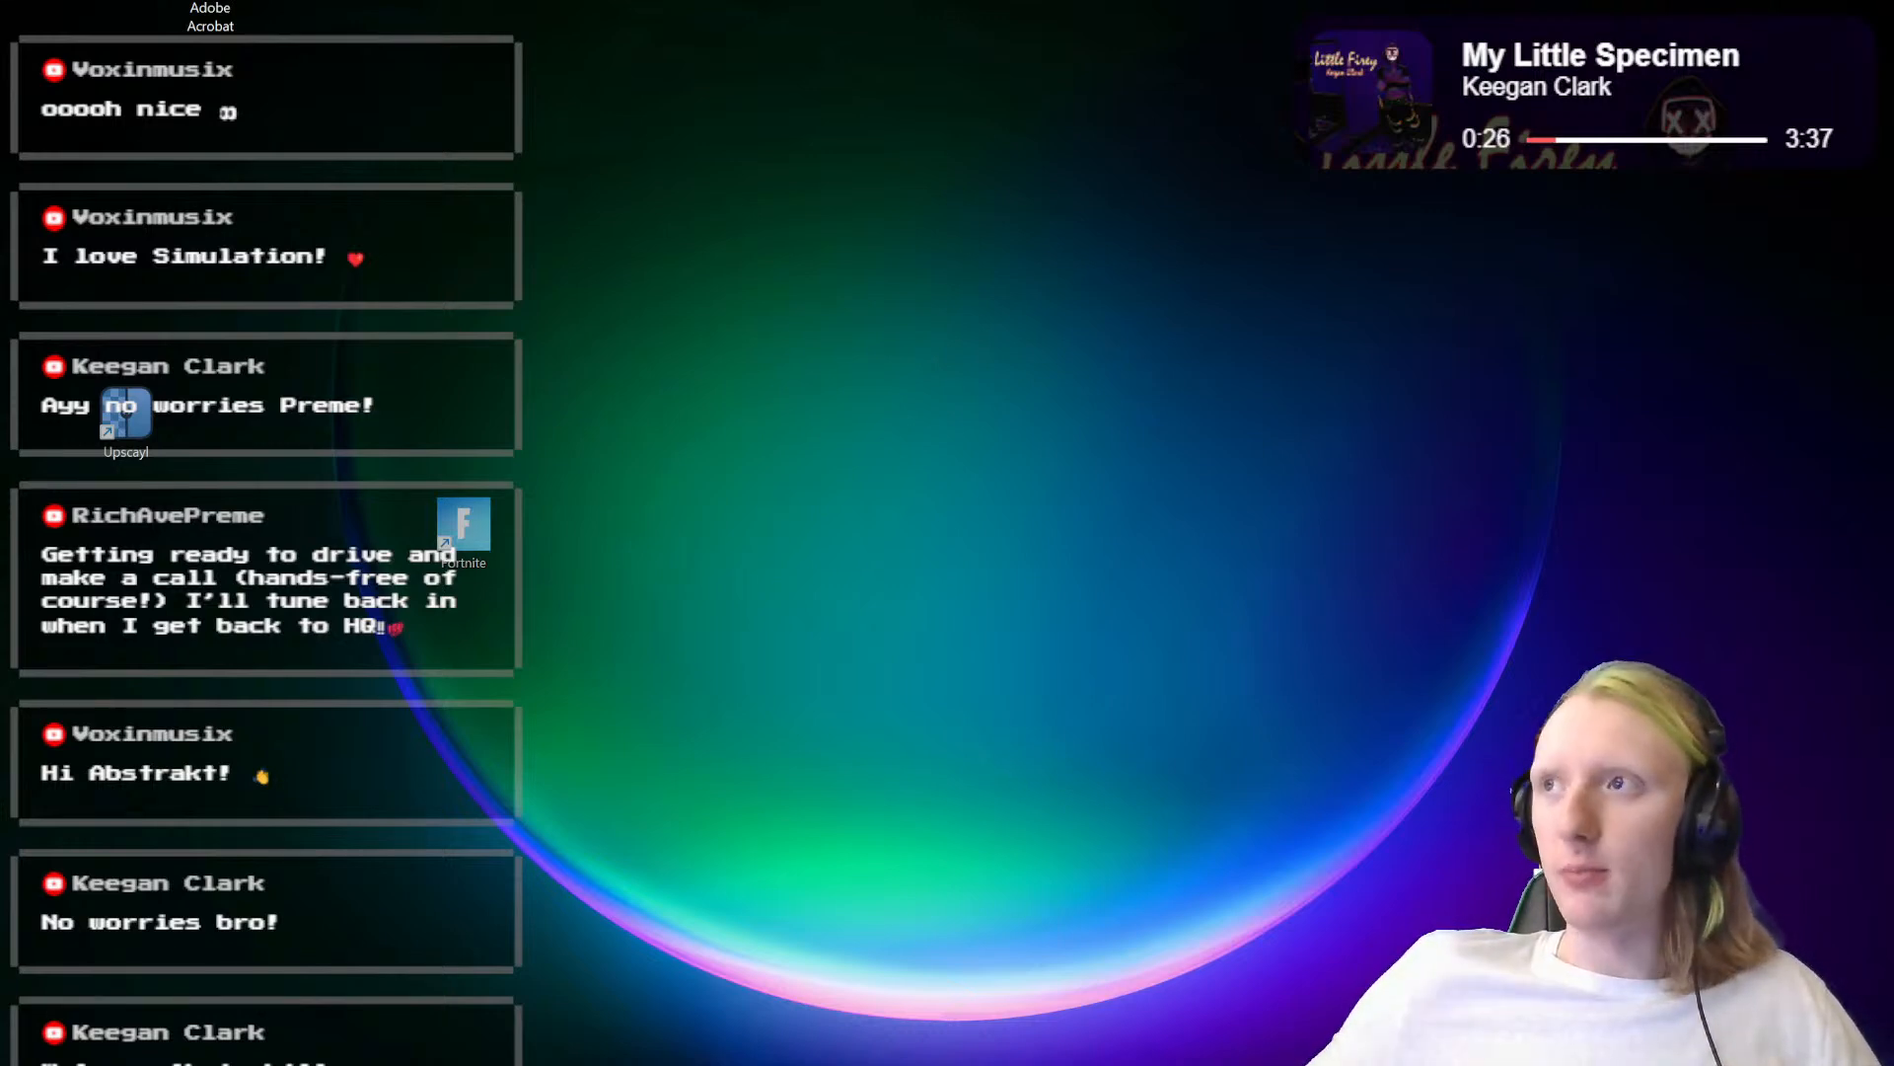
# Step: Bring the untitled Paint window onto this screen and maximize it
pyautogui.moveTo(1889, 222)
pyautogui.mouseDown()
pyautogui.moveTo(1671, 206)
pyautogui.moveTo(858, 6)
pyautogui.moveTo(943, 18)
pyautogui.moveTo(1037, 85)
pyautogui.moveTo(996, 168)
pyautogui.mouseUp()
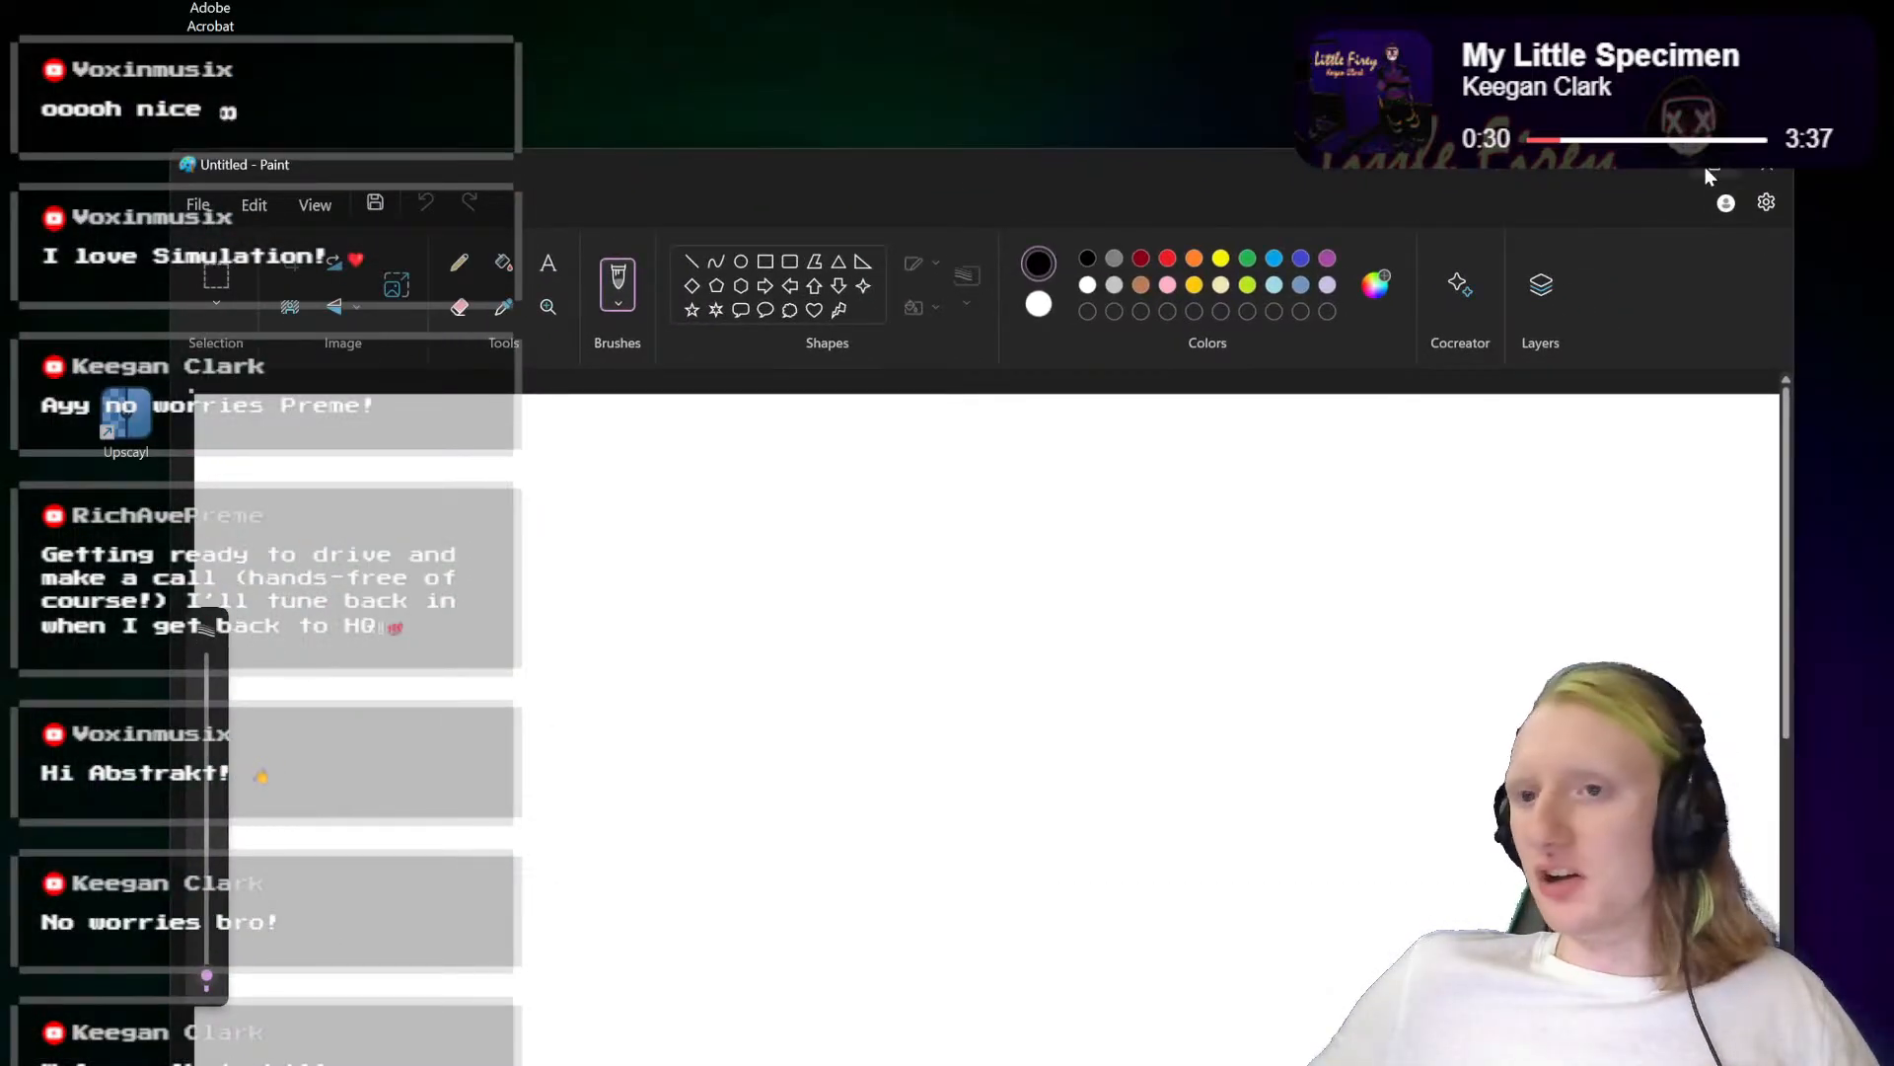
pyautogui.click(1708, 170)
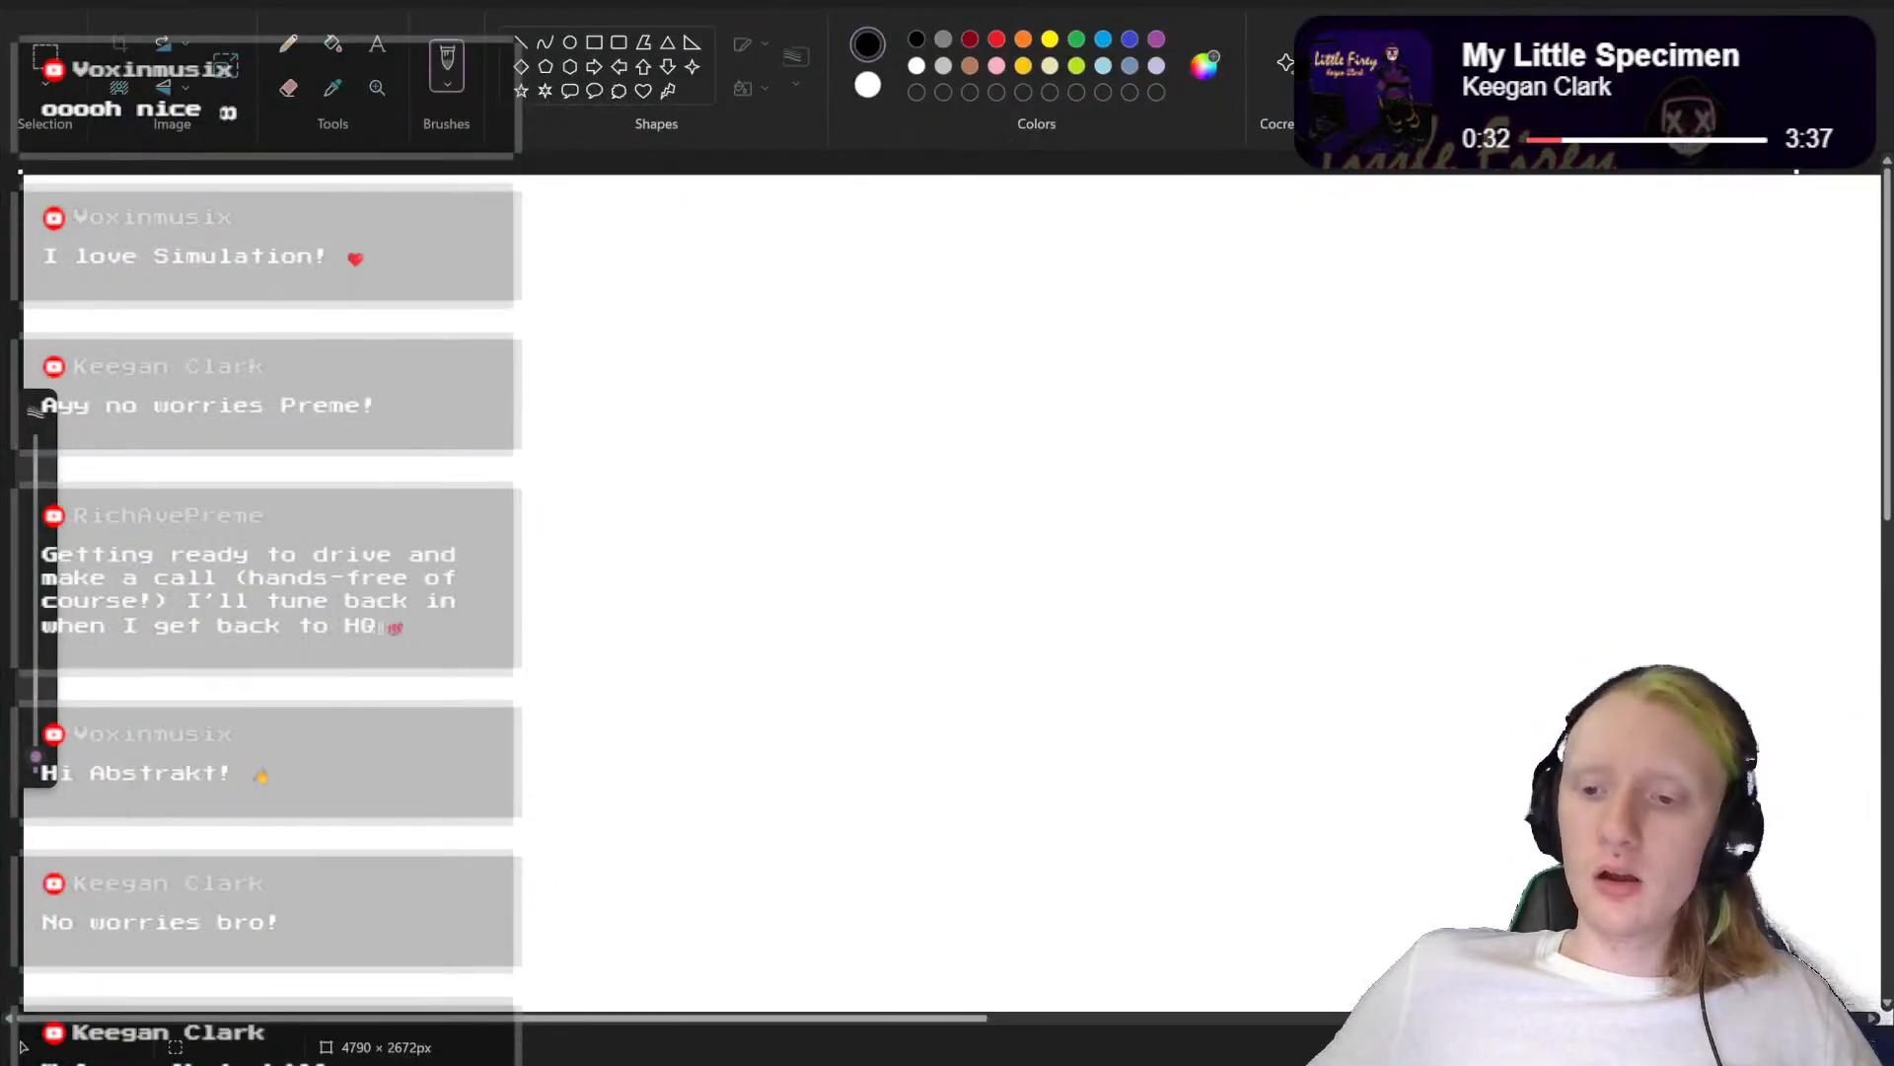
# Step: Zoom out and shrink the blank canvas to about 1458 × 1317 px
pyautogui.moveTo(1784, 1047); pyautogui.dragTo(1753, 1047)
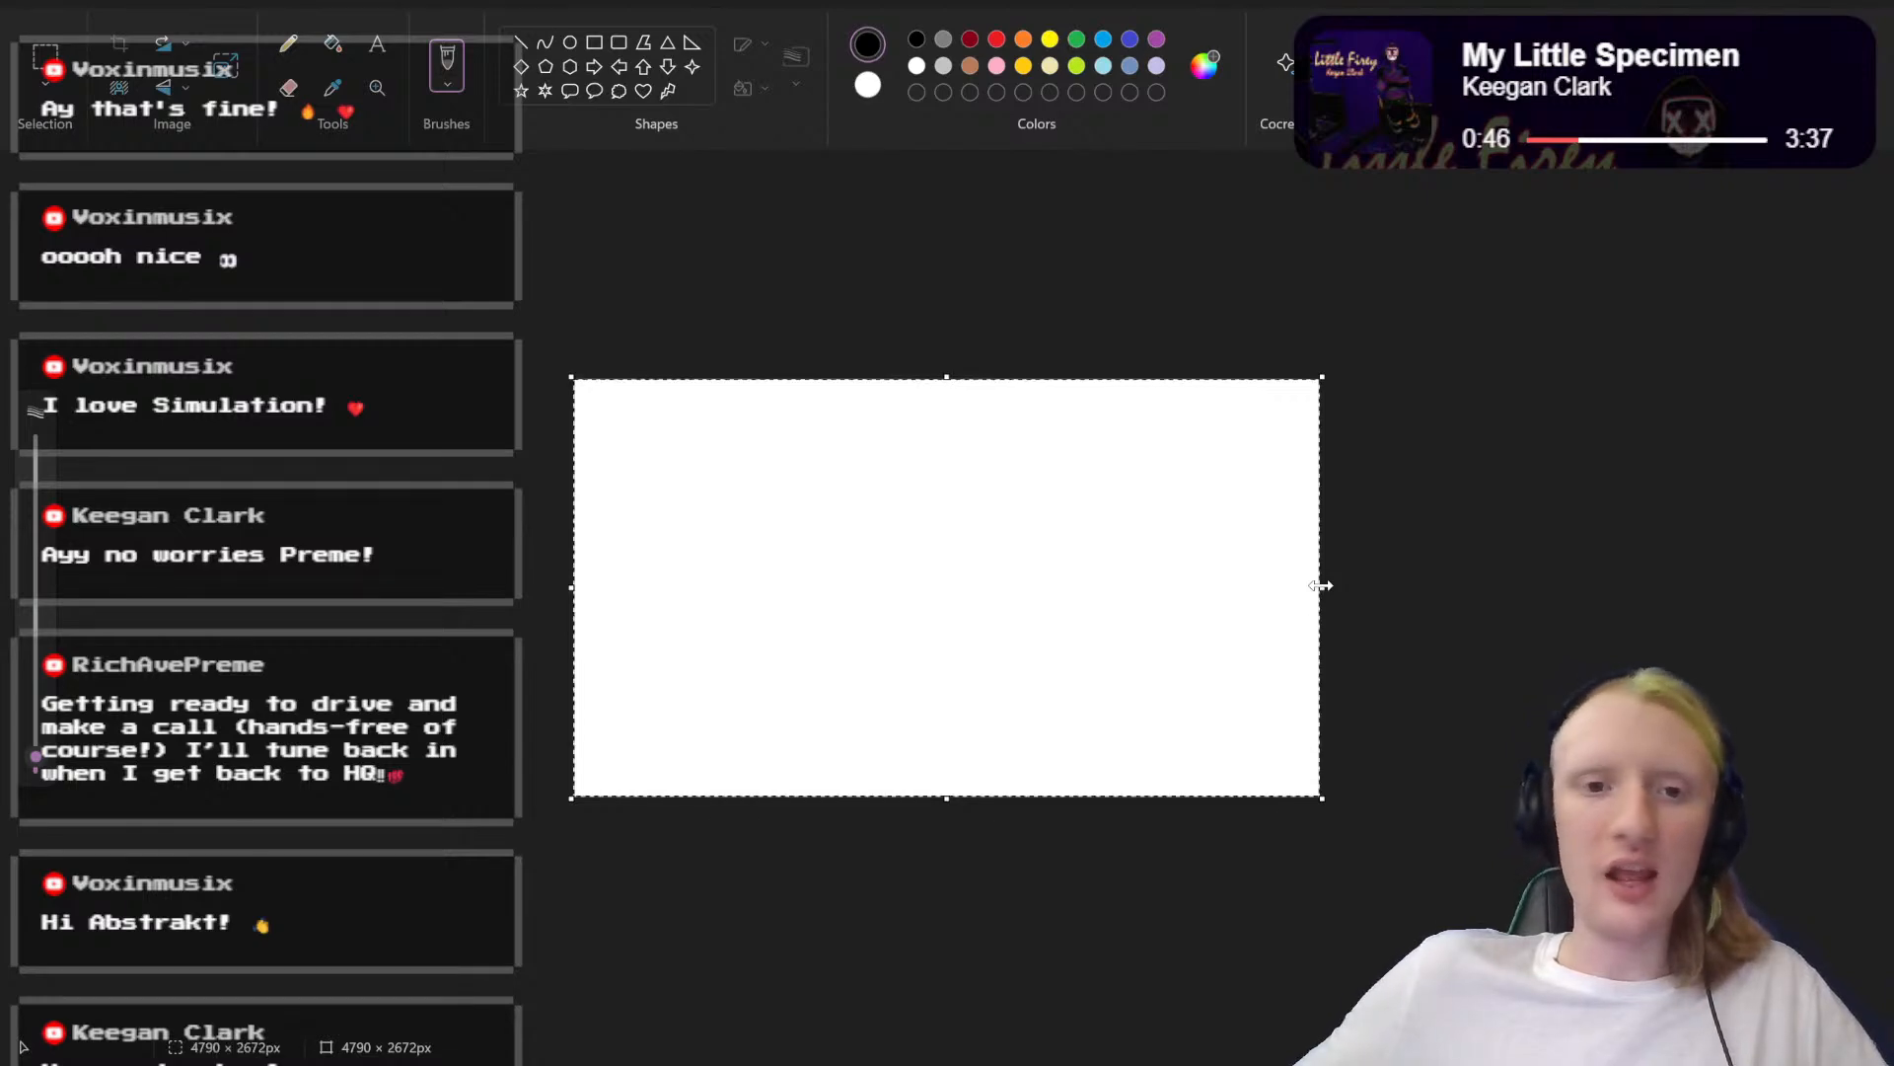
pyautogui.moveTo(1322, 586); pyautogui.dragTo(970, 587)
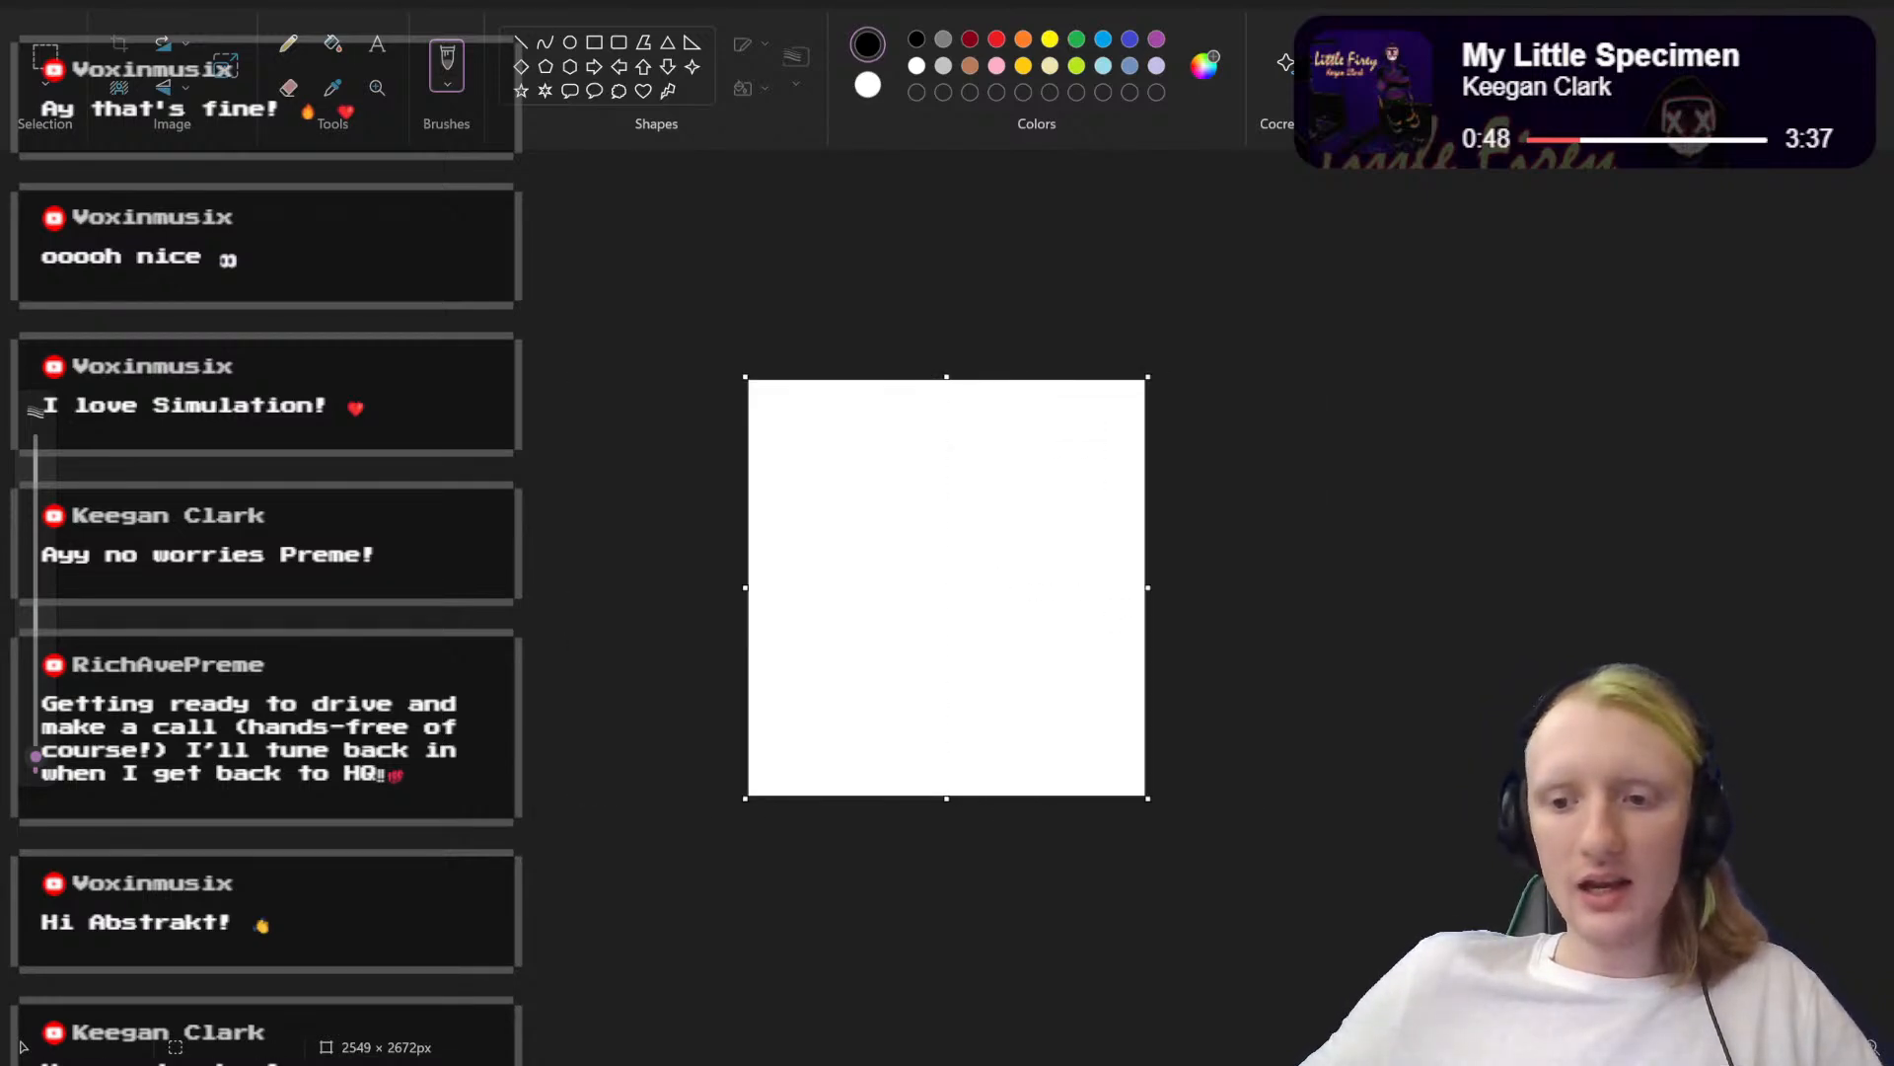
pyautogui.scroll(5, 970, 586)
pyautogui.scroll(-5, 970, 586)
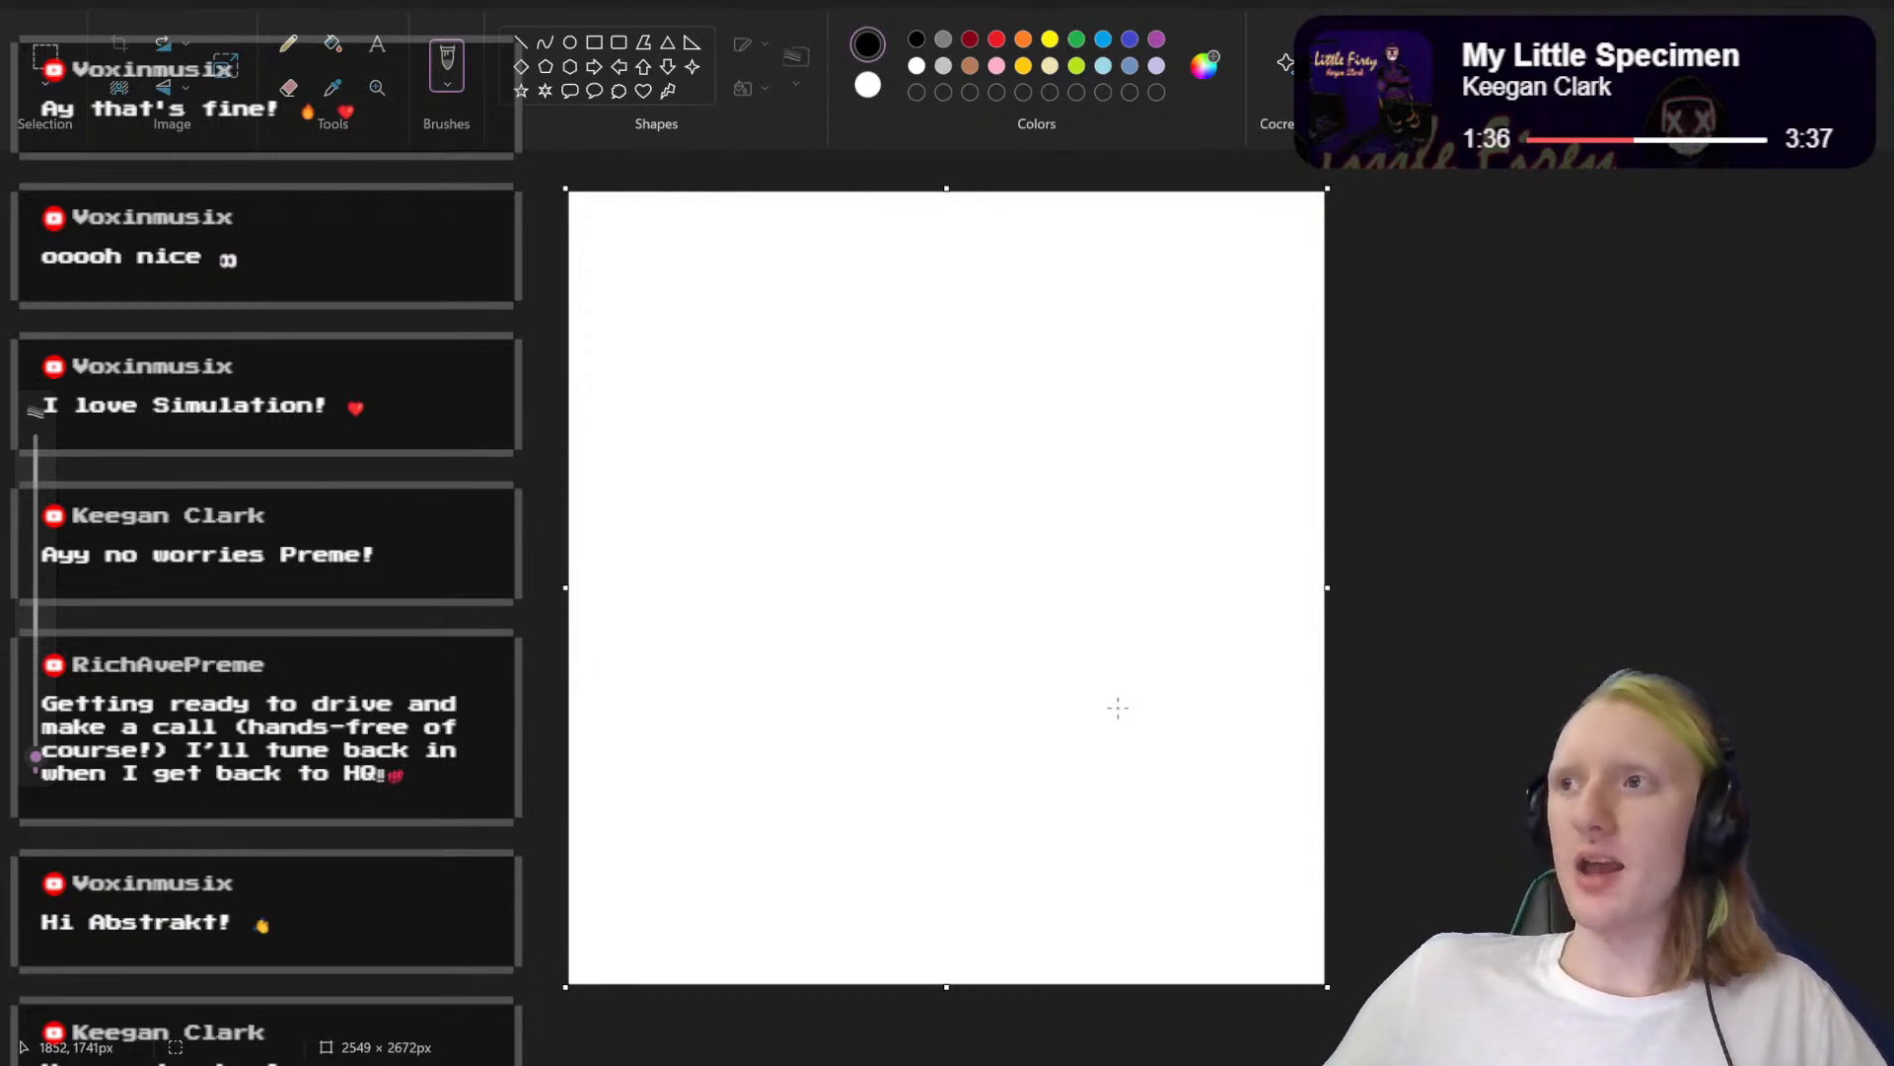
pyautogui.moveTo(1327, 999); pyautogui.dragTo(998, 578)
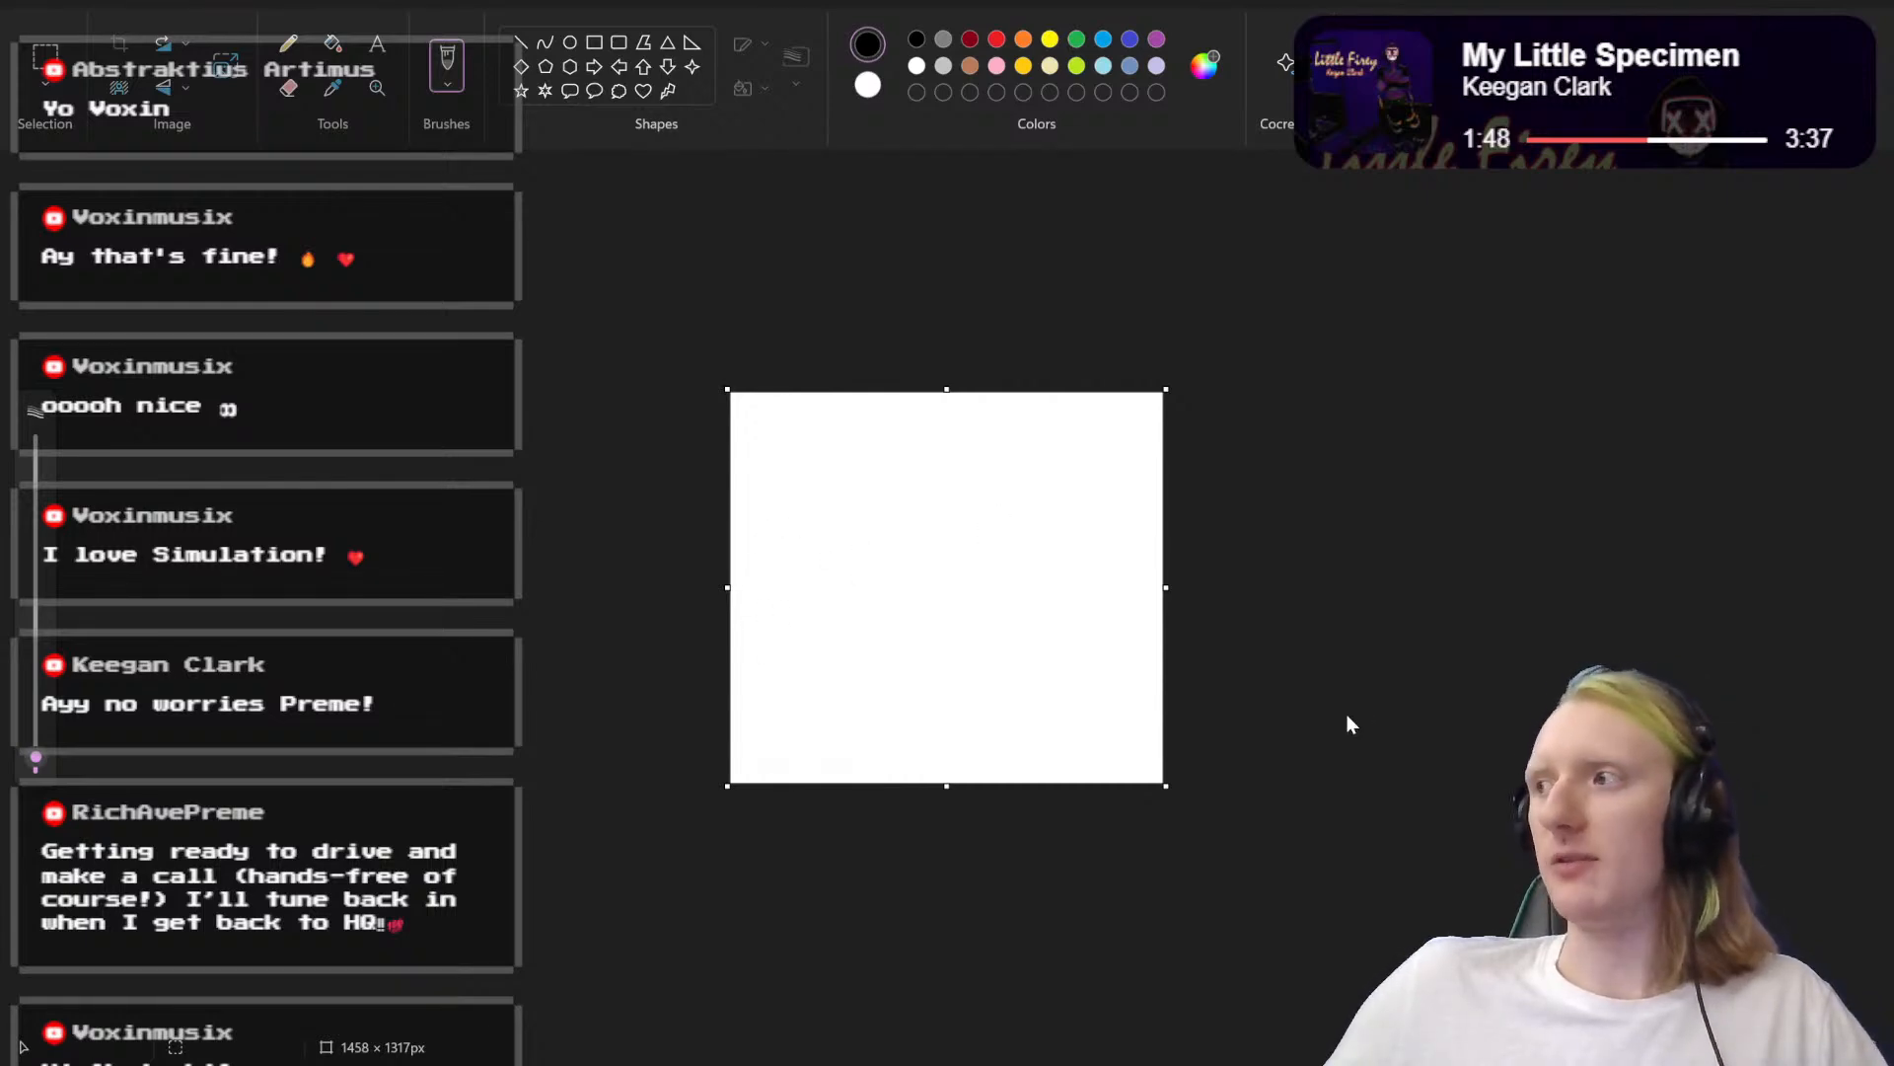
pyautogui.moveTo(1765, 1047); pyautogui.dragTo(1779, 1047)
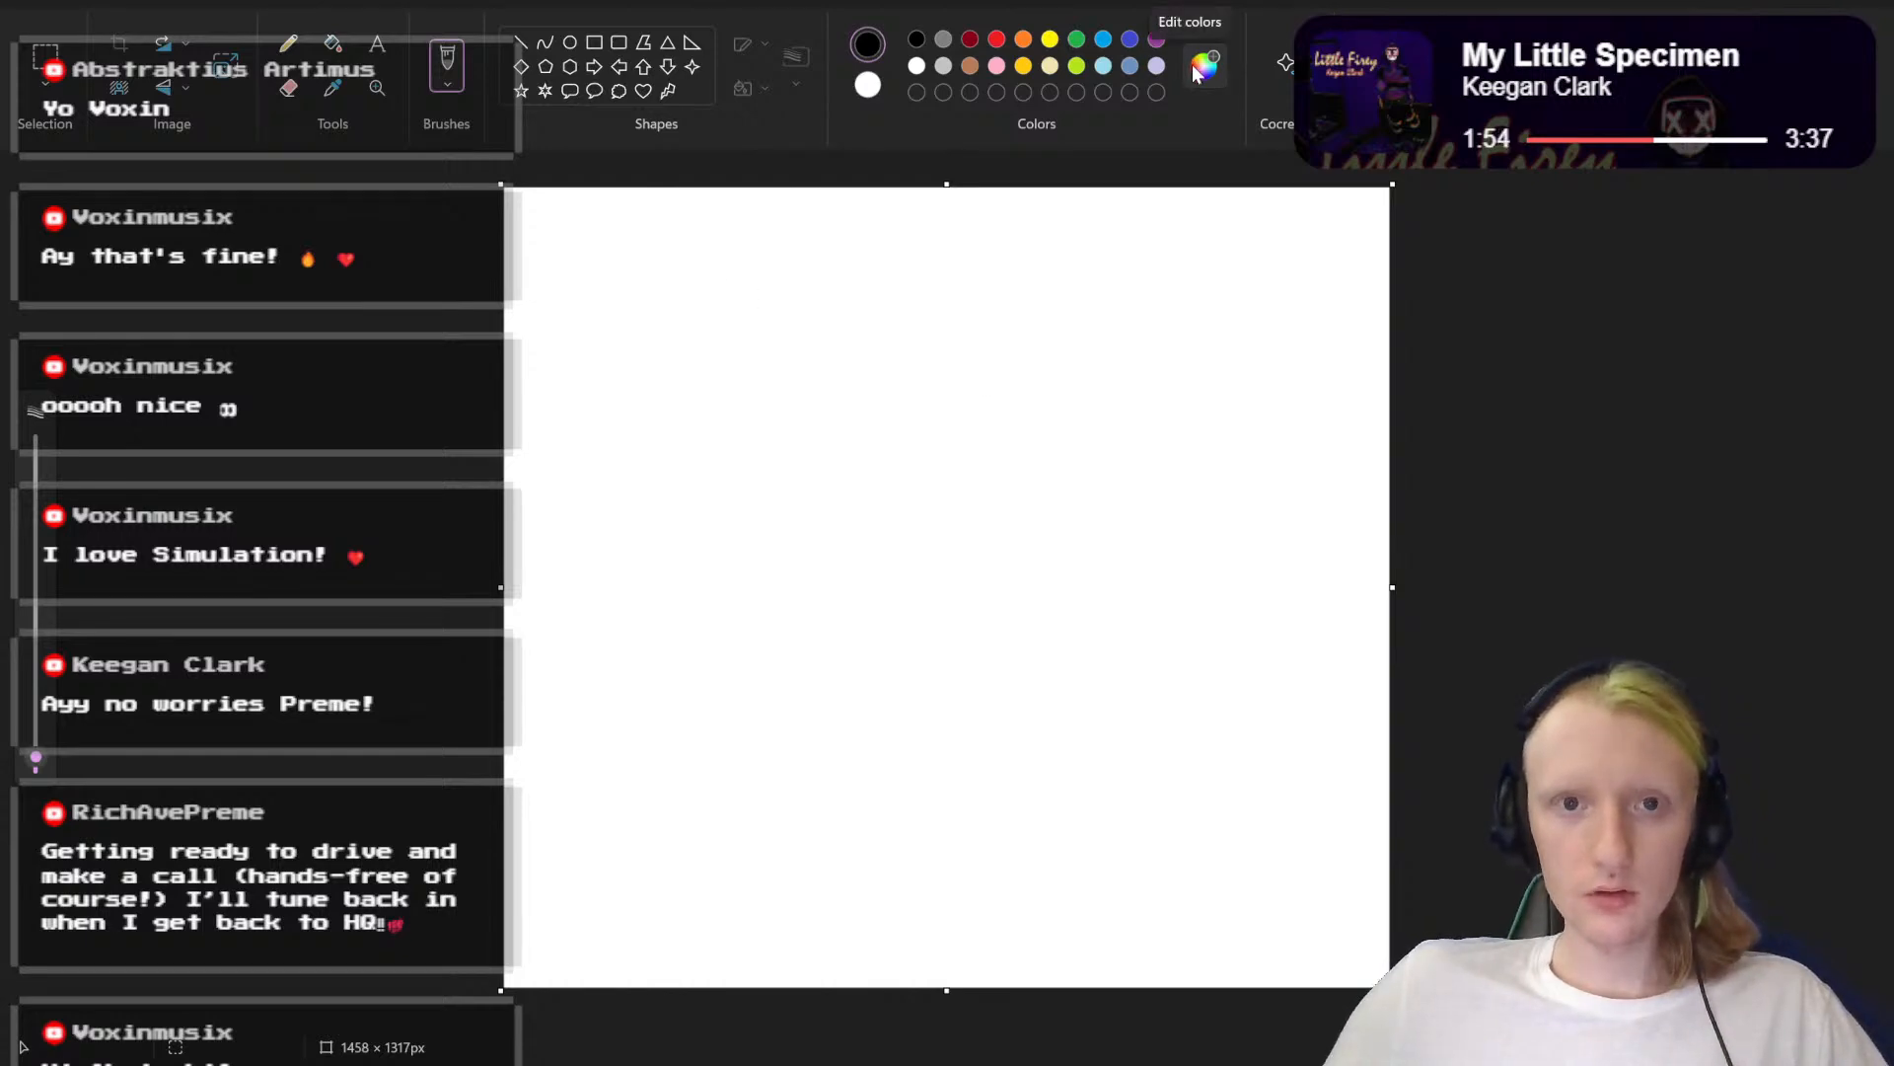
# Step: Shrink the blank canvas further to about 1060 × 843 px
pyautogui.hotkey('ctrl', 'a')
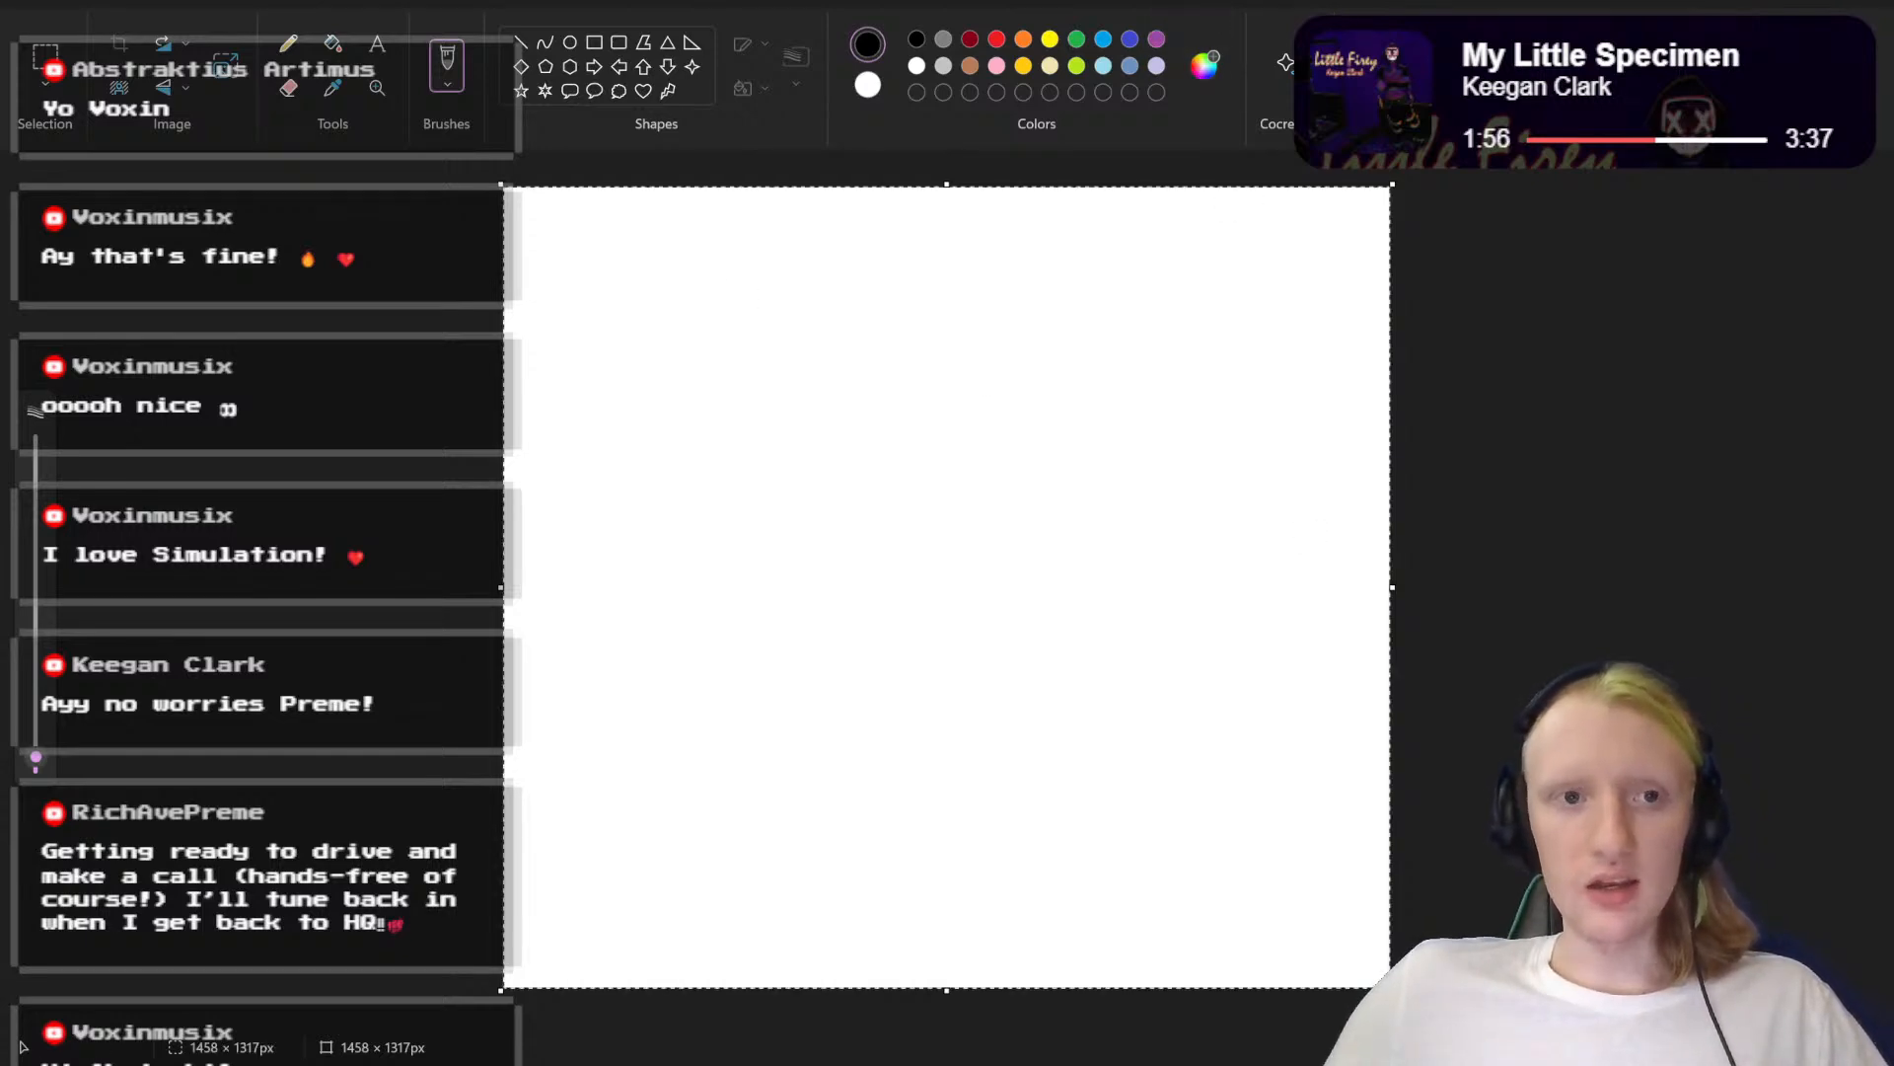
pyautogui.moveTo(1392, 990); pyautogui.dragTo(1394, 992)
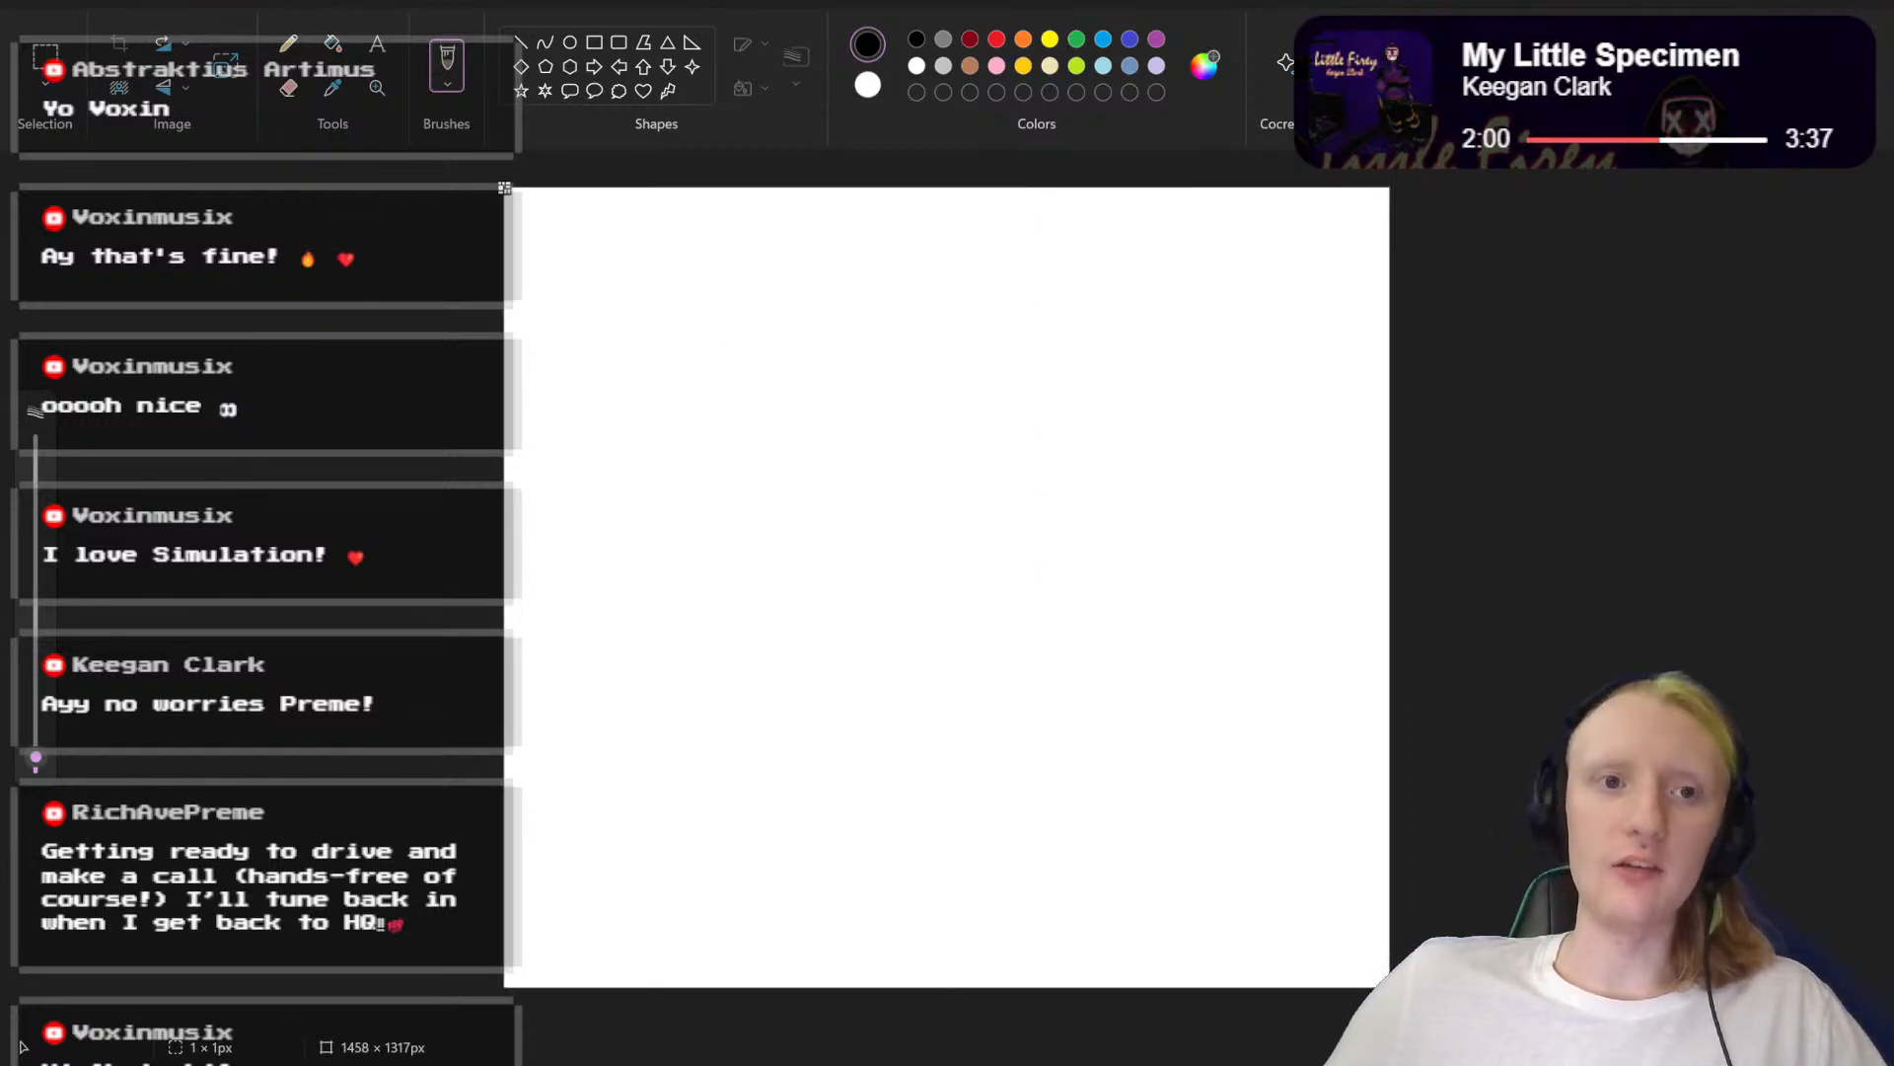
pyautogui.moveTo(1394, 992); pyautogui.dragTo(562, 262)
pyautogui.moveTo(957, 602); pyautogui.dragTo(1314, 922)
pyautogui.moveTo(1132, 758); pyautogui.dragTo(1408, 933)
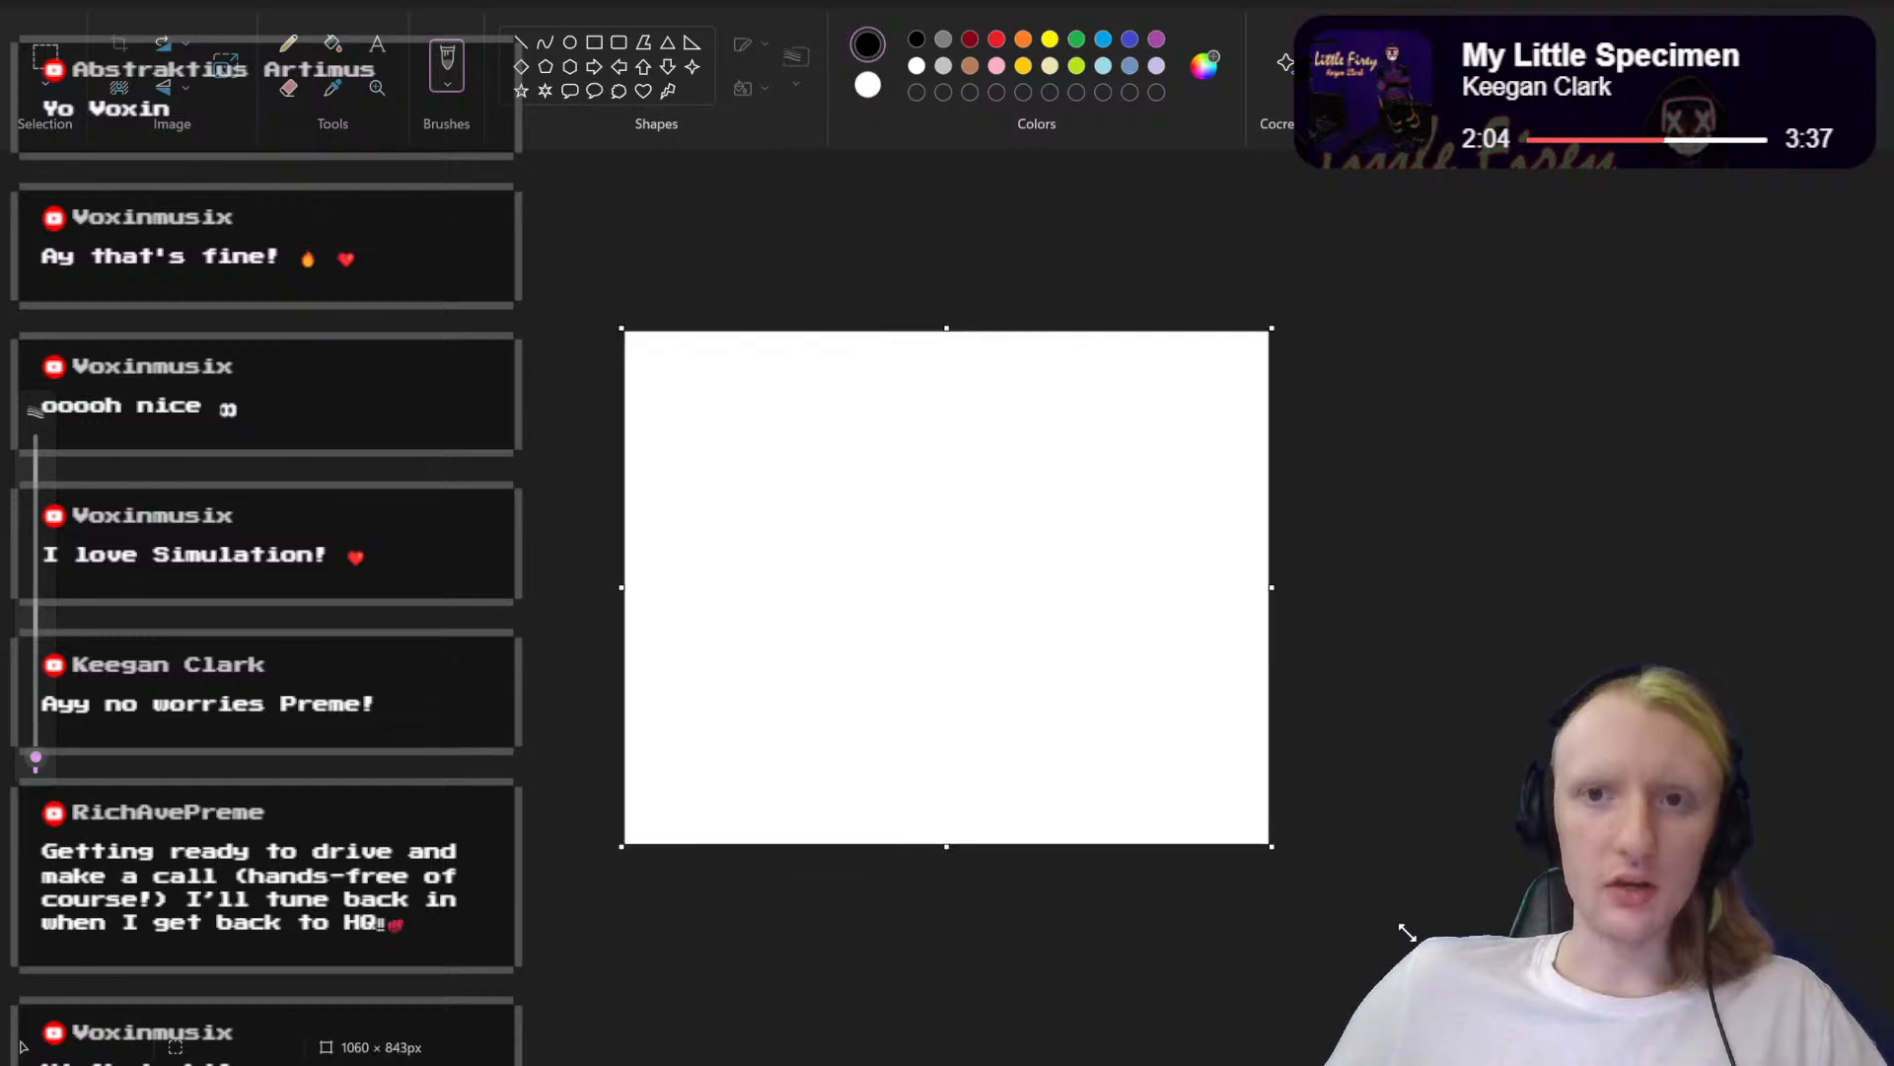
pyautogui.click(46, 55)
pyautogui.moveTo(740, 378); pyautogui.dragTo(1273, 846)
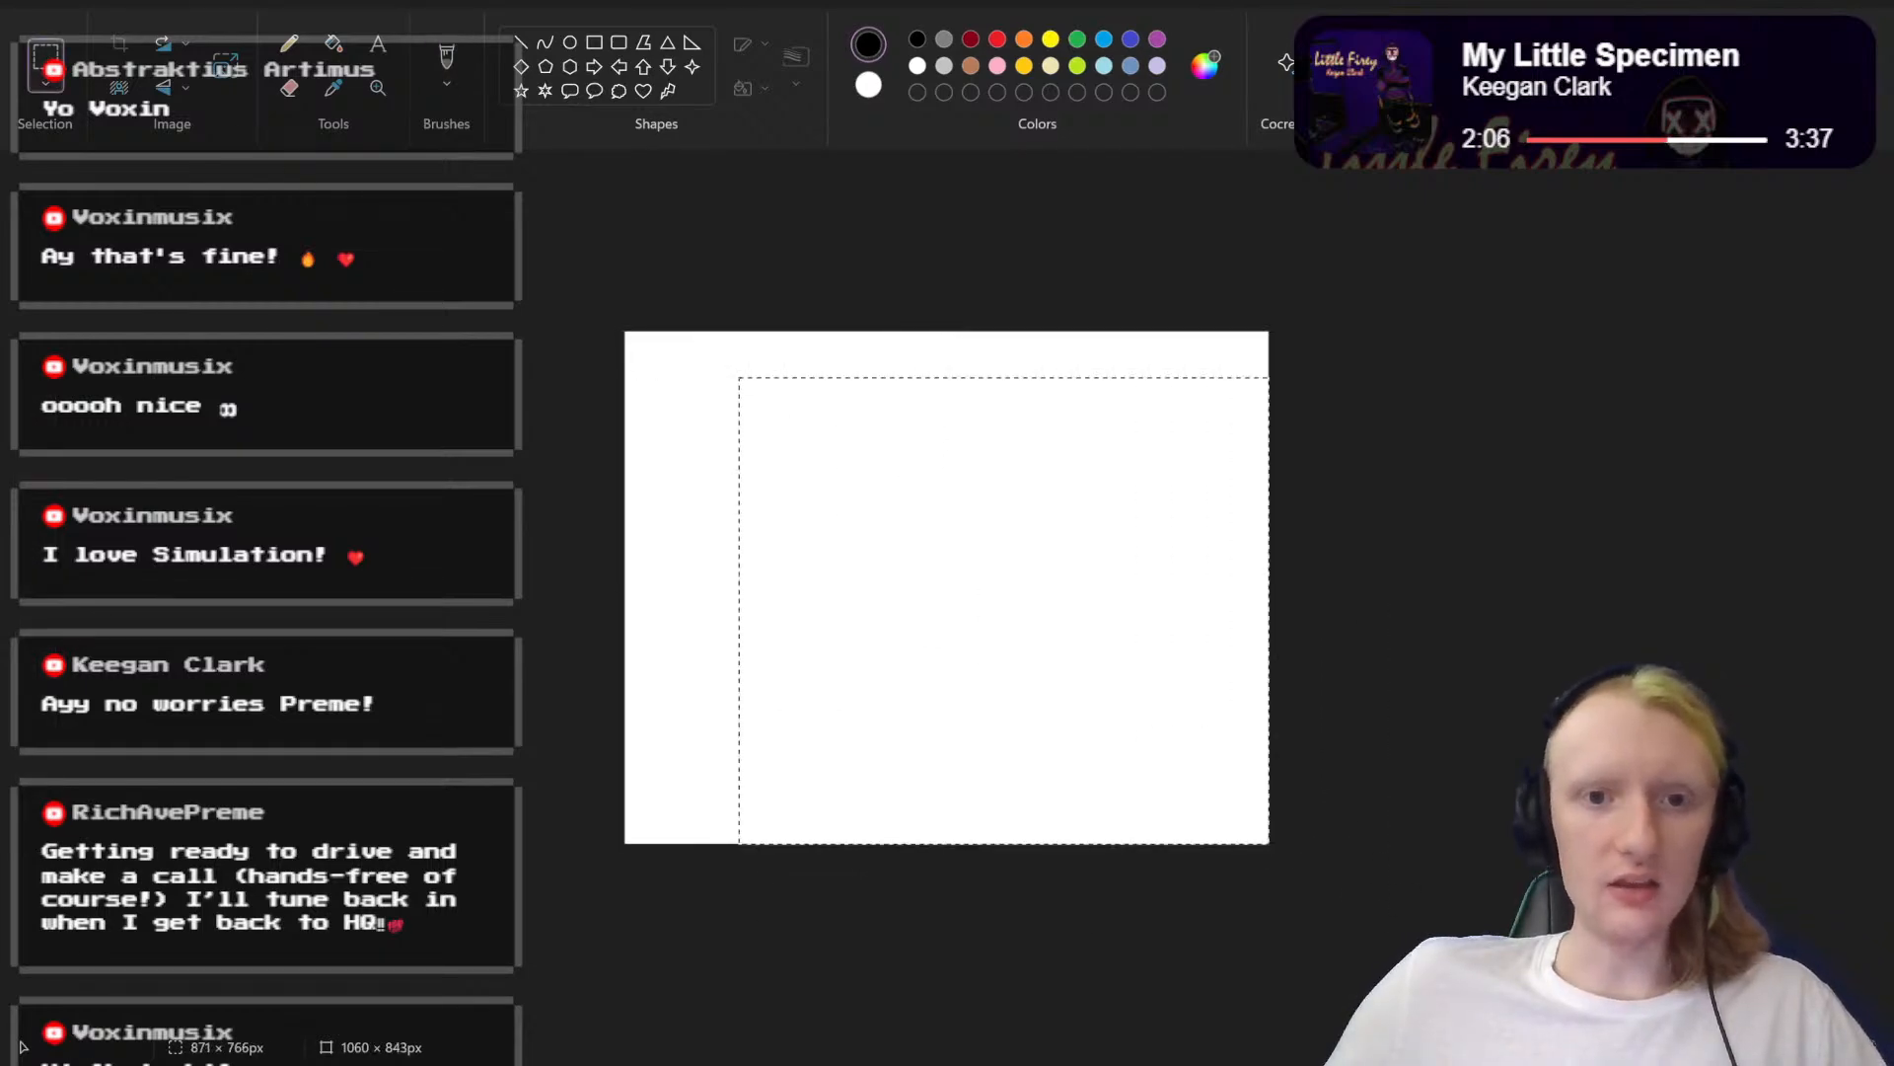
pyautogui.press('Escape')
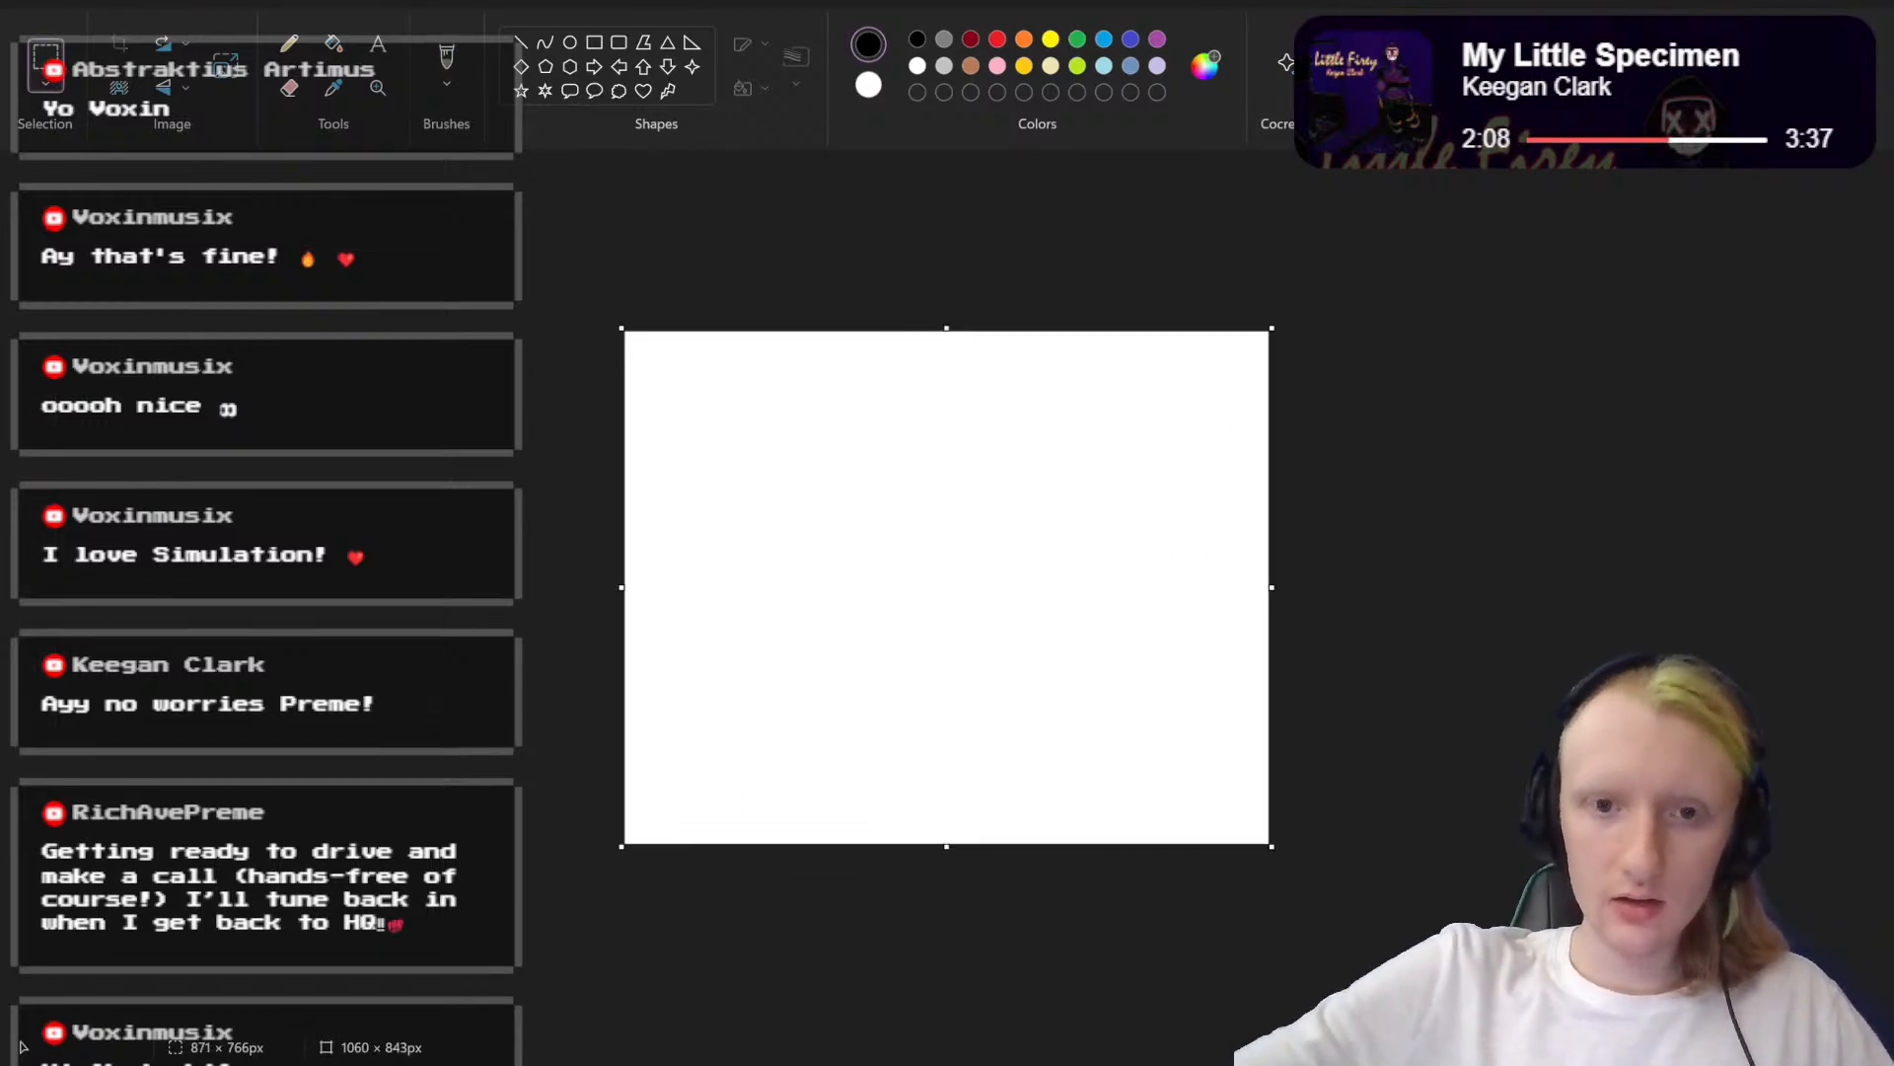
pyautogui.moveTo(869, 492); pyautogui.dragTo(1273, 846)
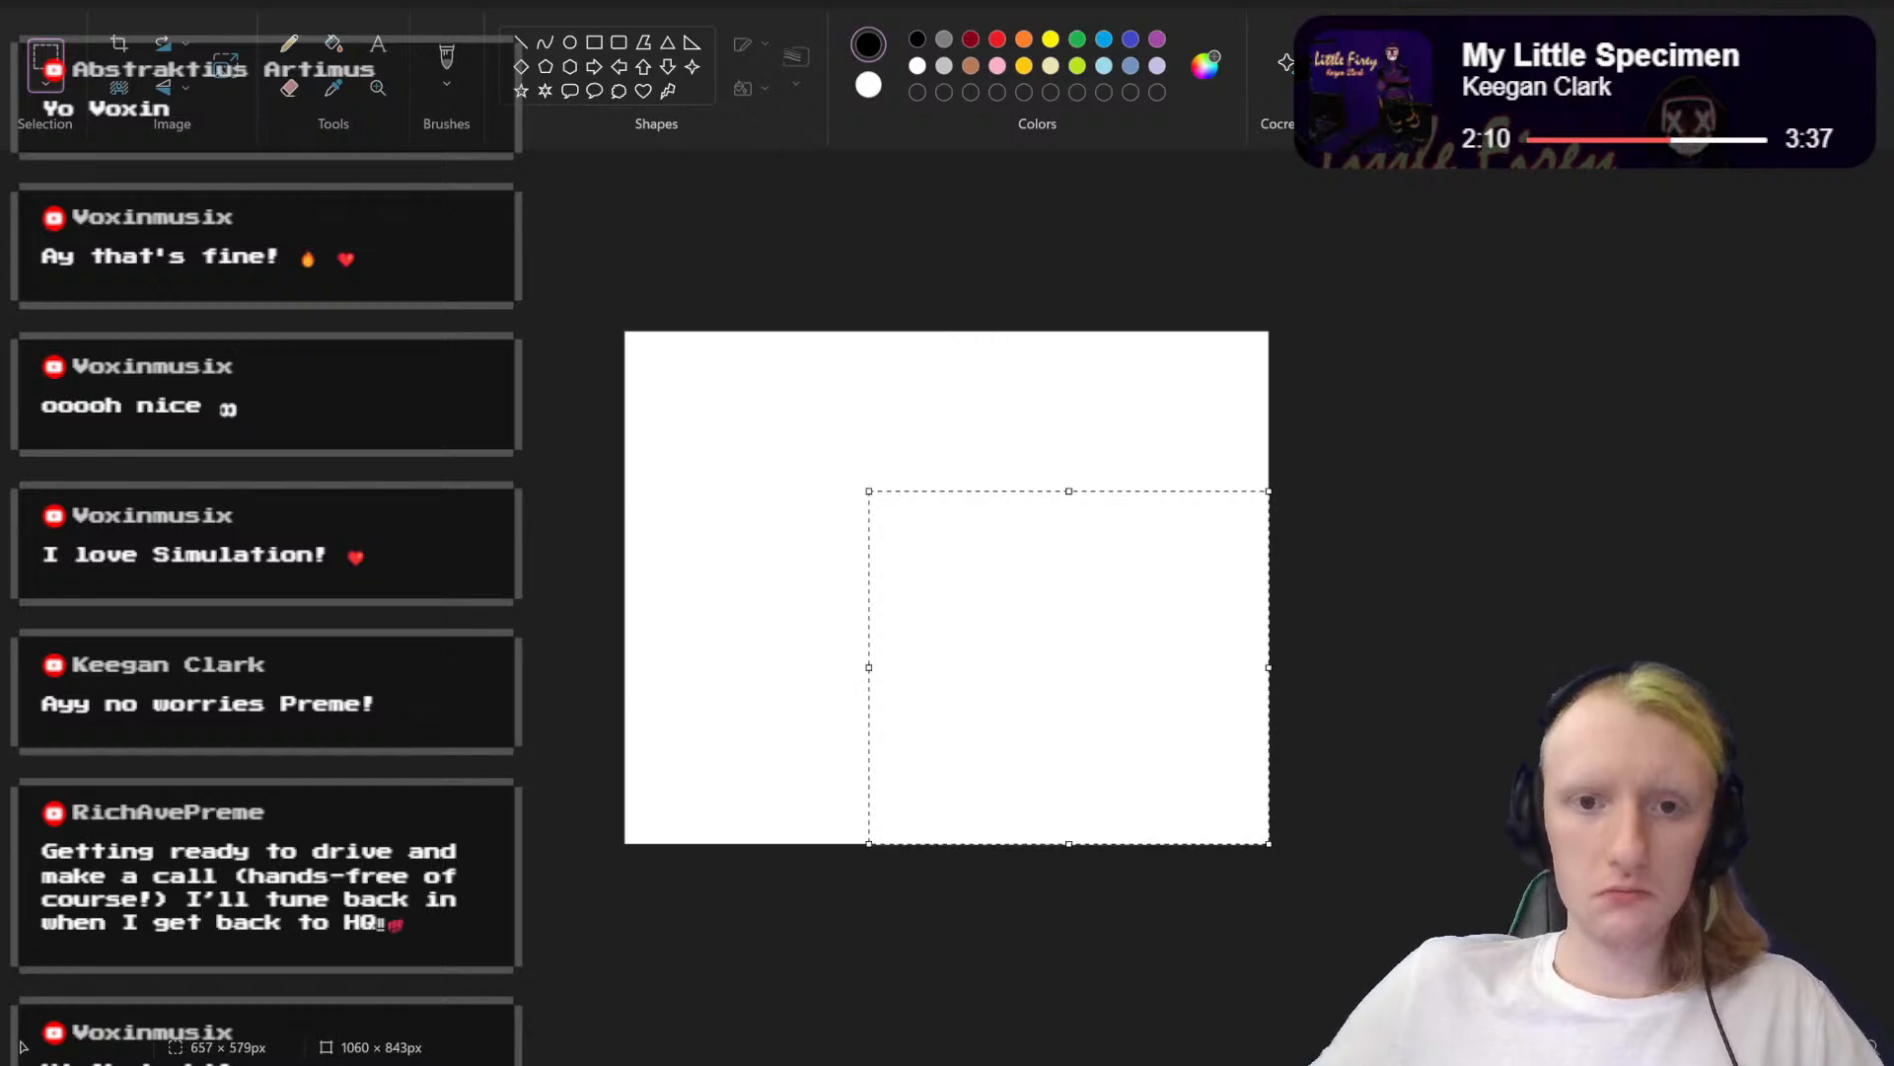
pyautogui.press('Escape')
pyautogui.moveTo(1127, 569); pyautogui.dragTo(622, 329)
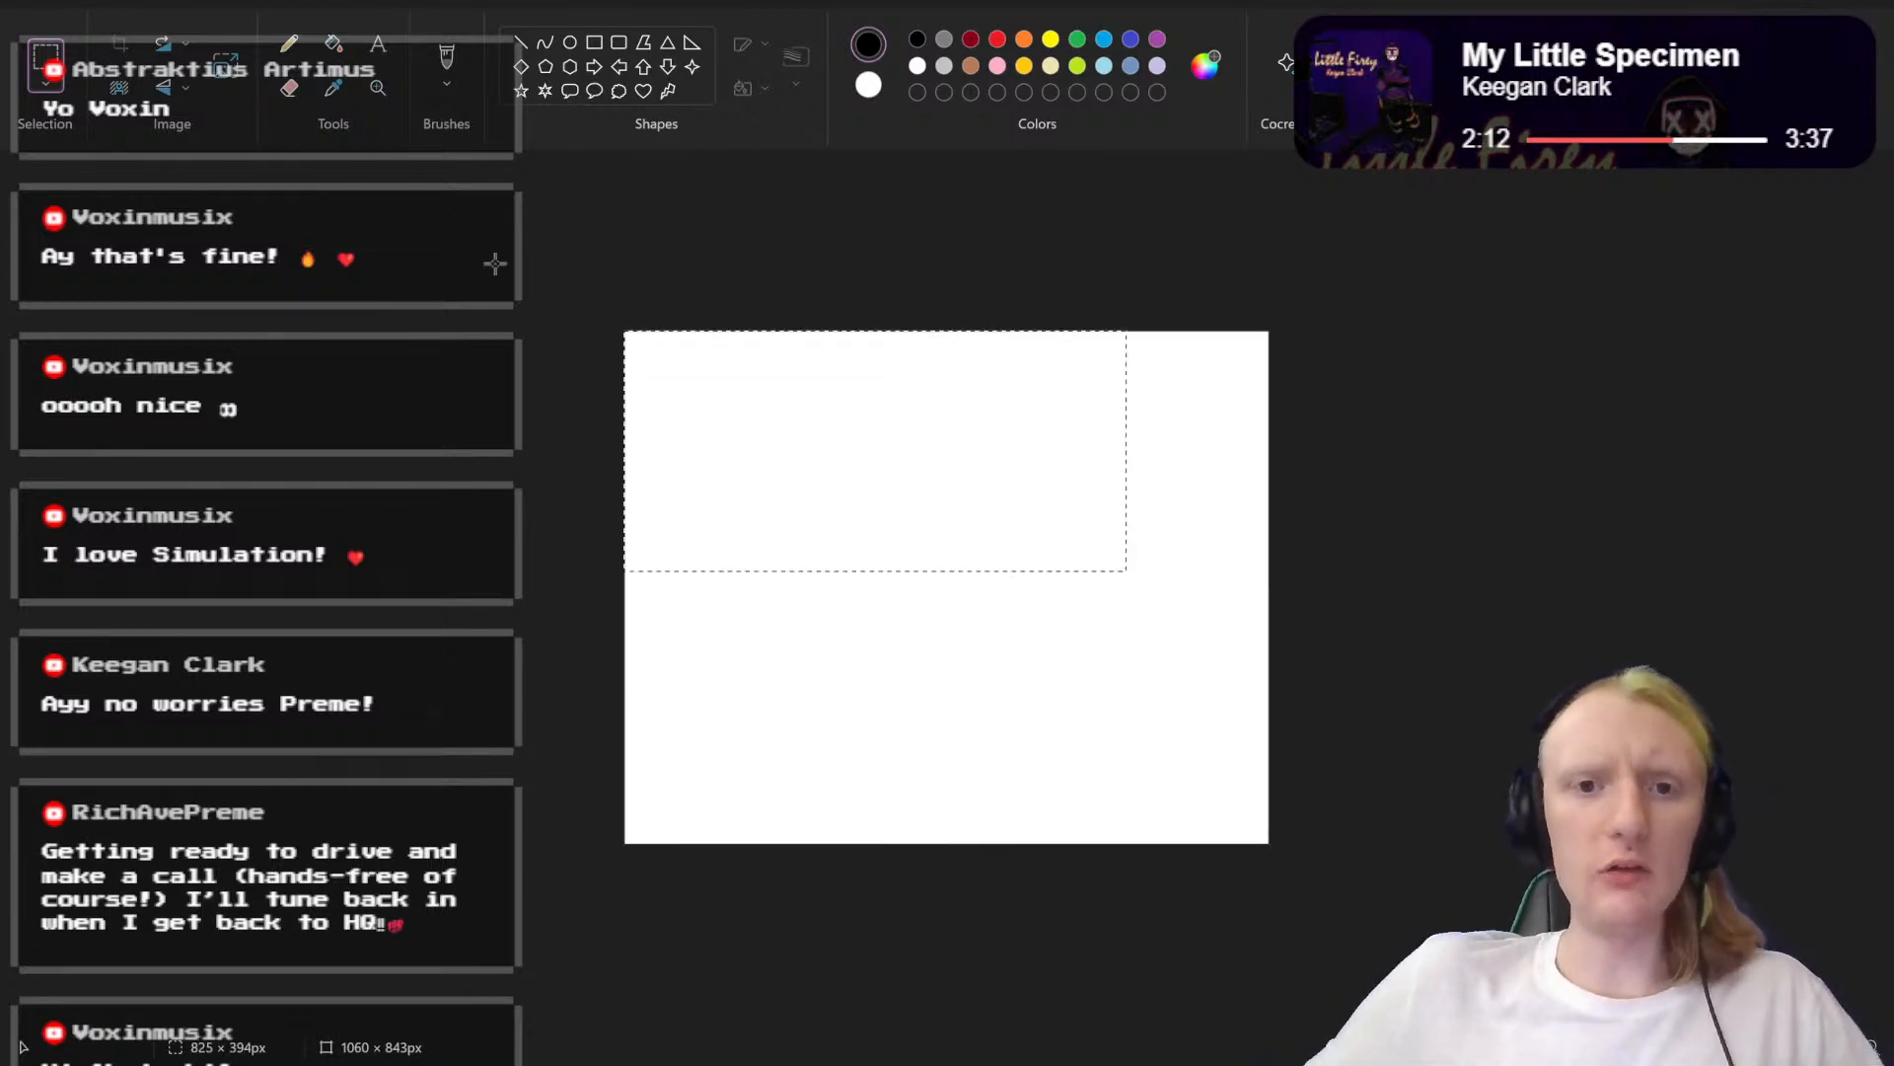
pyautogui.press('Escape')
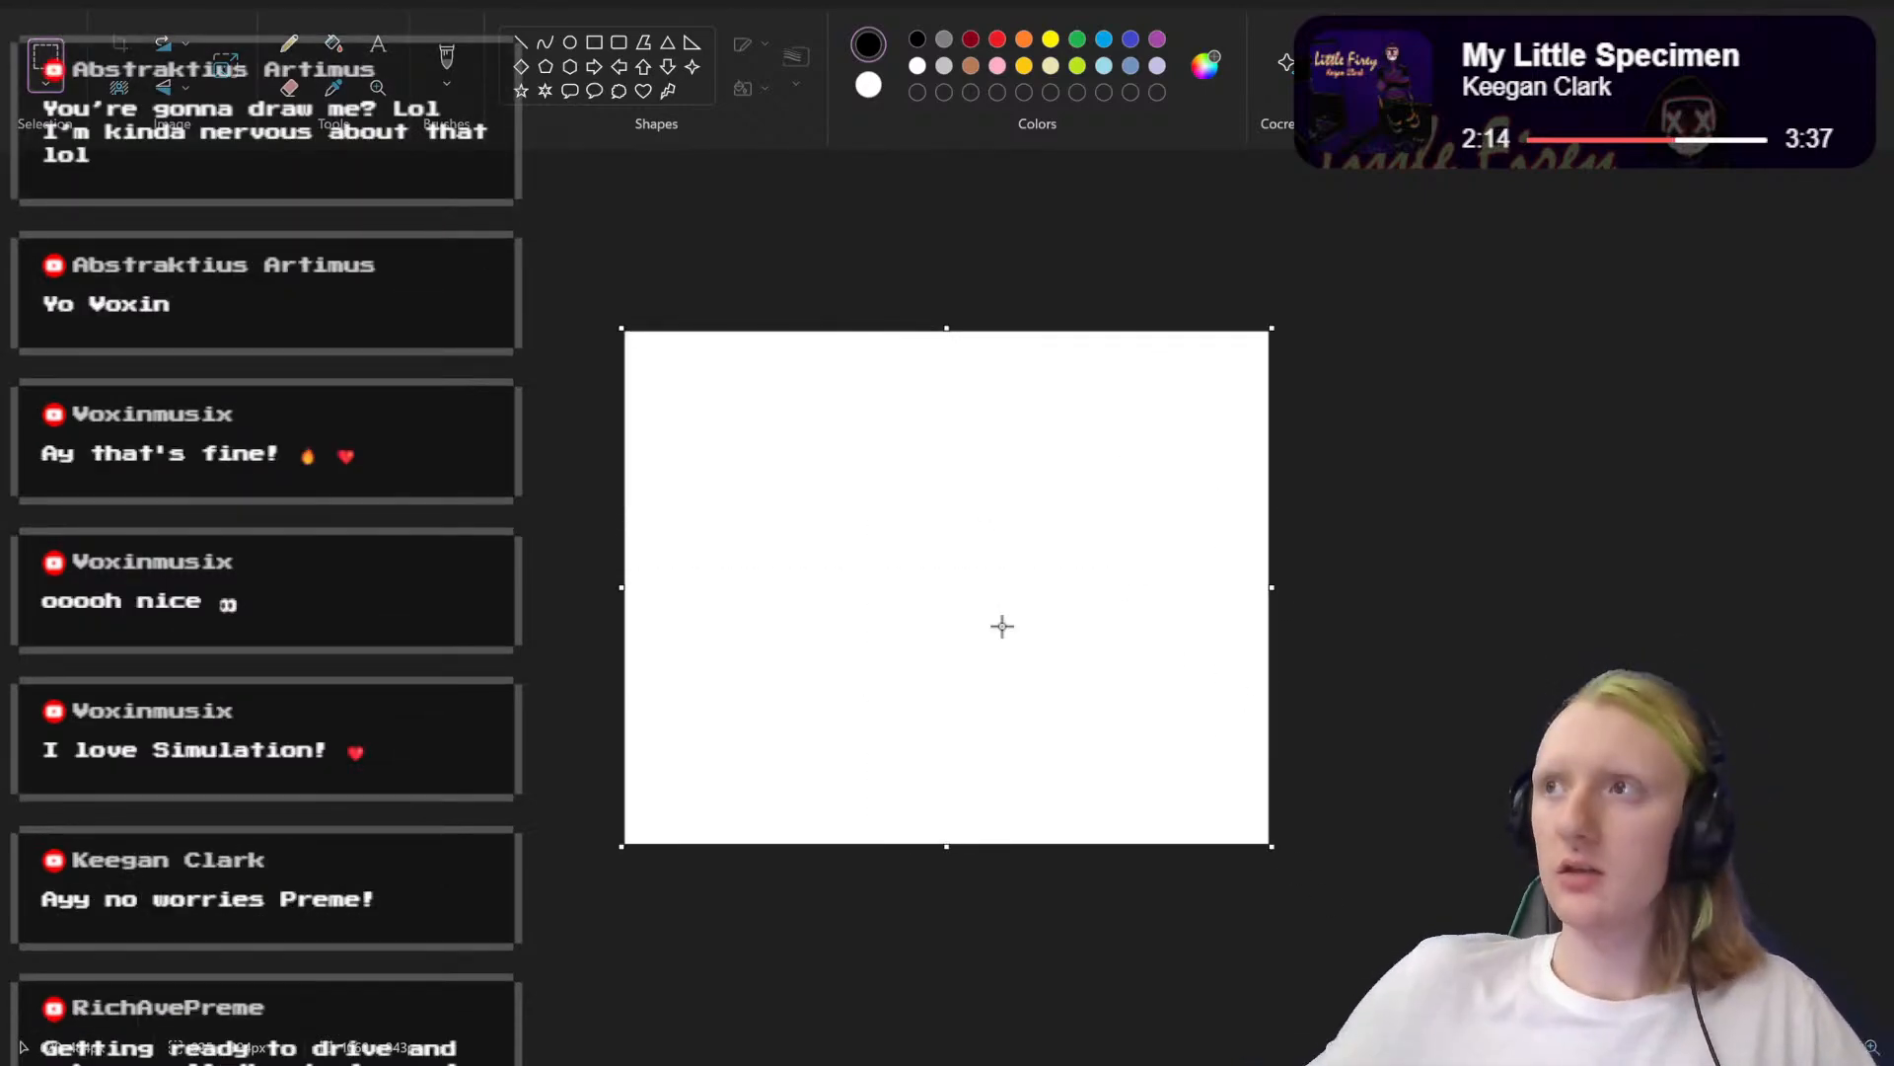
pyautogui.moveTo(1065, 574); pyautogui.dragTo(623, 845)
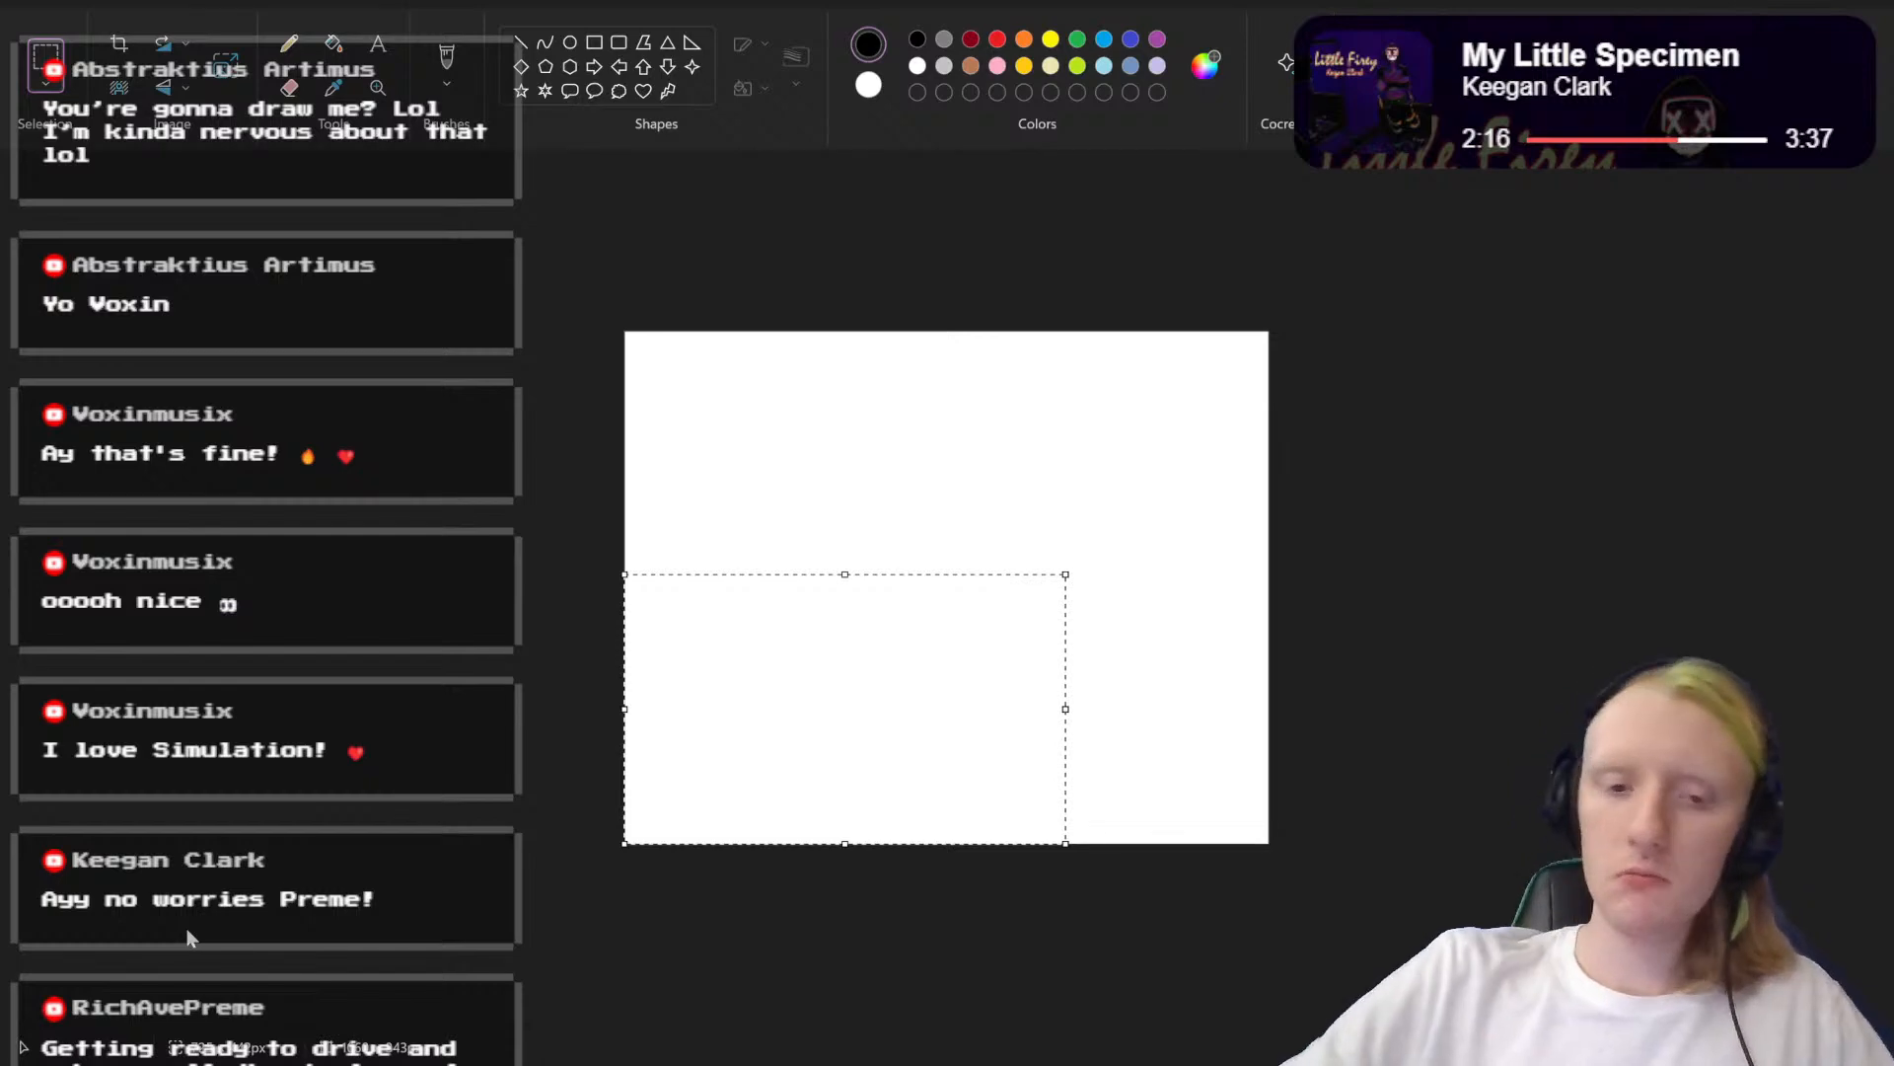
pyautogui.press('Escape')
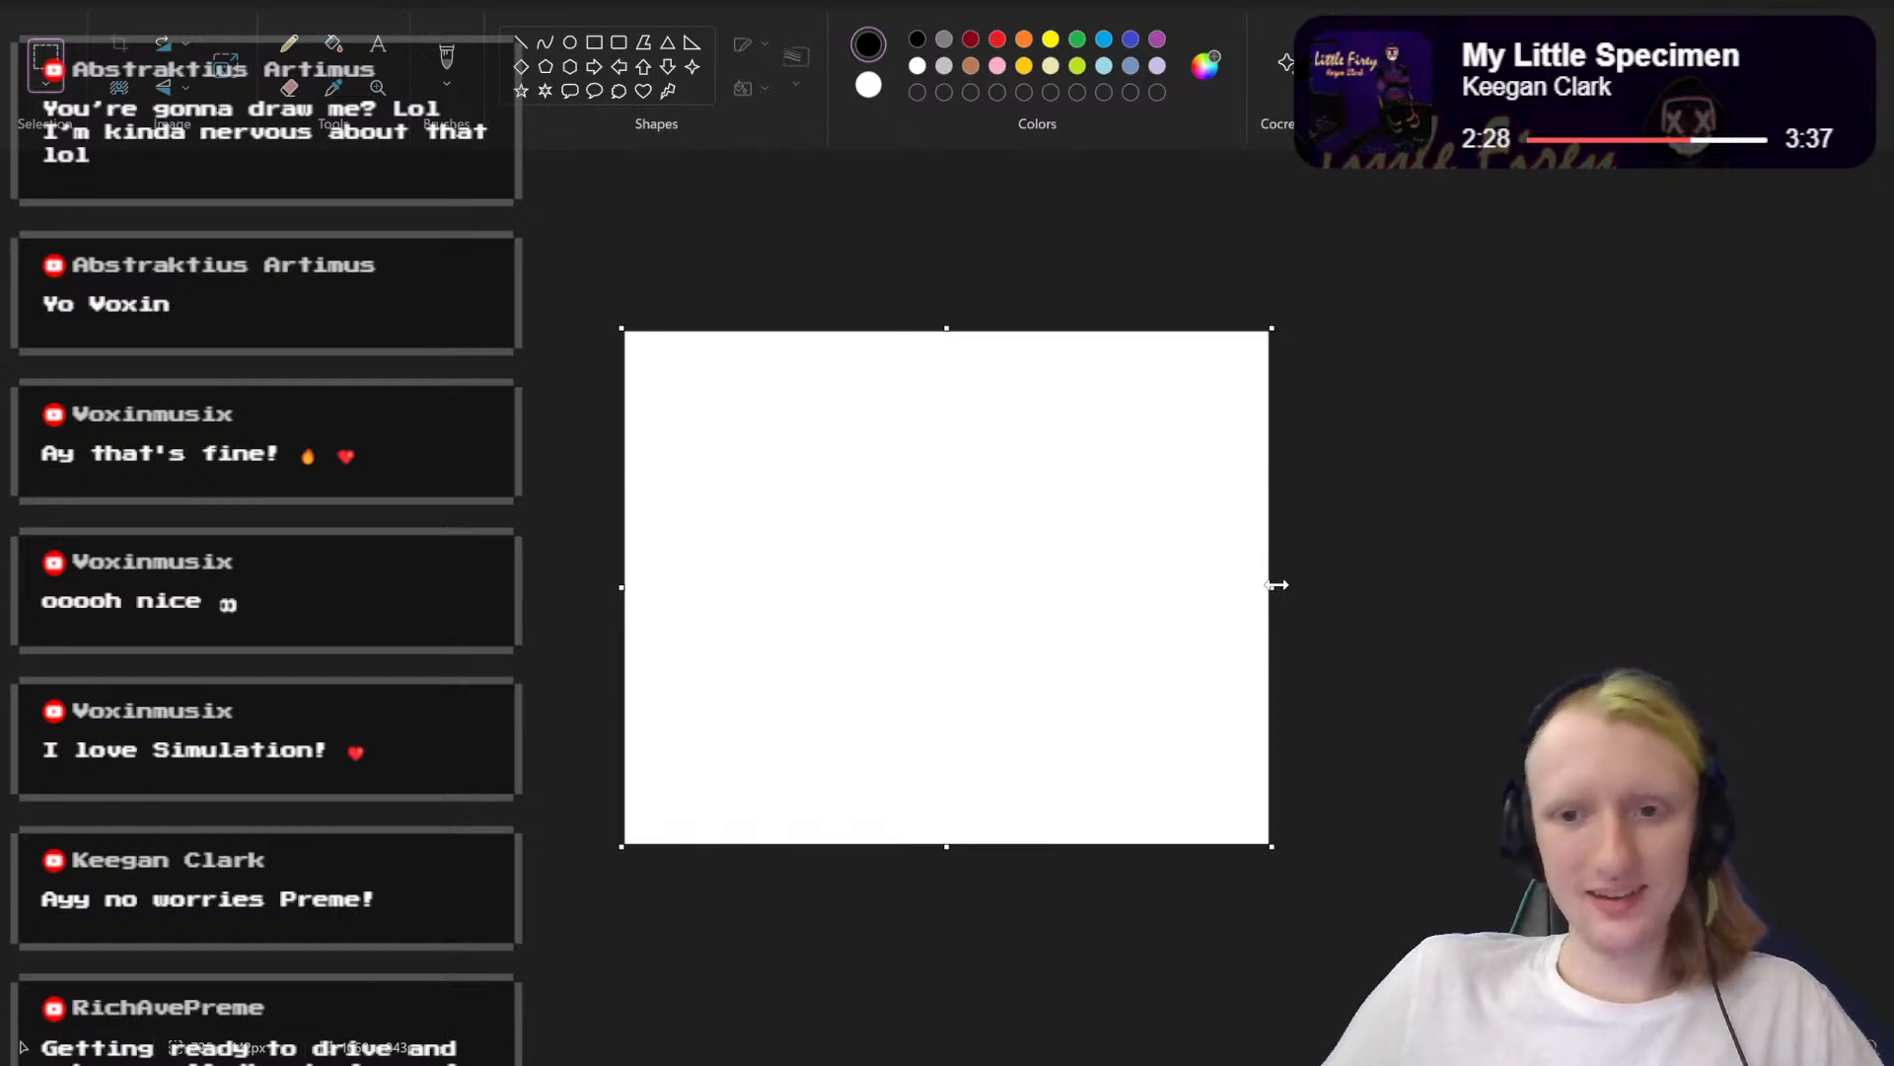
# Step: Narrow the canvas to about 949 × 843 px and choose the standard Brush for painting
pyautogui.moveTo(1272, 587); pyautogui.dragTo(1201, 599)
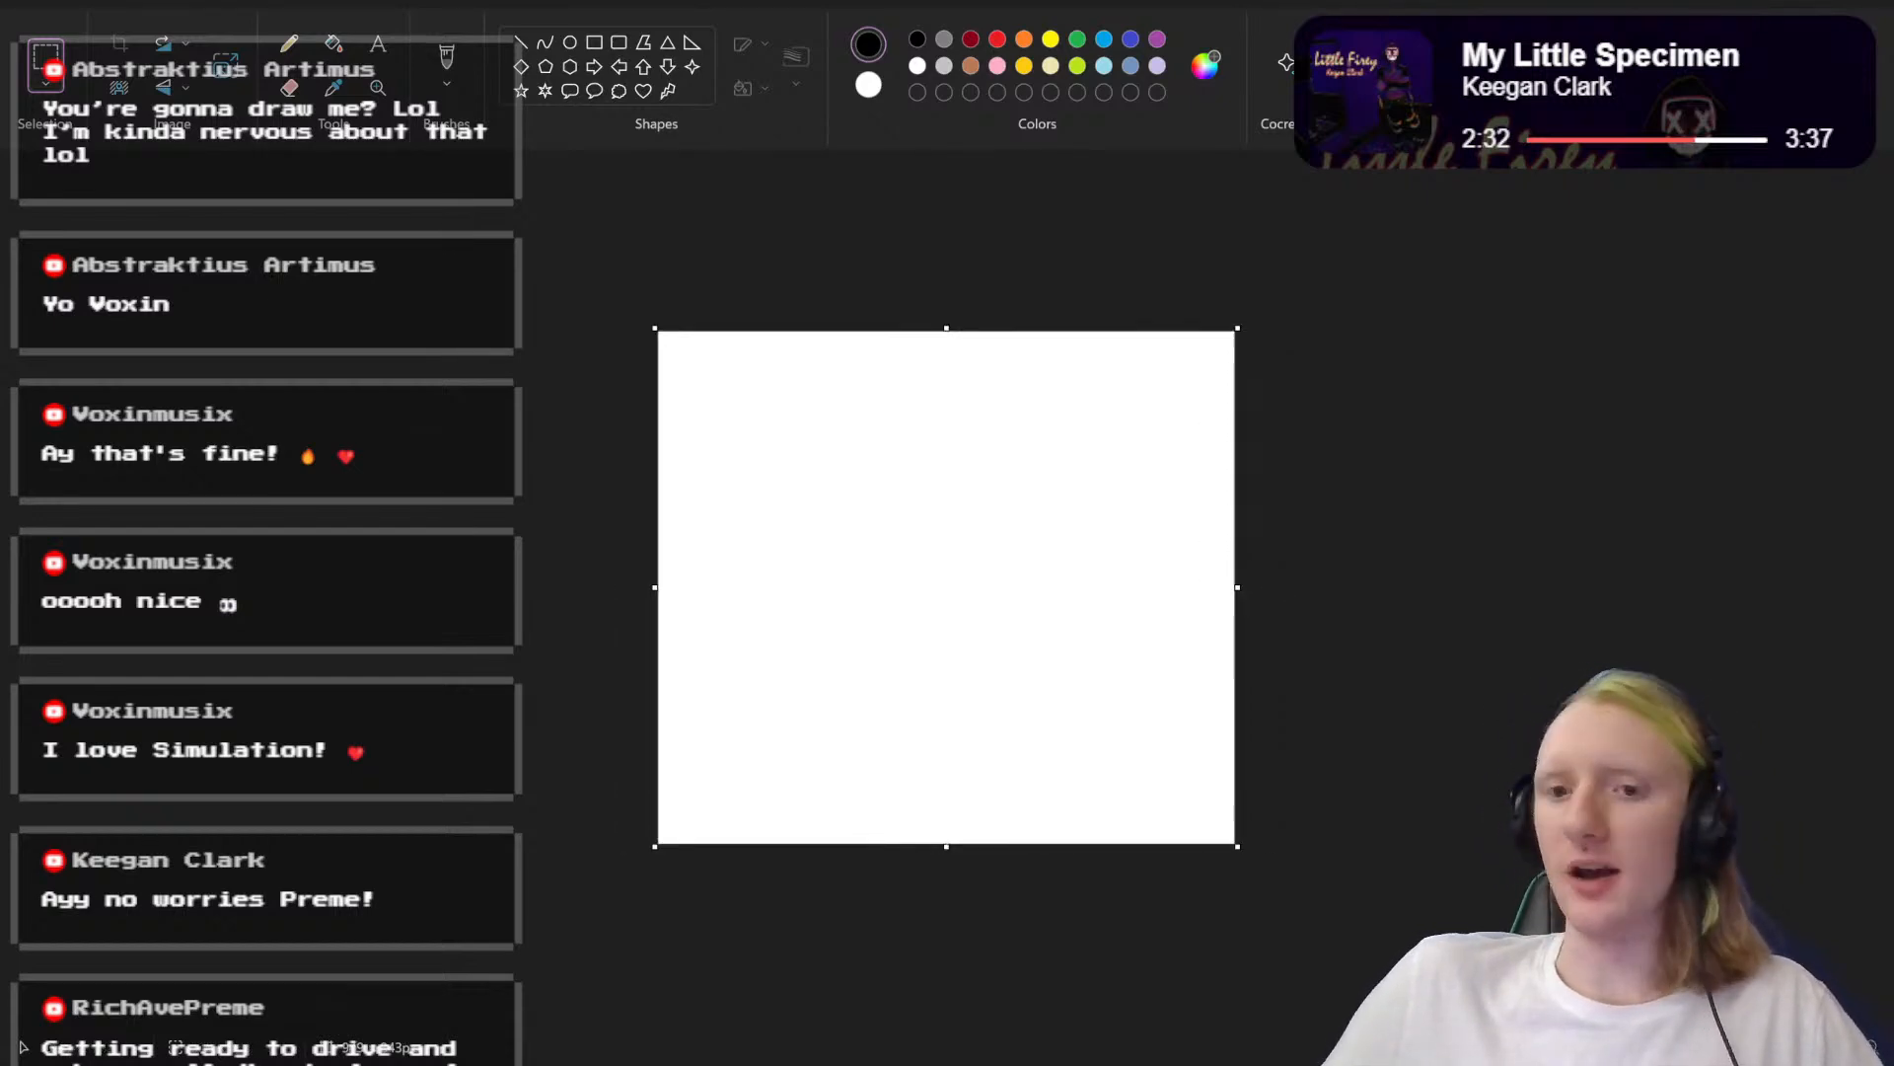
pyautogui.scroll(2, 948, 587)
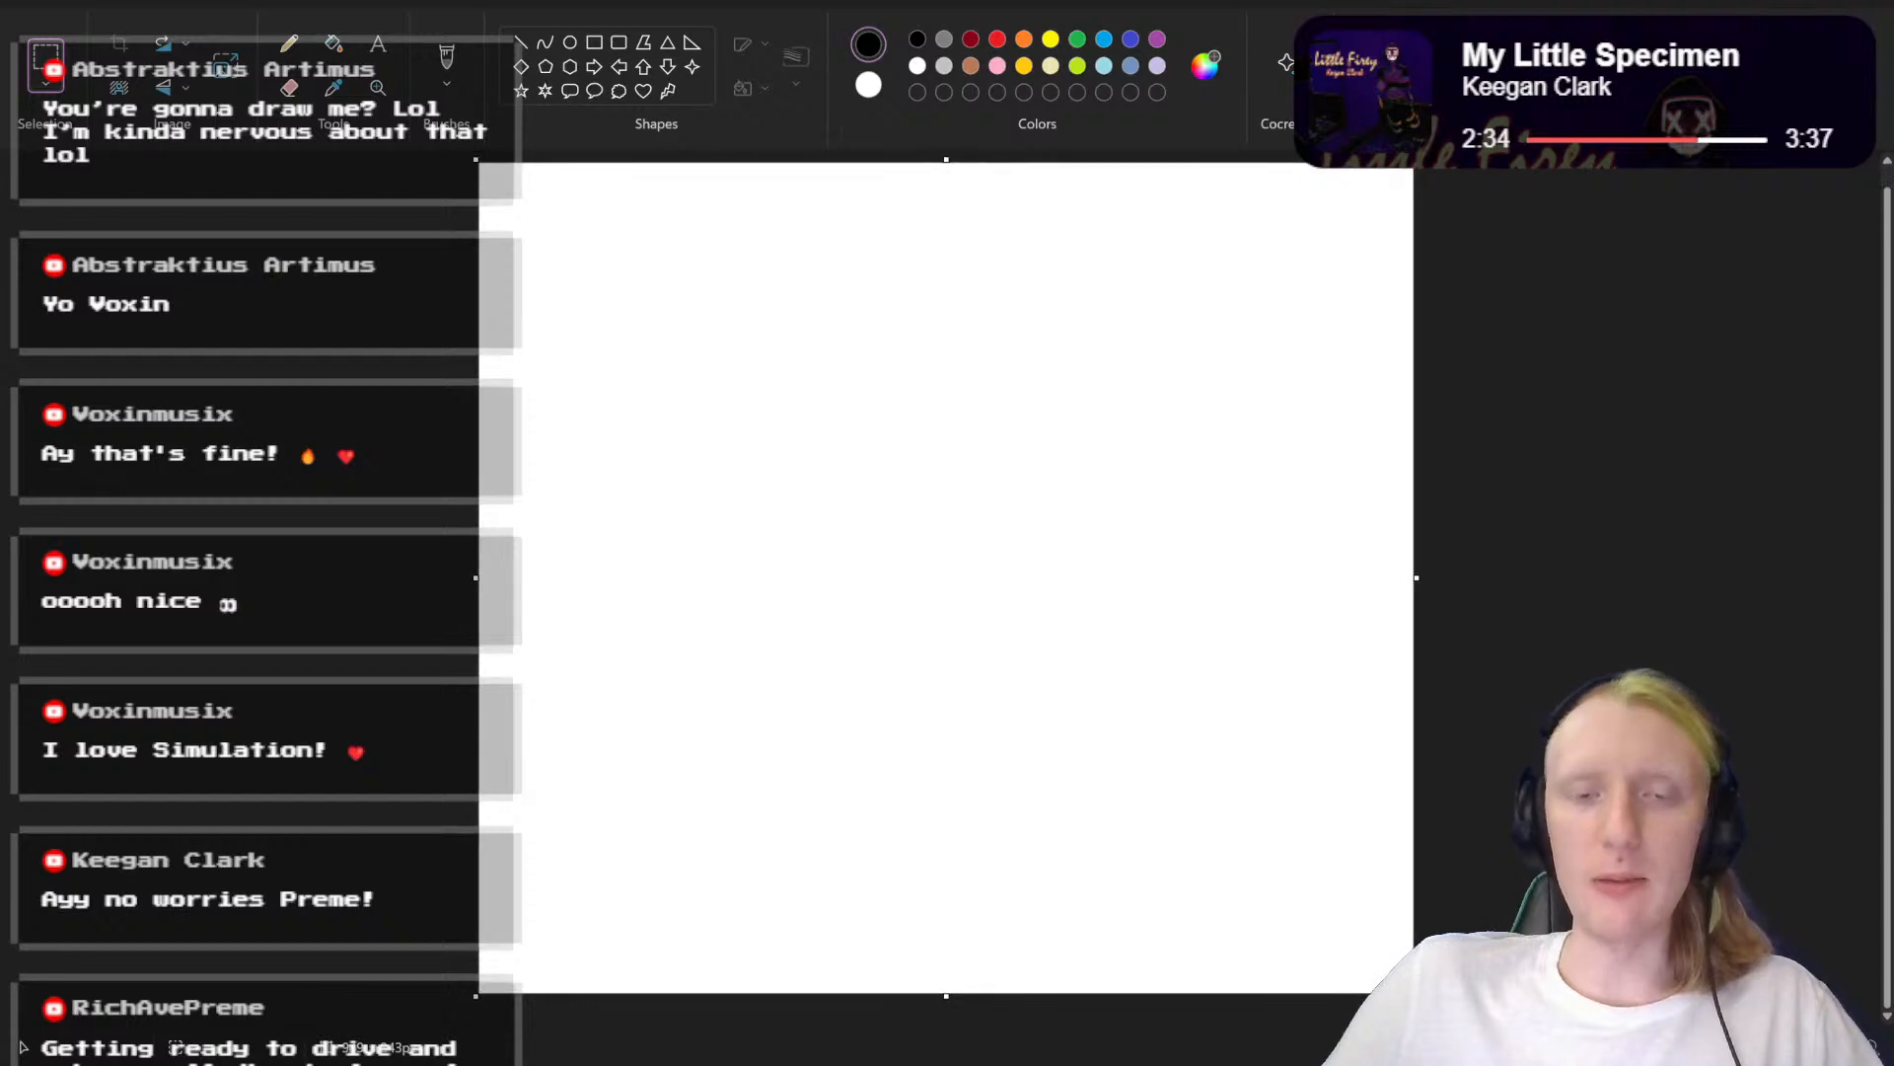
pyautogui.click(454, 69)
pyautogui.moveTo(692, 249); pyautogui.dragTo(686, 280)
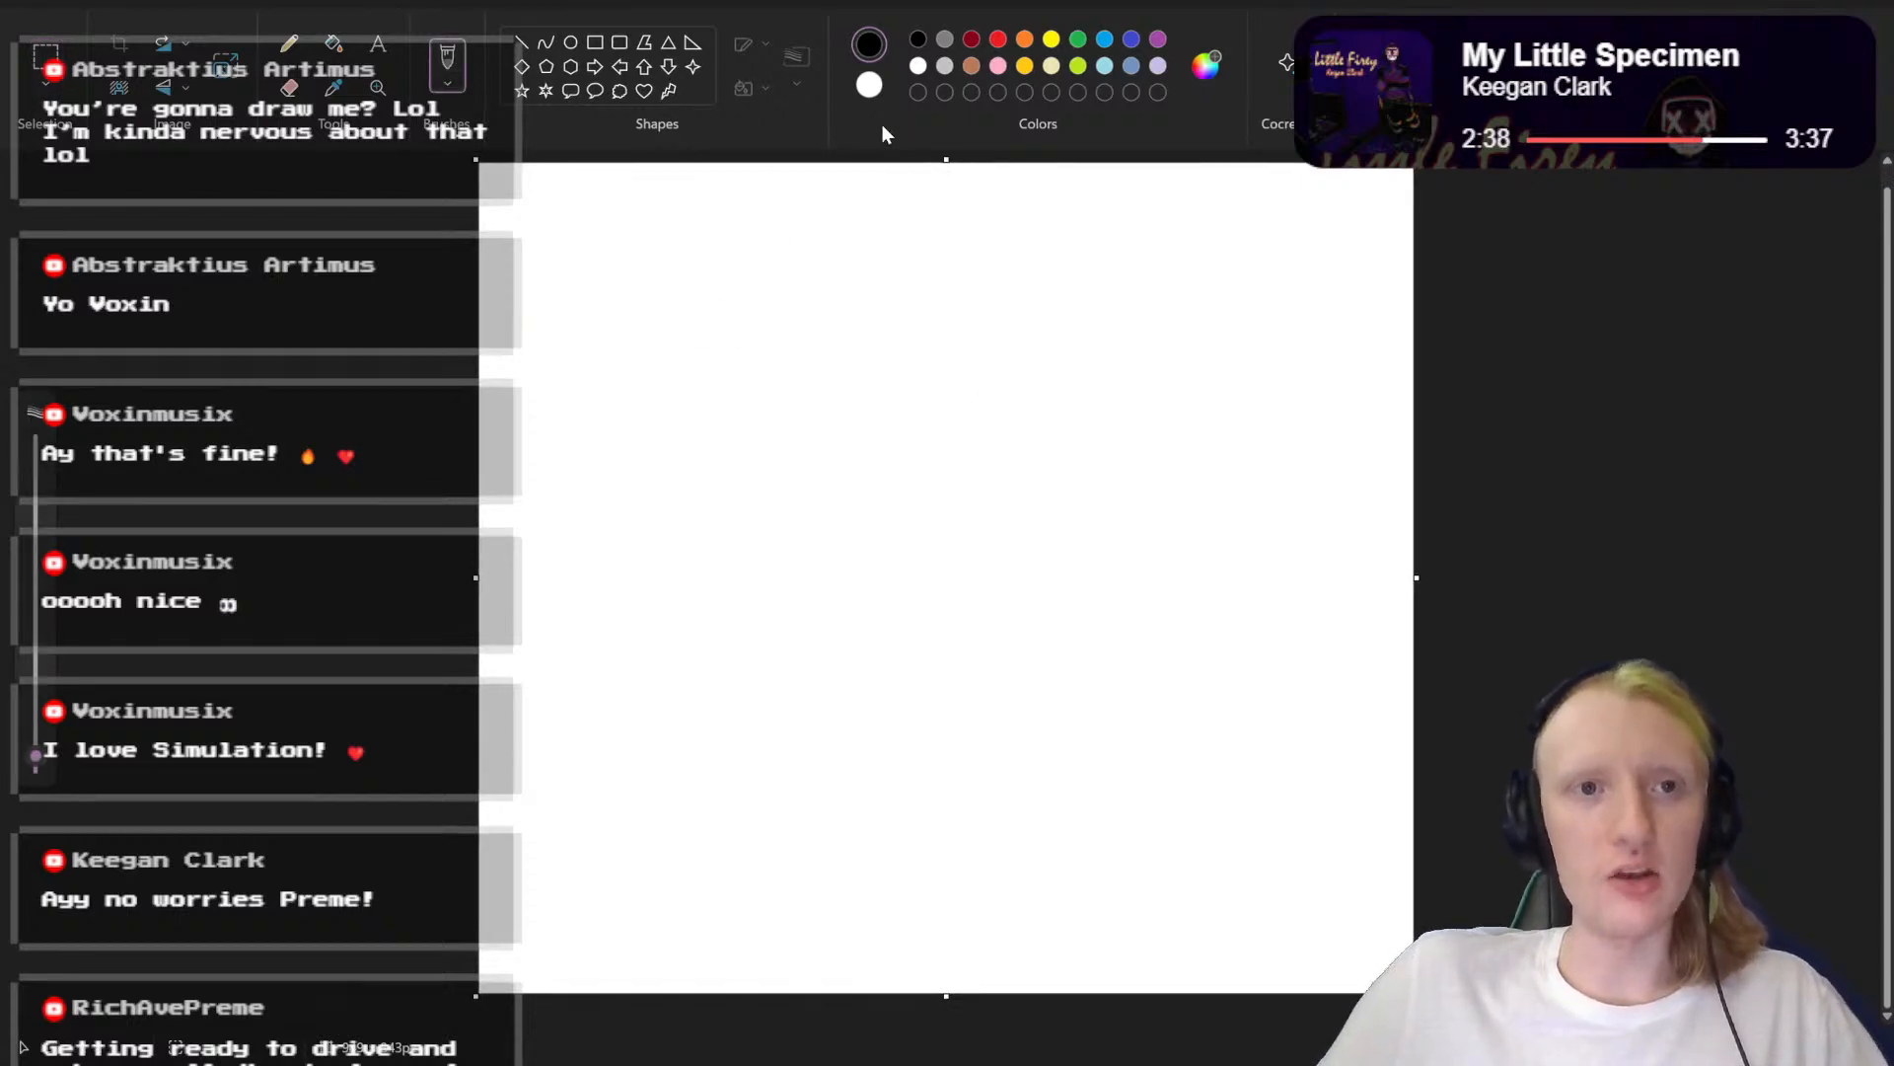
pyautogui.click(449, 89)
pyautogui.click(541, 144)
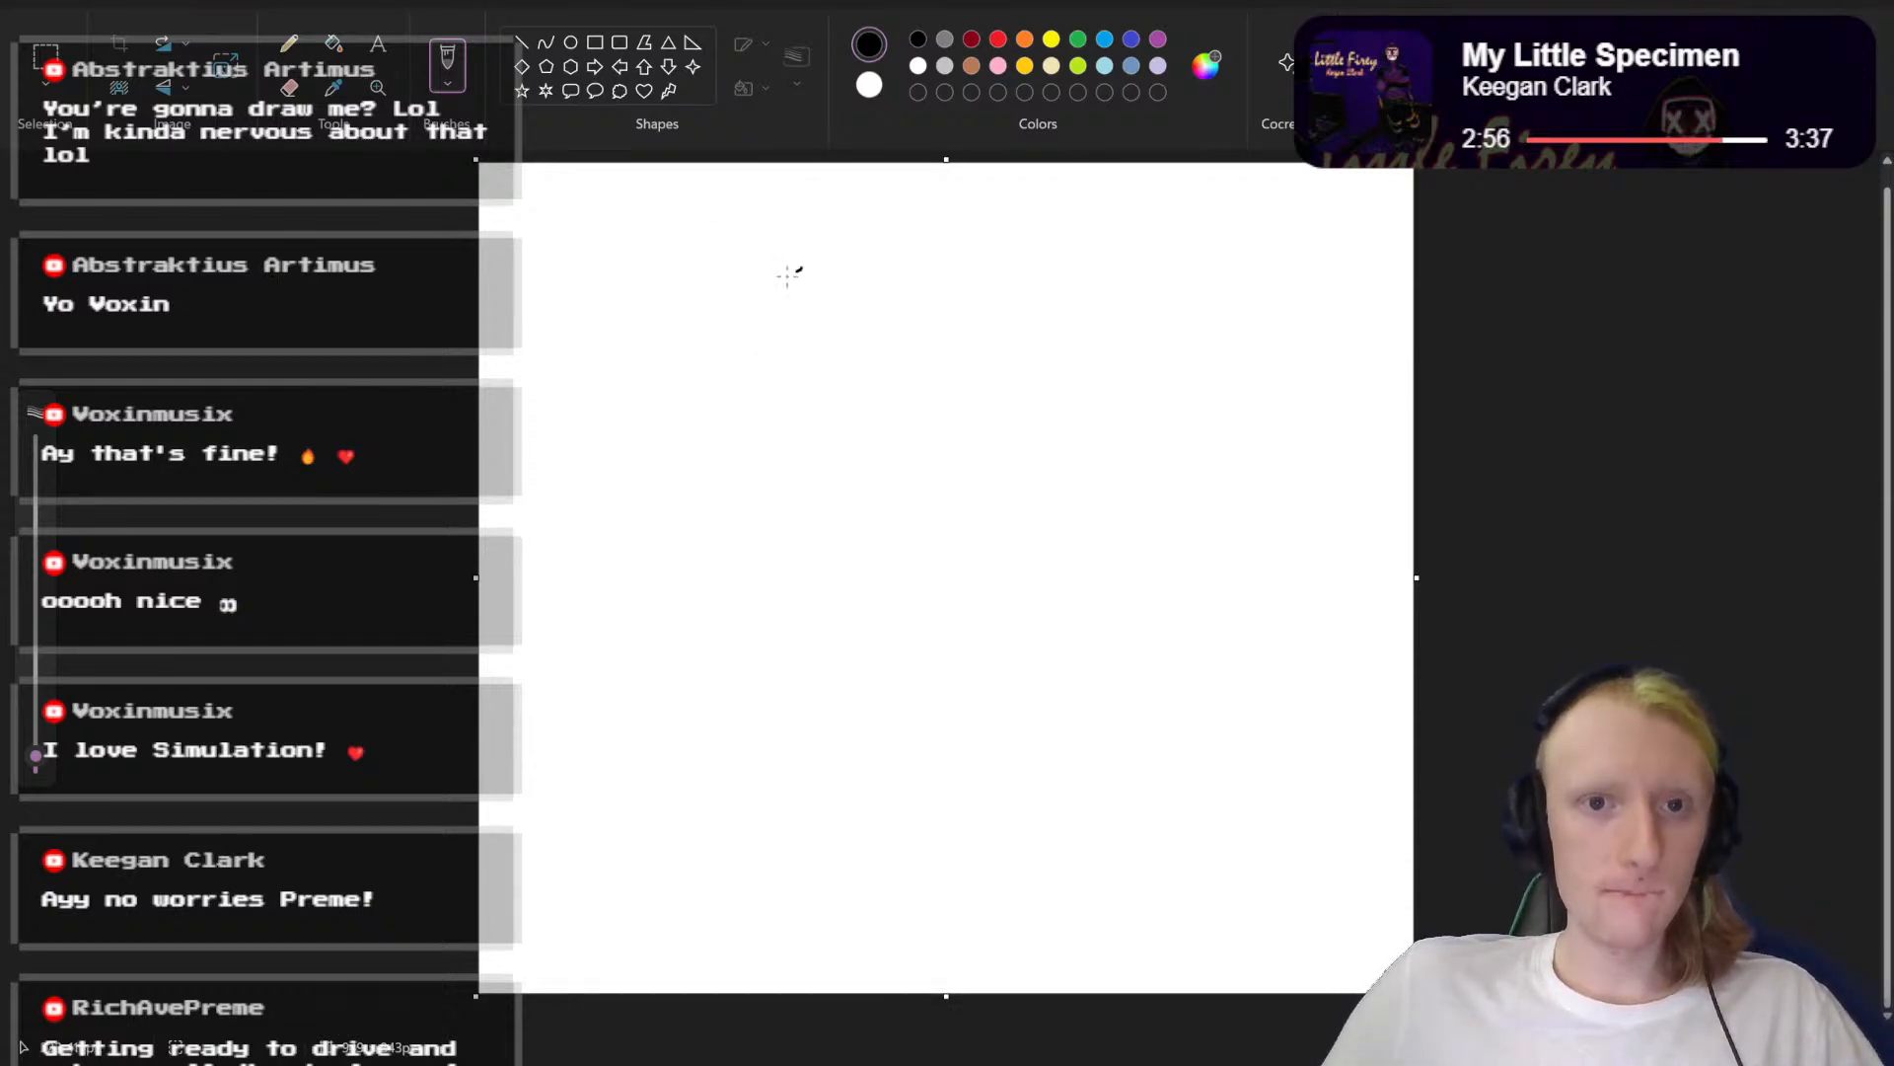
# Step: Try a thin curved black stroke on the upper part of the canvas and undo it
pyautogui.moveTo(789, 274)
pyautogui.mouseDown()
pyautogui.moveTo(663, 358)
pyautogui.moveTo(618, 481)
pyautogui.moveTo(613, 576)
pyautogui.moveTo(636, 653)
pyautogui.mouseUp()
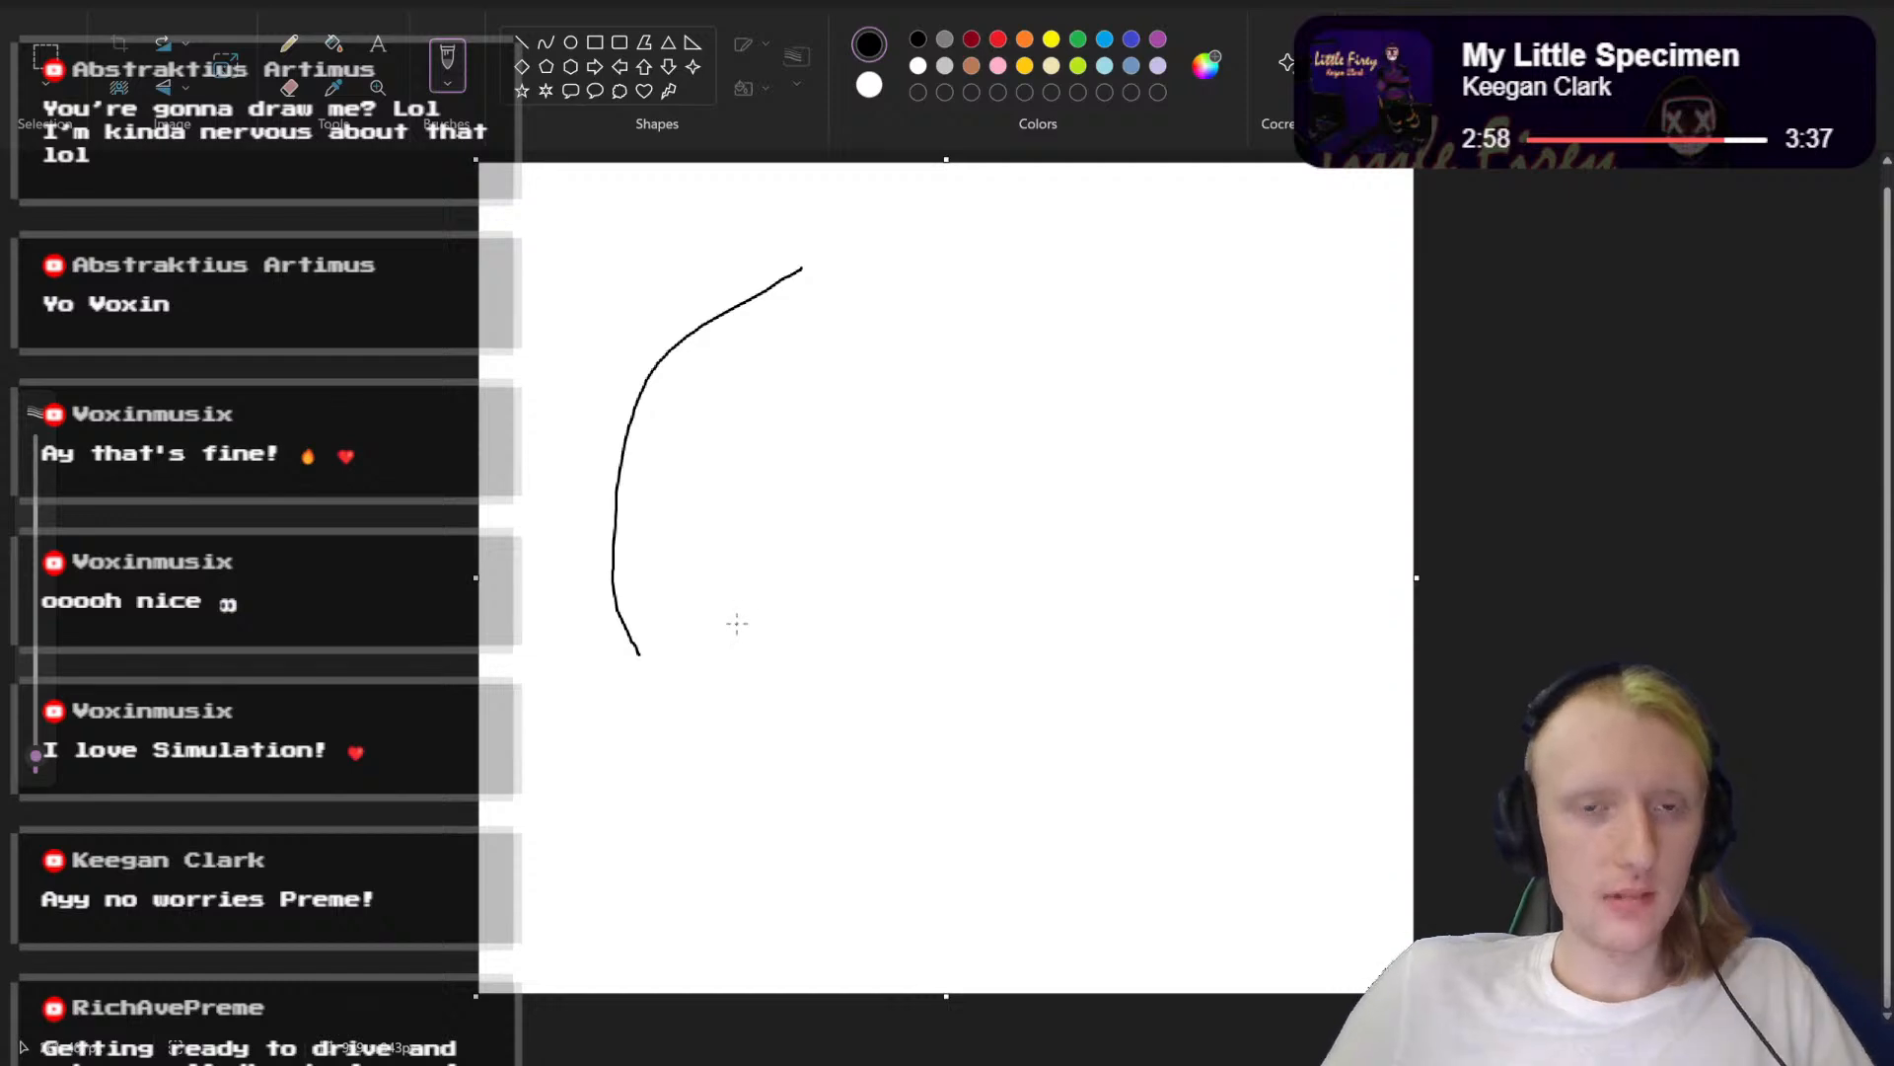
pyautogui.hotkey('ctrl', 'z')
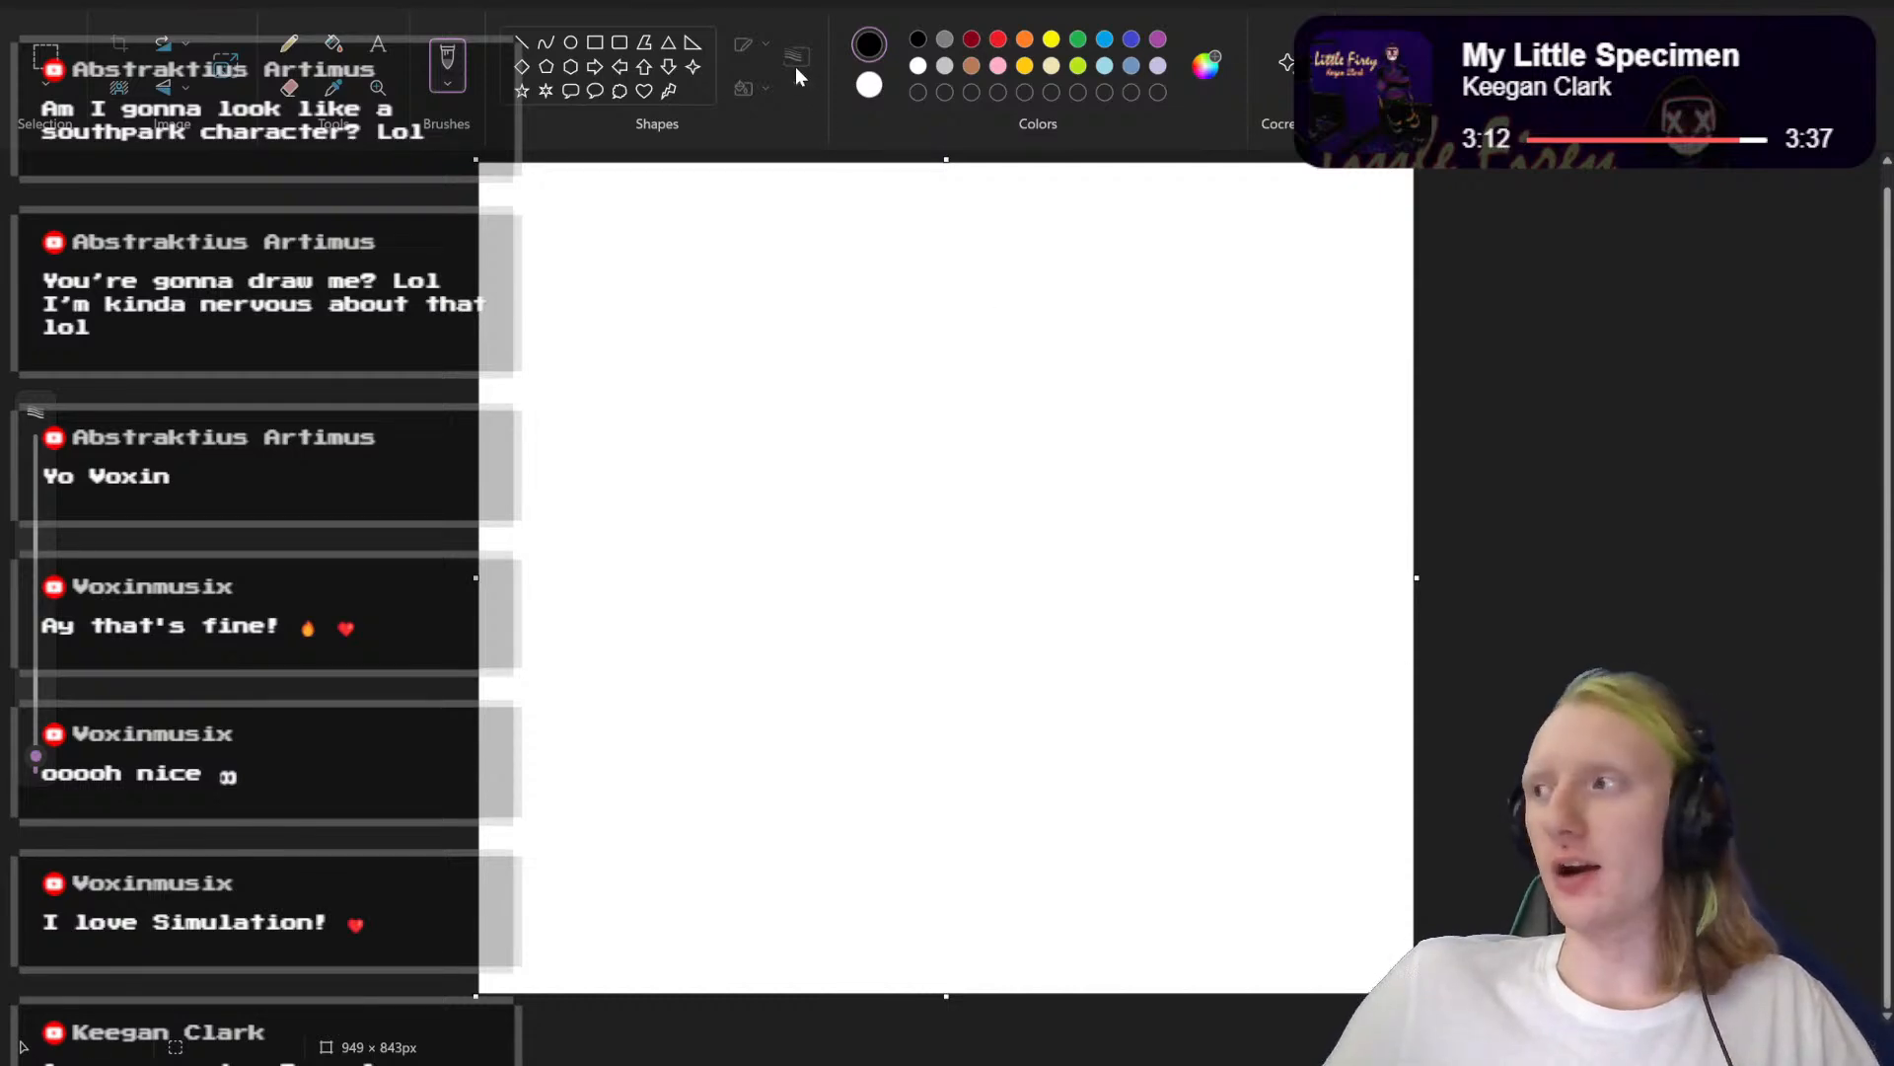
pyautogui.scroll(2, 947, 577)
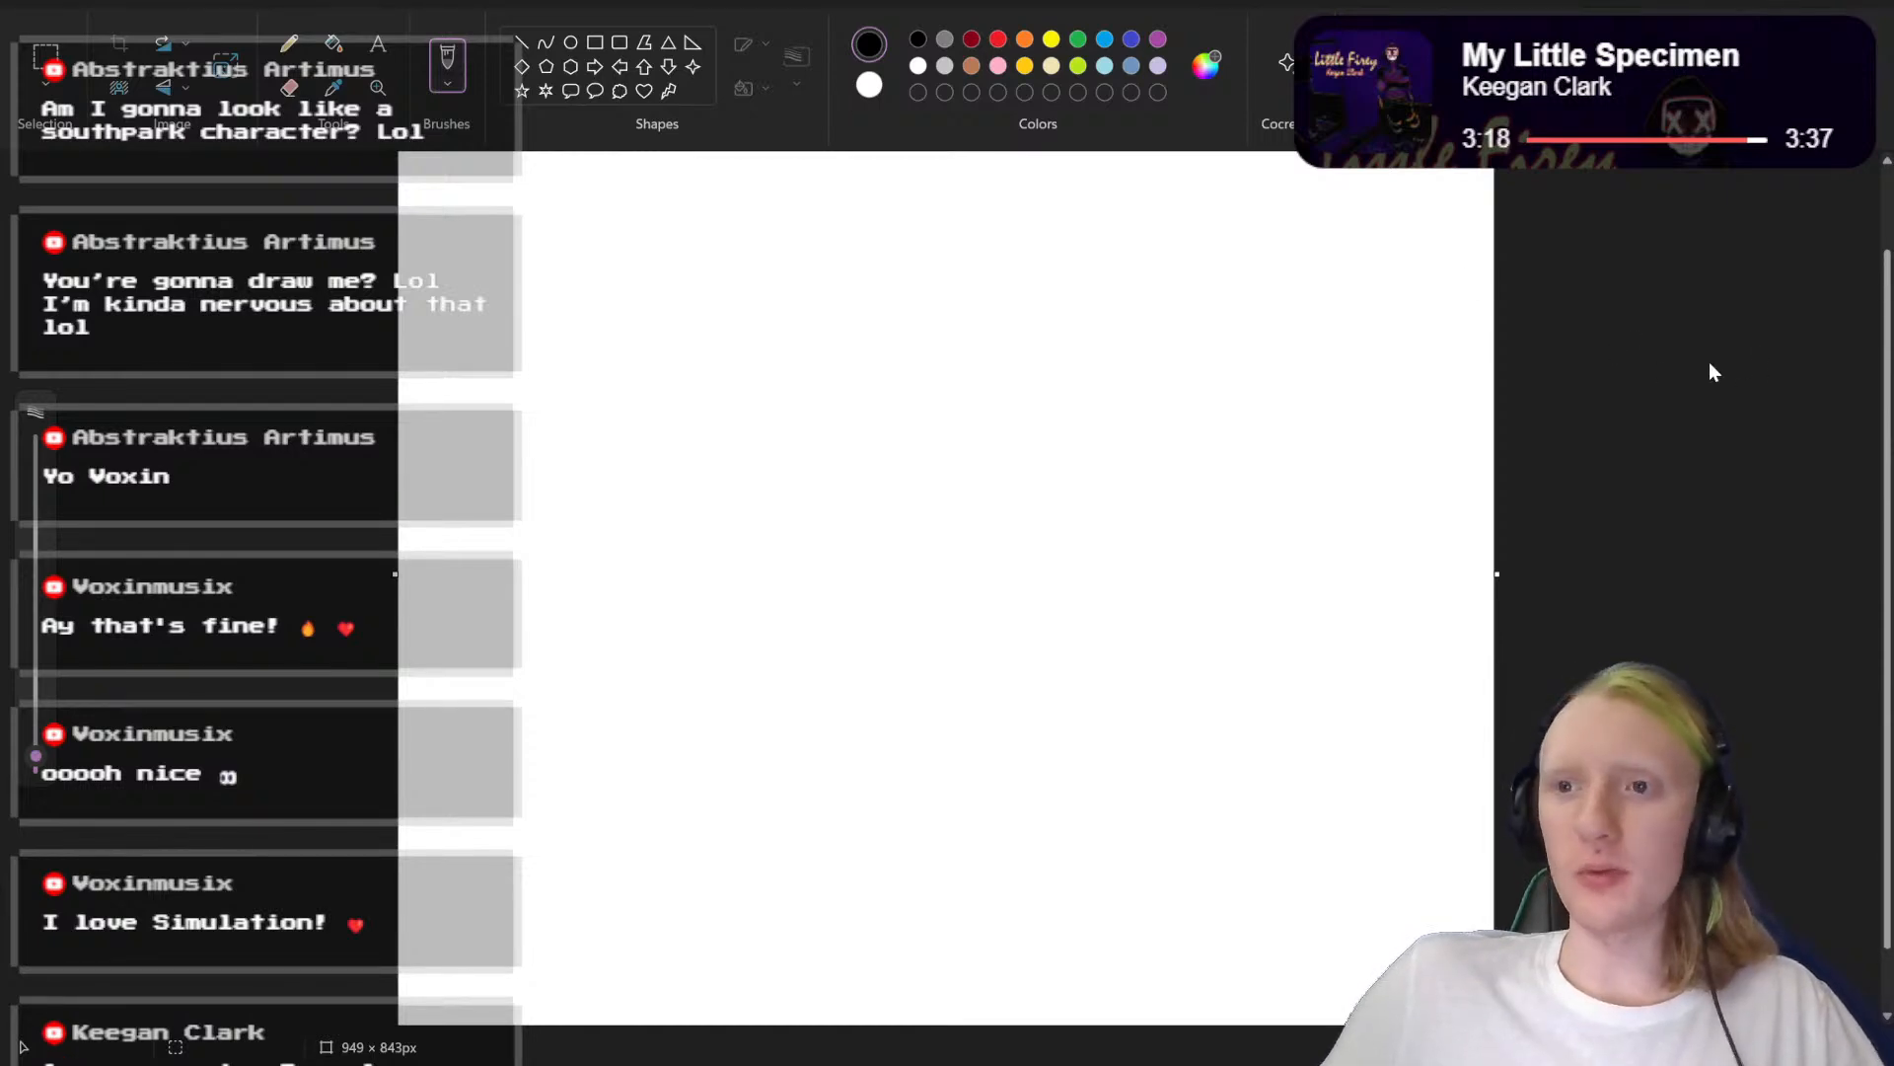
pyautogui.scroll(2, 1887, 399)
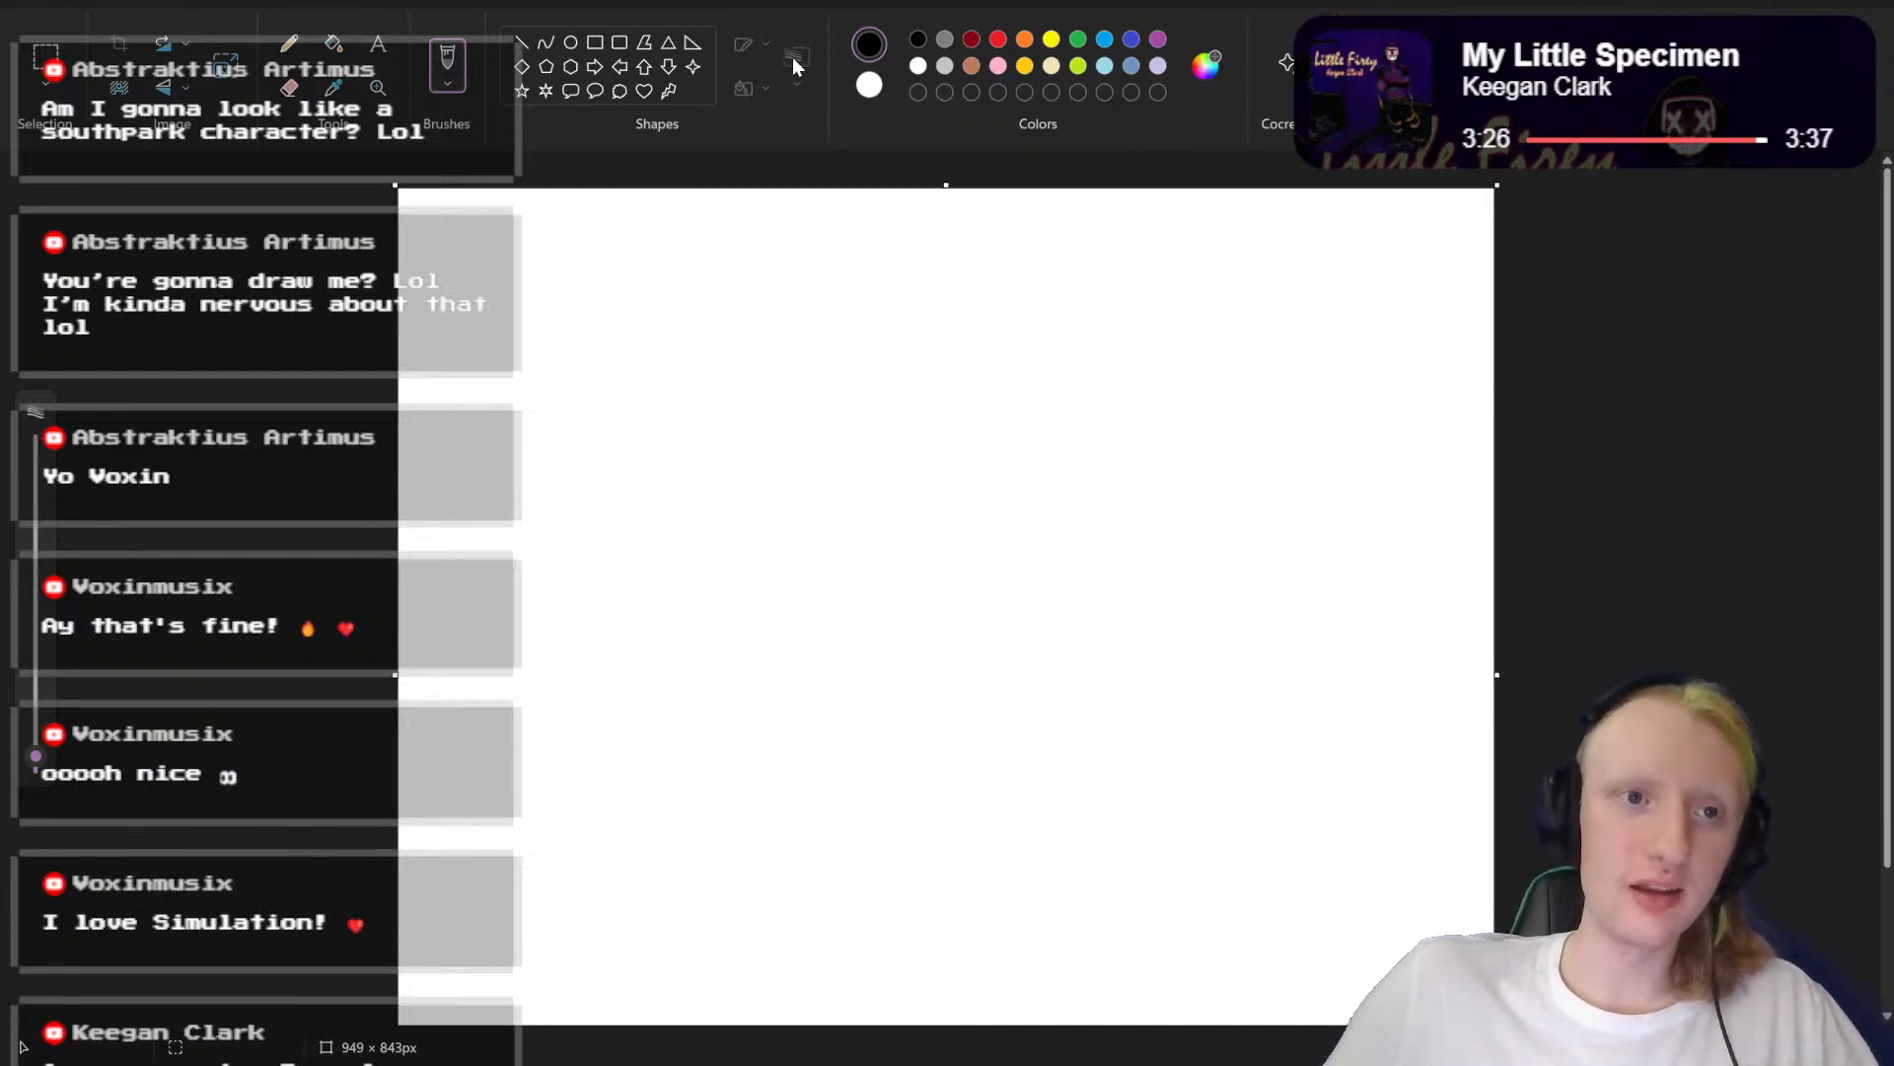
# Step: Try painting a thick black ring with the standard Brush at about 246 px, and undo it
pyautogui.click(443, 84)
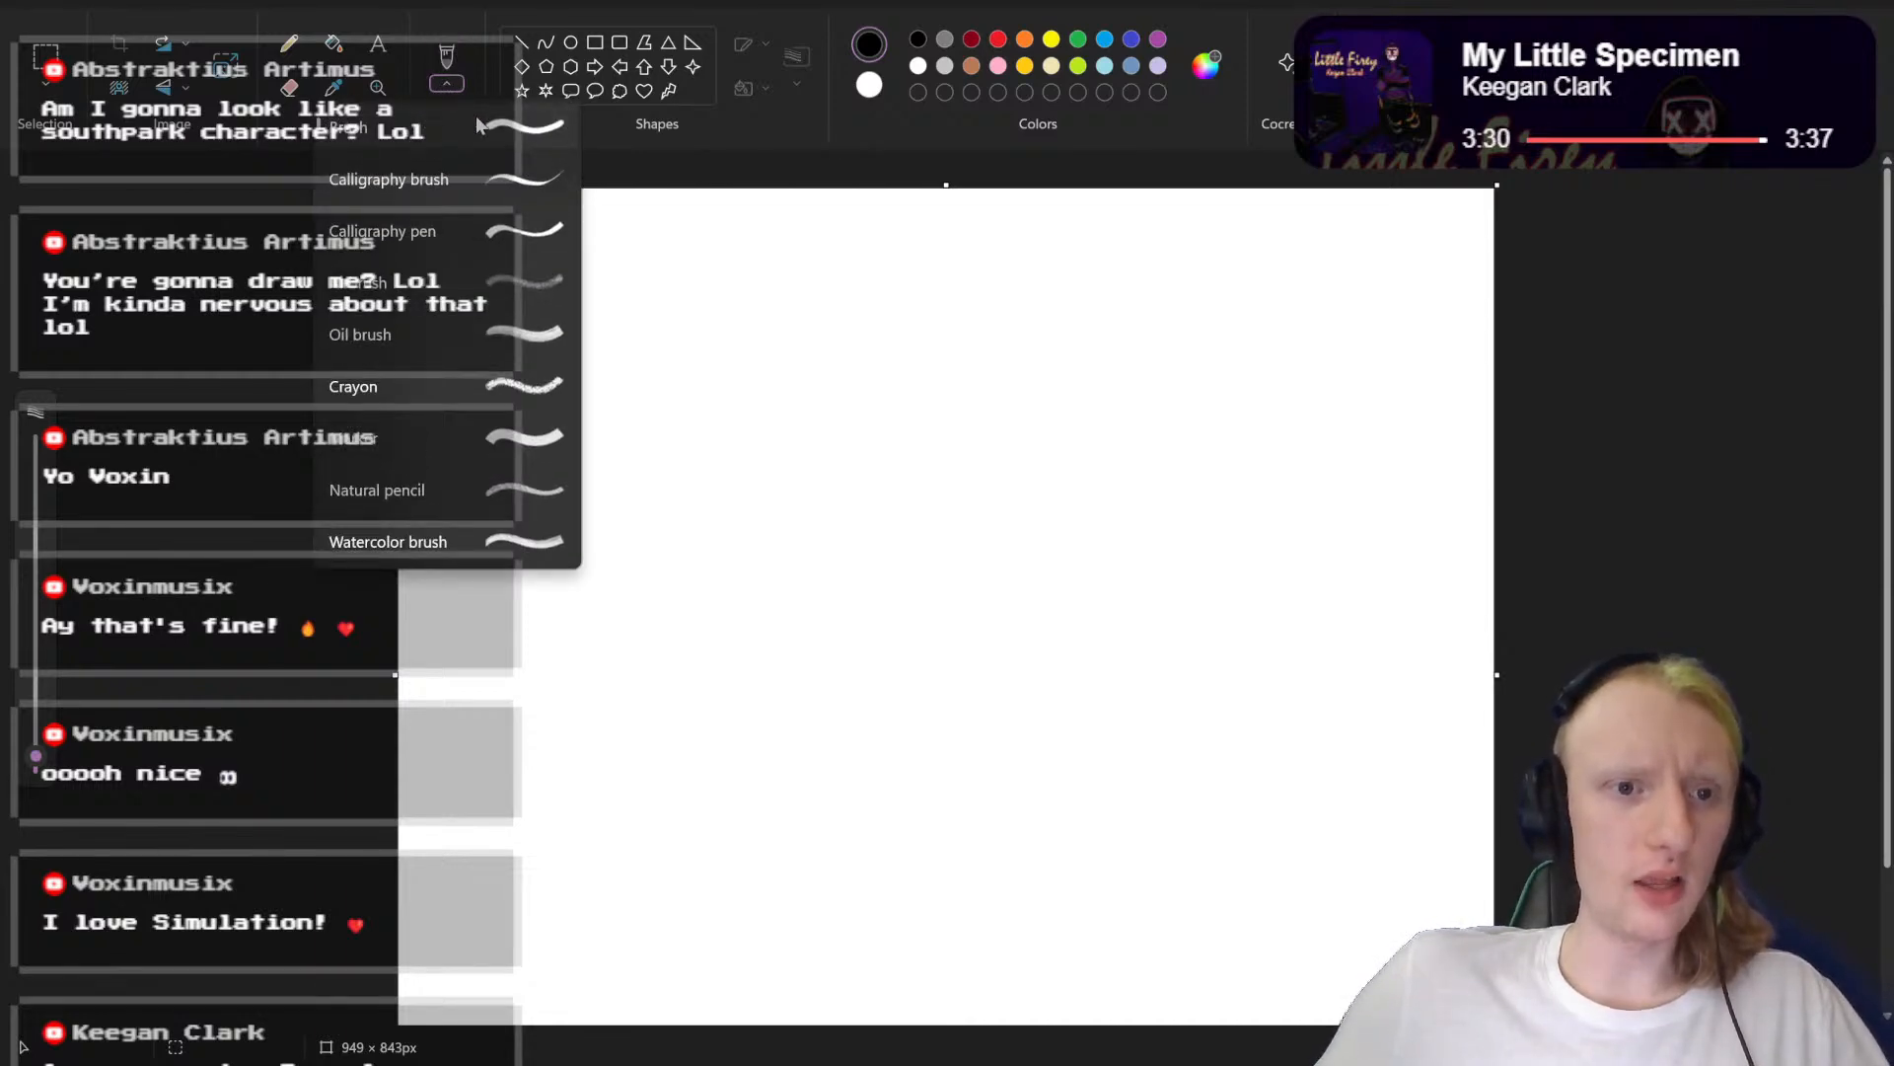
pyautogui.click(476, 115)
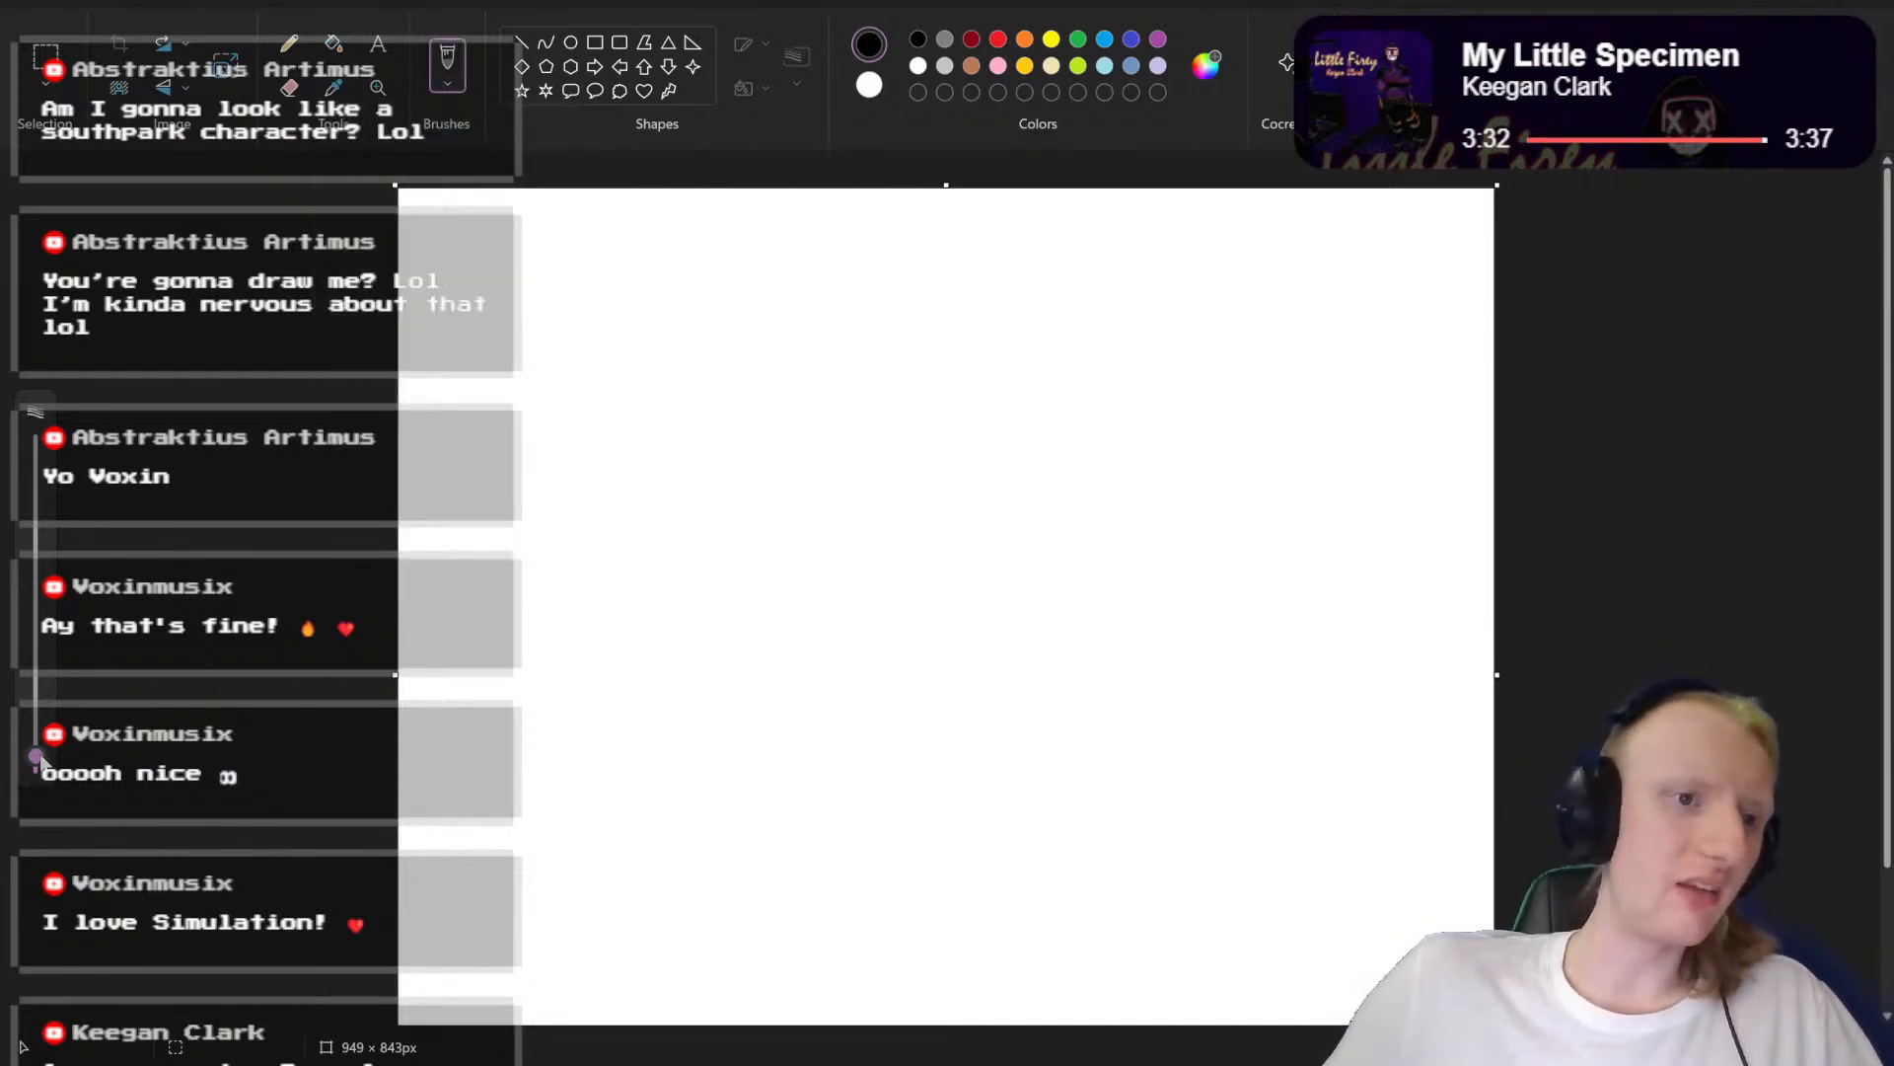
pyautogui.moveTo(37, 759); pyautogui.dragTo(40, 423)
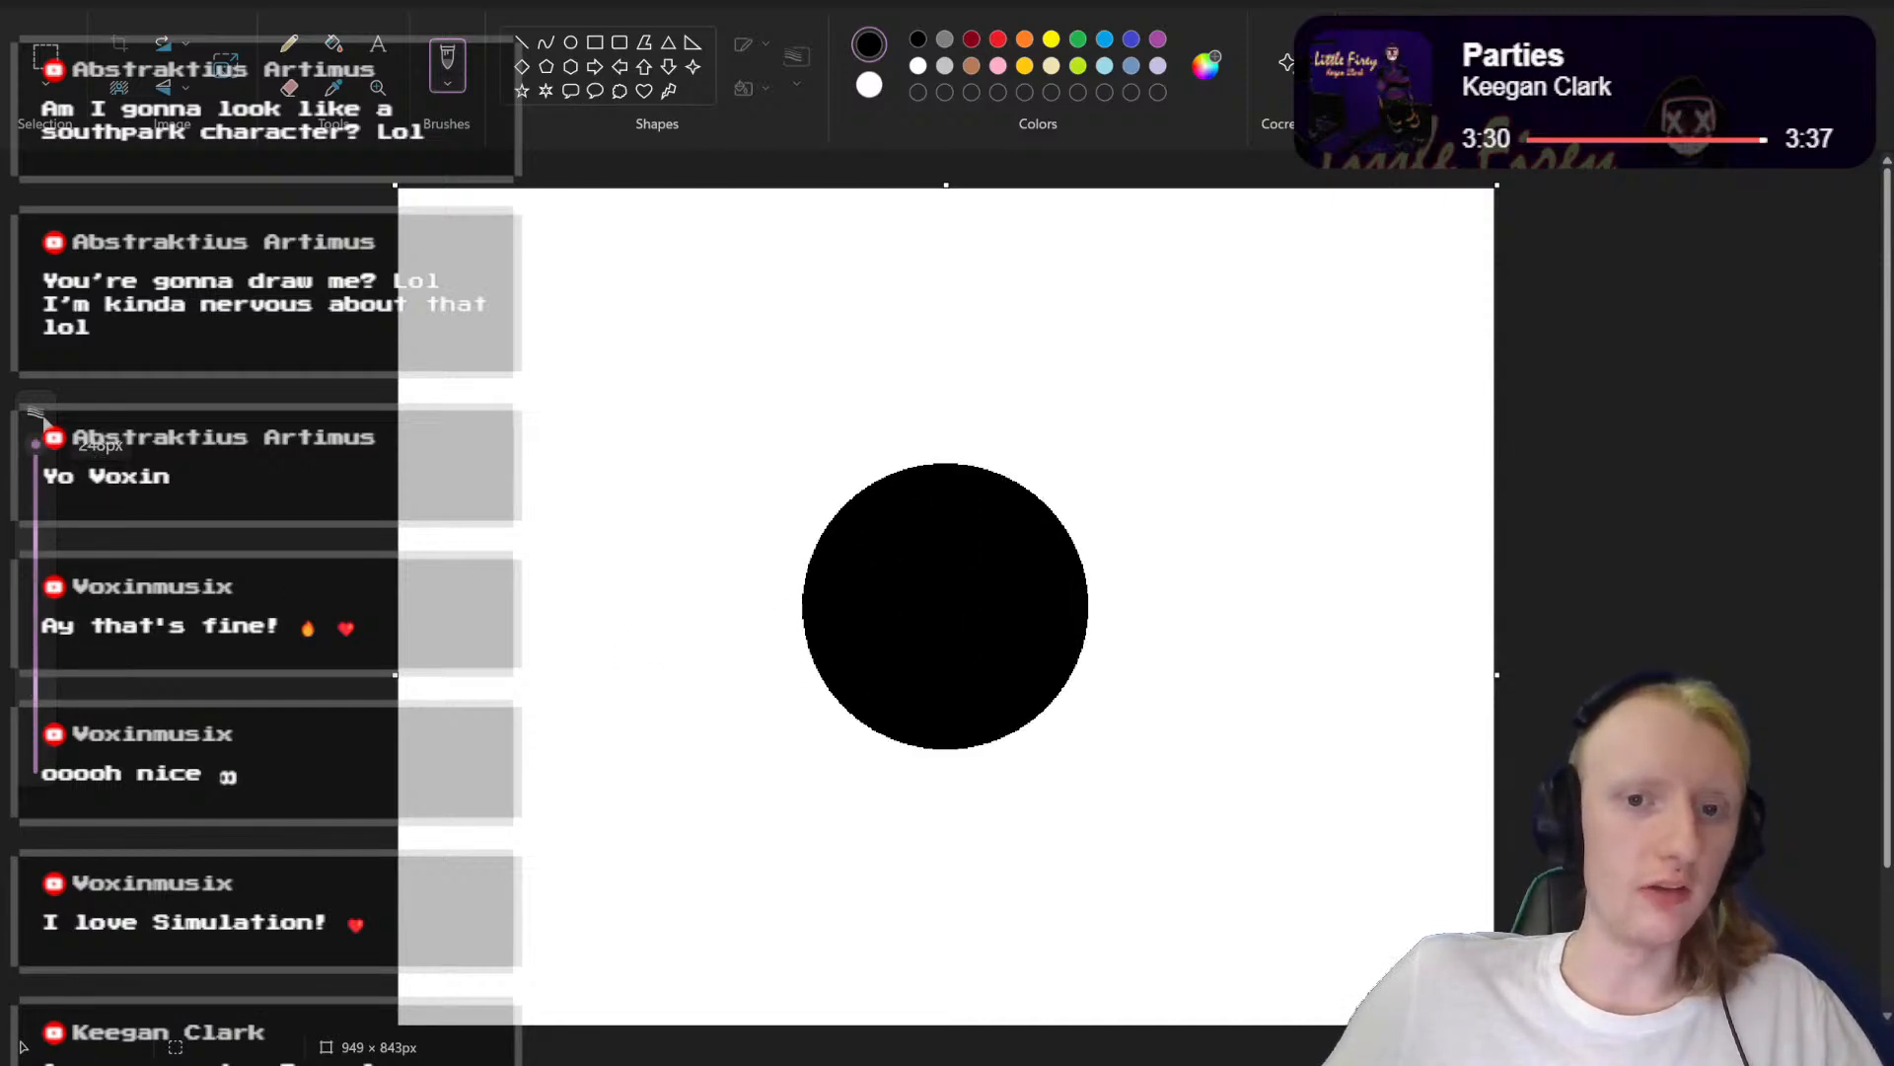
pyautogui.moveTo(886, 365)
pyautogui.mouseDown()
pyautogui.moveTo(708, 616)
pyautogui.moveTo(897, 804)
pyautogui.moveTo(1127, 614)
pyautogui.moveTo(1038, 418)
pyautogui.moveTo(1005, 411)
pyautogui.moveTo(1009, 471)
pyautogui.mouseUp()
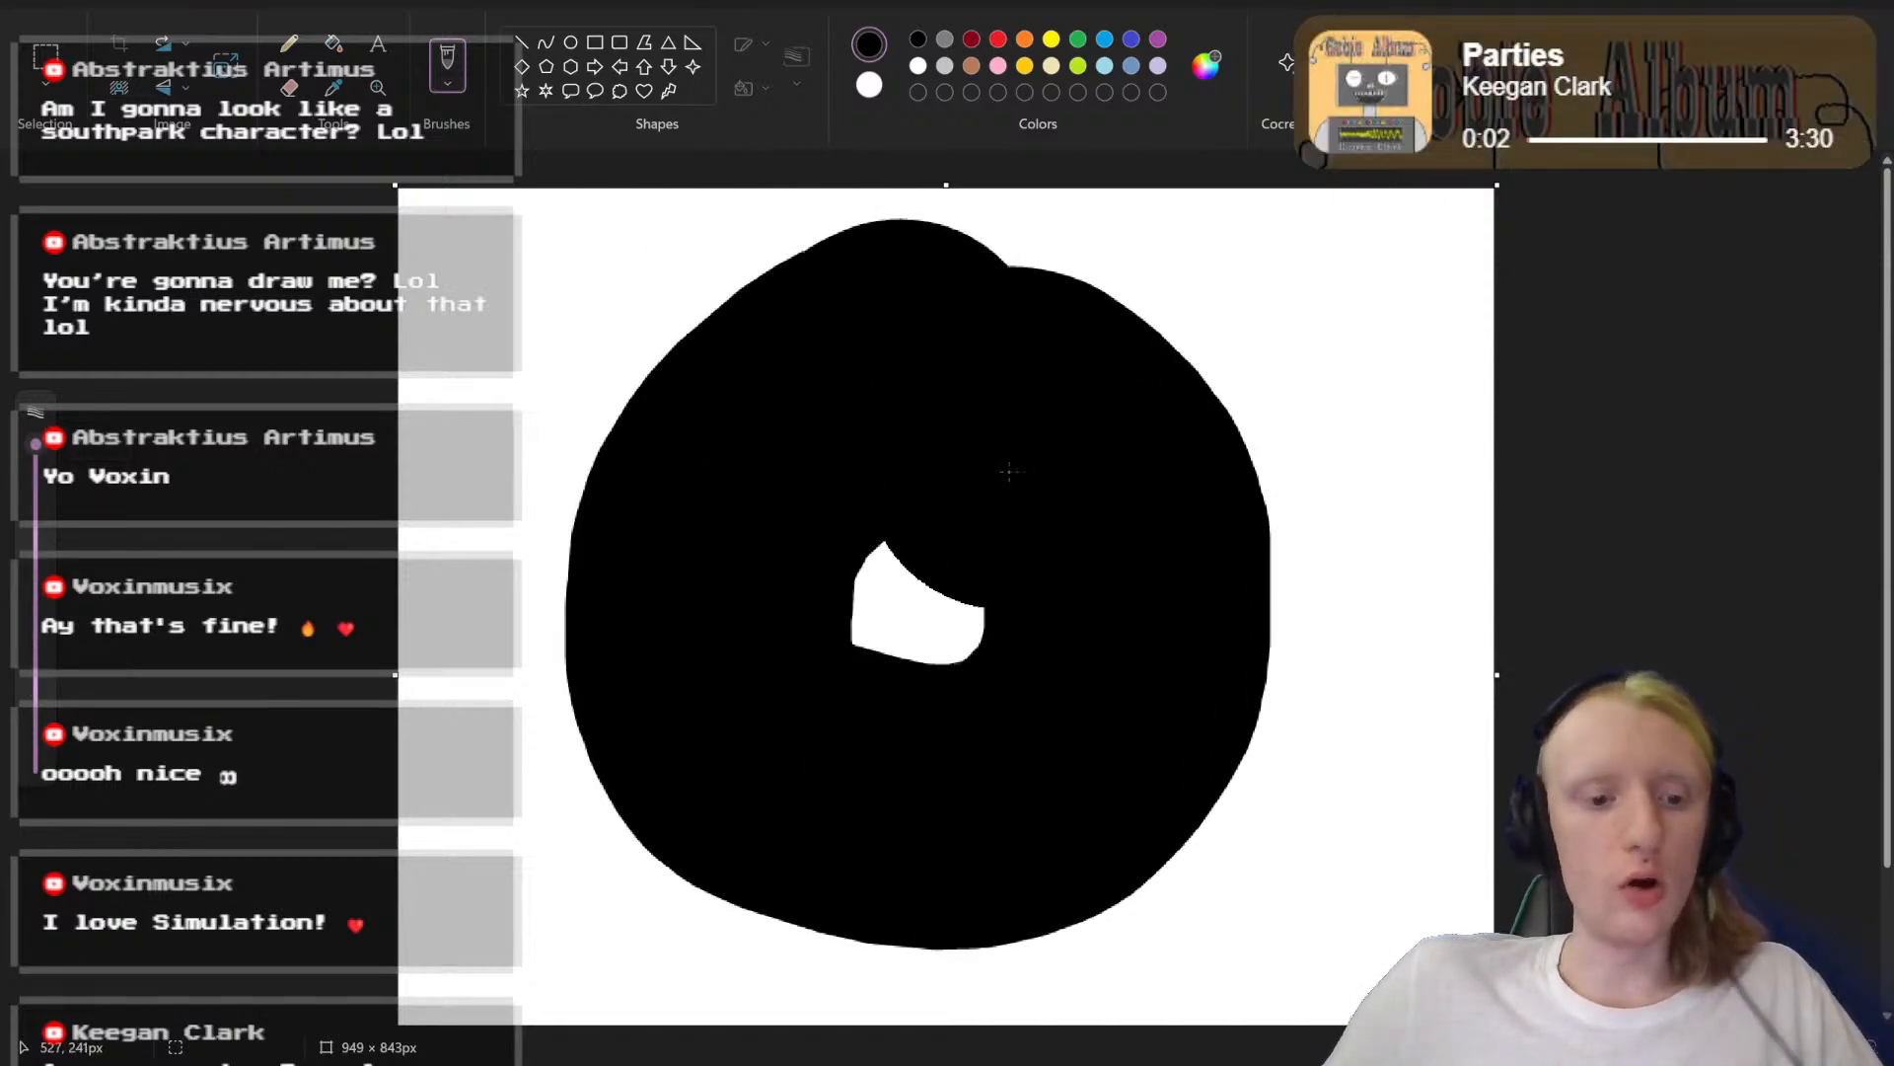
pyautogui.hotkey('ctrl', 'z')
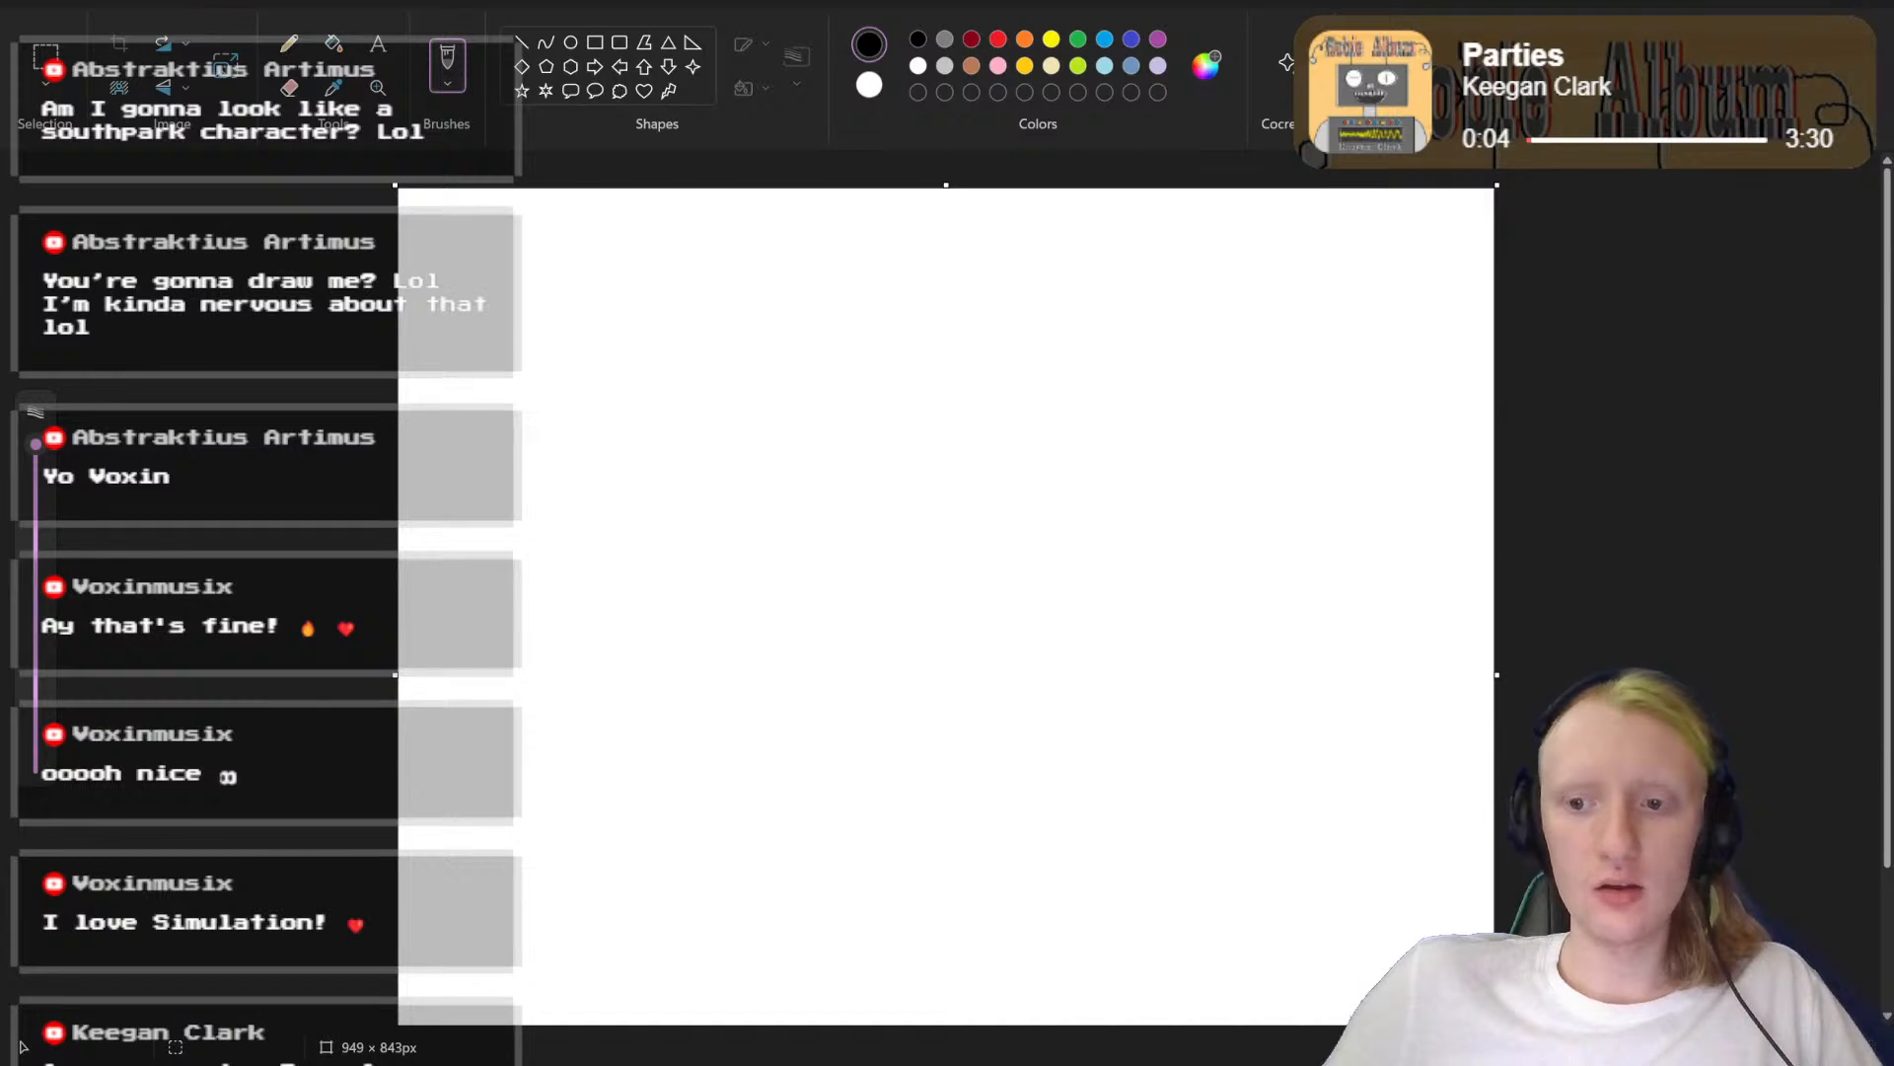
# Step: Enlarge the blank canvas to about 2301 × 1951 px
pyautogui.scroll(-3, 946, 592)
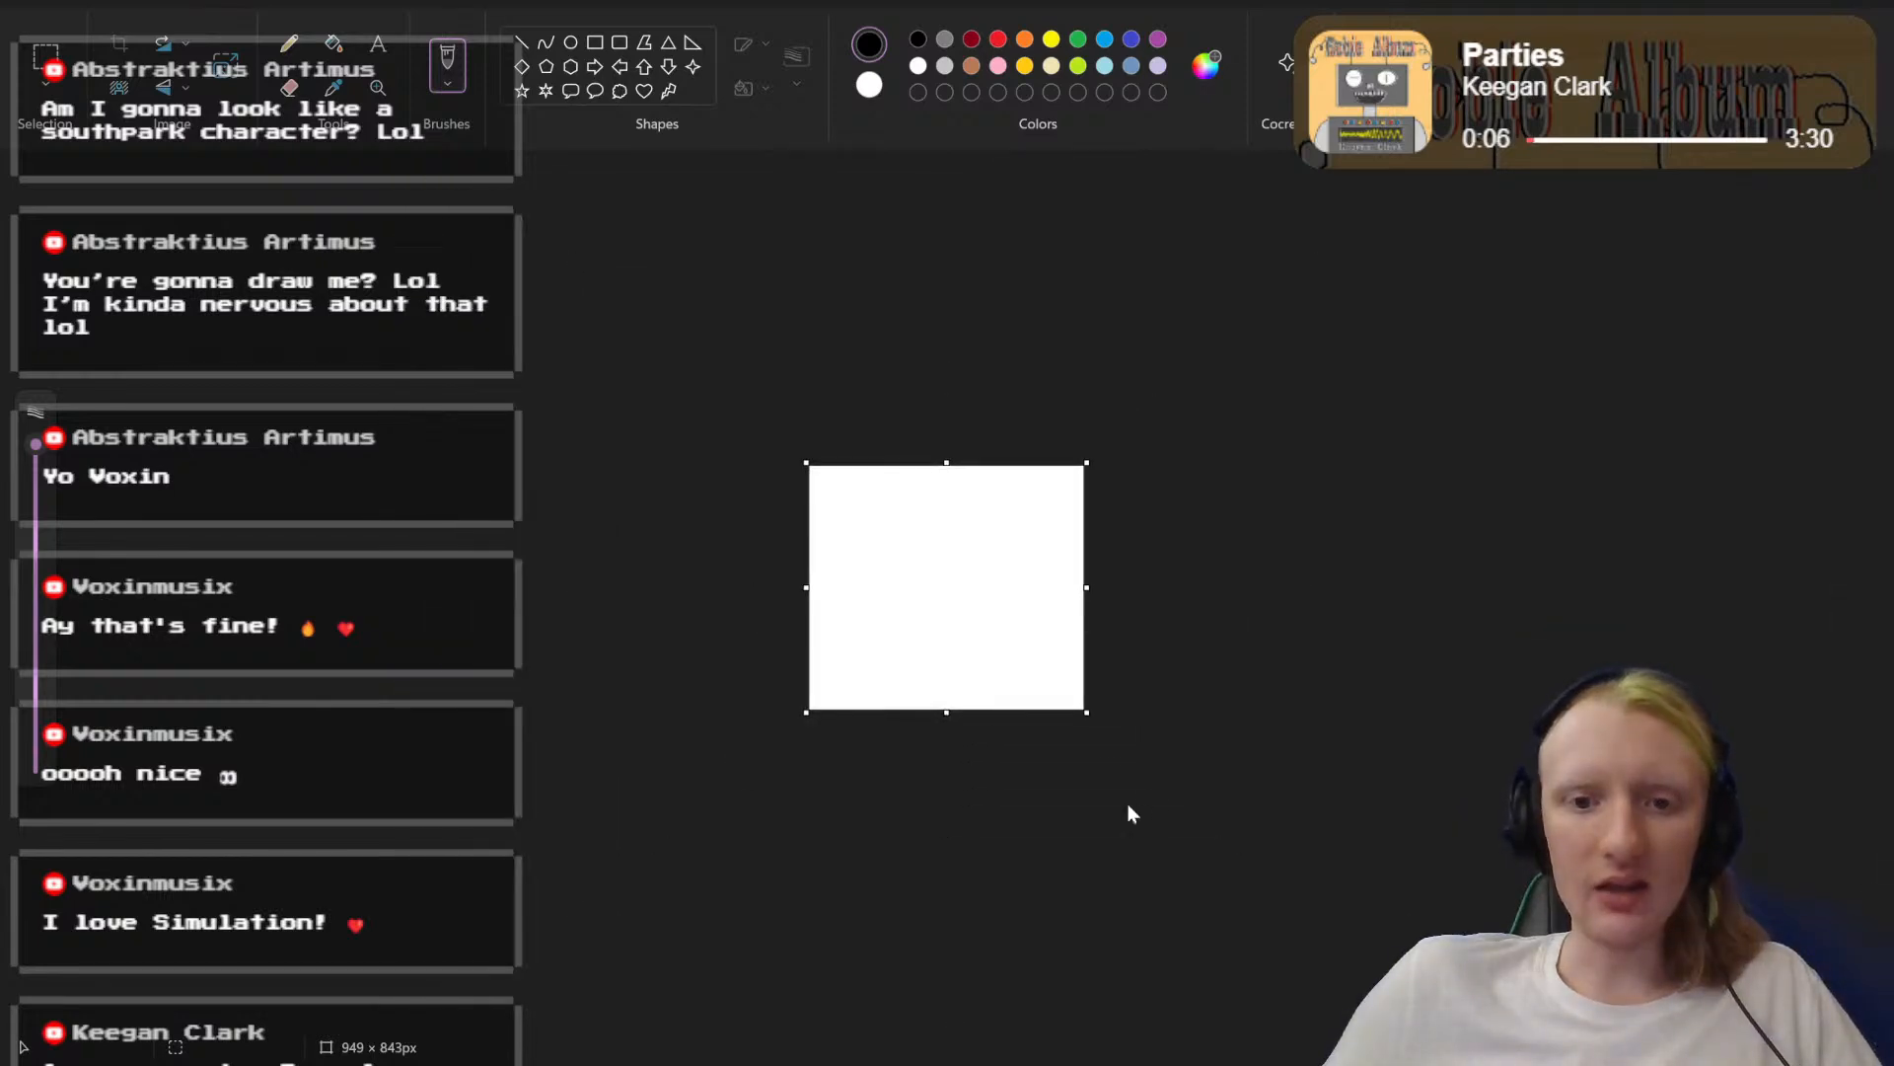
pyautogui.moveTo(1089, 711); pyautogui.dragTo(1477, 1032)
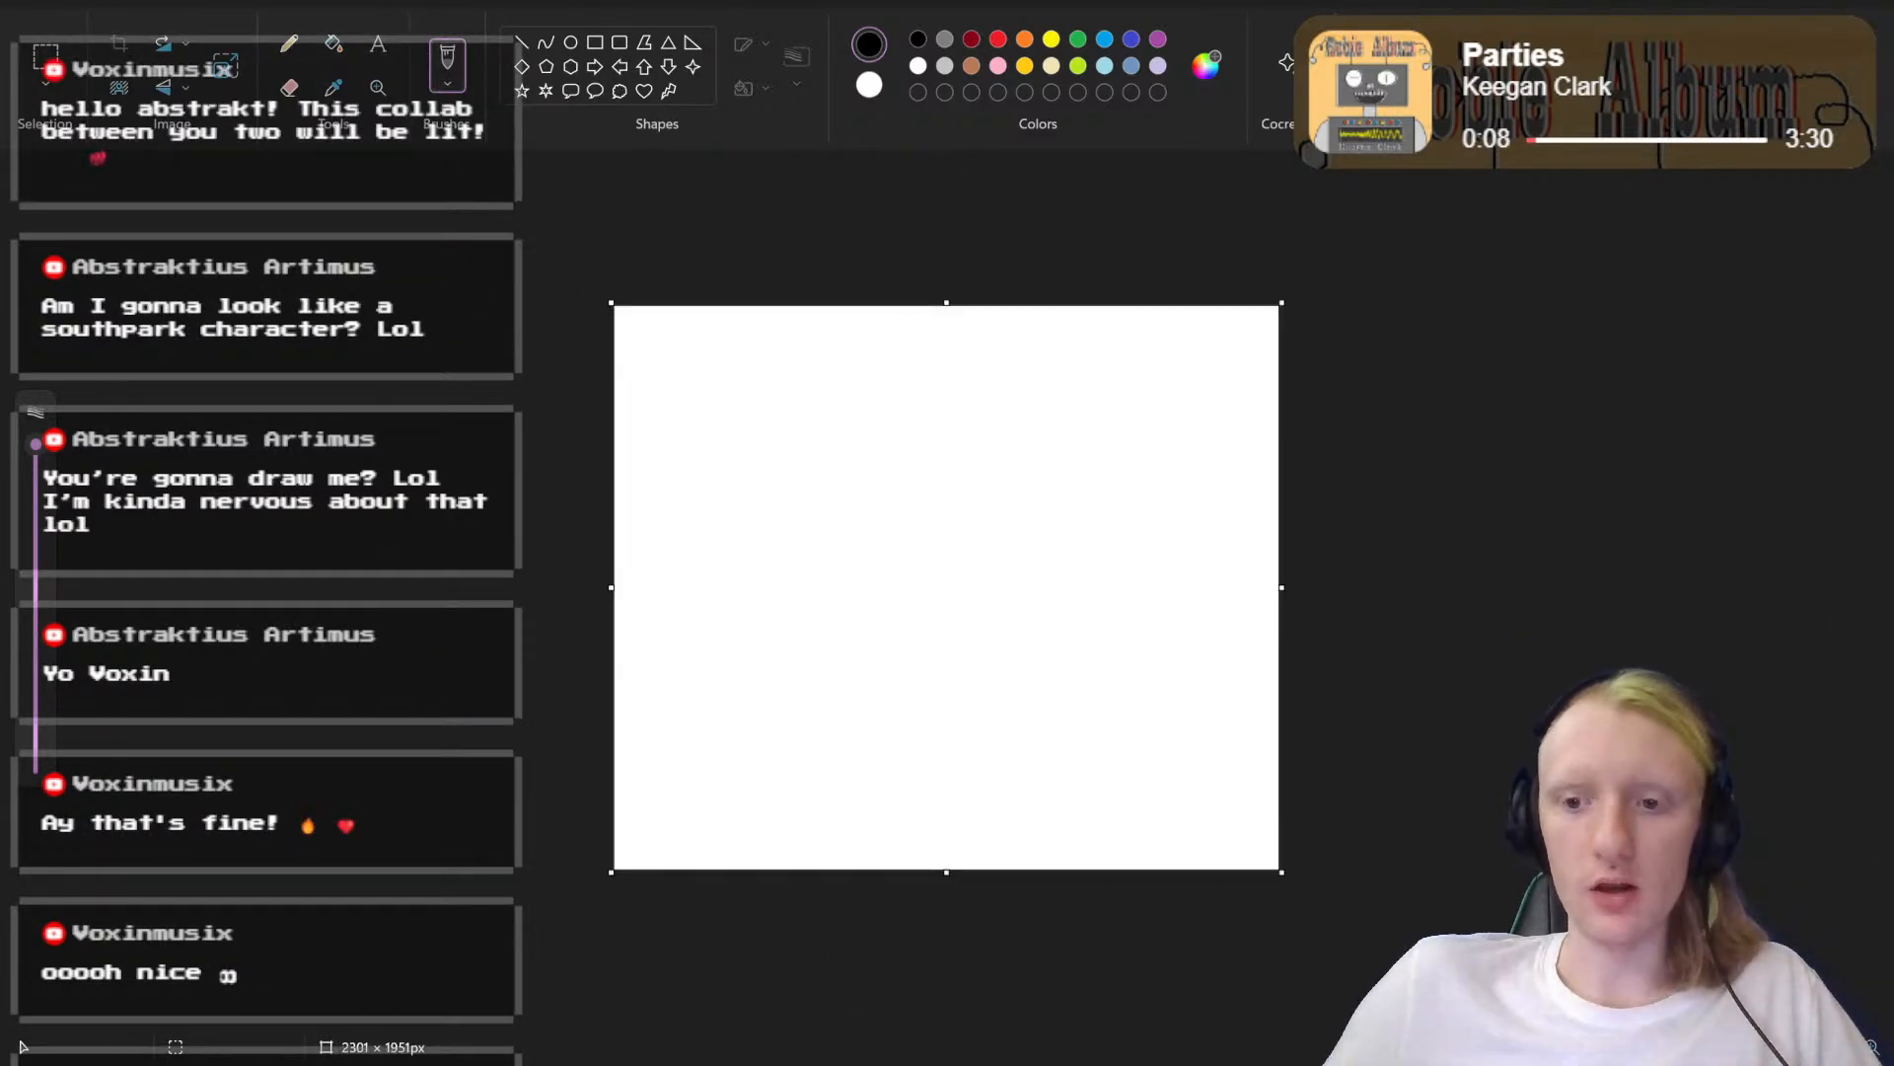
# Step: Reduce the brush size in two stages, testing each with a black stroke and undoing it
pyautogui.moveTo(36, 443); pyautogui.dragTo(57, 691)
pyautogui.moveTo(835, 474)
pyautogui.mouseDown()
pyautogui.moveTo(1023, 488)
pyautogui.moveTo(1063, 598)
pyautogui.mouseUp()
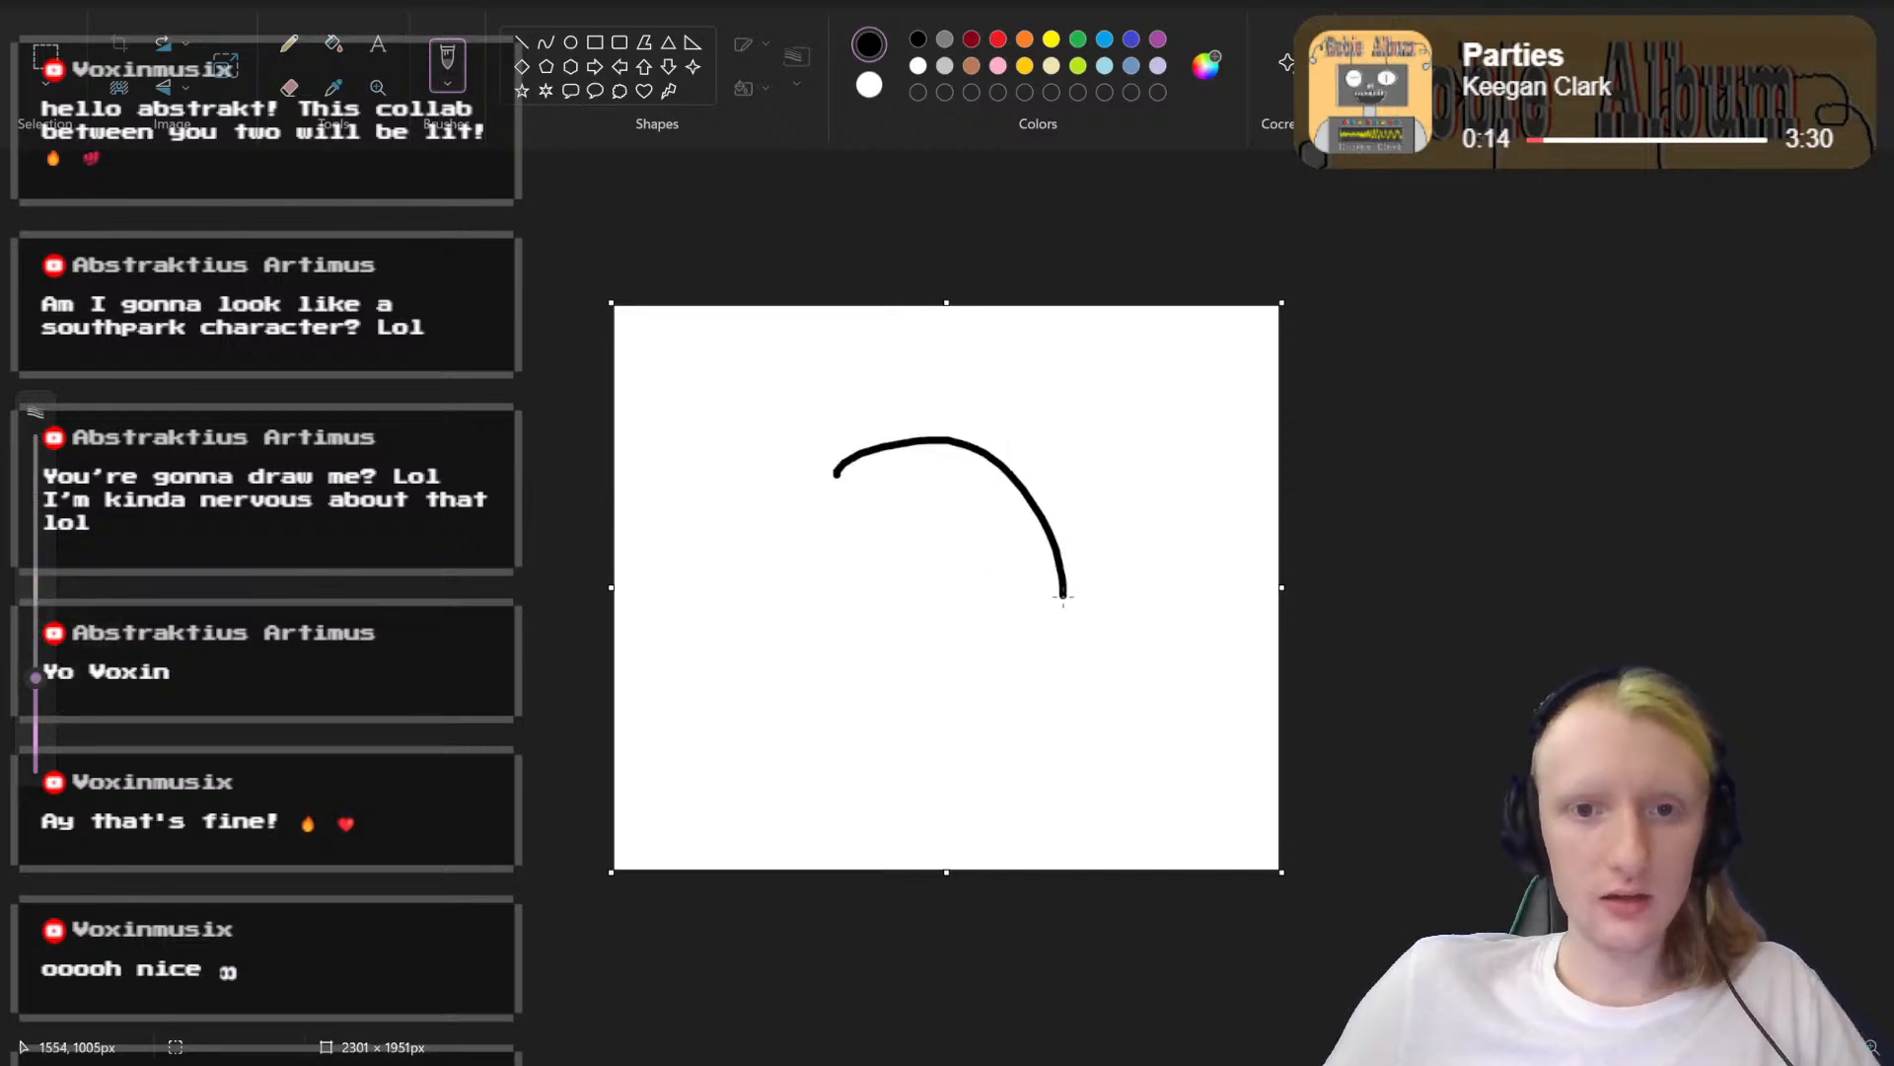
pyautogui.hotkey('ctrl', 'z')
pyautogui.moveTo(36, 677); pyautogui.dragTo(36, 717)
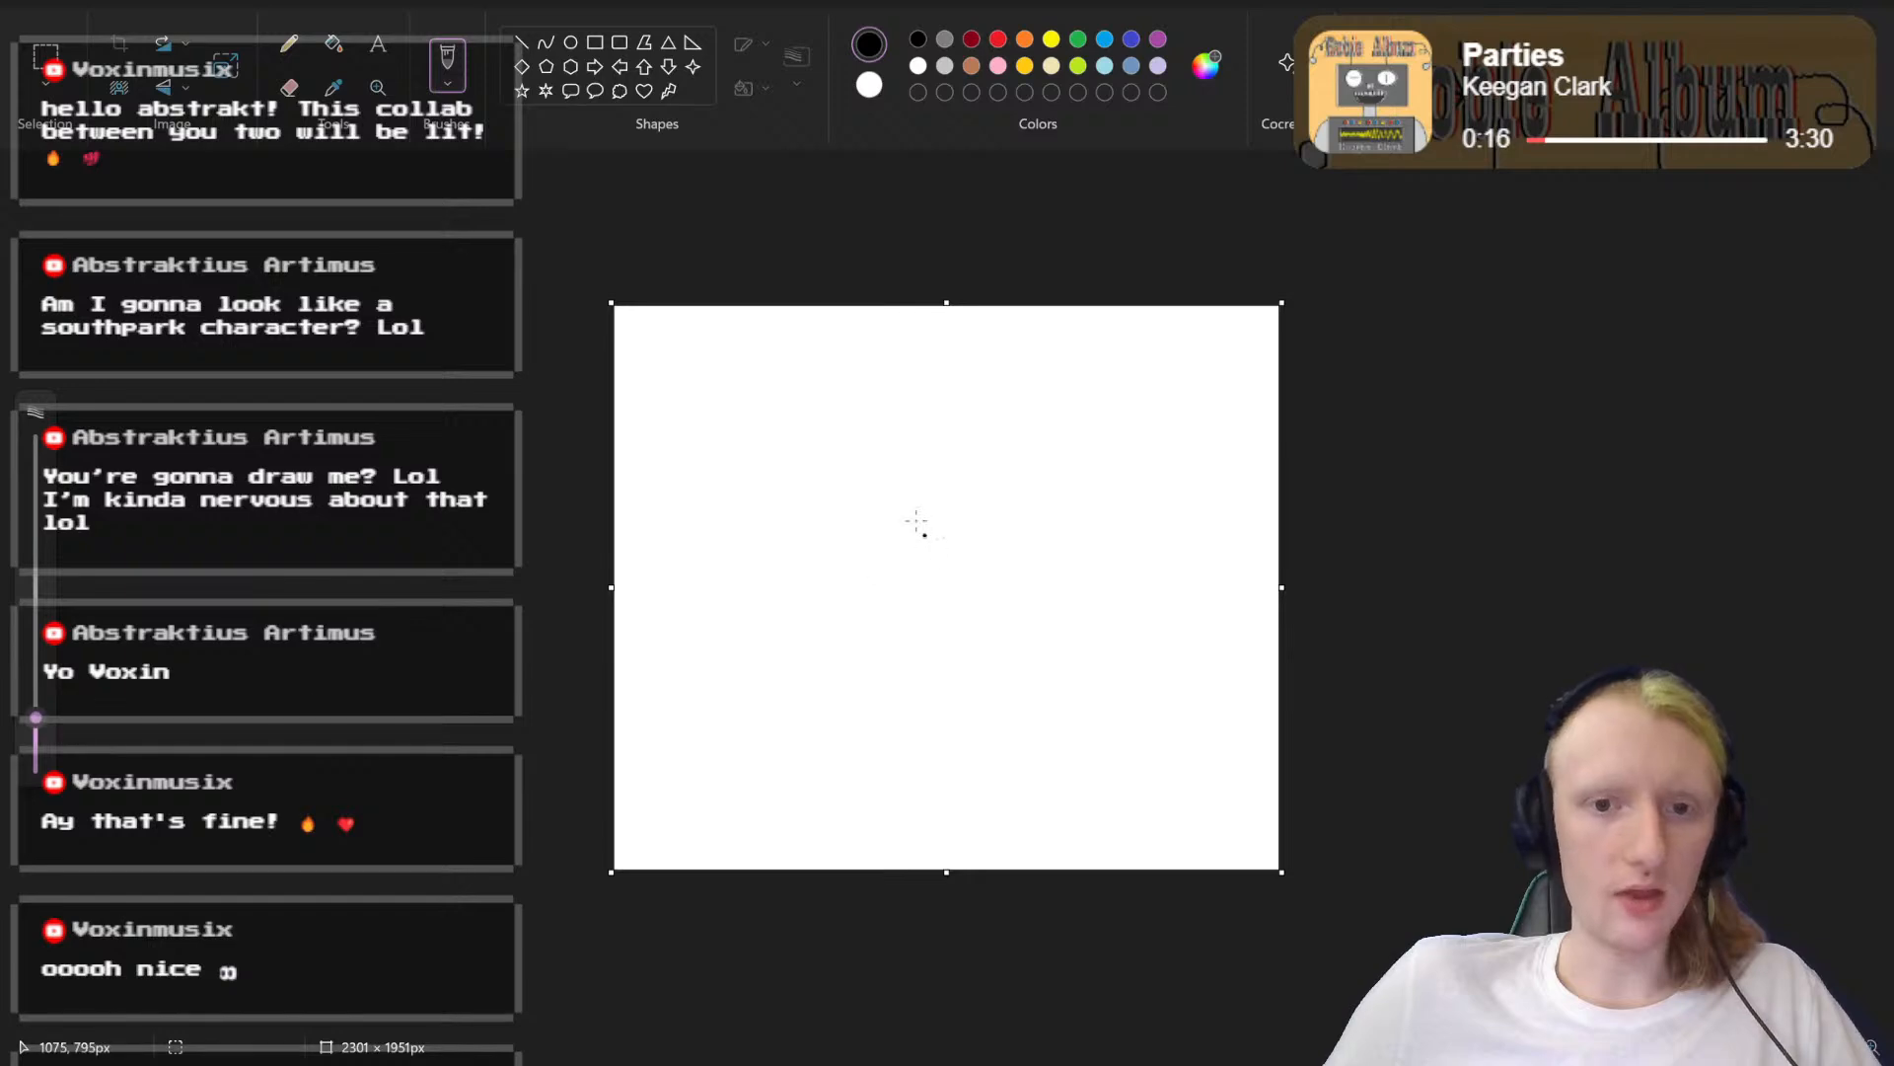
pyautogui.moveTo(876, 507)
pyautogui.mouseDown()
pyautogui.moveTo(994, 463)
pyautogui.moveTo(1070, 503)
pyautogui.mouseUp()
pyautogui.hotkey('ctrl', 'z')
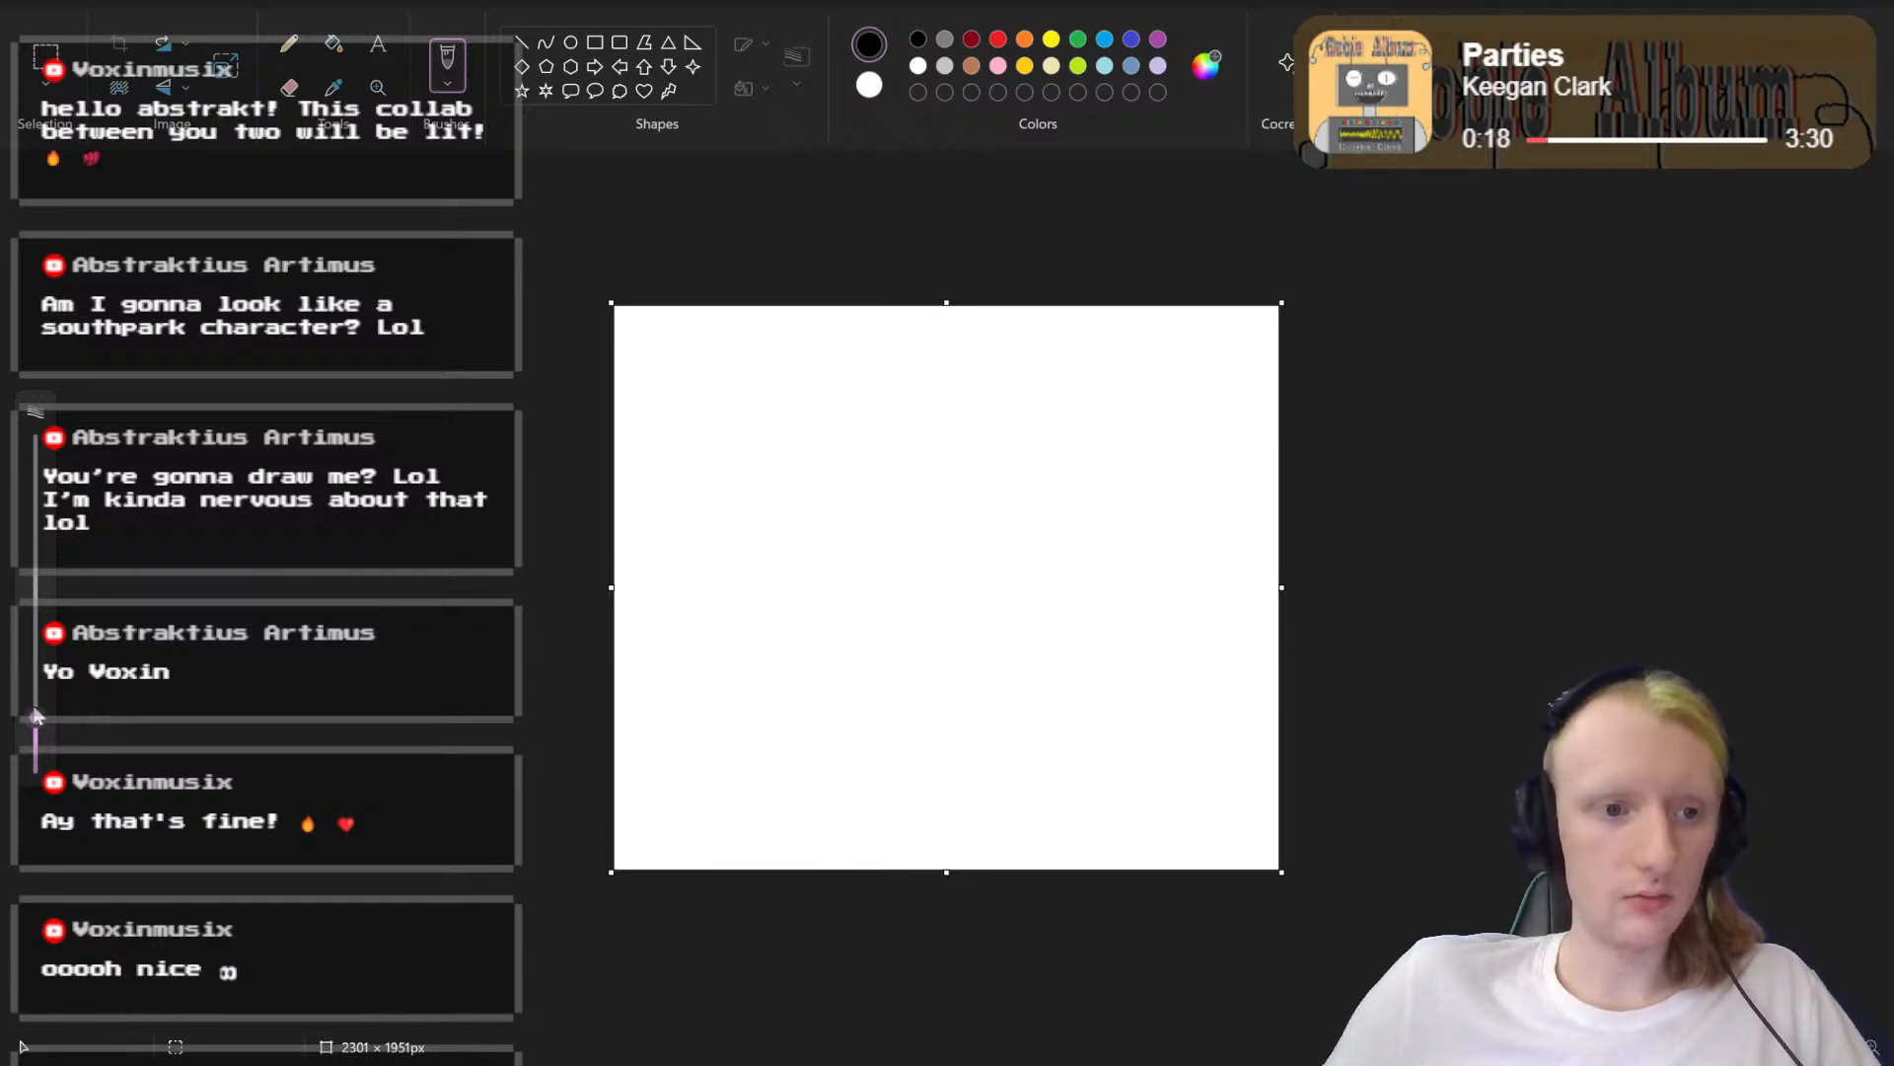
# Step: Try a thinner brush and a slightly thicker one, testing each with a curved black stroke and undoing it
pyautogui.moveTo(36, 718); pyautogui.dragTo(35, 745)
pyautogui.moveTo(812, 477)
pyautogui.mouseDown()
pyautogui.moveTo(926, 430)
pyautogui.moveTo(1016, 476)
pyautogui.mouseUp()
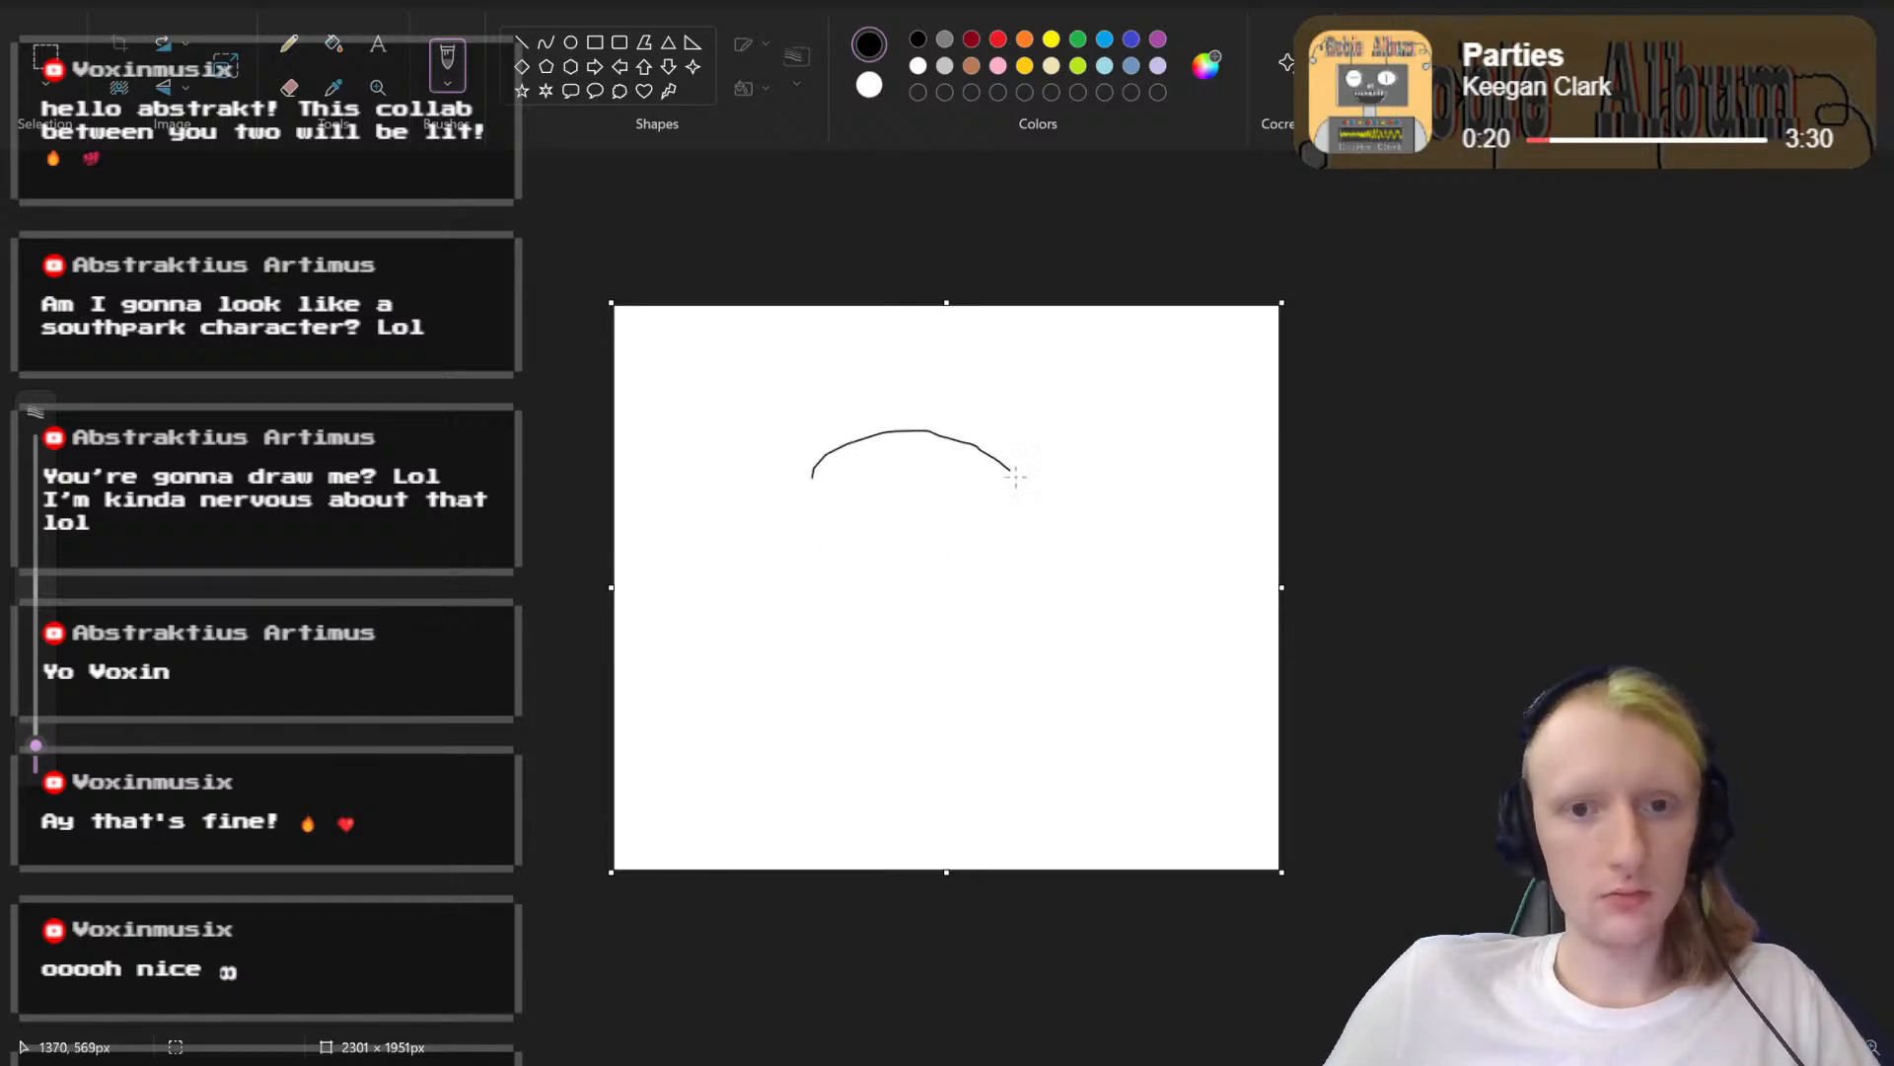
pyautogui.hotkey('ctrl', 'z')
pyautogui.moveTo(35, 745); pyautogui.dragTo(36, 731)
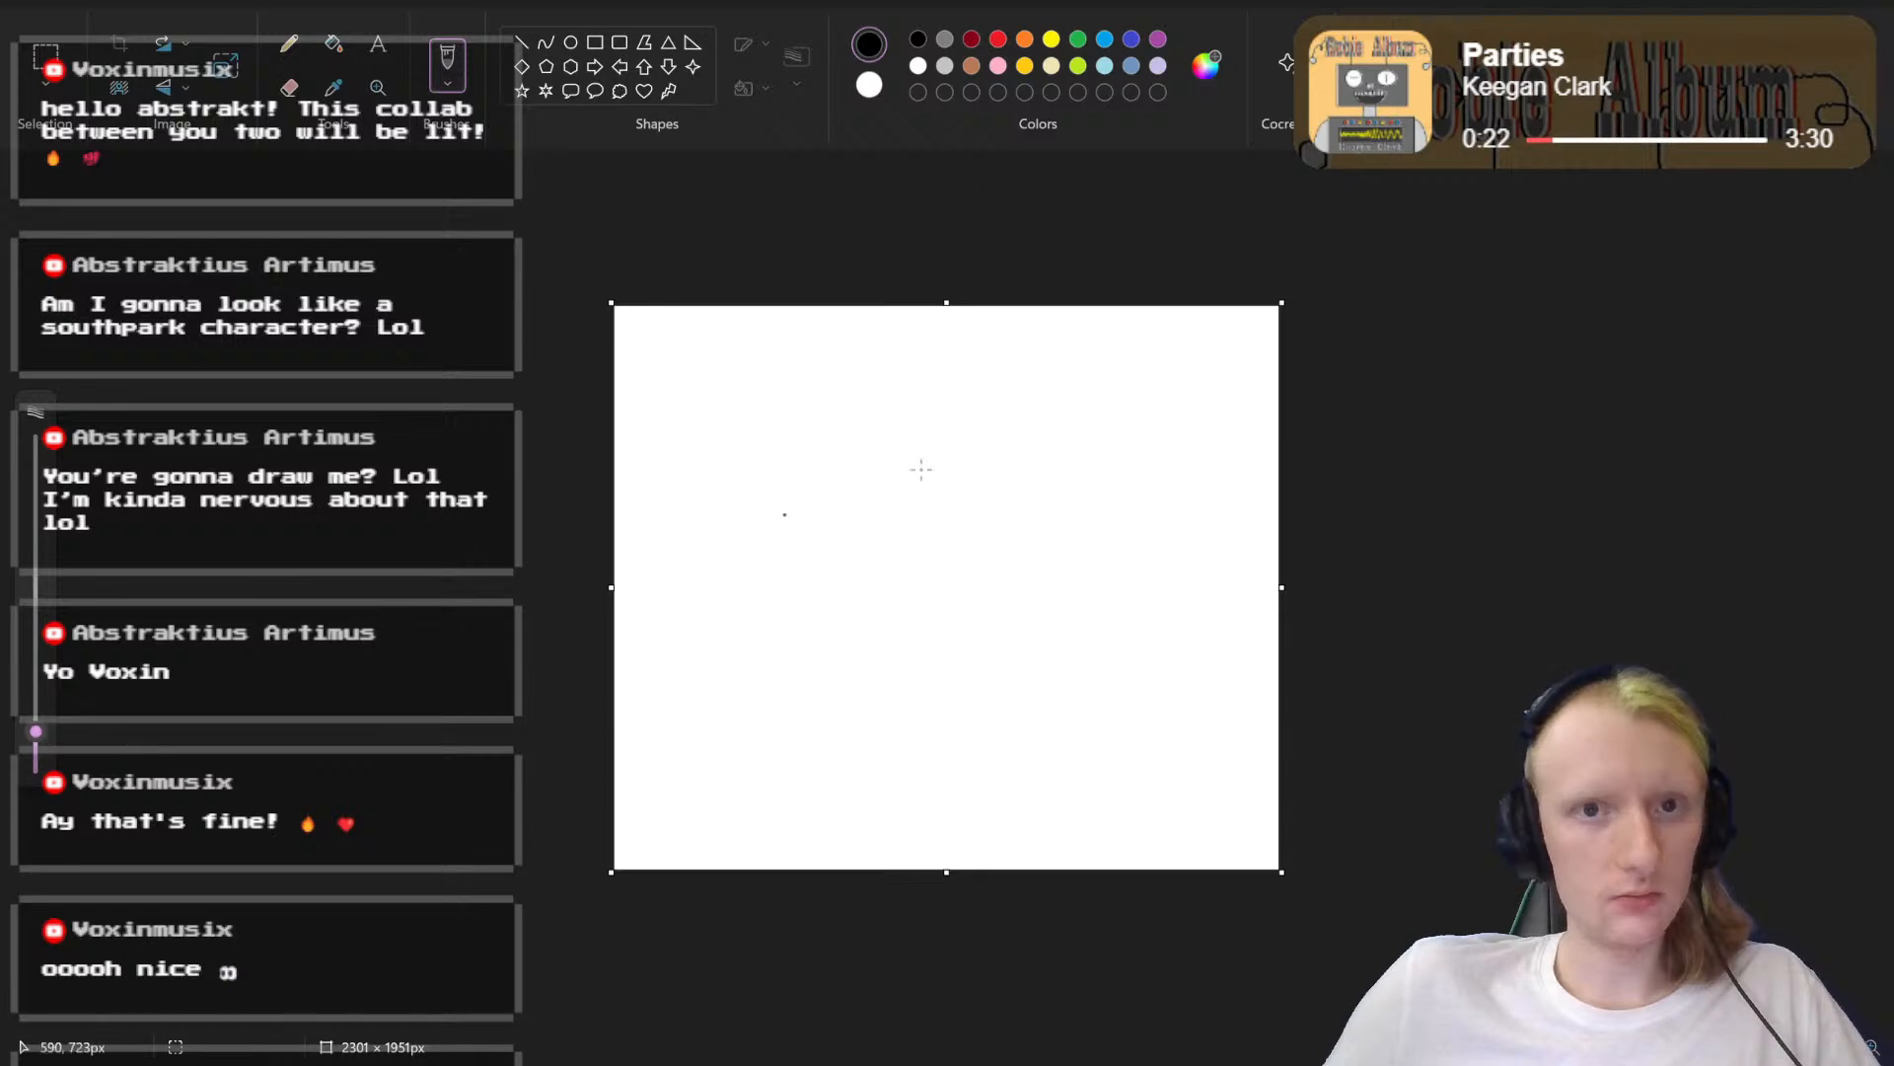
pyautogui.moveTo(856, 405)
pyautogui.mouseDown()
pyautogui.moveTo(1013, 426)
pyautogui.moveTo(1073, 503)
pyautogui.moveTo(1055, 627)
pyautogui.moveTo(1001, 709)
pyautogui.mouseUp()
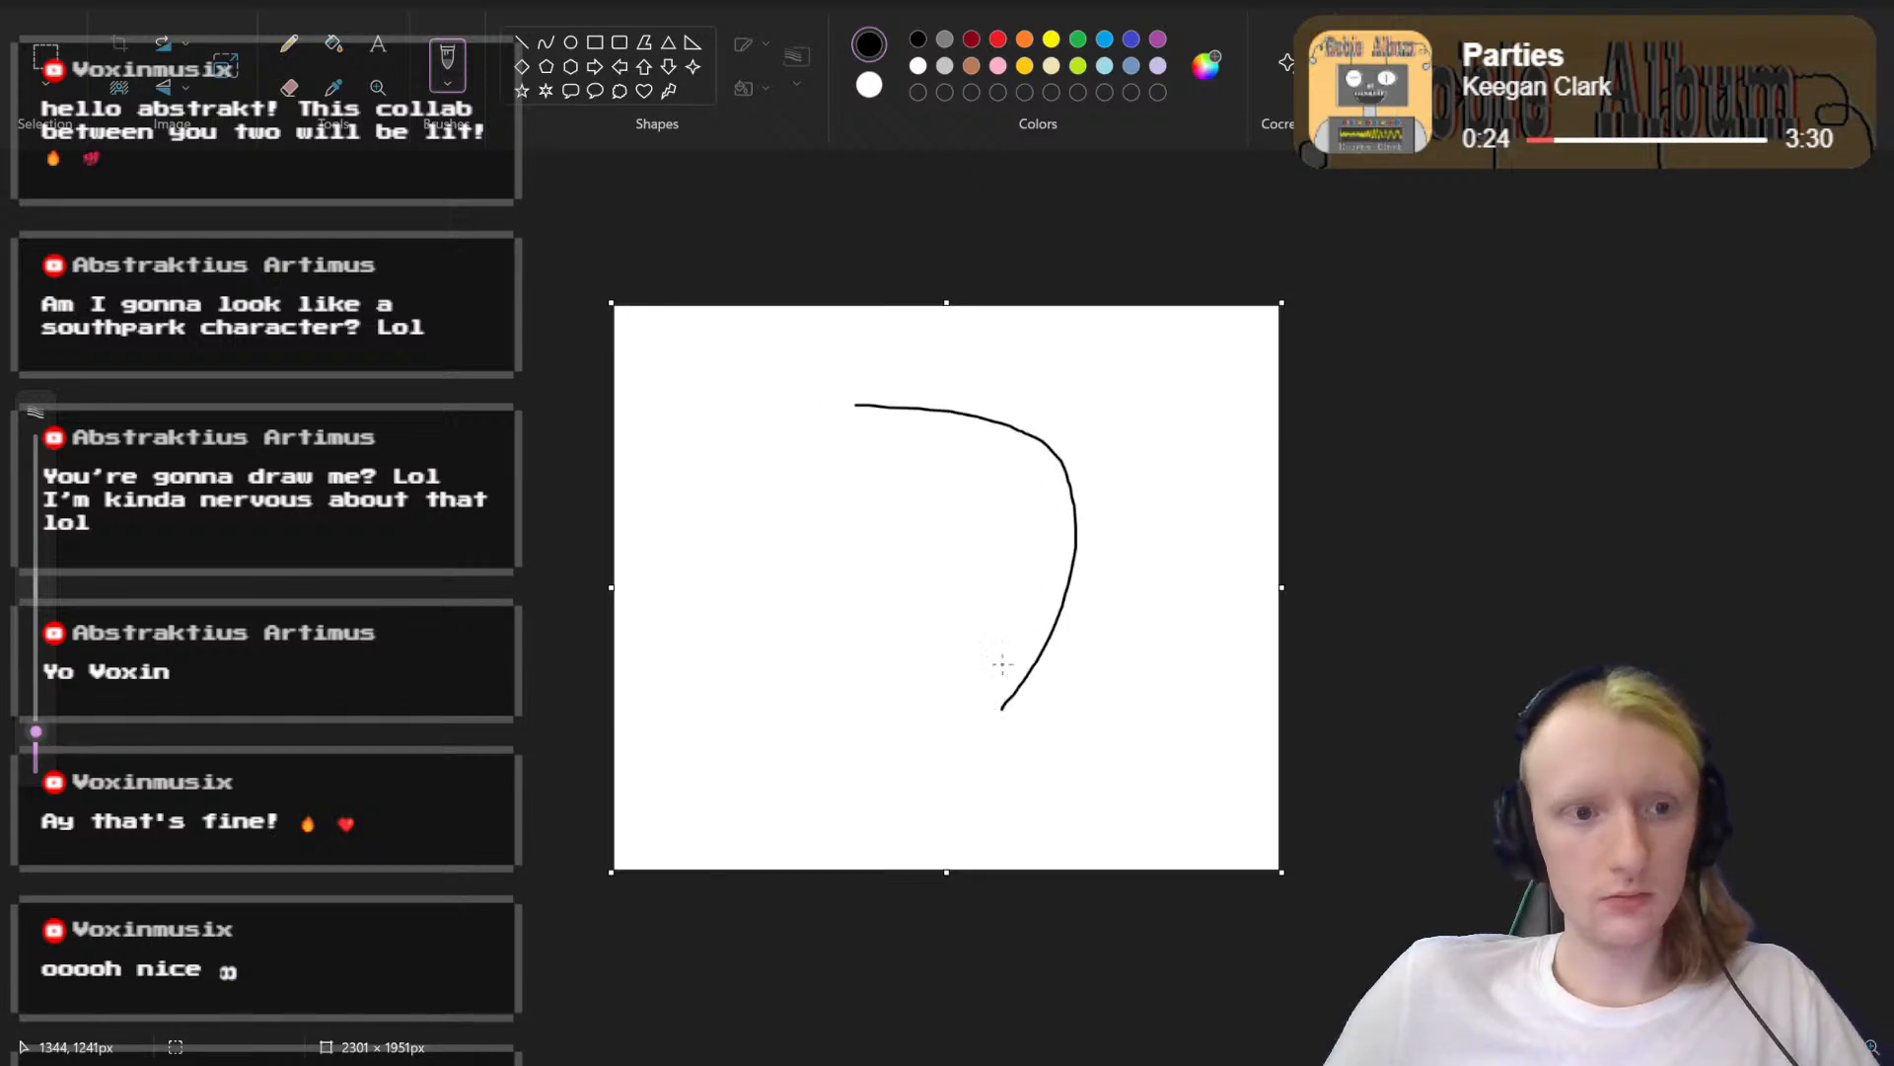
pyautogui.hotkey('ctrl', 'z')
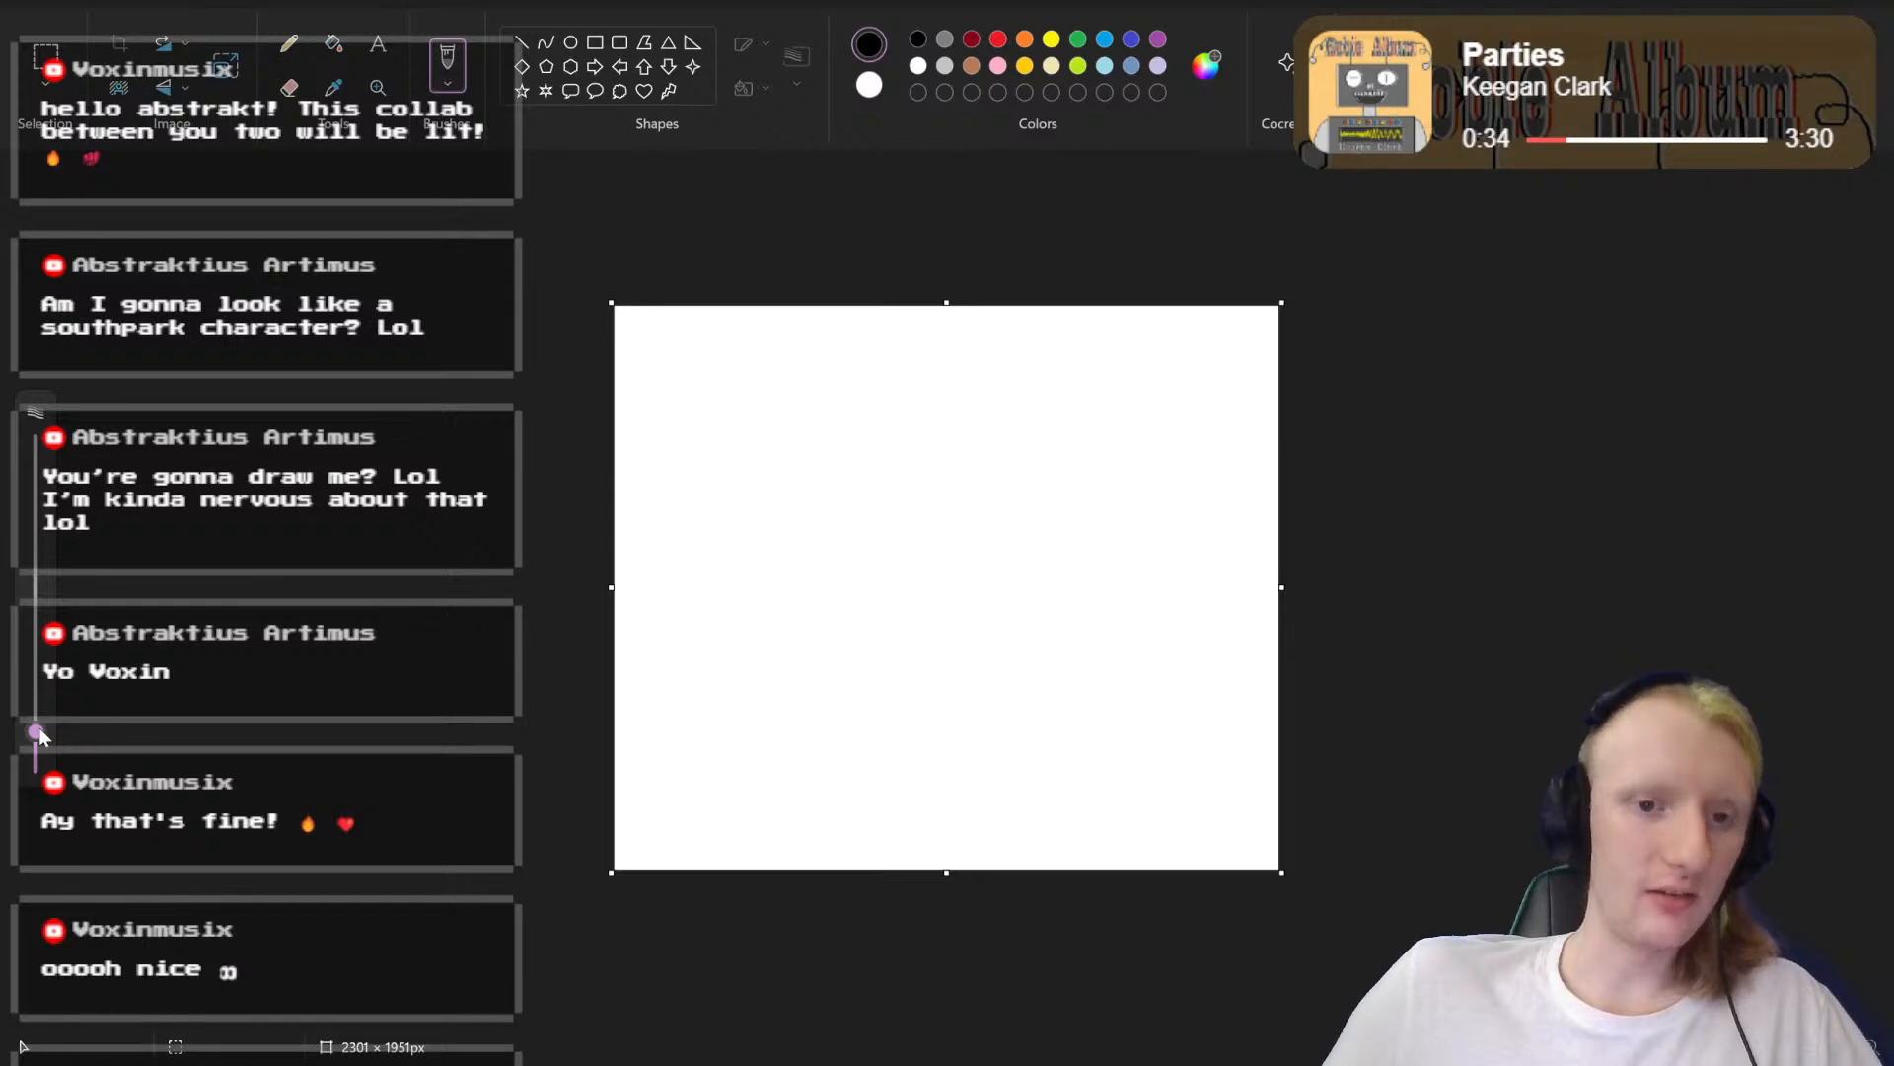
# Step: Test the brush at about 10 px with two curved black strokes, undoing each one
pyautogui.moveTo(38, 735)
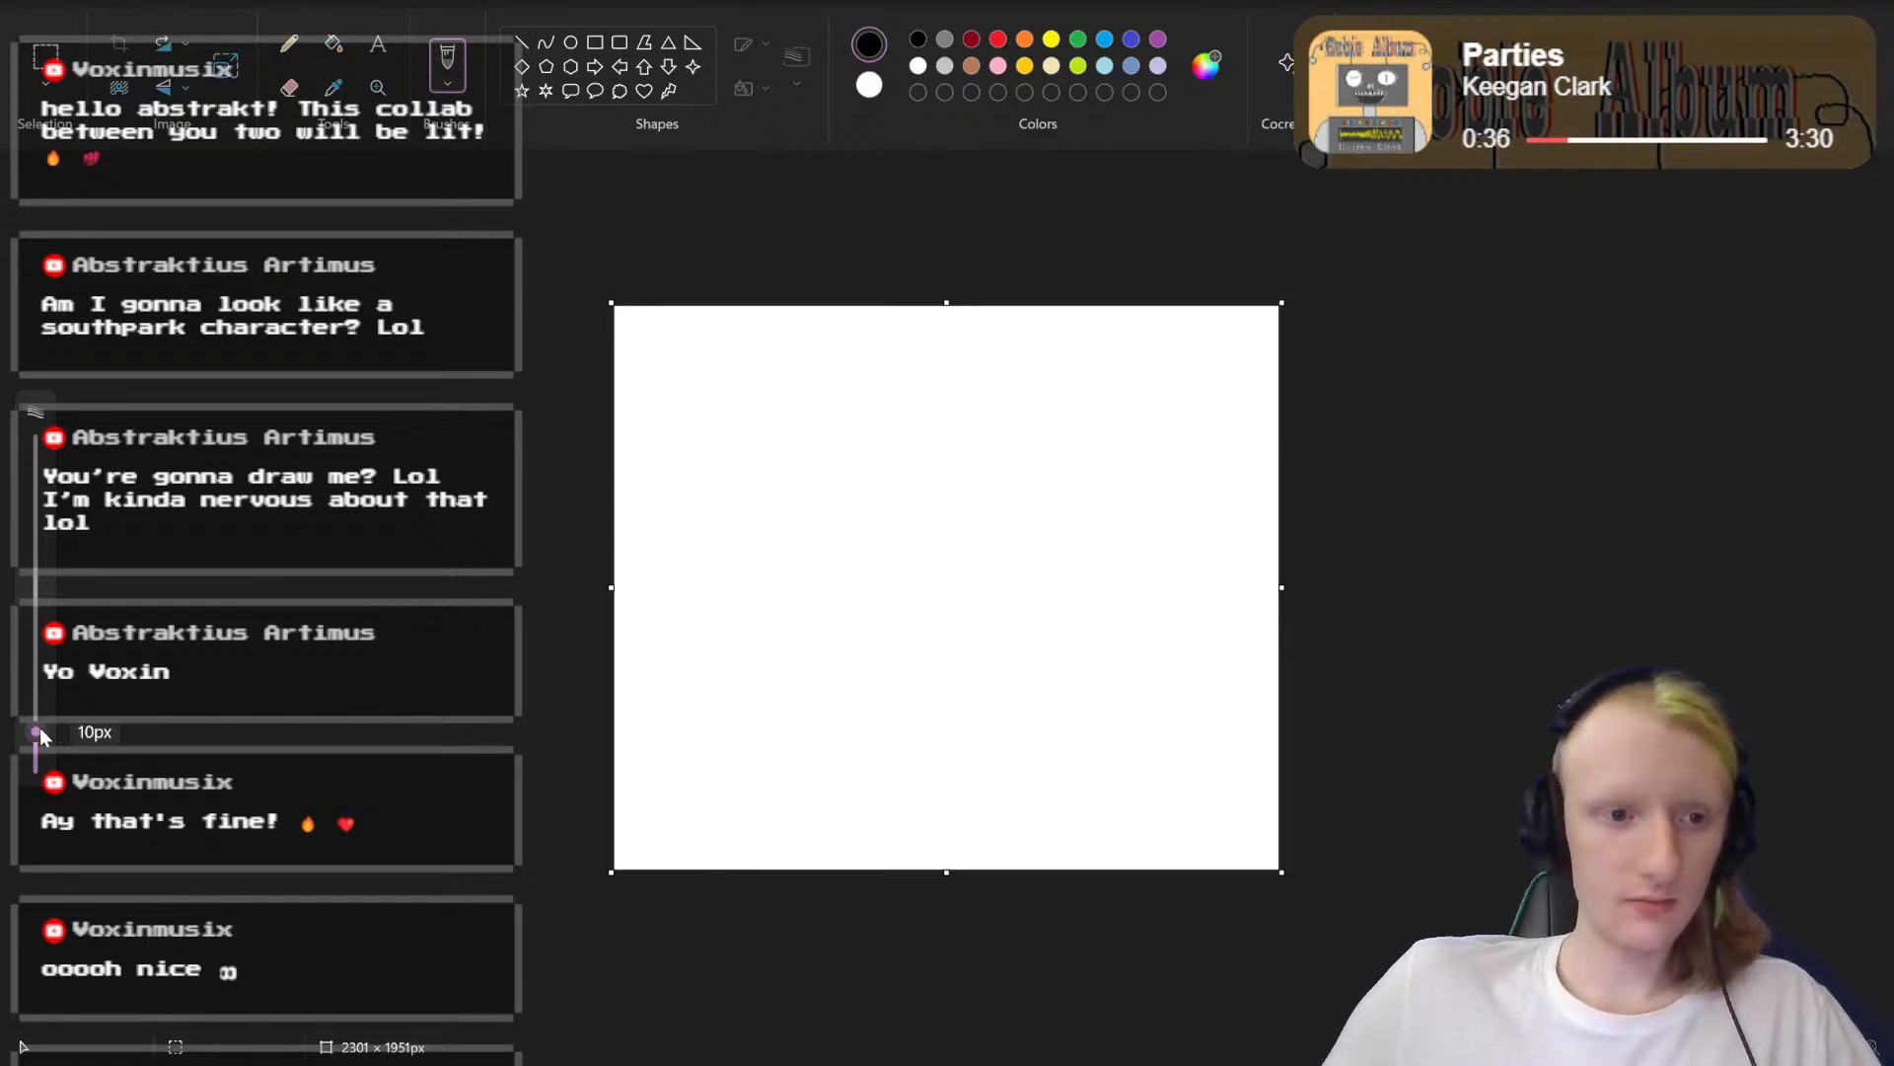
pyautogui.moveTo(816, 442)
pyautogui.mouseDown()
pyautogui.moveTo(1107, 537)
pyautogui.moveTo(1112, 637)
pyautogui.mouseUp()
pyautogui.hotkey('ctrl', 'z')
pyautogui.moveTo(37, 728)
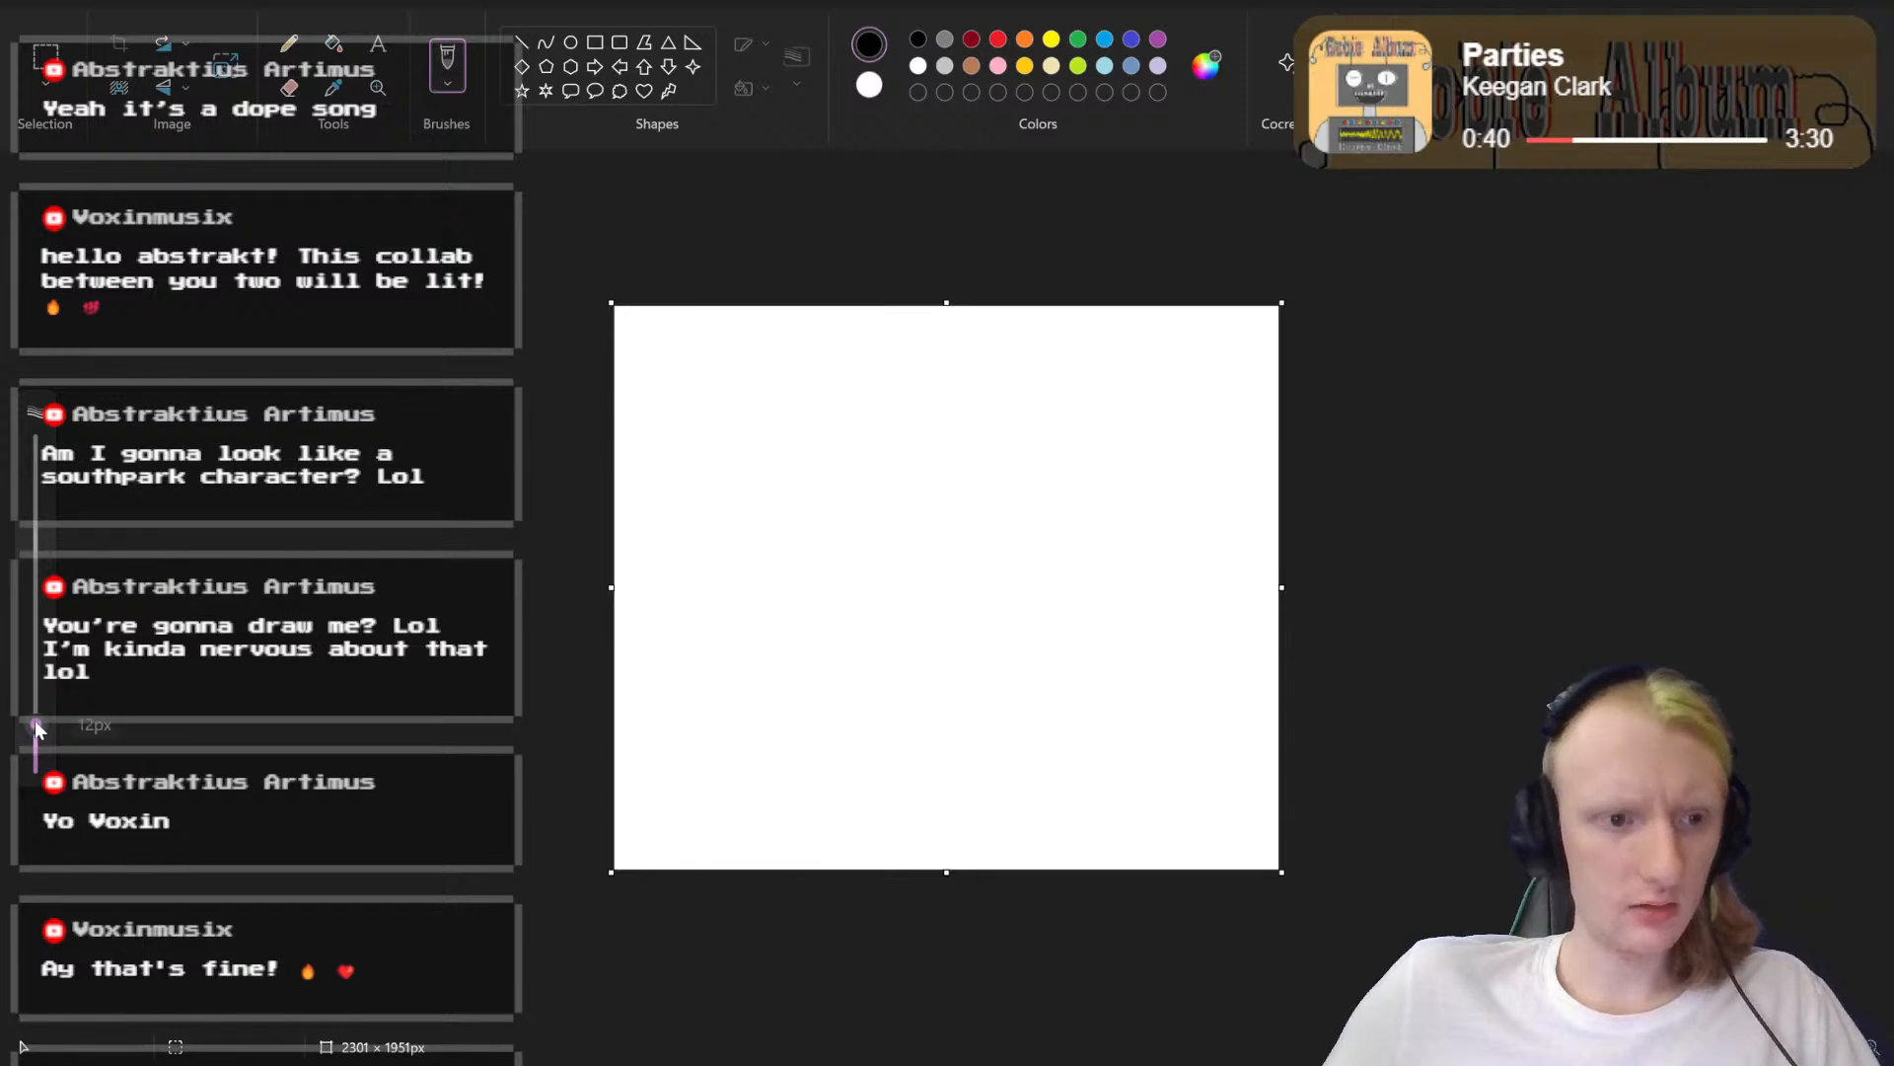
pyautogui.moveTo(37, 729); pyautogui.dragTo(35, 736)
pyautogui.moveTo(868, 474)
pyautogui.mouseDown()
pyautogui.moveTo(1010, 573)
pyautogui.moveTo(964, 714)
pyautogui.mouseUp()
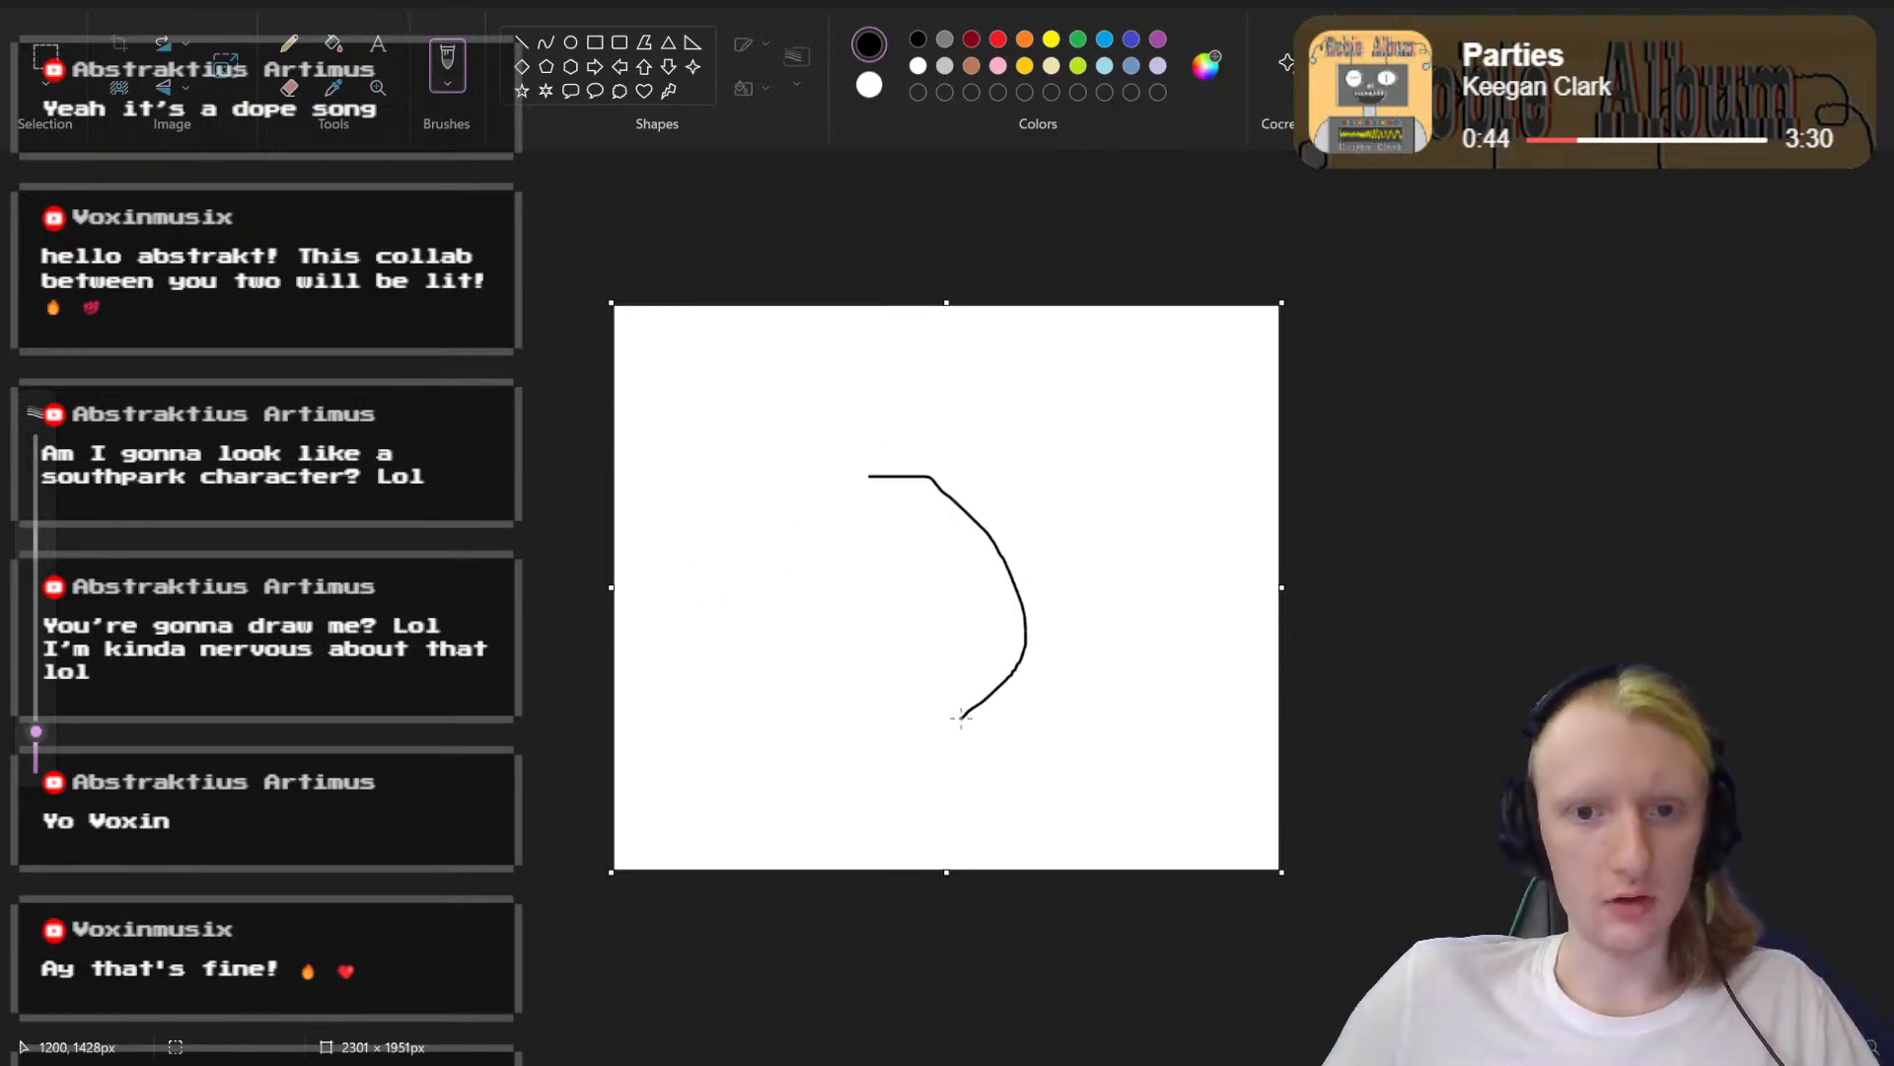
pyautogui.hotkey('ctrl', 'z')
# Step: Fine-tune the brush between 9 and 8 px with curved test strokes, undoing each, and settle on 8 px
pyautogui.moveTo(33, 733); pyautogui.dragTo(27, 746)
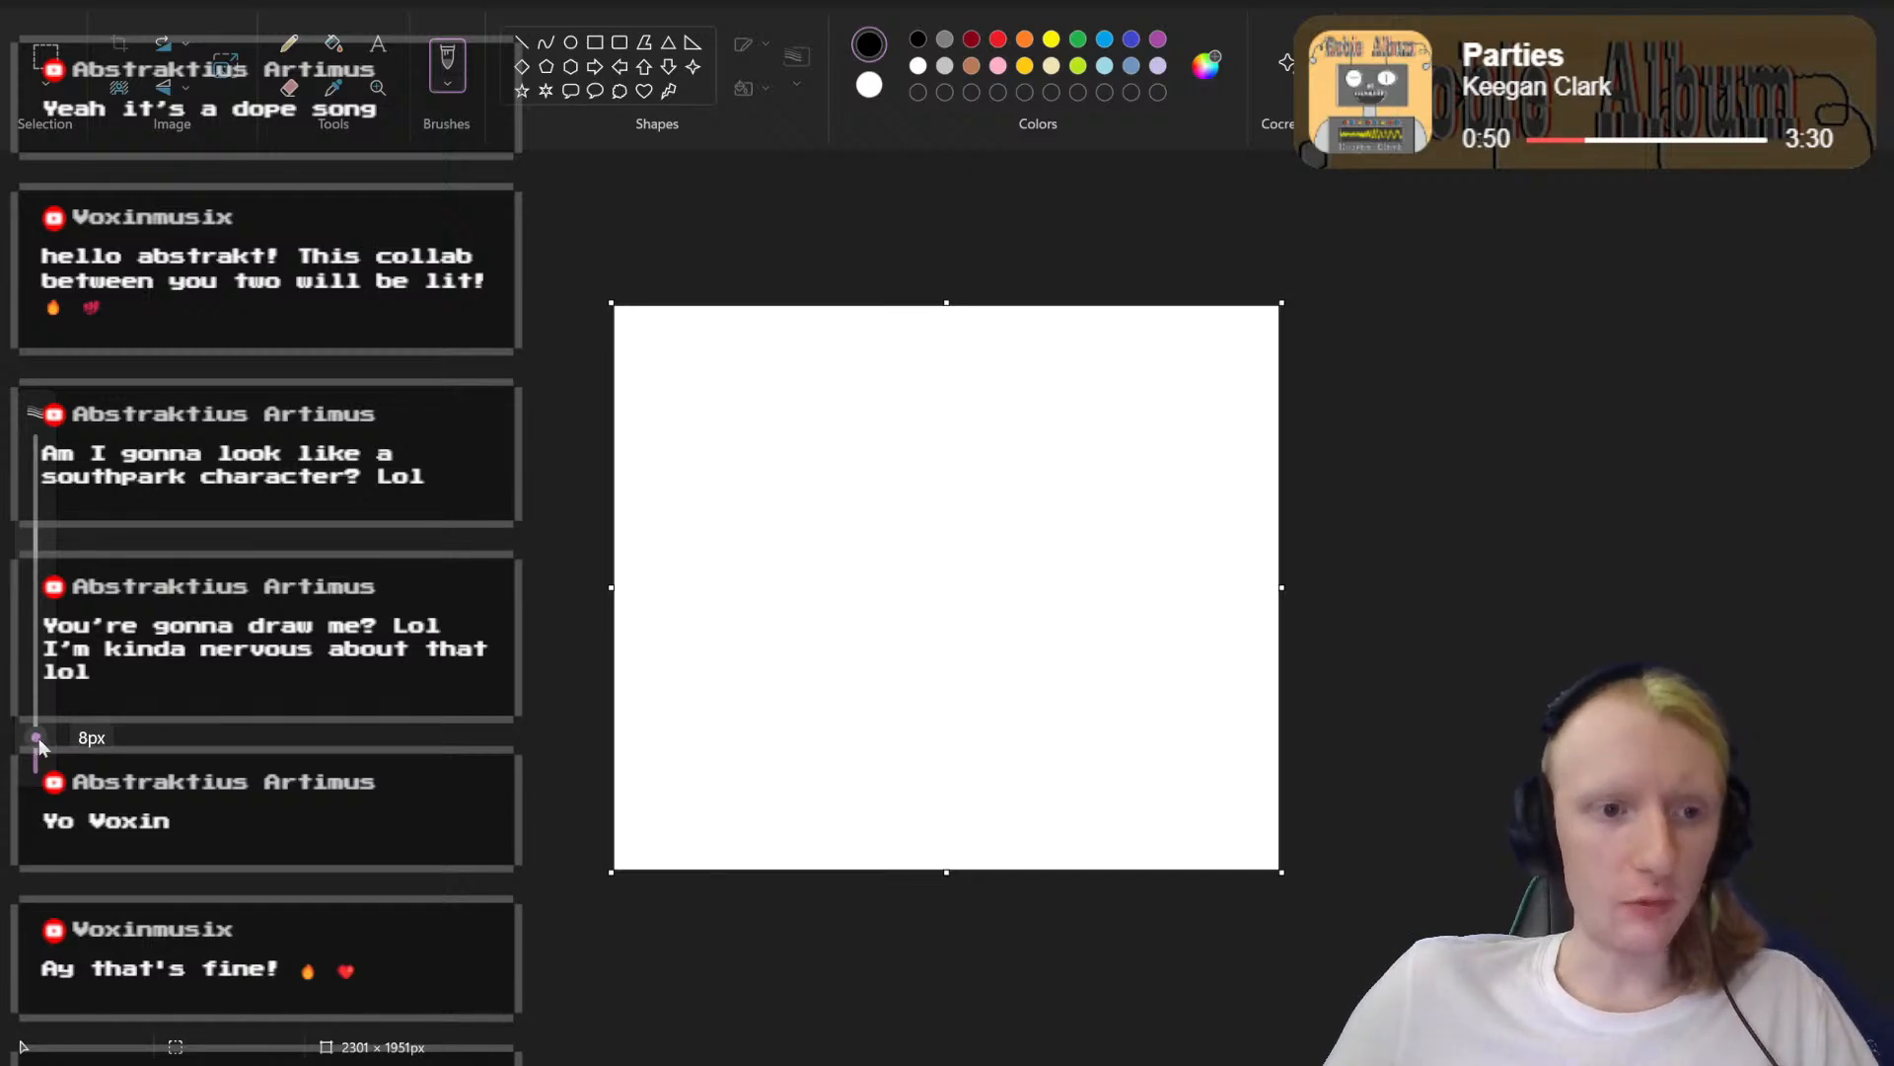
pyautogui.moveTo(882, 482)
pyautogui.mouseDown()
pyautogui.moveTo(911, 482)
pyautogui.moveTo(1015, 707)
pyautogui.mouseUp()
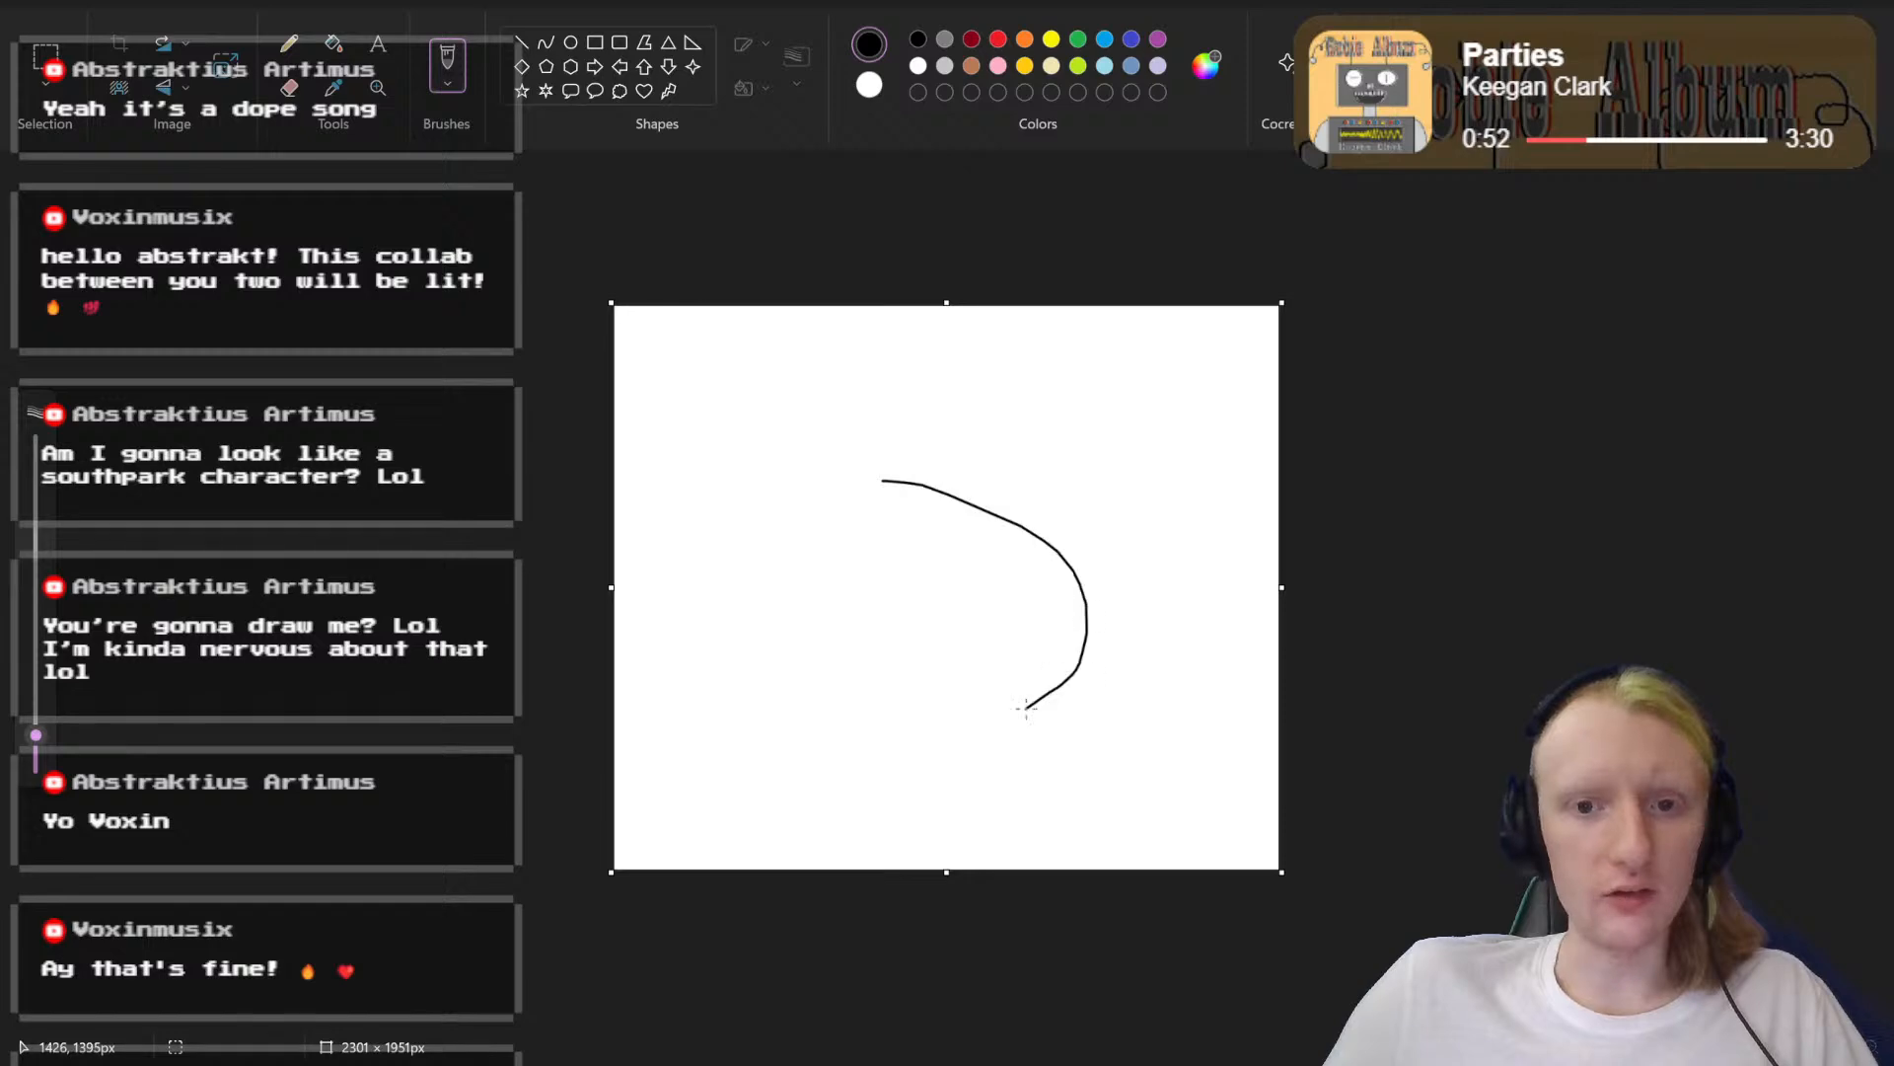
pyautogui.hotkey('ctrl', 'z')
pyautogui.moveTo(36, 738)
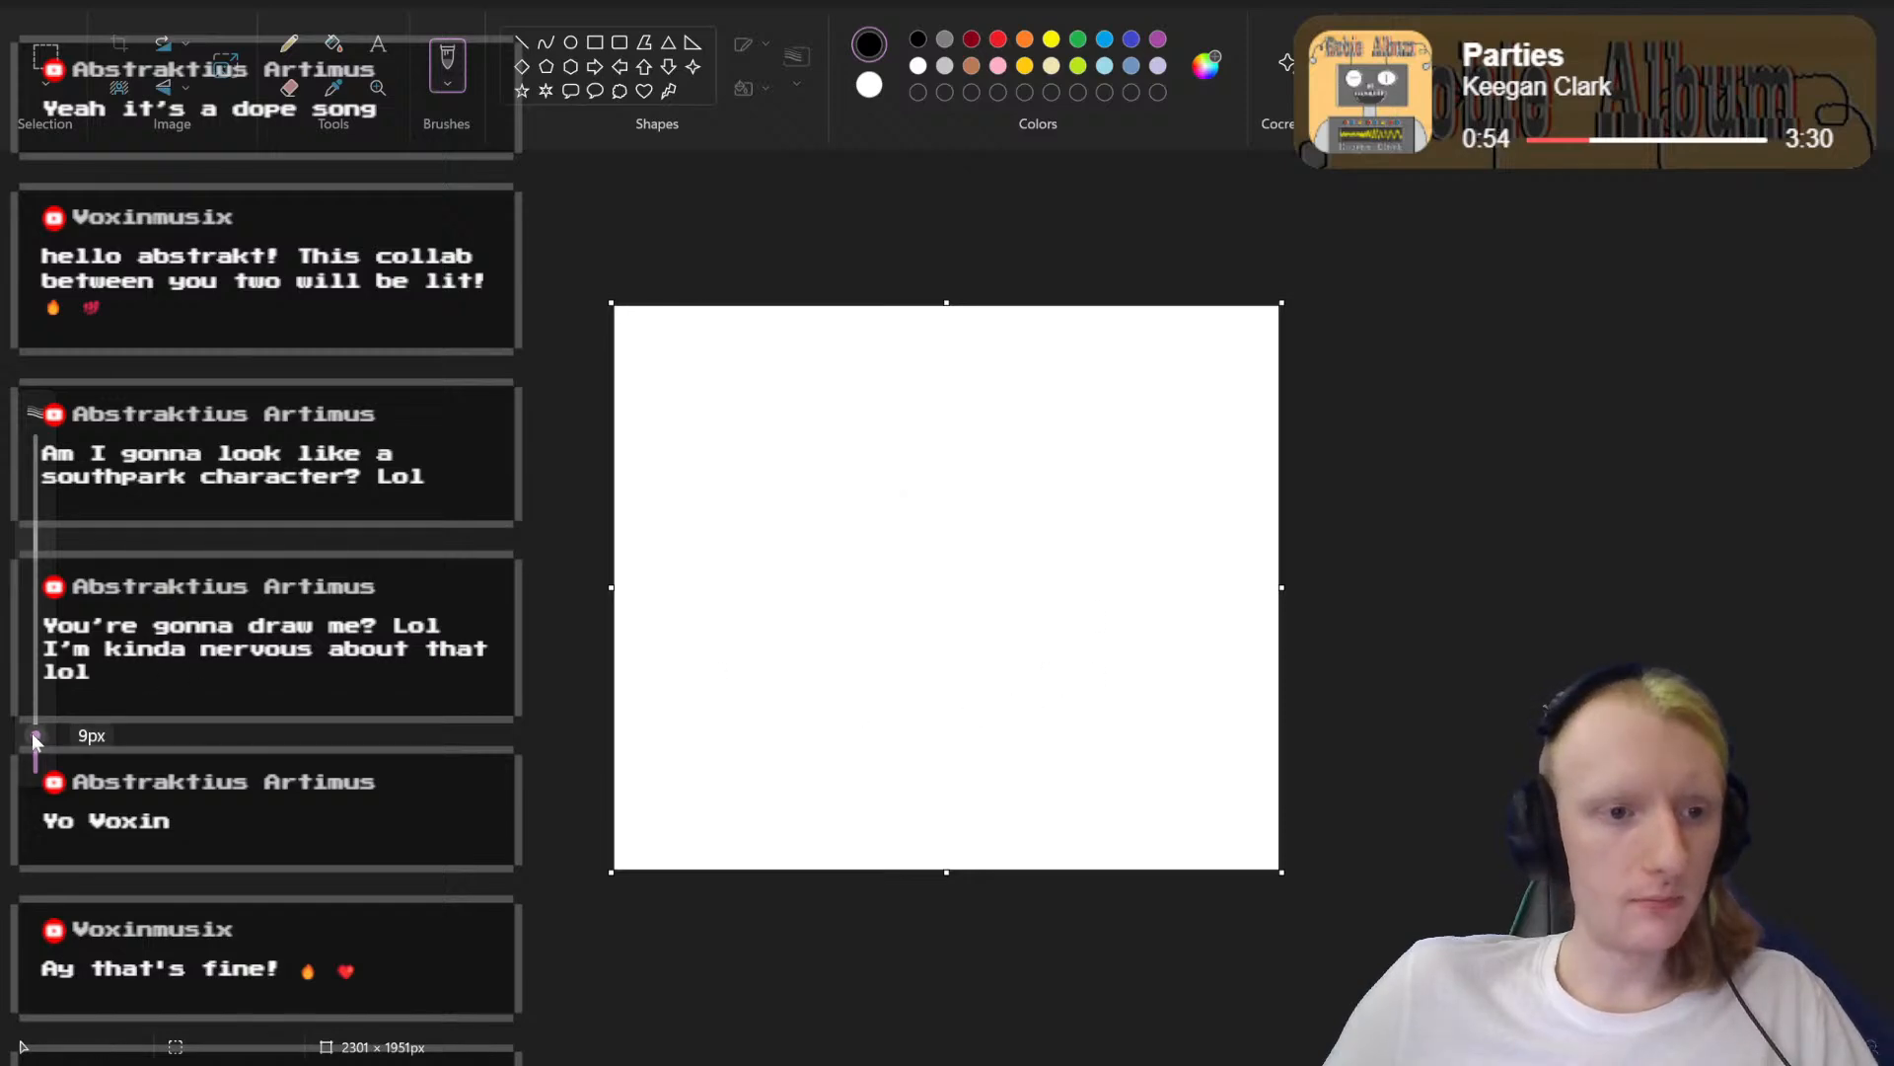
pyautogui.moveTo(864, 427)
pyautogui.mouseDown()
pyautogui.moveTo(1045, 485)
pyautogui.moveTo(1074, 590)
pyautogui.mouseUp()
pyautogui.hotkey('ctrl', 'z')
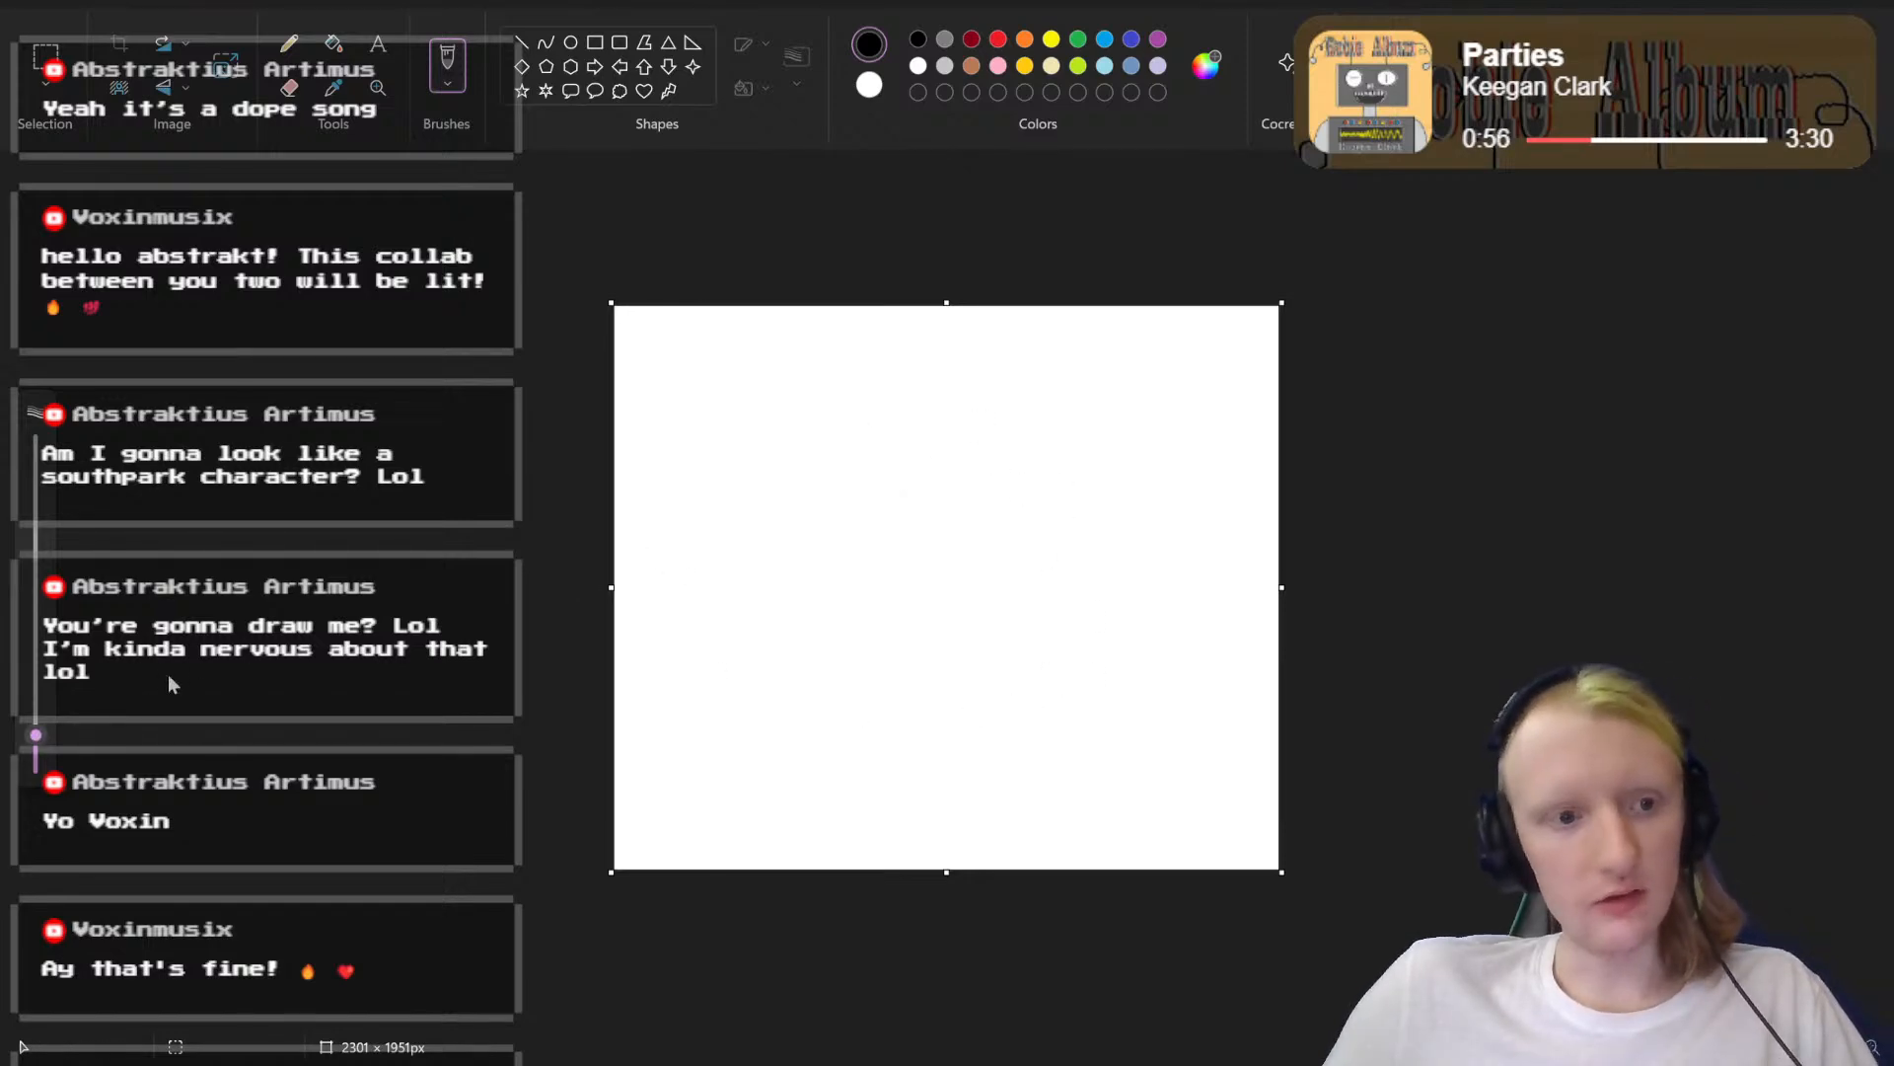
pyautogui.moveTo(36, 740)
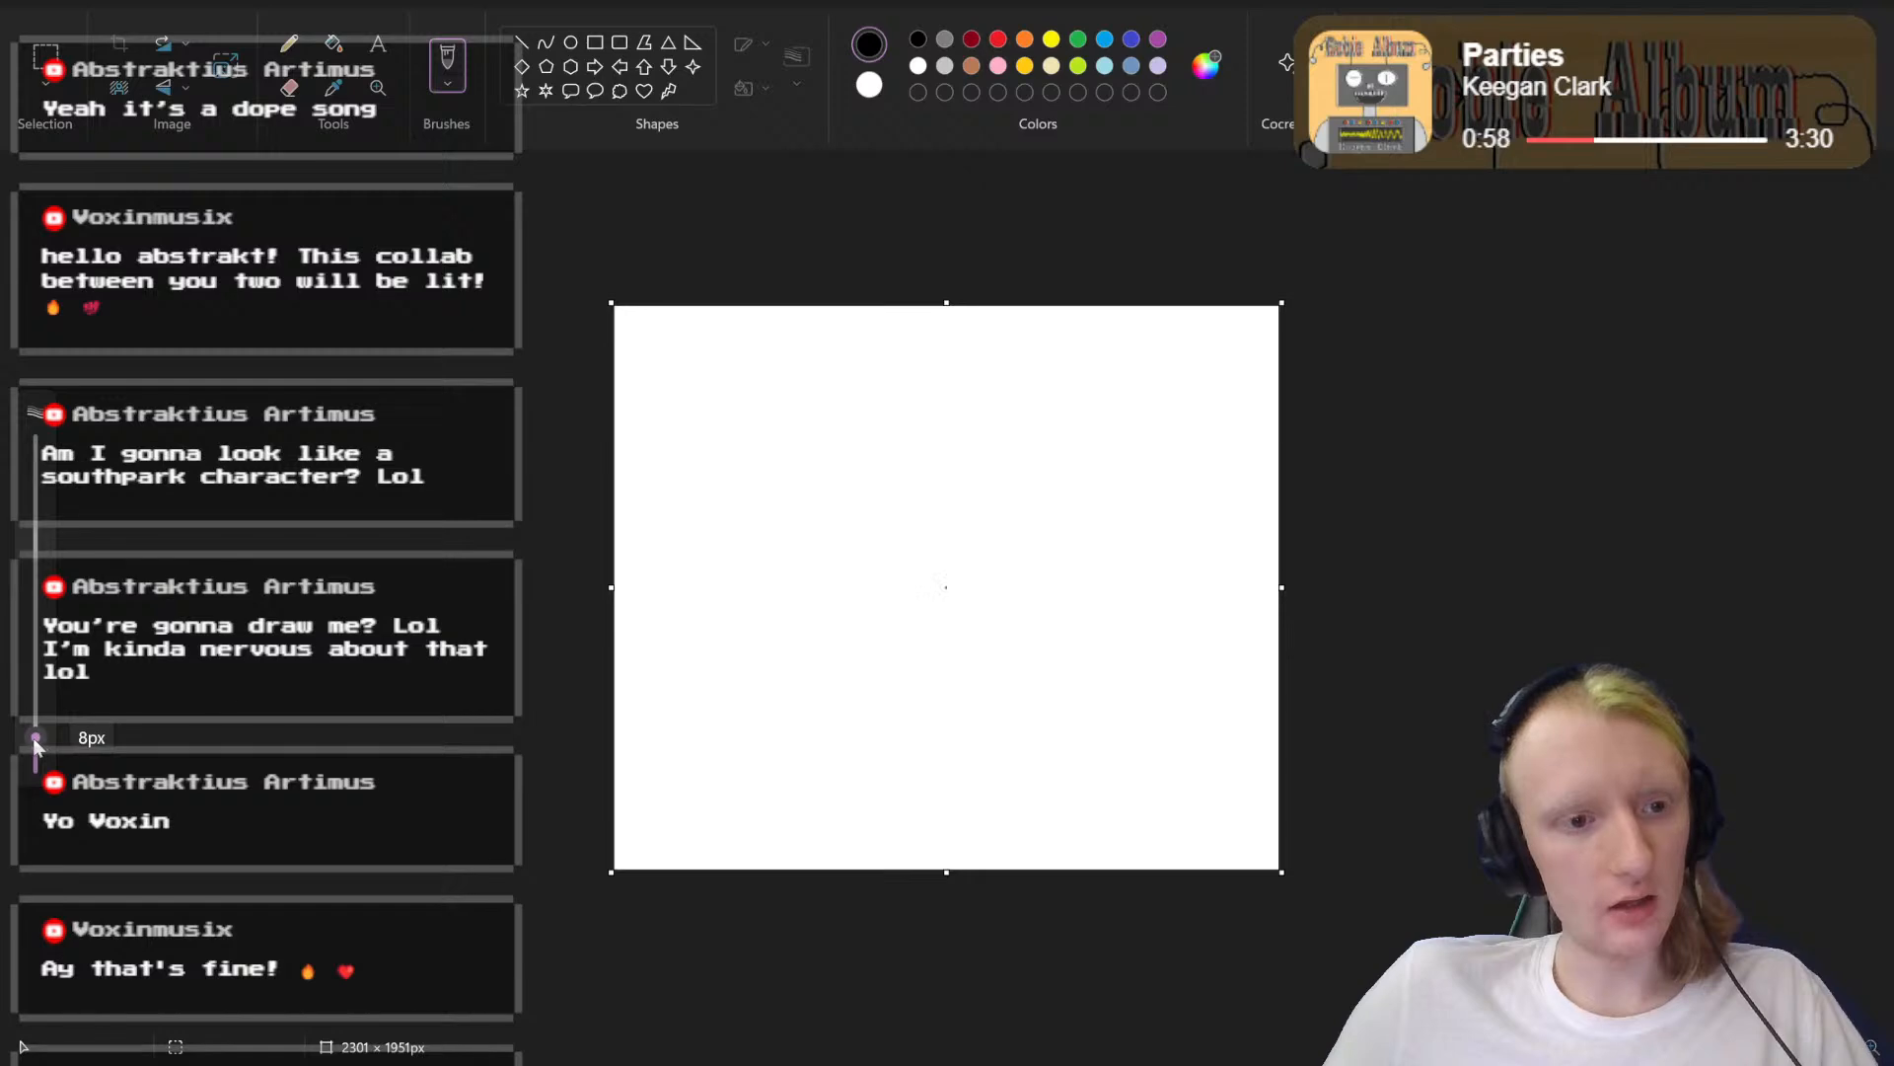
pyautogui.moveTo(869, 412)
pyautogui.mouseDown()
pyautogui.moveTo(1028, 508)
pyautogui.moveTo(1011, 696)
pyautogui.mouseUp()
pyautogui.hotkey('ctrl', 'z')
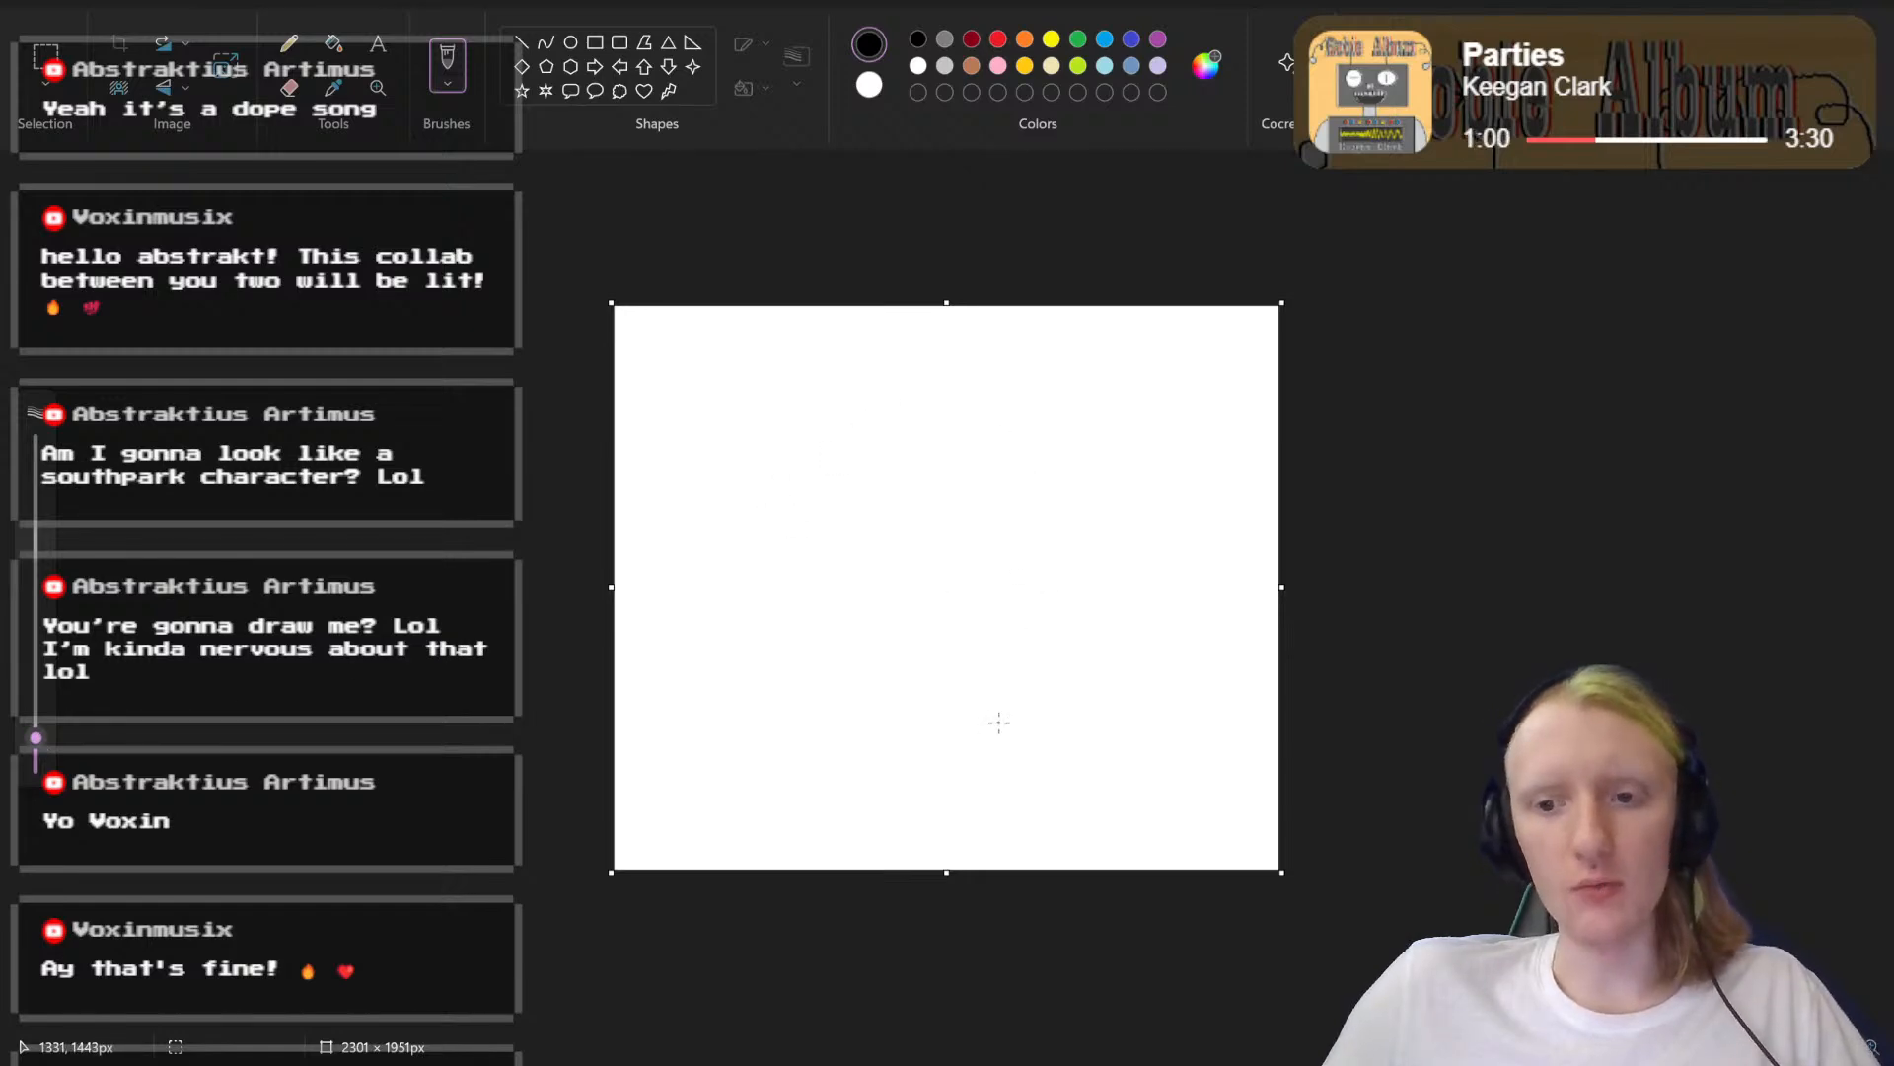
# Step: Draw a closed black egg-shaped head outline around the middle of the canvas, undoing a first trial arc
pyautogui.scroll(3, 1412, 784)
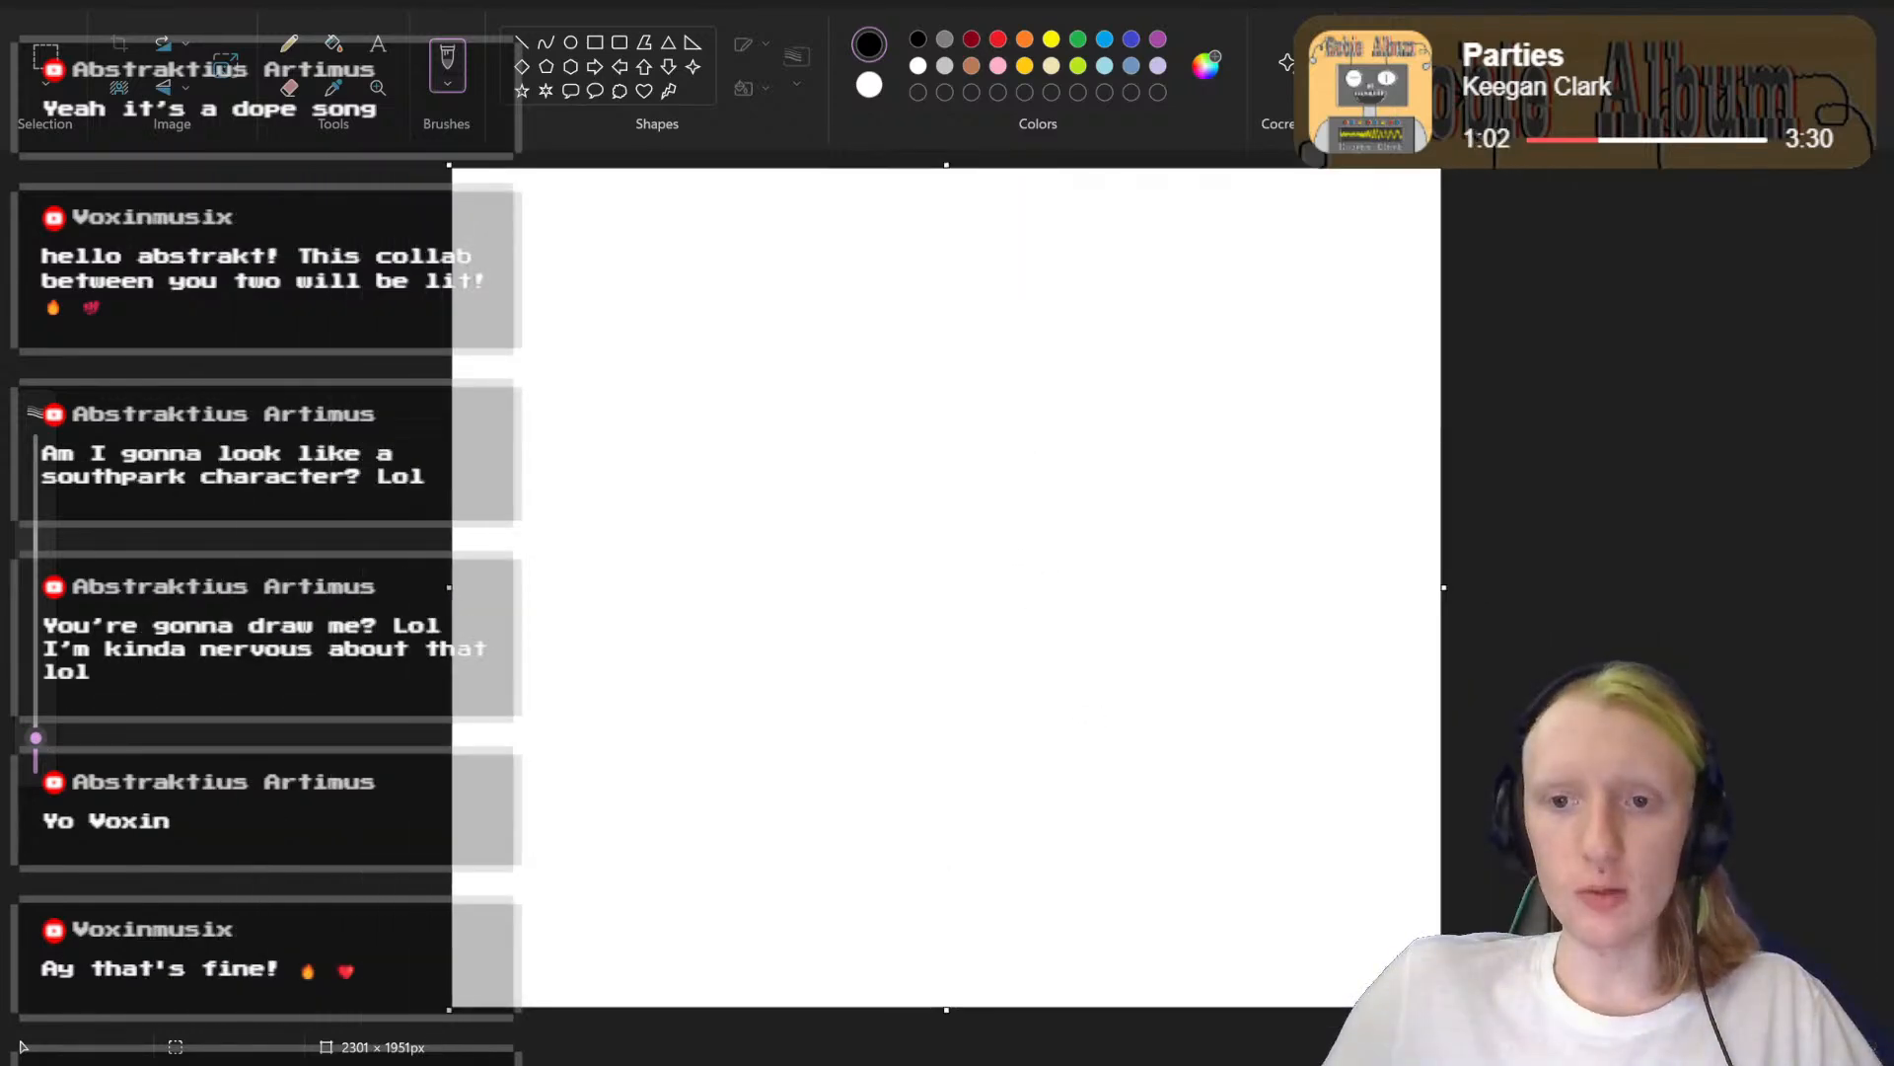
pyautogui.moveTo(785, 360)
pyautogui.mouseDown()
pyautogui.moveTo(897, 316)
pyautogui.moveTo(1014, 316)
pyautogui.moveTo(1146, 415)
pyautogui.mouseUp()
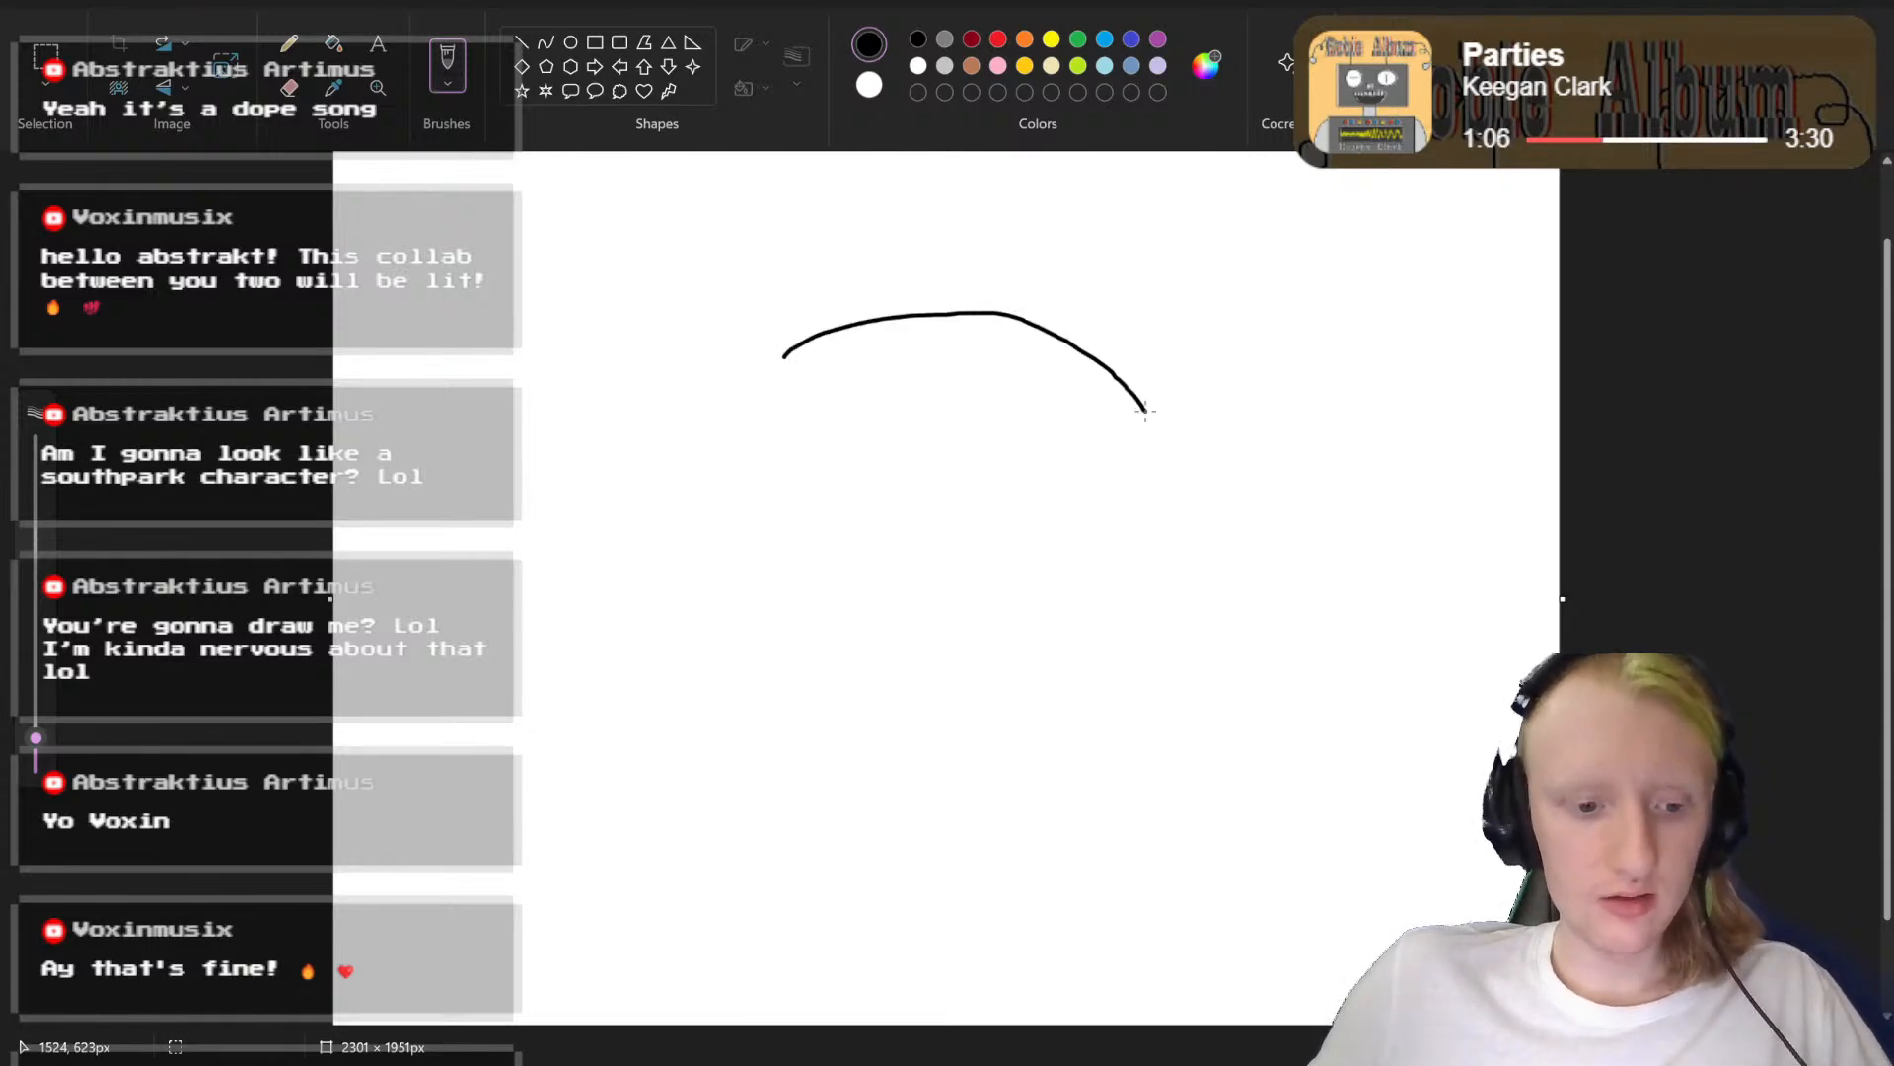
pyautogui.hotkey('ctrl', 'z')
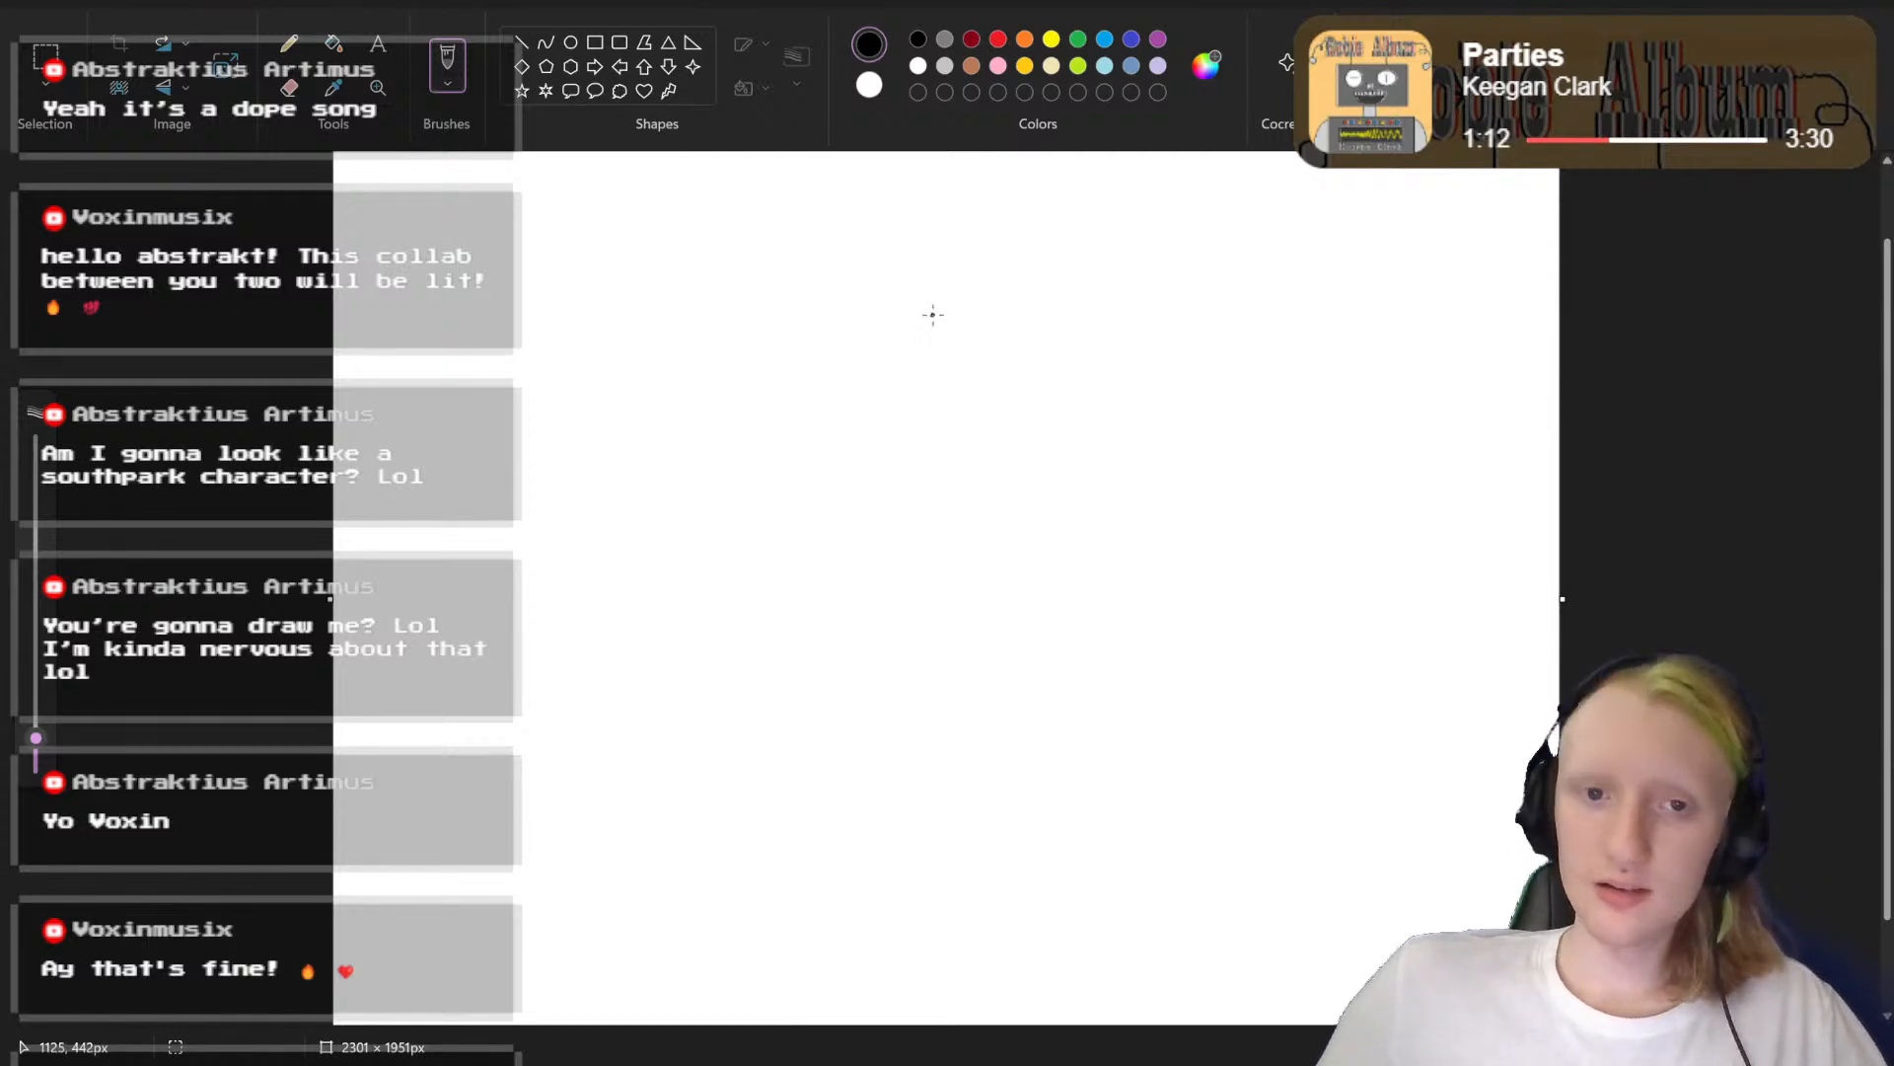
pyautogui.moveTo(885, 336)
pyautogui.mouseDown()
pyautogui.moveTo(1018, 319)
pyautogui.moveTo(1147, 375)
pyautogui.moveTo(1196, 476)
pyautogui.moveTo(1188, 669)
pyautogui.moveTo(1118, 784)
pyautogui.moveTo(1066, 823)
pyautogui.moveTo(900, 806)
pyautogui.moveTo(814, 728)
pyautogui.moveTo(769, 481)
pyautogui.moveTo(800, 387)
pyautogui.moveTo(885, 333)
pyautogui.mouseUp()
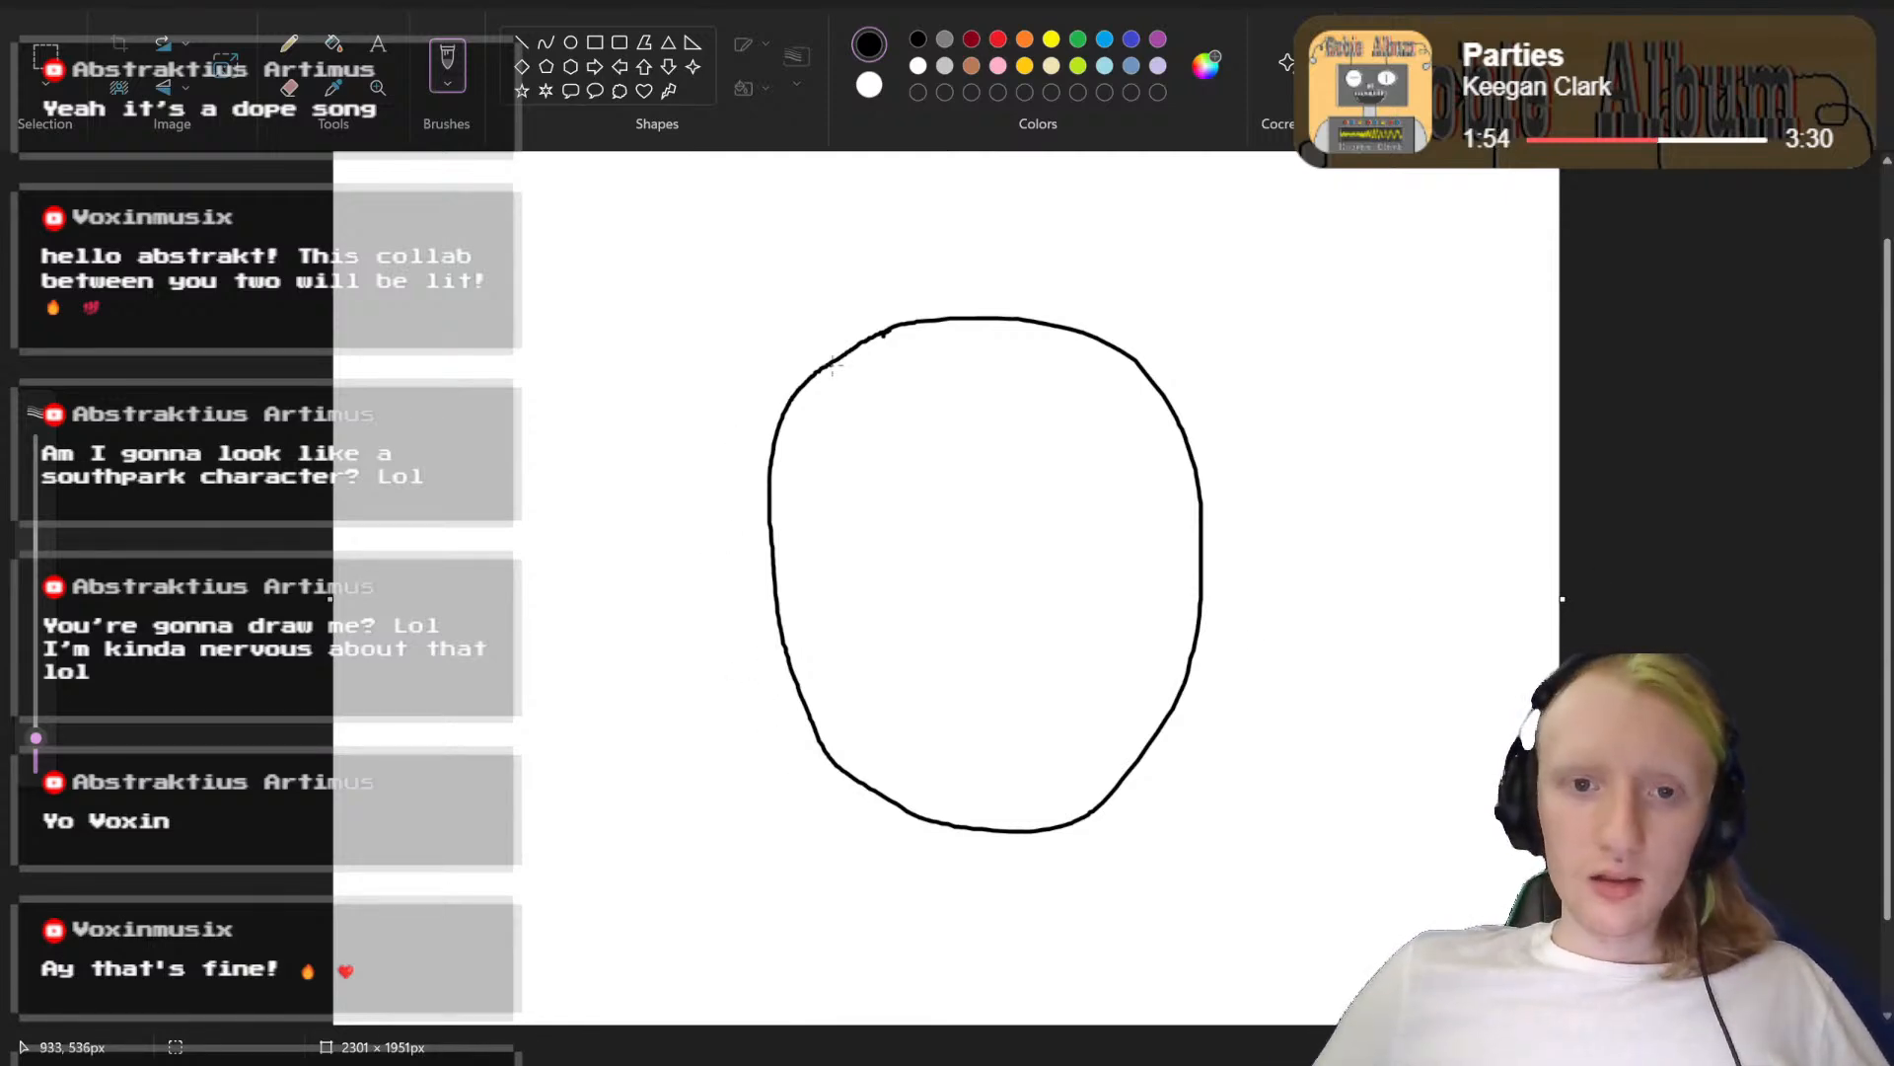
pyautogui.click(990, 370)
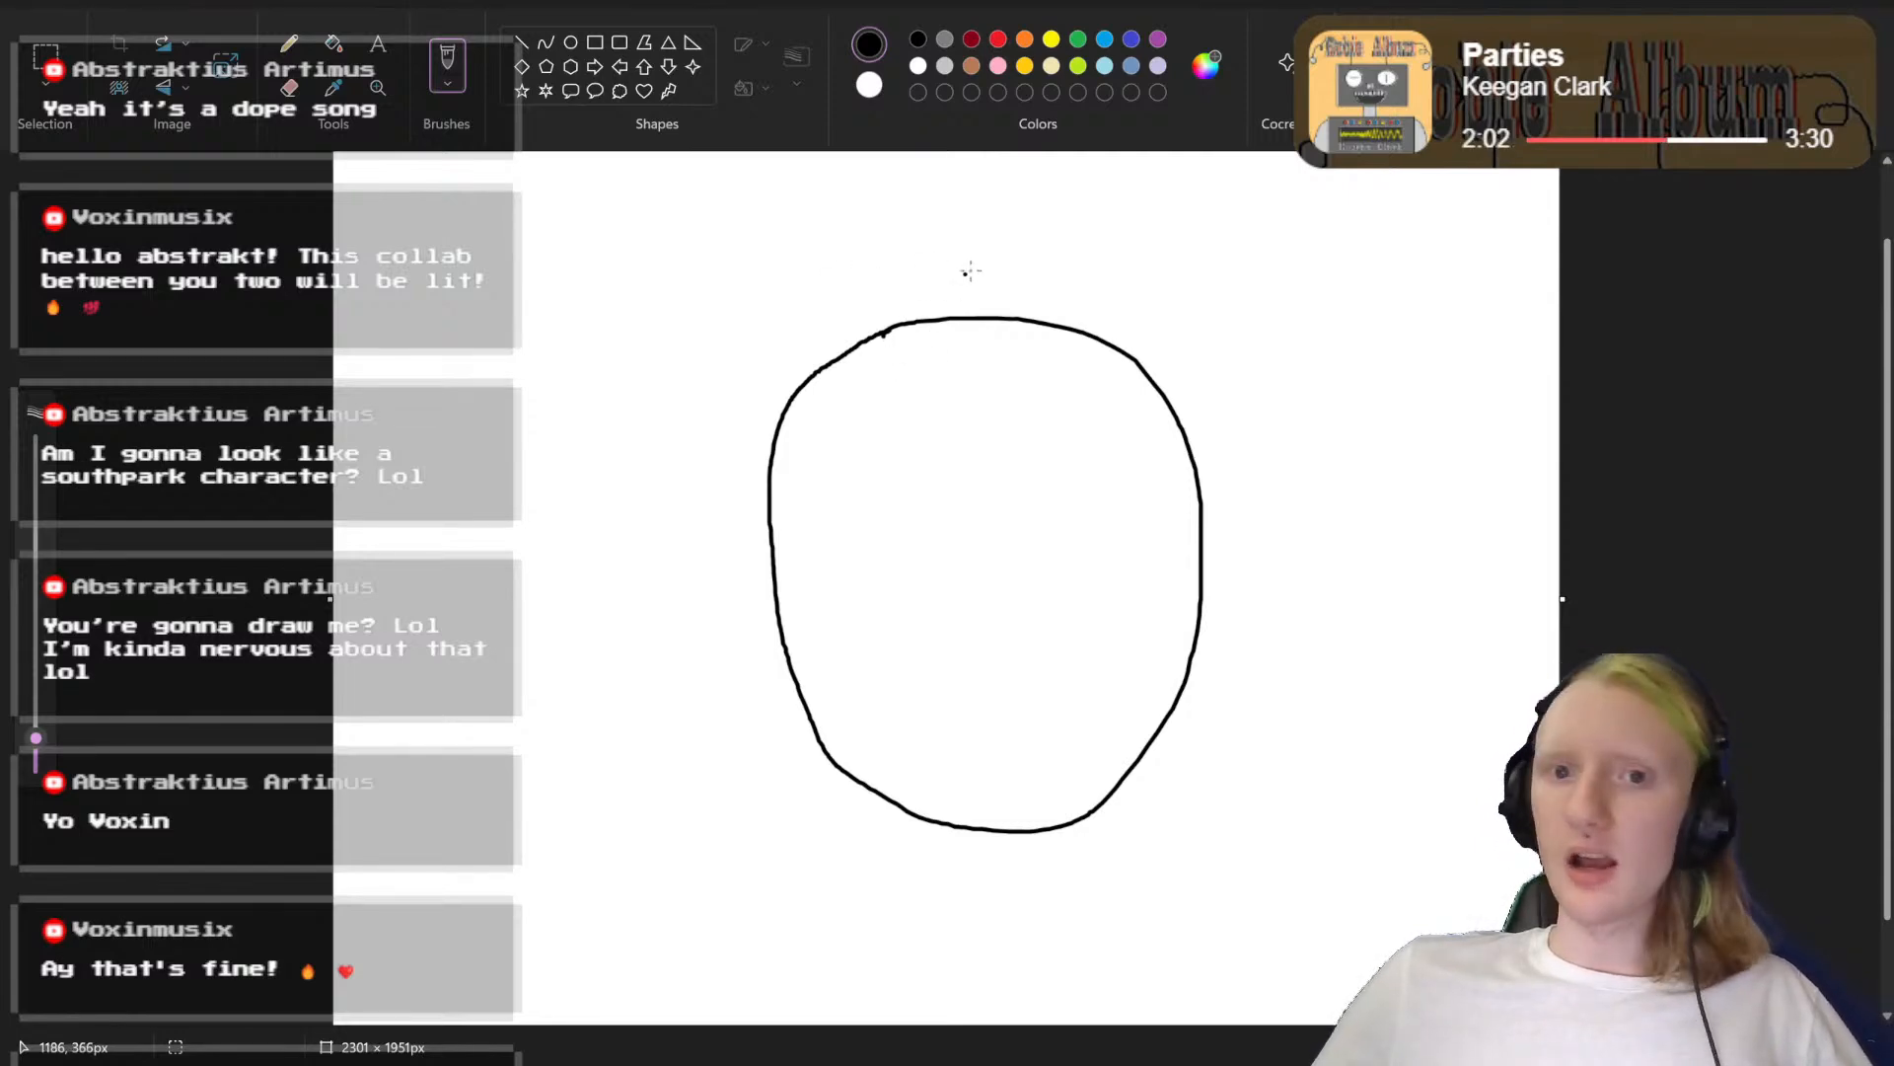
# Step: Draw the hair outline around the top and sides of the head, with a narrow ear on each side
pyautogui.moveTo(978, 289)
pyautogui.mouseDown()
pyautogui.moveTo(890, 306)
pyautogui.moveTo(886, 290)
pyautogui.moveTo(783, 381)
pyautogui.moveTo(752, 495)
pyautogui.mouseUp()
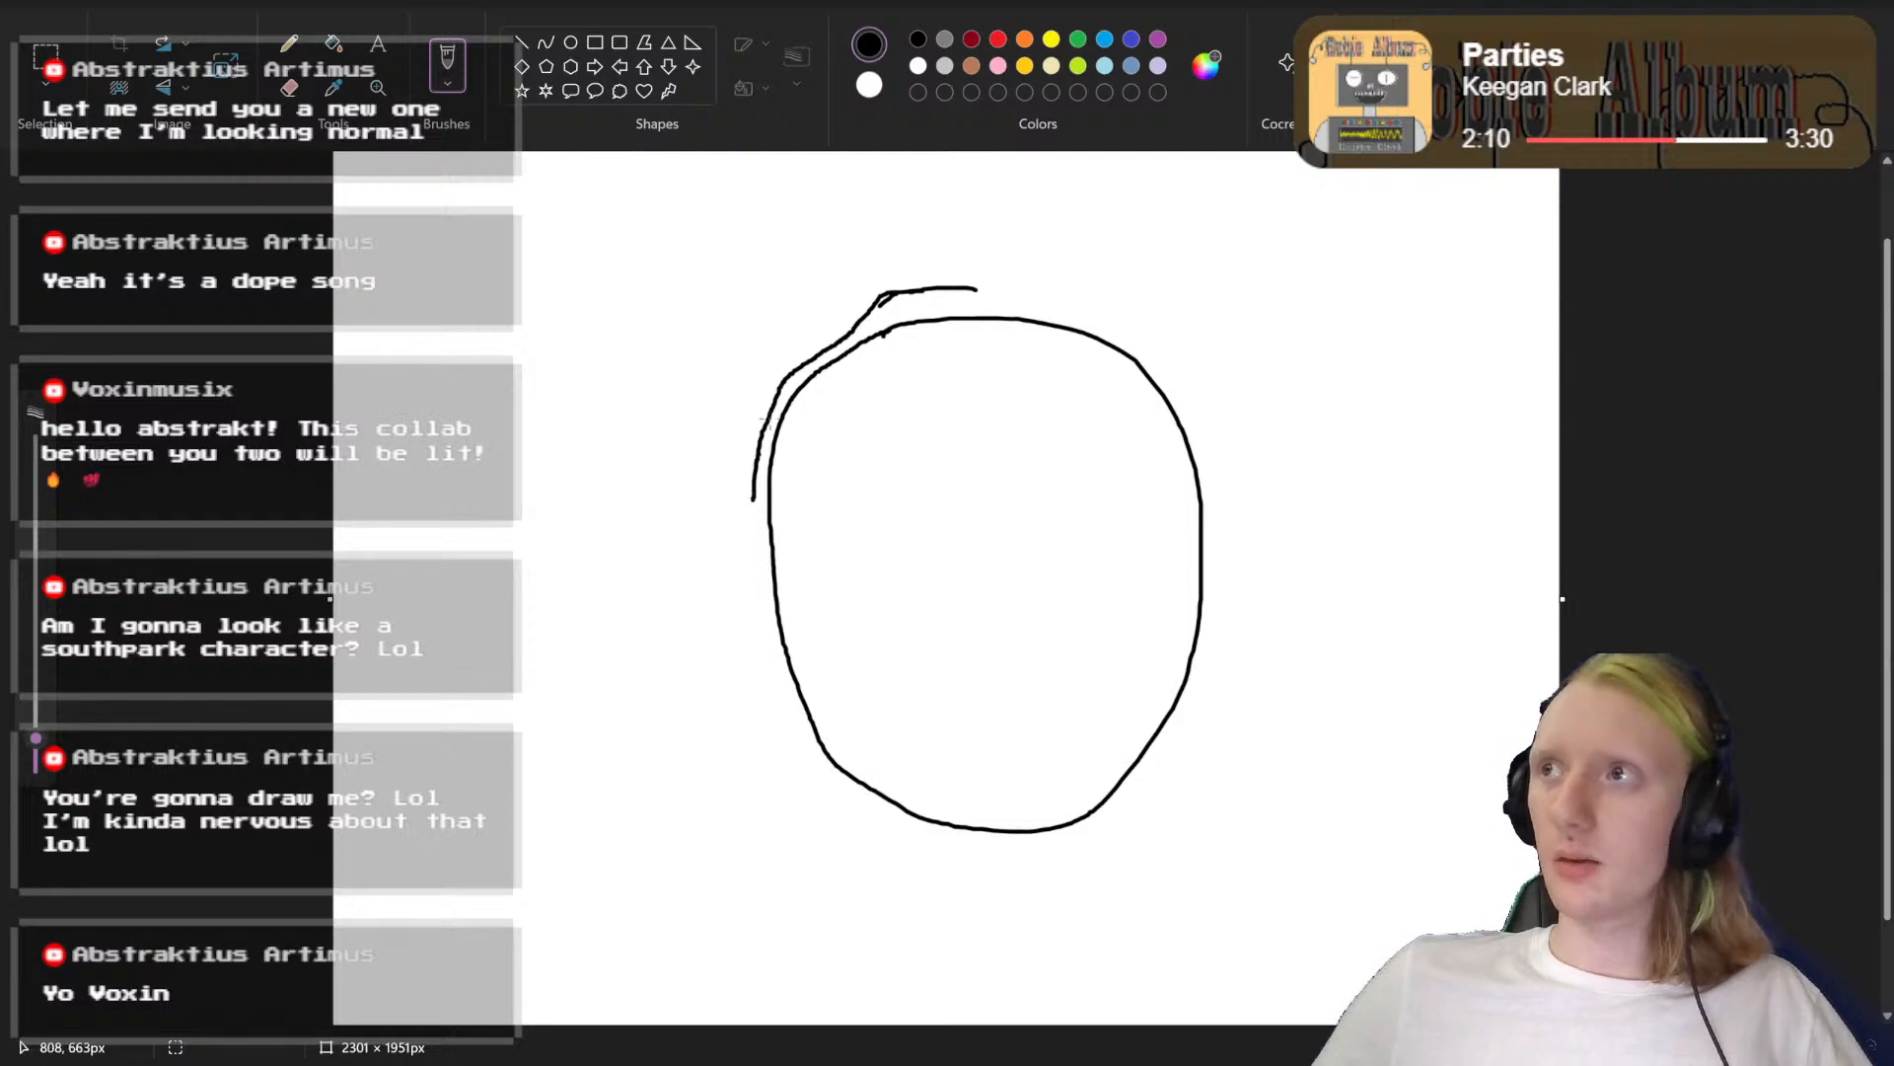
pyautogui.scroll(-2, 715, 511)
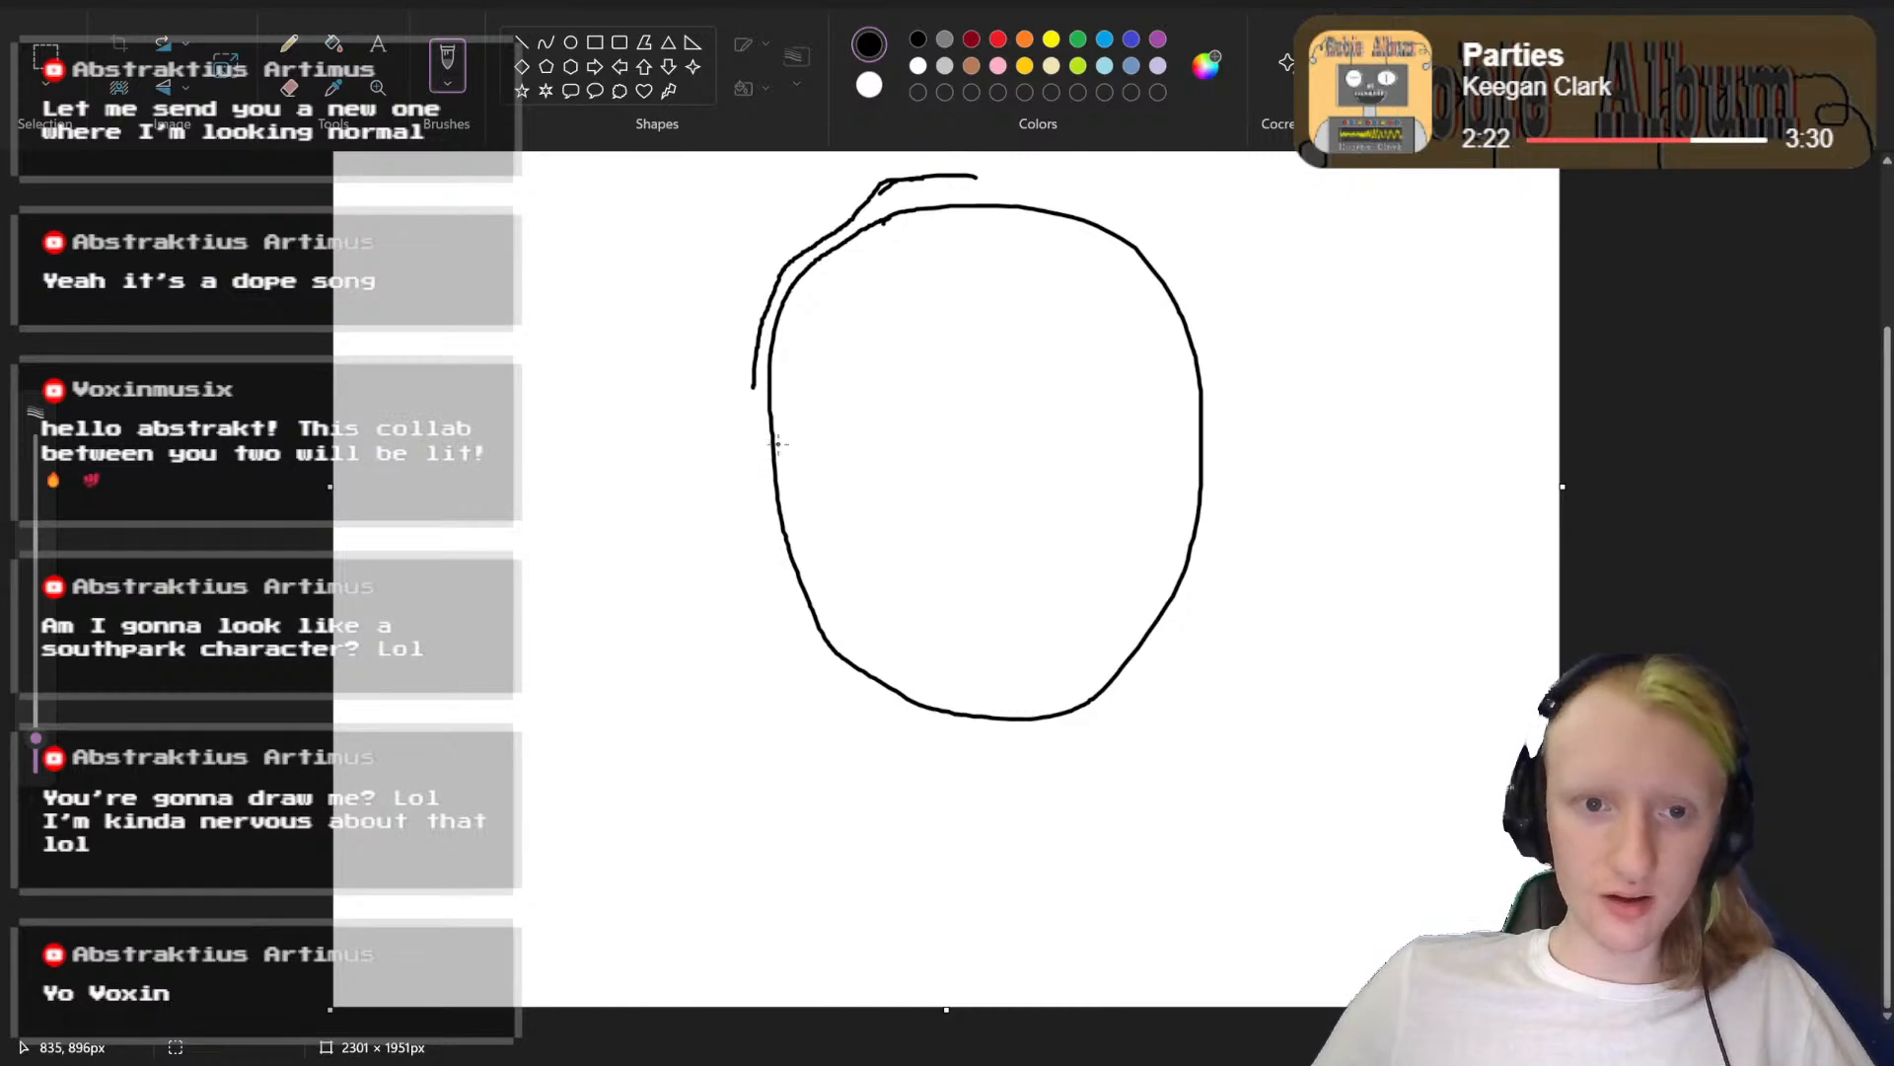
pyautogui.moveTo(770, 436)
pyautogui.mouseDown()
pyautogui.moveTo(737, 446)
pyautogui.moveTo(756, 531)
pyautogui.moveTo(783, 543)
pyautogui.mouseUp()
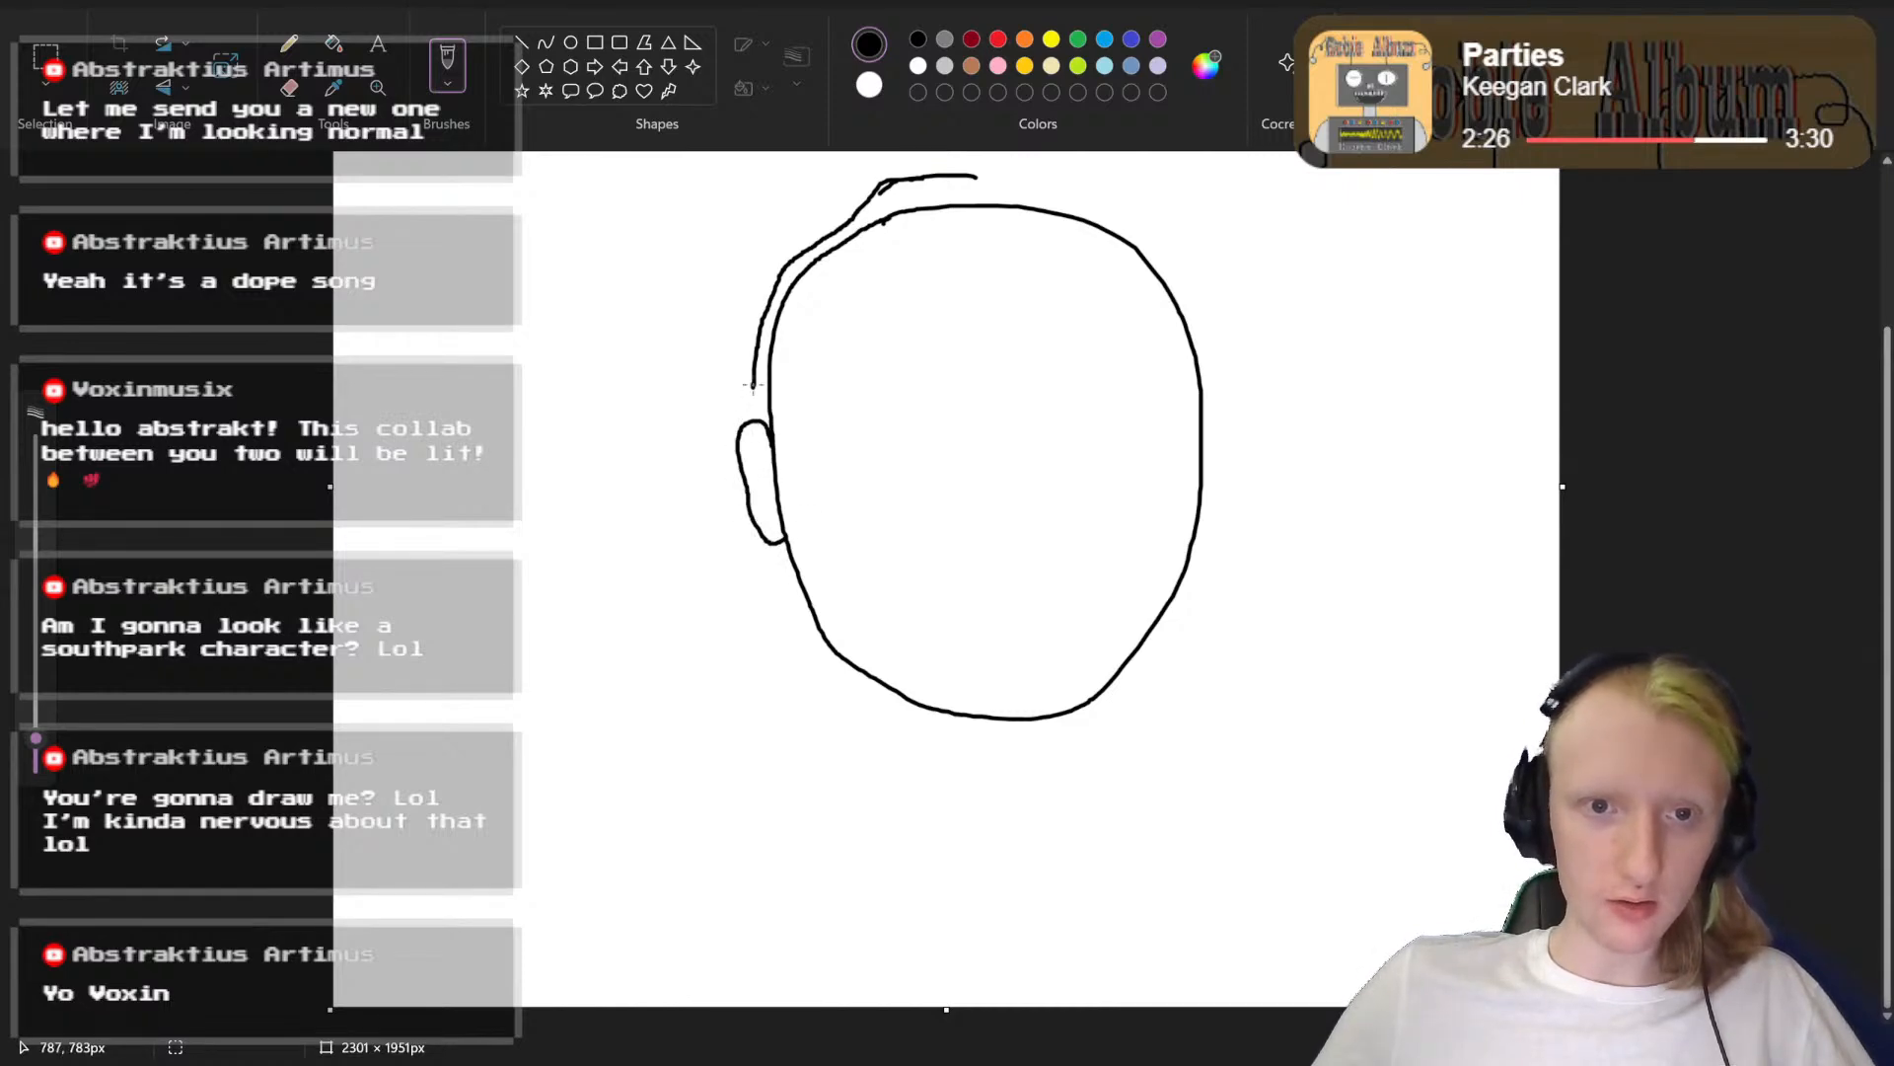
pyautogui.moveTo(743, 407); pyautogui.dragTo(757, 419)
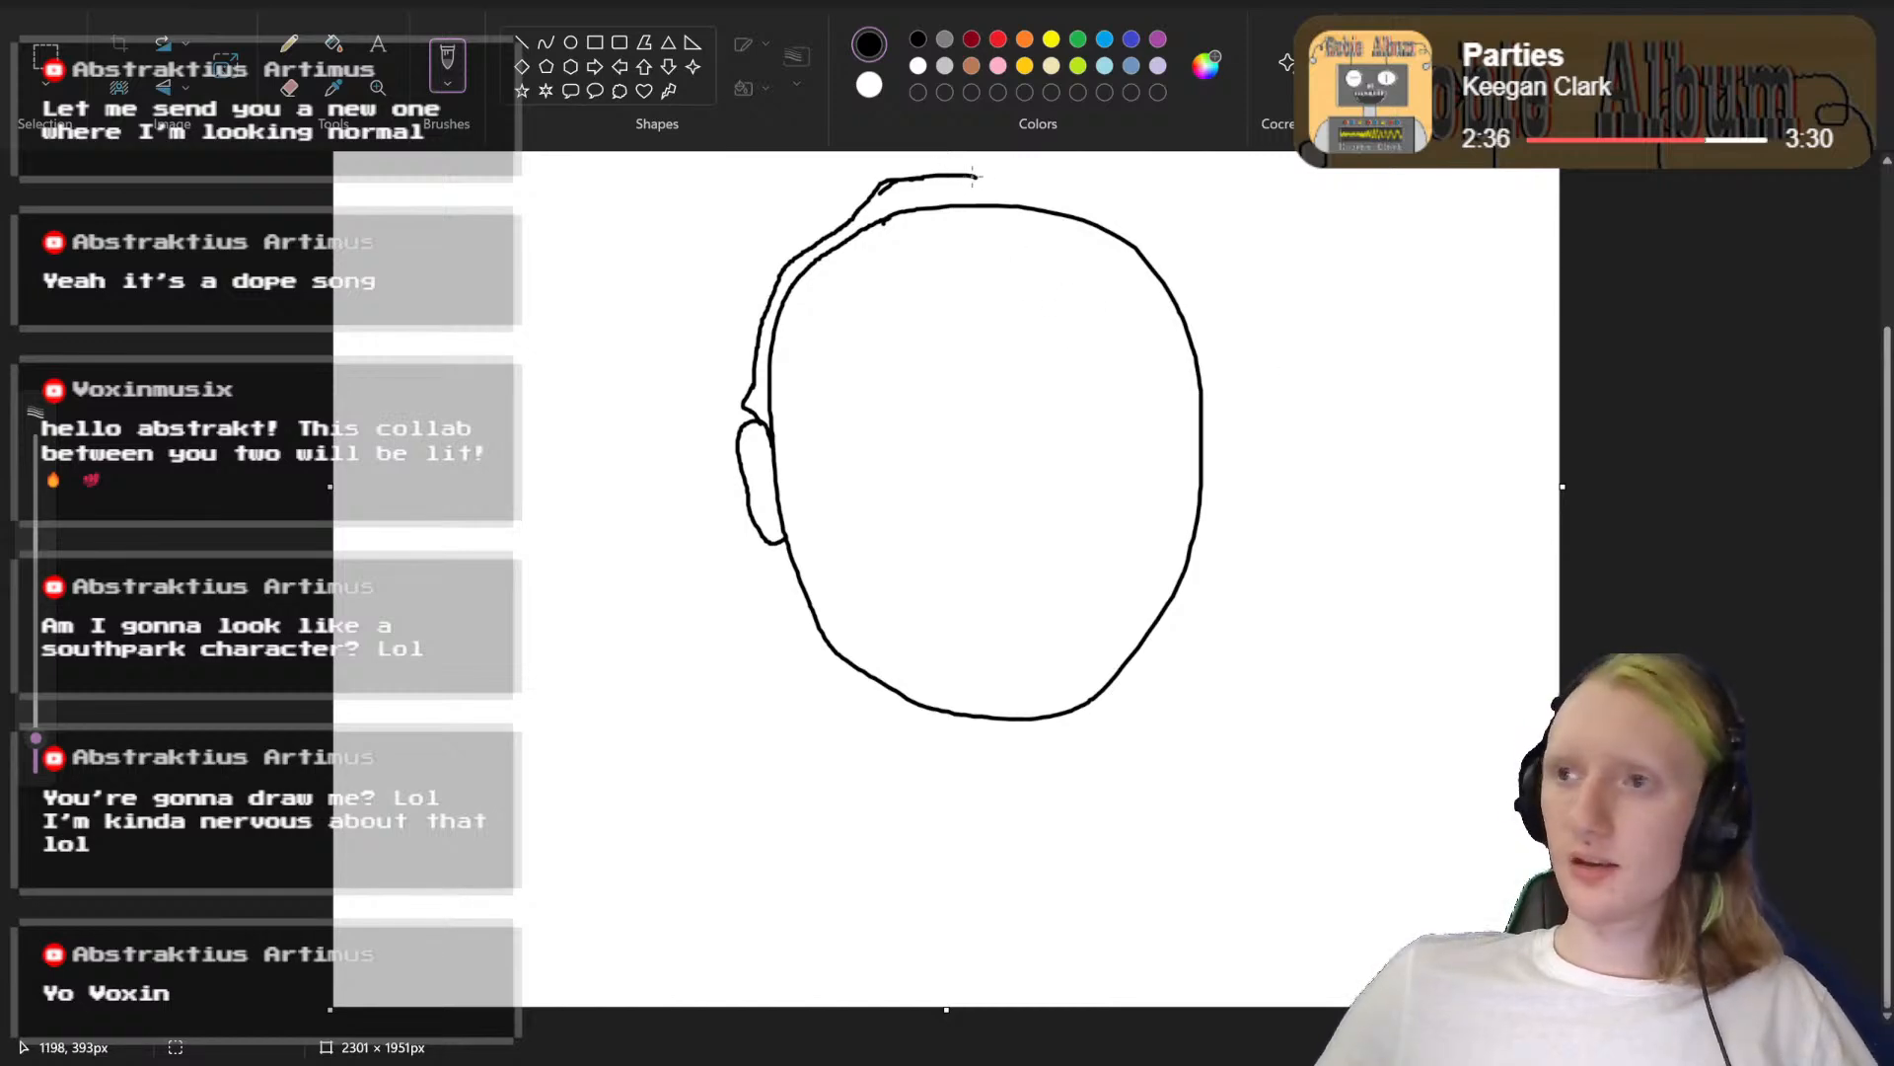
pyautogui.moveTo(968, 176)
pyautogui.mouseDown()
pyautogui.moveTo(1047, 178)
pyautogui.moveTo(1030, 185)
pyautogui.moveTo(1134, 219)
pyautogui.moveTo(1224, 324)
pyautogui.moveTo(1200, 415)
pyautogui.moveTo(1224, 405)
pyautogui.moveTo(1198, 538)
pyautogui.mouseUp()
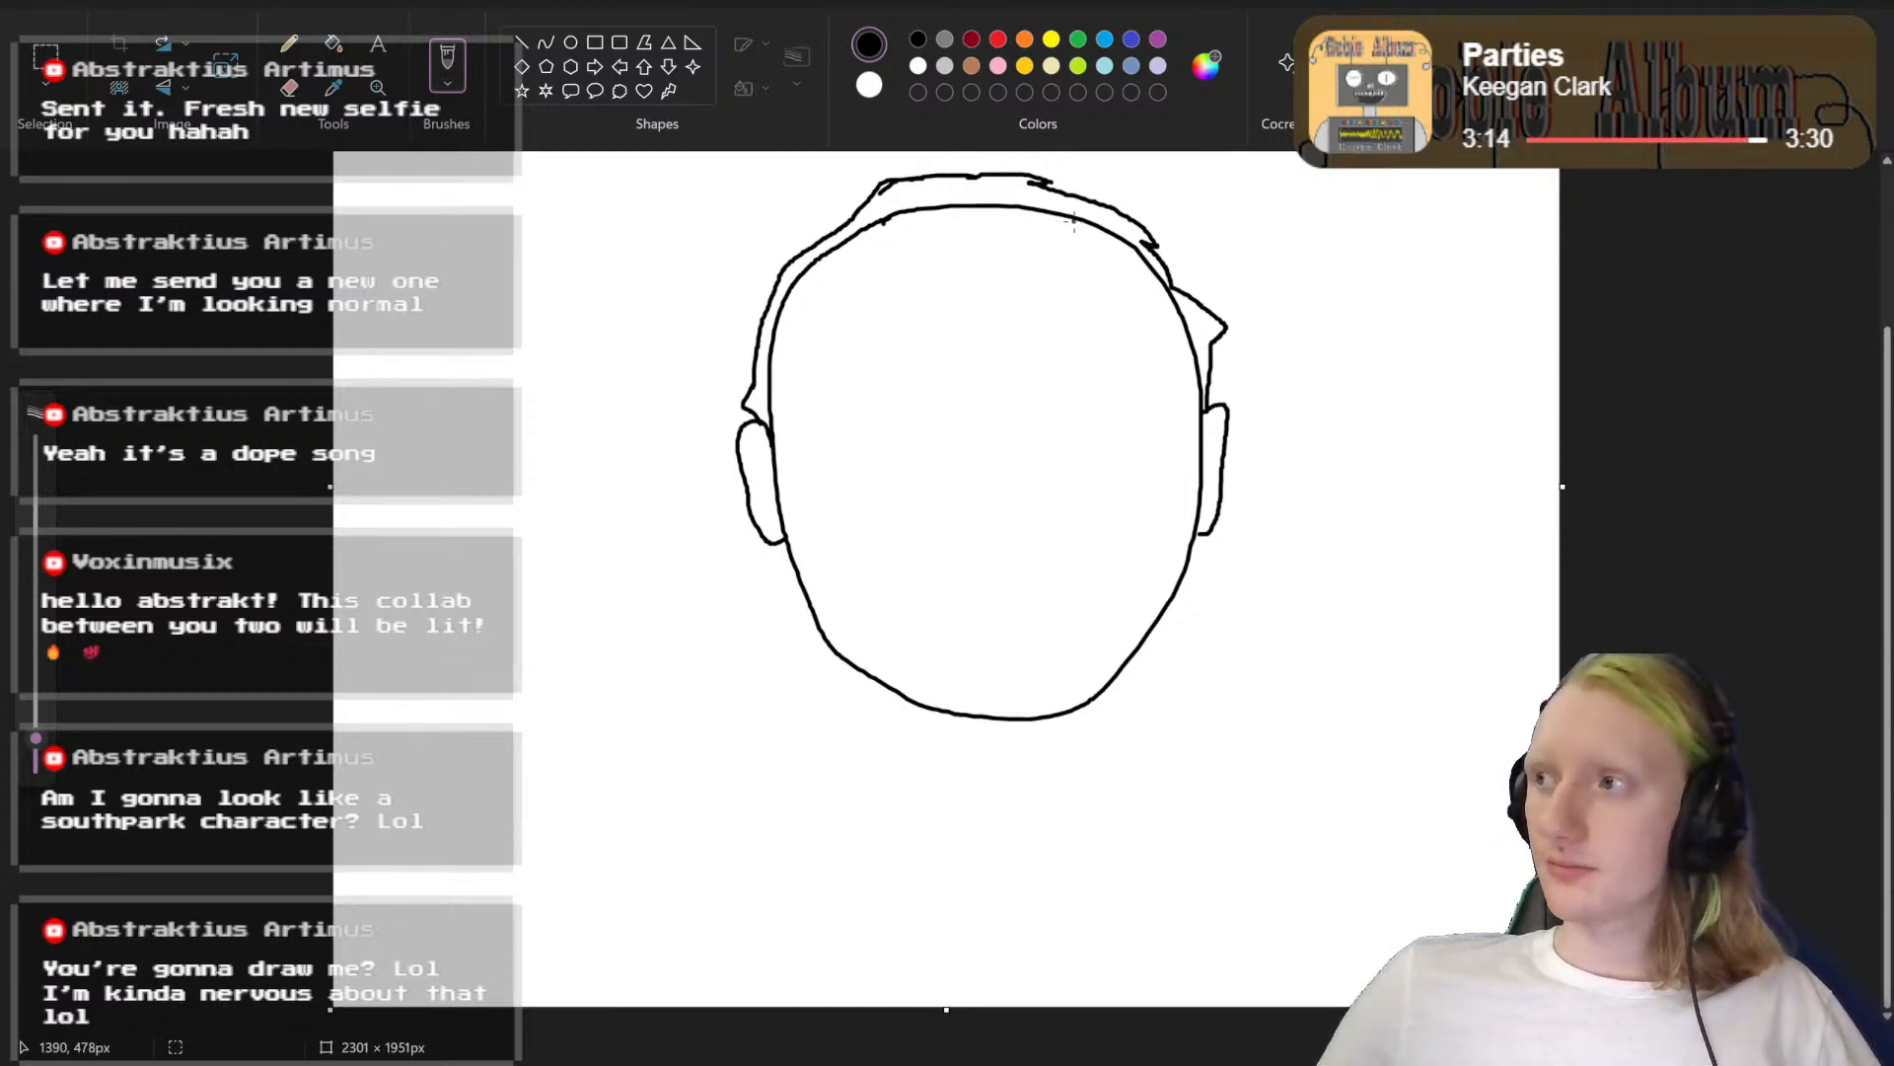
# Step: Draw a jagged hairline across the forehead and erase the part of the head outline above it
pyautogui.moveTo(1090, 225)
pyautogui.mouseDown()
pyautogui.moveTo(1021, 245)
pyautogui.moveTo(1020, 216)
pyautogui.moveTo(951, 255)
pyautogui.moveTo(870, 246)
pyautogui.mouseUp()
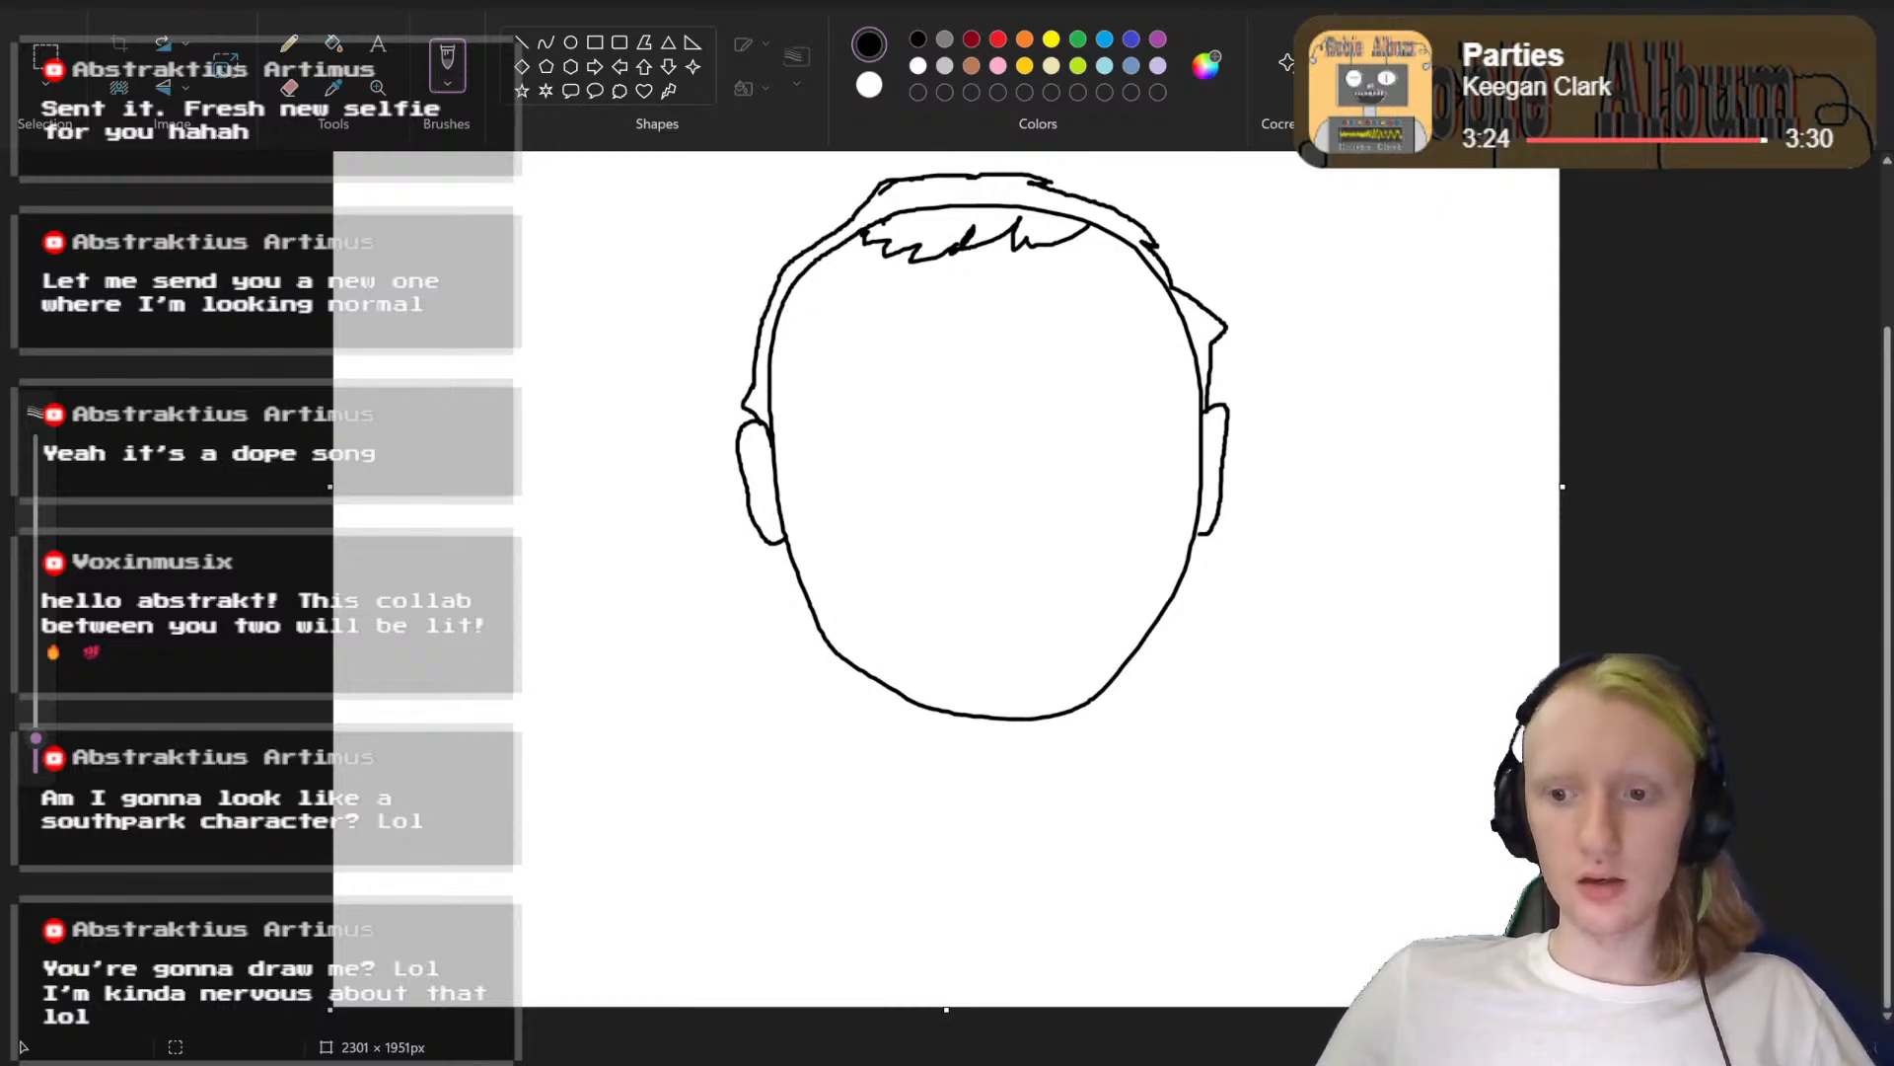
pyautogui.scroll(6, 910, 520)
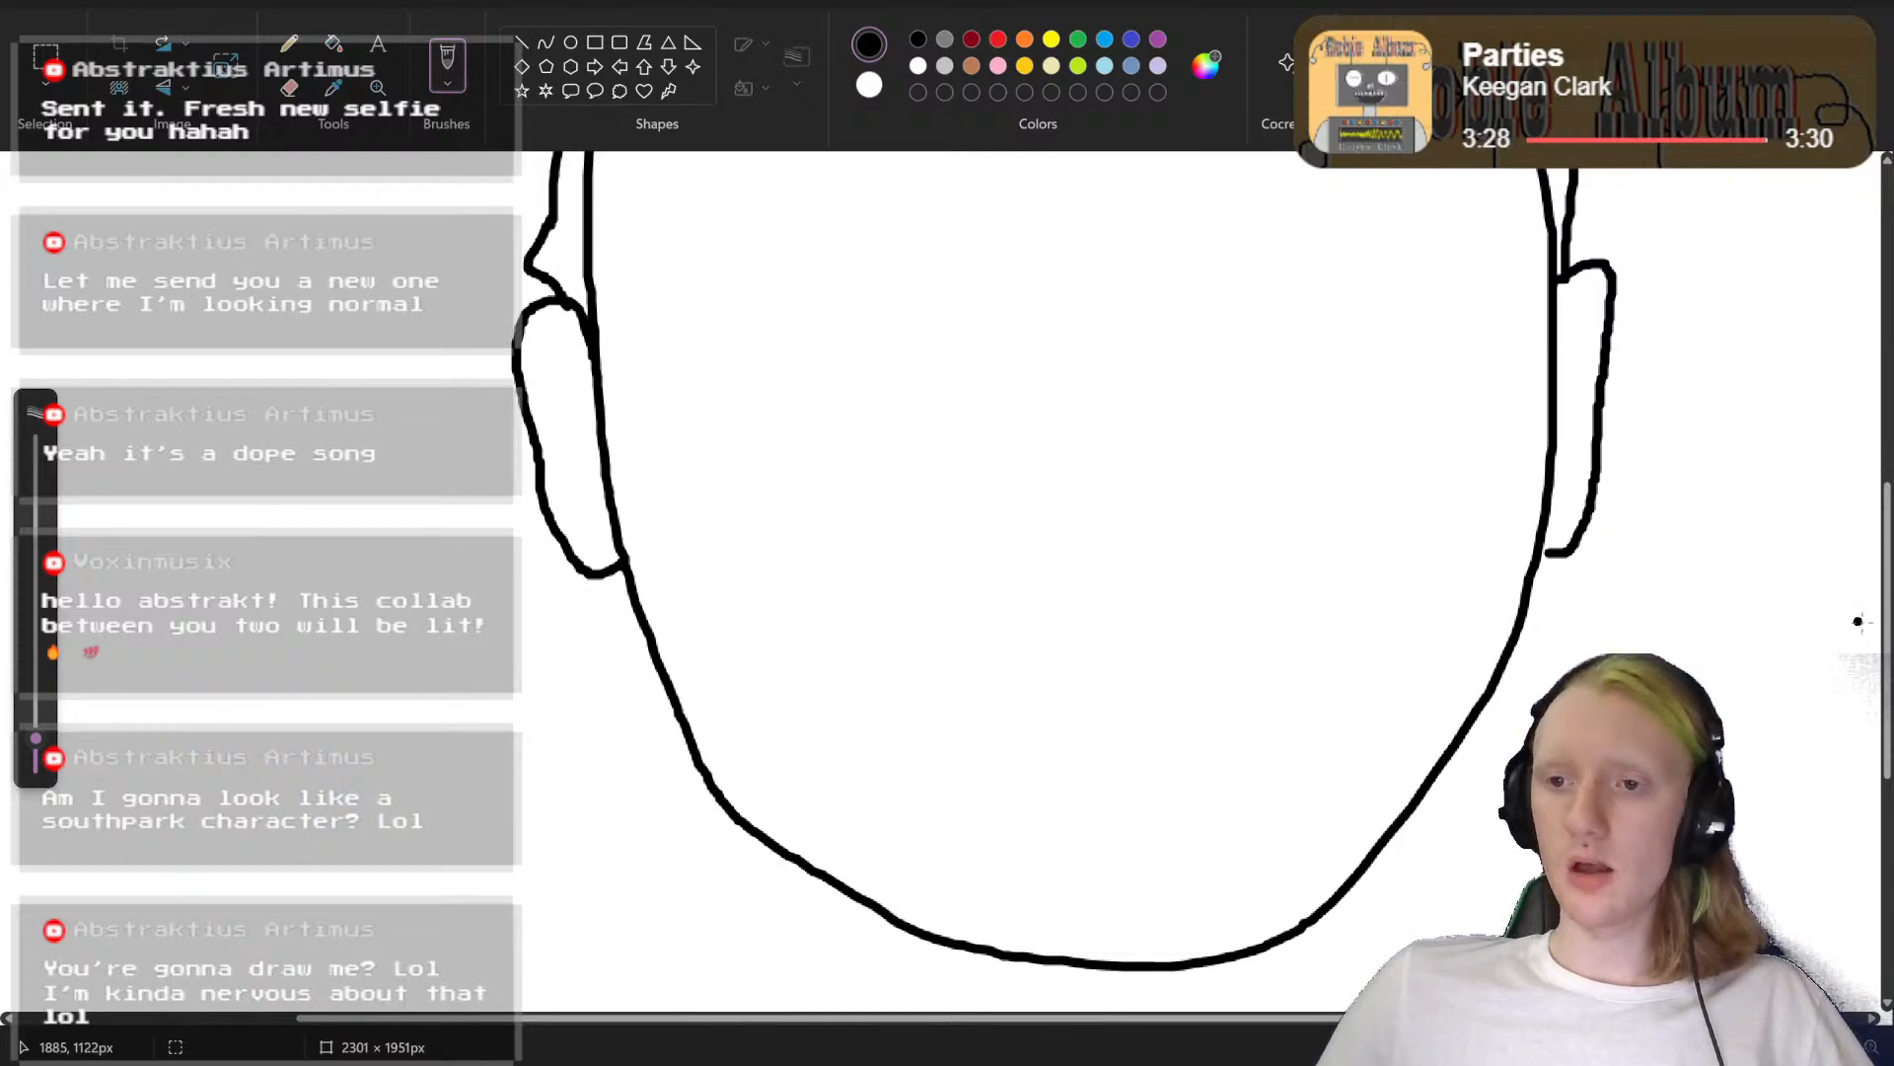
pyautogui.scroll(5, 1889, 632)
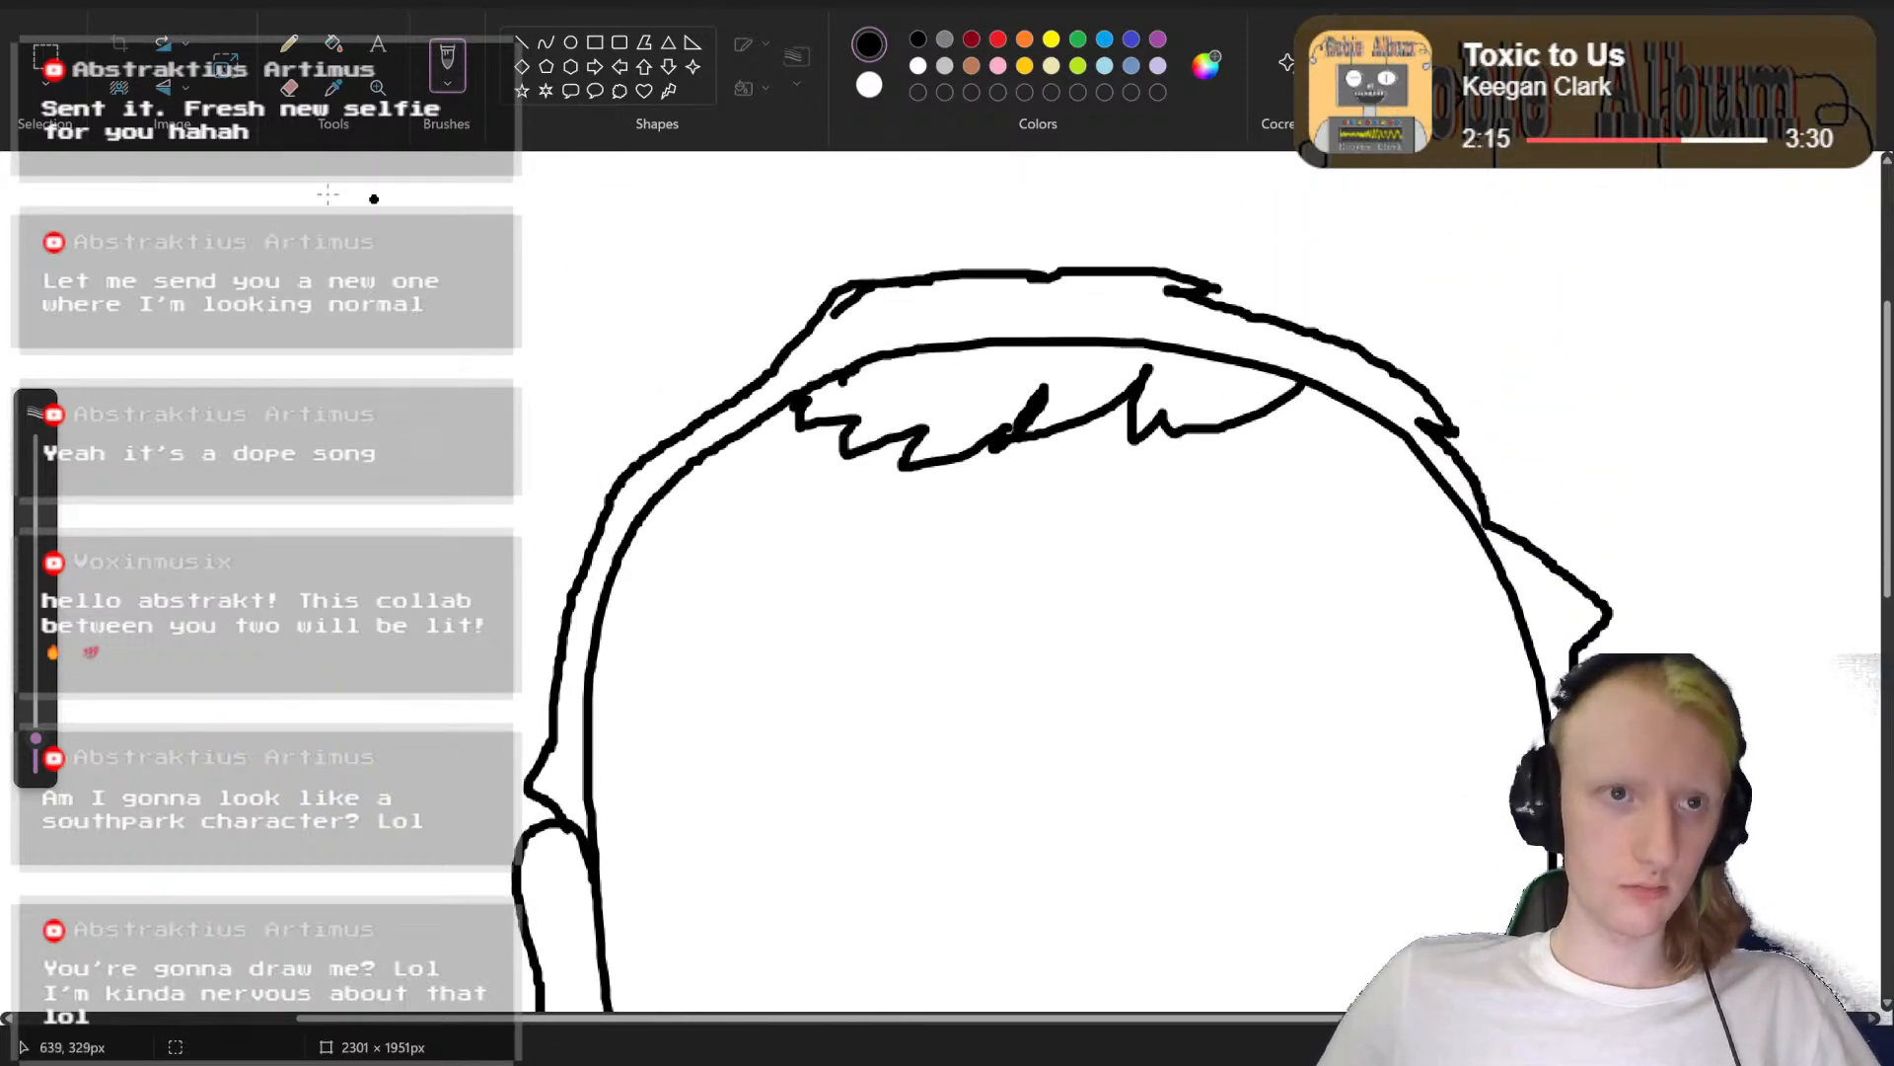
pyautogui.click(288, 87)
pyautogui.moveTo(1070, 348)
pyautogui.mouseDown()
pyautogui.moveTo(933, 360)
pyautogui.moveTo(975, 339)
pyautogui.moveTo(1210, 357)
pyautogui.moveTo(1084, 341)
pyautogui.moveTo(1131, 335)
pyautogui.moveTo(1285, 367)
pyautogui.moveTo(1090, 344)
pyautogui.moveTo(1269, 380)
pyautogui.mouseUp()
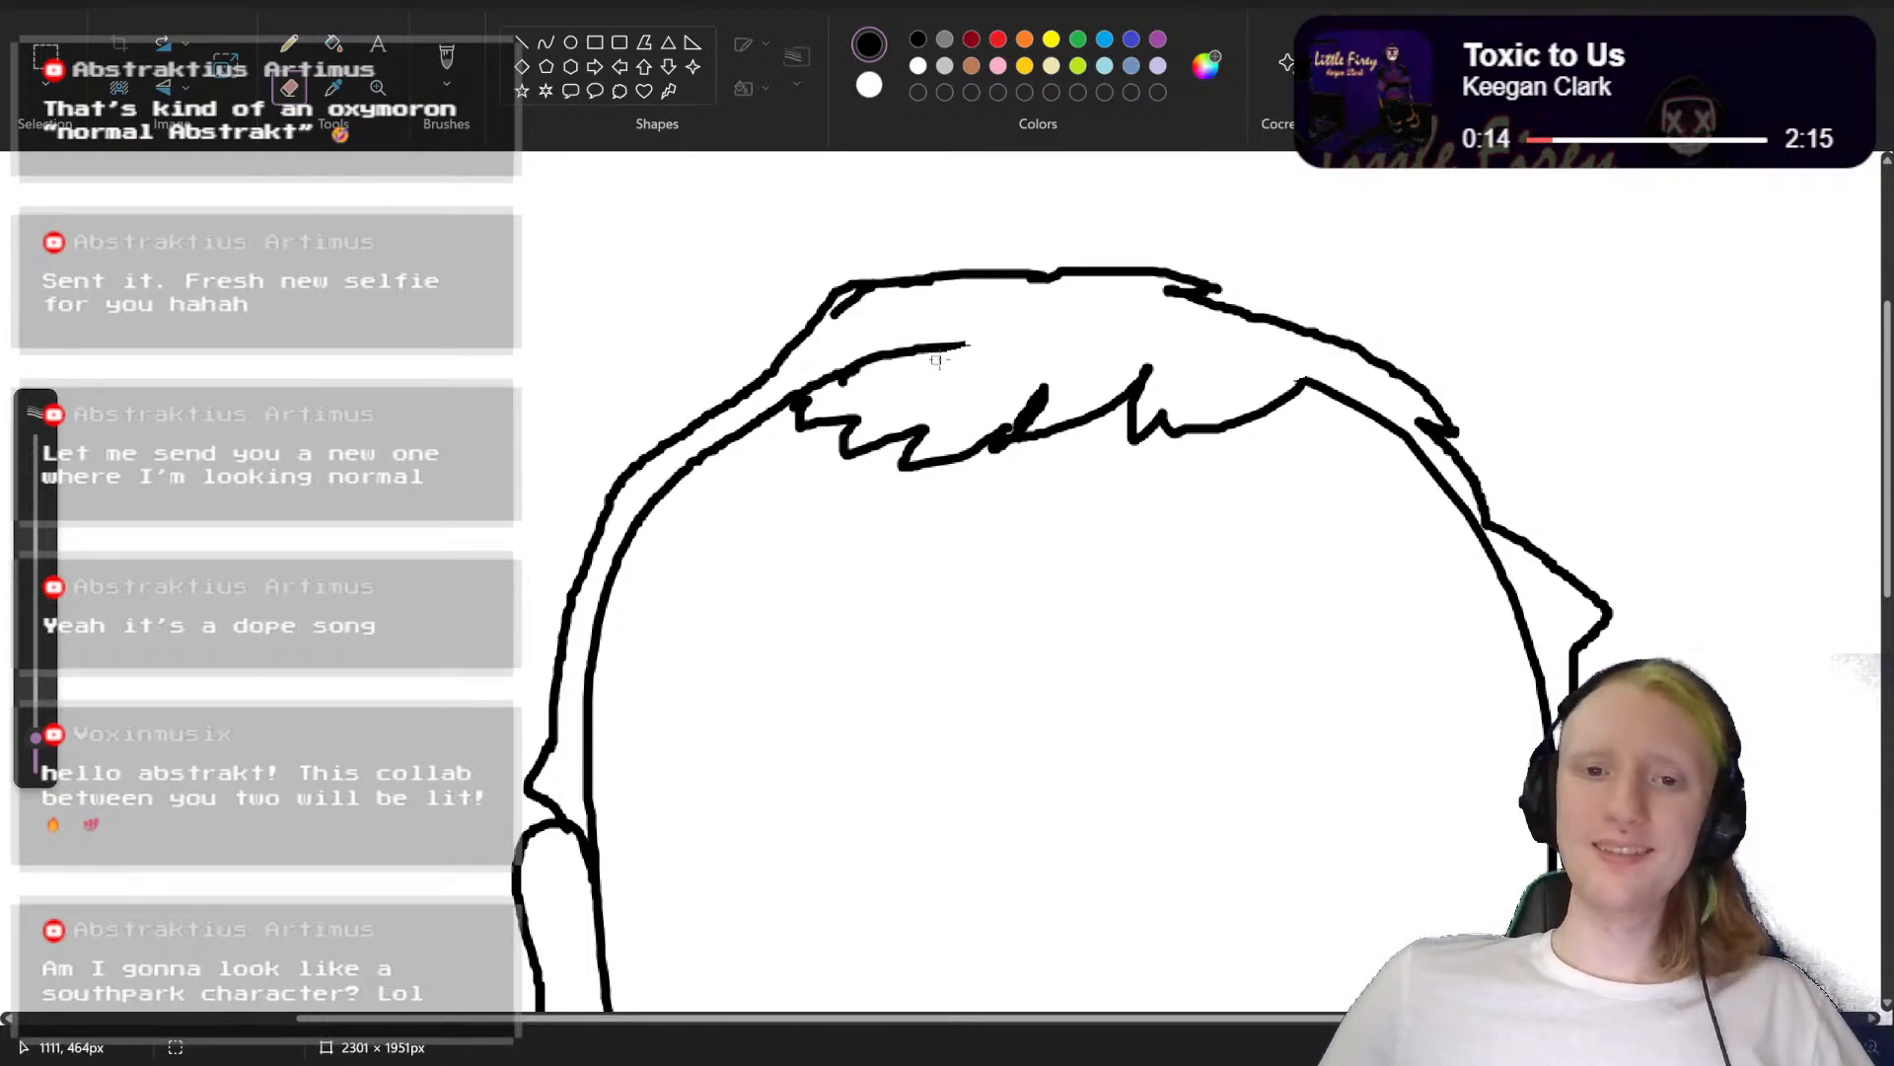
pyautogui.moveTo(938, 359)
pyautogui.mouseDown()
pyautogui.moveTo(985, 341)
pyautogui.moveTo(804, 384)
pyautogui.moveTo(868, 377)
pyautogui.moveTo(813, 386)
pyautogui.mouseUp()
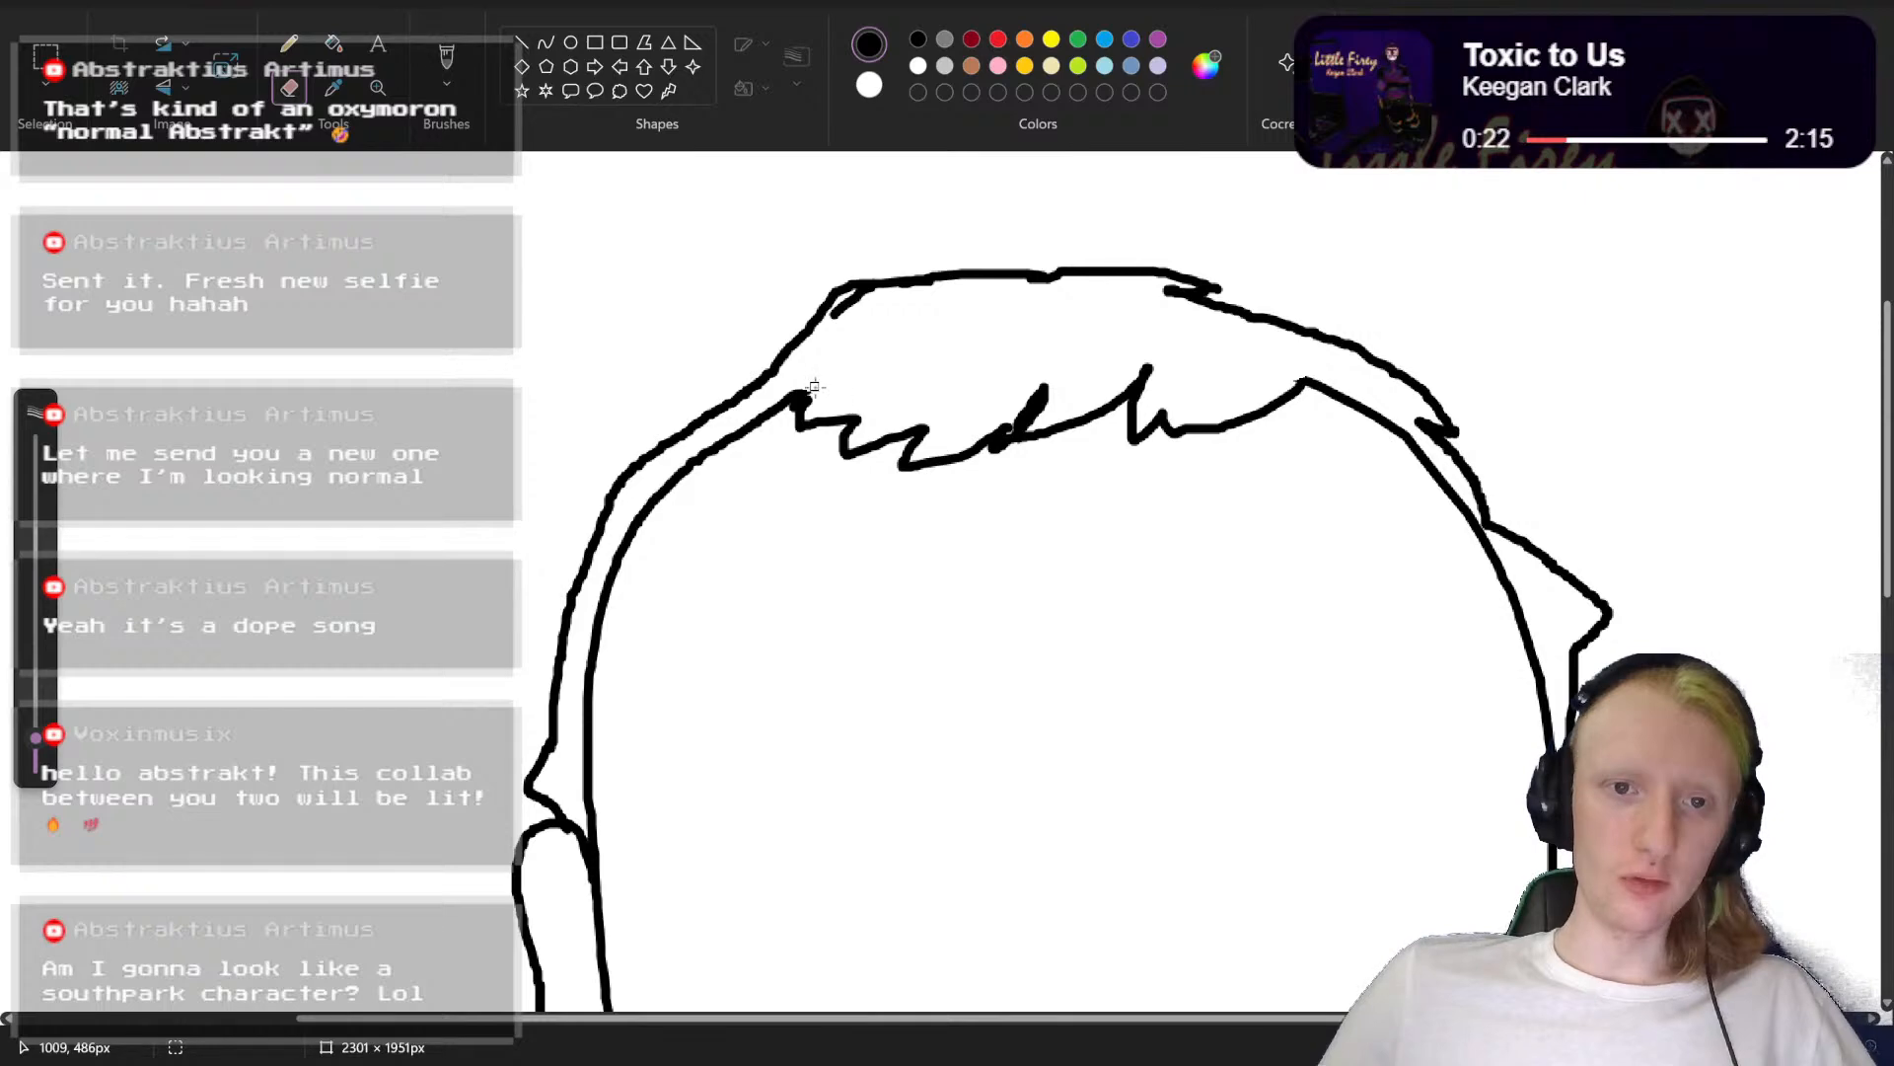
# Step: Draw the nose in the middle of the face as one bent black brush stroke, replacing a first attempt
pyautogui.click(451, 65)
pyautogui.scroll(-5, 1465, 550)
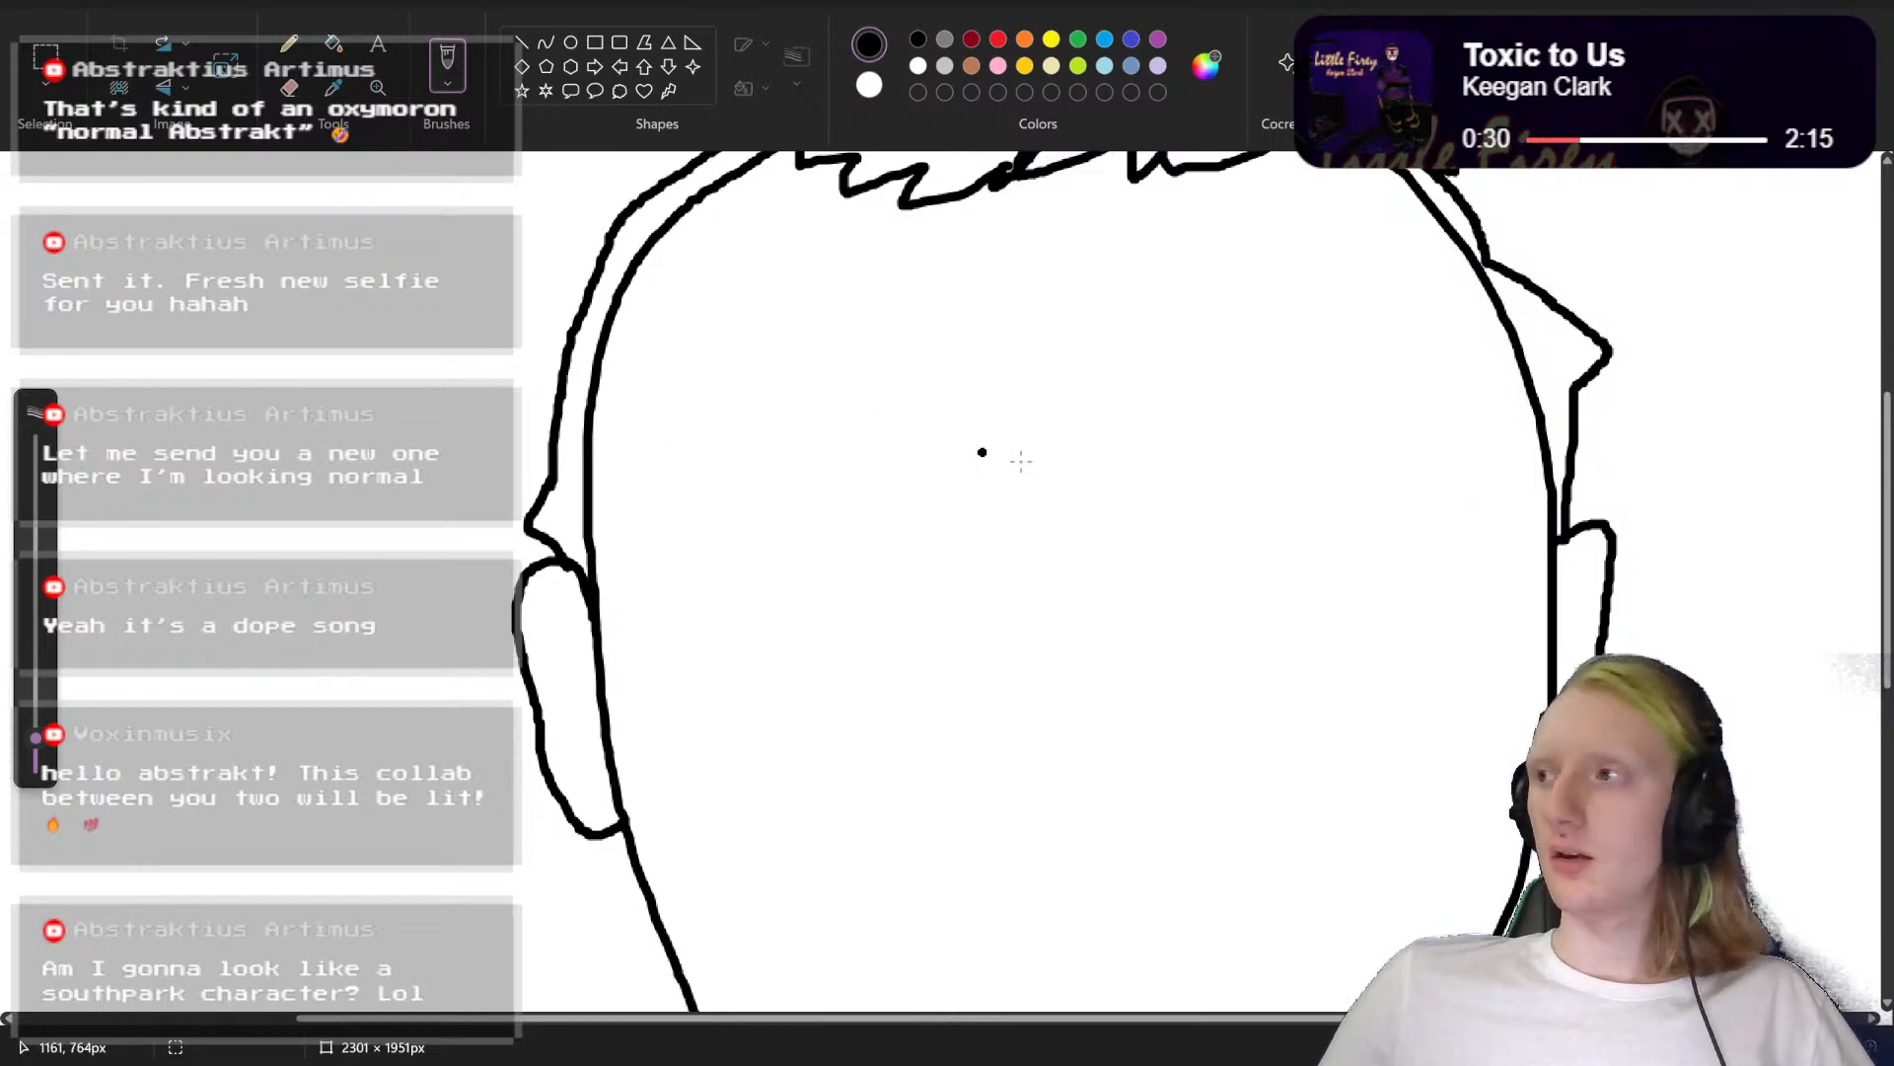
pyautogui.scroll(-2, 1086, 491)
pyautogui.scroll(2, 1087, 493)
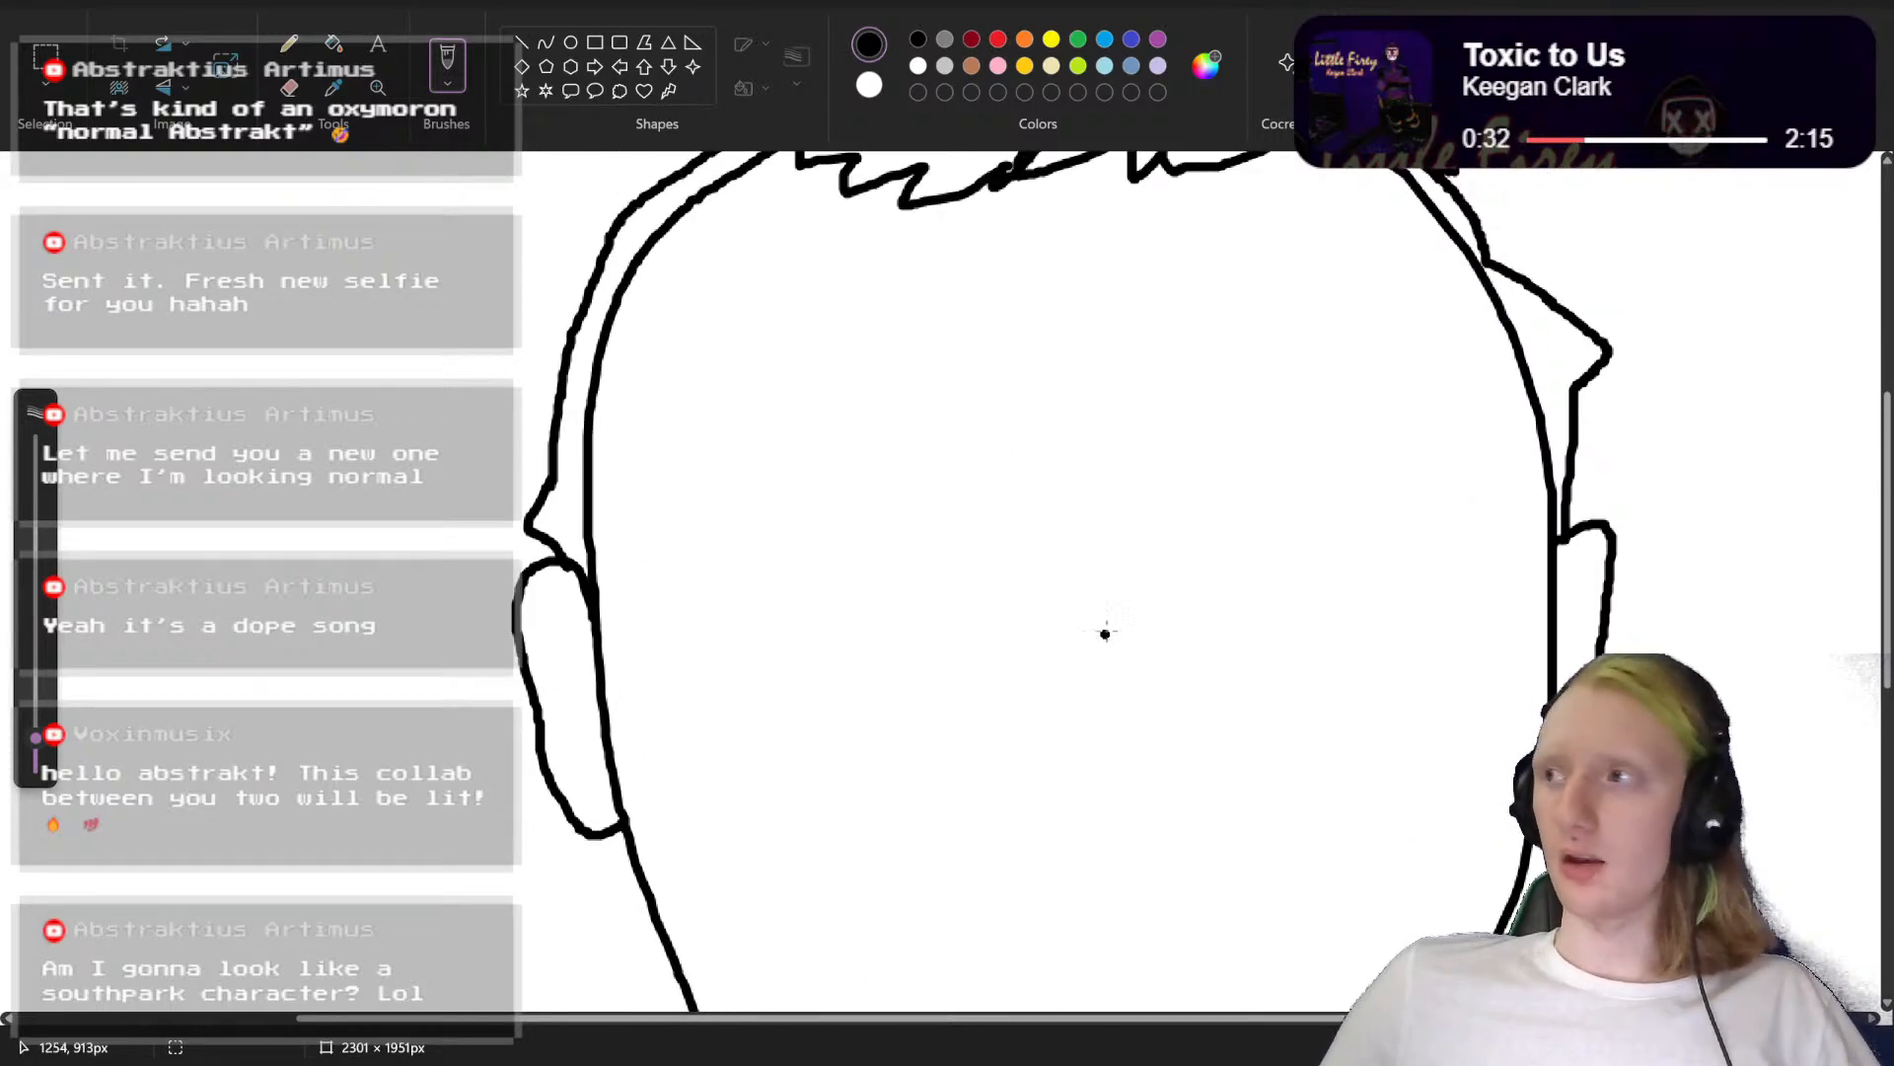
pyautogui.scroll(-1, 1104, 632)
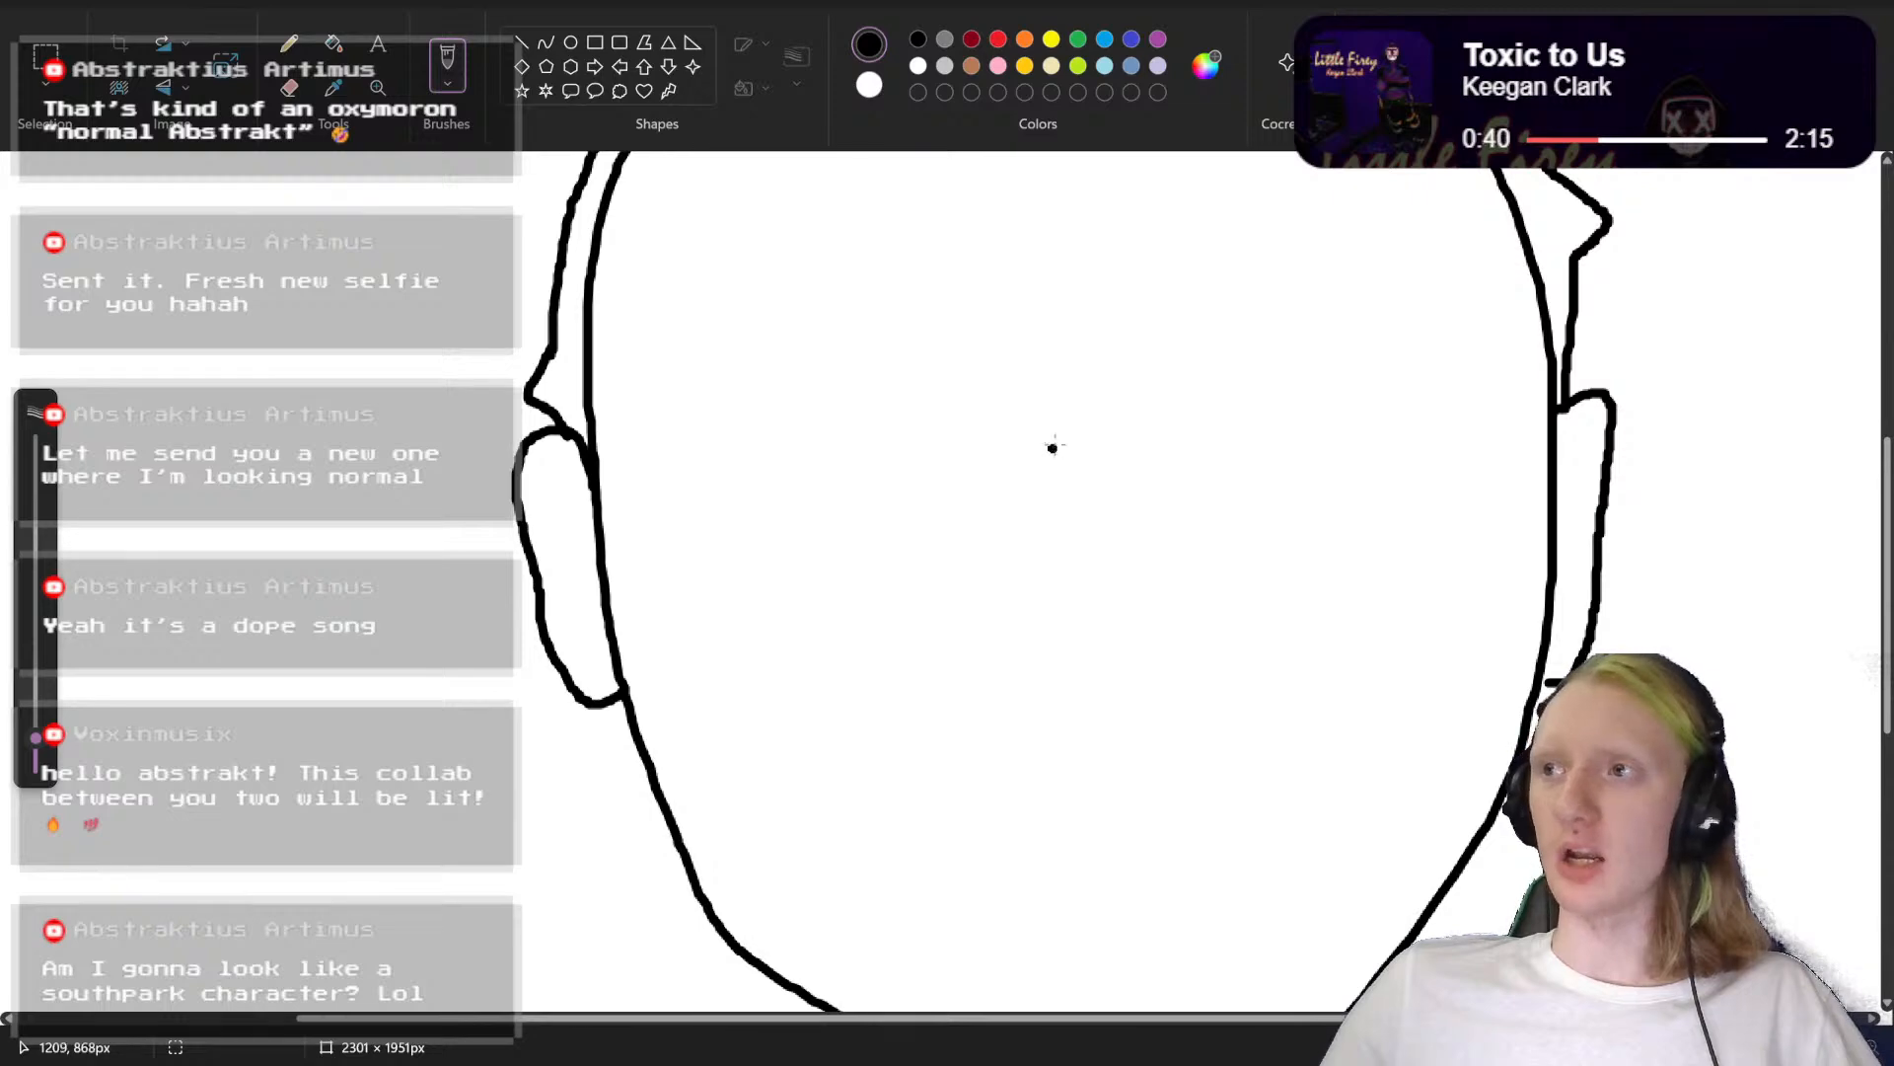
pyautogui.scroll(-3, 1053, 435)
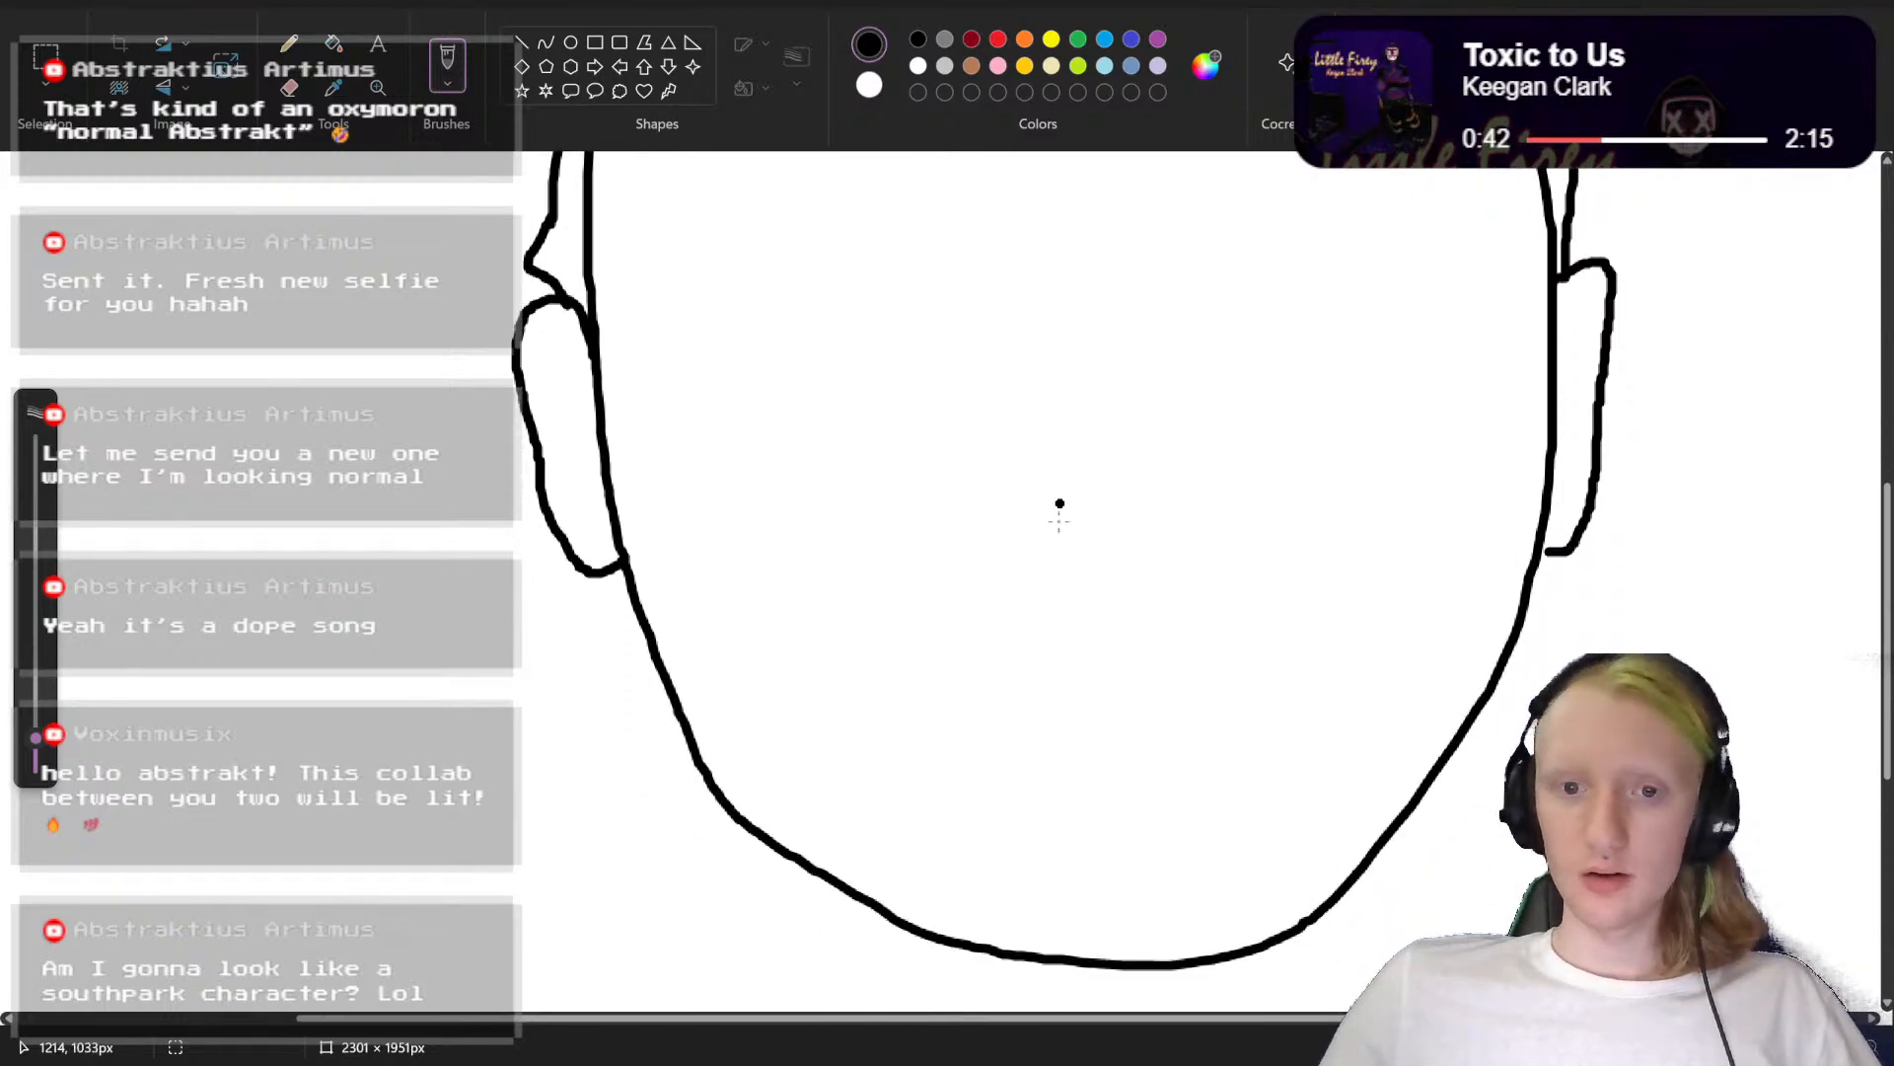
pyautogui.scroll(3, 1080, 339)
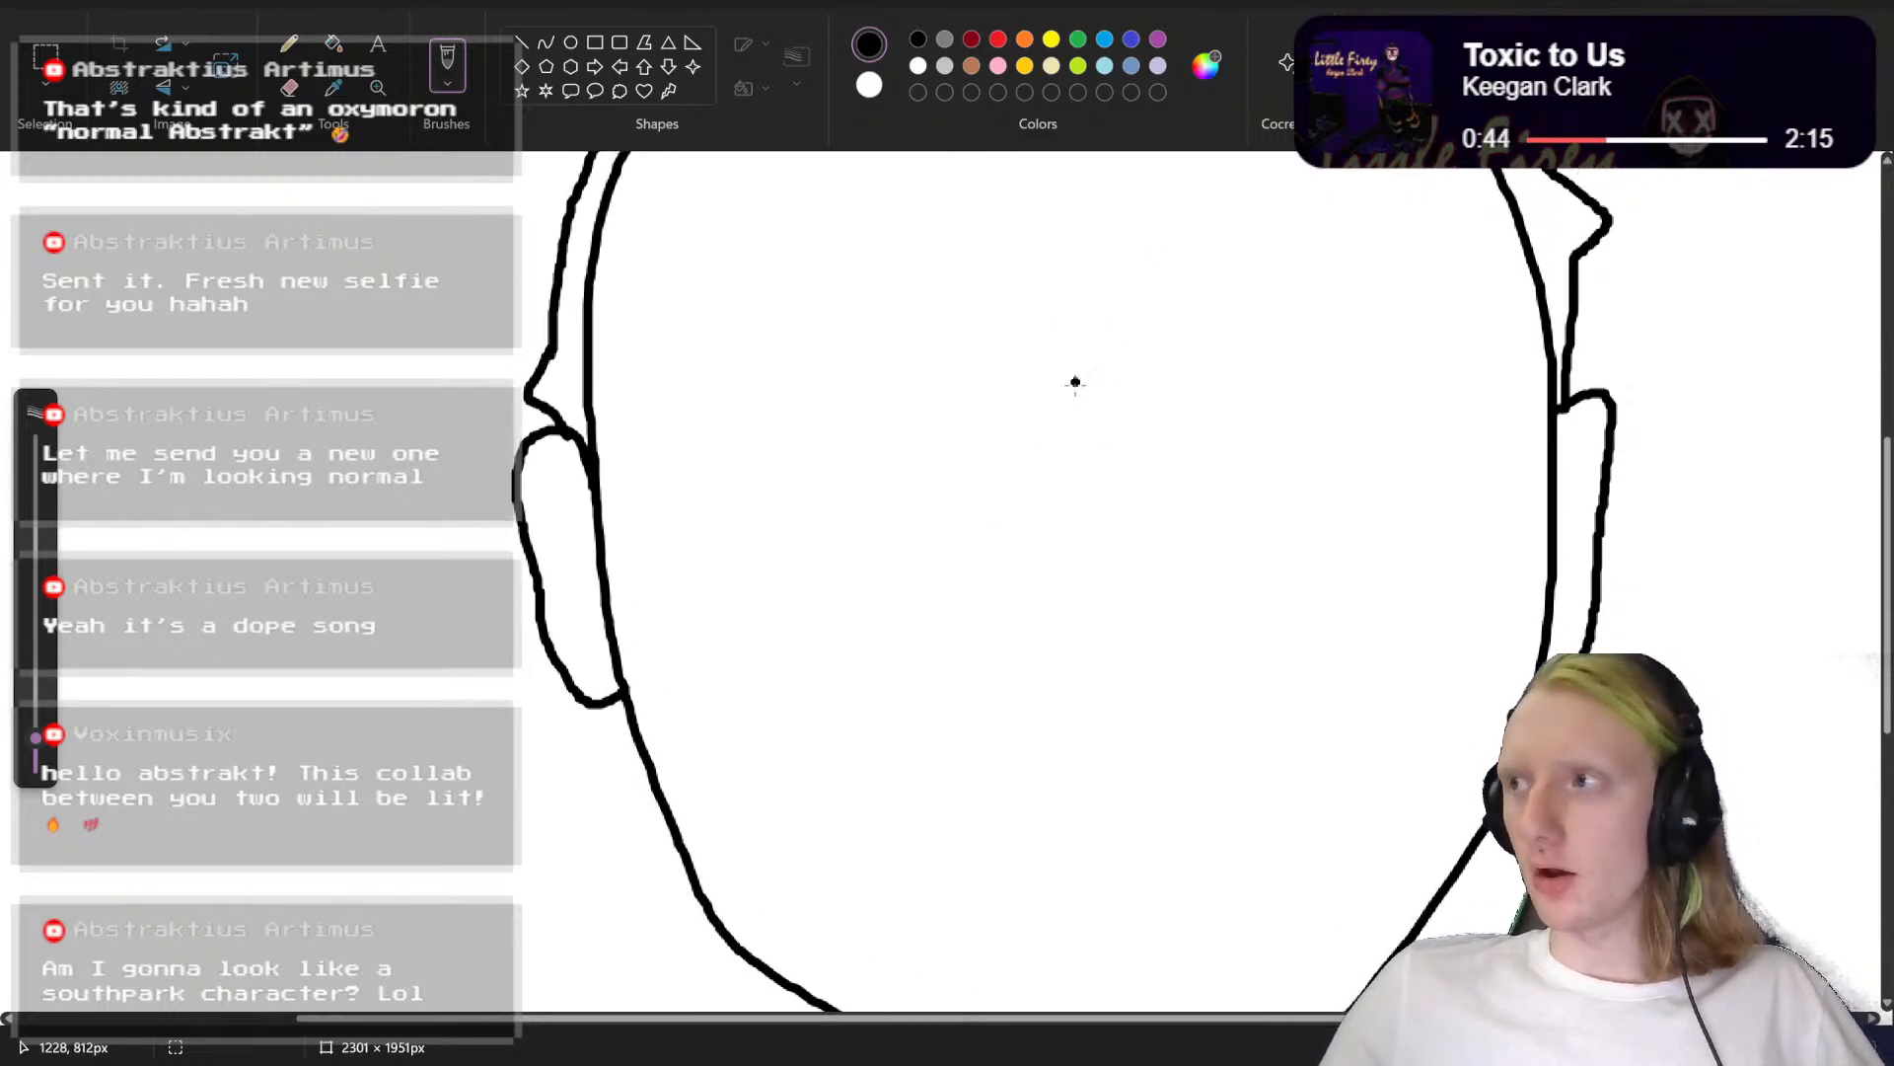
pyautogui.moveTo(1042, 467)
pyautogui.mouseDown()
pyautogui.moveTo(1033, 569)
pyautogui.moveTo(1083, 684)
pyautogui.moveTo(1127, 688)
pyautogui.mouseUp()
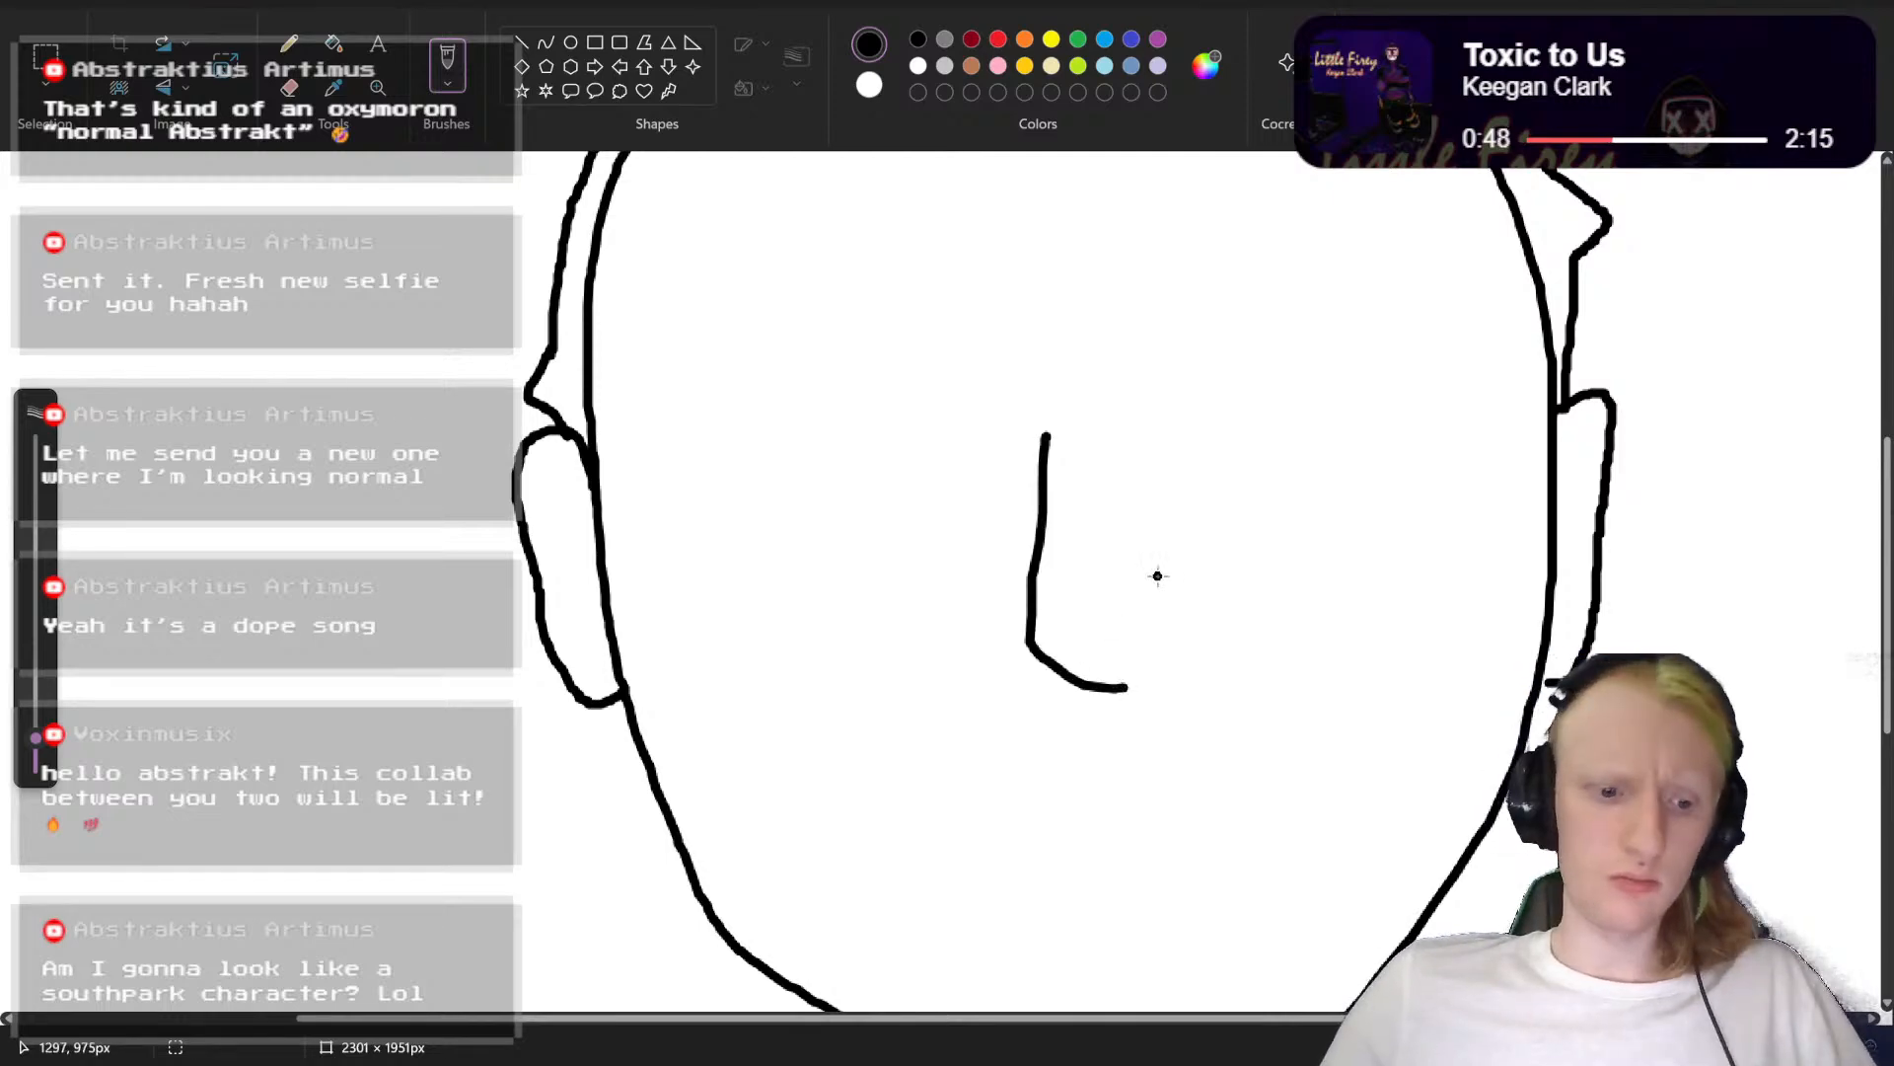
pyautogui.hotkey('ctrl', 'z')
pyautogui.moveTo(1021, 408)
pyautogui.mouseDown()
pyautogui.moveTo(968, 621)
pyautogui.moveTo(1086, 693)
pyautogui.mouseUp()
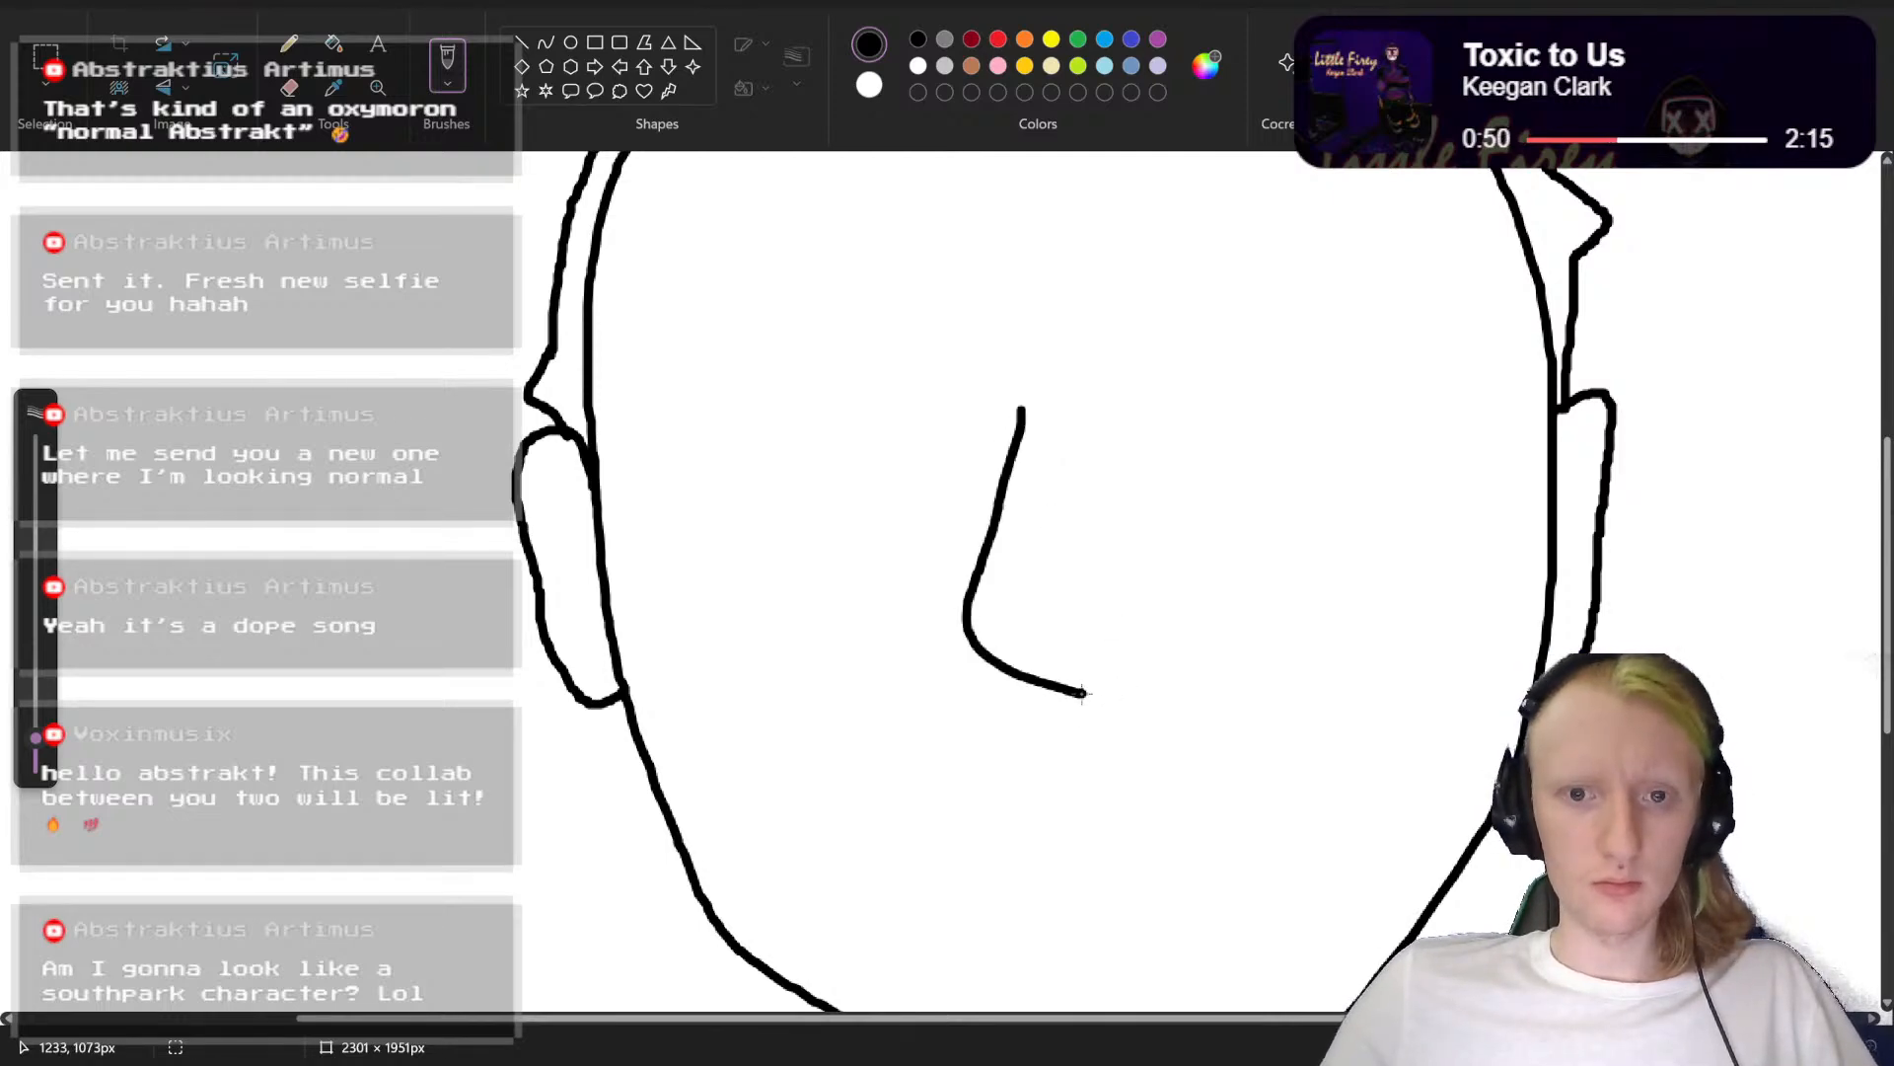
# Step: Undo the bent nose stroke in the middle of the face
pyautogui.scroll(-6, 1176, 564)
pyautogui.scroll(6, 1176, 565)
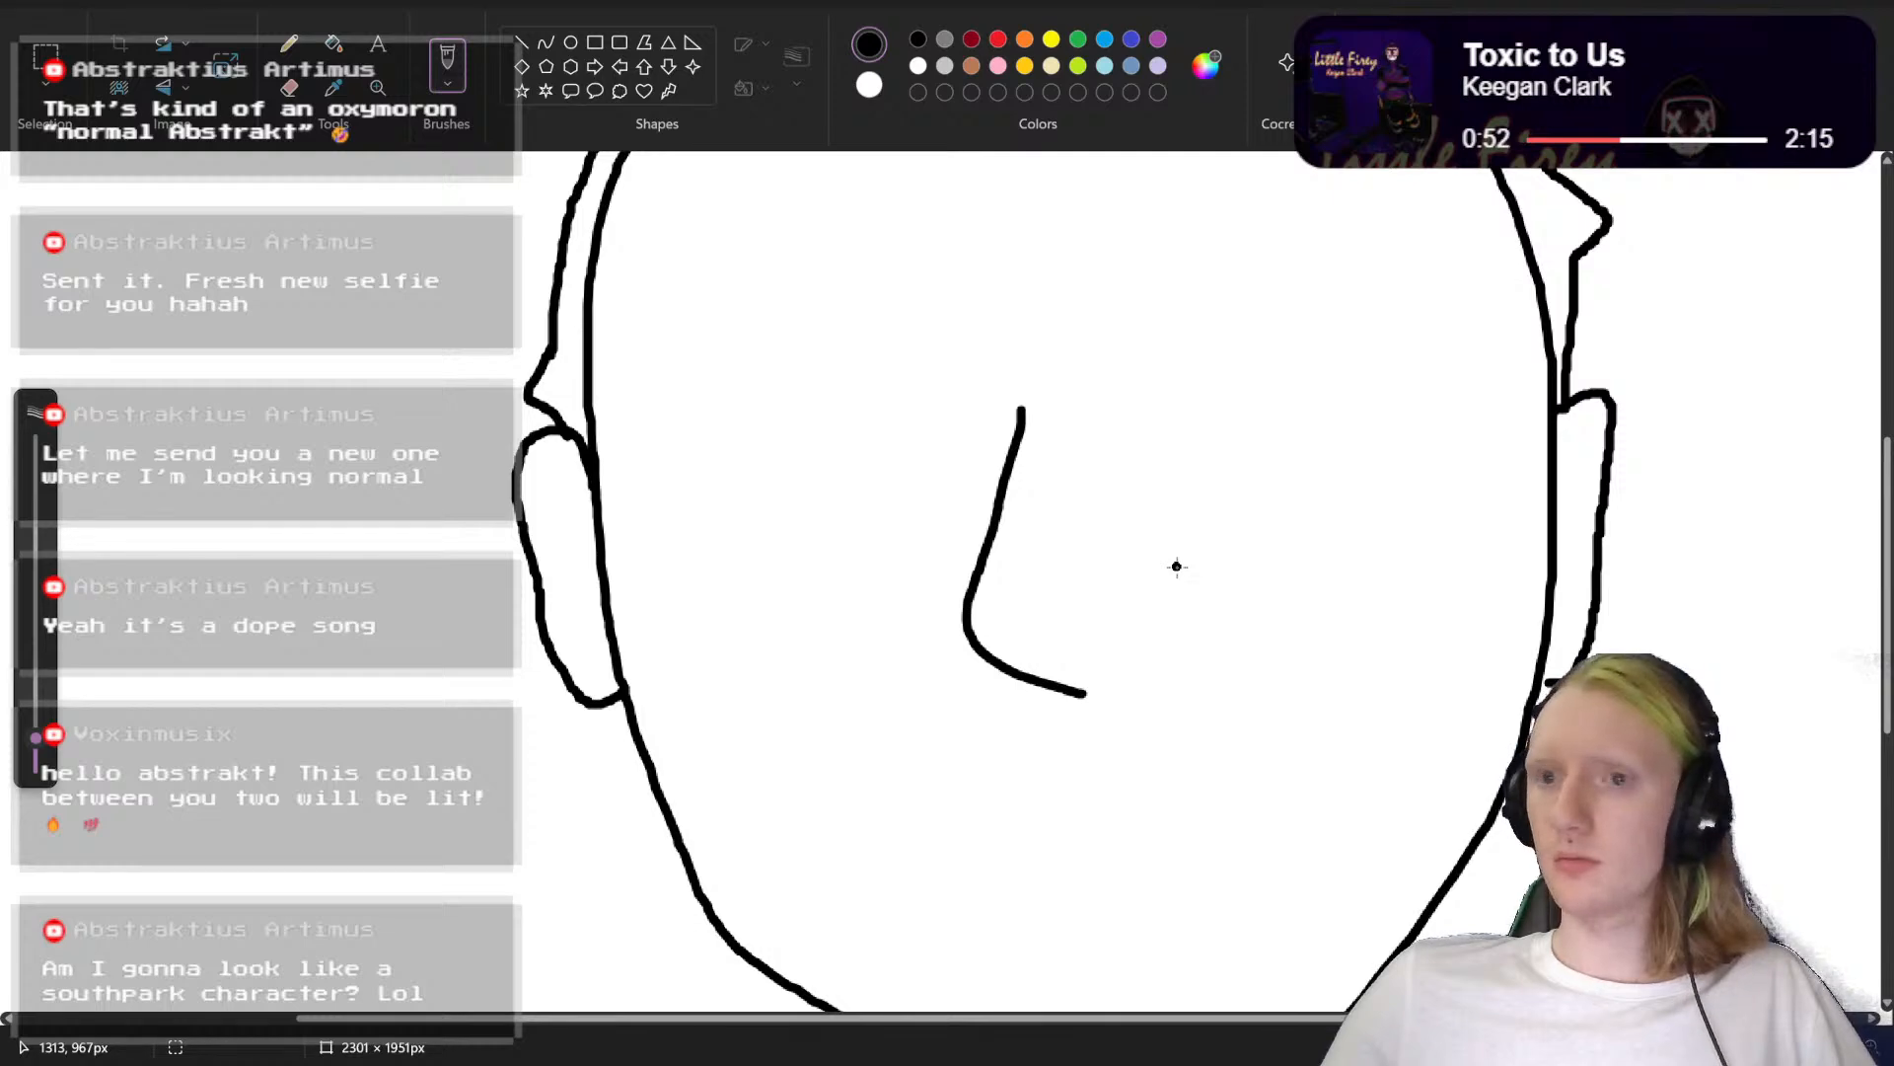
pyautogui.scroll(-2, 1176, 566)
pyautogui.scroll(3, 1173, 548)
pyautogui.scroll(-2, 1171, 531)
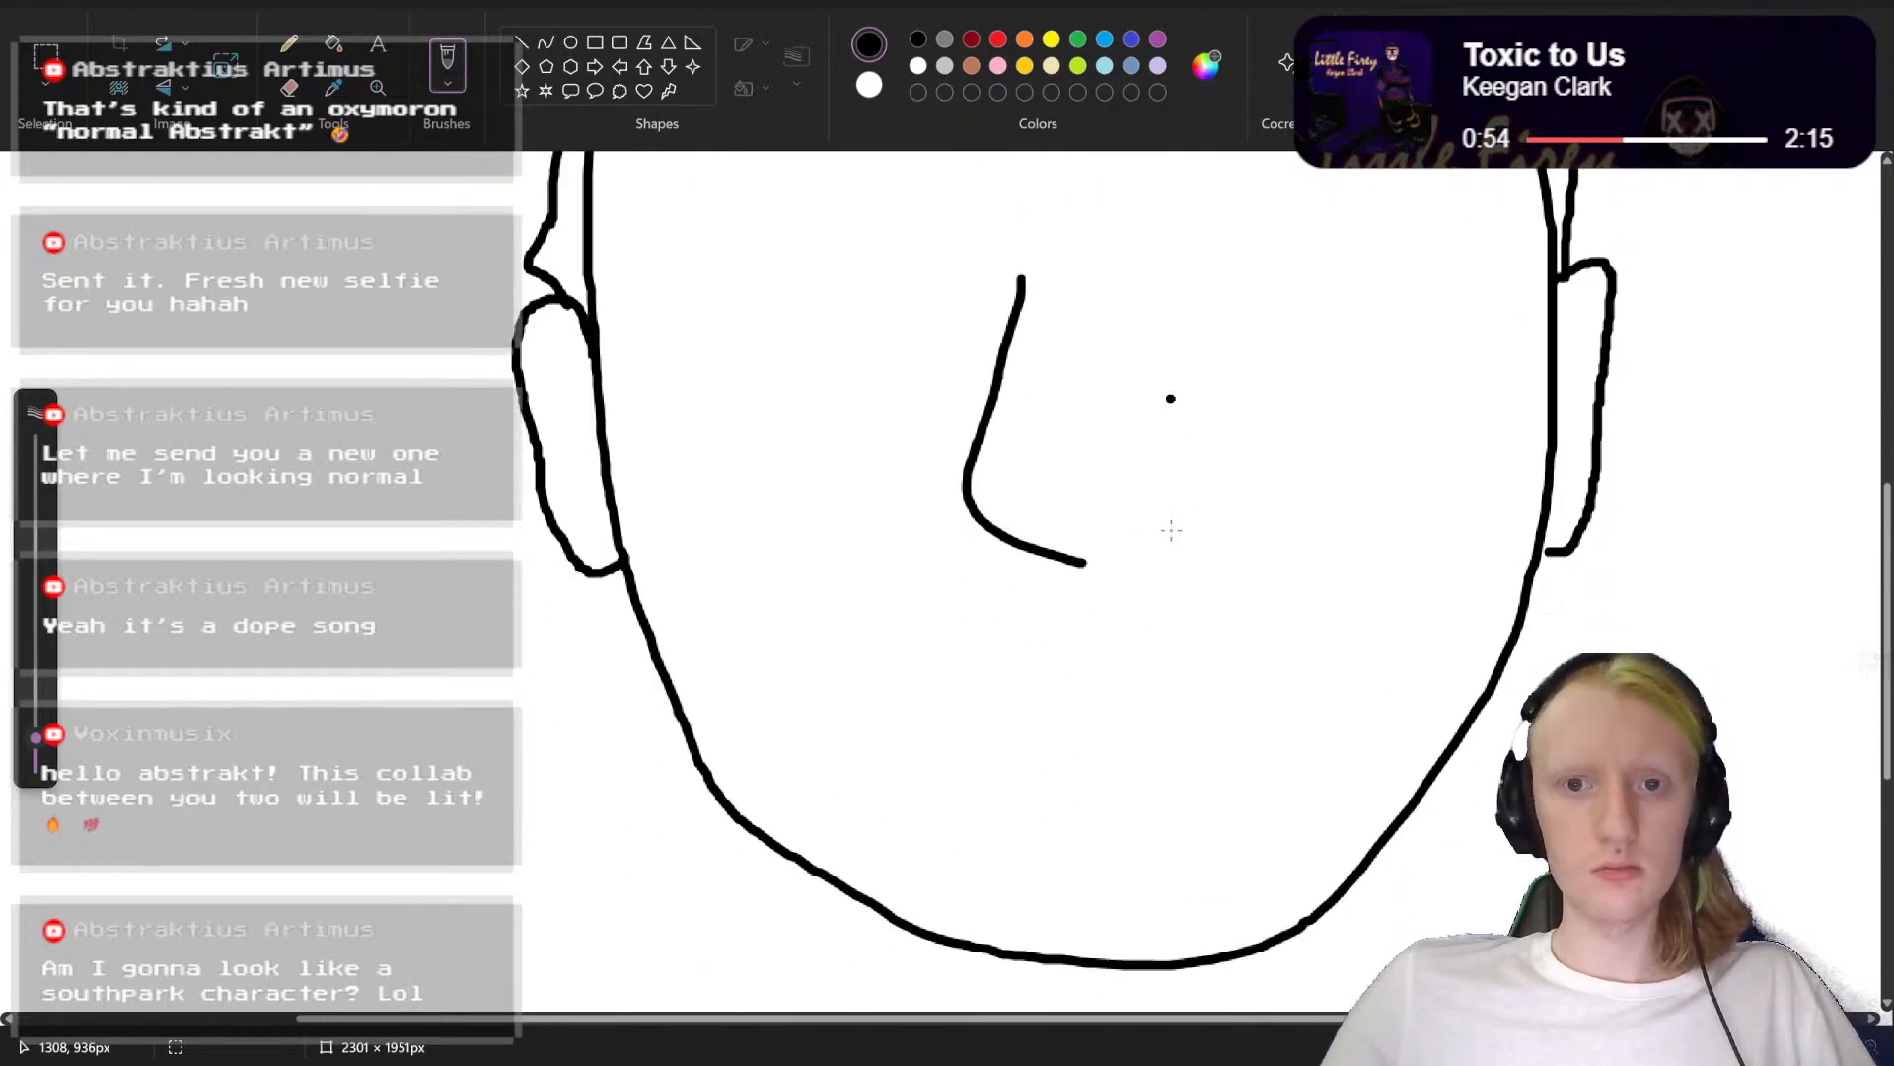
pyautogui.hotkey('ctrl', 'z')
pyautogui.moveTo(1036, 276)
pyautogui.mouseDown()
pyautogui.moveTo(998, 474)
pyautogui.moveTo(1084, 513)
pyautogui.mouseUp()
pyautogui.hotkey('ctrl', 'z')
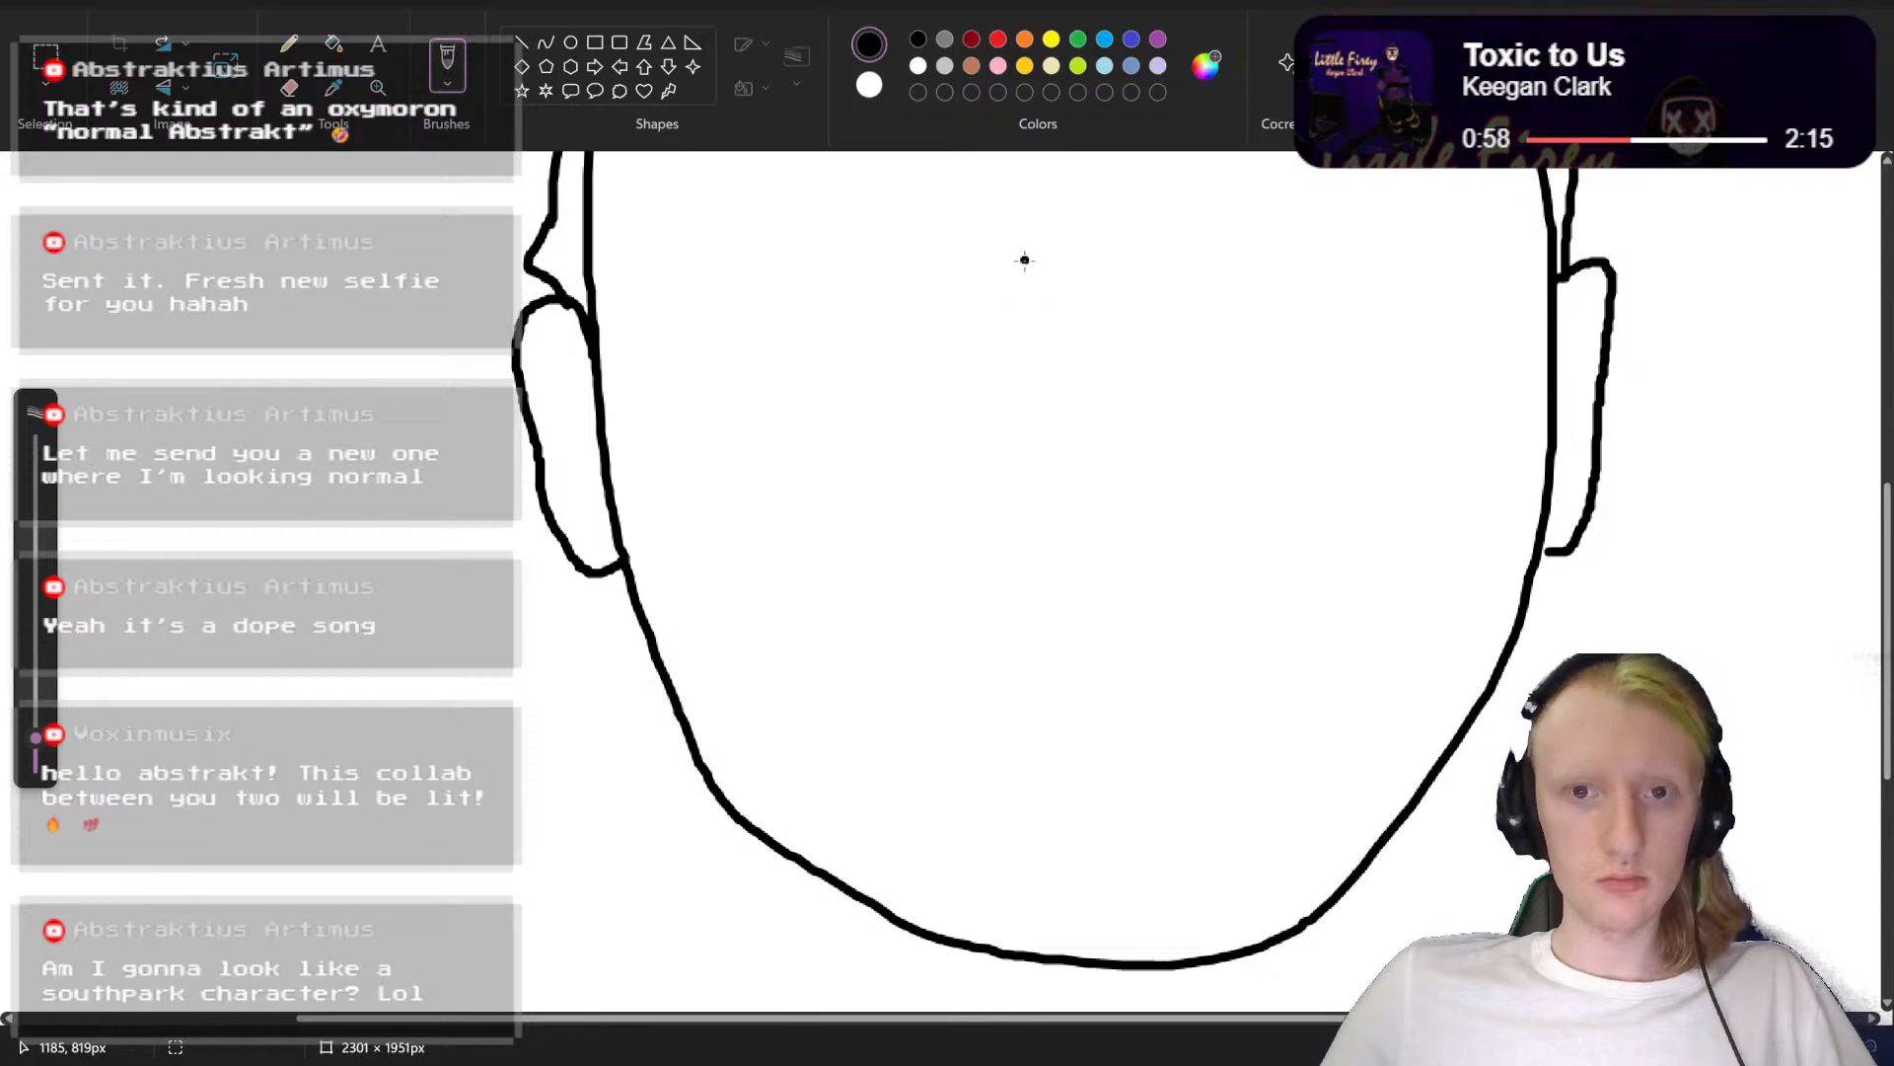
pyautogui.moveTo(1025, 260)
pyautogui.mouseDown()
pyautogui.moveTo(984, 442)
pyautogui.moveTo(1086, 502)
pyautogui.mouseUp()
pyautogui.scroll(3, 1149, 451)
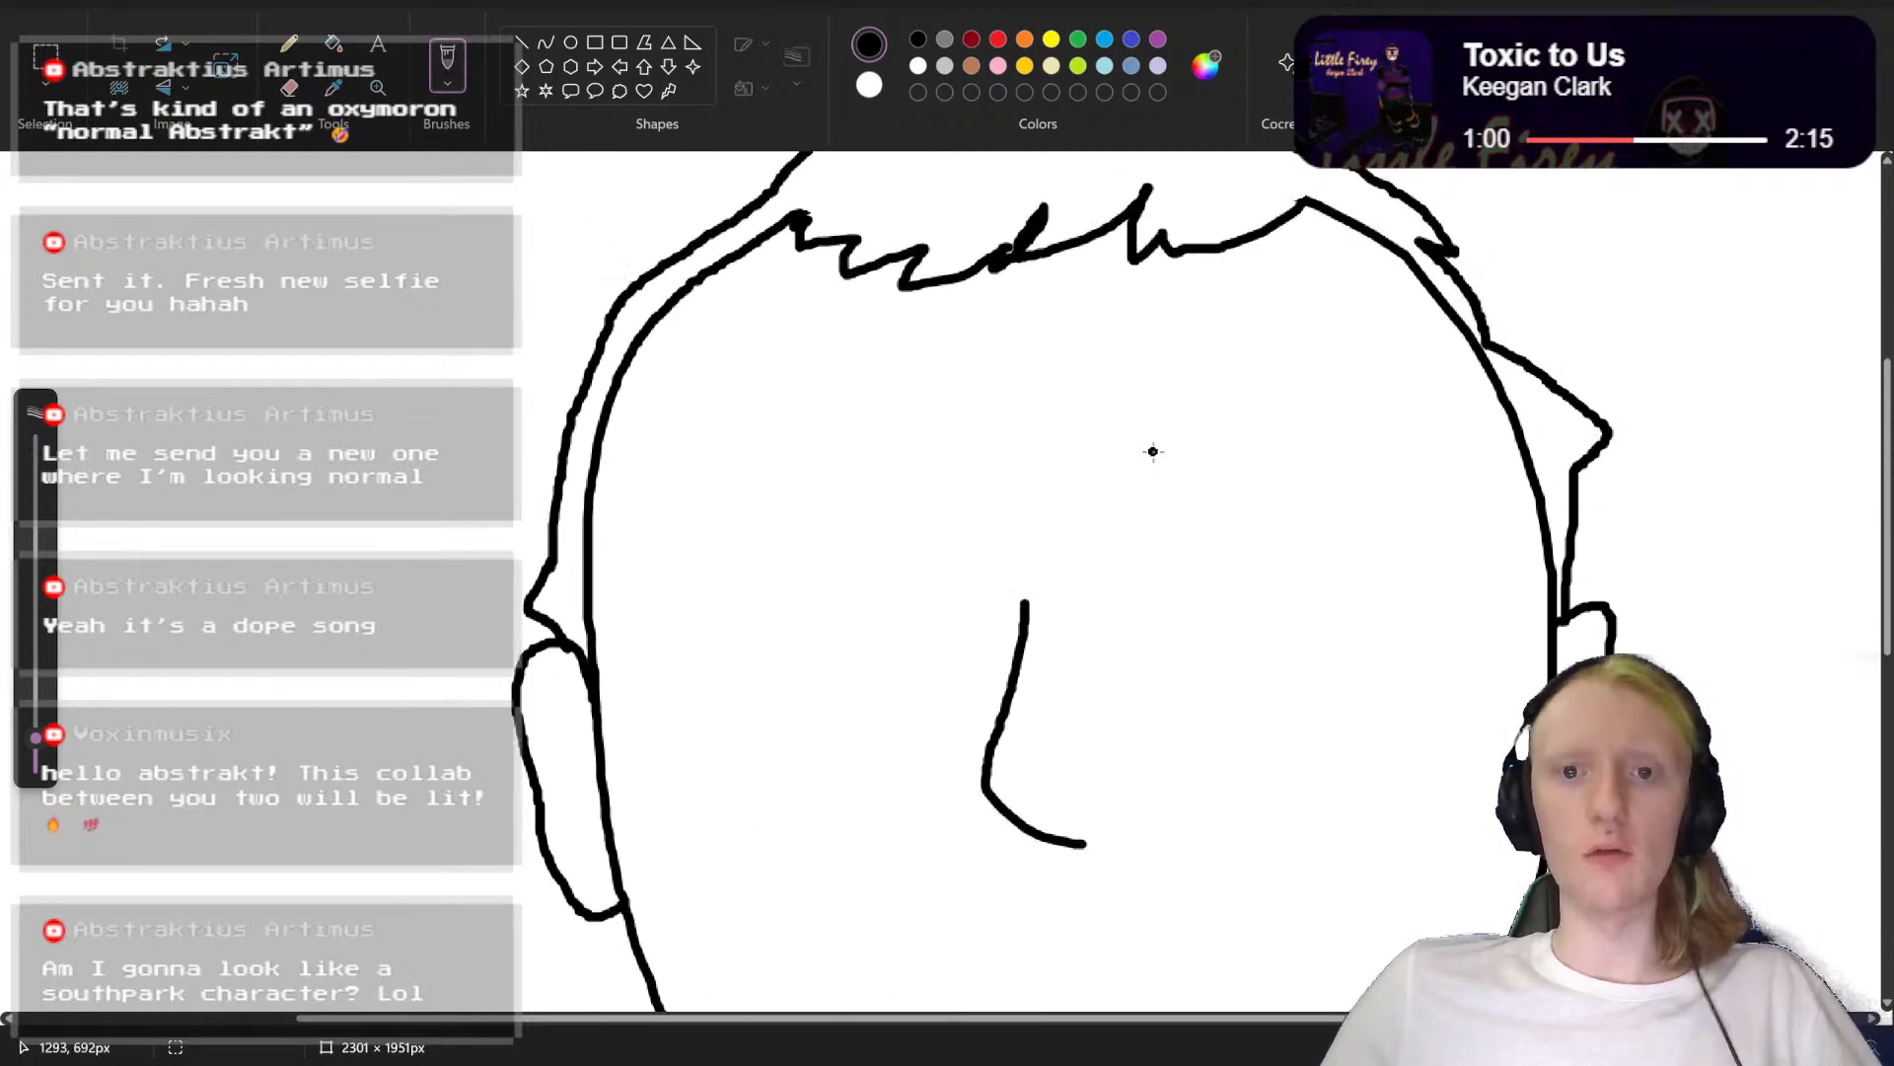
pyautogui.scroll(-4, 1153, 450)
pyautogui.scroll(3, 1152, 451)
pyautogui.scroll(-1, 1153, 450)
pyautogui.hotkey('ctrl', 'z')
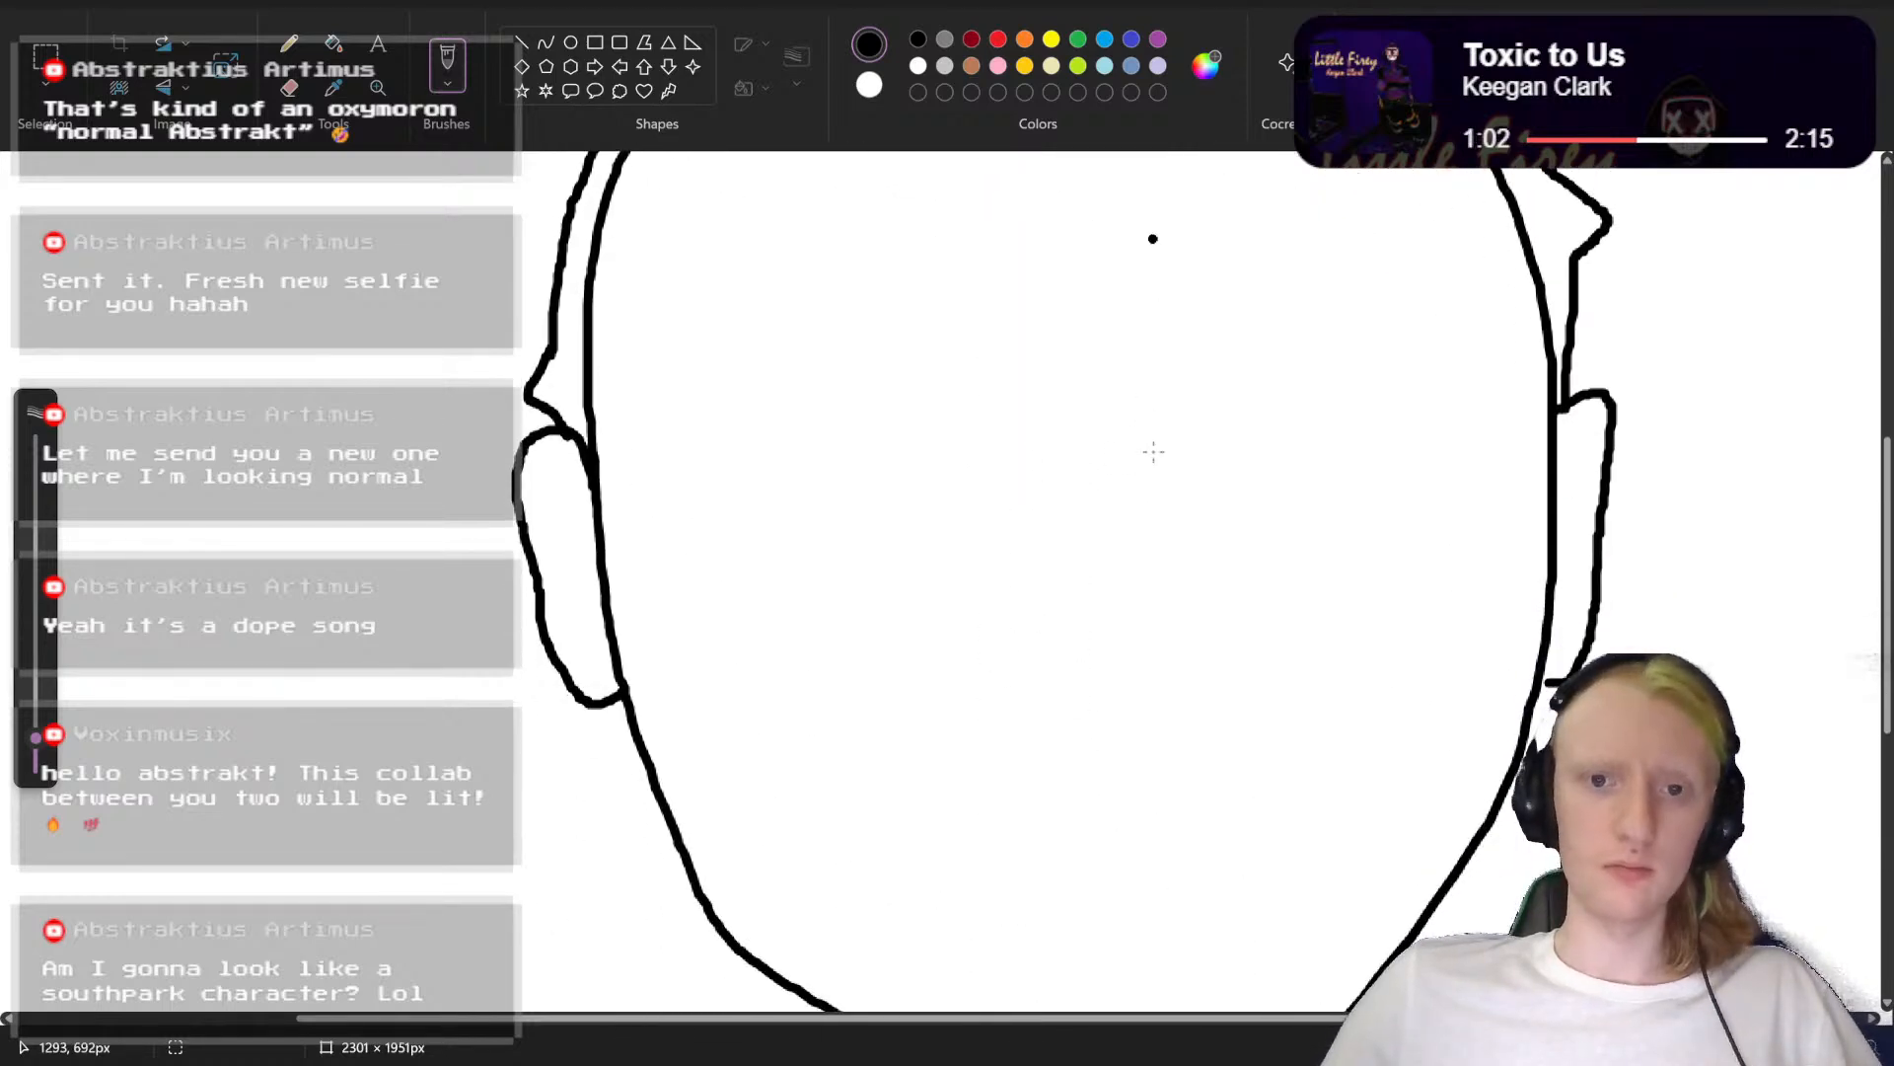
pyautogui.moveTo(1037, 376)
pyautogui.mouseDown()
pyautogui.moveTo(985, 621)
pyautogui.moveTo(1070, 651)
pyautogui.mouseUp()
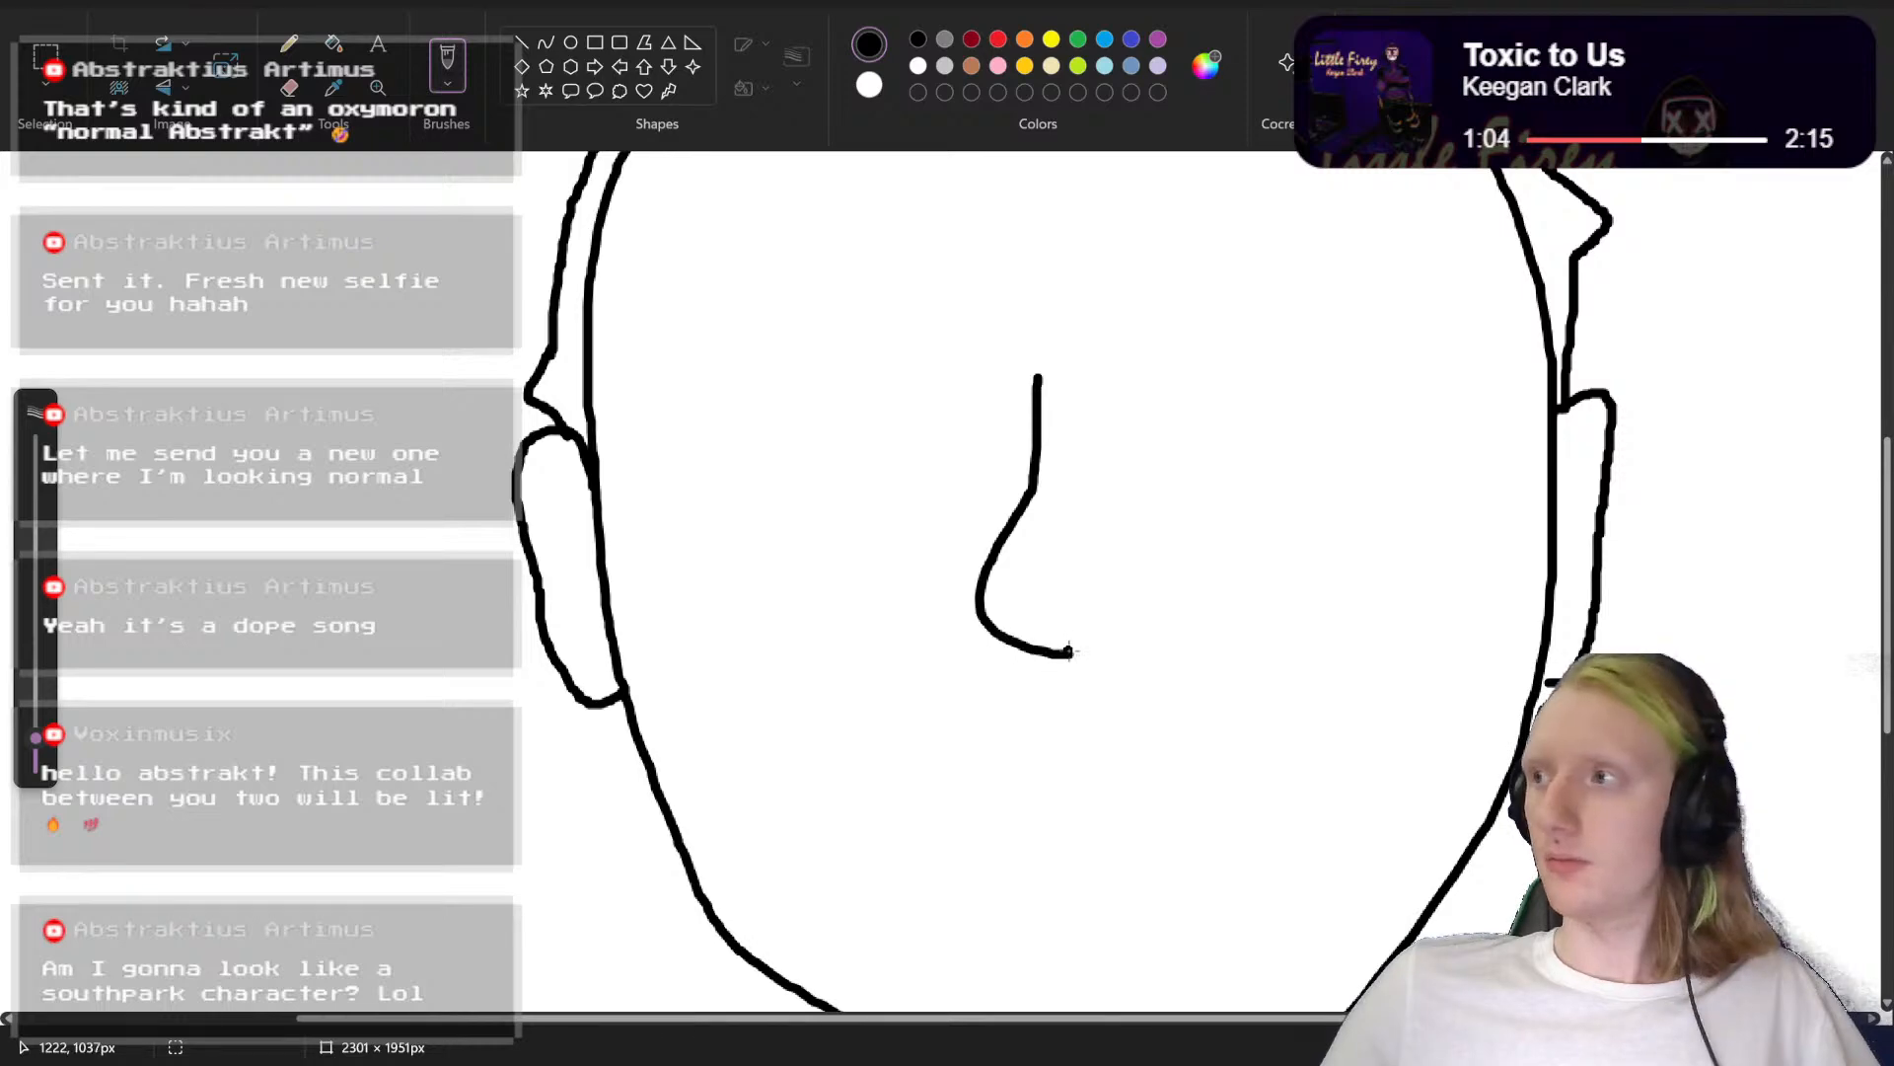
pyautogui.hotkey('ctrl', 'z')
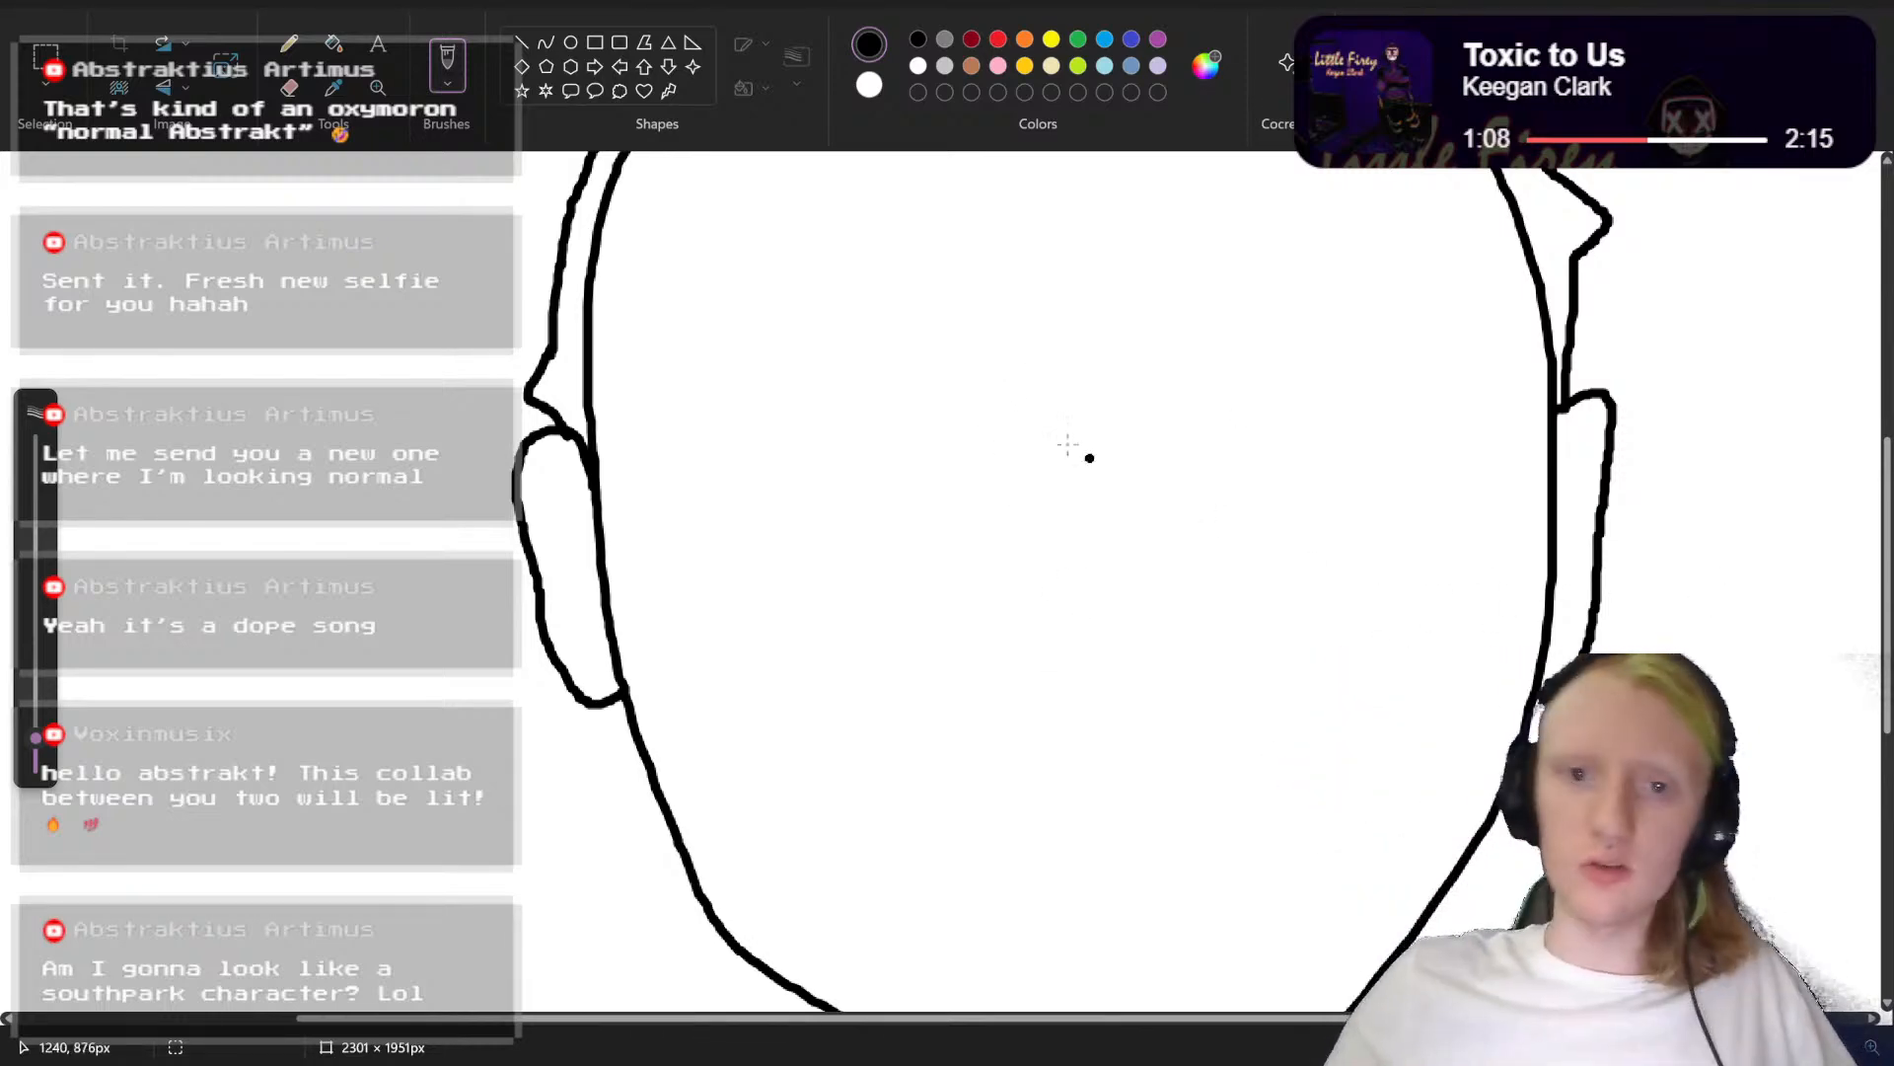
pyautogui.moveTo(1017, 361); pyautogui.dragTo(948, 597)
pyautogui.hotkey('ctrl', 'z')
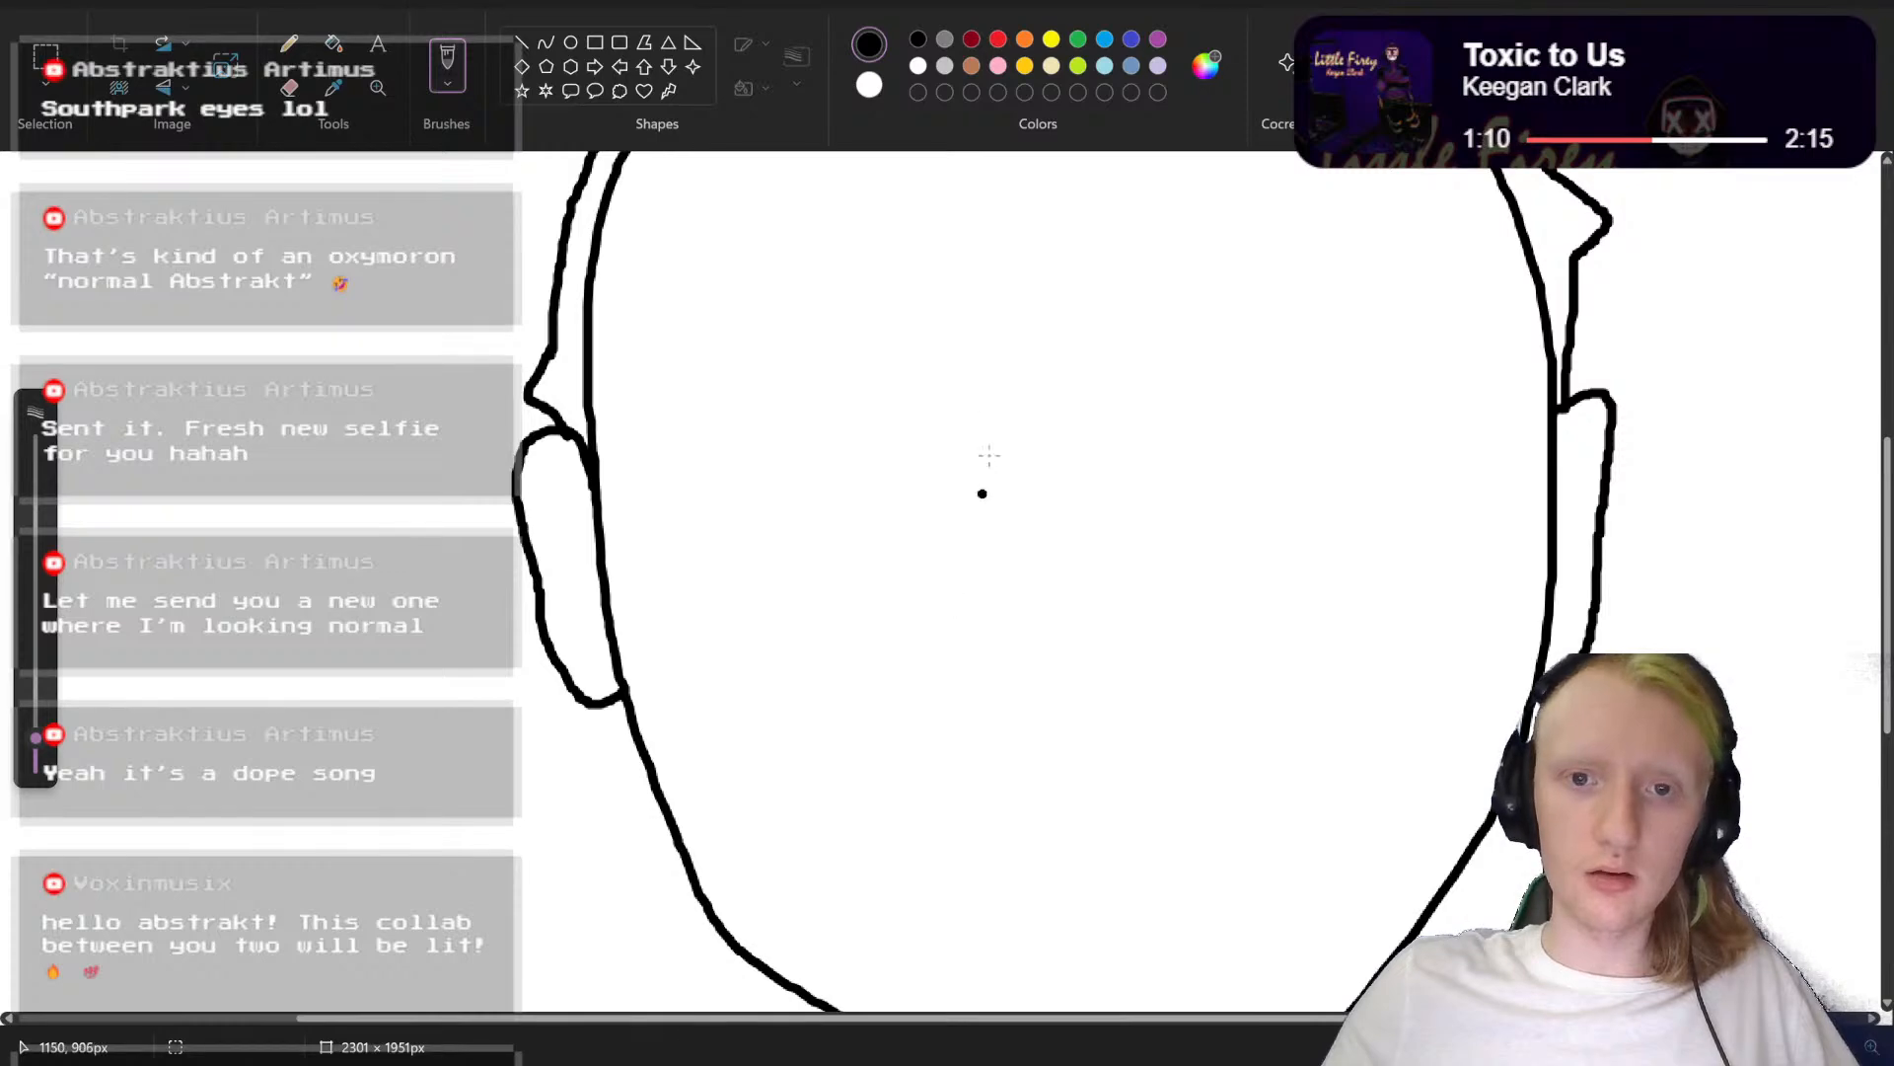
# Step: Draw the nose in the middle of the face as one black stroke with a slightly bent bridge and rounded tip
pyautogui.moveTo(1039, 351)
pyautogui.mouseDown()
pyautogui.moveTo(975, 552)
pyautogui.moveTo(1074, 638)
pyautogui.mouseUp()
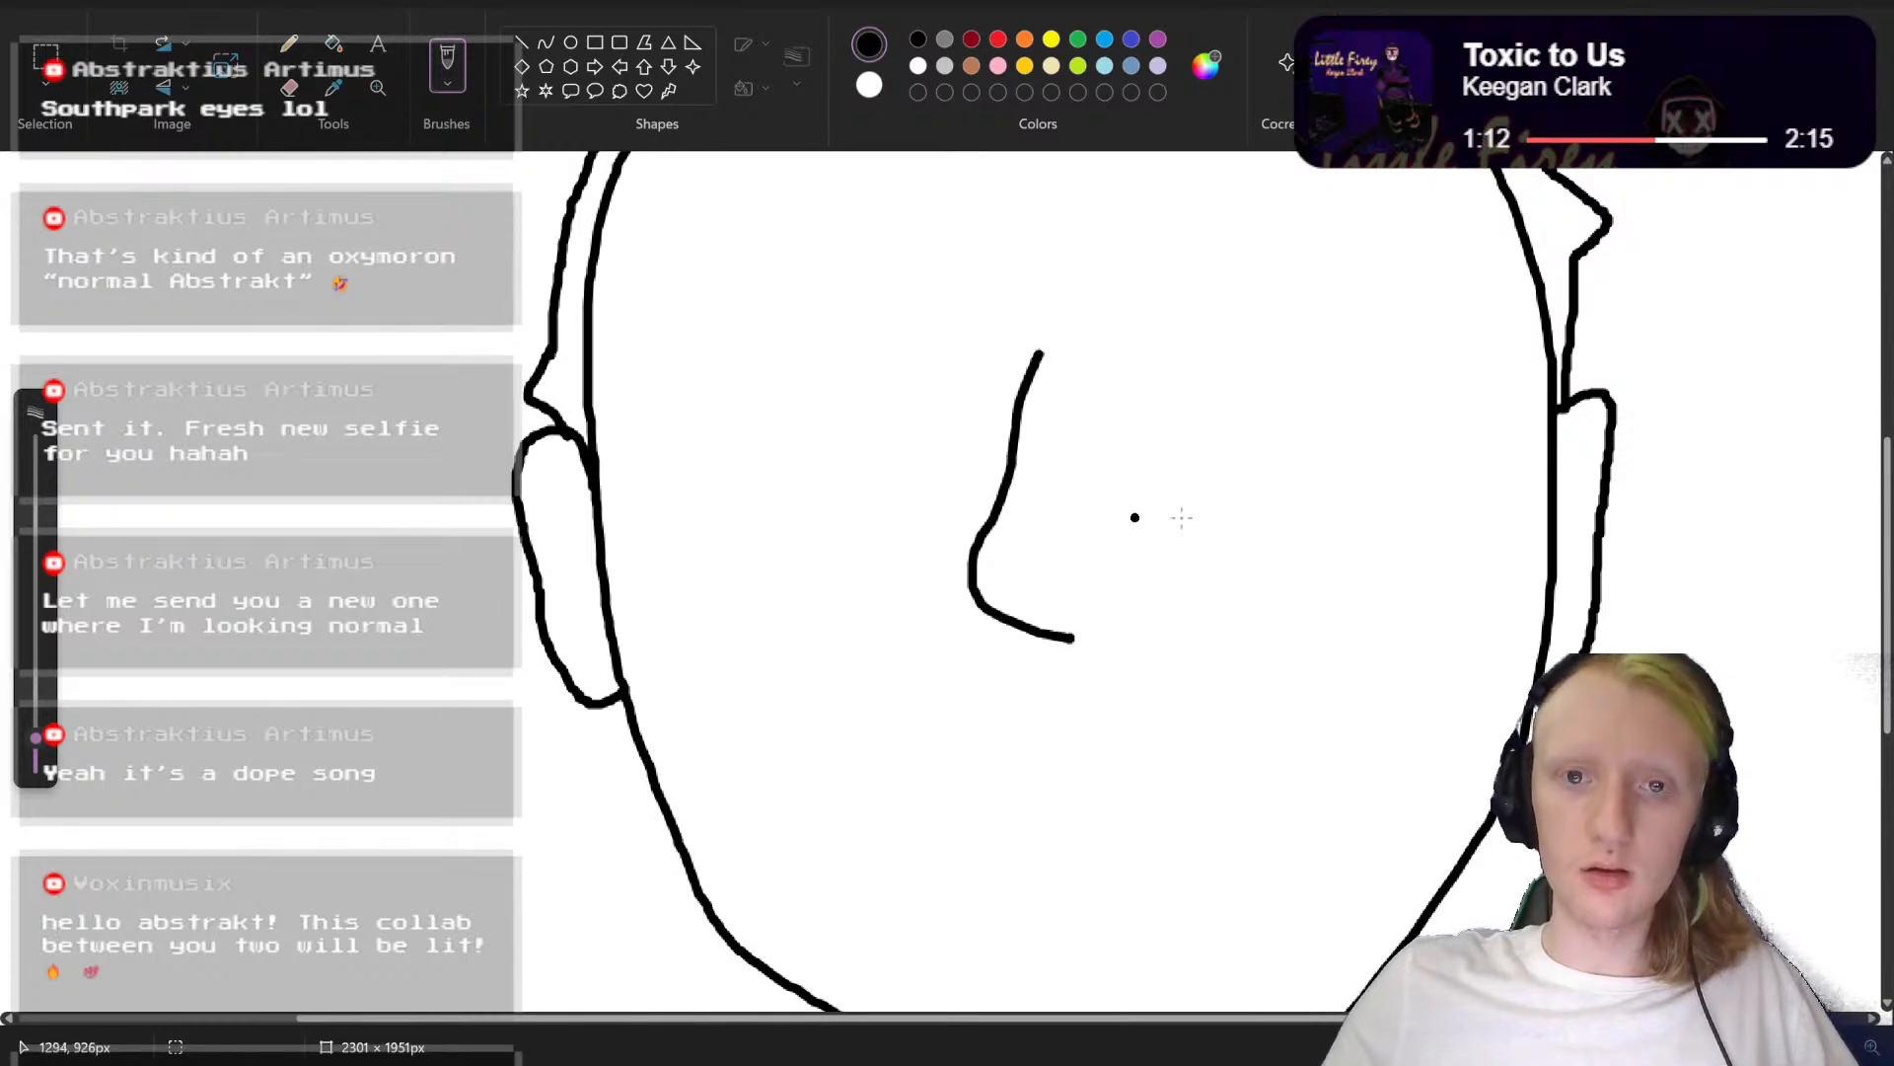
pyautogui.scroll(2, 1214, 523)
pyautogui.scroll(-6, 1245, 528)
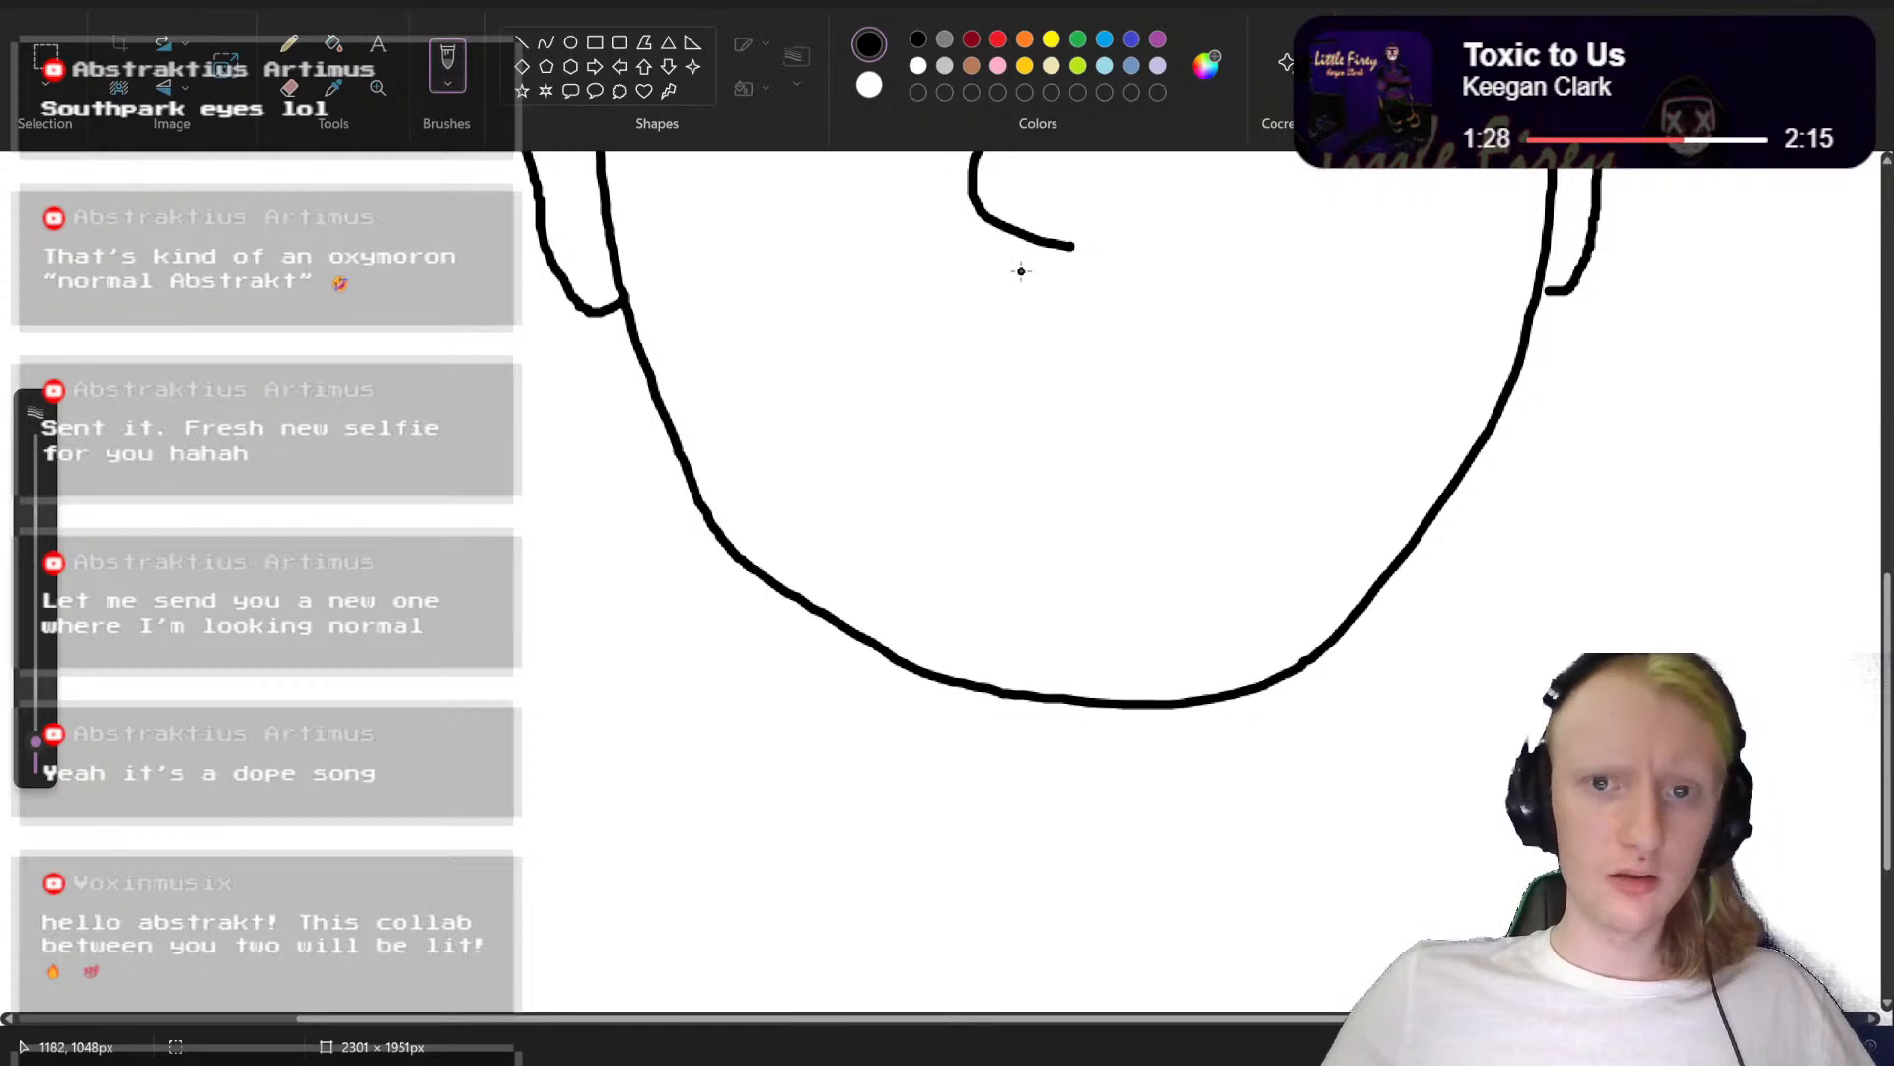
# Step: Draw a hairy black moustache arching below the nose, with both sides drooping towards the chin in short rough strokes
pyautogui.moveTo(1021, 271)
pyautogui.mouseDown()
pyautogui.moveTo(957, 308)
pyautogui.moveTo(998, 277)
pyautogui.moveTo(1077, 277)
pyautogui.moveTo(1015, 270)
pyautogui.moveTo(1102, 270)
pyautogui.moveTo(1046, 281)
pyautogui.moveTo(1132, 289)
pyautogui.moveTo(1087, 283)
pyautogui.moveTo(1118, 302)
pyautogui.moveTo(1091, 287)
pyautogui.moveTo(1137, 284)
pyautogui.moveTo(1183, 309)
pyautogui.moveTo(1154, 294)
pyautogui.moveTo(1191, 348)
pyautogui.moveTo(1181, 318)
pyautogui.moveTo(1226, 333)
pyautogui.moveTo(1187, 311)
pyautogui.moveTo(1229, 348)
pyautogui.mouseUp()
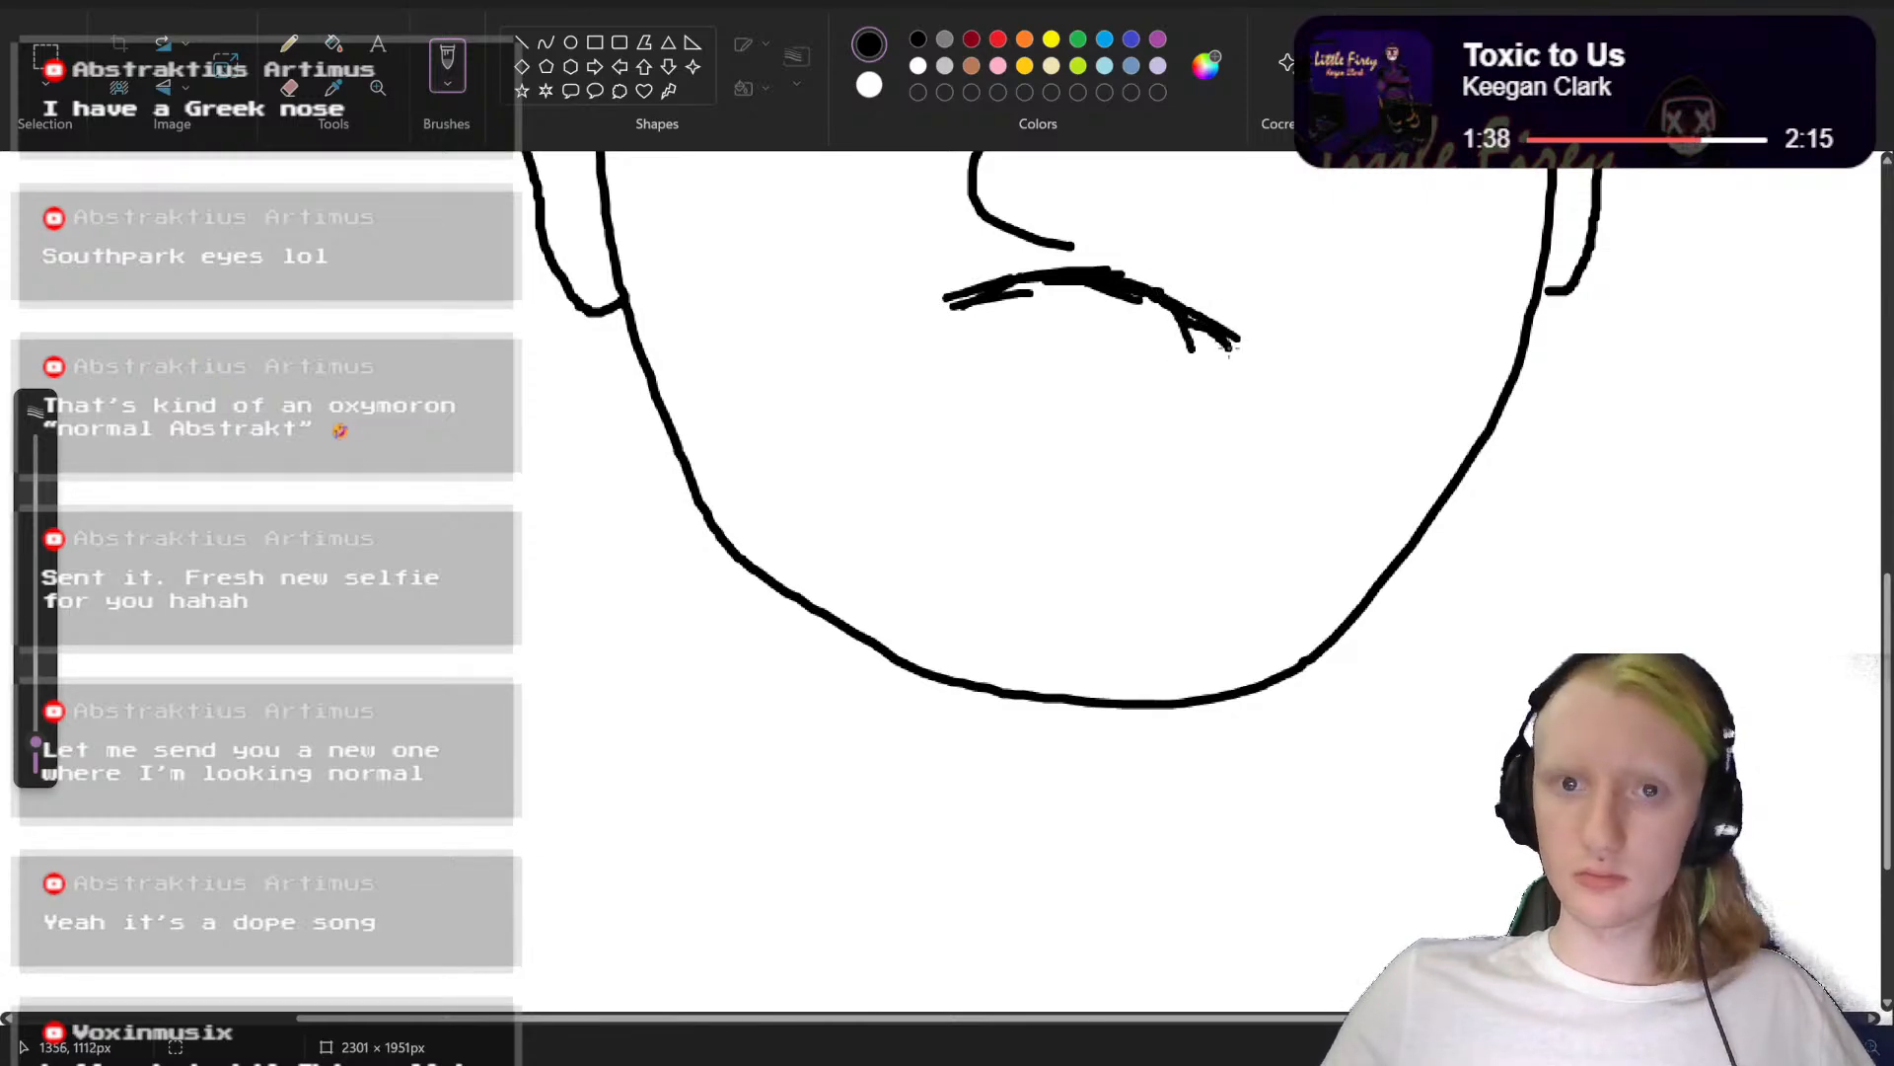
pyautogui.scroll(3, 1085, 493)
pyautogui.moveTo(955, 437)
pyautogui.mouseDown()
pyautogui.moveTo(923, 434)
pyautogui.moveTo(884, 508)
pyautogui.moveTo(901, 482)
pyautogui.mouseUp()
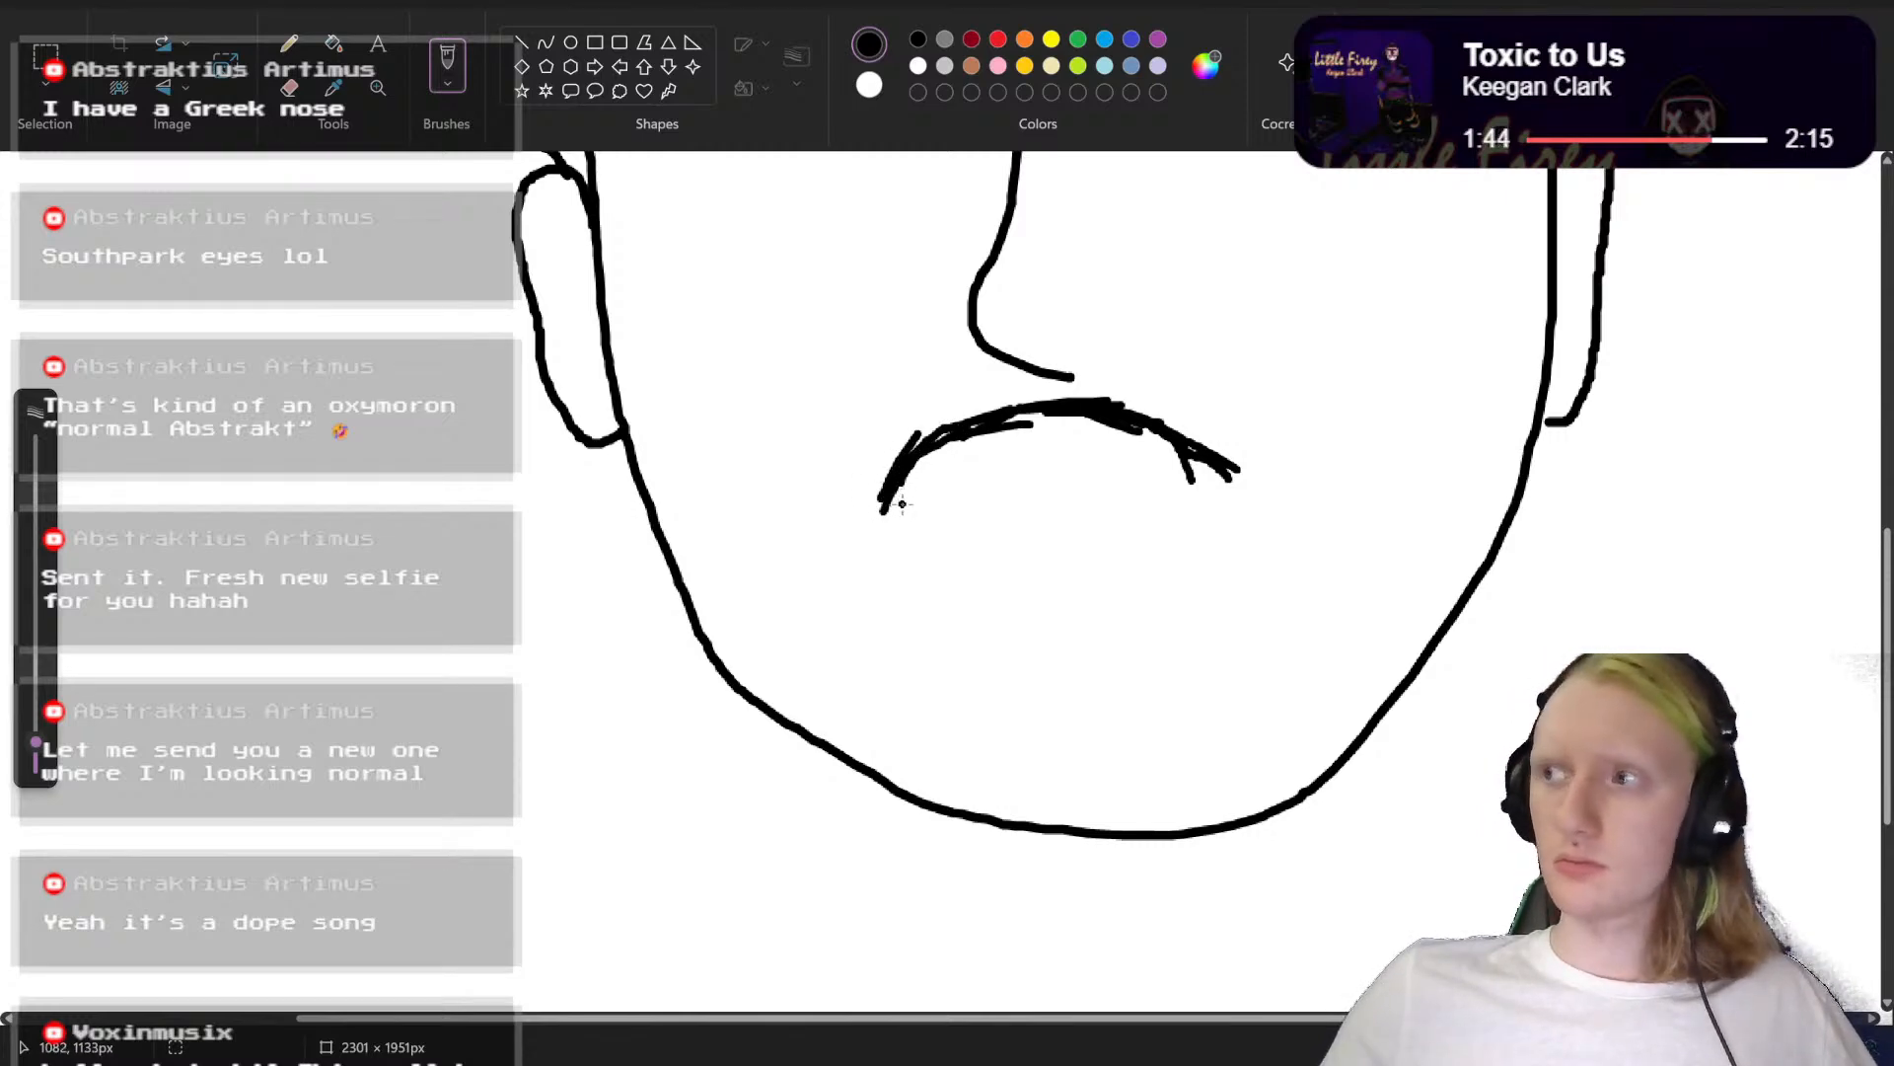
pyautogui.moveTo(883, 509)
pyautogui.mouseDown()
pyautogui.moveTo(857, 646)
pyautogui.moveTo(877, 649)
pyautogui.mouseUp()
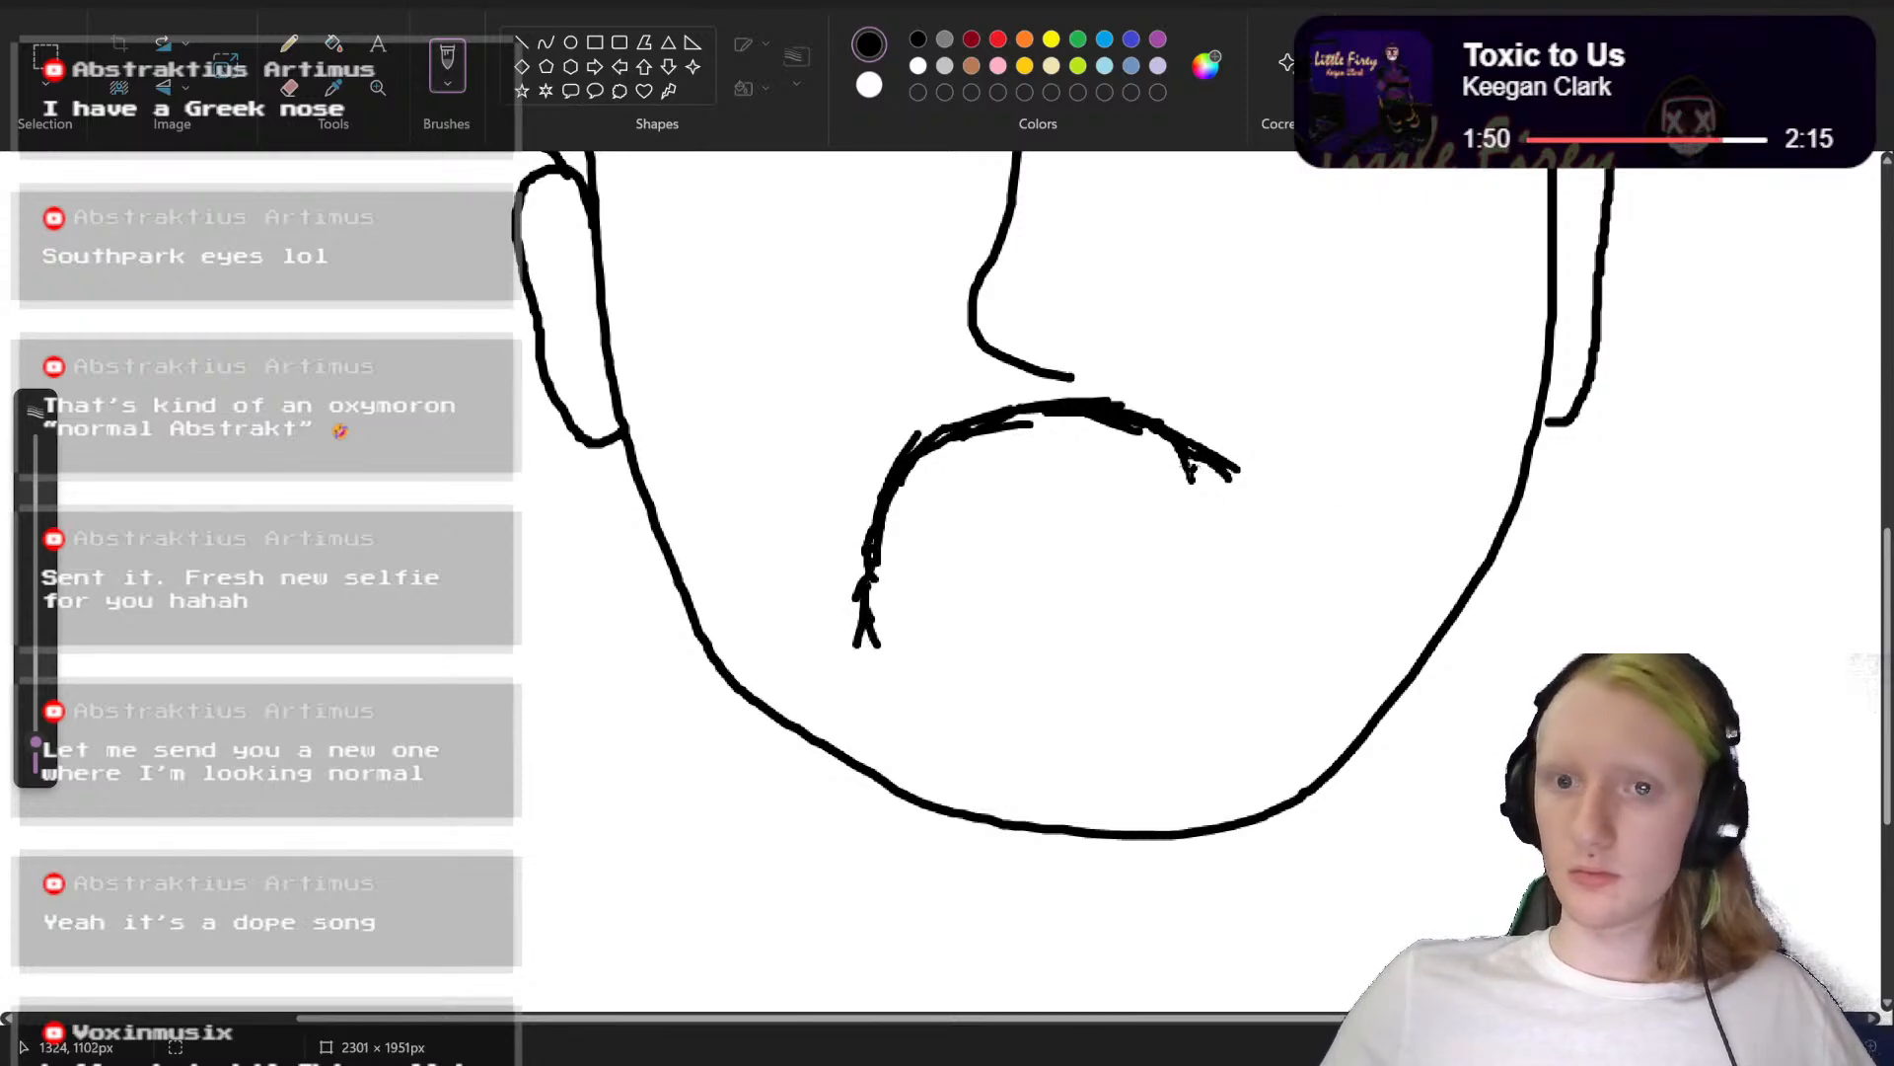
pyautogui.moveTo(1232, 473)
pyautogui.mouseDown()
pyautogui.moveTo(1225, 549)
pyautogui.moveTo(1261, 544)
pyautogui.moveTo(1236, 573)
pyautogui.moveTo(1259, 592)
pyautogui.moveTo(1244, 585)
pyautogui.moveTo(1242, 618)
pyautogui.moveTo(1262, 619)
pyautogui.moveTo(1254, 679)
pyautogui.mouseUp()
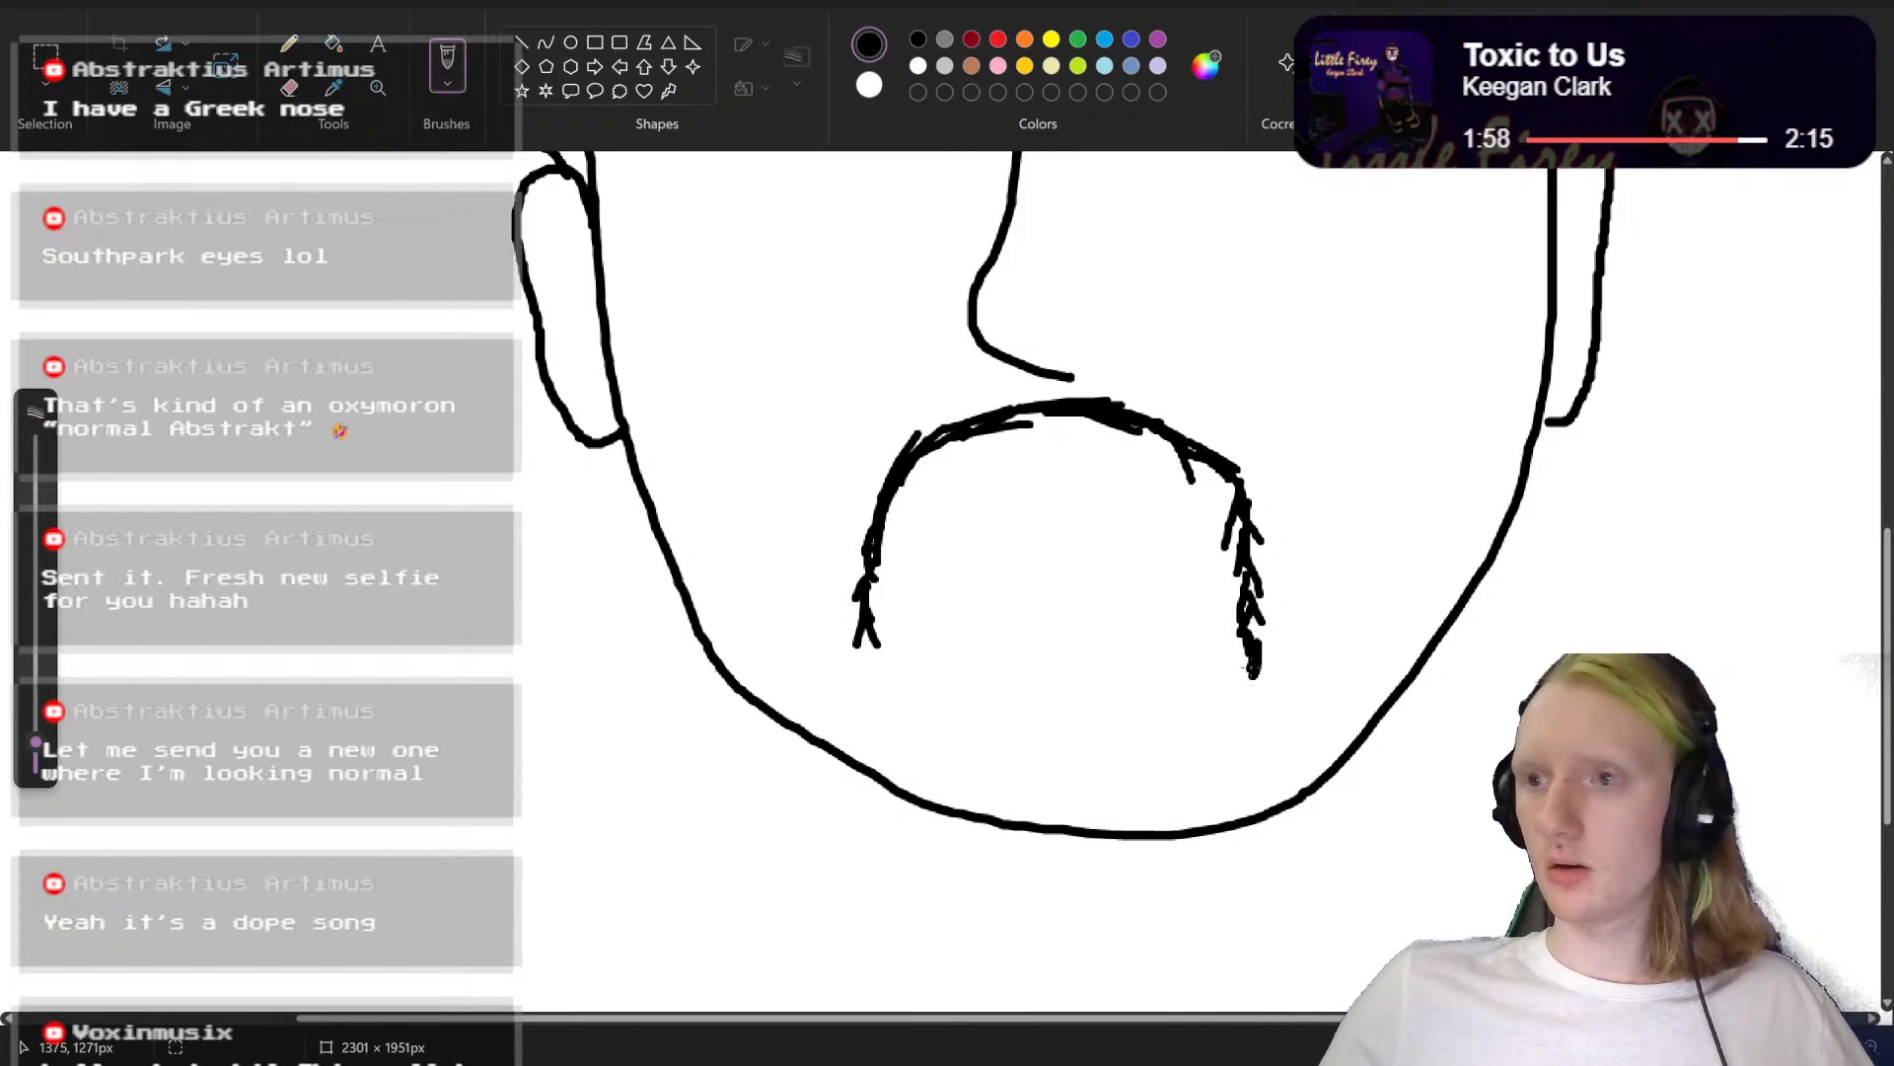
pyautogui.moveTo(866, 646)
pyautogui.mouseDown()
pyautogui.moveTo(872, 691)
pyautogui.moveTo(844, 587)
pyautogui.moveTo(860, 531)
pyautogui.moveTo(896, 549)
pyautogui.moveTo(887, 533)
pyautogui.mouseUp()
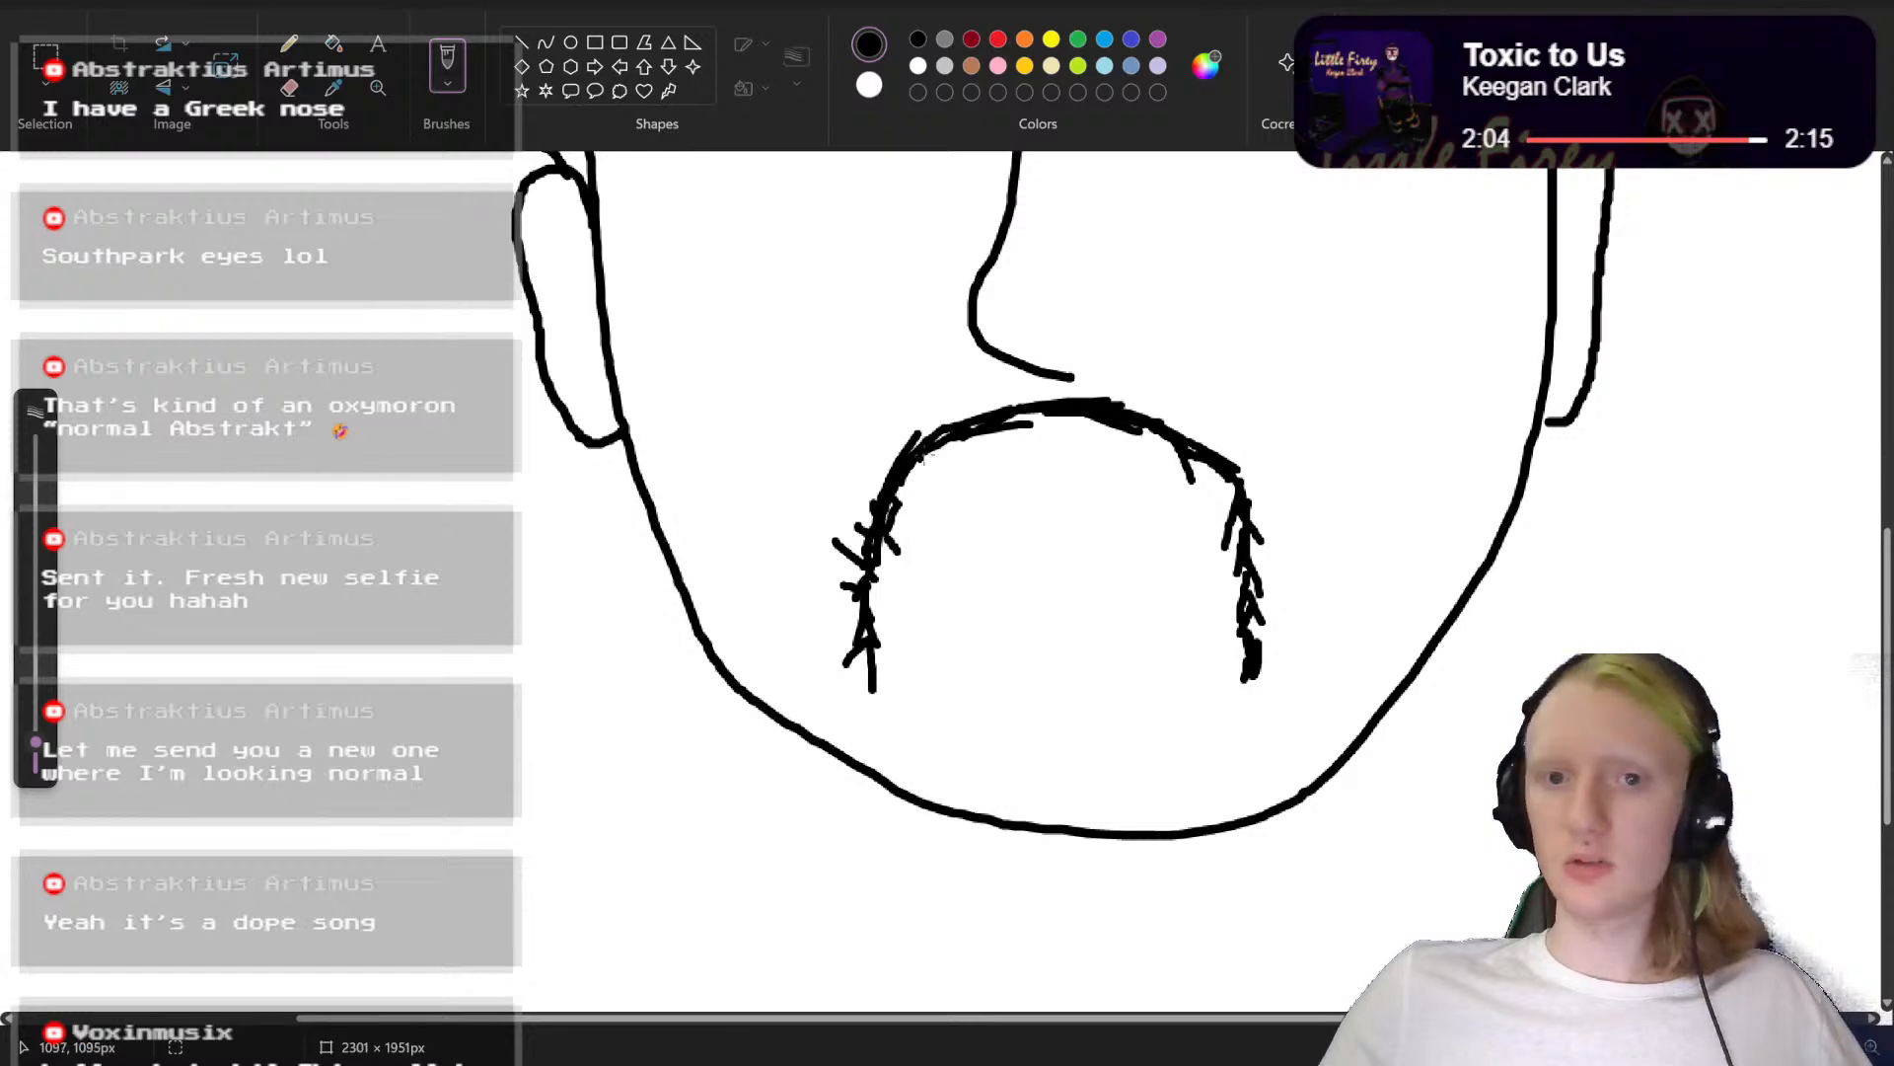
pyautogui.scroll(-2, 1210, 539)
pyautogui.moveTo(1257, 491)
pyautogui.mouseDown()
pyautogui.moveTo(1265, 541)
pyautogui.moveTo(1239, 560)
pyautogui.mouseUp()
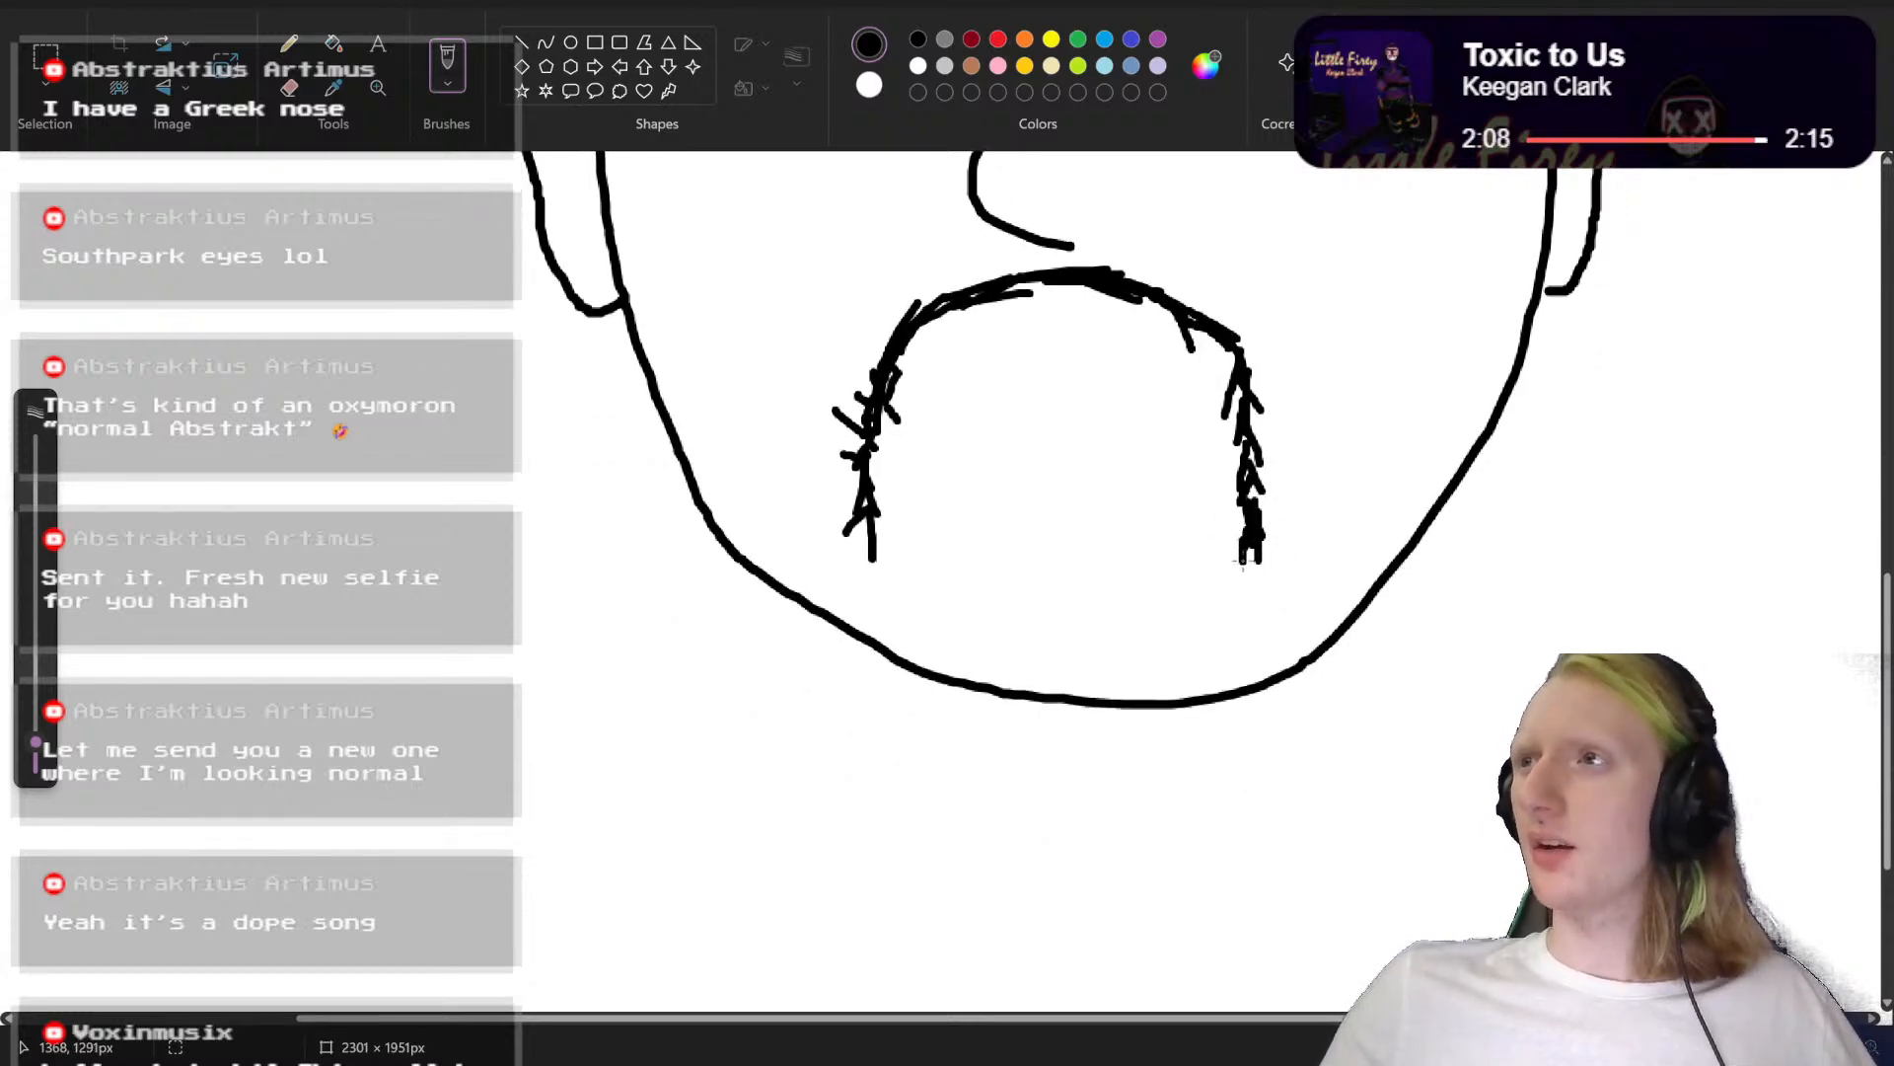
pyautogui.click(1219, 539)
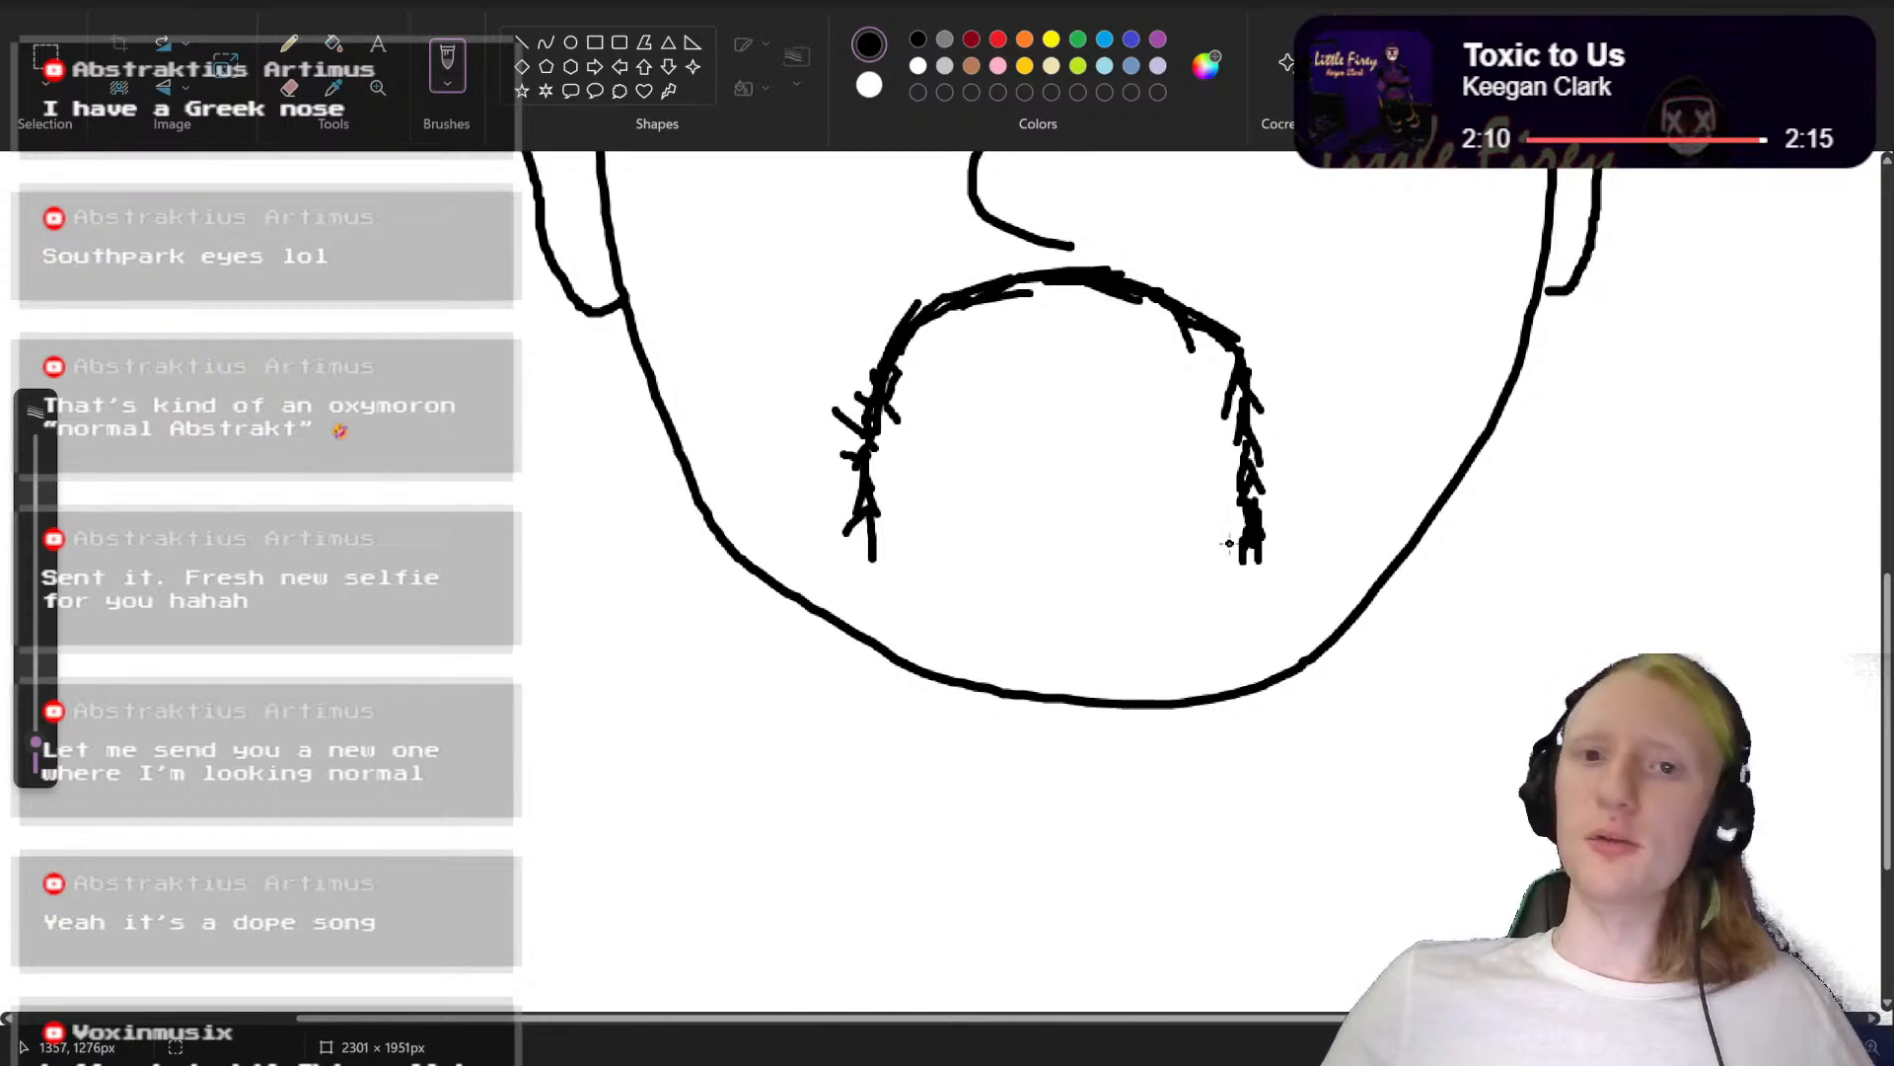
# Step: Join the two moustache ends with a row of short vertical hair strokes and extend one end to the jawline
pyautogui.scroll(2, 1219, 547)
pyautogui.scroll(-4, 1218, 592)
pyautogui.scroll(3, 1217, 597)
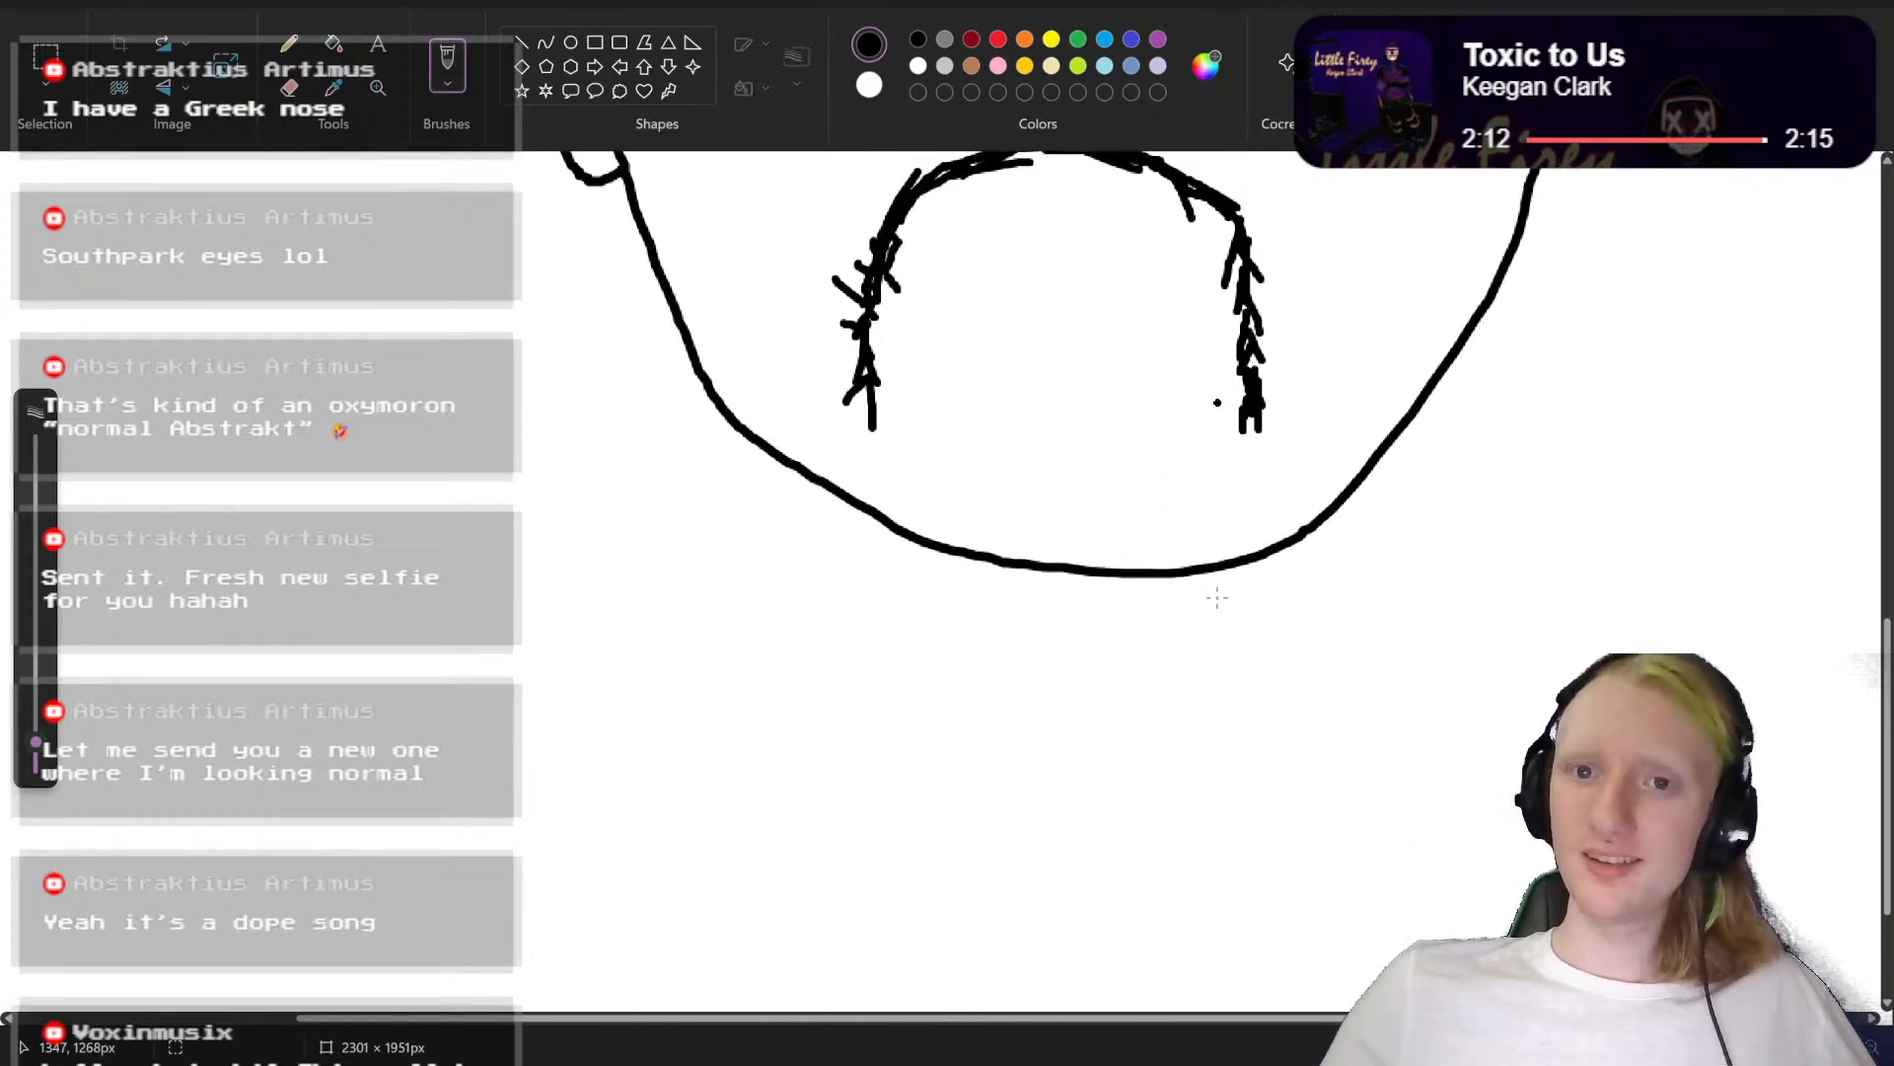
pyautogui.scroll(-2, 1215, 592)
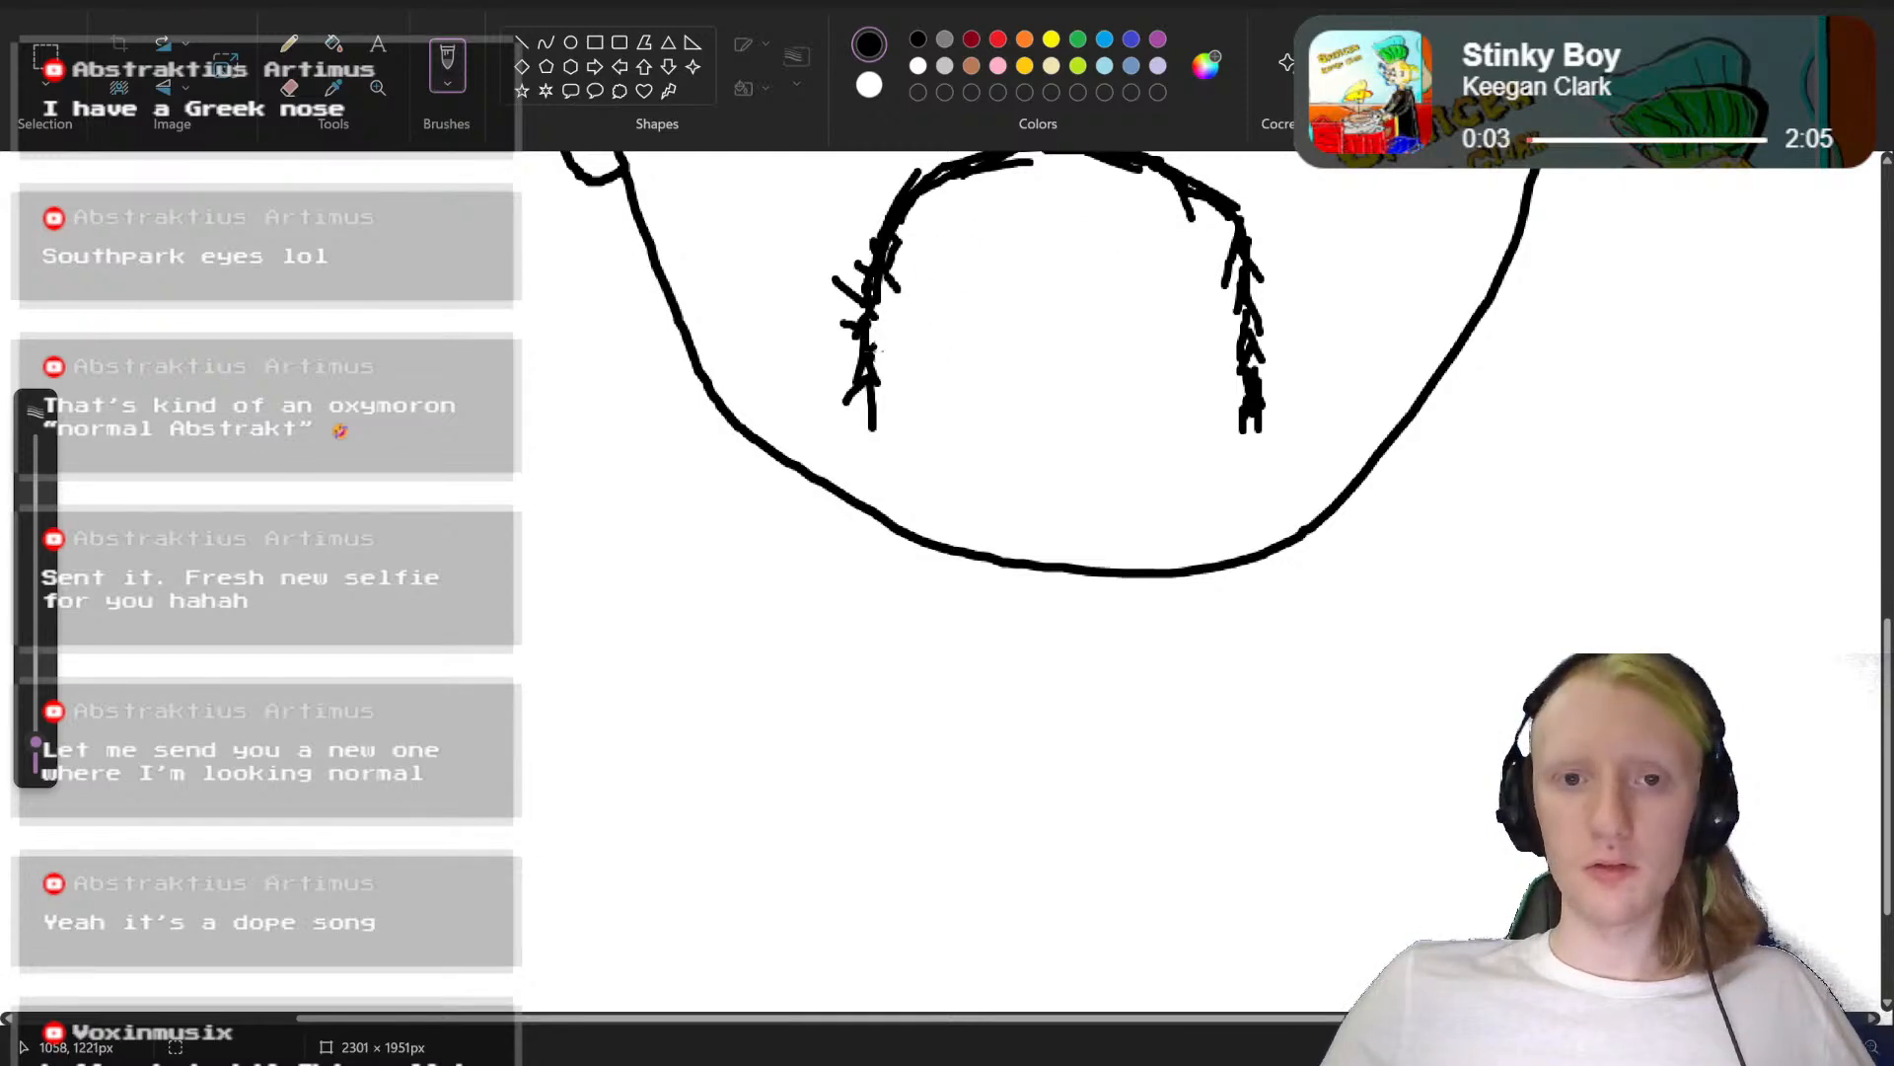
pyautogui.moveTo(869, 343)
pyautogui.mouseDown()
pyautogui.moveTo(898, 395)
pyautogui.moveTo(910, 362)
pyautogui.moveTo(902, 399)
pyautogui.moveTo(923, 367)
pyautogui.moveTo(916, 406)
pyautogui.moveTo(926, 367)
pyautogui.moveTo(936, 413)
pyautogui.moveTo(947, 382)
pyautogui.moveTo(949, 401)
pyautogui.moveTo(969, 381)
pyautogui.moveTo(967, 407)
pyautogui.moveTo(989, 375)
pyautogui.moveTo(1061, 438)
pyautogui.moveTo(1109, 420)
pyautogui.moveTo(1116, 443)
pyautogui.moveTo(1154, 390)
pyautogui.moveTo(1164, 420)
pyautogui.moveTo(1173, 391)
pyautogui.moveTo(1231, 398)
pyautogui.mouseUp()
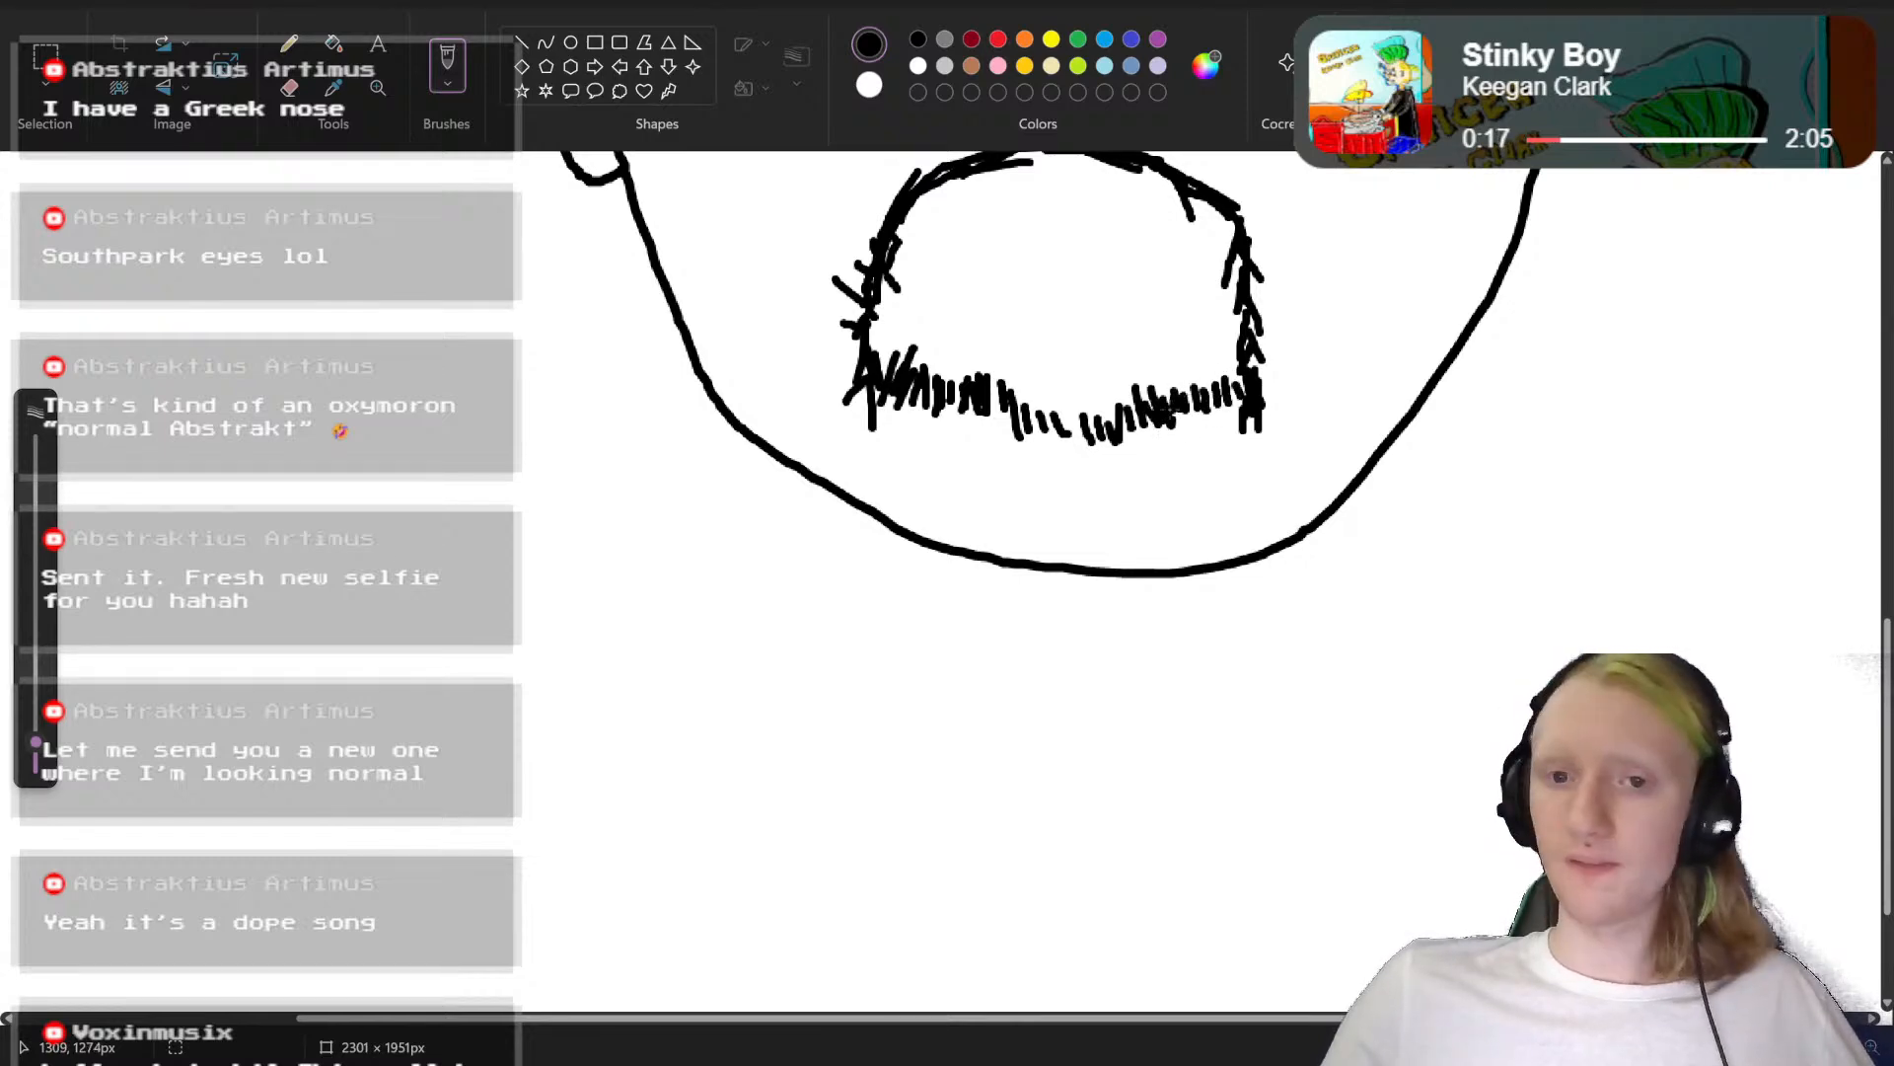
pyautogui.moveTo(1110, 434)
pyautogui.mouseDown()
pyautogui.moveTo(1080, 426)
pyautogui.moveTo(1056, 449)
pyautogui.moveTo(1048, 409)
pyautogui.moveTo(1016, 439)
pyautogui.moveTo(888, 395)
pyautogui.mouseUp()
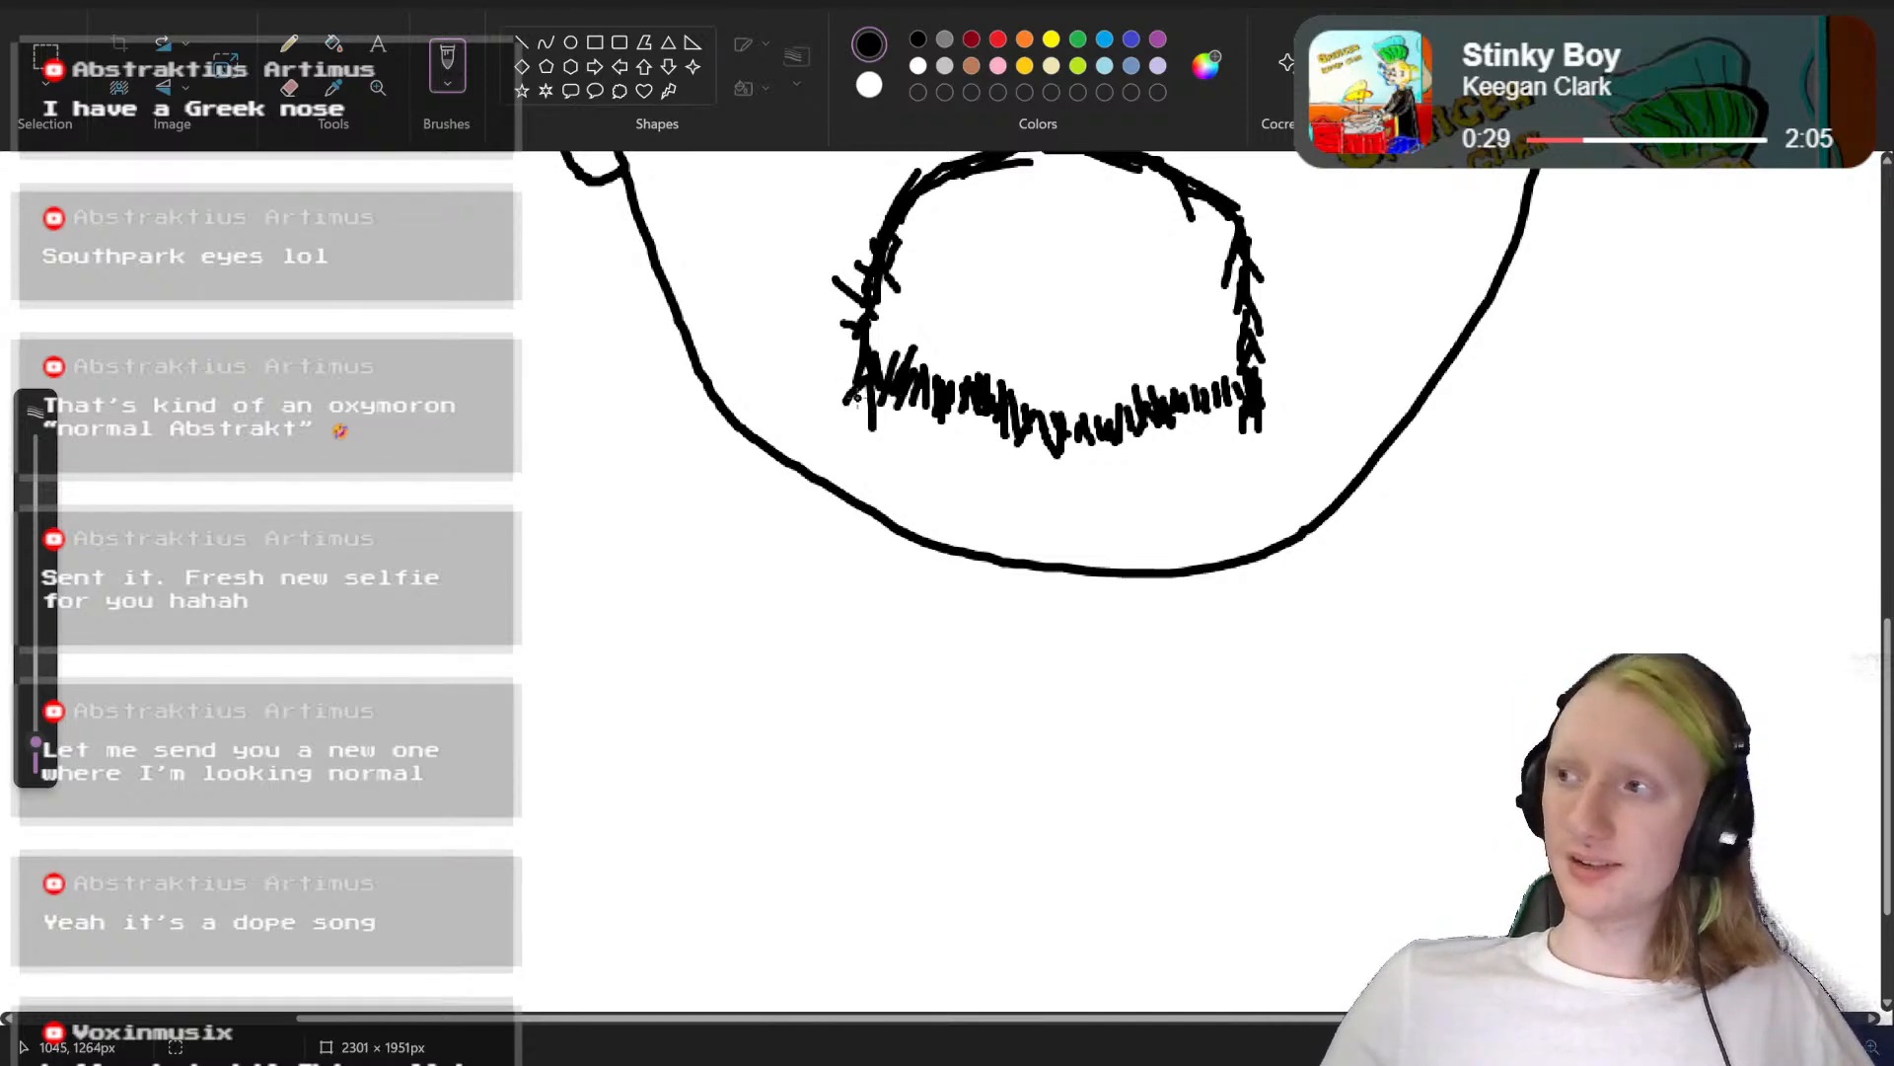
pyautogui.moveTo(850, 395); pyautogui.dragTo(817, 476)
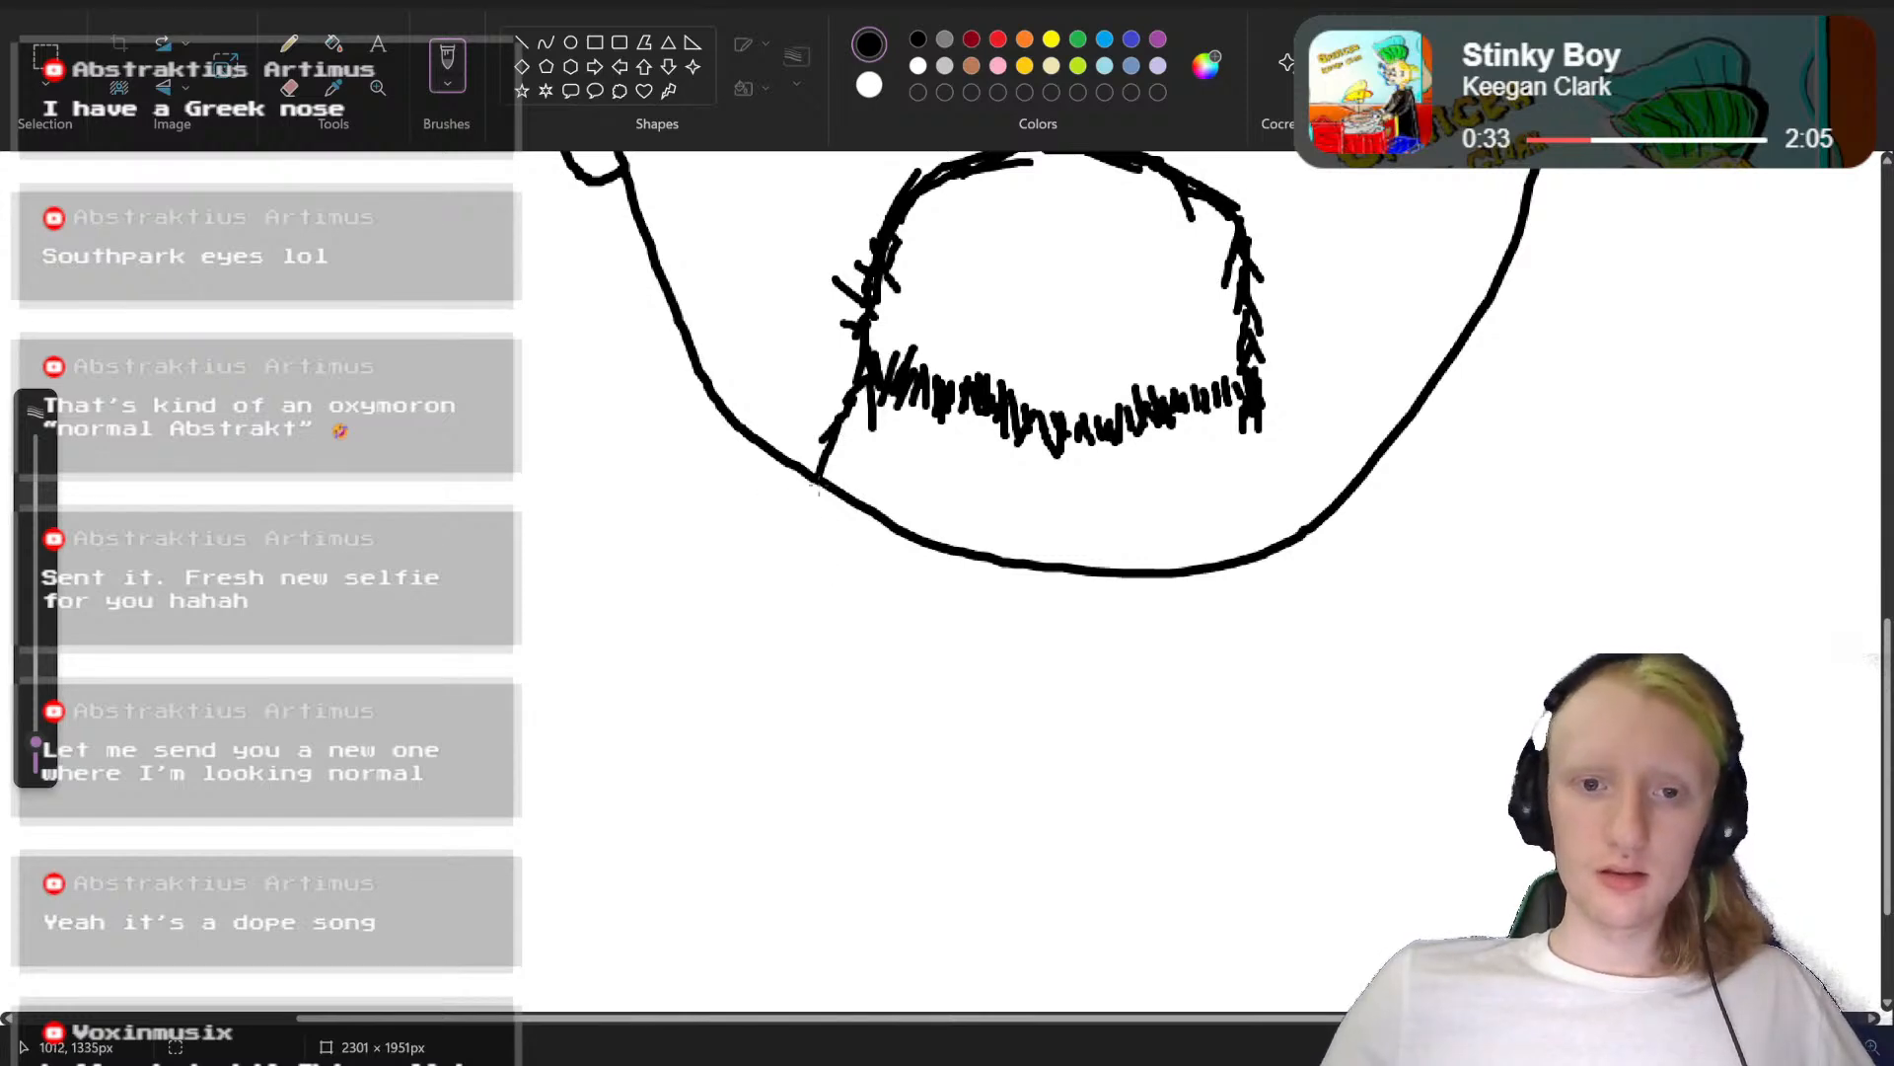
pyautogui.moveTo(817, 479)
pyautogui.mouseDown()
pyautogui.moveTo(954, 804)
pyautogui.moveTo(1011, 807)
pyautogui.moveTo(1024, 776)
pyautogui.moveTo(1046, 789)
pyautogui.moveTo(1081, 767)
pyautogui.moveTo(1138, 856)
pyautogui.moveTo(1219, 789)
pyautogui.mouseUp()
pyautogui.hotkey('ctrl', 'z')
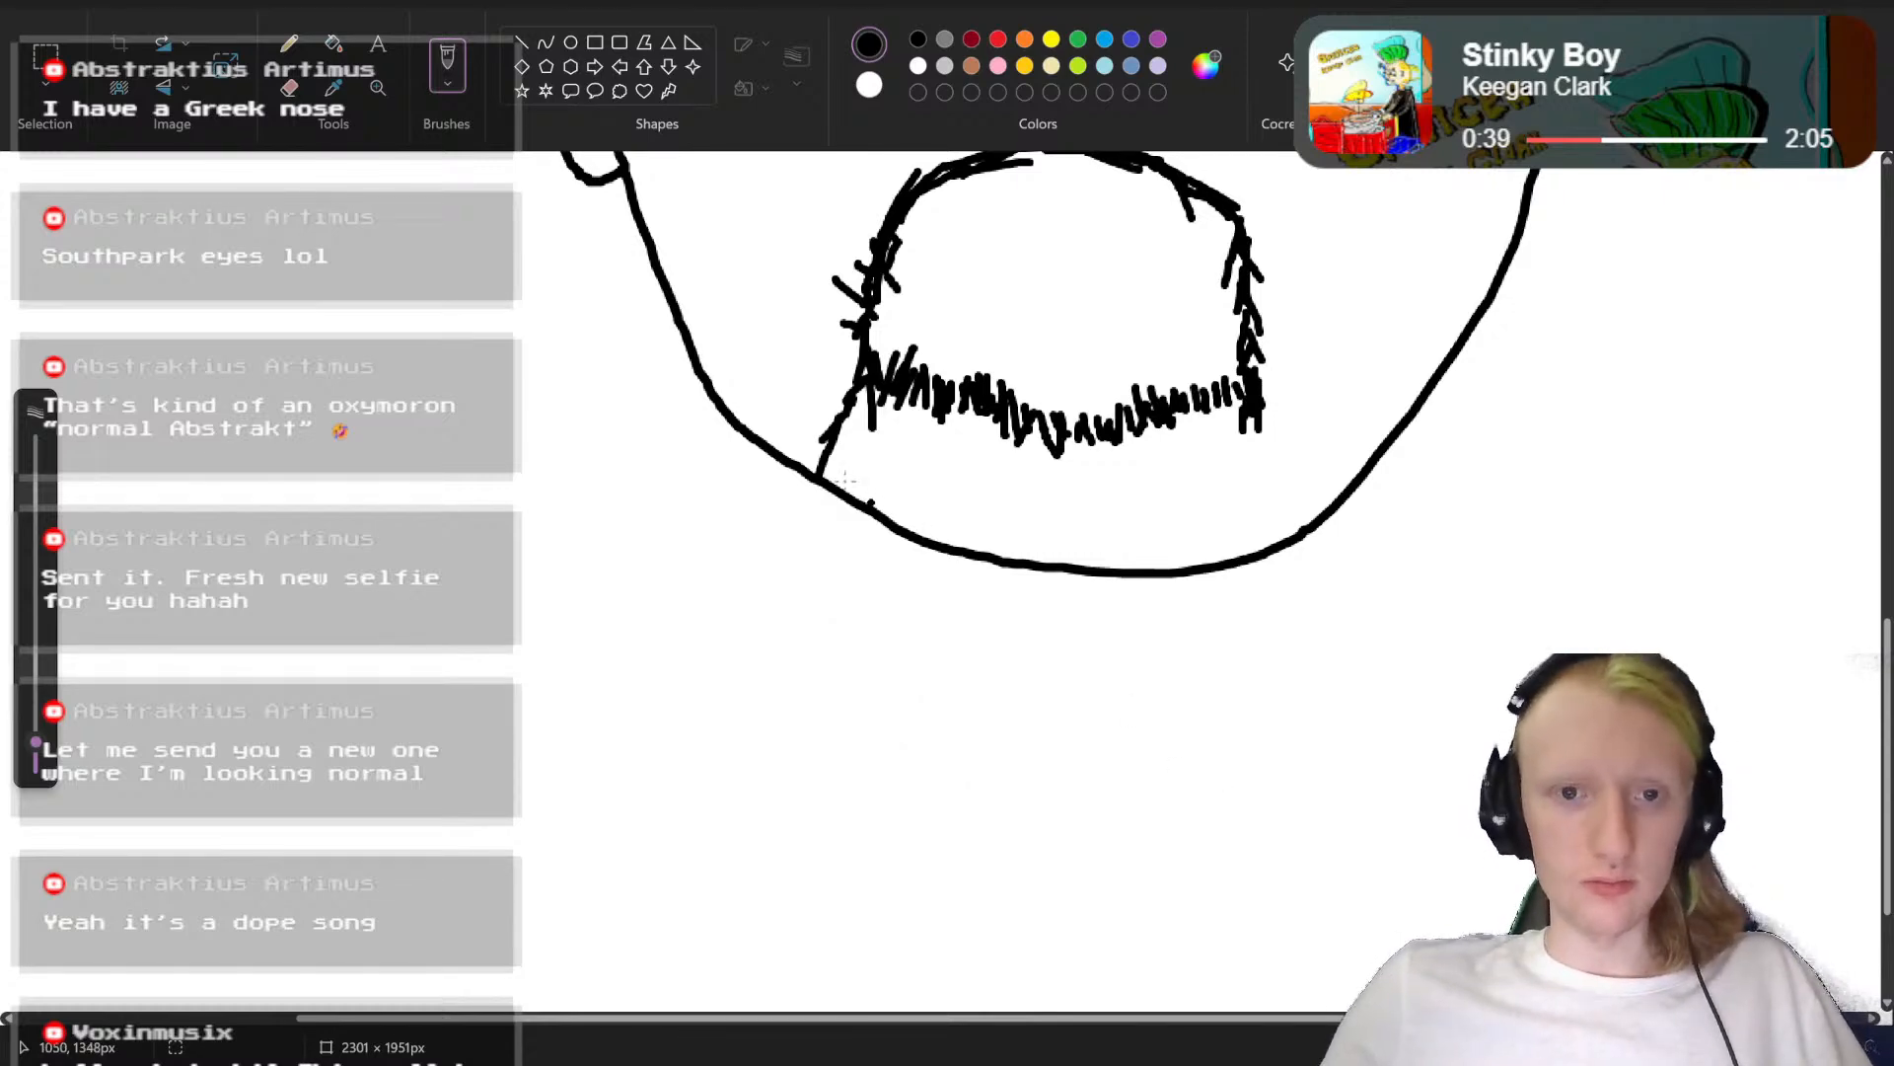
pyautogui.moveTo(819, 480); pyautogui.dragTo(868, 701)
pyautogui.hotkey('ctrl', 'z')
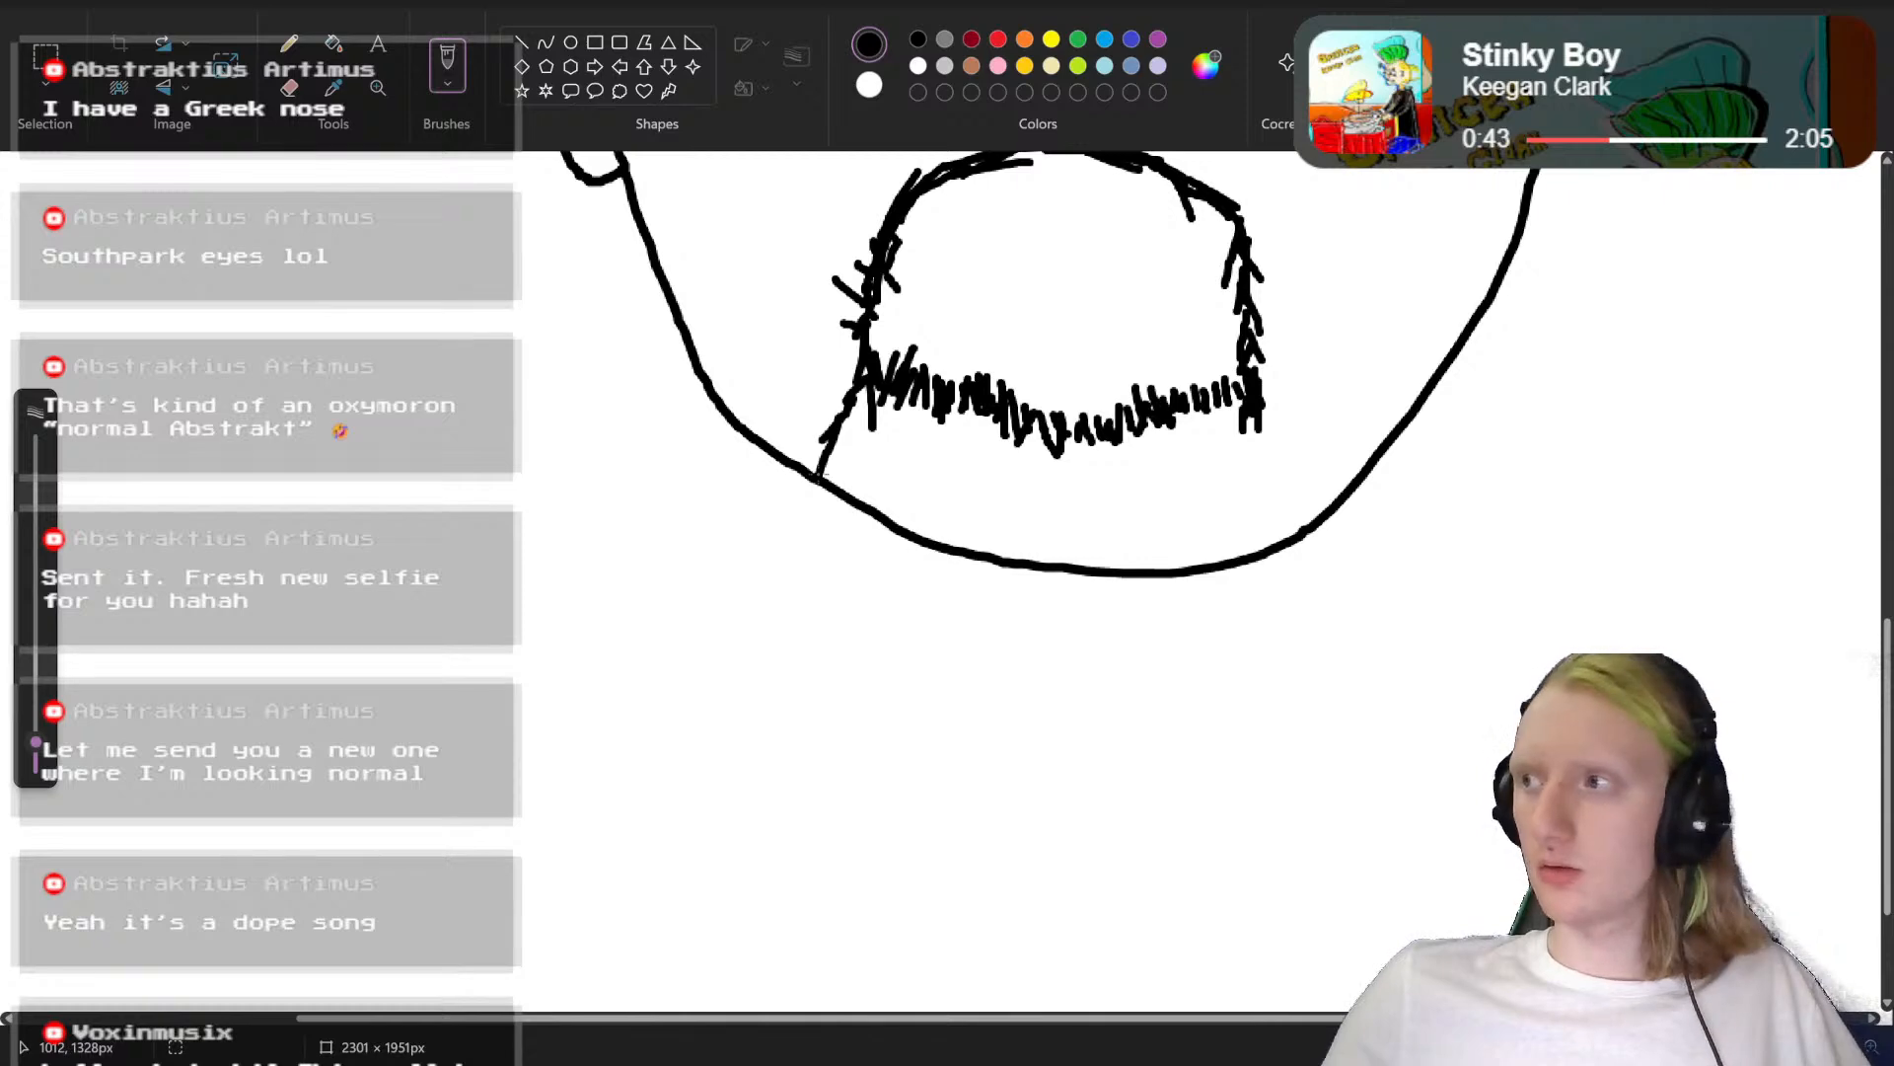
pyautogui.moveTo(869, 400)
pyautogui.mouseDown()
pyautogui.moveTo(833, 476)
pyautogui.moveTo(854, 452)
pyautogui.moveTo(867, 694)
pyautogui.moveTo(894, 702)
pyautogui.moveTo(913, 752)
pyautogui.mouseUp()
pyautogui.hotkey('ctrl', 'z')
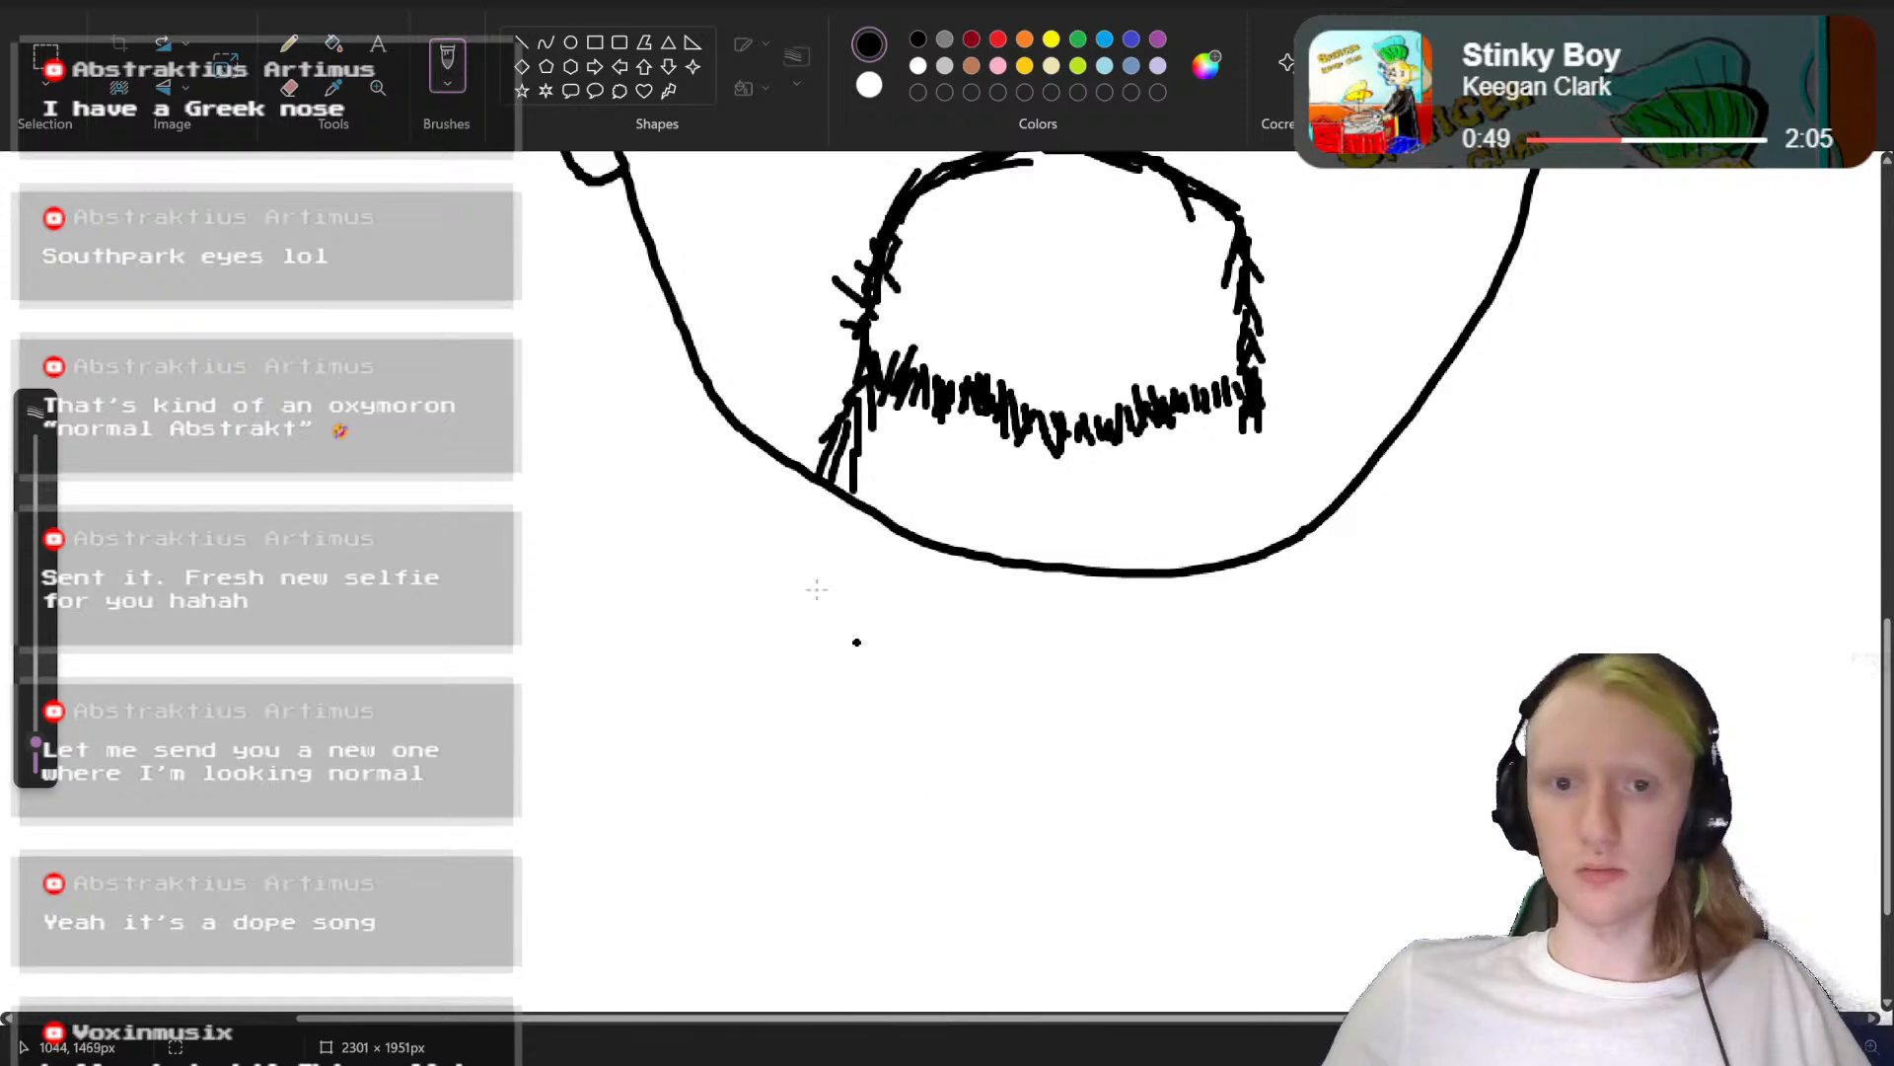
# Step: Draw a long beard outline hanging below the chin with a jagged lower edge, adding hair strokes near its upper end
pyautogui.moveTo(818, 484)
pyautogui.mouseDown()
pyautogui.moveTo(831, 711)
pyautogui.moveTo(860, 777)
pyautogui.moveTo(973, 851)
pyautogui.moveTo(1078, 840)
pyautogui.moveTo(1115, 860)
pyautogui.moveTo(1246, 804)
pyautogui.moveTo(1269, 427)
pyautogui.moveTo(1249, 499)
pyautogui.mouseUp()
pyautogui.moveTo(1231, 414); pyautogui.dragTo(1229, 491)
pyautogui.moveTo(1212, 406); pyautogui.dragTo(1179, 479)
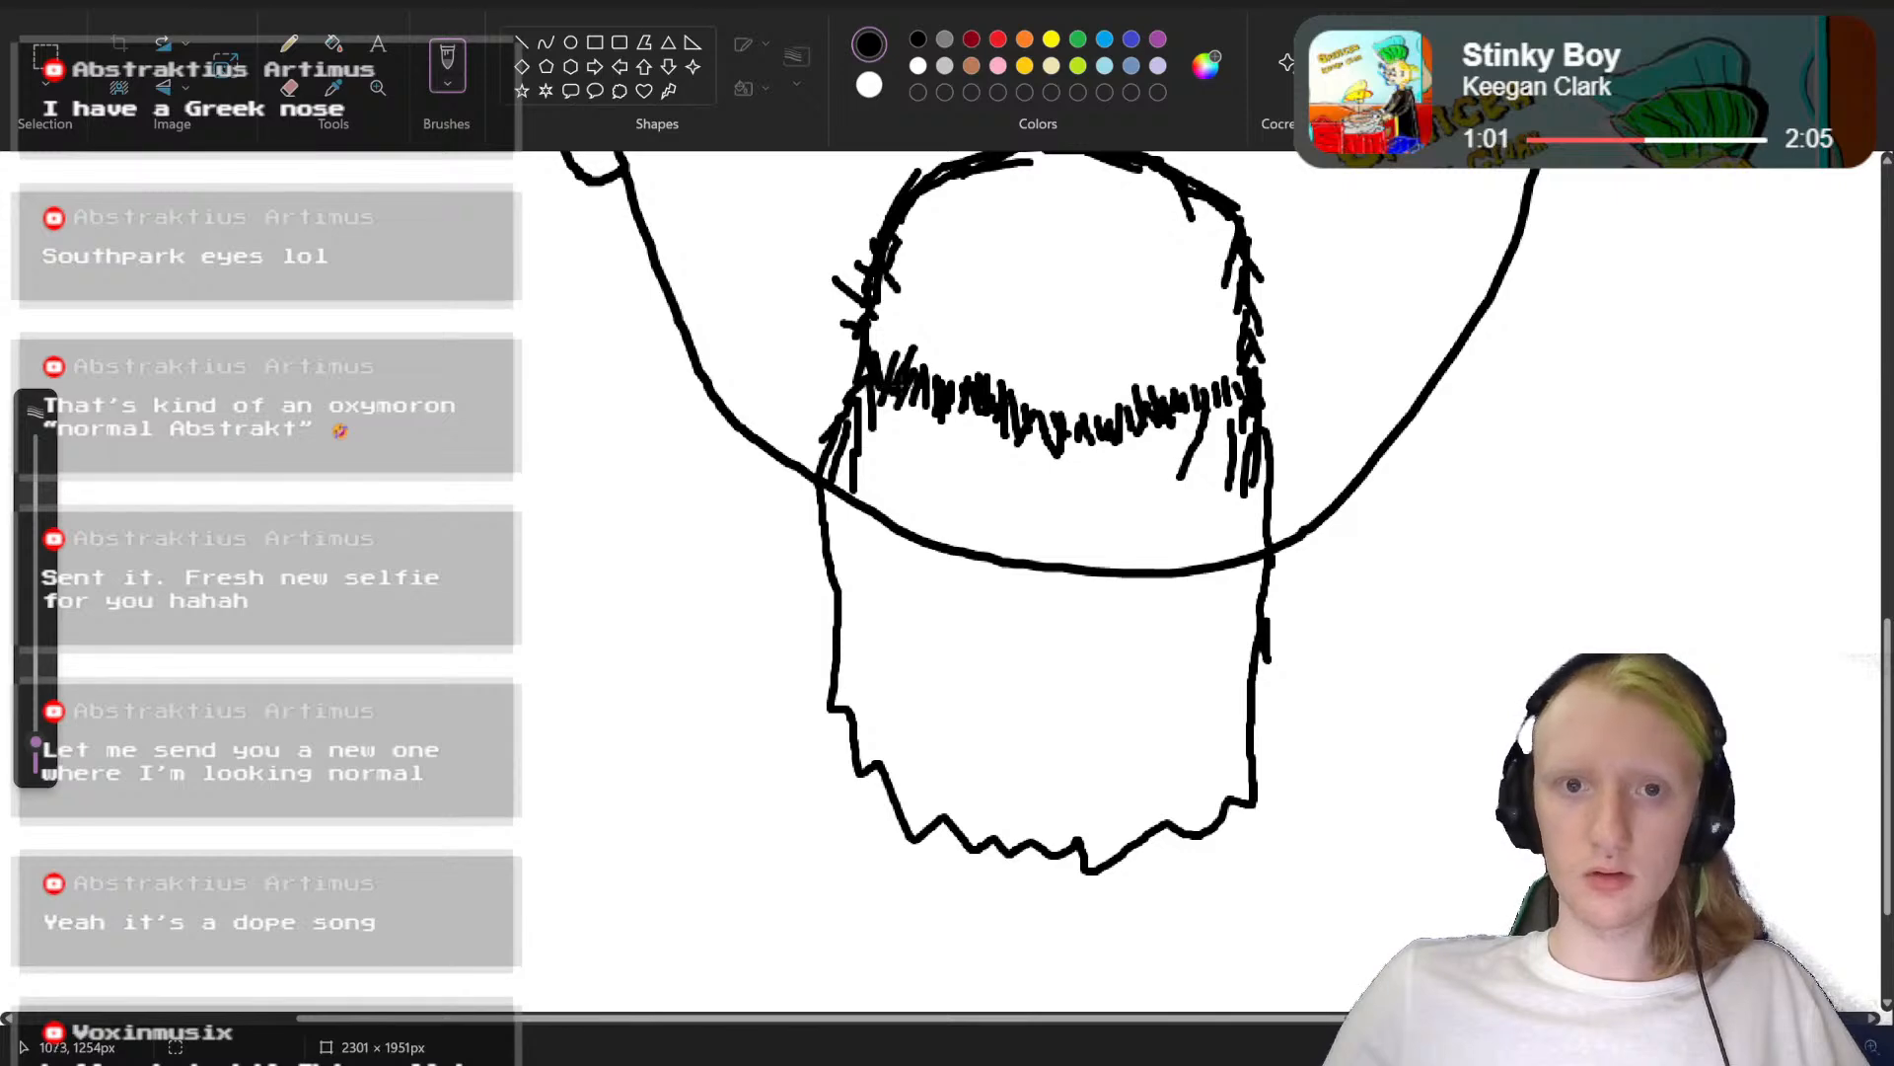
# Step: Thicken the beard hair above the chin with more short black strokes along the row between the moustache ends
pyautogui.moveTo(899, 427)
pyautogui.mouseDown()
pyautogui.moveTo(849, 458)
pyautogui.moveTo(855, 502)
pyautogui.mouseUp()
pyautogui.moveTo(913, 410)
pyautogui.mouseDown()
pyautogui.moveTo(908, 454)
pyautogui.moveTo(868, 474)
pyautogui.mouseUp()
pyautogui.moveTo(864, 464); pyautogui.dragTo(840, 530)
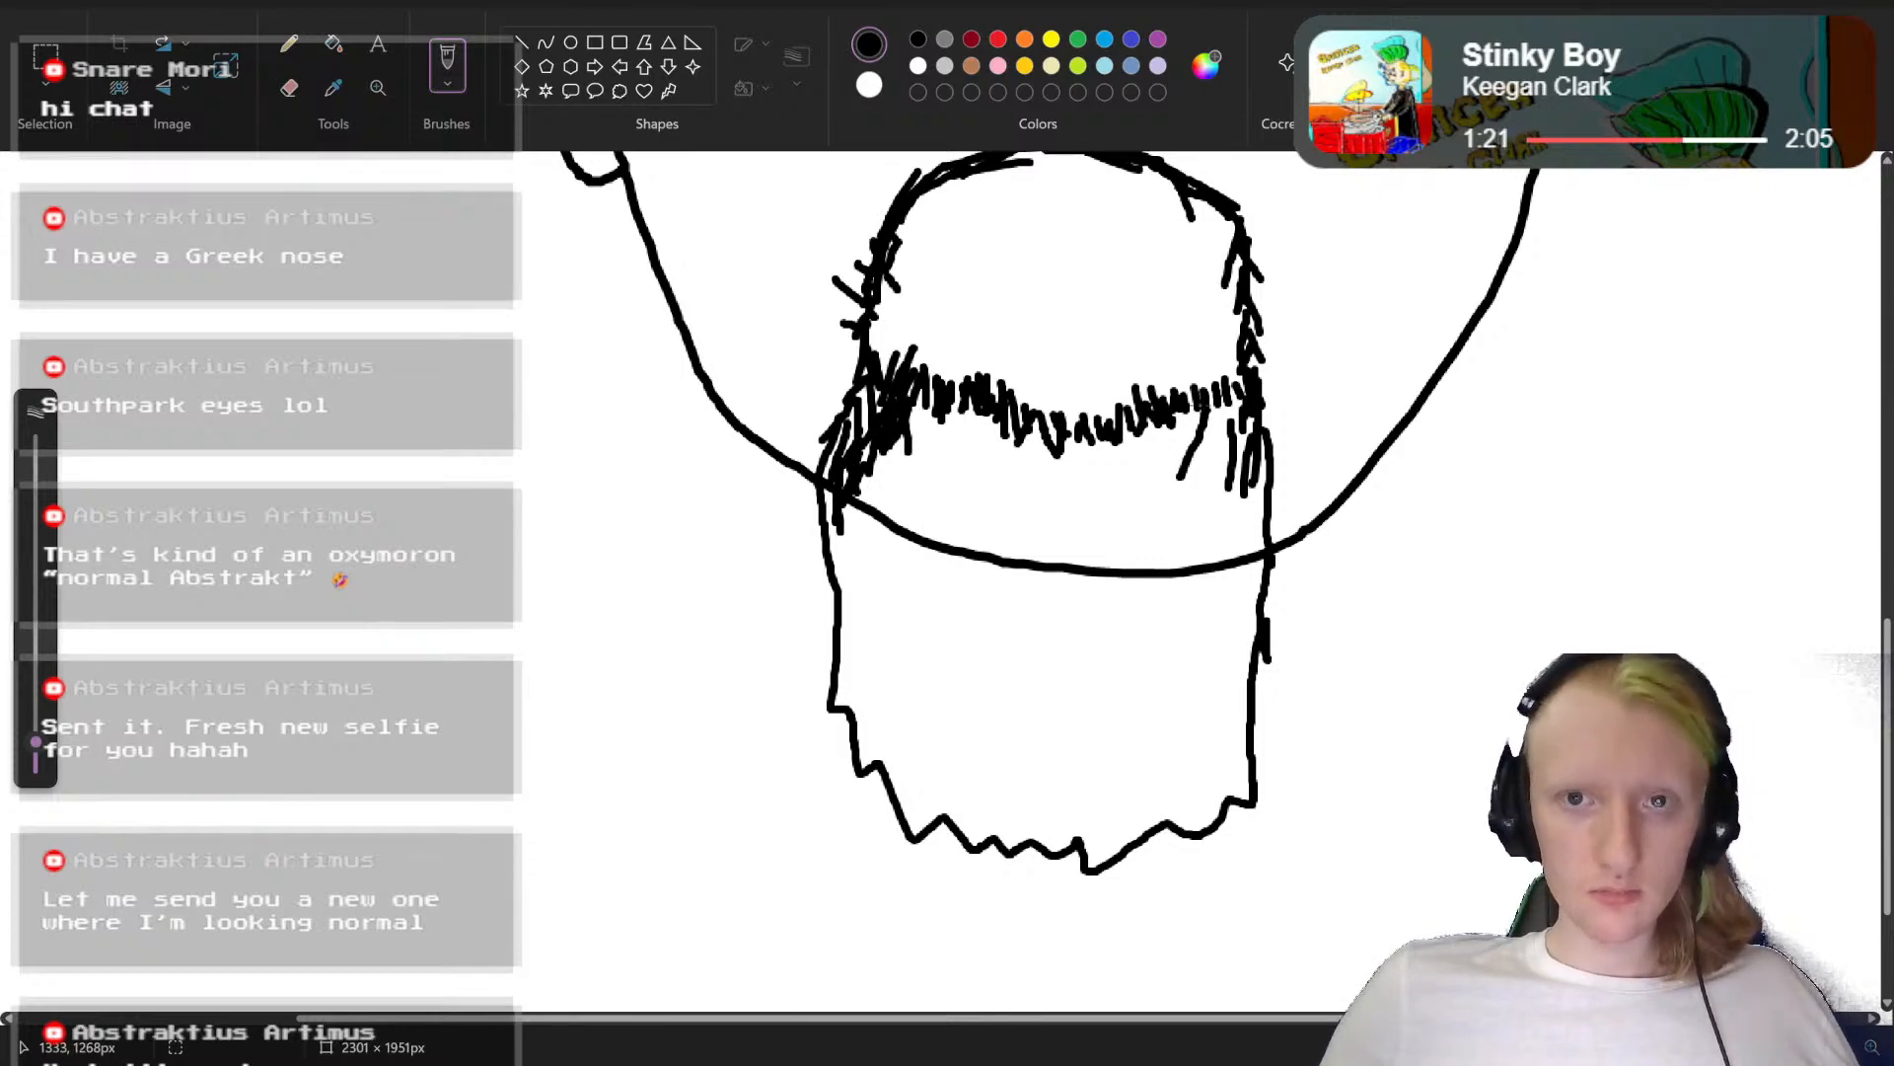
pyautogui.moveTo(1194, 410)
pyautogui.mouseDown()
pyautogui.moveTo(1184, 446)
pyautogui.moveTo(1100, 470)
pyautogui.mouseUp()
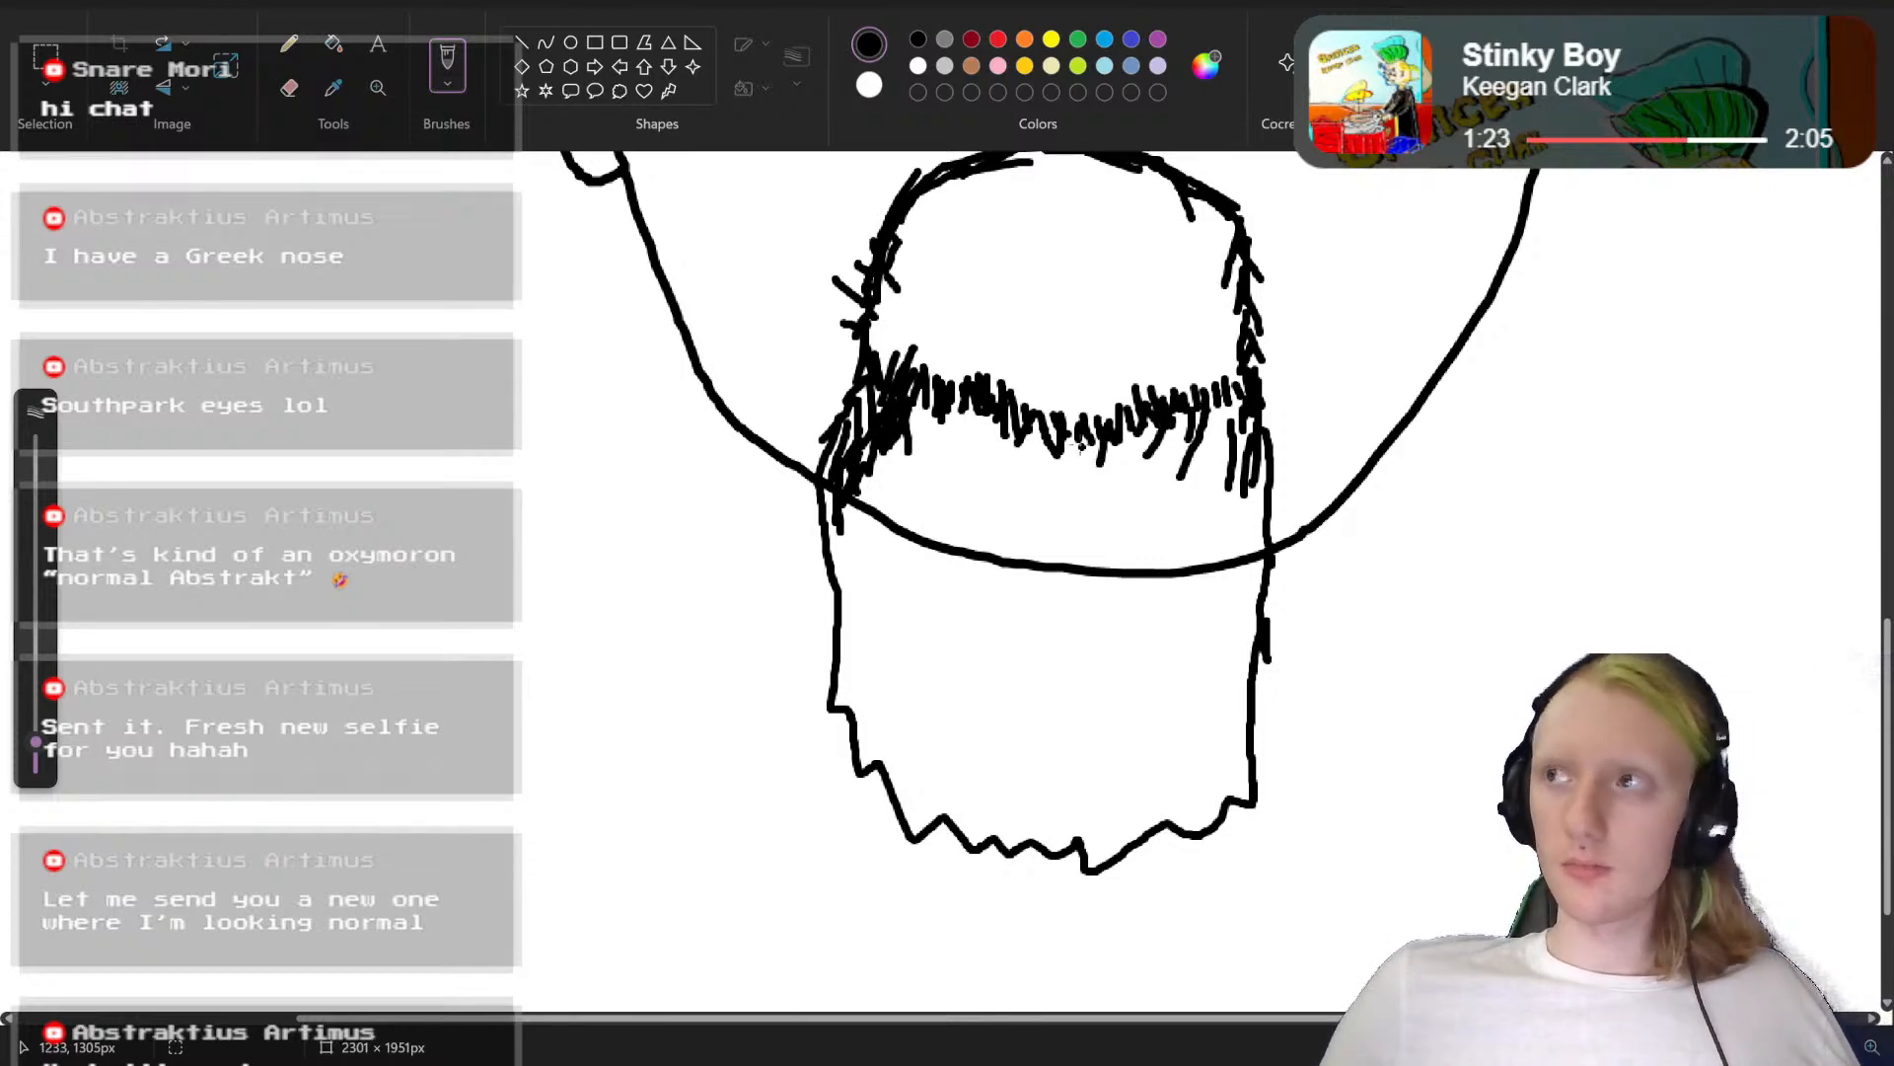
pyautogui.scroll(4, 1109, 487)
pyautogui.scroll(-5, 1110, 493)
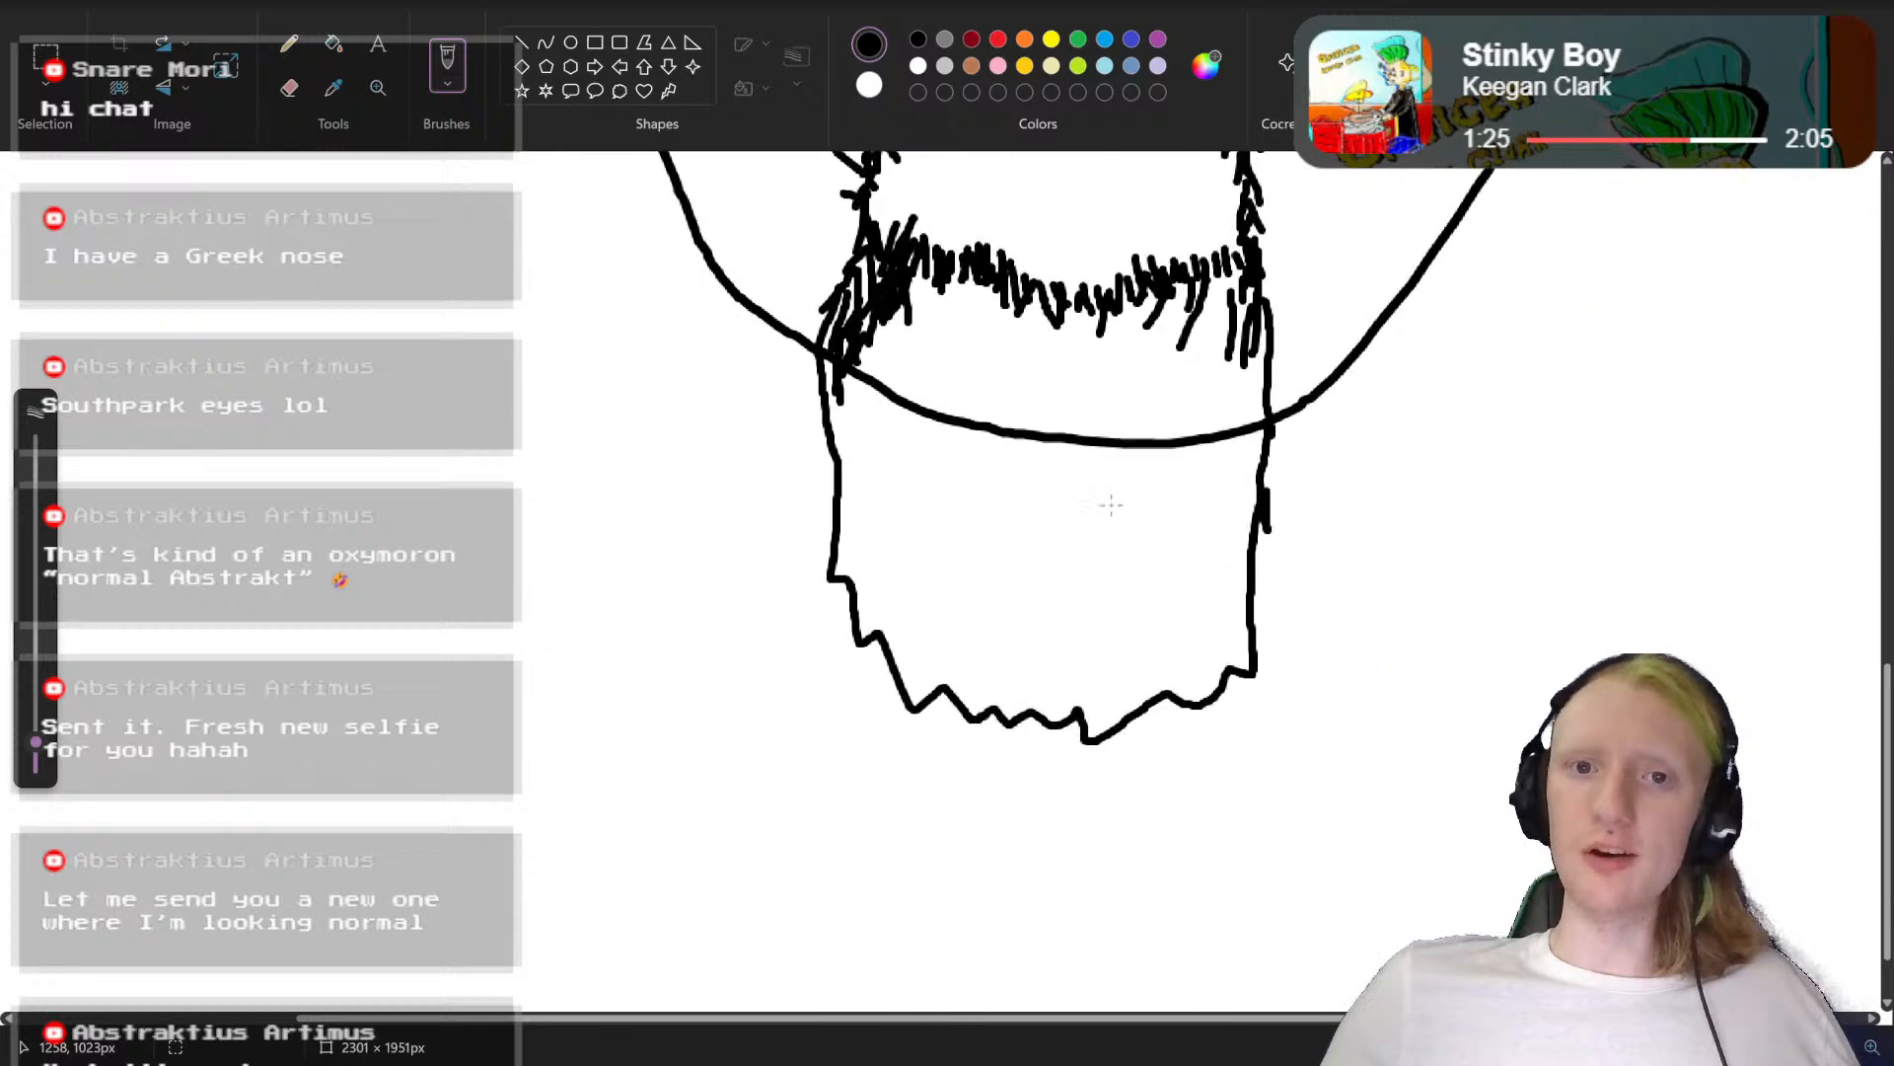
pyautogui.scroll(4, 1112, 506)
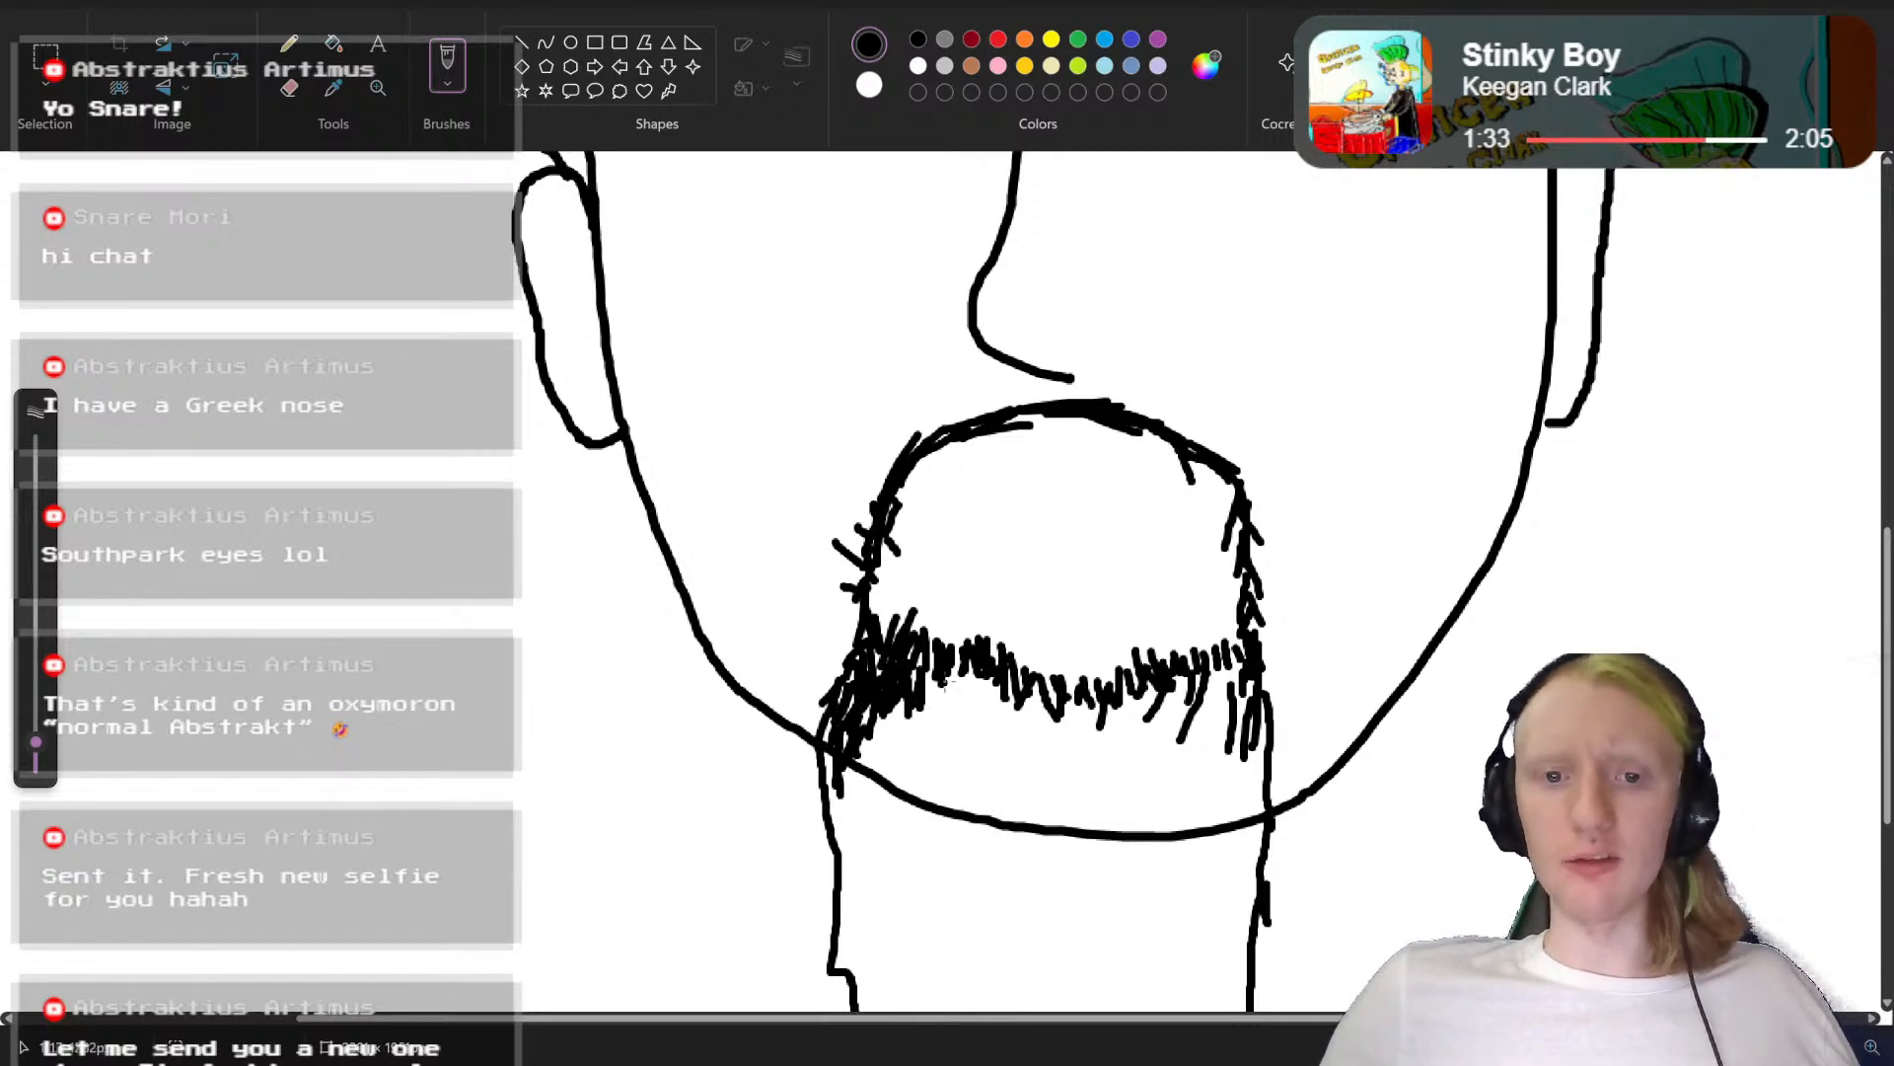
pyautogui.moveTo(946, 676)
pyautogui.mouseDown()
pyautogui.moveTo(949, 712)
pyautogui.moveTo(951, 691)
pyautogui.moveTo(965, 713)
pyautogui.moveTo(995, 691)
pyautogui.moveTo(996, 715)
pyautogui.mouseUp()
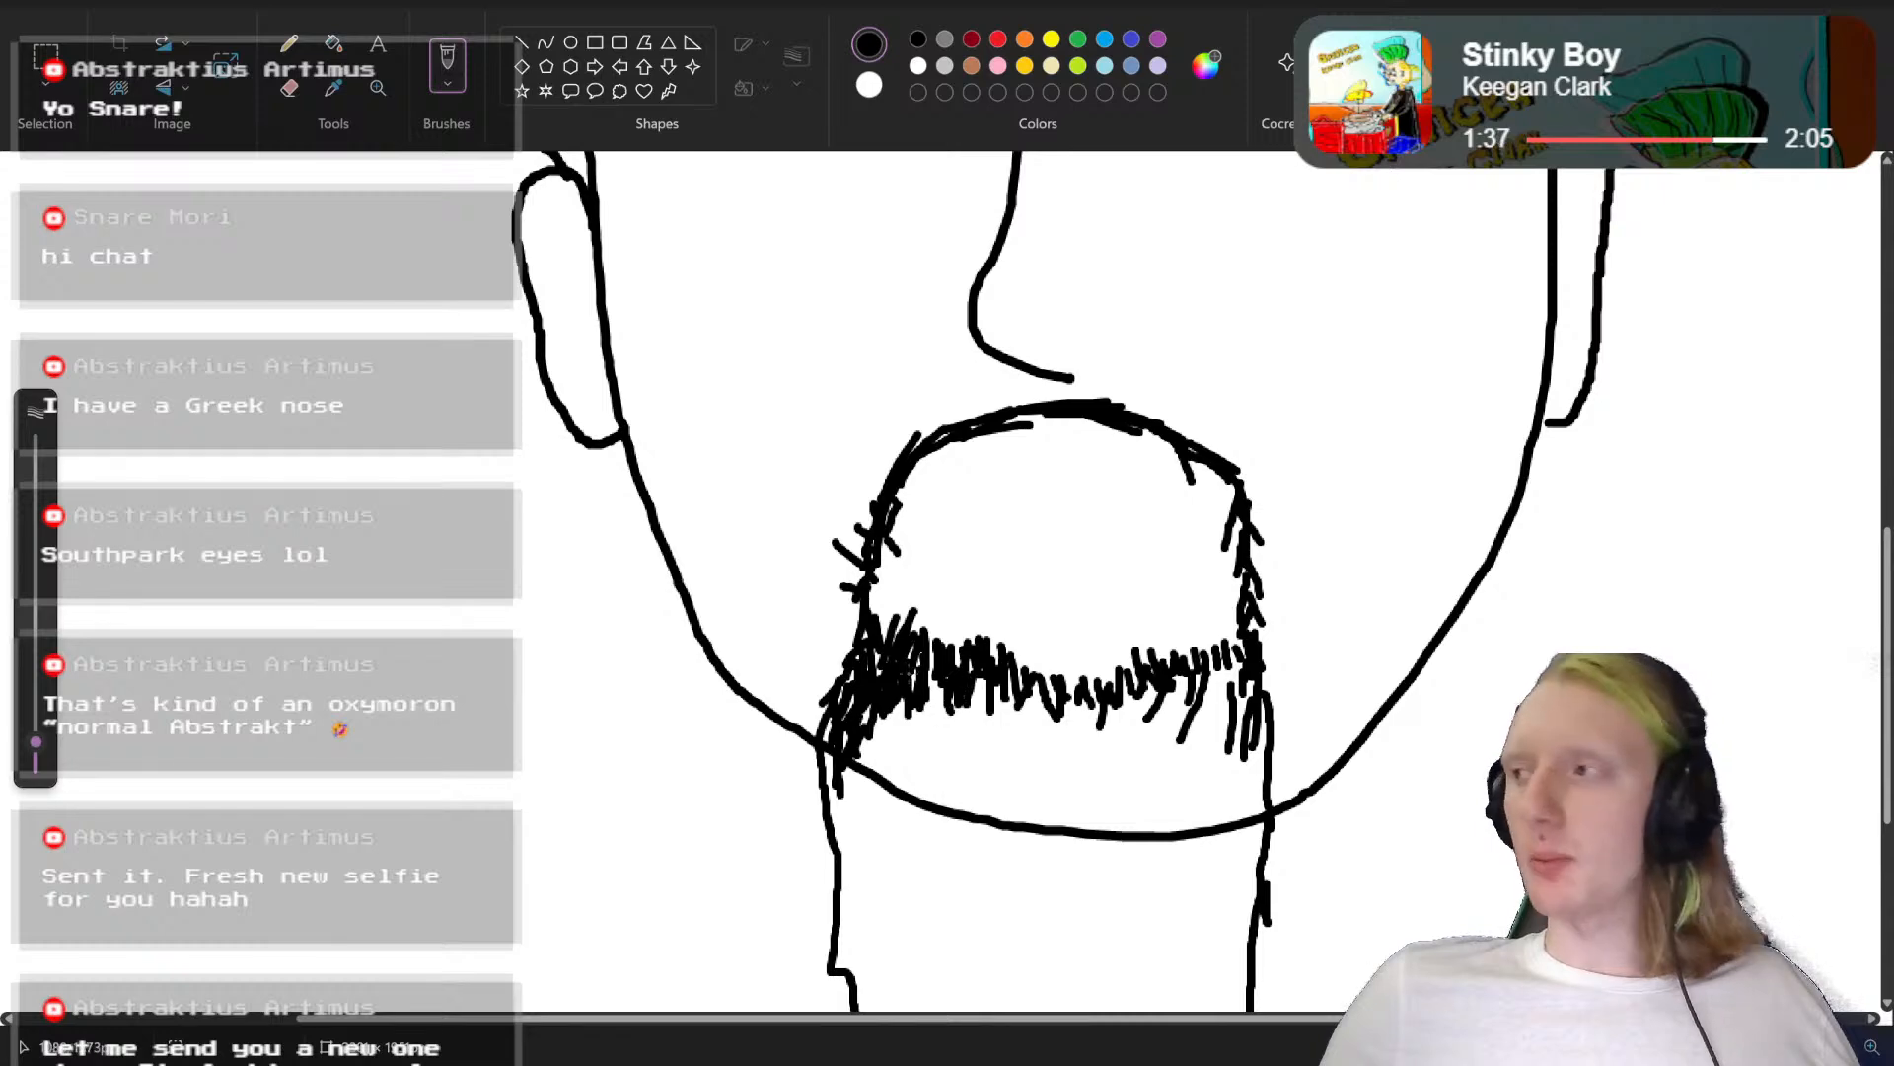
pyautogui.moveTo(972, 687); pyautogui.dragTo(977, 712)
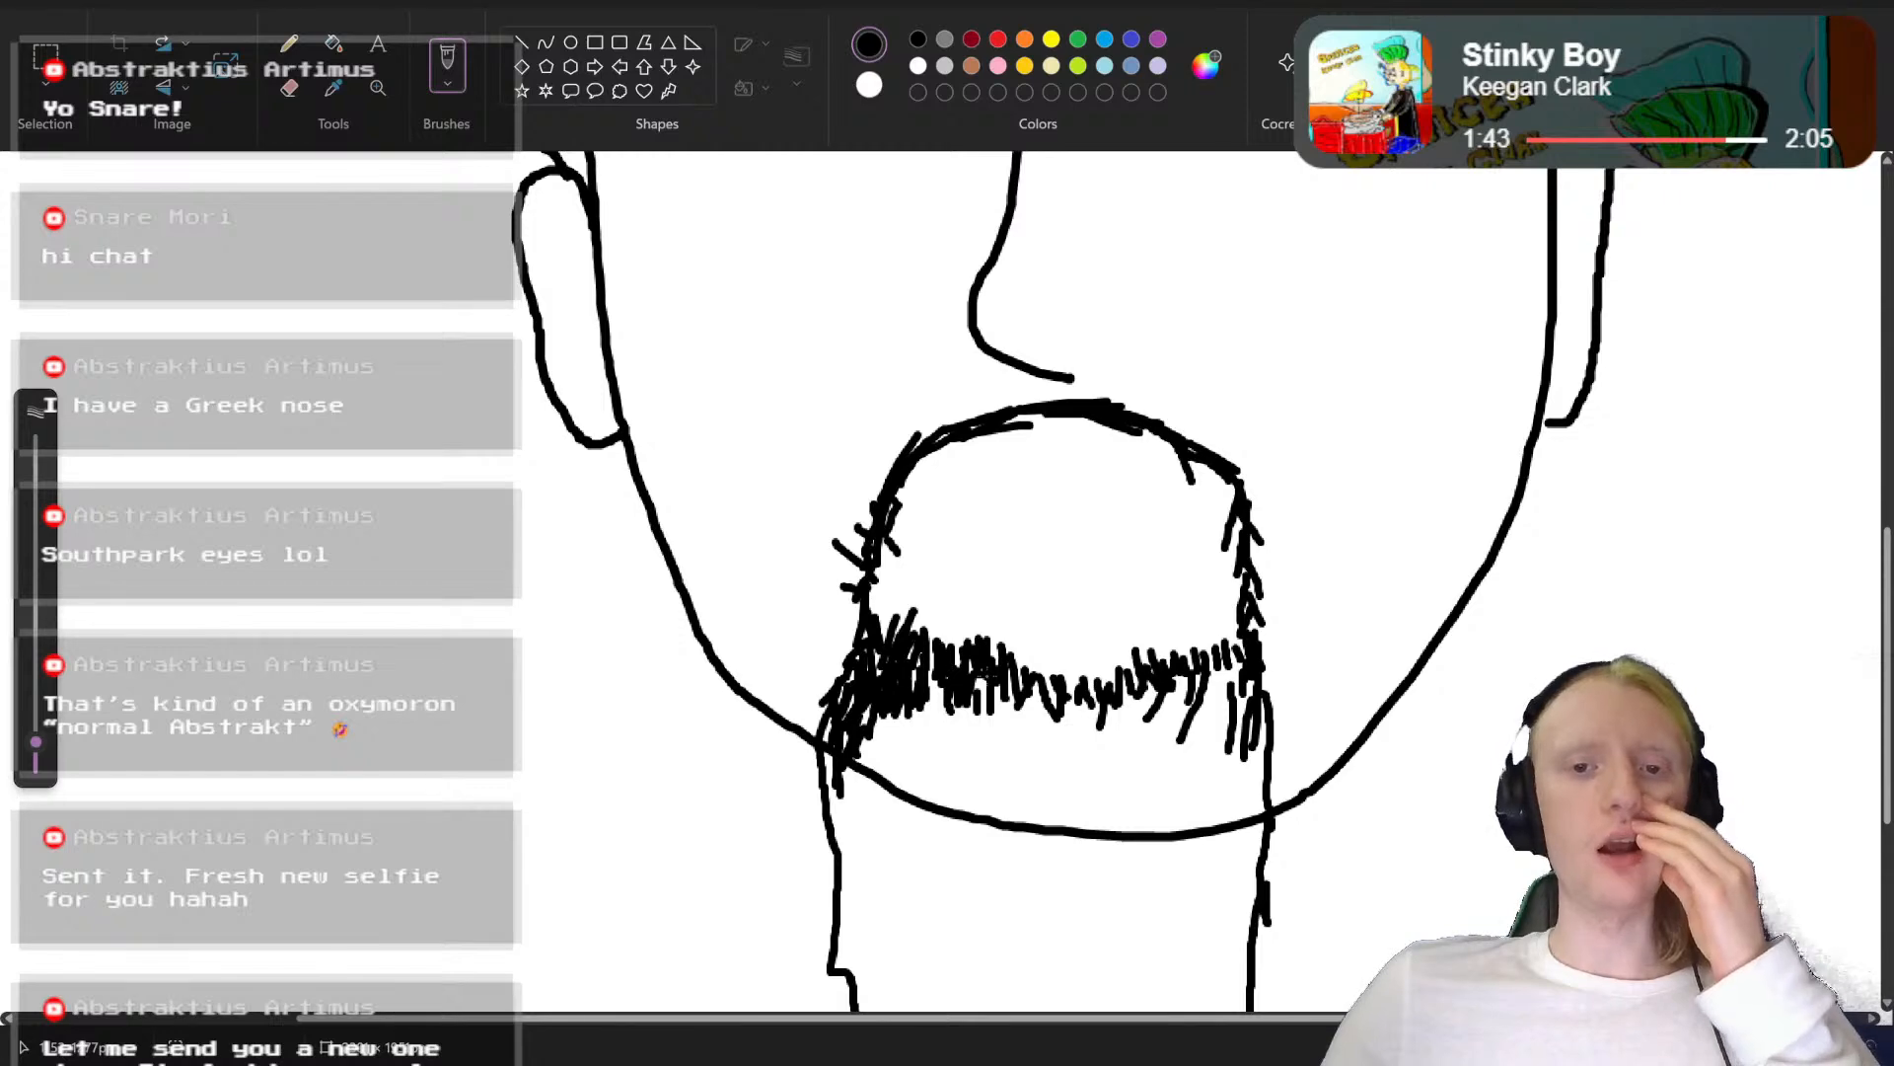
# Step: Select and delete the moustache and most of the hair row above the chin, keeping the nose and jawline
pyautogui.click(1019, 496)
pyautogui.scroll(-5, 1018, 496)
pyautogui.scroll(1, 809, 426)
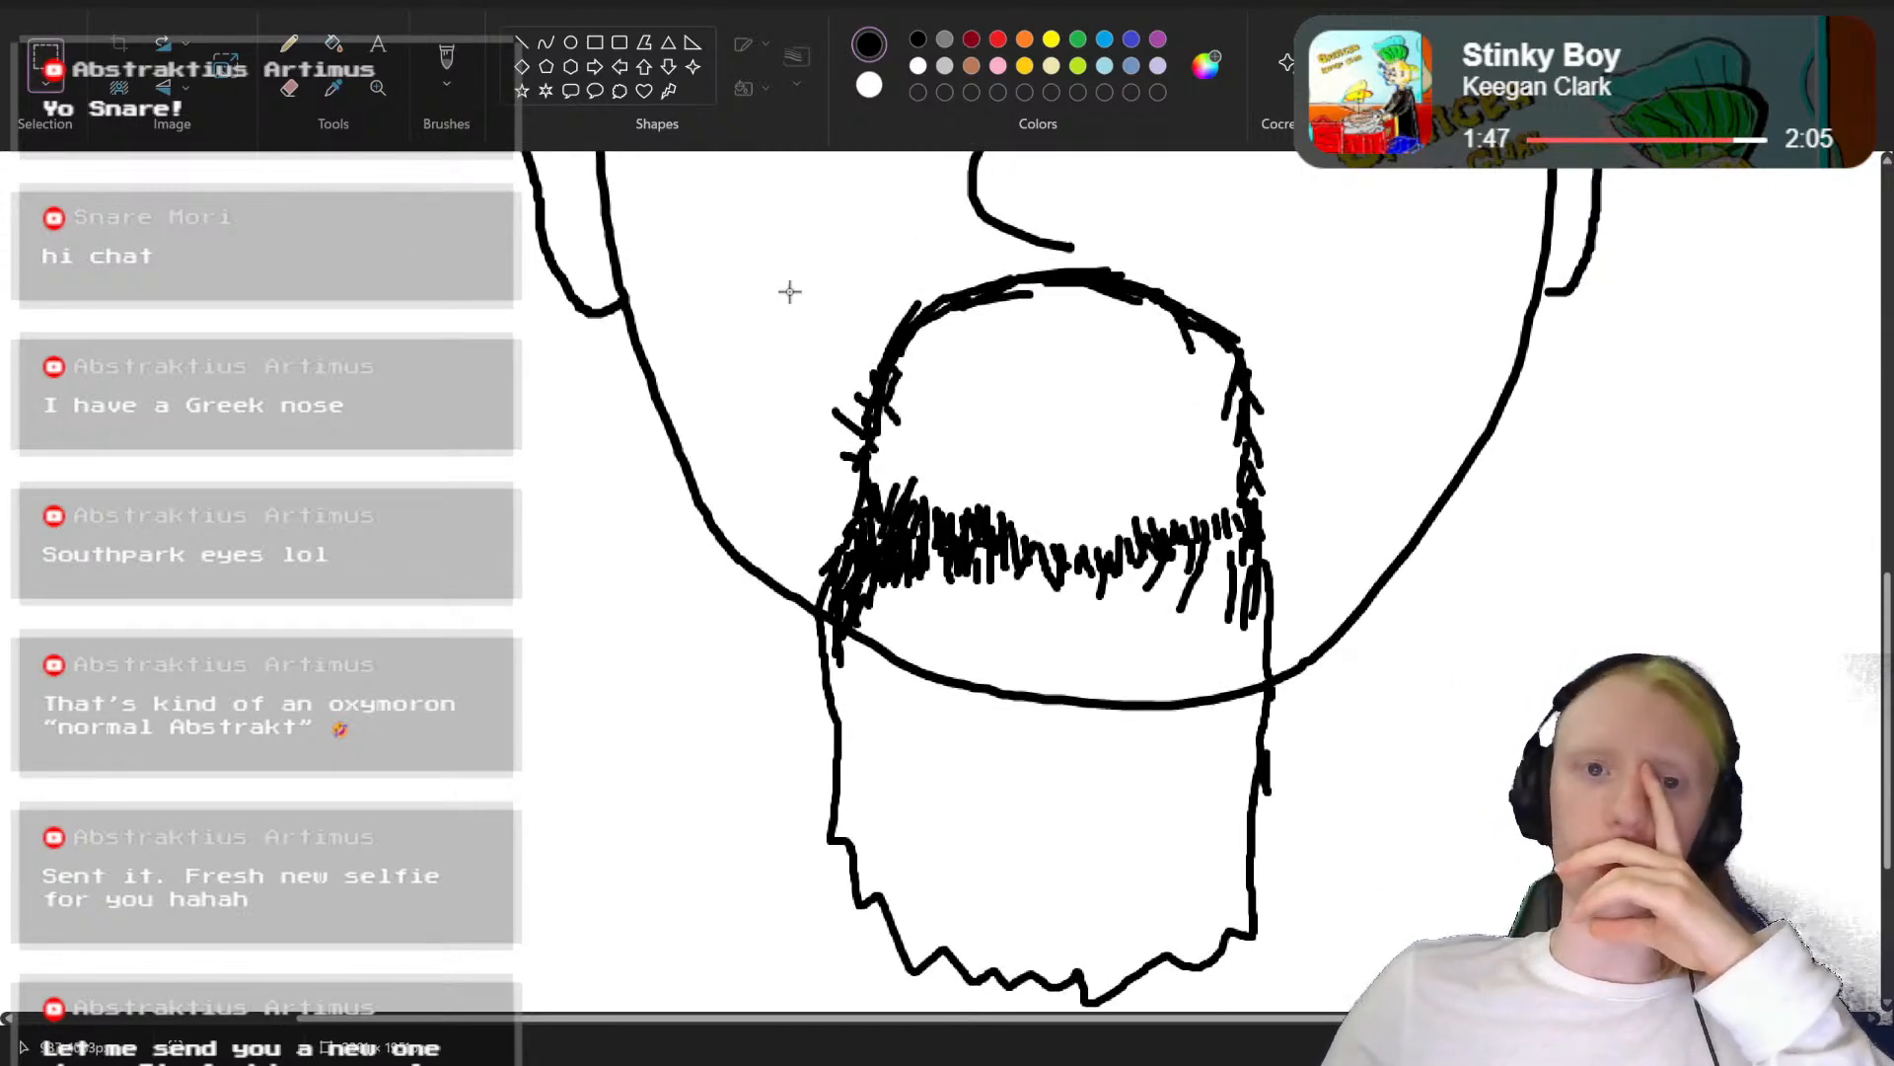
pyautogui.moveTo(770, 266)
pyautogui.mouseDown()
pyautogui.moveTo(1048, 392)
pyautogui.moveTo(1353, 593)
pyautogui.moveTo(1382, 566)
pyautogui.moveTo(1316, 542)
pyautogui.moveTo(1141, 615)
pyautogui.mouseUp()
pyautogui.press('Delete')
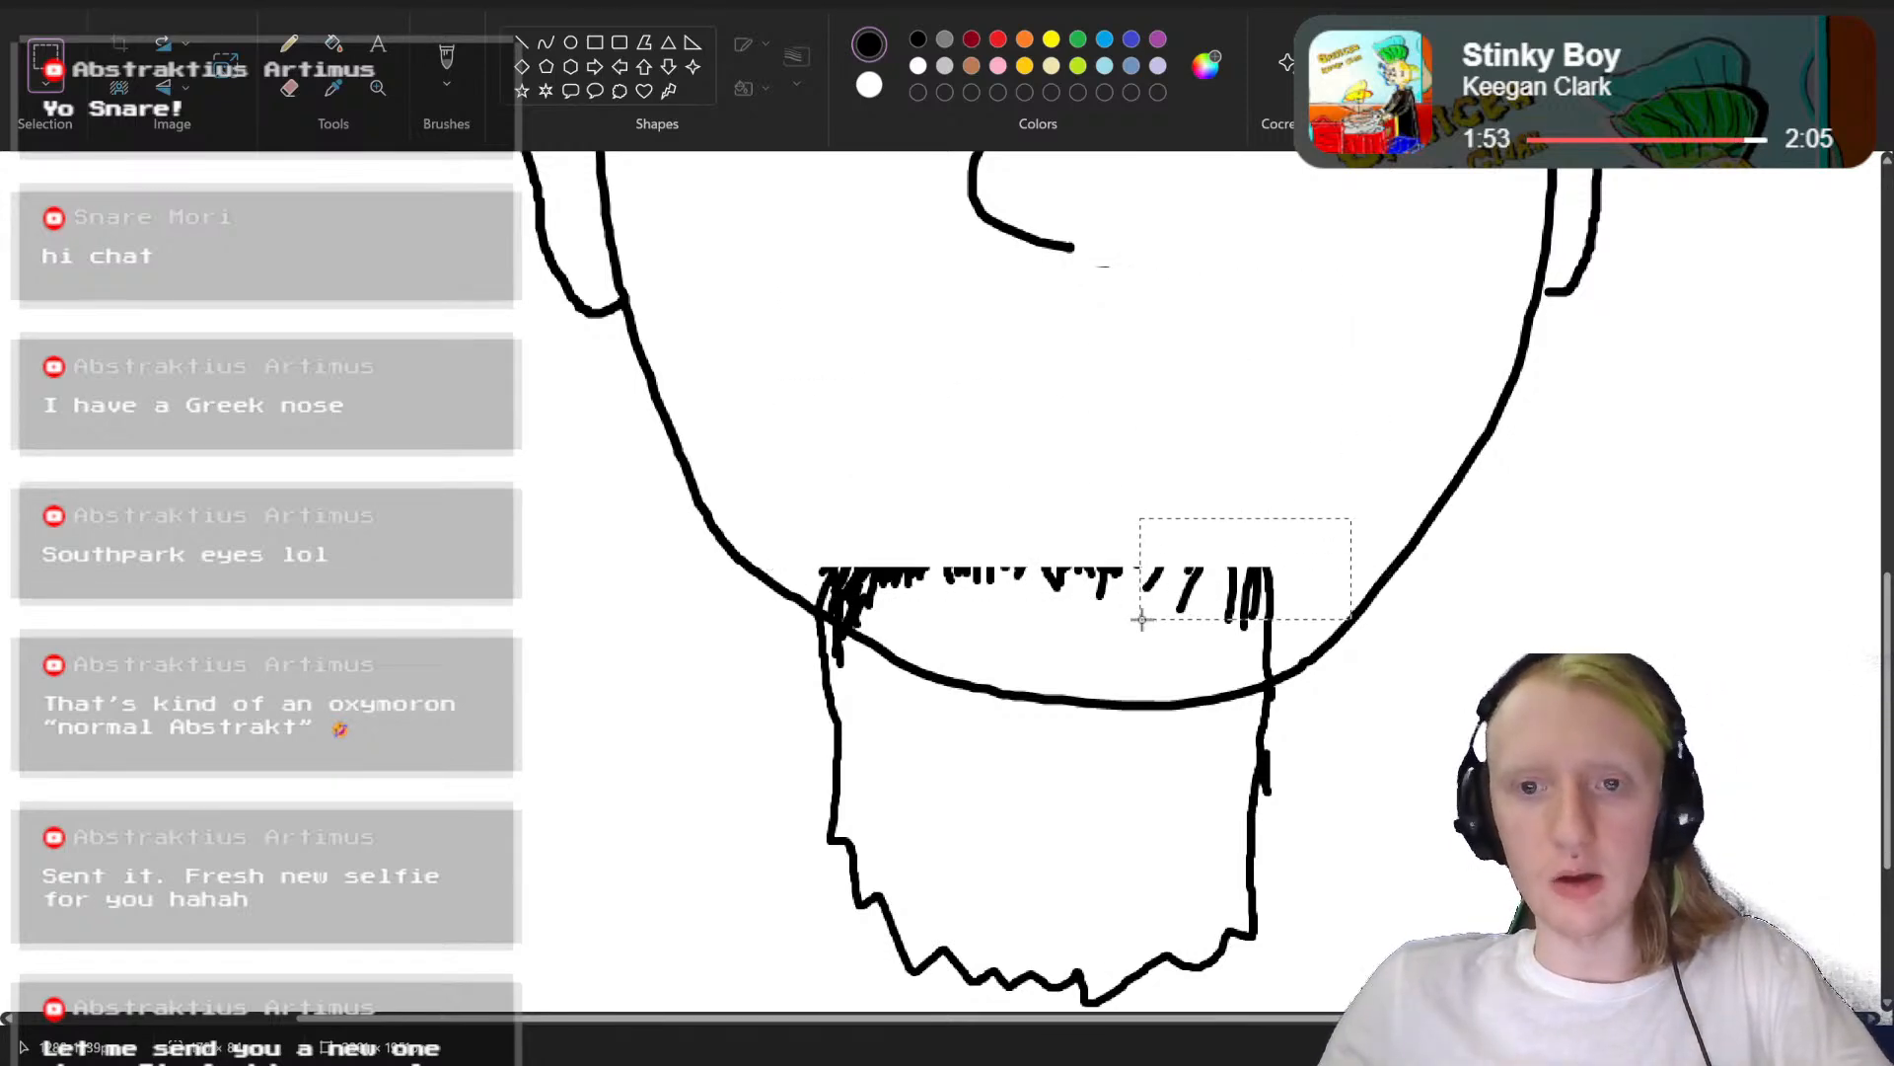
pyautogui.press('Delete')
pyautogui.moveTo(1202, 518)
pyautogui.mouseDown()
pyautogui.moveTo(898, 609)
pyautogui.moveTo(818, 592)
pyautogui.mouseUp()
pyautogui.press('Delete')
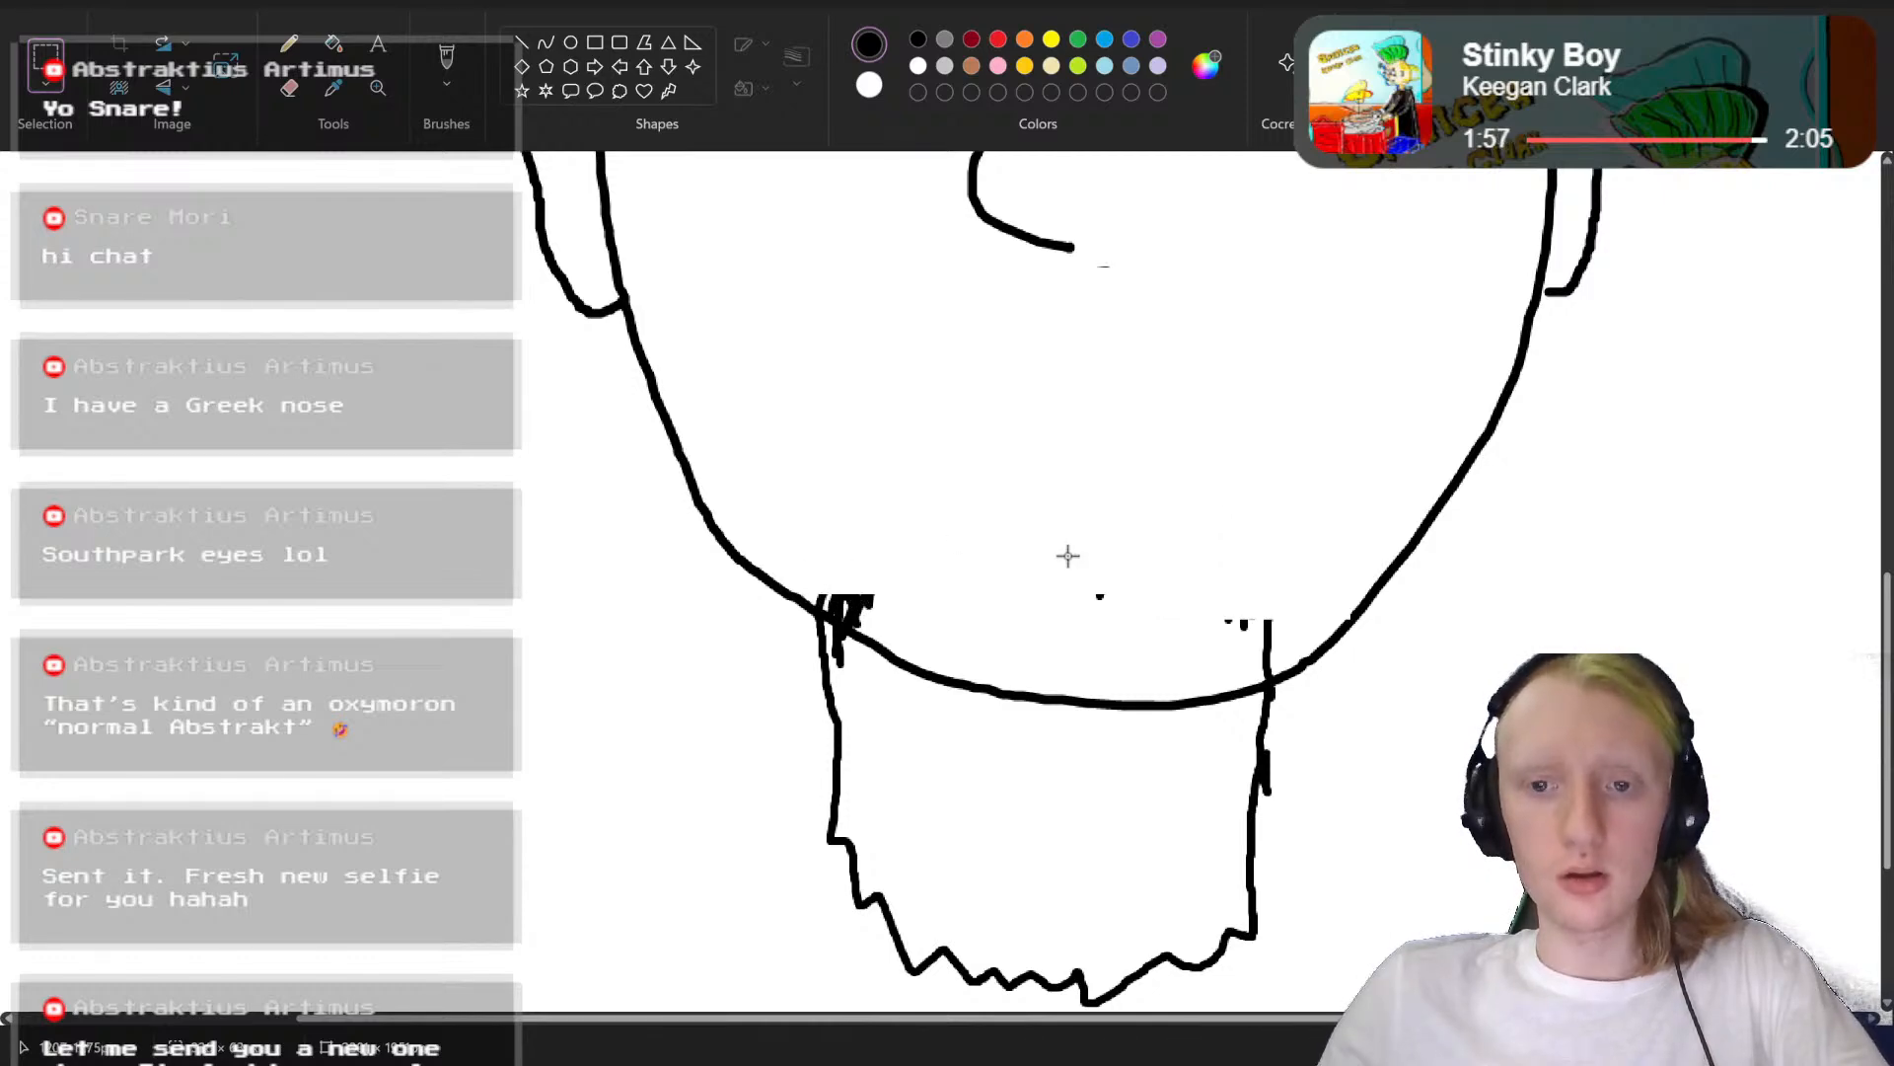
# Step: Delete the leftover hair strokes just above the jawline near both upper ends of the beard
pyautogui.moveTo(1068, 556); pyautogui.dragTo(1278, 667)
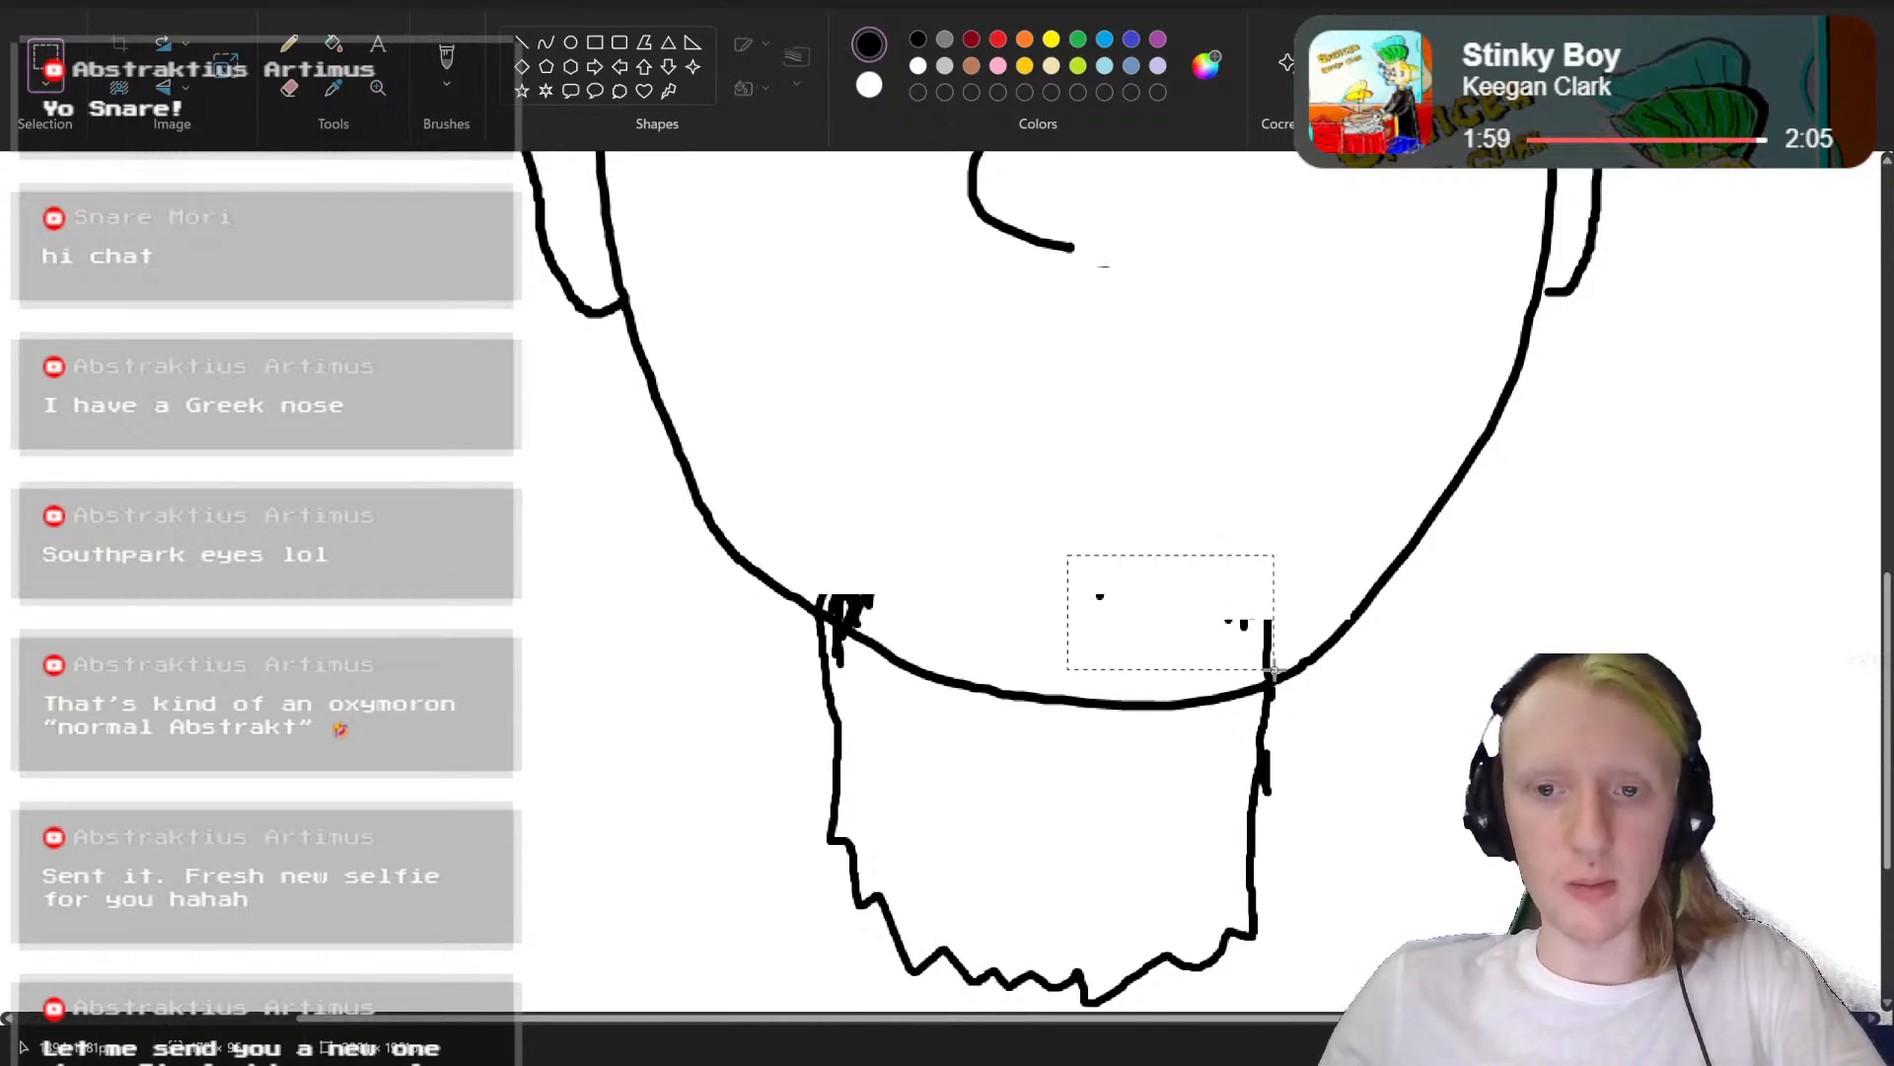
pyautogui.press('Delete')
pyautogui.moveTo(921, 538)
pyautogui.mouseDown()
pyautogui.moveTo(821, 601)
pyautogui.moveTo(865, 596)
pyautogui.moveTo(839, 613)
pyautogui.mouseUp()
pyautogui.click(834, 612)
pyautogui.press('Delete')
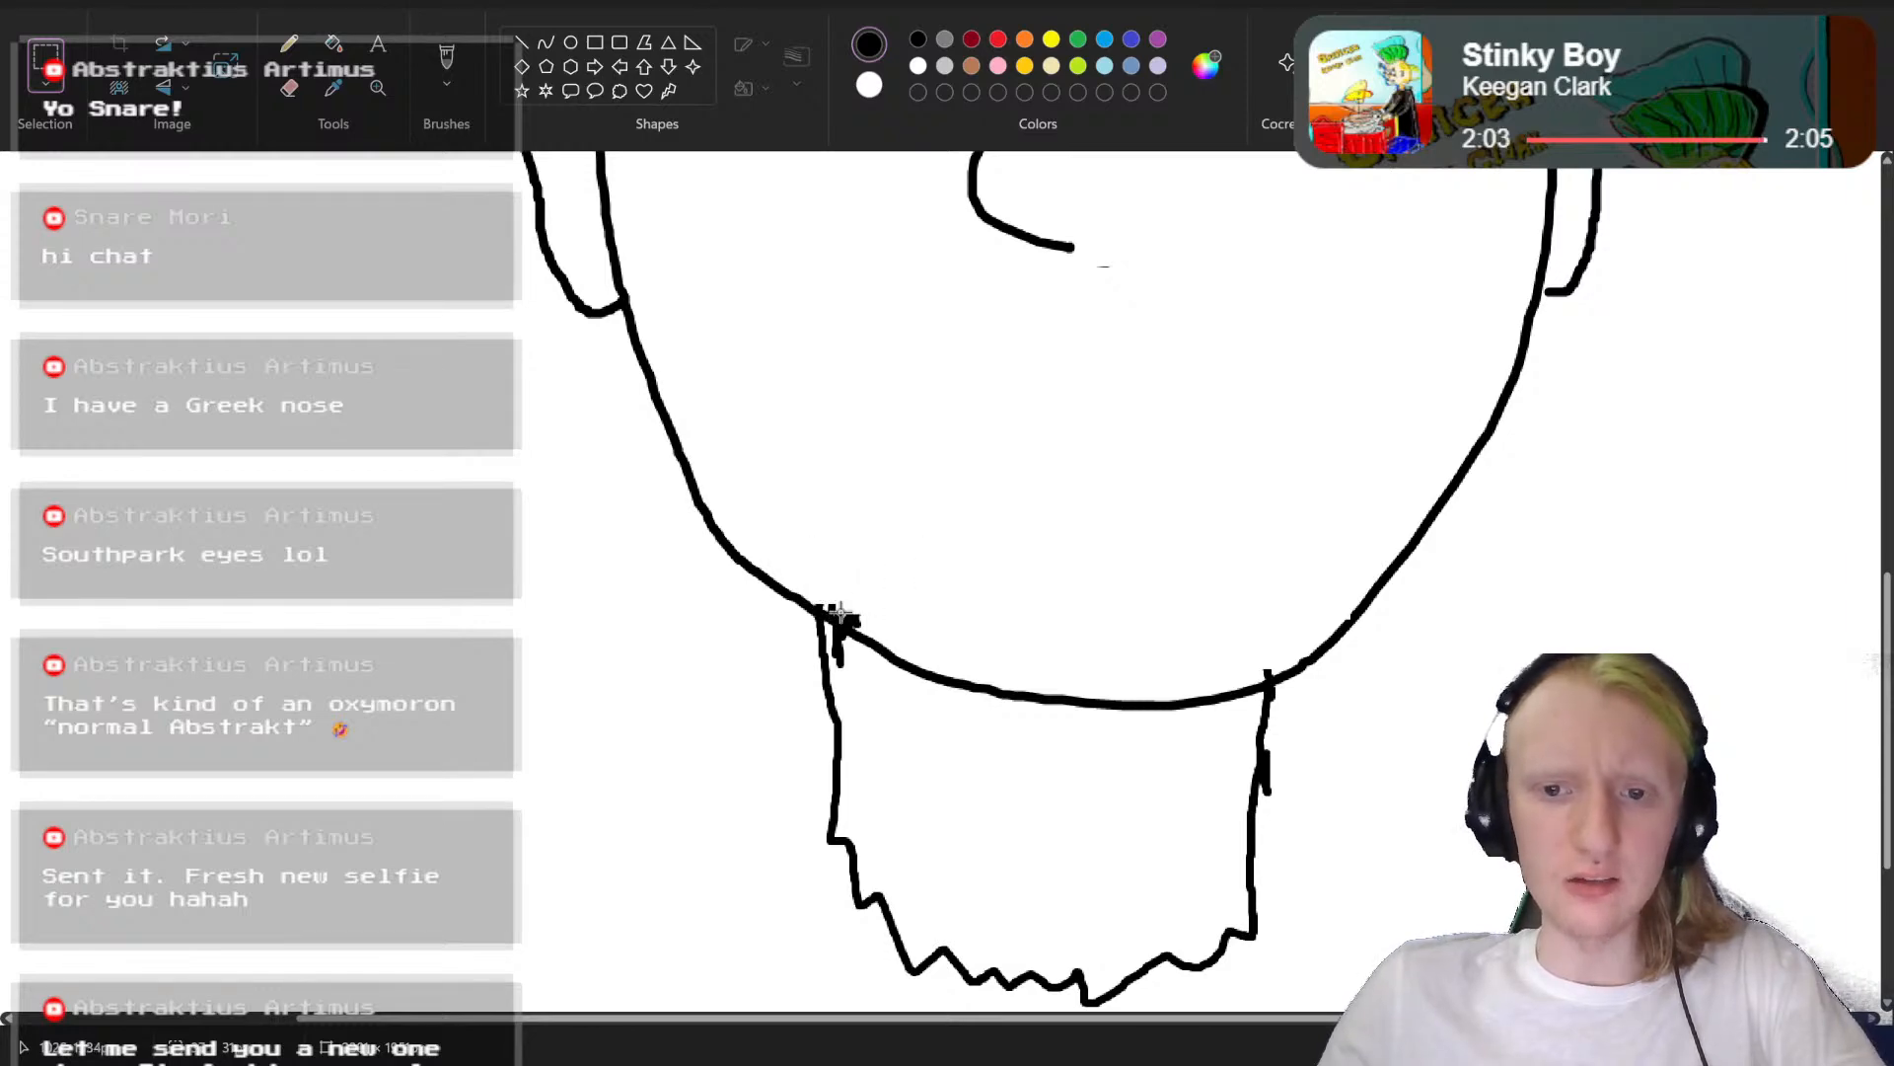
pyautogui.moveTo(1187, 600)
pyautogui.mouseDown()
pyautogui.moveTo(1228, 659)
pyautogui.moveTo(1273, 674)
pyautogui.mouseUp()
pyautogui.press('Delete')
# Step: Select and delete the small leftover moustache speck beneath the nose
pyautogui.scroll(5, 1077, 507)
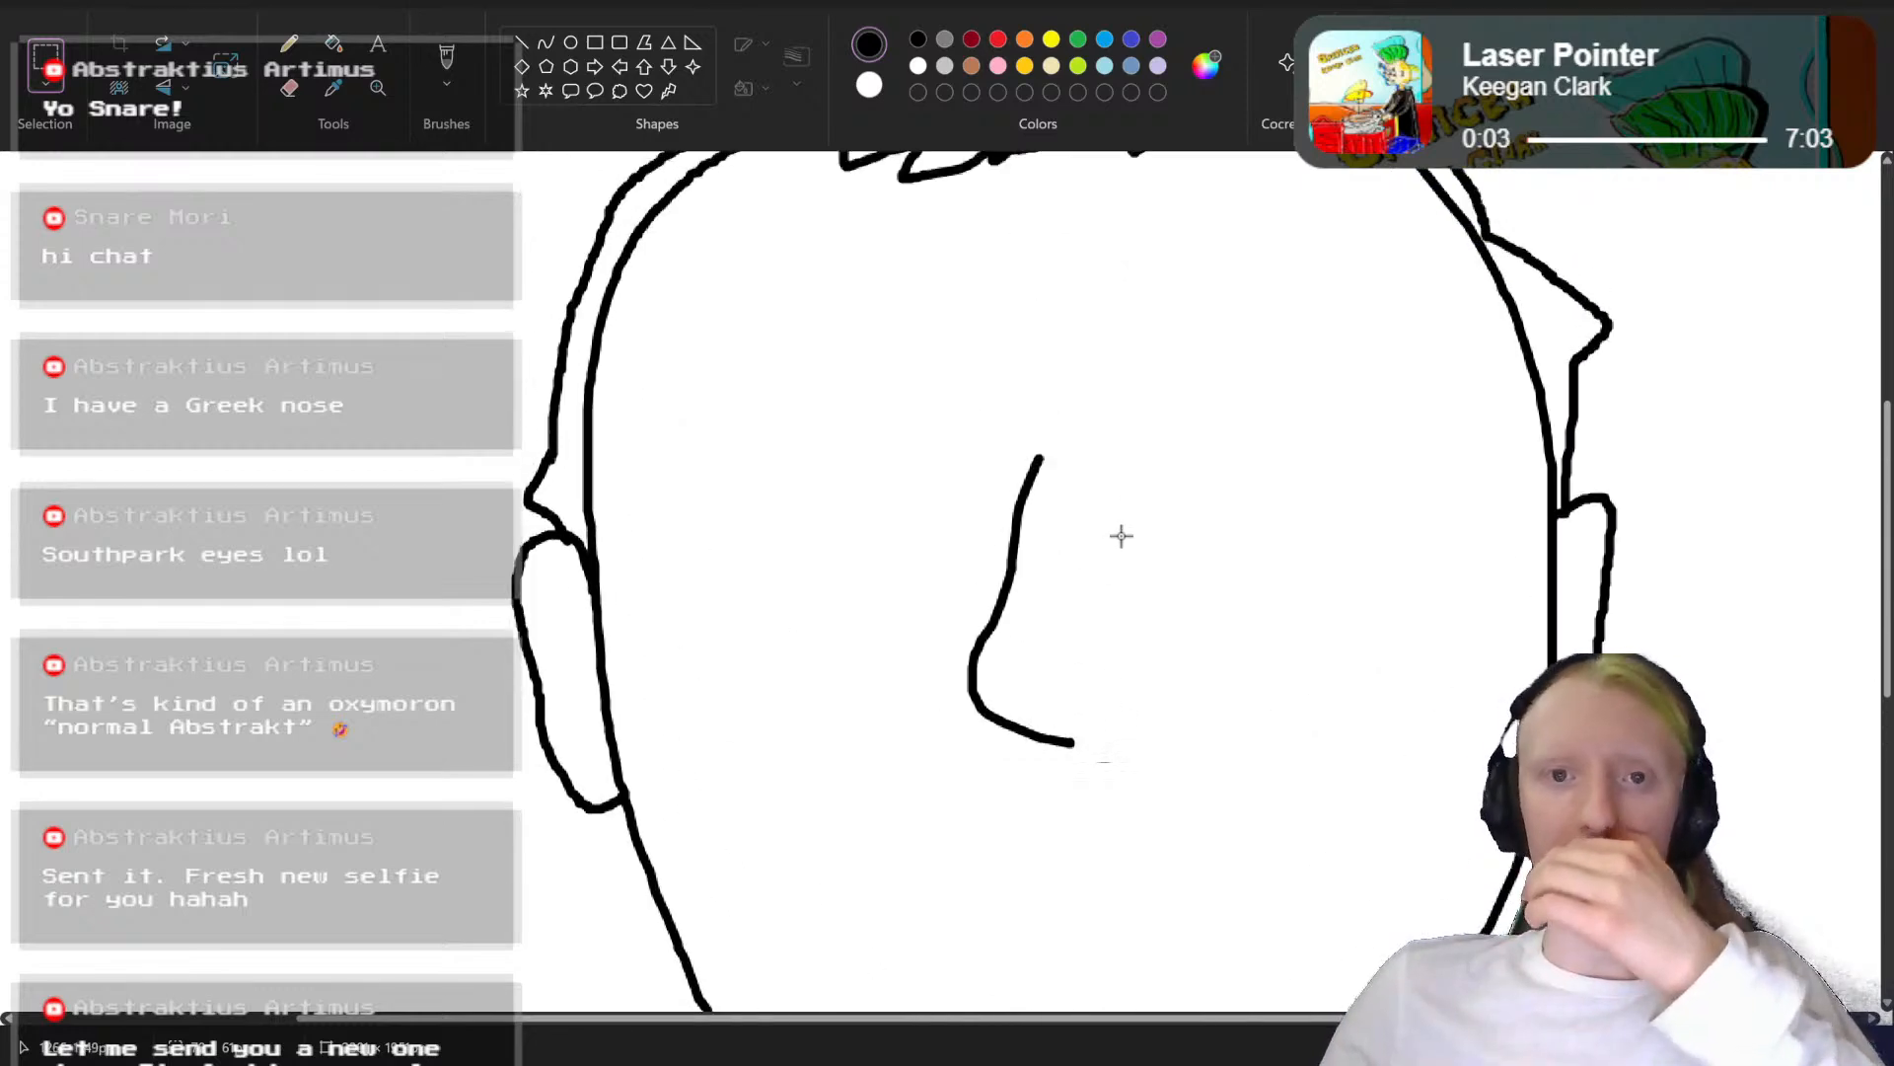
pyautogui.scroll(-4, 1119, 532)
pyautogui.scroll(3, 1119, 532)
pyautogui.moveTo(1157, 606); pyautogui.dragTo(1097, 681)
pyautogui.press('Delete')
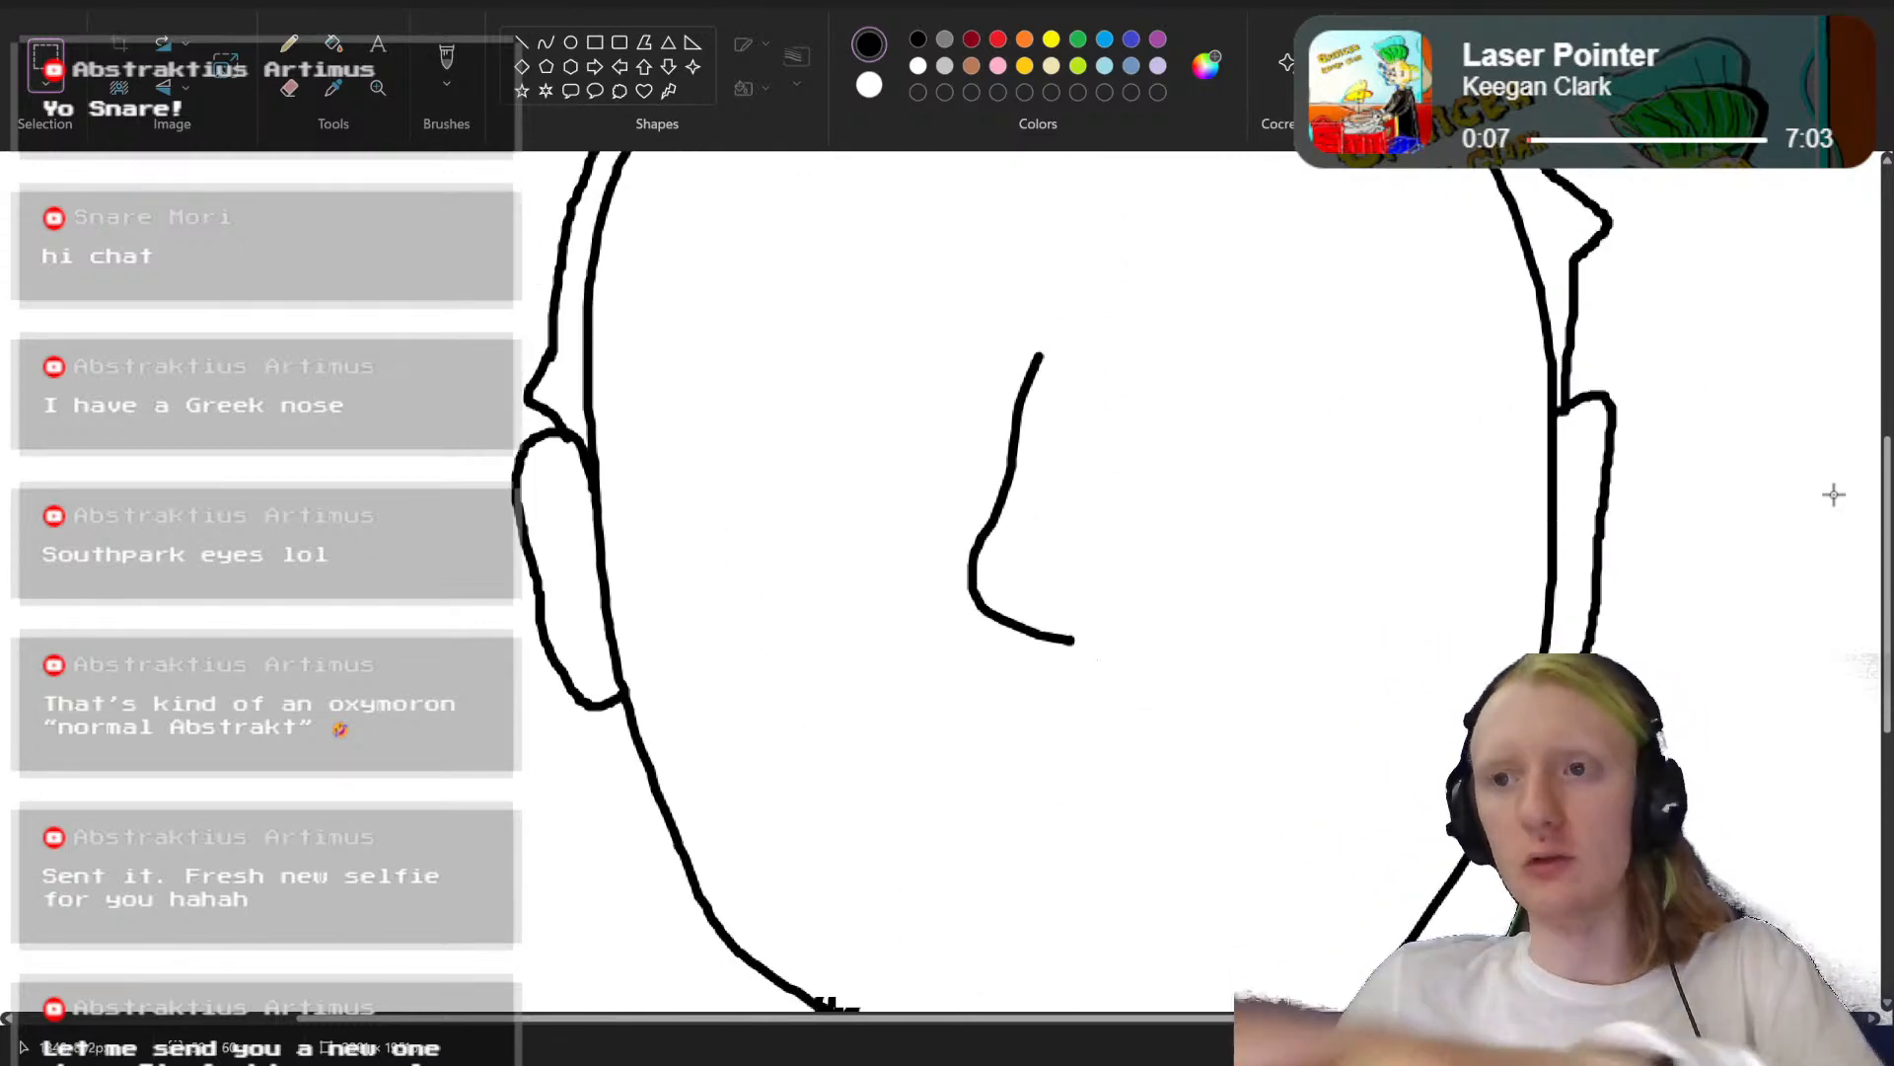
pyautogui.scroll(-3, 1274, 422)
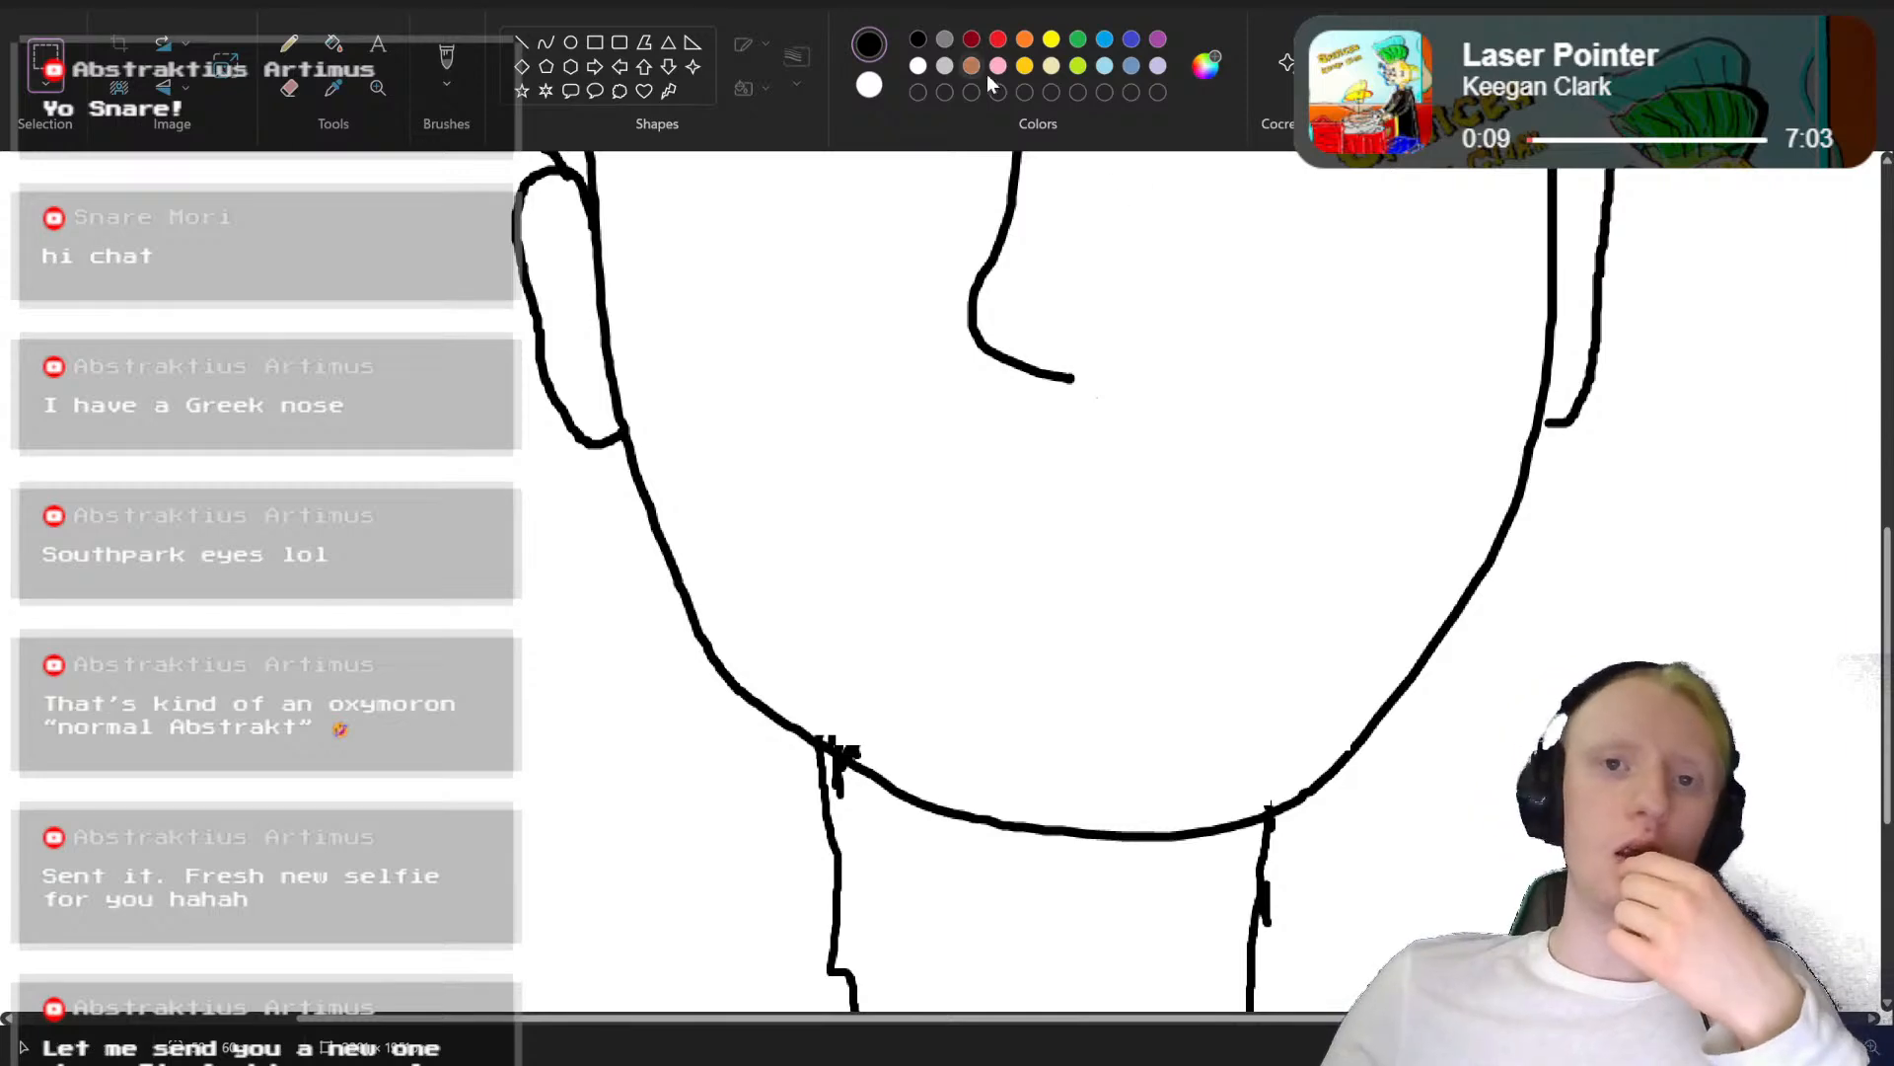
pyautogui.scroll(-5, 1192, 334)
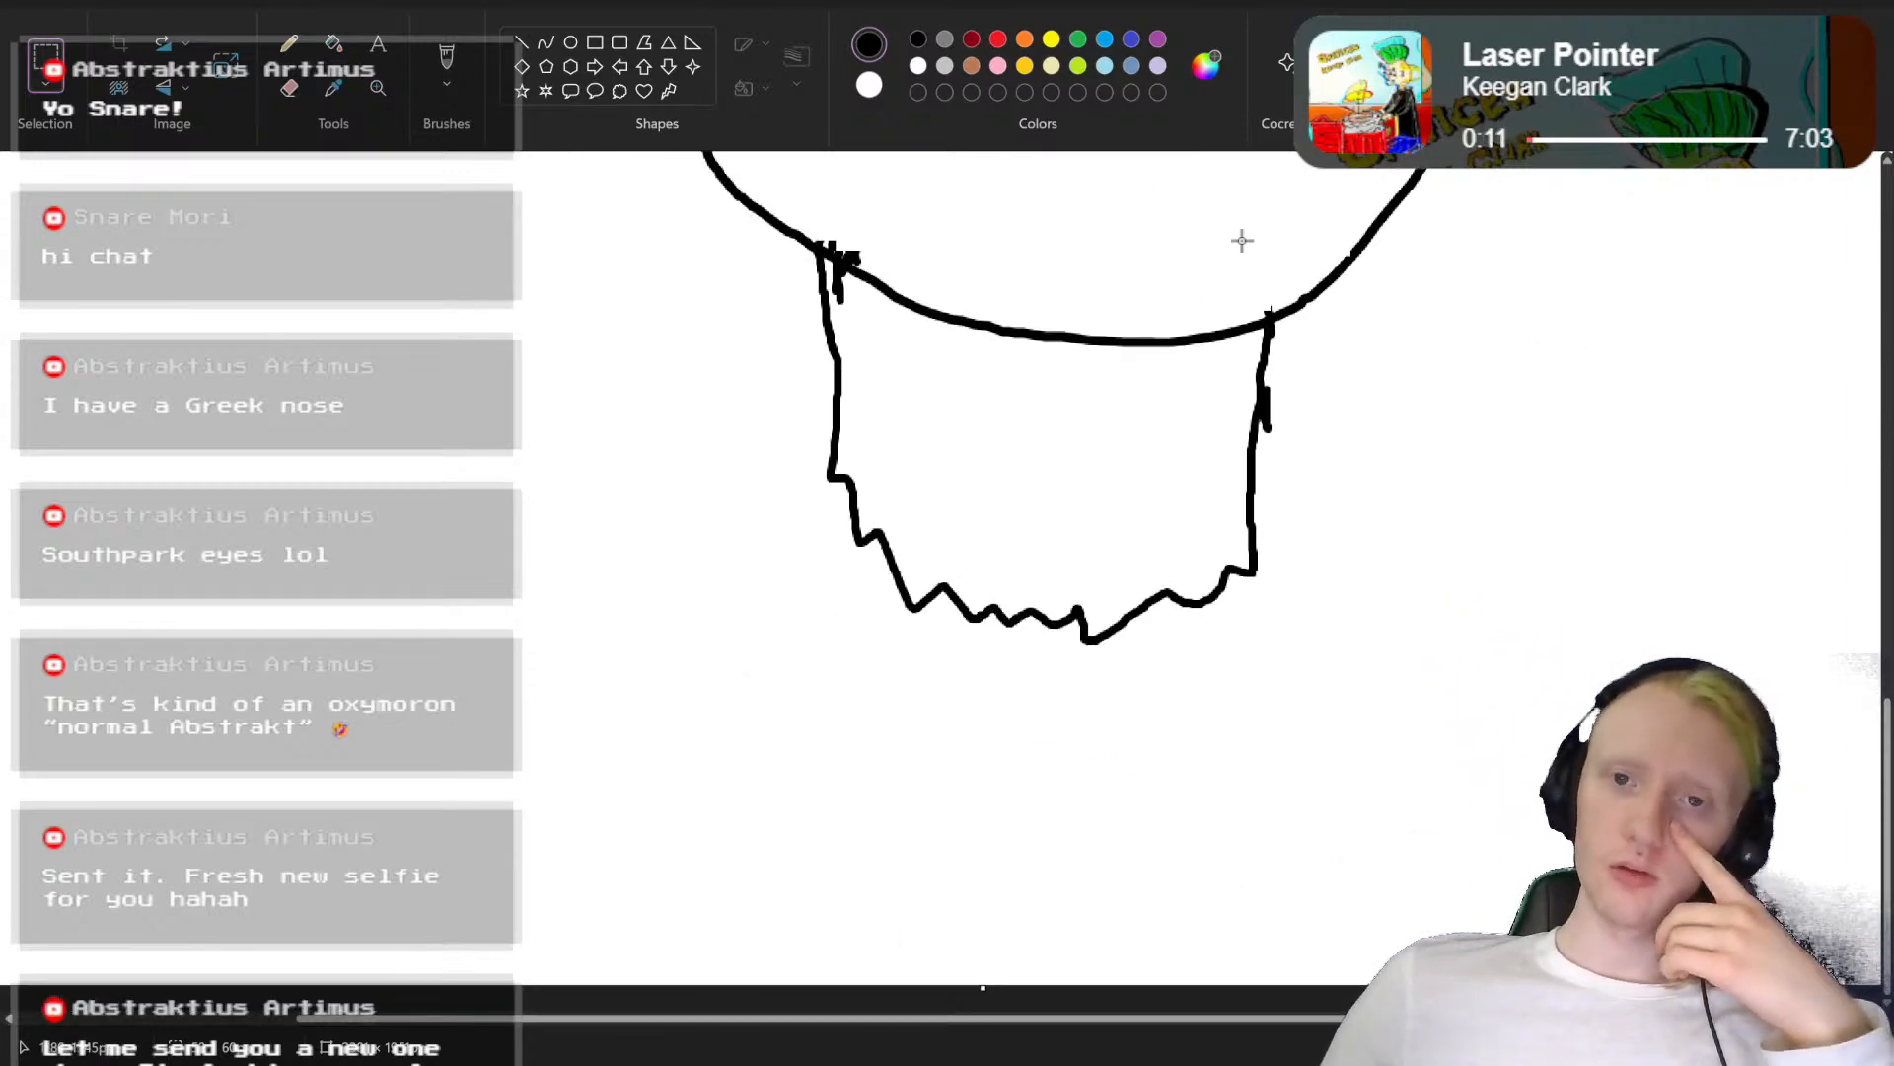
pyautogui.scroll(4, 1088, 312)
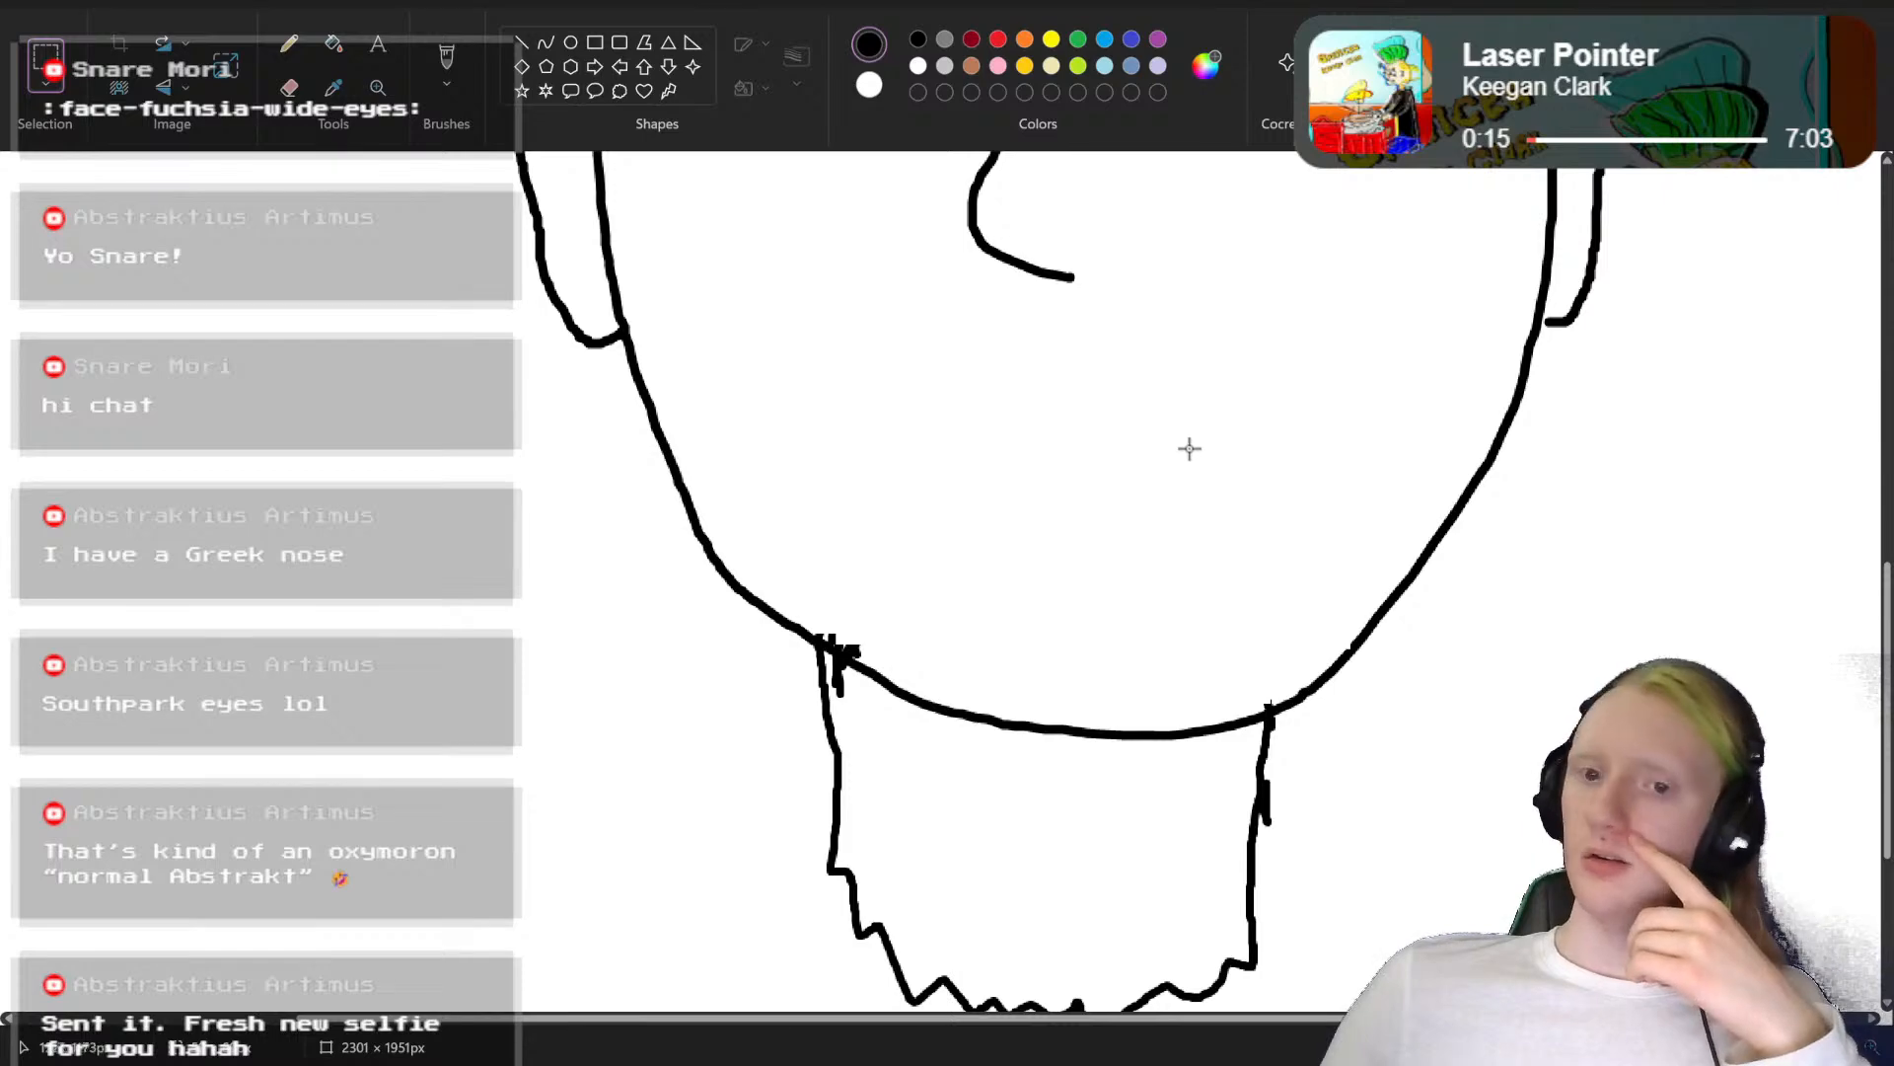
pyautogui.scroll(-3, 1184, 424)
pyautogui.scroll(6, 1133, 311)
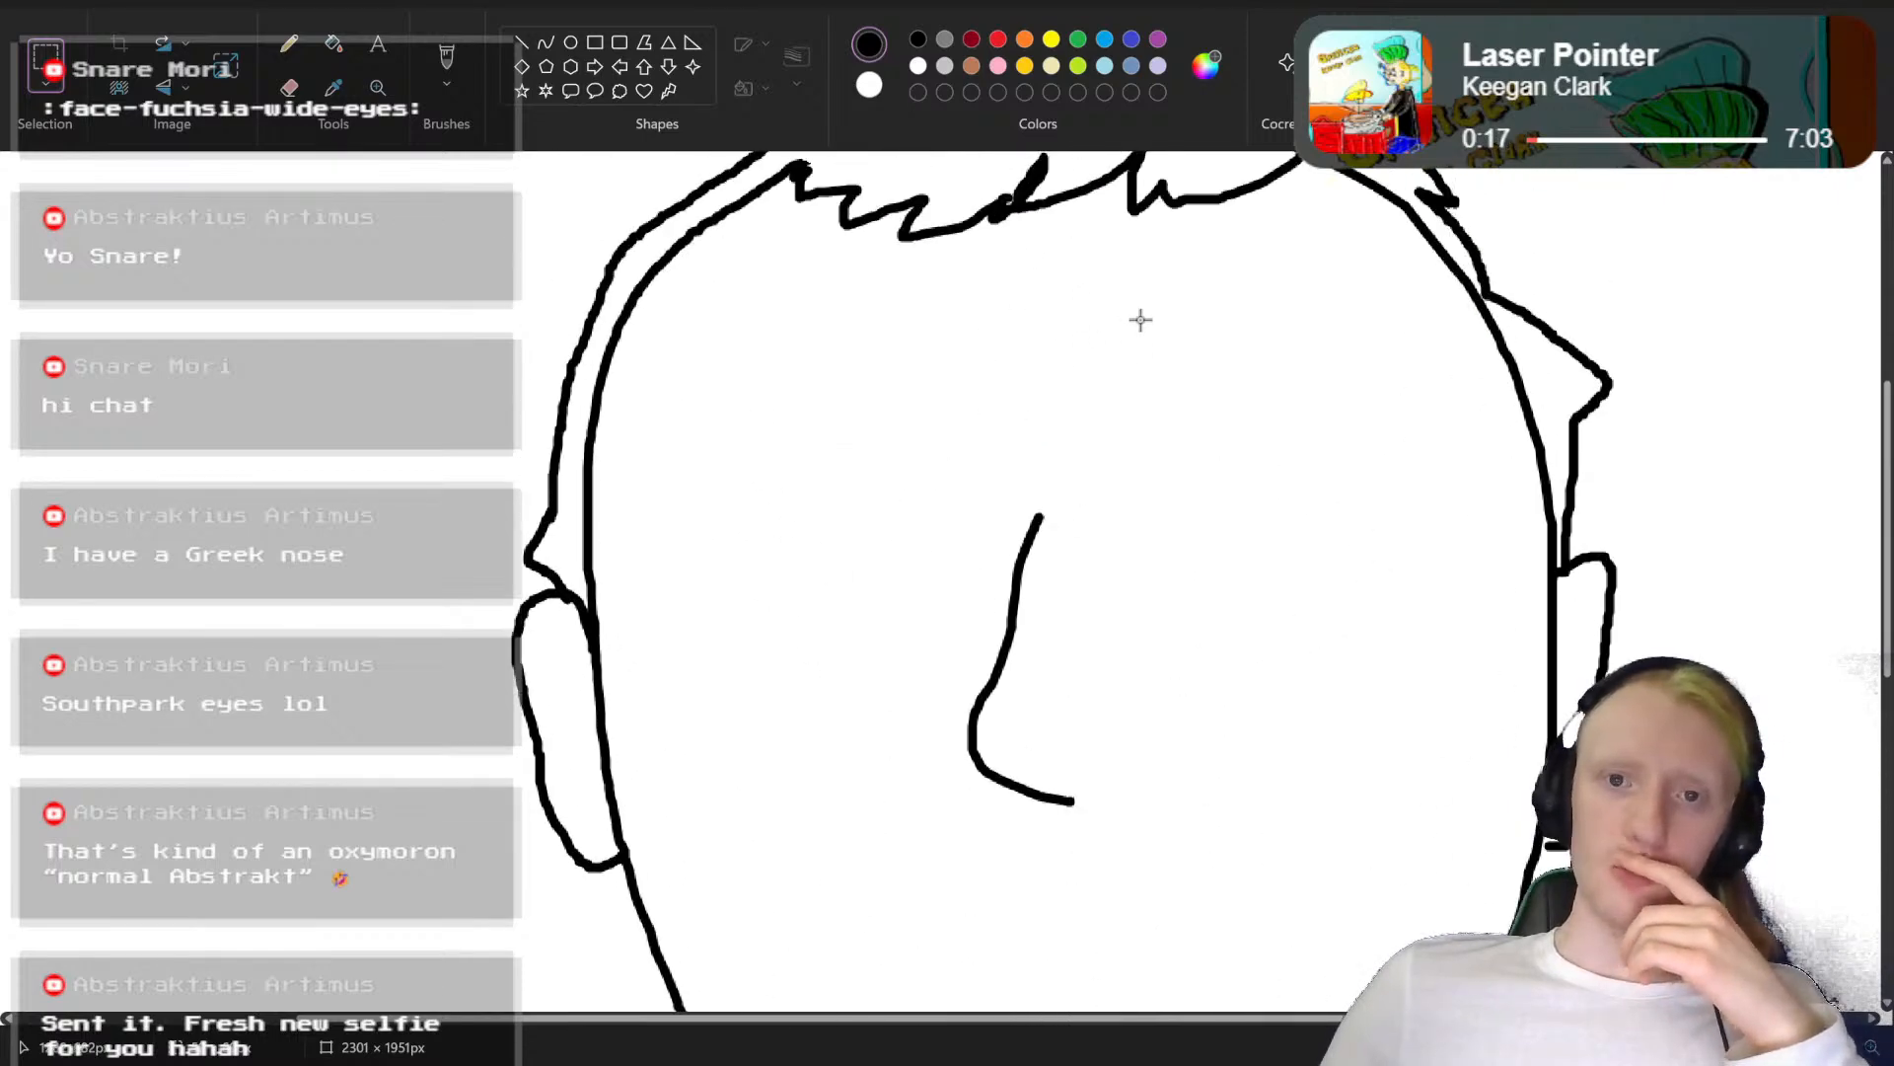
pyautogui.scroll(-1, 1117, 217)
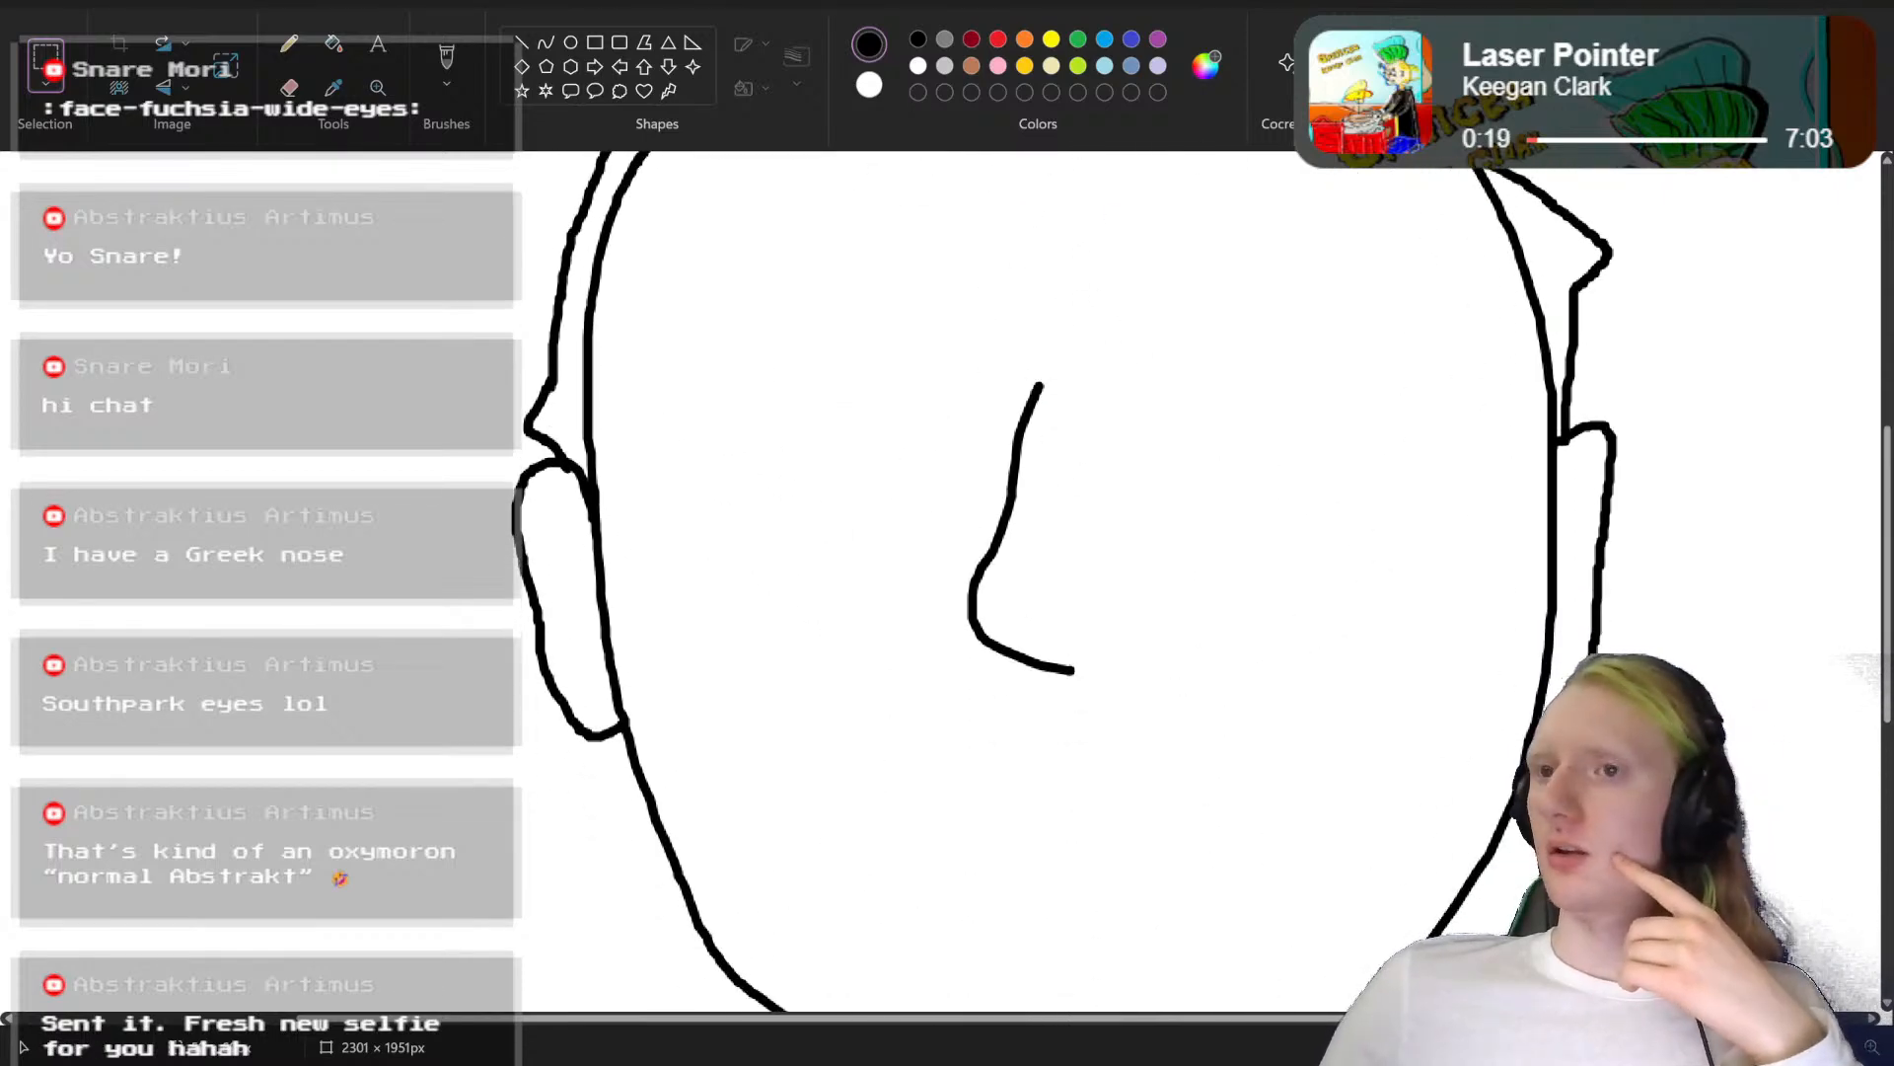
# Step: Mix a light orange skin tone #FFCE81 (RGB 255, 206, 129) as the custom drawing colour
pyautogui.click(1206, 69)
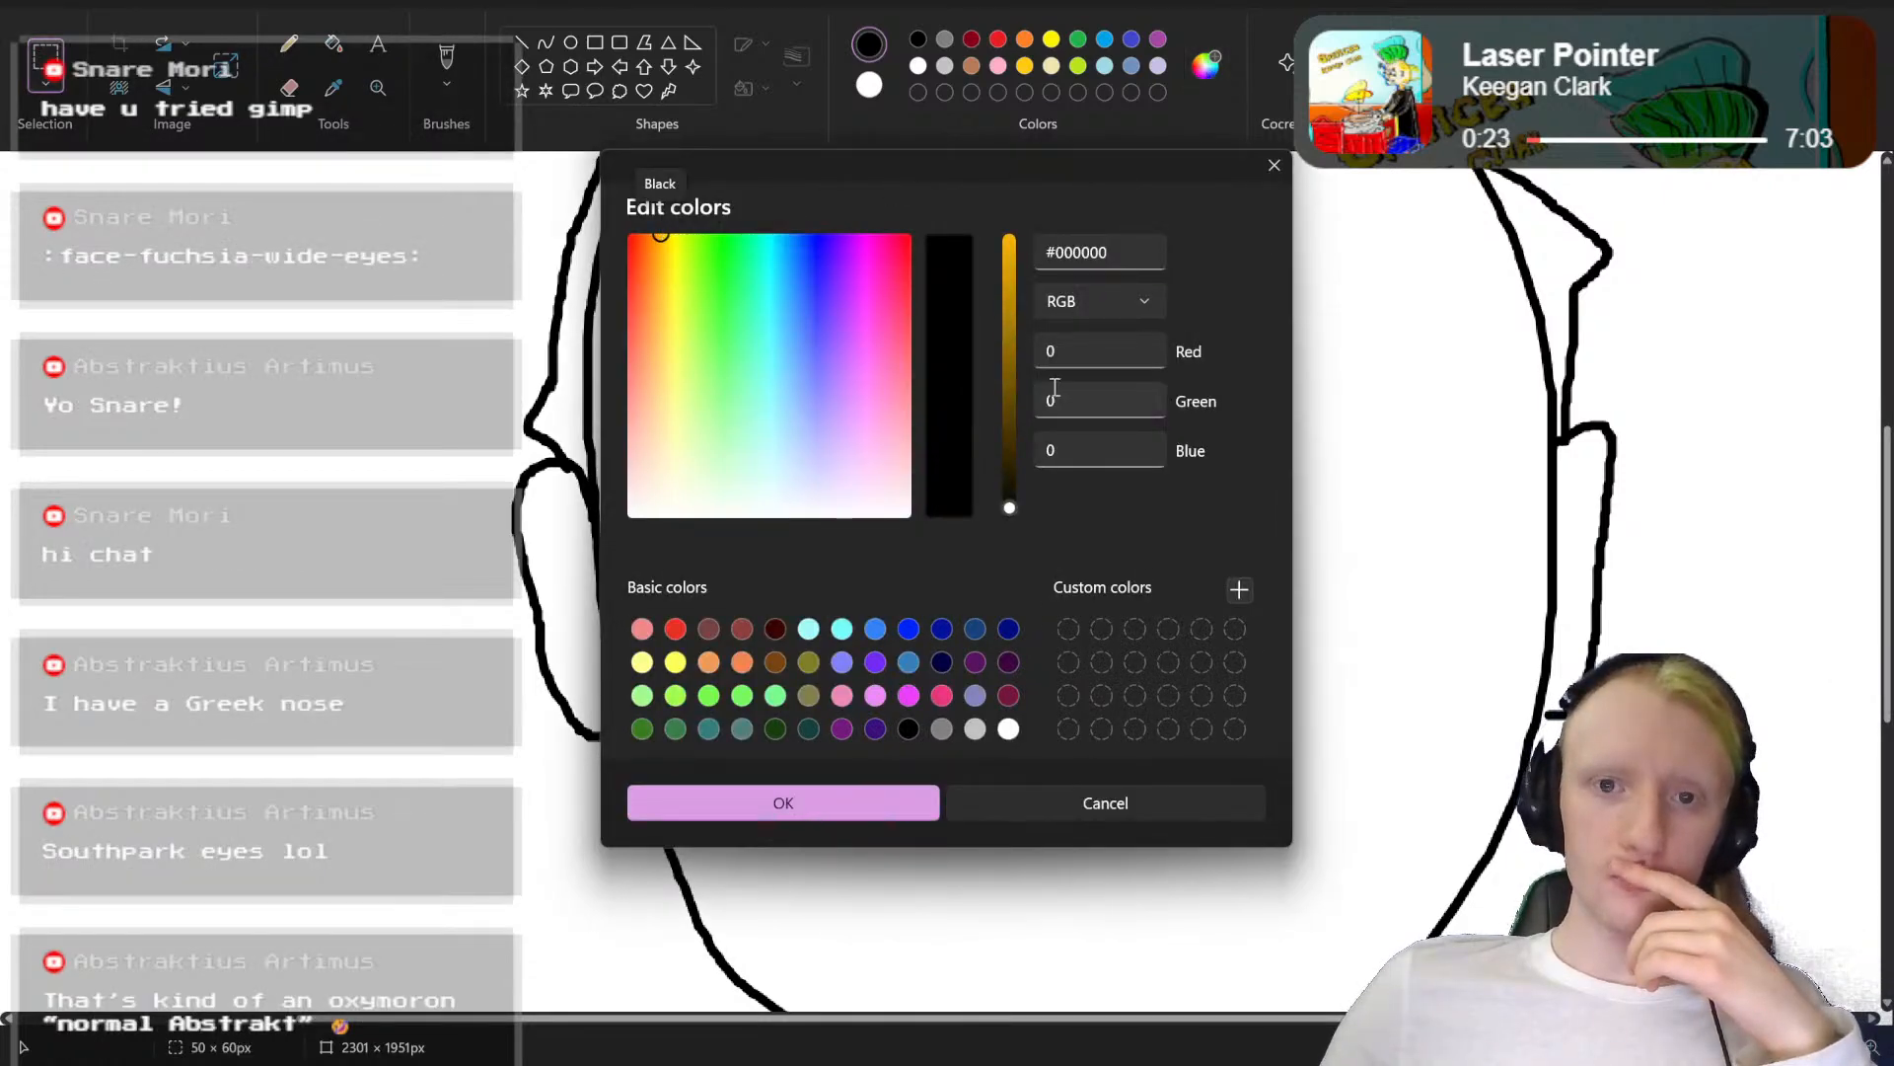
pyautogui.moveTo(659, 242); pyautogui.dragTo(656, 328)
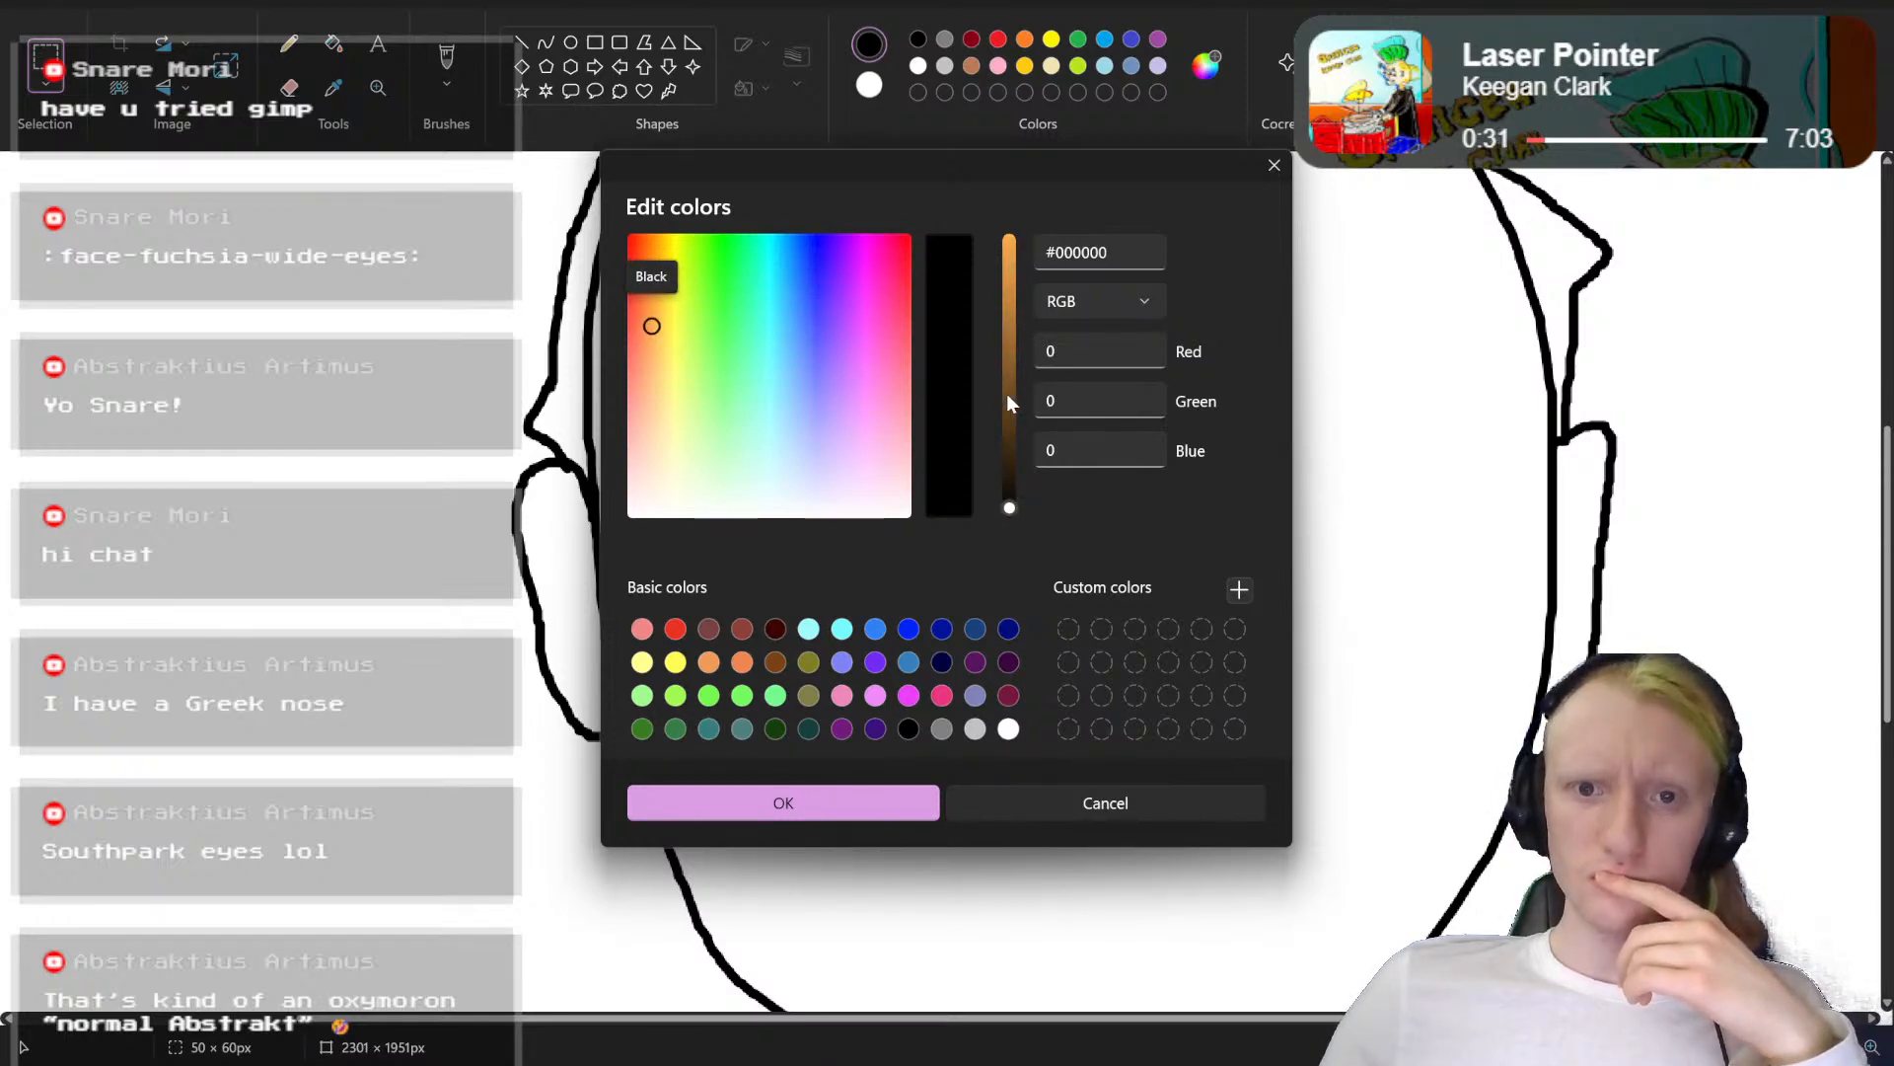
pyautogui.moveTo(1010, 403); pyautogui.dragTo(1009, 190)
pyautogui.moveTo(653, 327); pyautogui.dragTo(654, 404)
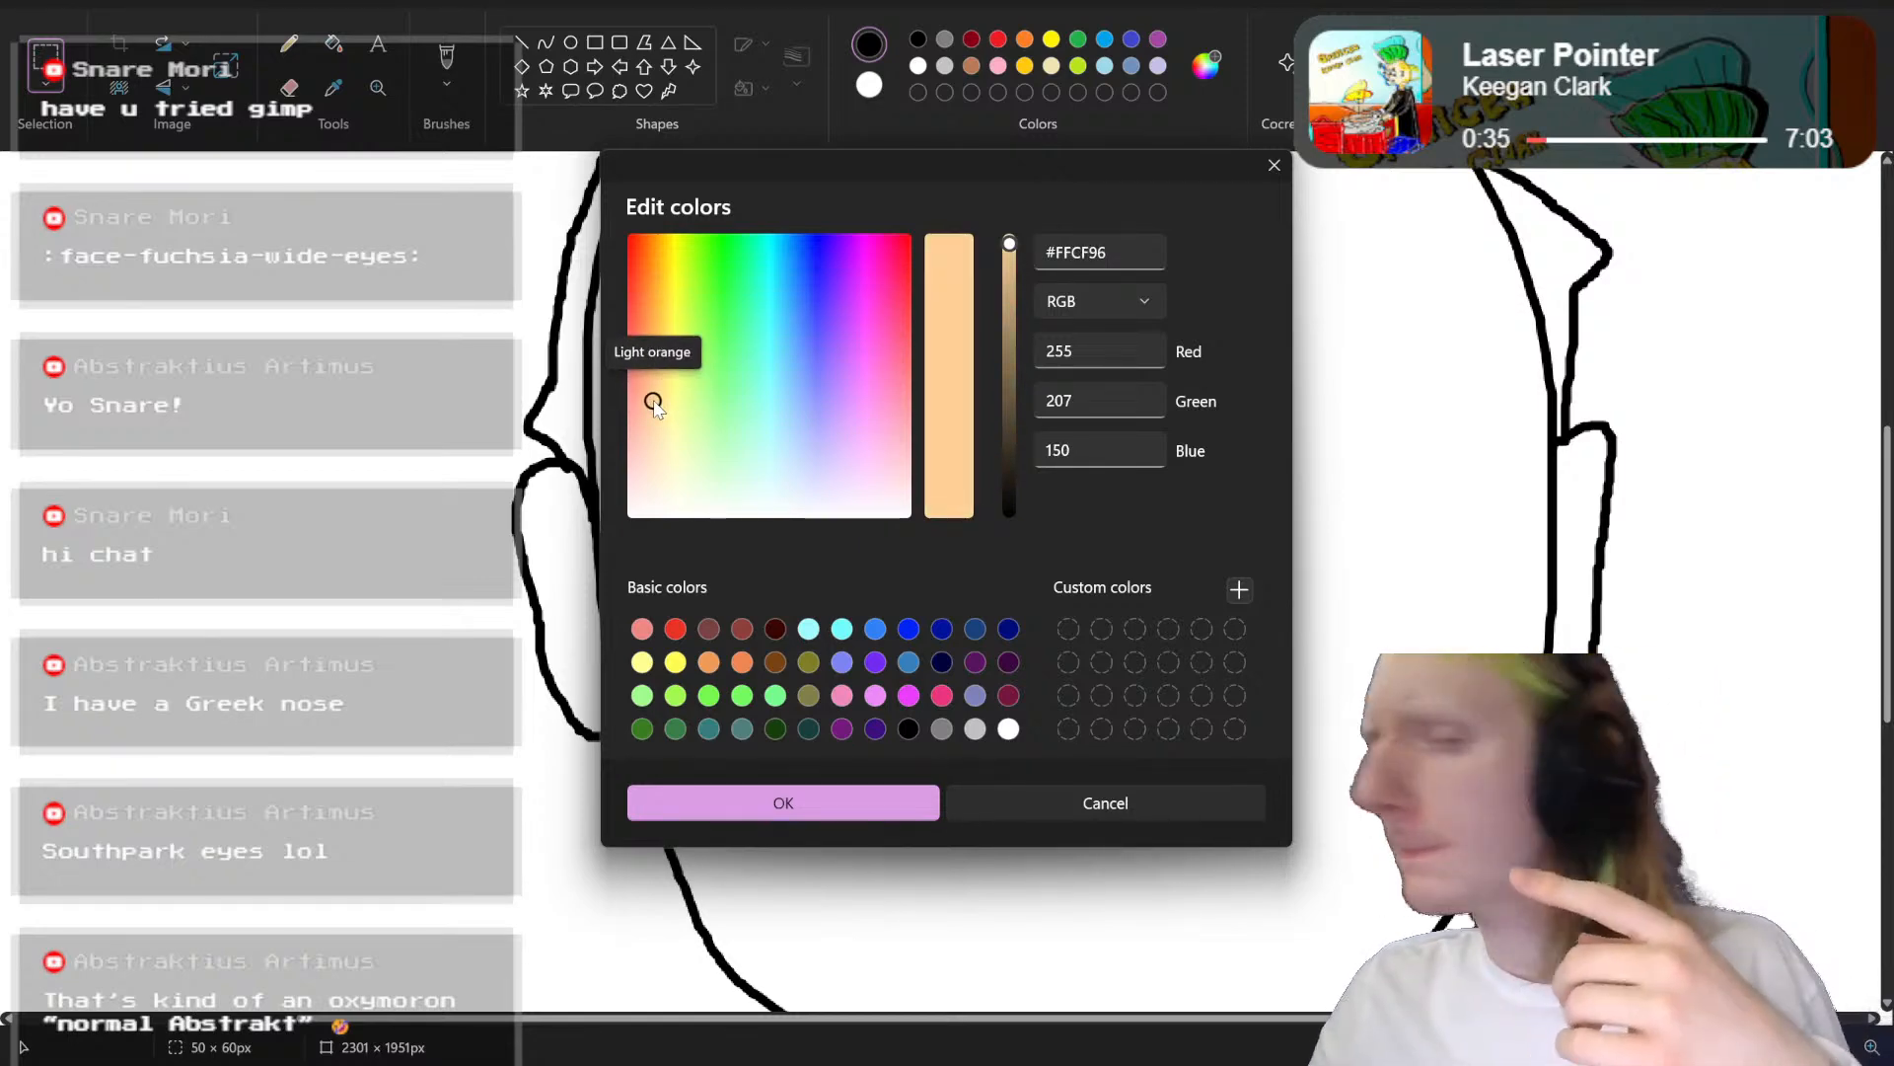
pyautogui.moveTo(653, 402); pyautogui.dragTo(656, 379)
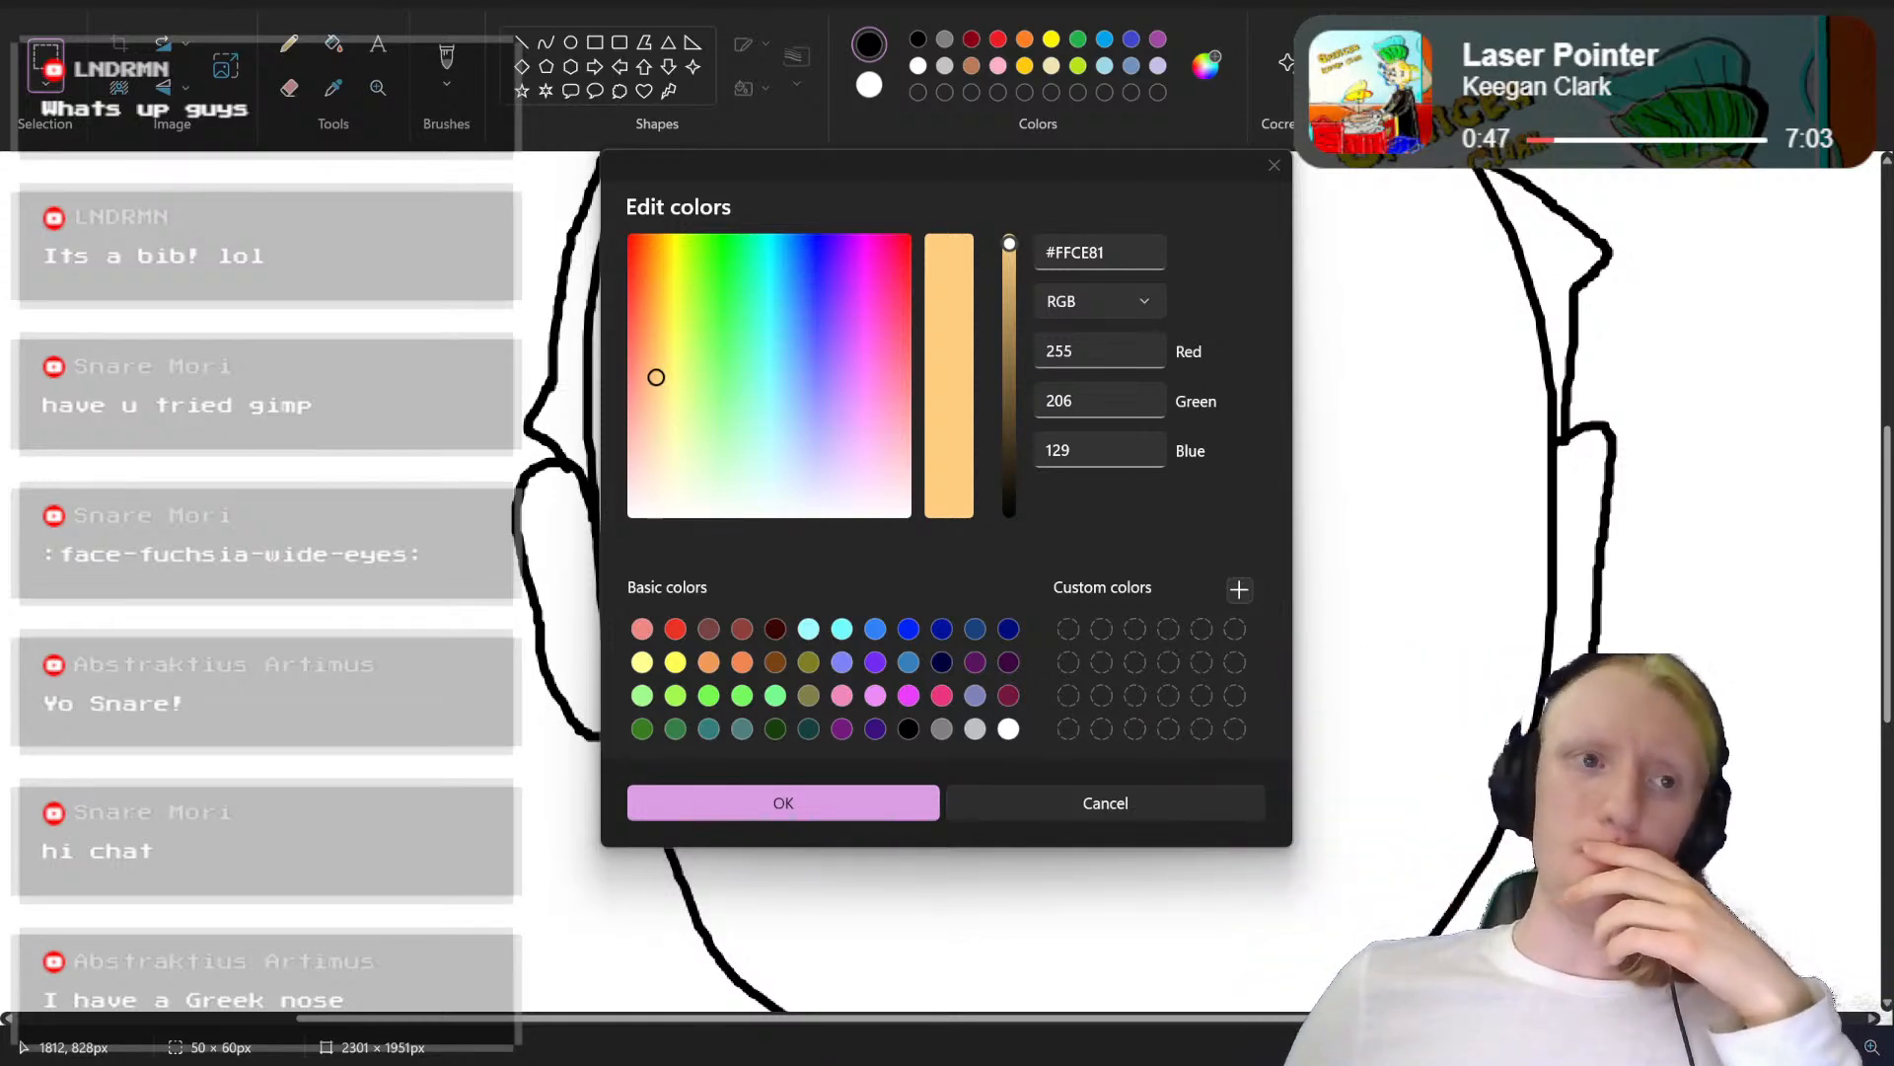
pyautogui.moveTo(1893, 246); pyautogui.dragTo(1893, 158)
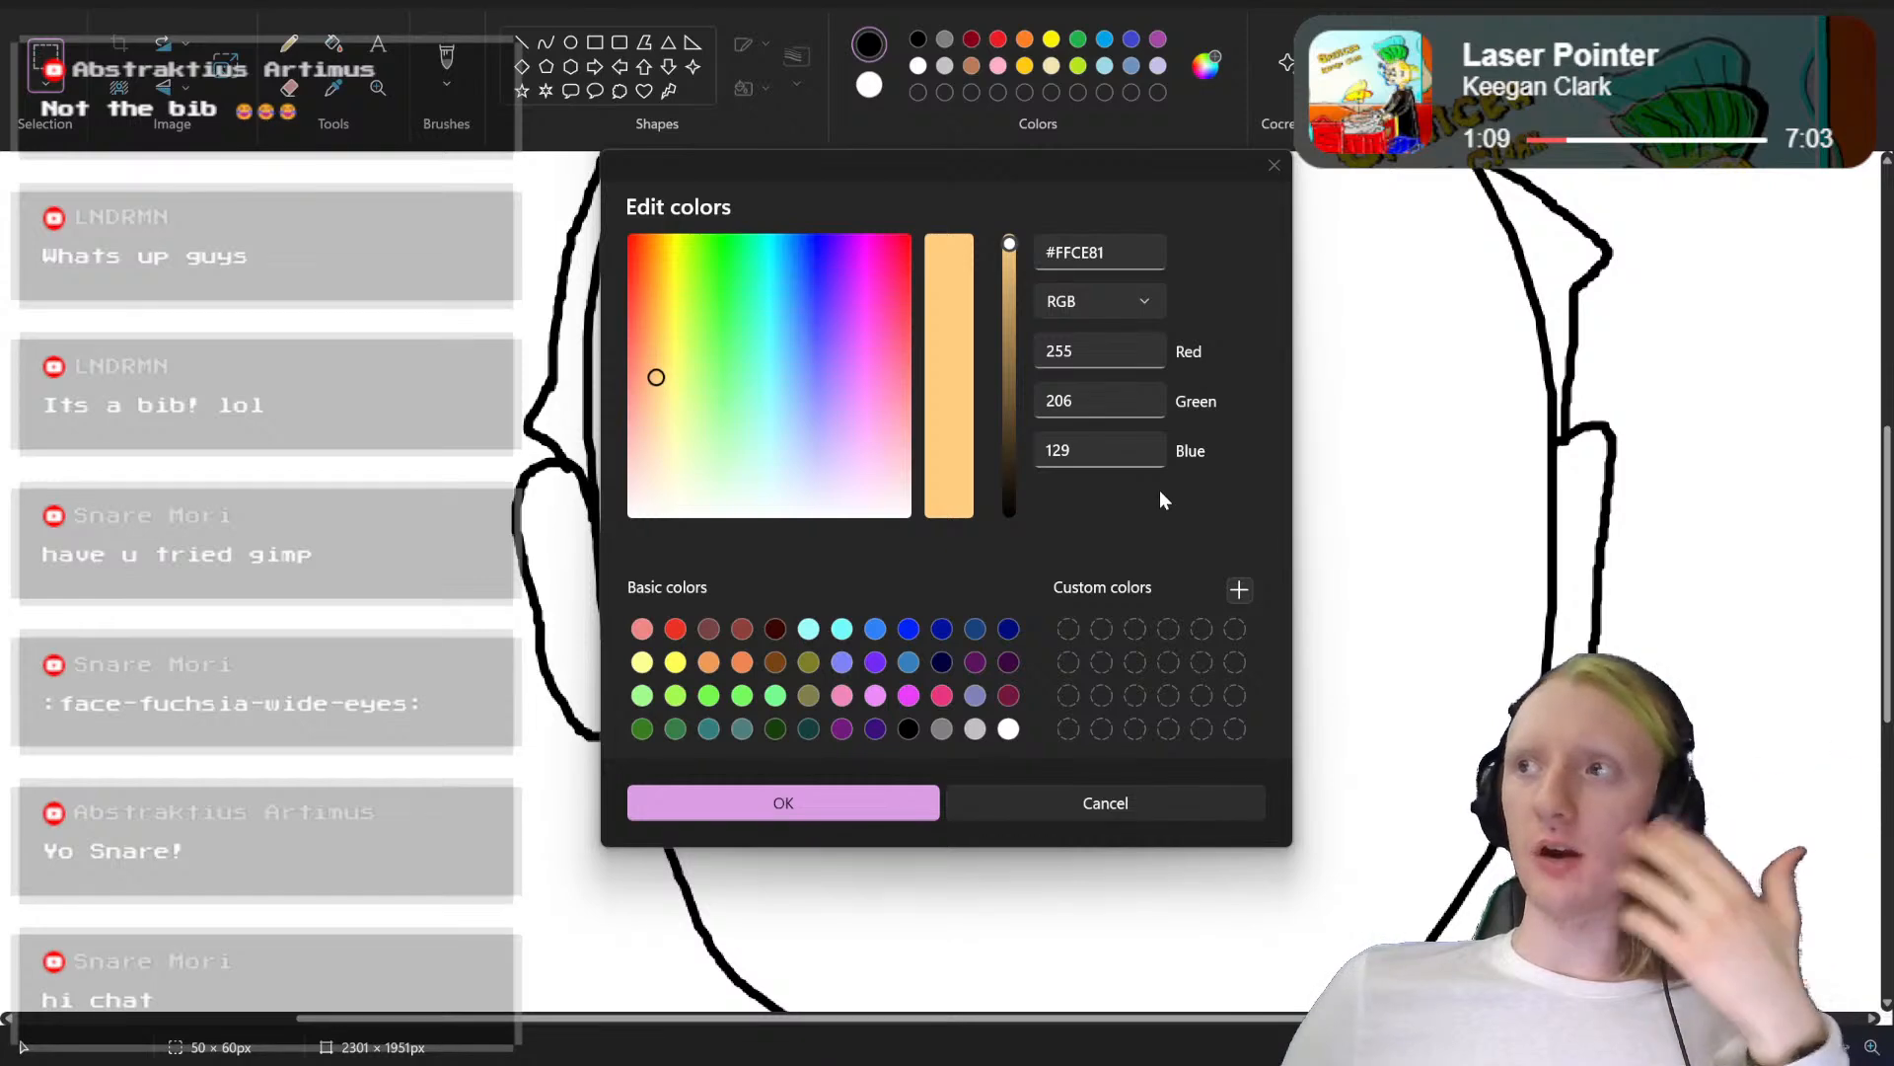
pyautogui.click(754, 813)
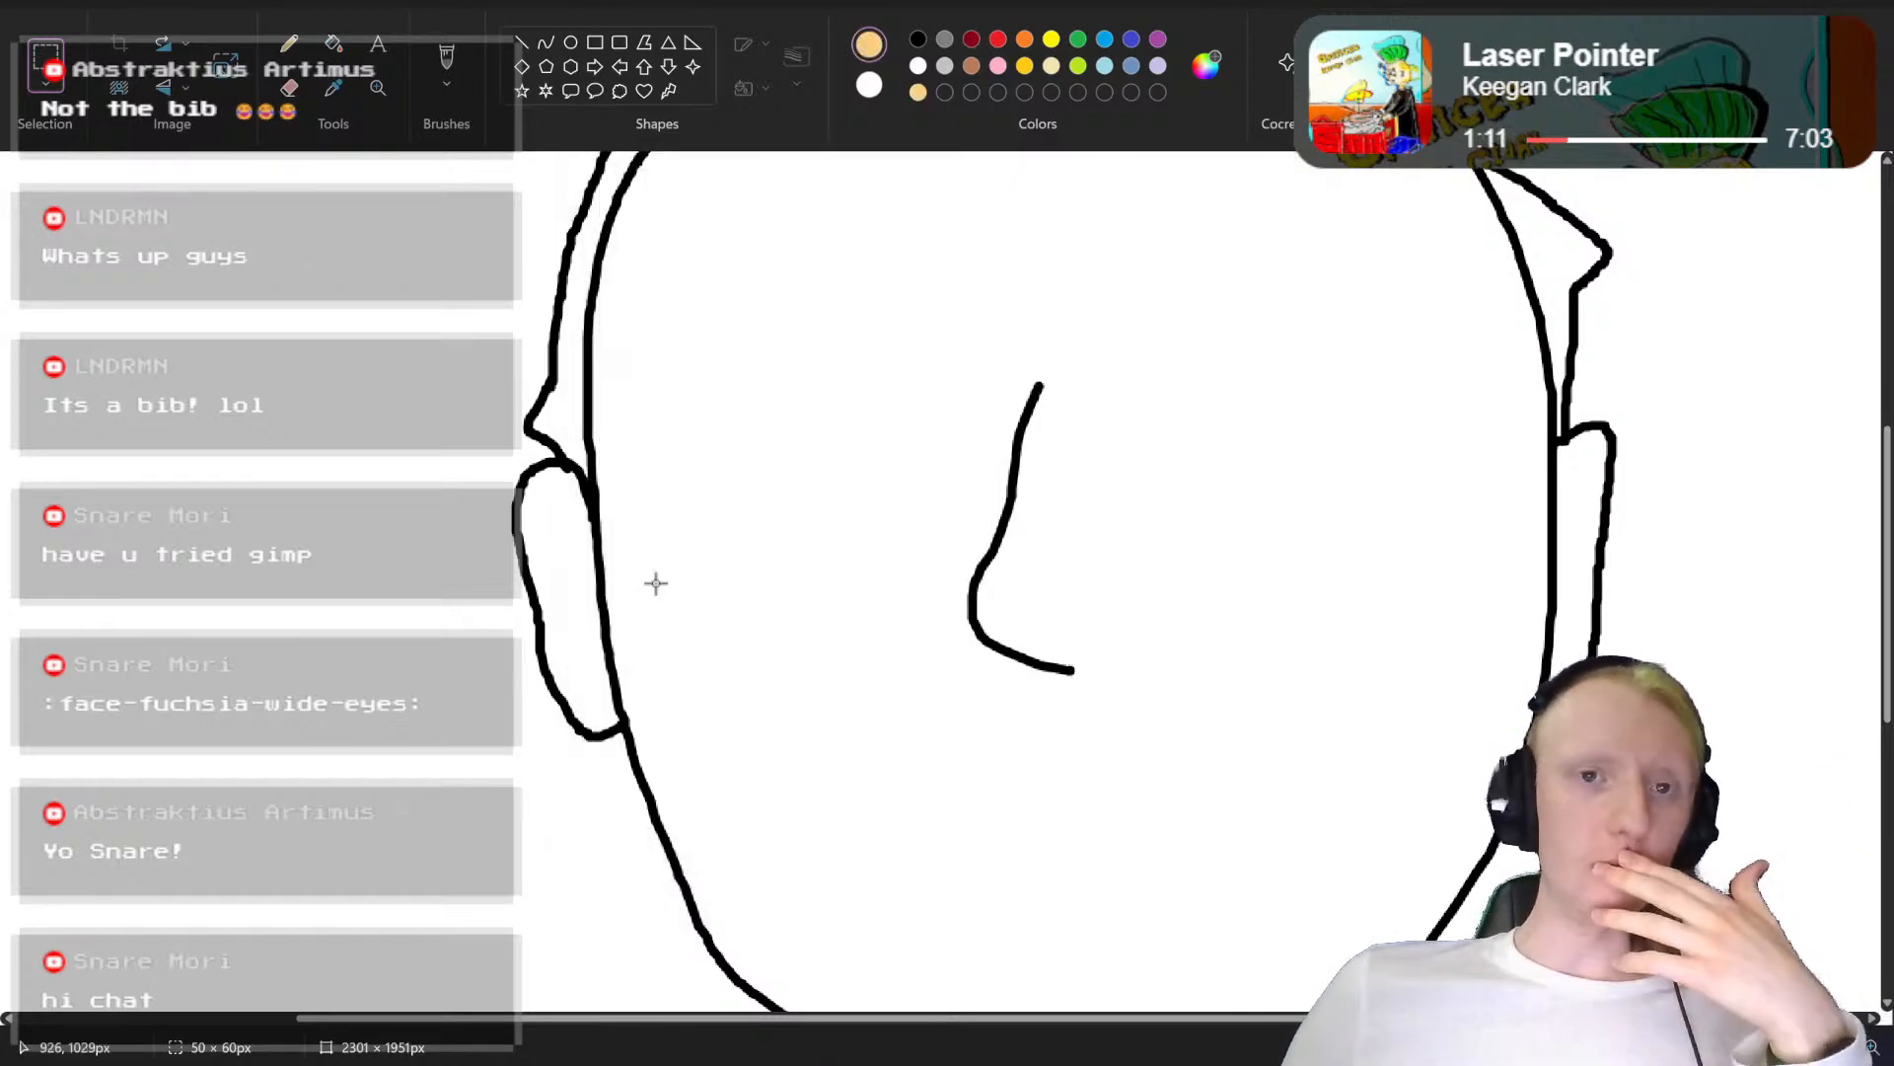
# Step: Fill the face and both ears with the light orange skin colour
pyautogui.click(334, 46)
pyautogui.click(777, 395)
pyautogui.scroll(-7, 778, 397)
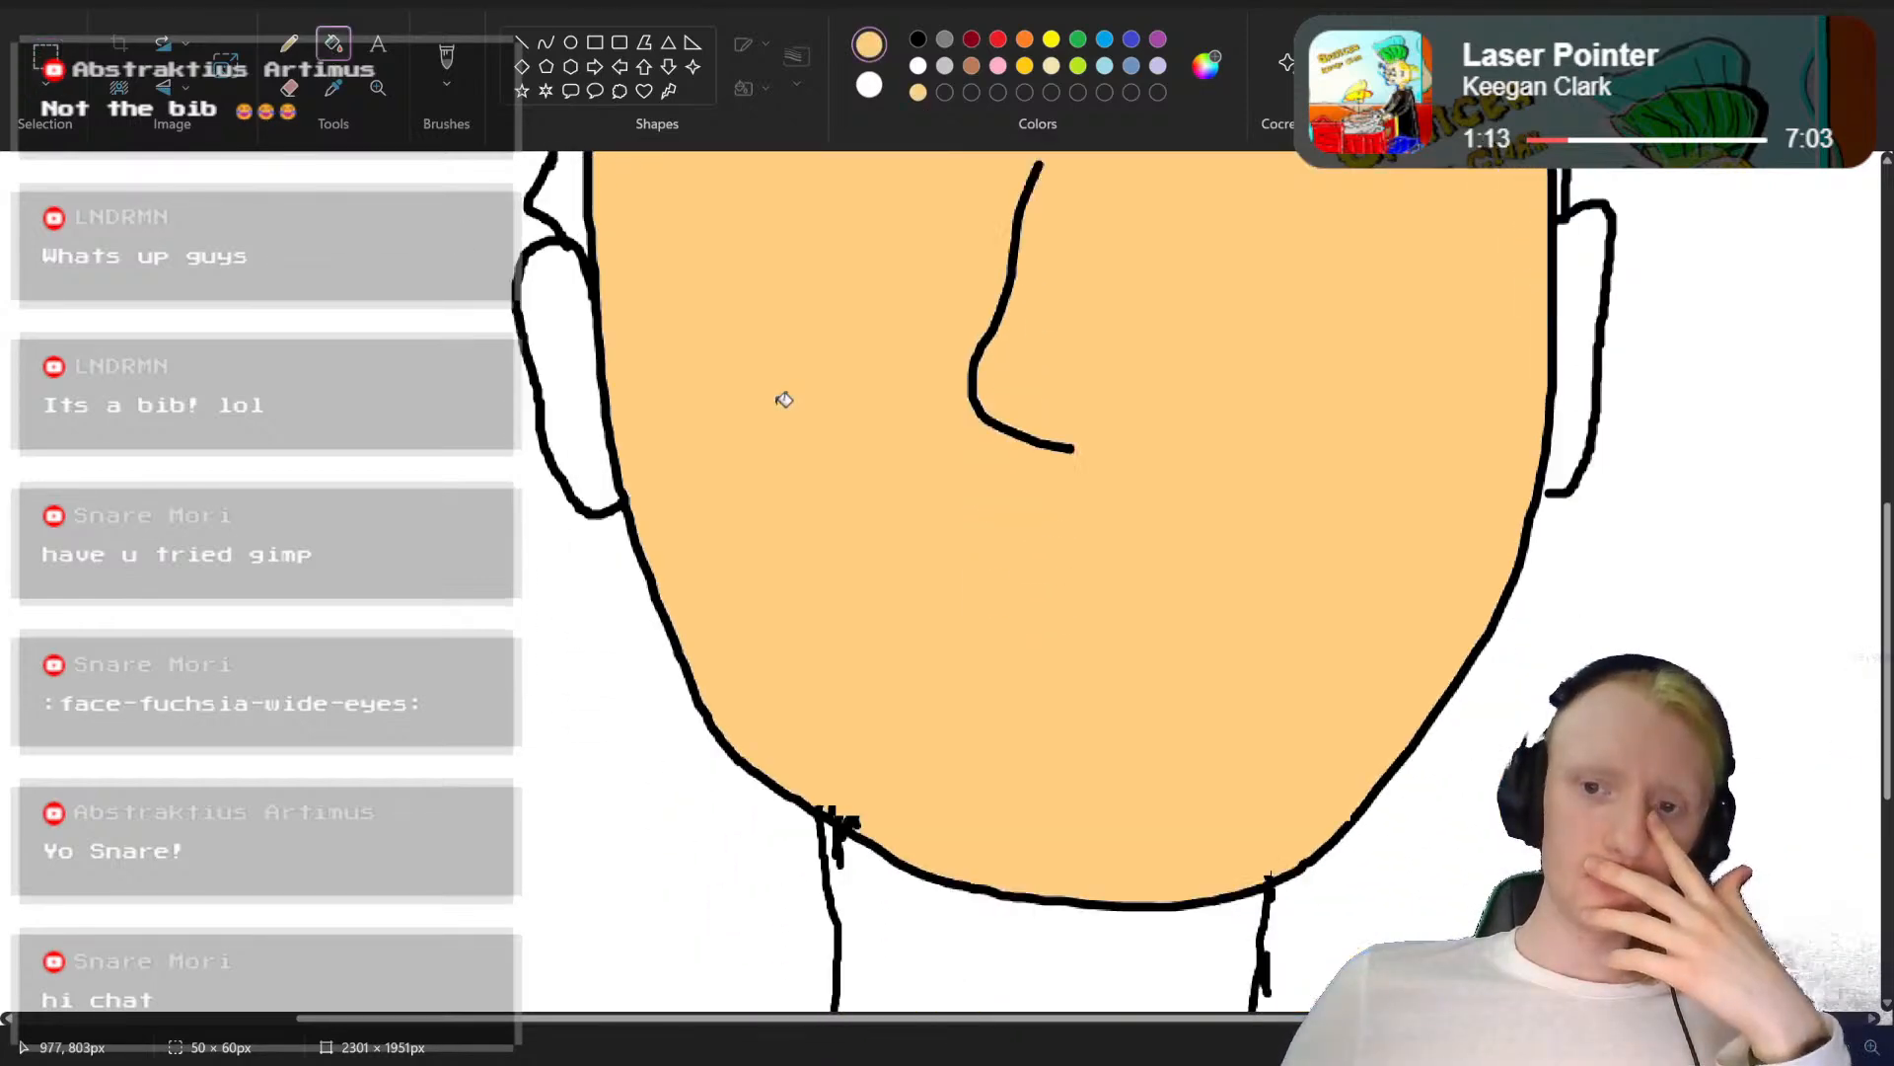
pyautogui.scroll(3, 737, 359)
pyautogui.click(579, 238)
pyautogui.scroll(3, 1283, 434)
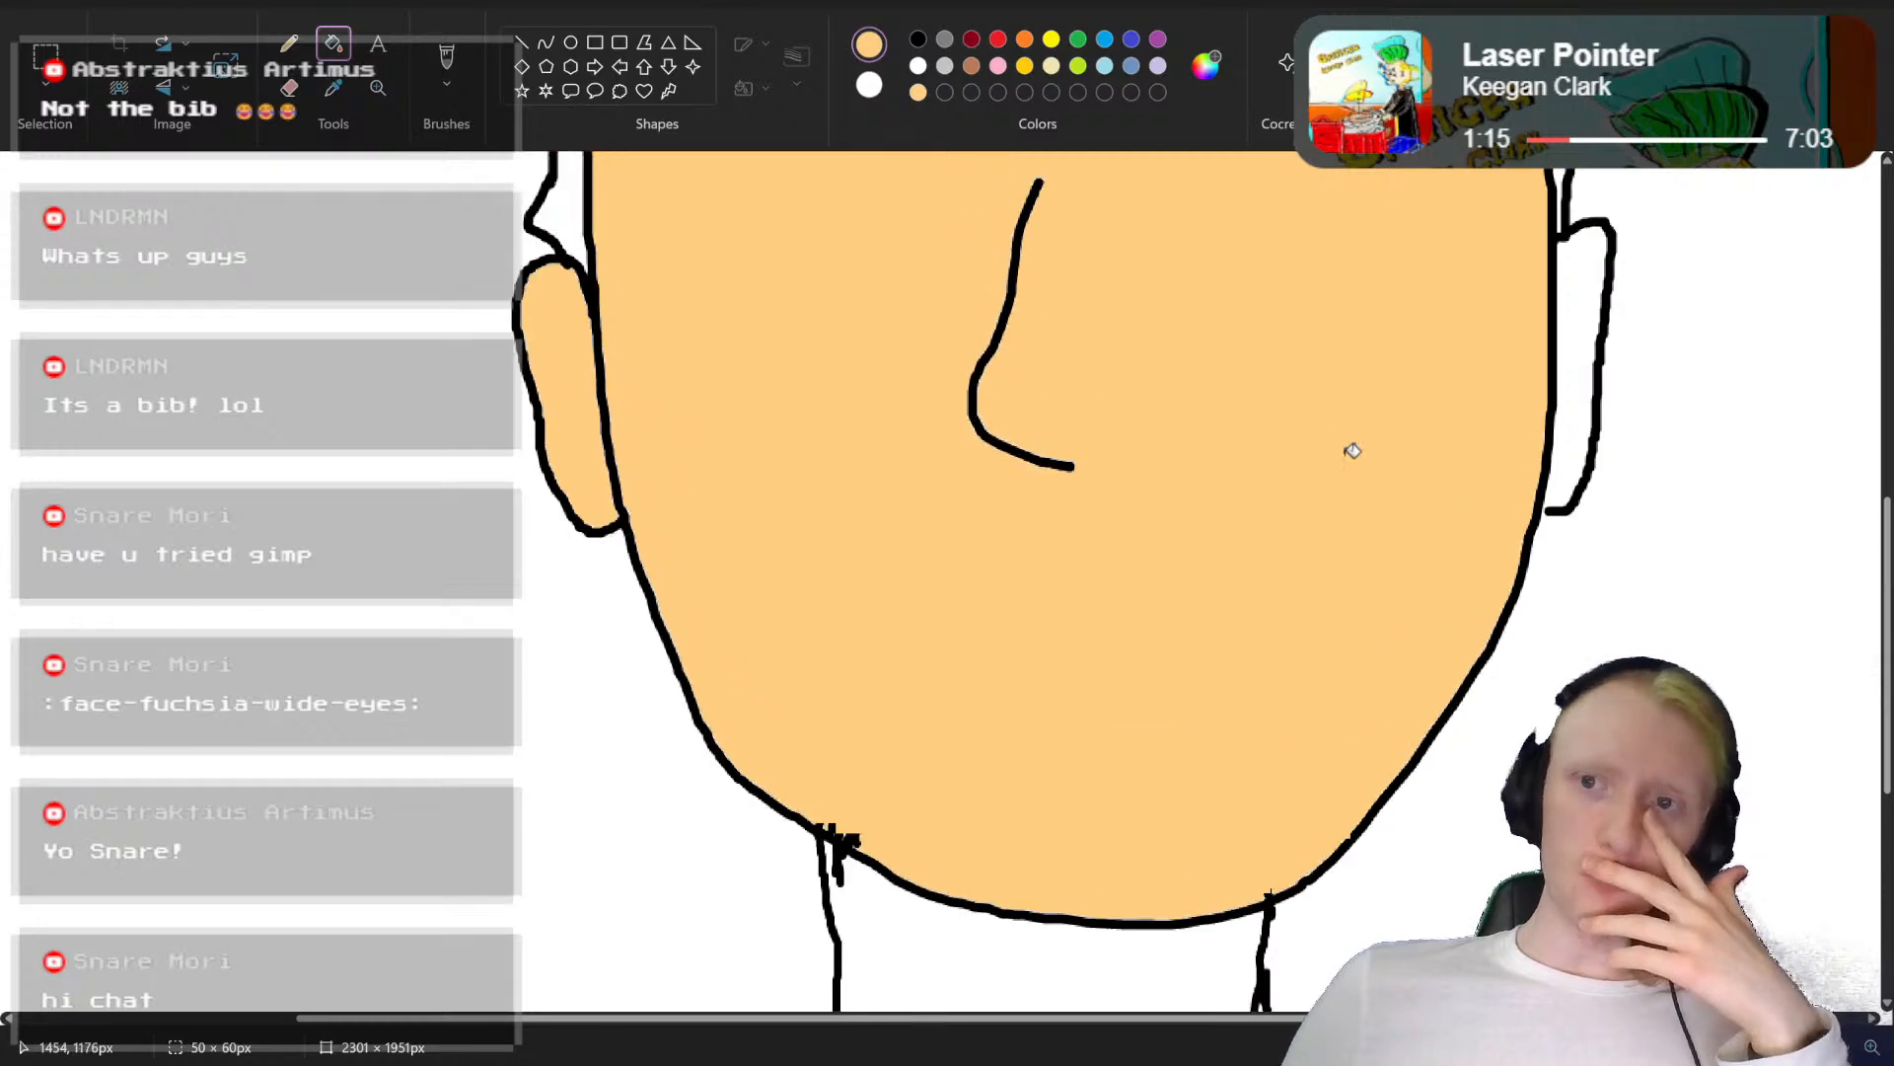
pyautogui.click(1577, 436)
pyautogui.scroll(5, 1341, 470)
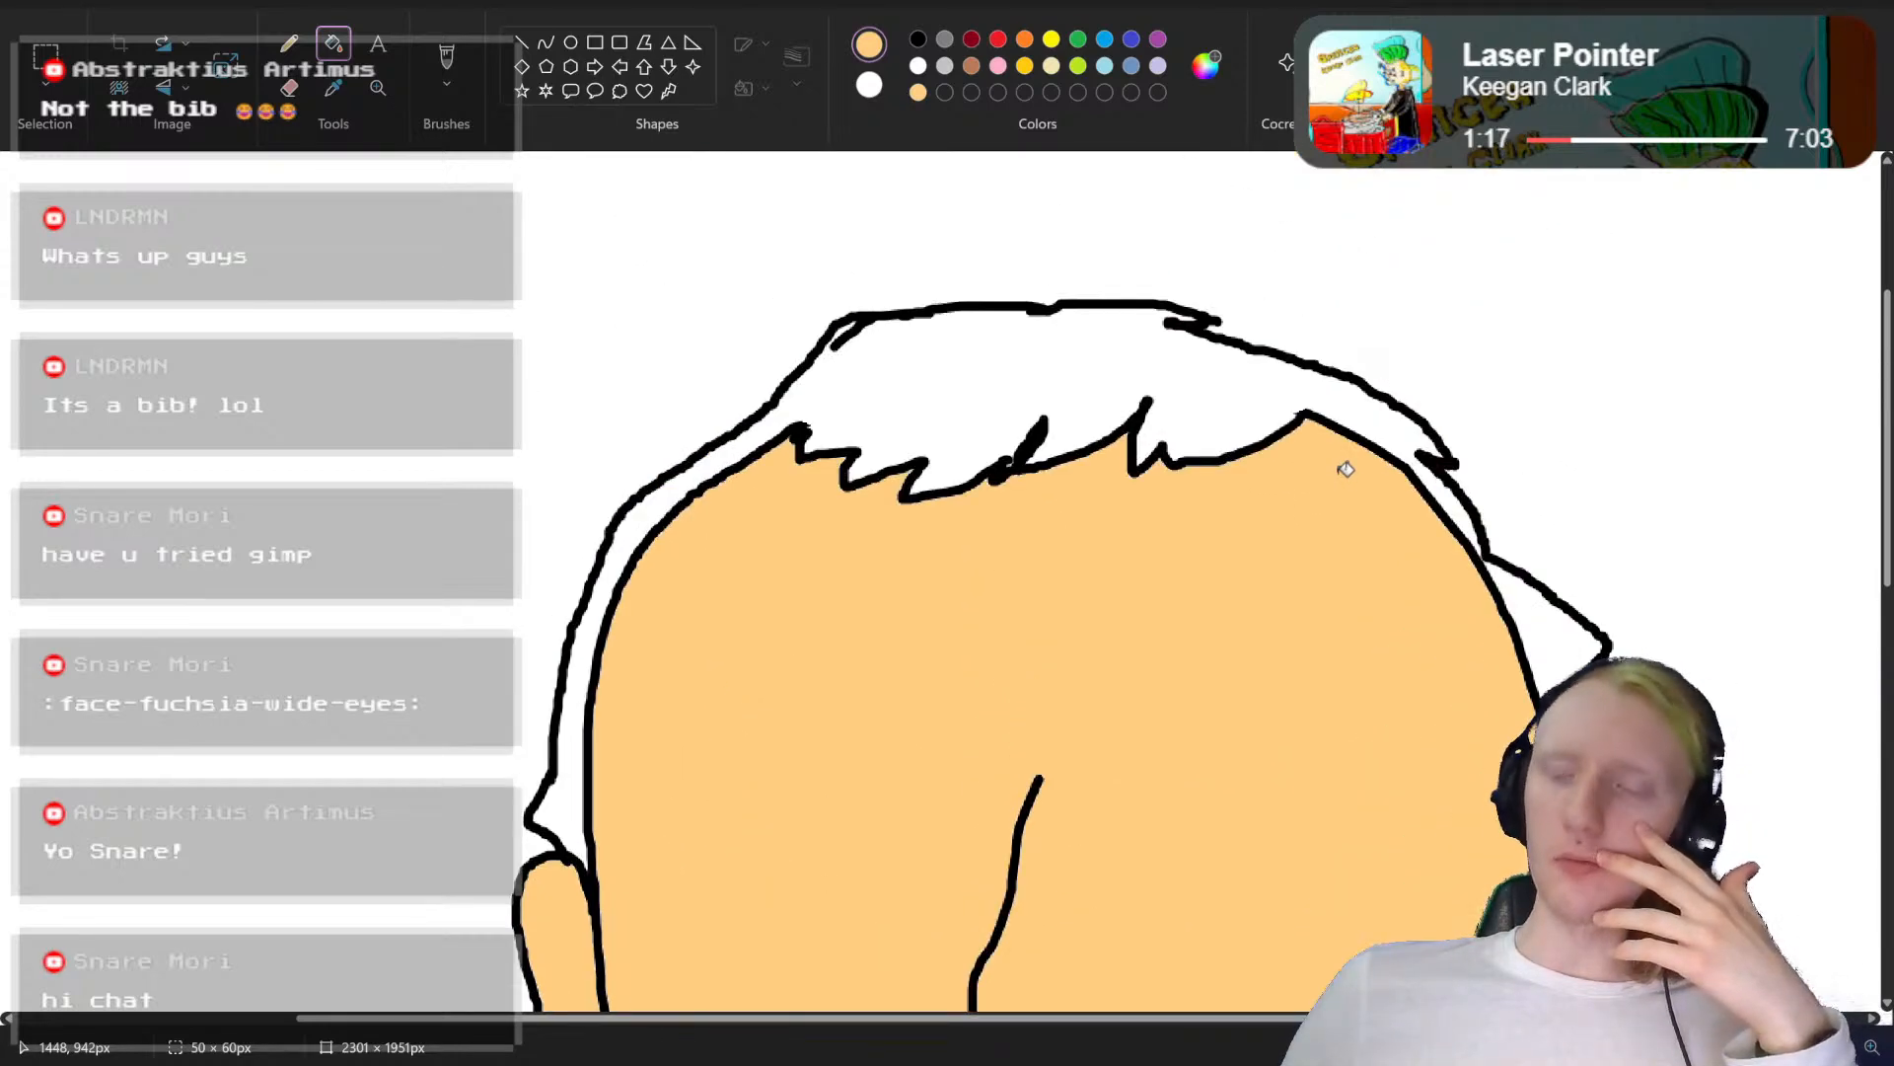
# Step: Look over the coloured head from the hairline down to the beard outline
pyautogui.scroll(-3, 1344, 469)
pyautogui.scroll(-3, 1346, 469)
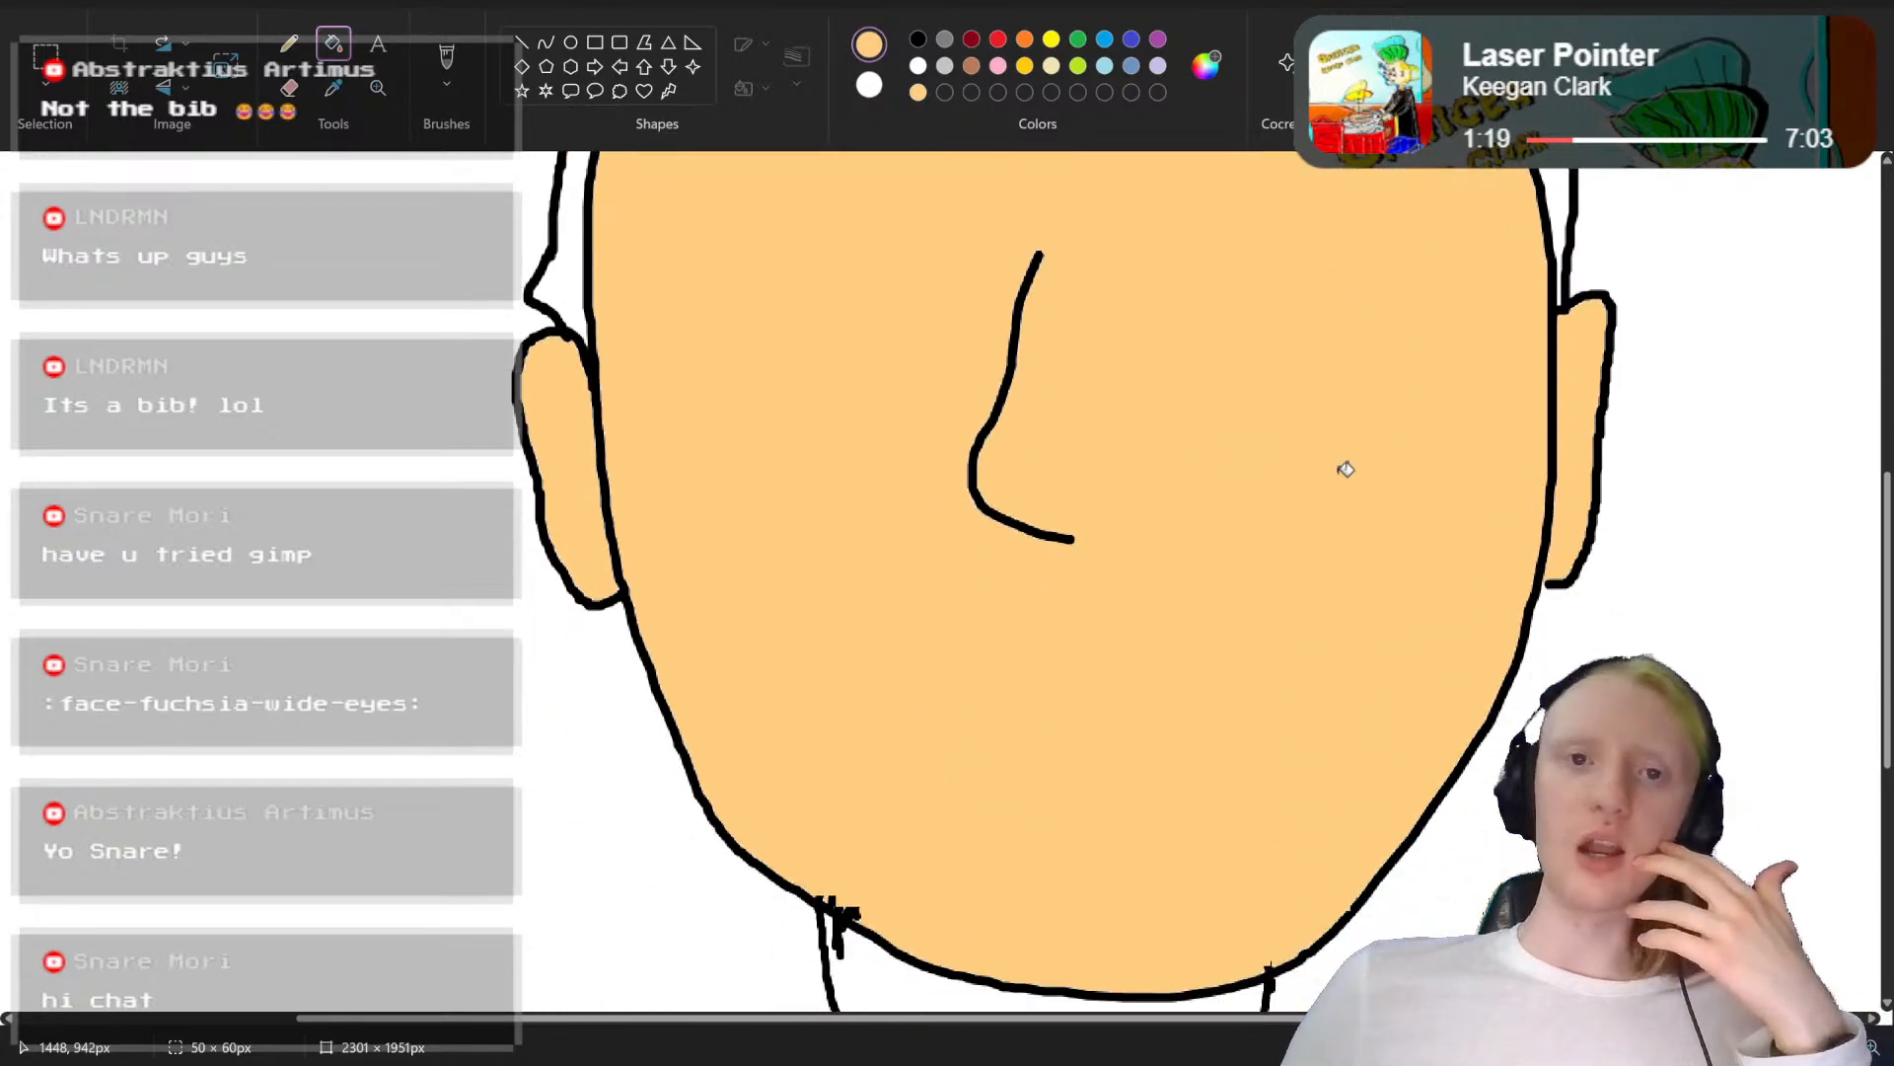
pyautogui.scroll(-4, 1346, 469)
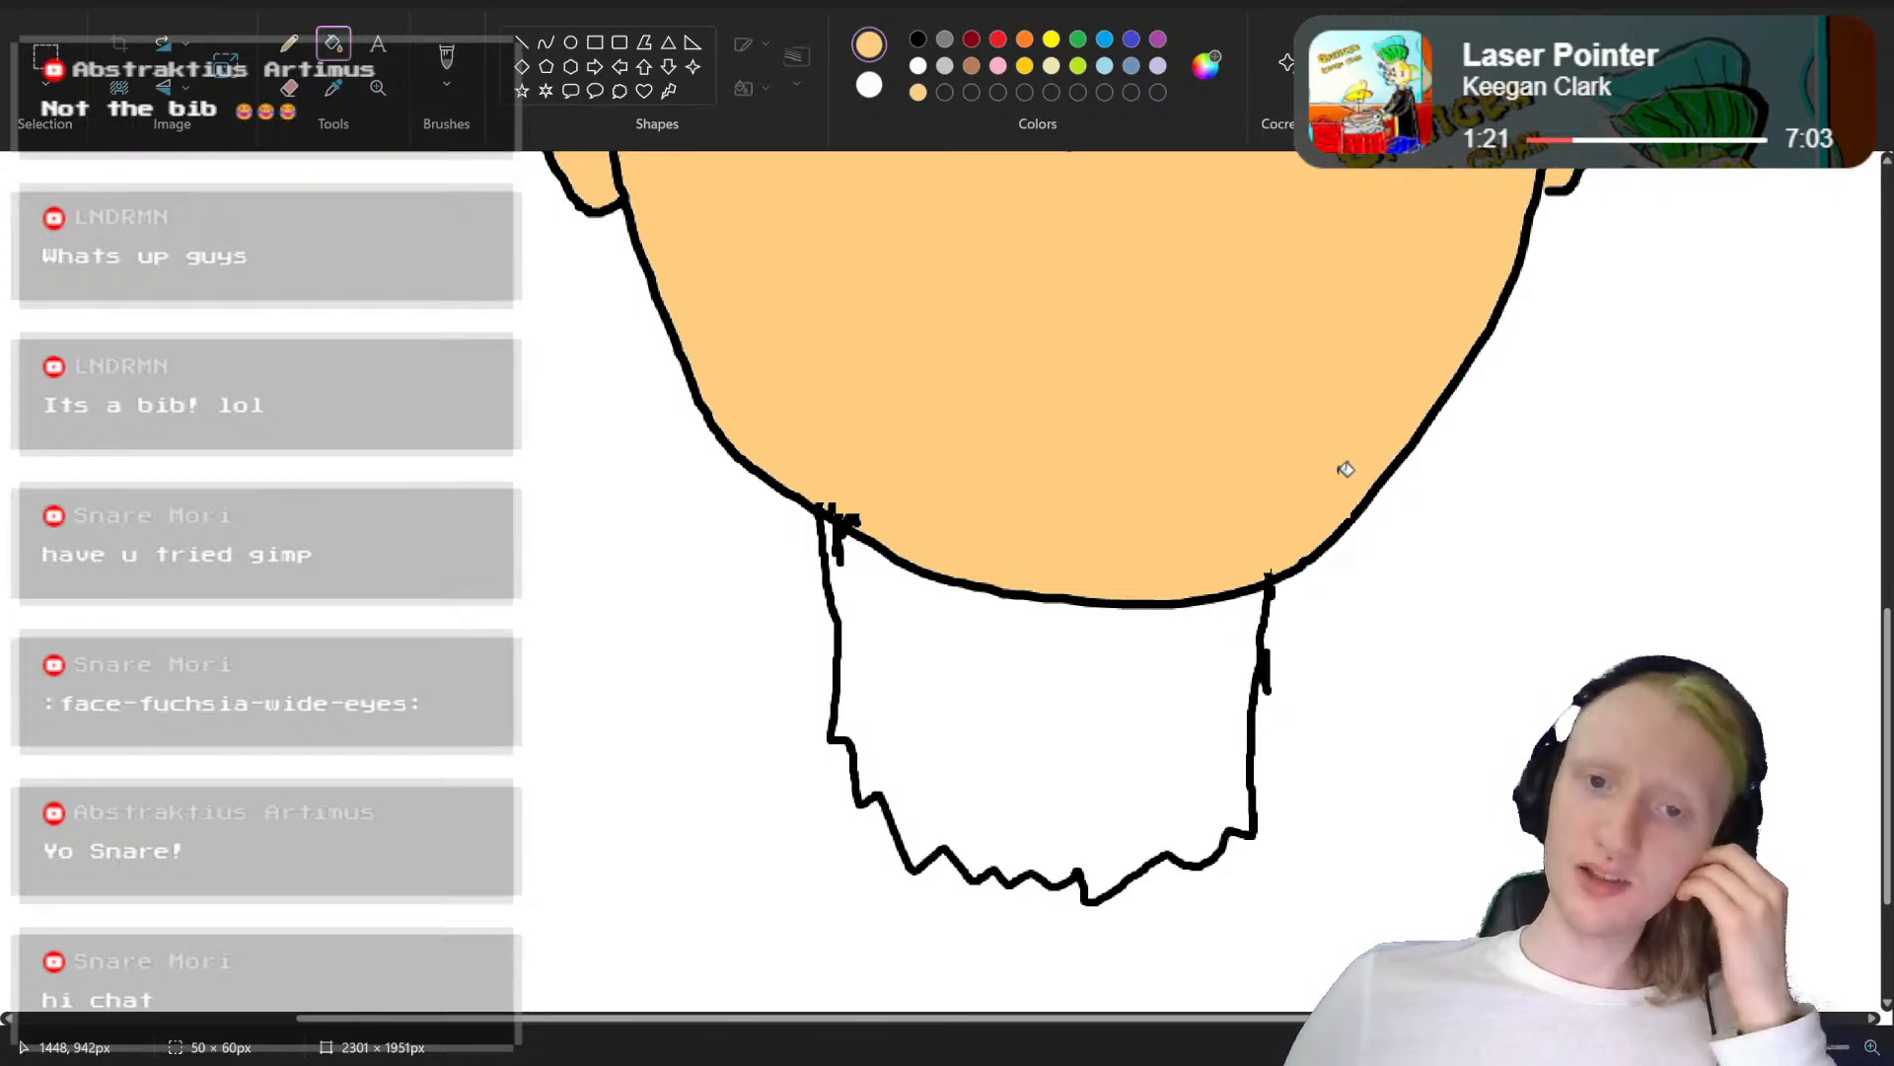
pyautogui.scroll(2, 1346, 470)
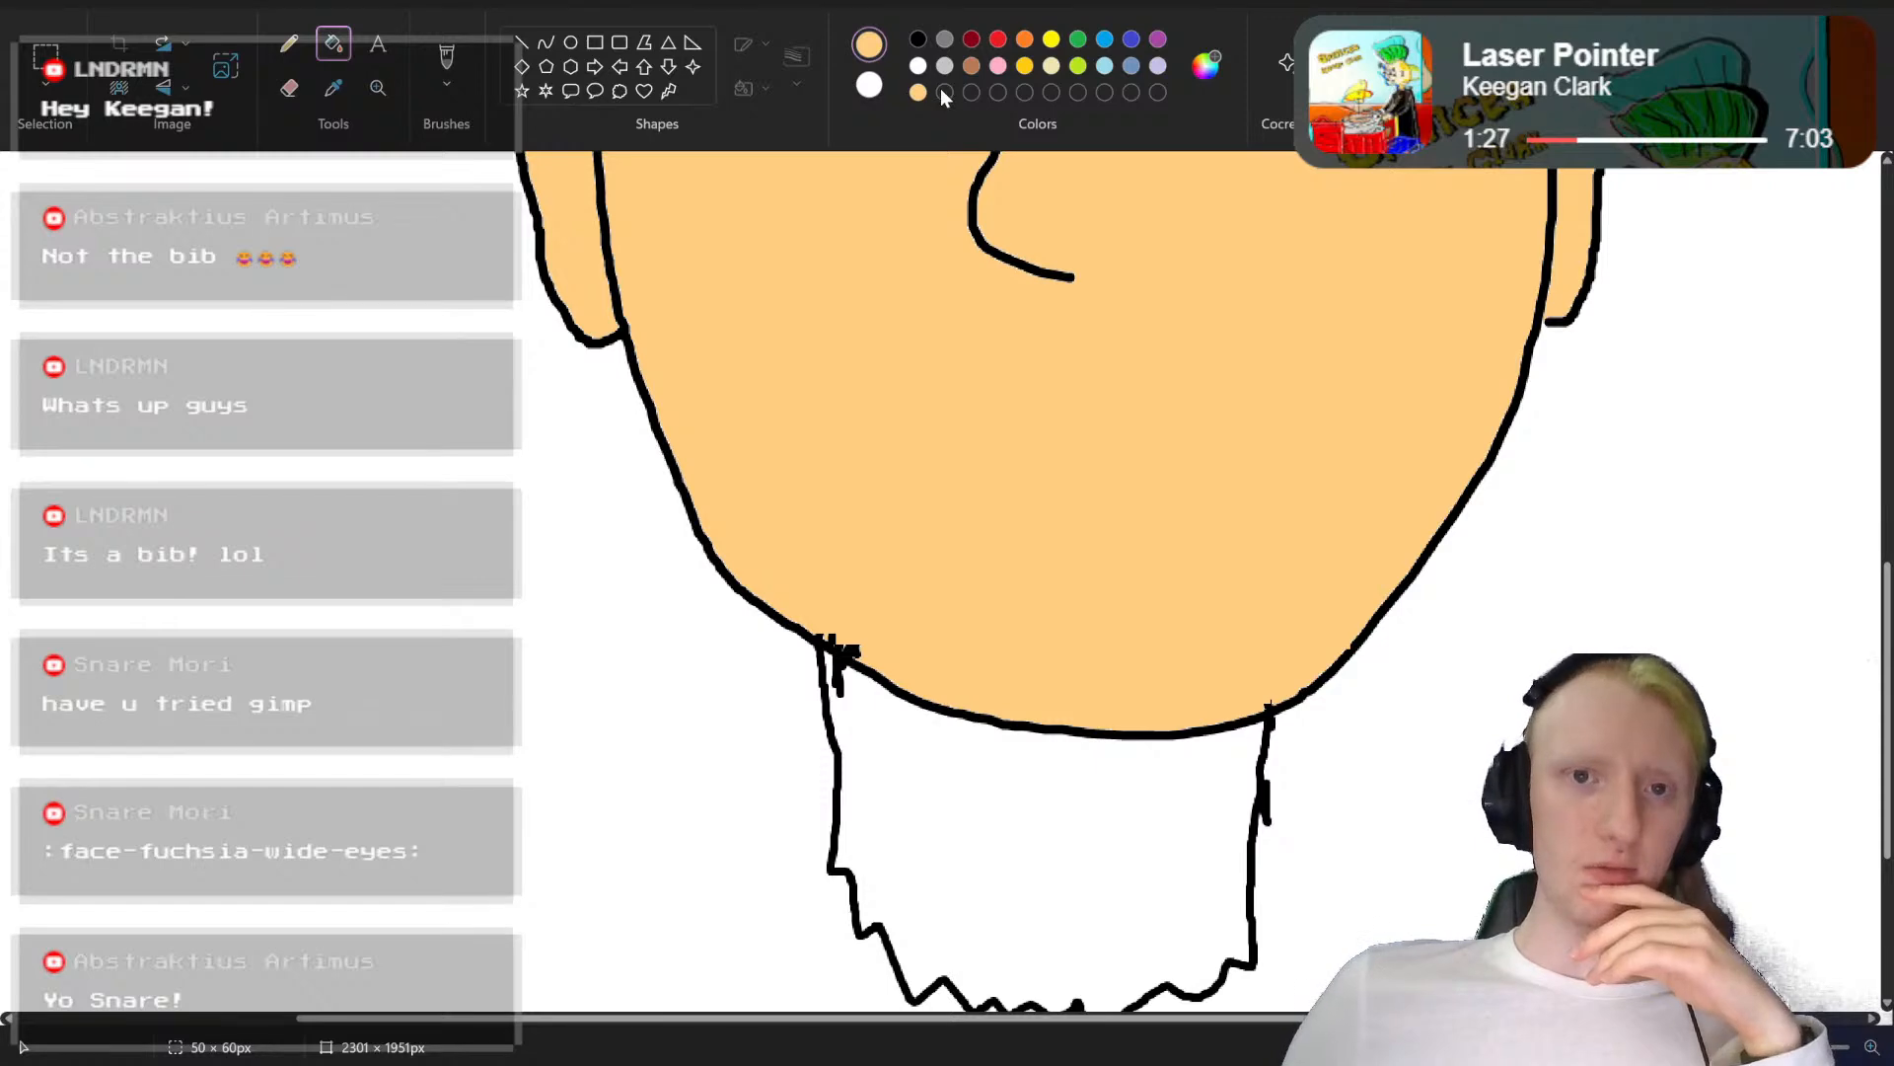
pyautogui.scroll(4, 1073, 384)
pyautogui.scroll(-2, 973, 626)
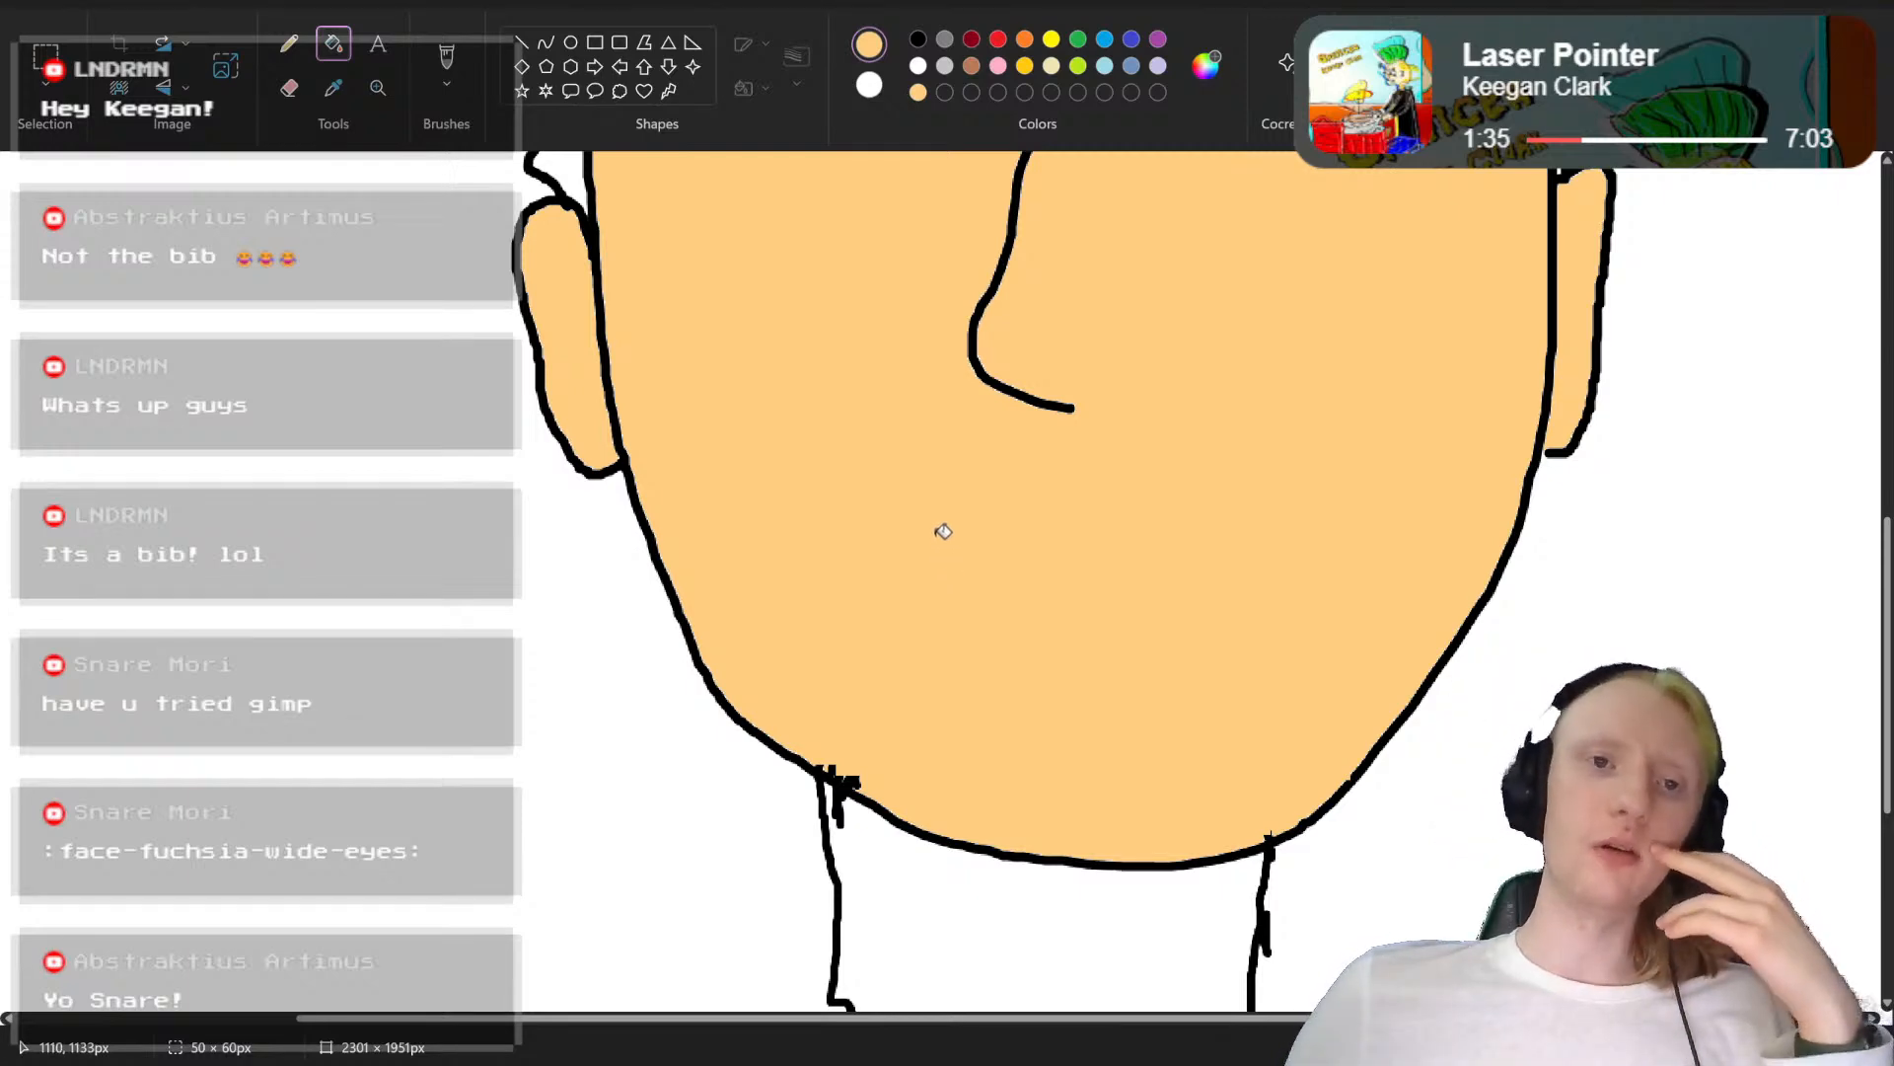
pyautogui.scroll(2, 943, 531)
pyautogui.scroll(-4, 939, 528)
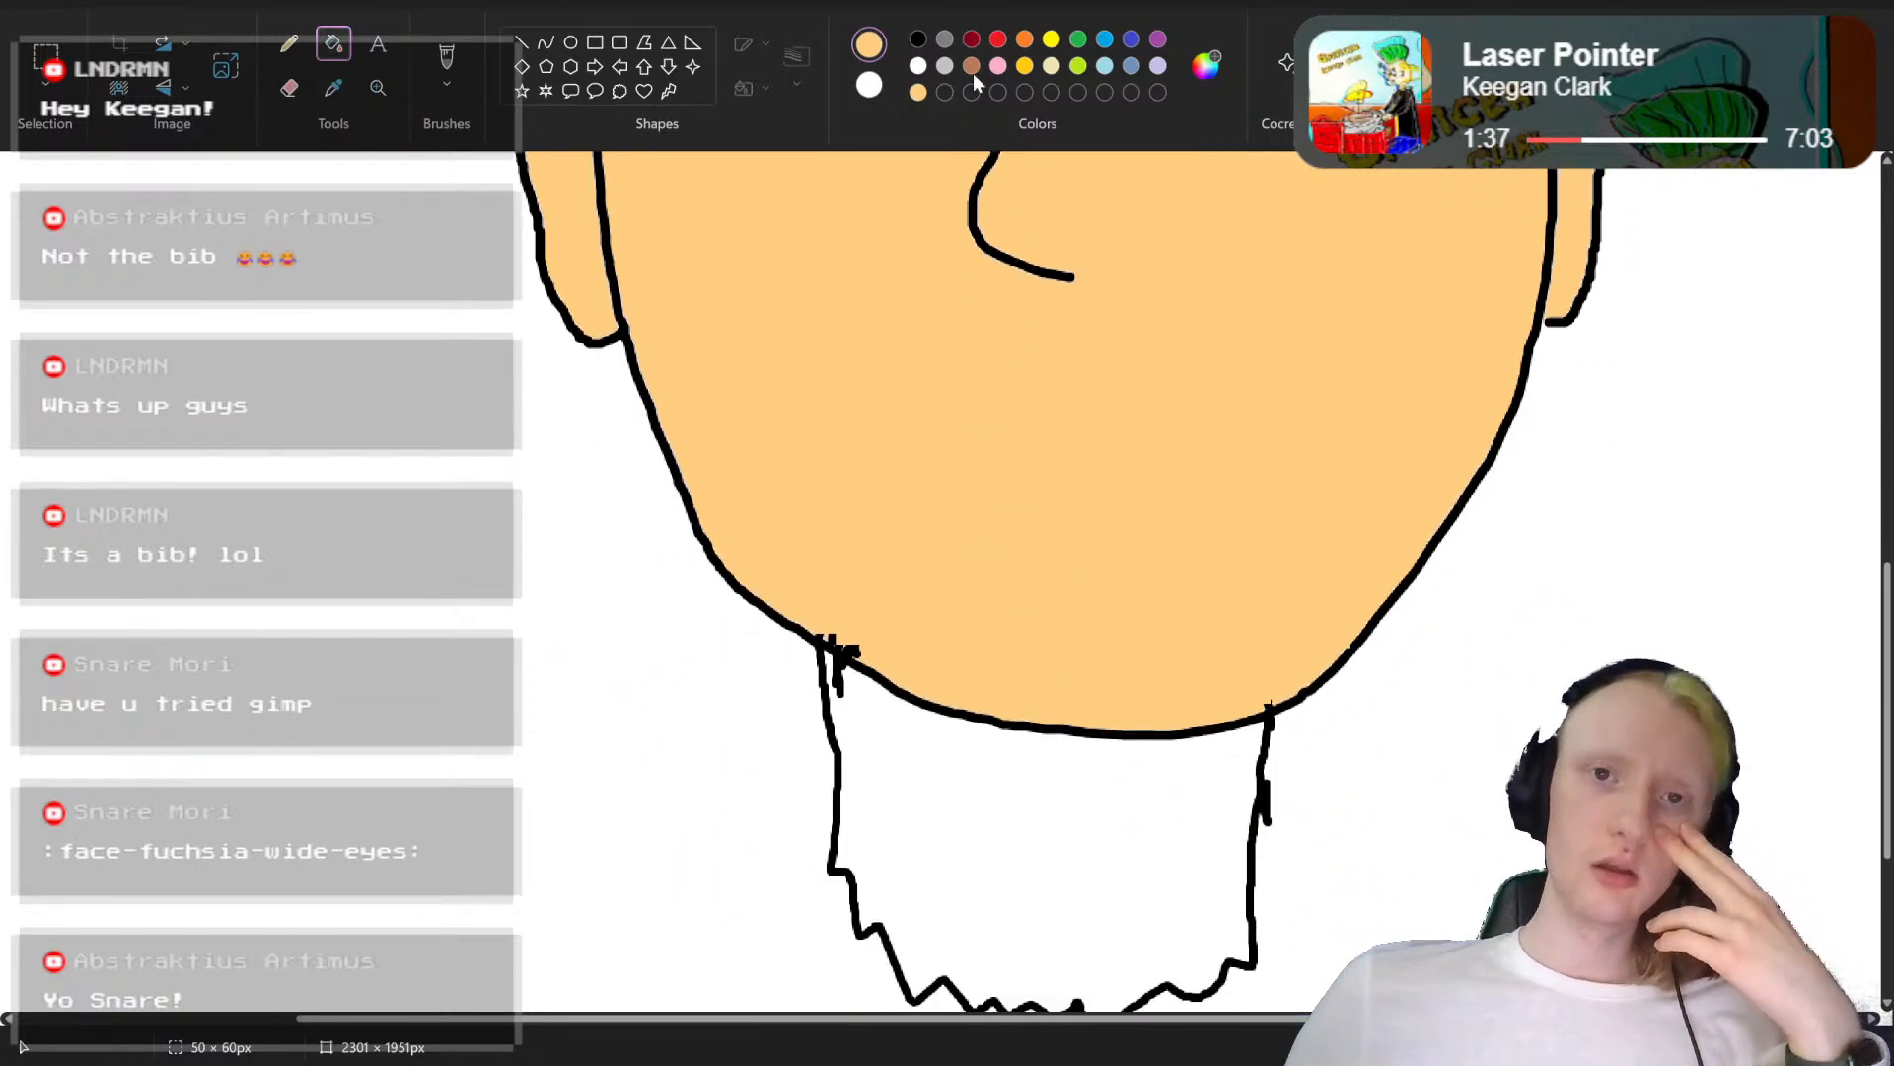
# Step: Using a black brush, draw a second, wider jagged edge along the beard's right side, from the jawline to its lower corner
pyautogui.click(917, 40)
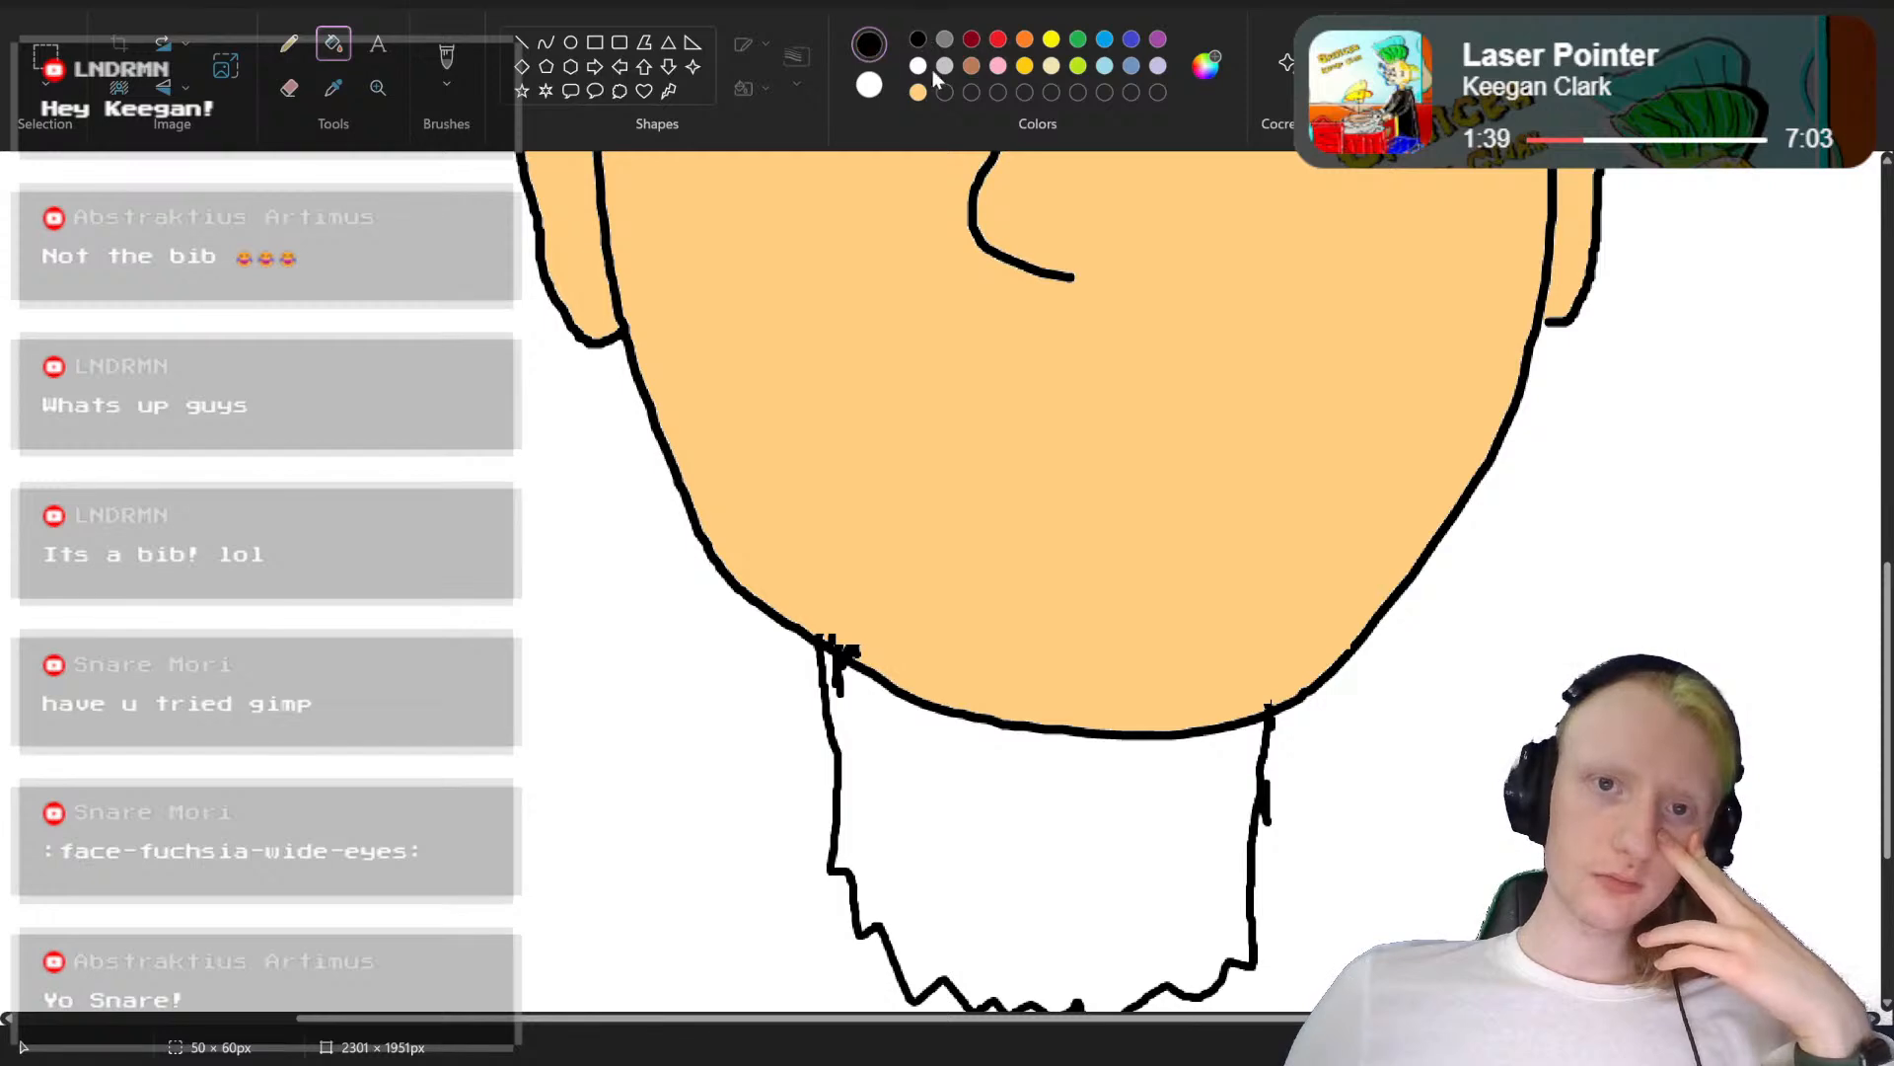
pyautogui.click(447, 60)
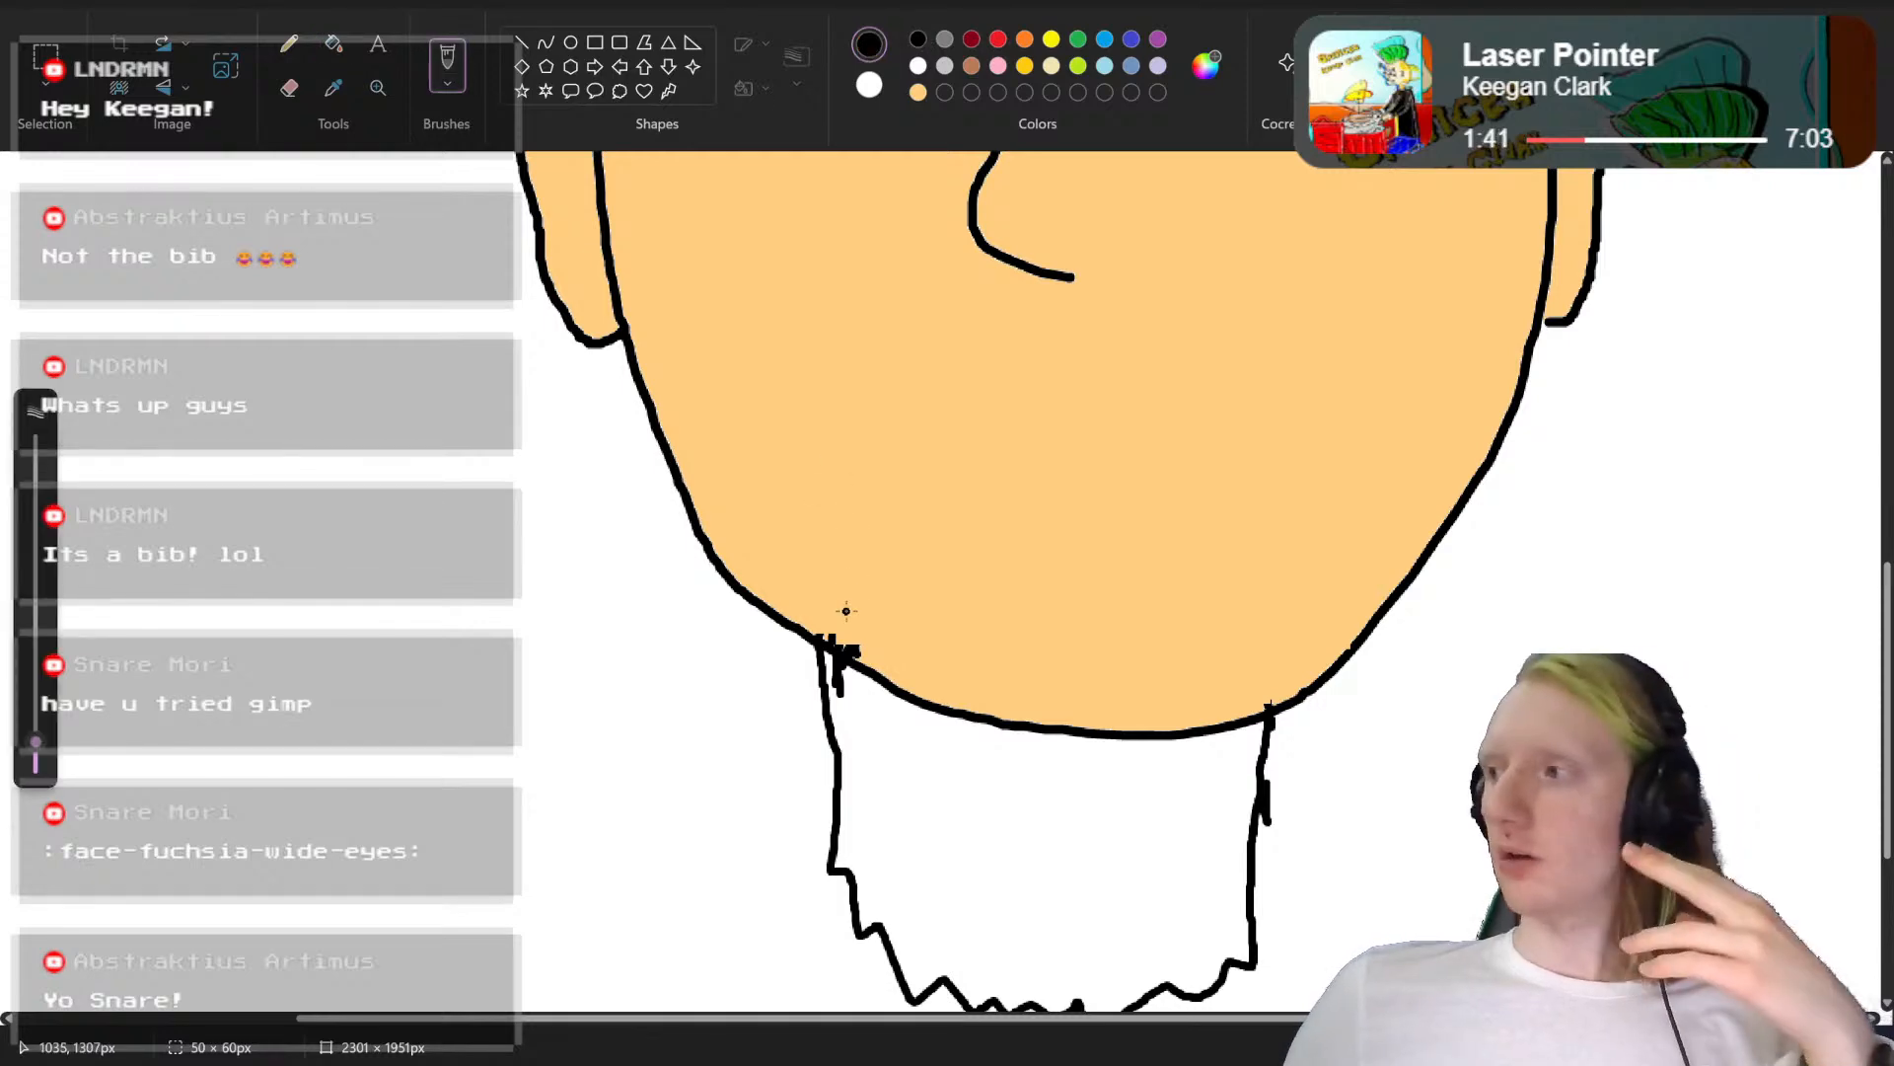
pyautogui.moveTo(836, 637); pyautogui.dragTo(854, 516)
pyautogui.hotkey('ctrl', 'z')
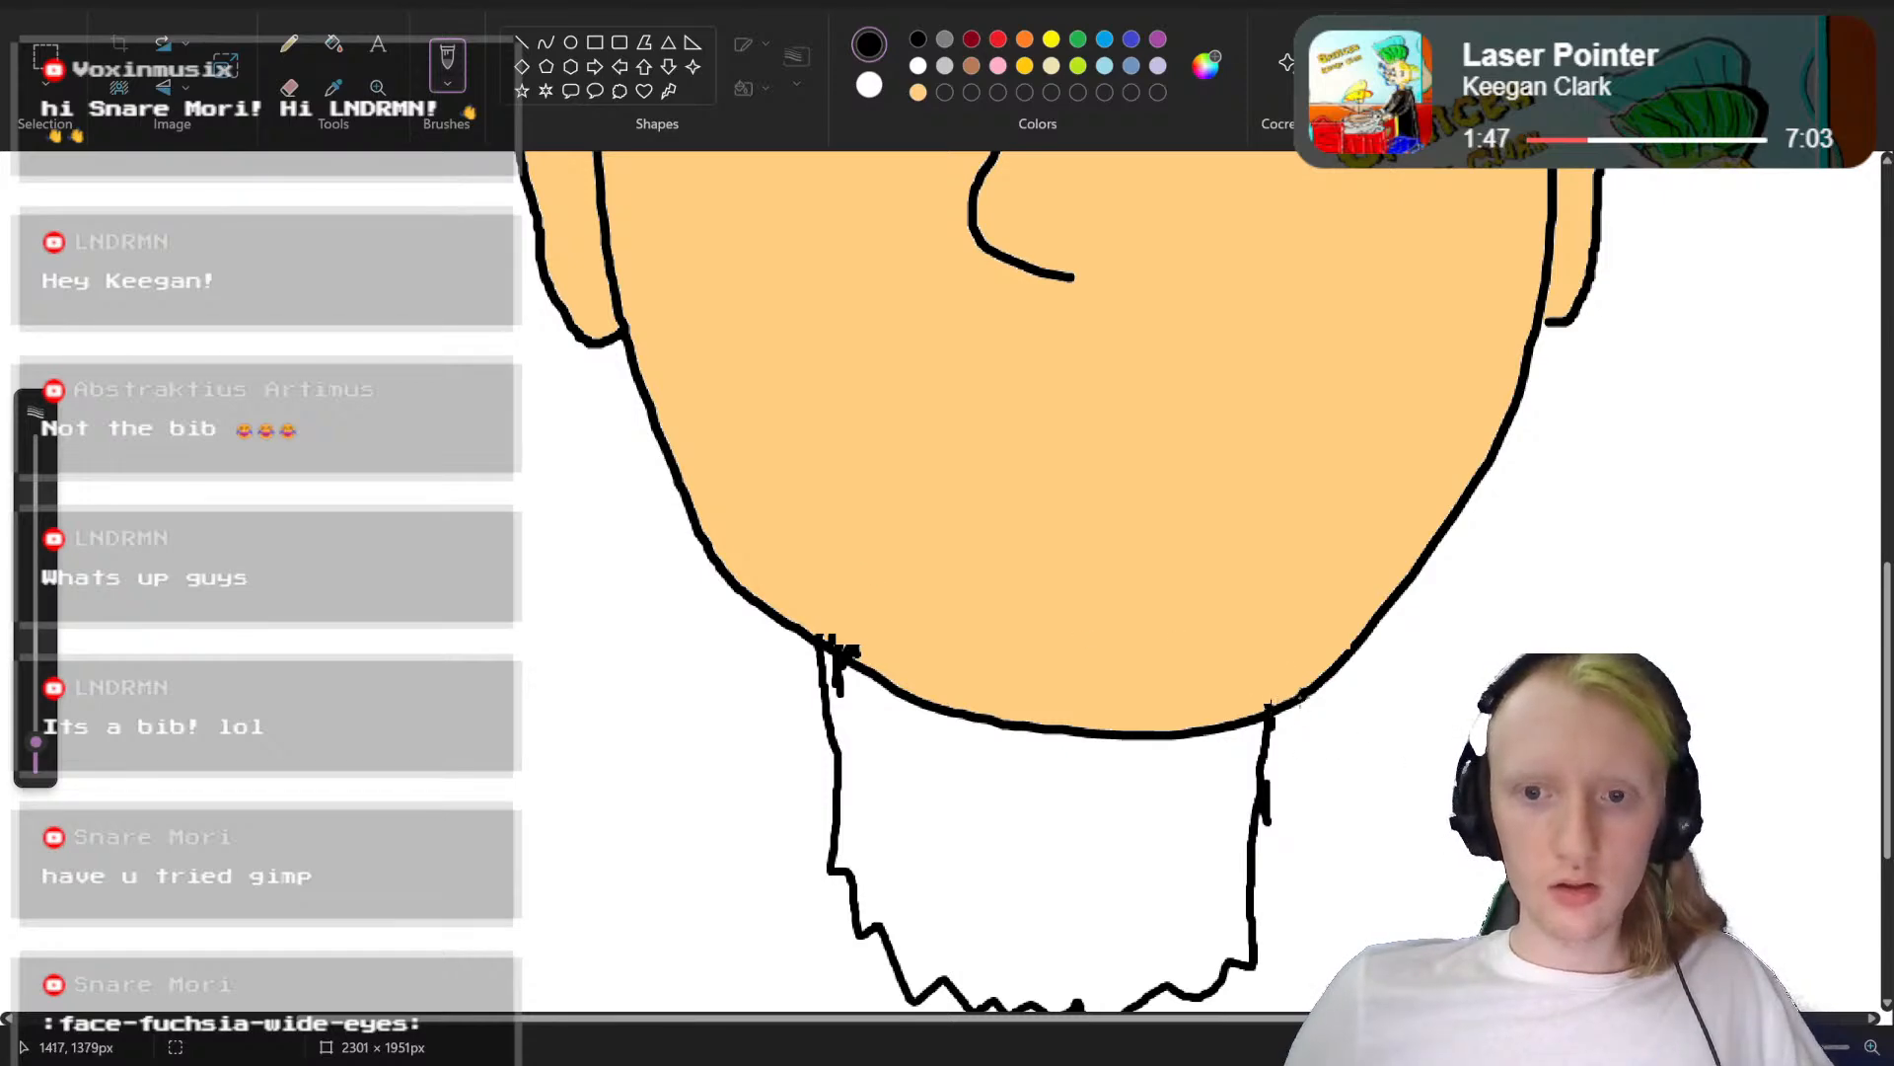
pyautogui.scroll(-3, 1334, 712)
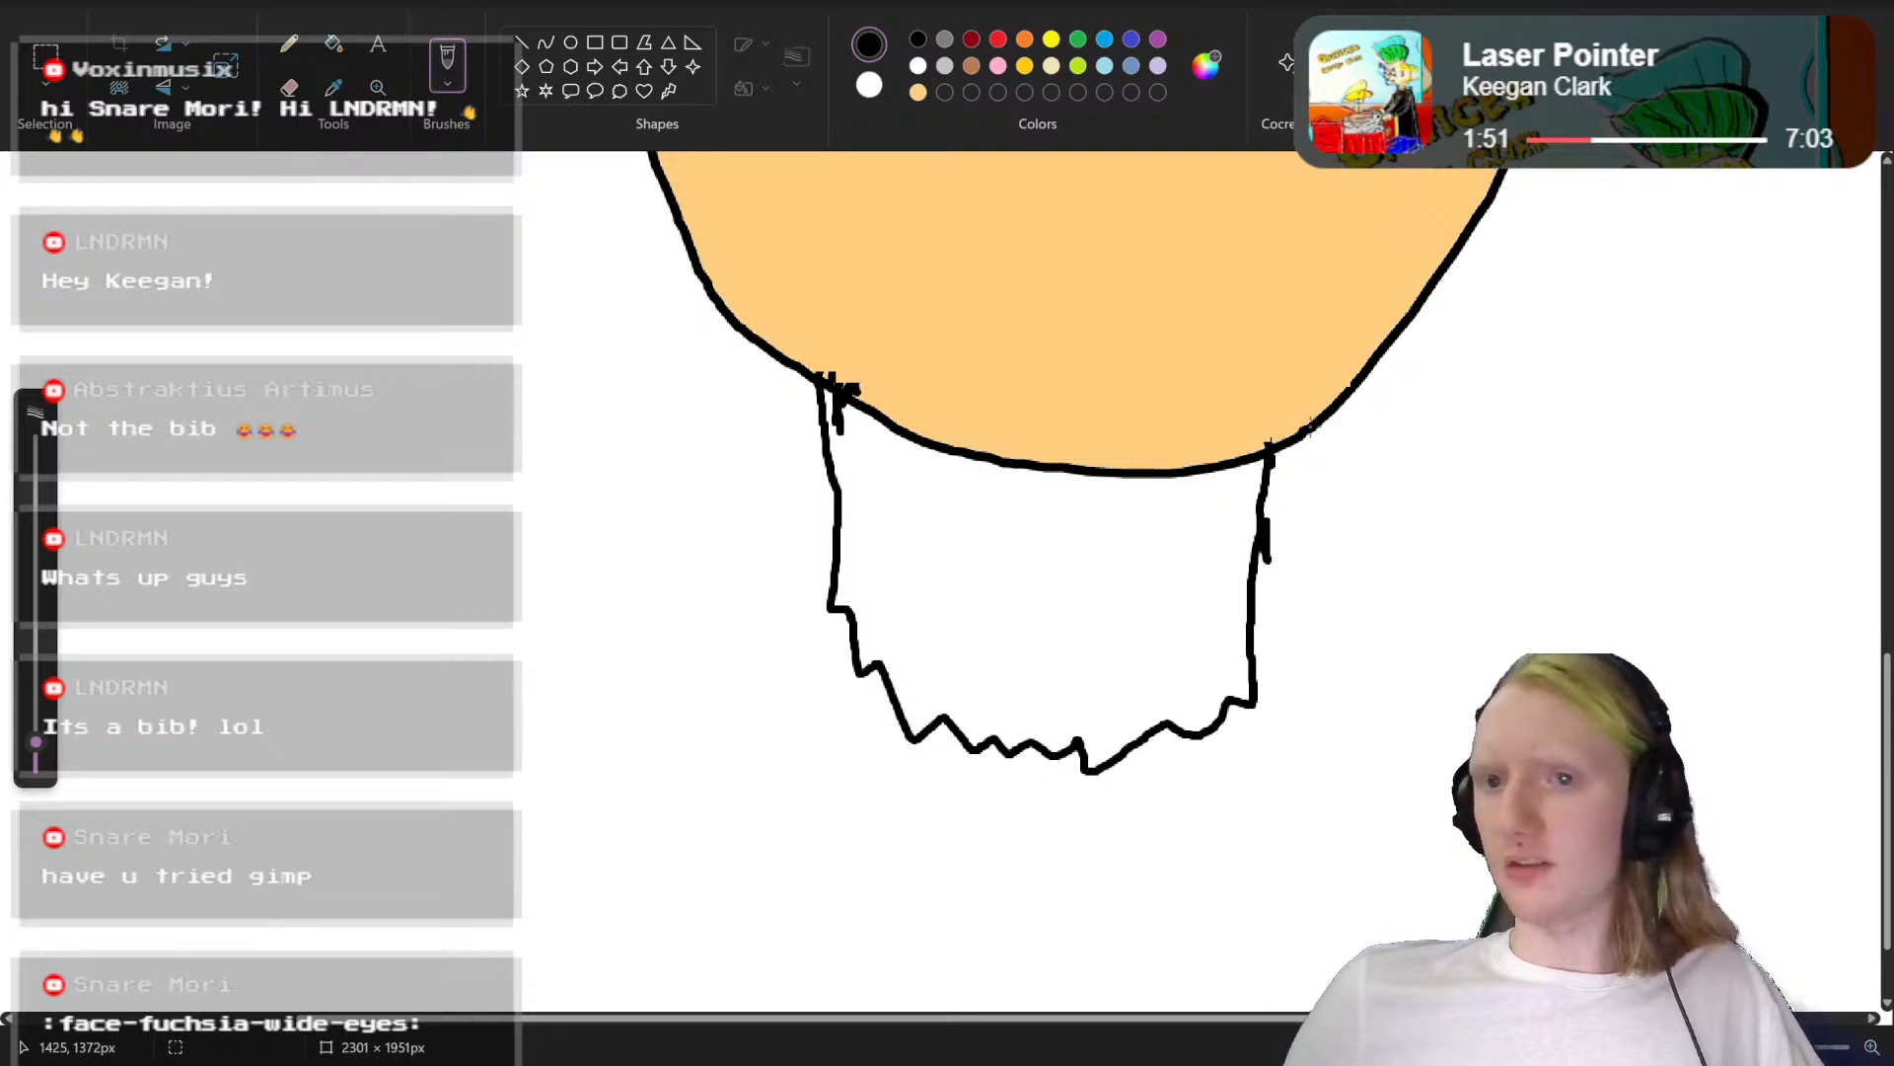
pyautogui.moveTo(1300, 460); pyautogui.dragTo(1246, 717)
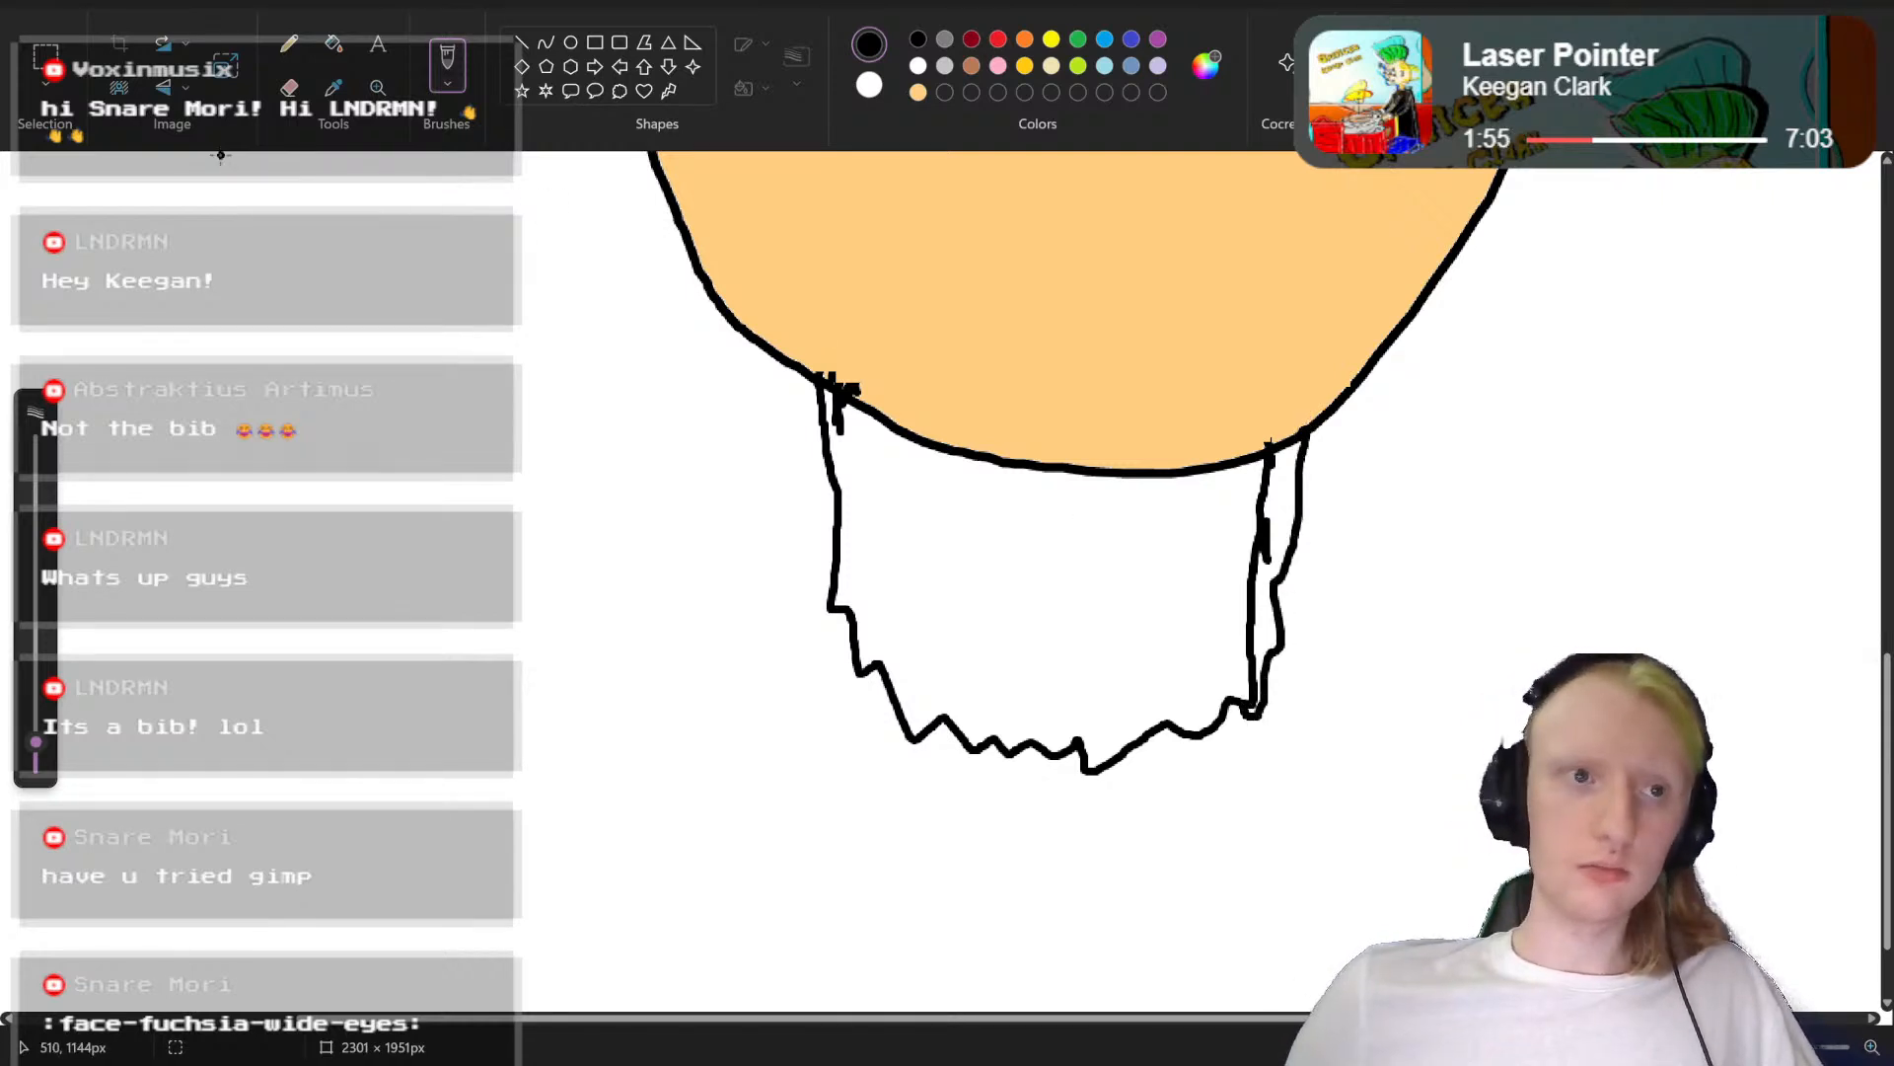
# Step: Draw a black arched moustache outline from one beard end over to the other beneath the nose, with a closed jagged mouth opening inside it
pyautogui.scroll(3, 1253, 424)
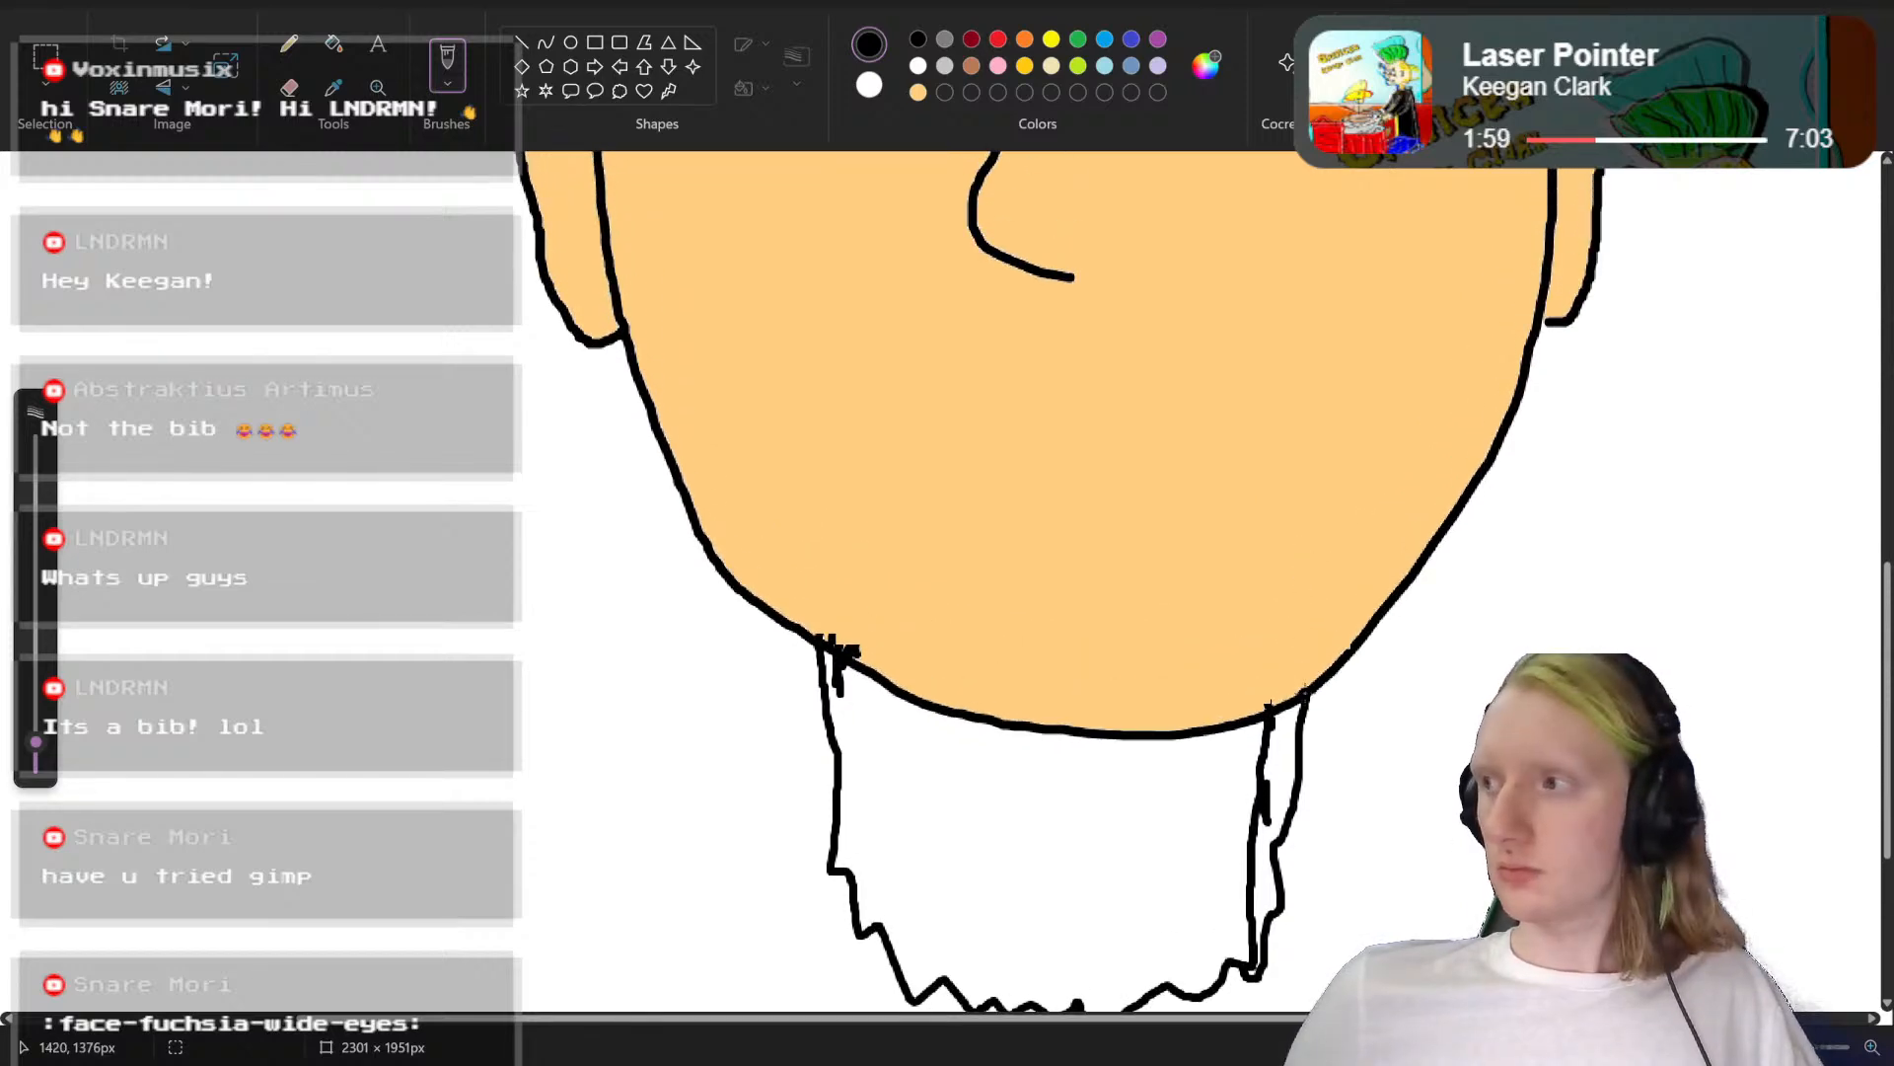
pyautogui.moveTo(1295, 656)
pyautogui.mouseDown()
pyautogui.moveTo(1284, 546)
pyautogui.moveTo(1197, 396)
pyautogui.moveTo(1146, 335)
pyautogui.moveTo(1051, 304)
pyautogui.moveTo(954, 330)
pyautogui.moveTo(877, 405)
pyautogui.moveTo(826, 640)
pyautogui.mouseUp()
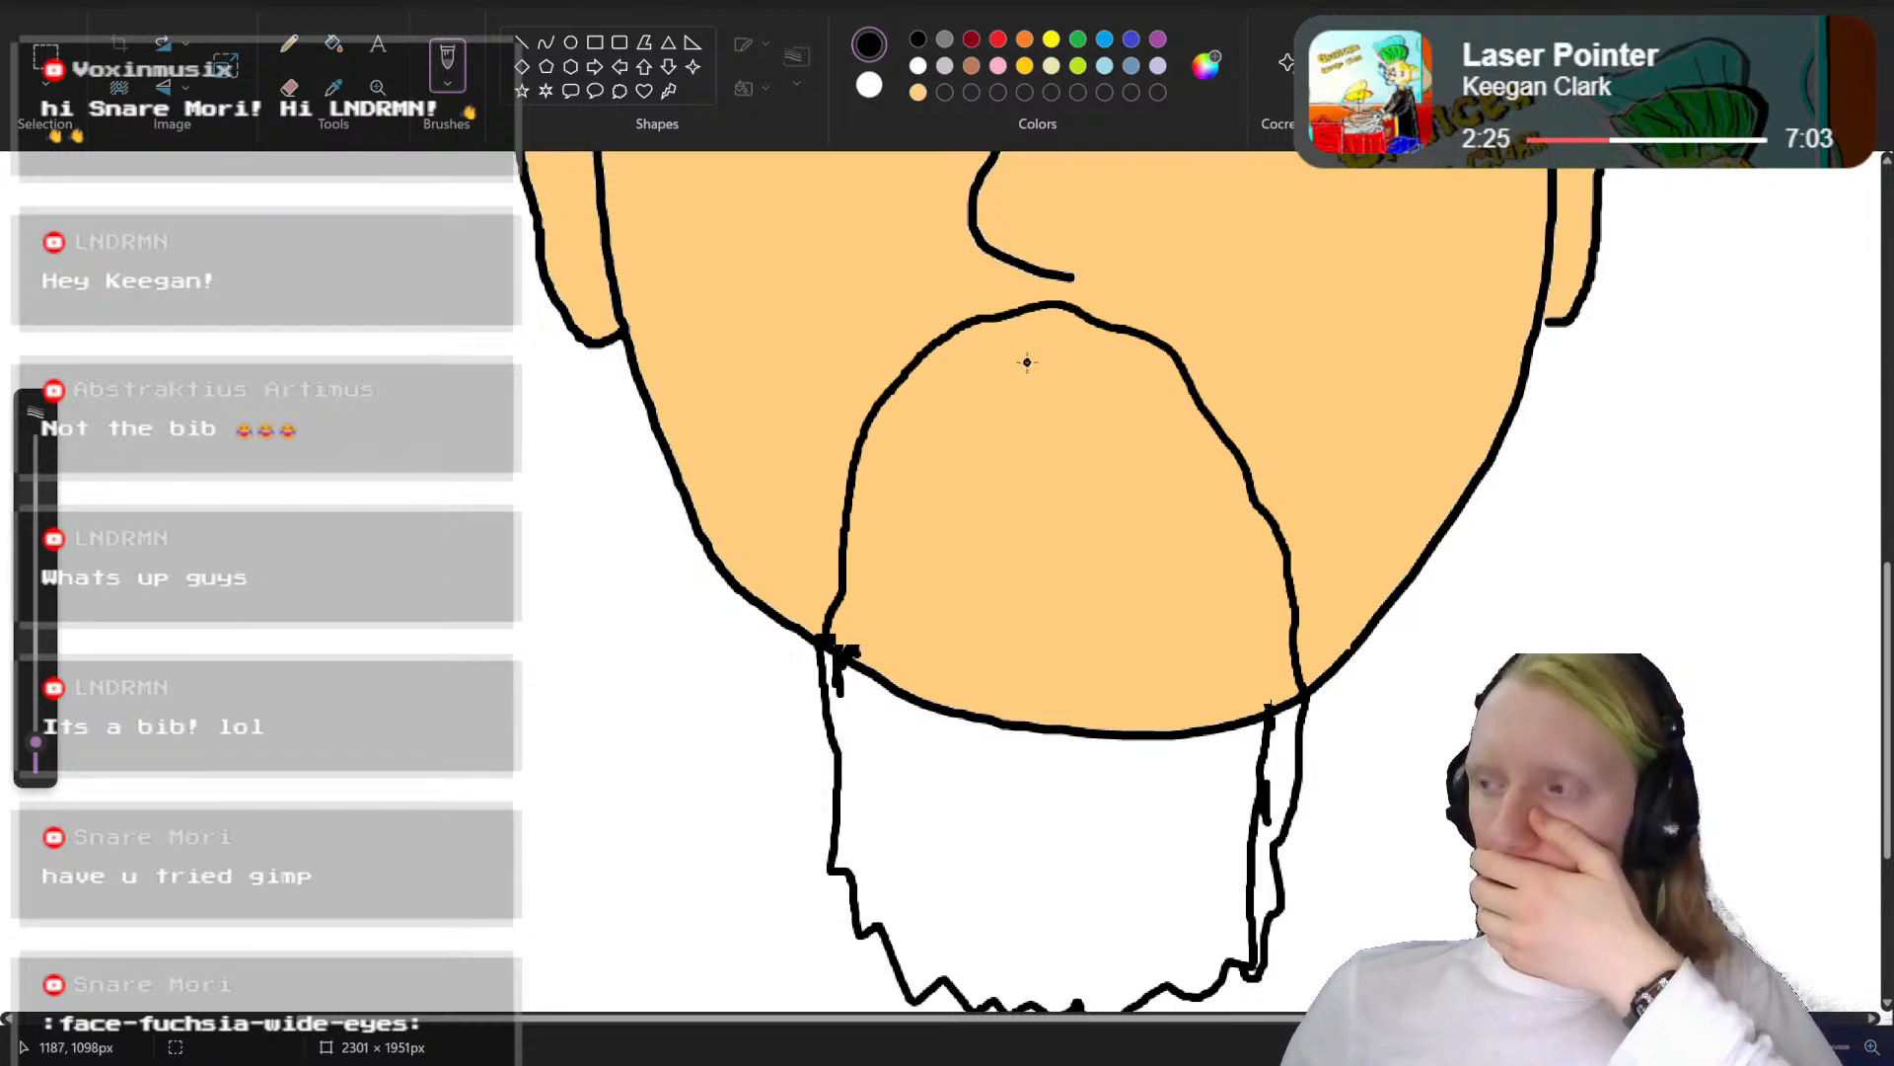
pyautogui.moveTo(1027, 362)
pyautogui.mouseDown()
pyautogui.moveTo(893, 446)
pyautogui.moveTo(886, 483)
pyautogui.moveTo(932, 560)
pyautogui.moveTo(1172, 591)
pyautogui.moveTo(1219, 573)
pyautogui.mouseUp()
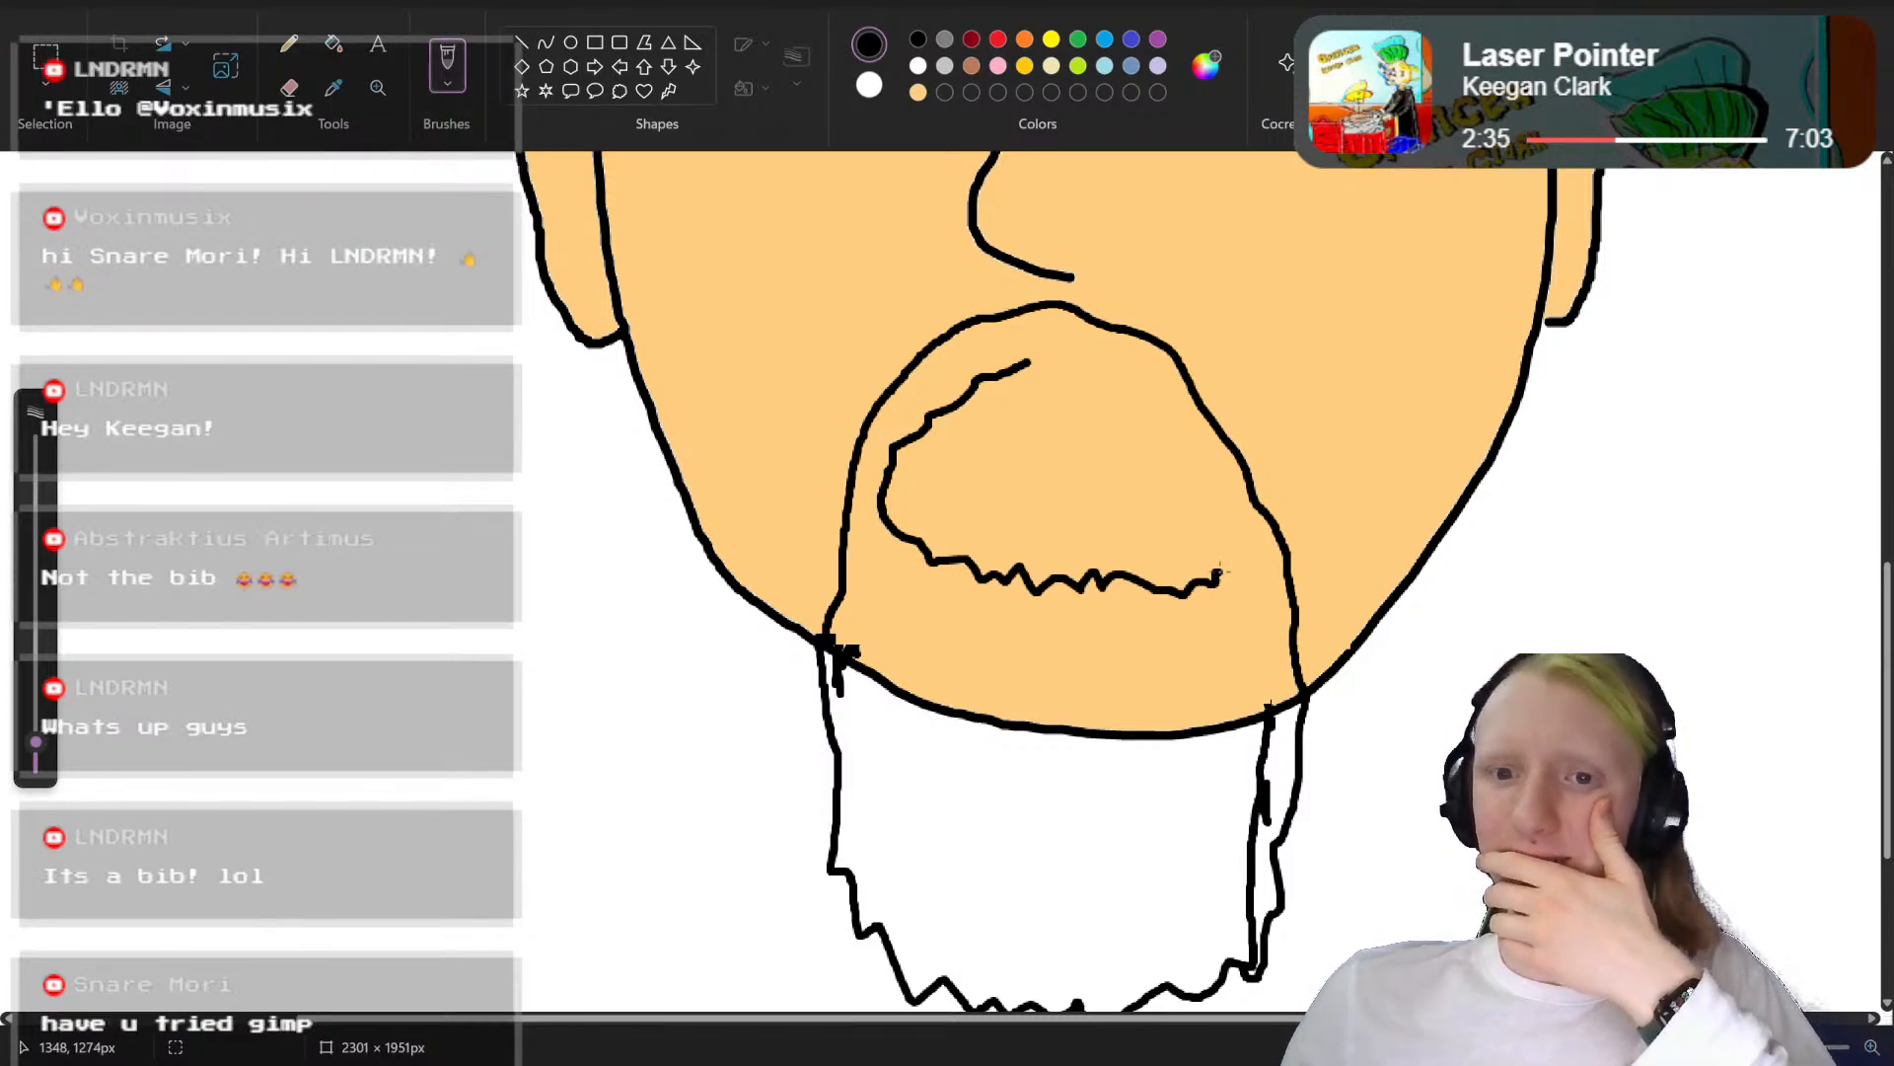
pyautogui.moveTo(1224, 508)
pyautogui.mouseDown()
pyautogui.moveTo(1184, 416)
pyautogui.moveTo(1030, 362)
pyautogui.mouseUp()
pyautogui.scroll(5, 1386, 498)
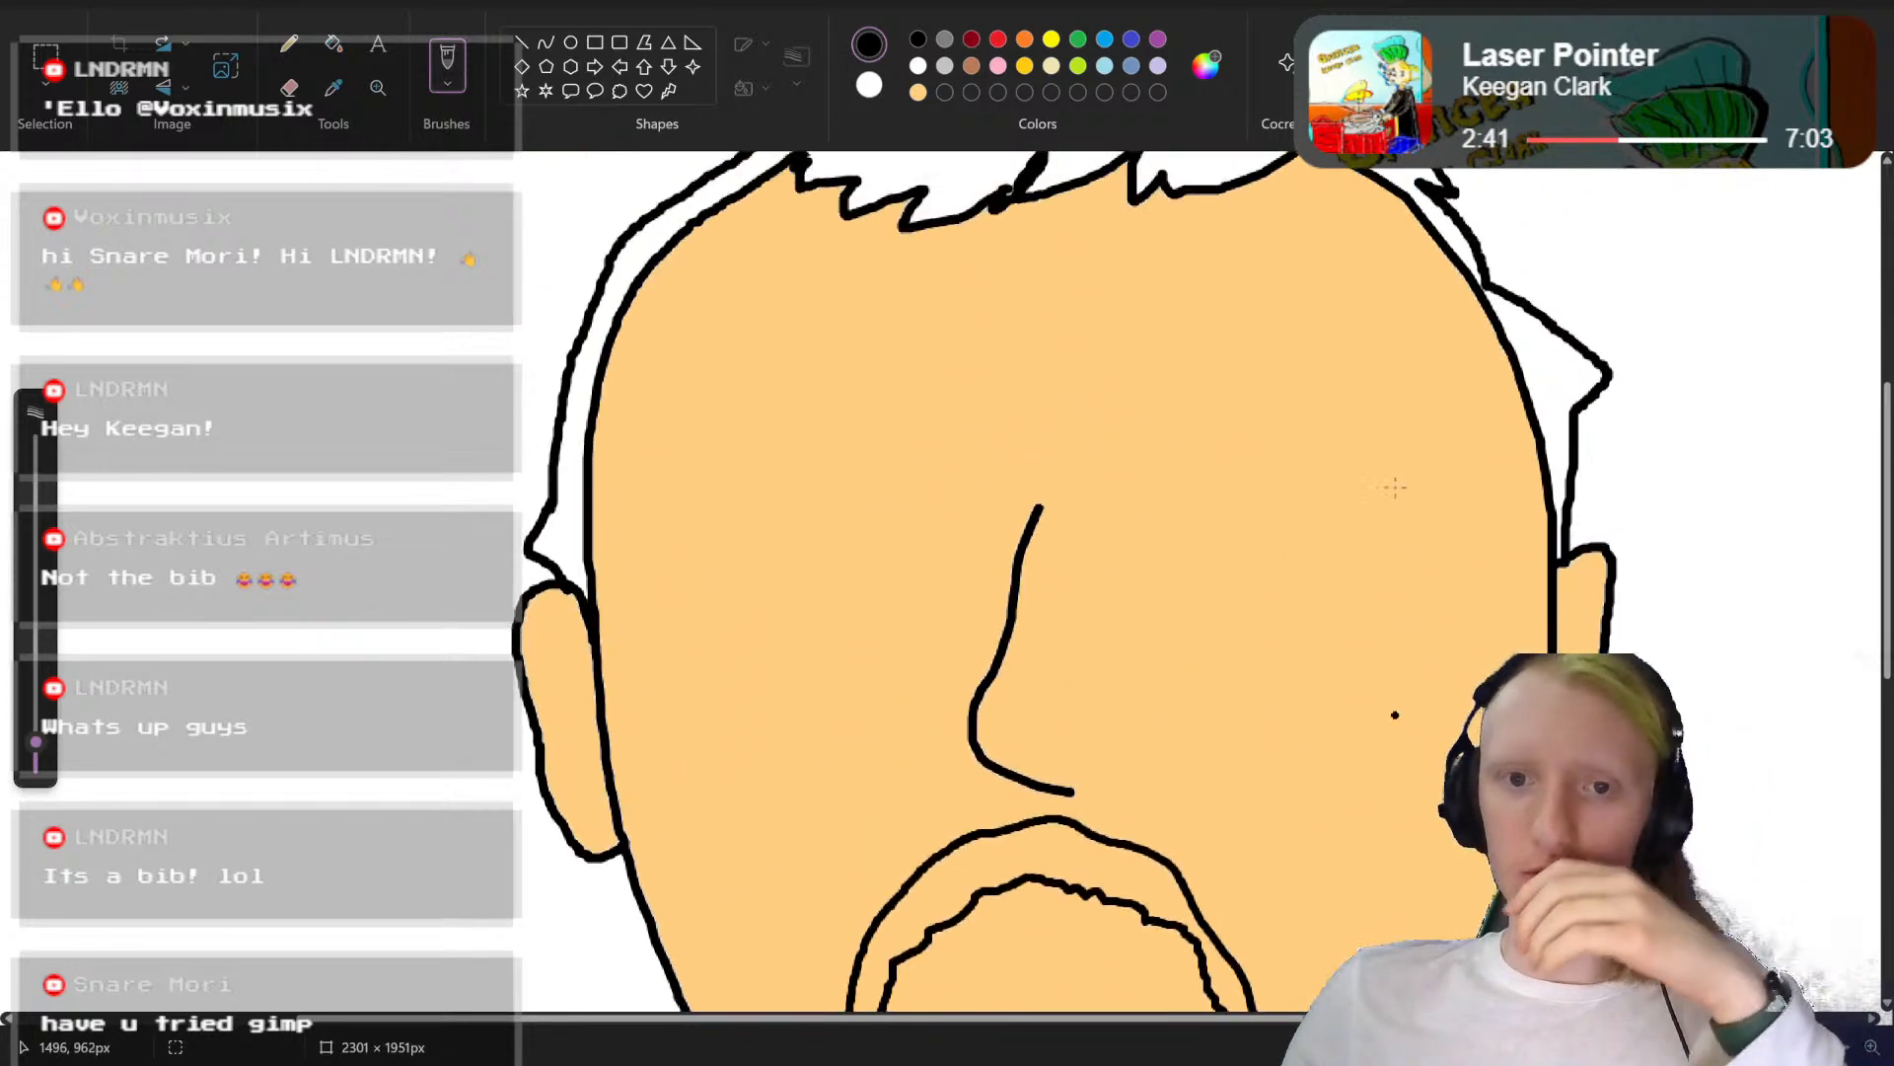
# Step: Erase the extra inner black line along the beard's right side, from just below the jawline downward
pyautogui.scroll(-5, 1394, 487)
pyautogui.keyDown('ctrl'); pyautogui.scroll(4, 992, 585); pyautogui.keyUp('ctrl')
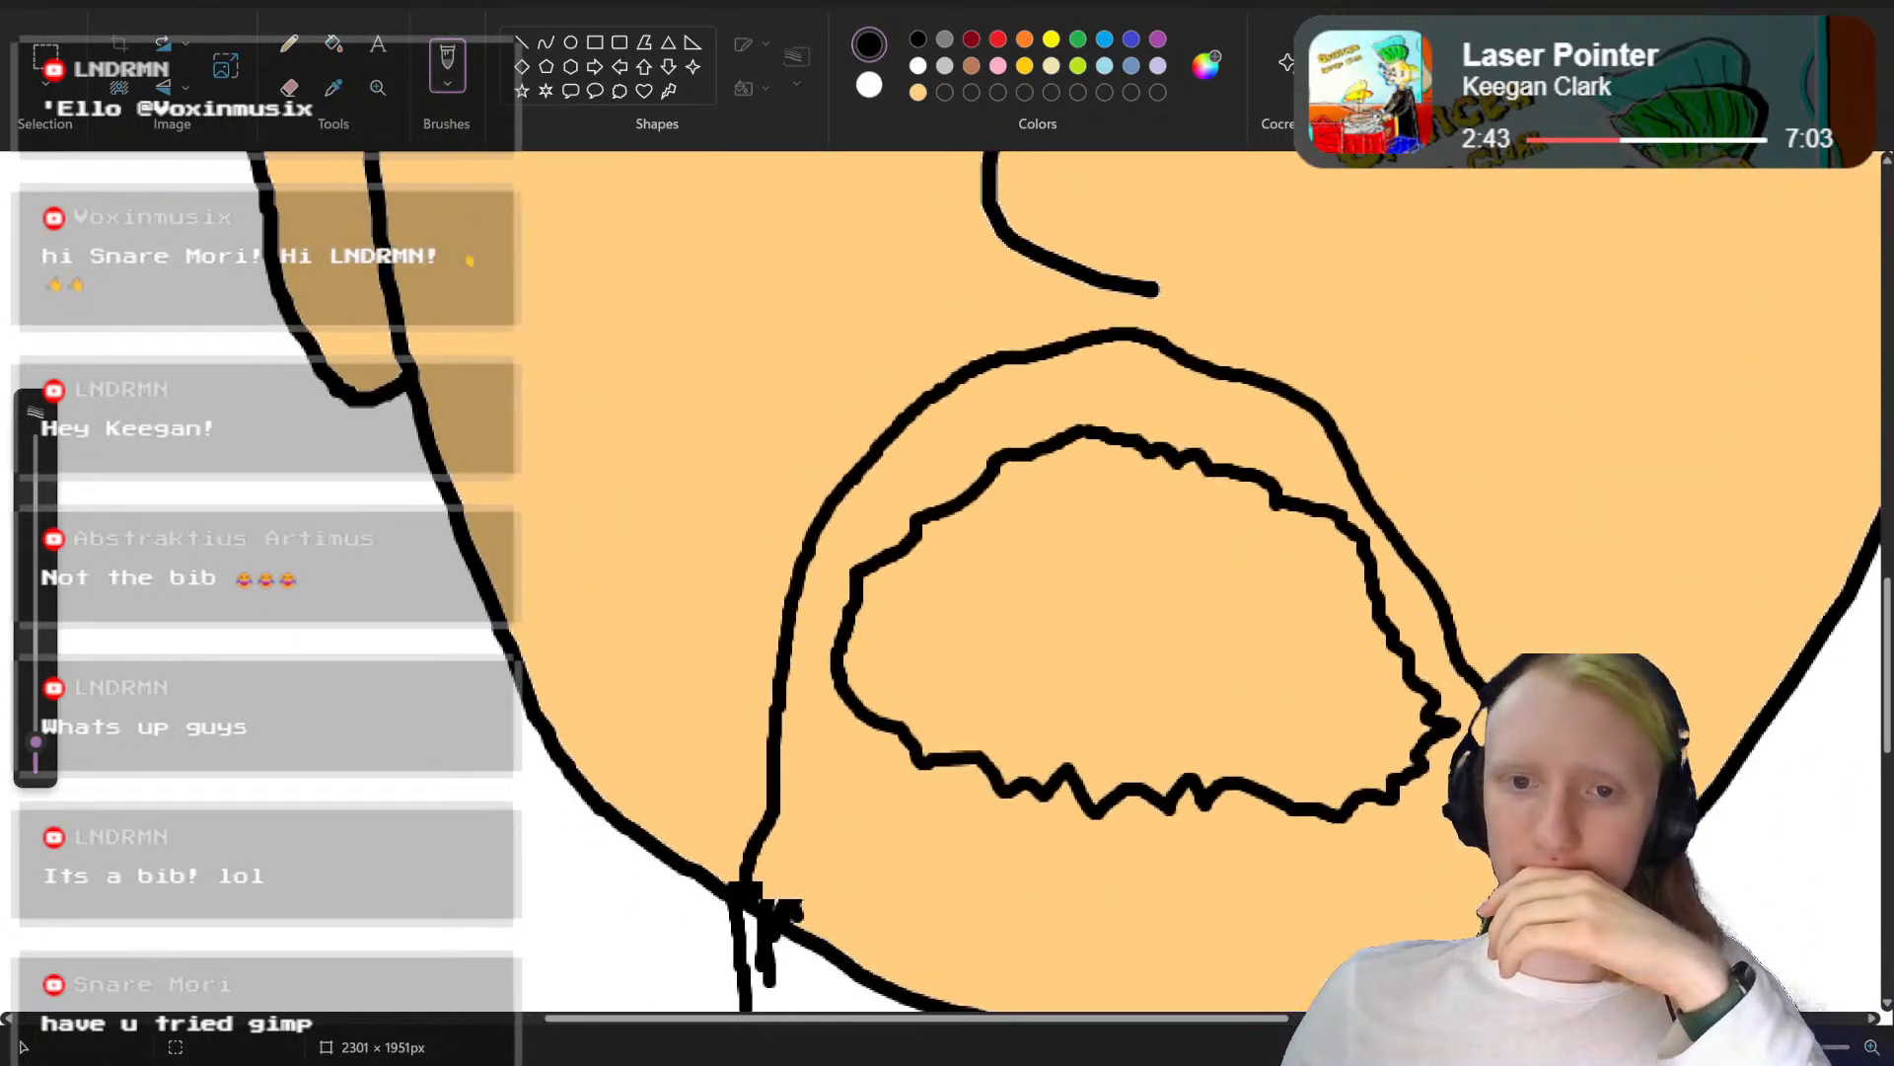
pyautogui.scroll(-7, 1579, 592)
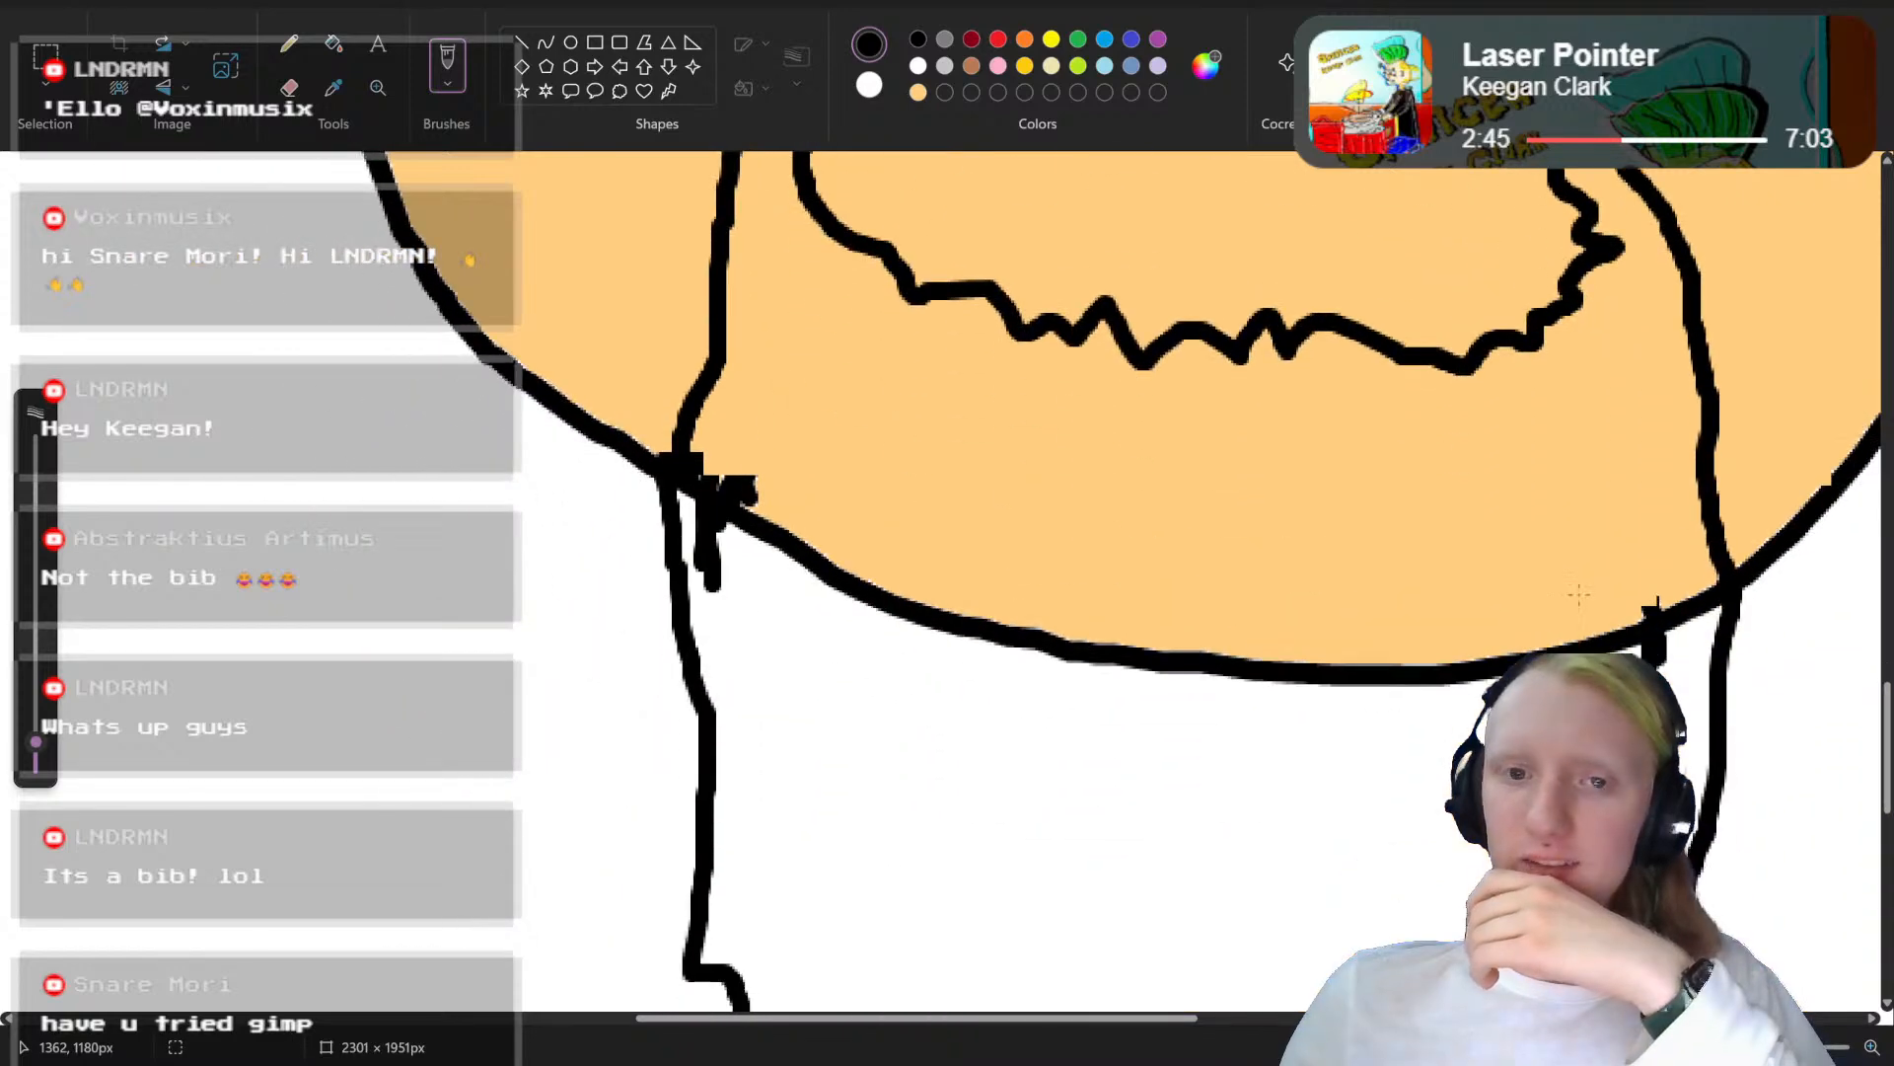
pyautogui.scroll(-9, 1579, 597)
pyautogui.scroll(7, 1579, 597)
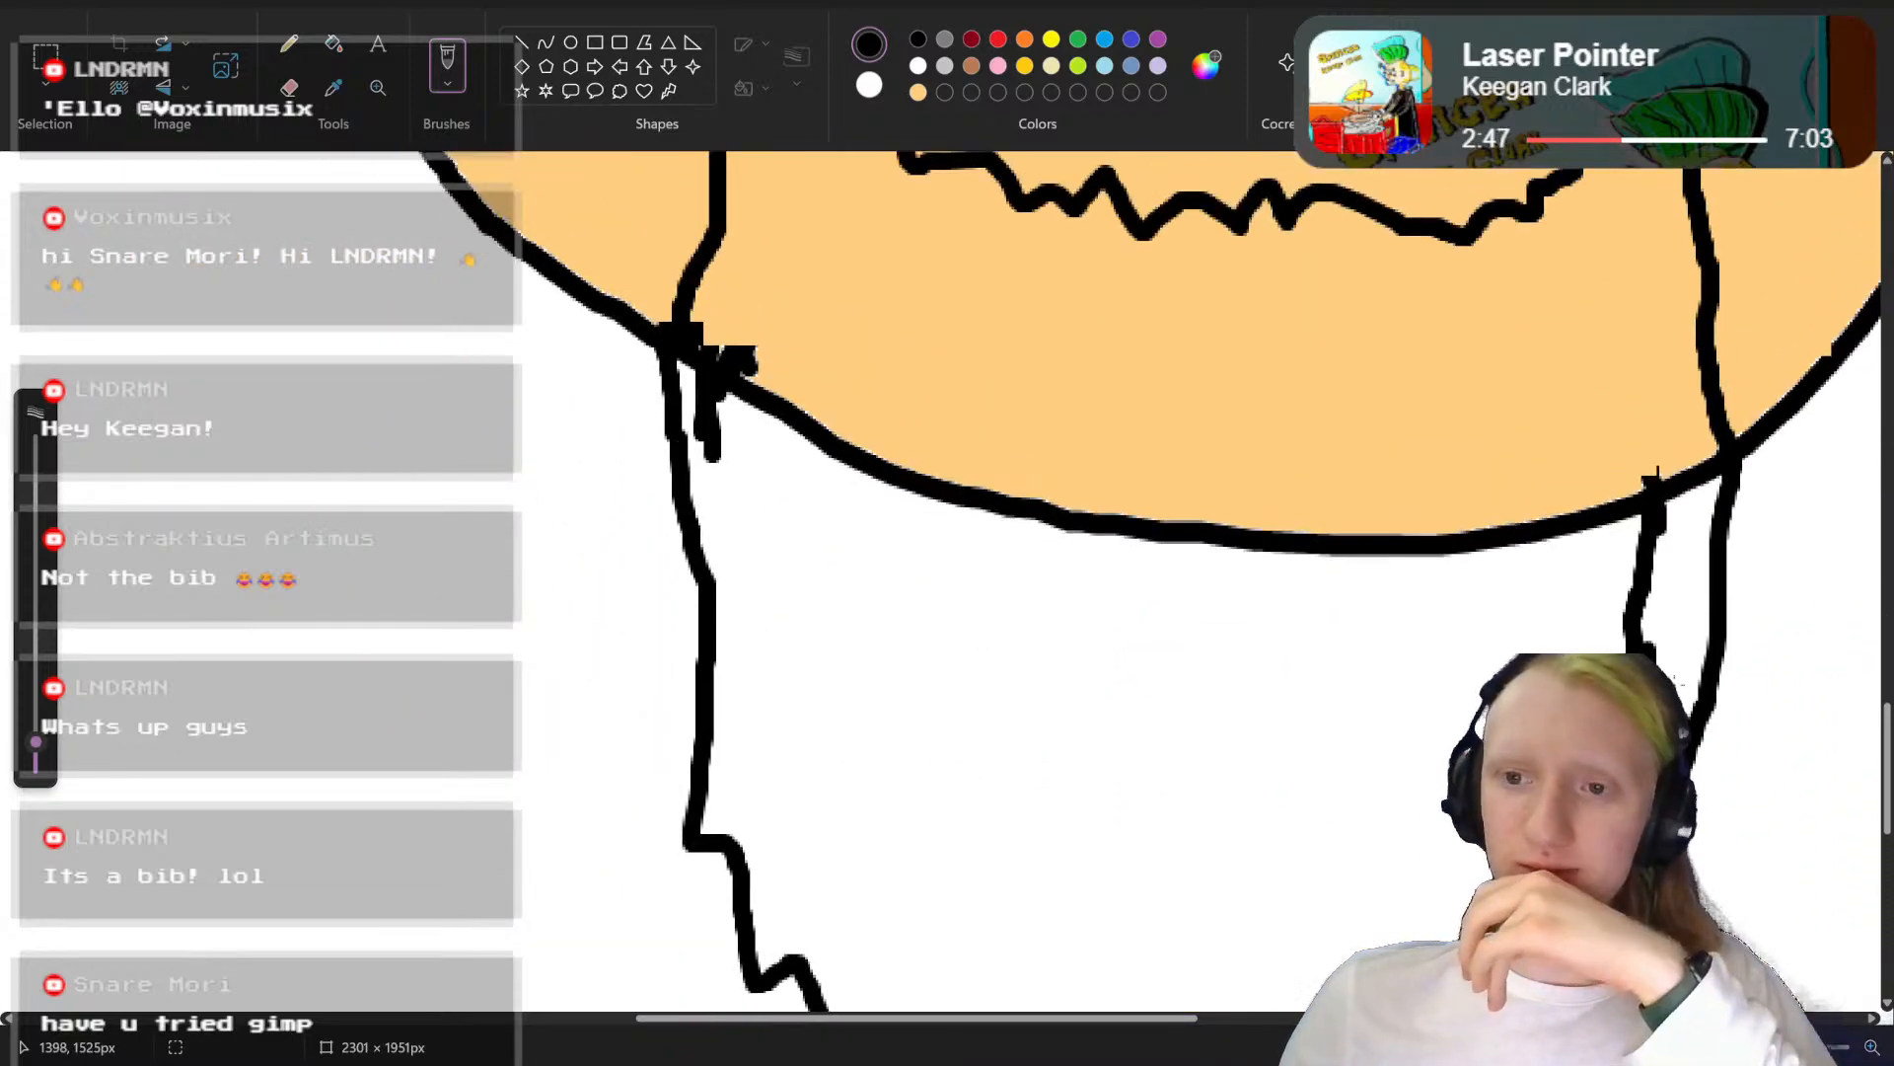
pyautogui.scroll(-3, 1629, 597)
pyautogui.click(289, 87)
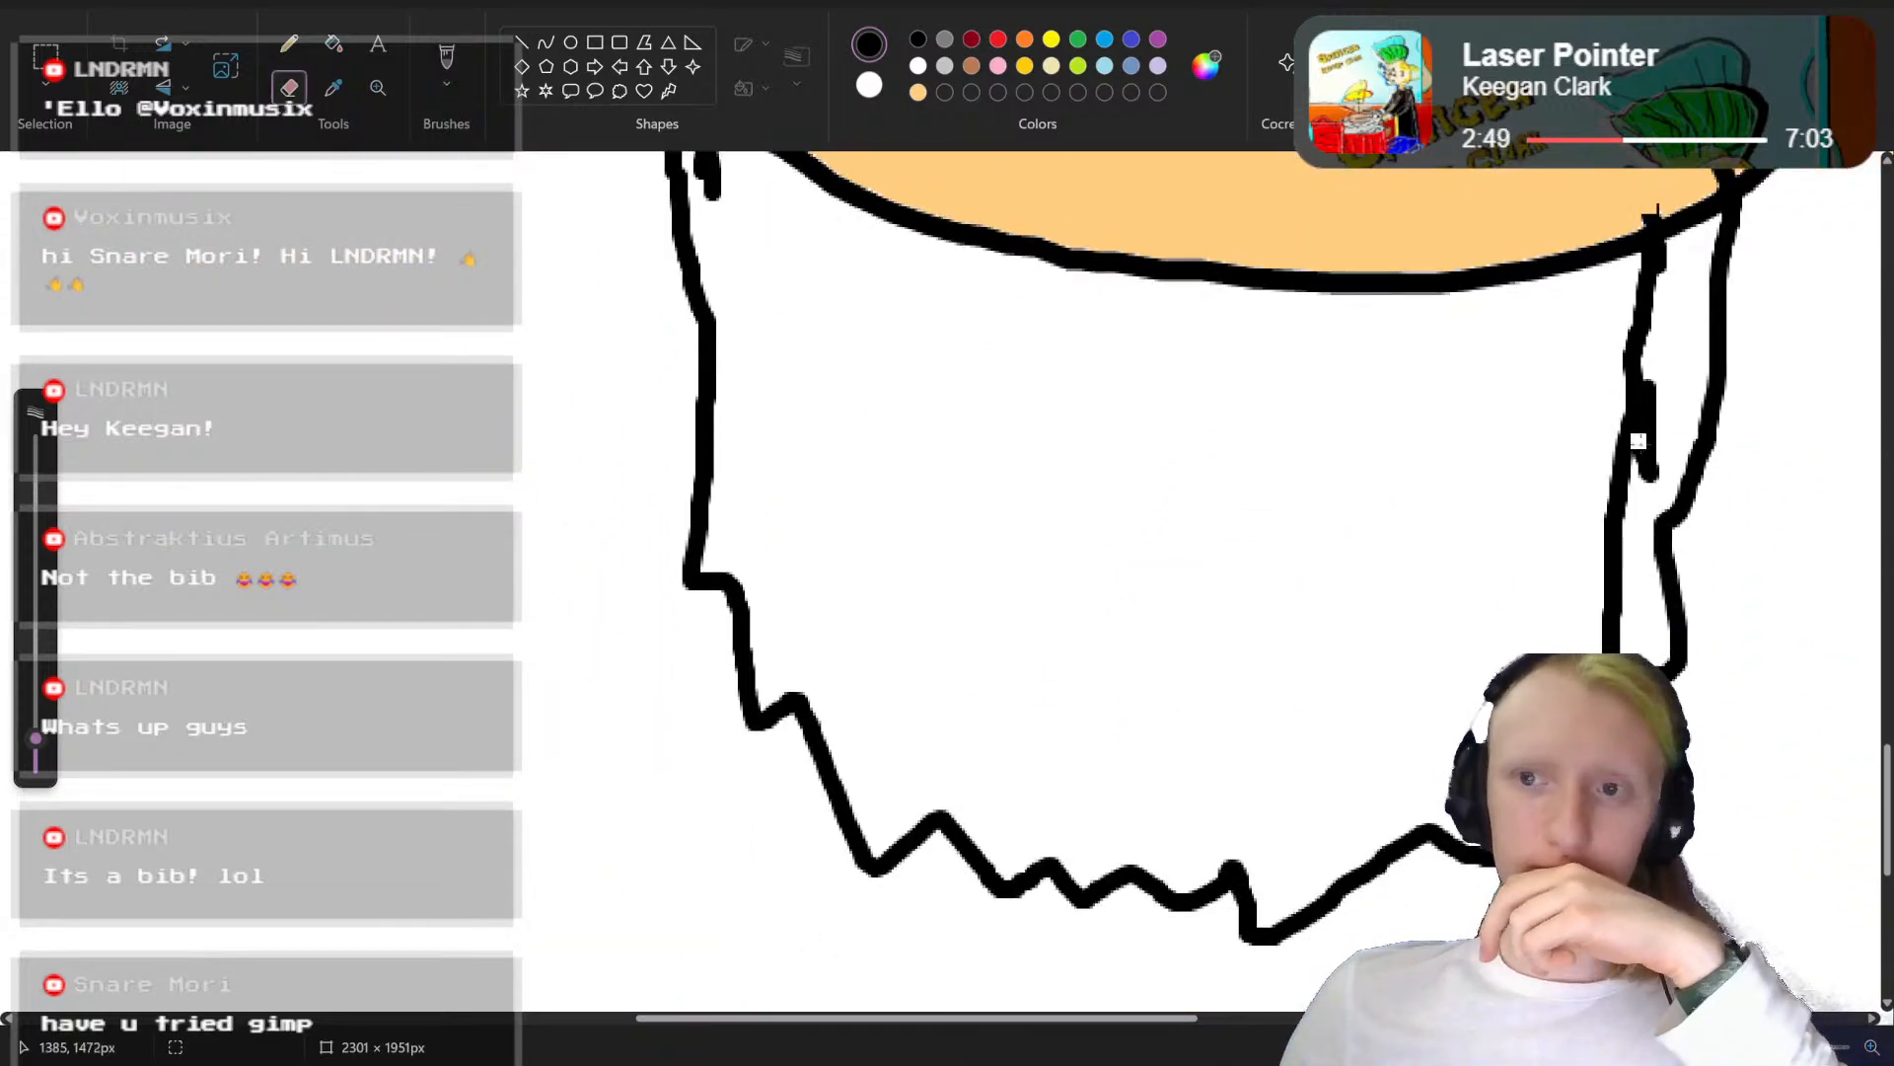
pyautogui.scroll(1, 1602, 474)
pyautogui.scroll(1, 1602, 473)
pyautogui.moveTo(1670, 372)
pyautogui.mouseDown()
pyautogui.moveTo(1635, 404)
pyautogui.moveTo(1650, 426)
pyautogui.moveTo(1620, 457)
pyautogui.moveTo(1612, 504)
pyautogui.moveTo(1659, 488)
pyautogui.moveTo(1645, 520)
pyautogui.moveTo(1599, 560)
pyautogui.moveTo(1654, 522)
pyautogui.moveTo(1633, 579)
pyautogui.moveTo(1657, 554)
pyautogui.moveTo(1623, 618)
pyautogui.mouseUp()
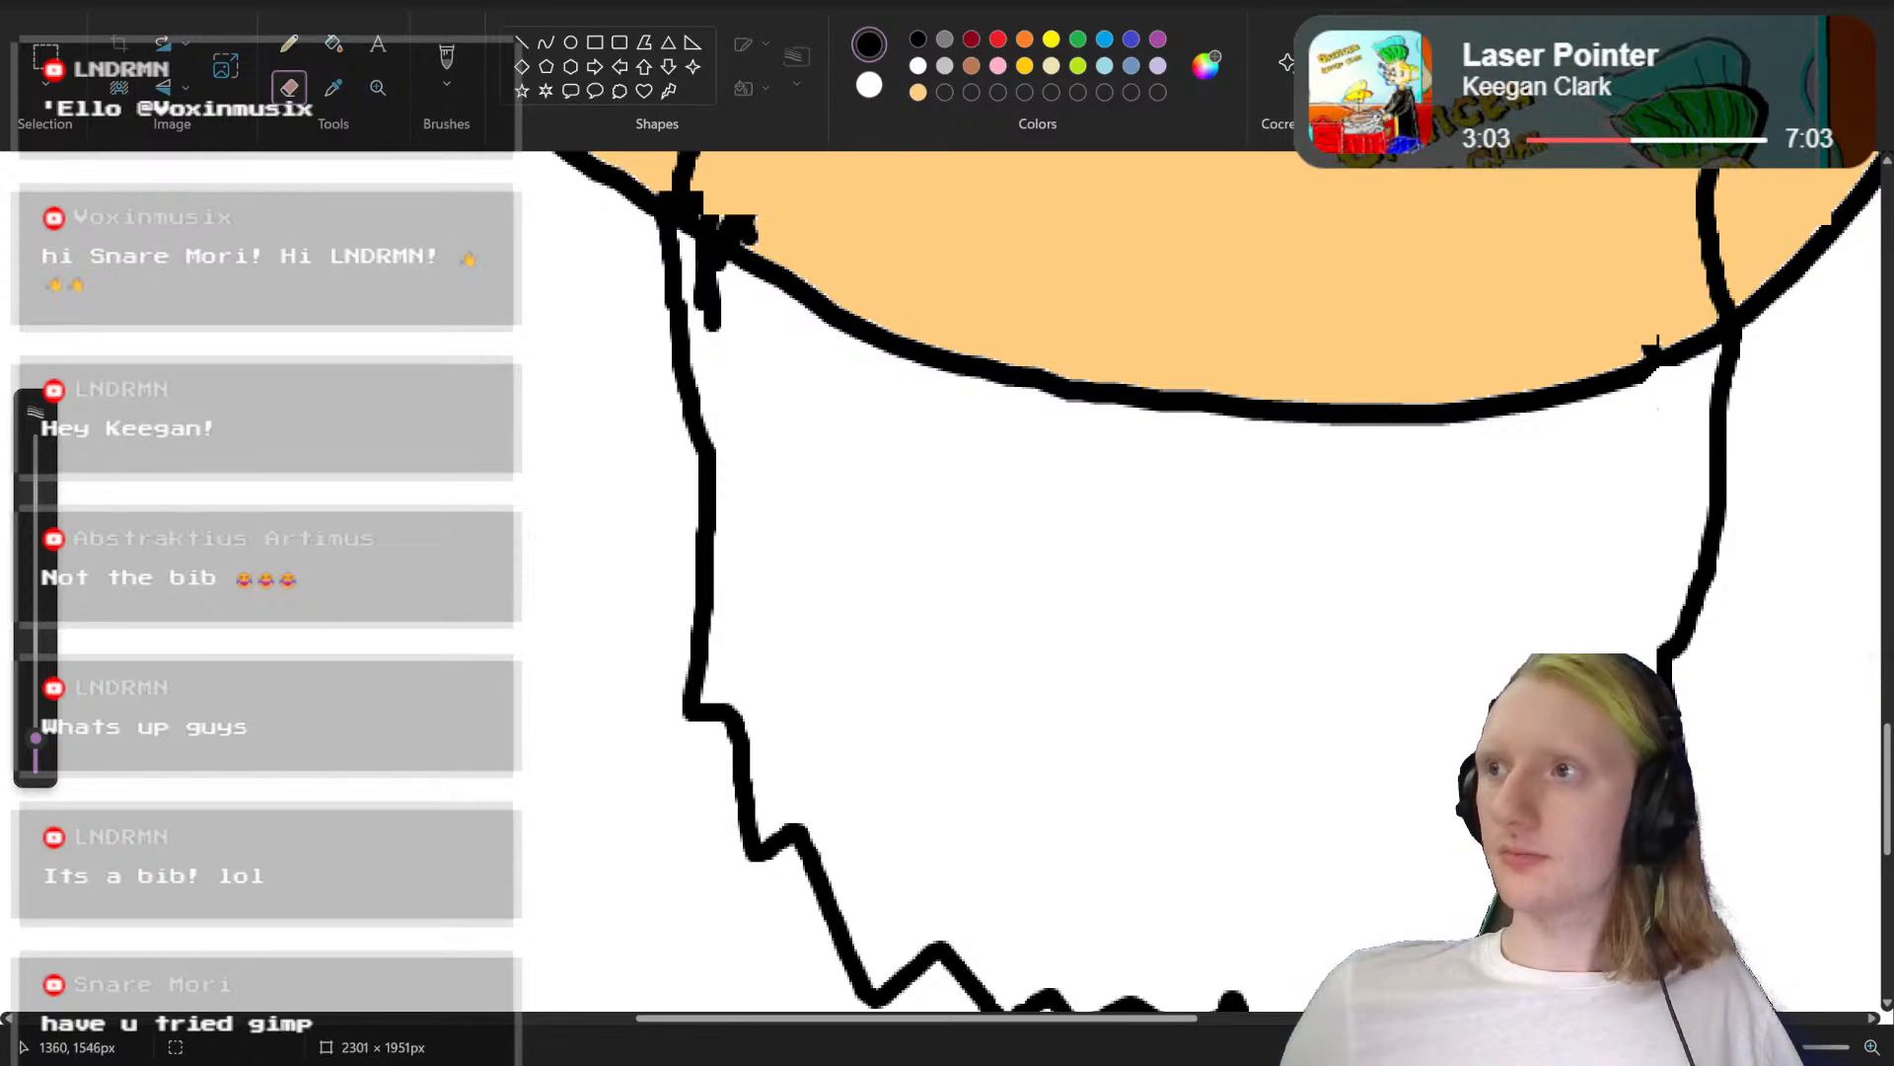
# Step: Draw a second black stroke along the moustache's upper left edge
pyautogui.scroll(10, 1562, 595)
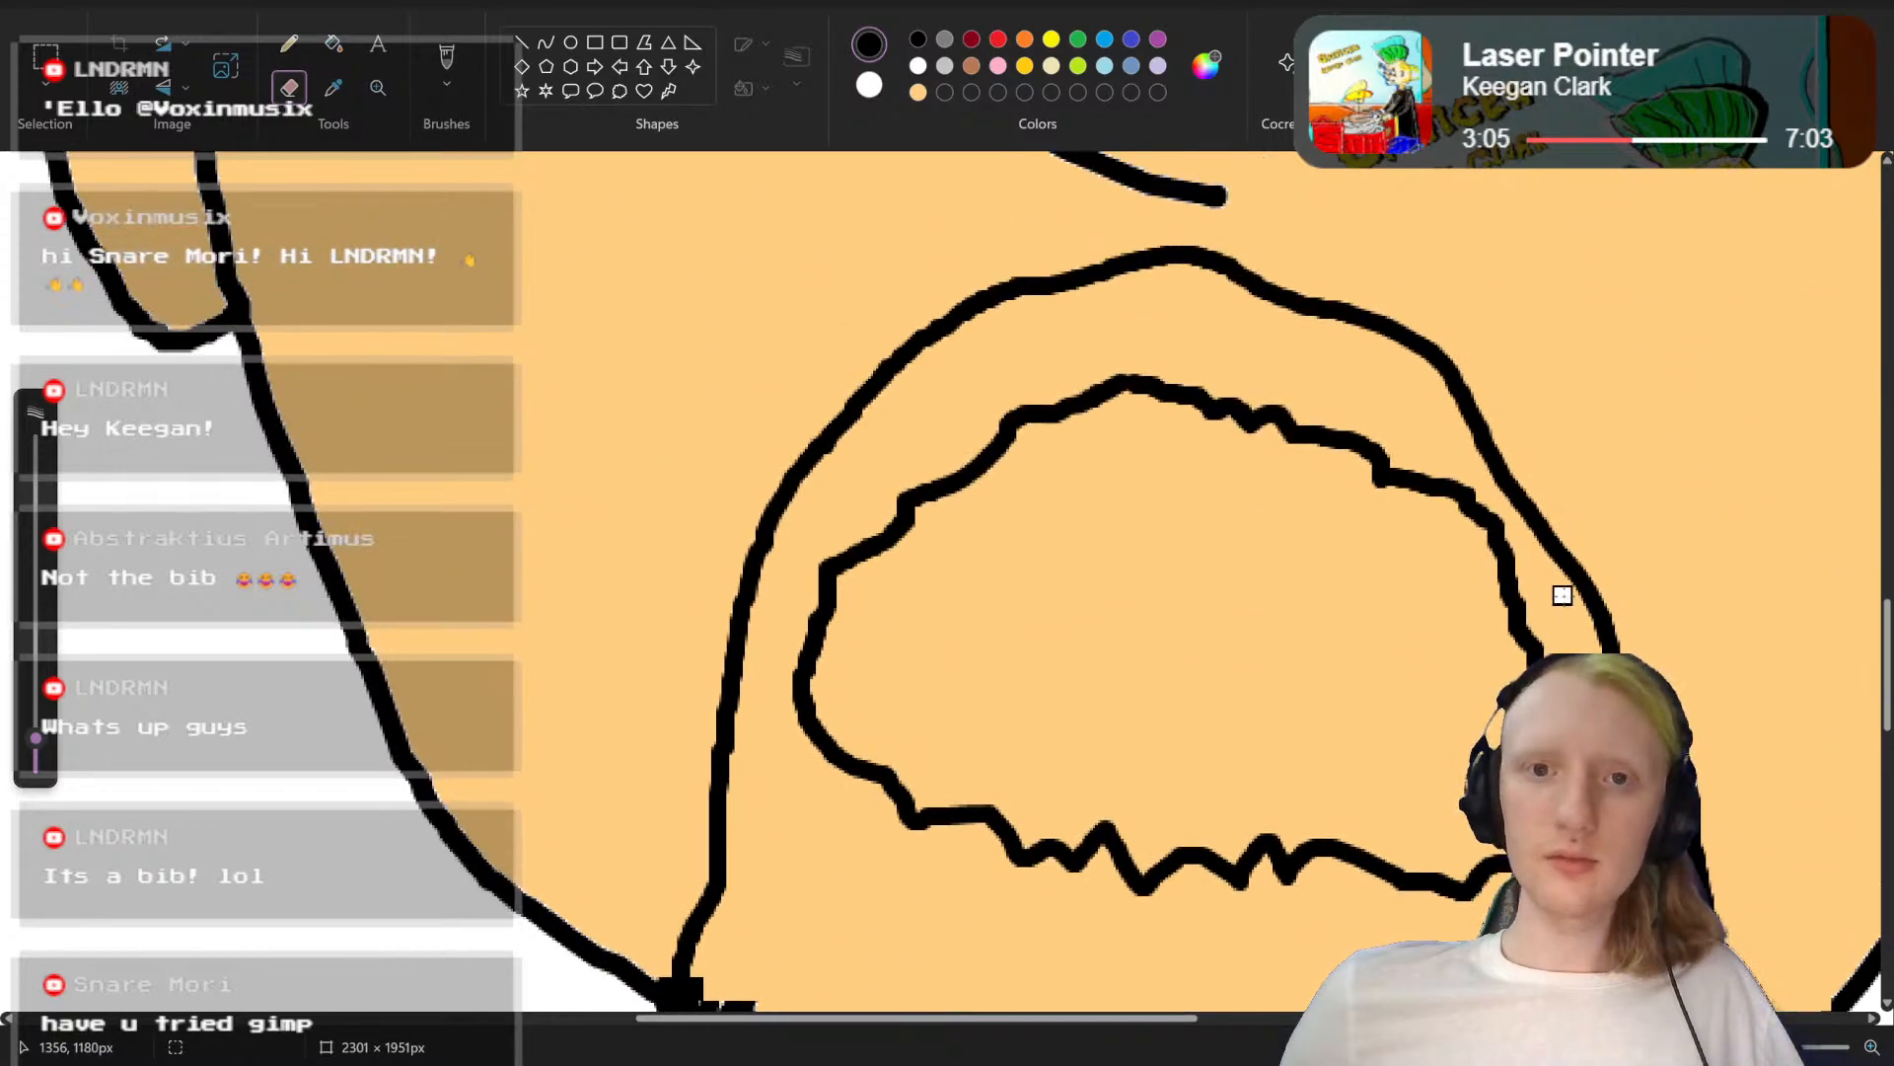
pyautogui.scroll(-8, 1562, 595)
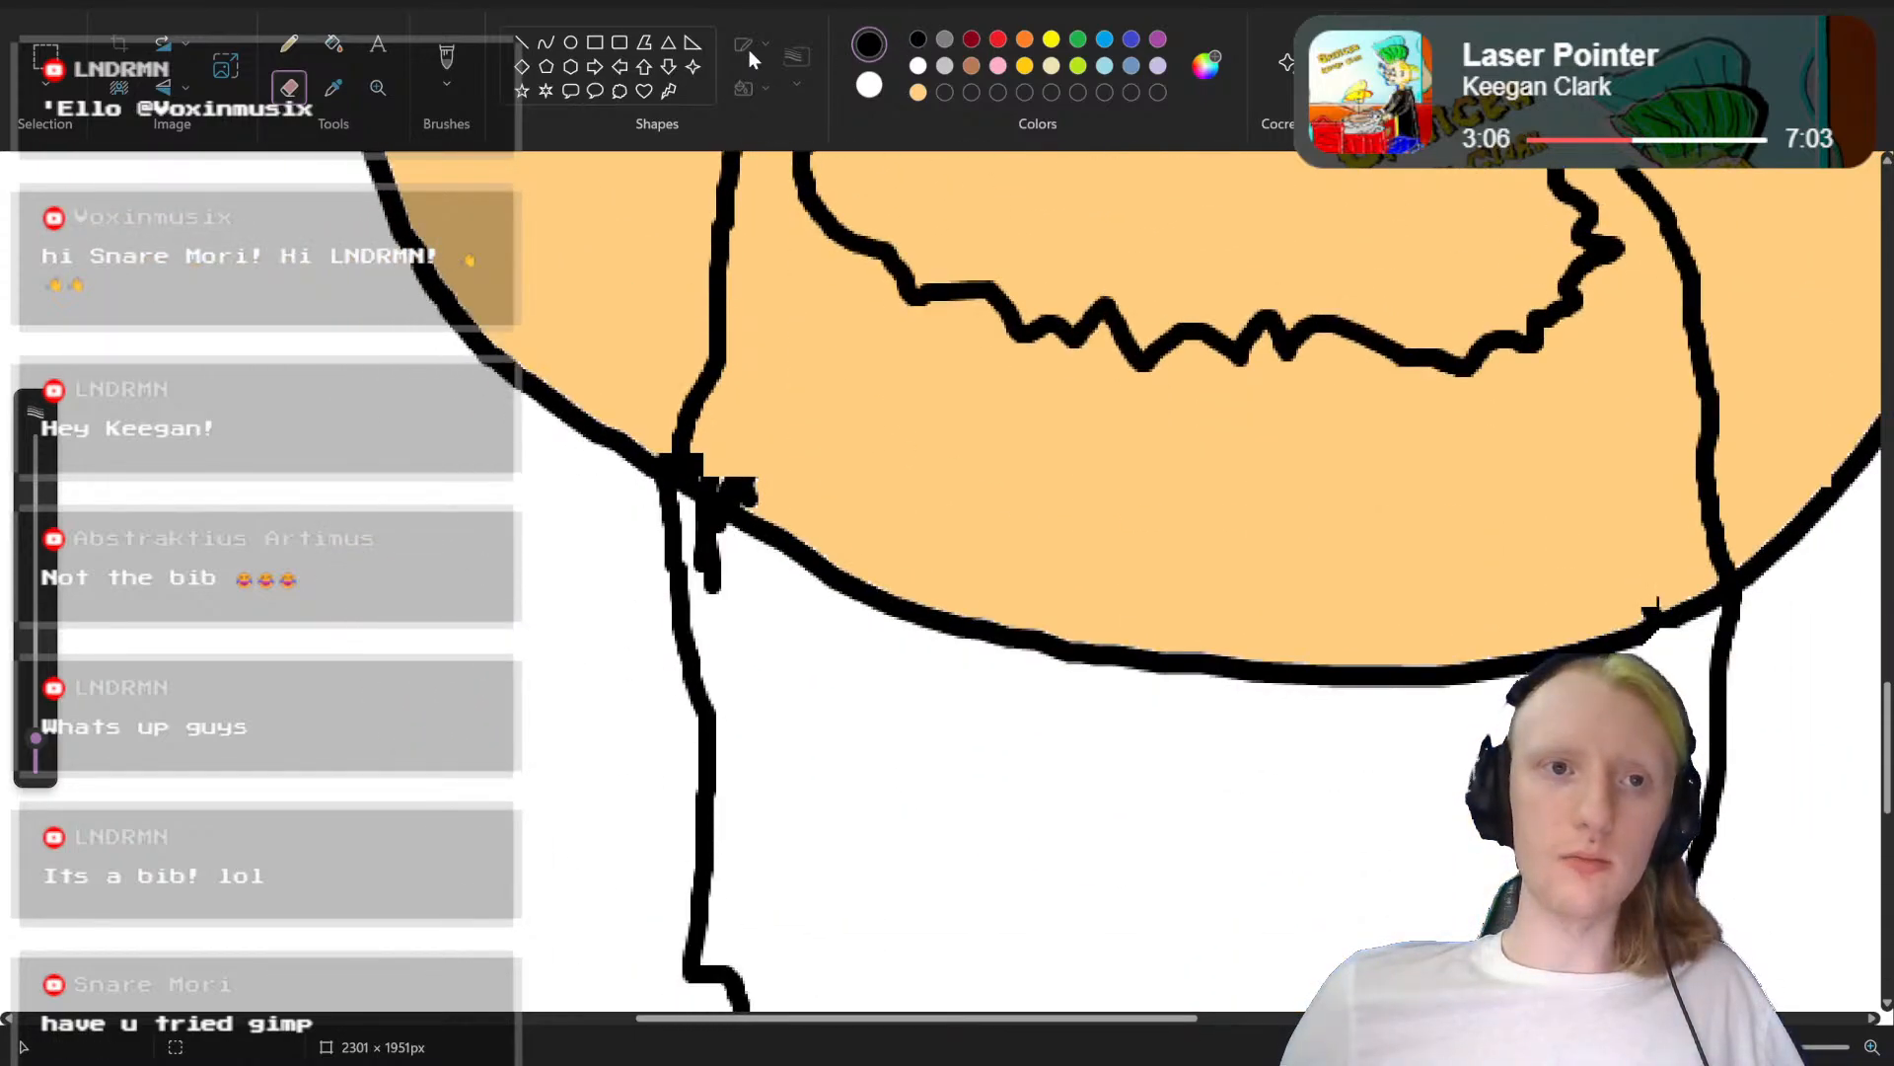
pyautogui.click(447, 64)
pyautogui.scroll(8, 1223, 415)
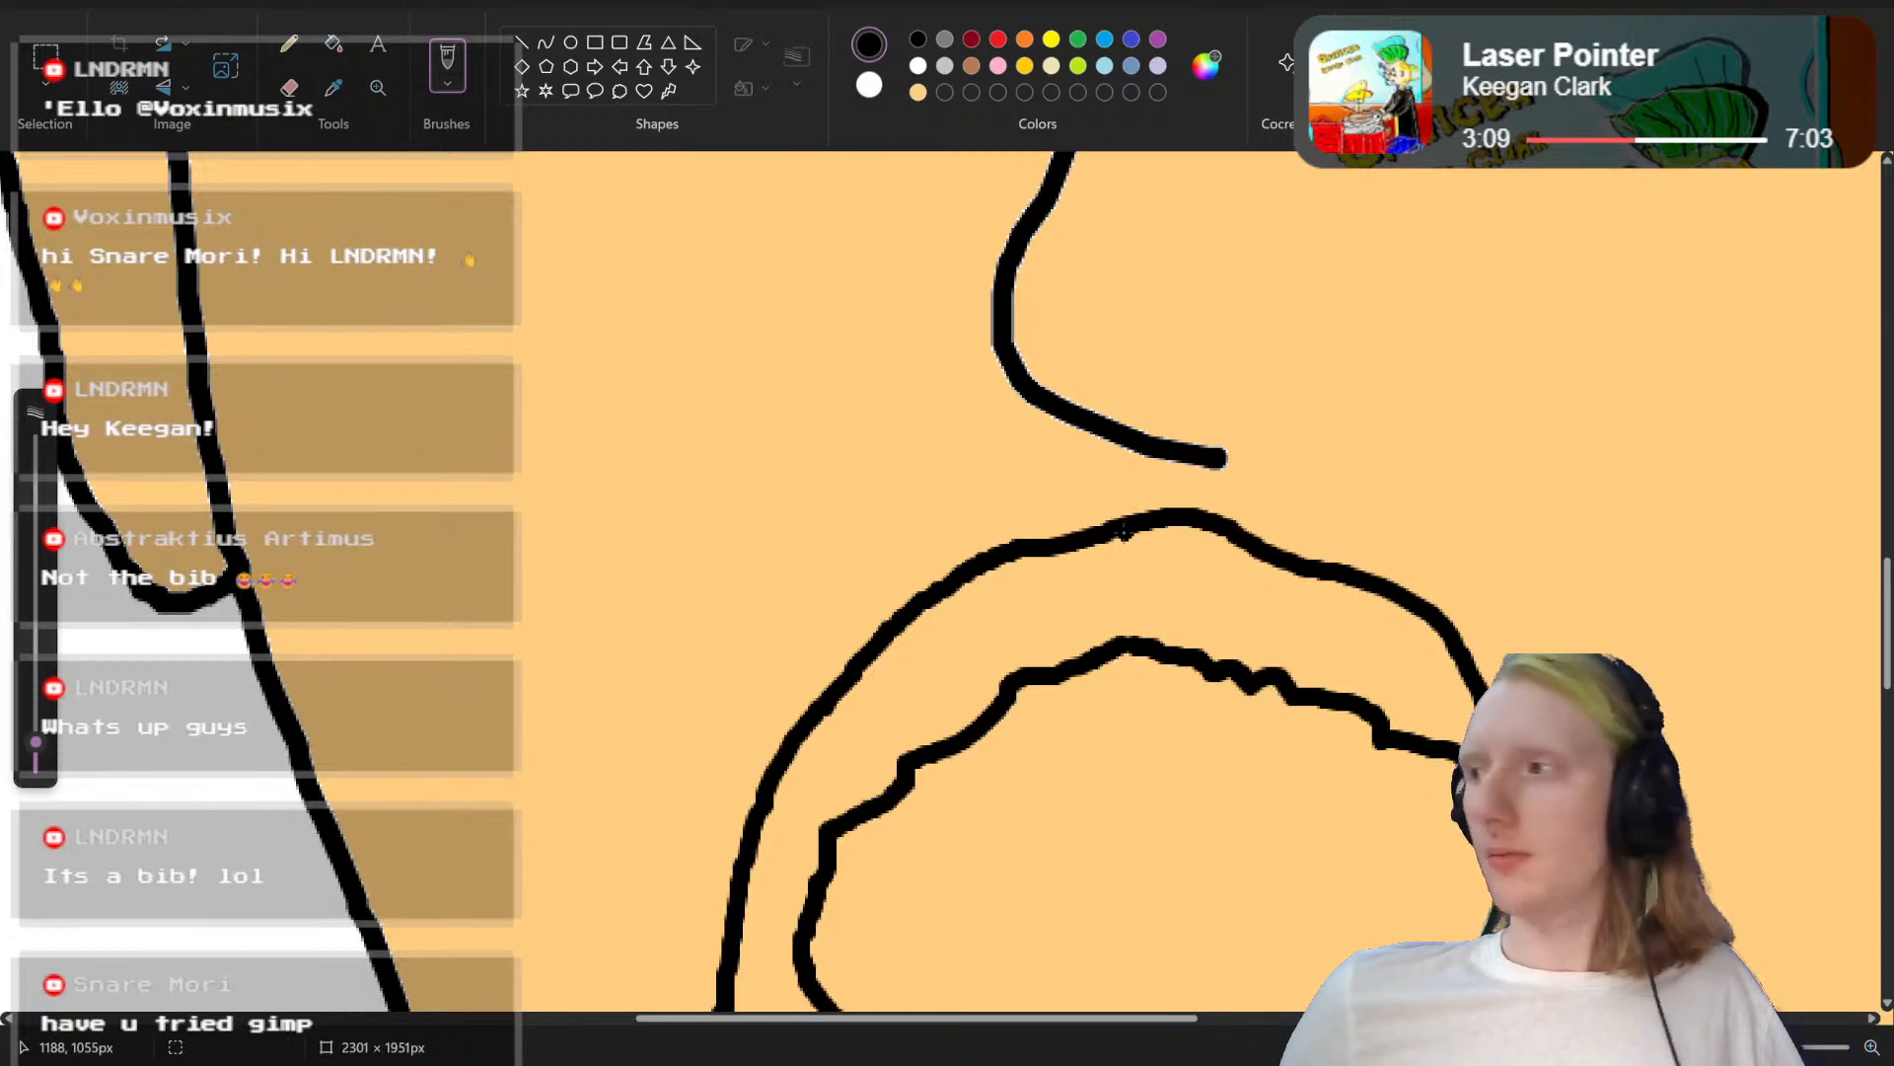
pyautogui.moveTo(1097, 555); pyautogui.dragTo(864, 632)
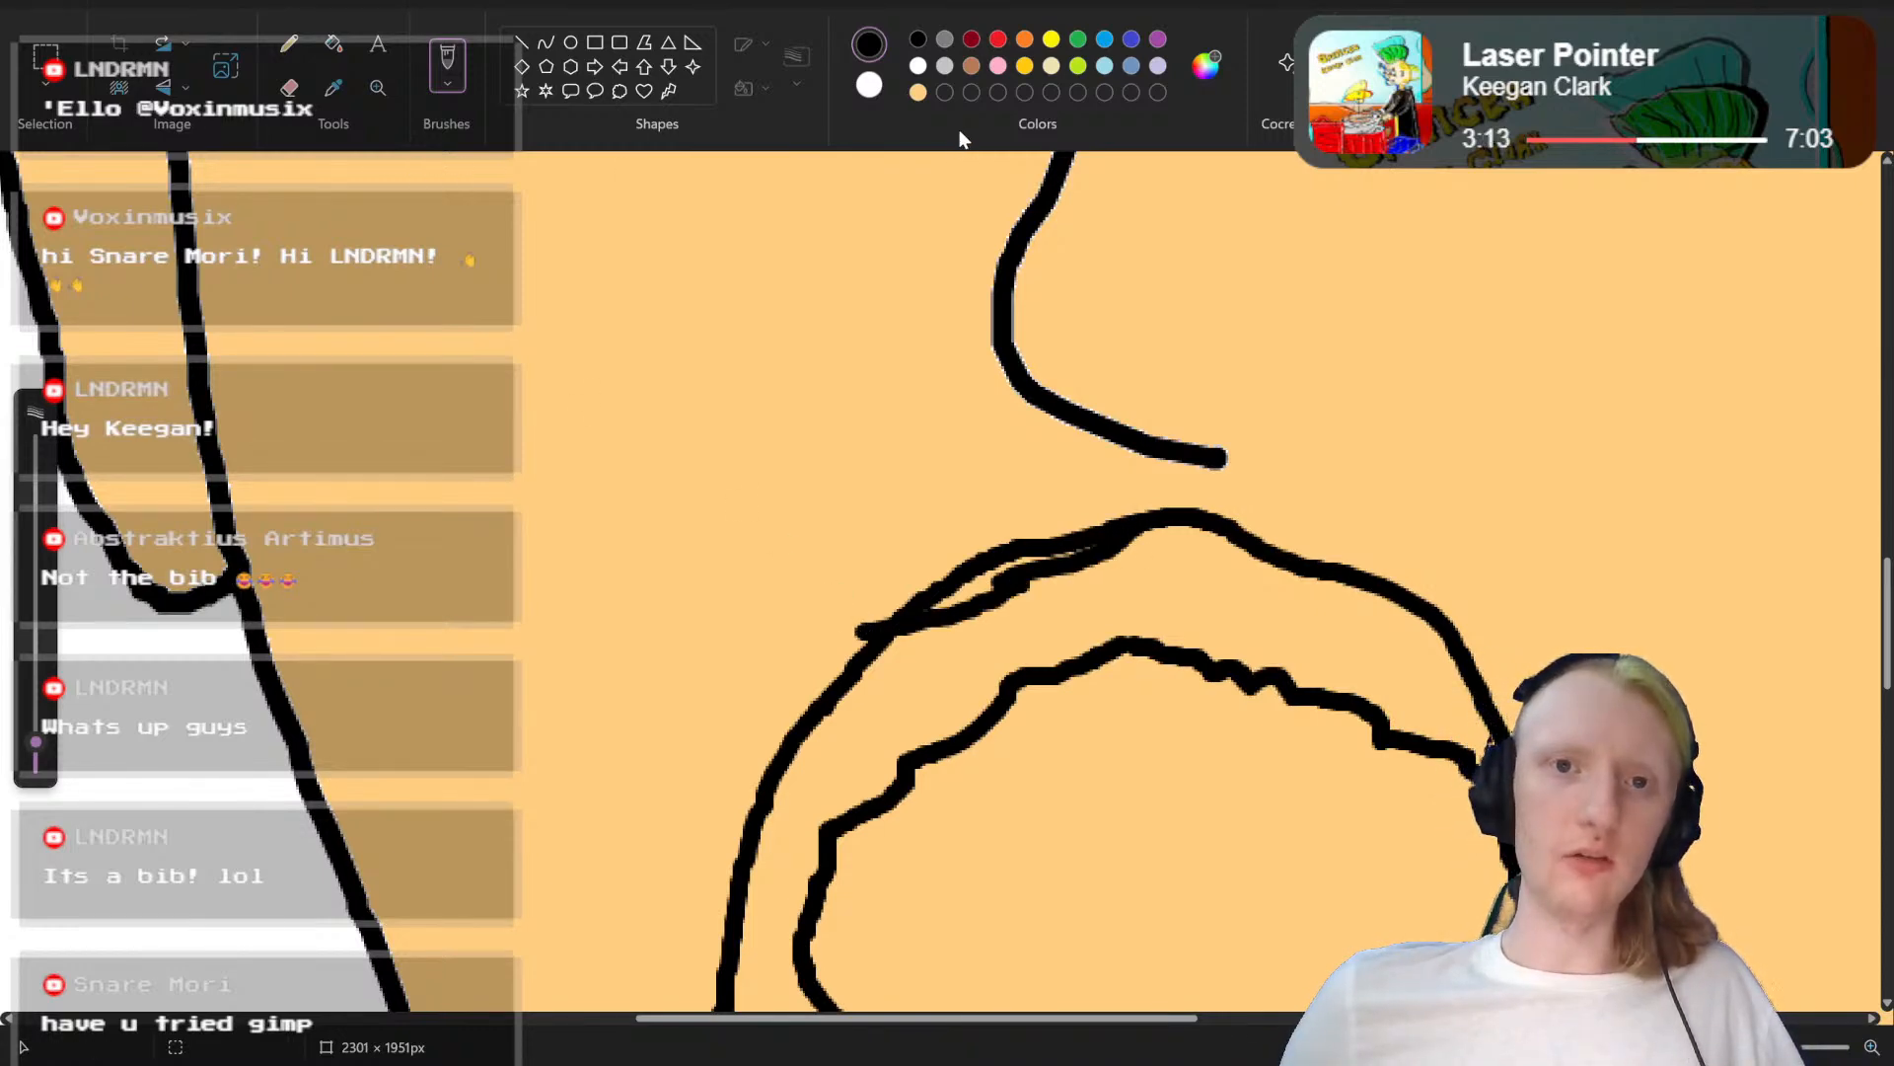
# Step: Select and delete an area of about 401 × 95 px across the moustache's arch and the top of the mouth opening
pyautogui.click(47, 57)
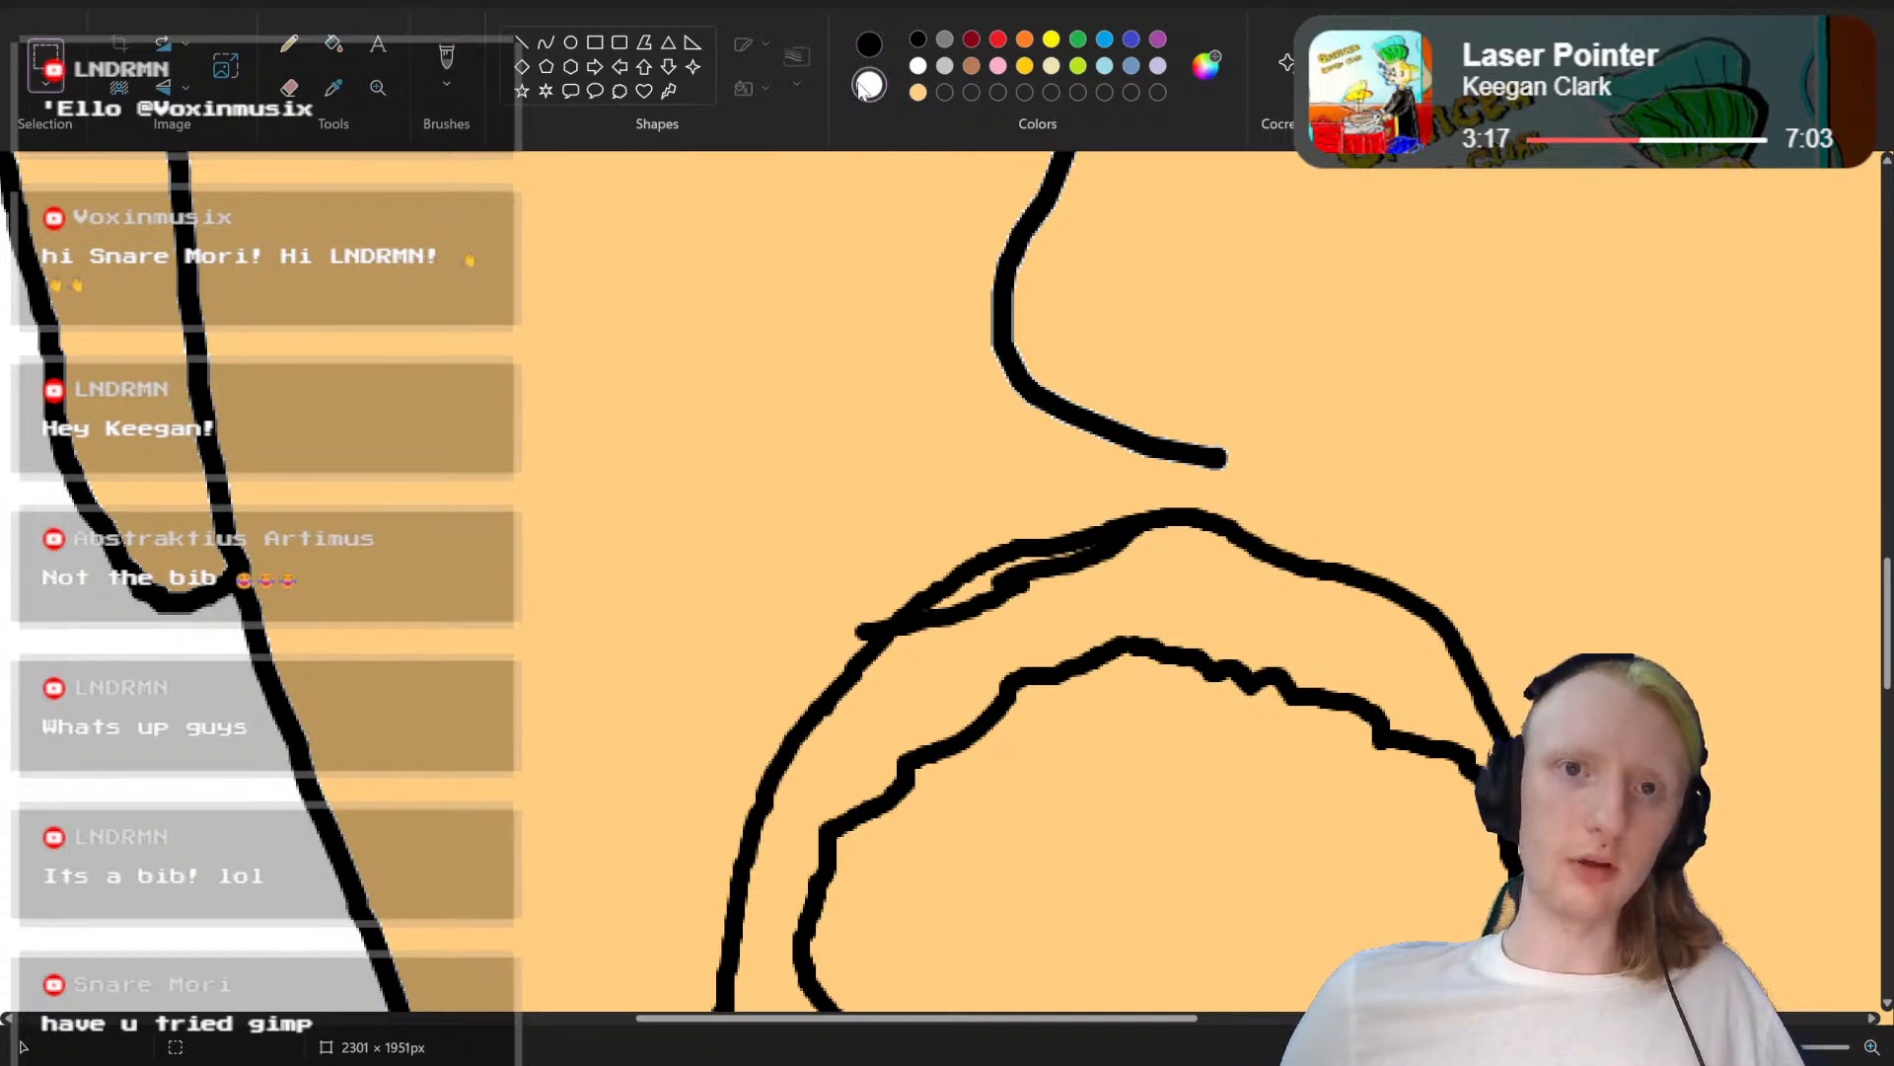
pyautogui.click(917, 92)
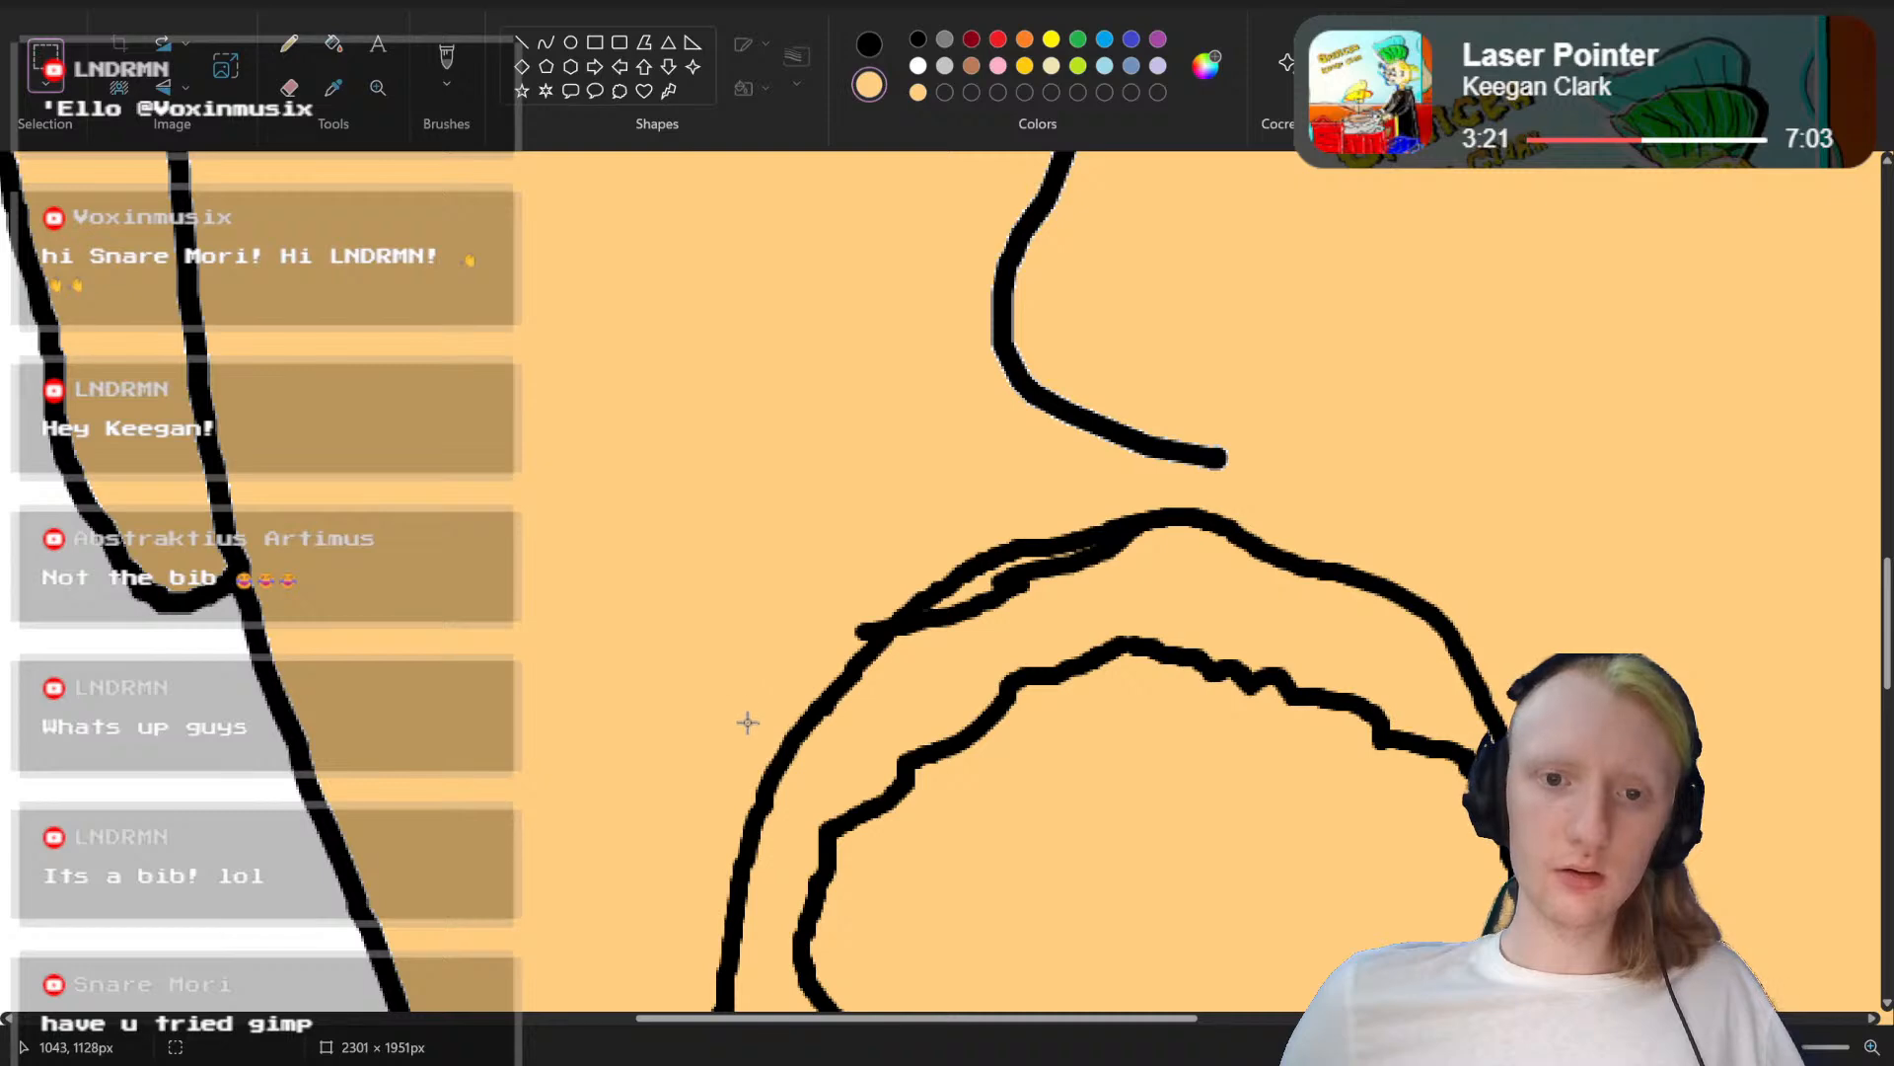
pyautogui.moveTo(744, 722); pyautogui.dragTo(928, 634)
pyautogui.moveTo(678, 747); pyautogui.dragTo(1728, 500)
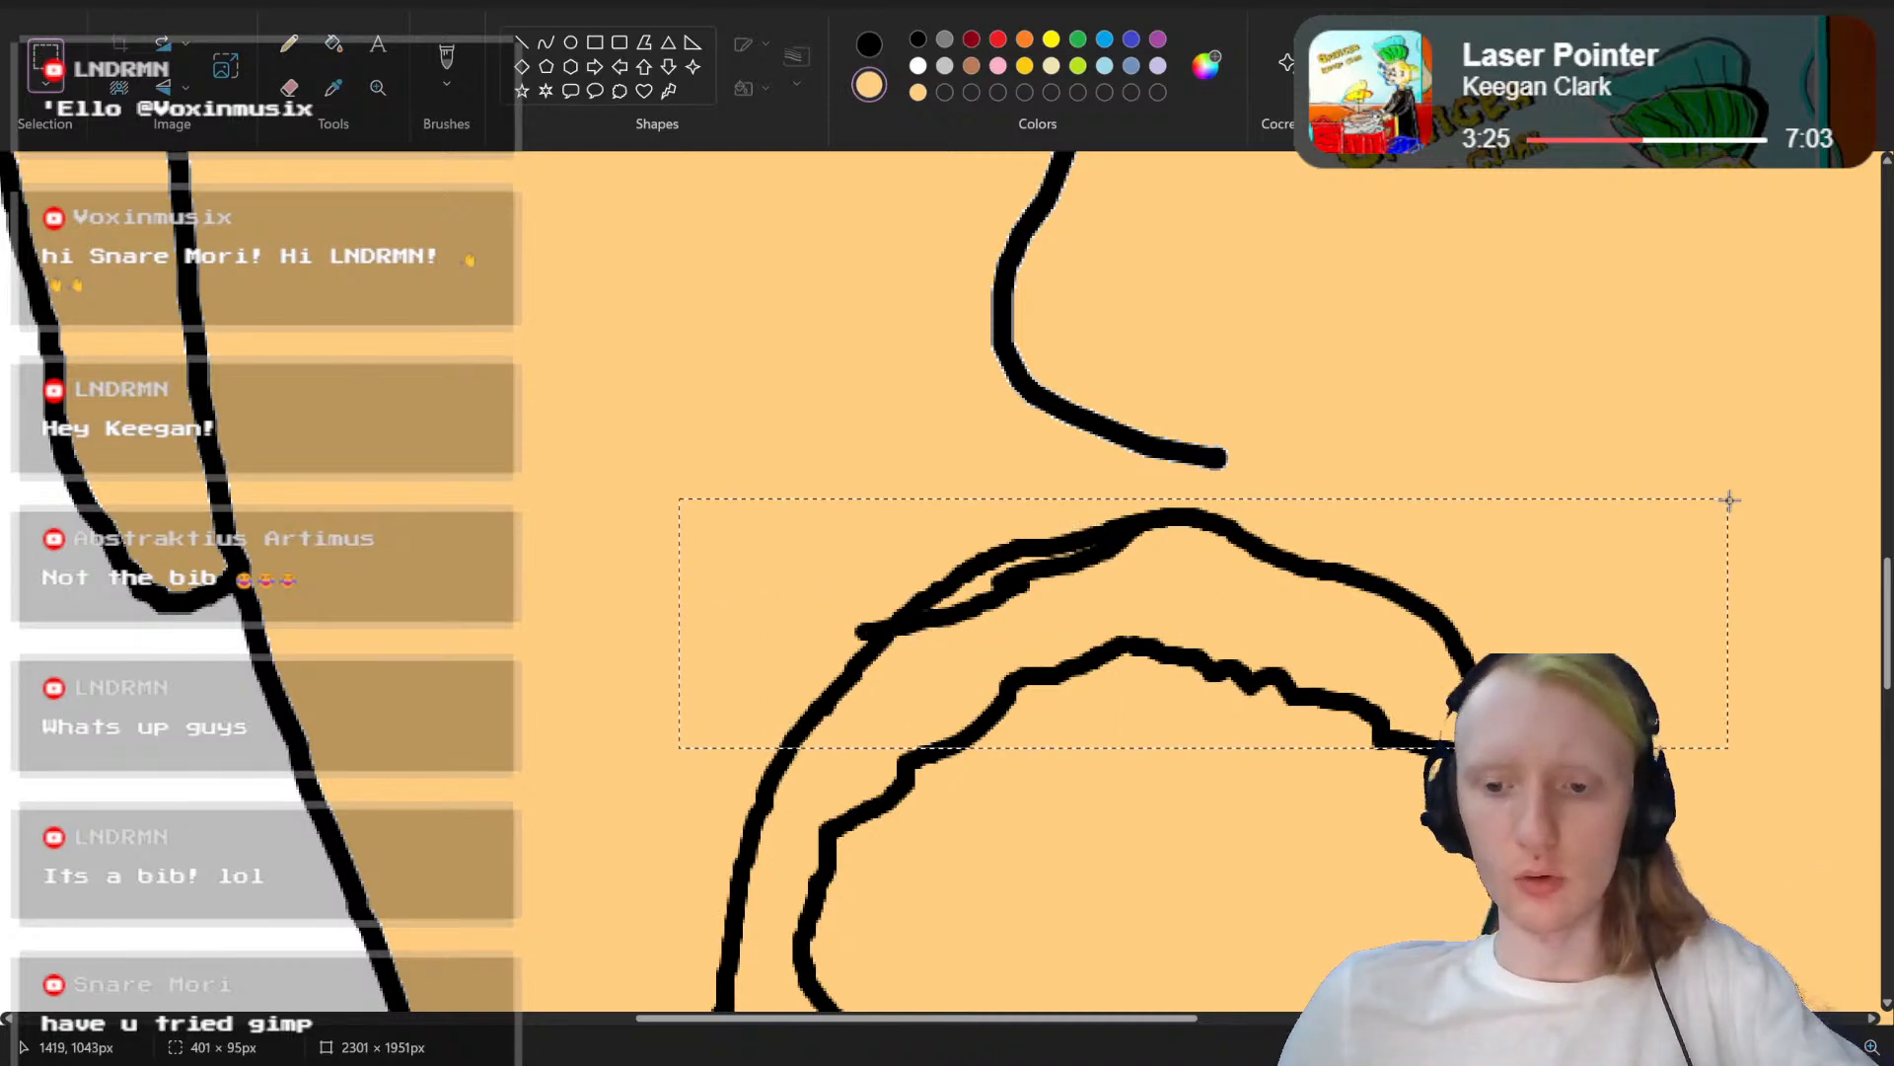
pyautogui.press('Delete')
# Step: Fill the blank rectangle beneath the nose with the light orange skin colour
pyautogui.scroll(-5, 1733, 499)
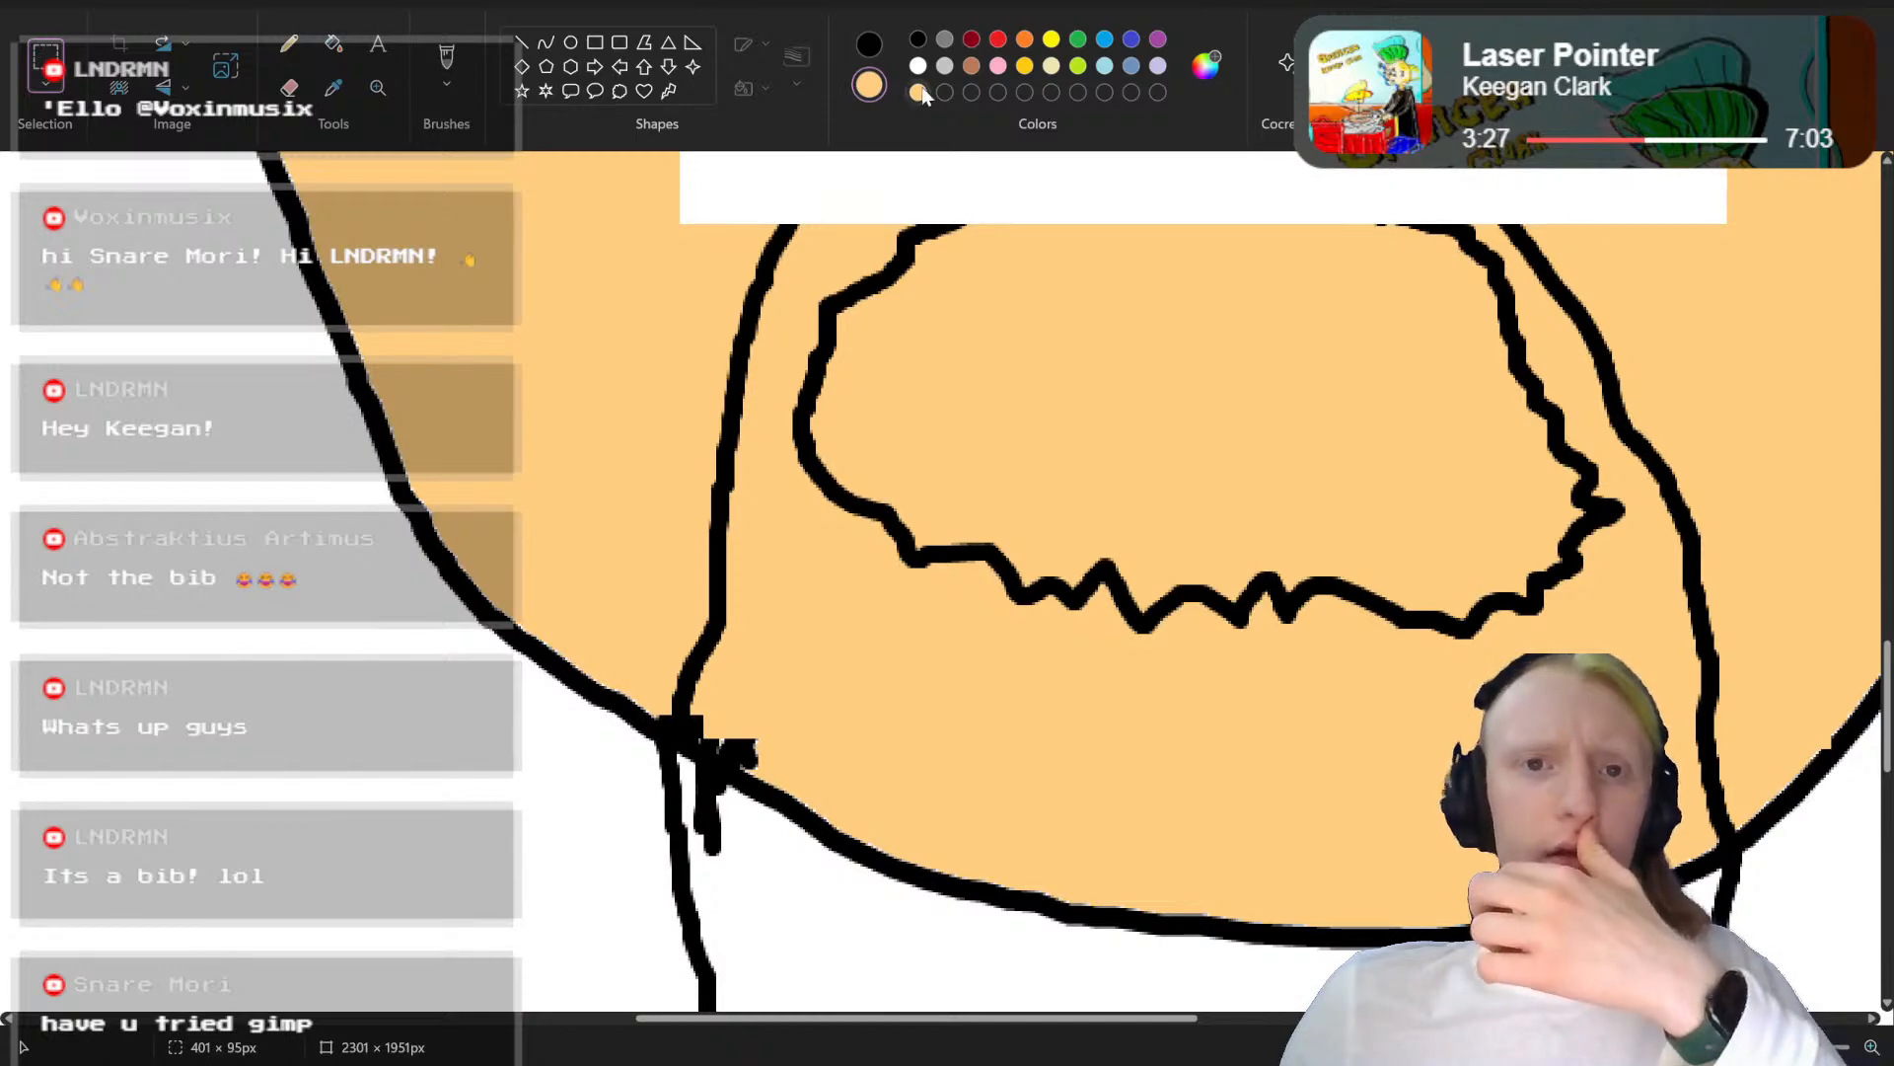
pyautogui.click(869, 44)
pyautogui.click(917, 92)
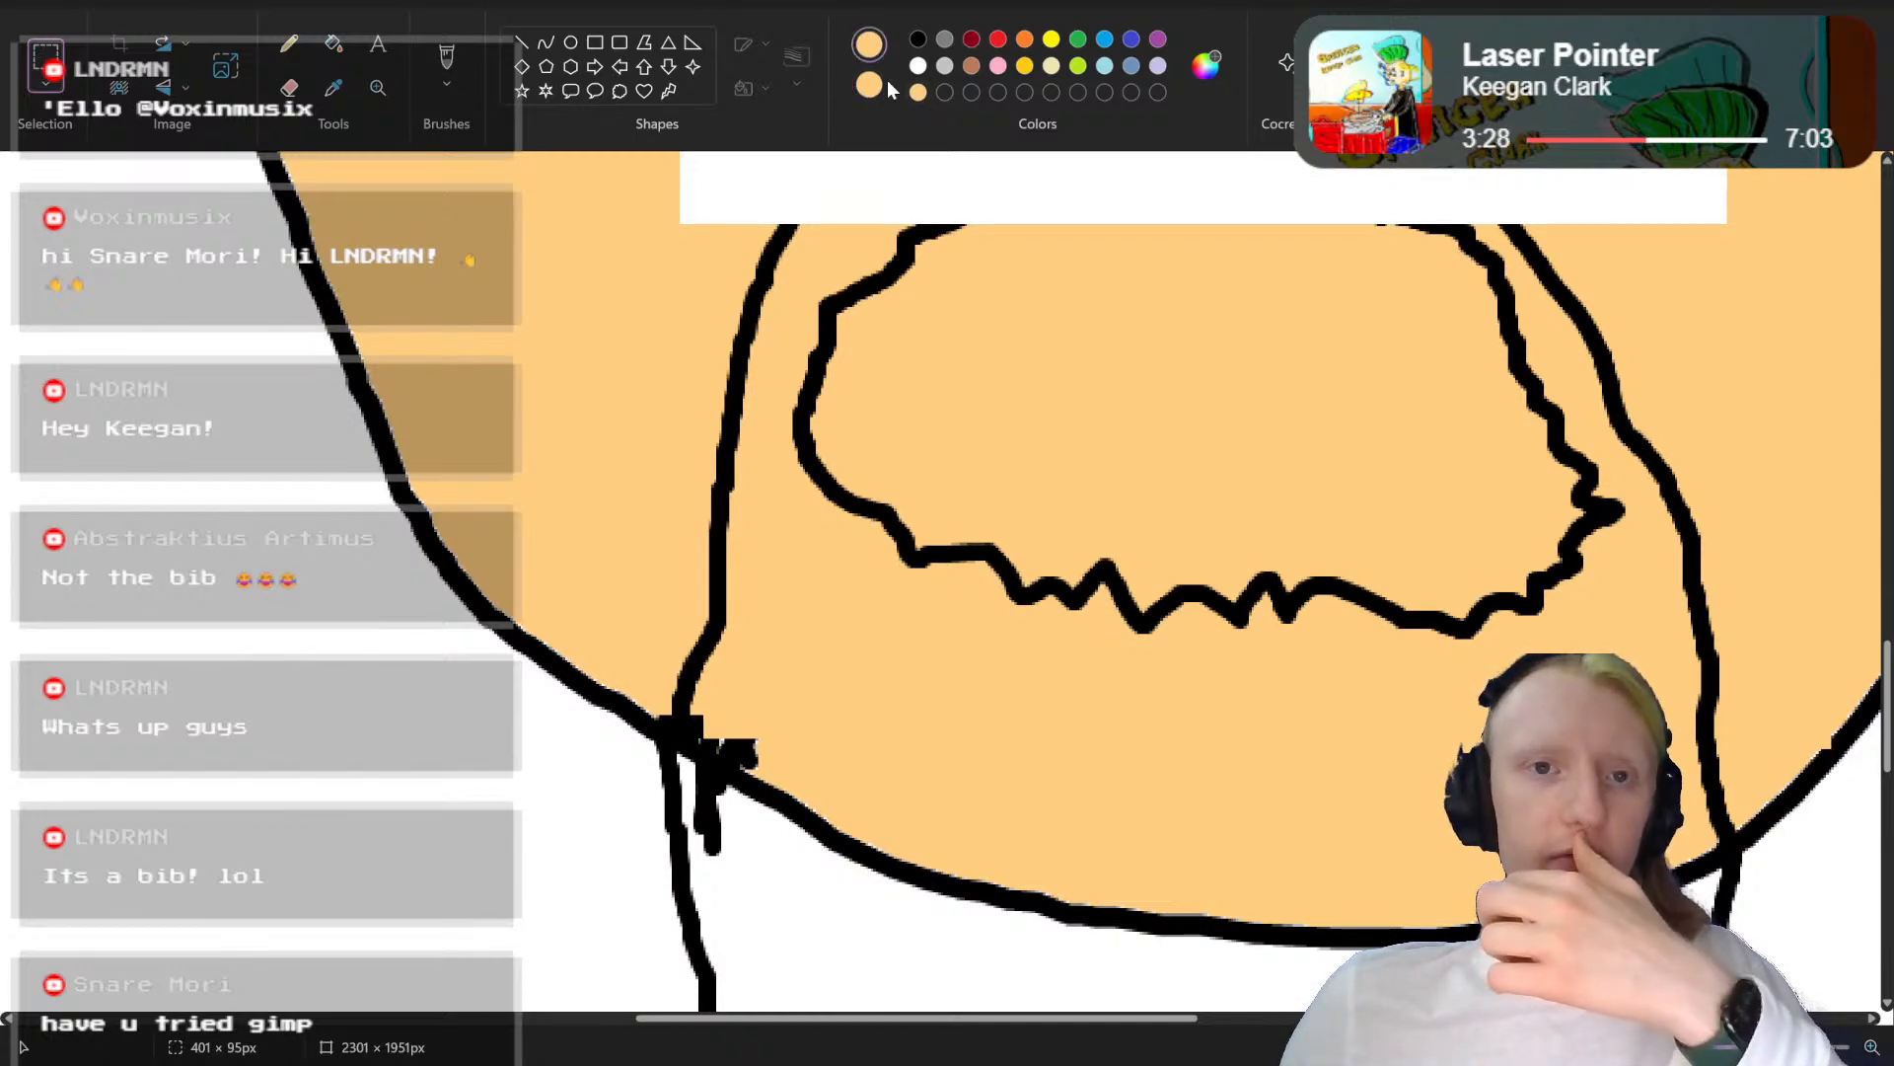
pyautogui.click(333, 44)
pyautogui.click(1031, 183)
pyautogui.scroll(4, 1273, 236)
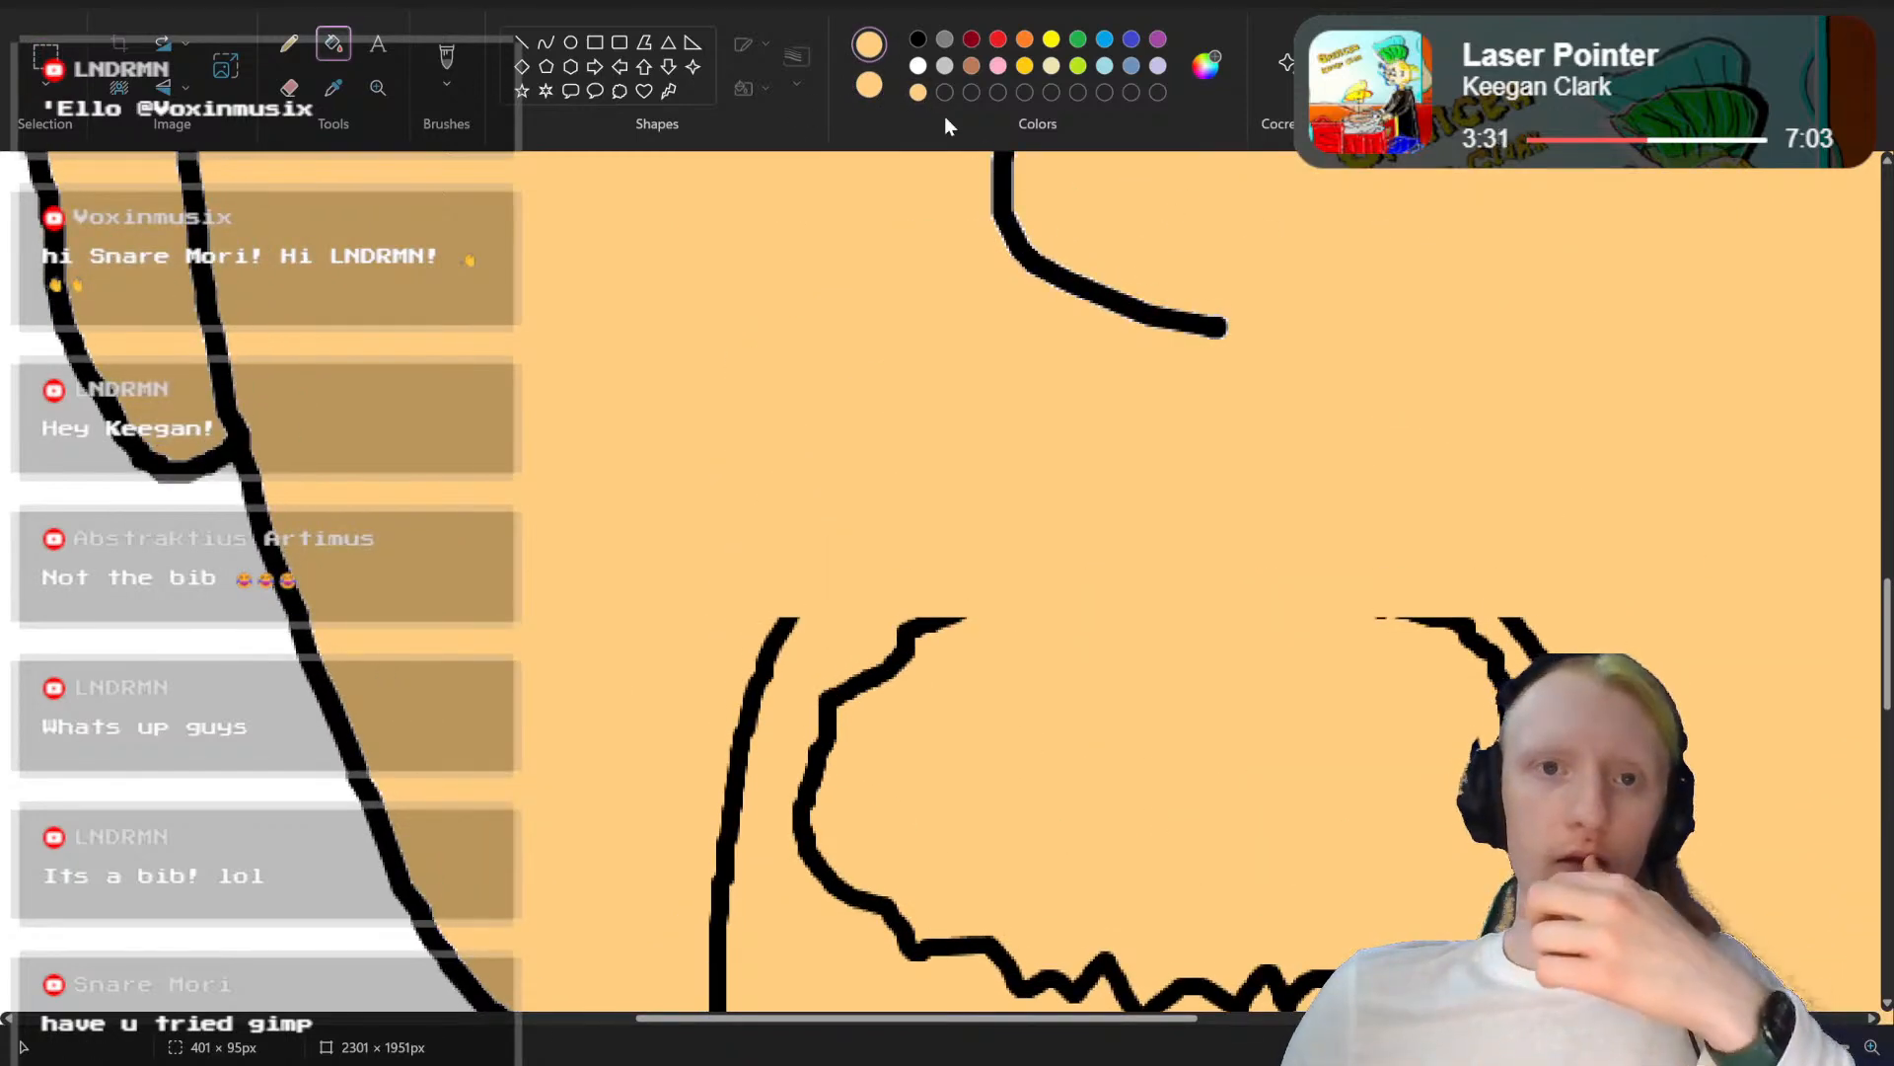
# Step: Redraw the moustache's outer edge in black with a central peak beneath the nose, joining the cut beard lines on both sides
pyautogui.click(918, 38)
pyautogui.click(446, 60)
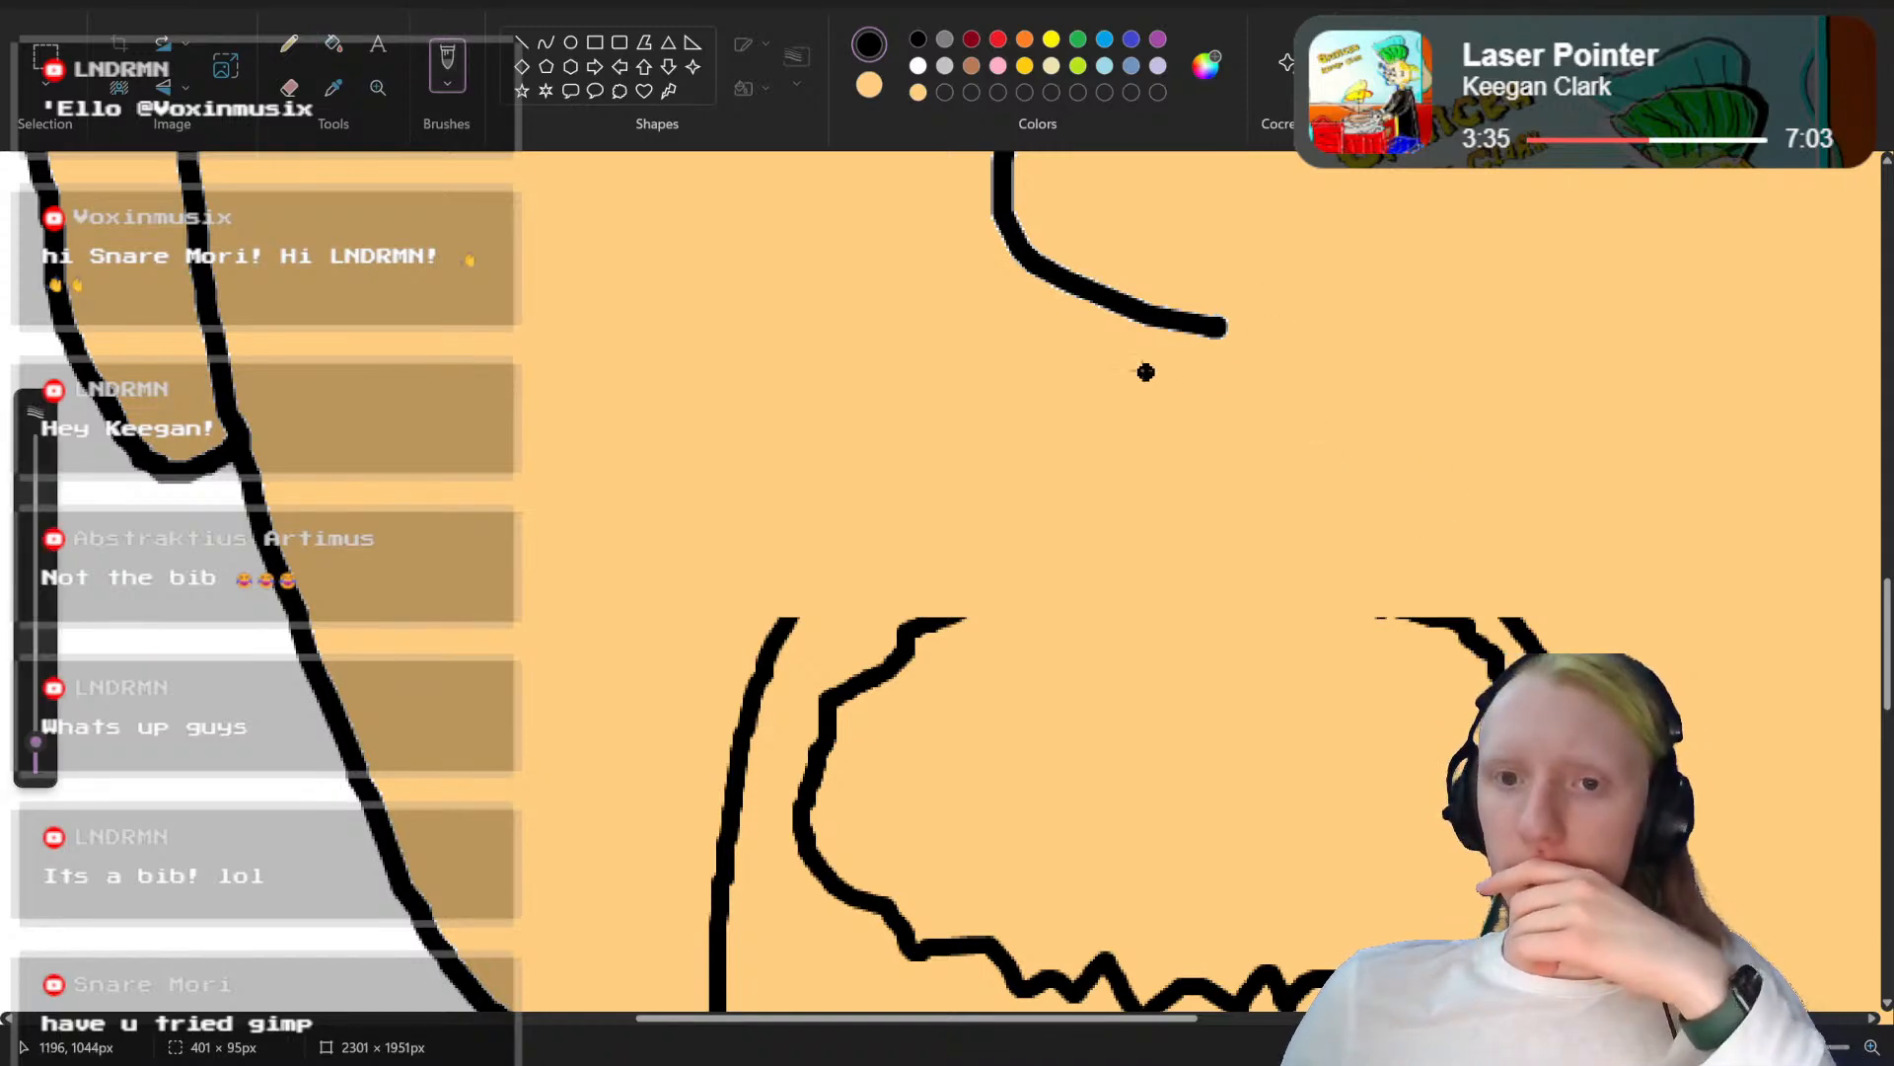
pyautogui.moveTo(1173, 365)
pyautogui.mouseDown()
pyautogui.moveTo(985, 412)
pyautogui.moveTo(1017, 408)
pyautogui.moveTo(816, 509)
pyautogui.moveTo(797, 578)
pyautogui.mouseUp()
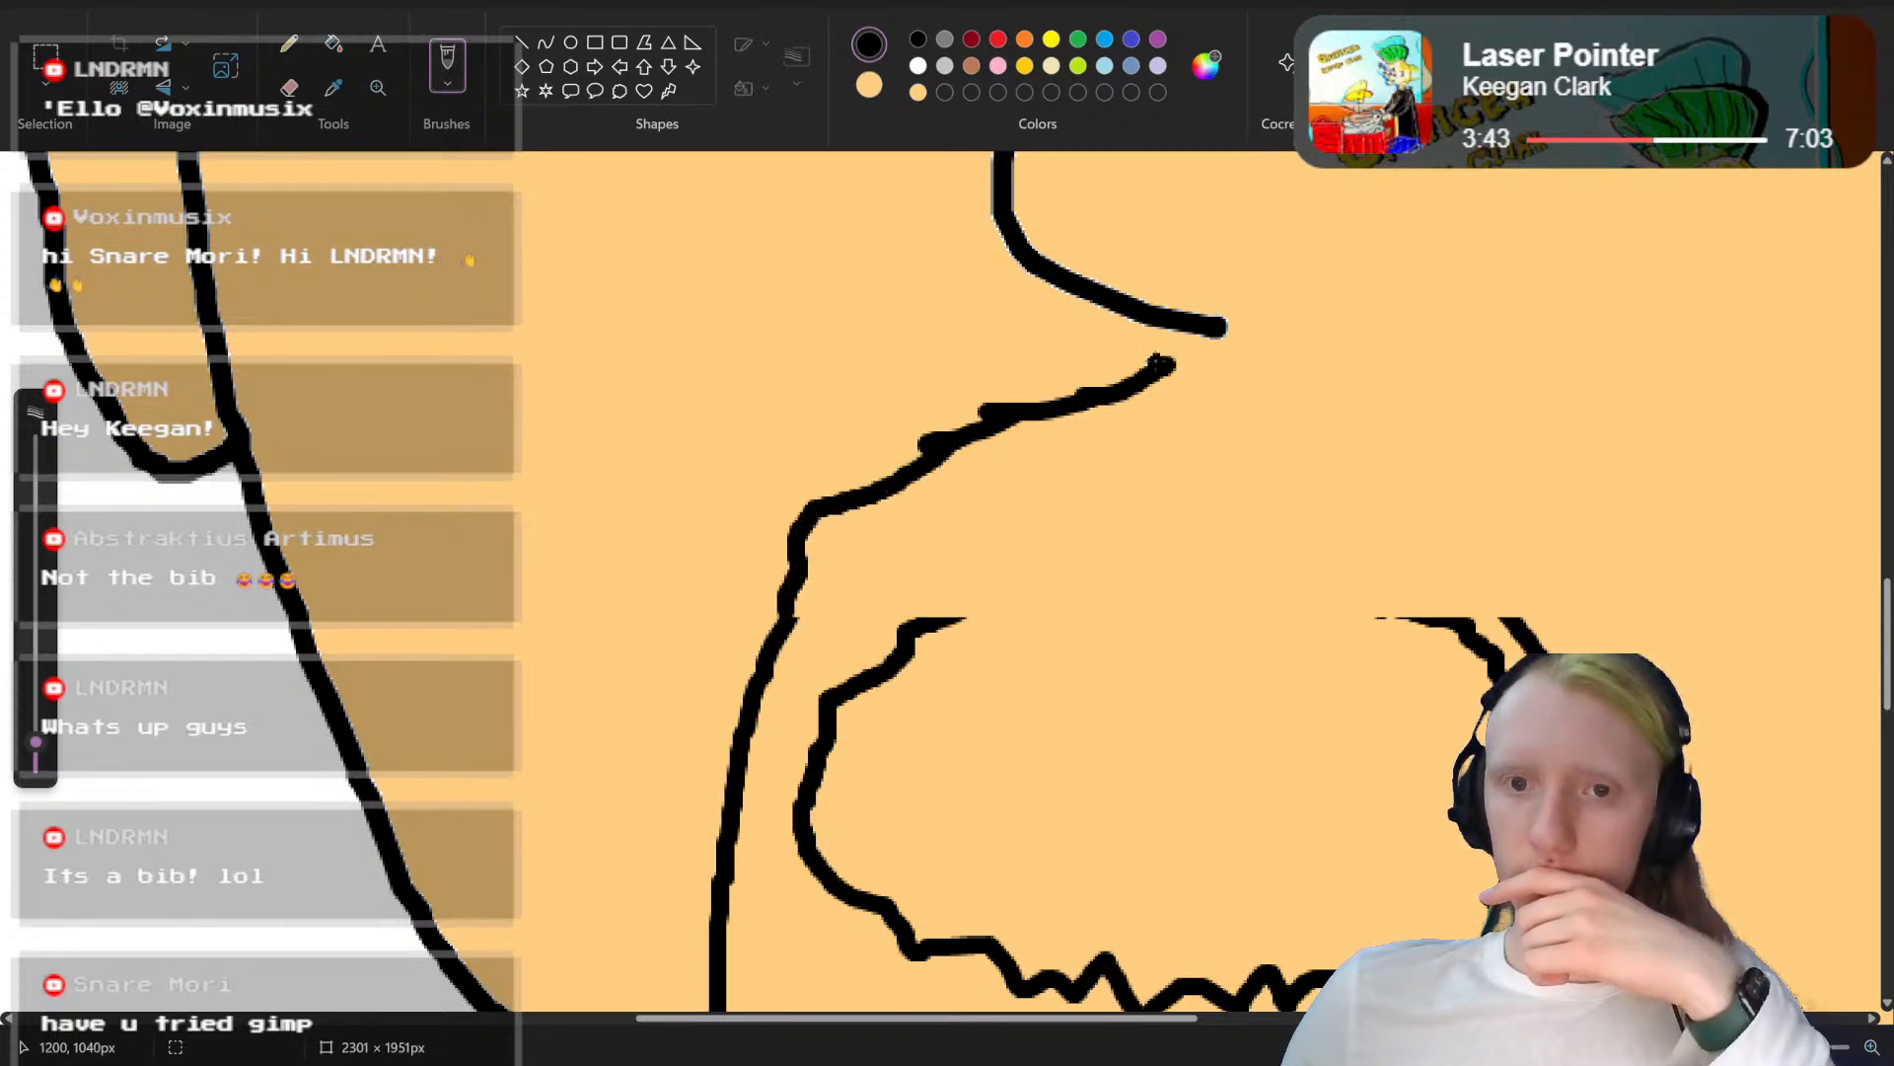
pyautogui.moveTo(1172, 372)
pyautogui.mouseDown()
pyautogui.moveTo(1428, 456)
pyautogui.moveTo(1387, 453)
pyautogui.moveTo(1468, 499)
pyautogui.moveTo(1514, 579)
pyautogui.mouseUp()
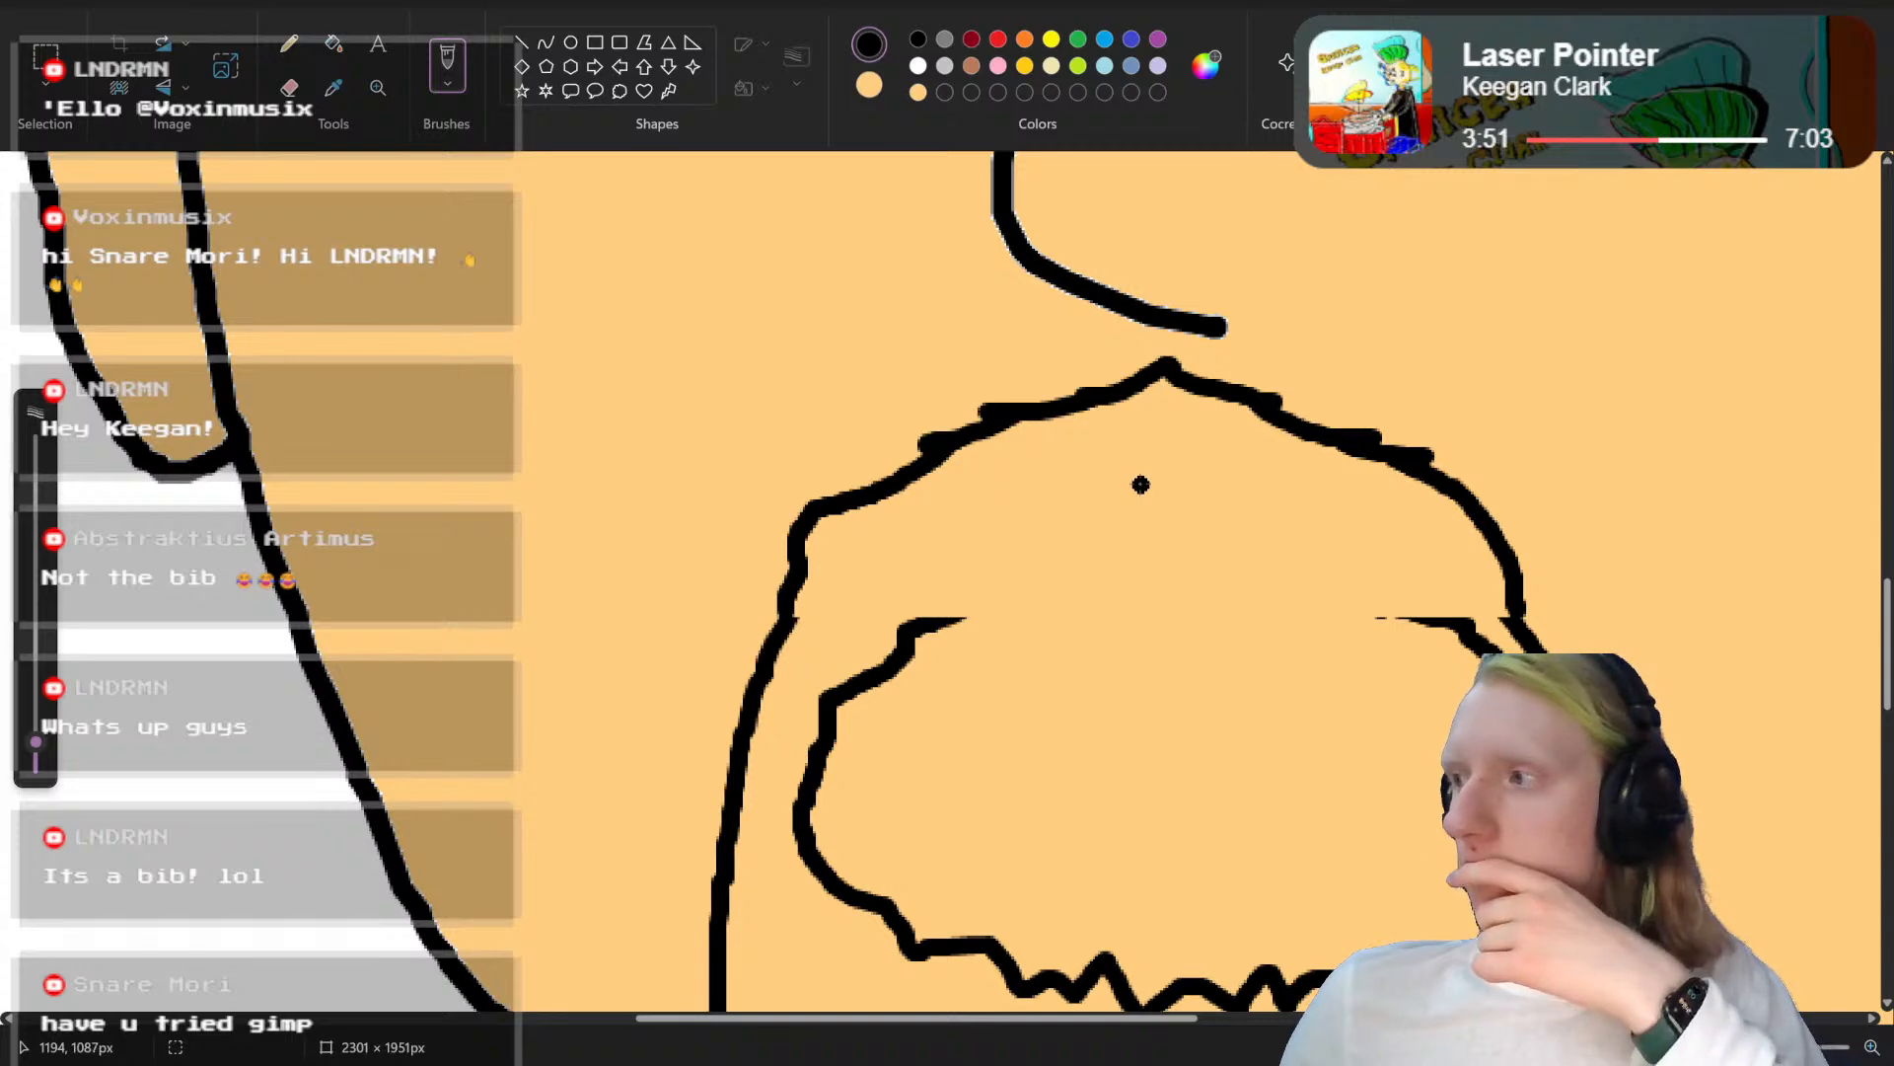
# Step: Draw a peaked black upper edge for the mouth opening, and paint over the leftover line ends in the skin colour
pyautogui.moveTo(1136, 477)
pyautogui.mouseDown()
pyautogui.moveTo(979, 523)
pyautogui.moveTo(890, 580)
pyautogui.moveTo(847, 614)
pyautogui.moveTo(832, 676)
pyautogui.mouseUp()
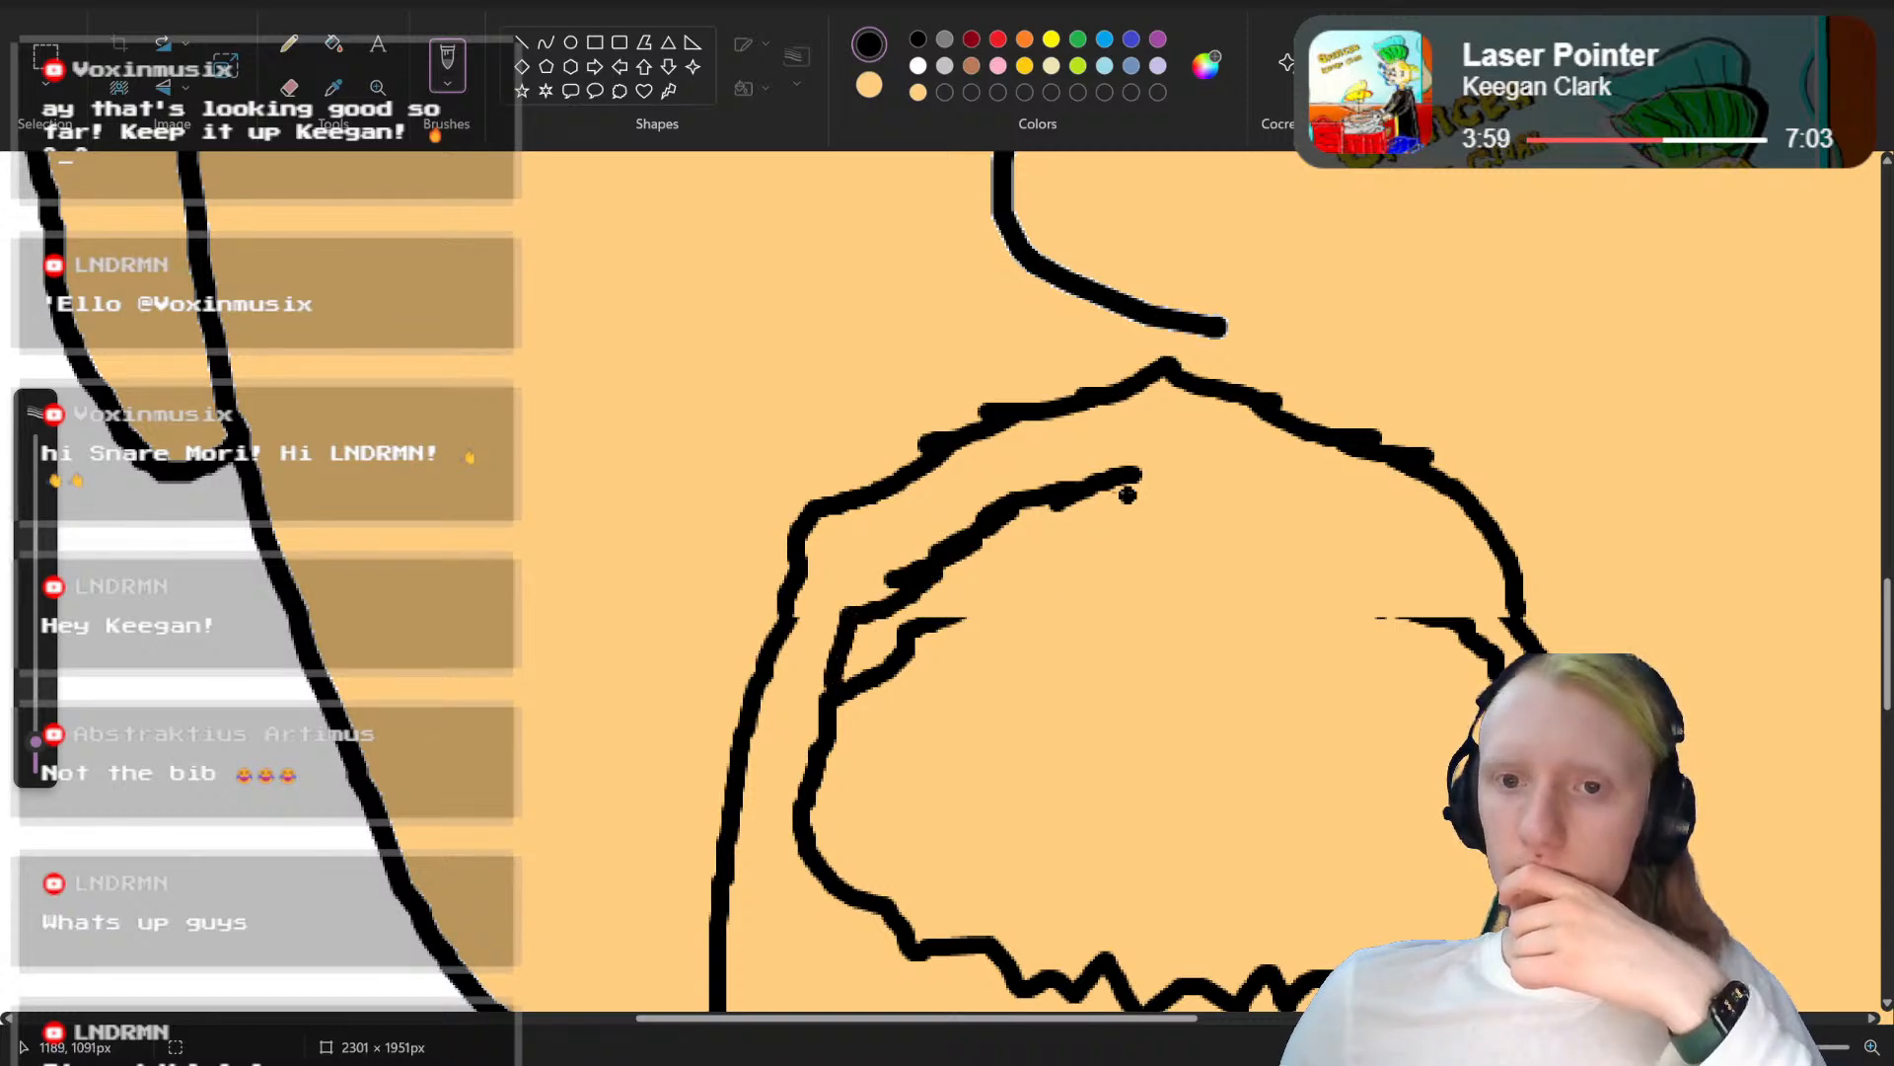
pyautogui.moveTo(1137, 477)
pyautogui.mouseDown()
pyautogui.moveTo(1248, 542)
pyautogui.moveTo(1374, 567)
pyautogui.mouseUp()
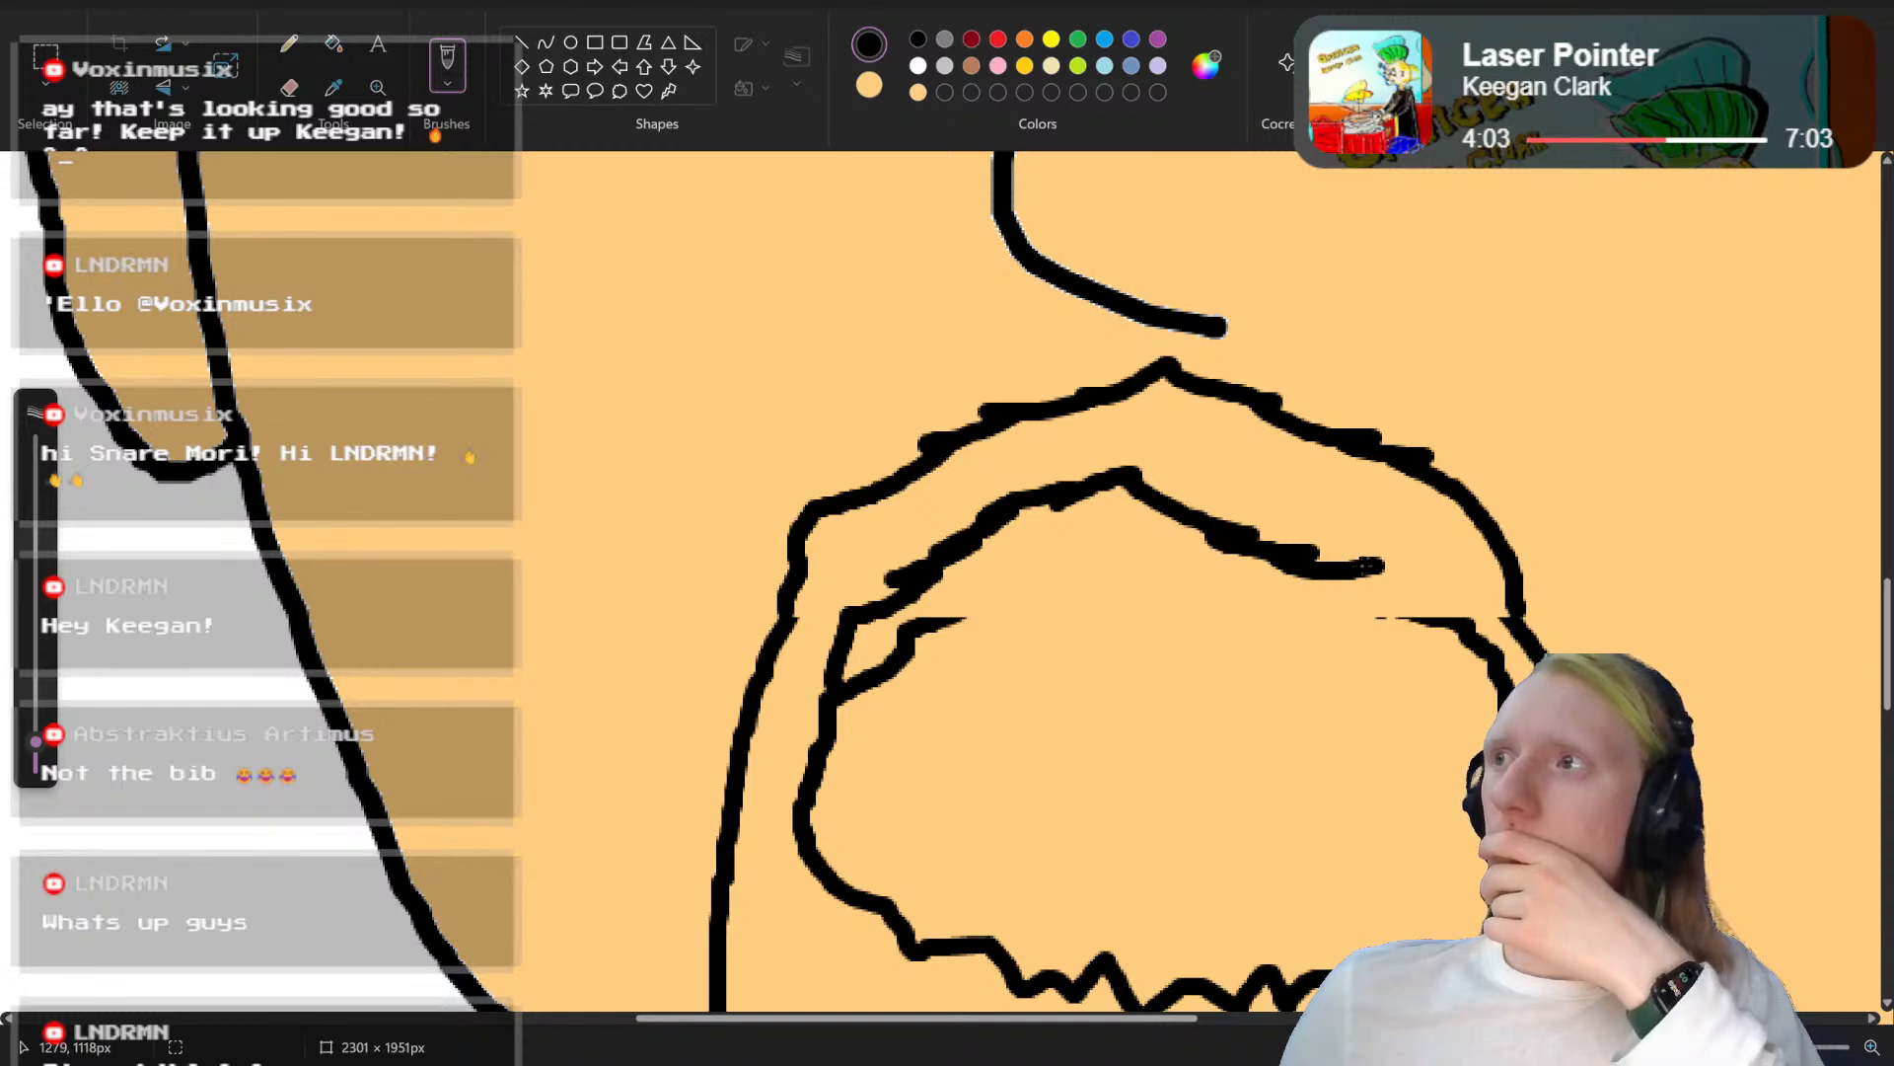
pyautogui.moveTo(1354, 569); pyautogui.dragTo(1448, 612)
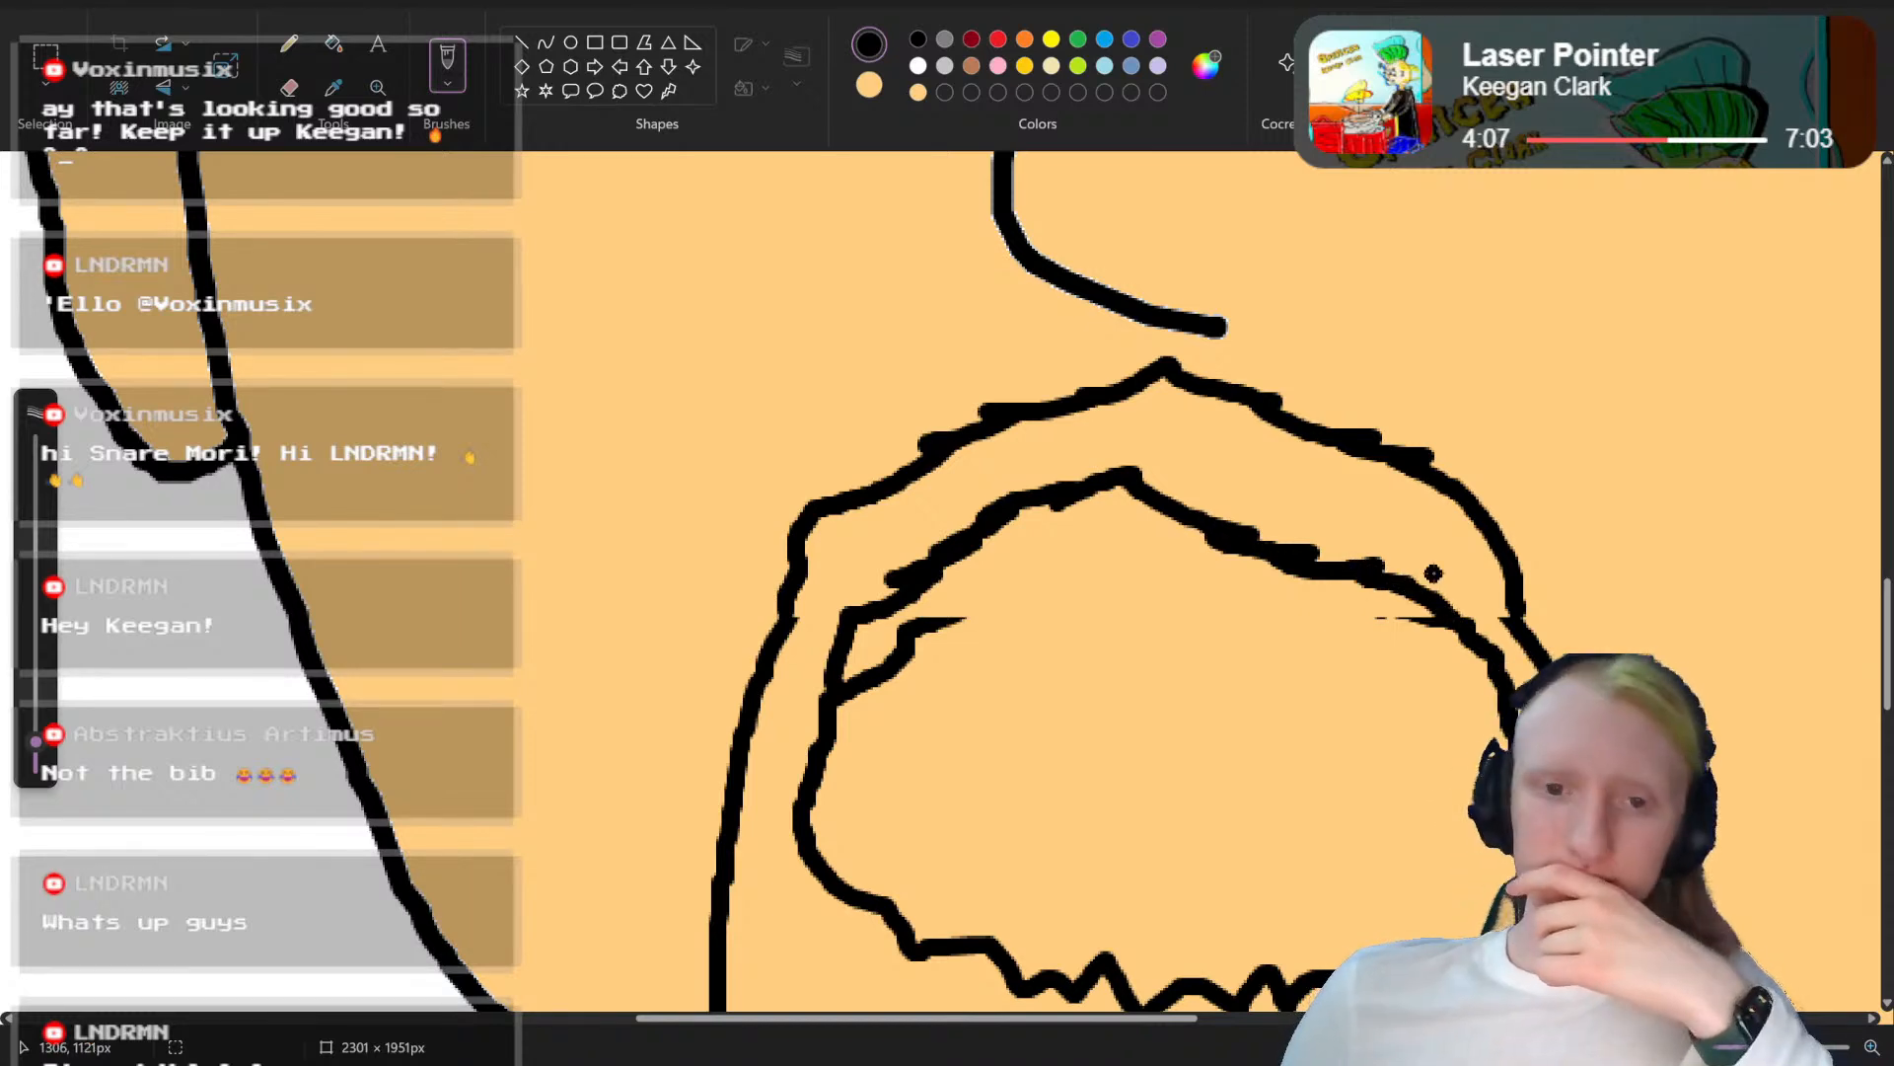
pyautogui.click(922, 96)
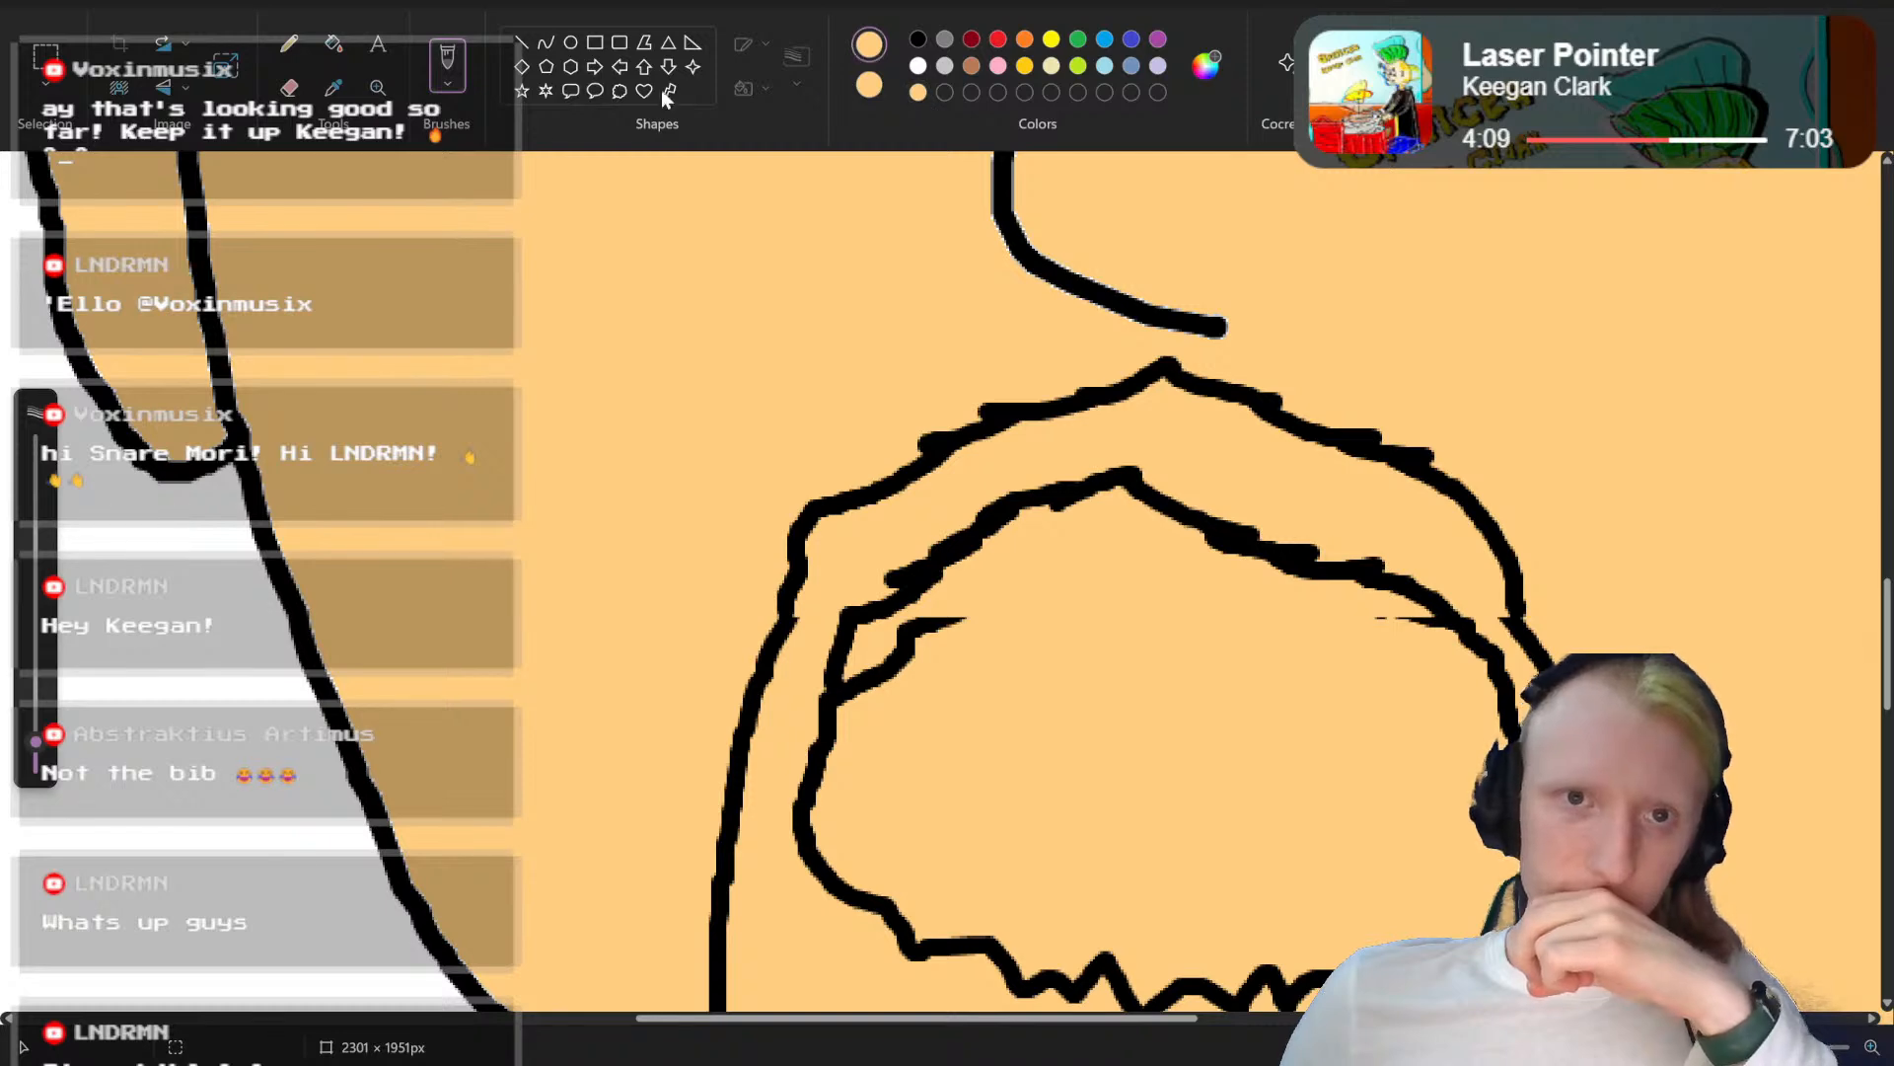
pyautogui.moveTo(972, 626)
pyautogui.mouseDown()
pyautogui.moveTo(891, 649)
pyautogui.moveTo(911, 651)
pyautogui.moveTo(886, 676)
pyautogui.moveTo(847, 679)
pyautogui.mouseUp()
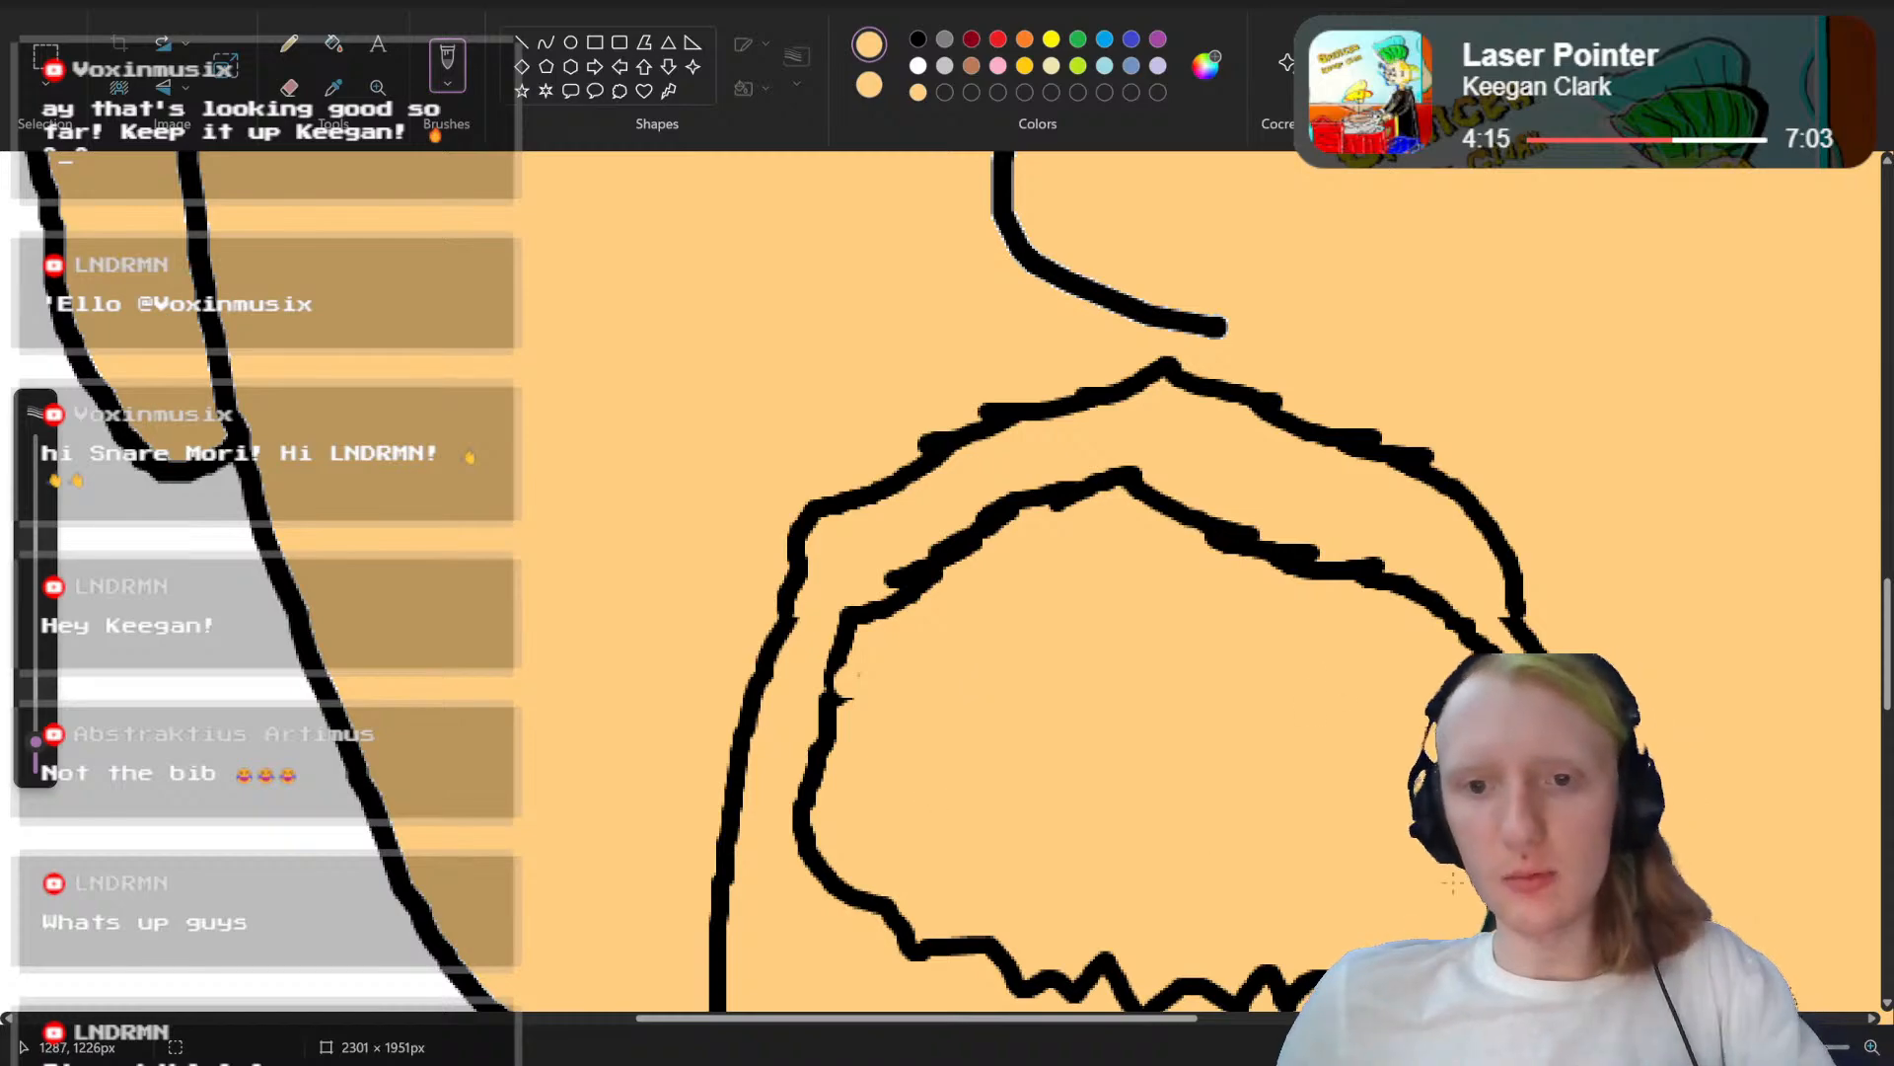
# Step: Set the drawing colour to the custom dark grey #1A1A1A
pyautogui.click(1713, 1047)
pyautogui.click(1713, 1047)
pyautogui.click(1713, 1047)
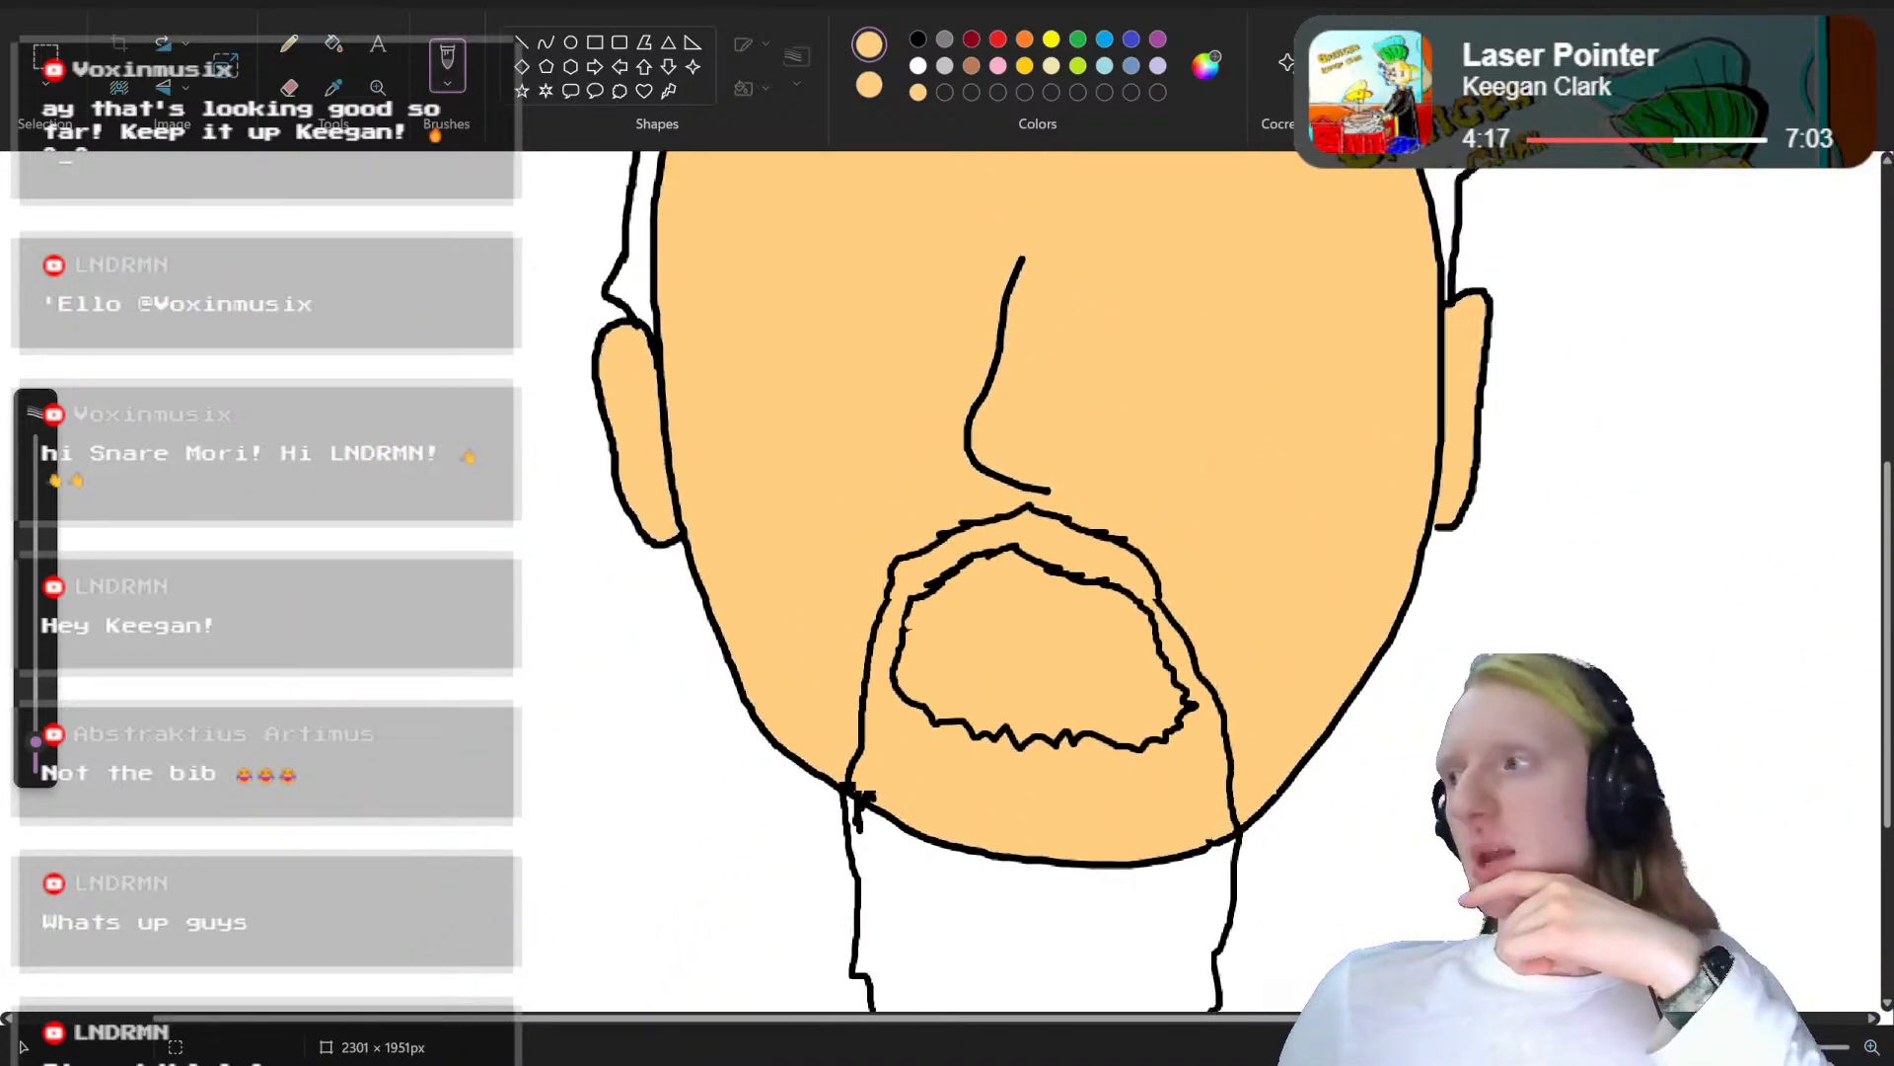
pyautogui.click(1713, 1046)
pyautogui.moveTo(1771, 1047); pyautogui.dragTo(1801, 1047)
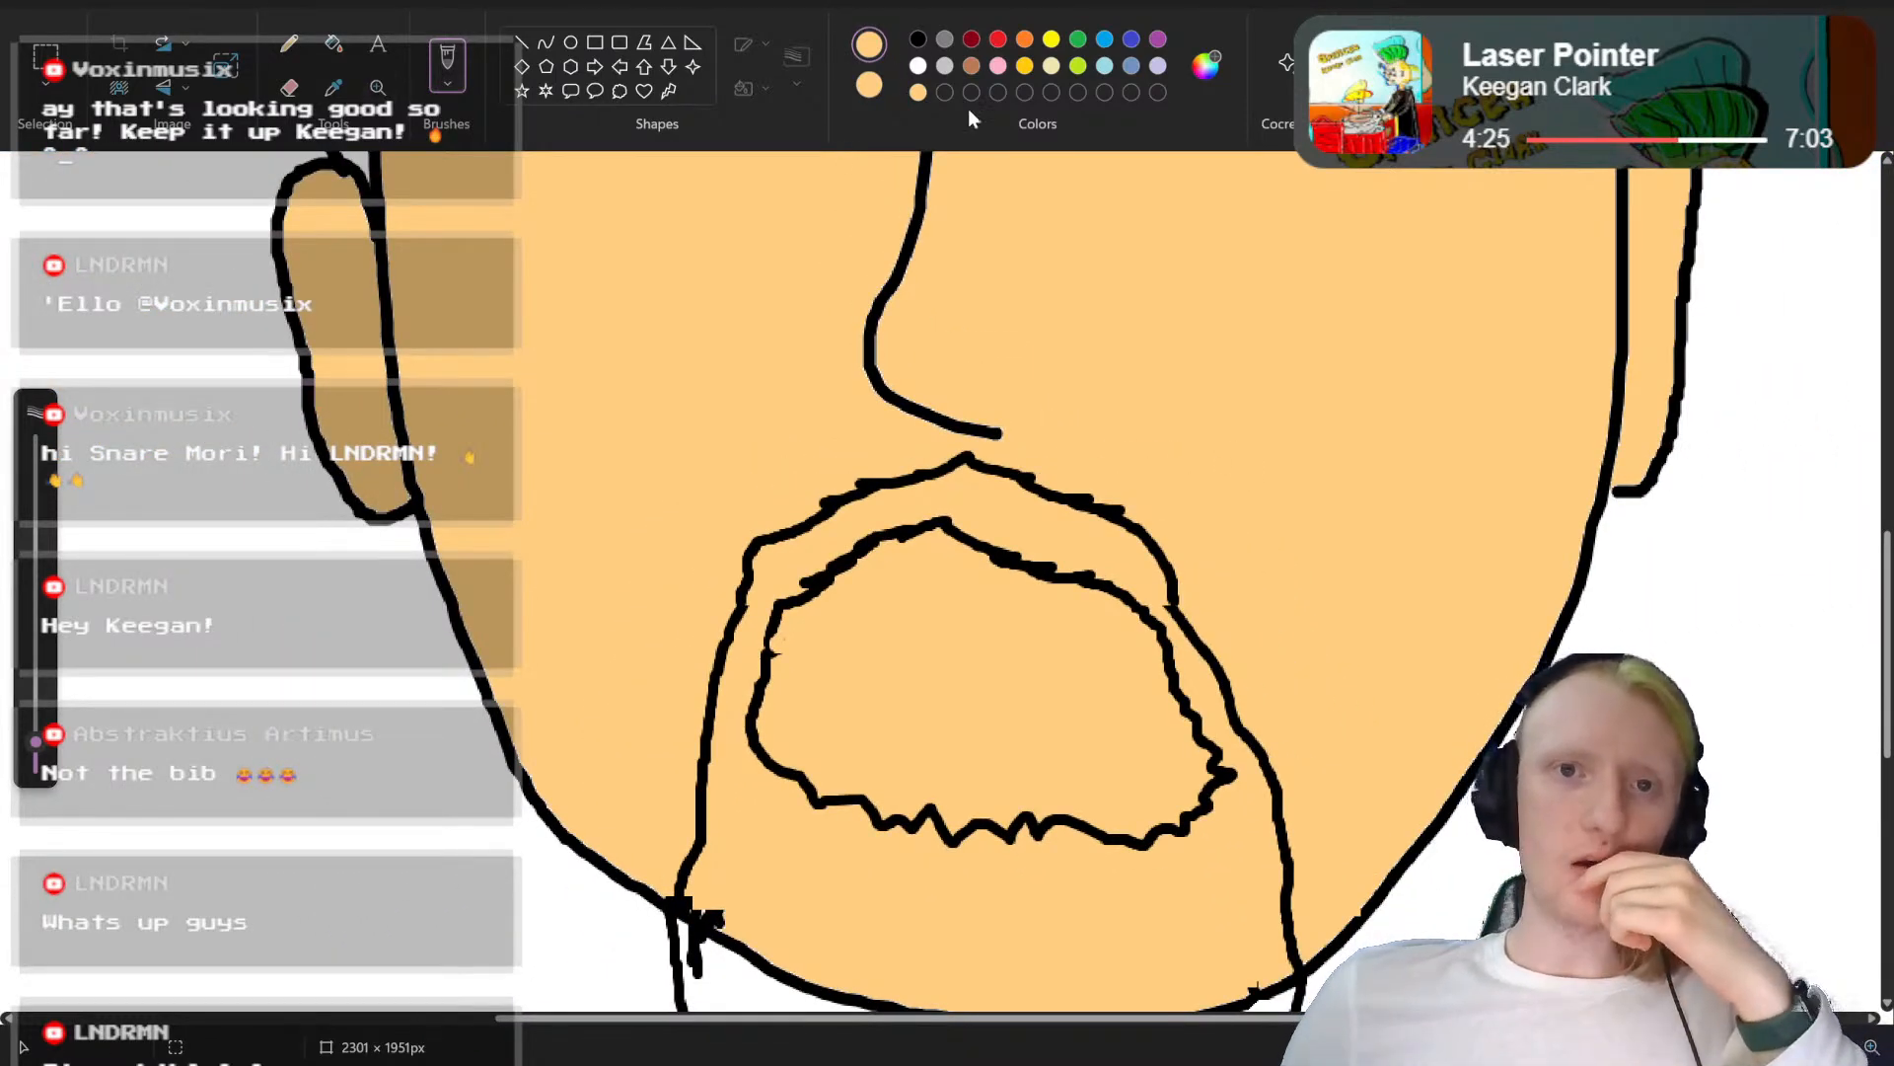
pyautogui.click(1218, 81)
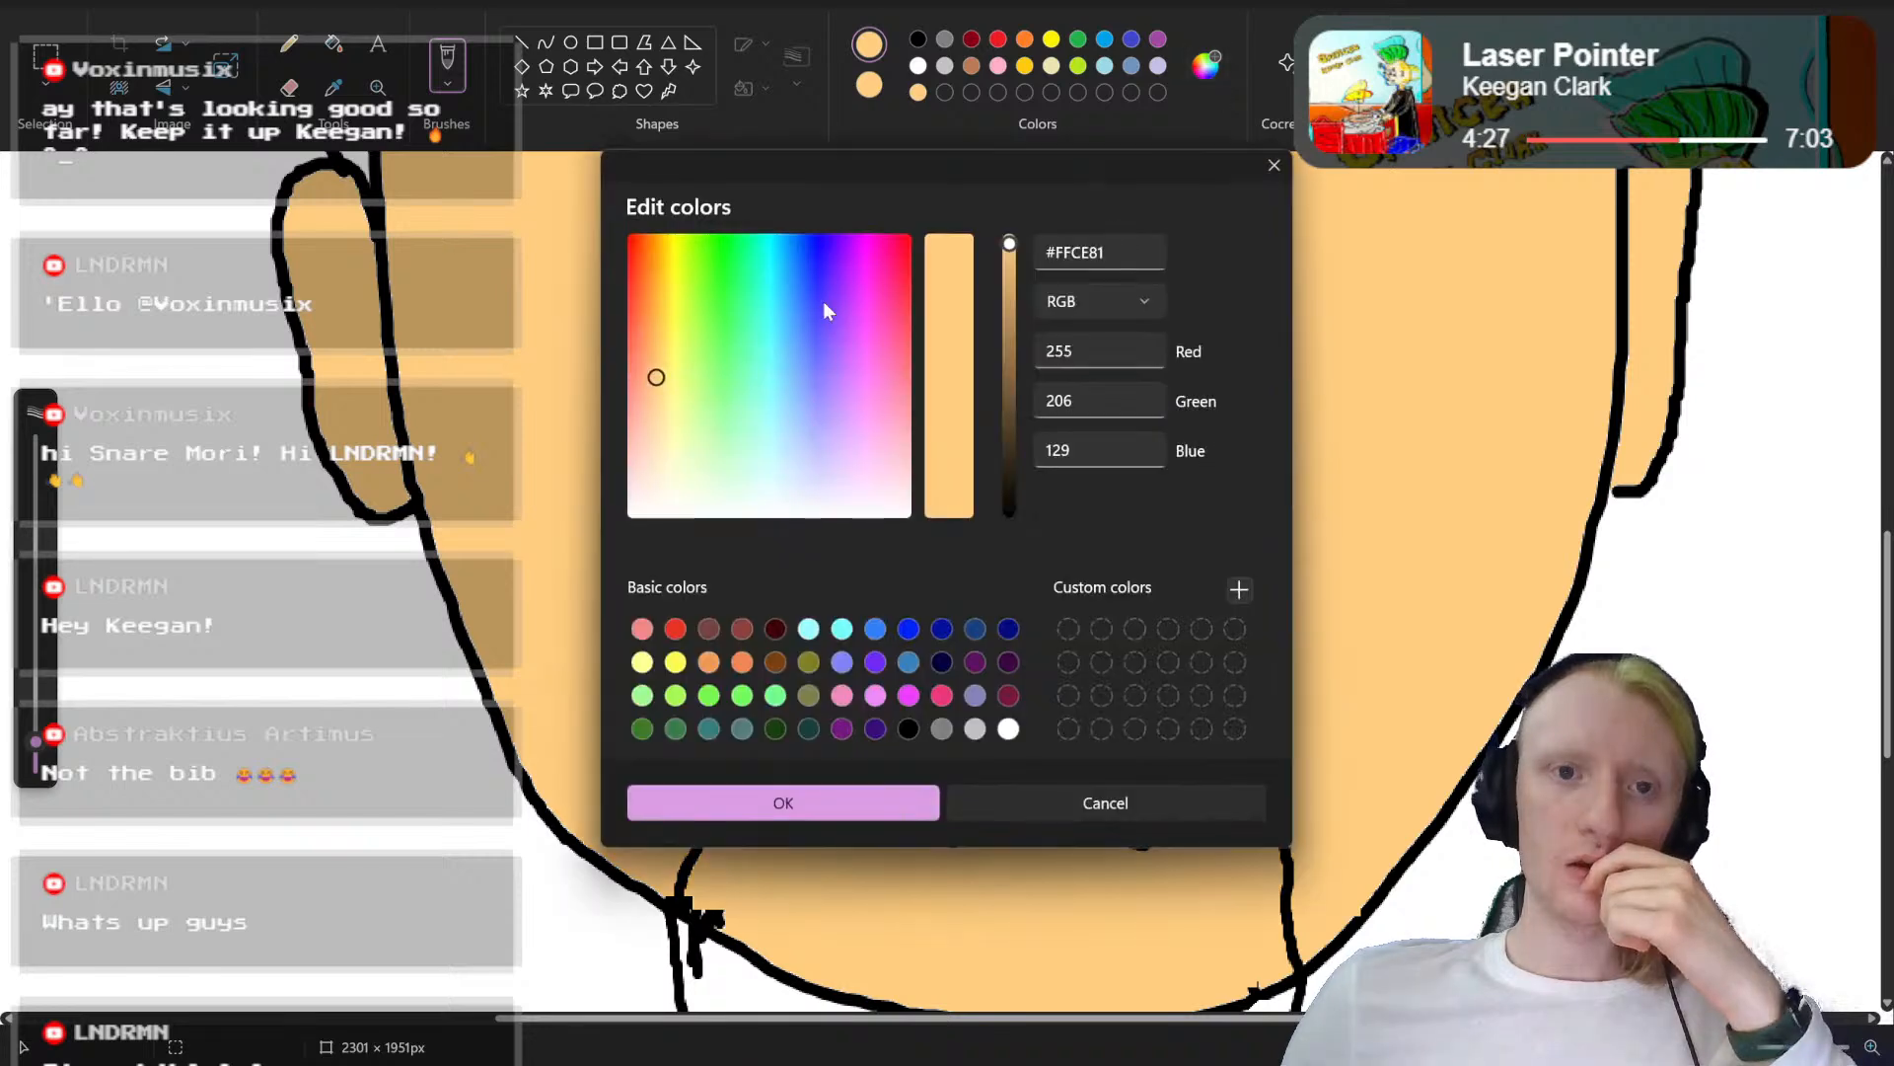
pyautogui.moveTo(1003, 391); pyautogui.dragTo(1015, 564)
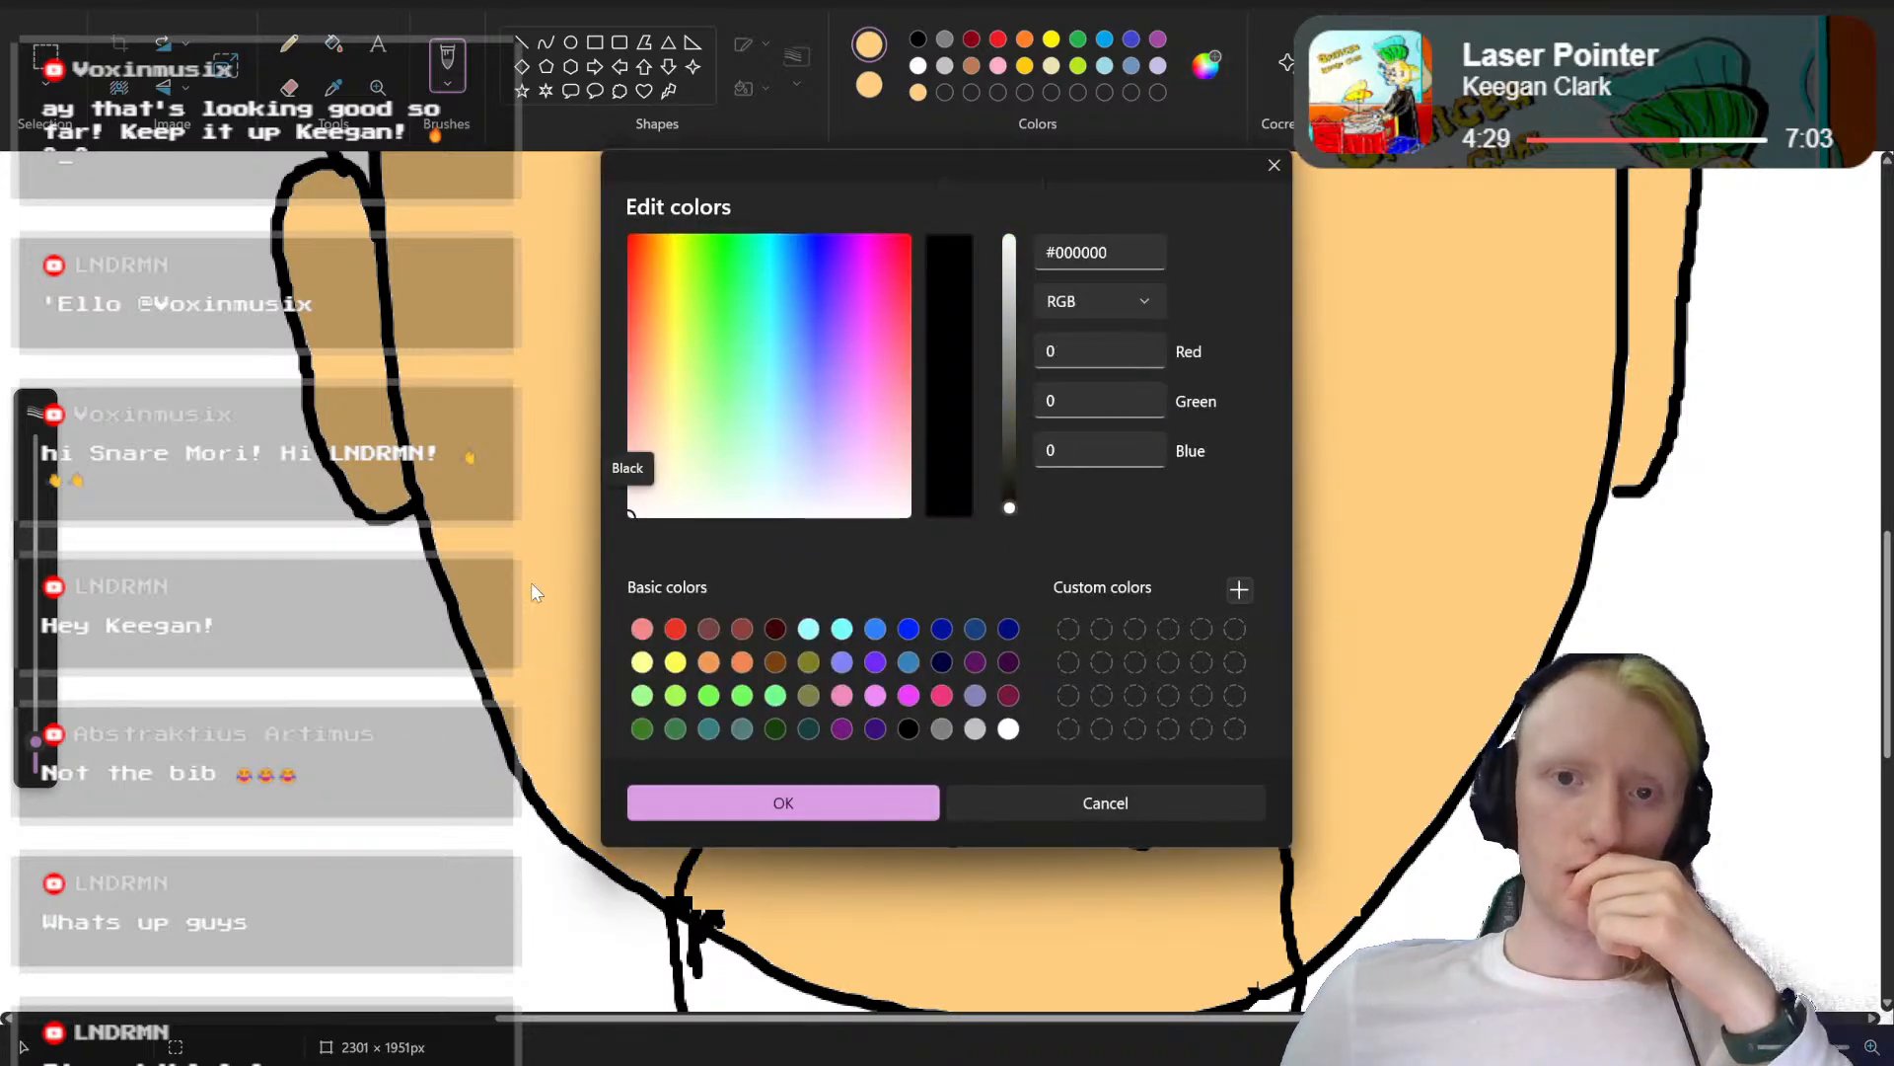
pyautogui.moveTo(1009, 463); pyautogui.dragTo(1013, 488)
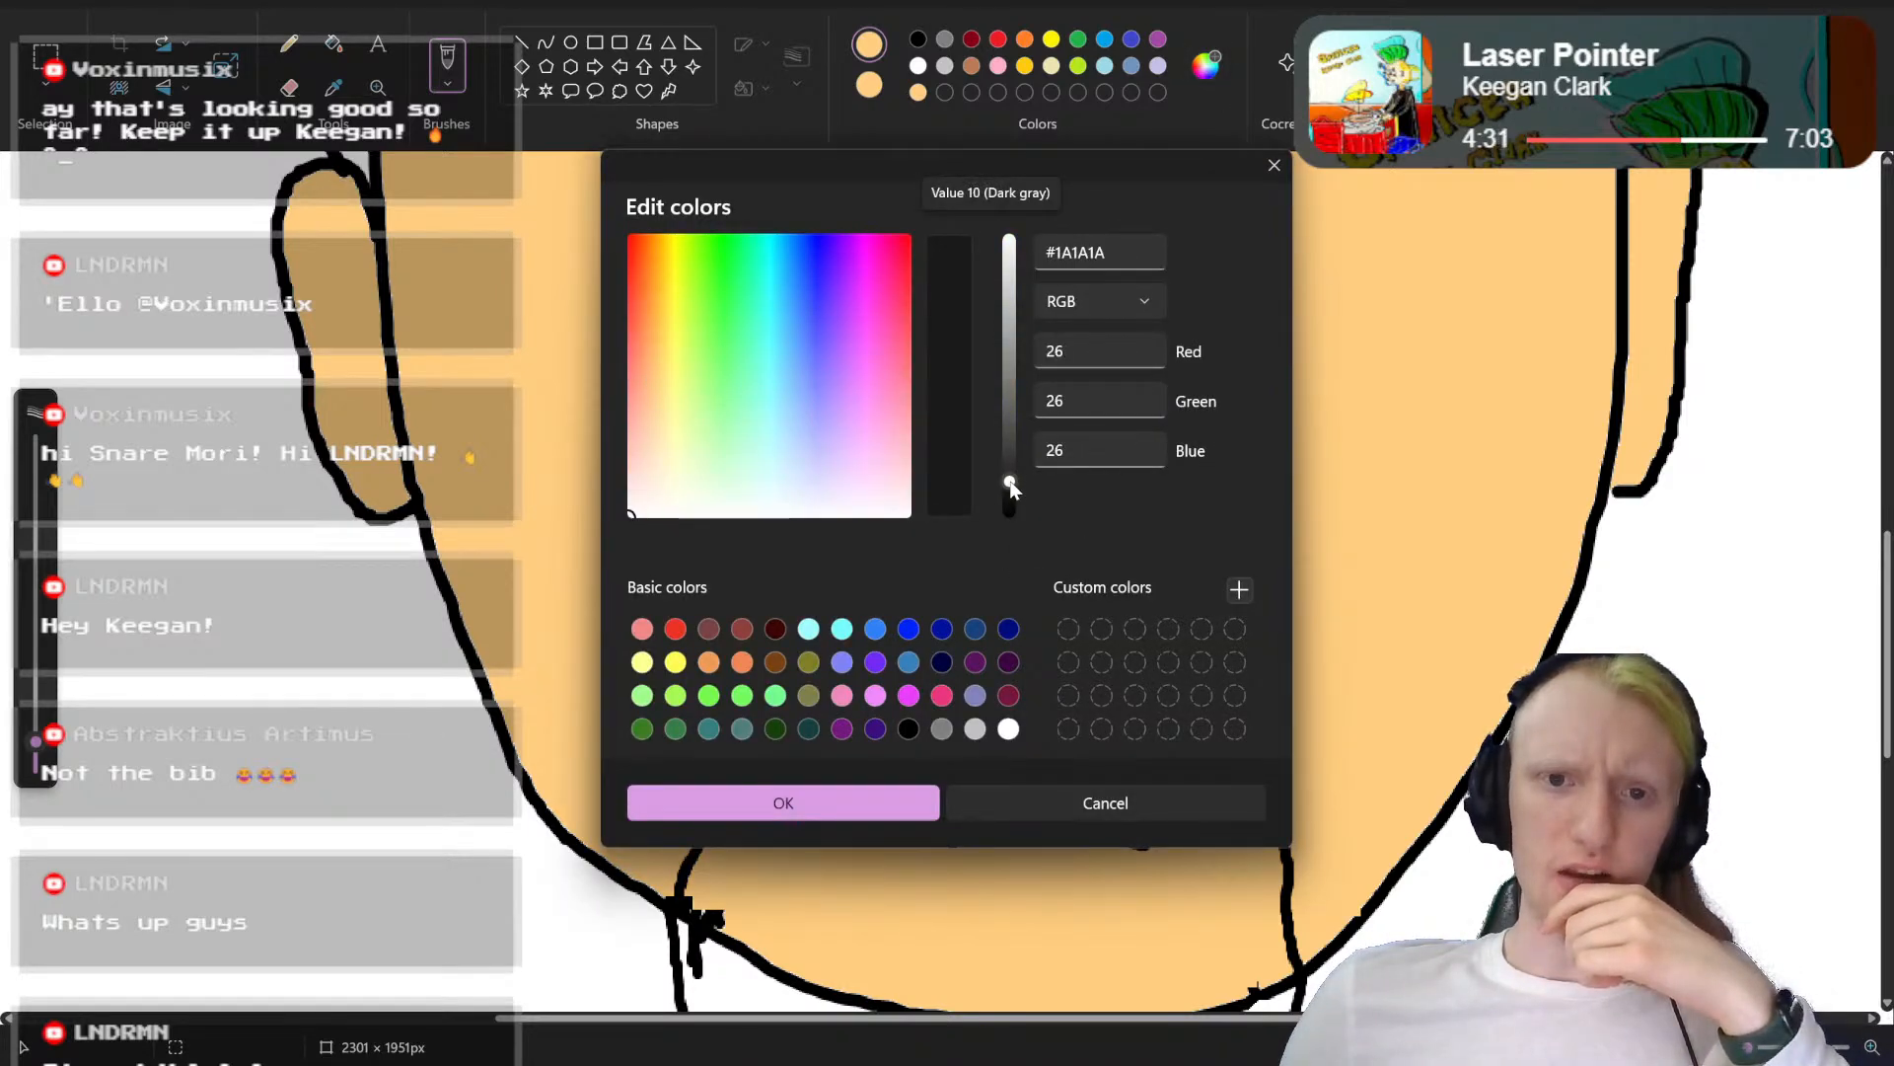
pyautogui.click(839, 799)
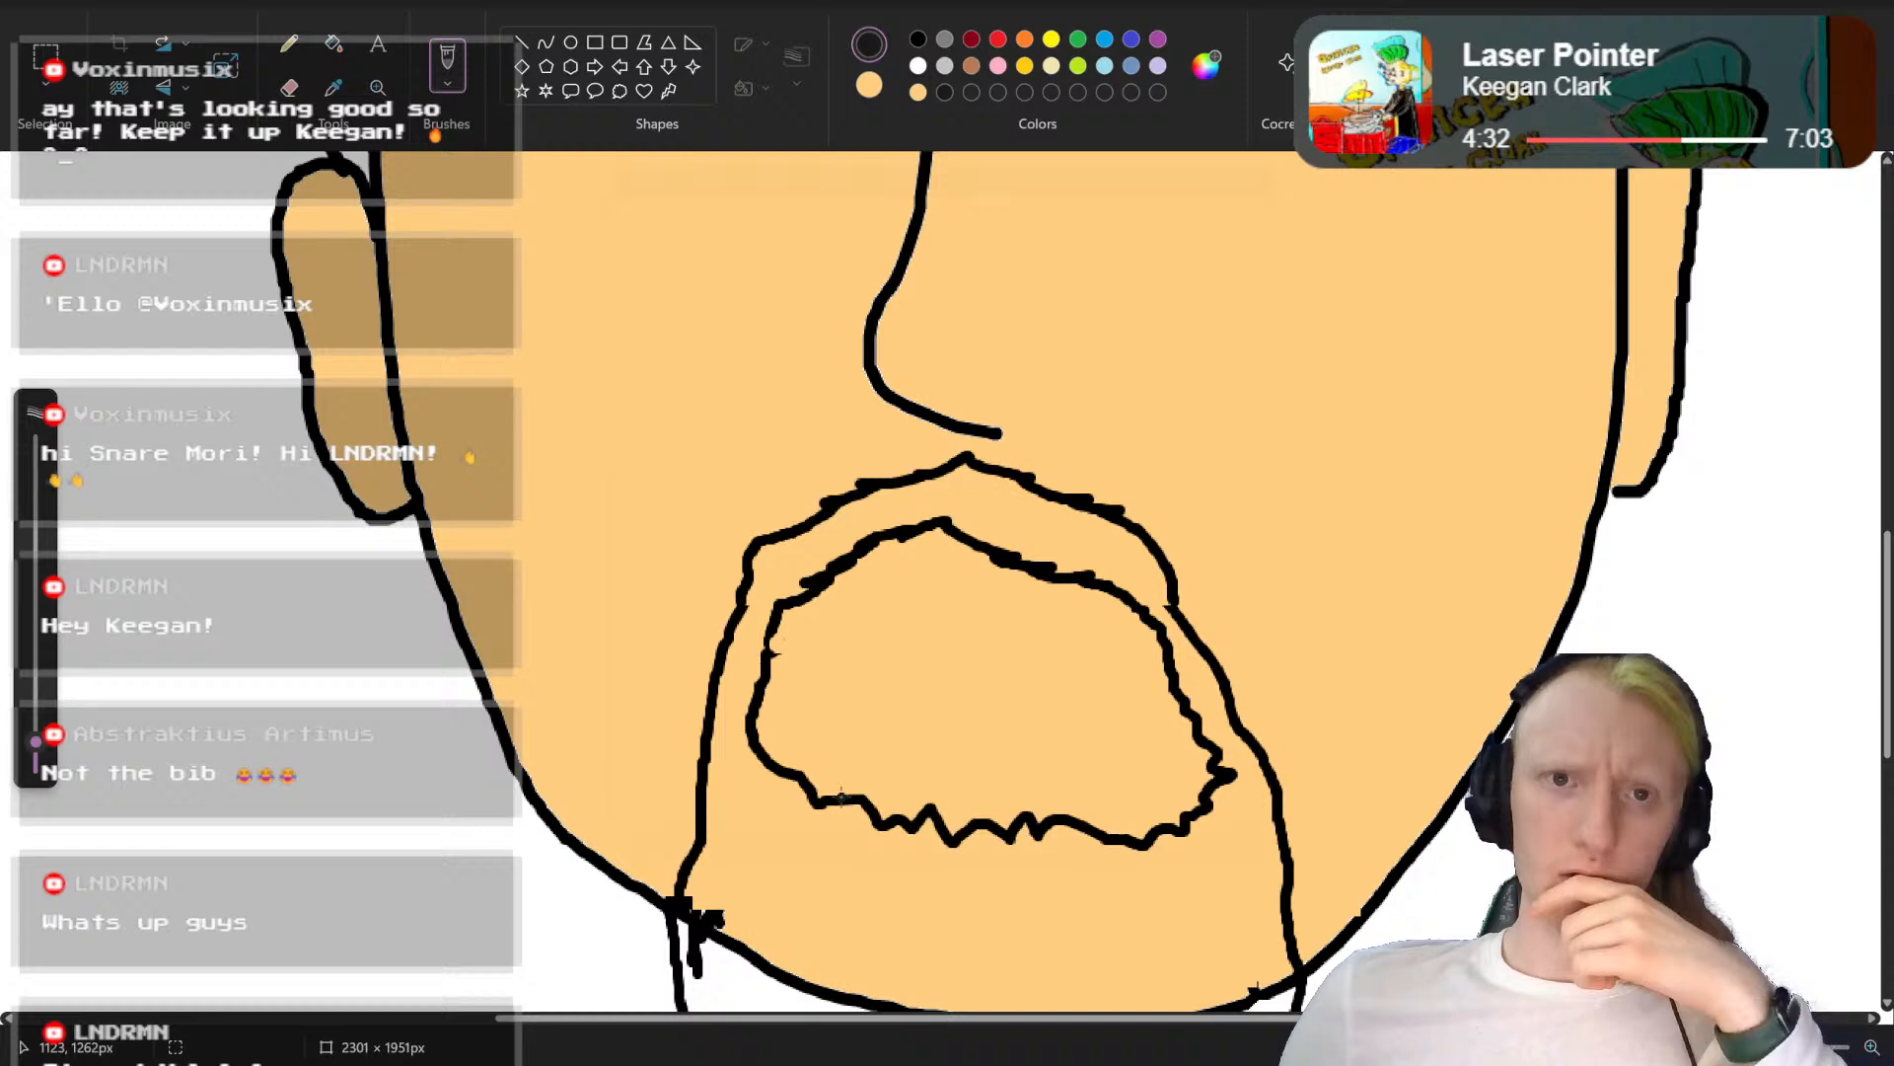
# Step: Fill the moustache and the beard, both above and below the jawline, with the dark grey
pyautogui.click(335, 45)
pyautogui.click(810, 859)
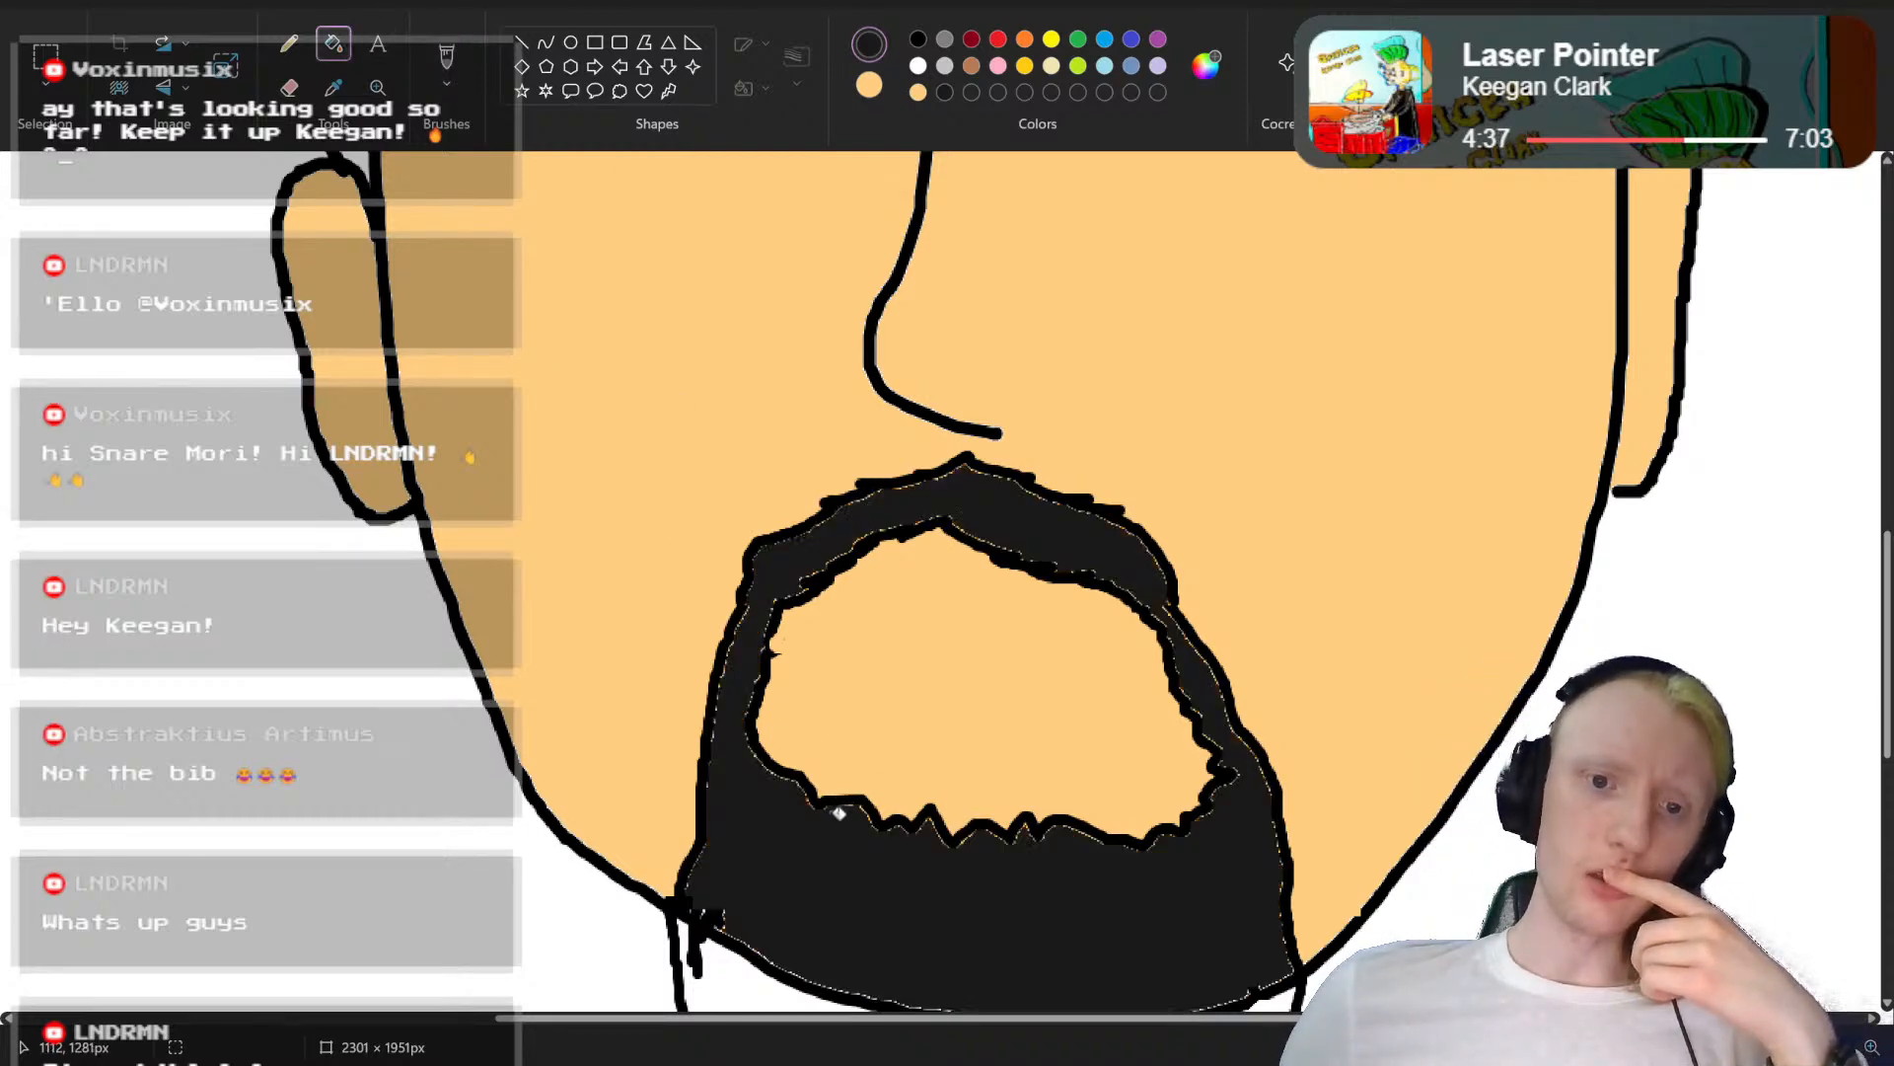
pyautogui.scroll(-3, 862, 745)
pyautogui.click(914, 720)
# Step: Fill the main hair area with the same dark grey
pyautogui.scroll(3, 947, 706)
pyautogui.scroll(6, 965, 695)
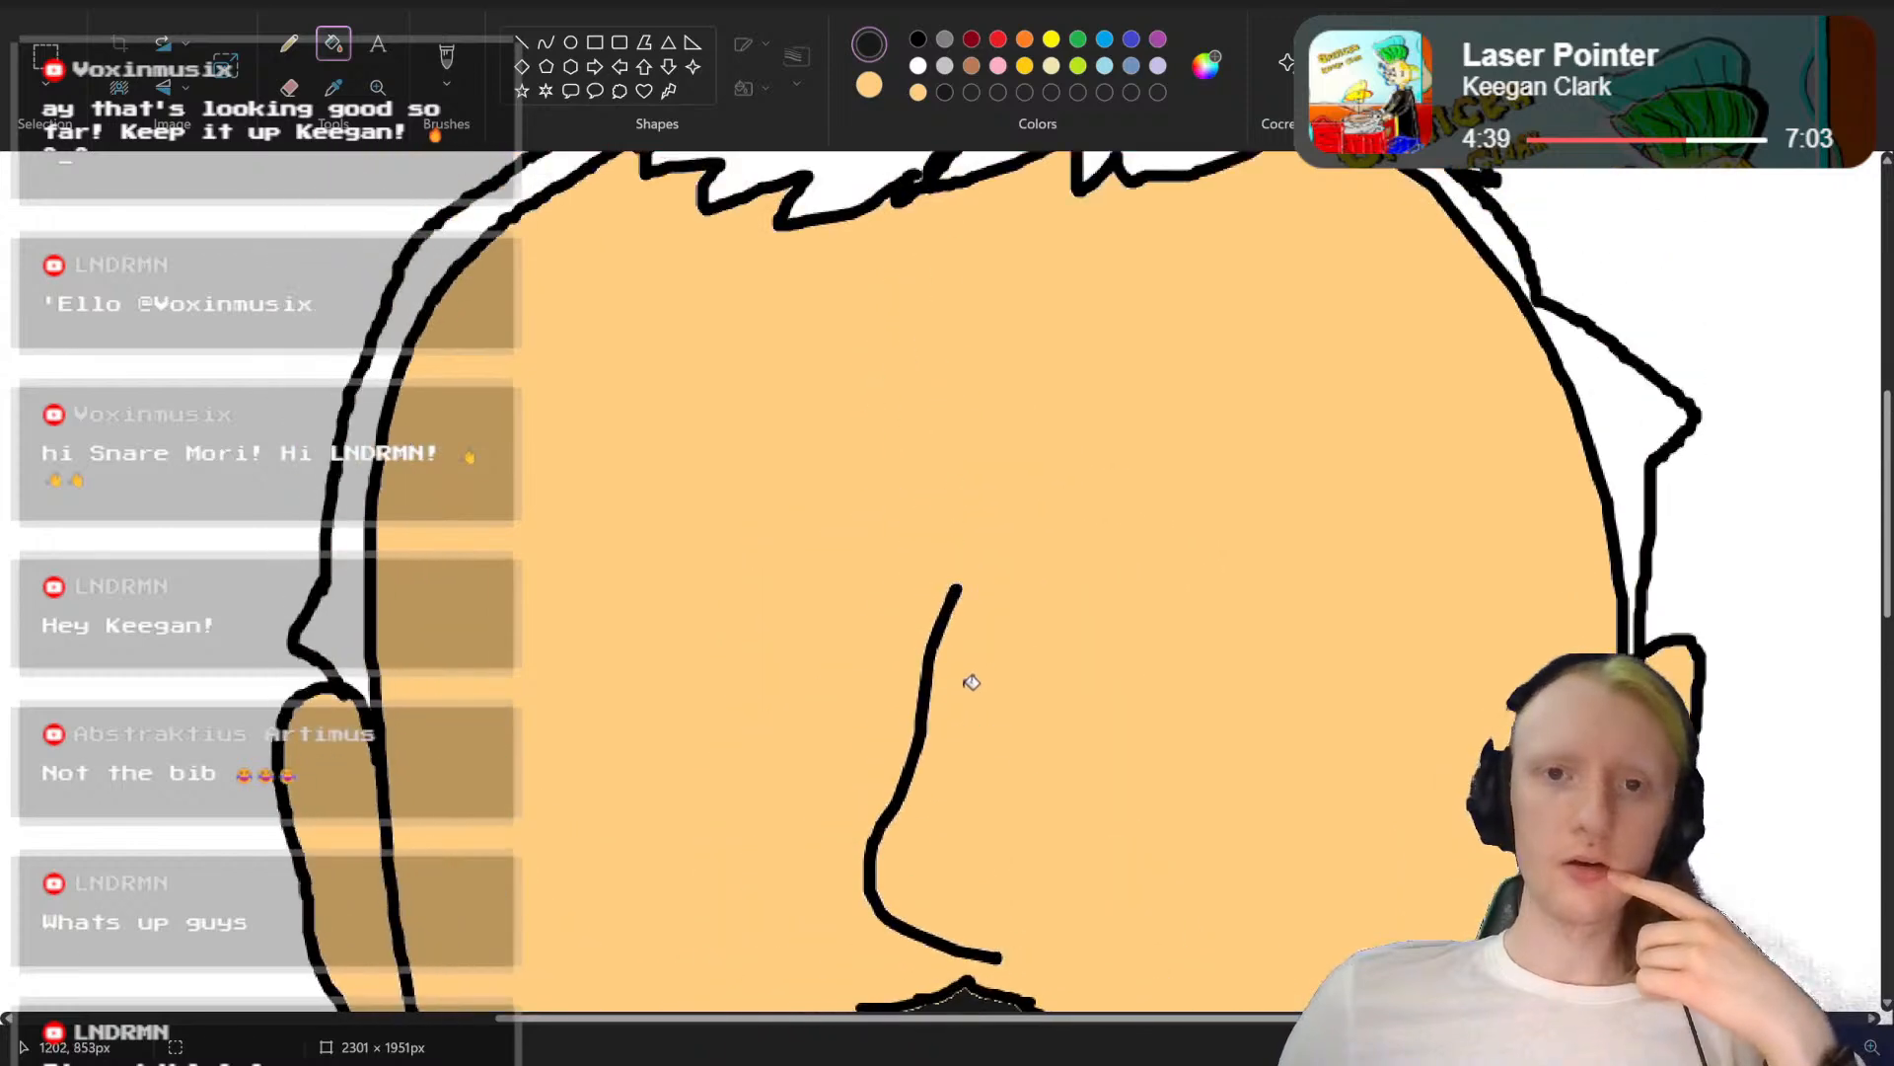
pyautogui.click(849, 342)
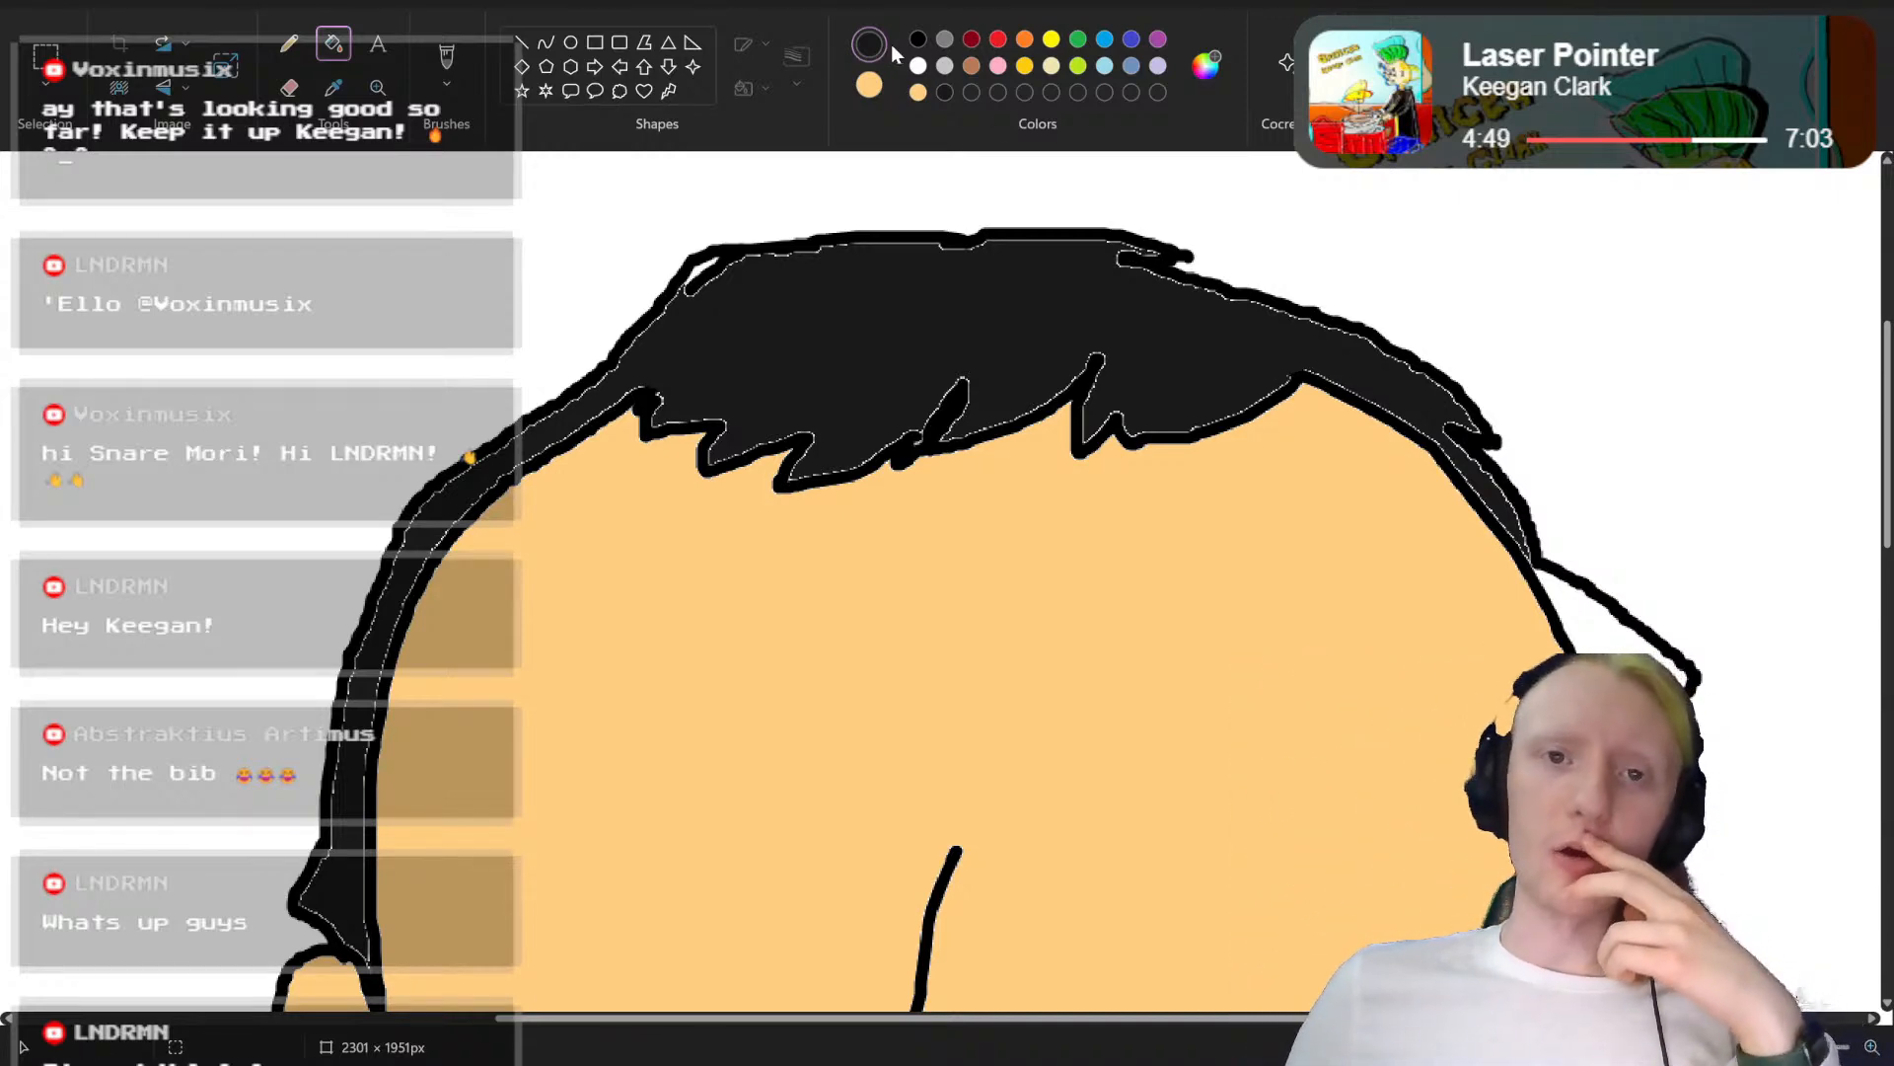
# Step: Mix a very dark yellowish brown as the drawing colour and refill the main hair area with it
pyautogui.click(1206, 67)
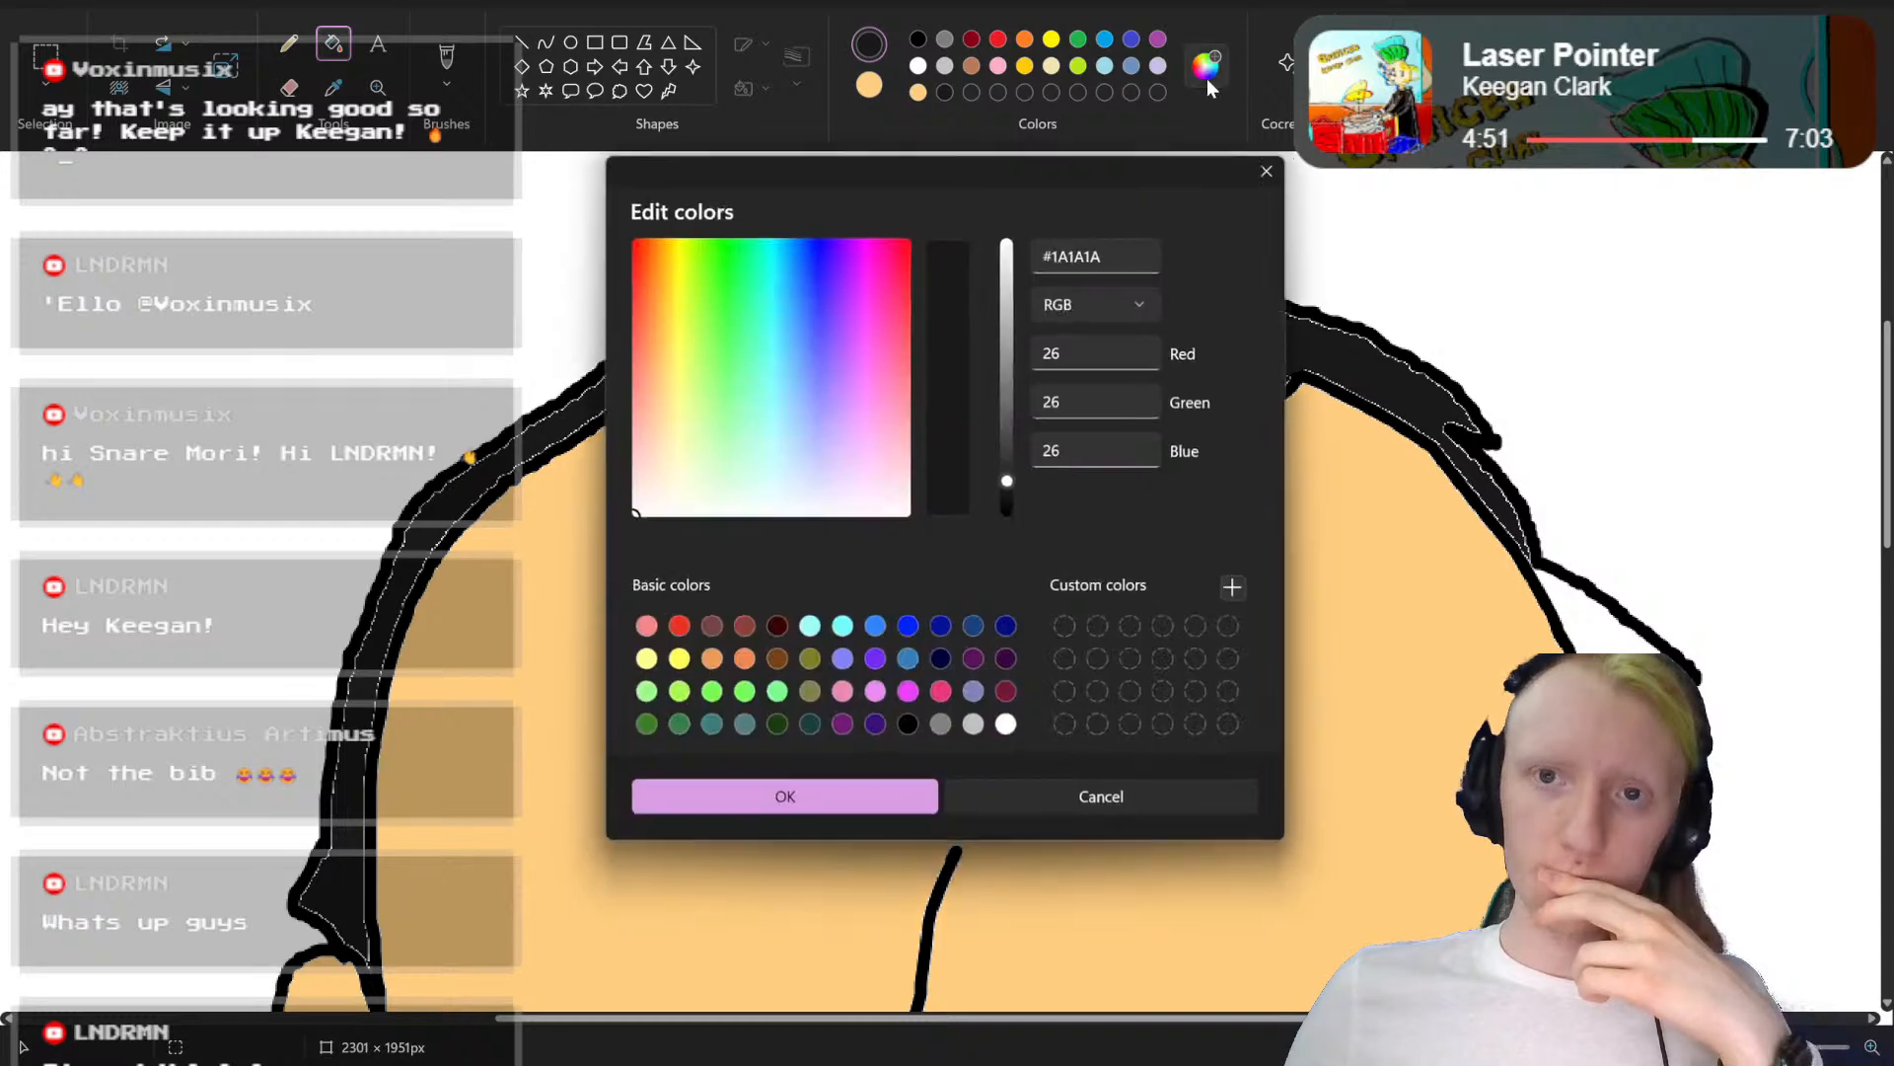
pyautogui.click(663, 234)
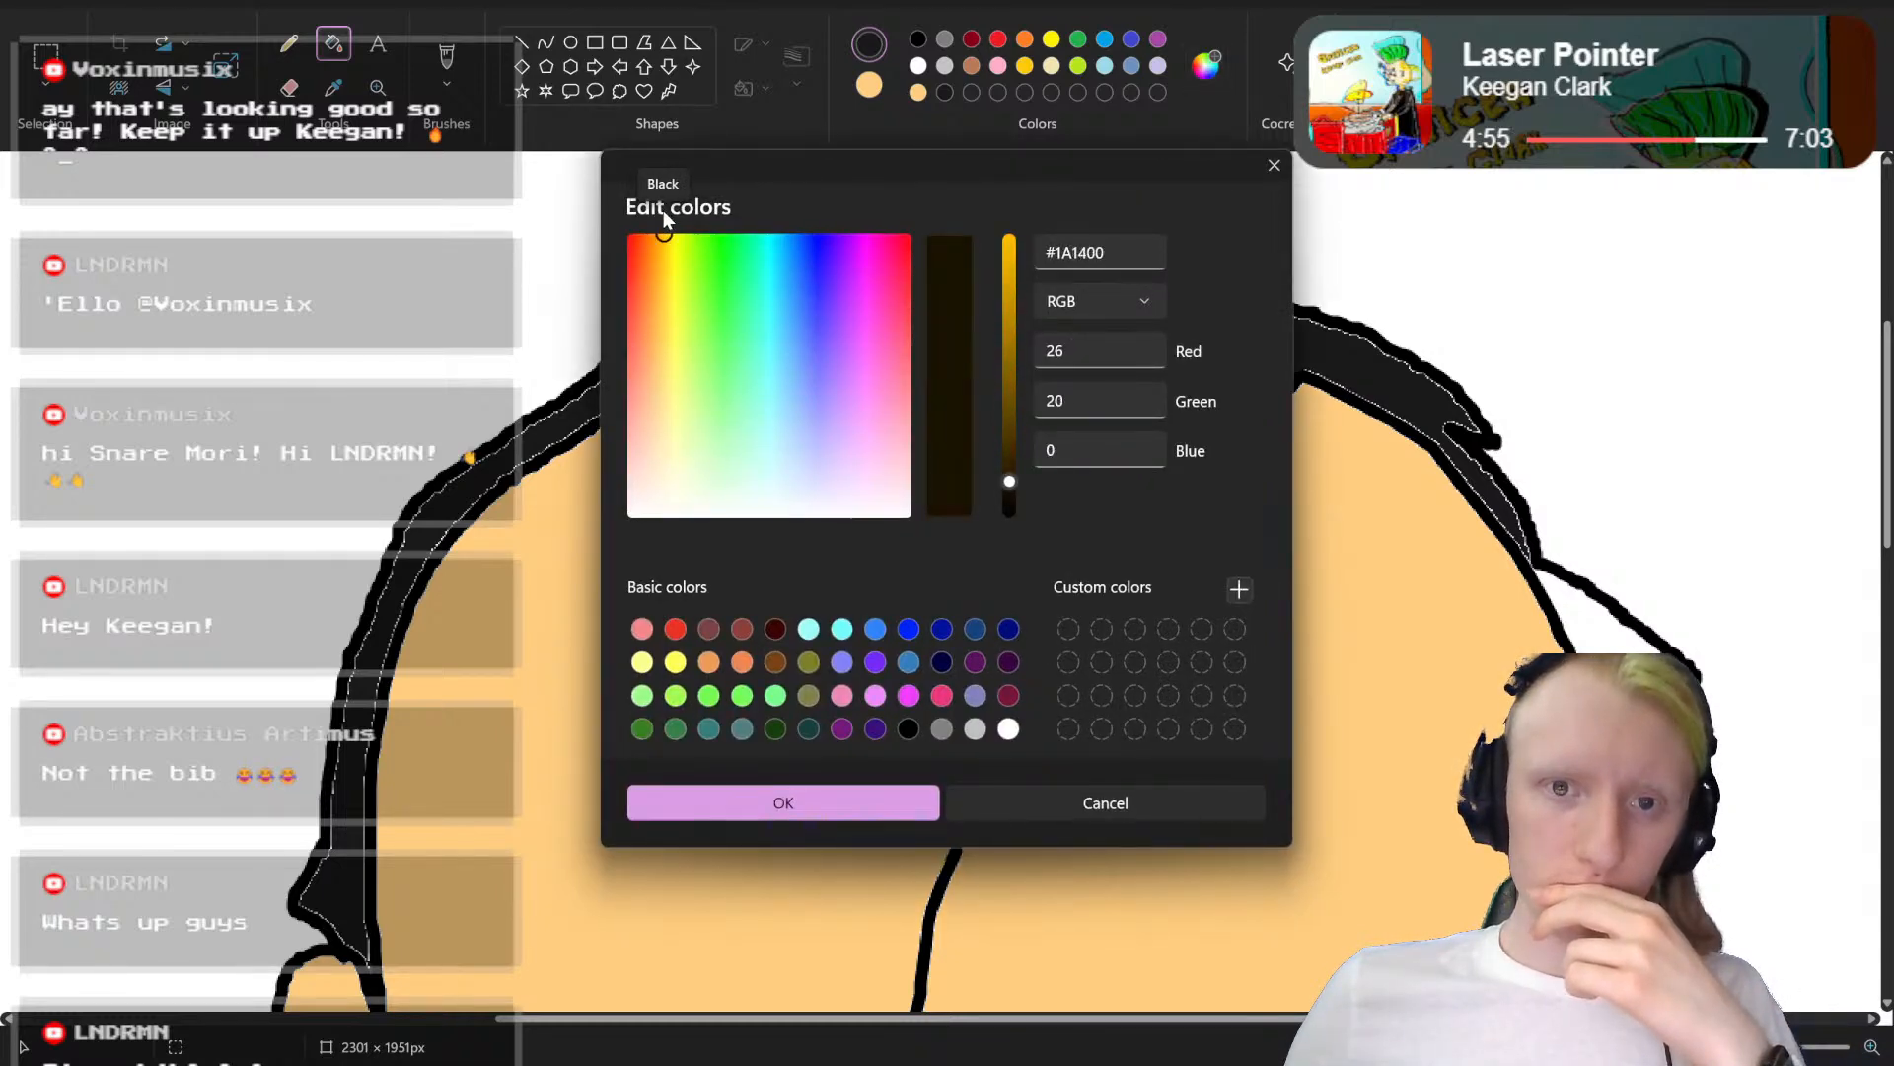
pyautogui.moveTo(1018, 474); pyautogui.dragTo(1009, 486)
pyautogui.click(788, 817)
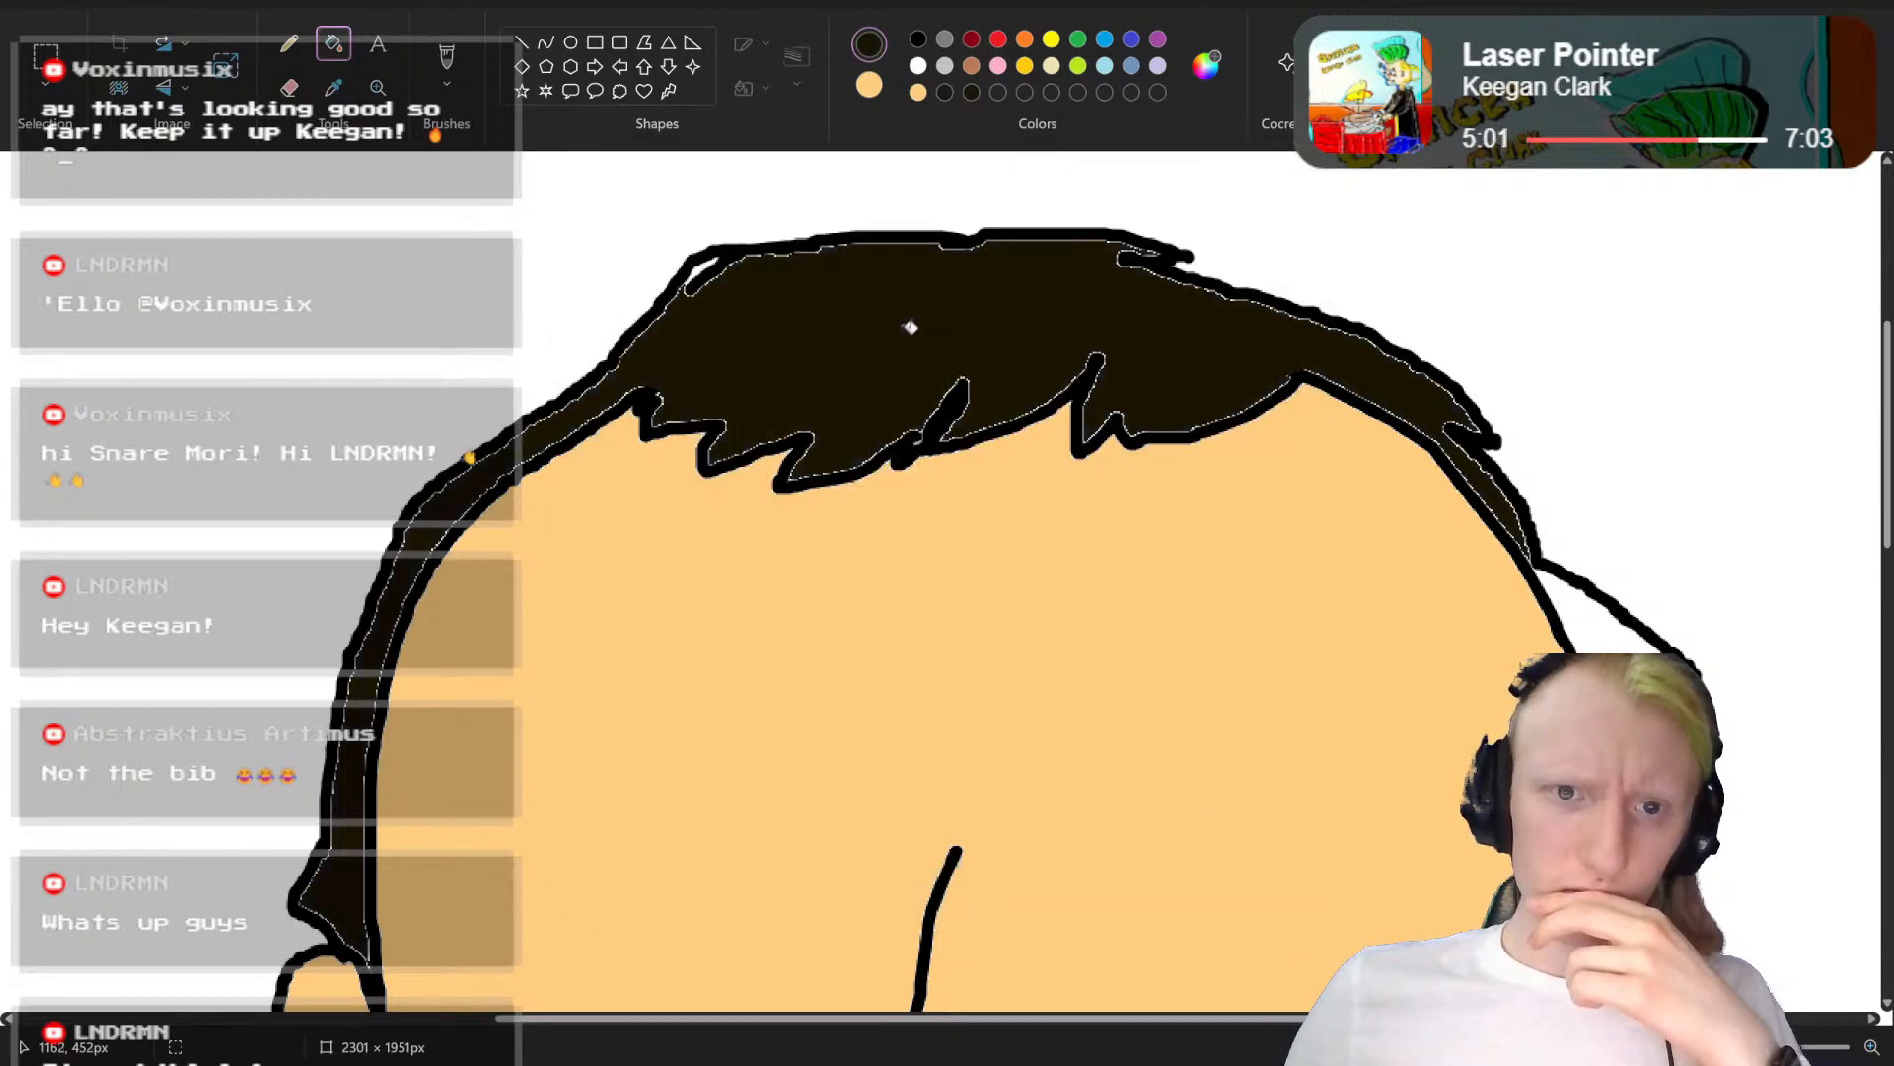
# Step: Fill the hair tuft above the right-hand ear, the moustache and the beard with the very dark yellowish brown
pyautogui.scroll(-5, 910, 327)
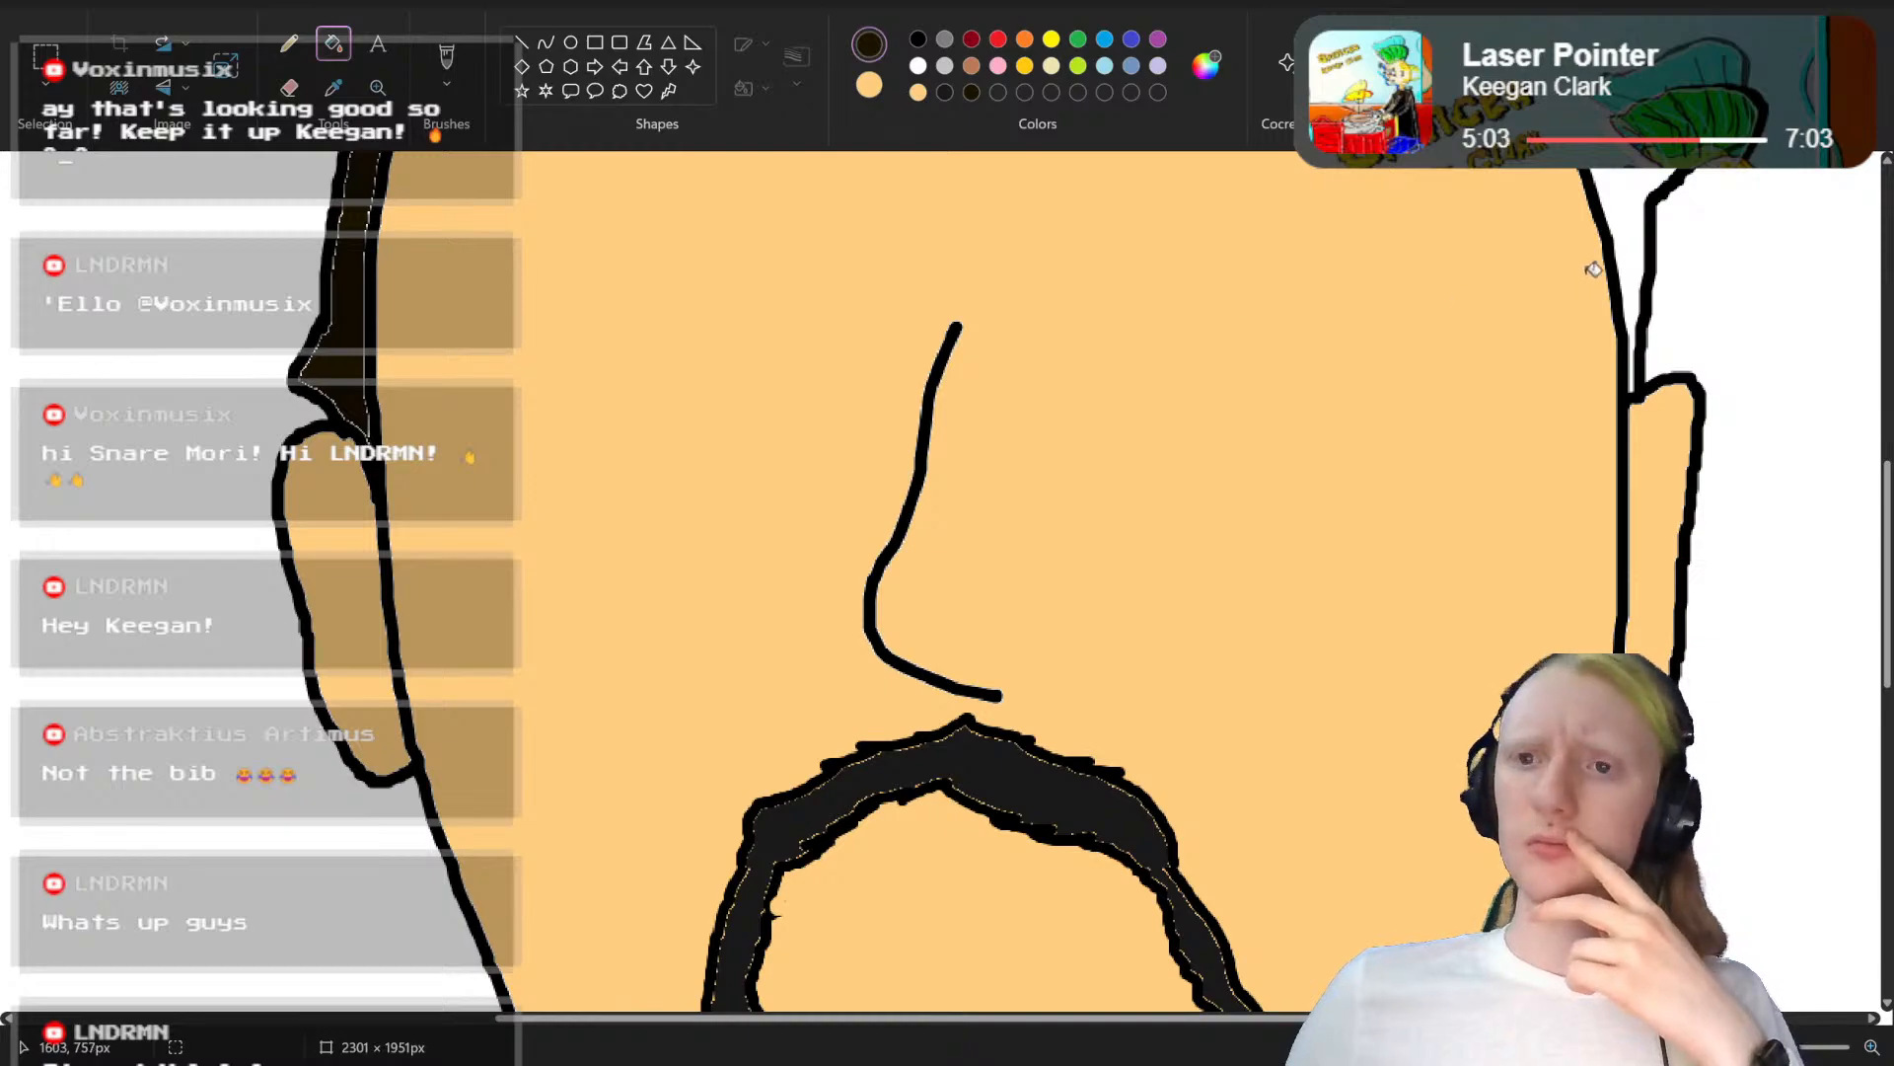
pyautogui.click(1626, 221)
pyautogui.scroll(6, 992, 770)
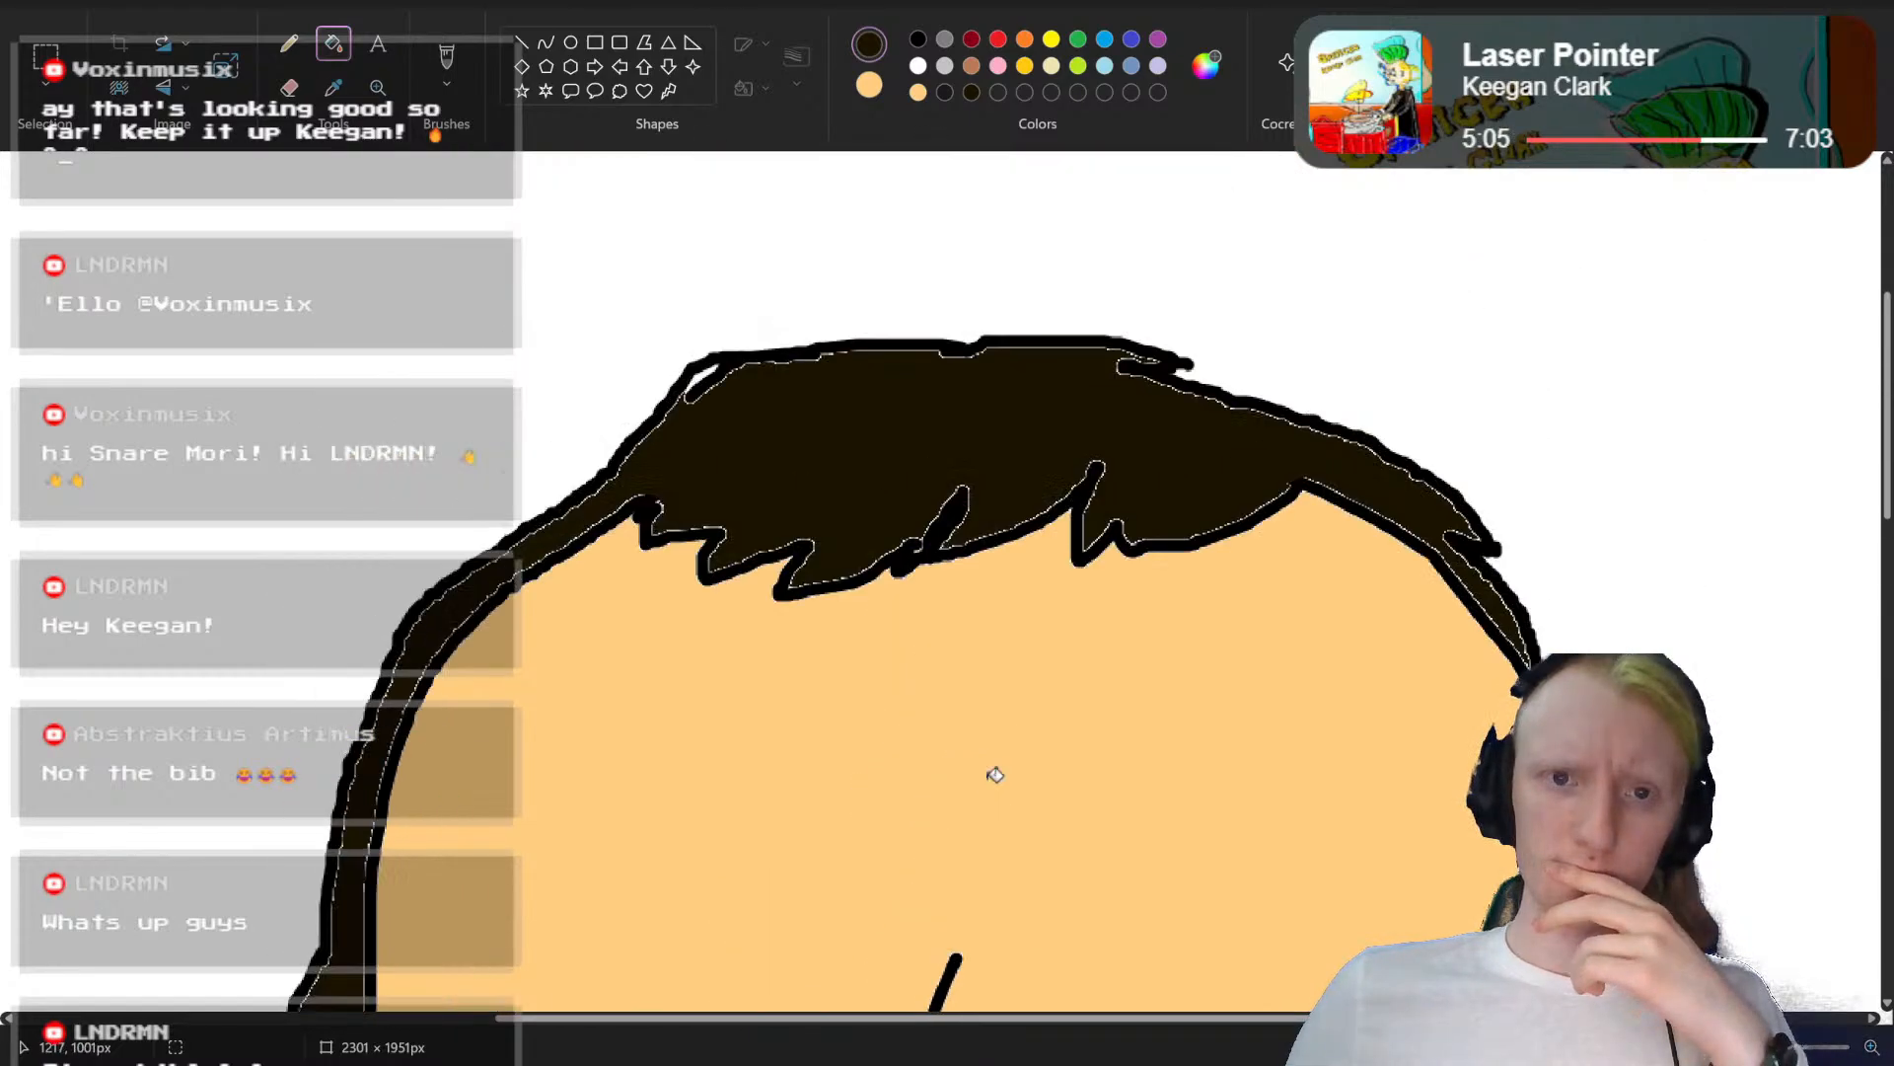
pyautogui.scroll(-13, 994, 770)
pyautogui.scroll(12, 1065, 740)
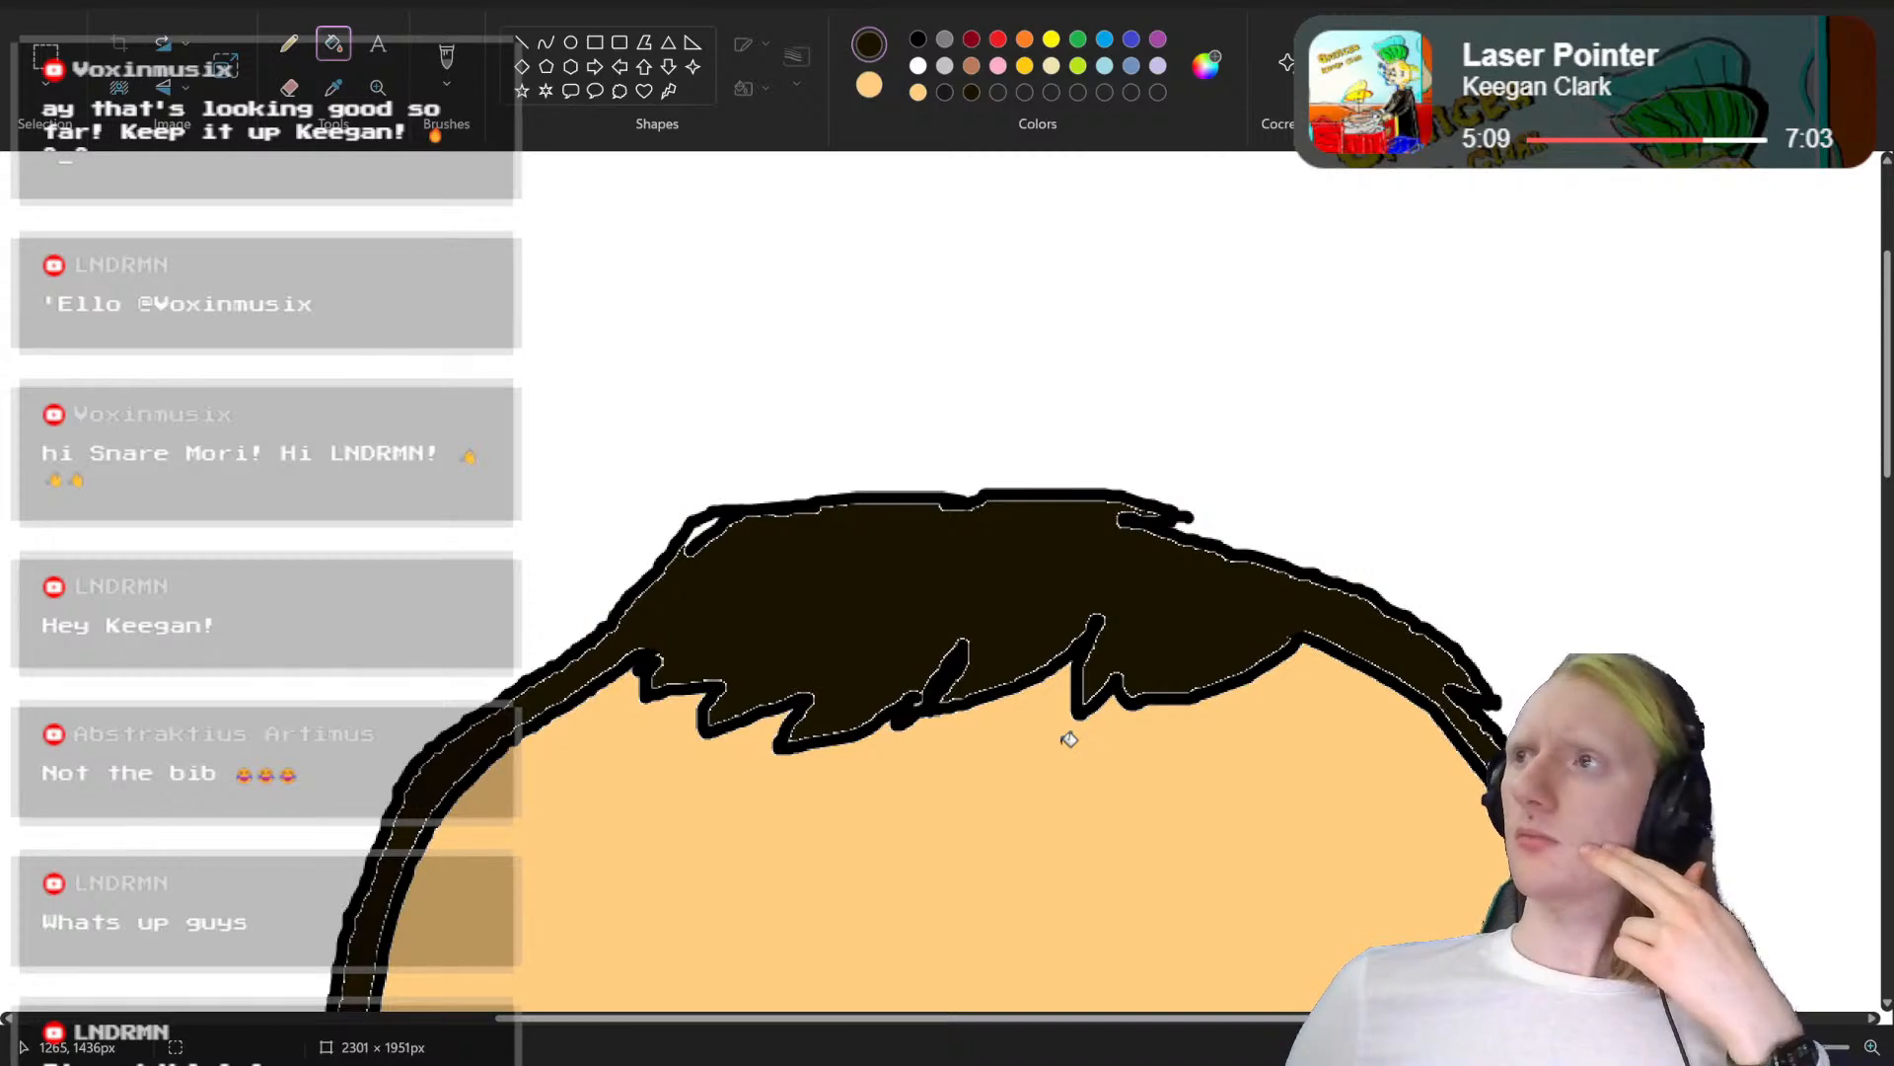
pyautogui.scroll(-12, 1070, 739)
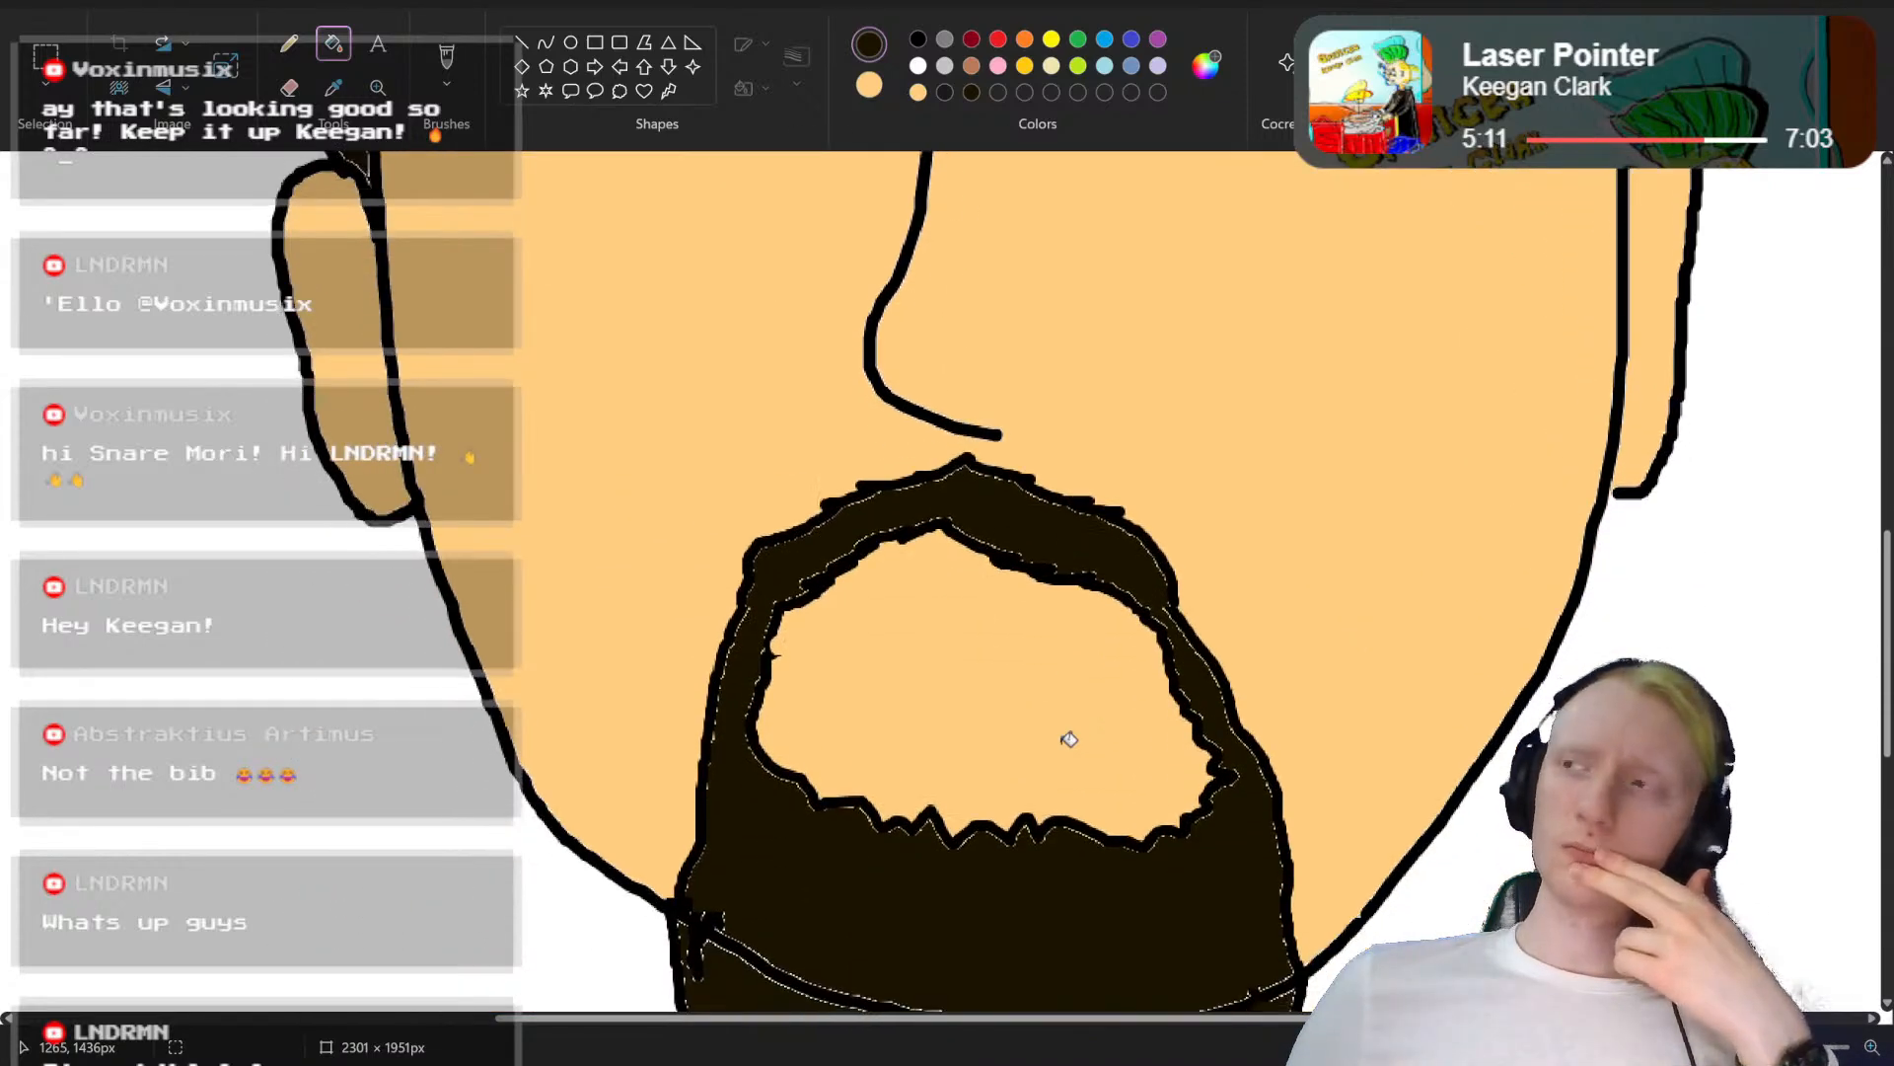
pyautogui.scroll(-4, 1069, 739)
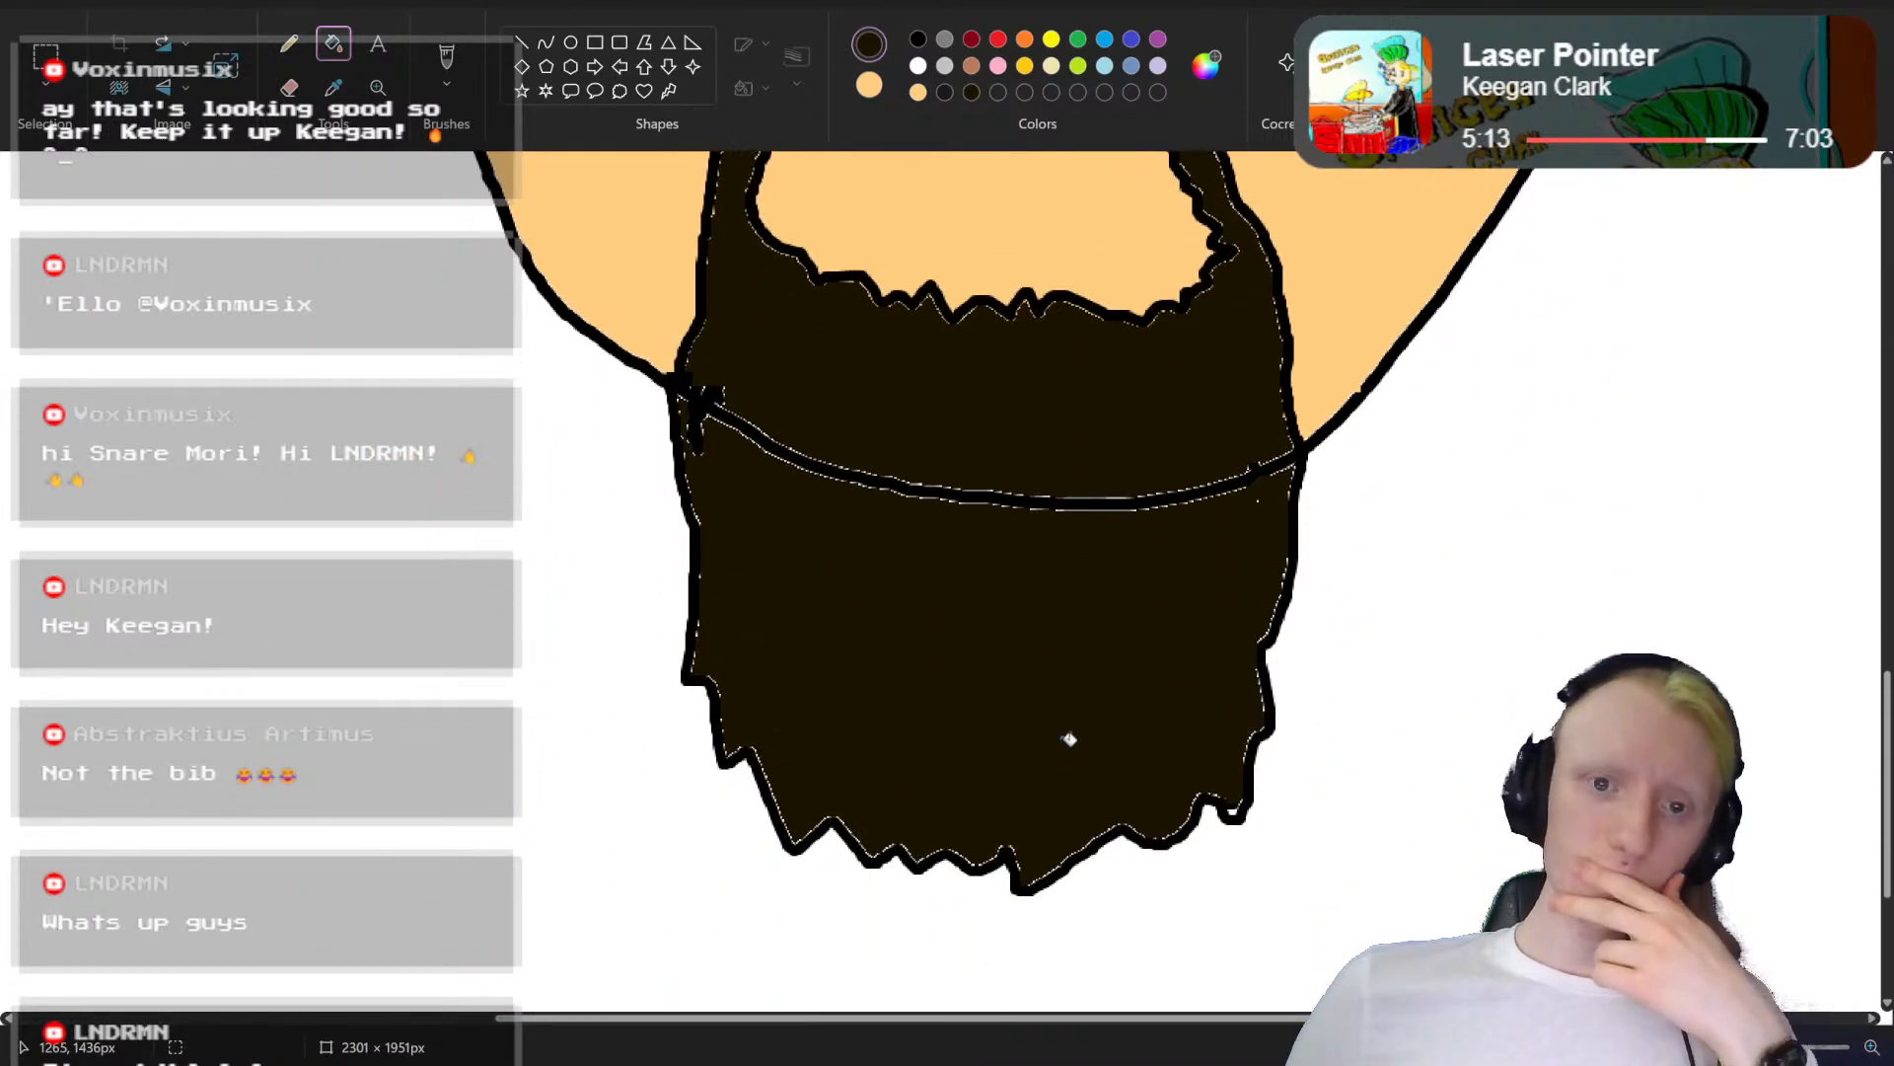
pyautogui.scroll(1, 1070, 739)
pyautogui.scroll(4, 1069, 739)
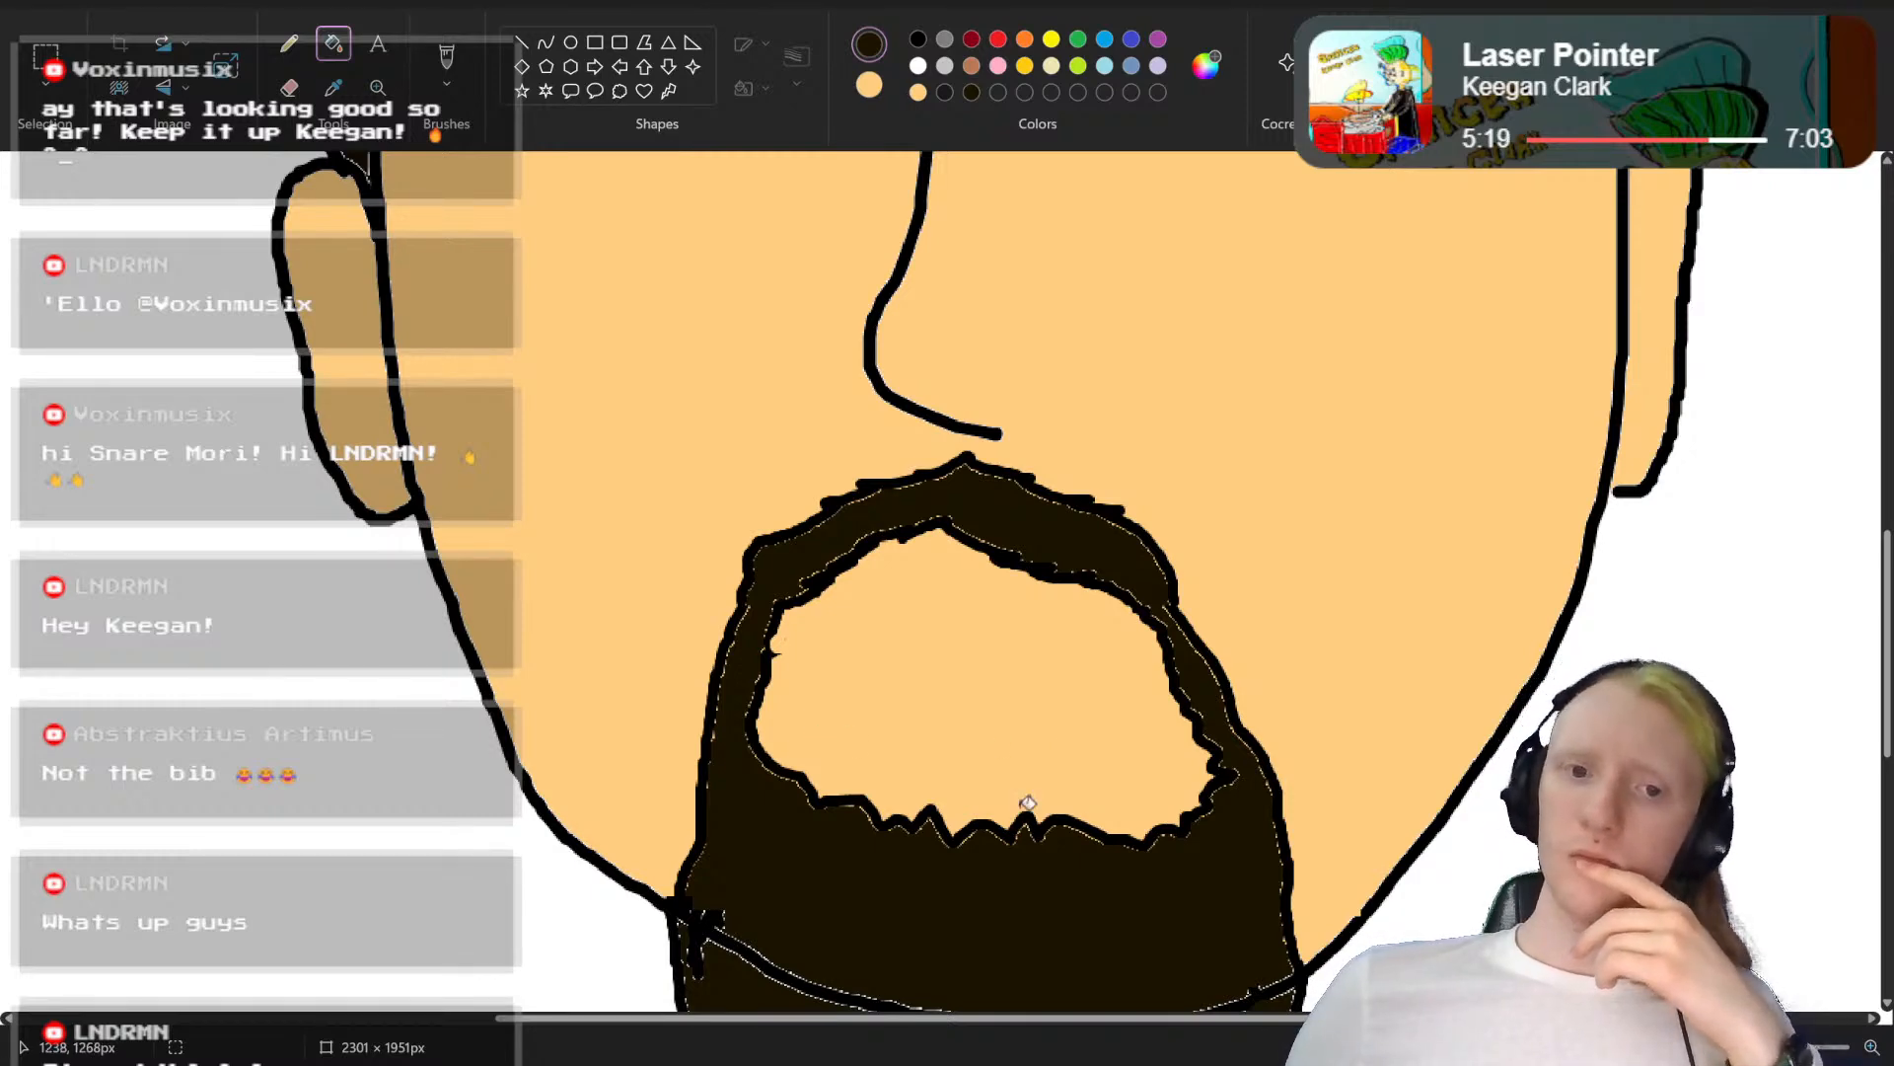
# Step: Paint over the jawline crossing the beard with a dark brown brush, and reduce the brush size for outlining
pyautogui.scroll(-4, 1025, 801)
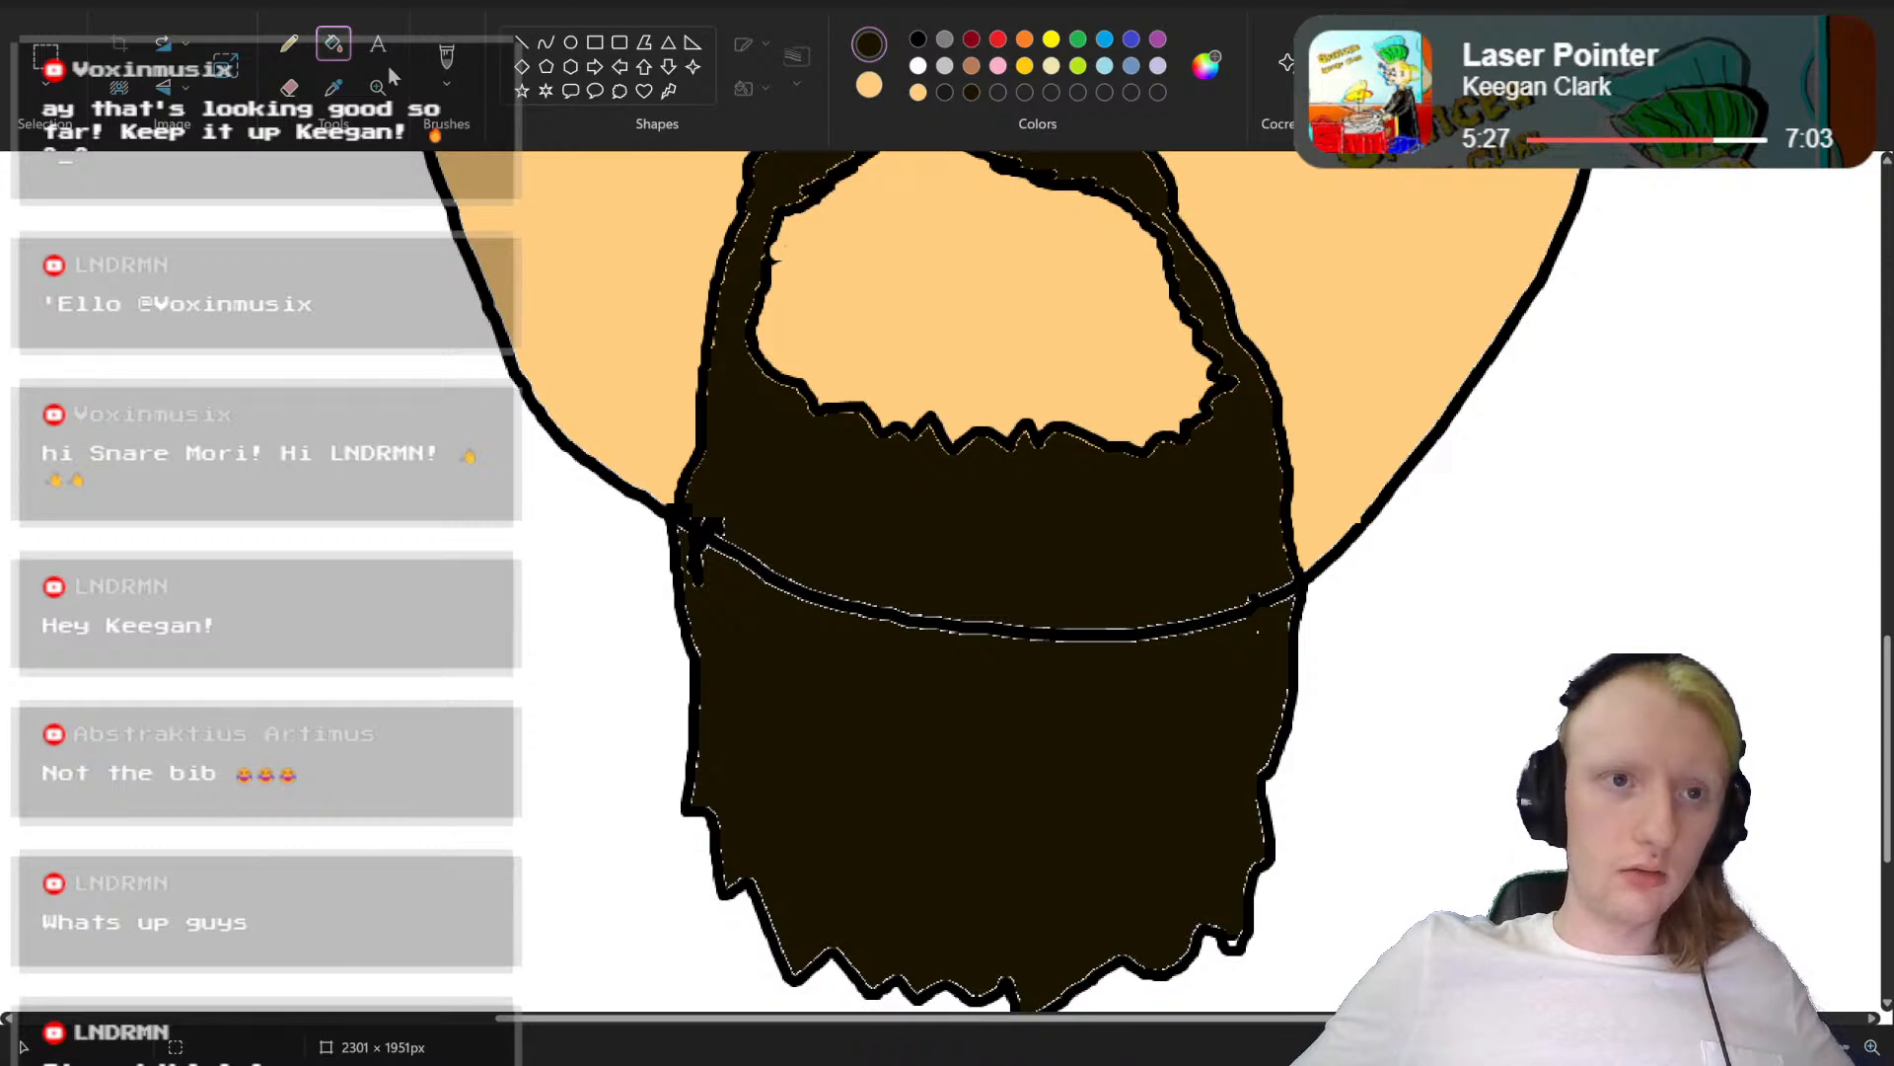
pyautogui.click(447, 65)
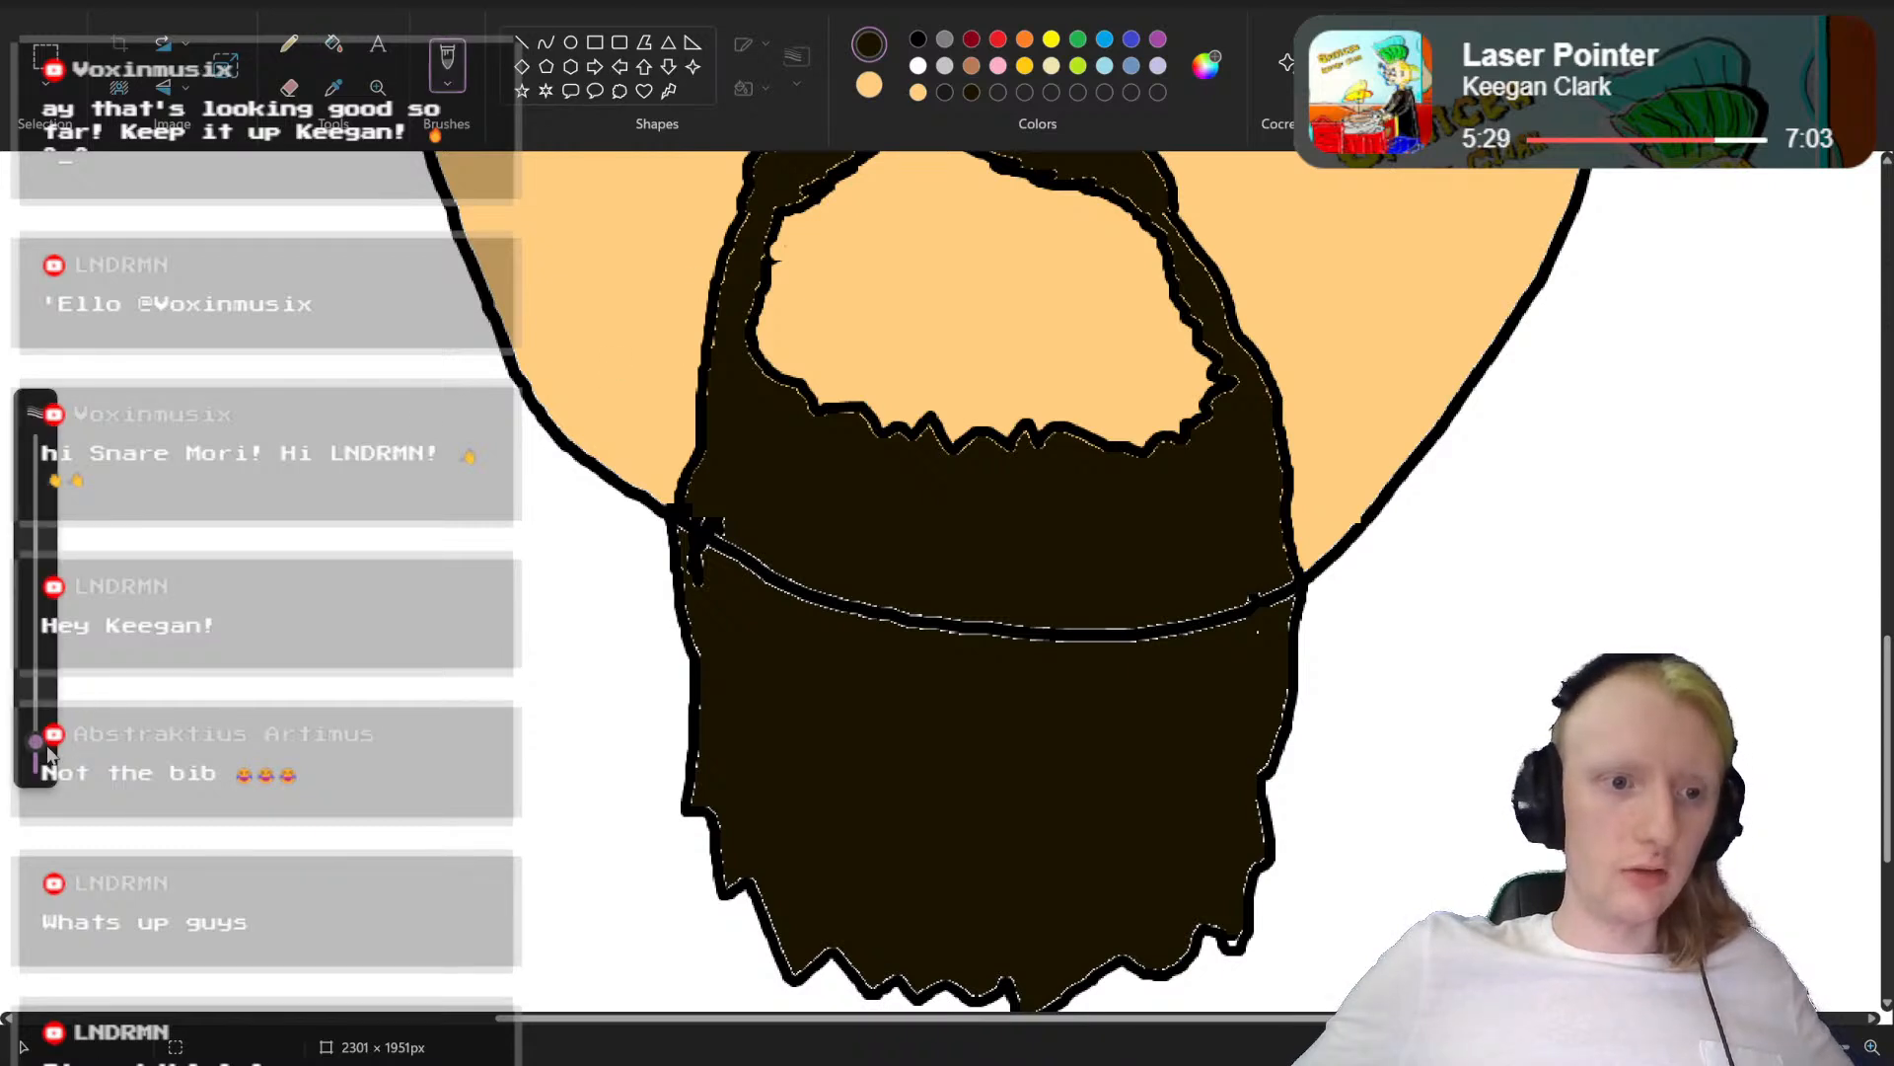
pyautogui.moveTo(701, 541)
pyautogui.mouseDown()
pyautogui.moveTo(1009, 635)
pyautogui.moveTo(1154, 630)
pyautogui.moveTo(1242, 599)
pyautogui.mouseUp()
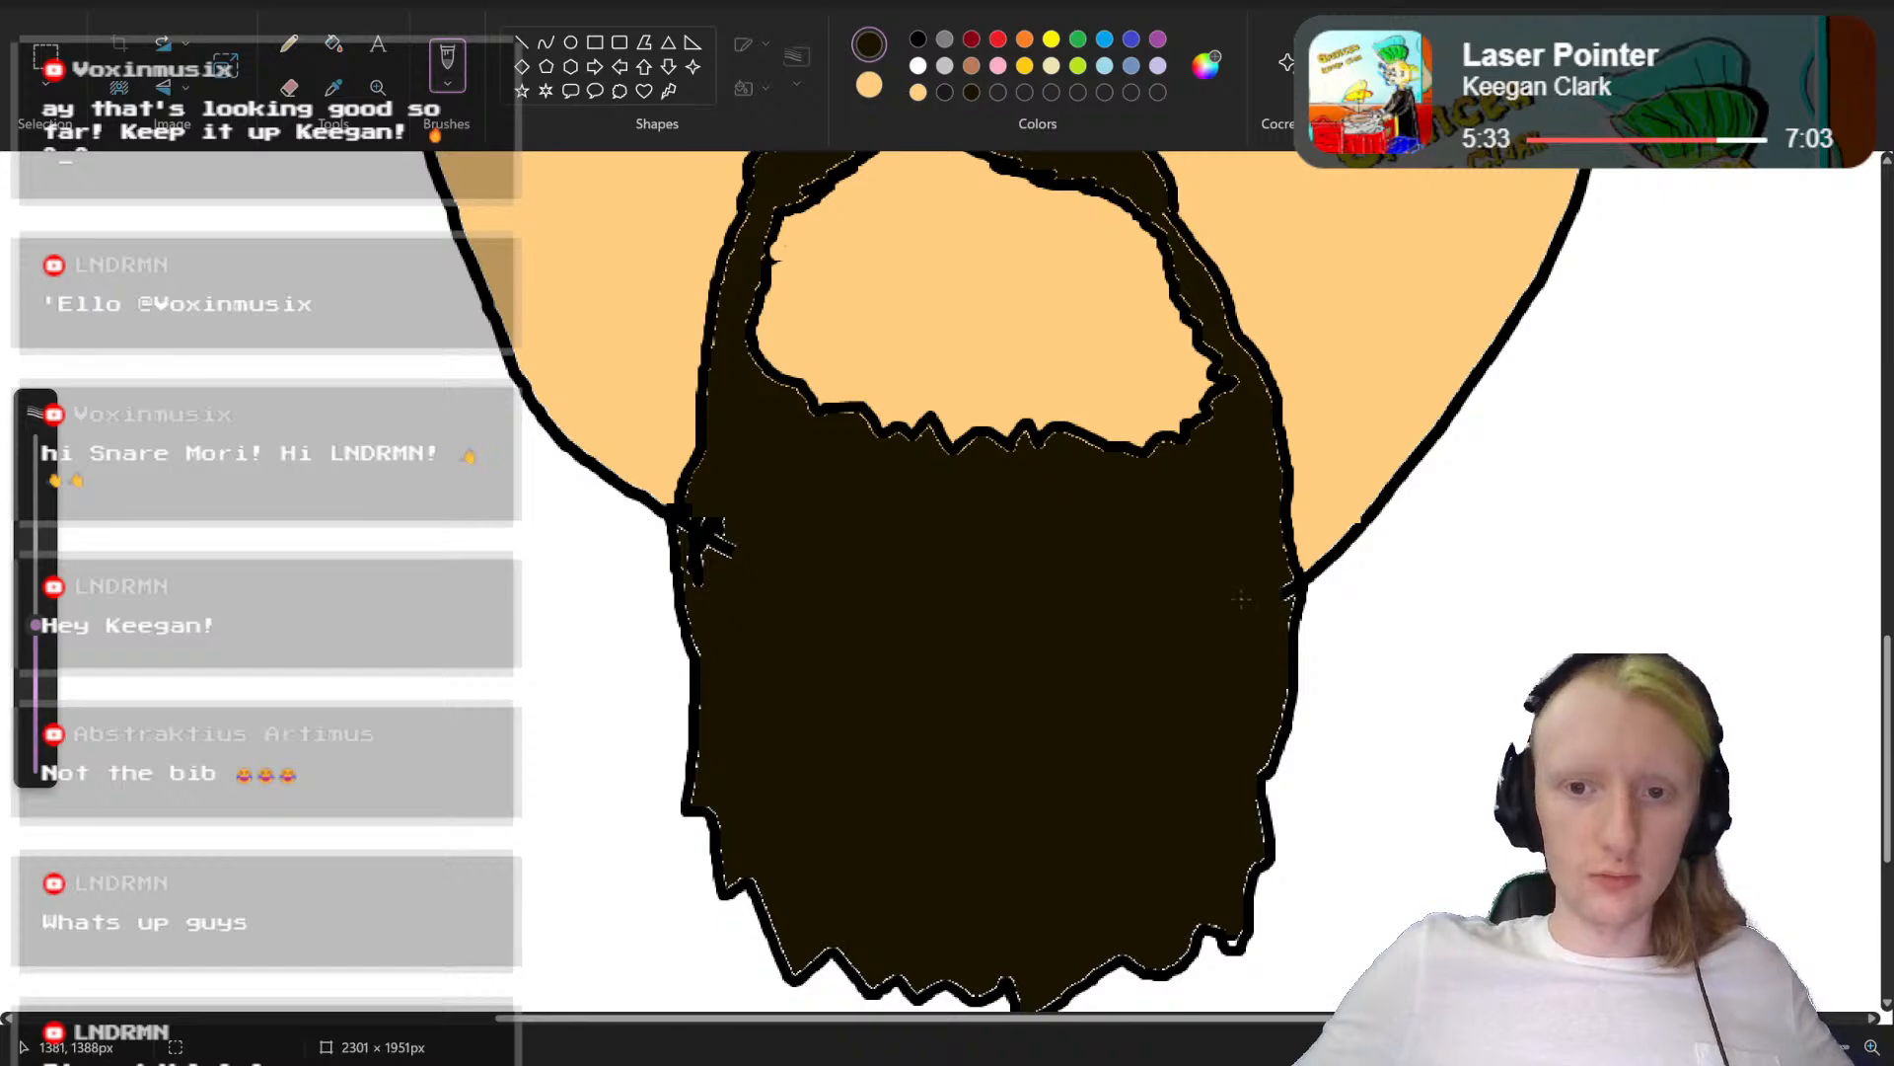
pyautogui.moveTo(730, 549)
pyautogui.mouseDown()
pyautogui.moveTo(703, 538)
pyautogui.moveTo(726, 542)
pyautogui.mouseUp()
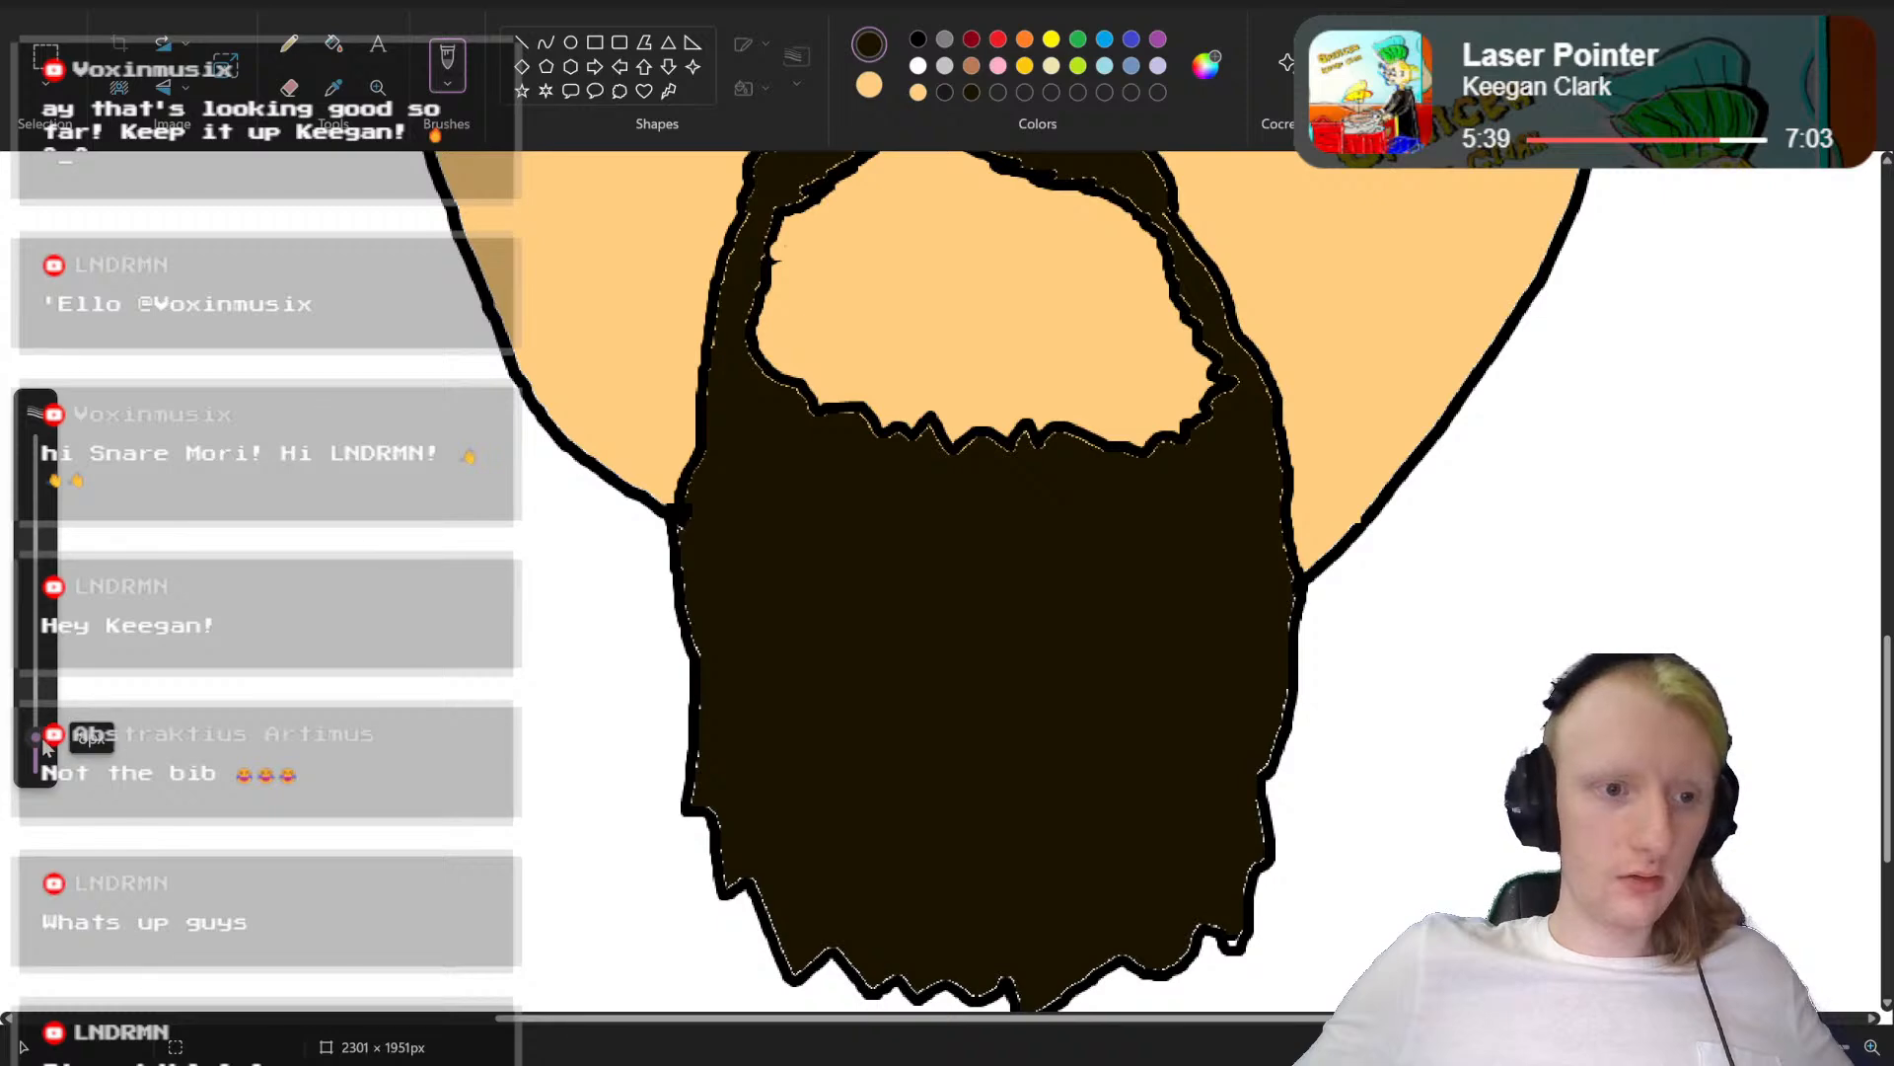
pyautogui.moveTo(405, 253); pyautogui.dragTo(453, 365)
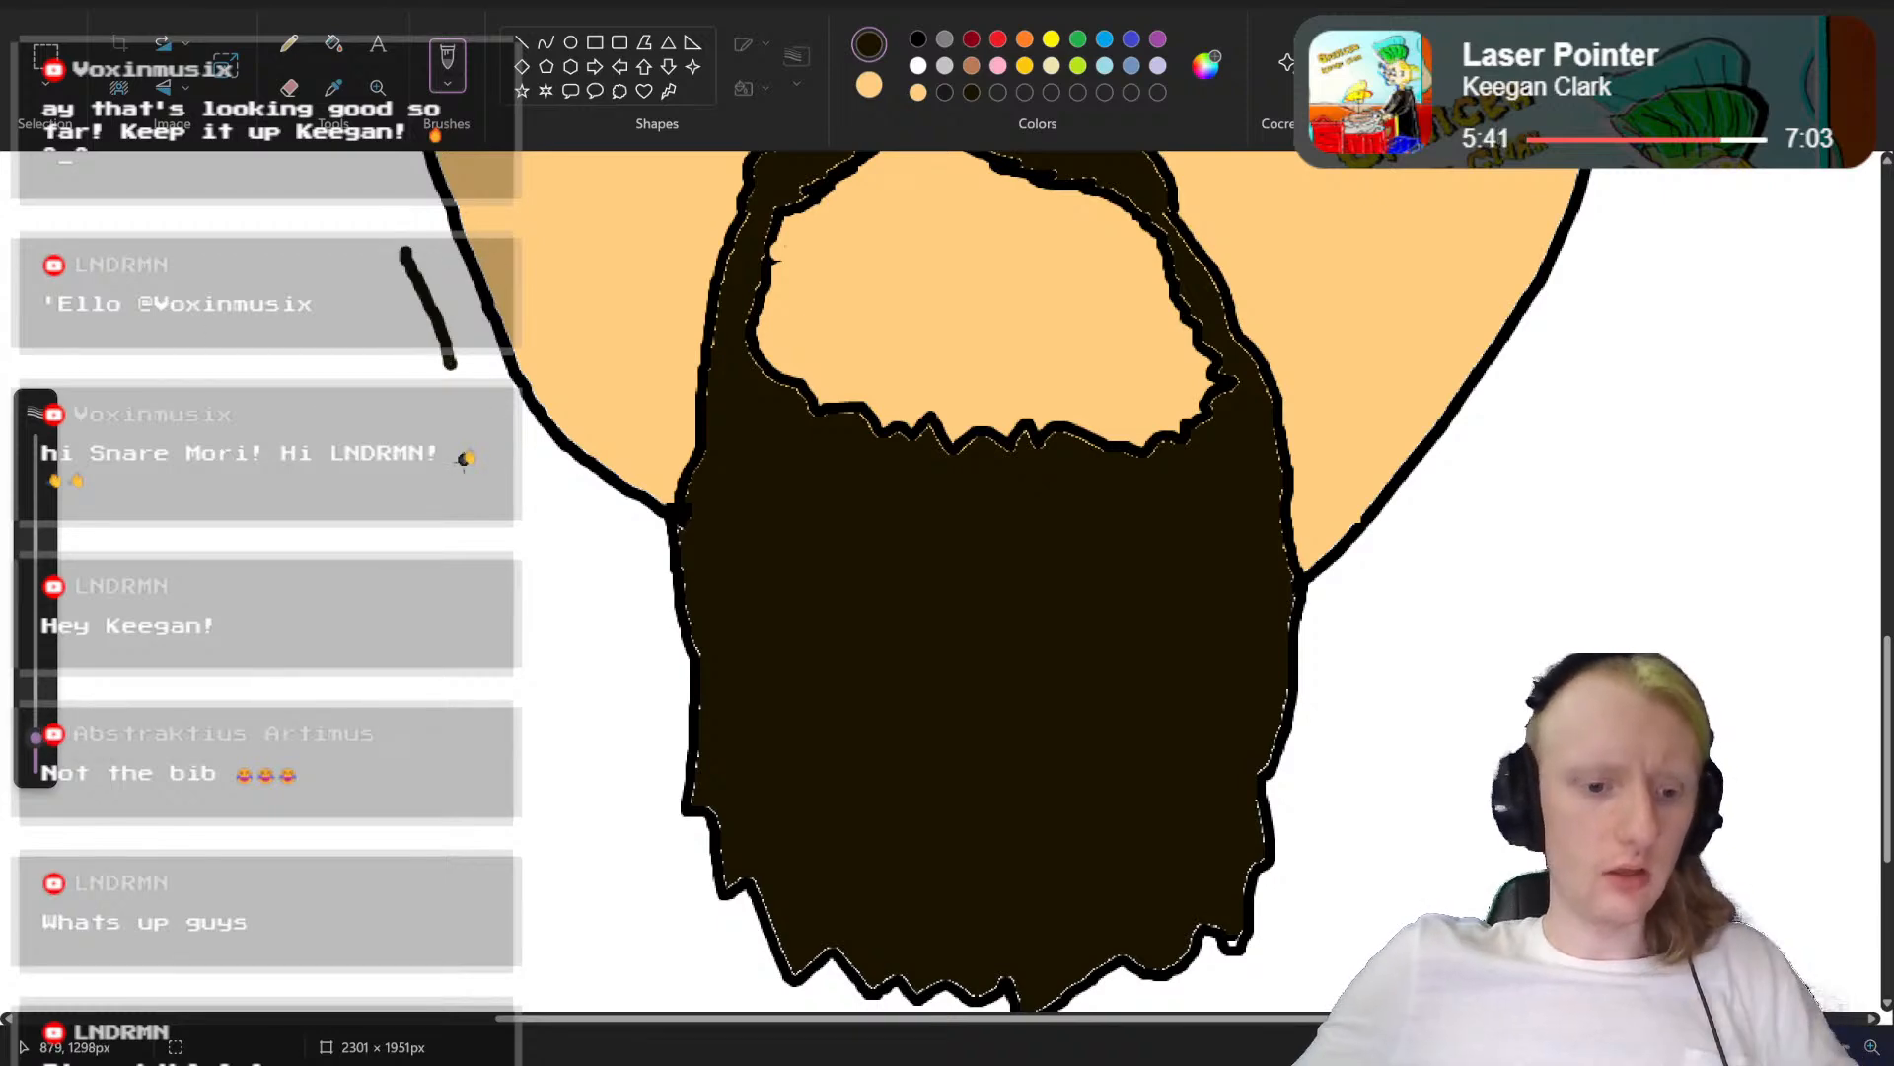
pyautogui.hotkey('ctrl', 'z')
# Step: Look over the portrait from hair to beard and set the drawing colour to black
pyautogui.scroll(8, 1471, 656)
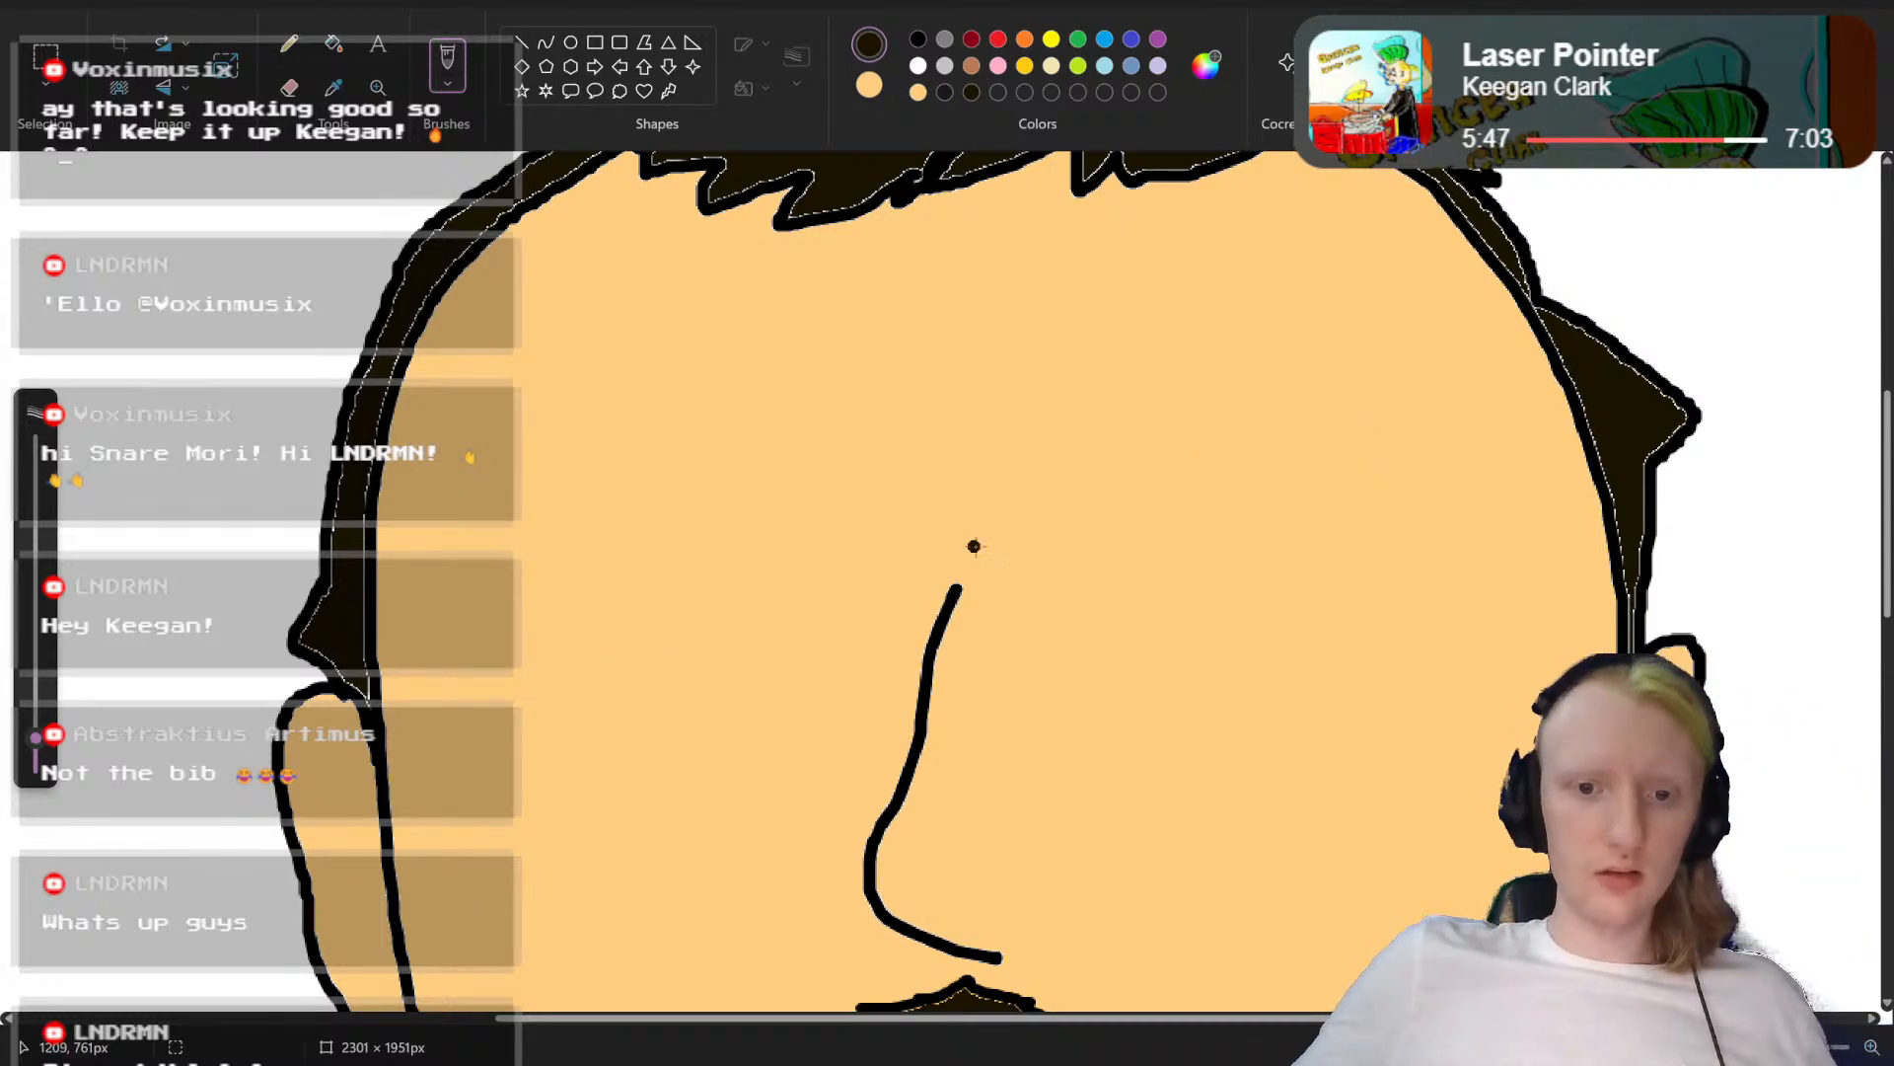
pyautogui.scroll(-8, 977, 544)
pyautogui.scroll(7, 980, 546)
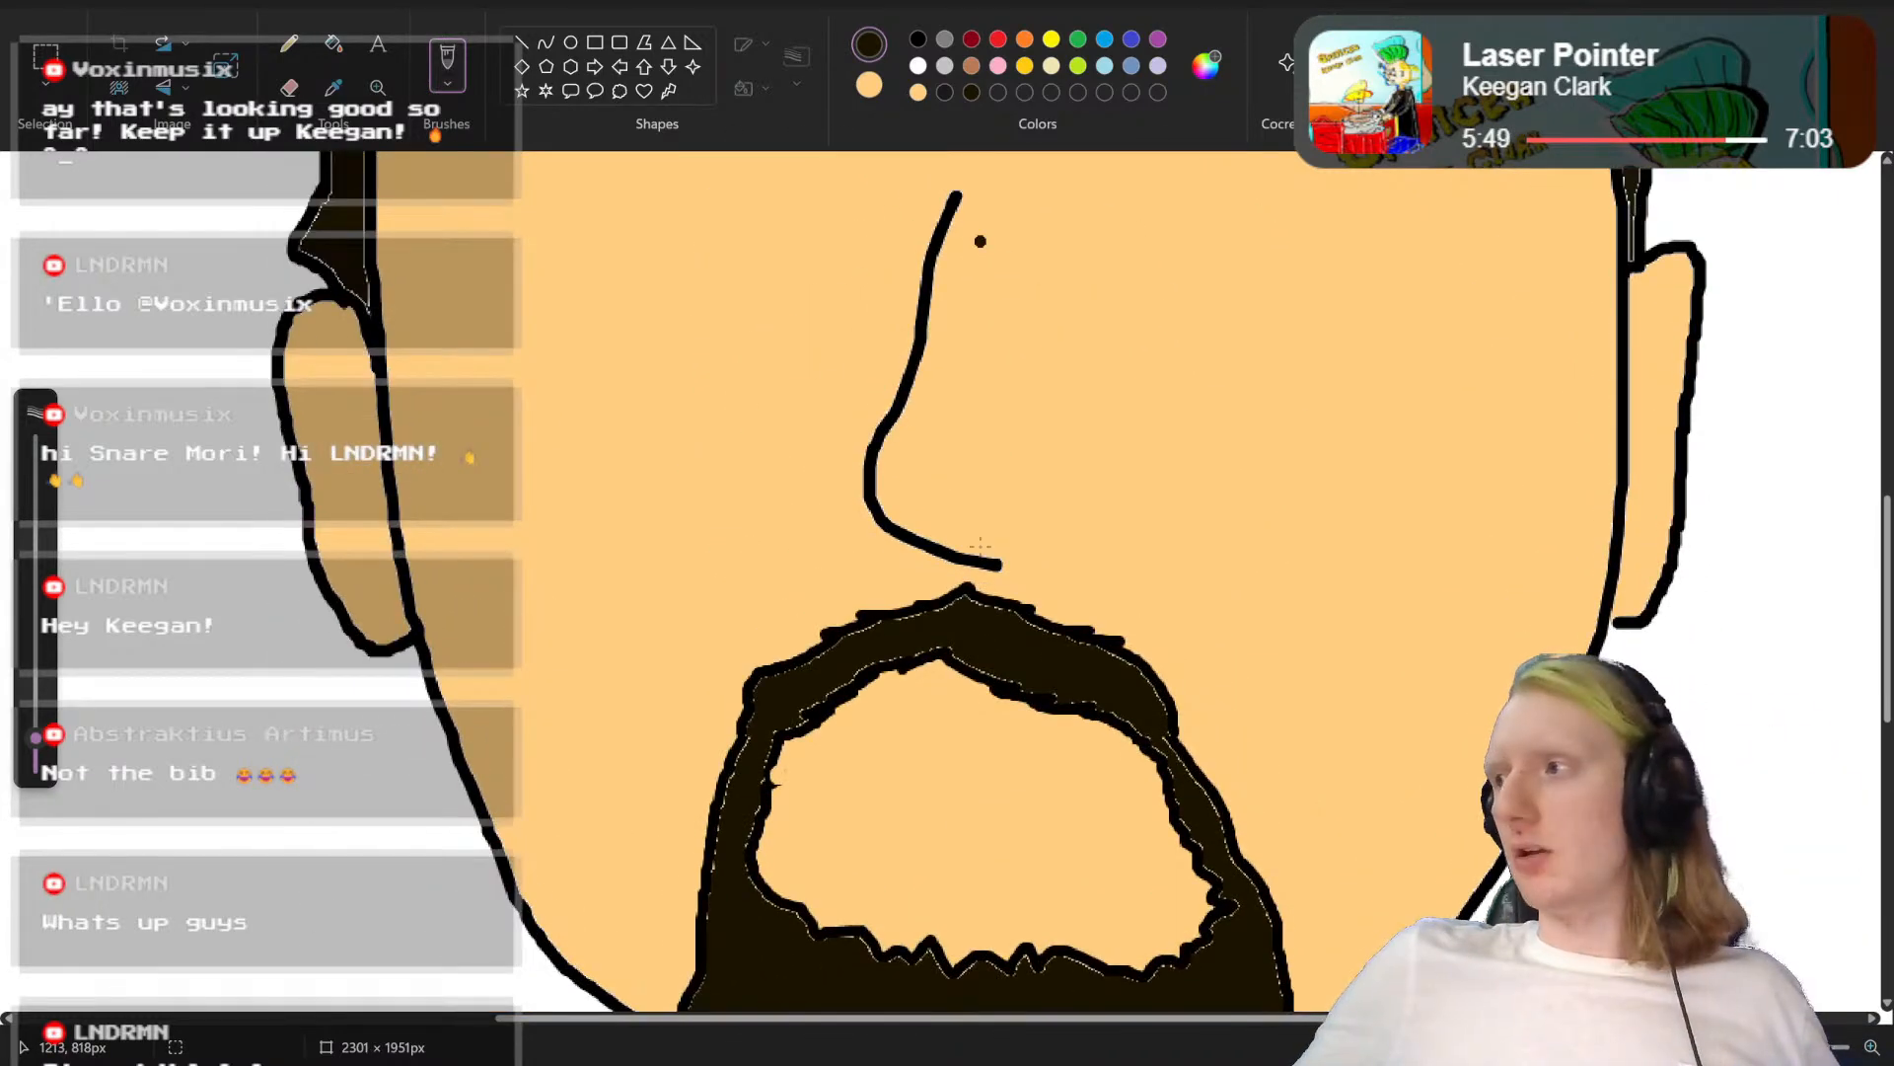
pyautogui.scroll(7, 786, 422)
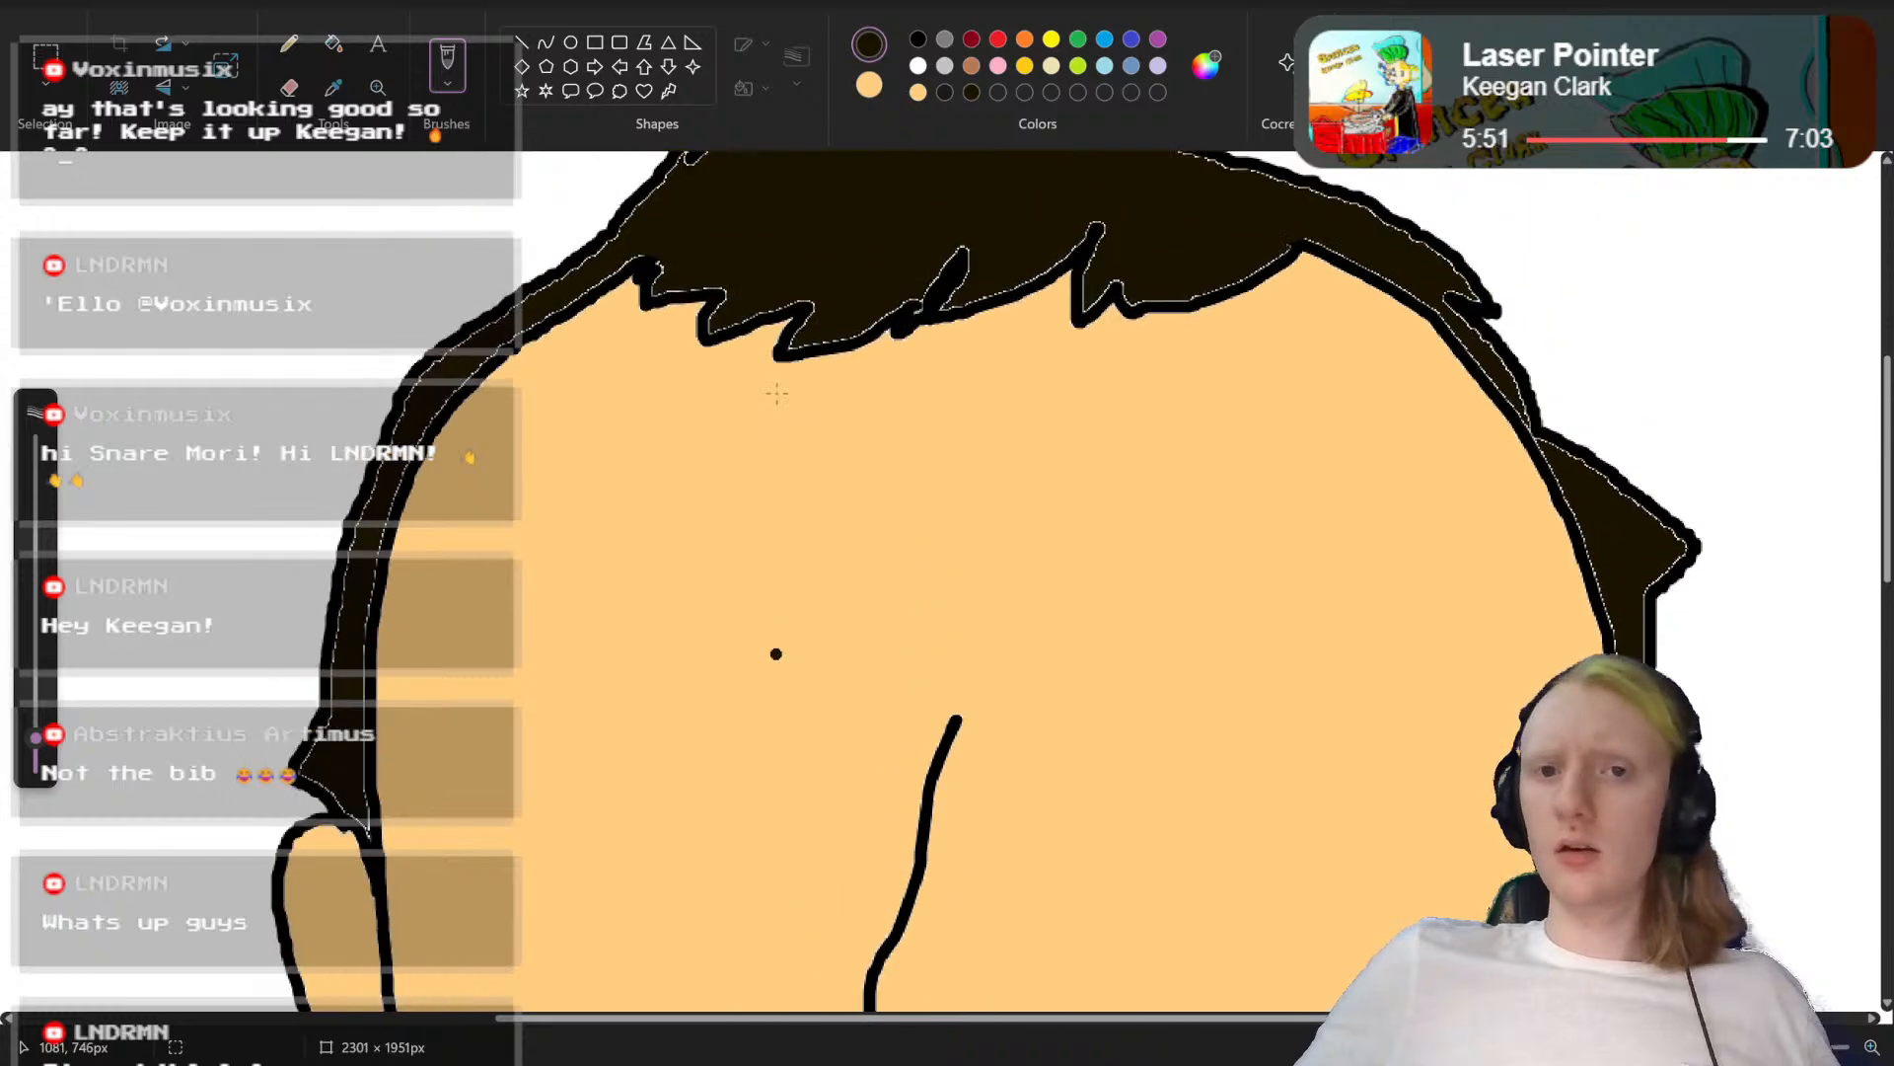
pyautogui.scroll(-7, 786, 424)
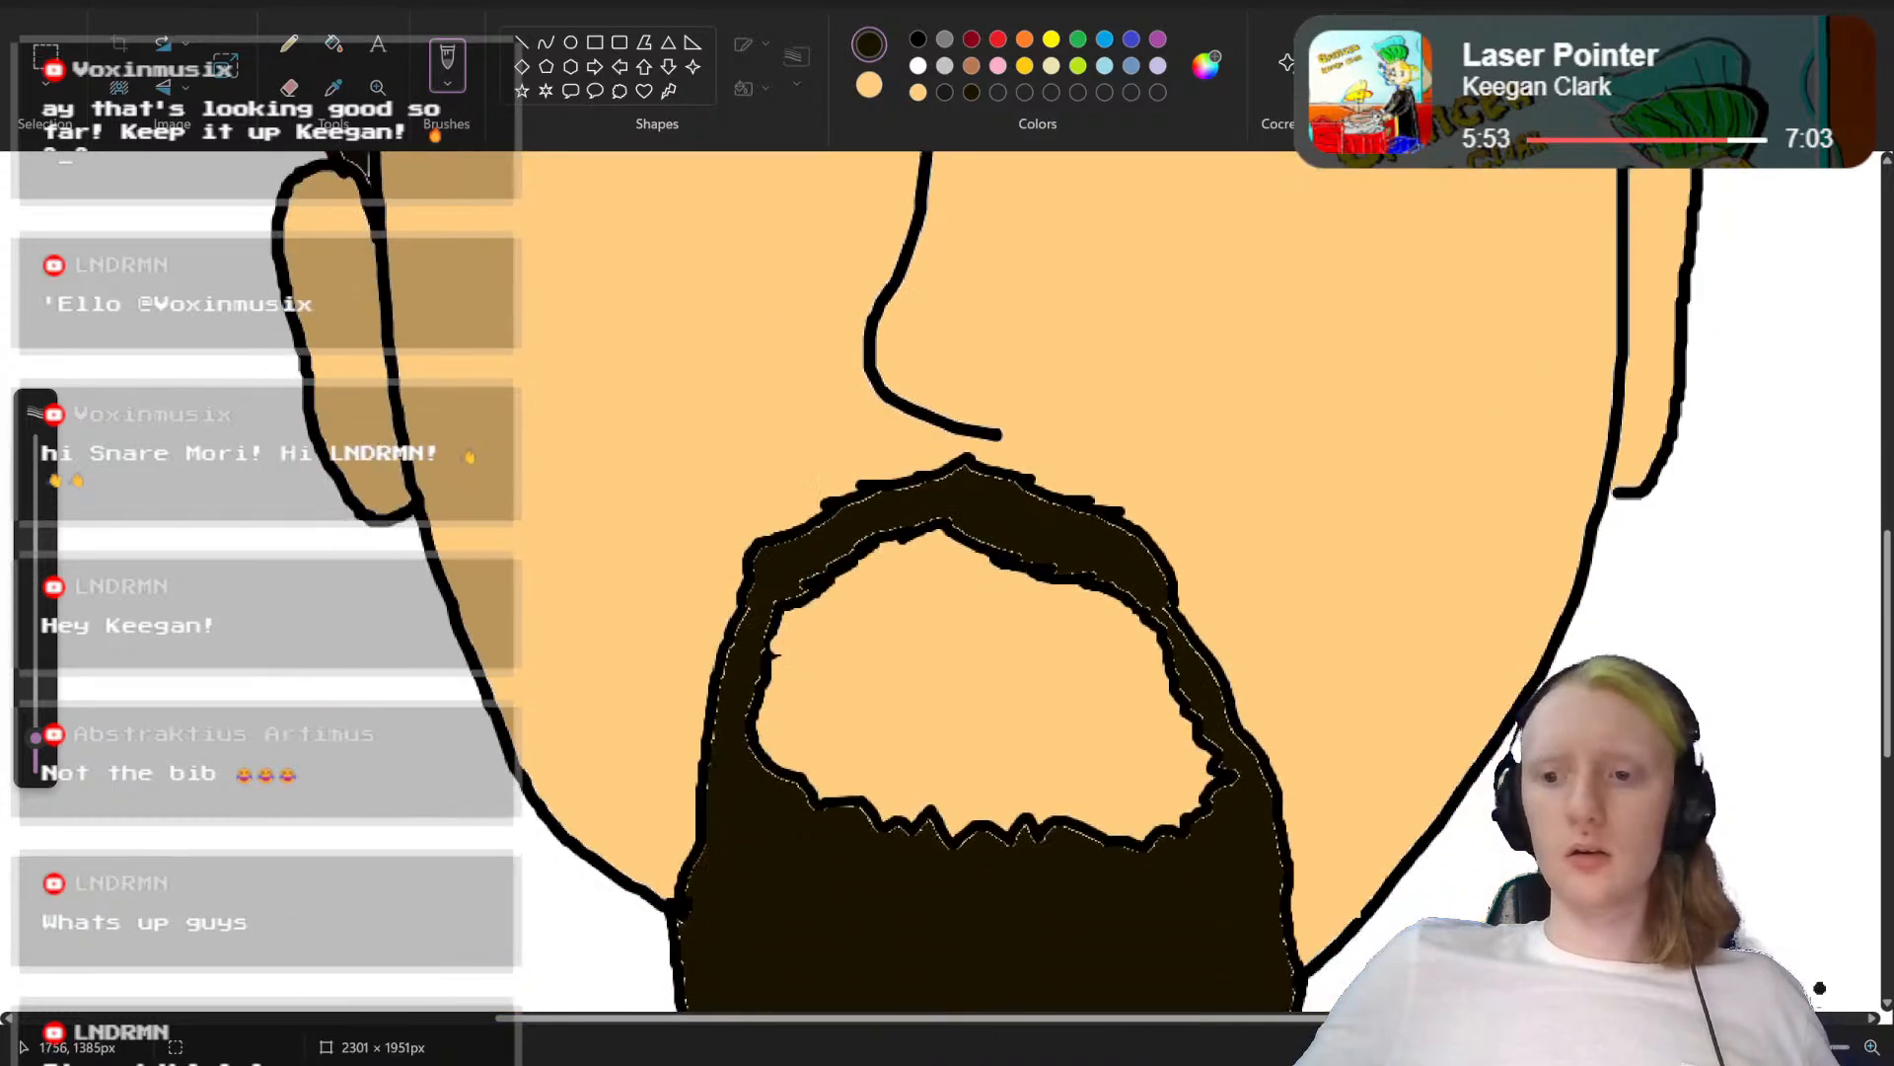
pyautogui.scroll(-8, 977, 582)
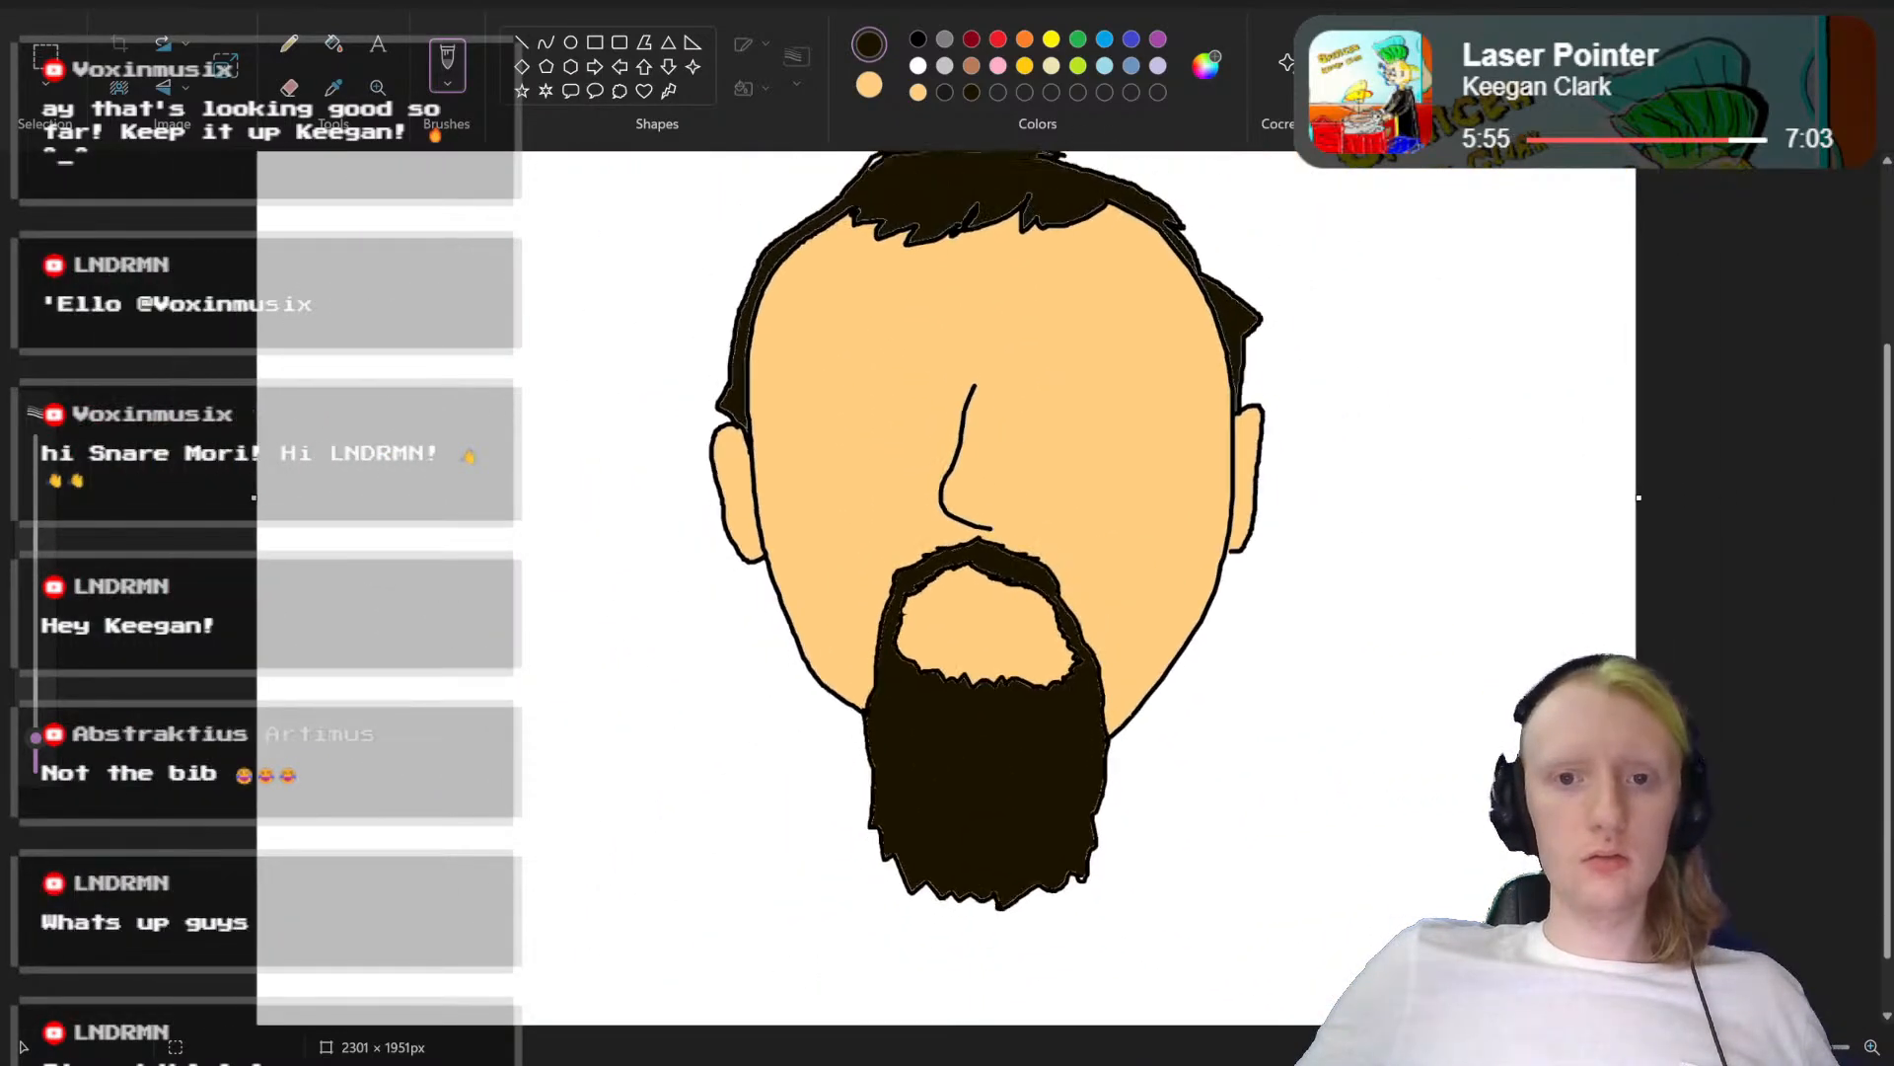
pyautogui.scroll(4, 856, 218)
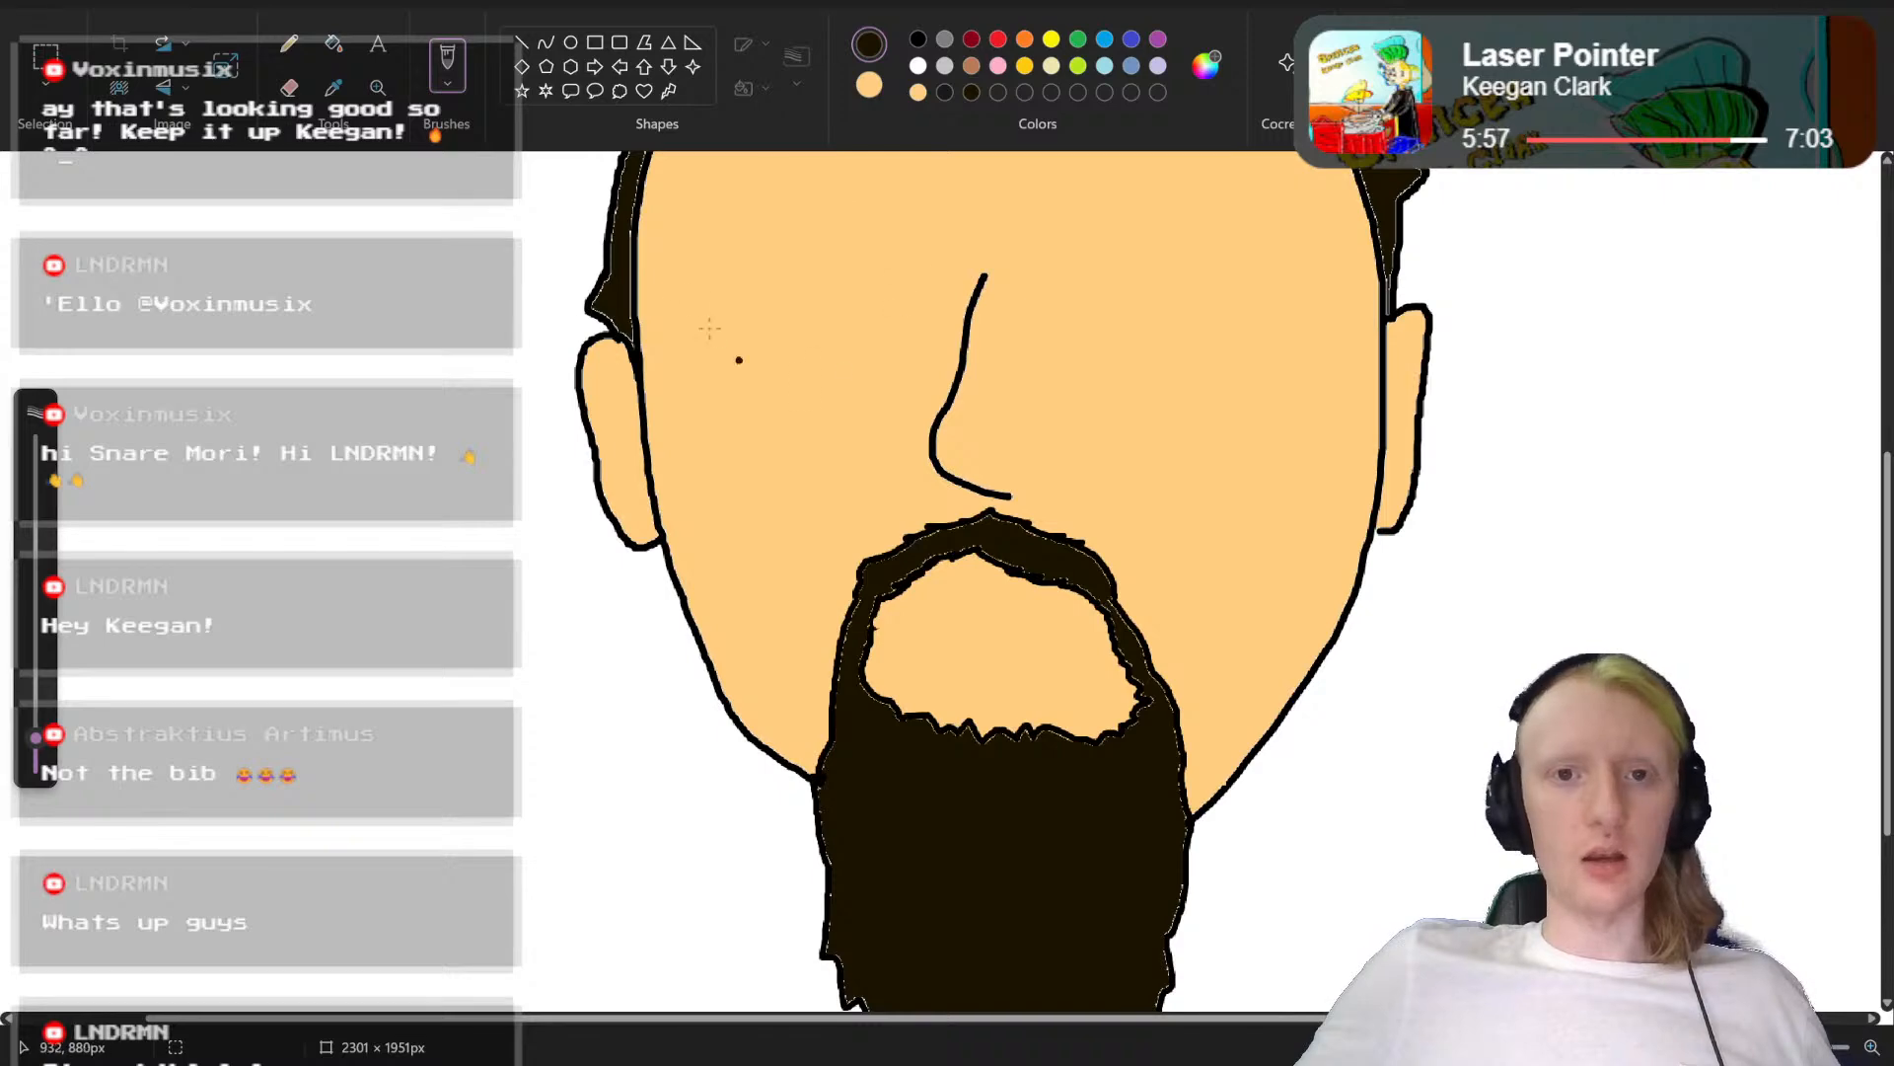
pyautogui.scroll(3, 905, 233)
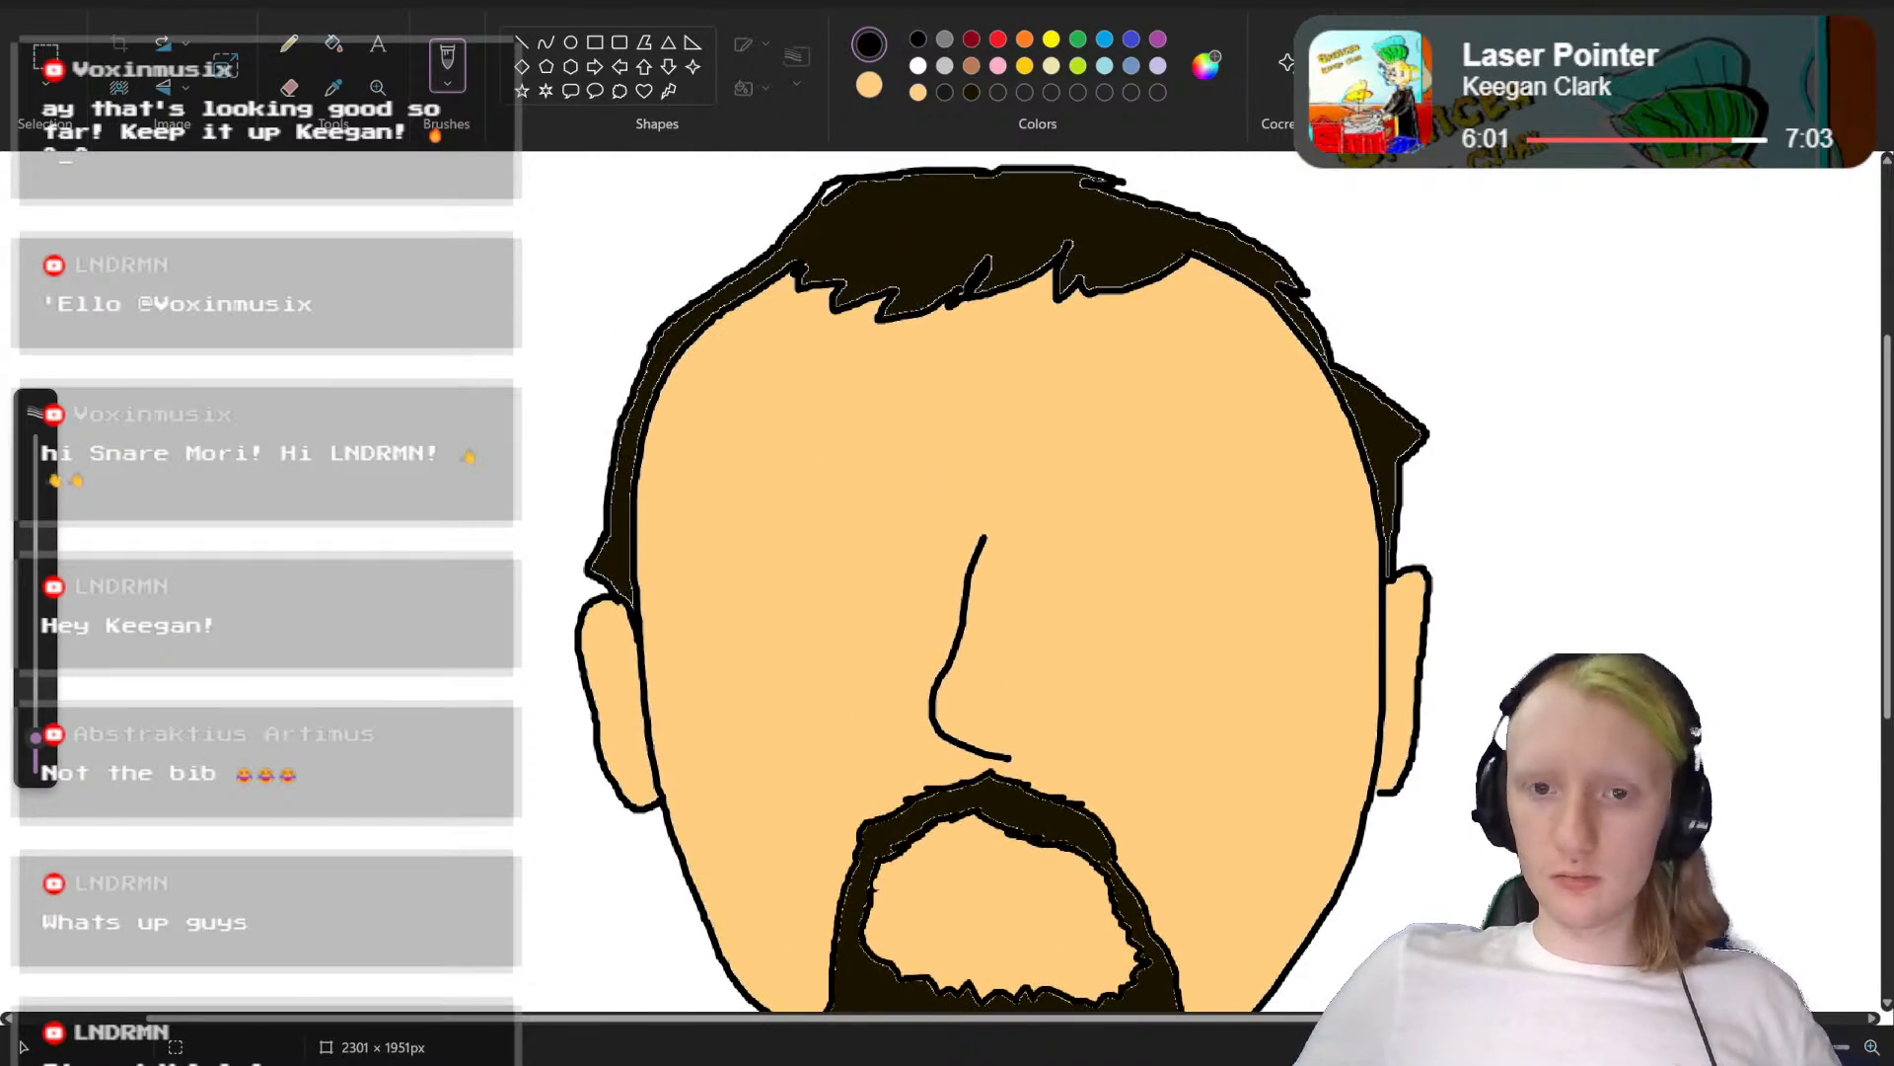
pyautogui.scroll(3, 645, 383)
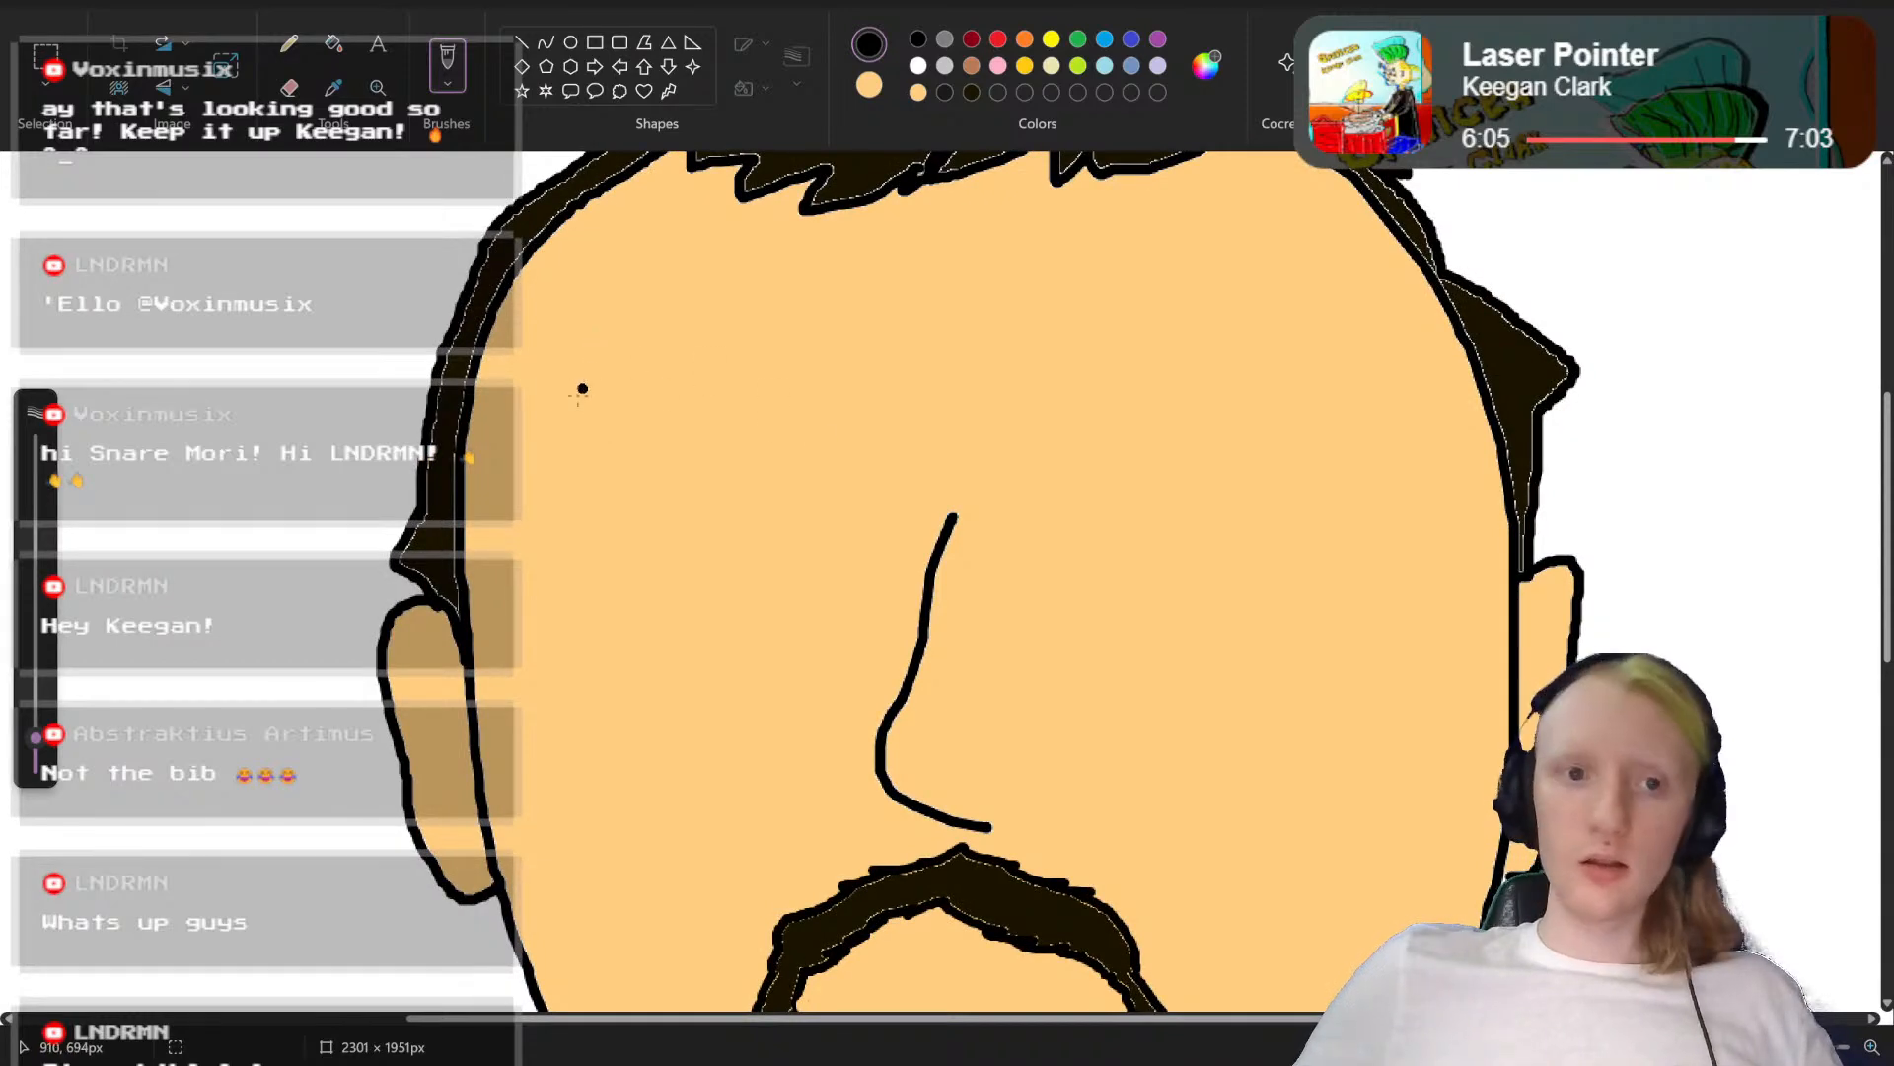
# Step: Try to draw a large round eye outline on the left half of the face in black
pyautogui.moveTo(572, 426)
pyautogui.mouseDown()
pyautogui.moveTo(604, 388)
pyautogui.moveTo(771, 344)
pyautogui.moveTo(934, 510)
pyautogui.moveTo(764, 659)
pyautogui.mouseUp()
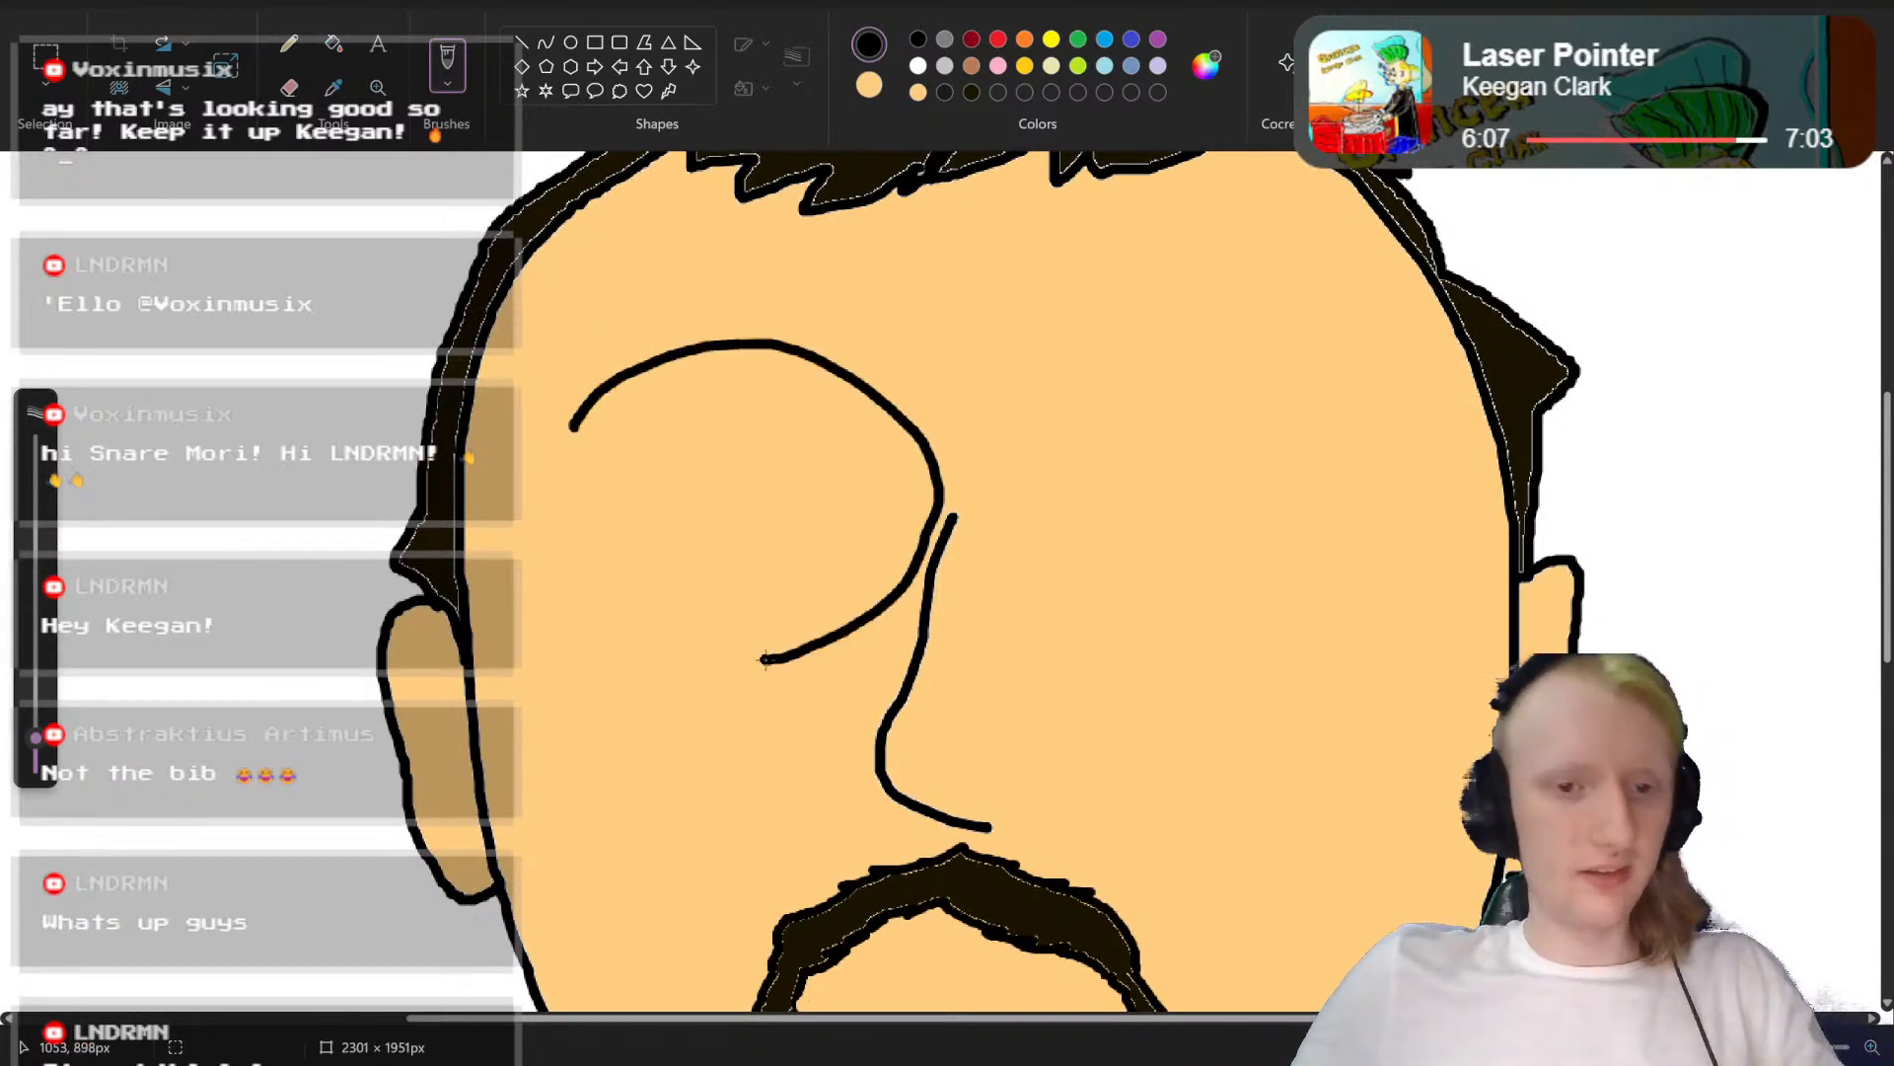
pyautogui.hotkey('ctrl', 'z')
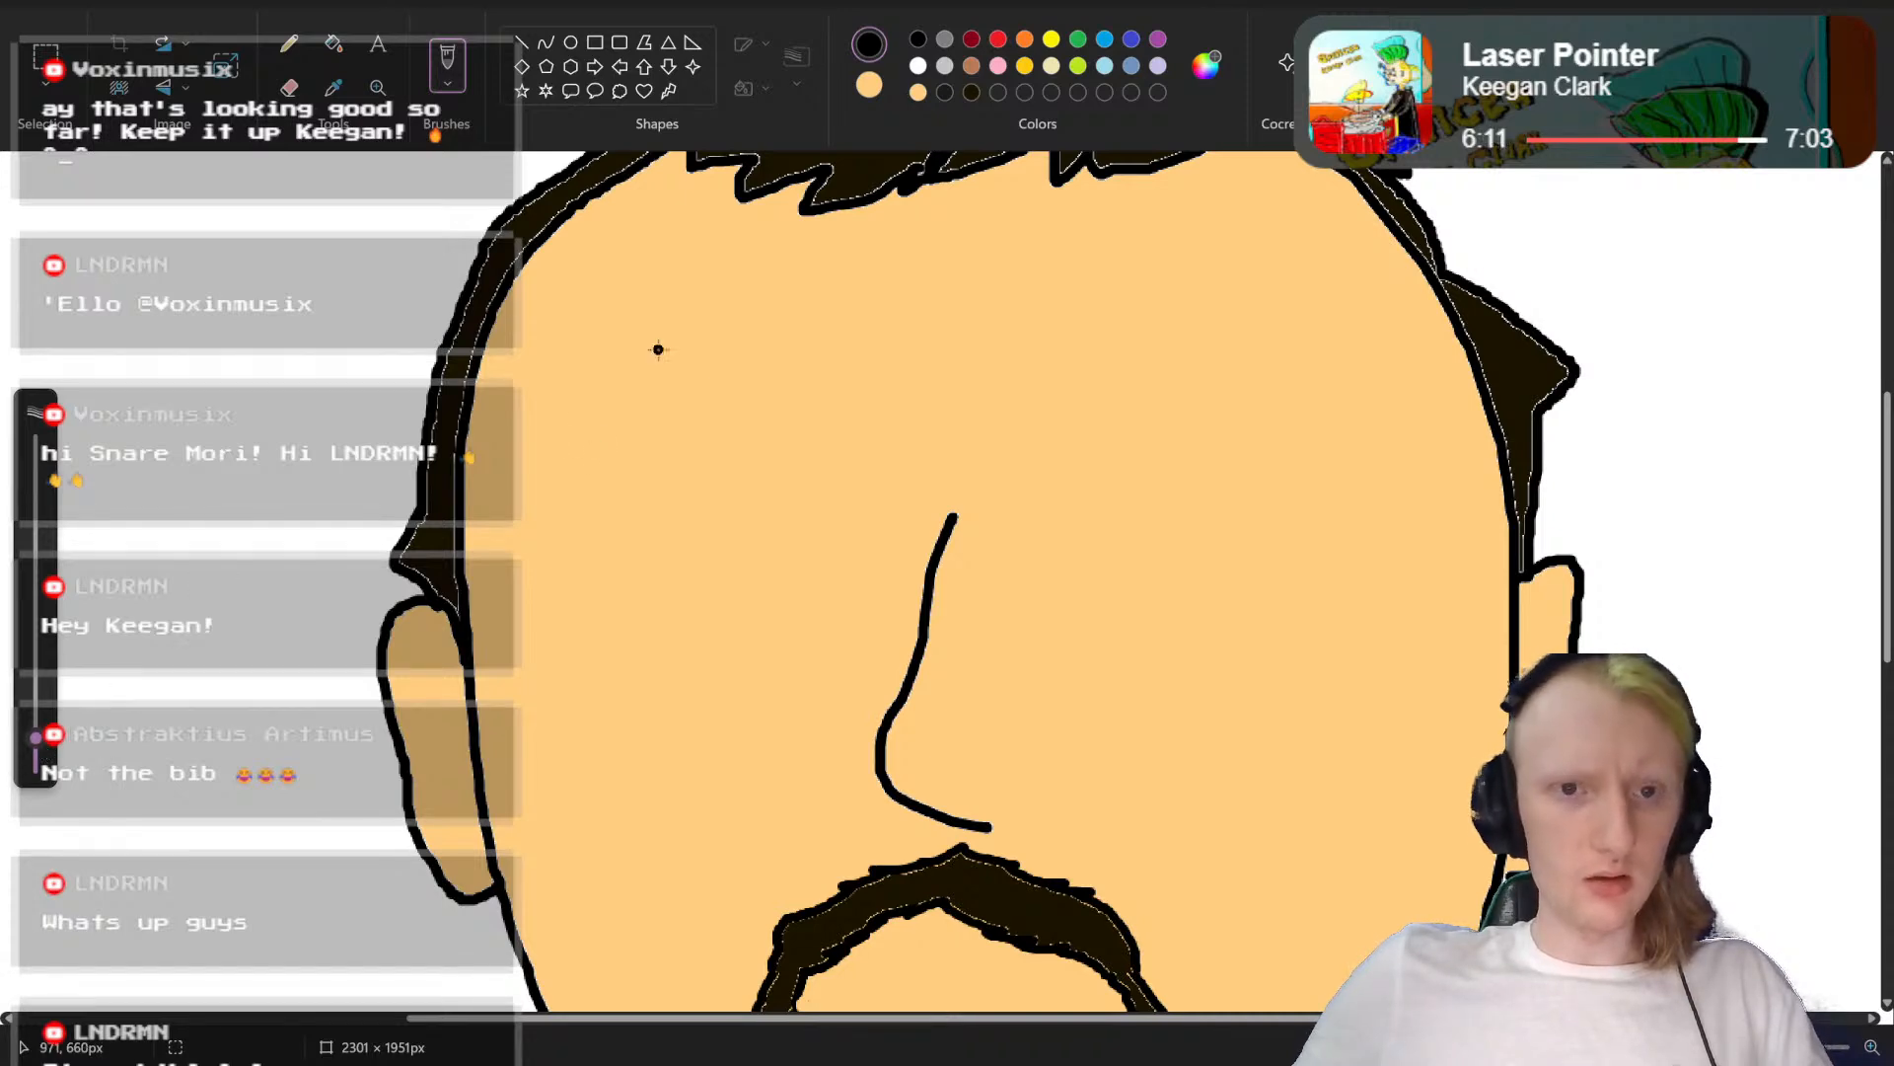
pyautogui.moveTo(583, 439)
pyautogui.mouseDown()
pyautogui.moveTo(889, 352)
pyautogui.moveTo(754, 577)
pyautogui.mouseUp()
pyautogui.hotkey('ctrl', 'z')
# Step: Draw two large round eye outlines, one on each side of the nose bridge, and check them against the whole face
pyautogui.moveTo(593, 440)
pyautogui.mouseDown()
pyautogui.moveTo(668, 319)
pyautogui.moveTo(804, 286)
pyautogui.moveTo(872, 355)
pyautogui.moveTo(886, 432)
pyautogui.moveTo(840, 548)
pyautogui.moveTo(759, 588)
pyautogui.moveTo(661, 586)
pyautogui.moveTo(616, 557)
pyautogui.moveTo(596, 445)
pyautogui.mouseUp()
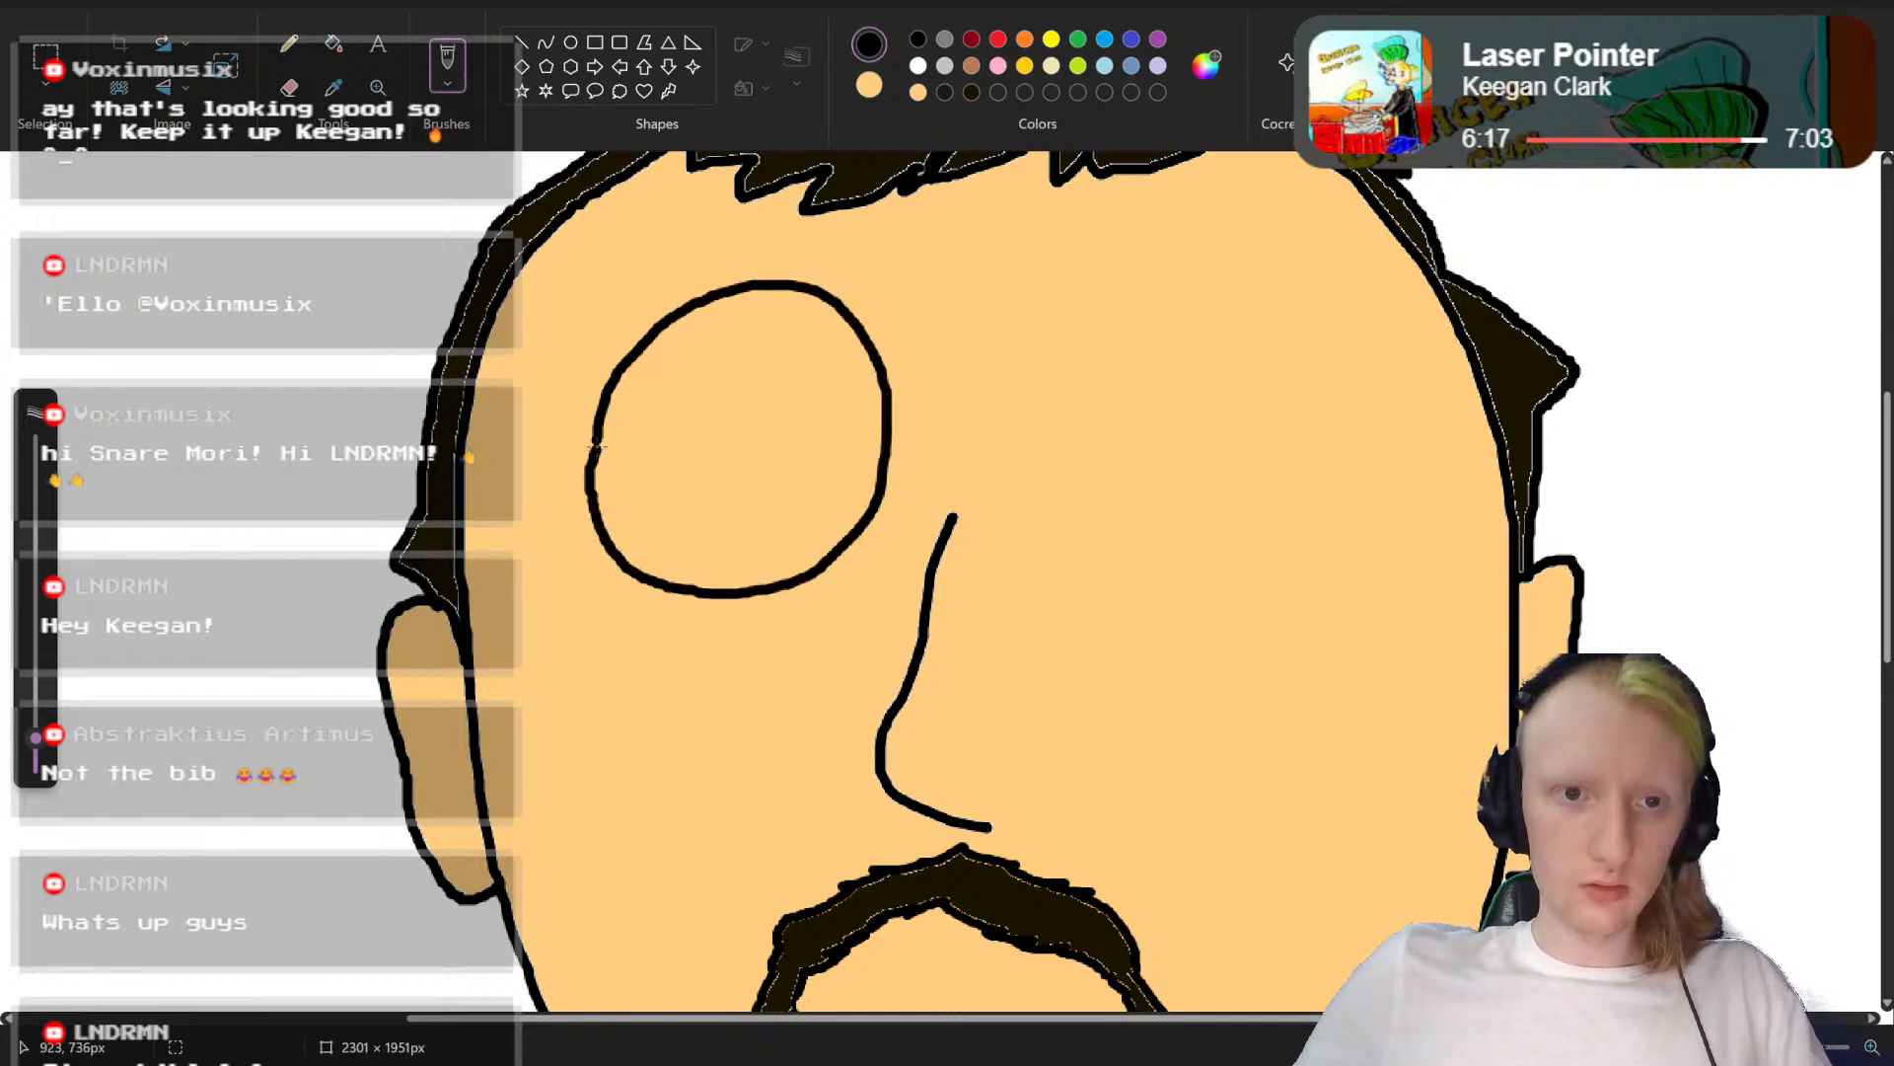
pyautogui.moveTo(1077, 296)
pyautogui.mouseDown()
pyautogui.moveTo(1190, 279)
pyautogui.moveTo(1287, 326)
pyautogui.moveTo(1321, 436)
pyautogui.moveTo(1290, 560)
pyautogui.moveTo(1175, 603)
pyautogui.moveTo(1075, 533)
pyautogui.mouseUp()
pyautogui.moveTo(1031, 403)
pyautogui.mouseDown()
pyautogui.moveTo(1033, 355)
pyautogui.moveTo(1081, 293)
pyautogui.mouseUp()
pyautogui.scroll(-3, 1188, 365)
pyautogui.scroll(2, 1243, 464)
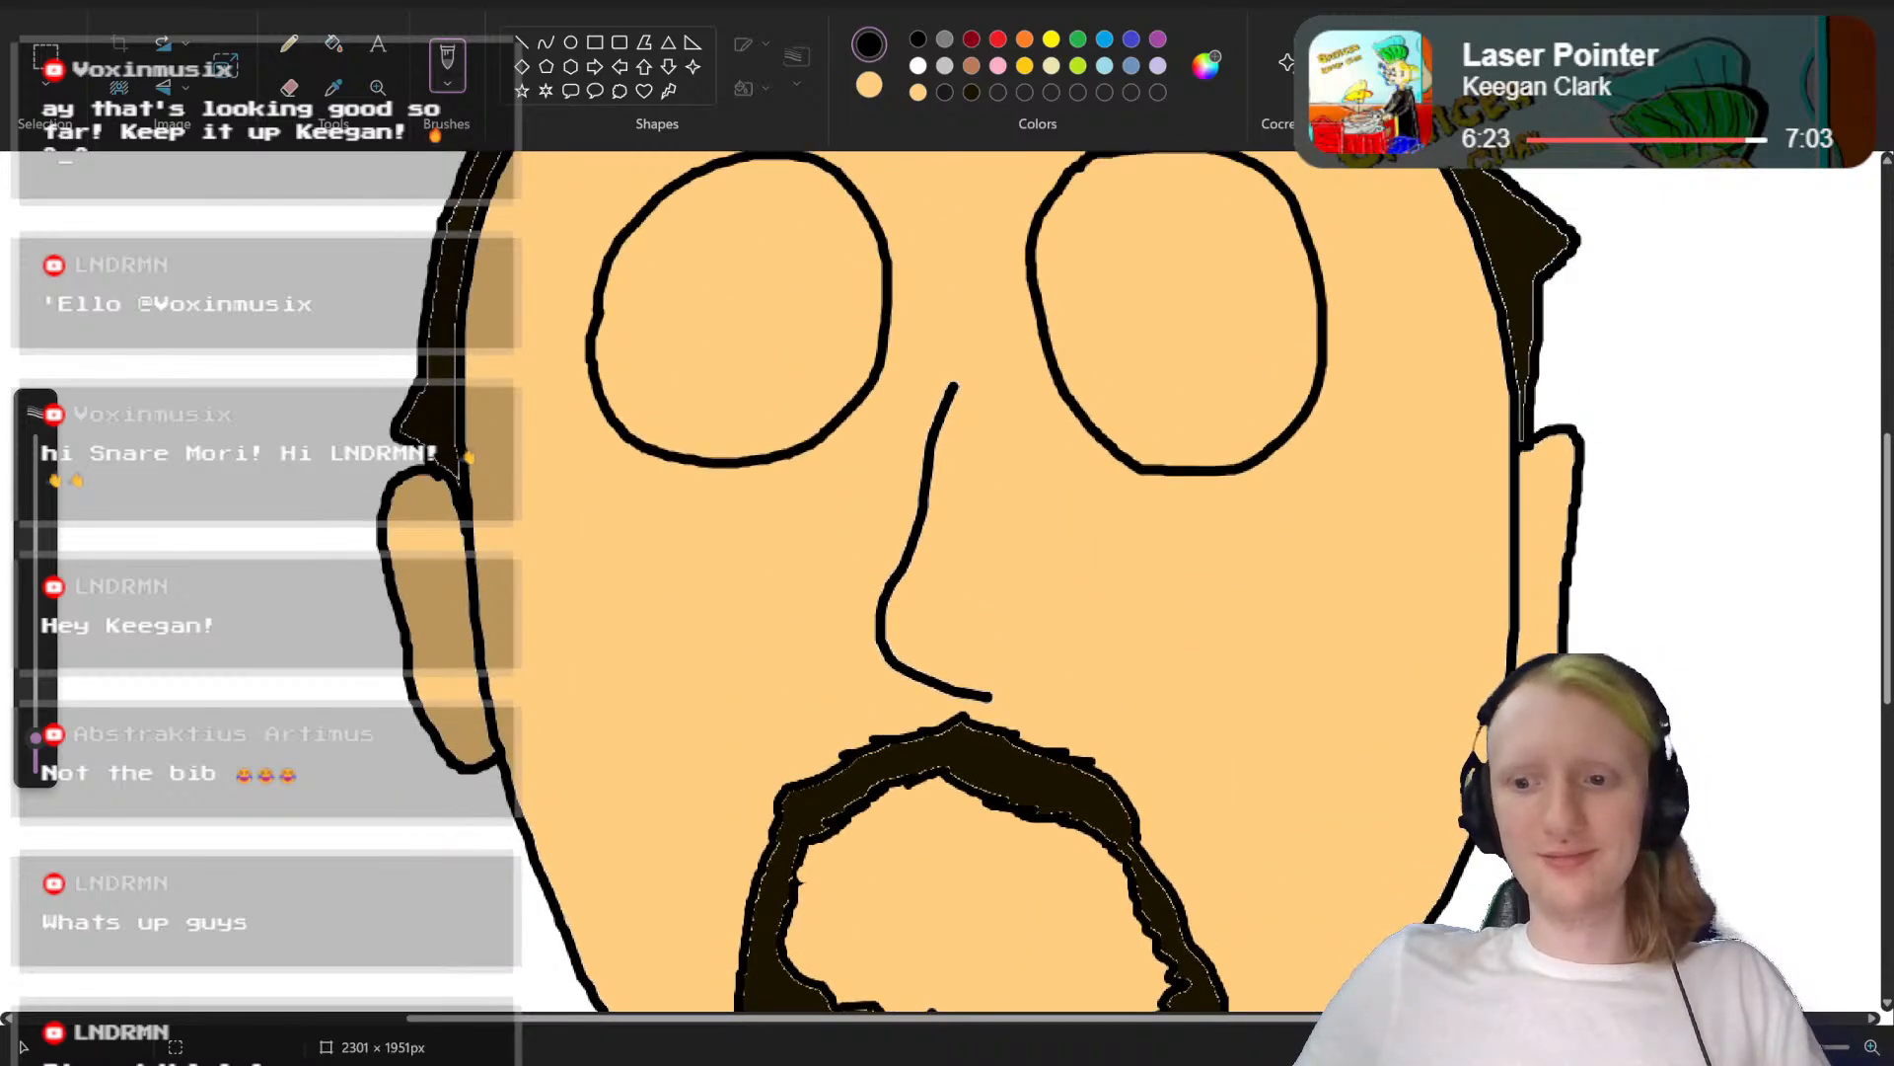
pyautogui.scroll(-6, 972, 572)
pyautogui.scroll(3, 972, 592)
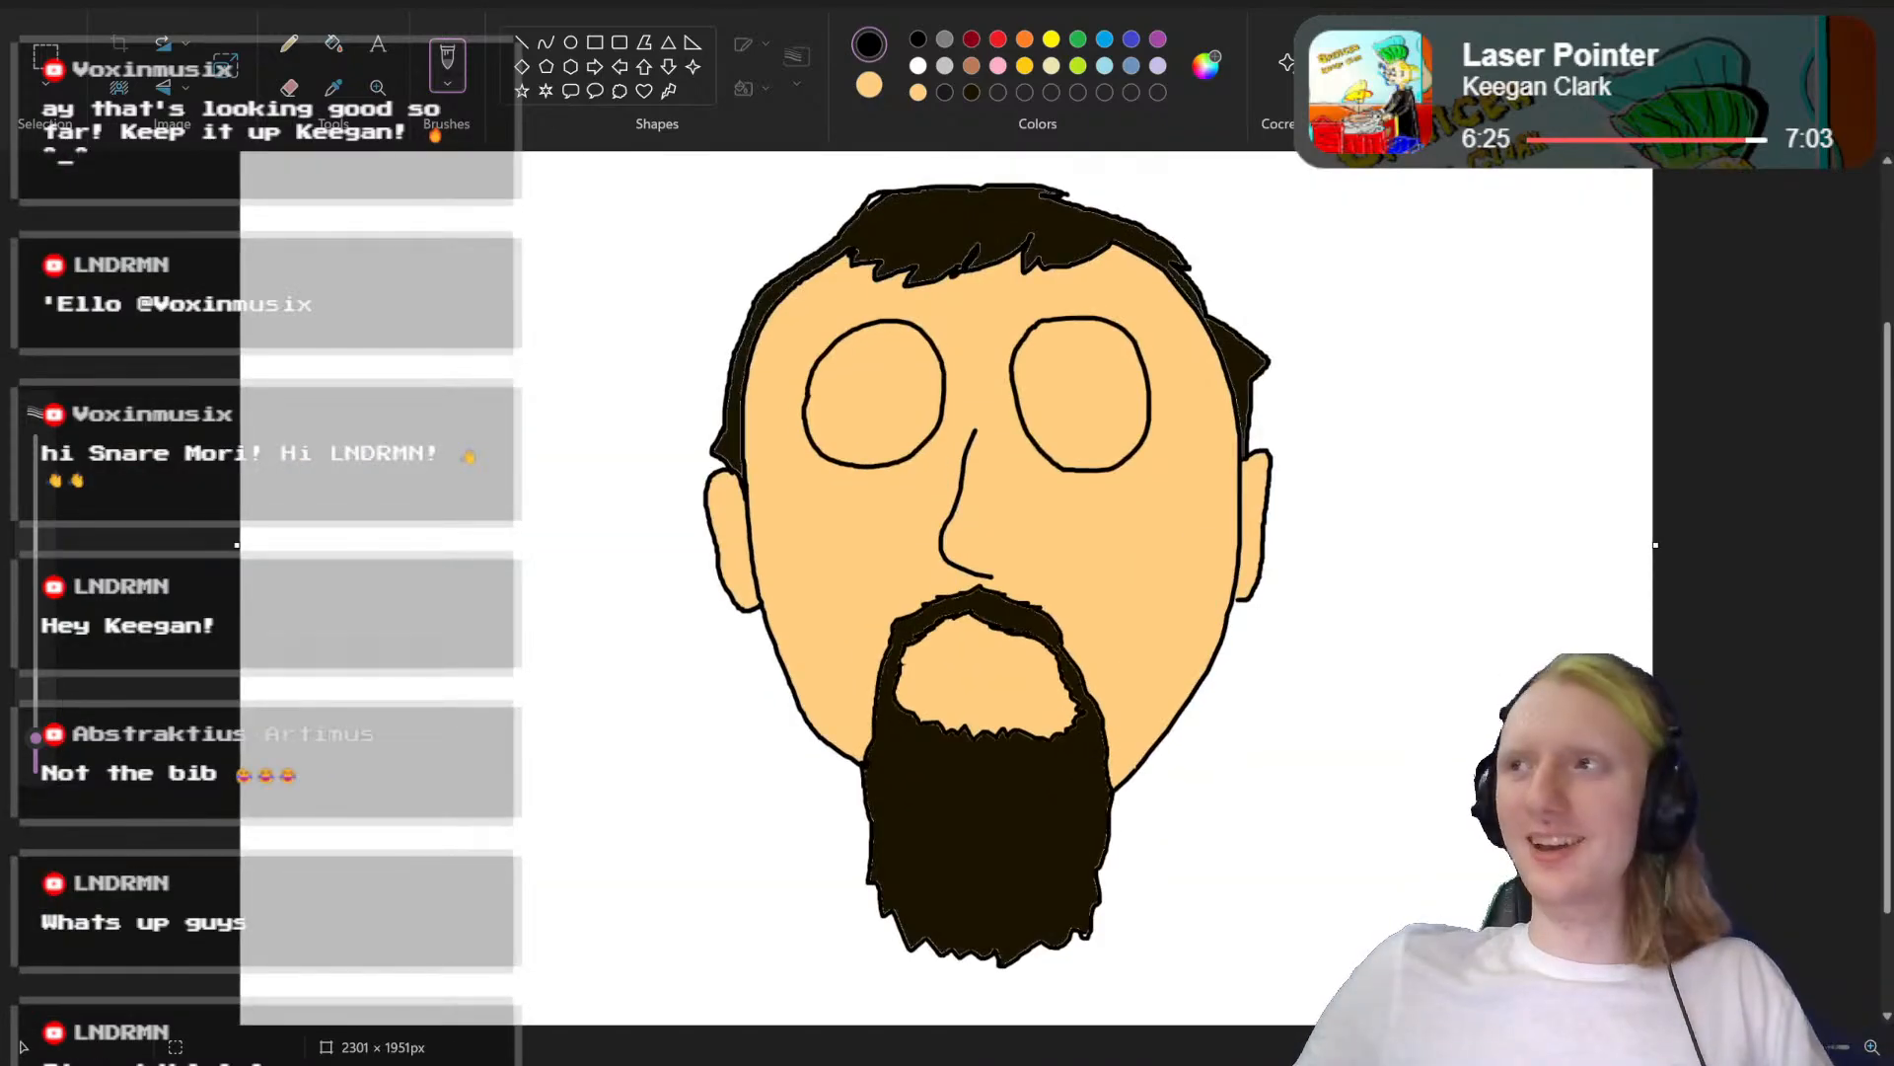
pyautogui.scroll(5, 1006, 587)
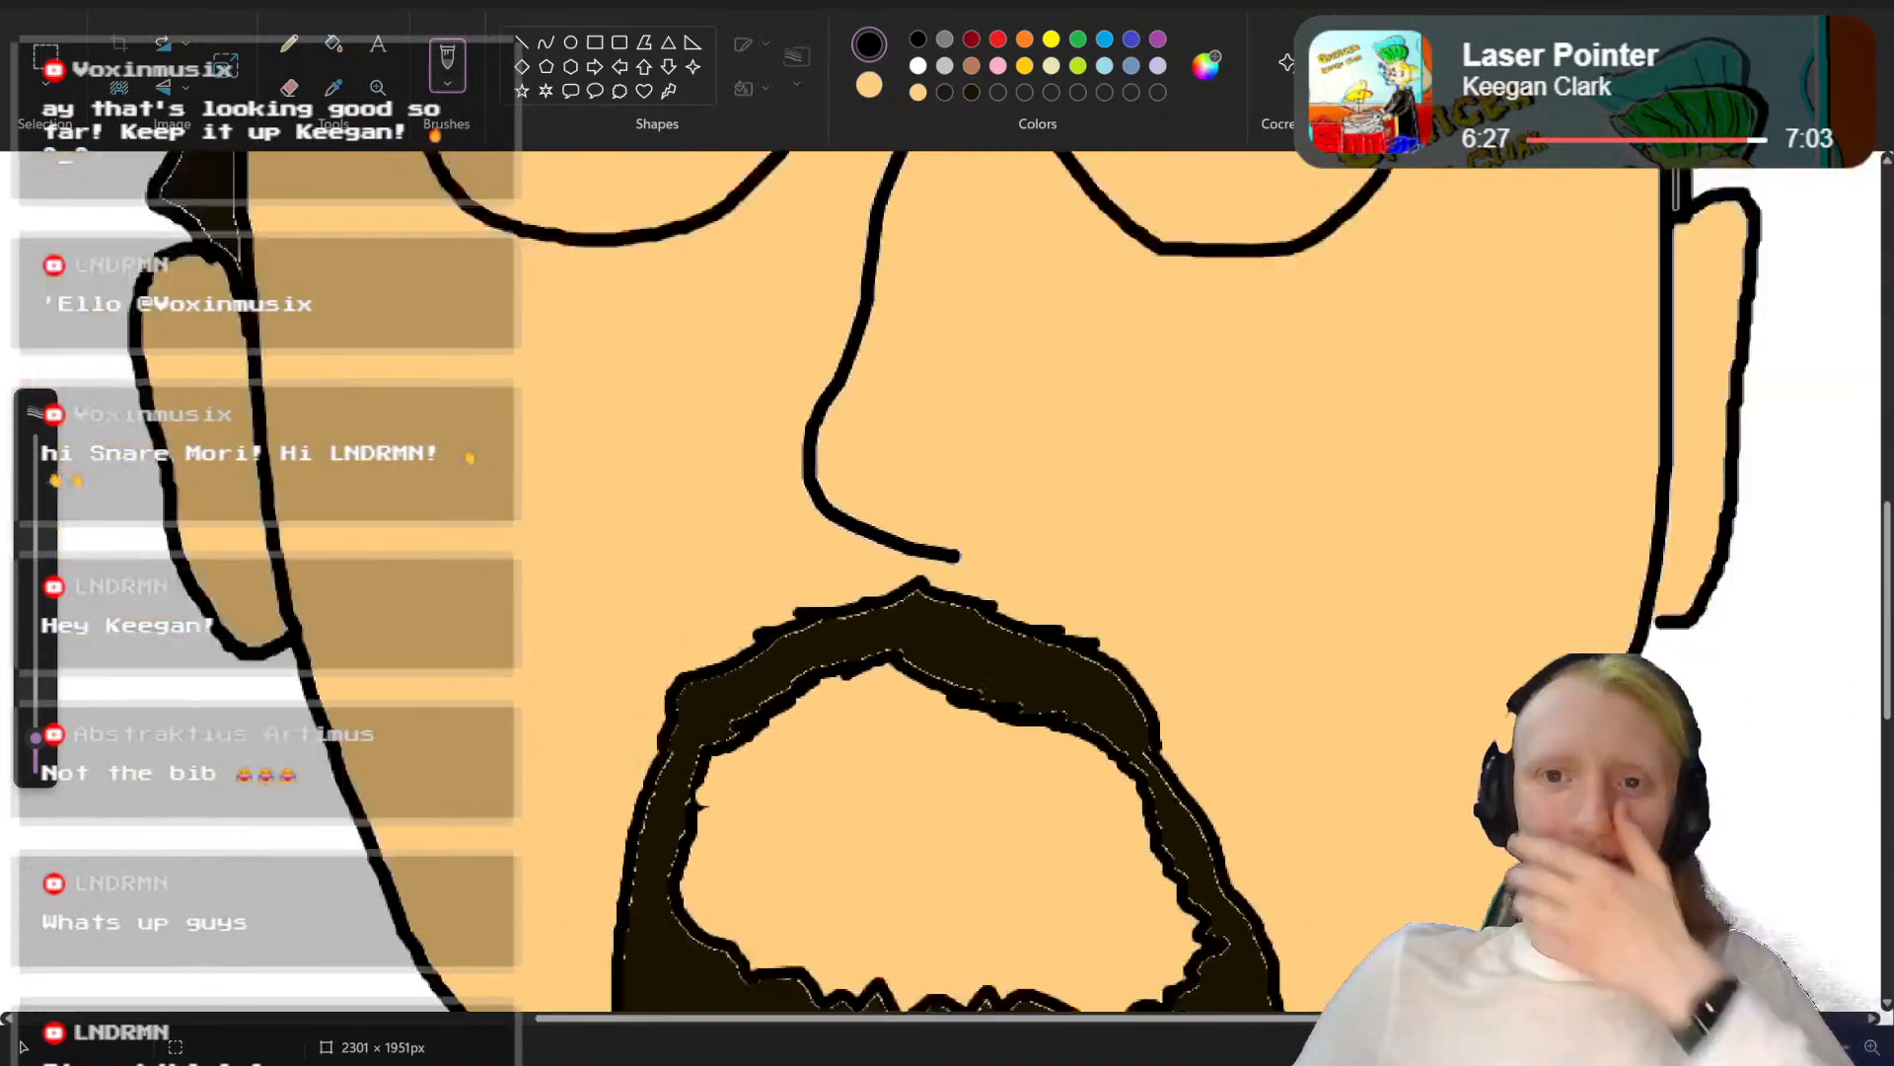
pyautogui.scroll(-1, 1322, 782)
pyautogui.scroll(5, 1320, 782)
pyautogui.scroll(-3, 1320, 782)
# Step: Undo both round eye outlines and try redrawing the left one with an adjusted brush size
pyautogui.hotkey('ctrl', 'z')
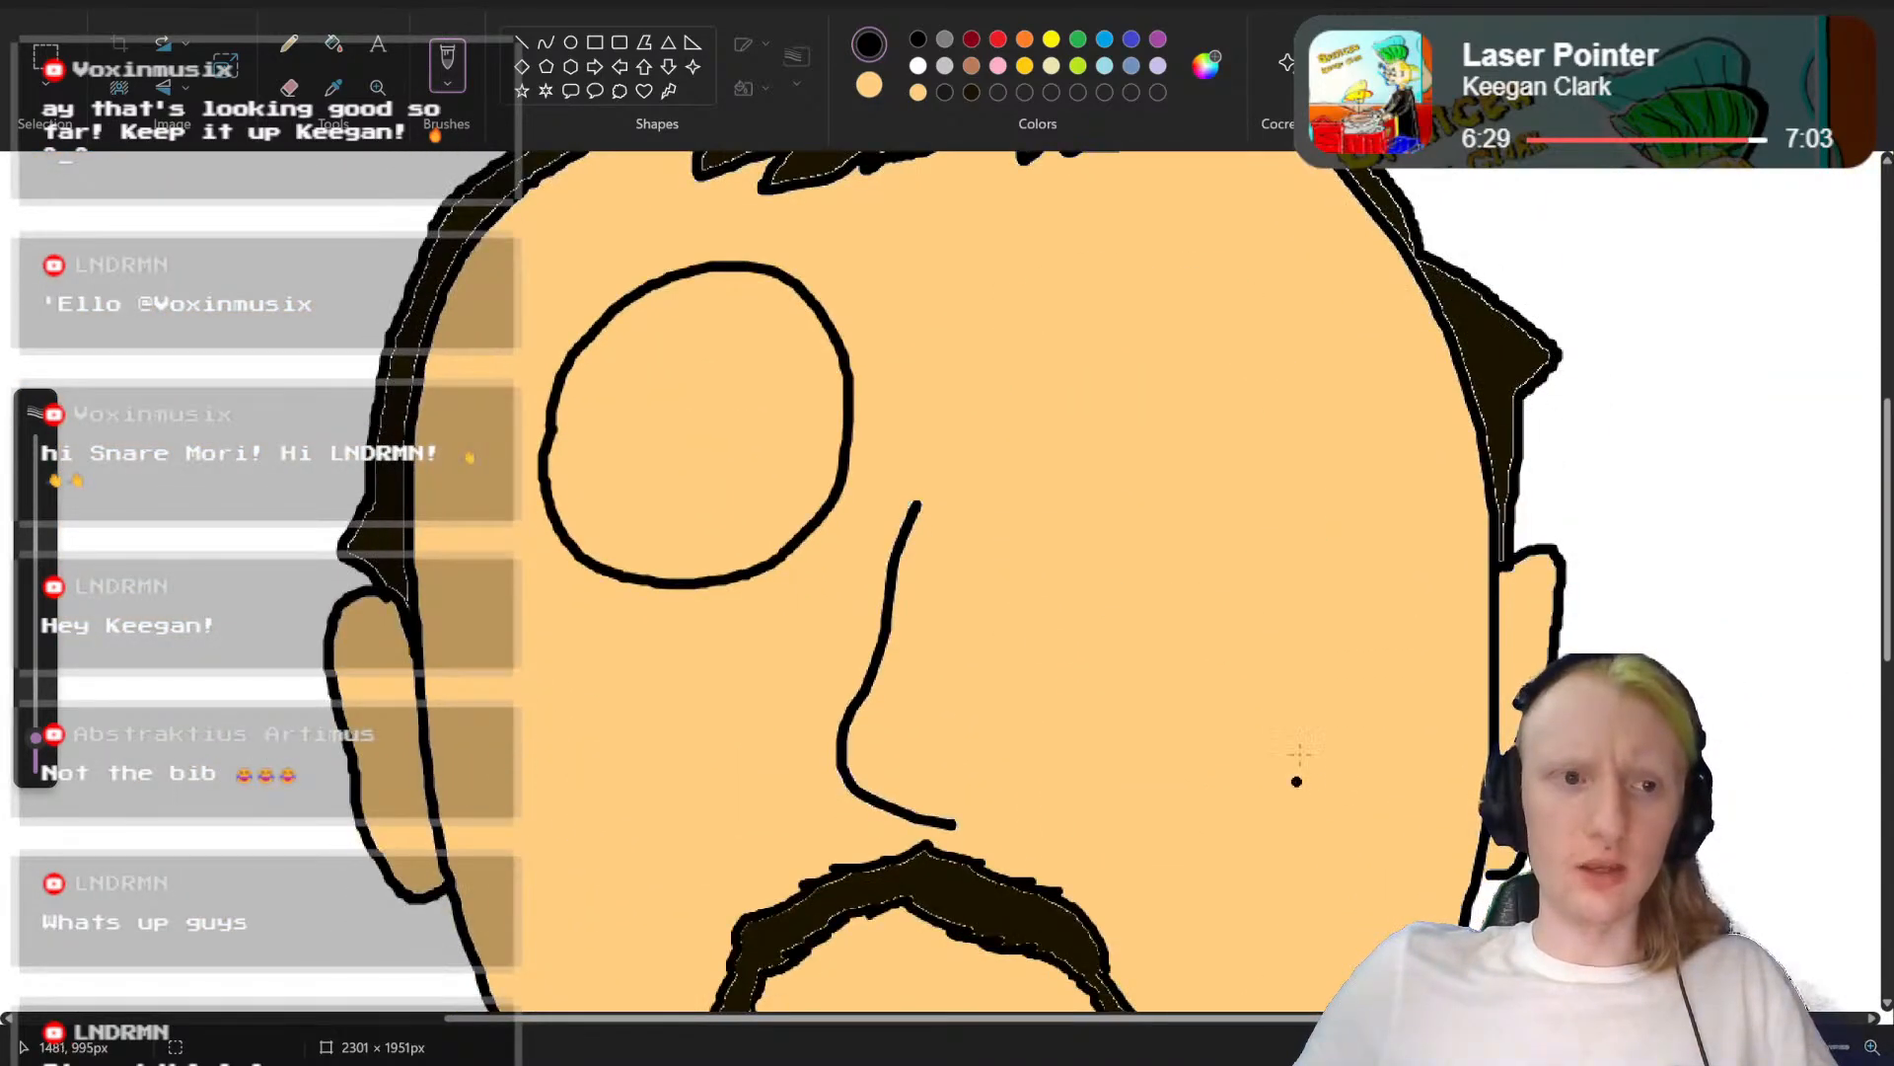
pyautogui.hotkey('ctrl', 'z')
pyautogui.moveTo(31, 744); pyautogui.dragTo(33, 742)
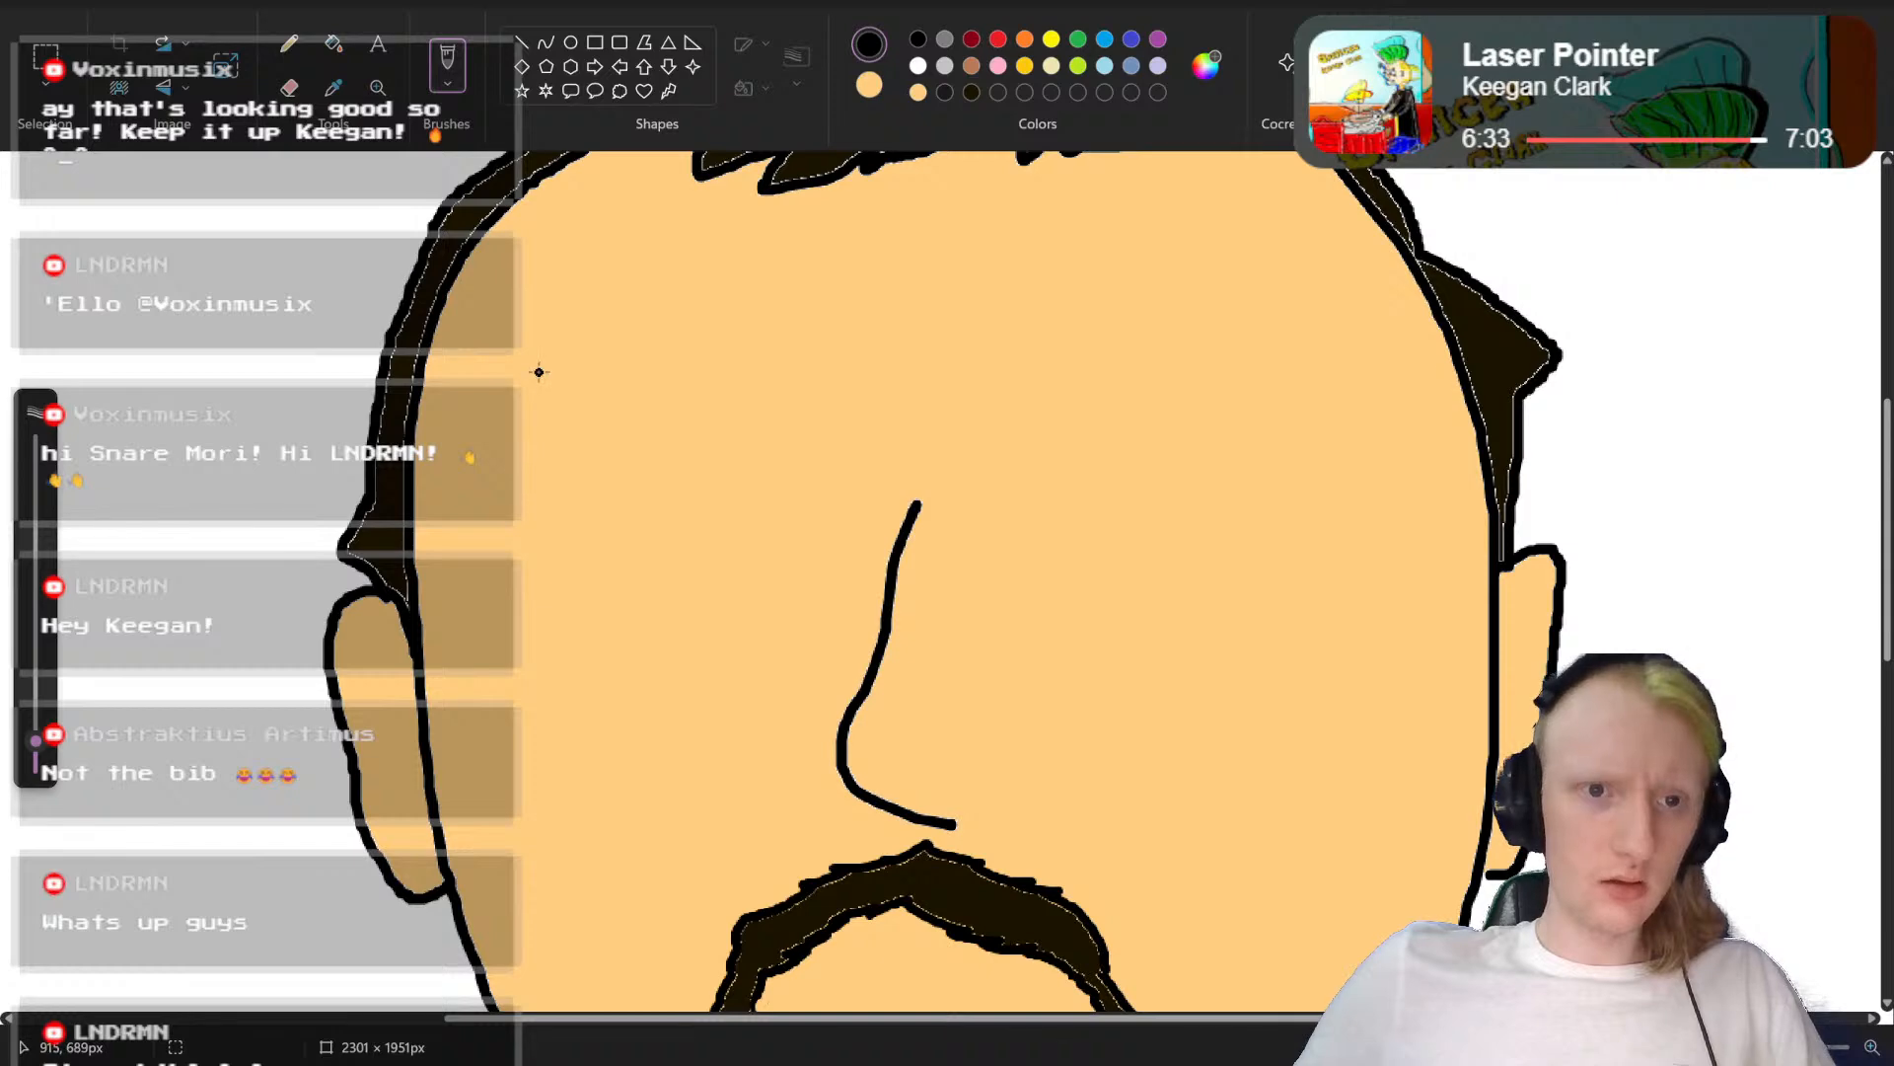
pyautogui.moveTo(538, 372)
pyautogui.mouseDown()
pyautogui.moveTo(633, 317)
pyautogui.moveTo(736, 325)
pyautogui.moveTo(829, 389)
pyautogui.moveTo(850, 447)
pyautogui.mouseUp()
pyautogui.hotkey('ctrl', 'z')
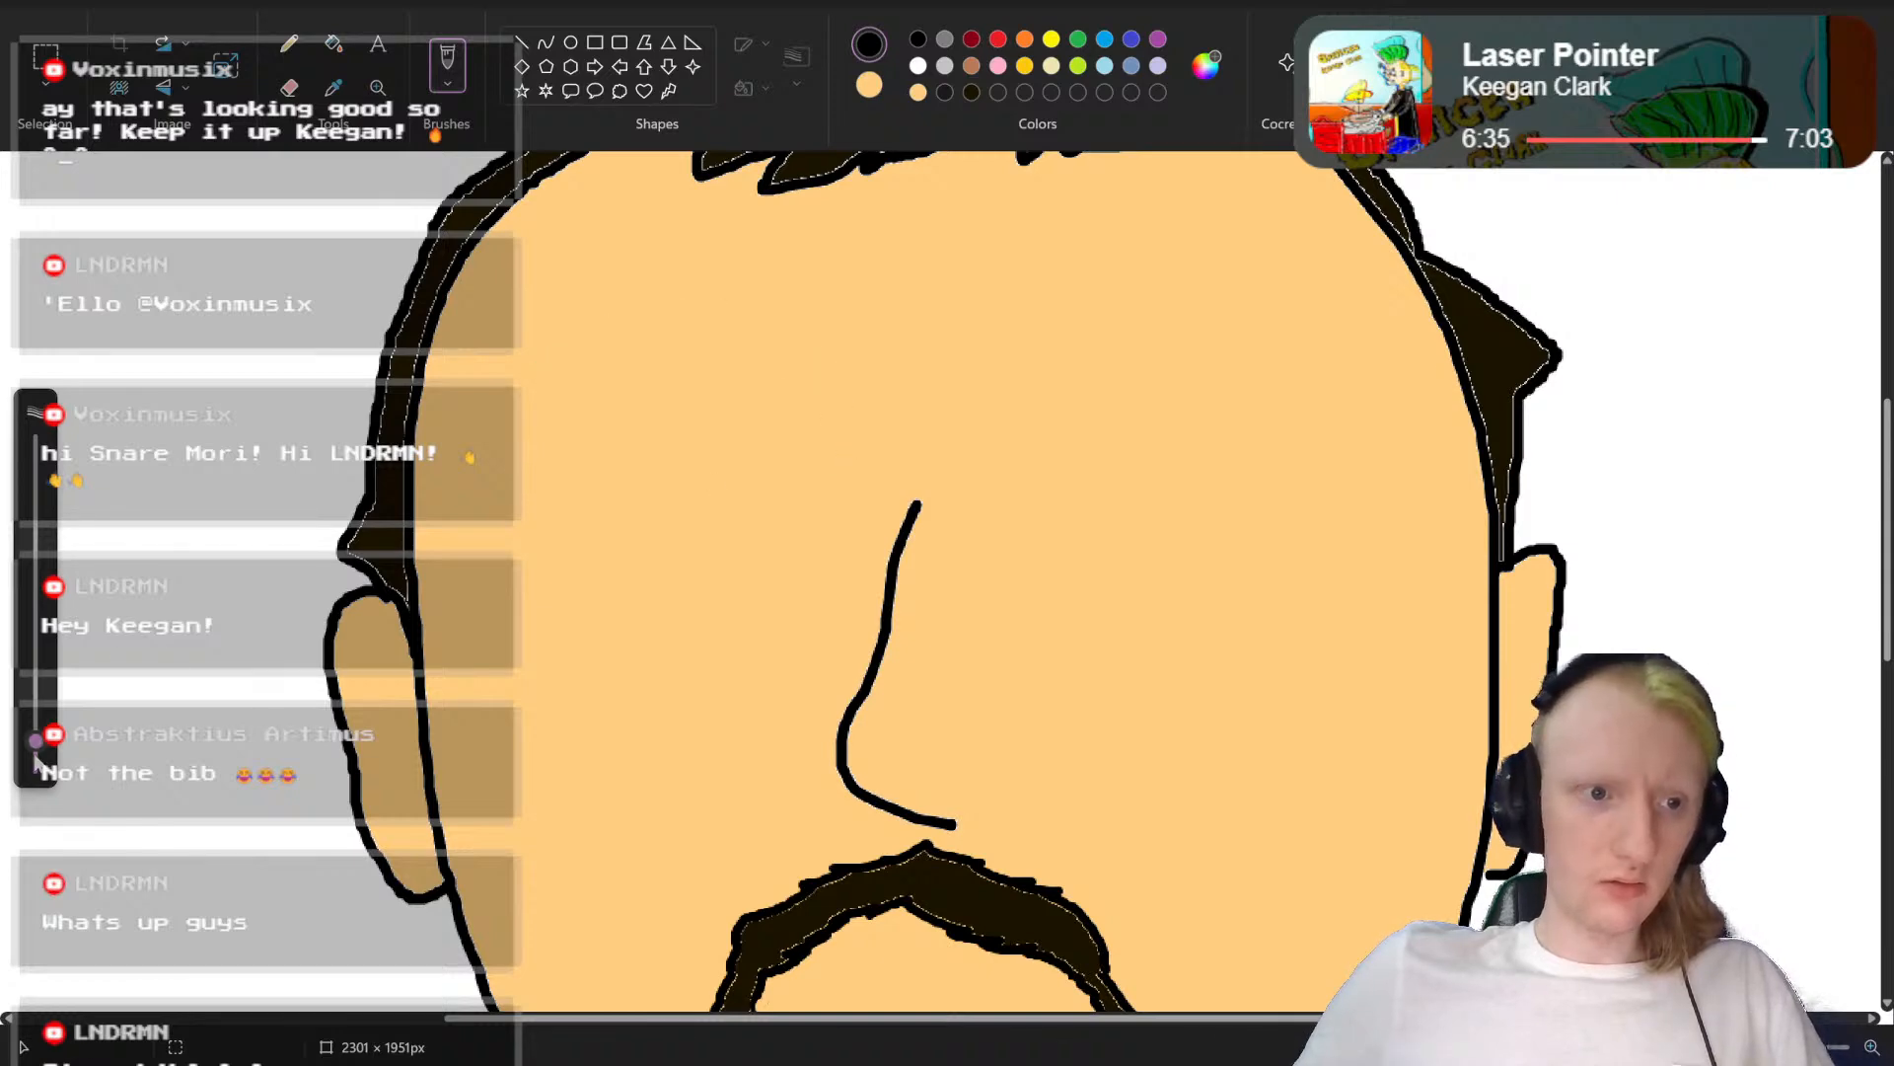
# Step: Make the black brush slightly thinner and draw a large round eye outline on each side of the nose bridge
pyautogui.moveTo(35, 743); pyautogui.dragTo(34, 748)
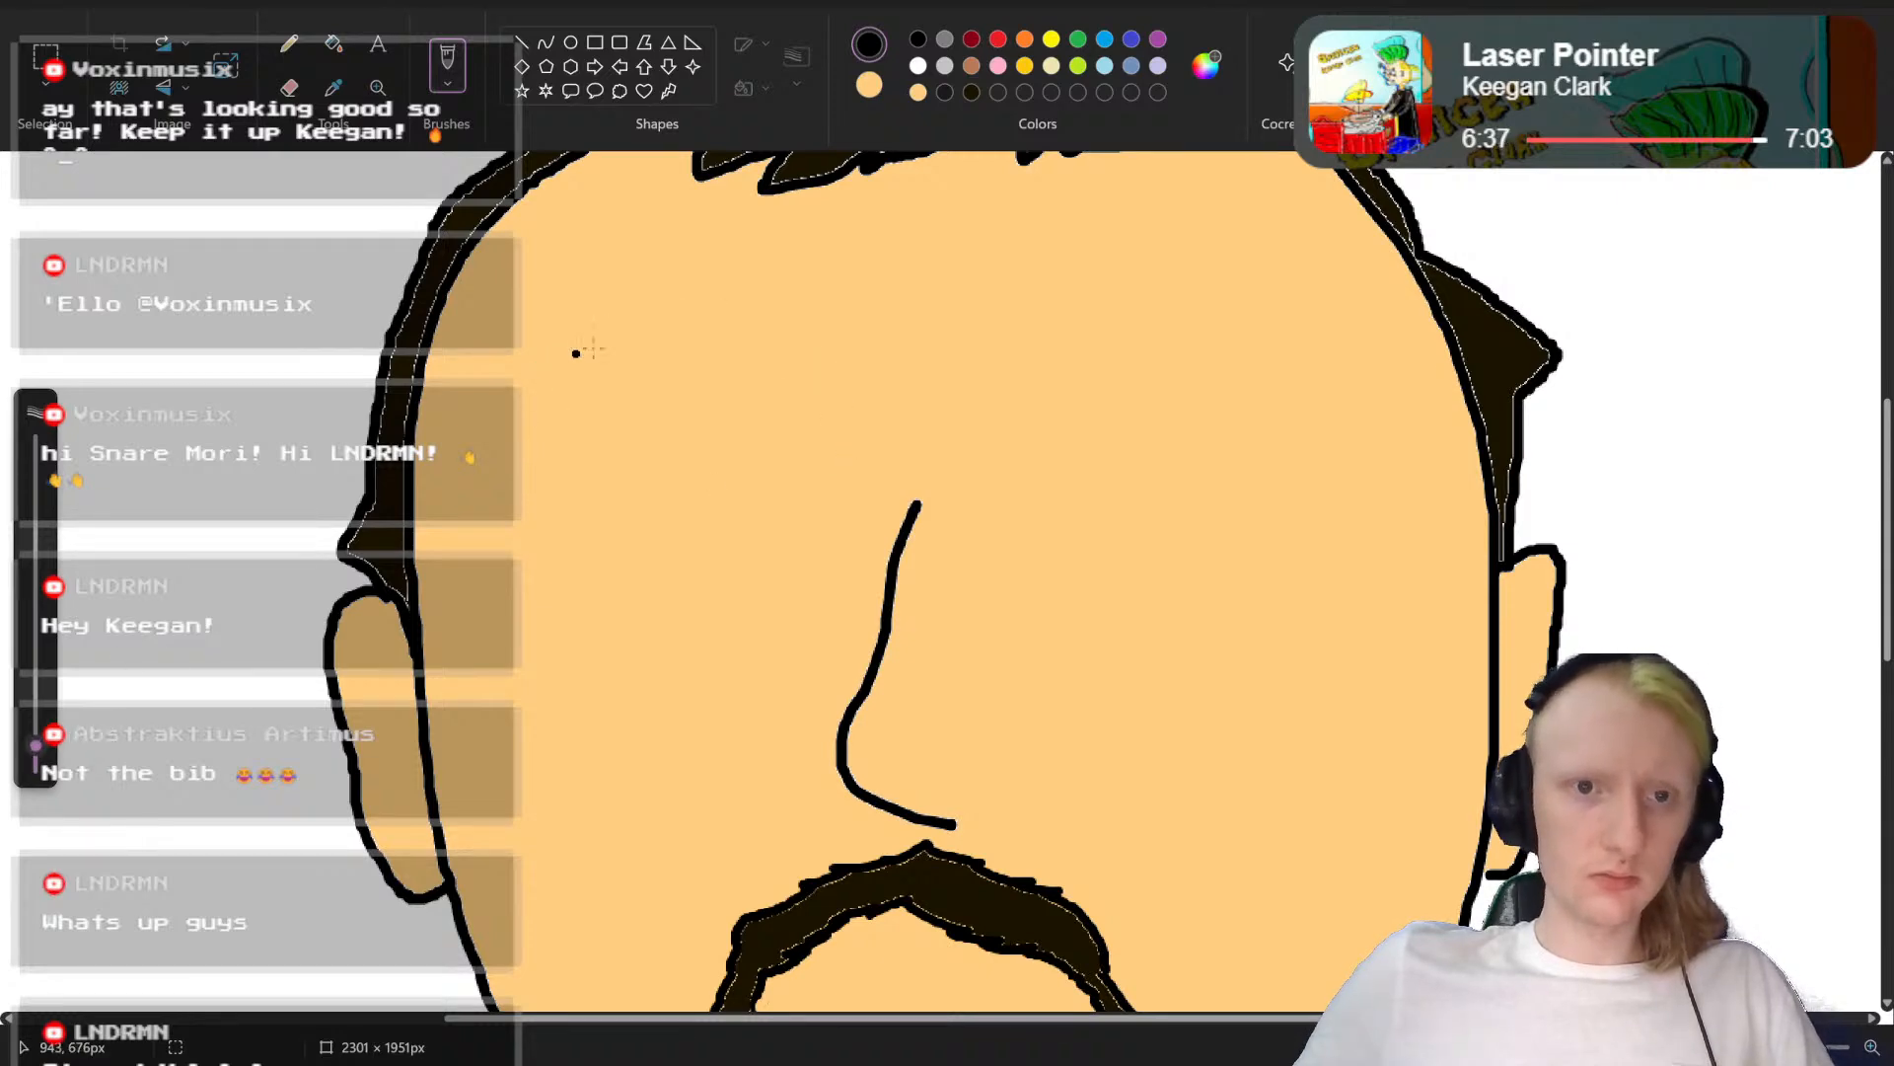
pyautogui.moveTo(574, 337)
pyautogui.mouseDown()
pyautogui.moveTo(706, 308)
pyautogui.moveTo(834, 380)
pyautogui.moveTo(827, 515)
pyautogui.moveTo(761, 573)
pyautogui.moveTo(642, 583)
pyautogui.moveTo(570, 551)
pyautogui.moveTo(542, 505)
pyautogui.moveTo(540, 422)
pyautogui.mouseUp()
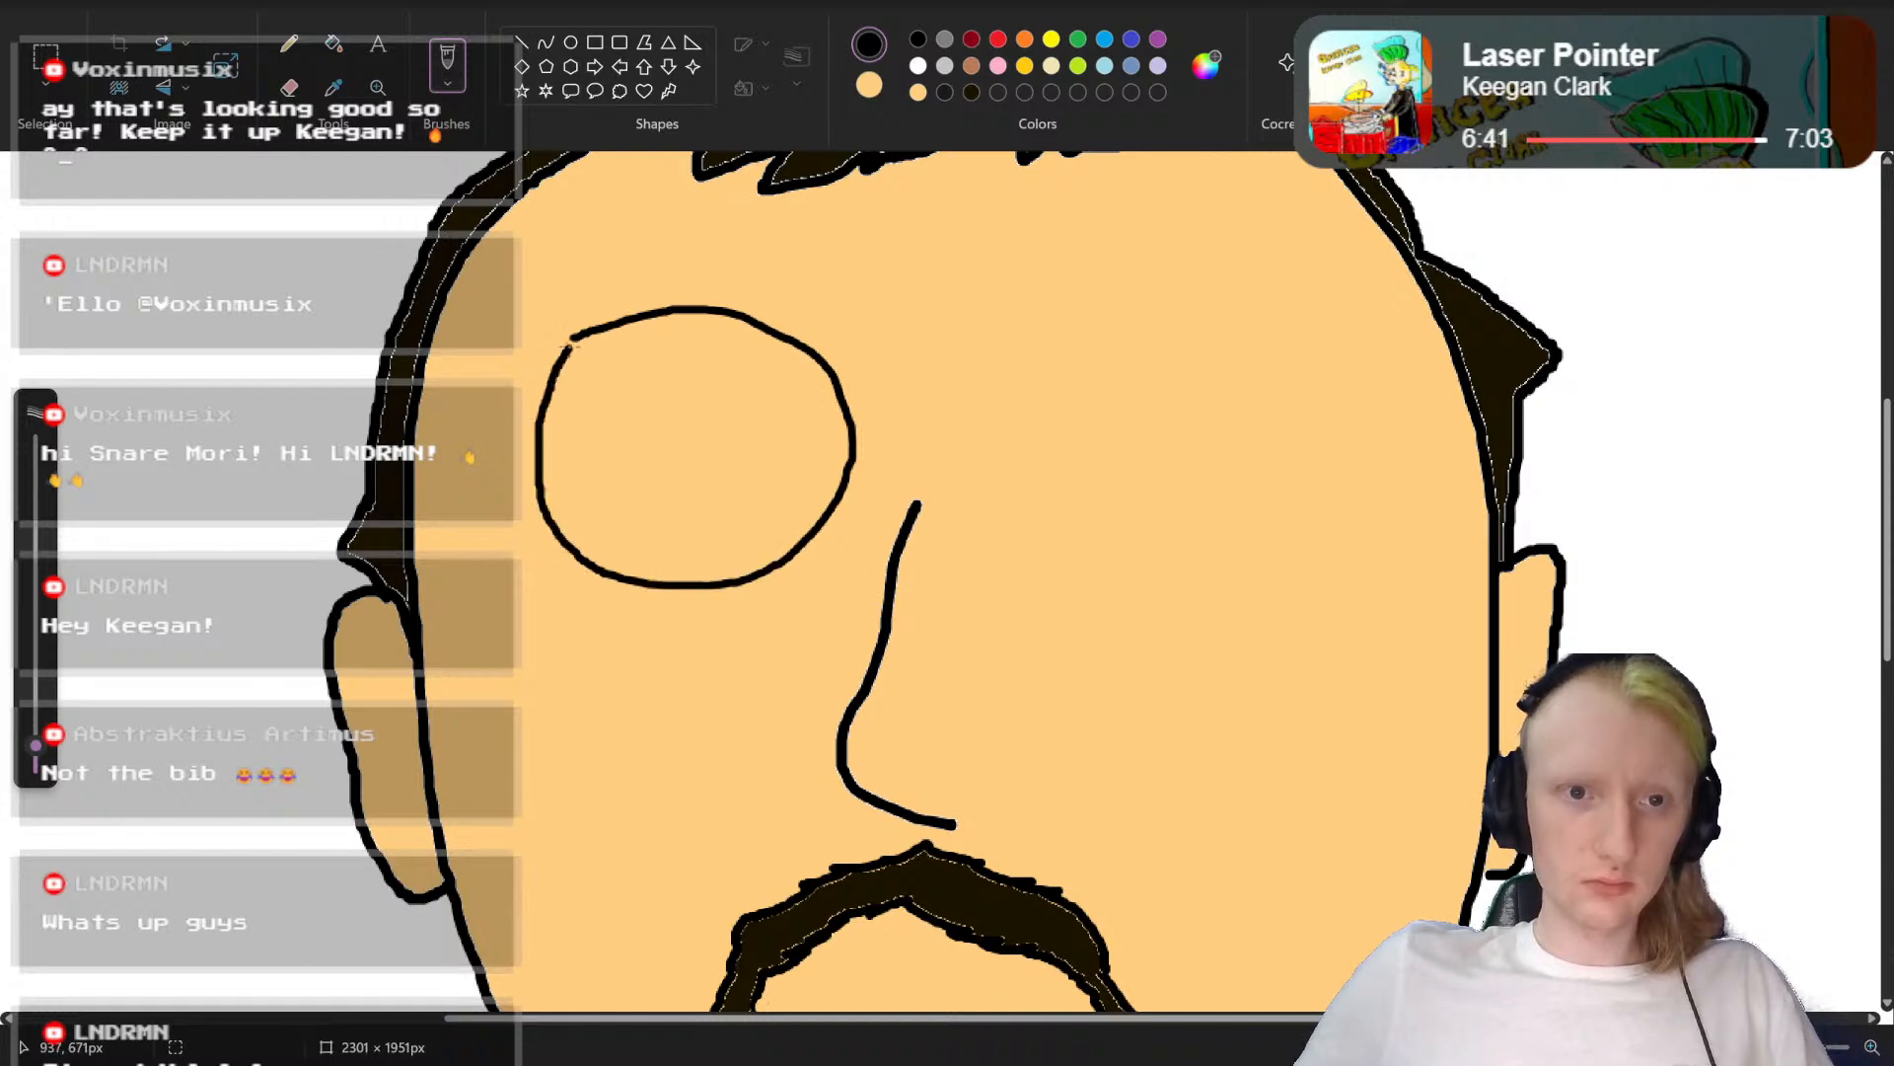
pyautogui.moveTo(1044, 323)
pyautogui.mouseDown()
pyautogui.moveTo(1204, 289)
pyautogui.moveTo(1285, 324)
pyautogui.moveTo(1320, 405)
pyautogui.moveTo(1313, 465)
pyautogui.moveTo(1245, 527)
pyautogui.moveTo(1069, 541)
pyautogui.moveTo(1006, 473)
pyautogui.moveTo(1021, 341)
pyautogui.mouseUp()
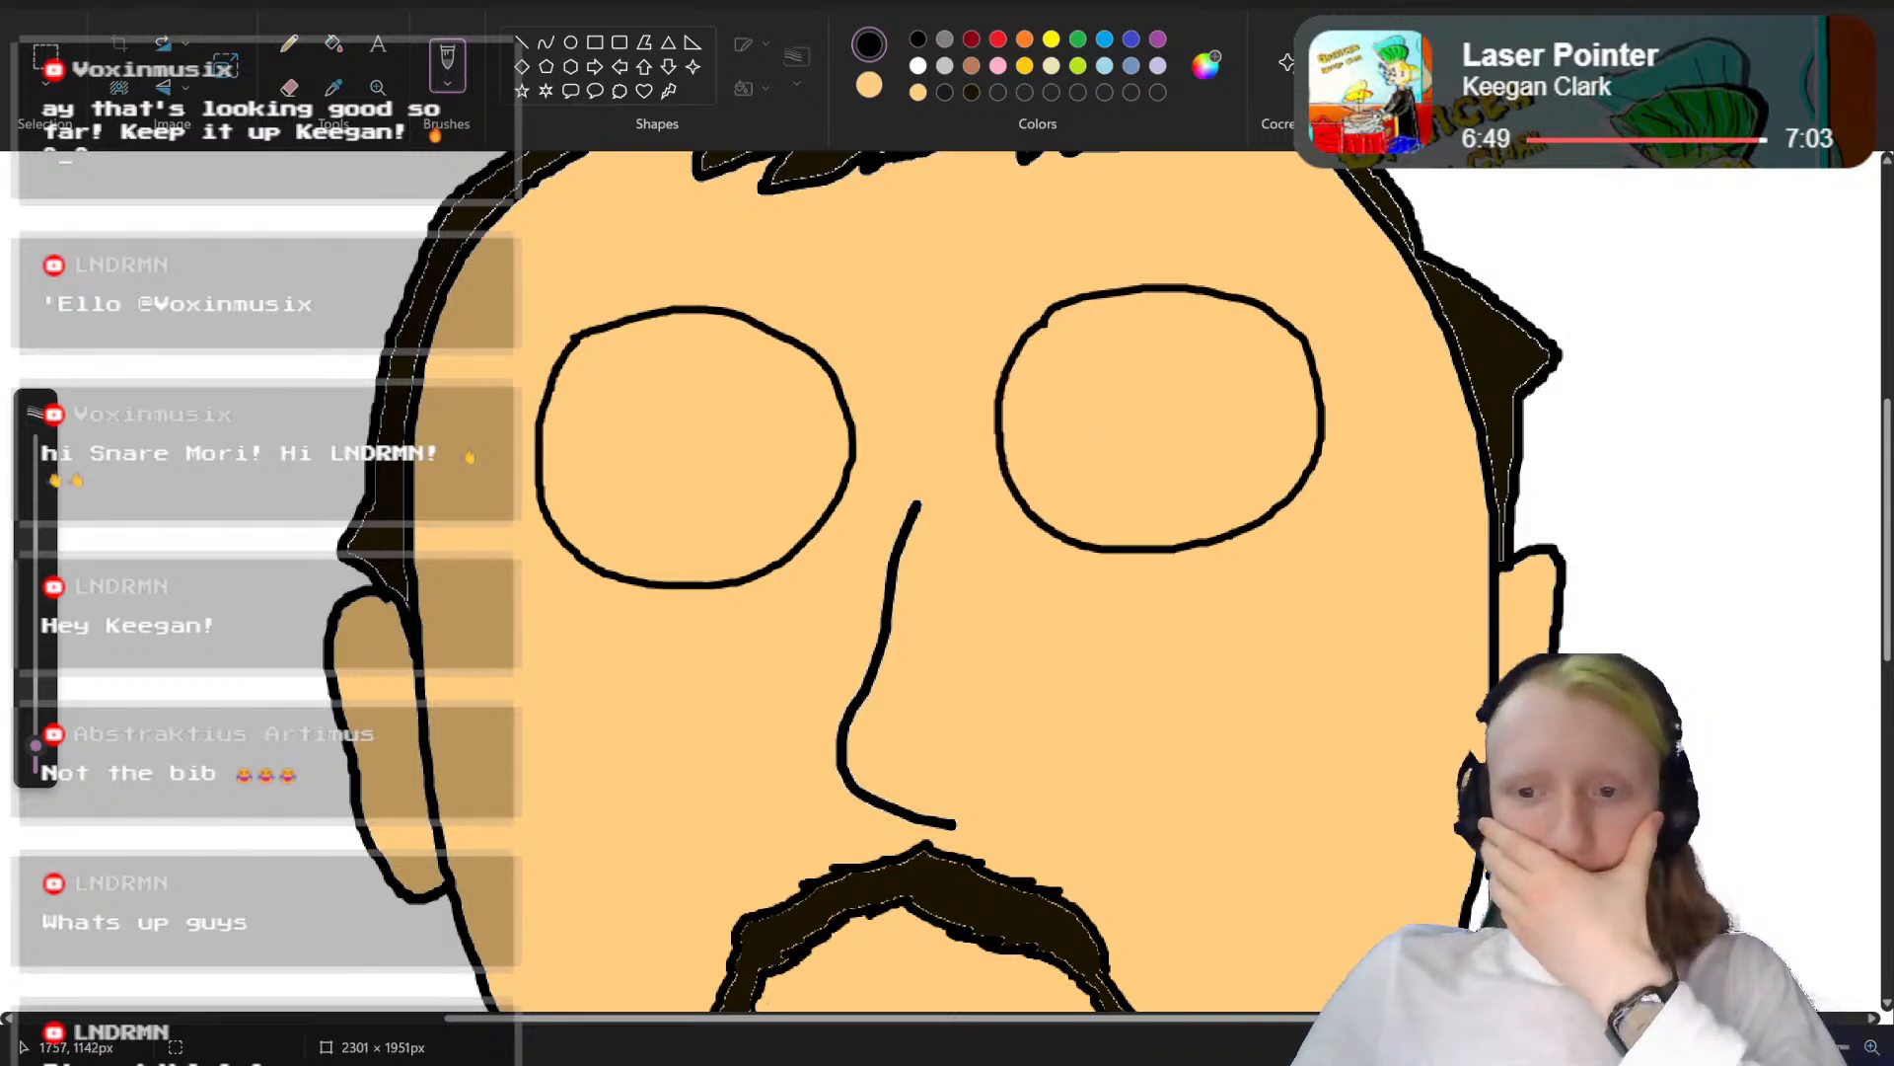
# Step: Select the round eye outline on the side the nose tip points to and move it slightly down and closer to the nose
pyautogui.keyDown('ctrl'); pyautogui.scroll(5, 1244, 936); pyautogui.keyUp('ctrl')
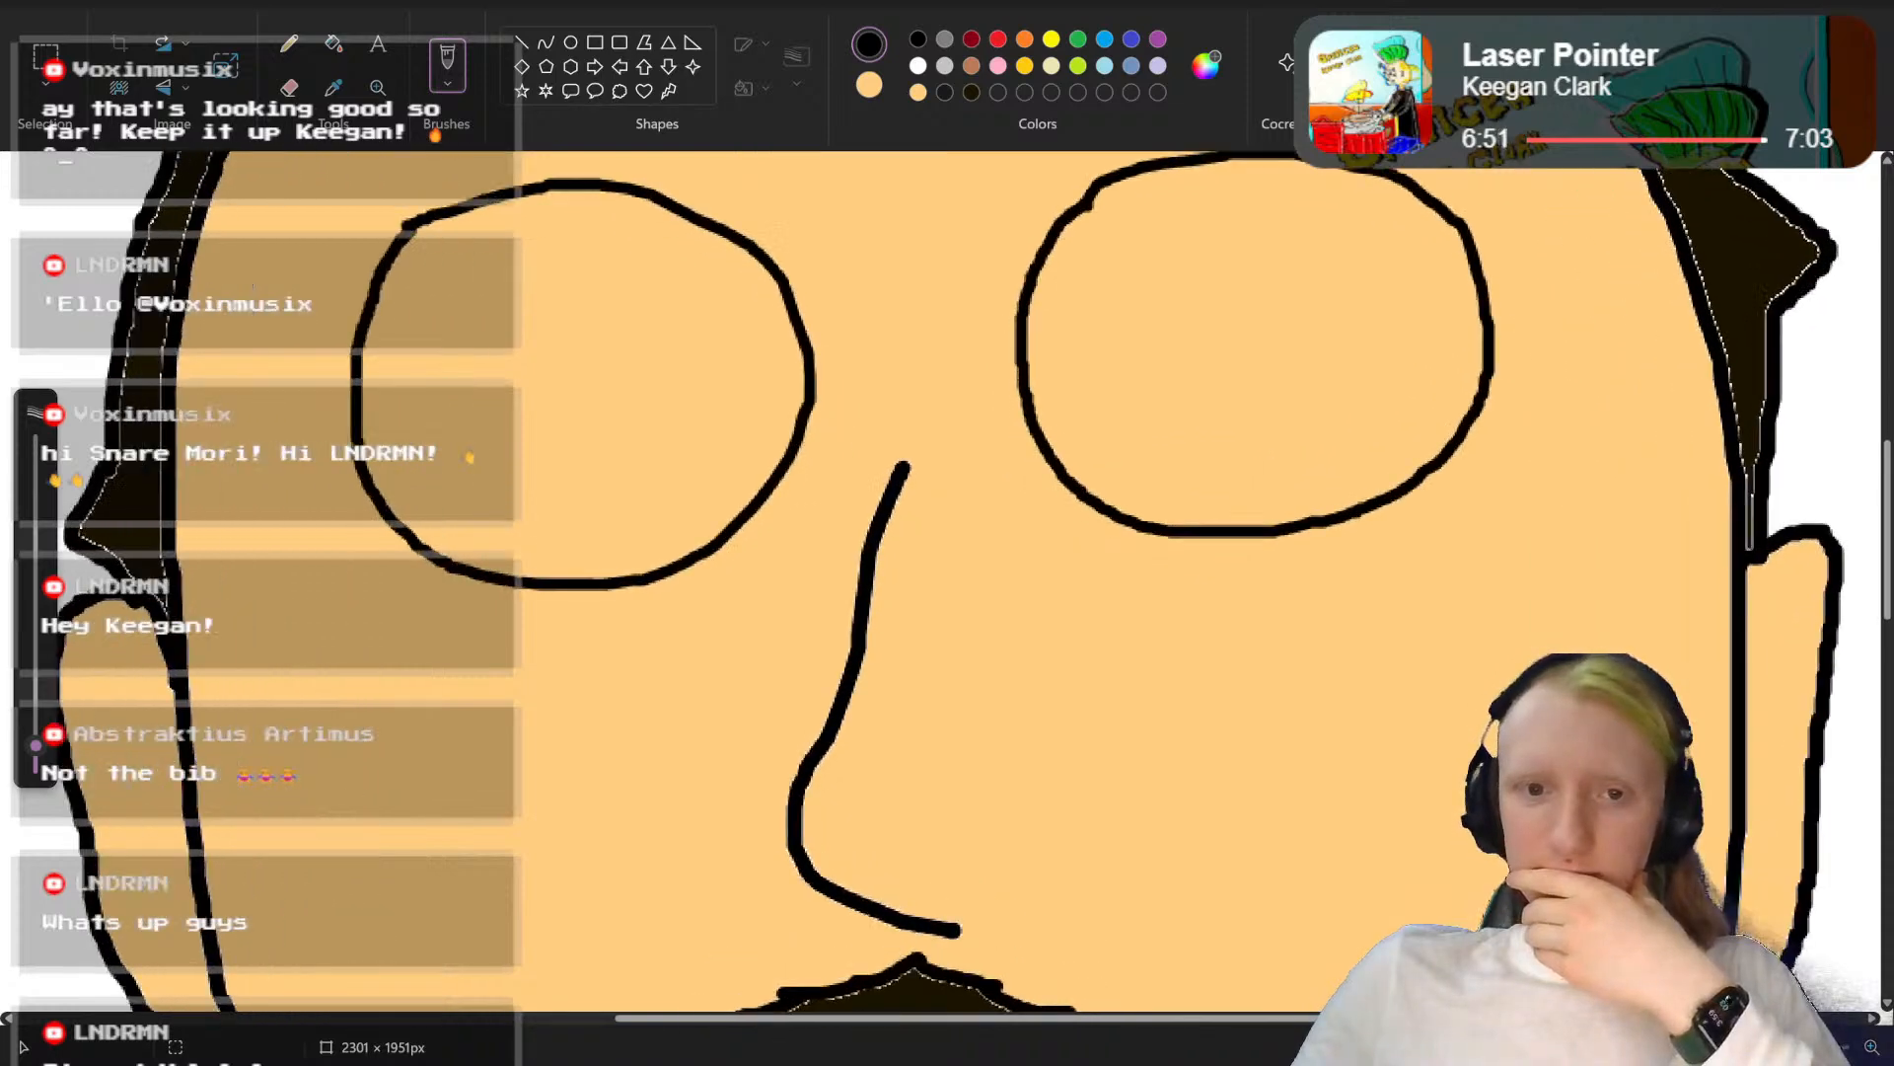
pyautogui.scroll(3, 1245, 935)
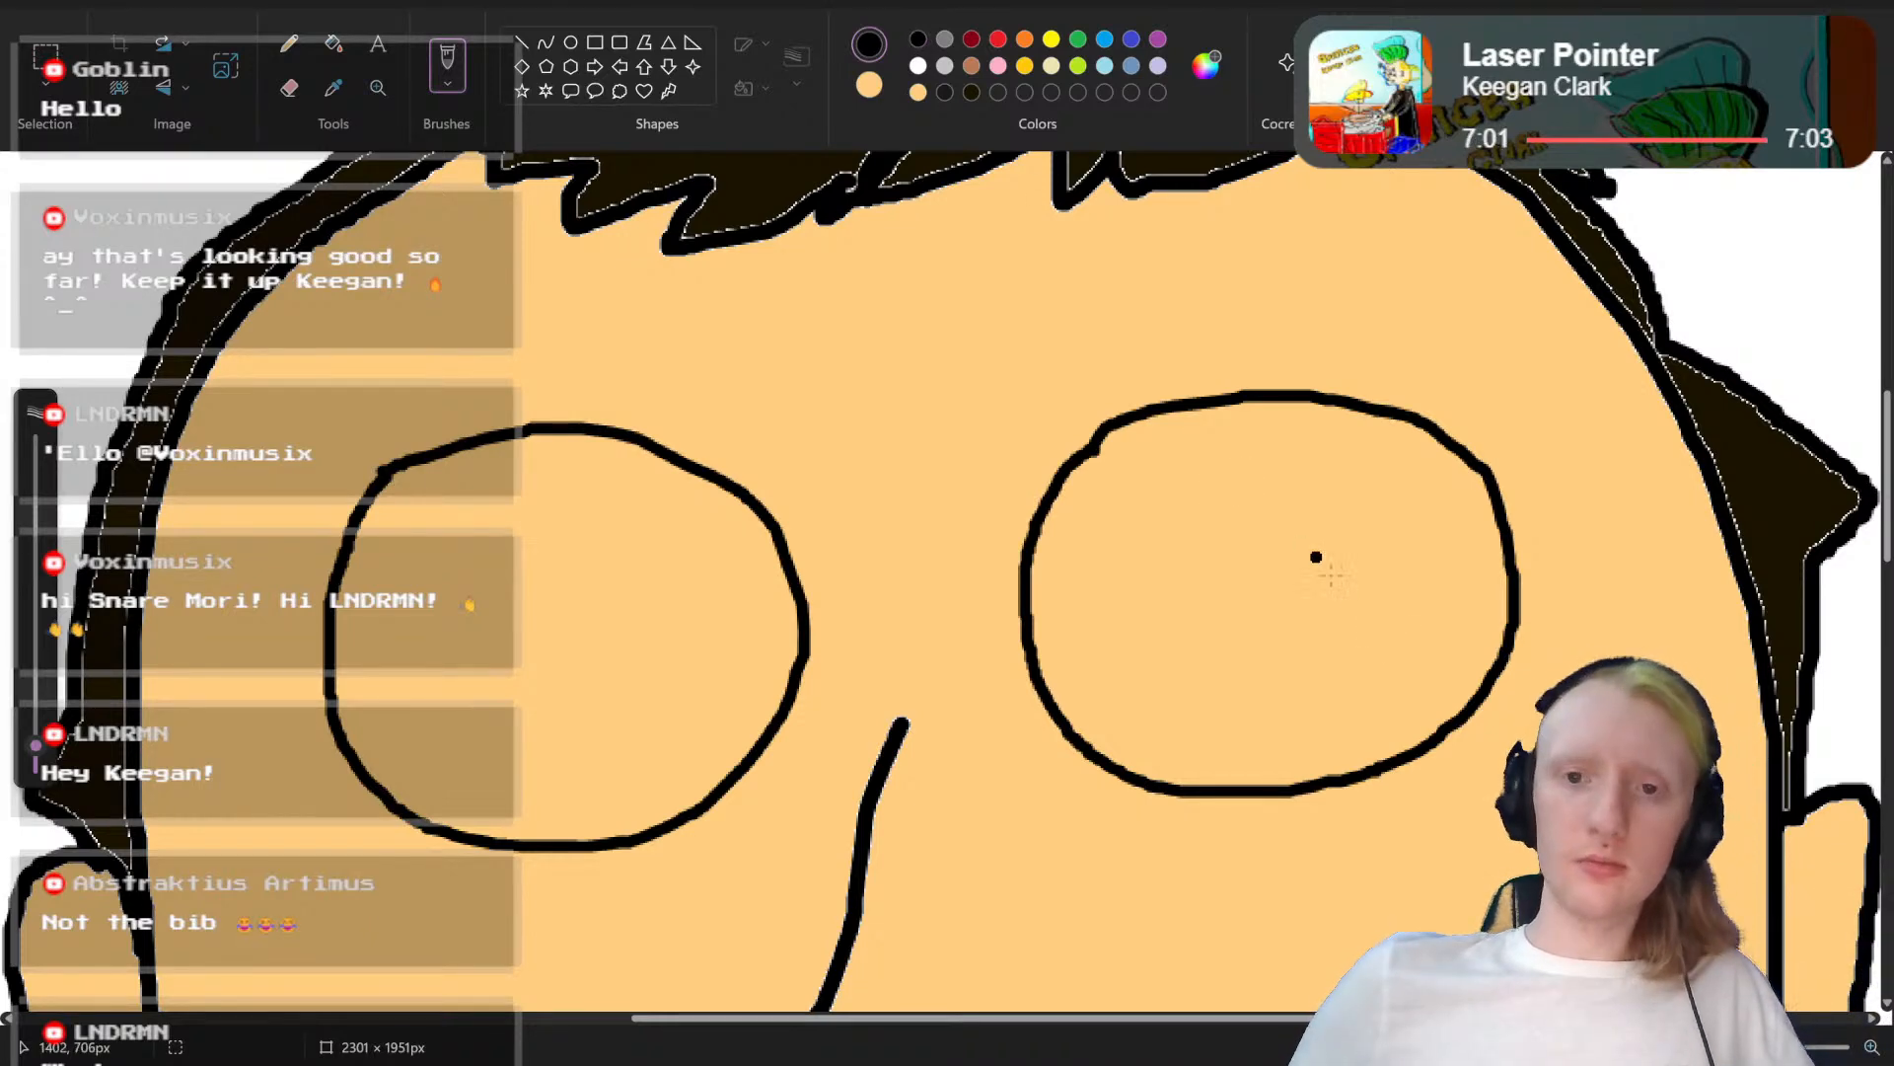
pyautogui.scroll(-1, 1430, 584)
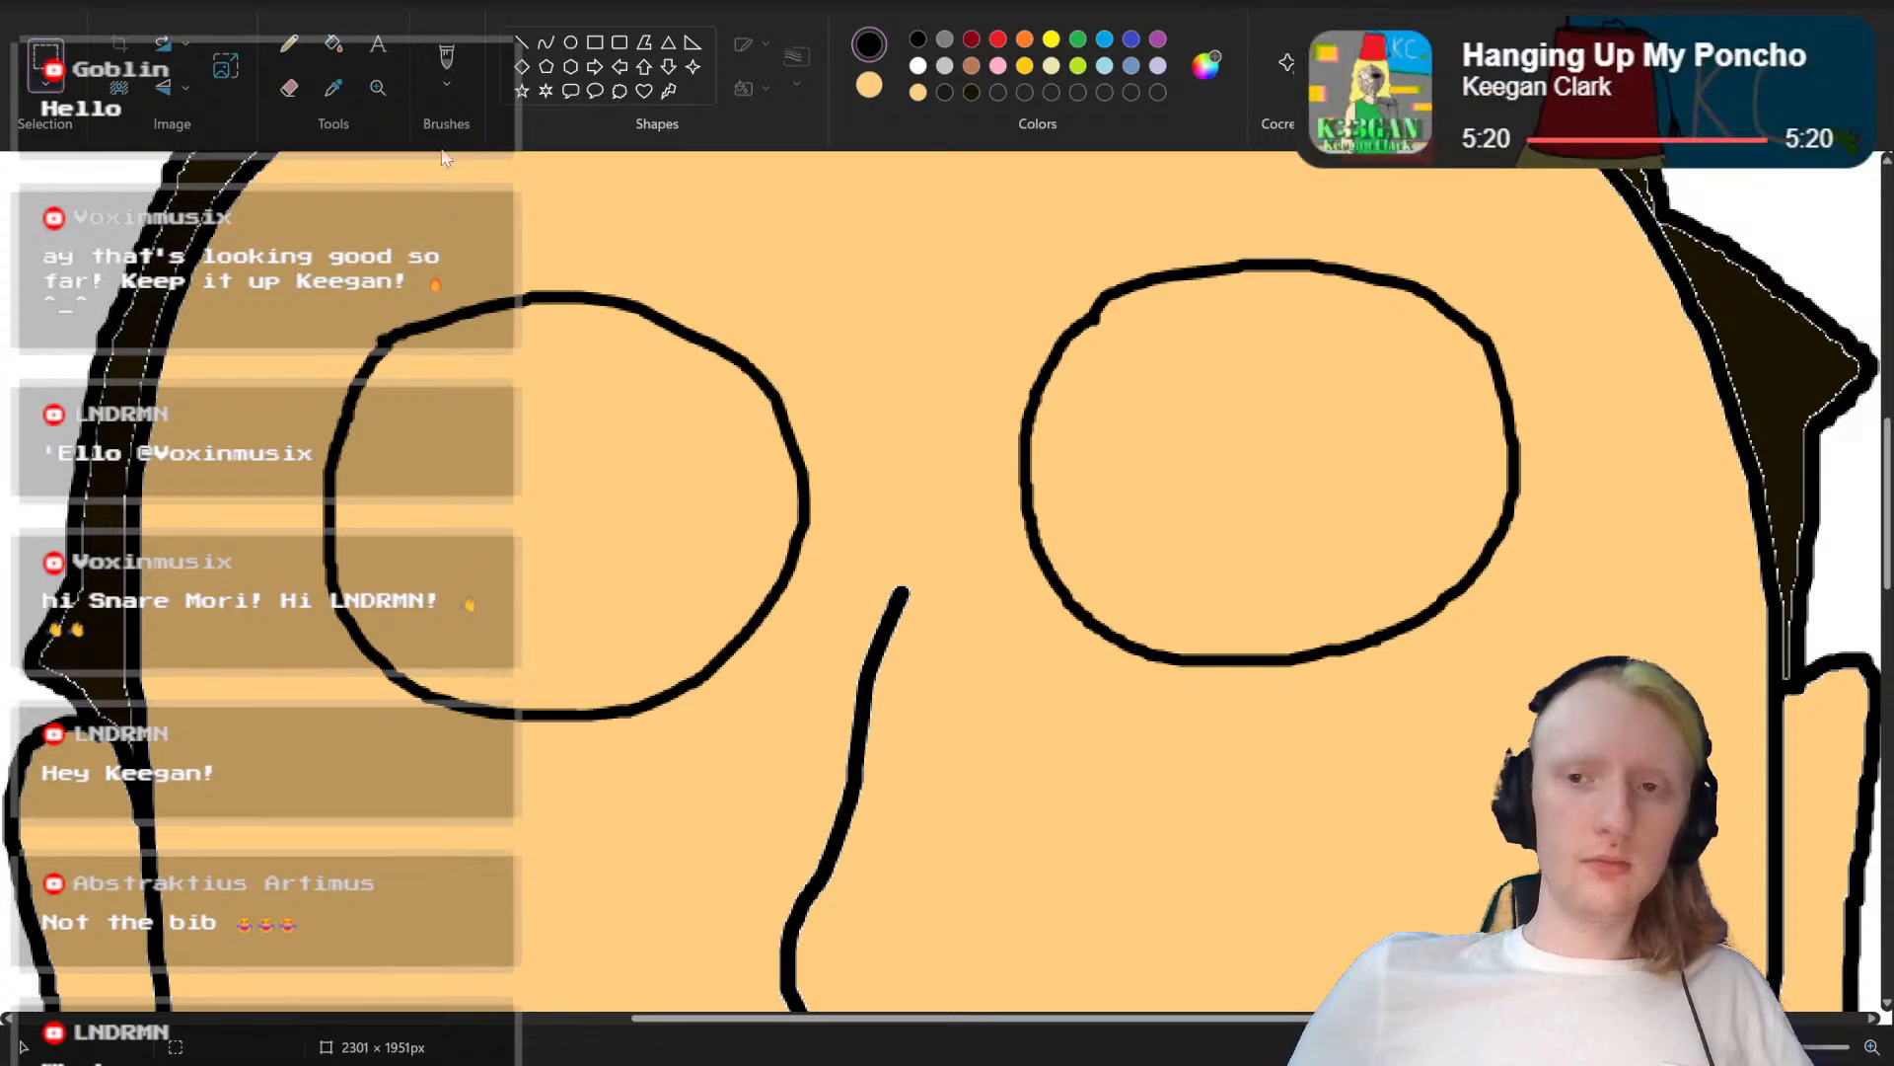
pyautogui.moveTo(1537, 260); pyautogui.dragTo(1005, 694)
pyautogui.click(1509, 707)
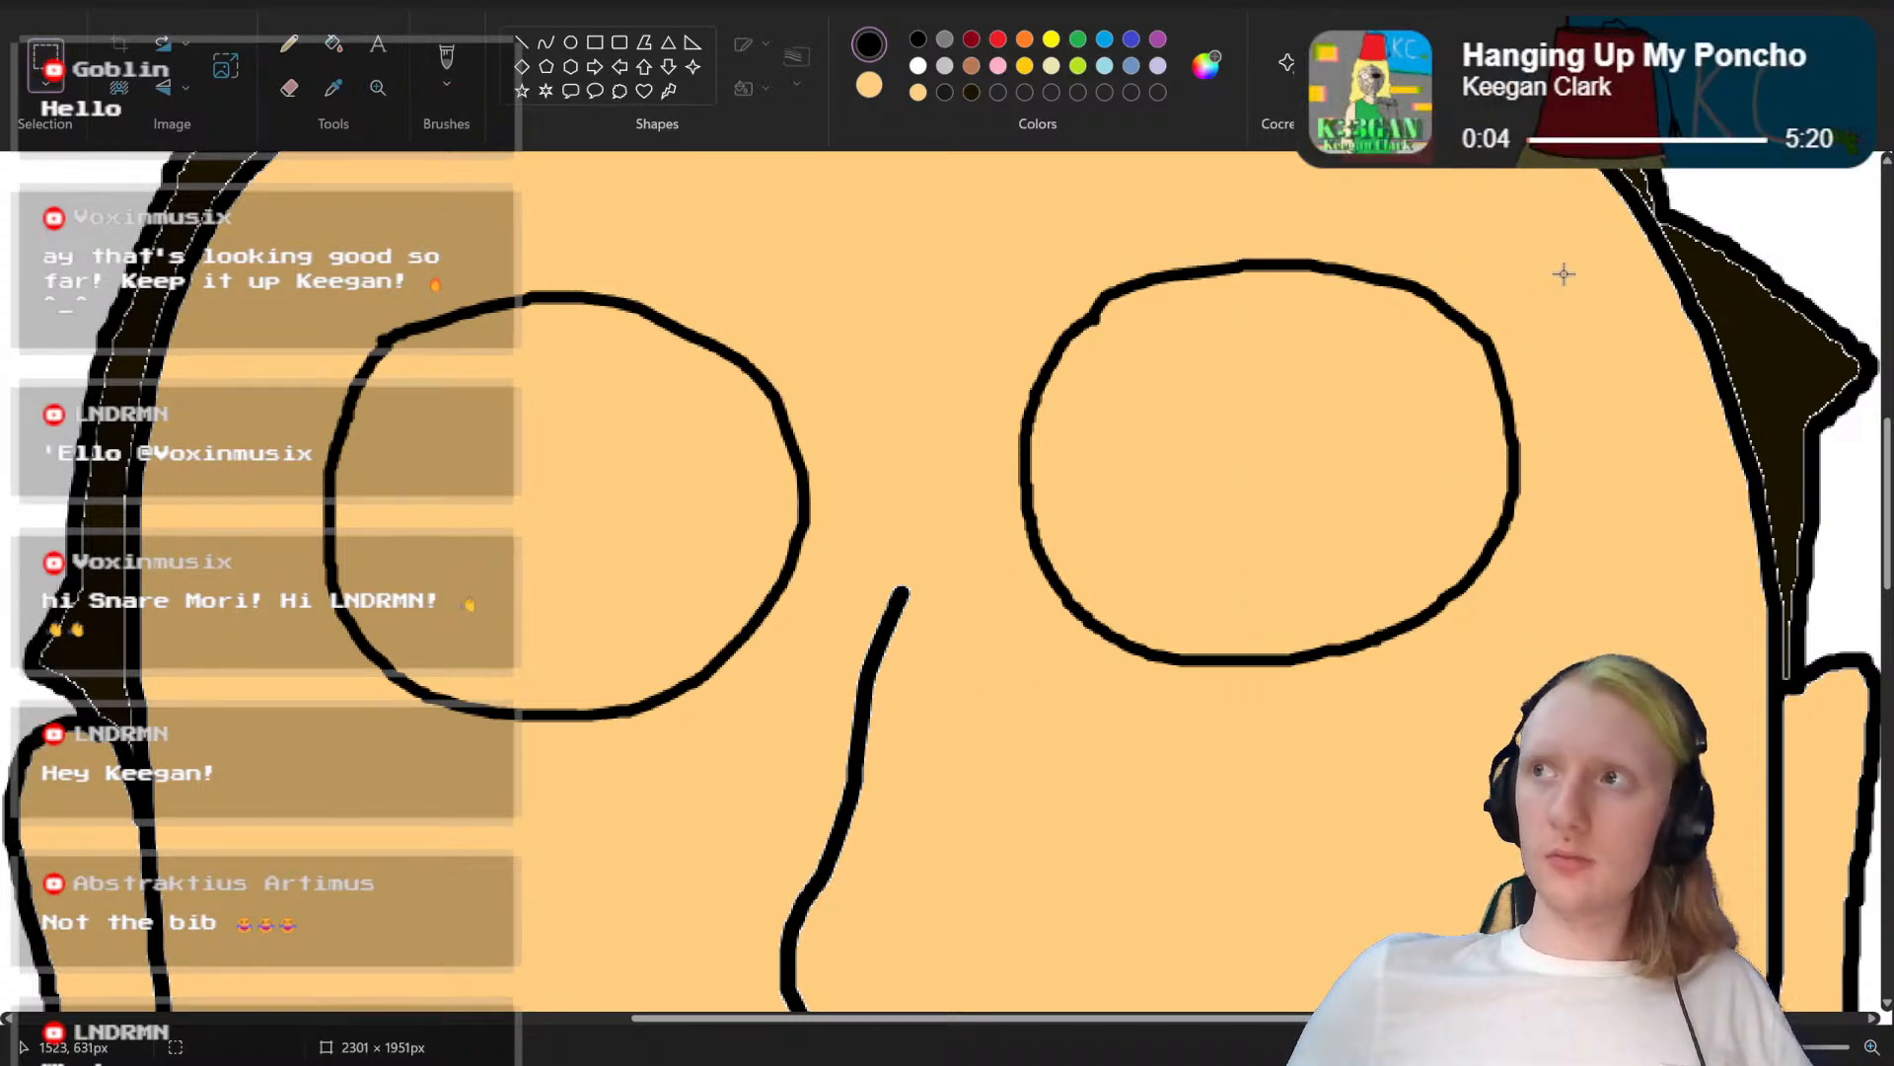
pyautogui.moveTo(1564, 244); pyautogui.dragTo(1007, 744)
pyautogui.moveTo(1222, 559); pyautogui.dragTo(1197, 611)
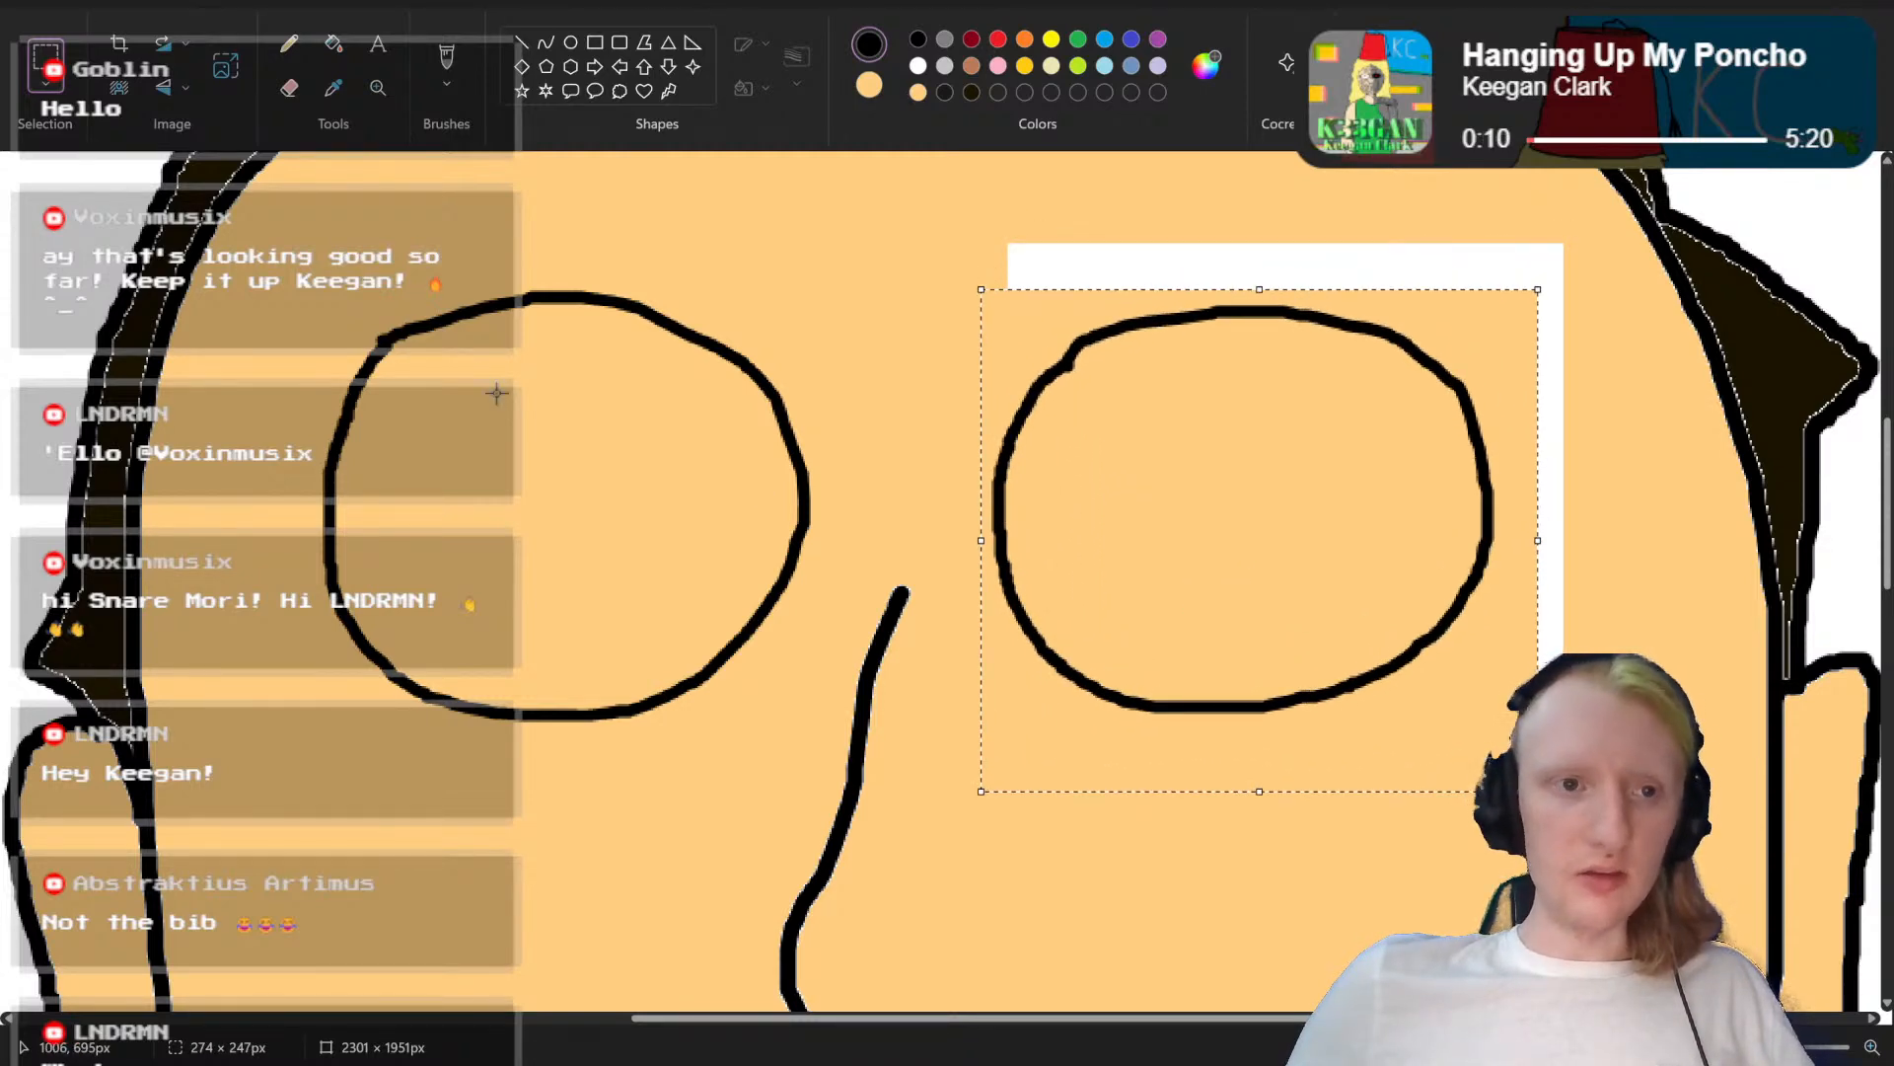
# Step: Select the other round eye outline and move it slightly down to line up with its counterpart
pyautogui.moveTo(293, 268); pyautogui.dragTo(824, 732)
pyautogui.moveTo(655, 579); pyautogui.dragTo(656, 607)
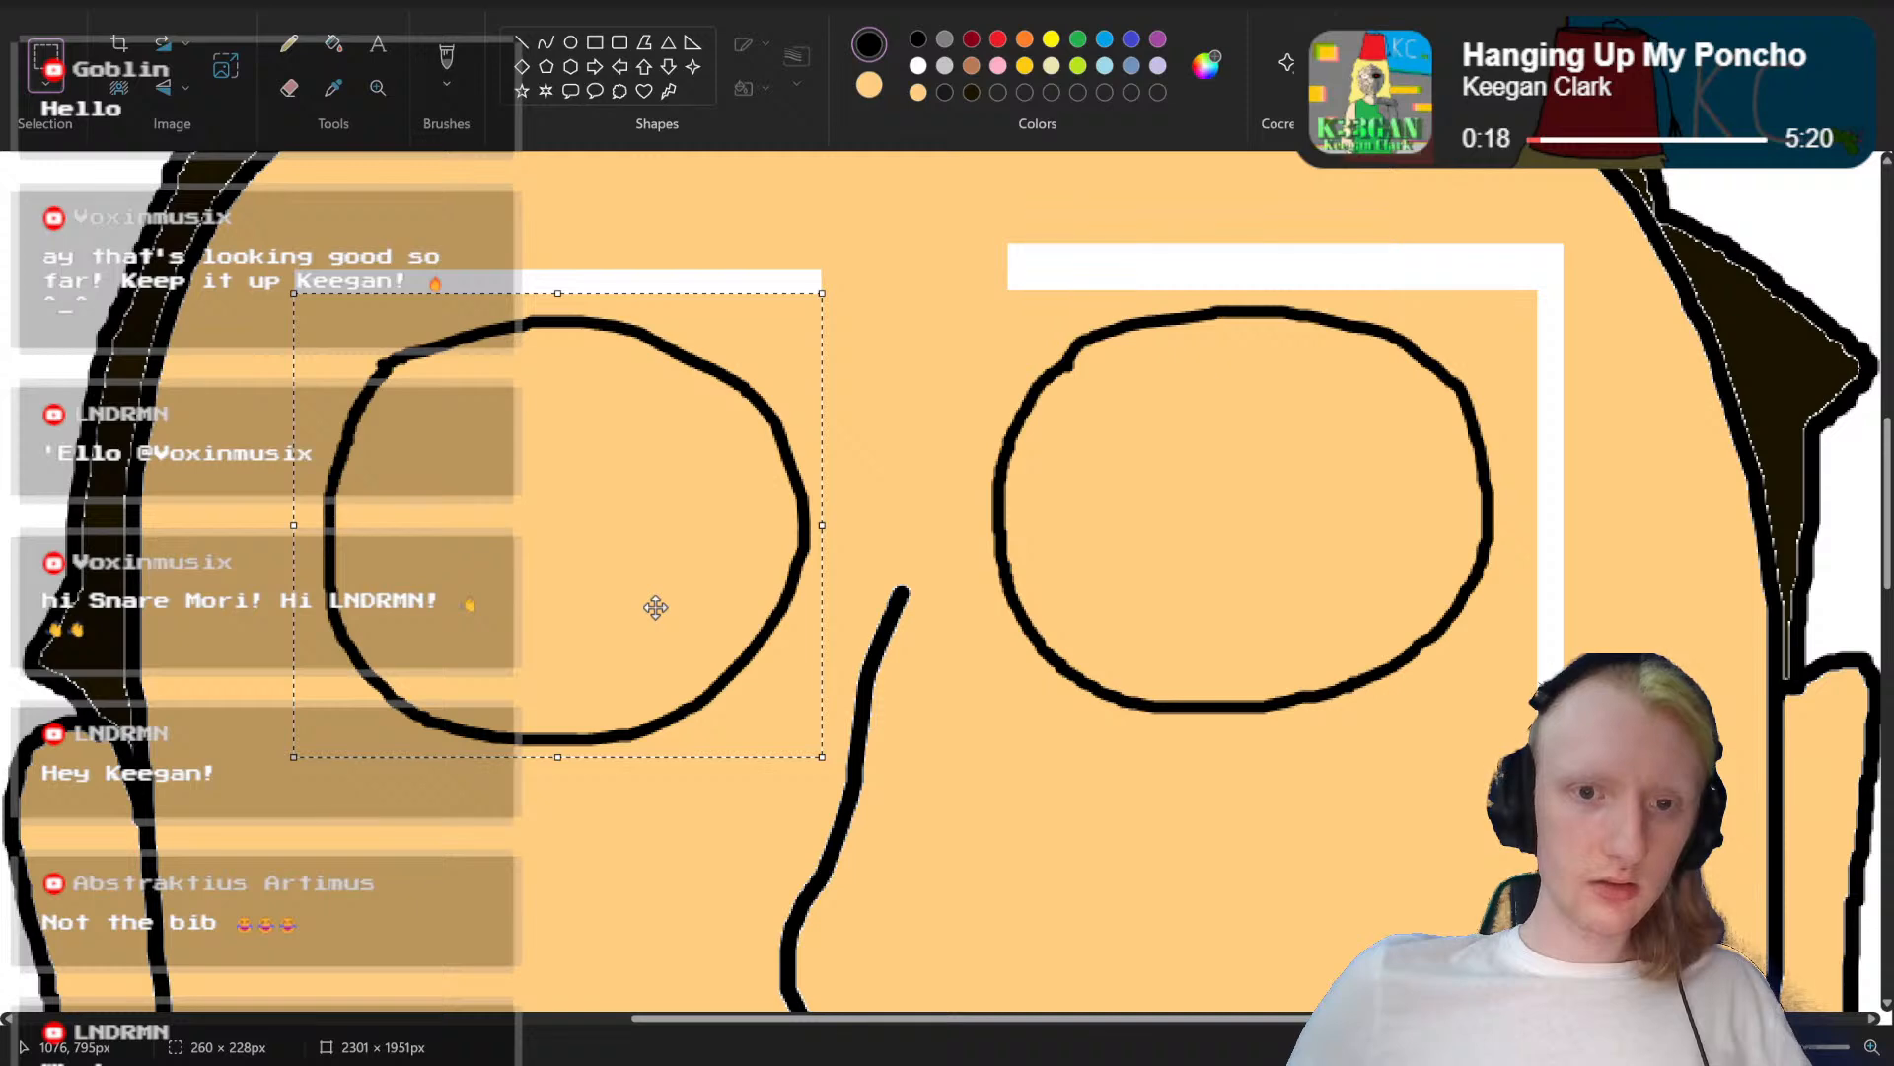
pyautogui.click(1187, 759)
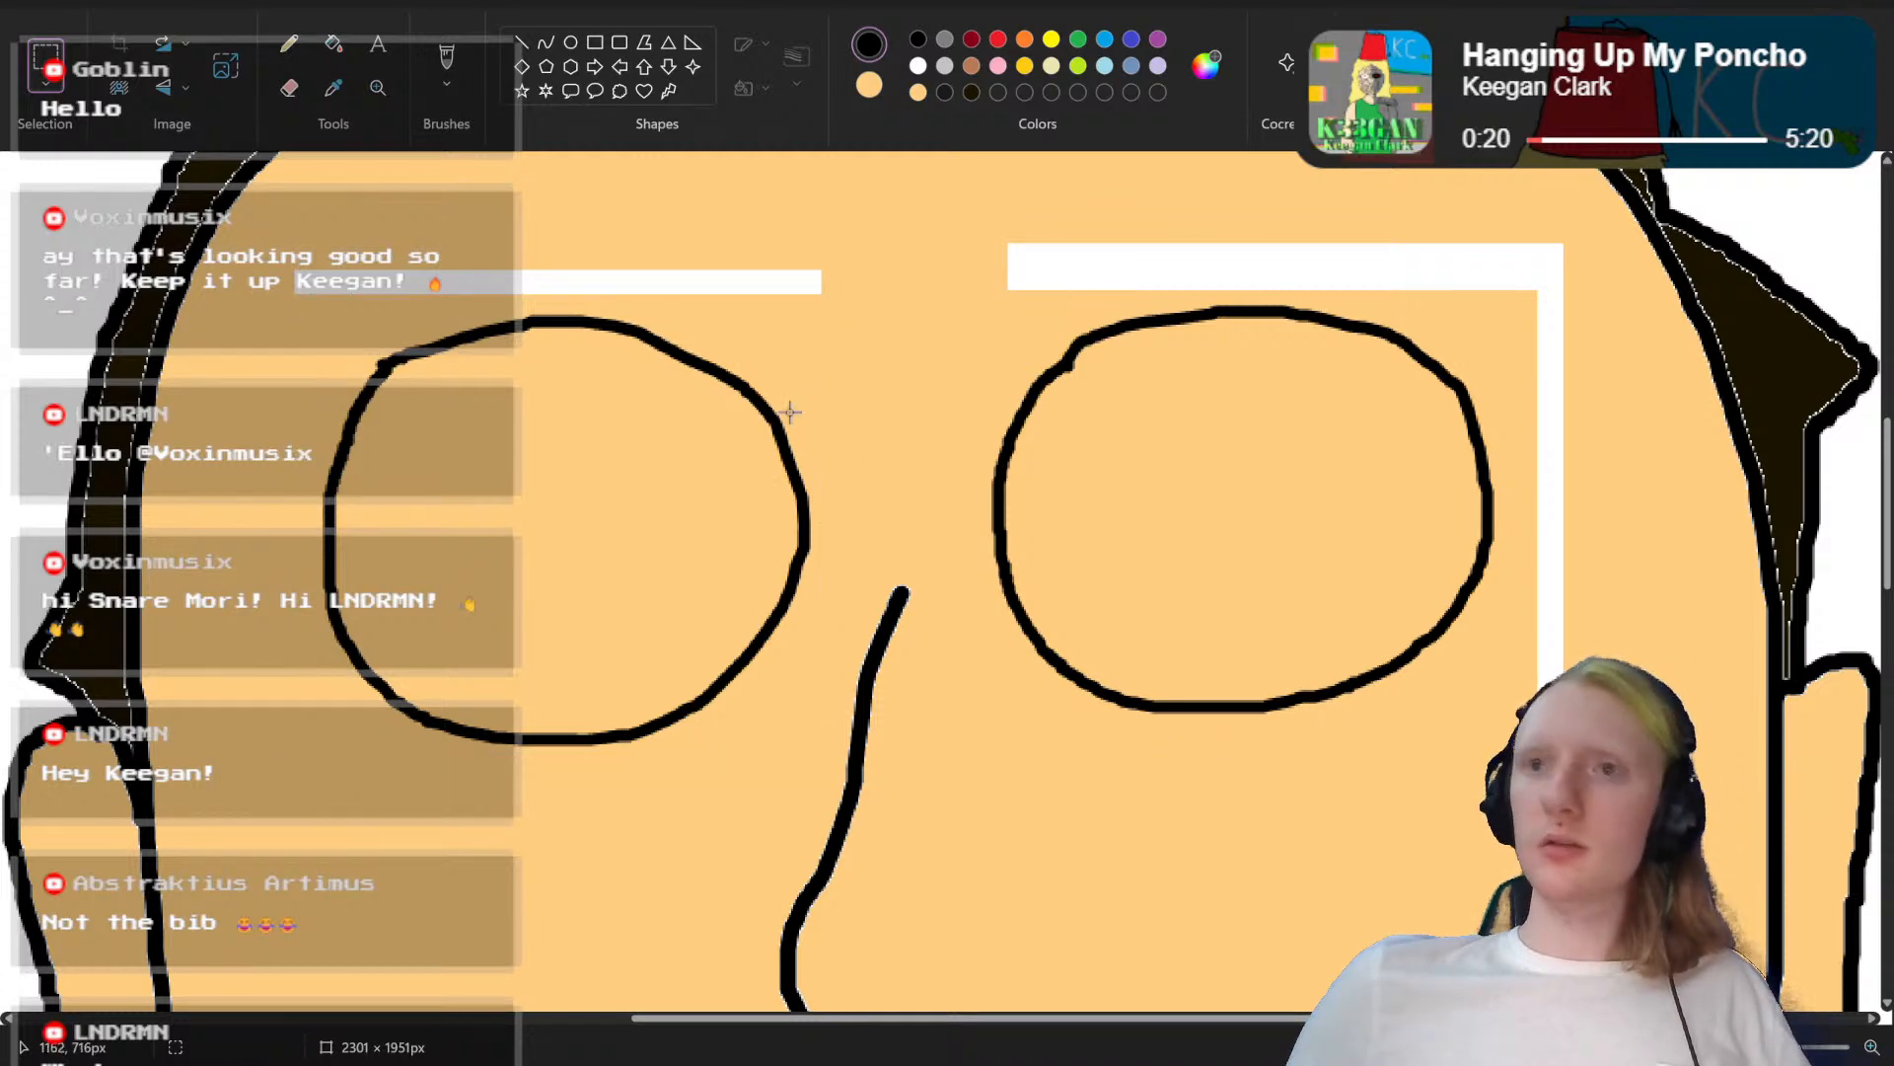
# Step: Sample the skin colour from the forehead and fill the white gaps left above and beside the moved eye outlines
pyautogui.click(331, 91)
pyautogui.click(597, 192)
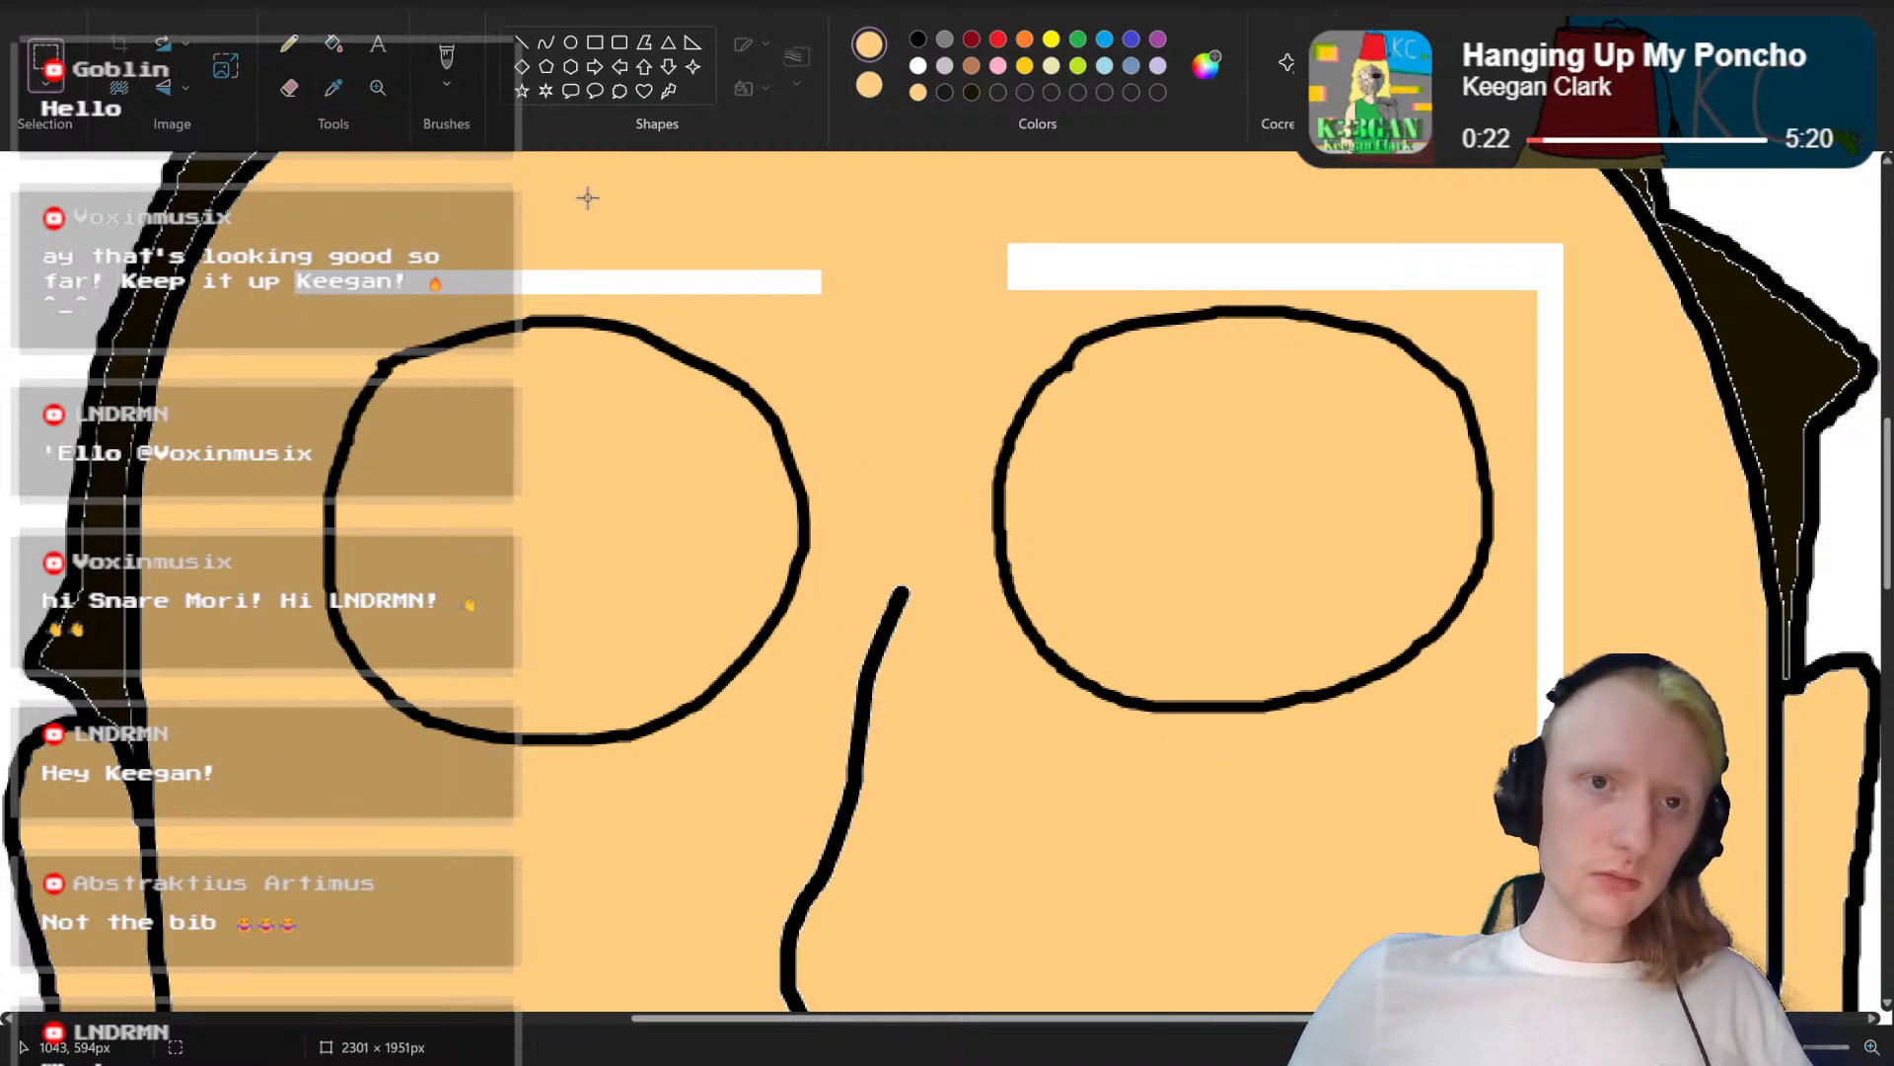
pyautogui.click(333, 43)
pyautogui.click(524, 269)
pyautogui.click(1014, 275)
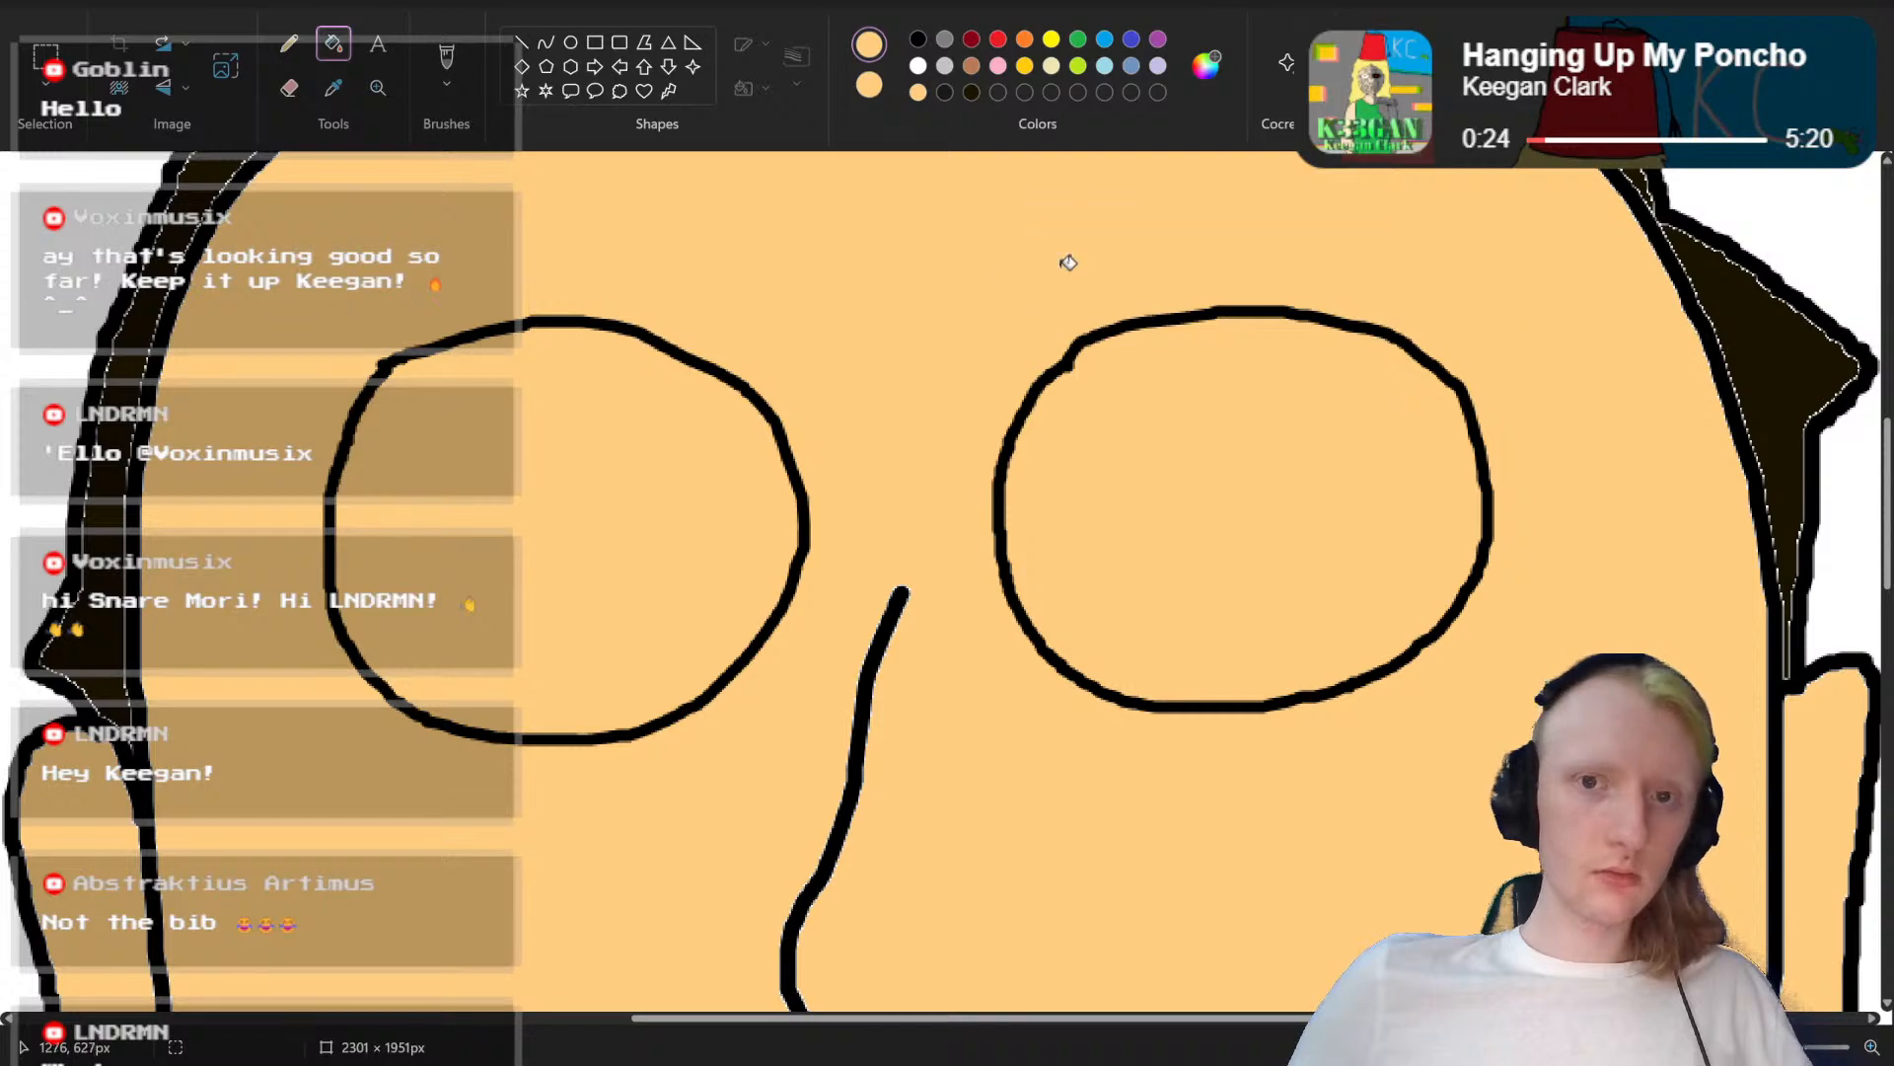
# Step: Fill the inside of both round eye outlines with white
pyautogui.scroll(-3, 1416, 596)
pyautogui.scroll(-5, 942, 589)
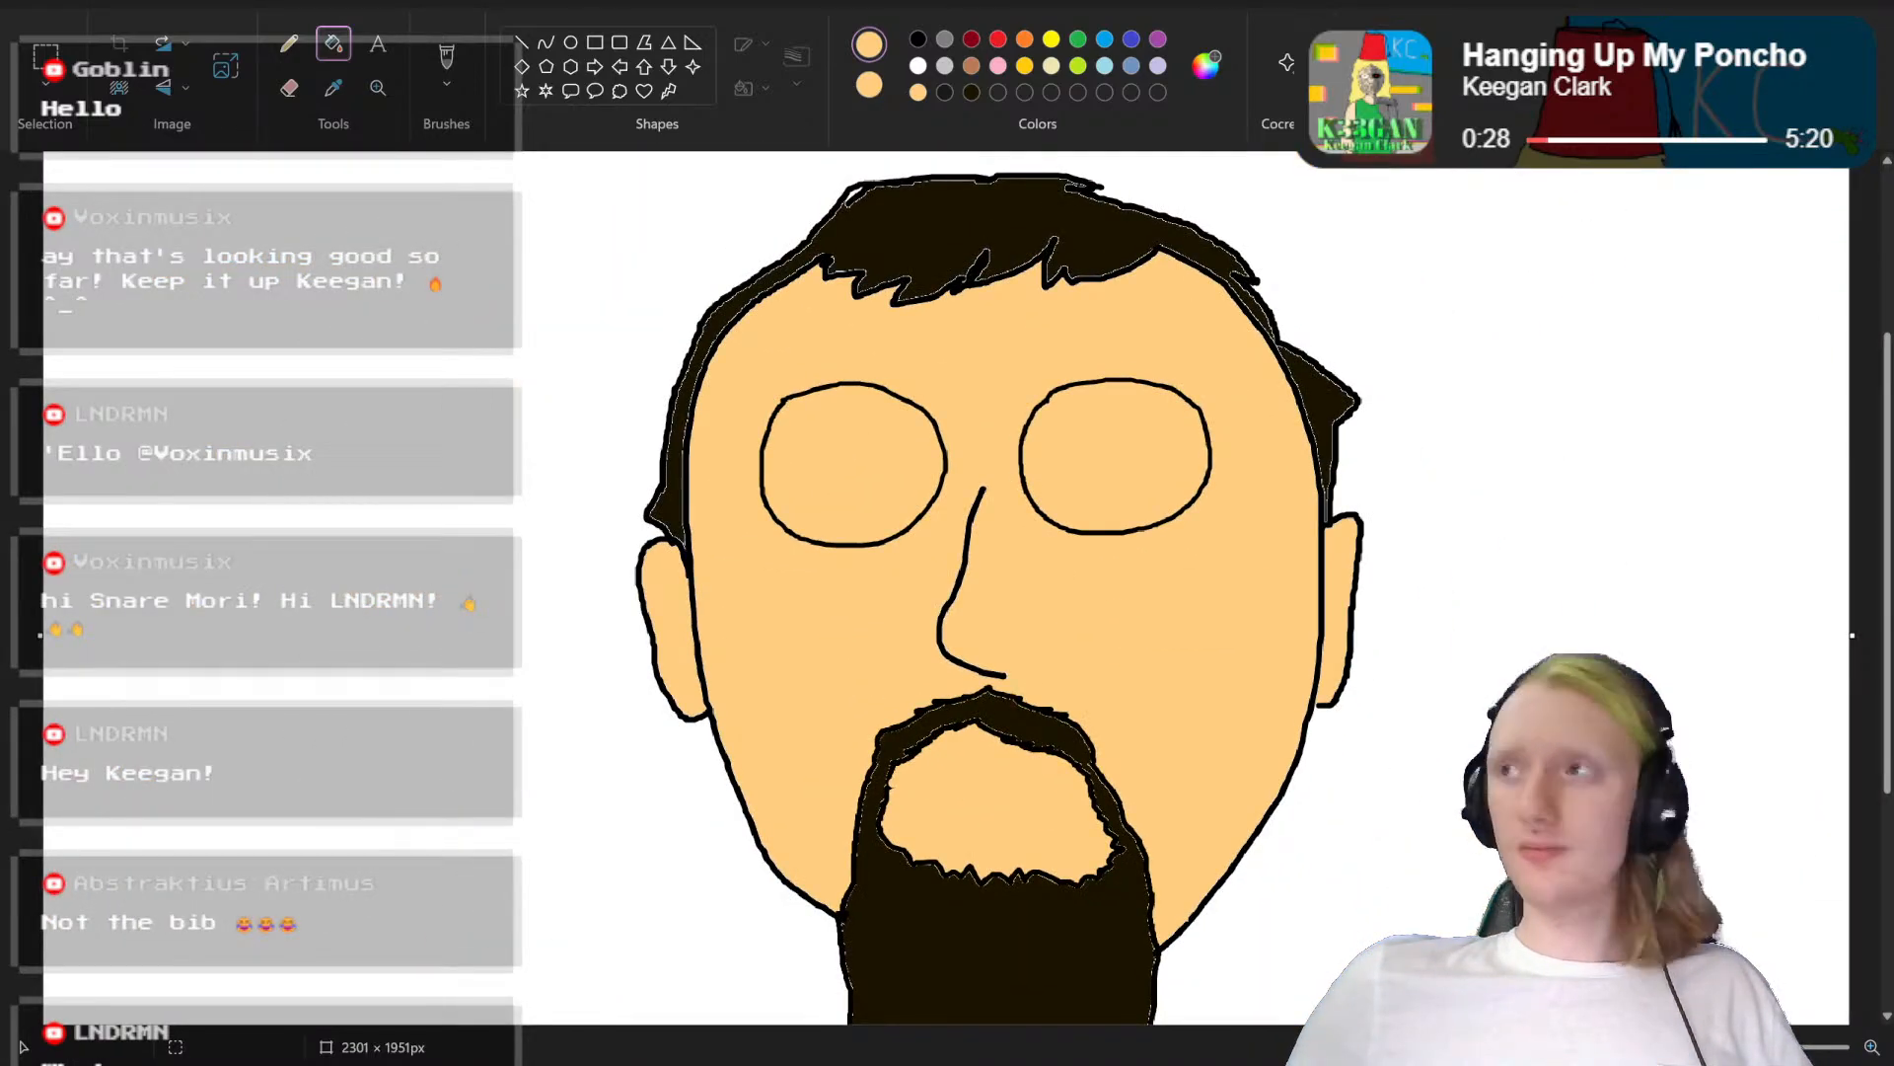
pyautogui.scroll(5, 896, 588)
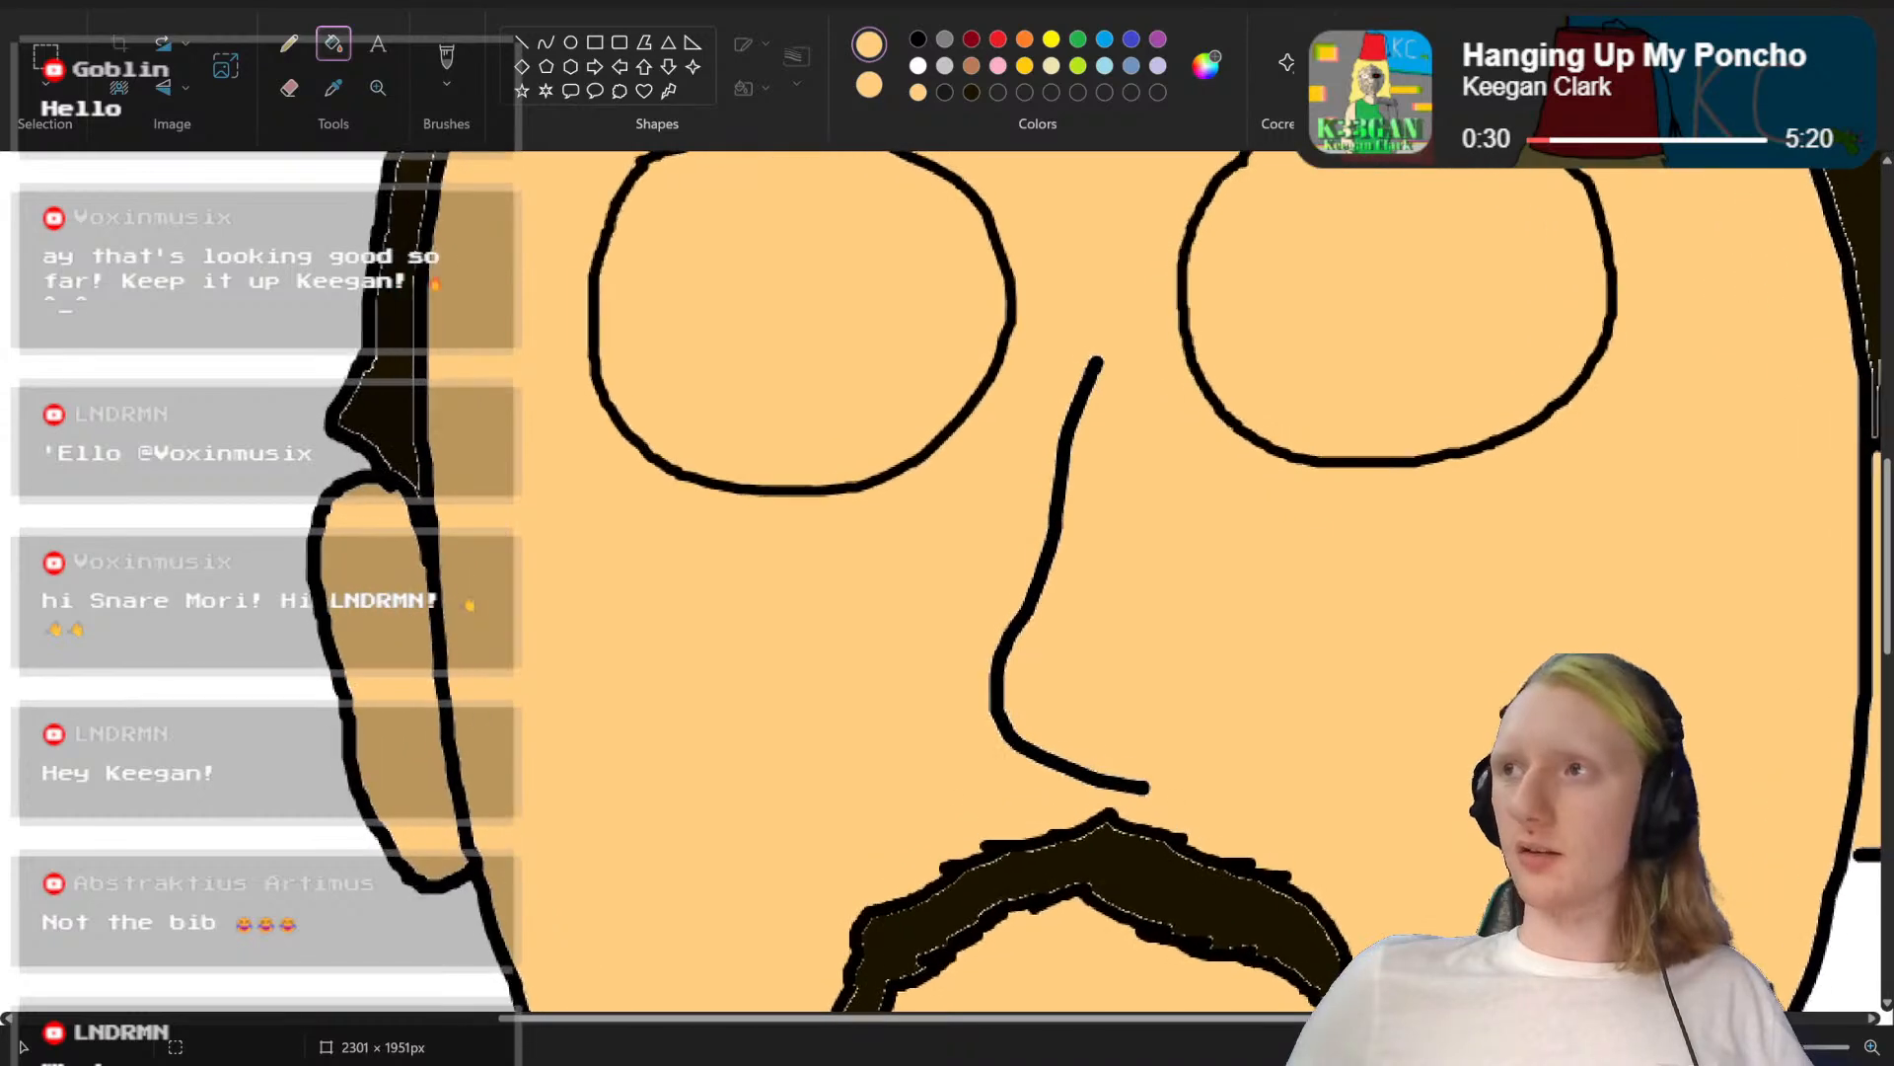
pyautogui.scroll(4, 1085, 583)
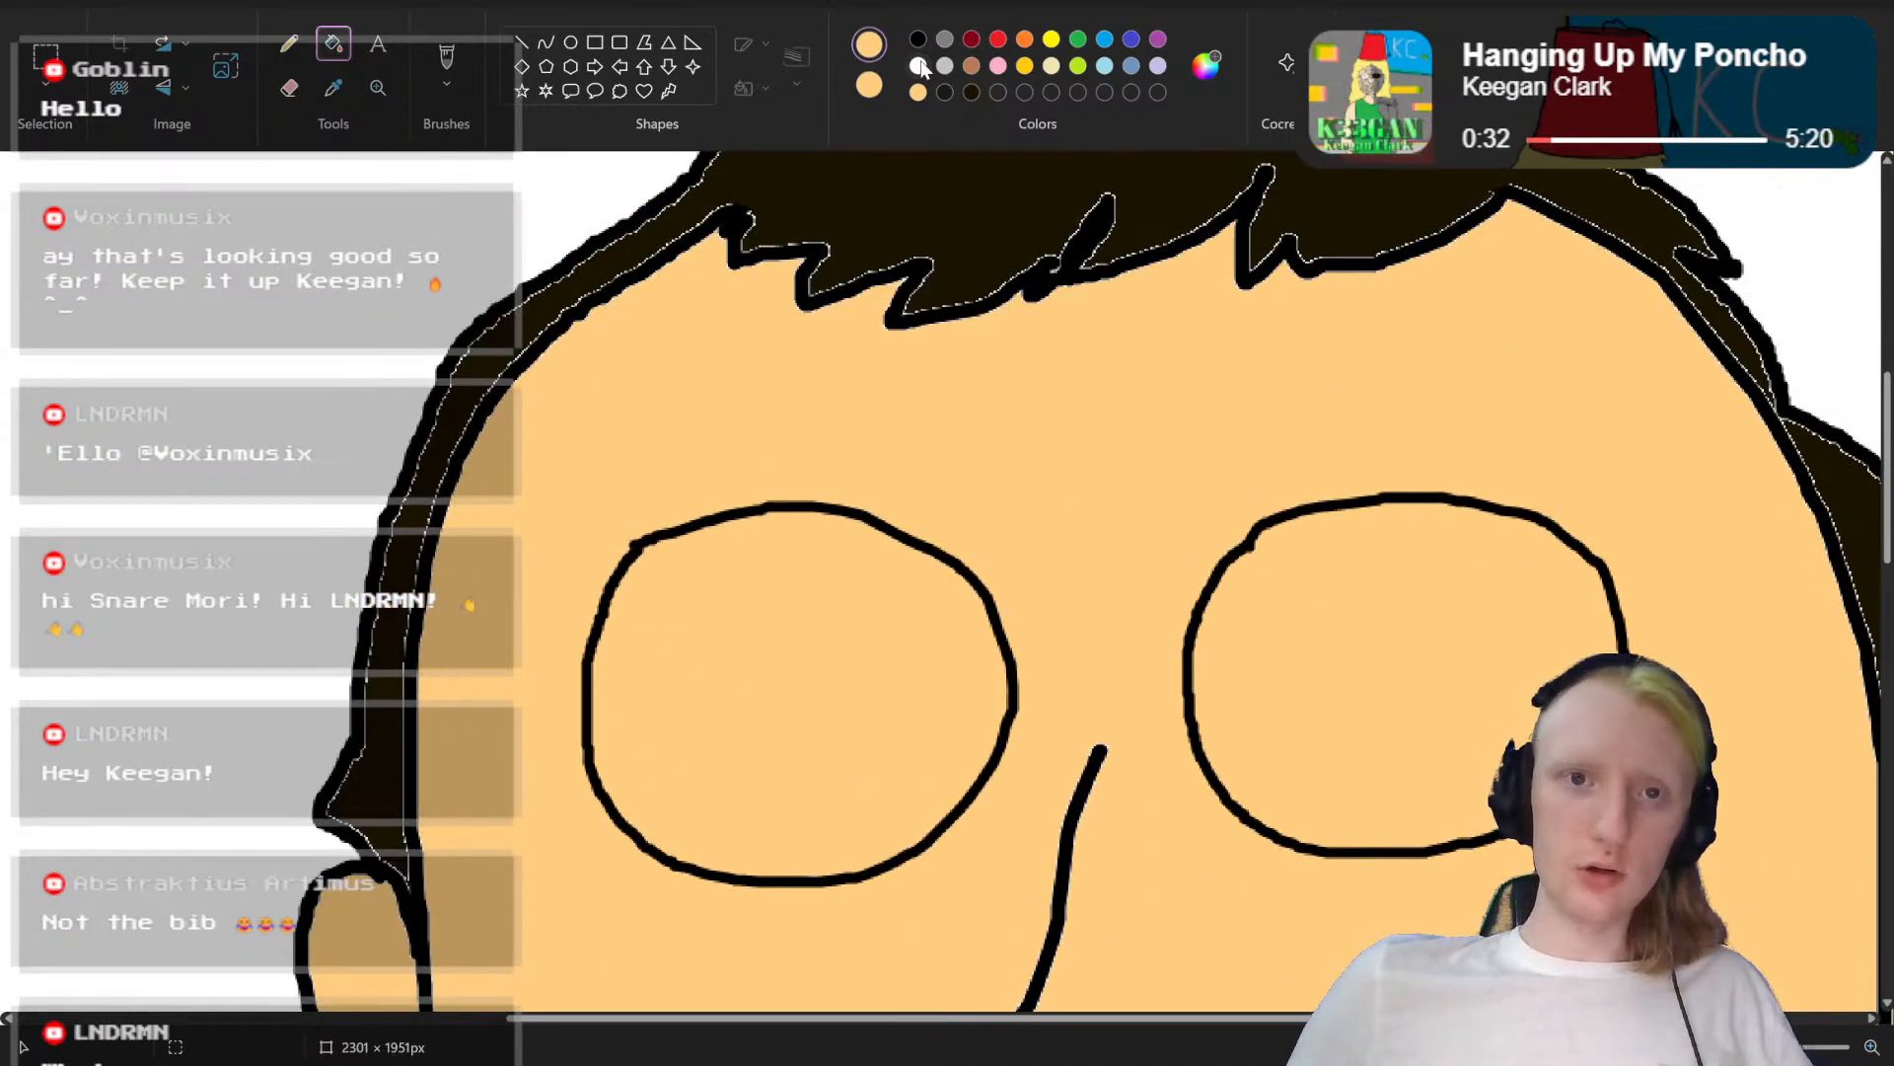
pyautogui.click(826, 663)
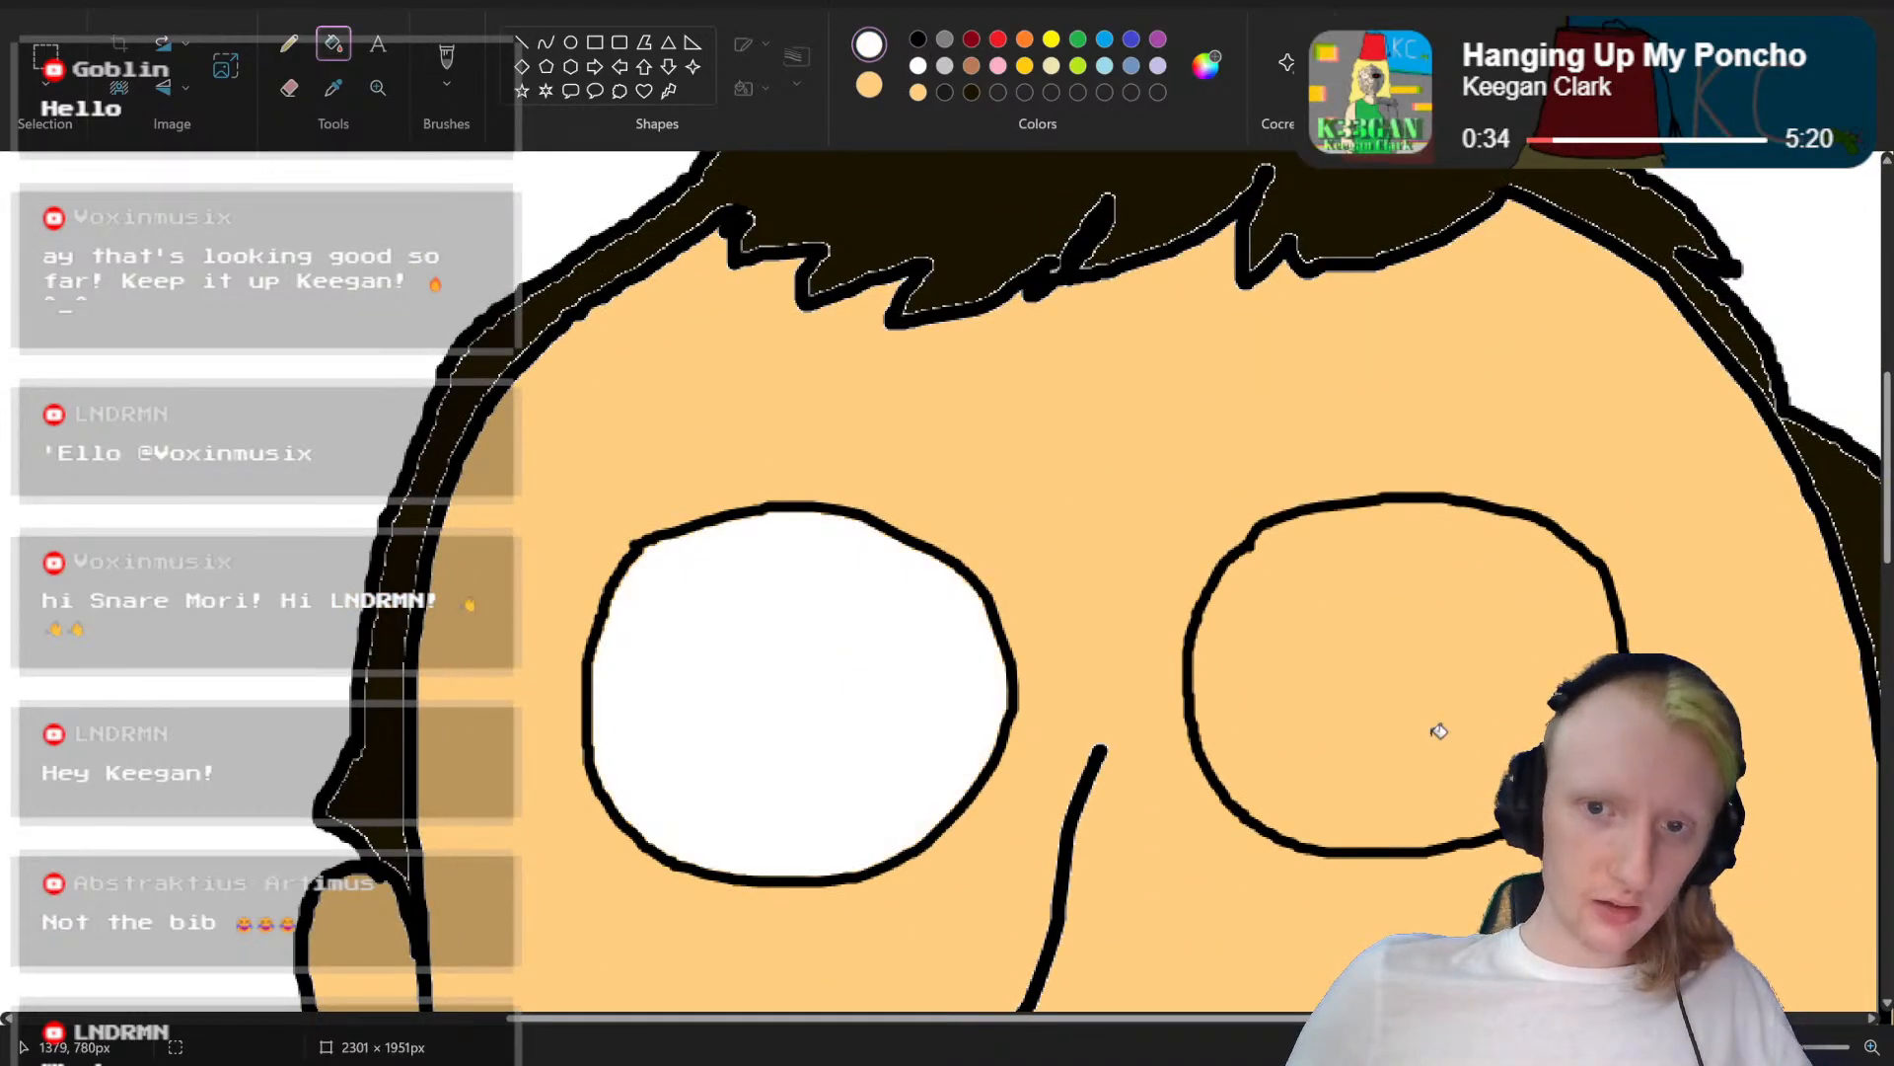
pyautogui.click(1439, 730)
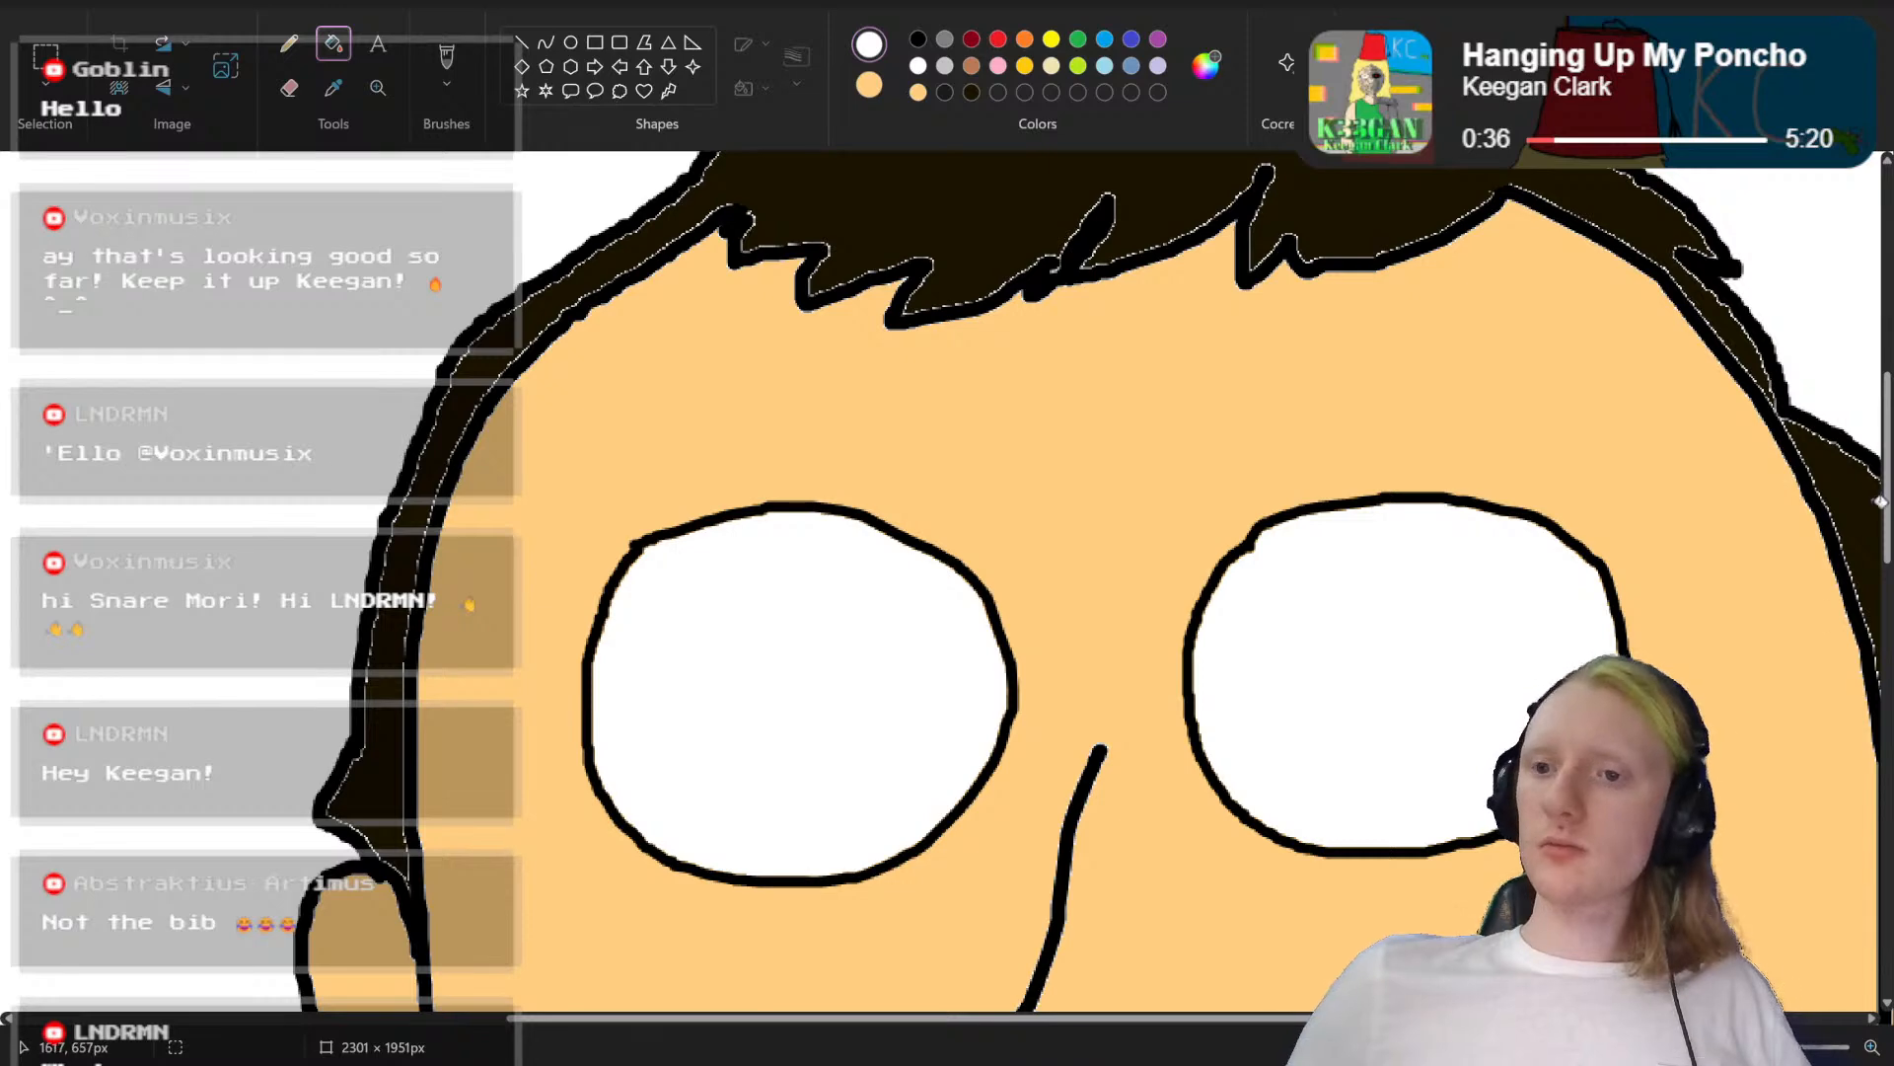
# Step: Draw a small black pupil near the centre of each white eye with the brush
pyautogui.moveTo(1888, 510)
pyautogui.mouseDown()
pyautogui.moveTo(1891, 623)
pyautogui.moveTo(1891, 563)
pyautogui.mouseUp()
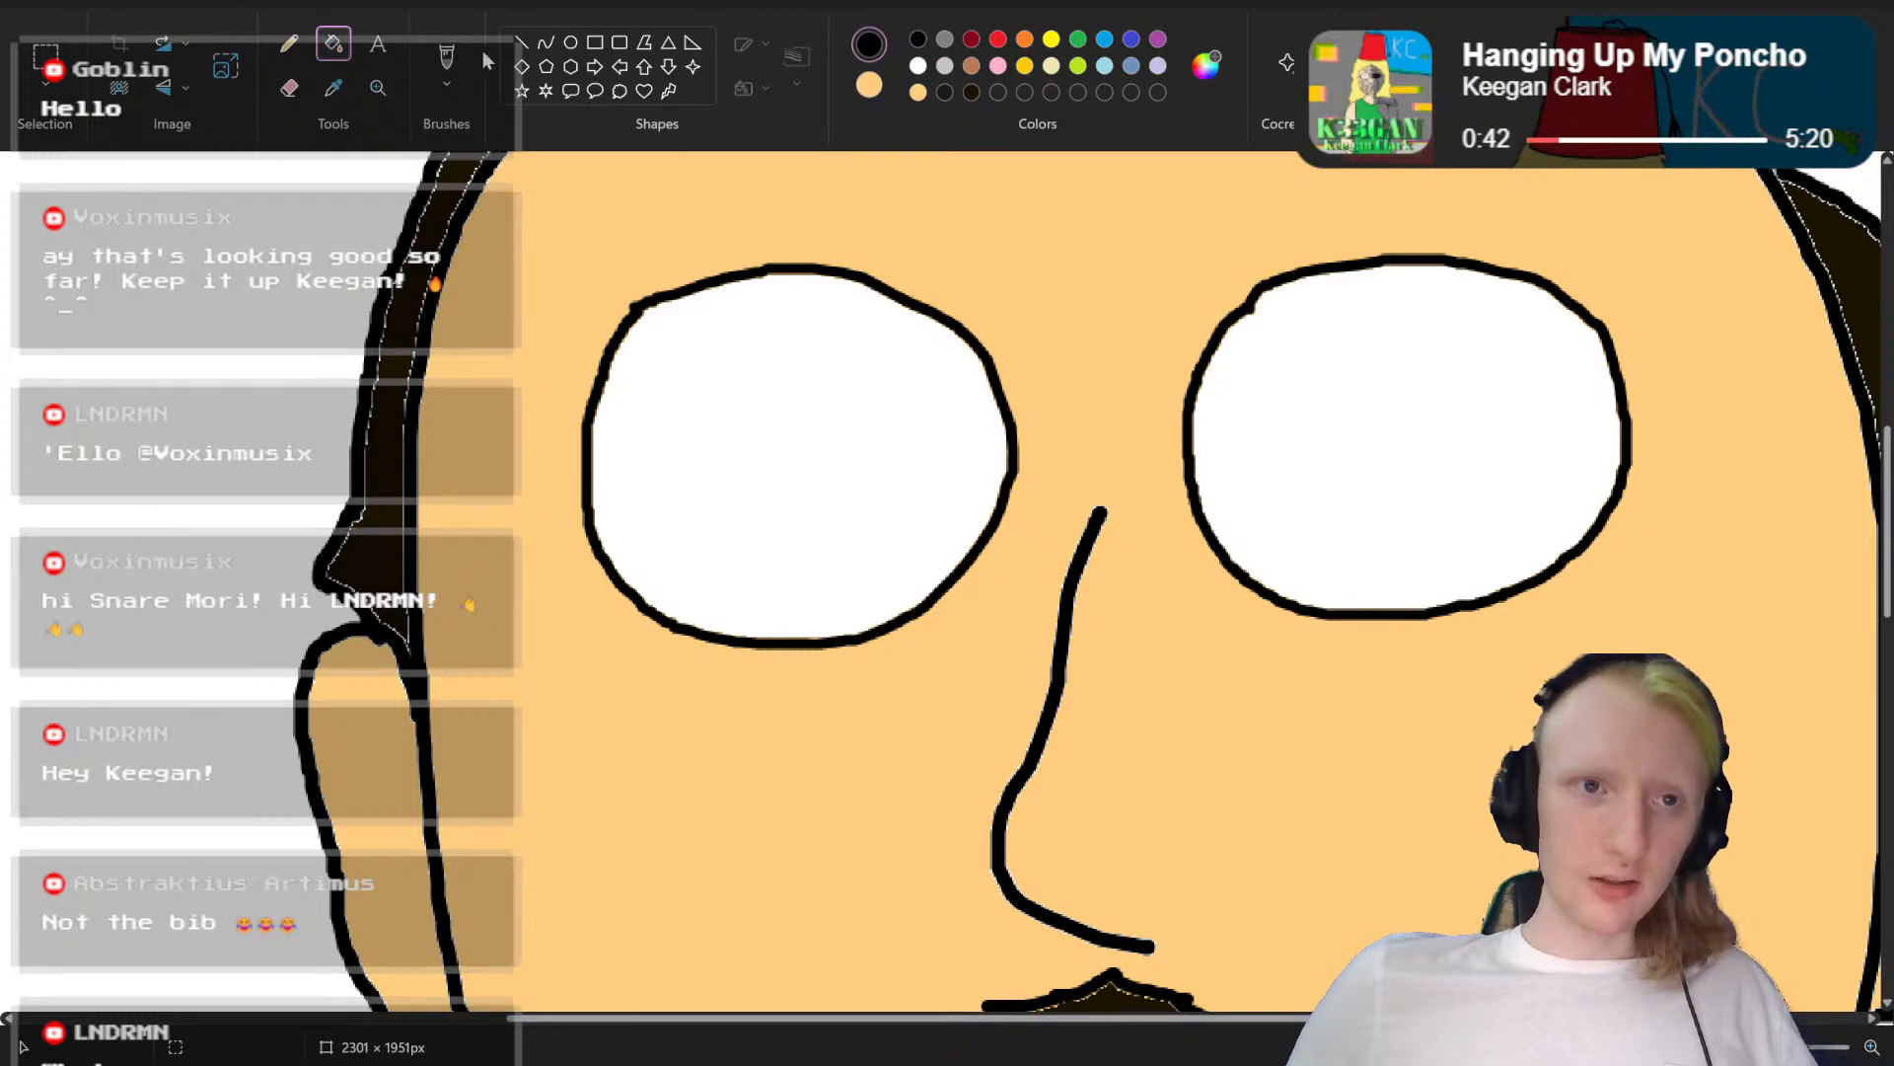
pyautogui.click(447, 61)
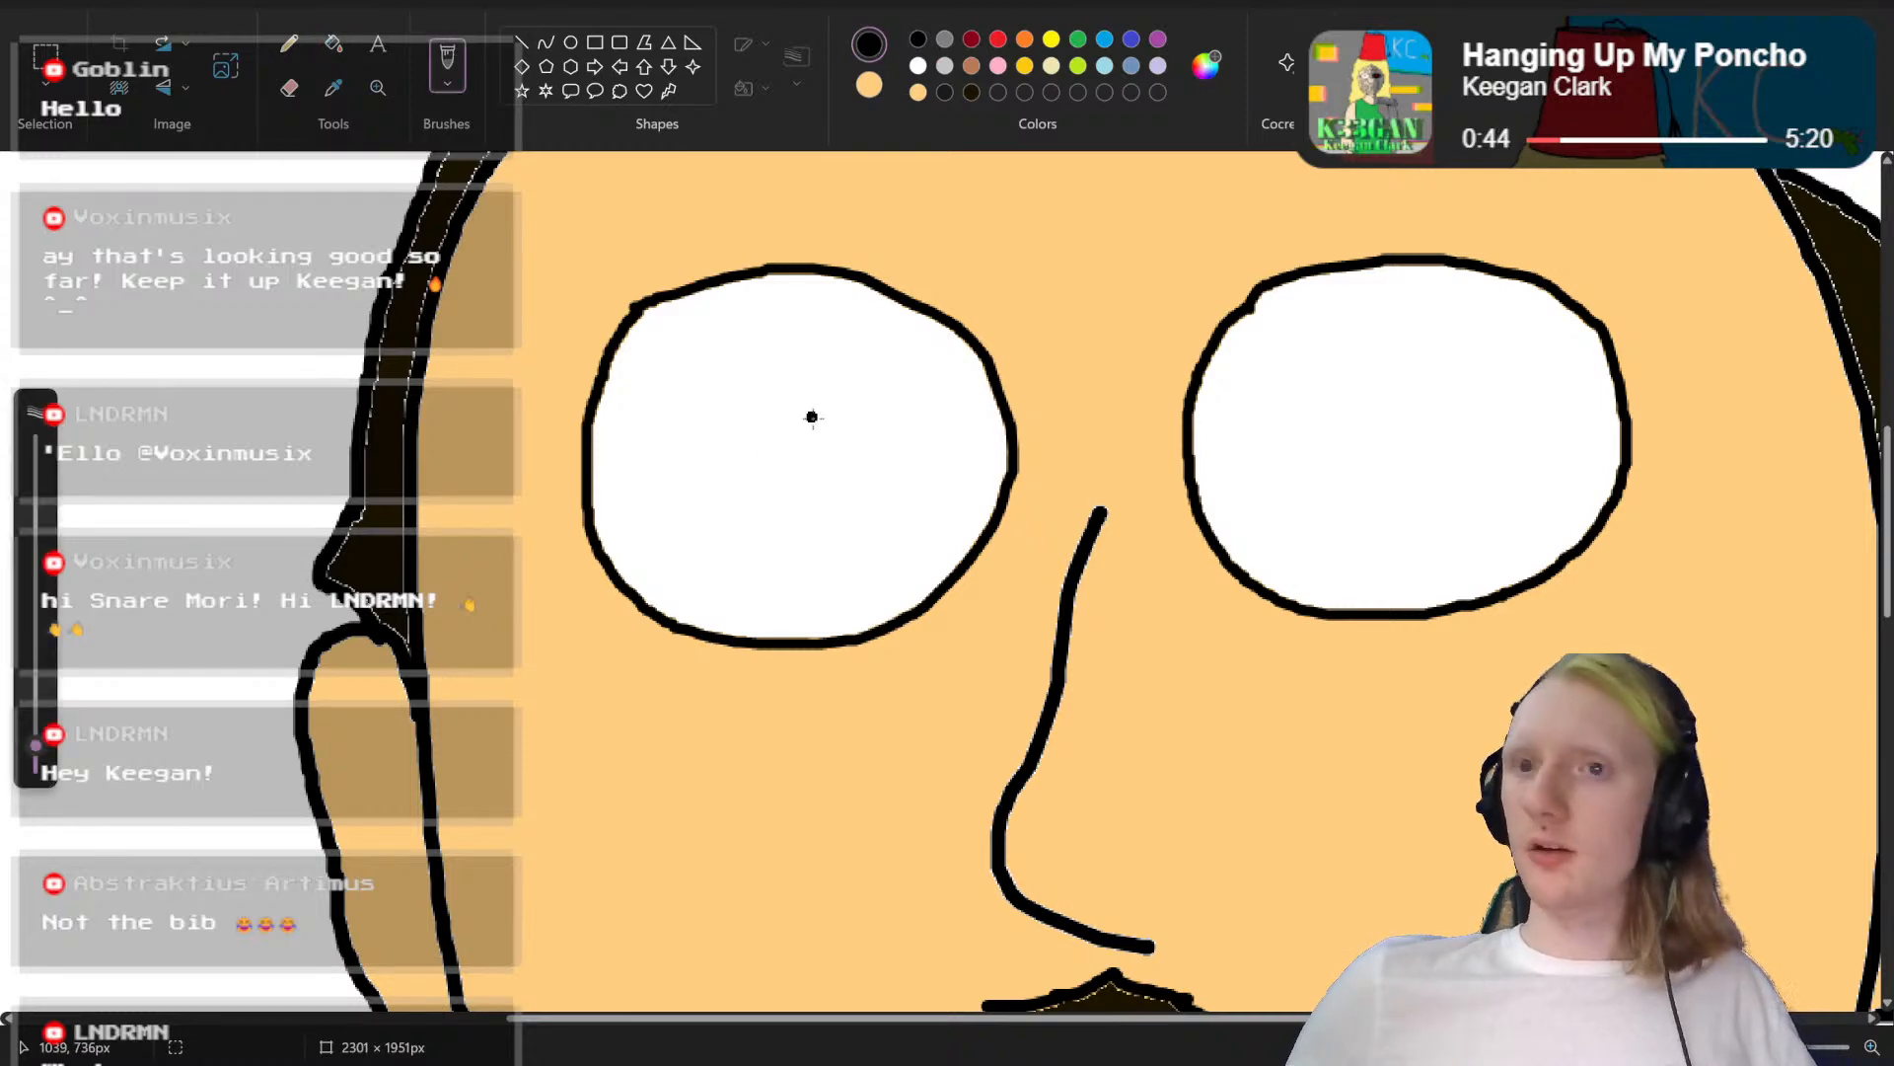
pyautogui.moveTo(797, 441)
pyautogui.mouseDown()
pyautogui.moveTo(782, 450)
pyautogui.moveTo(798, 462)
pyautogui.mouseUp()
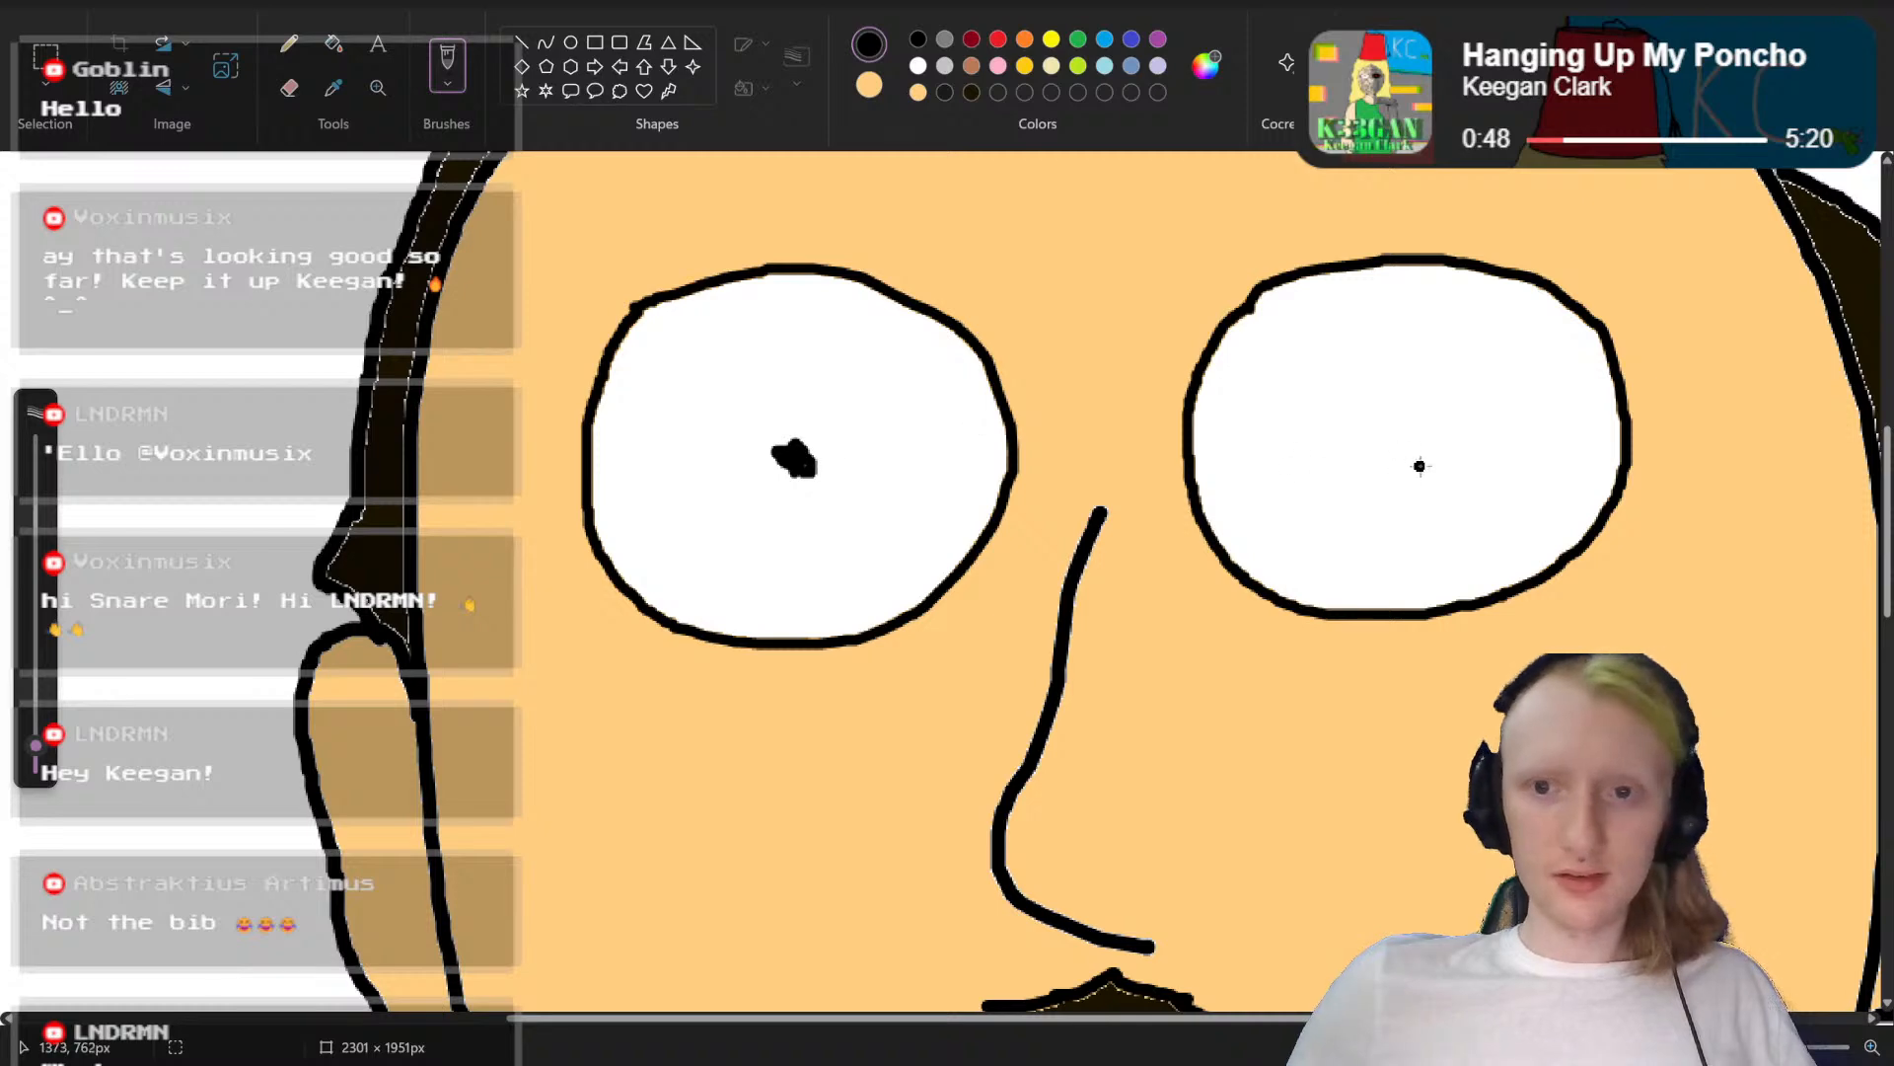
pyautogui.moveTo(1401, 435); pyautogui.dragTo(1417, 432)
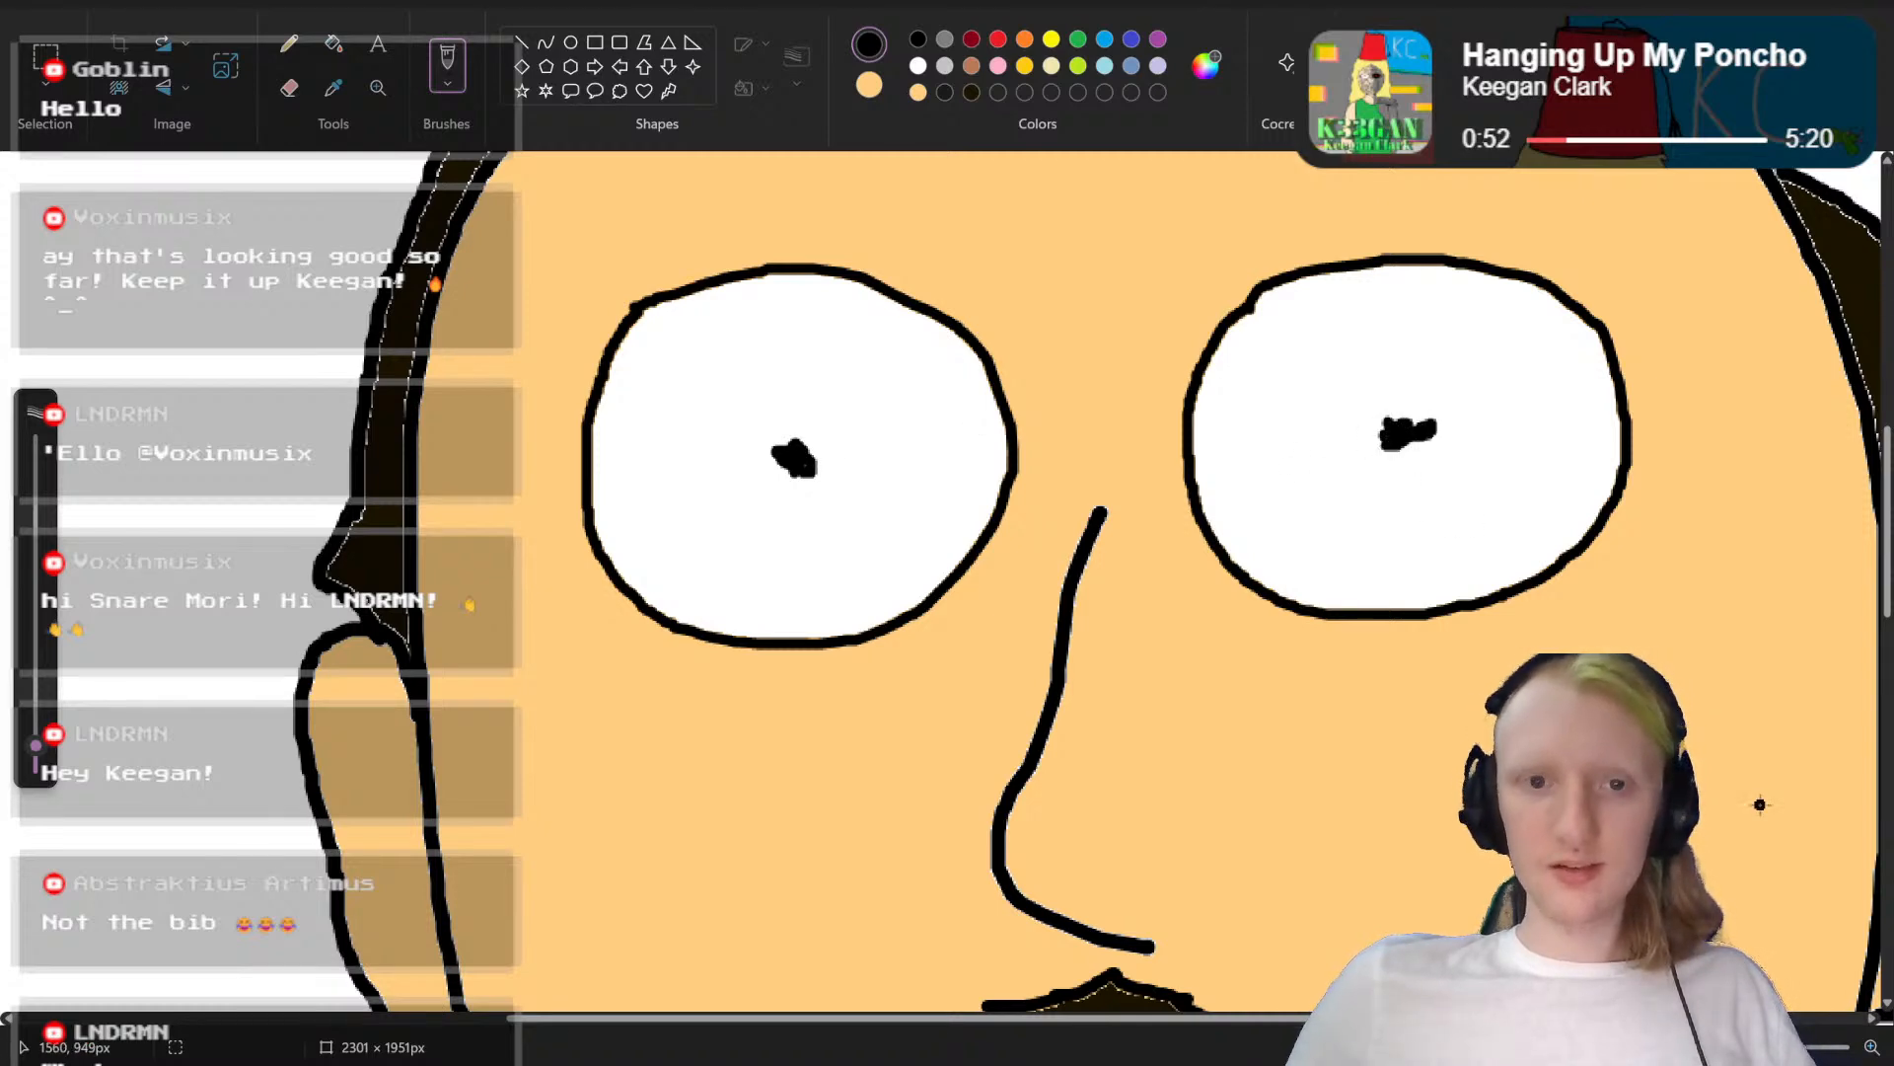
pyautogui.scroll(-5, 1759, 804)
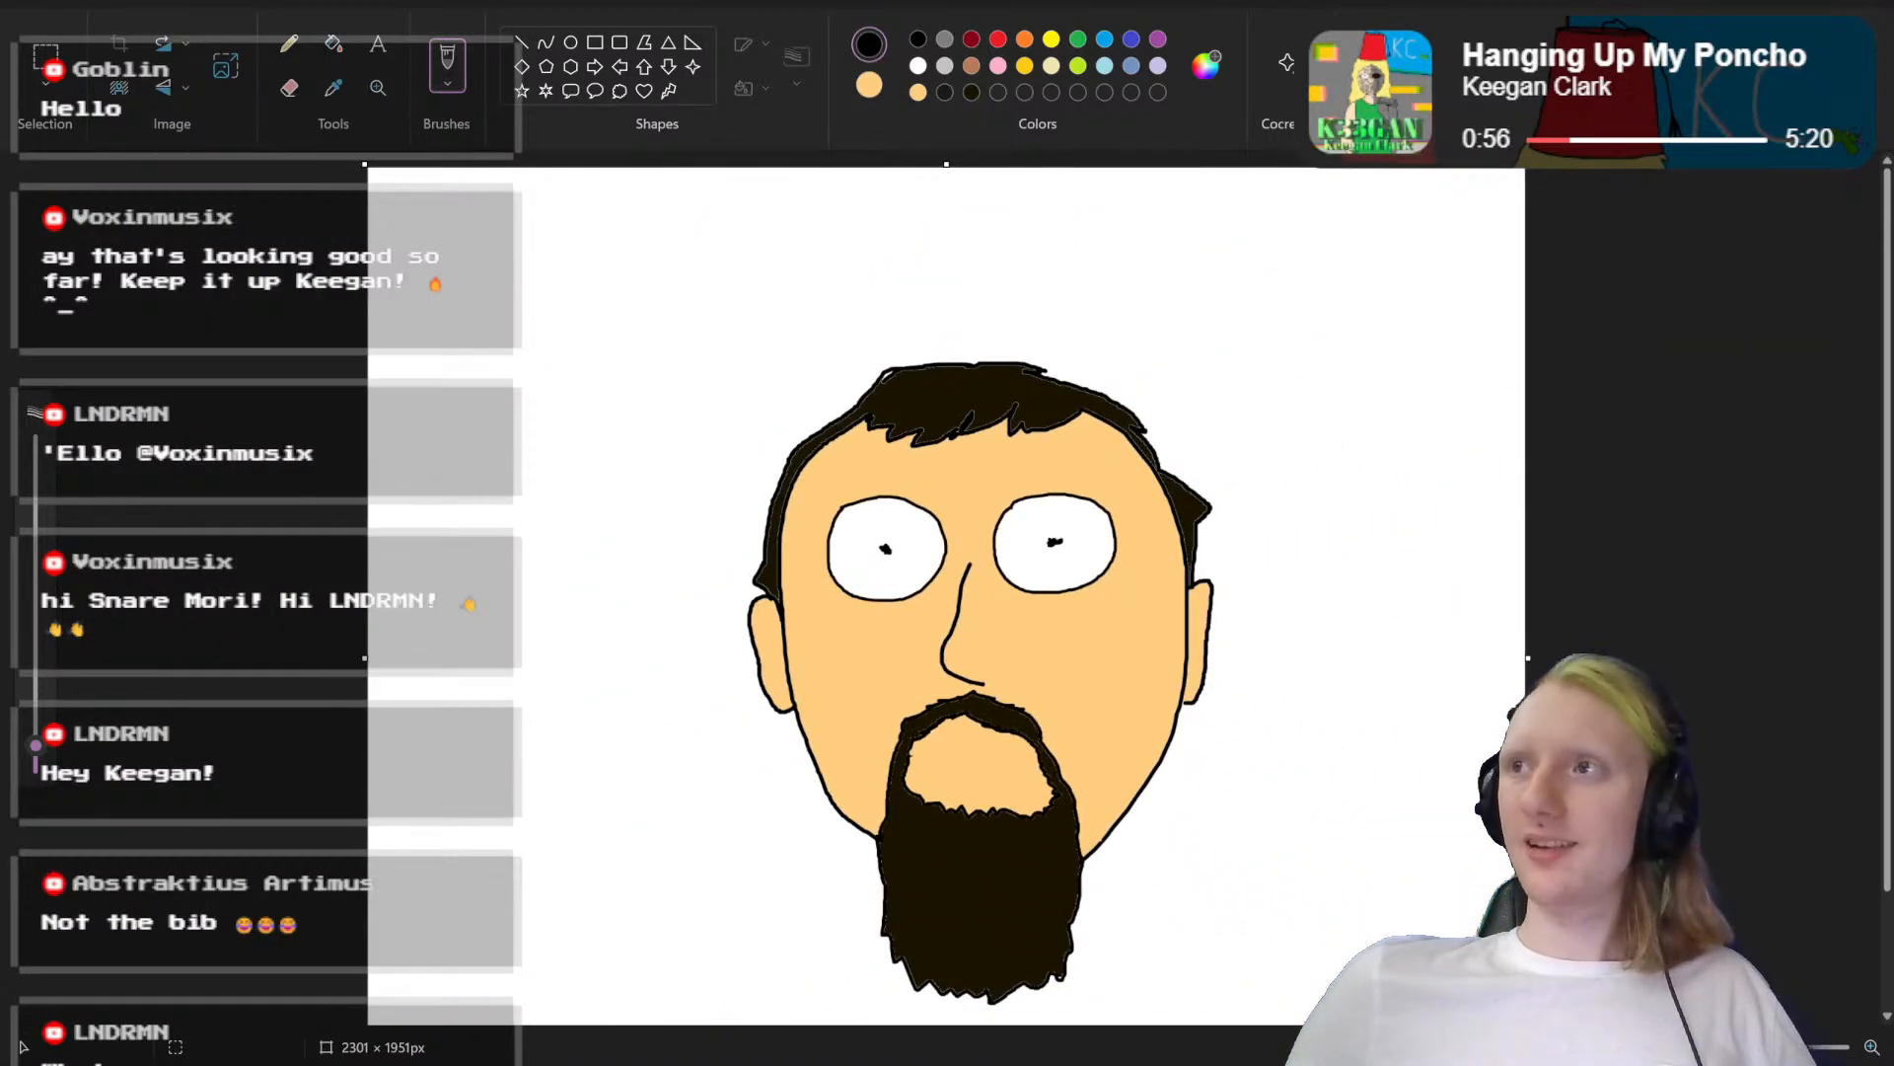
pyautogui.scroll(5, 955, 602)
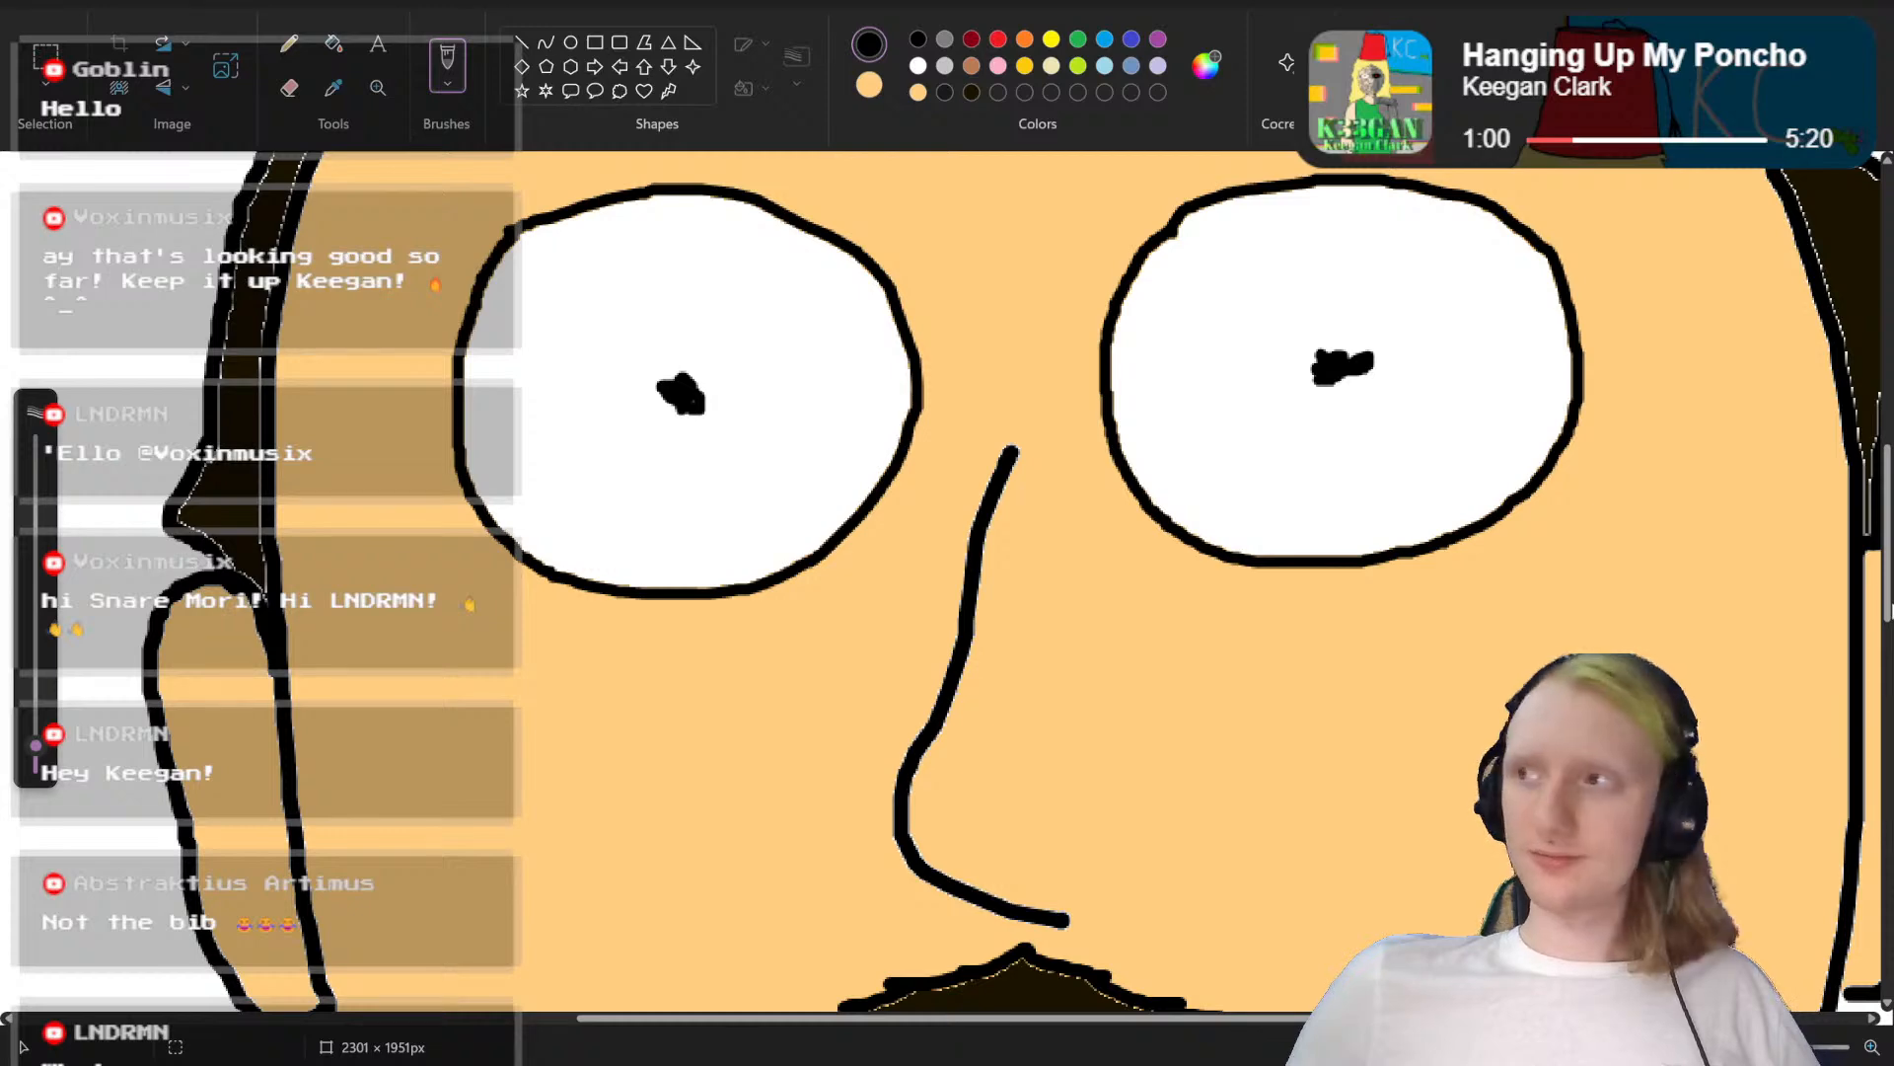
pyautogui.scroll(-1, 1016, 583)
# Step: Draw a thin, nearly horizontal black eyebrow above each eye, thickening each with overlapping strokes
pyautogui.scroll(2, 1016, 582)
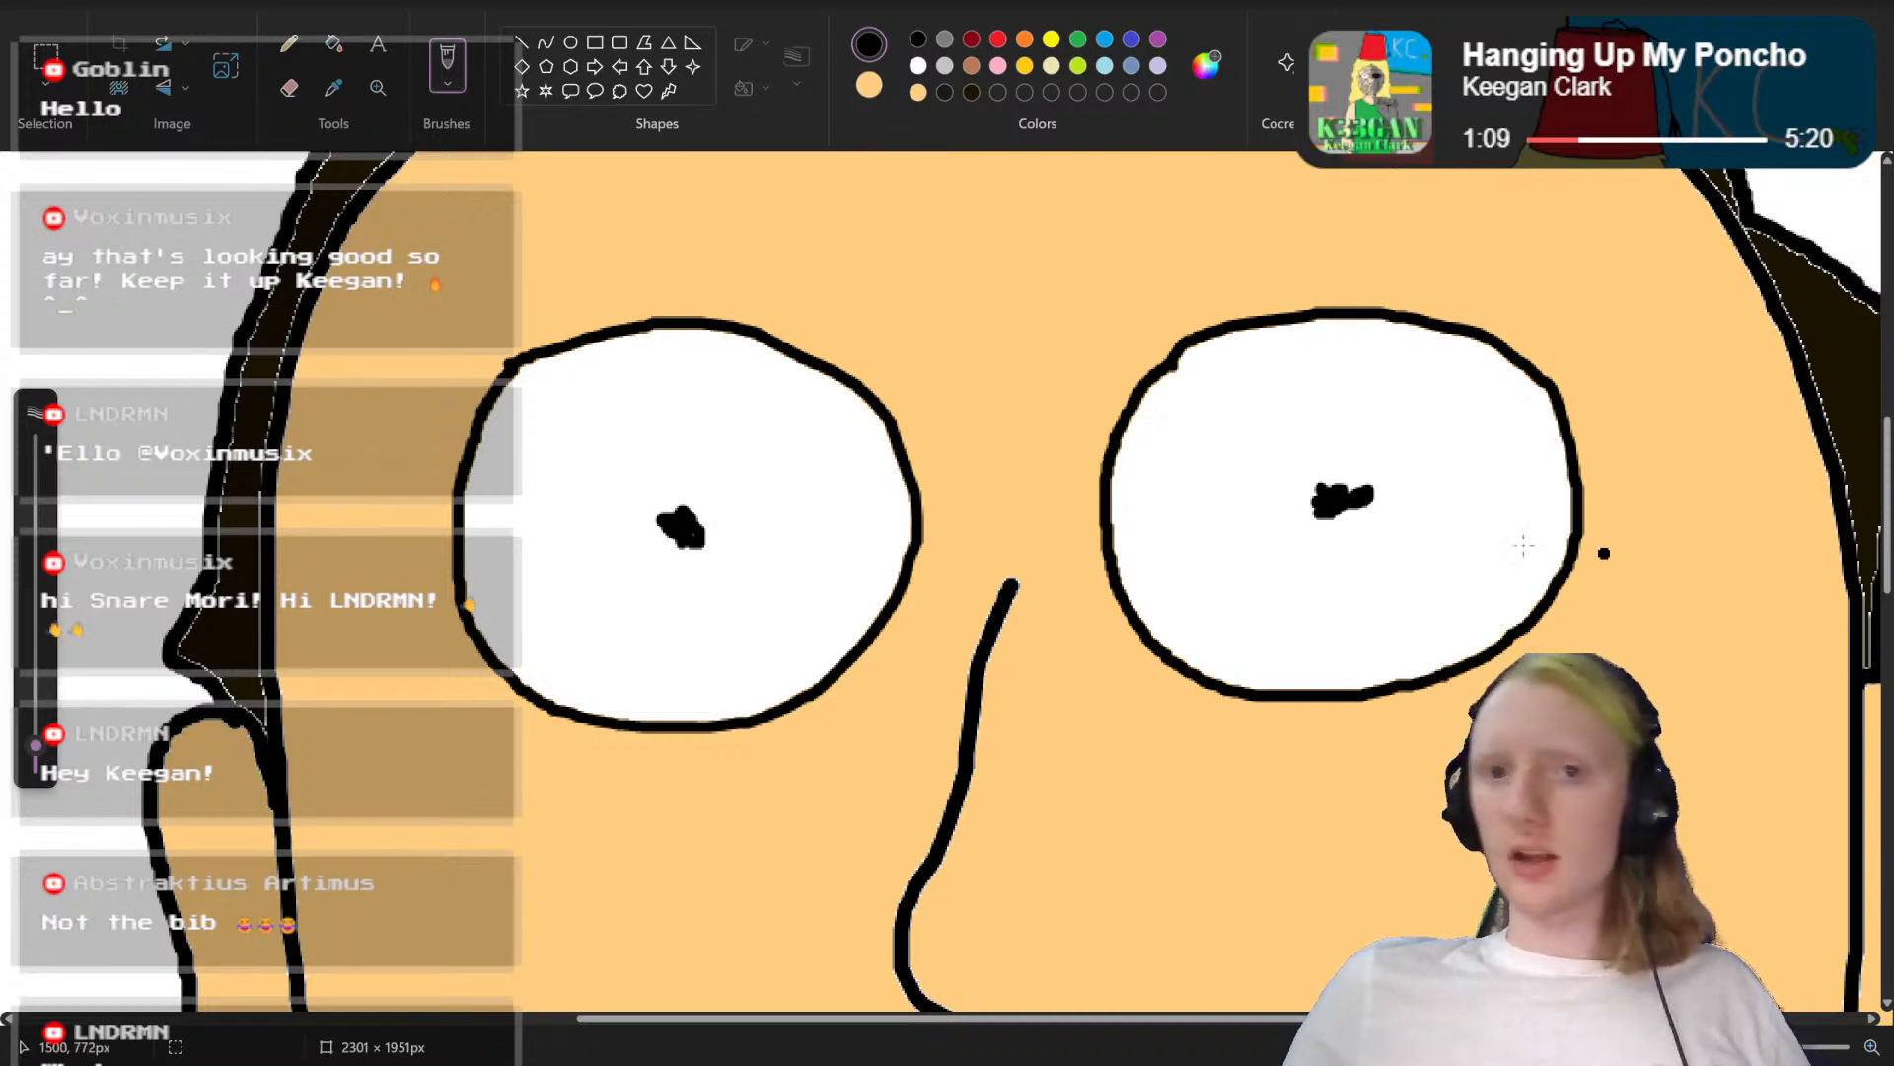
pyautogui.scroll(3, 745, 309)
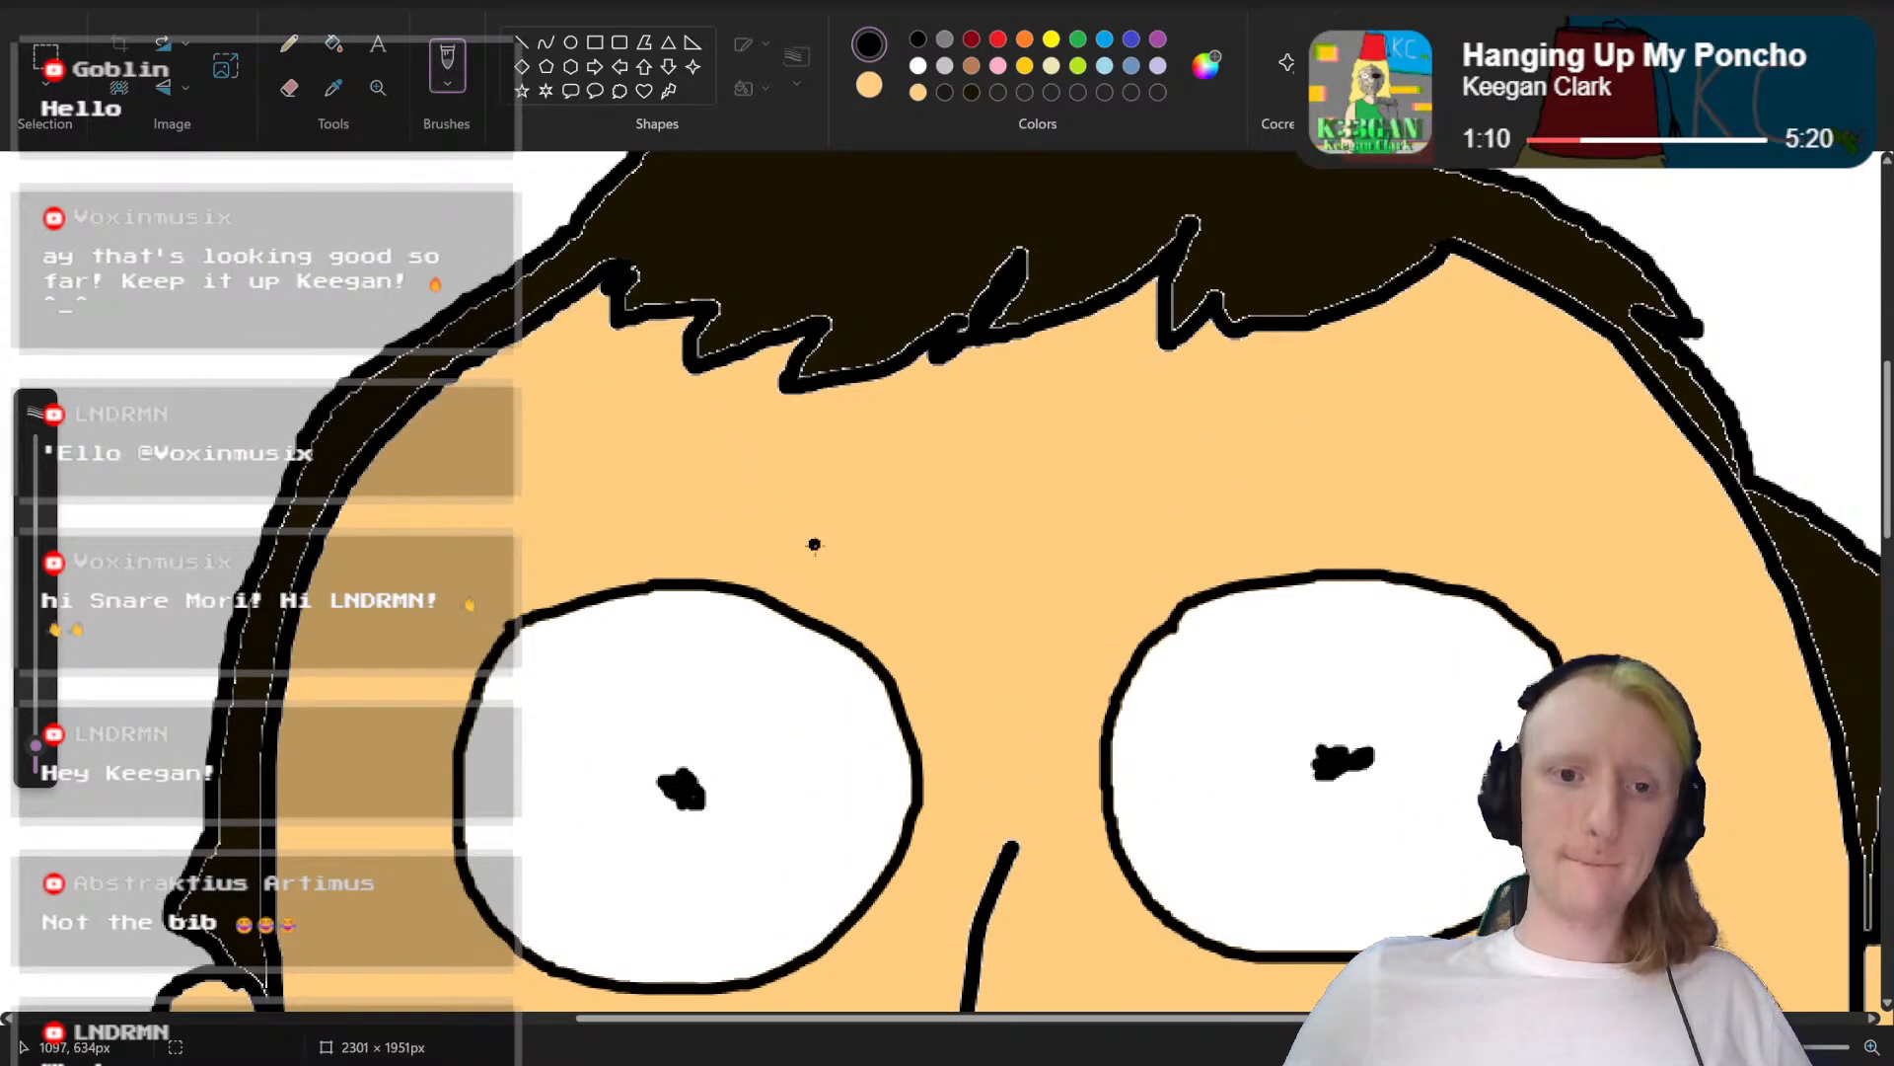
pyautogui.moveTo(819, 543)
pyautogui.mouseDown()
pyautogui.moveTo(628, 528)
pyautogui.moveTo(771, 543)
pyautogui.moveTo(530, 531)
pyautogui.moveTo(666, 533)
pyautogui.moveTo(431, 551)
pyautogui.mouseUp()
pyautogui.moveTo(586, 540); pyautogui.dragTo(489, 560)
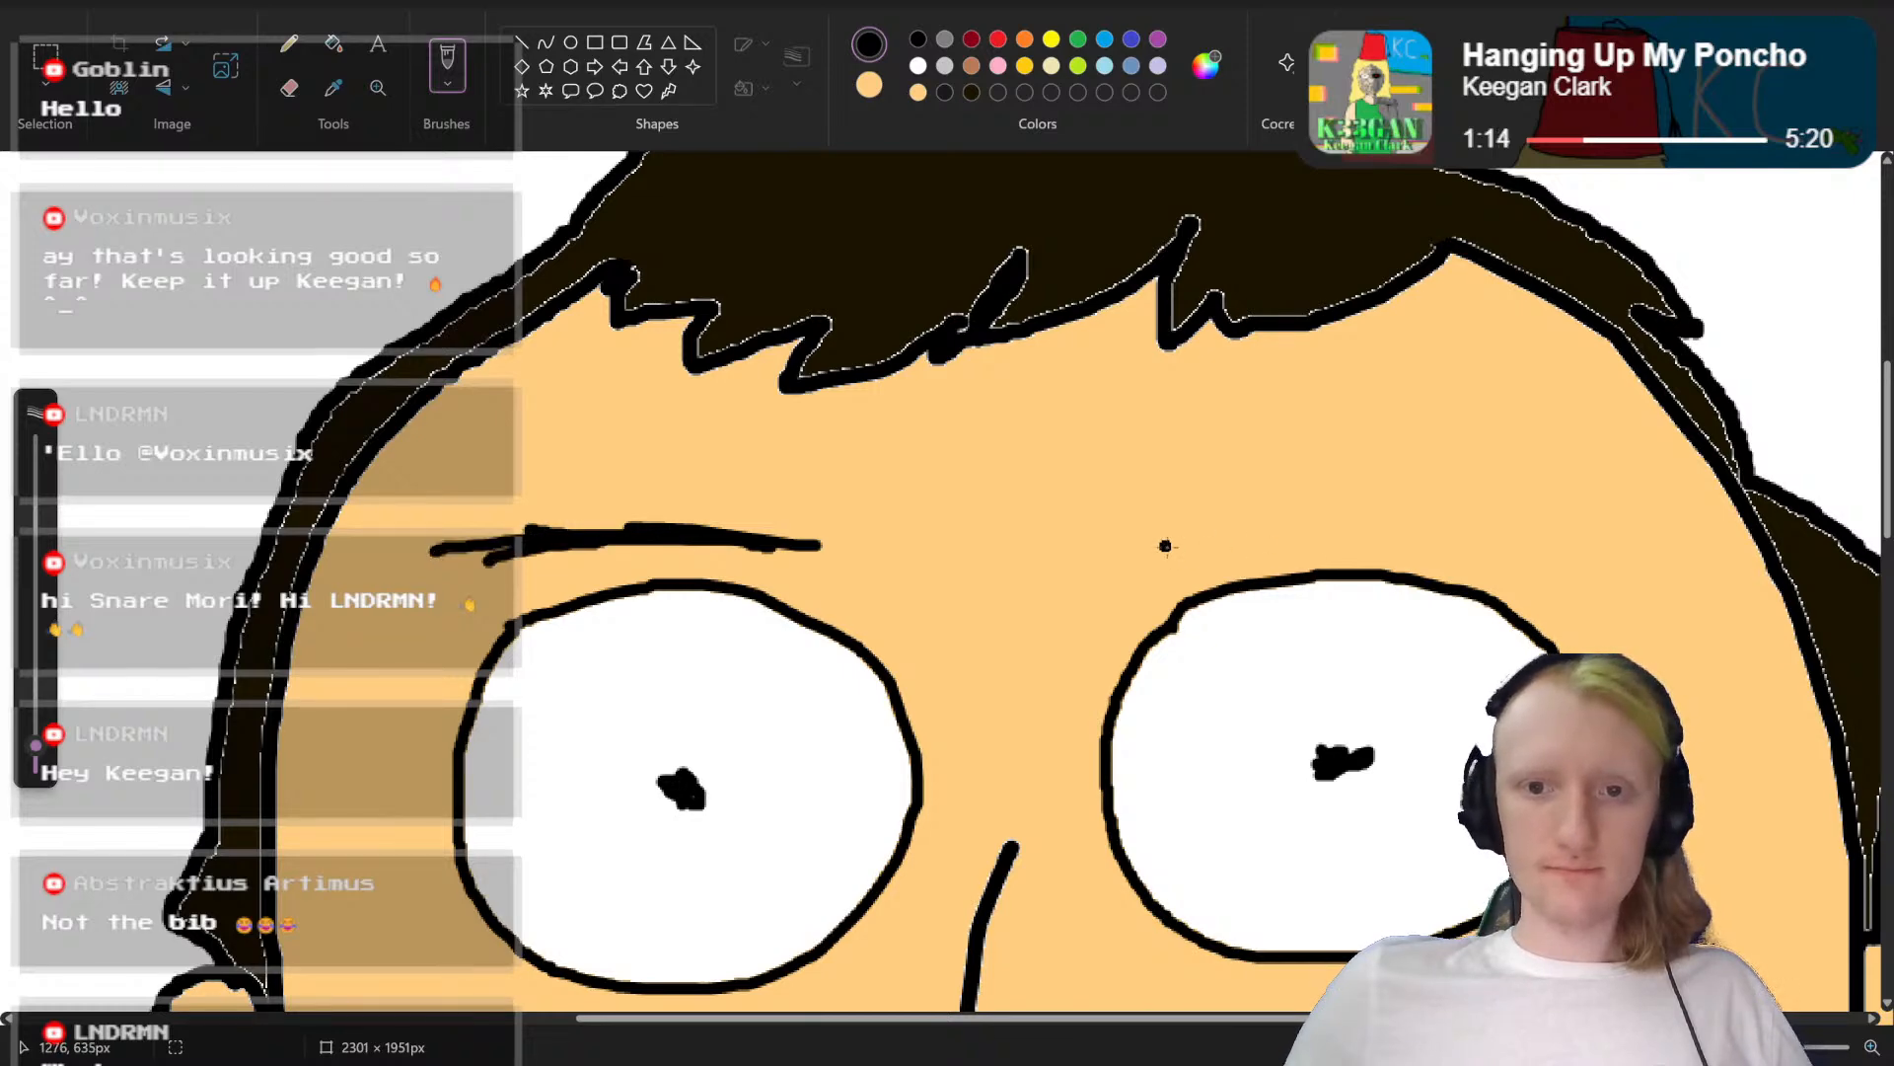
pyautogui.moveTo(1164, 549); pyautogui.dragTo(1413, 515)
pyautogui.moveTo(1261, 525); pyautogui.dragTo(1492, 504)
pyautogui.moveTo(1344, 513); pyautogui.dragTo(1508, 505)
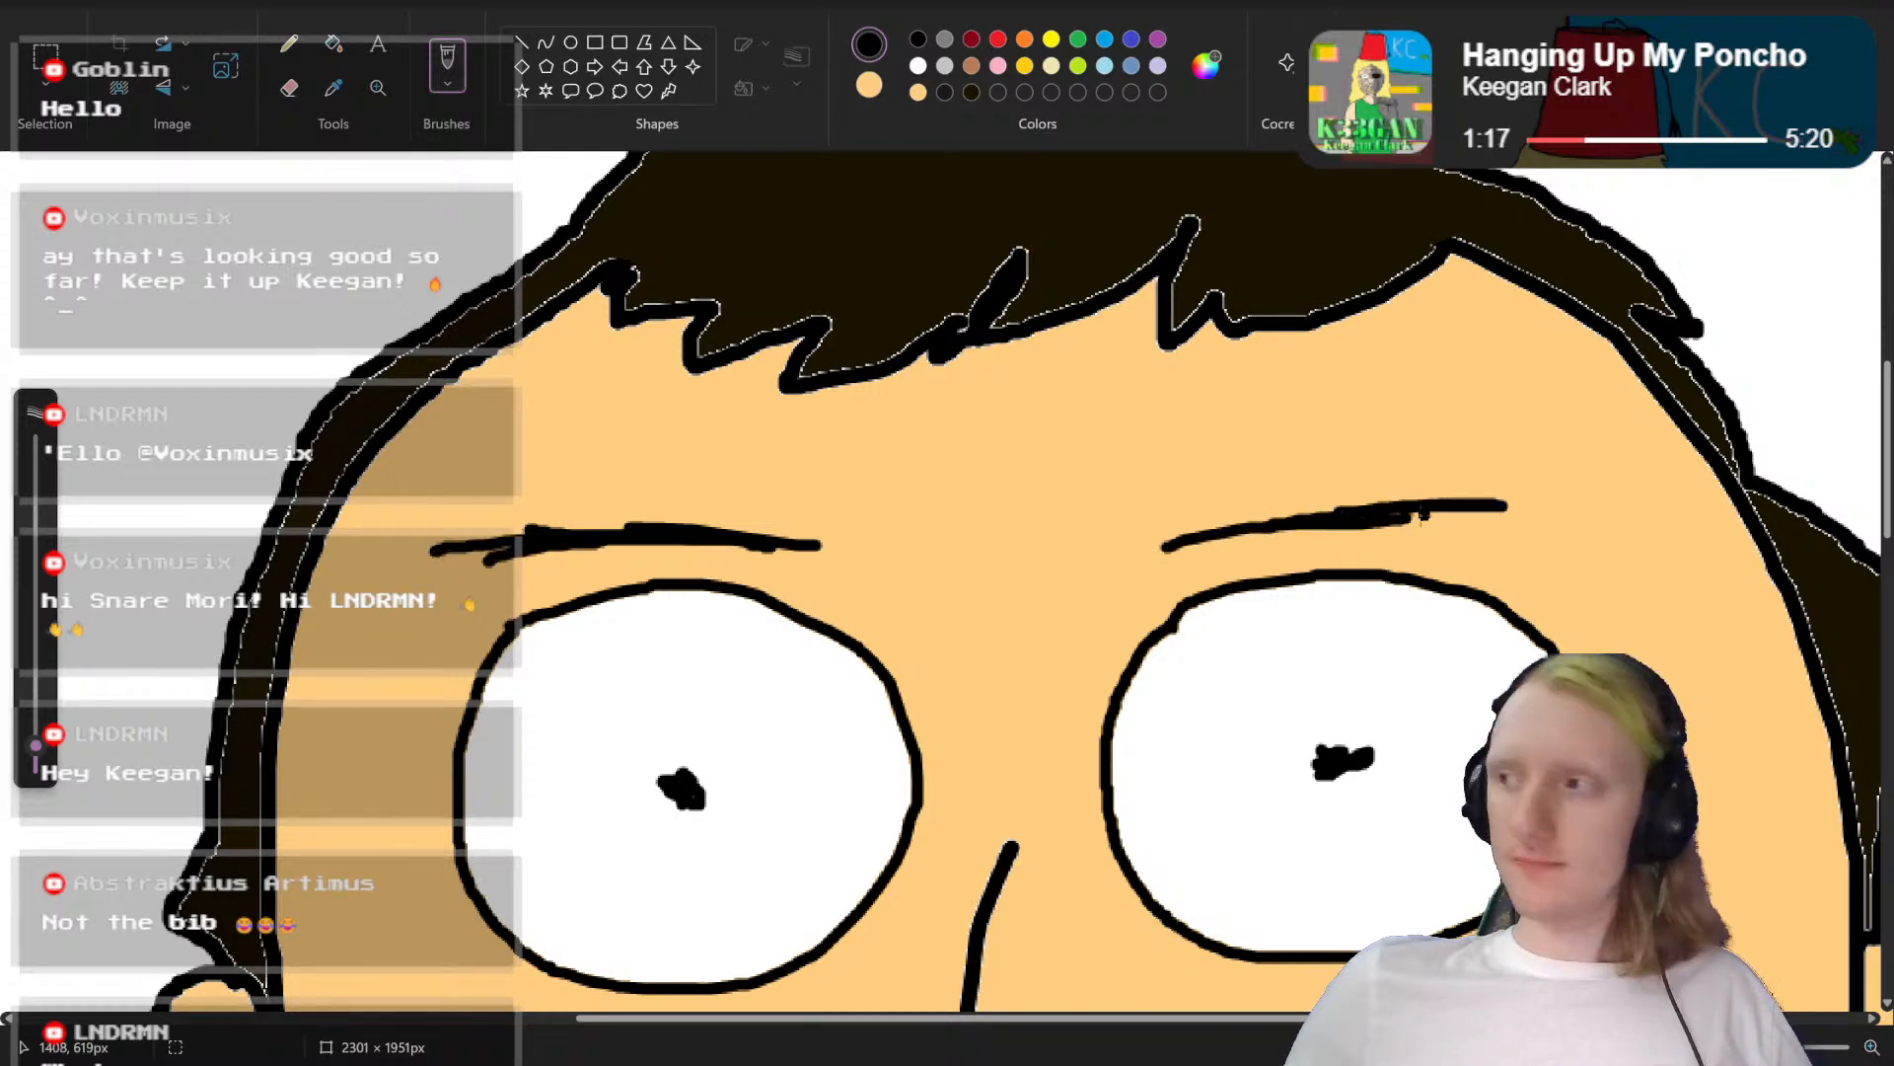
pyautogui.moveTo(1374, 528); pyautogui.dragTo(1515, 511)
# Step: Examine the eyes, eyebrows and beard up close and as part of the whole face
pyautogui.scroll(-5, 1479, 523)
pyautogui.scroll(2, 1479, 523)
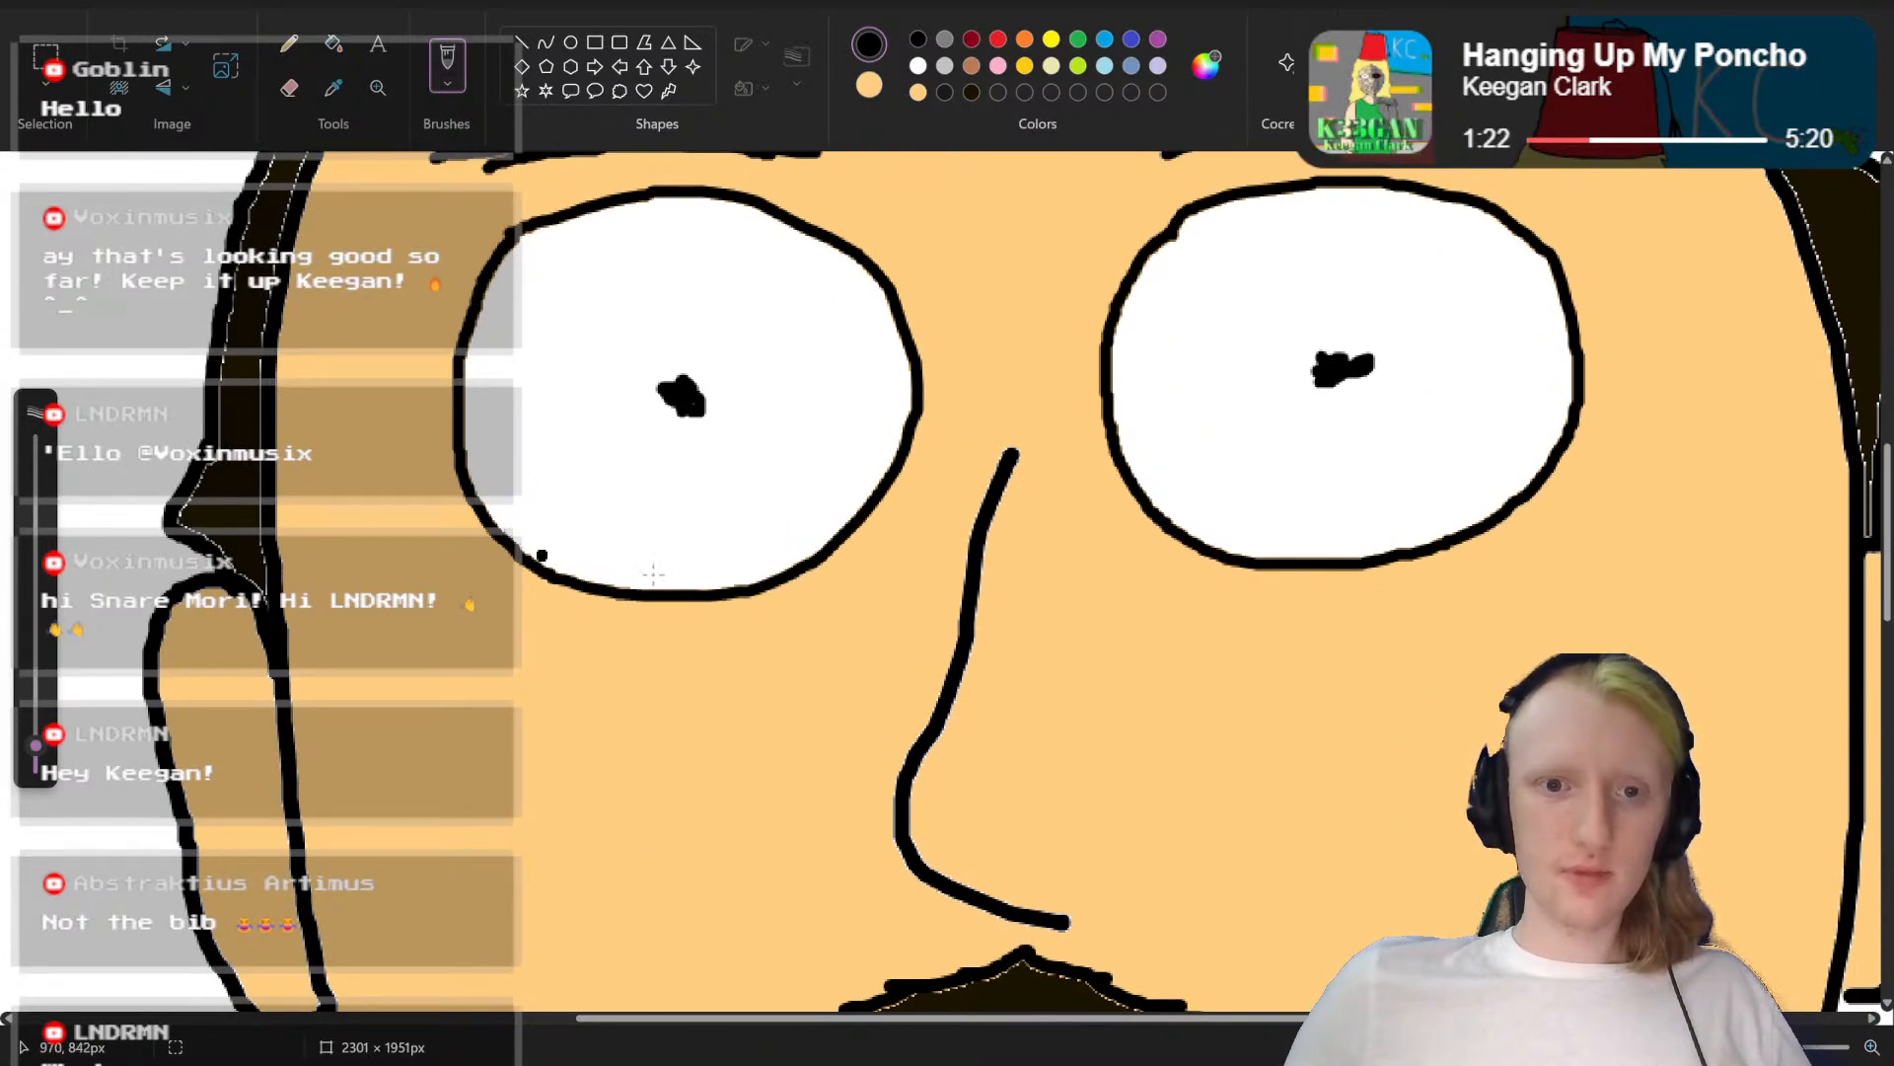
pyautogui.scroll(4, 1214, 787)
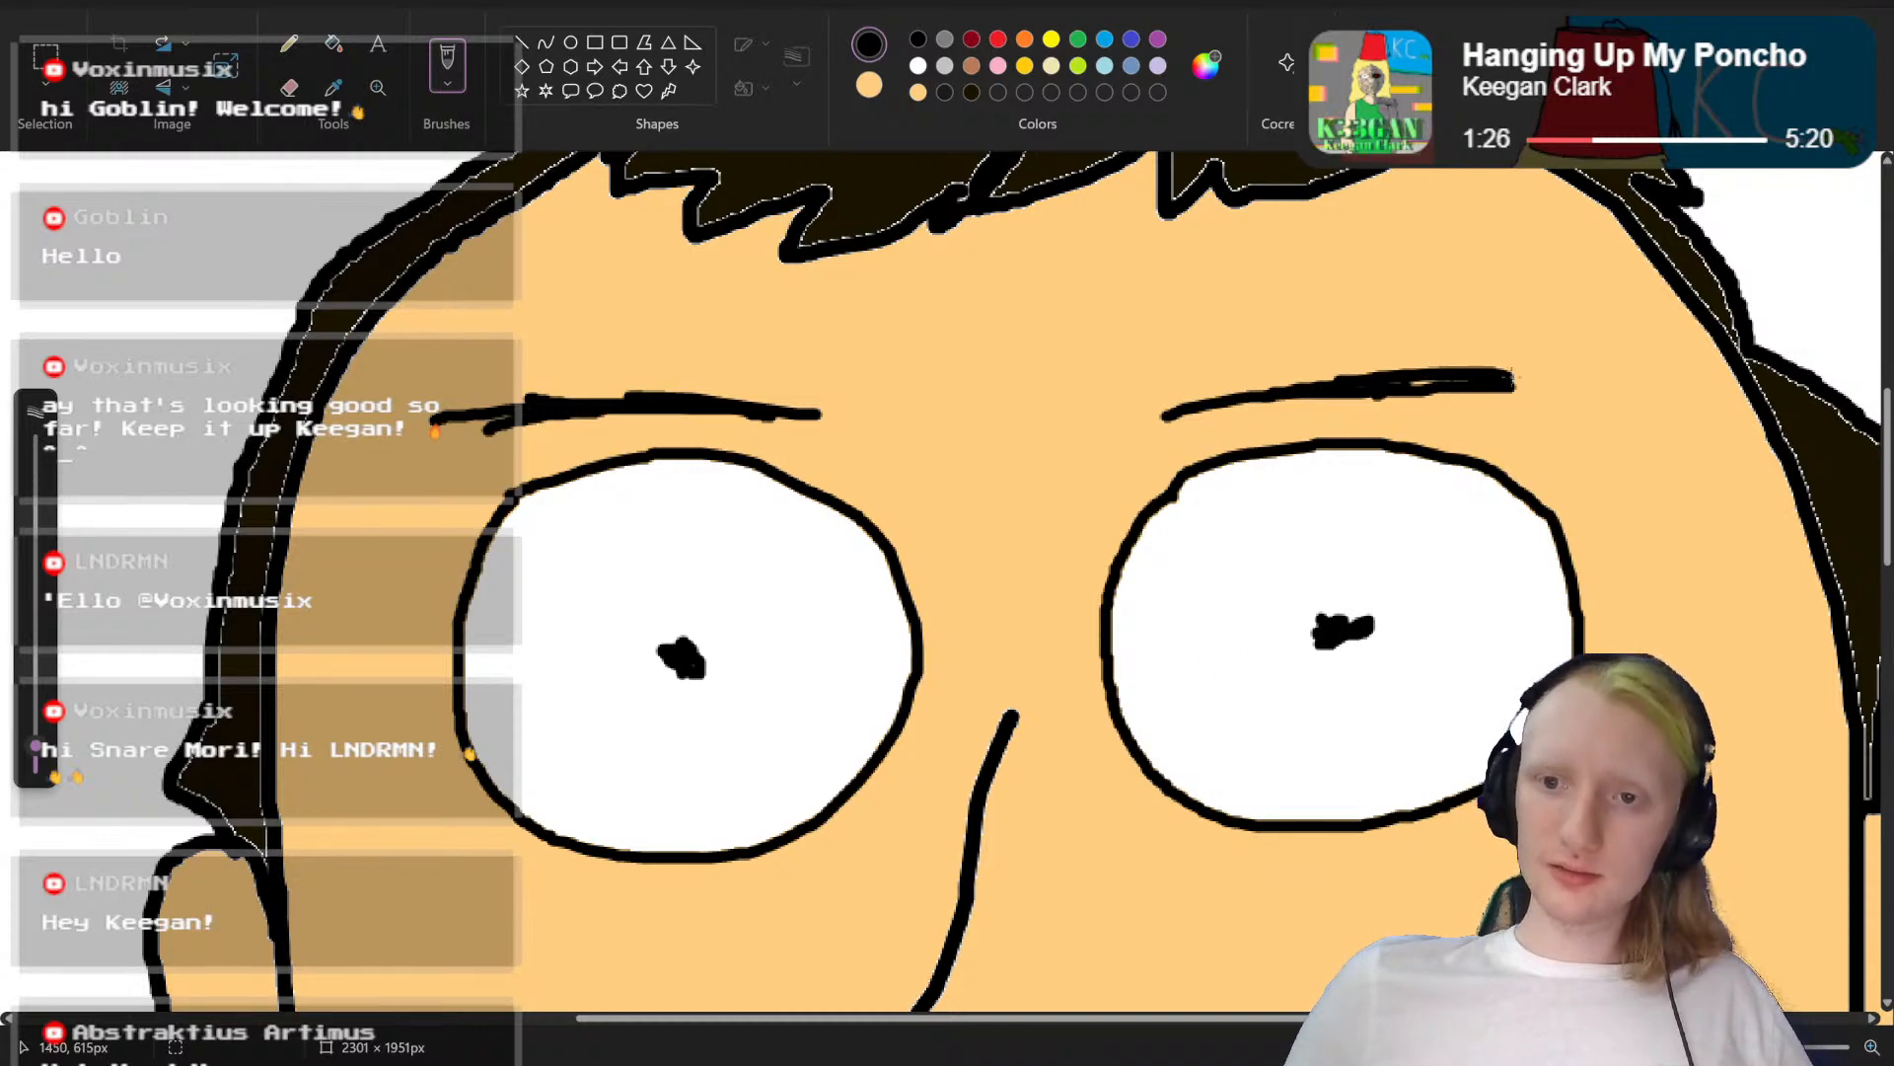
pyautogui.moveTo(1781, 1047); pyautogui.dragTo(1758, 1046)
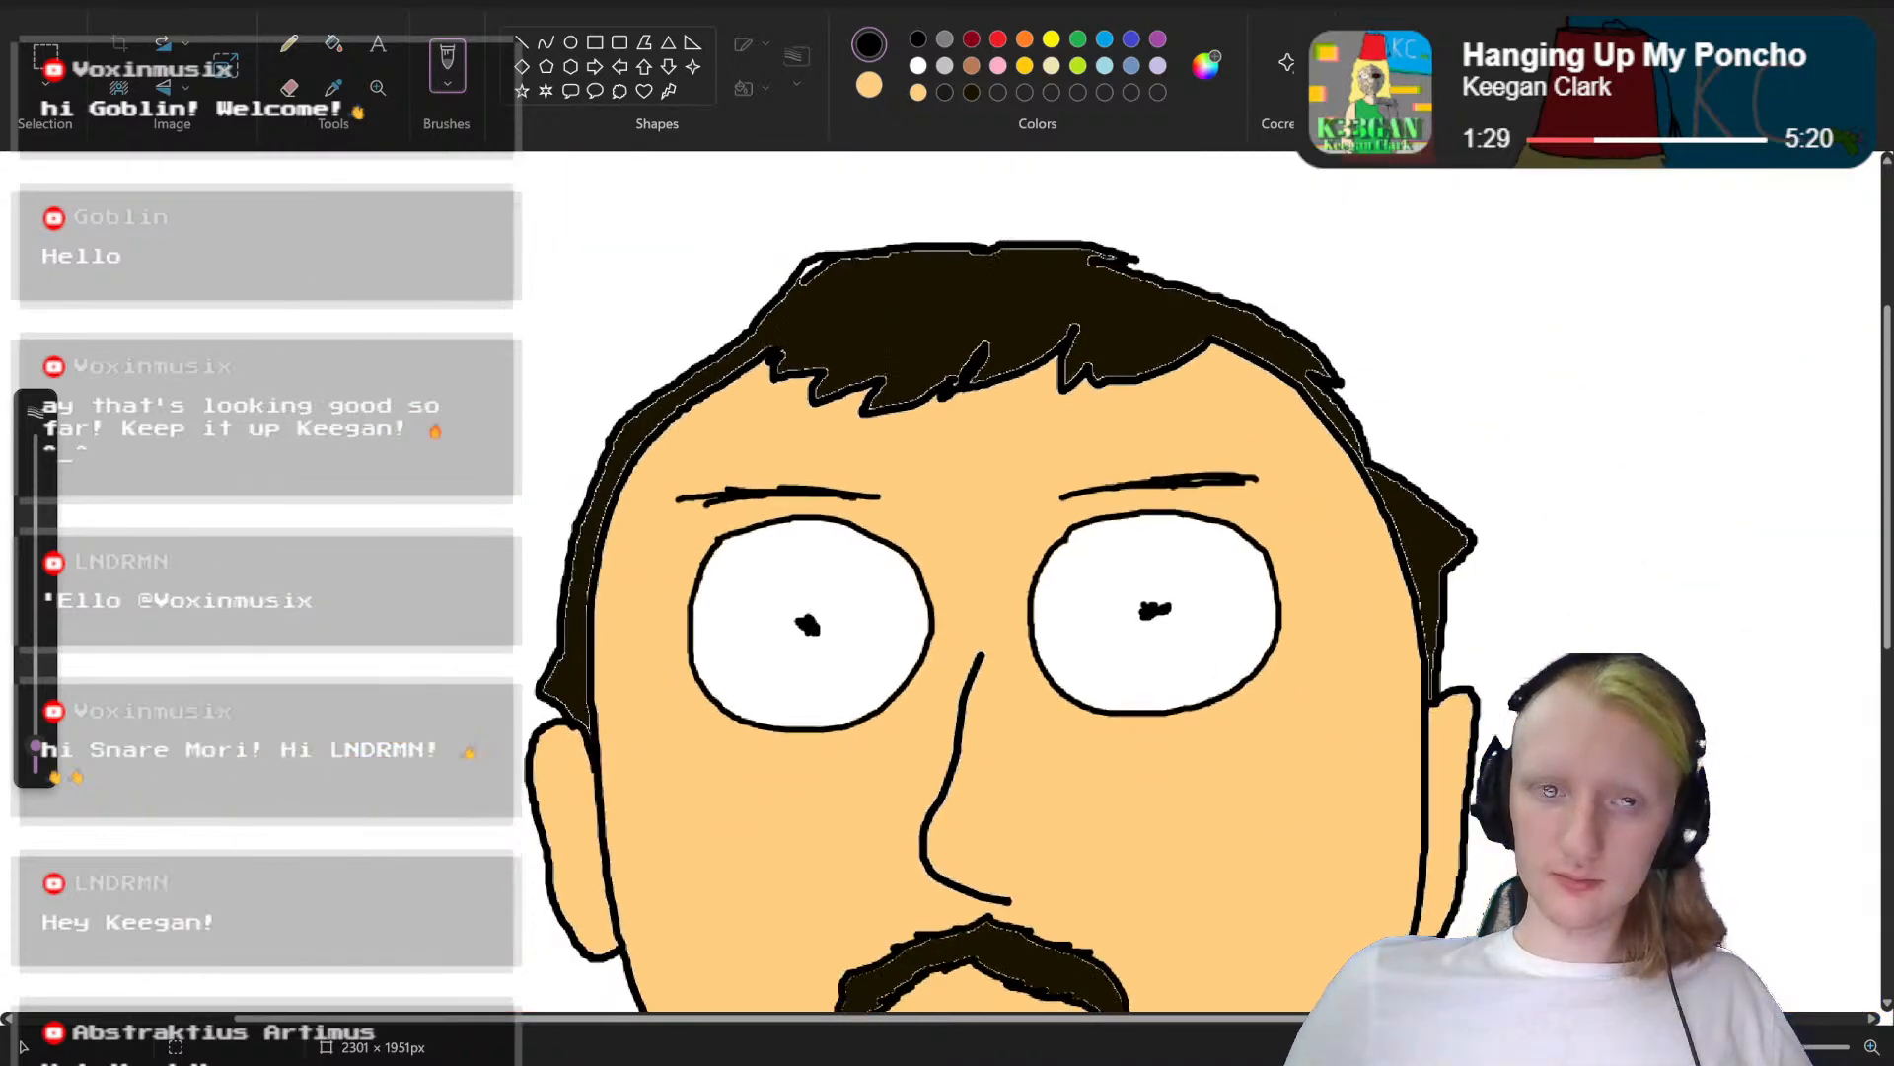
pyautogui.scroll(-5, 1440, 678)
pyautogui.scroll(2, 1443, 690)
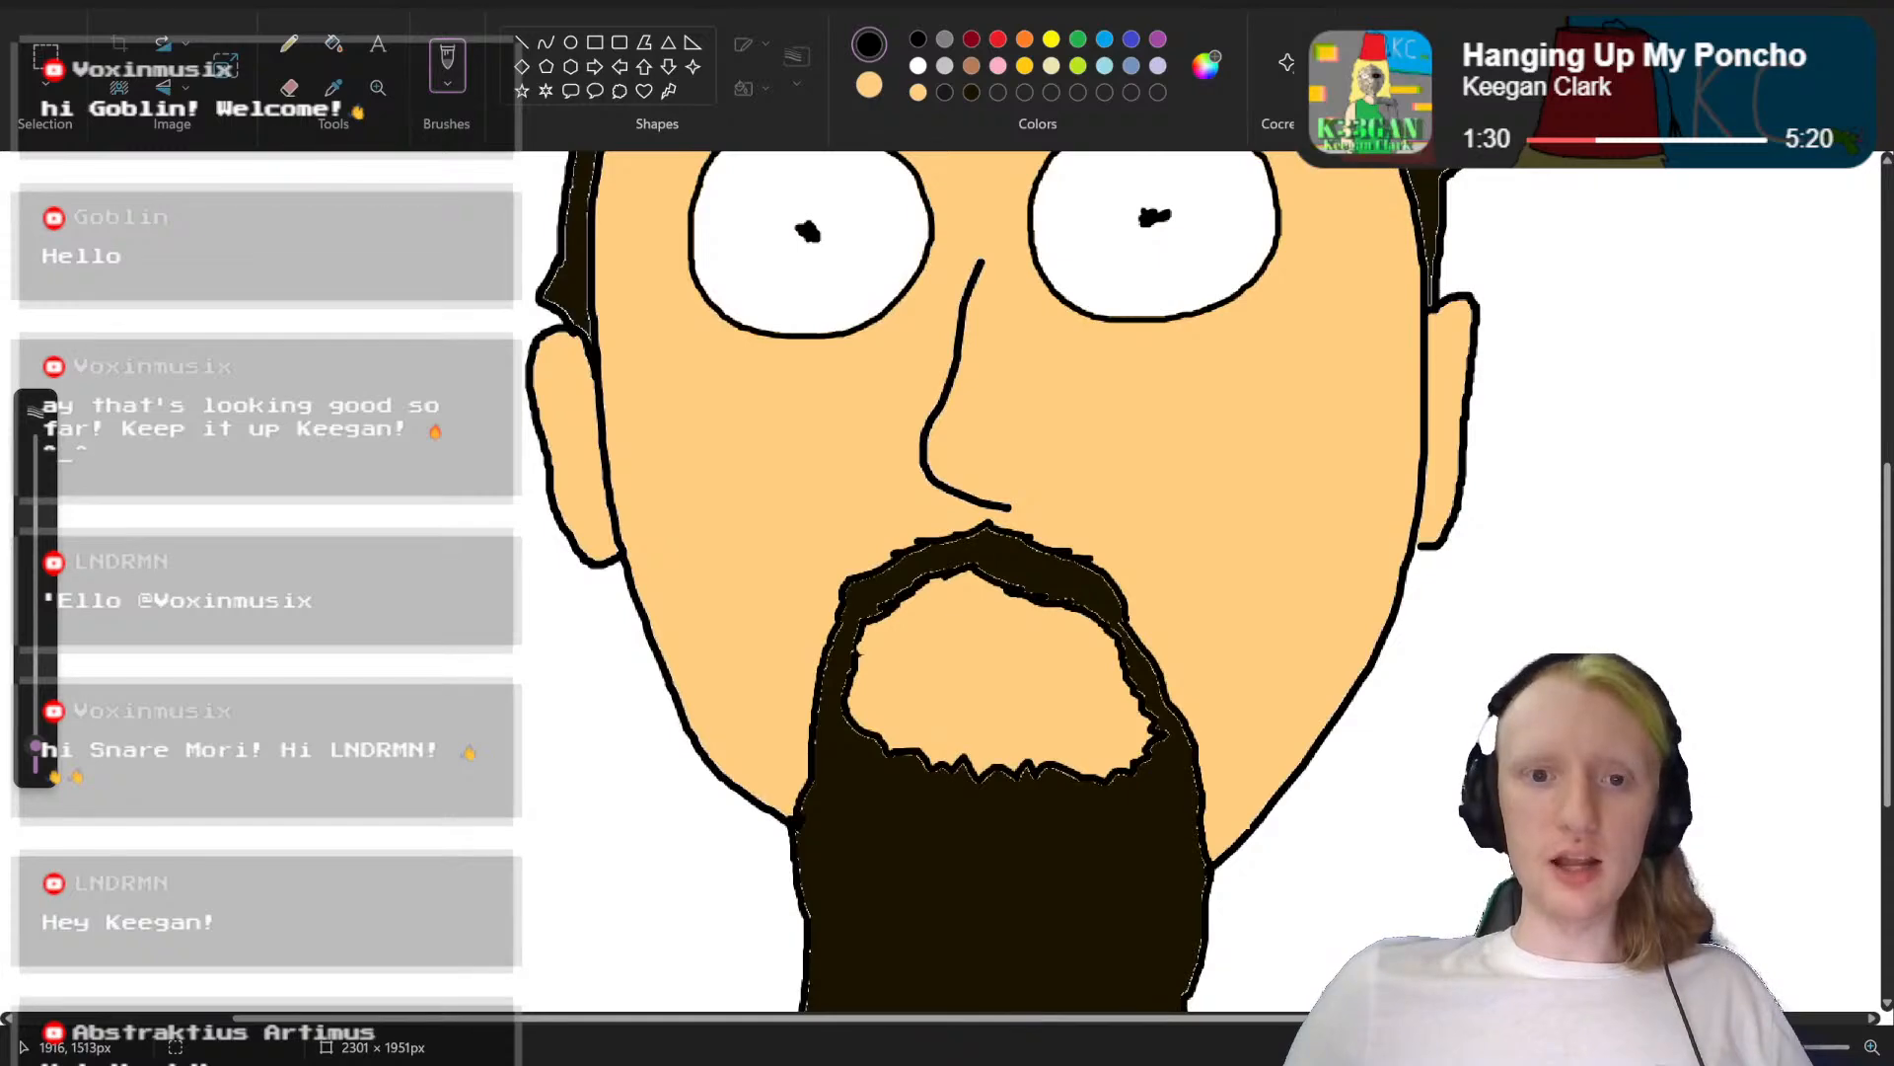
pyautogui.moveTo(1758, 1047)
pyautogui.mouseDown()
pyautogui.moveTo(1718, 1047)
pyautogui.moveTo(1740, 1047)
pyautogui.mouseUp()
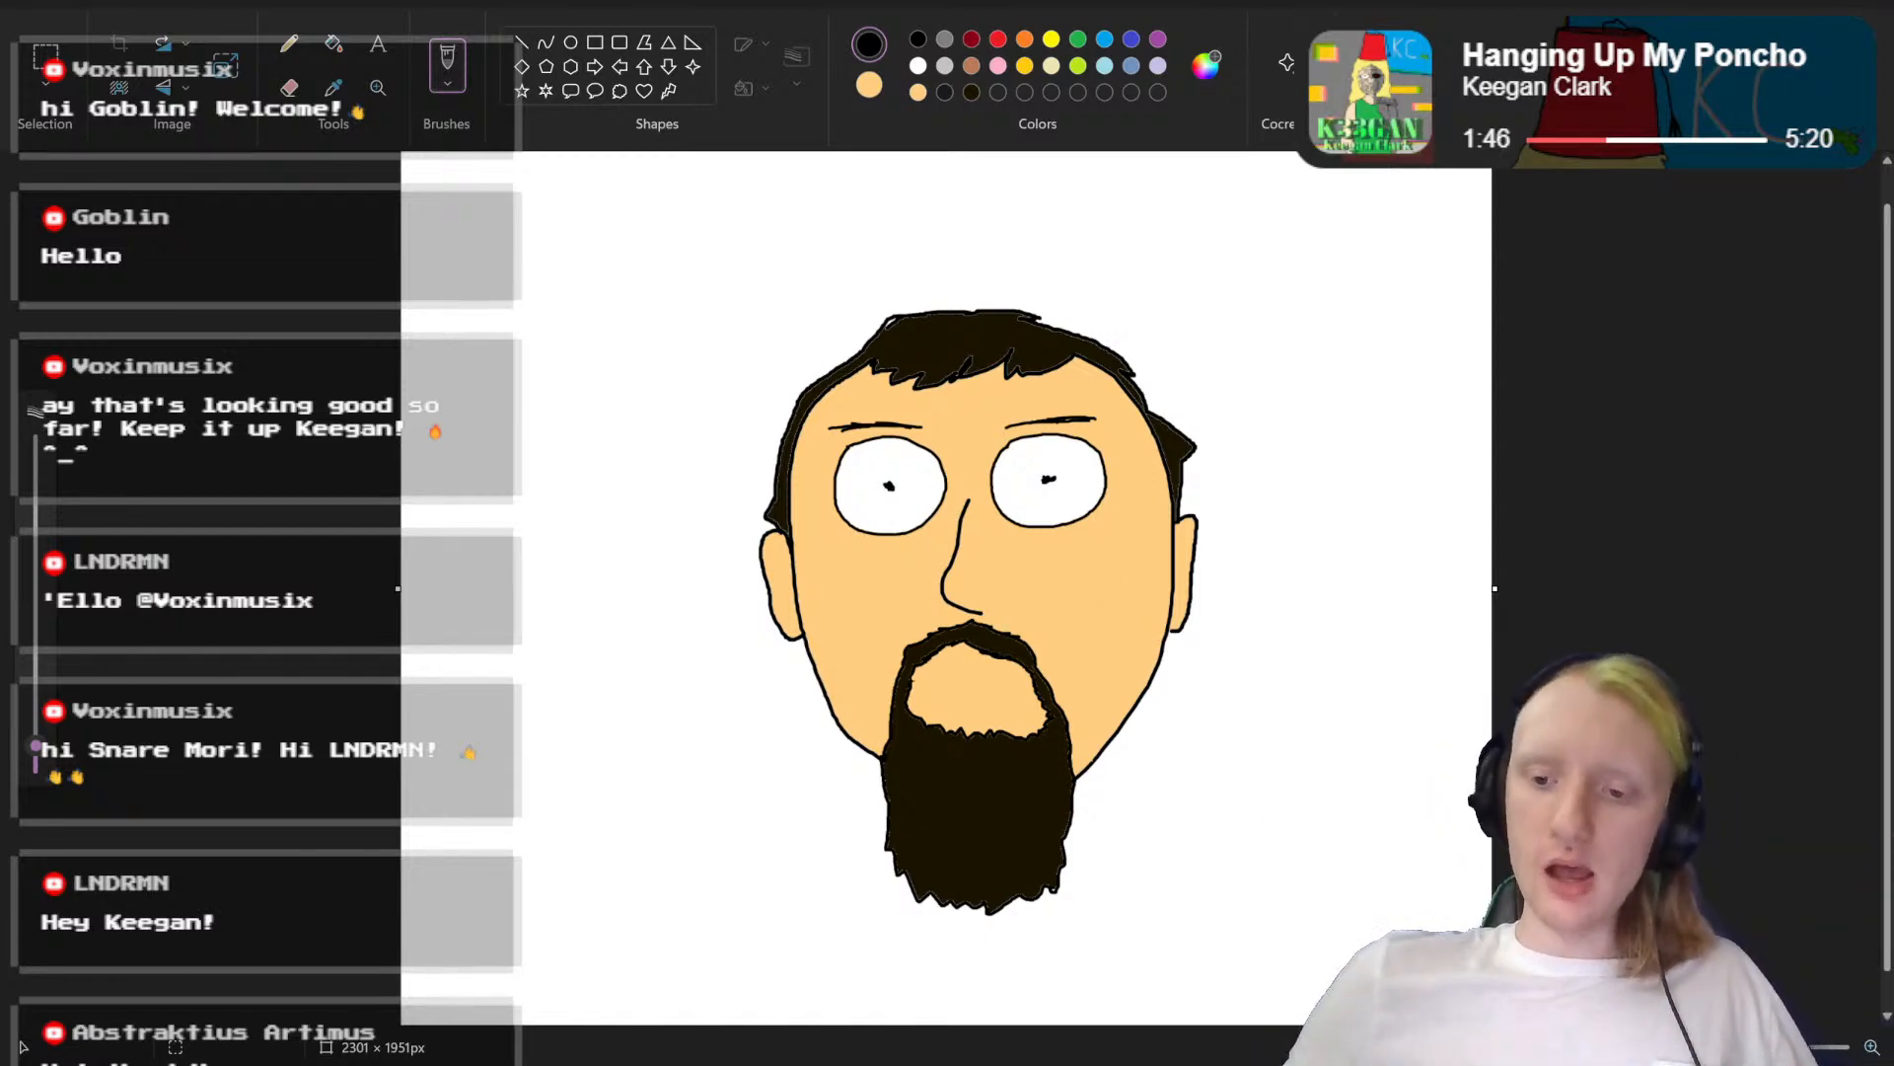
pyautogui.scroll(5, 1126, 648)
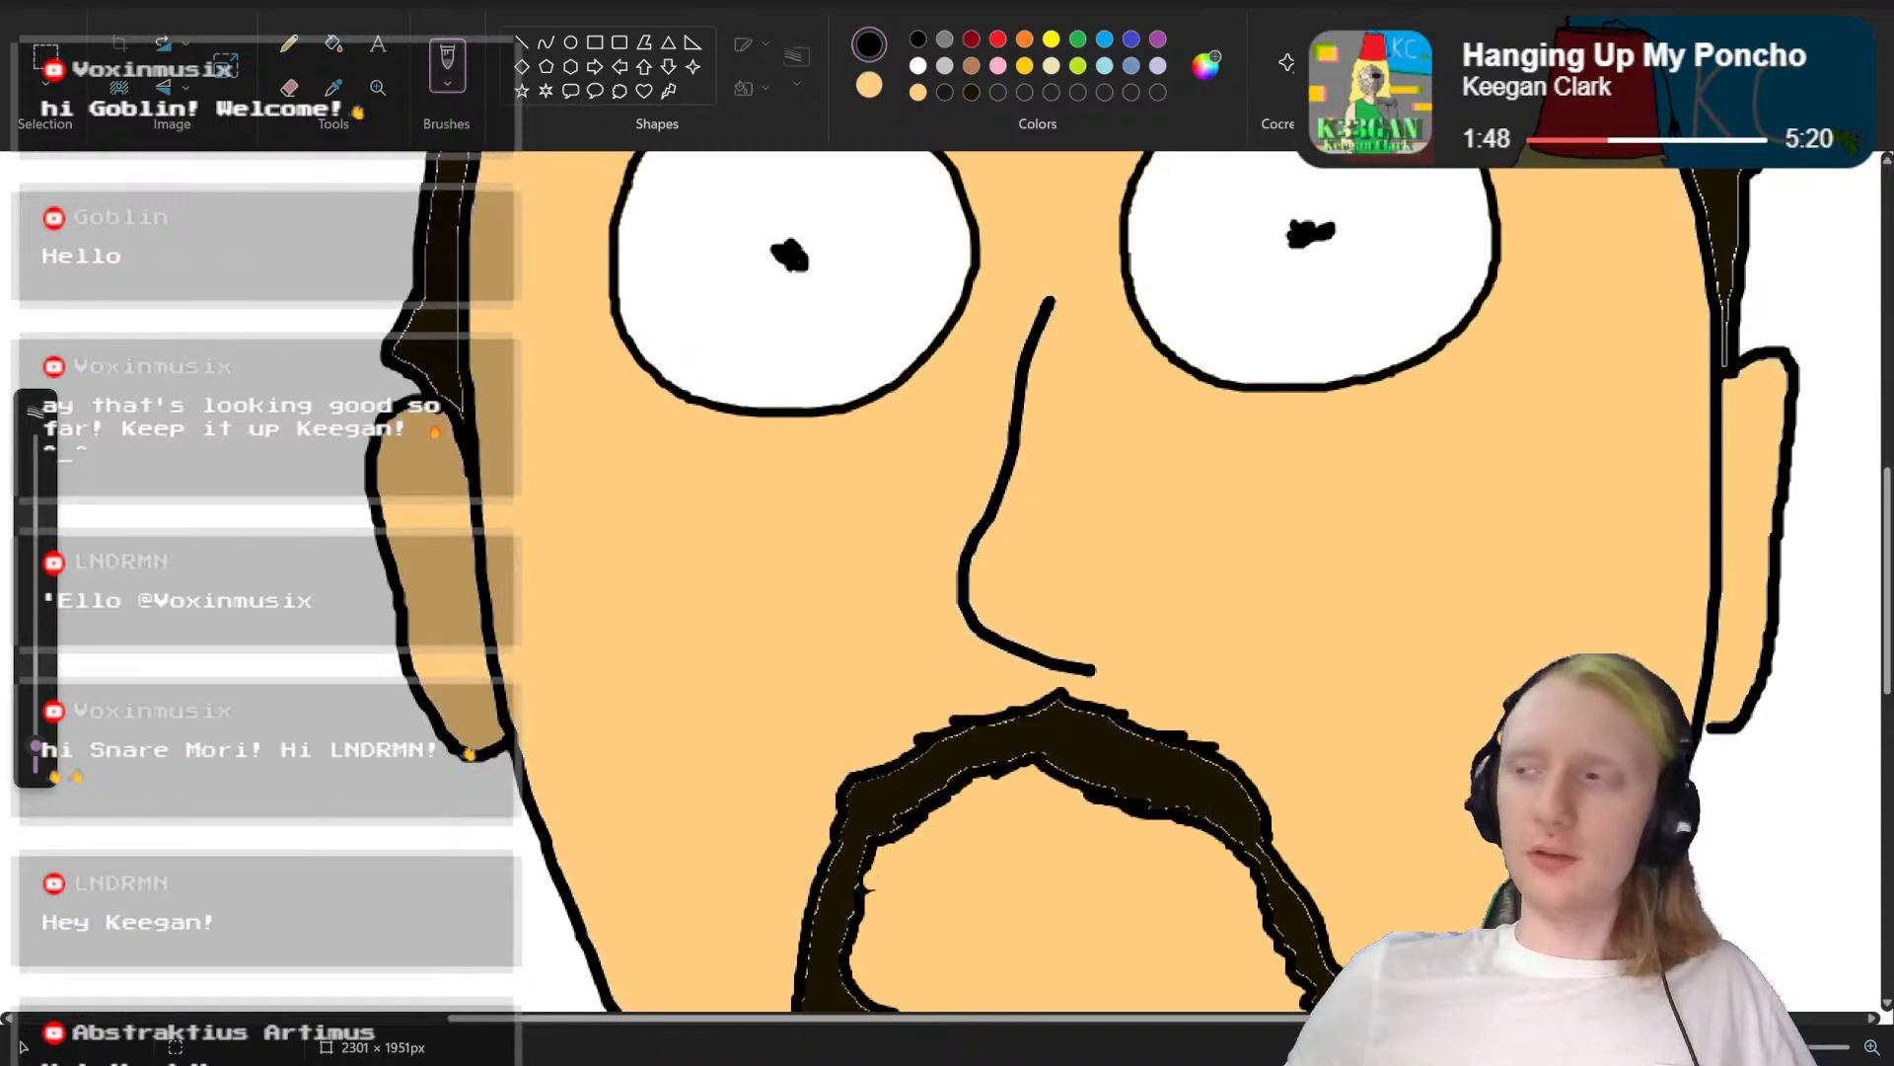
pyautogui.scroll(-5, 1000, 316)
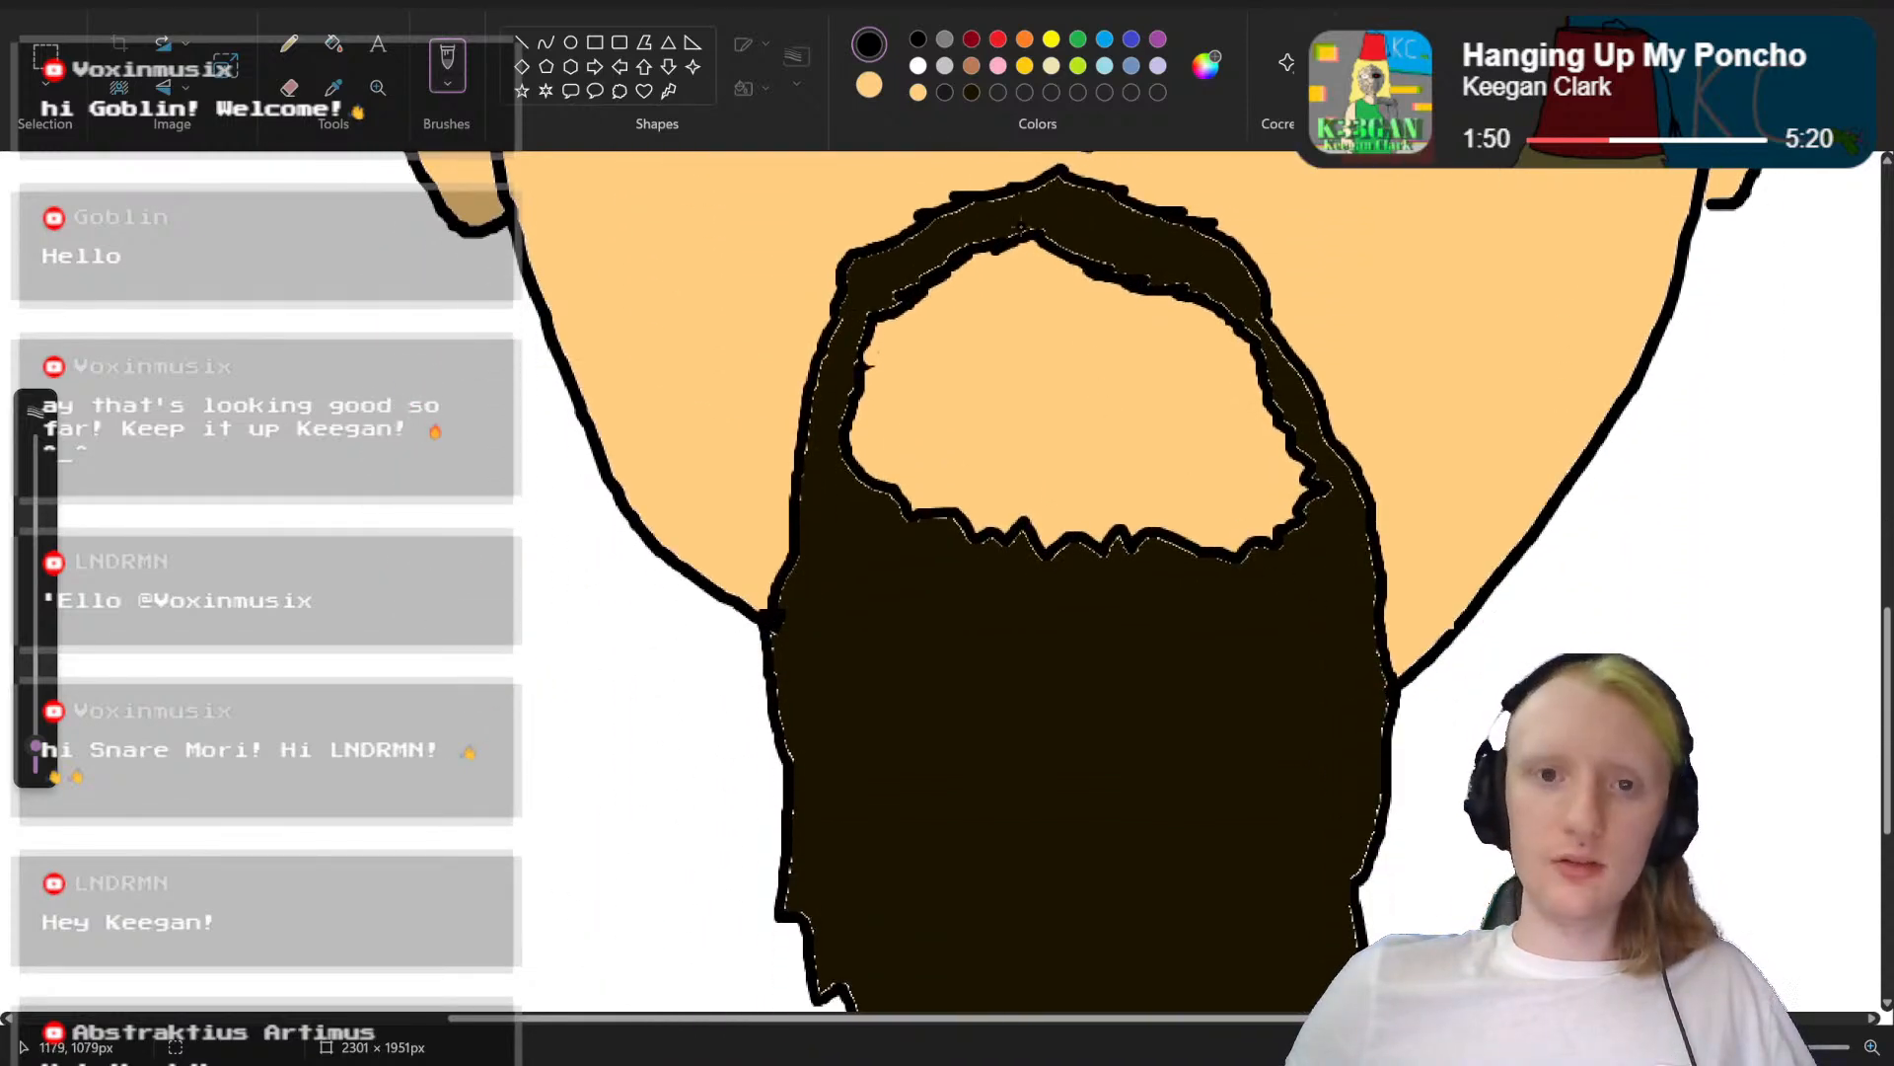
pyautogui.click(35, 3)
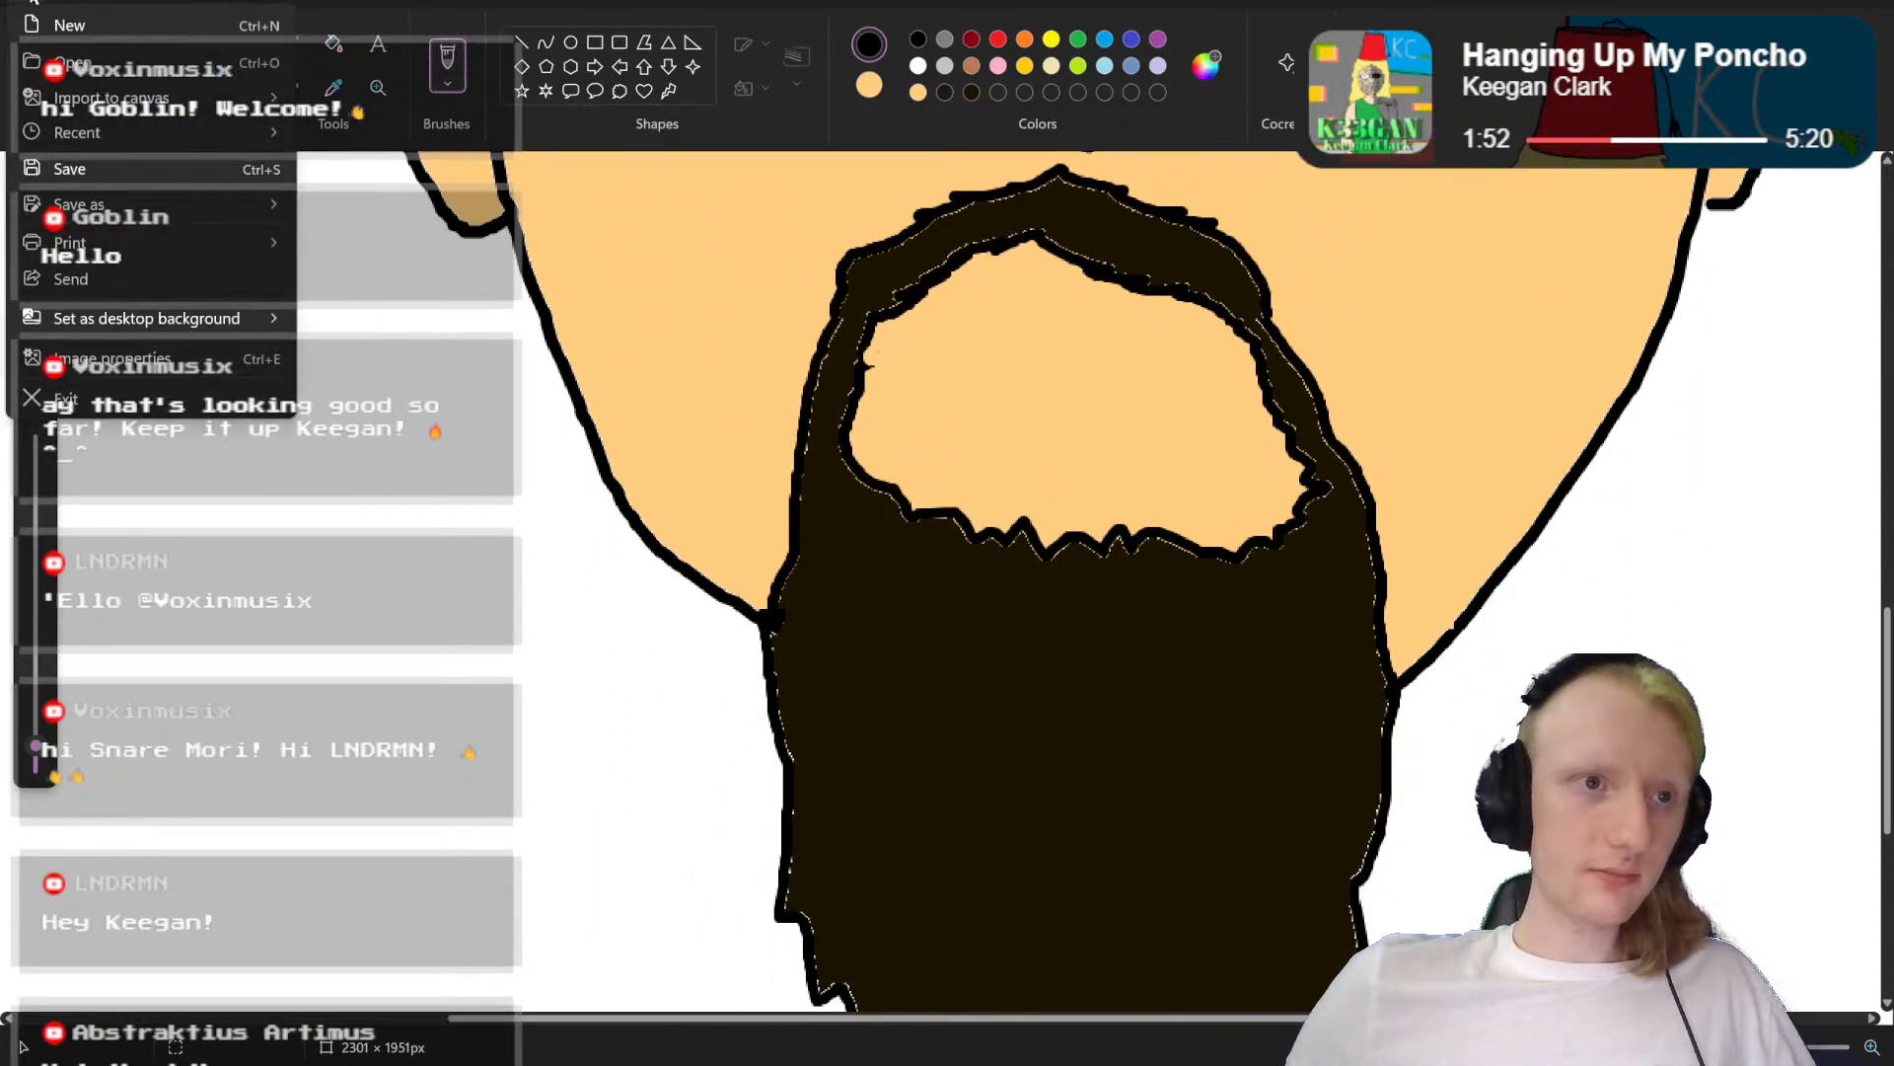
pyautogui.click(1805, 1016)
# Step: Select the whole head with a rectangular selection and move it slightly up and left to centre it on the canvas
pyautogui.moveTo(1776, 1046); pyautogui.dragTo(1739, 1047)
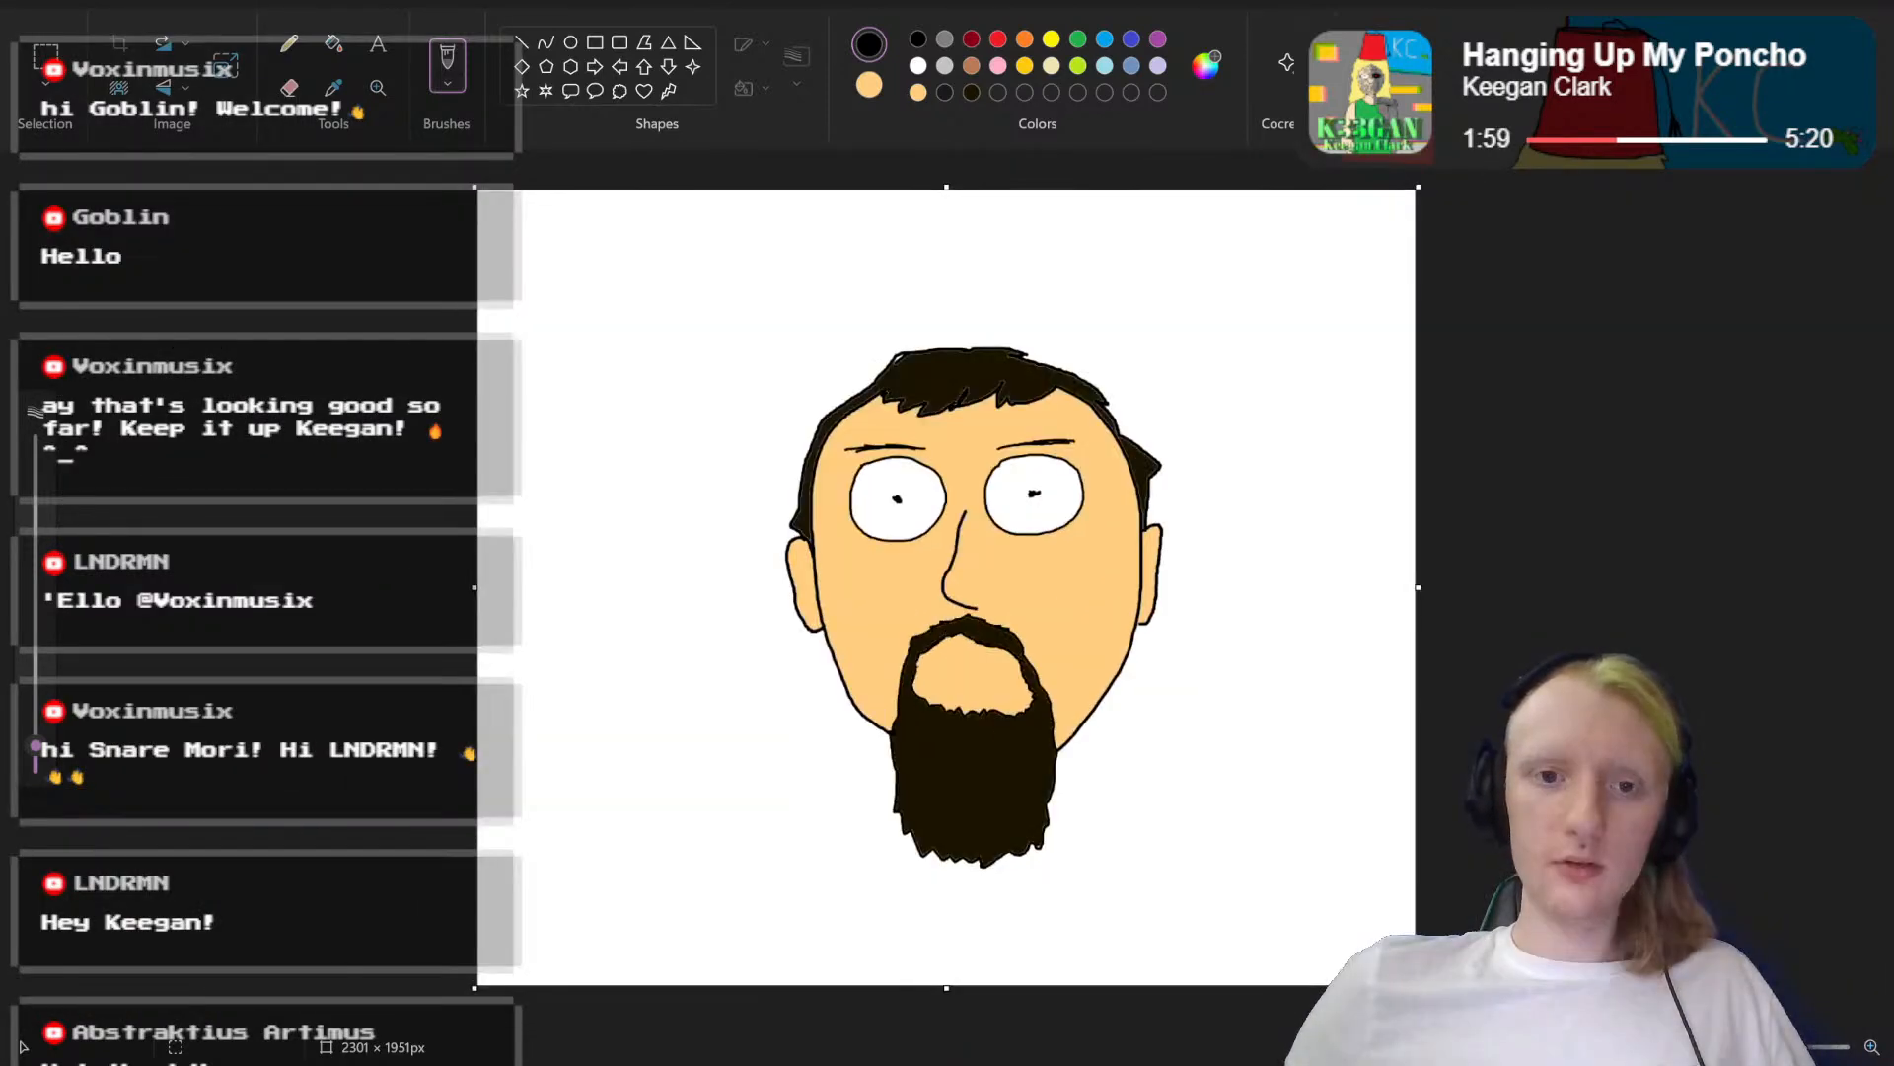
pyautogui.click(45, 57)
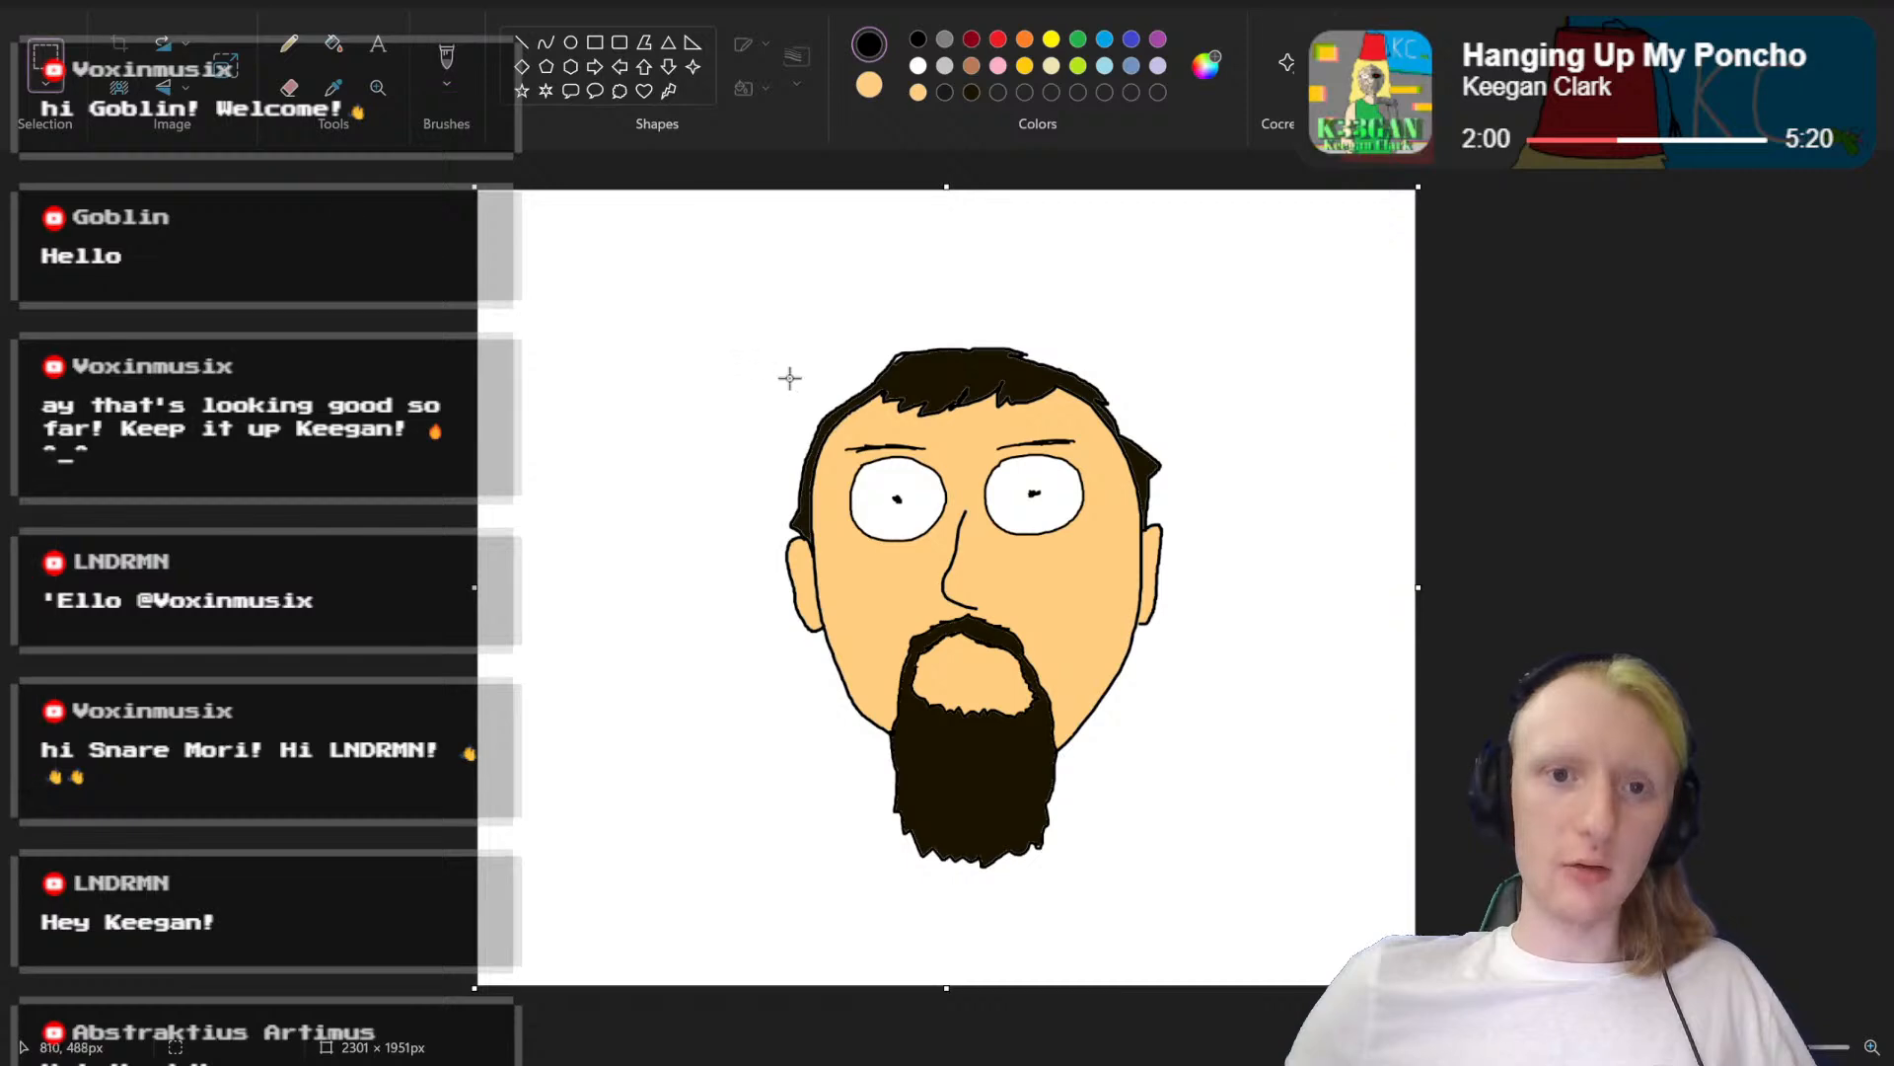
pyautogui.moveTo(749, 334); pyautogui.dragTo(1235, 905)
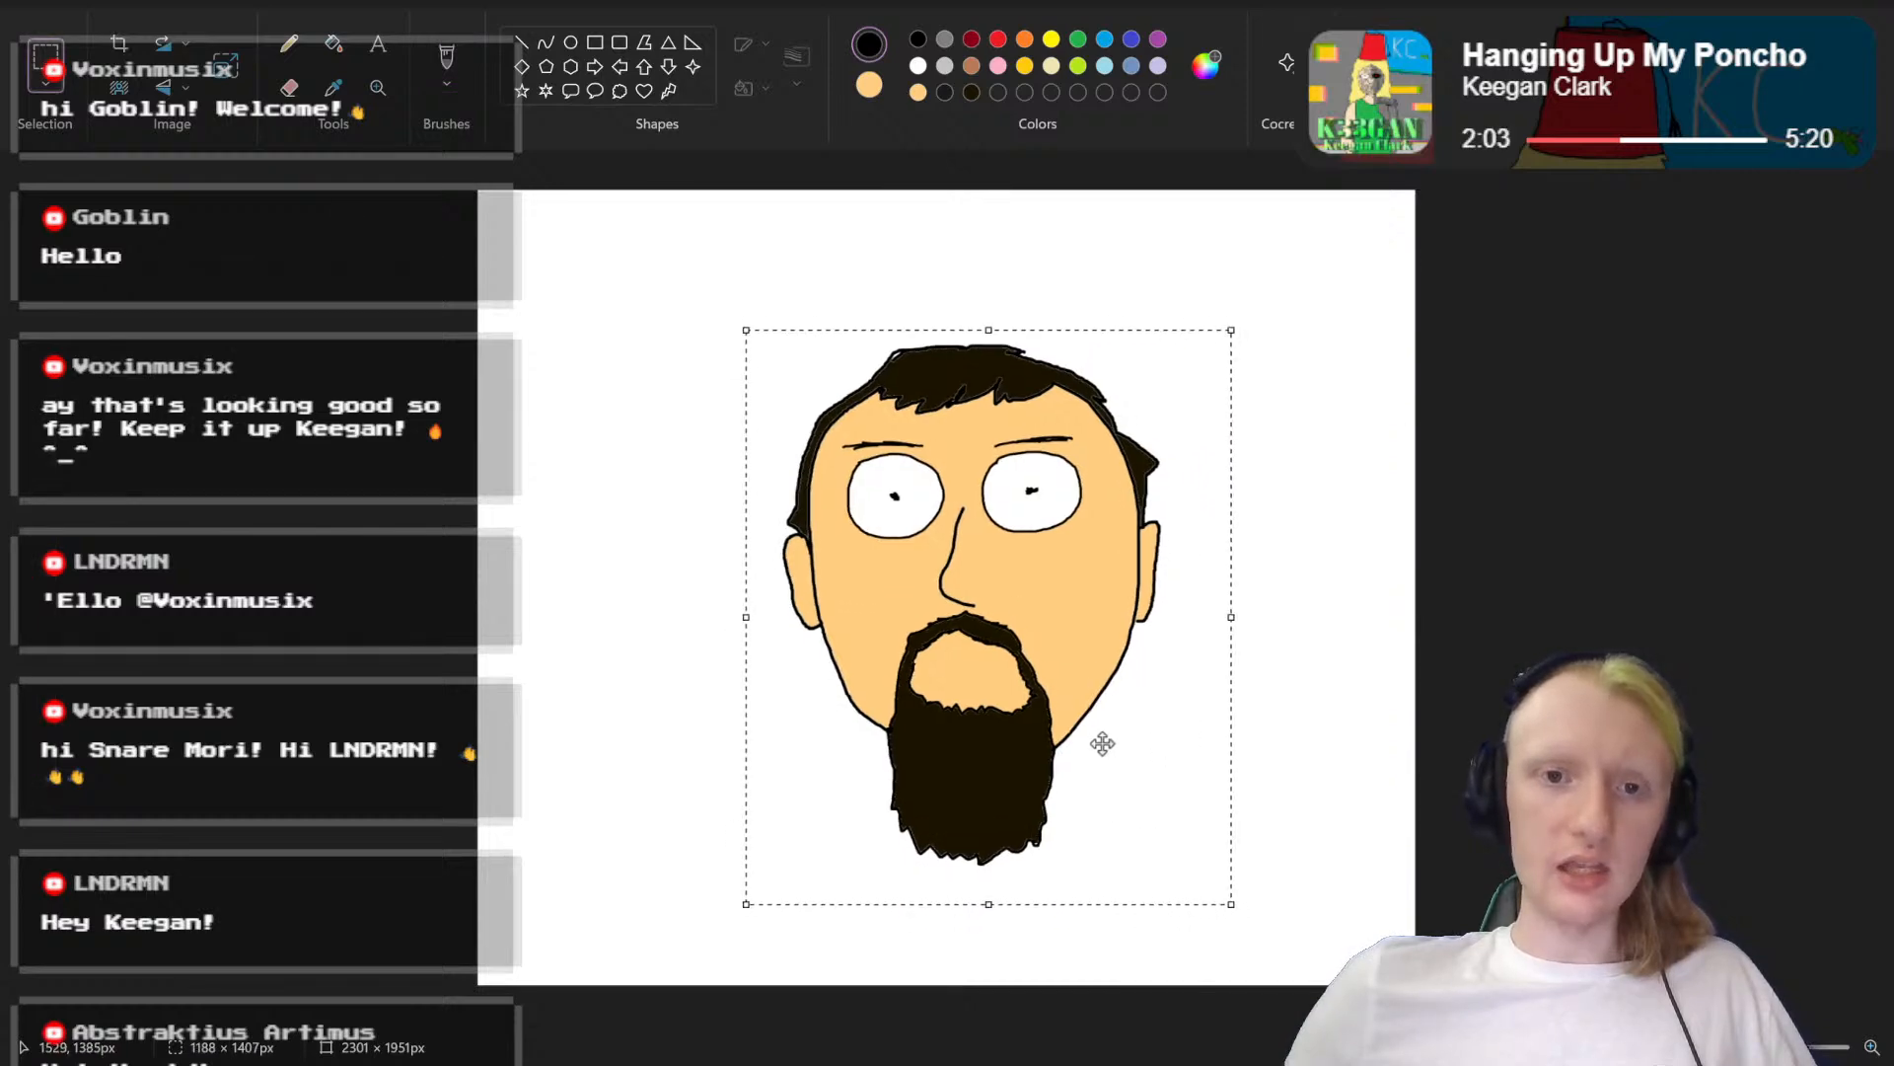
pyautogui.moveTo(1102, 750); pyautogui.dragTo(1071, 735)
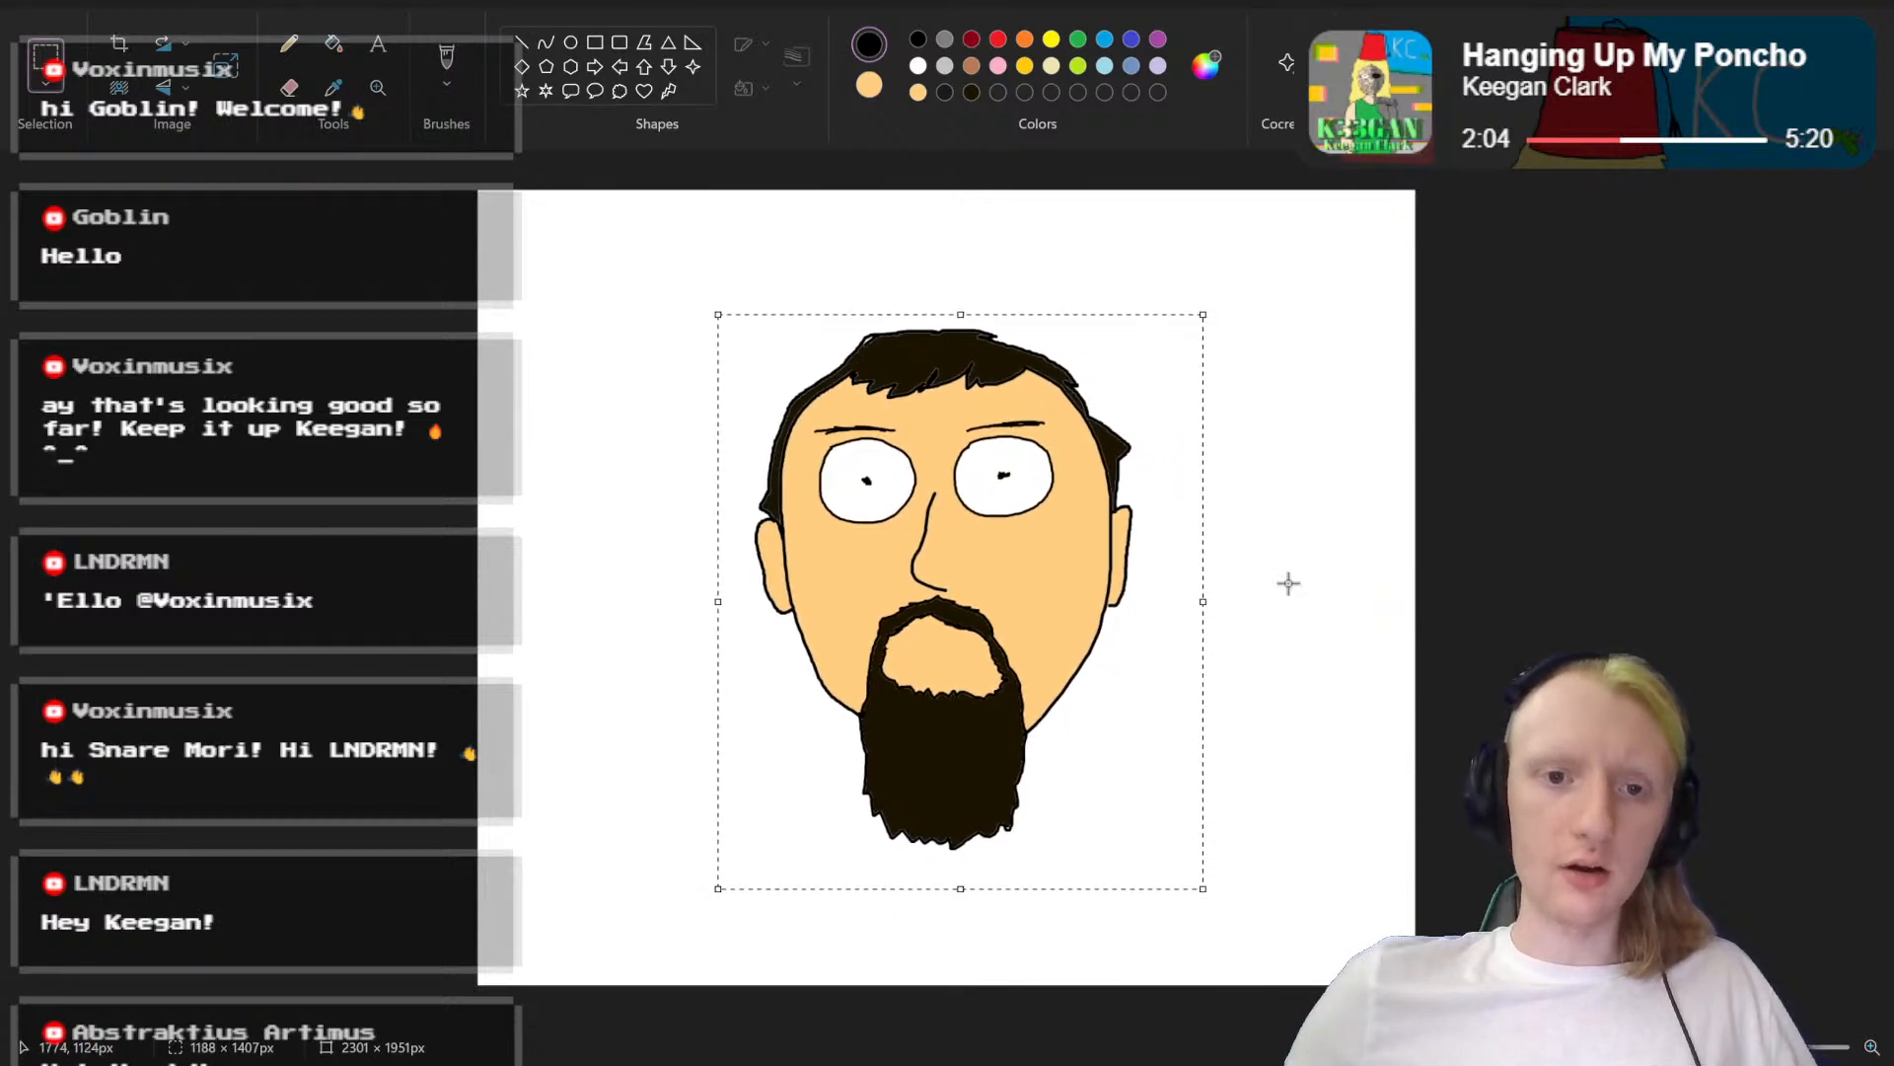
pyautogui.click(1326, 536)
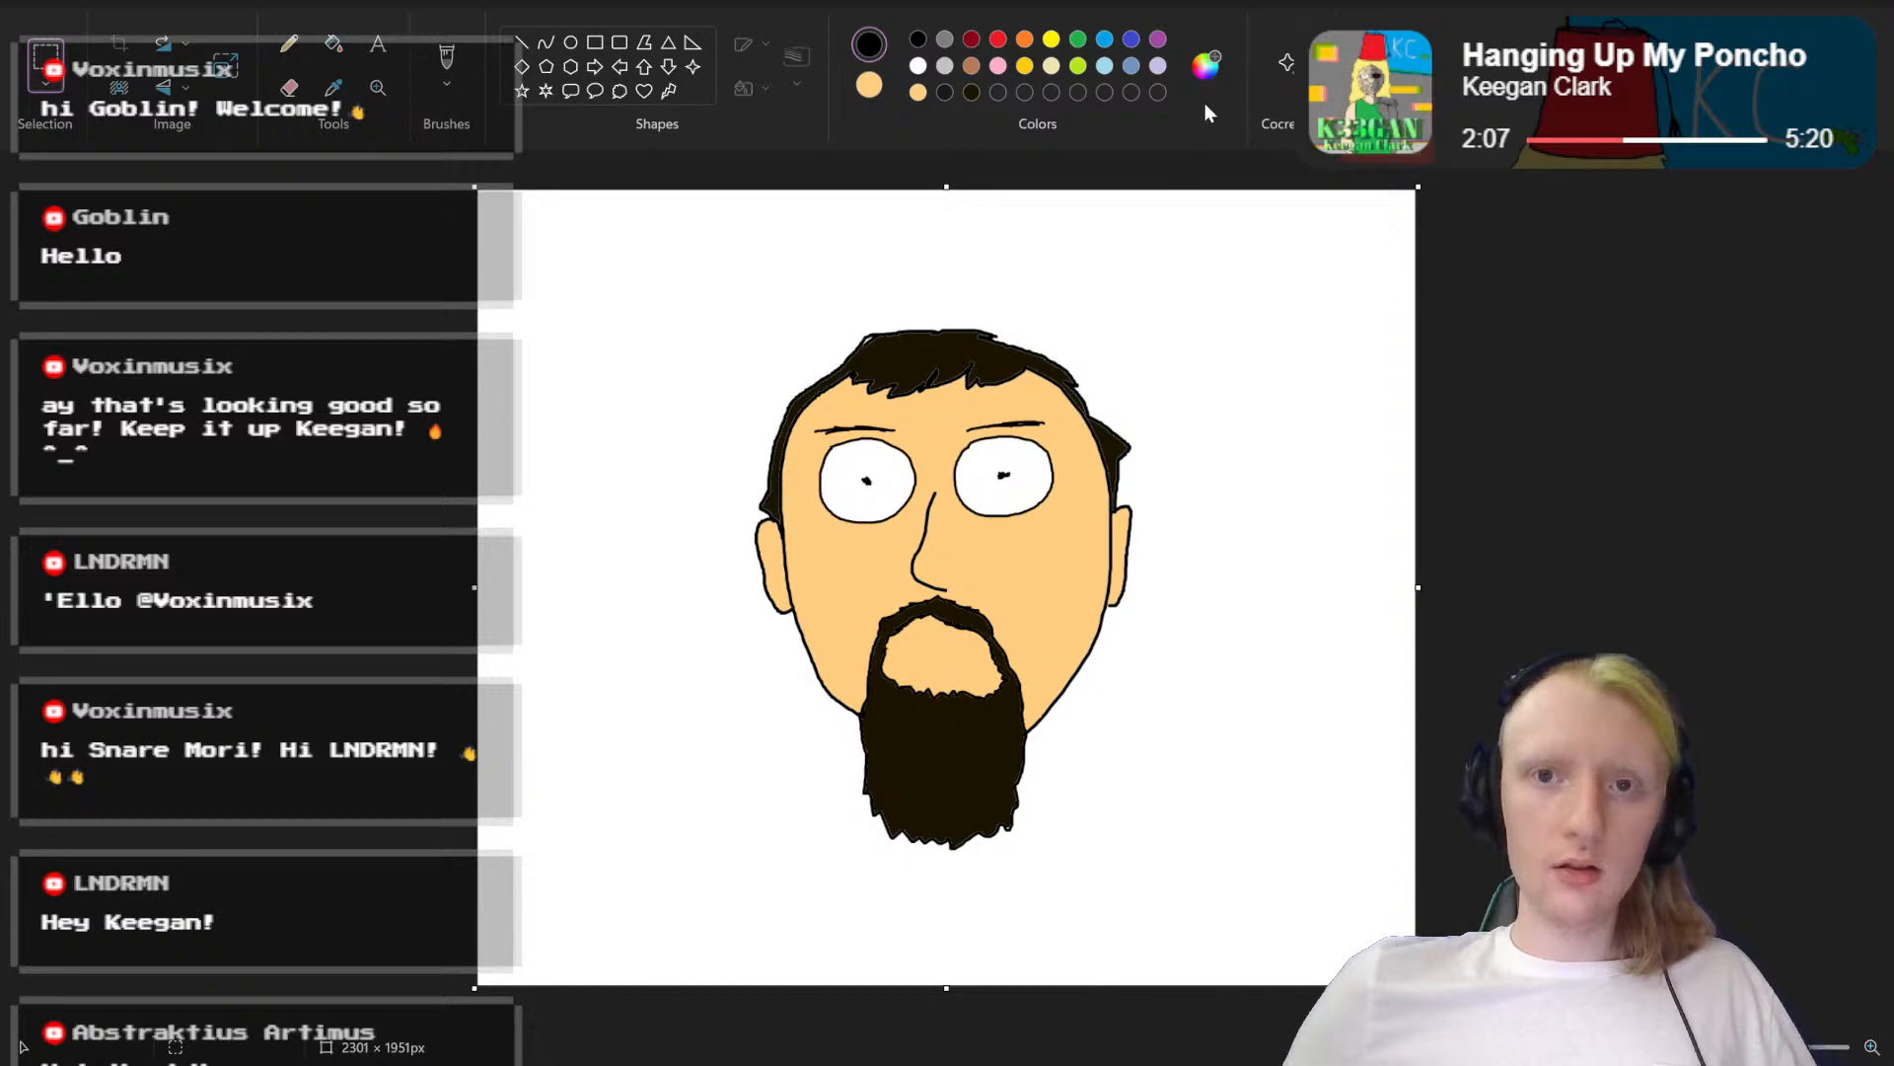
# Step: Mix a custom bright green at full brightness and fill the white background around the head with it
pyautogui.click(1206, 72)
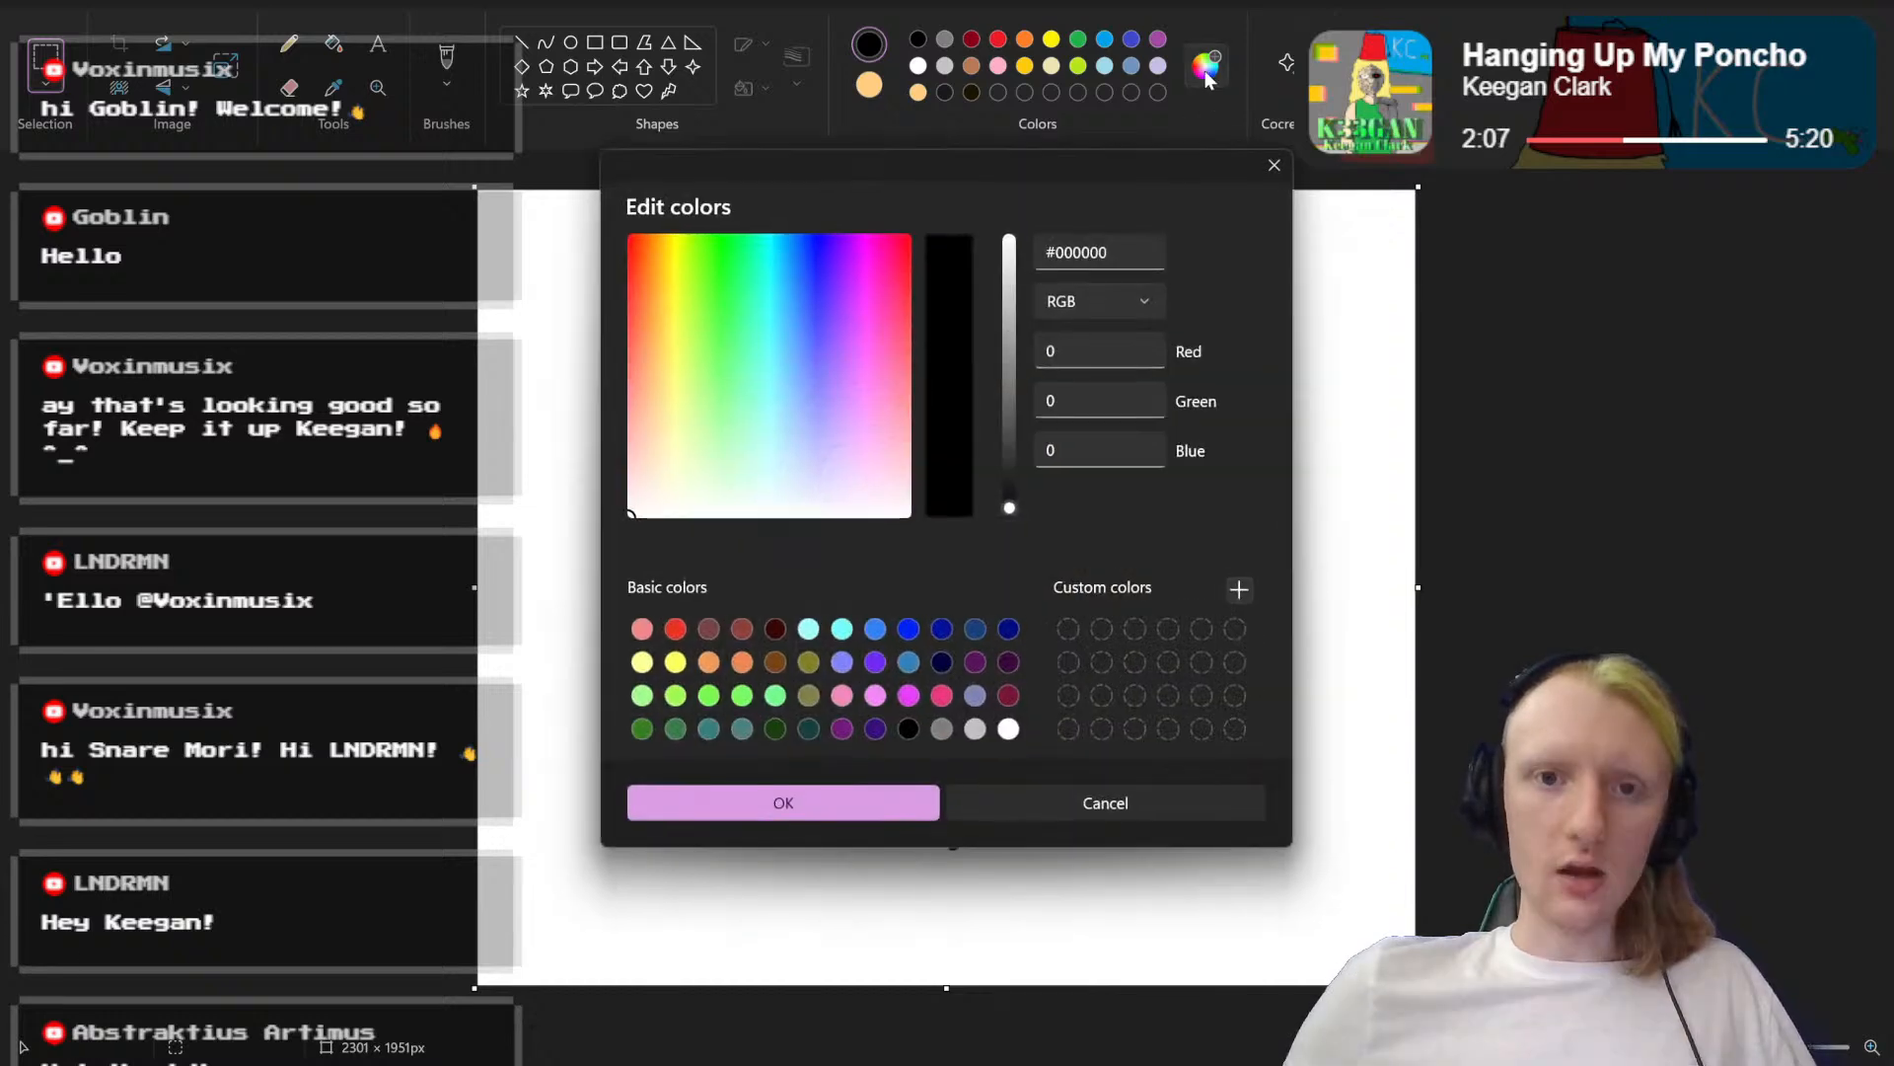
pyautogui.click(717, 304)
pyautogui.moveTo(717, 299); pyautogui.dragTo(712, 161)
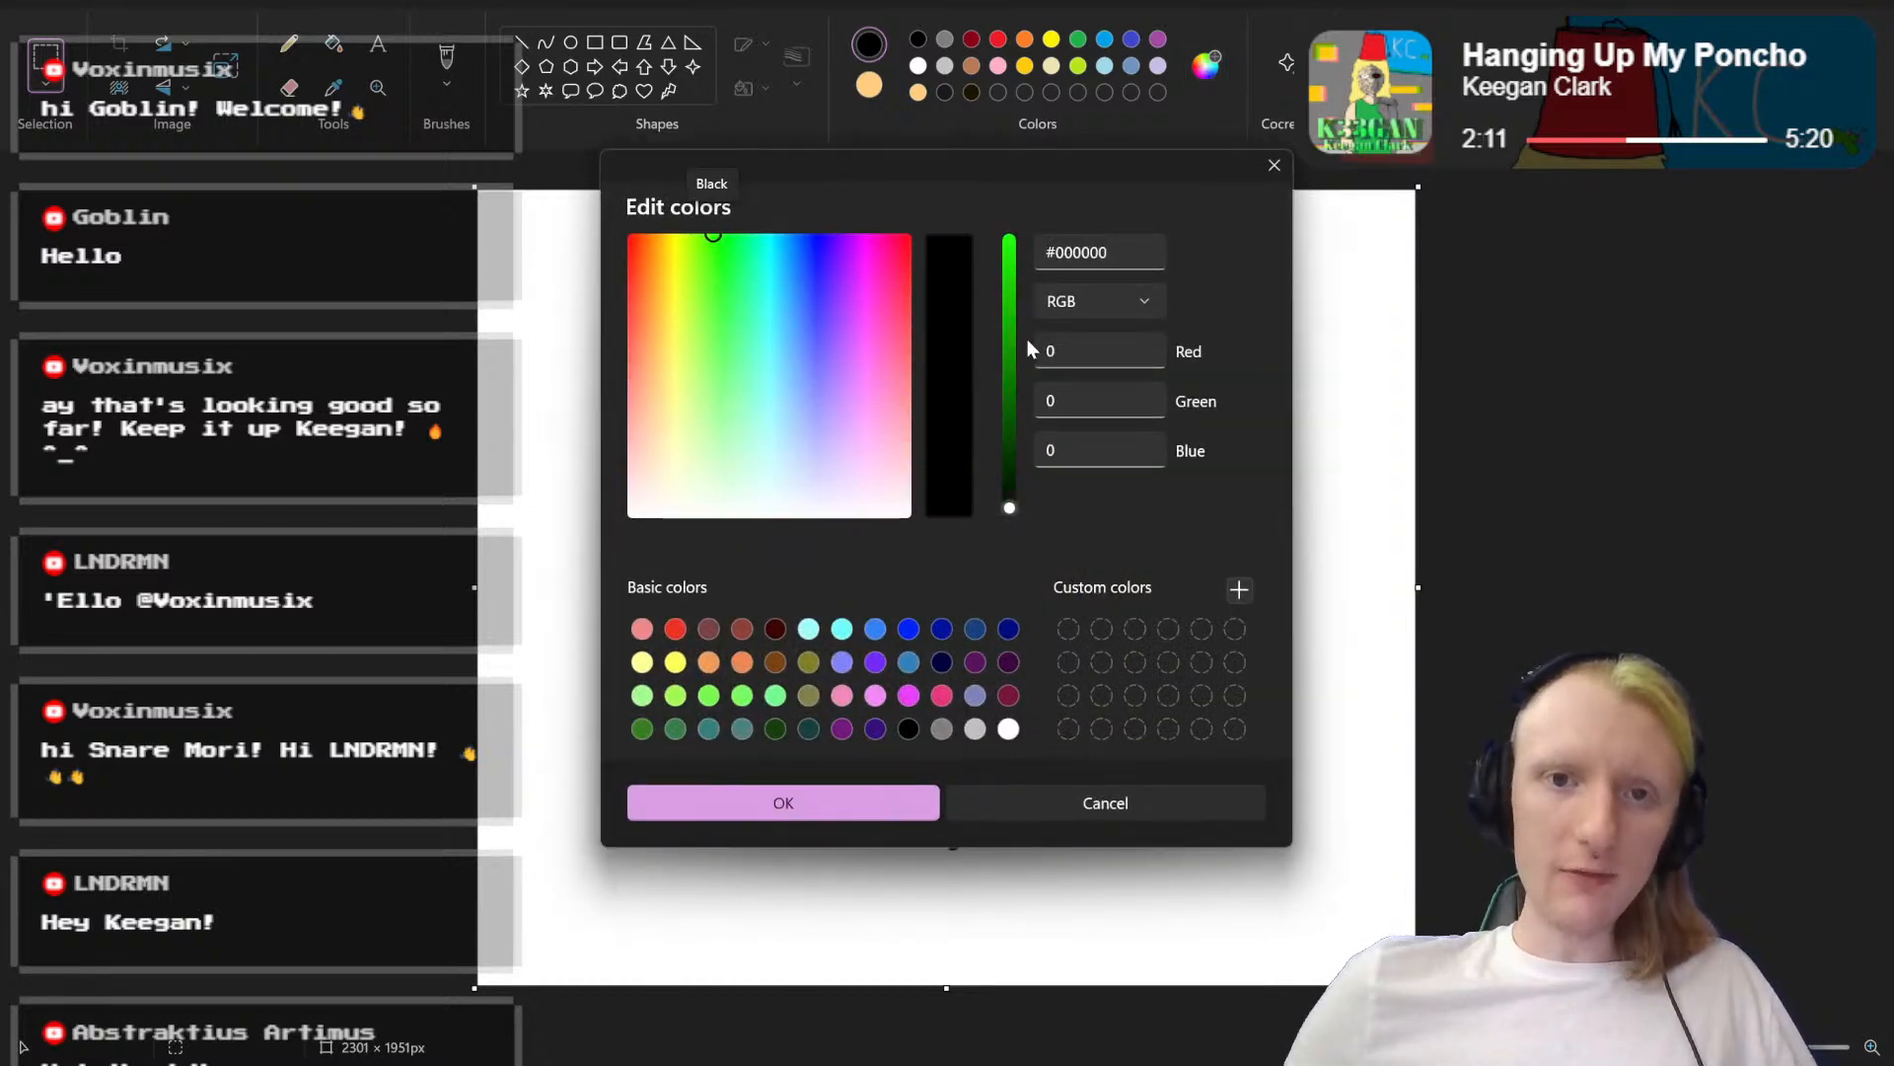
pyautogui.moveTo(1011, 342); pyautogui.dragTo(1015, 122)
pyautogui.click(827, 801)
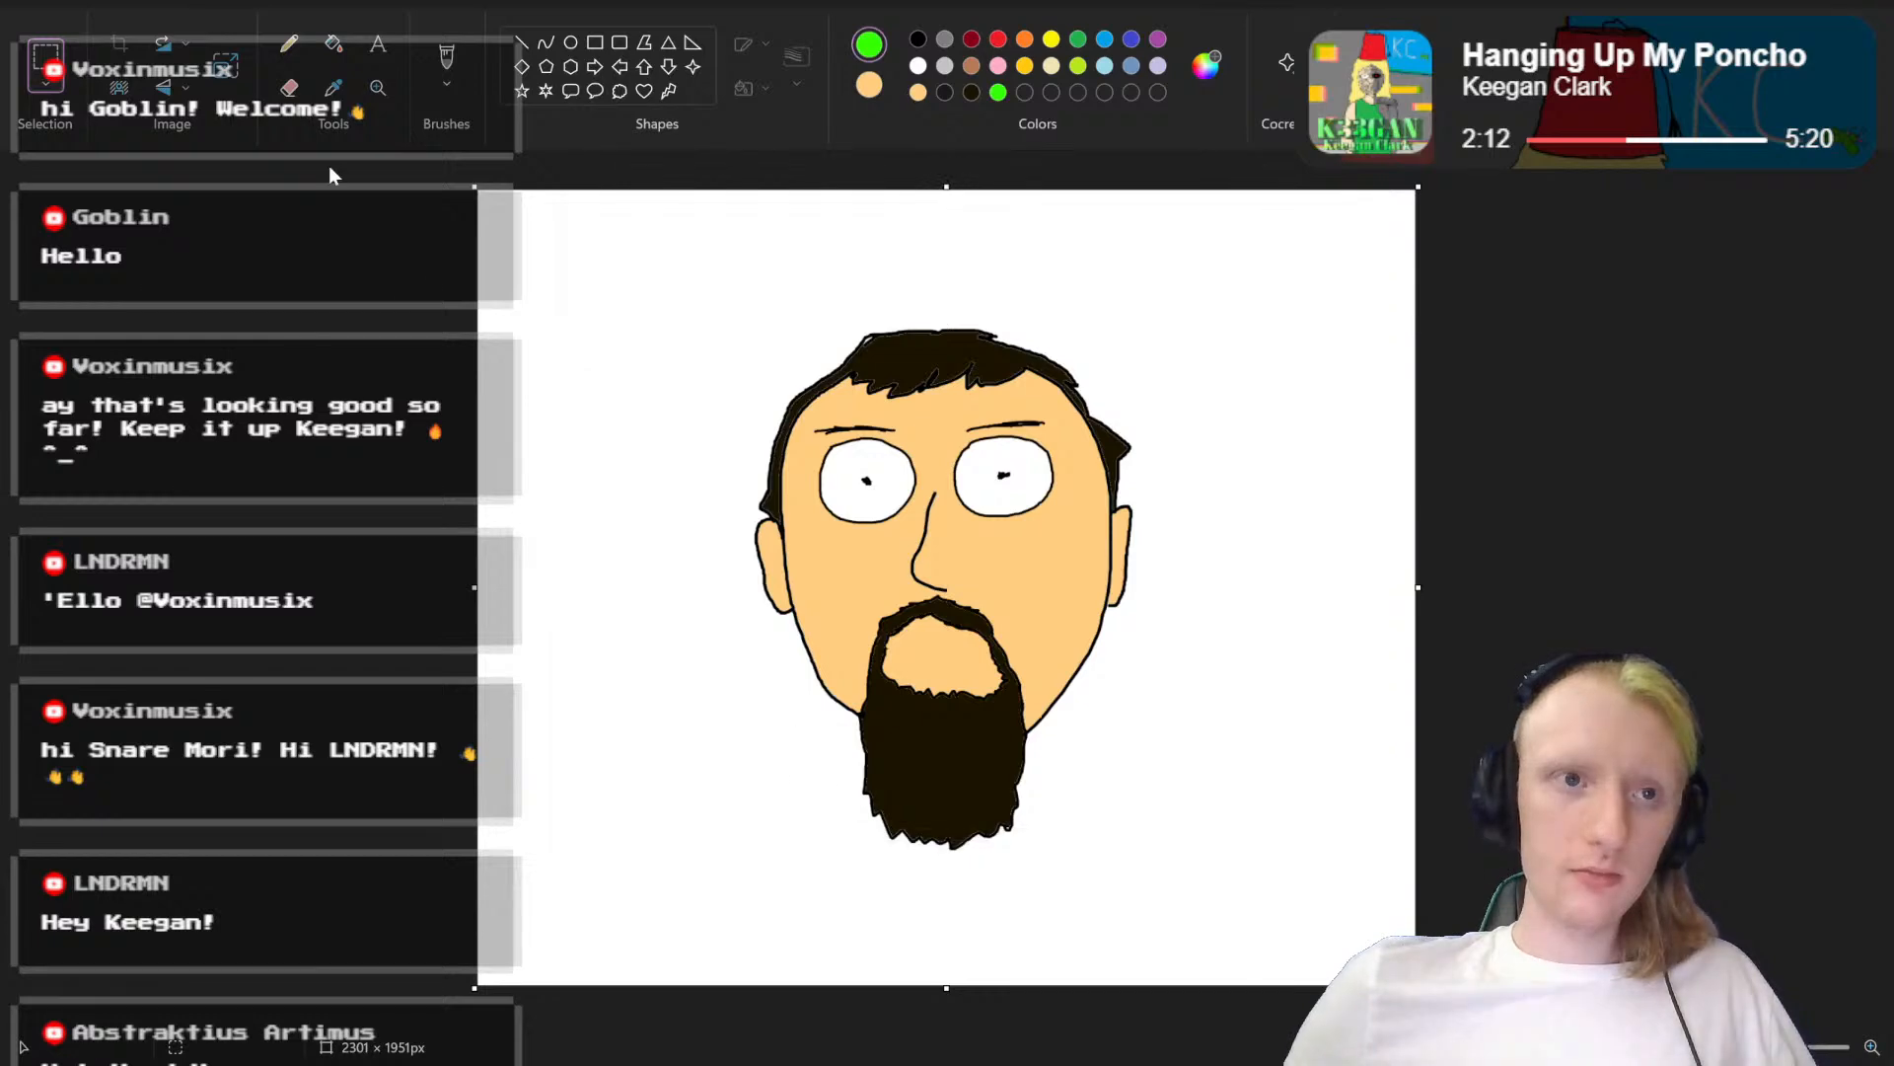
pyautogui.click(333, 43)
pyautogui.click(697, 394)
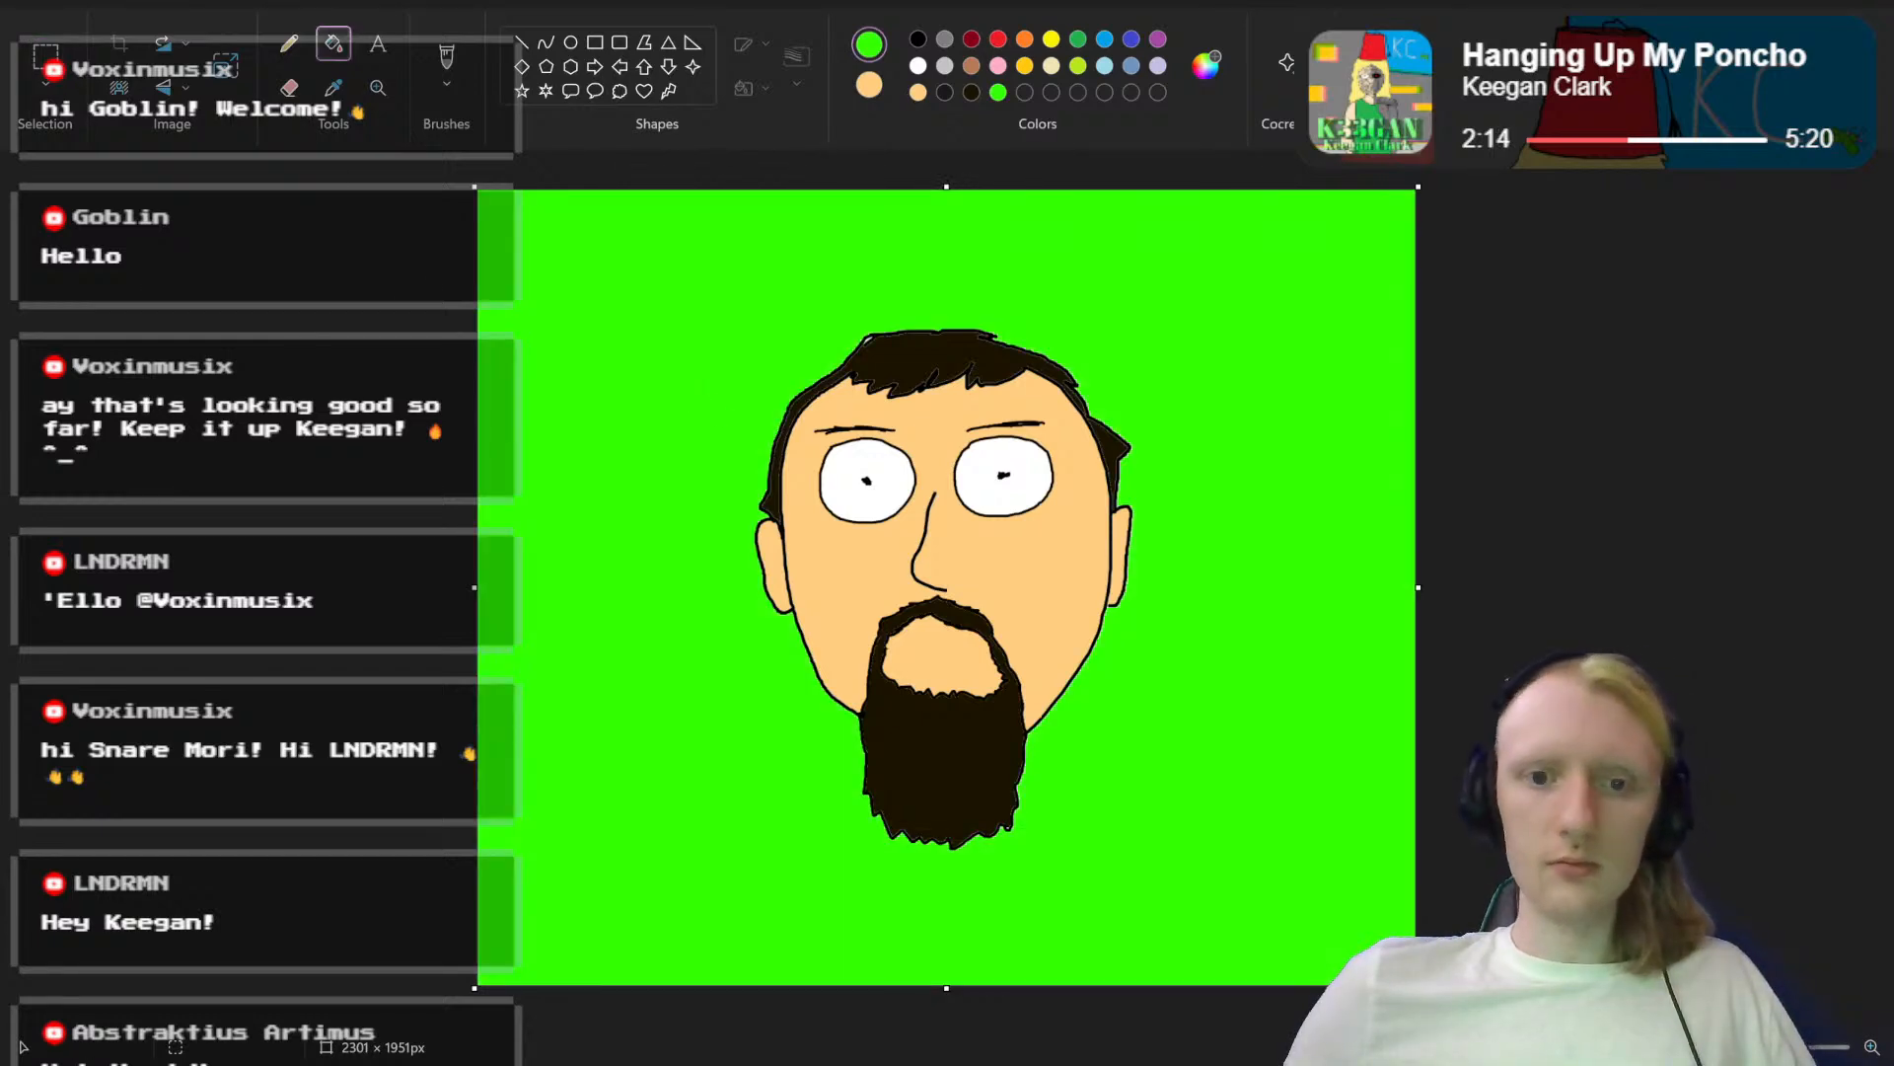
# Step: Start saving the portrait as a PNG image and move the save dialog clear of the canvas
pyautogui.click(30, 2)
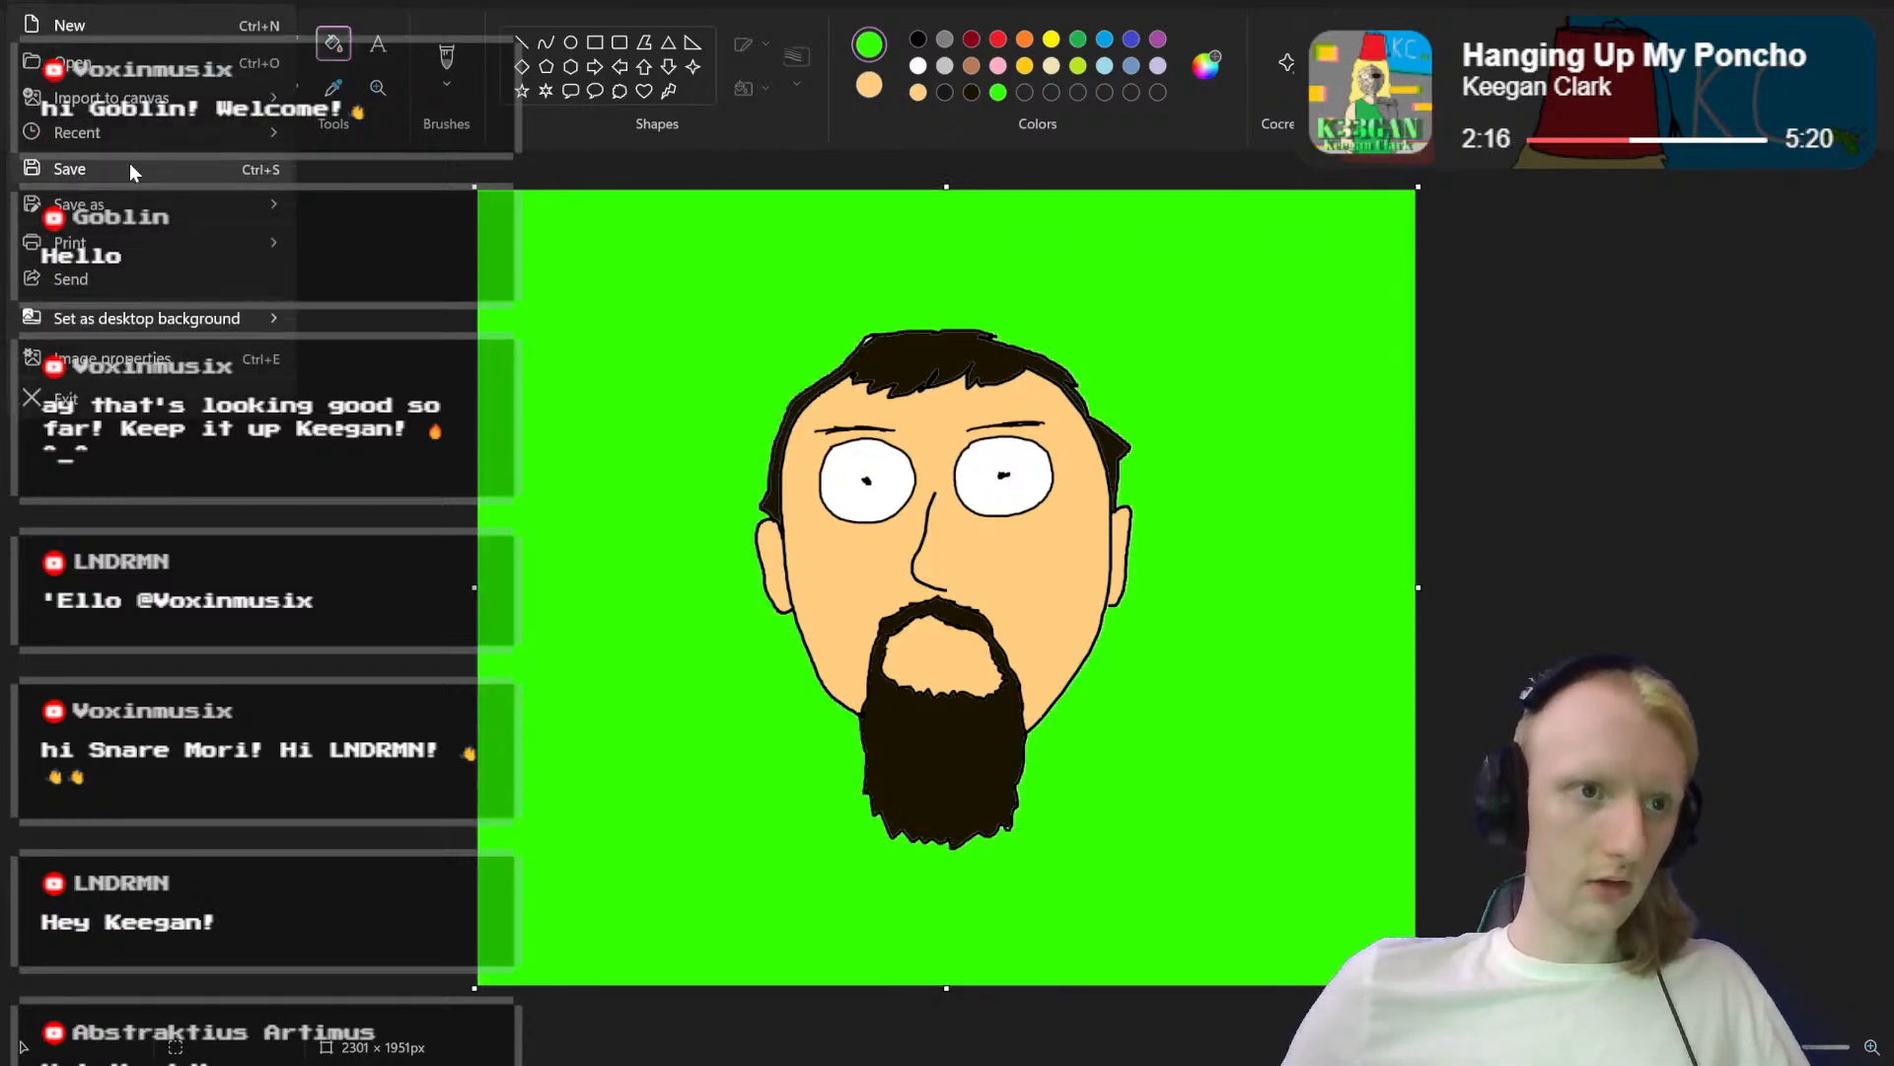
pyautogui.click(130, 171)
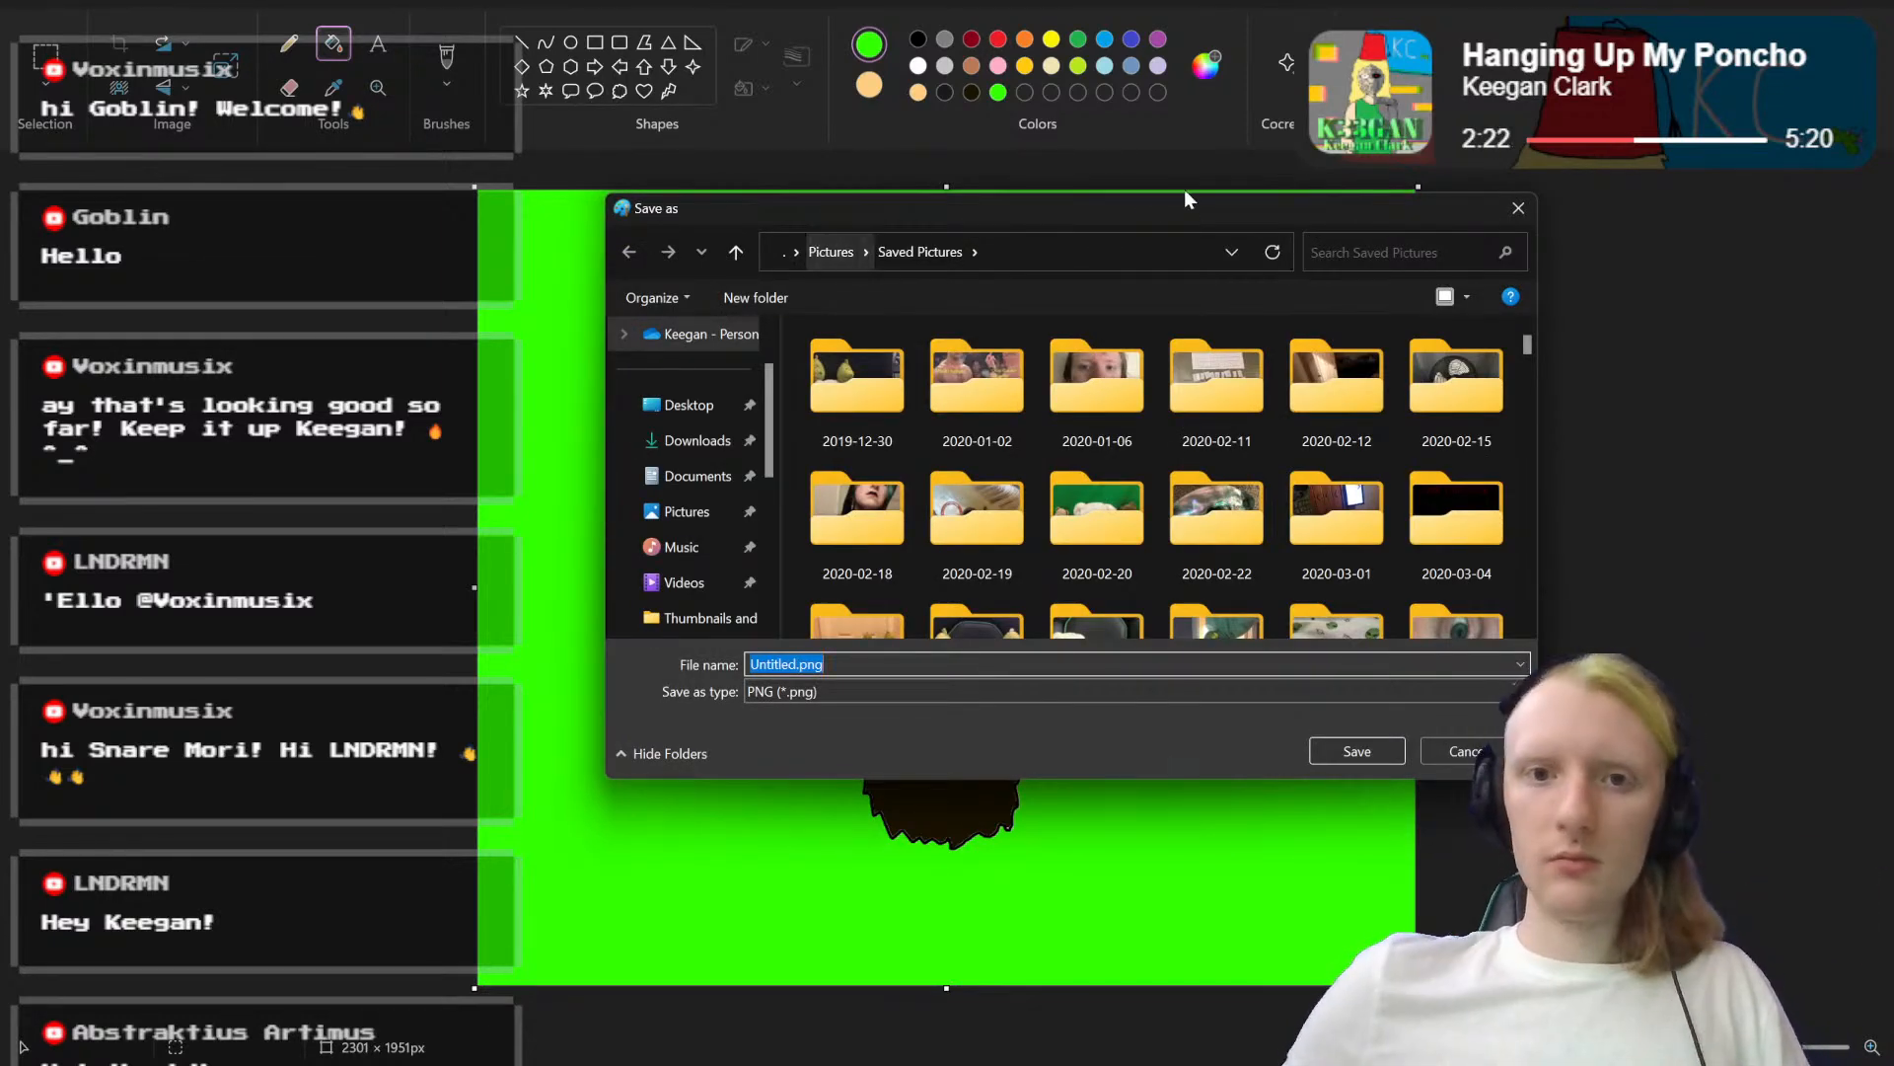
pyautogui.moveTo(1125, 215)
pyautogui.mouseDown()
pyautogui.moveTo(1752, 318)
pyautogui.moveTo(1893, 315)
pyautogui.moveTo(1339, 5)
pyautogui.moveTo(1474, 219)
pyautogui.moveTo(1893, 314)
pyautogui.mouseUp()
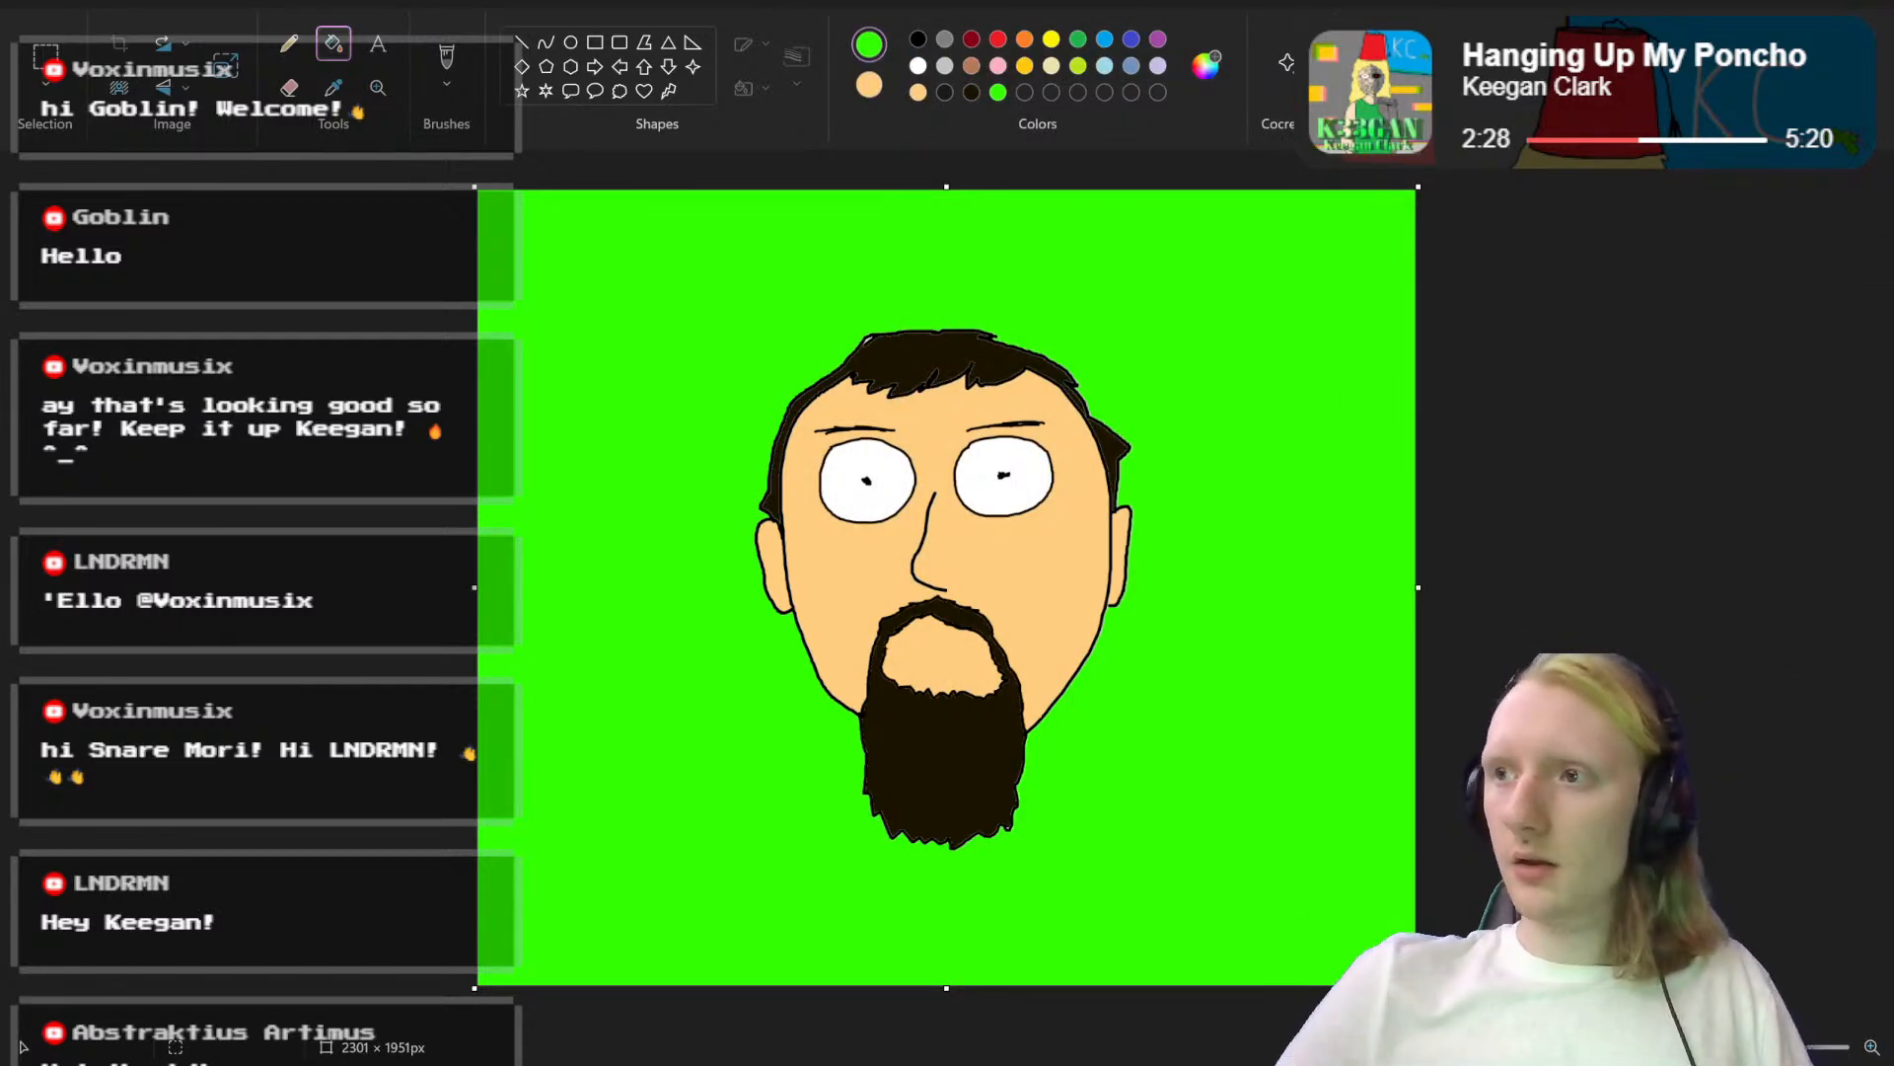
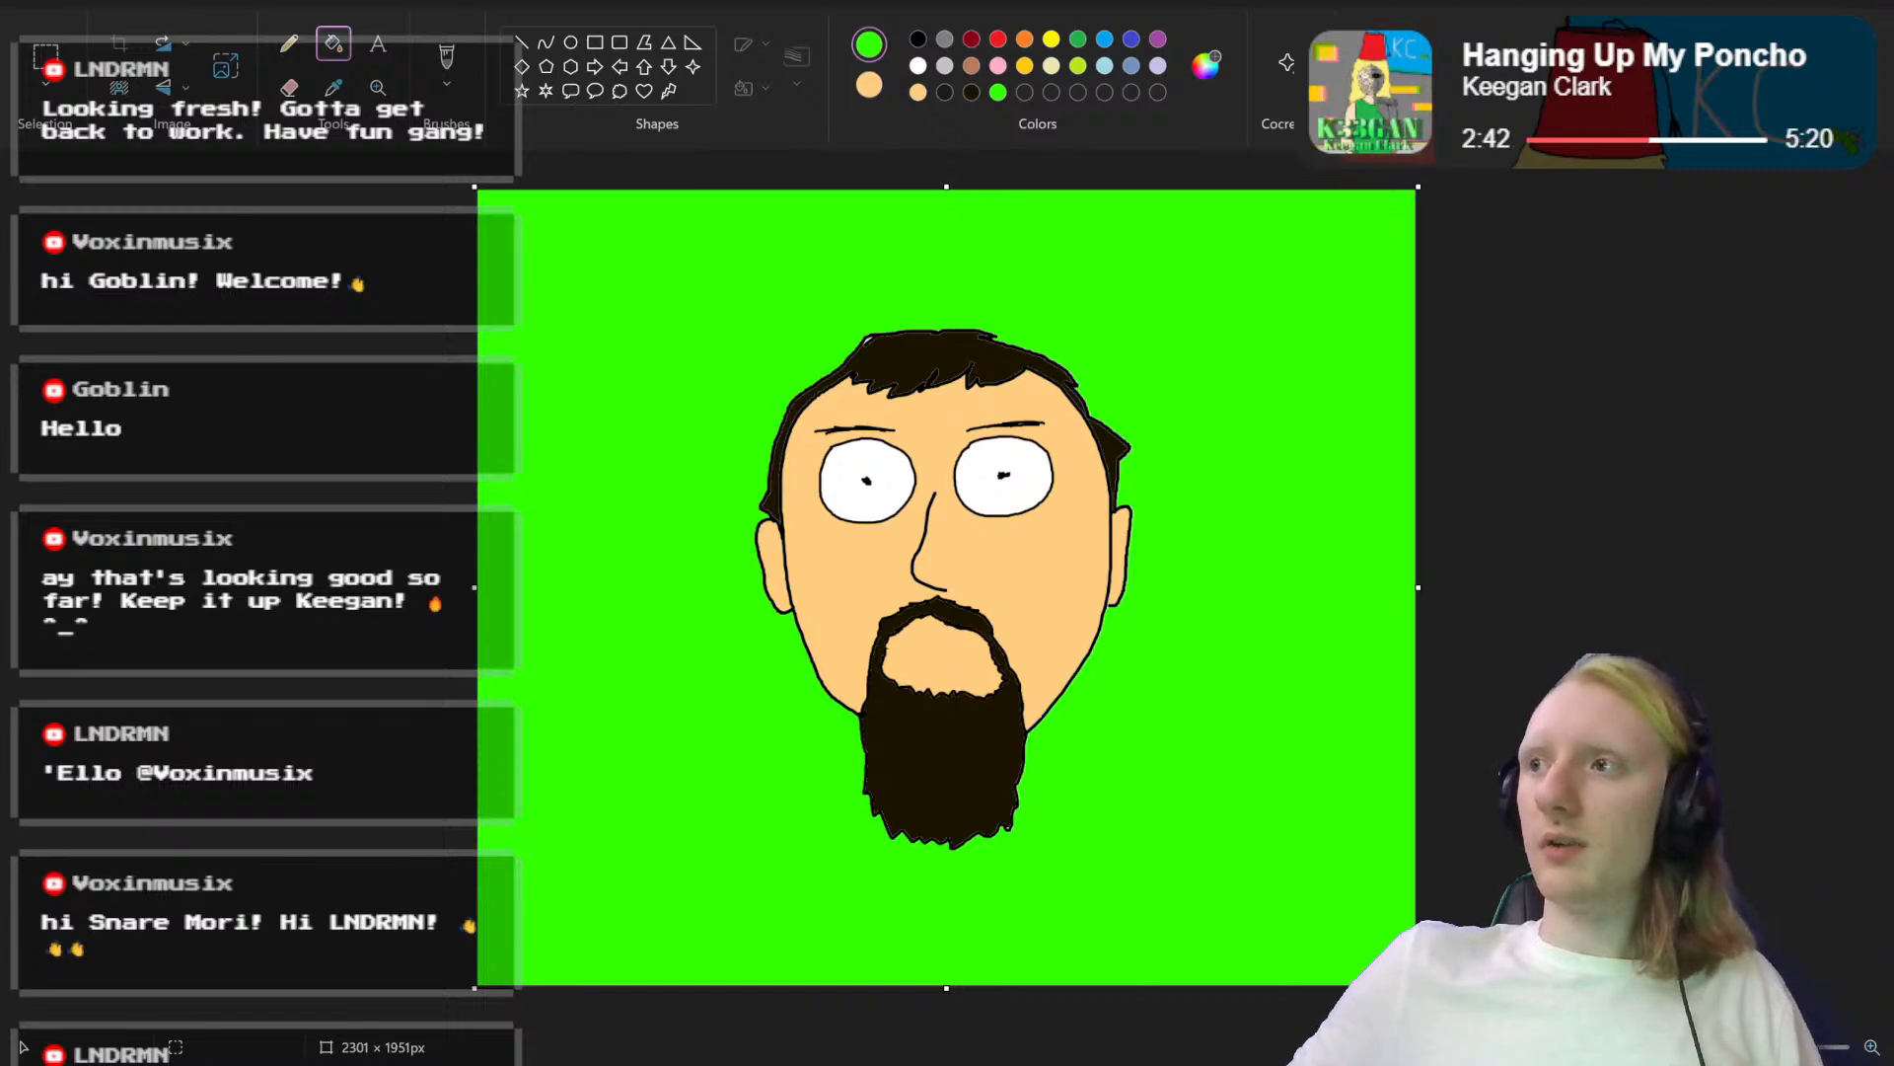
# Step: Save the portrait and compare it with the reference photo in the Discord conversation, moving that window clear of the canvas
pyautogui.hotkey('ctrl', 's')
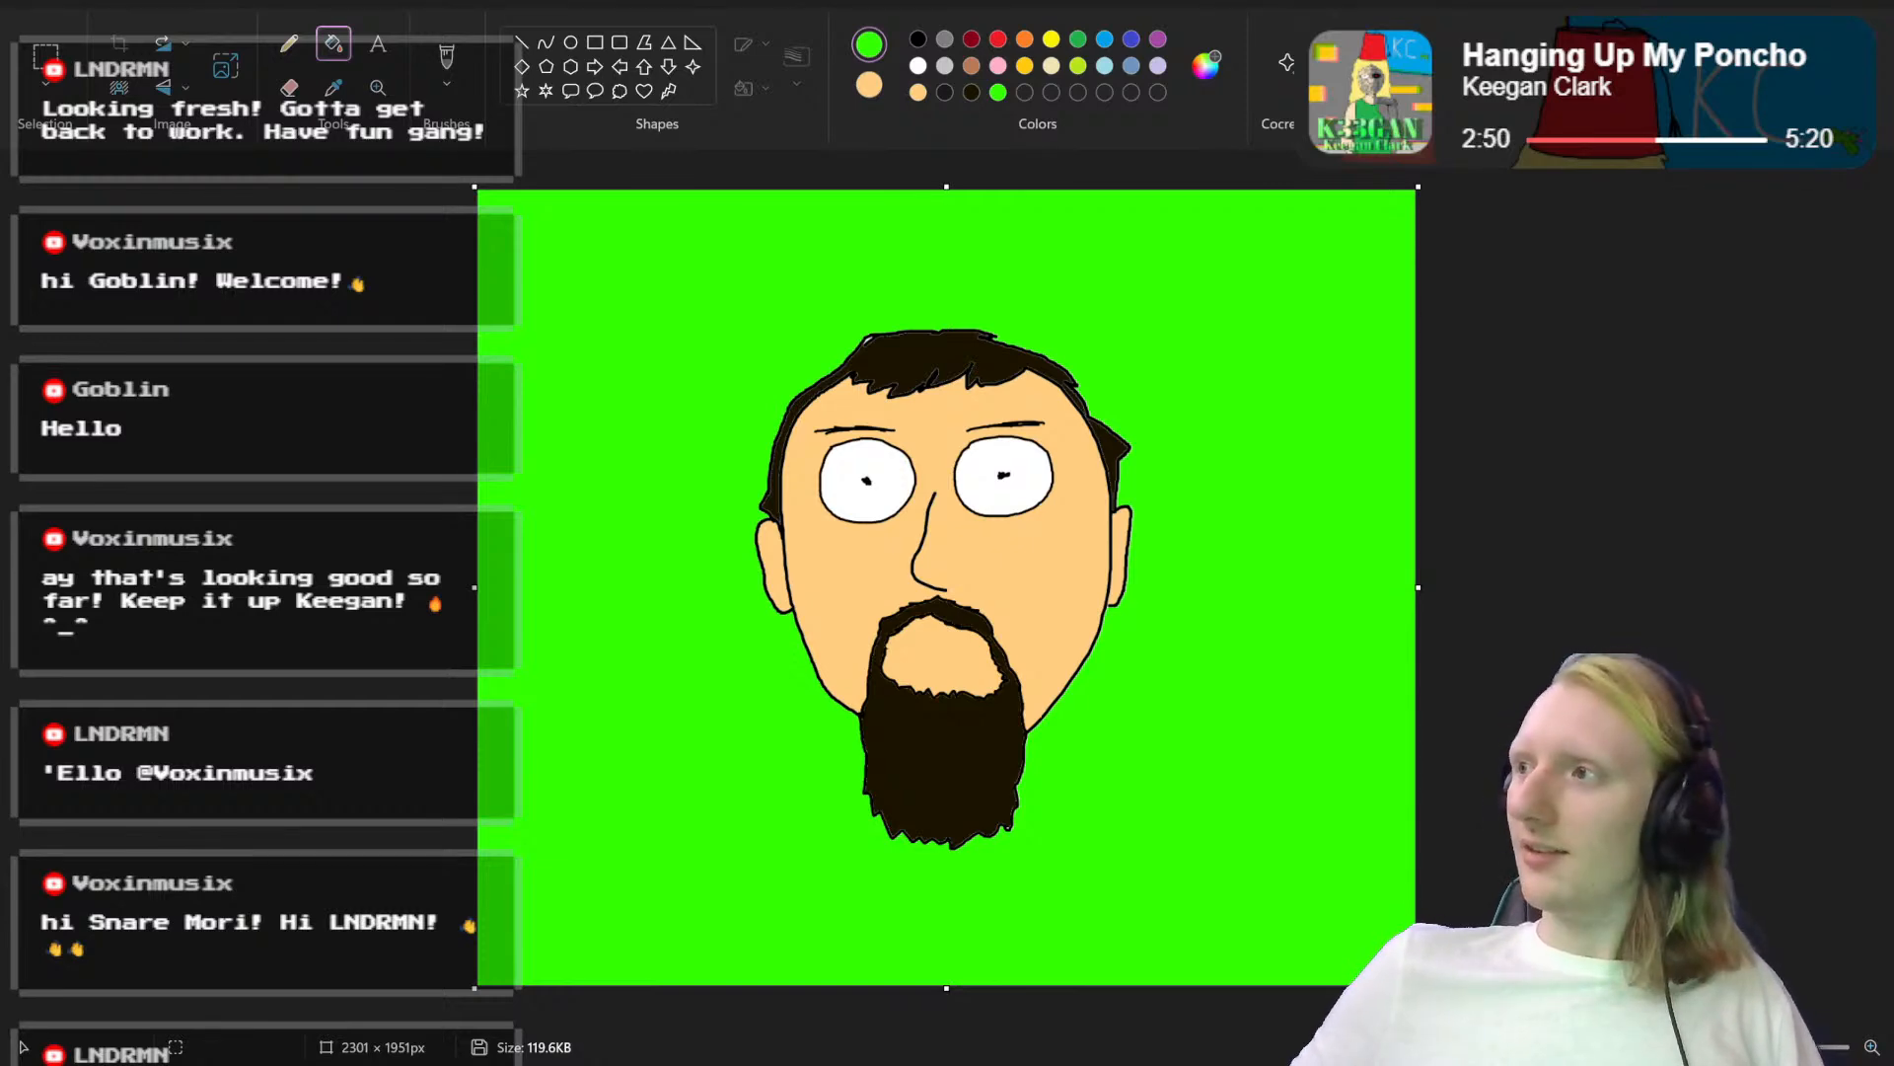
pyautogui.moveTo(1893, 279)
pyautogui.mouseDown()
pyautogui.moveTo(1603, 265)
pyautogui.moveTo(1404, 210)
pyautogui.moveTo(1374, 136)
pyautogui.moveTo(1425, 125)
pyautogui.mouseUp()
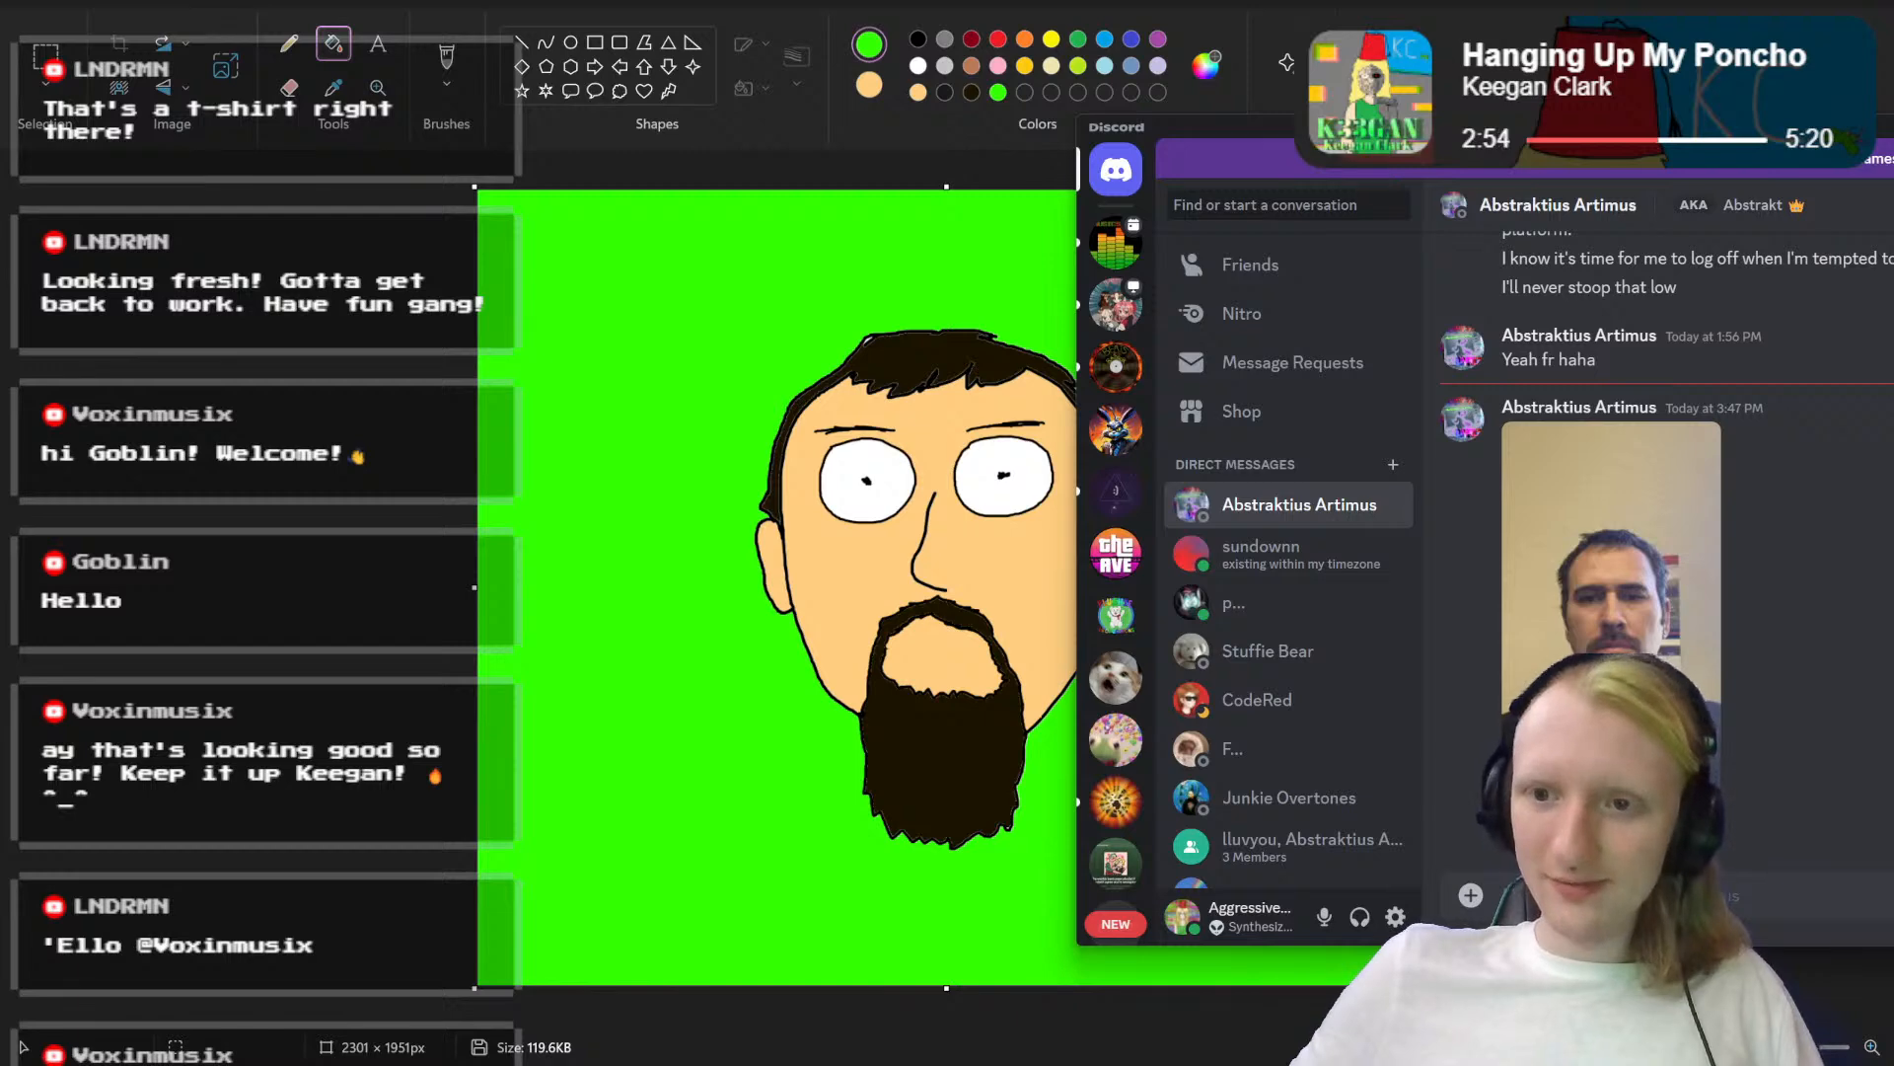
pyautogui.moveTo(1424, 126); pyautogui.dragTo(1452, 130)
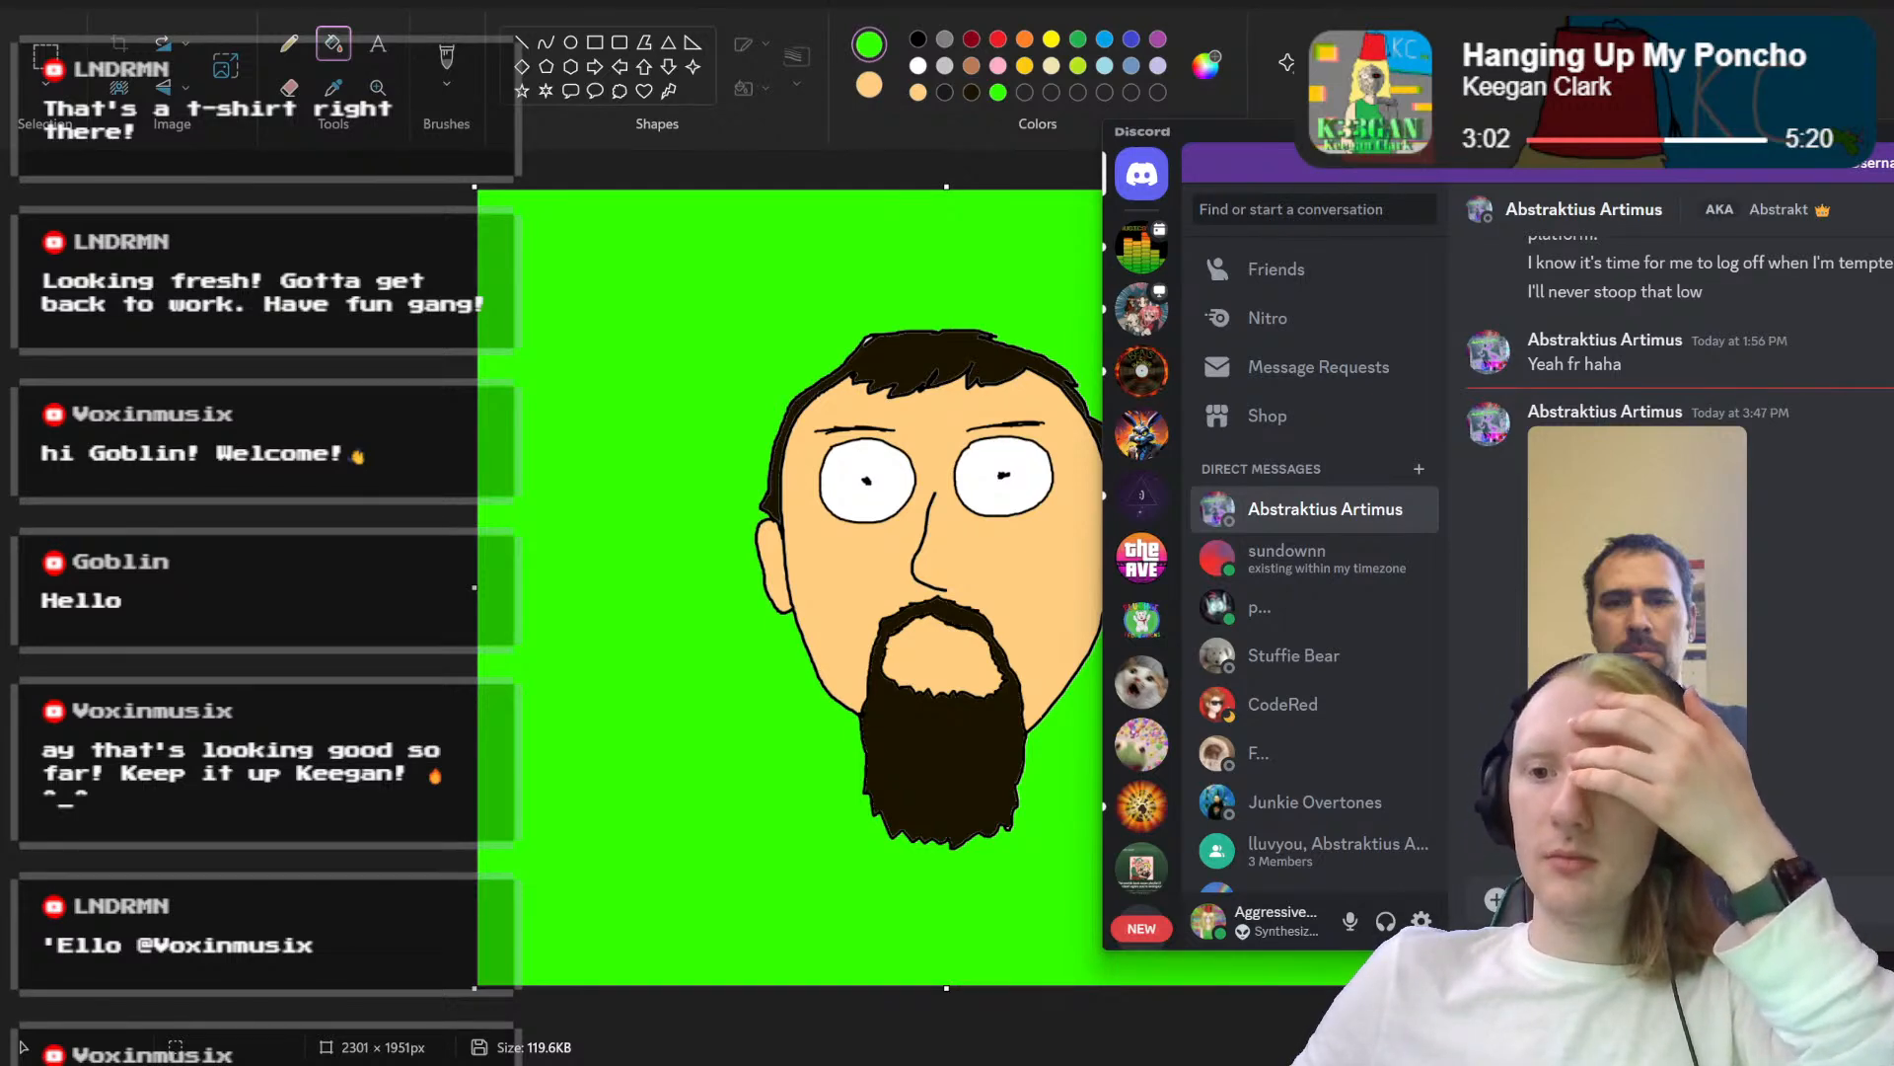
pyautogui.moveTo(1677, 131); pyautogui.dragTo(1893, 158)
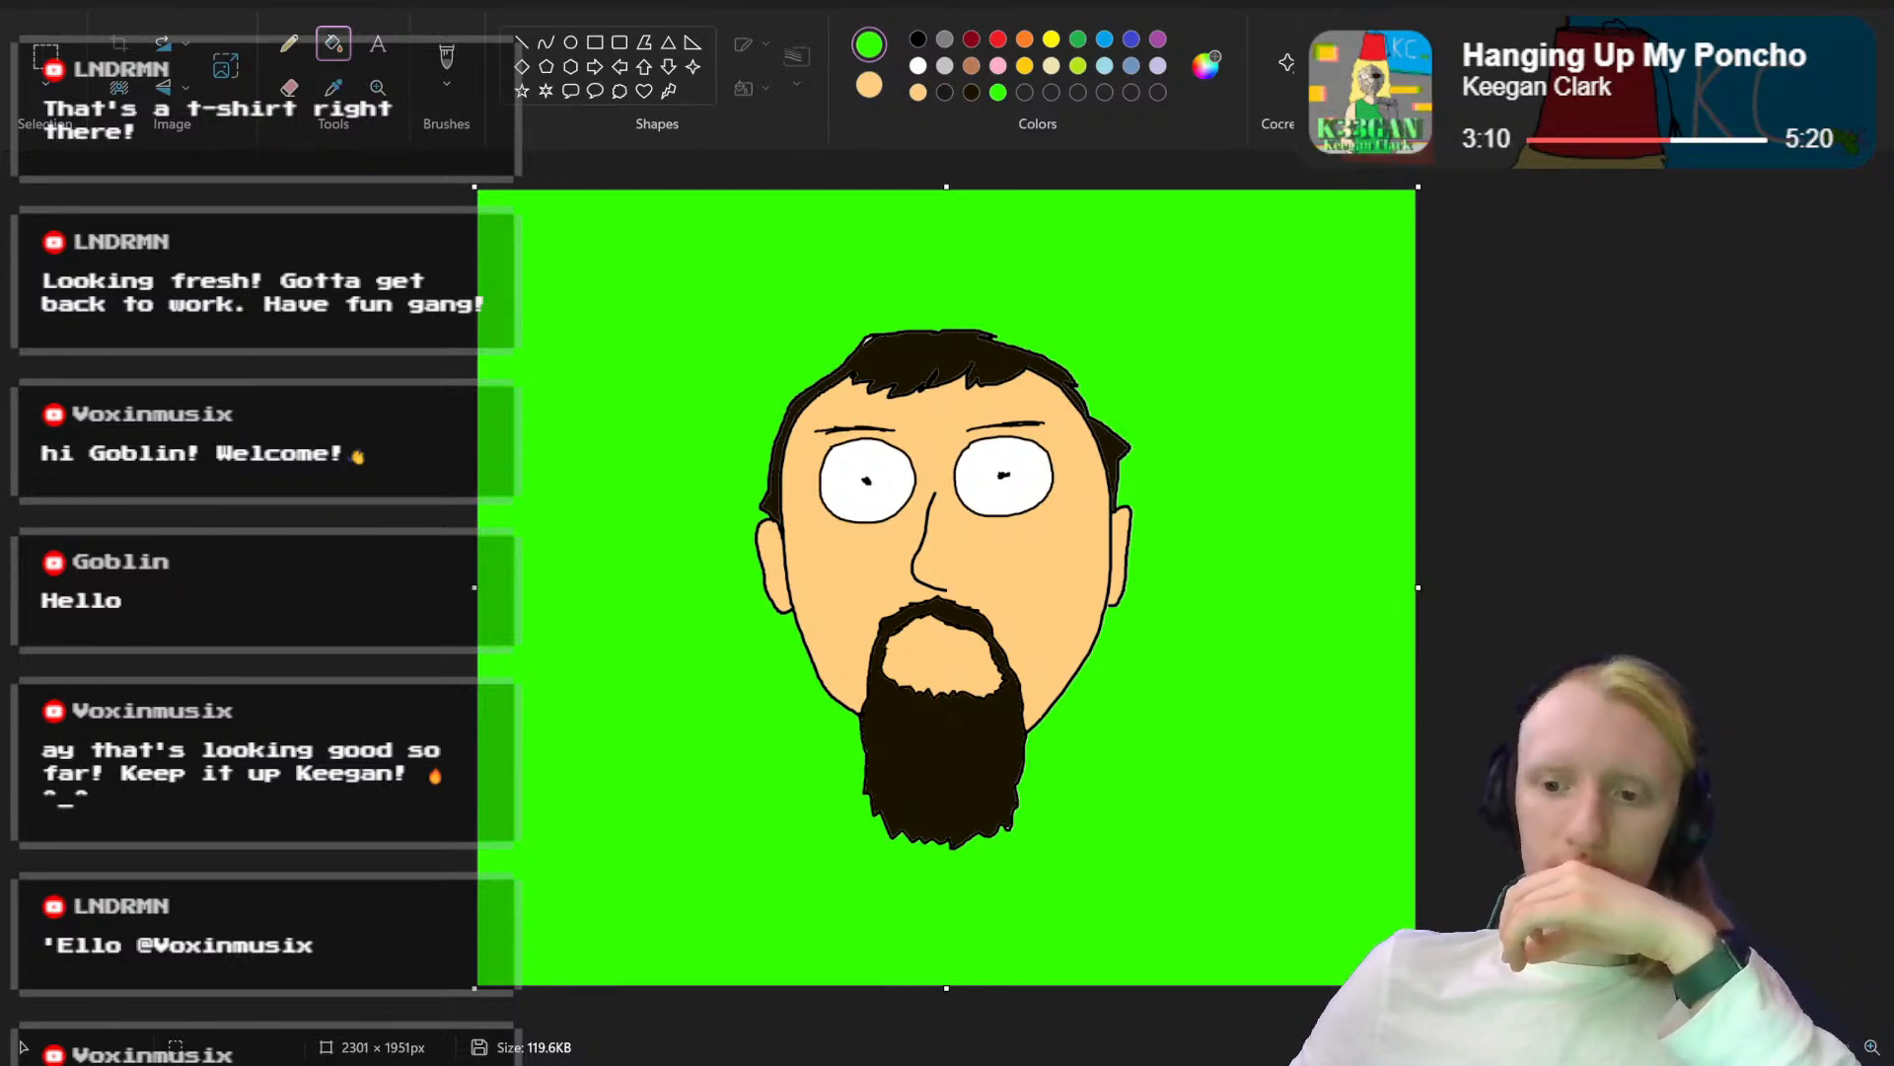
# Step: Select the eye and eyebrow on the viewer's left with a rectangular selection and move them slightly down
pyautogui.scroll(6, 1332, 787)
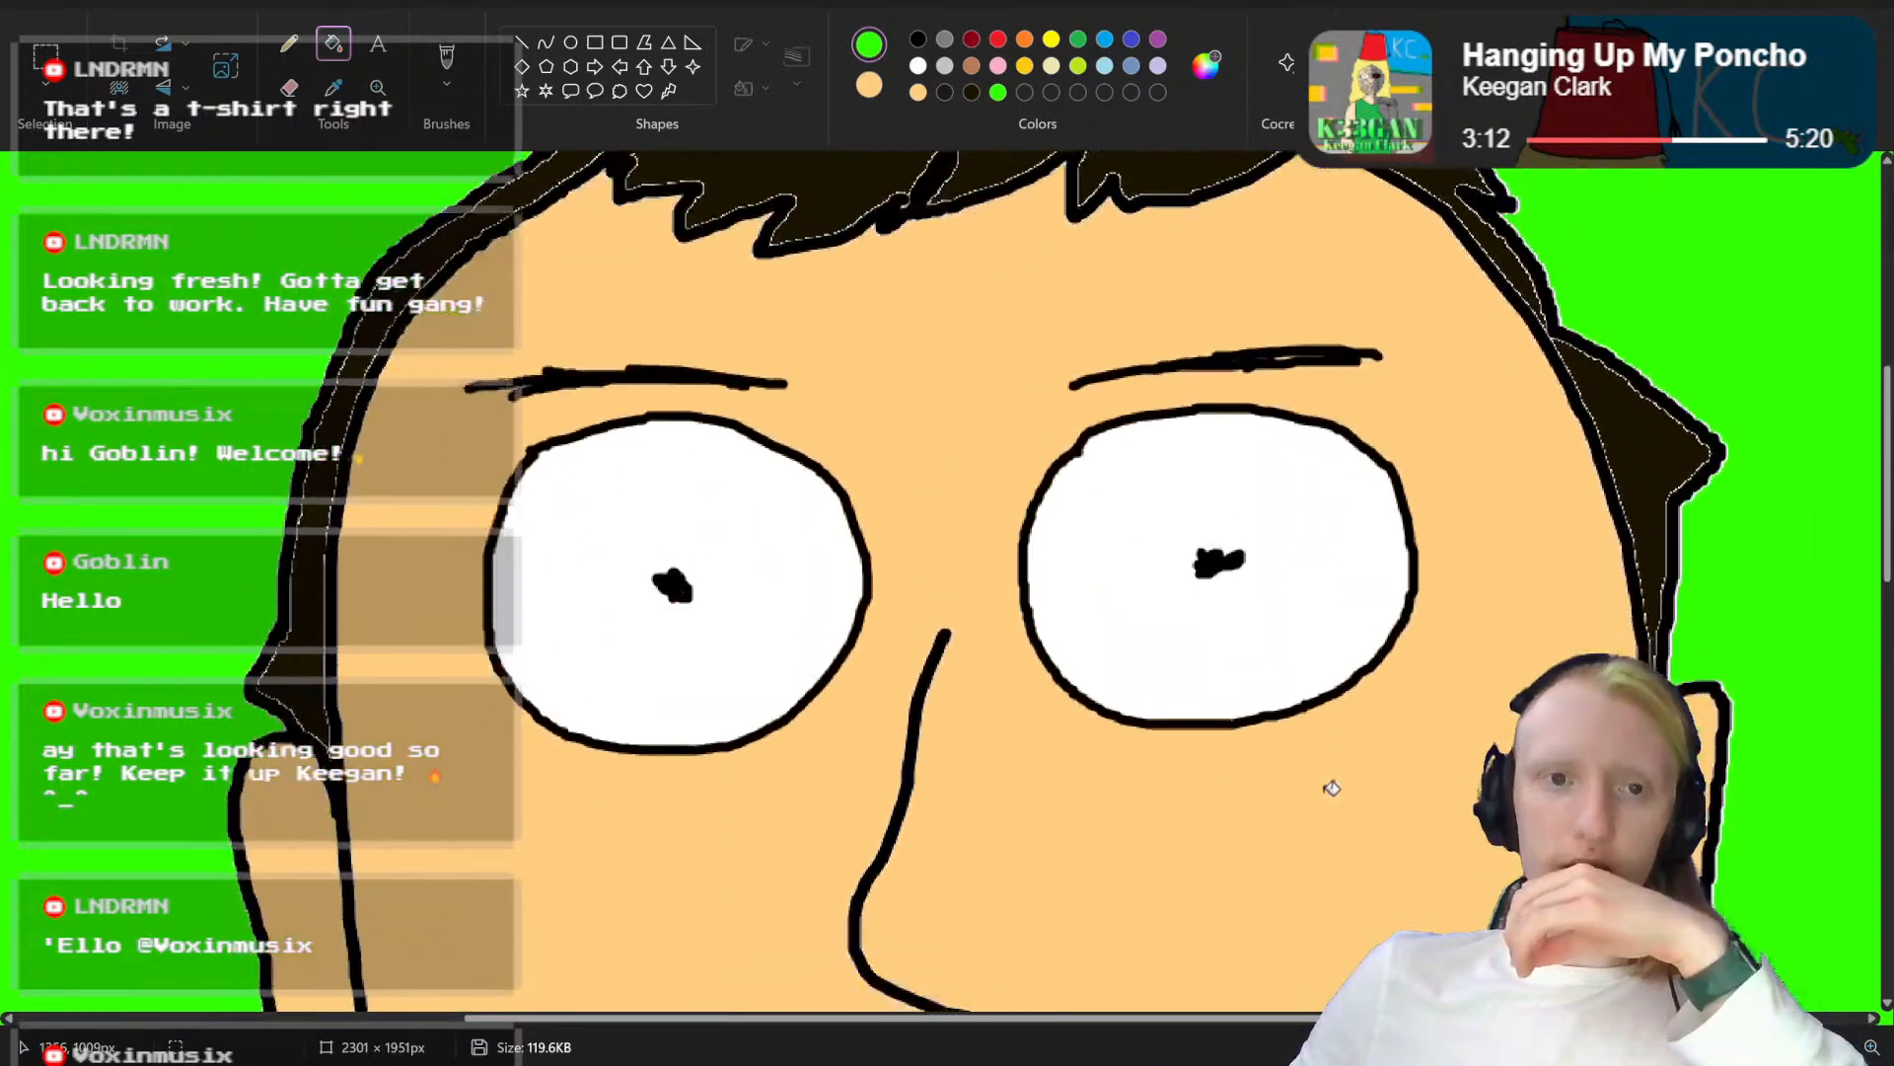
pyautogui.scroll(-1, 1332, 787)
pyautogui.click(45, 57)
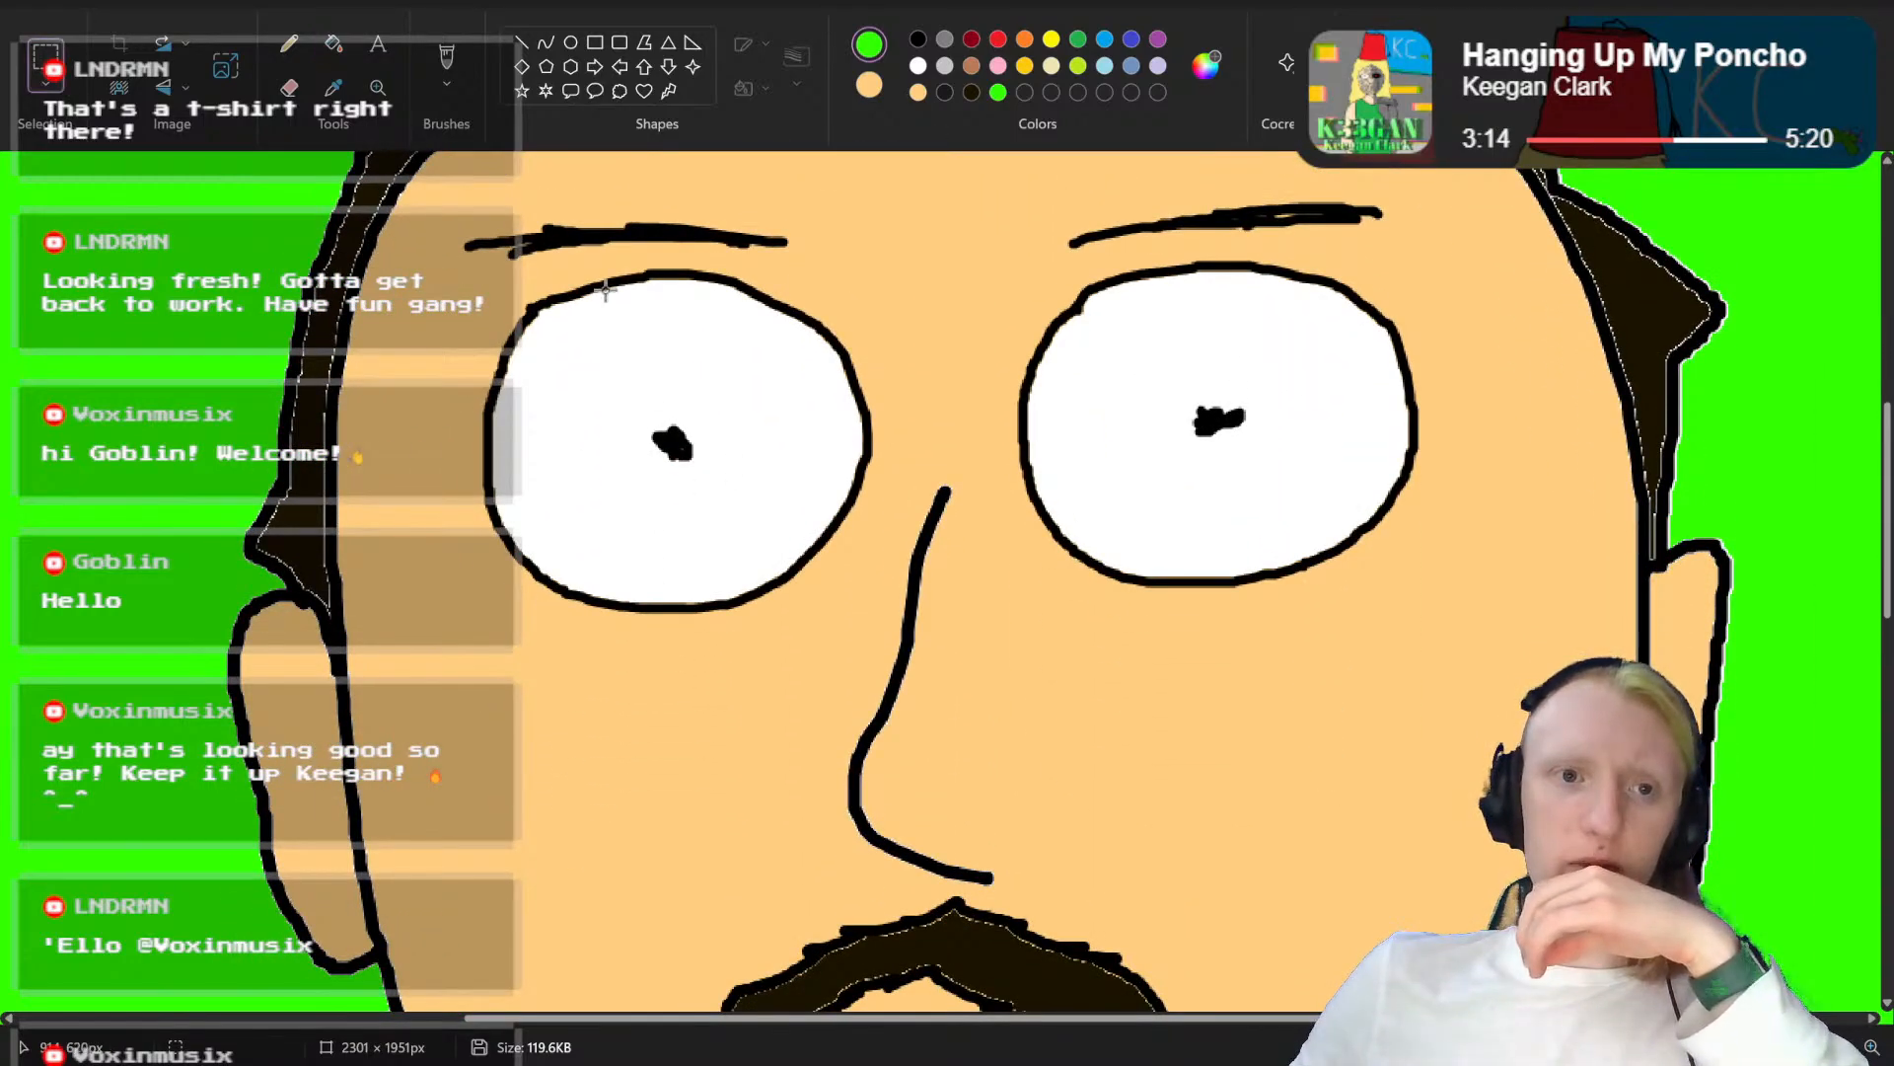
pyautogui.scroll(1, 494, 267)
pyautogui.moveTo(445, 314); pyautogui.dragTo(883, 756)
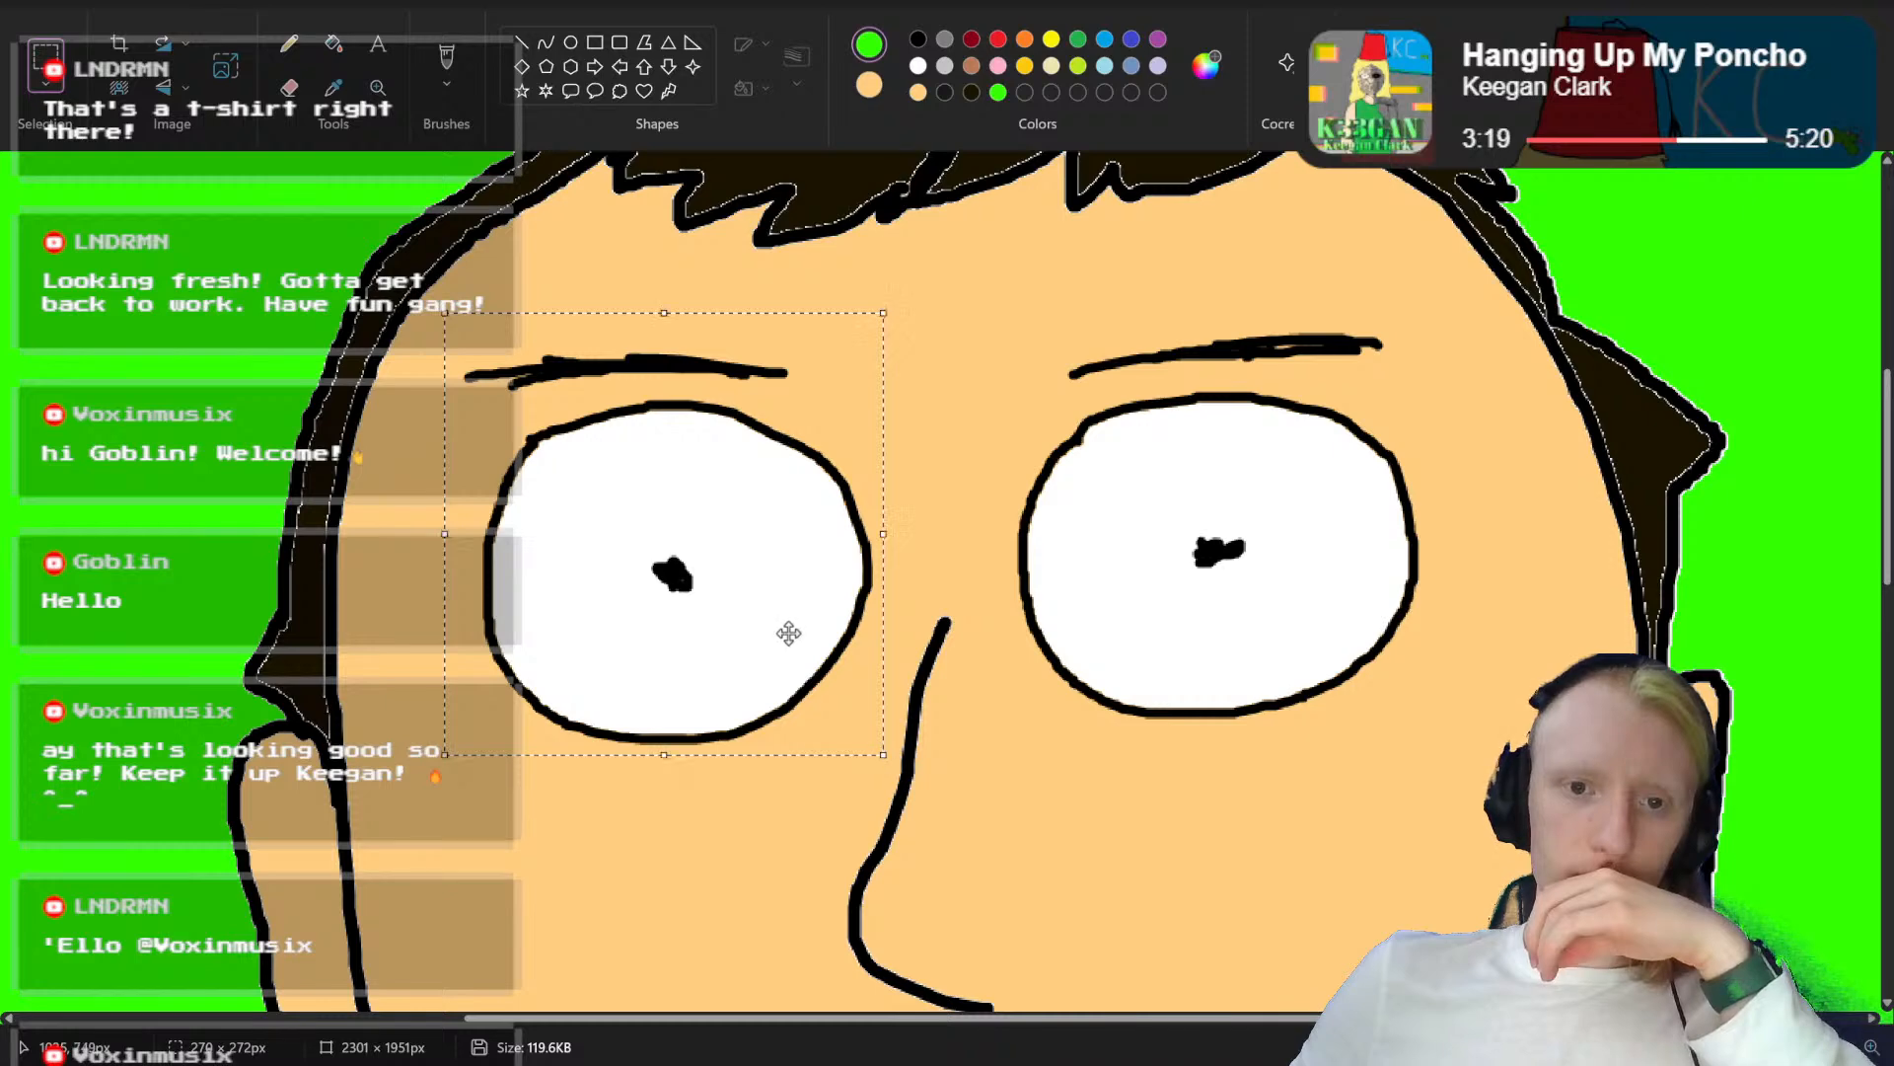
pyautogui.moveTo(787, 633); pyautogui.dragTo(787, 689)
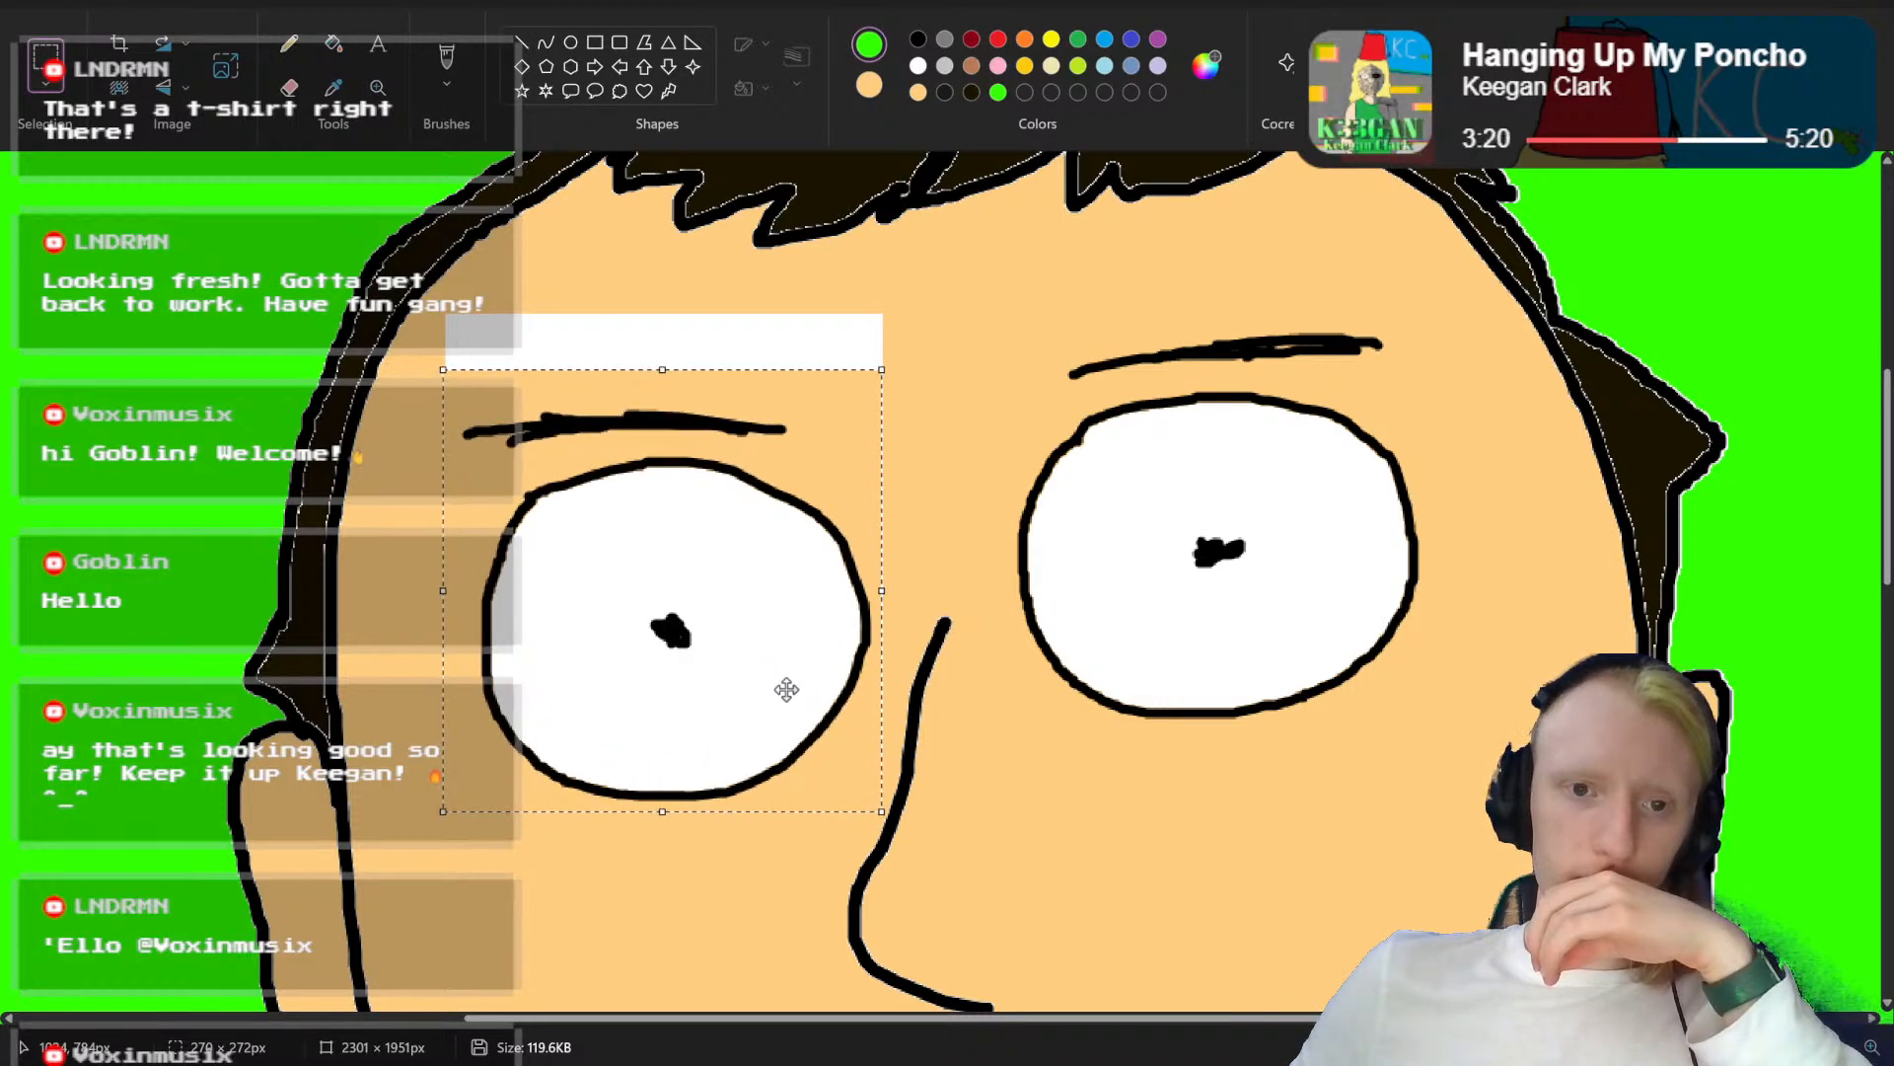
# Step: Select the eye and eyebrow on the viewer's right and move them down to match the other eye
pyautogui.moveTo(1422, 298); pyautogui.dragTo(1007, 746)
pyautogui.moveTo(1125, 562); pyautogui.dragTo(1126, 621)
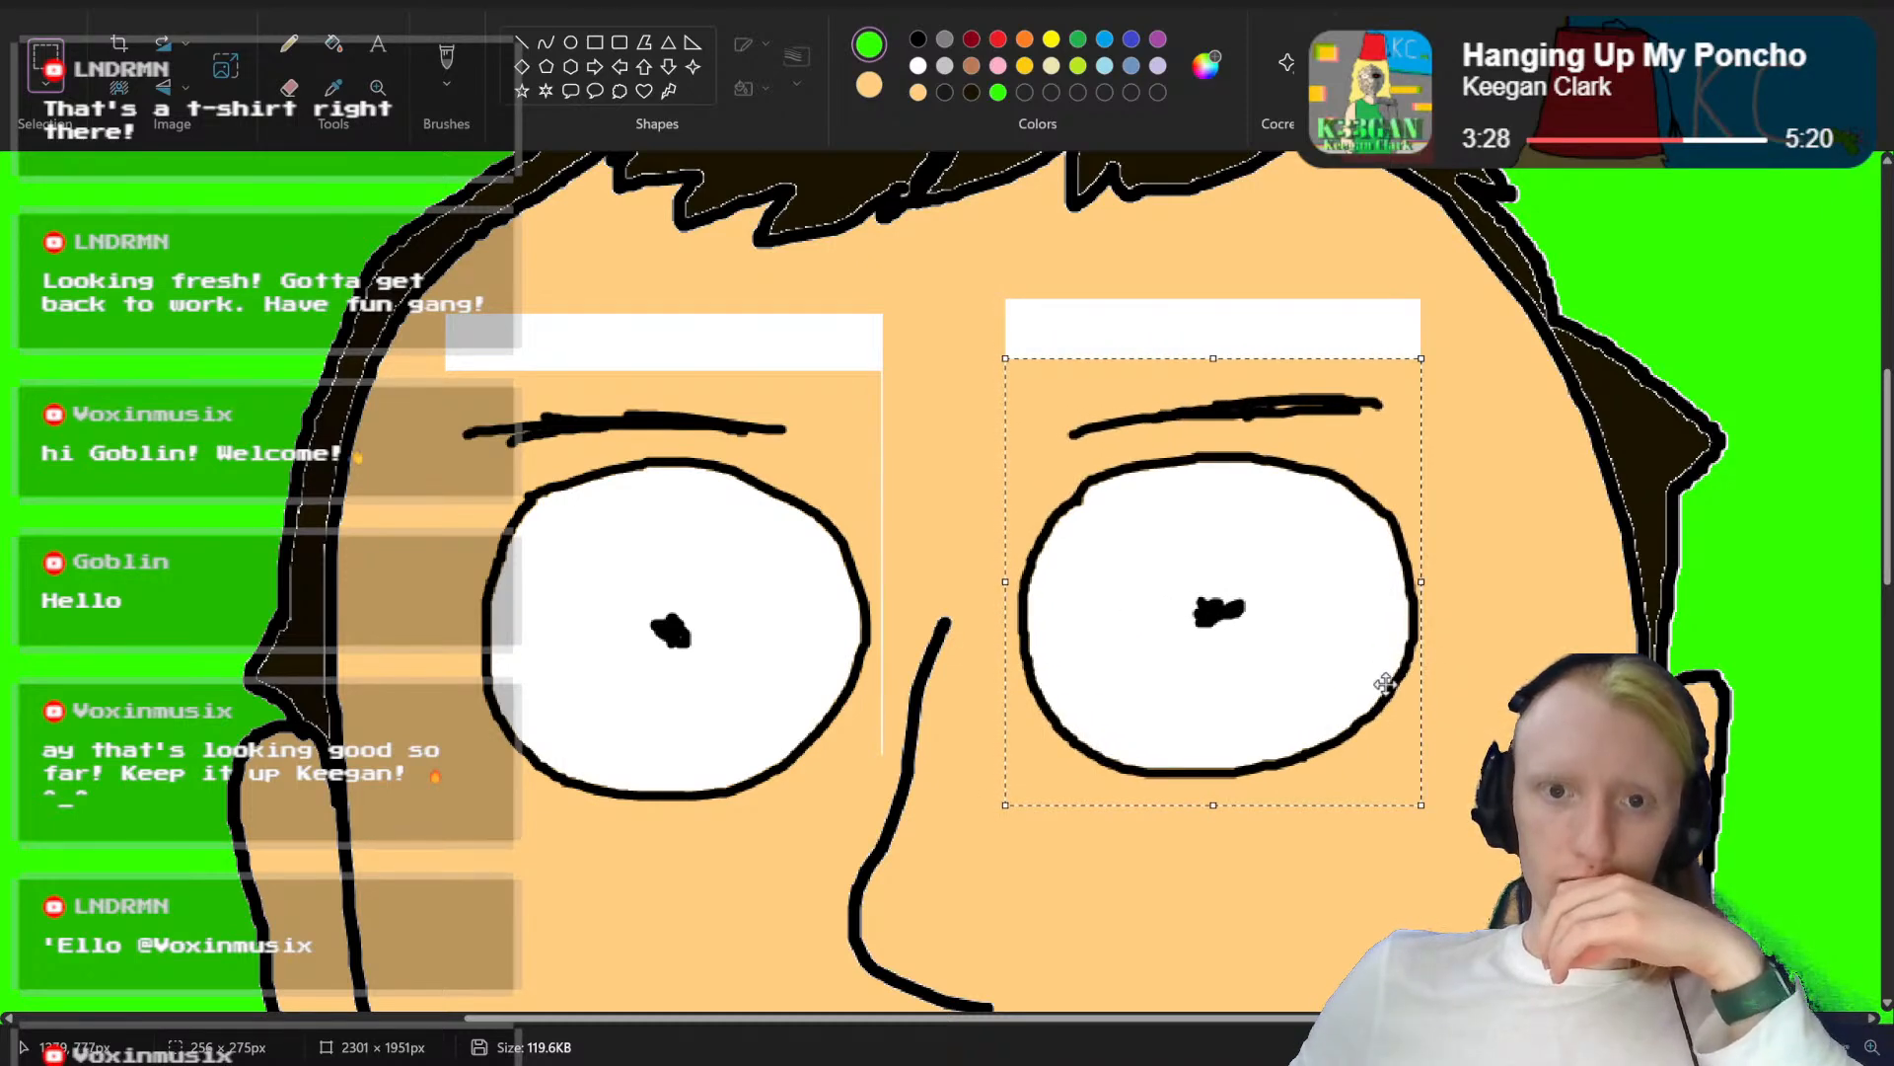
pyautogui.click(1564, 739)
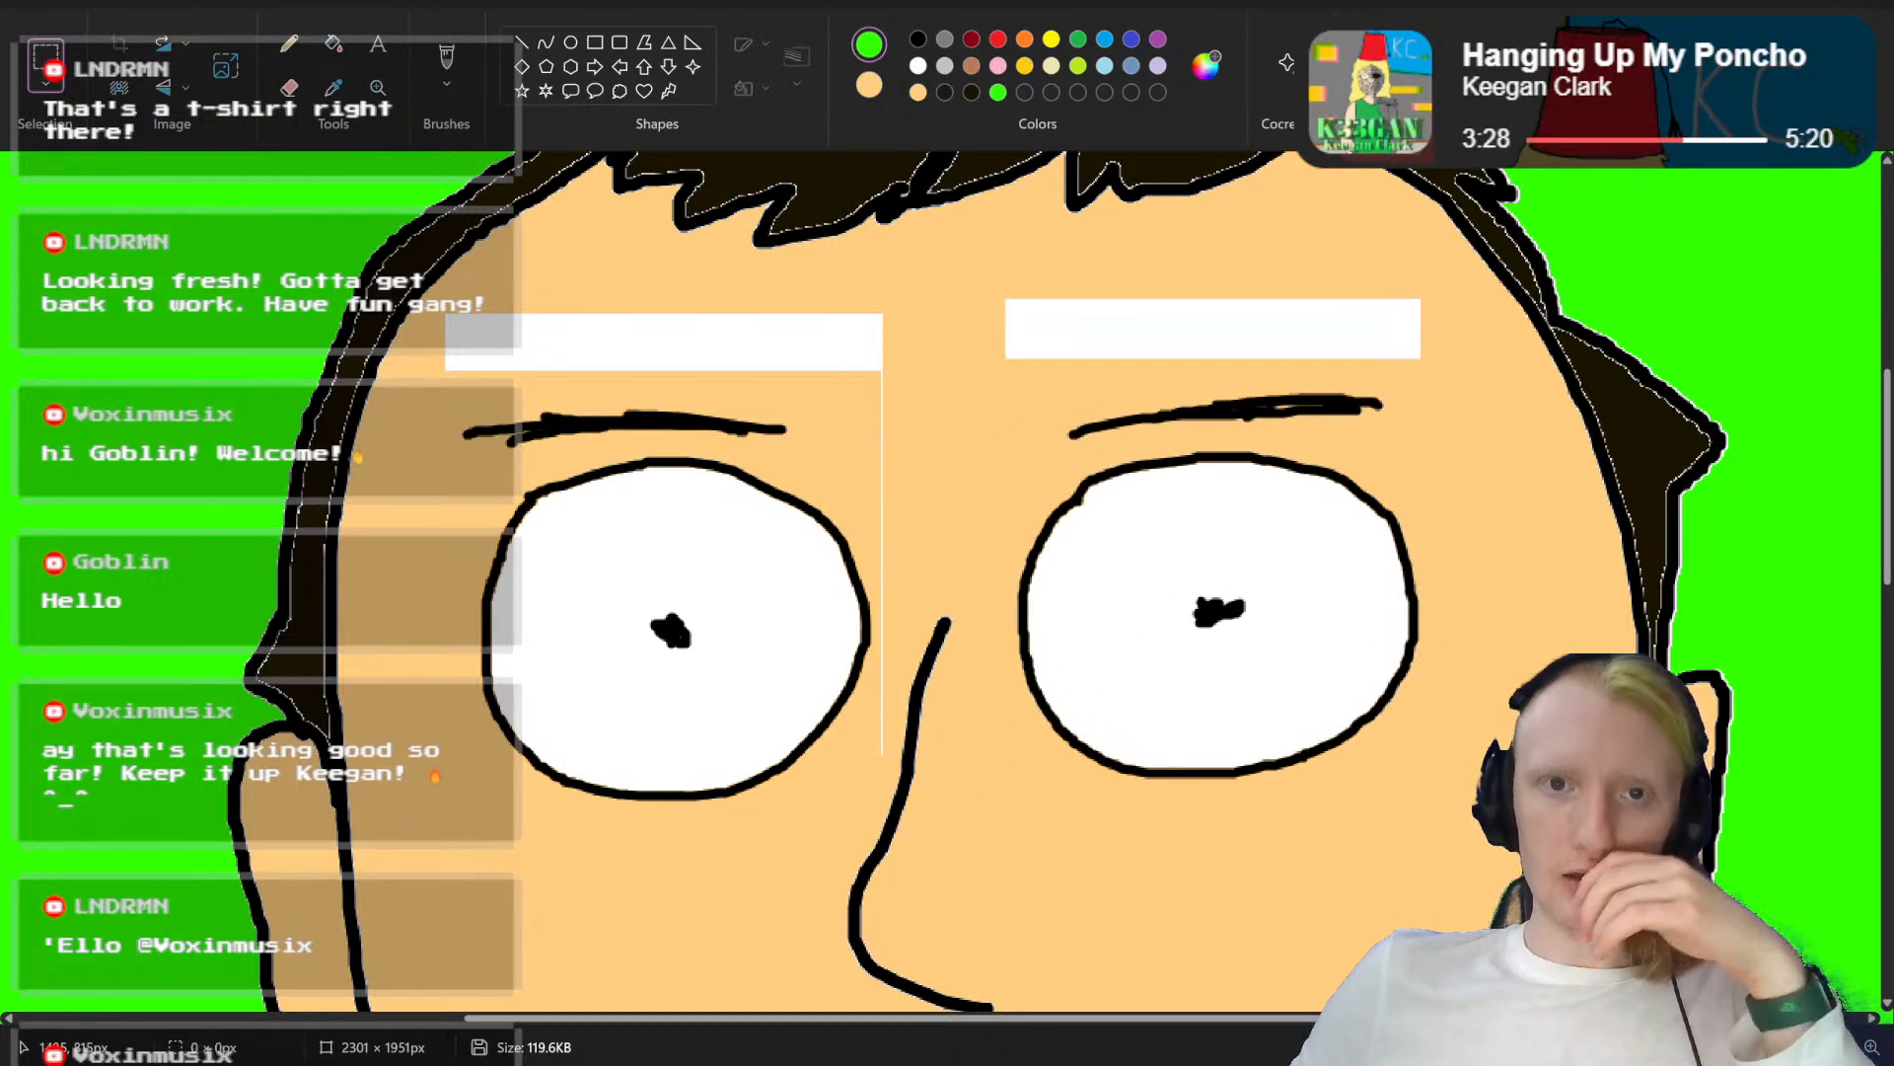
# Step: Fill the two white strips above the eyebrows with the saved skin tone
pyautogui.click(923, 93)
pyautogui.click(336, 47)
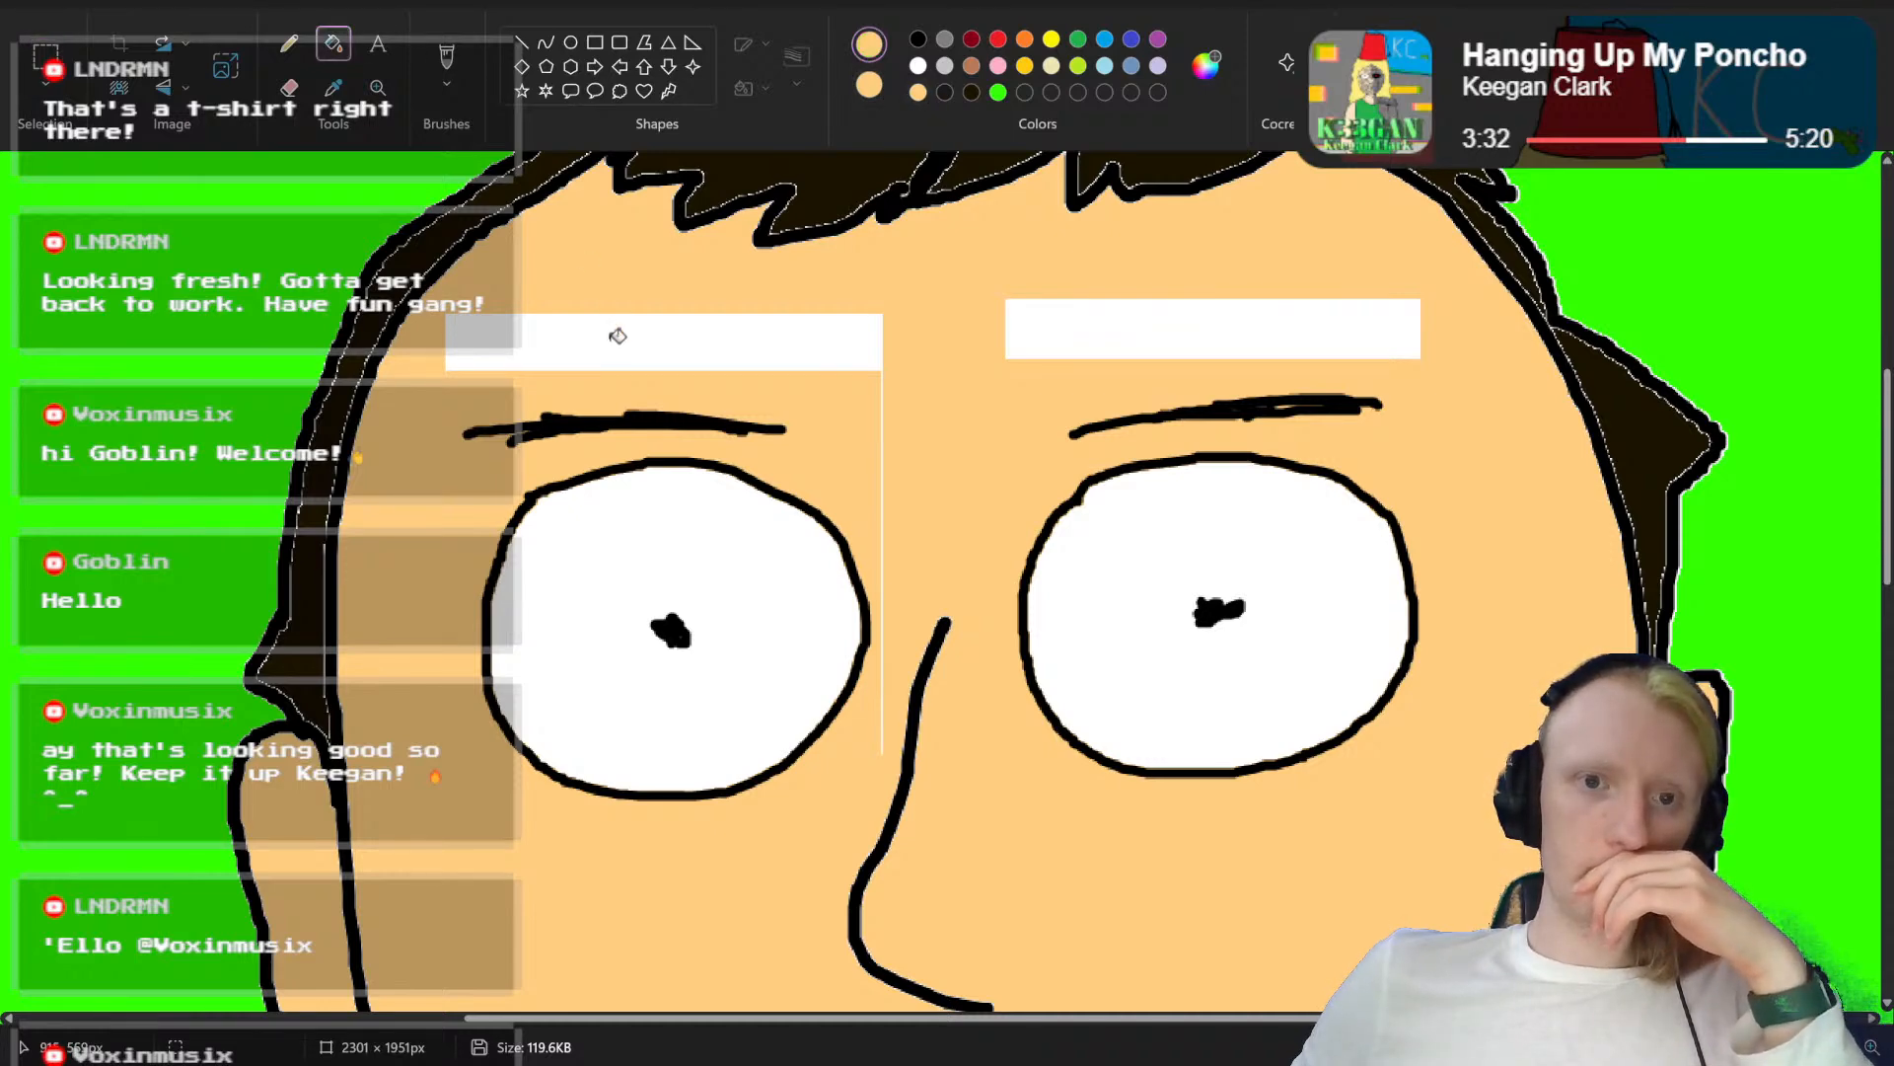
pyautogui.click(614, 335)
pyautogui.click(1120, 318)
# Step: Check the whole face, select the eye and eyebrow on the viewer's right and move them slightly outward from the nose
pyautogui.scroll(-4, 1120, 317)
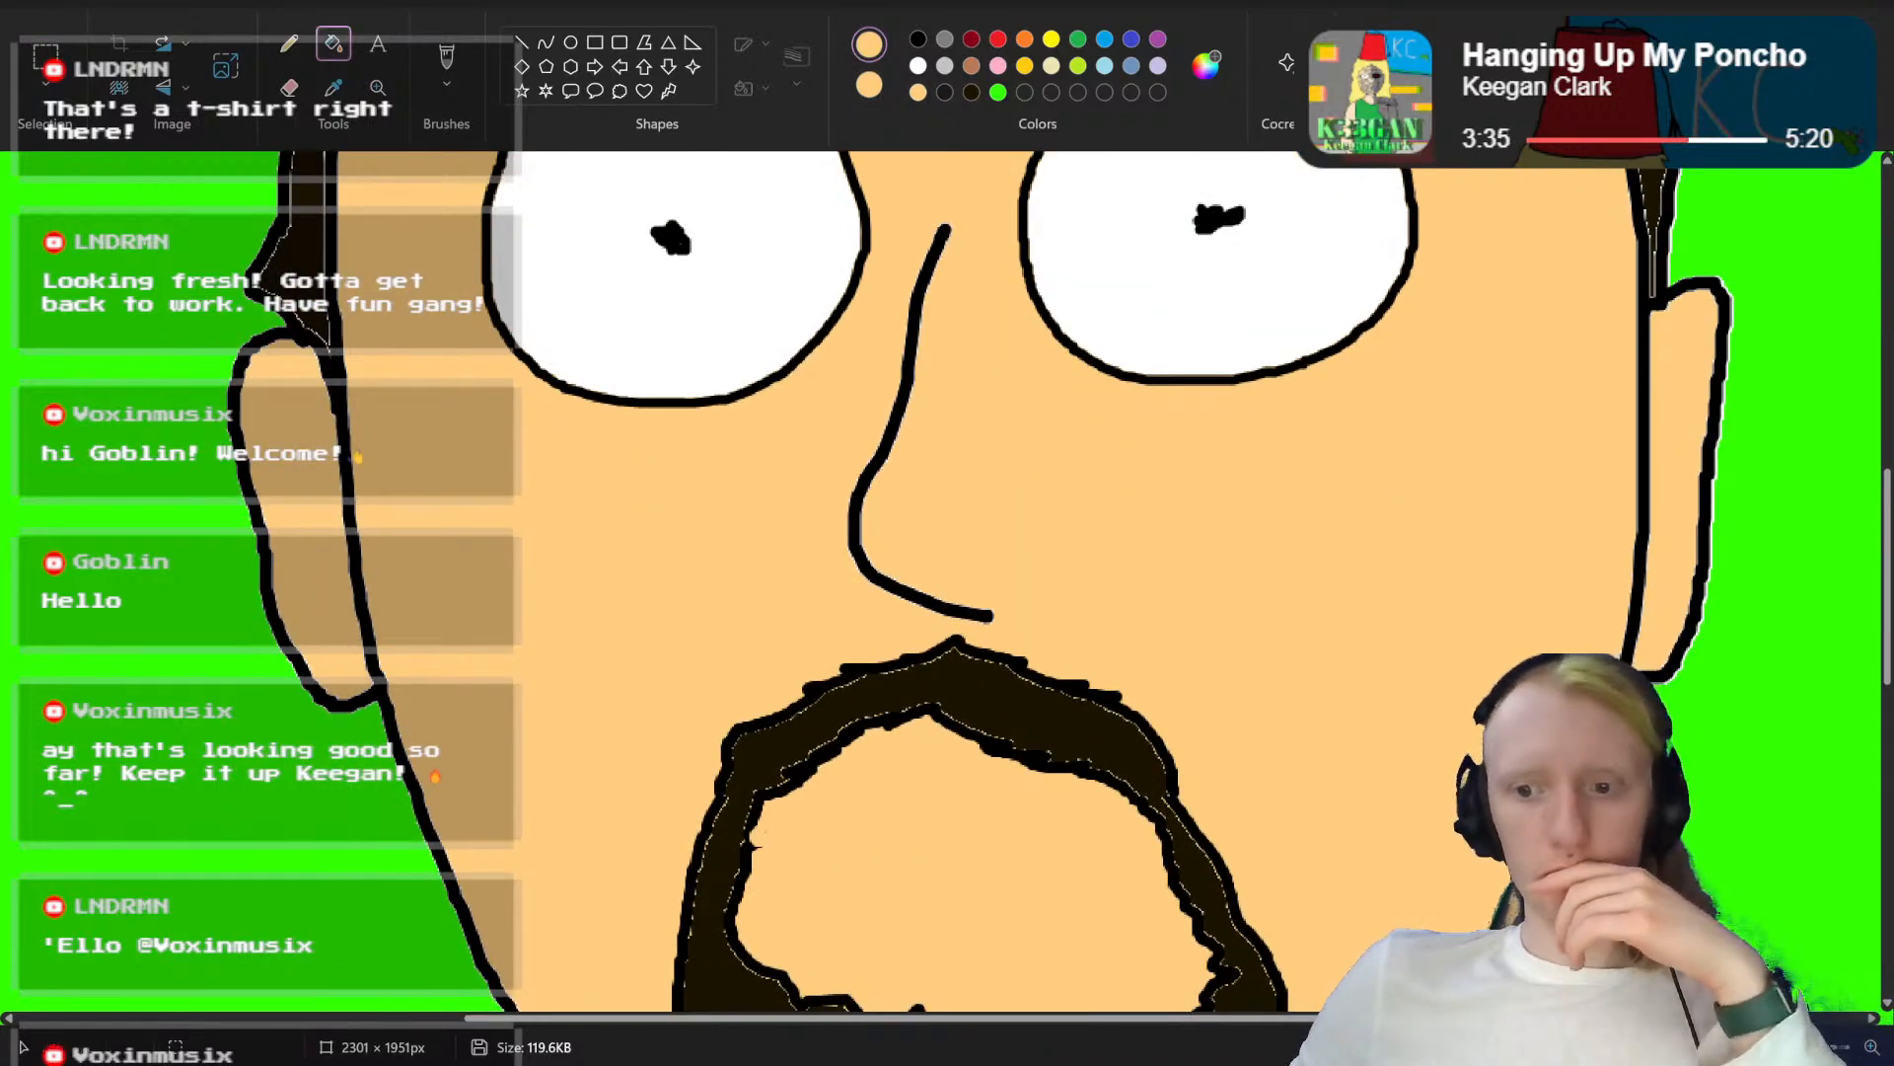
pyautogui.scroll(-5, 947, 587)
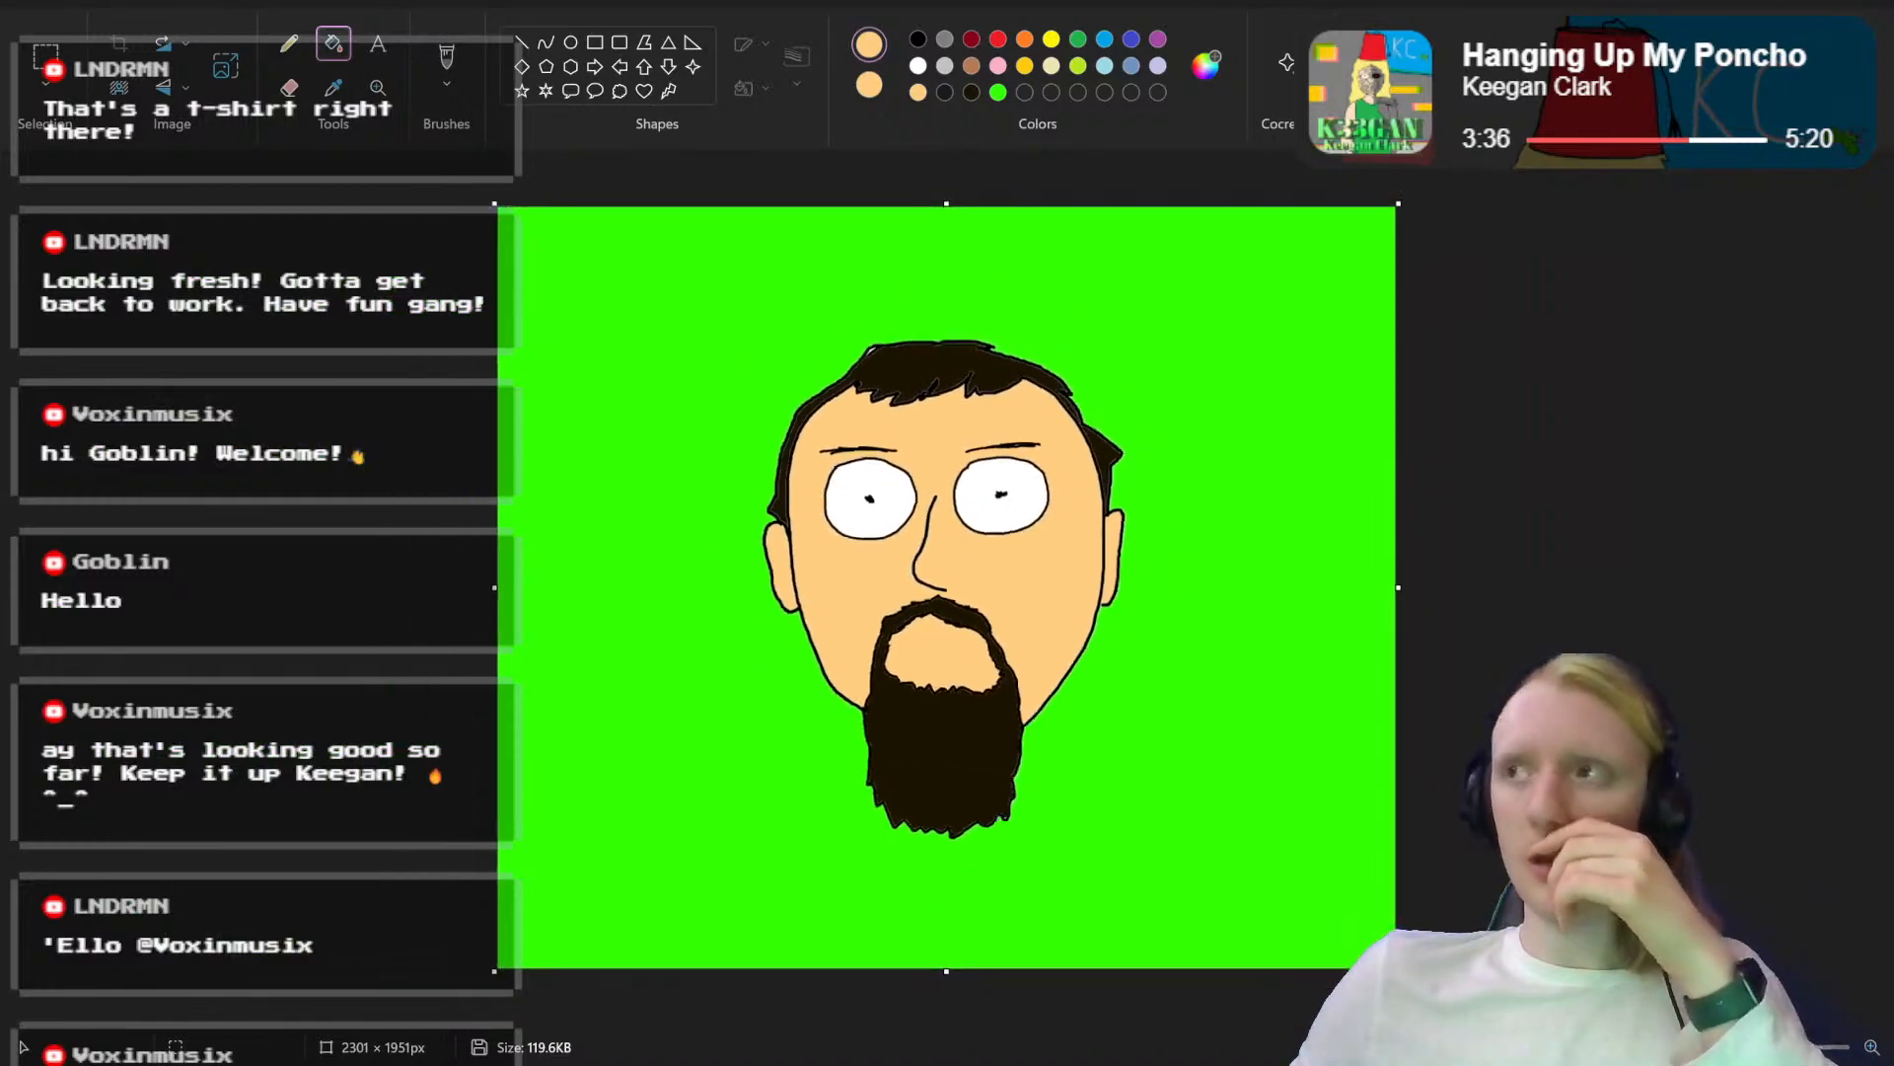
pyautogui.scroll(5, 927, 583)
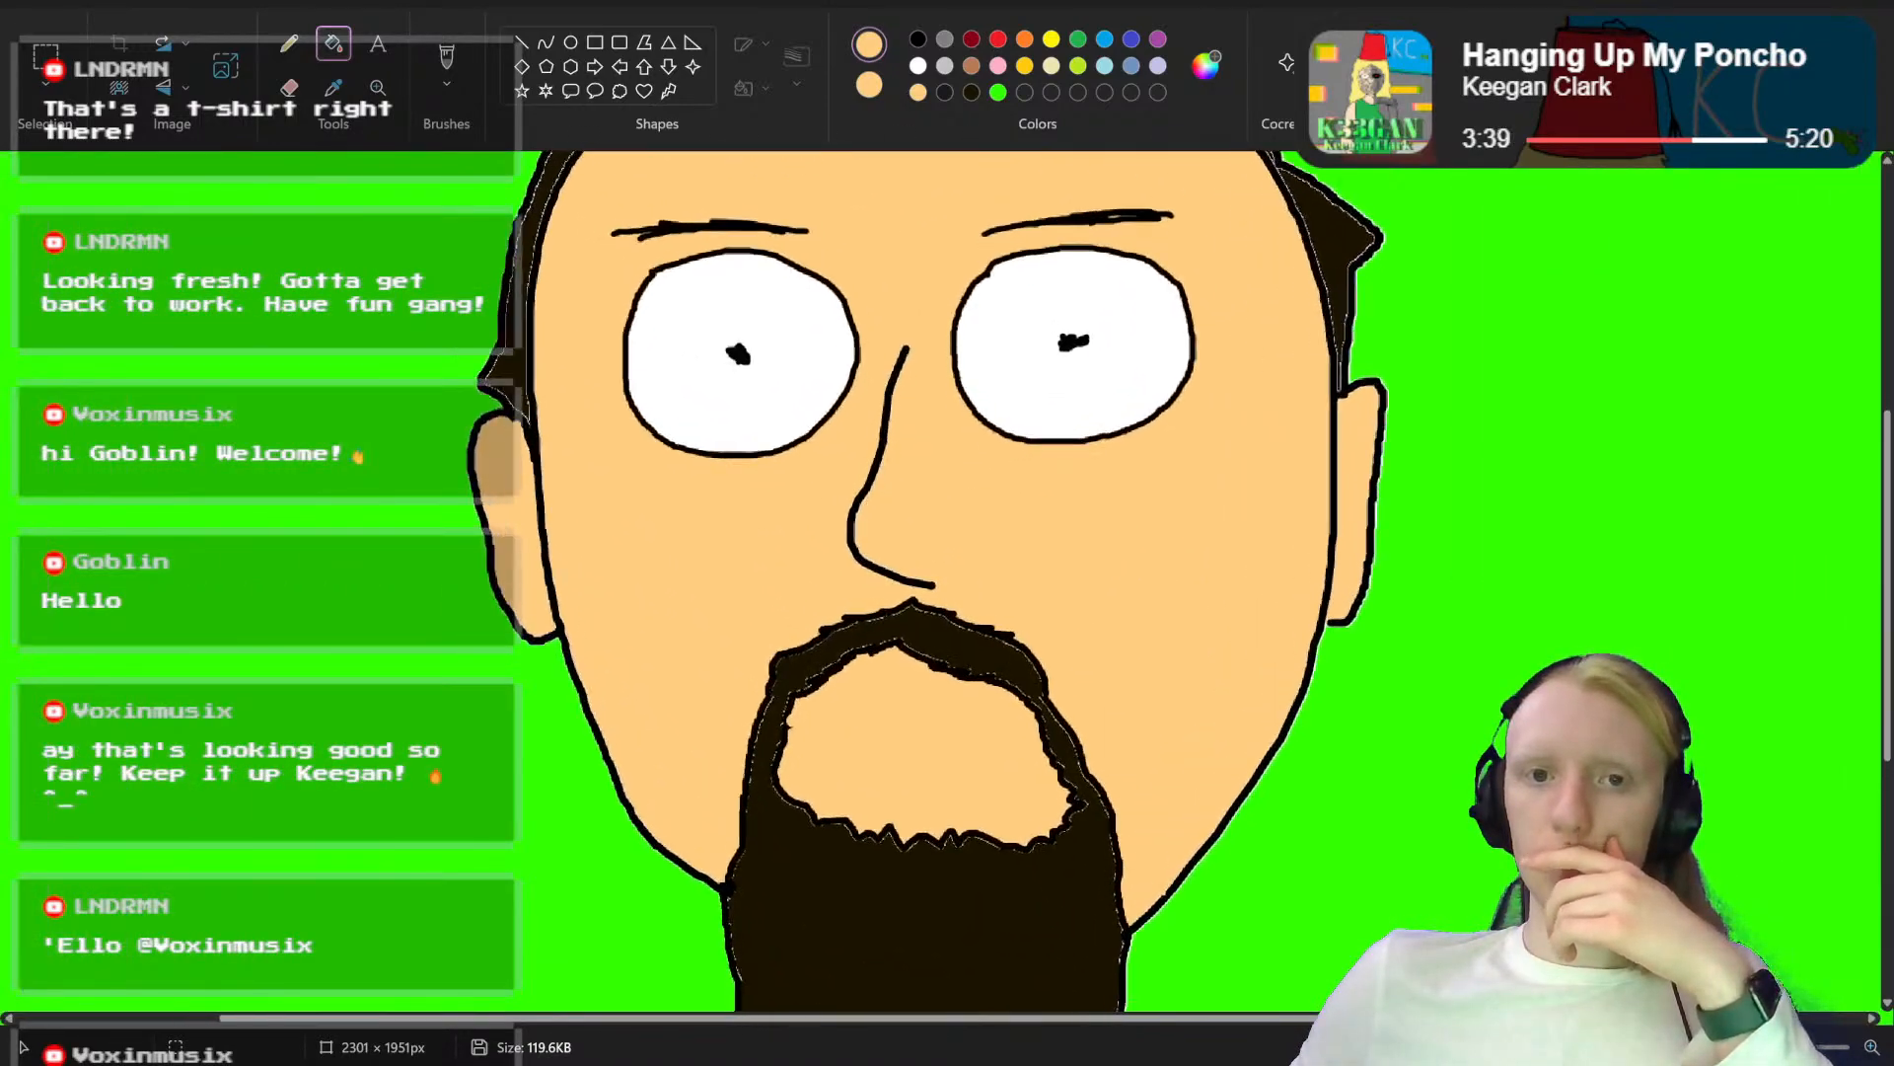
pyautogui.scroll(1, 1421, 712)
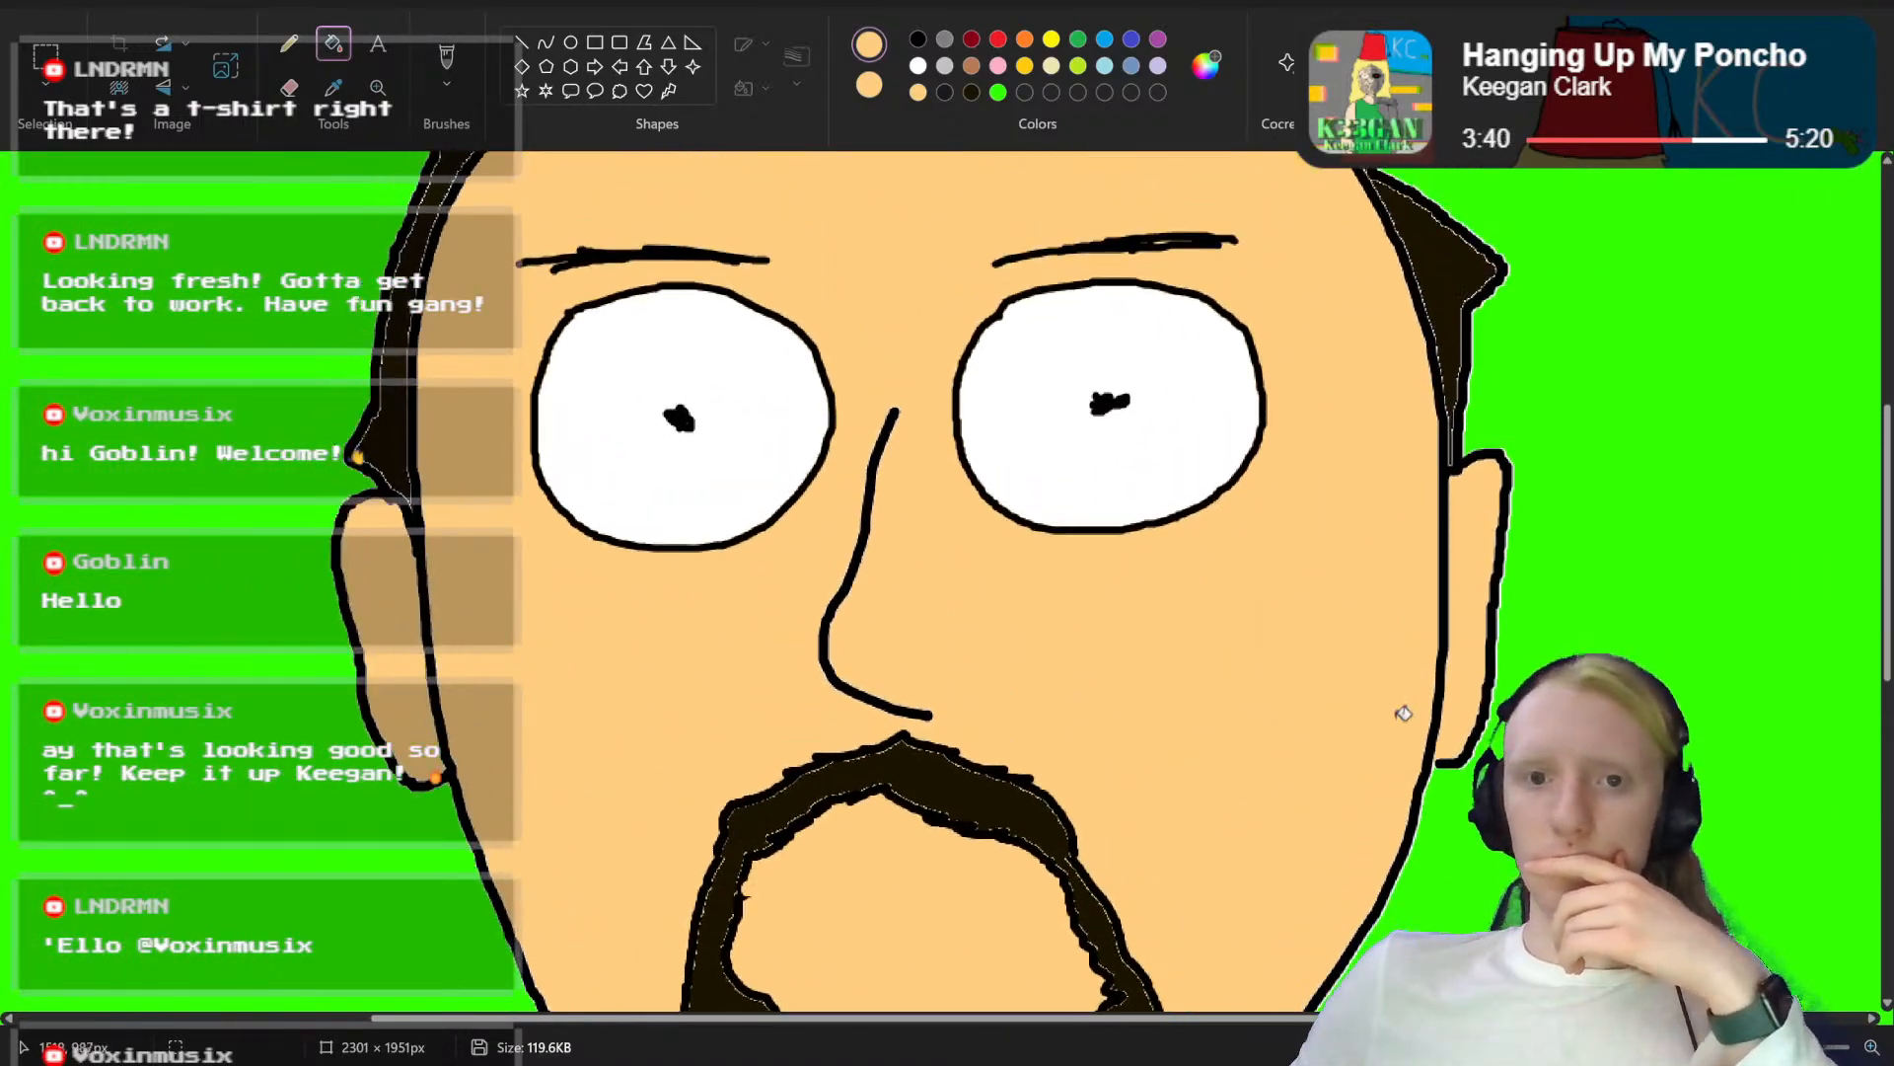
pyautogui.scroll(-3, 1197, 454)
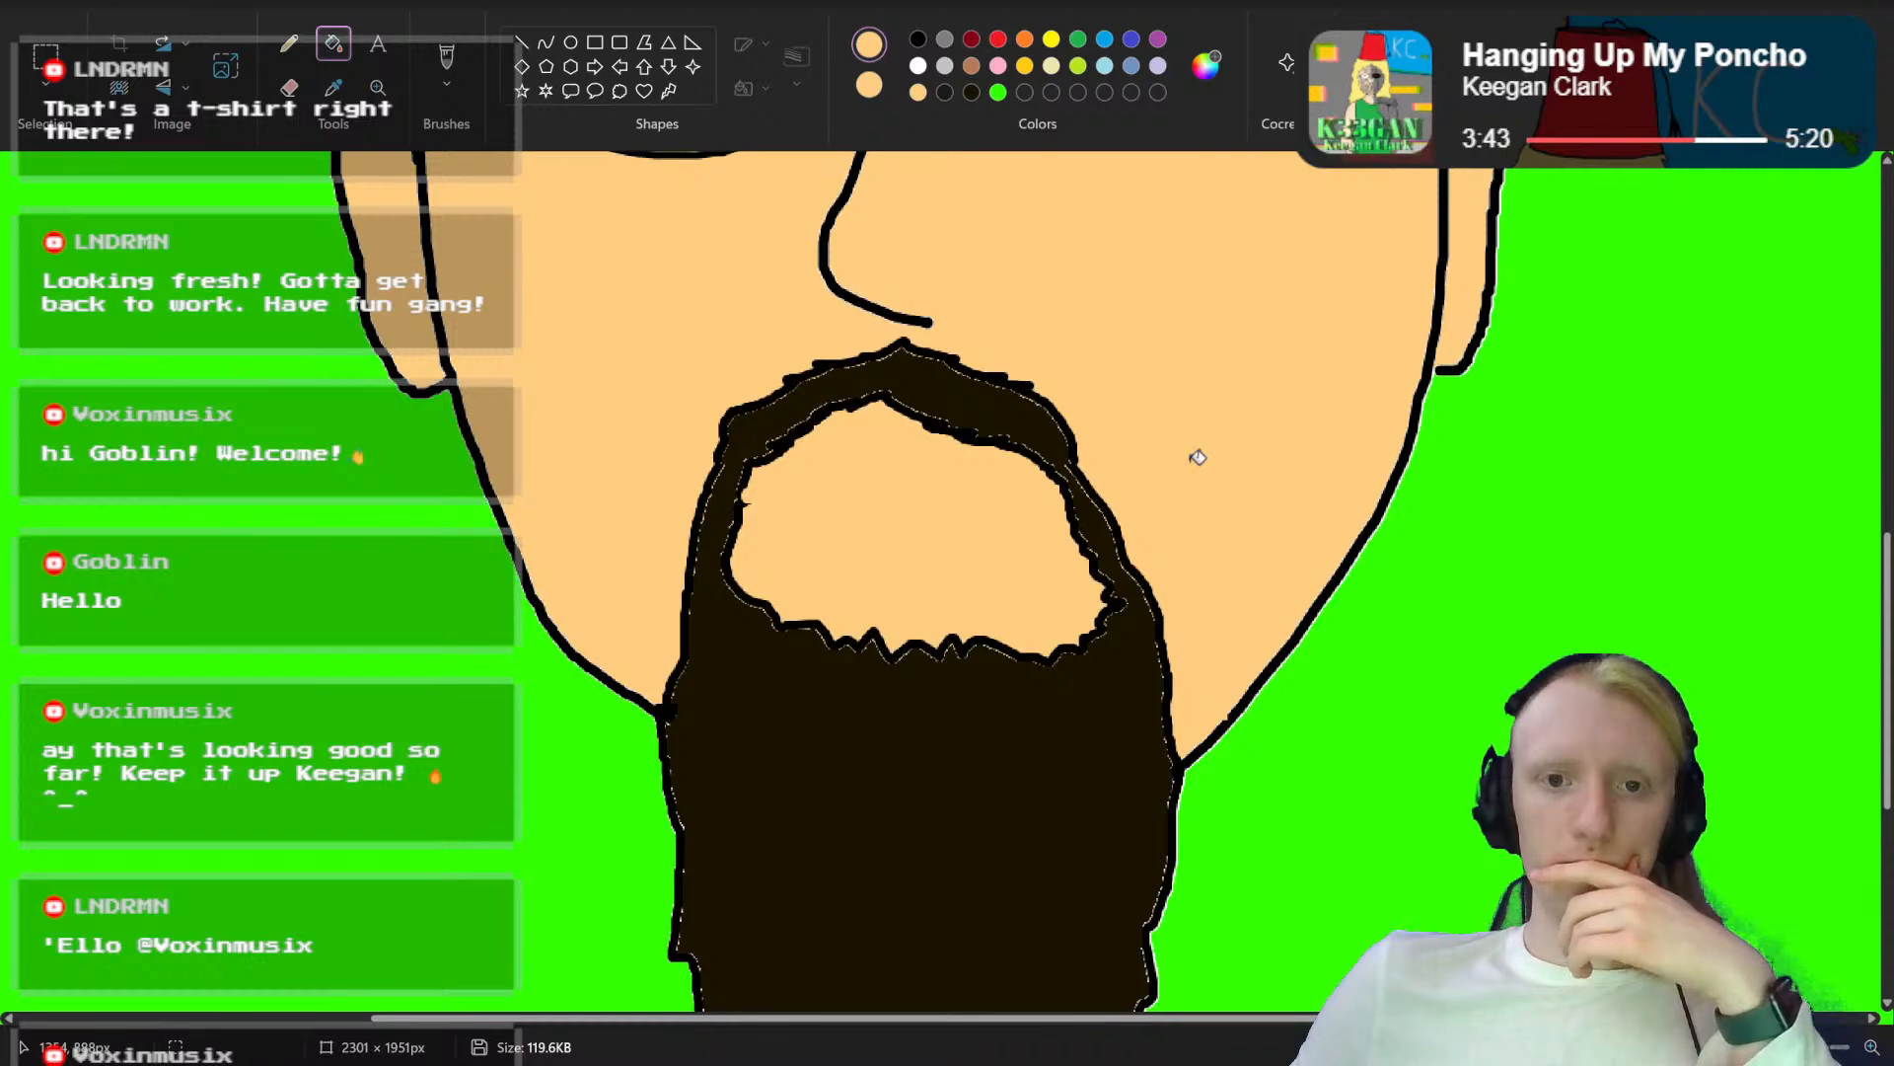
pyautogui.scroll(4, 1196, 456)
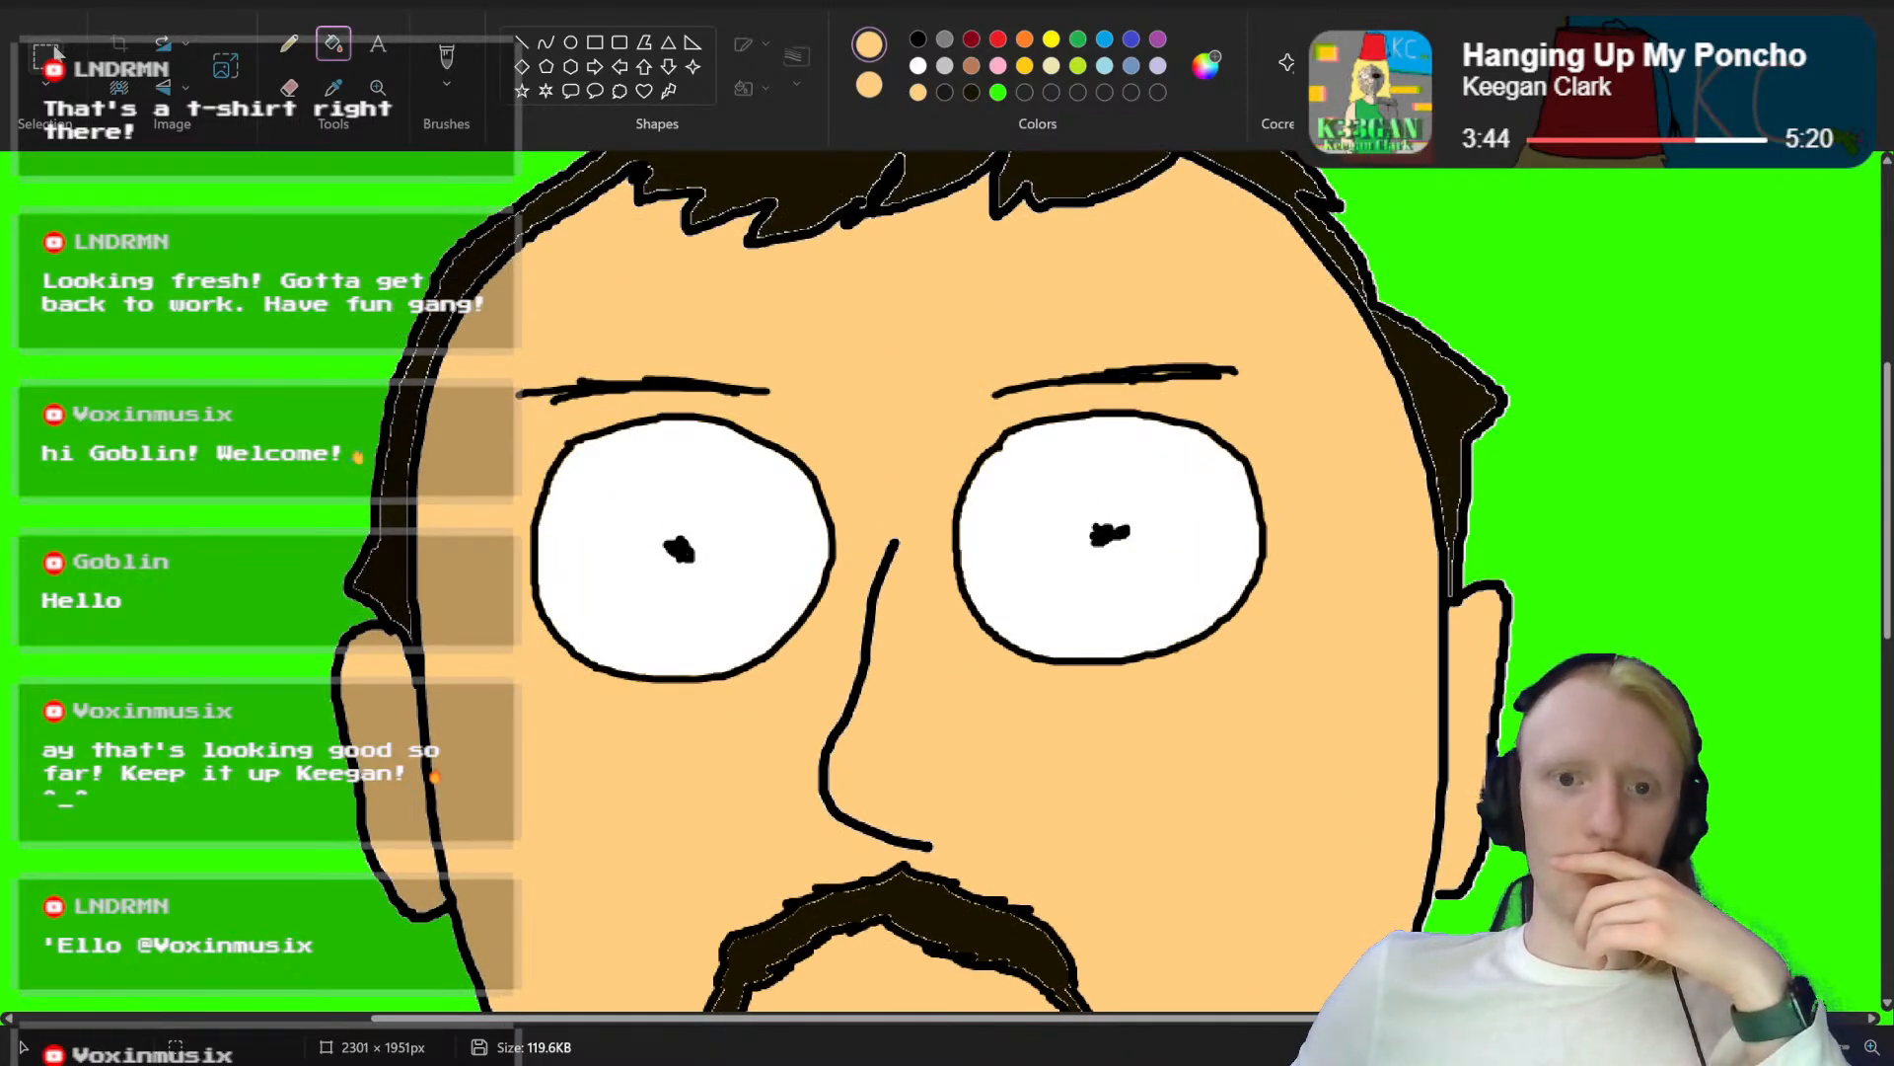
pyautogui.click(46, 54)
pyautogui.moveTo(1282, 322); pyautogui.dragTo(967, 696)
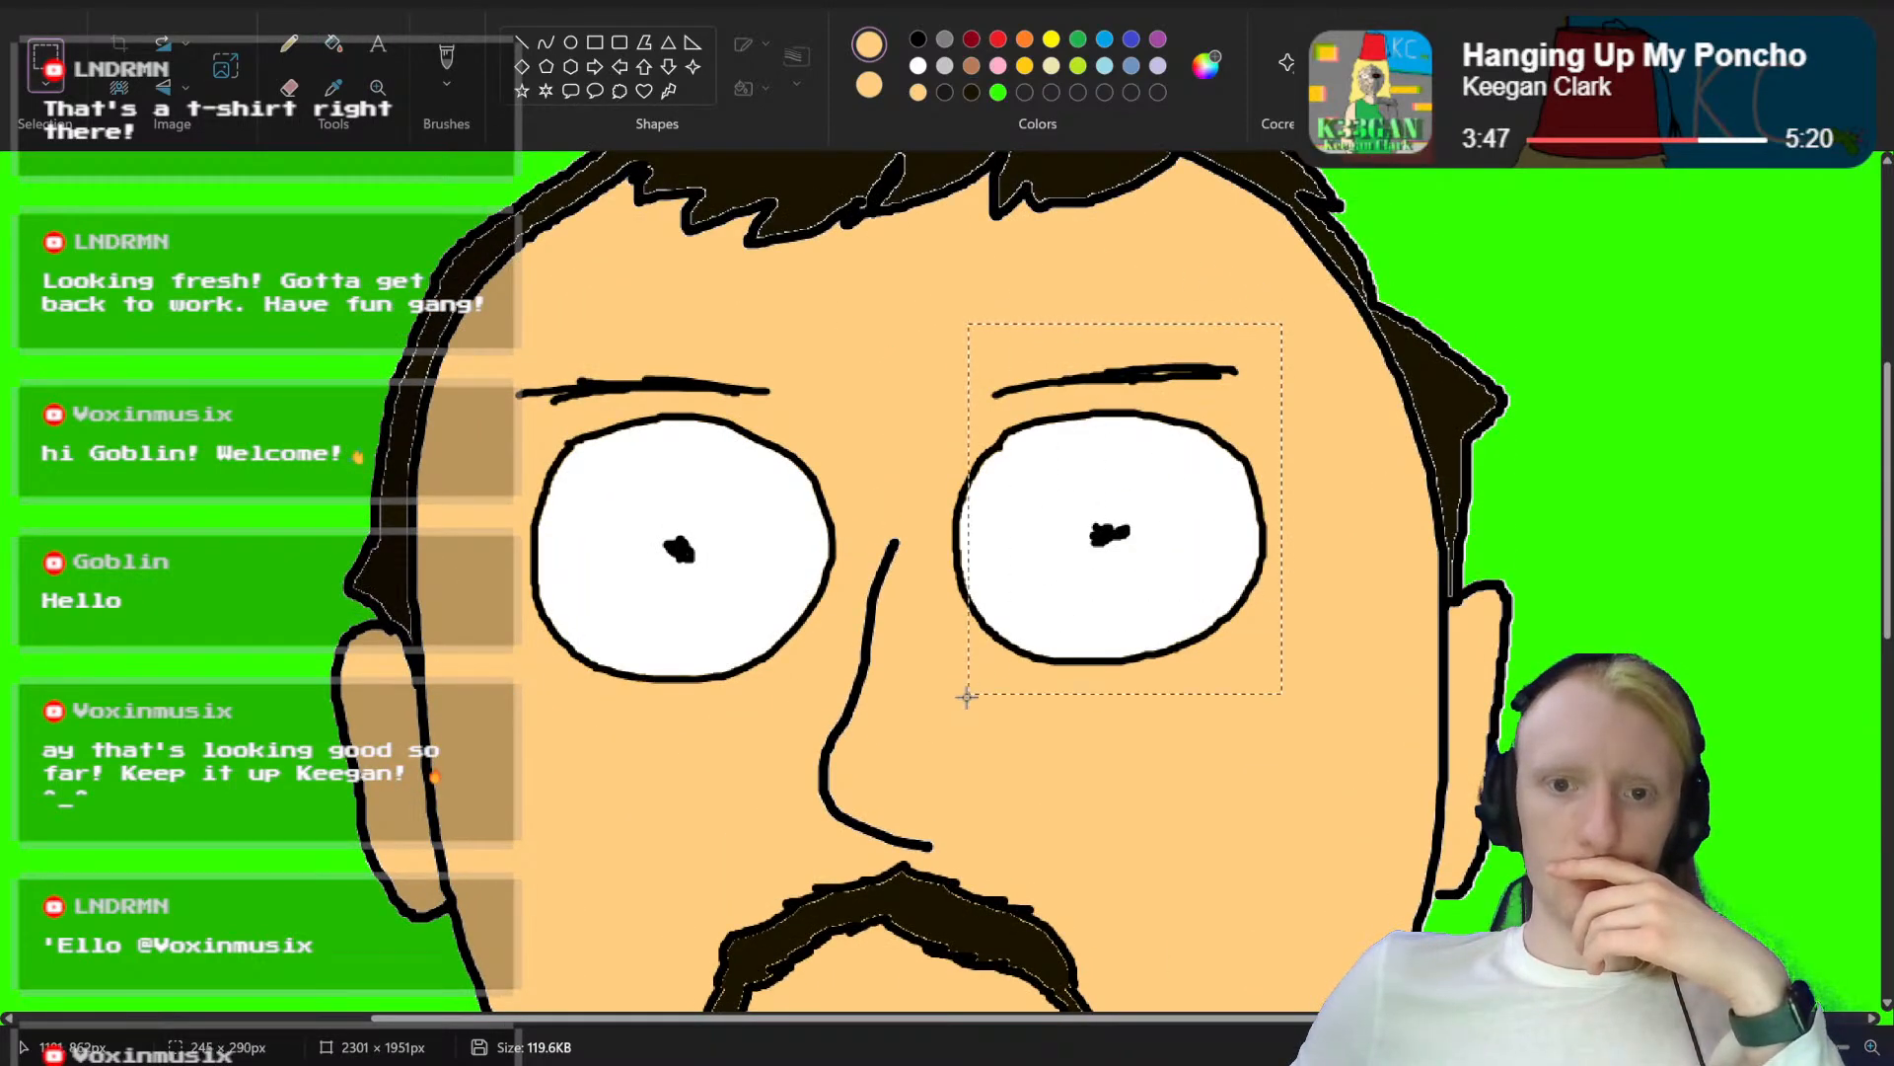
pyautogui.moveTo(1034, 622); pyautogui.dragTo(1048, 620)
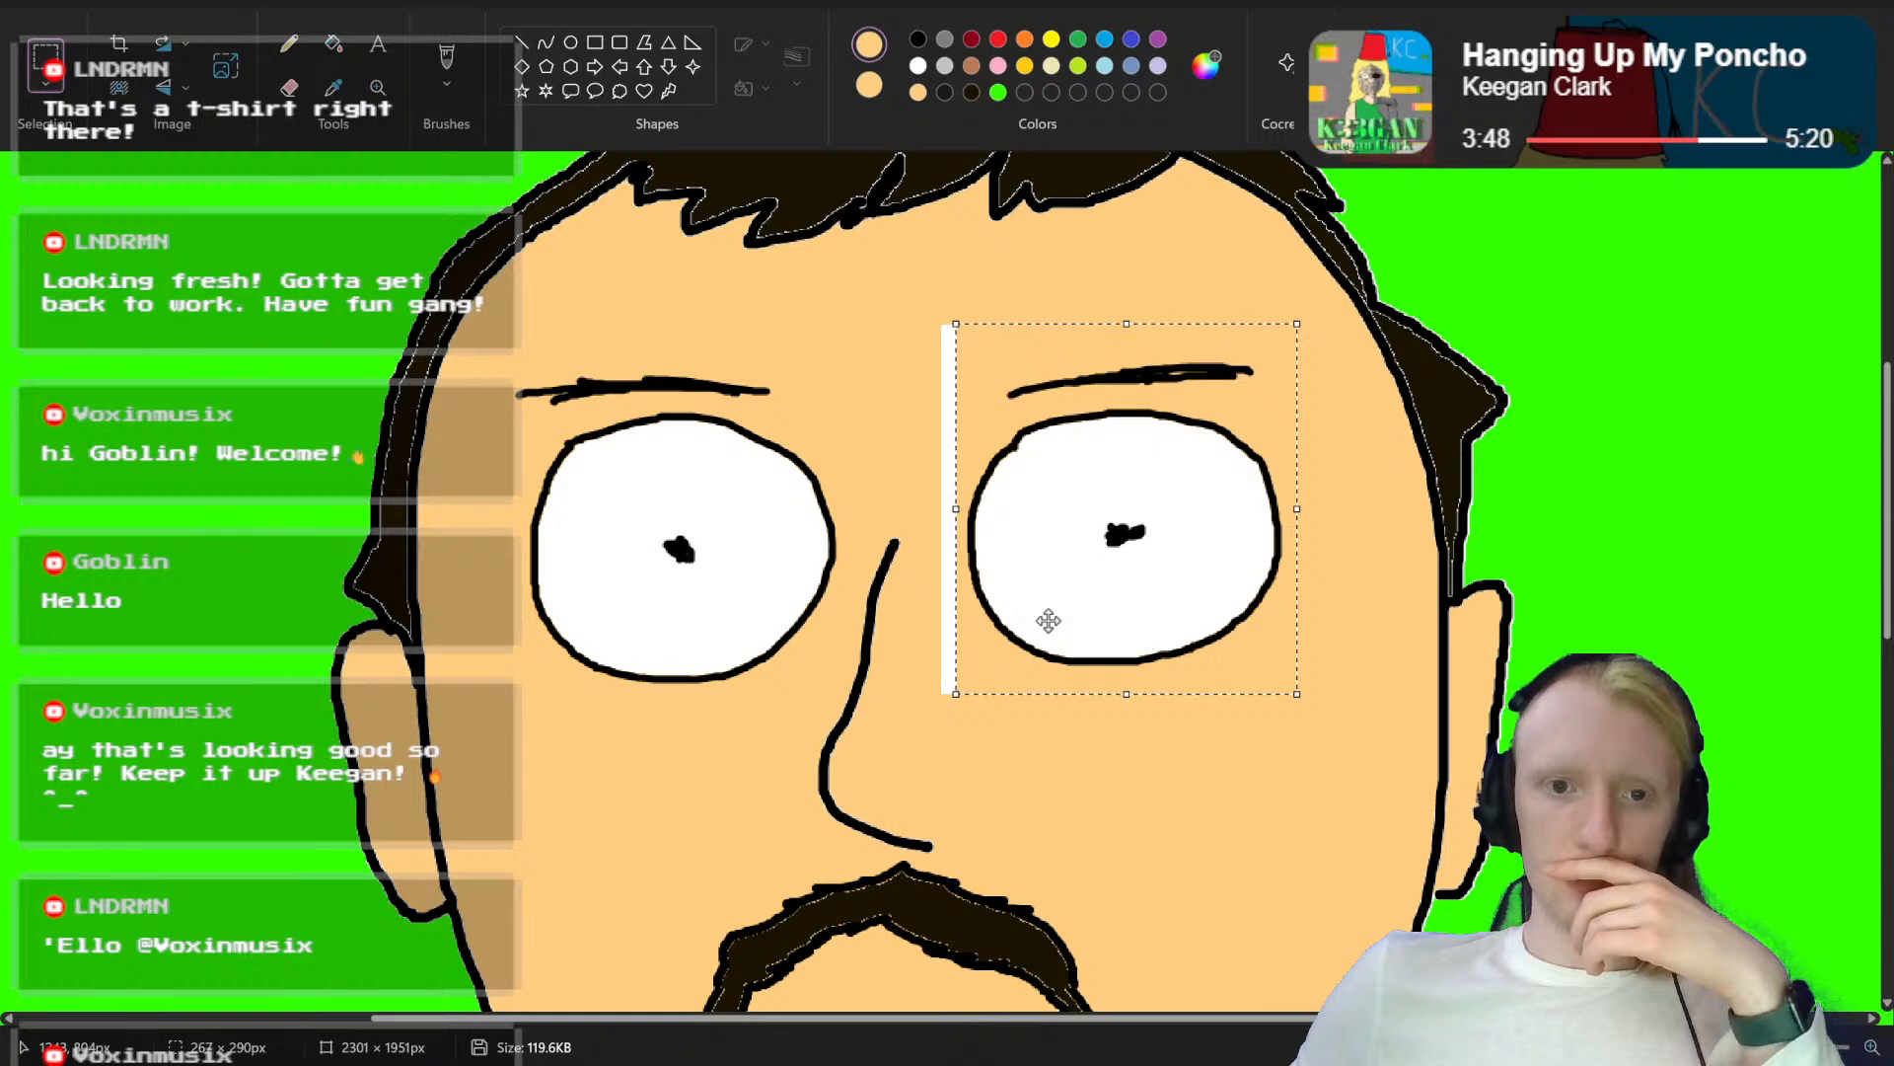
pyautogui.click(1223, 892)
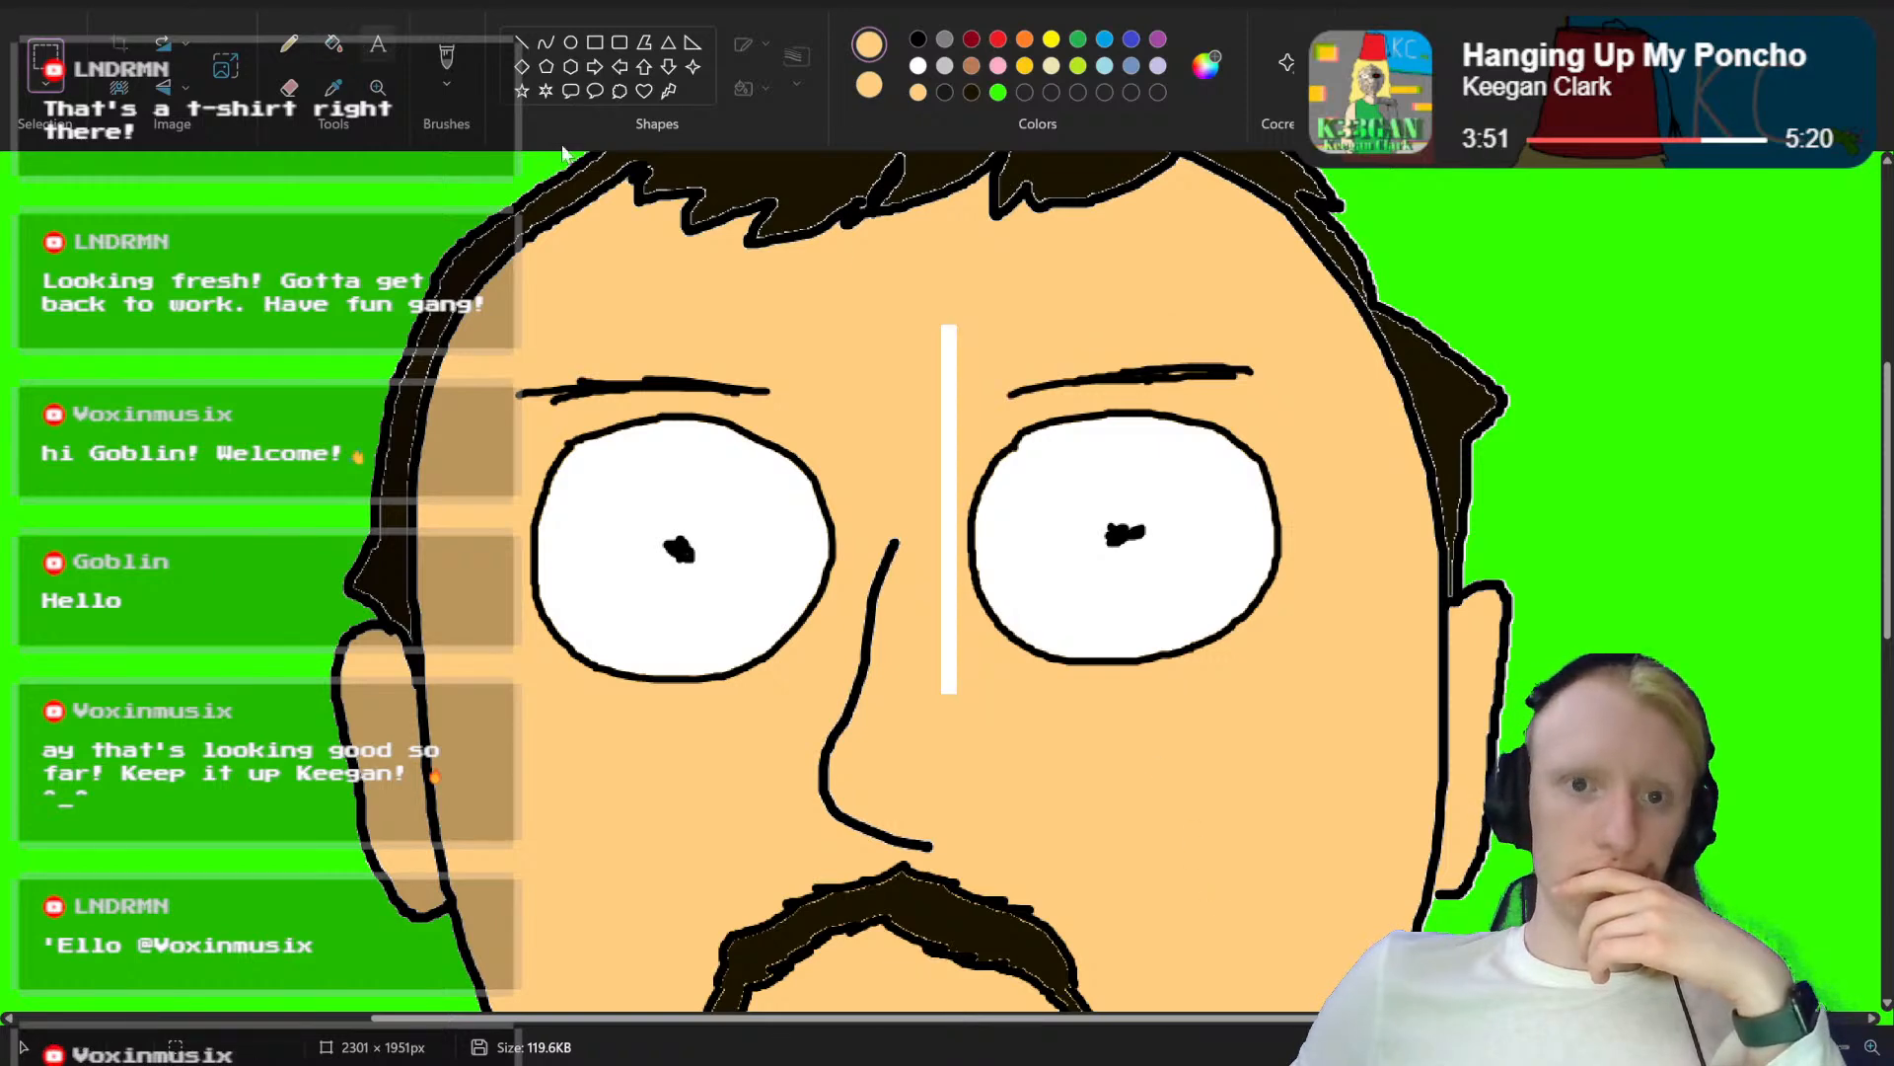
# Step: Fill the white vertical strip between the eyes with the skin tone and save the portrait
pyautogui.click(334, 43)
pyautogui.click(950, 376)
pyautogui.click(29, 2)
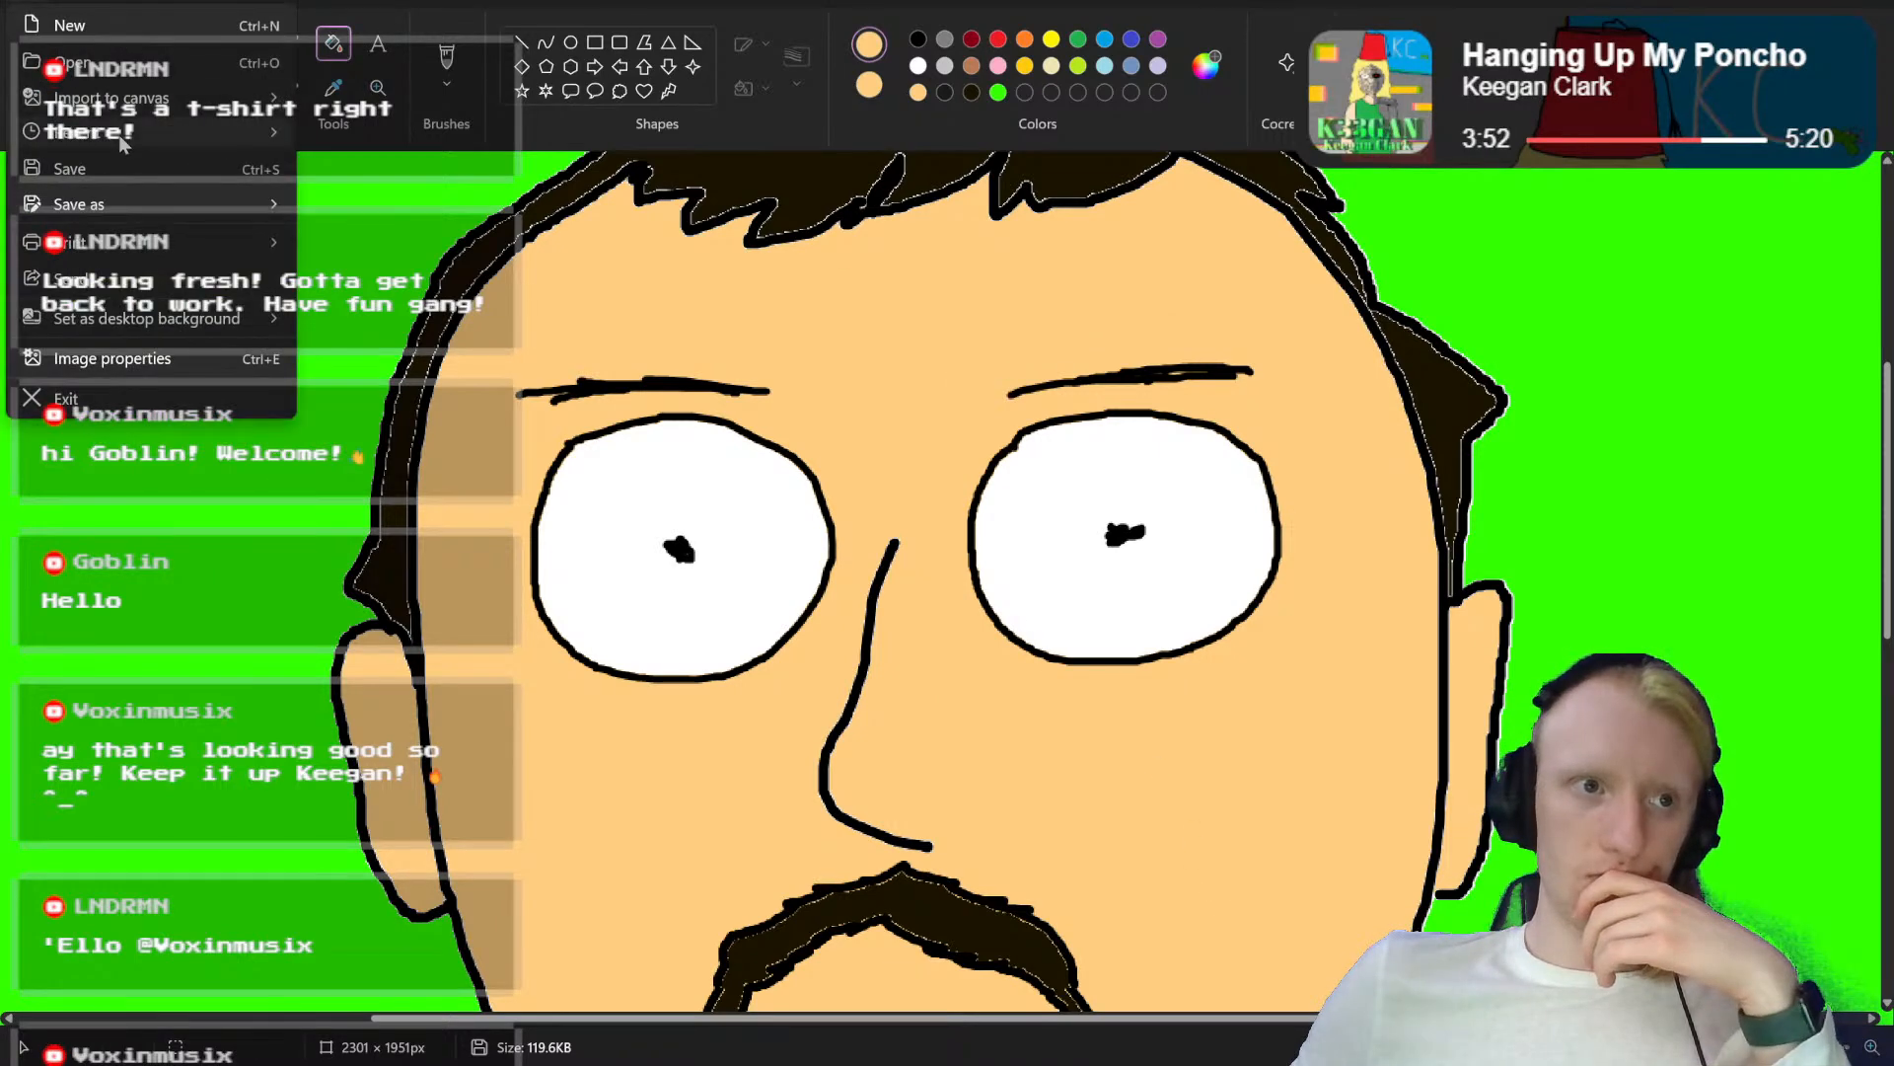
pyautogui.click(120, 167)
# Step: Draw a nearly straight closed mouth line in black with the brush across the skin area inside the goatee
pyautogui.scroll(-2, 968, 408)
pyautogui.scroll(-4, 968, 409)
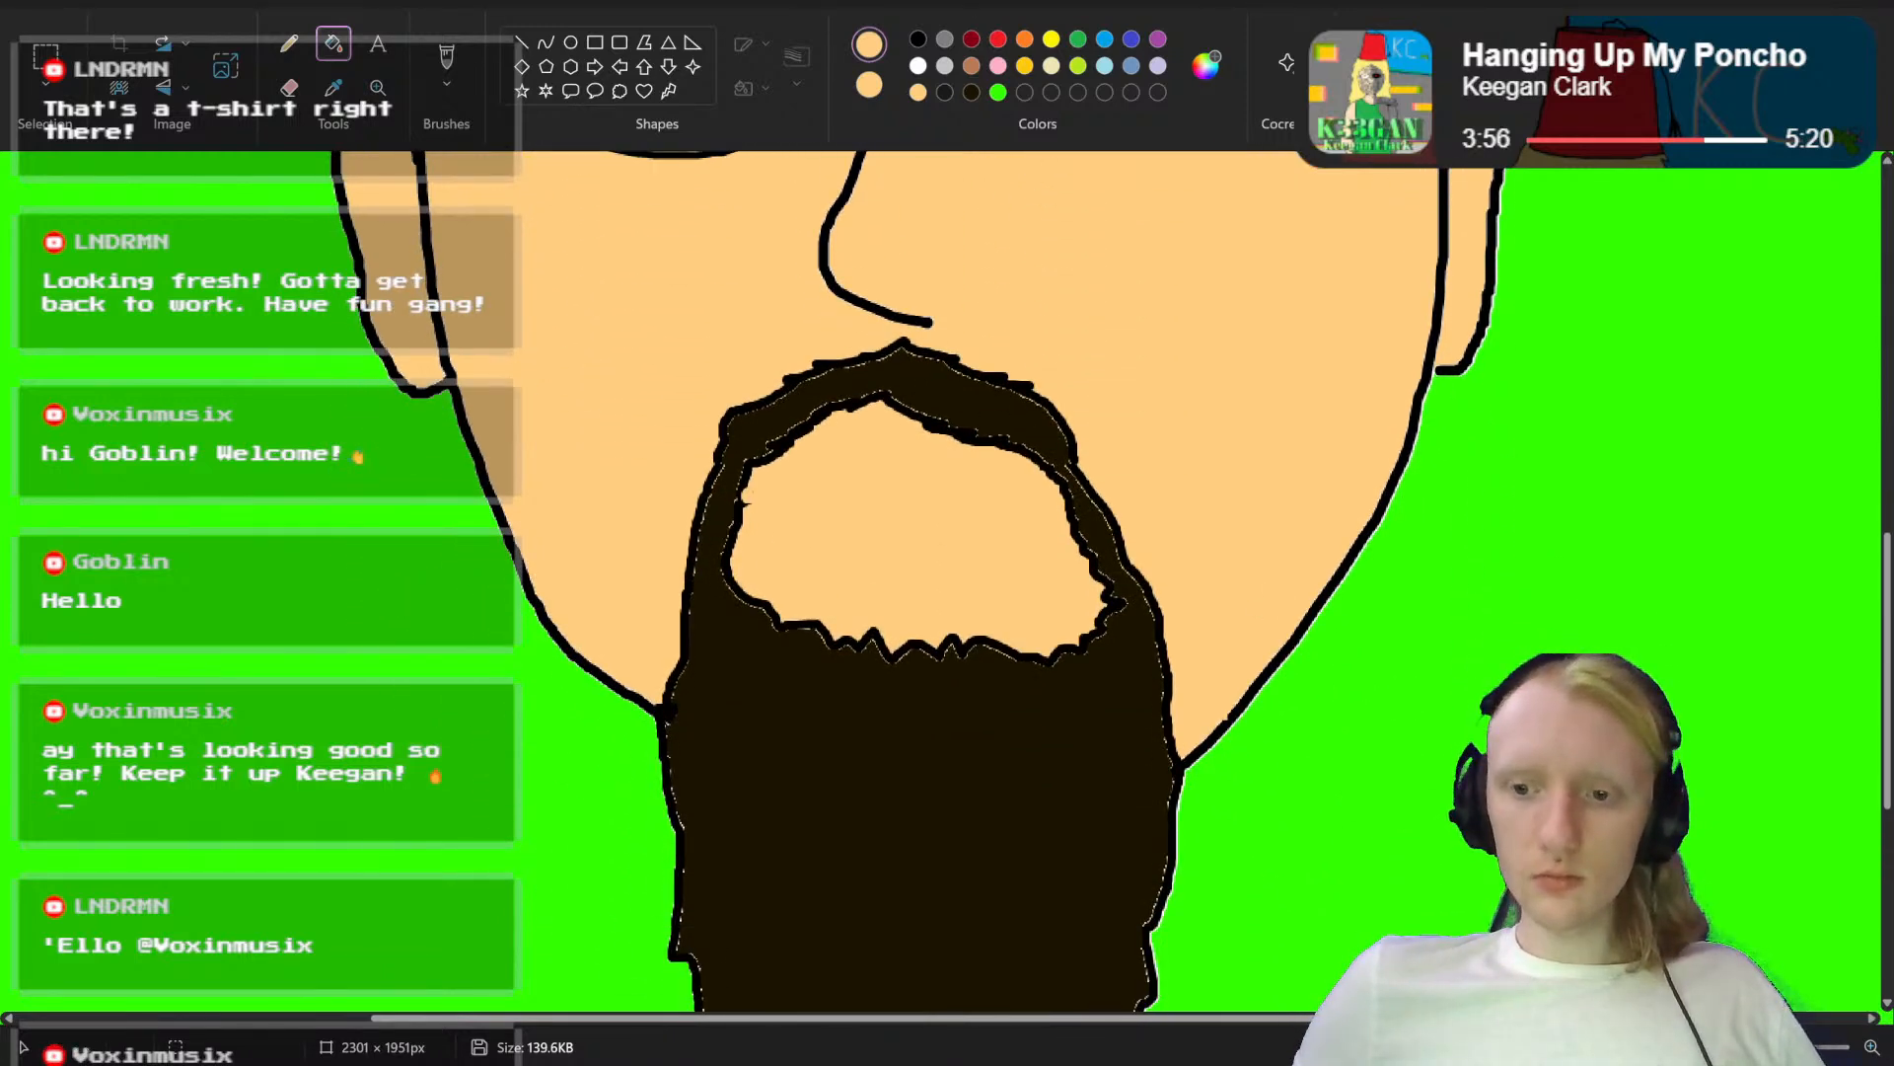
pyautogui.scroll(-6, 965, 586)
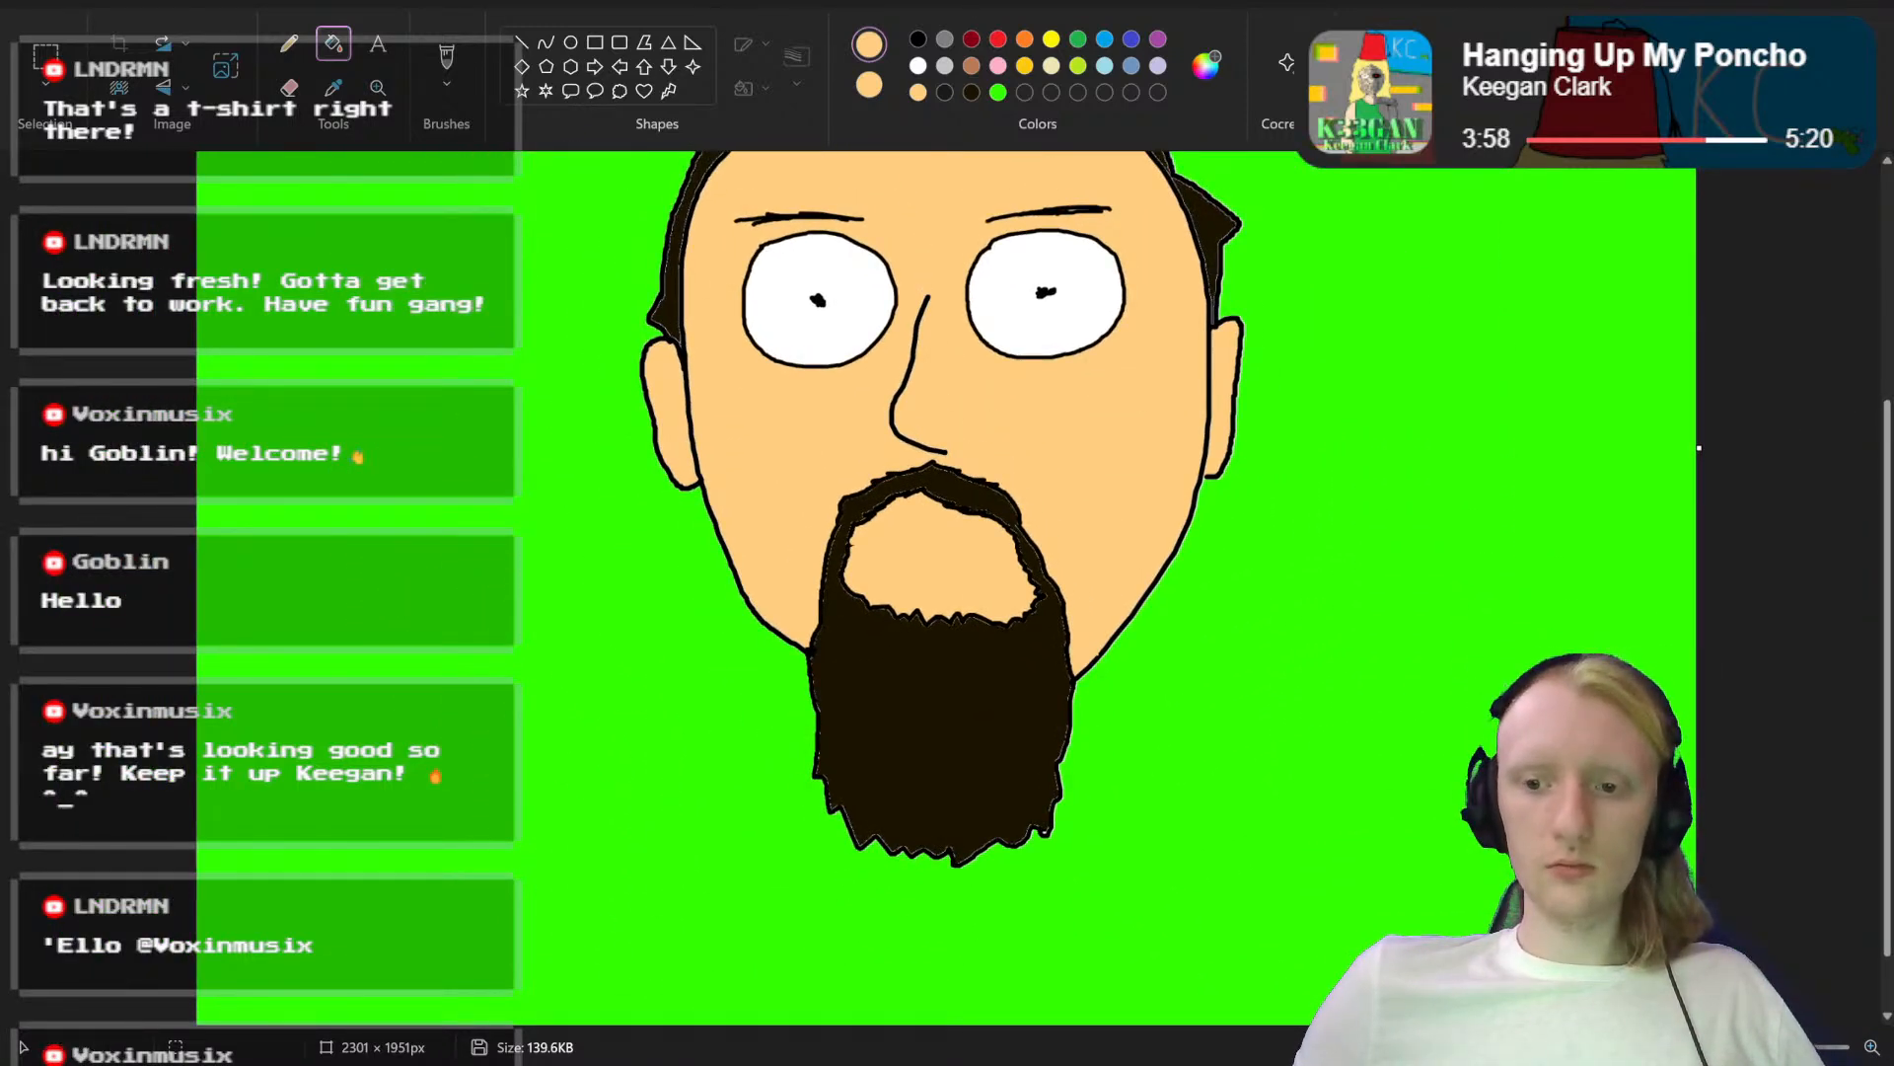
pyautogui.scroll(-4, 1354, 799)
pyautogui.scroll(4, 1355, 799)
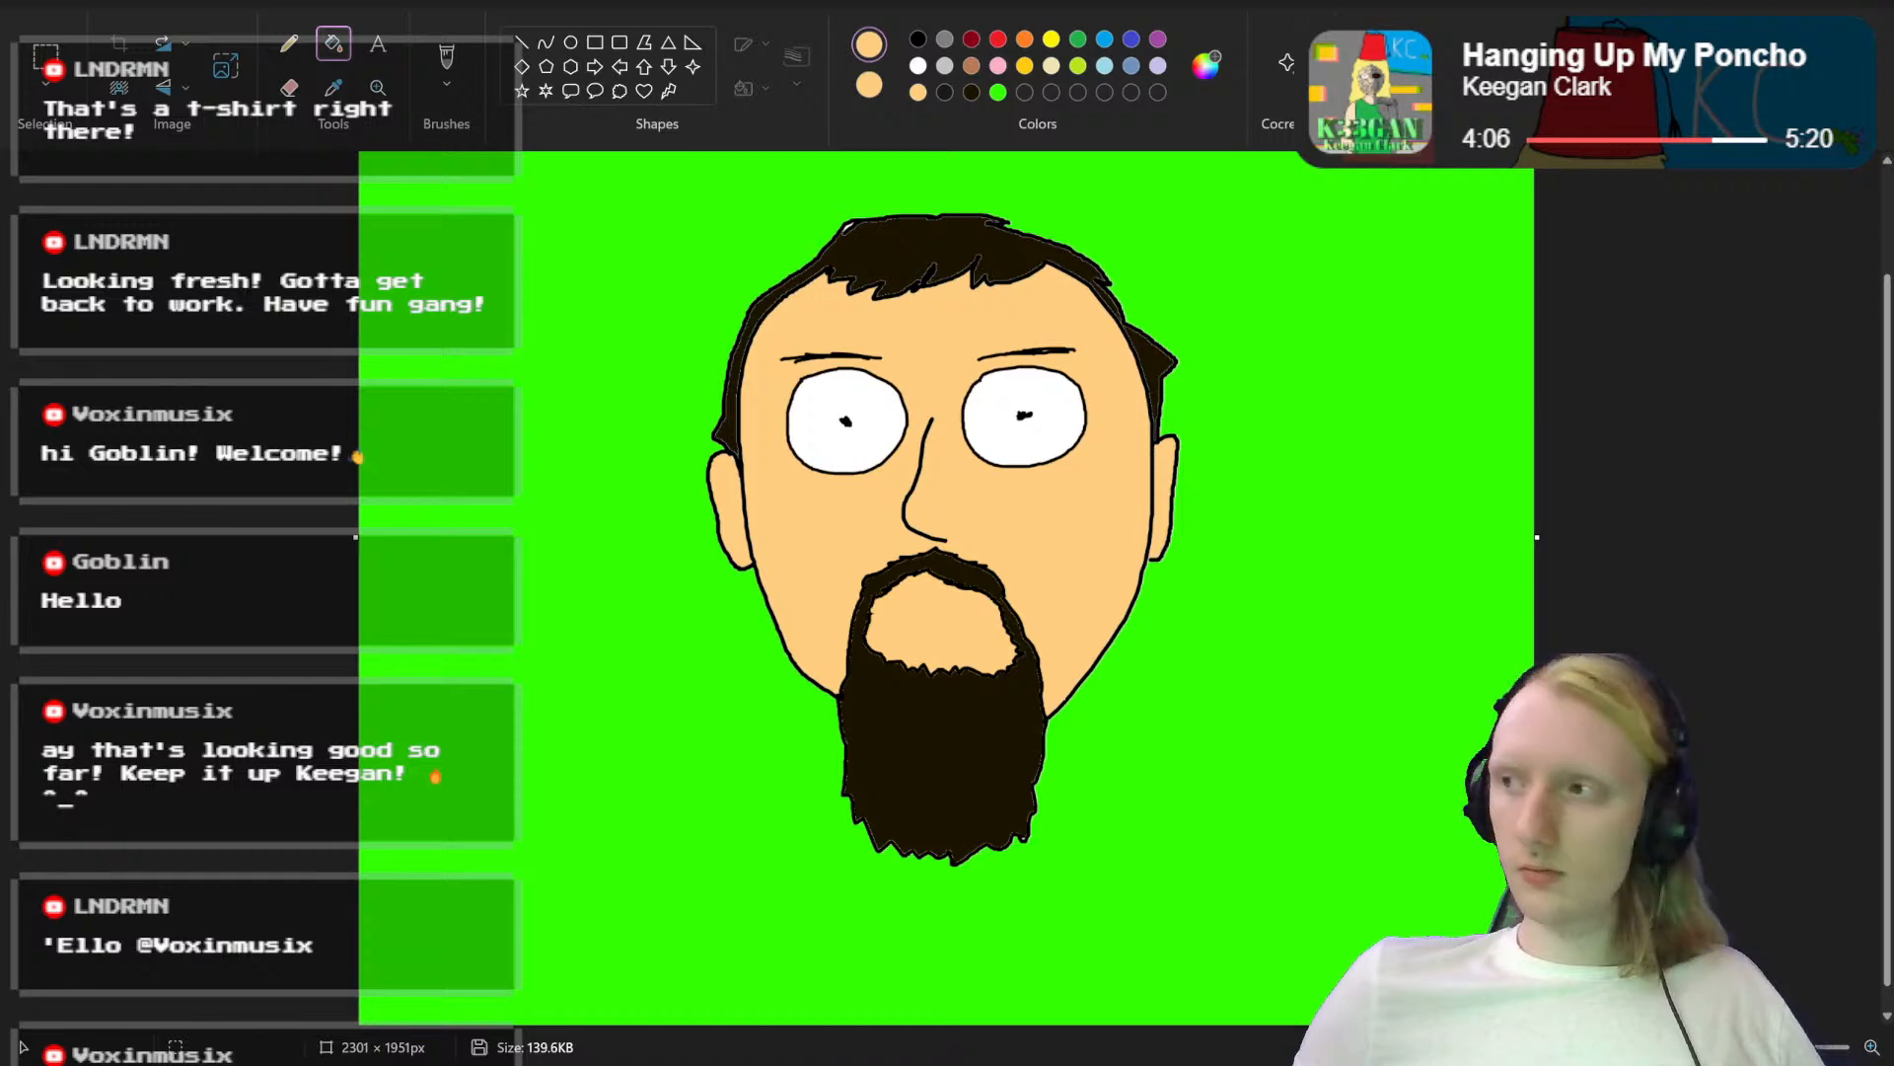
pyautogui.scroll(4, 982, 587)
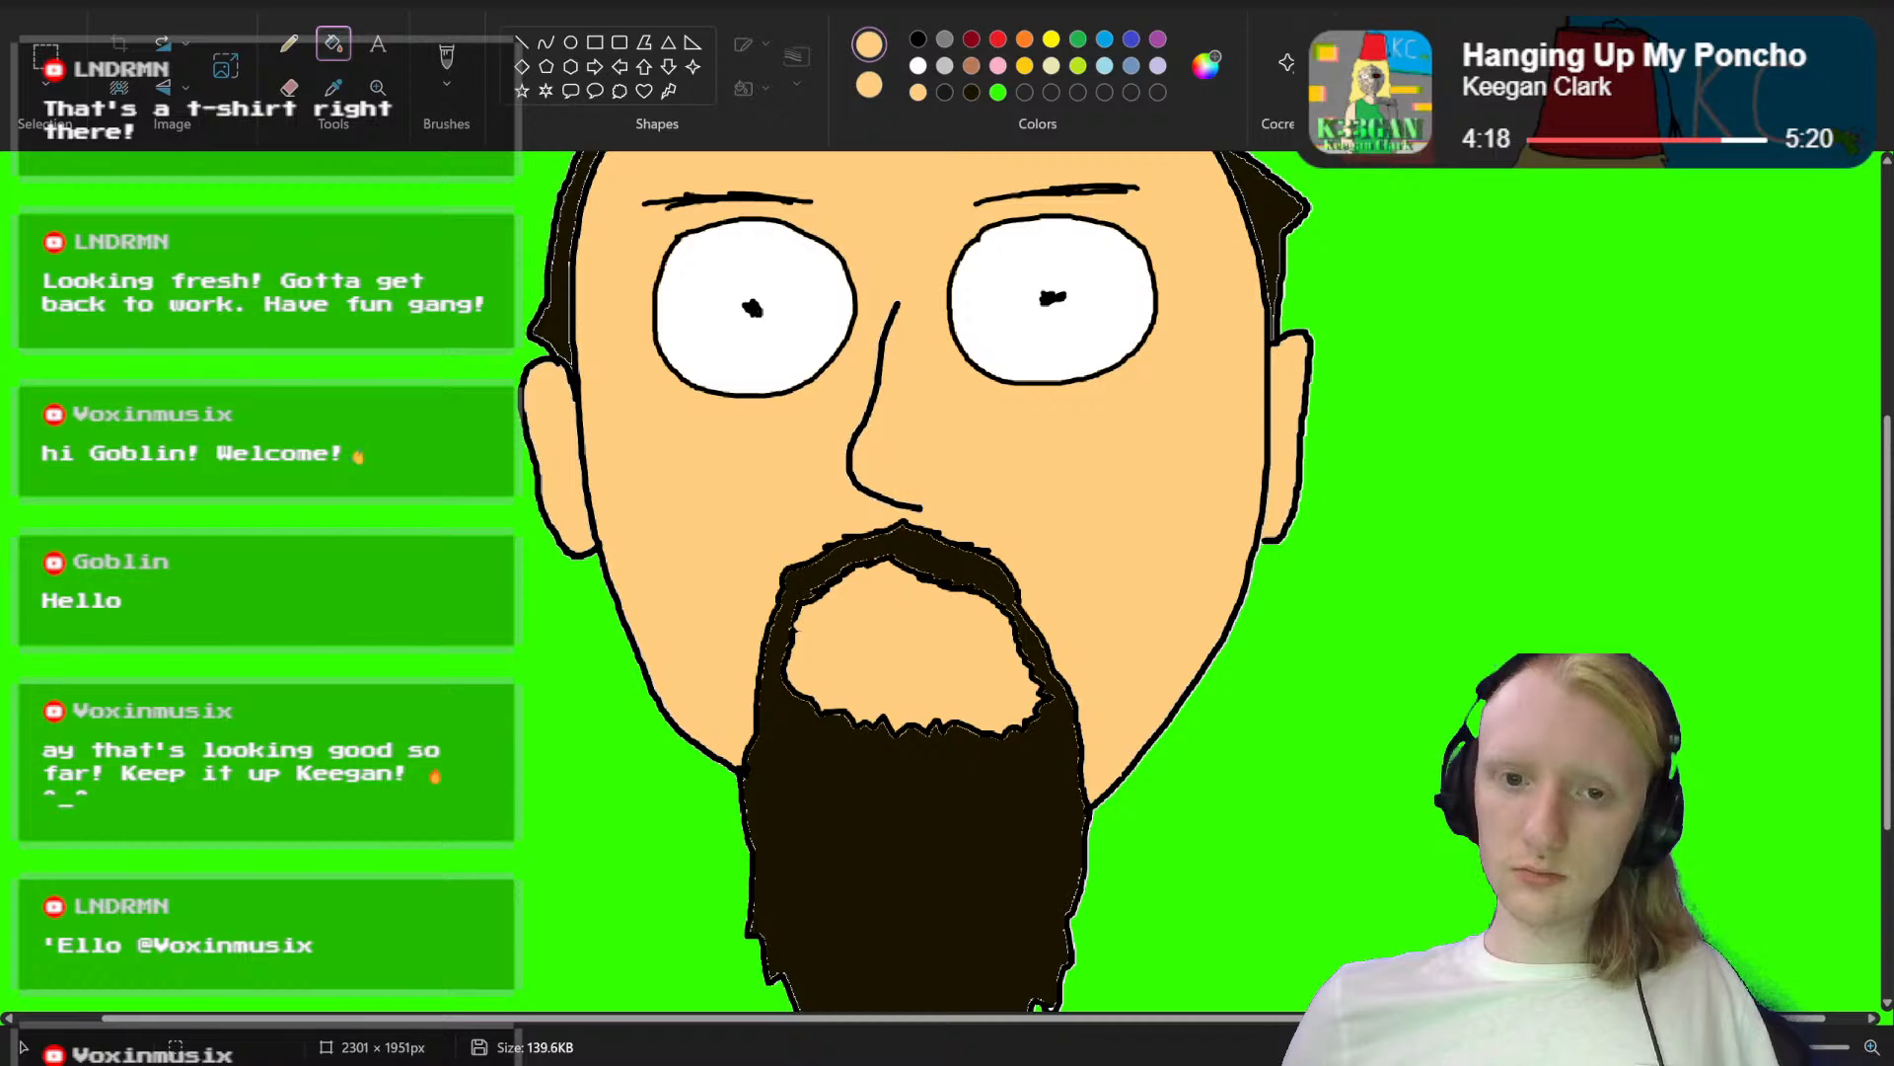
pyautogui.scroll(4, 935, 589)
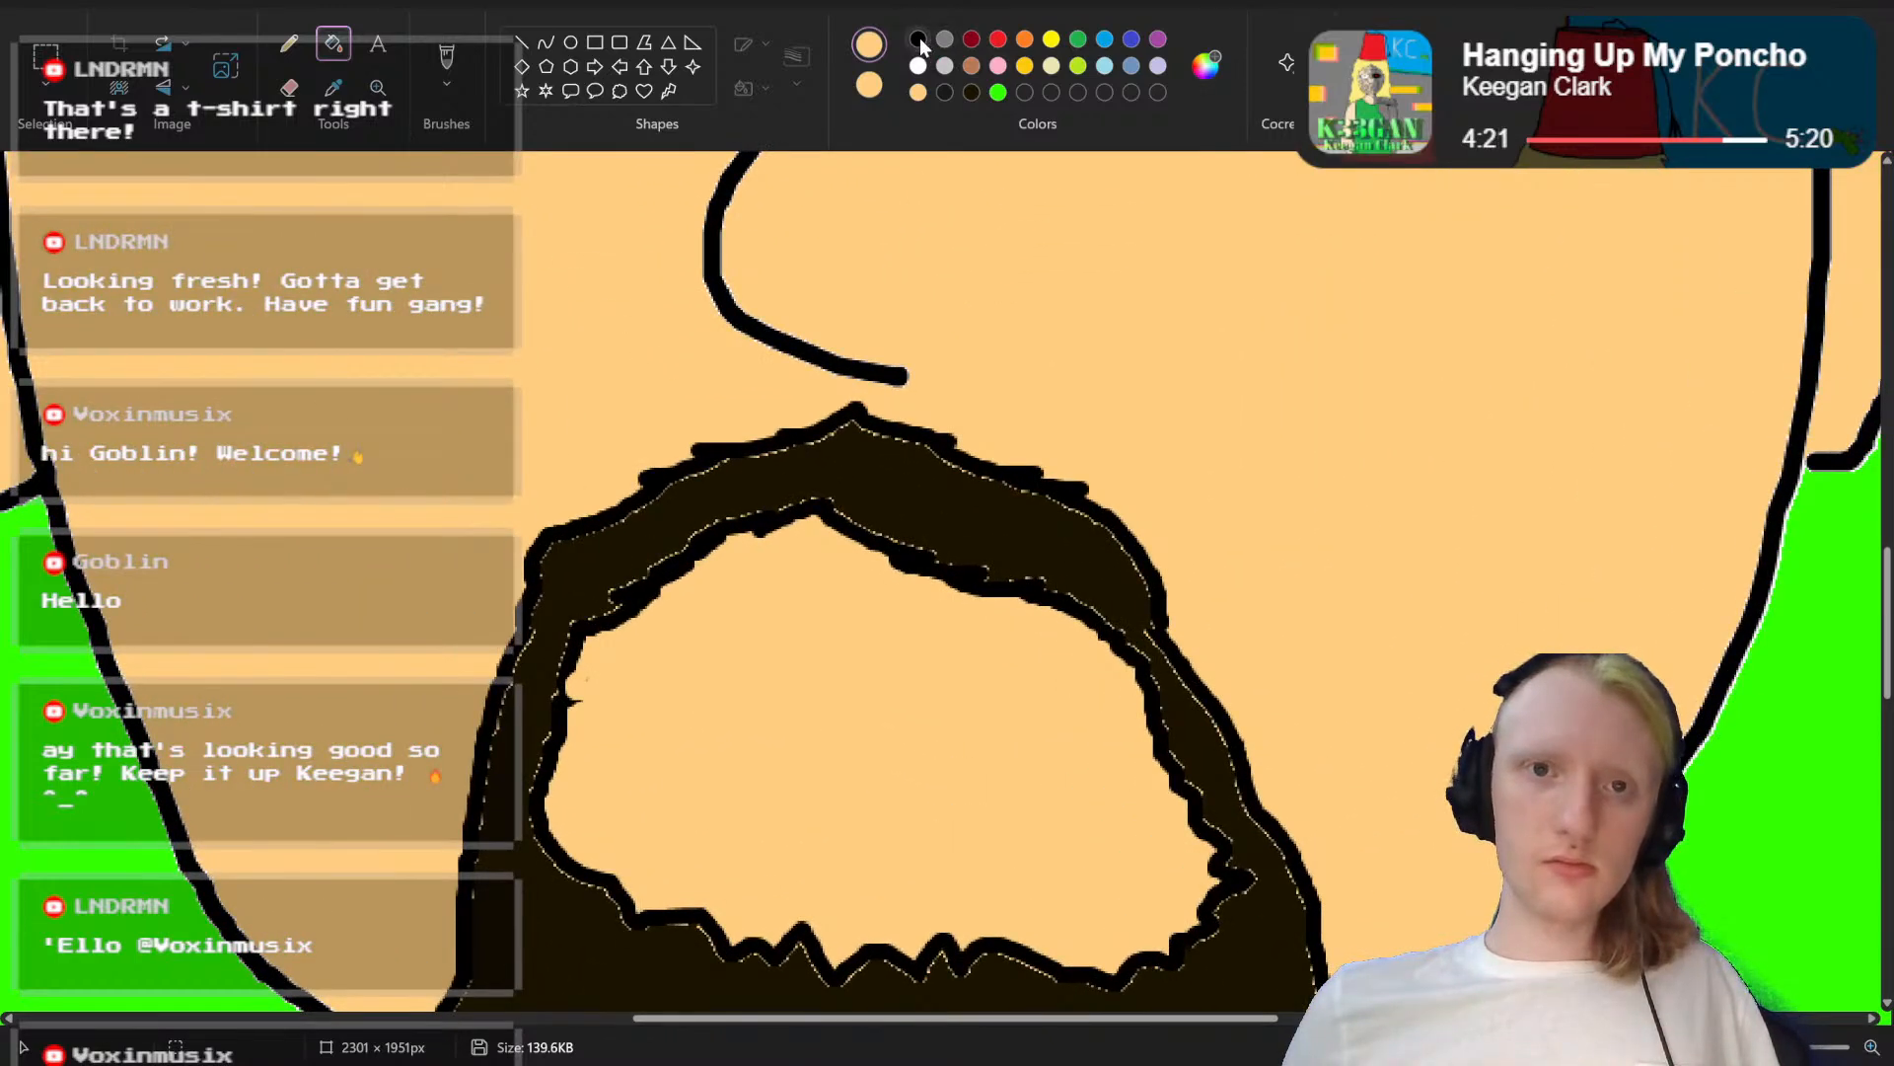
pyautogui.click(449, 61)
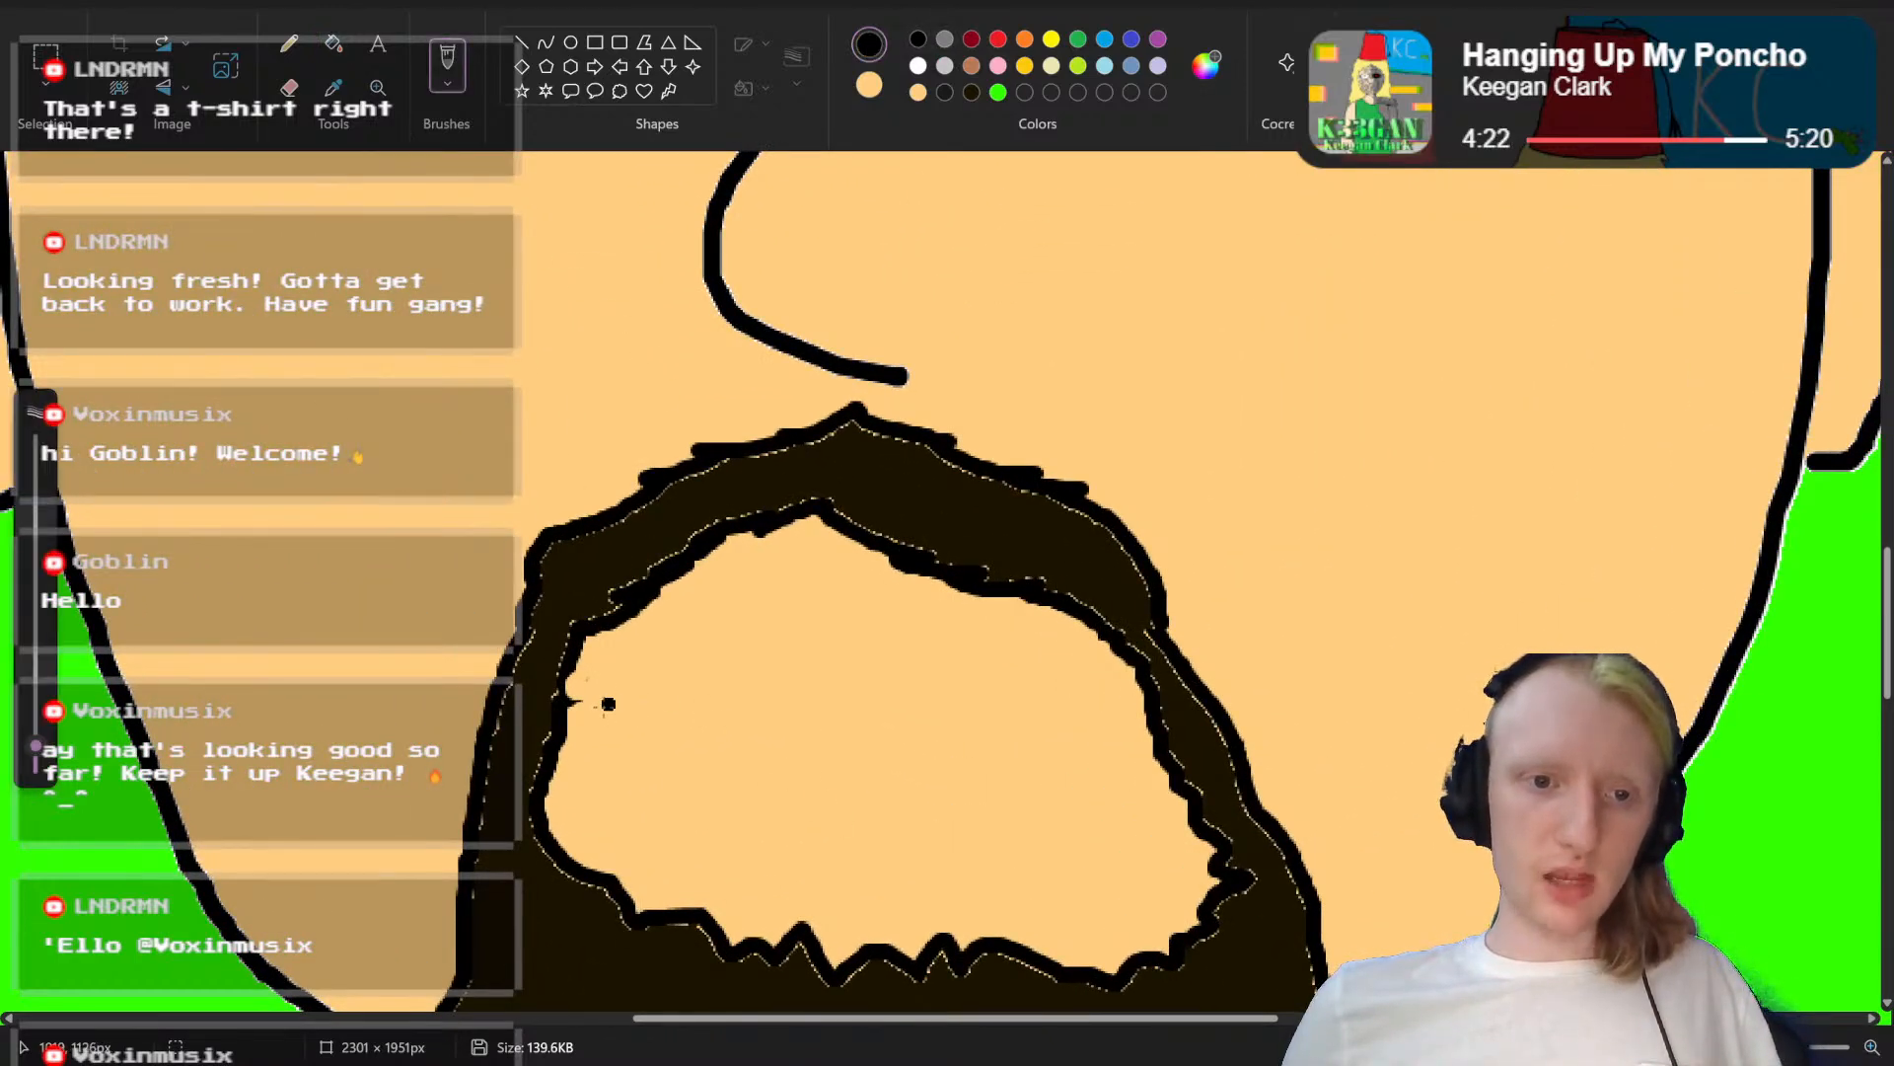
pyautogui.moveTo(599, 707)
pyautogui.mouseDown()
pyautogui.moveTo(715, 743)
pyautogui.moveTo(1117, 736)
pyautogui.mouseUp()
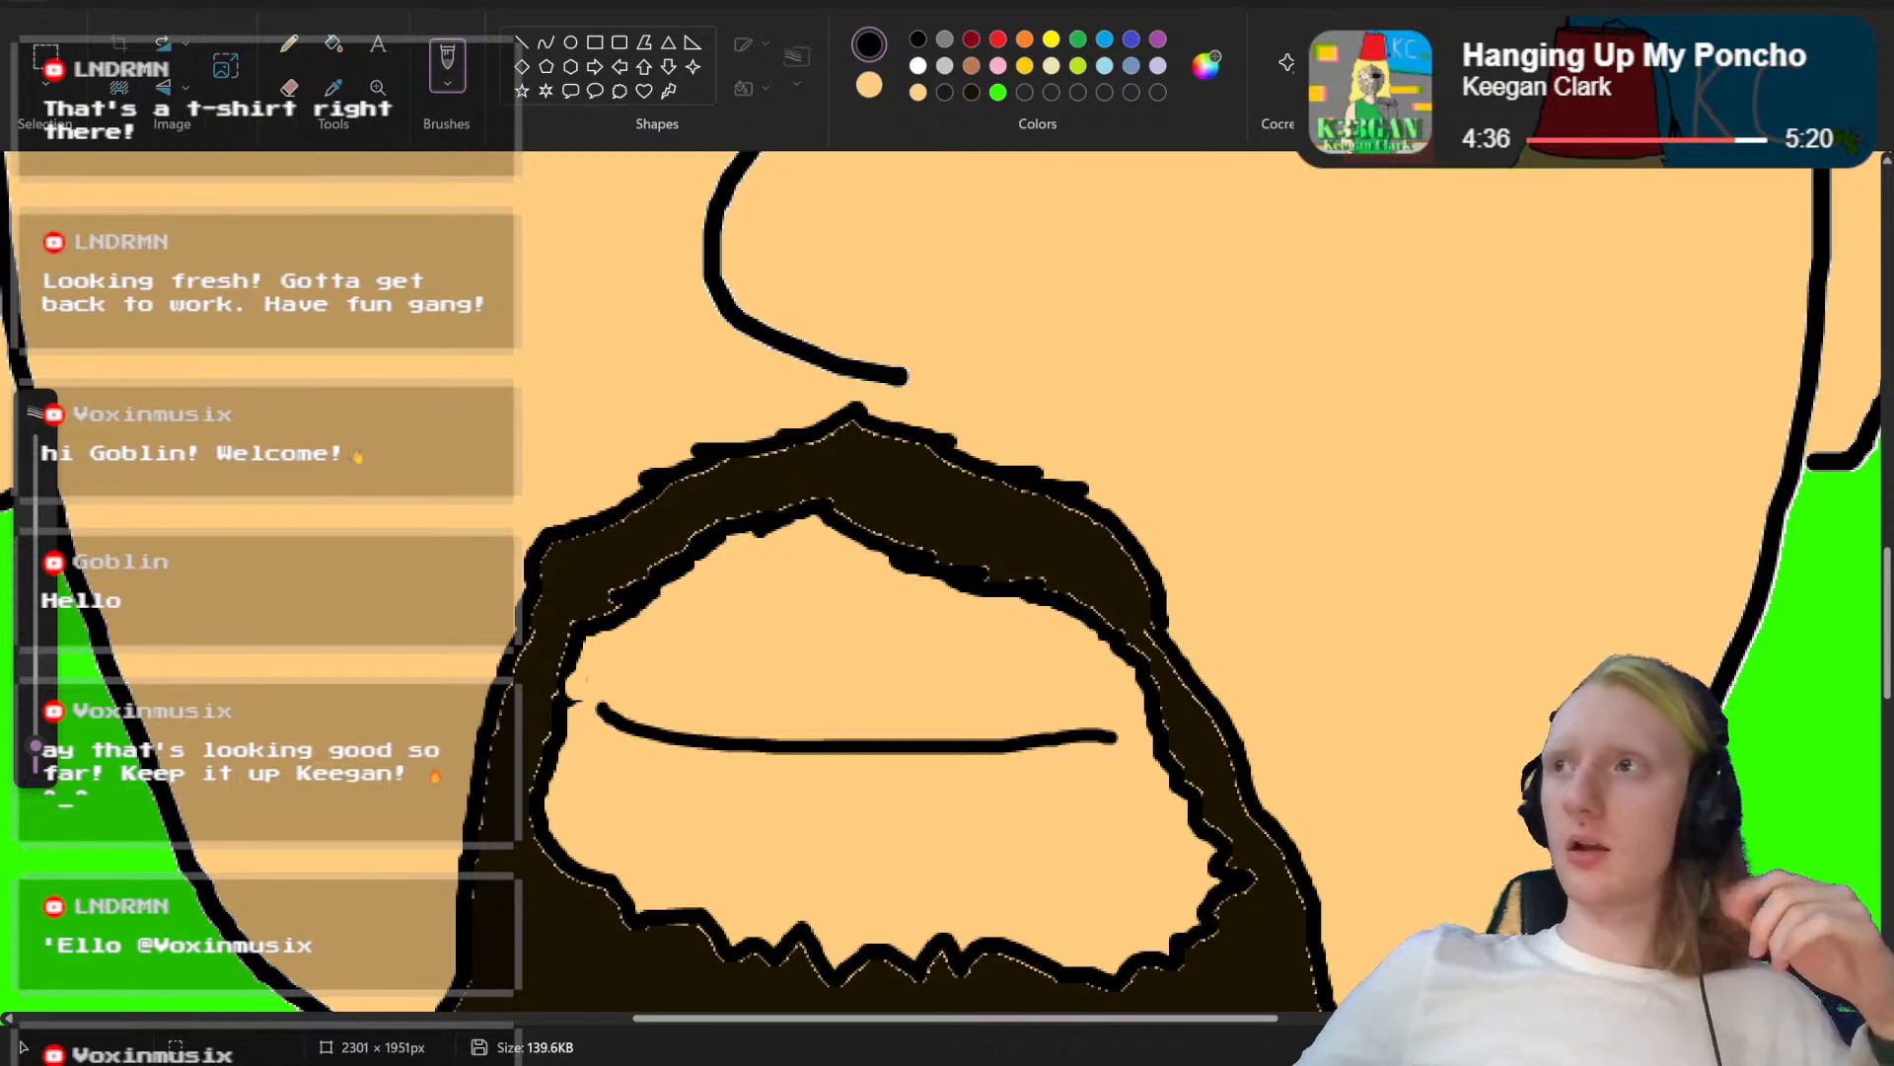
# Step: Save the closed-mouth version as a separate PNG named "Abstrakt Head Mouth mm.png" in Saved Pictures
pyautogui.click(30, 2)
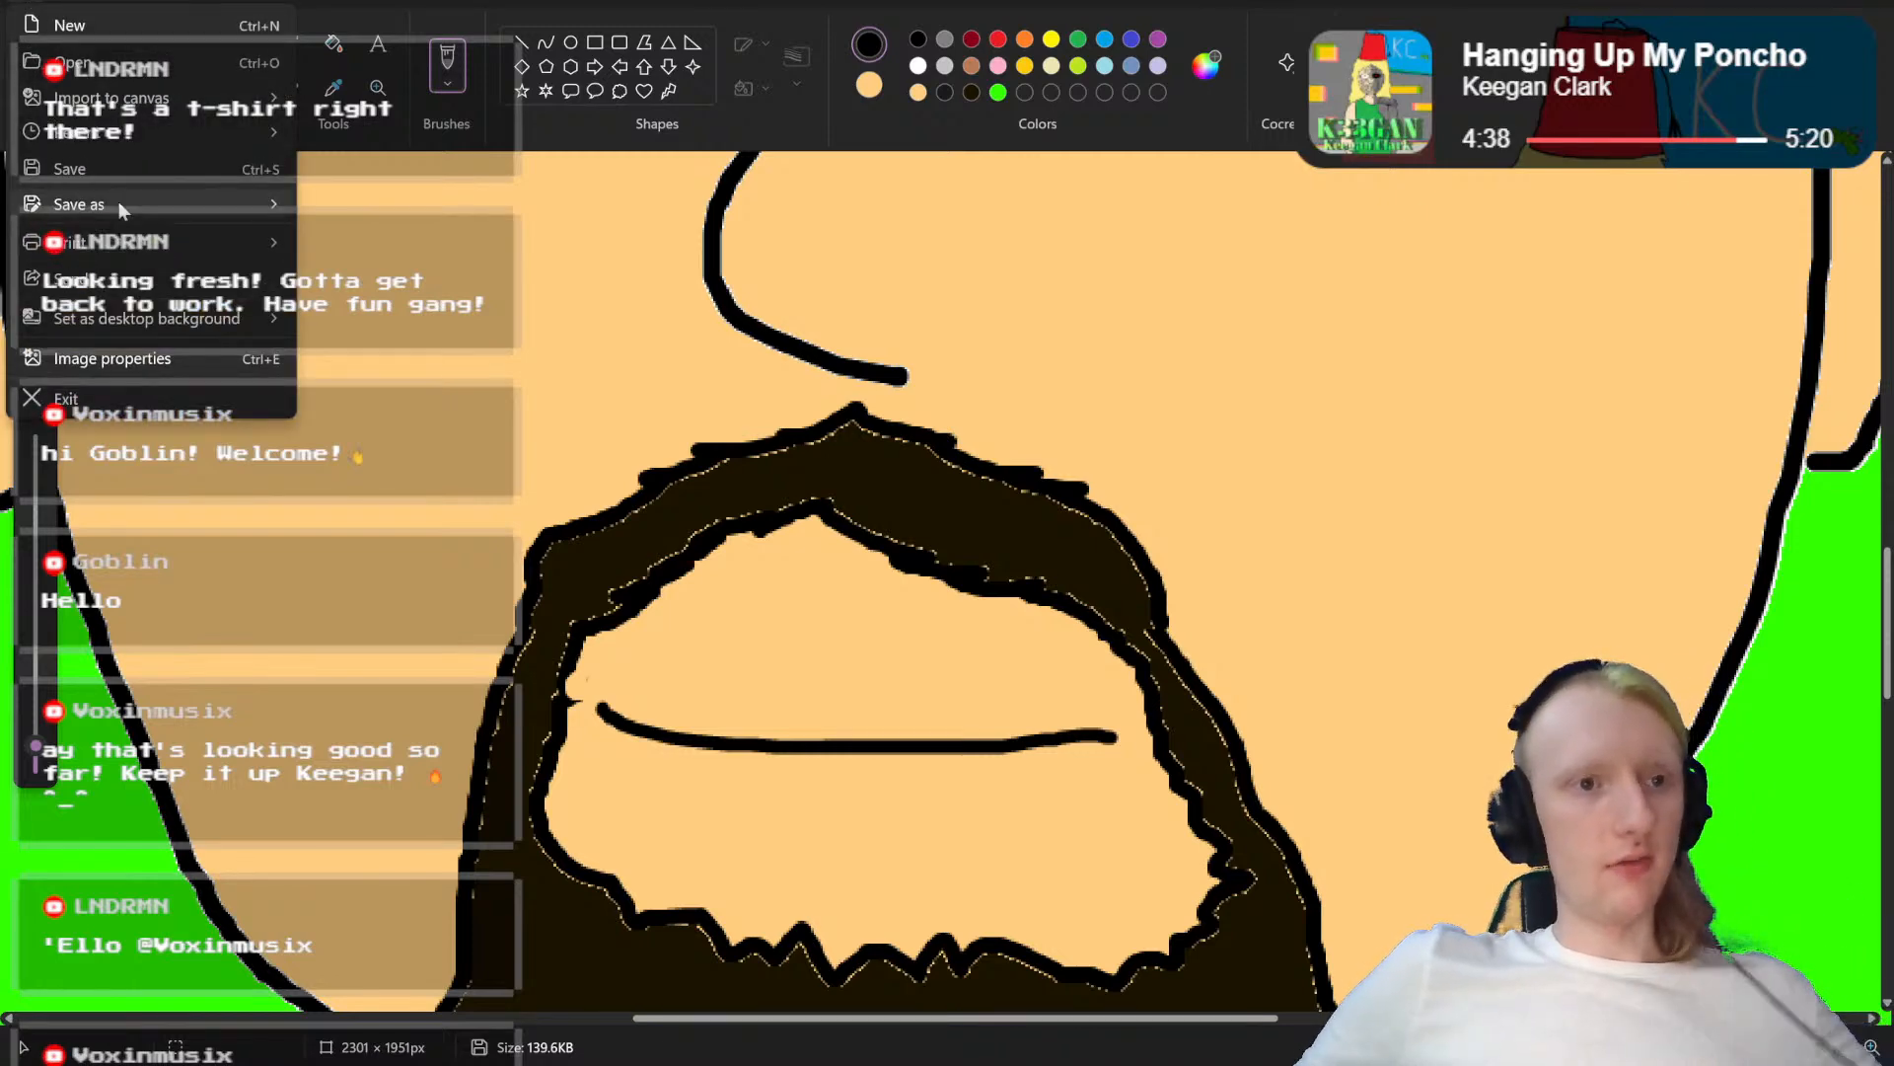
pyautogui.moveTo(245, 197)
pyautogui.click(353, 207)
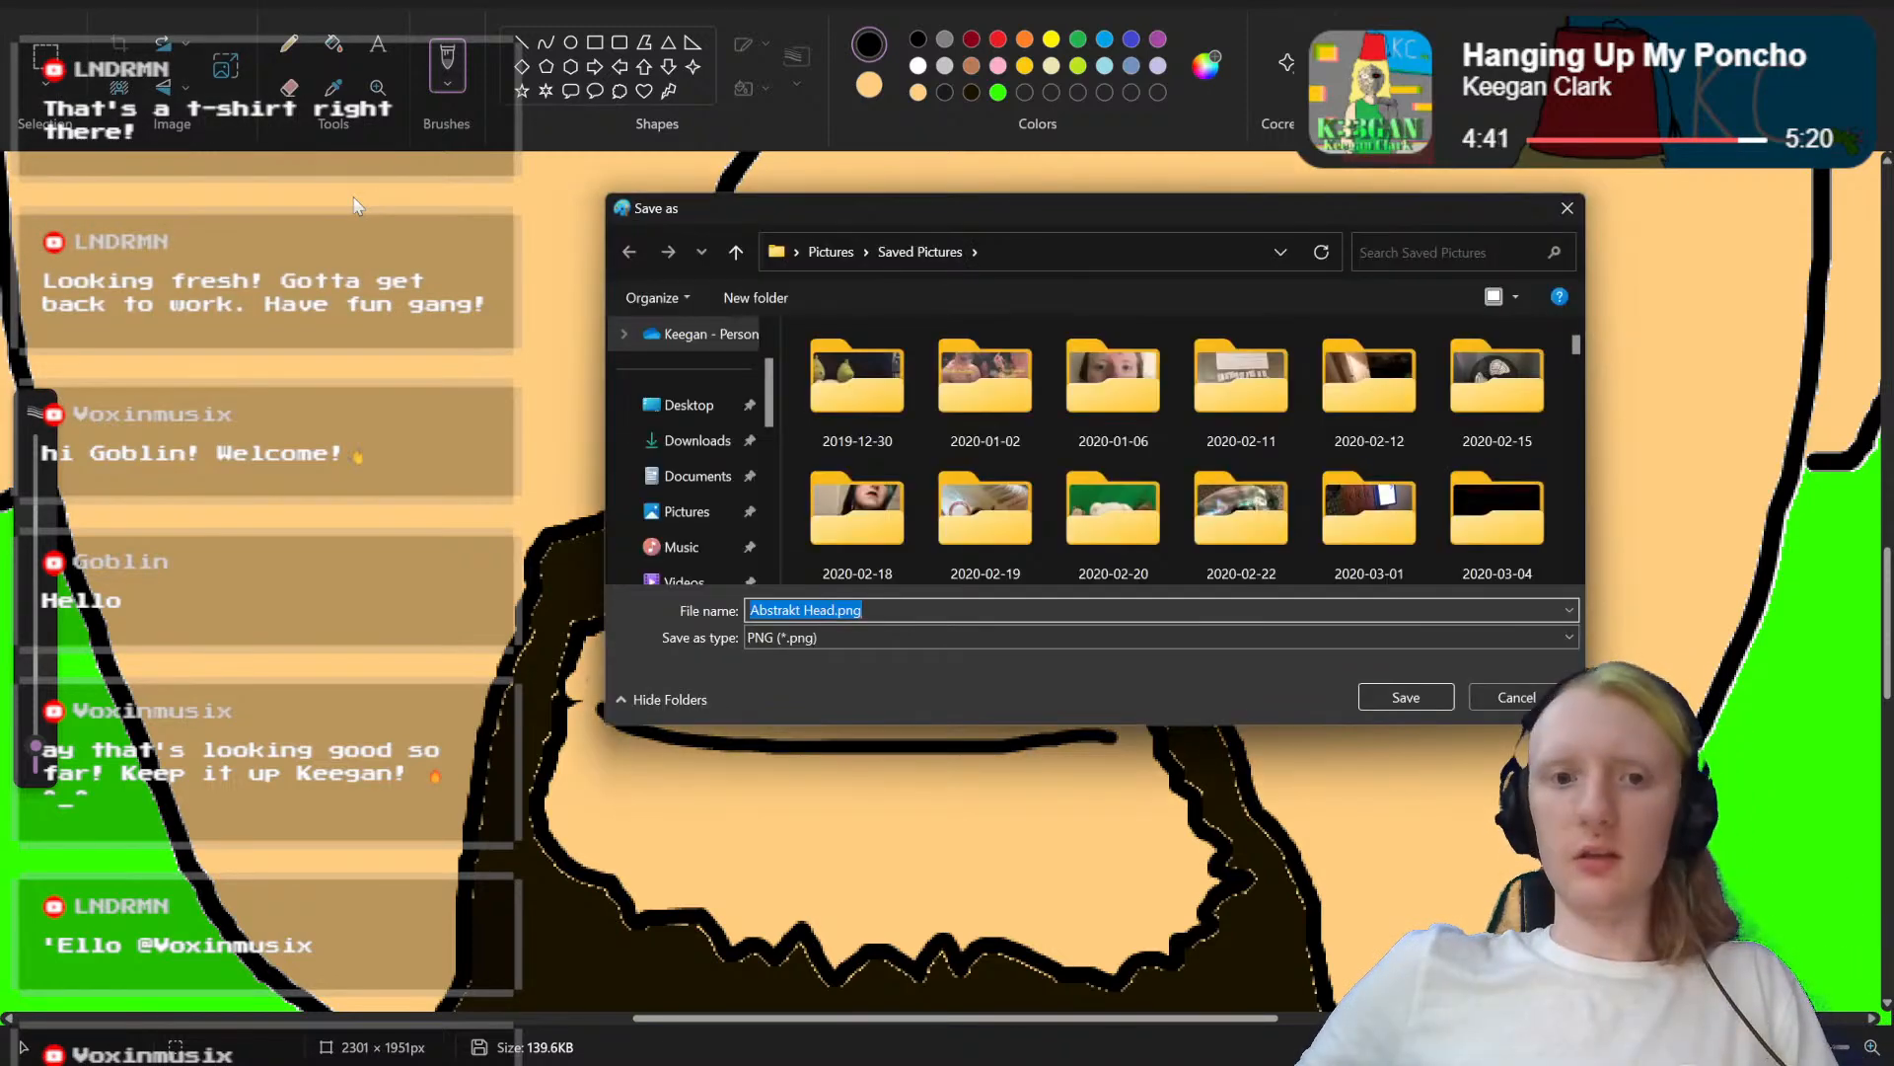
pyautogui.press('Right')
pyautogui.press('Left')
pyautogui.press('Left')
pyautogui.press('Left')
pyautogui.press('Left')
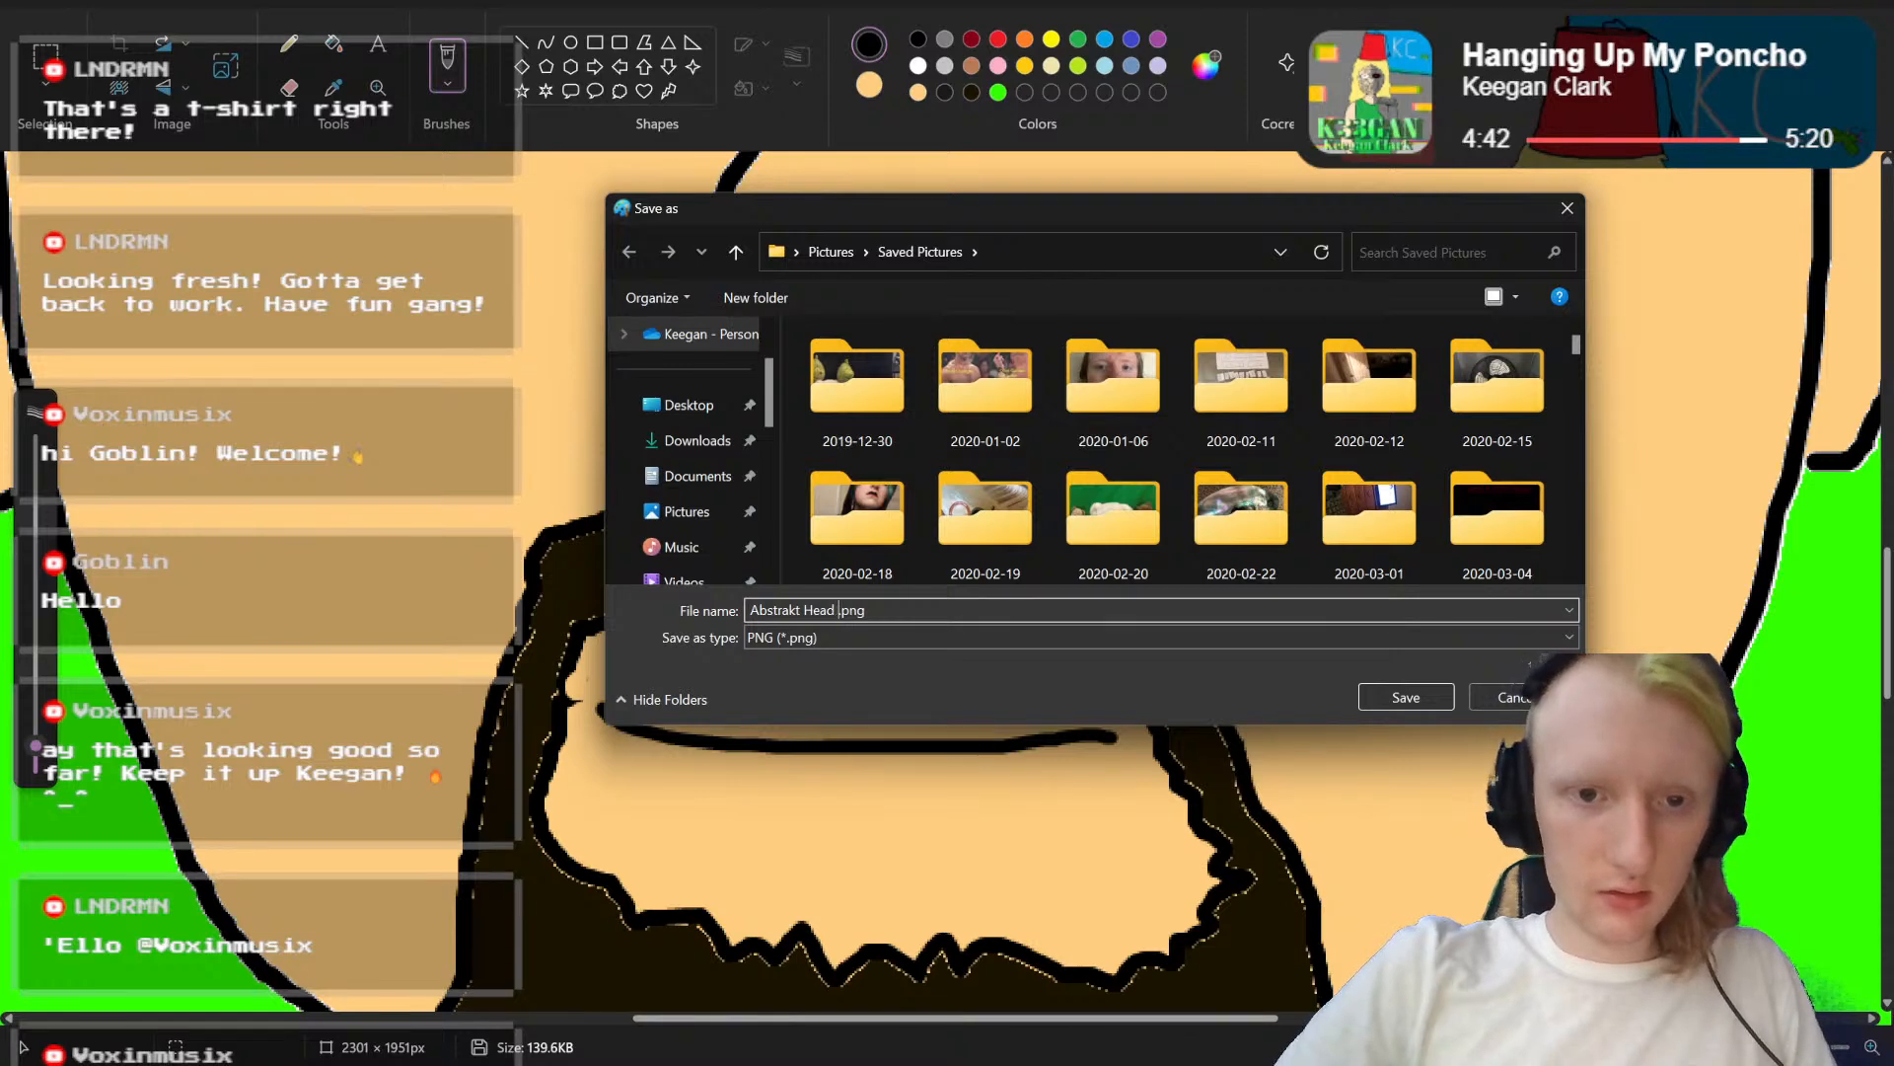
pyautogui.write('Mouth mm')
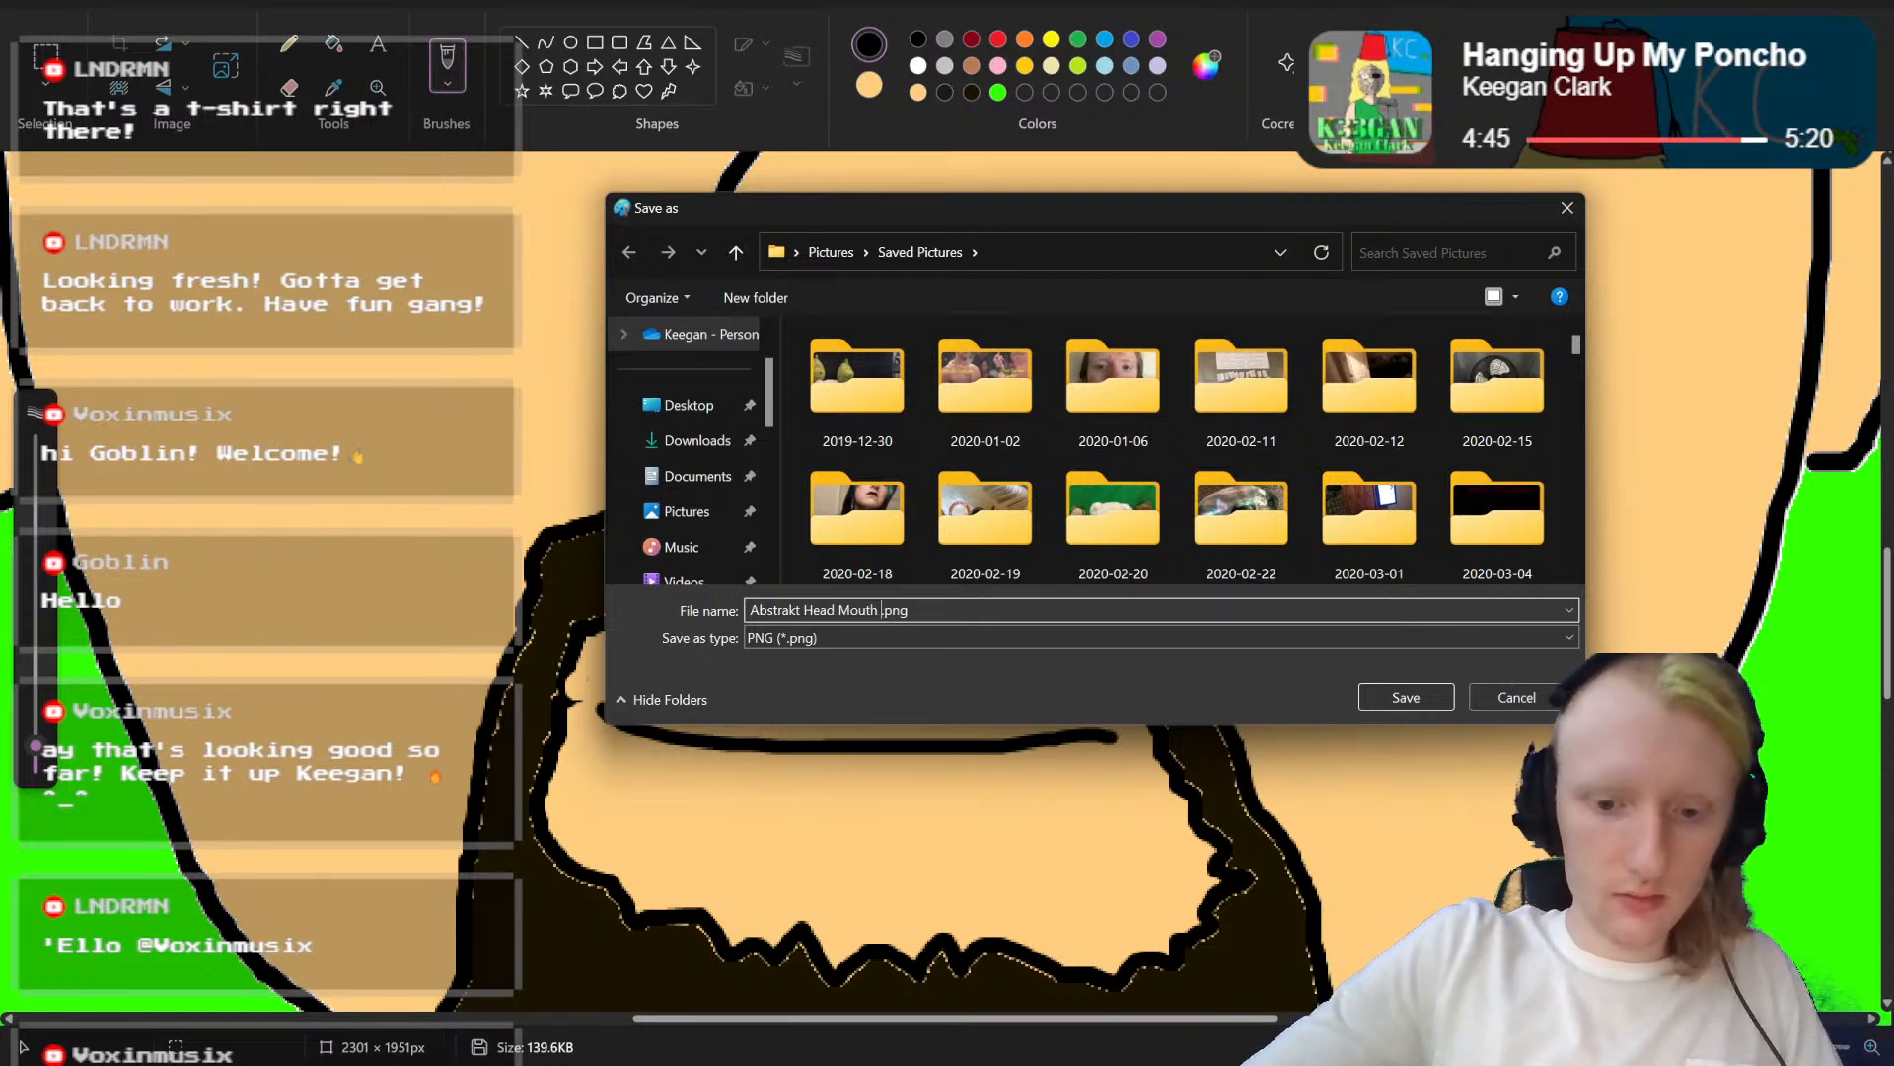
pyautogui.write('m')
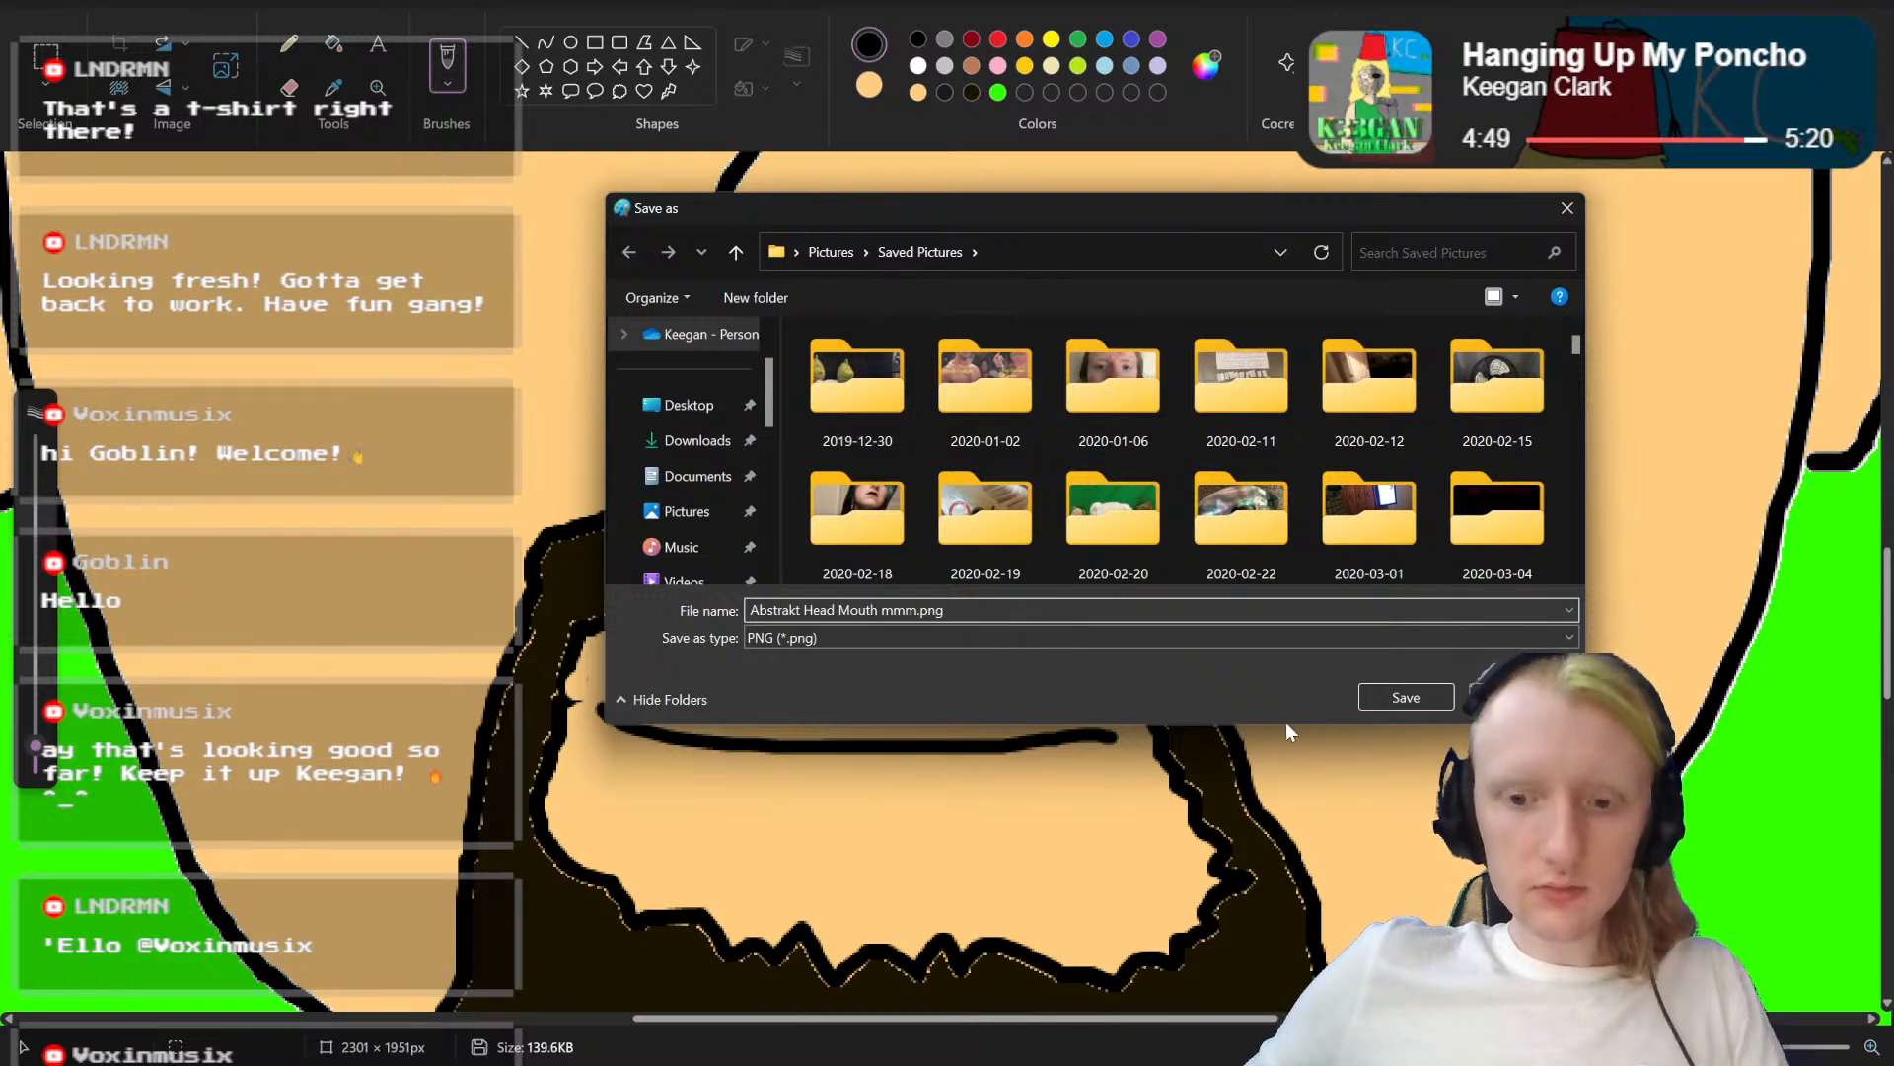
pyautogui.press('BackSpace')
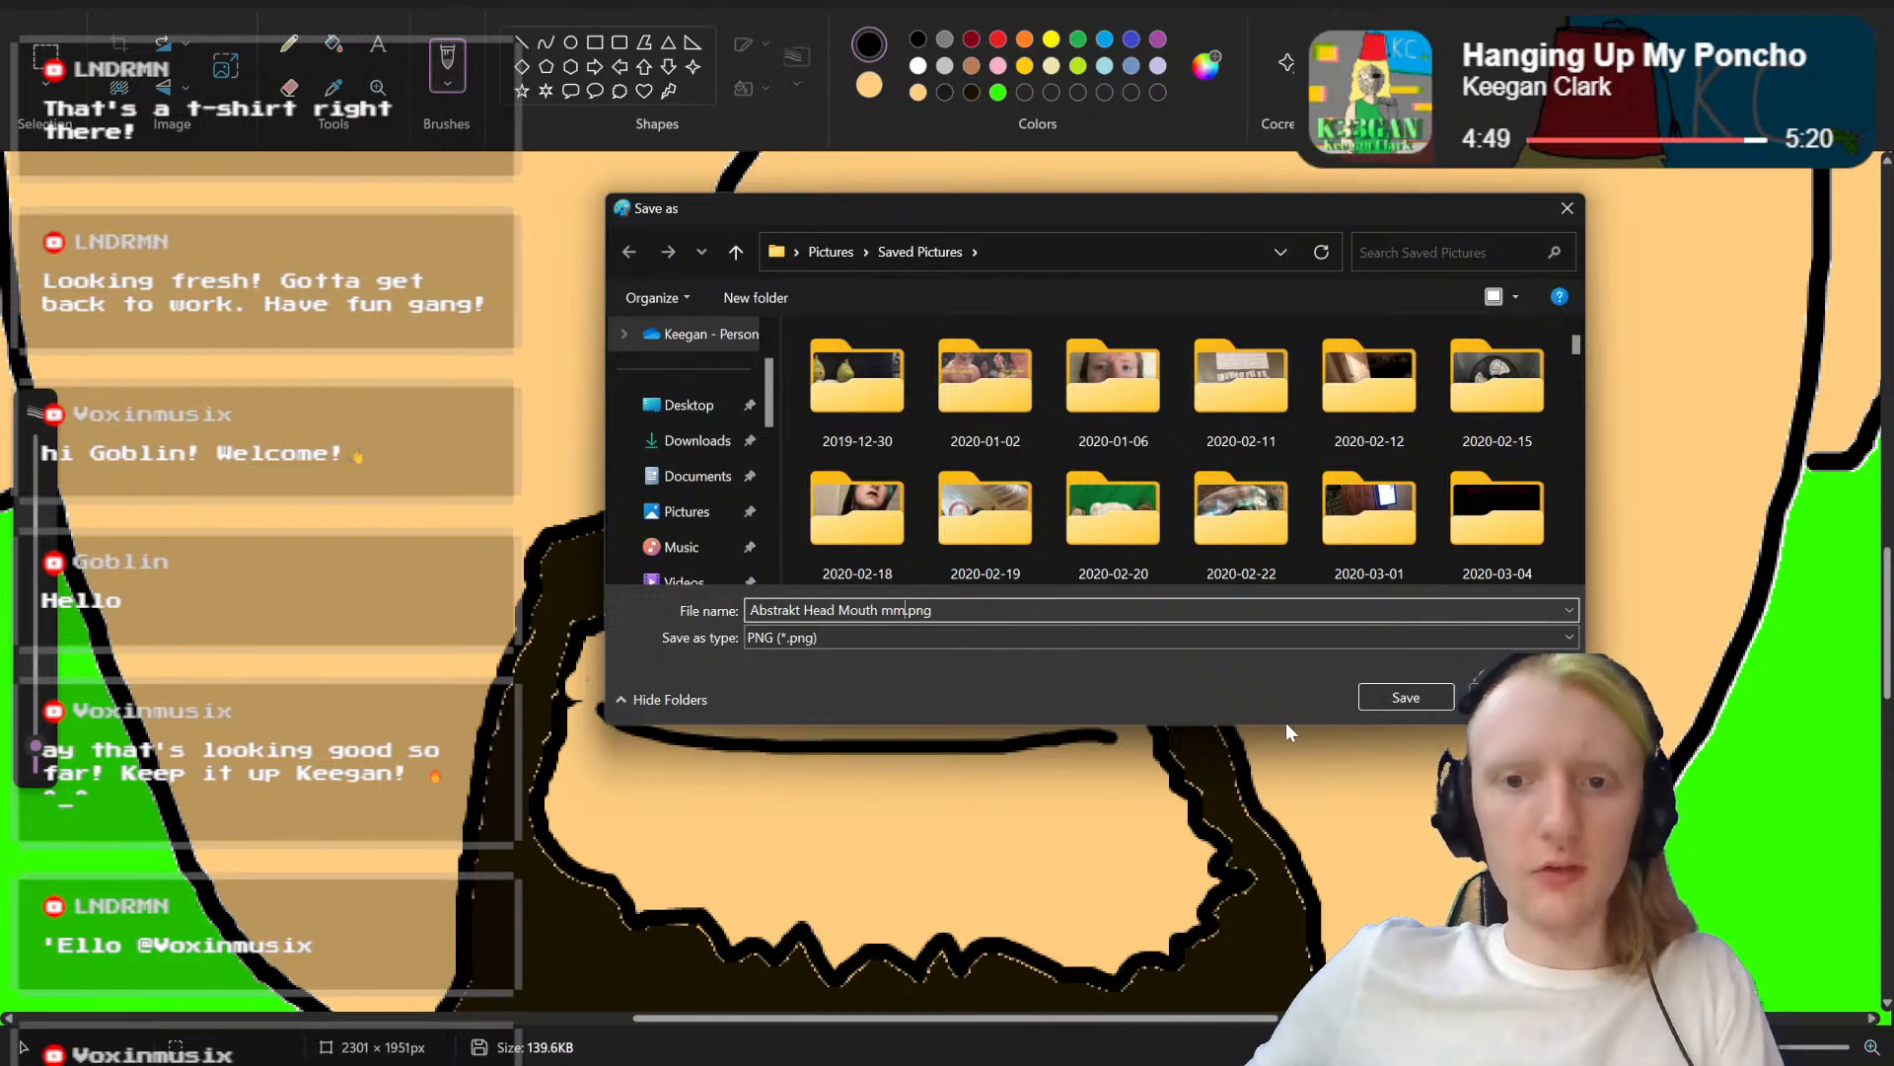
pyautogui.click(1406, 696)
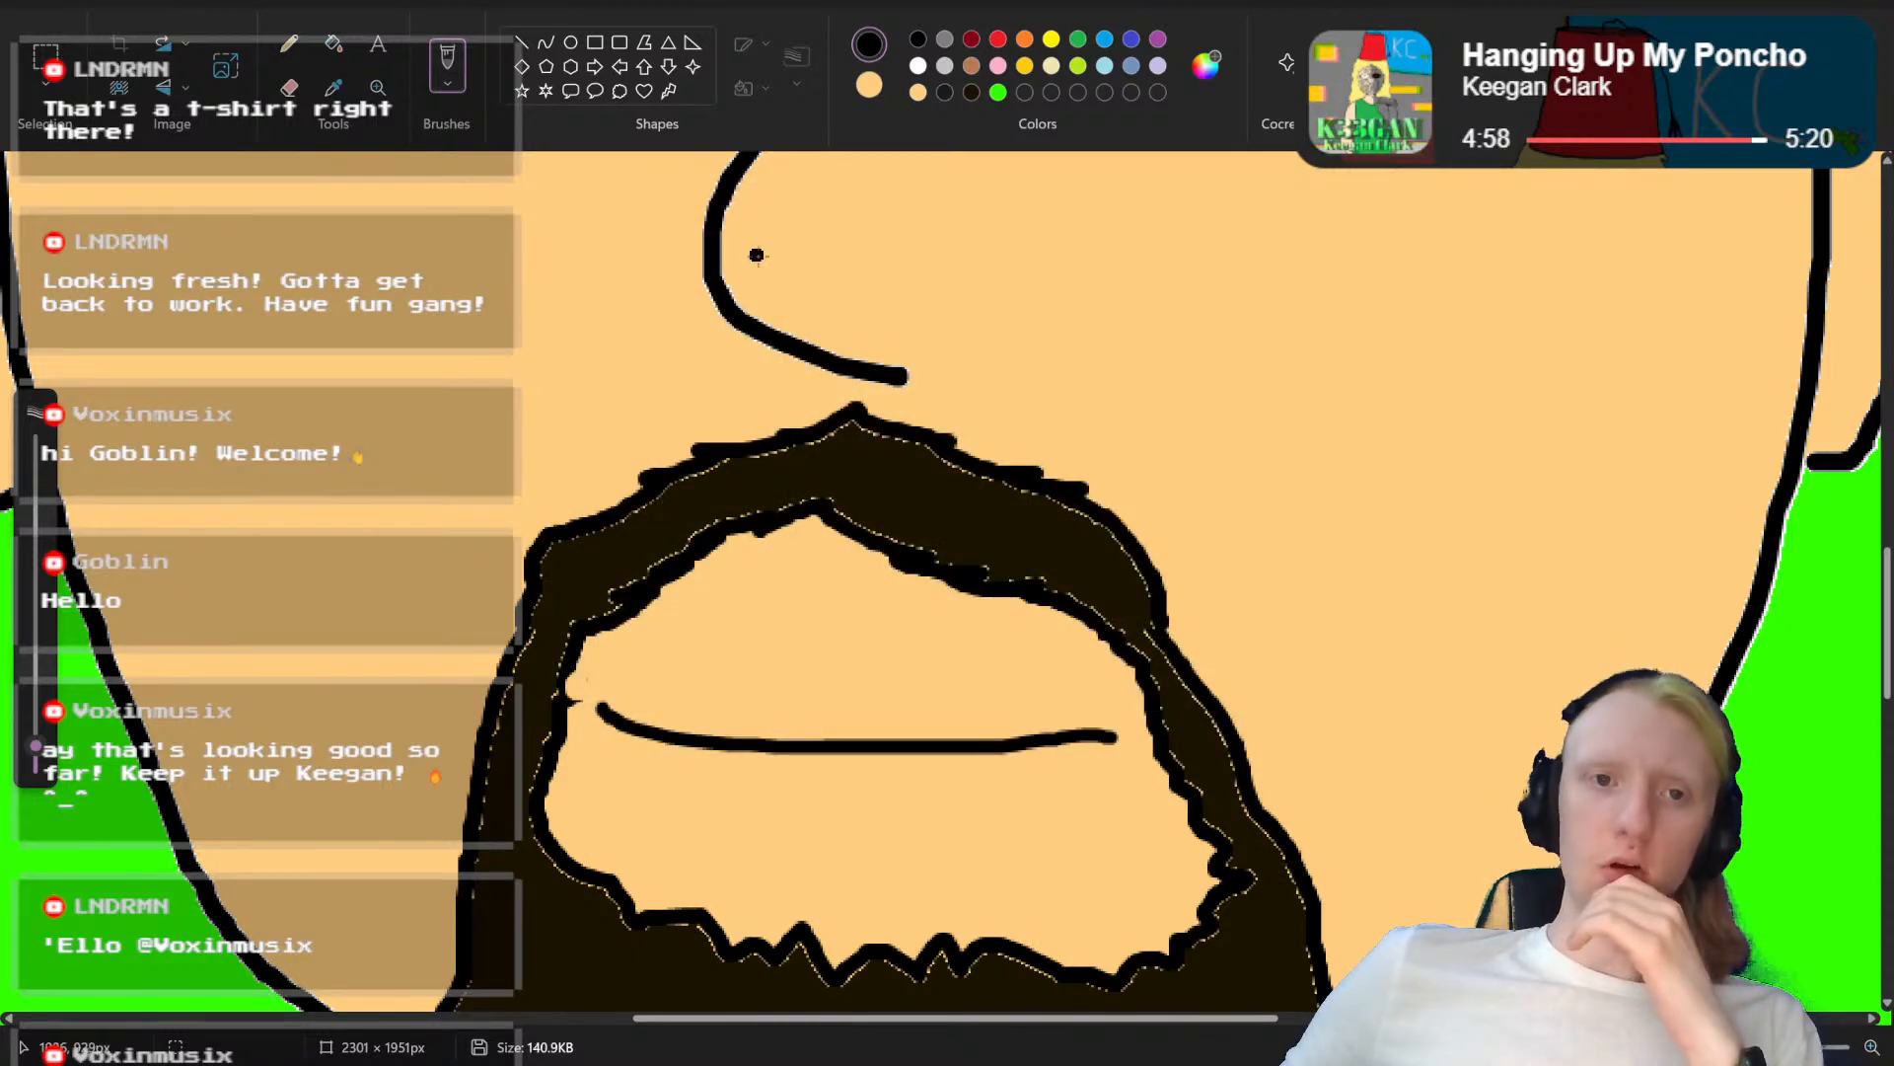
# Step: Reopen the mouthless portrait "Abstrakt Head.png" from the recently used files
pyautogui.click(41, 0)
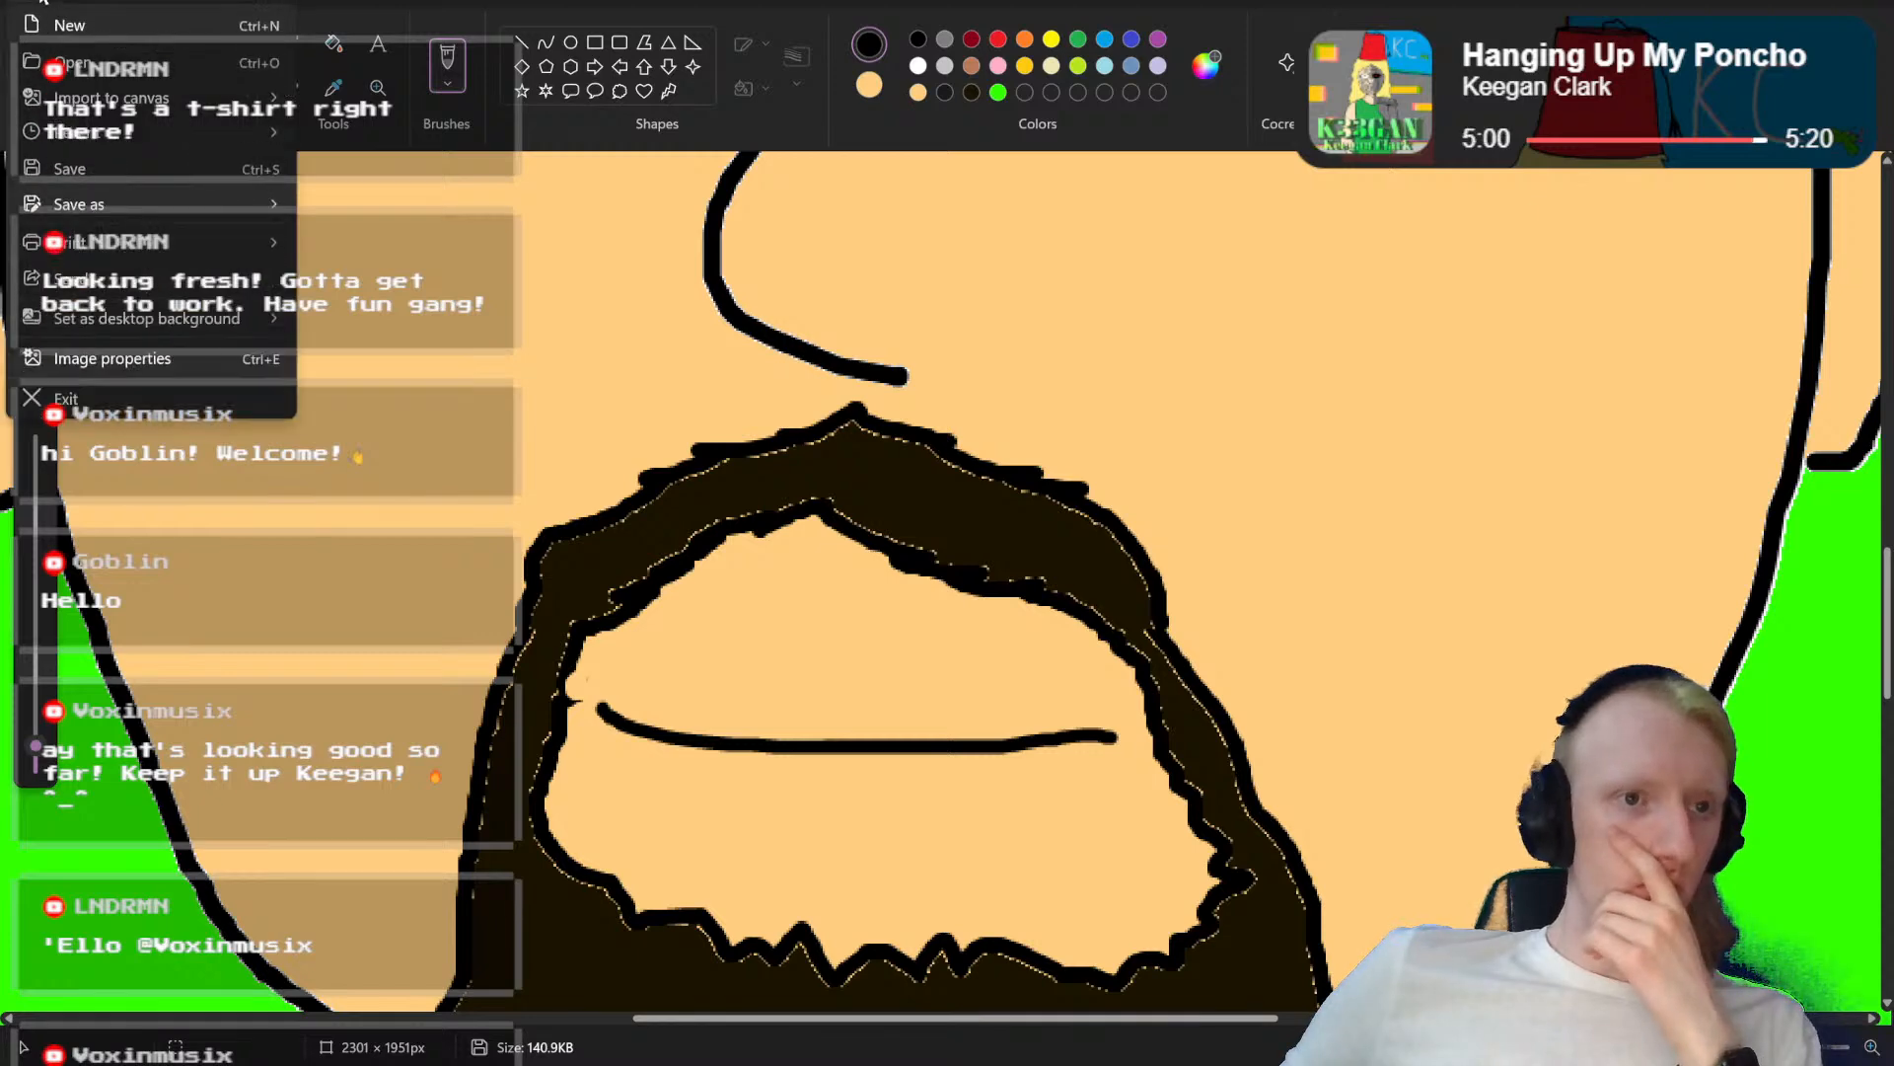
pyautogui.moveTo(141, 0)
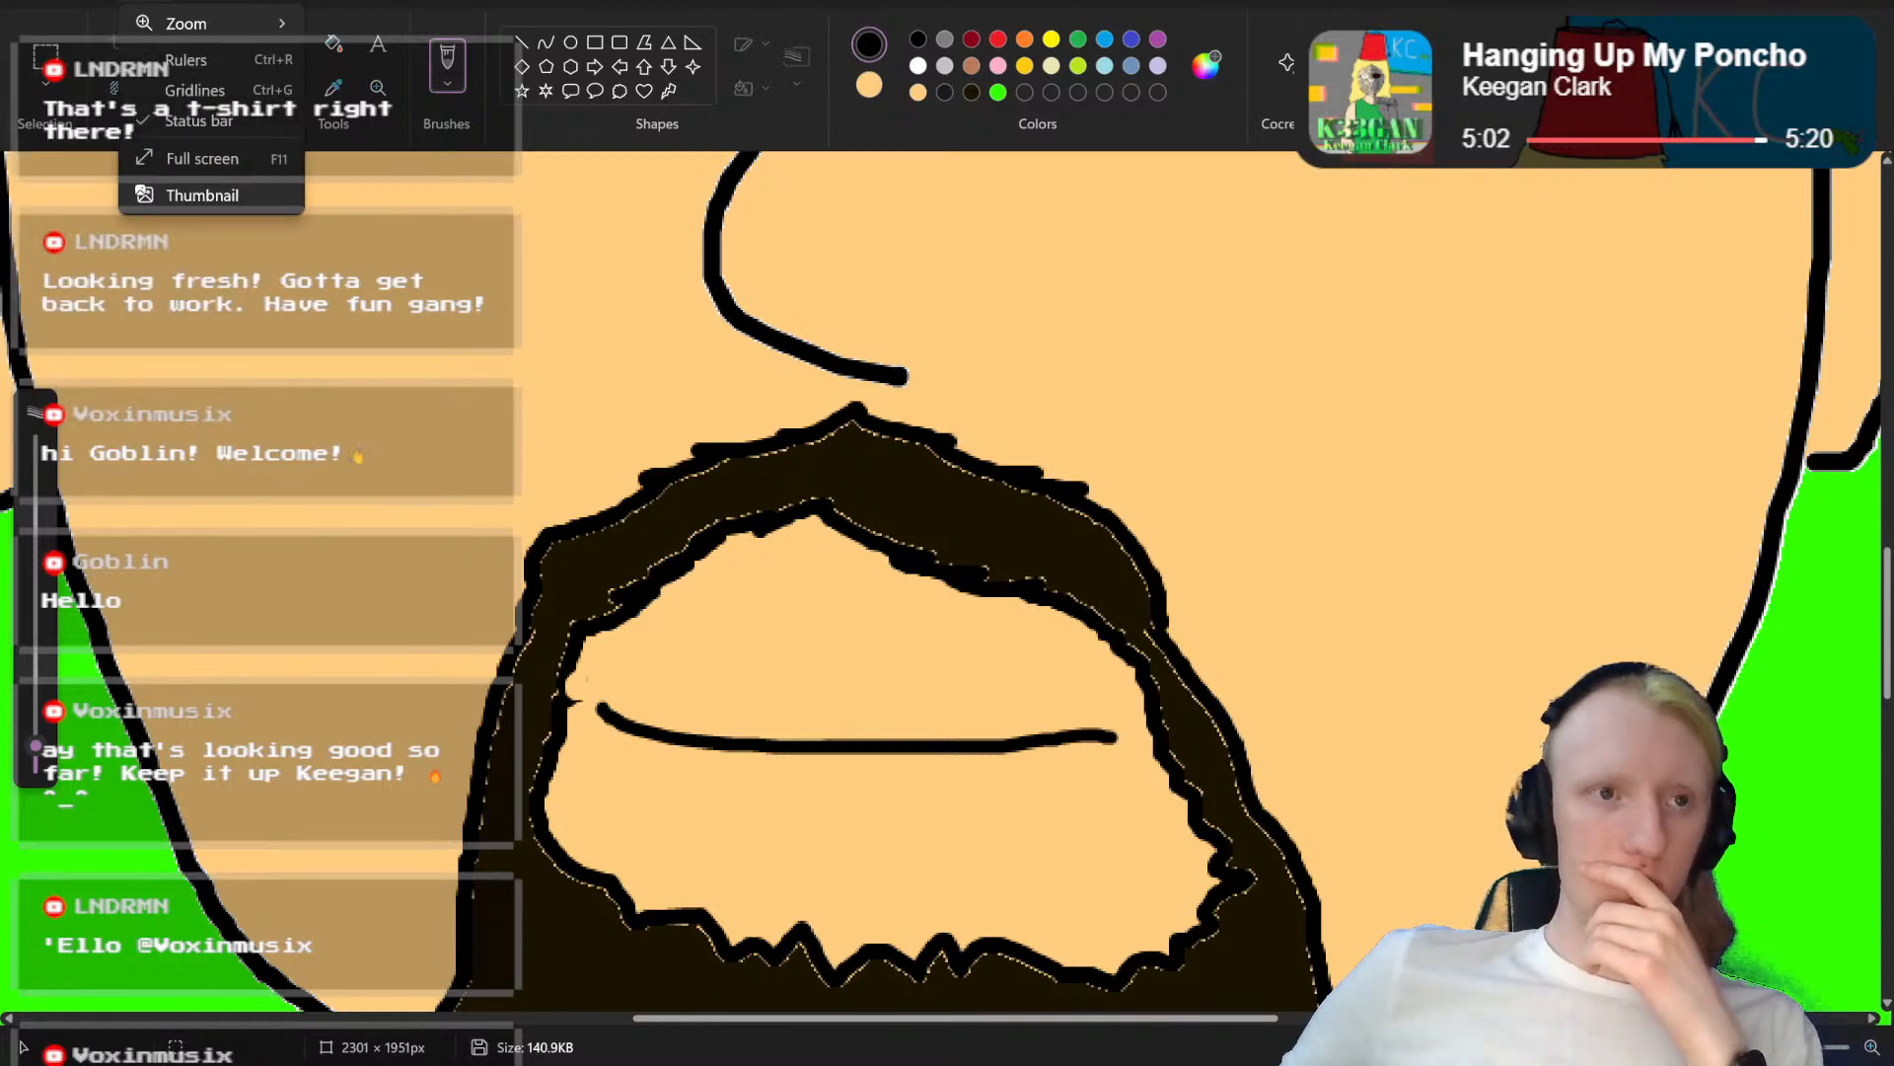
pyautogui.moveTo(42, 0)
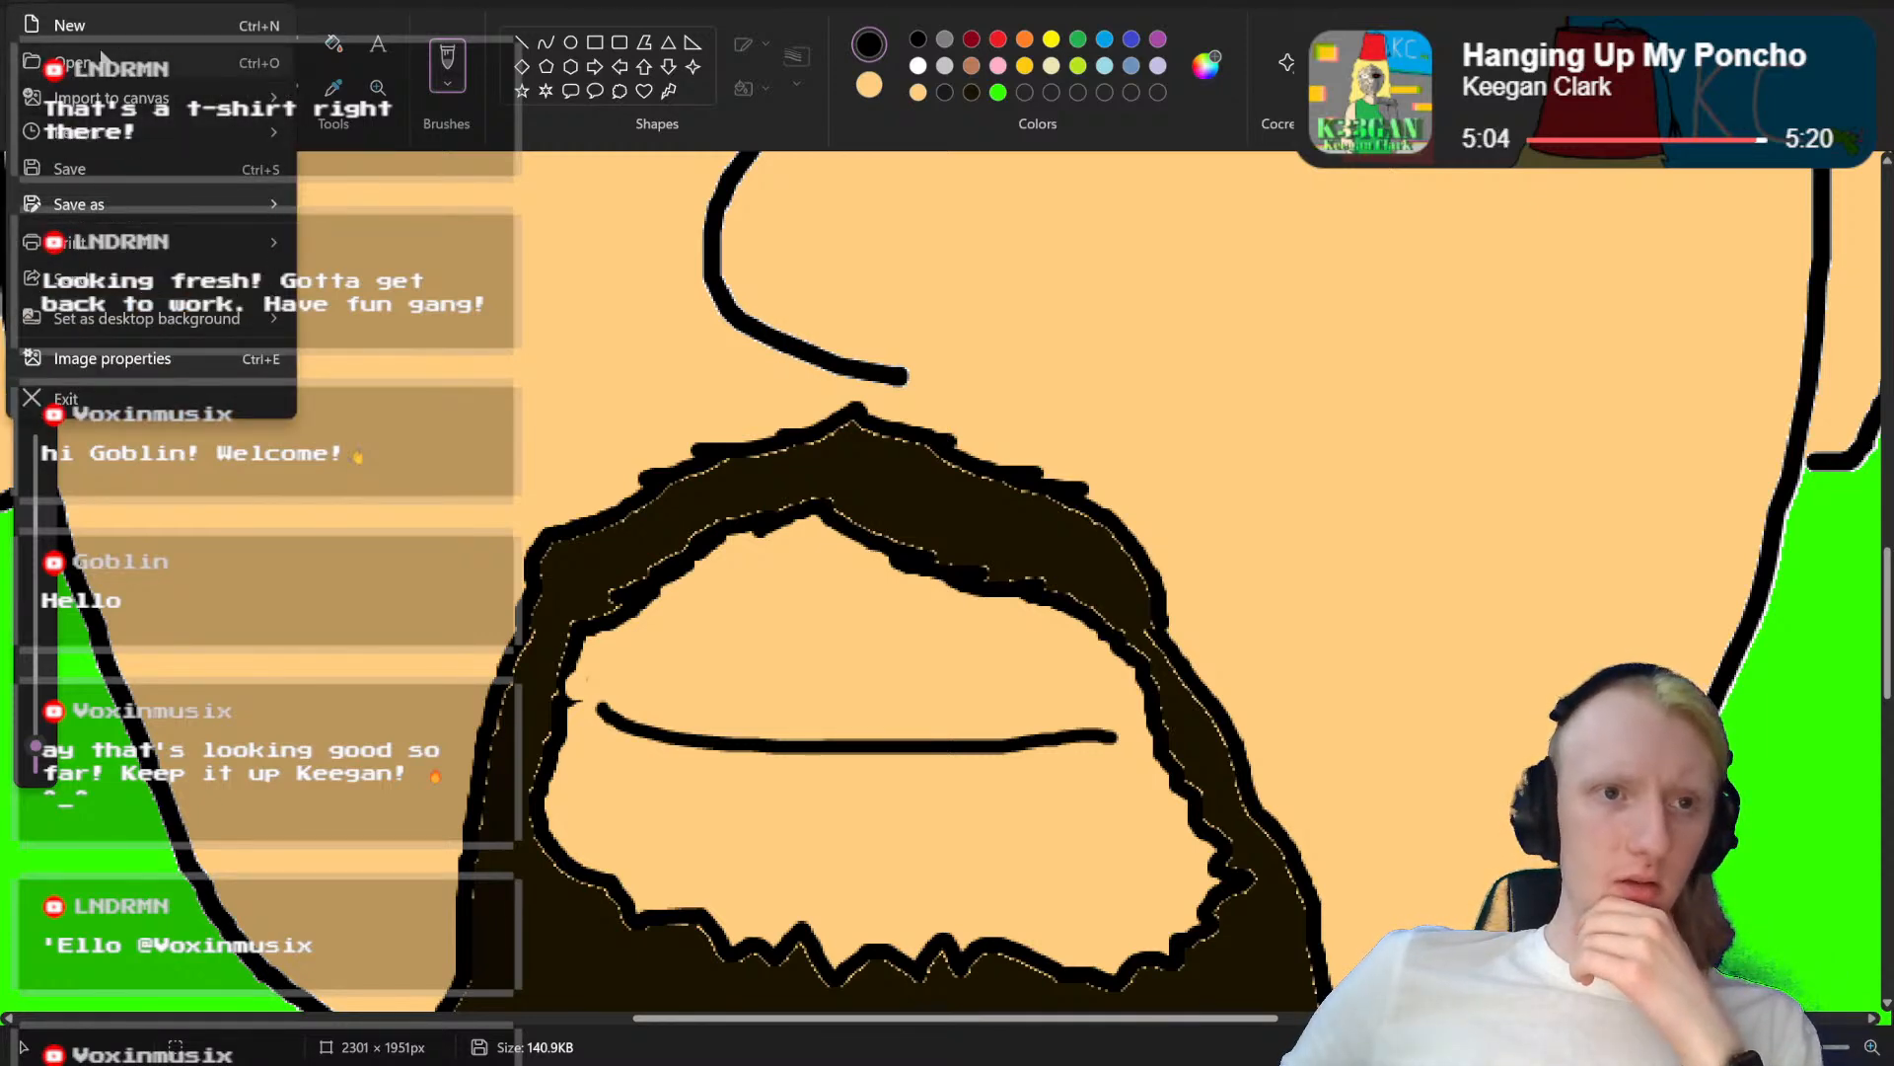
pyautogui.moveTo(111, 135)
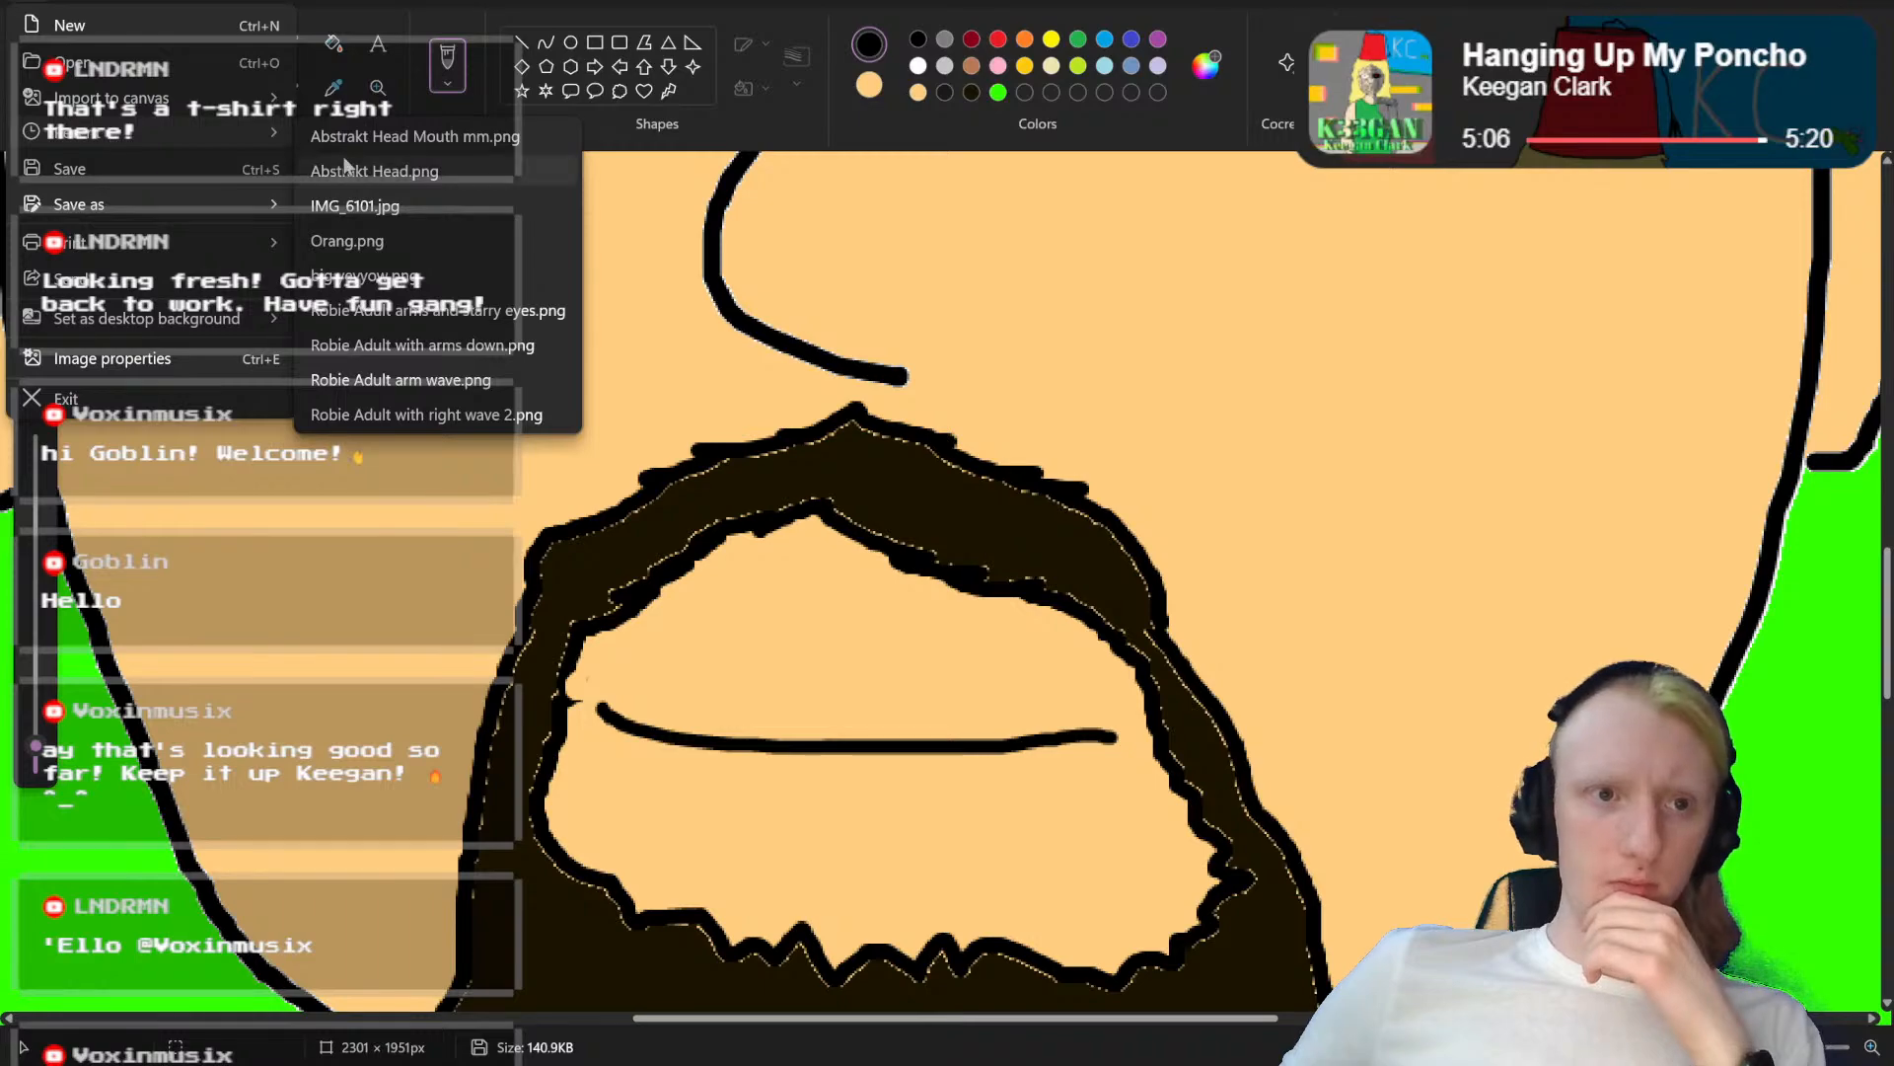
pyautogui.click(347, 171)
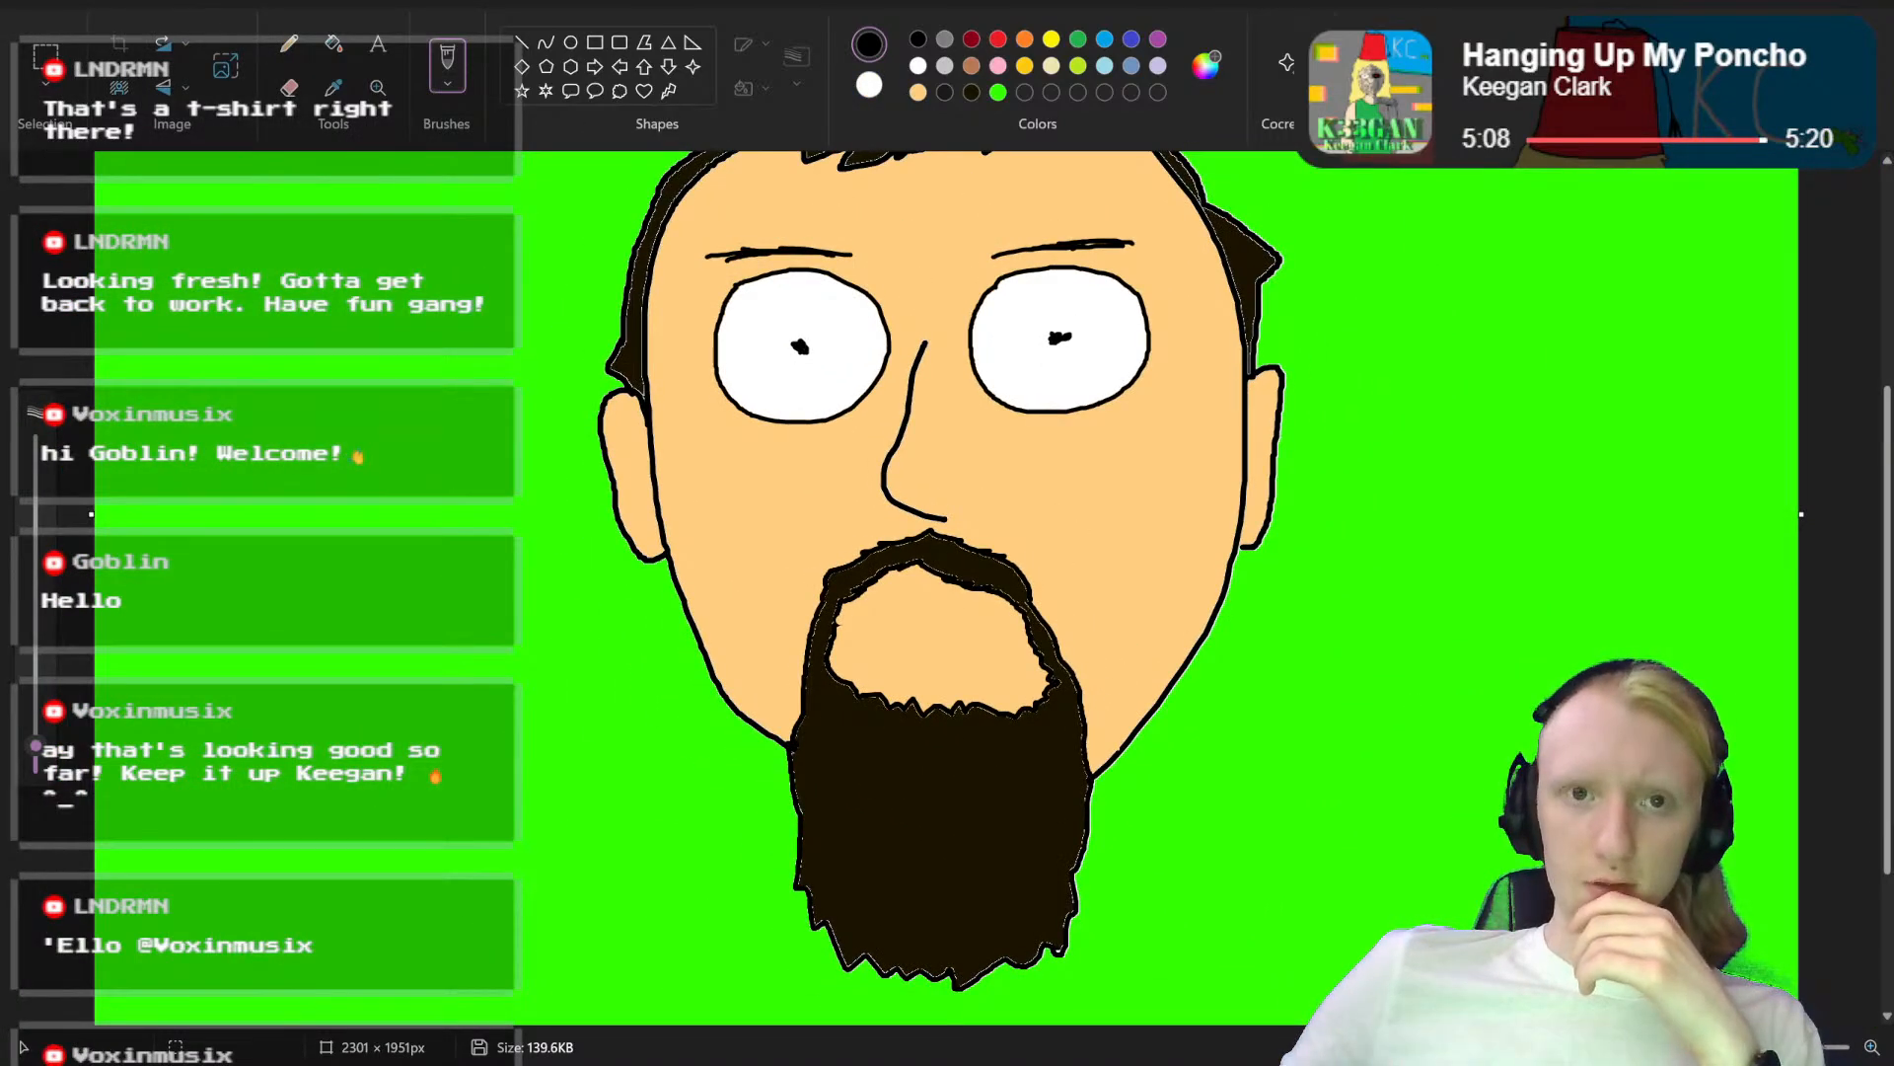
# Step: Draw a wide open mouth outline in black inside the goatee, with a curved line separating the upper teeth from the lower part
pyautogui.scroll(4, 925, 592)
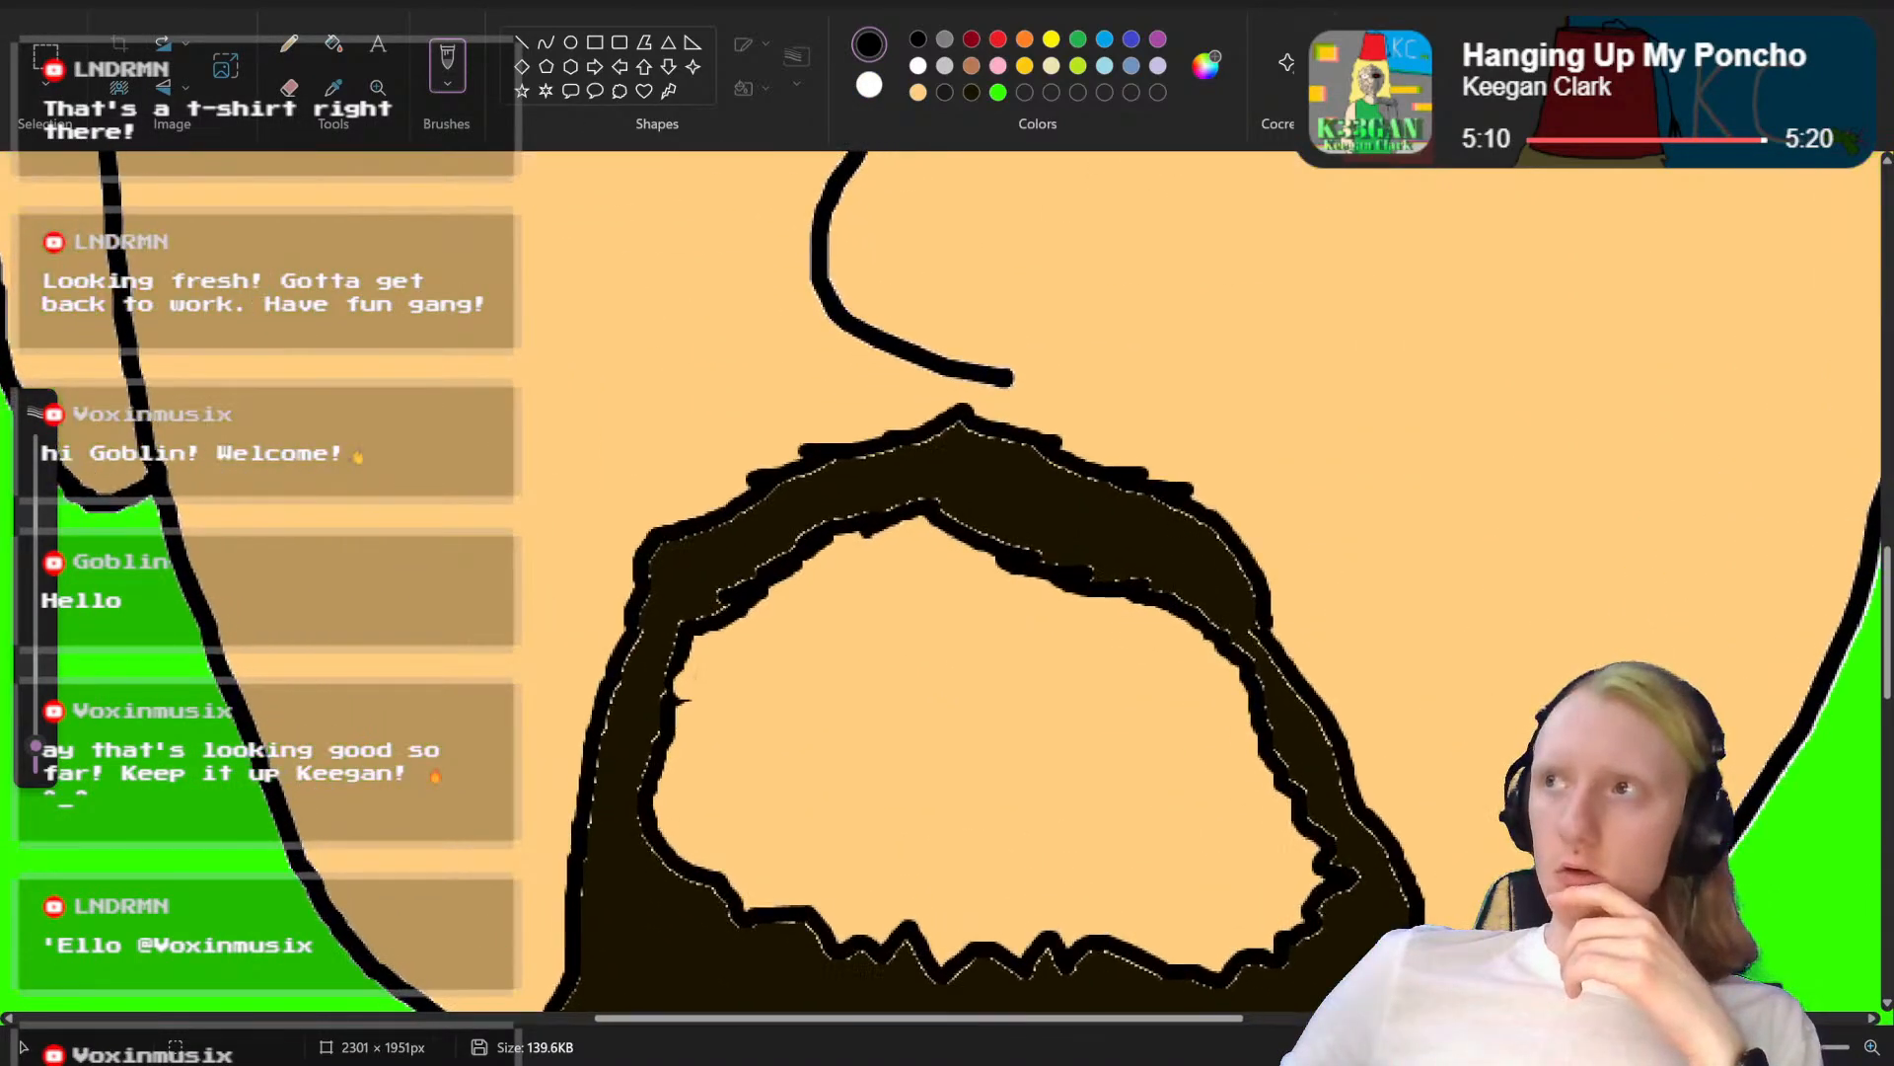
pyautogui.scroll(-3, 1335, 639)
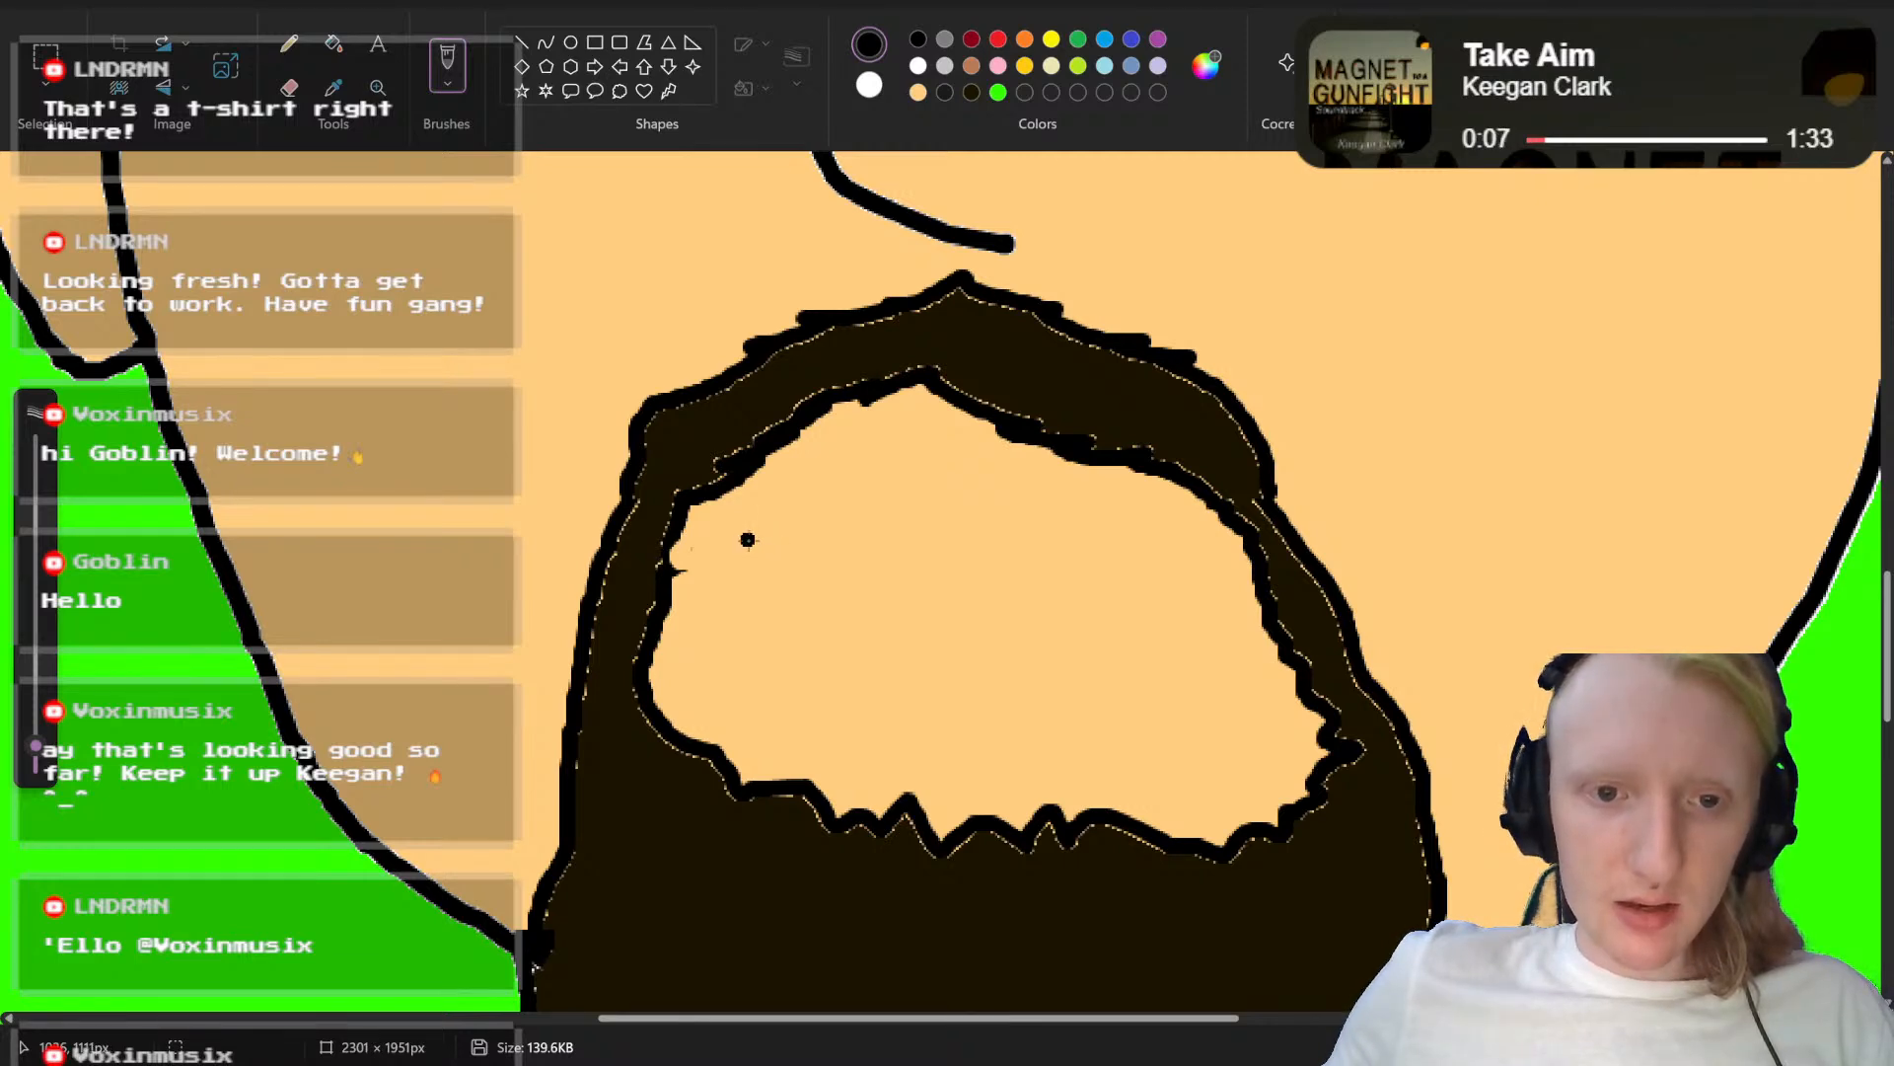
pyautogui.moveTo(745, 541)
pyautogui.mouseDown()
pyautogui.moveTo(1047, 529)
pyautogui.moveTo(1230, 589)
pyautogui.moveTo(1224, 650)
pyautogui.moveTo(1181, 696)
pyautogui.moveTo(1088, 723)
pyautogui.moveTo(850, 709)
pyautogui.moveTo(755, 683)
pyautogui.moveTo(728, 650)
pyautogui.moveTo(735, 559)
pyautogui.moveTo(968, 619)
pyautogui.moveTo(1199, 584)
pyautogui.mouseUp()
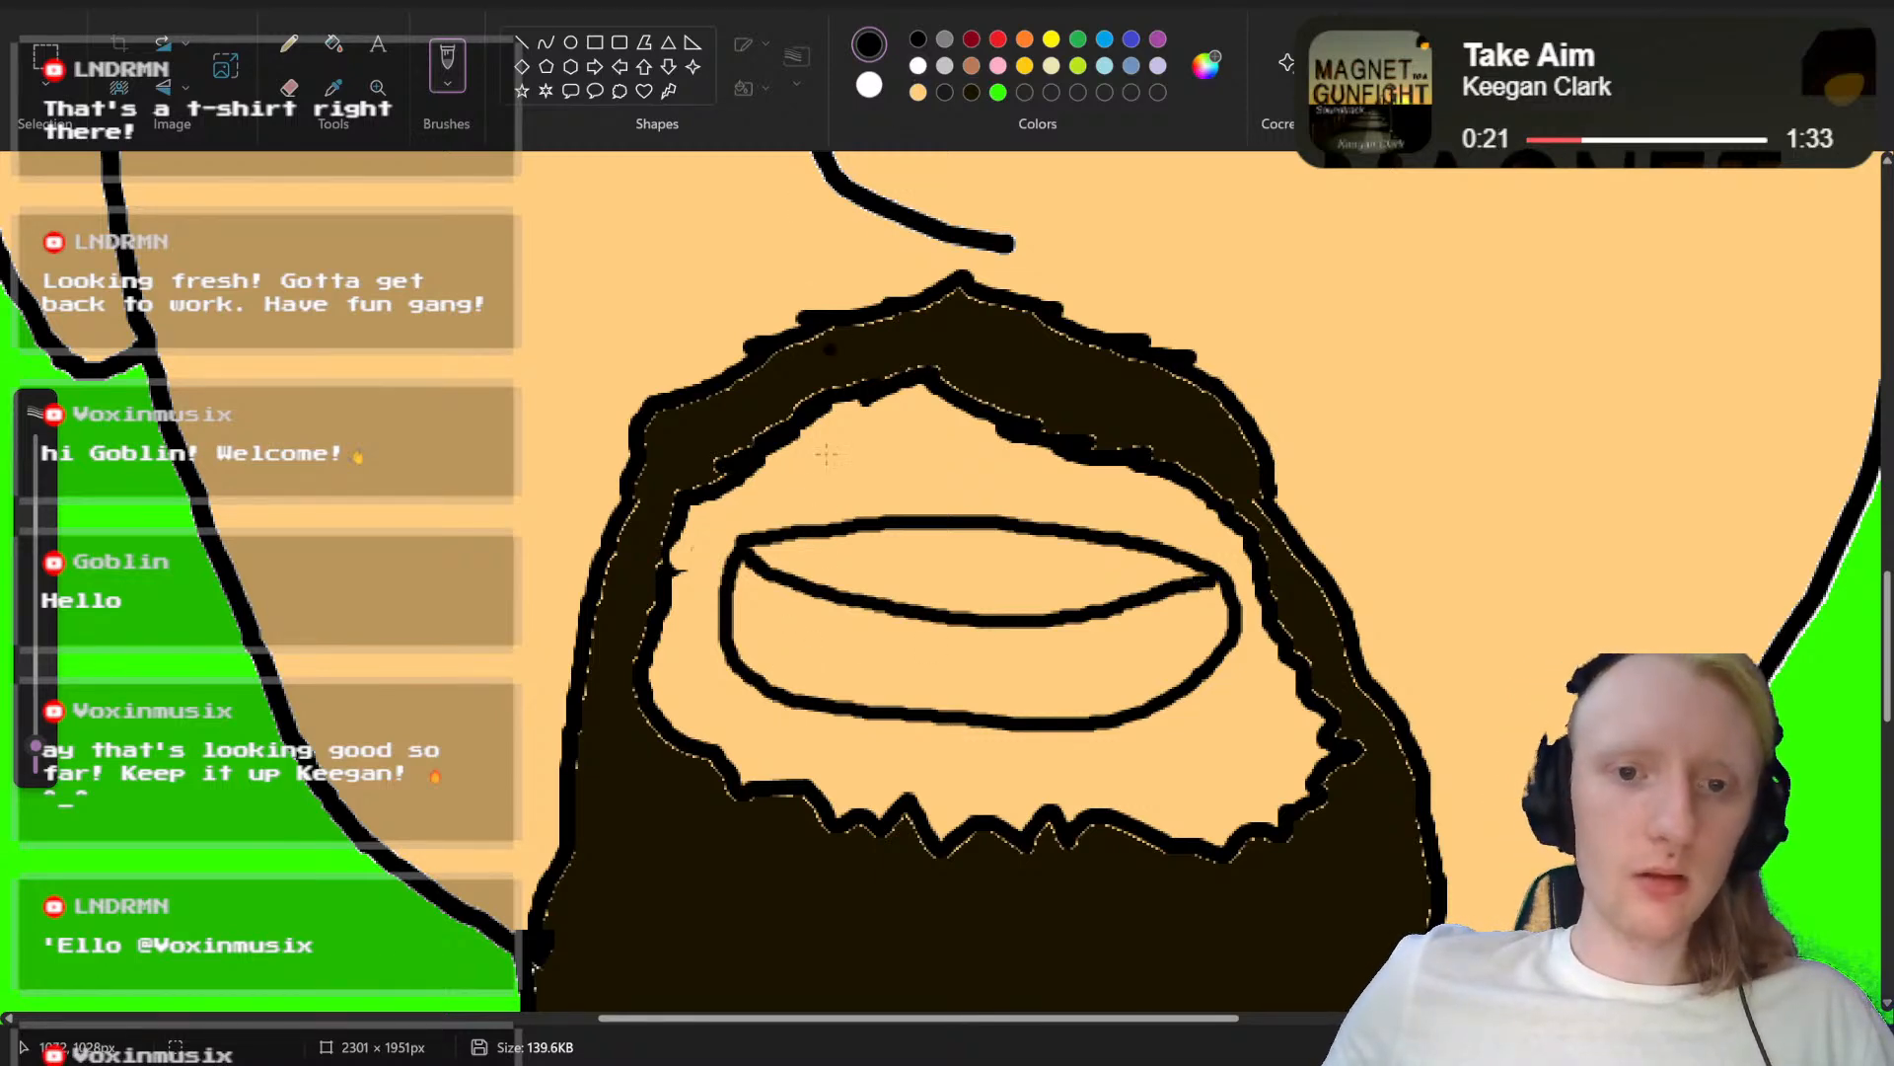
# Step: Fill the upper teeth area of the open mouth with white and the area below it with dark red
pyautogui.click(918, 65)
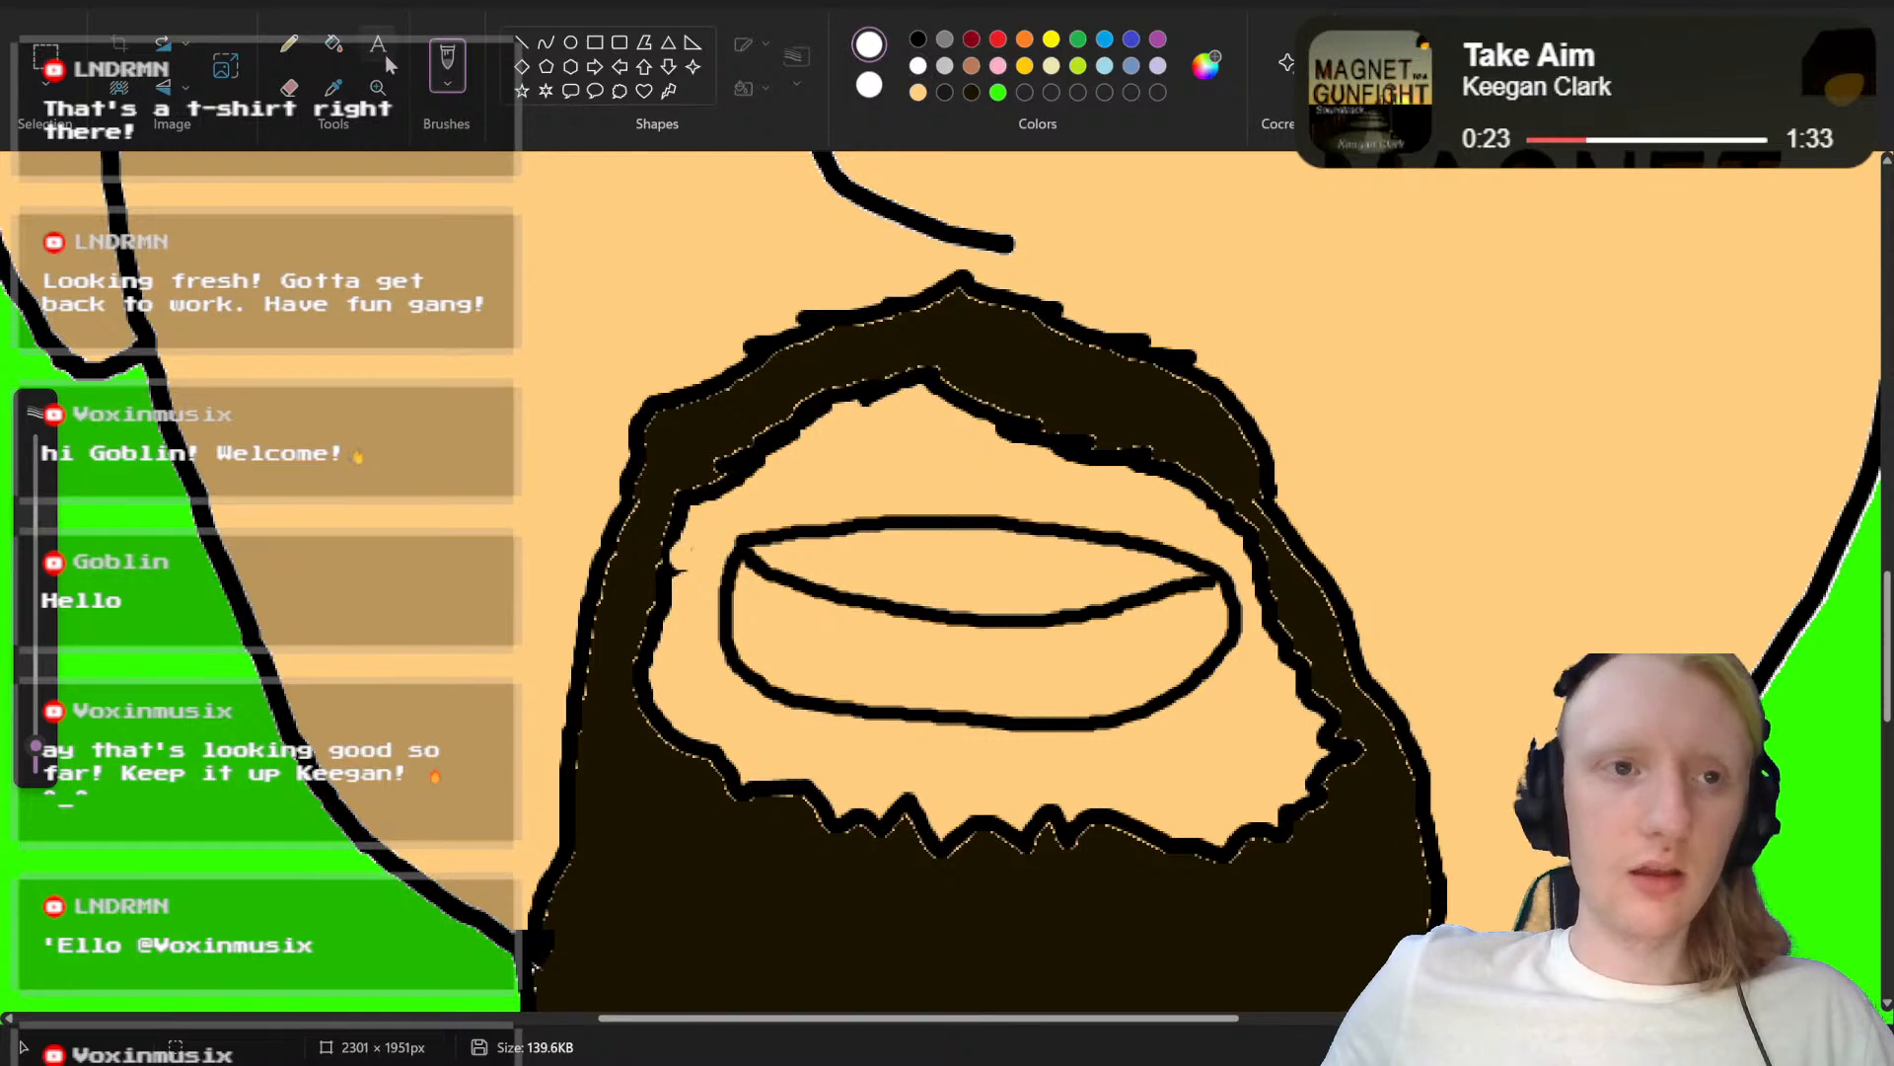
pyautogui.click(340, 50)
pyautogui.click(942, 556)
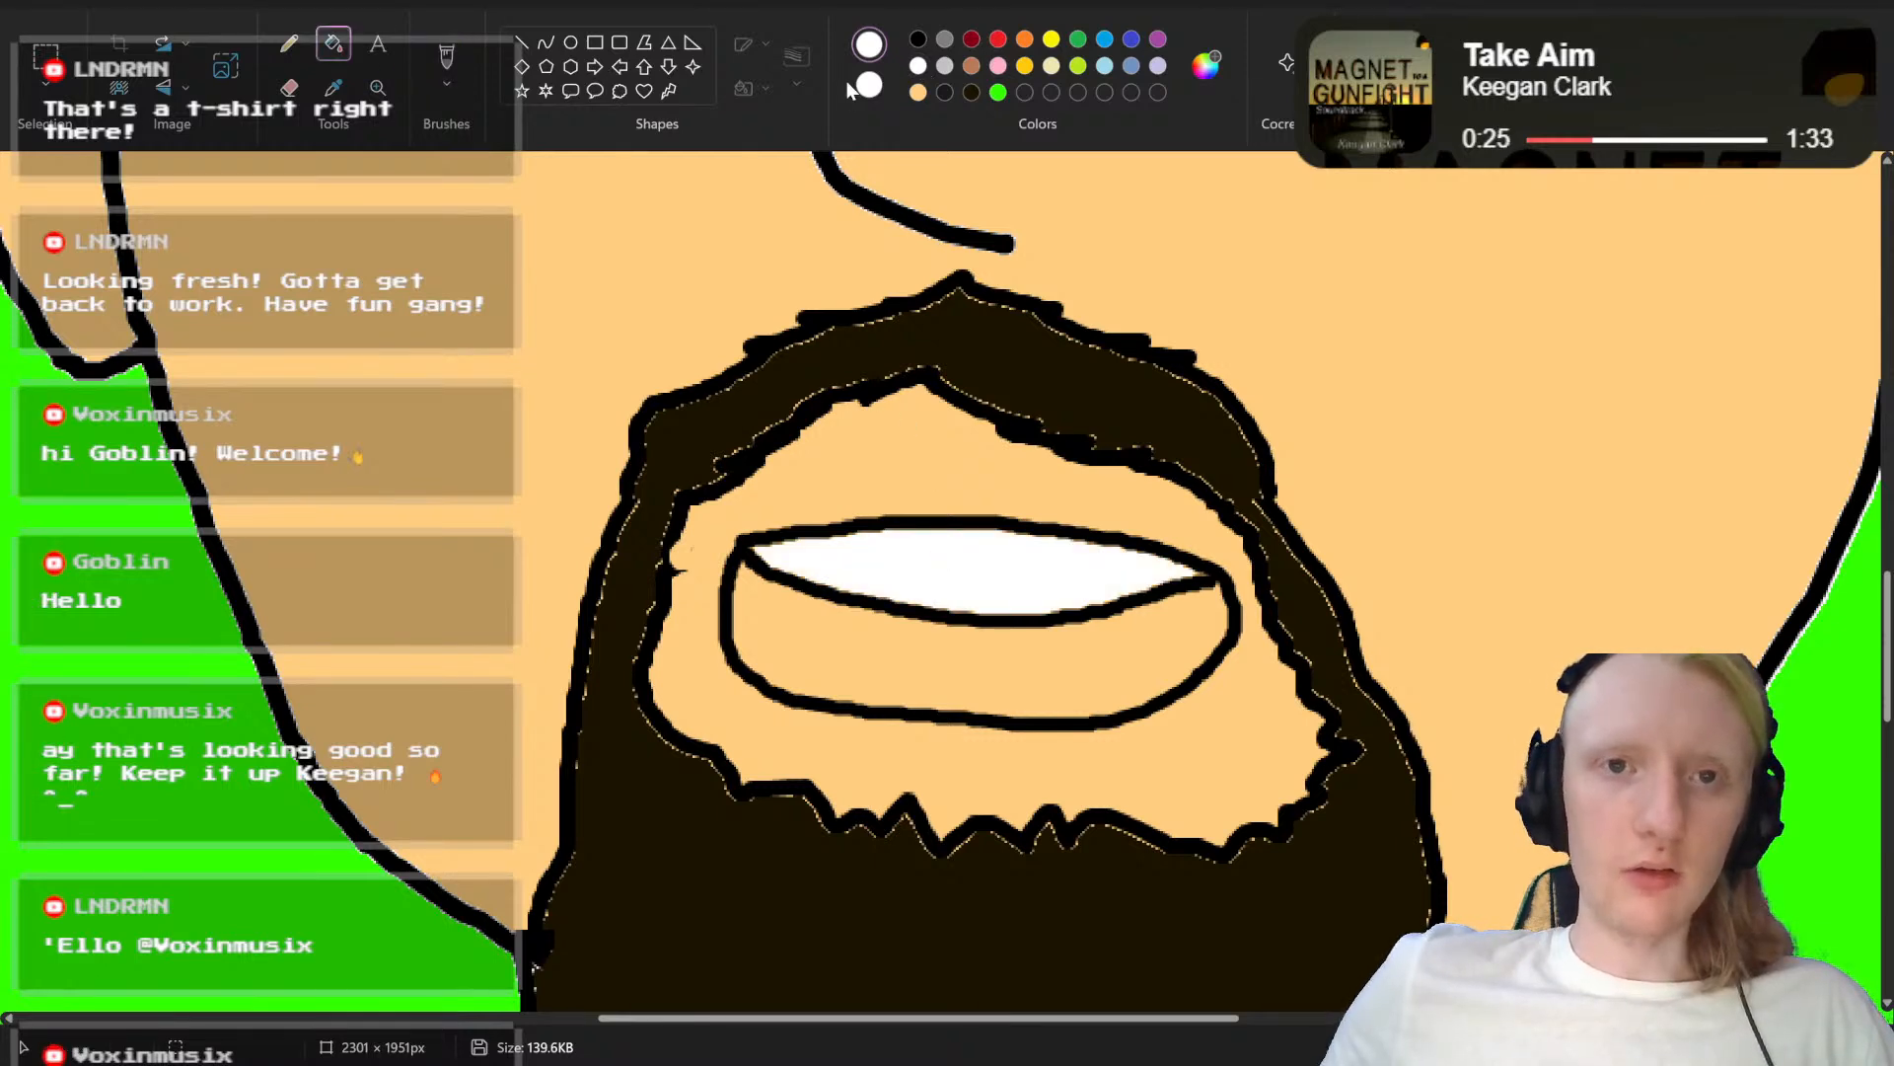
pyautogui.click(918, 40)
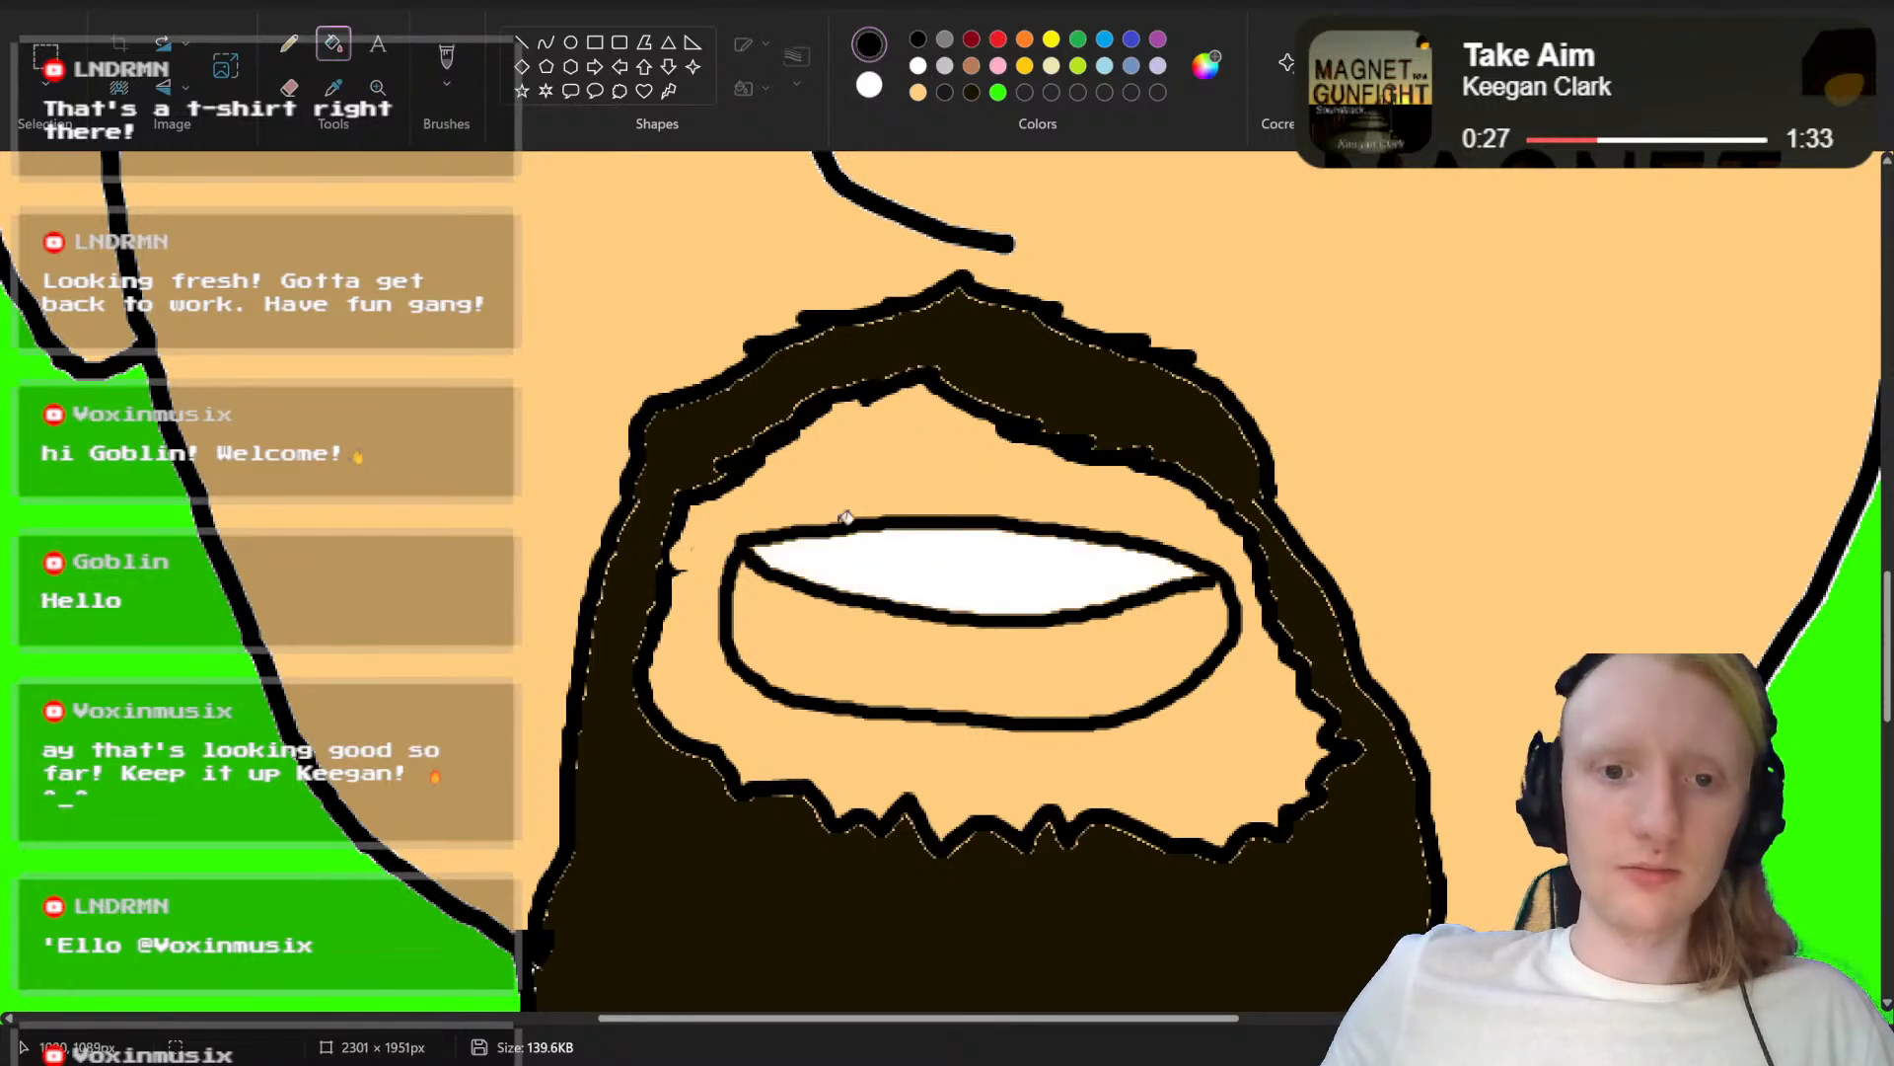
pyautogui.click(972, 40)
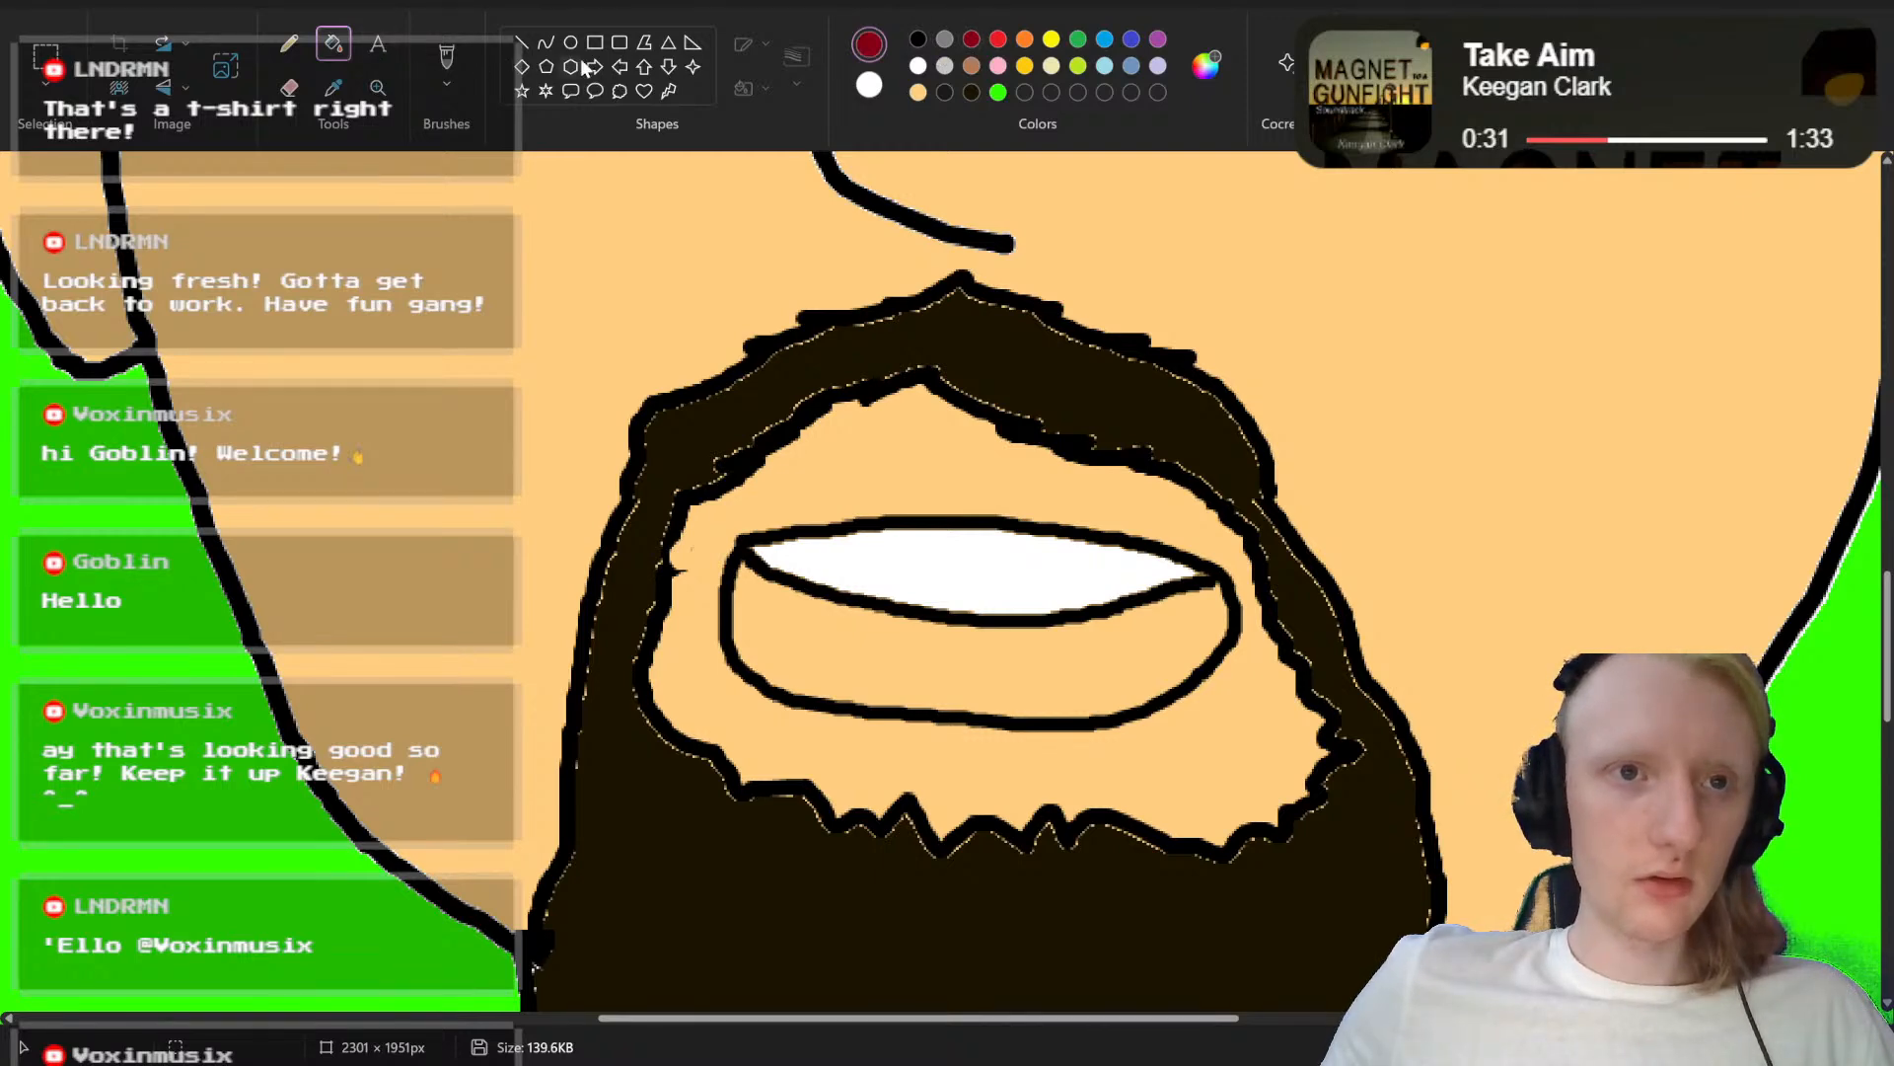
pyautogui.click(822, 663)
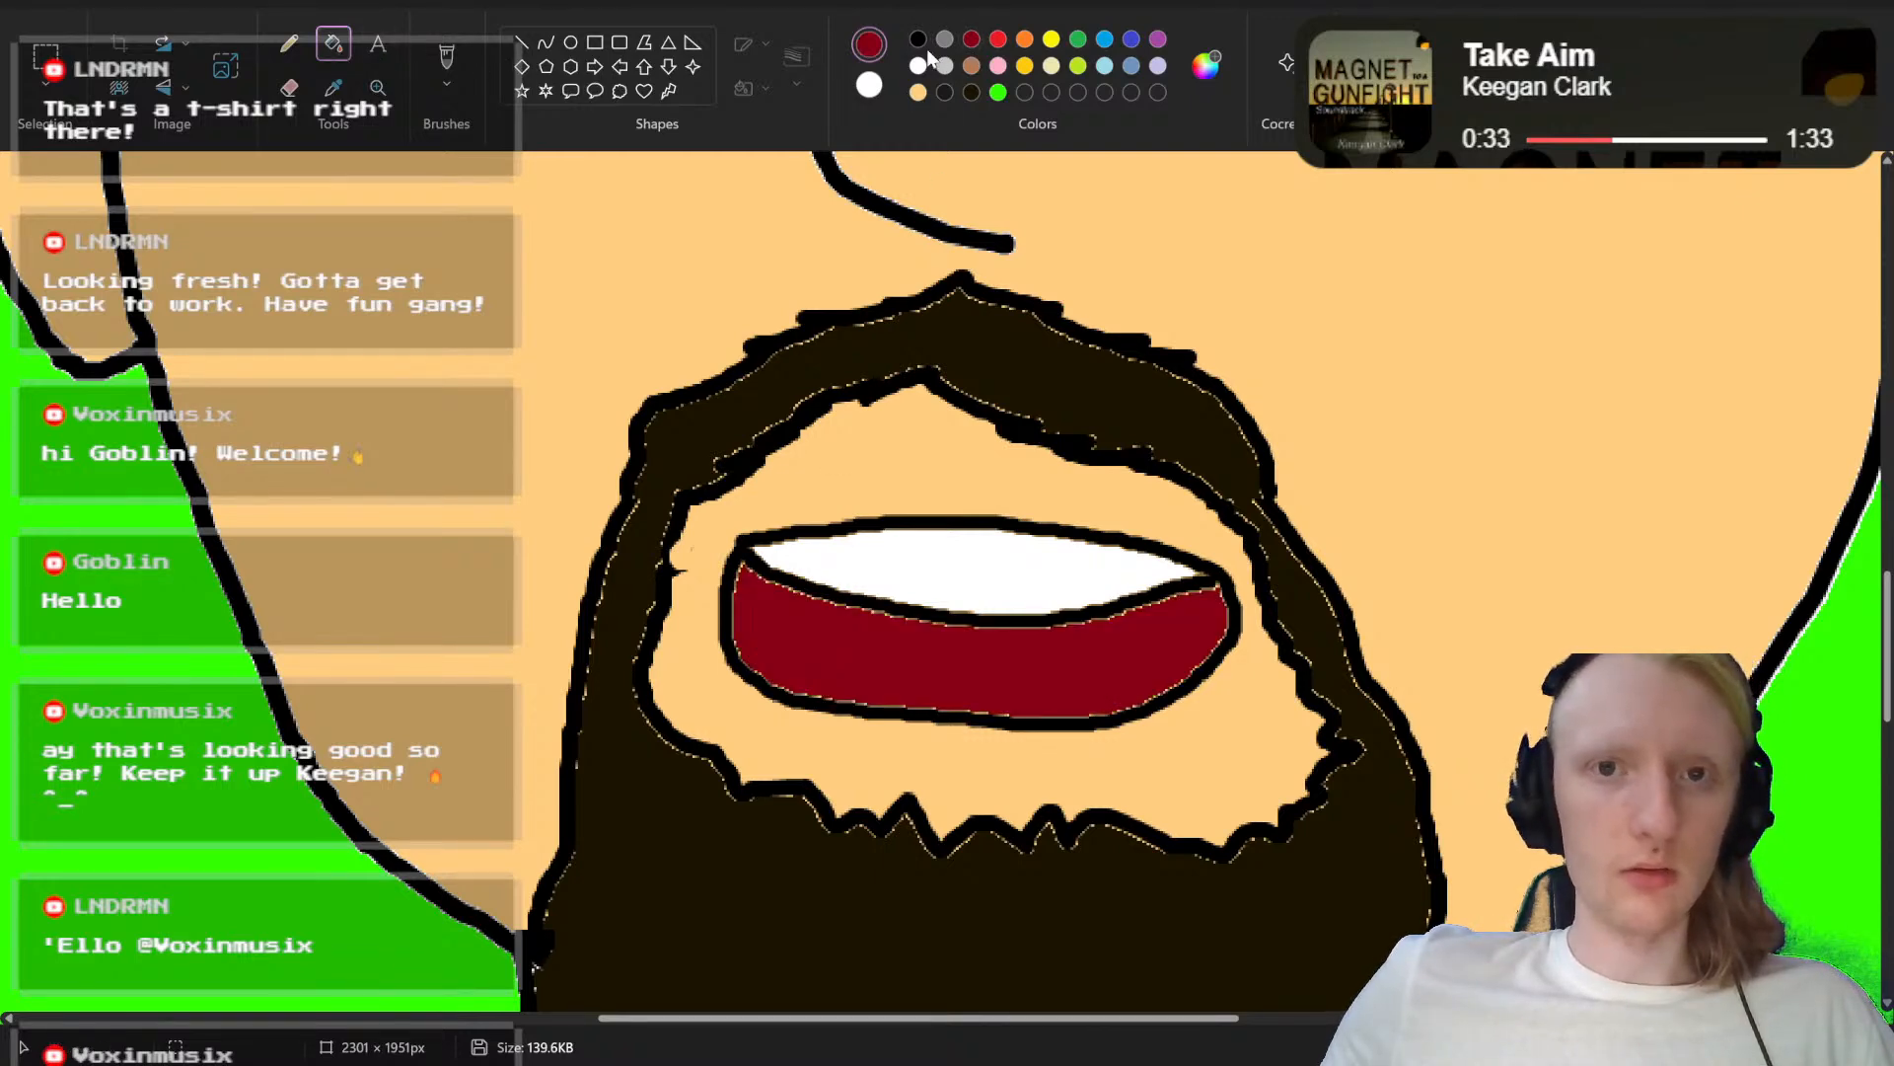
# Step: Draw a black curved tongue outline along the bottom of the open mouth and fill the tongue with bright red
pyautogui.click(446, 61)
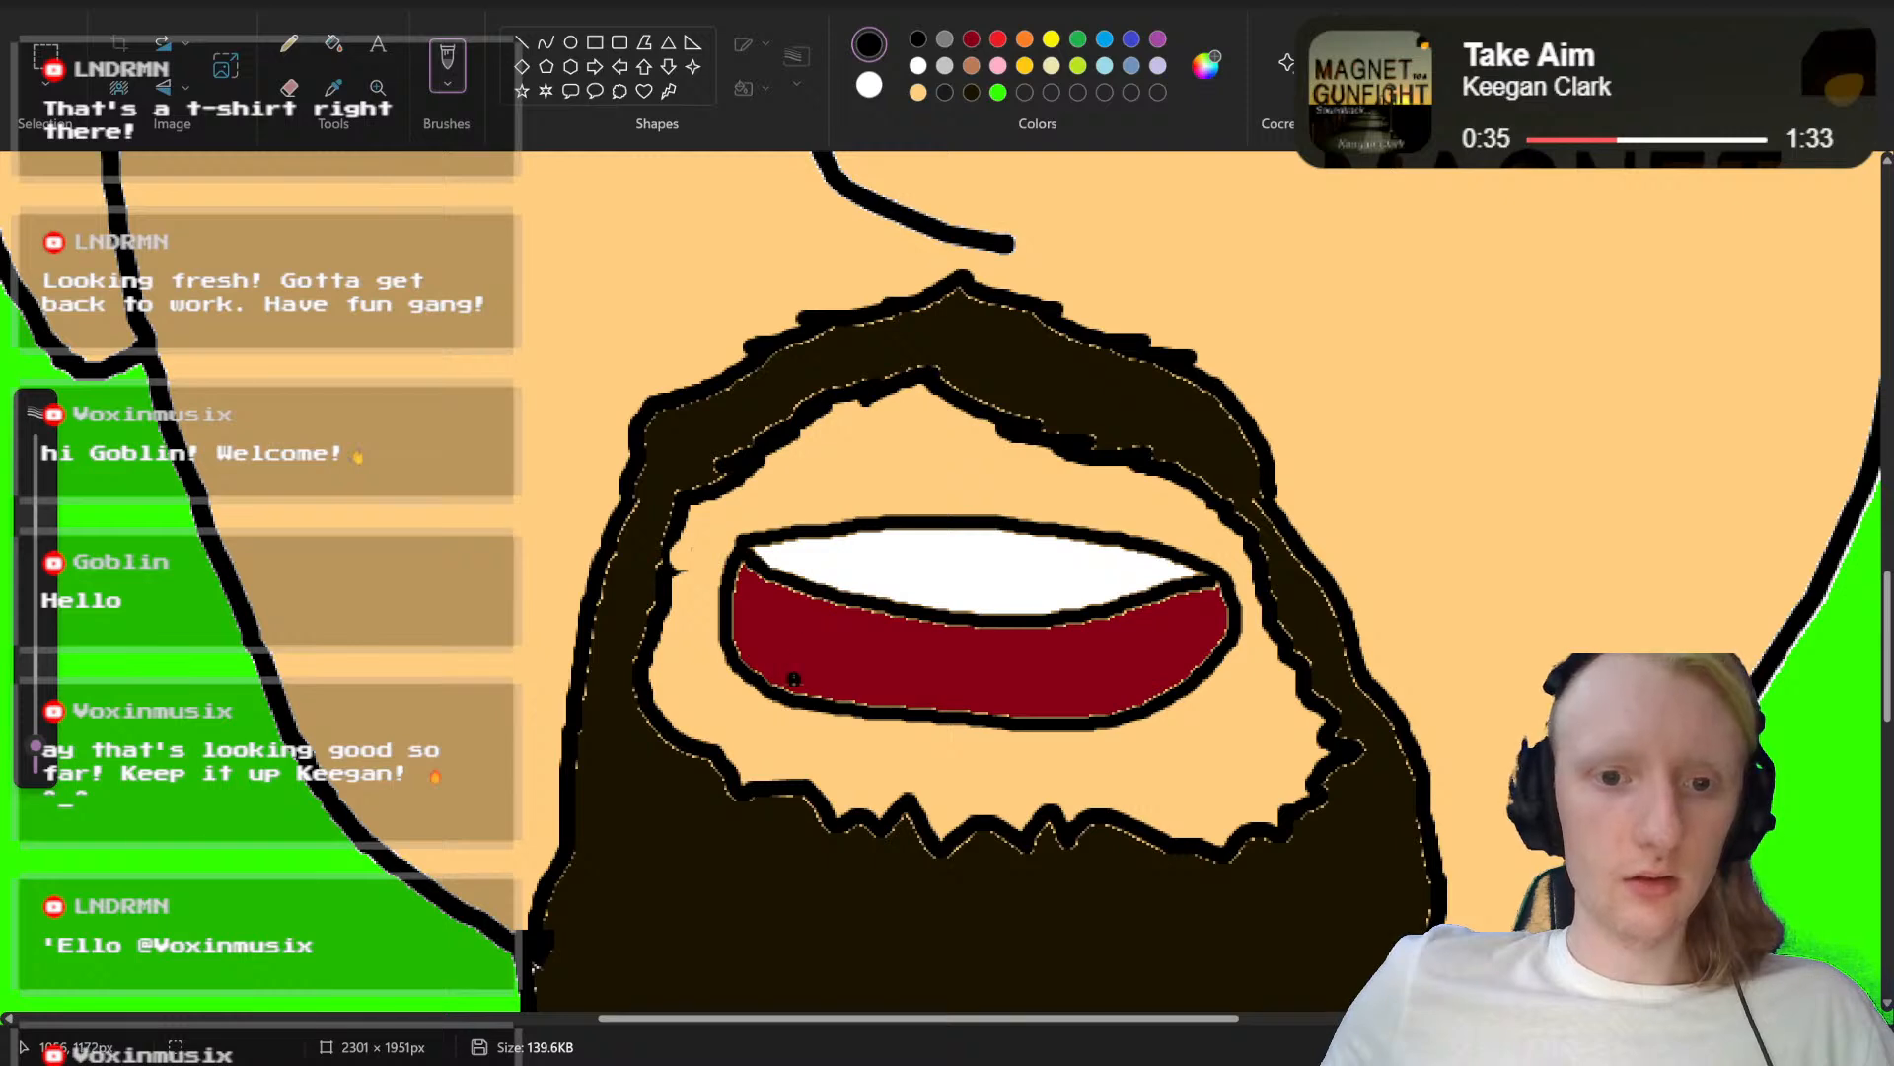
pyautogui.moveTo(771, 688)
pyautogui.mouseDown()
pyautogui.moveTo(829, 655)
pyautogui.moveTo(1056, 670)
pyautogui.mouseUp()
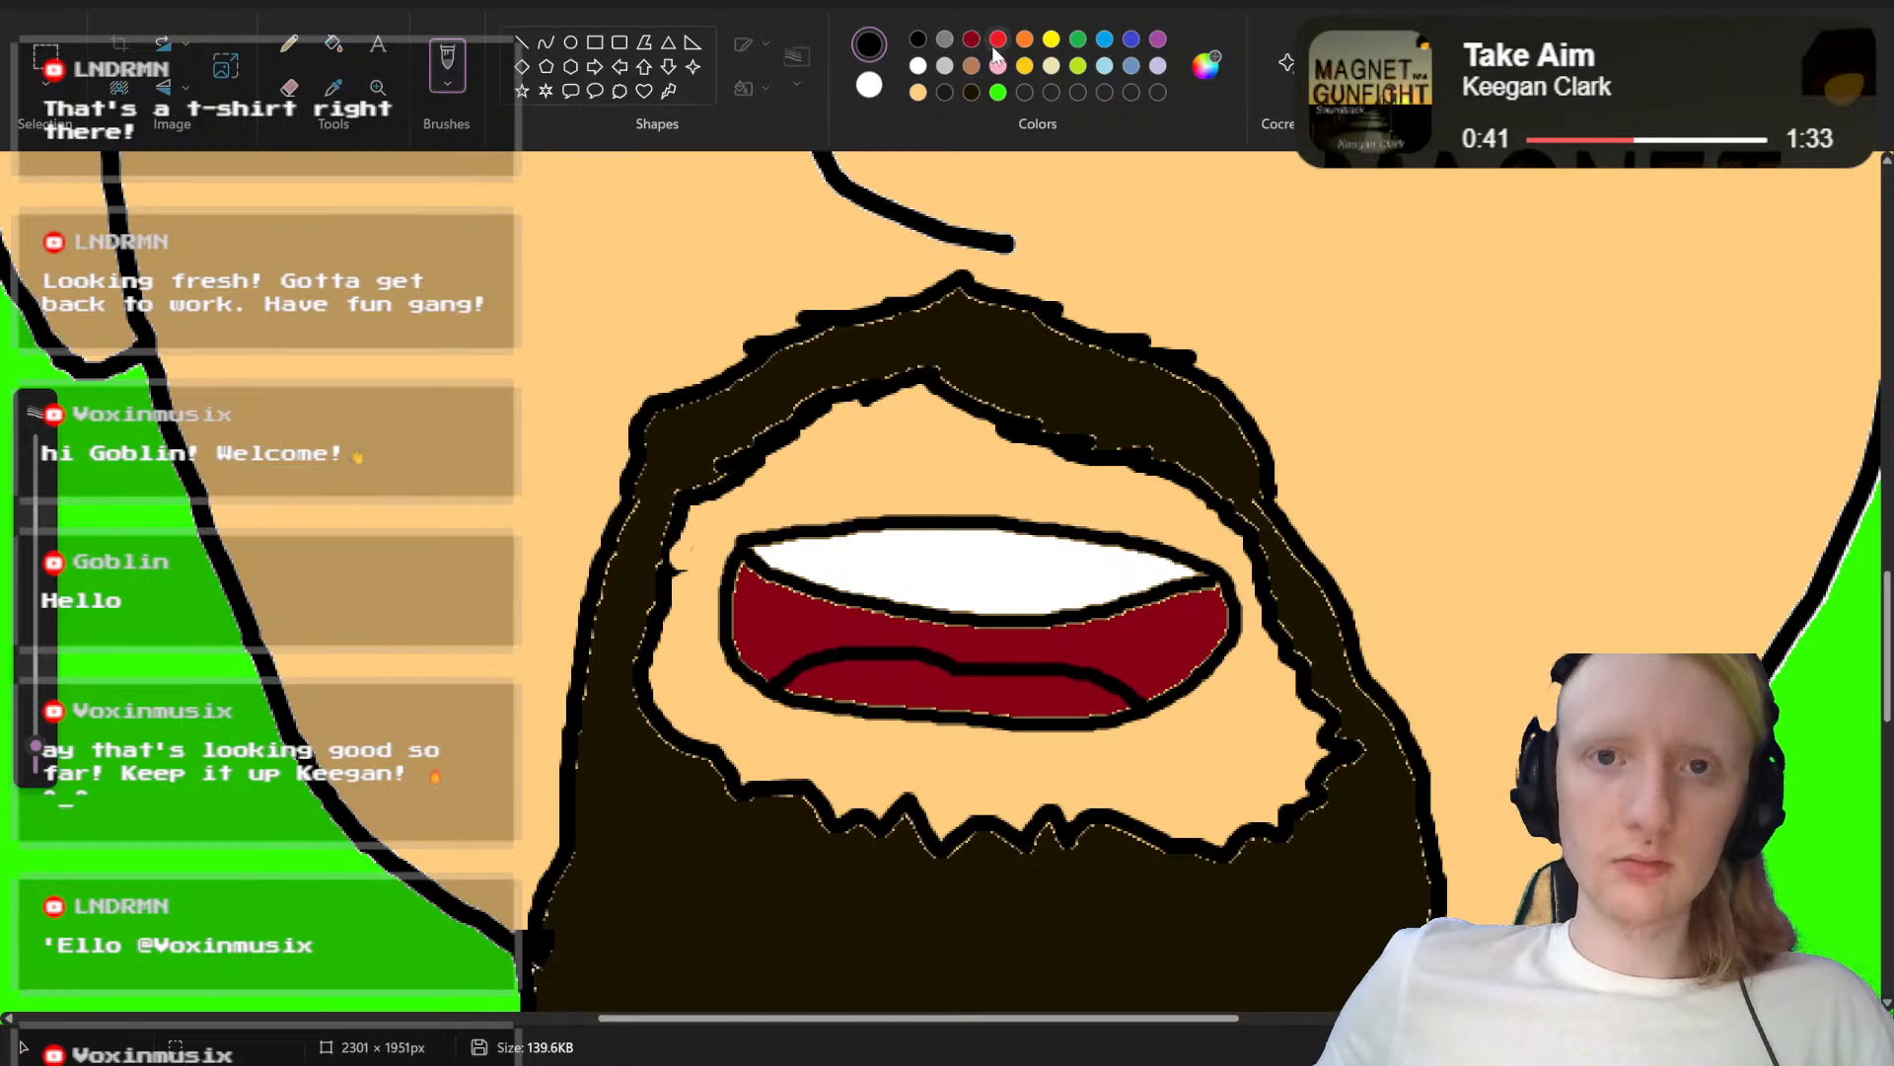
pyautogui.click(333, 43)
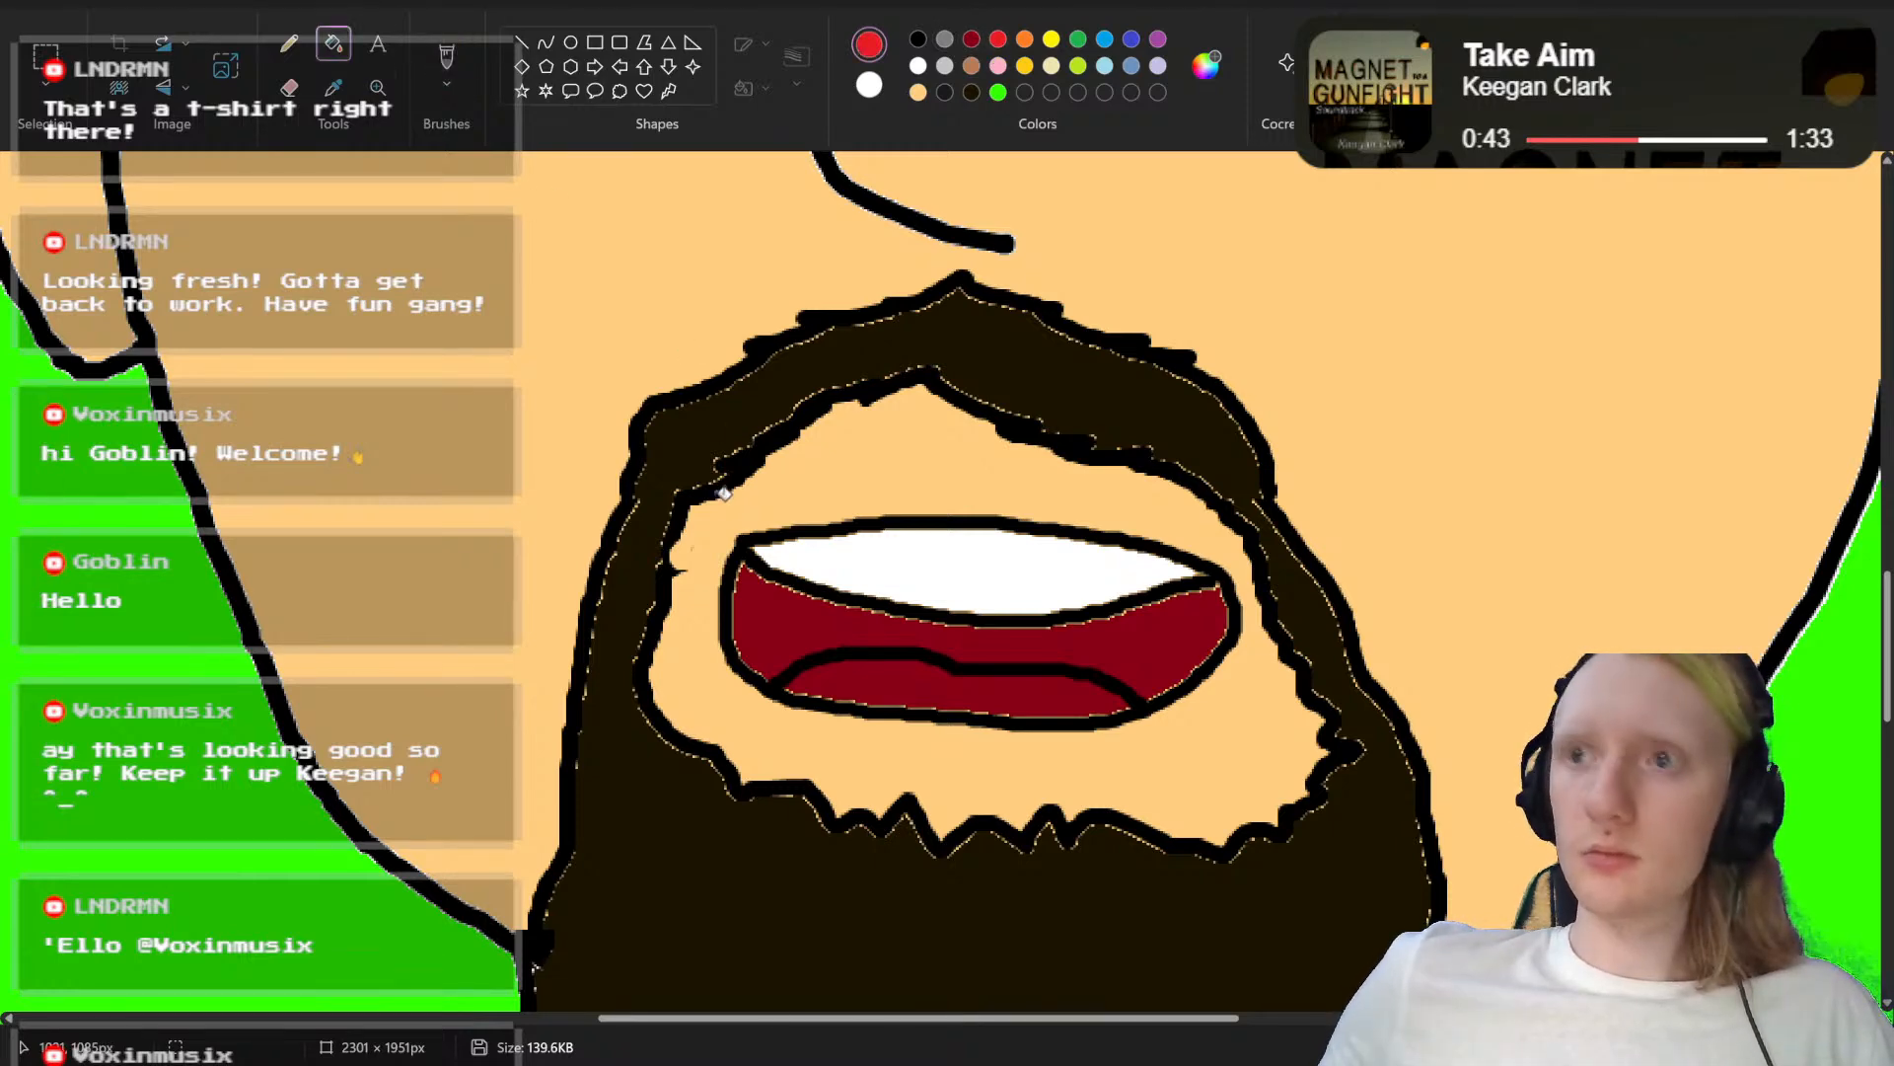
pyautogui.click(868, 690)
pyautogui.keyDown('ctrl'); pyautogui.scroll(-3, 868, 691); pyautogui.keyUp('ctrl')
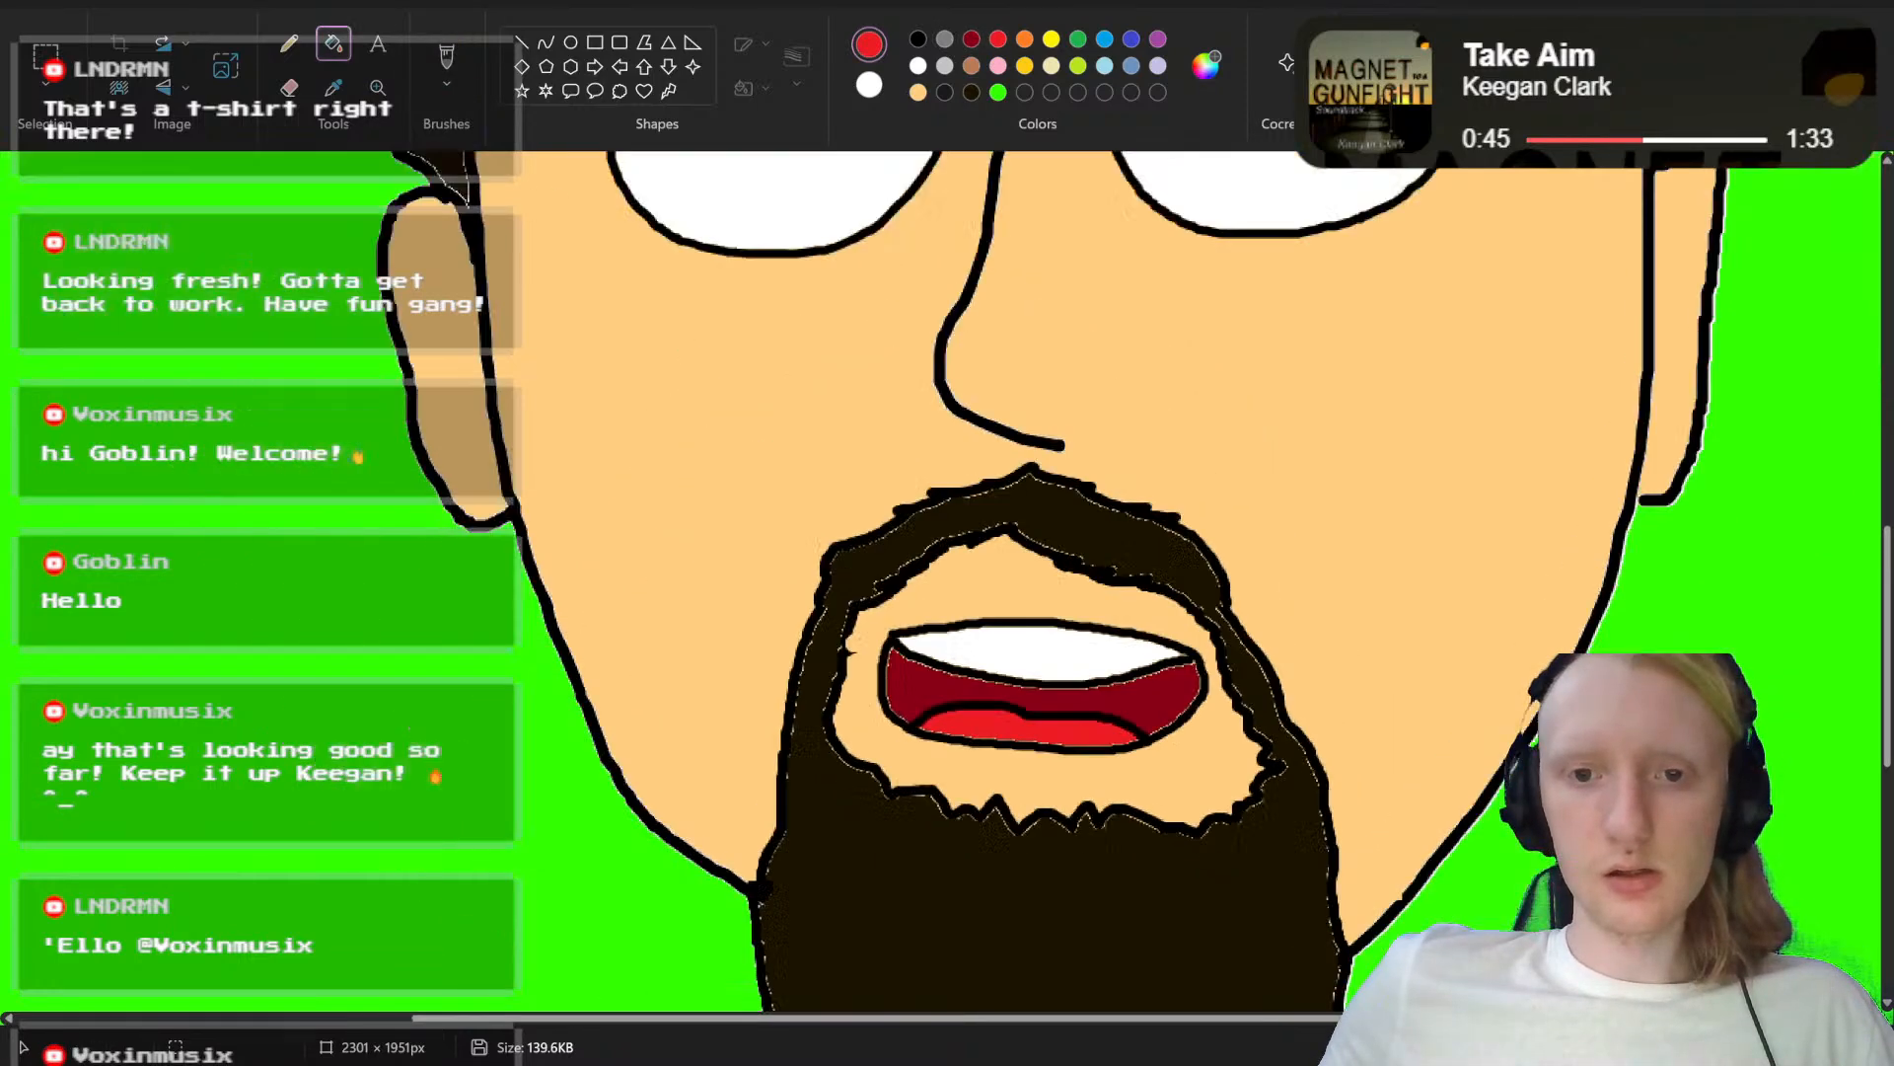
pyautogui.keyDown('ctrl'); pyautogui.scroll(-2, 938, 592); pyautogui.keyUp('ctrl')
pyautogui.keyDown('ctrl'); pyautogui.scroll(3, 937, 592); pyautogui.keyUp('ctrl')
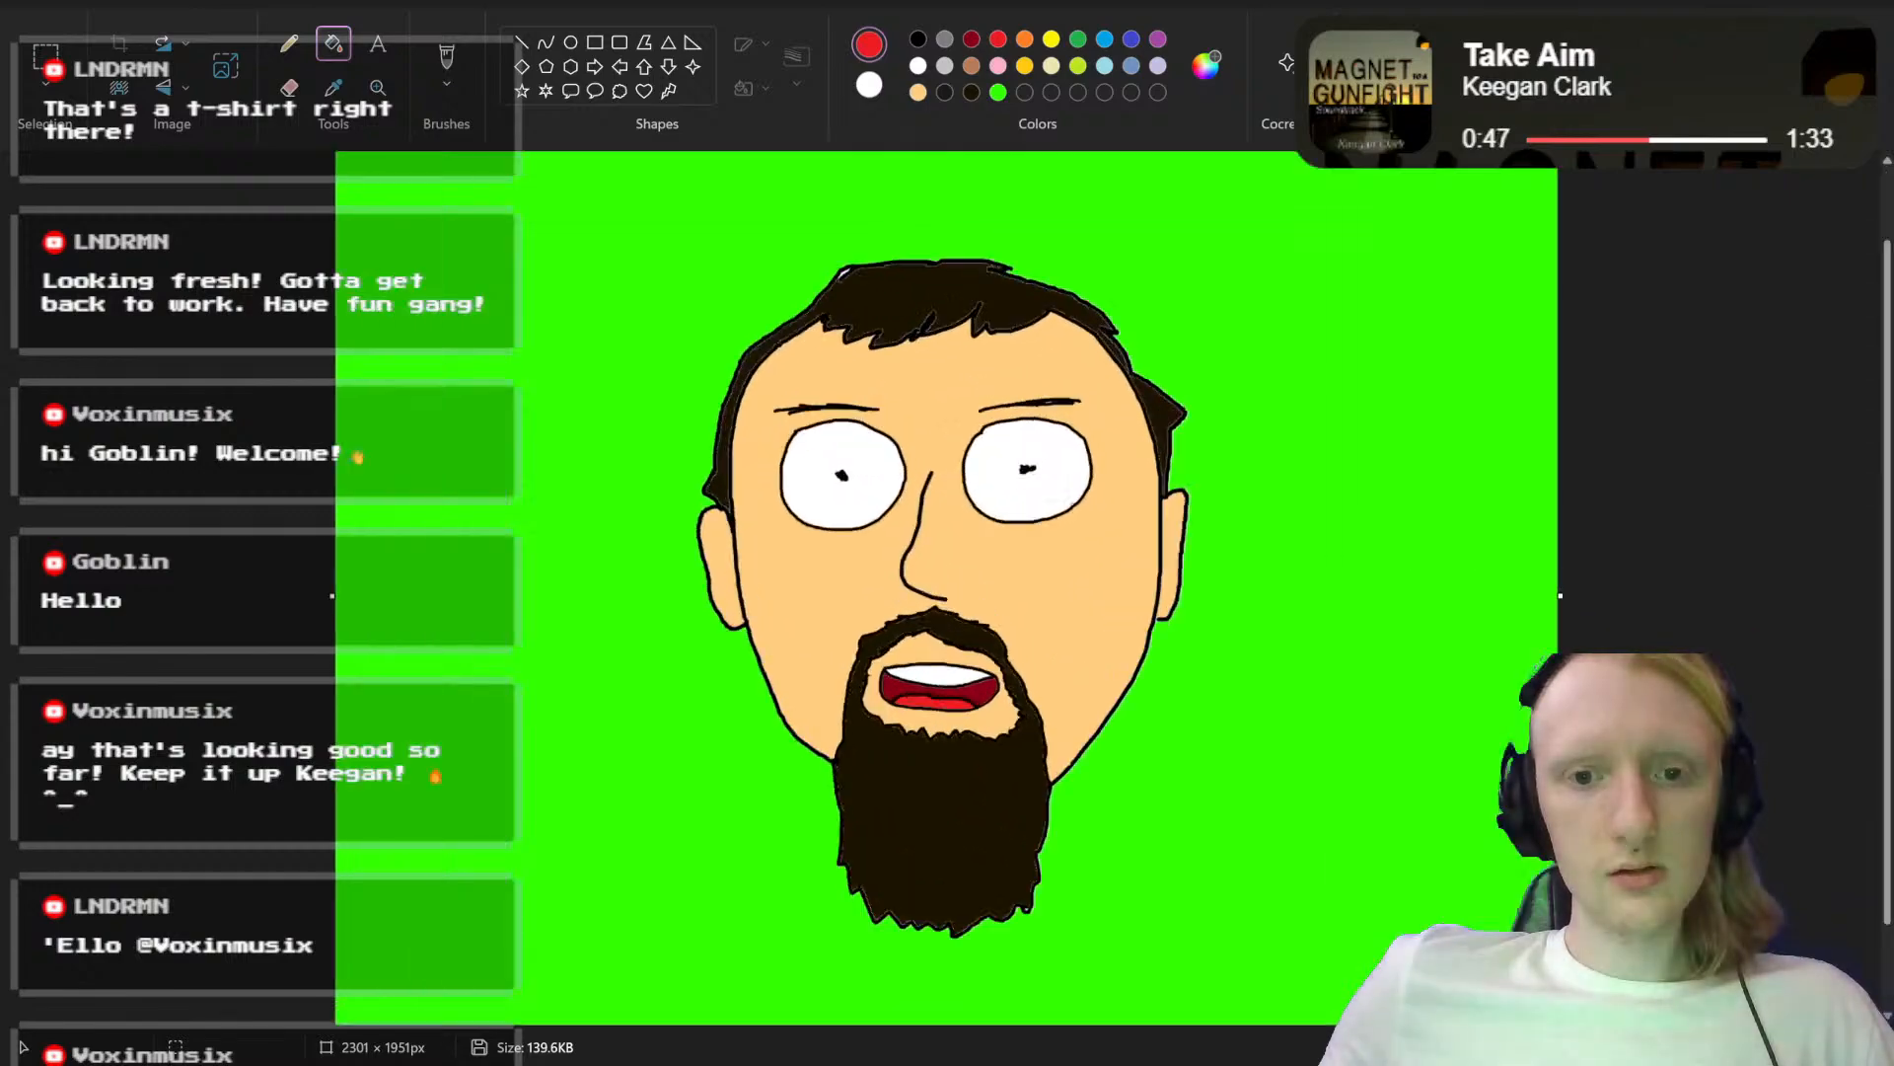
pyautogui.keyDown('ctrl'); pyautogui.scroll(3, 1336, 597); pyautogui.keyUp('ctrl')
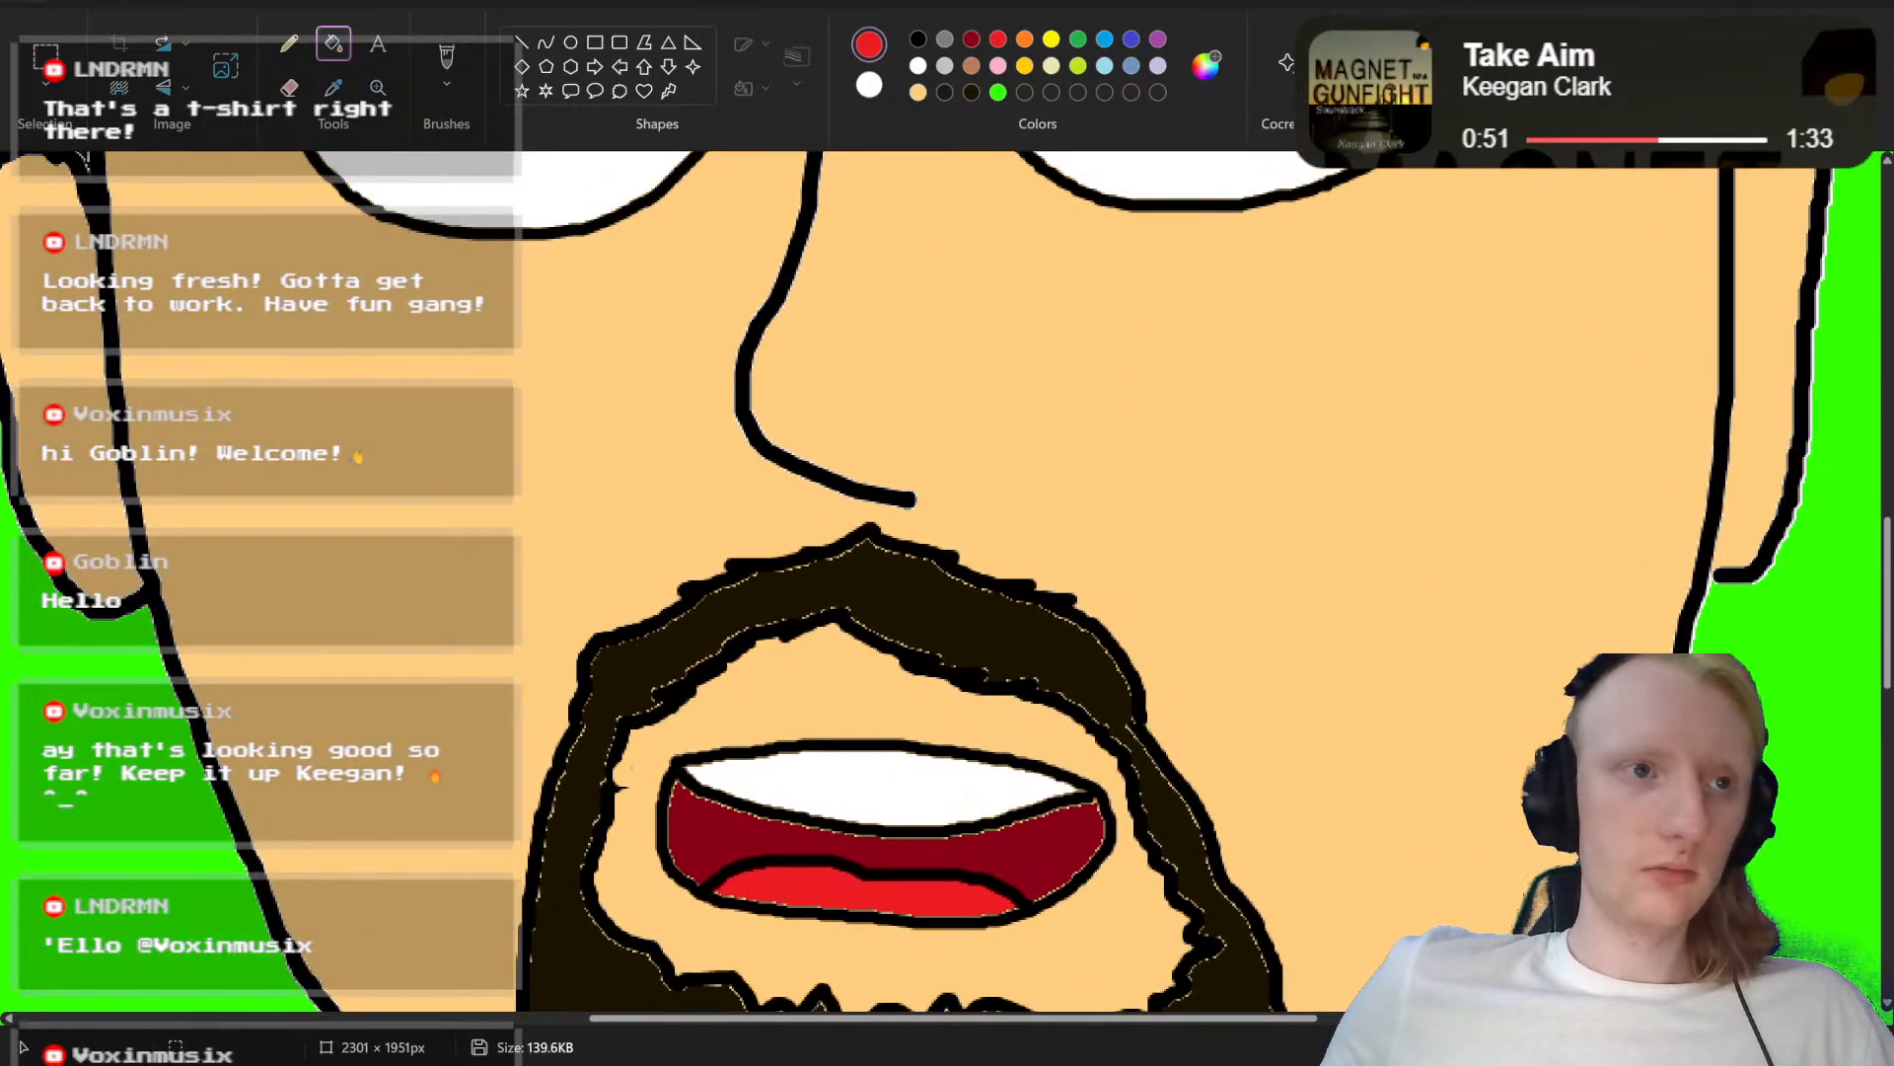
# Step: Save the open-mouth version as a separate PNG named "Abstrakt Head eh.png" in Saved Pictures
pyautogui.click(32, 3)
pyautogui.moveTo(120, 211)
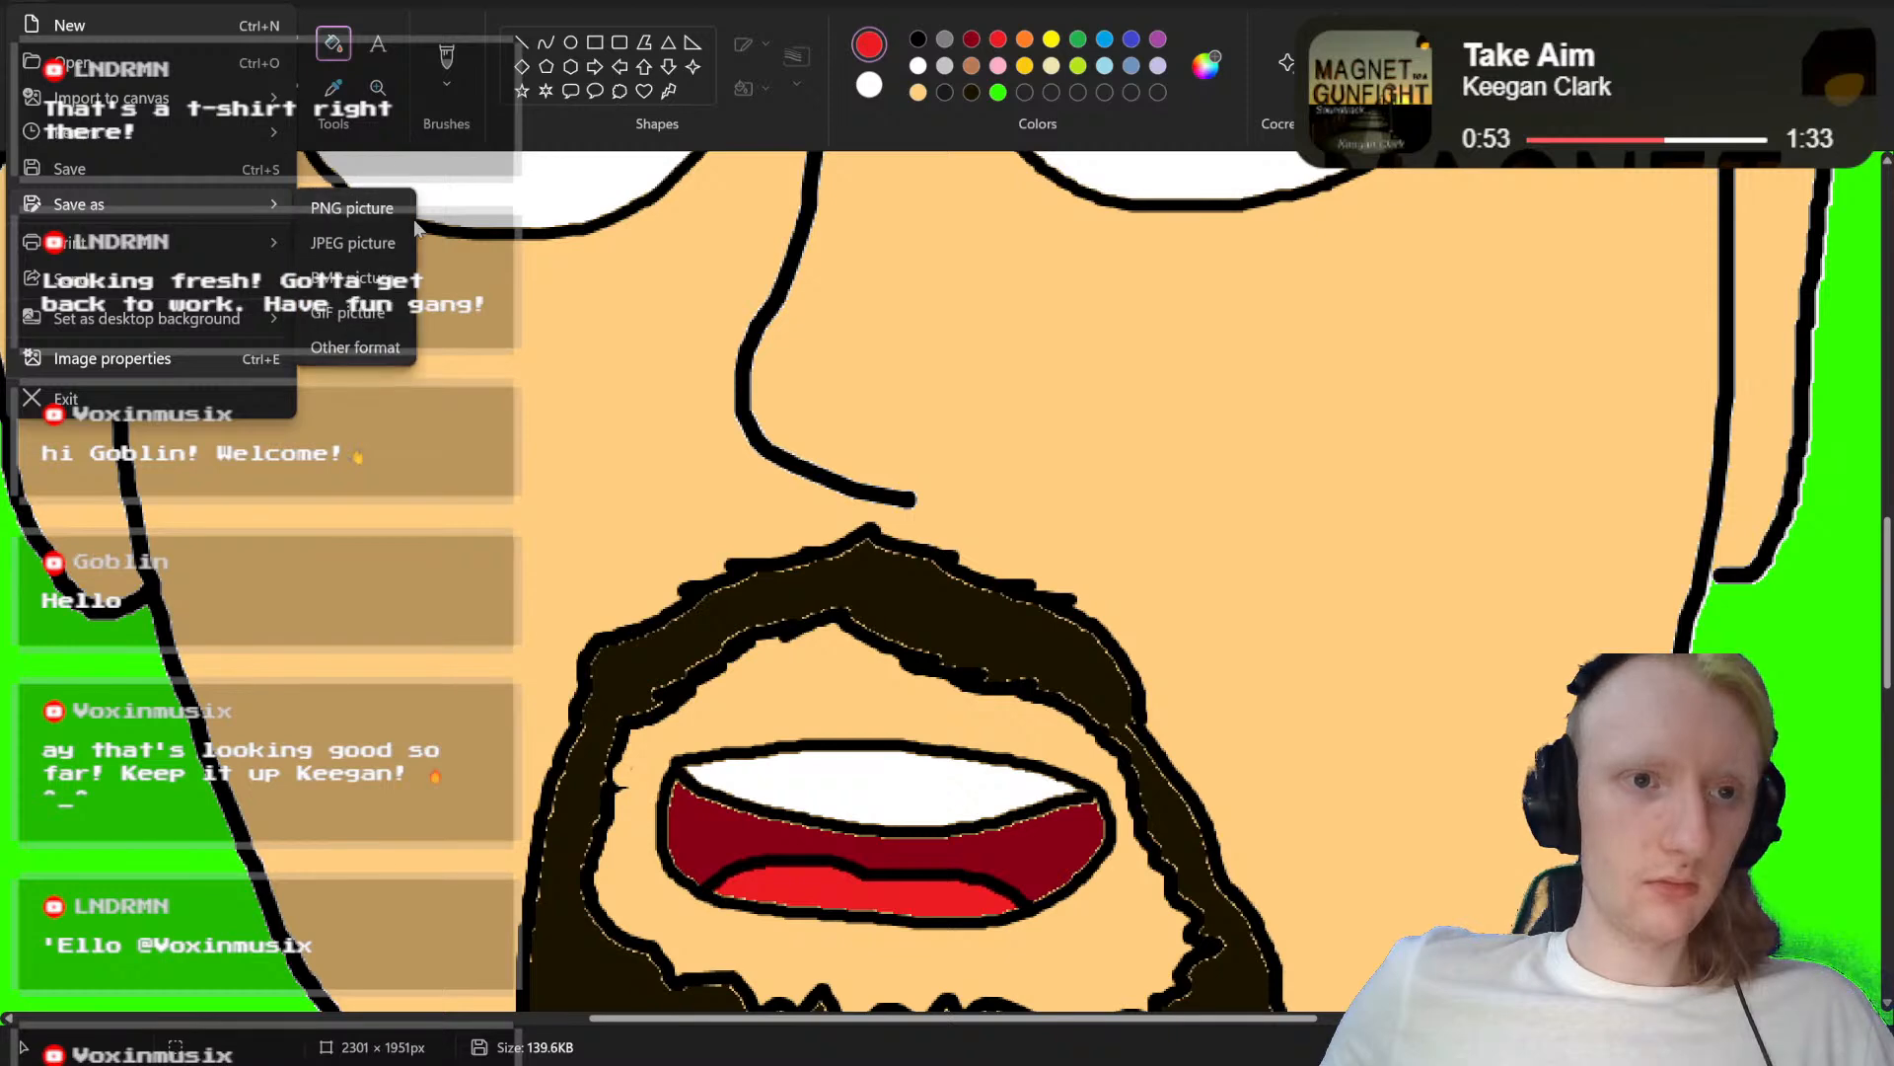
pyautogui.click(383, 214)
pyautogui.press('Right')
pyautogui.press('Left')
pyautogui.press('Left')
pyautogui.press('Left')
pyautogui.press('Left')
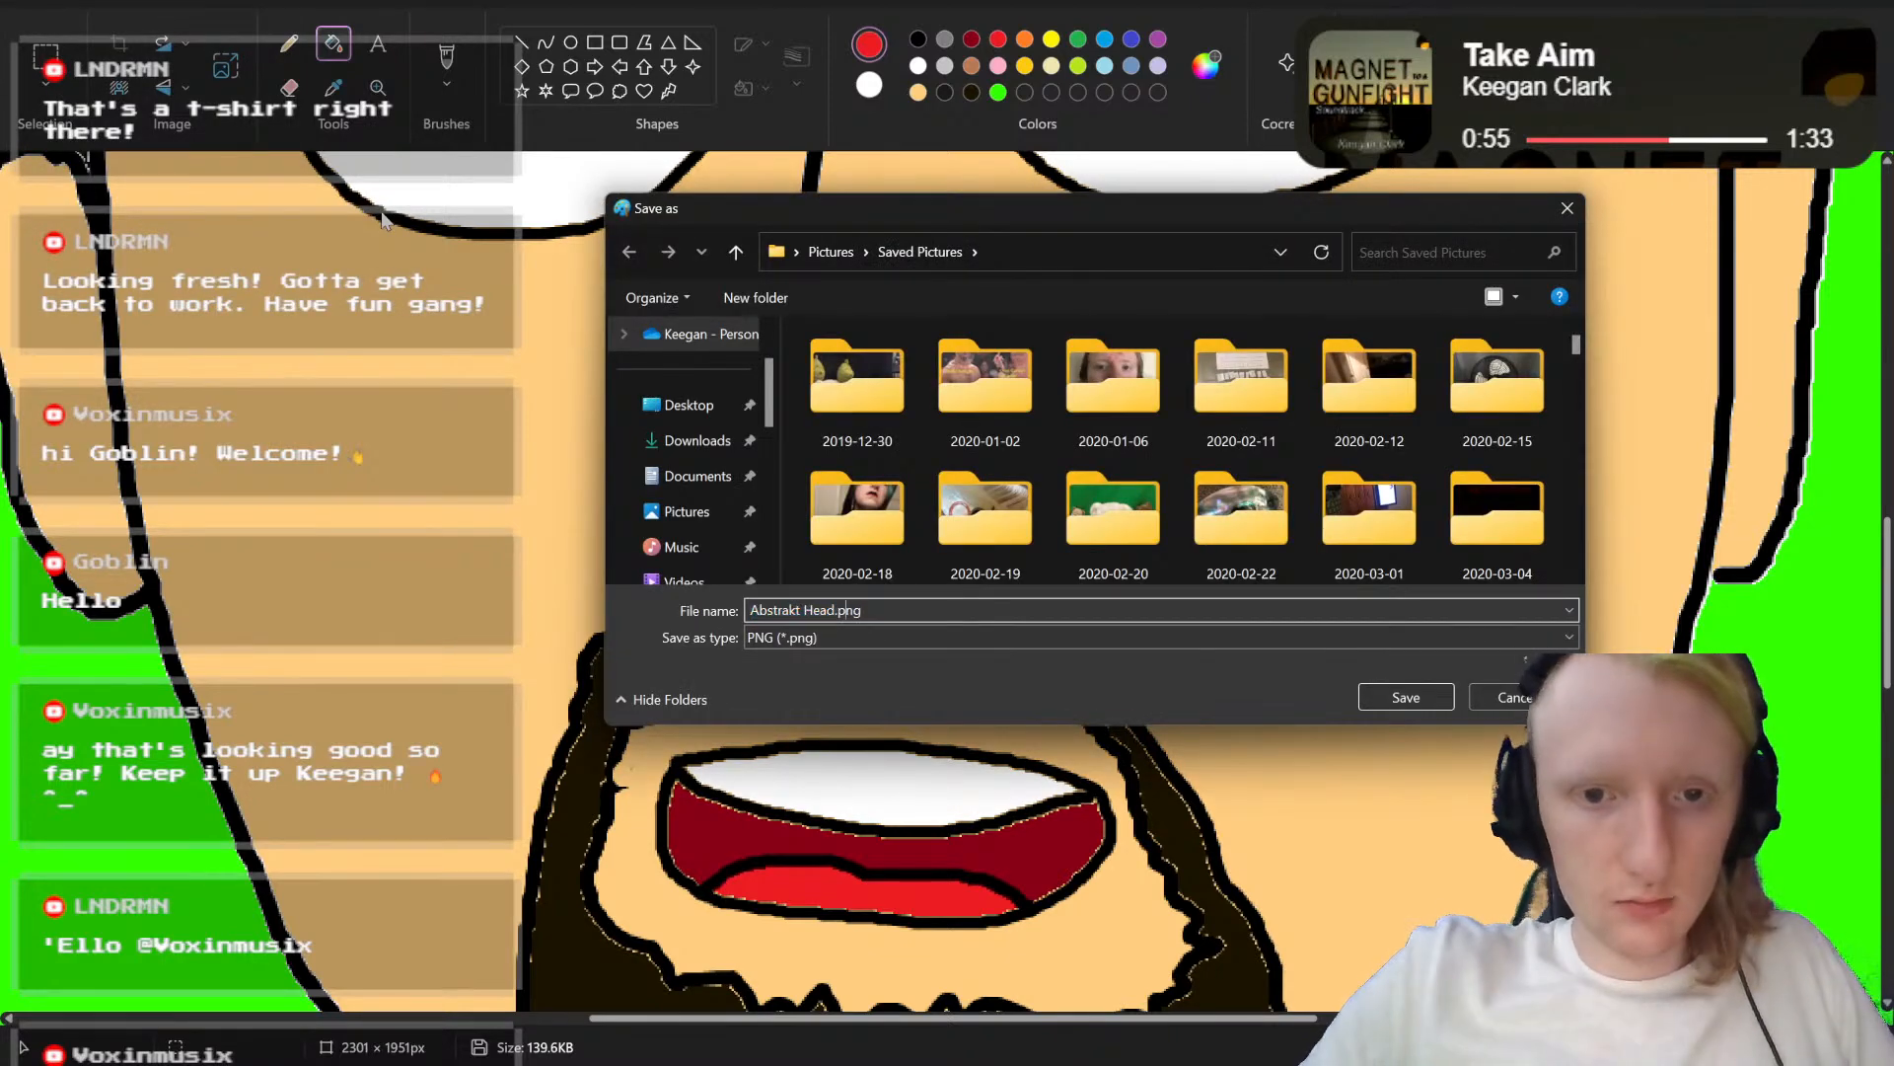
pyautogui.write('eh')
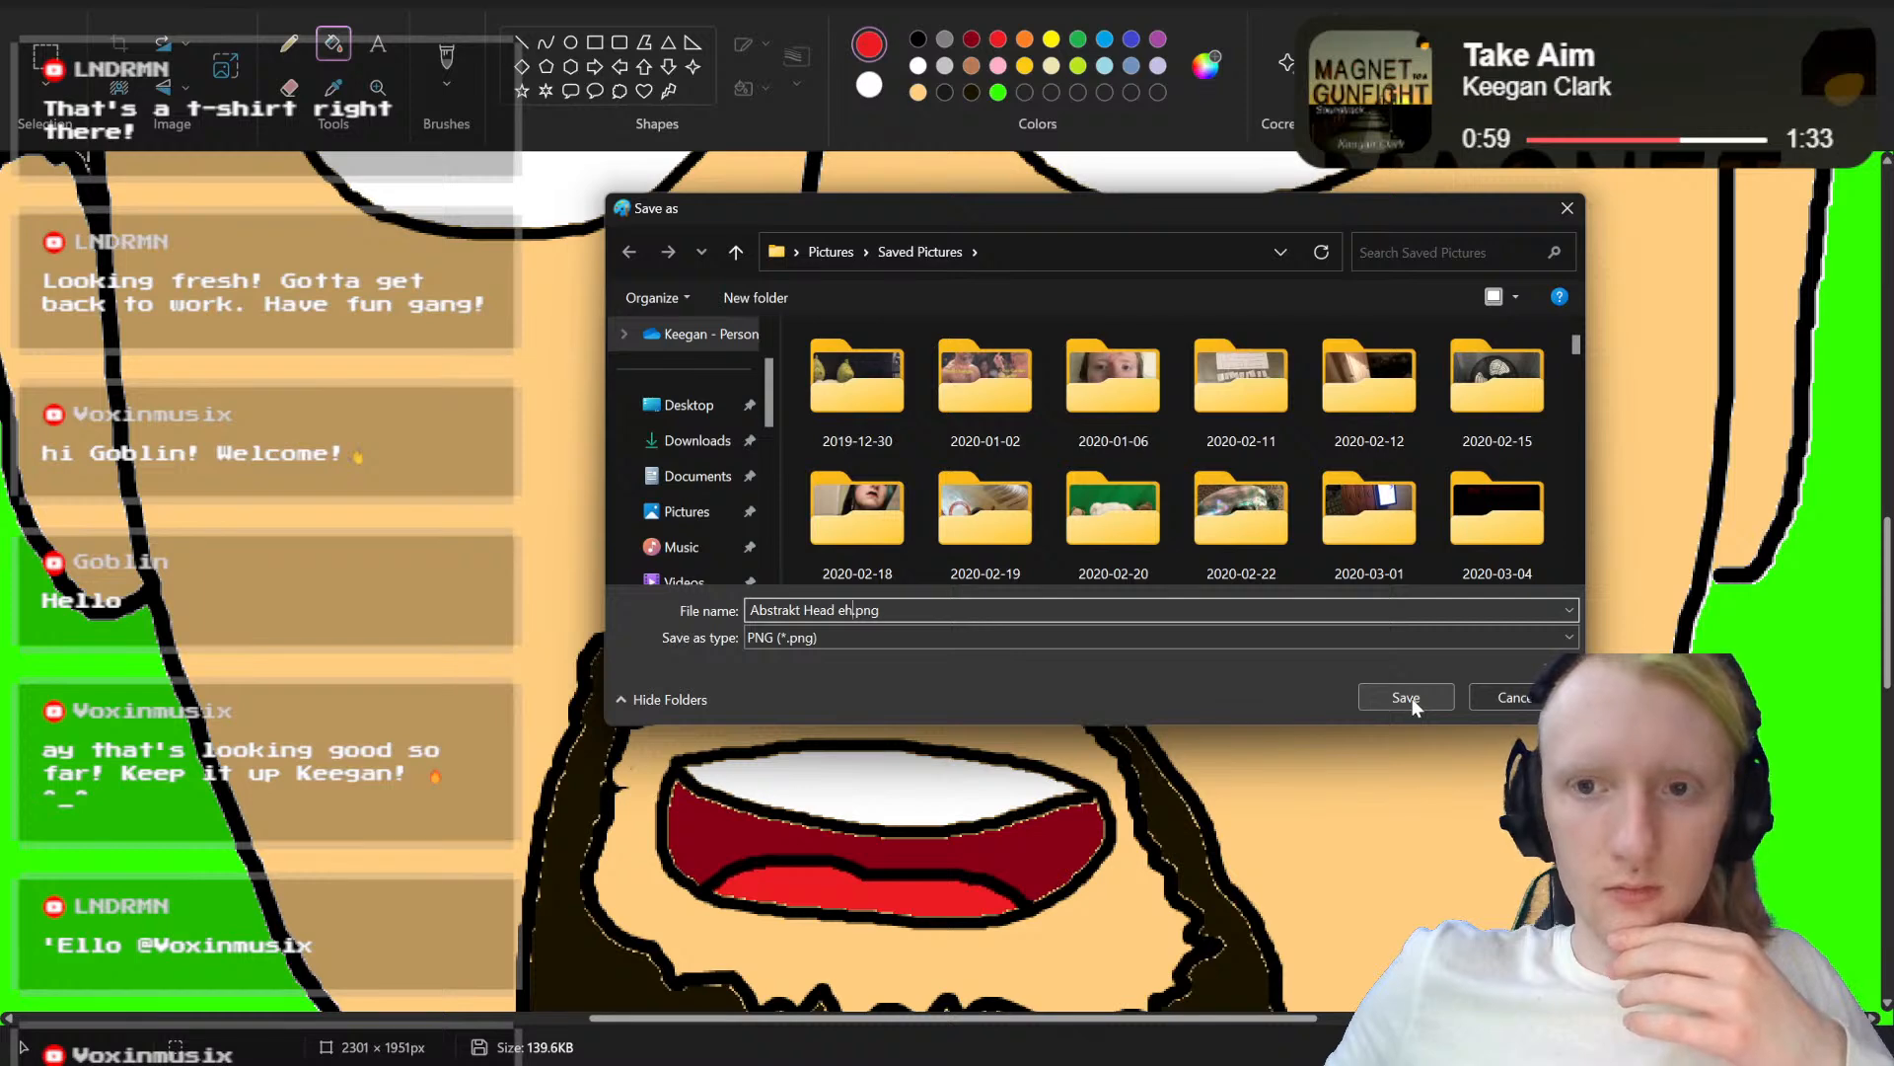
pyautogui.scroll(-3, 1249, 409)
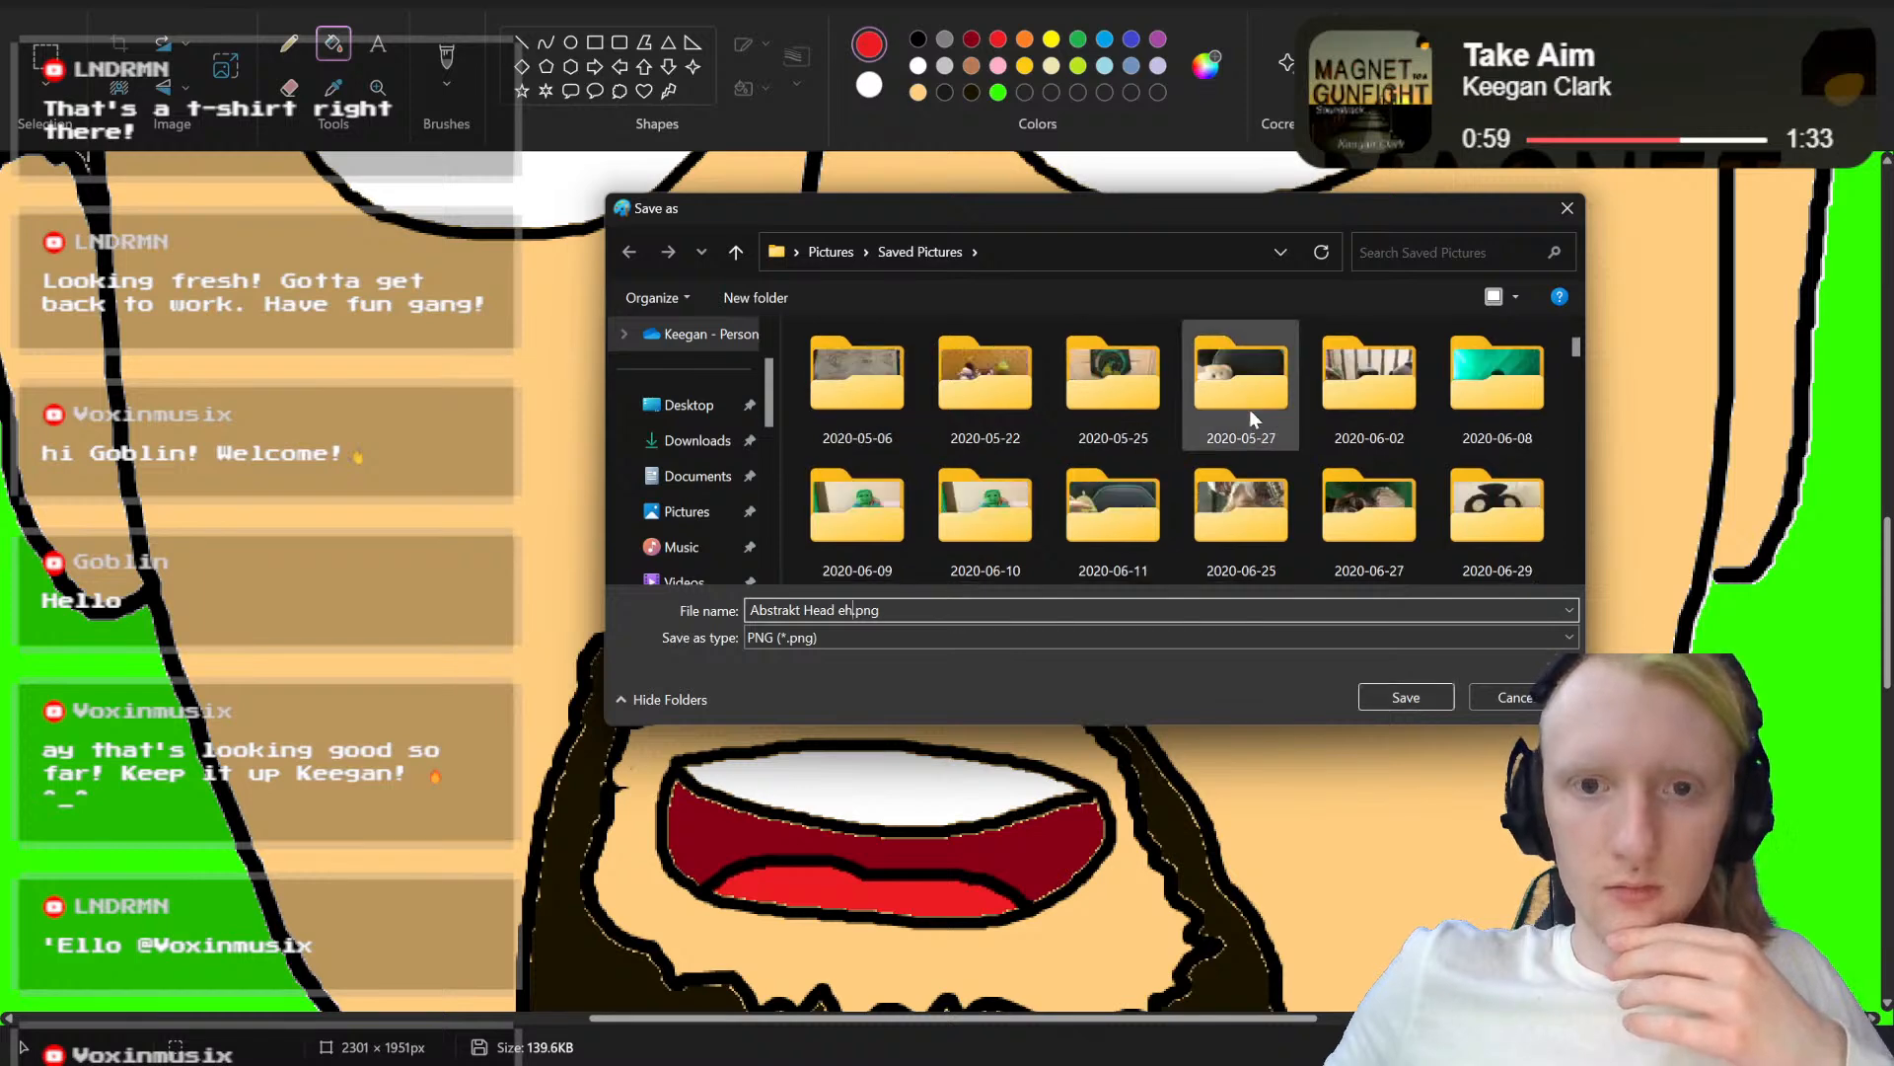
pyautogui.click(1405, 697)
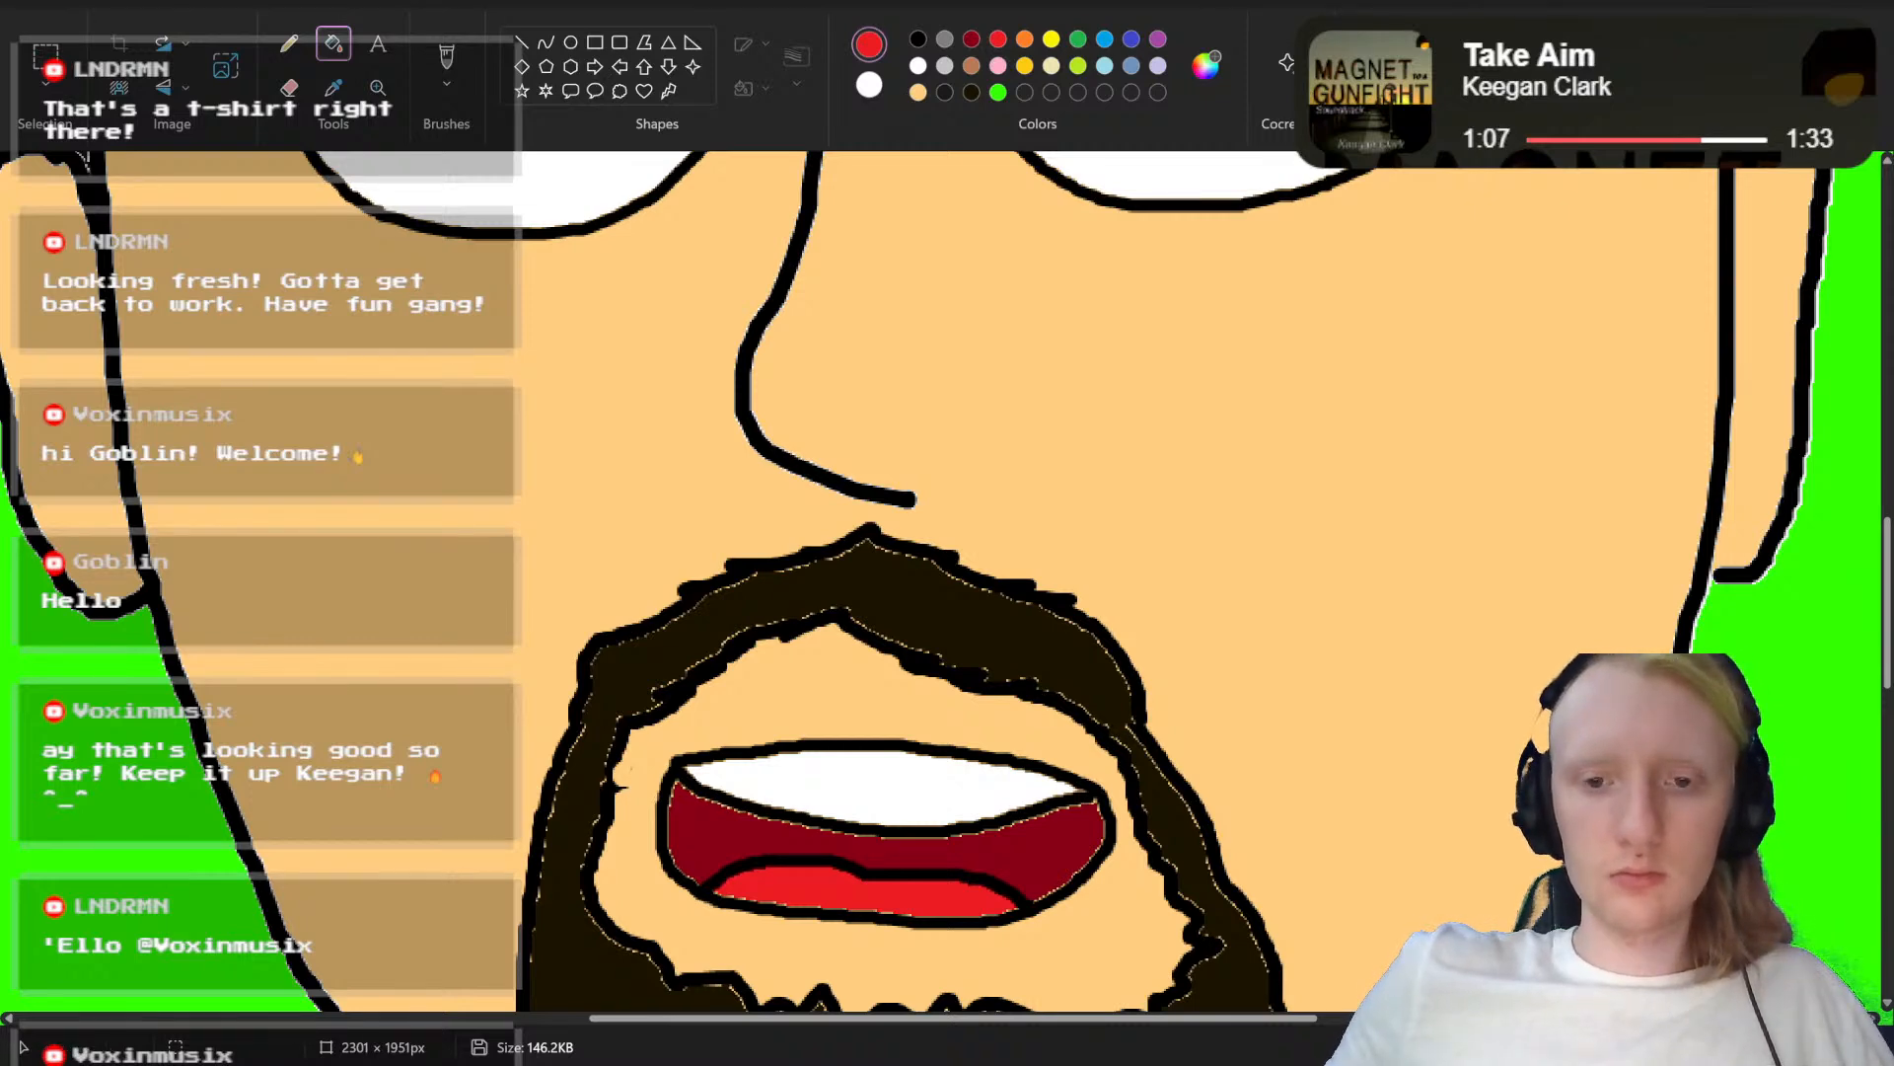
# Step: Reopen the closed-mouth portrait "Abstrakt Head Mouth mm.png" from the recently used files
pyautogui.scroll(-1, 947, 582)
pyautogui.scroll(-3, 1026, 609)
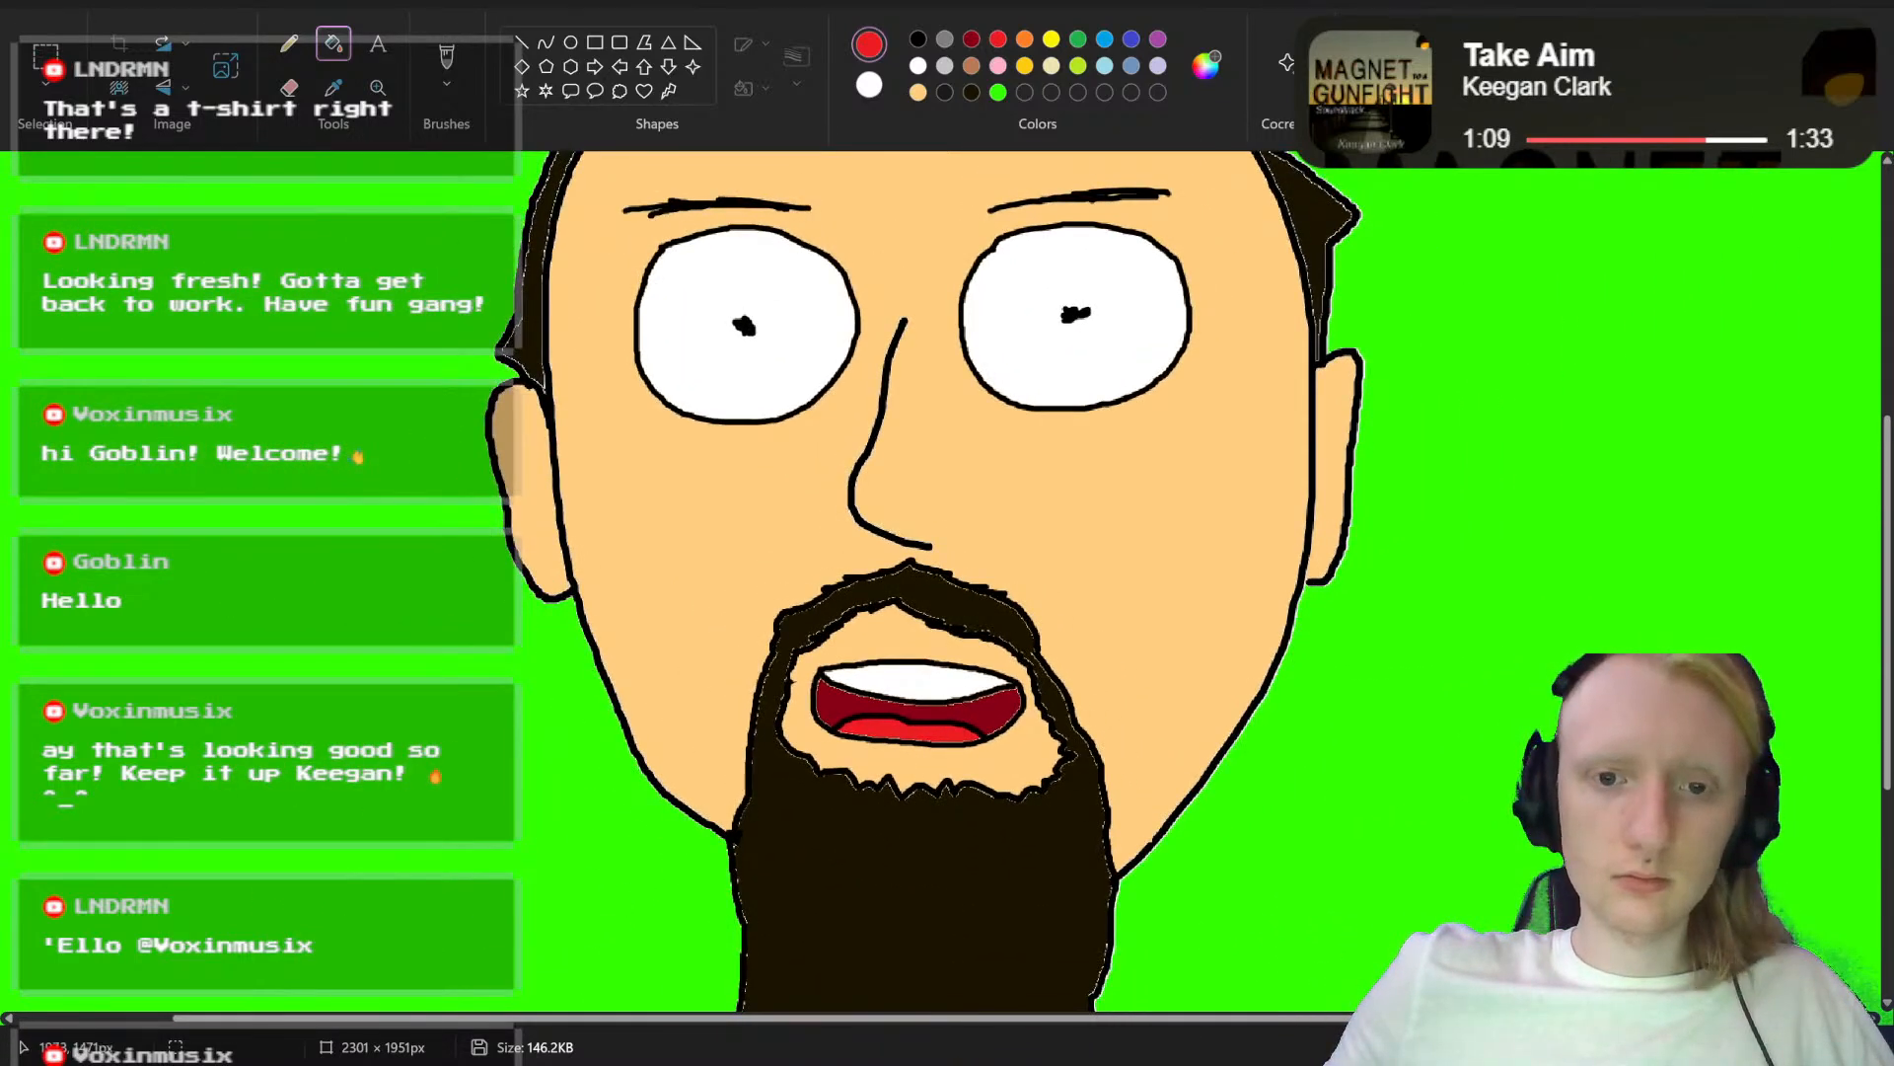
pyautogui.click(44, 4)
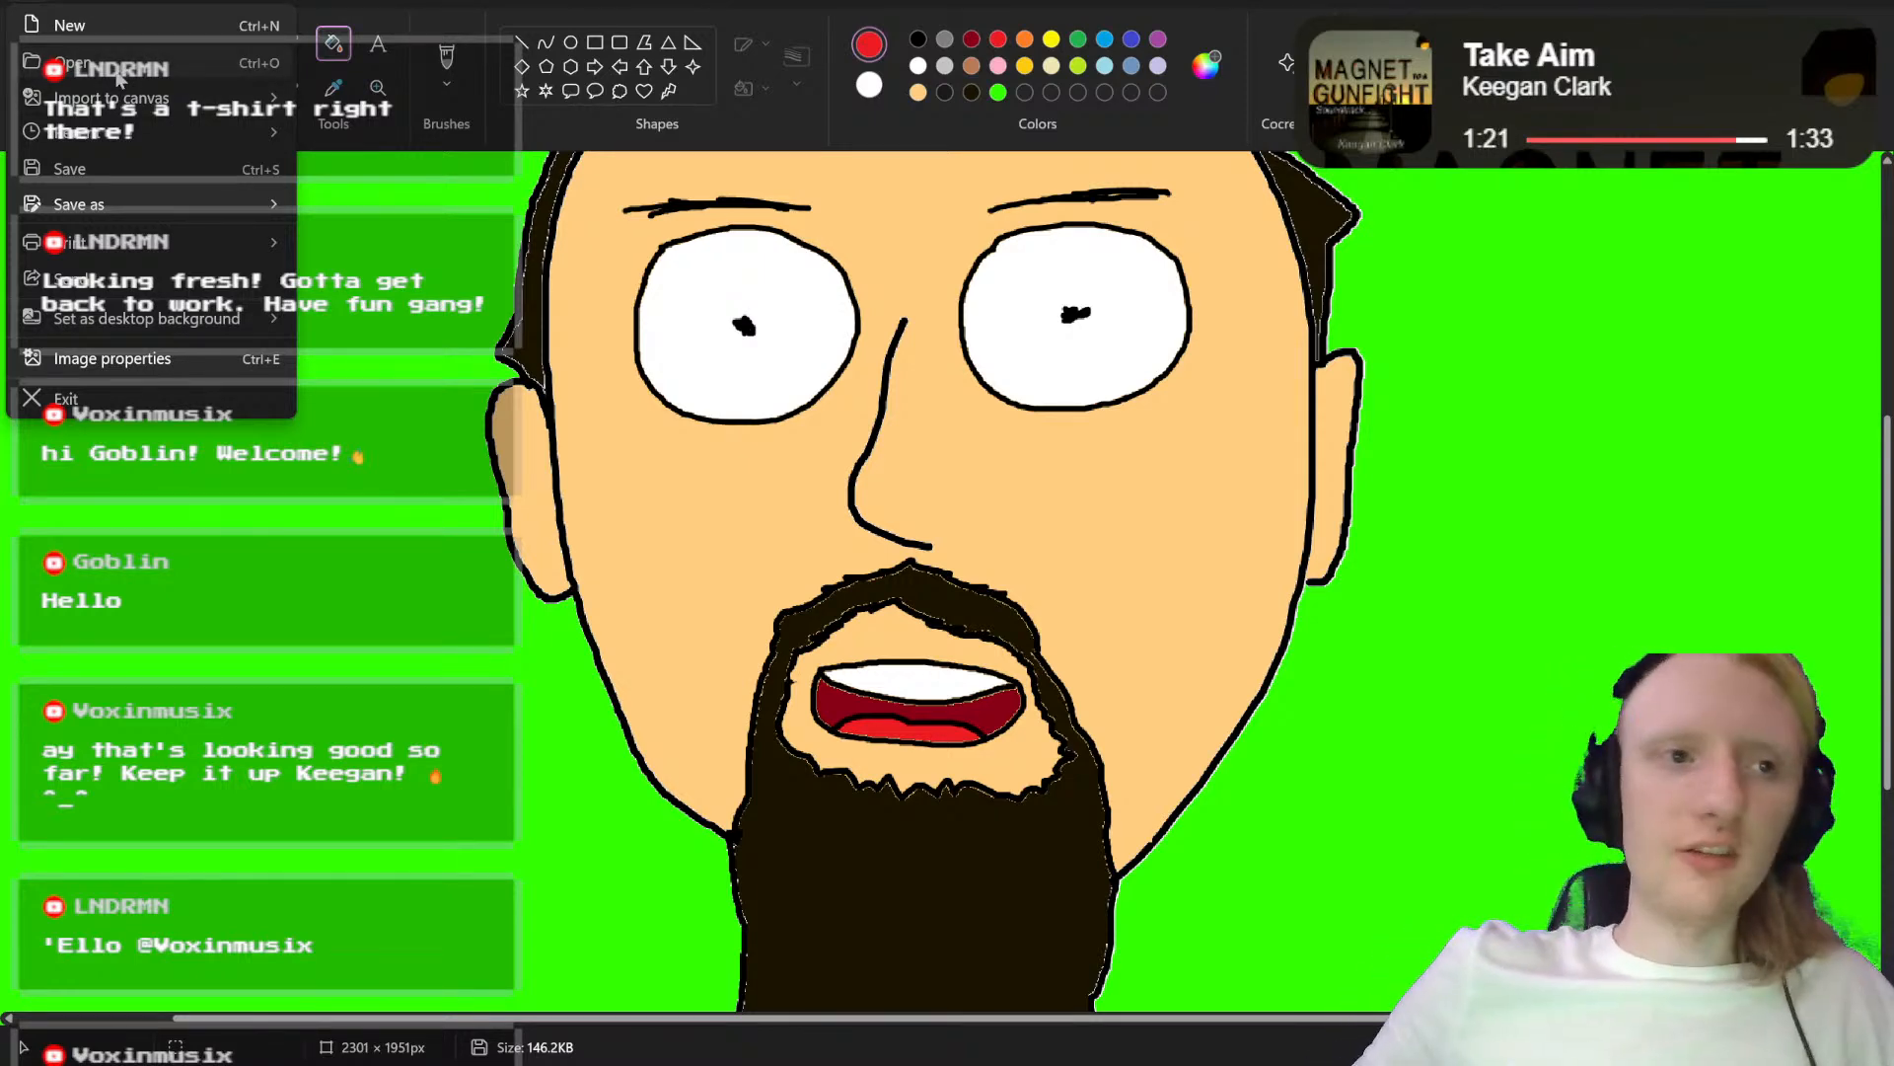
pyautogui.moveTo(114, 131)
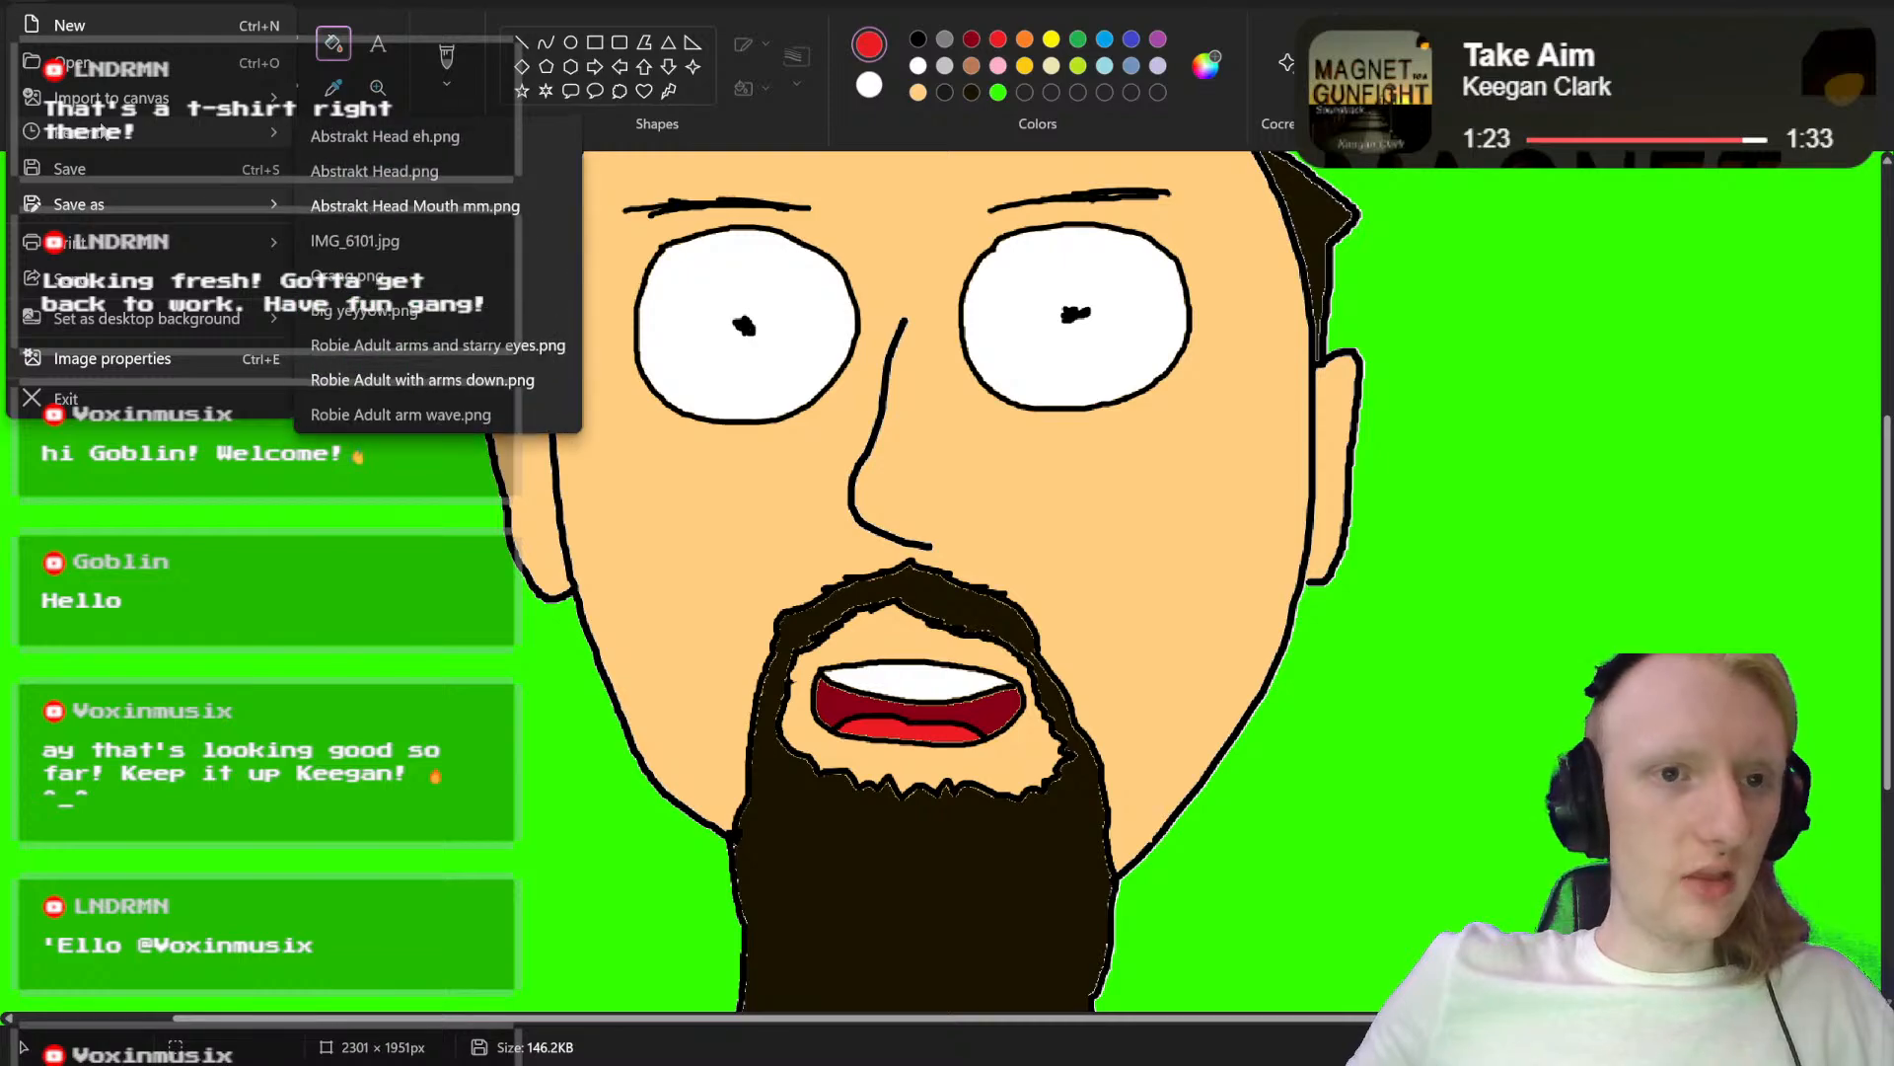
pyautogui.click(479, 204)
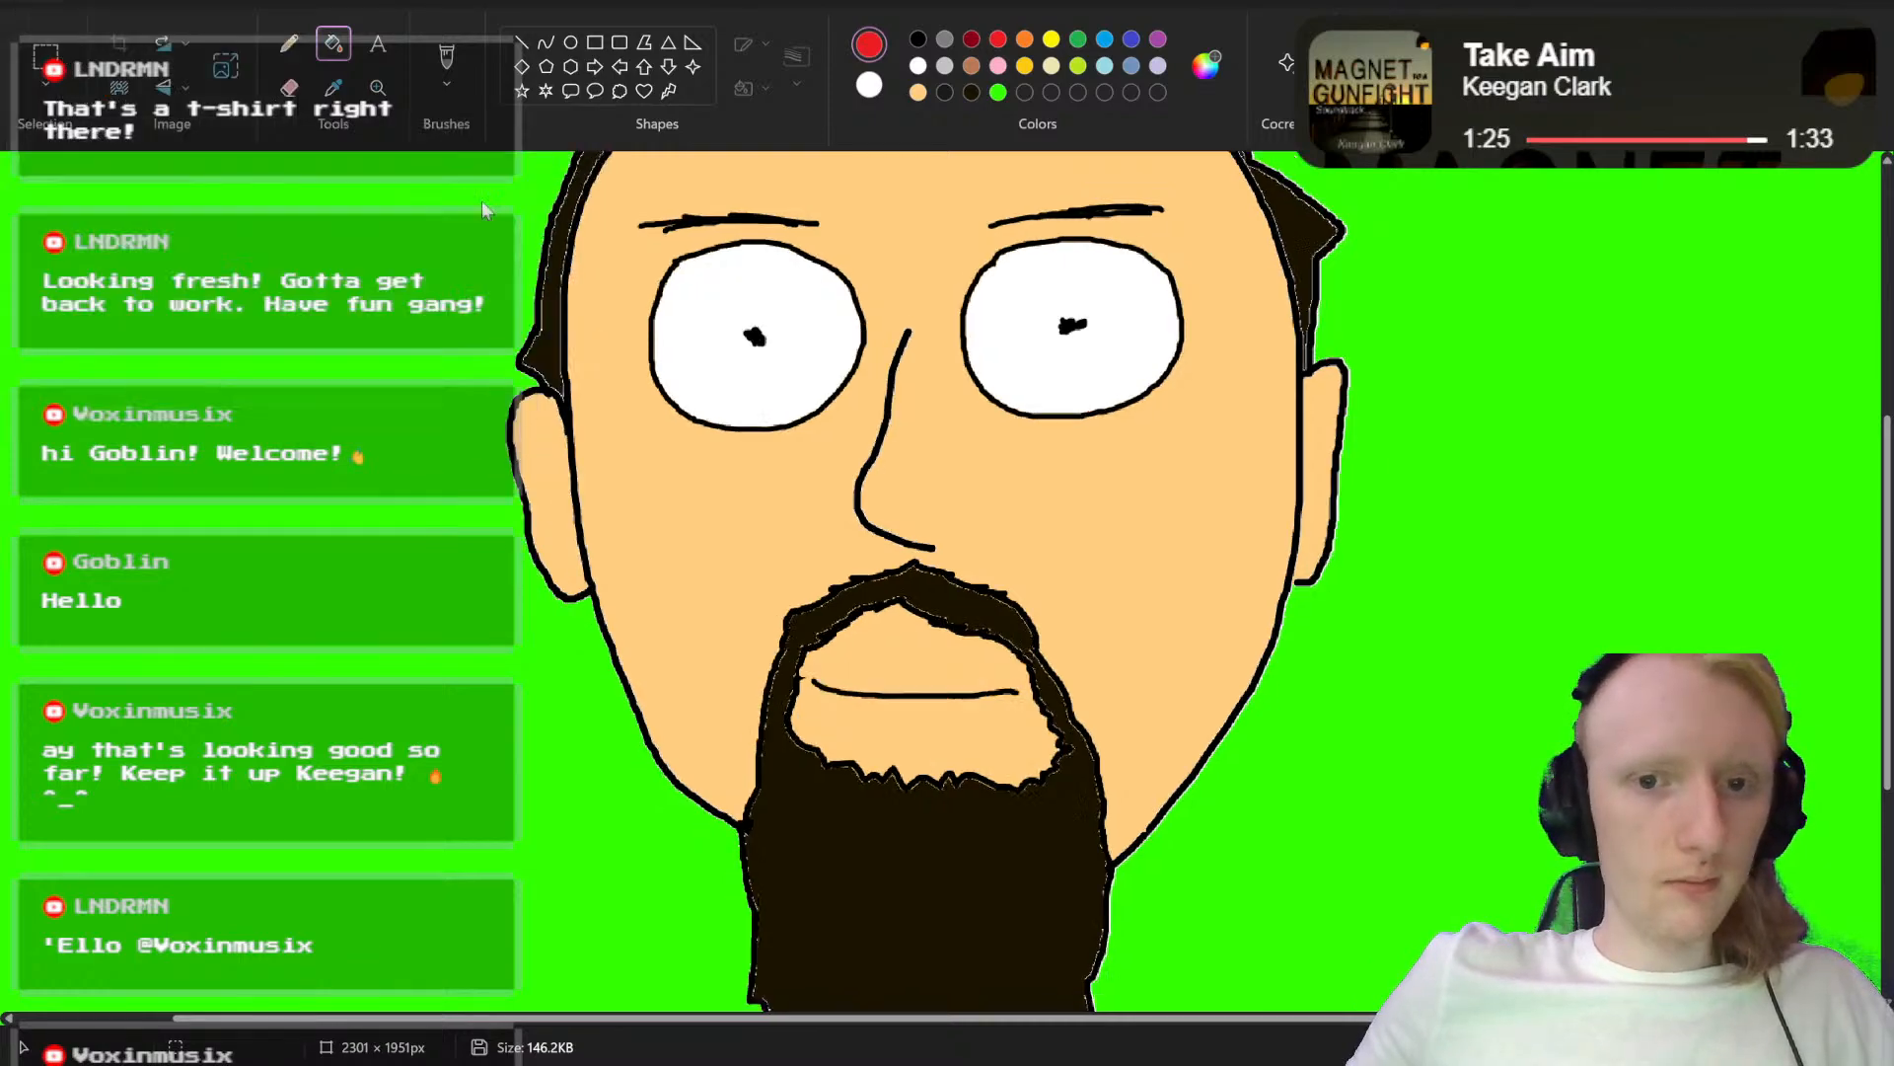
# Step: Draw two short curved black brush strokes side by side on the skin just below the closed mouth line
pyautogui.scroll(4, 888, 586)
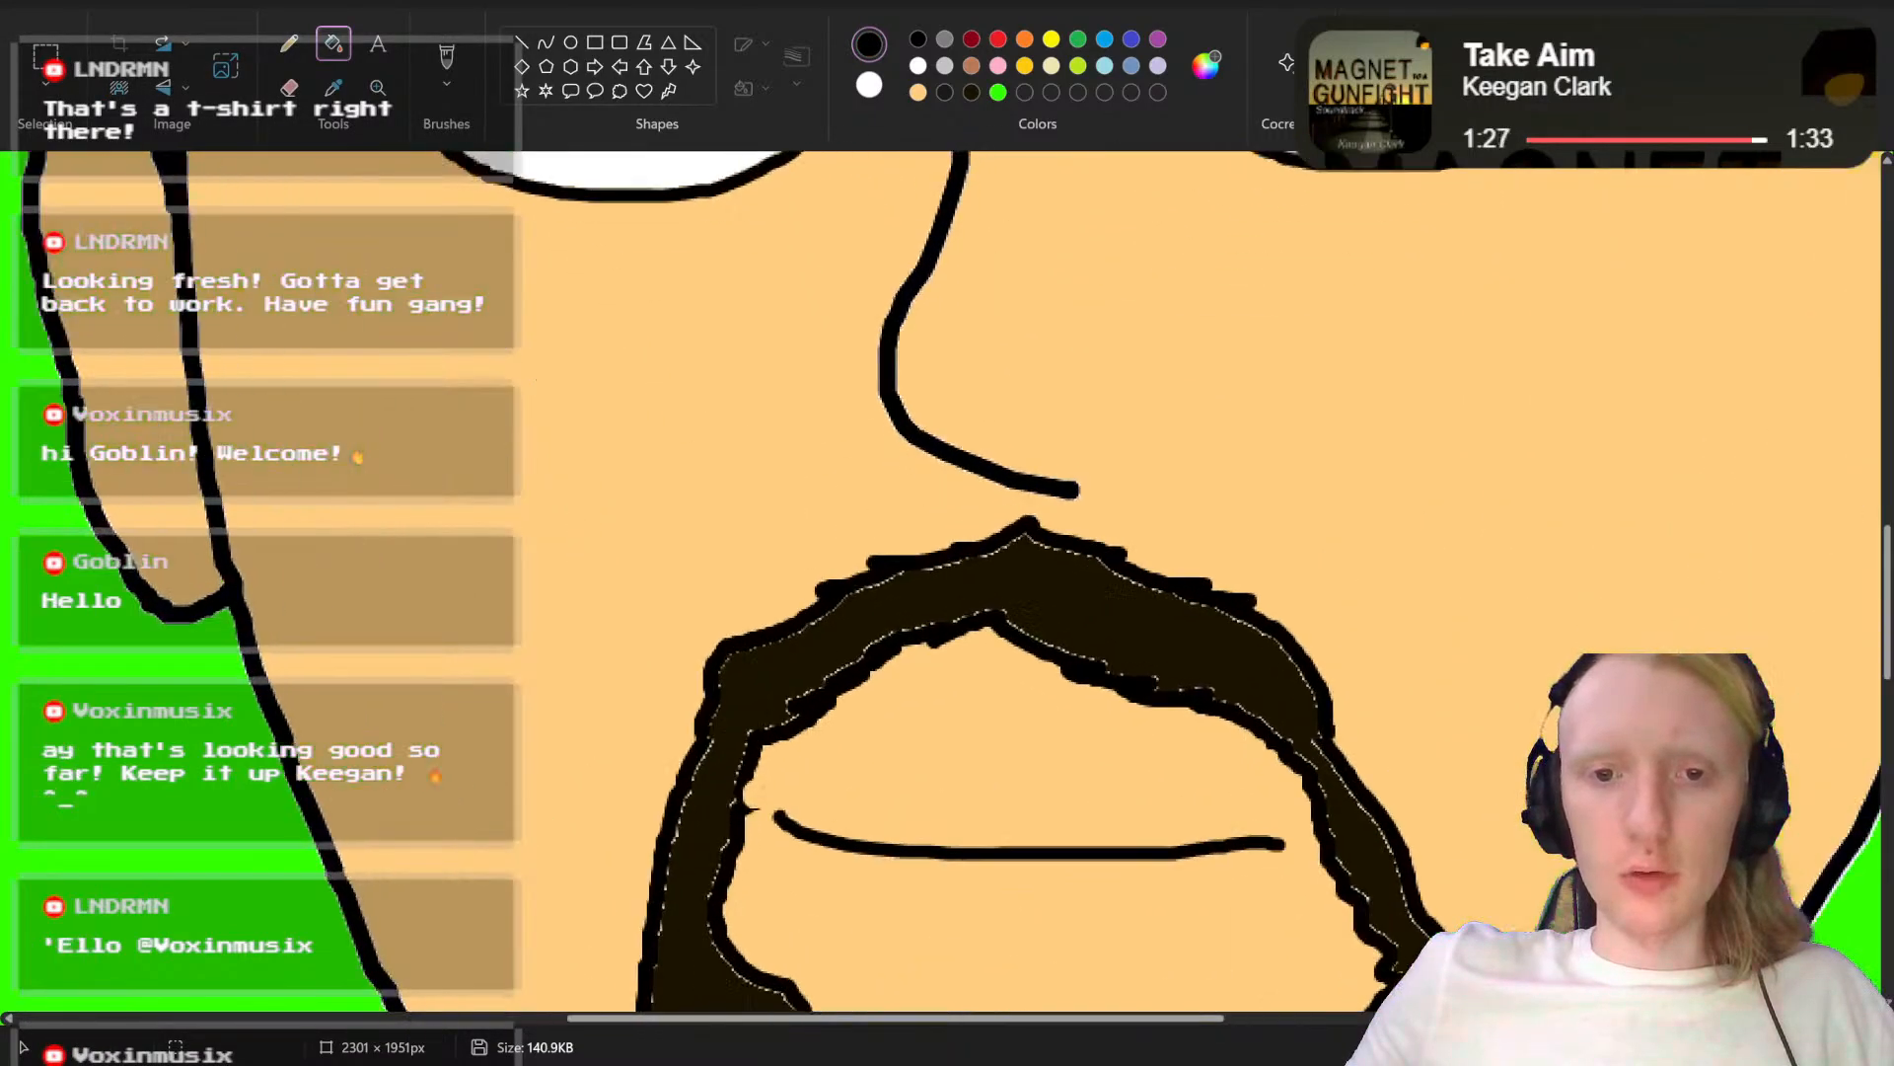
pyautogui.scroll(-4, 947, 582)
pyautogui.click(447, 57)
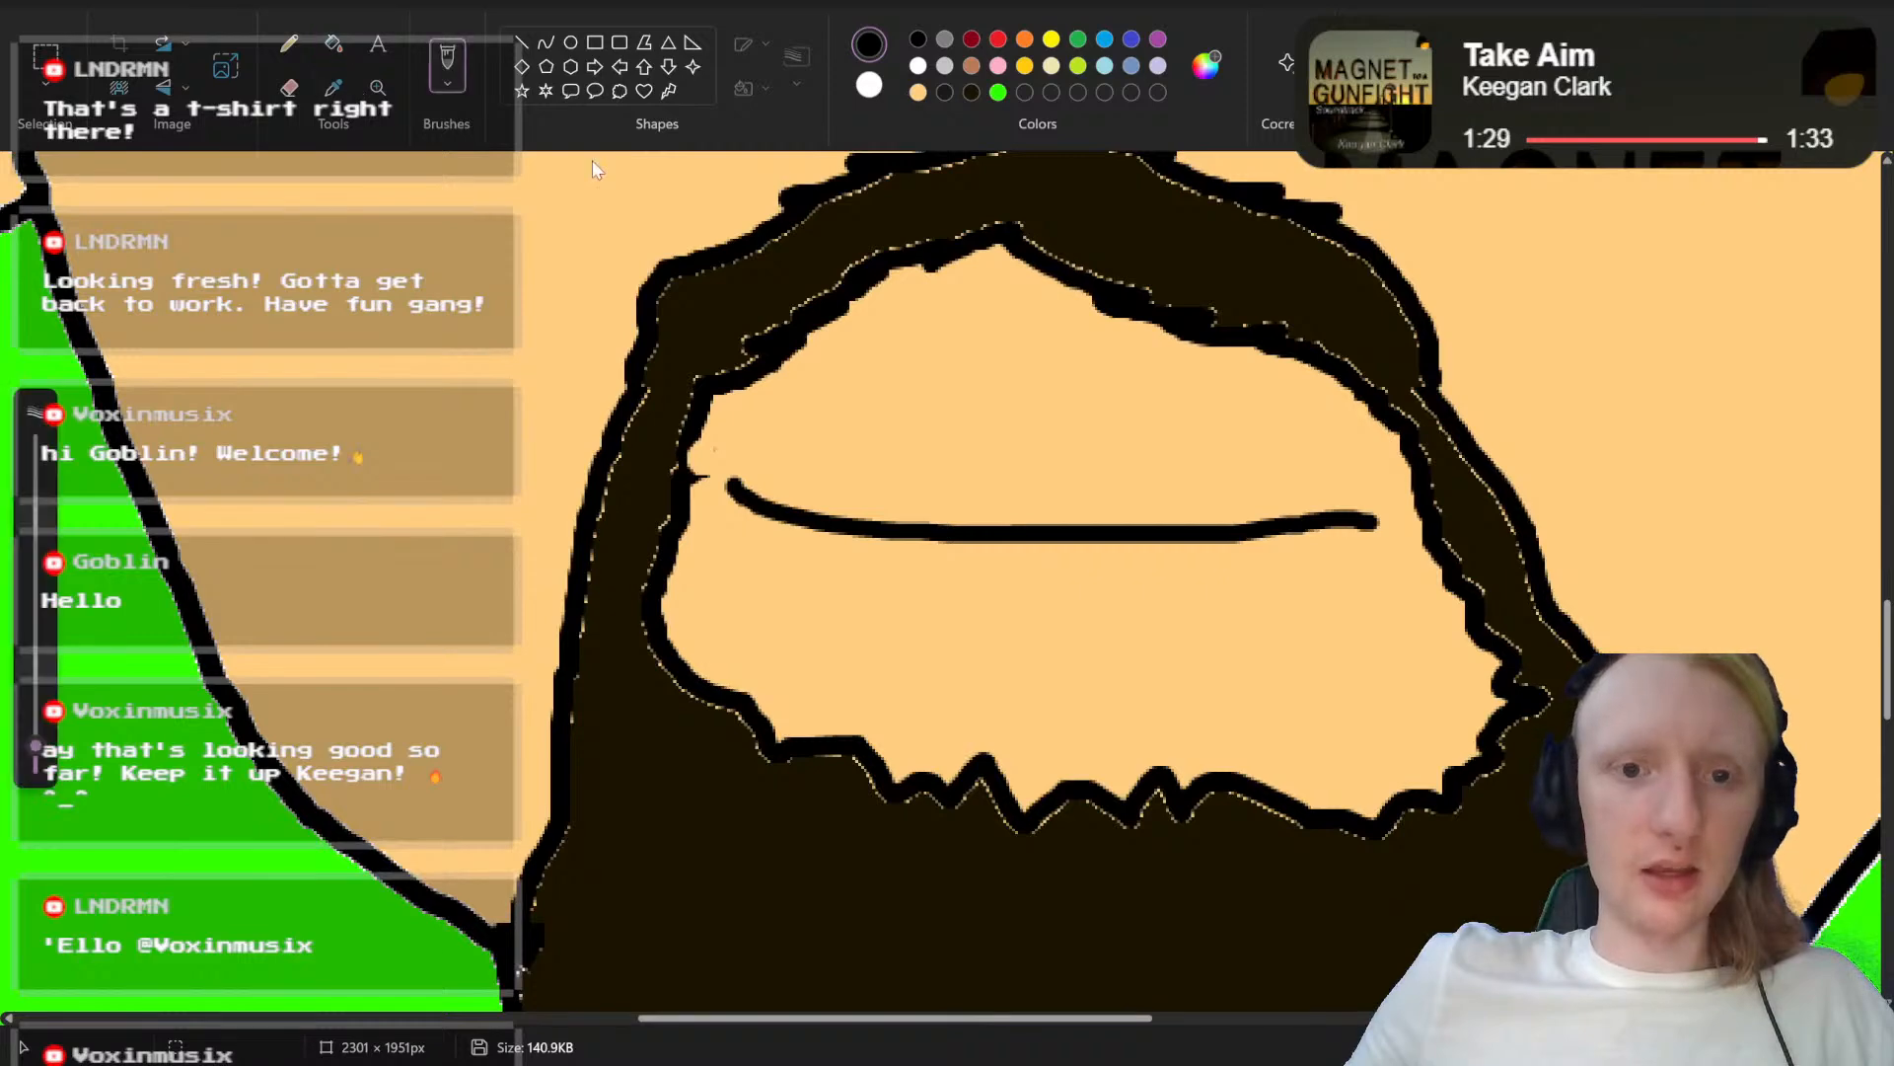
pyautogui.moveTo(963, 577); pyautogui.dragTo(899, 641)
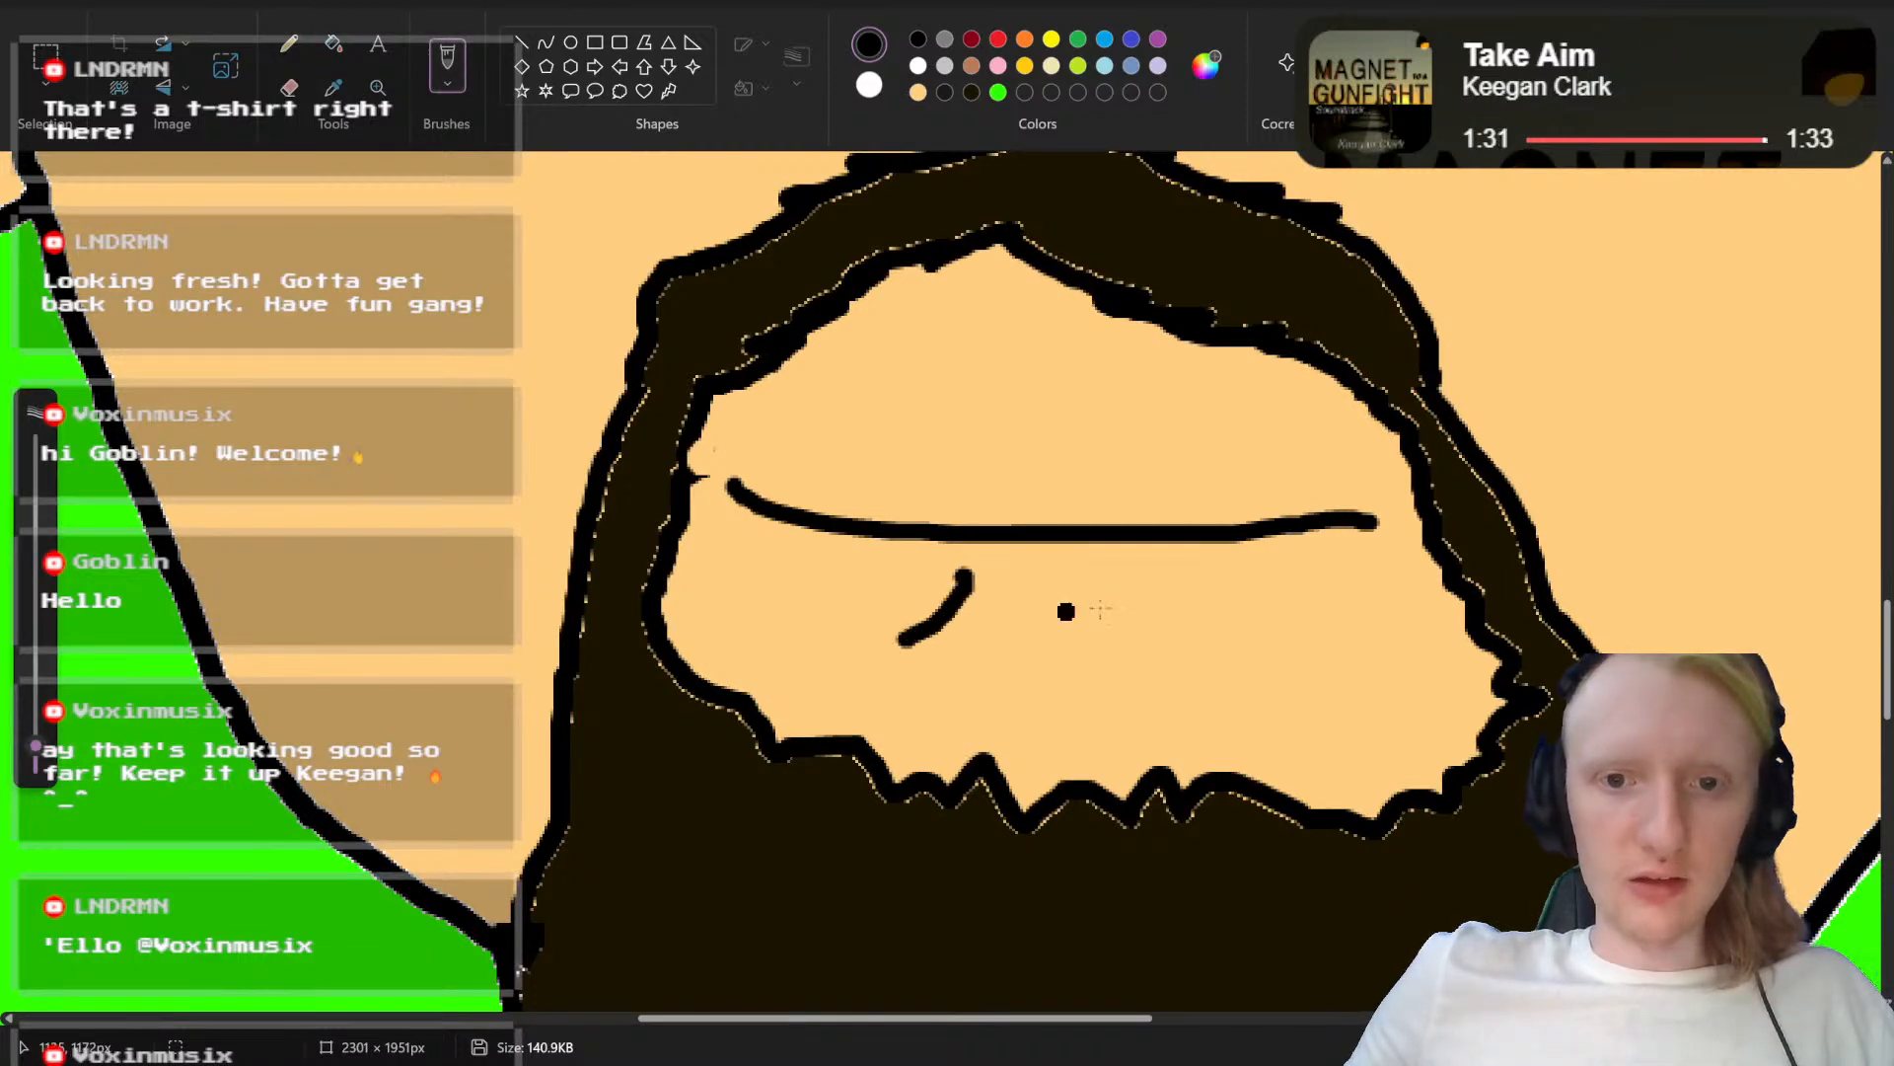
pyautogui.moveTo(1176, 566); pyautogui.dragTo(1115, 658)
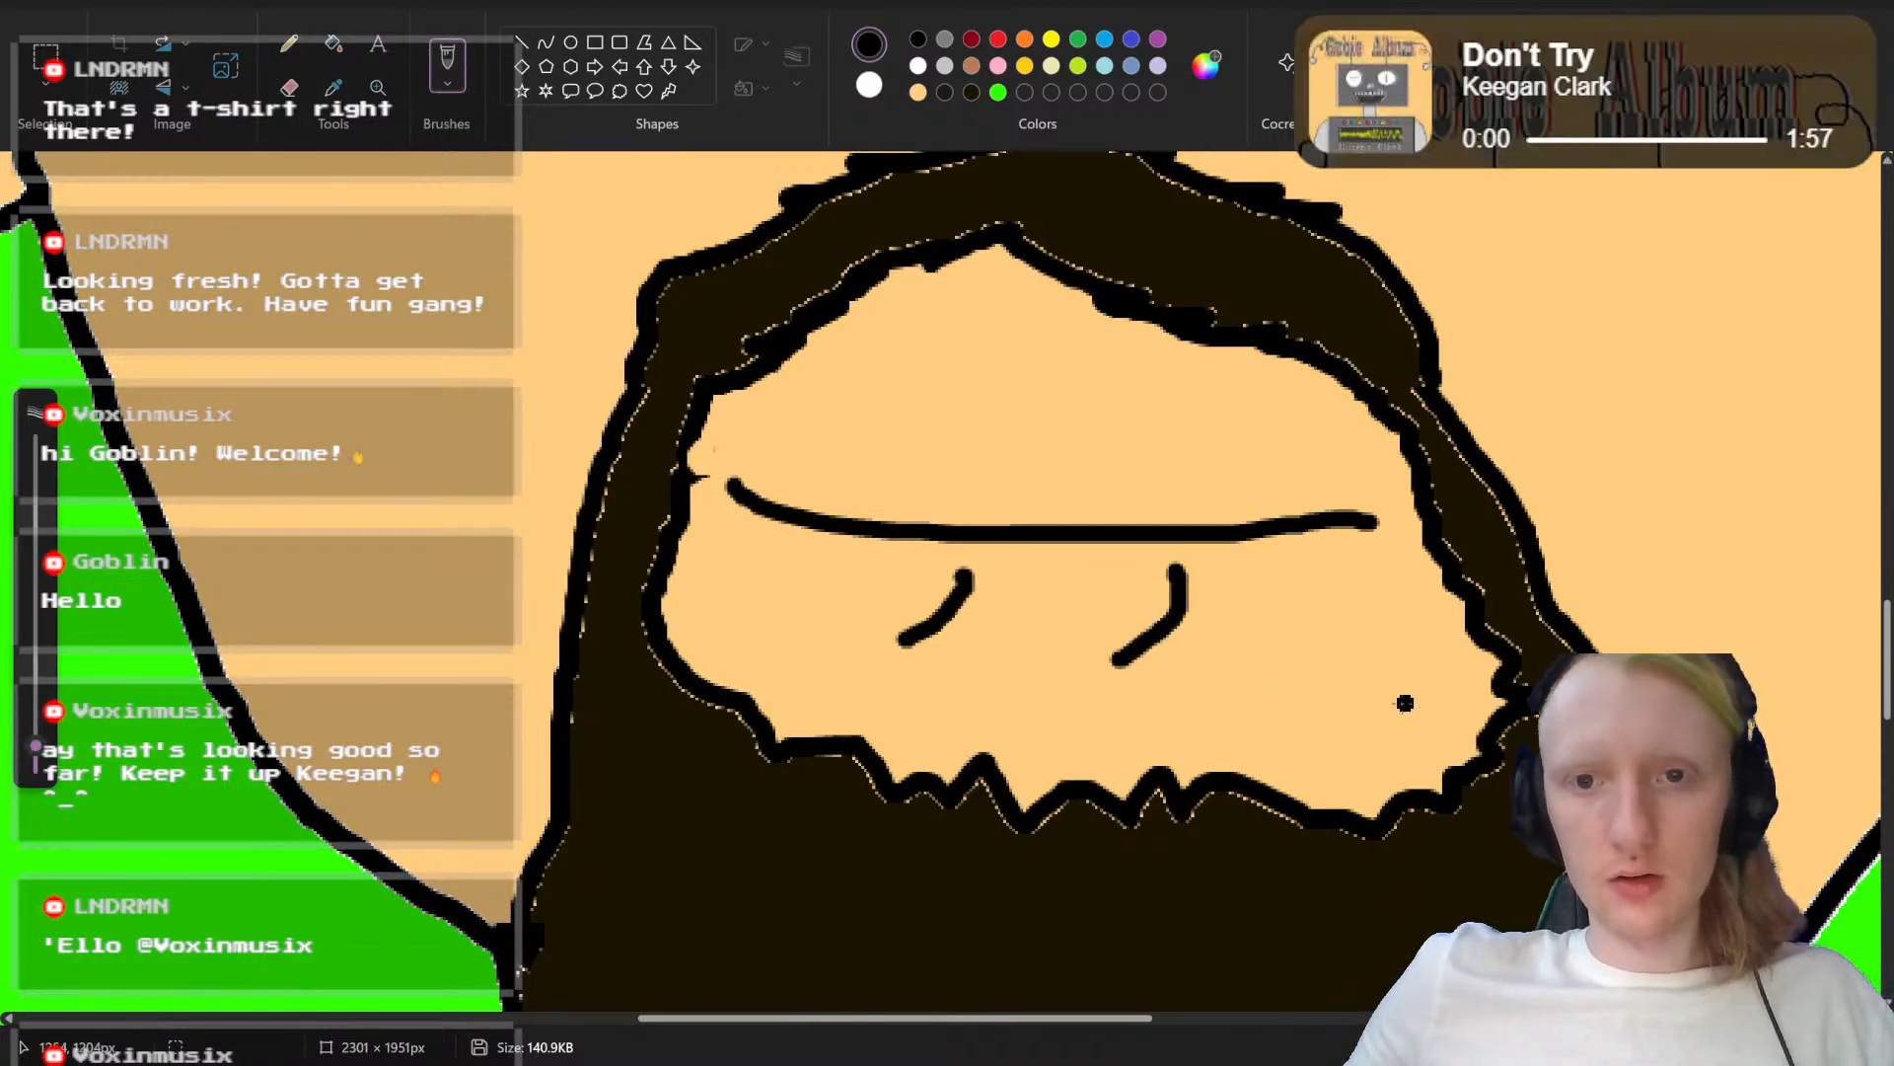
pyautogui.scroll(5, 1399, 699)
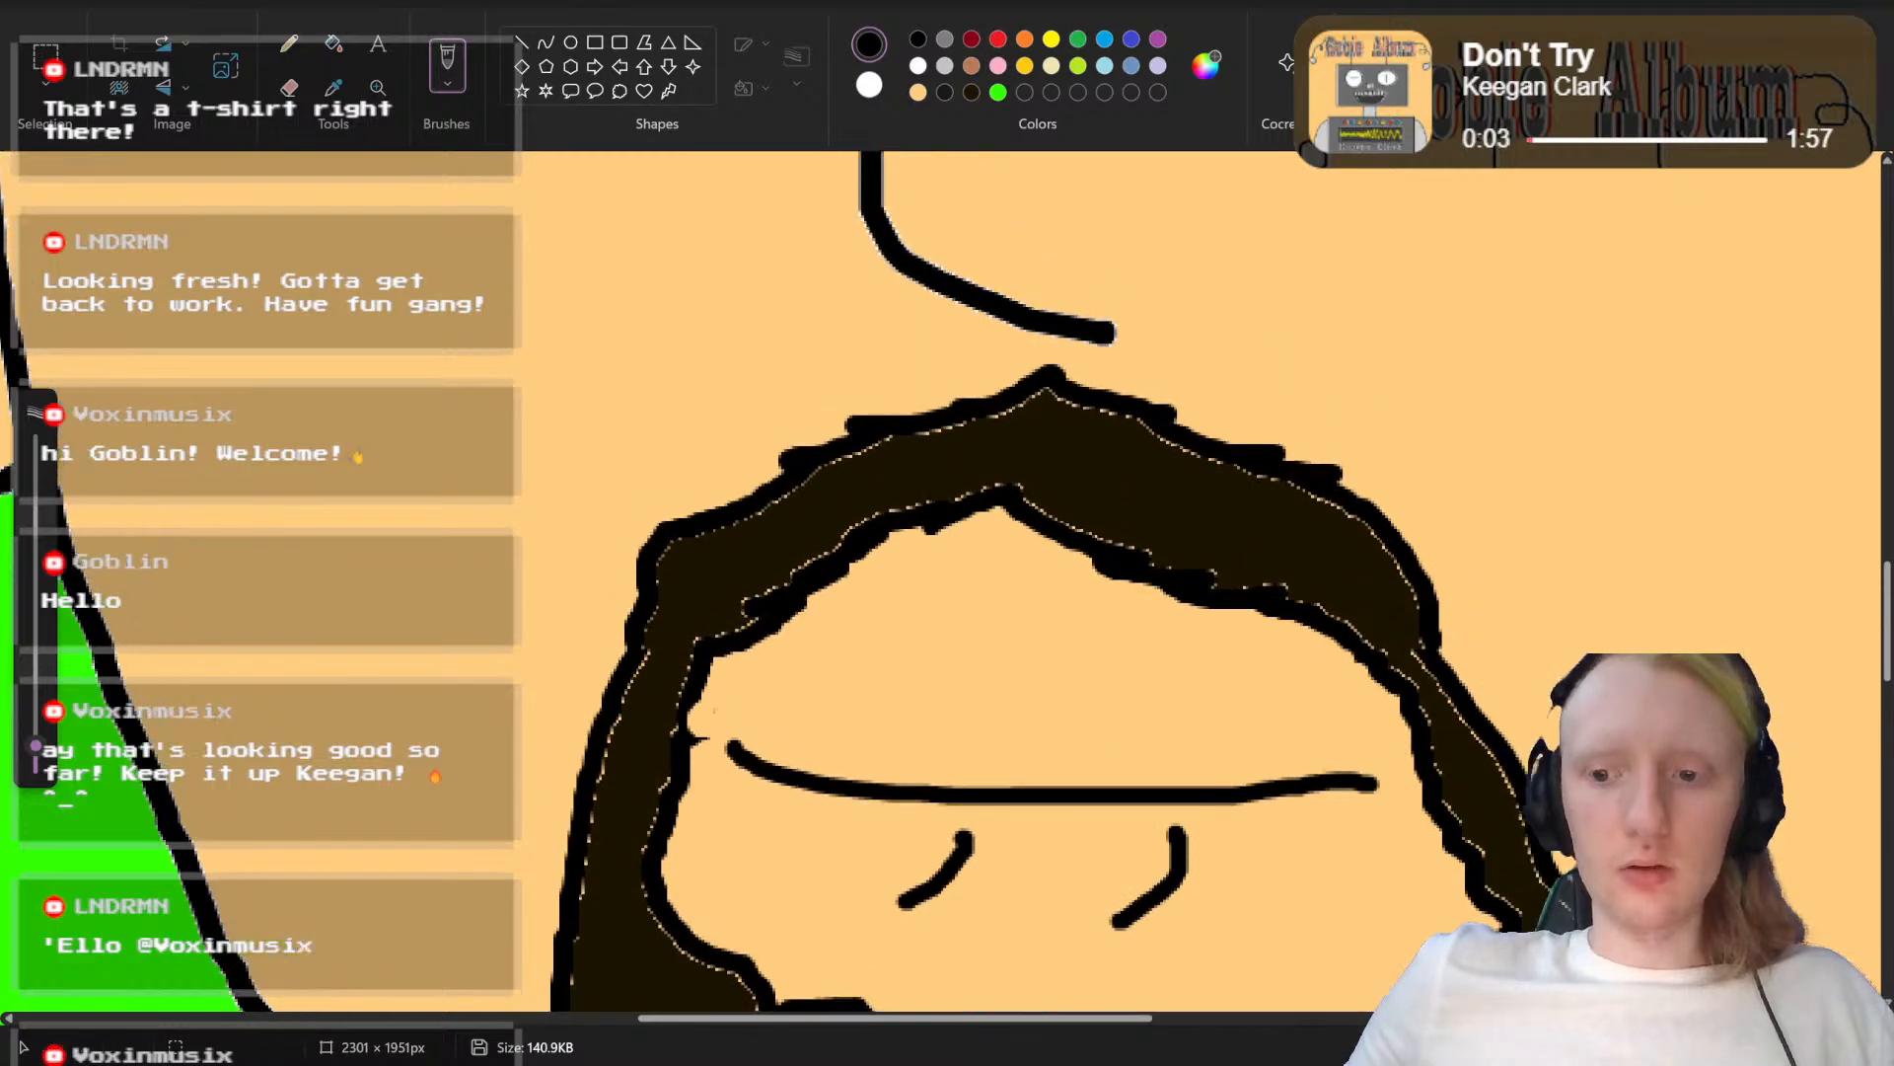
pyautogui.scroll(-5, 558, 514)
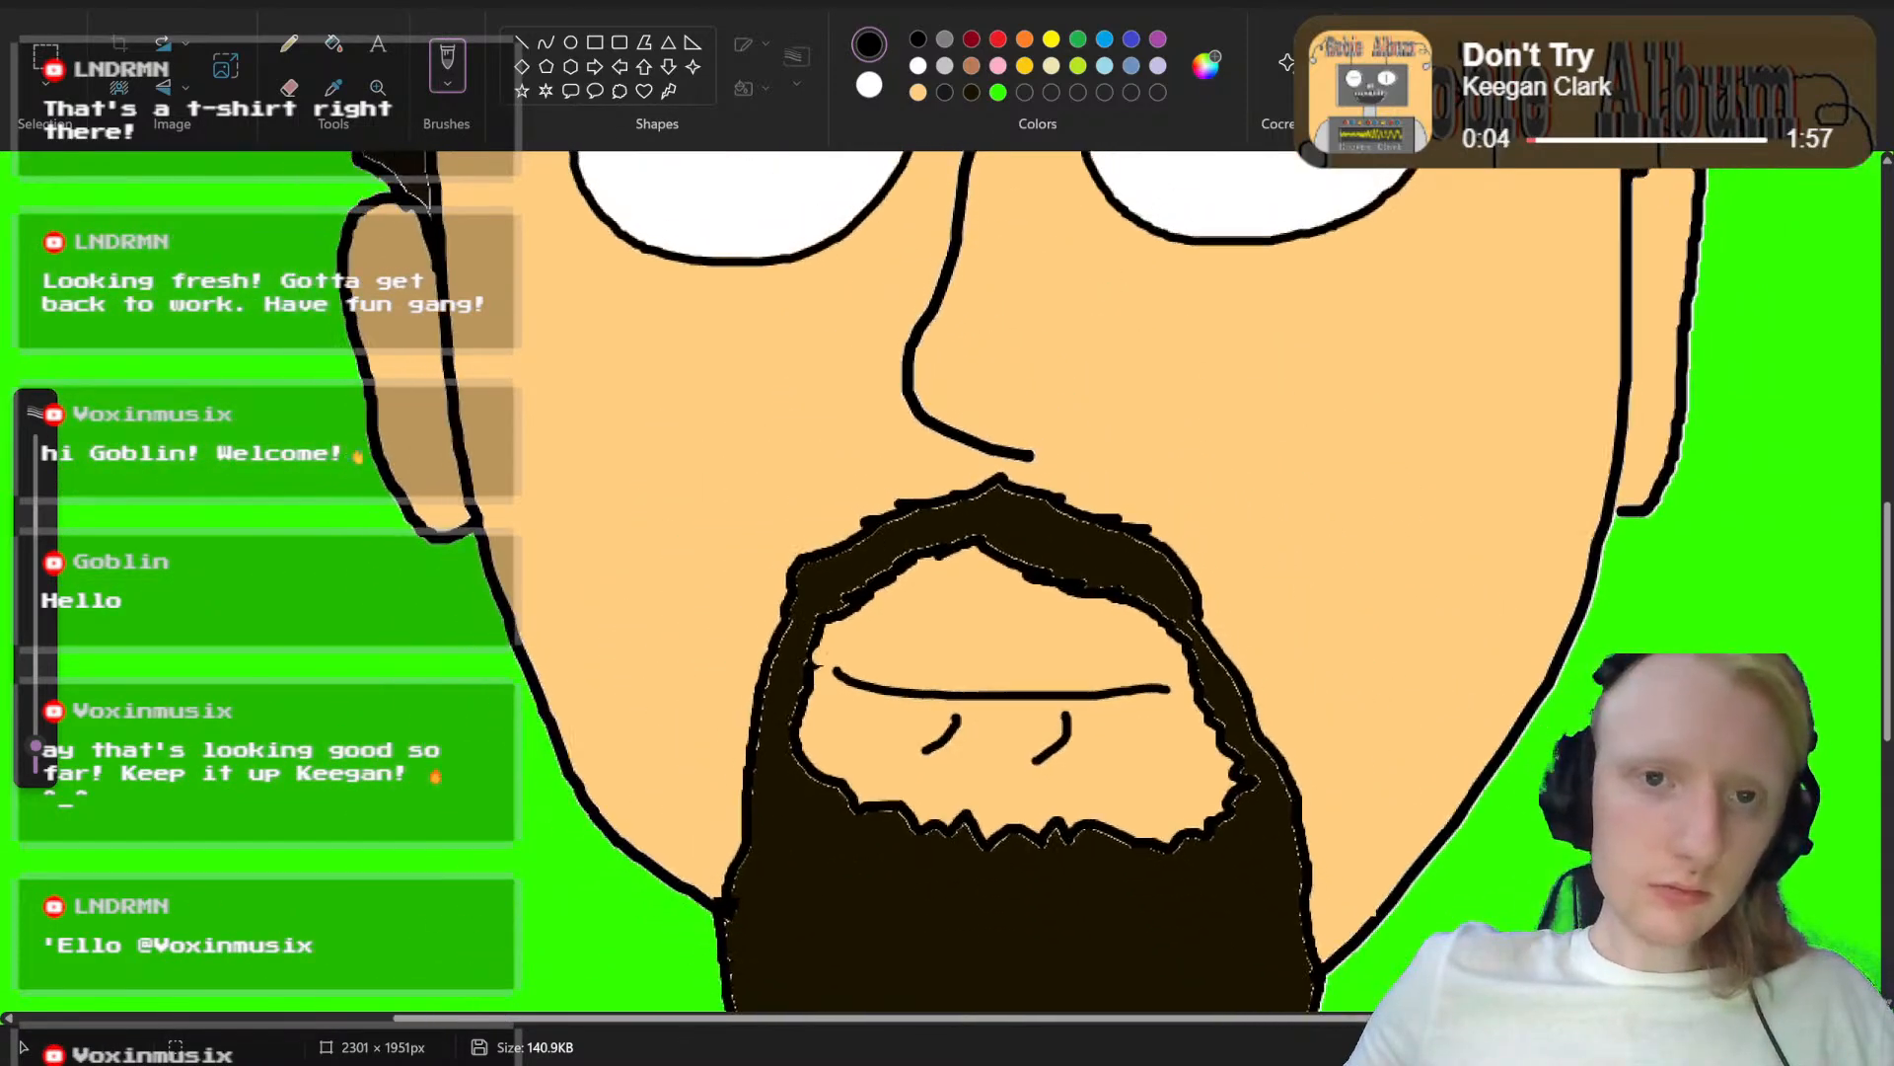
# Step: Save the portrait with the two strokes under the mouth as a separate PNG named "Abstrakt Head Mouth ff.png" in Saved Pictures
pyautogui.click(27, 5)
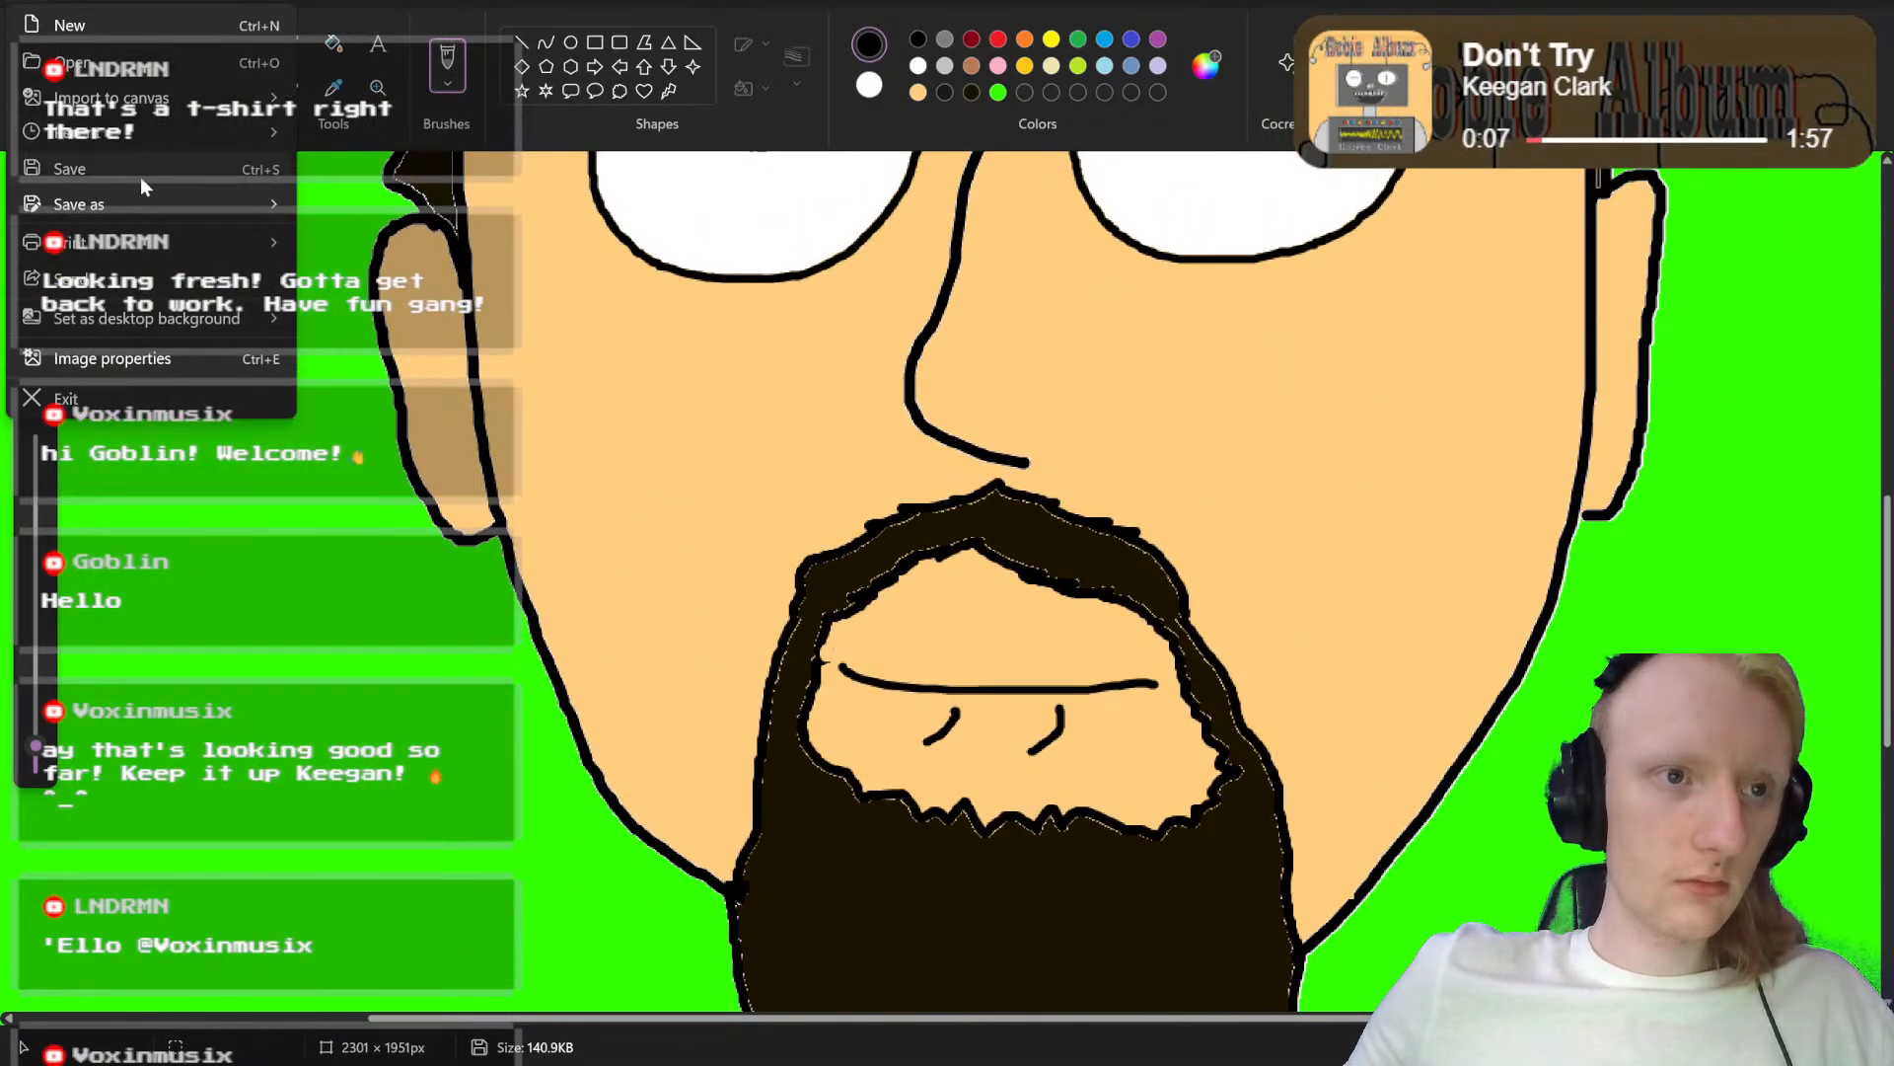
pyautogui.moveTo(158, 219)
pyautogui.click(397, 226)
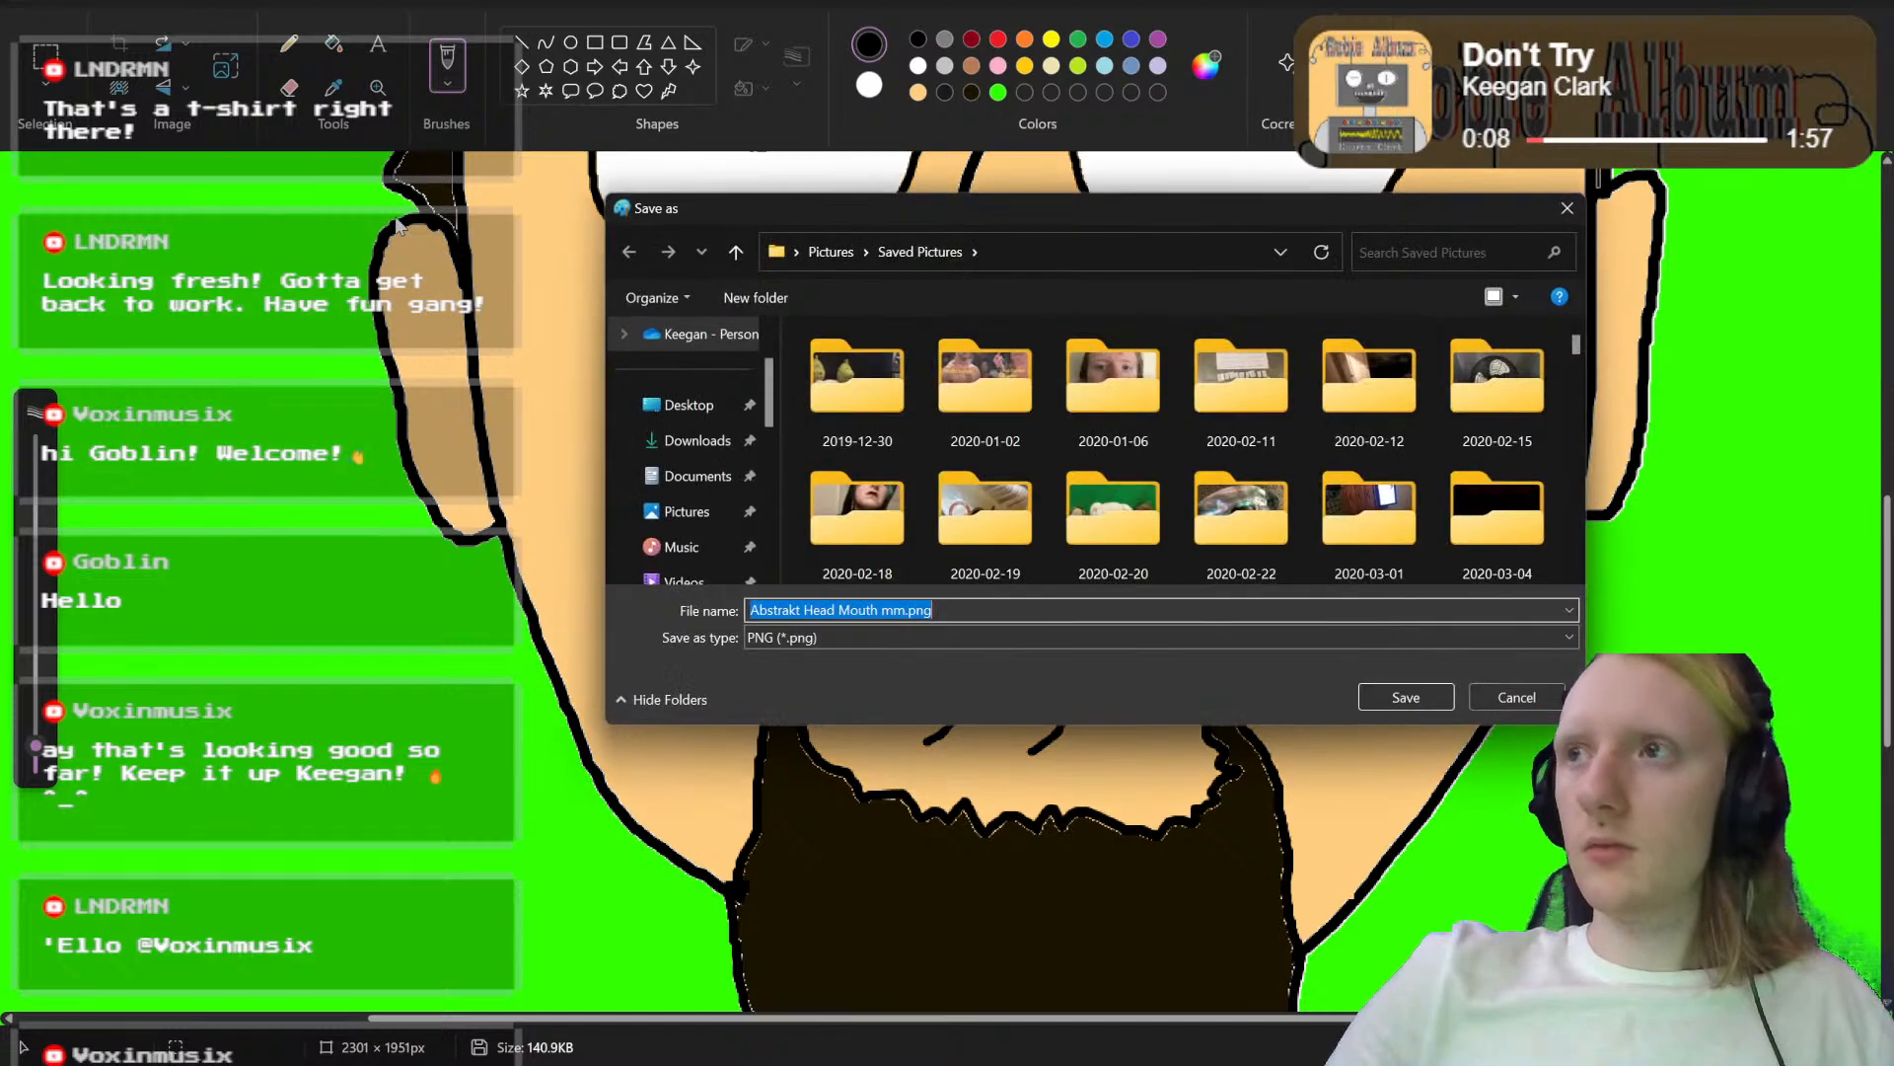
pyautogui.press('Right')
pyautogui.press('Left')
pyautogui.press('Left')
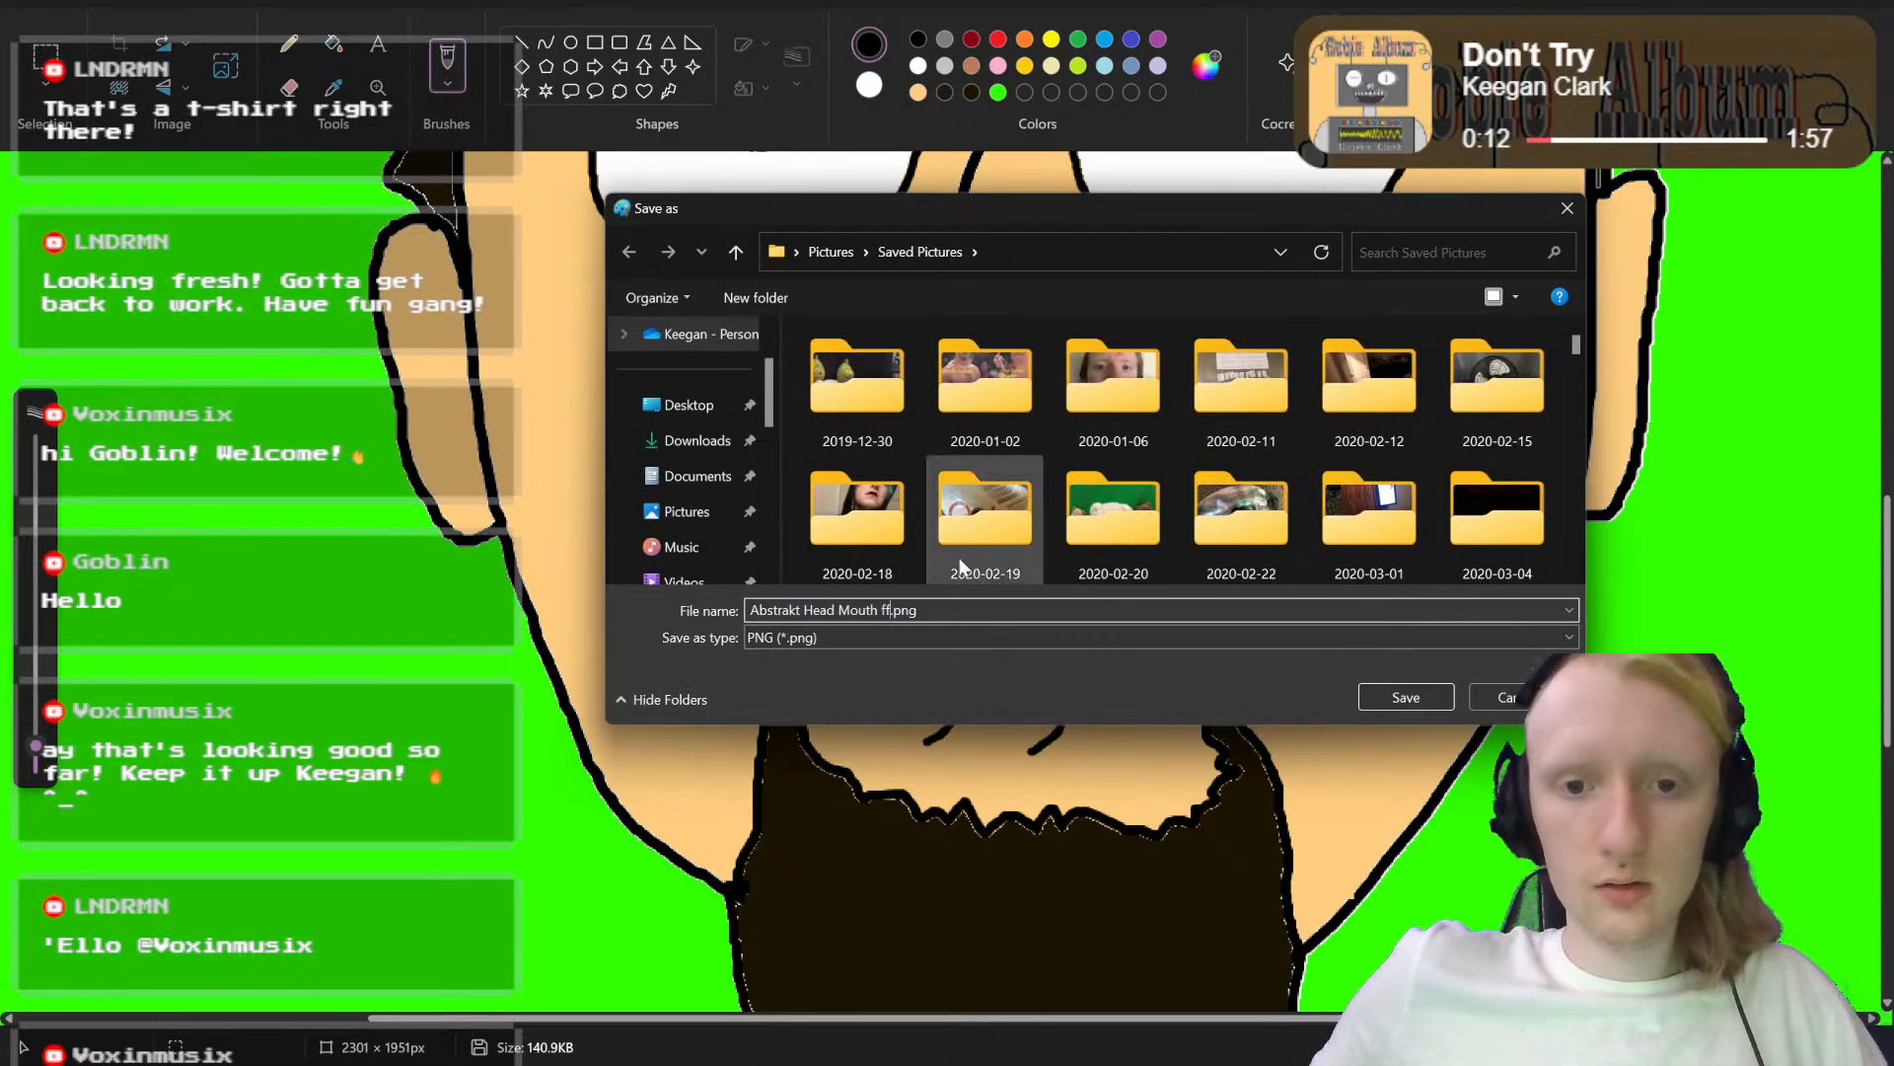
pyautogui.click(1409, 699)
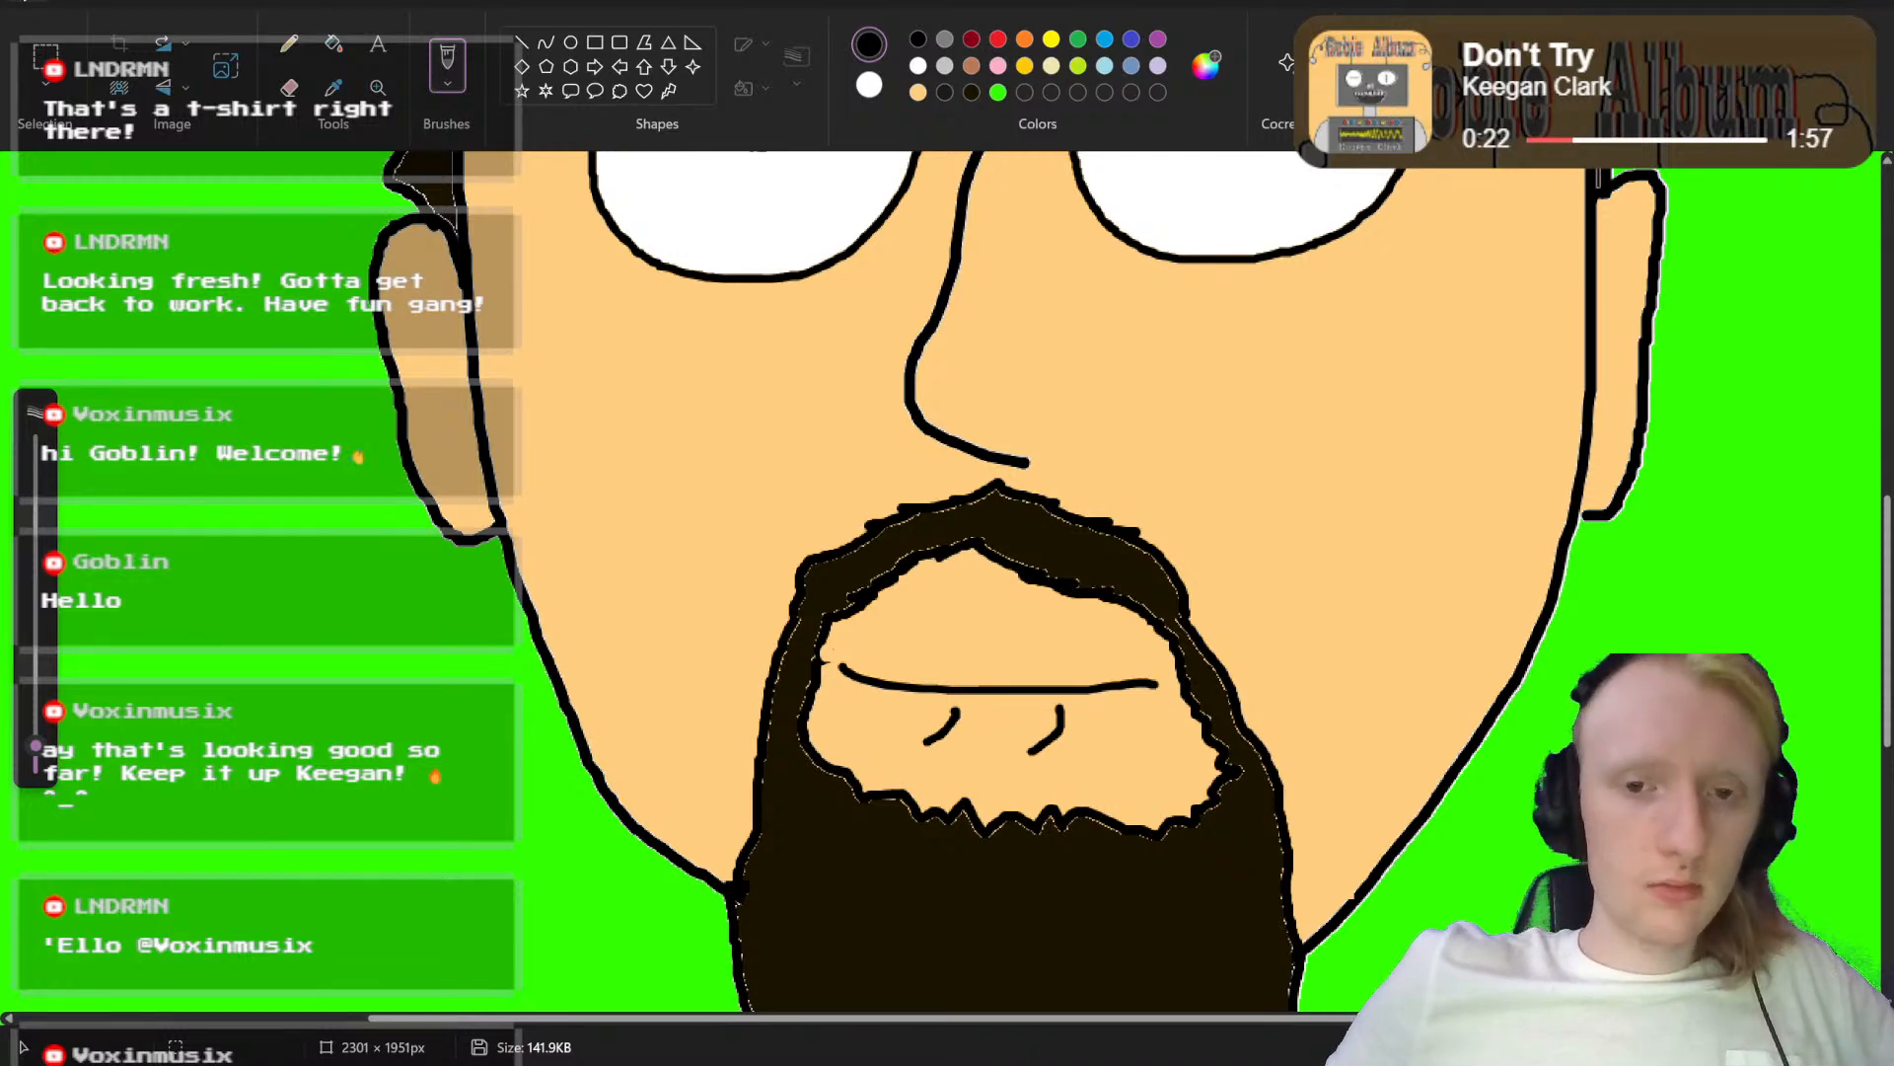
# Step: Reopen the mouthless portrait "Abstrakt Head.png" from the recently used files
pyautogui.click(22, 4)
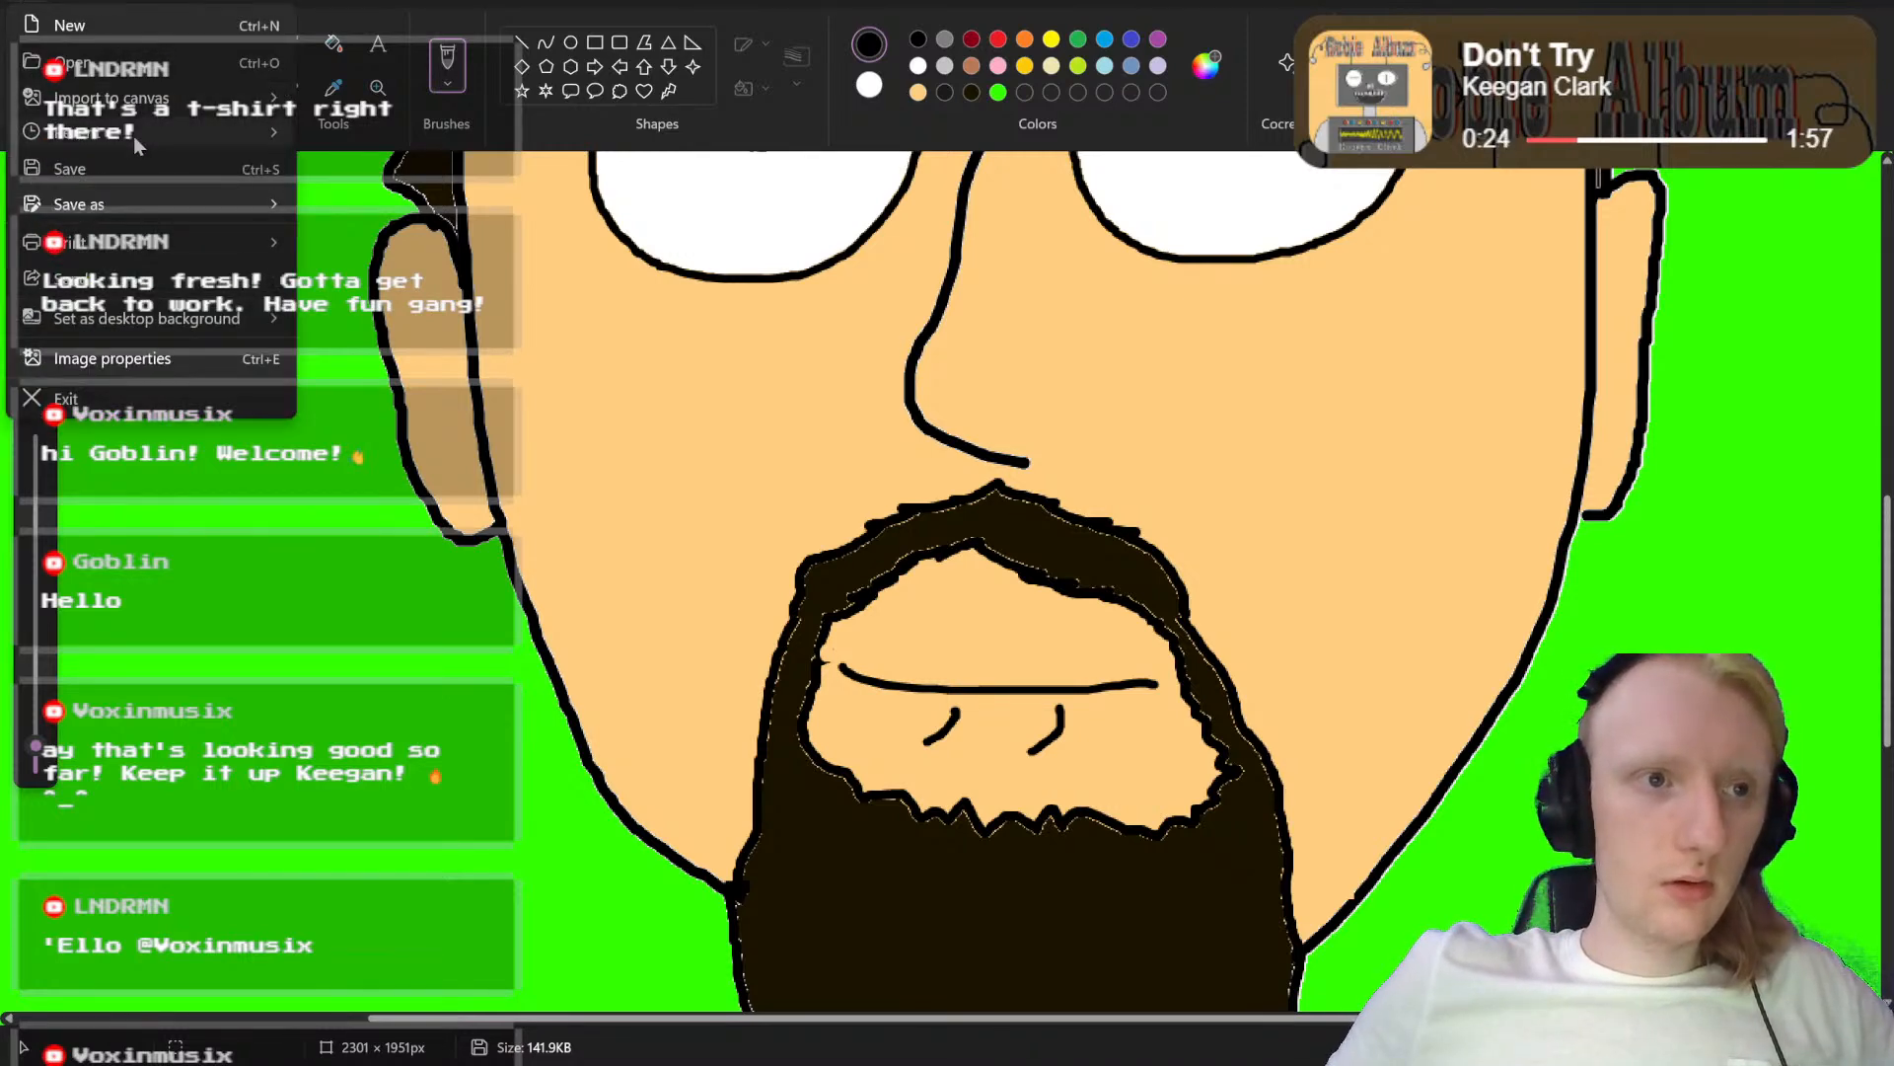
pyautogui.moveTo(133, 136)
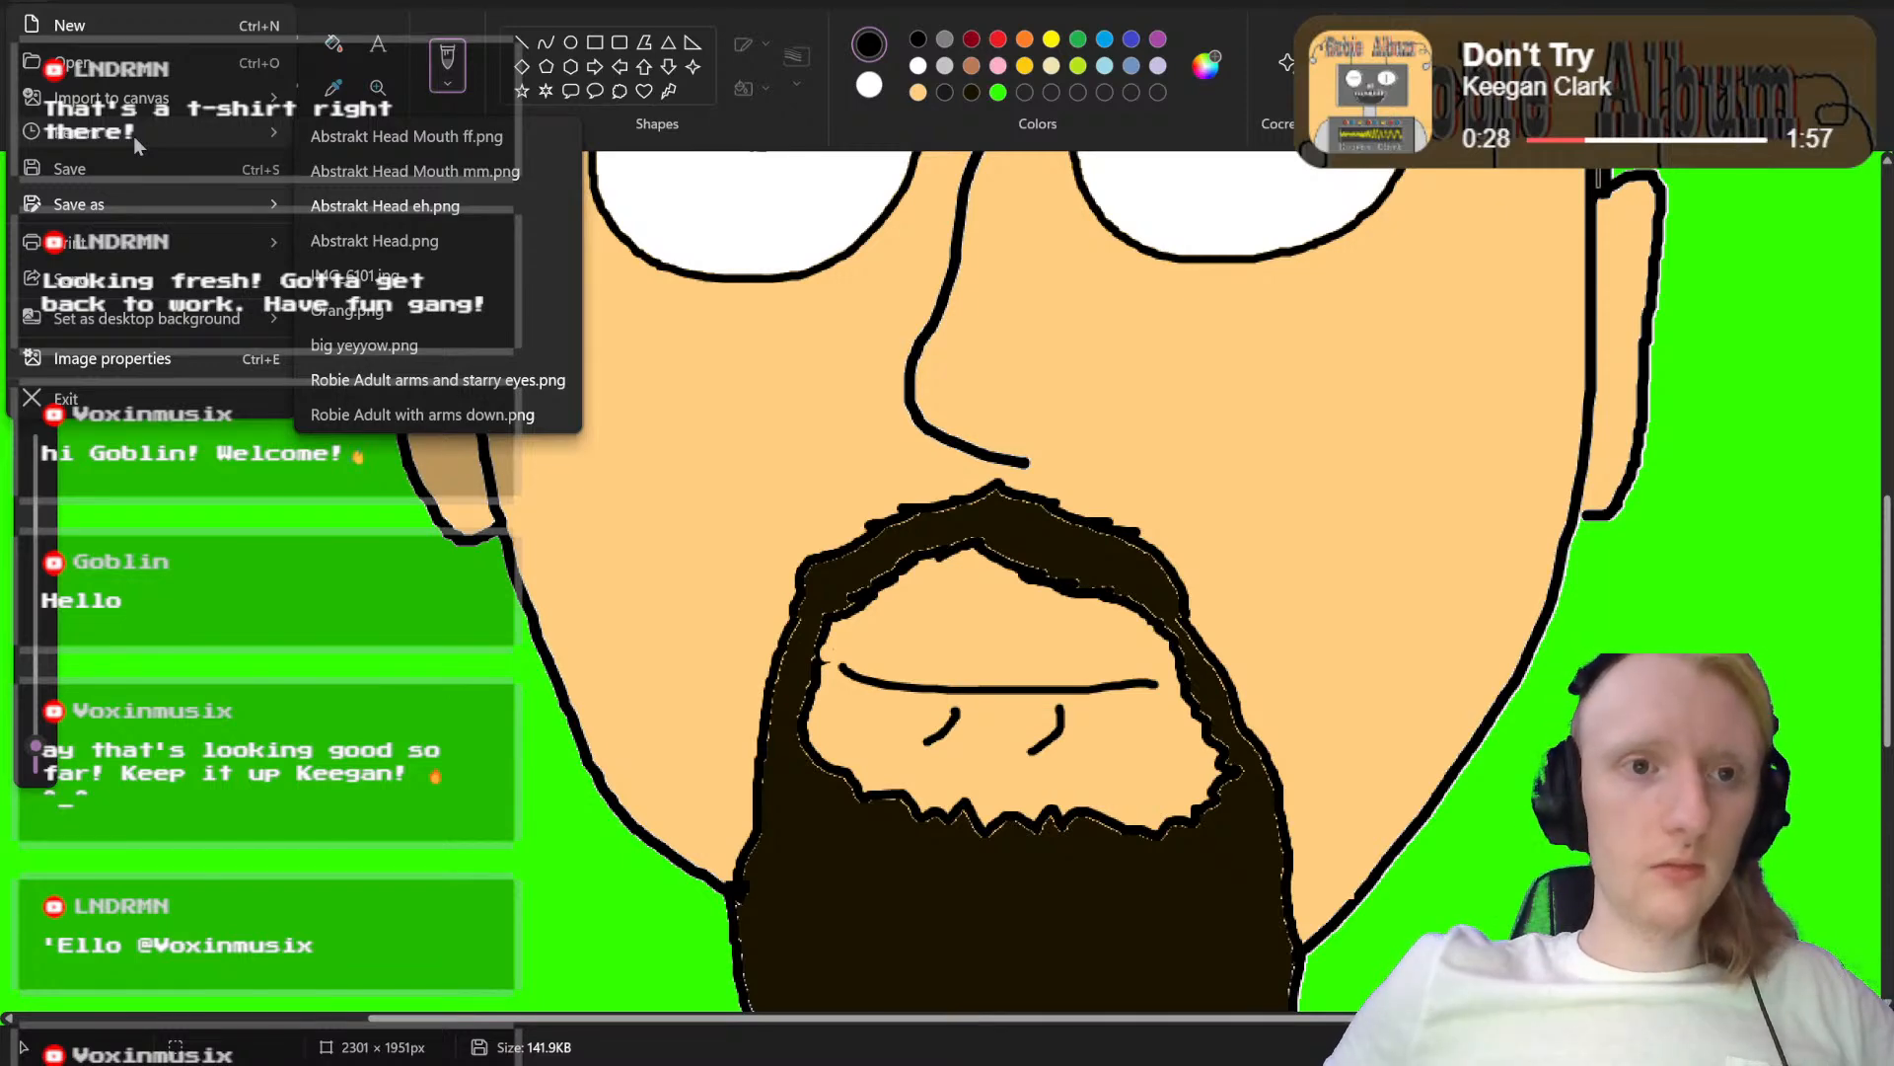
pyautogui.click(416, 250)
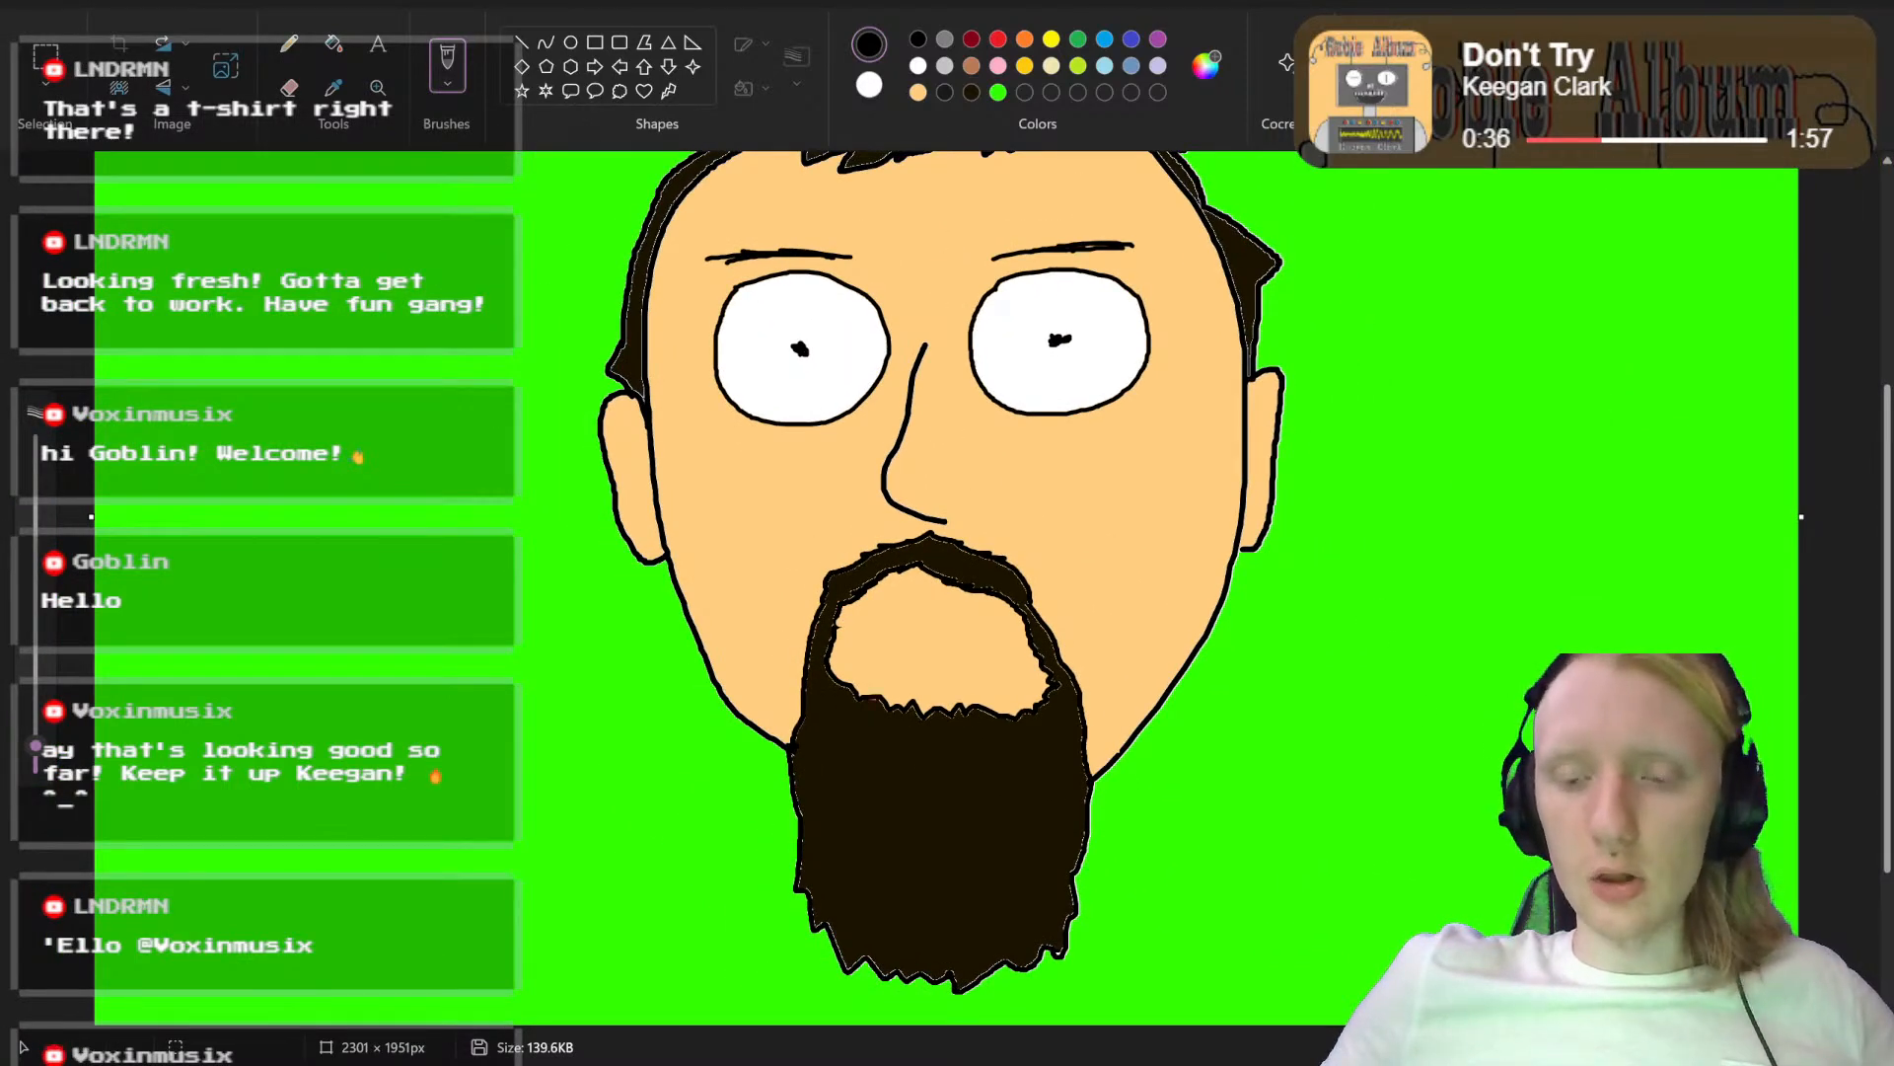
# Step: Draw a flat black oval mouth on the bare skin inside the beard, with a curved line across its upper part for the teeth
pyautogui.scroll(5, 947, 587)
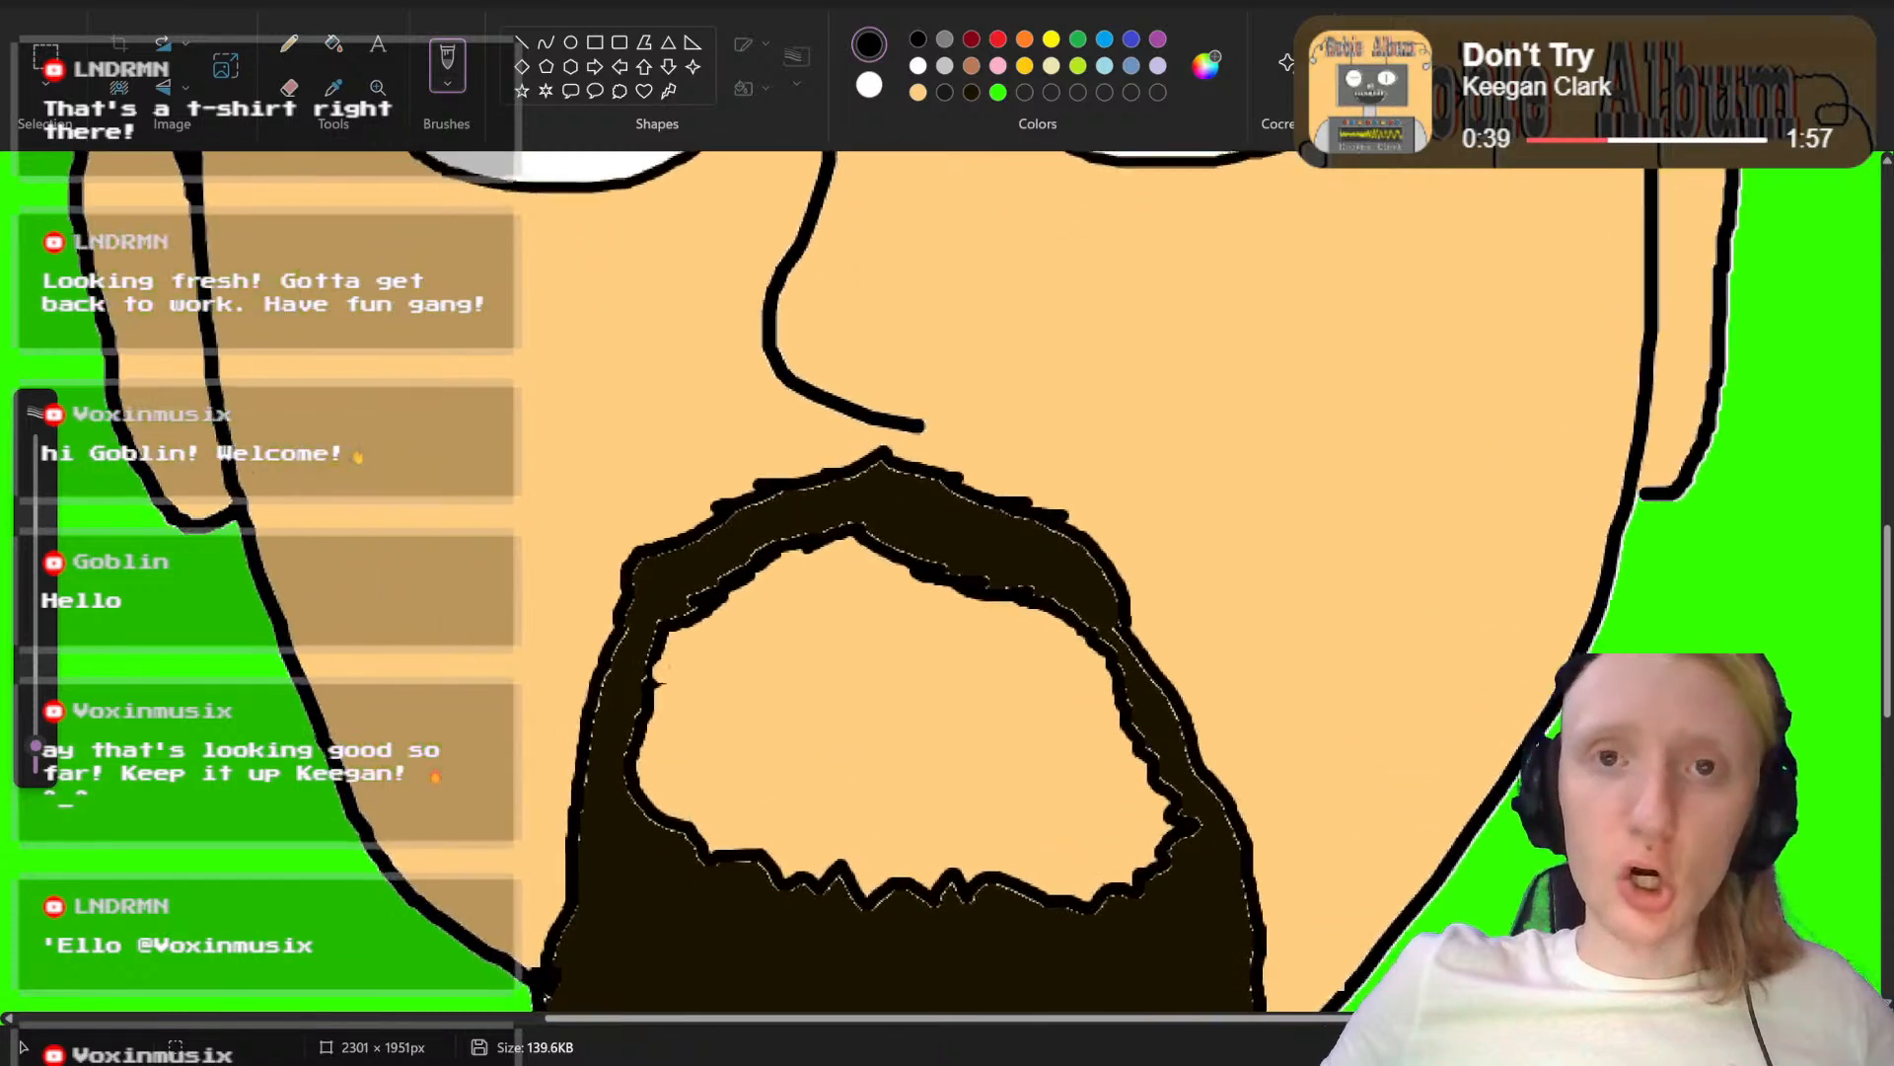
pyautogui.scroll(3, 977, 780)
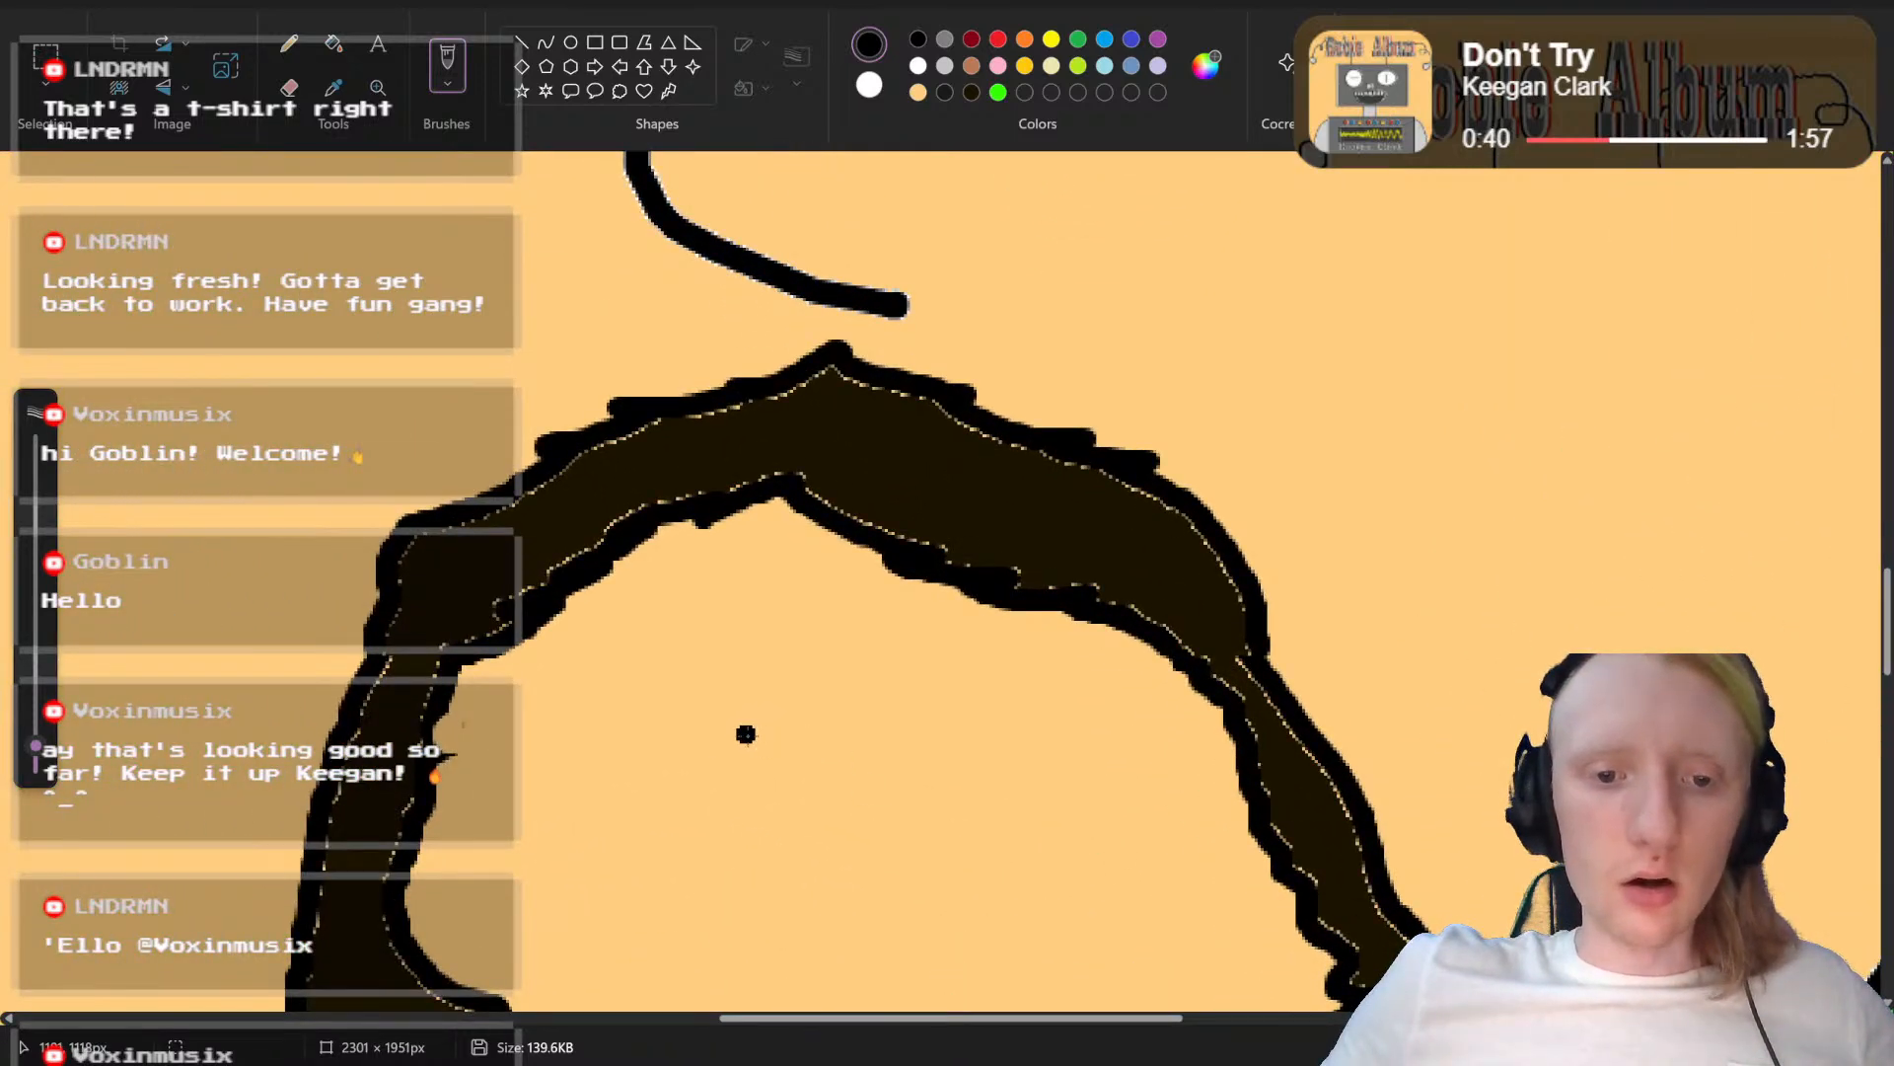
pyautogui.scroll(-3, 746, 691)
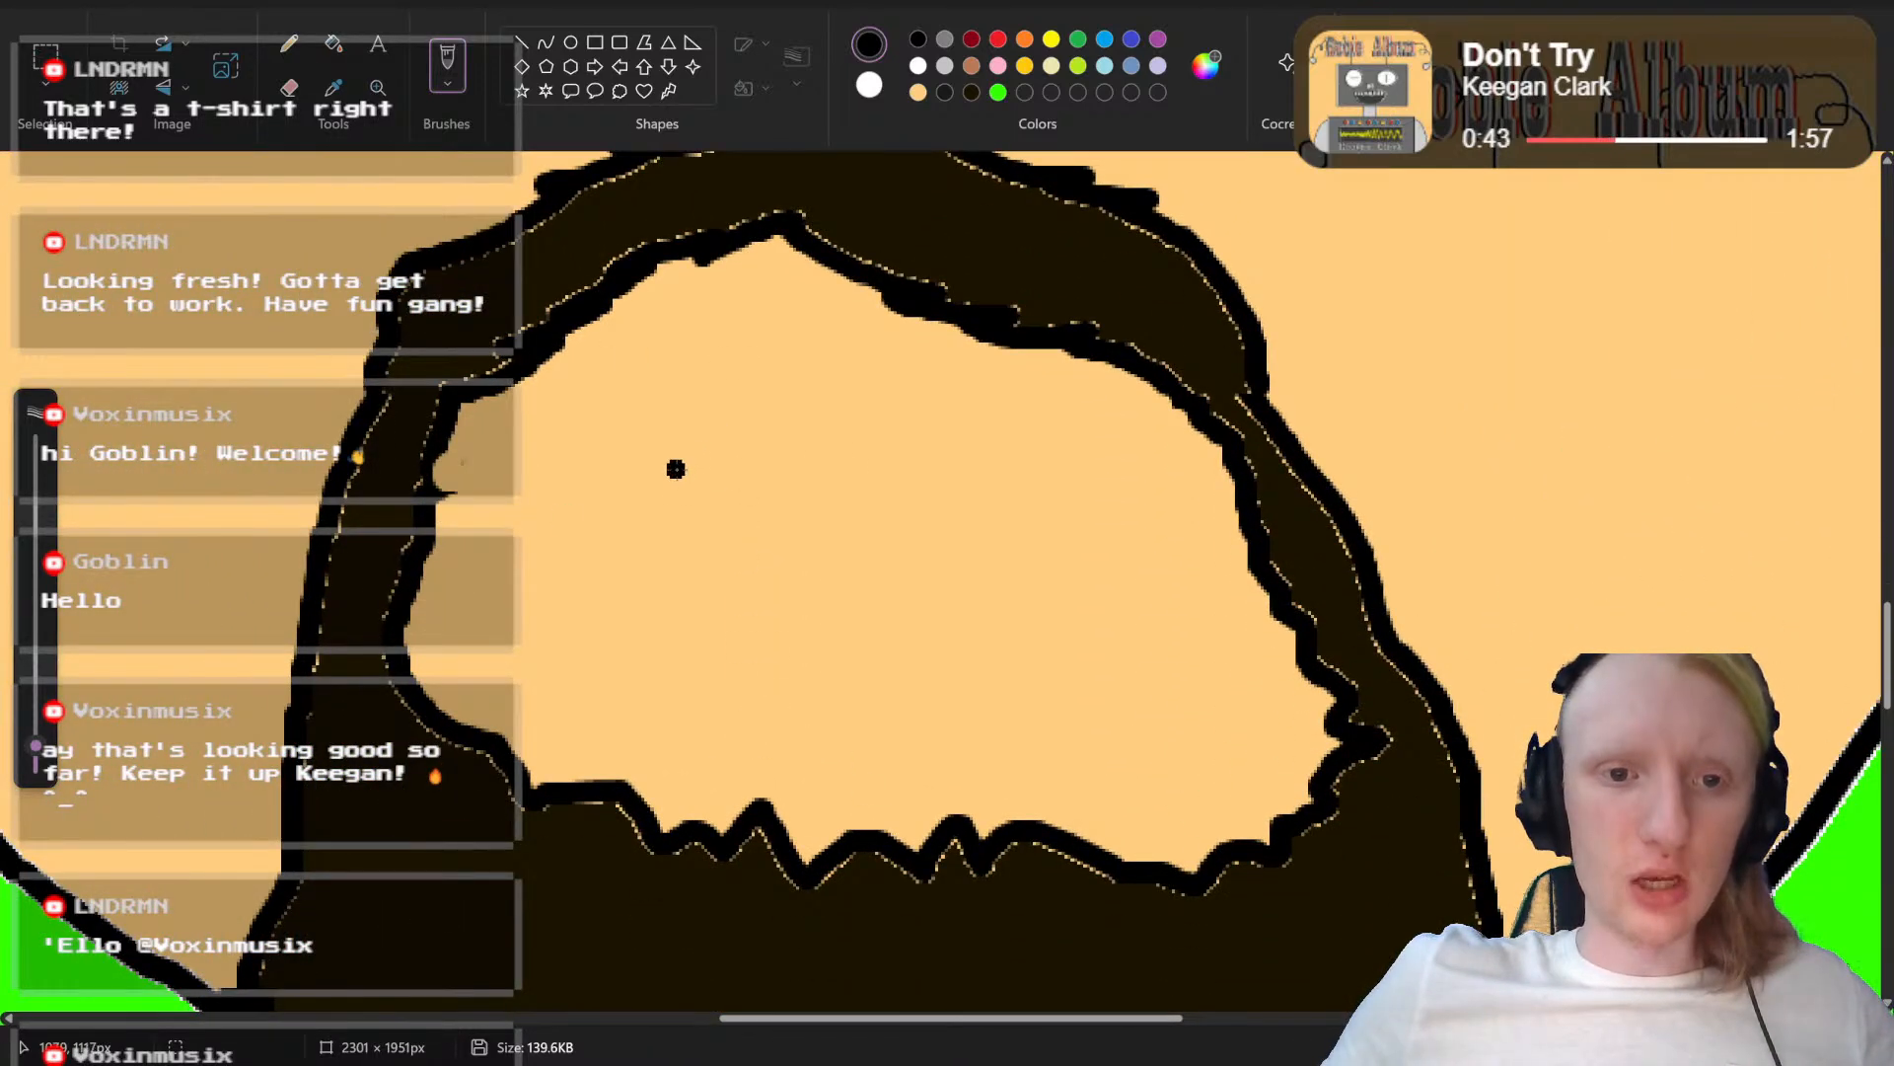
pyautogui.moveTo(676, 469)
pyautogui.mouseDown()
pyautogui.moveTo(886, 445)
pyautogui.moveTo(1007, 470)
pyautogui.moveTo(1031, 533)
pyautogui.moveTo(873, 578)
pyautogui.moveTo(674, 571)
pyautogui.moveTo(622, 544)
pyautogui.moveTo(676, 461)
pyautogui.mouseUp()
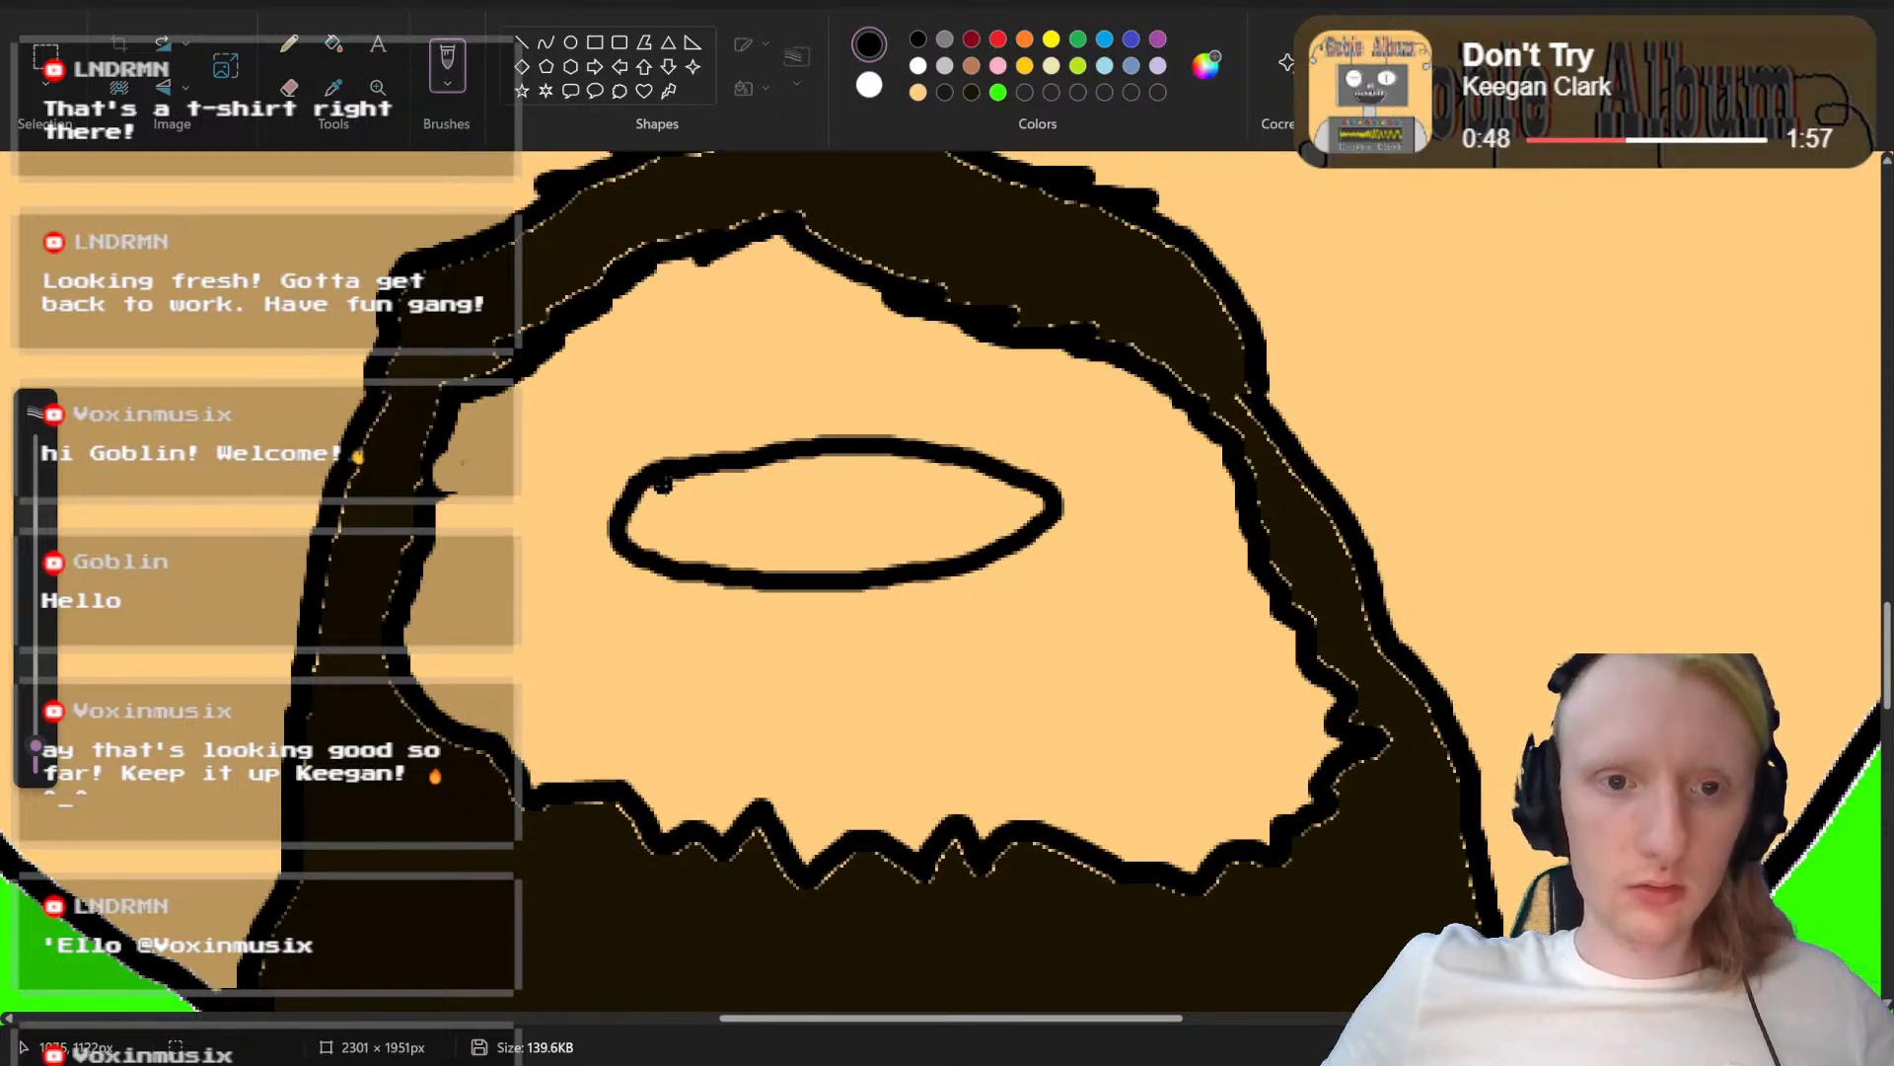
pyautogui.moveTo(667, 487)
pyautogui.mouseDown()
pyautogui.moveTo(801, 516)
pyautogui.moveTo(957, 478)
pyautogui.mouseUp()
# Step: Fill the upper teeth area of the mouth with white and the area below it with dark red
pyautogui.click(918, 67)
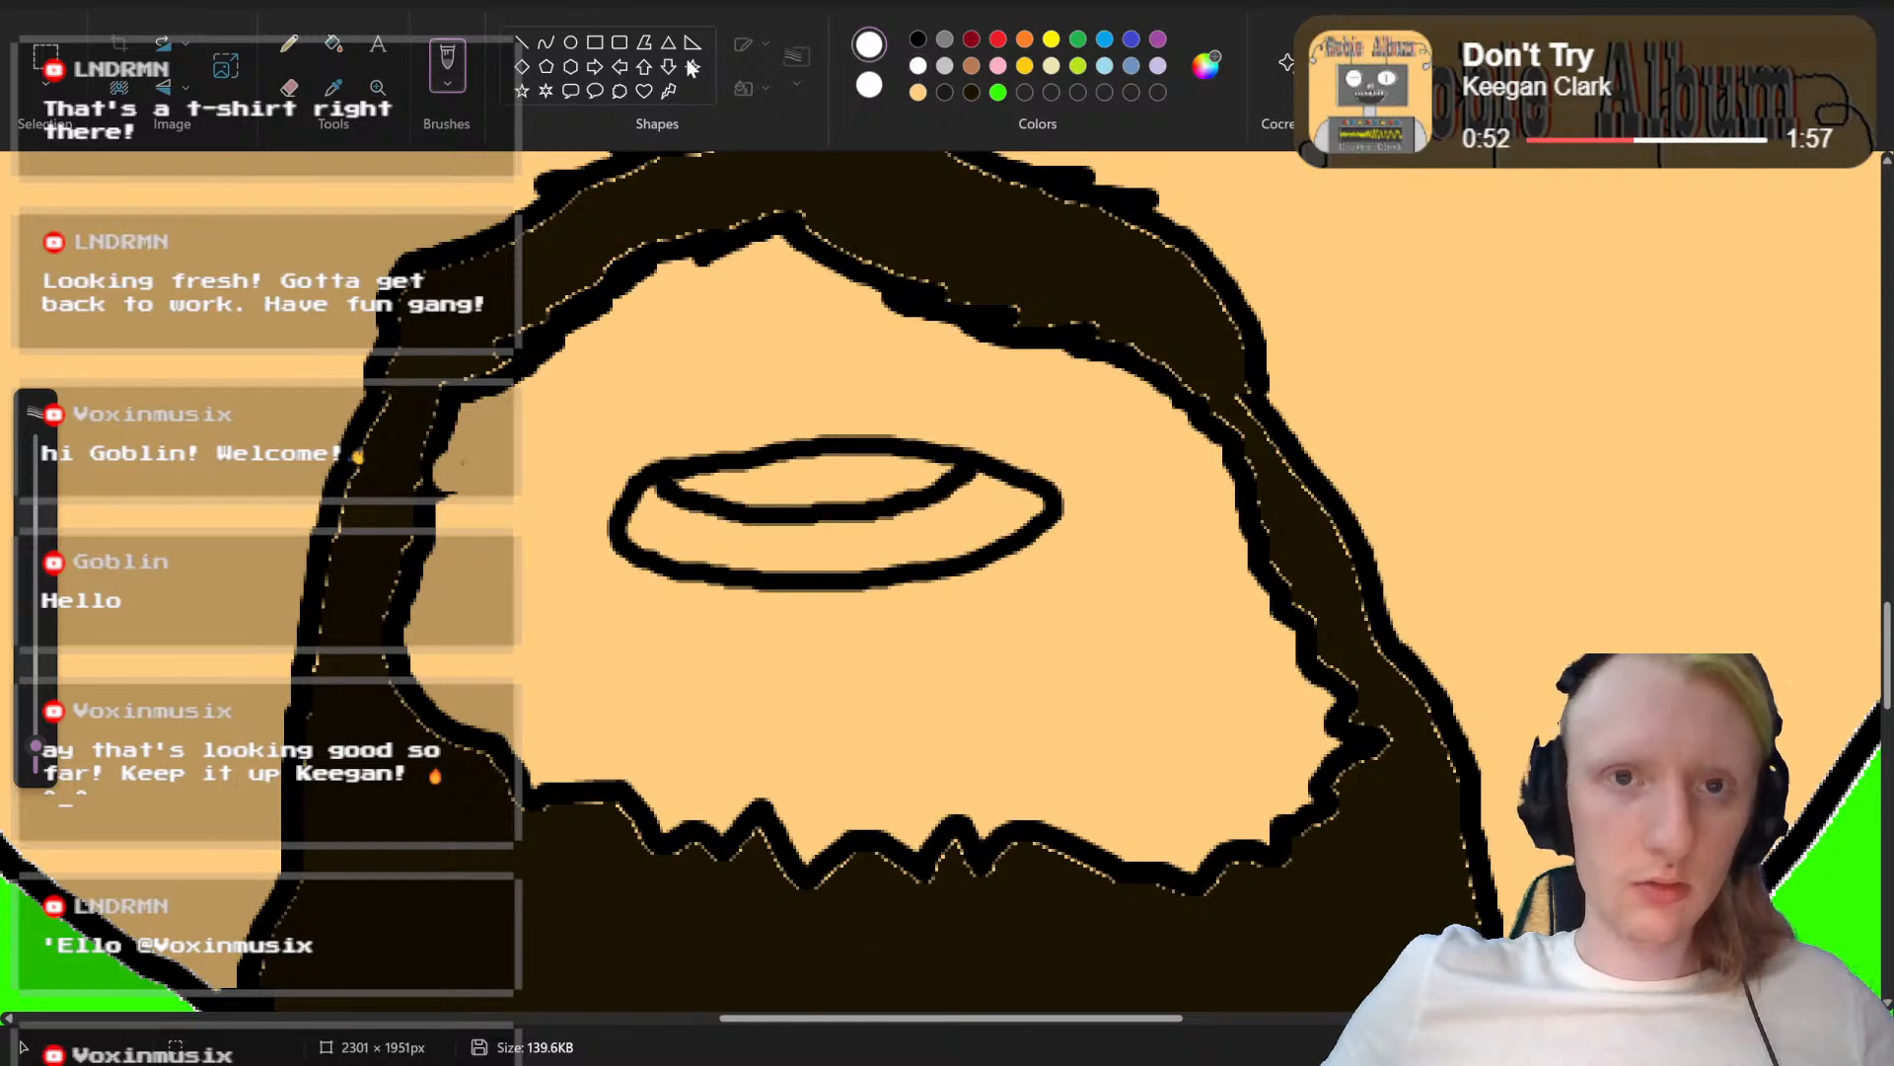
pyautogui.click(333, 43)
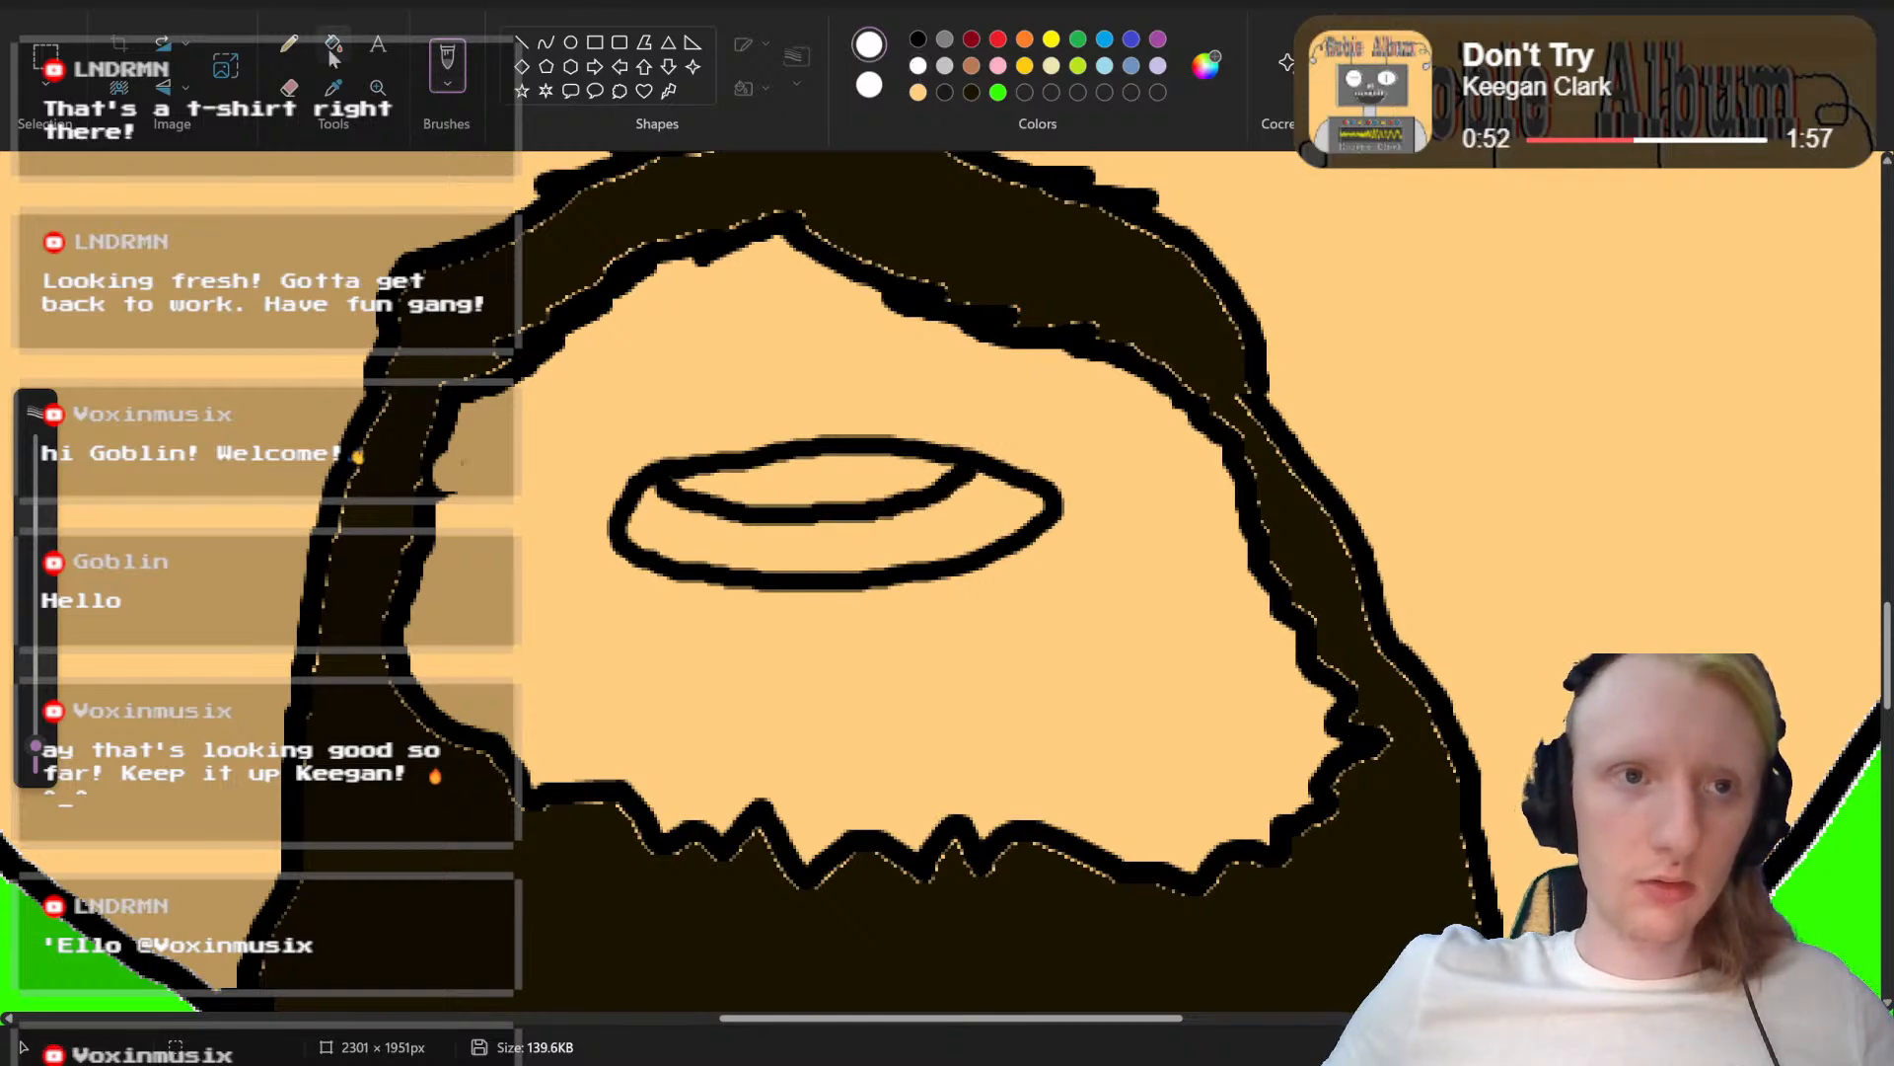
pyautogui.click(797, 463)
pyautogui.click(972, 42)
pyautogui.click(798, 543)
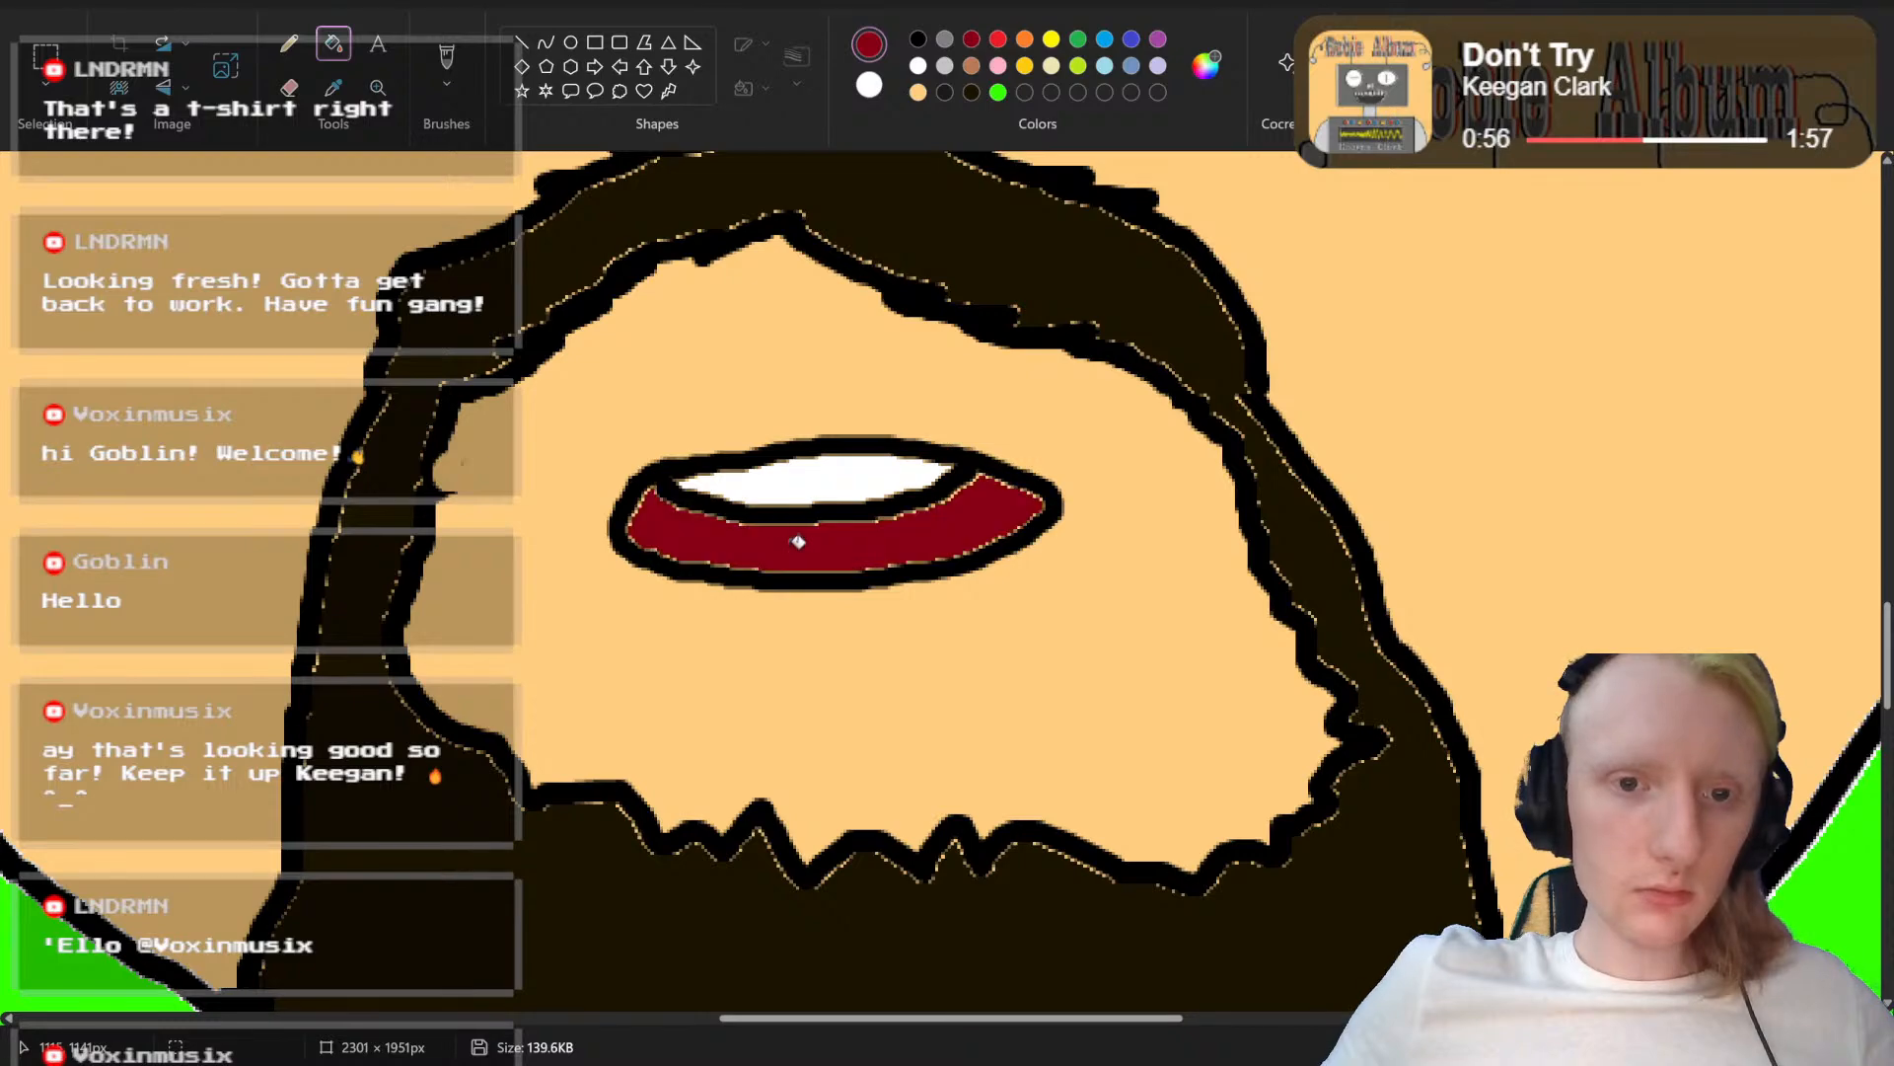
# Step: Draw a short black brush stroke on the skin beside each corner of the mouth
pyautogui.scroll(-5, 948, 582)
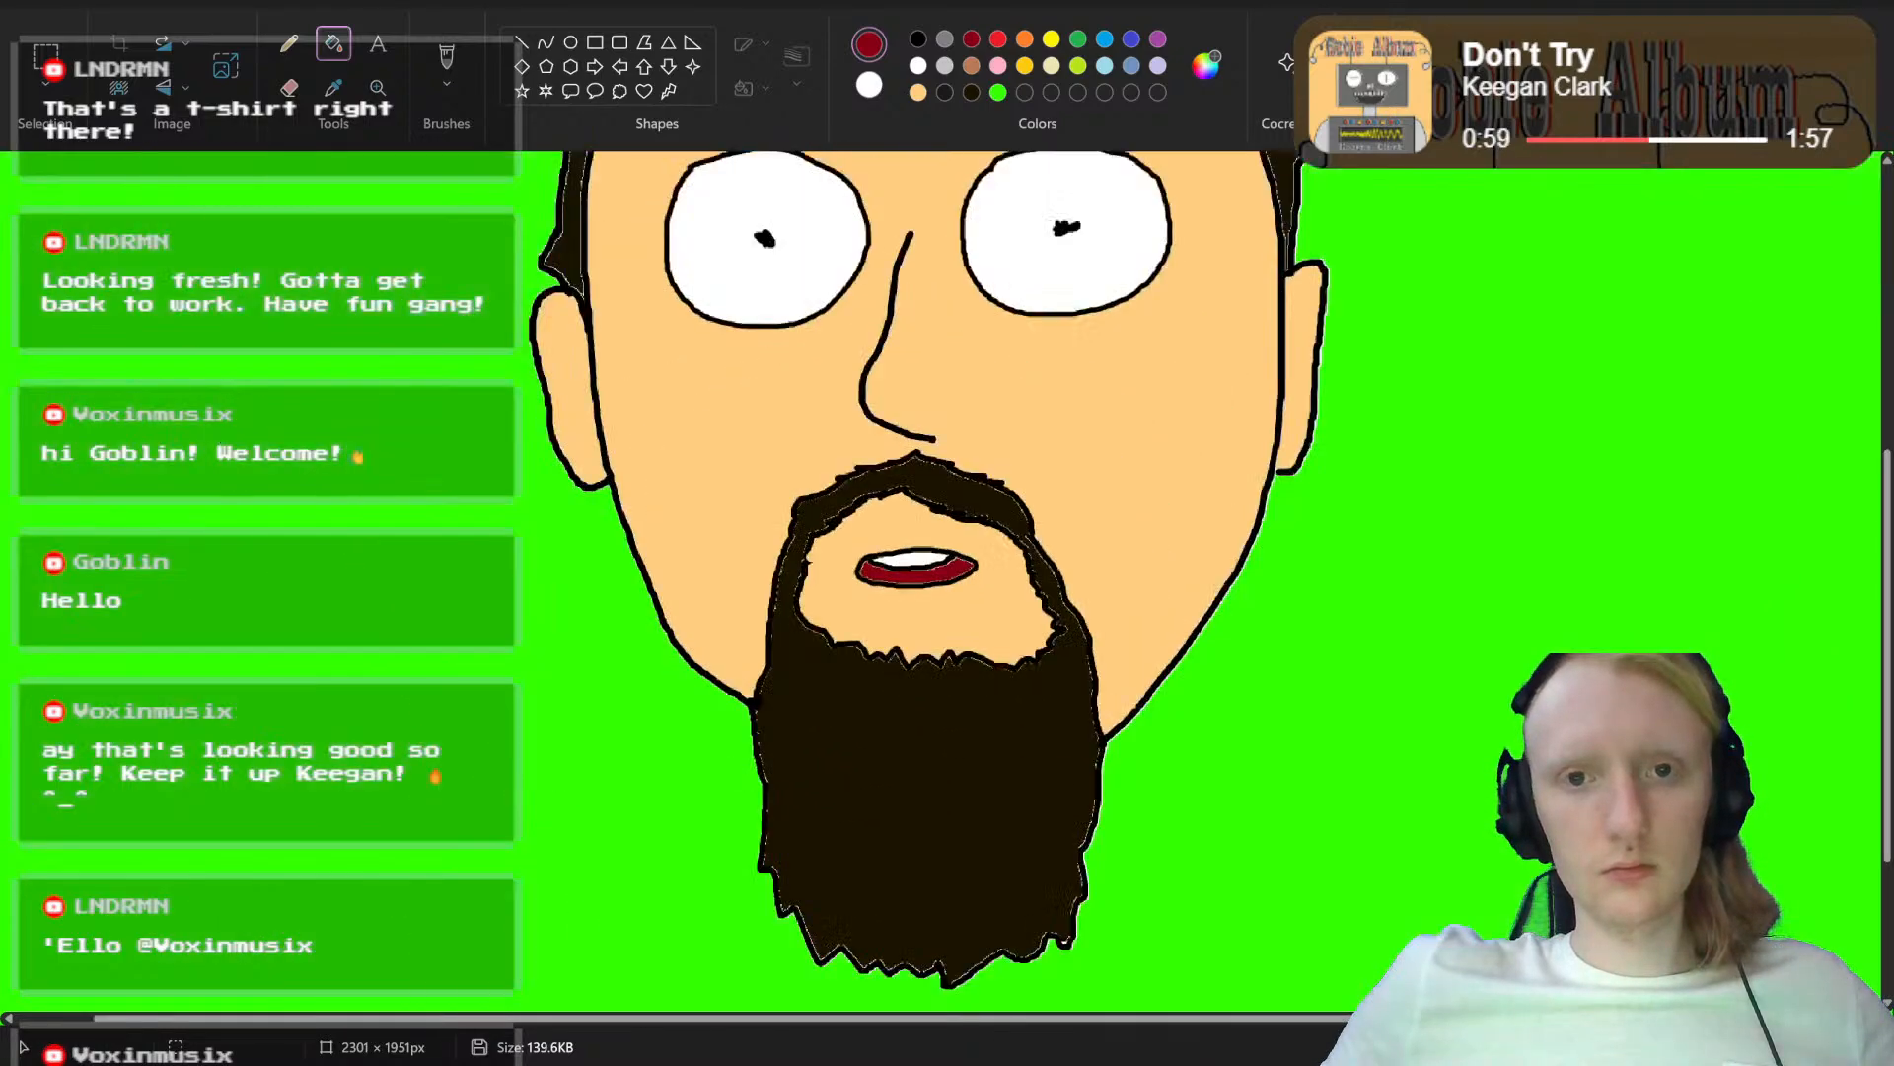
pyautogui.scroll(5, 941, 589)
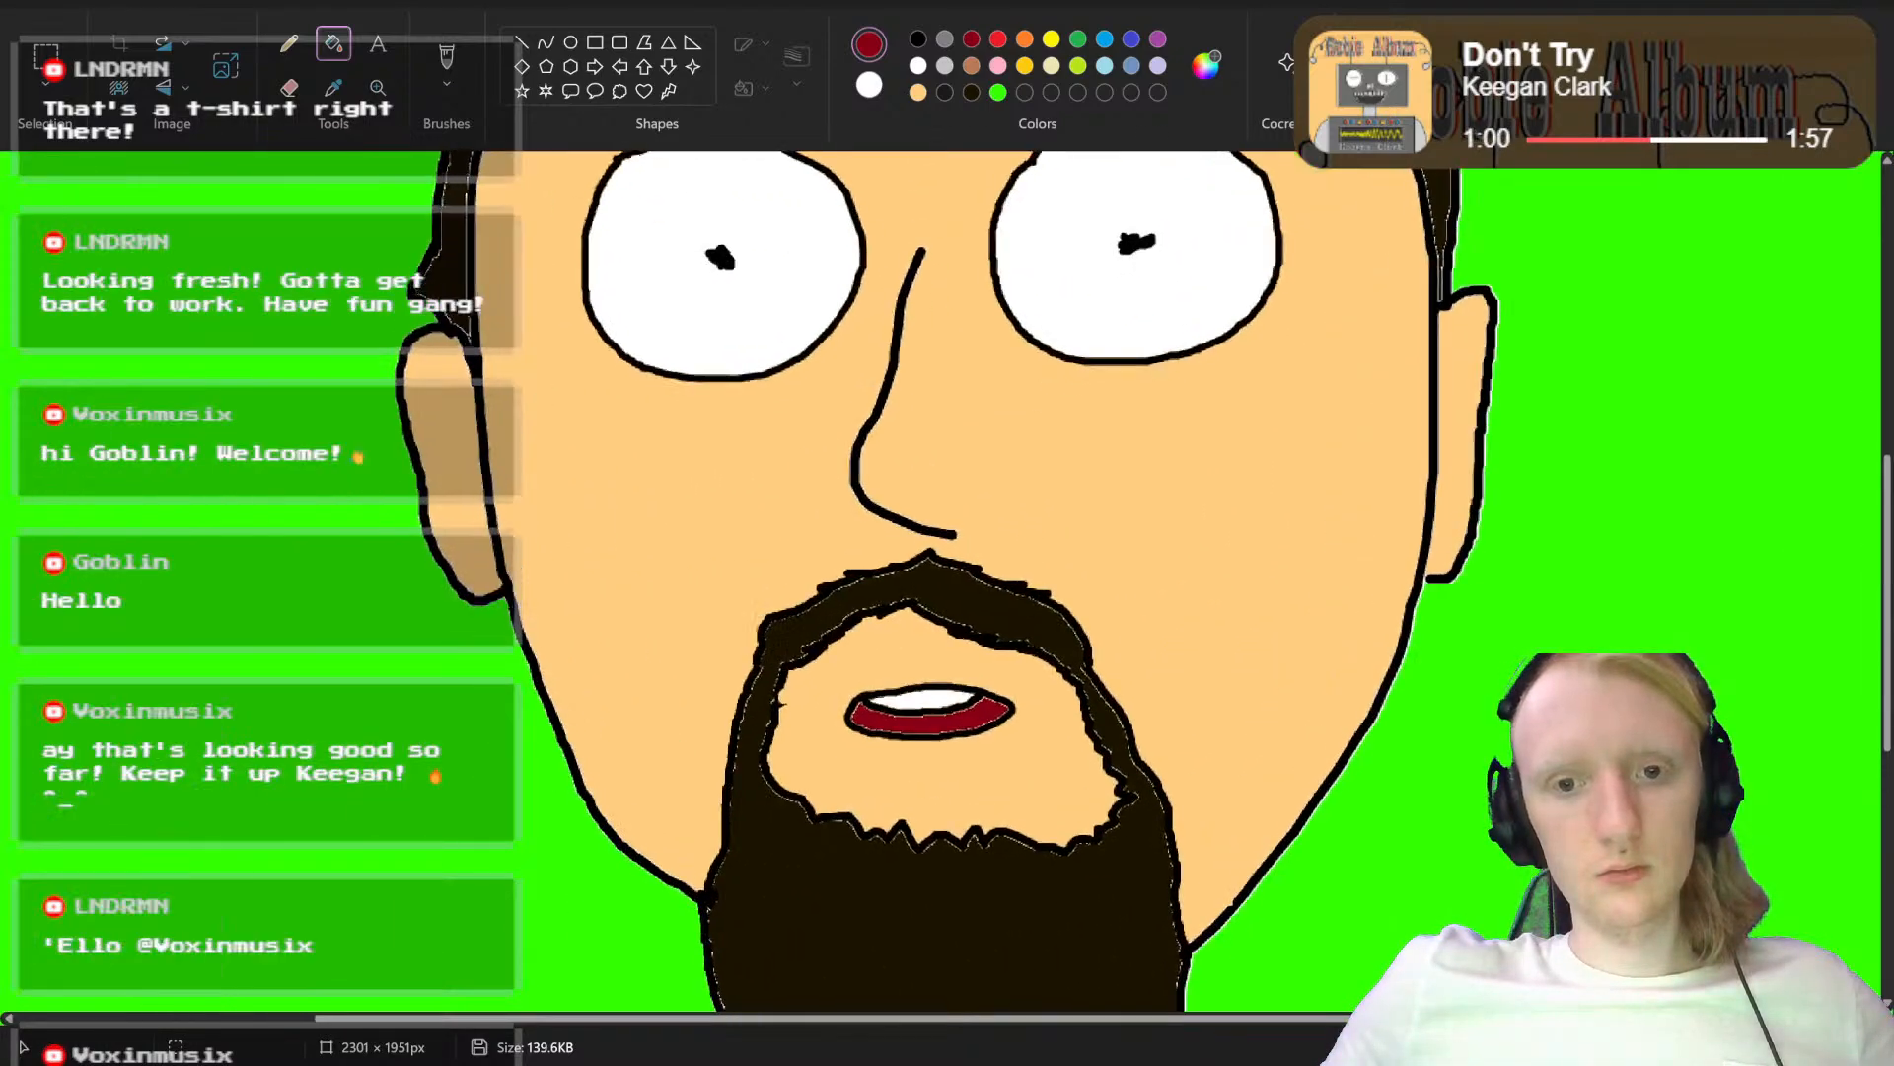
pyautogui.scroll(-2, 1360, 749)
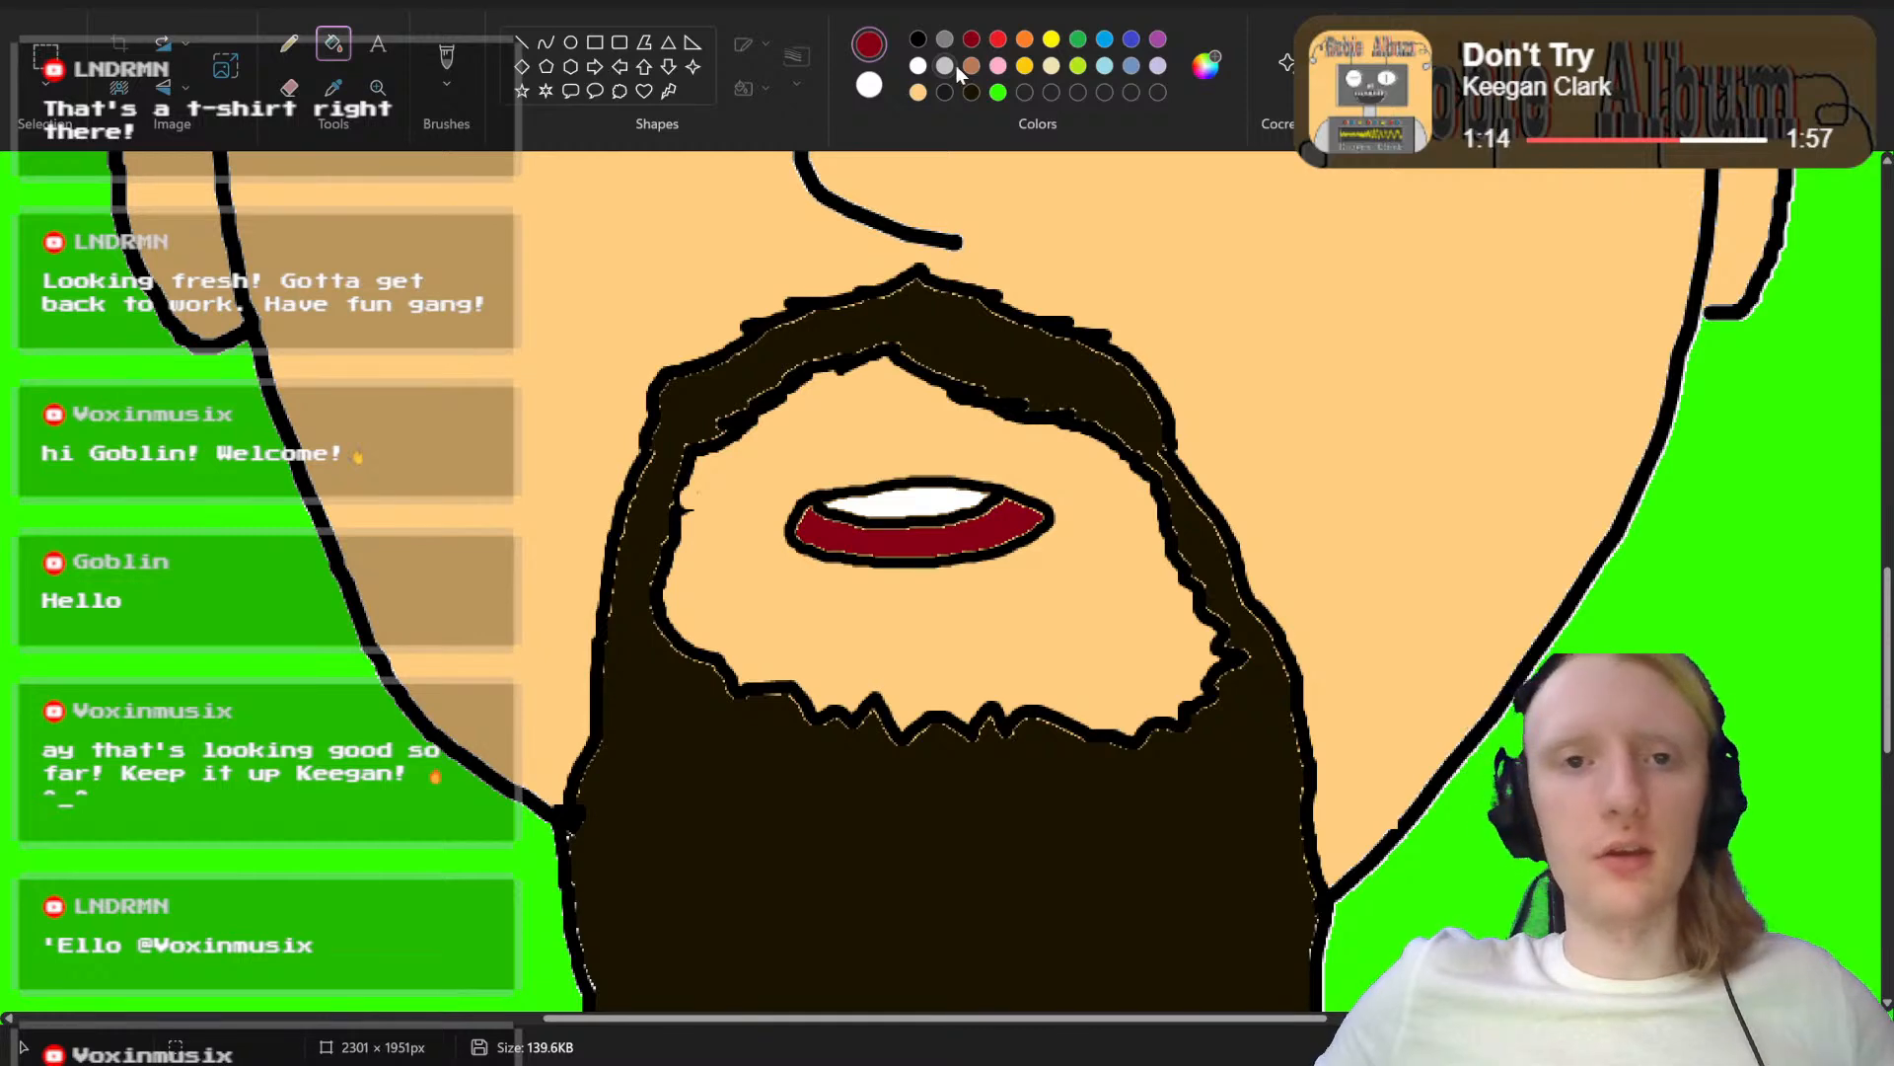
pyautogui.click(918, 41)
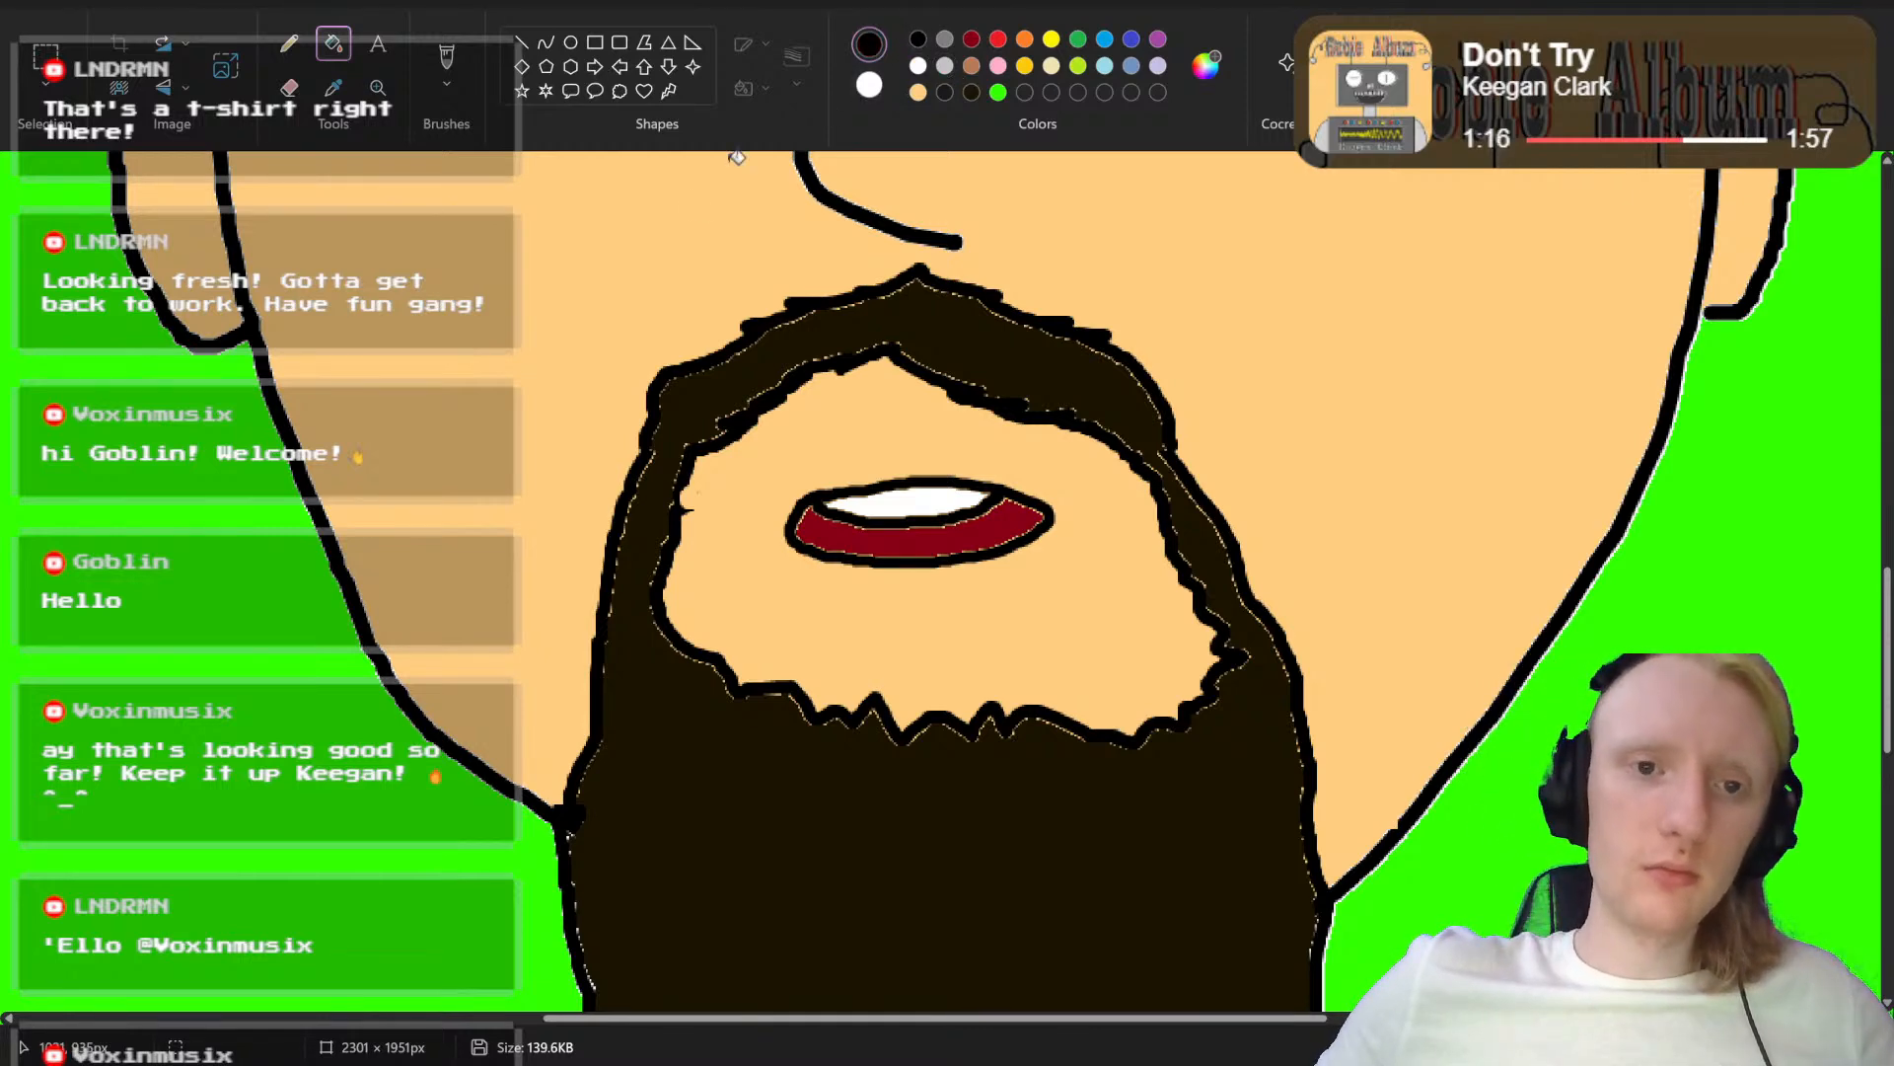
pyautogui.click(447, 61)
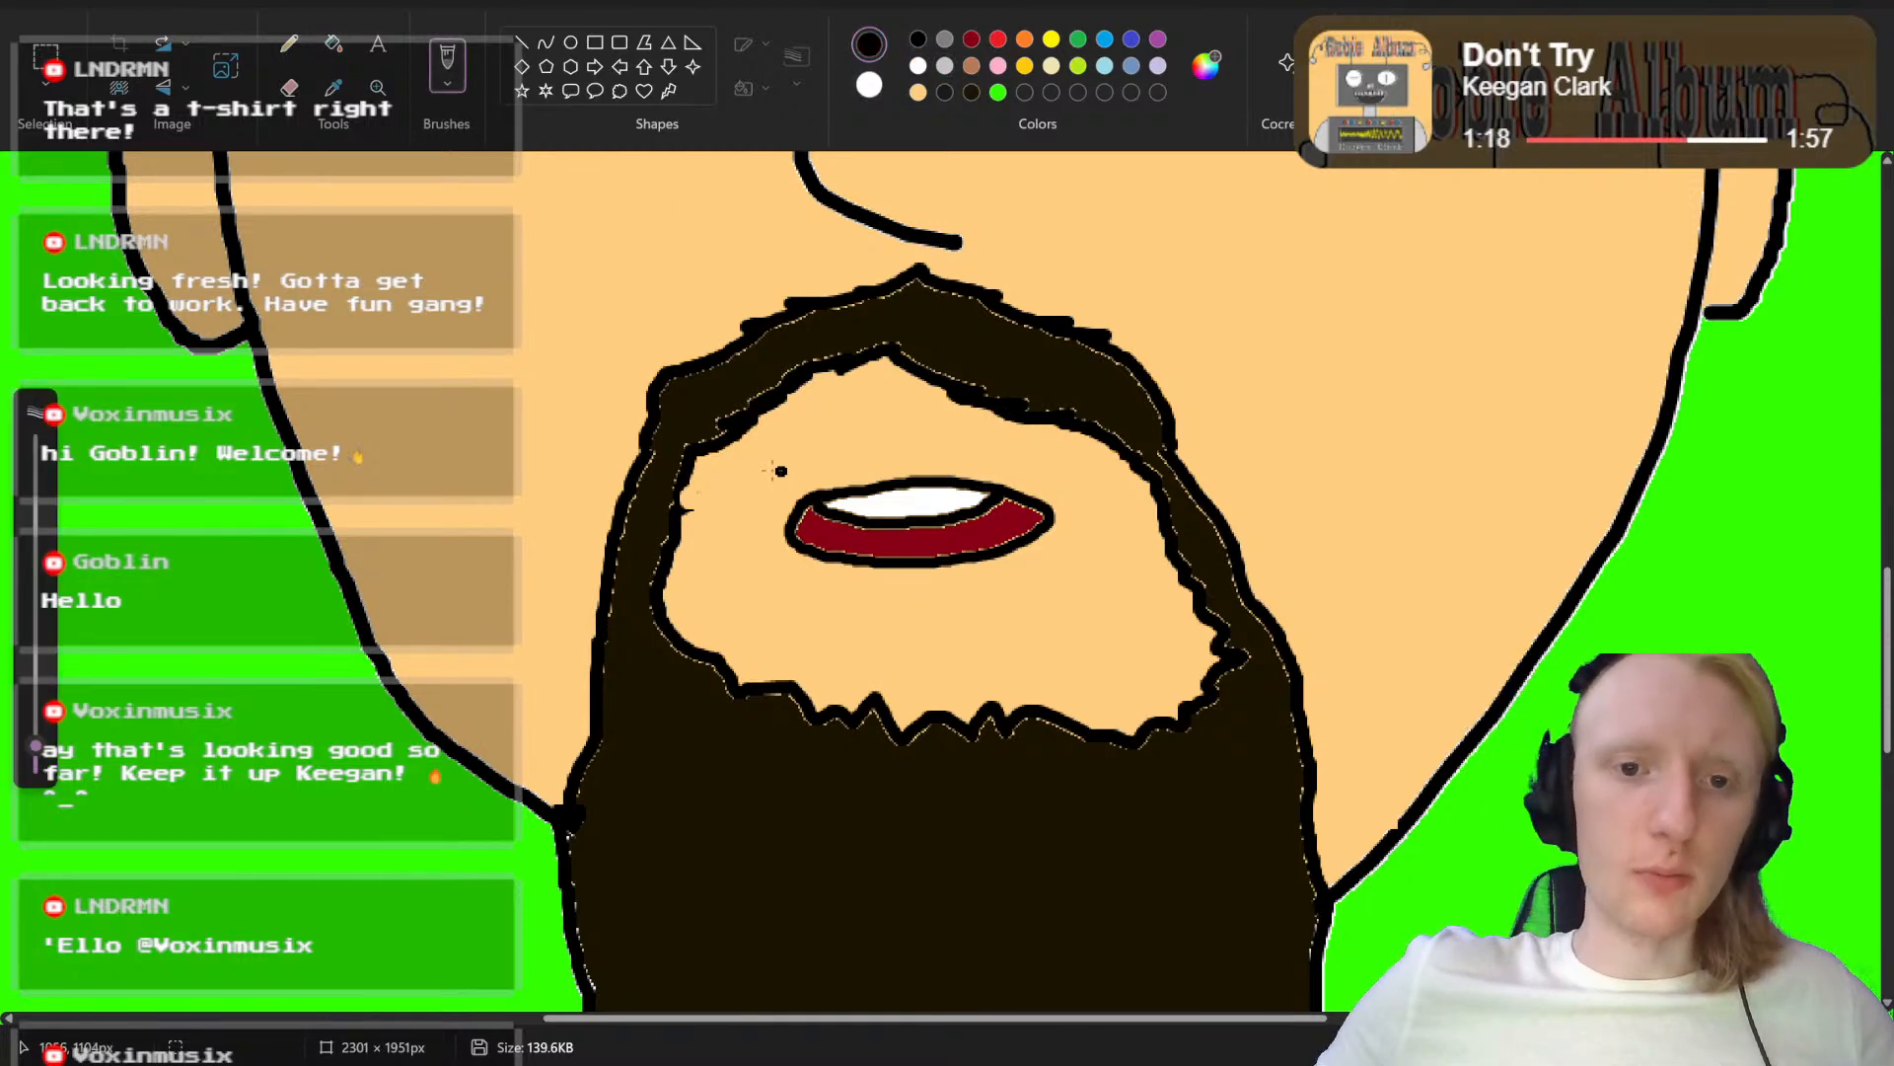
pyautogui.moveTo(768, 471); pyautogui.dragTo(755, 526)
pyautogui.moveTo(1071, 487); pyautogui.dragTo(1077, 529)
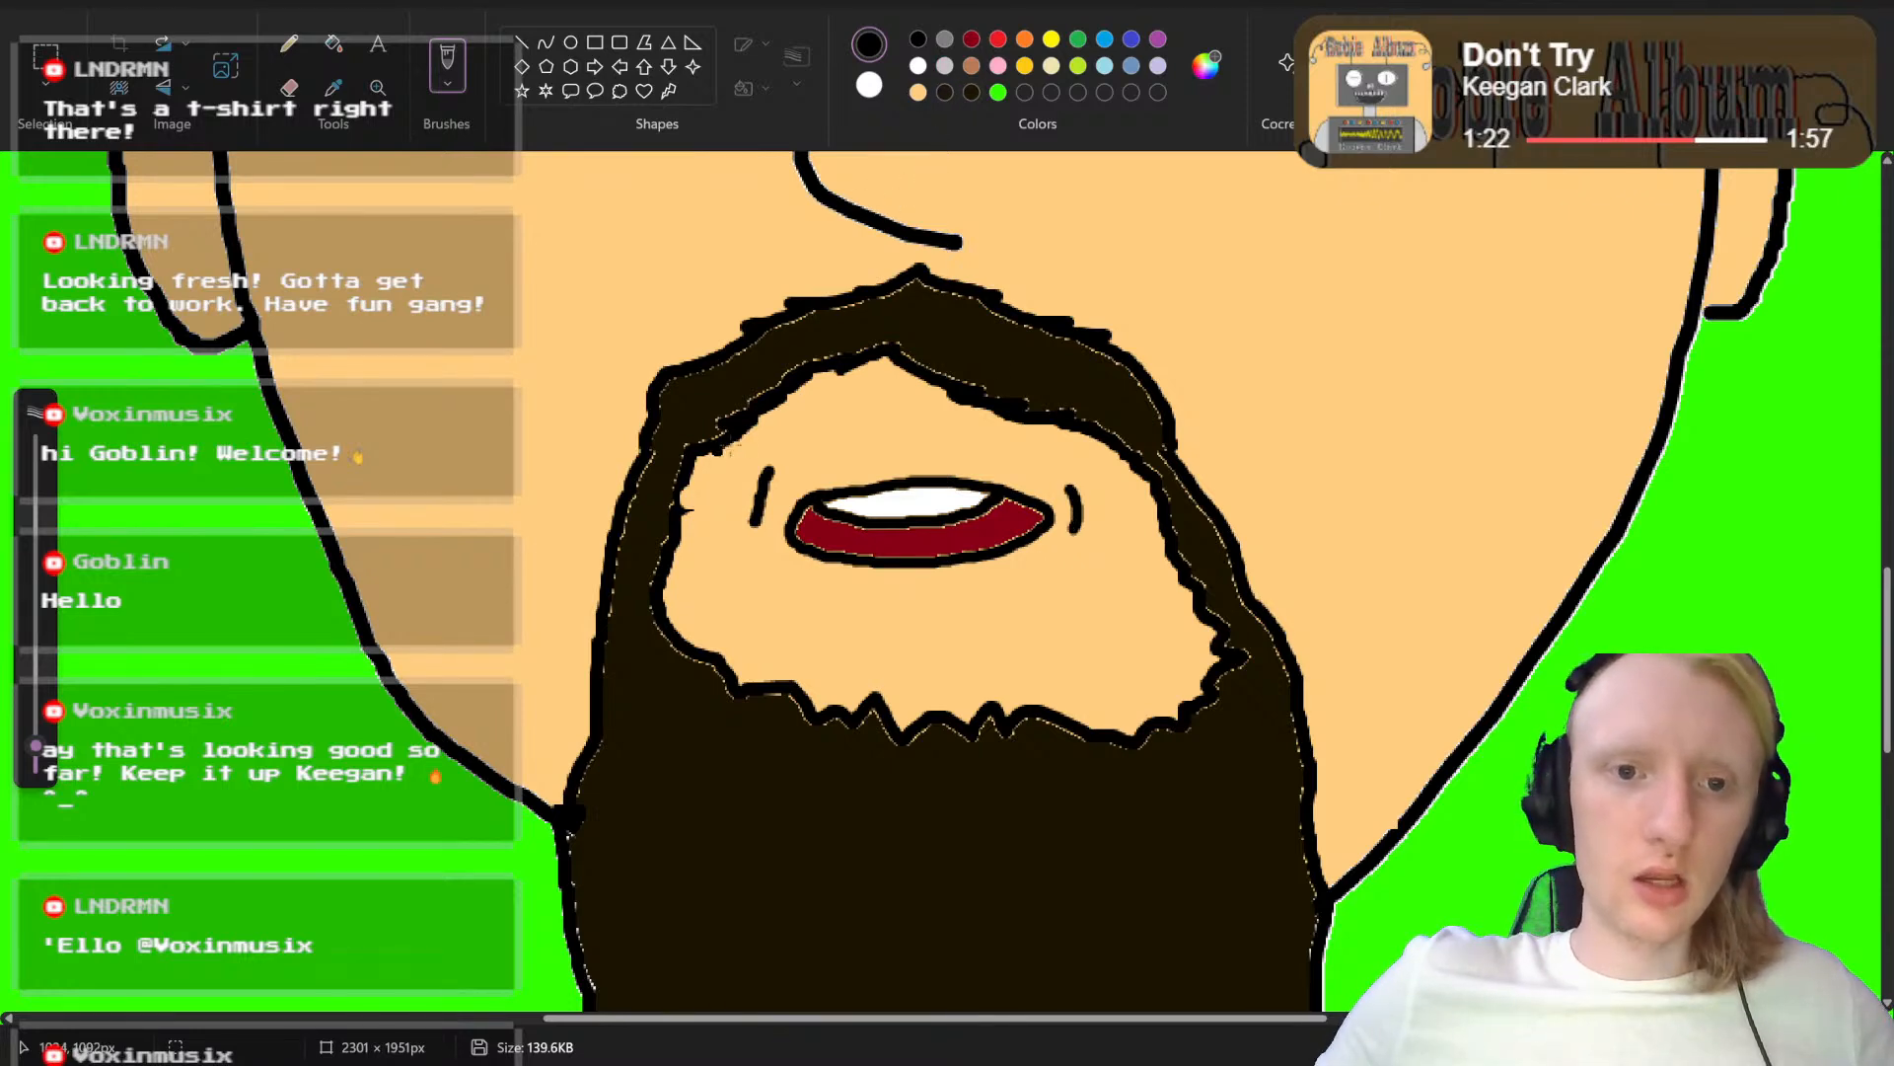
# Step: Outline narrower inner beard edges in black on both sides of the mouth and fill the enclosed skin with the dark beard brown
pyautogui.moveTo(744, 444)
pyautogui.mouseDown()
pyautogui.moveTo(719, 491)
pyautogui.moveTo(756, 551)
pyautogui.moveTo(713, 558)
pyautogui.moveTo(683, 641)
pyautogui.mouseUp()
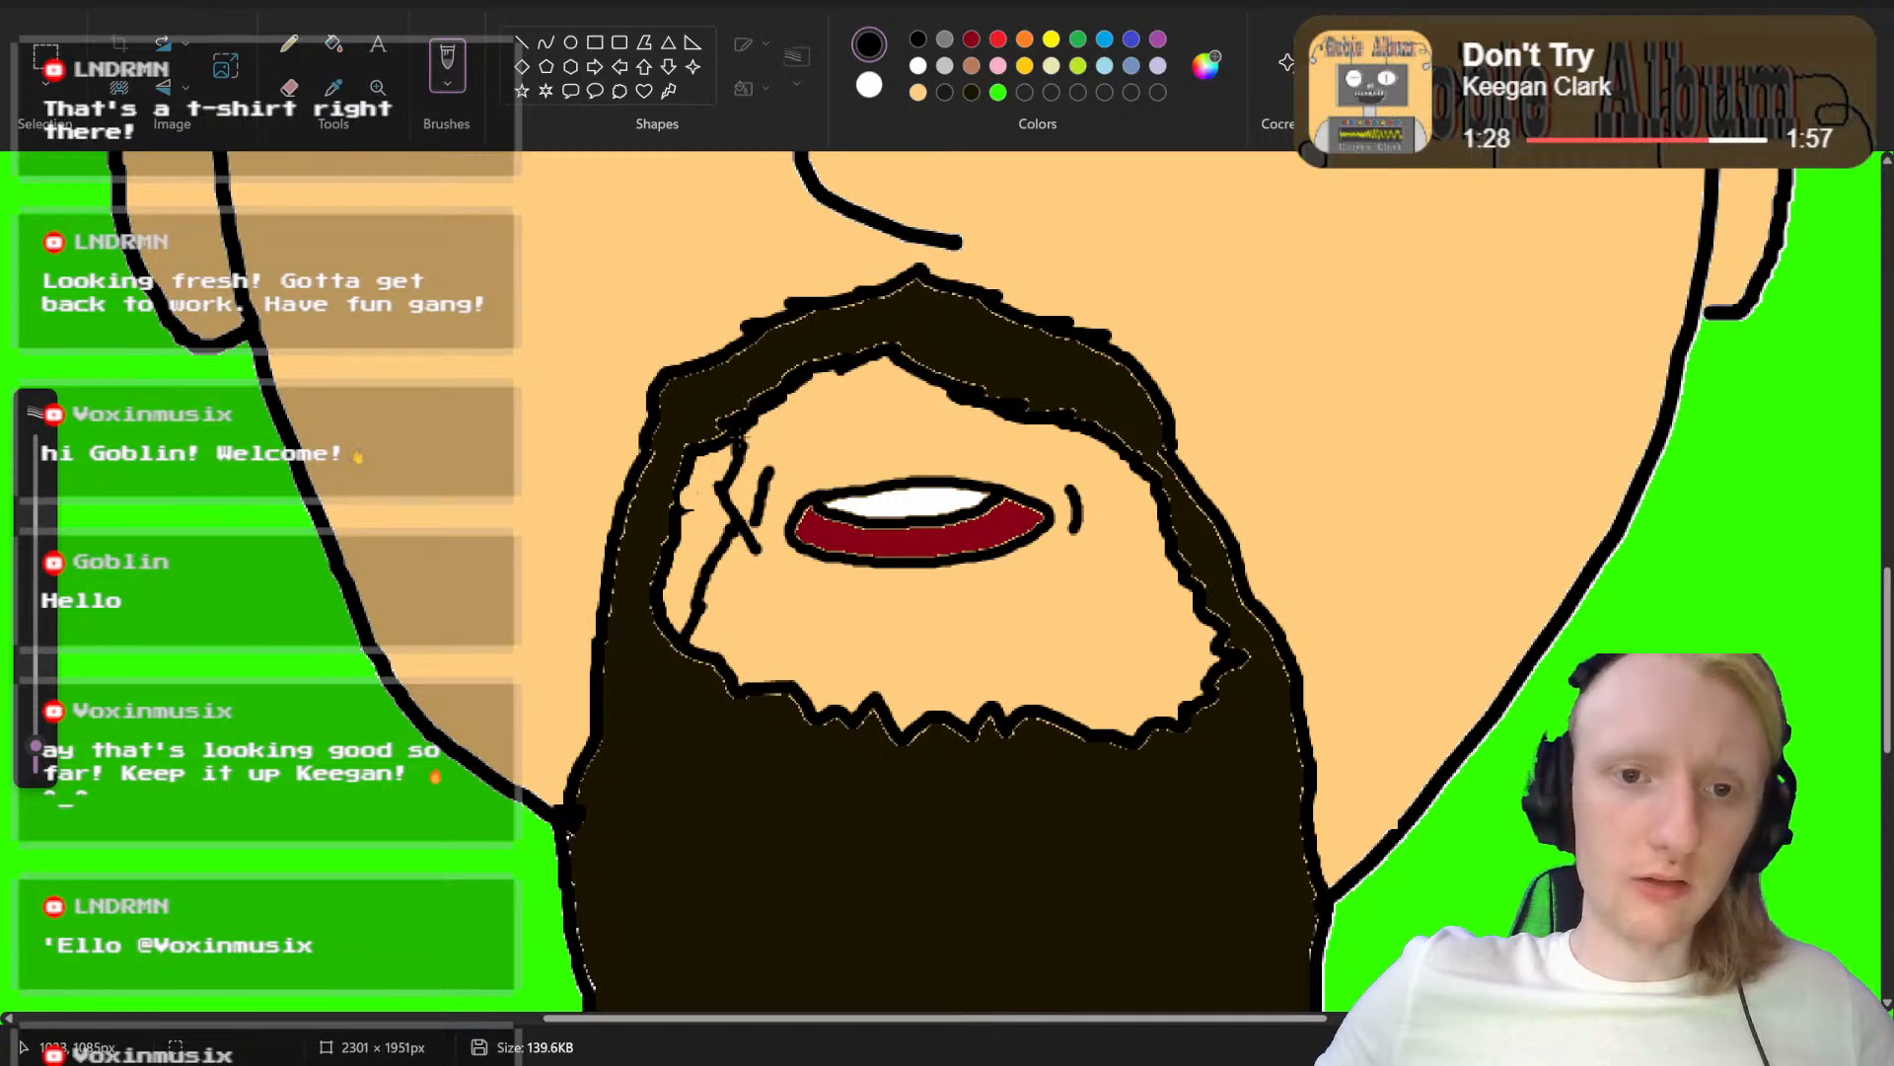
pyautogui.moveTo(1102, 455)
pyautogui.mouseDown()
pyautogui.moveTo(1123, 520)
pyautogui.moveTo(1110, 603)
pyautogui.moveTo(1168, 690)
pyautogui.moveTo(1121, 732)
pyautogui.mouseUp()
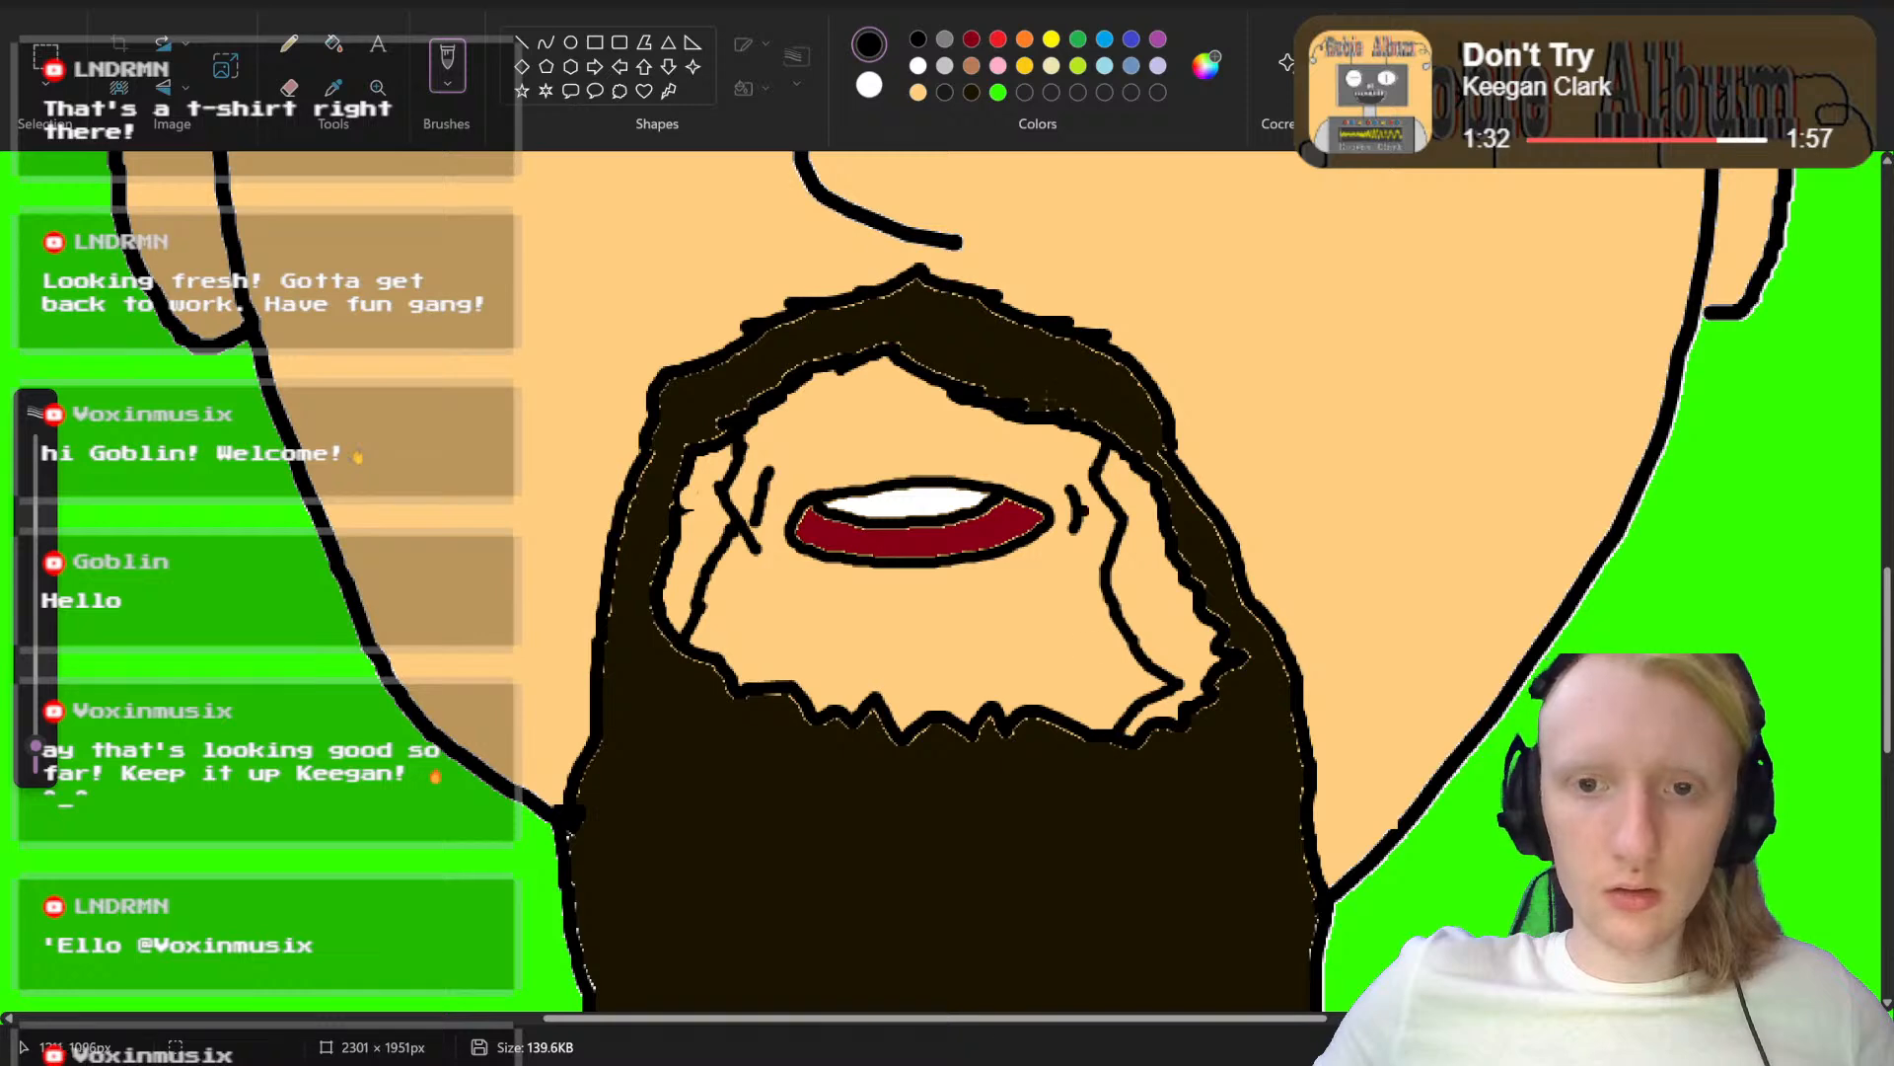
pyautogui.click(972, 92)
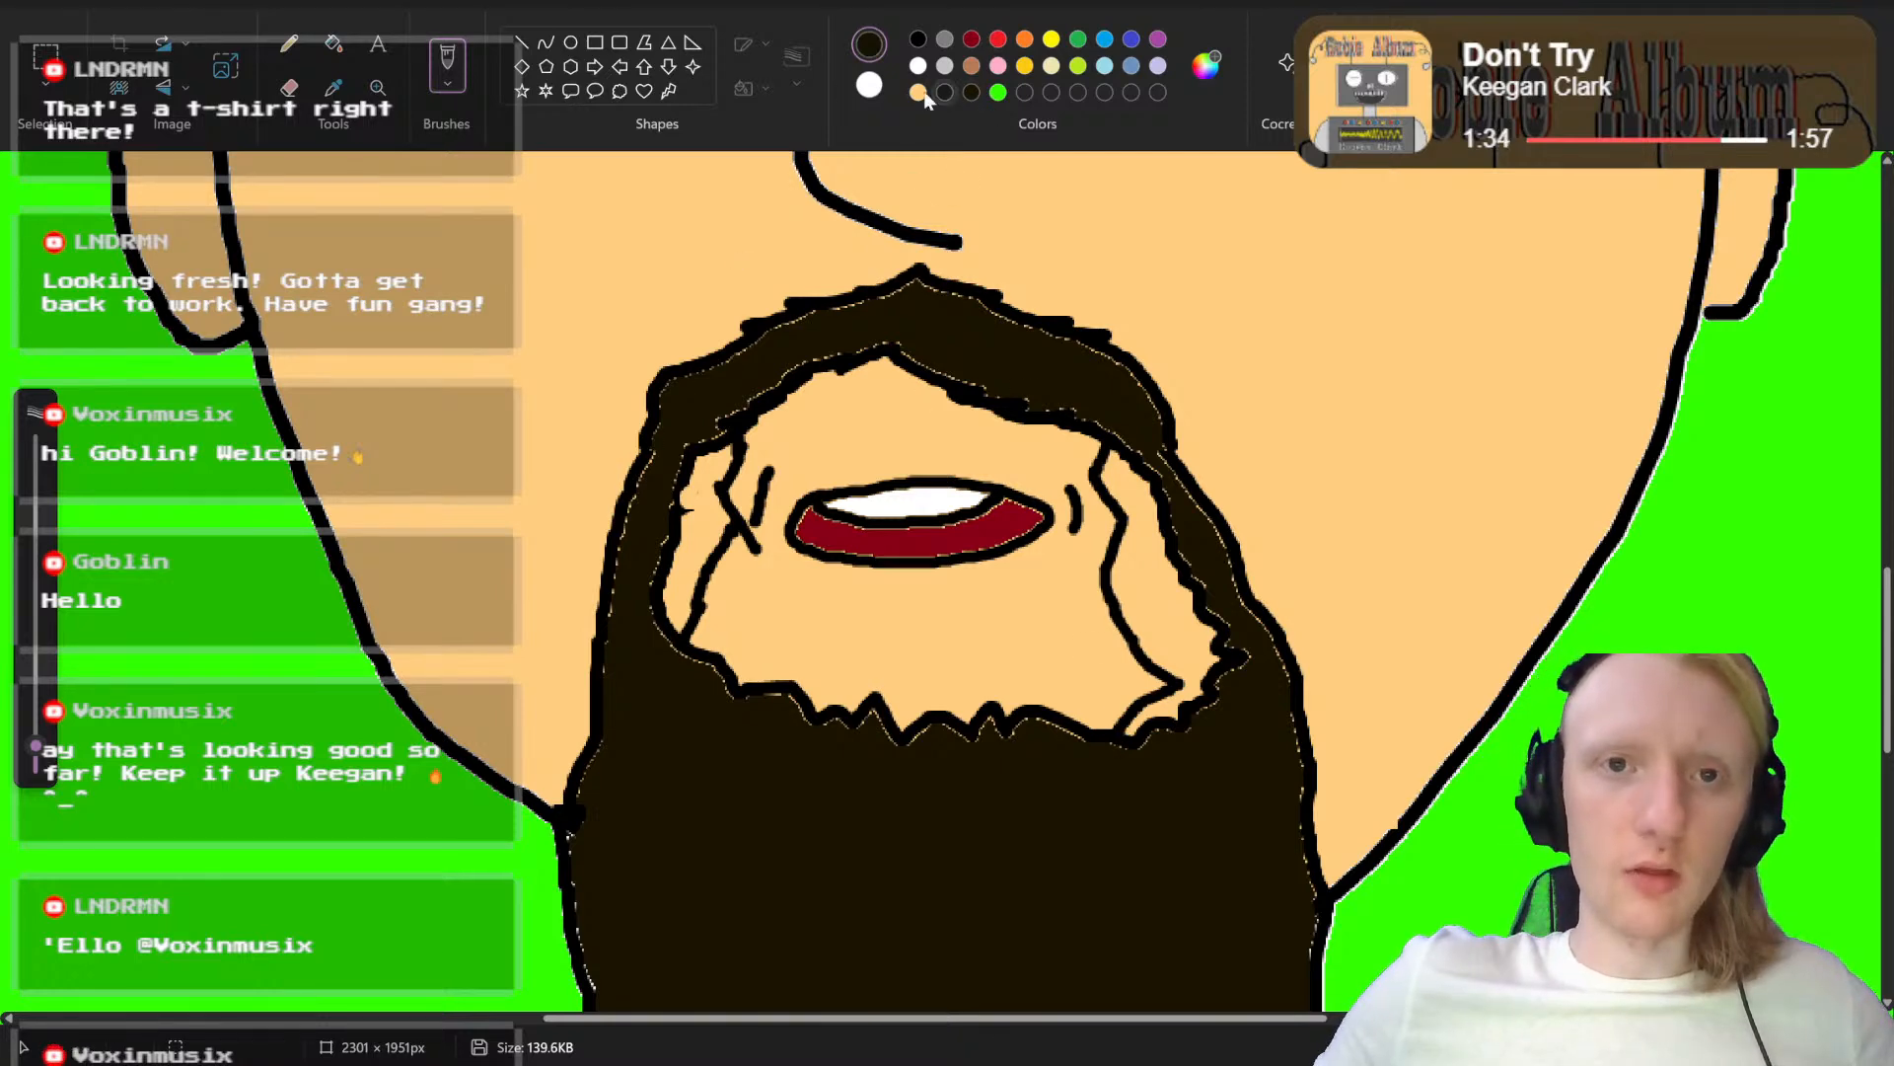
pyautogui.click(334, 43)
pyautogui.click(706, 513)
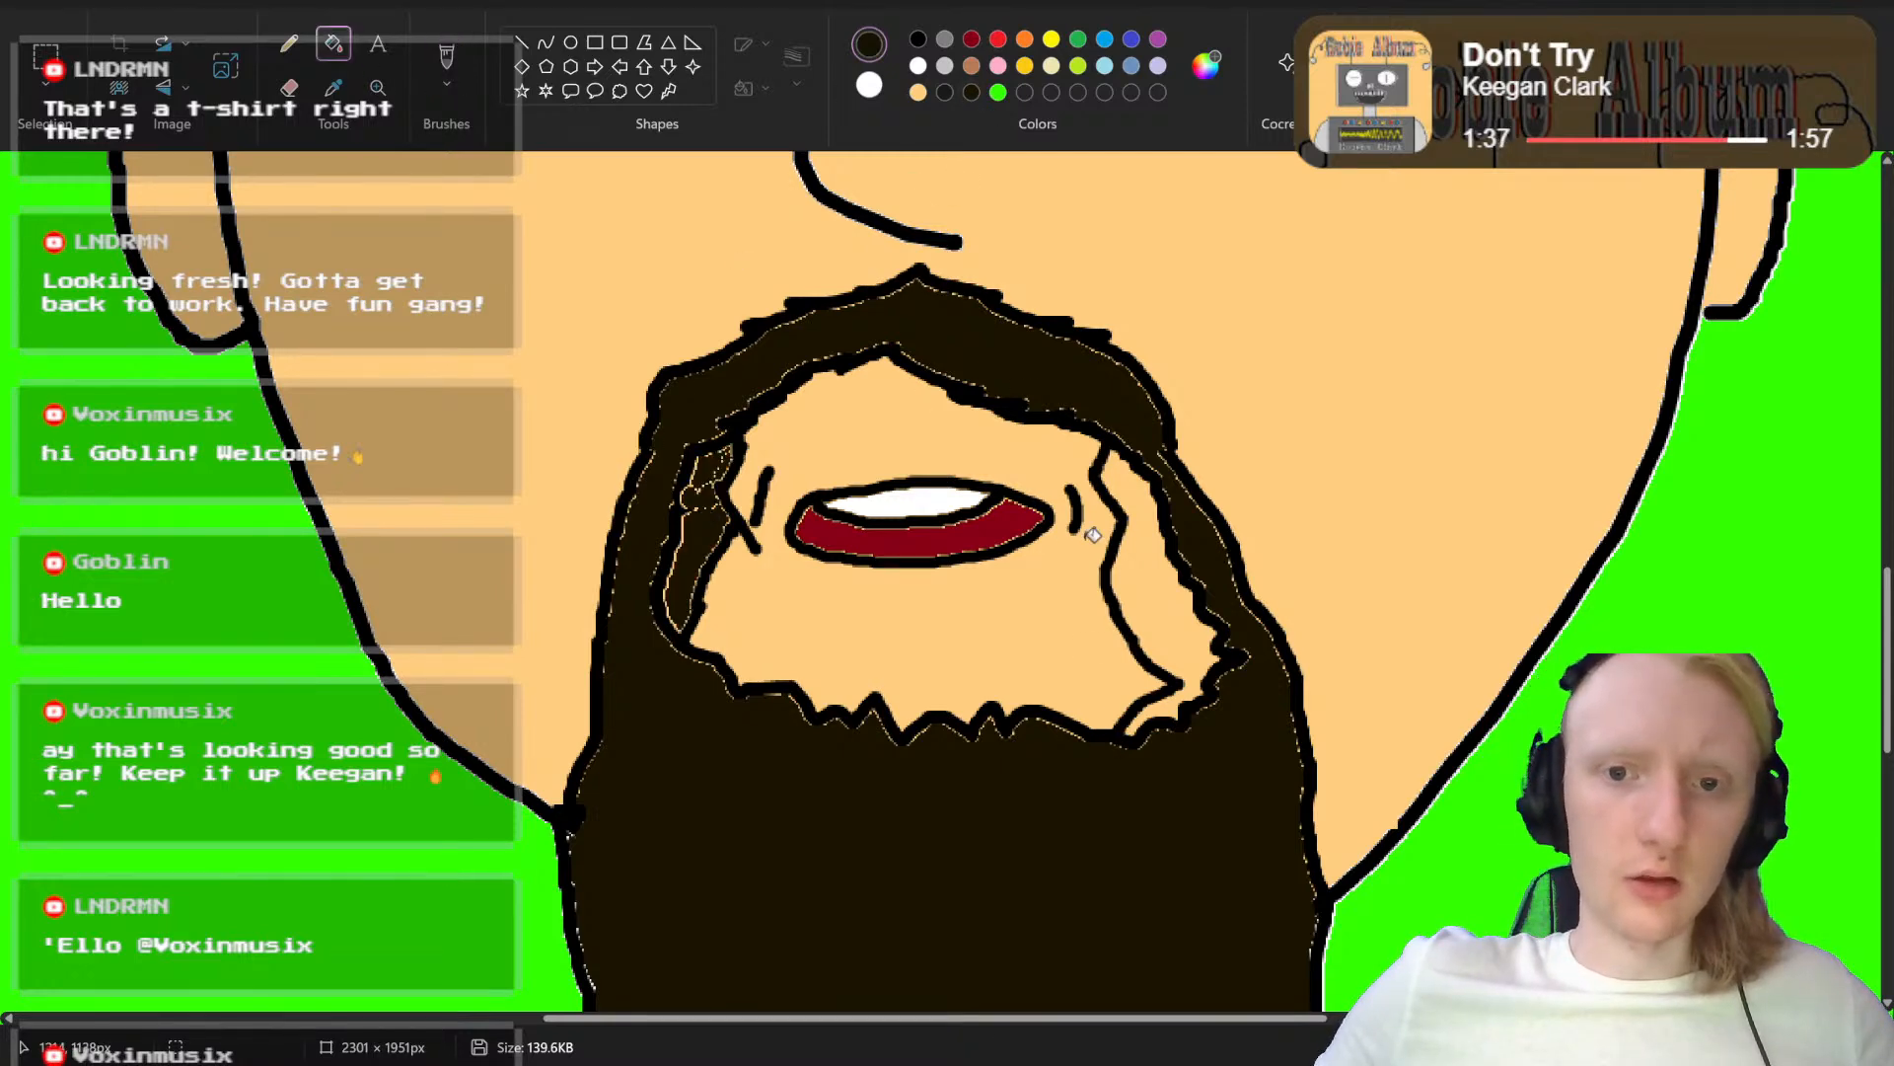
pyautogui.click(1139, 555)
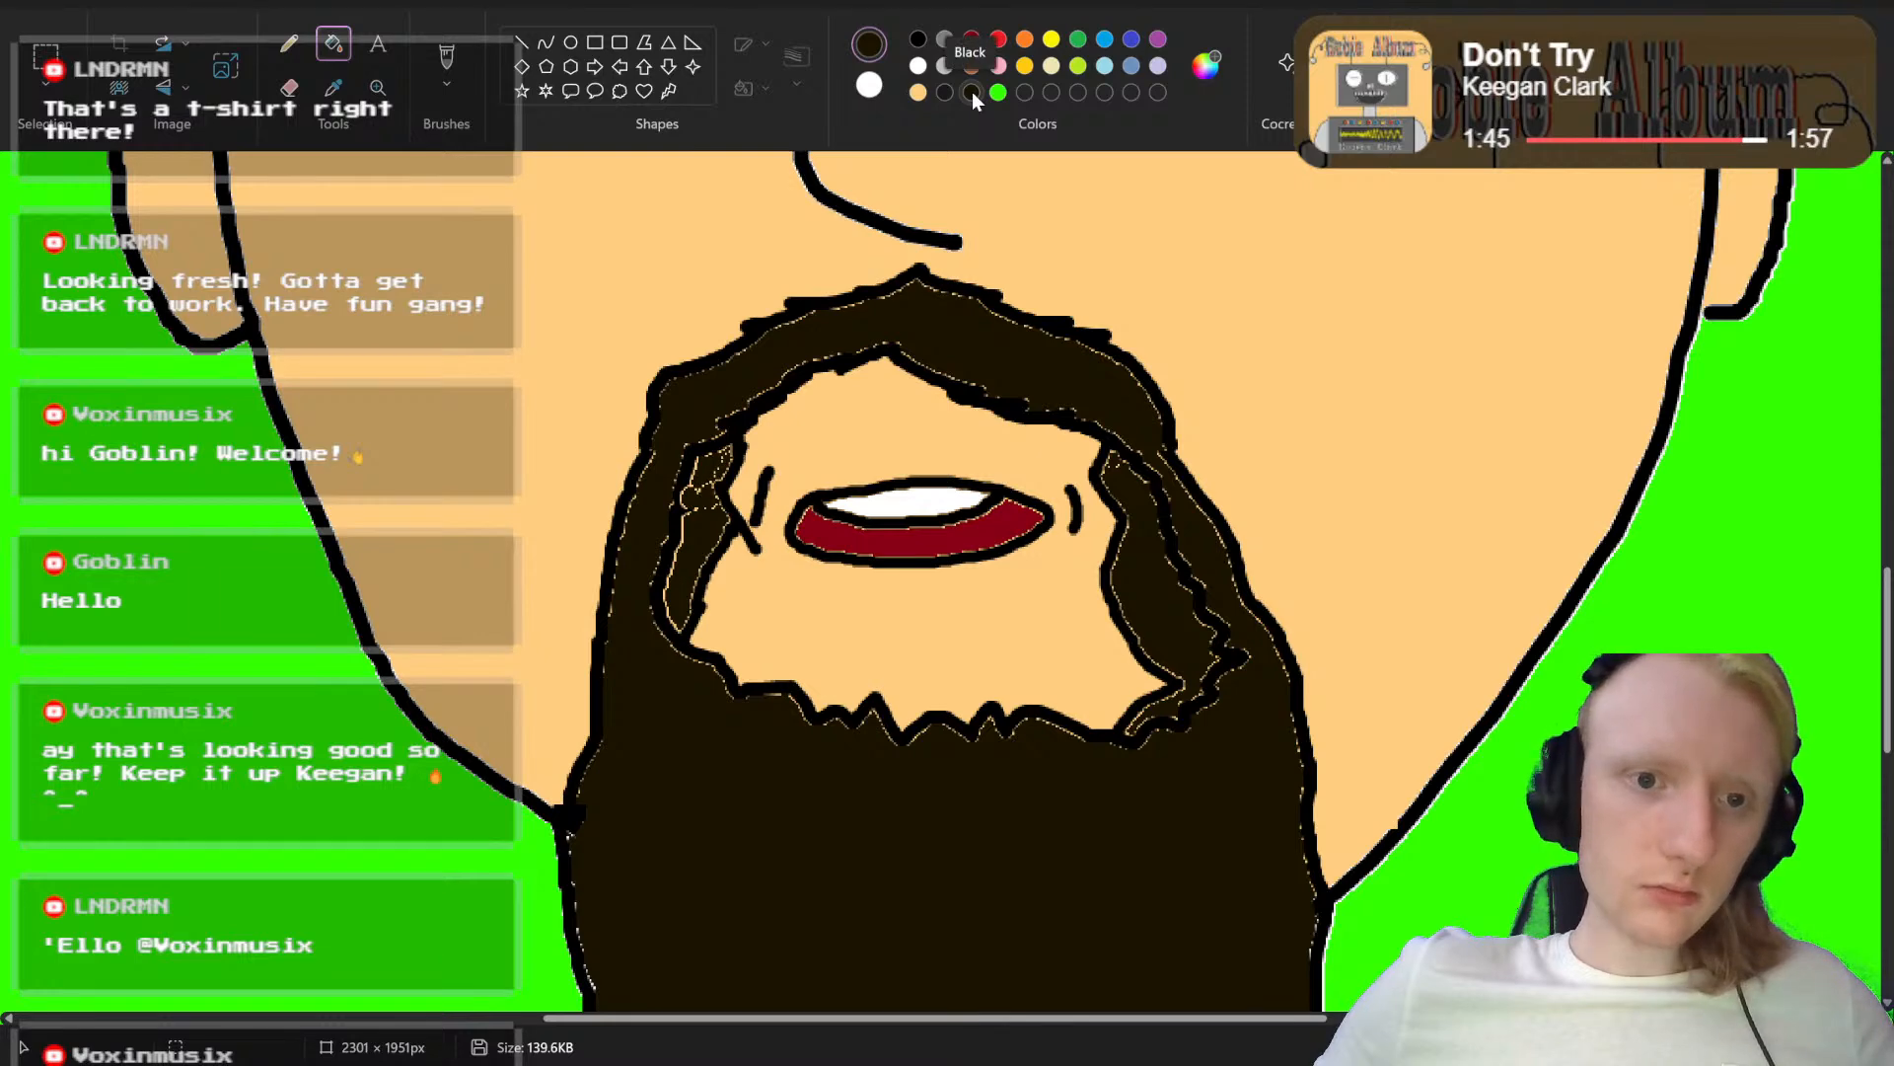
# Step: Paint over the old inner beard outlines on both sides with an 11px brush in the dark beard brown
pyautogui.click(447, 59)
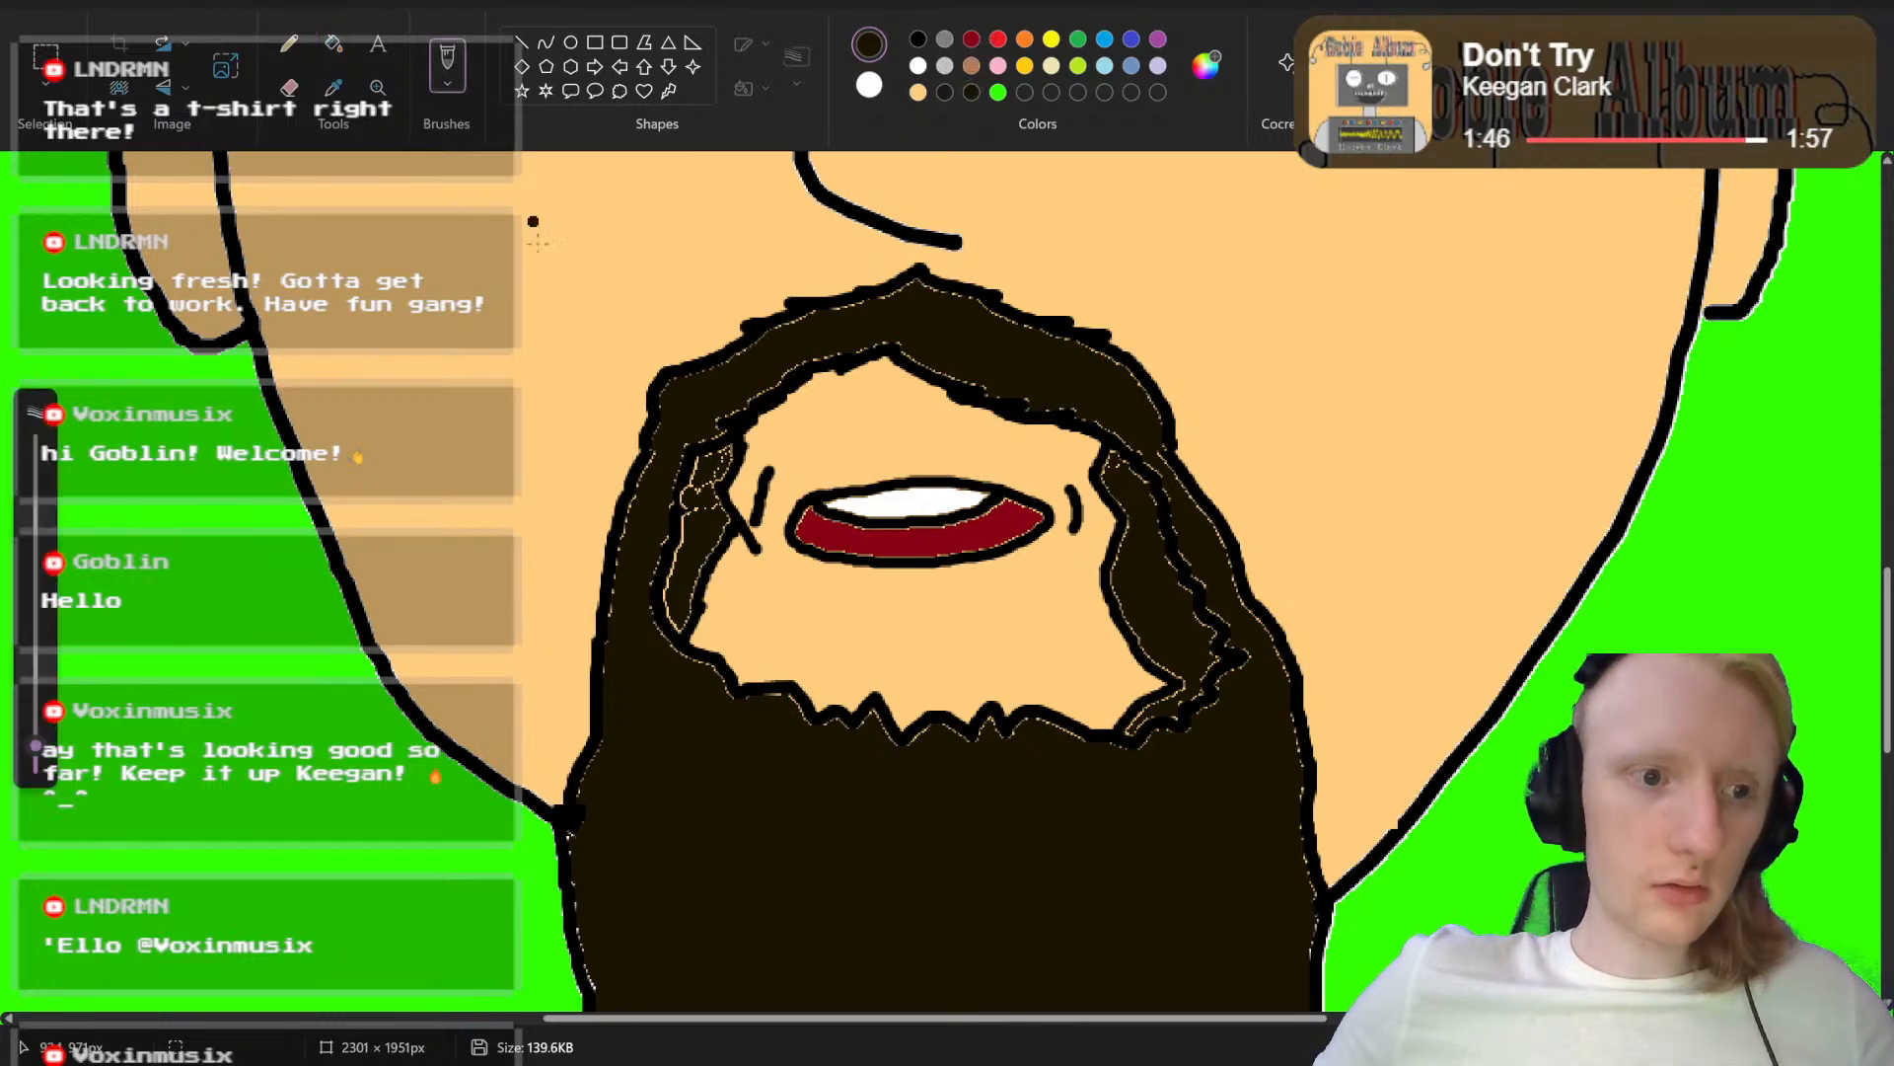
pyautogui.click(39, 748)
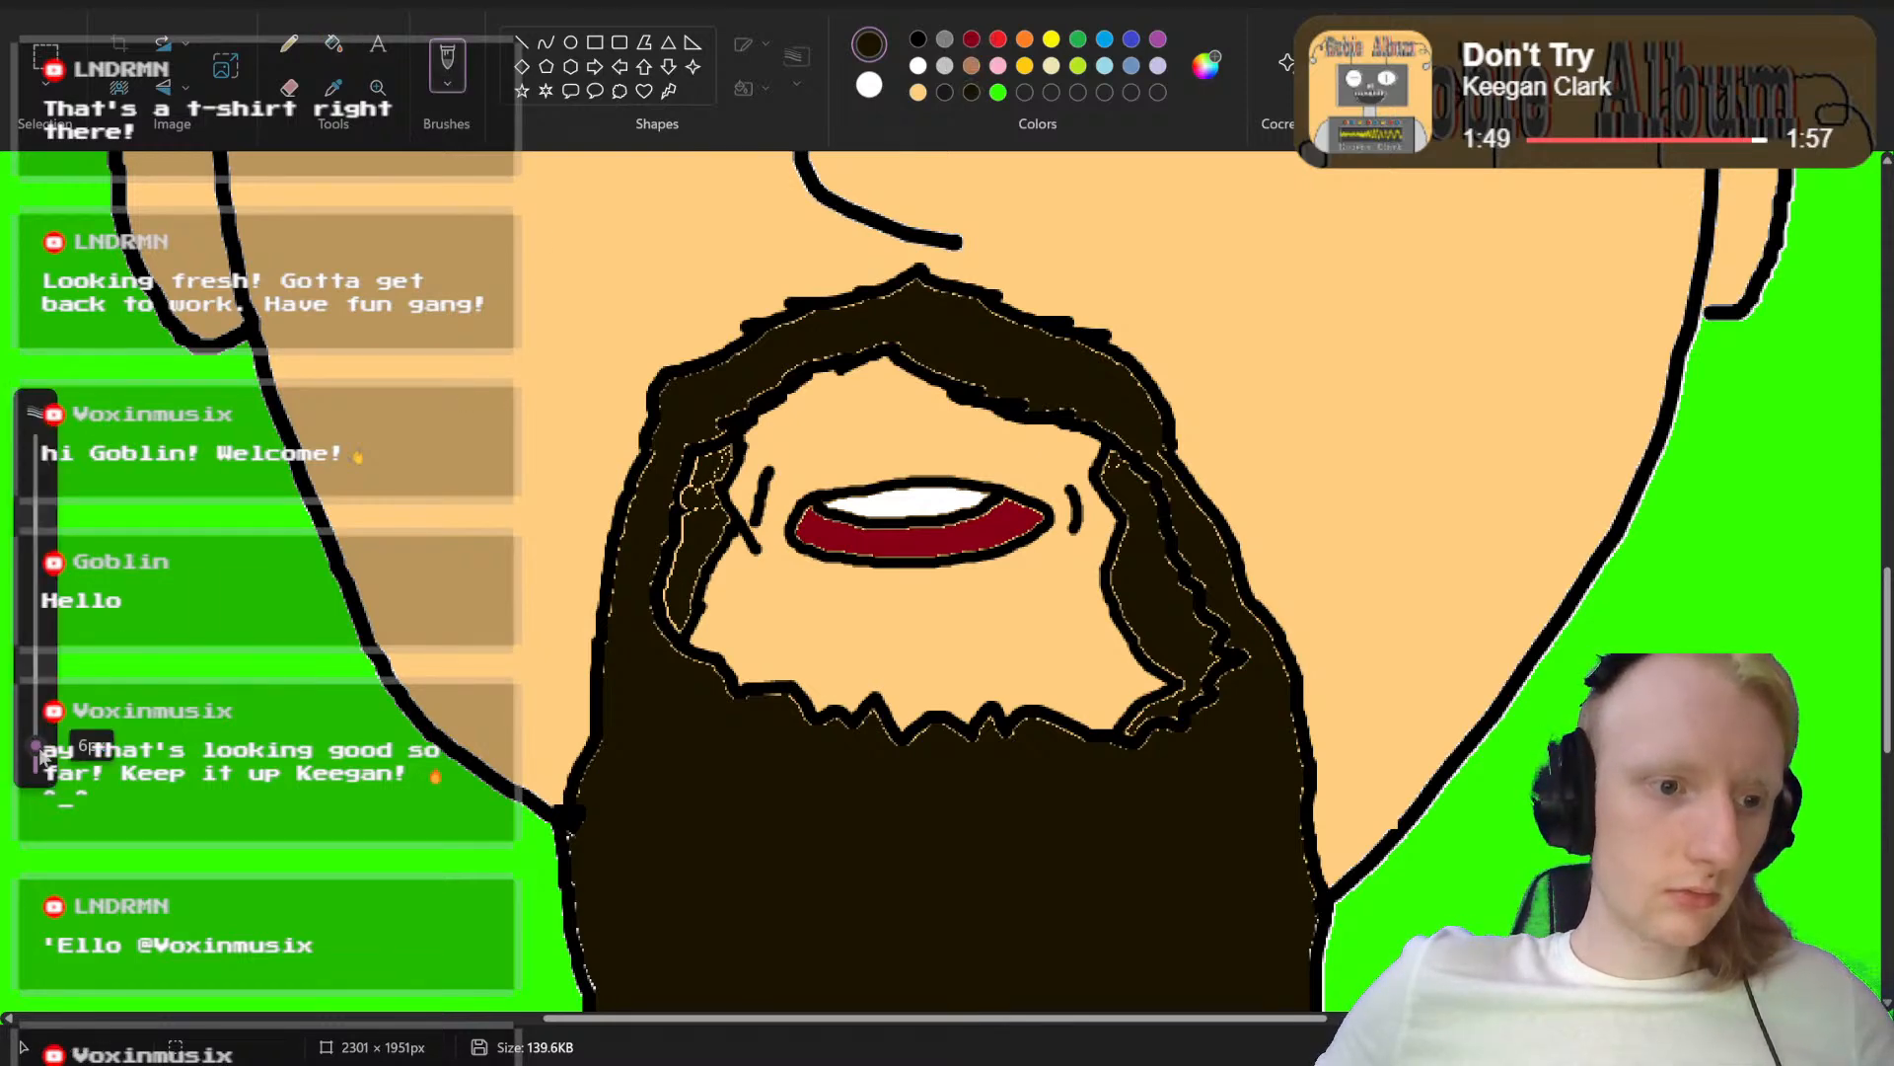
pyautogui.moveTo(39, 748); pyautogui.dragTo(35, 727)
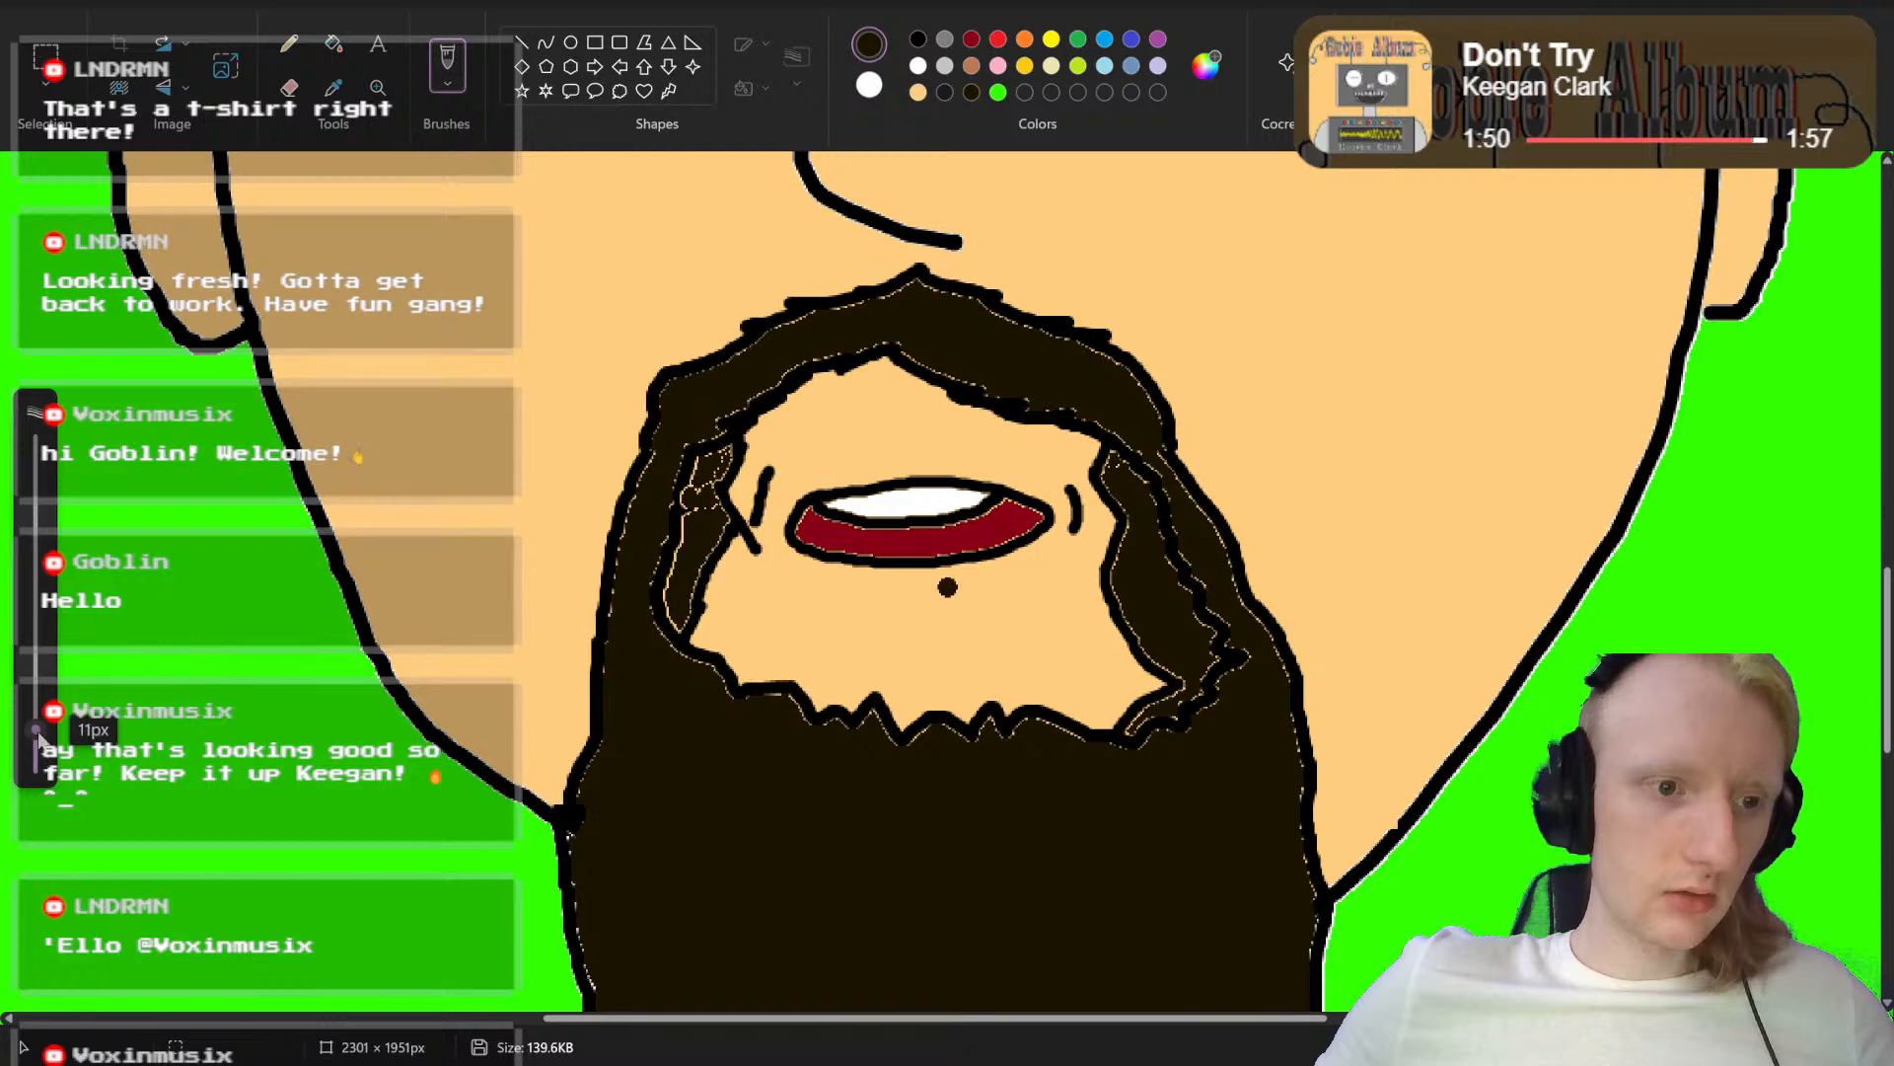
pyautogui.moveTo(725, 429)
pyautogui.mouseDown()
pyautogui.moveTo(679, 447)
pyautogui.moveTo(672, 485)
pyautogui.moveTo(694, 466)
pyautogui.moveTo(670, 518)
pyautogui.moveTo(699, 489)
pyautogui.moveTo(667, 618)
pyautogui.mouseUp()
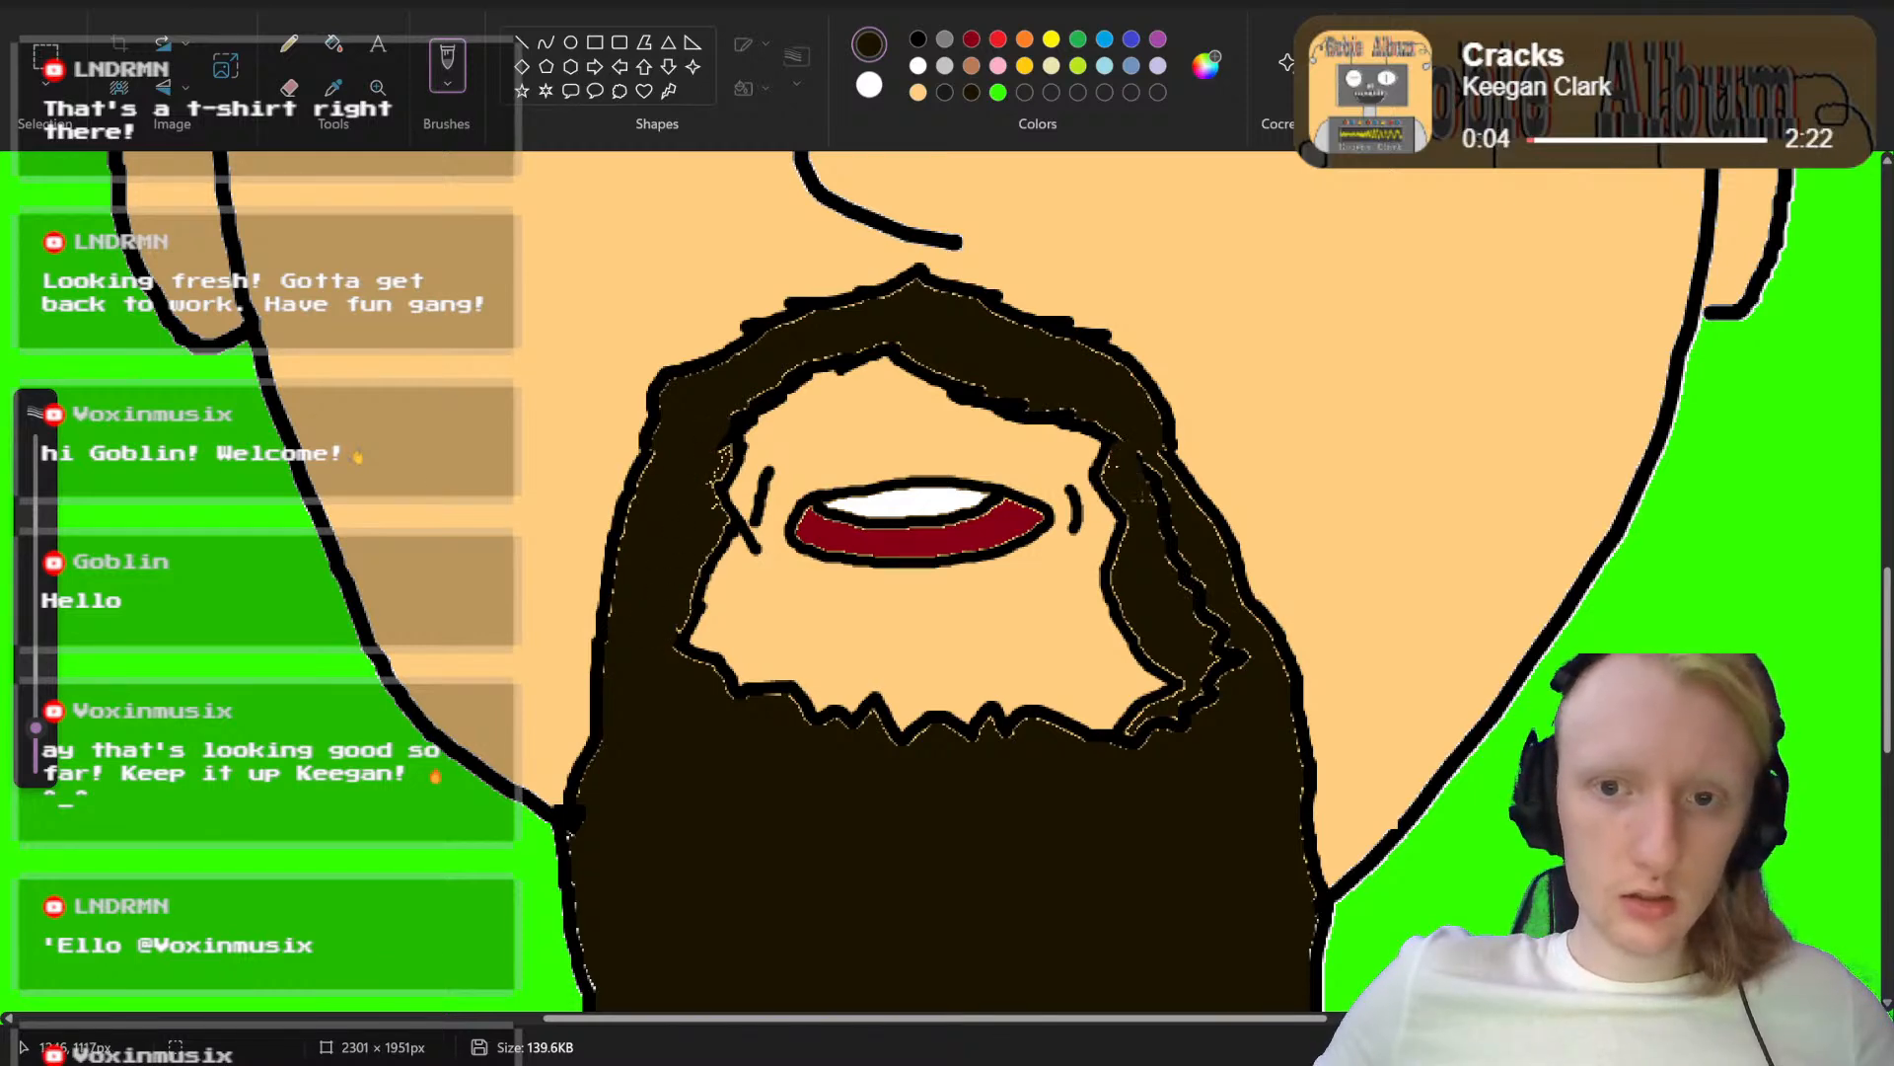
pyautogui.moveTo(1147, 466); pyautogui.dragTo(1231, 671)
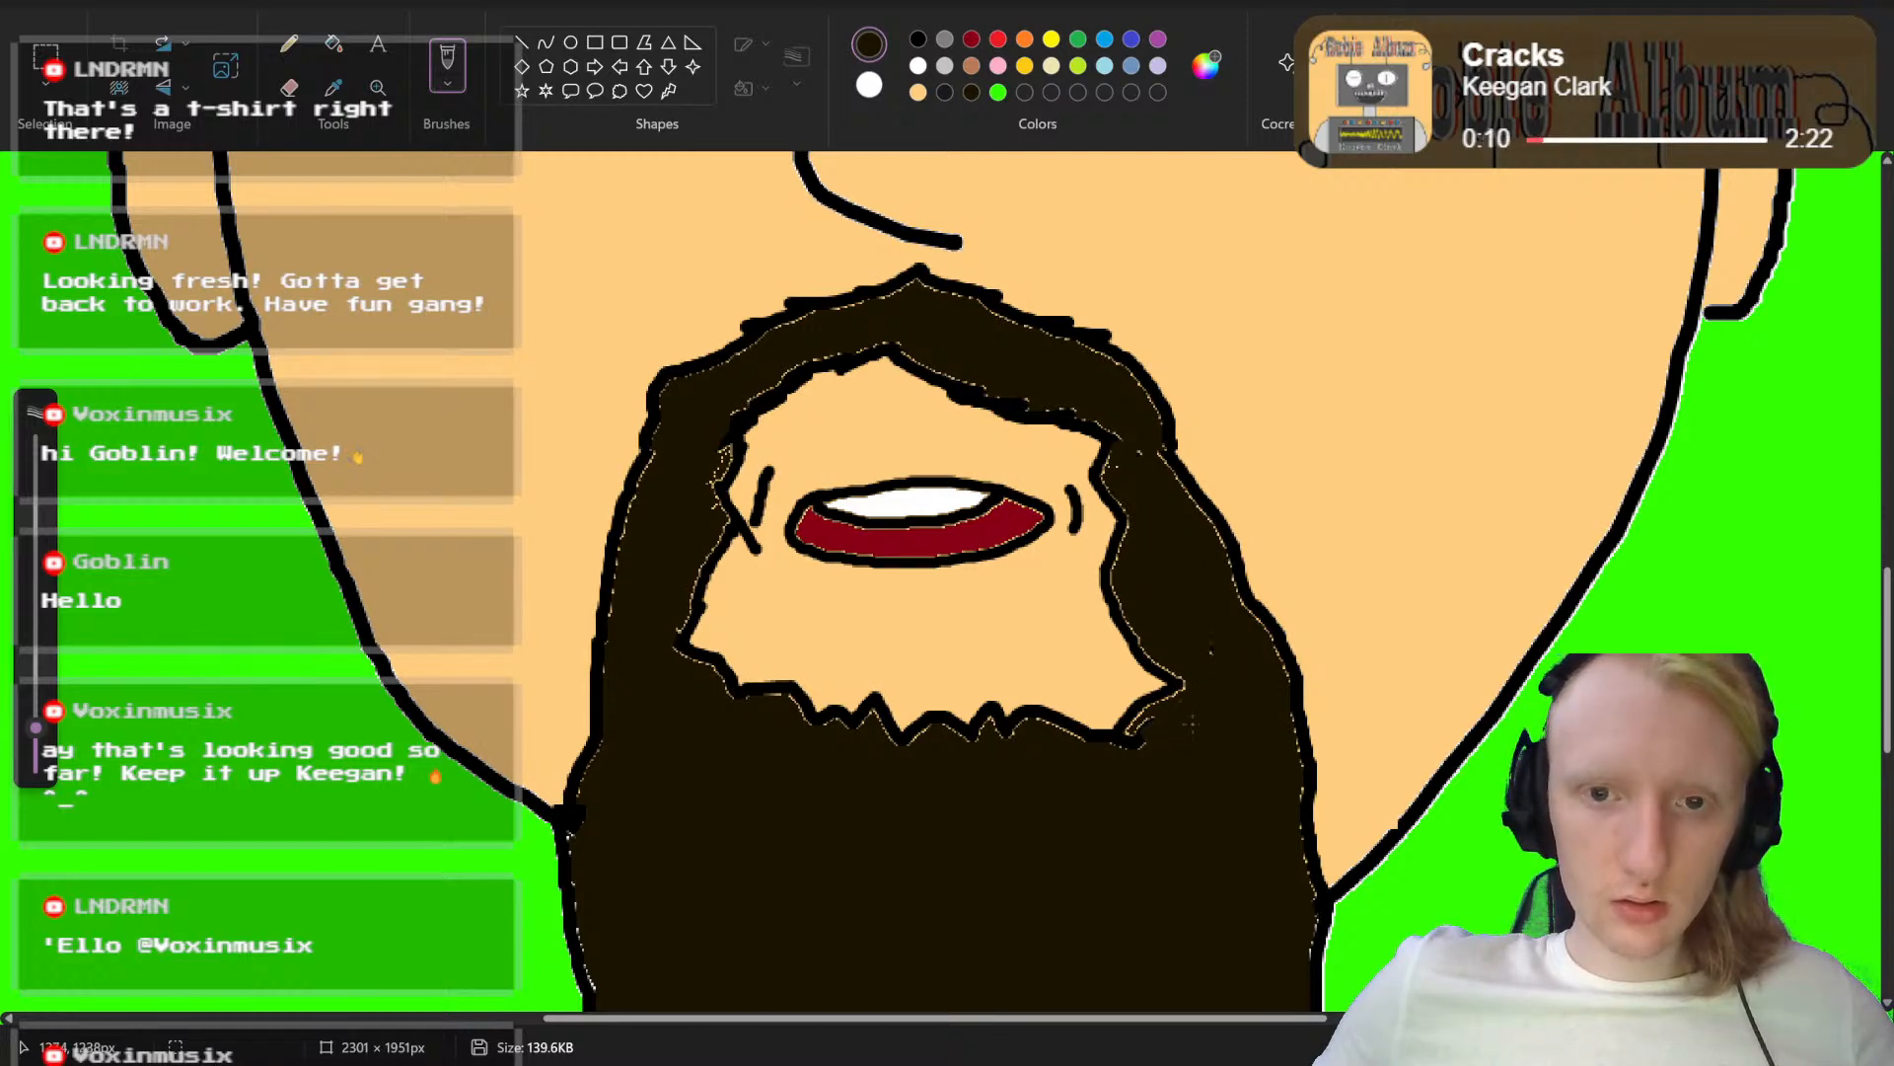
# Step: Trim the left outer edge of the beard beside the mouth by painting over its black outline with the skin color
pyautogui.click(917, 91)
pyautogui.moveTo(643, 424); pyautogui.dragTo(592, 651)
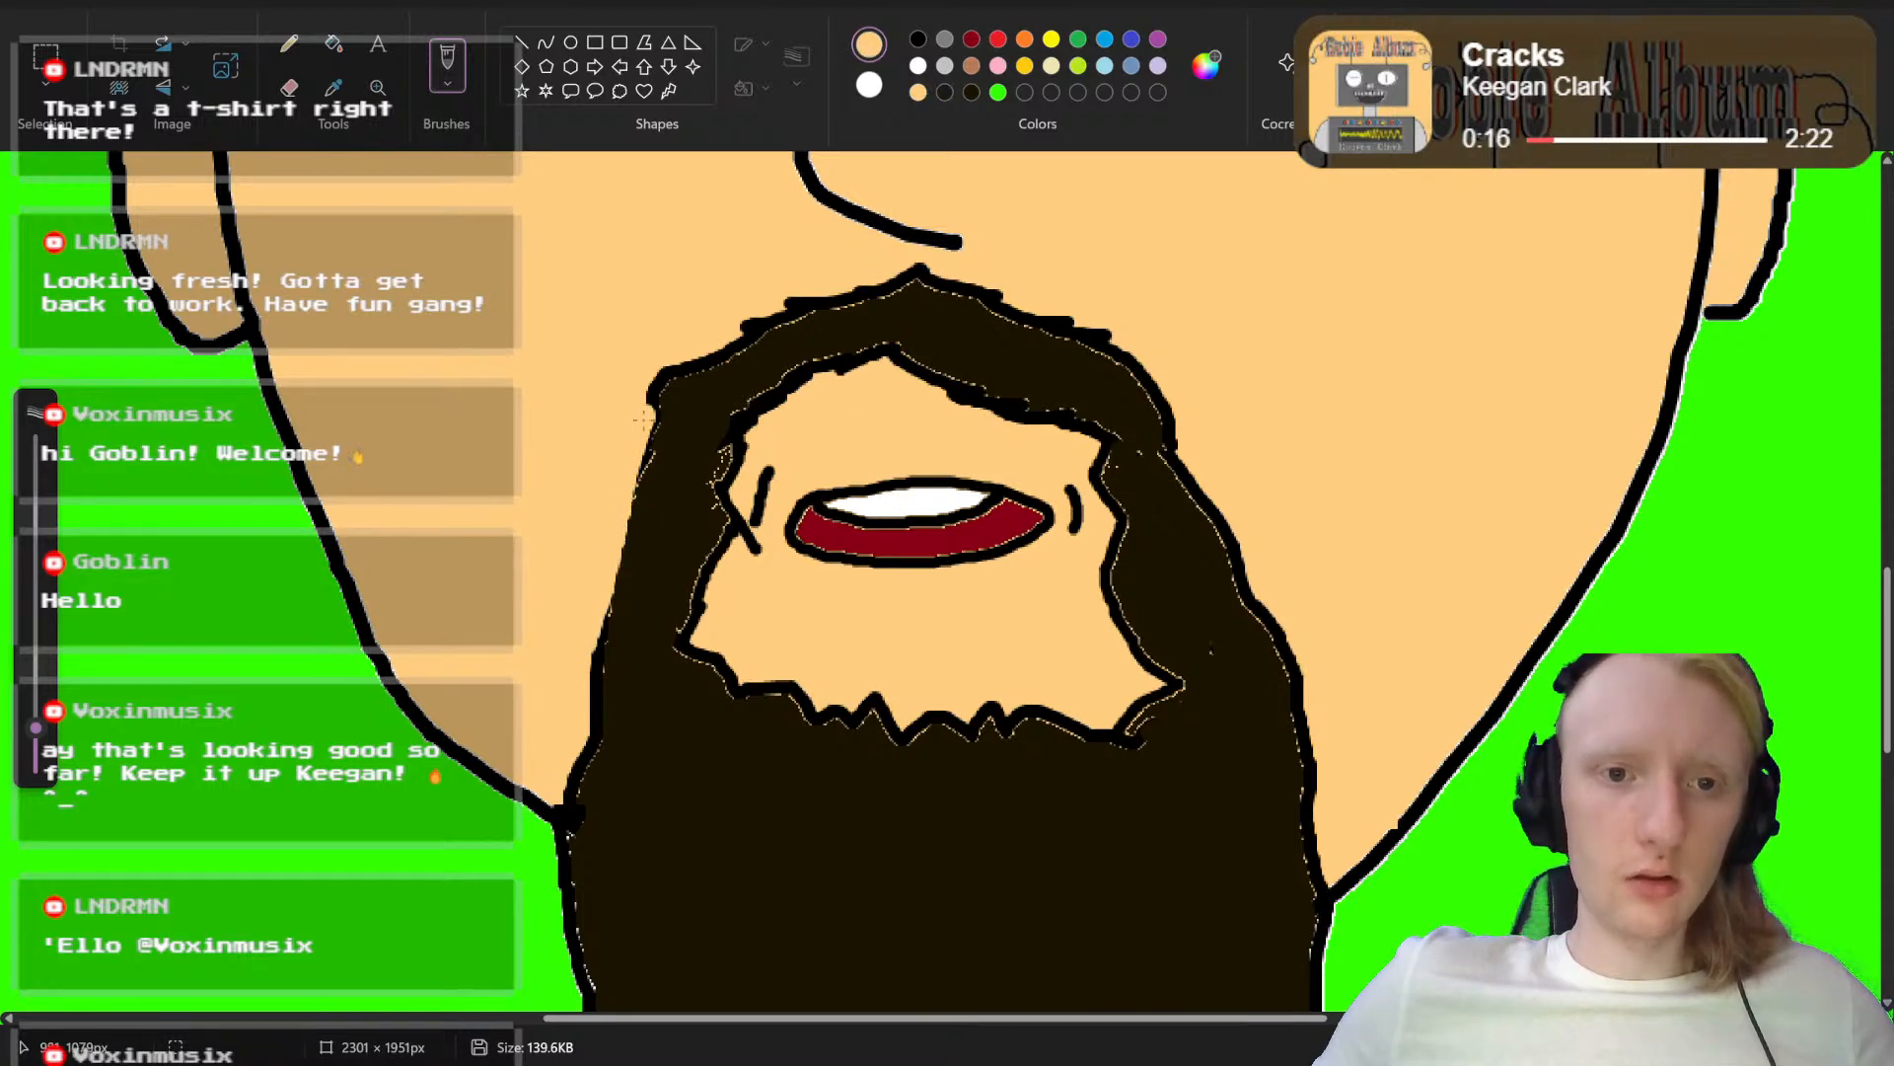
pyautogui.moveTo(642, 418)
pyautogui.mouseDown()
pyautogui.moveTo(676, 362)
pyautogui.moveTo(586, 652)
pyautogui.mouseUp()
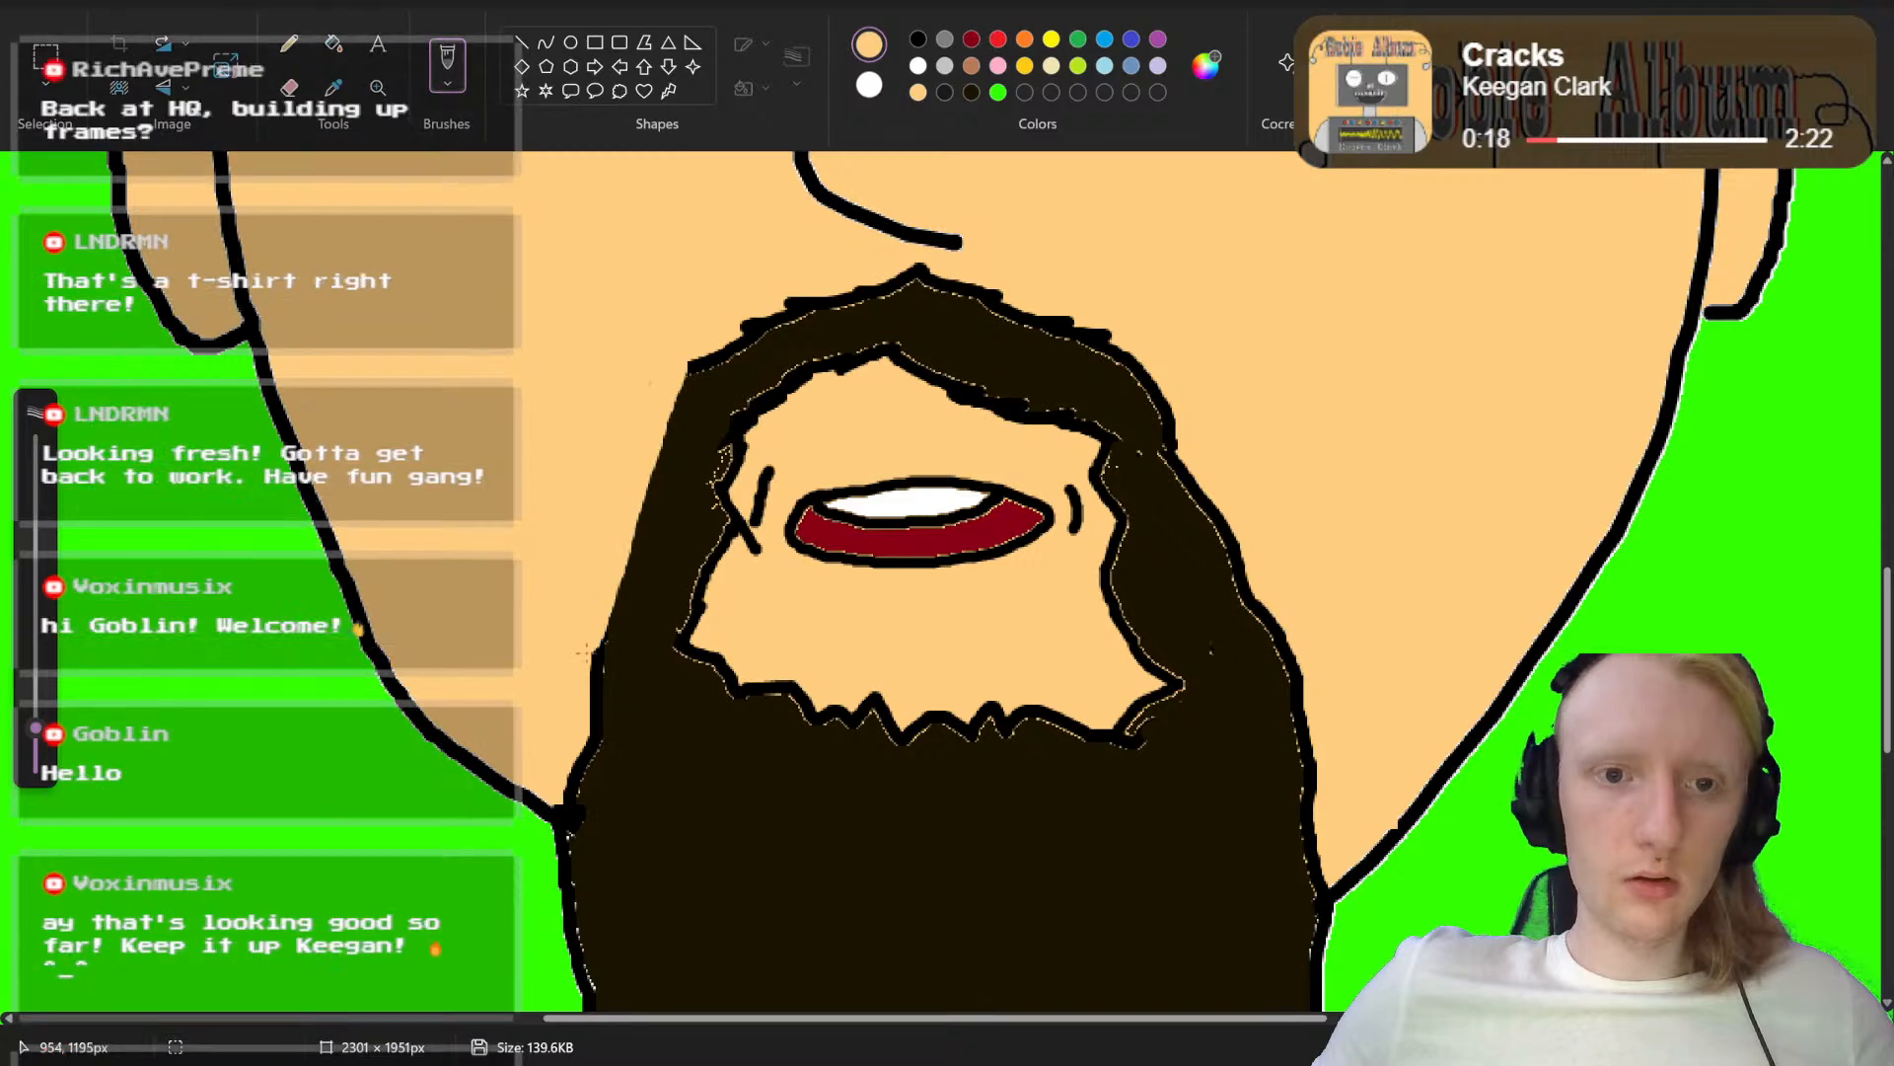
pyautogui.moveTo(1172, 456)
pyautogui.mouseDown()
pyautogui.moveTo(1238, 695)
pyautogui.moveTo(1203, 474)
pyautogui.mouseUp()
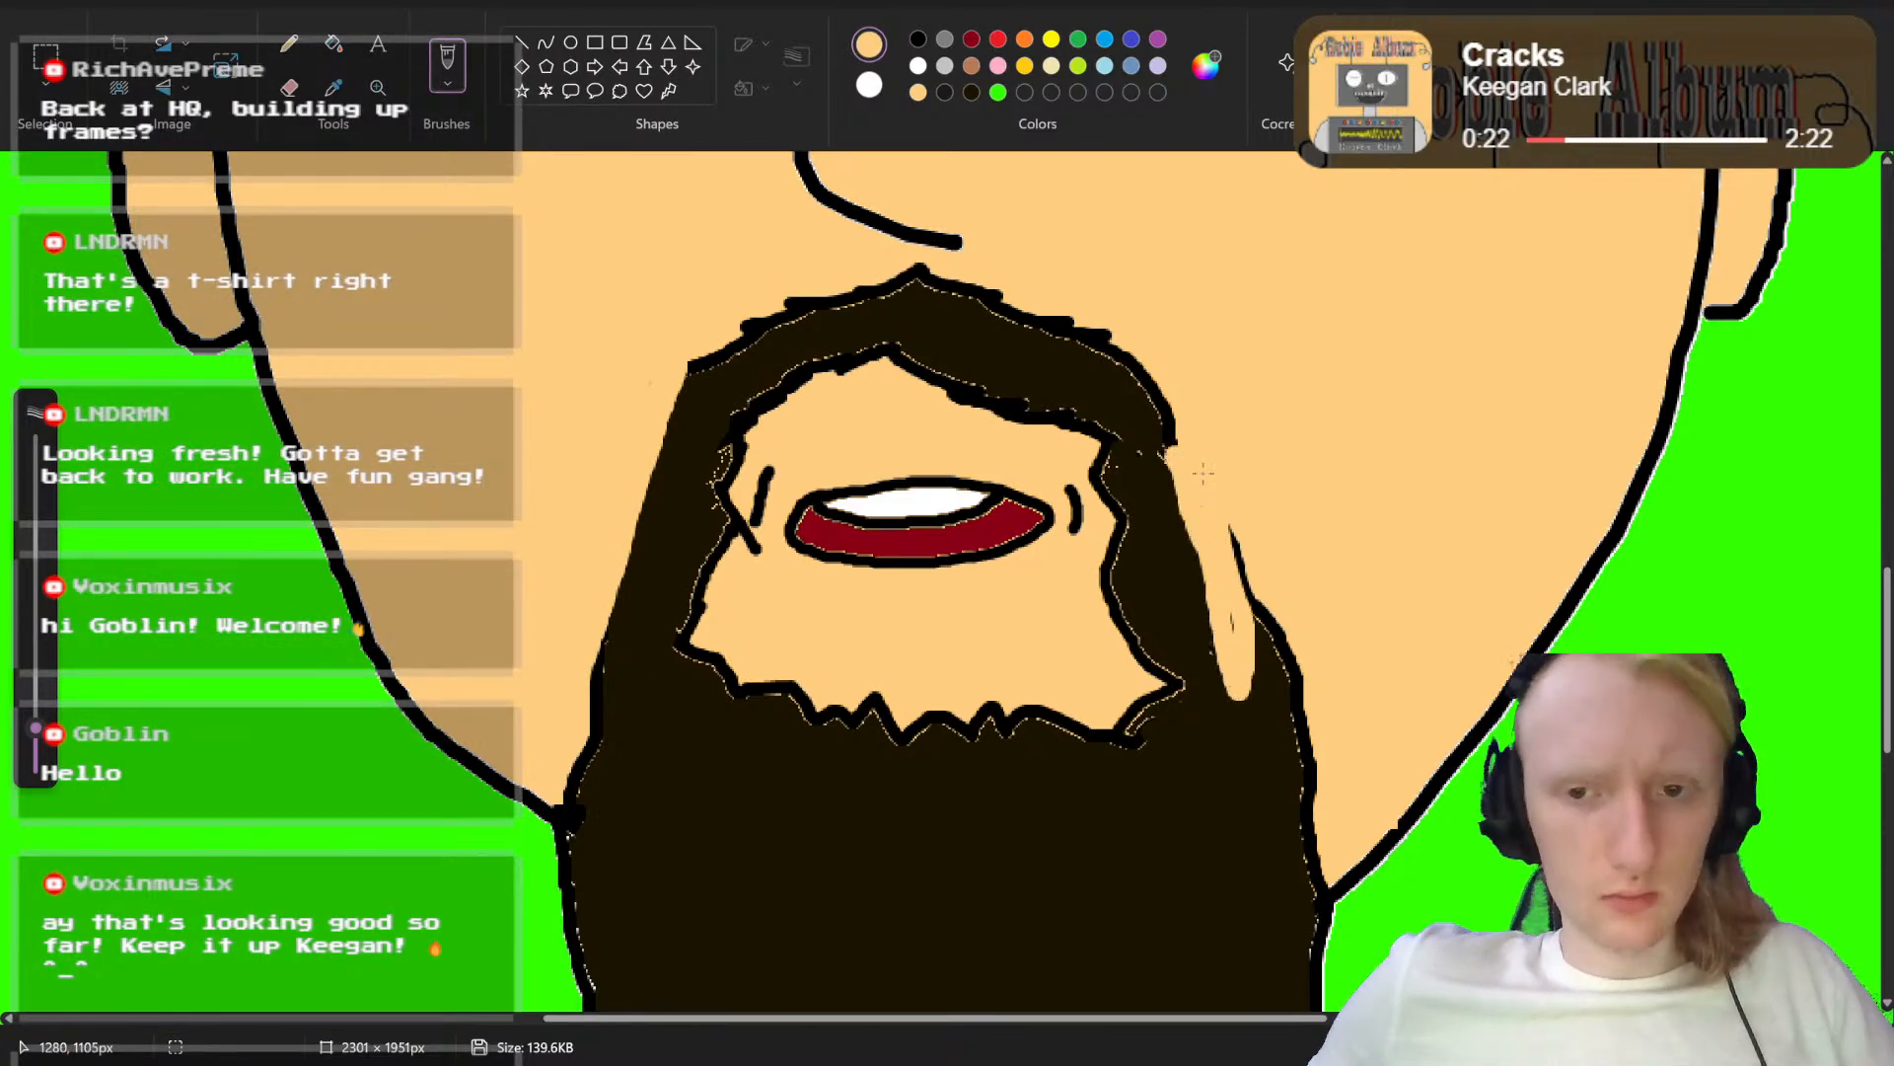
pyautogui.hotkey('ctrl', 'z')
pyautogui.hotkey('ctrl', 'z')
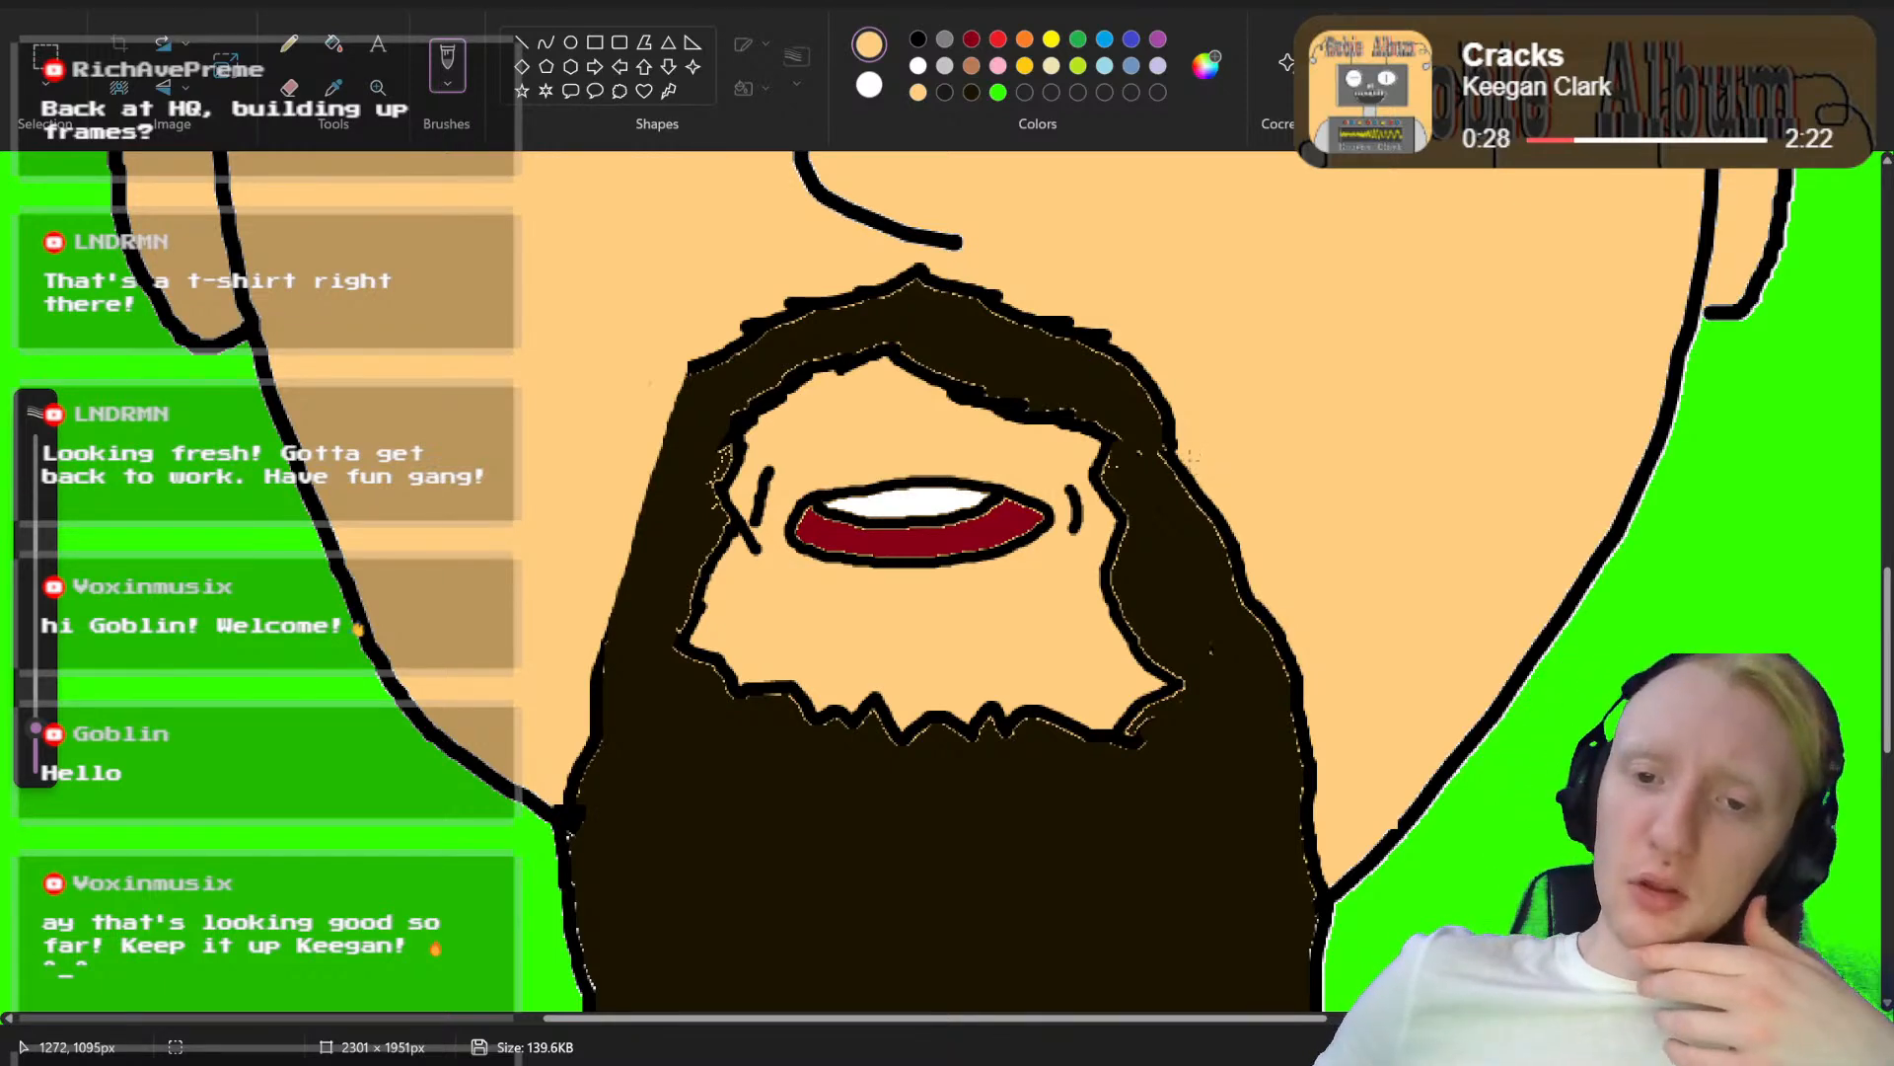
# Step: Trim the right outer edge of the beard beside the mouth by painting over its black outline with the skin color
pyautogui.moveTo(1192, 456); pyautogui.dragTo(1248, 642)
pyautogui.moveTo(1253, 663)
pyautogui.mouseDown()
pyautogui.moveTo(1228, 521)
pyautogui.moveTo(1314, 741)
pyautogui.mouseUp()
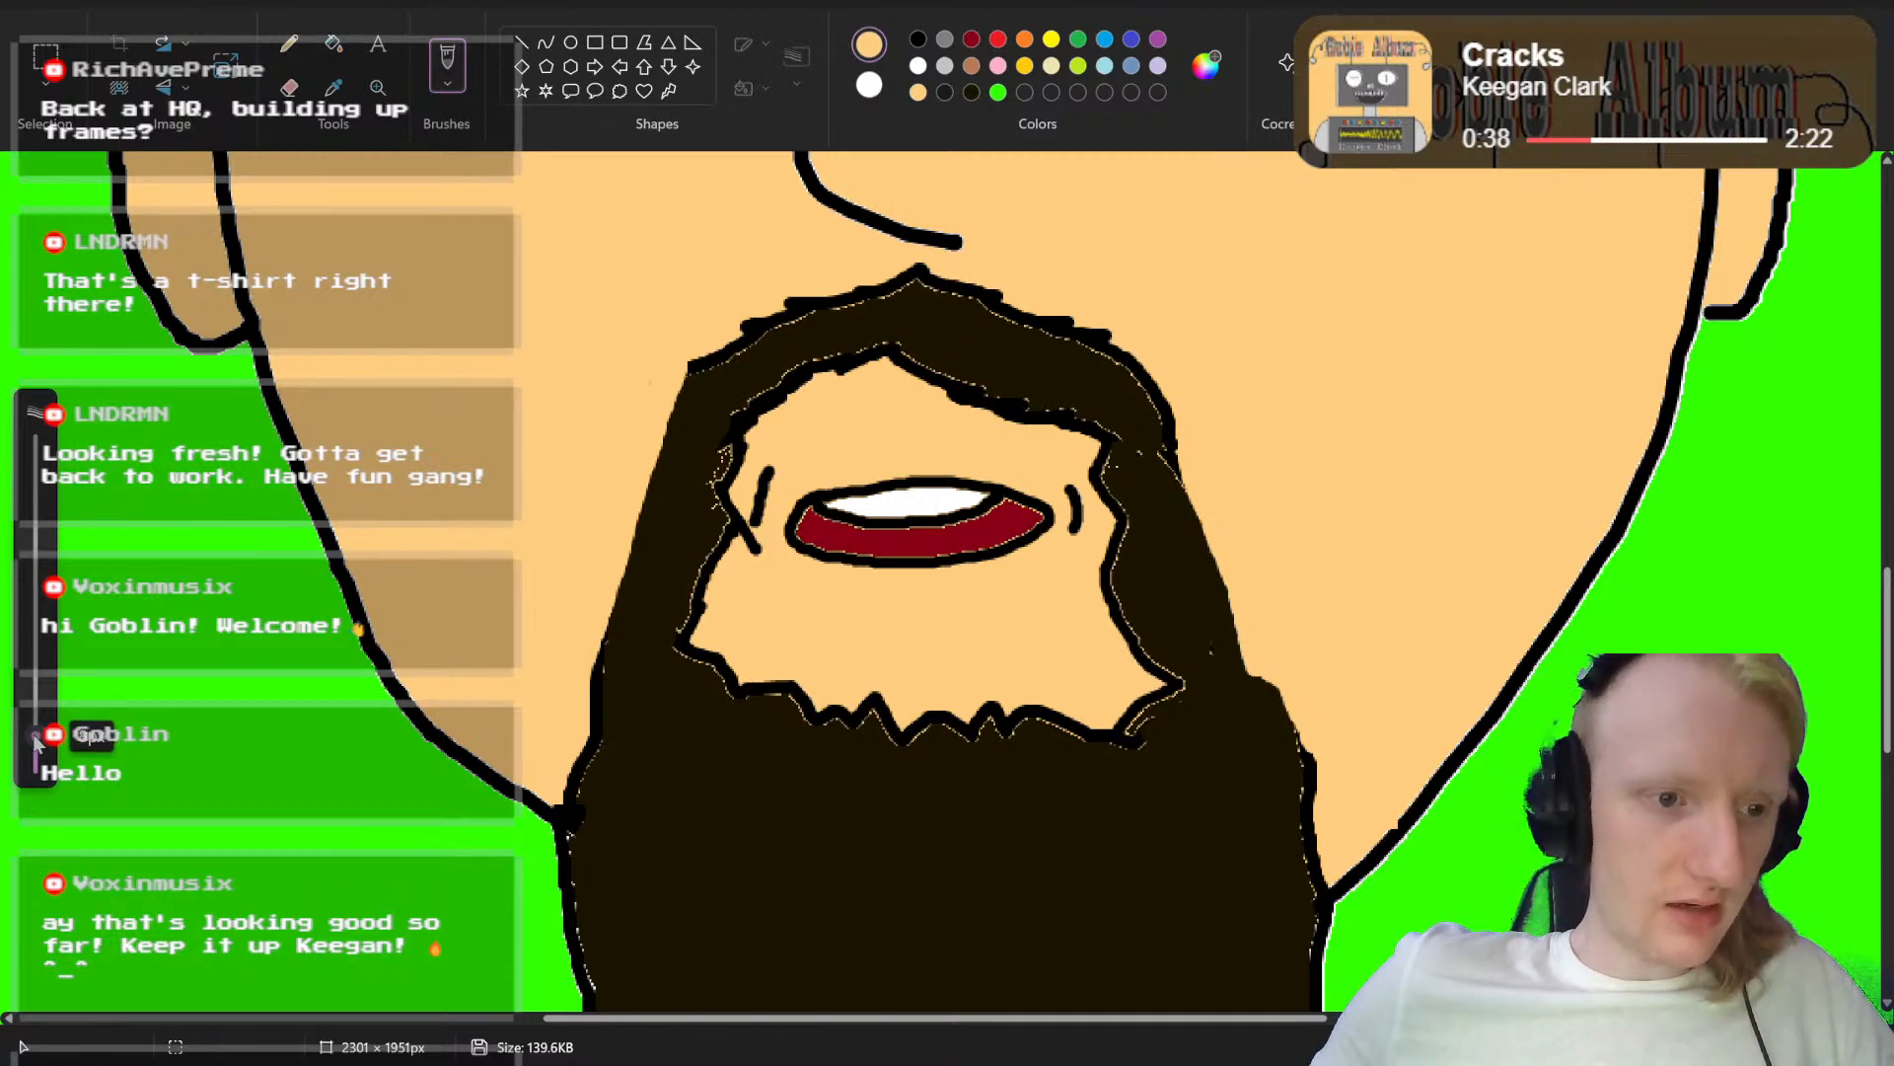
# Step: Redraw the beard's trimmed outer outlines in black on both sides and draw a higher jagged beard edge across the skin below the mouth
pyautogui.click(921, 41)
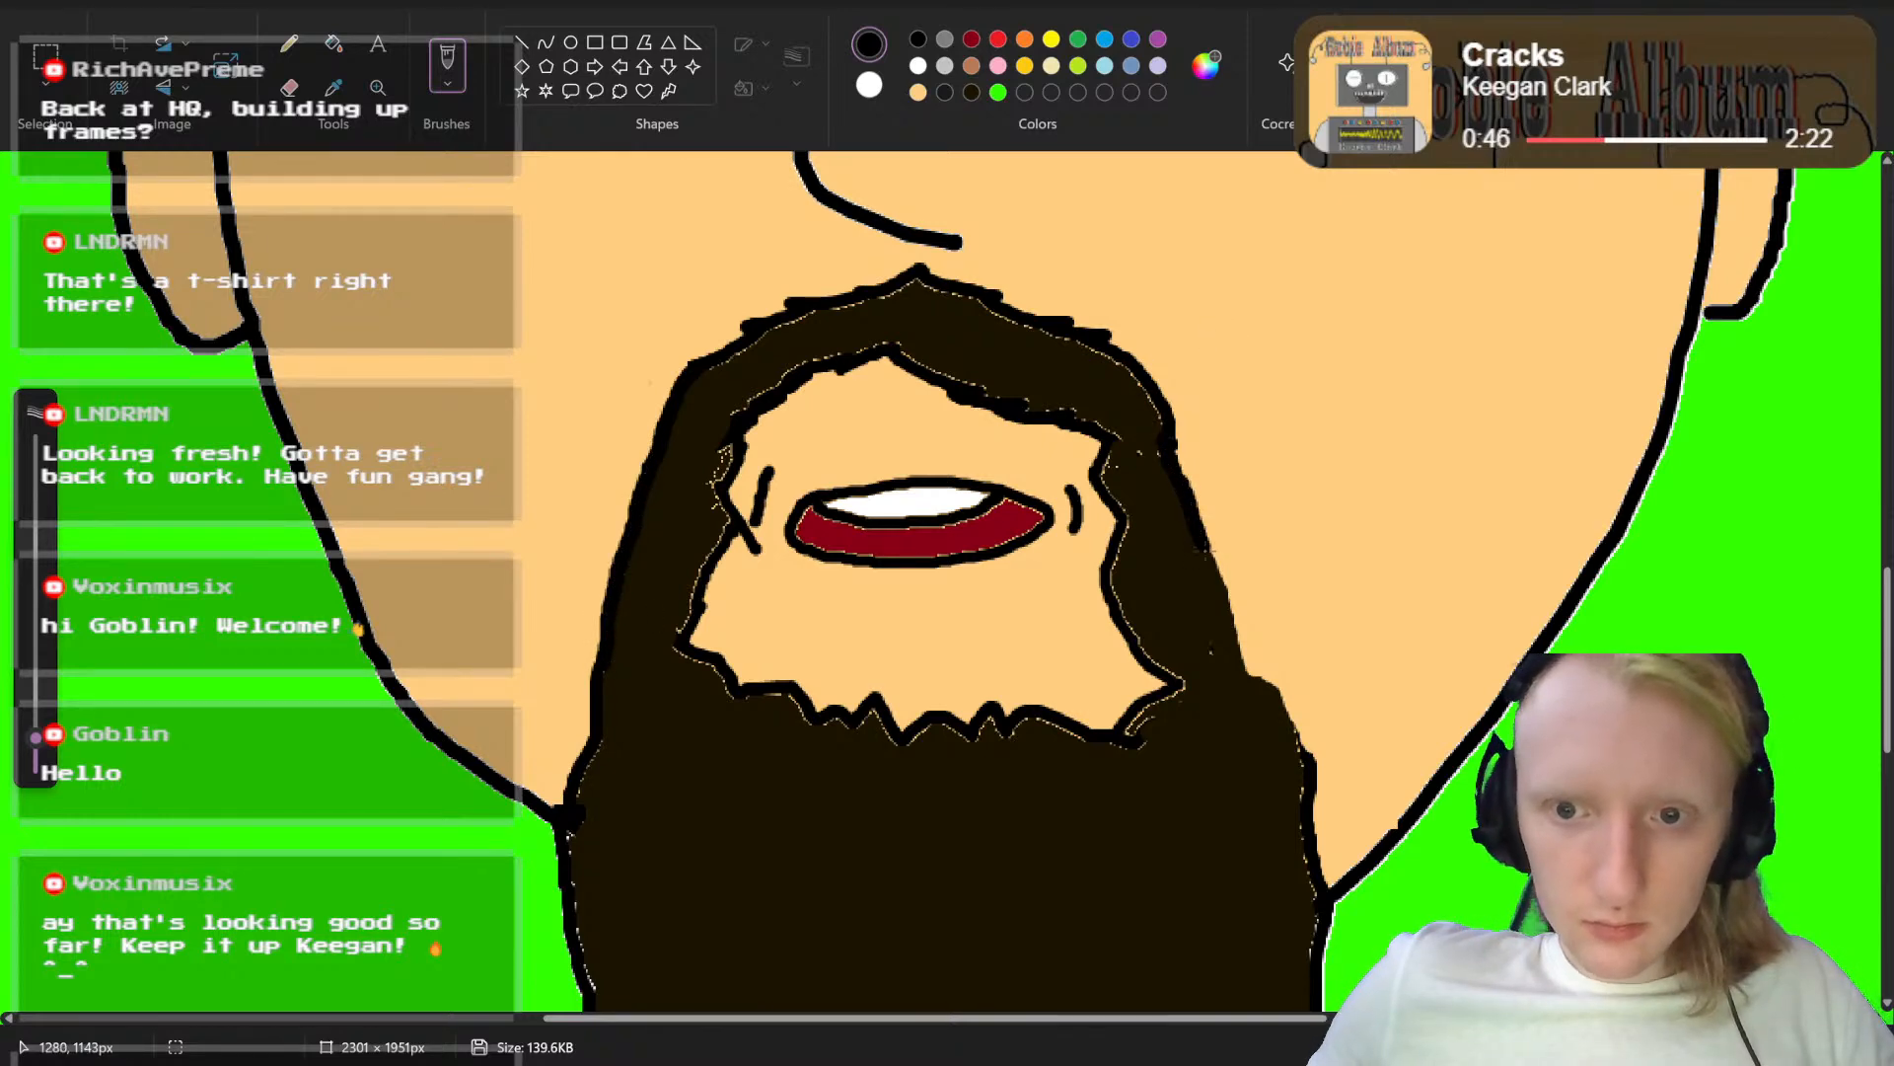
pyautogui.moveTo(1224, 623); pyautogui.dragTo(1249, 663)
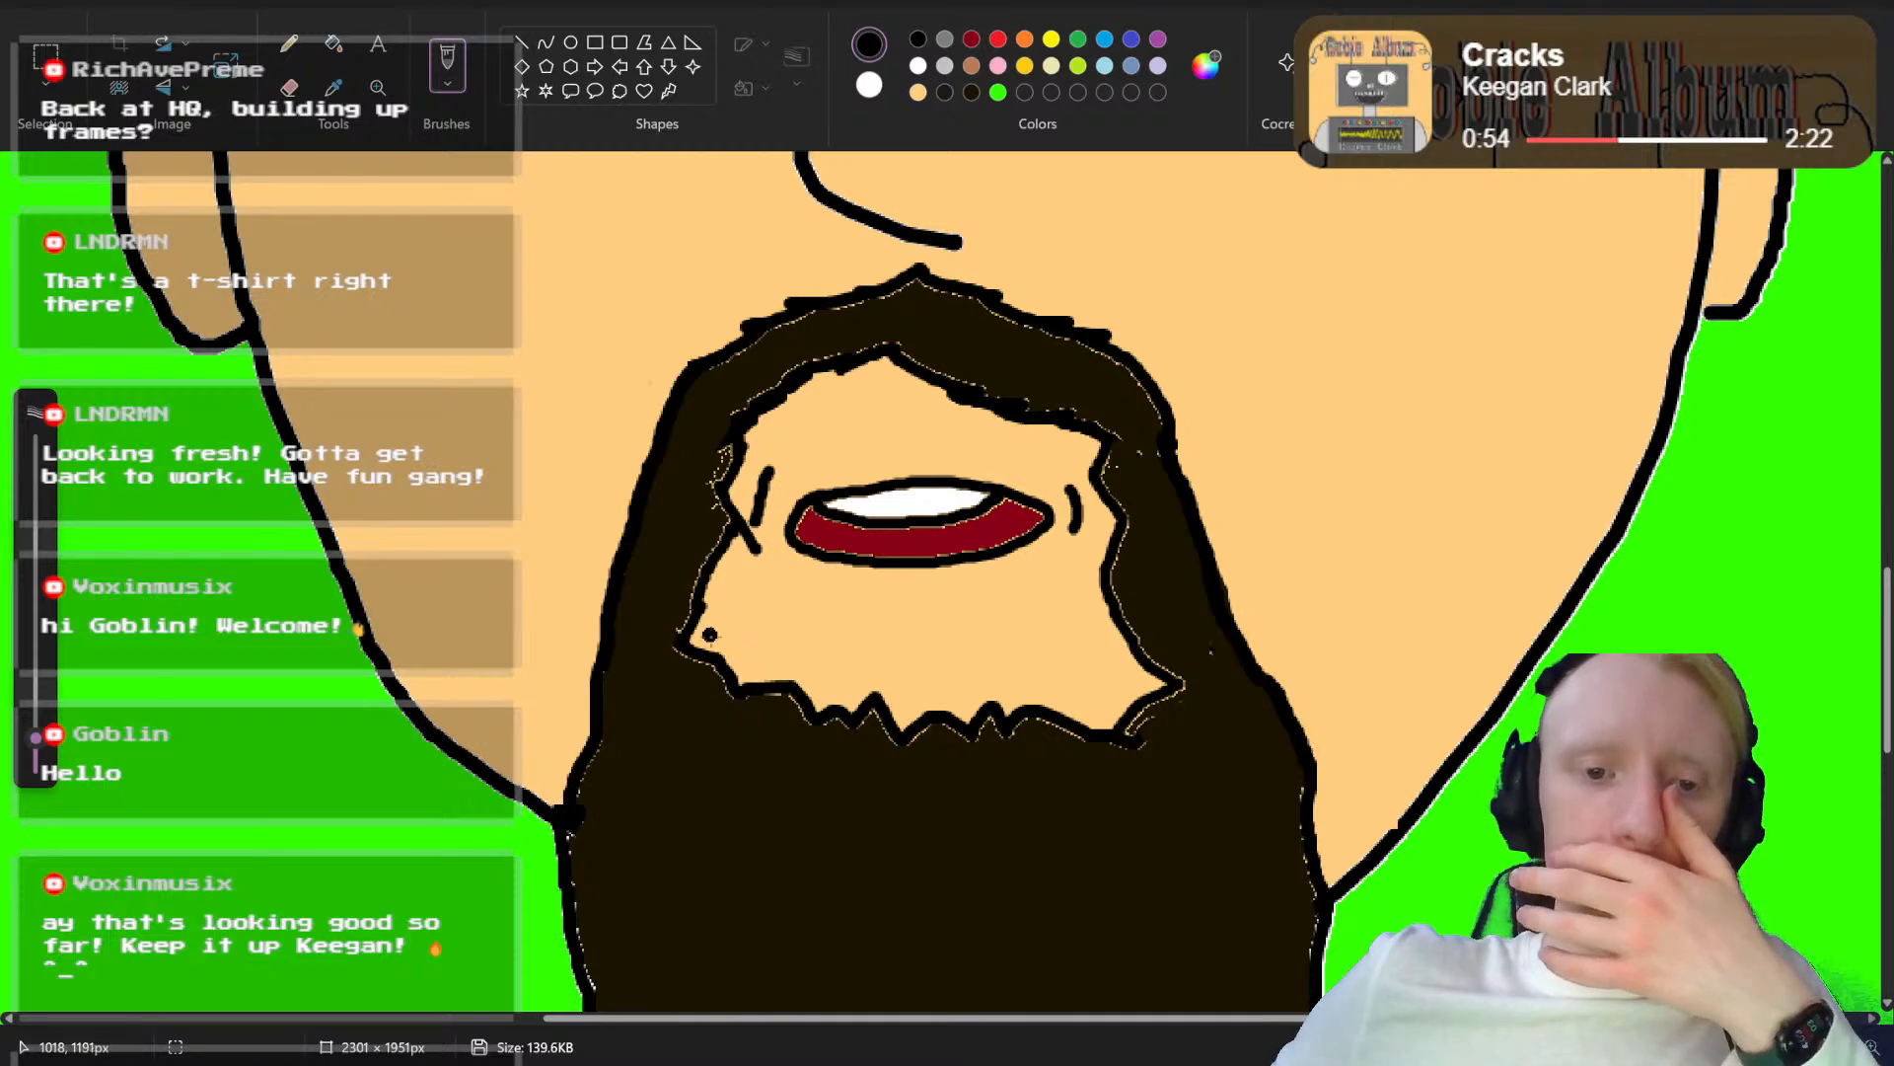
pyautogui.moveTo(680, 643)
pyautogui.mouseDown()
pyautogui.moveTo(941, 646)
pyautogui.moveTo(1020, 673)
pyautogui.moveTo(1109, 651)
pyautogui.mouseUp()
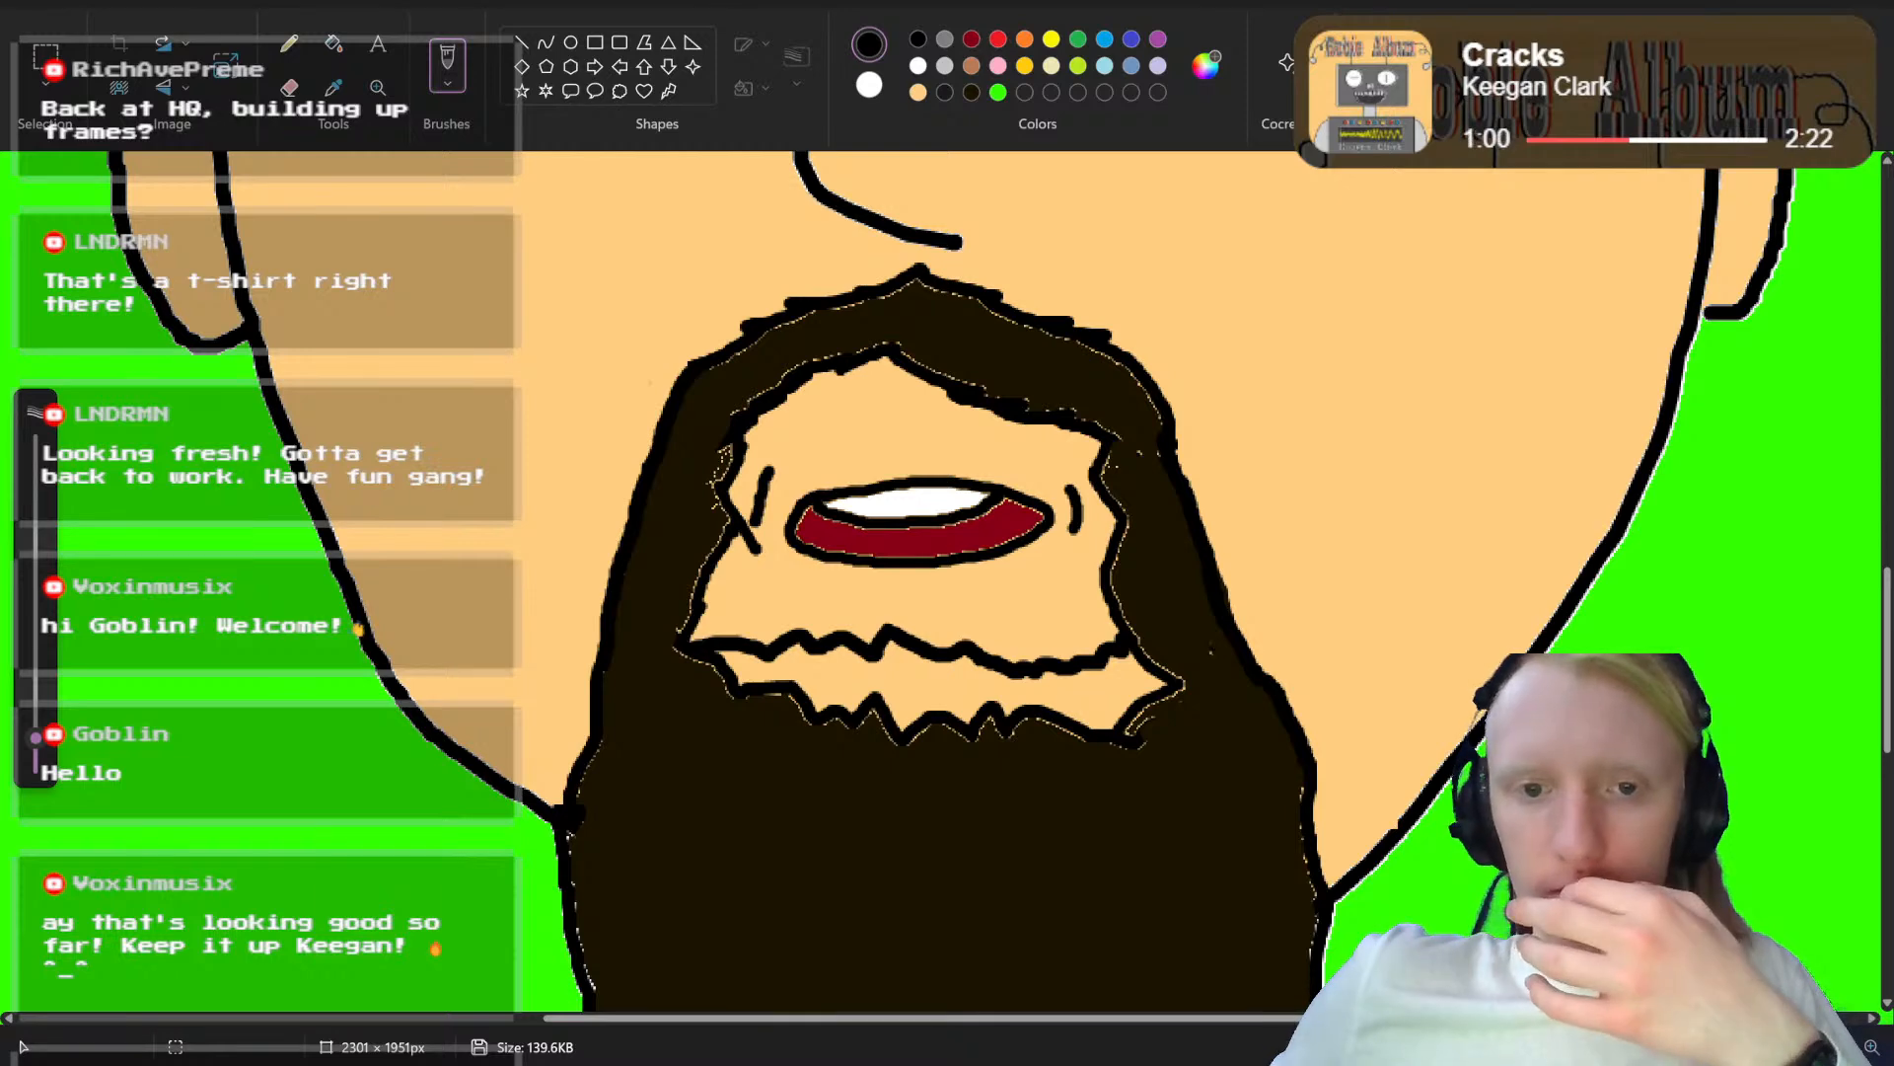
# Step: Fill the skin strip between the new and old jagged beard edges with the dark beard brown
pyautogui.scroll(3, 937, 567)
pyautogui.click(966, 95)
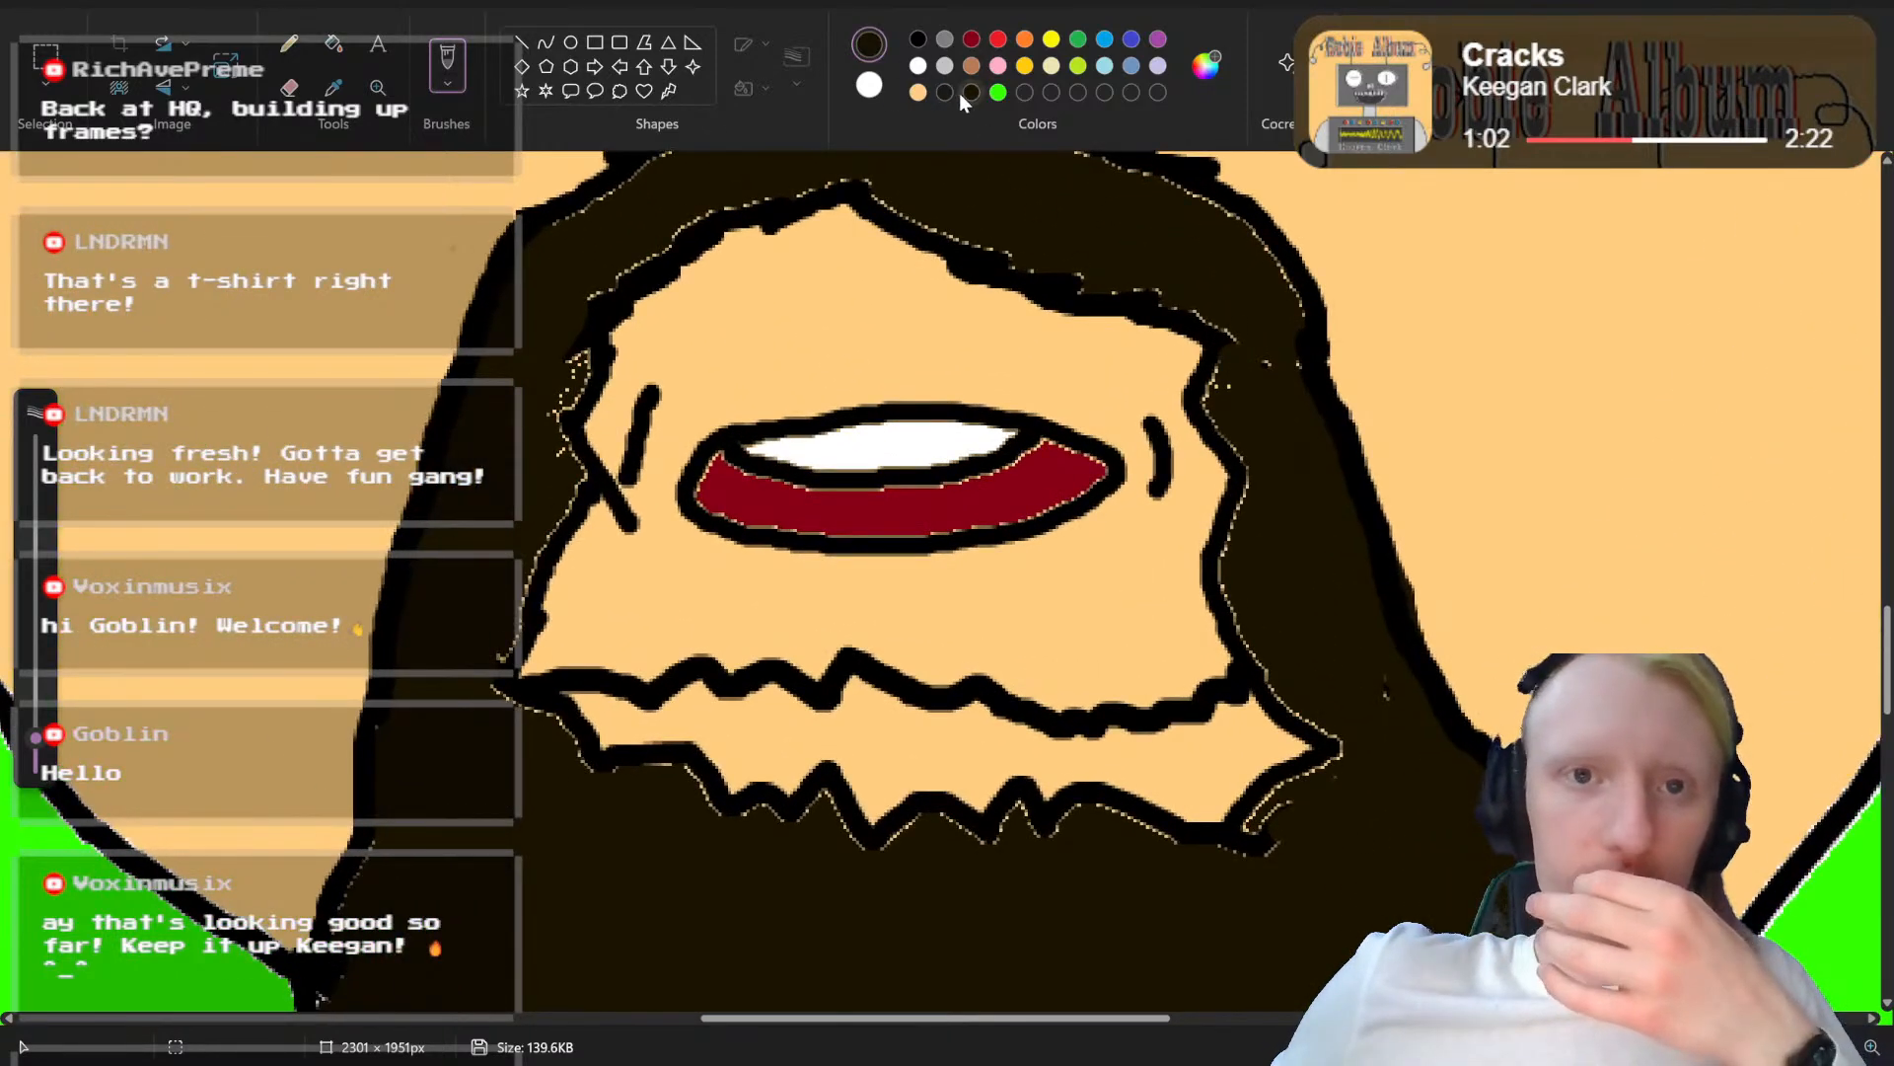
pyautogui.click(332, 47)
pyautogui.click(901, 728)
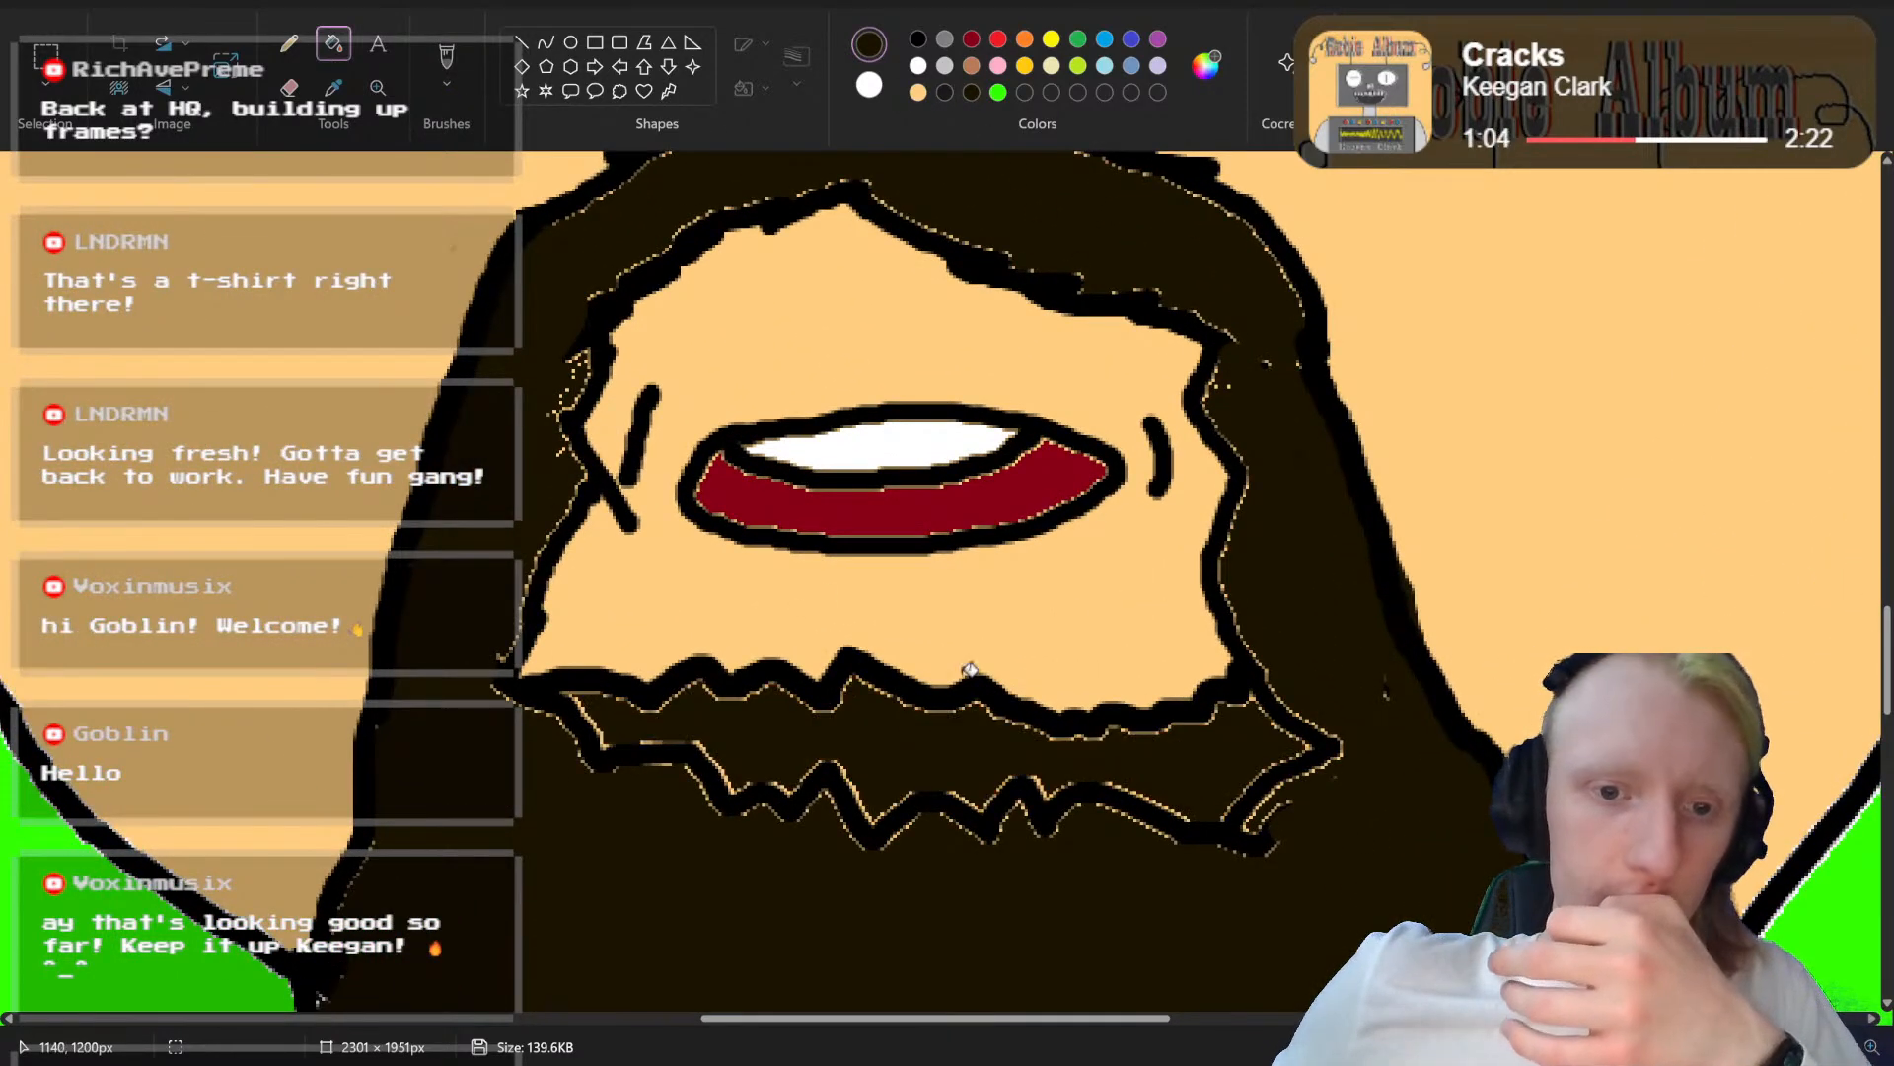
# Step: Paint over the old jagged beard outline below the mouth with a brush in the dark beard brown
pyautogui.scroll(-3, 1433, 528)
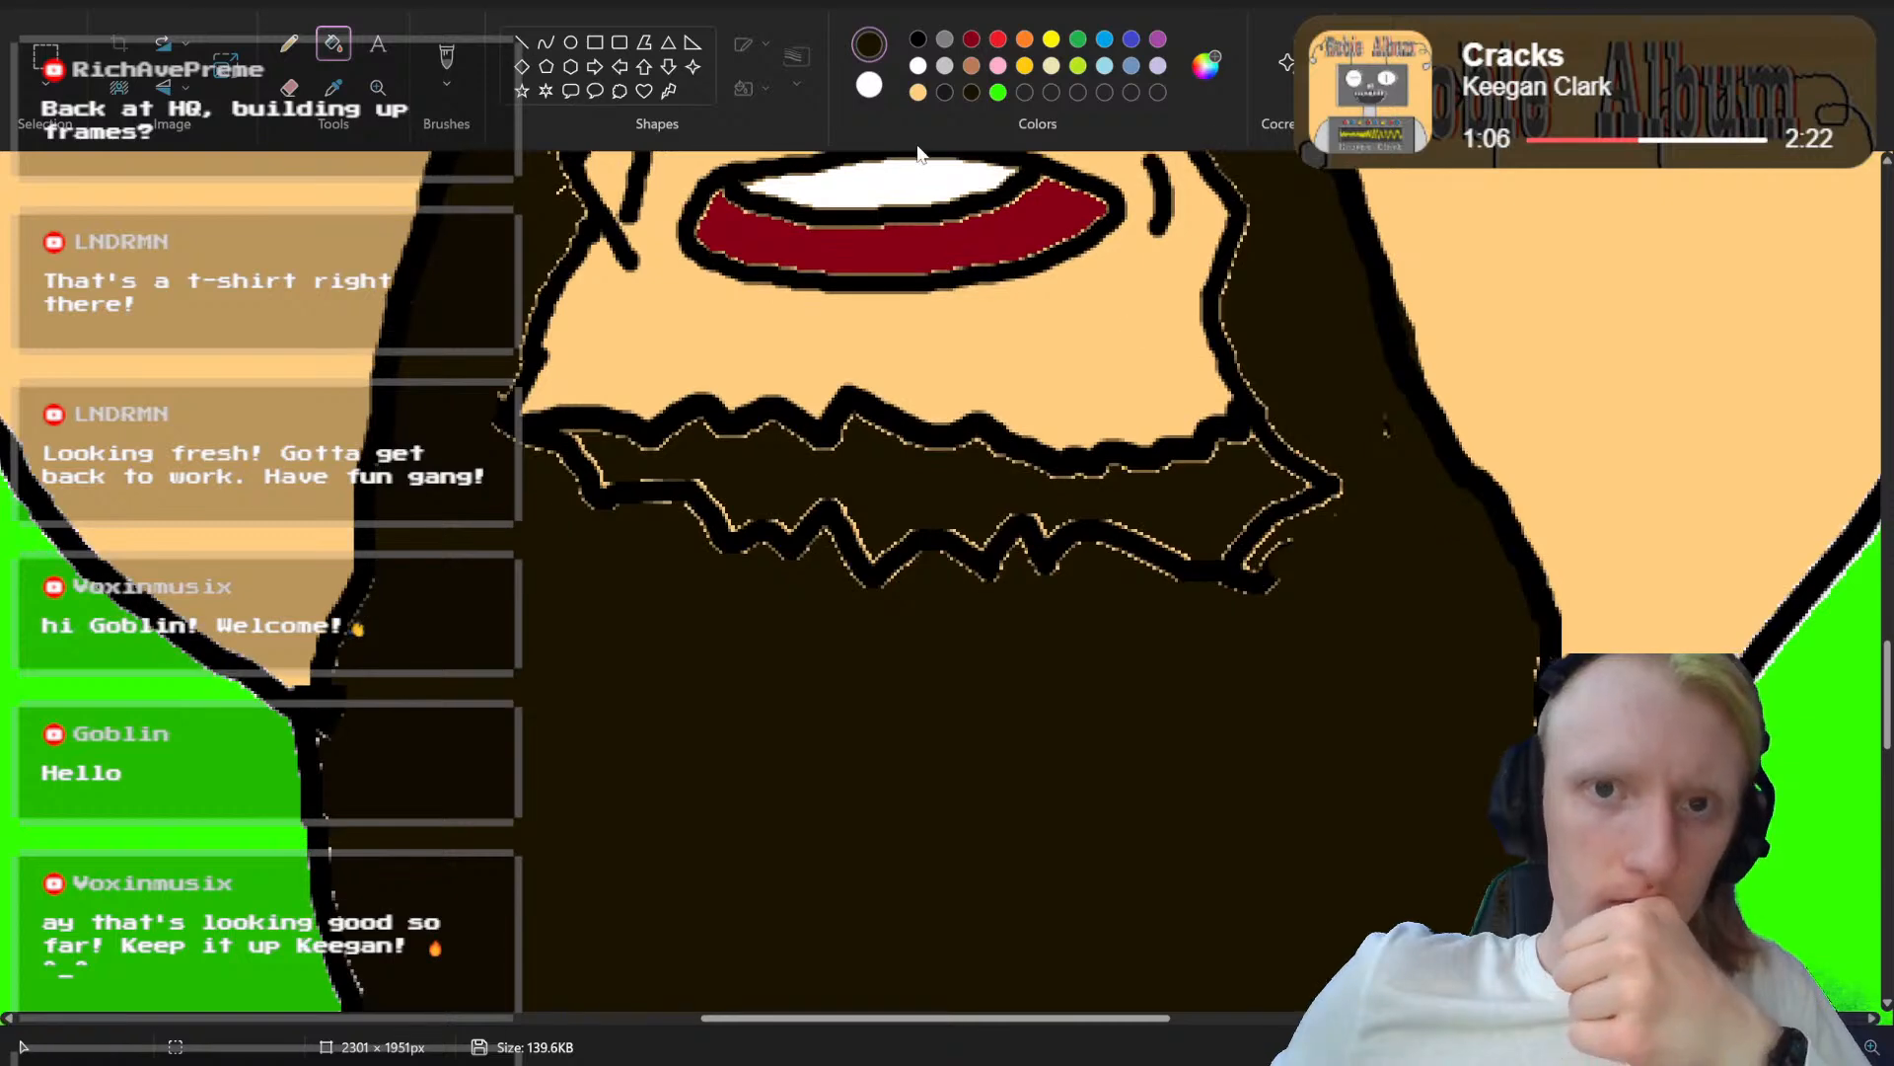
pyautogui.click(447, 59)
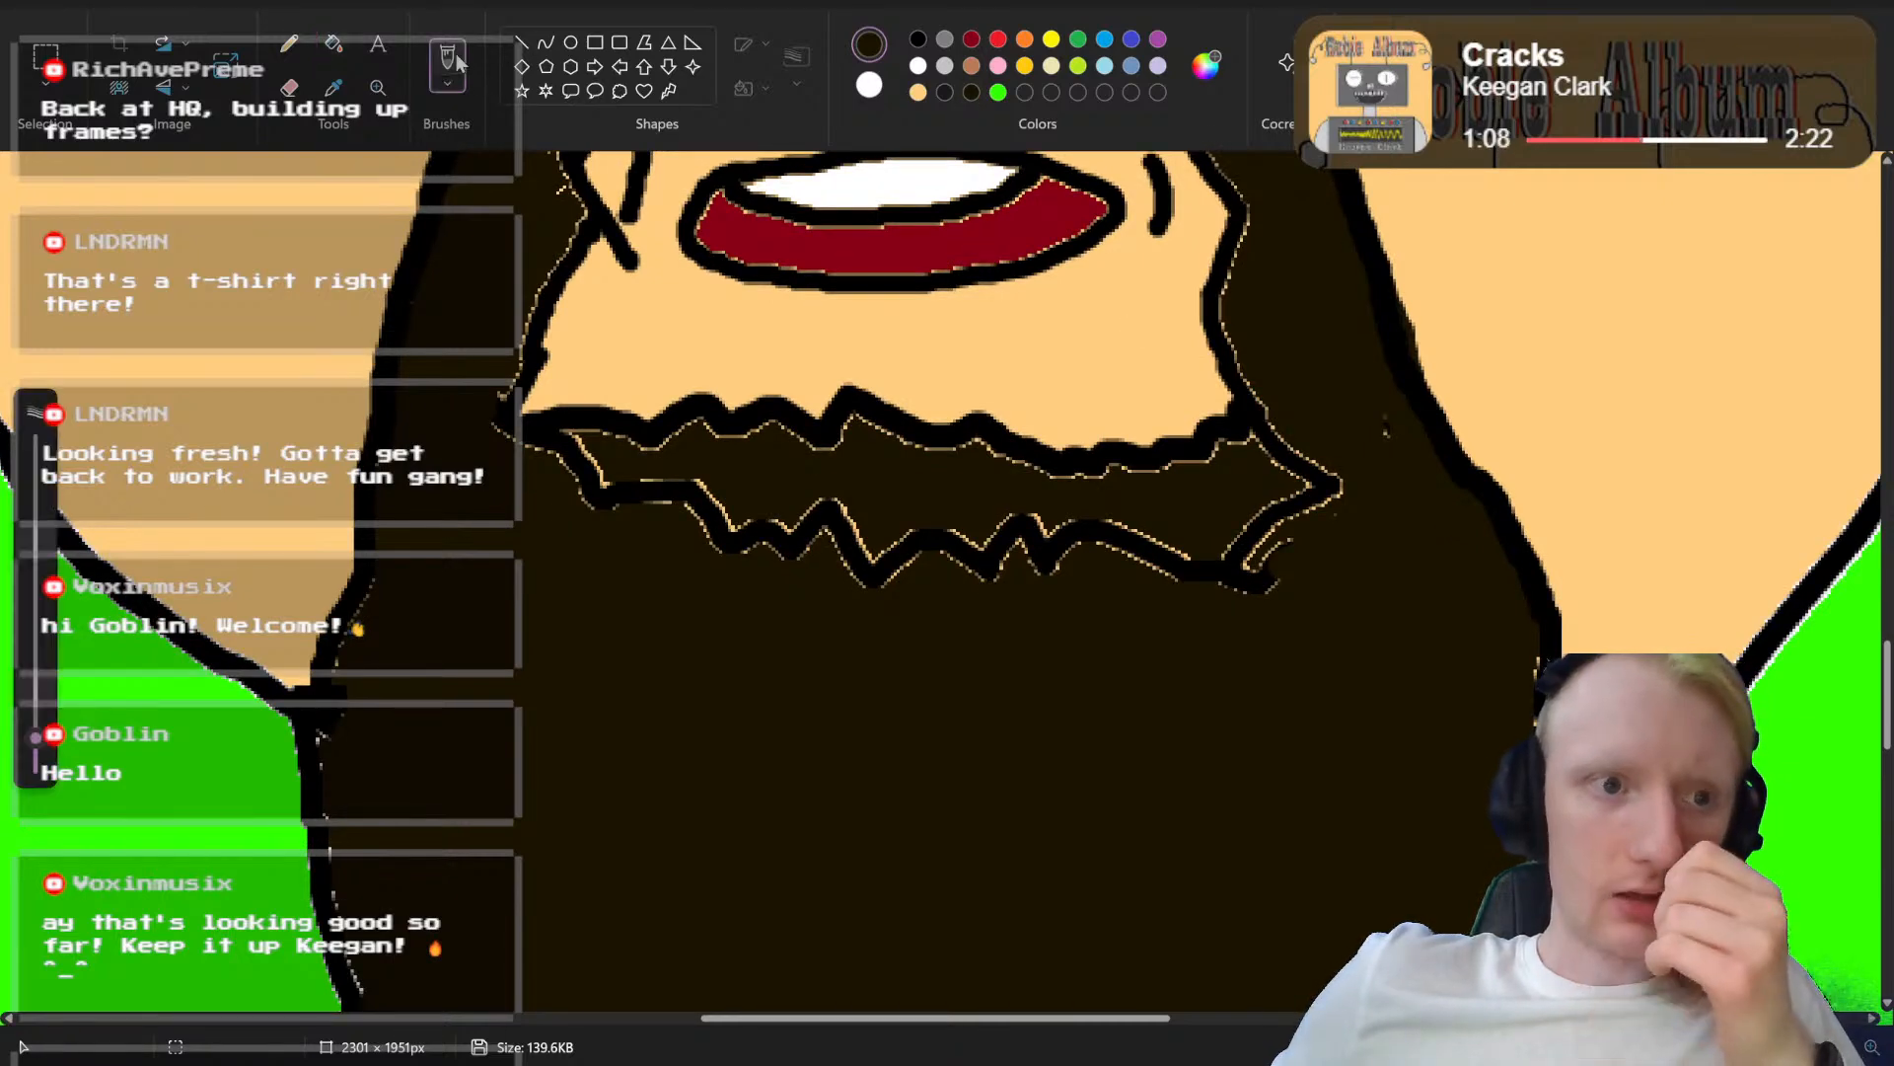
pyautogui.moveTo(584, 563)
pyautogui.mouseDown()
pyautogui.moveTo(582, 504)
pyautogui.moveTo(871, 574)
pyautogui.moveTo(1178, 553)
pyautogui.moveTo(1270, 527)
pyautogui.moveTo(1311, 465)
pyautogui.moveTo(1285, 450)
pyautogui.moveTo(1342, 475)
pyautogui.moveTo(1378, 439)
pyautogui.moveTo(1291, 493)
pyautogui.moveTo(1048, 526)
pyautogui.mouseUp()
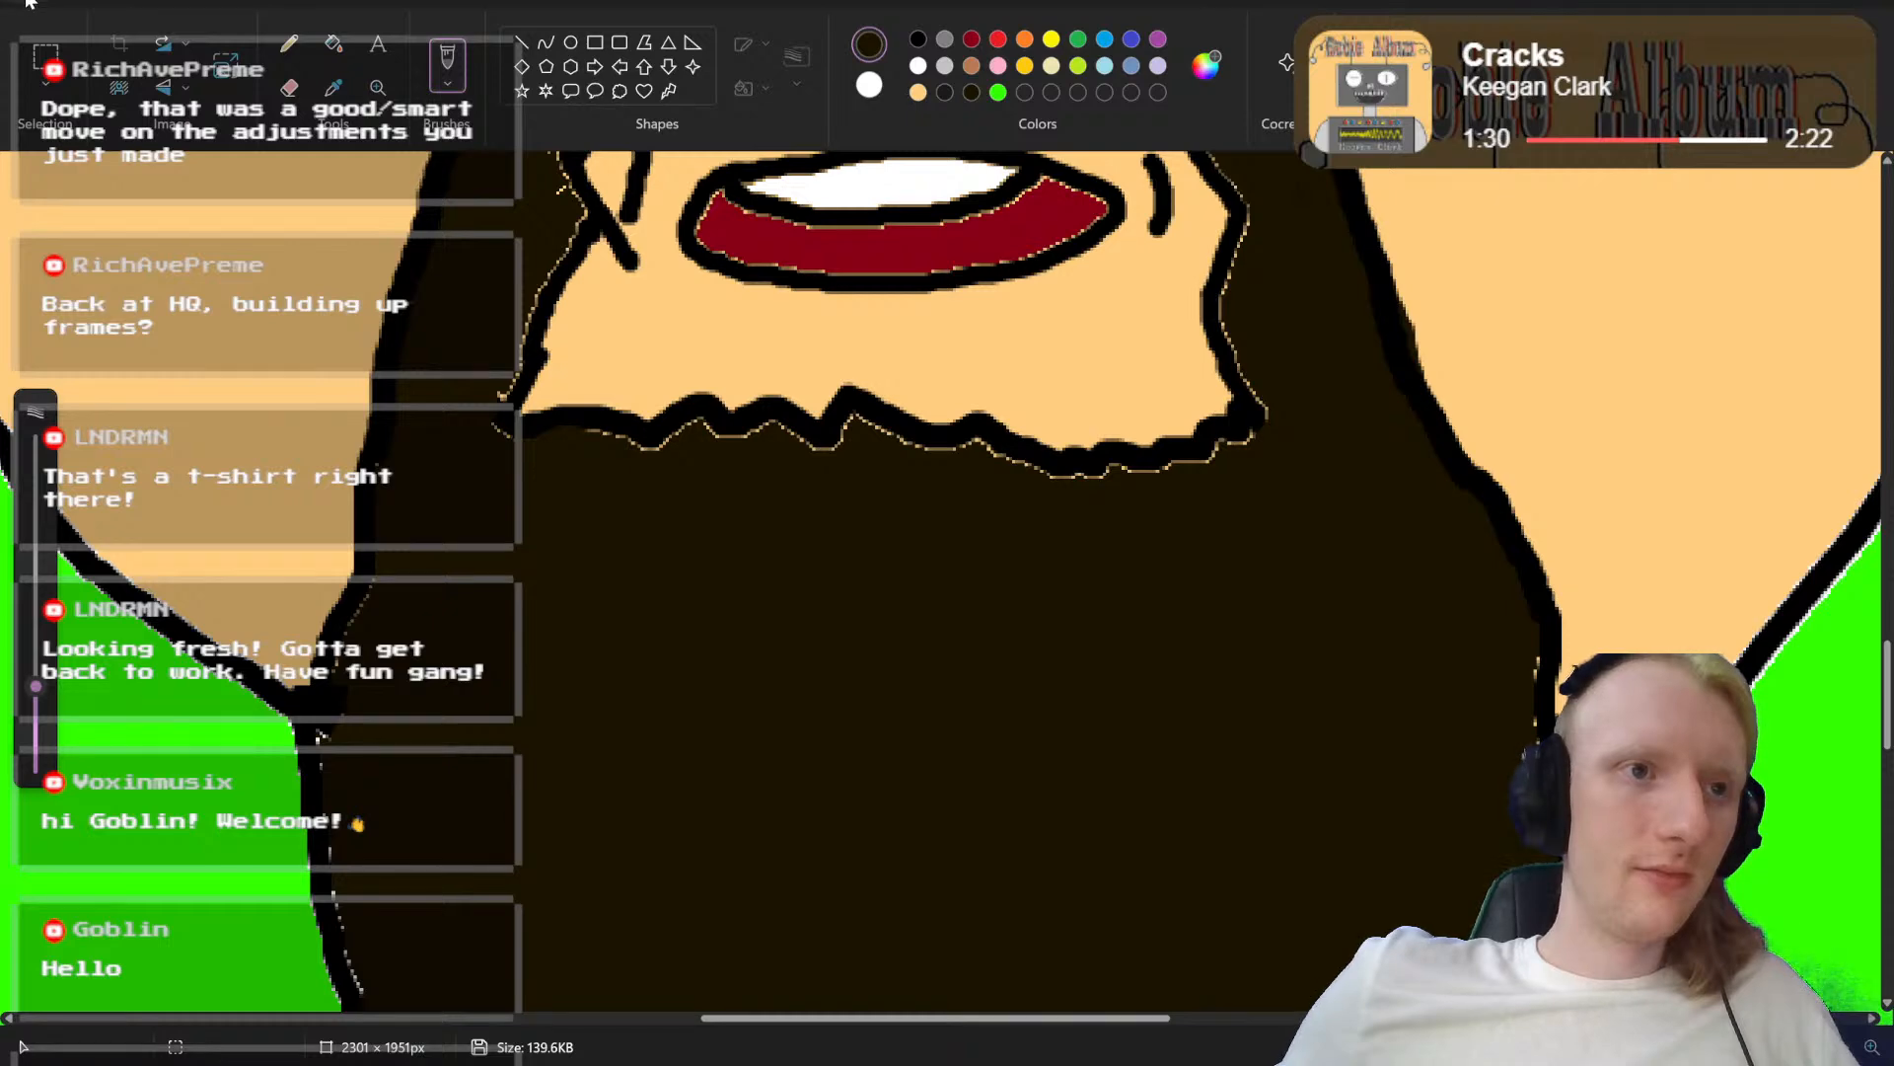
pyautogui.moveTo(35, 686); pyautogui.dragTo(34, 744)
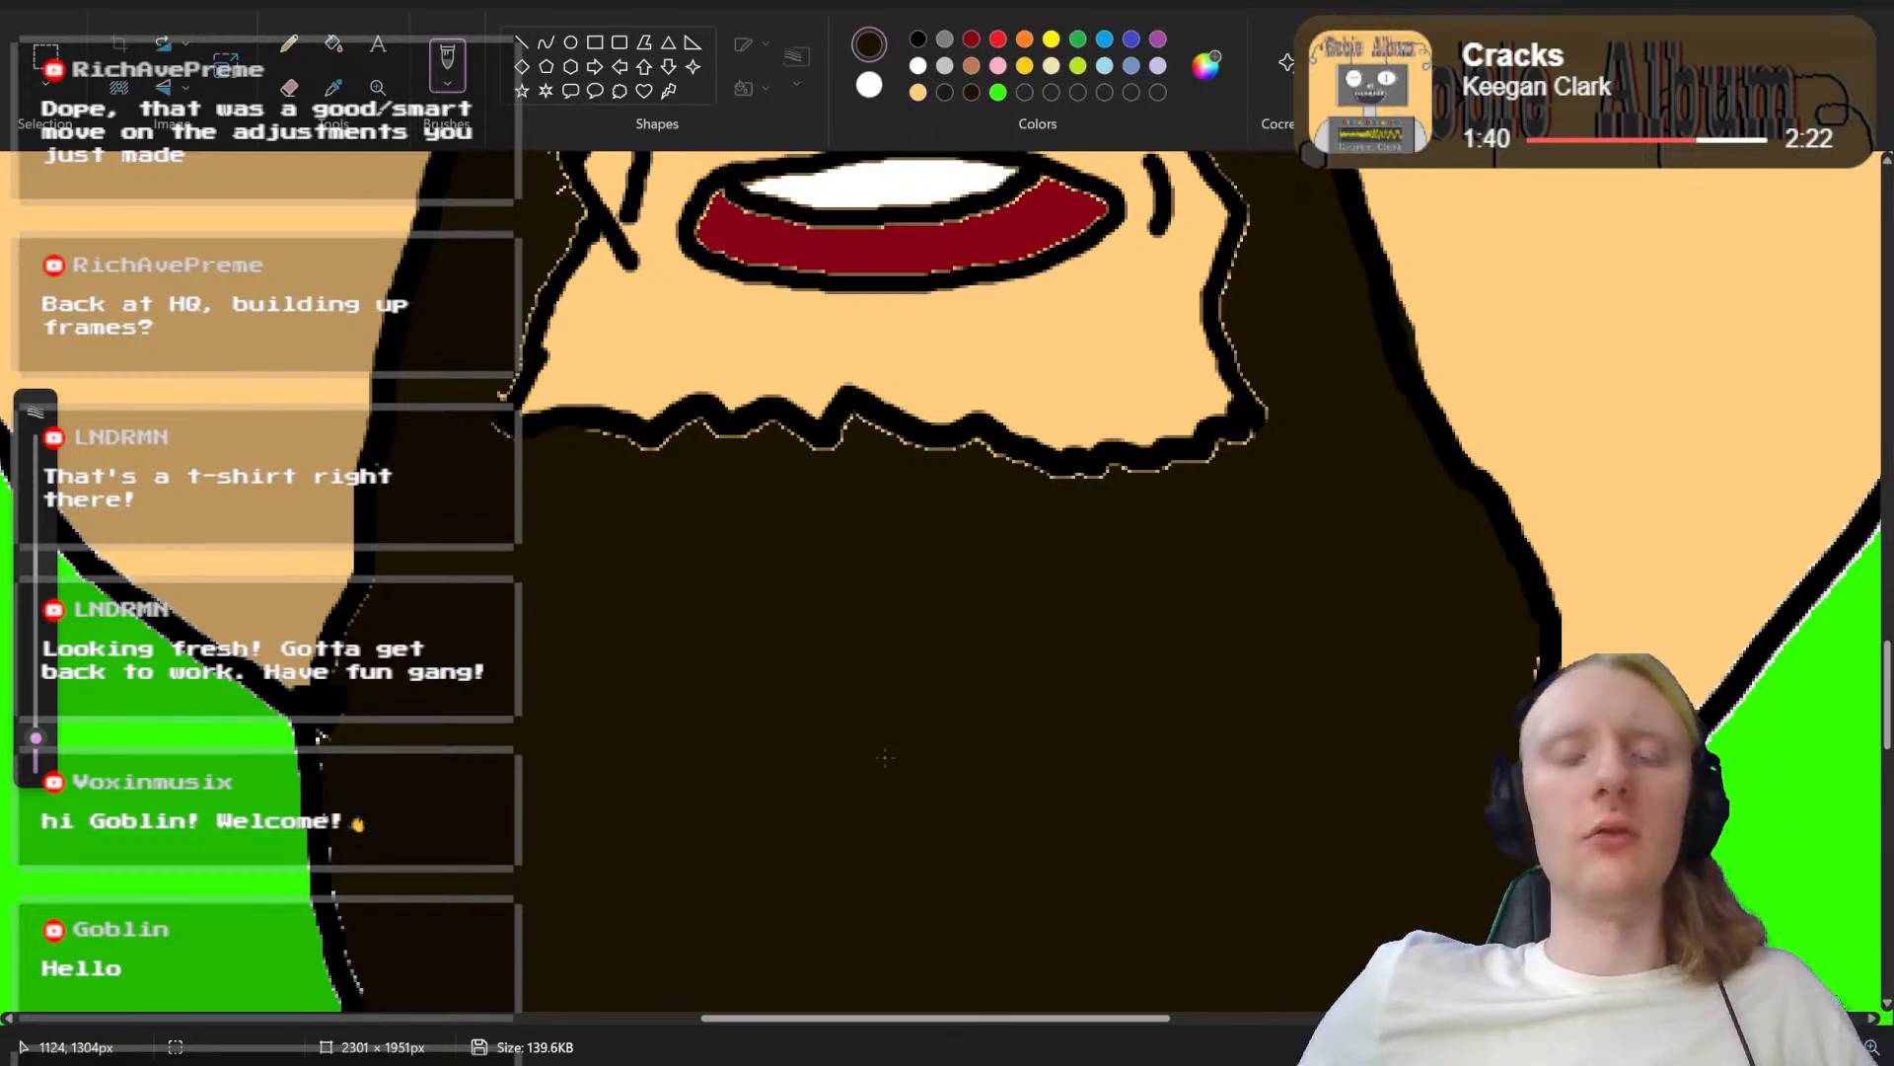
# Step: Save the image as a new PNG picture named "Abstrakt Head mouth rr.png" in Saved Pictures
pyautogui.click(37, 3)
pyautogui.moveTo(133, 210)
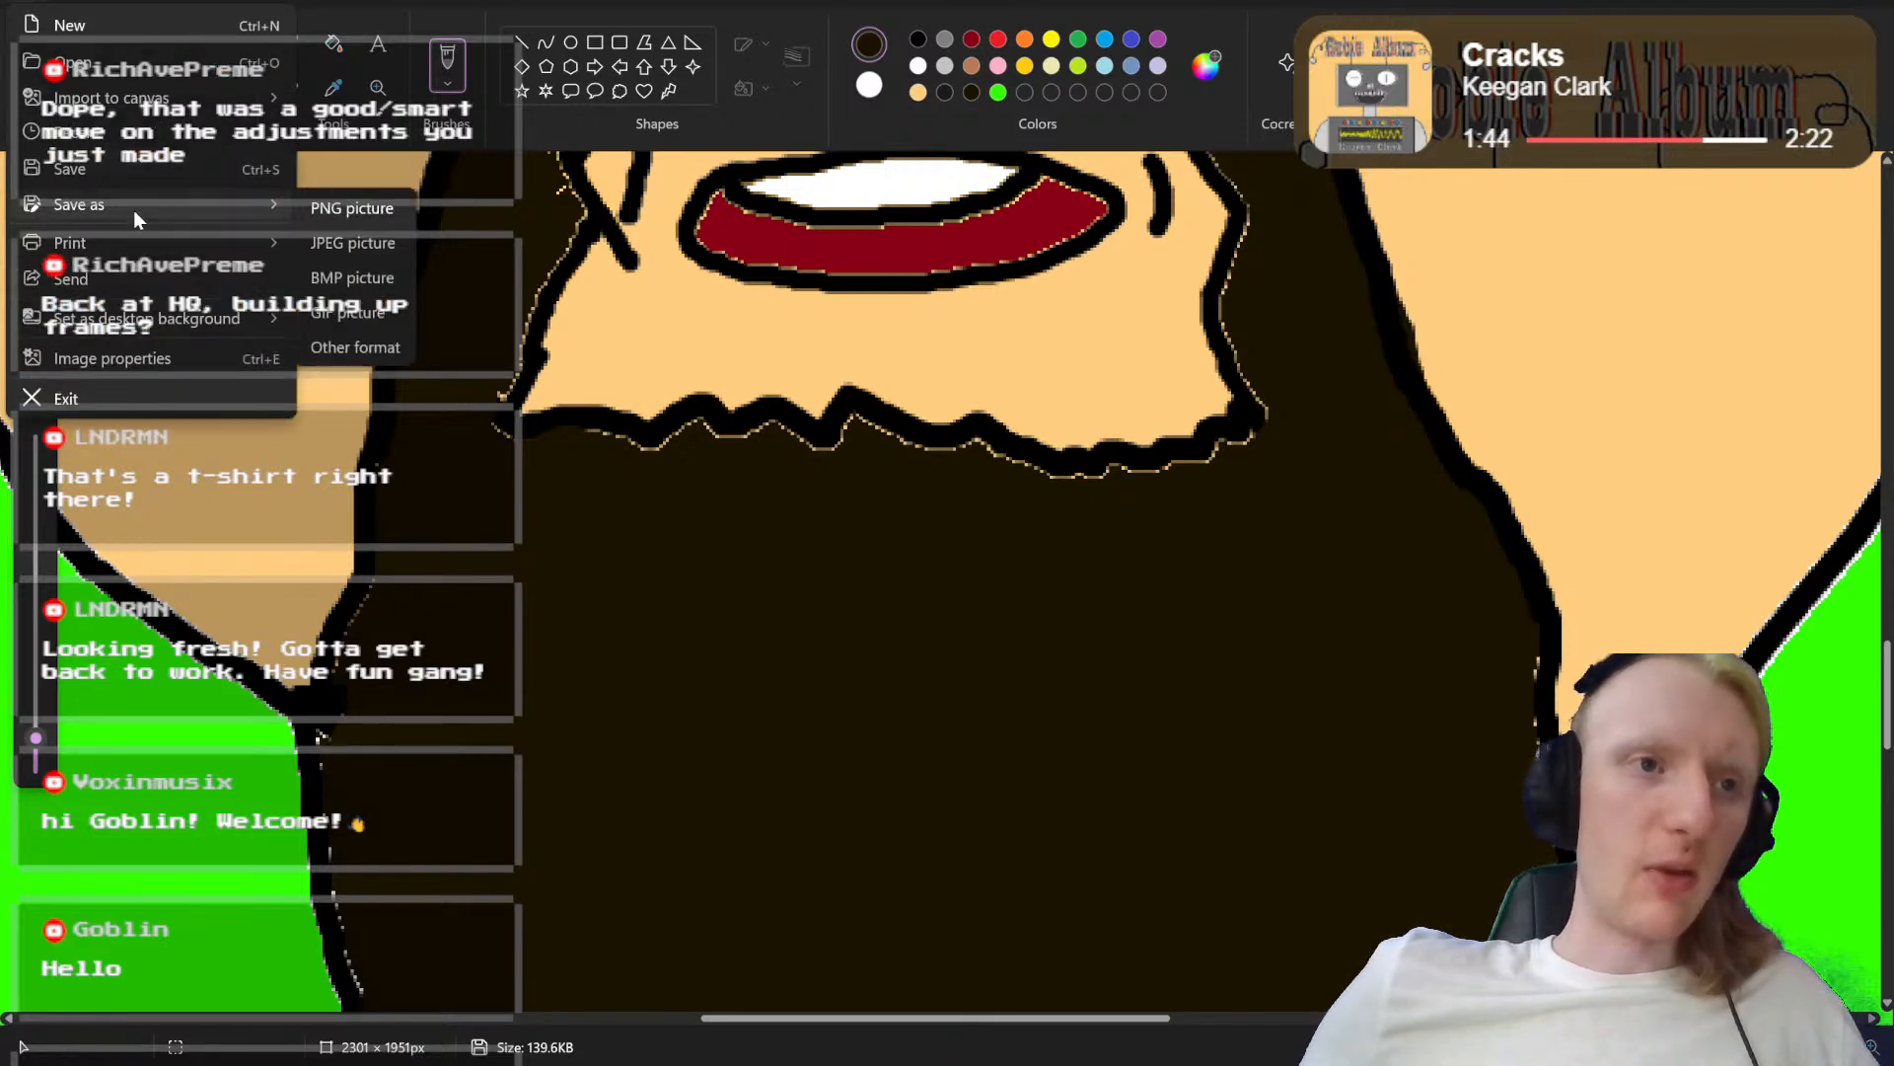
pyautogui.click(340, 216)
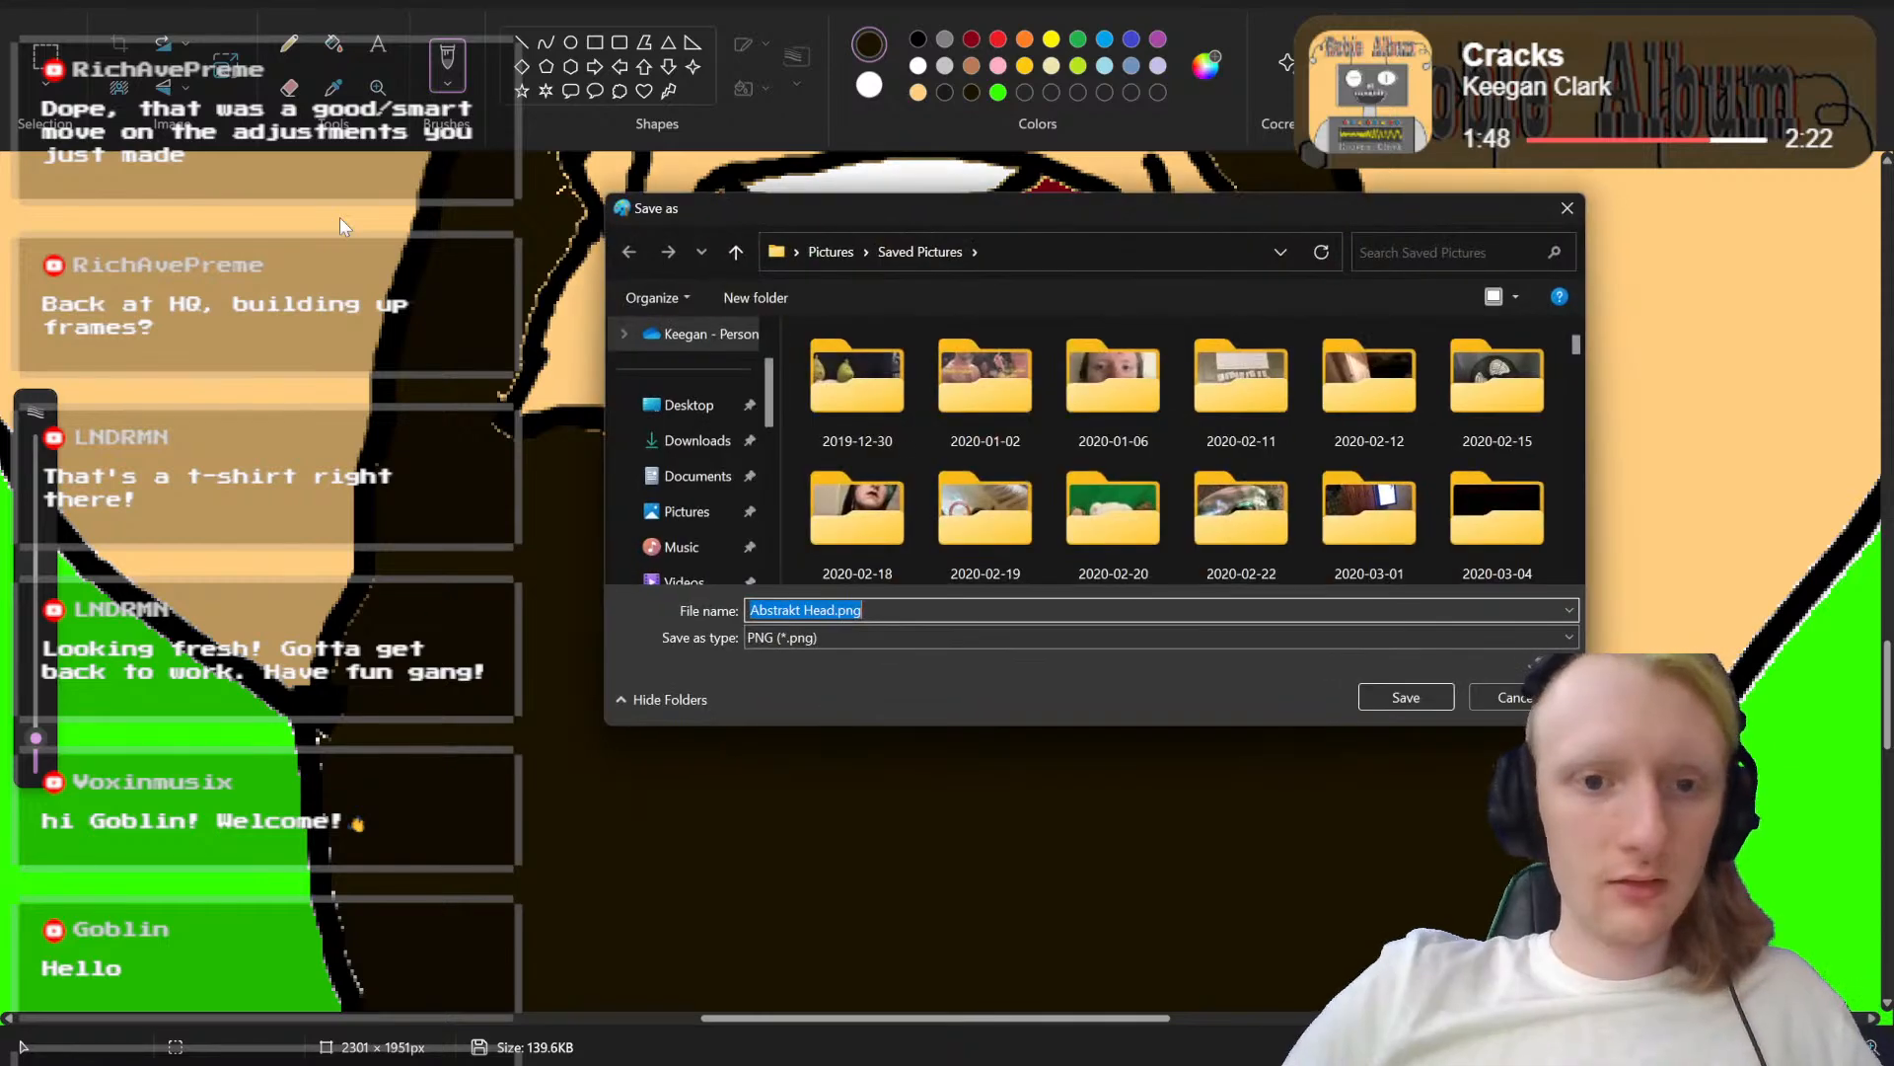
pyautogui.press('End')
pyautogui.press('Left')
pyautogui.press('Left')
pyautogui.press('Left')
pyautogui.press('Left')
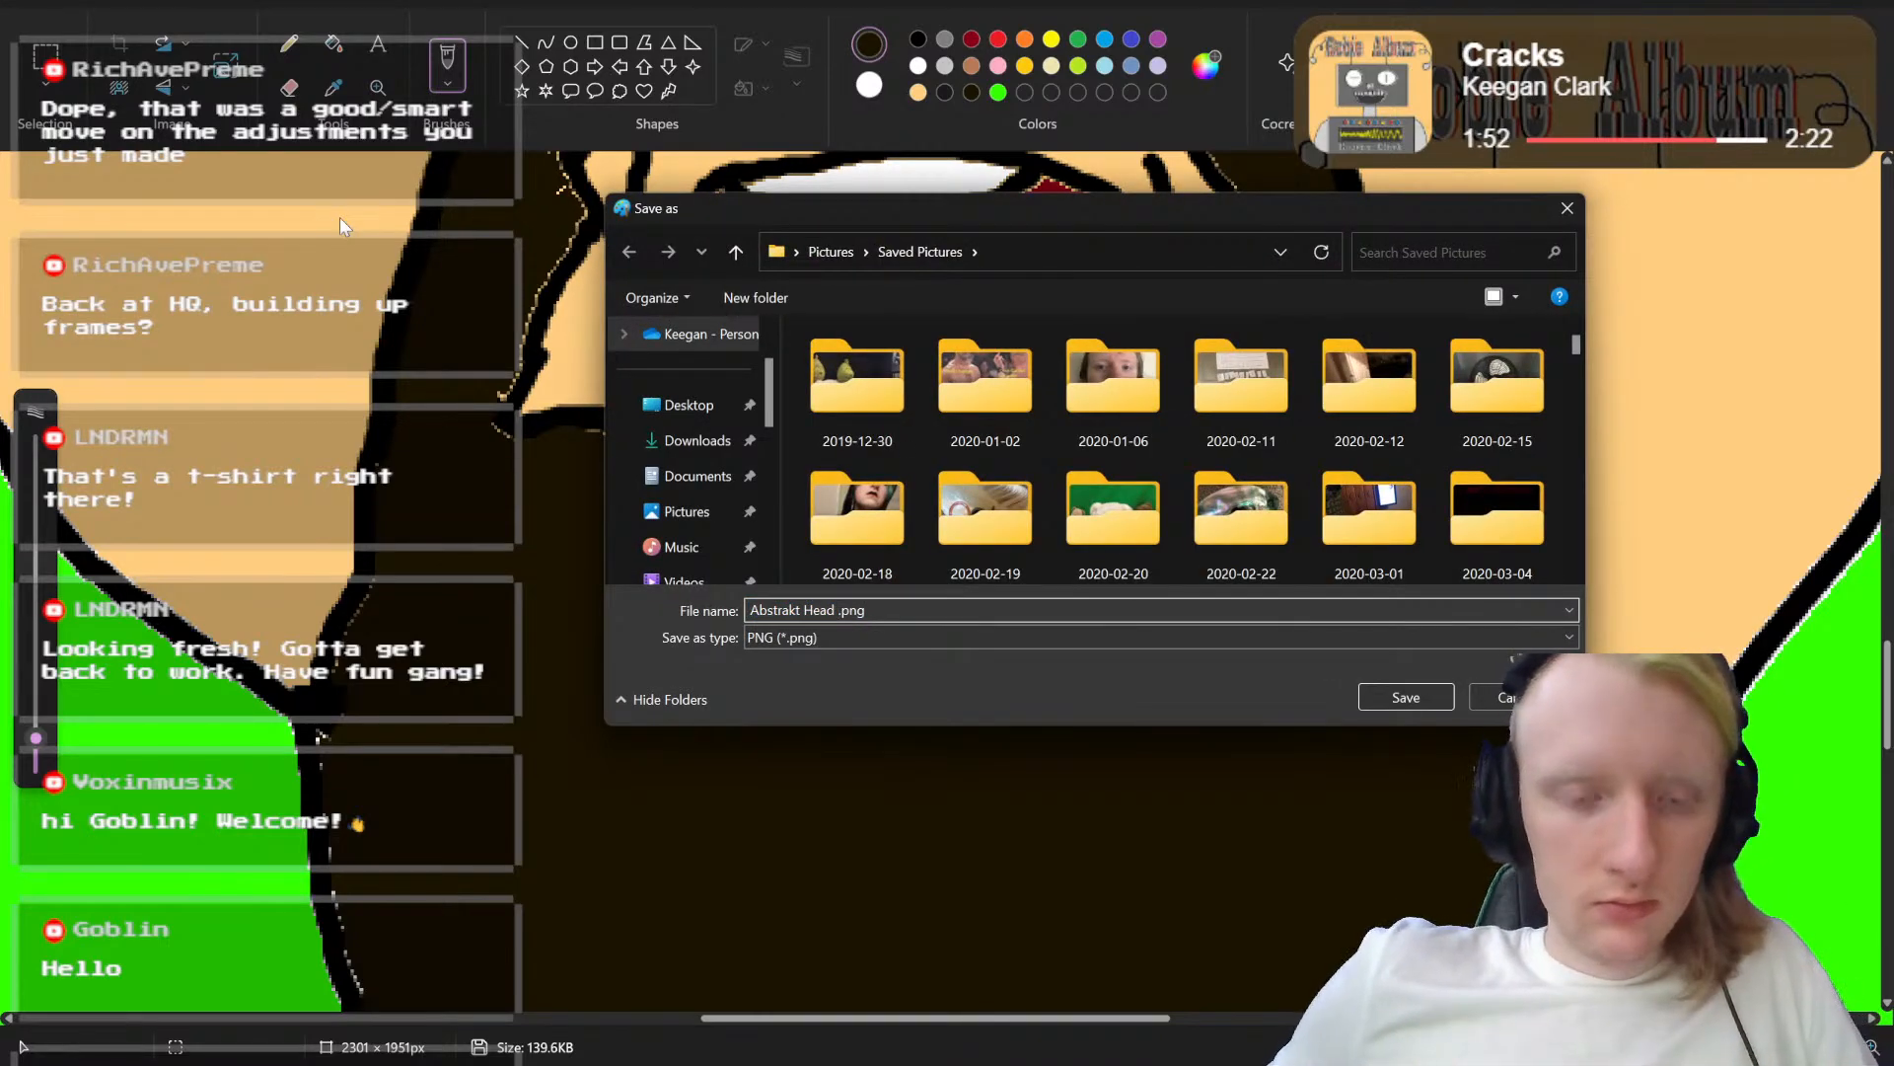
pyautogui.write('rr')
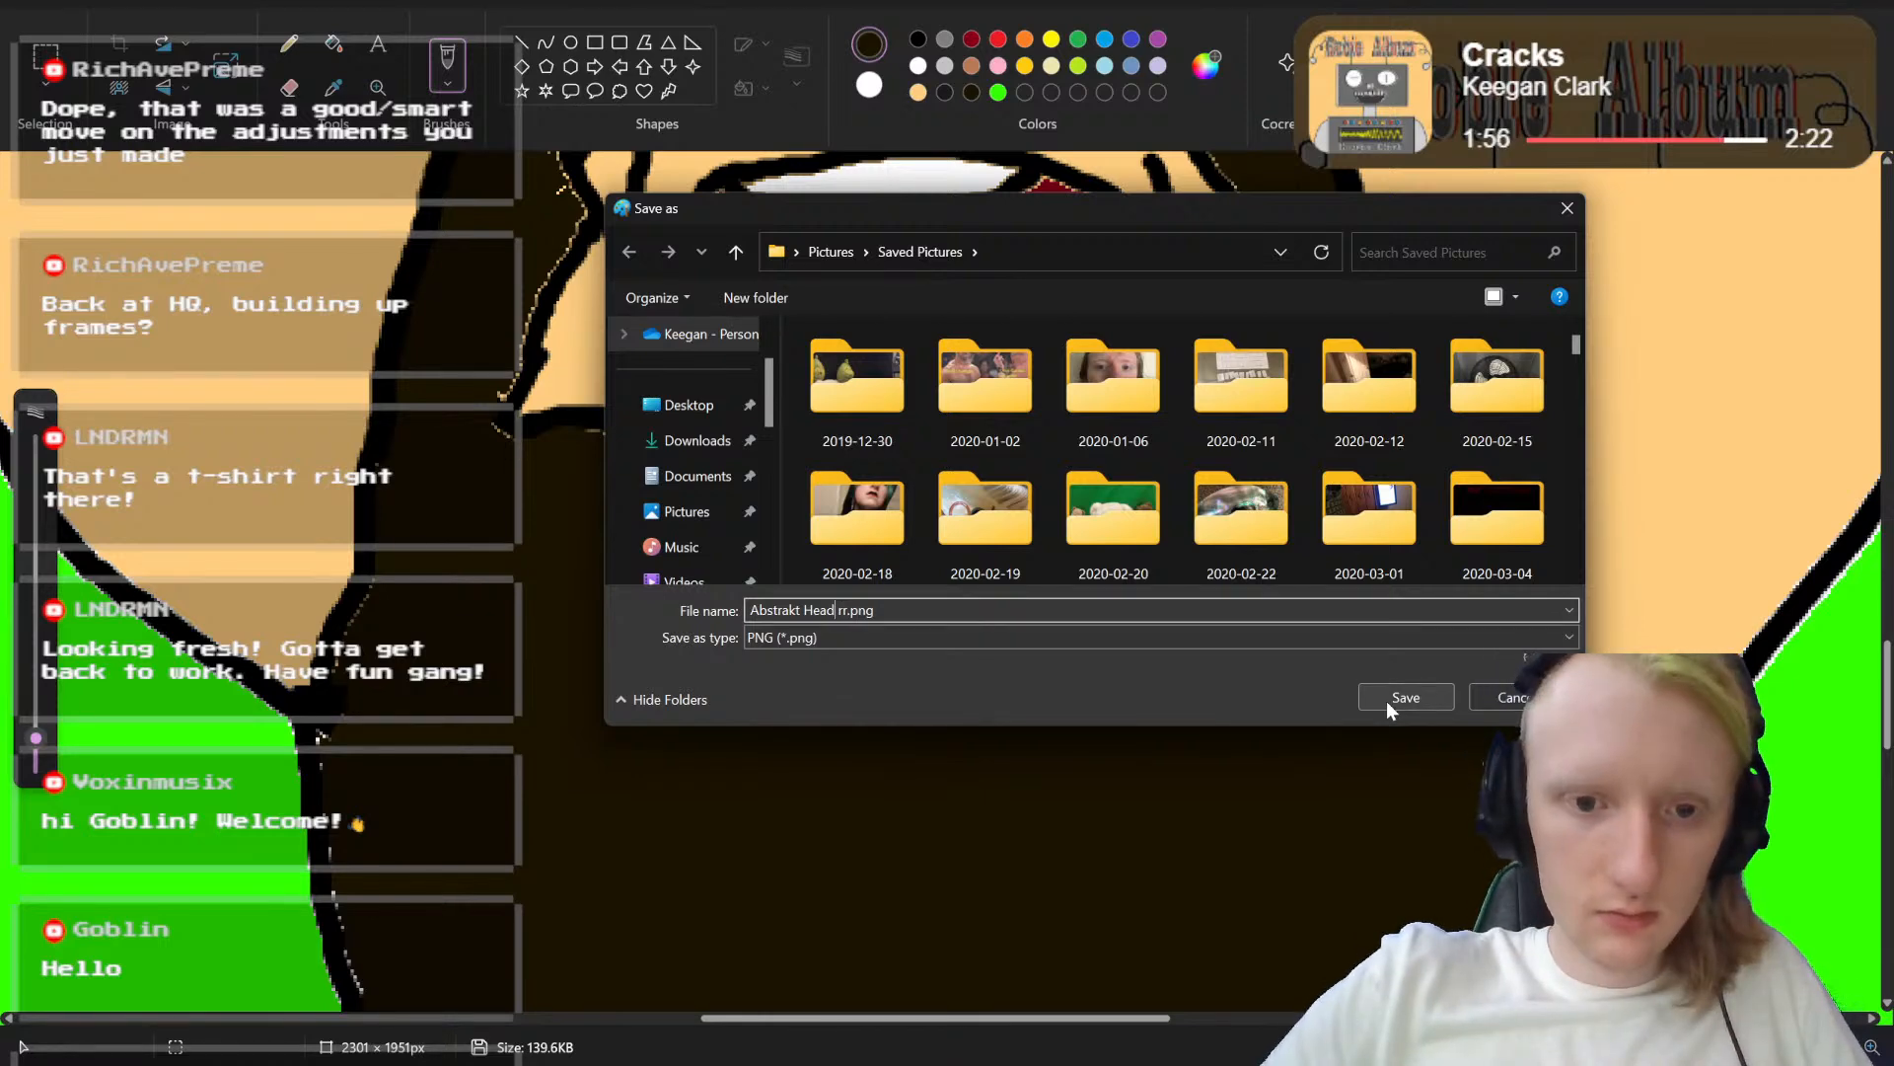
pyautogui.press('Left')
pyautogui.press('Left')
pyautogui.write('mouth')
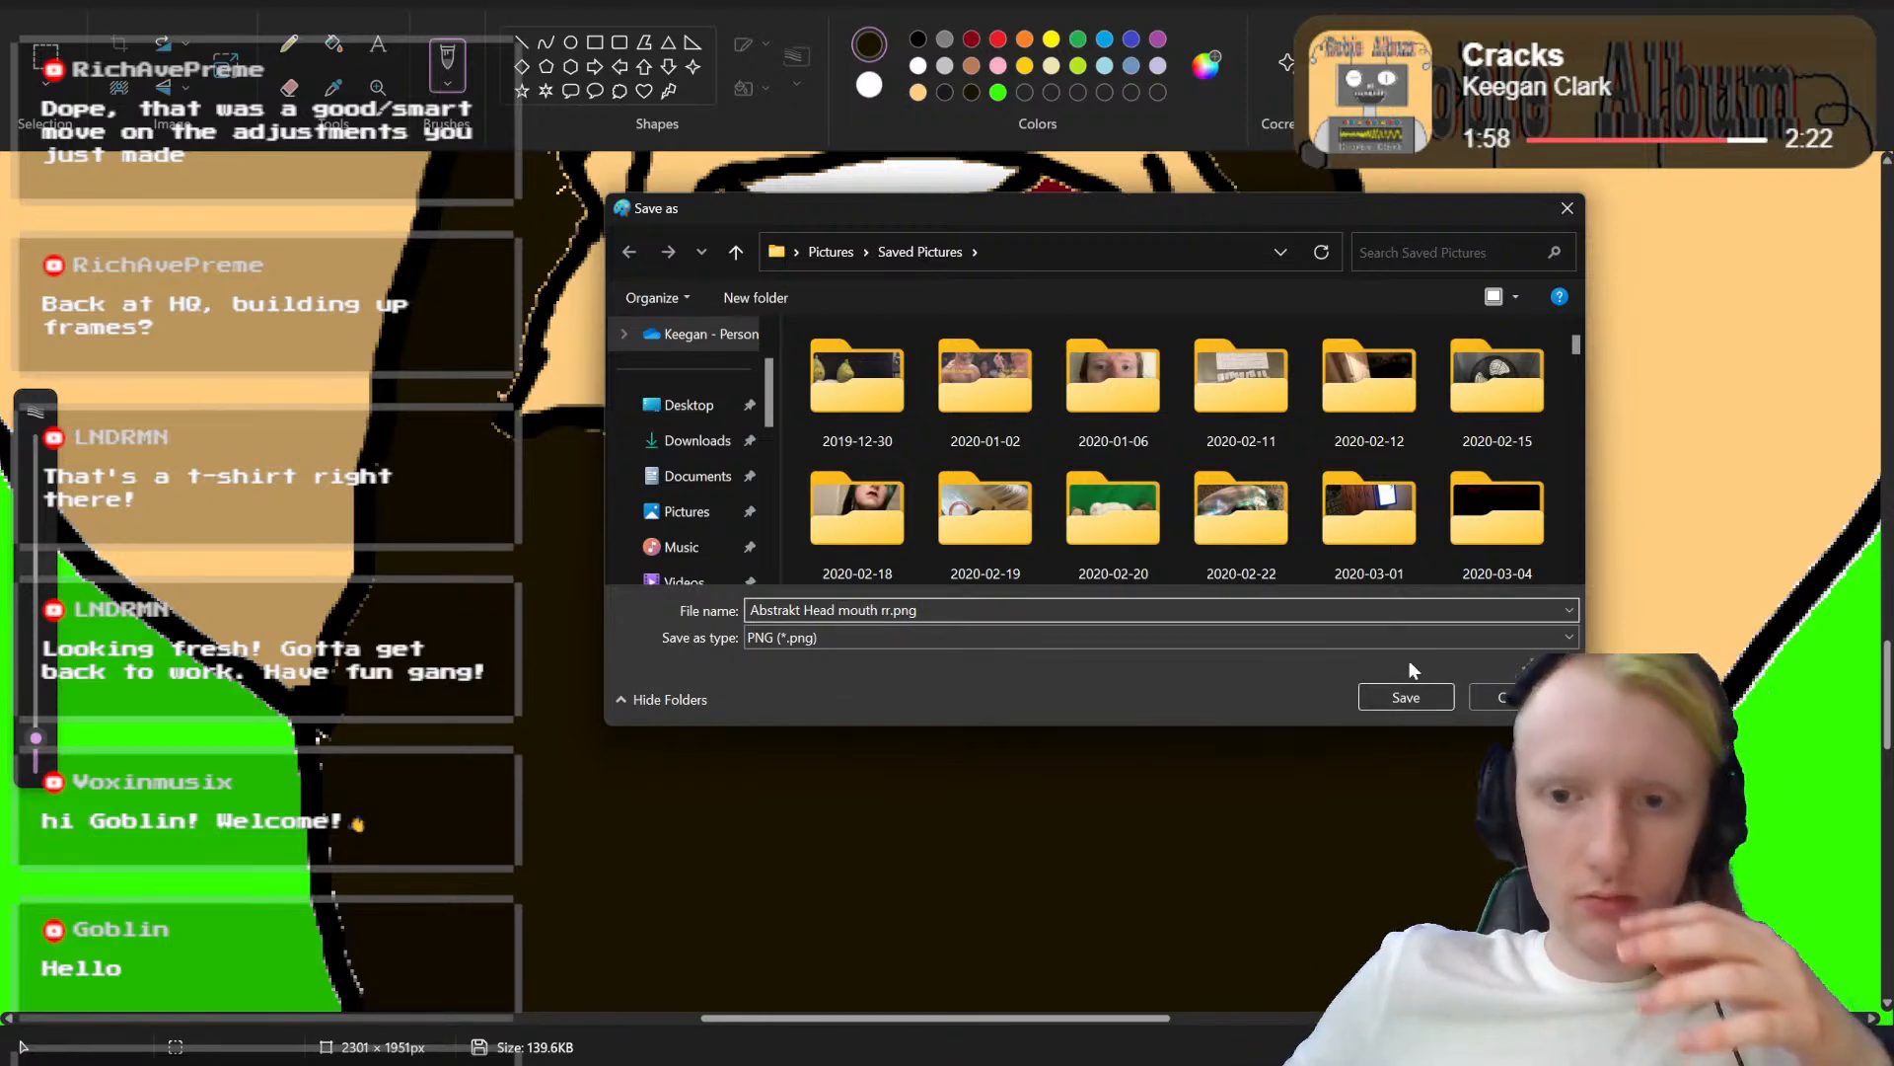
pyautogui.click(1407, 695)
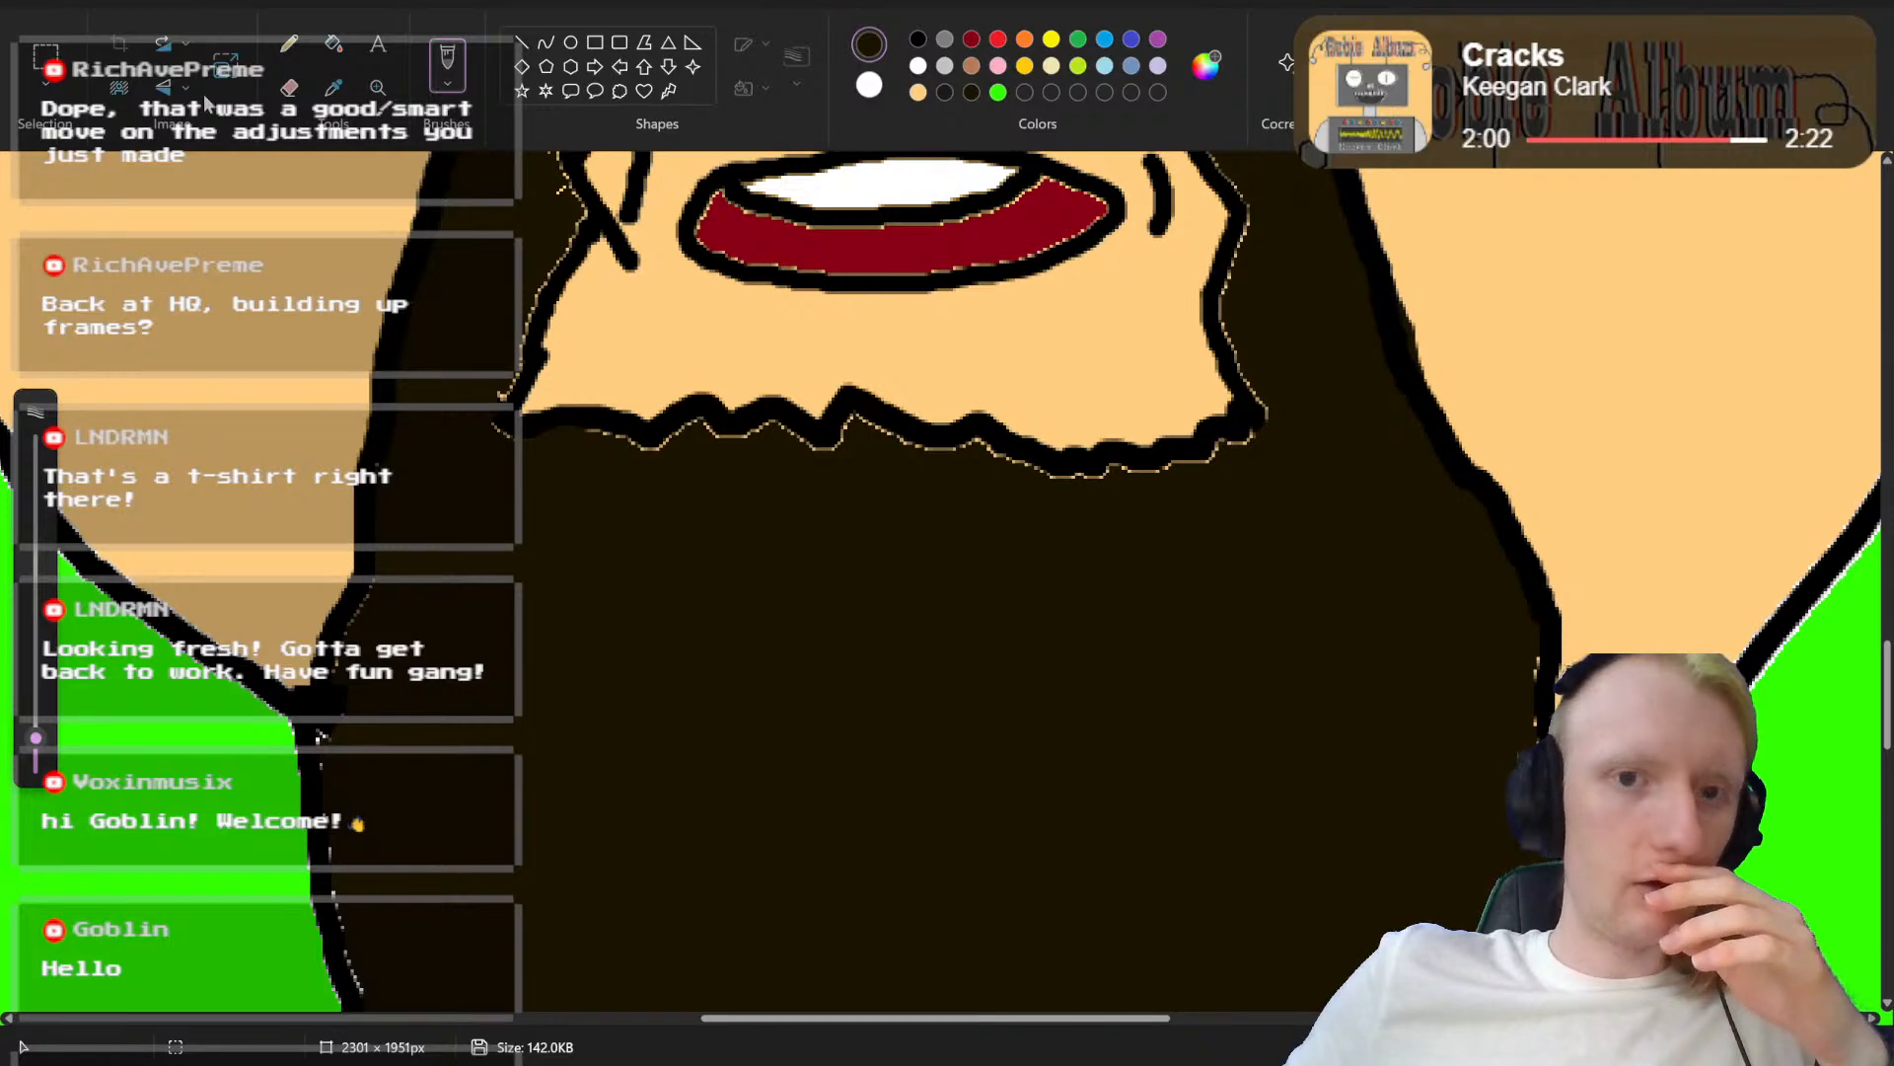
# Step: Reopen the mouthless base image "Abstrakt Head.png" and set the black brush size to 6px
pyautogui.click(34, 3)
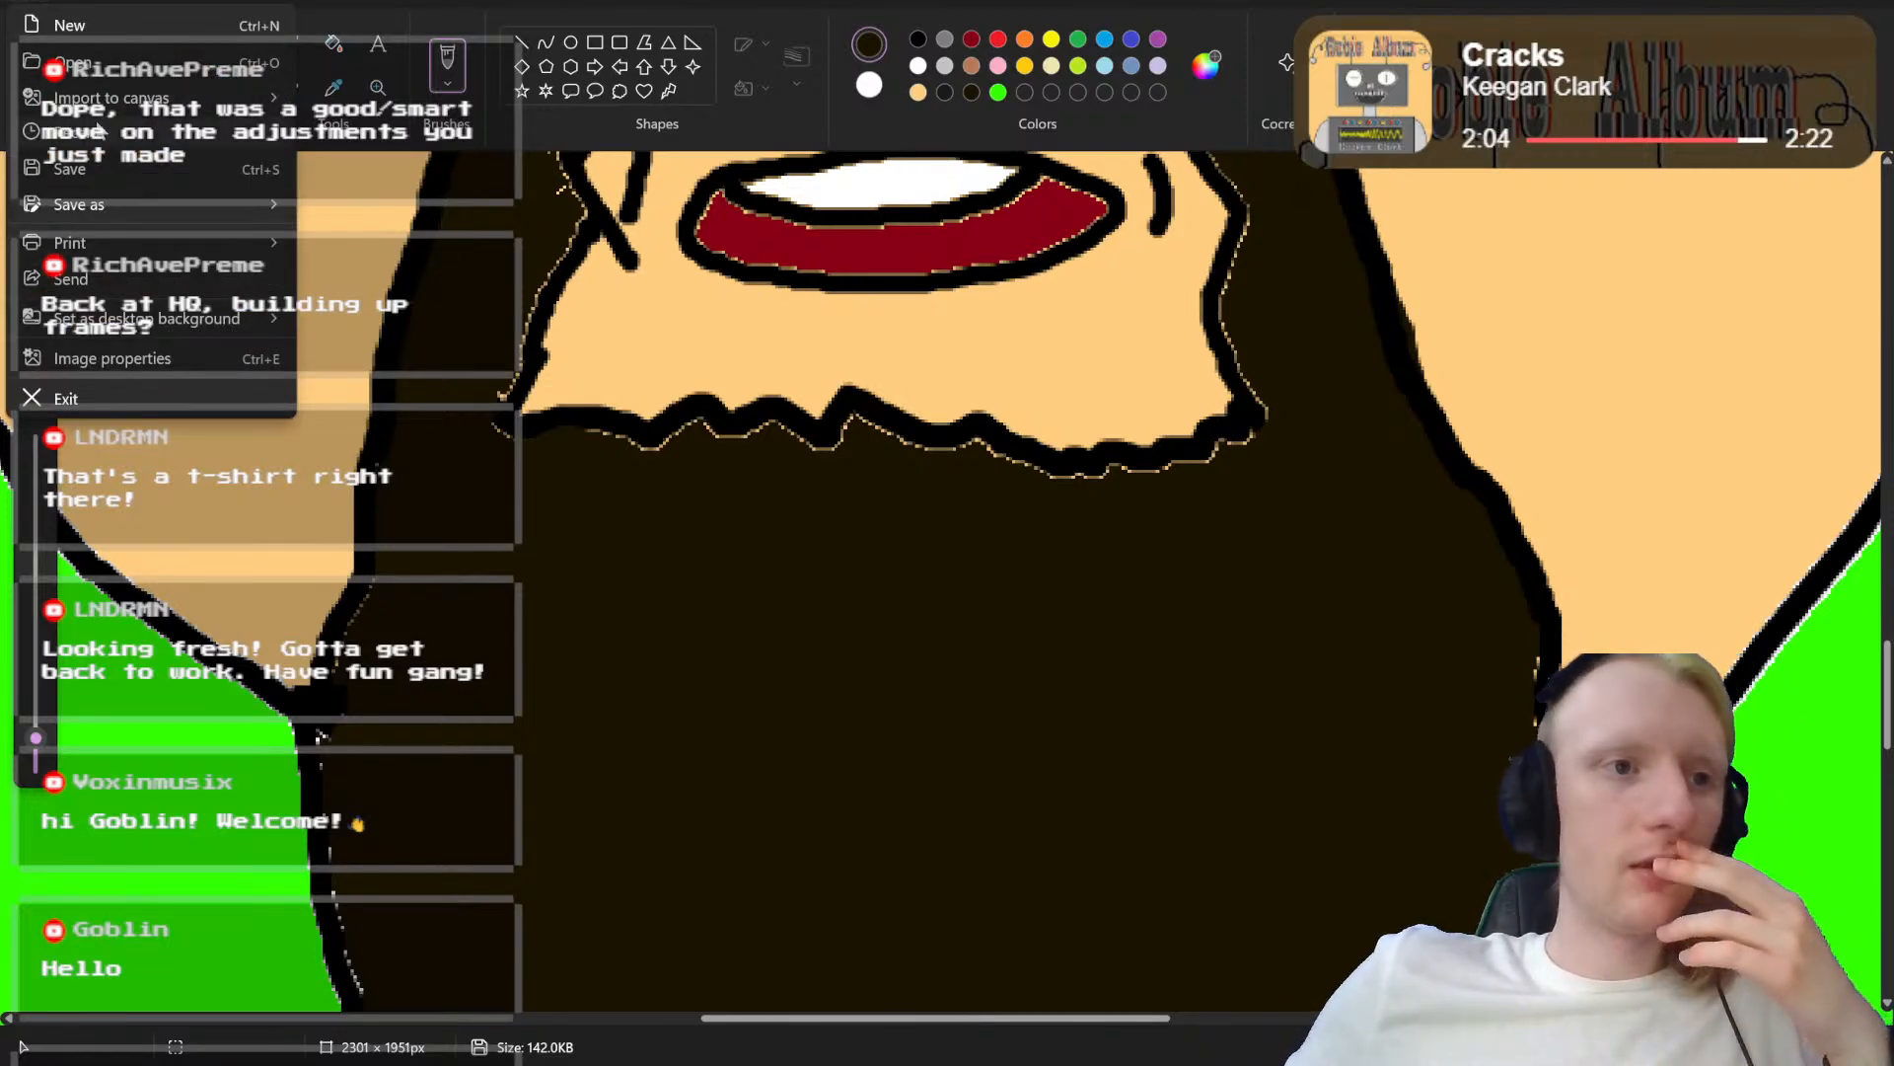
pyautogui.moveTo(98, 130)
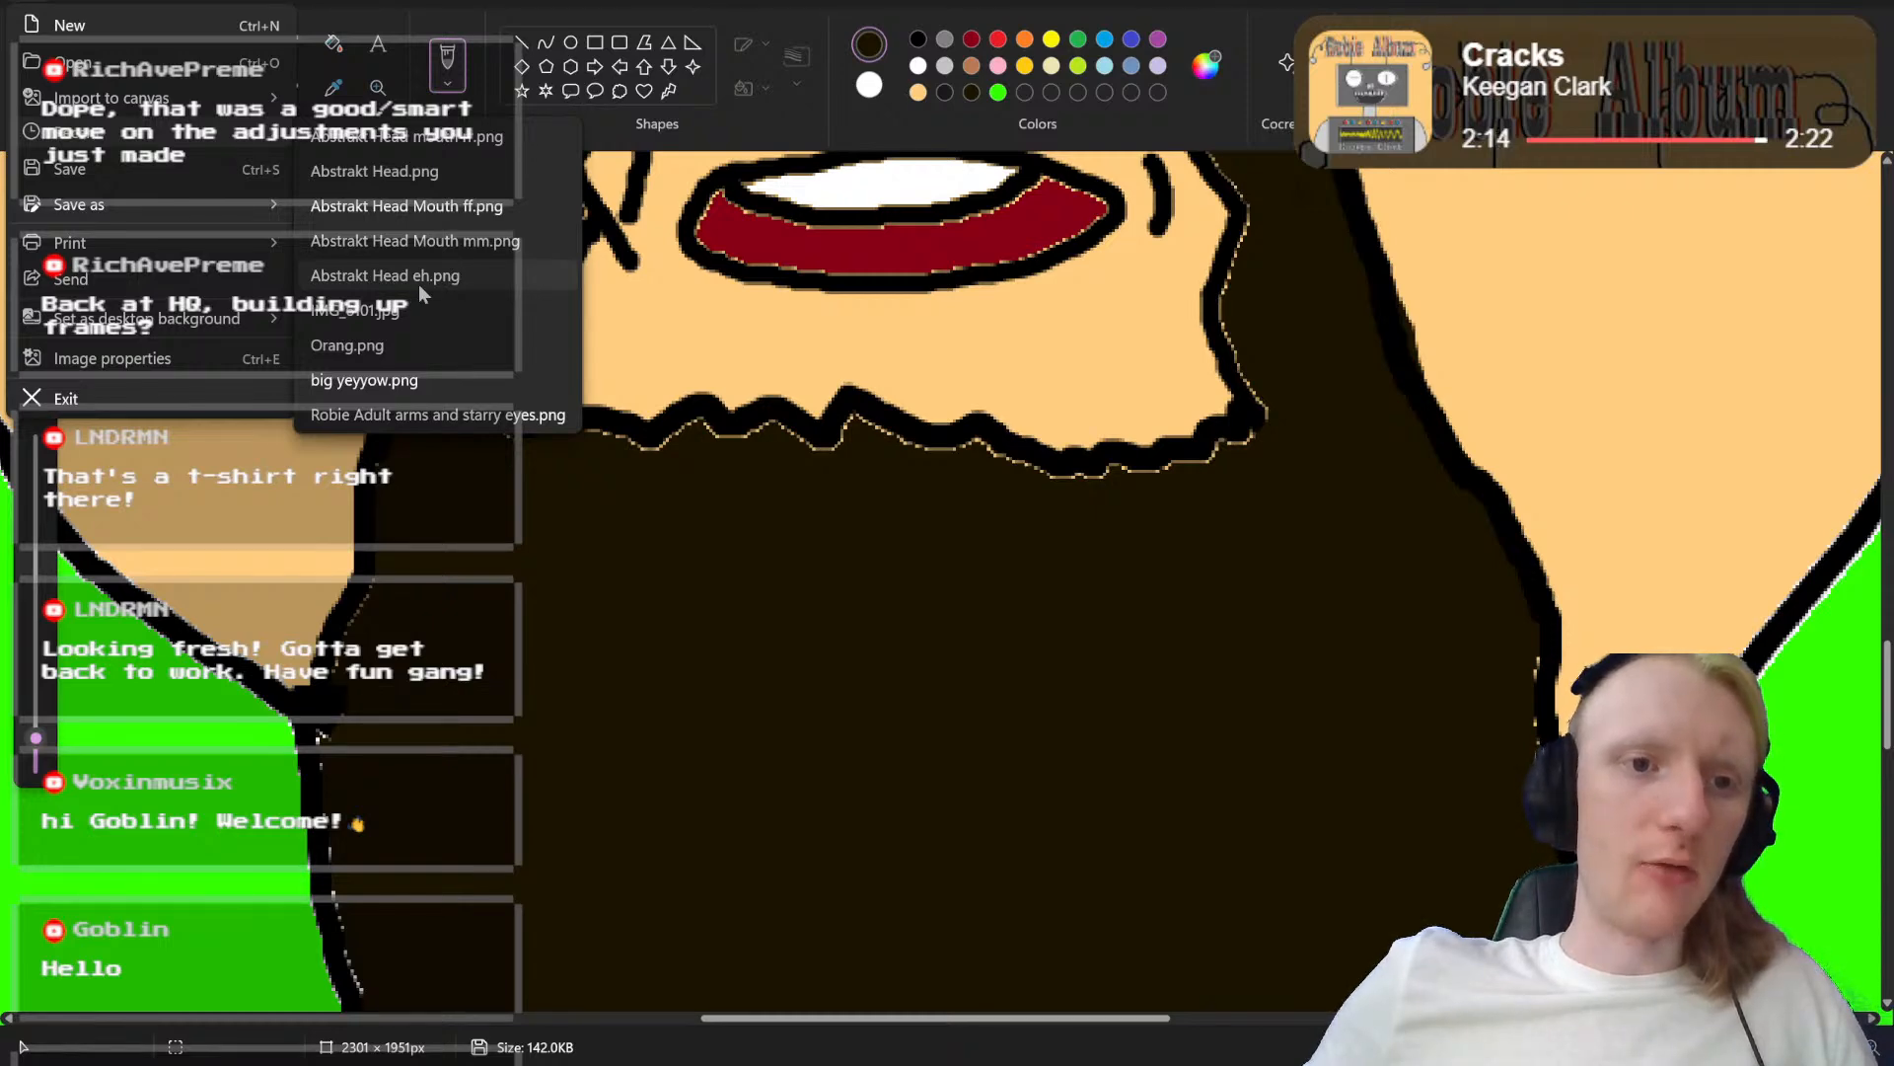
pyautogui.click(472, 173)
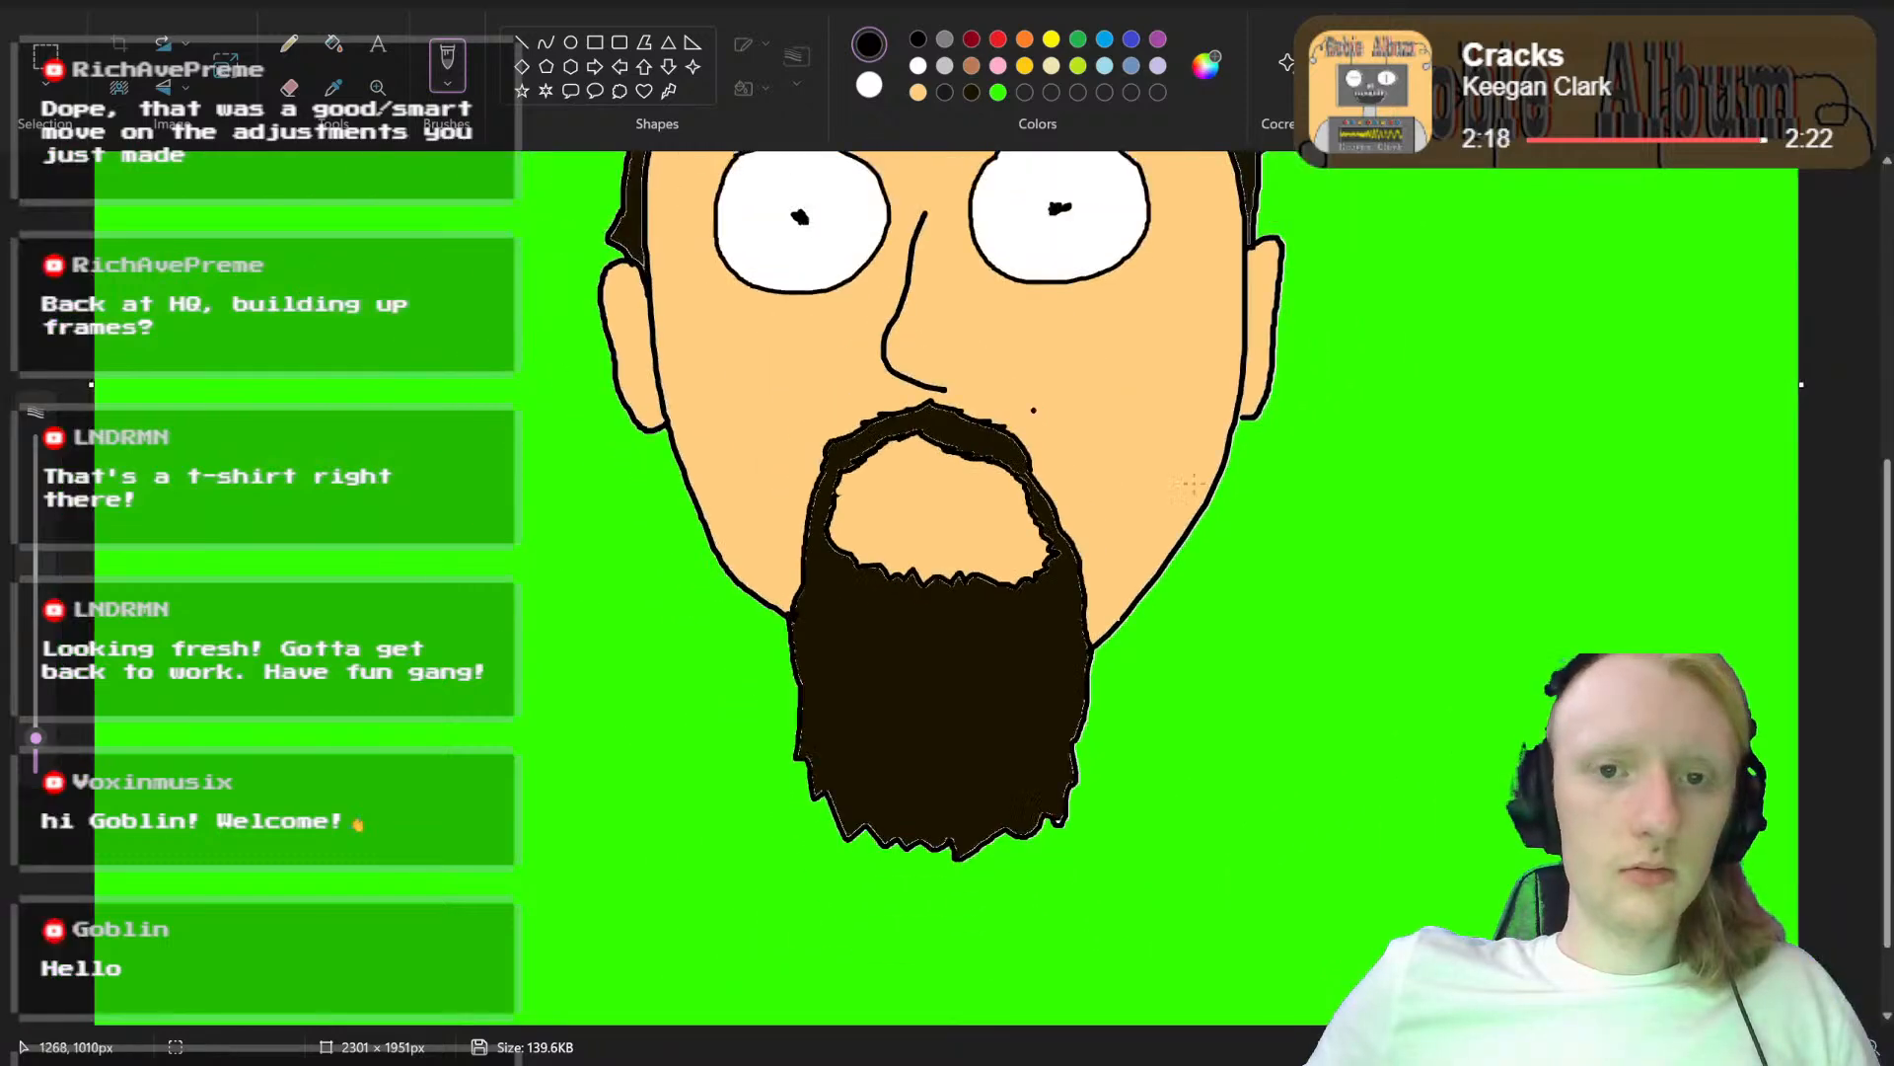
pyautogui.moveTo(1782, 1048); pyautogui.dragTo(1819, 1048)
pyautogui.moveTo(1009, 1021); pyautogui.dragTo(1125, 1021)
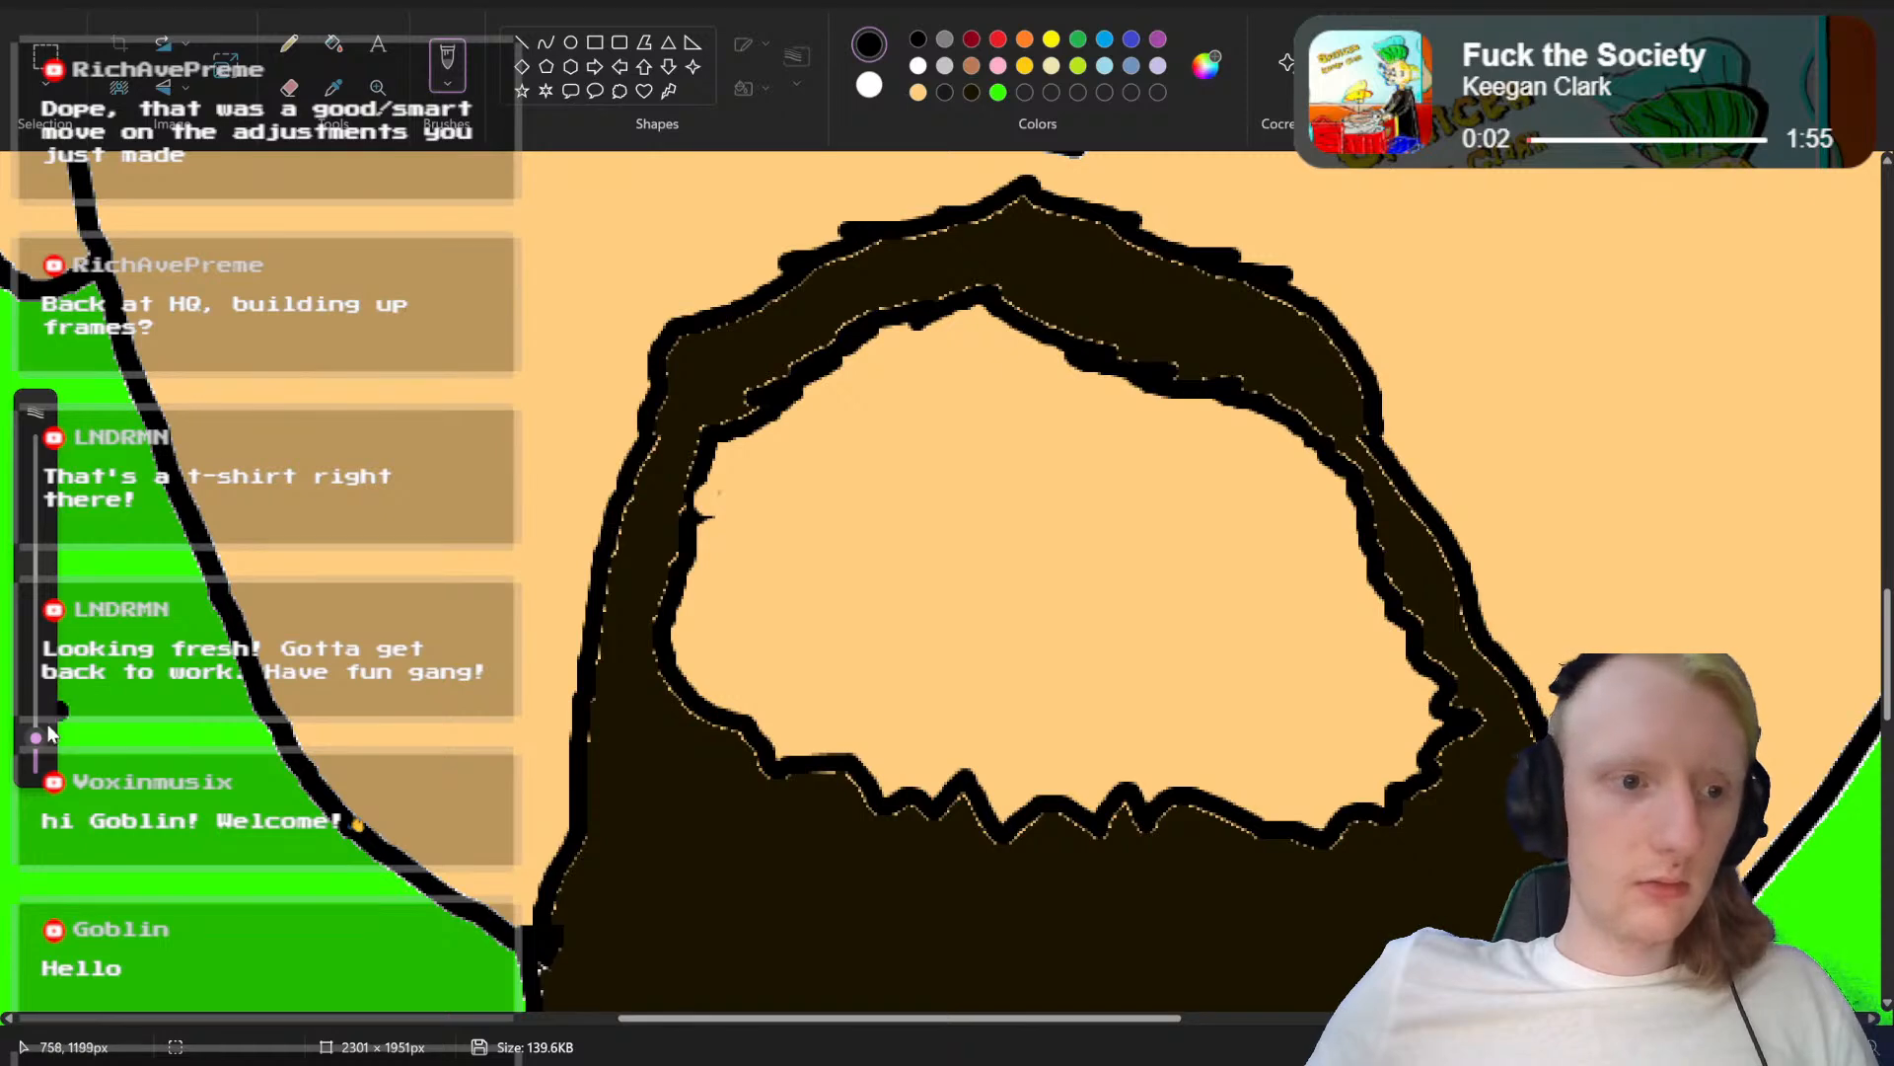
pyautogui.moveTo(35, 737); pyautogui.dragTo(36, 746)
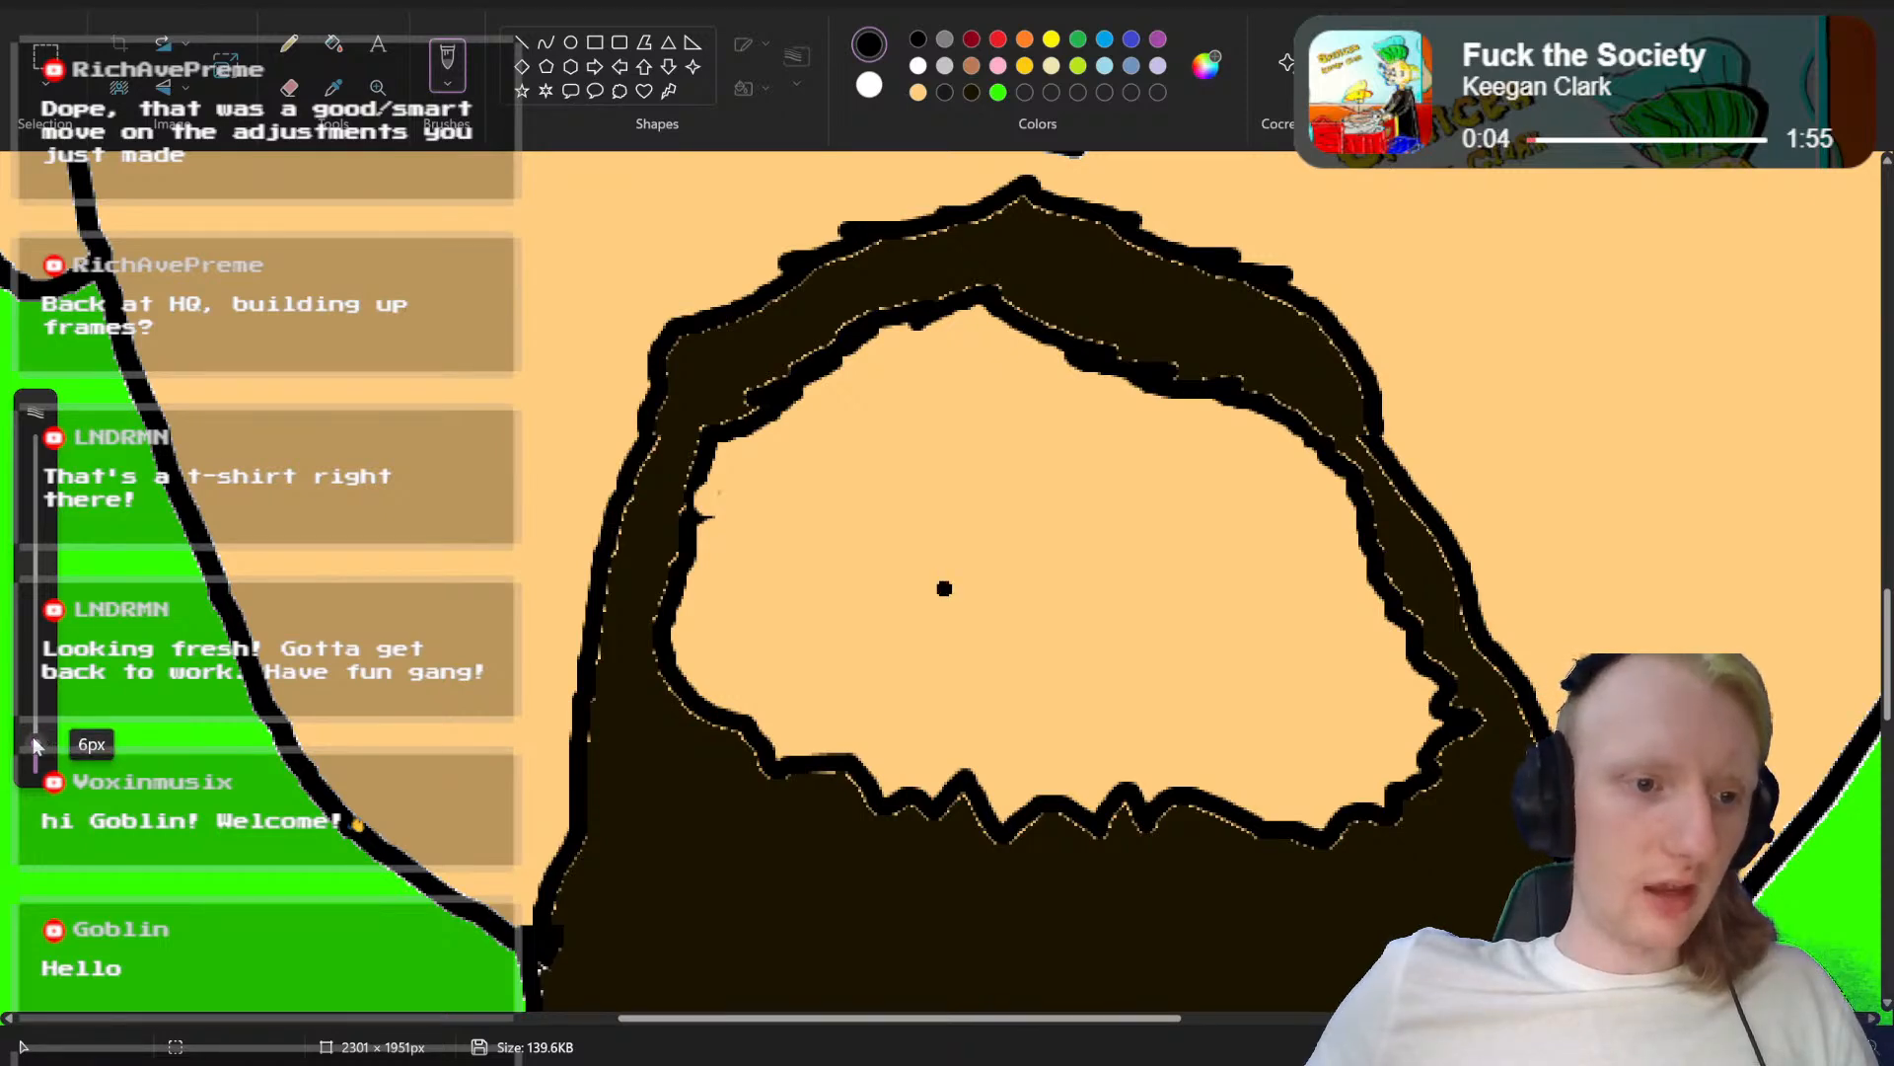
pyautogui.moveTo(792, 486)
pyautogui.mouseDown()
pyautogui.moveTo(1269, 478)
pyautogui.moveTo(1185, 630)
pyautogui.moveTo(804, 630)
pyautogui.moveTo(759, 609)
pyautogui.moveTo(759, 523)
pyautogui.mouseUp()
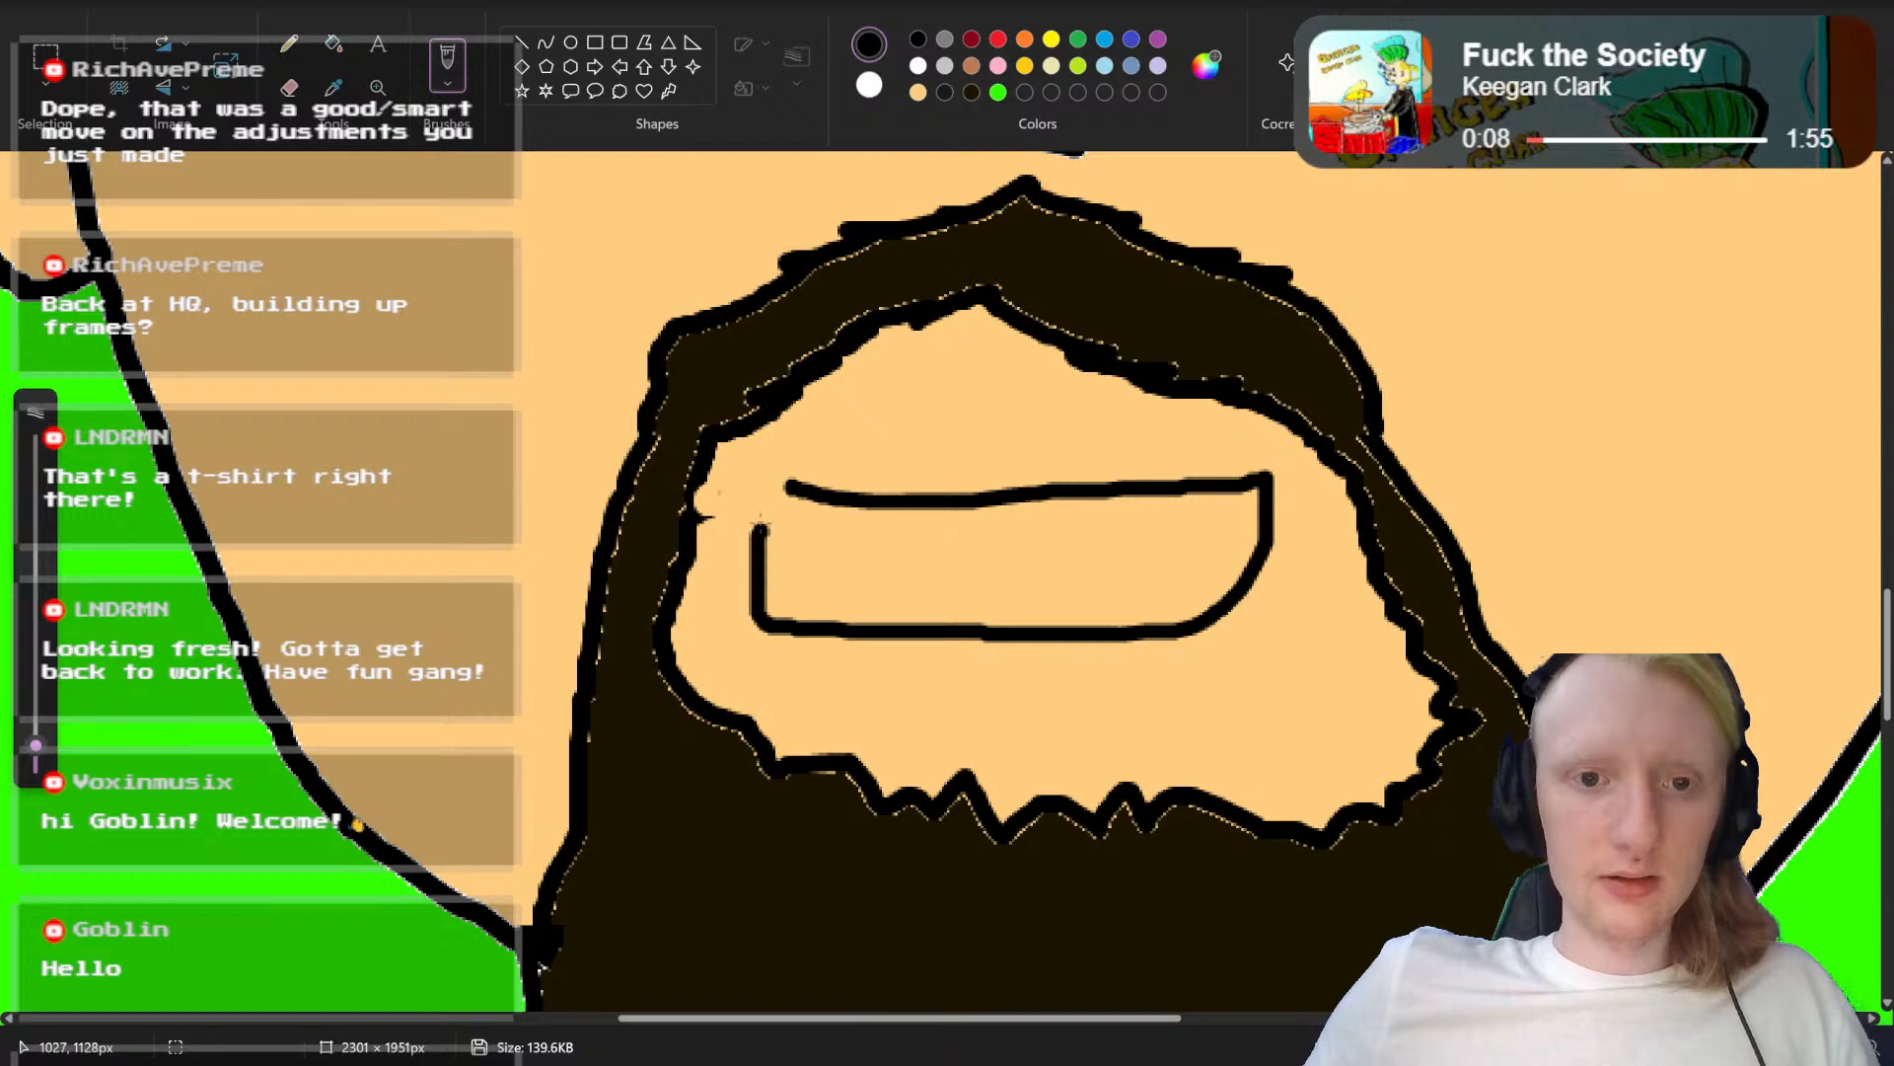
pyautogui.hotkey('ctrl', 'z')
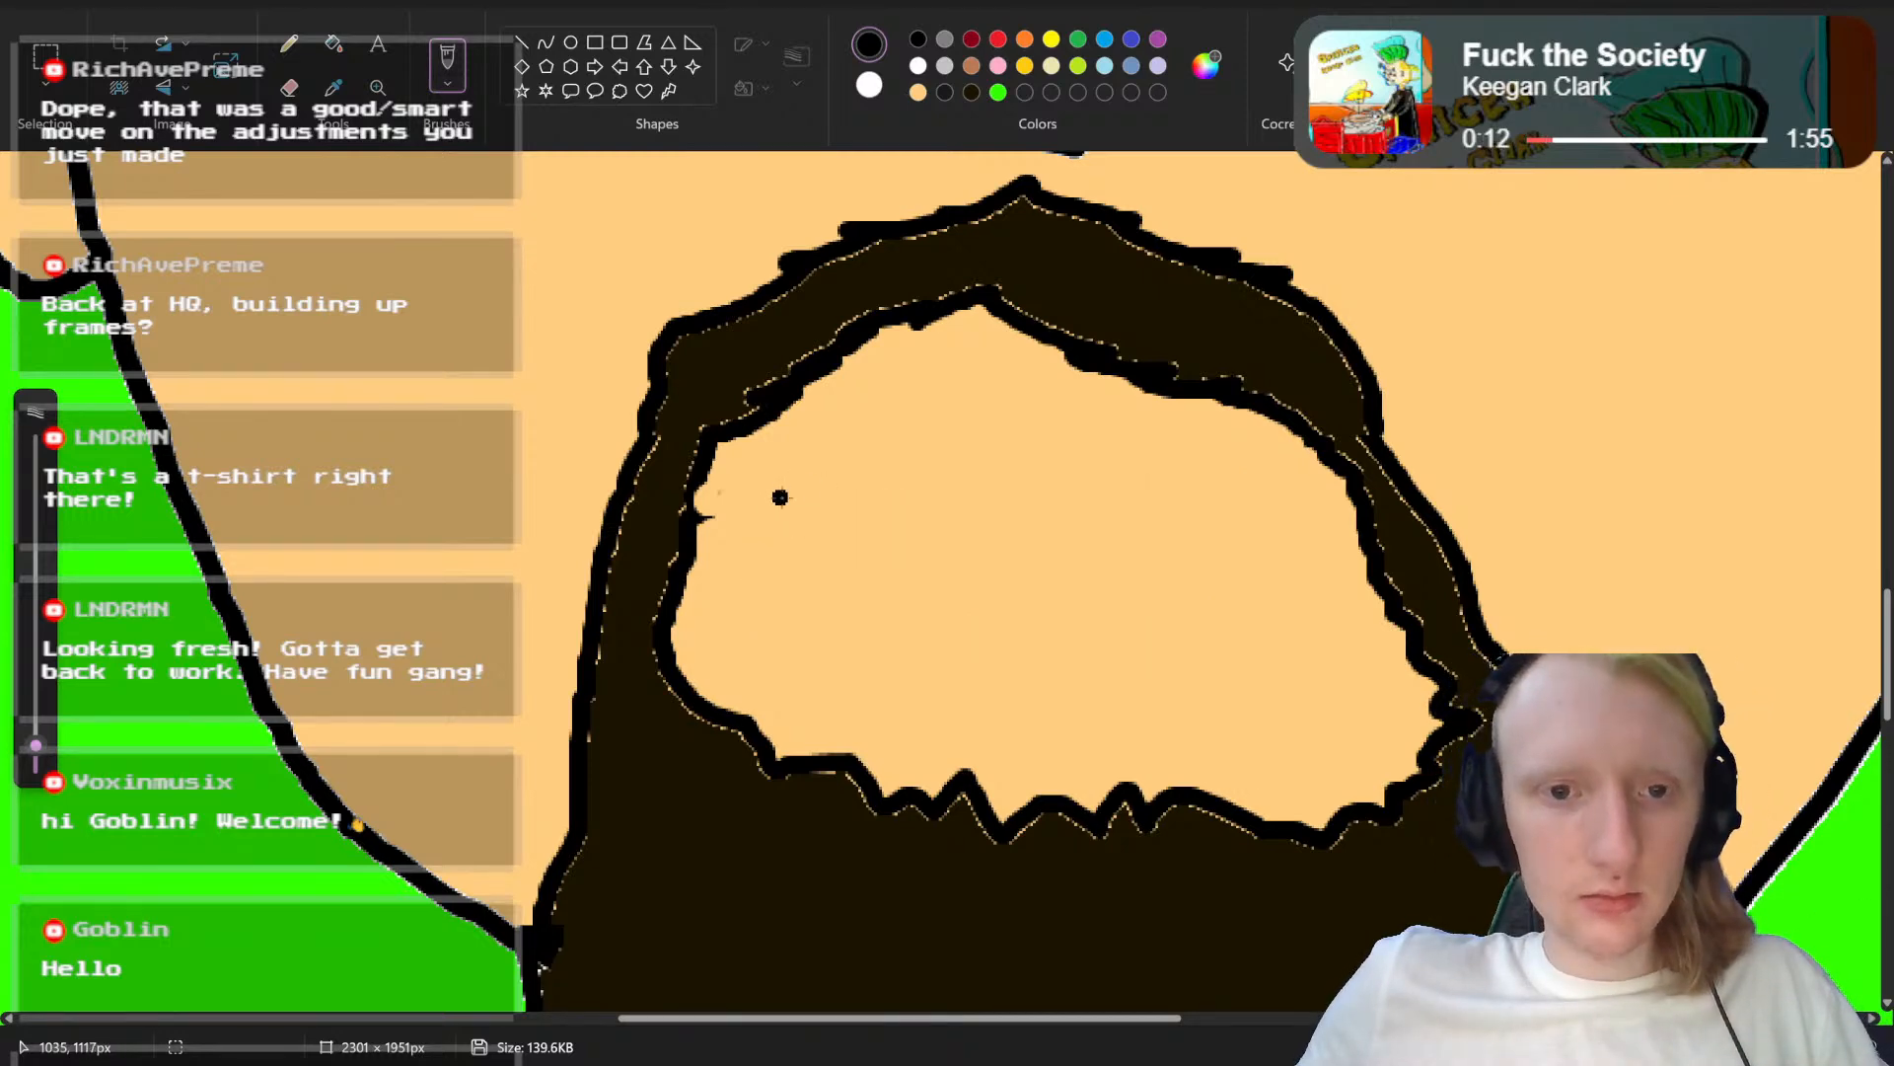
pyautogui.moveTo(780, 497)
pyautogui.mouseDown()
pyautogui.moveTo(1334, 525)
pyautogui.moveTo(1312, 562)
pyautogui.moveTo(1224, 602)
pyautogui.moveTo(934, 613)
pyautogui.moveTo(820, 608)
pyautogui.moveTo(774, 507)
pyautogui.moveTo(1310, 512)
pyautogui.moveTo(1285, 607)
pyautogui.moveTo(1200, 661)
pyautogui.moveTo(978, 680)
pyautogui.moveTo(844, 640)
pyautogui.moveTo(721, 512)
pyautogui.moveTo(809, 523)
pyautogui.mouseUp()
pyautogui.hotkey('ctrl', 'z')
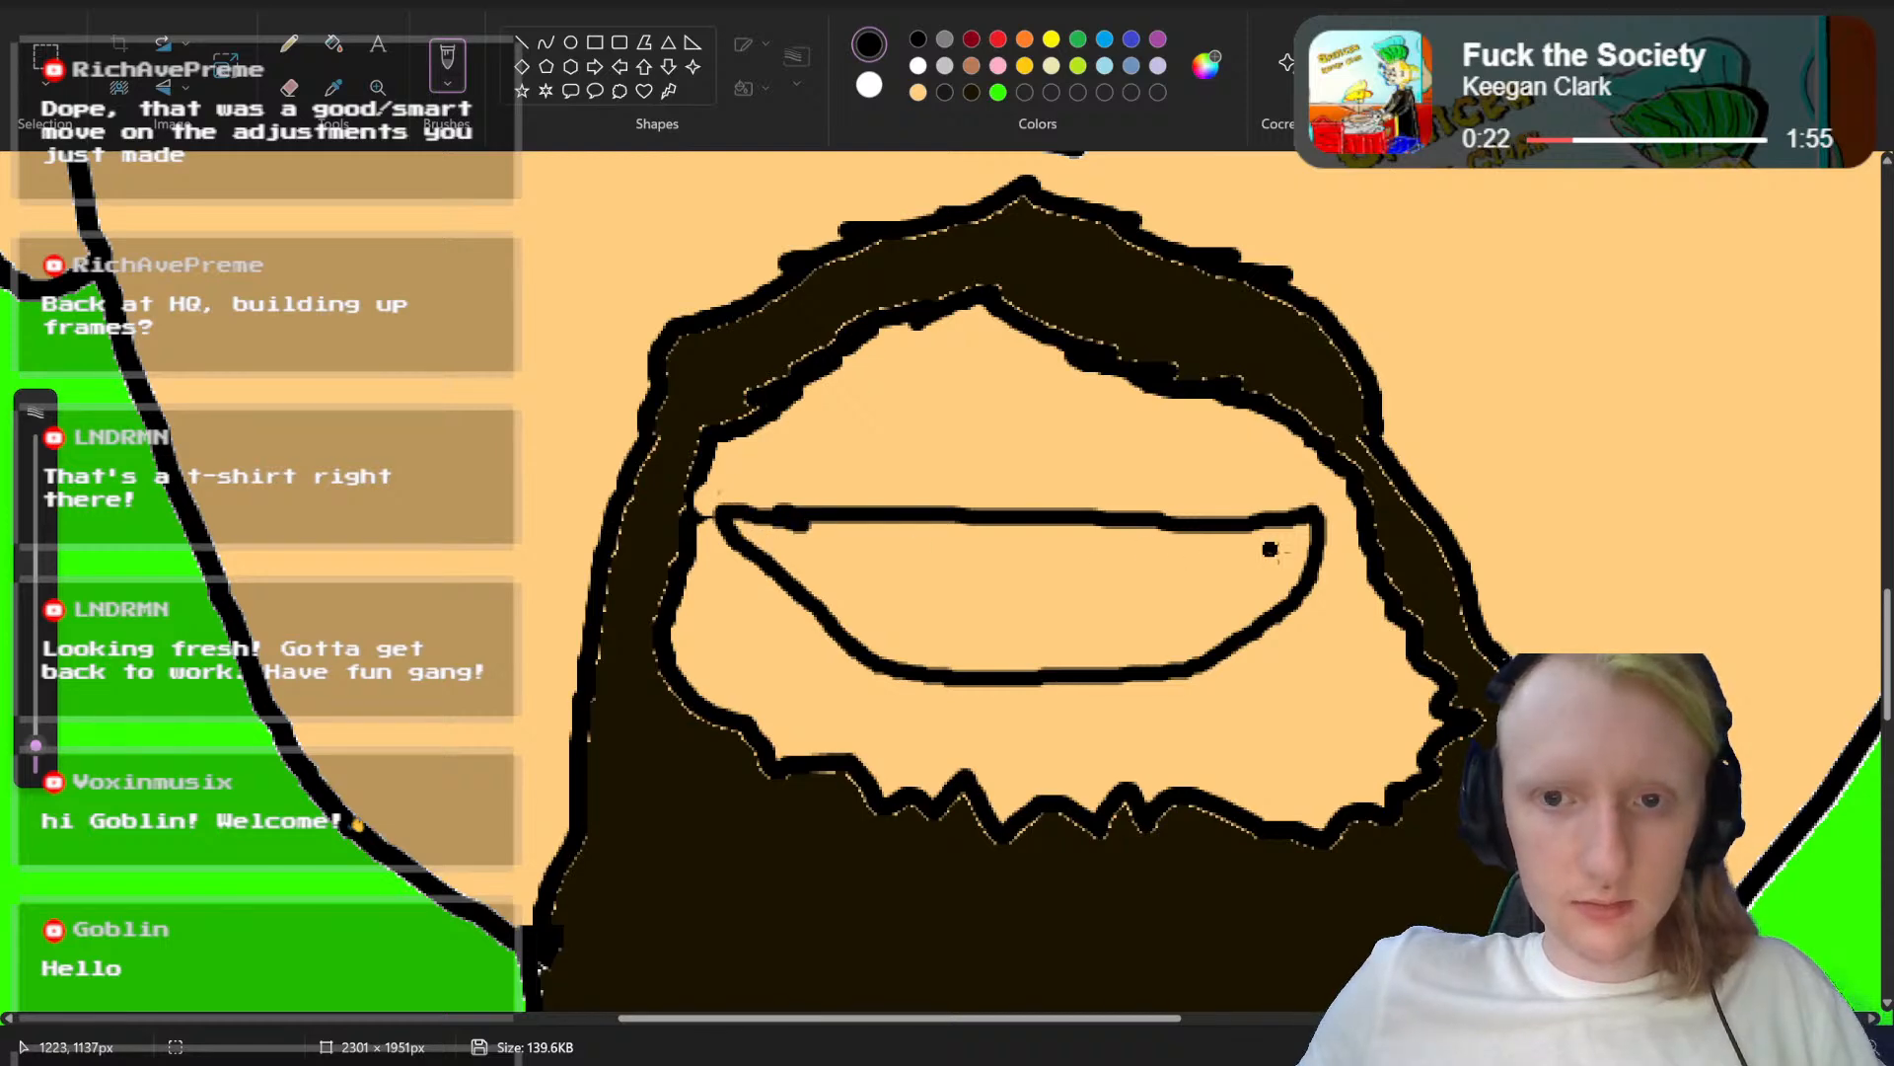
pyautogui.moveTo(1300, 533)
pyautogui.mouseDown()
pyautogui.moveTo(1268, 572)
pyautogui.moveTo(797, 560)
pyautogui.mouseUp()
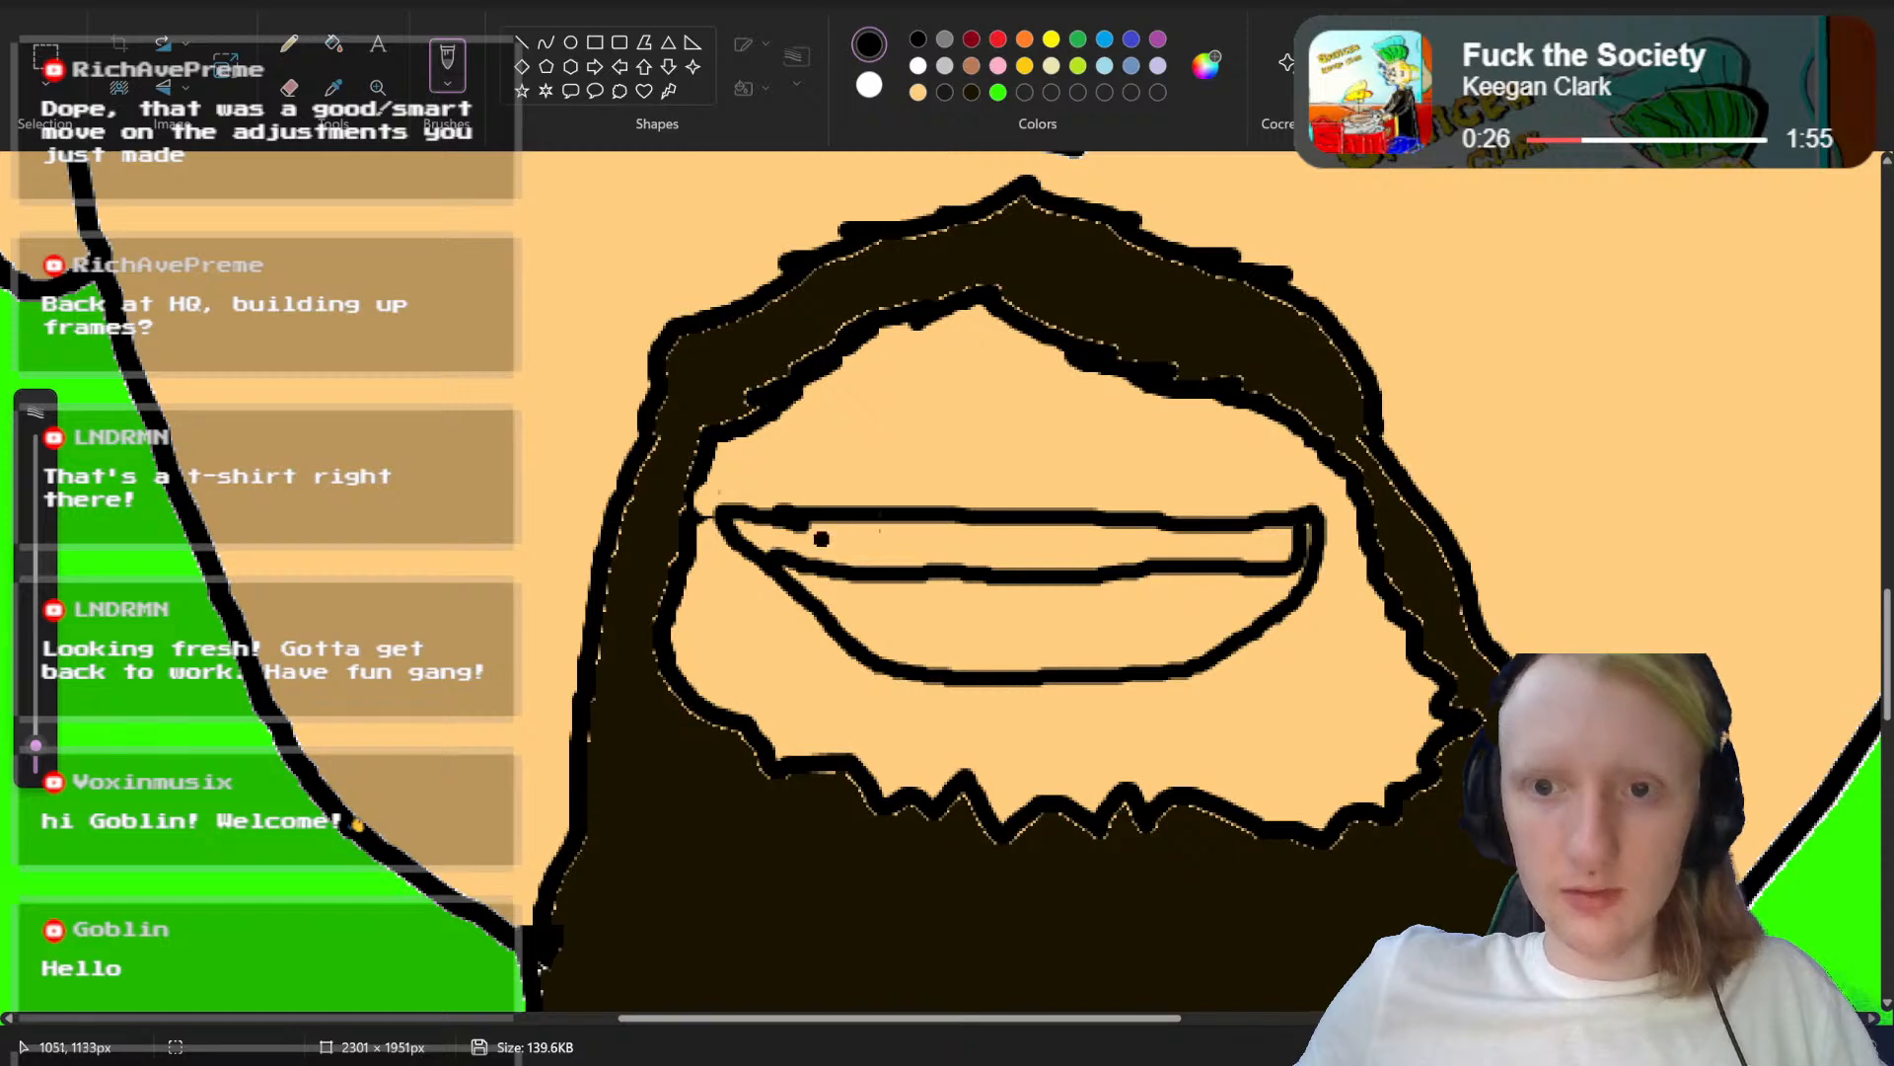
pyautogui.scroll(2, 1036, 719)
pyautogui.scroll(-3, 1036, 719)
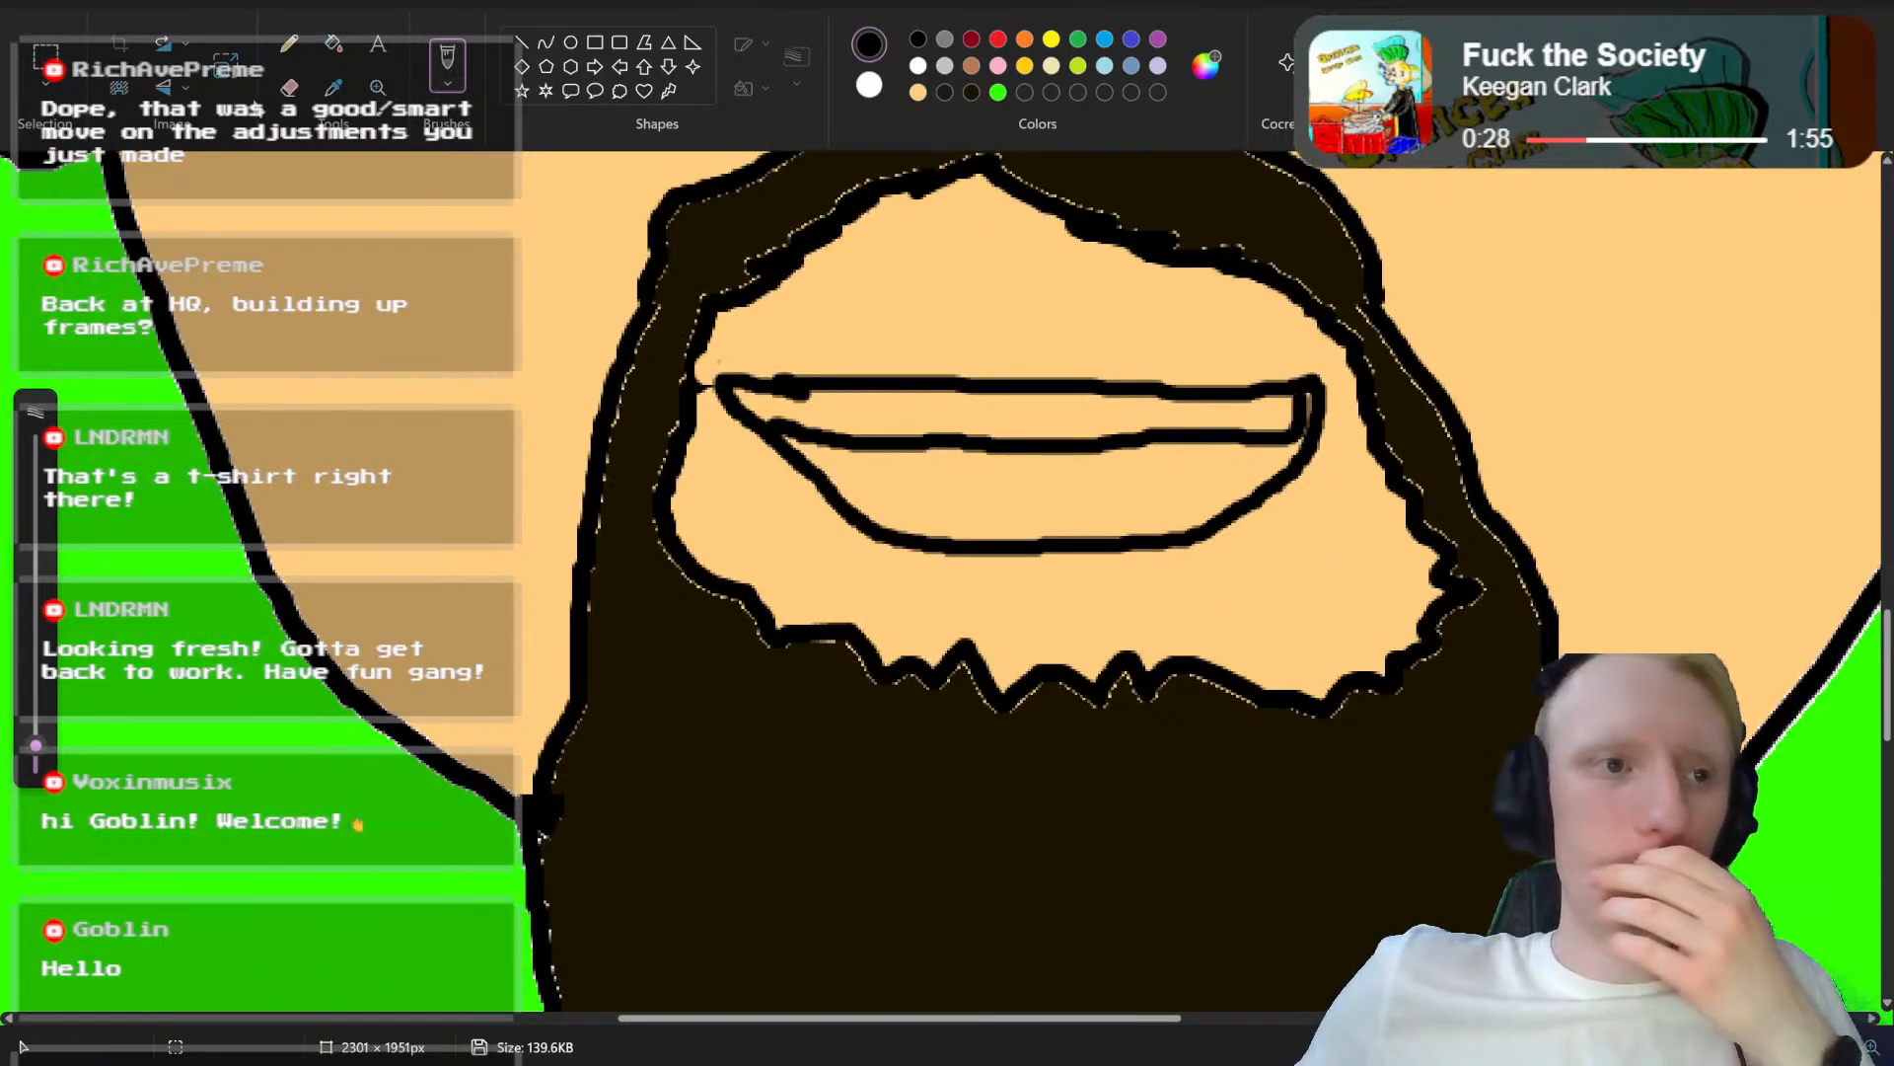
pyautogui.scroll(1, 1108, 375)
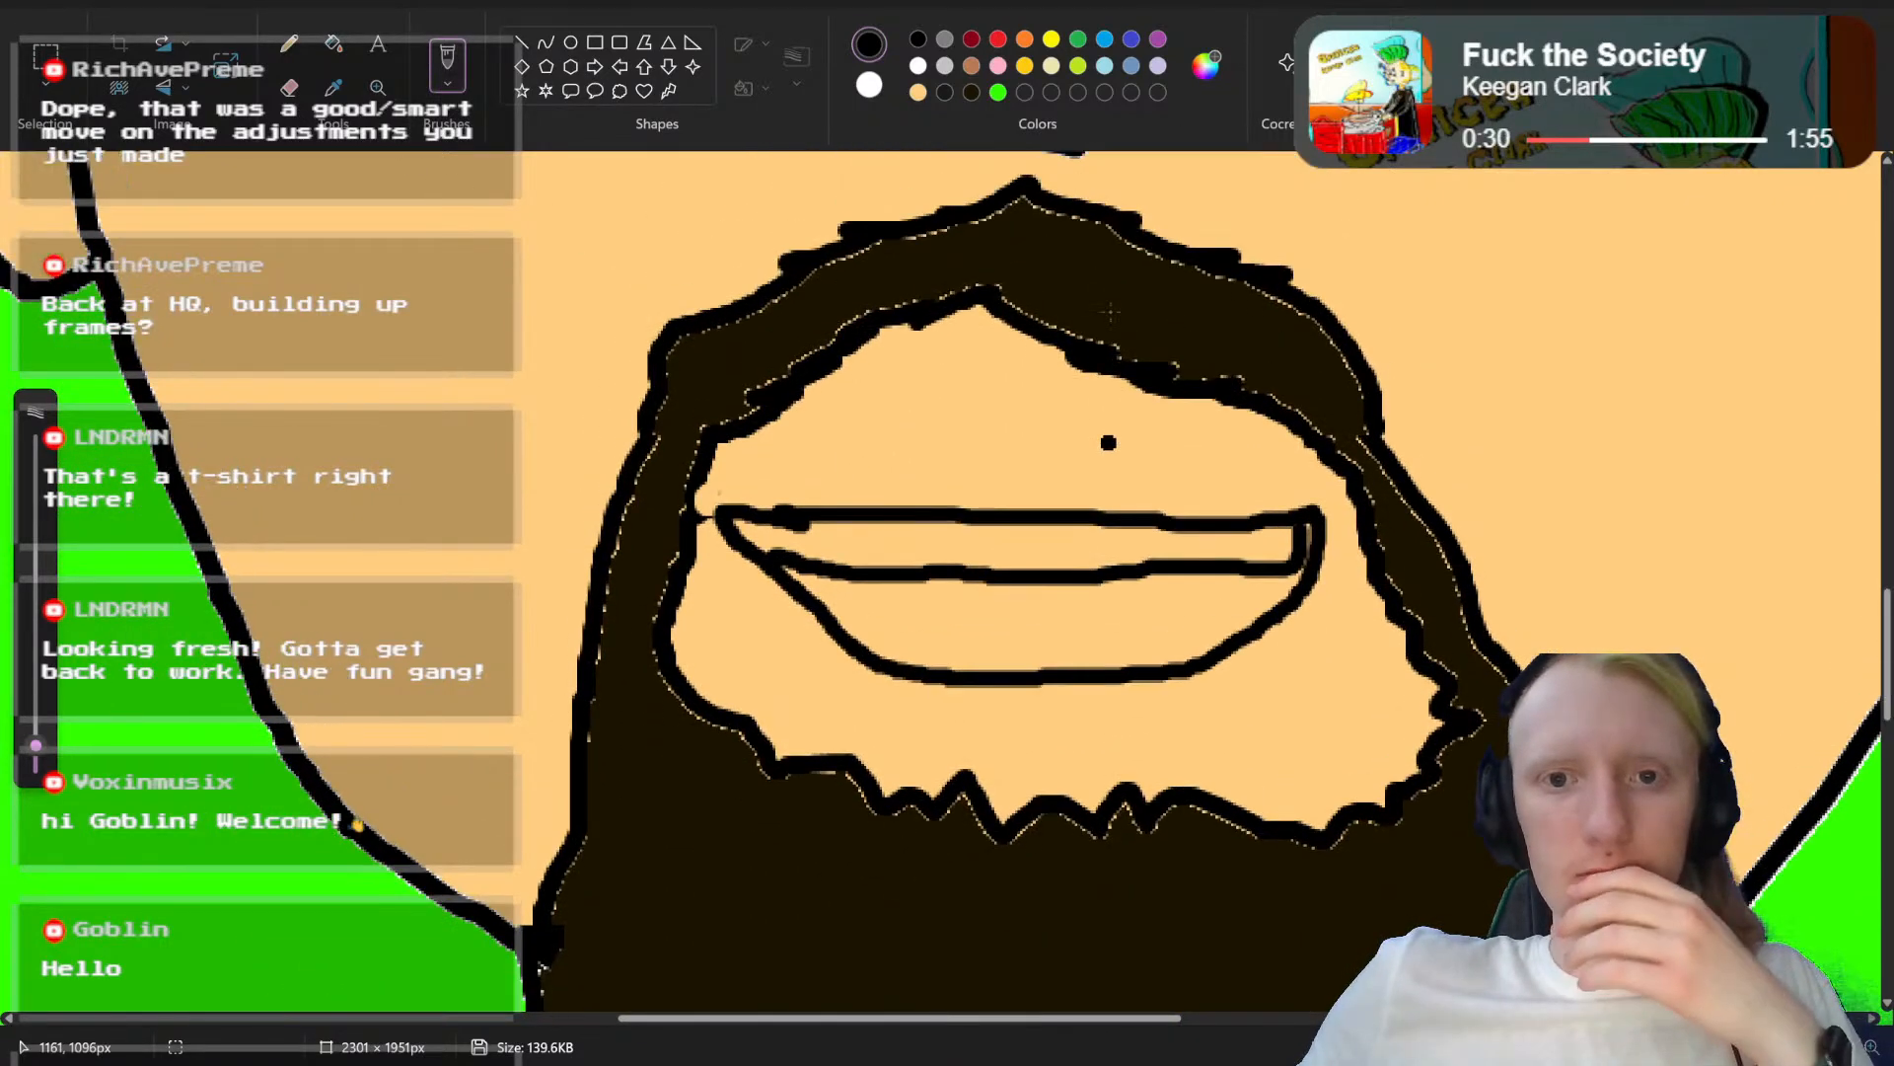
pyautogui.scroll(-1, 1100, 296)
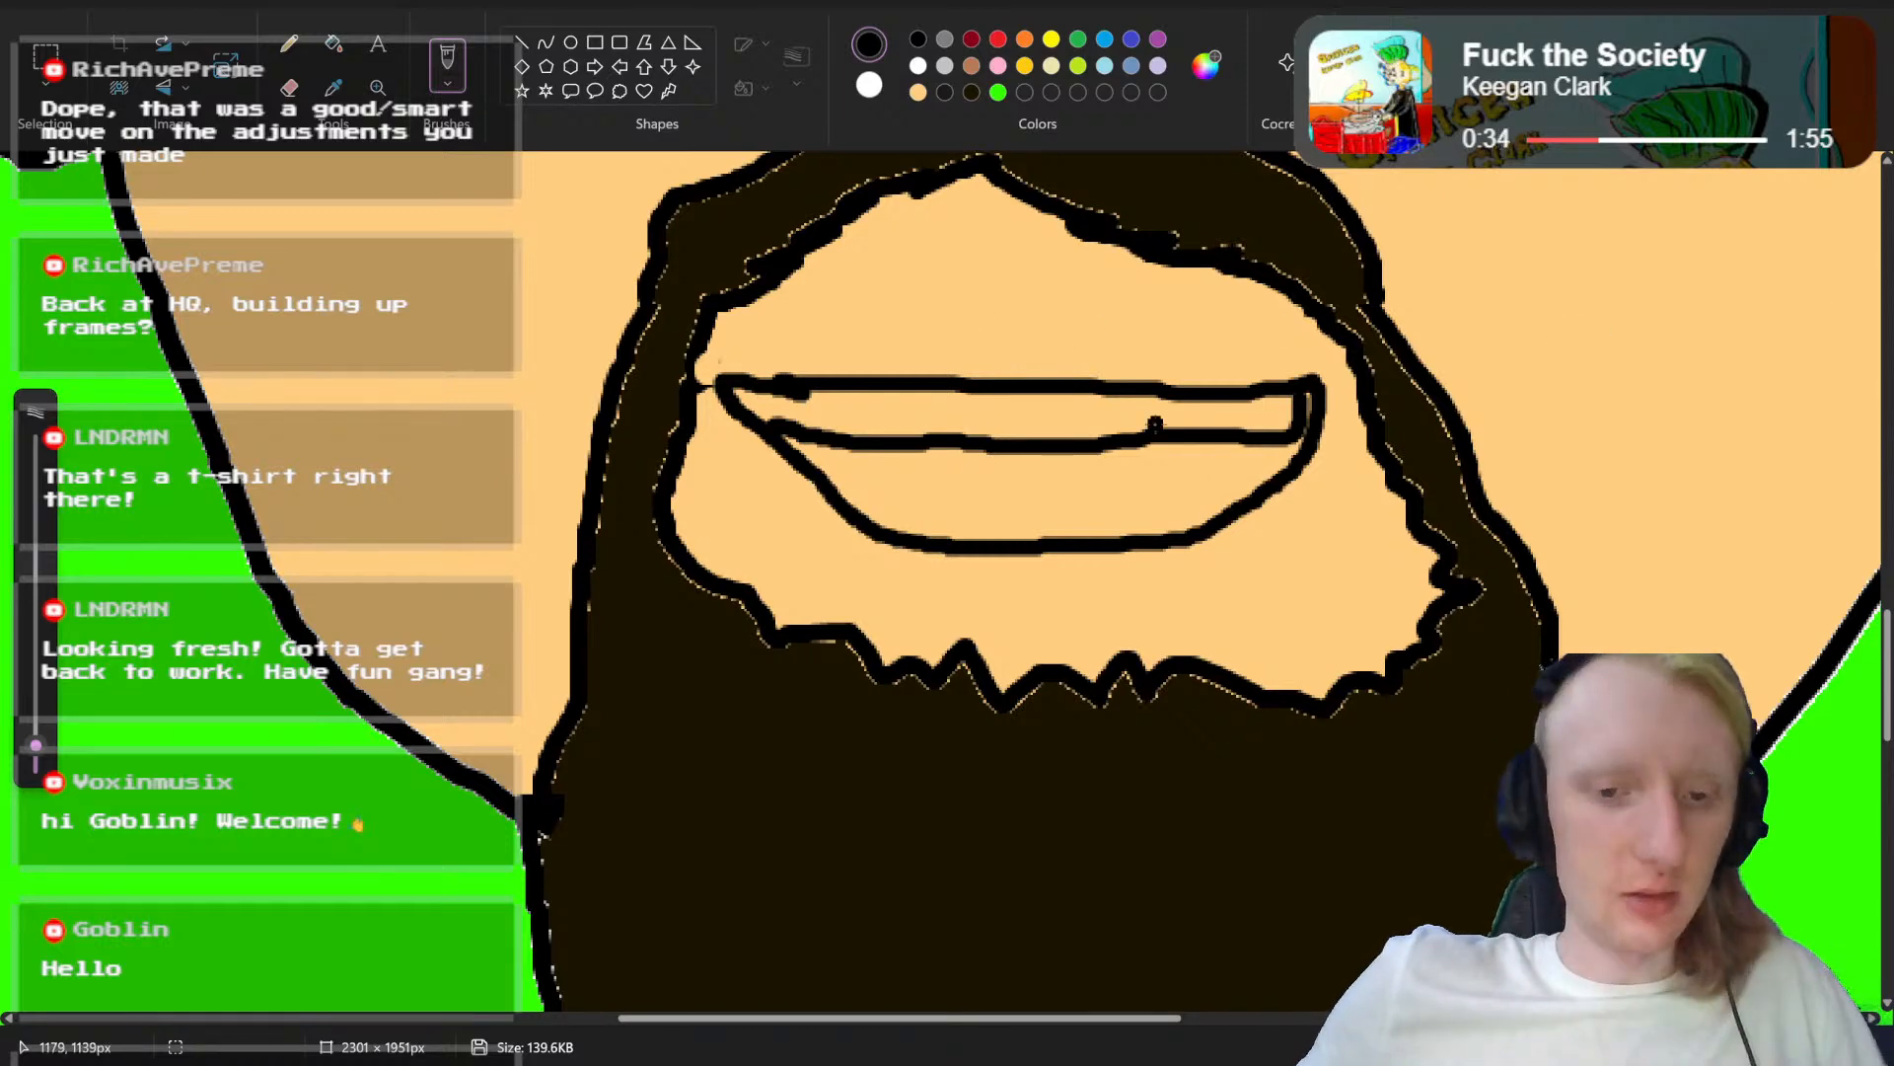
pyautogui.hotkey('ctrl', 'z')
pyautogui.hotkey('ctrl', 'z')
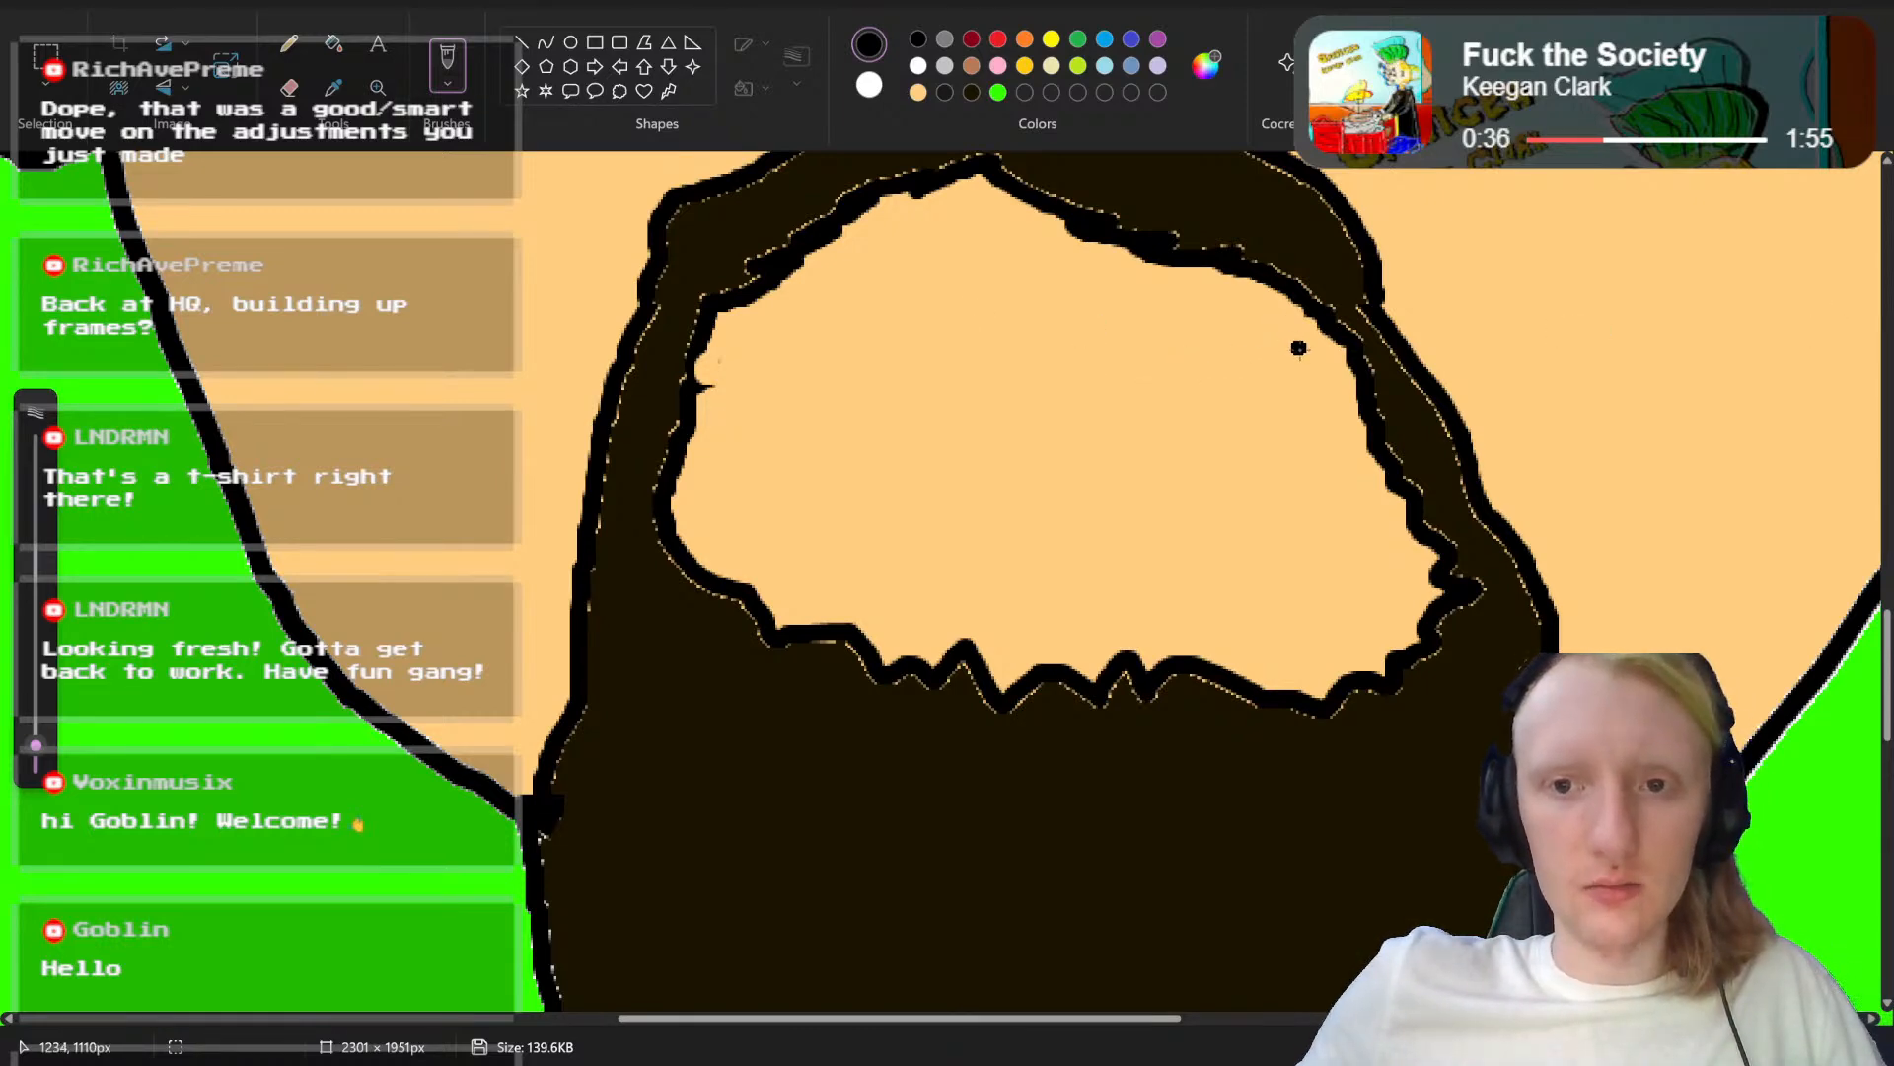
# Step: Draw a wide, flat-topped open mouth outline in black inside the beard opening, with an upper teeth strip separated by a line
pyautogui.moveTo(1298, 348)
pyautogui.mouseDown()
pyautogui.moveTo(735, 348)
pyautogui.moveTo(720, 379)
pyautogui.moveTo(769, 436)
pyautogui.moveTo(924, 473)
pyautogui.moveTo(1189, 487)
pyautogui.moveTo(1288, 462)
pyautogui.mouseUp()
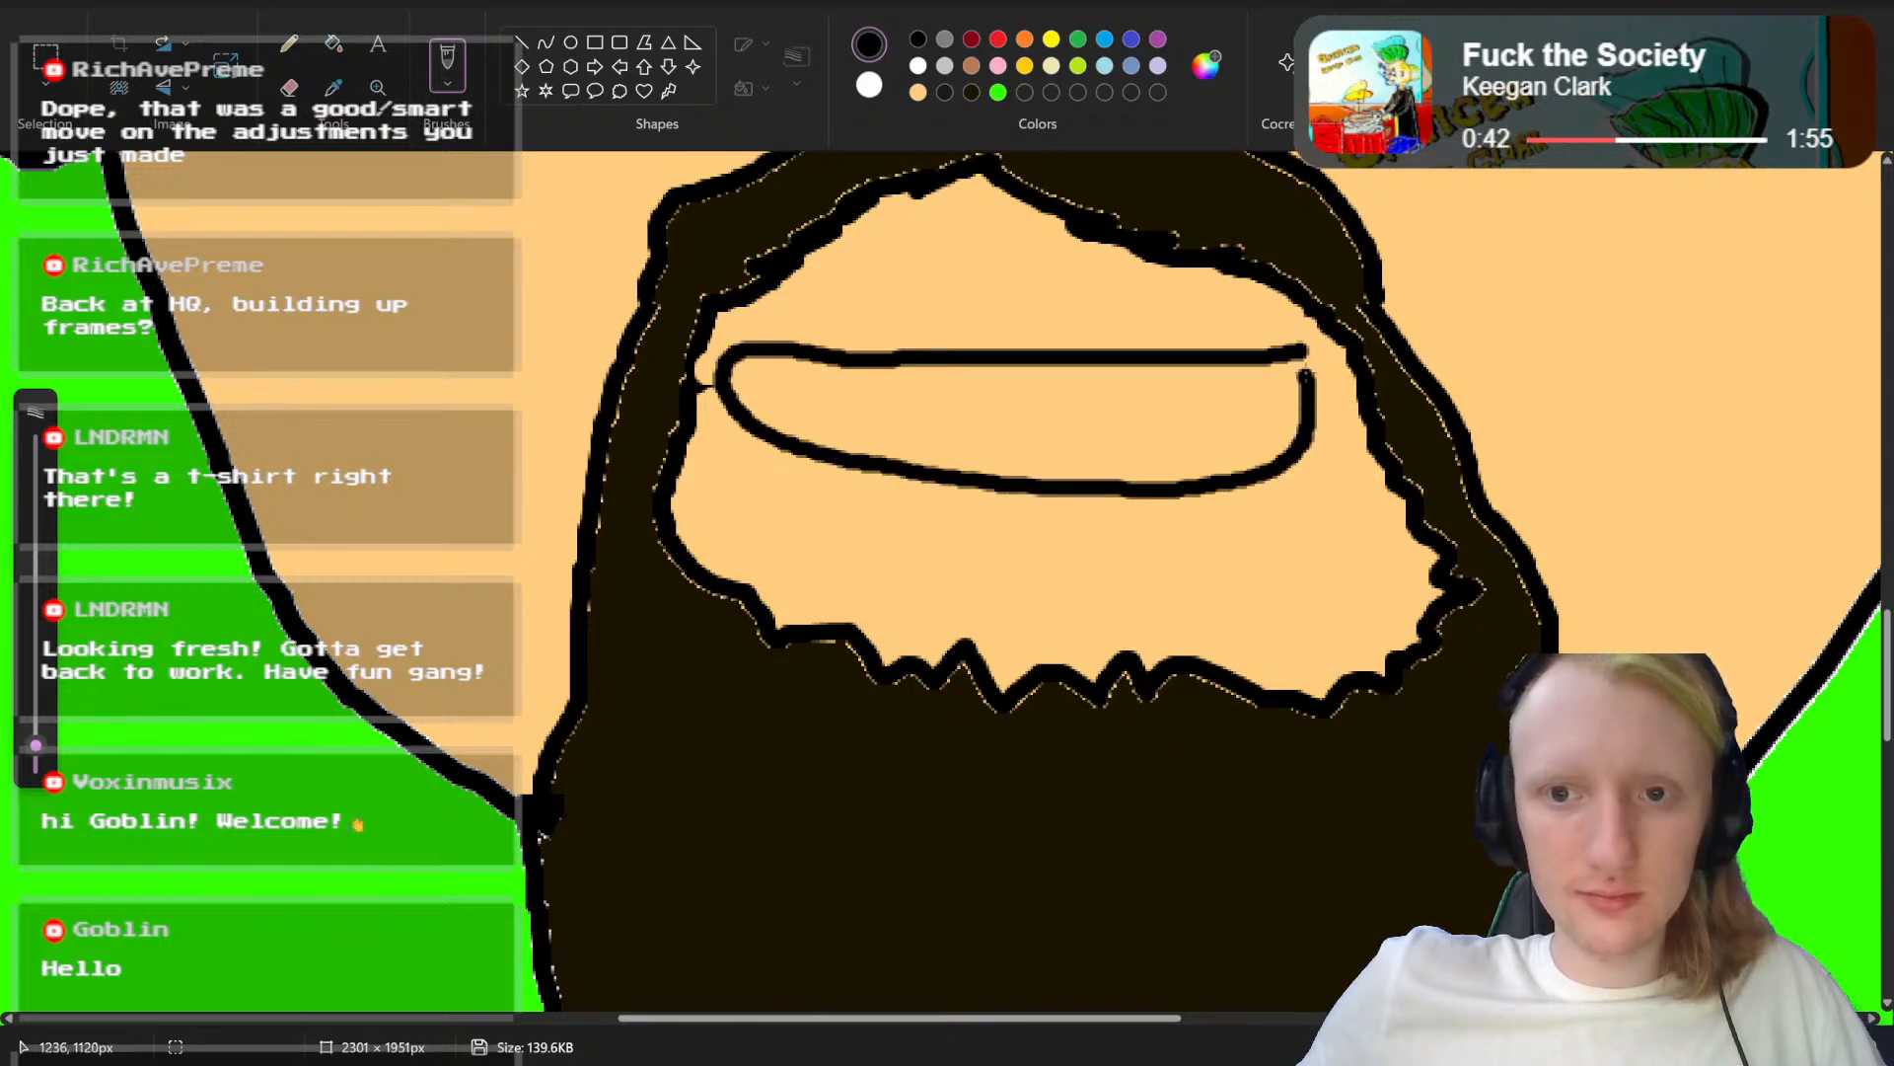
pyautogui.moveTo(1268, 399); pyautogui.dragTo(785, 399)
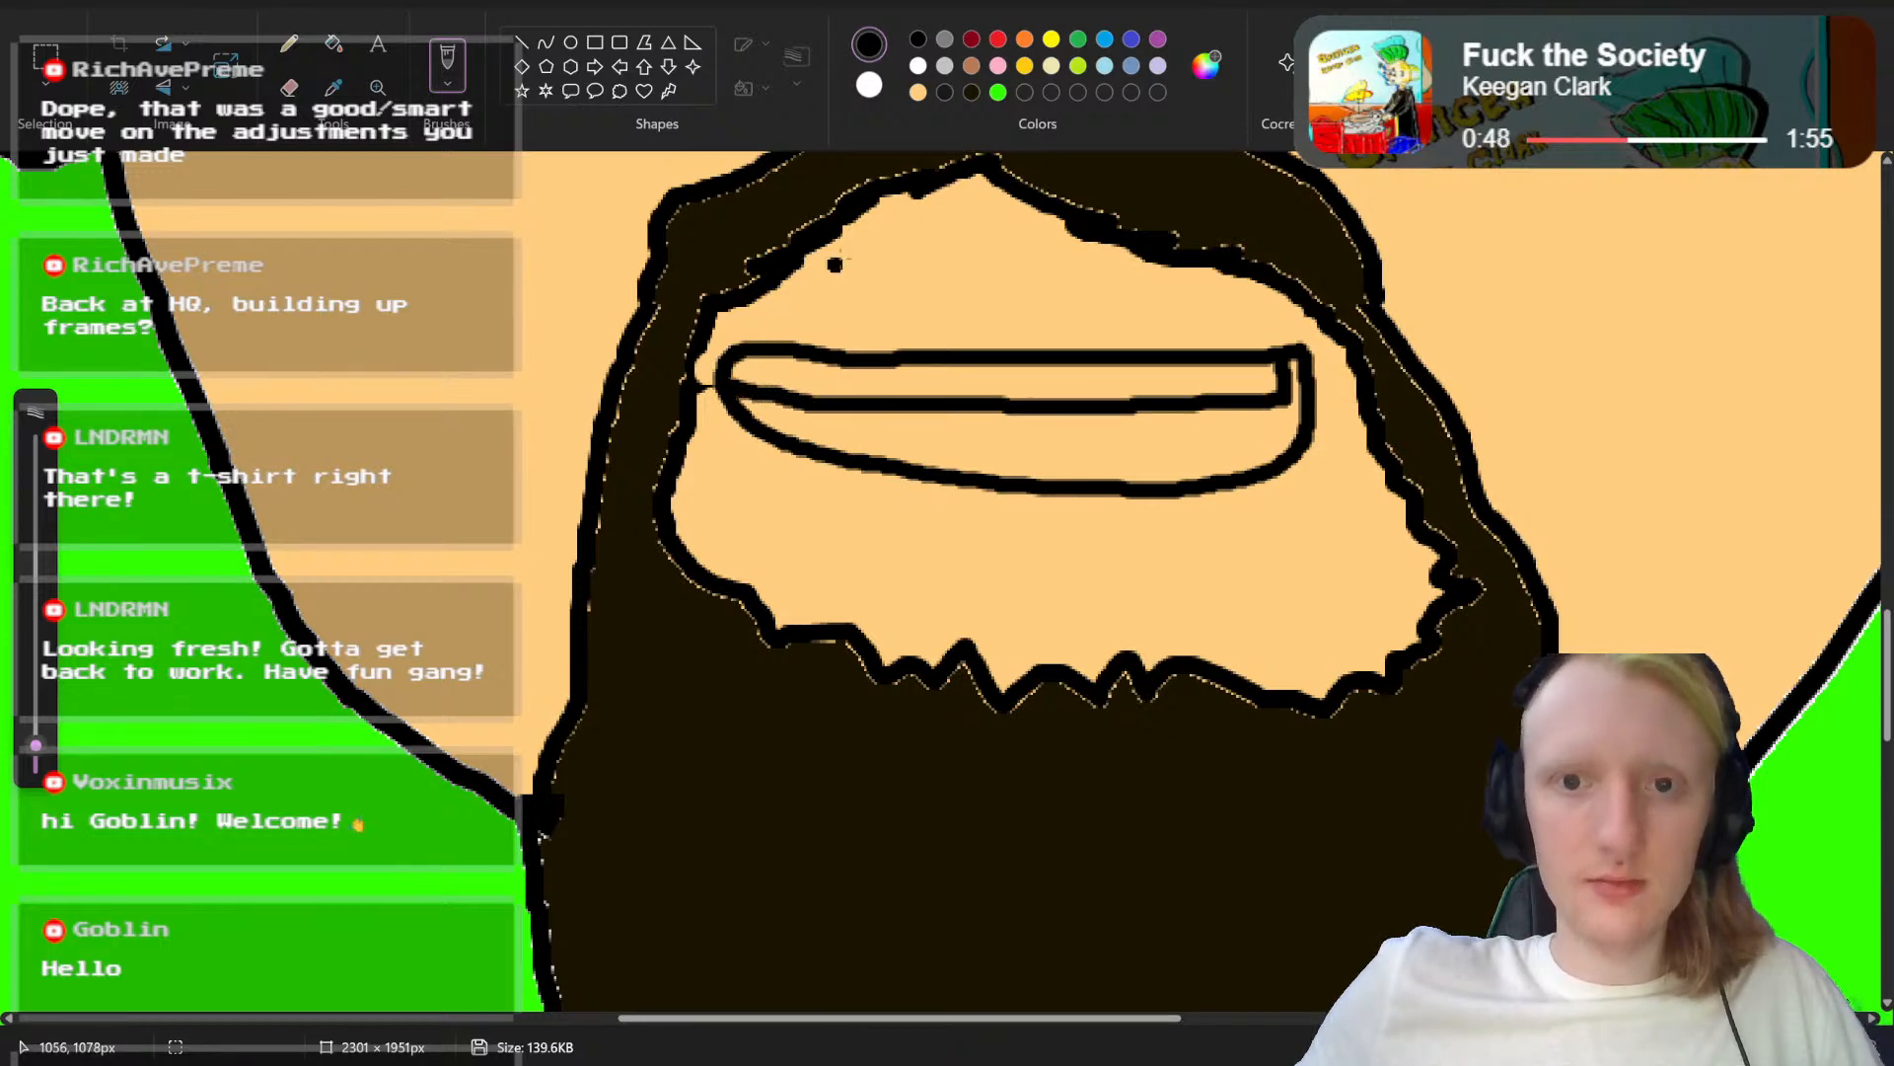
pyautogui.scroll(5, 1125, 331)
pyautogui.scroll(-3, 1150, 335)
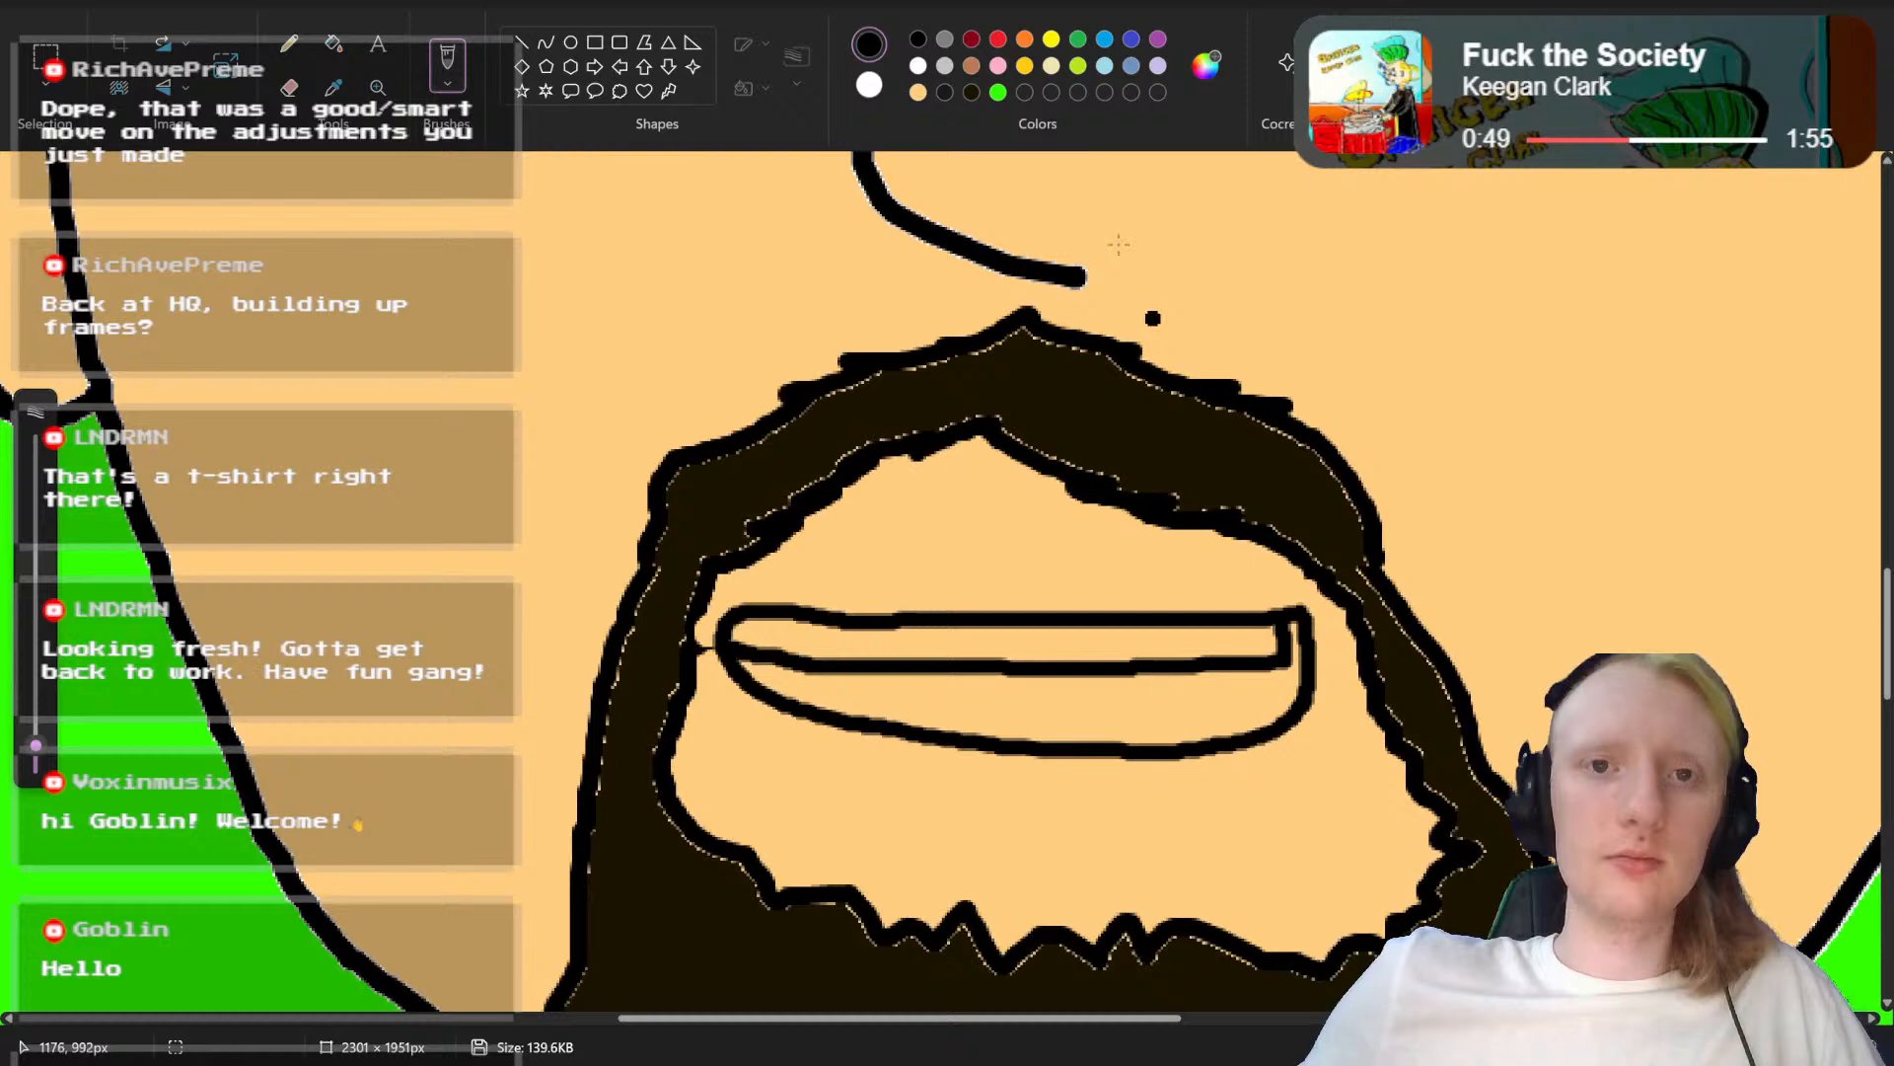
# Step: Fill the upper teeth strip with white and the mouth area below it with dark red
pyautogui.click(918, 66)
pyautogui.click(334, 44)
pyautogui.click(993, 621)
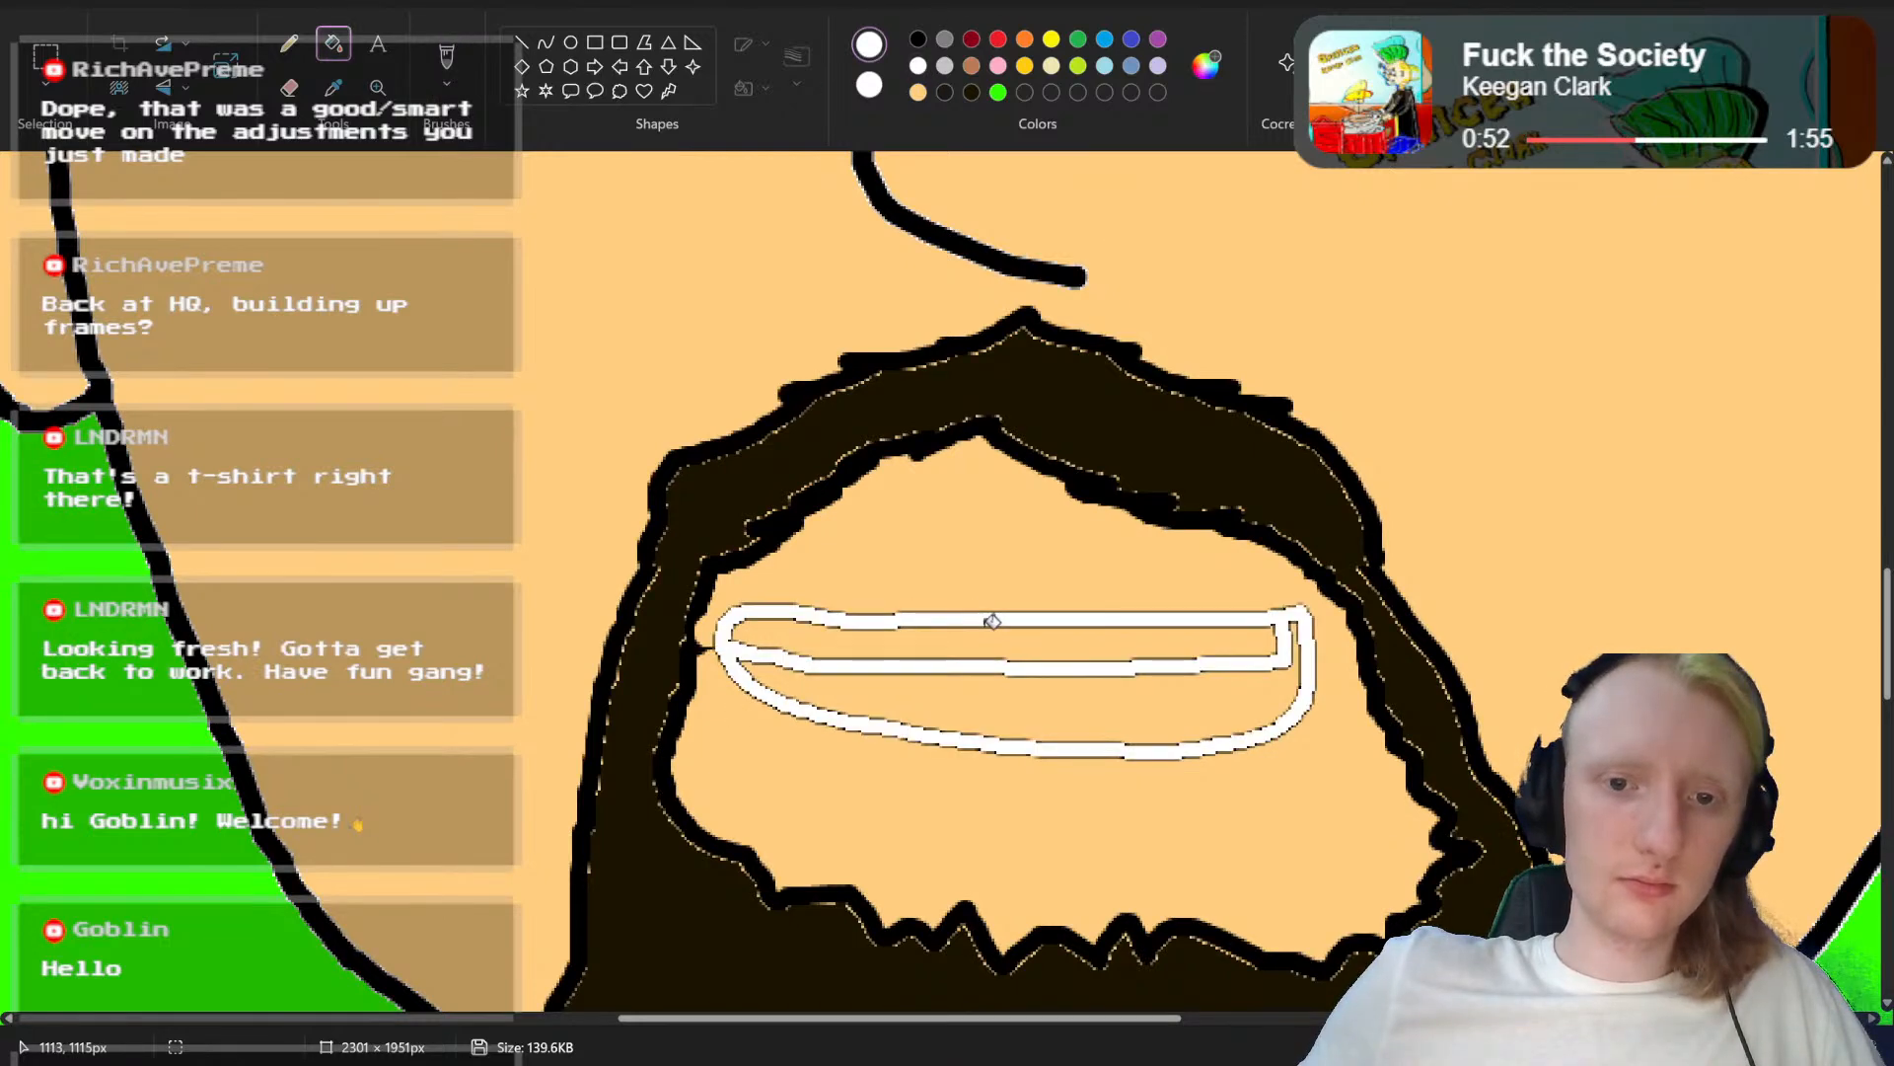
pyautogui.hotkey('ctrl', 'z')
pyautogui.click(1009, 637)
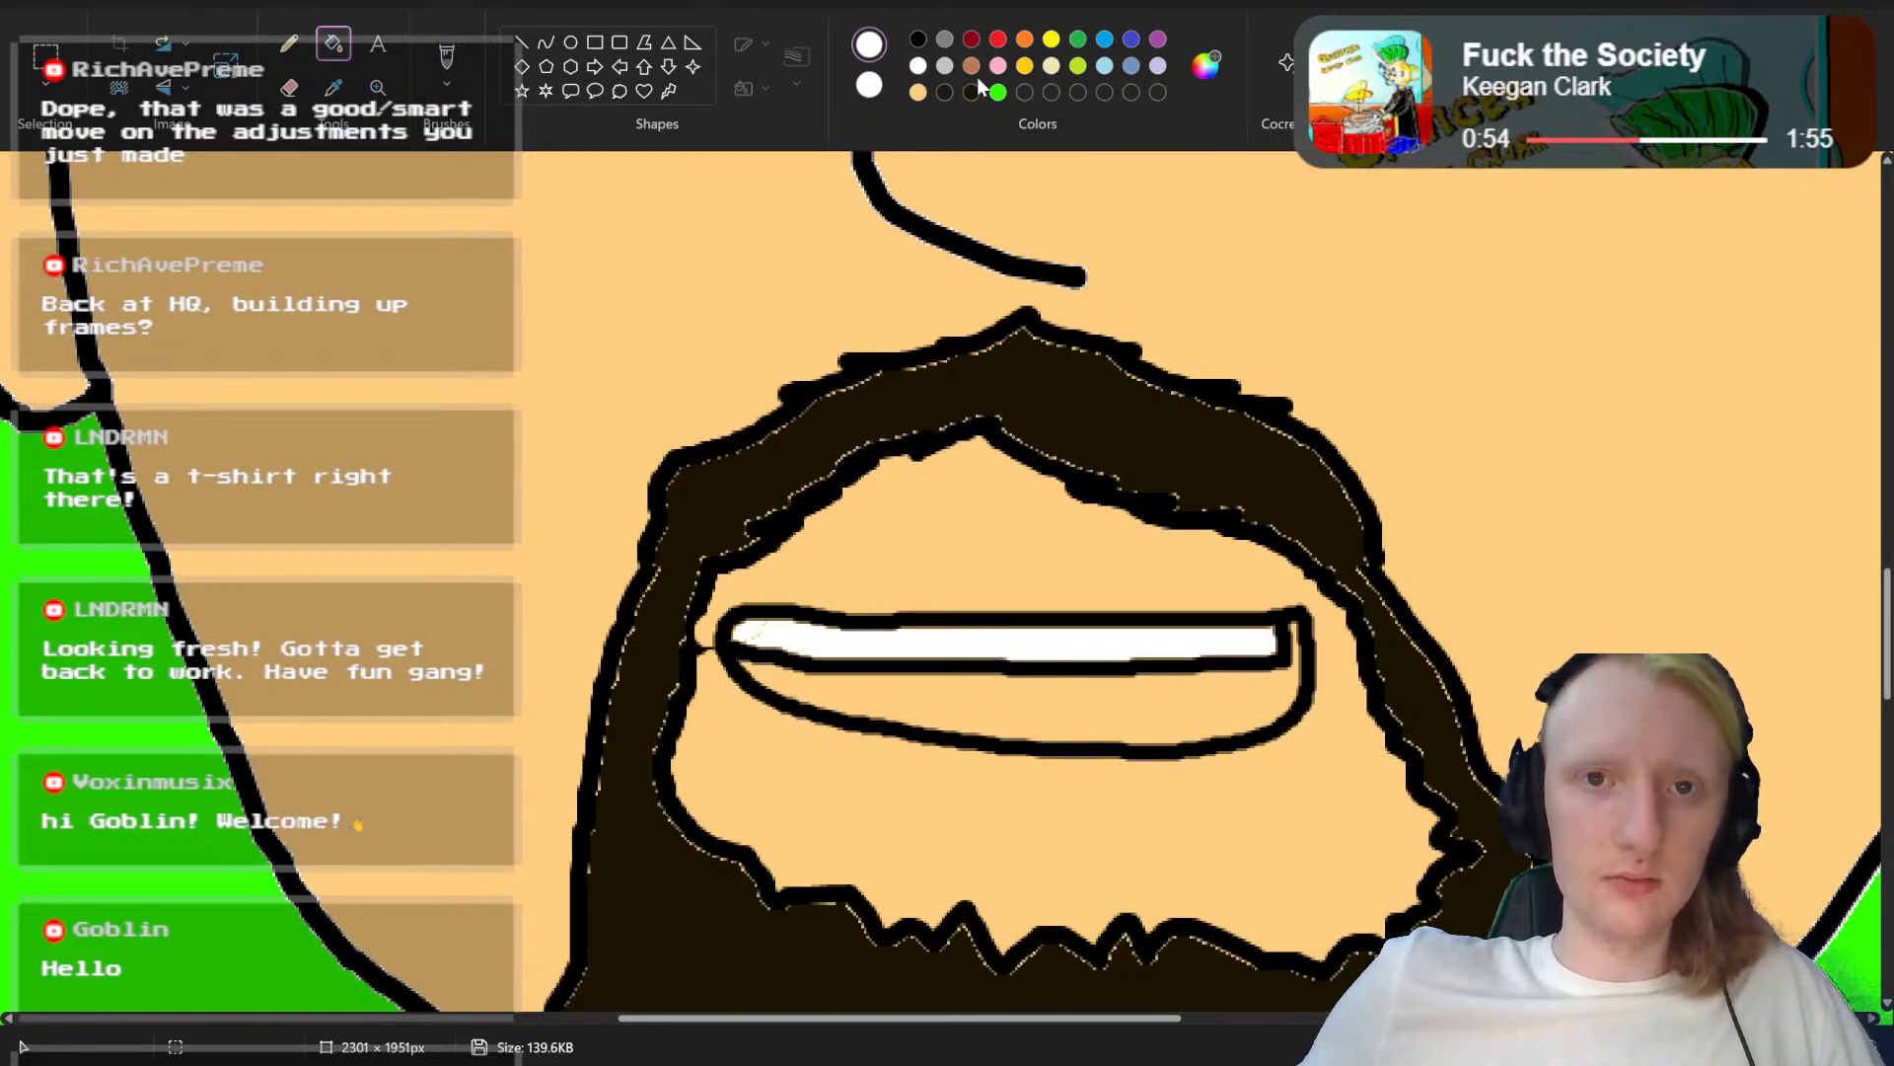
pyautogui.click(971, 39)
pyautogui.click(1103, 703)
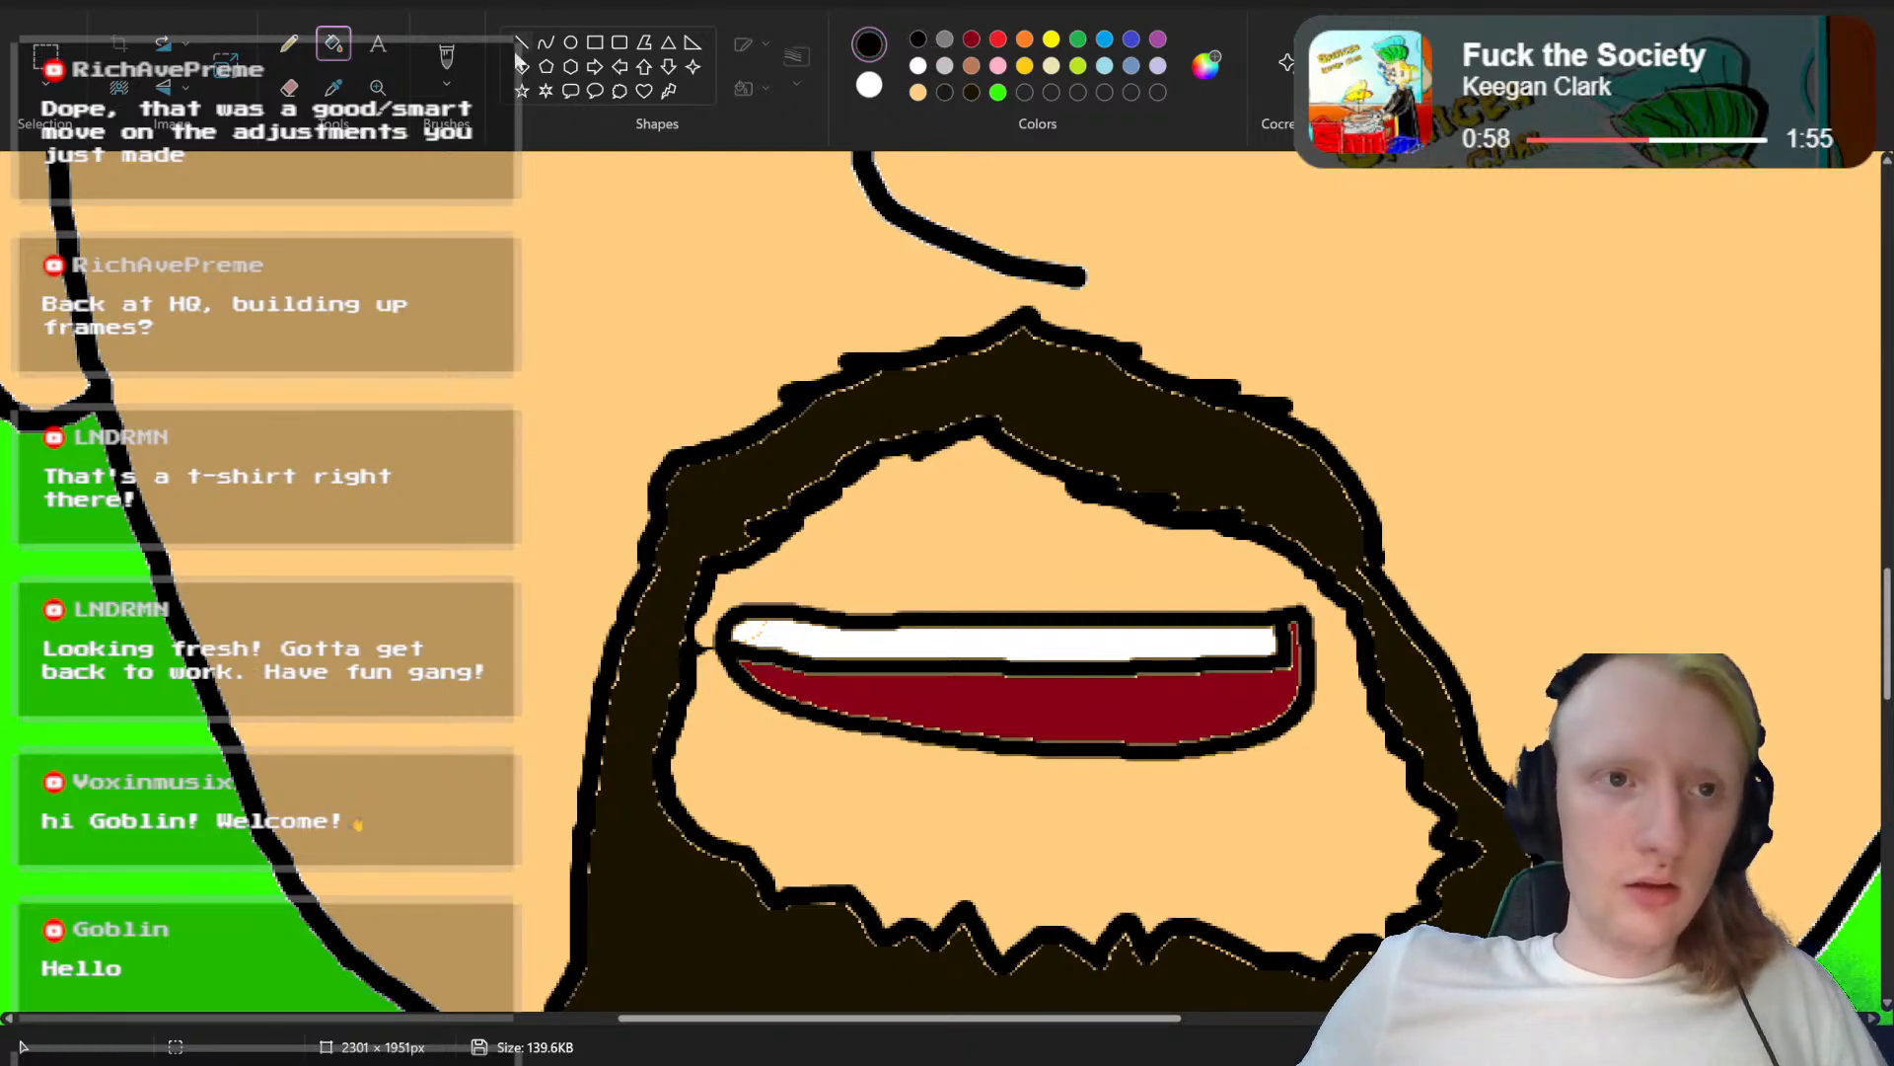
pyautogui.click(452, 61)
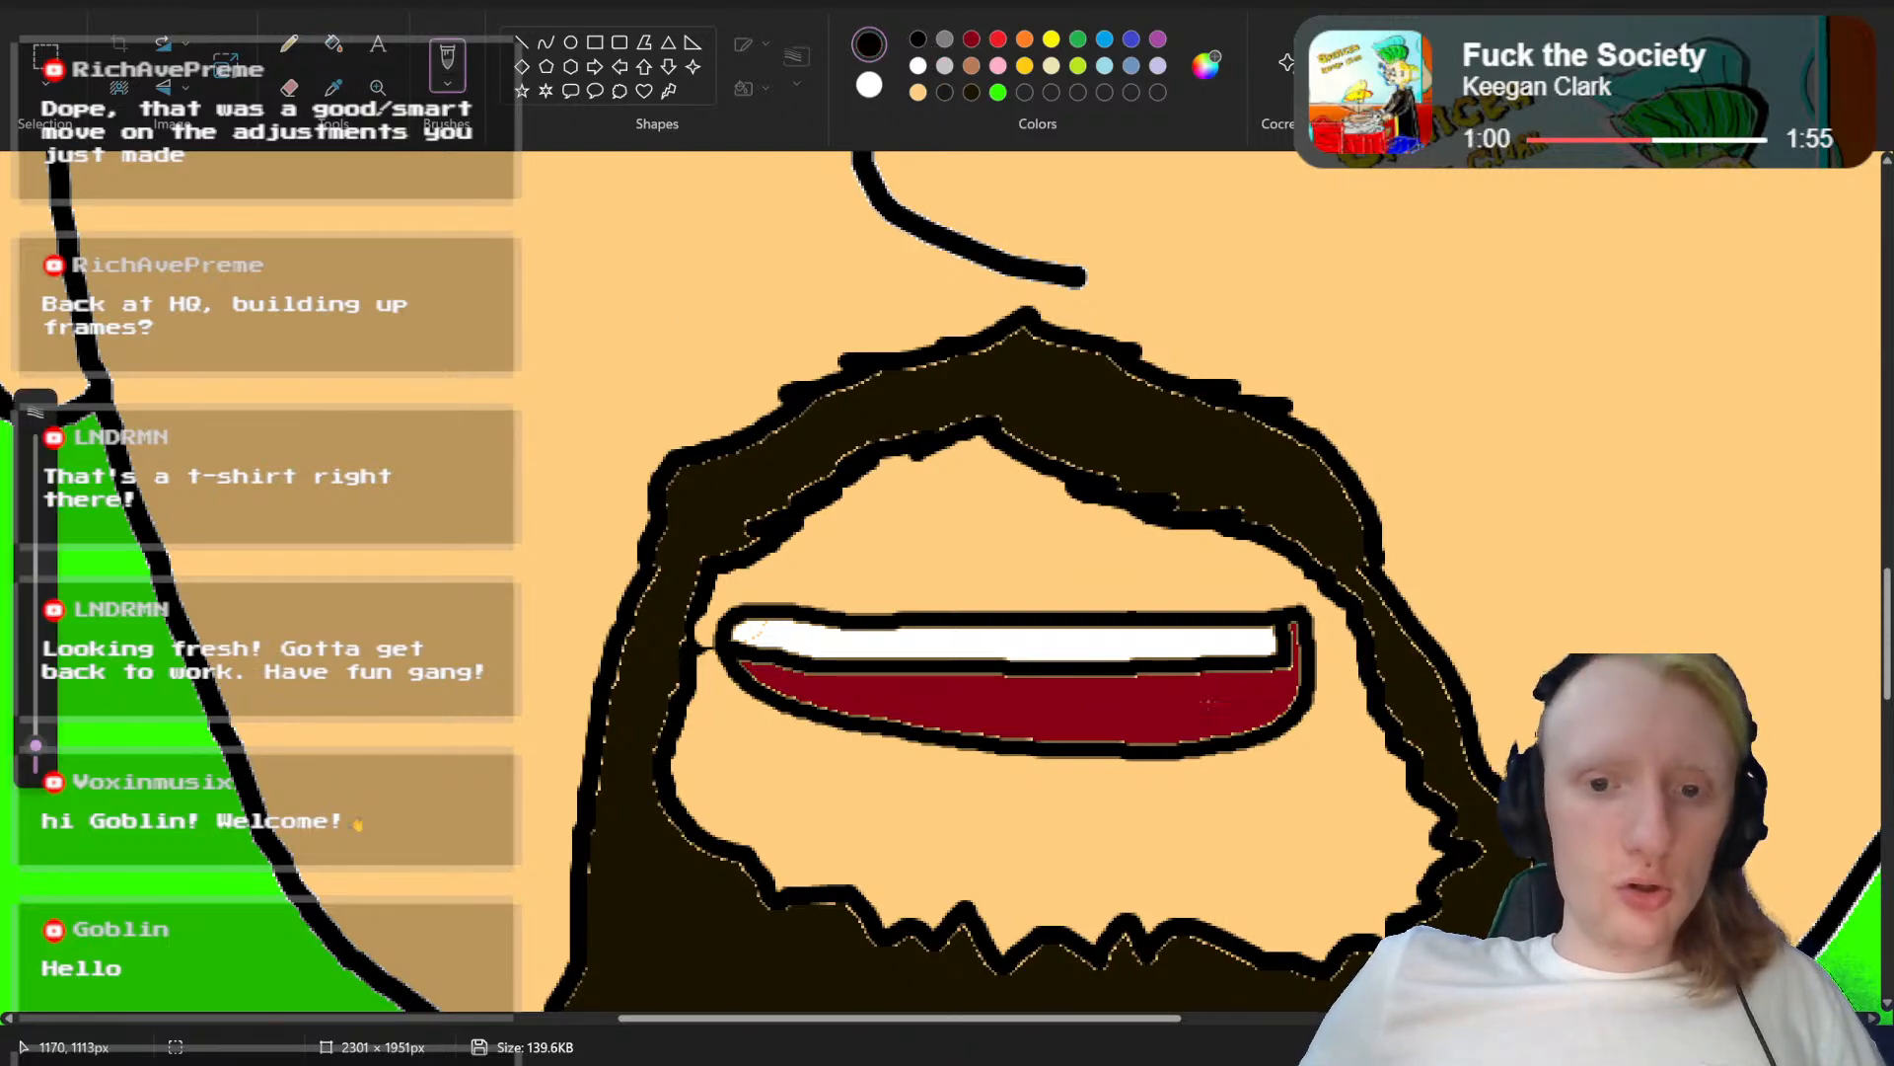
# Step: Draw a curved black tongue line across the lower part of the dark red mouth and fill the tongue with red
pyautogui.moveTo(1189, 742)
pyautogui.mouseDown()
pyautogui.moveTo(1066, 702)
pyautogui.moveTo(891, 704)
pyautogui.mouseUp()
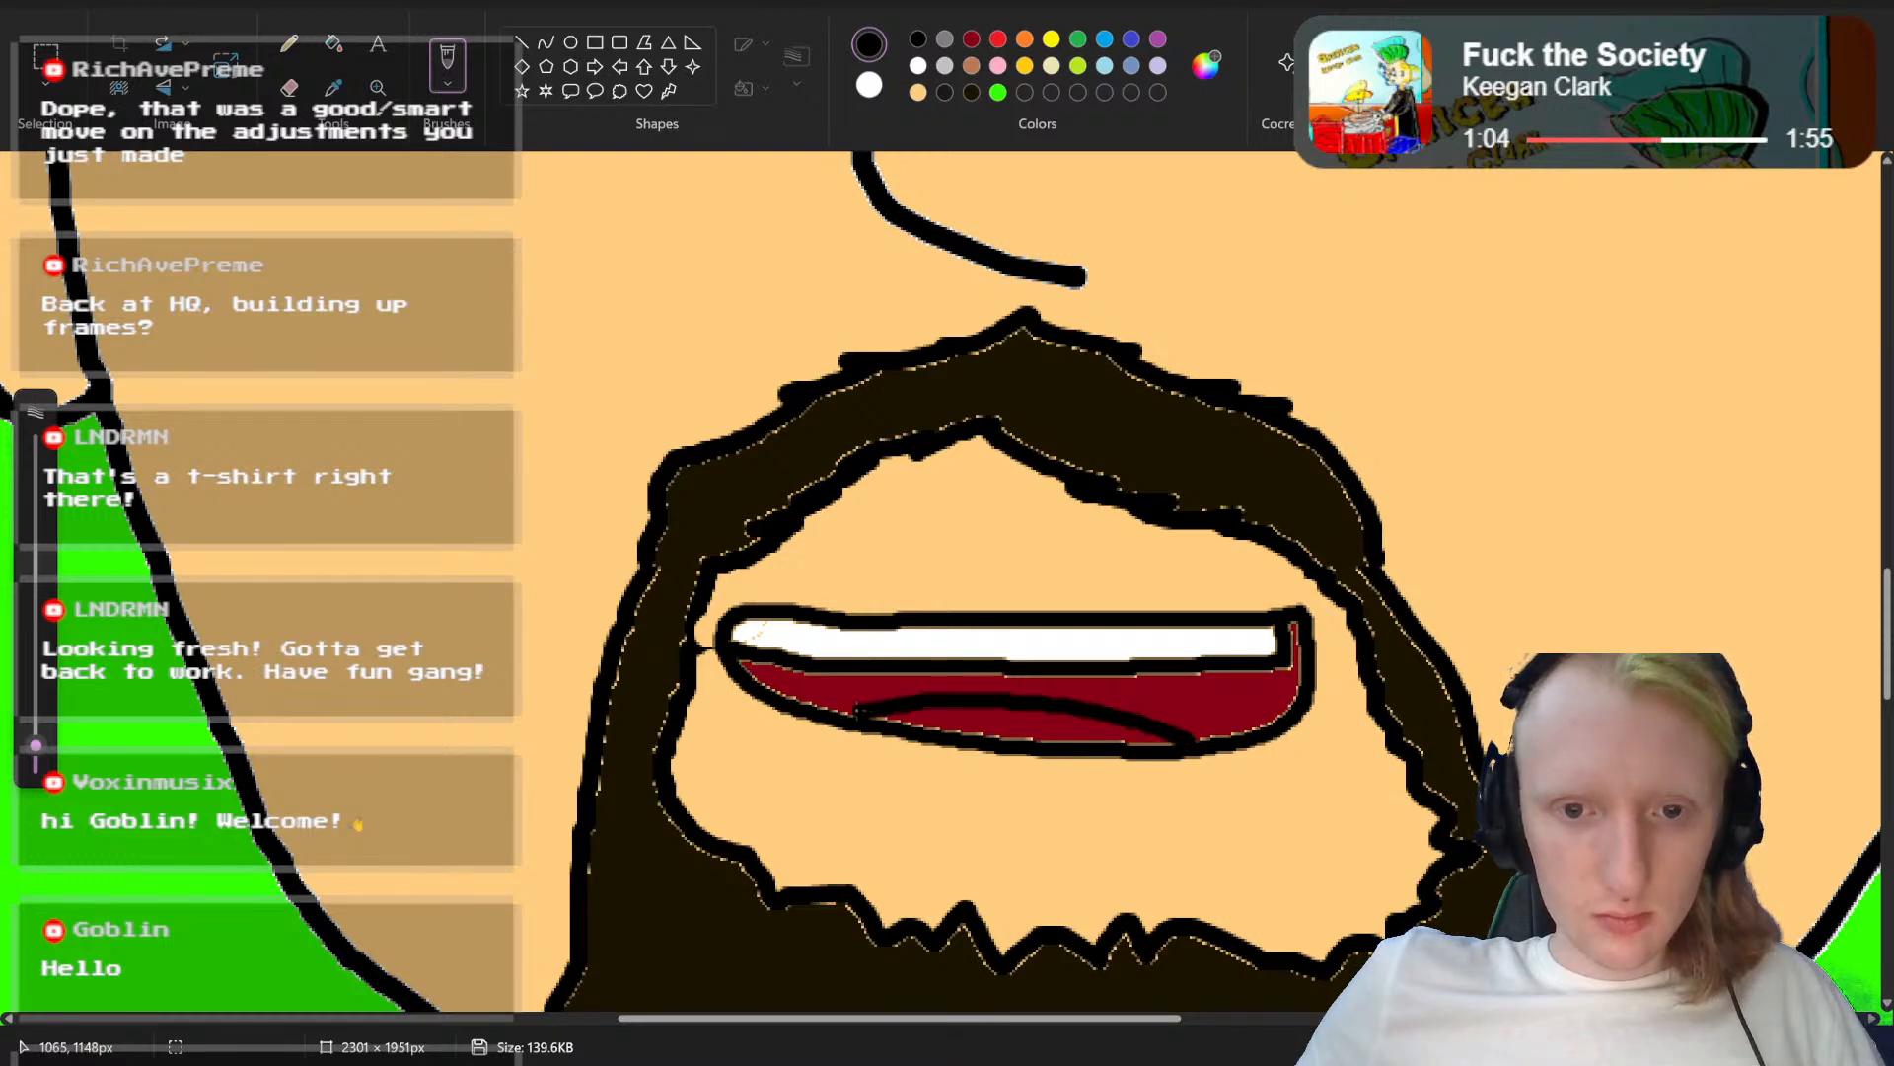
pyautogui.click(997, 41)
pyautogui.click(334, 44)
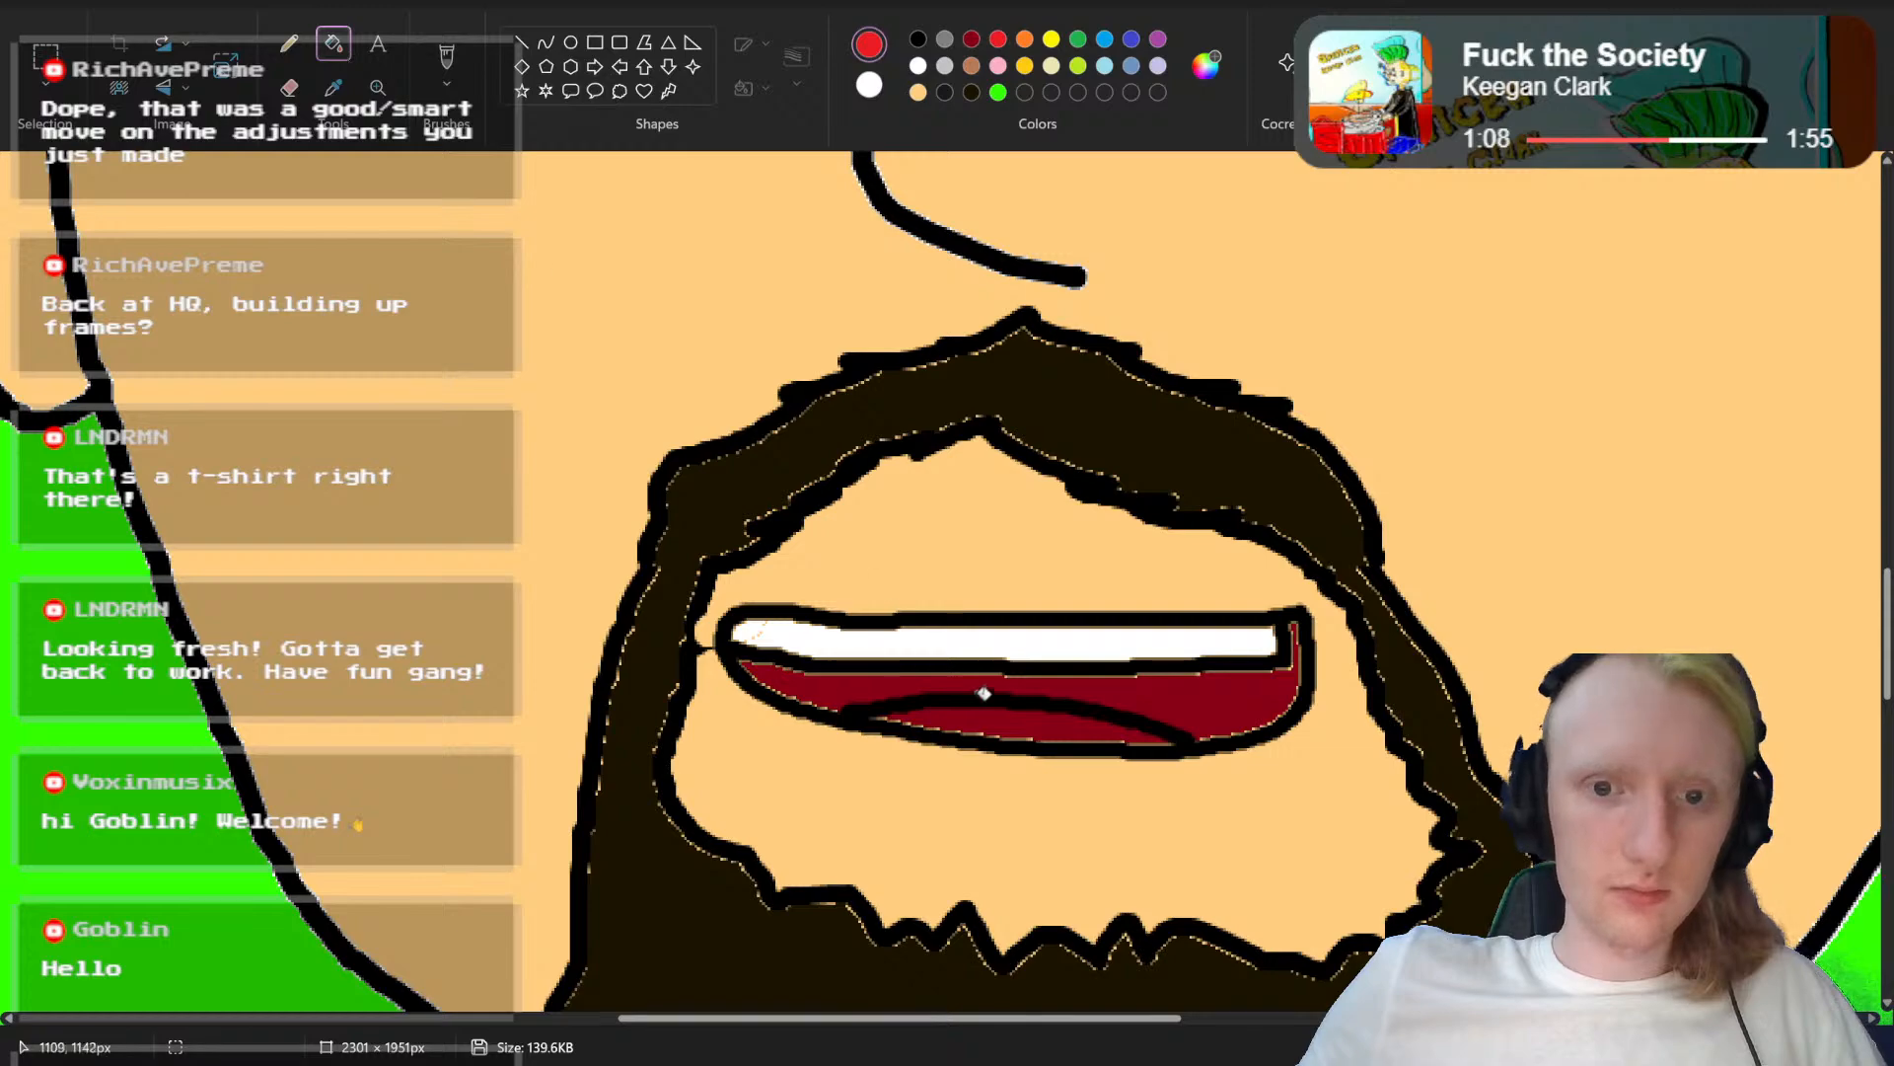
pyautogui.click(1006, 709)
# Step: Save the image as a new PNG picture named "Abstrakt Head mouth ee.png" in Saved Pictures
pyautogui.moveTo(1814, 1047)
pyautogui.mouseDown()
pyautogui.moveTo(1761, 1047)
pyautogui.moveTo(1794, 1047)
pyautogui.mouseUp()
pyautogui.scroll(-4, 1155, 705)
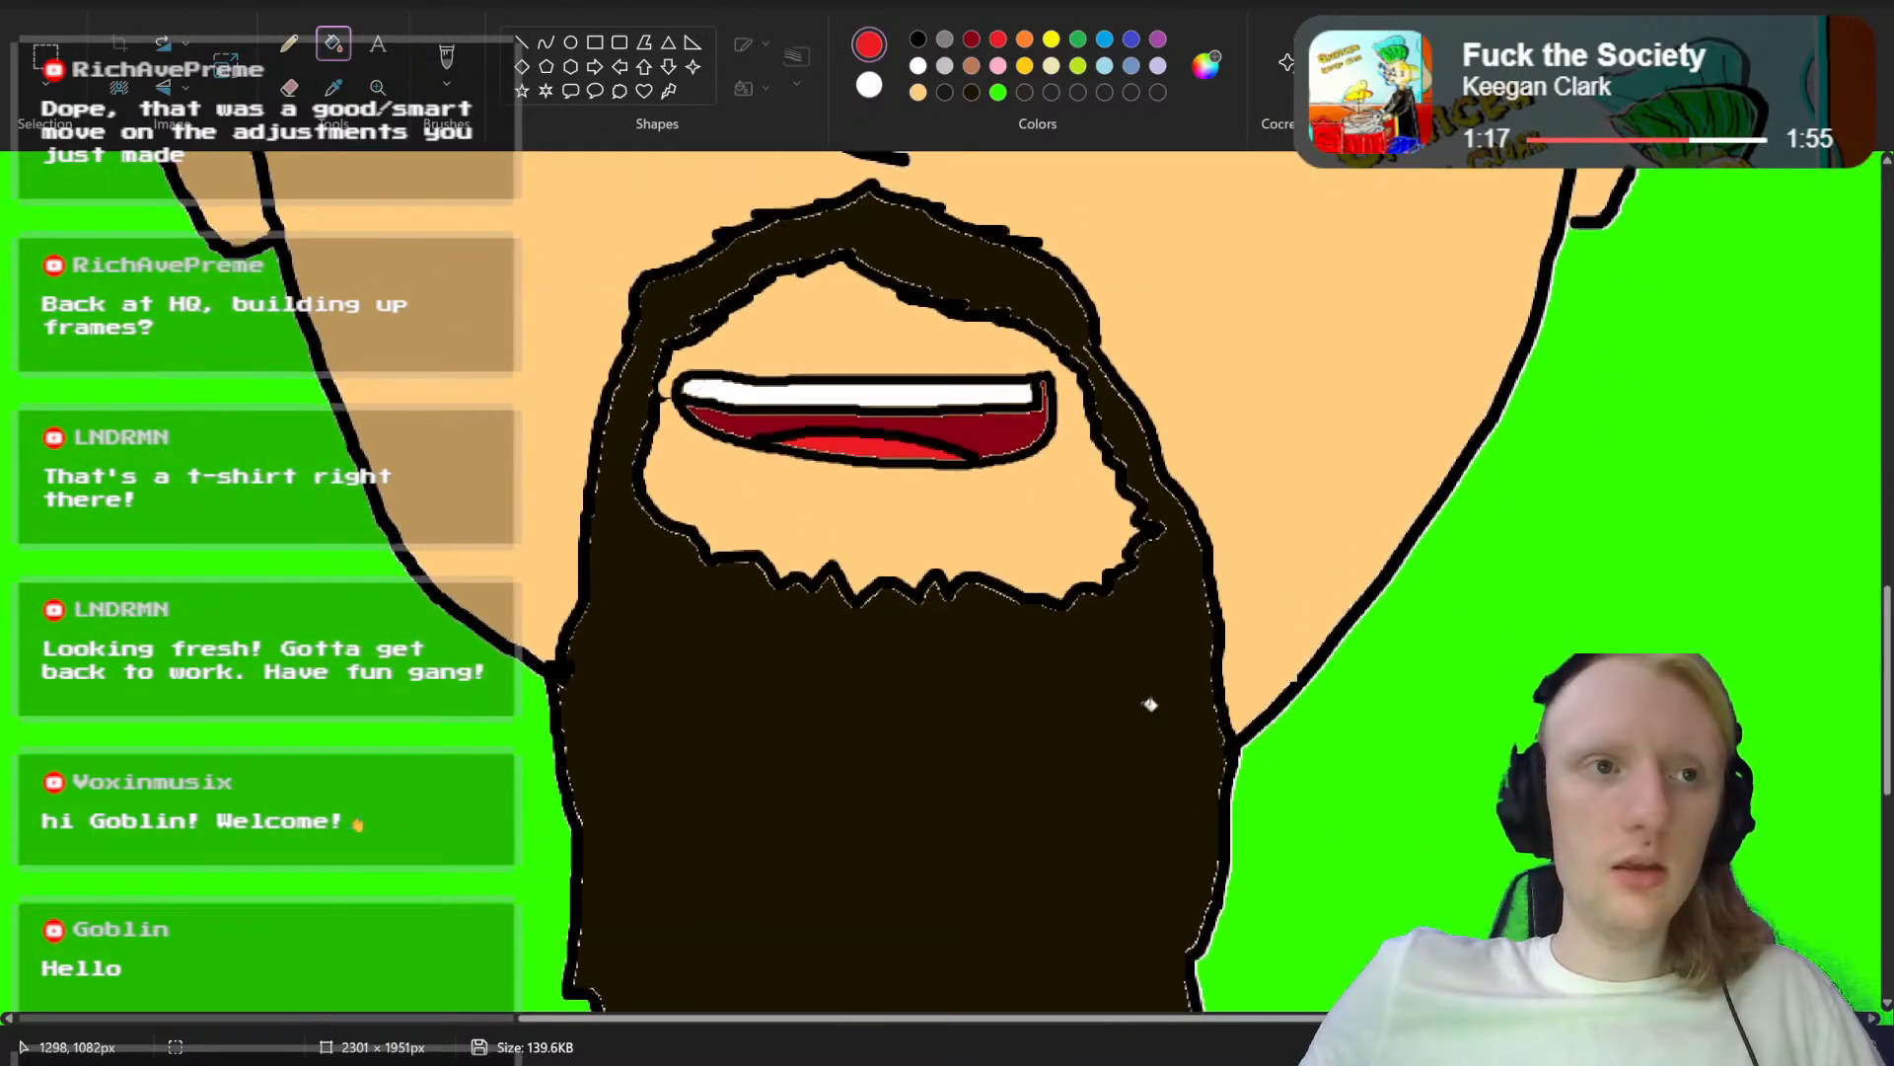
pyautogui.click(37, 4)
pyautogui.moveTo(256, 197)
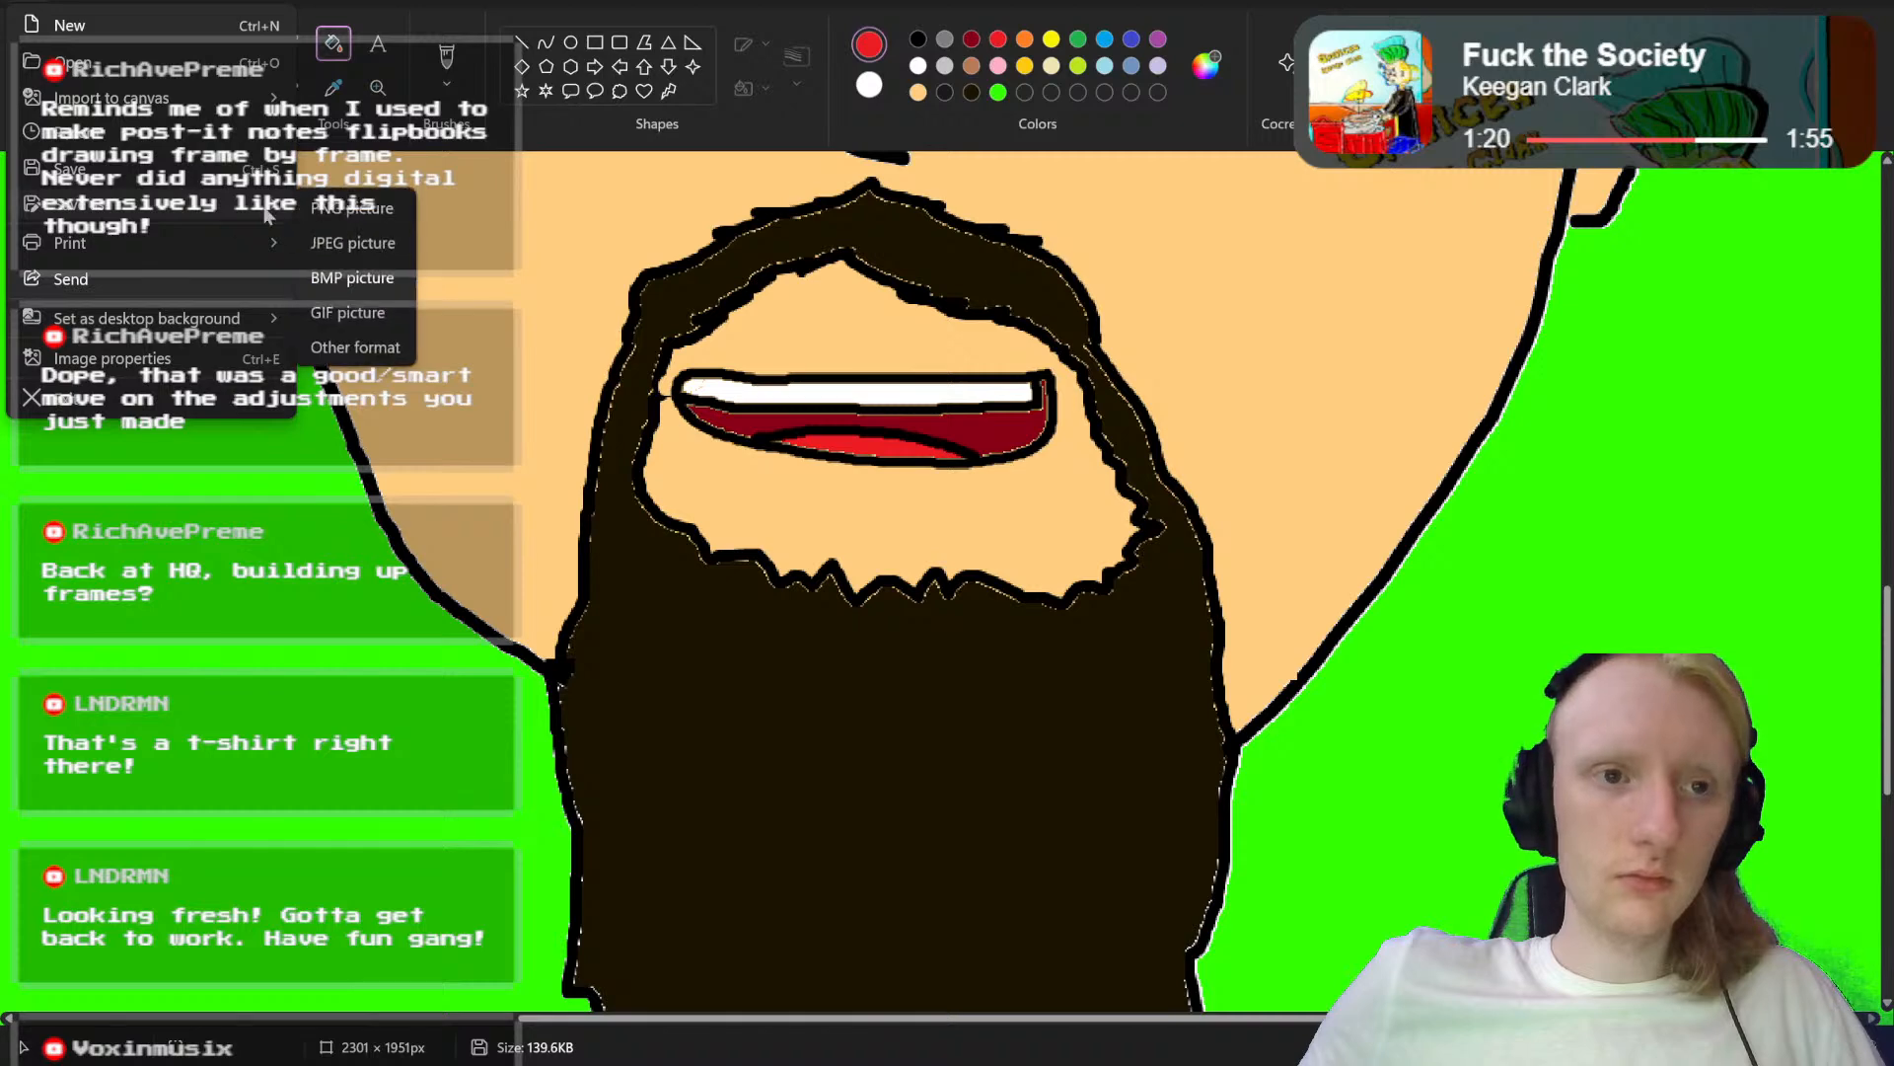
pyautogui.click(330, 212)
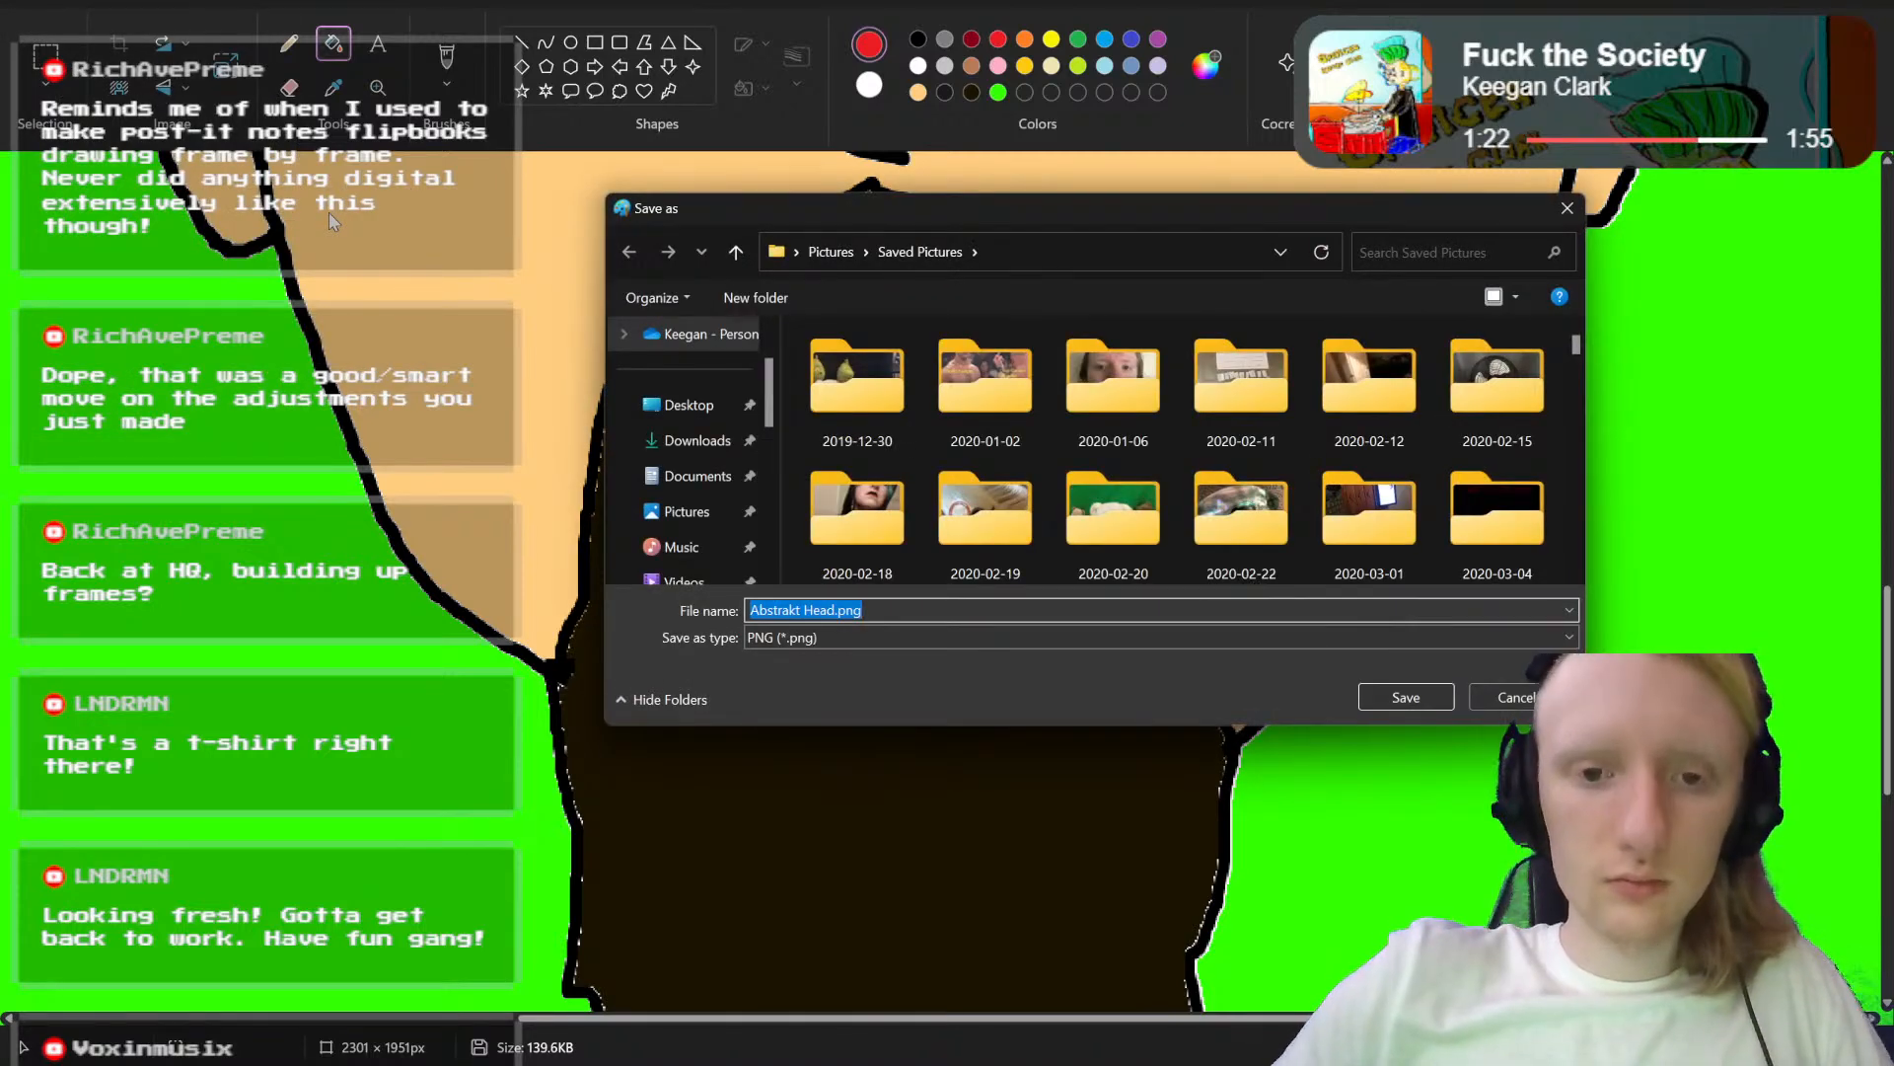
pyautogui.write('mn')
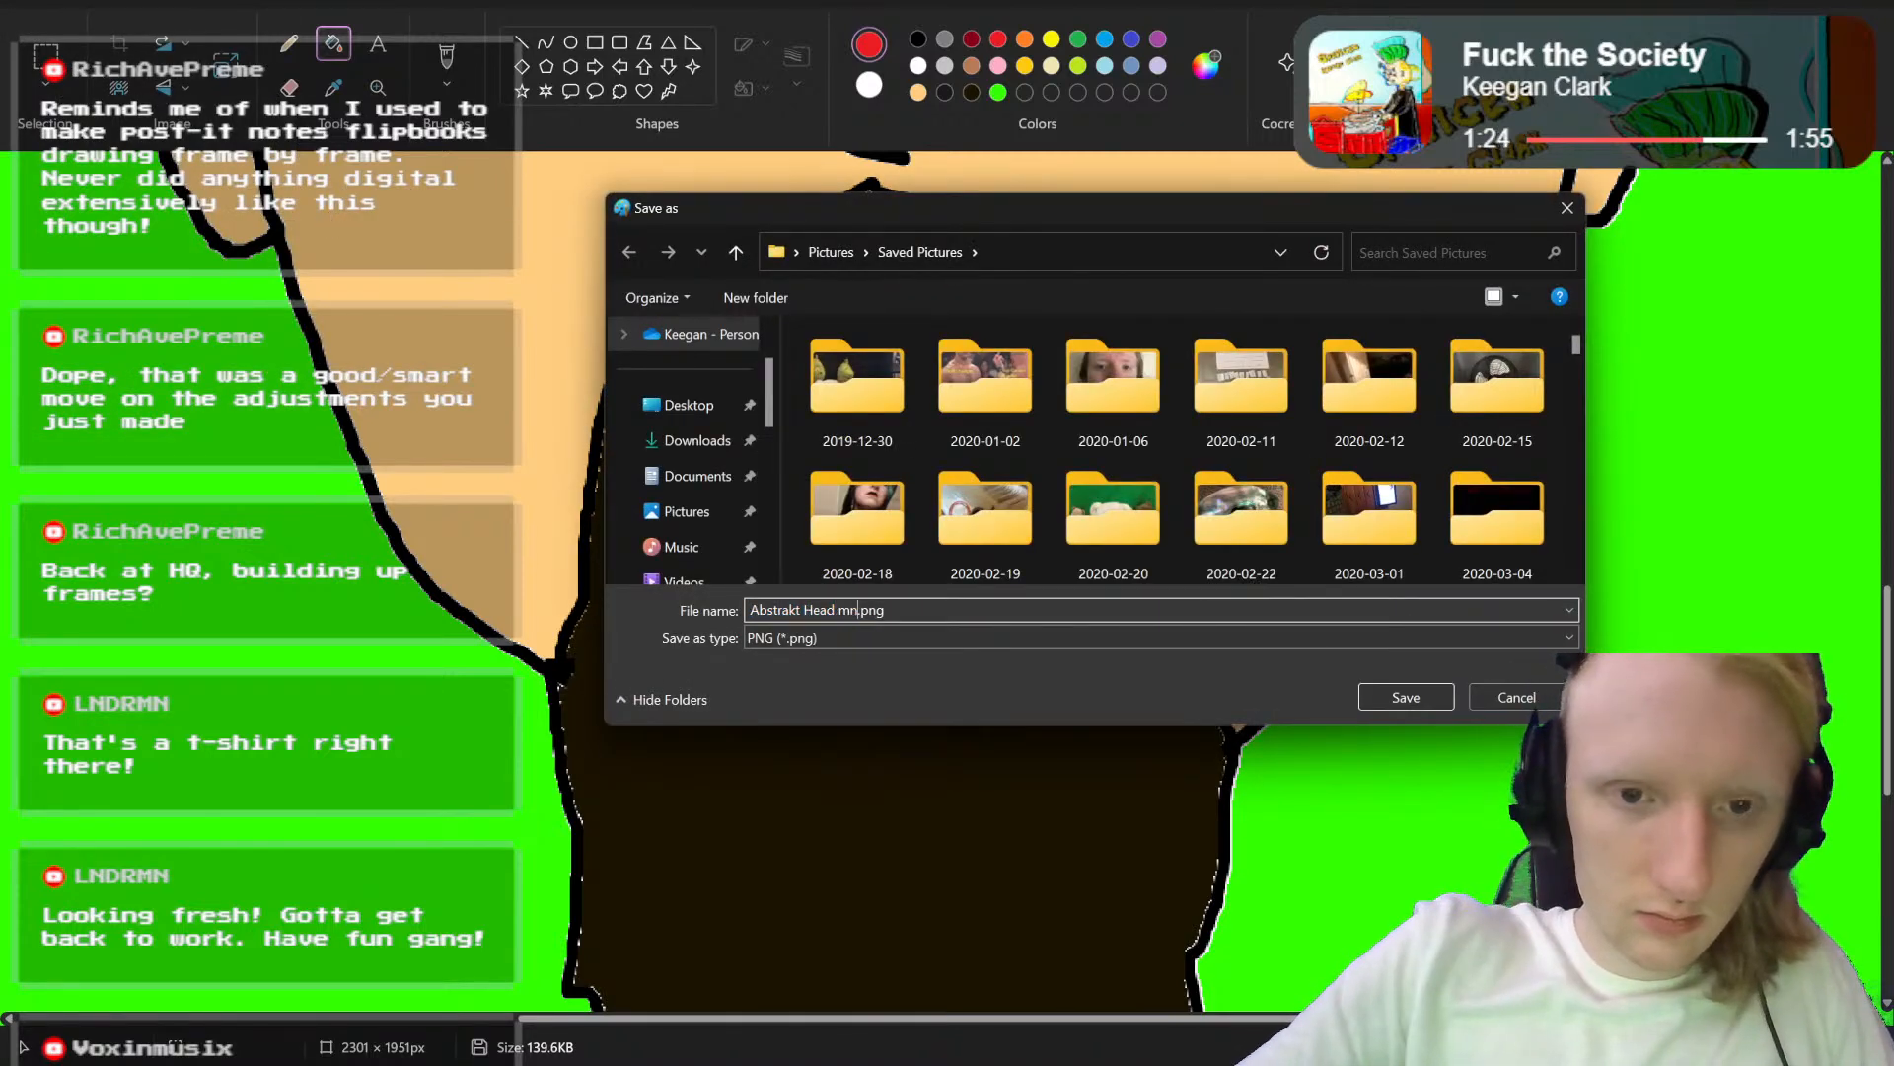
pyautogui.write('outh ee')
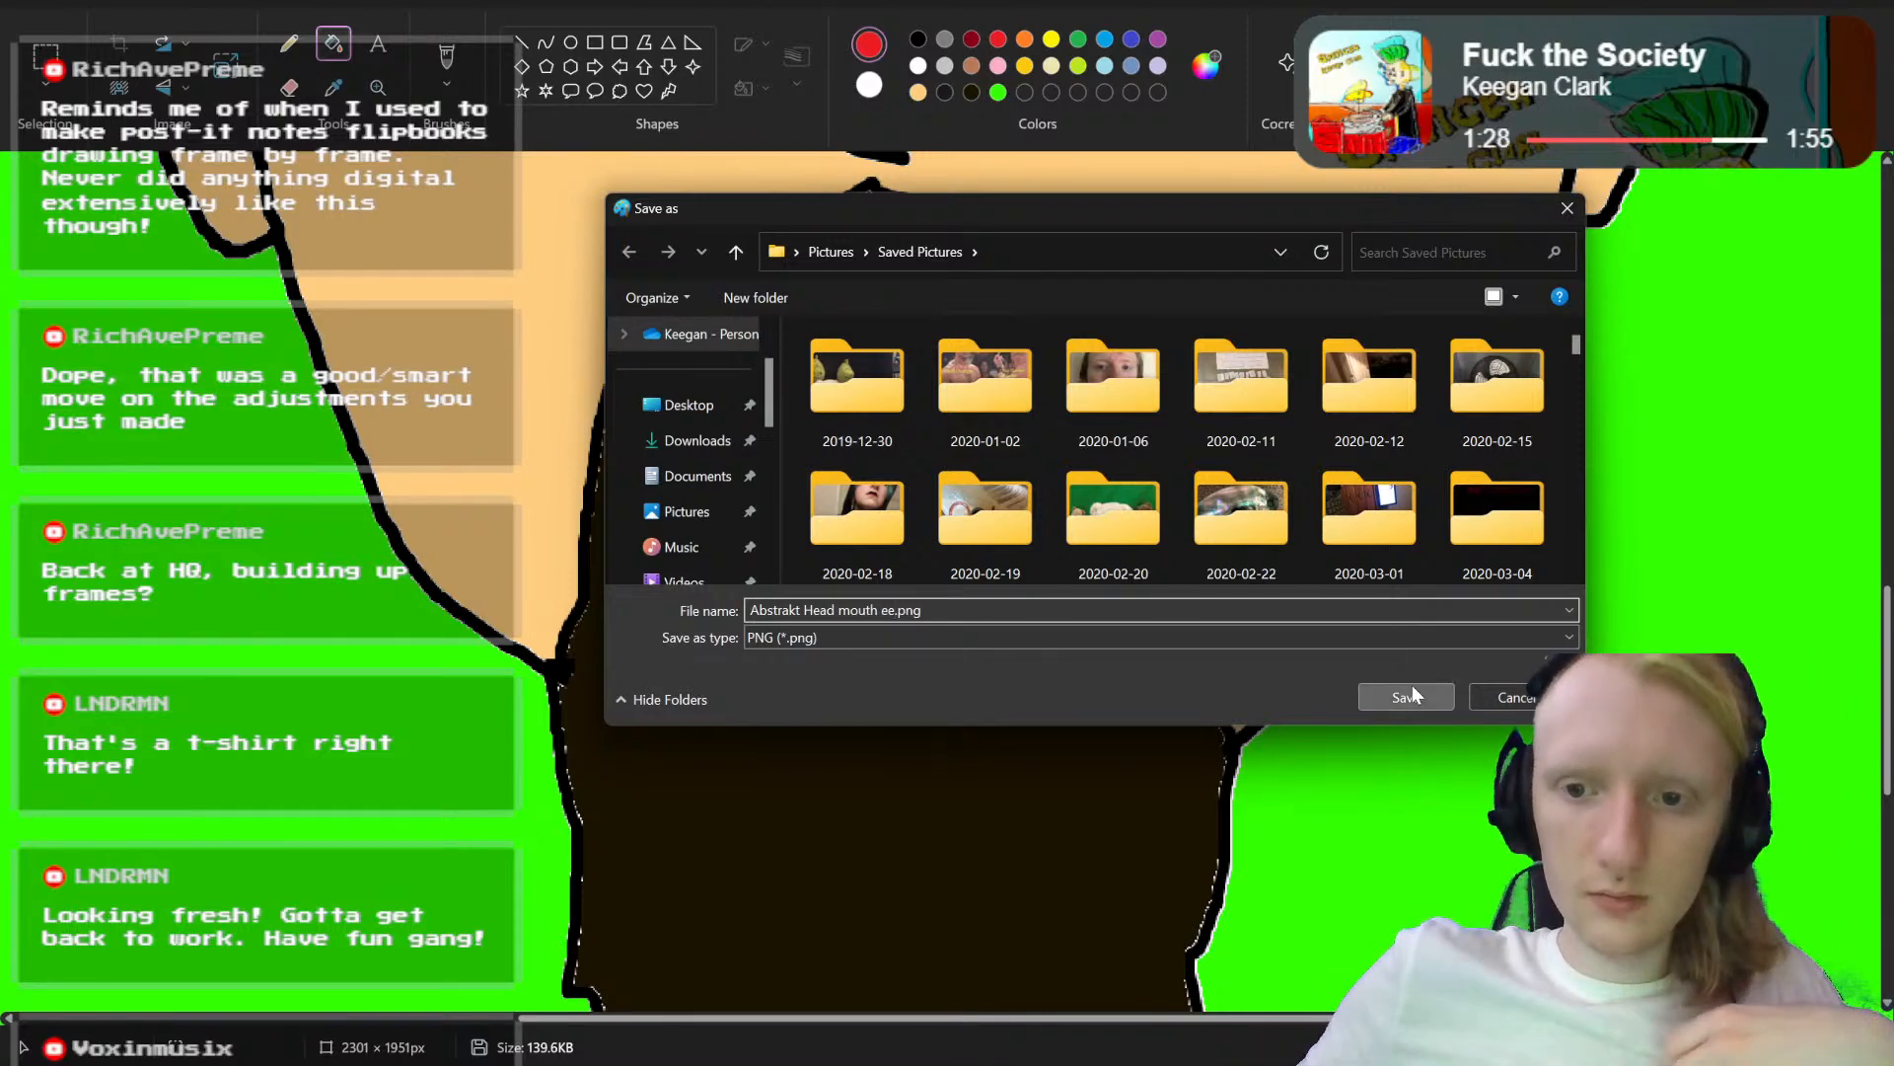
pyautogui.press('Return')
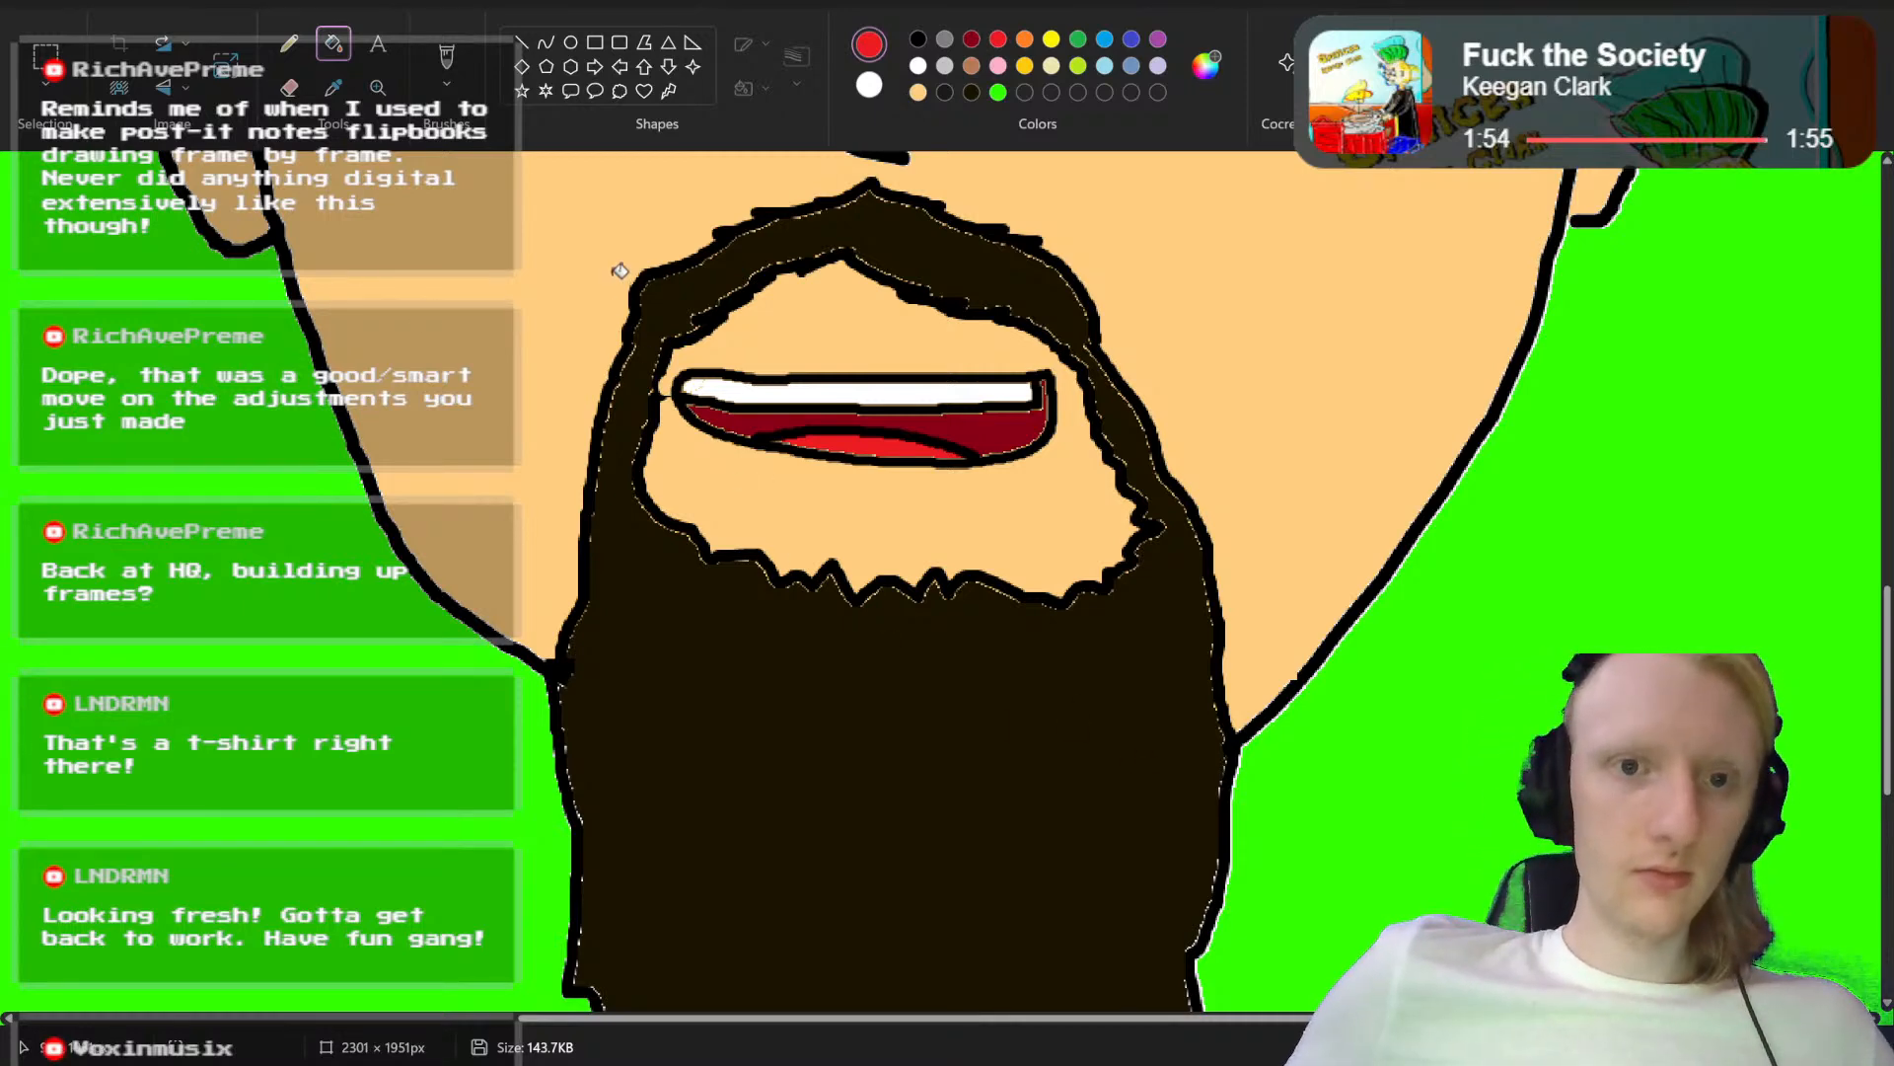
pyautogui.scroll(5, 1052, 494)
pyautogui.scroll(2, 1052, 493)
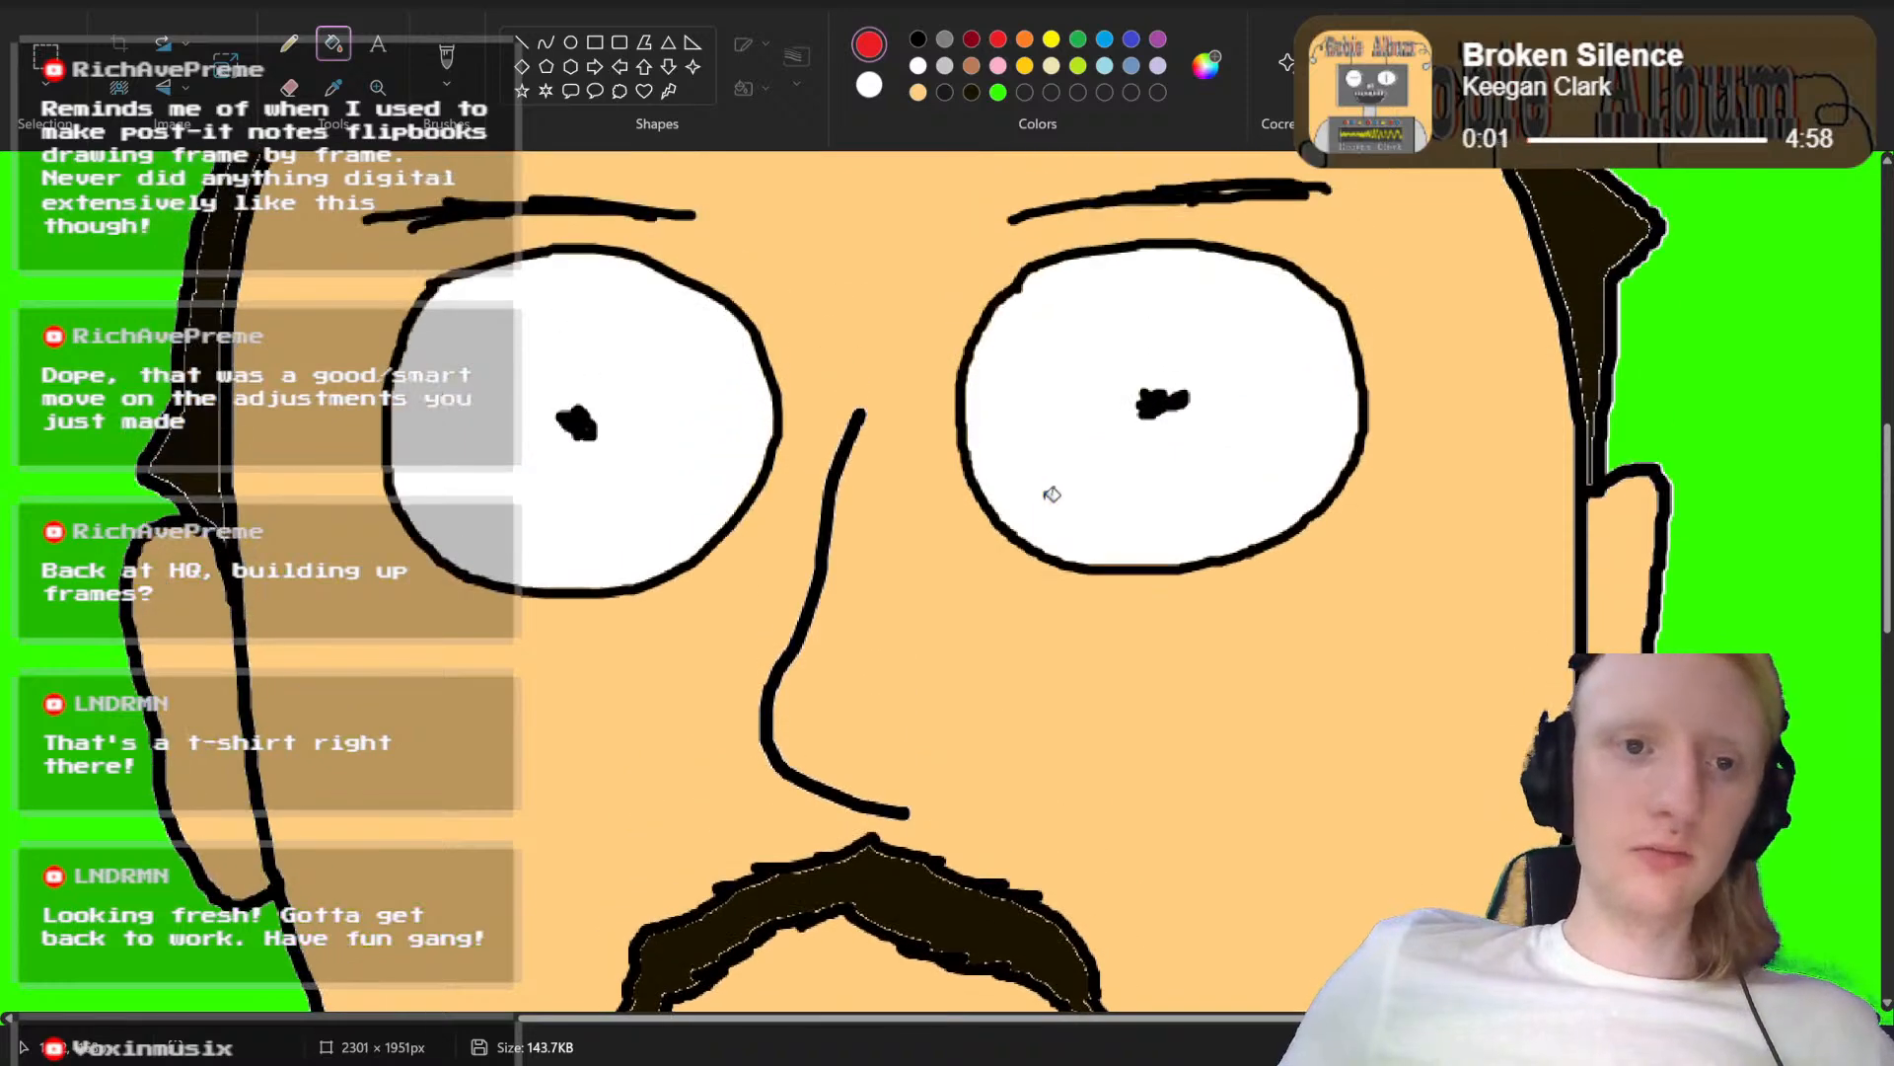
pyautogui.scroll(-6, 1052, 494)
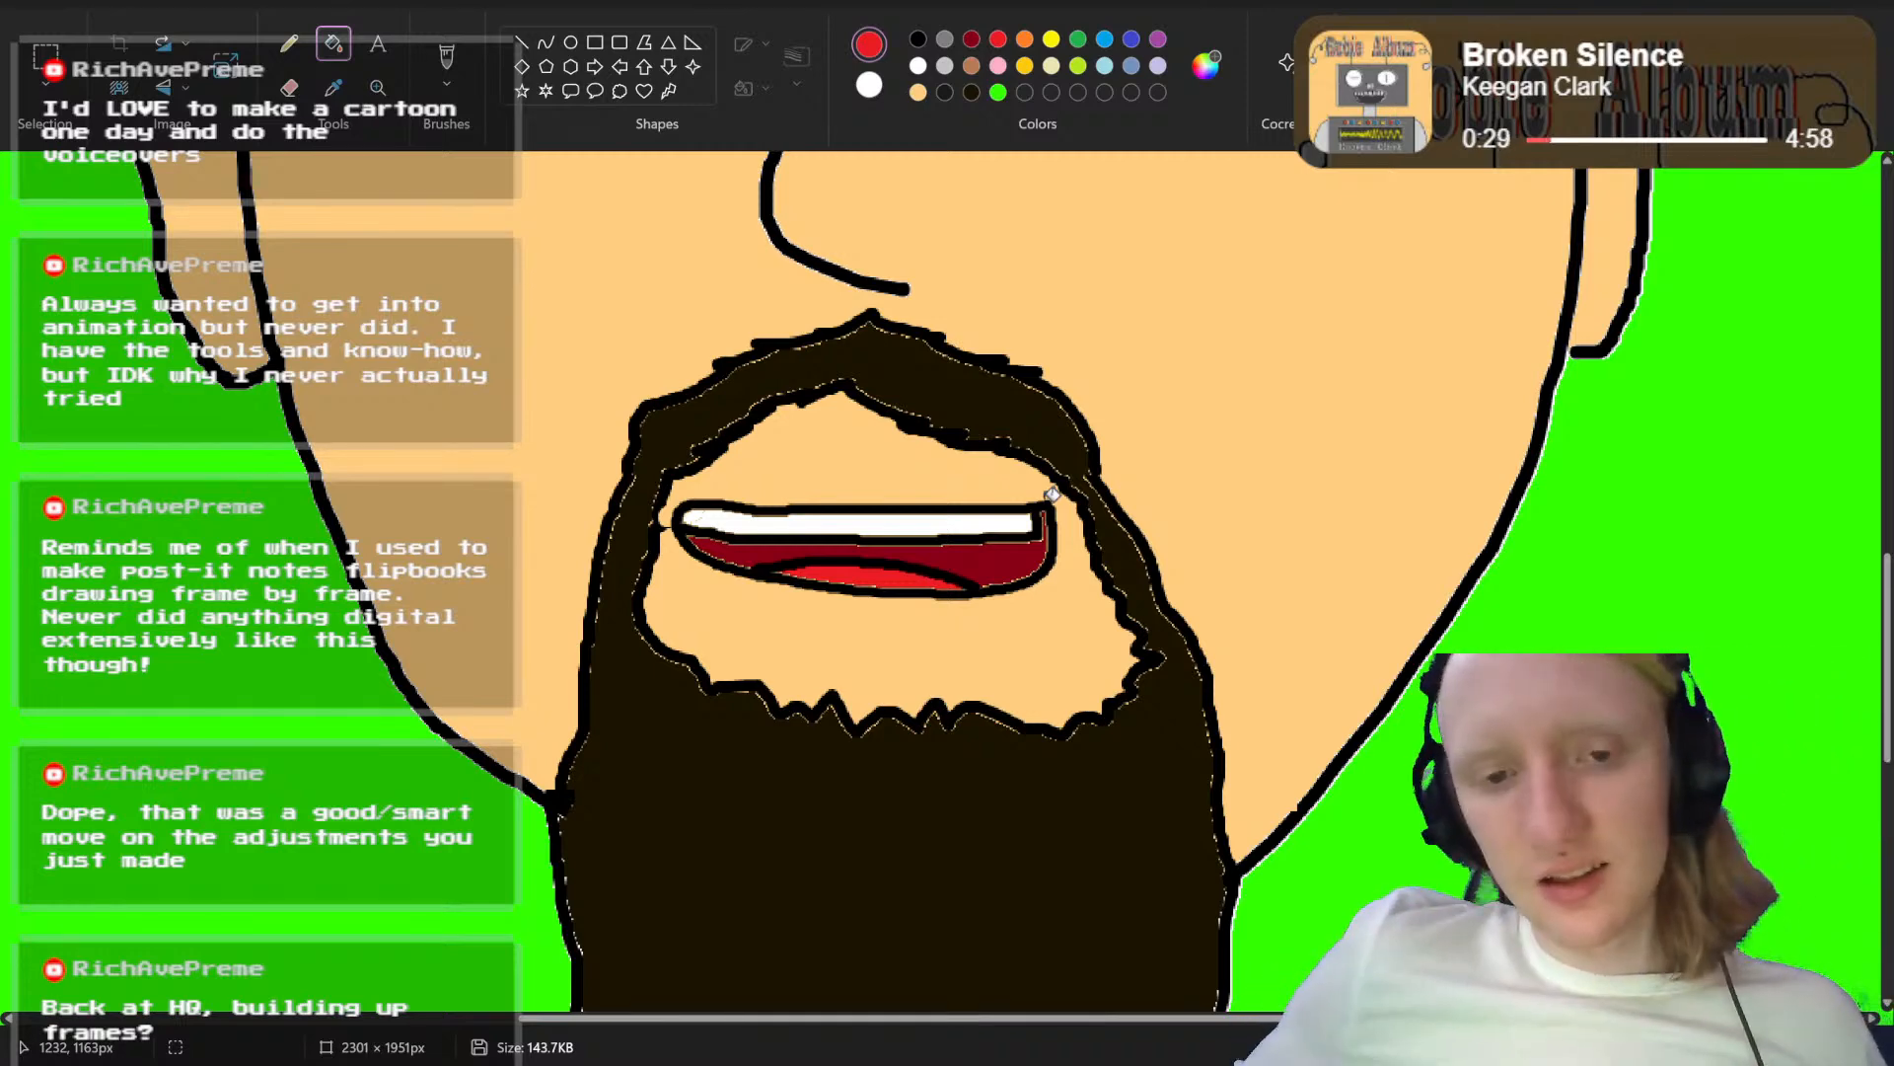
pyautogui.scroll(5, 1052, 494)
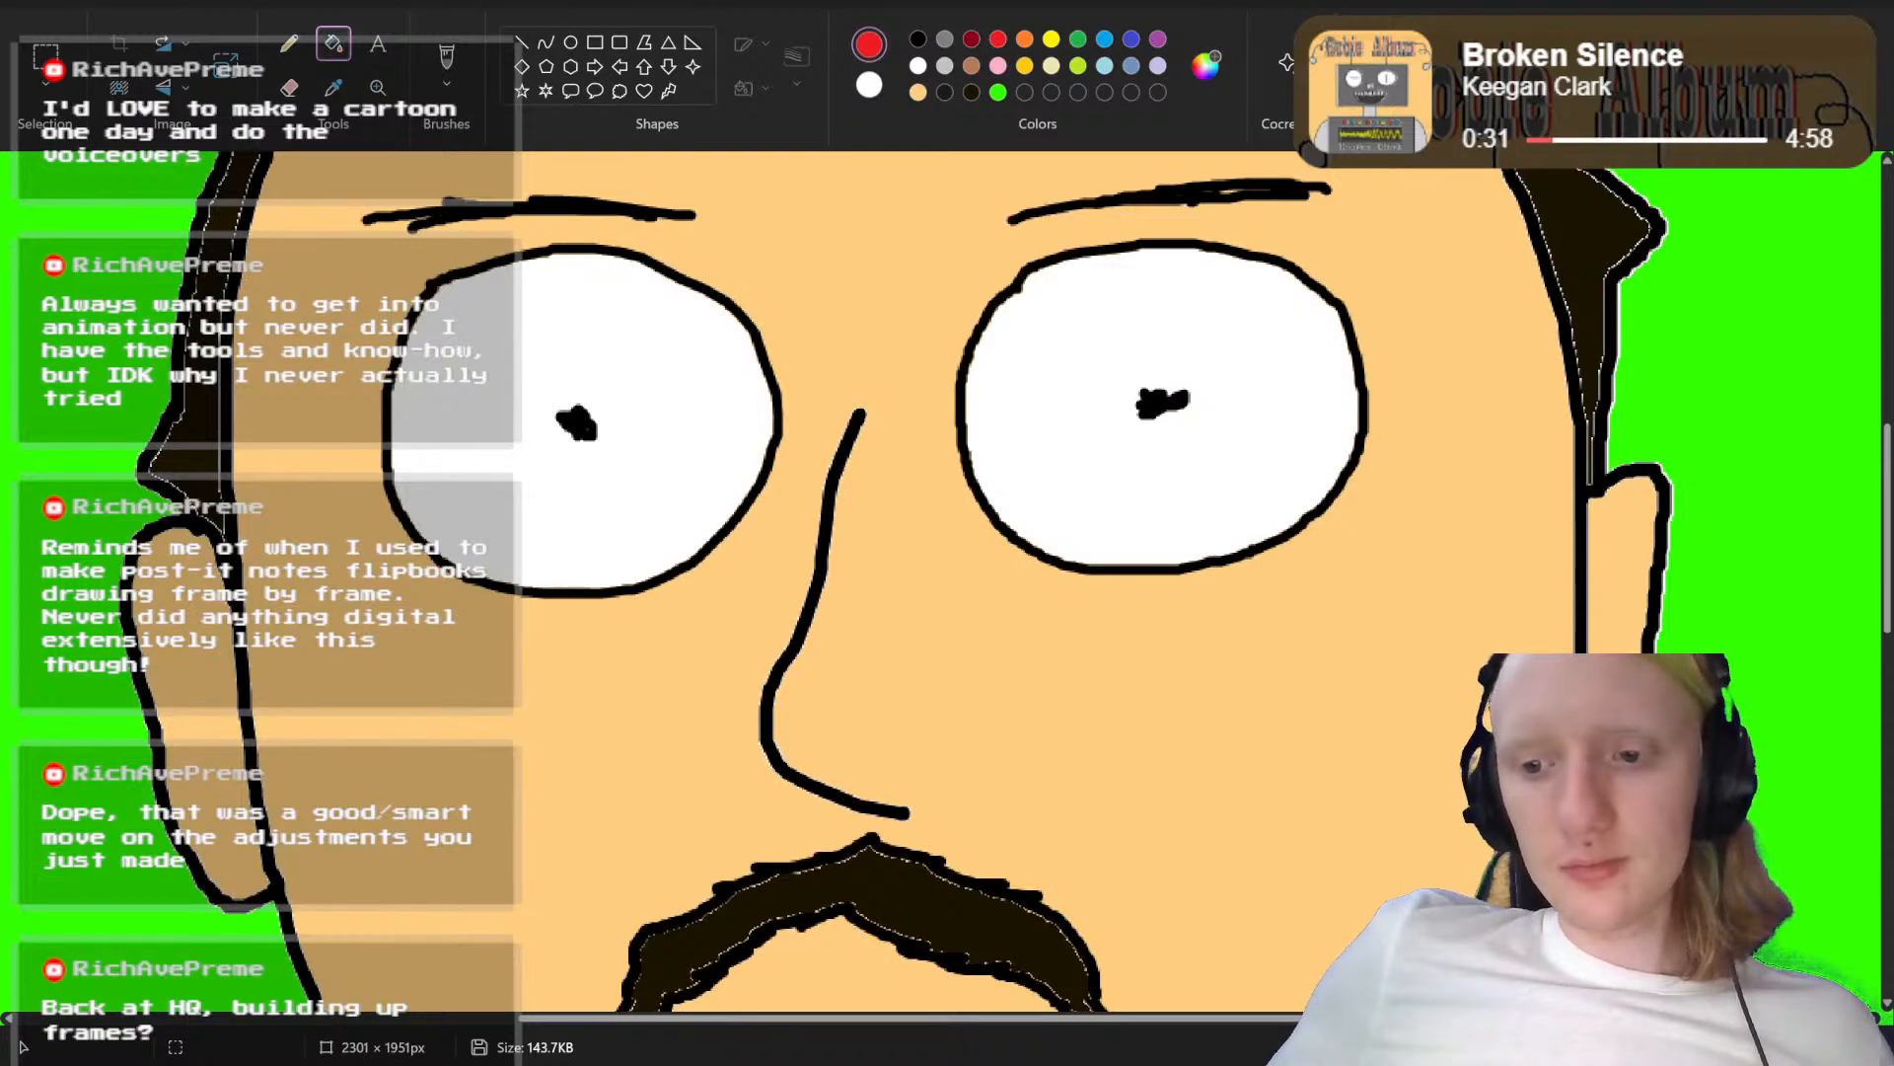
pyautogui.scroll(-4, 947, 582)
pyautogui.scroll(4, 947, 582)
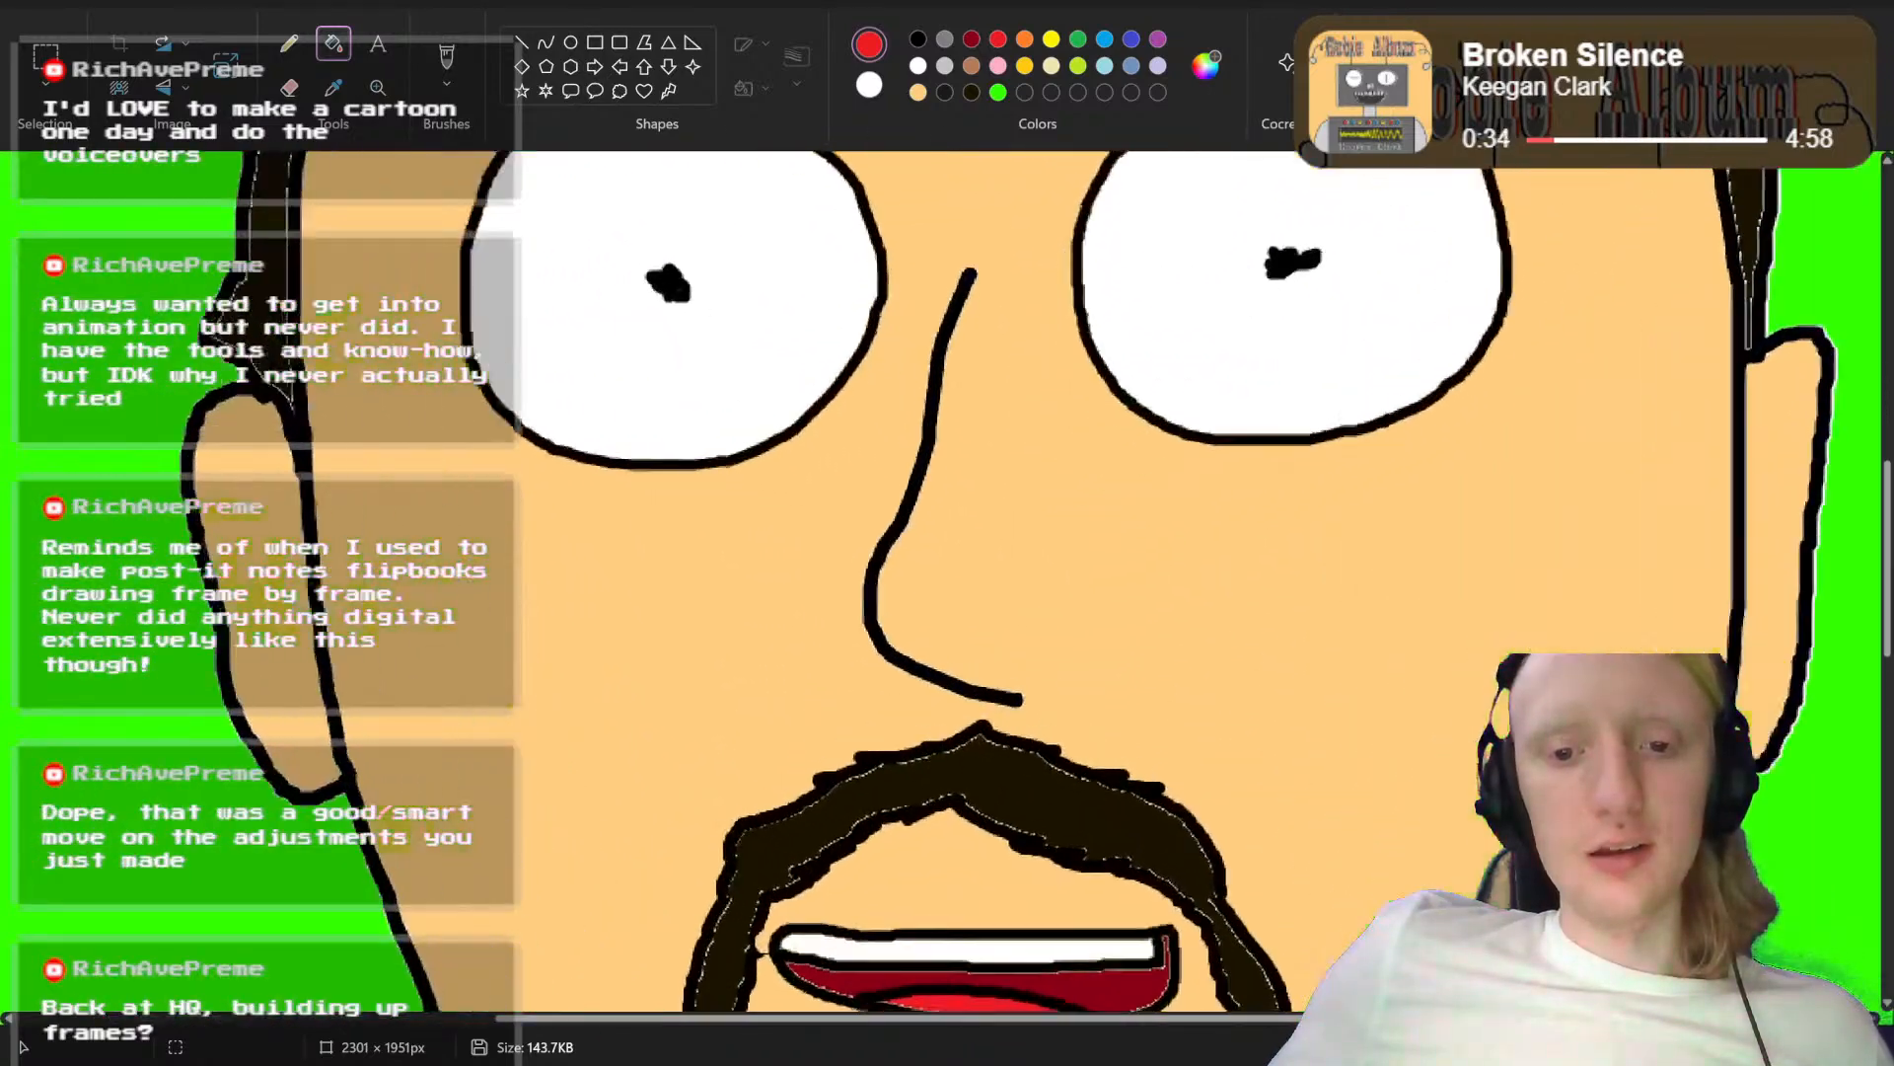
pyautogui.scroll(4, 947, 582)
pyautogui.scroll(-7, 947, 583)
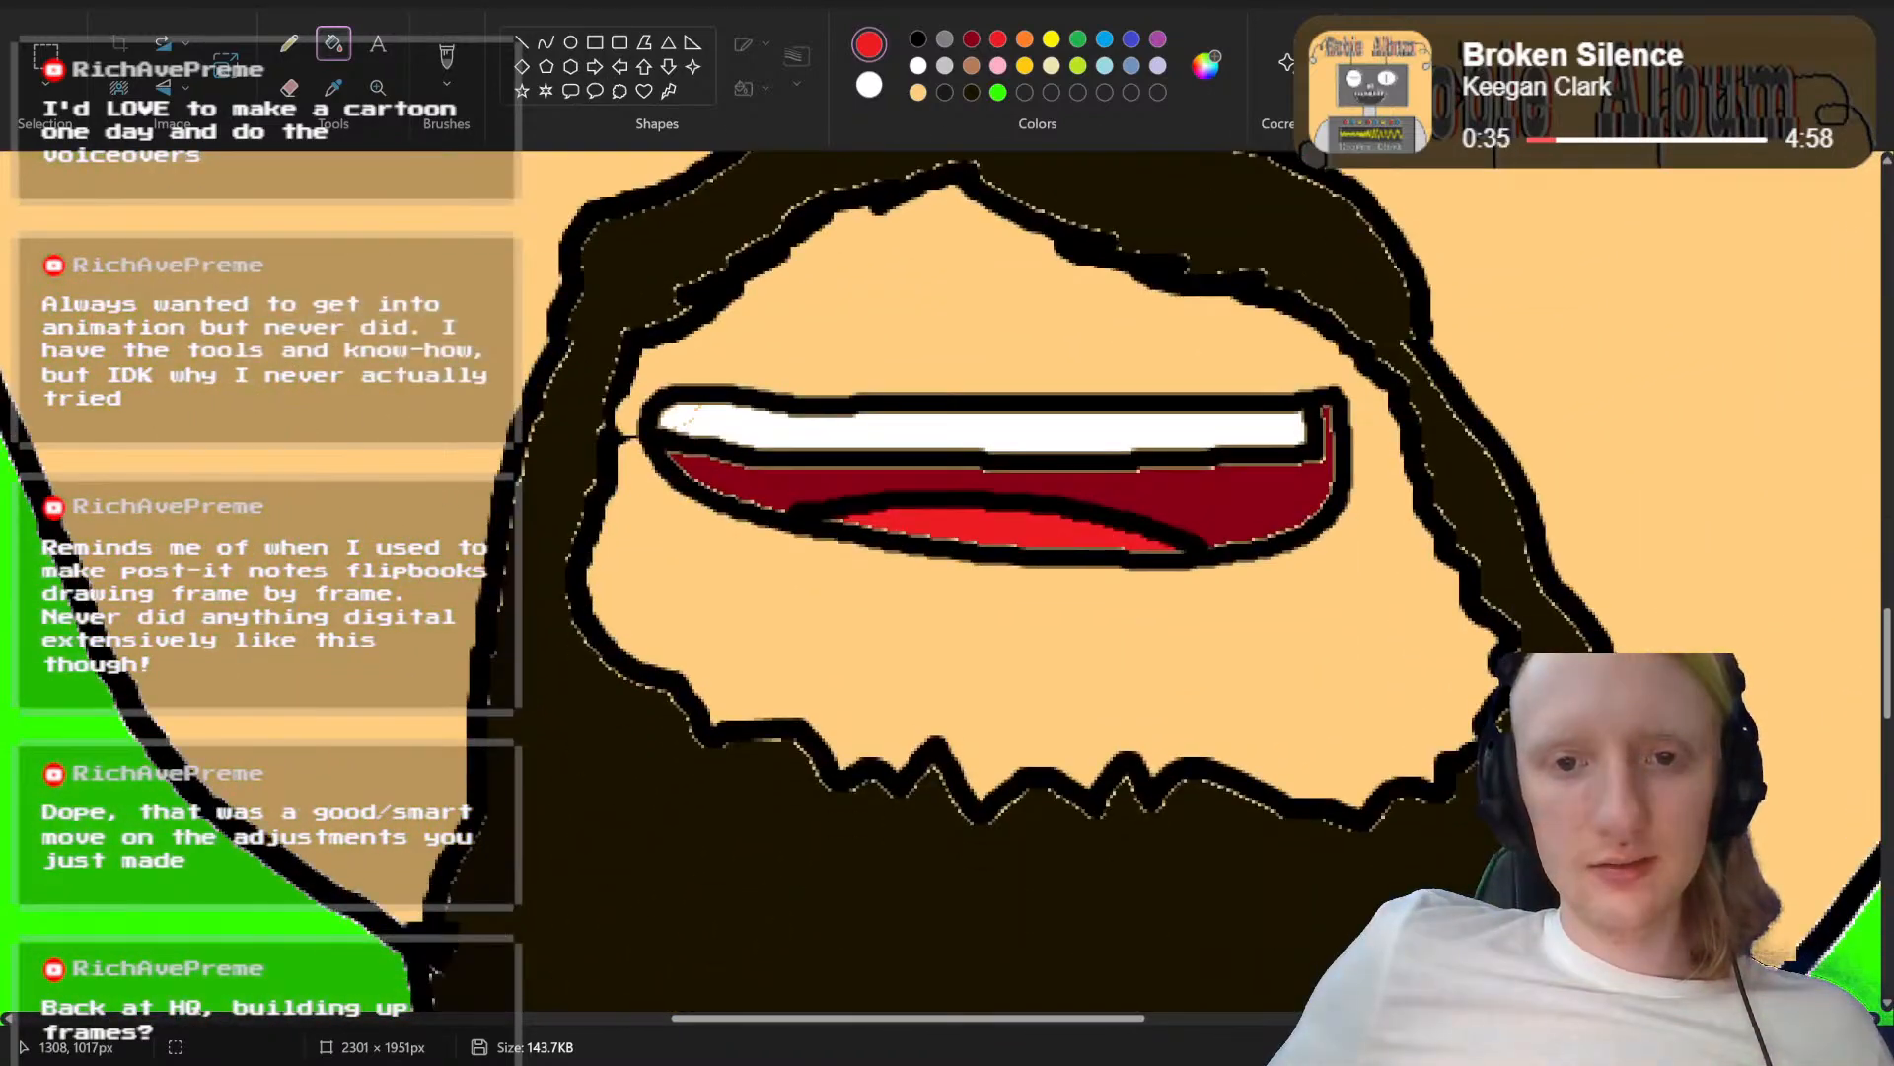
# Step: Reopen the mouthless base image "Abstrakt Head.png" from the recent files
pyautogui.click(37, 5)
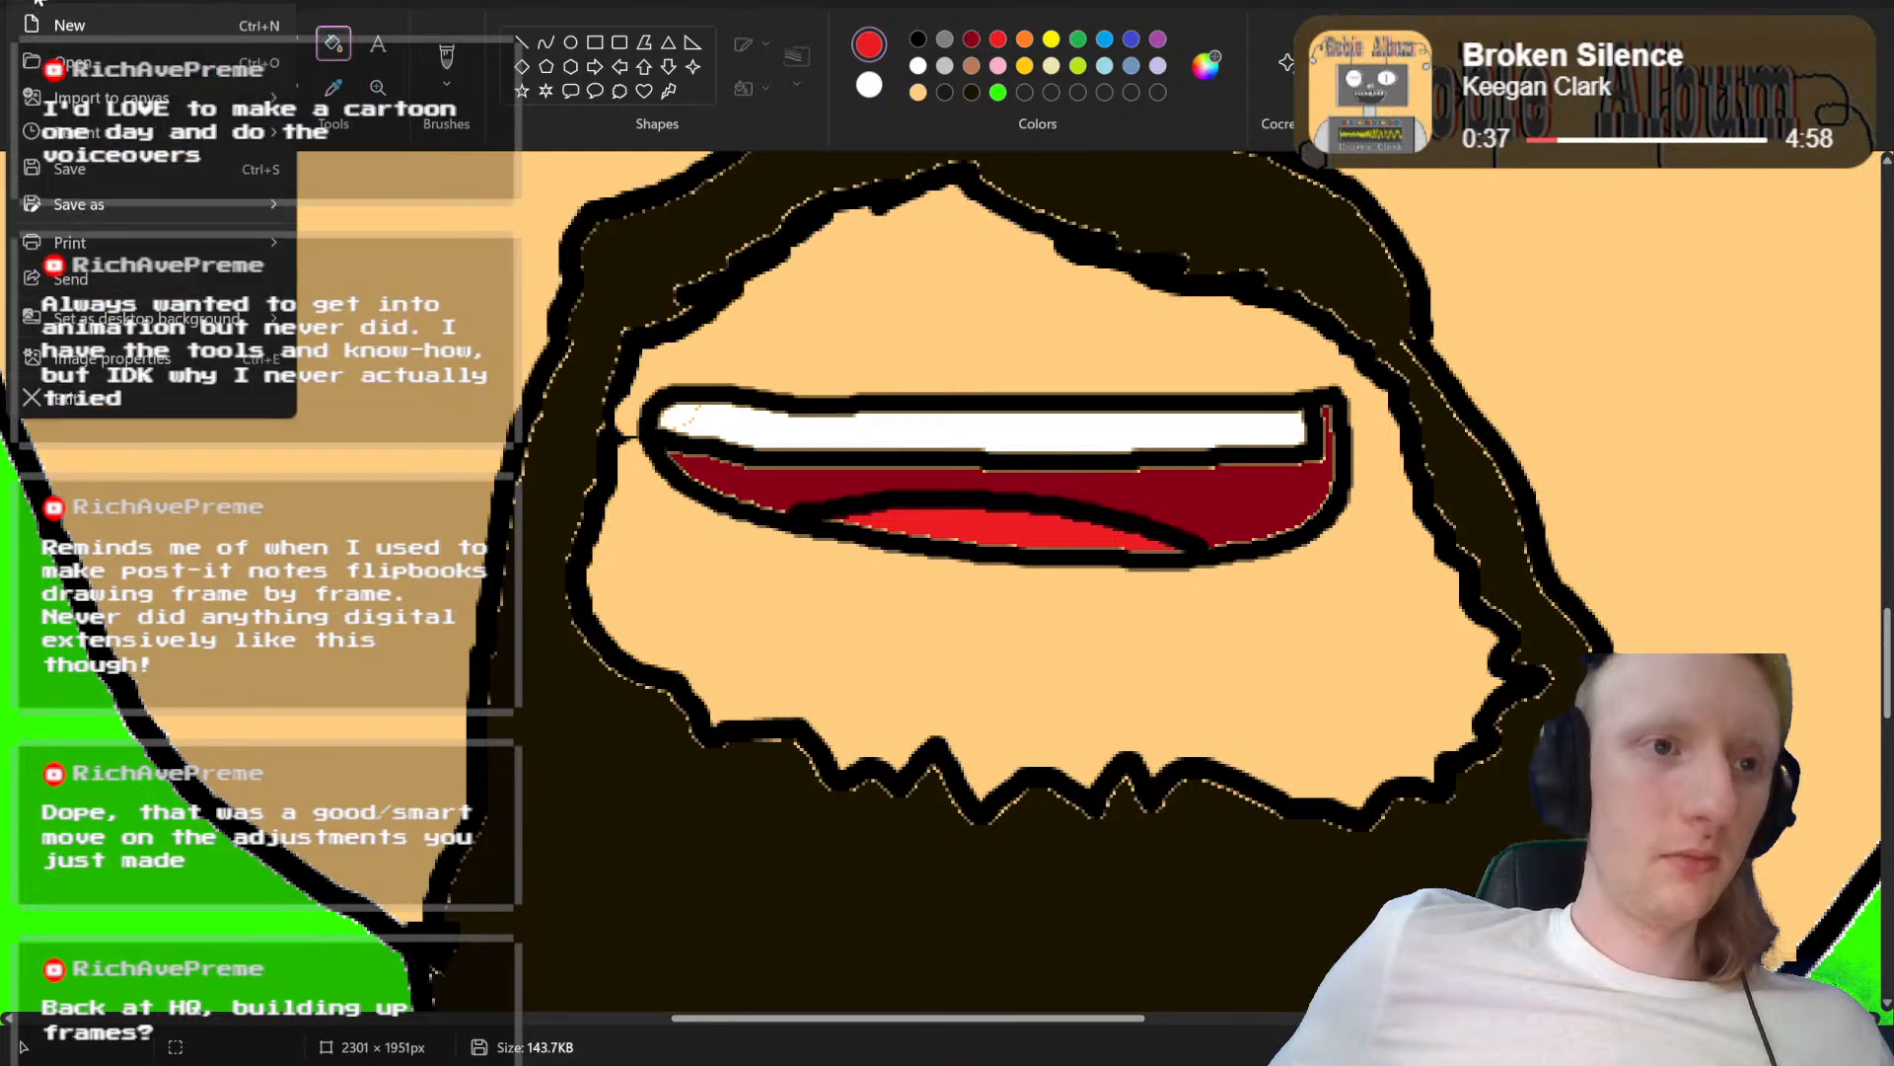
pyautogui.moveTo(75, 138)
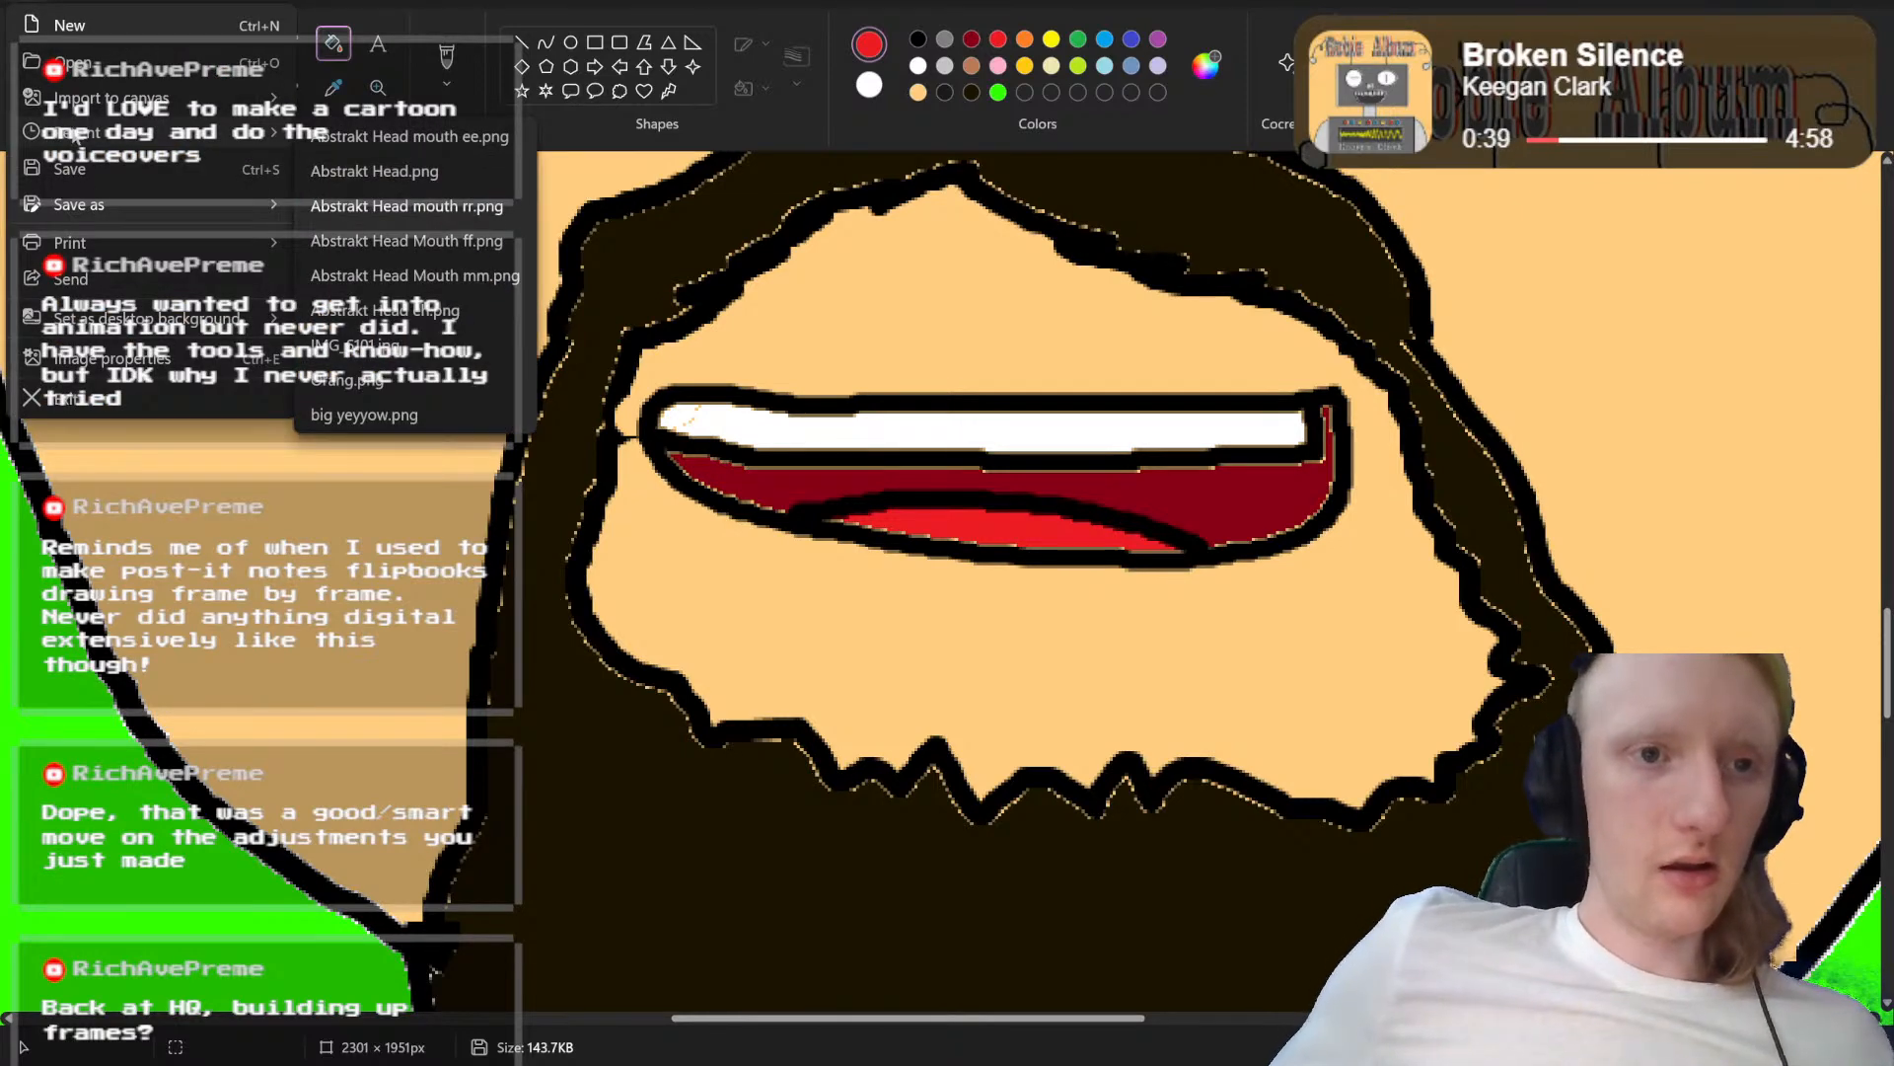
pyautogui.click(422, 171)
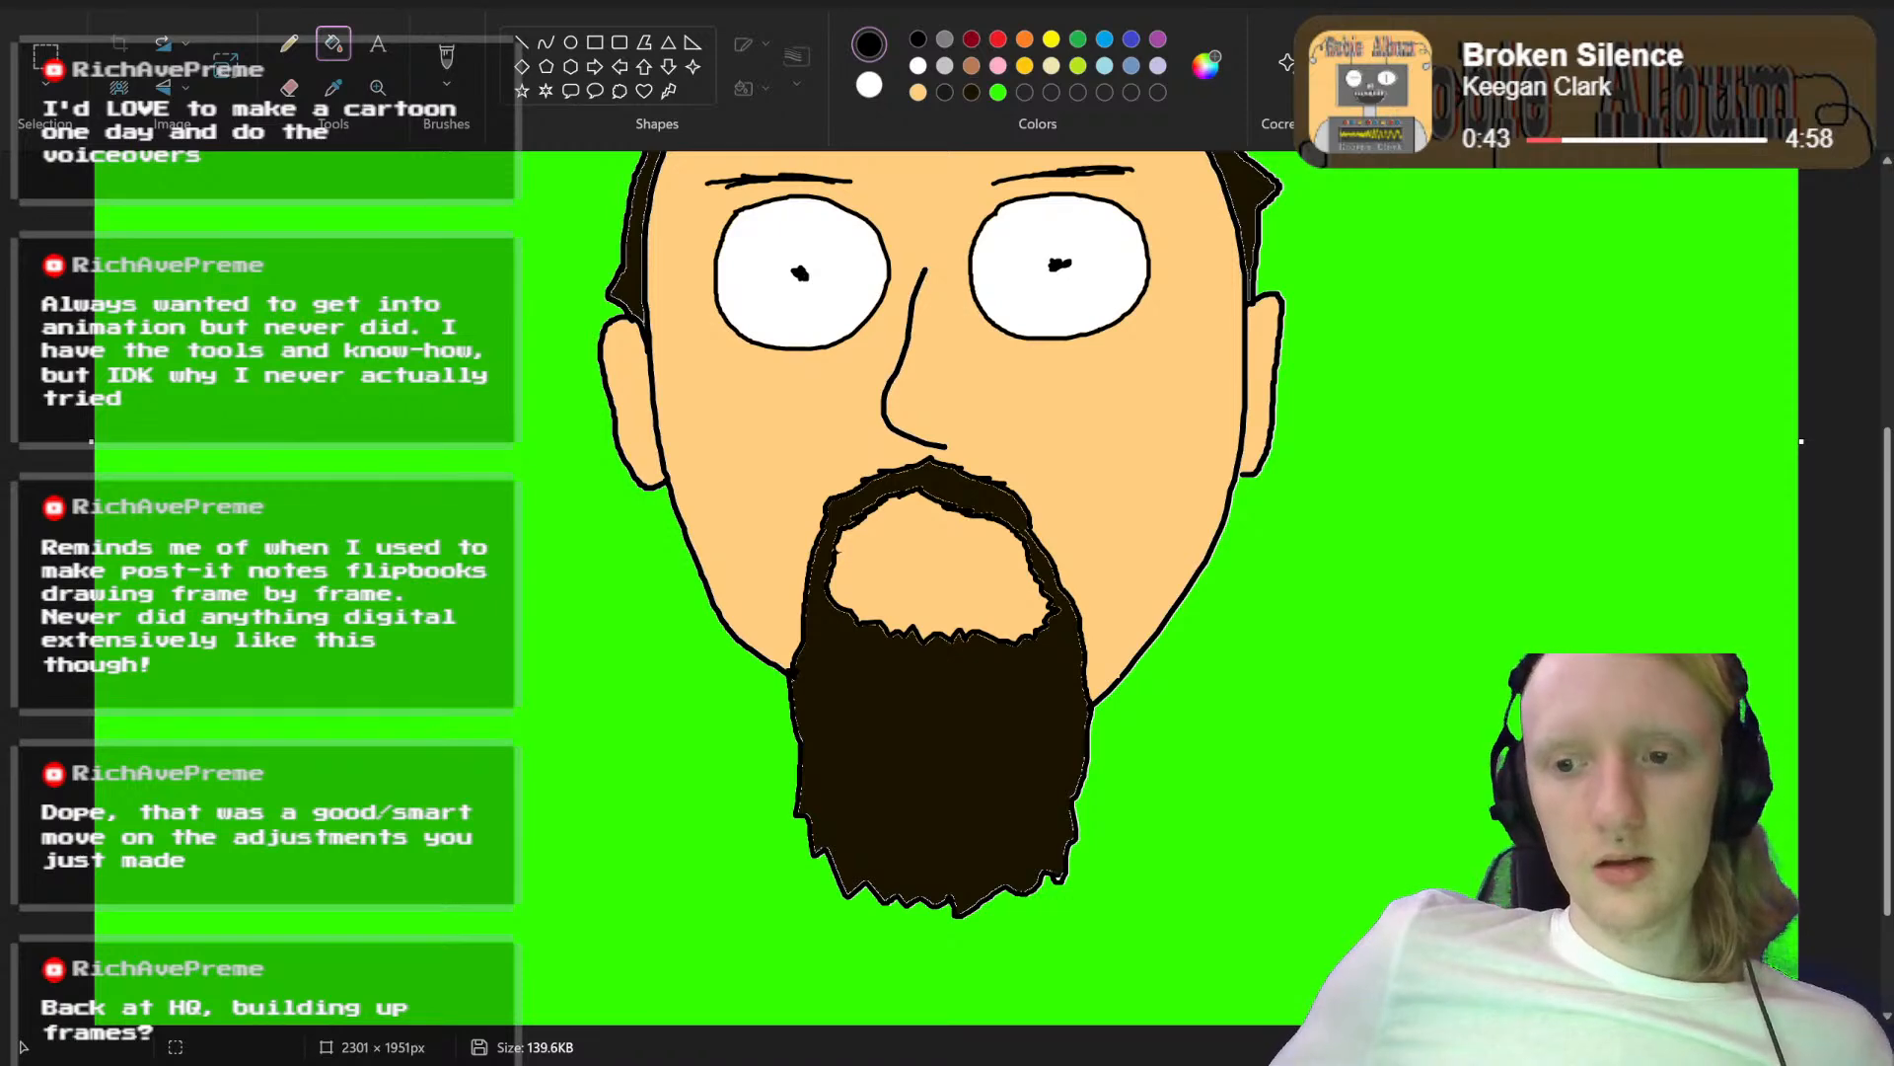
pyautogui.scroll(5, 899, 592)
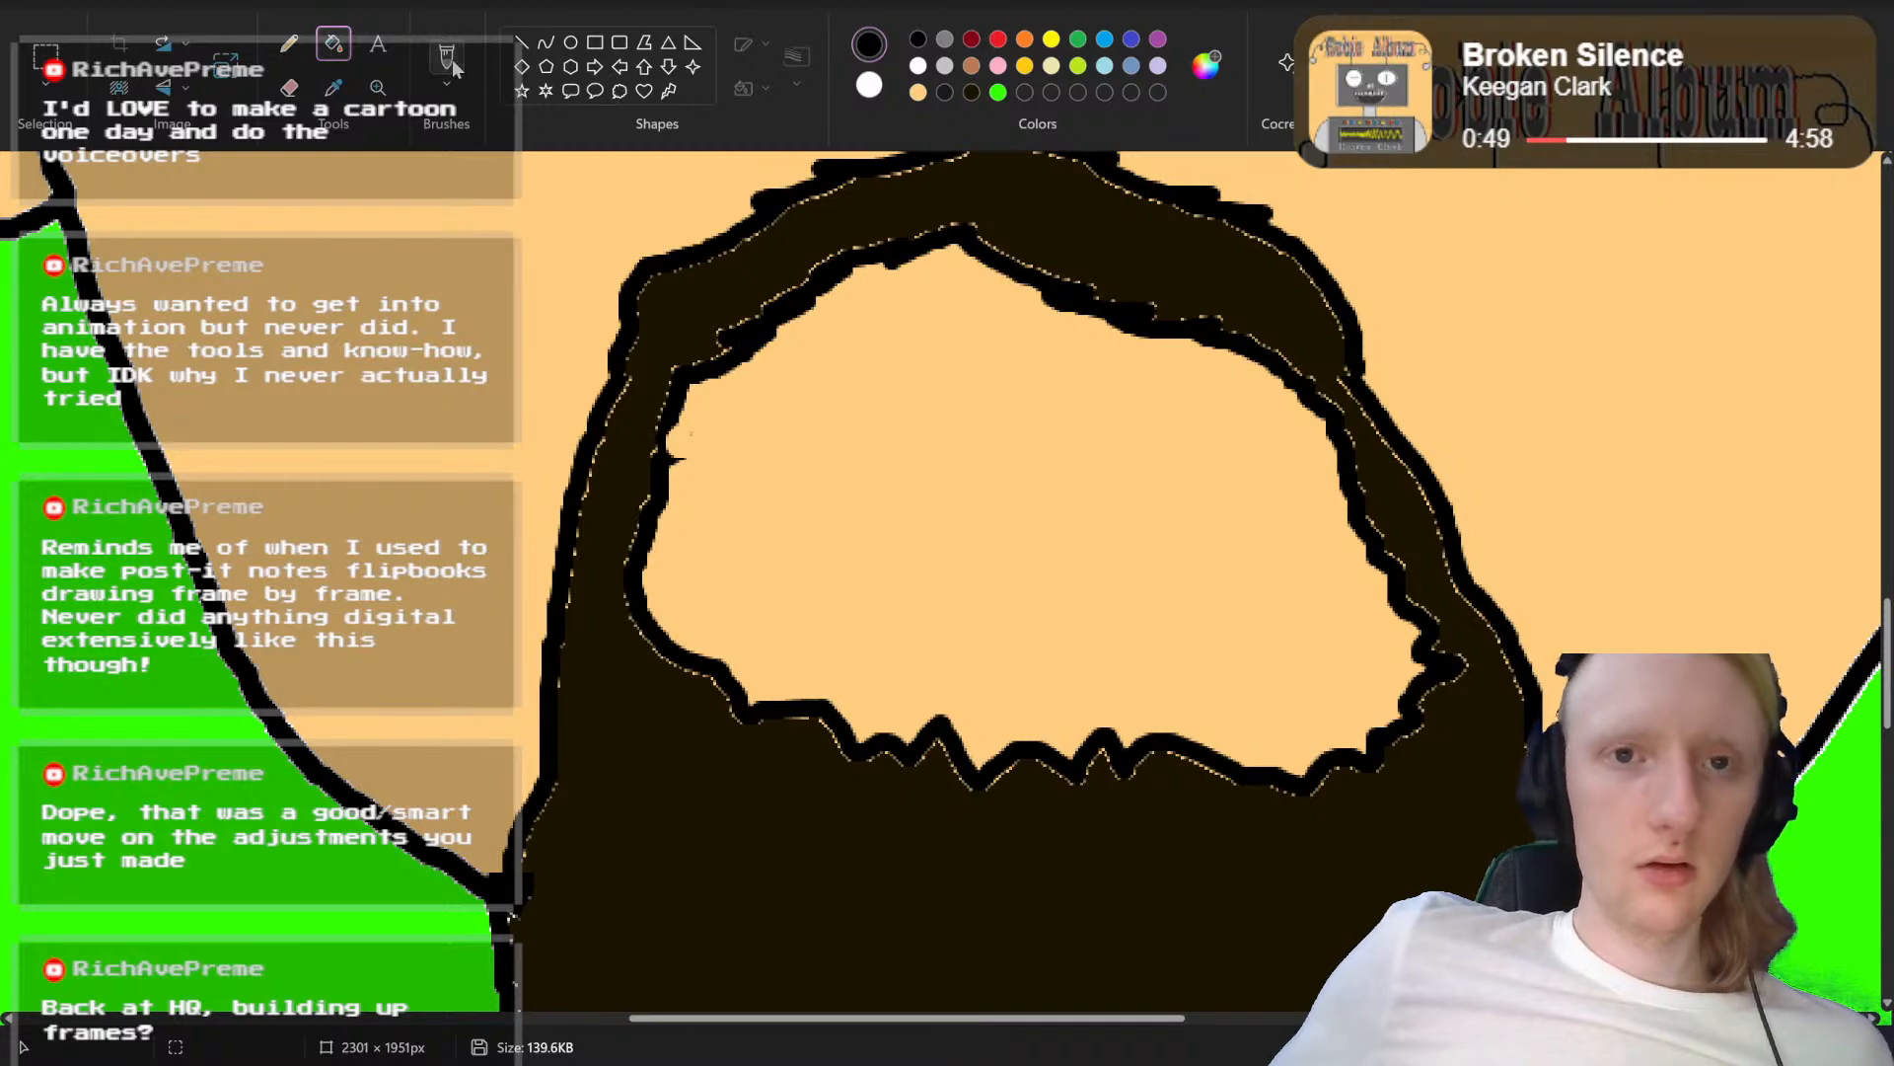
# Step: Draw a wide, rounded open mouth outline in black inside the beard opening, with a curved line separating the upper teeth
pyautogui.click(449, 60)
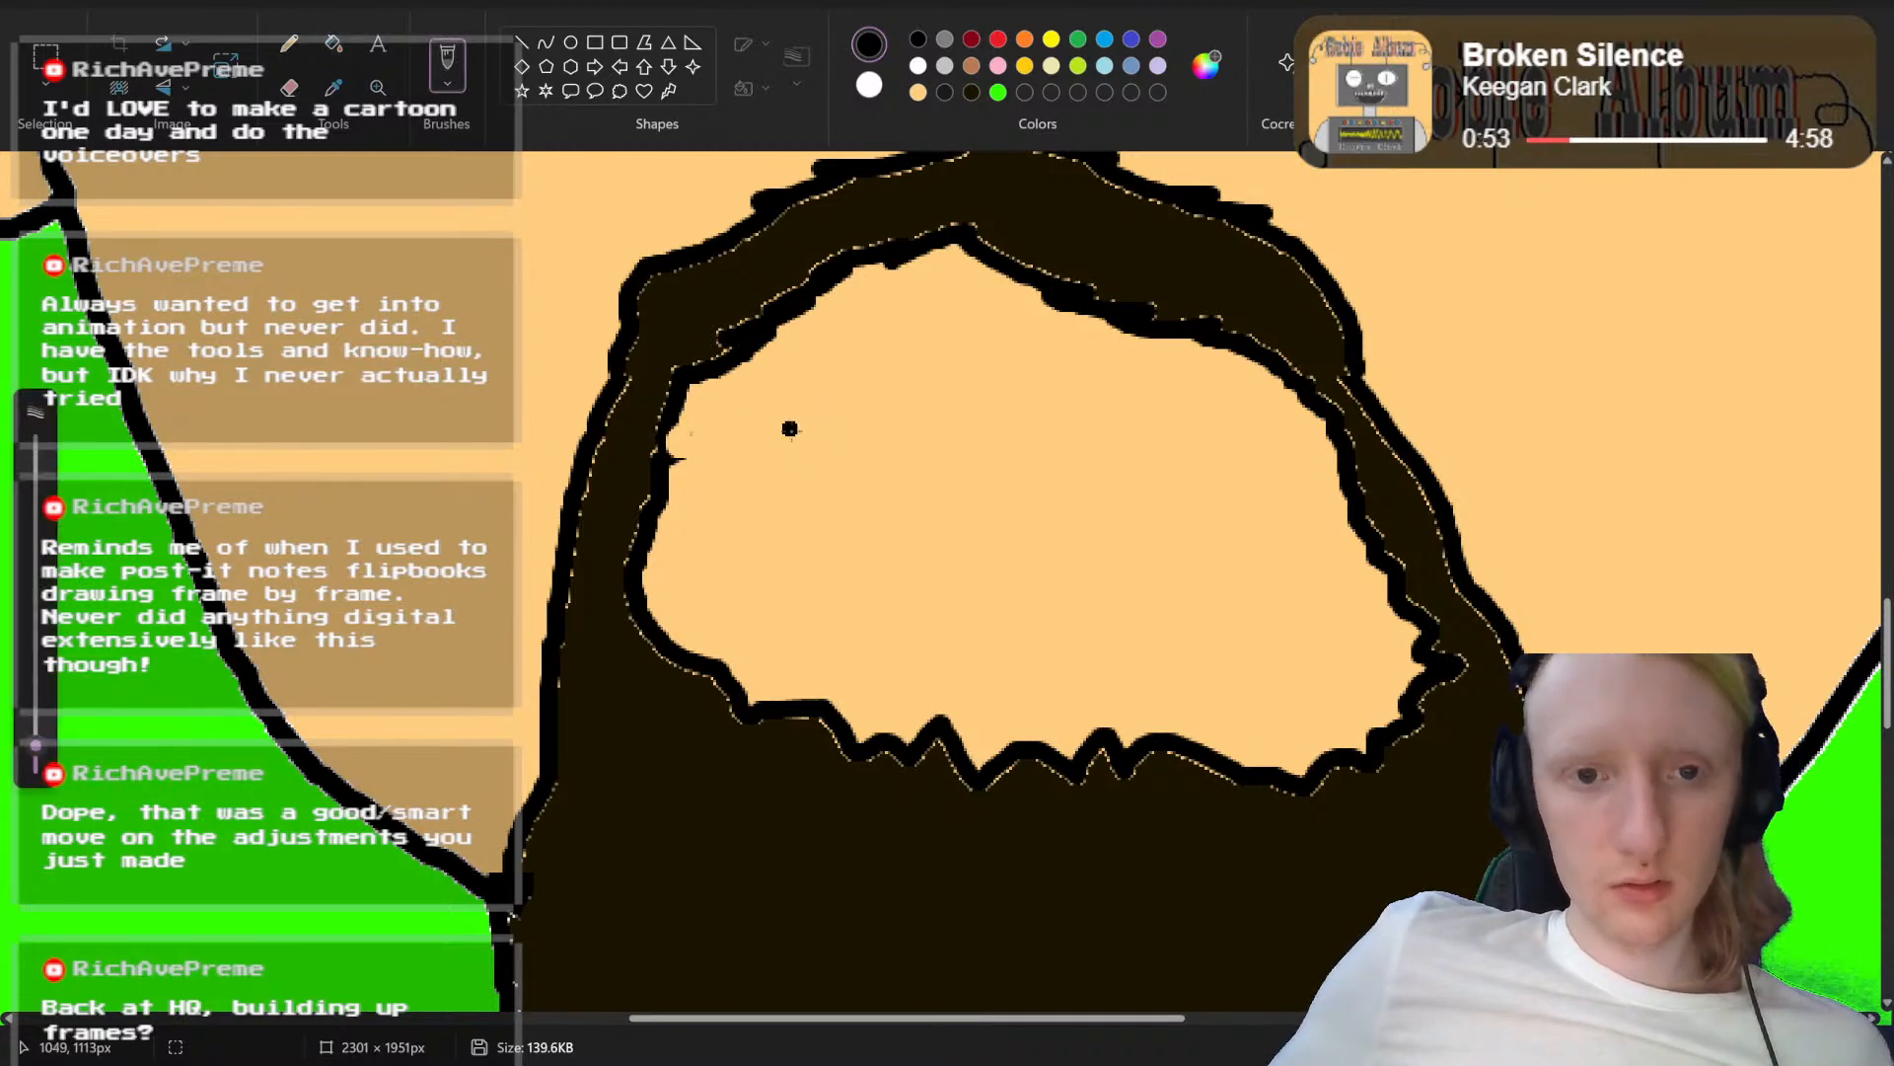
pyautogui.moveTo(776, 425)
pyautogui.mouseDown()
pyautogui.moveTo(1043, 406)
pyautogui.moveTo(1211, 425)
pyautogui.moveTo(1295, 462)
pyautogui.moveTo(1272, 561)
pyautogui.moveTo(1226, 594)
pyautogui.moveTo(1153, 632)
pyautogui.moveTo(976, 645)
pyautogui.moveTo(821, 604)
pyautogui.moveTo(770, 528)
pyautogui.moveTo(766, 430)
pyautogui.moveTo(853, 493)
pyautogui.moveTo(964, 510)
pyautogui.moveTo(1283, 472)
pyautogui.mouseUp()
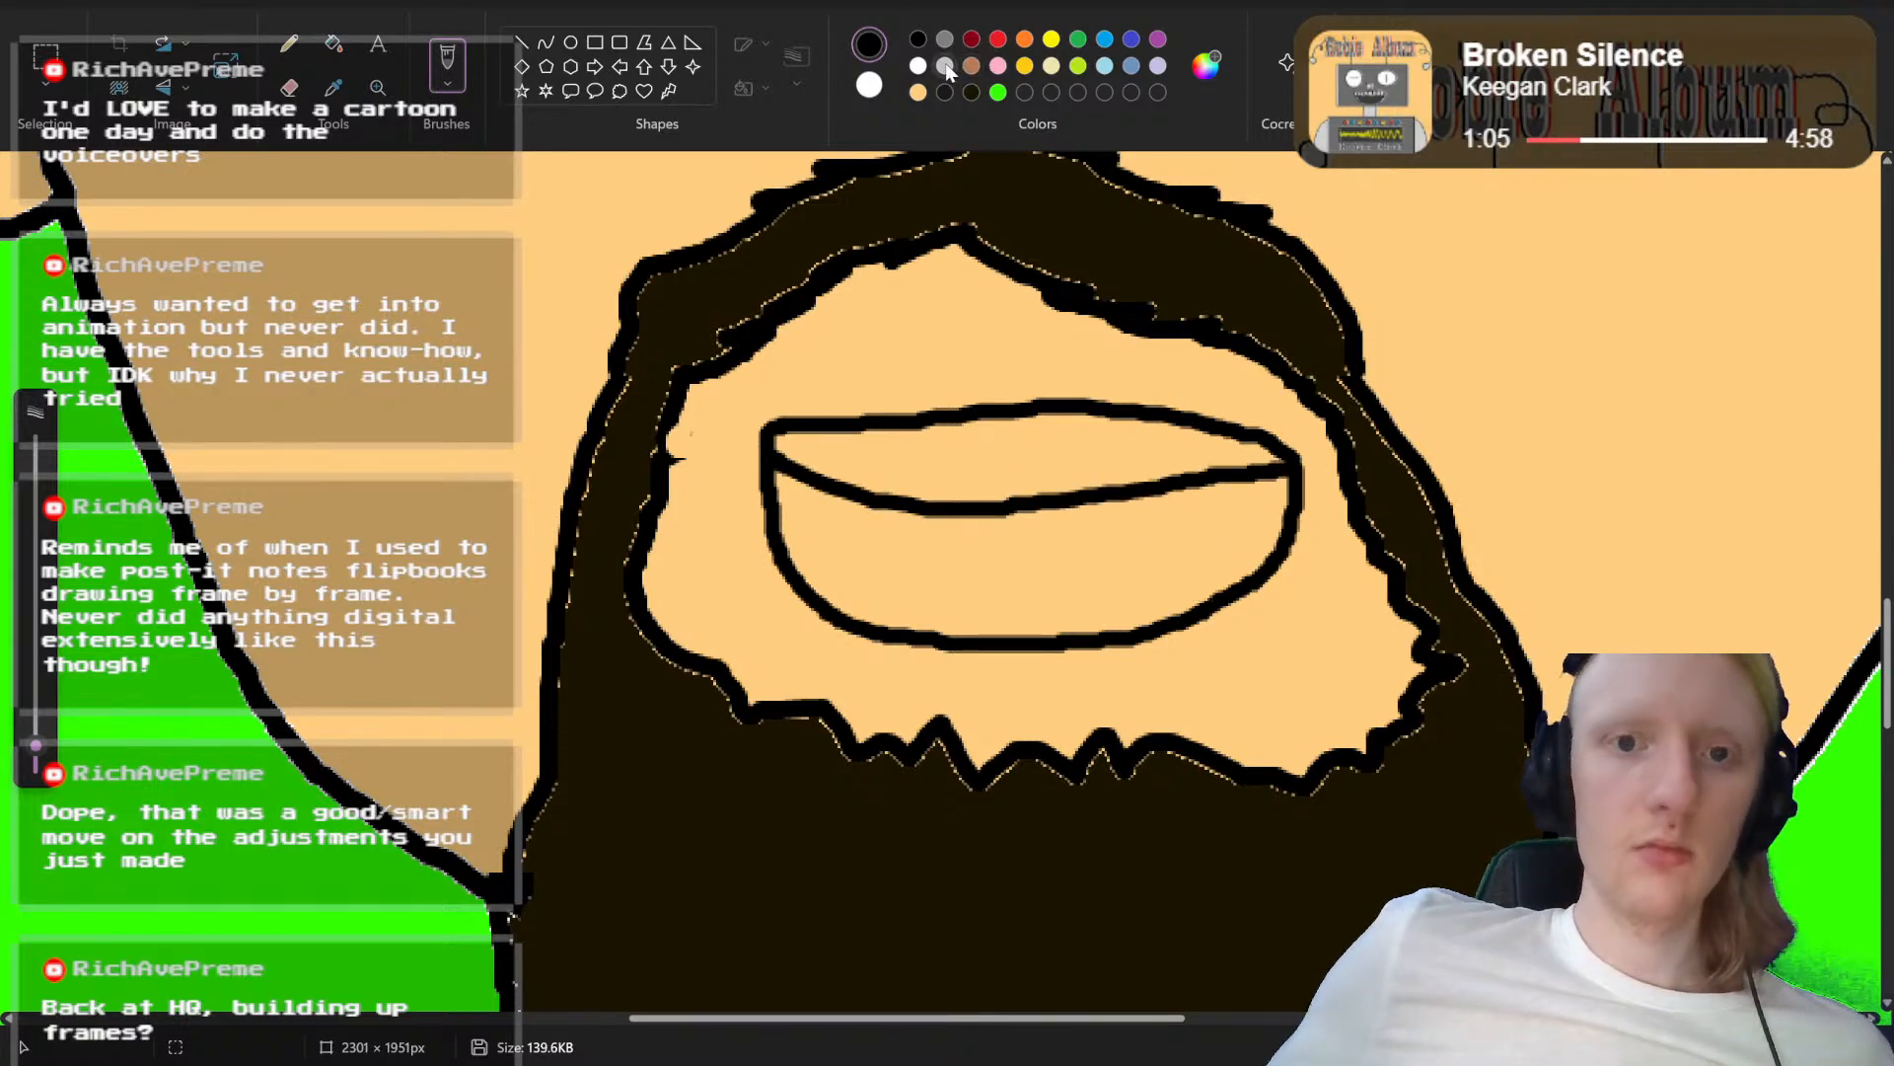
pyautogui.scroll(5, 888, 296)
pyautogui.scroll(-4, 888, 296)
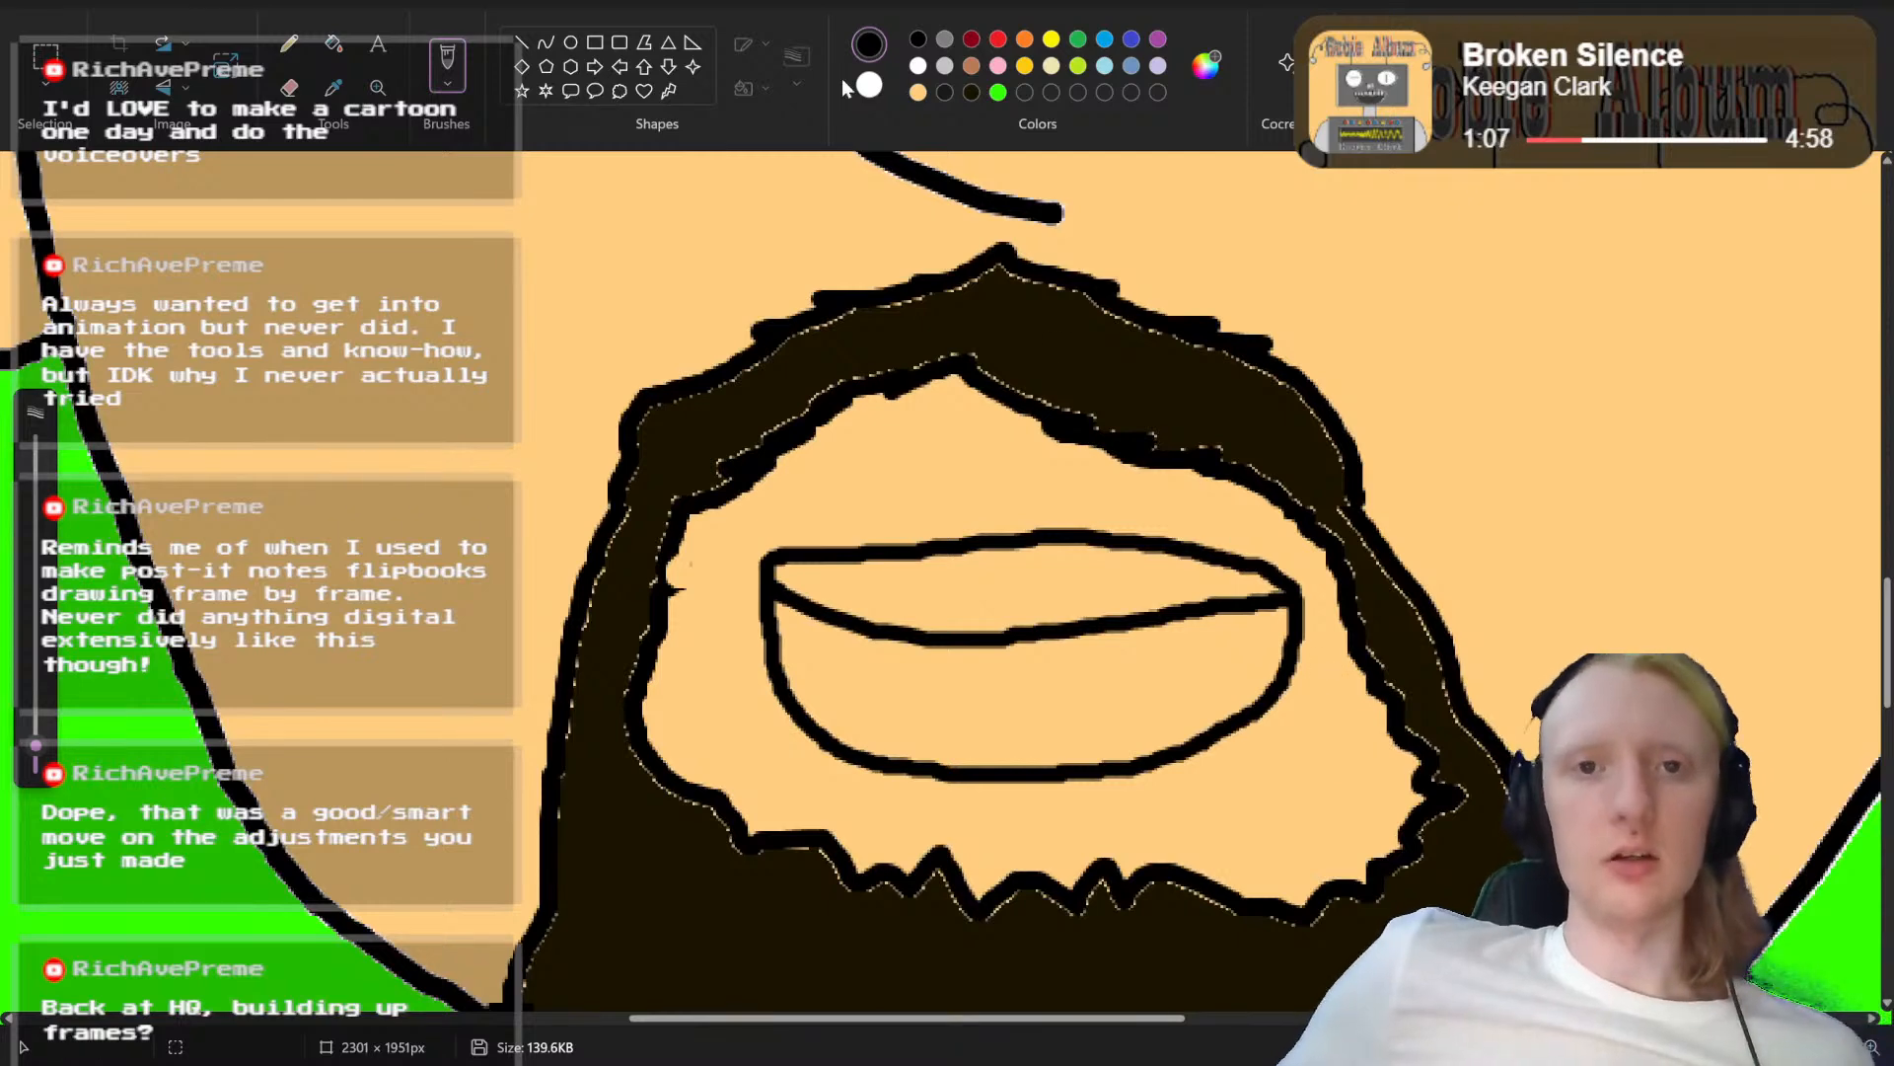
# Step: Fill the upper teeth area of the rounded mouth with white and the area below it with dark red
pyautogui.click(918, 65)
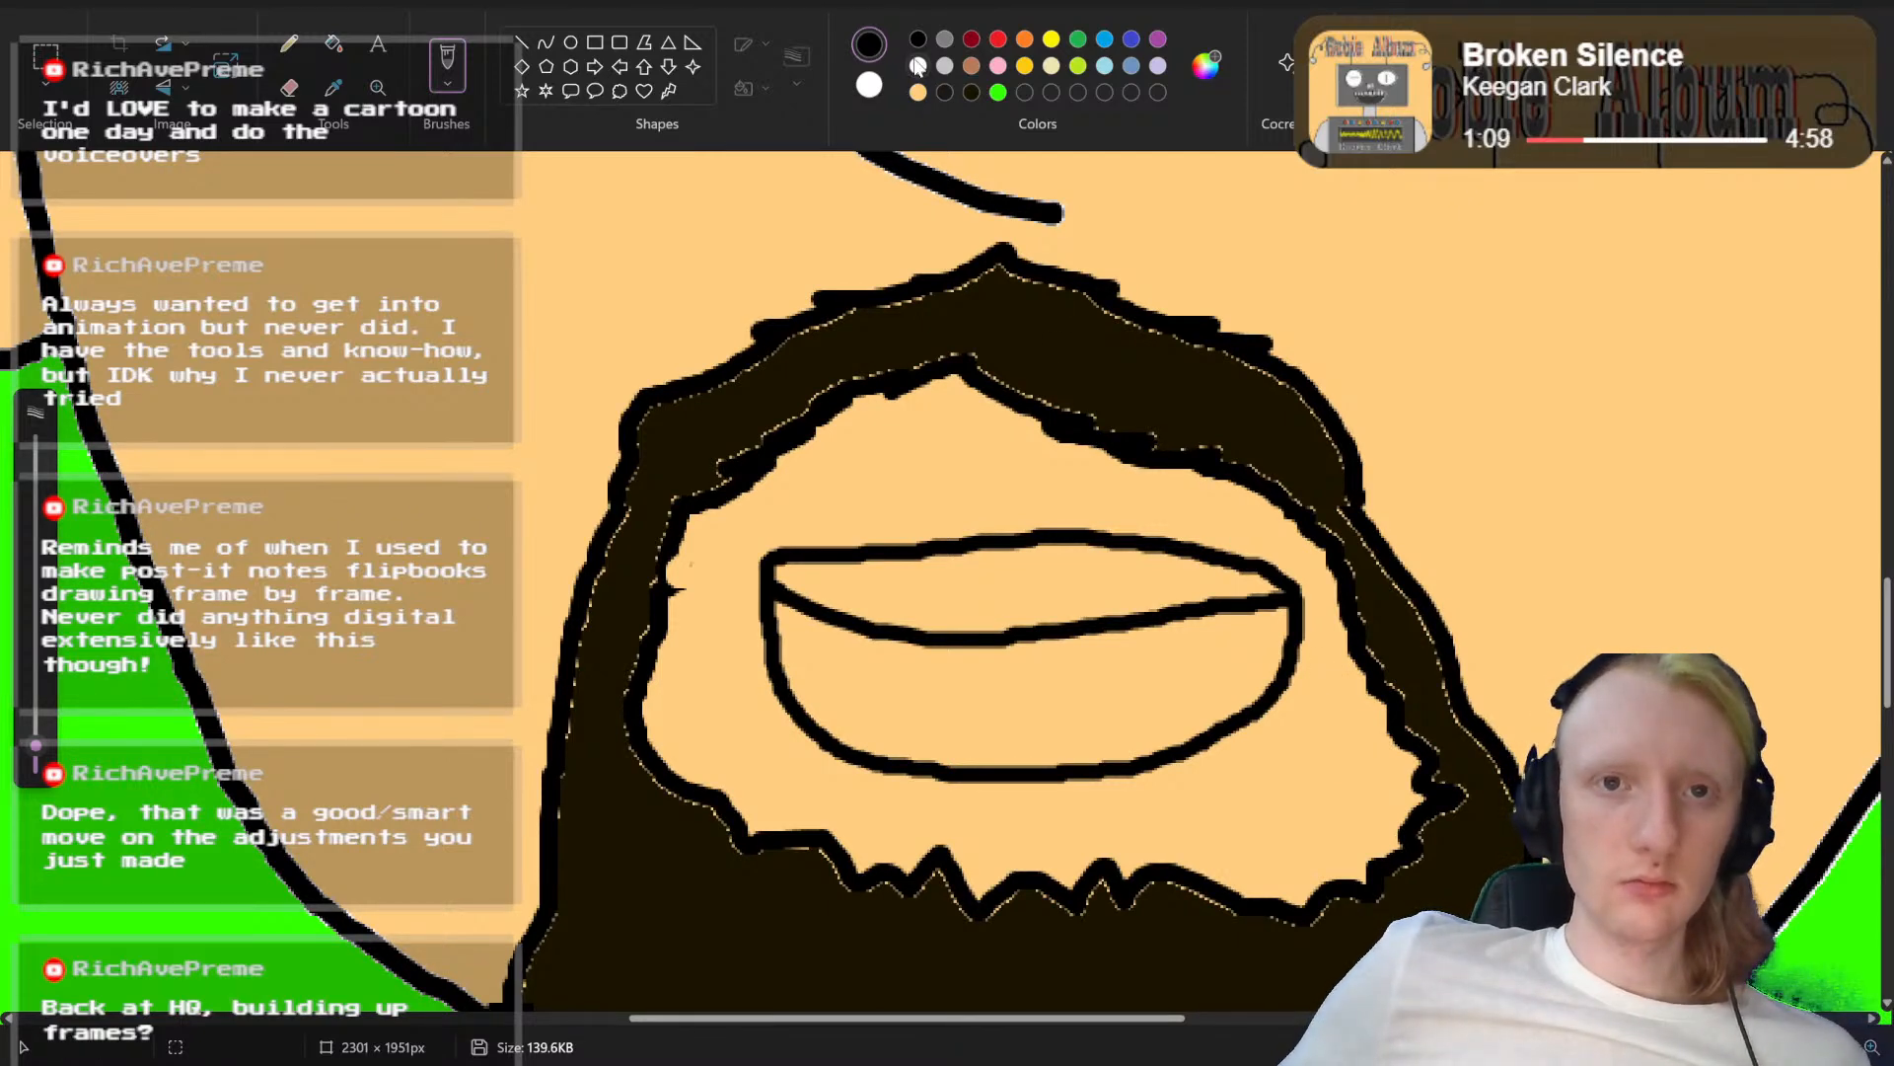
pyautogui.click(333, 43)
pyautogui.click(1024, 578)
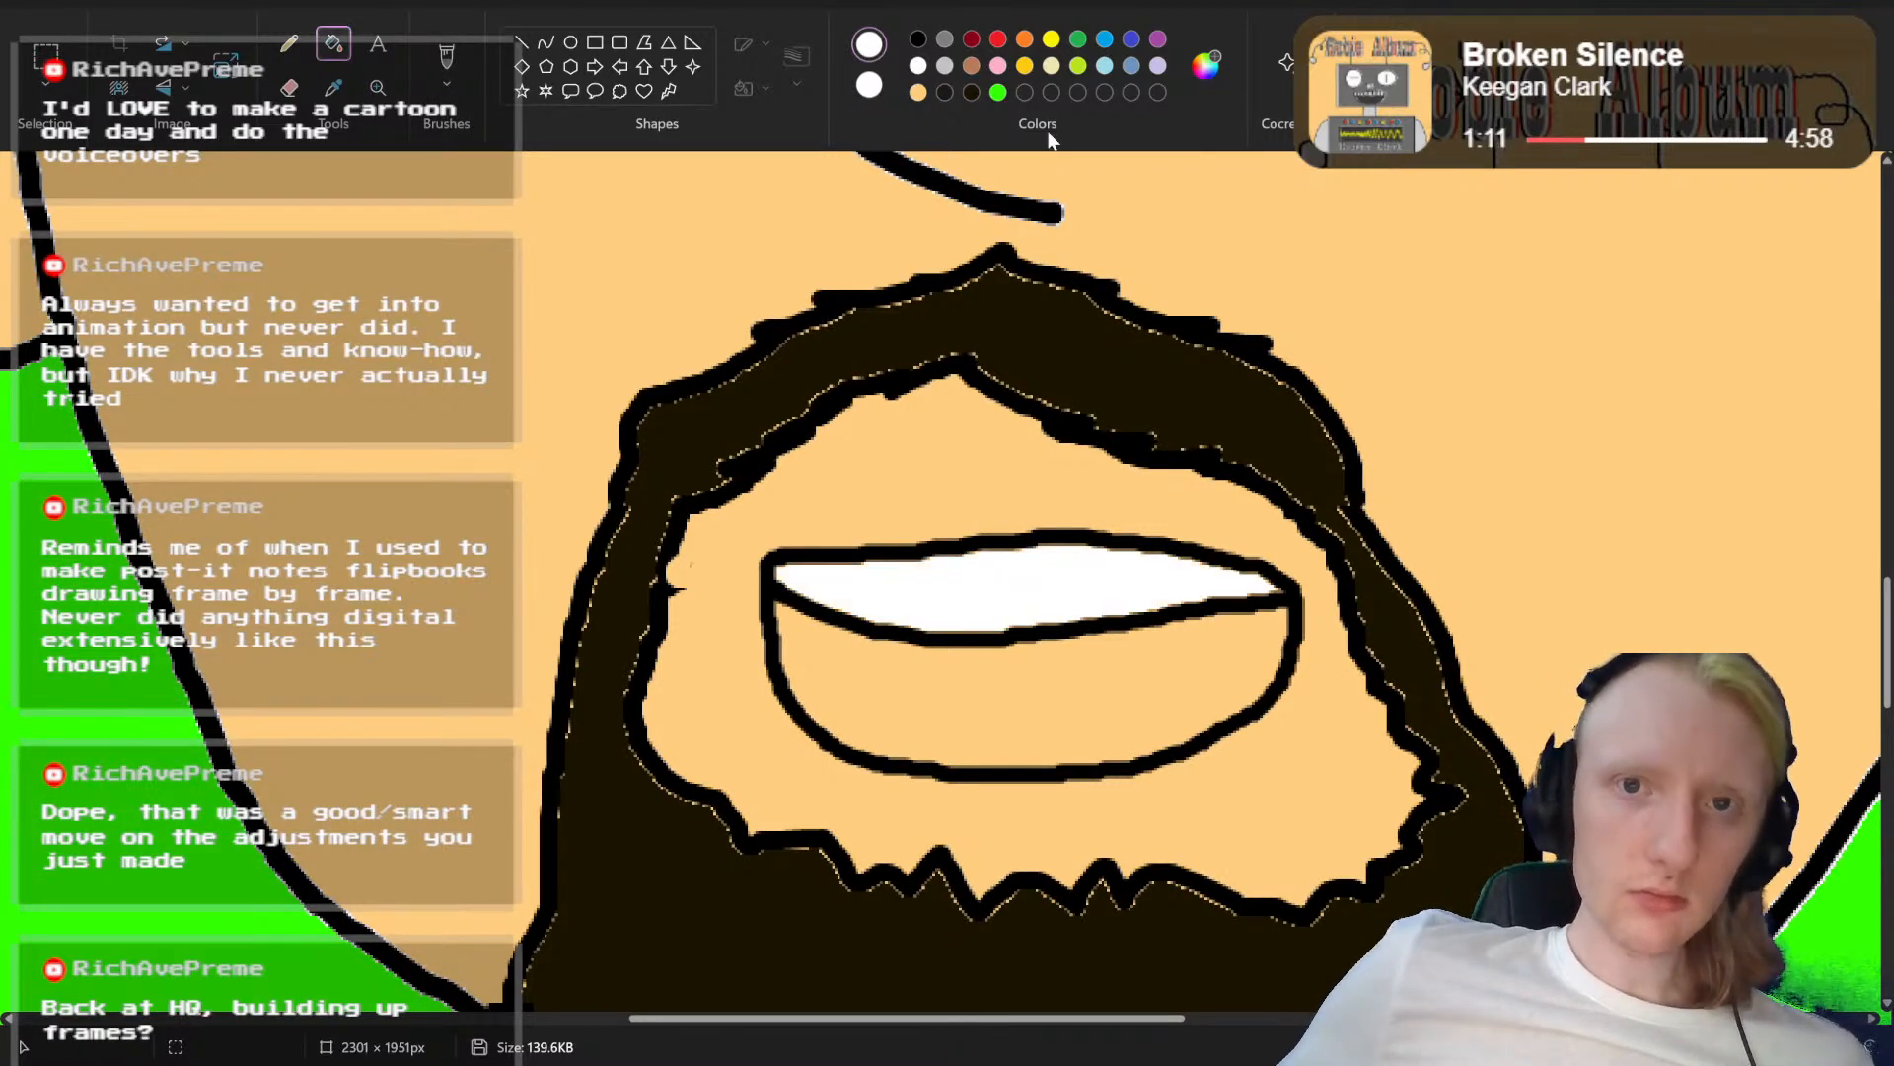
pyautogui.click(972, 38)
pyautogui.click(1029, 687)
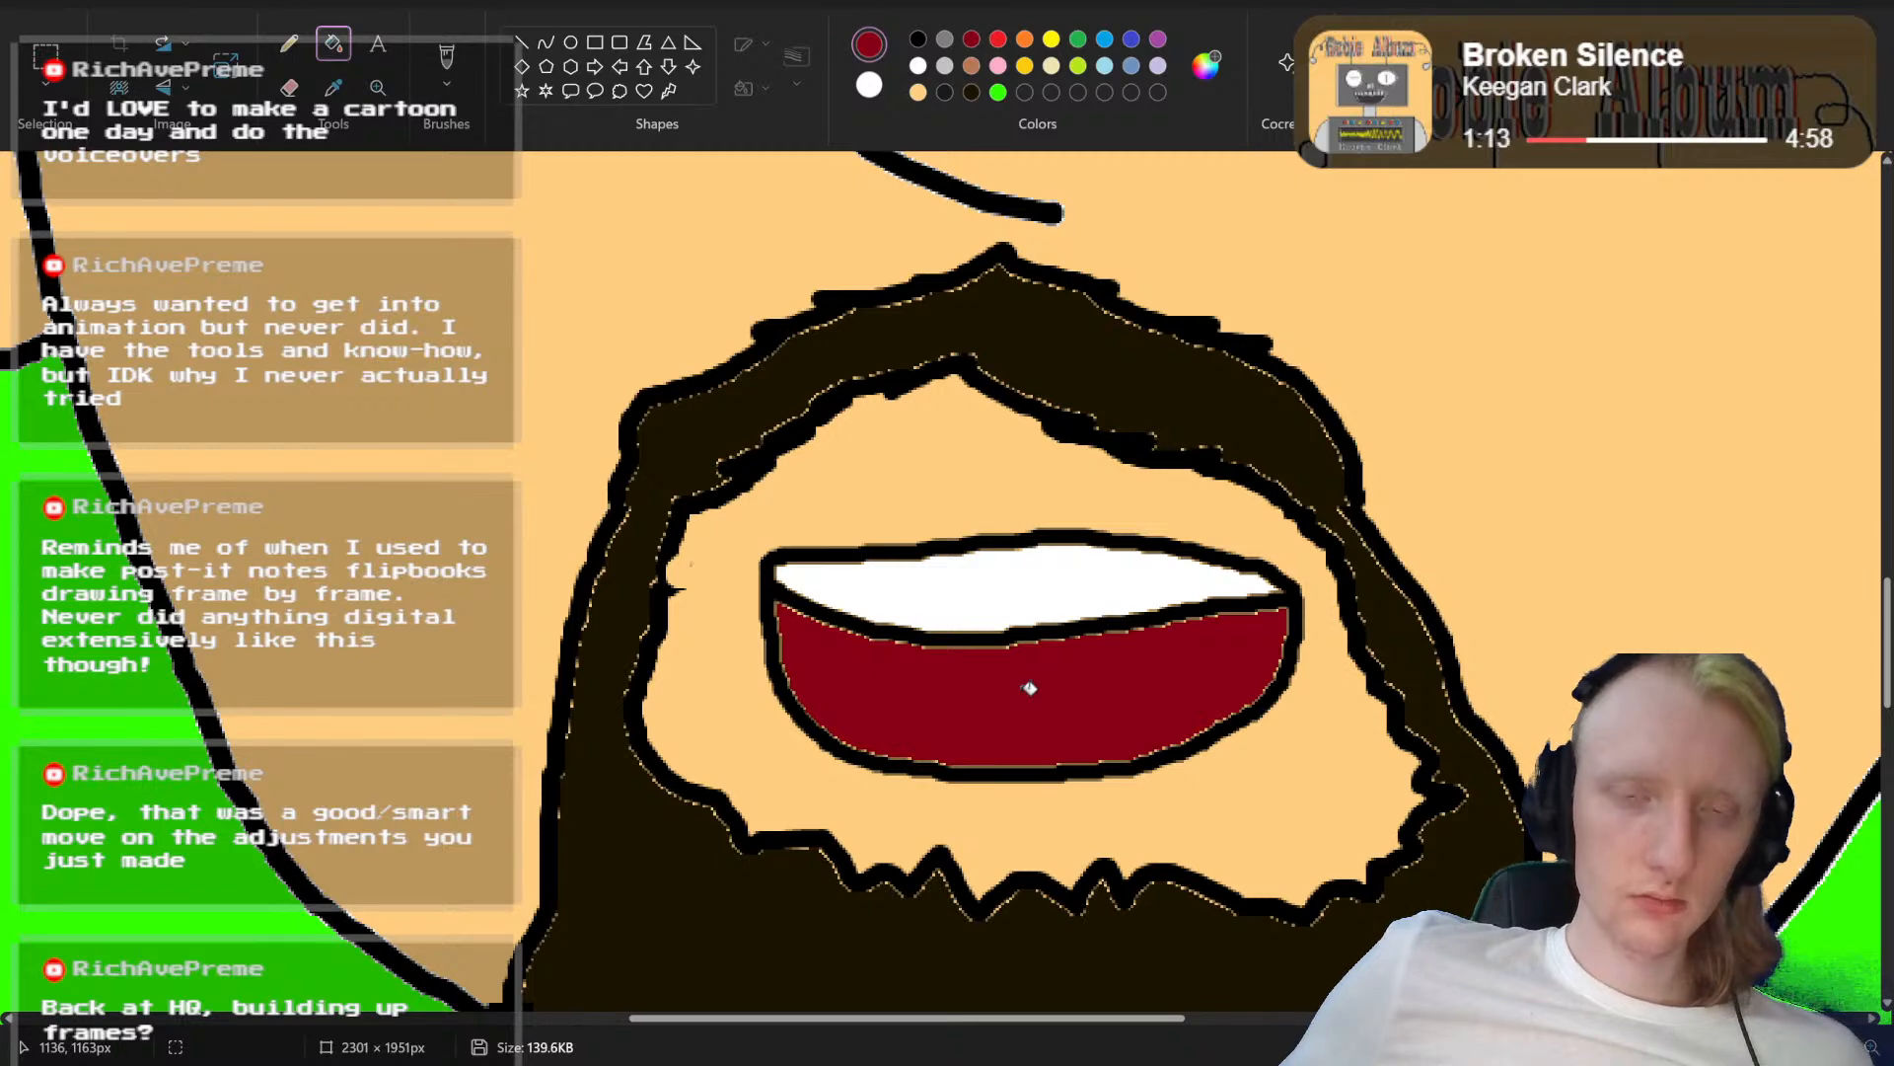
# Step: Draw an arched black tongue line near the bottom of the rounded mouth and fill the tongue below it with red
pyautogui.click(918, 38)
pyautogui.click(447, 57)
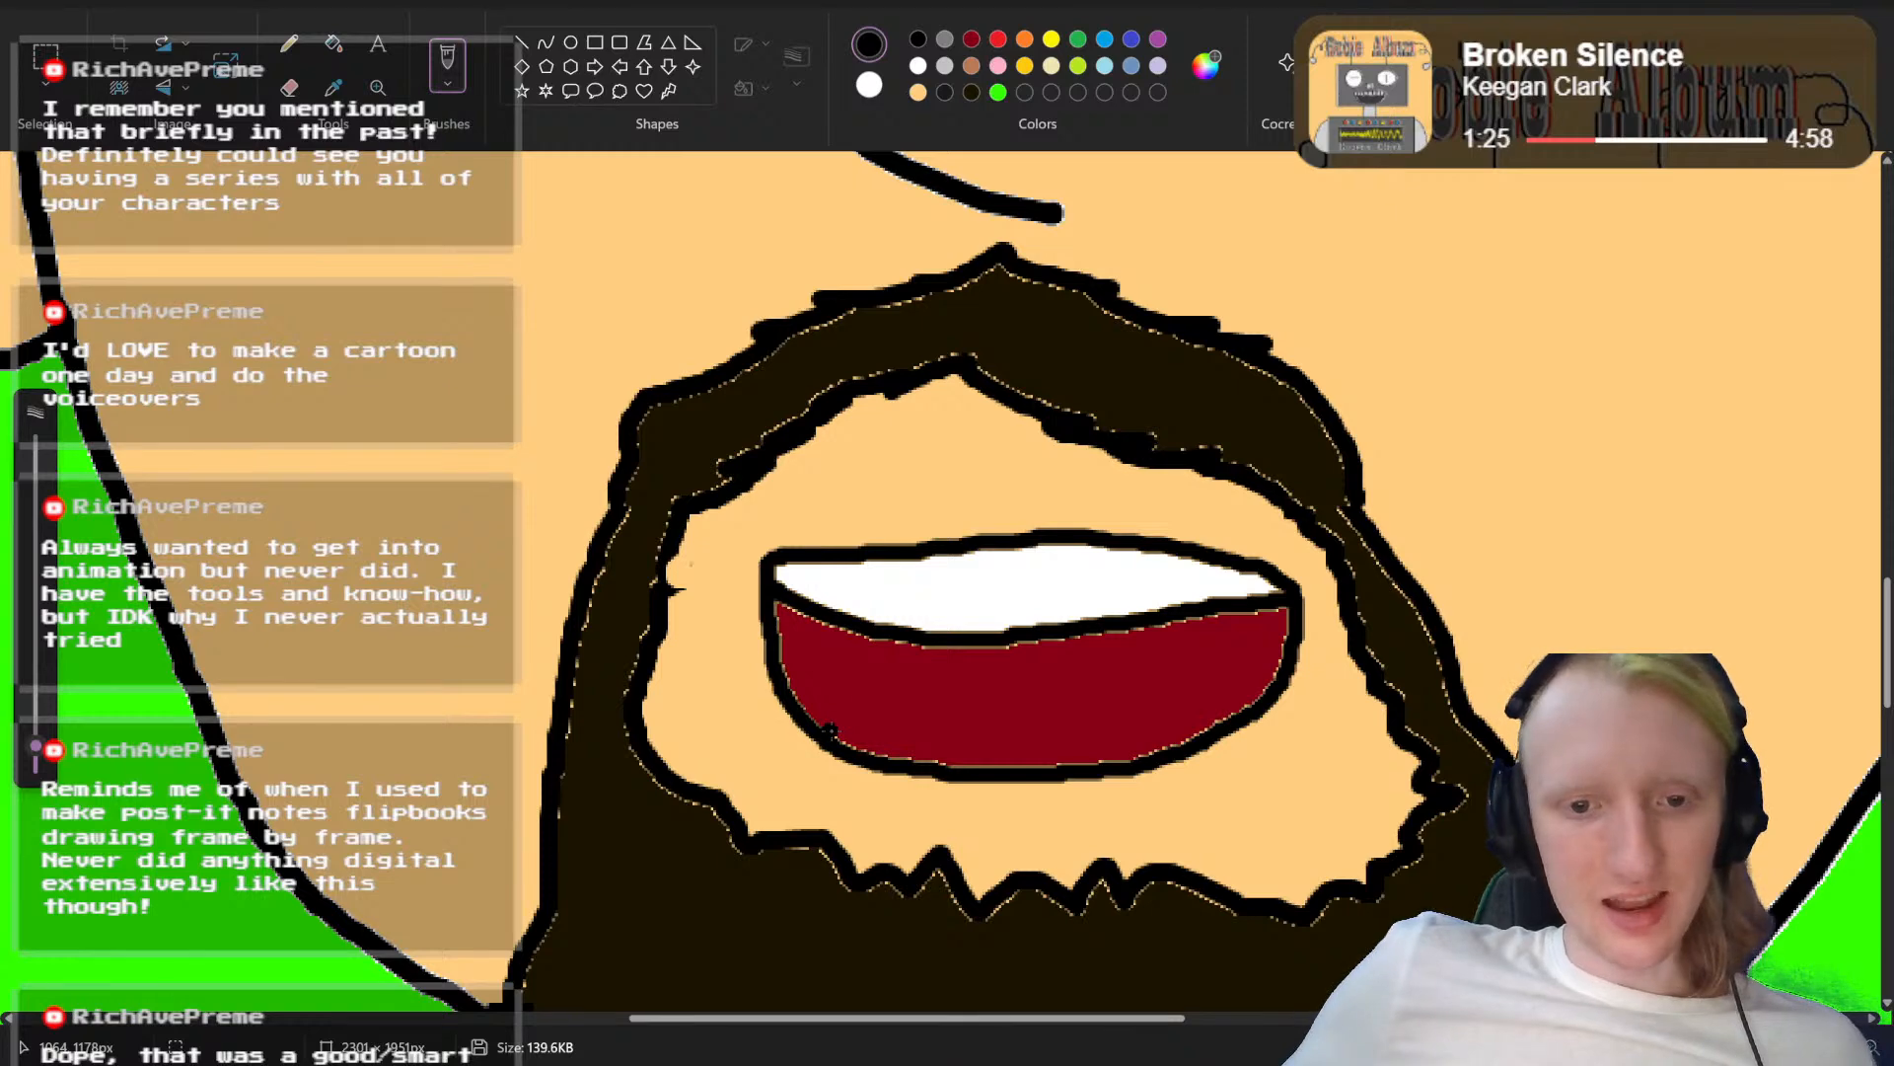
pyautogui.moveTo(826, 728)
pyautogui.mouseDown()
pyautogui.moveTo(988, 692)
pyautogui.moveTo(1214, 730)
pyautogui.mouseUp()
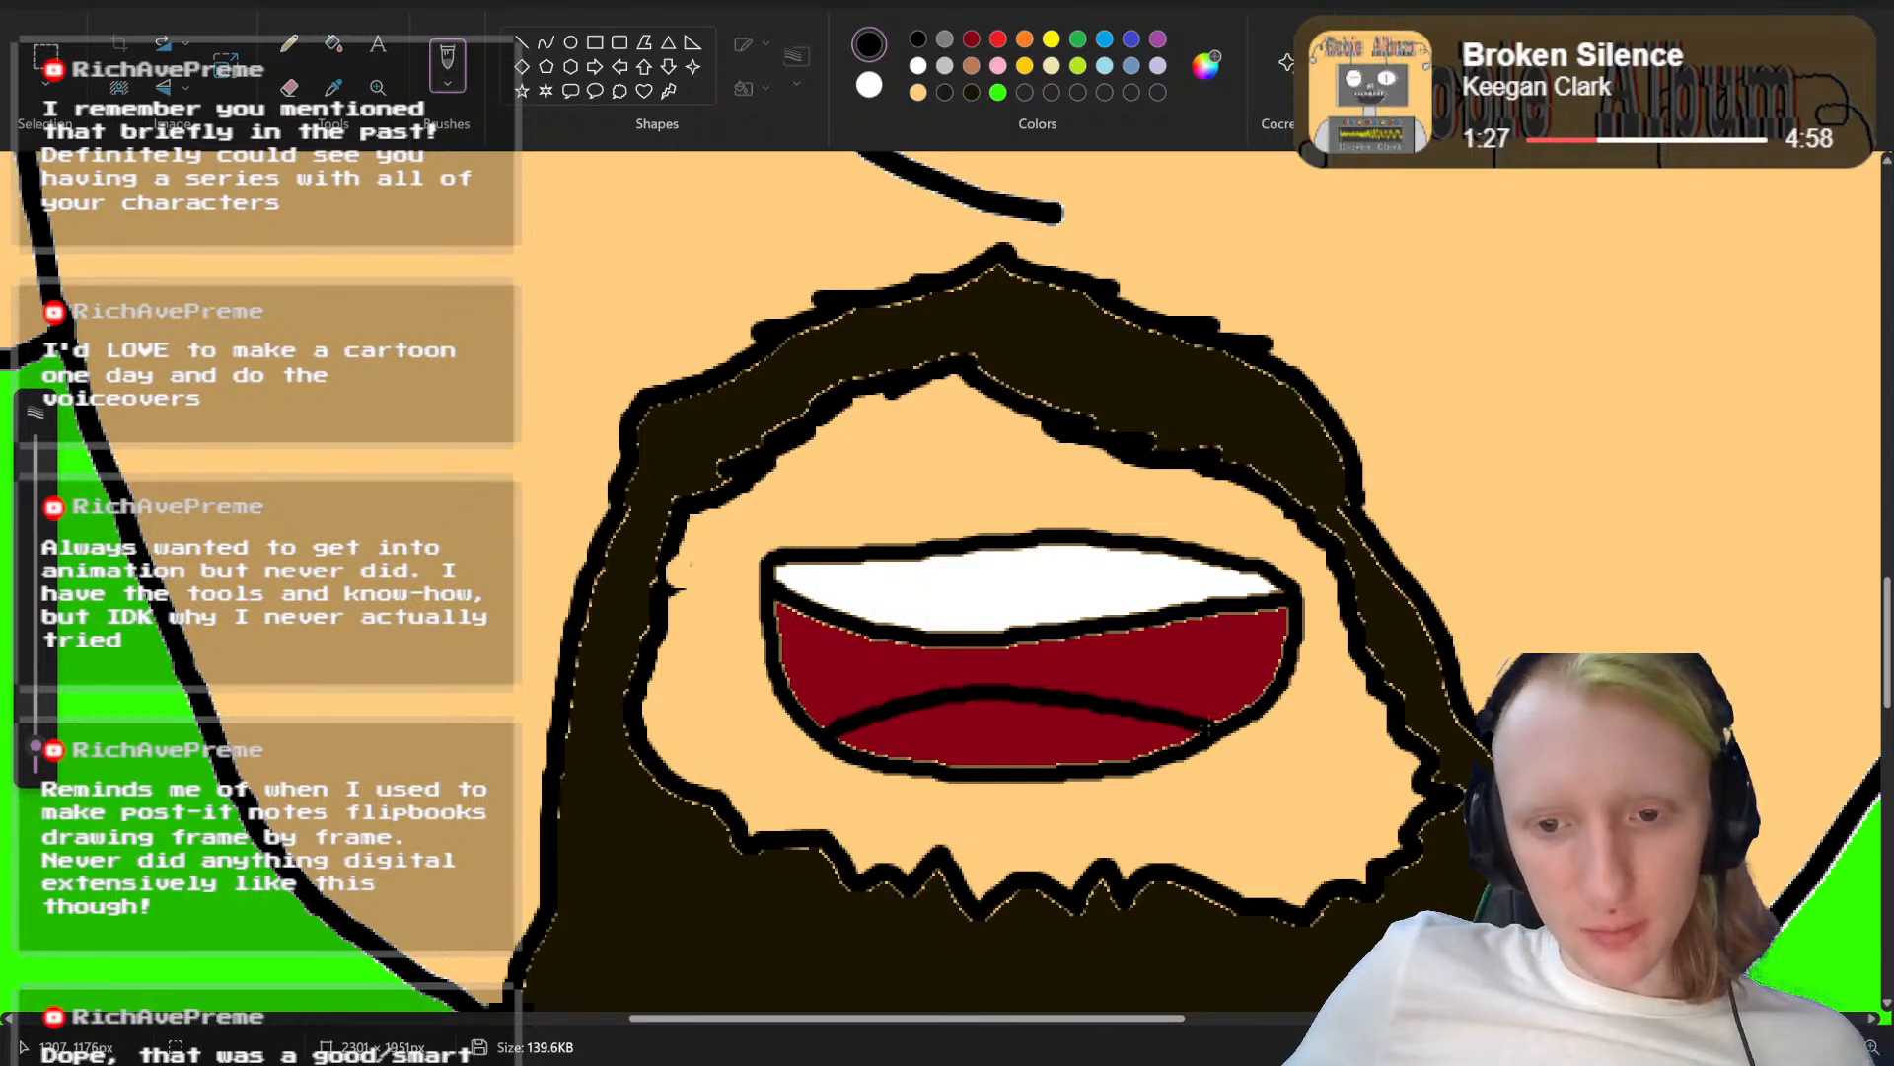
pyautogui.click(998, 40)
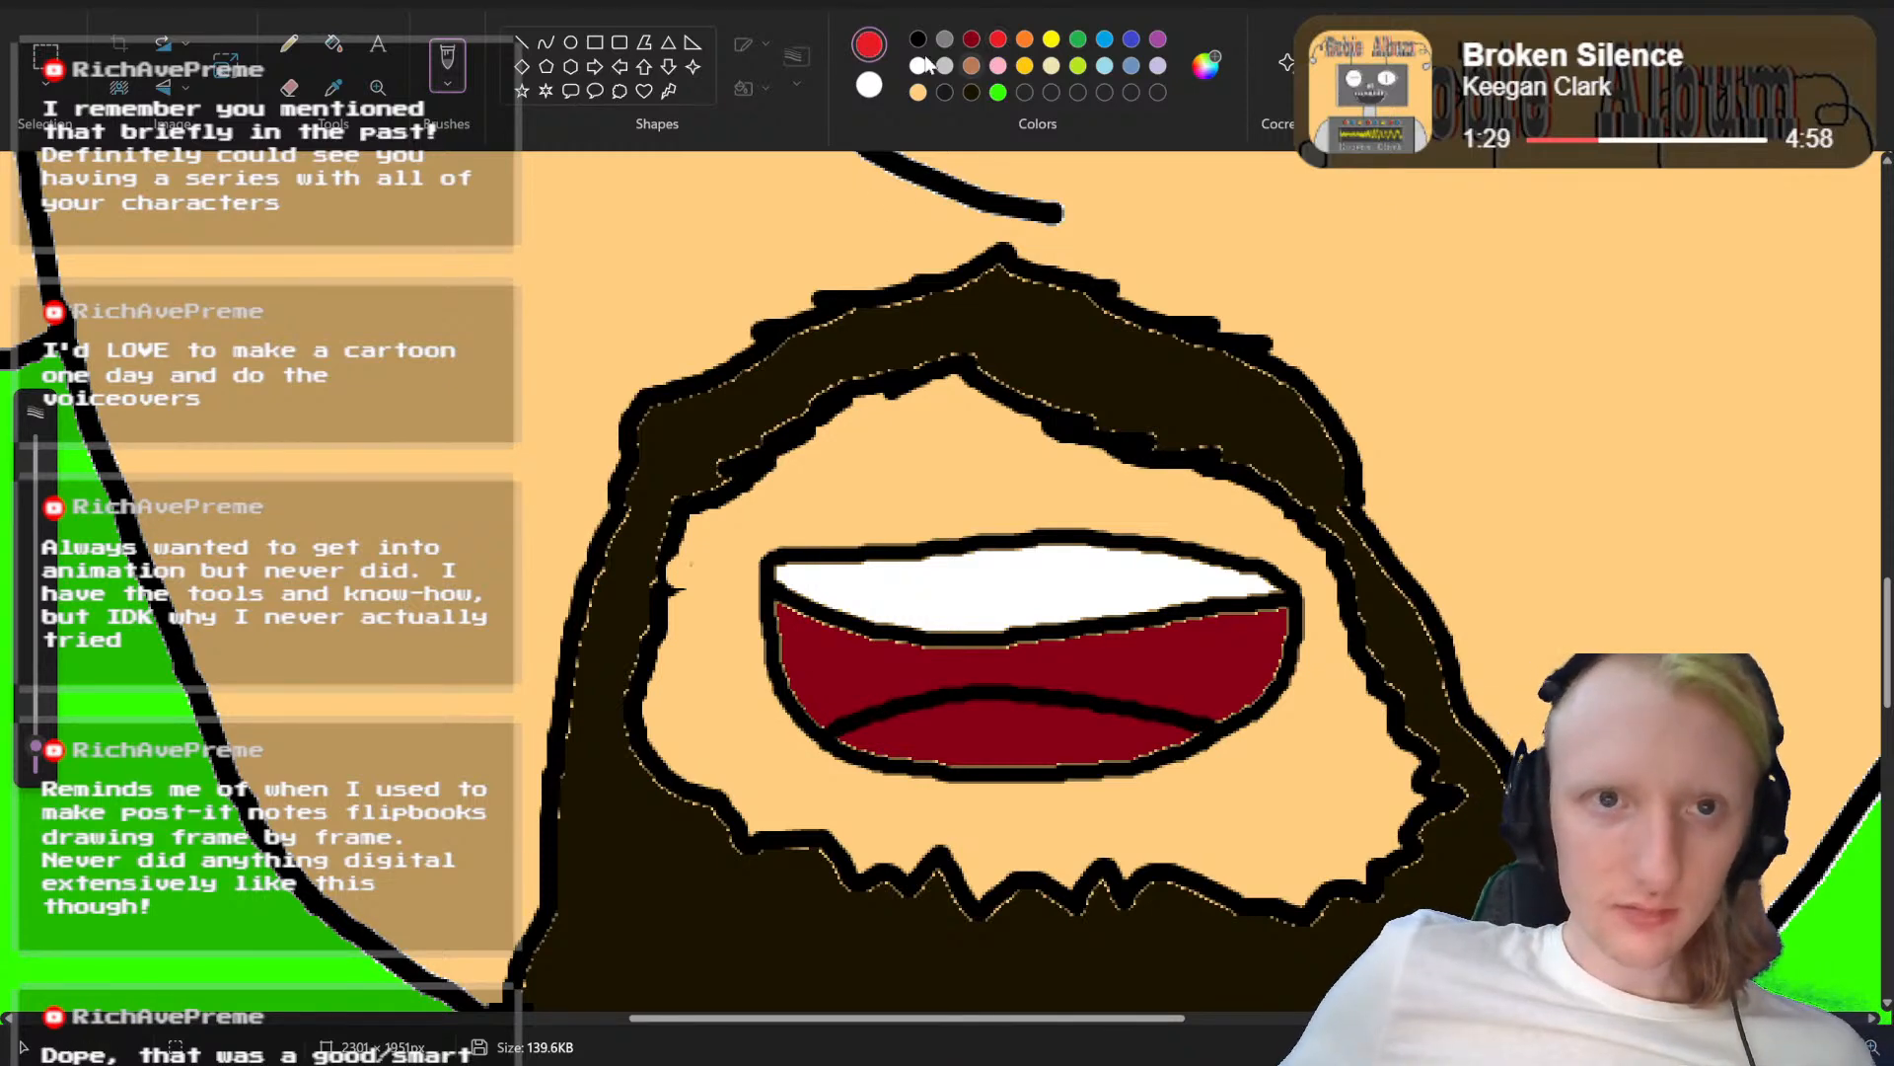
pyautogui.click(333, 43)
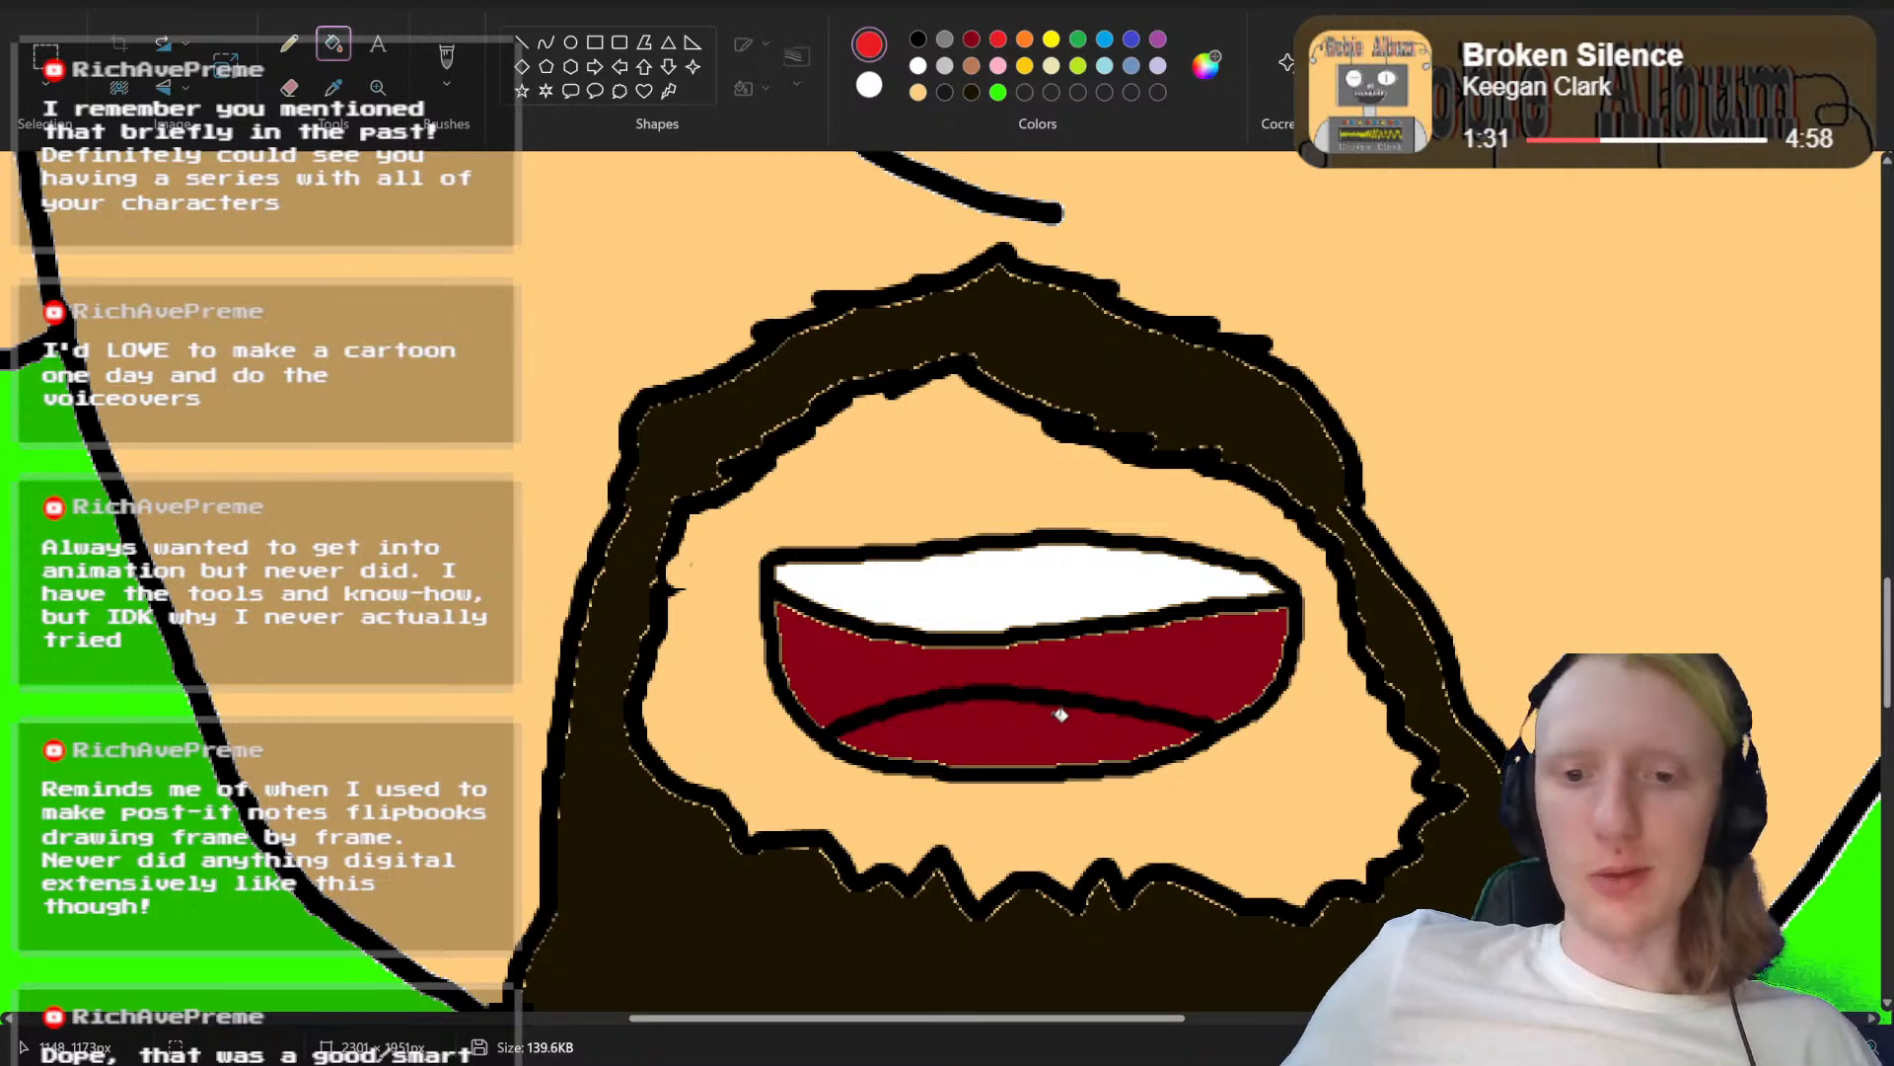
pyautogui.click(1061, 714)
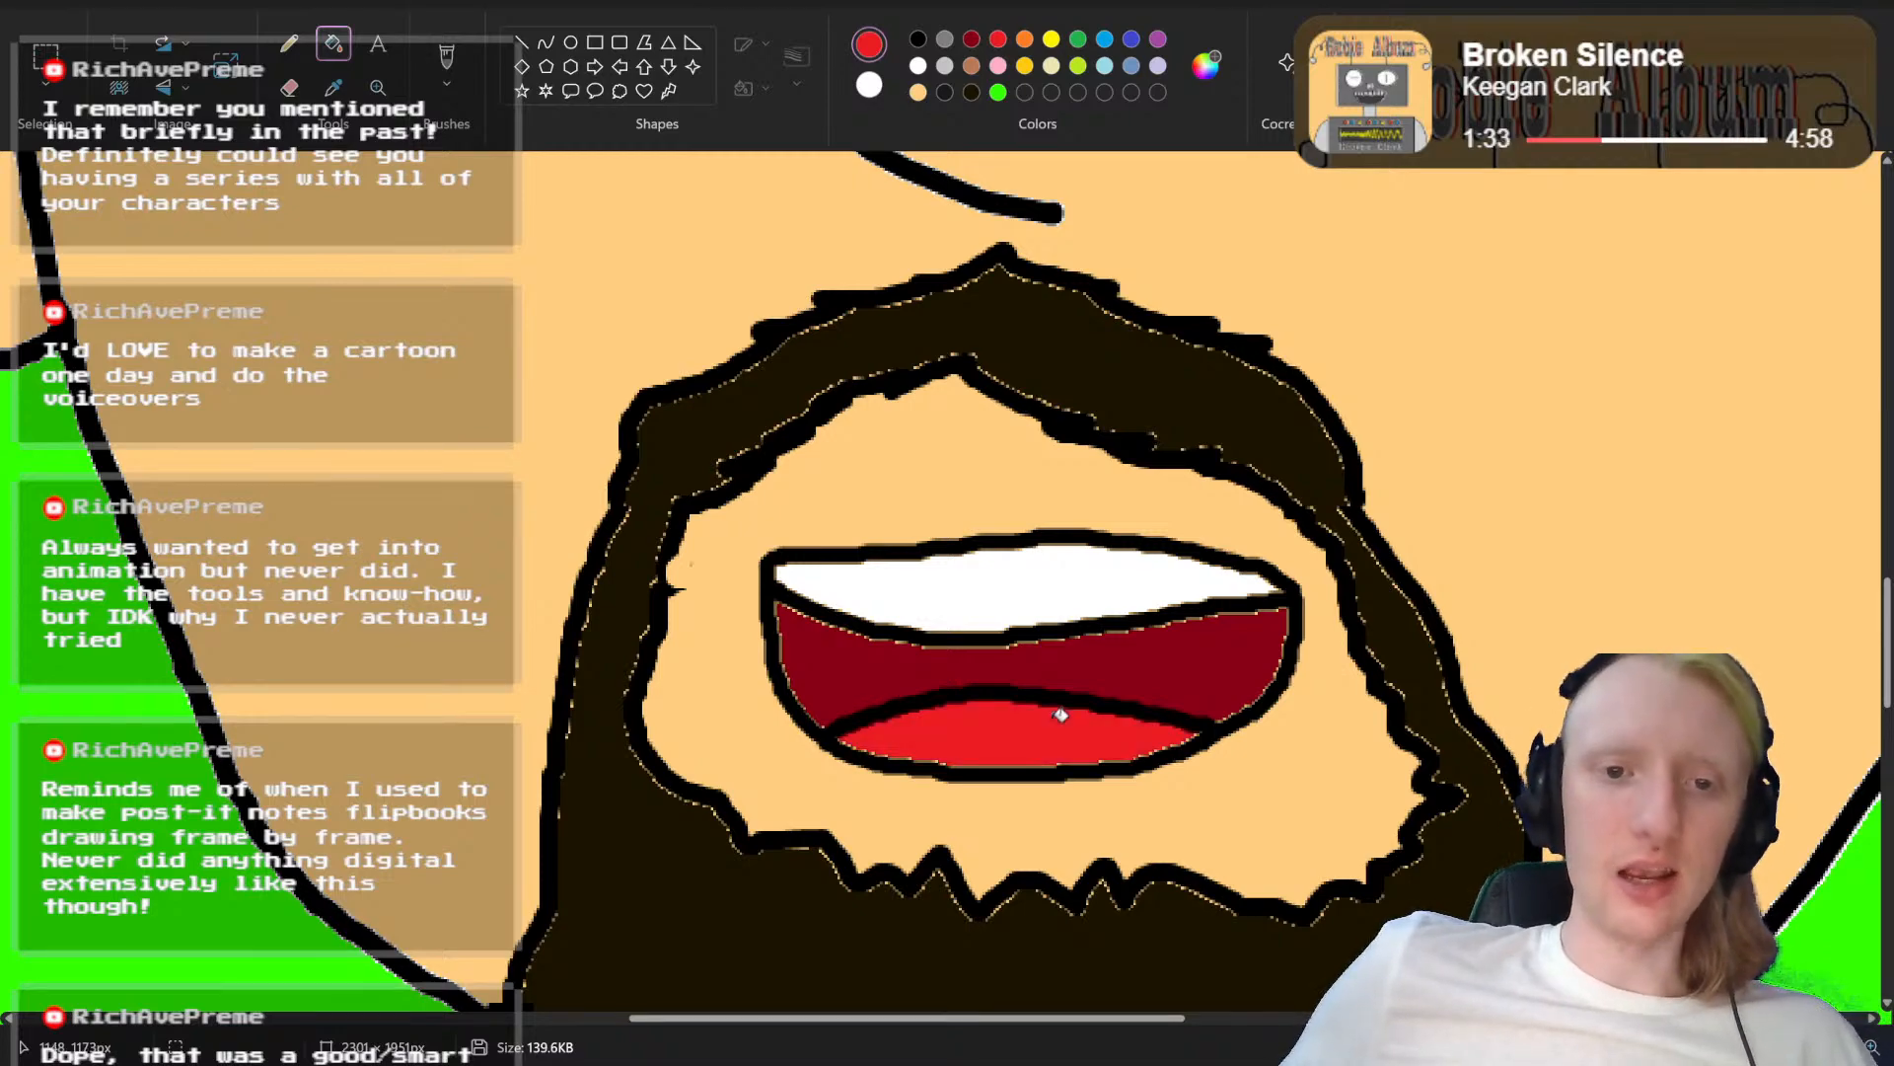
pyautogui.moveTo(1812, 1047)
pyautogui.mouseDown()
pyautogui.moveTo(1736, 1047)
pyautogui.moveTo(1806, 1046)
pyautogui.mouseUp()
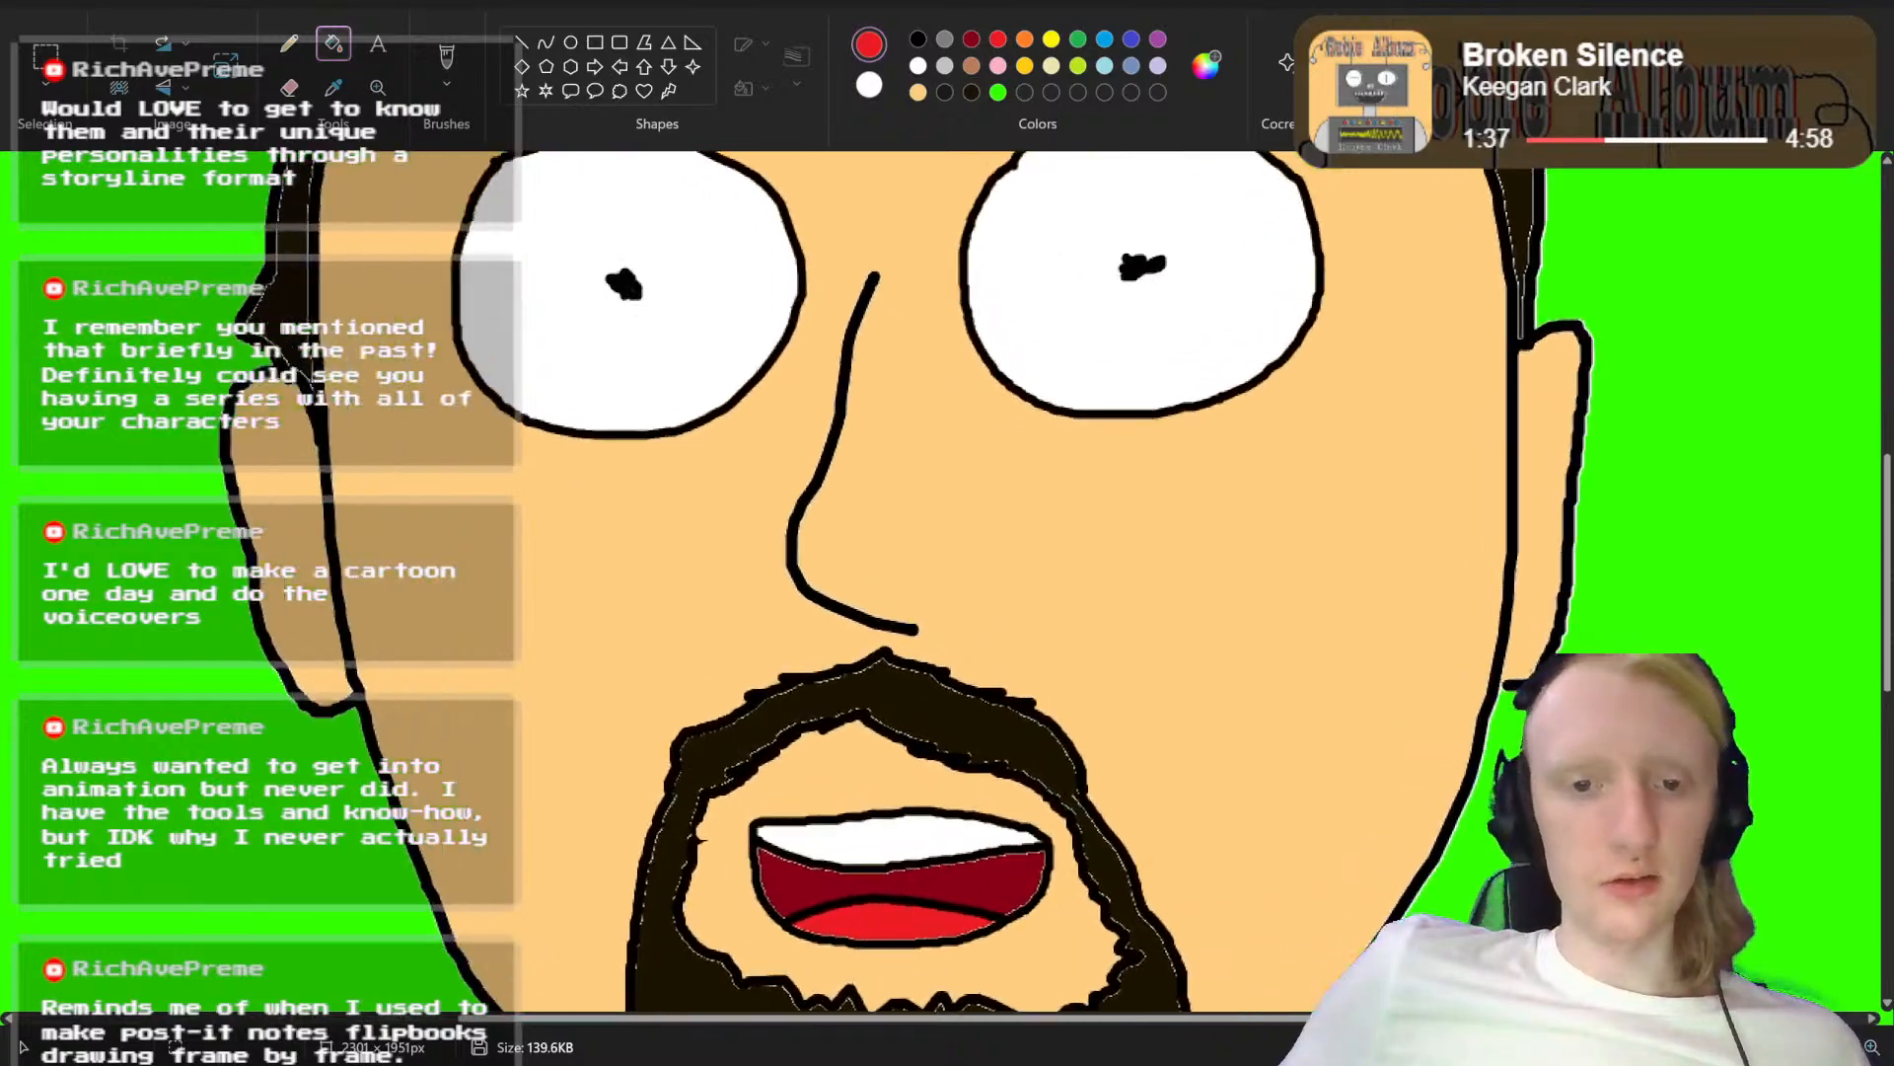
pyautogui.scroll(-4, 1245, 735)
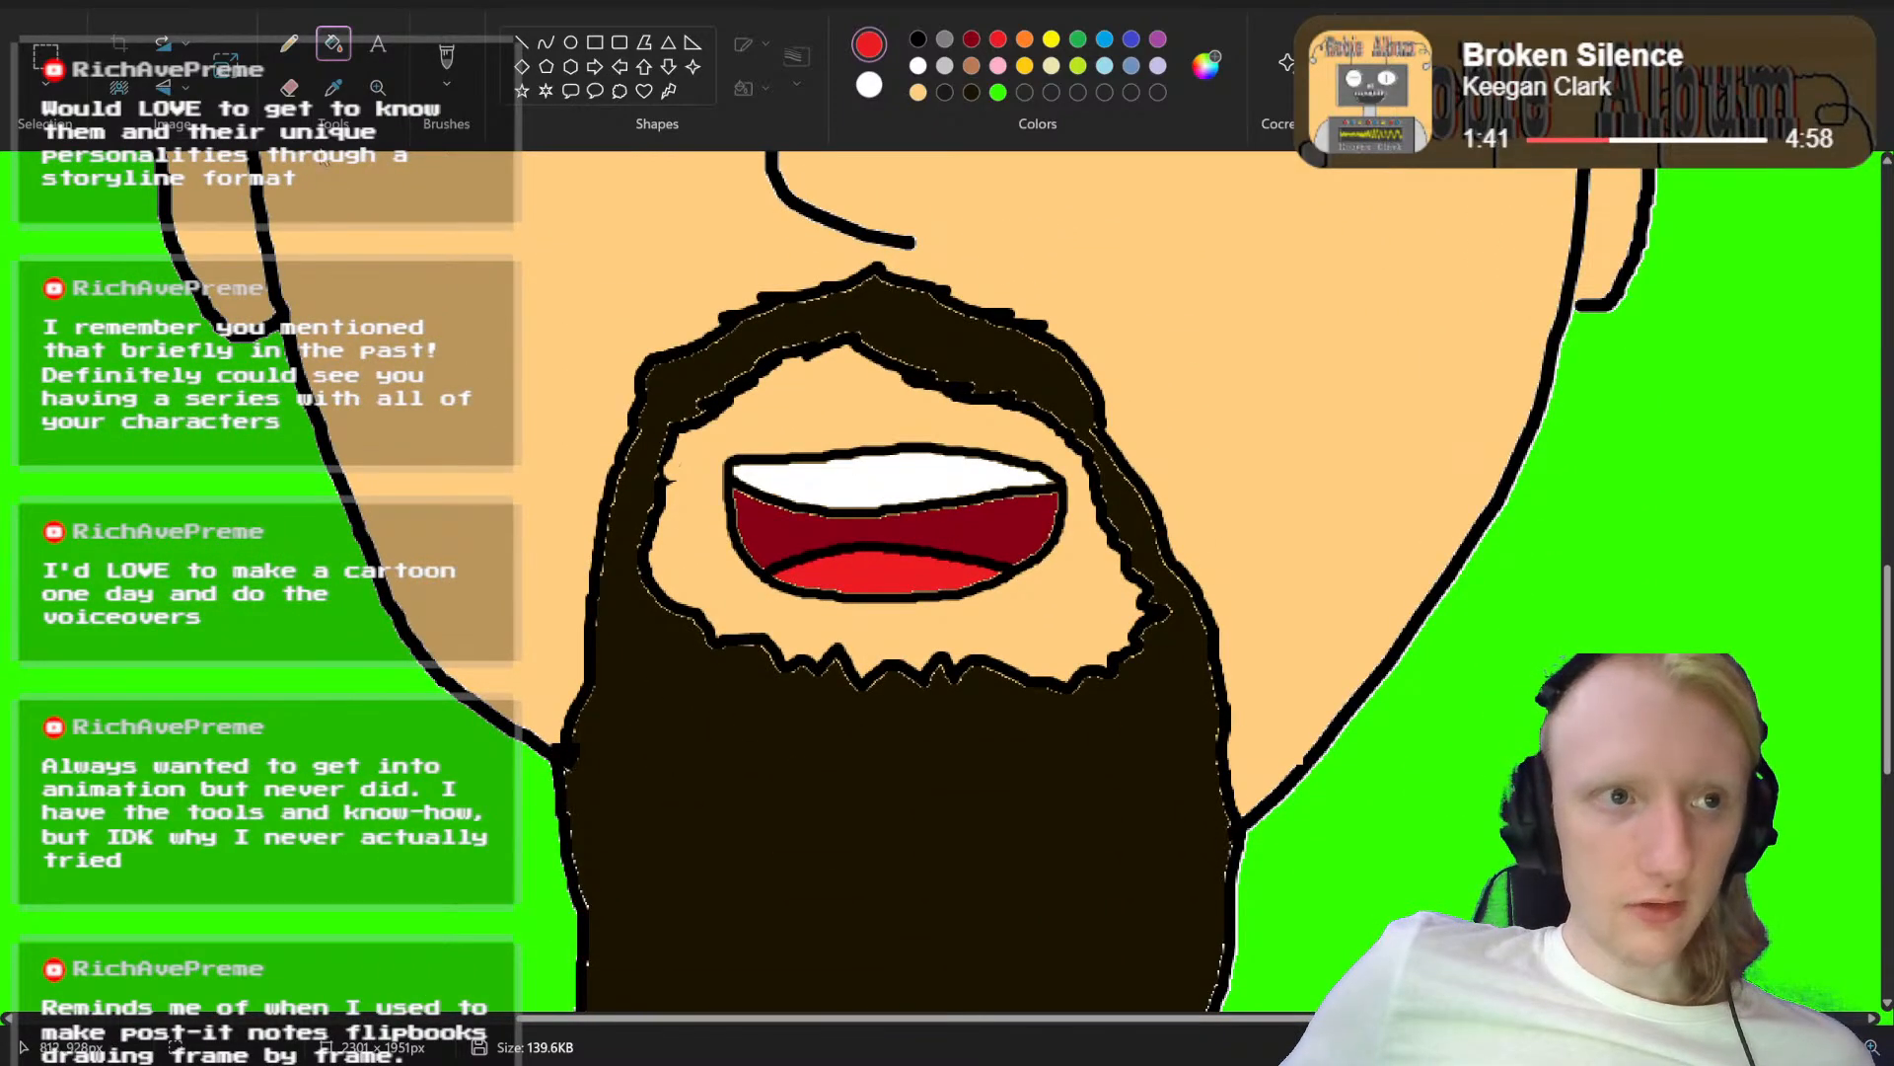
pyautogui.click(45, 54)
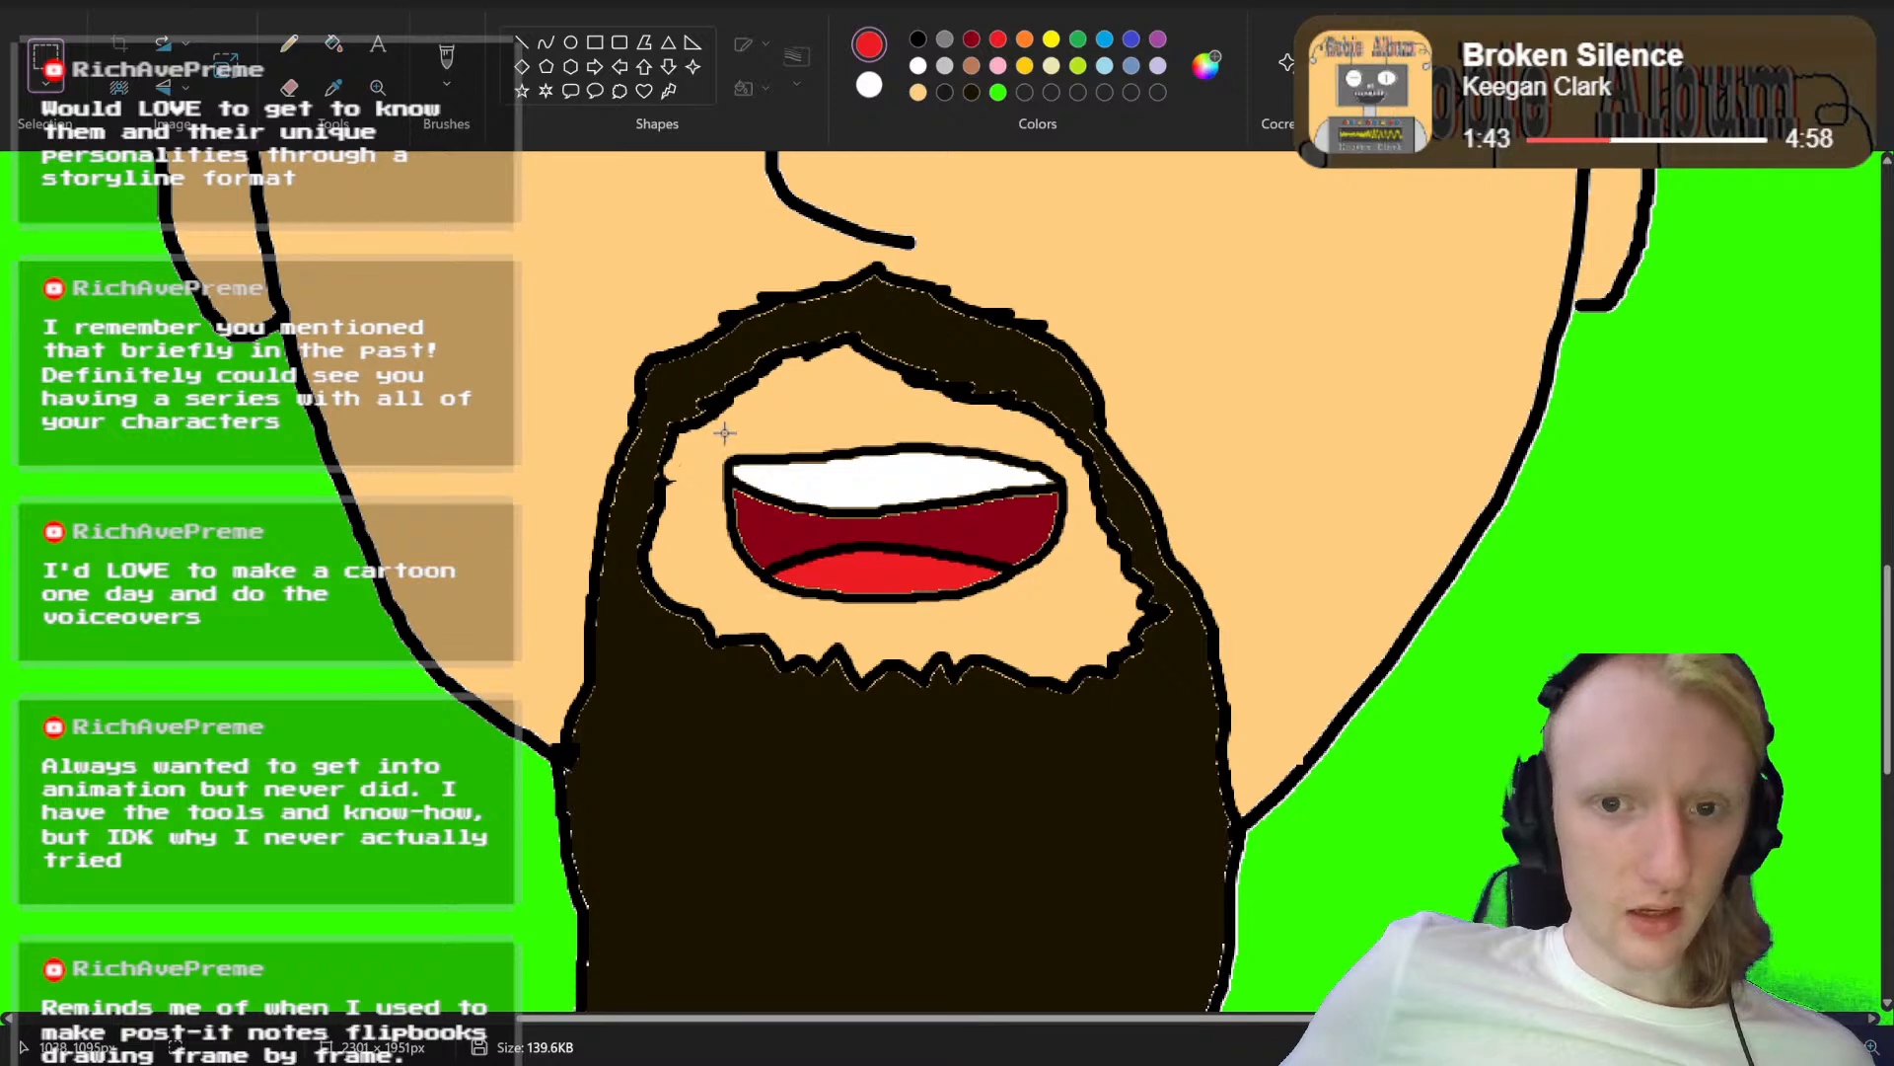
pyautogui.moveTo(724, 432); pyautogui.dragTo(1066, 607)
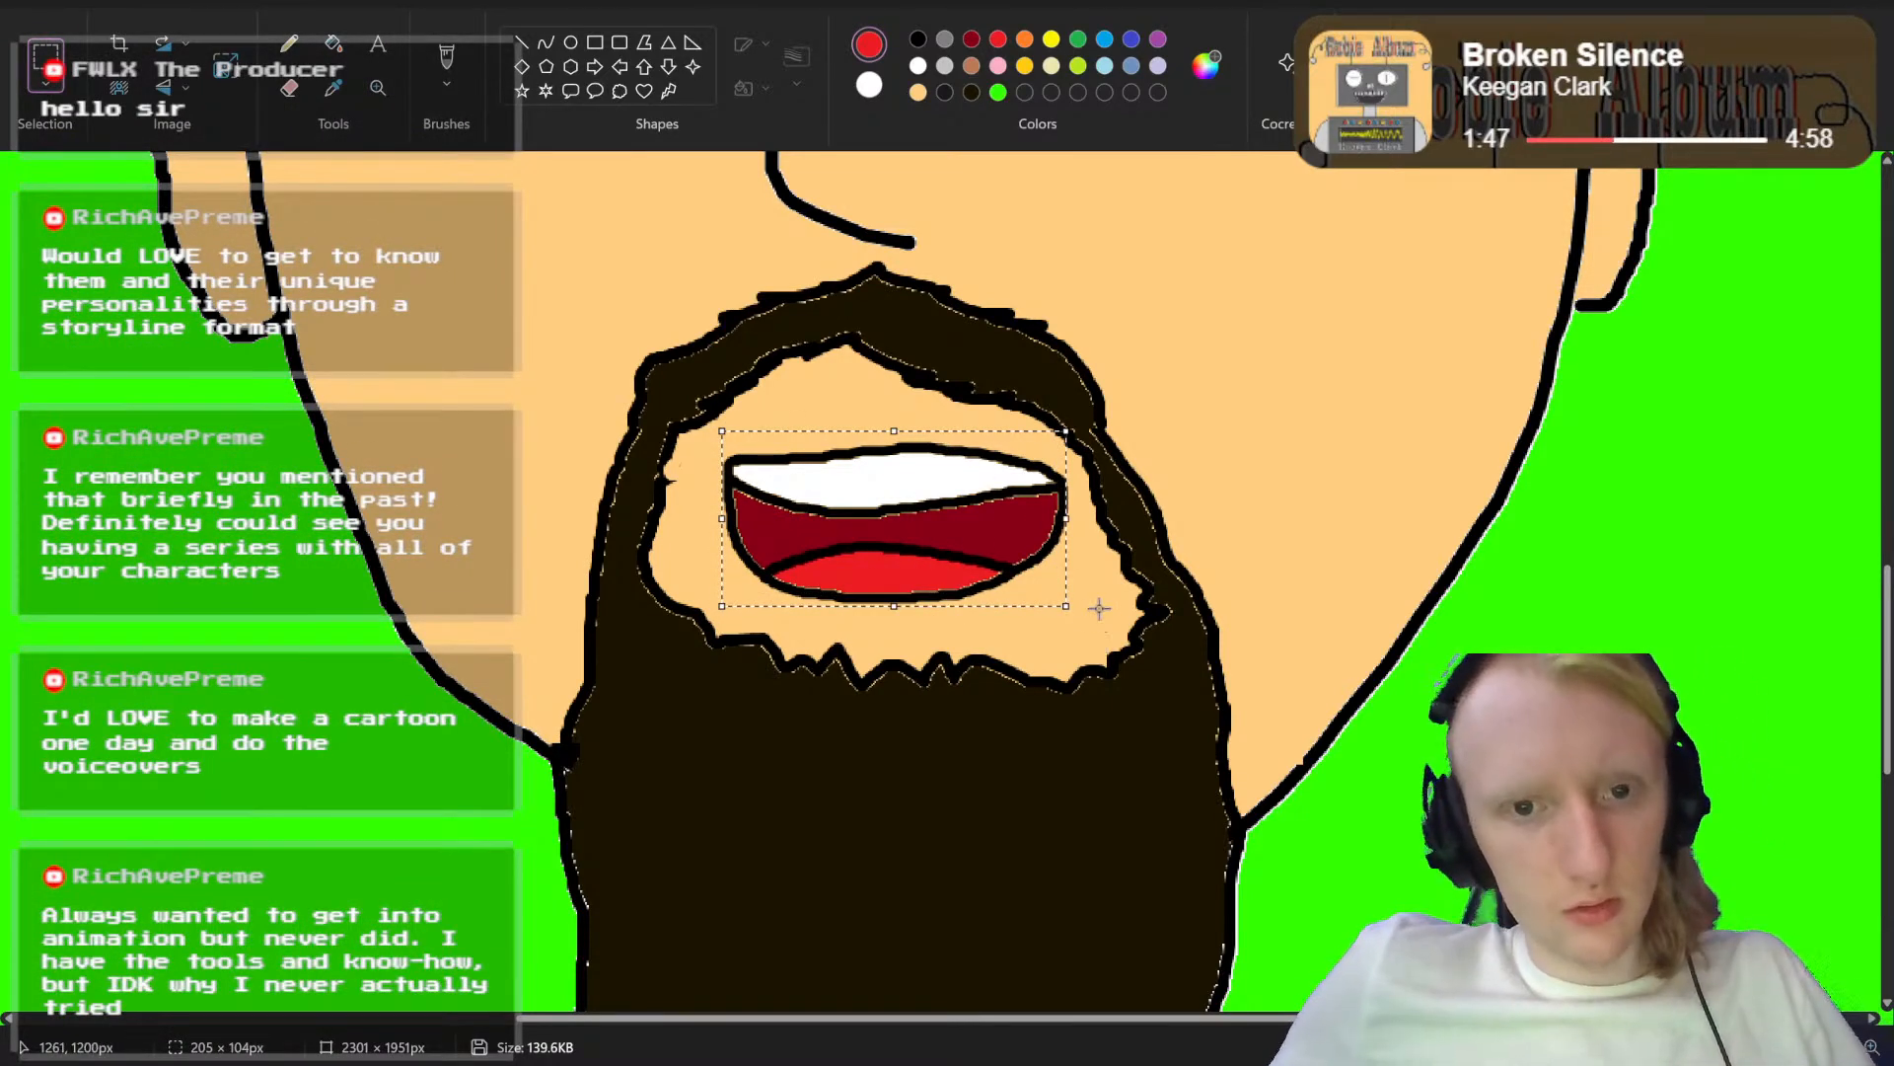
pyautogui.hotkey('ctrl', 'z')
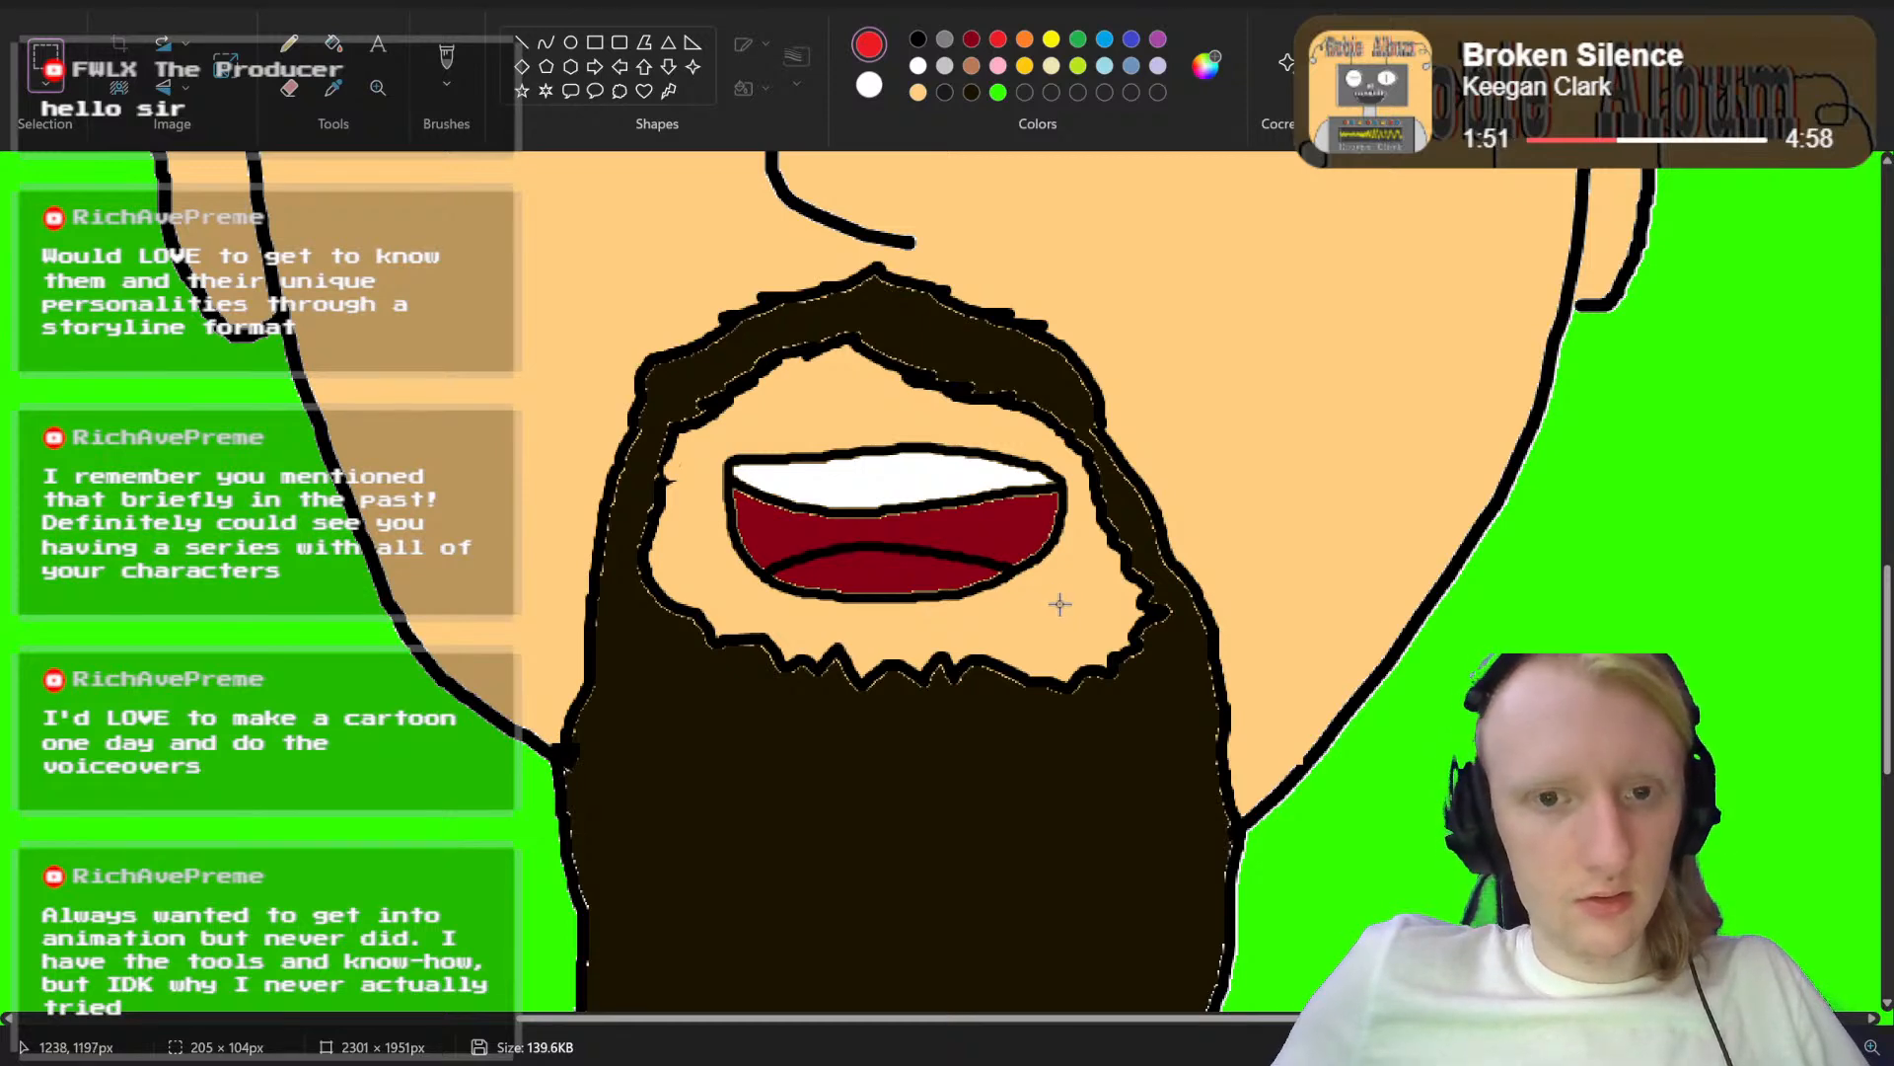
pyautogui.click(333, 44)
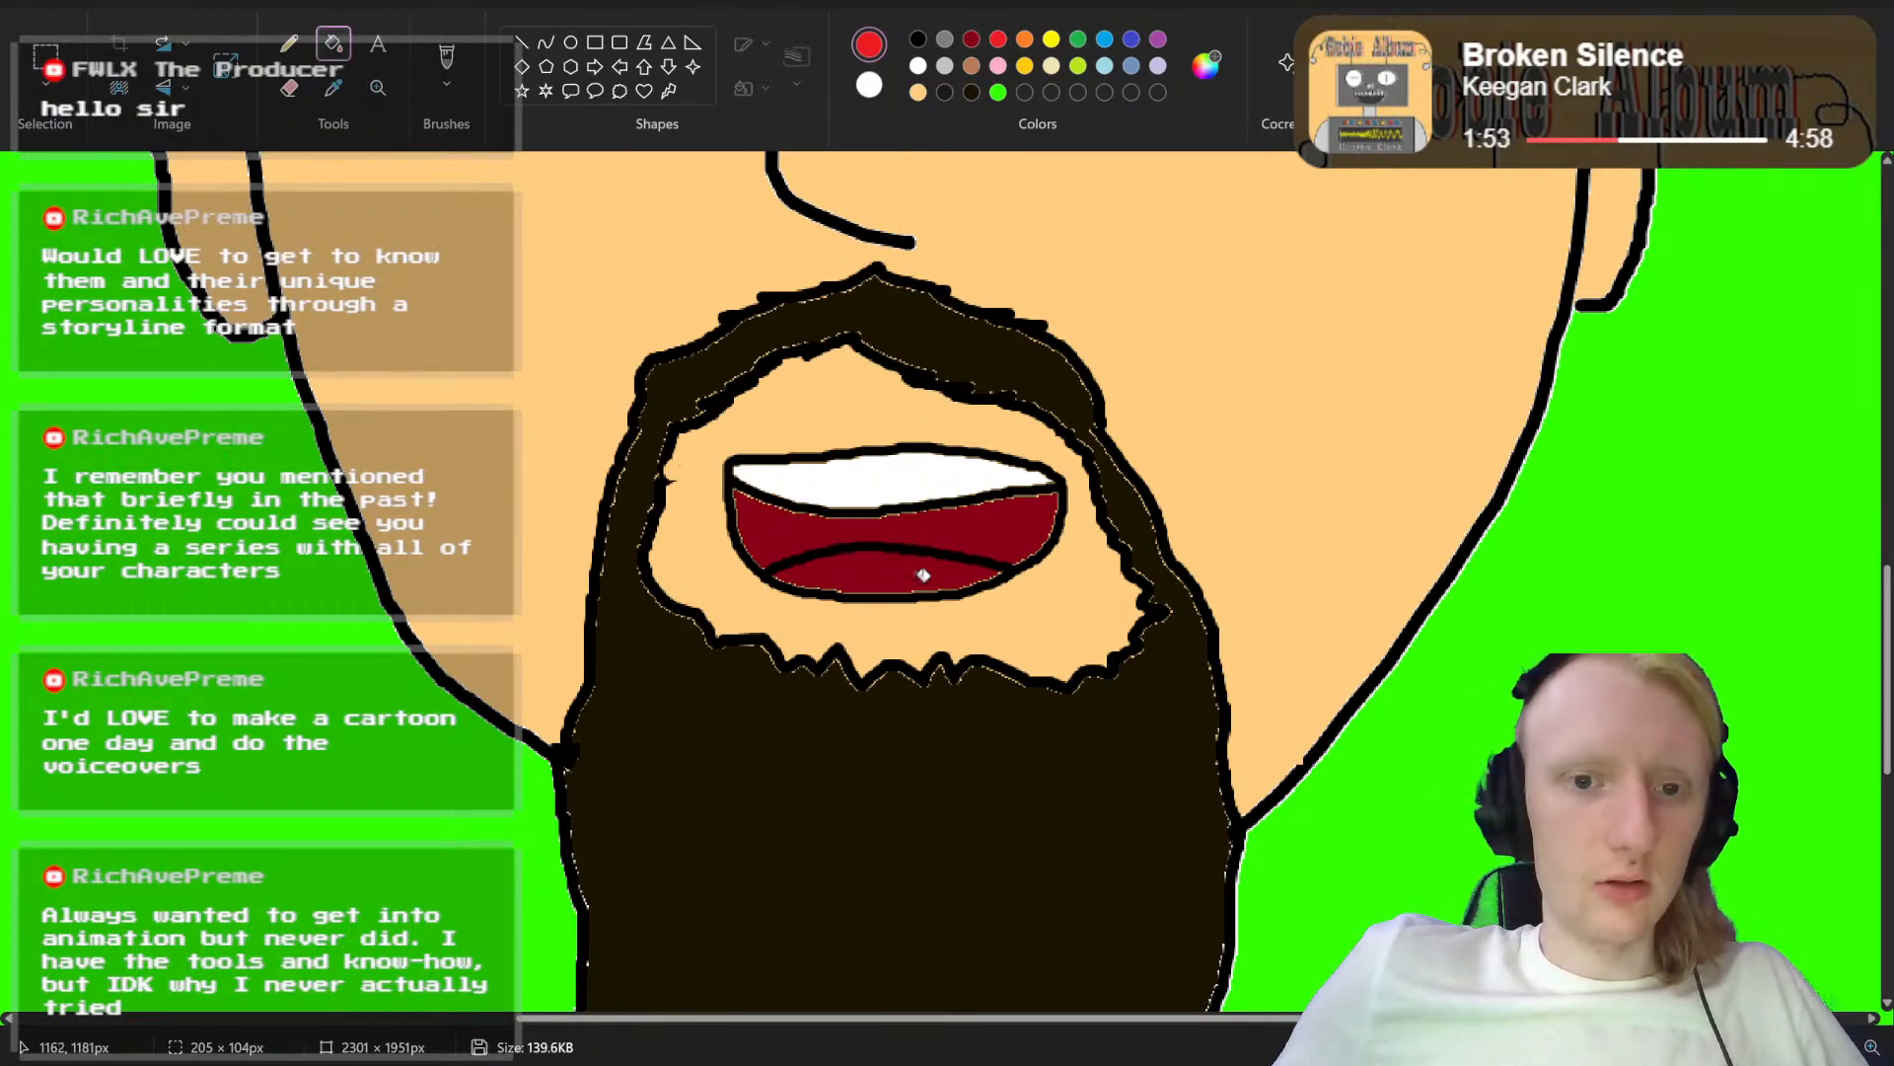
pyautogui.click(880, 574)
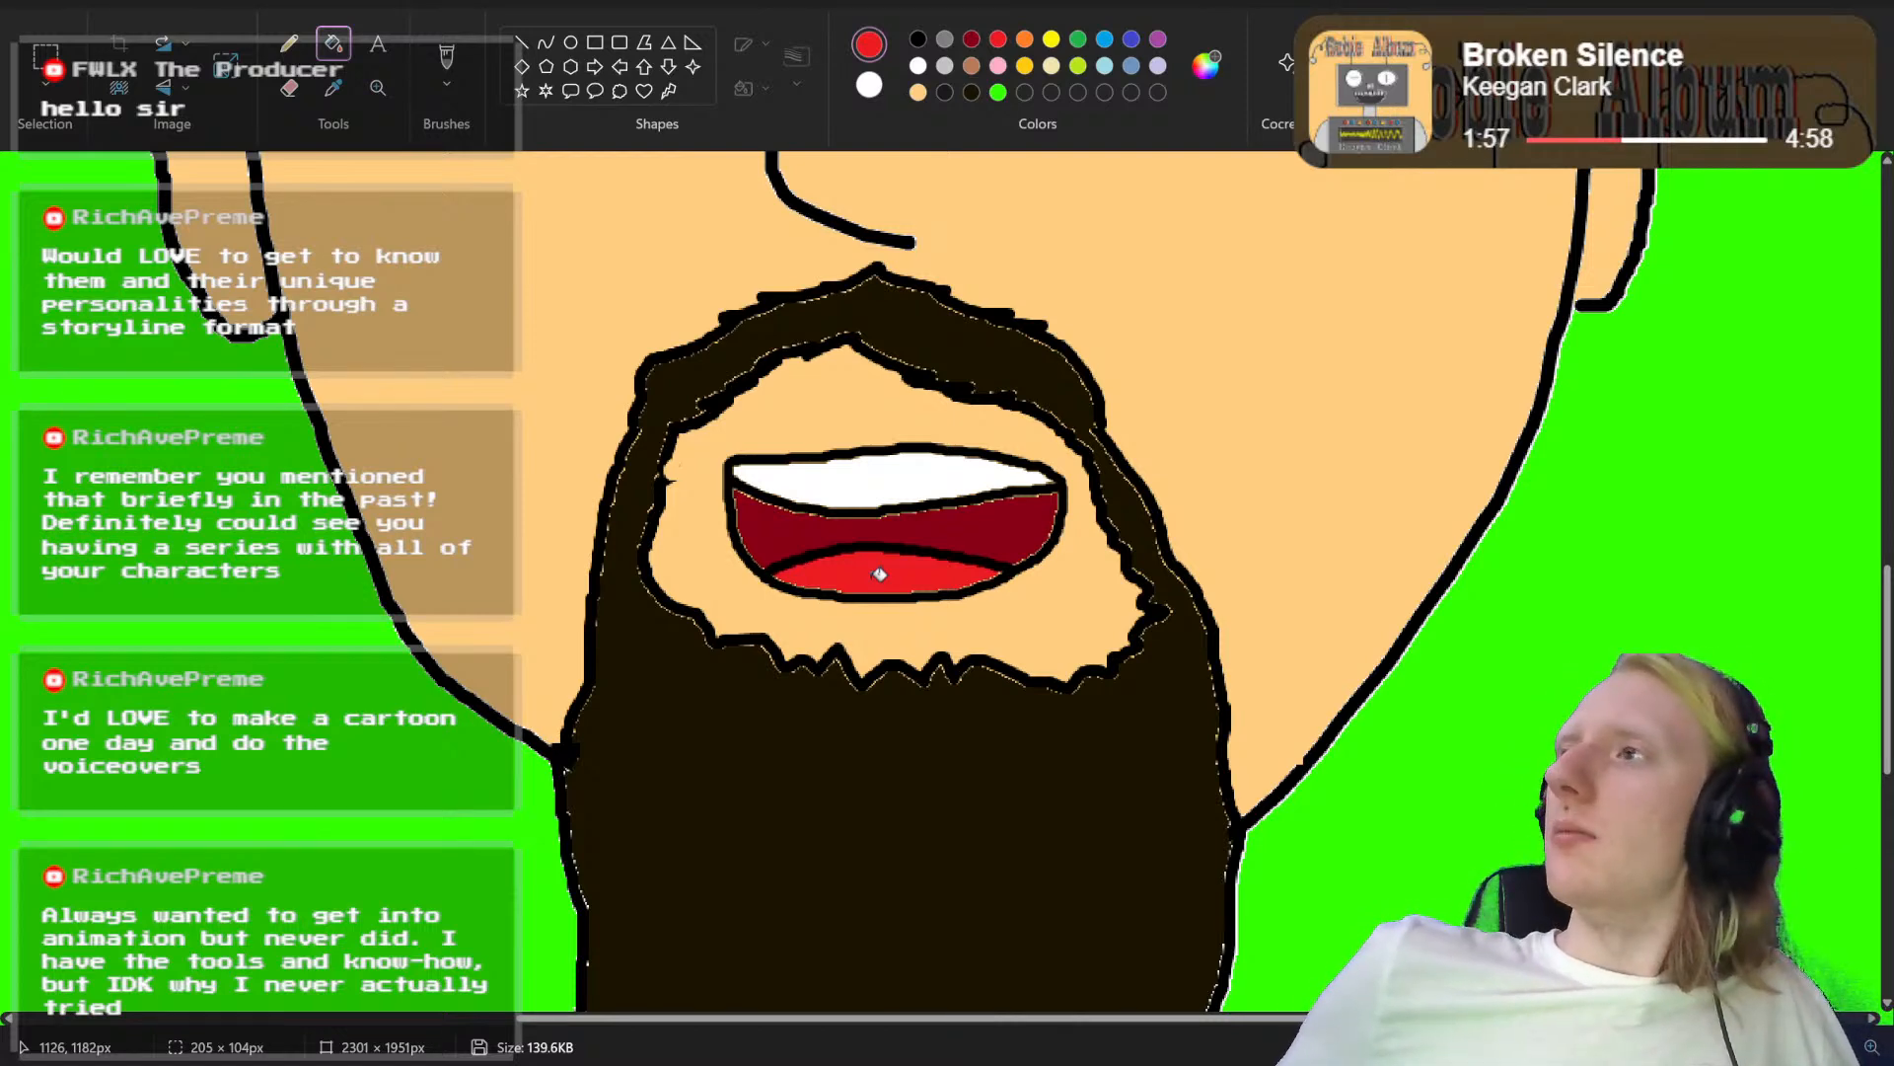
# Step: Undo the rounded mouth completely, including its tongue, fills and outline, leaving the beard opening empty
pyautogui.scroll(1, 928, 577)
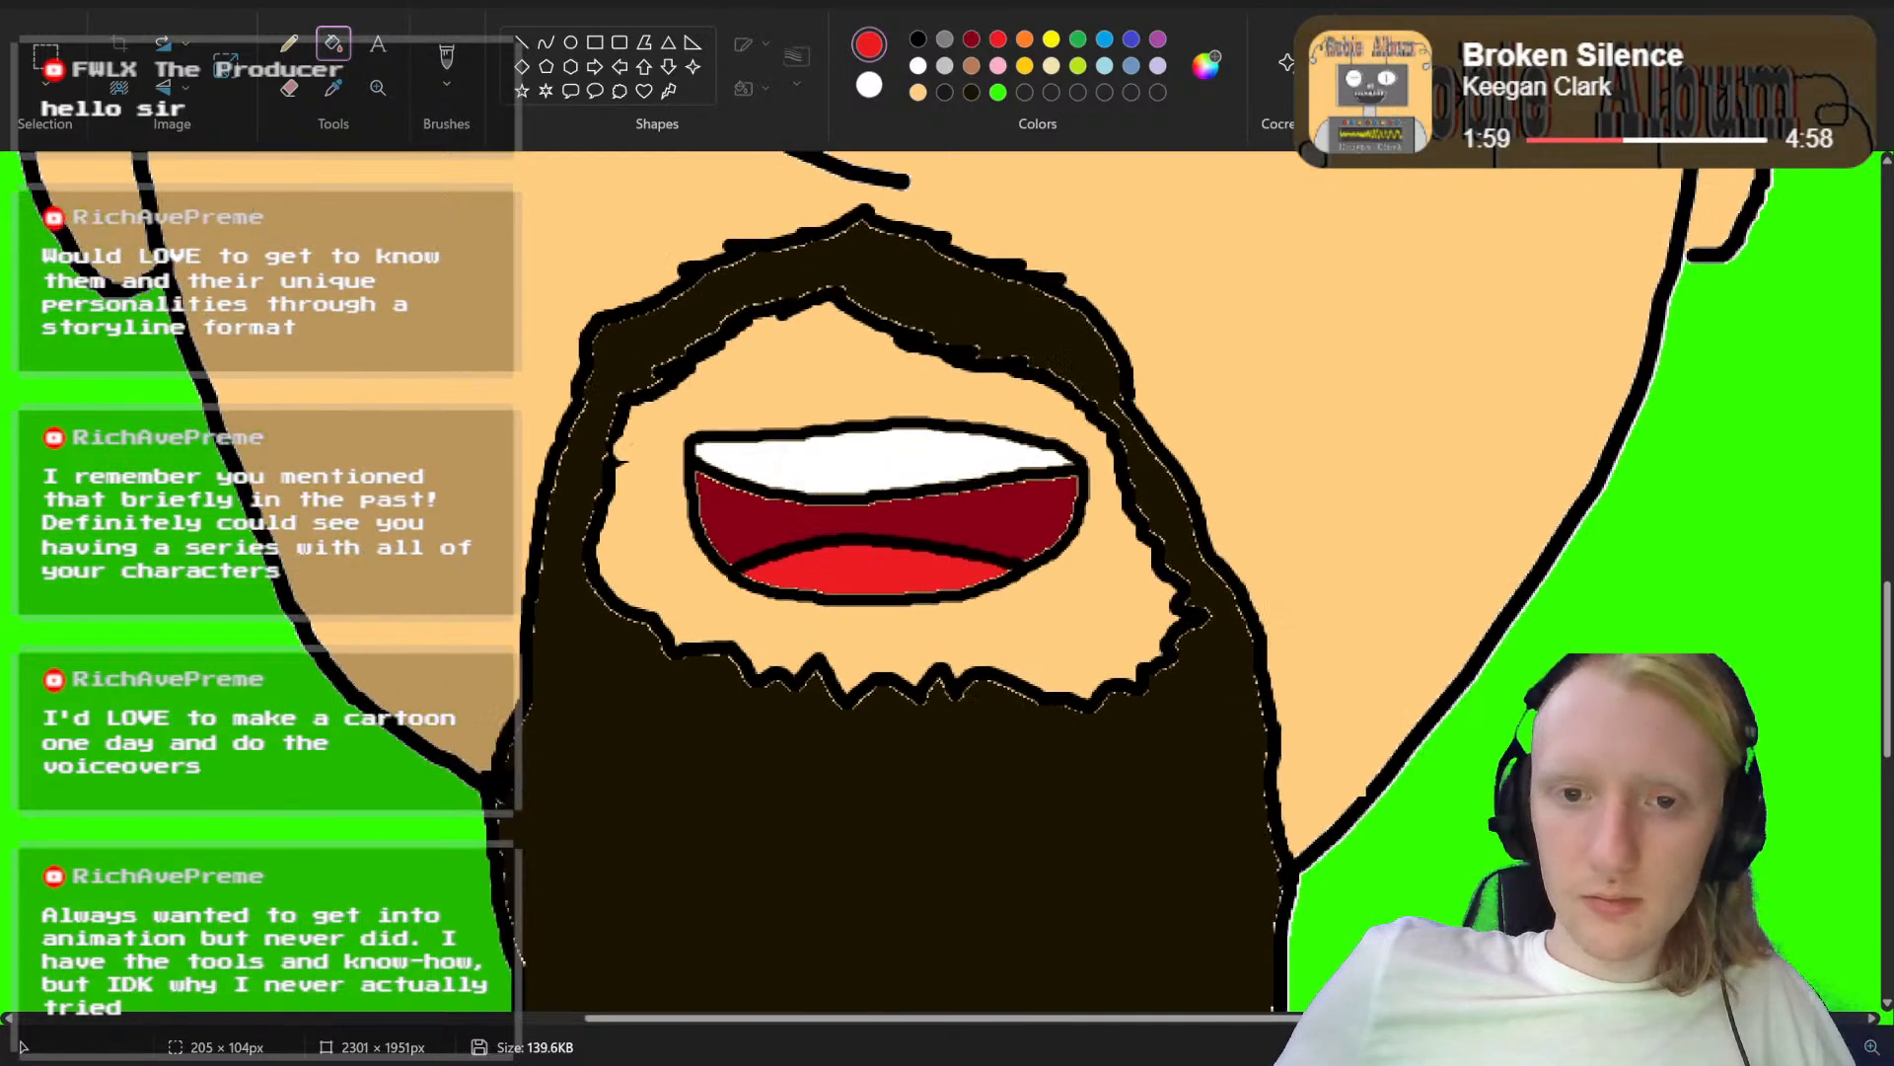
pyautogui.scroll(1, 950, 600)
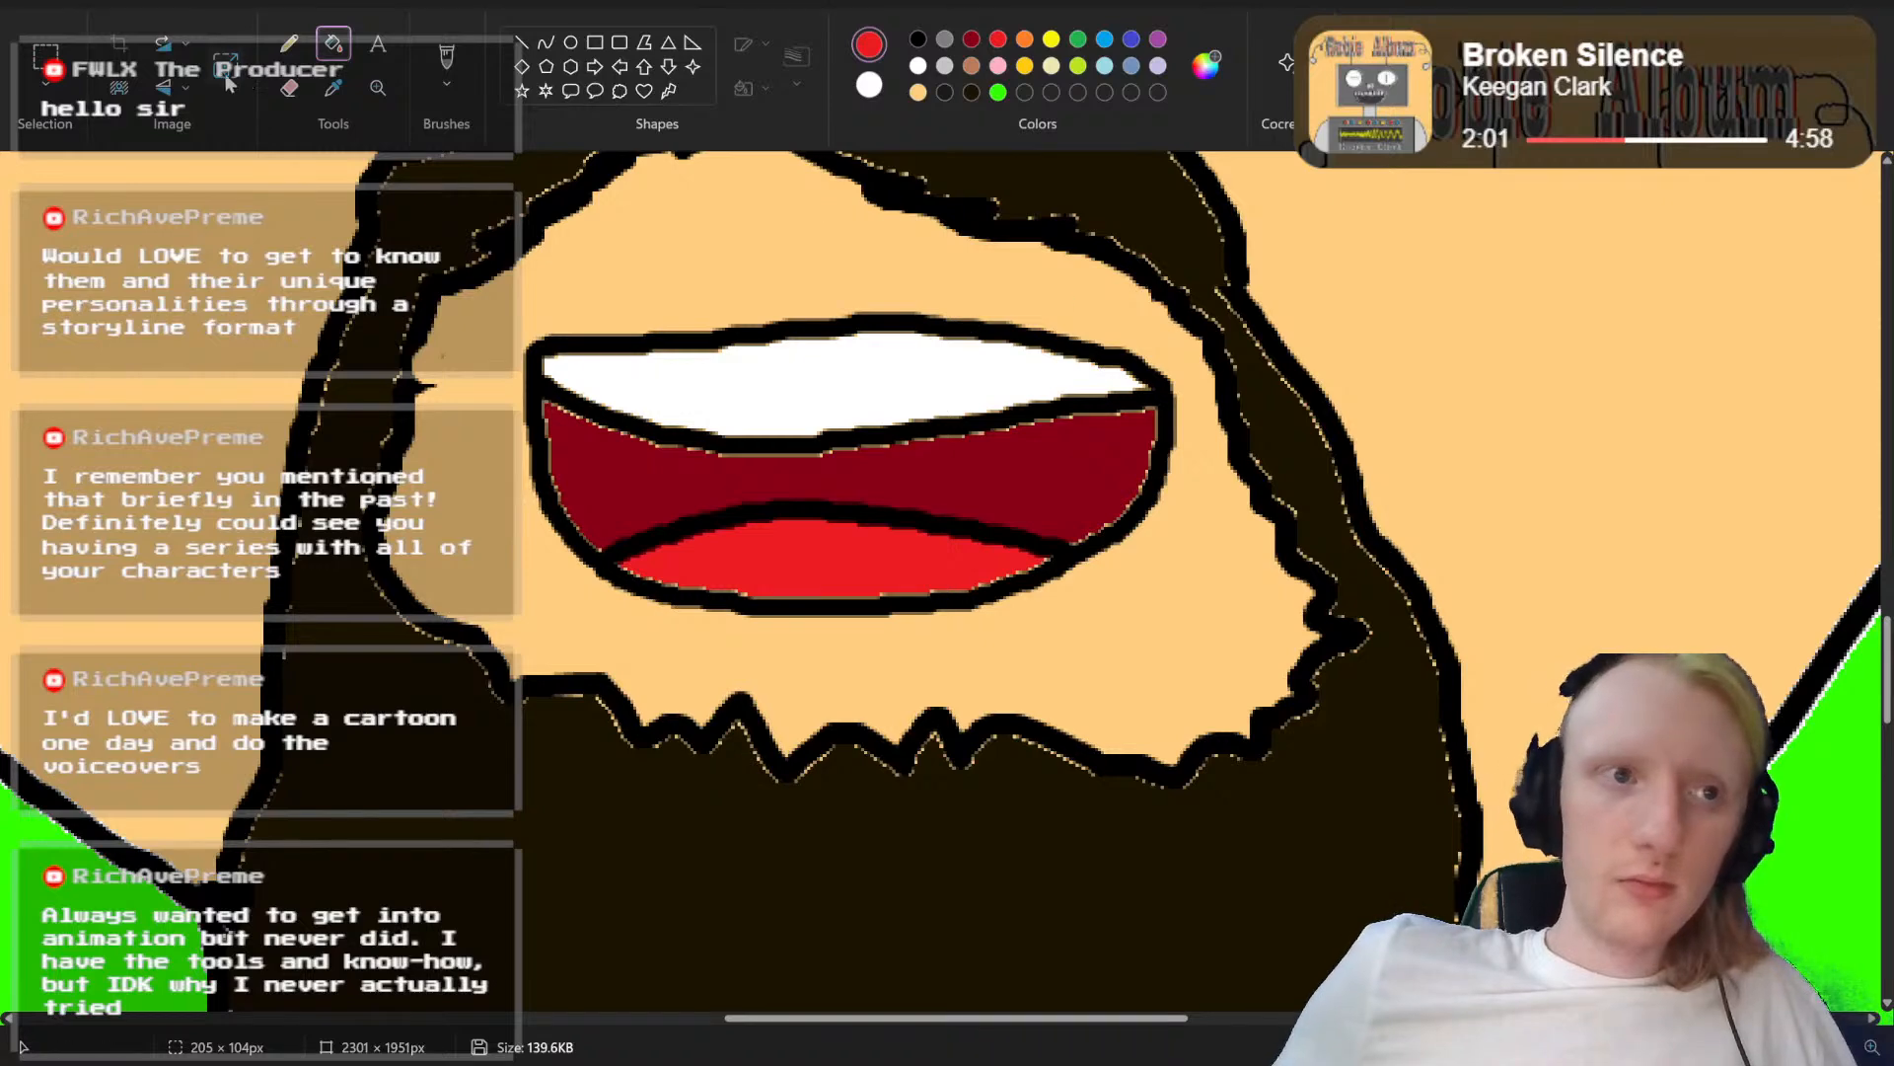
pyautogui.click(44, 54)
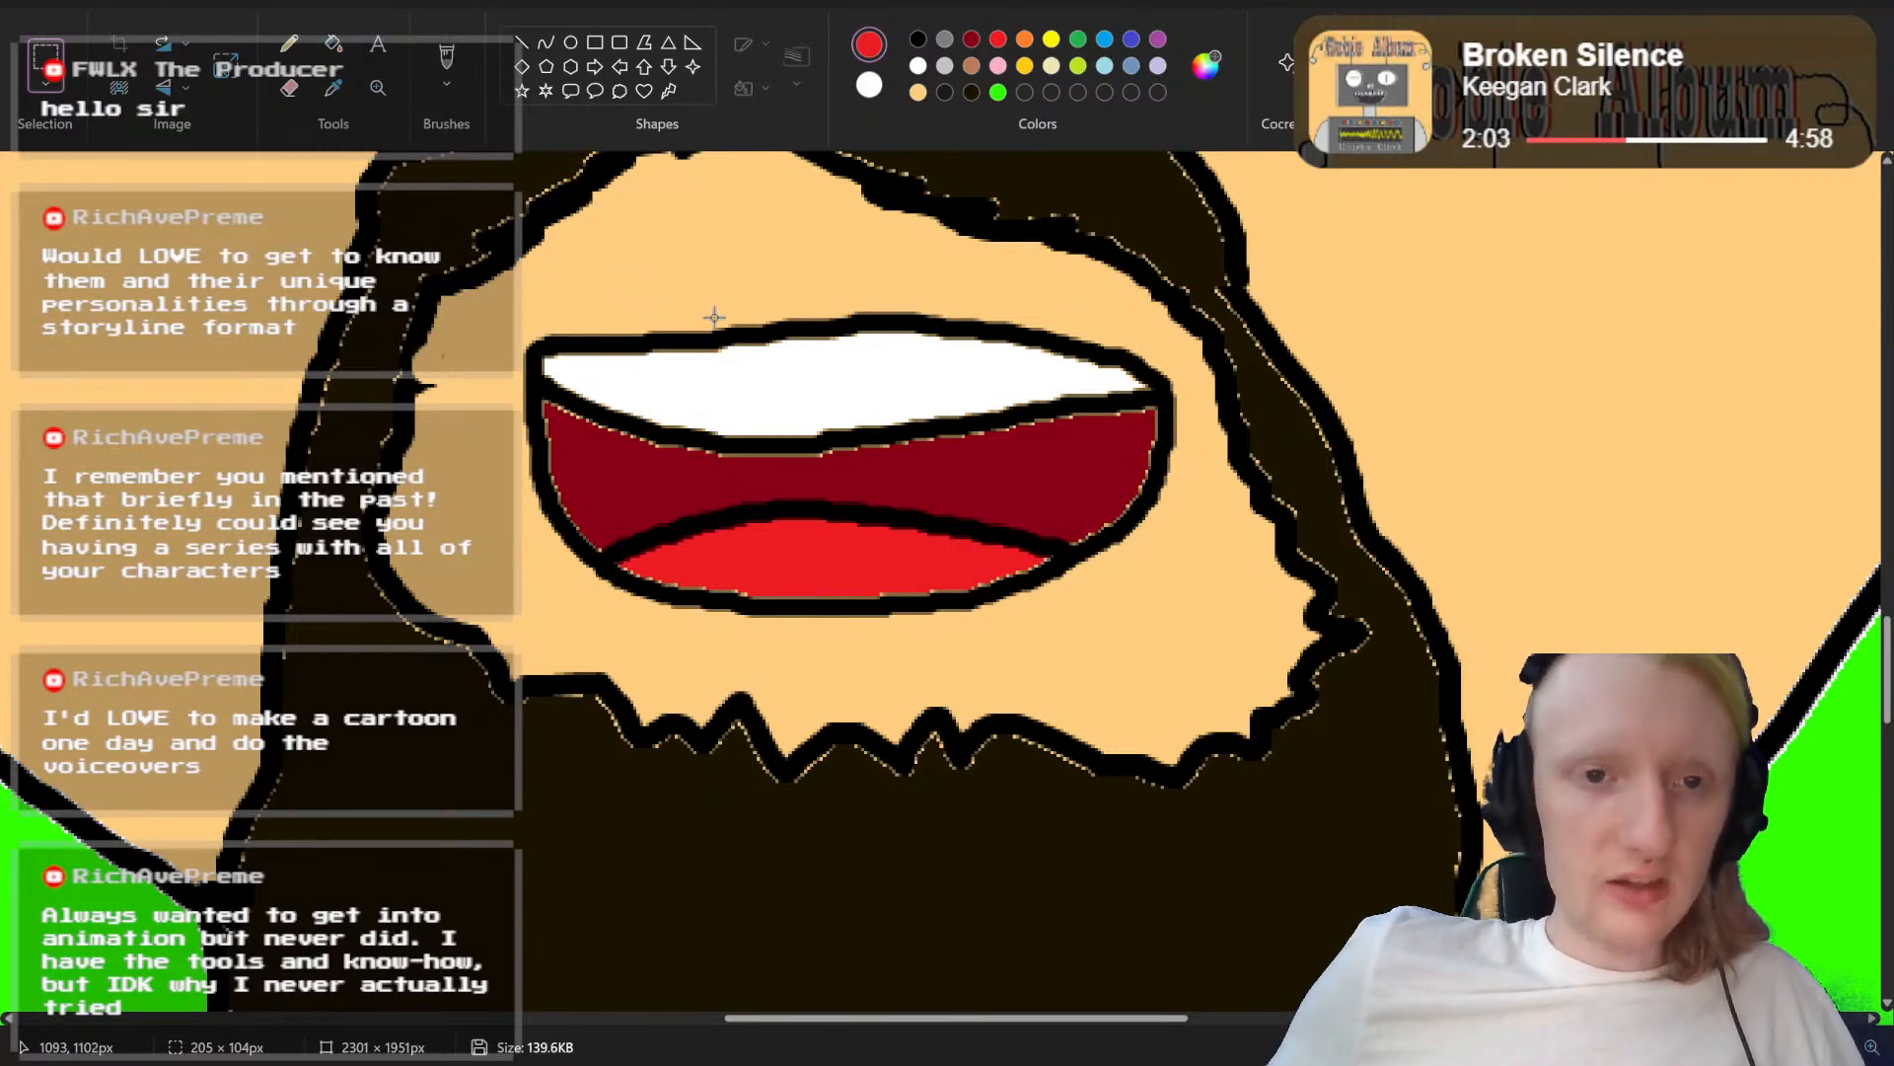
pyautogui.hotkey('ctrl', 'z')
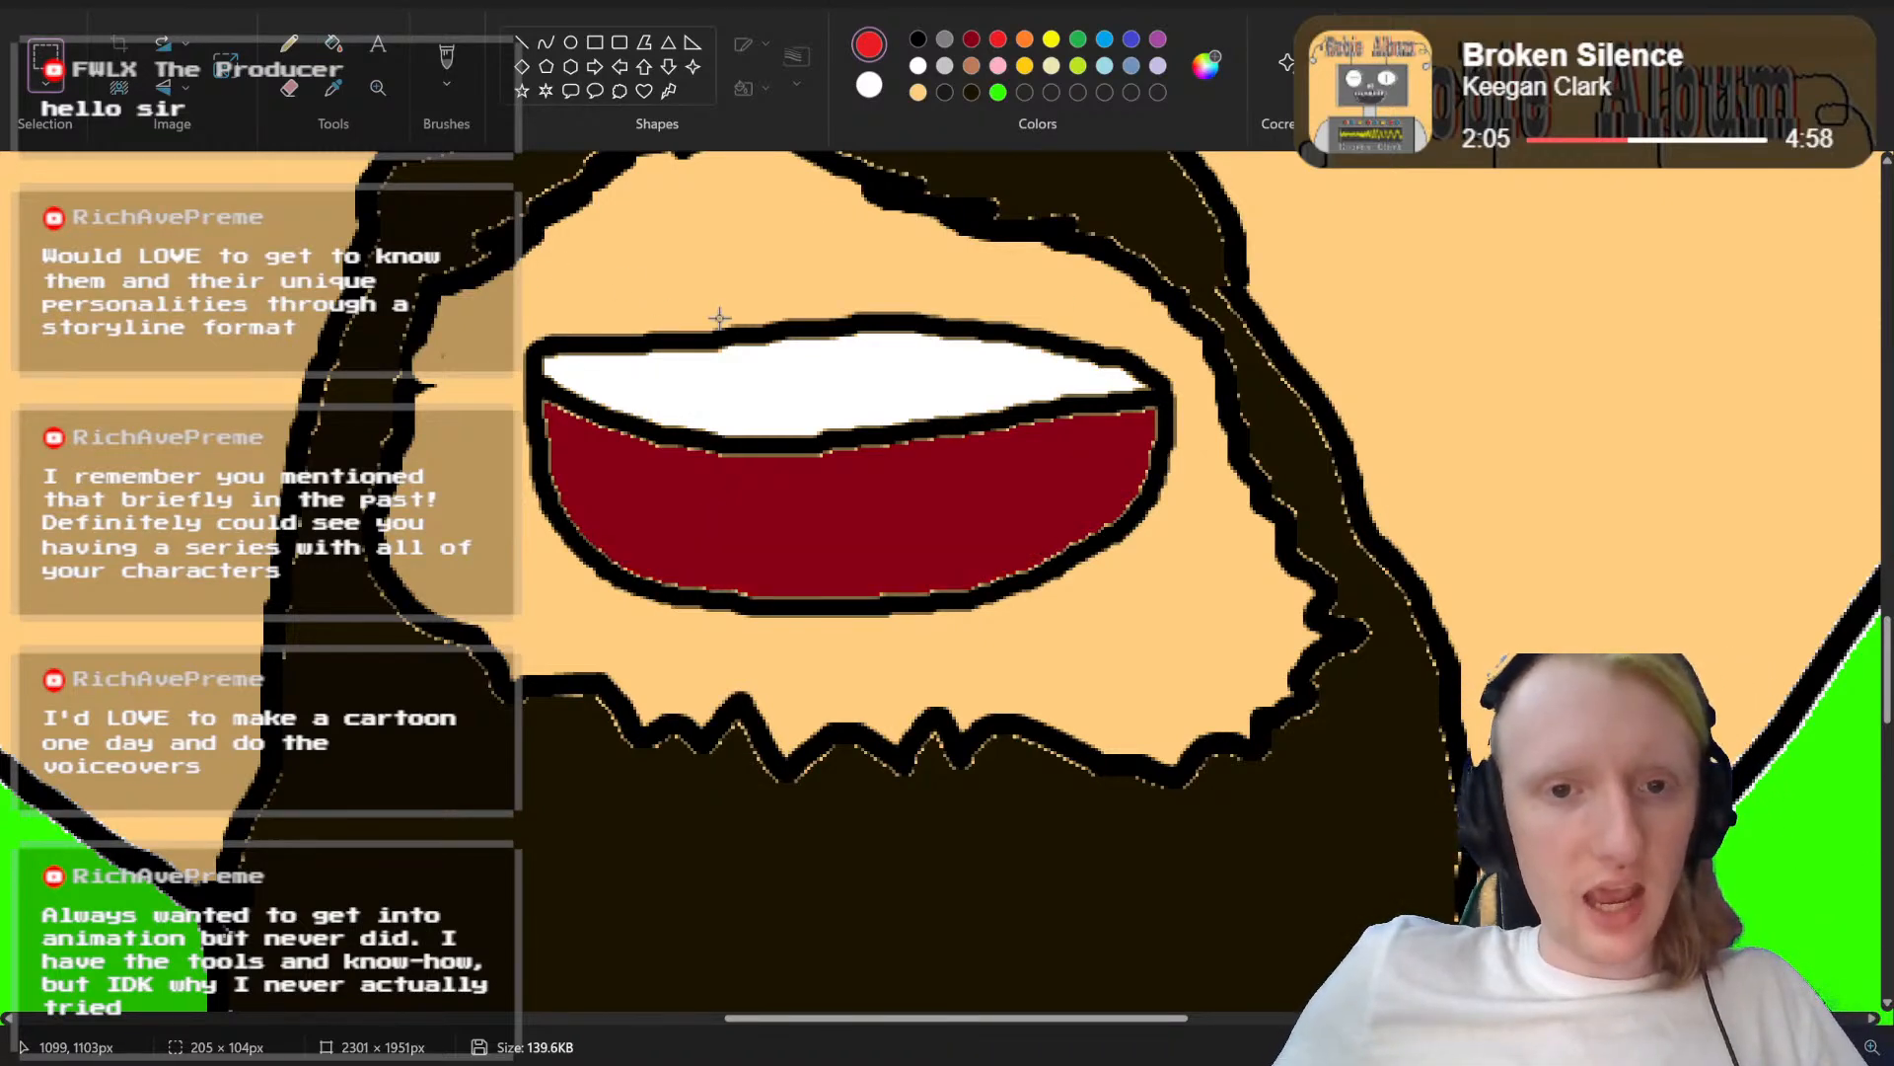
pyautogui.hotkey('ctrl', 'z')
pyautogui.hotkey('ctrl', 'z')
pyautogui.hotkey('ctrl', 'z')
pyautogui.hotkey('ctrl', 'z')
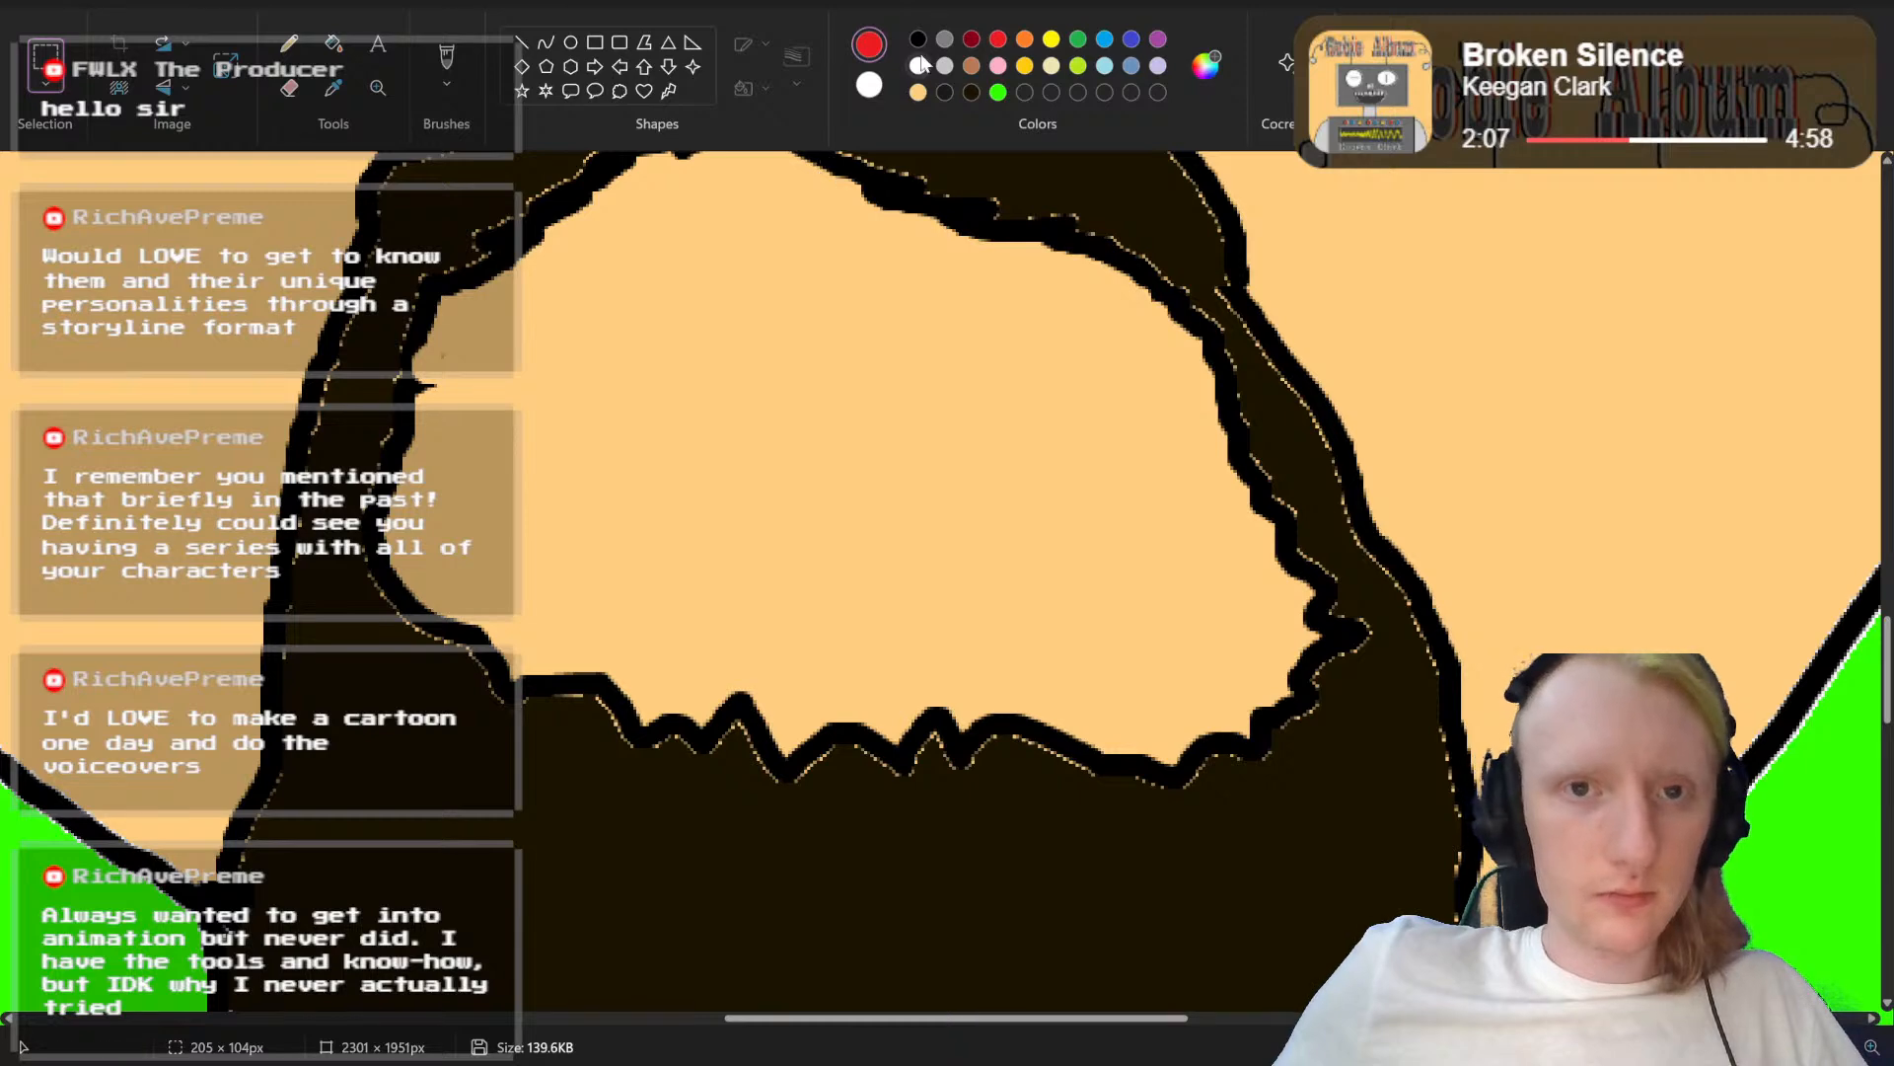
# Step: Draw a larger, wide open mouth outline in black inside the beard opening, with a curved line separating the upper teeth
pyautogui.click(446, 64)
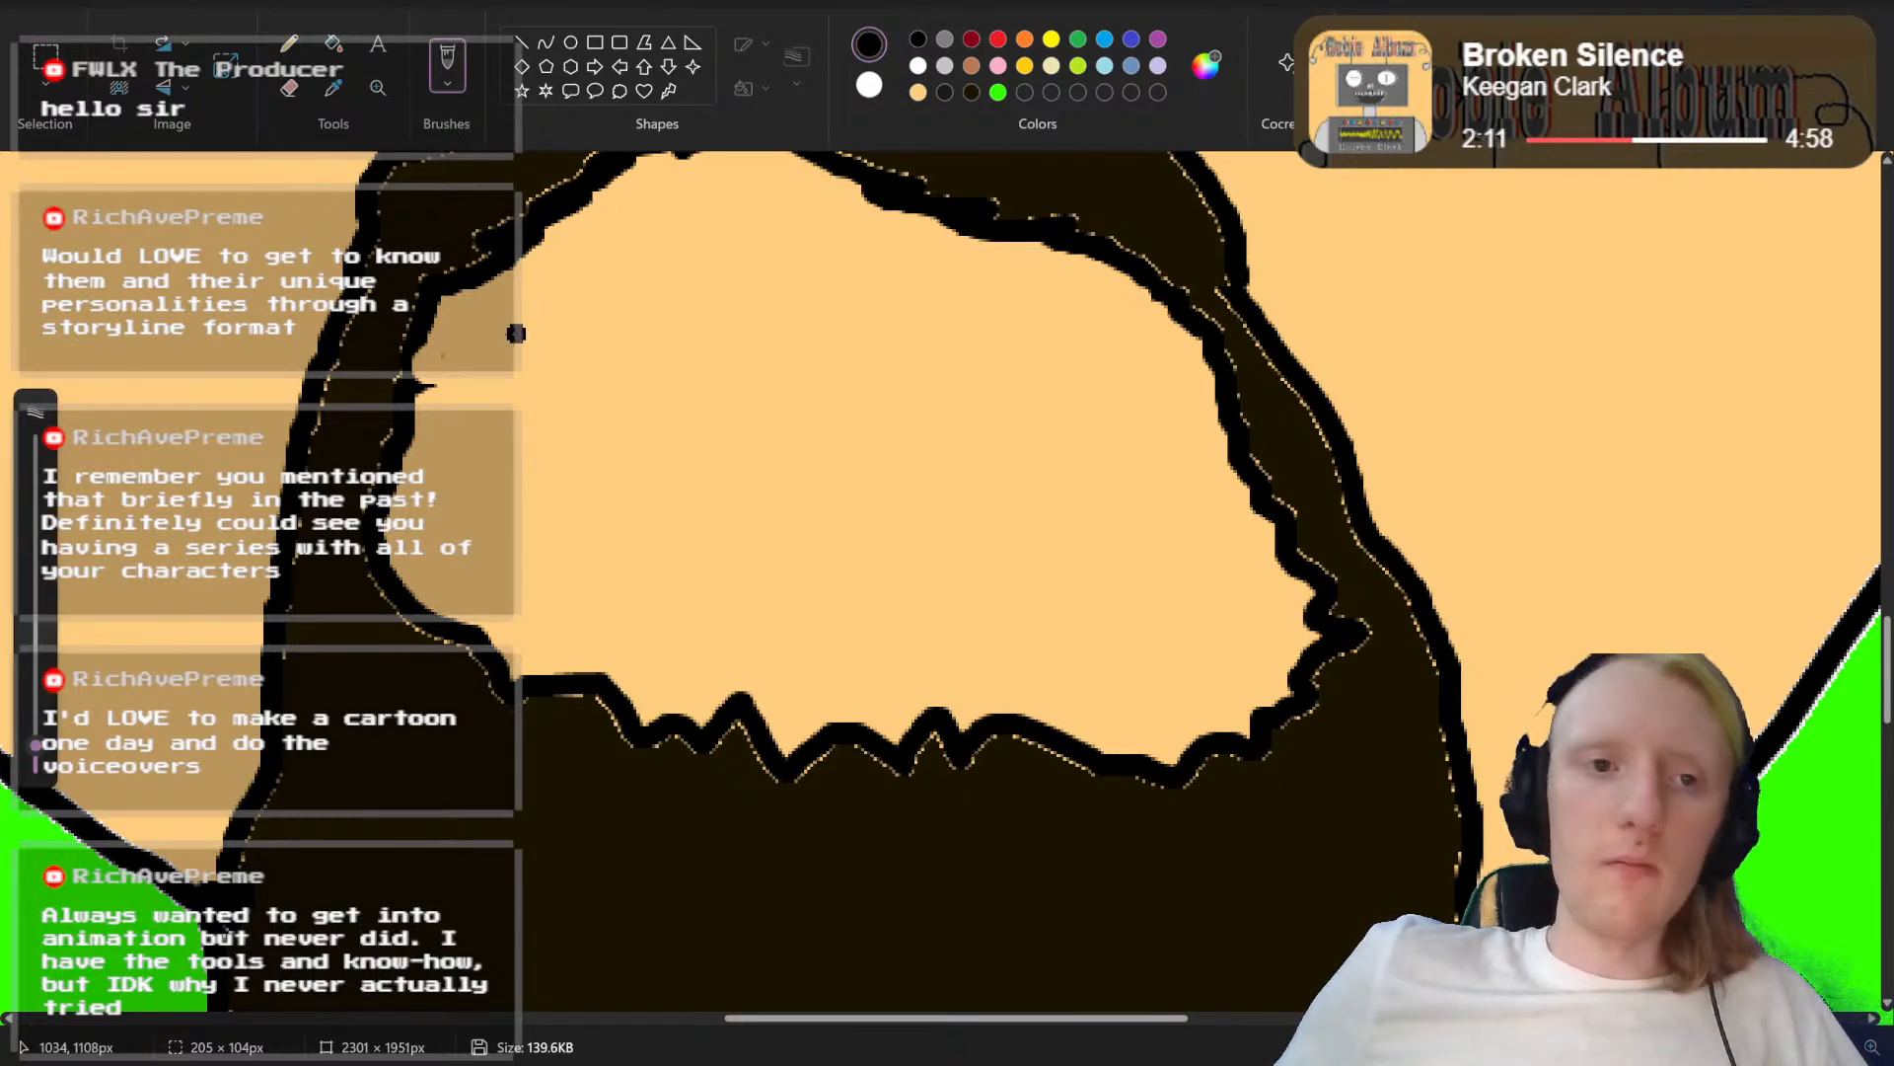
pyautogui.moveTo(482, 335)
pyautogui.mouseDown()
pyautogui.moveTo(620, 301)
pyautogui.moveTo(826, 293)
pyautogui.moveTo(1056, 329)
pyautogui.moveTo(1170, 396)
pyautogui.moveTo(1179, 450)
pyautogui.moveTo(1150, 571)
pyautogui.moveTo(1062, 618)
pyautogui.moveTo(899, 631)
pyautogui.moveTo(712, 611)
pyautogui.moveTo(529, 555)
pyautogui.moveTo(473, 445)
pyautogui.moveTo(483, 340)
pyautogui.moveTo(582, 422)
pyautogui.moveTo(733, 445)
pyautogui.moveTo(1133, 407)
pyautogui.mouseUp()
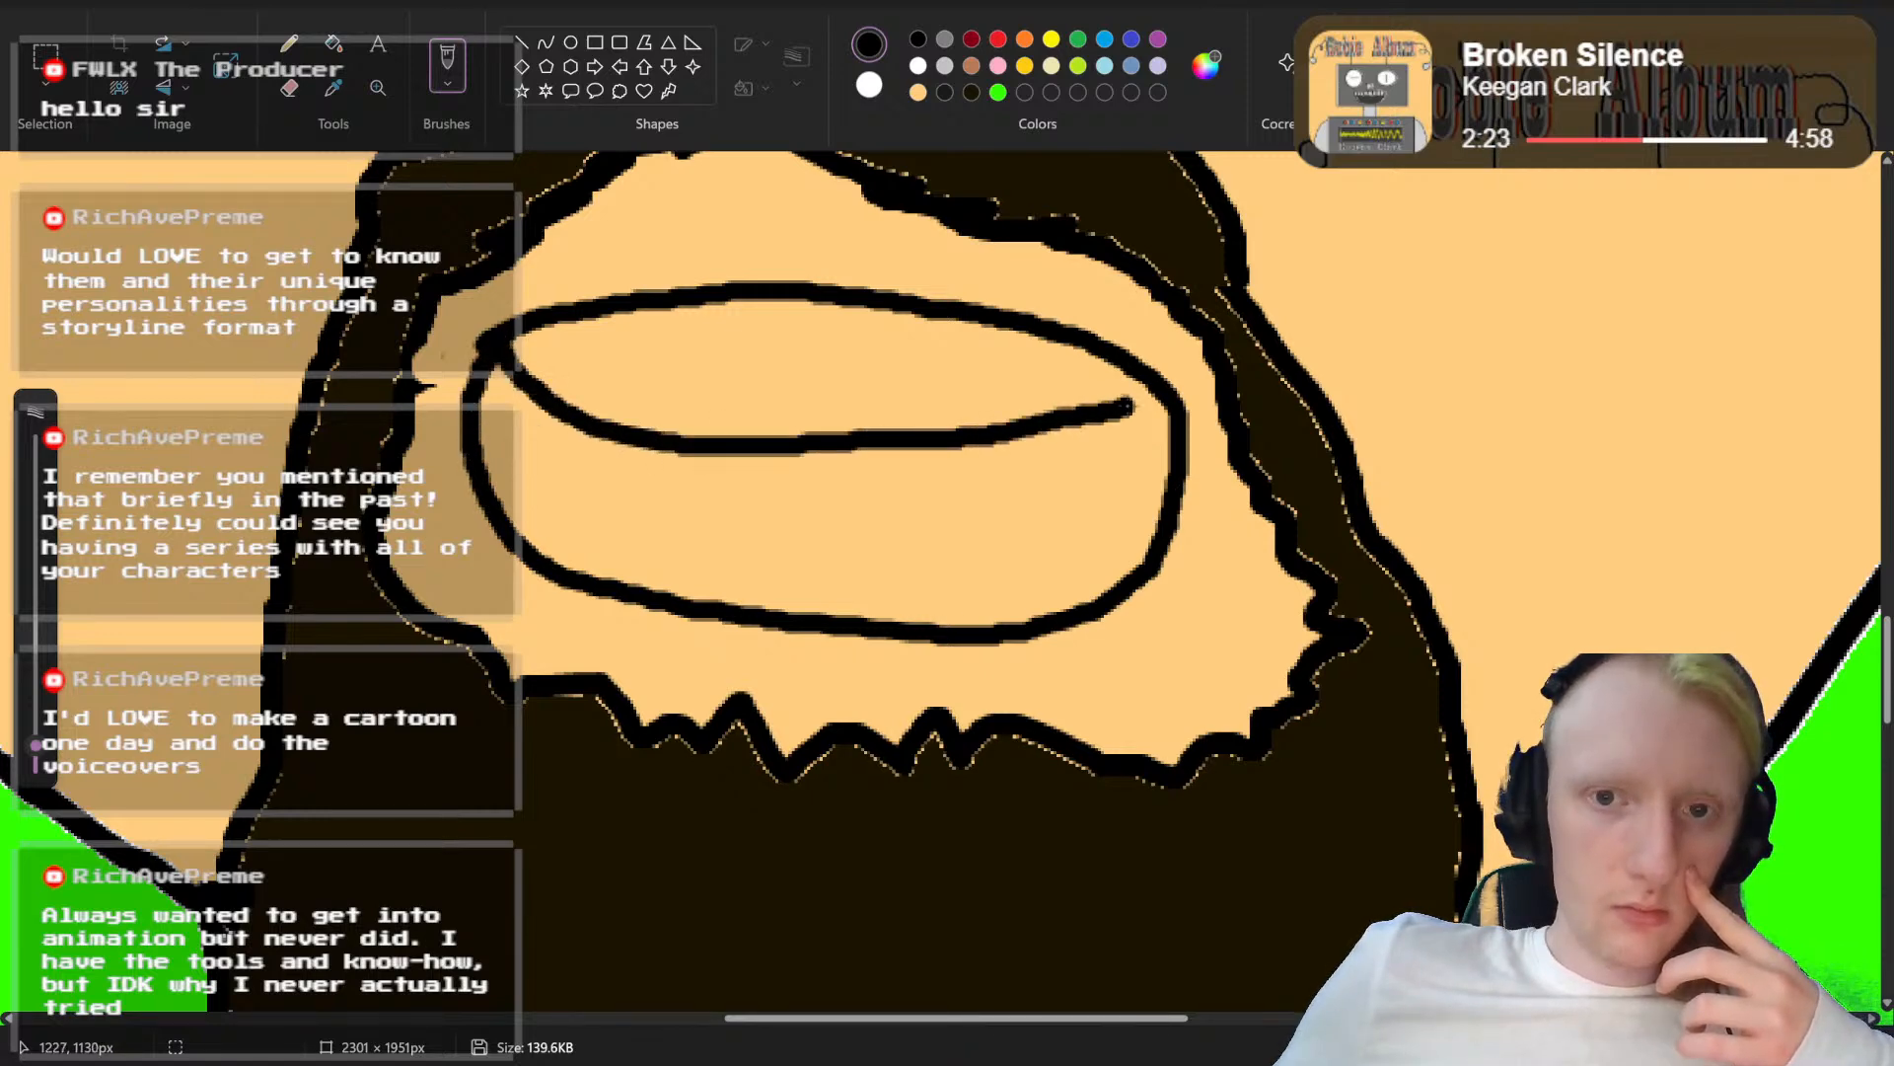
pyautogui.scroll(3, 1165, 398)
pyautogui.scroll(-2, 1188, 398)
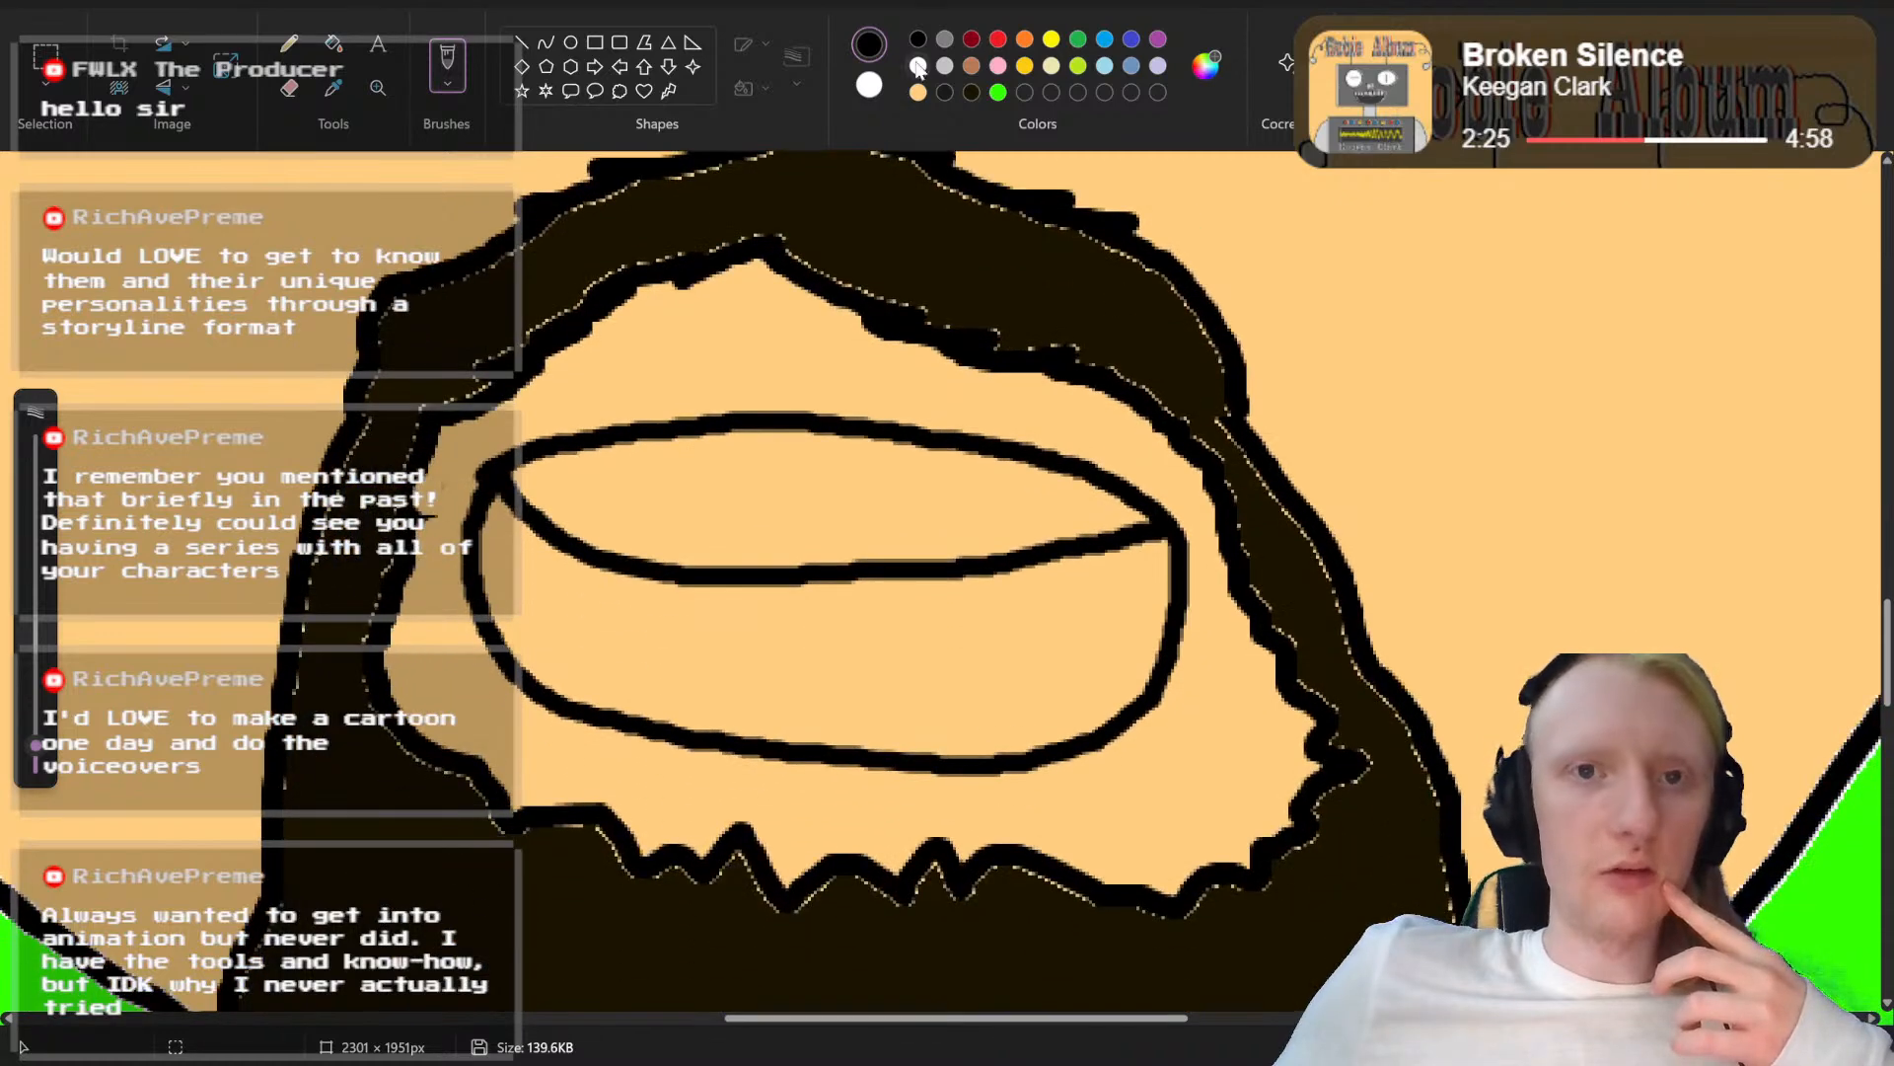
# Step: Fill the upper teeth of the larger mouth with white and the area below them with dark red
pyautogui.click(920, 67)
pyautogui.click(333, 44)
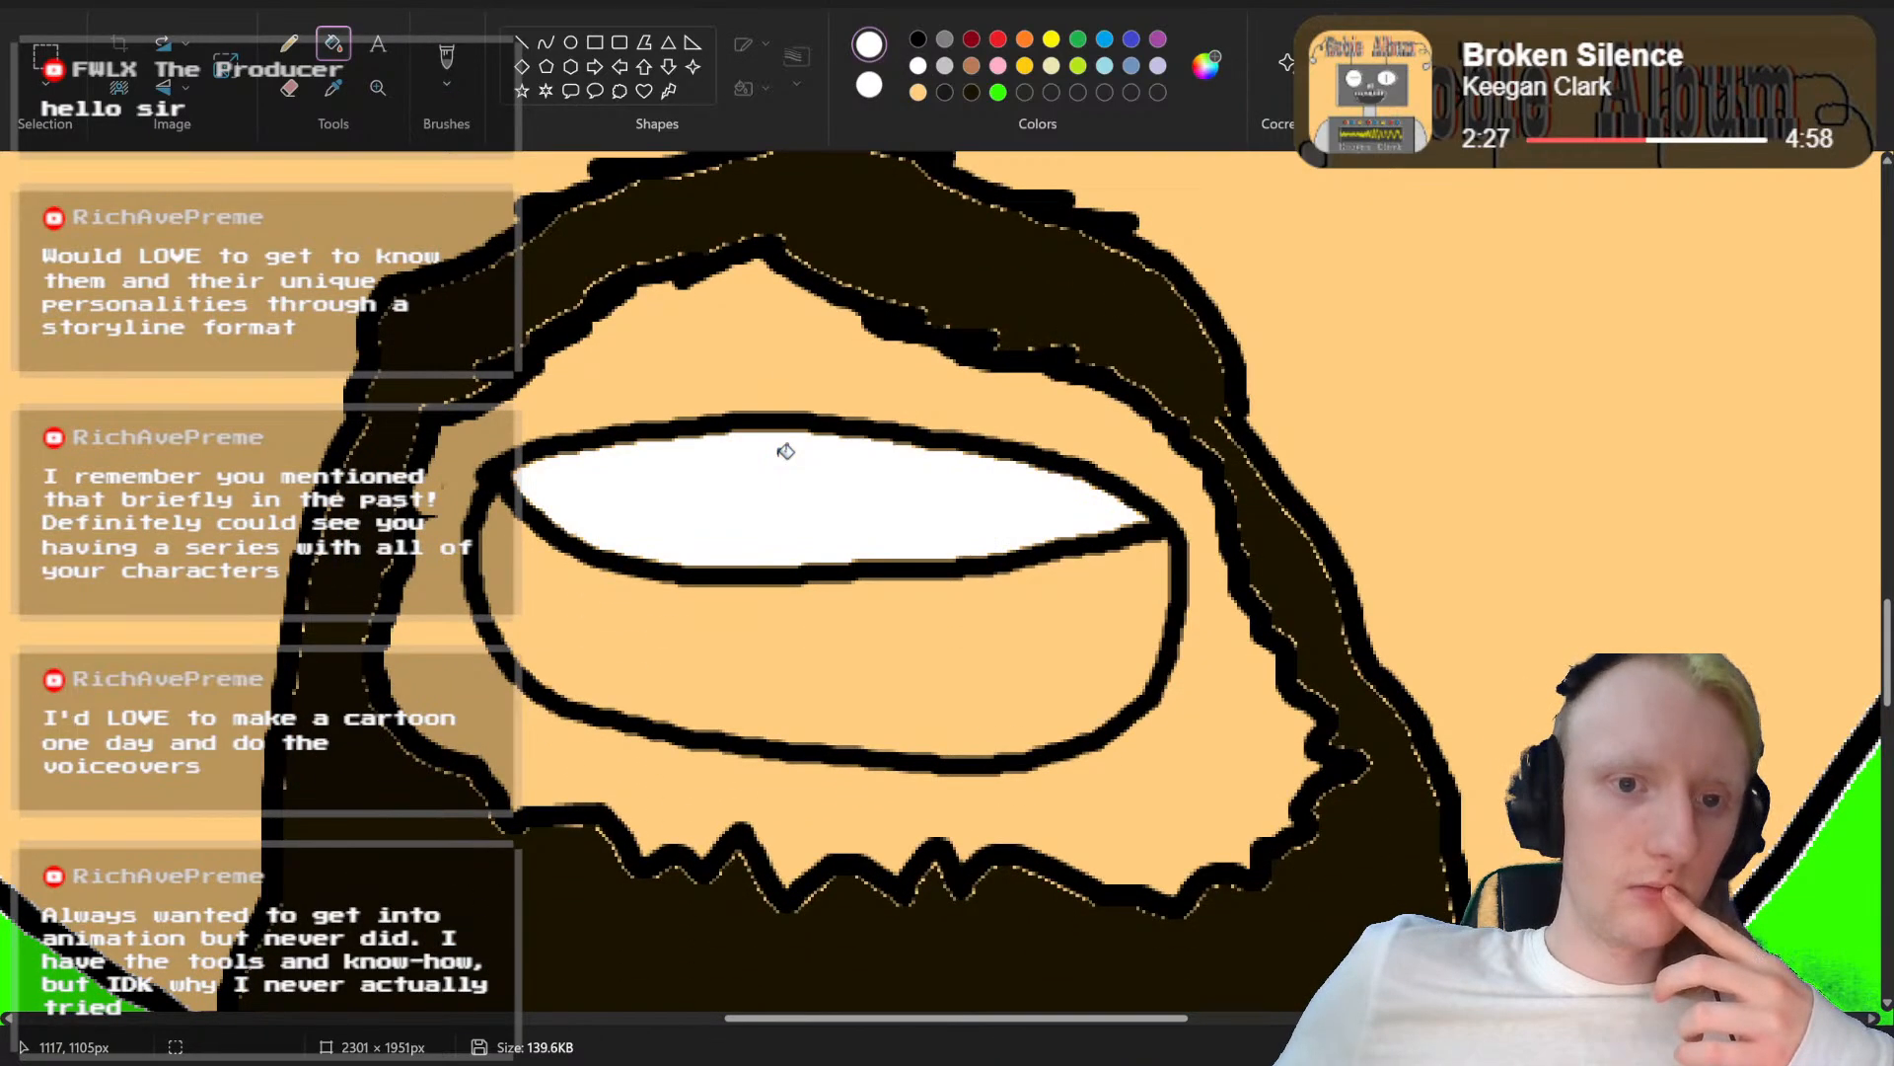
pyautogui.click(785, 451)
pyautogui.click(972, 40)
pyautogui.click(877, 649)
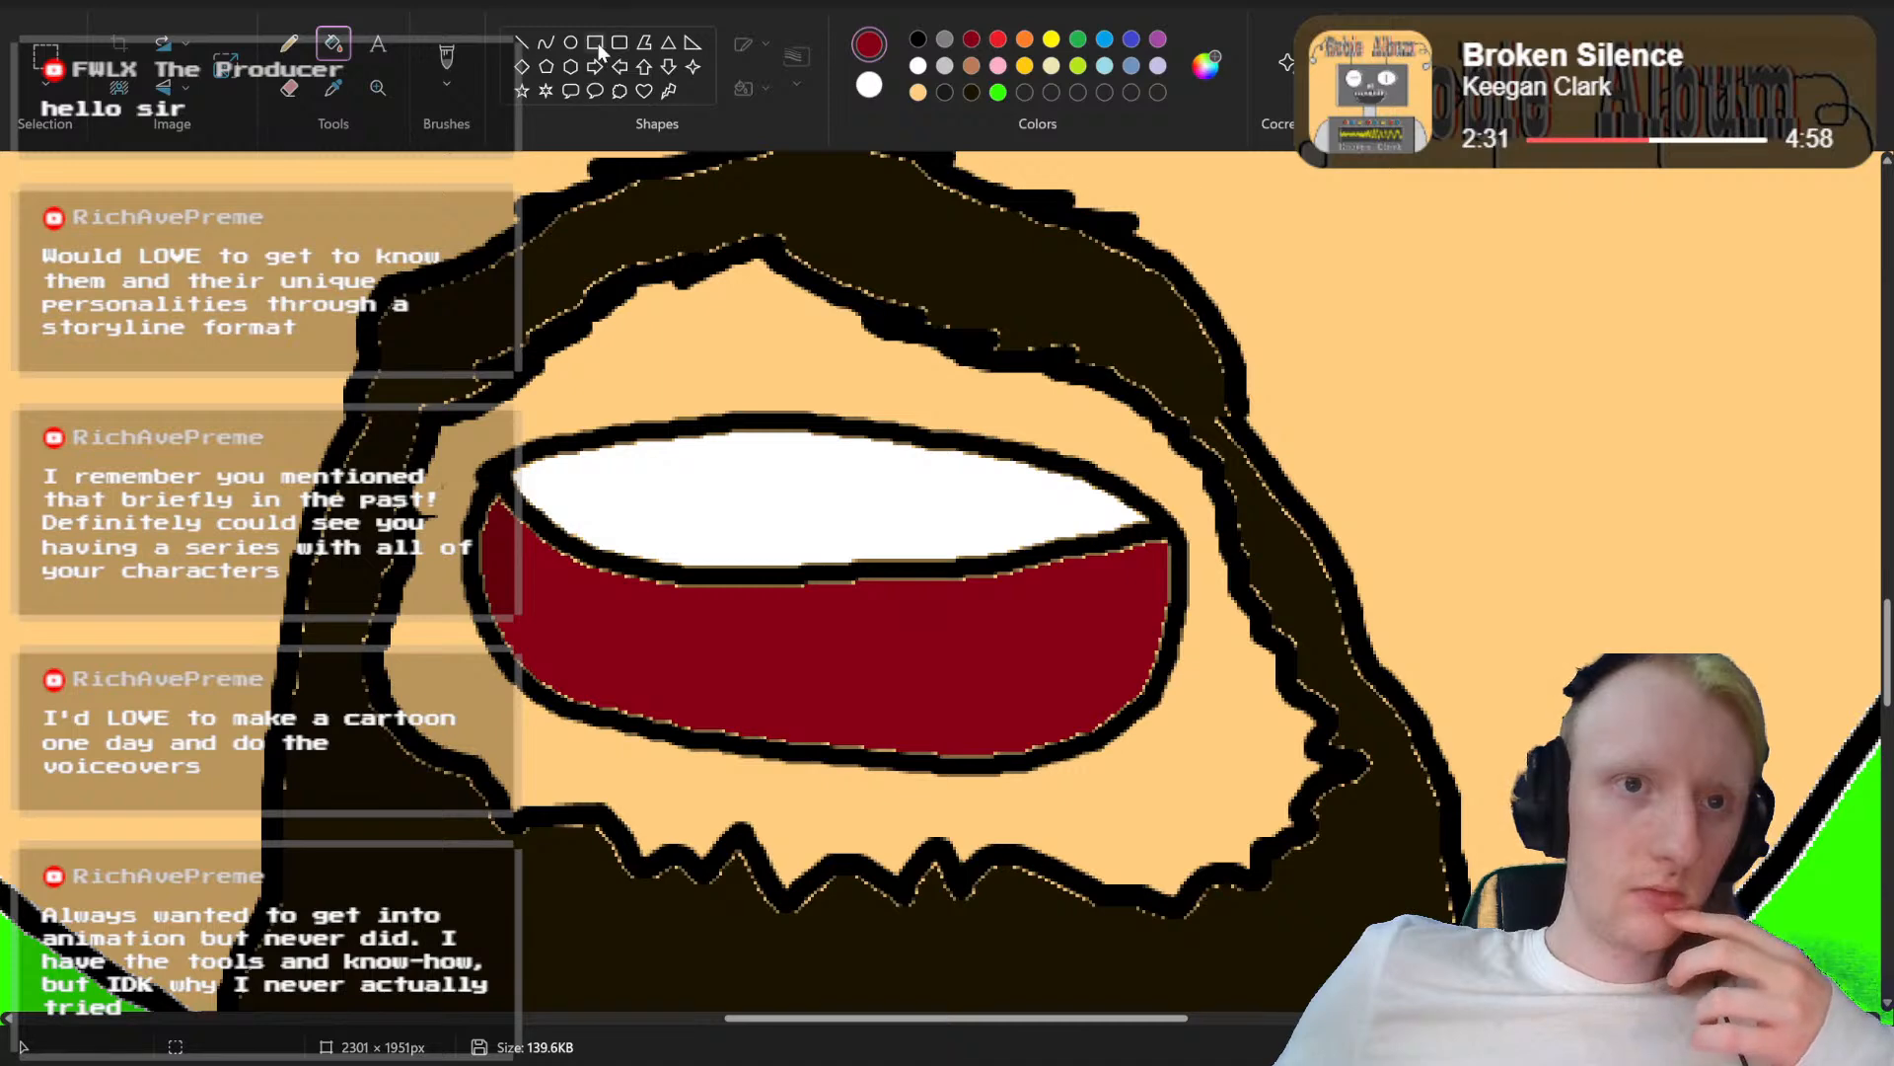
# Step: Draw an arched black tongue line along the bottom of the larger mouth and fill the tongue with red
pyautogui.click(458, 57)
pyautogui.click(918, 39)
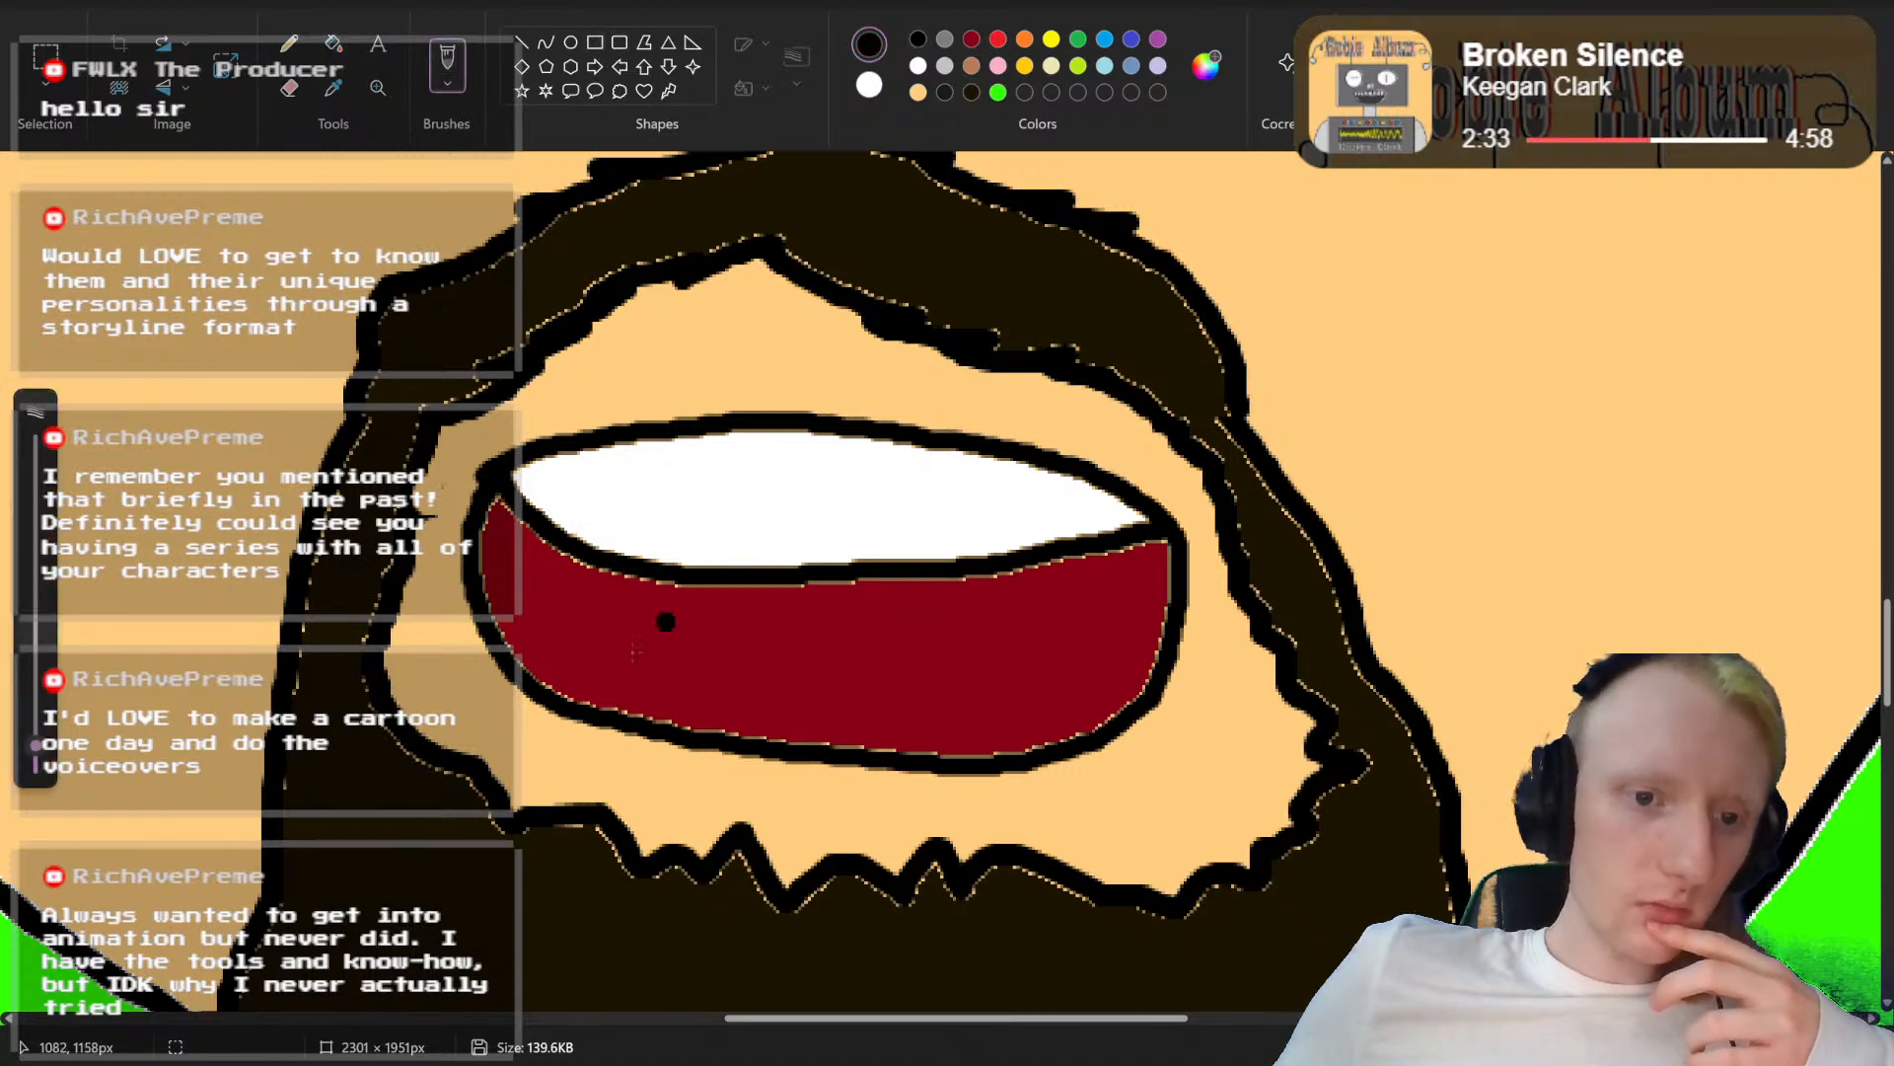
pyautogui.moveTo(582, 700)
pyautogui.mouseDown()
pyautogui.moveTo(785, 655)
pyautogui.moveTo(1063, 742)
pyautogui.mouseUp()
pyautogui.click(999, 39)
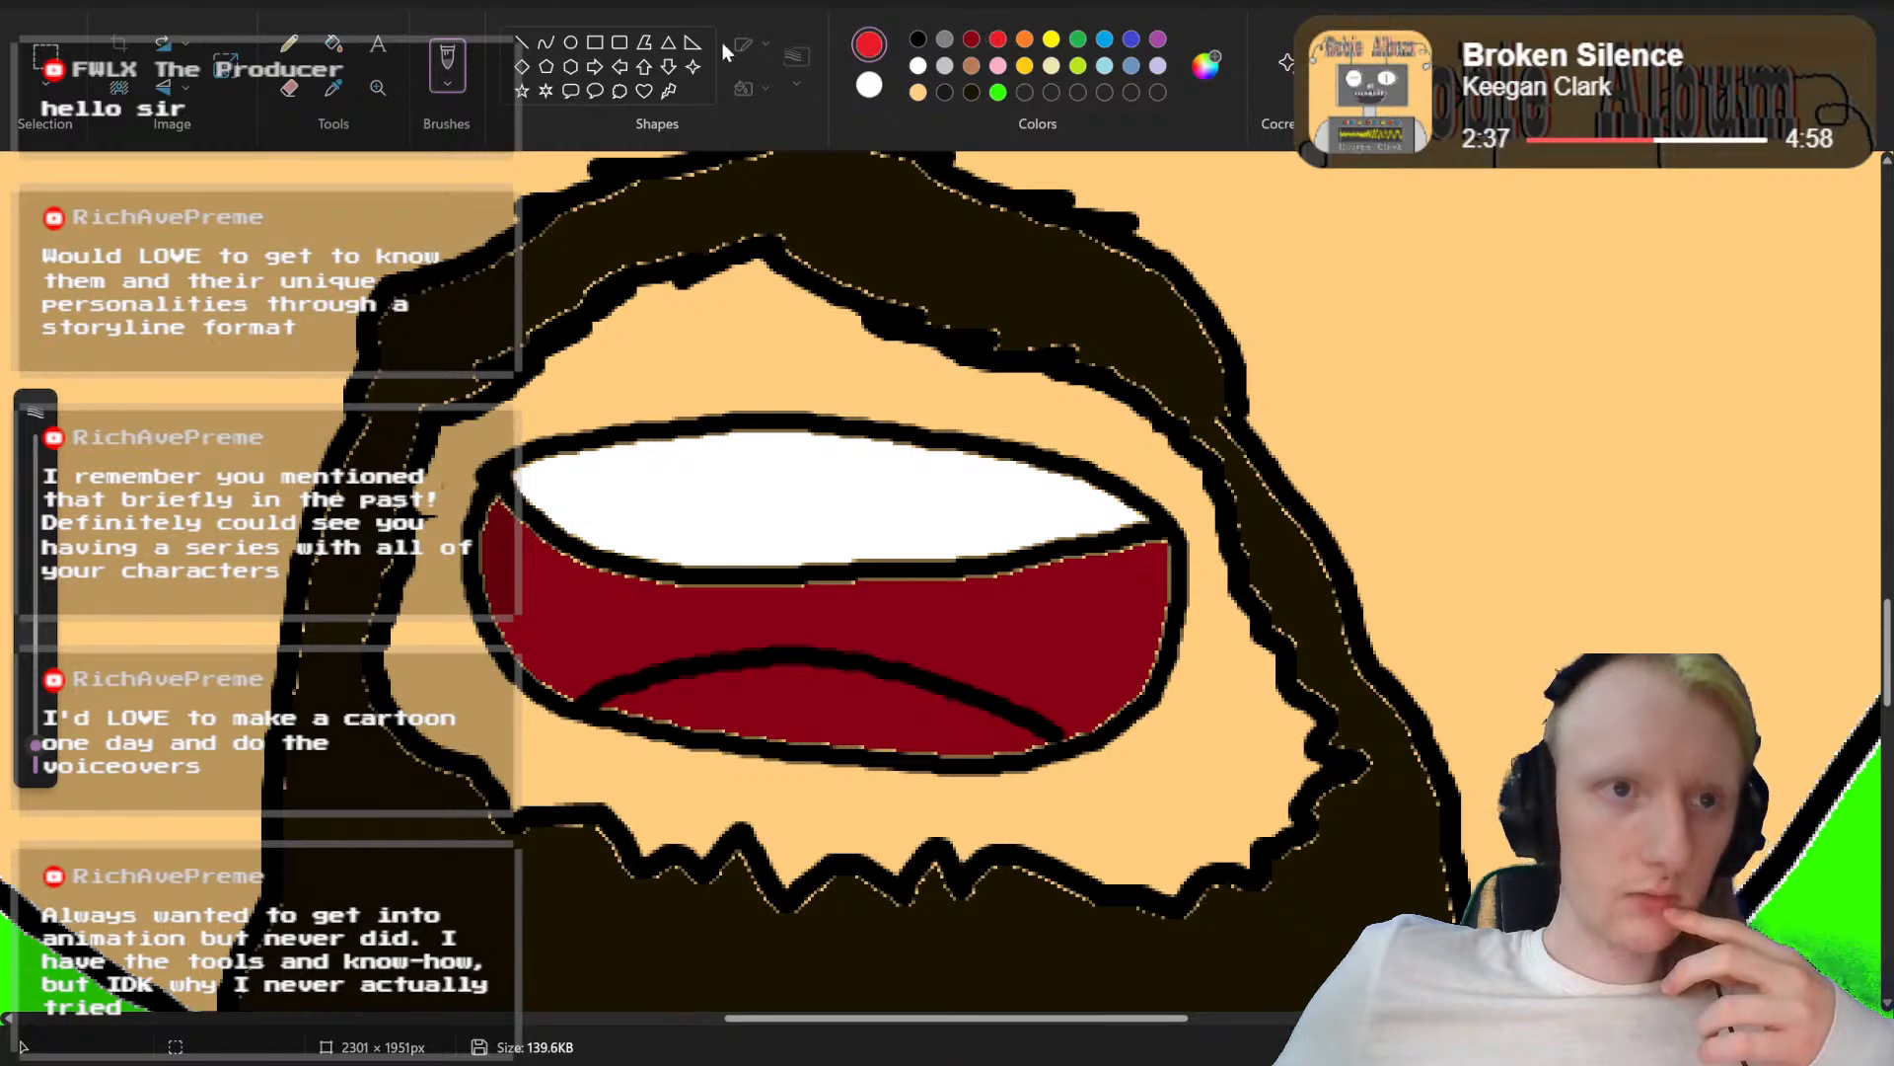
pyautogui.click(334, 43)
pyautogui.click(732, 700)
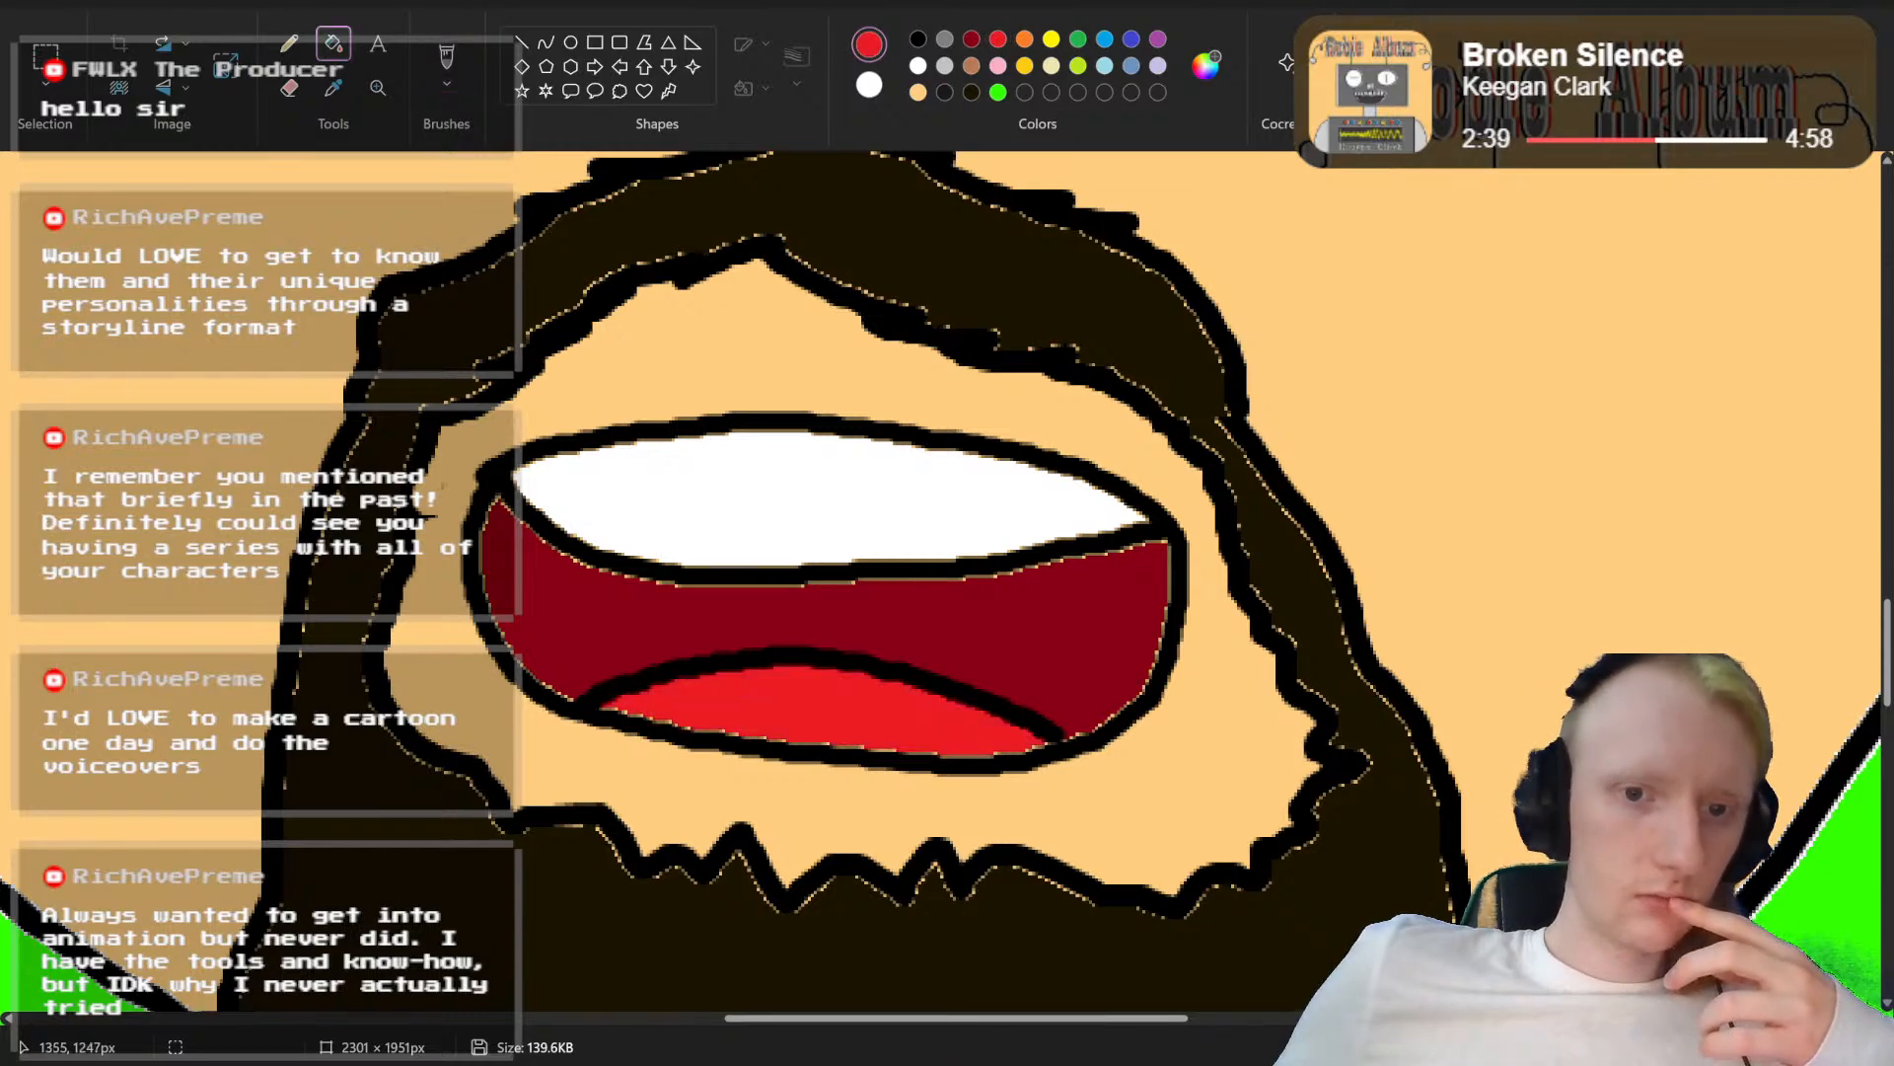
# Step: Save the portrait as a new PNG picture named "Abstrakt Head mouth uh.png" in Saved Pictures
pyautogui.moveTo(1826, 1047); pyautogui.dragTo(1804, 1046)
pyautogui.scroll(3, 1223, 738)
pyautogui.scroll(-3, 1221, 738)
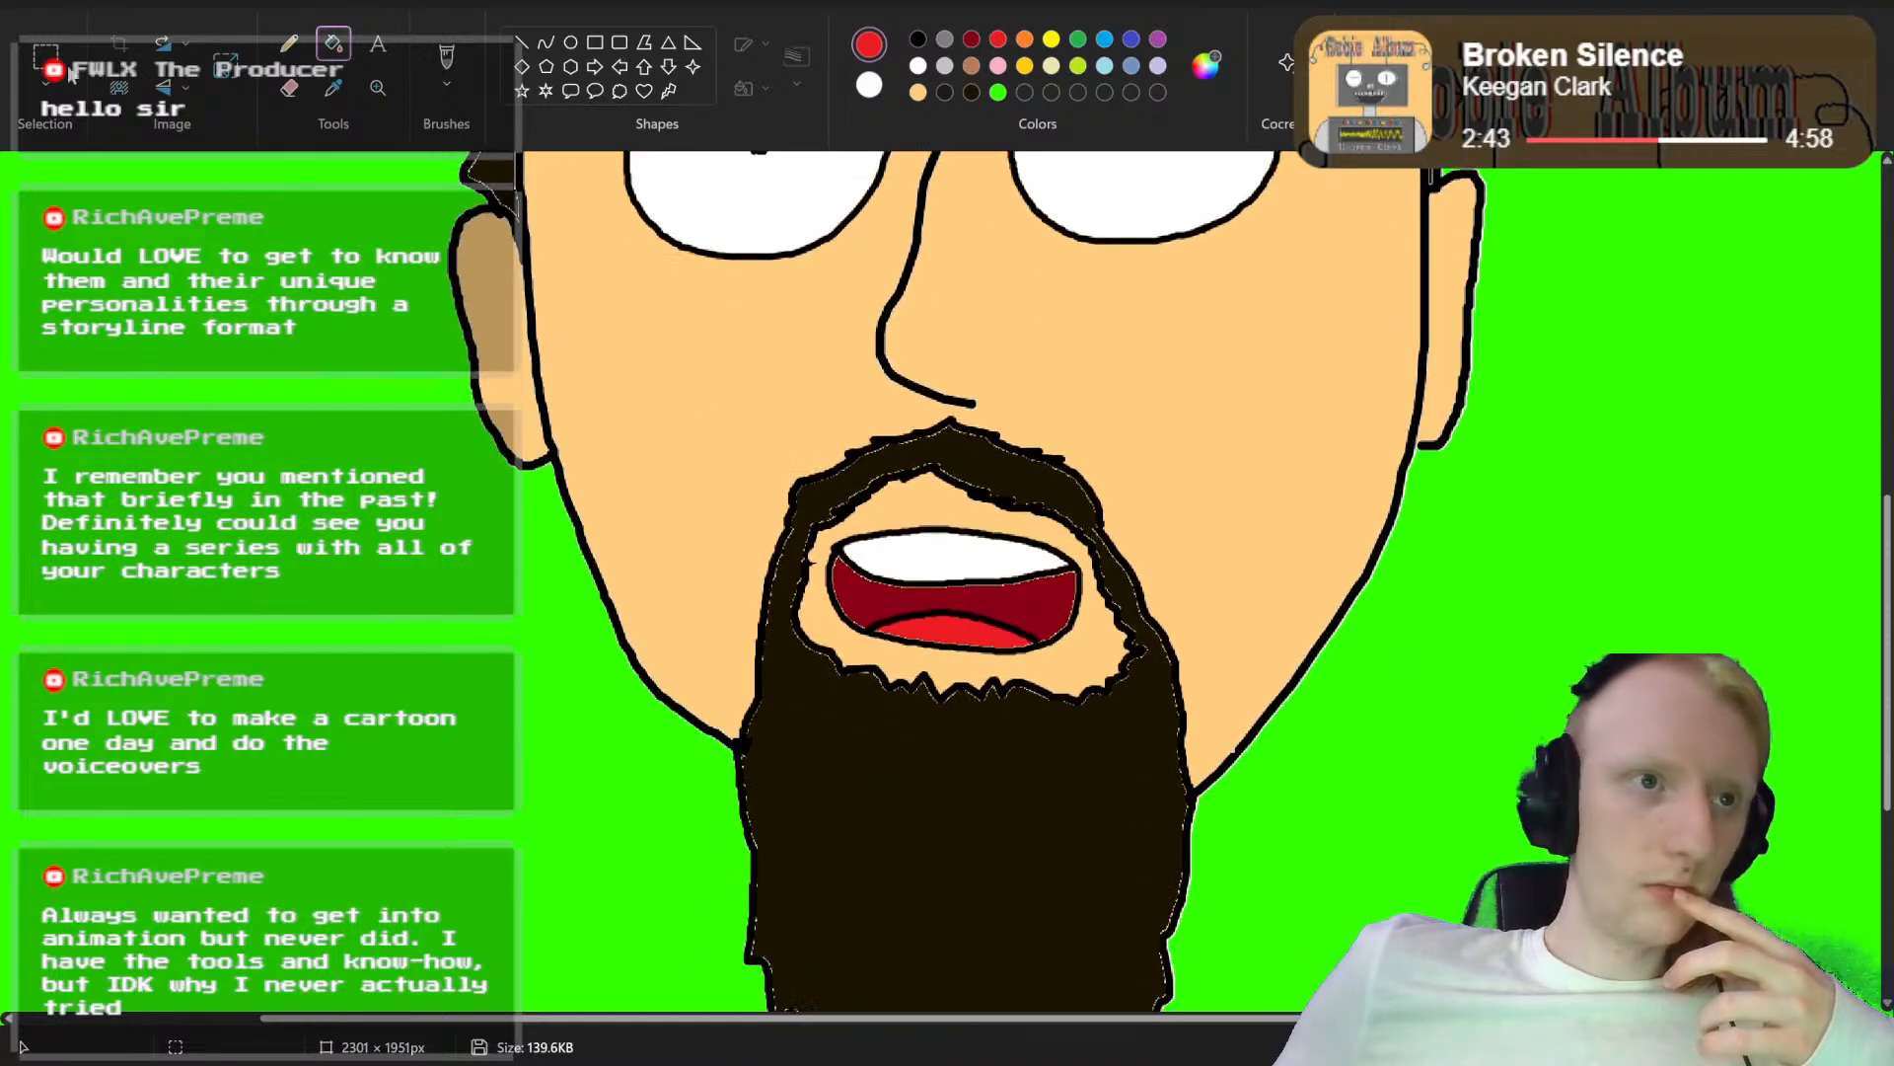
pyautogui.click(33, 2)
pyautogui.moveTo(99, 208)
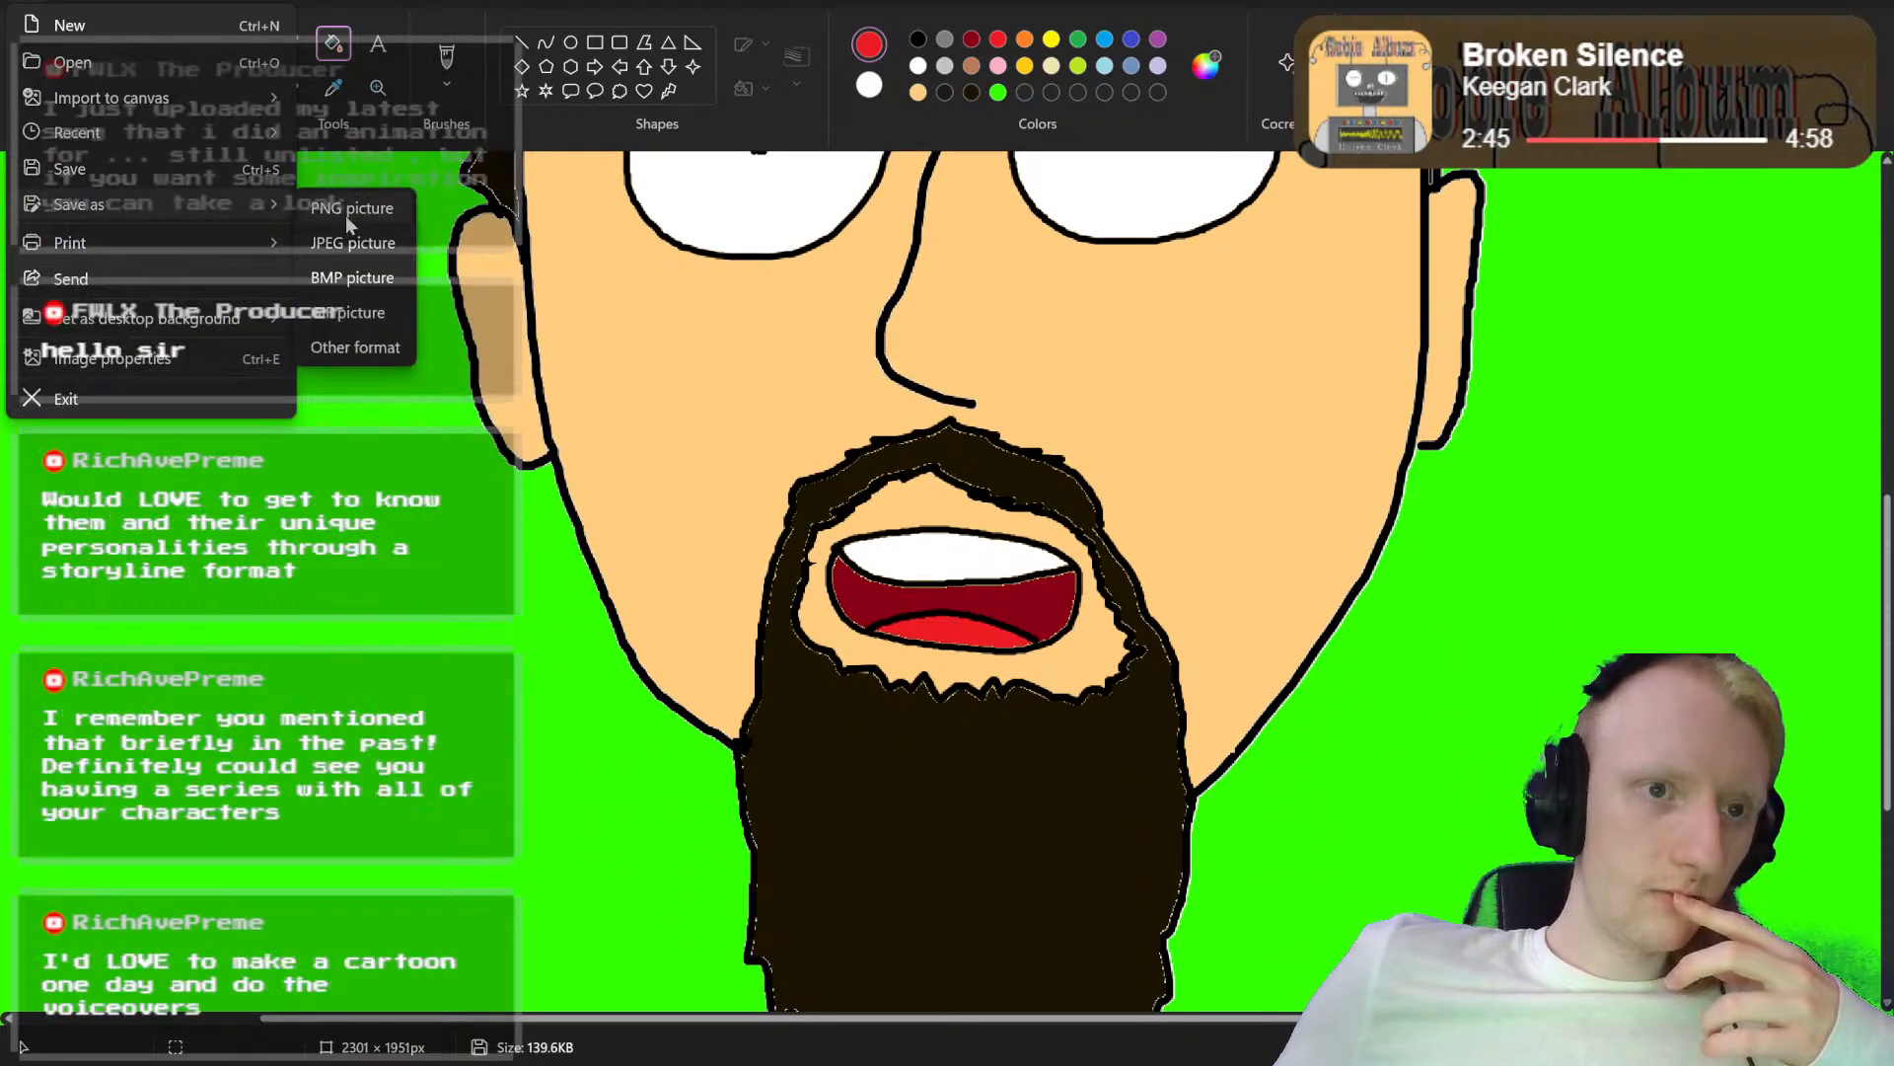
pyautogui.click(352, 214)
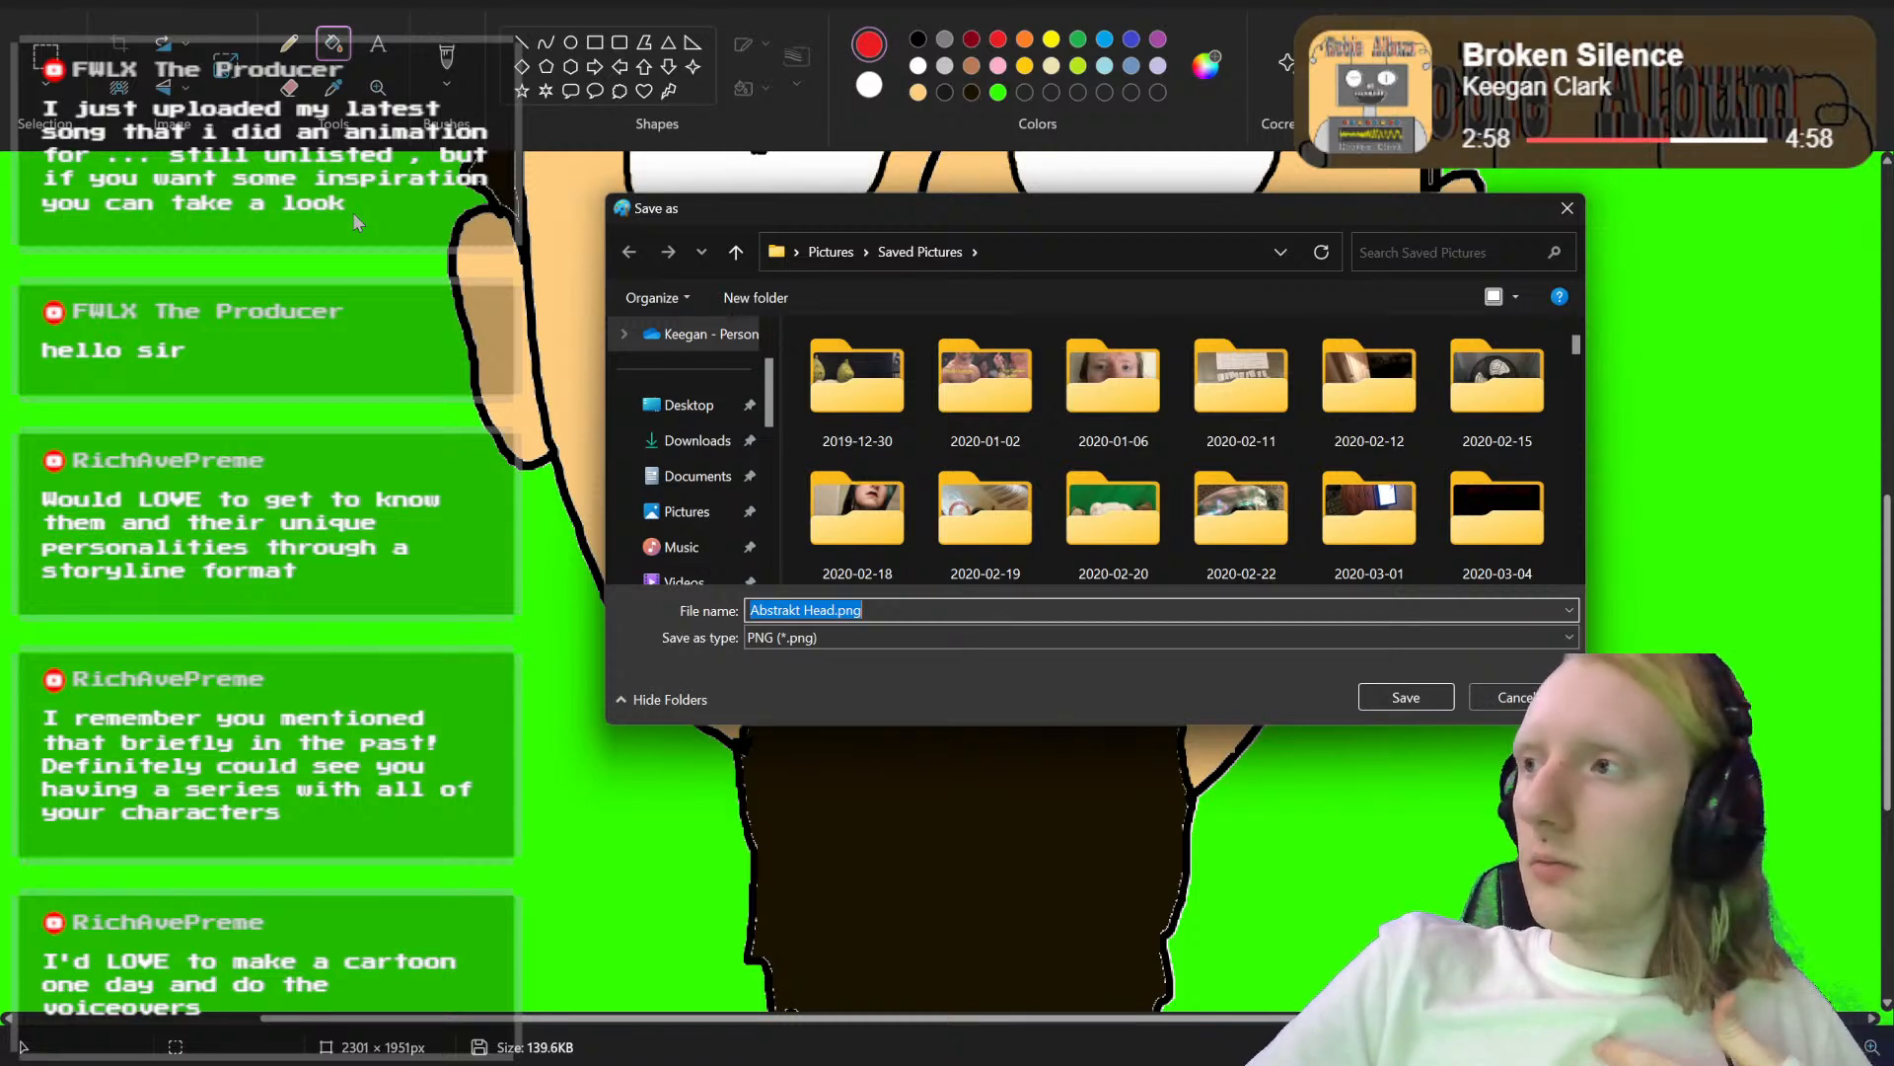
pyautogui.press('Right')
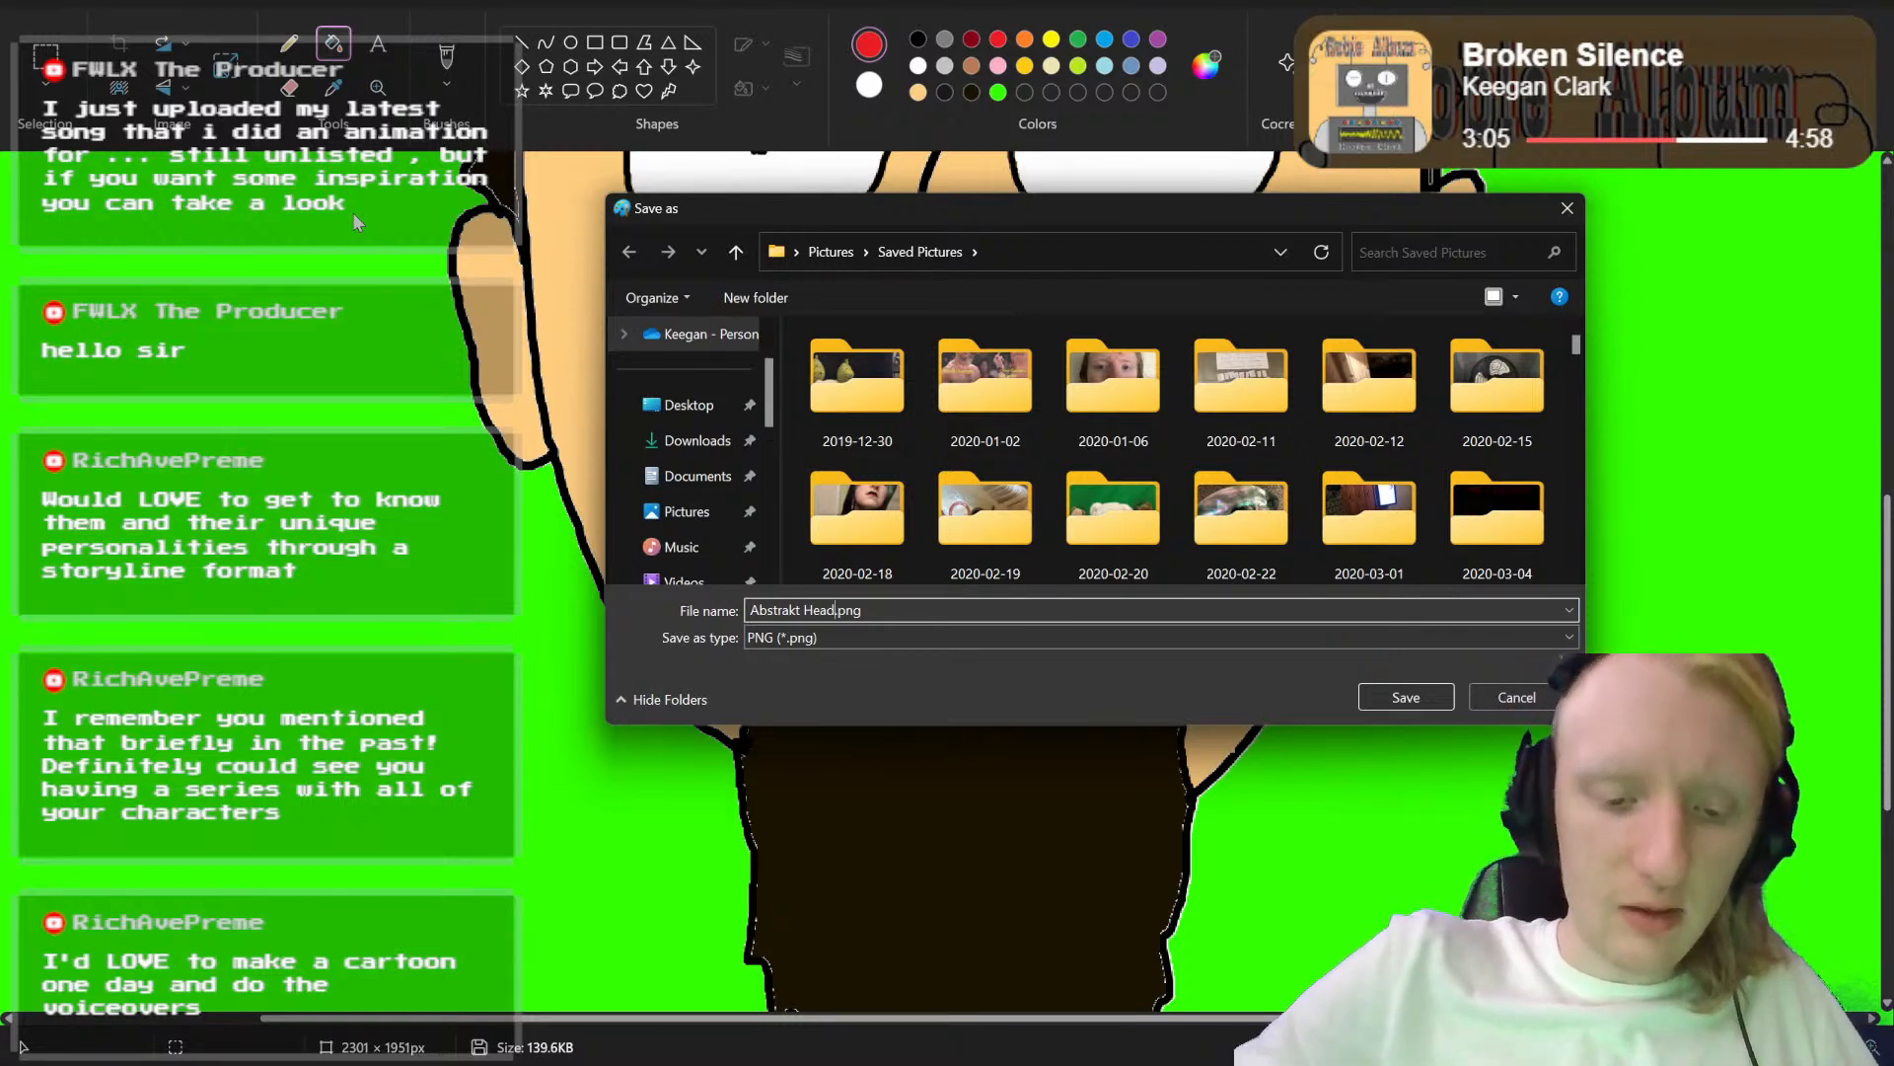
pyautogui.write('mouth uh')
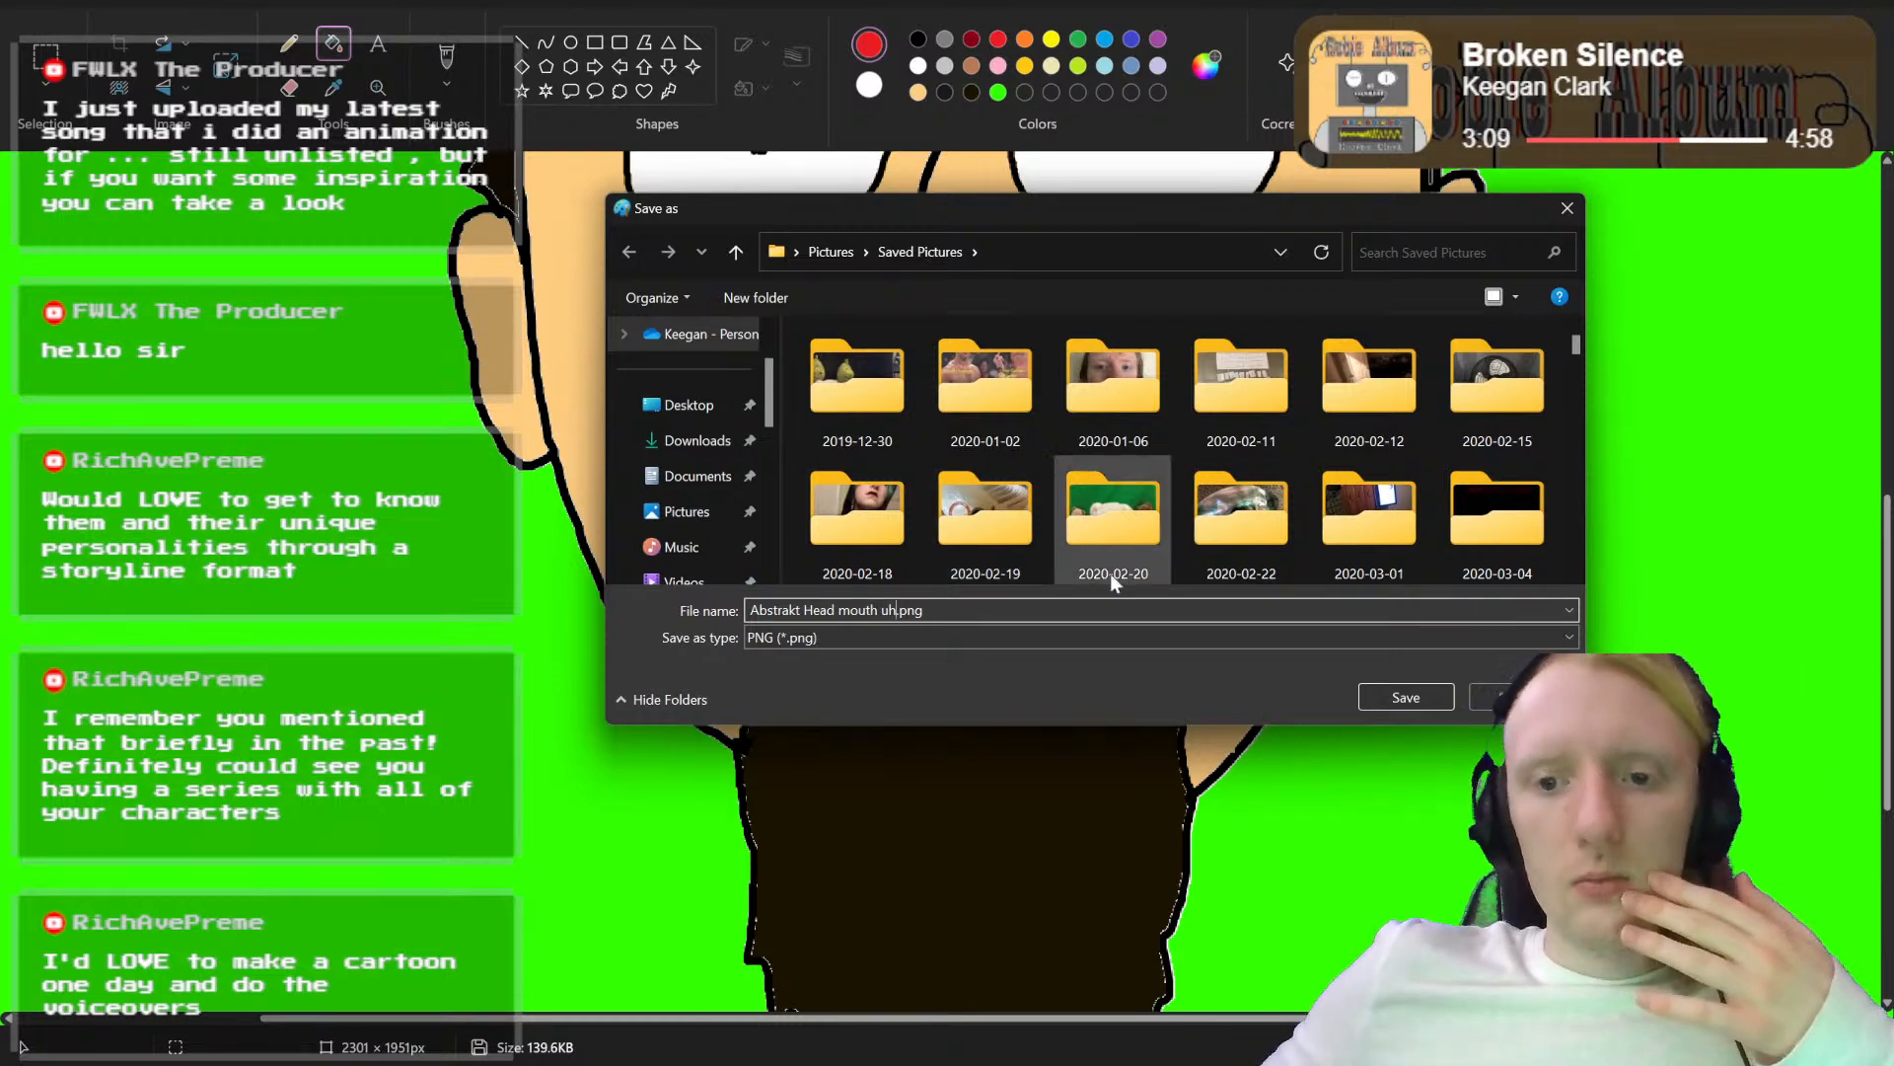
pyautogui.click(1400, 700)
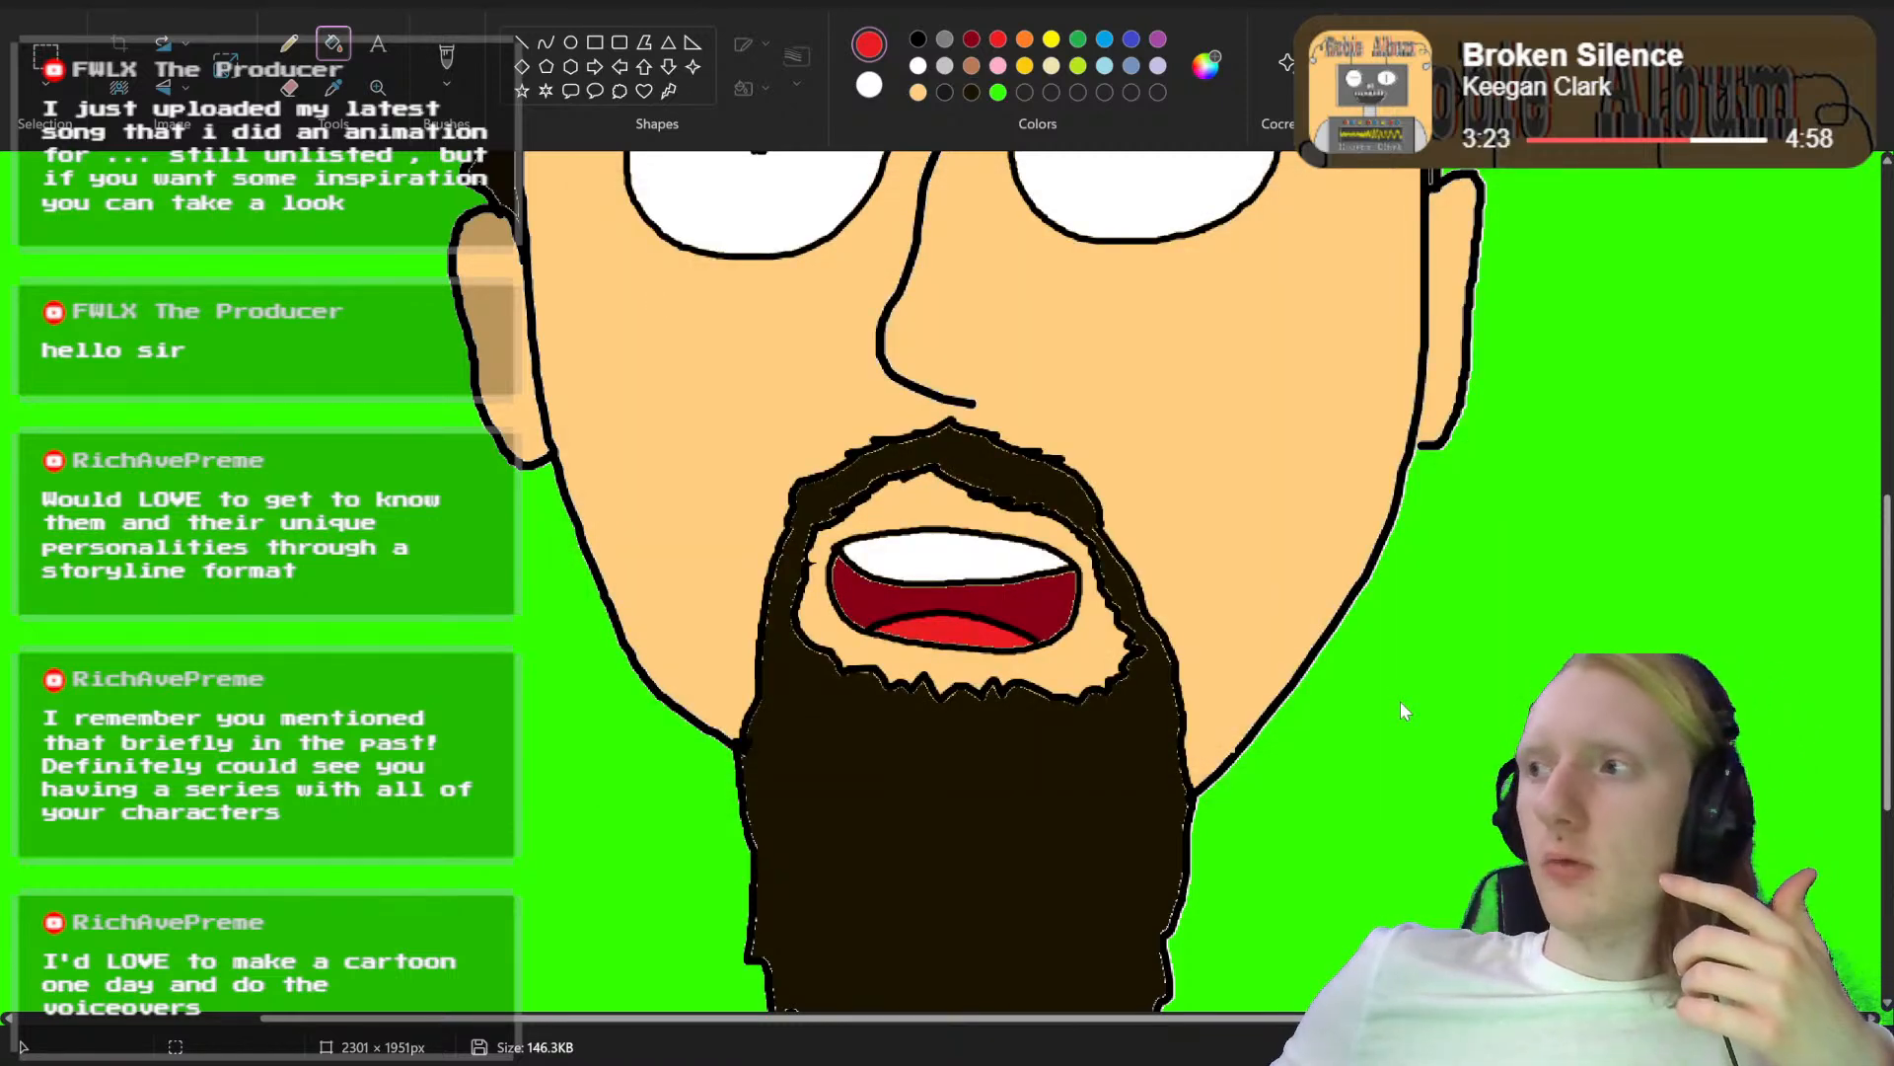
pyautogui.scroll(3, 1490, 702)
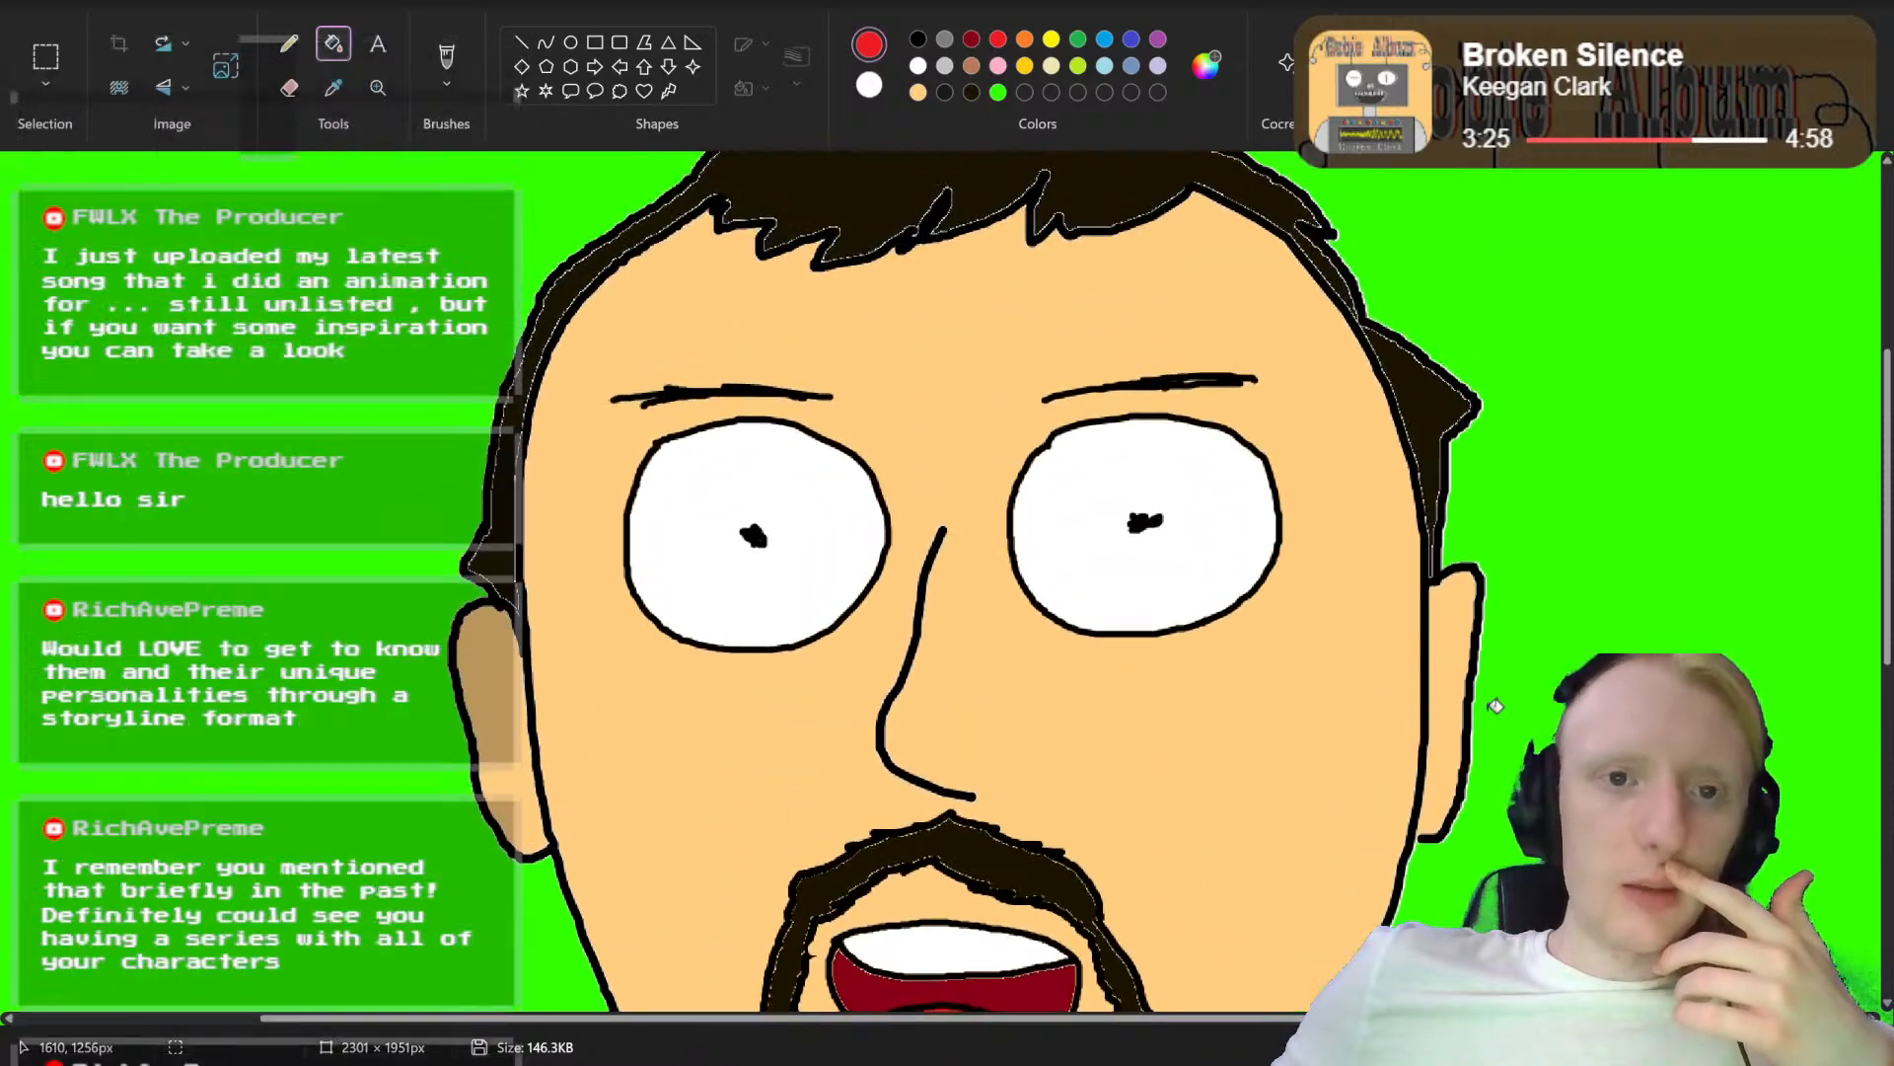
pyautogui.scroll(-4, 1496, 706)
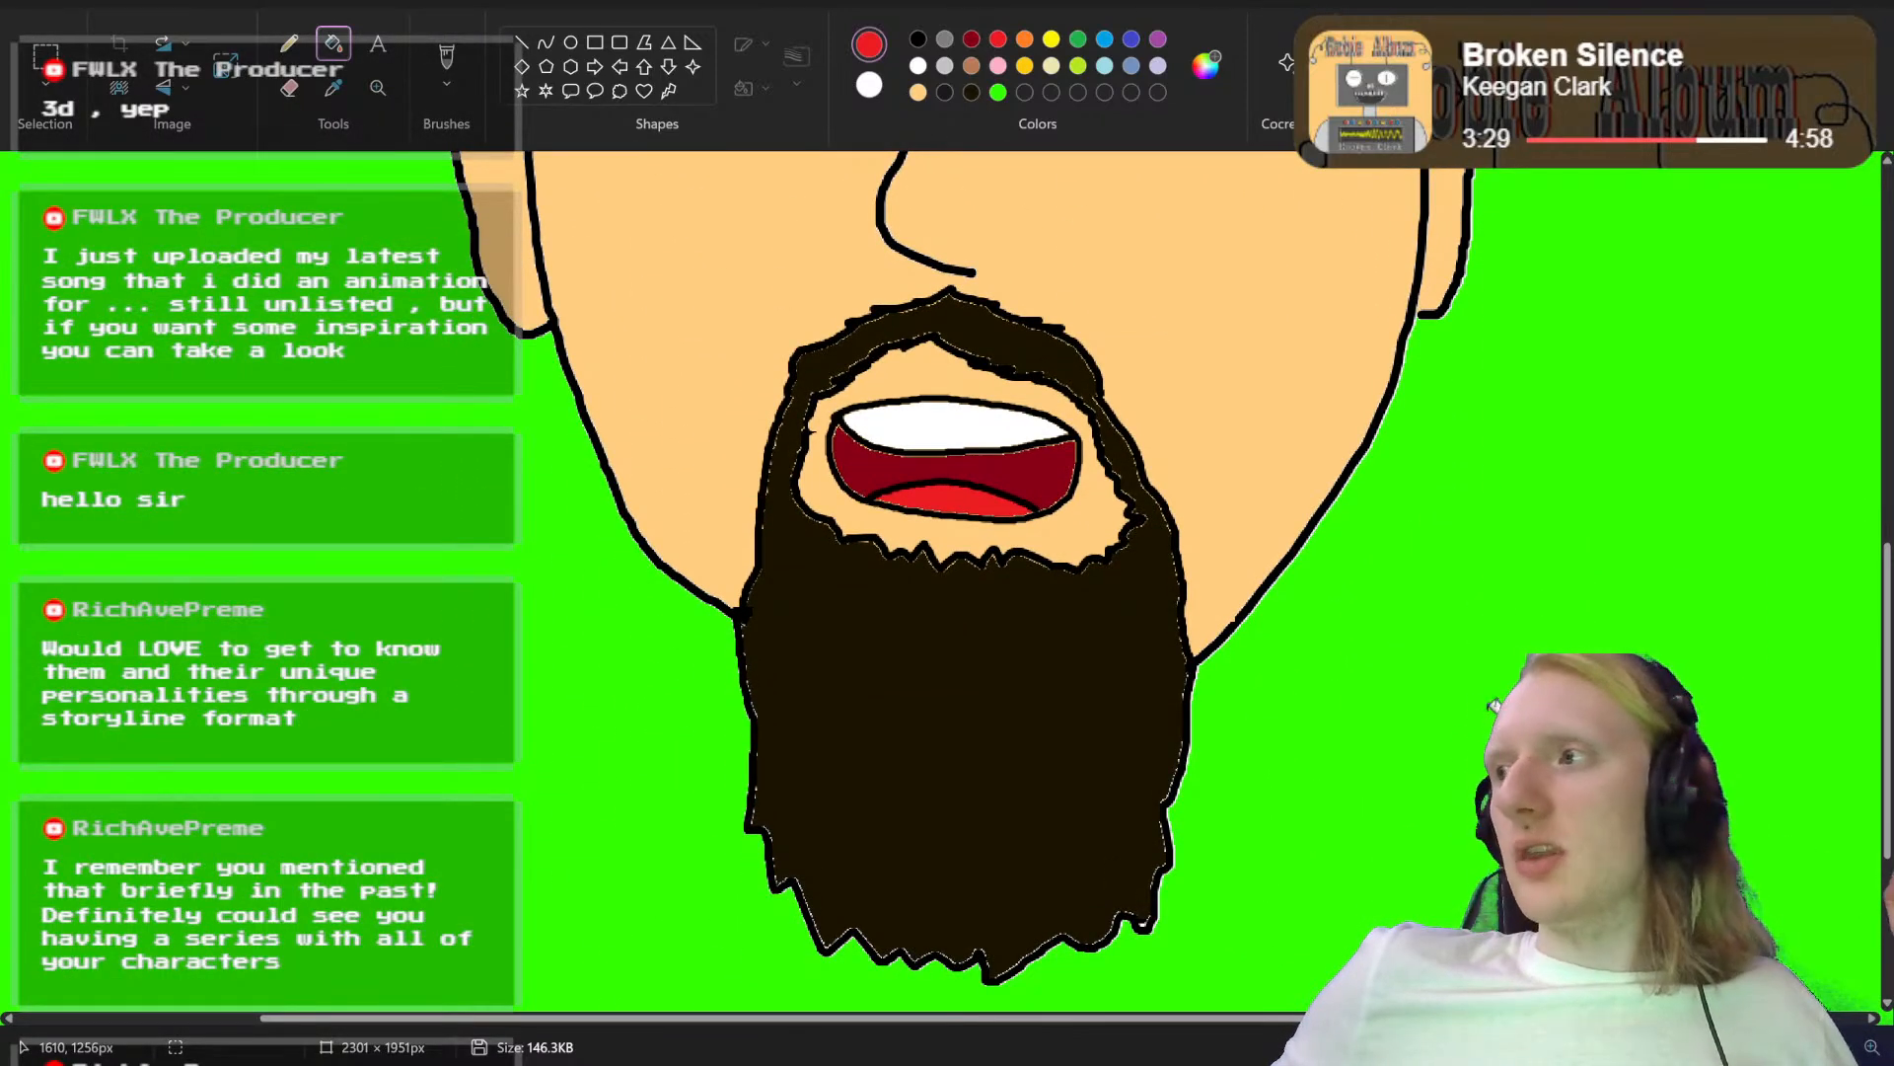
pyautogui.scroll(3, 1496, 706)
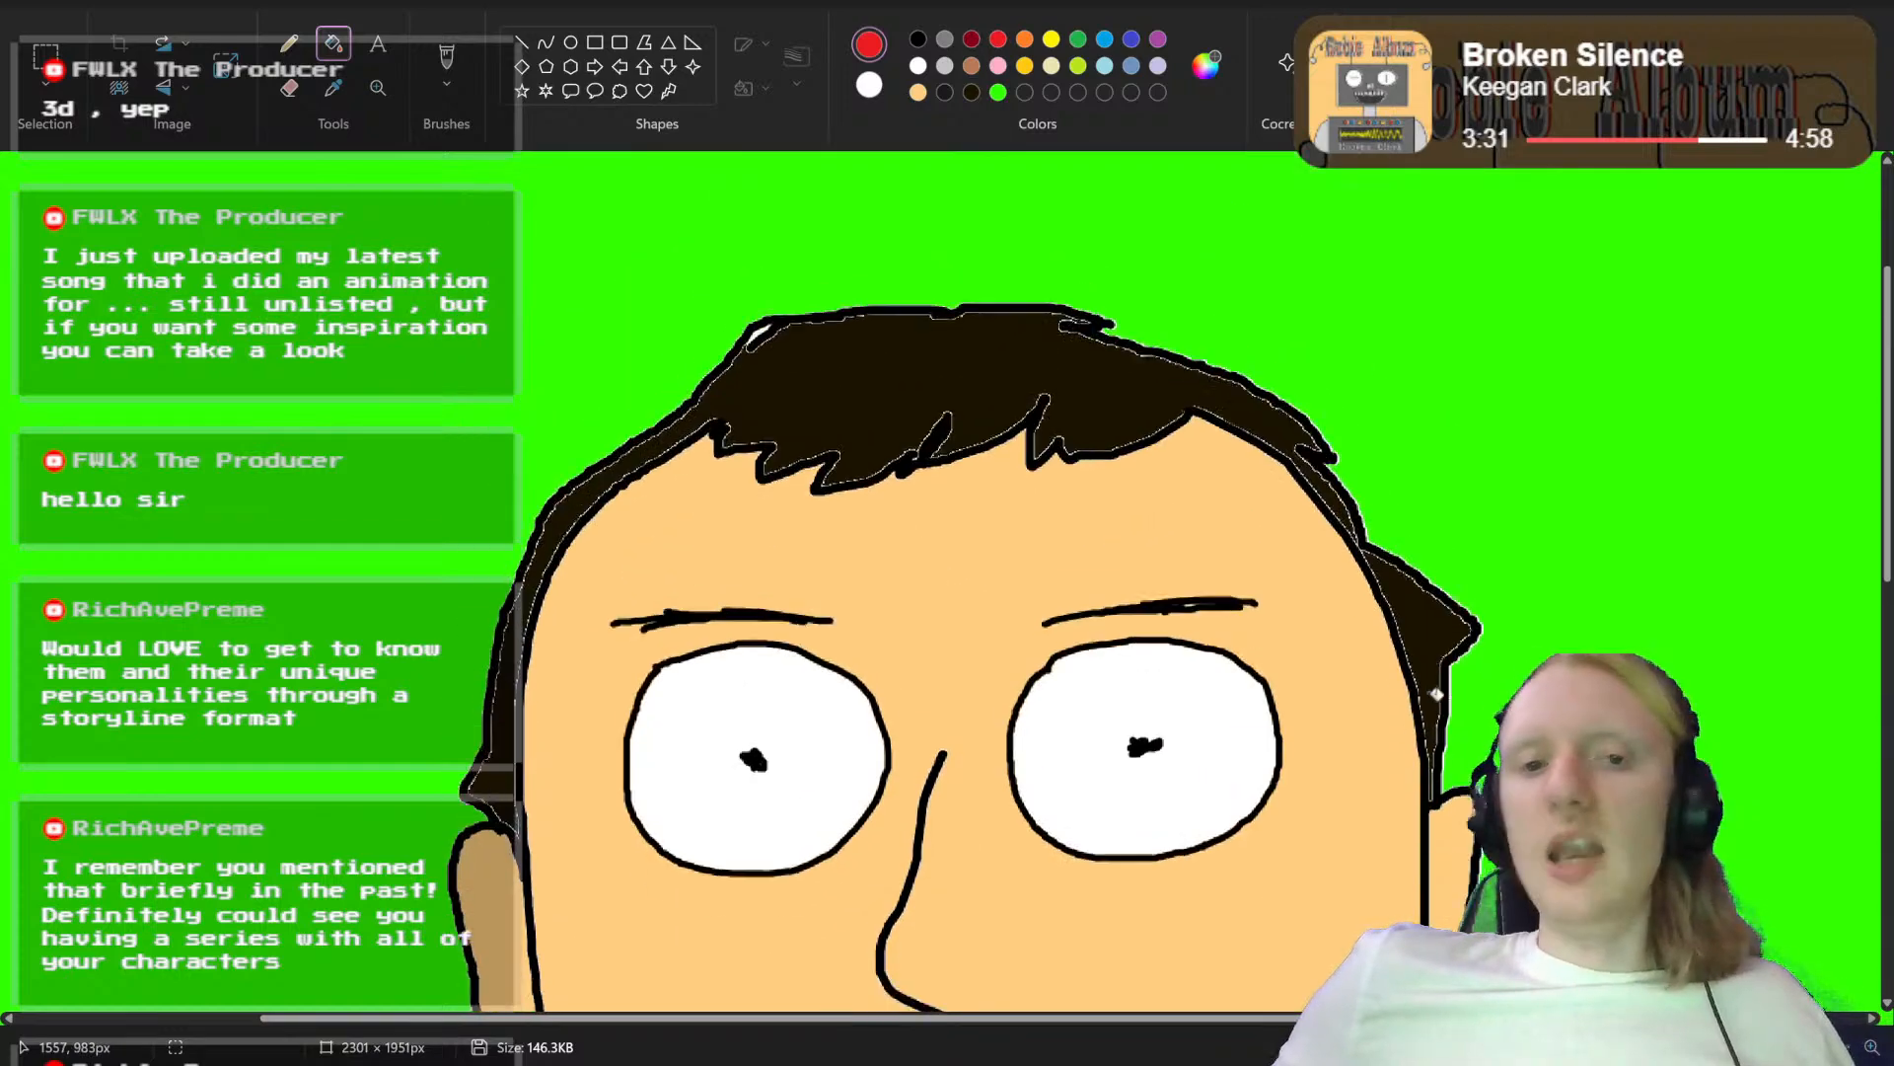
pyautogui.scroll(-6, 1436, 694)
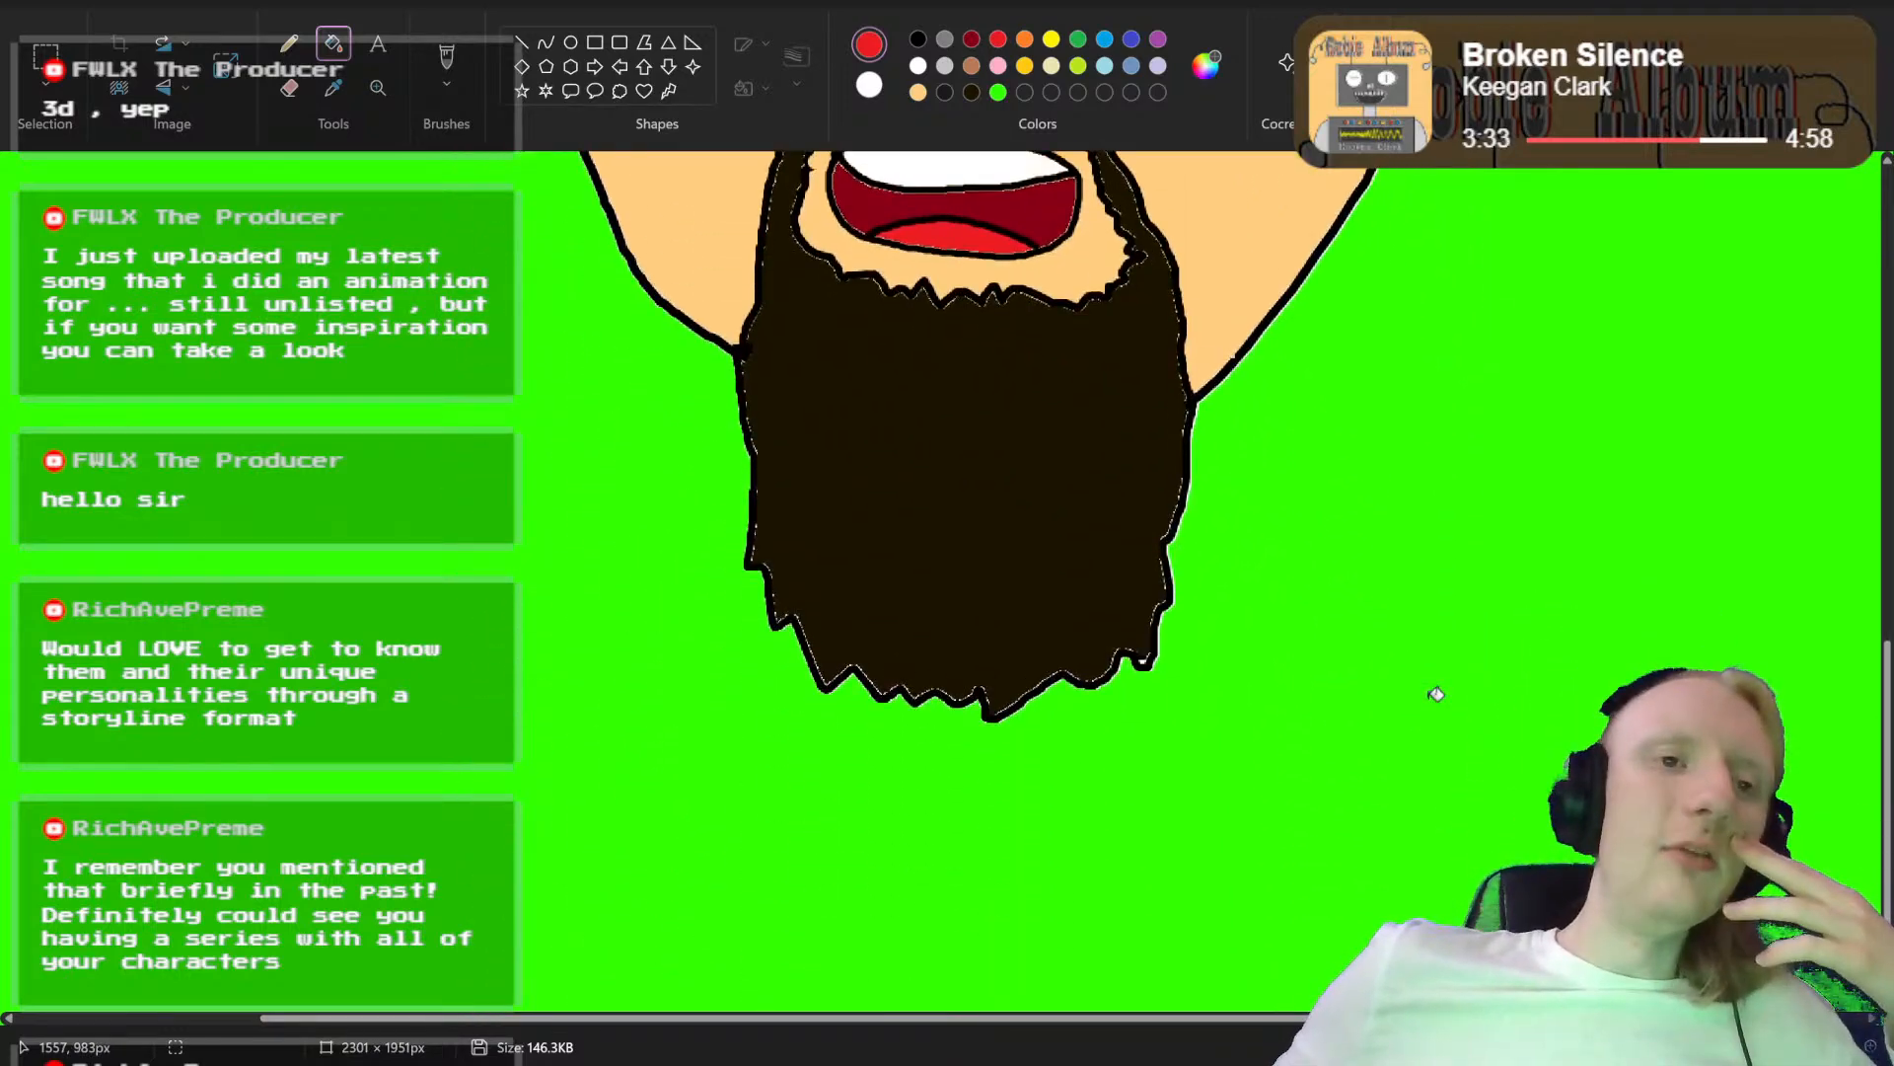
pyautogui.scroll(3, 1436, 694)
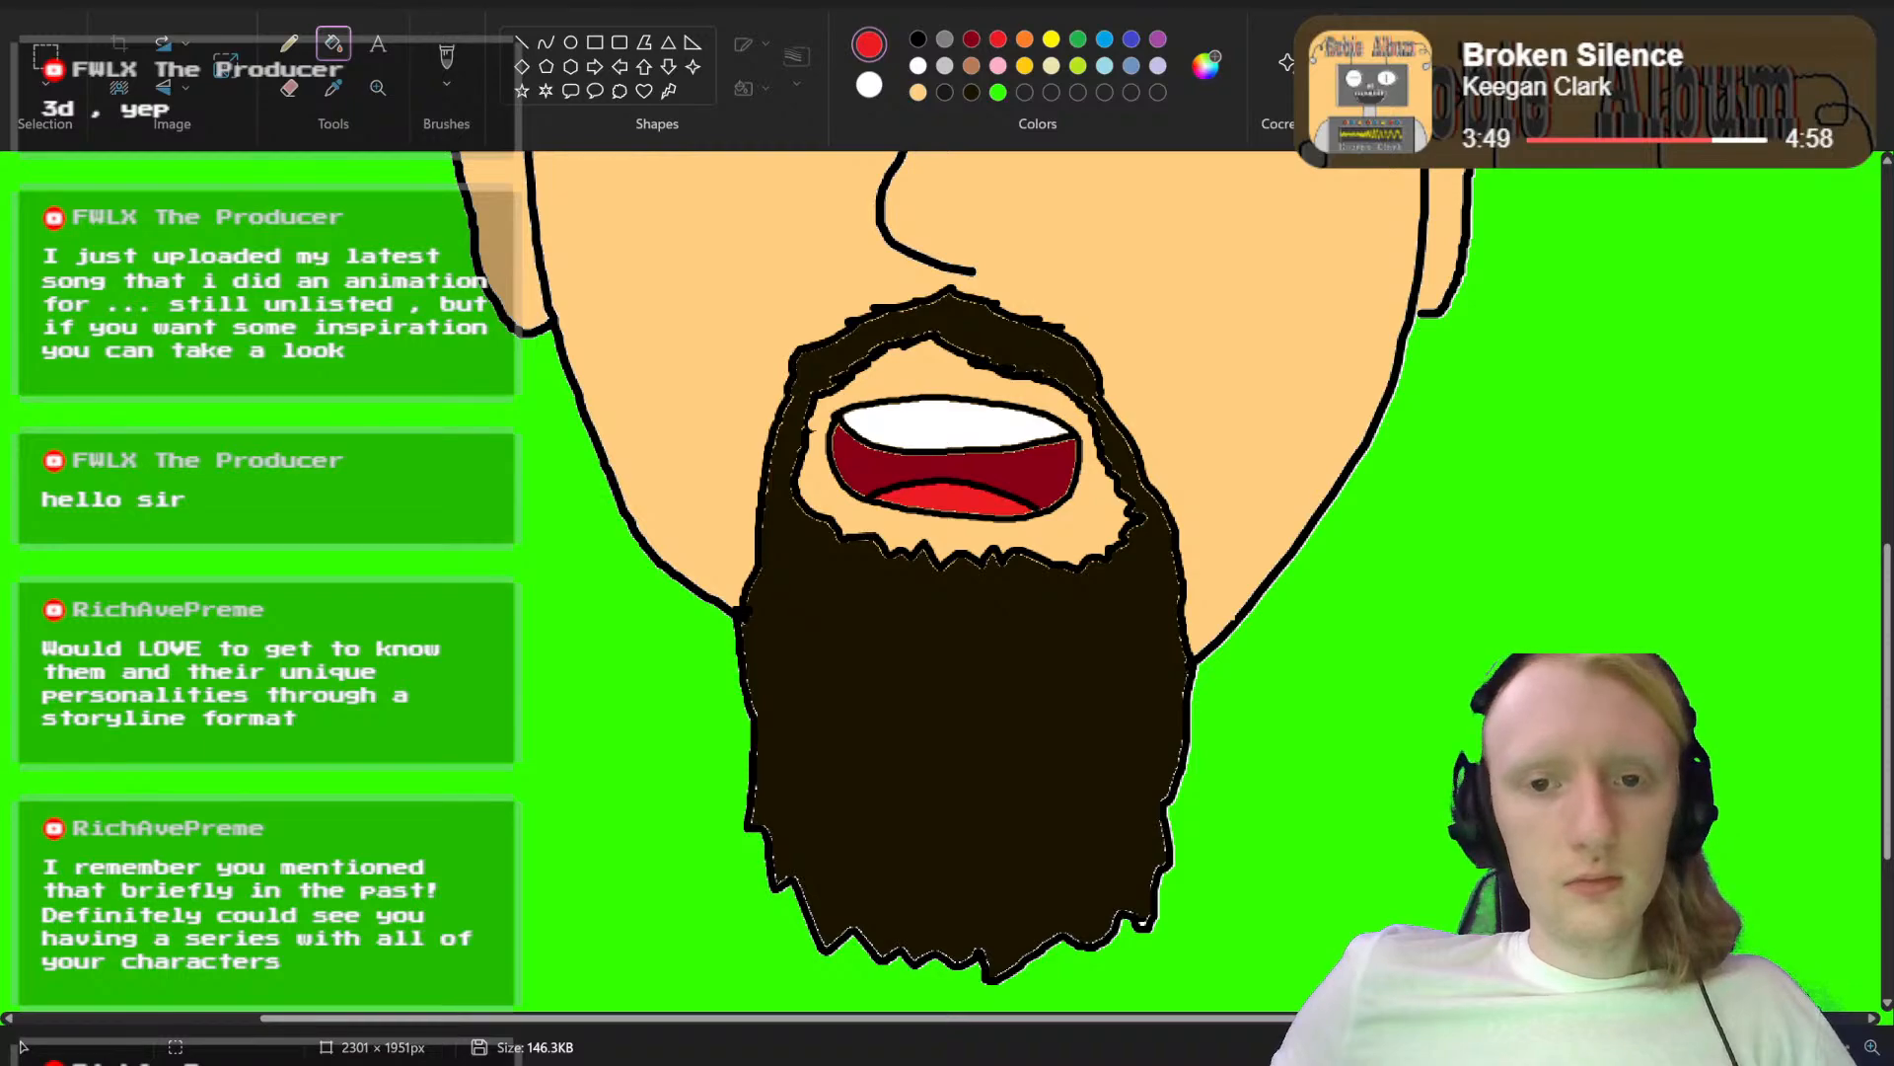
pyautogui.moveTo(1801, 1047); pyautogui.dragTo(1821, 1047)
pyautogui.scroll(3, 1187, 837)
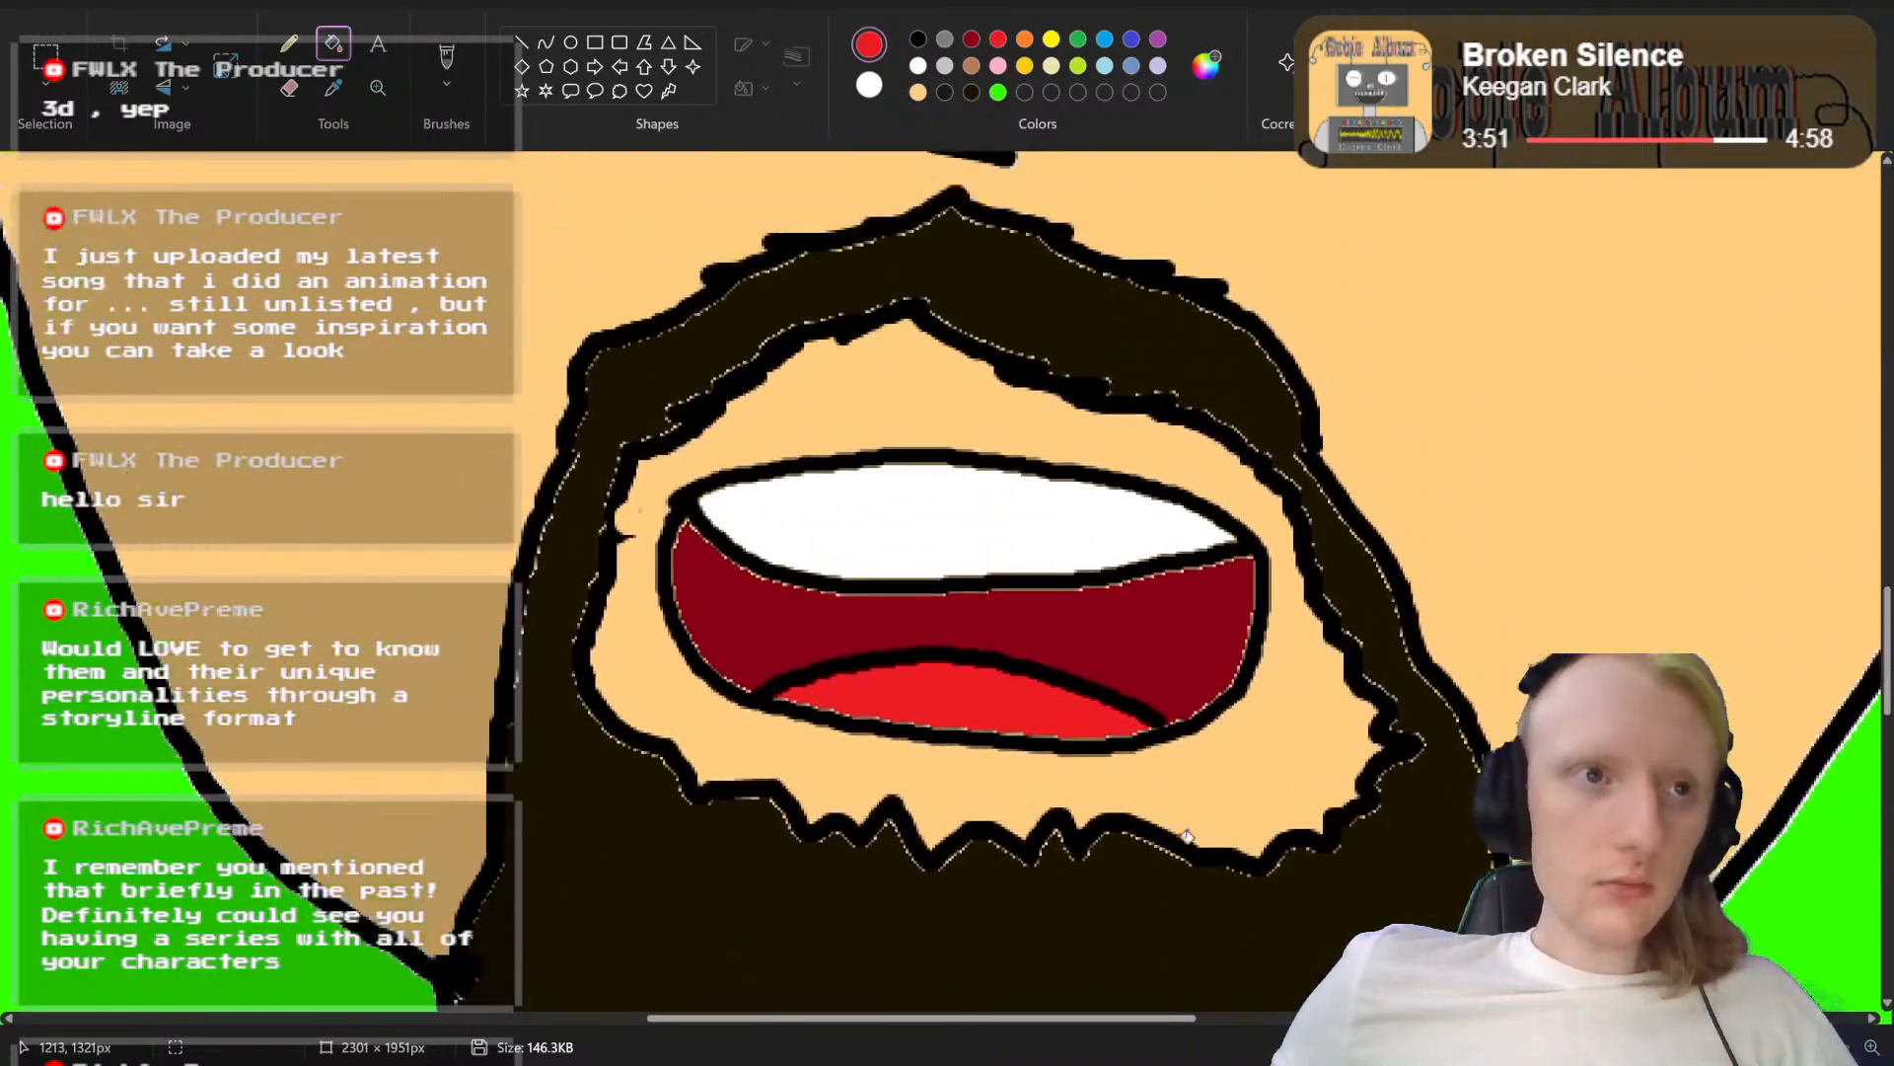
pyautogui.scroll(3, 1187, 837)
pyautogui.scroll(-2, 1187, 837)
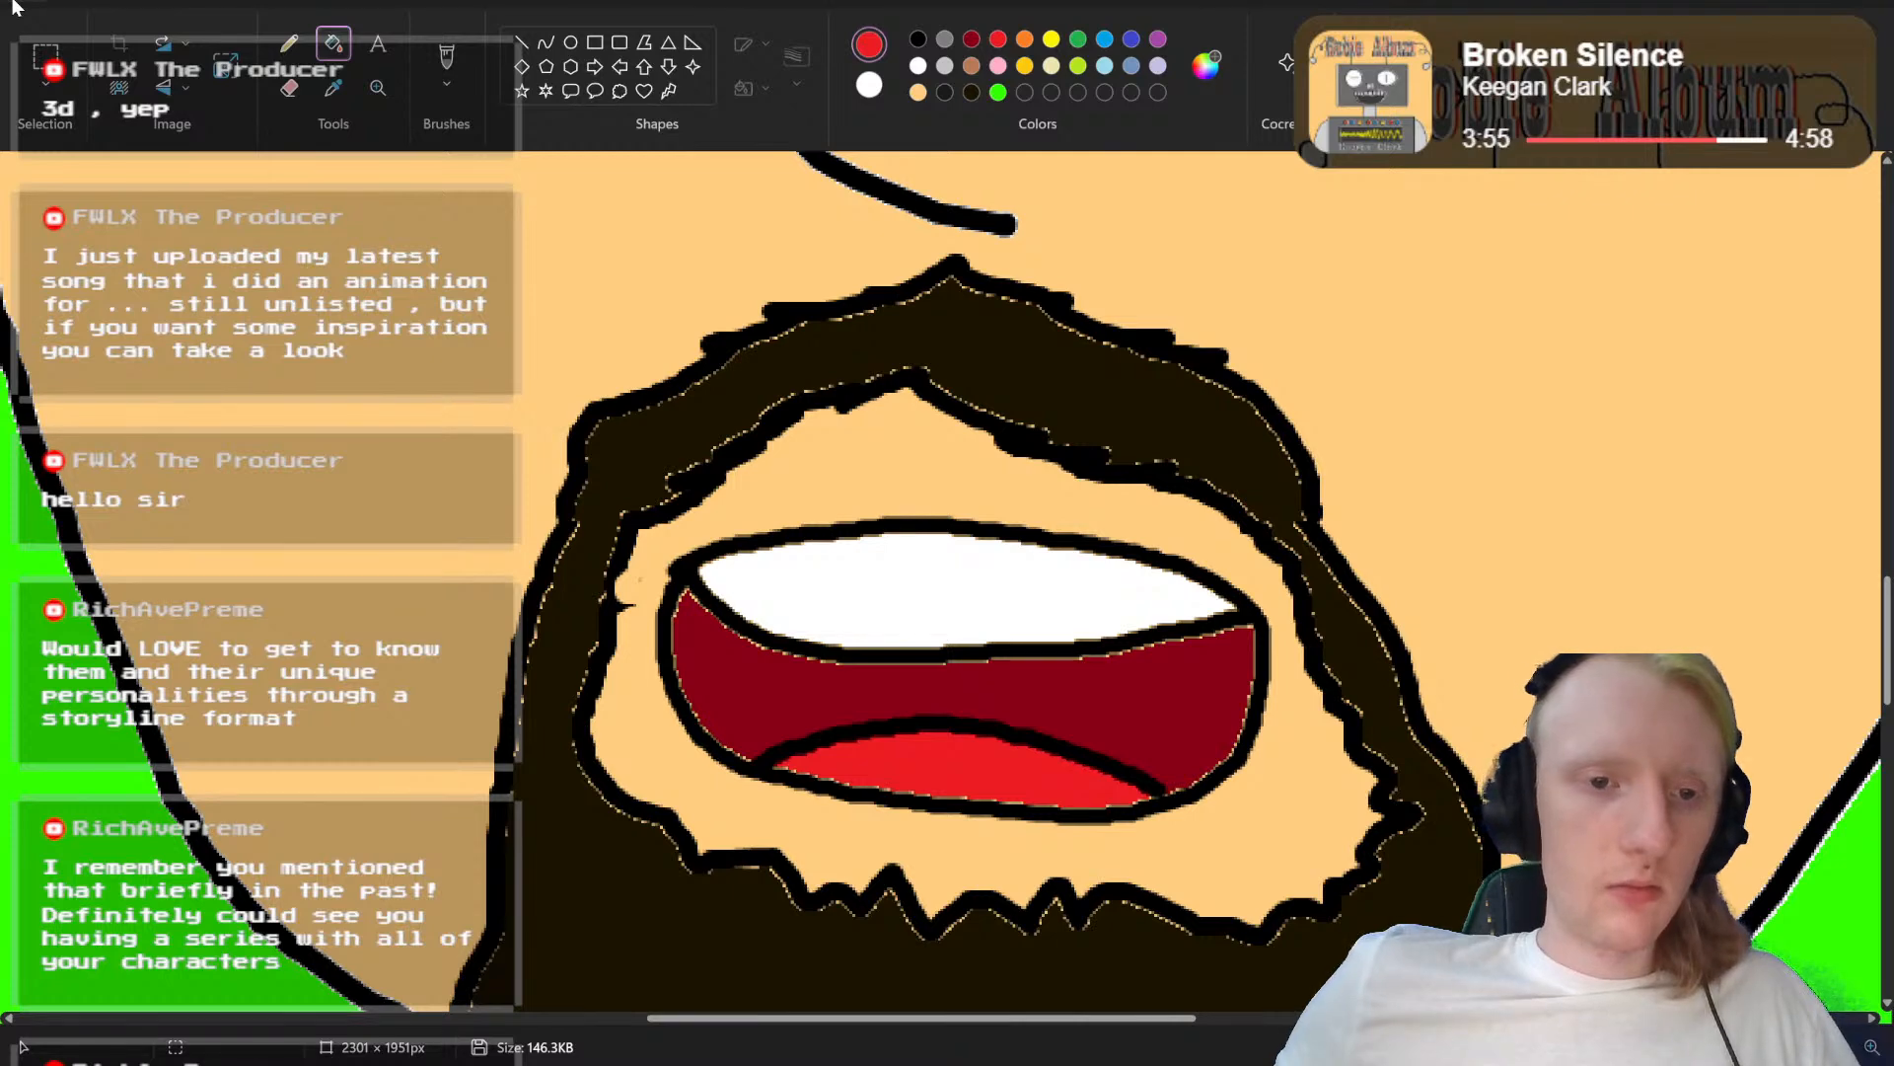
# Step: Reopen the mouthless base image "Abstrakt Head.png" from the recent files and switch to the brush for outlining
pyautogui.click(21, 5)
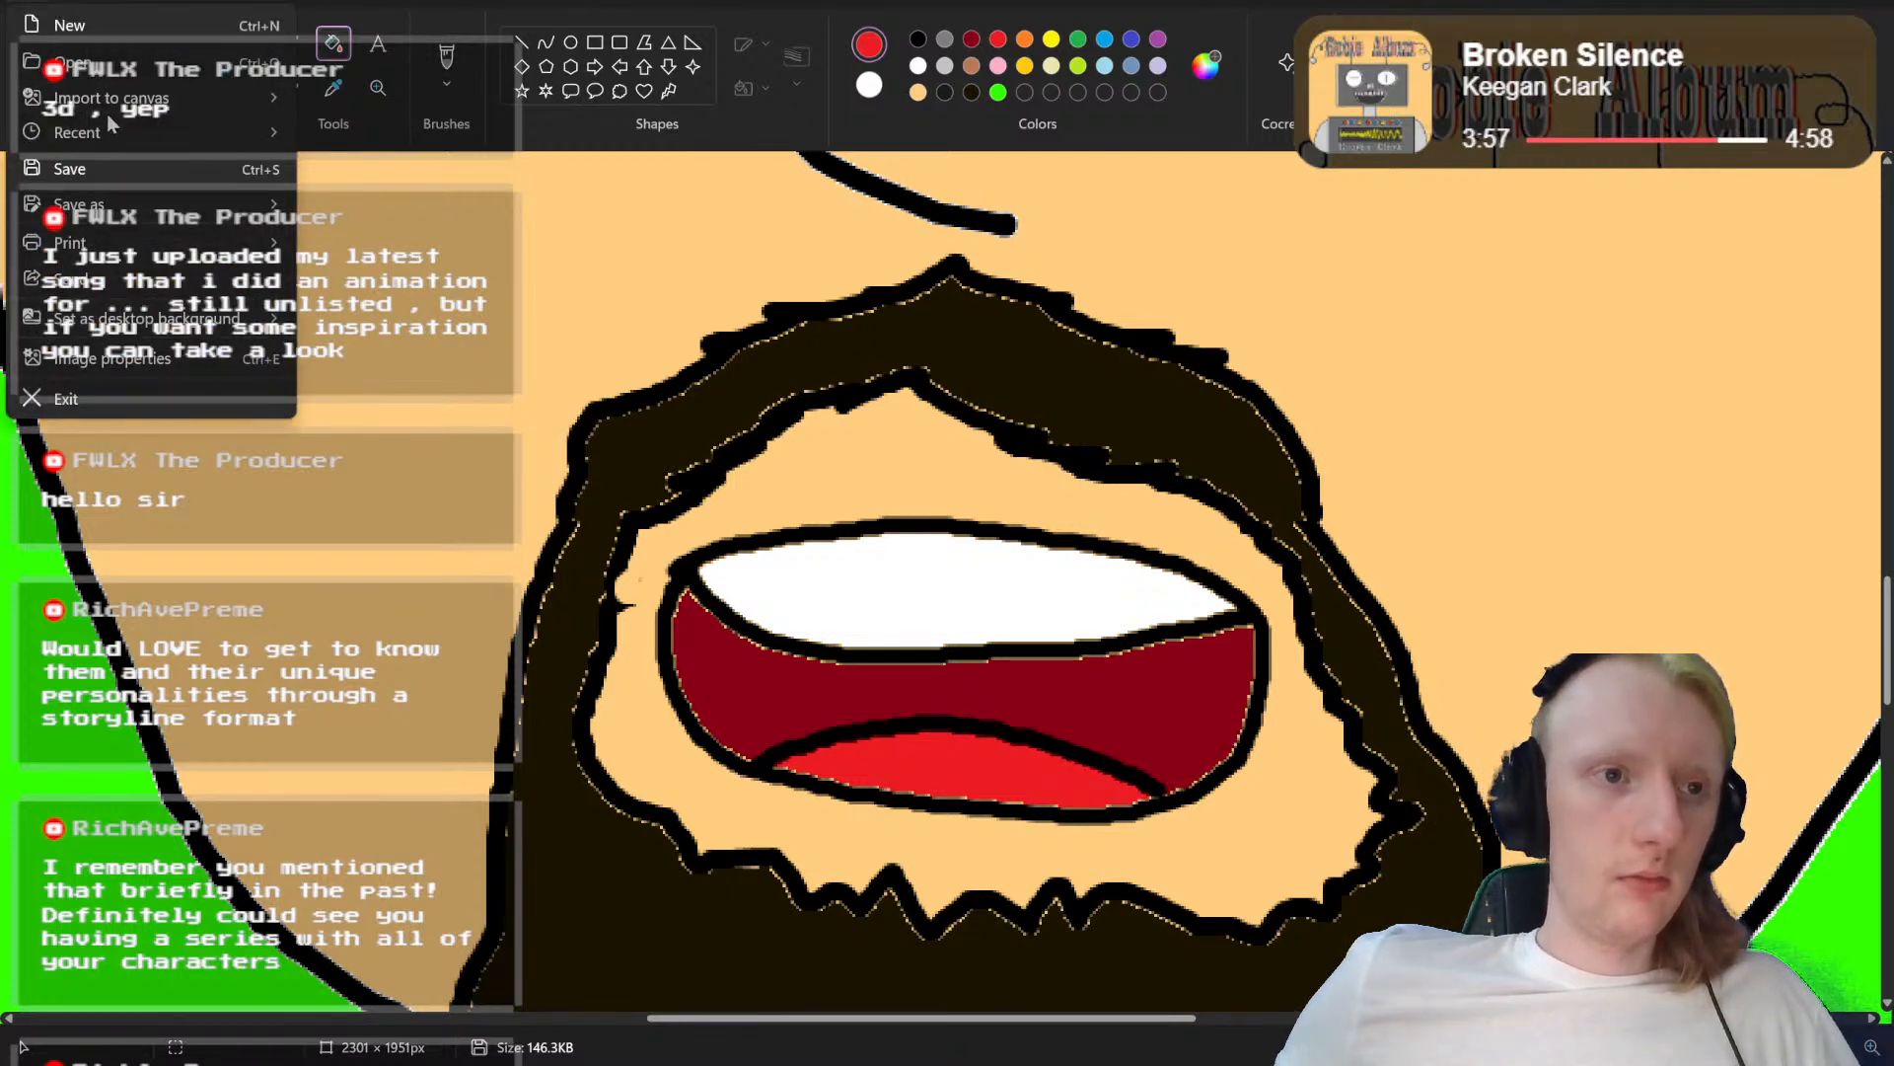
pyautogui.moveTo(109, 134)
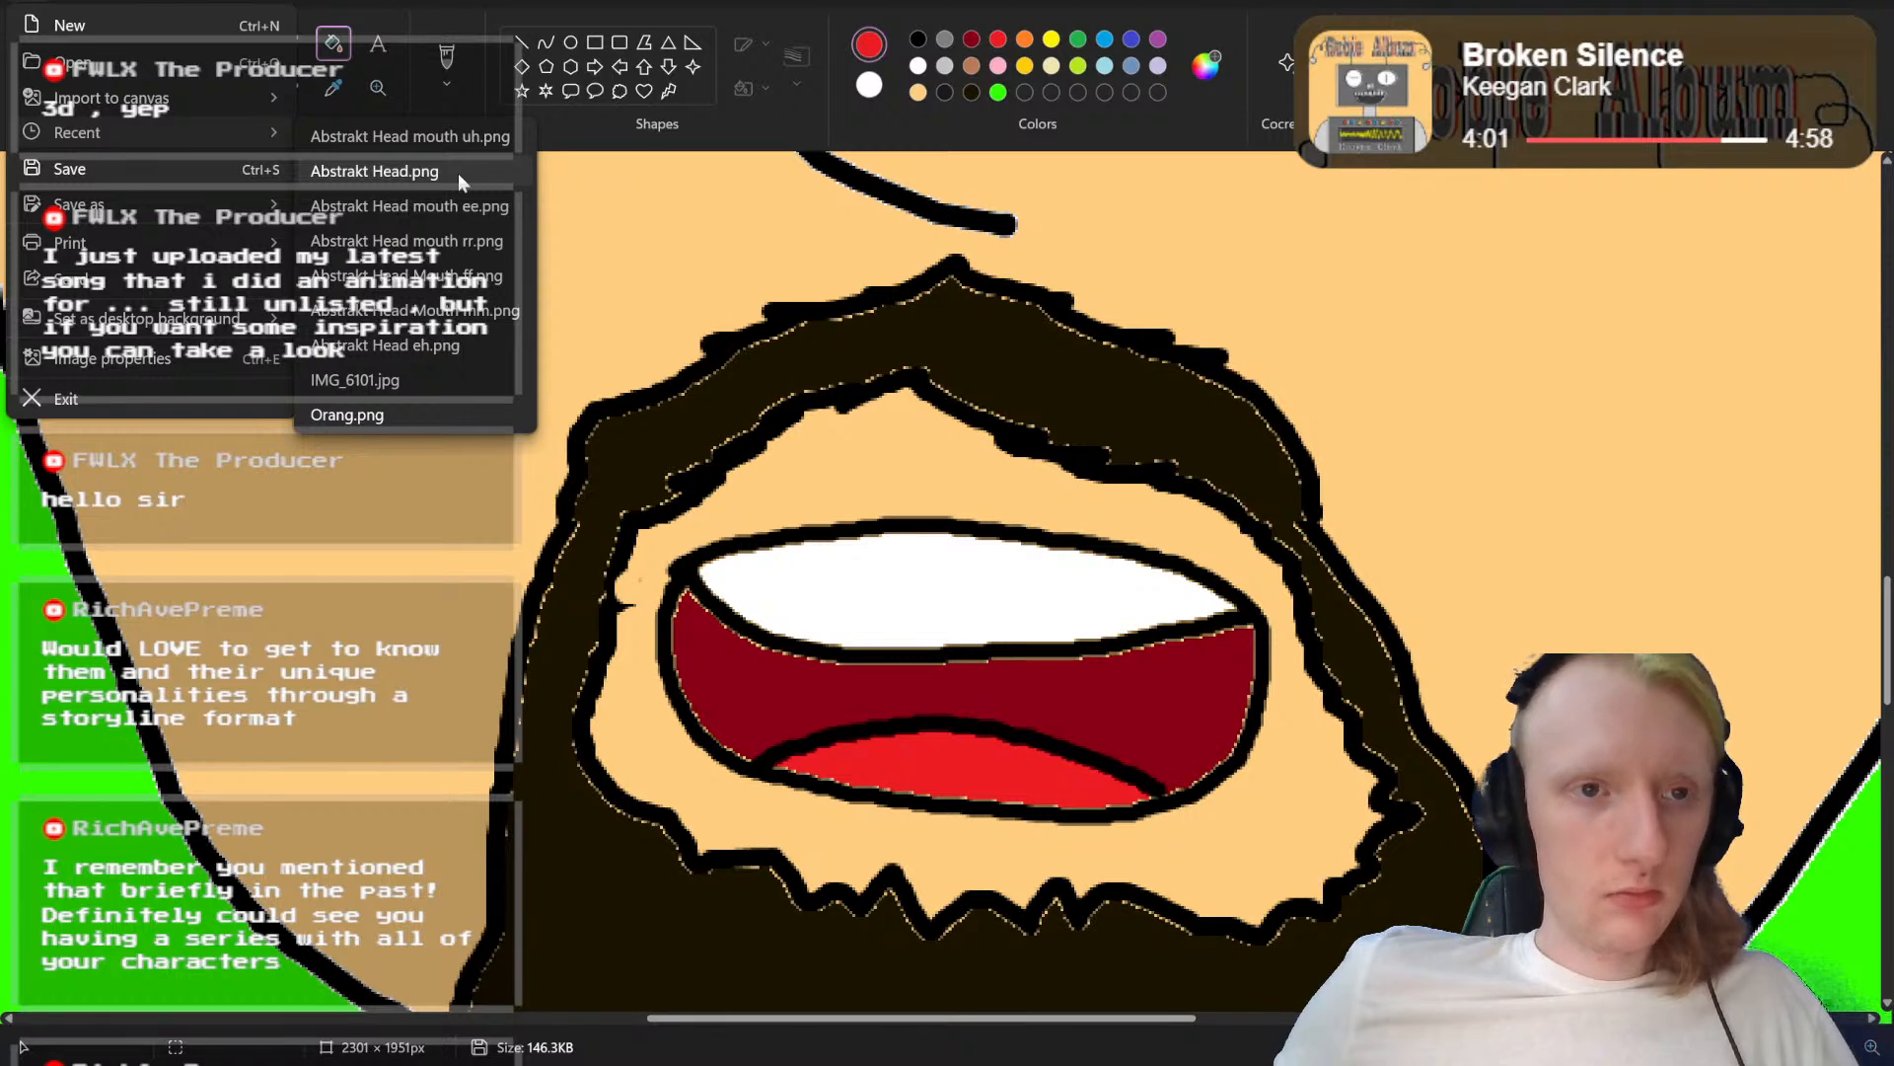
pyautogui.click(458, 174)
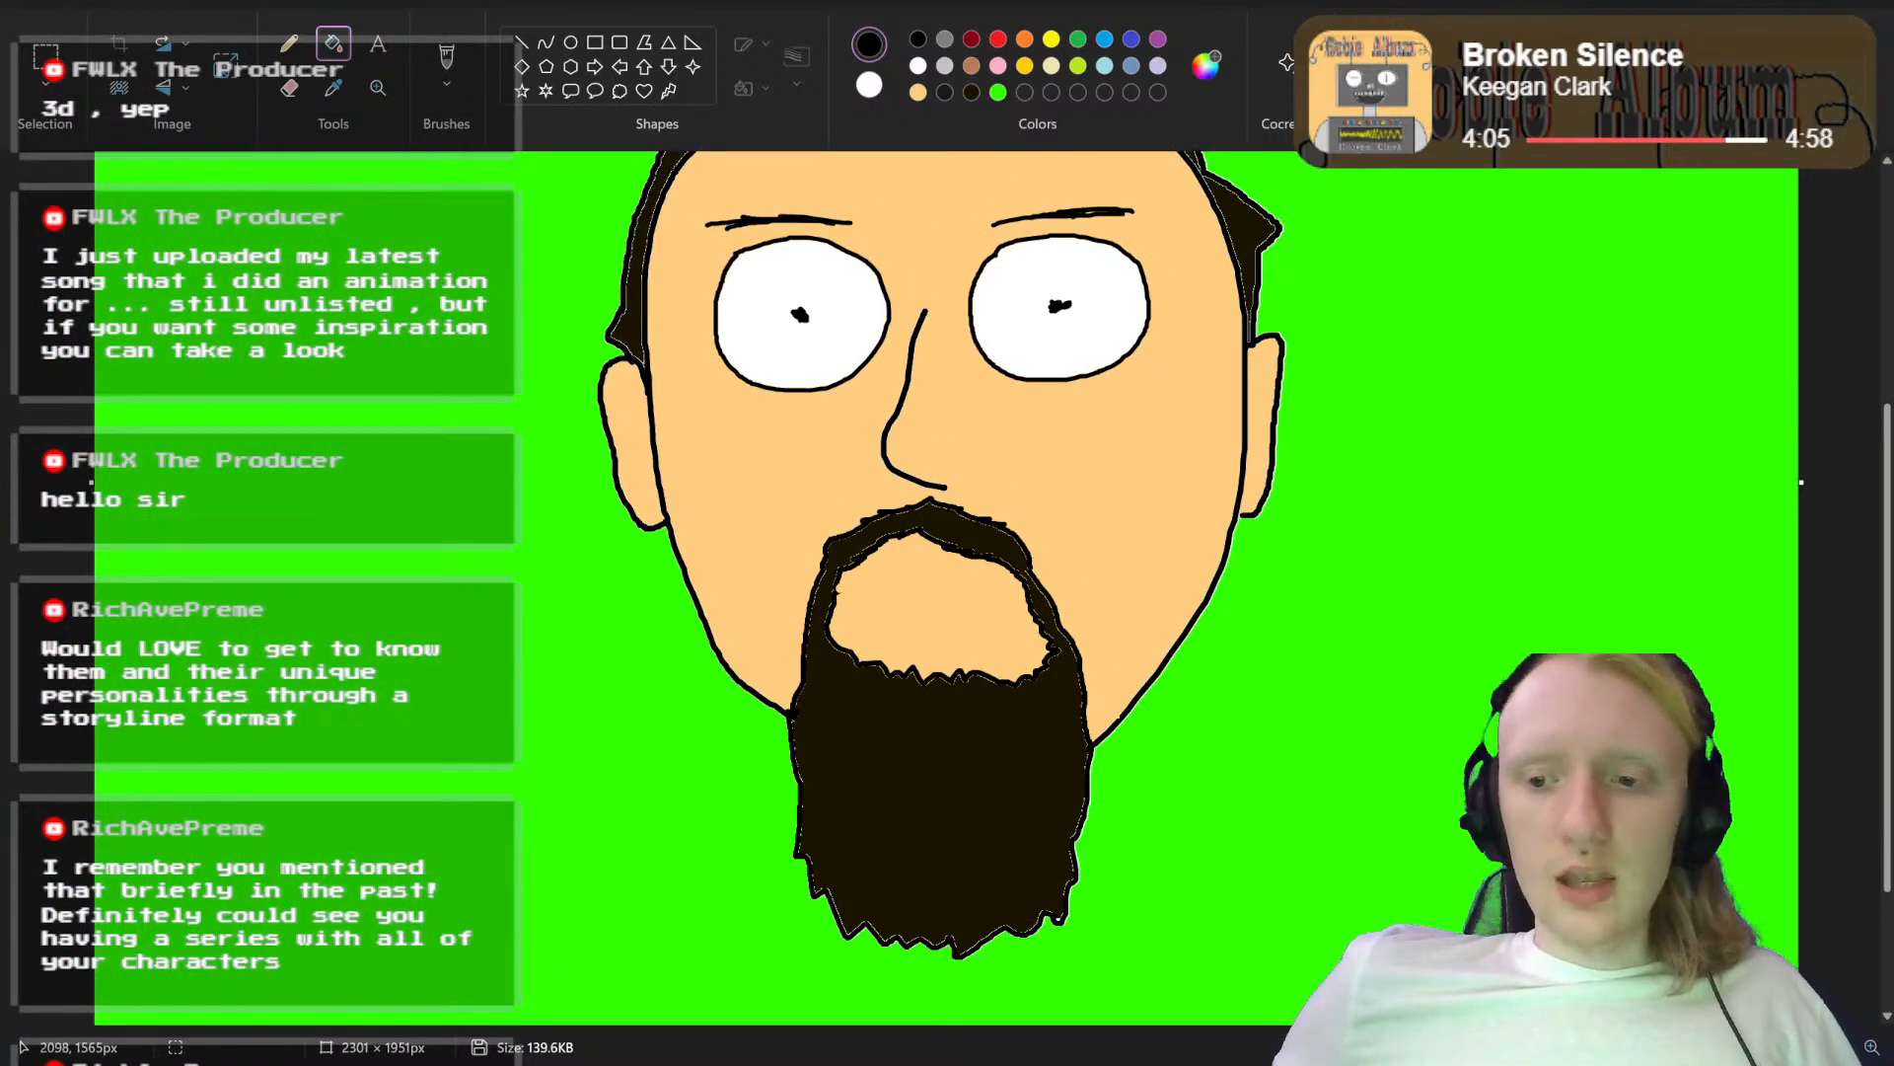
pyautogui.scroll(5, 747, 347)
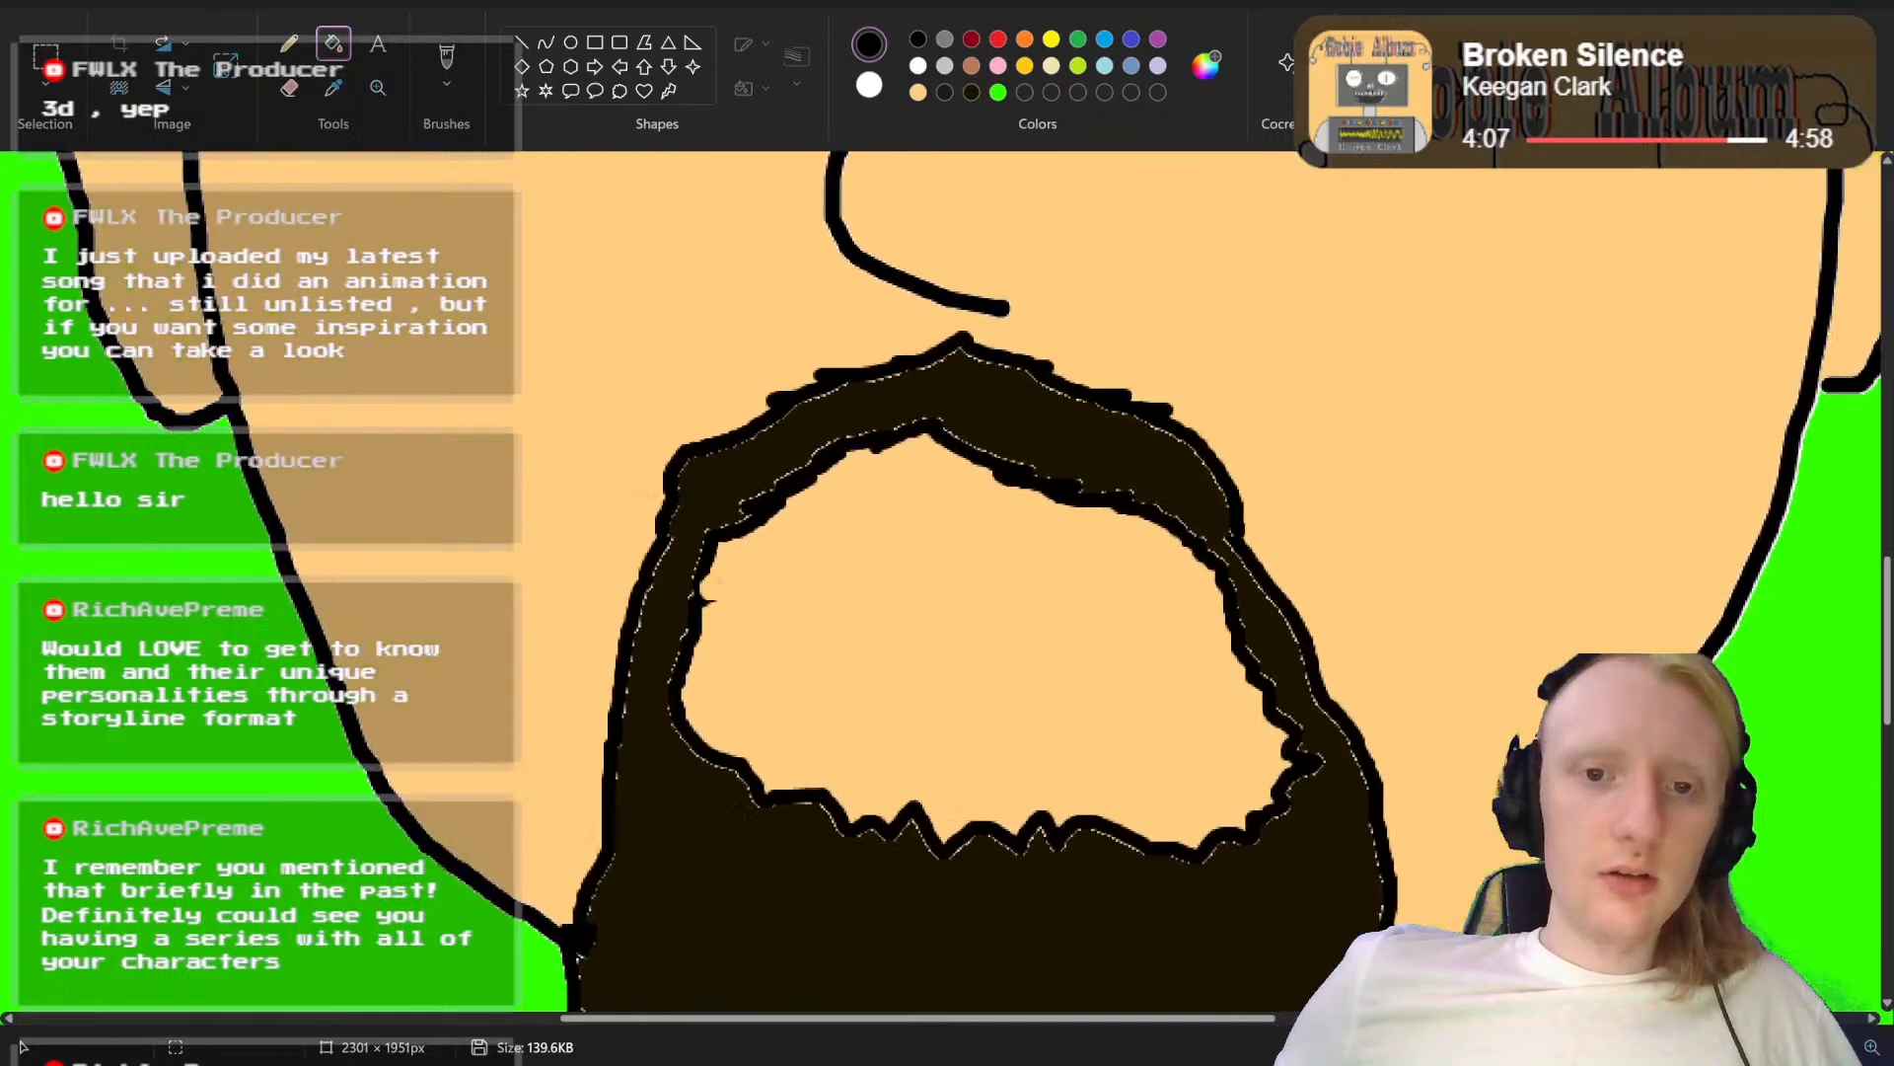
pyautogui.click(447, 61)
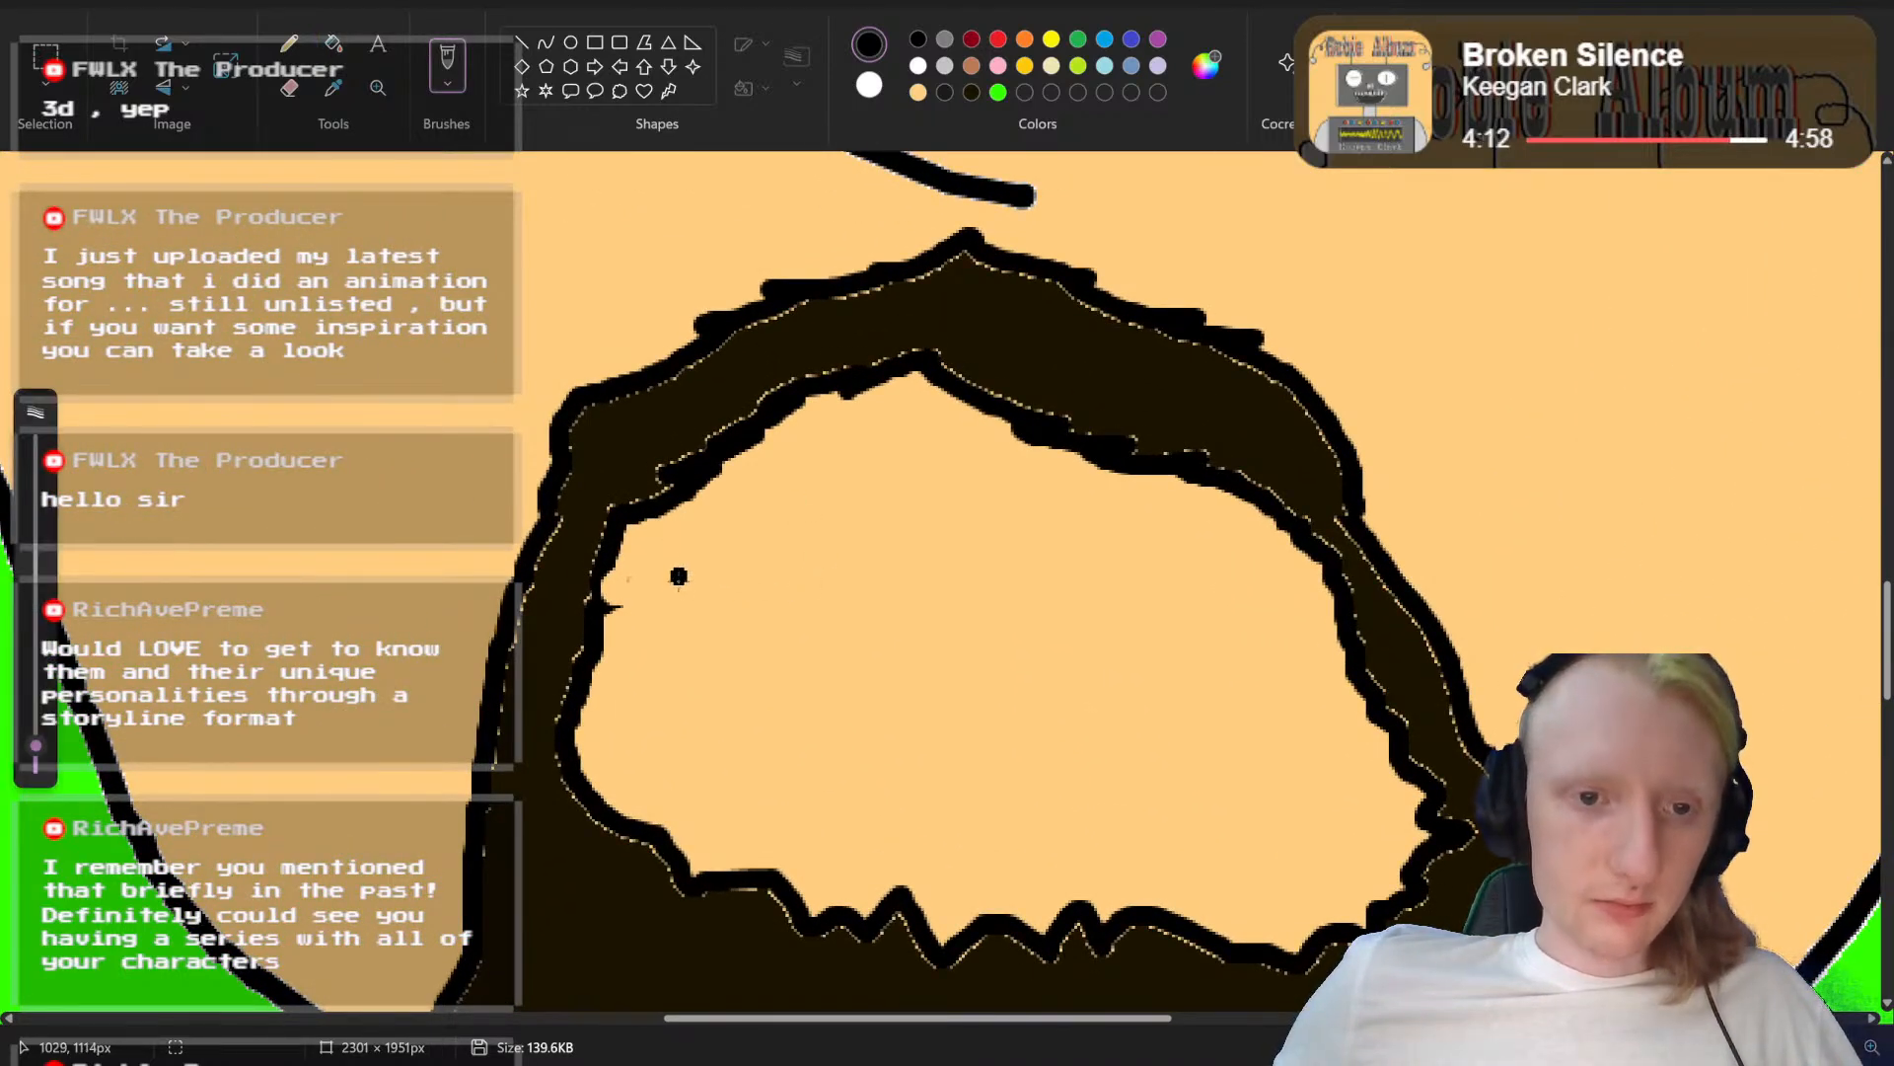
pyautogui.moveTo(677, 583)
pyautogui.mouseDown()
pyautogui.moveTo(1253, 598)
pyautogui.moveTo(1289, 627)
pyautogui.moveTo(1279, 693)
pyautogui.moveTo(1178, 712)
pyautogui.moveTo(732, 695)
pyautogui.moveTo(666, 673)
pyautogui.moveTo(673, 582)
pyautogui.moveTo(674, 631)
pyautogui.moveTo(1246, 655)
pyautogui.mouseUp()
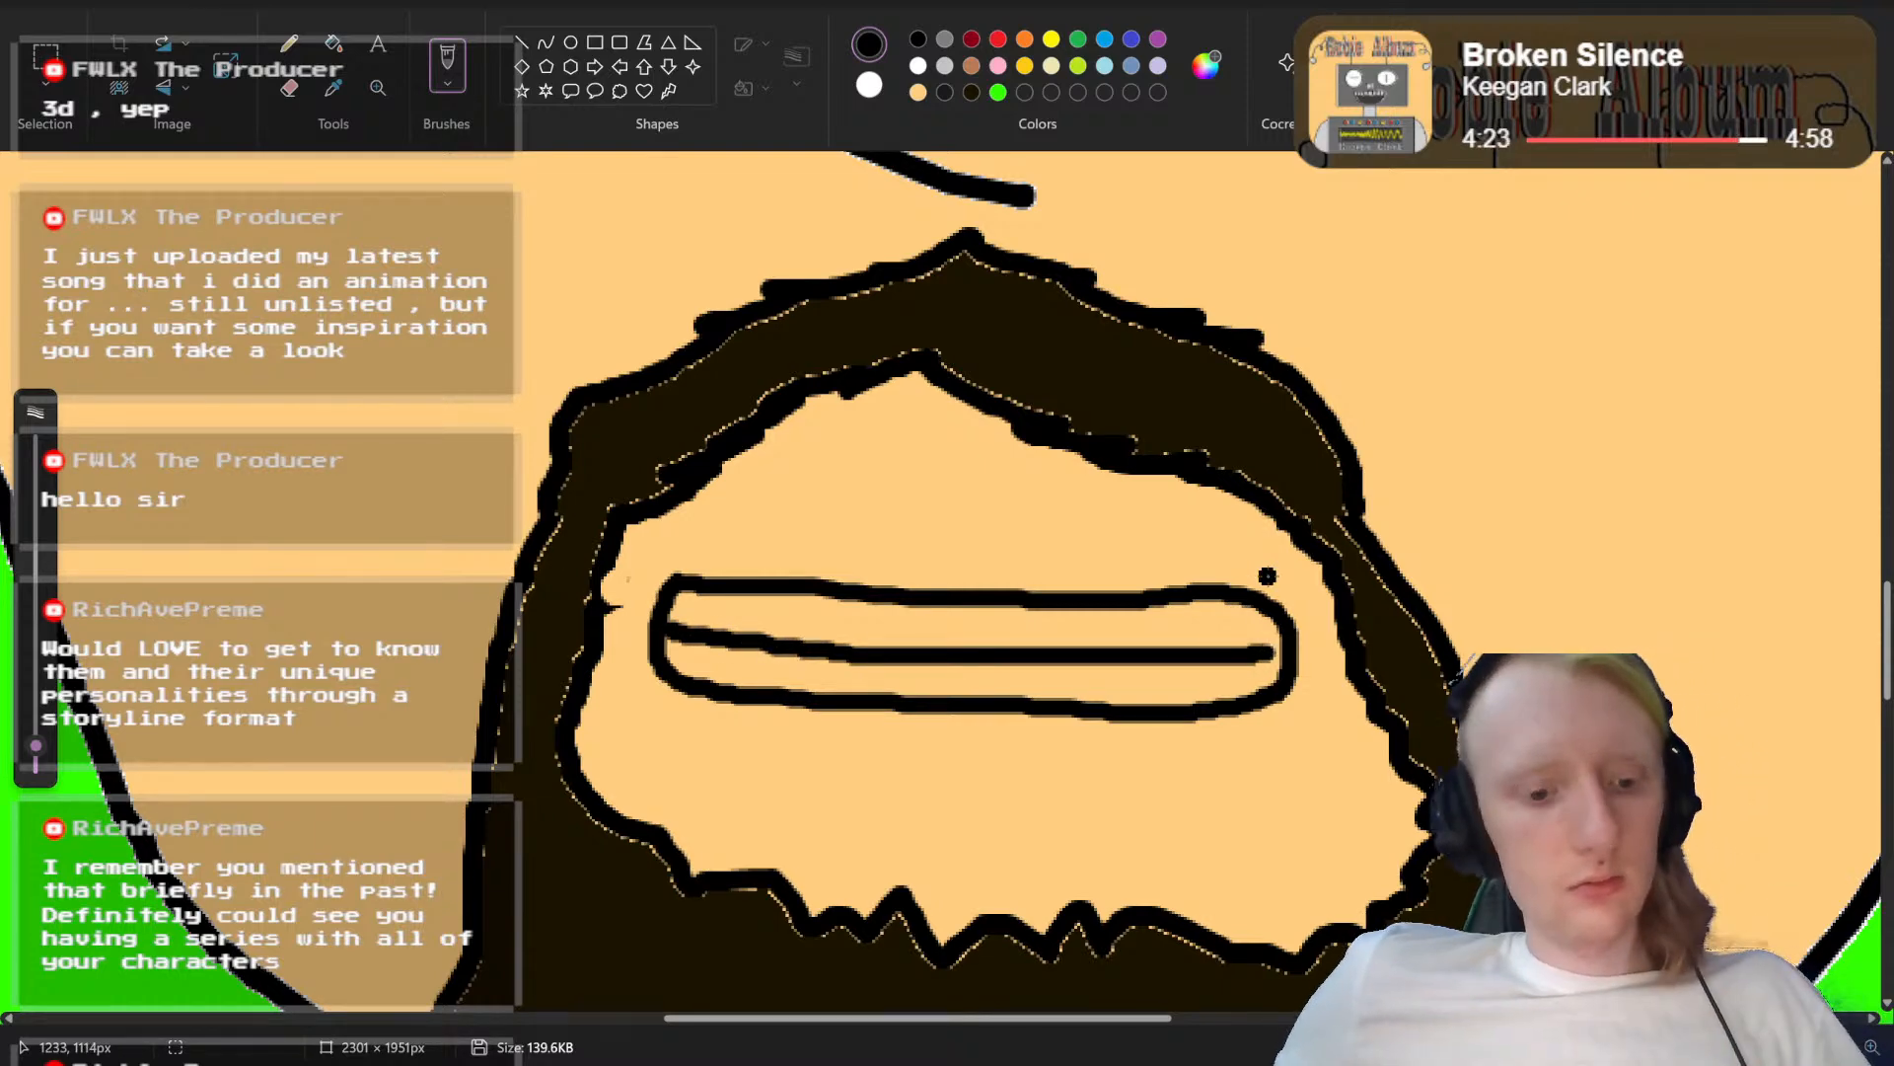
pyautogui.hotkey('ctrl', 'z')
pyautogui.hotkey('ctrl', 'z')
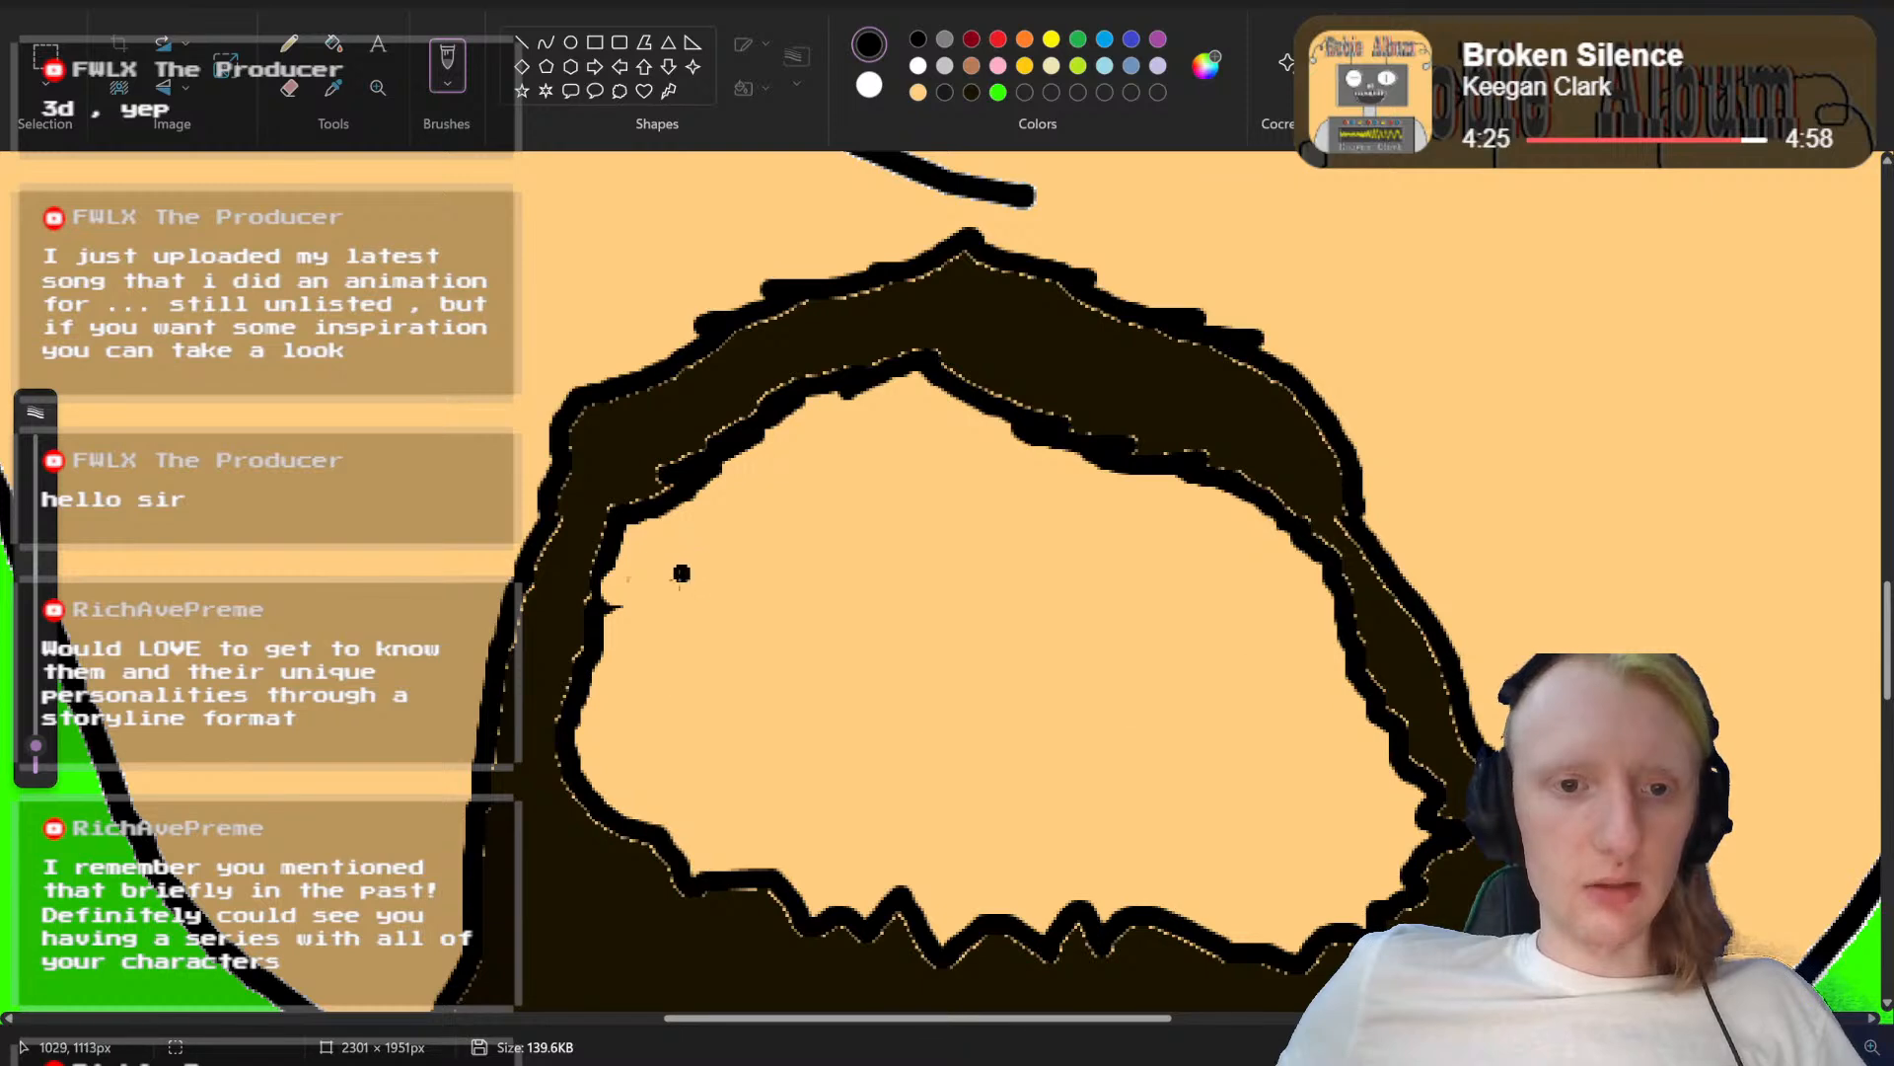
pyautogui.moveTo(678, 561)
pyautogui.mouseDown()
pyautogui.moveTo(814, 537)
pyautogui.moveTo(1034, 552)
pyautogui.mouseUp()
pyautogui.hotkey('ctrl', 'z')
# Step: Draw a wide, flat mouth outline with rounded corners in black inside the beard opening, with a horizontal line separating upper and lower teeth
pyautogui.moveTo(684, 564)
pyautogui.mouseDown()
pyautogui.moveTo(825, 543)
pyautogui.moveTo(1245, 560)
pyautogui.moveTo(1292, 584)
pyautogui.mouseUp()
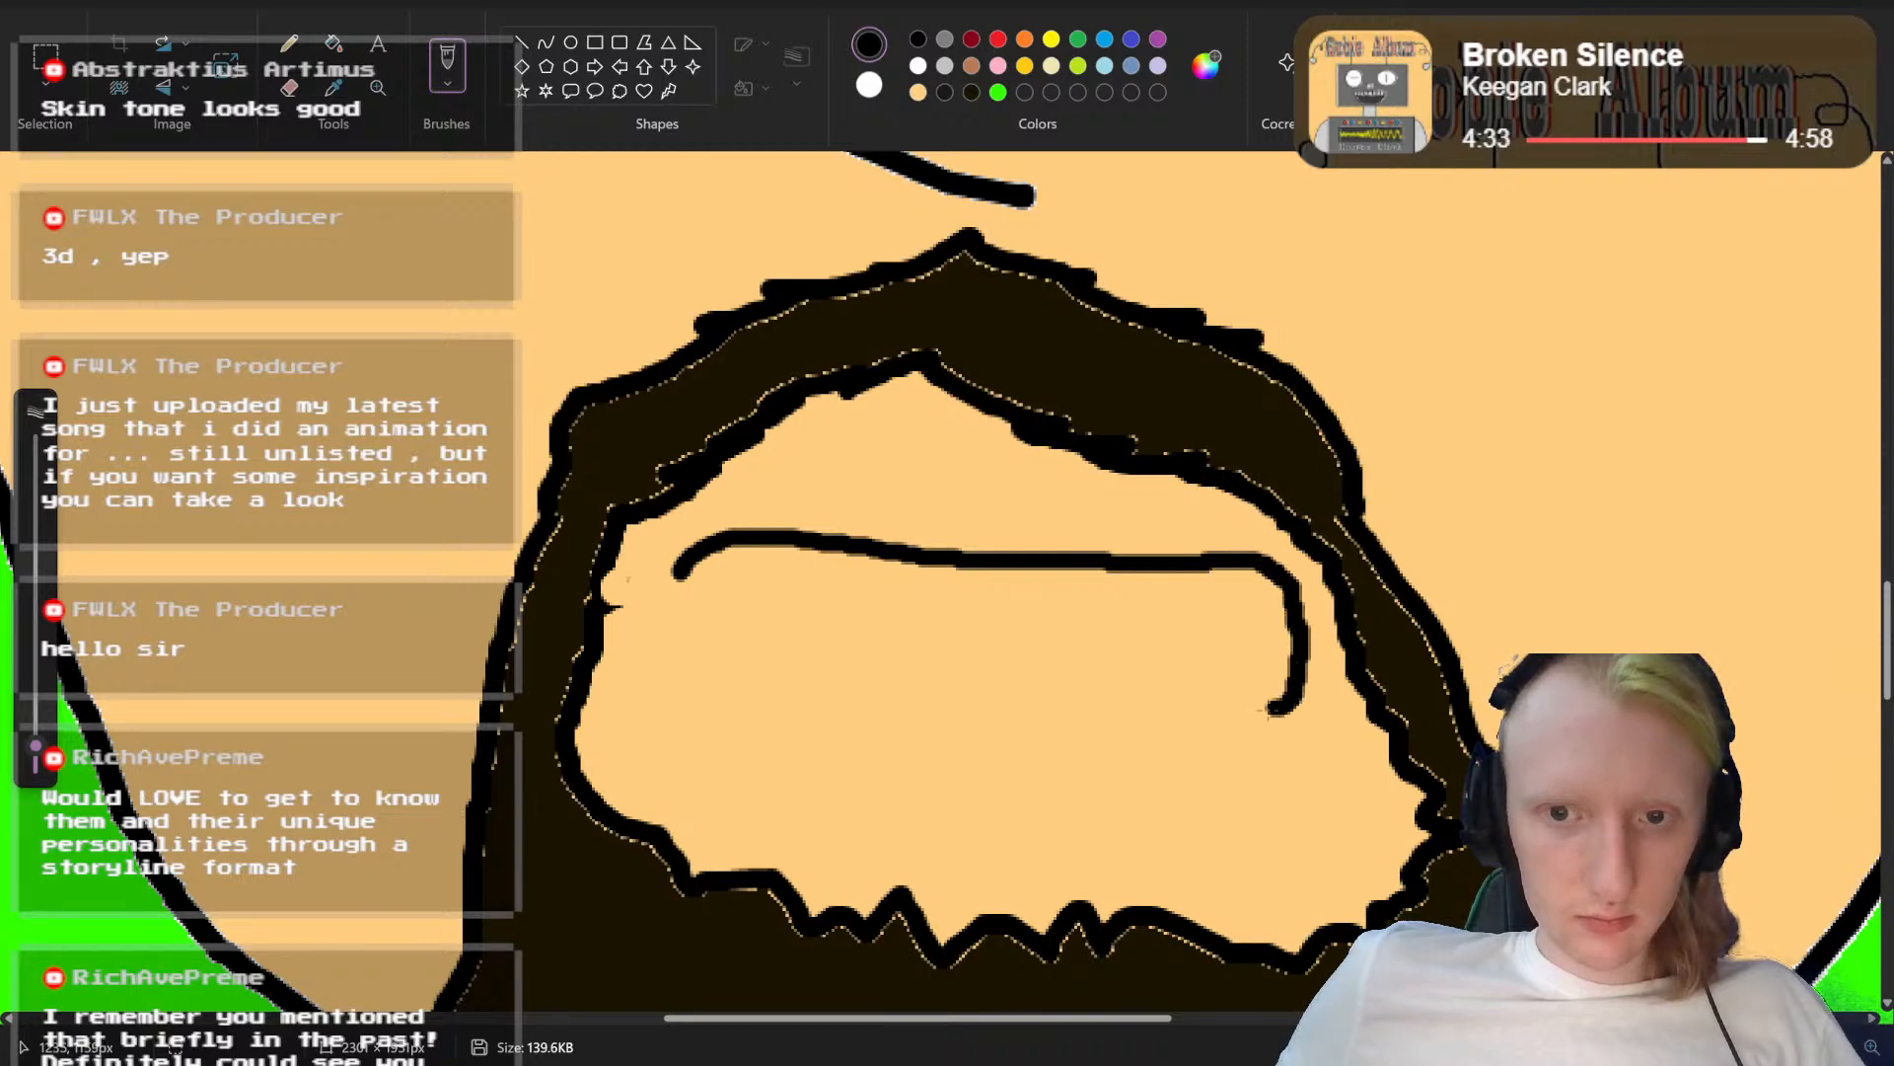
pyautogui.moveTo(1272, 707)
pyautogui.mouseDown()
pyautogui.moveTo(700, 689)
pyautogui.moveTo(668, 622)
pyautogui.moveTo(680, 576)
pyautogui.moveTo(679, 603)
pyautogui.moveTo(773, 615)
pyautogui.moveTo(1273, 625)
pyautogui.mouseUp()
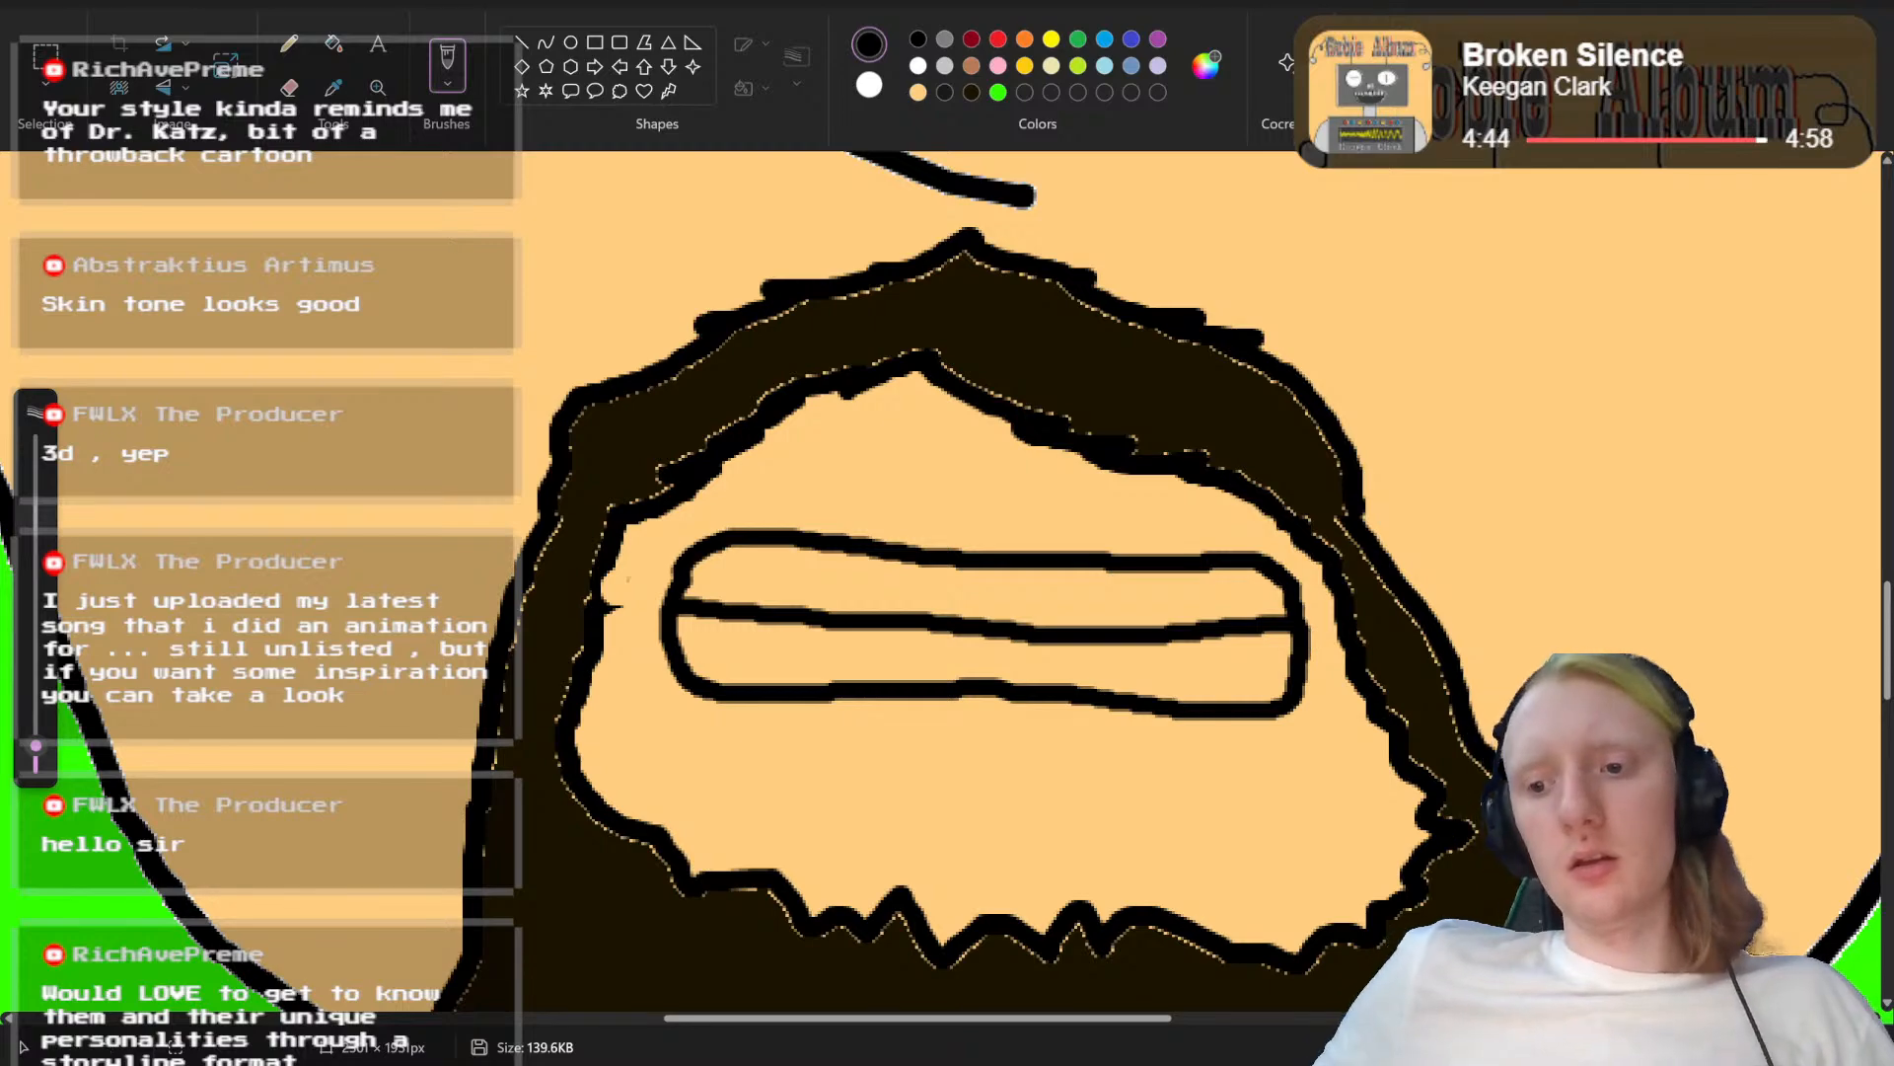
# Step: Undo the flat mouth outline and its dividing teeth line inside the beard opening
pyautogui.scroll(-1, 940, 581)
pyautogui.scroll(-10, 940, 584)
pyautogui.scroll(4, 941, 584)
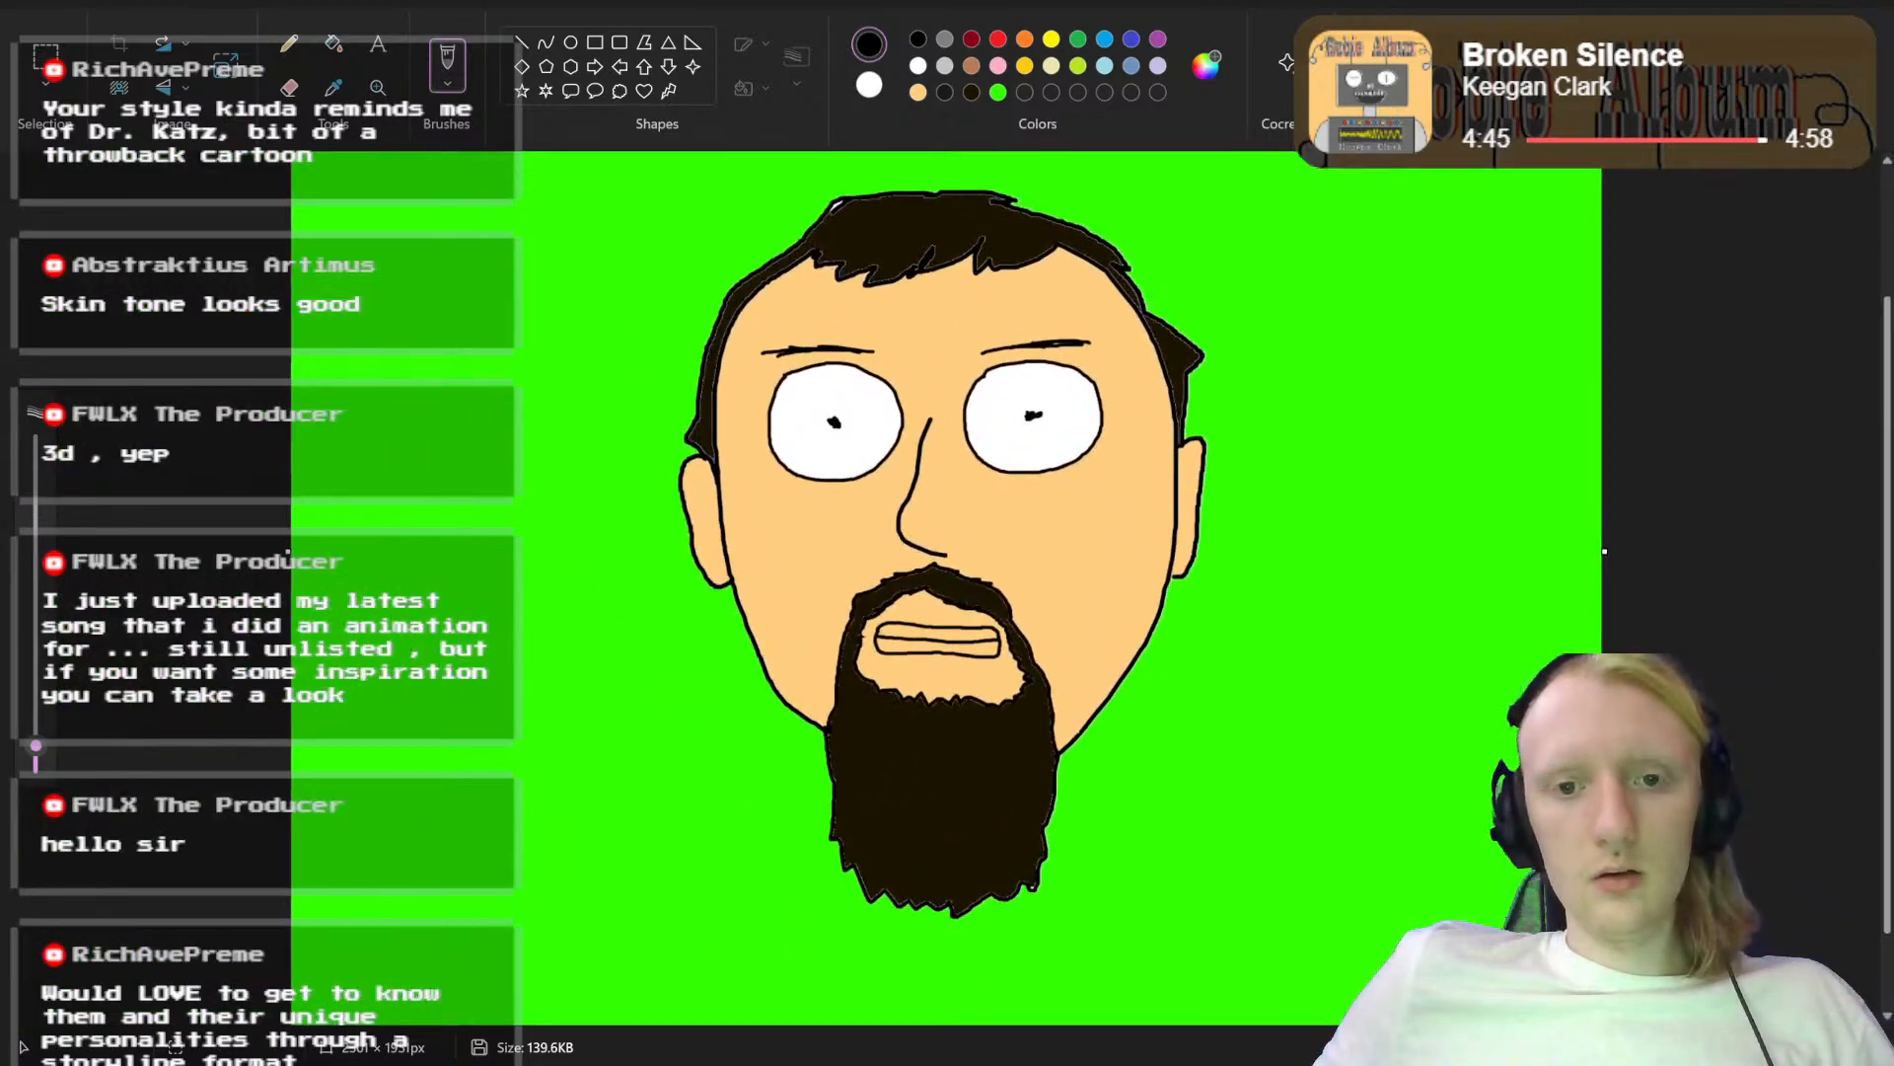
pyautogui.scroll(5, 1025, 641)
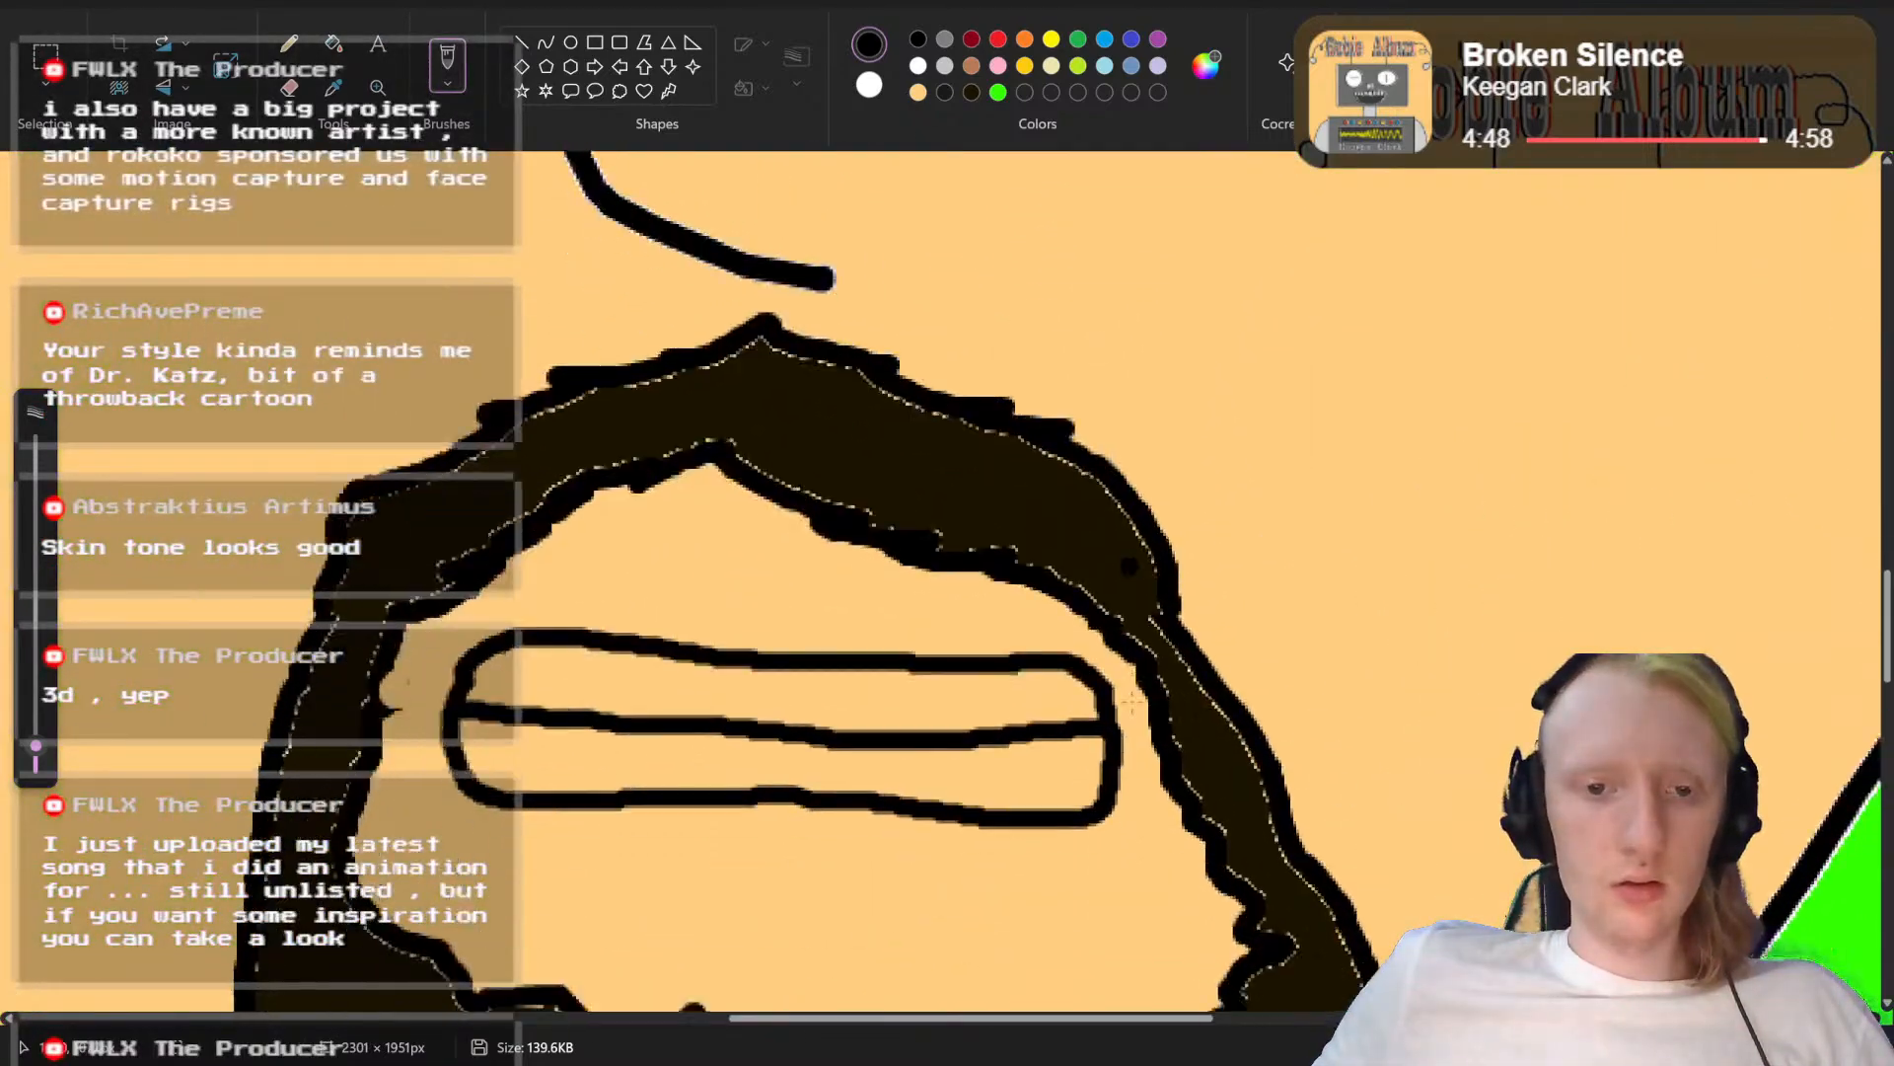
pyautogui.hotkey('ctrl', 'z')
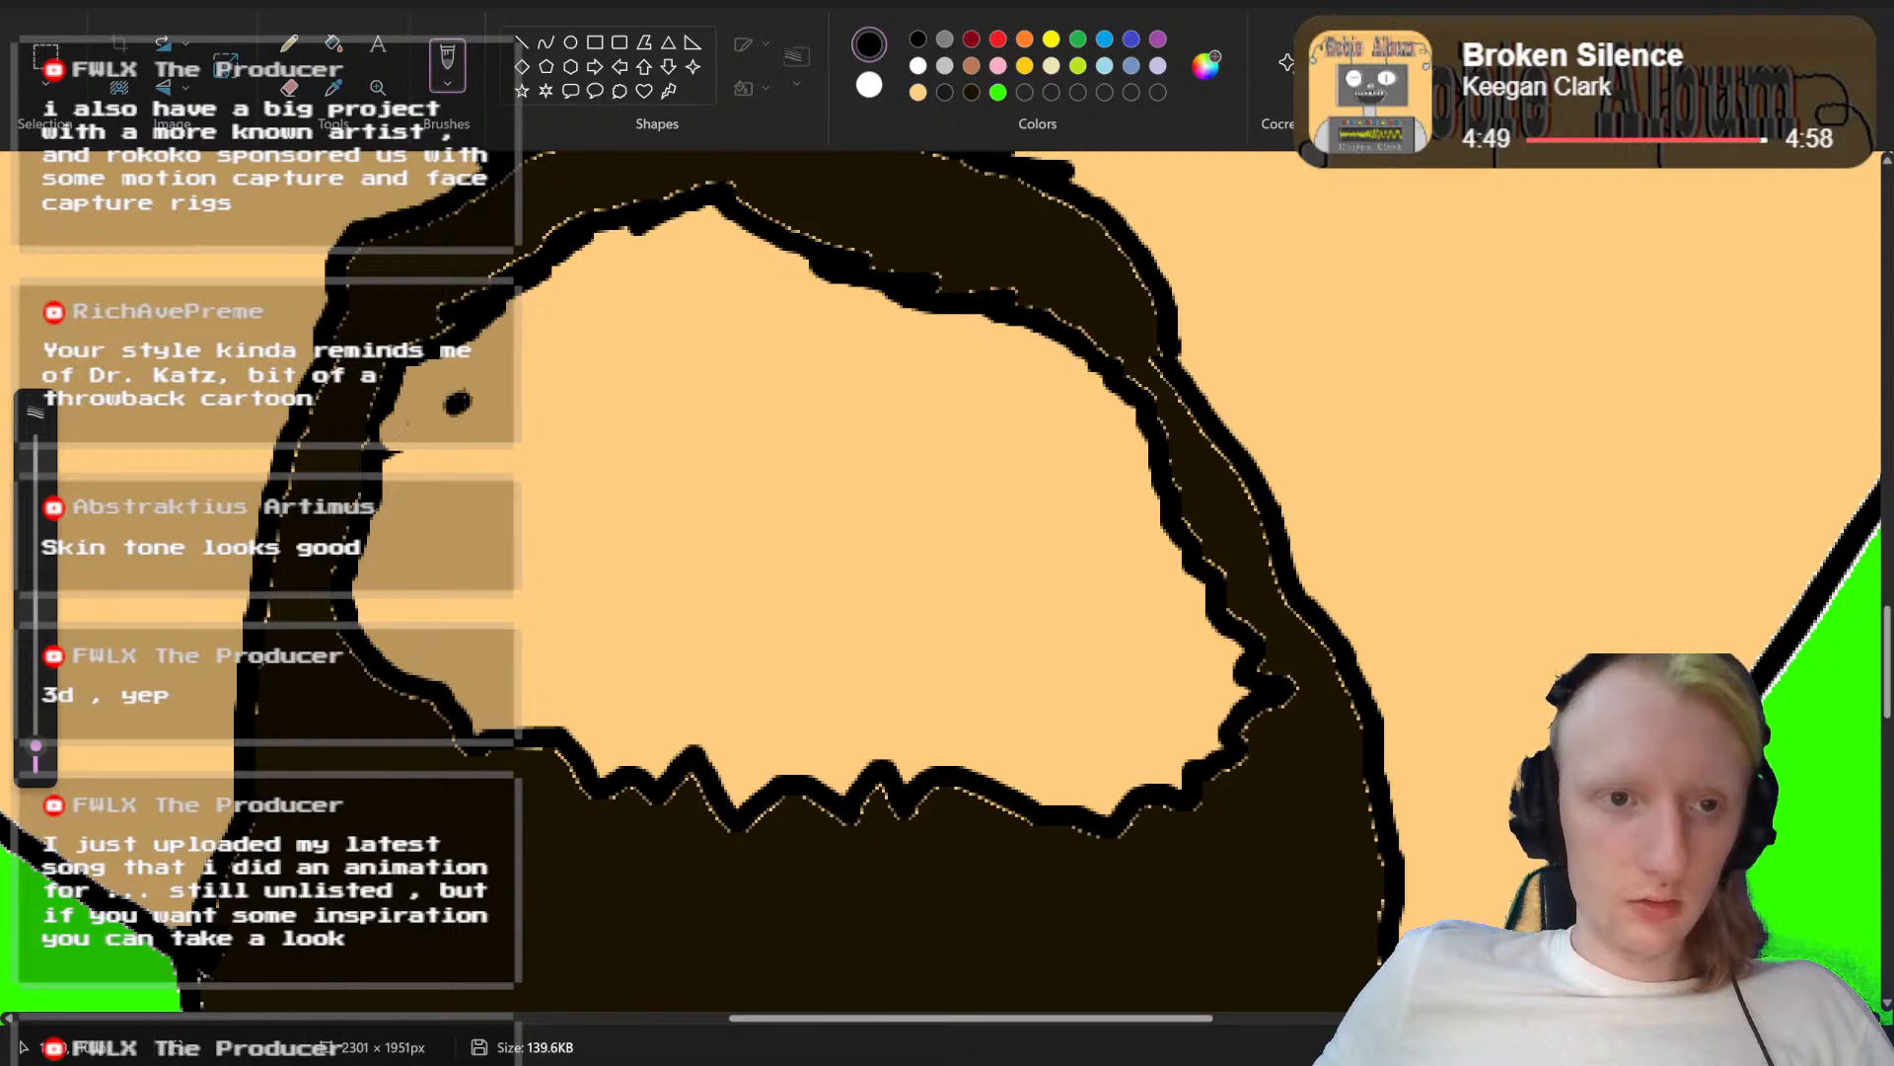
# Step: Redraw the mouth as a wide black outline with rounded corners and a slightly sagging horizontal line separating upper and lower teeth
pyautogui.moveTo(505, 379)
pyautogui.mouseDown()
pyautogui.moveTo(767, 402)
pyautogui.moveTo(1051, 395)
pyautogui.mouseUp()
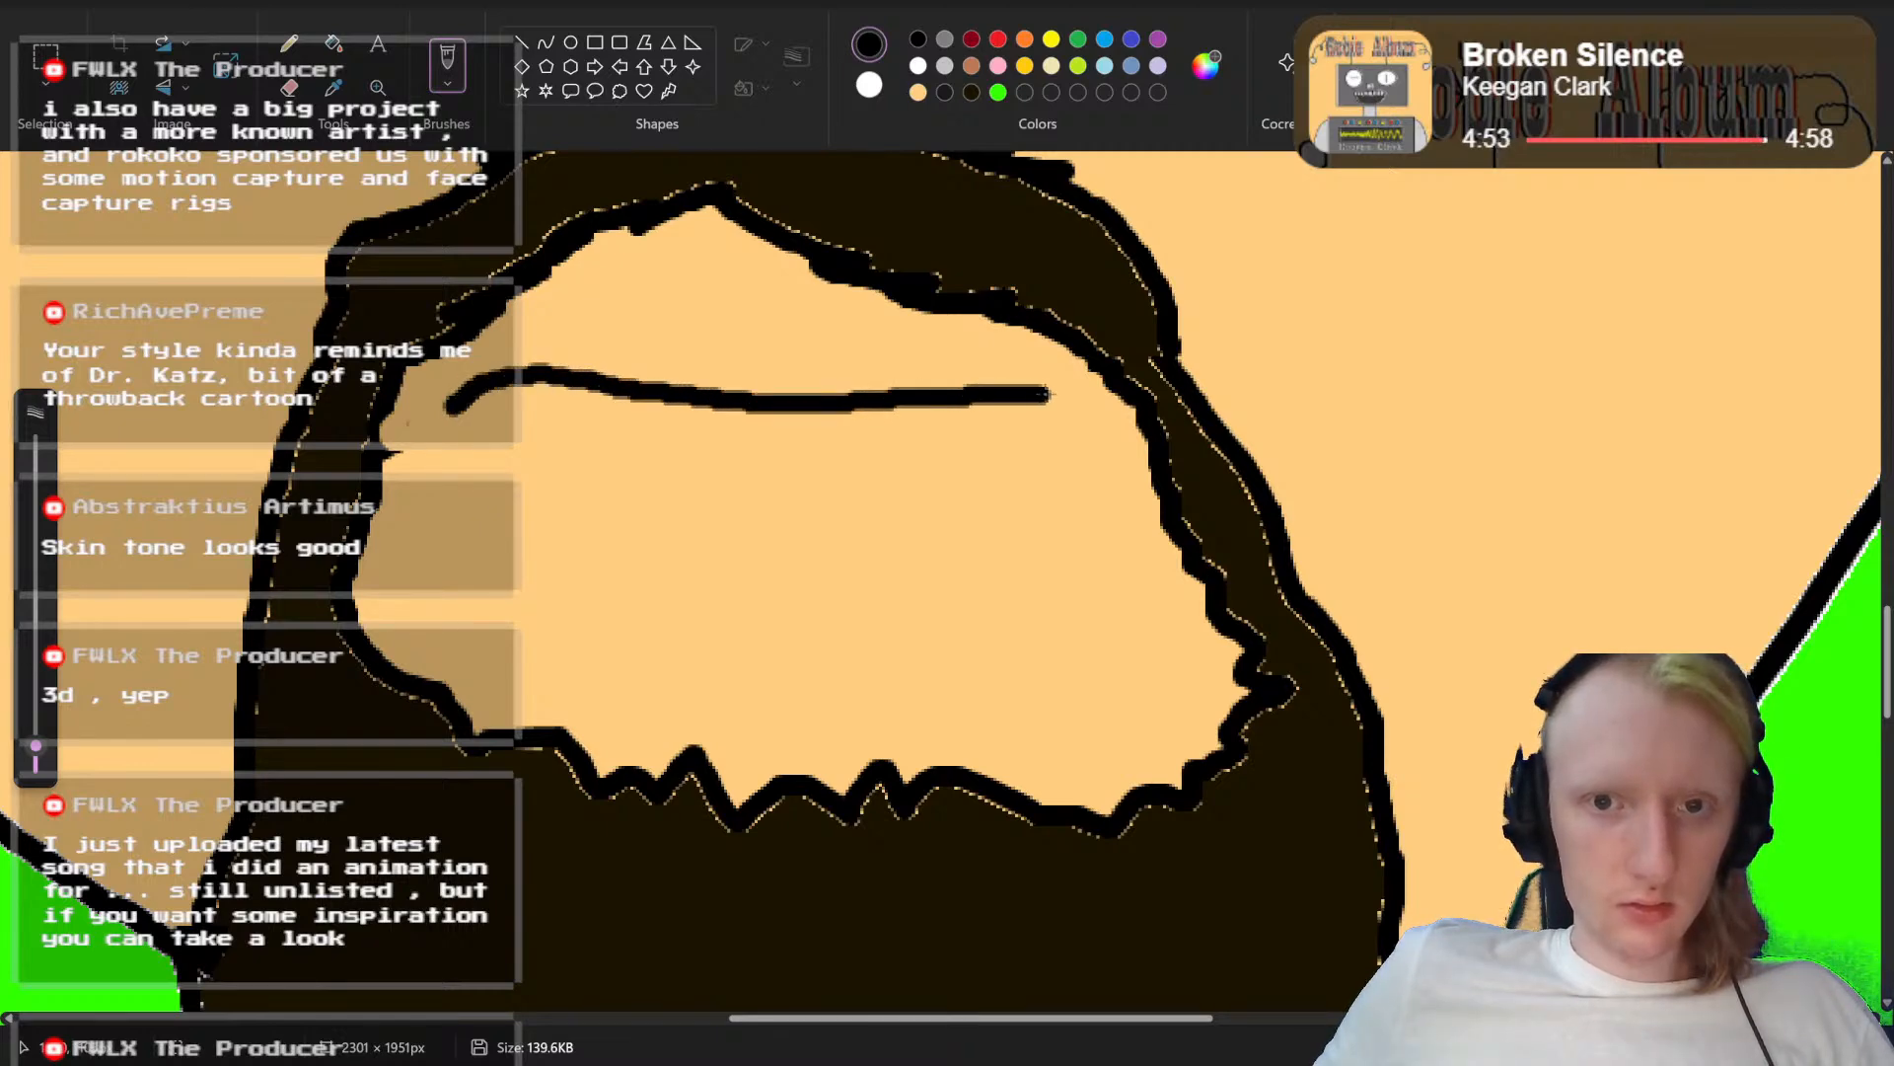
pyautogui.moveTo(1104, 483)
pyautogui.mouseDown()
pyautogui.moveTo(1092, 555)
pyautogui.moveTo(1053, 566)
pyautogui.moveTo(579, 565)
pyautogui.moveTo(487, 541)
pyautogui.moveTo(447, 486)
pyautogui.moveTo(449, 413)
pyautogui.mouseUp()
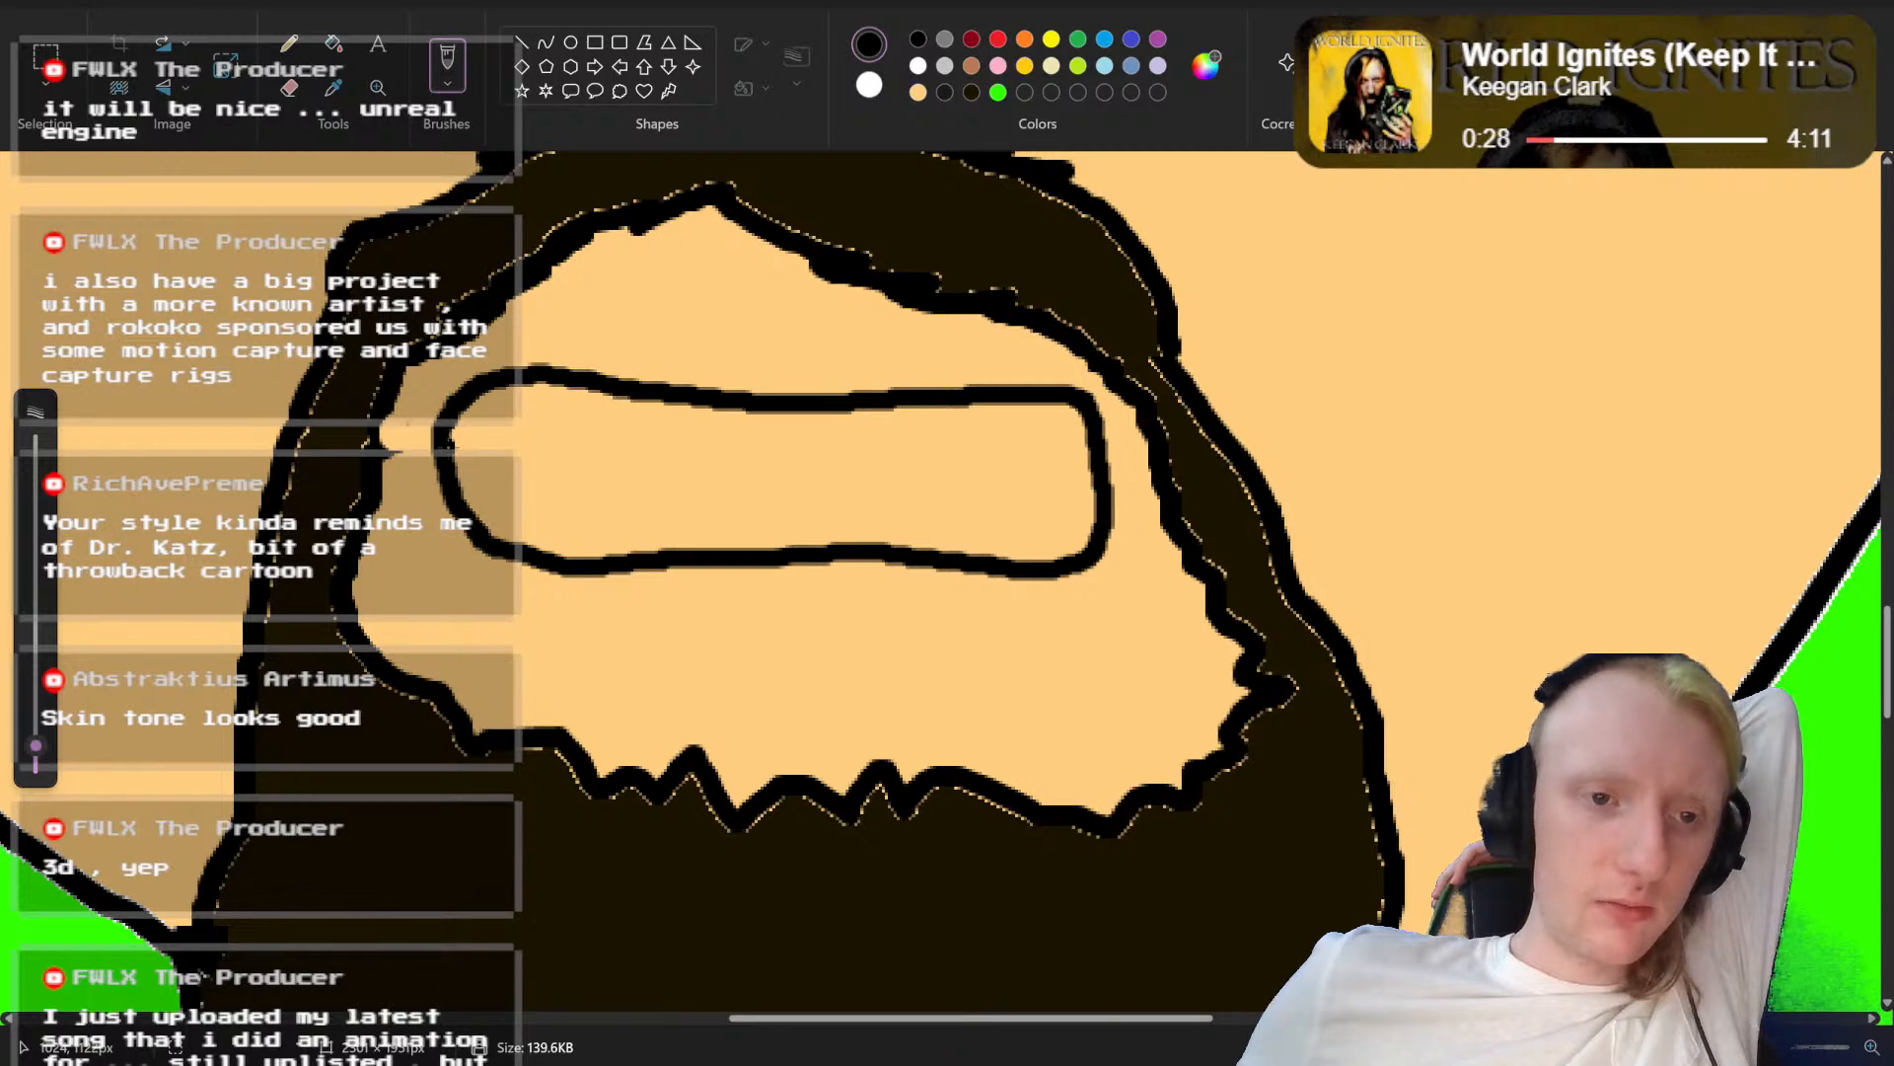
pyautogui.moveTo(449, 439)
pyautogui.mouseDown()
pyautogui.moveTo(689, 470)
pyautogui.moveTo(1093, 471)
pyautogui.mouseUp()
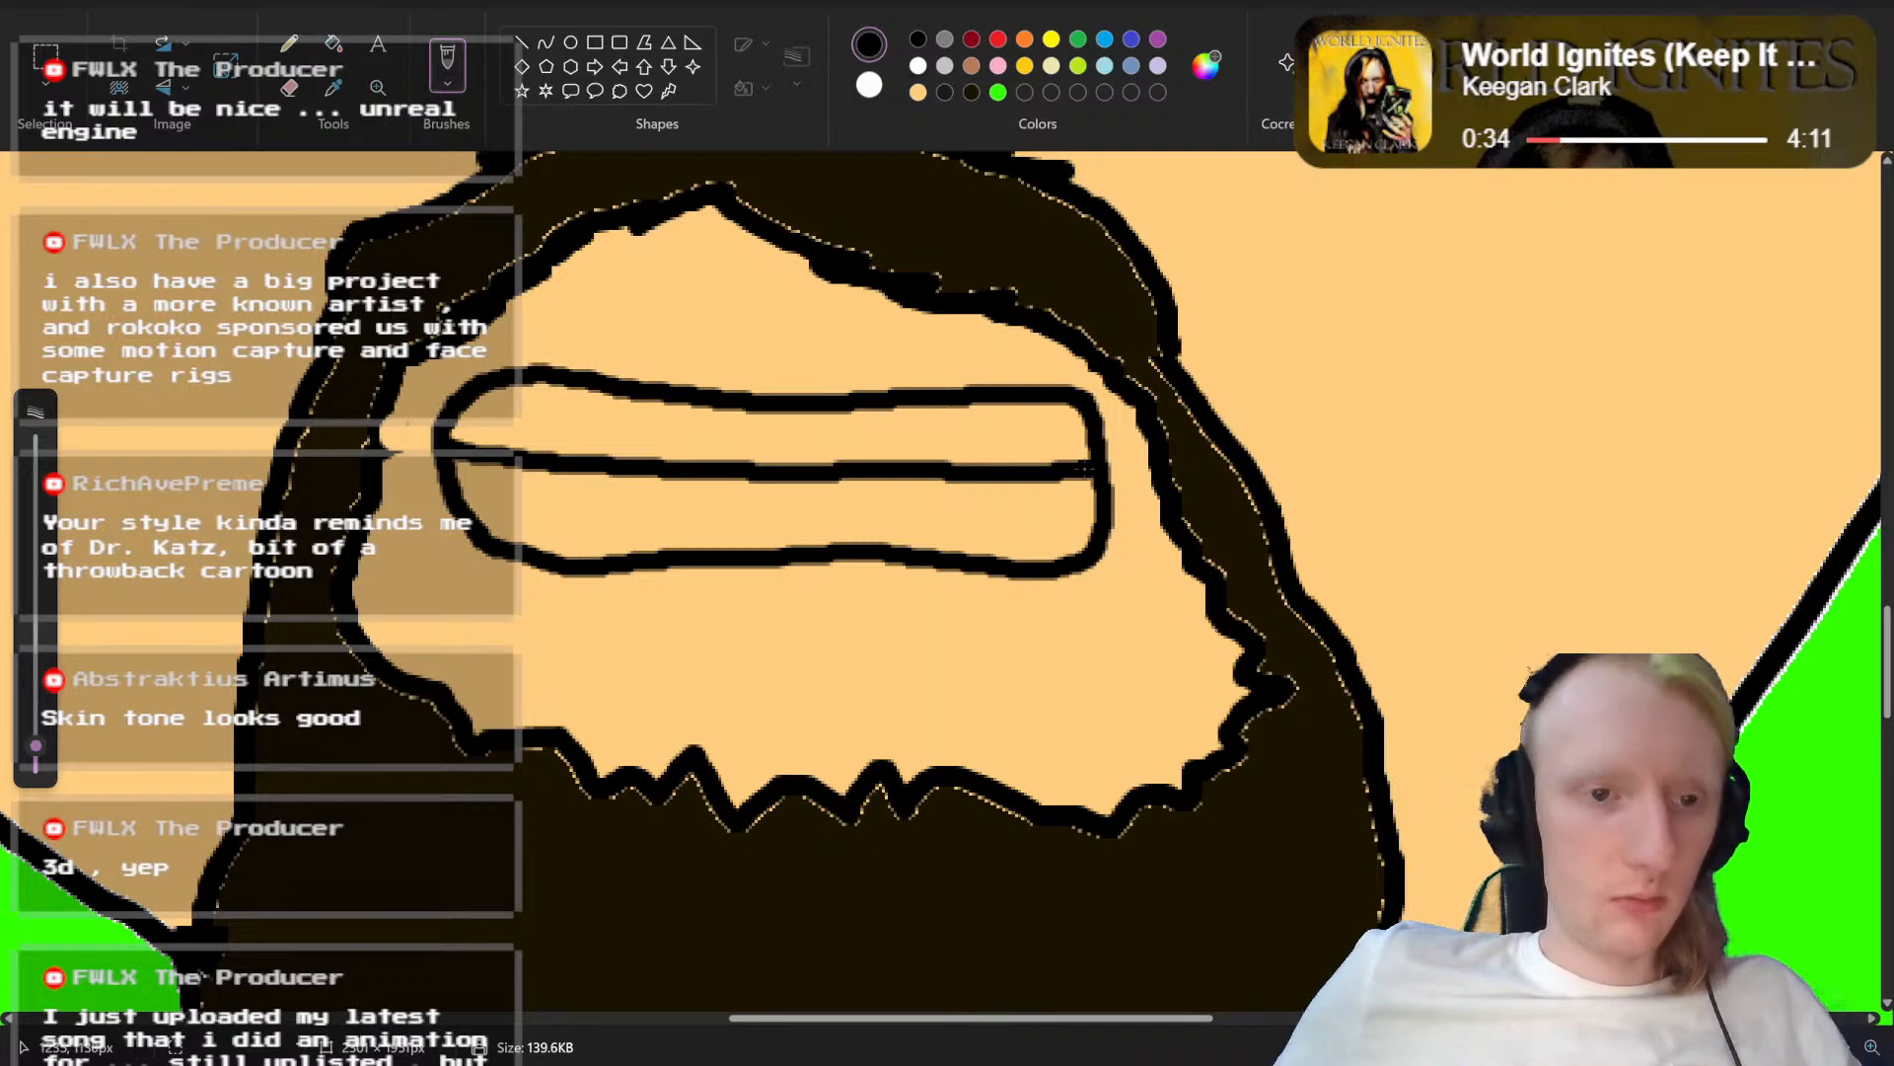
pyautogui.hotkey('ctrl', 'z')
pyautogui.moveTo(450, 454)
pyautogui.mouseDown()
pyautogui.moveTo(1080, 471)
pyautogui.moveTo(595, 468)
pyautogui.mouseUp()
pyautogui.hotkey('ctrl', 'z')
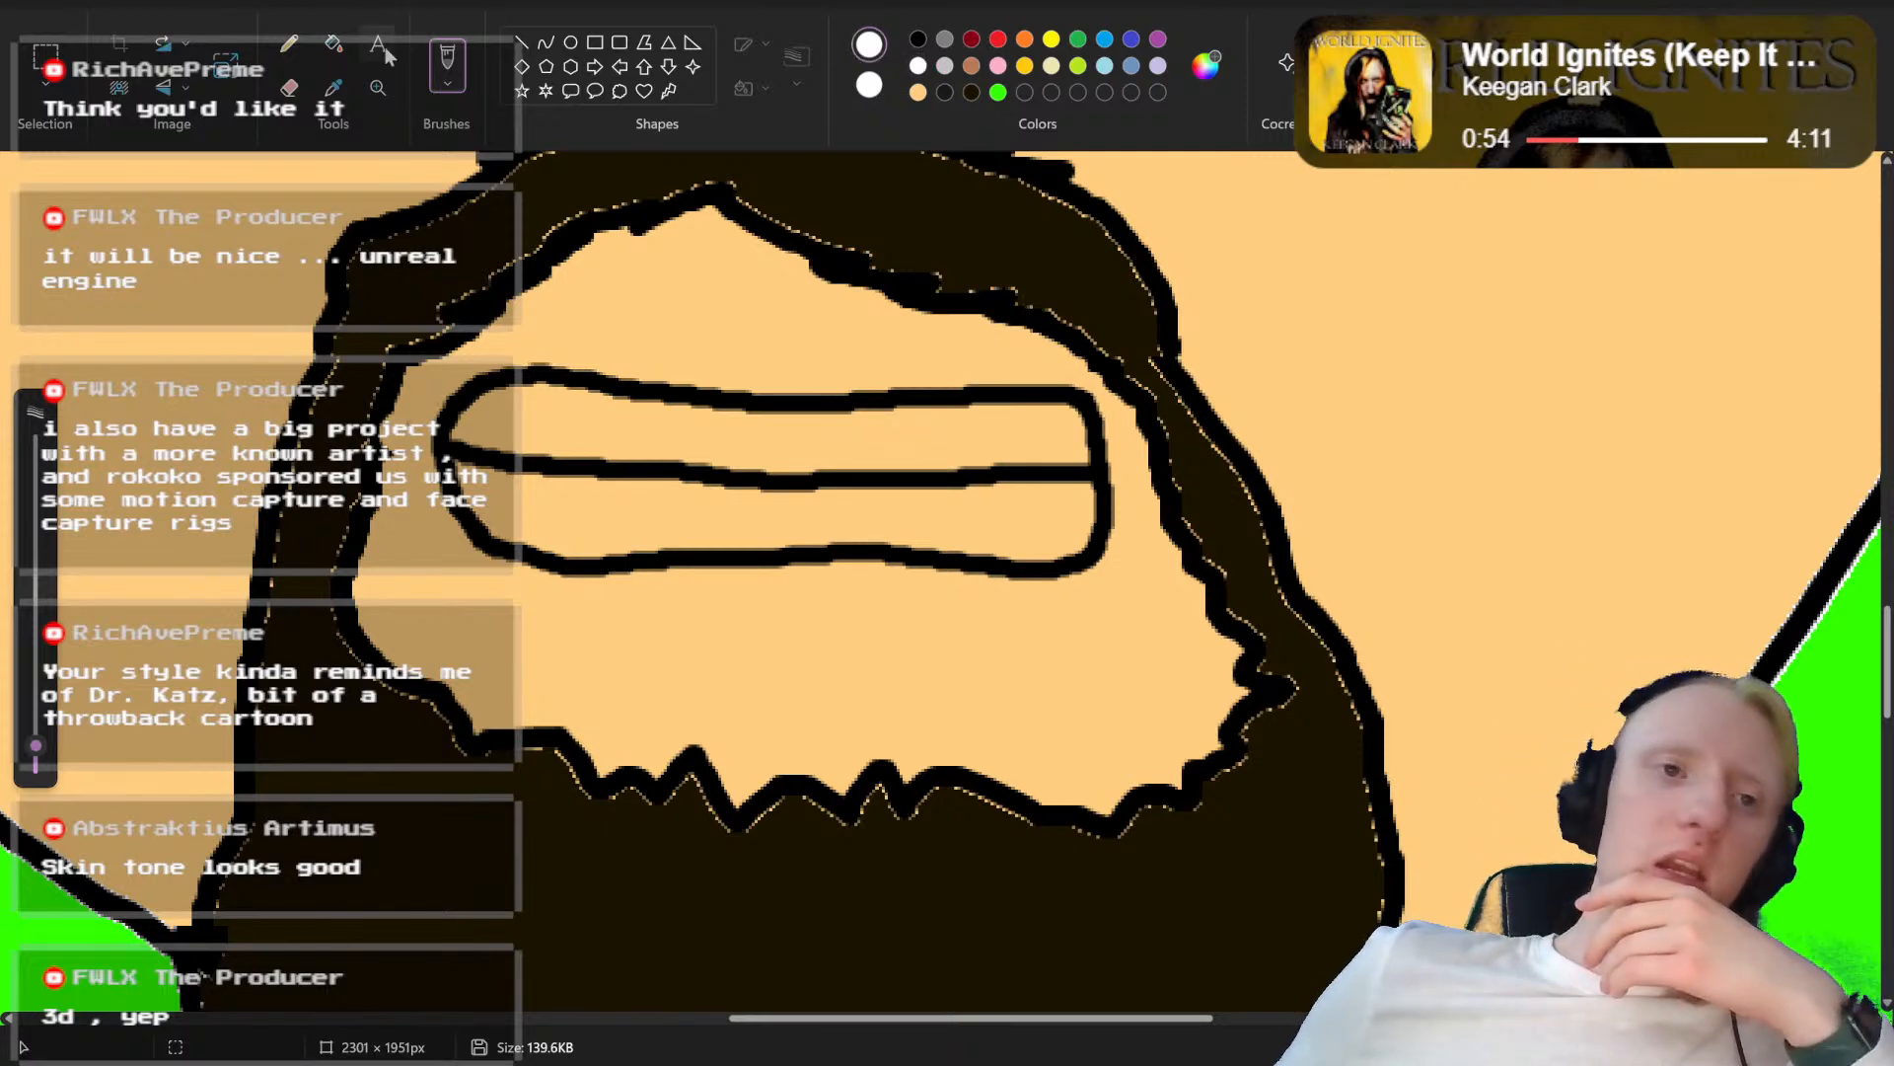
# Step: Fill the upper and lower rows of teeth with white
pyautogui.click(333, 43)
pyautogui.click(596, 424)
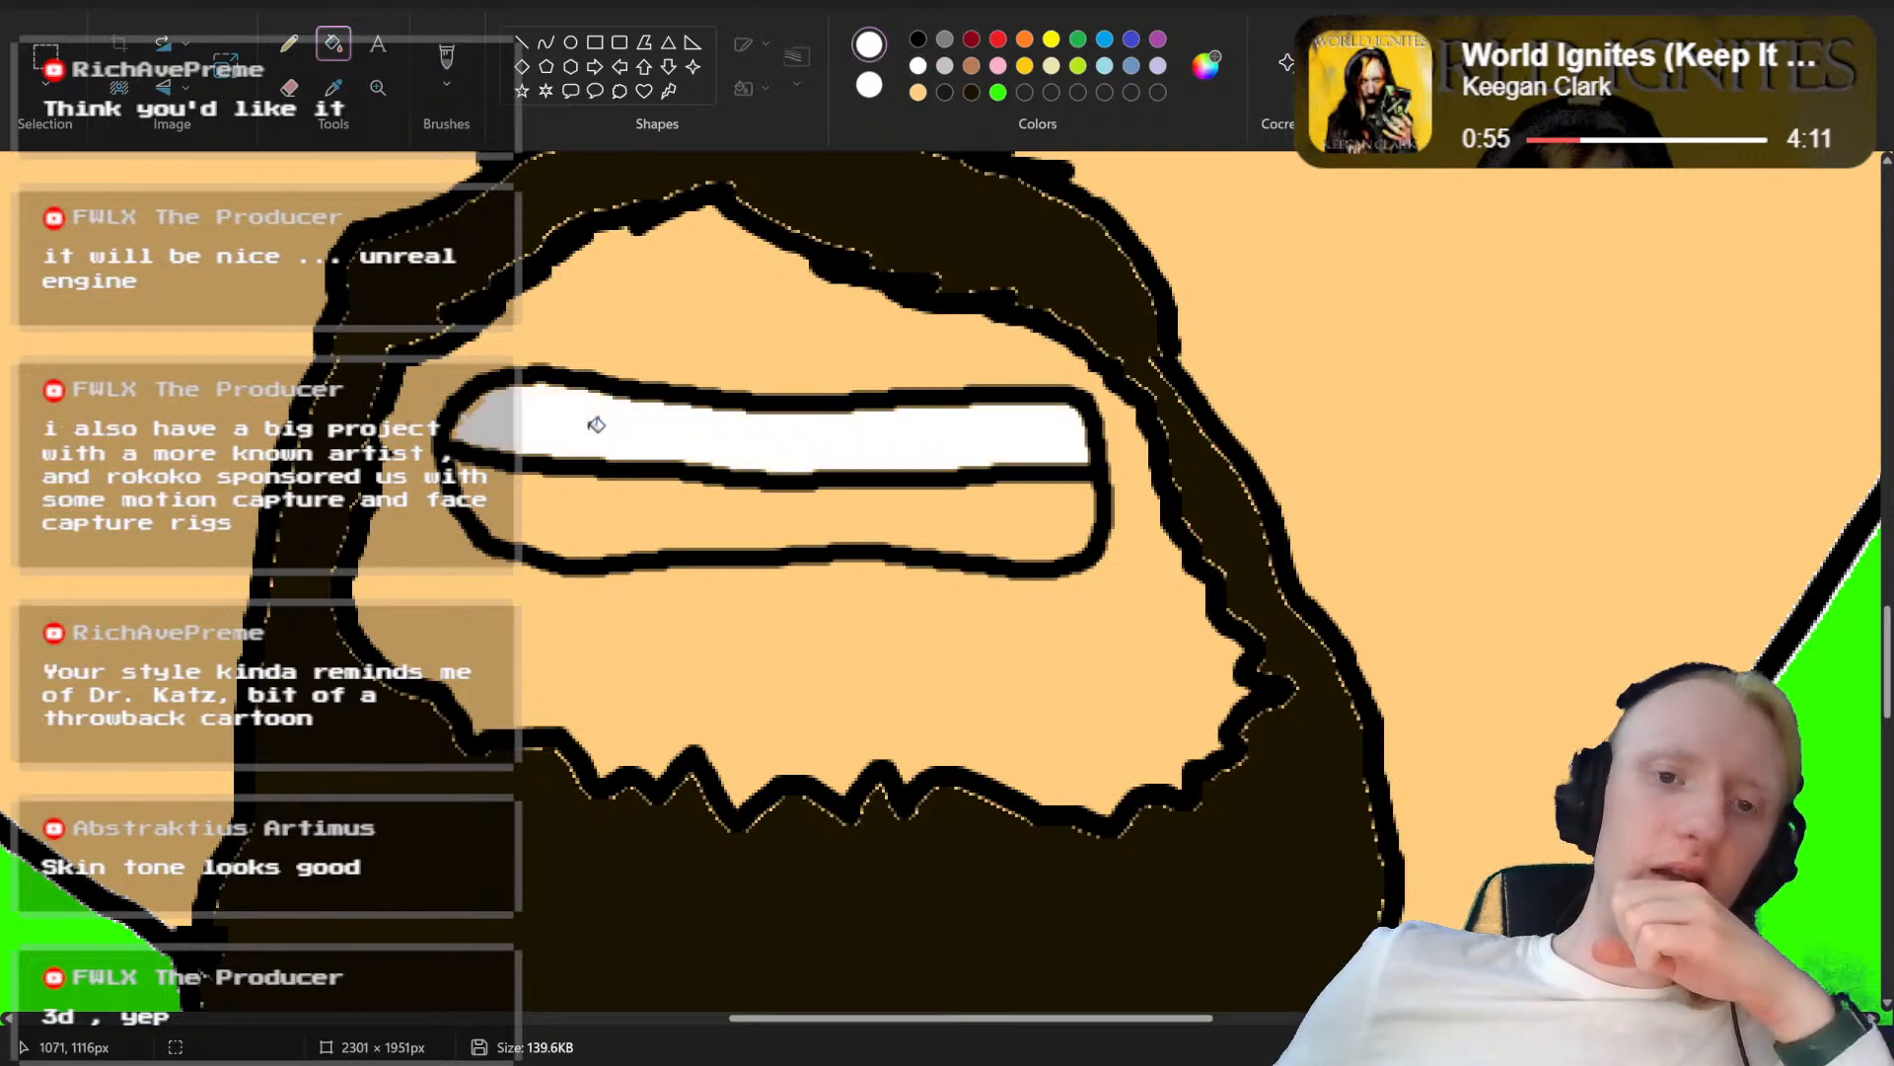
pyautogui.click(588, 499)
# Step: Examine the clenched-teeth mouth within the beard and in relation to the rest of the face
pyautogui.scroll(-4, 942, 584)
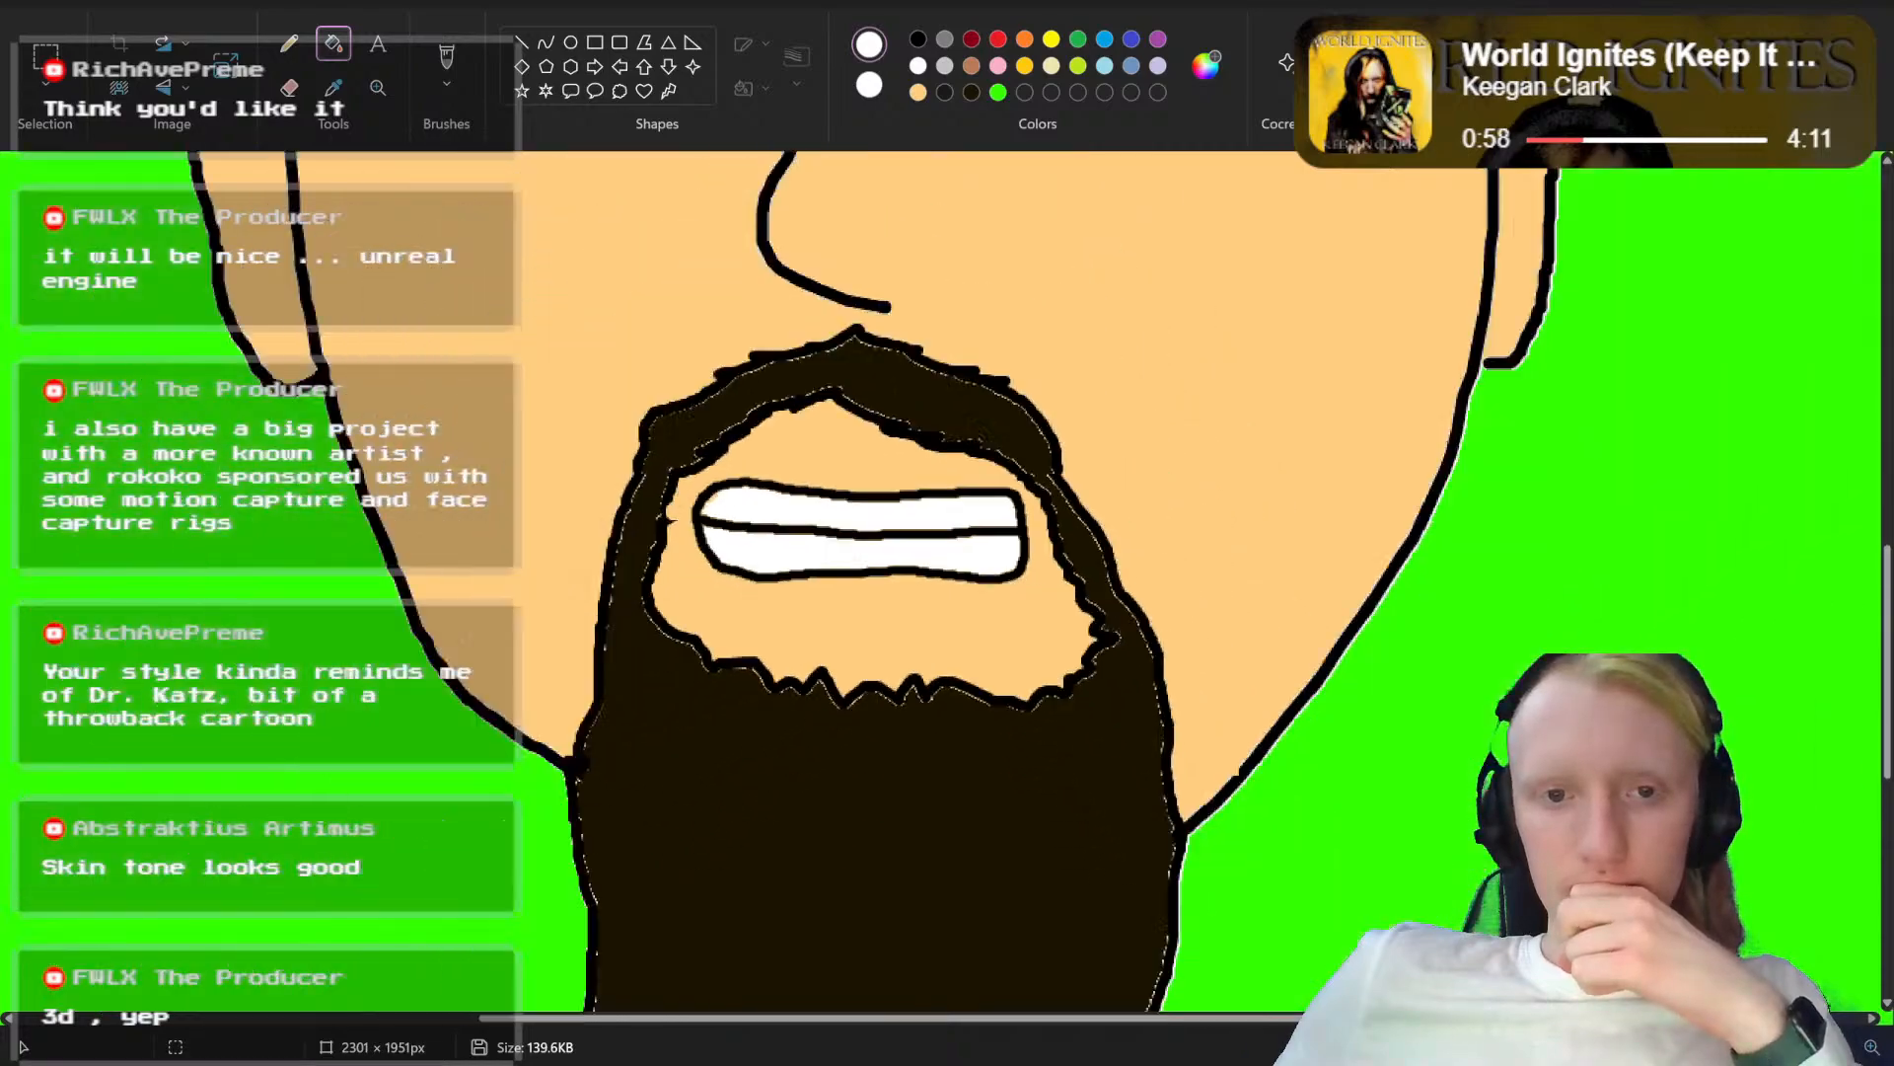
pyautogui.scroll(1, 943, 584)
pyautogui.scroll(4, 1262, 800)
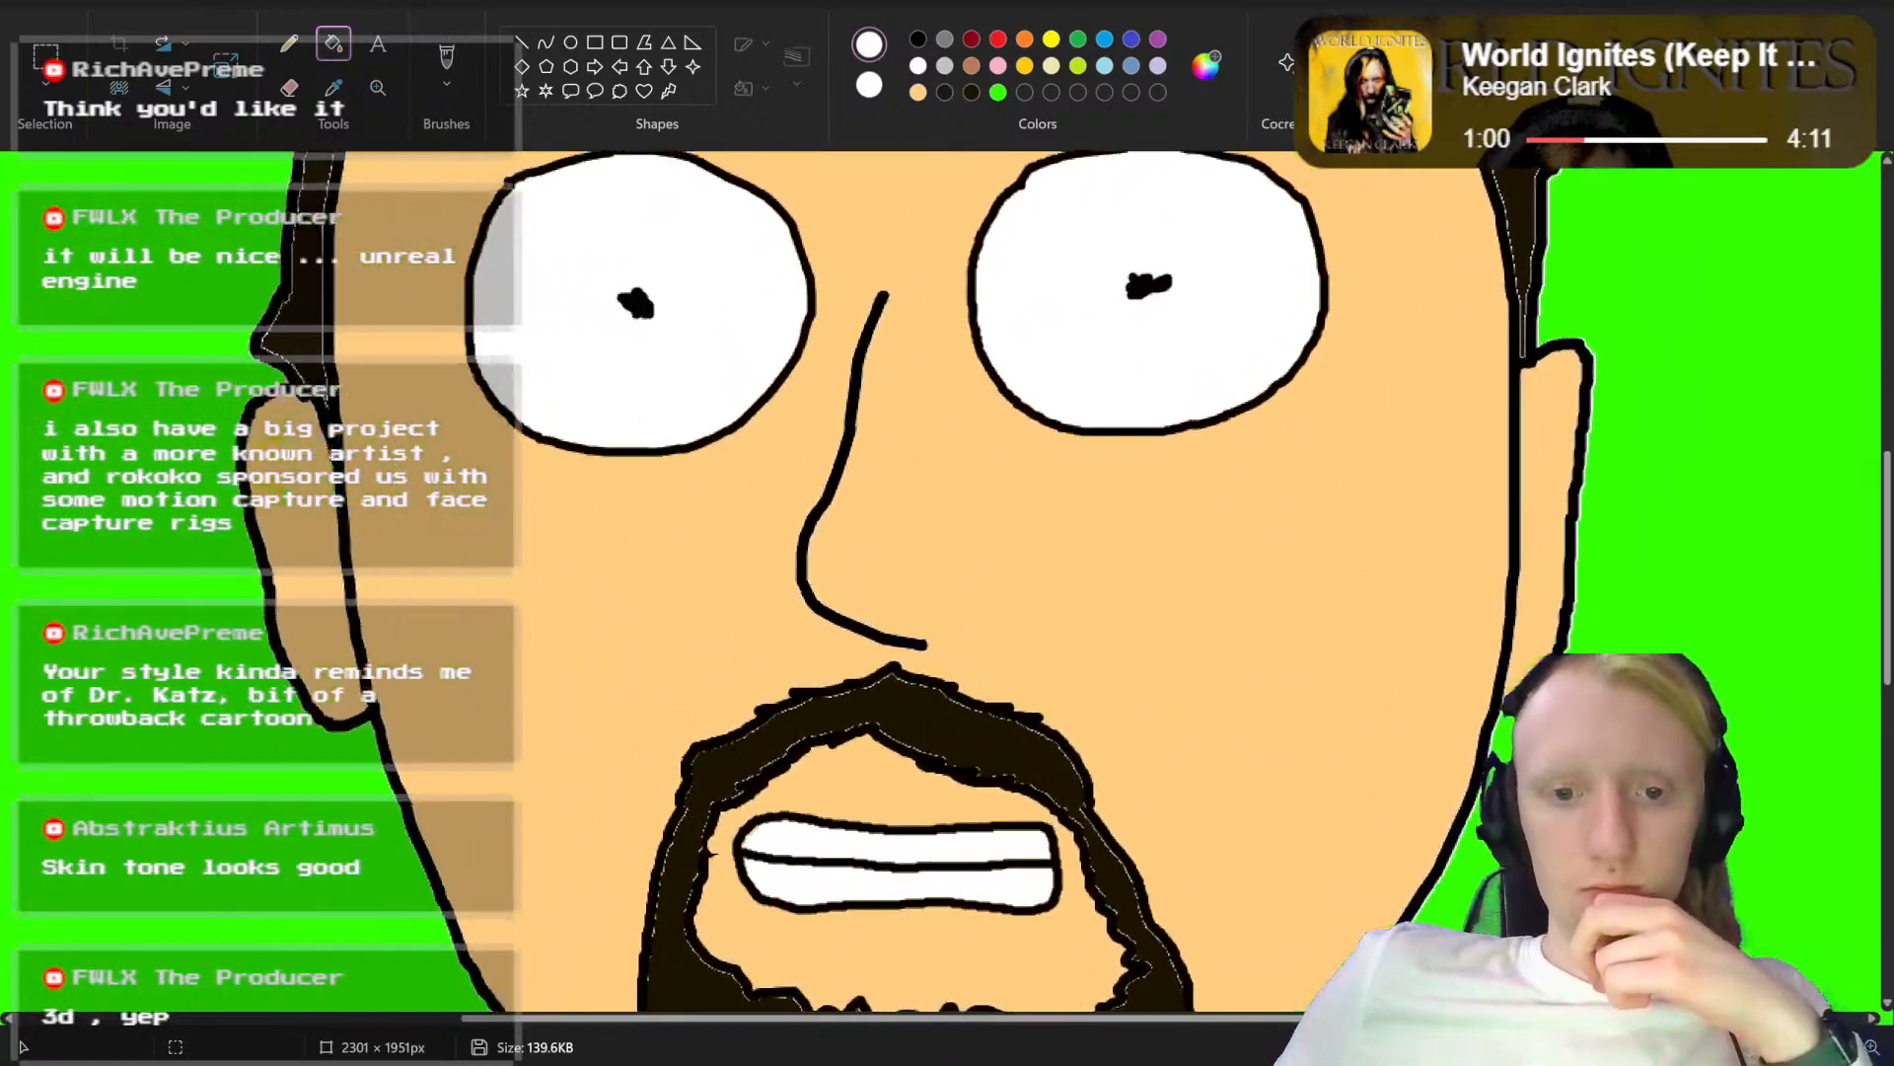
pyautogui.scroll(-4, 1262, 799)
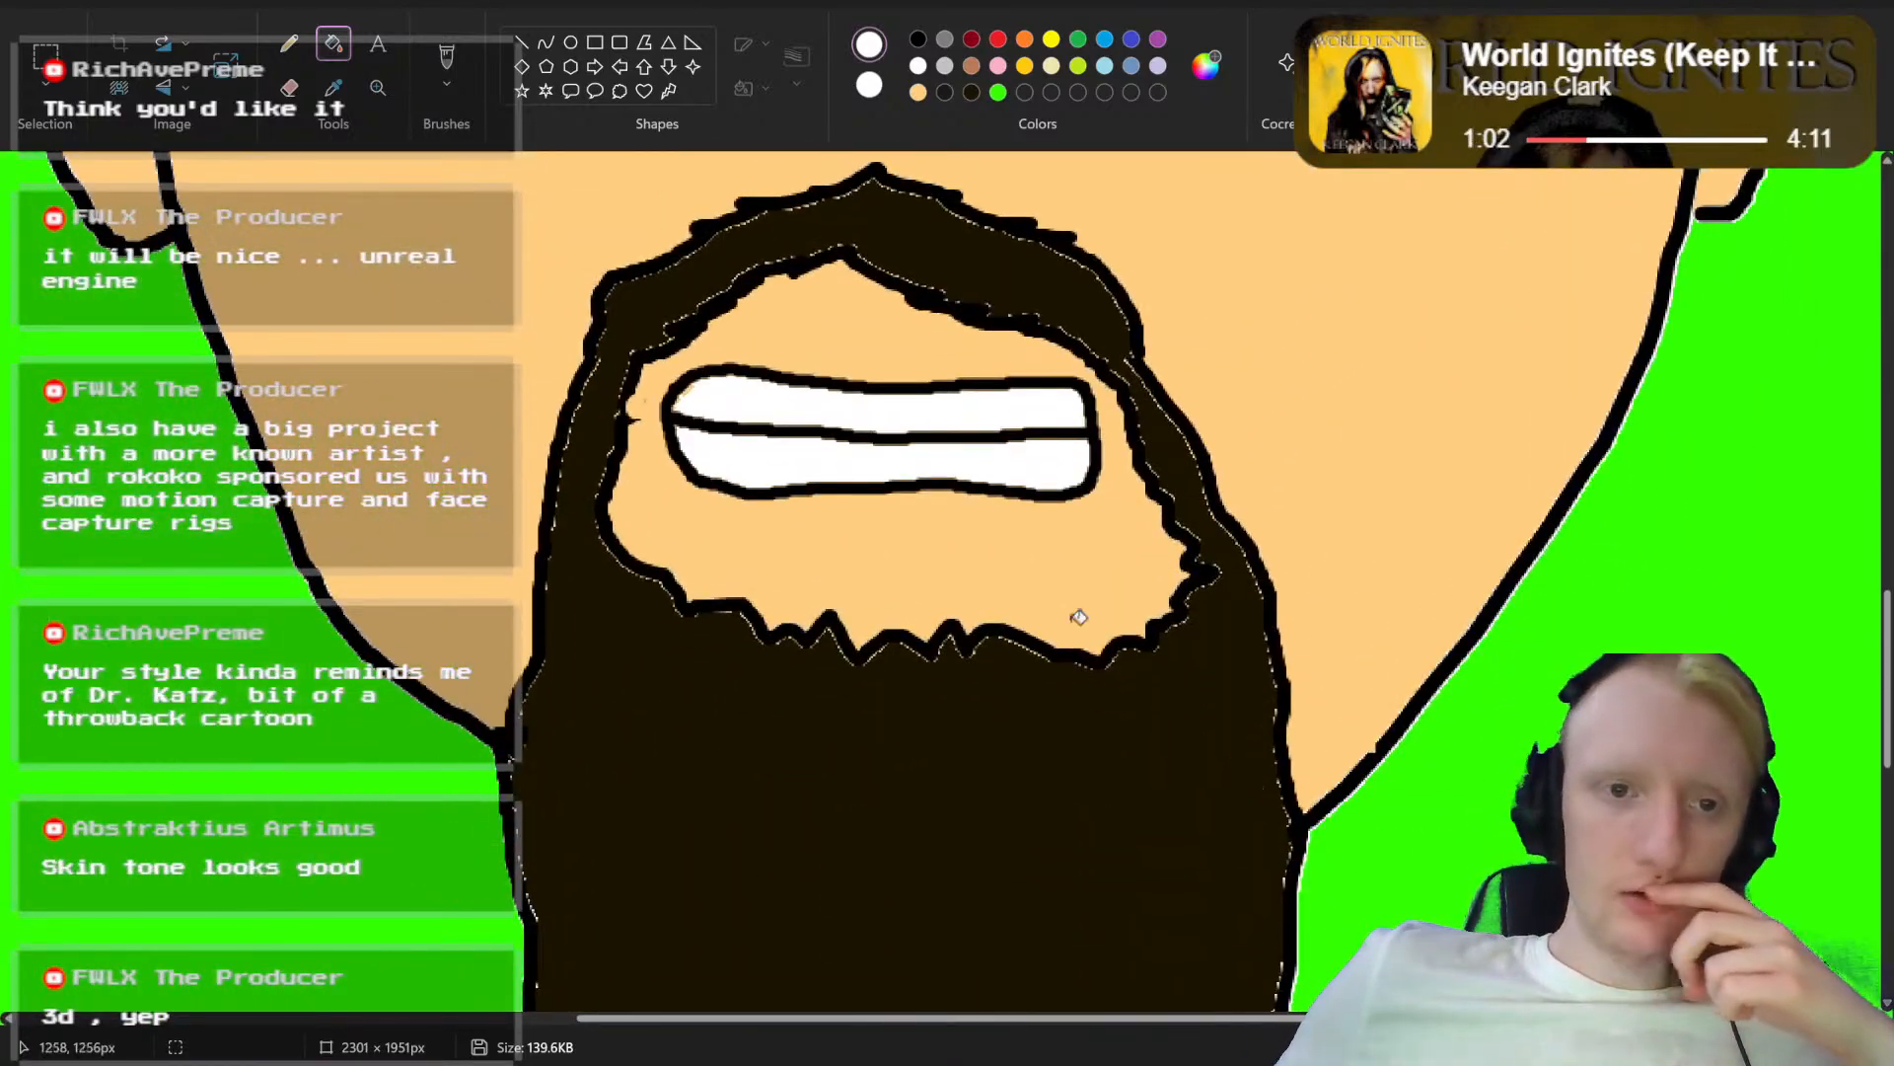
pyautogui.scroll(2, 985, 579)
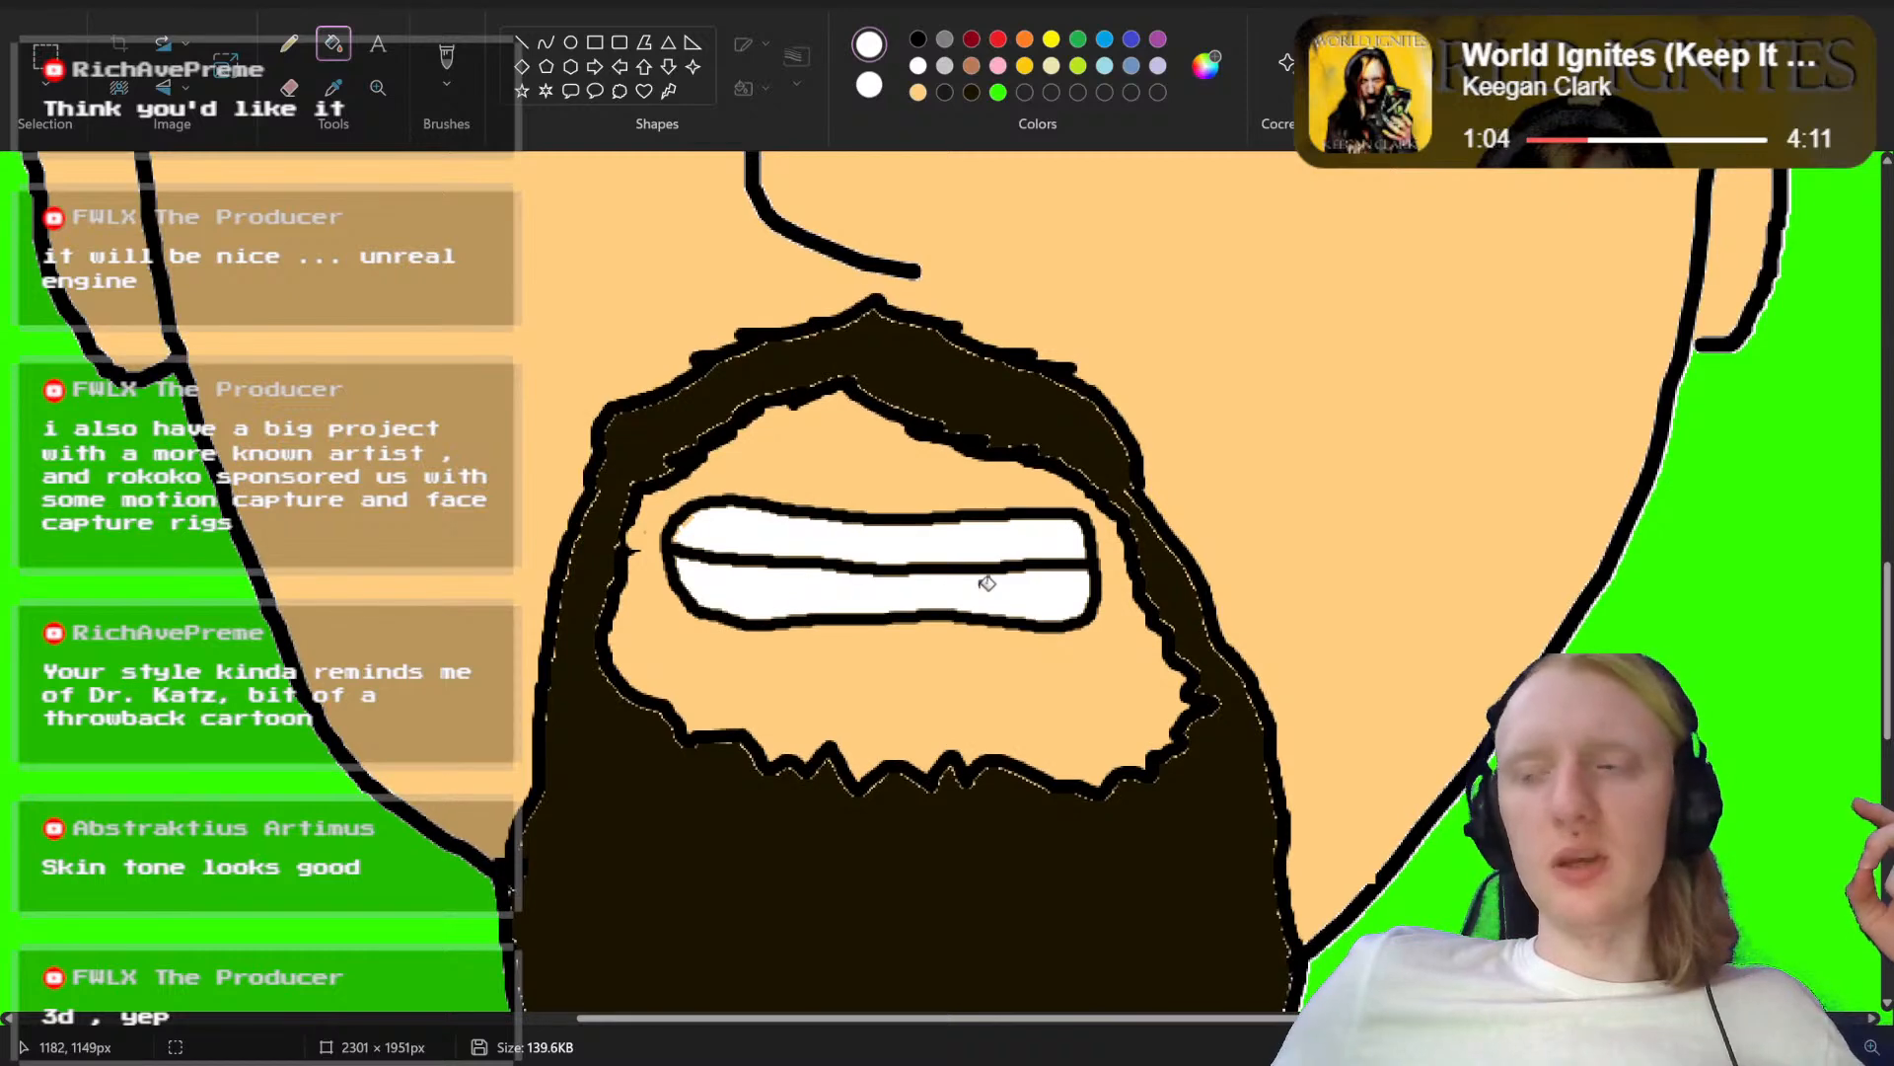
pyautogui.scroll(2, 987, 582)
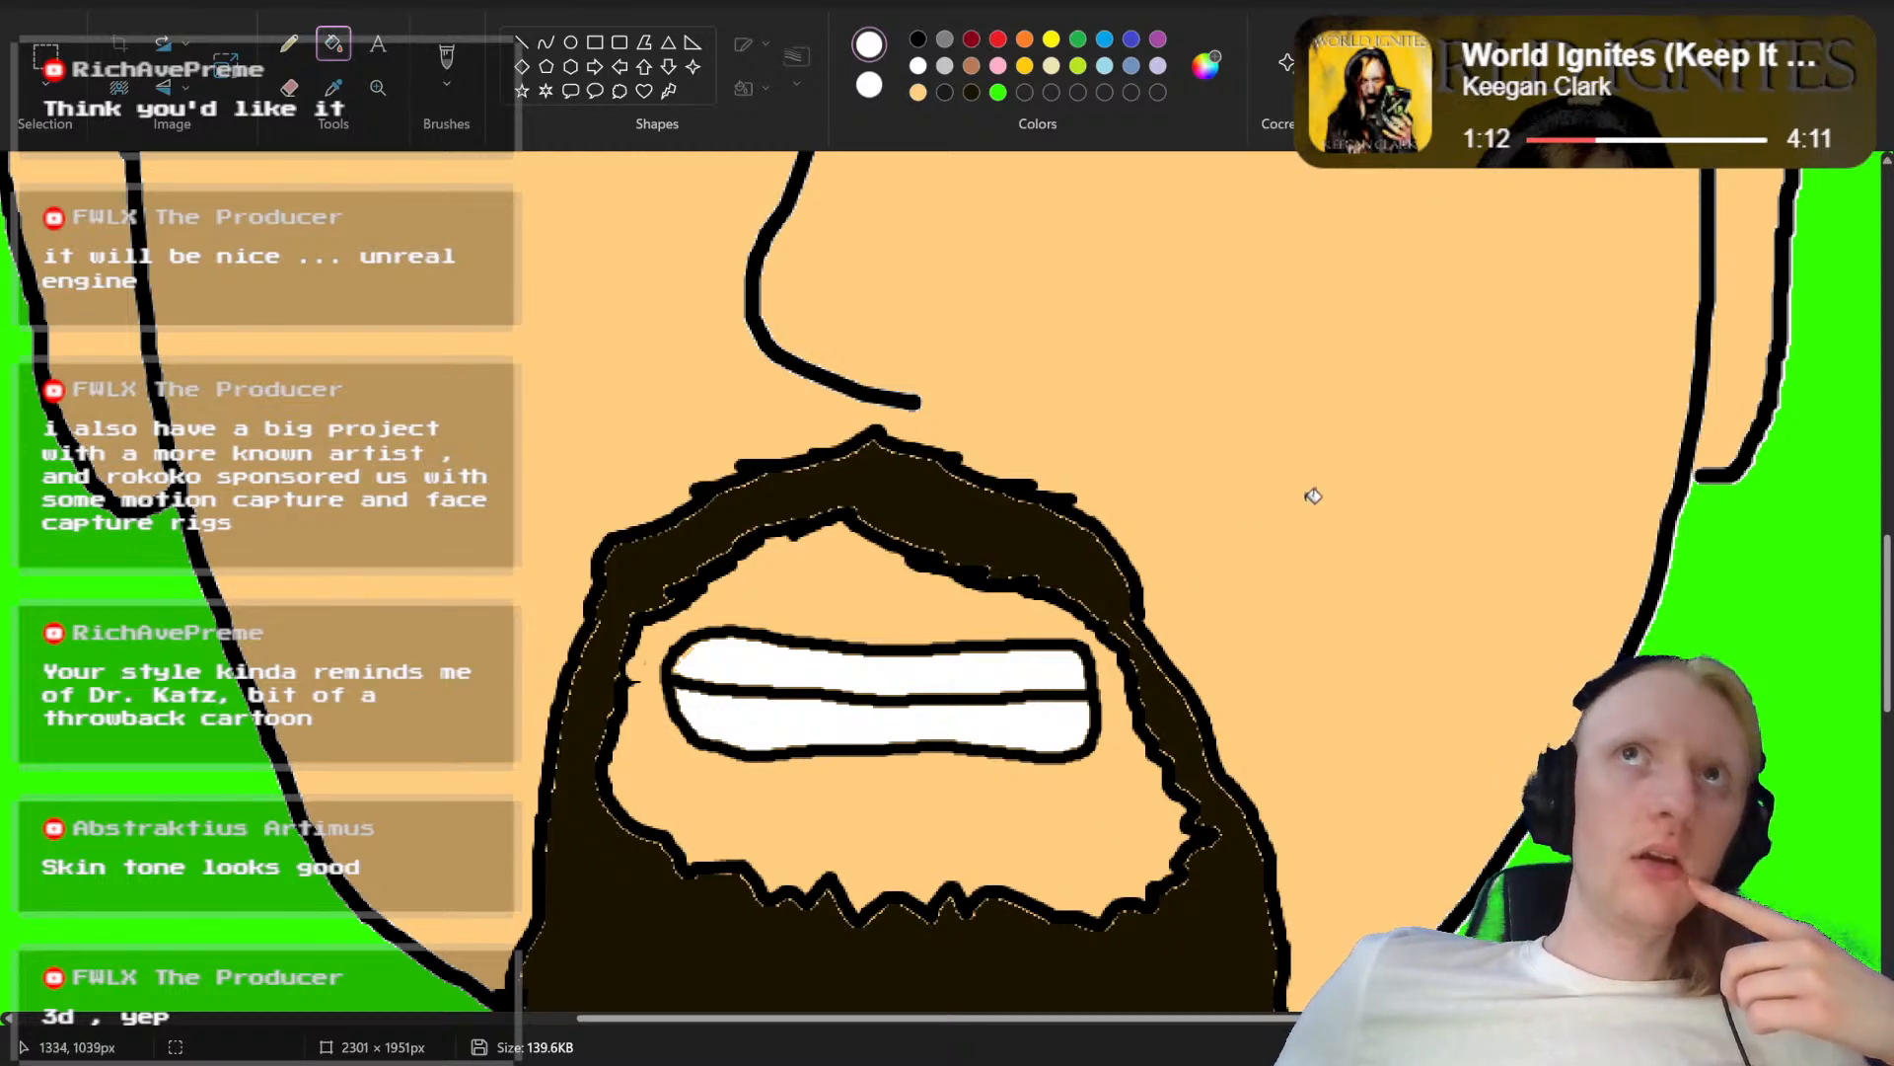
pyautogui.scroll(-3, 1302, 501)
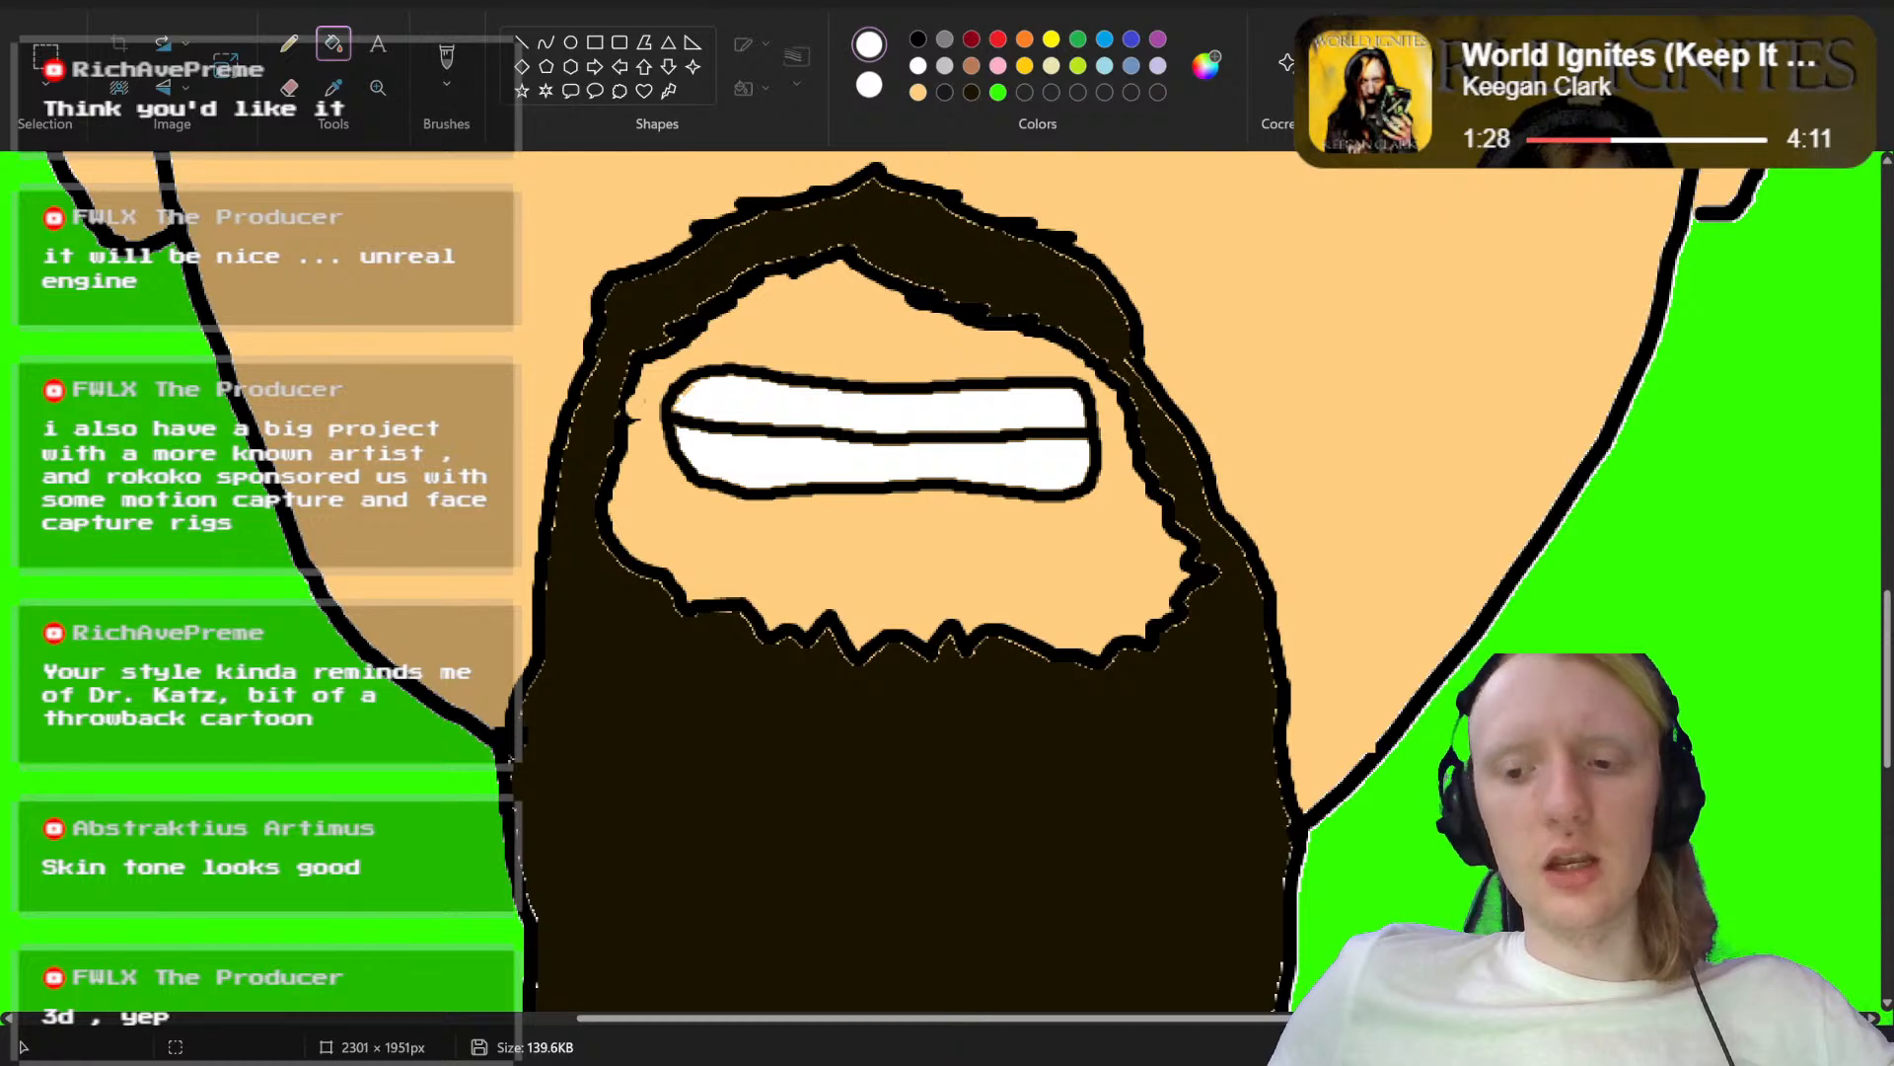
pyautogui.moveTo(1773, 1047); pyautogui.dragTo(1784, 1046)
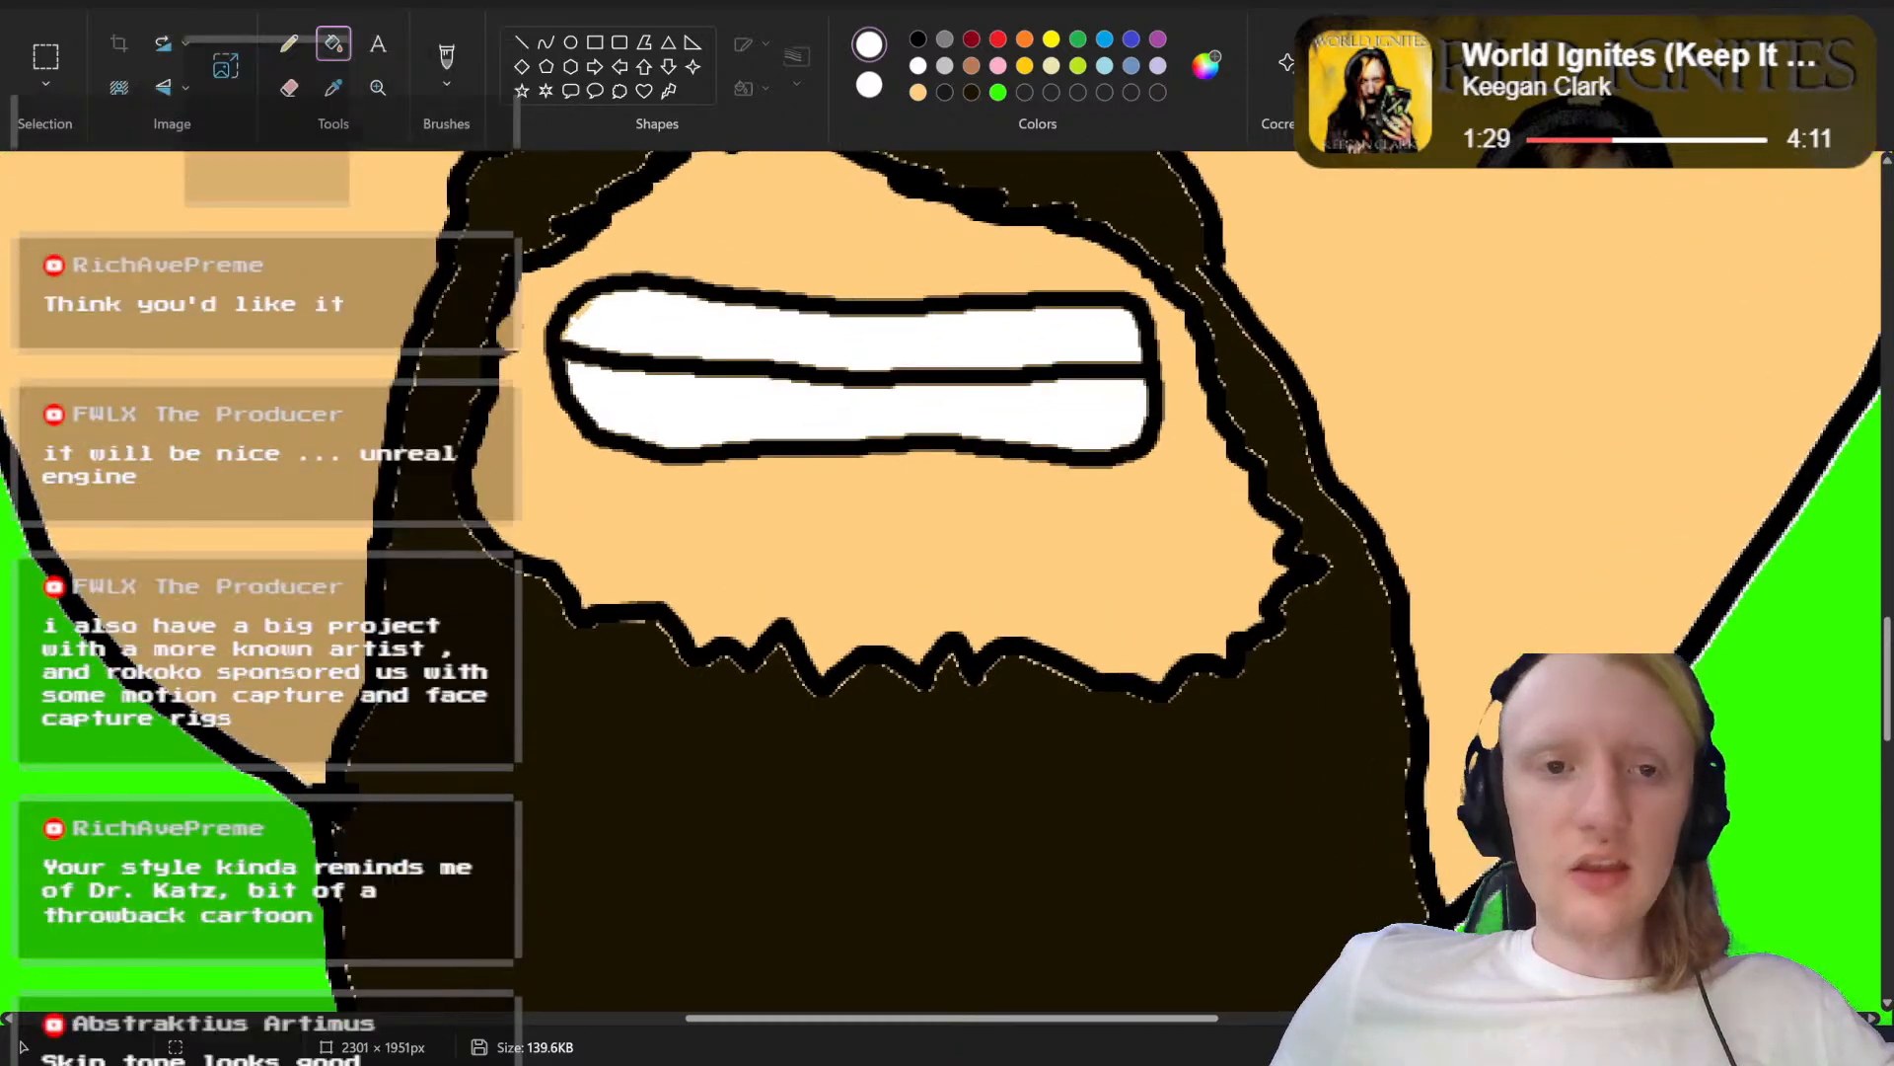
# Step: Save the portrait as a new PNG picture named "Abstrakt Head mouth ss.png" in Saved Pictures
pyautogui.click(29, 3)
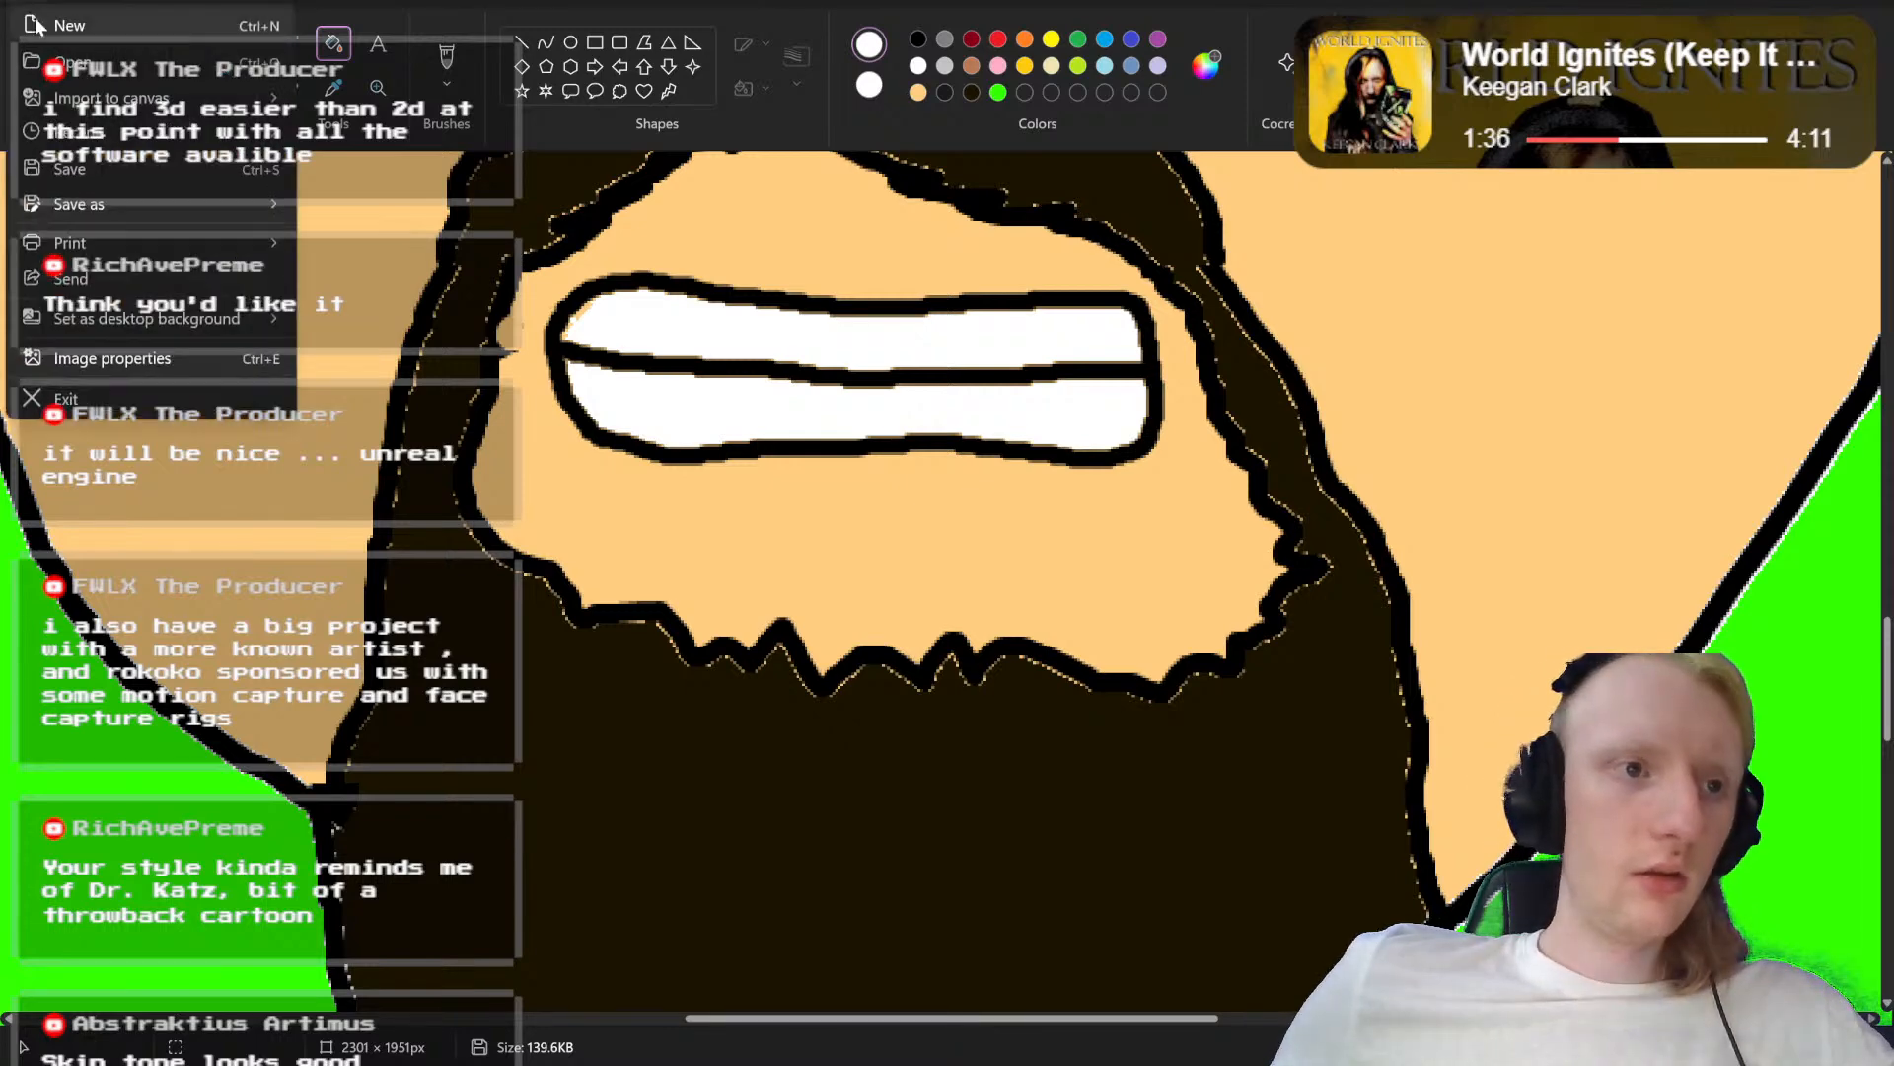
pyautogui.moveTo(222, 204)
pyautogui.click(336, 203)
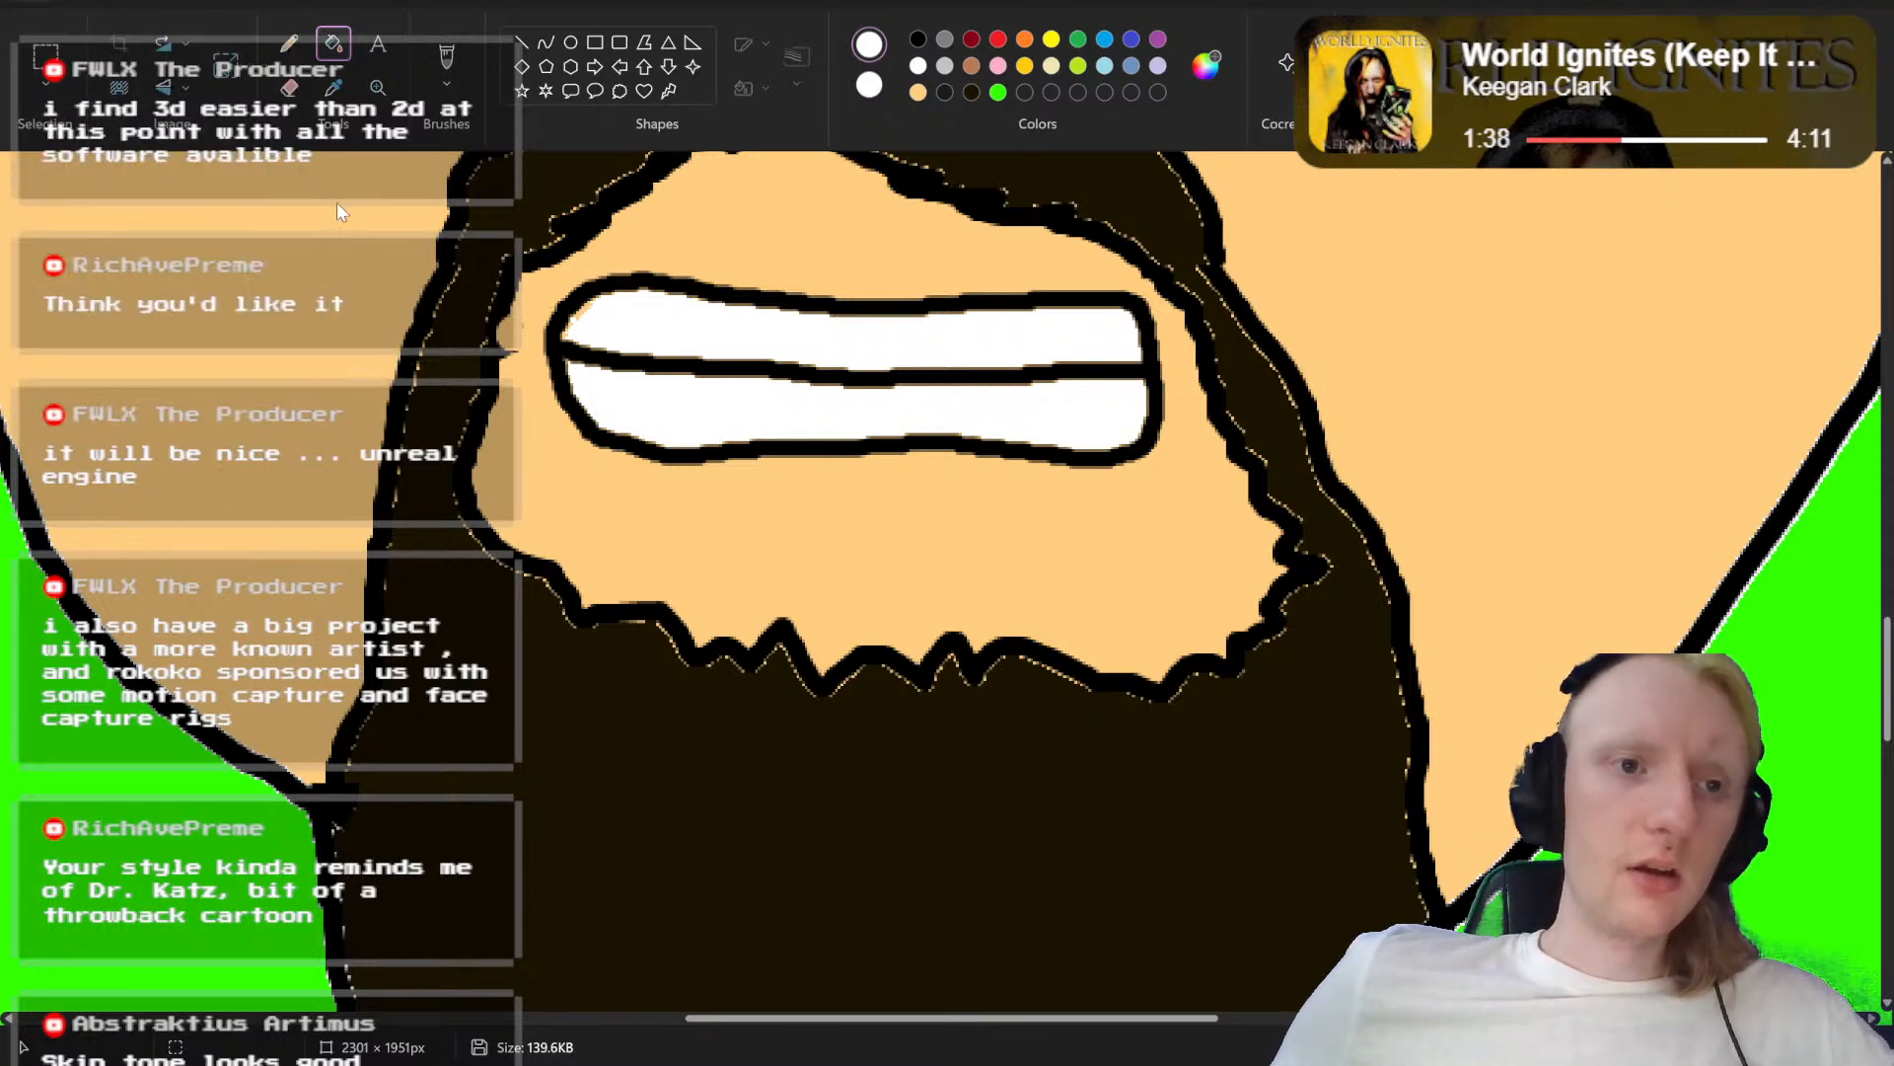
pyautogui.press('Right')
pyautogui.press('Left')
pyautogui.press('Left')
pyautogui.press('Left')
pyautogui.press('Left')
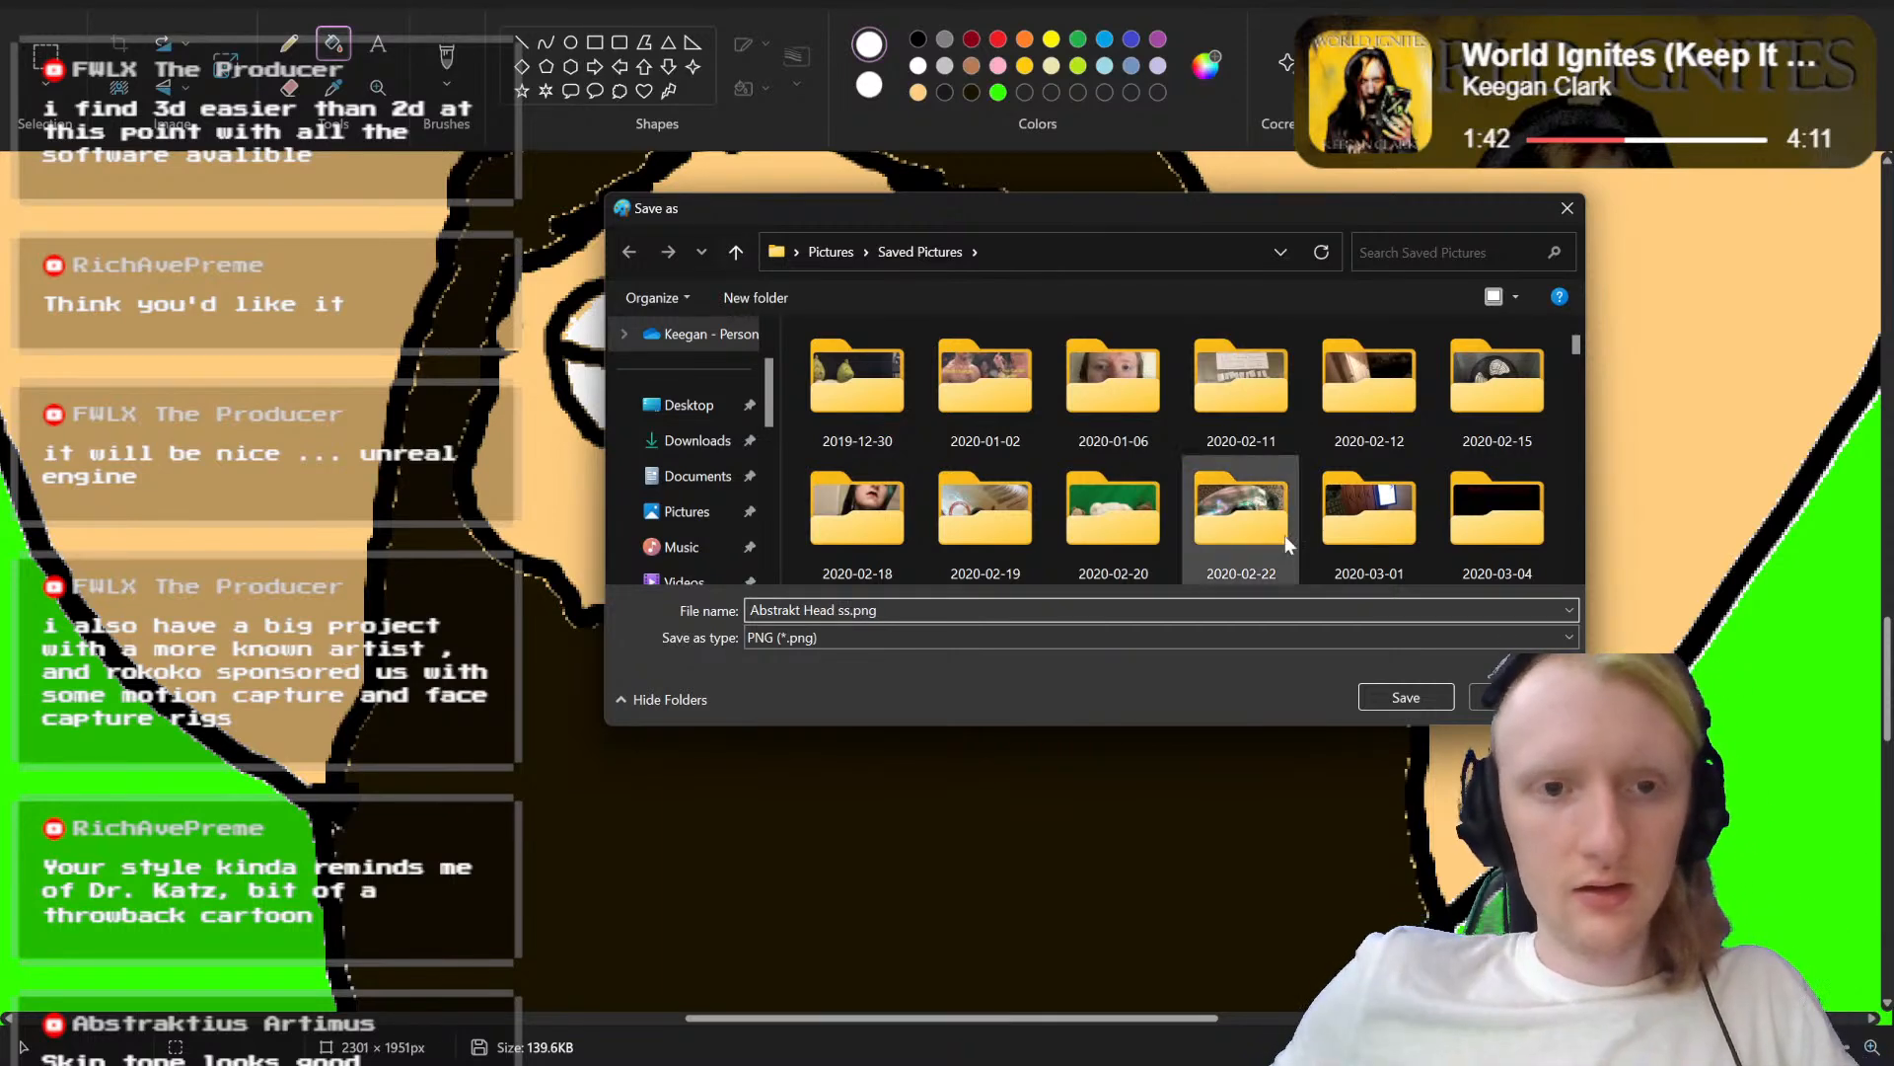
pyautogui.write('sss')
pyautogui.press('BackSpace')
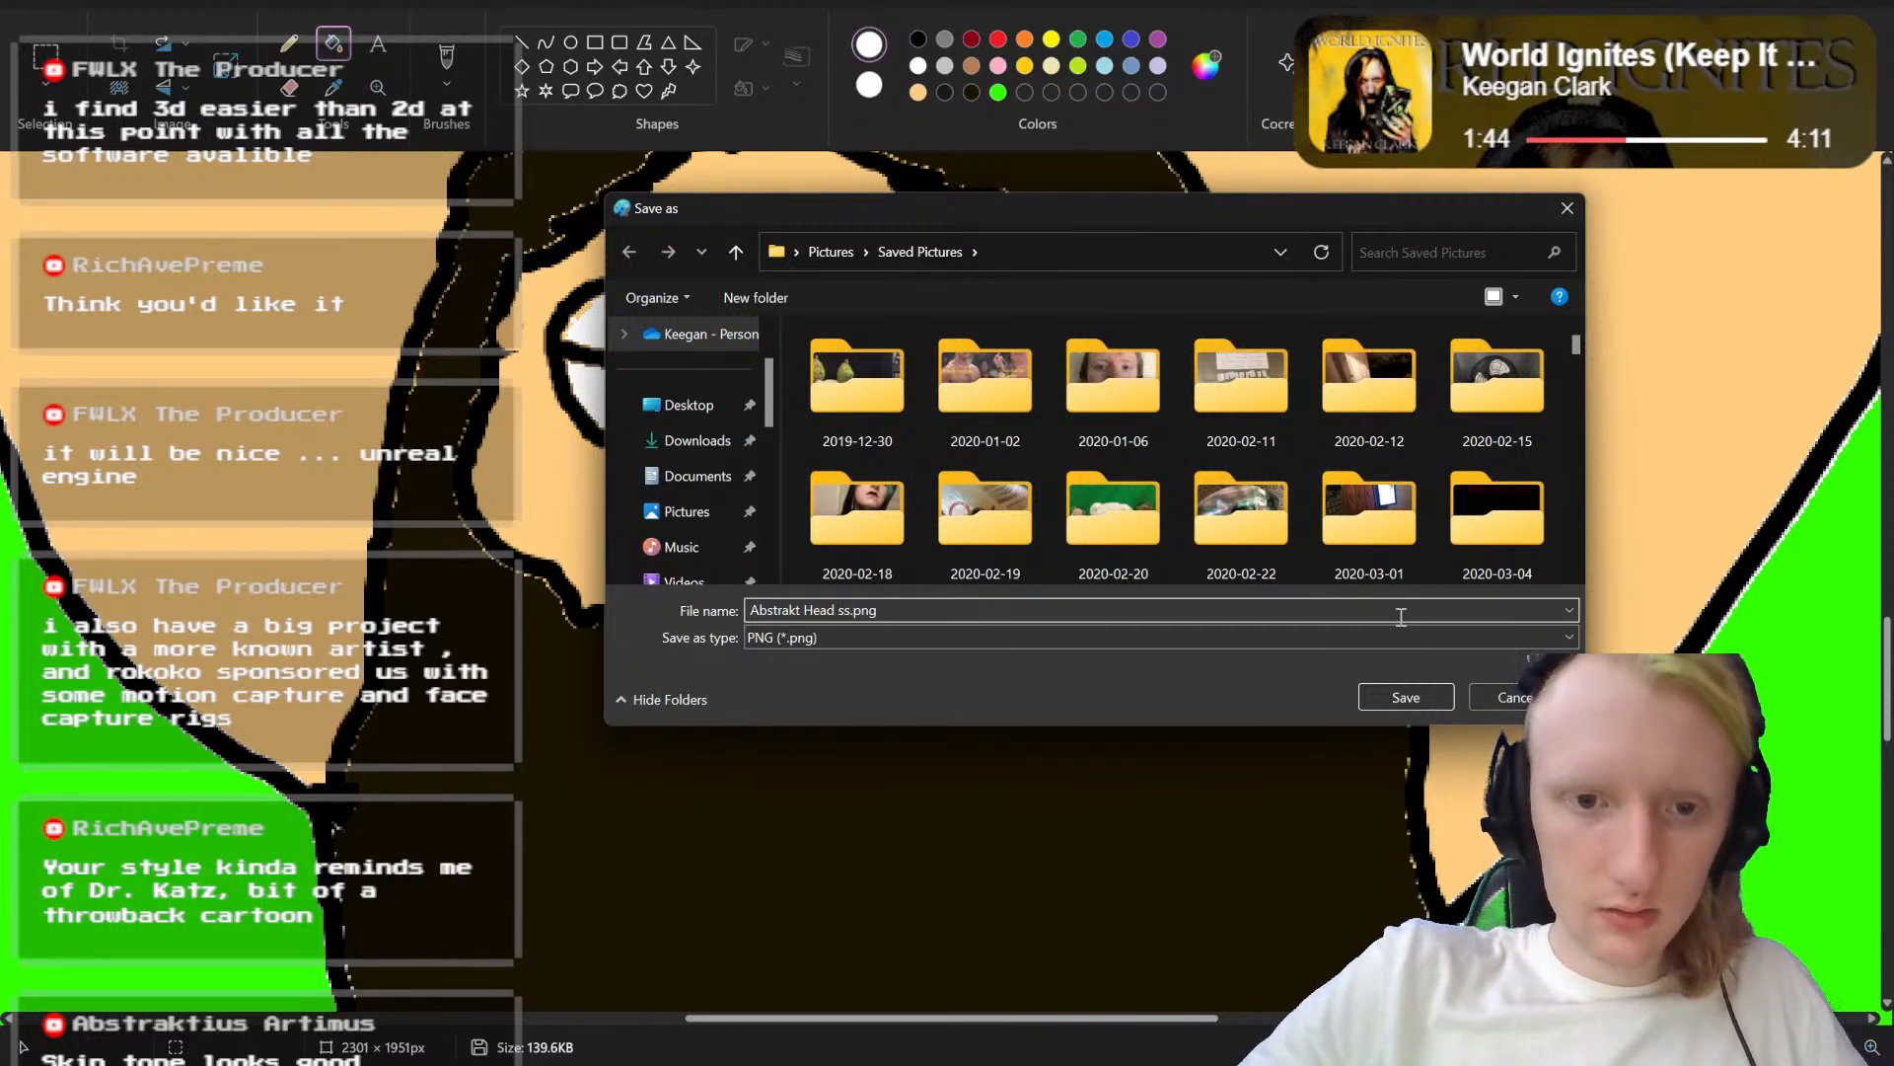
pyautogui.press('Left')
pyautogui.press('Left')
pyautogui.press('Left')
pyautogui.write('mouth')
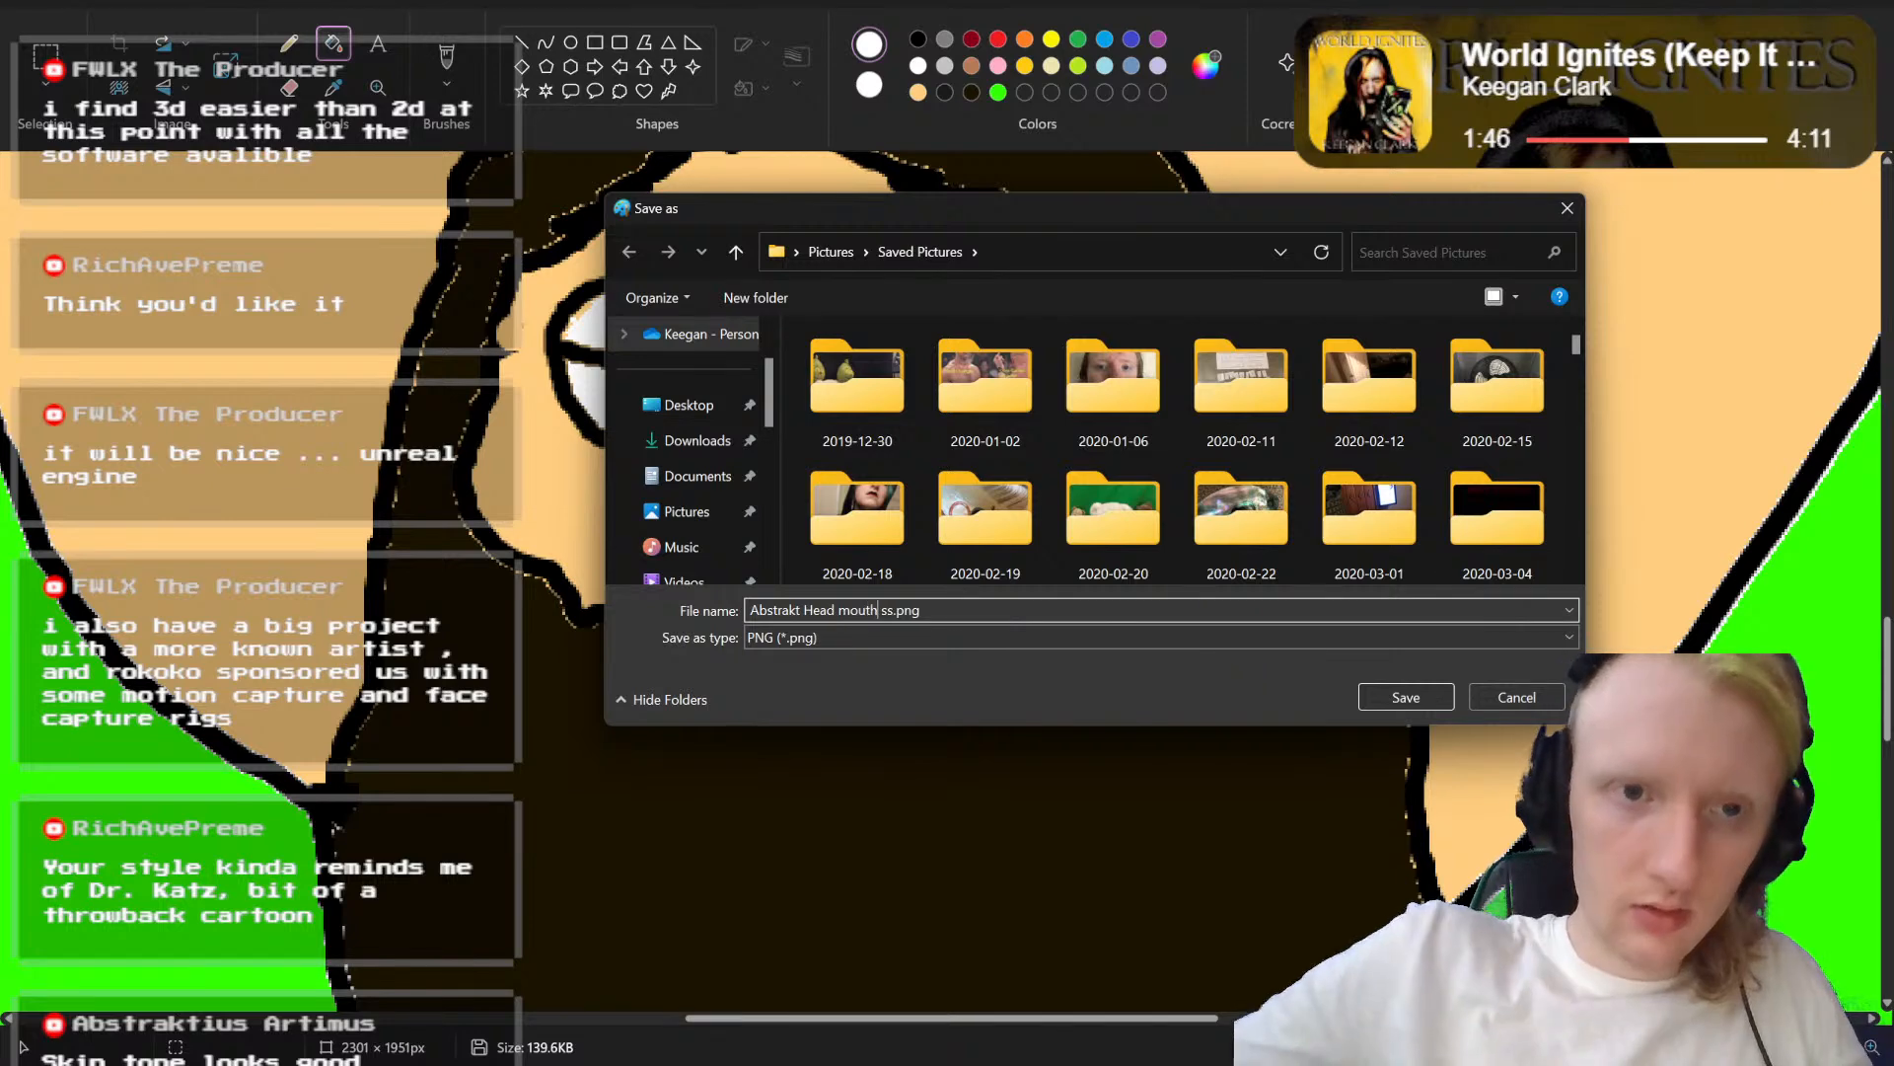
pyautogui.click(1407, 697)
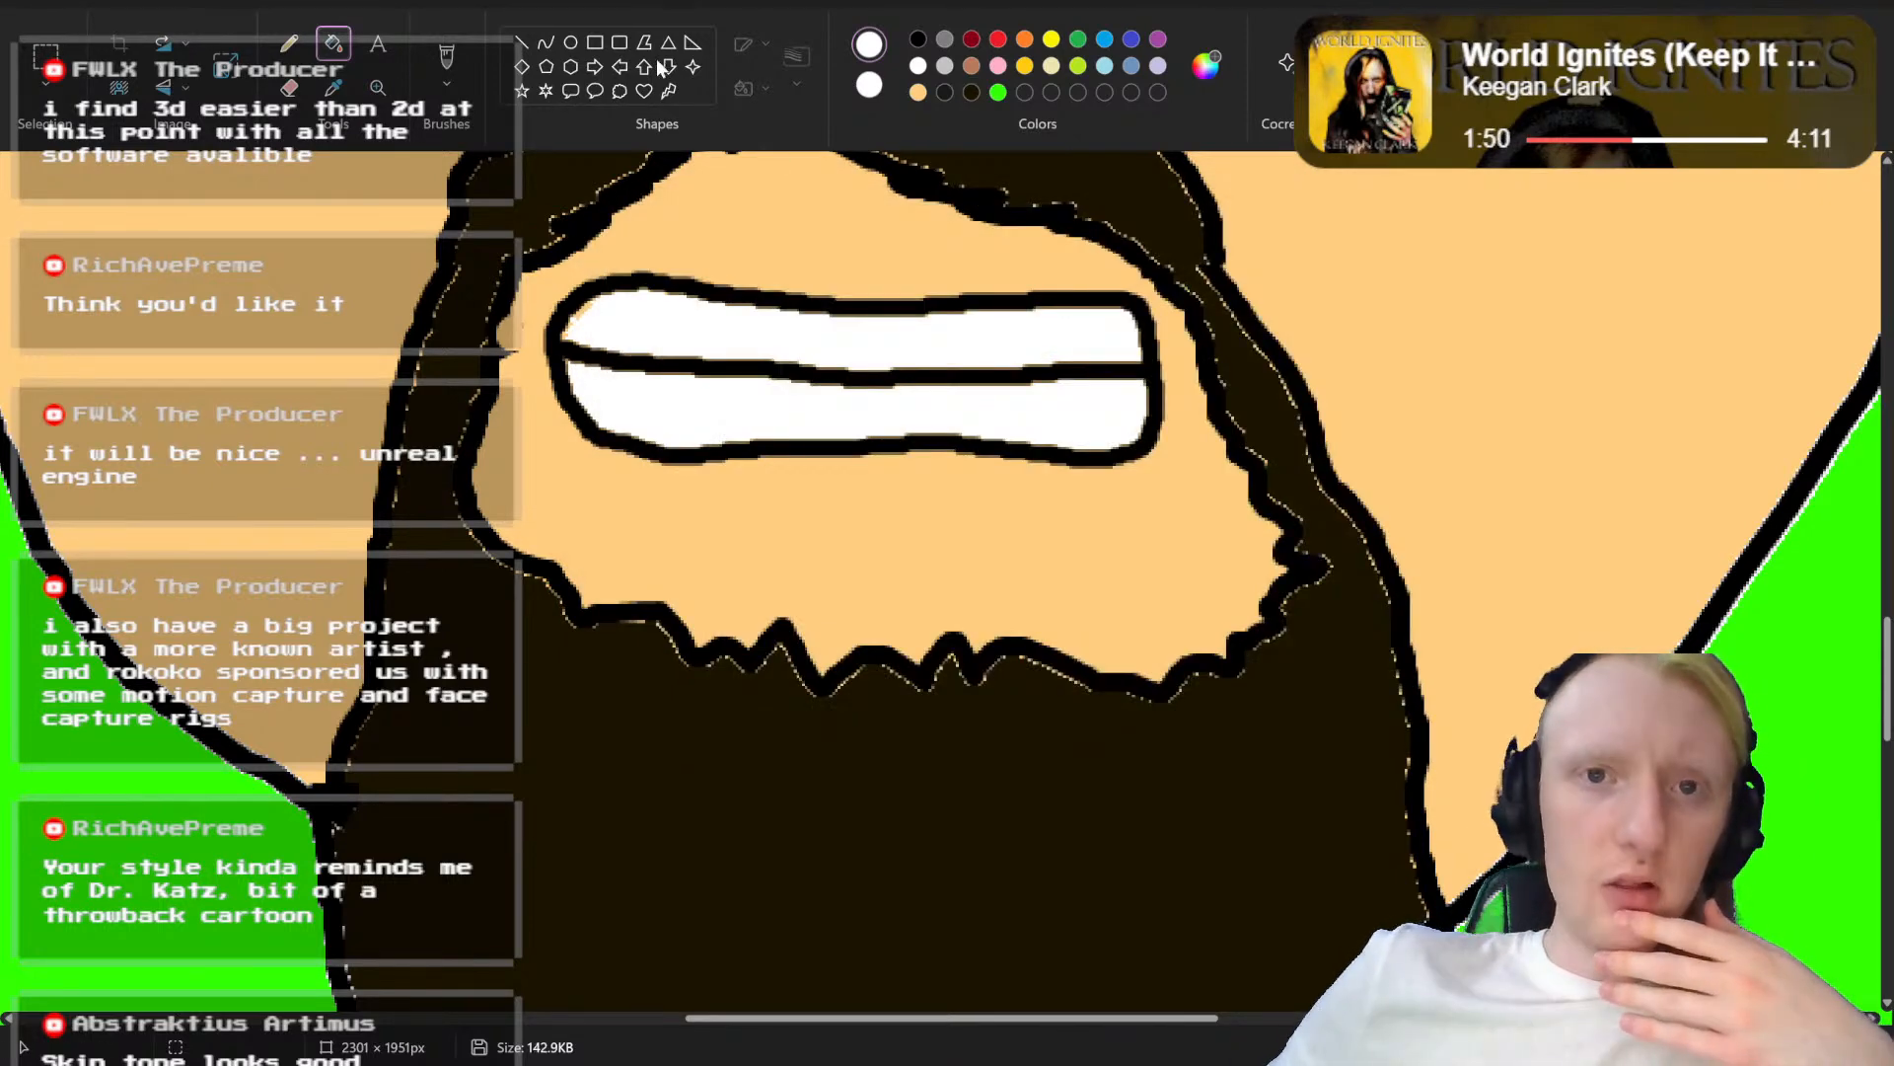
# Step: Draw a rounded black tongue outline with the brush, hanging from the teeth line across the lower teeth to below the mouth
pyautogui.click(917, 39)
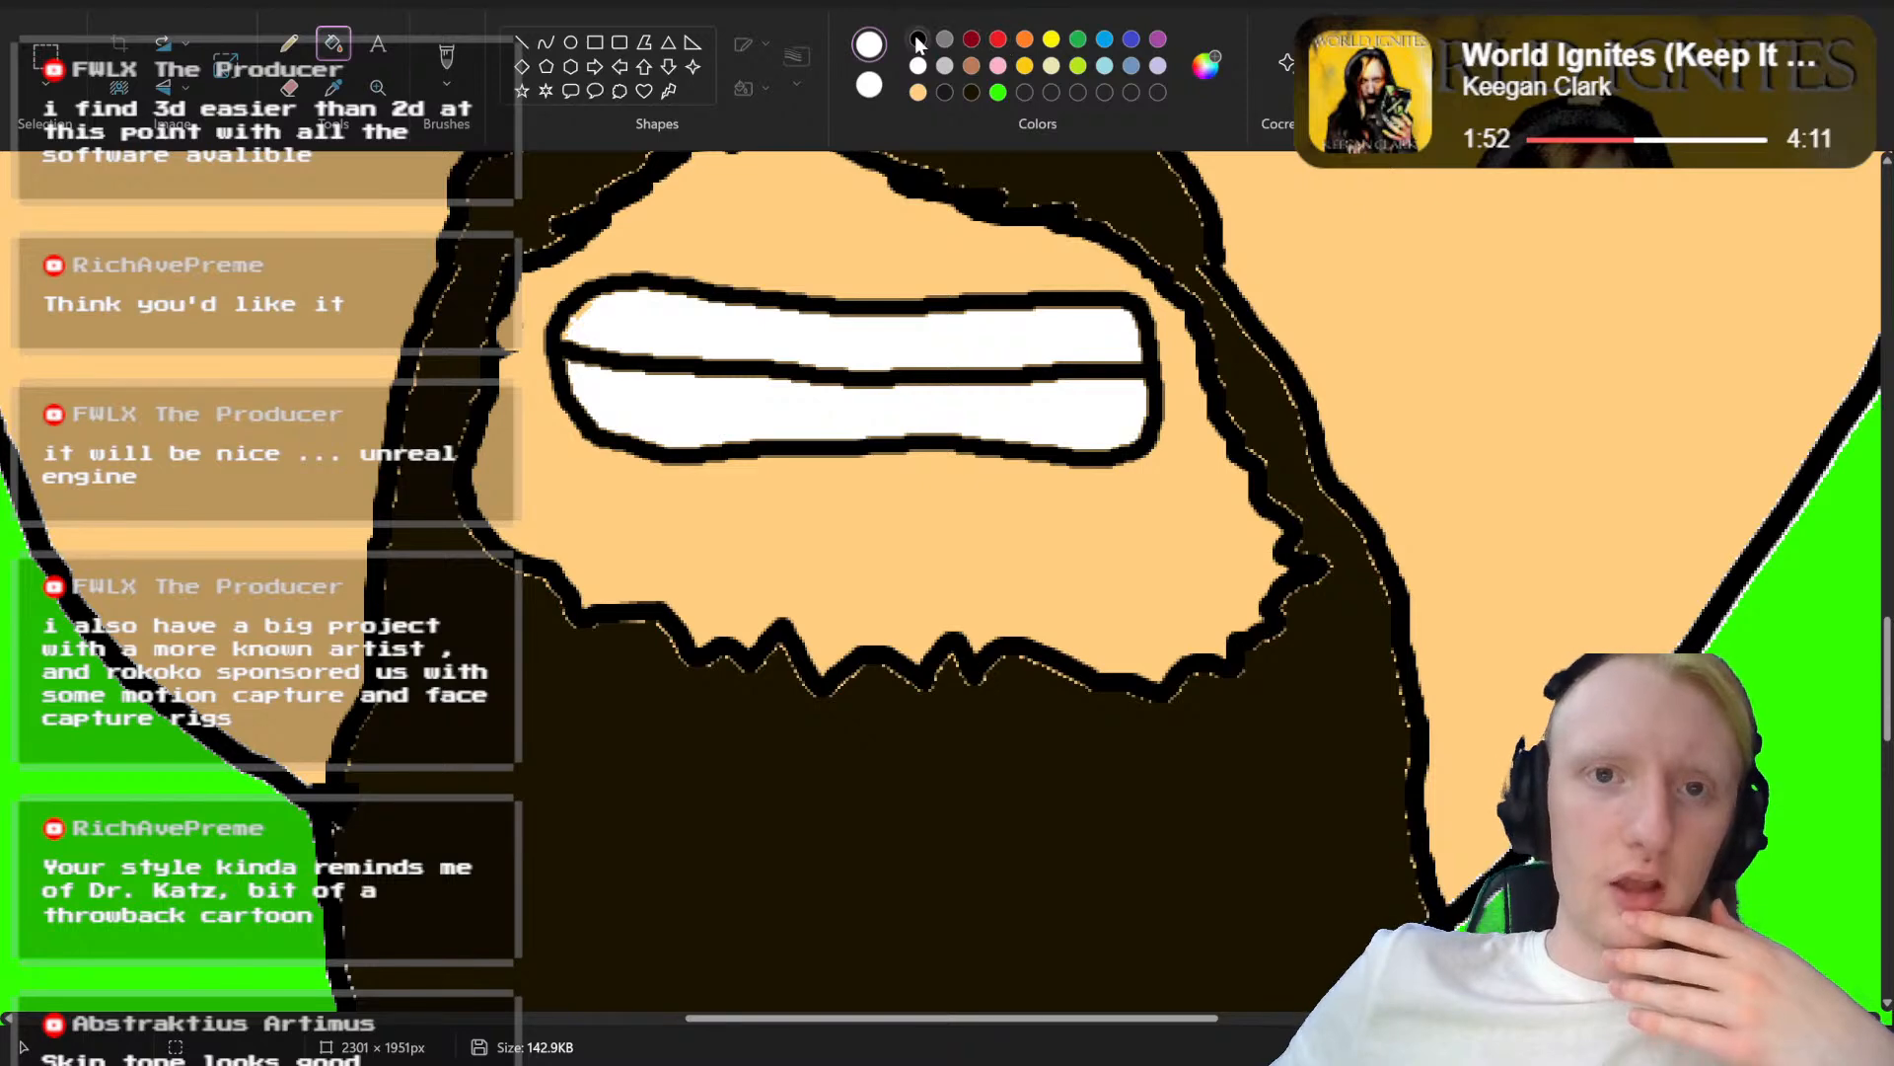
pyautogui.click(446, 56)
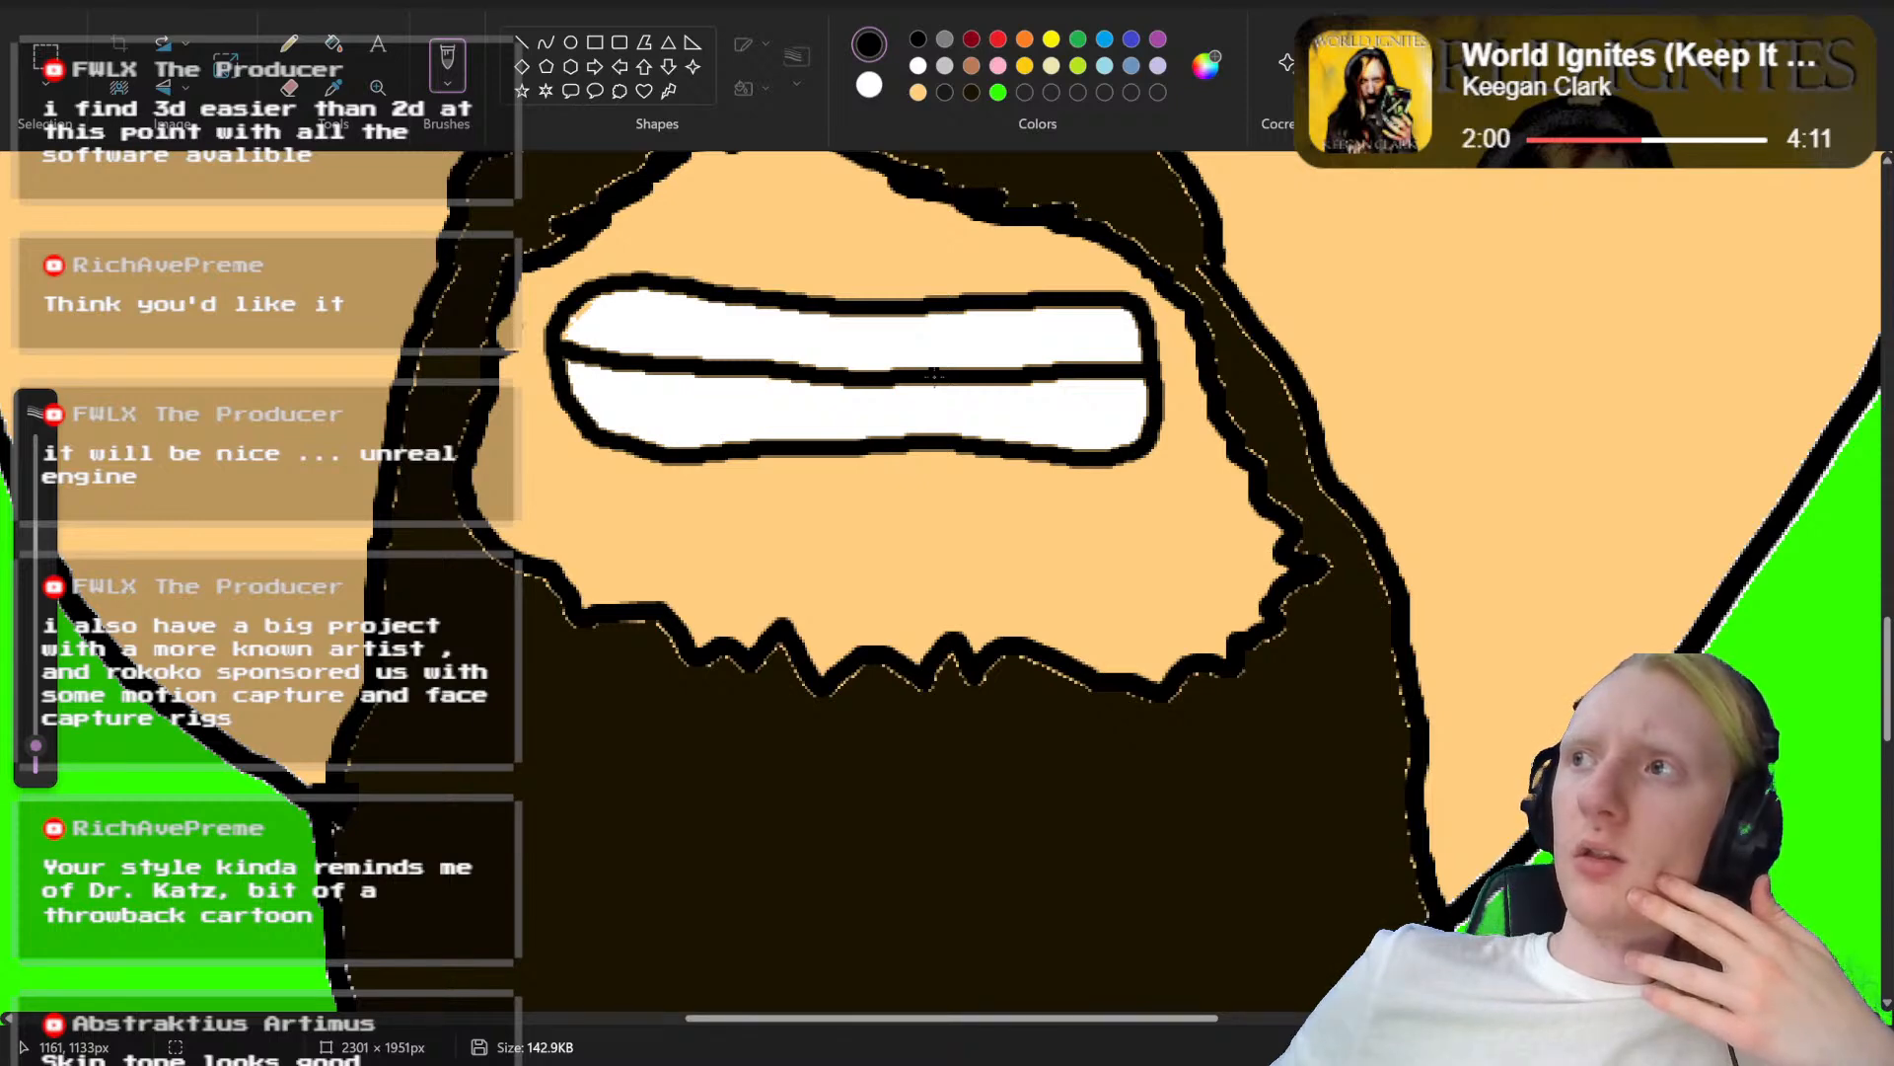
pyautogui.moveTo(935, 375)
pyautogui.mouseDown()
pyautogui.moveTo(1019, 401)
pyautogui.moveTo(1039, 452)
pyautogui.moveTo(966, 524)
pyautogui.moveTo(877, 532)
pyautogui.moveTo(783, 501)
pyautogui.moveTo(736, 424)
pyautogui.mouseUp()
pyautogui.hotkey('ctrl', 'z')
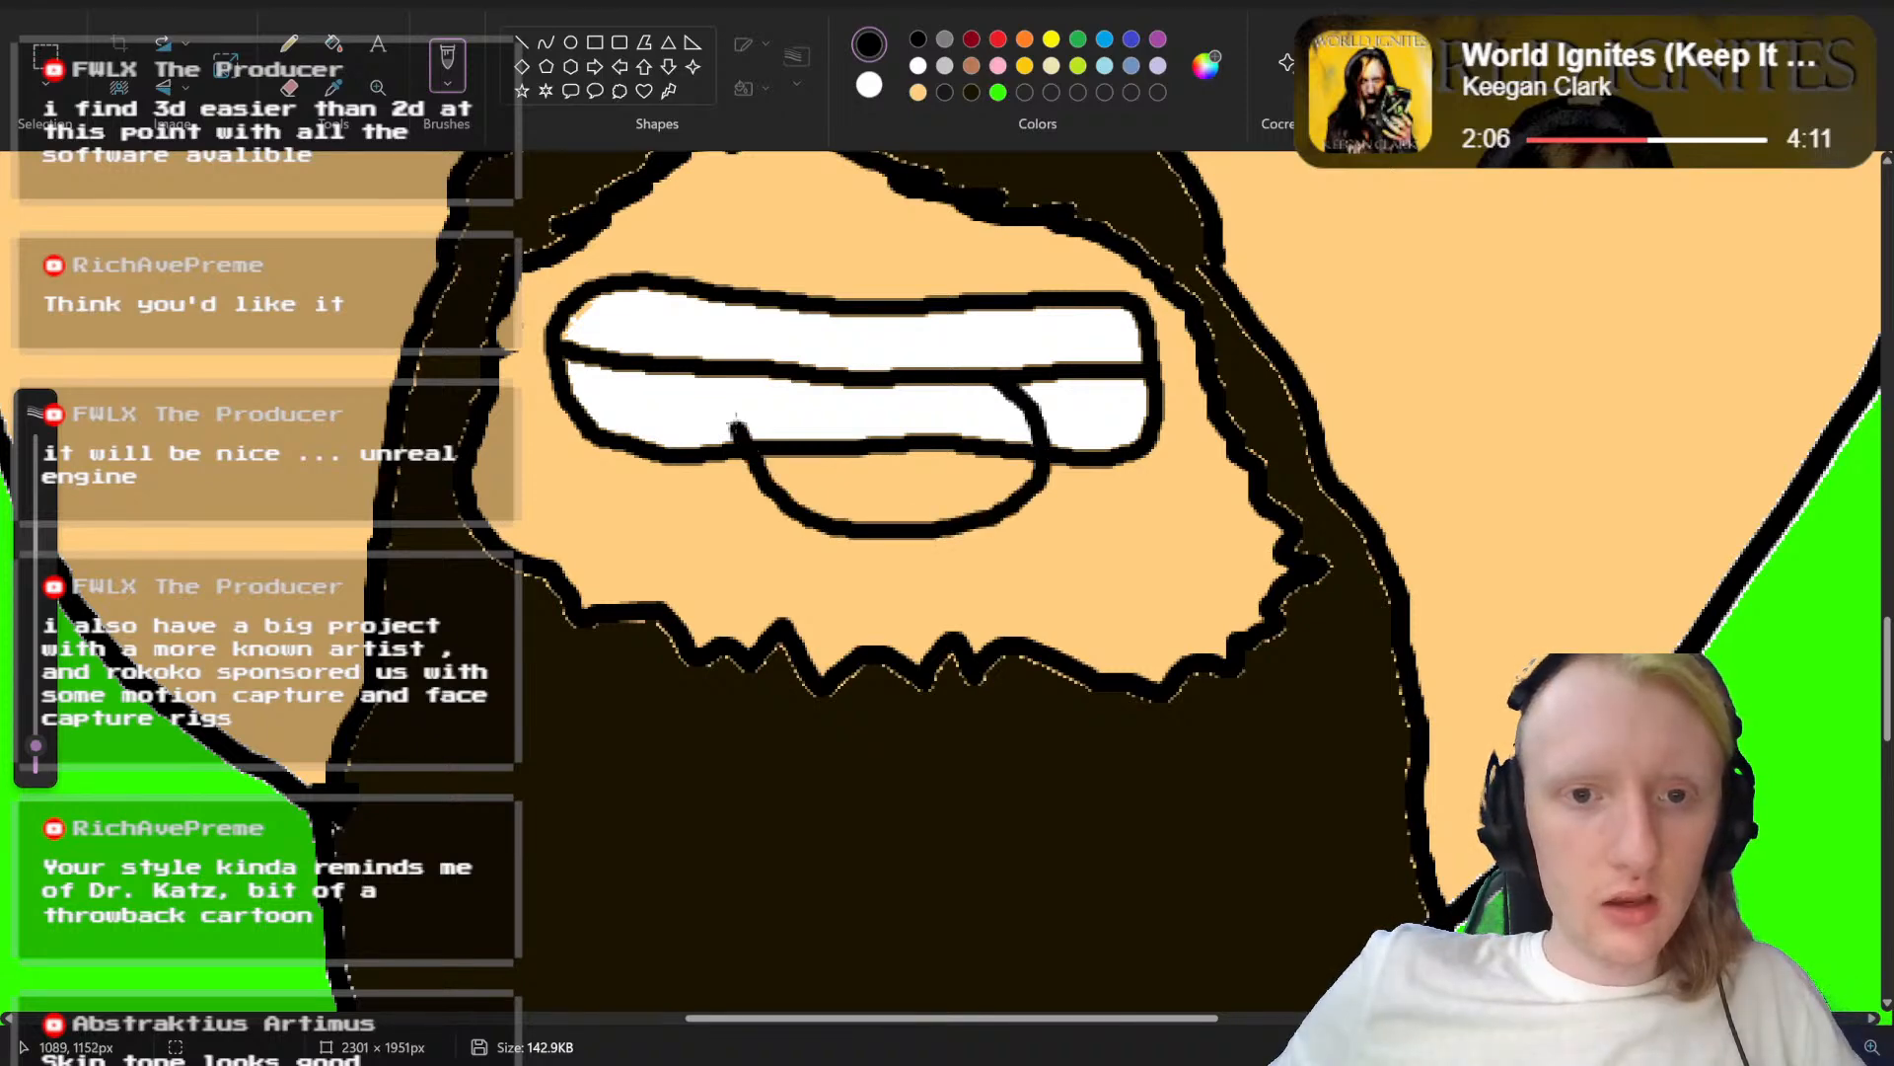
# Step: Fill both parts of the tongue, above and below the lower mouth line, with red
pyautogui.click(999, 40)
pyautogui.click(335, 45)
pyautogui.click(949, 400)
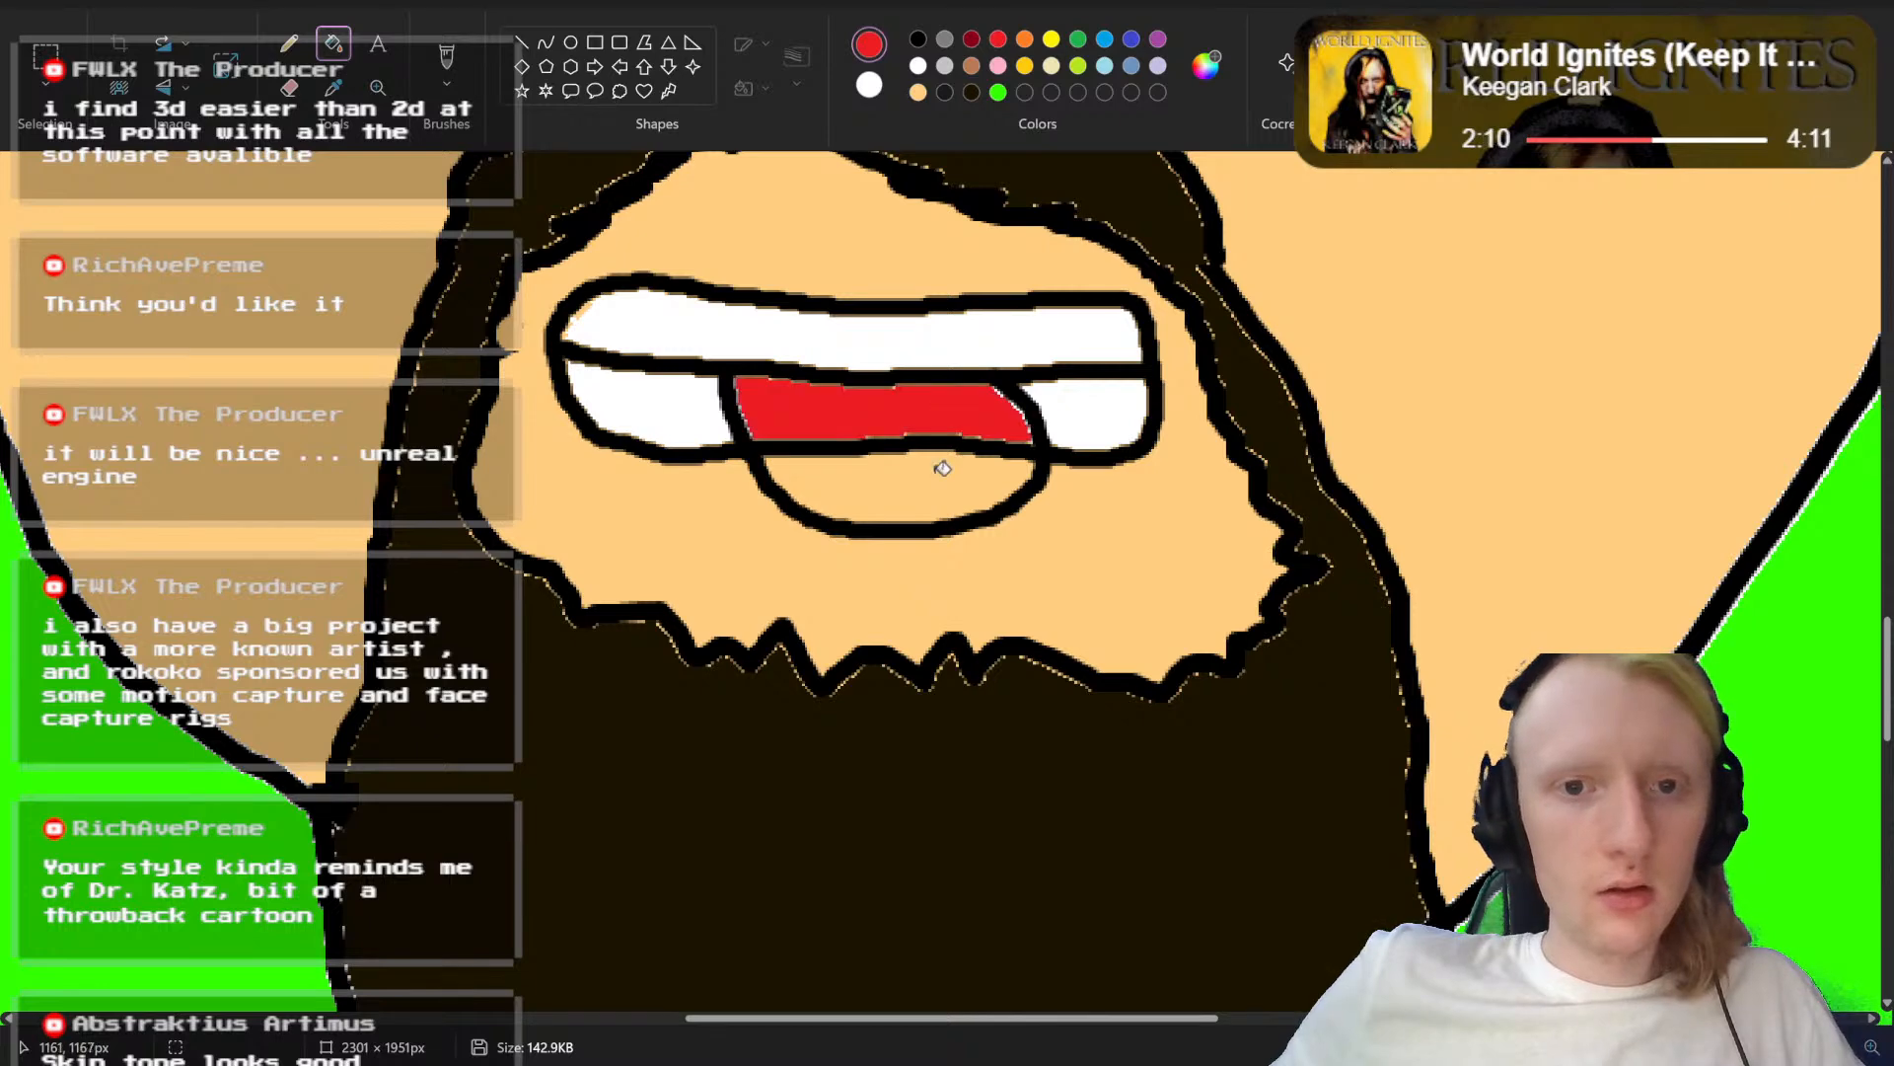
pyautogui.click(943, 469)
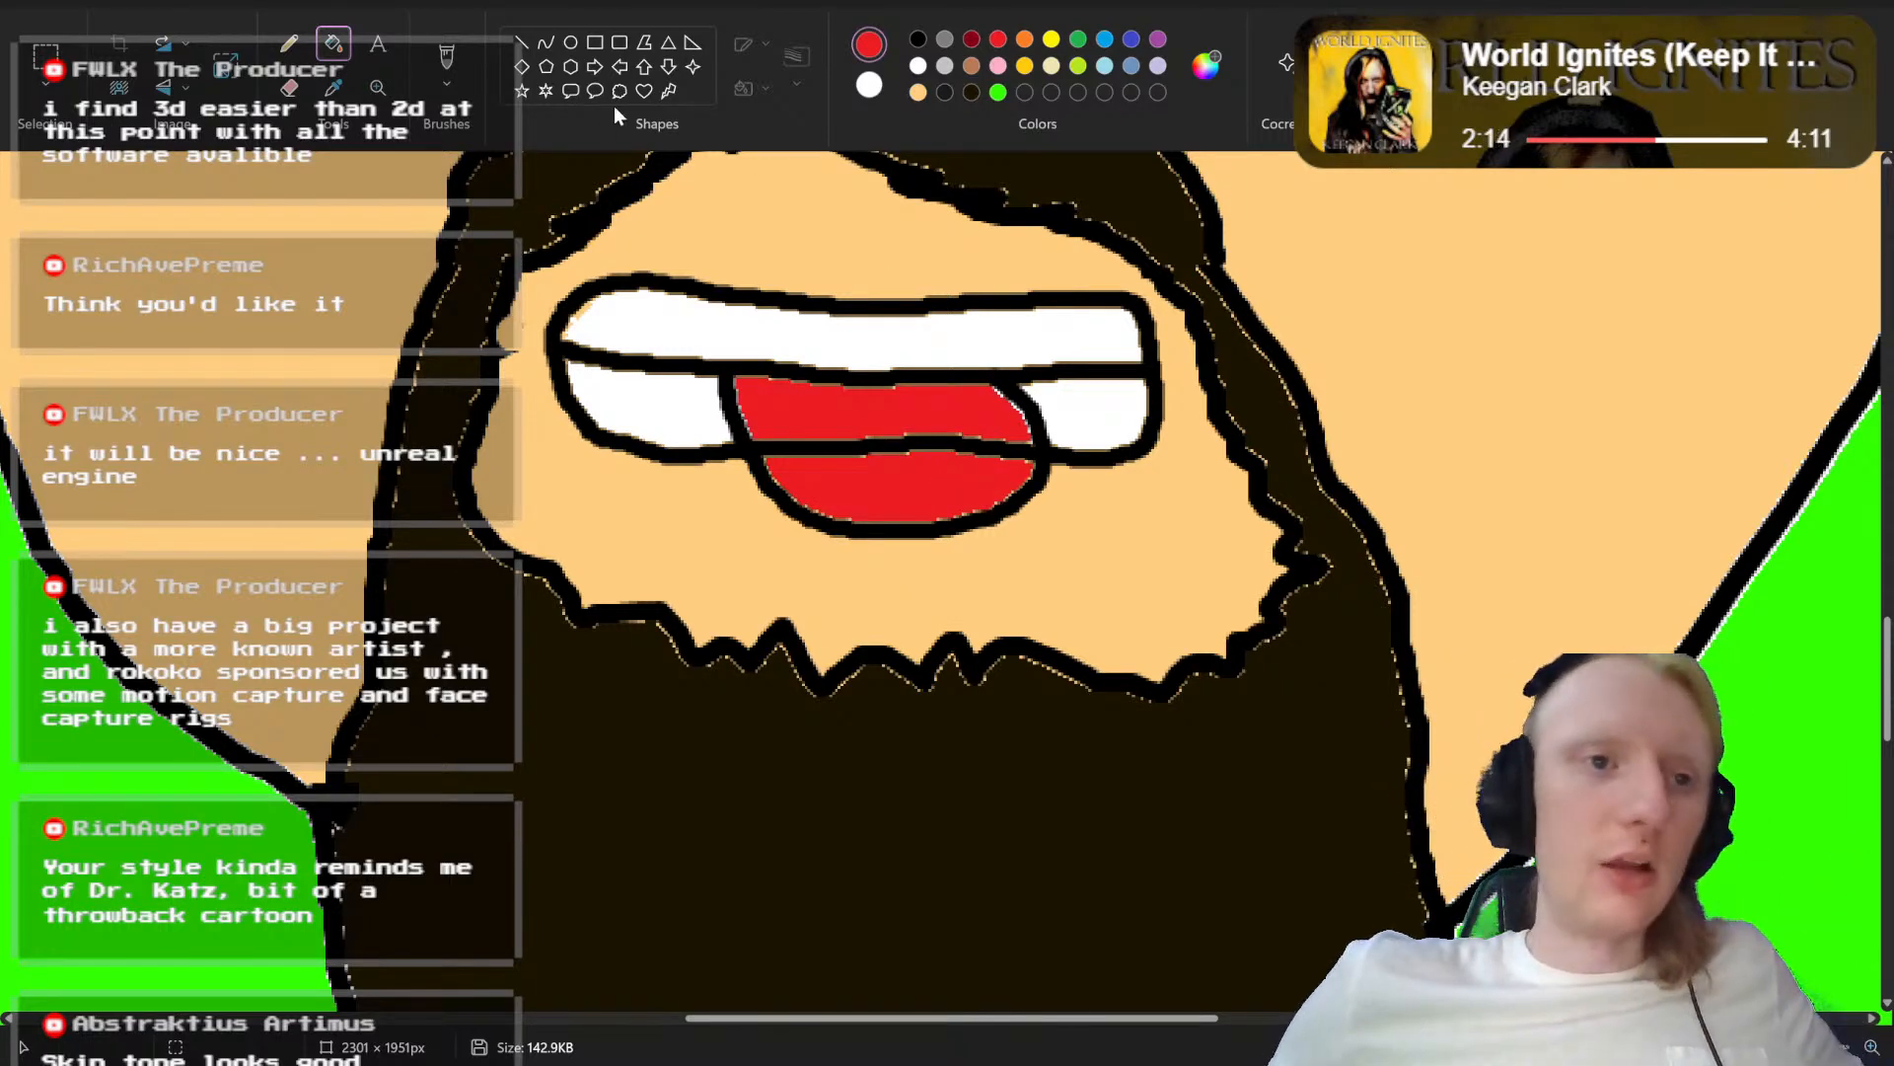
# Step: Paint over the black mouth line crossing the tongue in red, then restore the smaller black brush for outlining
pyautogui.click(442, 55)
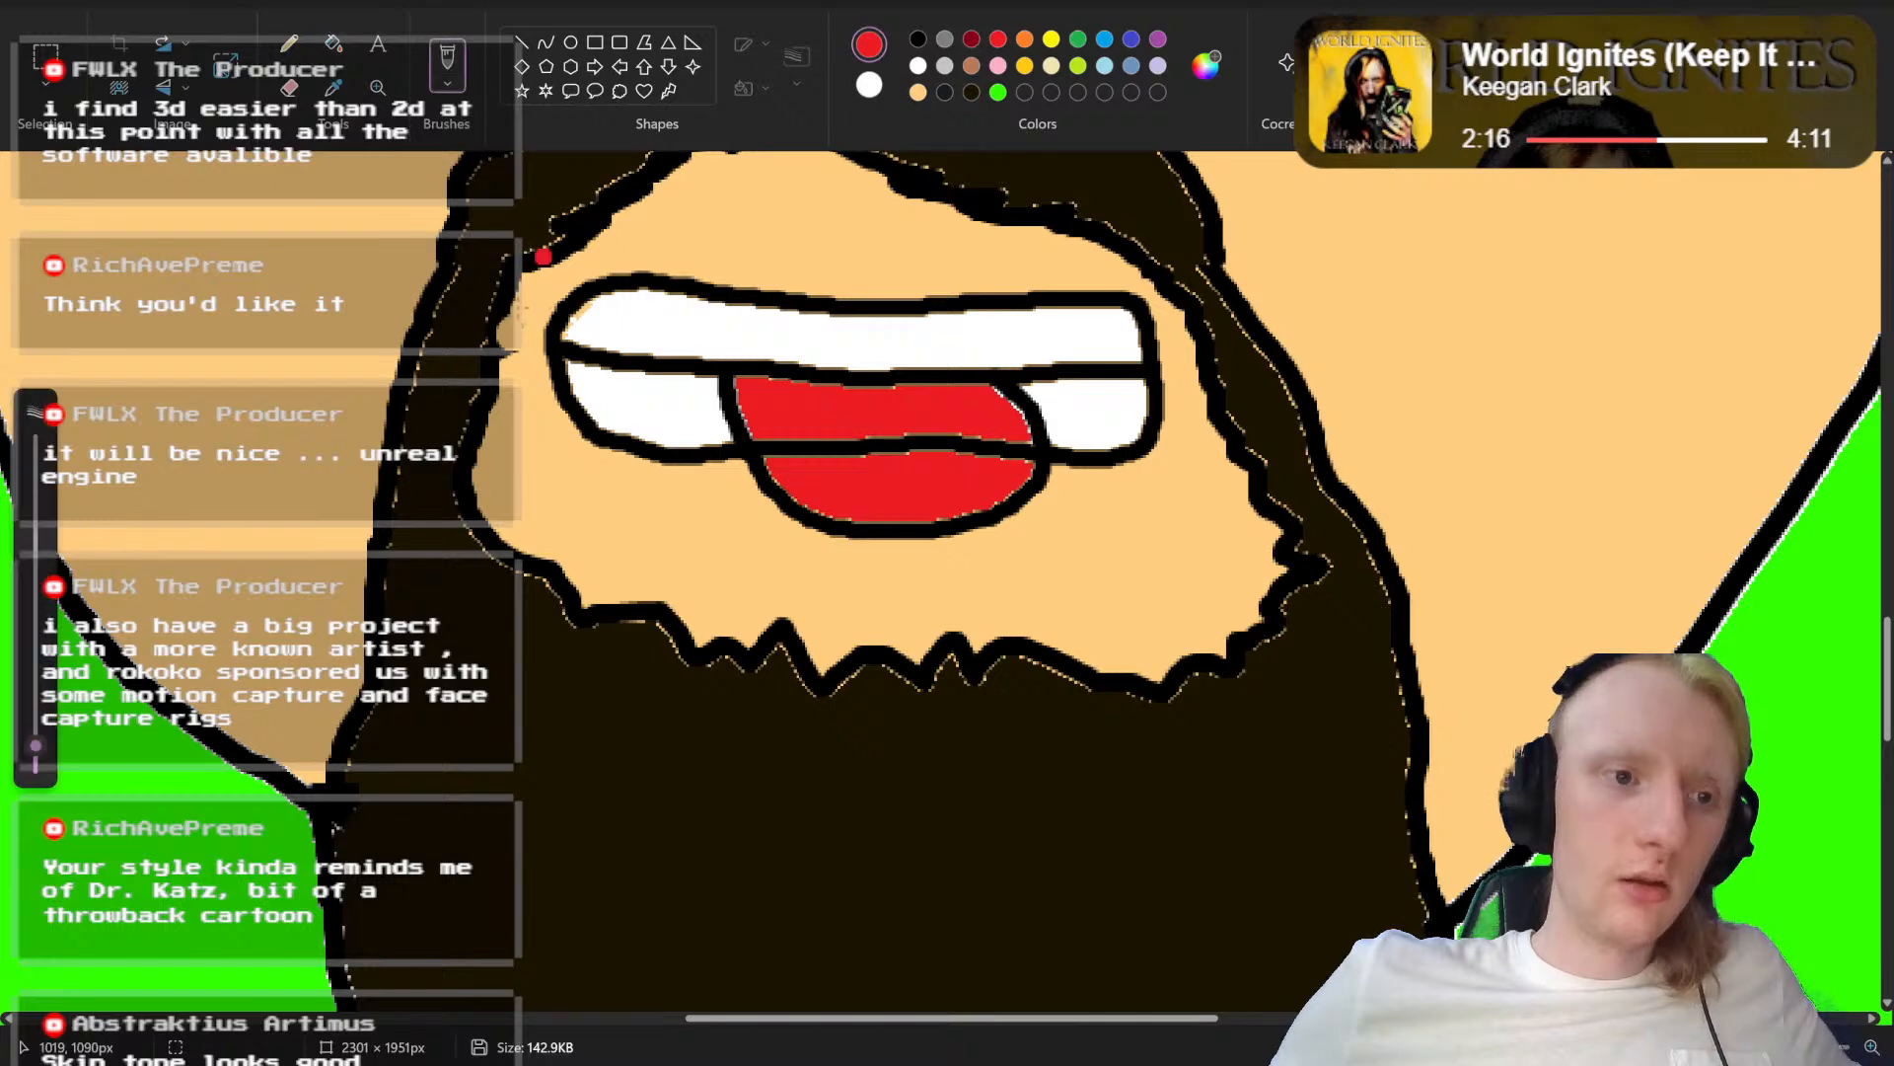
pyautogui.moveTo(864, 446); pyautogui.dragTo(982, 449)
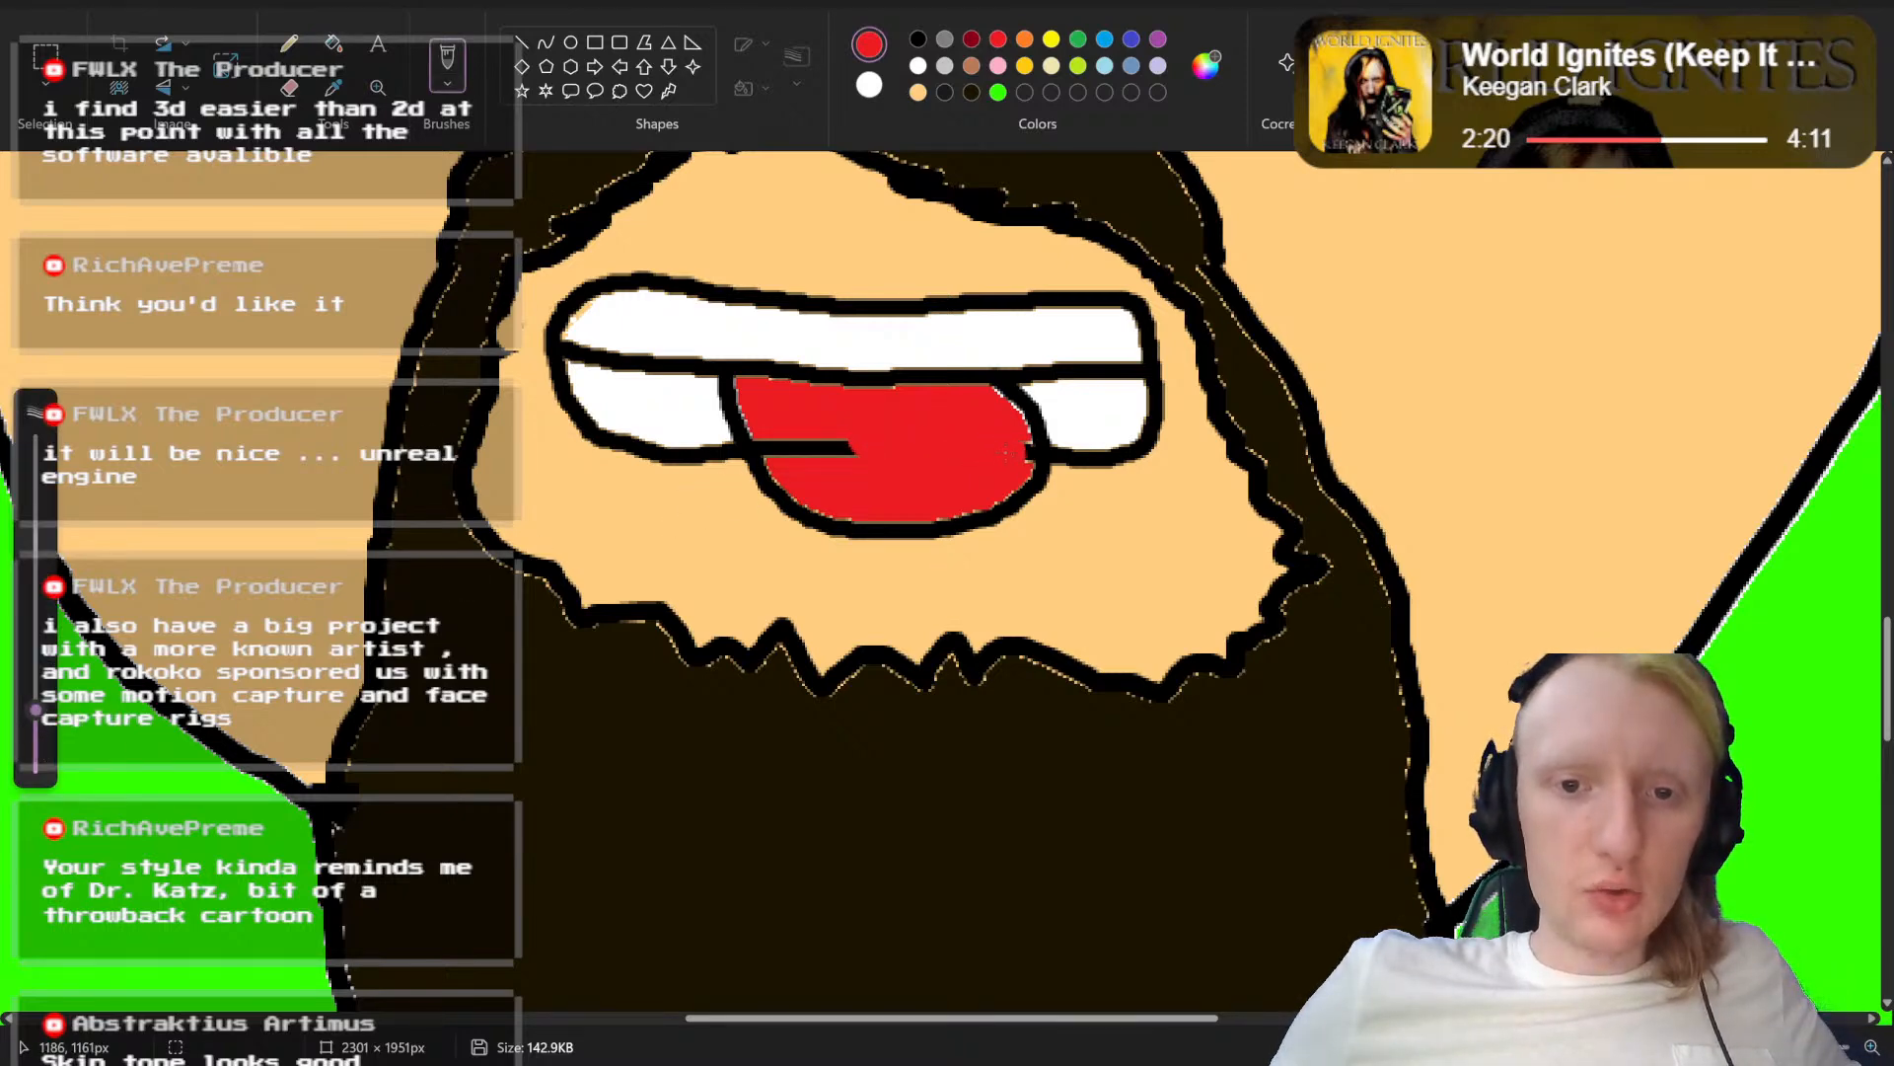
pyautogui.moveTo(865, 446); pyautogui.dragTo(801, 444)
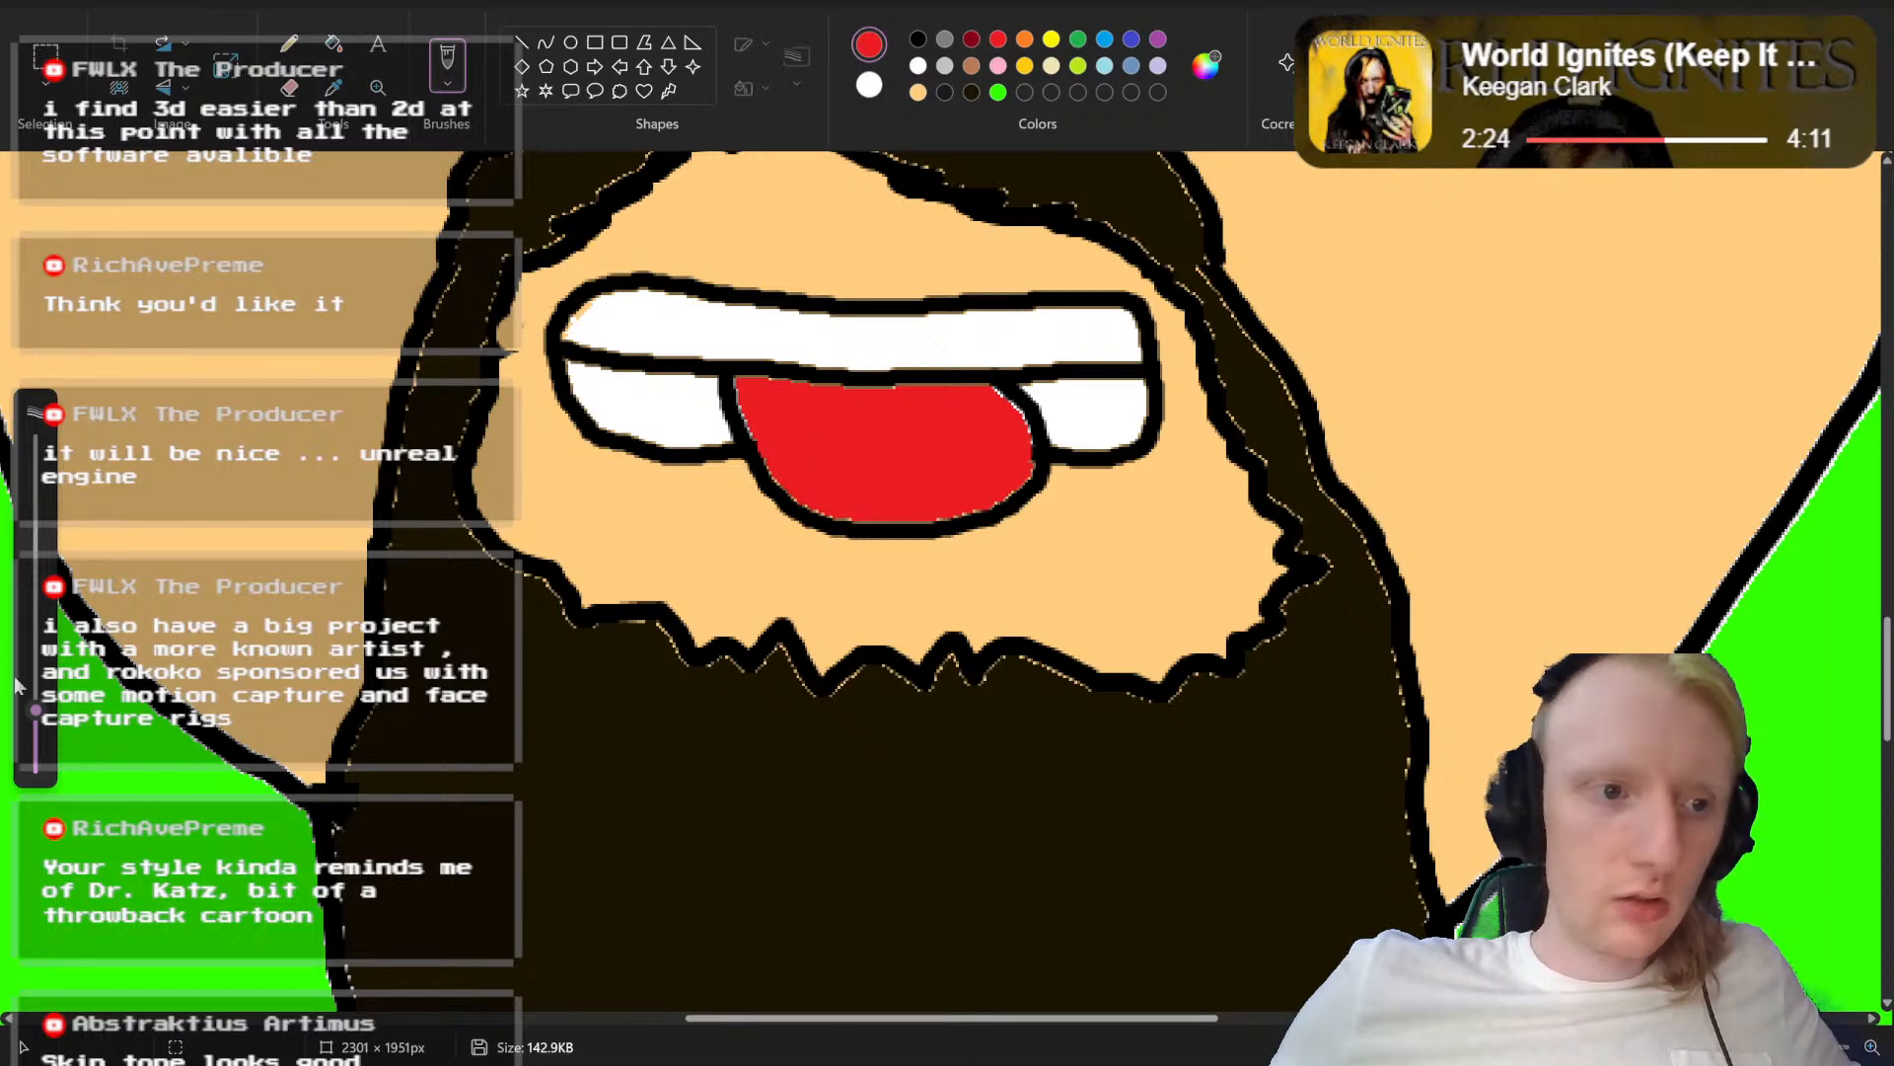
pyautogui.moveTo(35, 709); pyautogui.dragTo(37, 752)
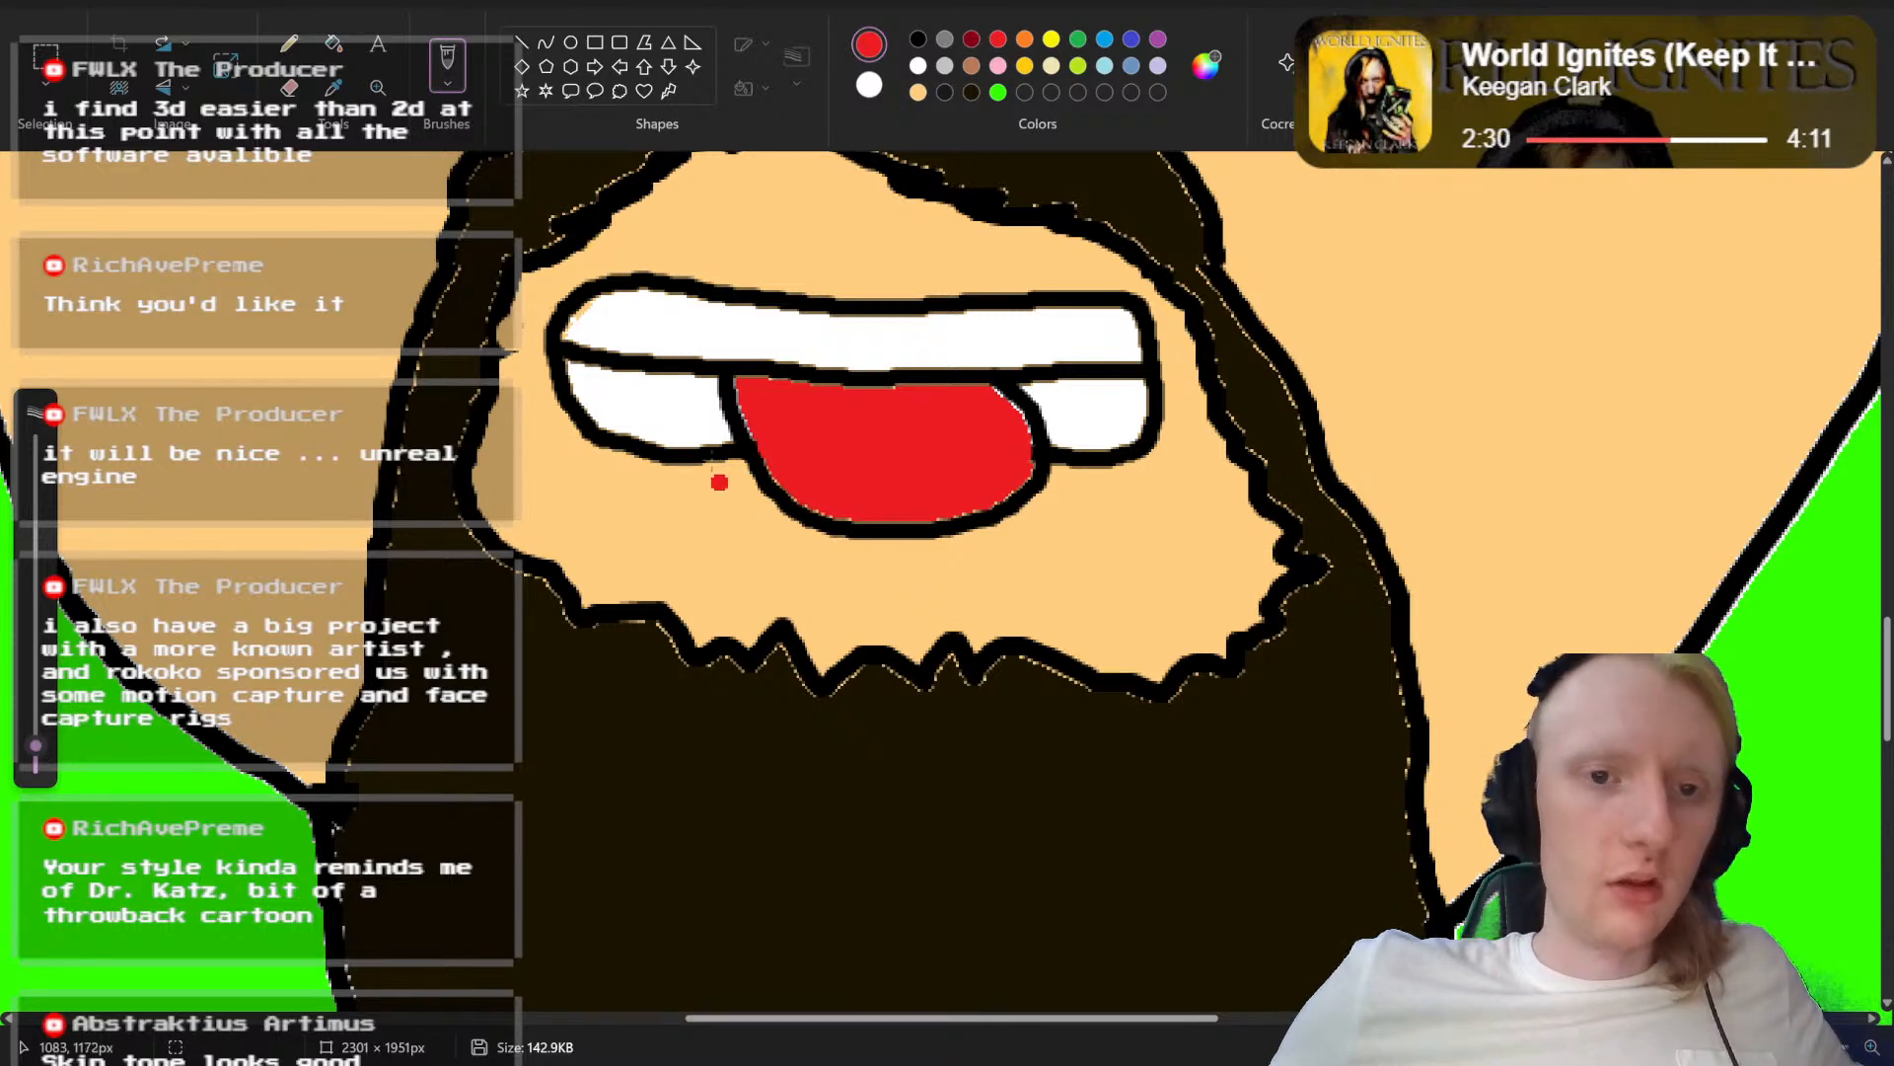
pyautogui.click(920, 37)
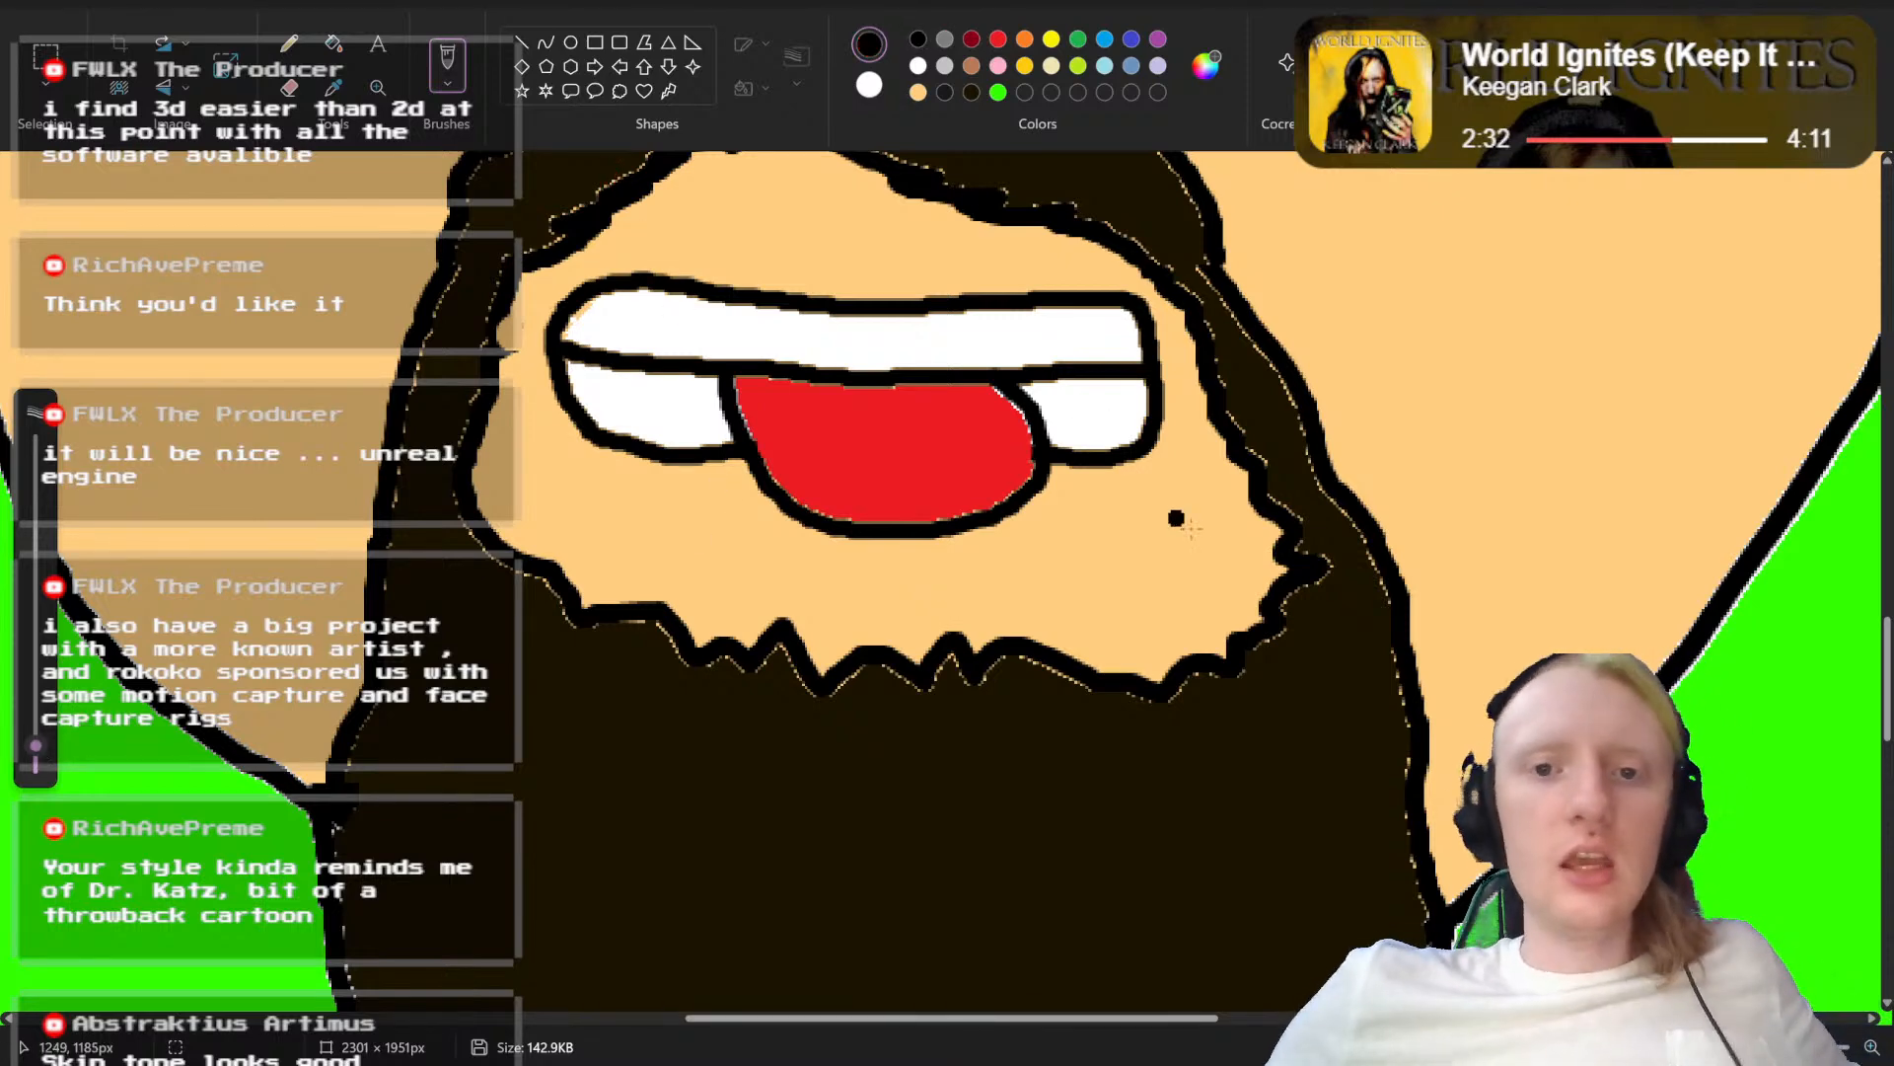
# Step: Examine the tongue-out mouth up close and on the whole portrait
pyautogui.scroll(3, 1184, 532)
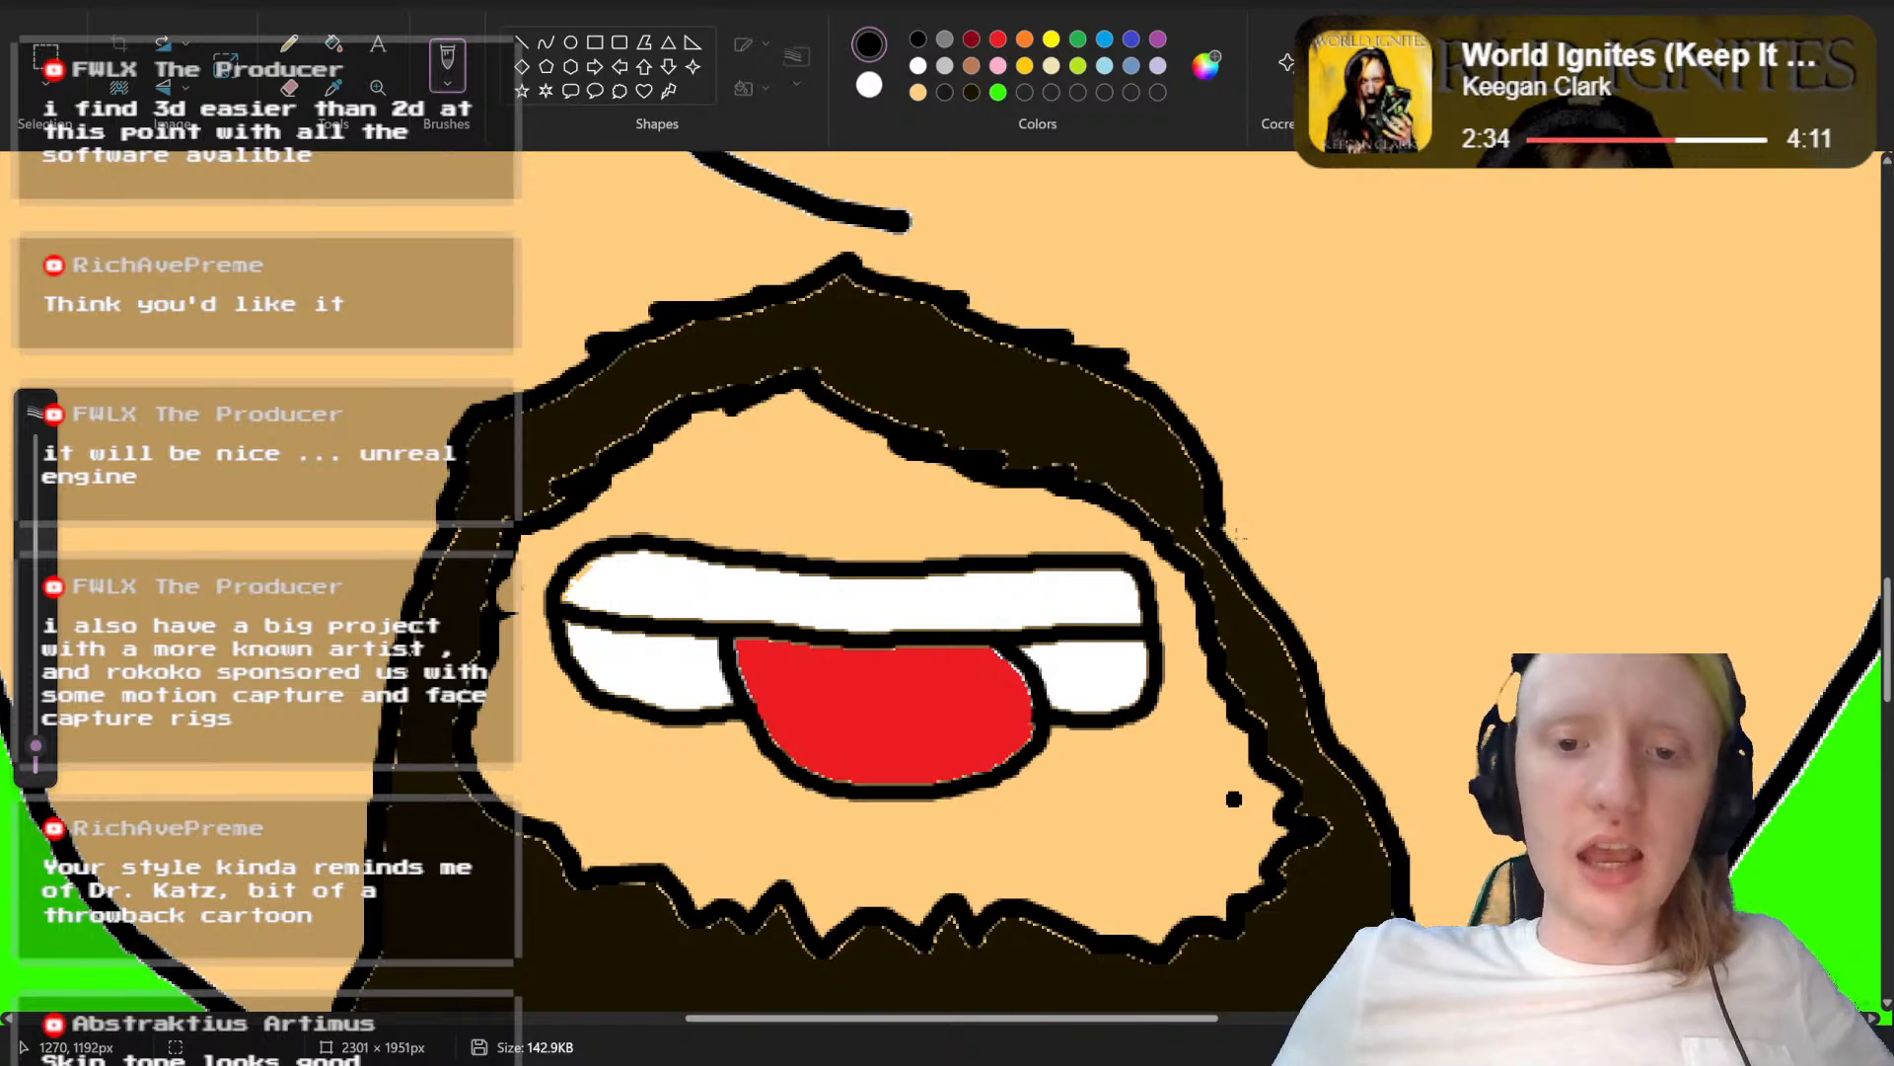
pyautogui.scroll(1, 1236, 536)
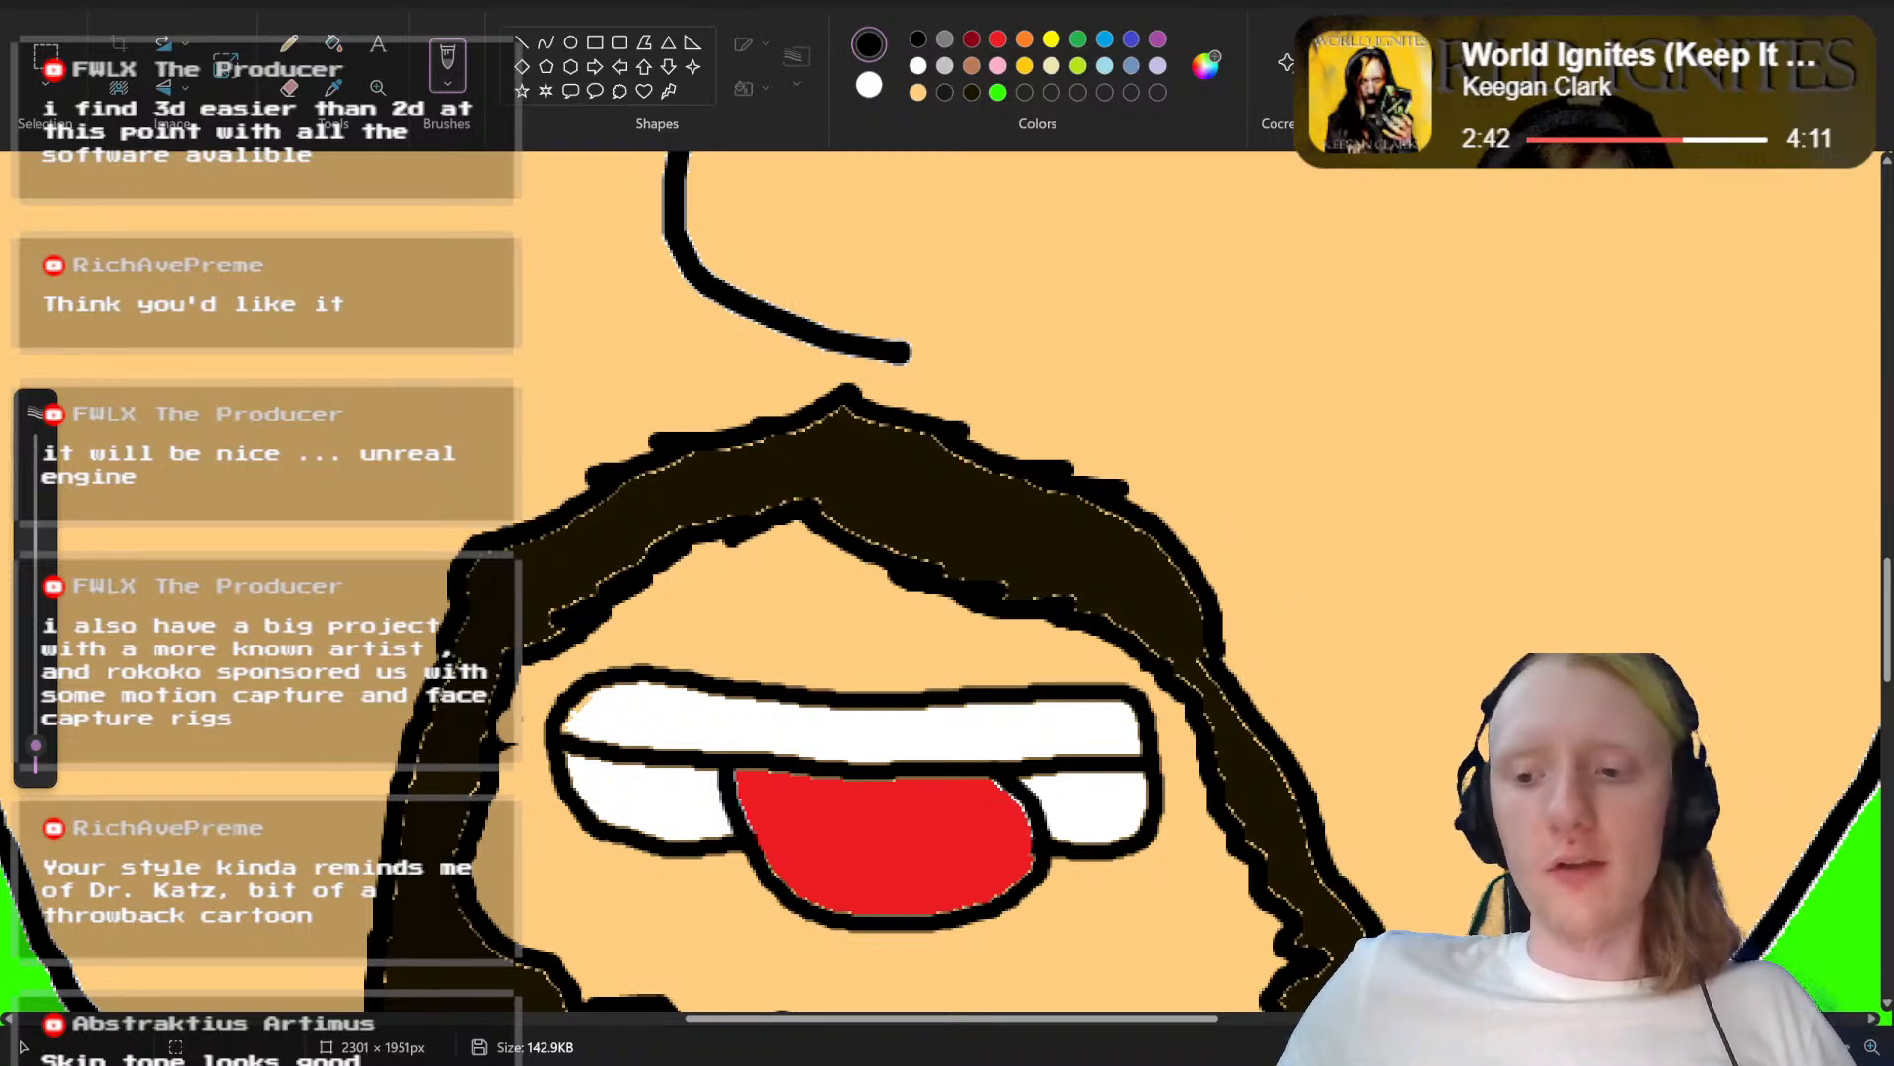
pyautogui.scroll(-5, 944, 592)
pyautogui.scroll(3, 944, 592)
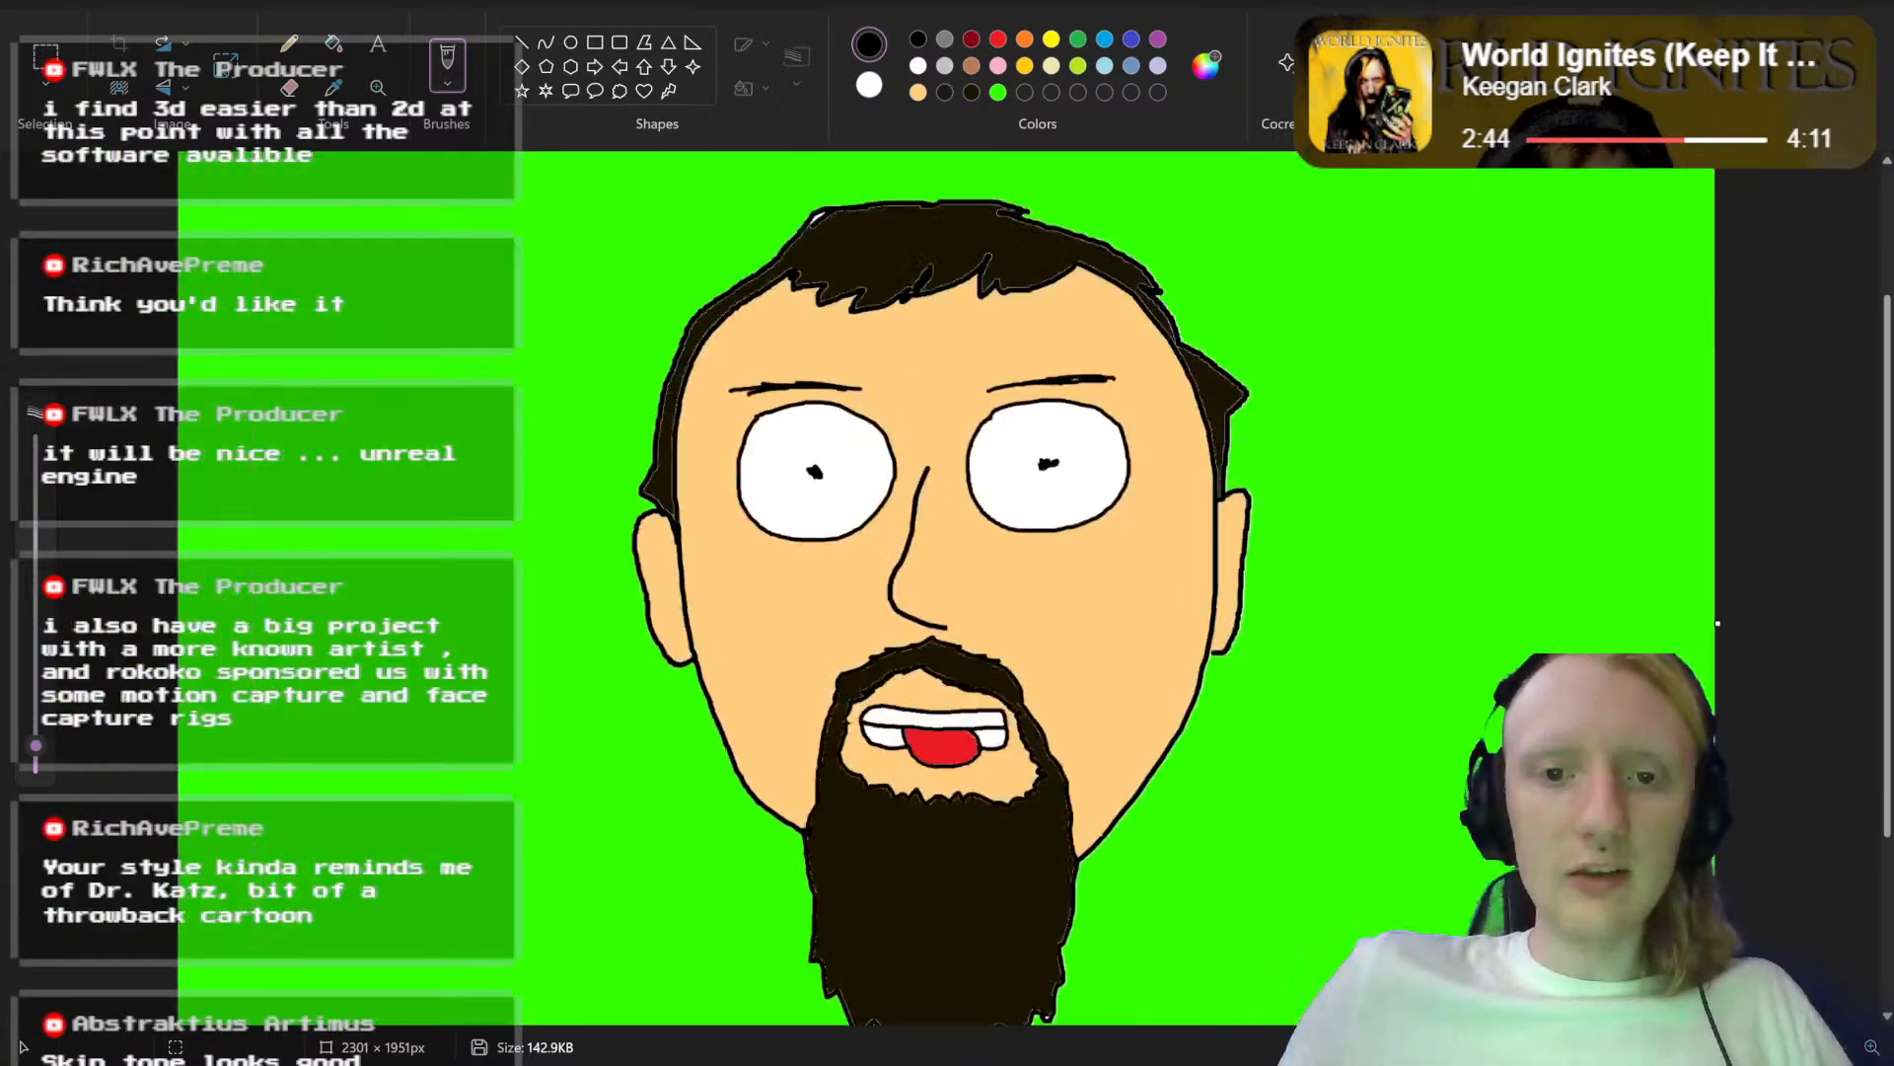
pyautogui.scroll(-4, 945, 592)
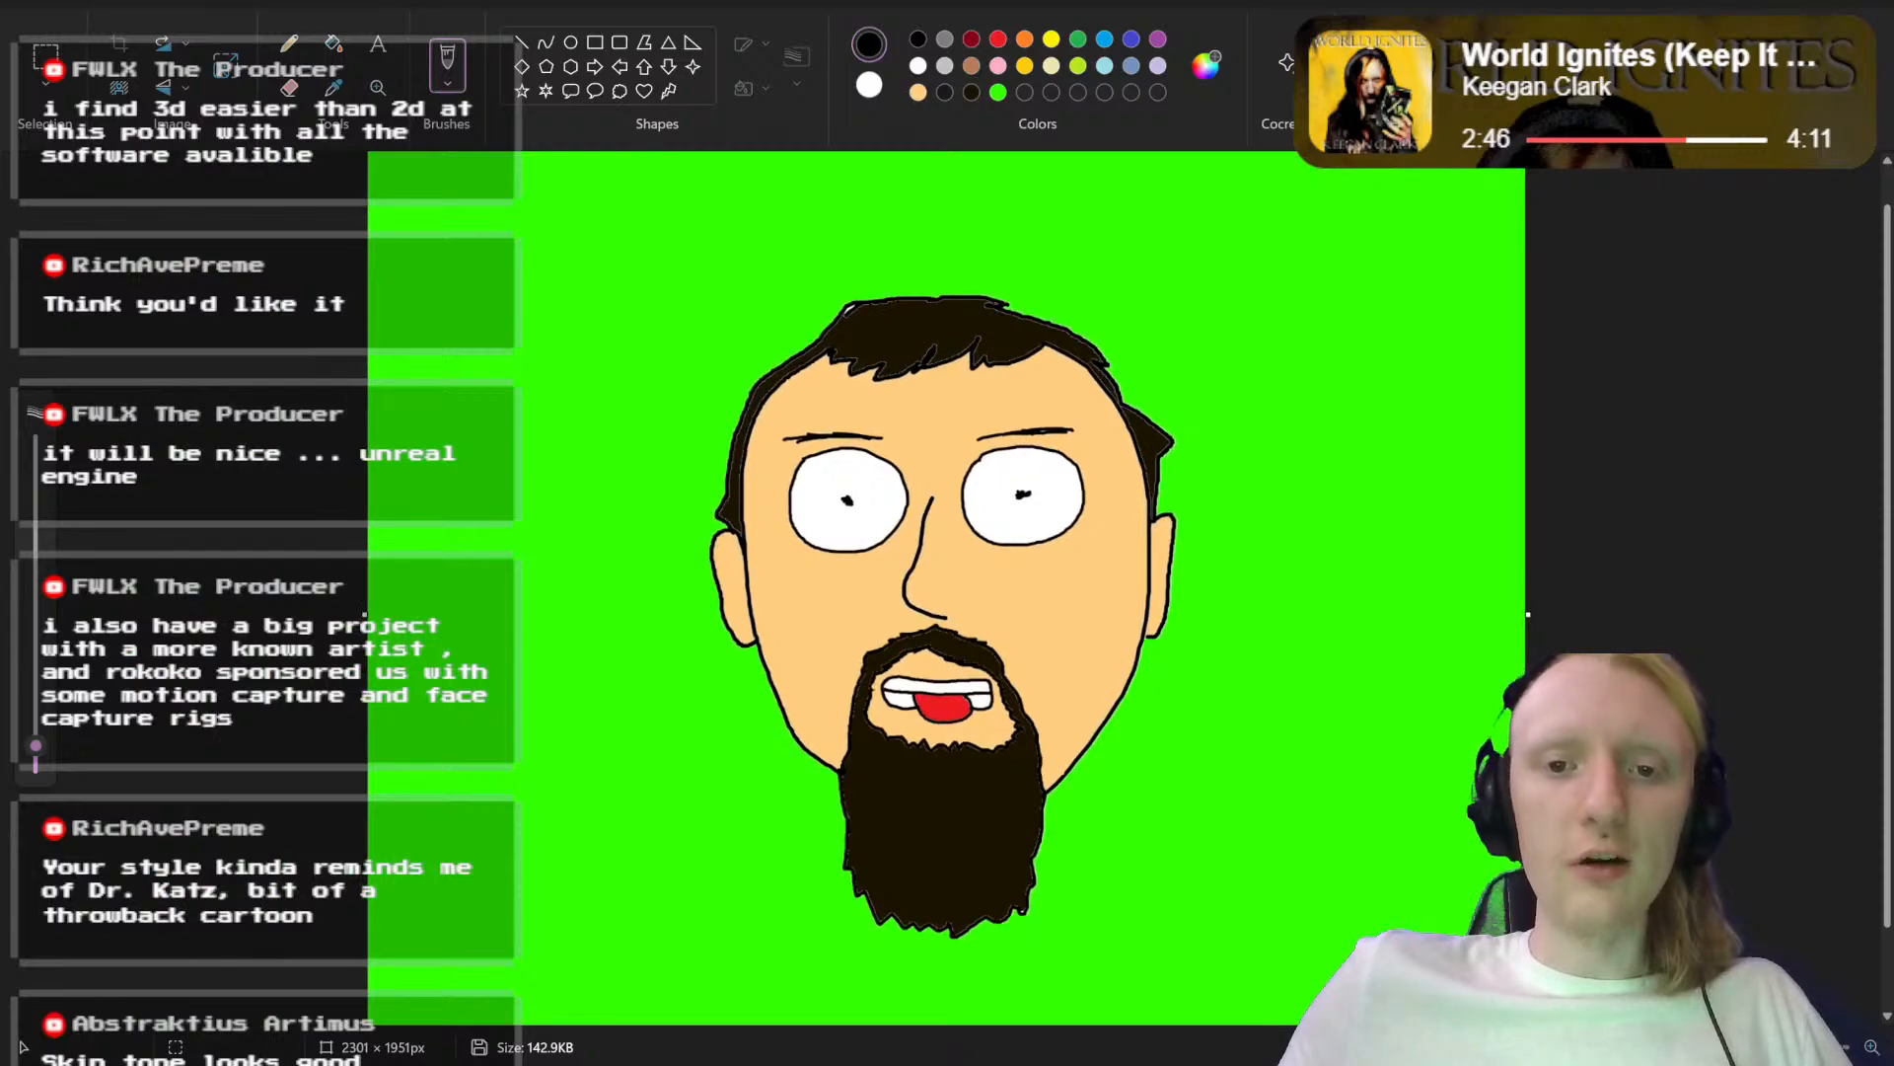
pyautogui.scroll(-1, 944, 592)
pyautogui.scroll(5, 944, 592)
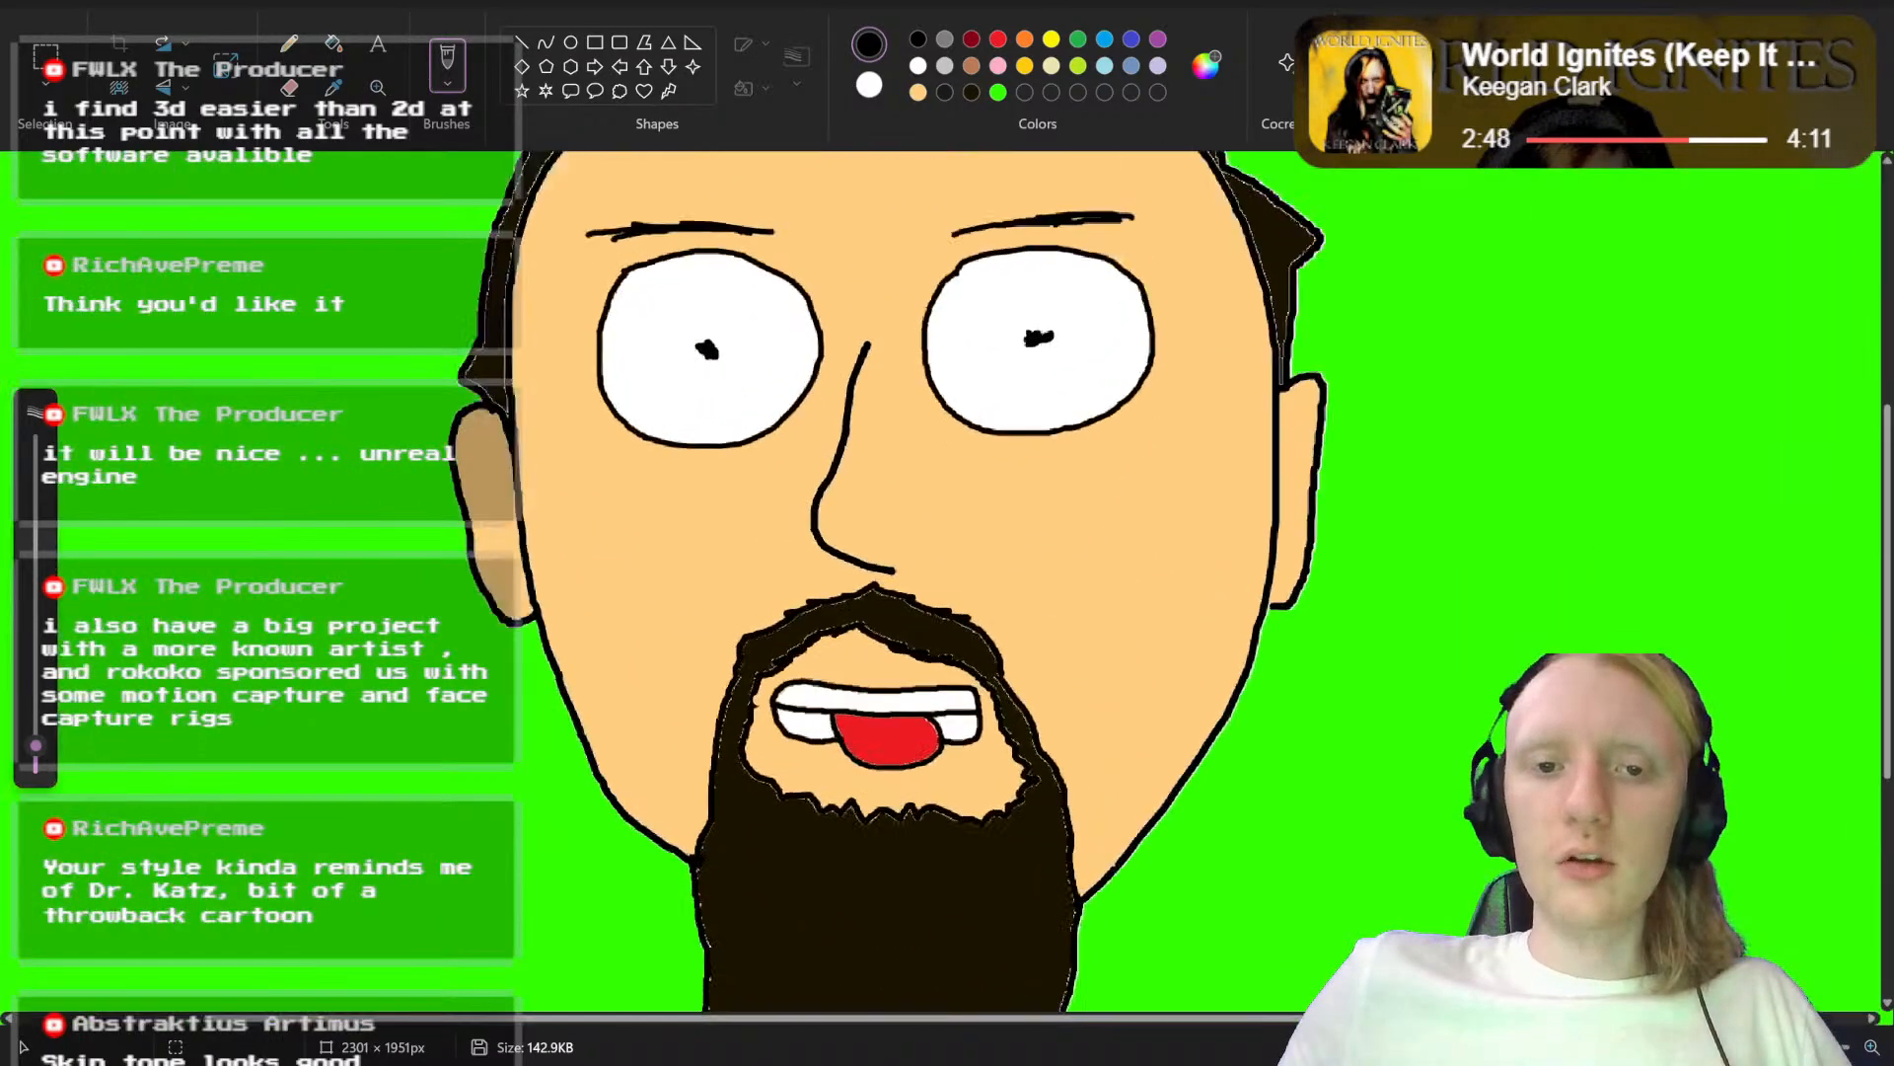
pyautogui.scroll(1, 944, 584)
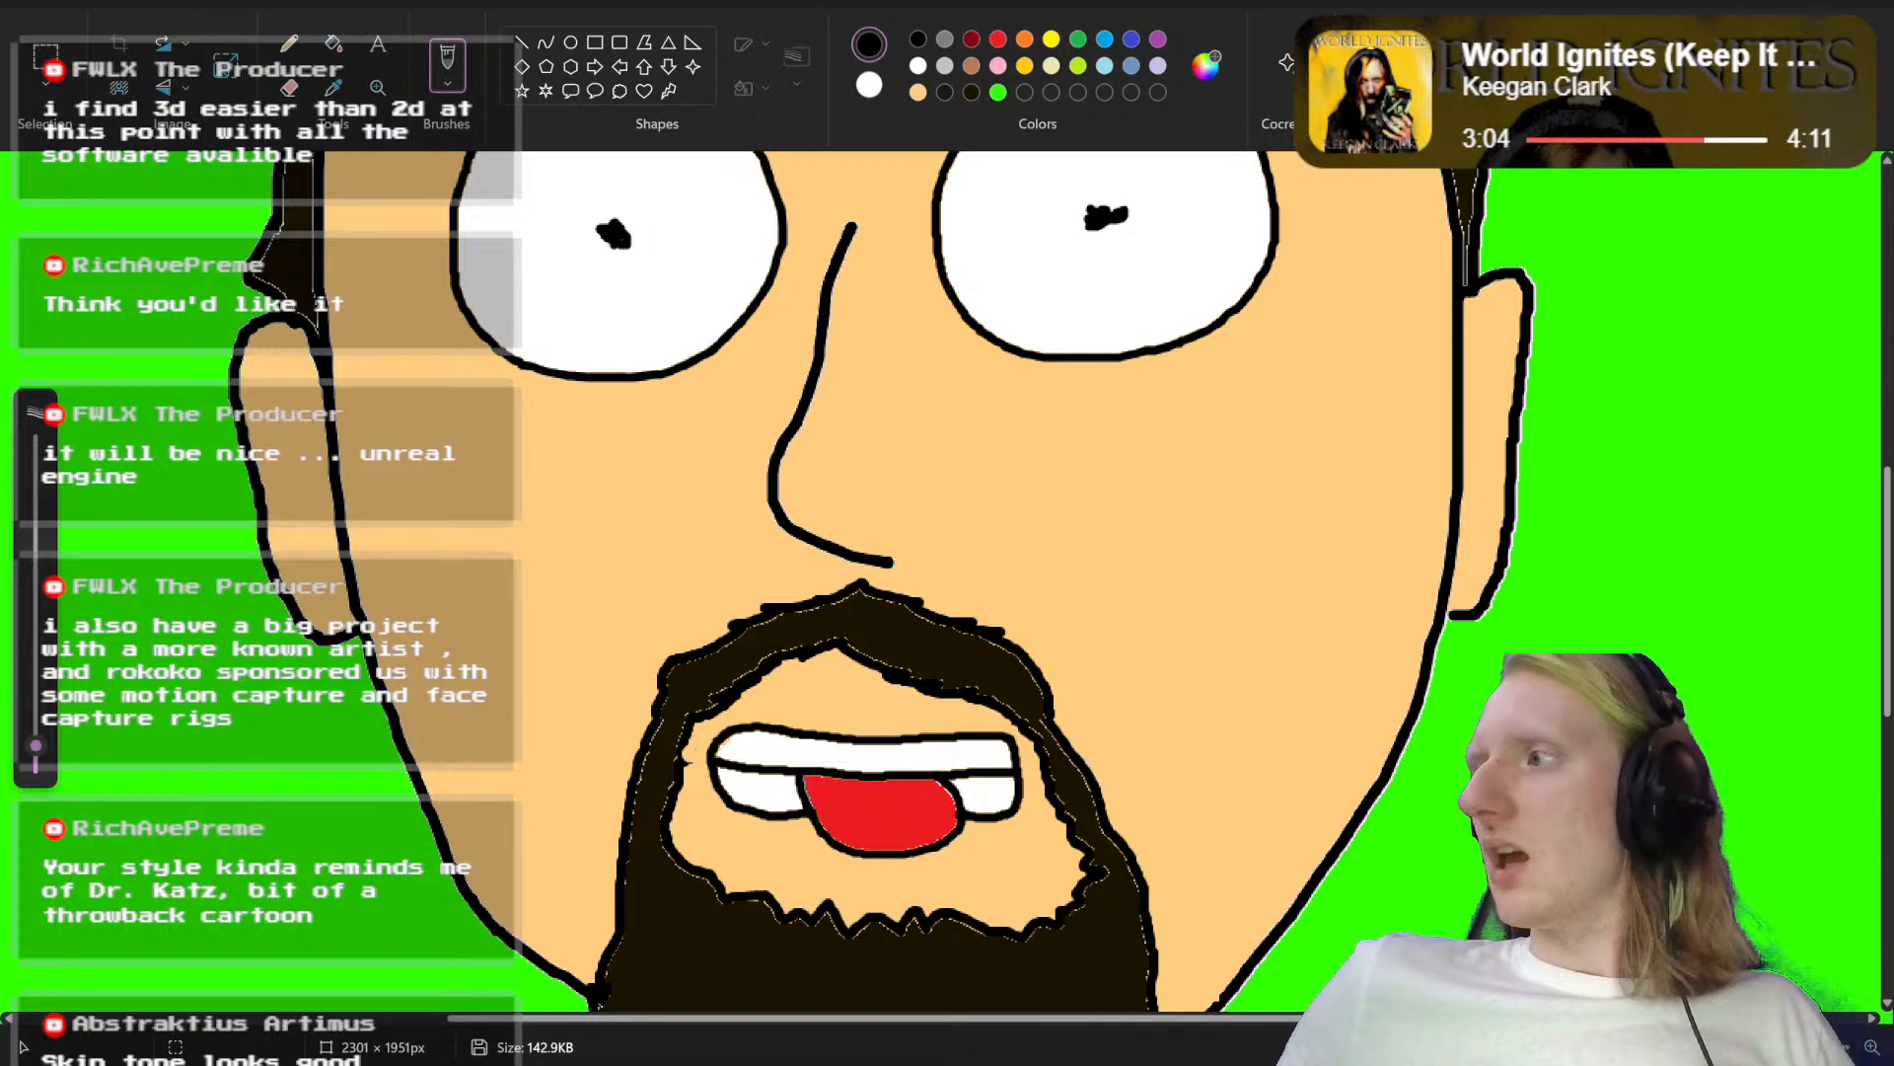
pyautogui.moveTo(1893, 256)
pyautogui.mouseDown()
pyautogui.moveTo(1893, 237)
pyautogui.moveTo(1273, 65)
pyautogui.moveTo(1893, 227)
pyautogui.mouseUp()
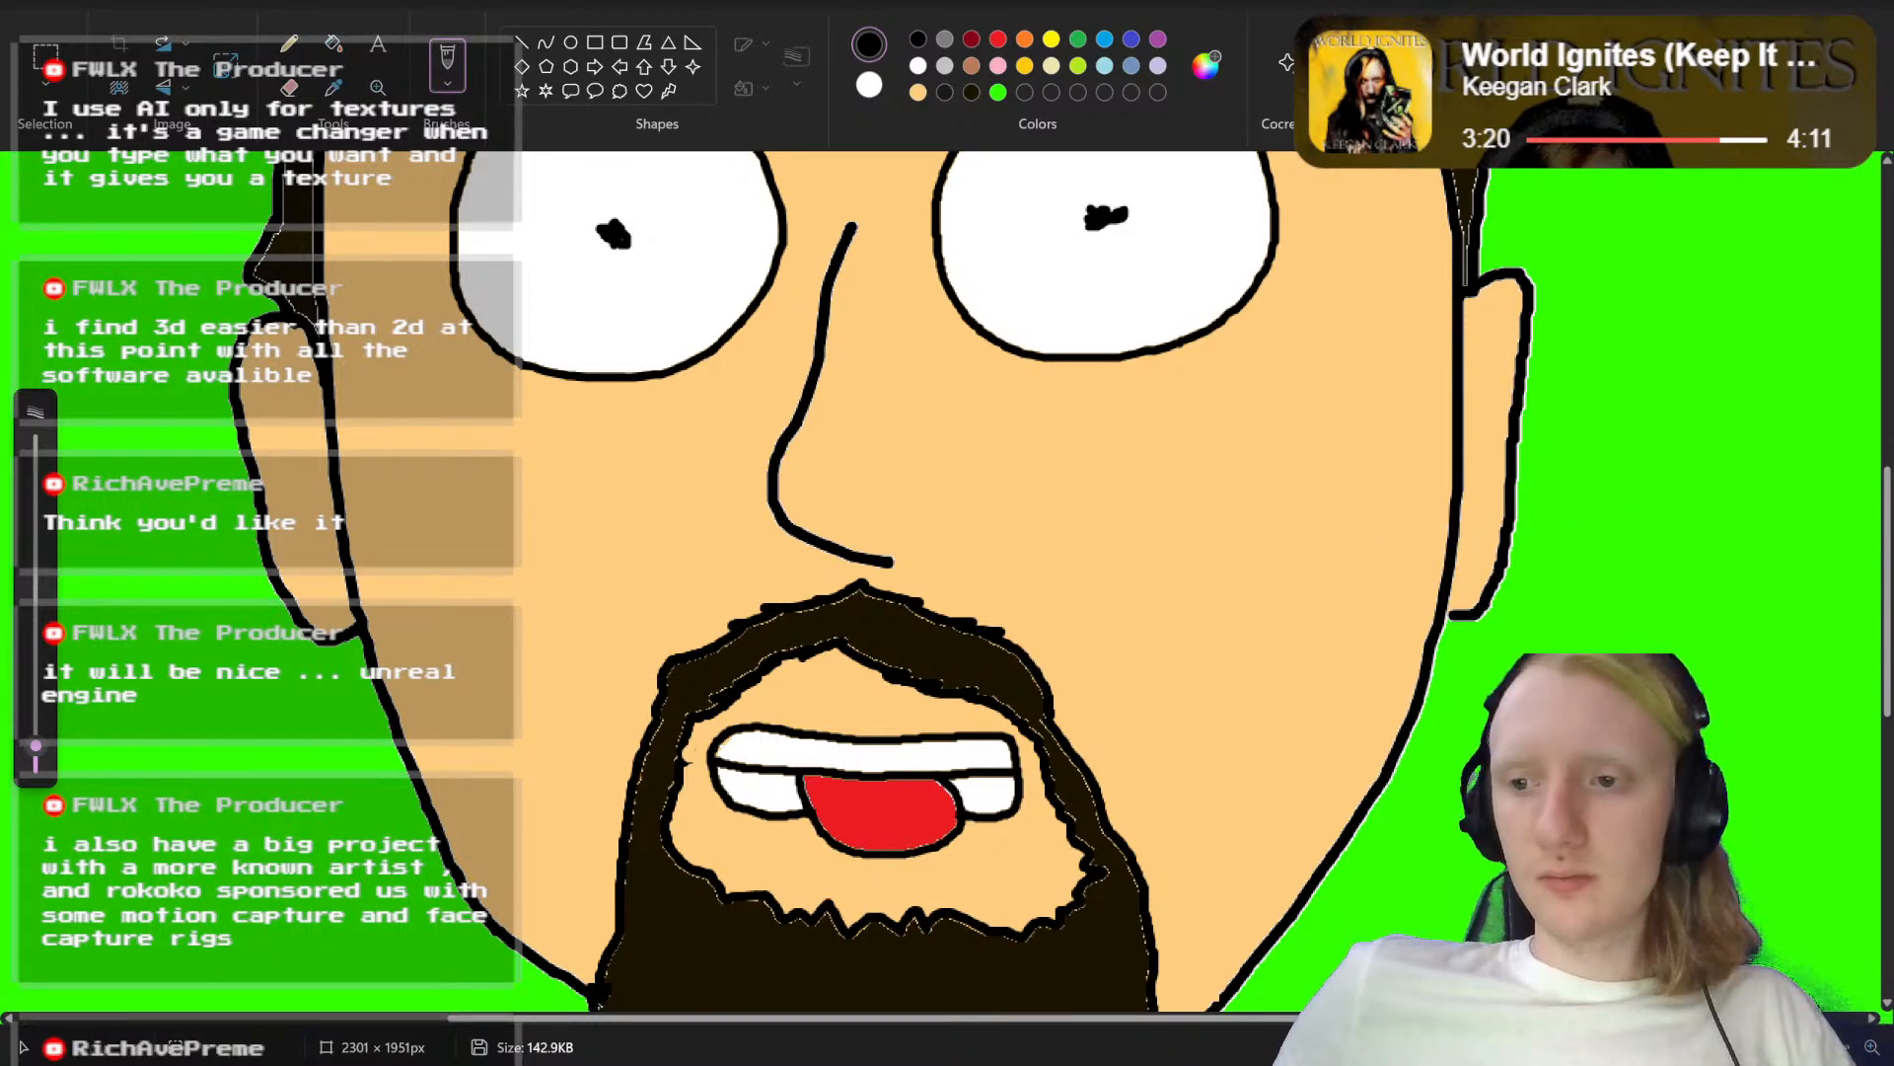
pyautogui.moveTo(1889, 545); pyautogui.dragTo(1890, 679)
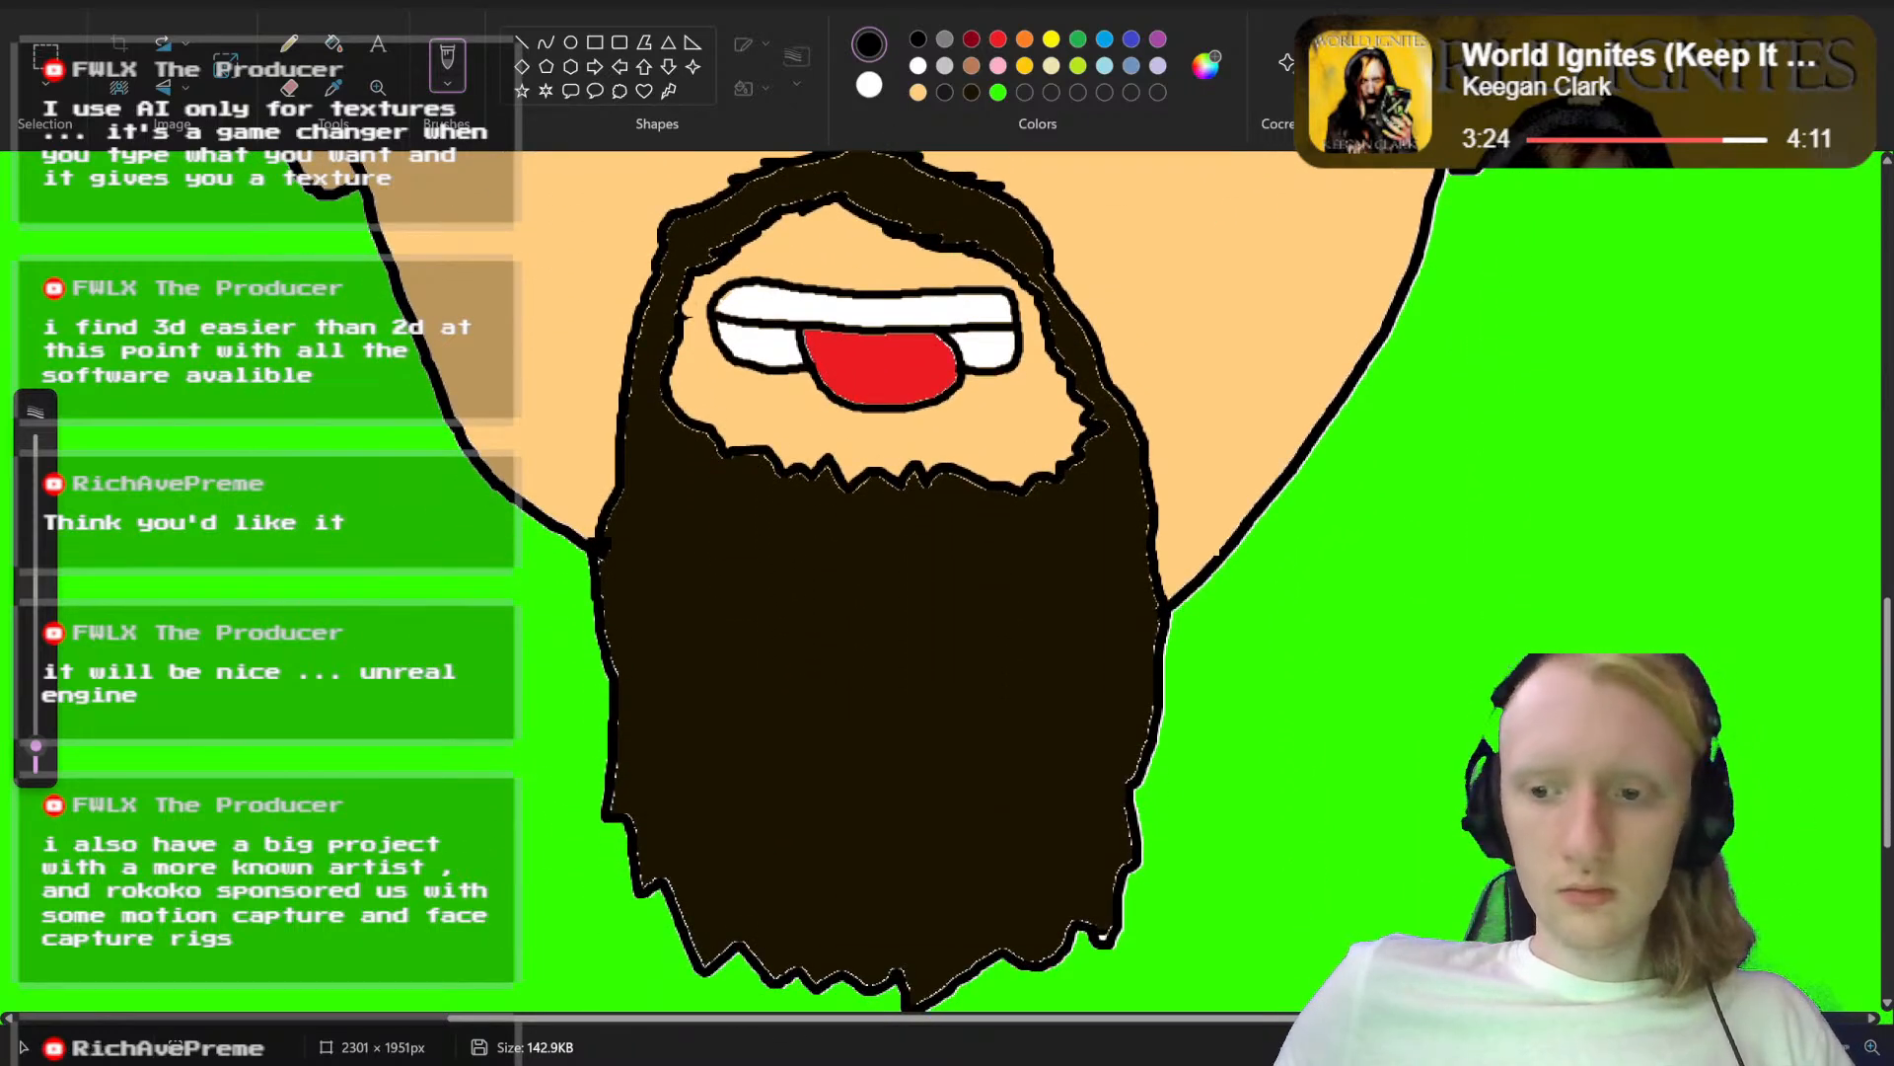
pyautogui.scroll(-4, 1205, 846)
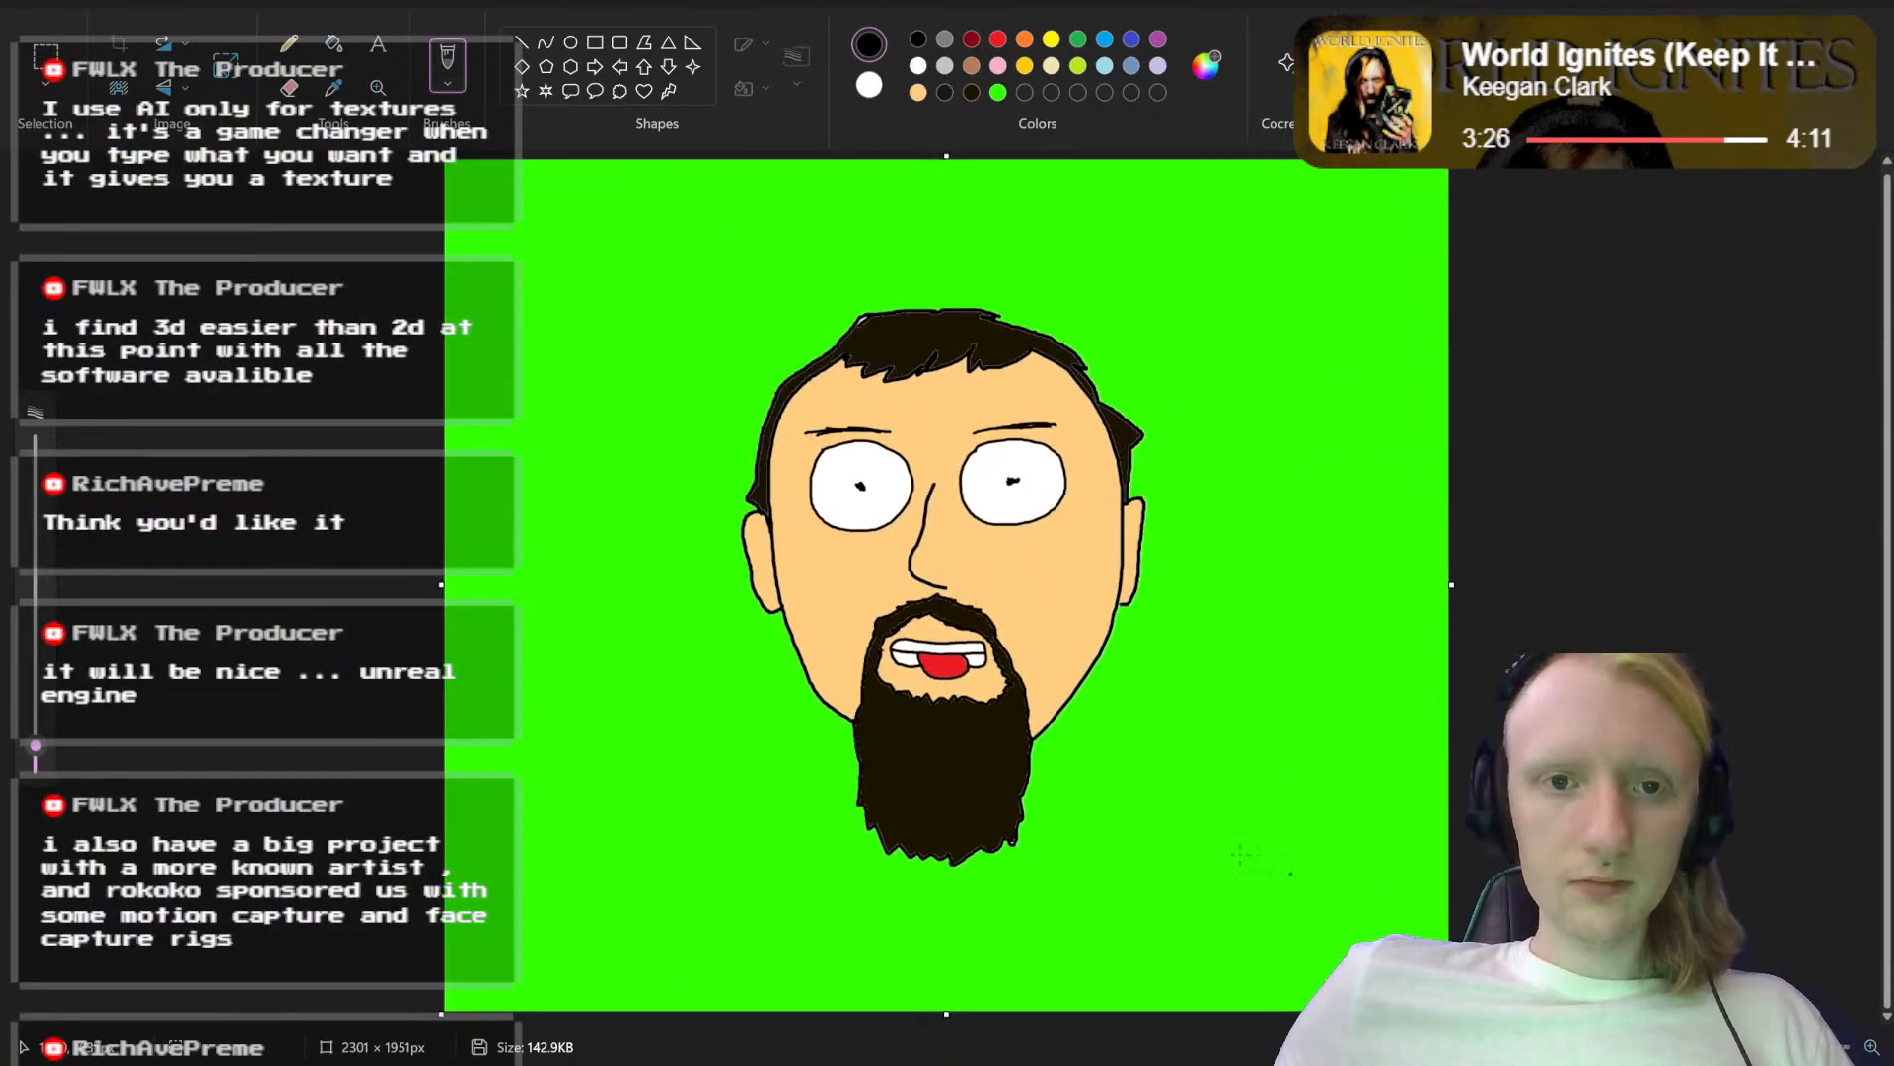
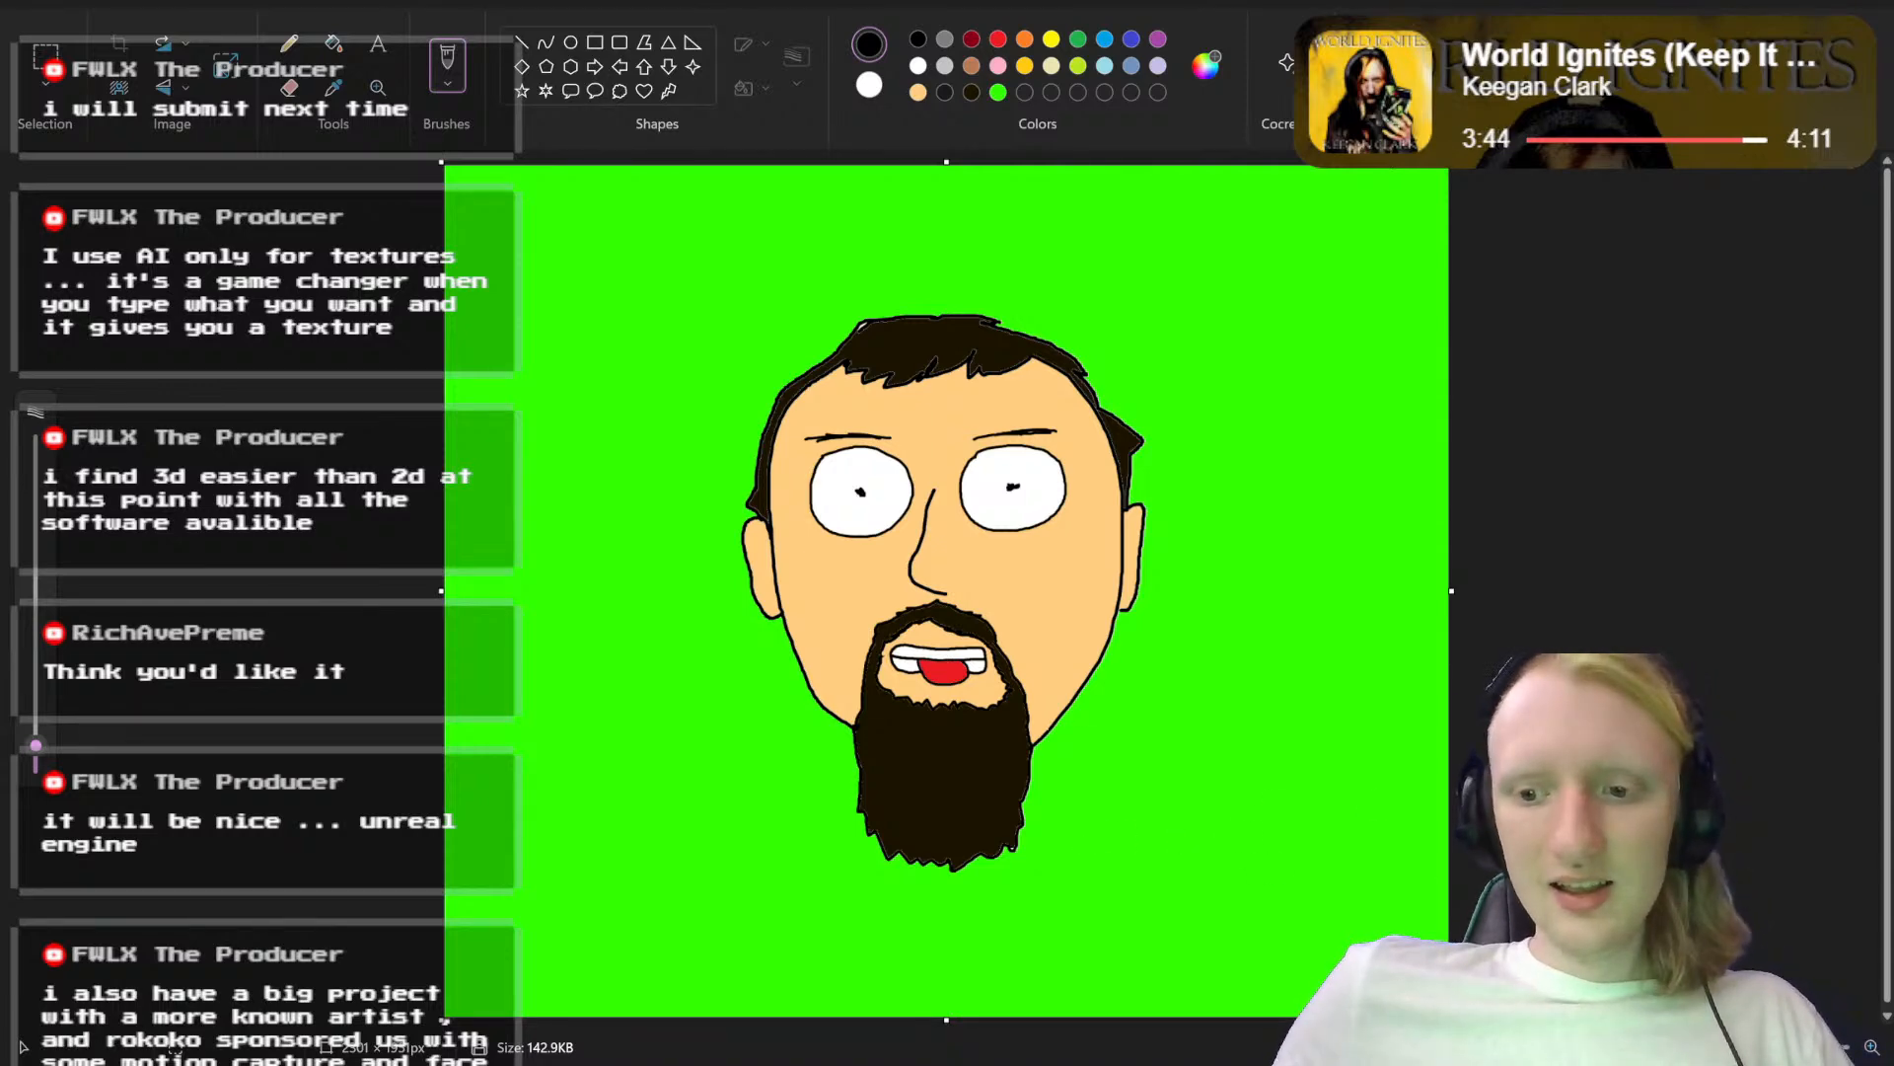
# Step: Save the tongue-out portrait as a PNG named "Abstrakt Head mouth th.png" in Saved Pictures
pyautogui.scroll(5, 943, 569)
pyautogui.scroll(-3, 1338, 866)
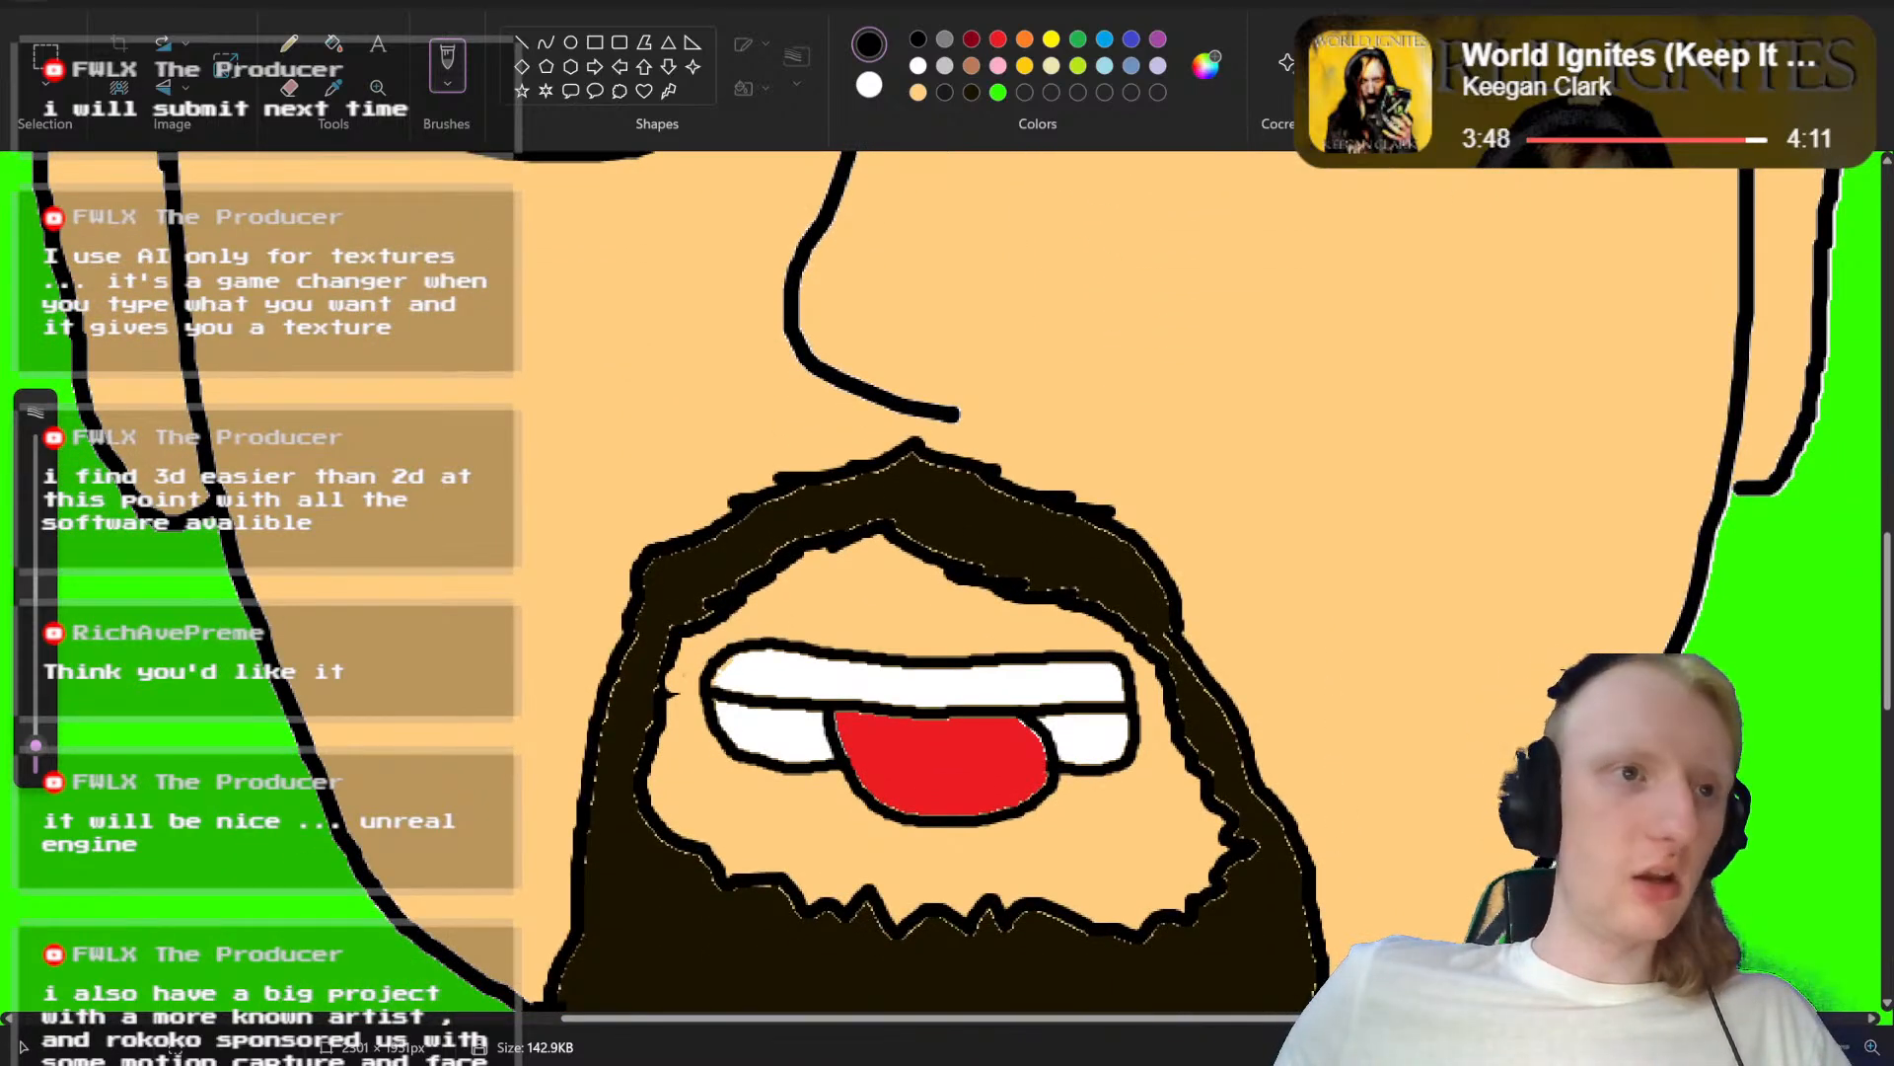
pyautogui.click(24, 15)
pyautogui.moveTo(130, 209)
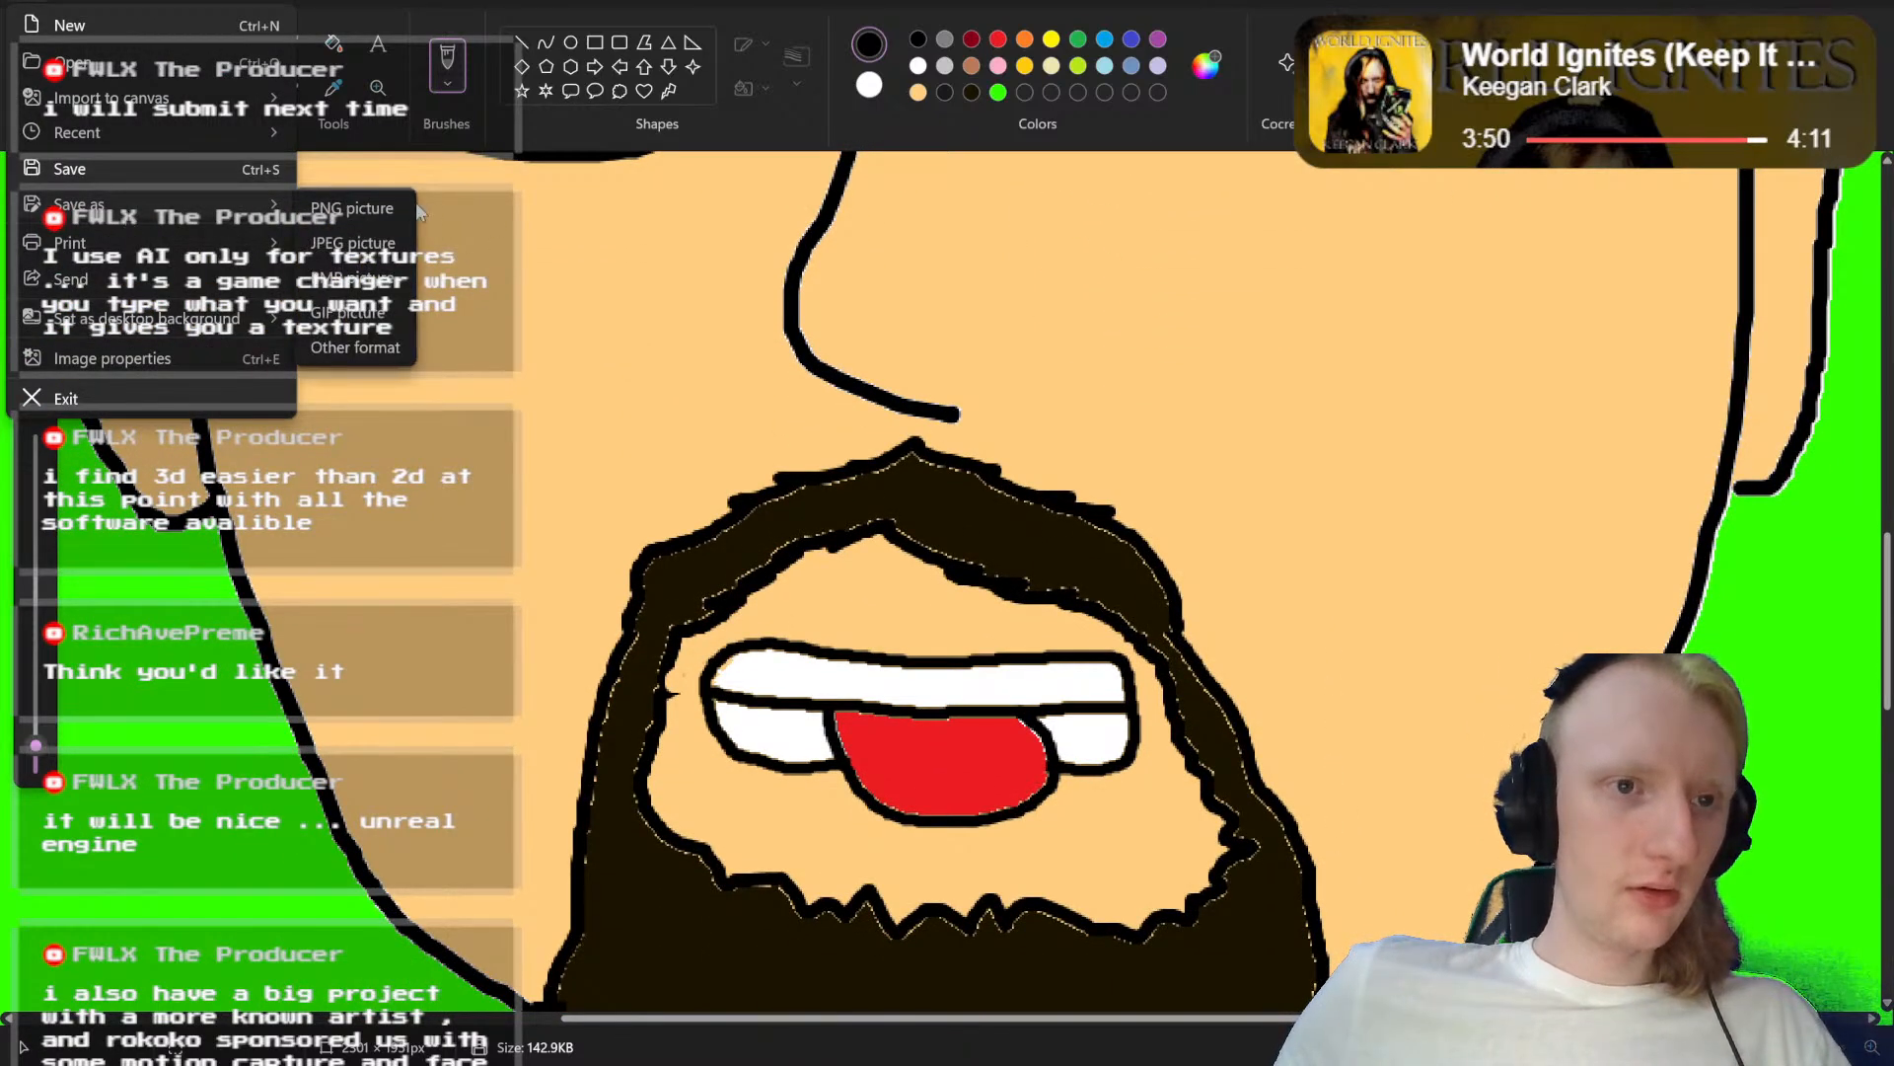
pyautogui.click(382, 204)
pyautogui.press('End')
pyautogui.press('Left')
pyautogui.press('Left')
pyautogui.press('Left')
pyautogui.press('Left')
pyautogui.press('BackSpace')
pyautogui.press('BackSpace')
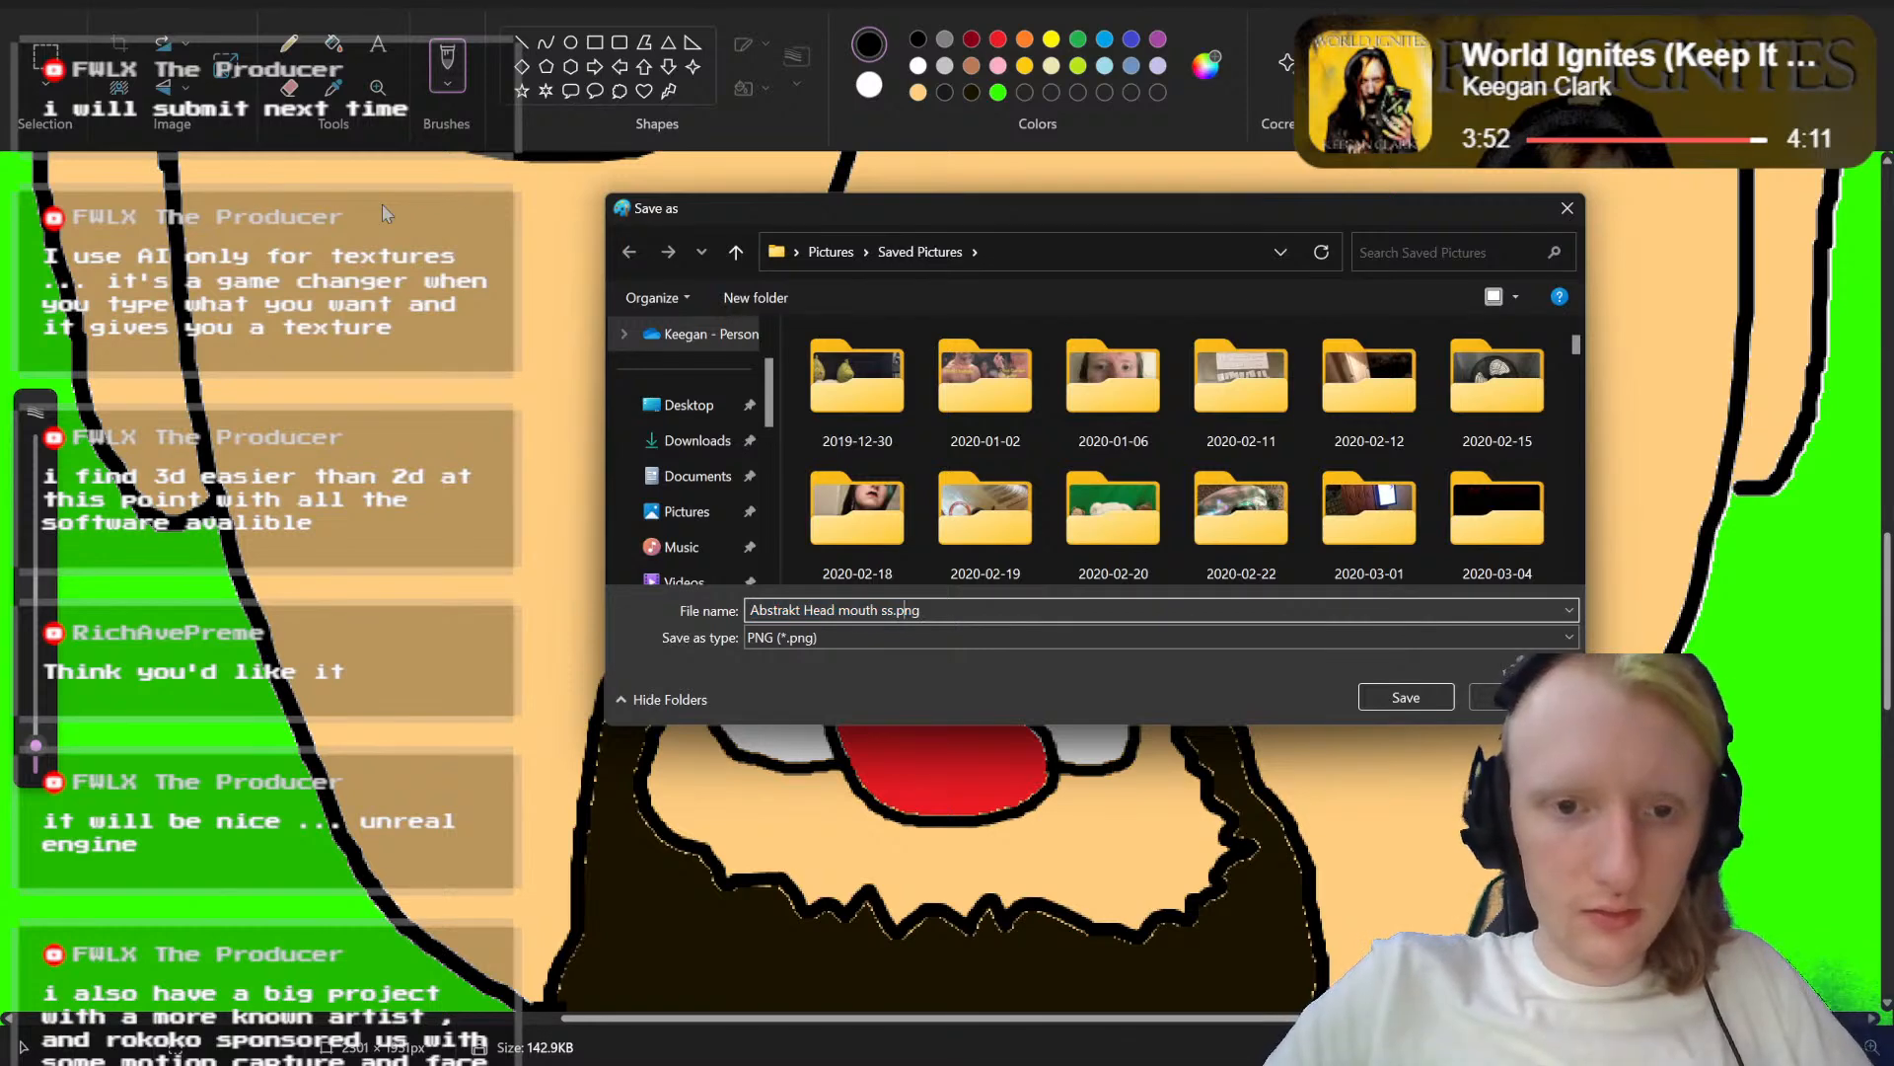
pyautogui.write('th')
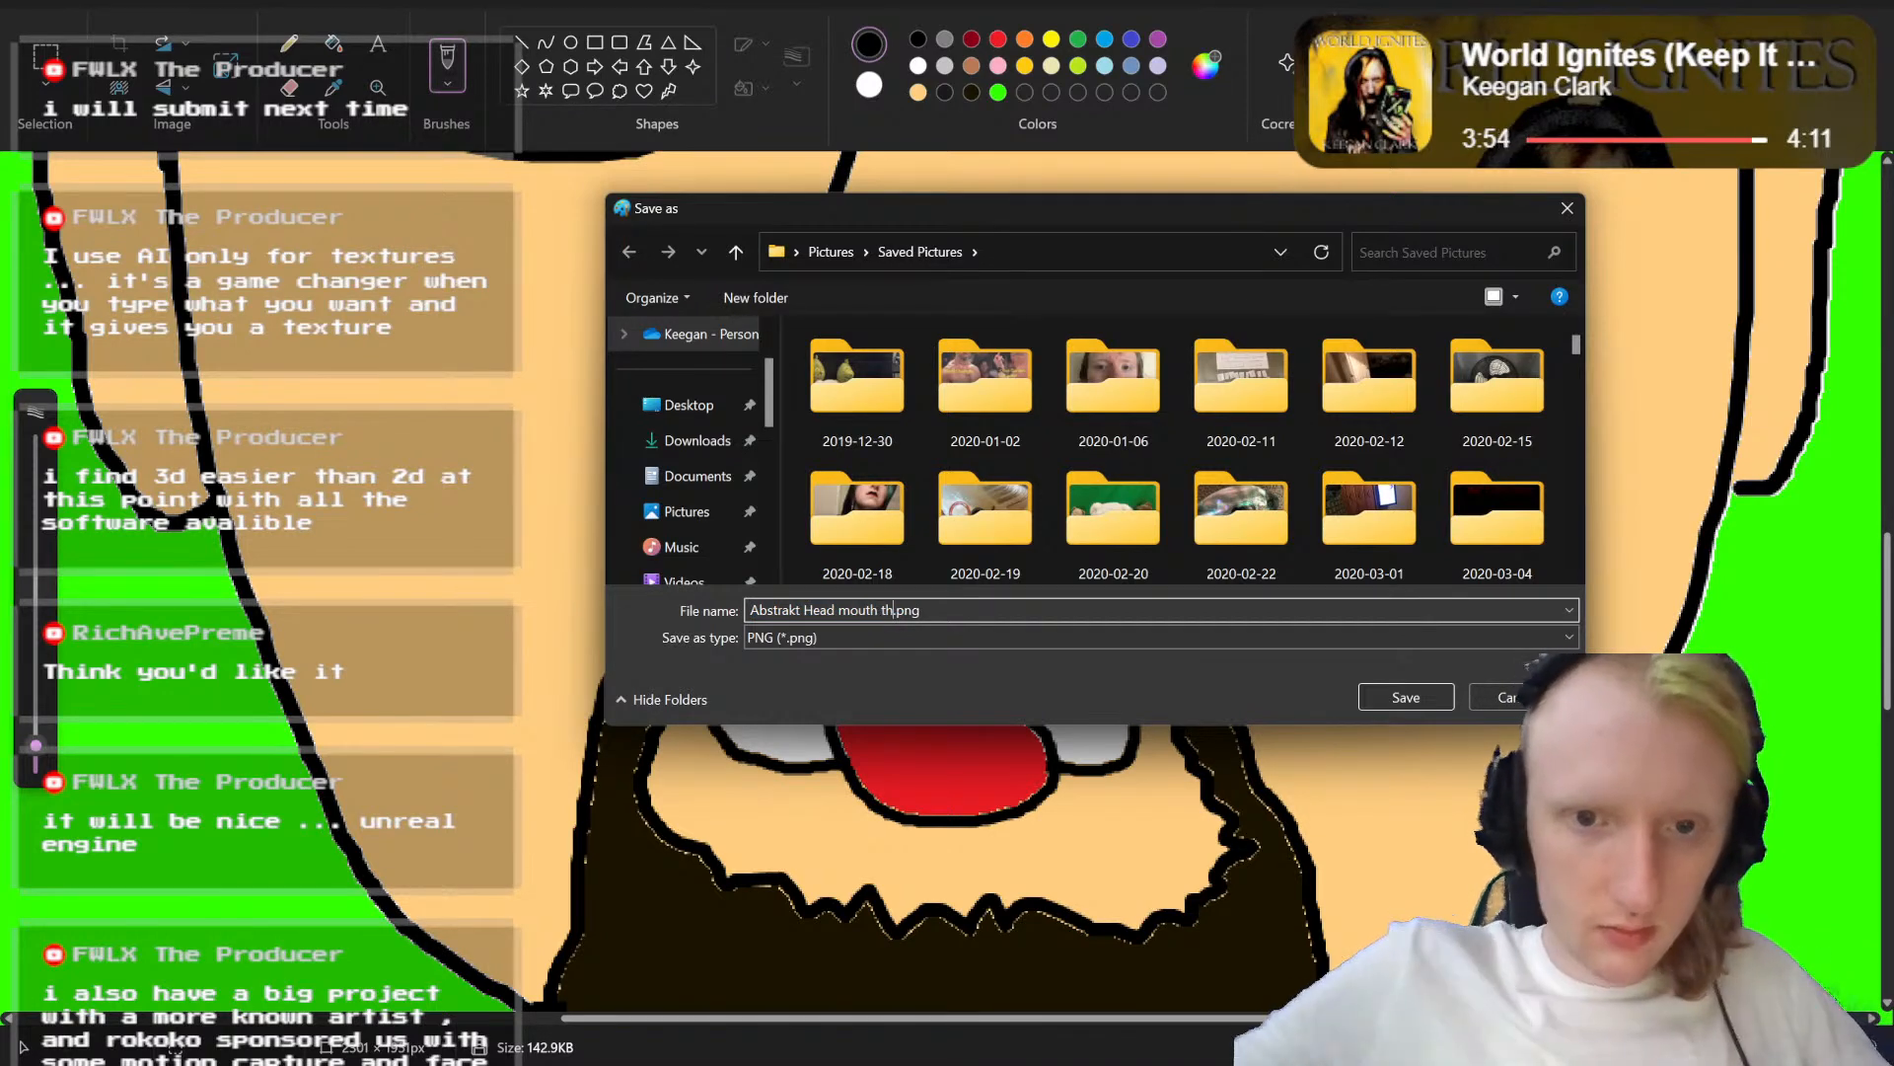
pyautogui.click(1388, 696)
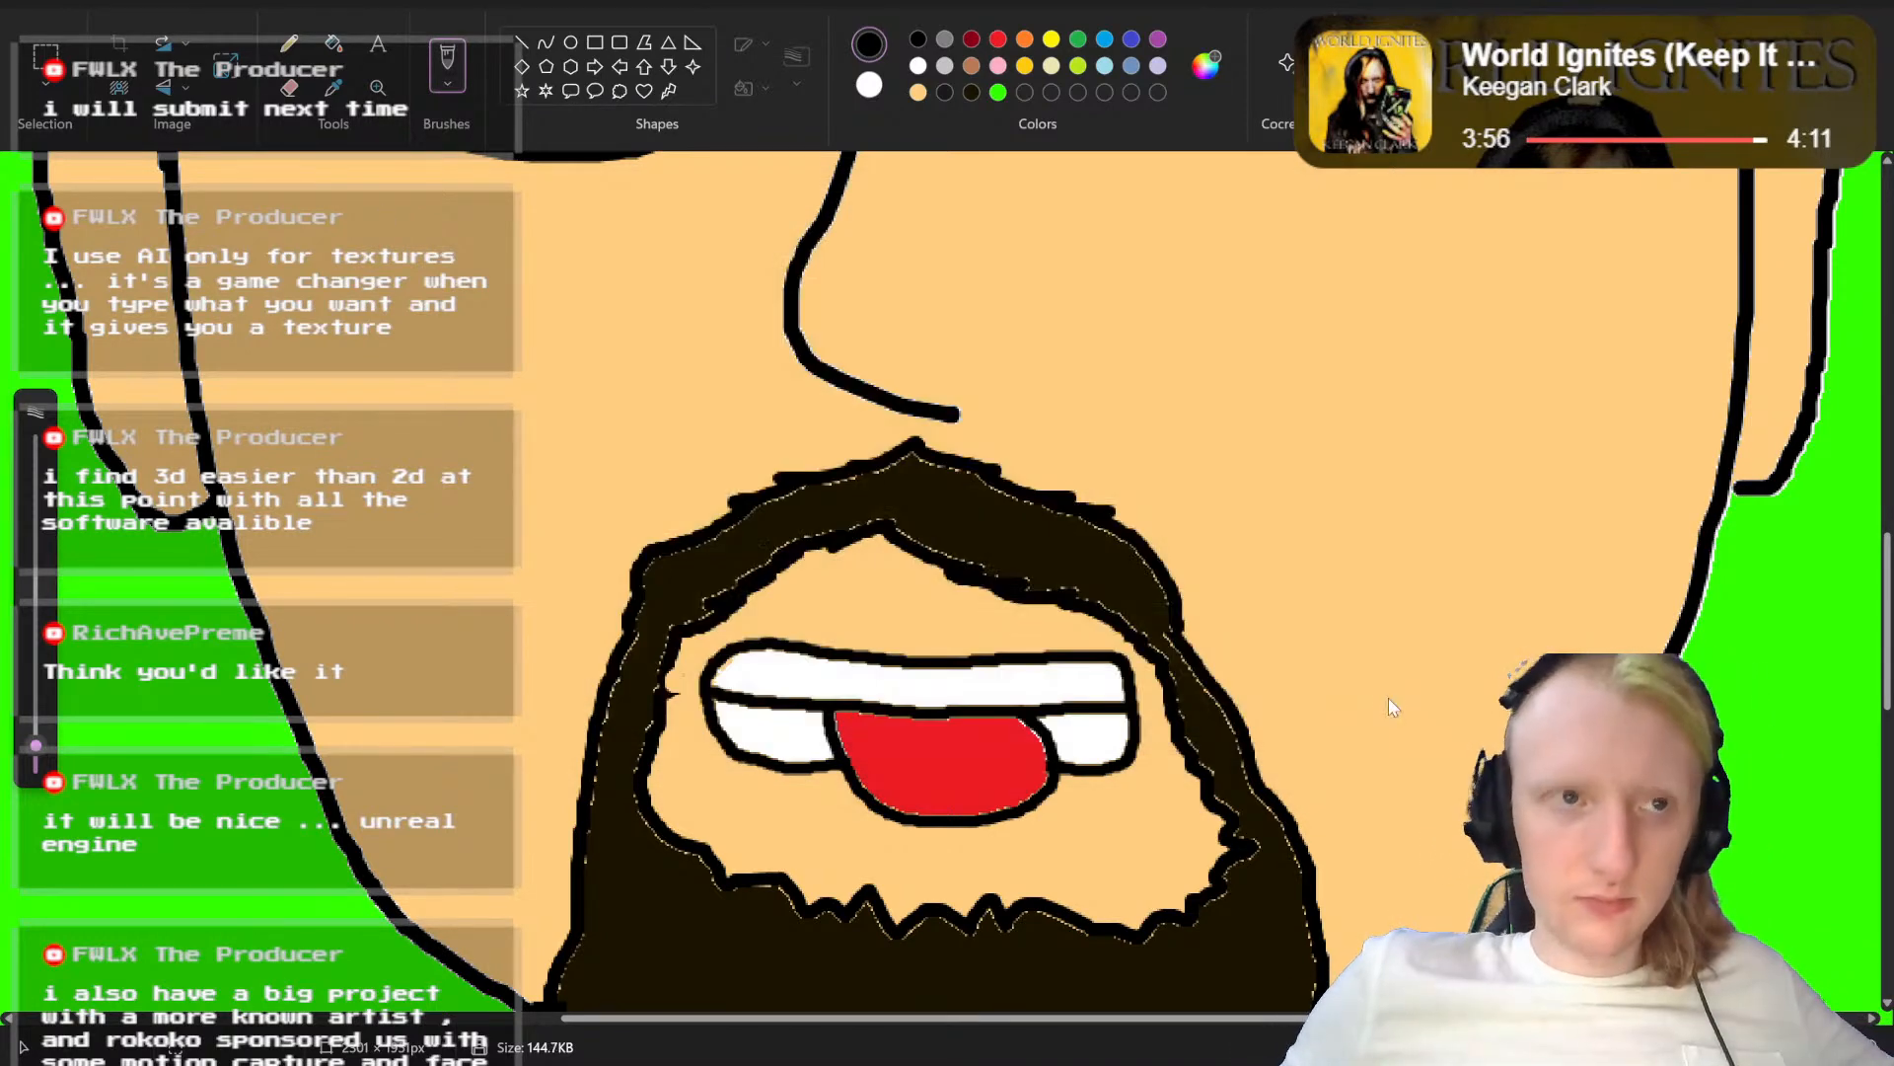
# Step: Reopen the recently saved portrait version with the wide clenched-teeth mouth
pyautogui.click(48, 3)
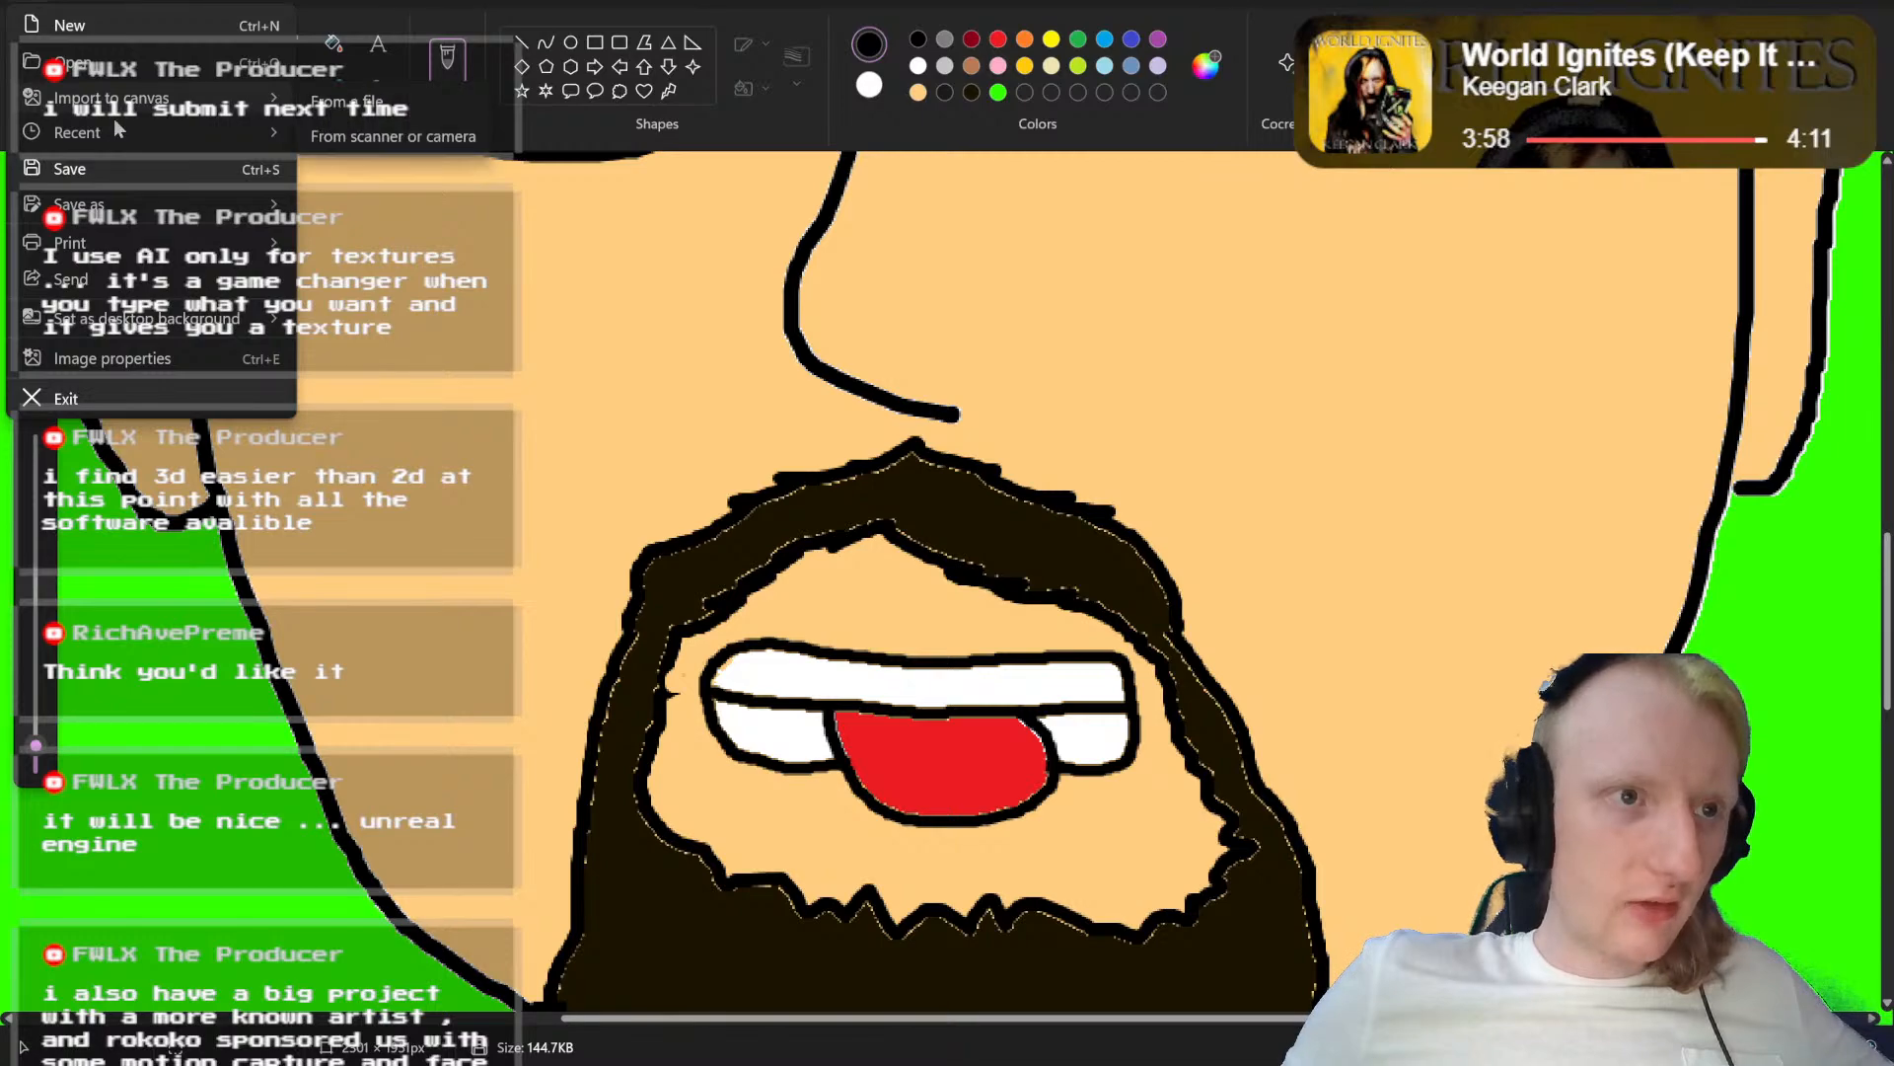
pyautogui.moveTo(113, 122)
pyautogui.click(417, 174)
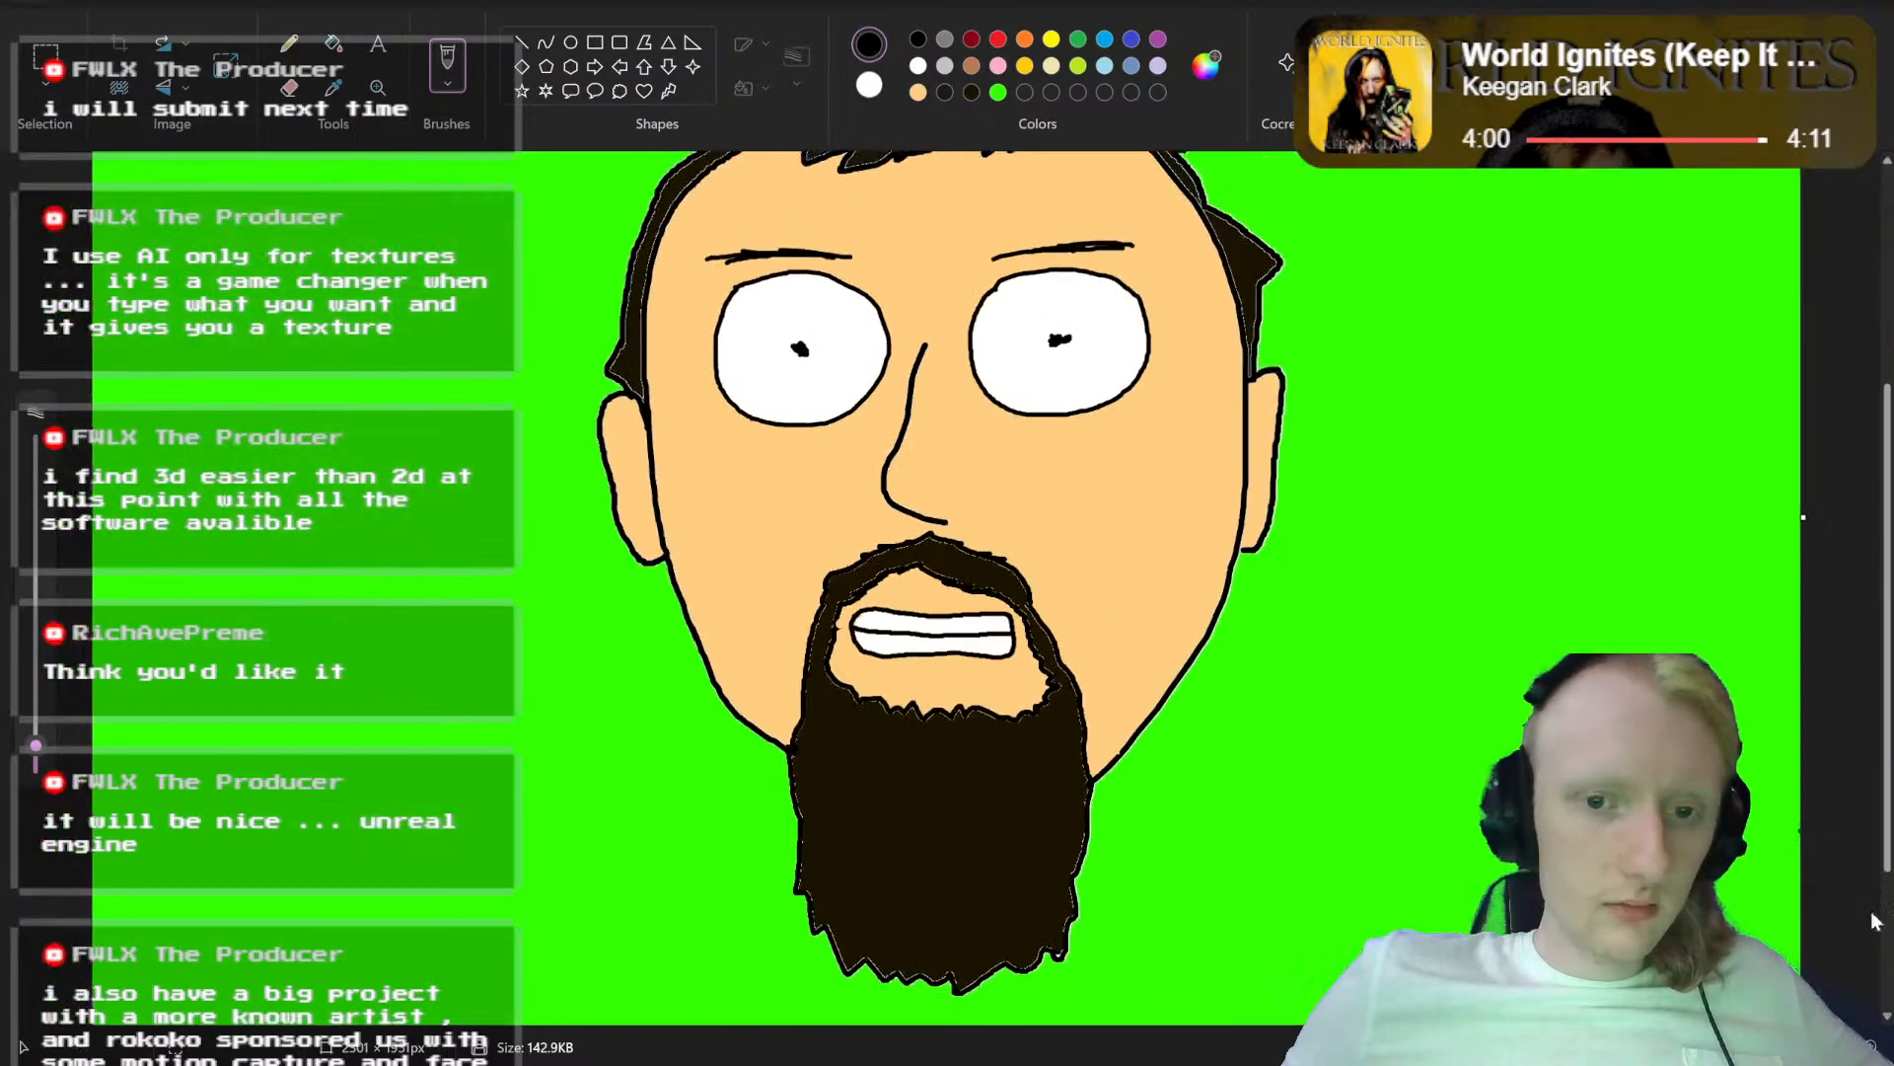
# Step: Draw two outward-curving black lines across the teeth, one near each end, to mark a narrower mouth
pyautogui.scroll(3, 860, 590)
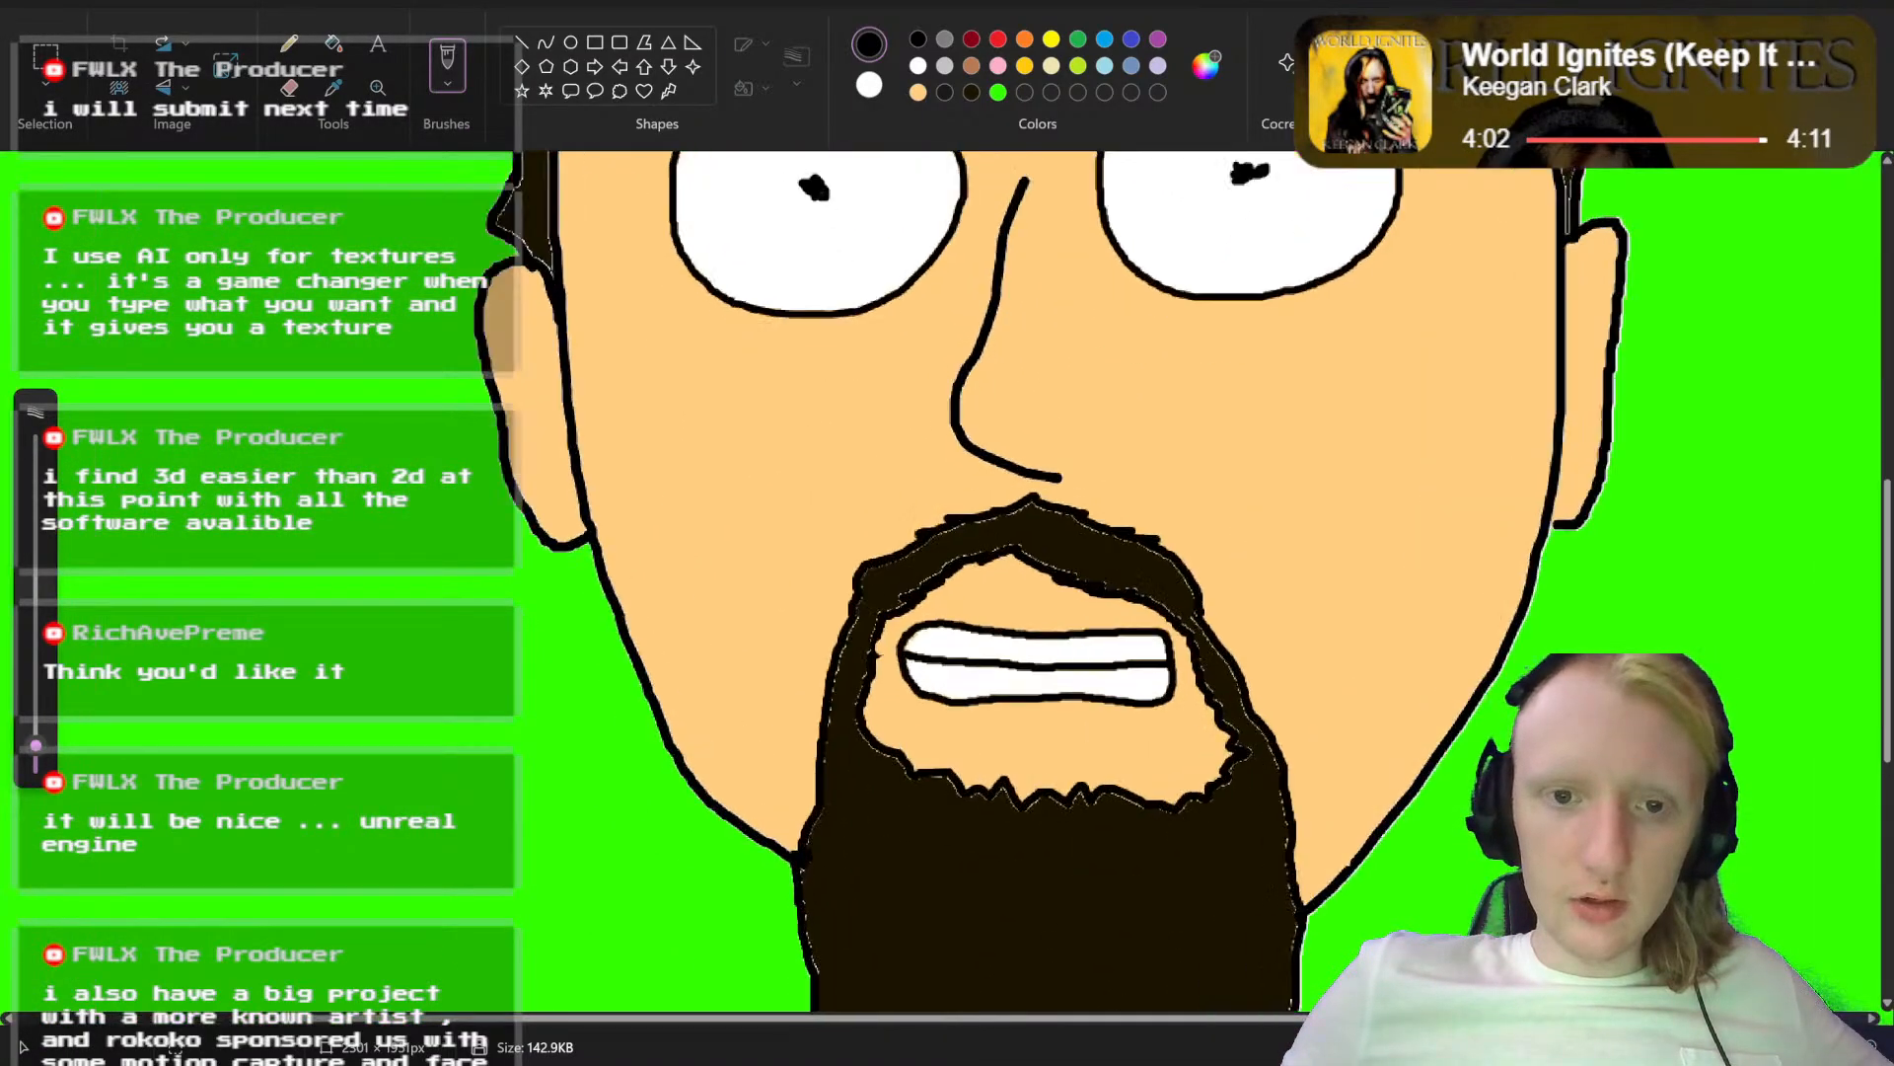
pyautogui.scroll(-3, 1017, 424)
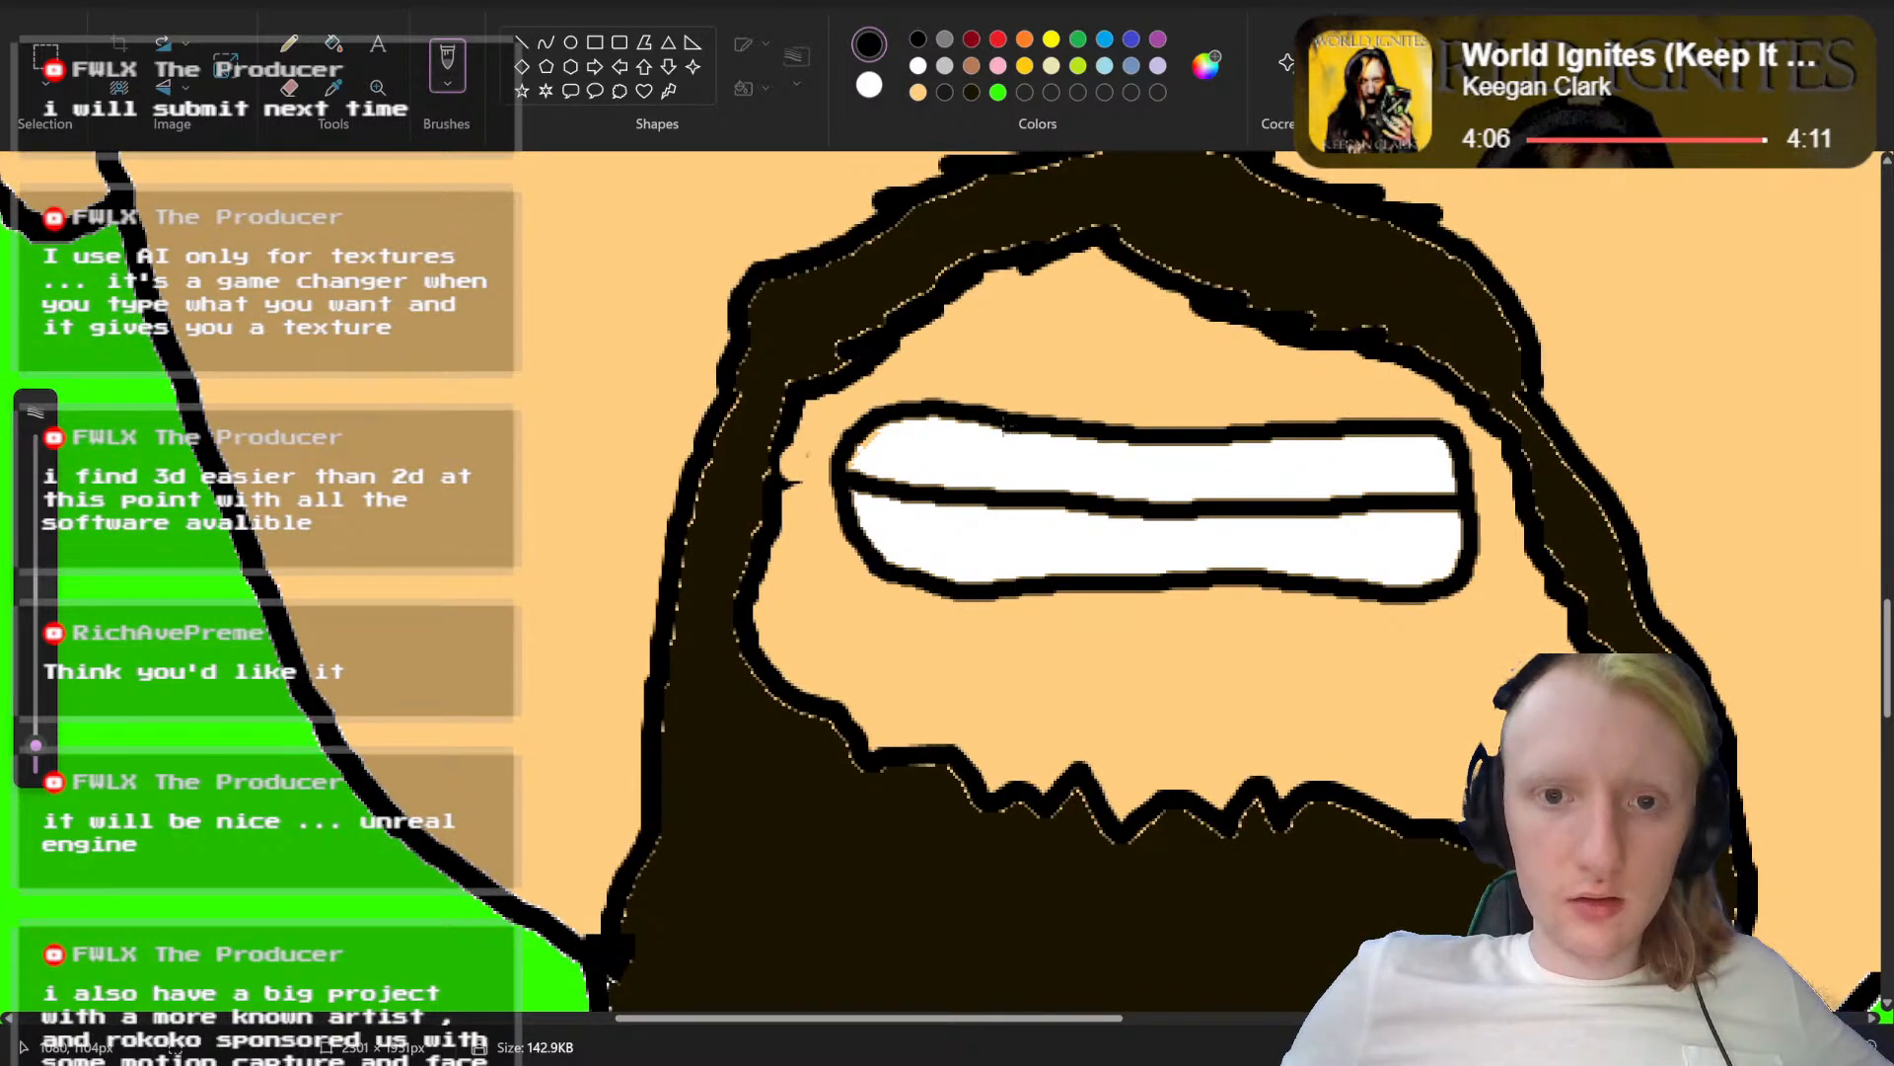
pyautogui.moveTo(998, 426)
pyautogui.mouseDown()
pyautogui.moveTo(953, 472)
pyautogui.moveTo(946, 533)
pyautogui.moveTo(998, 592)
pyautogui.mouseUp()
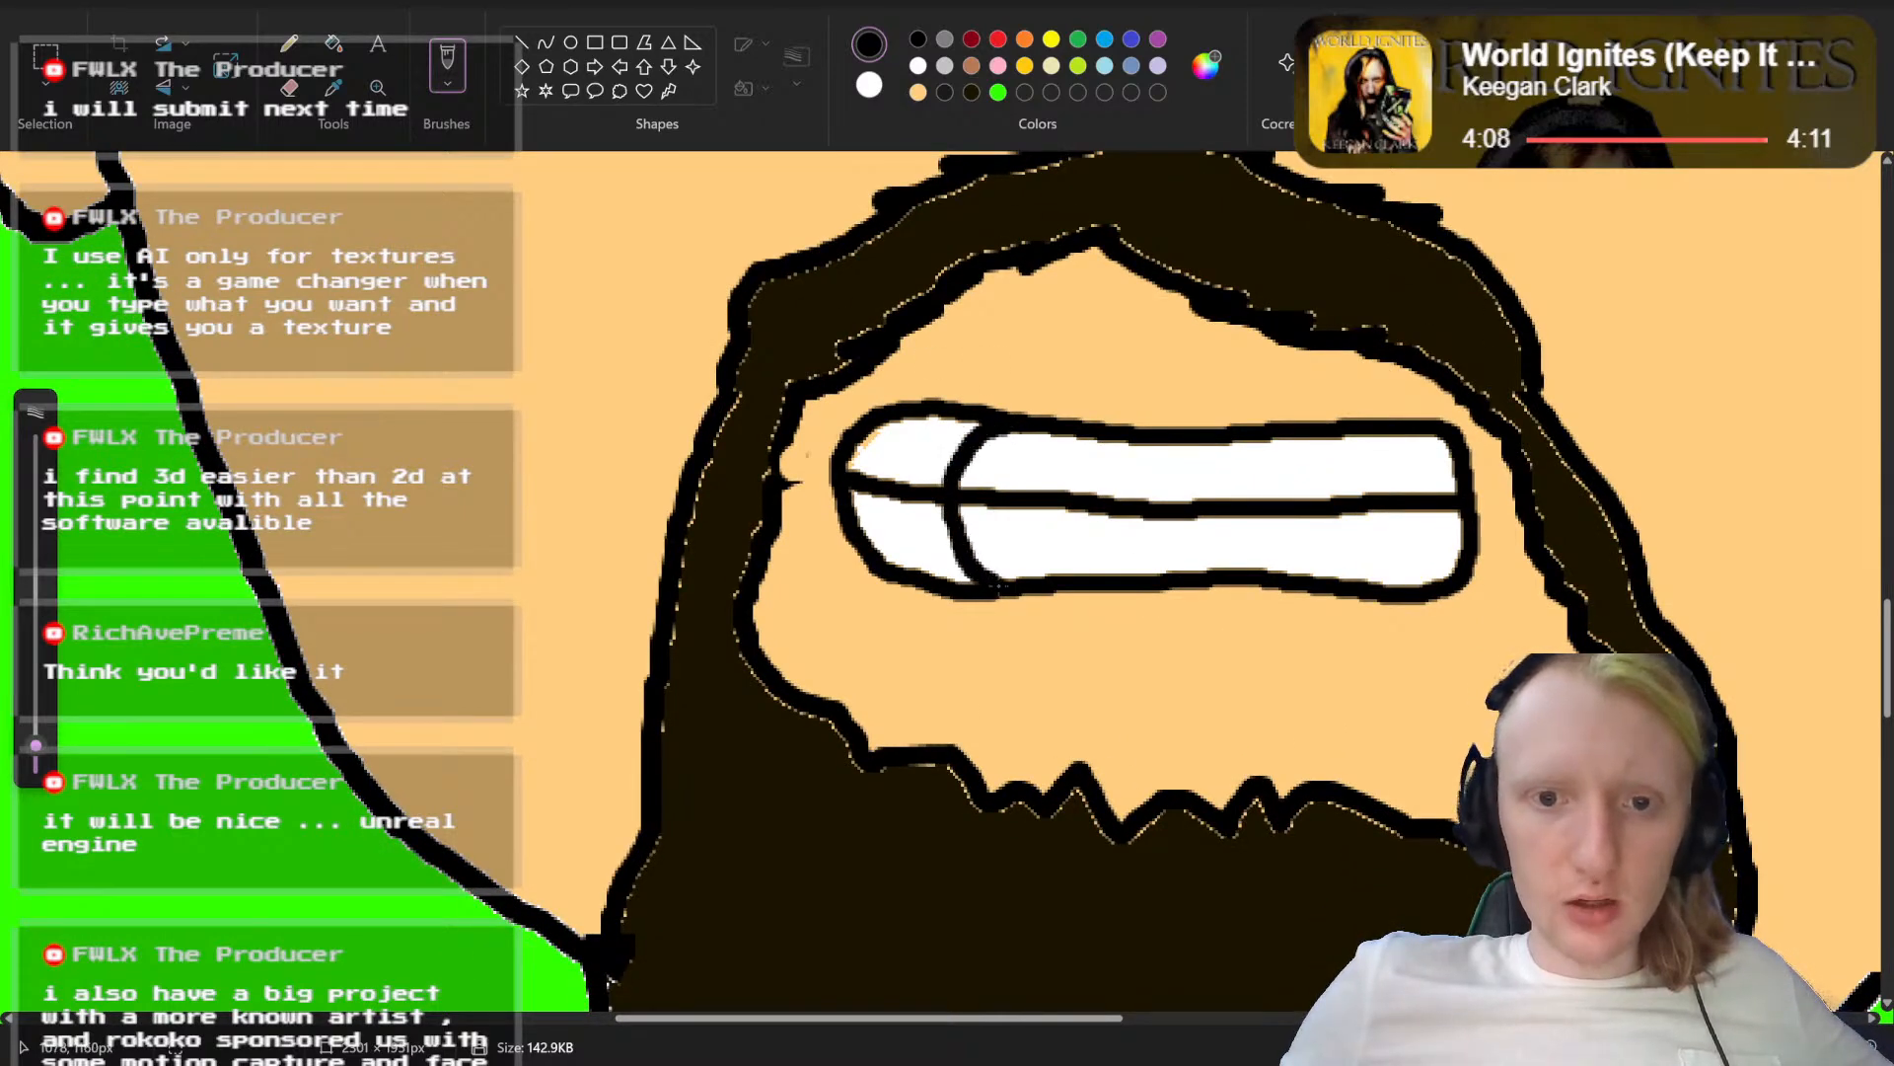
pyautogui.moveTo(1278, 436)
pyautogui.mouseDown()
pyautogui.moveTo(1334, 491)
pyautogui.moveTo(1329, 552)
pyautogui.moveTo(1292, 582)
pyautogui.mouseUp()
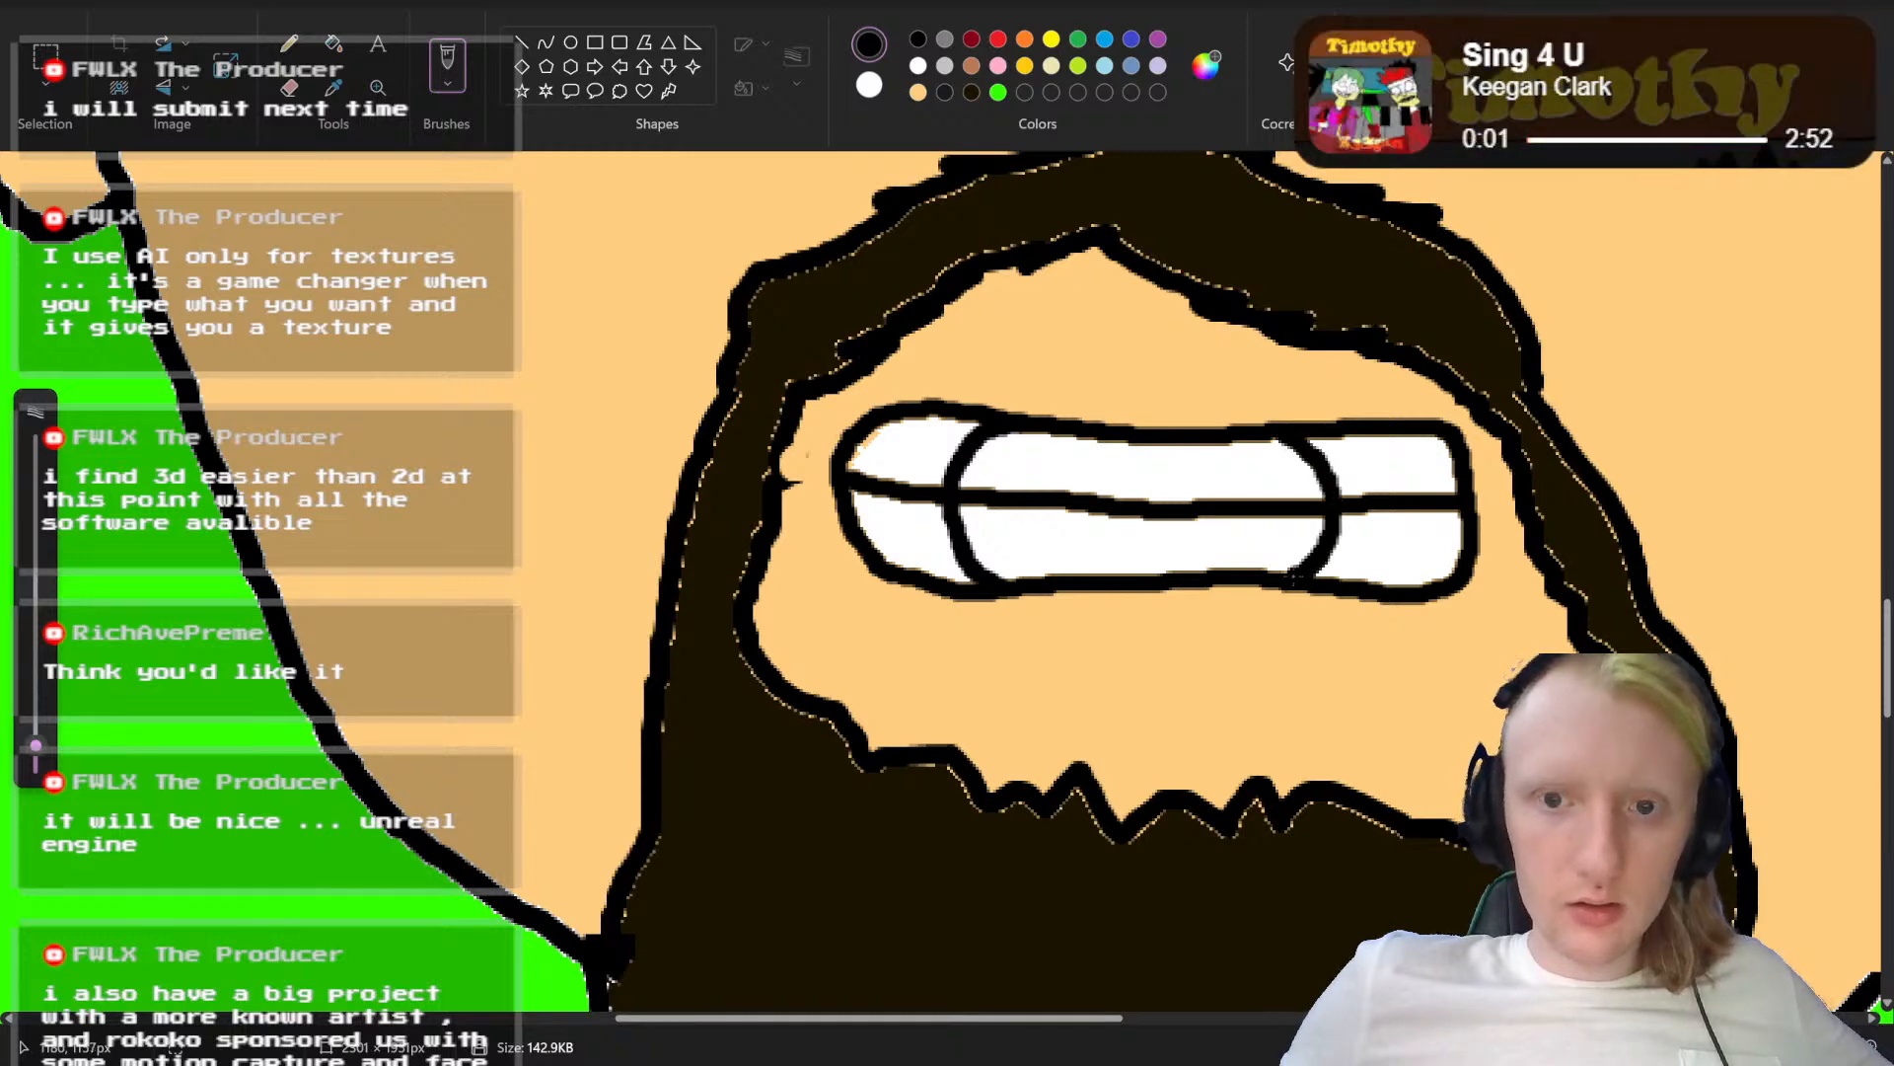
# Step: Paint over both mouth ends outside the curved lines with the skin colour, using a larger brush
pyautogui.click(1157, 344)
pyautogui.click(918, 92)
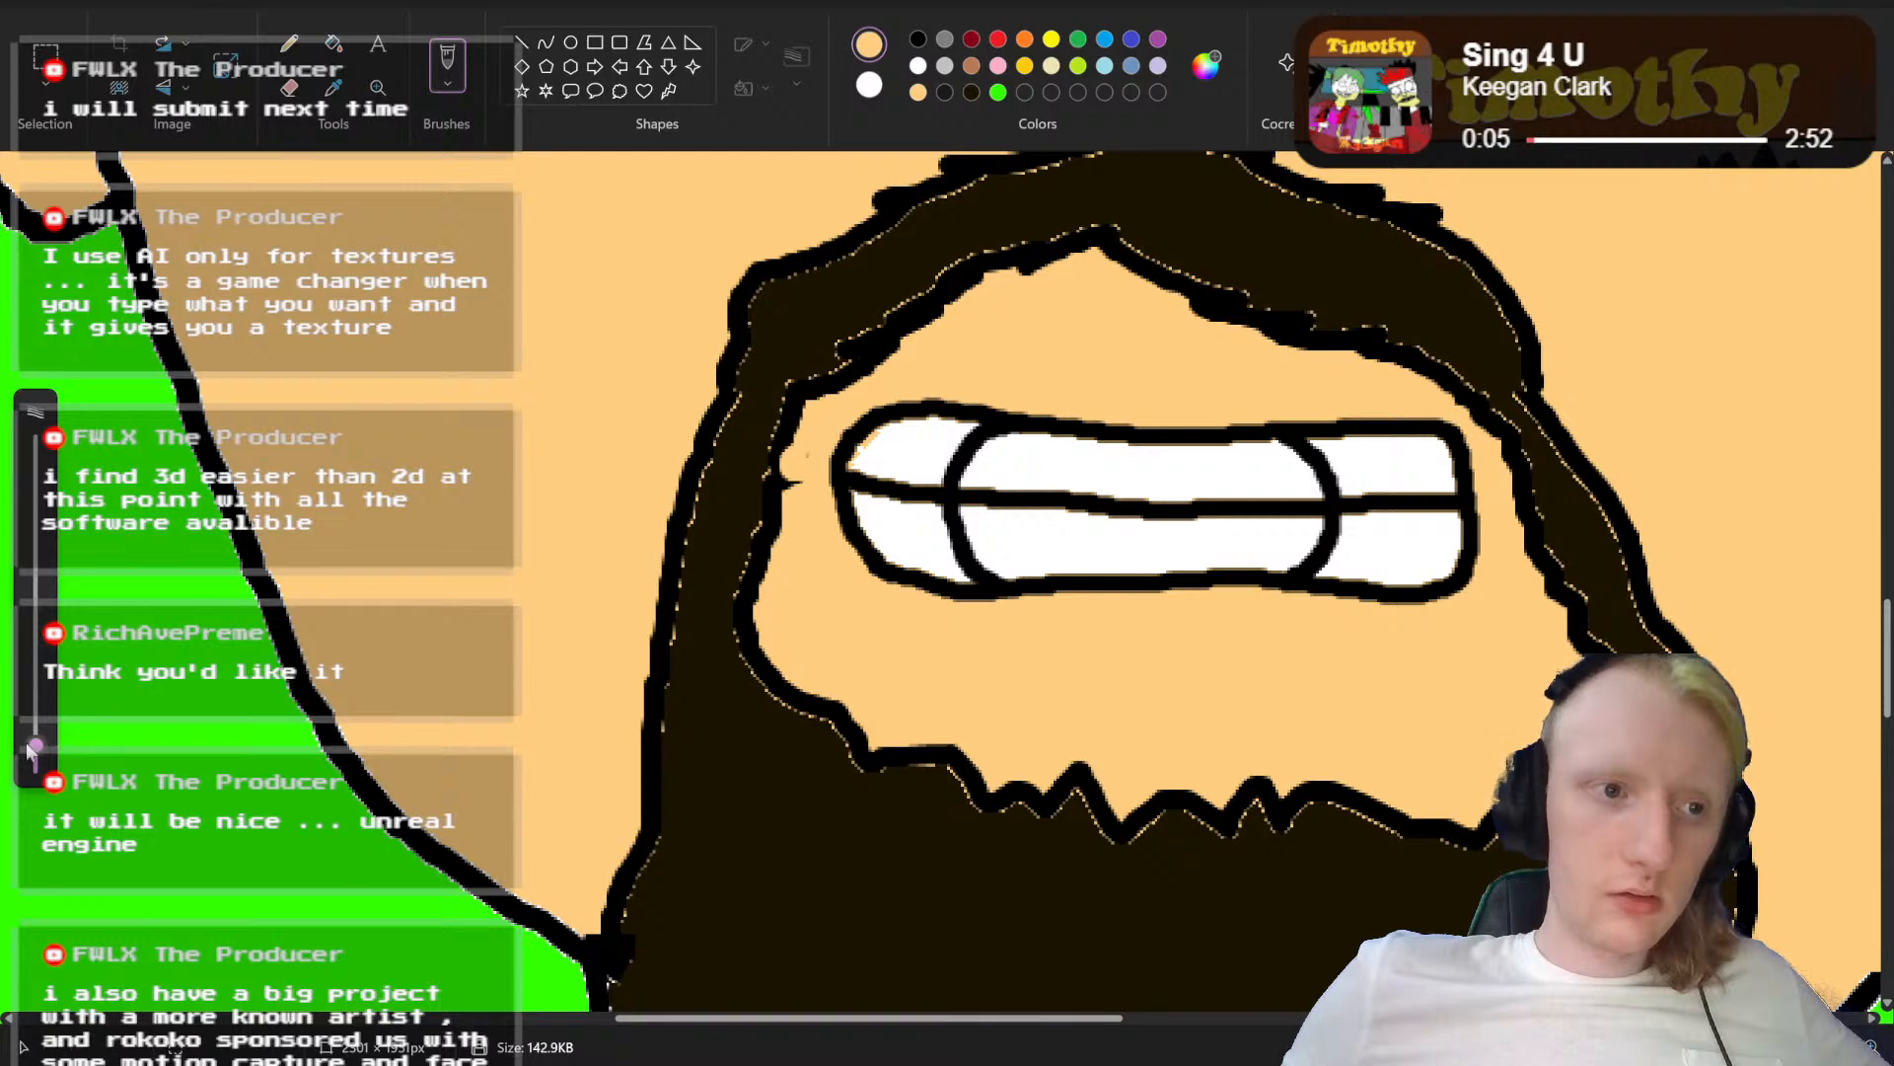
pyautogui.moveTo(30, 745); pyautogui.dragTo(31, 710)
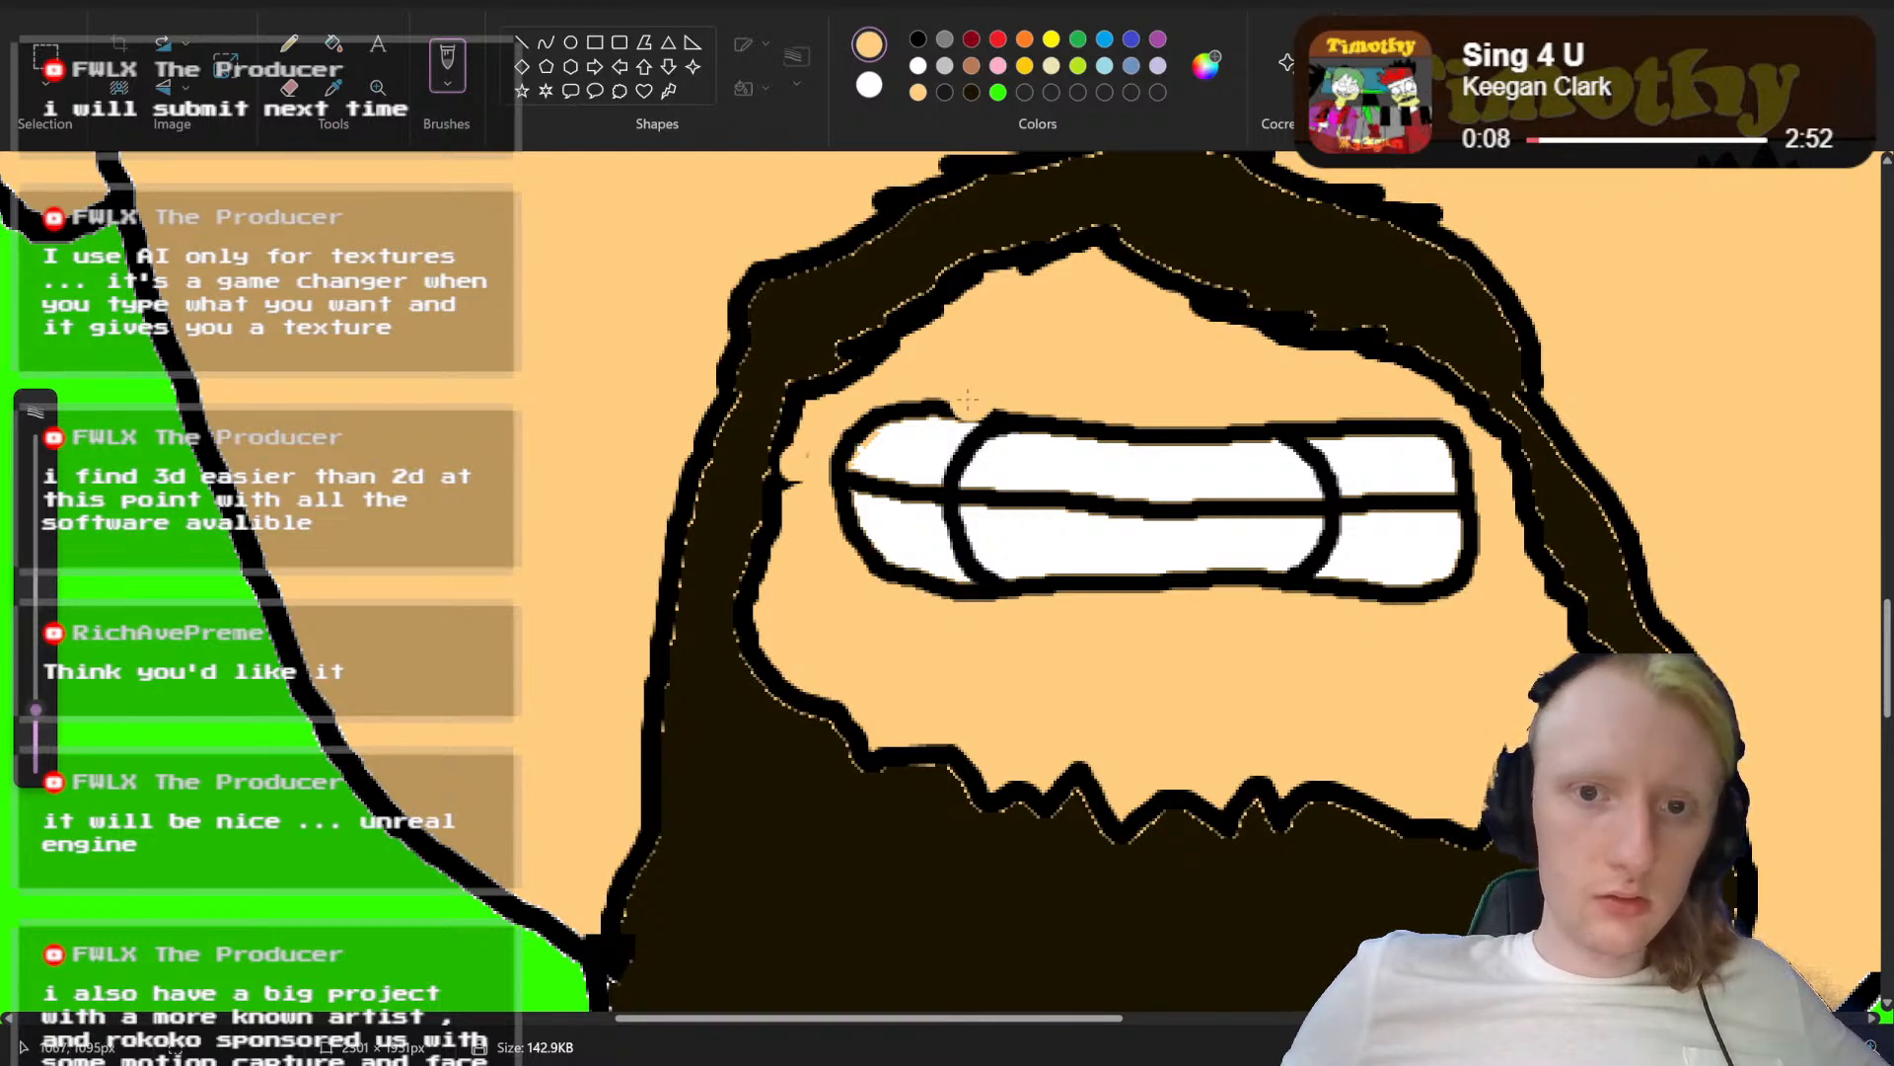
pyautogui.moveTo(945, 423)
pyautogui.mouseDown()
pyautogui.moveTo(928, 551)
pyautogui.moveTo(989, 632)
pyautogui.moveTo(903, 570)
pyautogui.moveTo(903, 487)
pyautogui.moveTo(942, 390)
pyautogui.moveTo(897, 428)
pyautogui.moveTo(869, 505)
pyautogui.moveTo(884, 633)
pyautogui.mouseUp()
pyautogui.moveTo(844, 519)
pyautogui.mouseDown()
pyautogui.moveTo(843, 462)
pyautogui.moveTo(876, 413)
pyautogui.mouseUp()
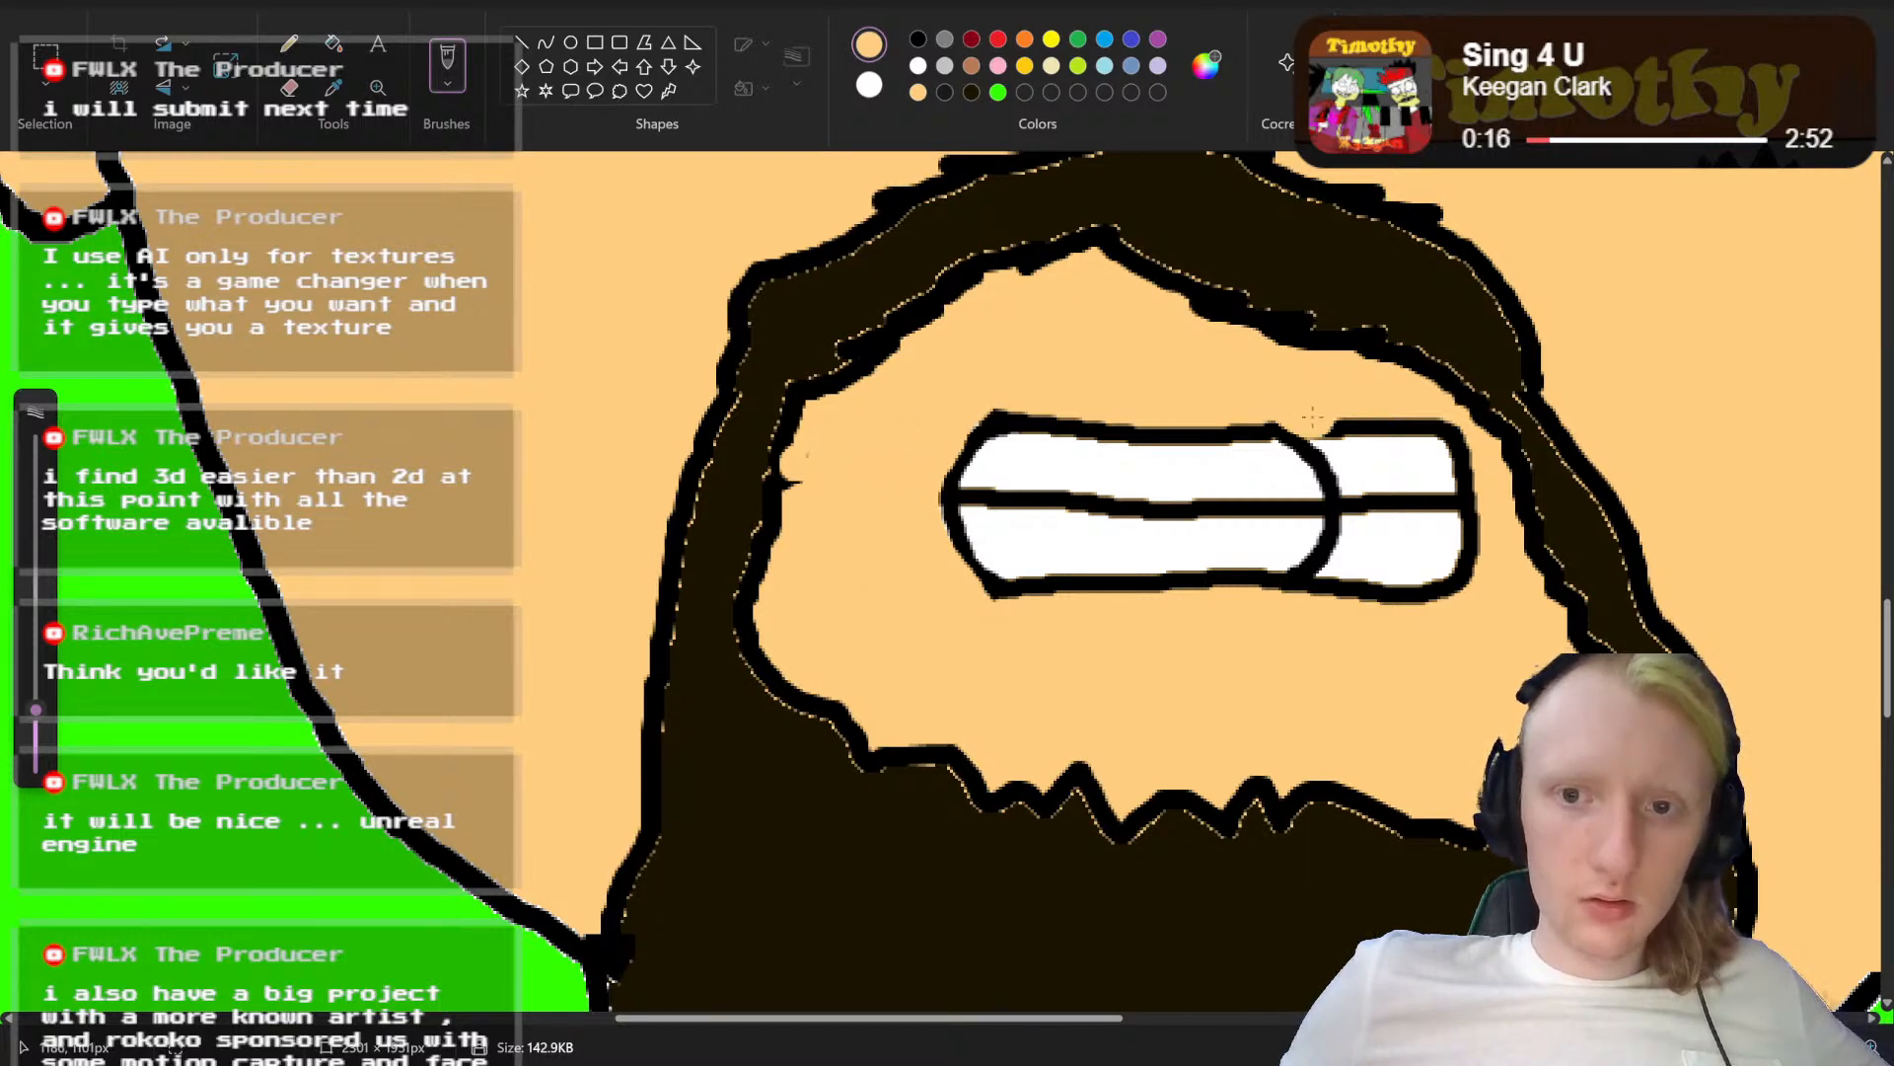
pyautogui.moveTo(1350, 422)
pyautogui.mouseDown()
pyautogui.moveTo(1357, 527)
pyautogui.moveTo(1317, 596)
pyautogui.moveTo(1465, 588)
pyautogui.moveTo(1442, 441)
pyautogui.moveTo(1466, 458)
pyautogui.moveTo(1357, 419)
pyautogui.moveTo(1385, 580)
pyautogui.moveTo(1395, 445)
pyautogui.moveTo(1432, 572)
pyautogui.mouseUp()
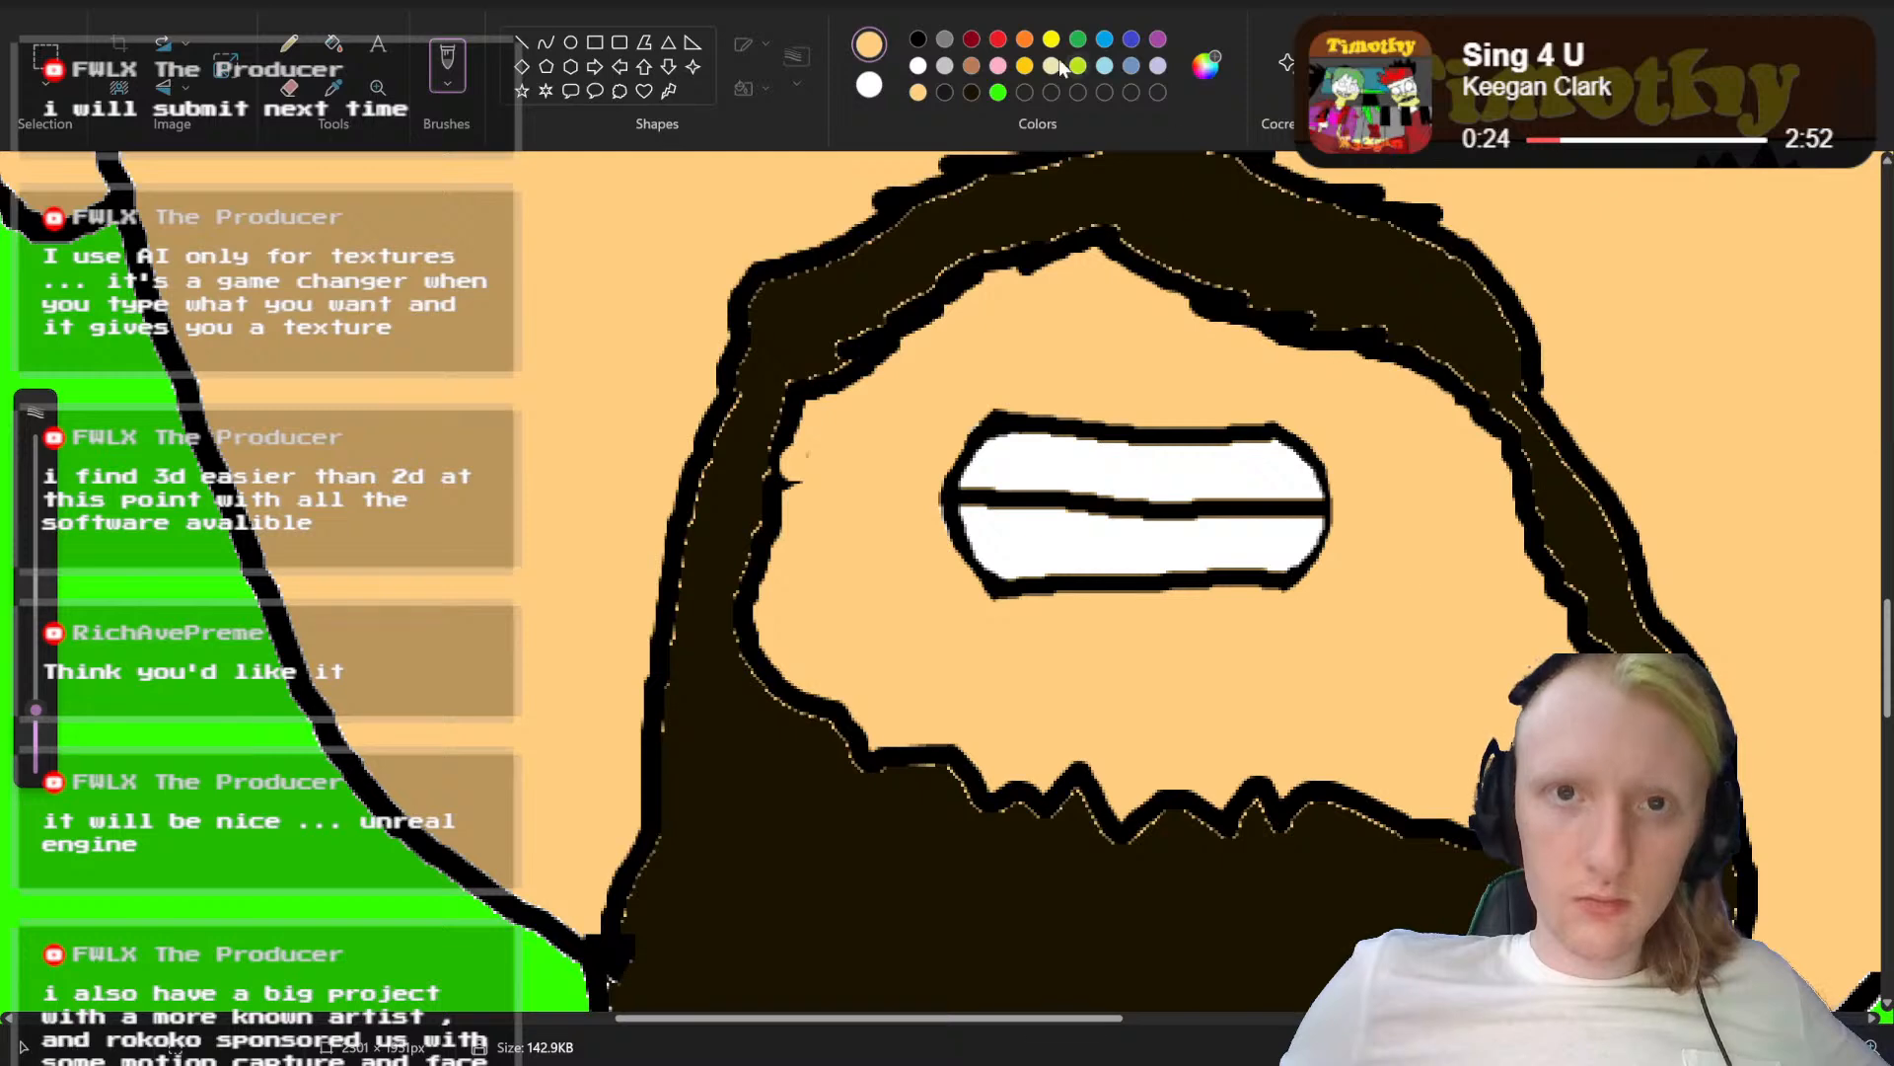
# Step: Thicken the outlines at both ends of the narrowed mouth with the smaller black brush
pyautogui.click(918, 39)
pyautogui.moveTo(46, 723); pyautogui.dragTo(47, 746)
pyautogui.click(875, 506)
pyautogui.hotkey('ctrl', 'z')
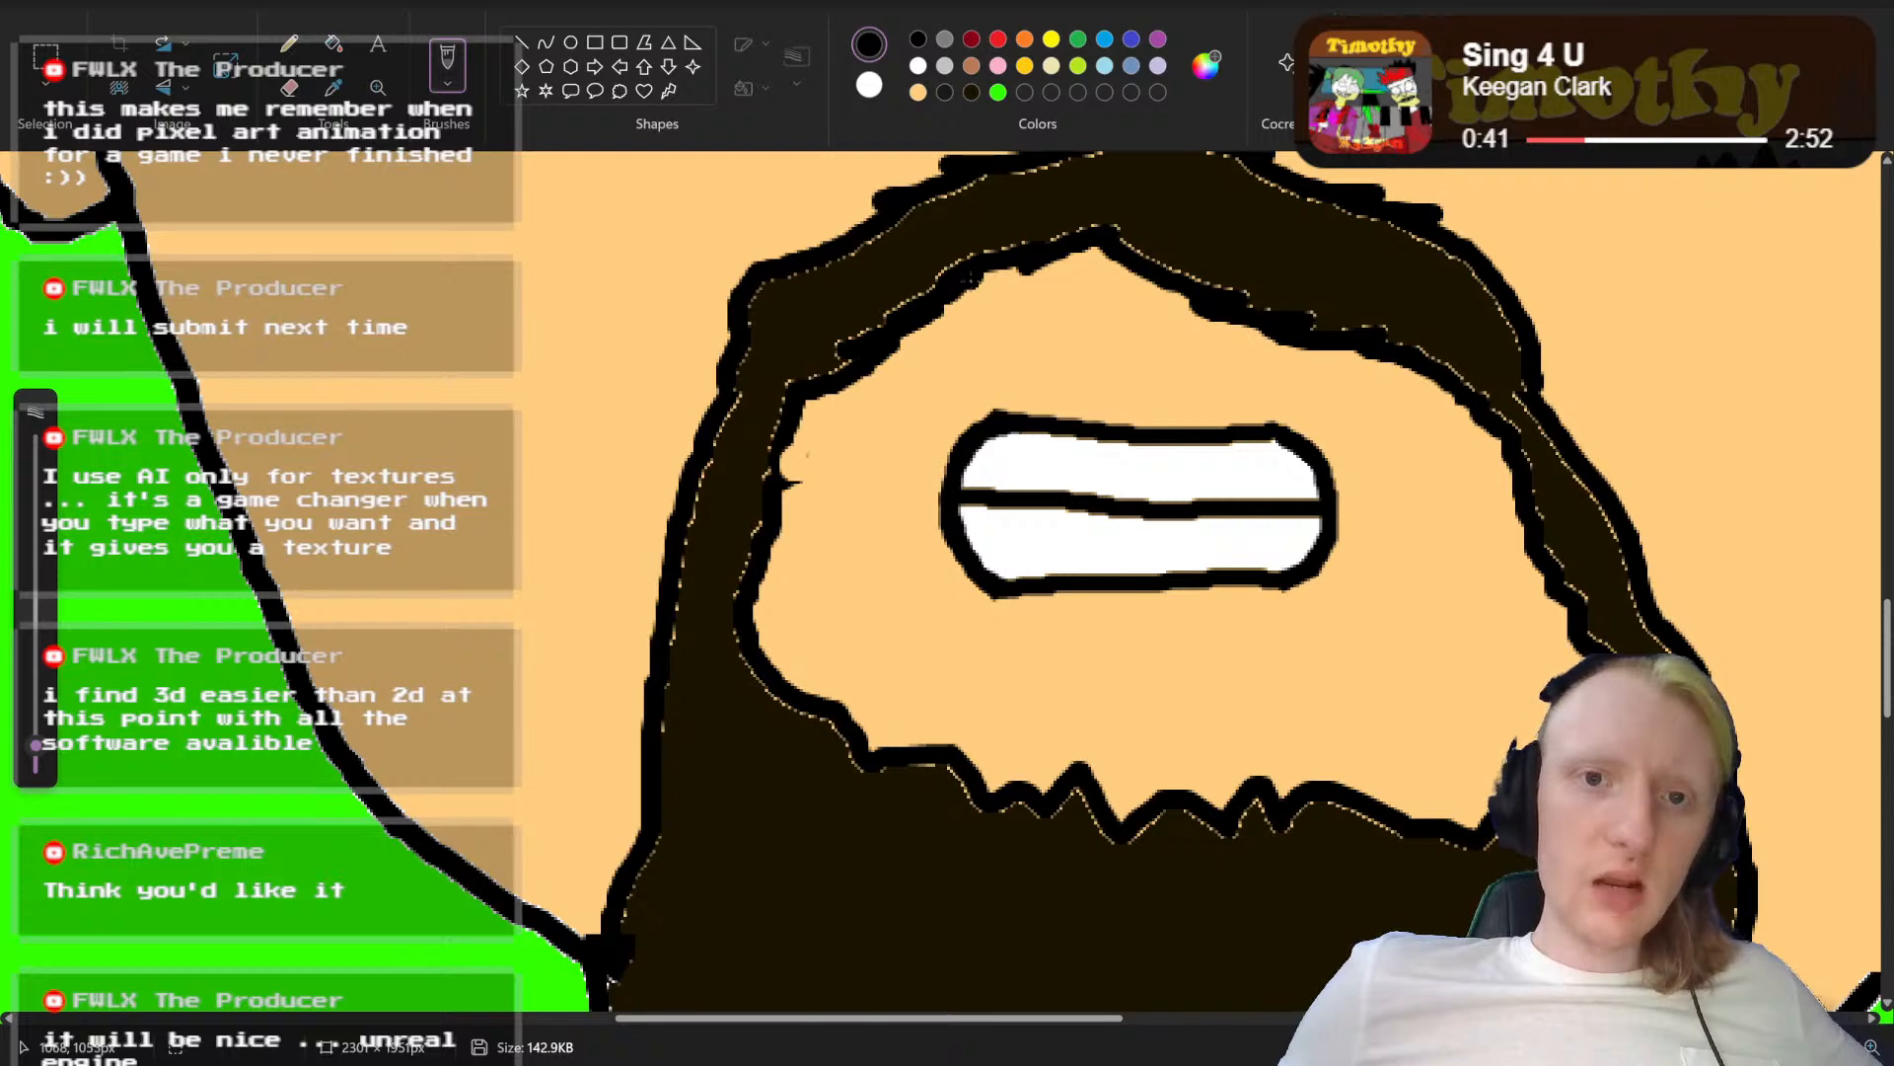
pyautogui.moveTo(979, 278)
pyautogui.mouseDown()
pyautogui.moveTo(908, 368)
pyautogui.moveTo(884, 429)
pyautogui.mouseUp()
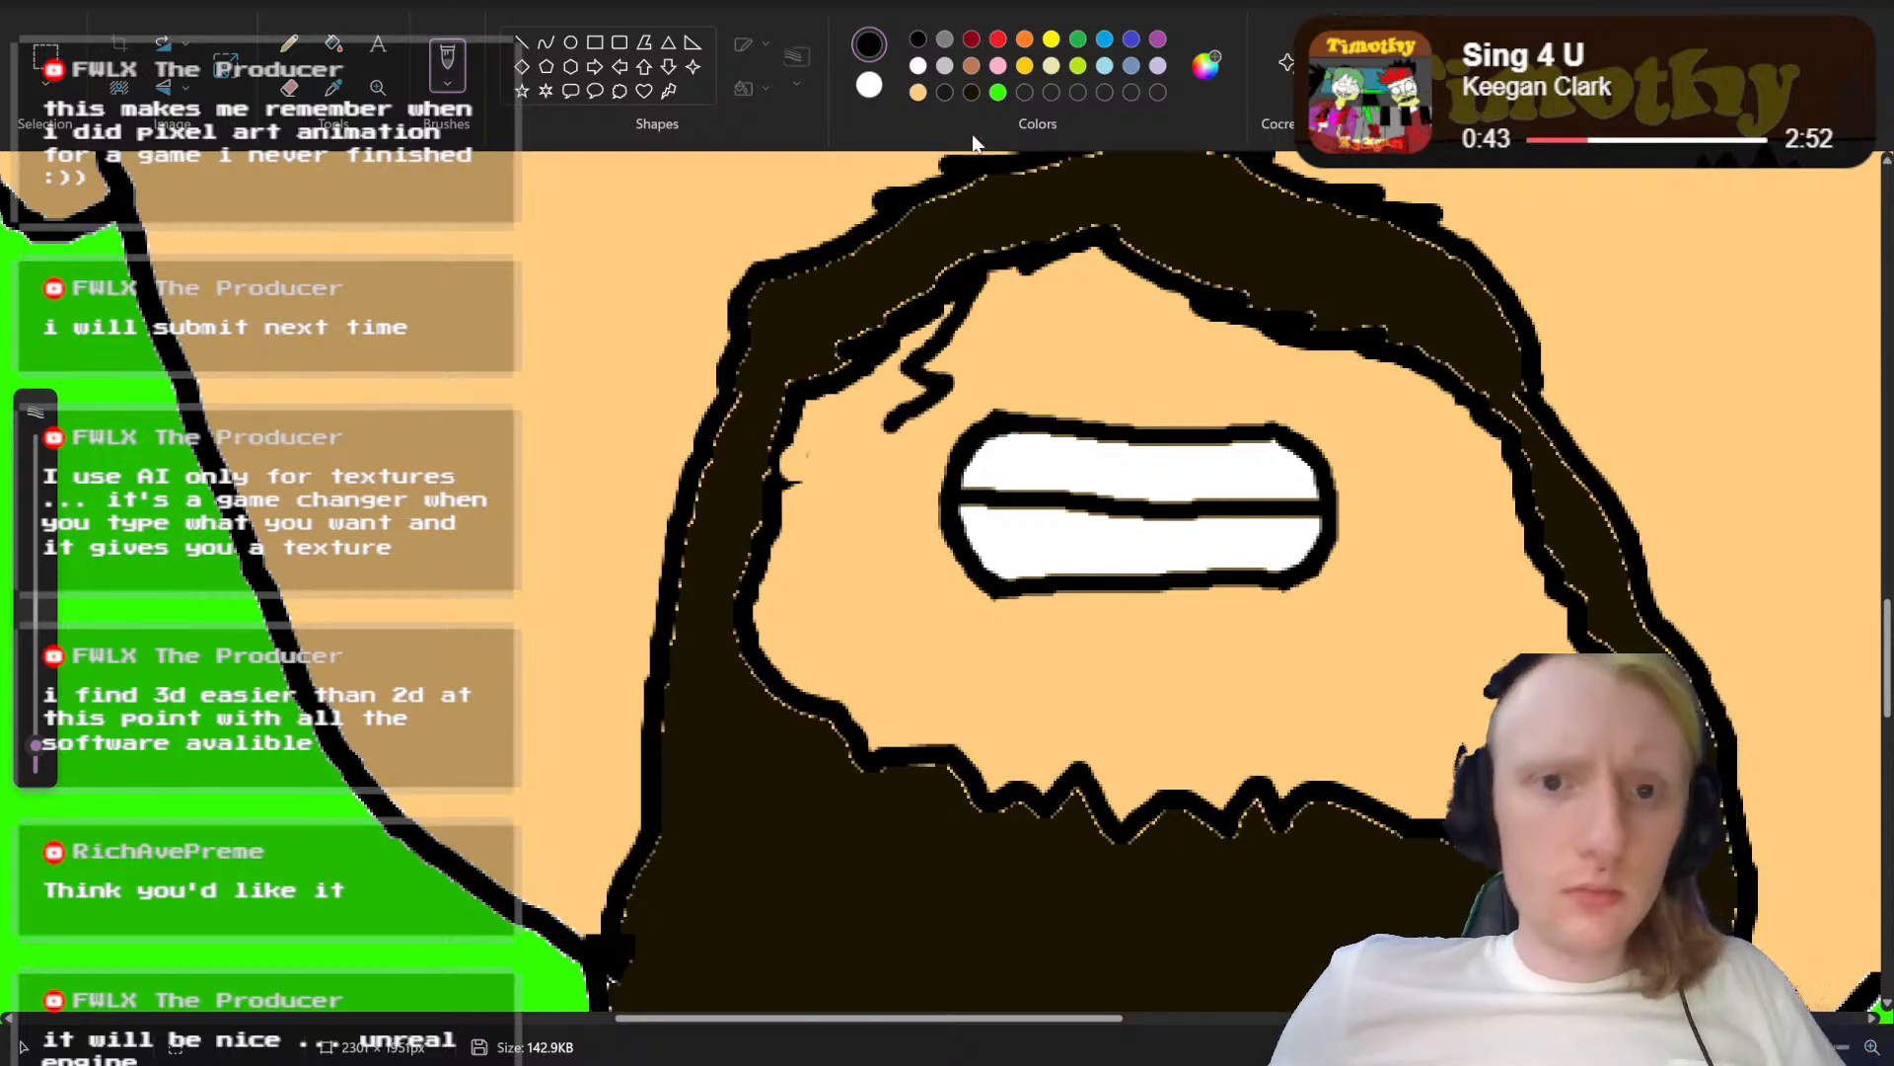
pyautogui.hotkey('ctrl', 'z')
pyautogui.moveTo(968, 282); pyautogui.dragTo(885, 435)
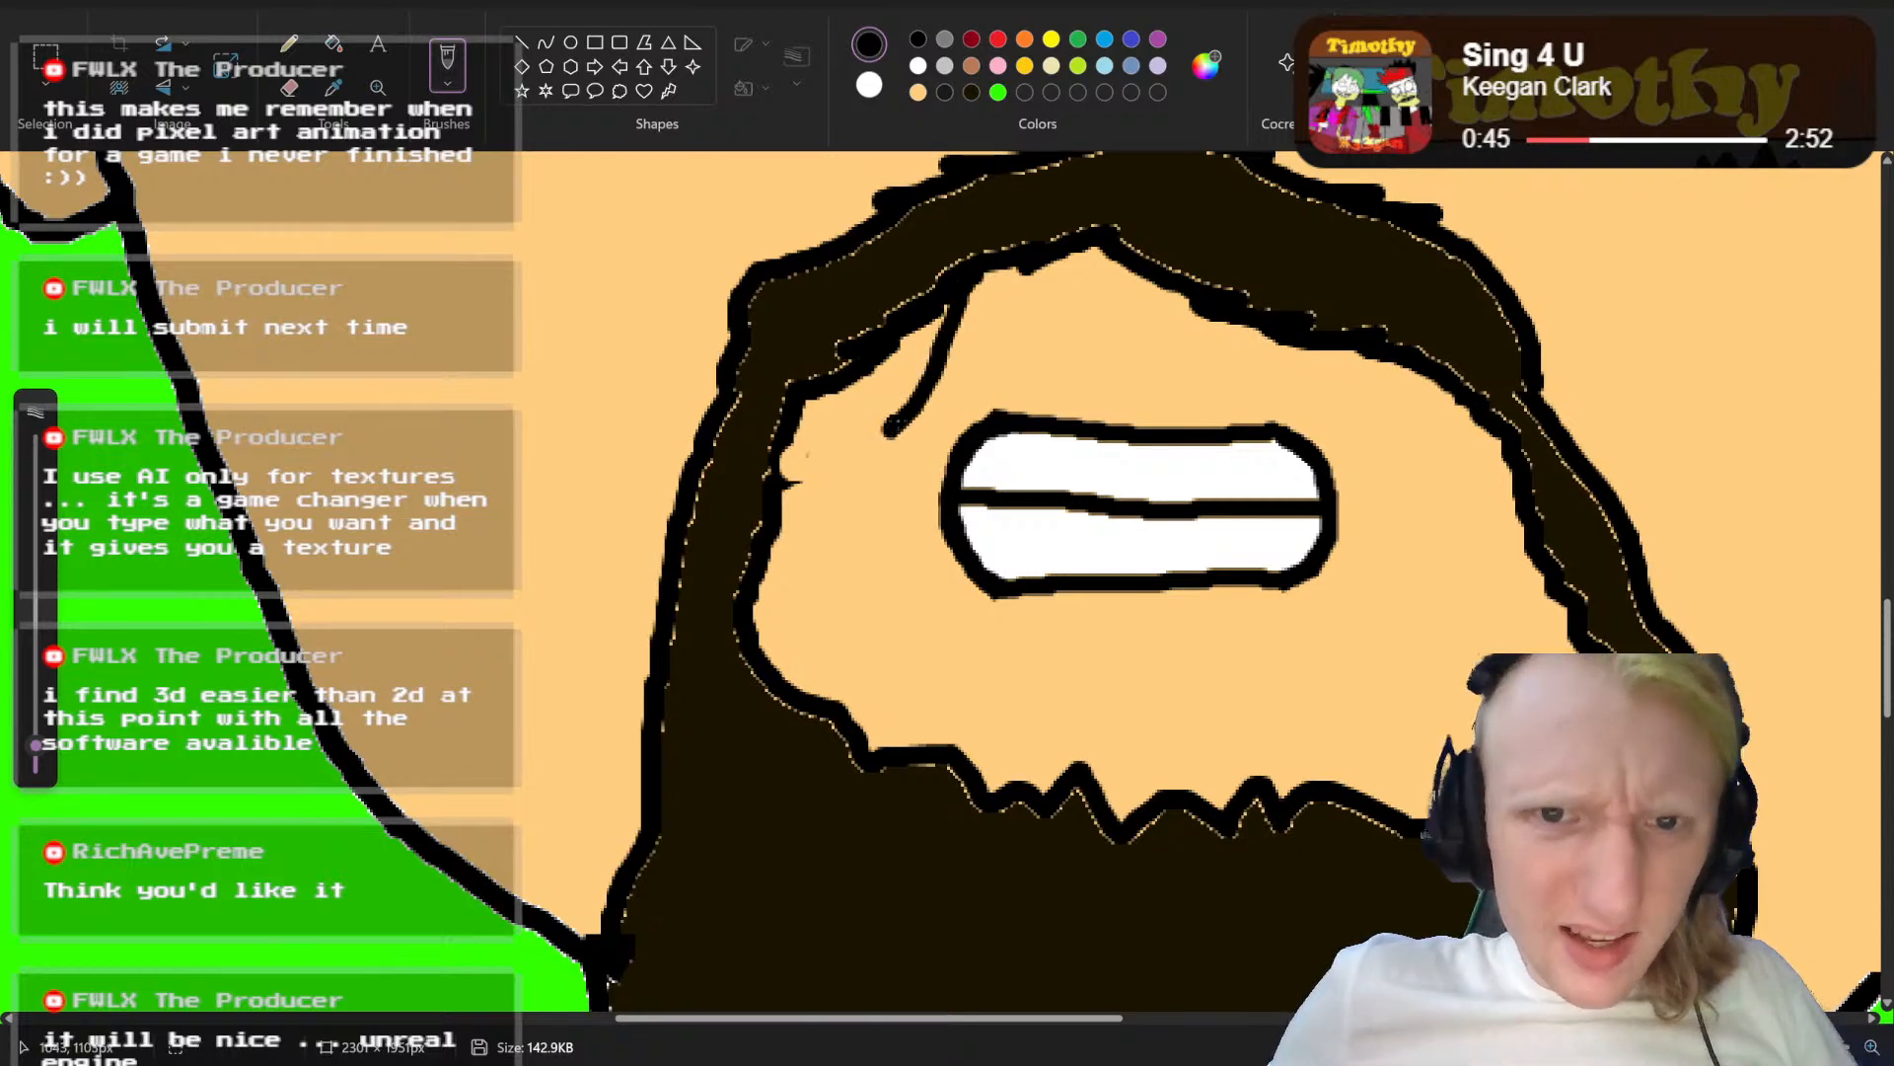
pyautogui.hotkey('ctrl', 'z')
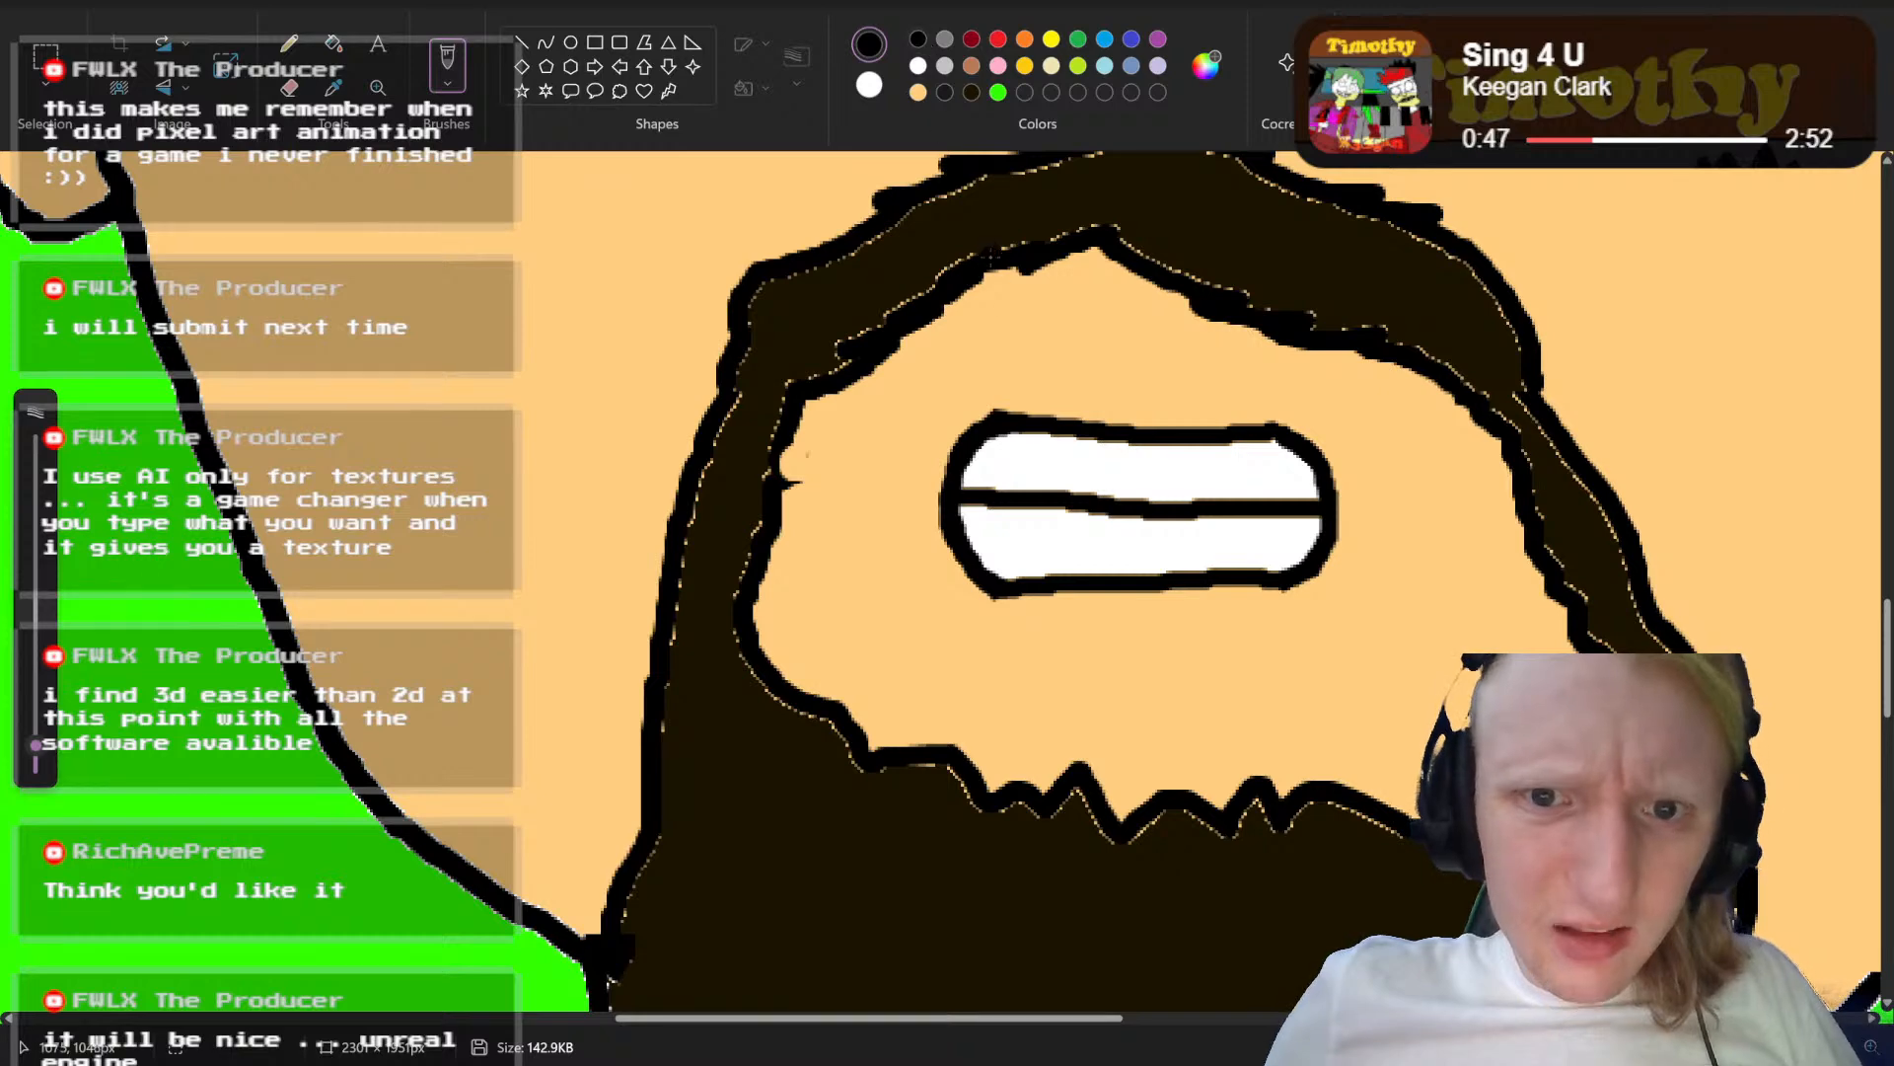
# Step: Draw a new jagged black inner beard edge closer around the mouth, along both sides, above and below the teeth
pyautogui.moveTo(983, 276)
pyautogui.mouseDown()
pyautogui.moveTo(880, 412)
pyautogui.moveTo(863, 749)
pyautogui.mouseUp()
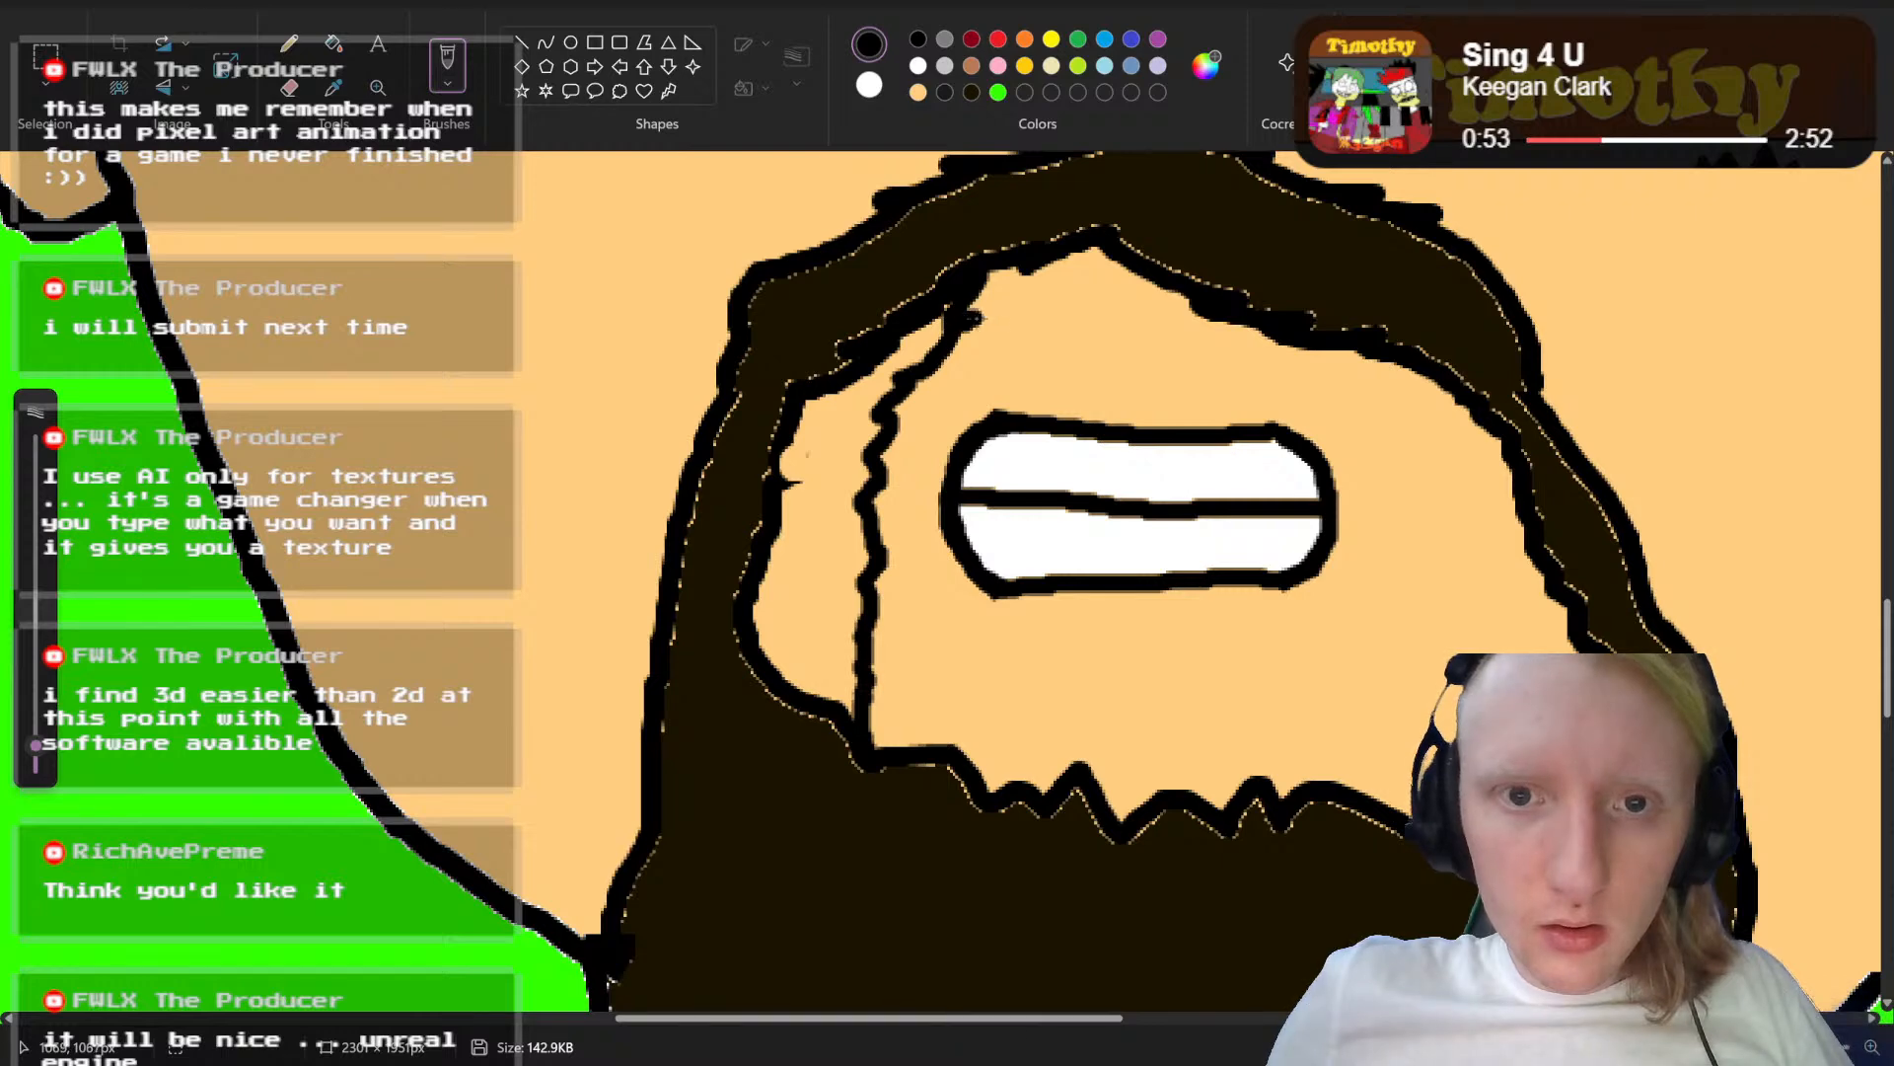
pyautogui.moveTo(977, 316); pyautogui.dragTo(1204, 320)
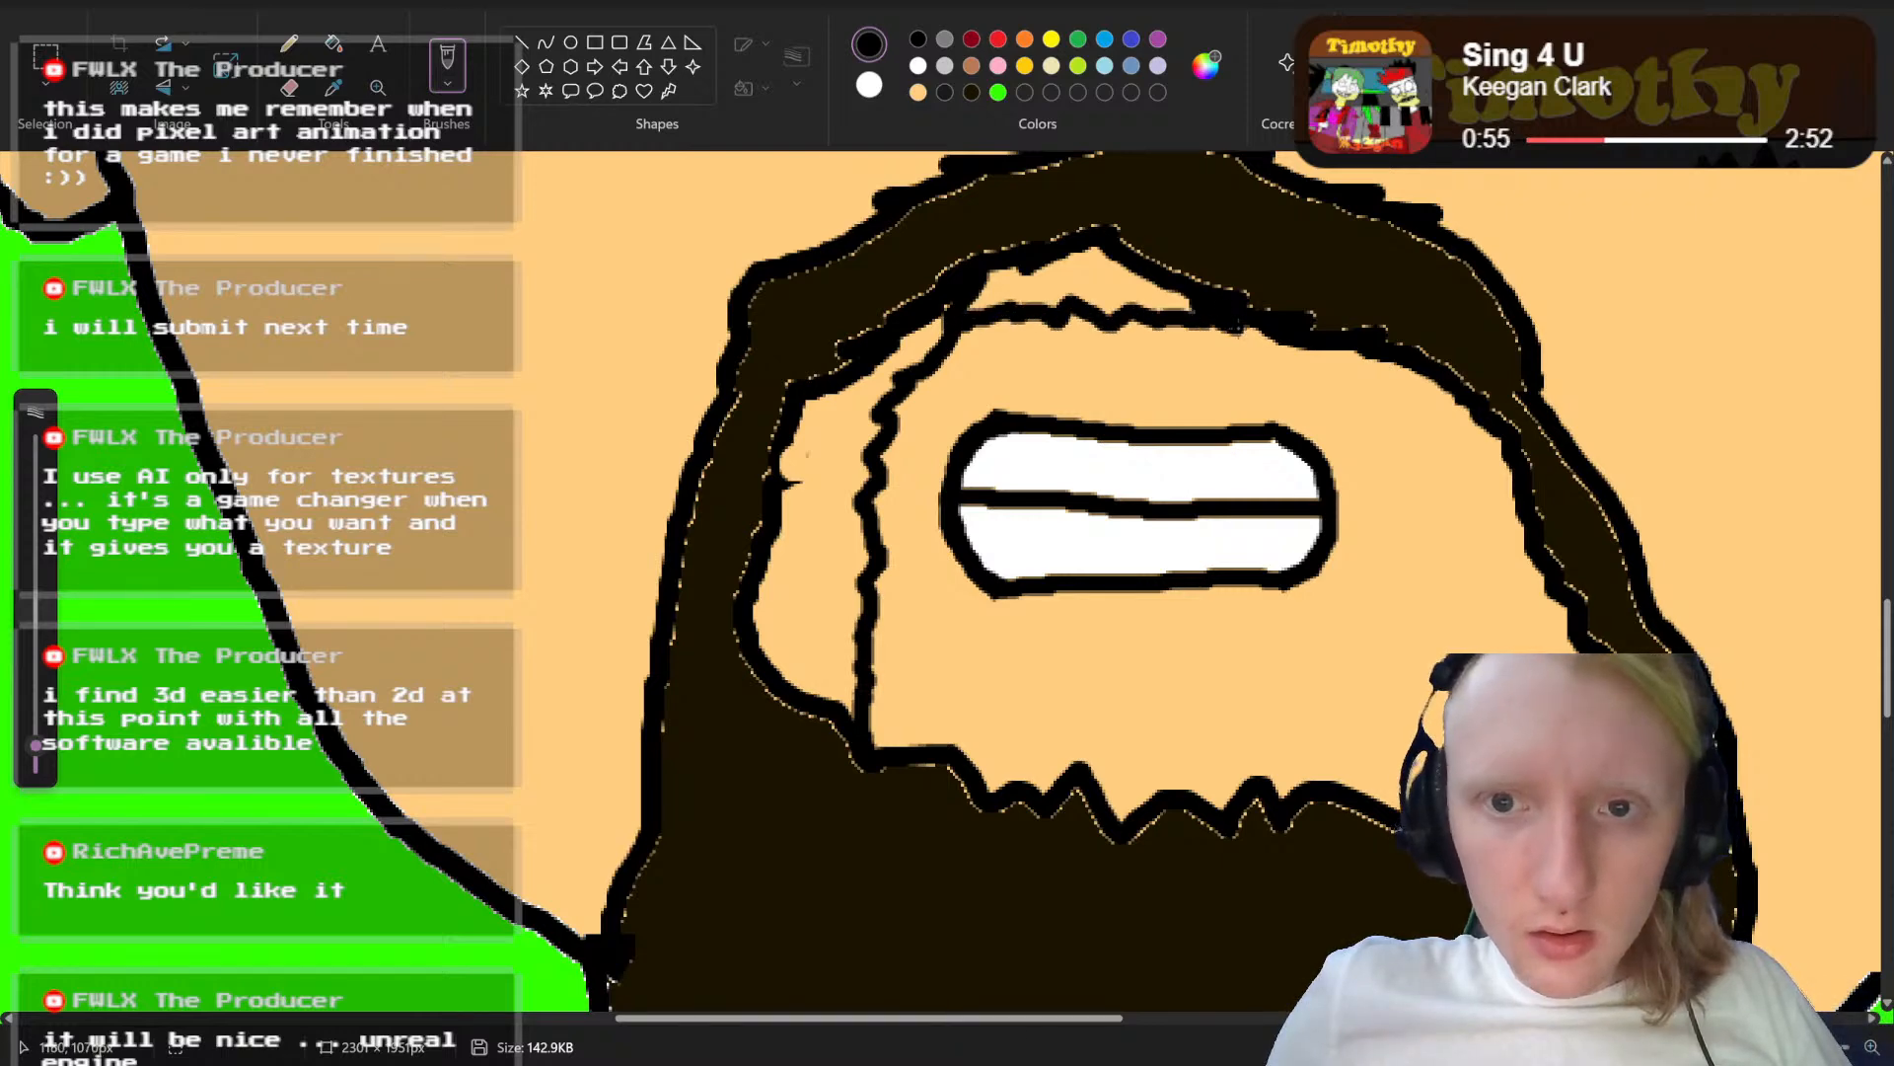
pyautogui.moveTo(1317, 350)
pyautogui.mouseDown()
pyautogui.moveTo(1397, 419)
pyautogui.moveTo(1478, 590)
pyautogui.mouseUp()
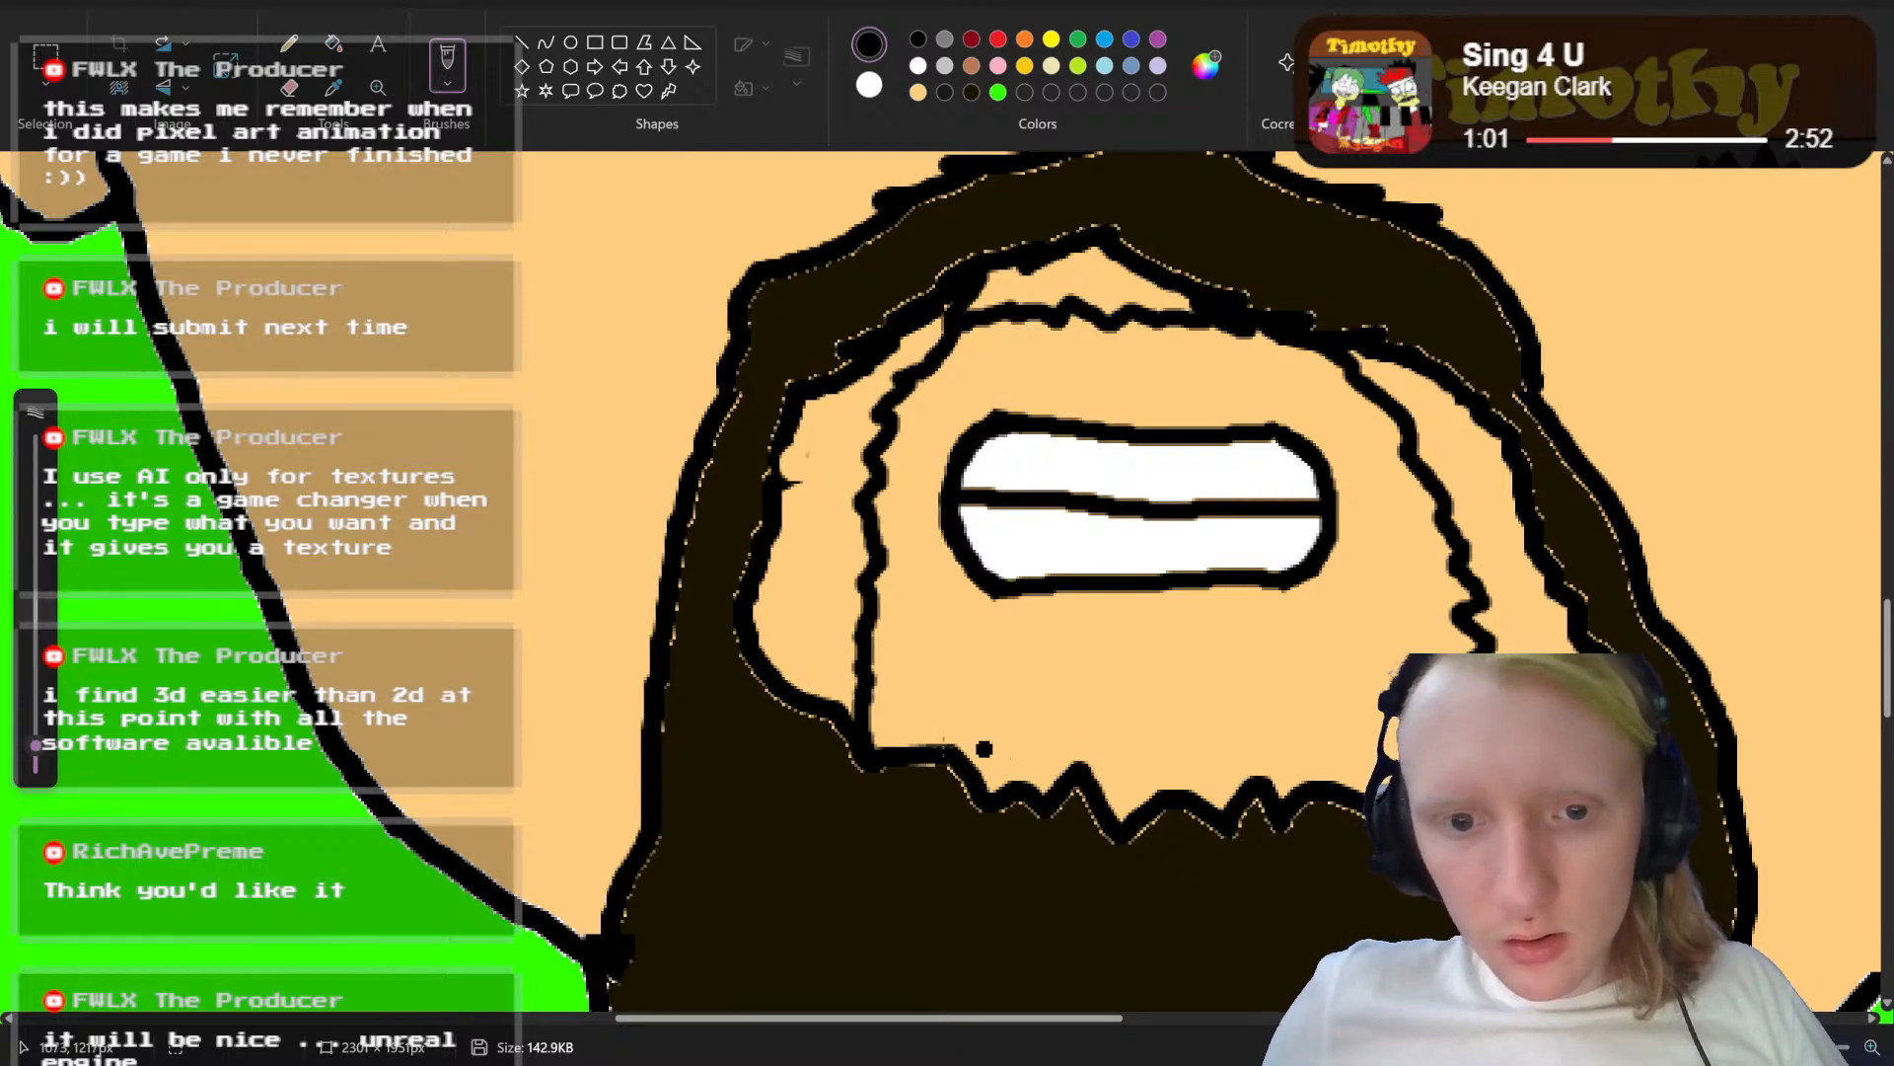
pyautogui.moveTo(872, 699); pyautogui.dragTo(1346, 701)
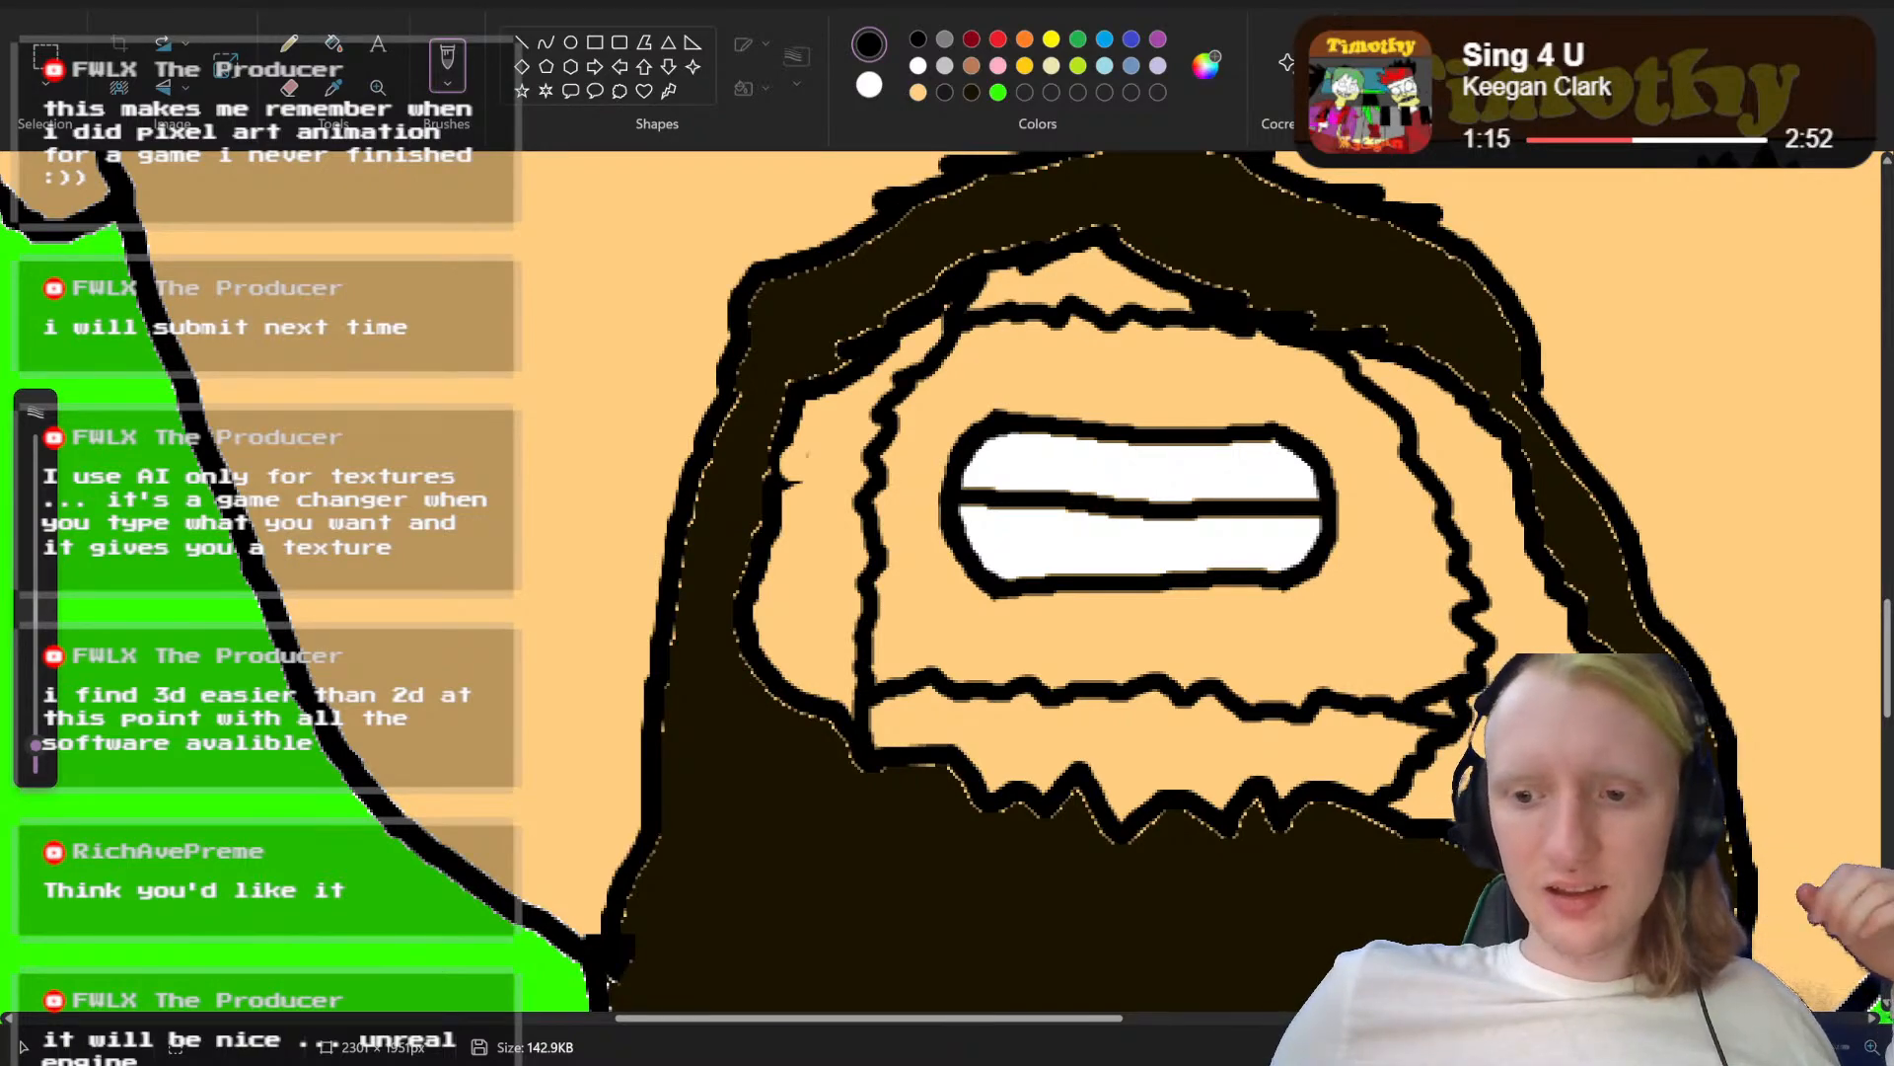
# Step: Fill the skin gaps between the old and new inner beard edges with the dark brown beard colour
pyautogui.scroll(-1, 1263, 977)
pyautogui.scroll(-6, 902, 537)
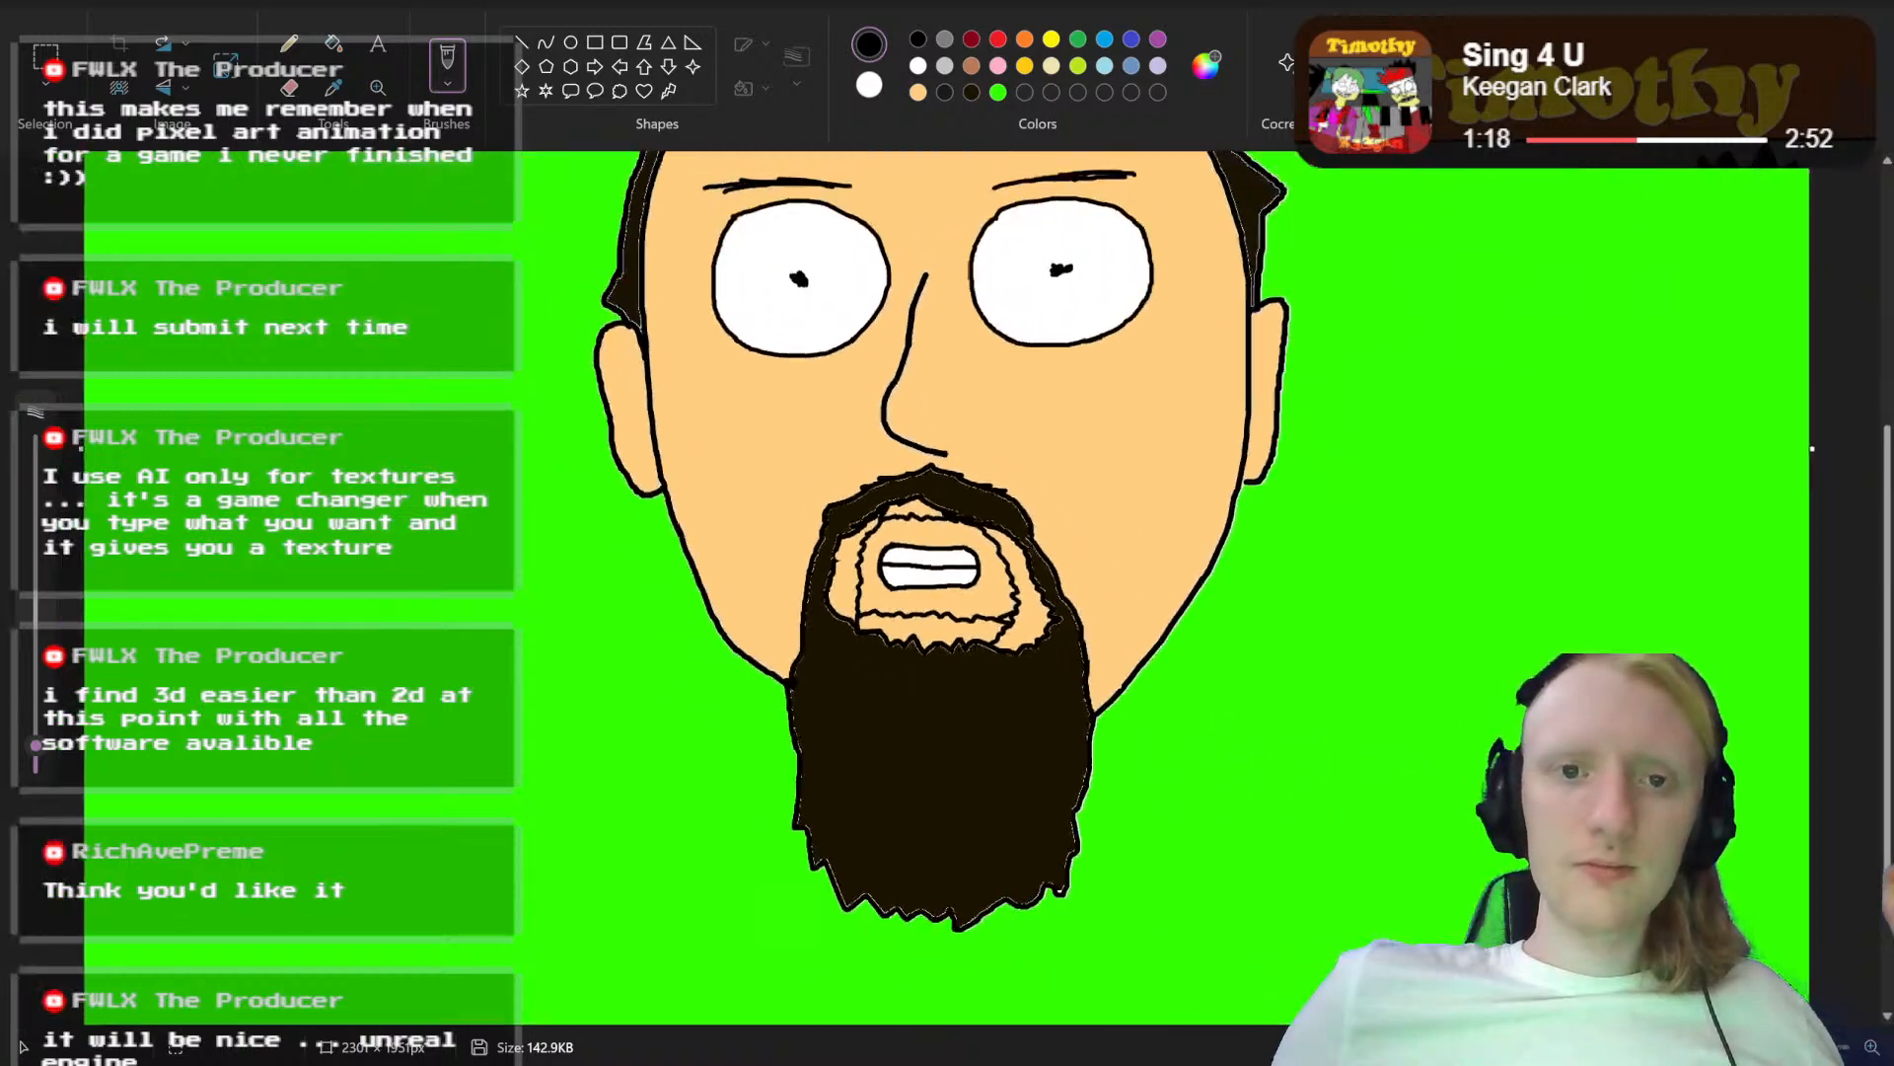
pyautogui.scroll(4, 953, 580)
pyautogui.scroll(3, 947, 581)
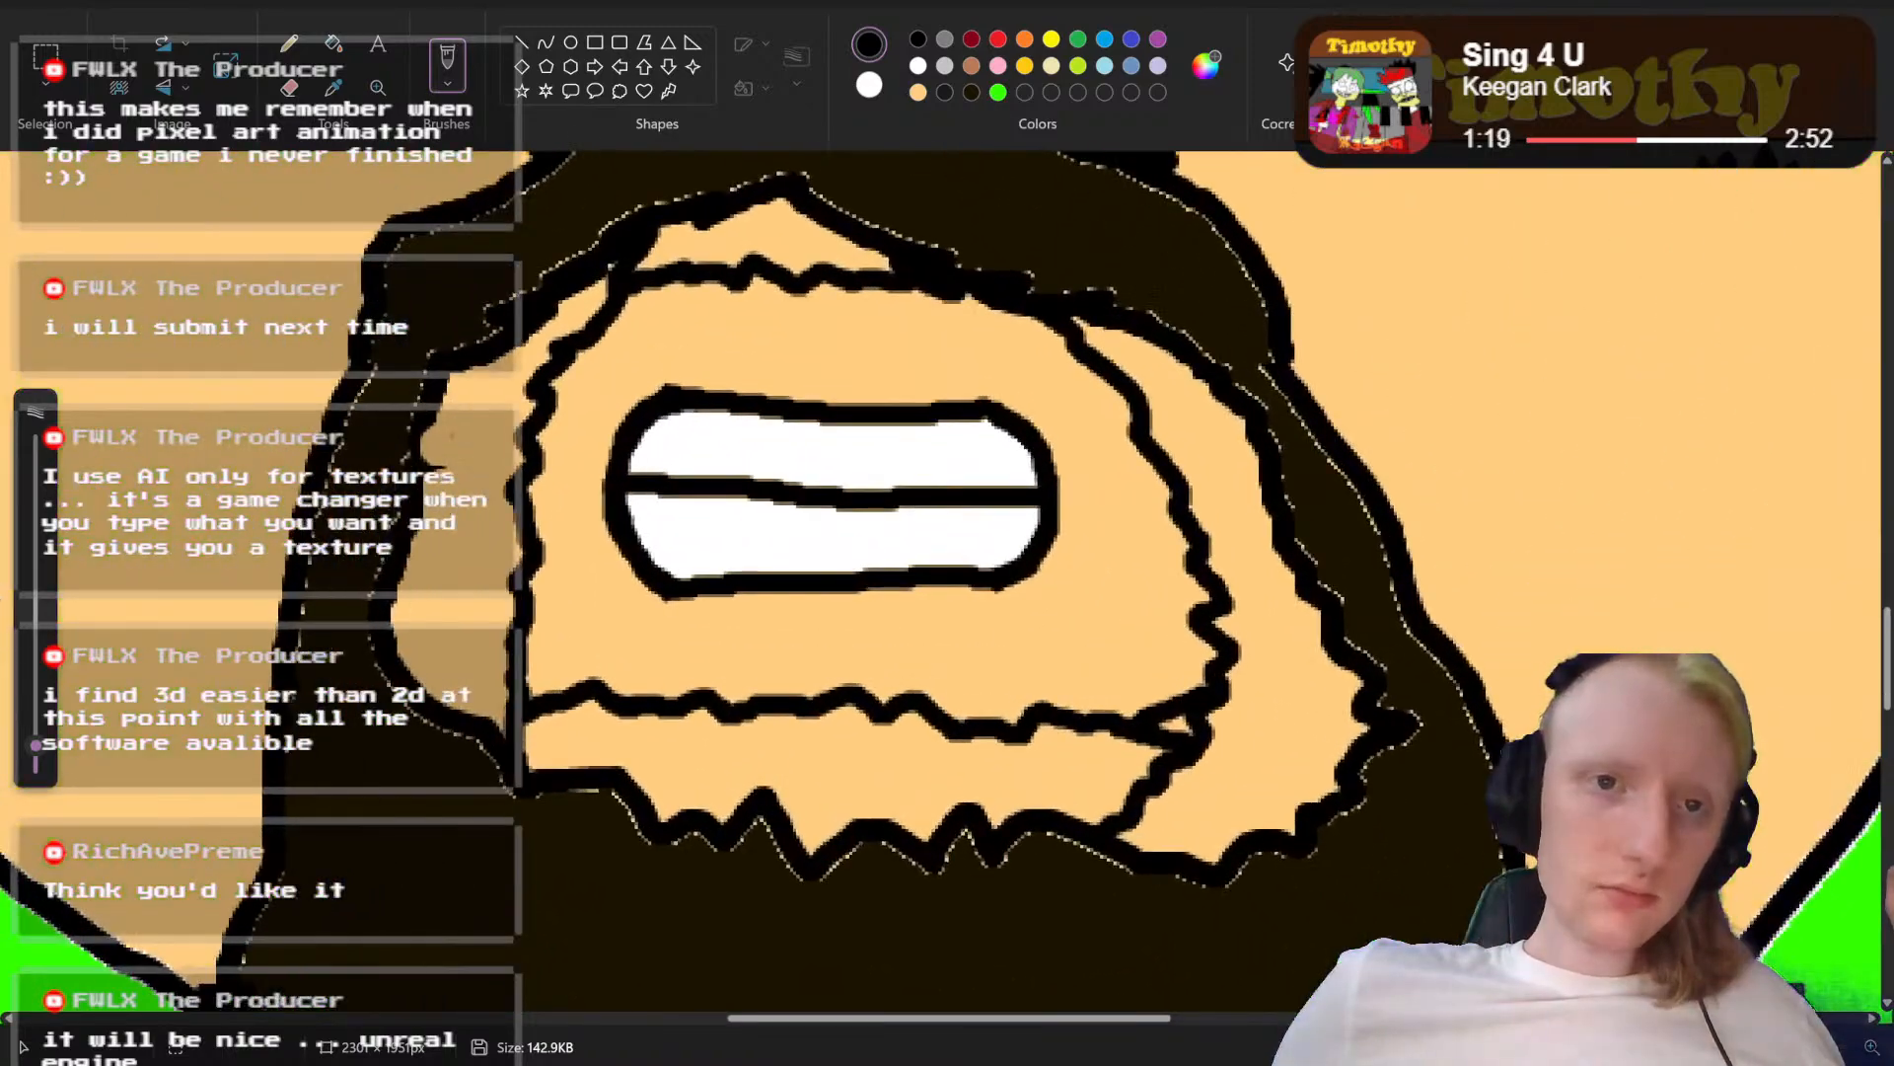
pyautogui.click(972, 92)
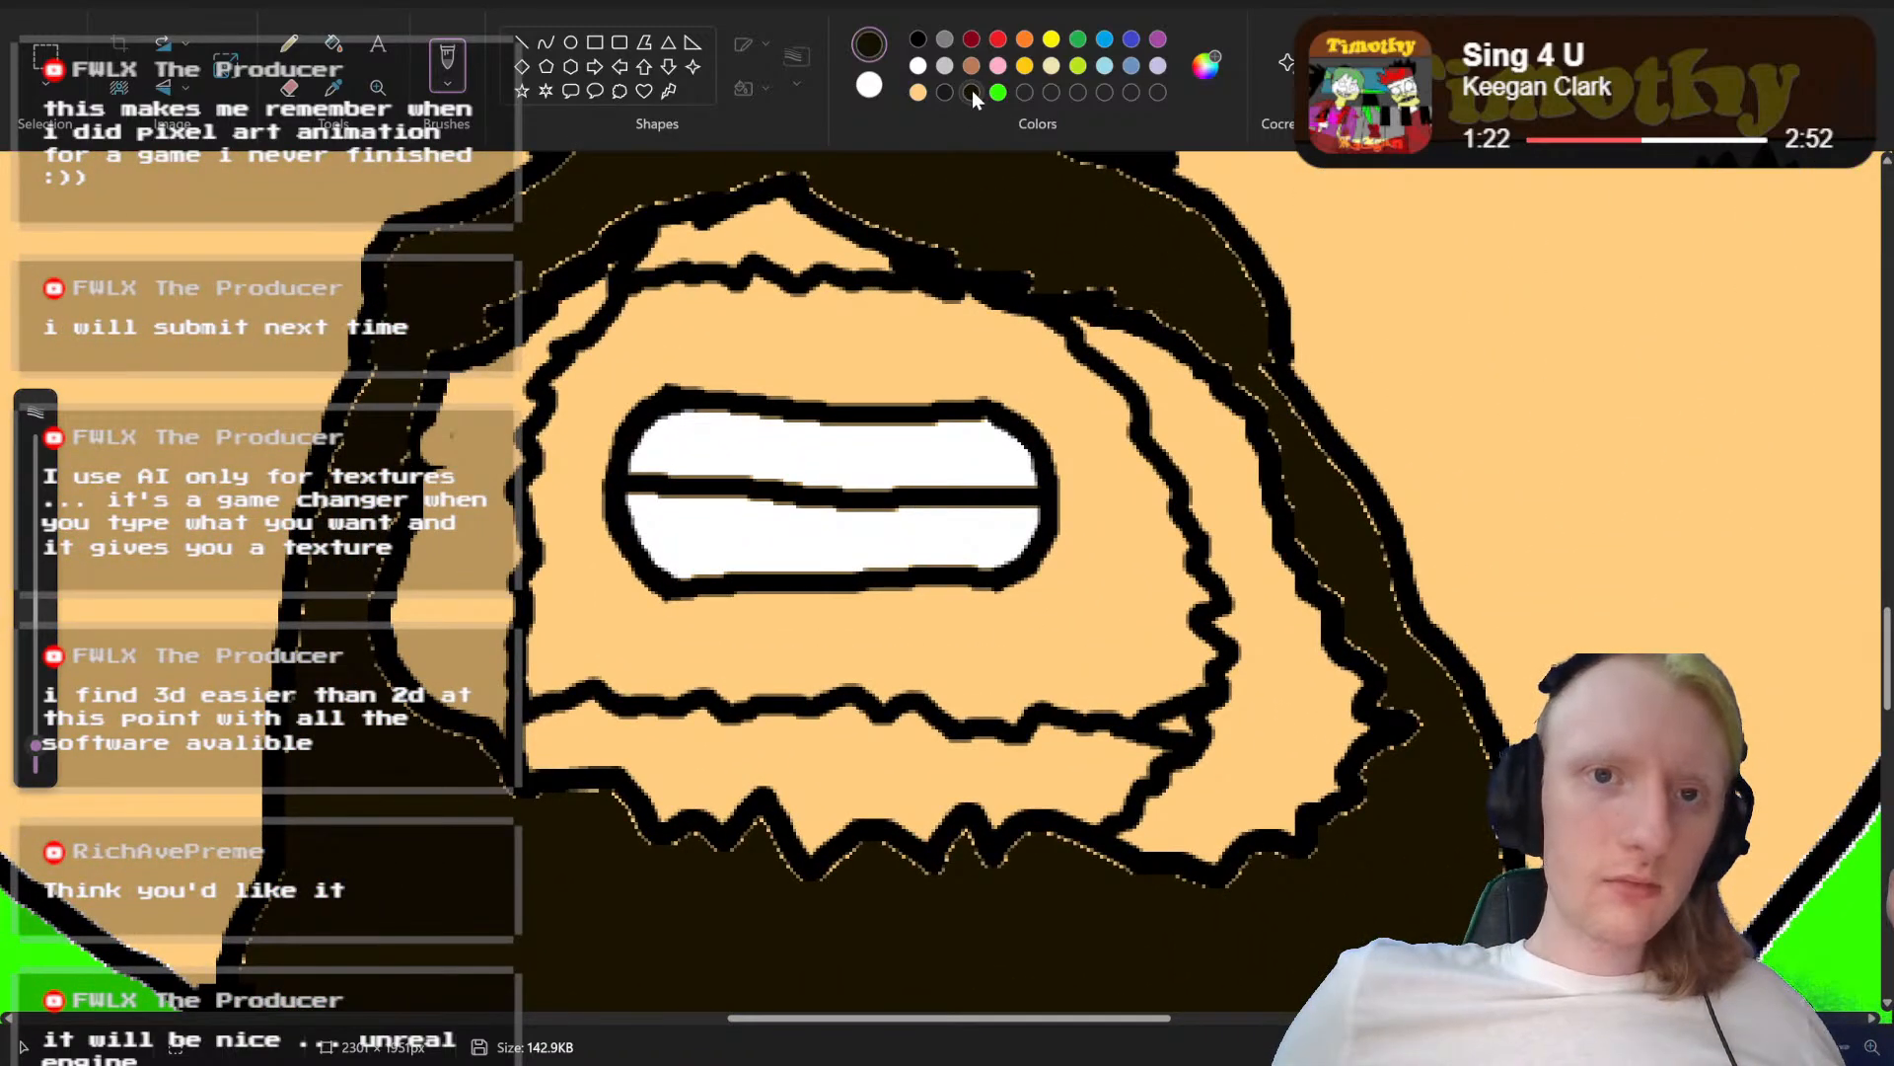
pyautogui.click(335, 49)
pyautogui.click(495, 417)
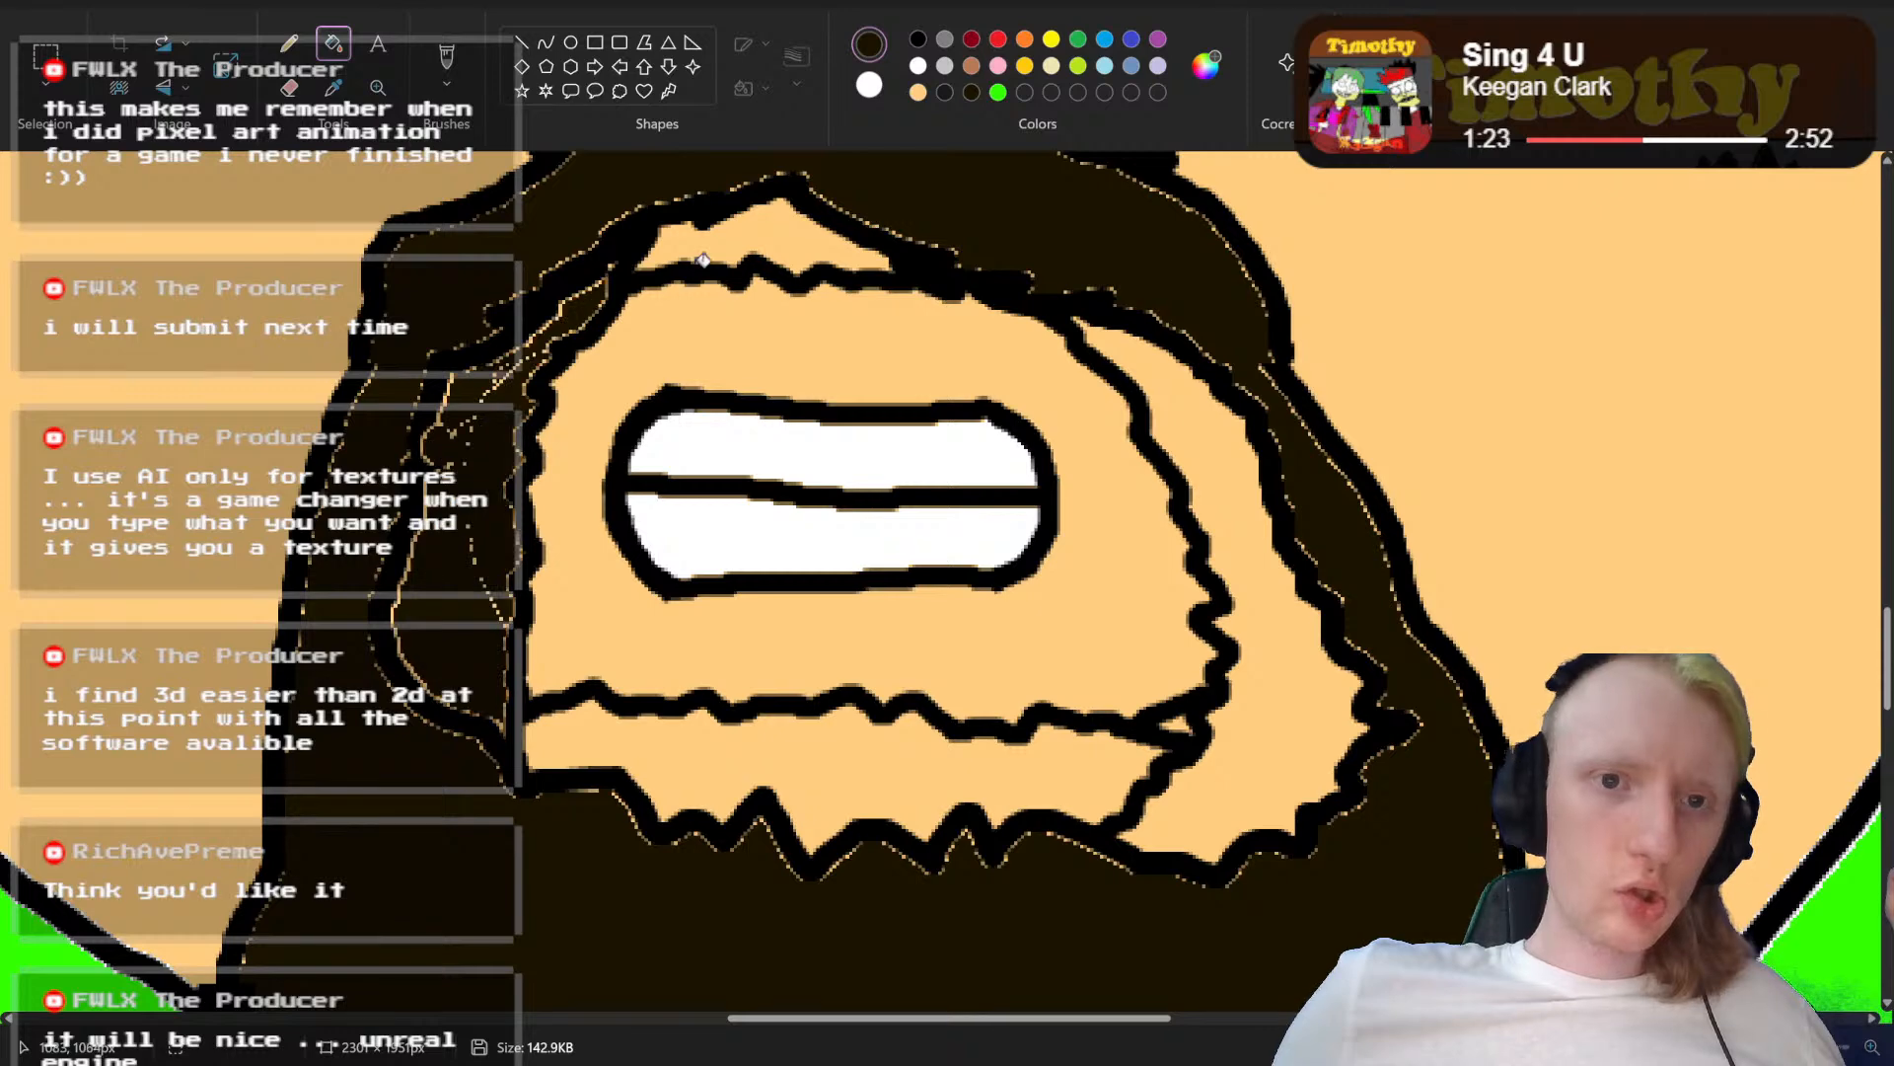
pyautogui.click(745, 227)
pyautogui.click(881, 757)
pyautogui.click(1262, 730)
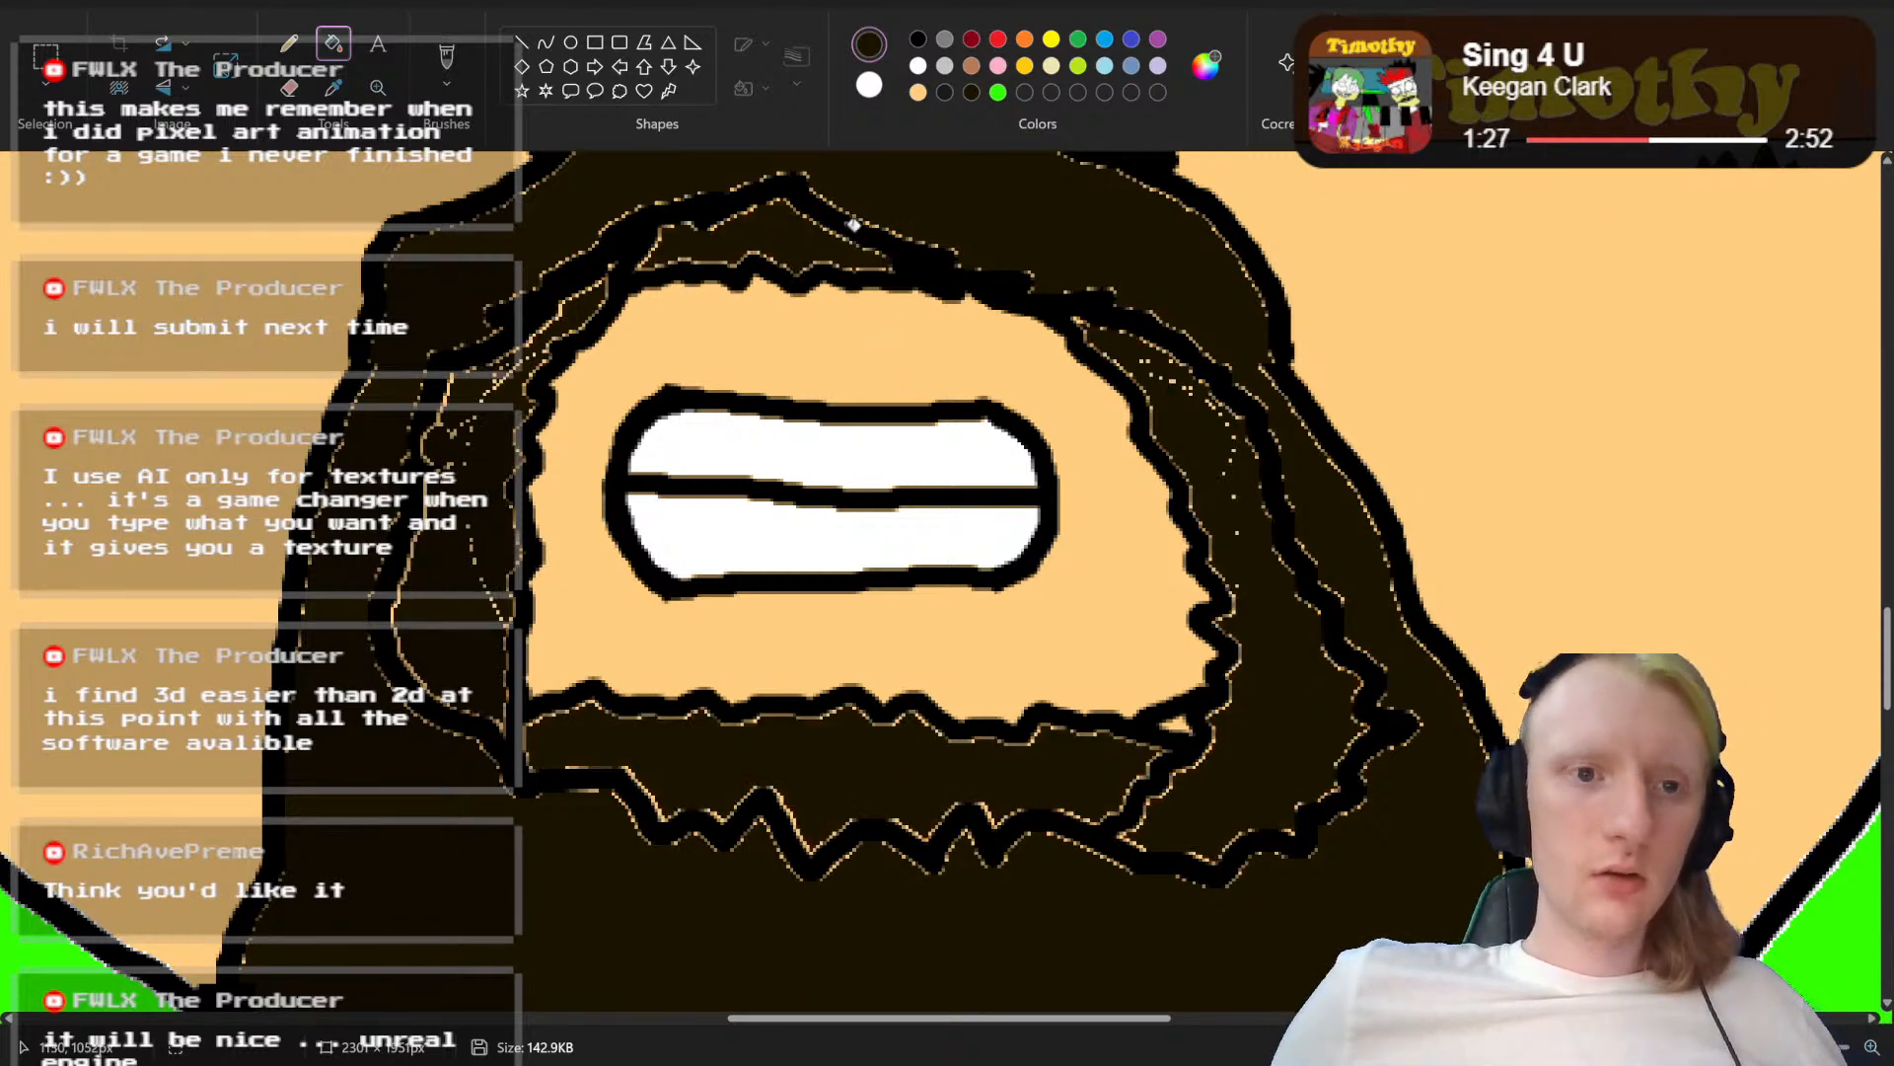
# Step: Paint over the old inner beard outlines and leftover specks in dark brown with a larger brush
pyautogui.click(447, 57)
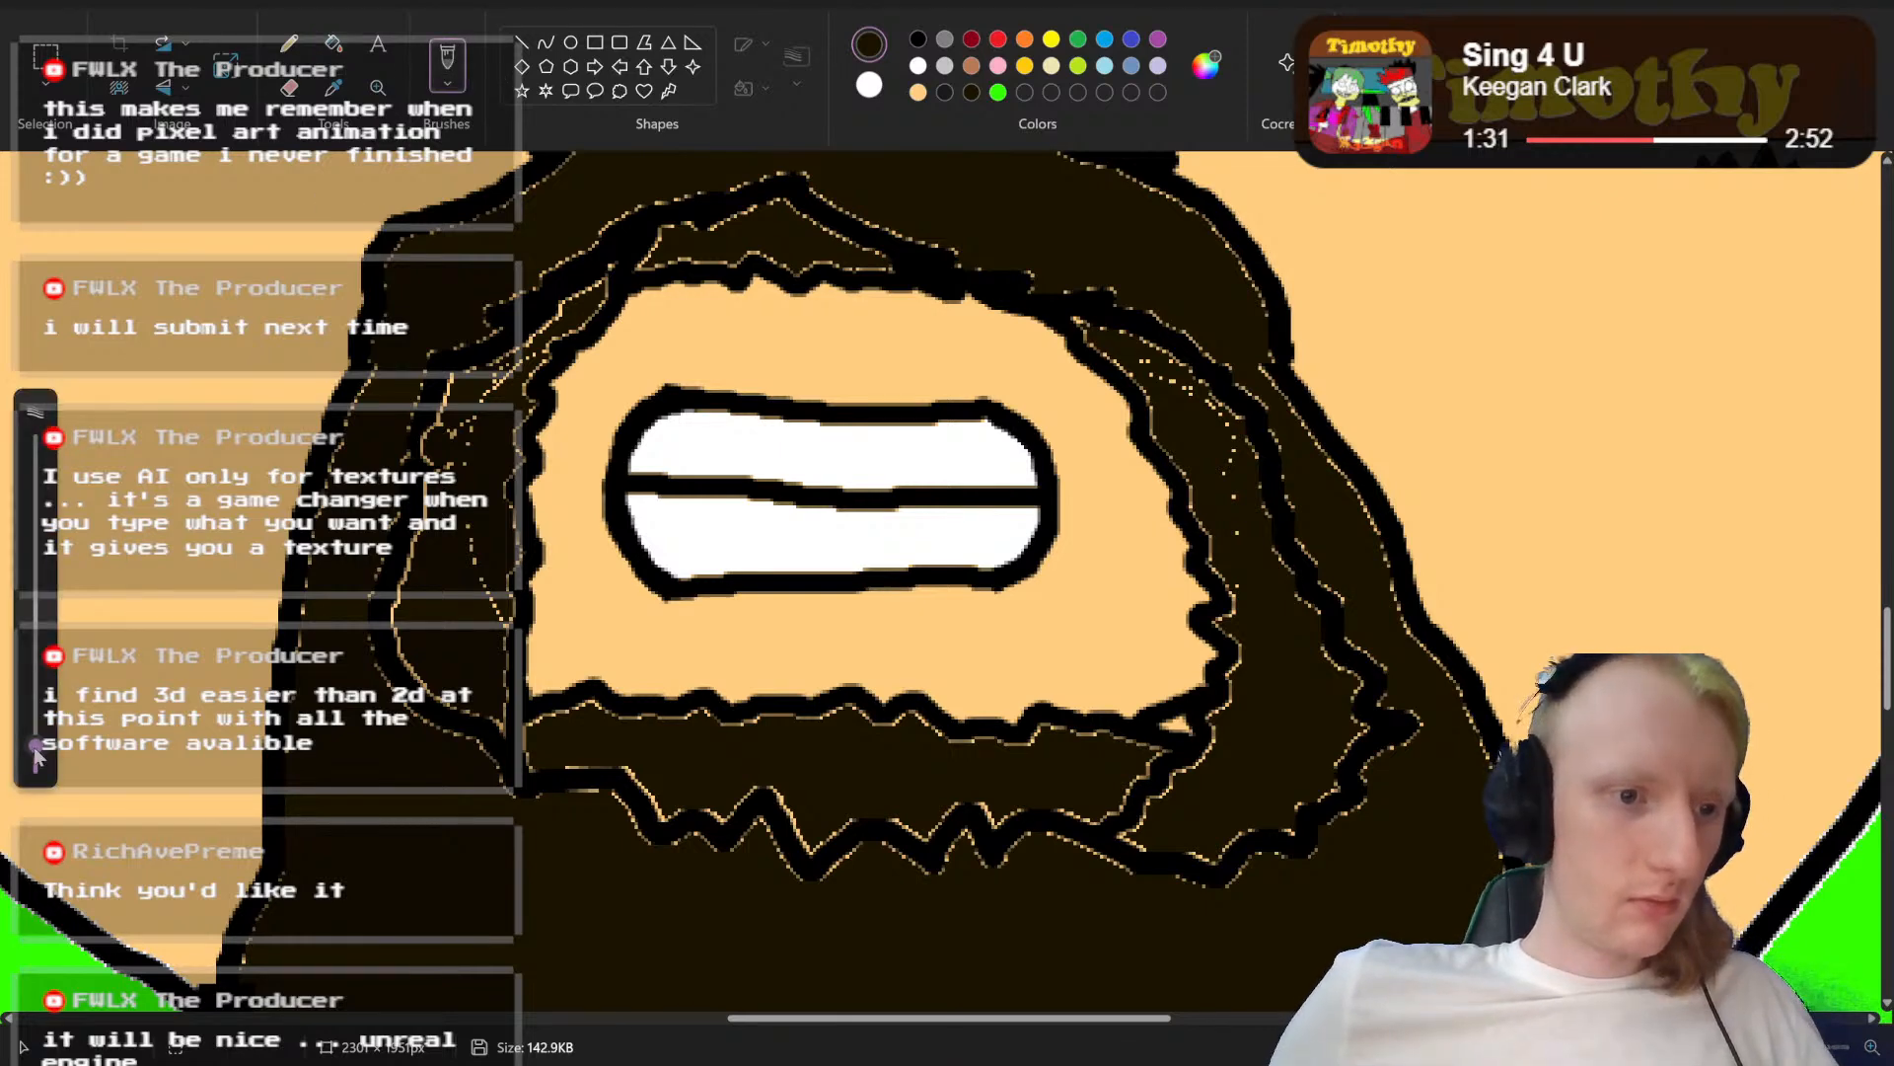
pyautogui.moveTo(36, 750); pyautogui.dragTo(36, 679)
pyautogui.moveTo(505, 302)
pyautogui.mouseDown()
pyautogui.moveTo(414, 393)
pyautogui.moveTo(399, 674)
pyautogui.mouseUp()
pyautogui.moveTo(391, 756); pyautogui.dragTo(400, 731)
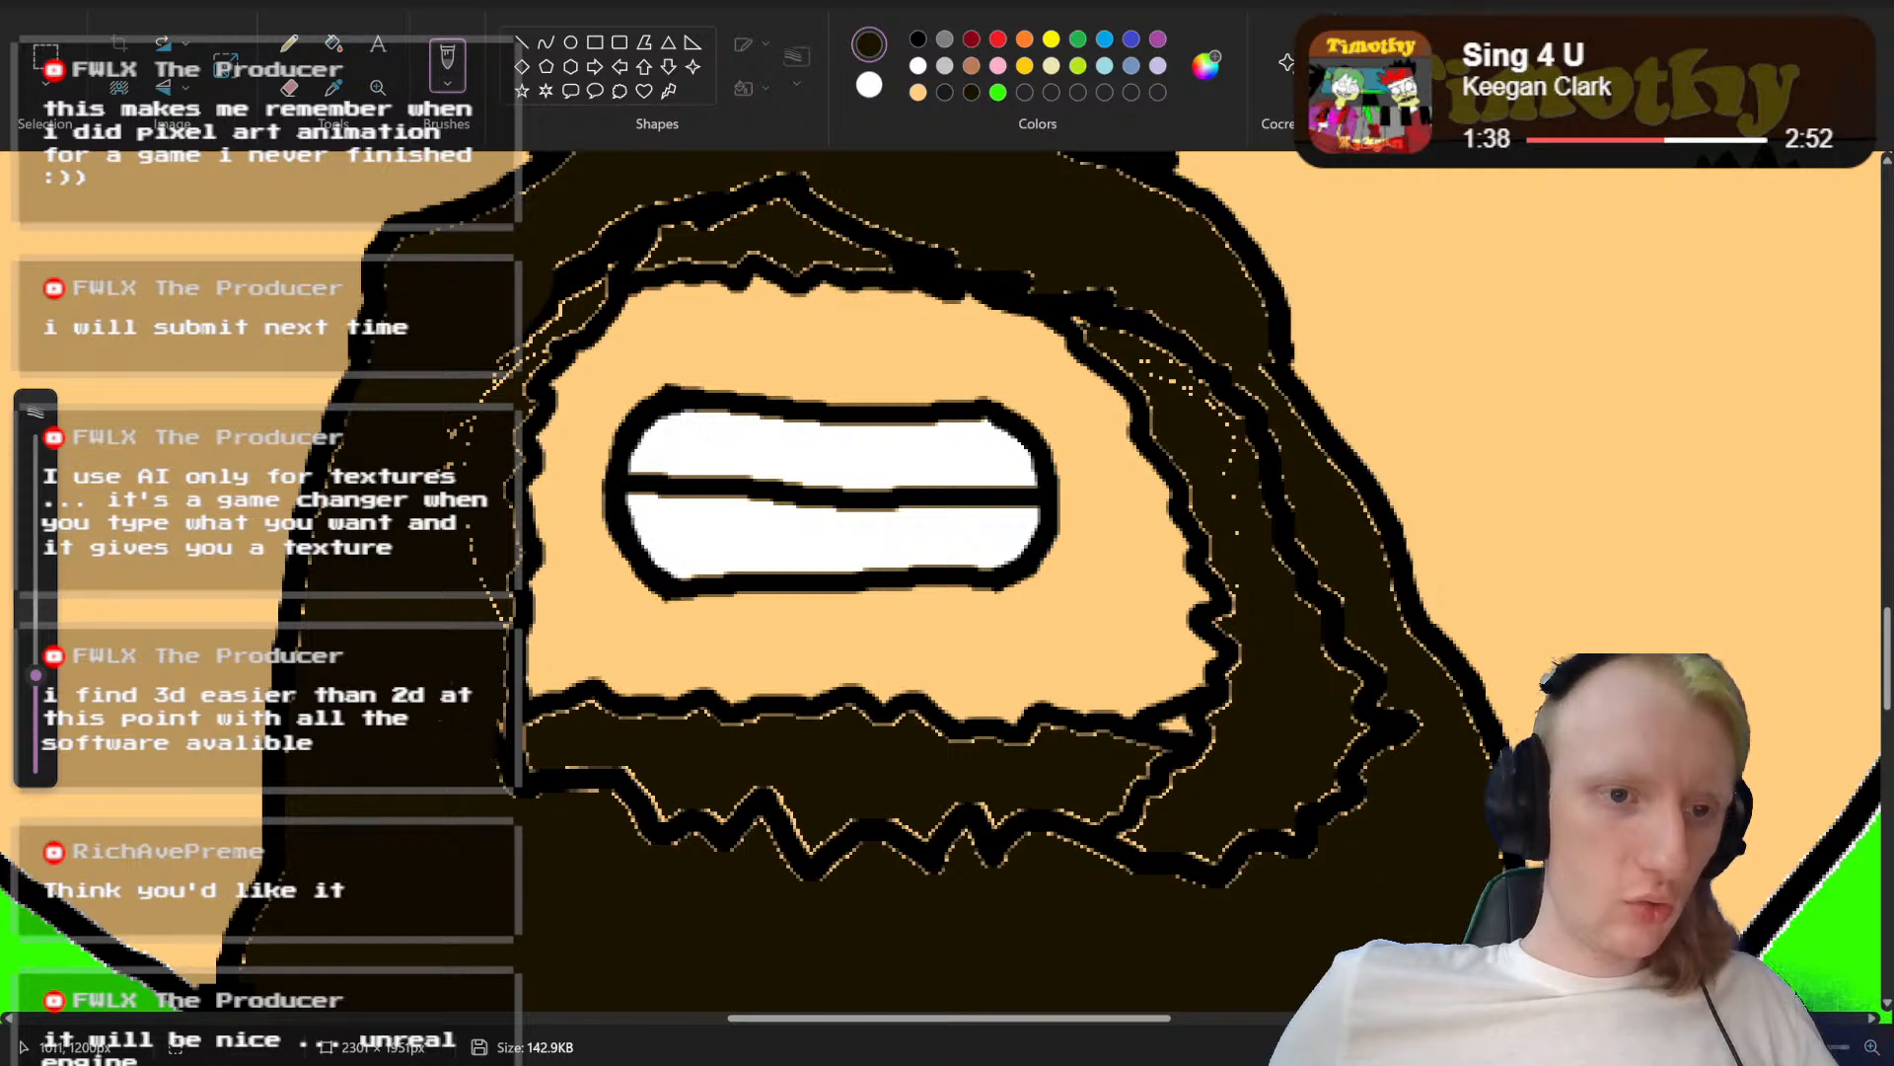
pyautogui.moveTo(564, 280)
pyautogui.mouseDown()
pyautogui.moveTo(627, 235)
pyautogui.moveTo(761, 193)
pyautogui.moveTo(955, 216)
pyautogui.mouseUp()
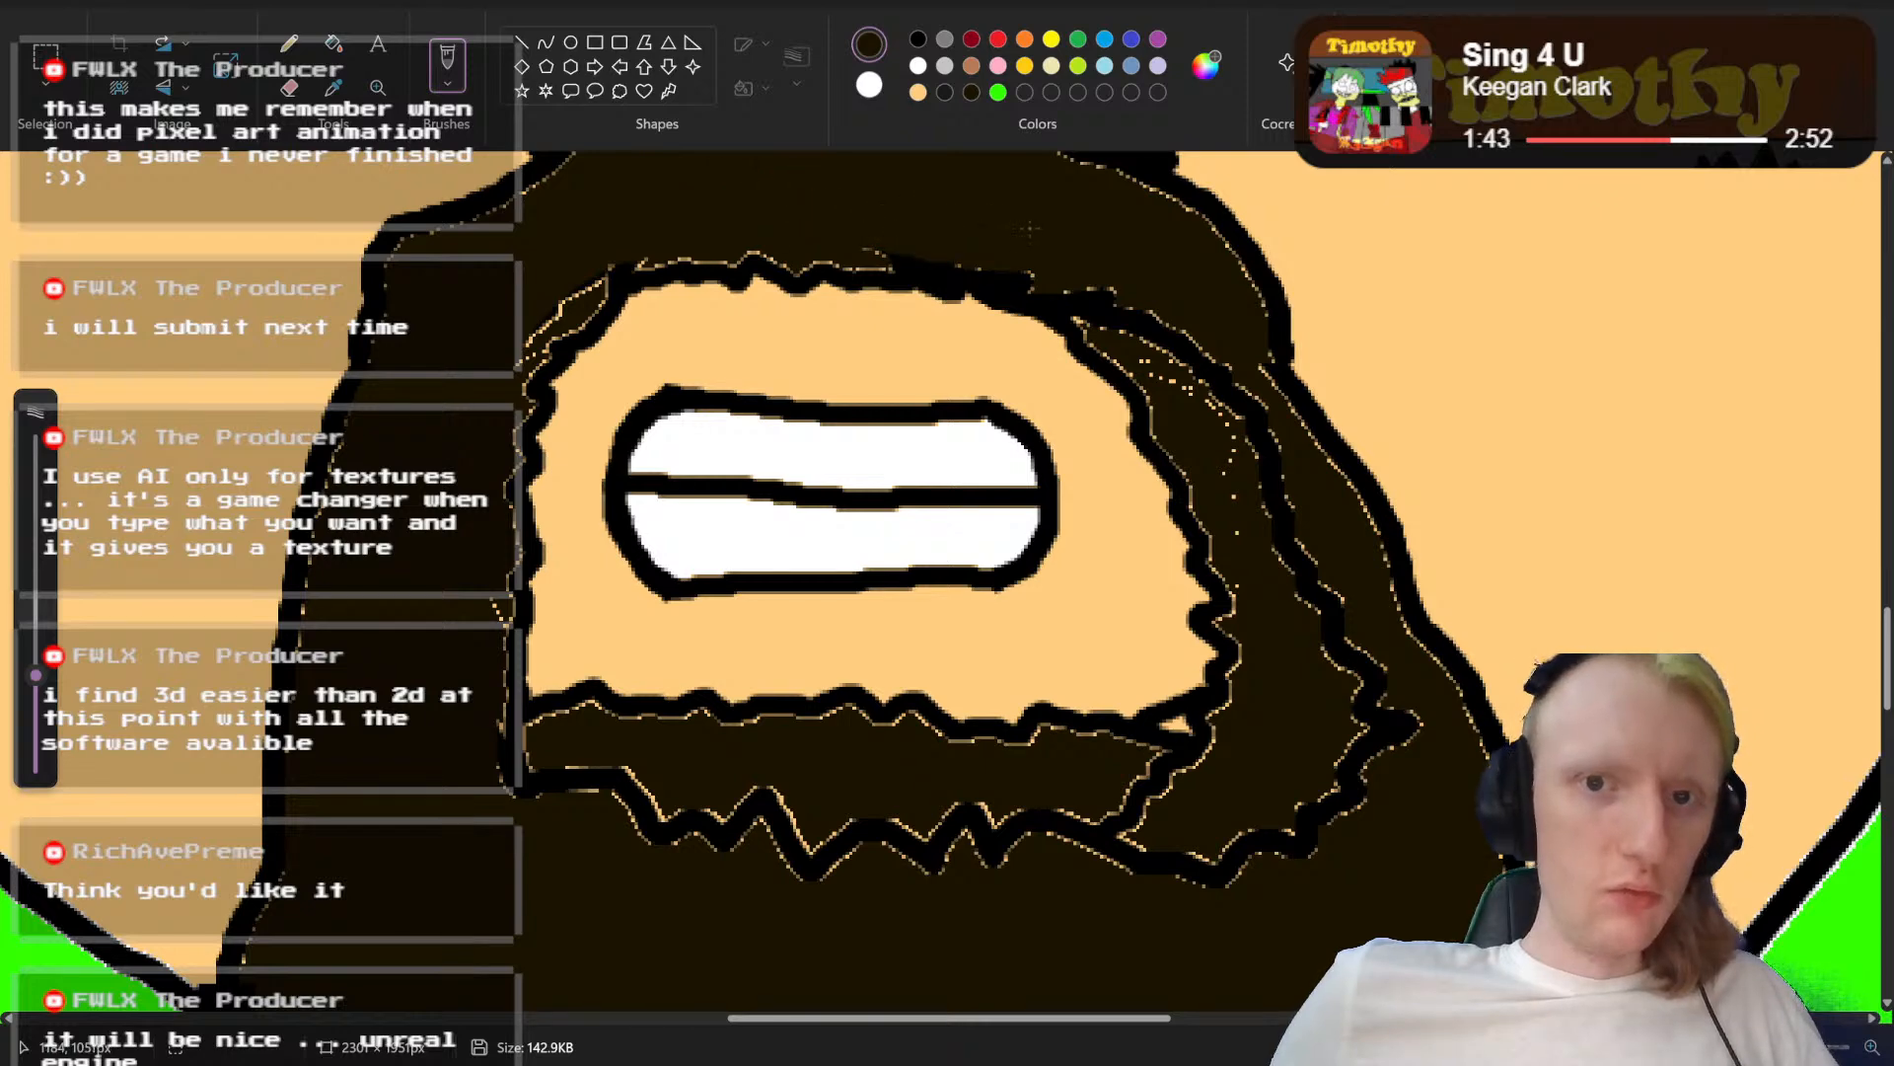
pyautogui.moveTo(1144, 310)
pyautogui.mouseDown()
pyautogui.moveTo(1080, 301)
pyautogui.moveTo(1153, 316)
pyautogui.moveTo(1241, 415)
pyautogui.moveTo(1273, 523)
pyautogui.moveTo(1366, 686)
pyautogui.moveTo(1342, 785)
pyautogui.moveTo(1413, 725)
pyautogui.moveTo(1263, 832)
pyautogui.moveTo(730, 824)
pyautogui.moveTo(508, 740)
pyautogui.mouseUp()
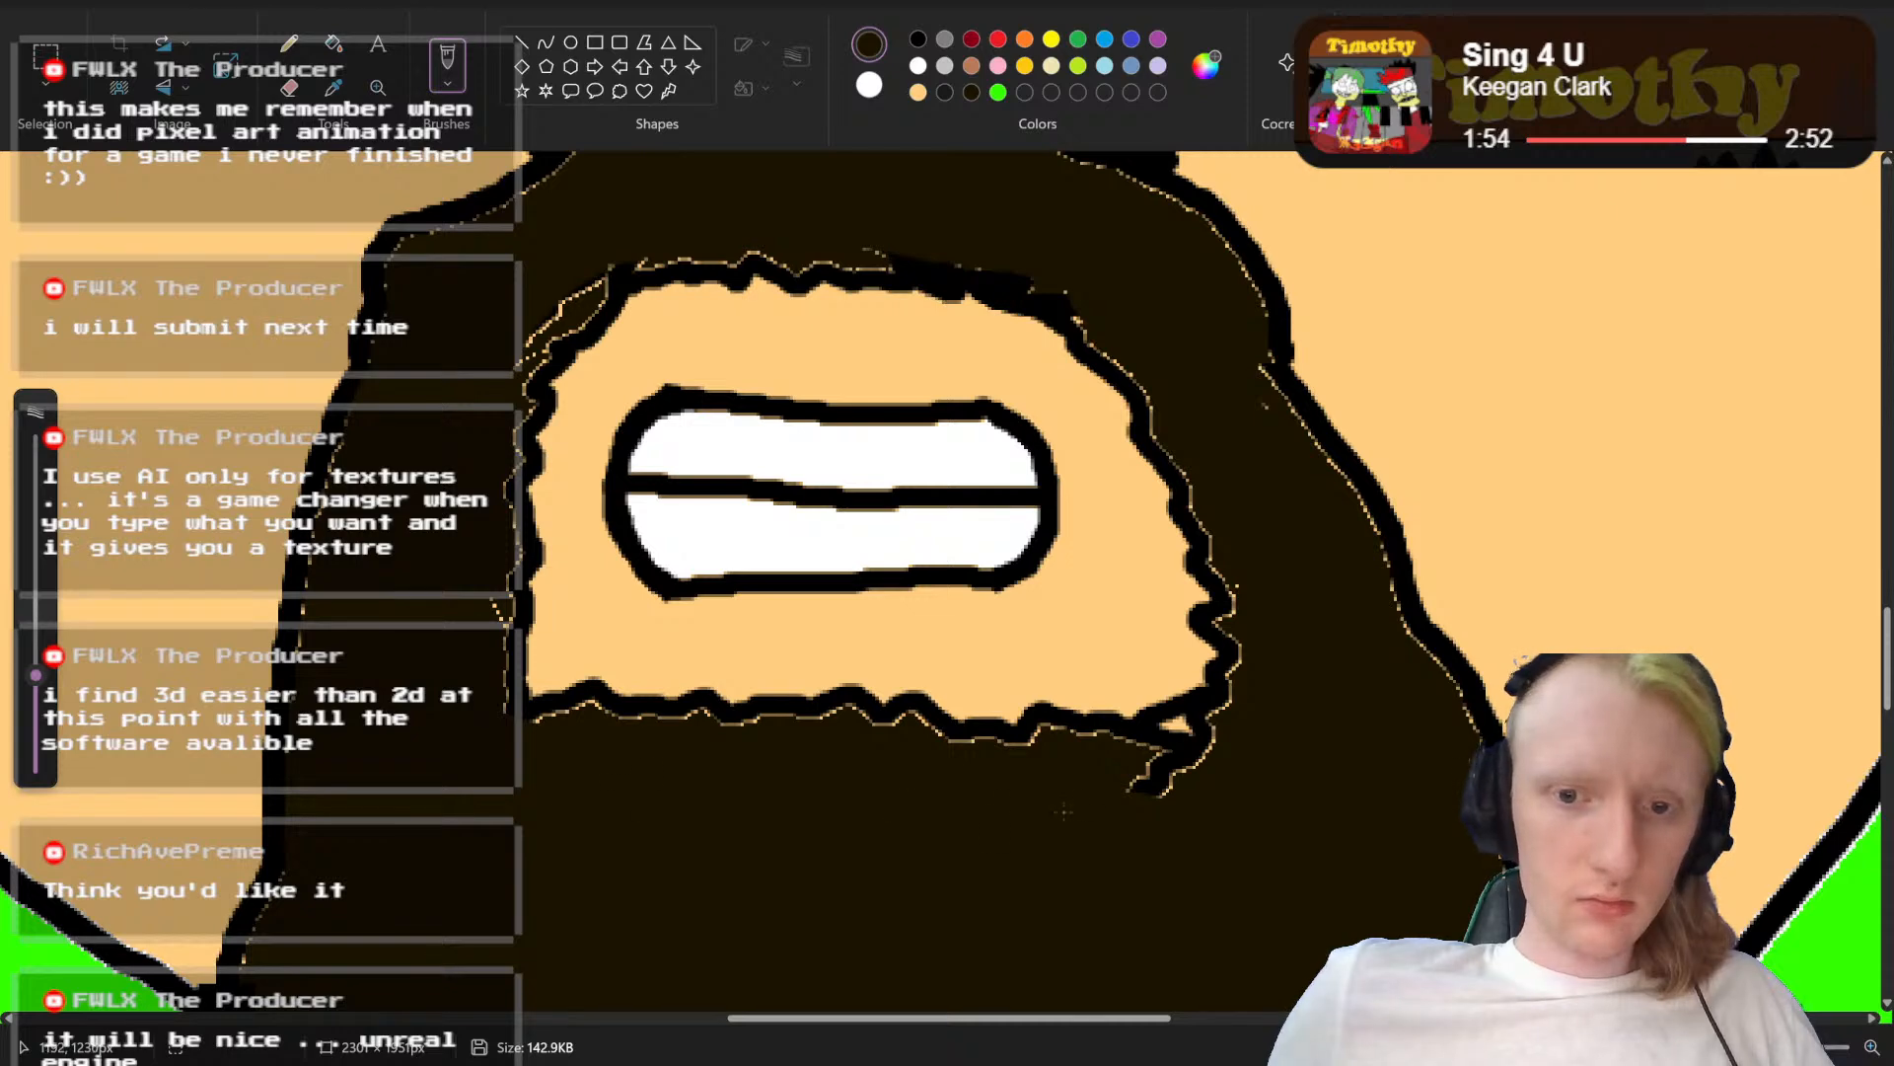
pyautogui.moveTo(1129, 789); pyautogui.dragTo(1217, 776)
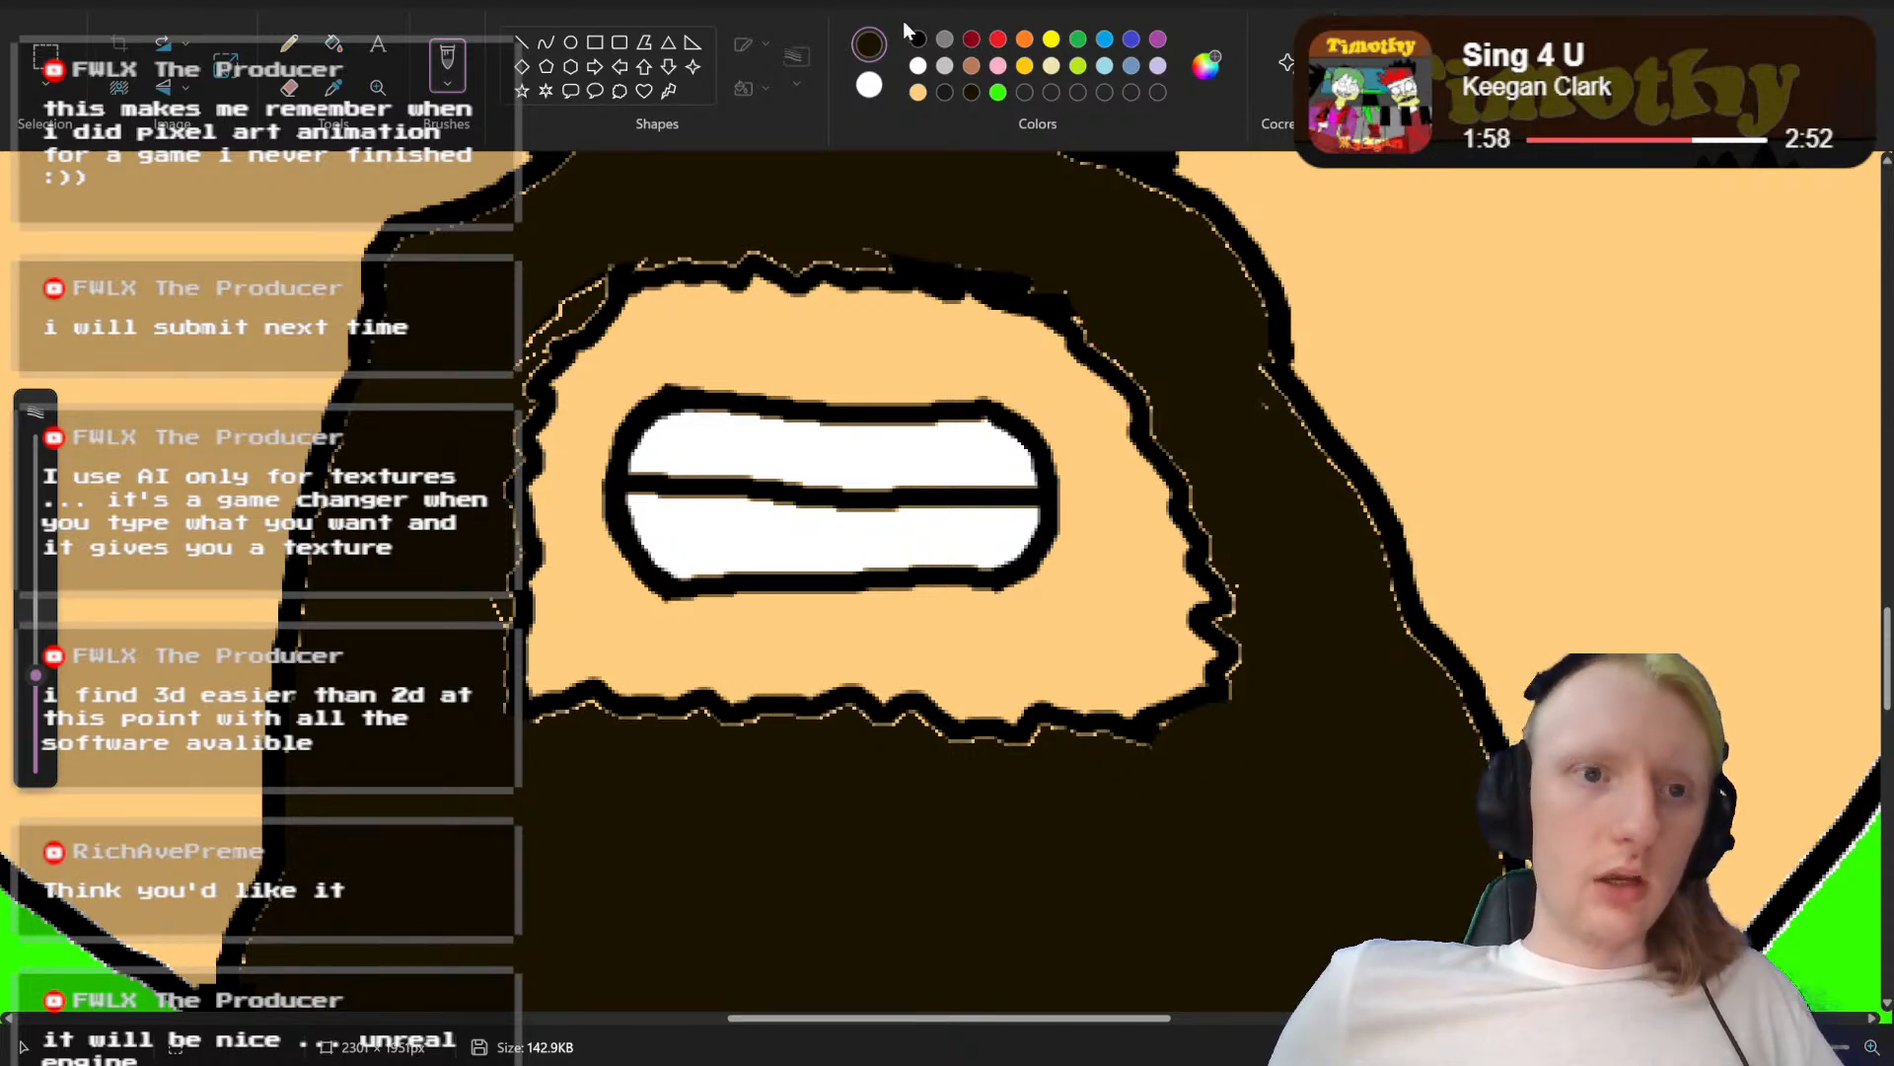
# Step: Switch the drawing colour to black and reduce the brush size for outlining the beard
pyautogui.click(919, 42)
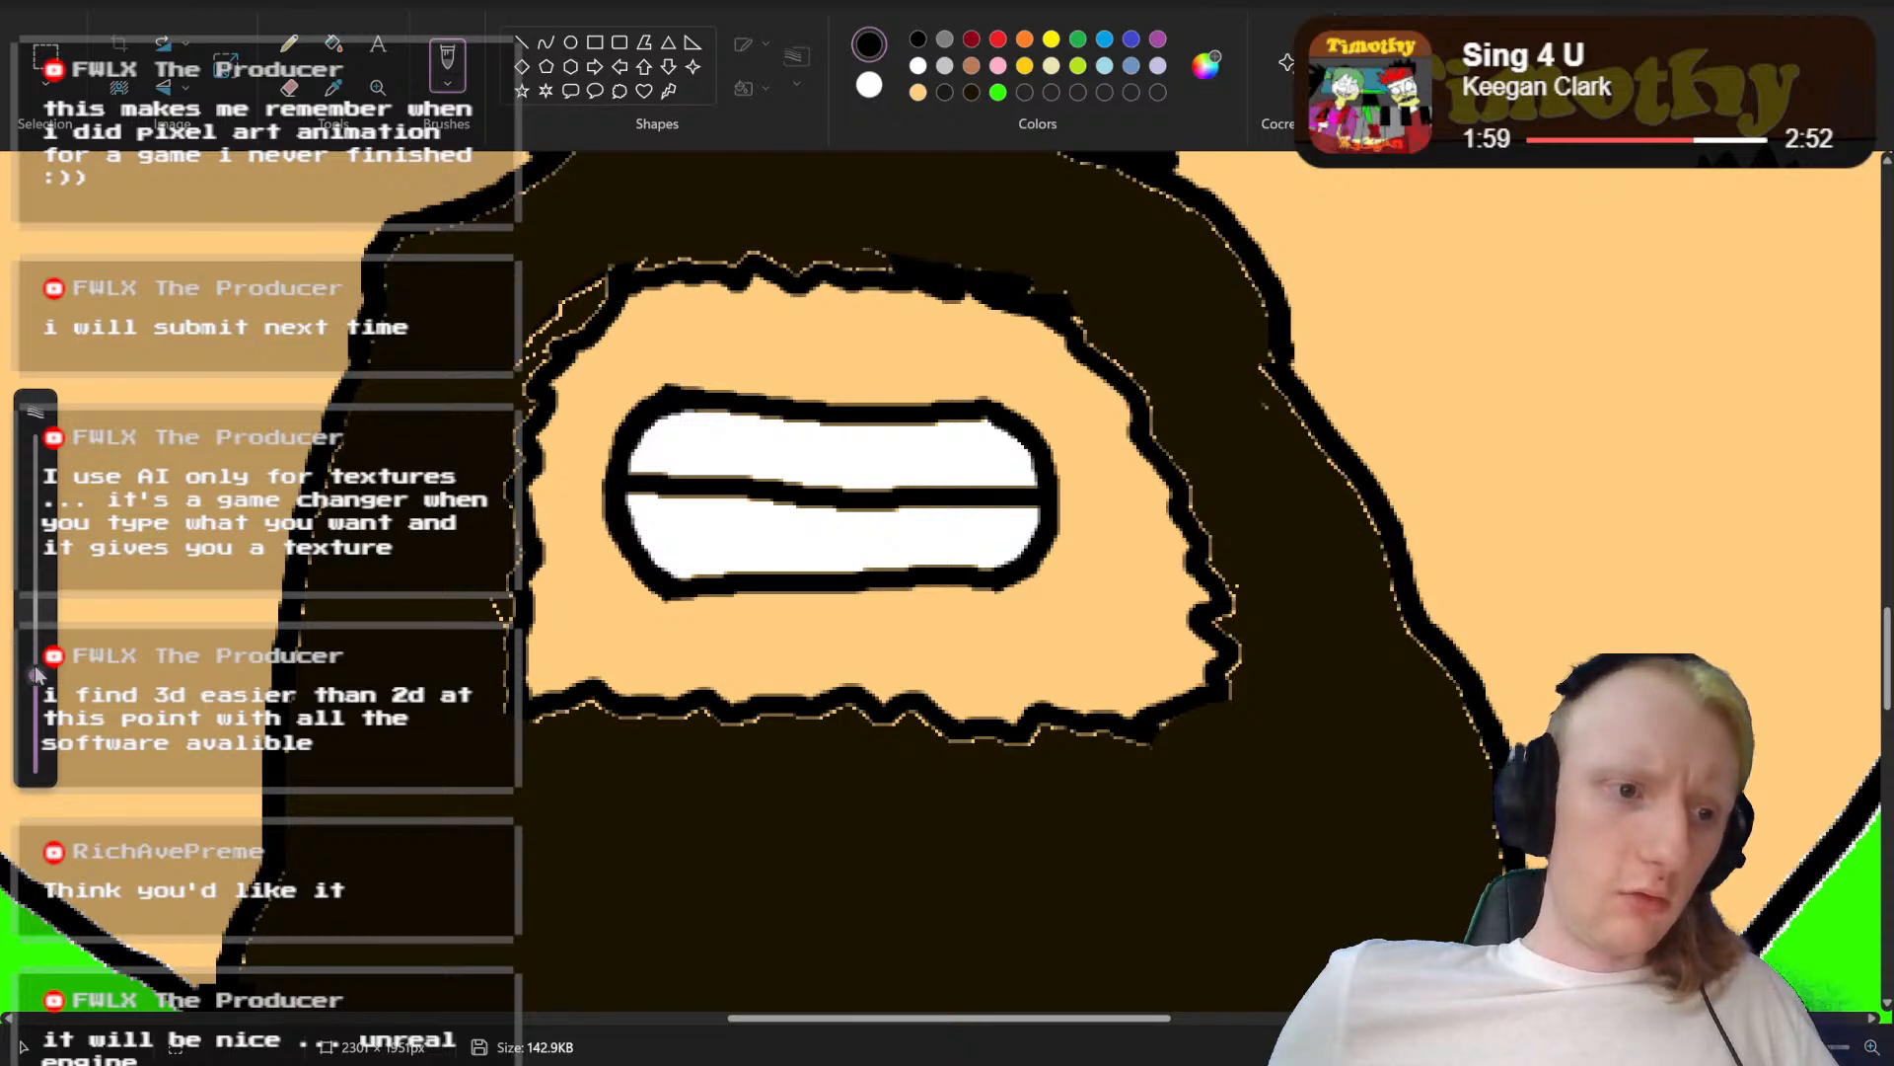
pyautogui.moveTo(36, 674); pyautogui.dragTo(33, 748)
pyautogui.scroll(2, 888, 592)
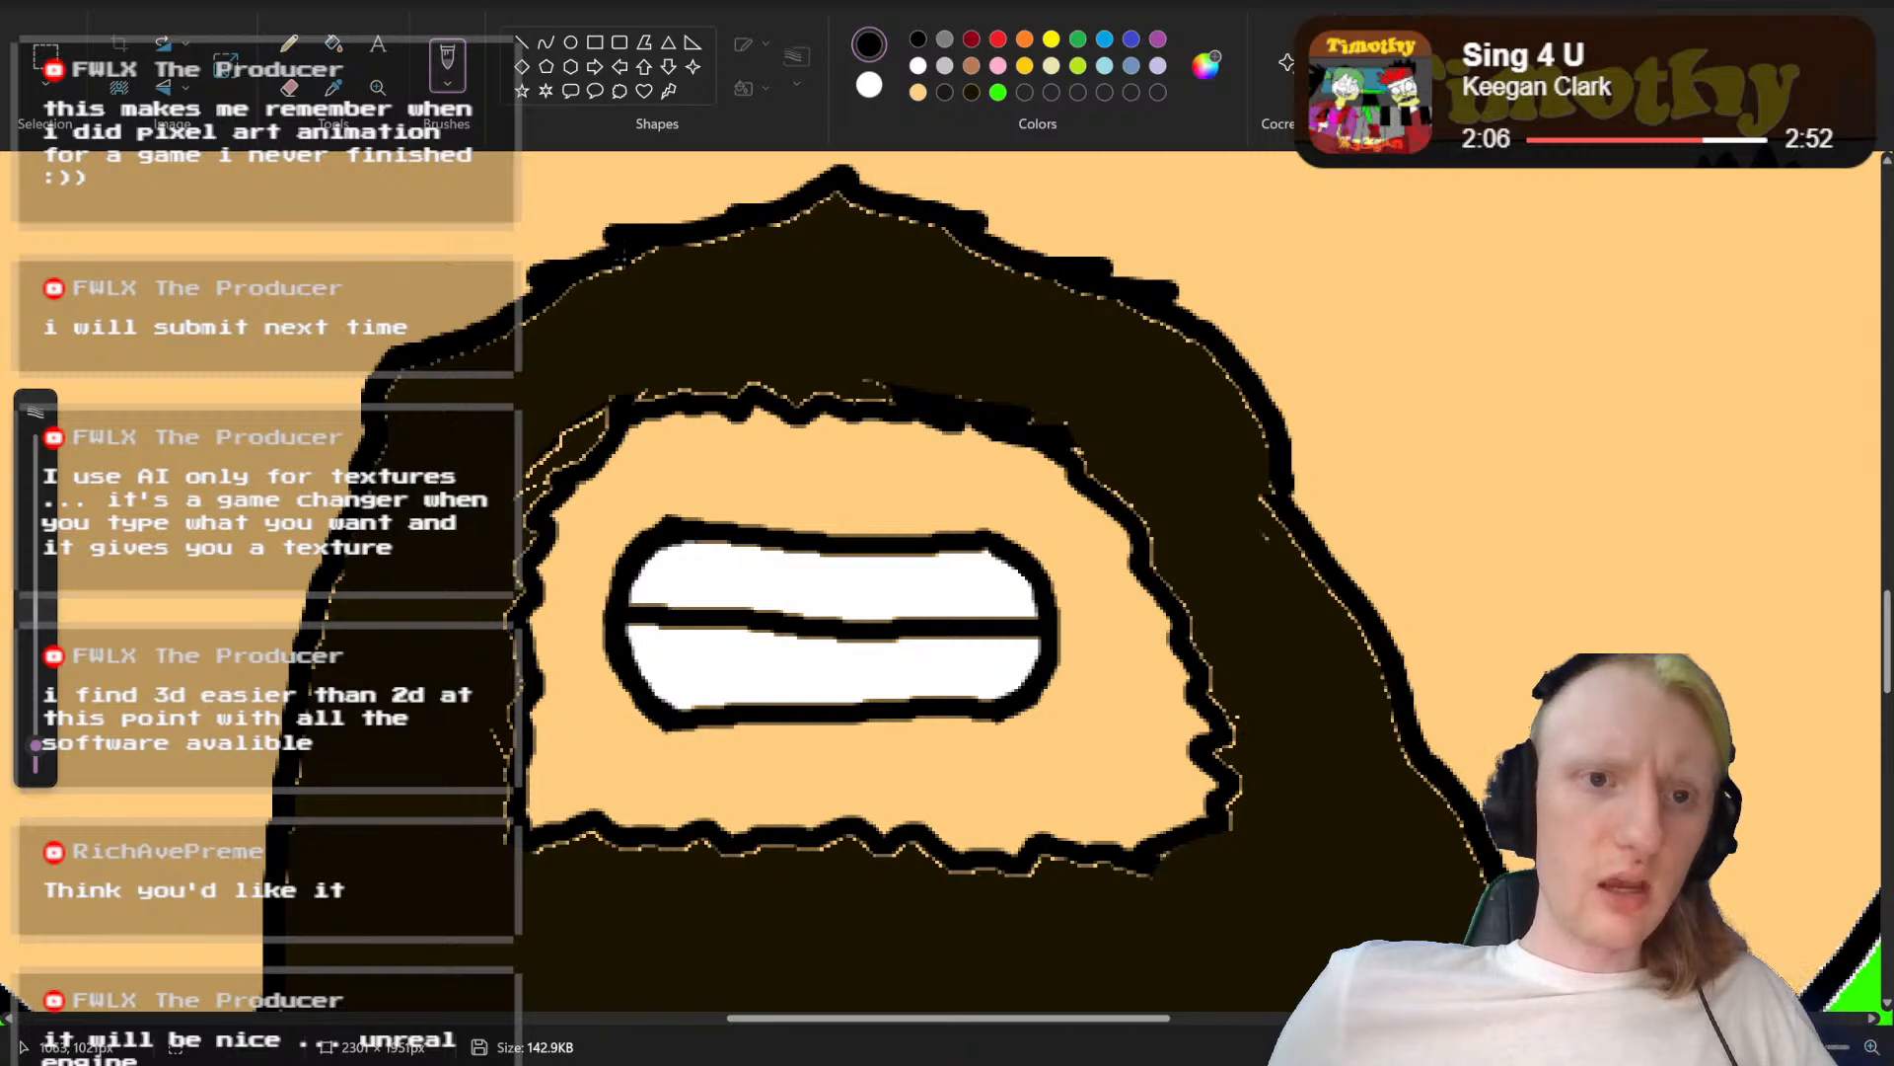
# Step: Select a wide rectangle around the peaked top of the moustache and move it slightly down towards the mouth
pyautogui.scroll(2, 490, 288)
pyautogui.click(46, 55)
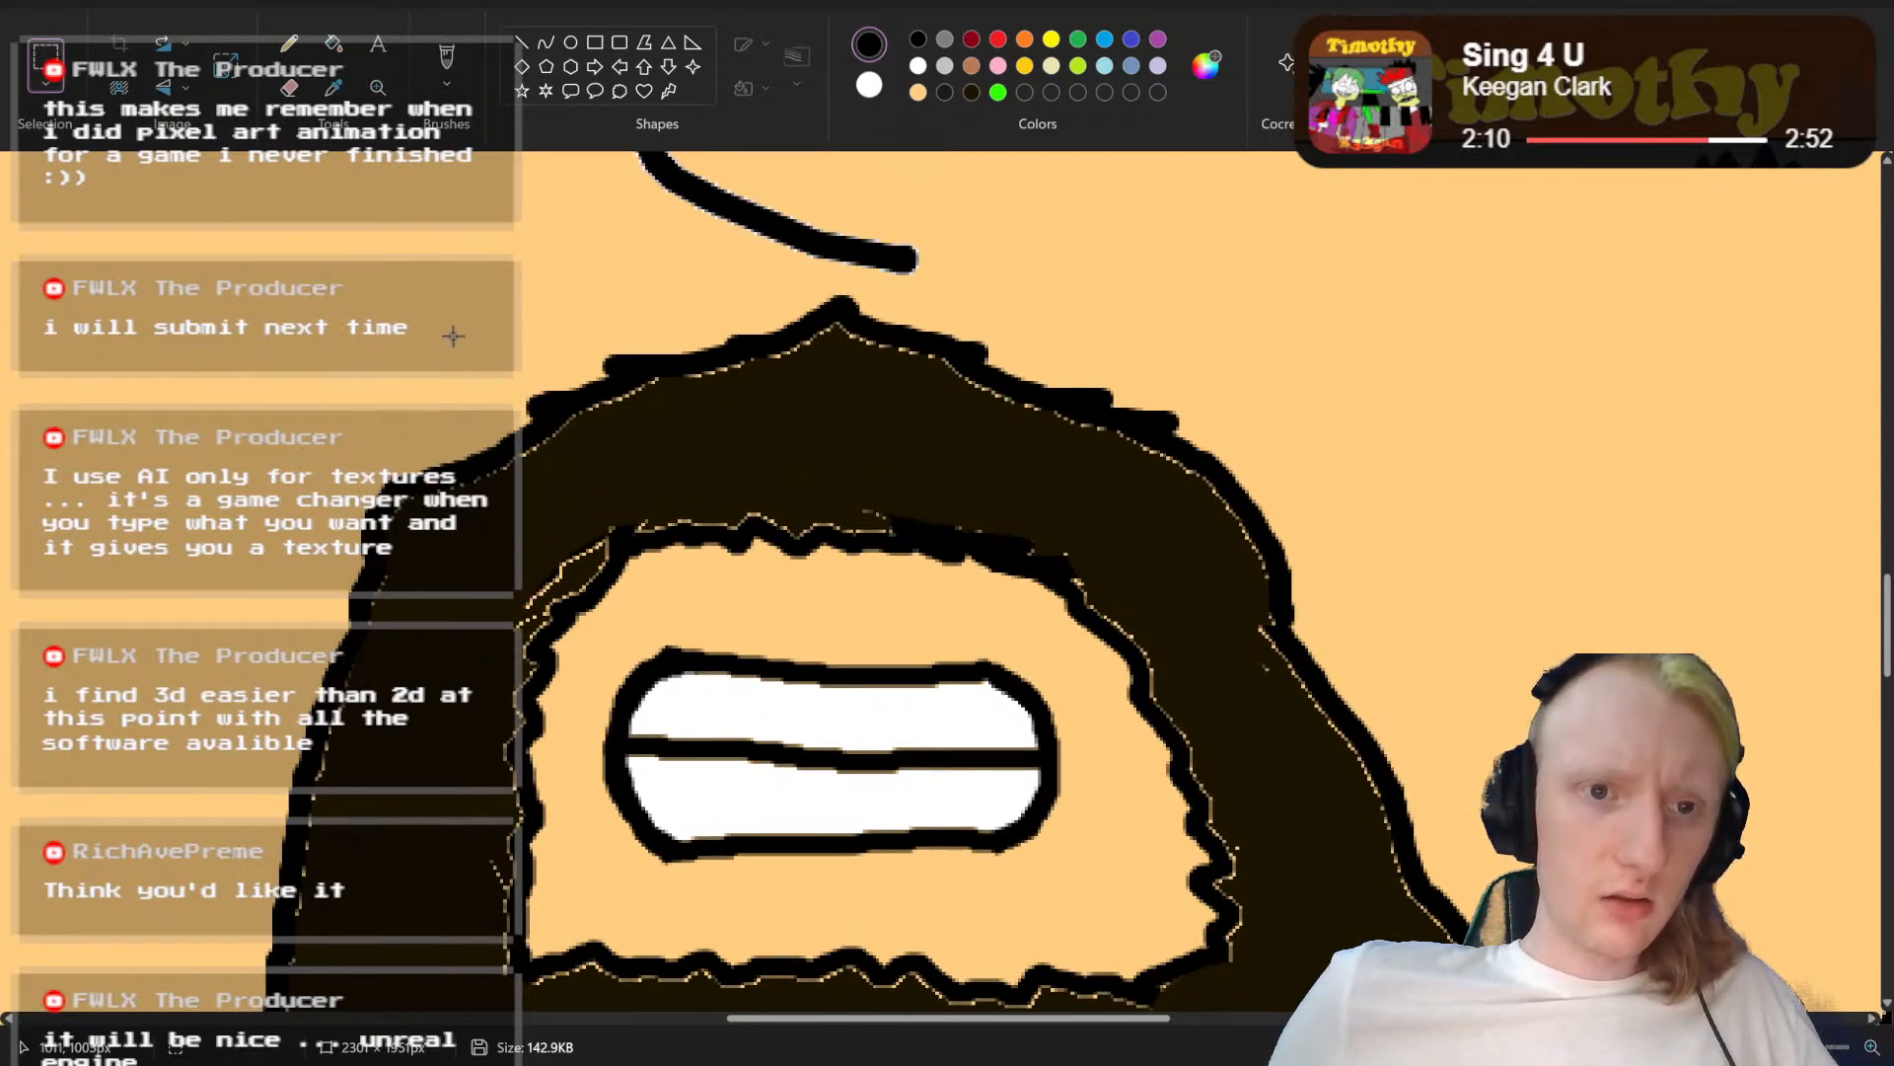
pyautogui.moveTo(1313, 305)
pyautogui.mouseDown()
pyautogui.moveTo(830, 337)
pyautogui.moveTo(614, 414)
pyautogui.mouseUp()
pyautogui.click(1431, 305)
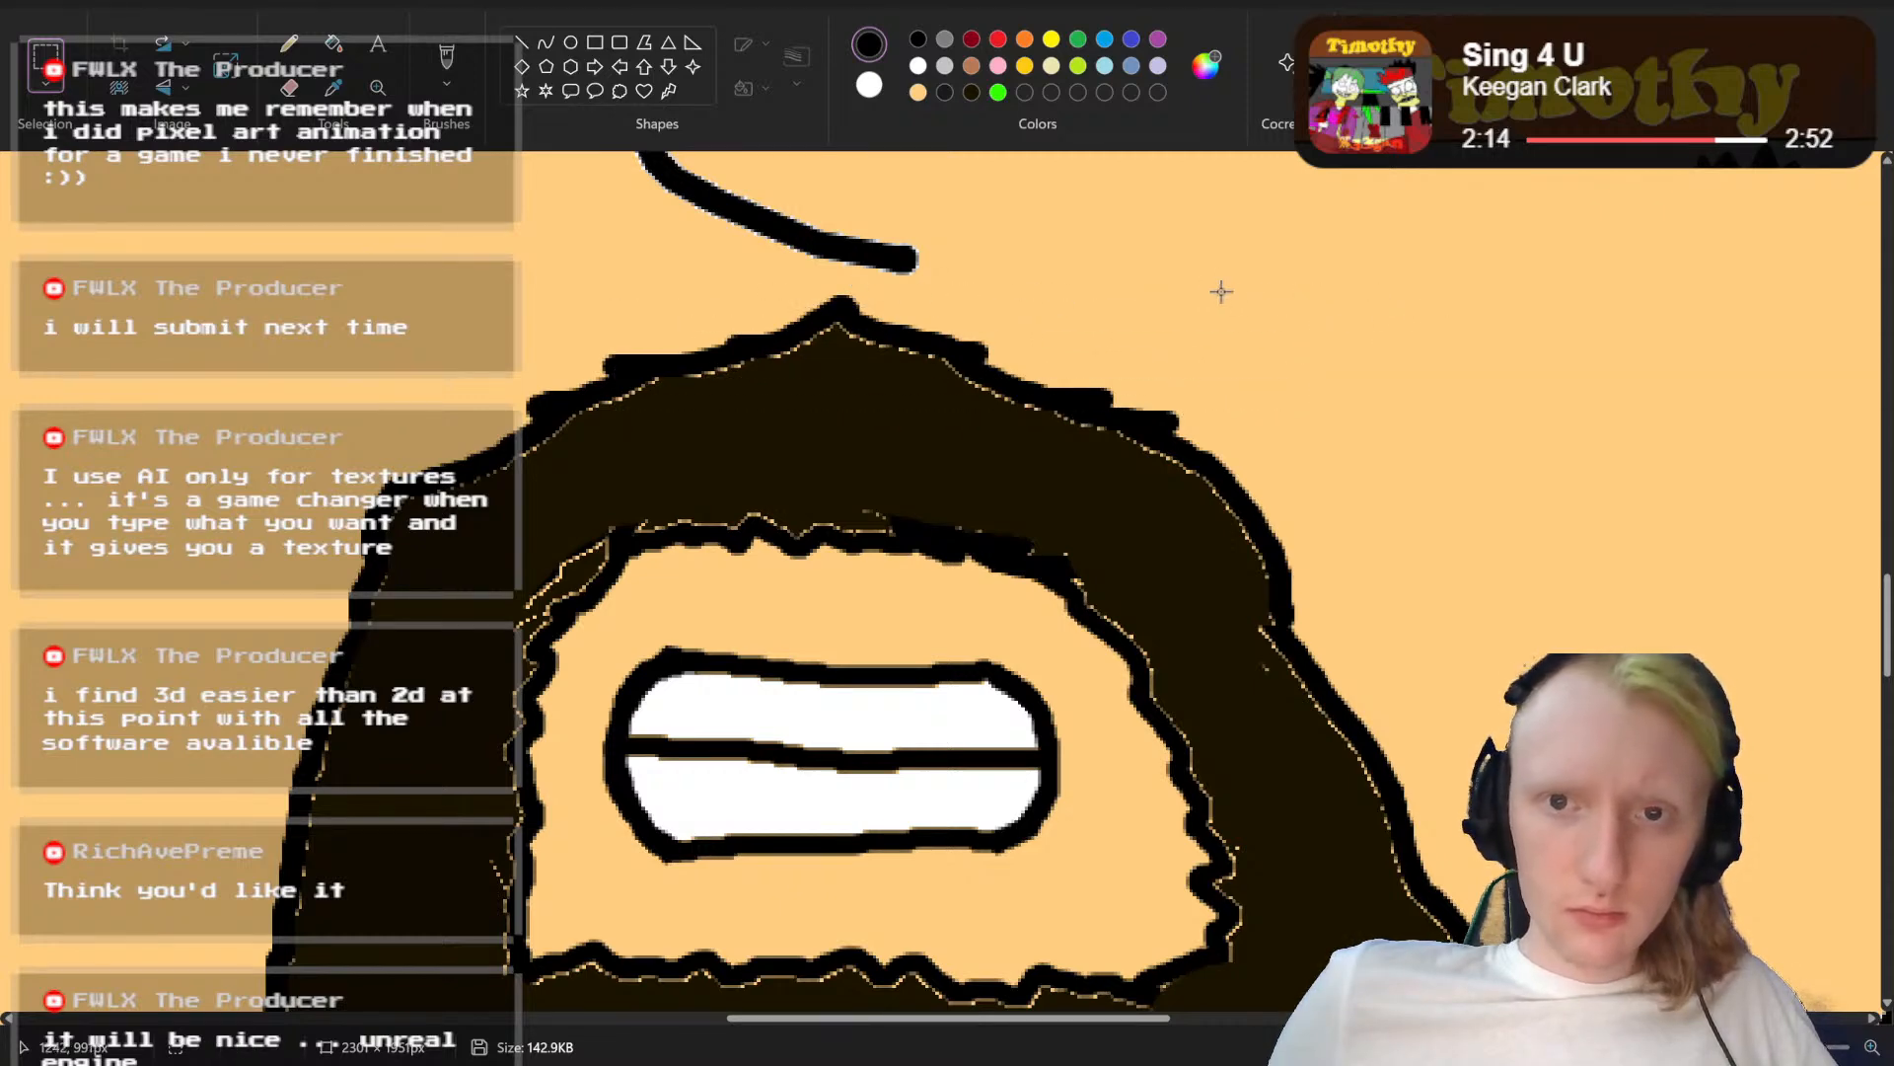
pyautogui.moveTo(1307, 288); pyautogui.dragTo(375, 446)
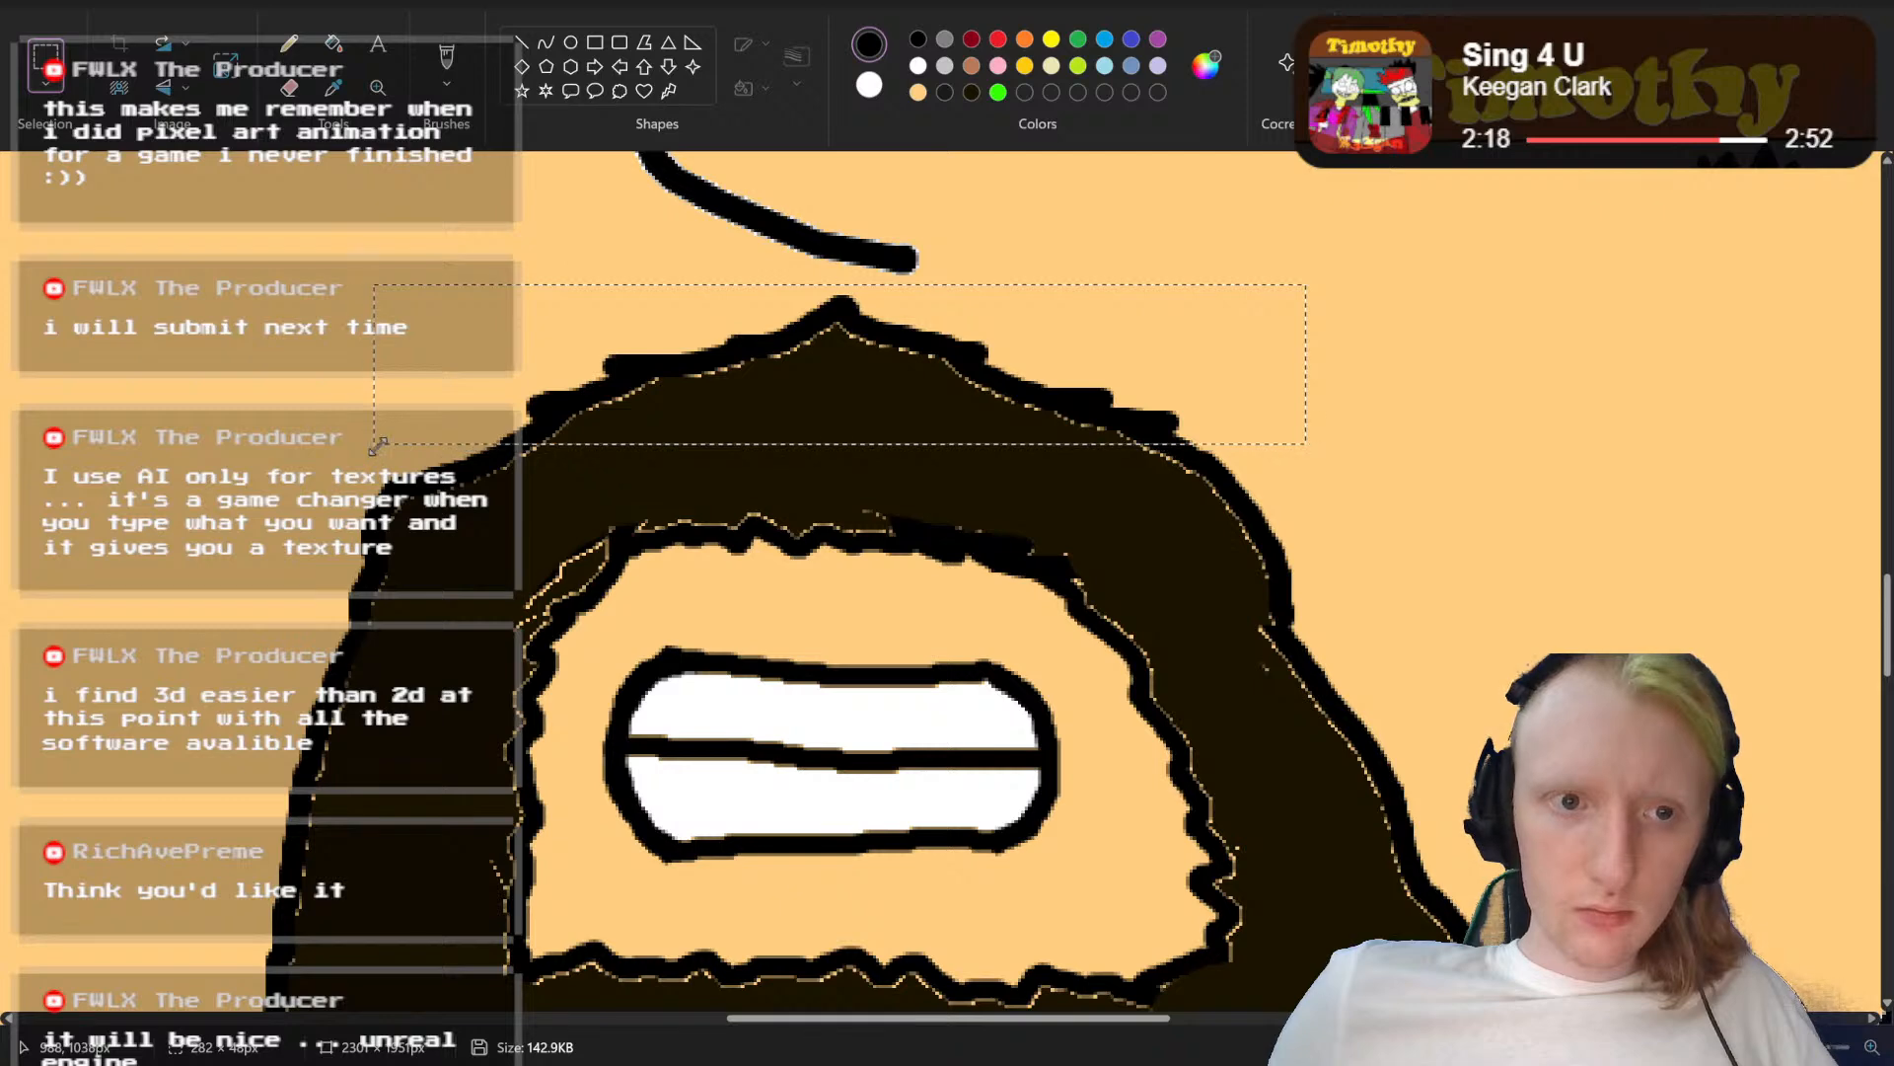
pyautogui.moveTo(683, 401); pyautogui.dragTo(673, 425)
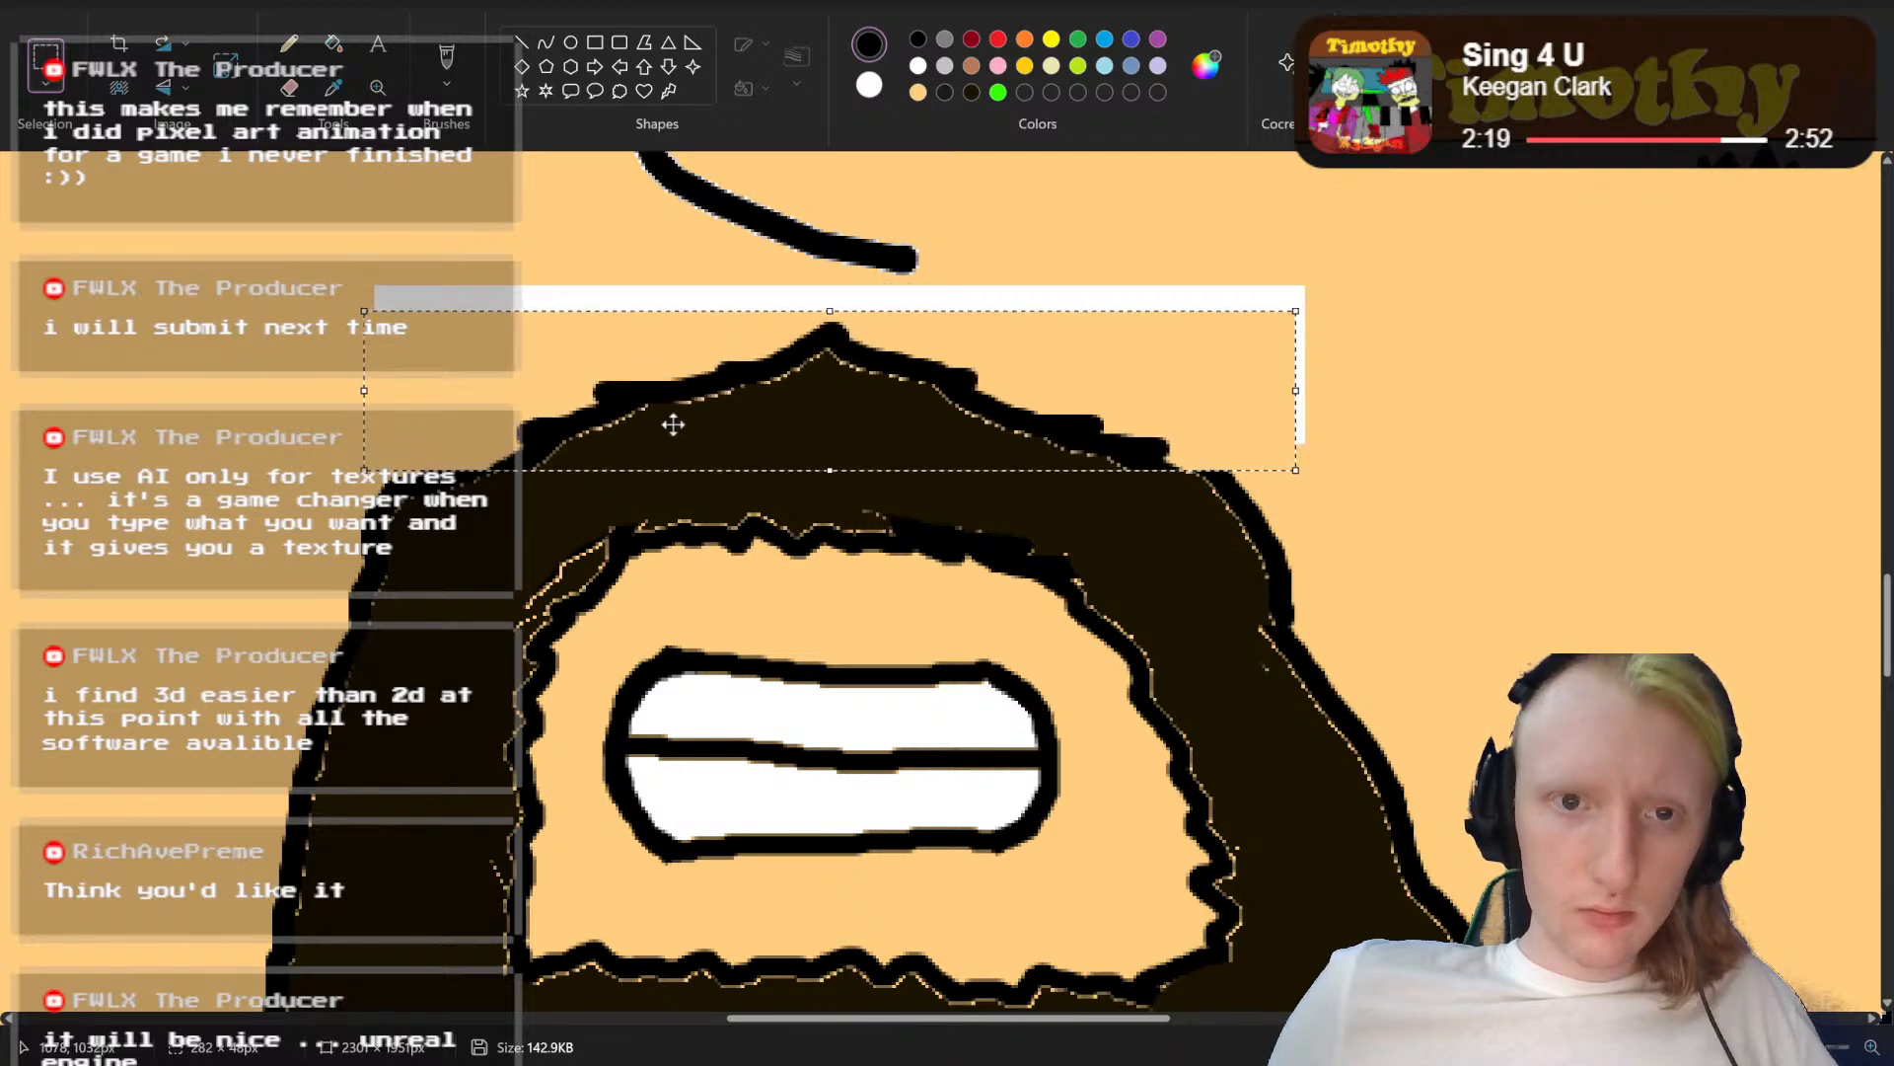
pyautogui.click(1474, 287)
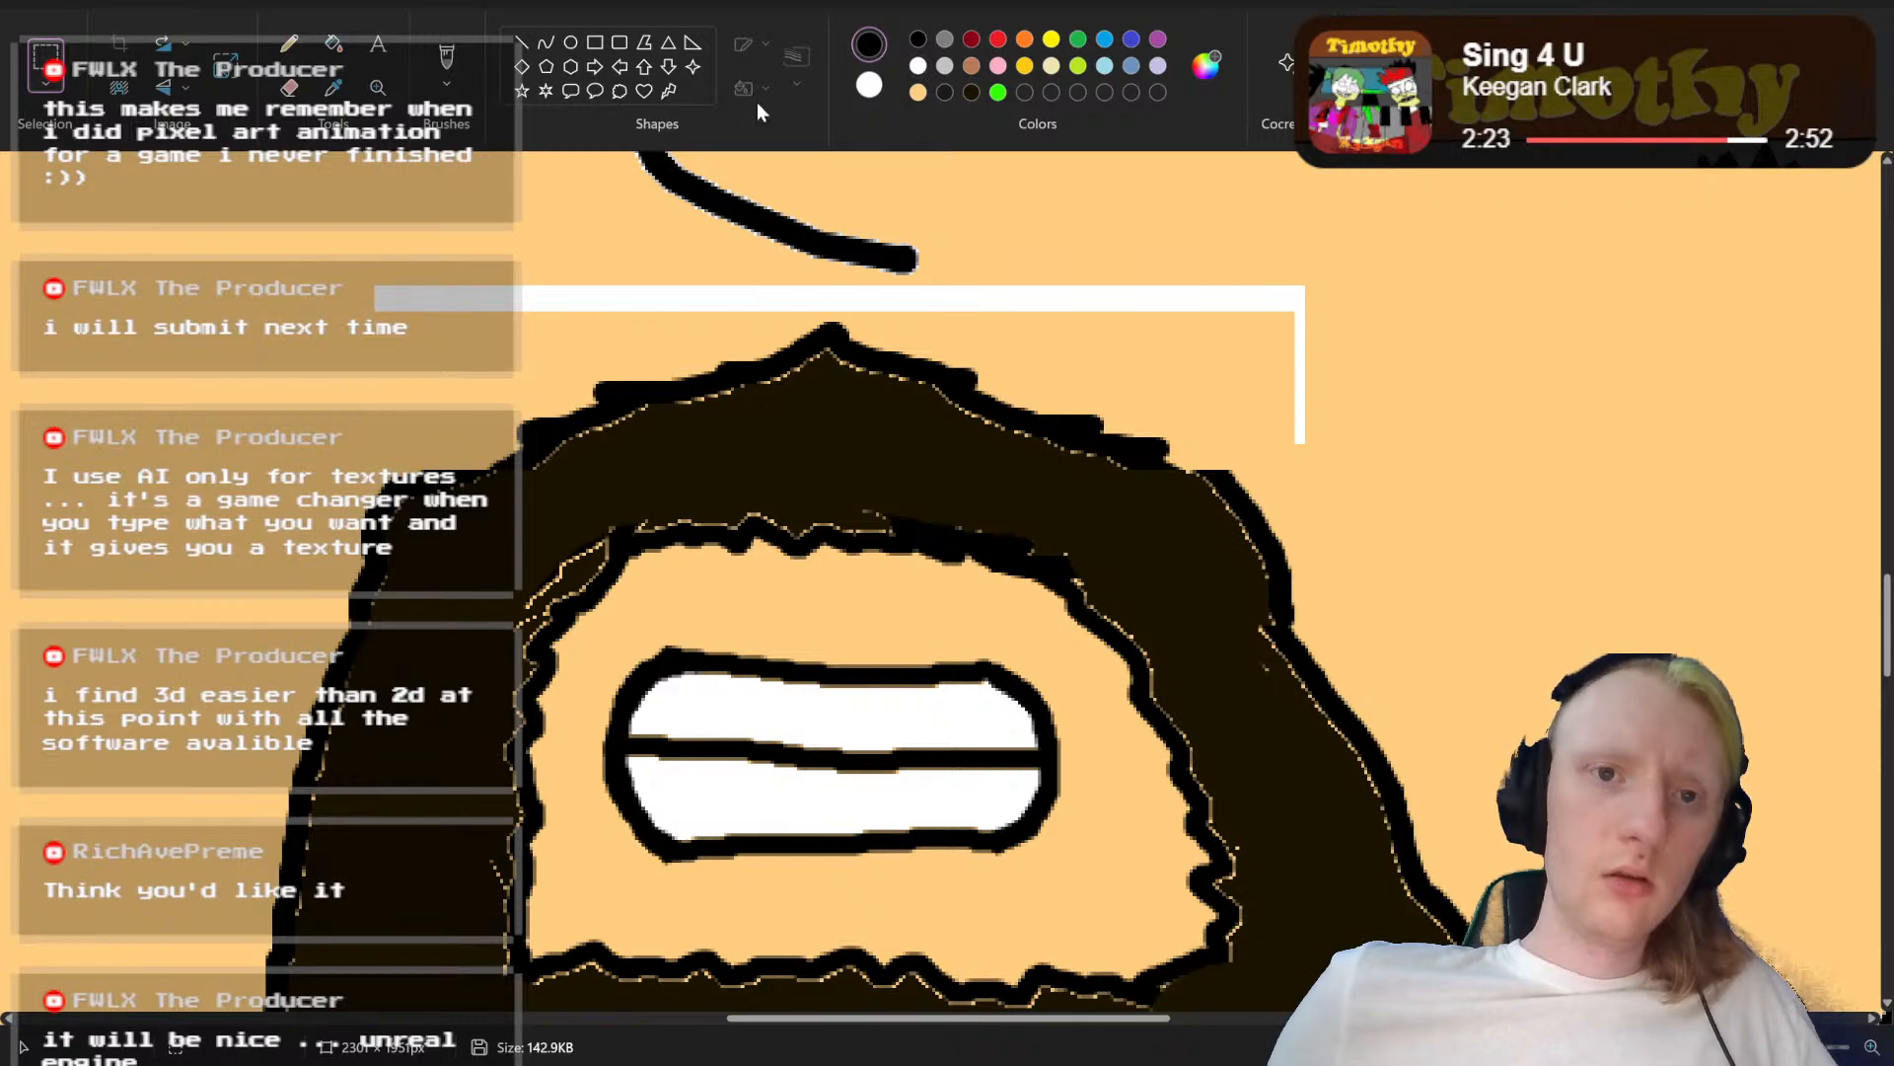
# Step: Sample the skin colour from the face and fill the white gap above the moved moustache with it
pyautogui.click(336, 93)
pyautogui.click(252, 235)
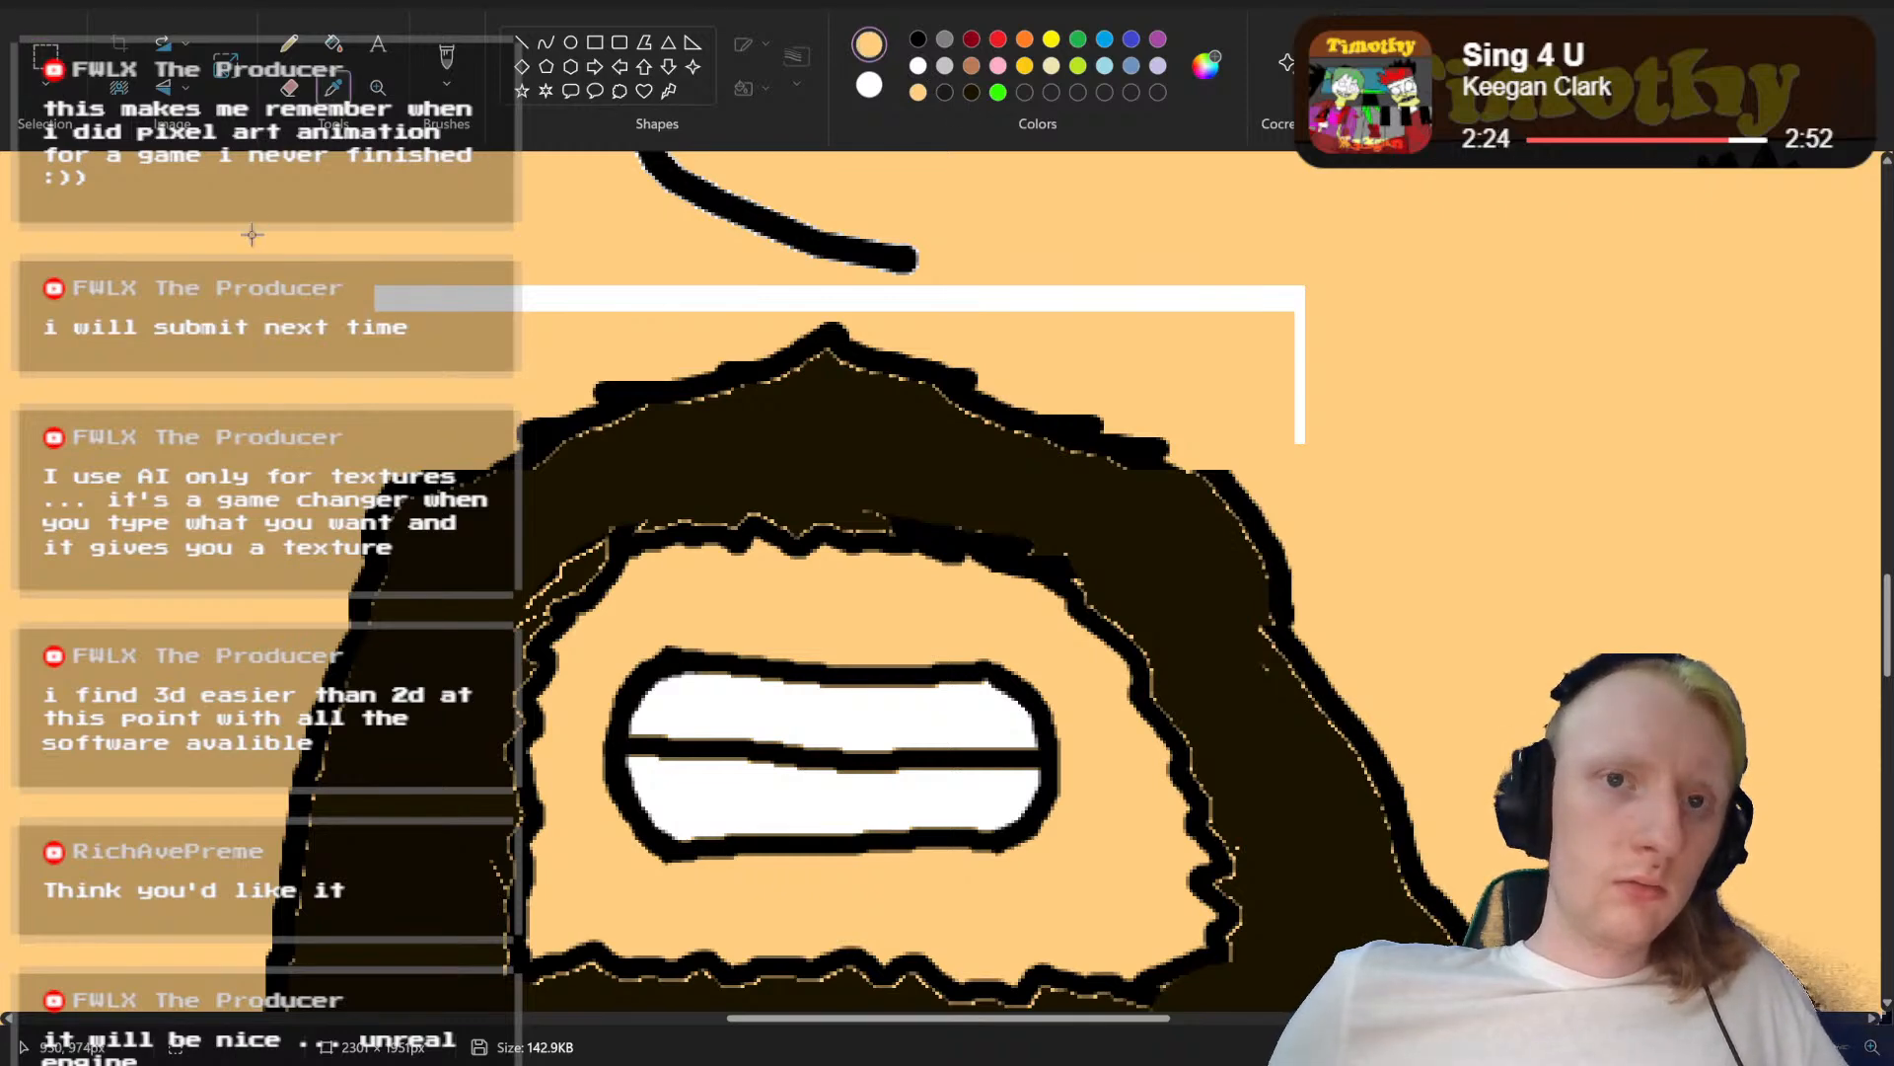
pyautogui.click(337, 49)
pyautogui.click(555, 291)
# Step: Draw new black outer beard edges inside the existing ones, down both sides from the moustache ends to the lower beard
pyautogui.scroll(-3, 1269, 372)
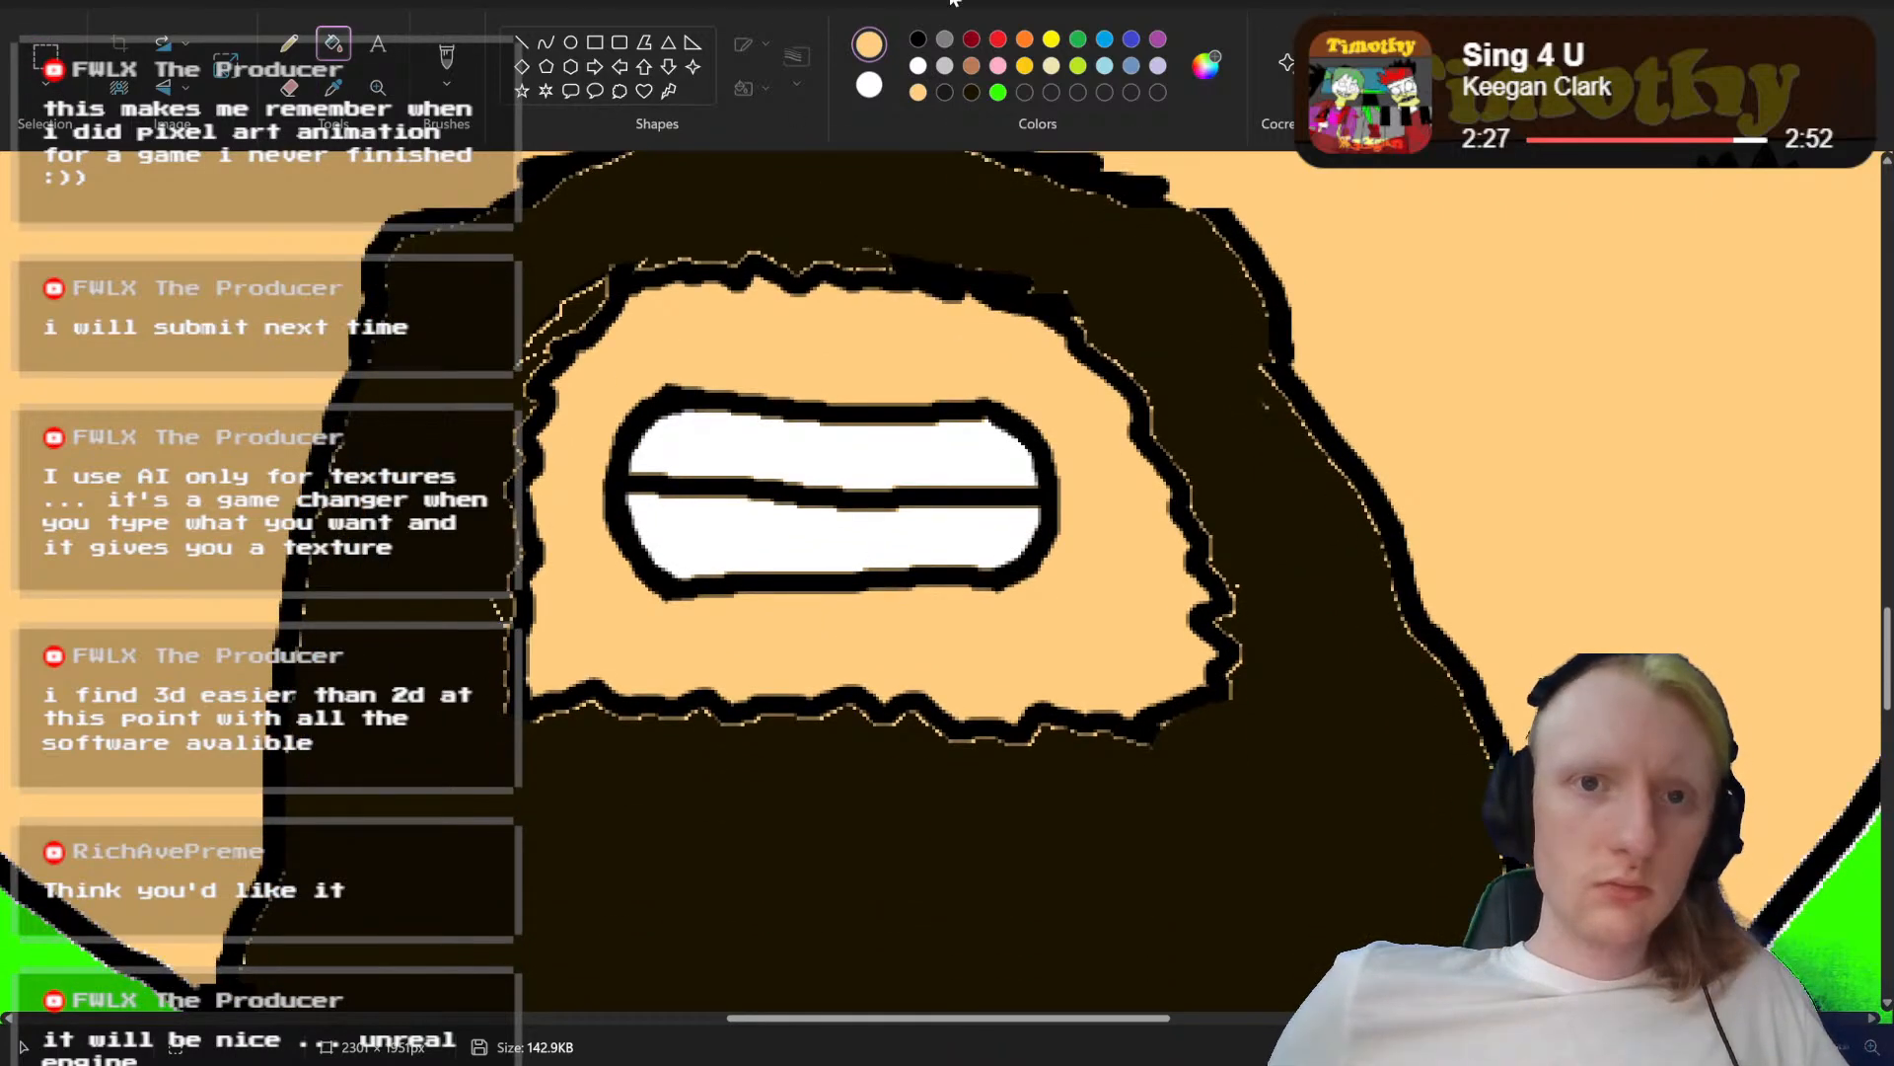
pyautogui.click(918, 39)
pyautogui.click(443, 56)
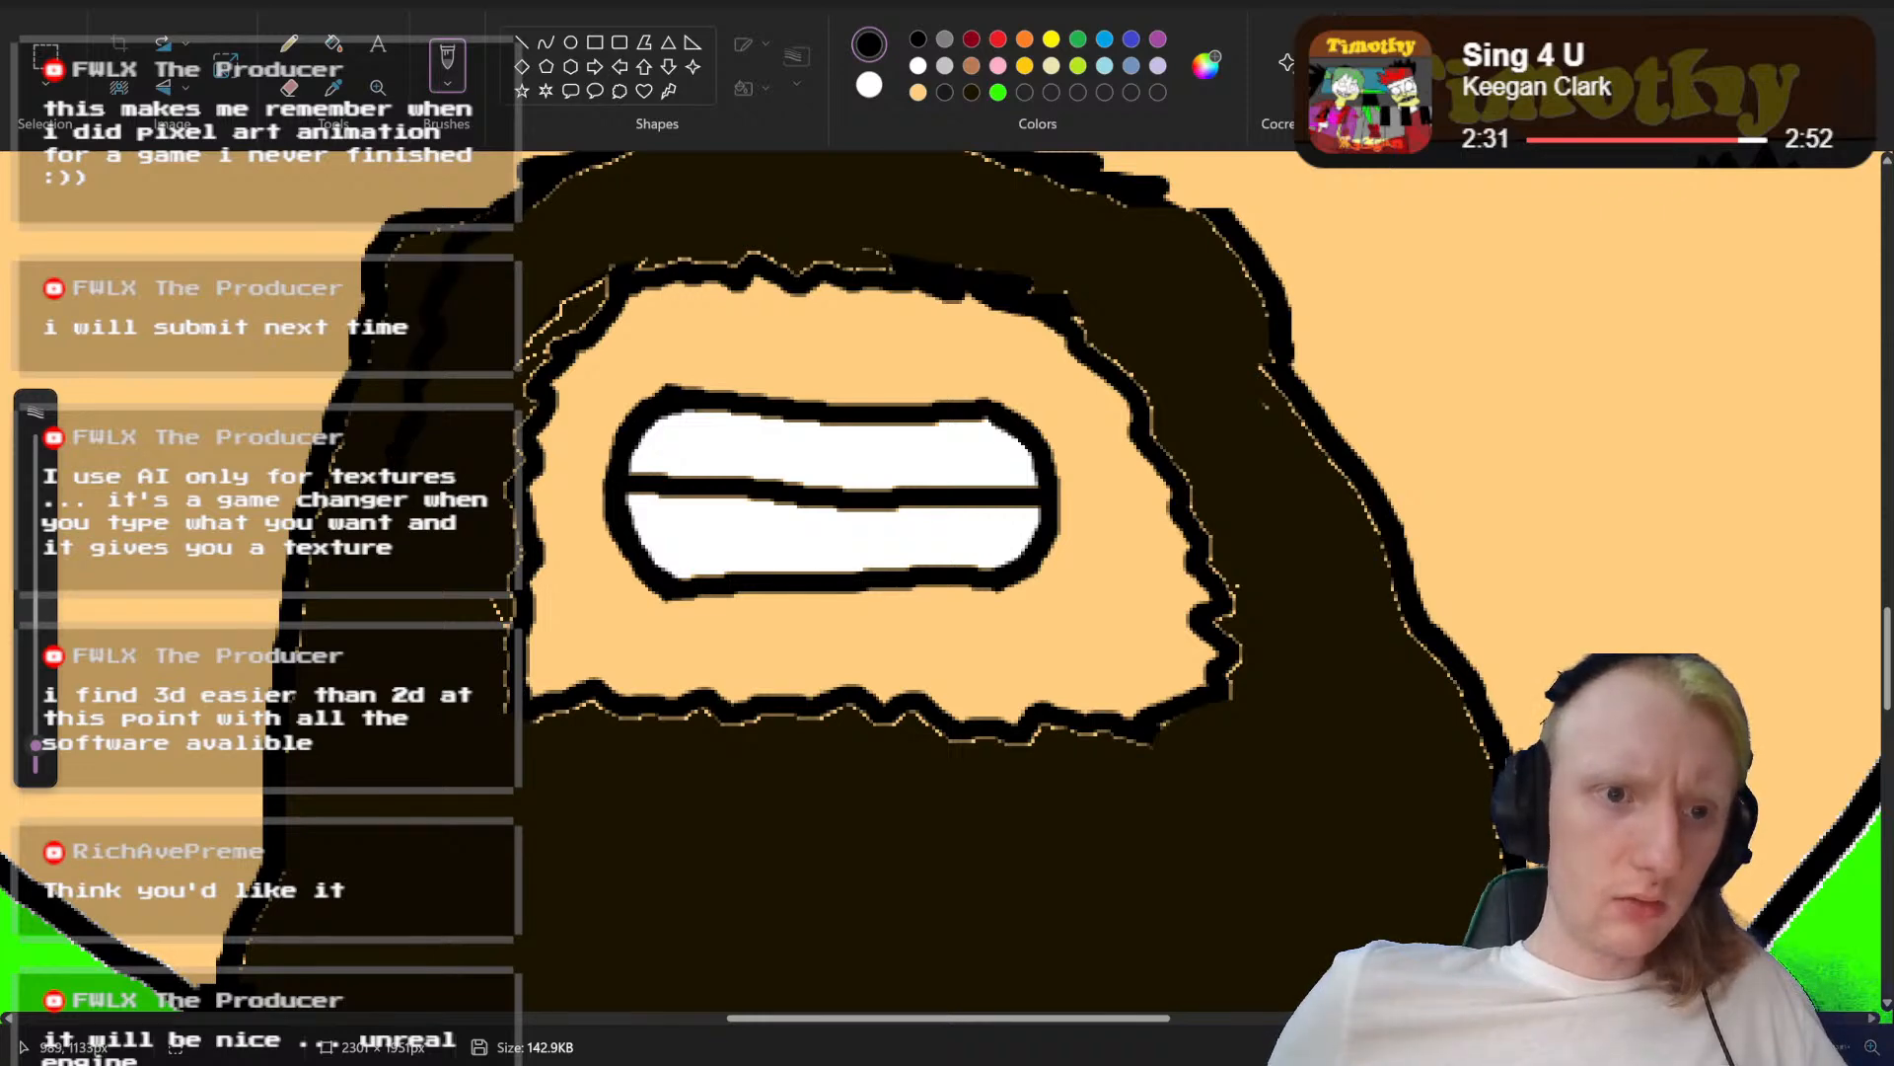
pyautogui.moveTo(359, 580)
pyautogui.mouseDown()
pyautogui.moveTo(357, 639)
pyautogui.moveTo(288, 853)
pyautogui.mouseUp()
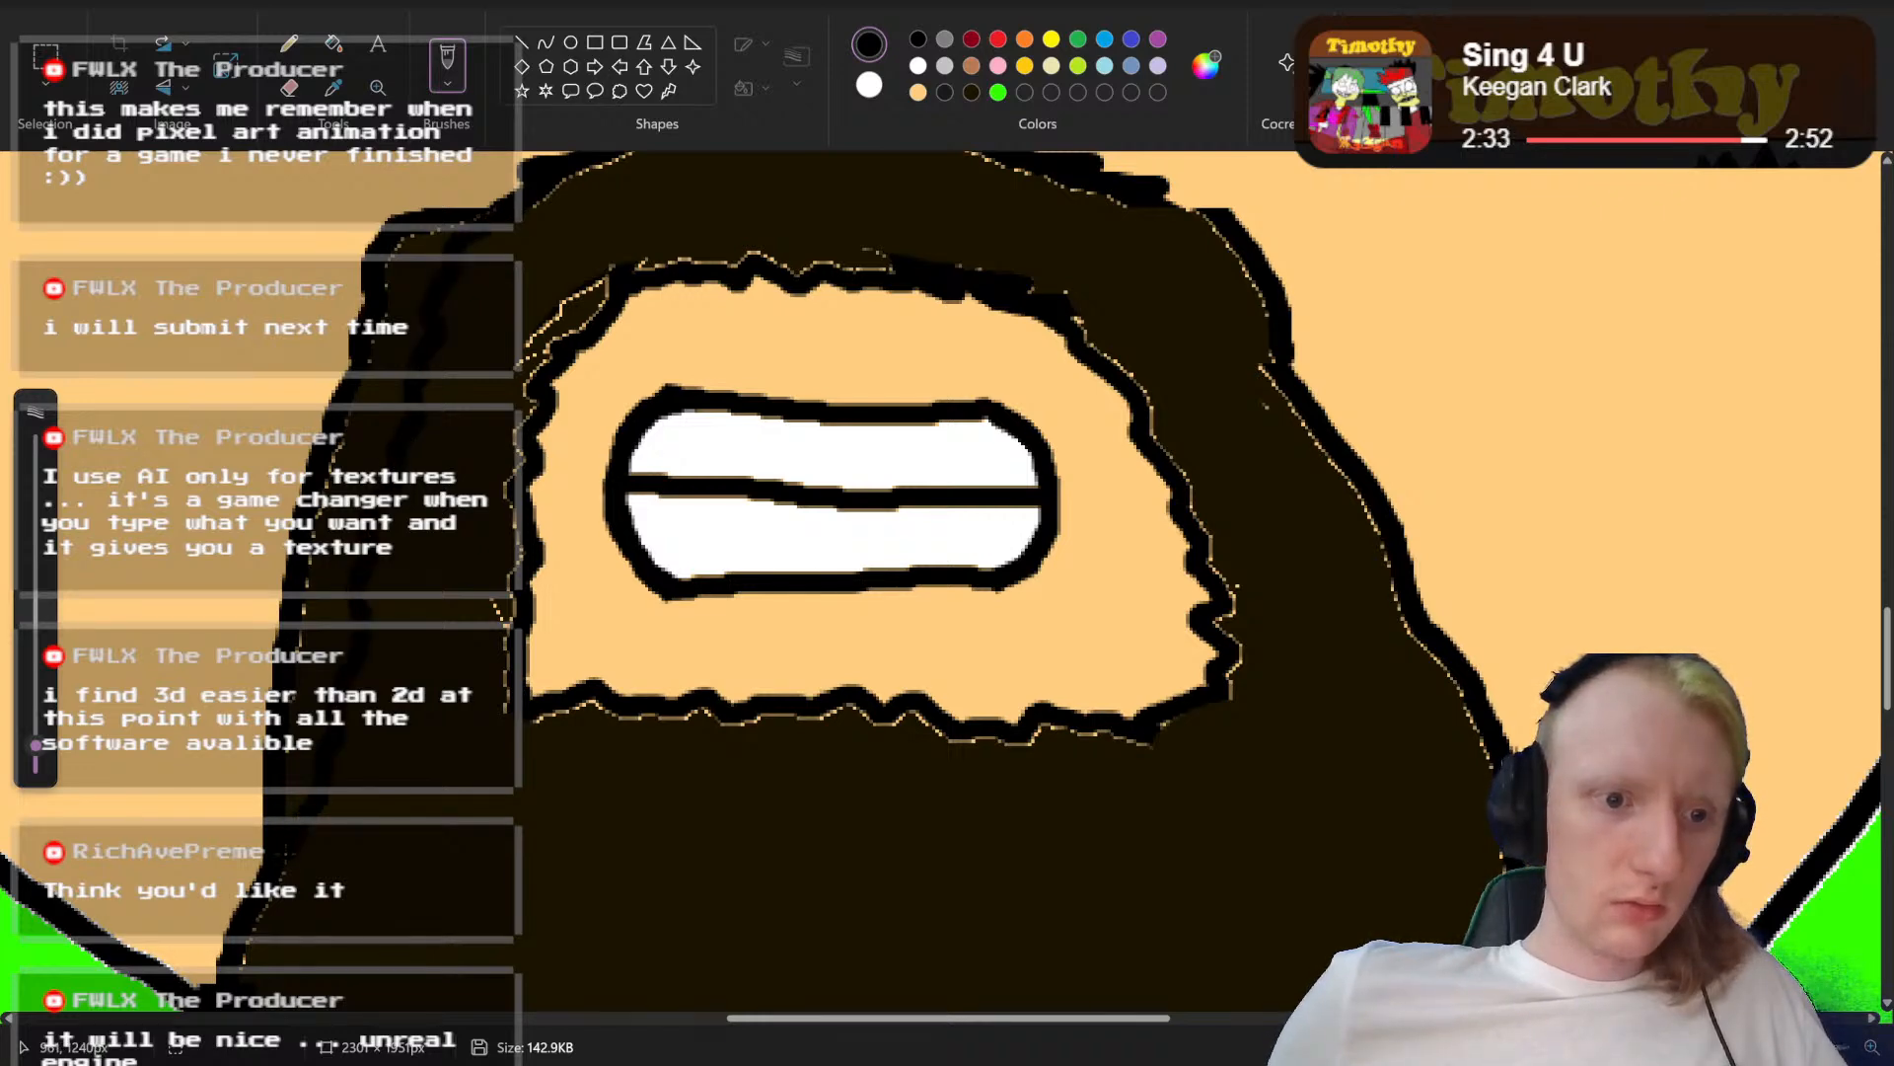
pyautogui.scroll(2, 1135, 217)
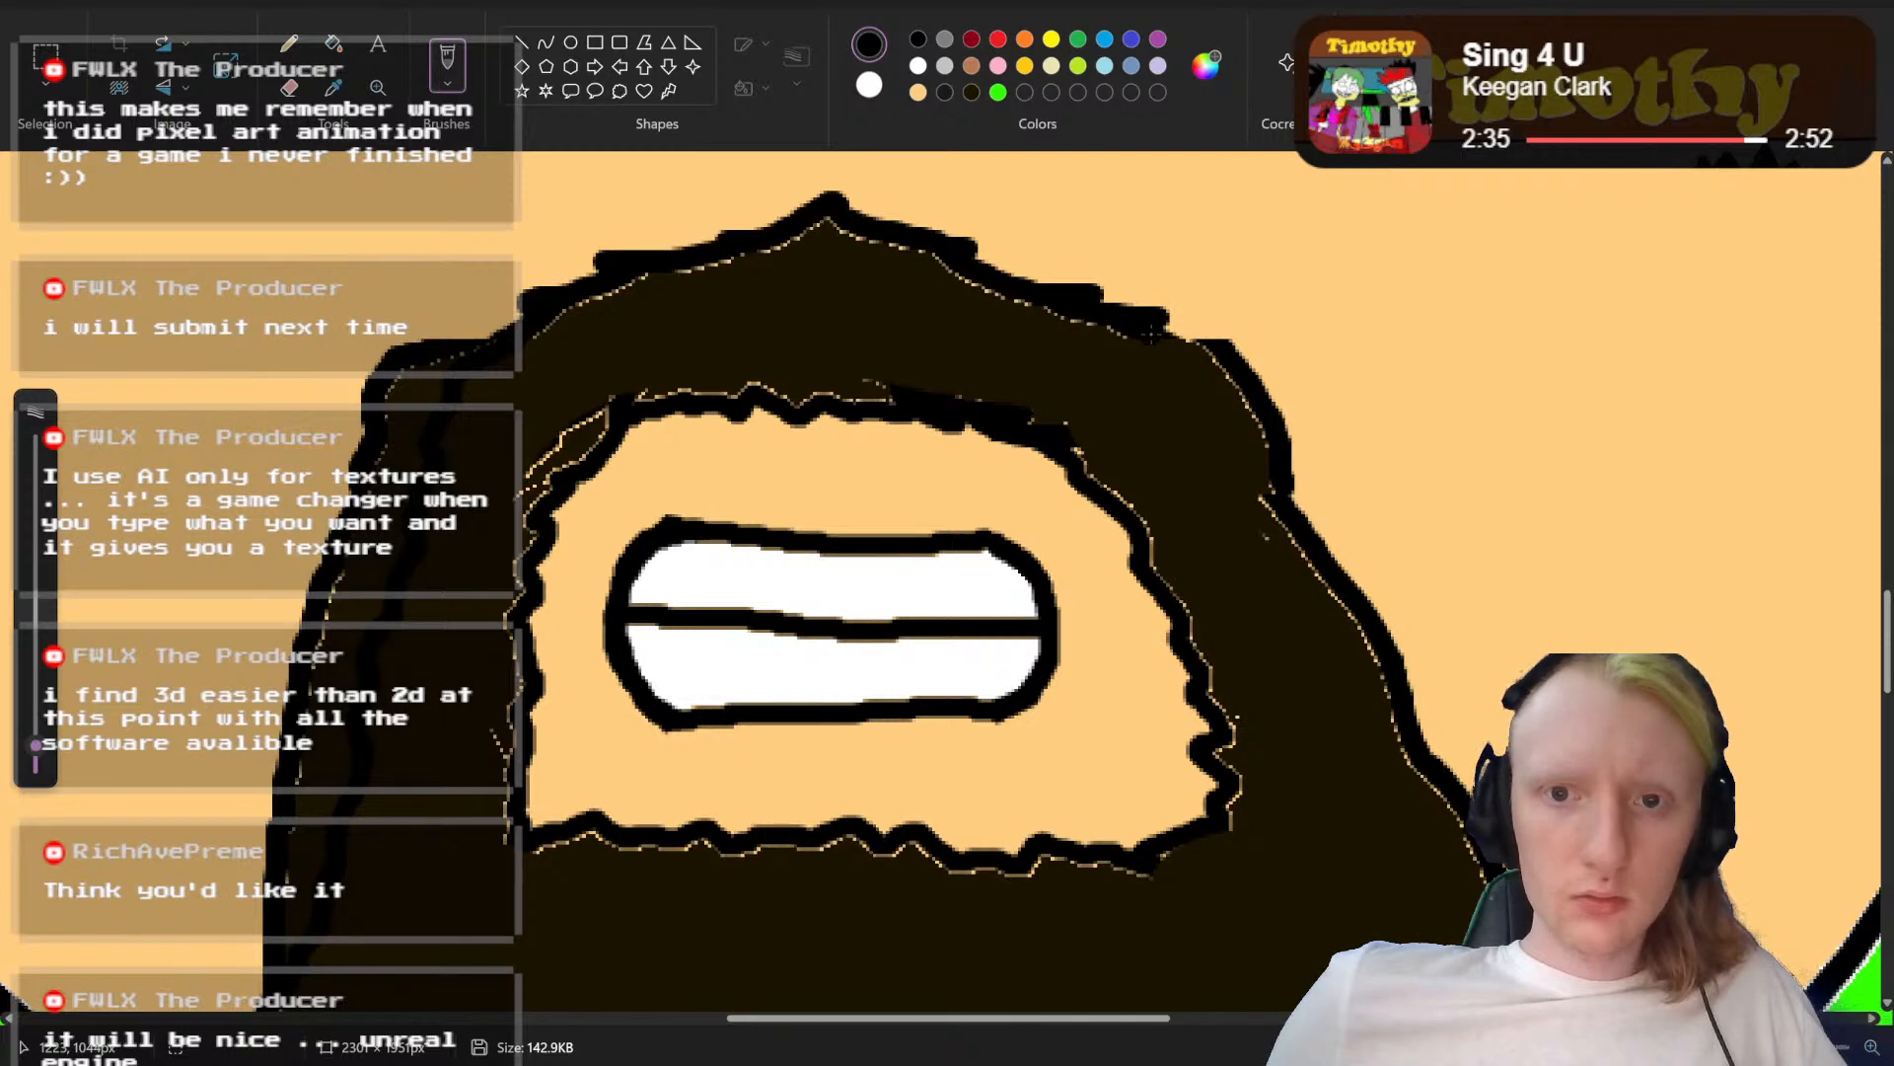
pyautogui.moveTo(1164, 379); pyautogui.dragTo(1402, 848)
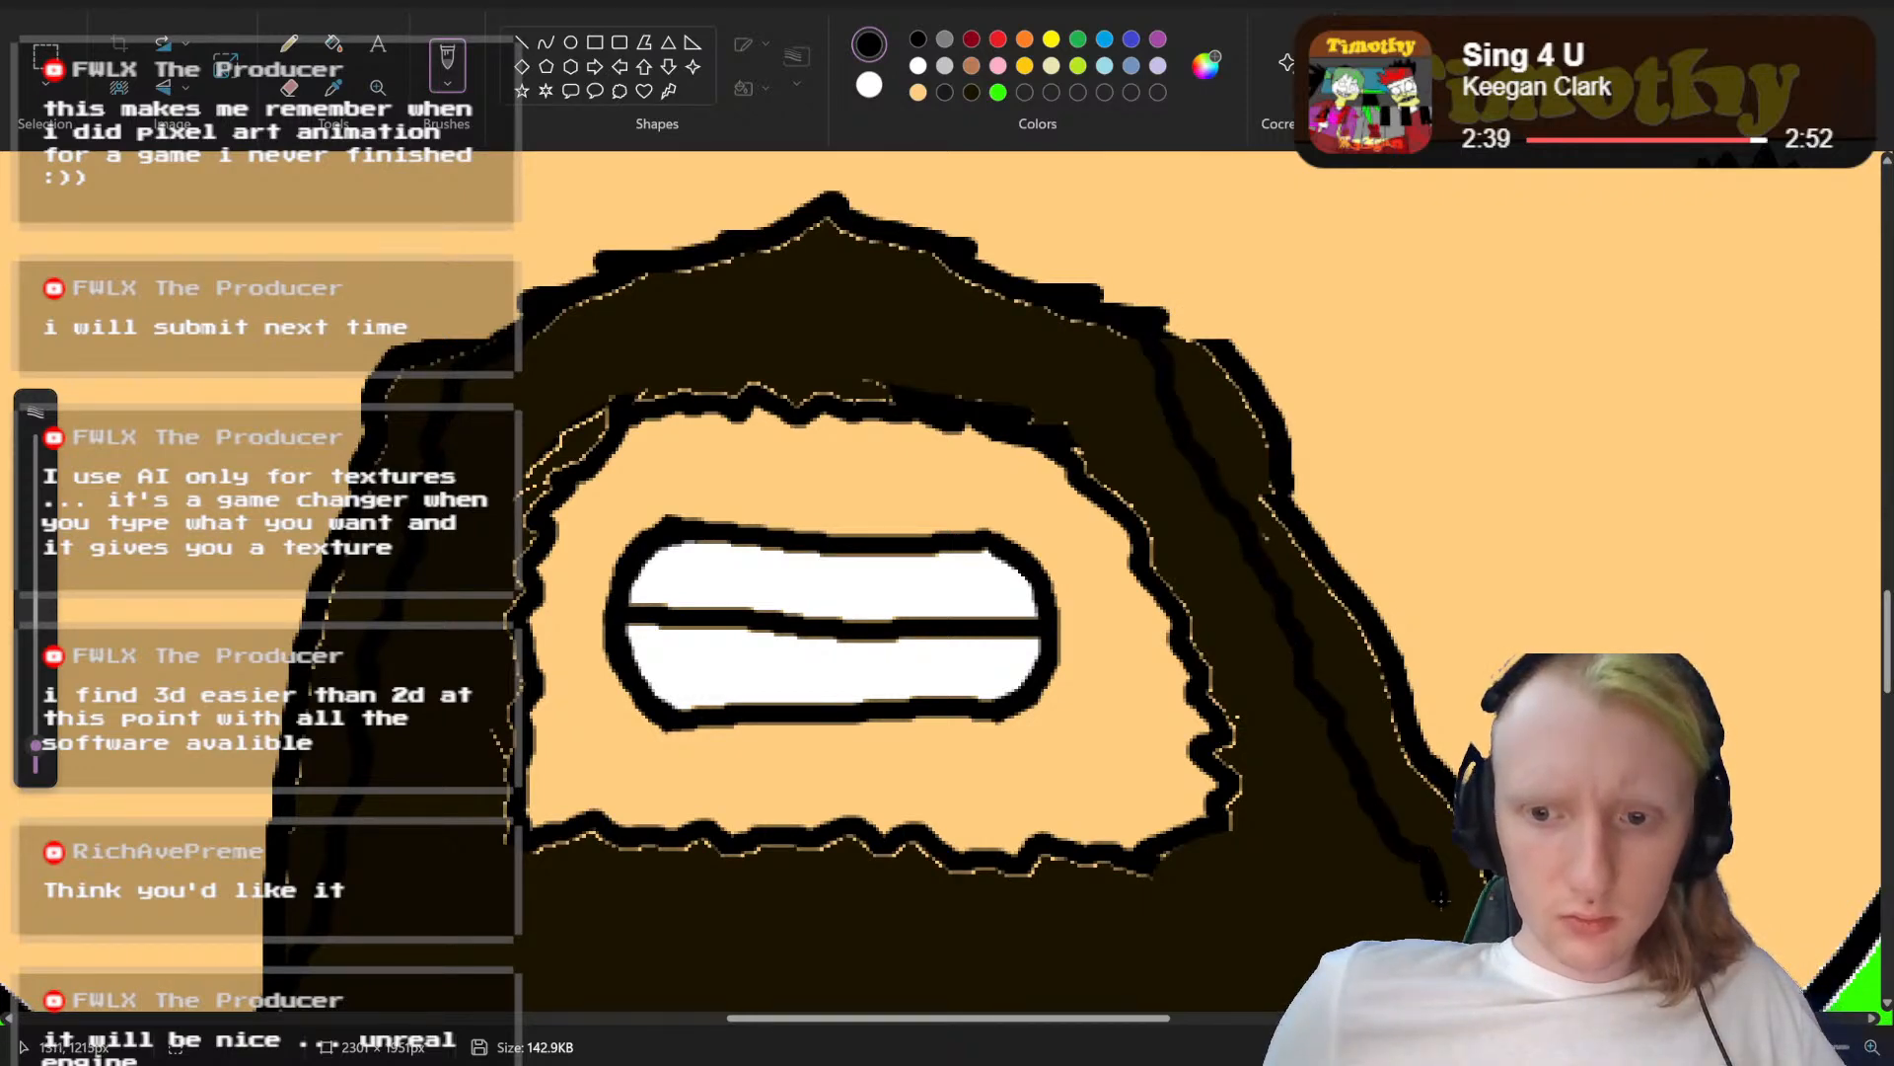
pyautogui.scroll(-6, 1402, 849)
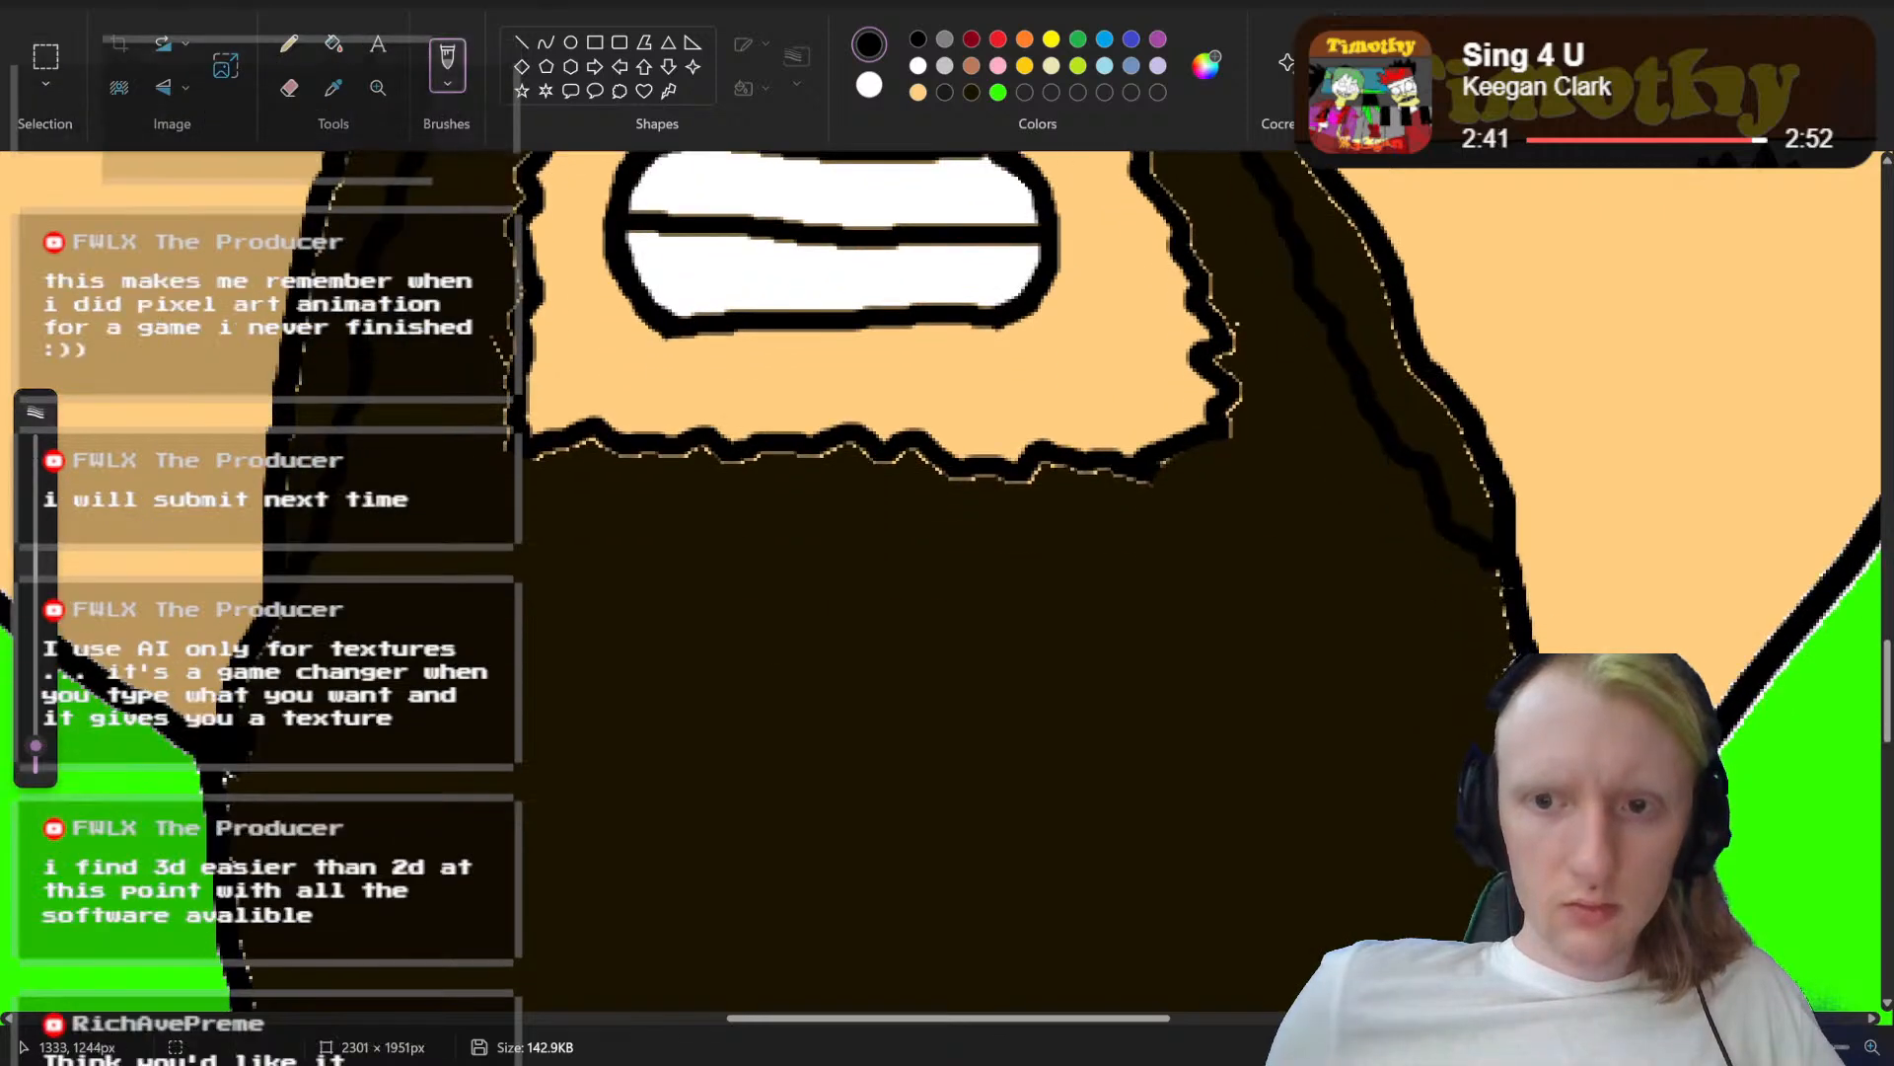
# Step: Examine the beard from the moustache down to its jagged lower edge
pyautogui.scroll(6, 1549, 471)
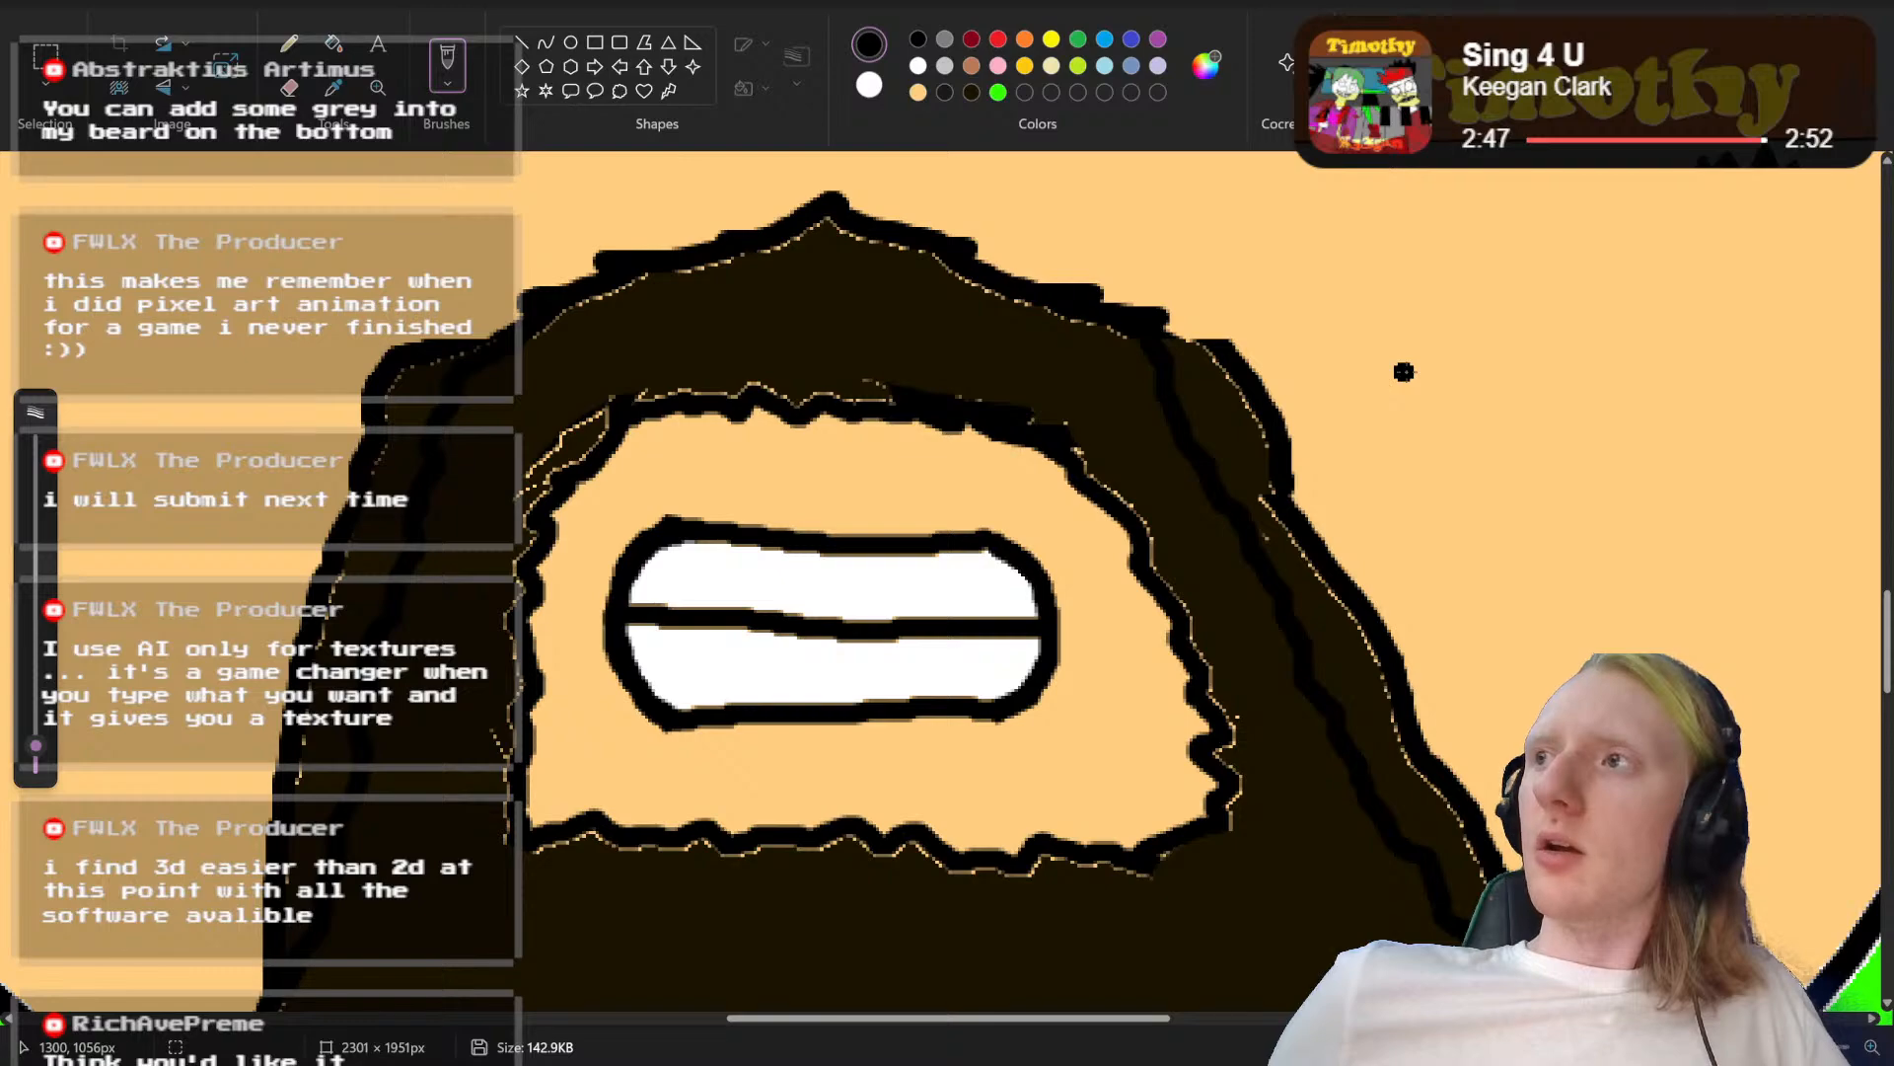
pyautogui.scroll(-20, 1403, 371)
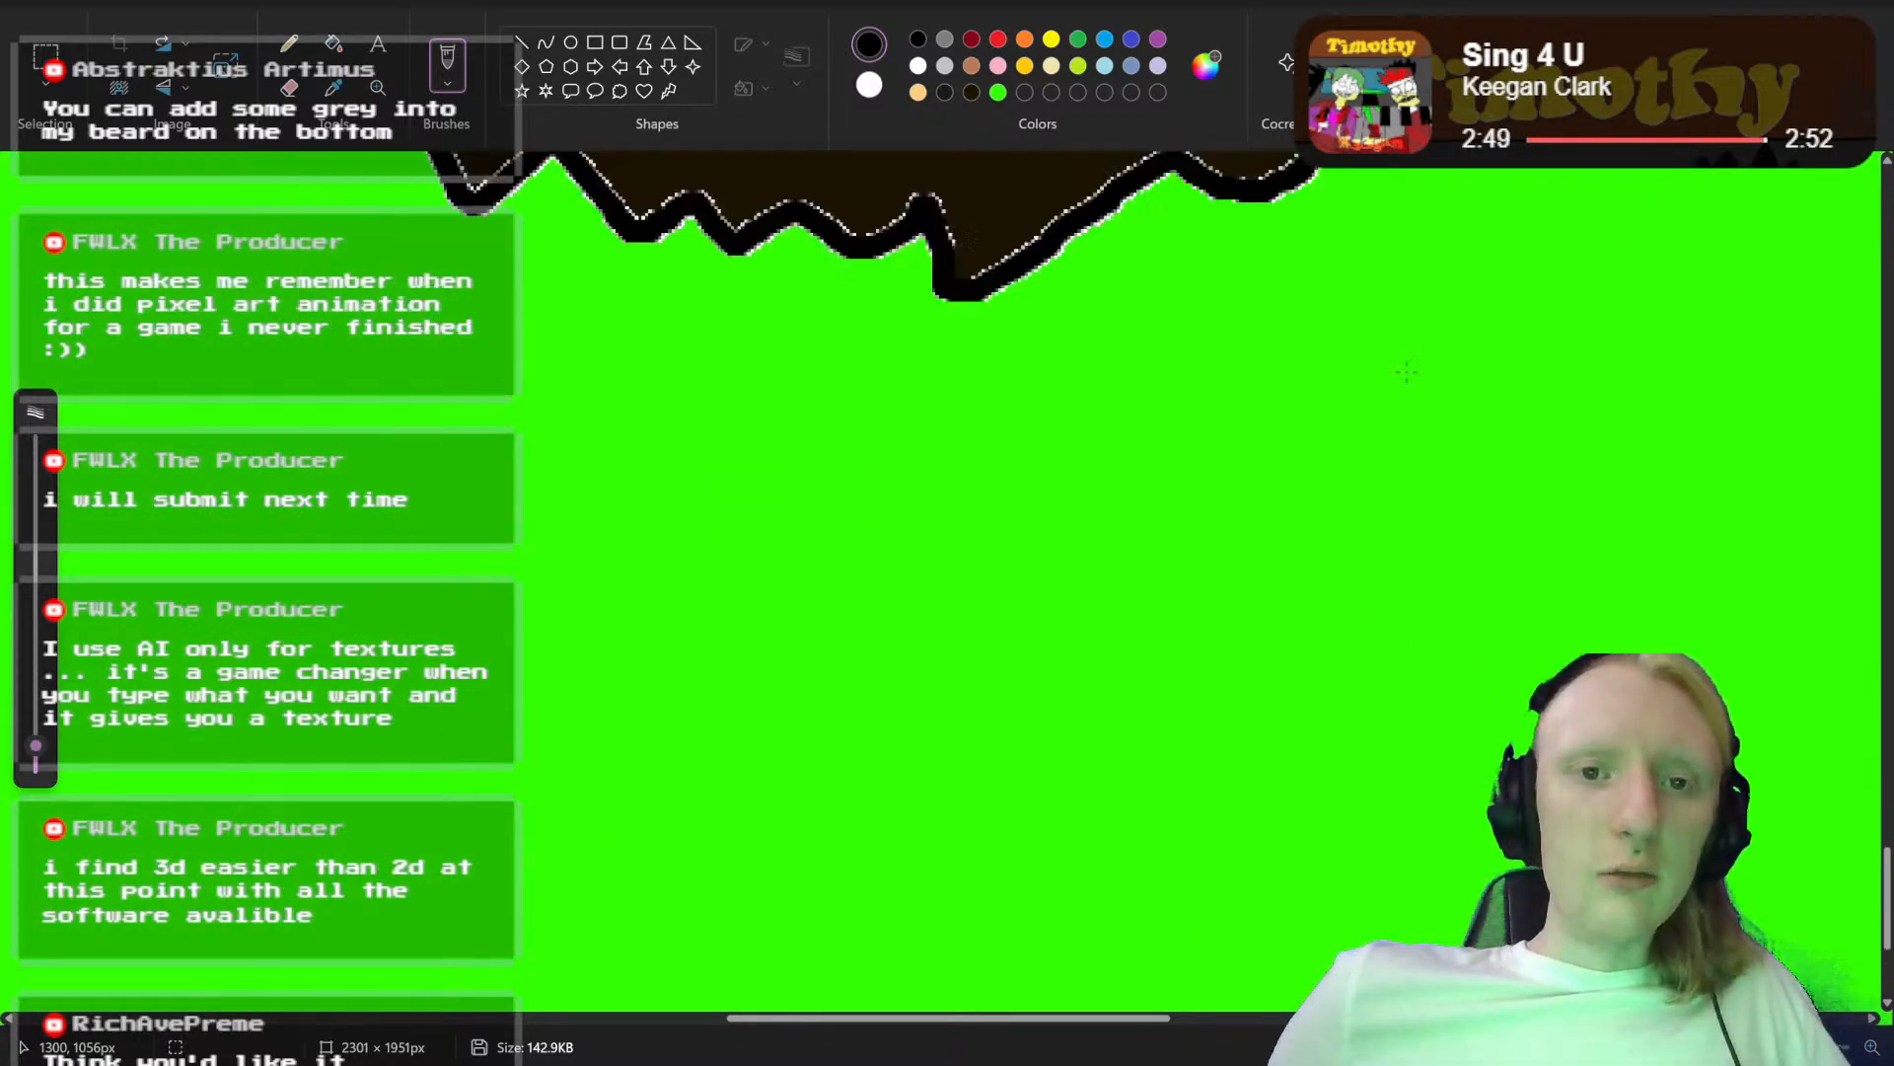
pyautogui.scroll(10, 1403, 371)
pyautogui.scroll(15, 1406, 371)
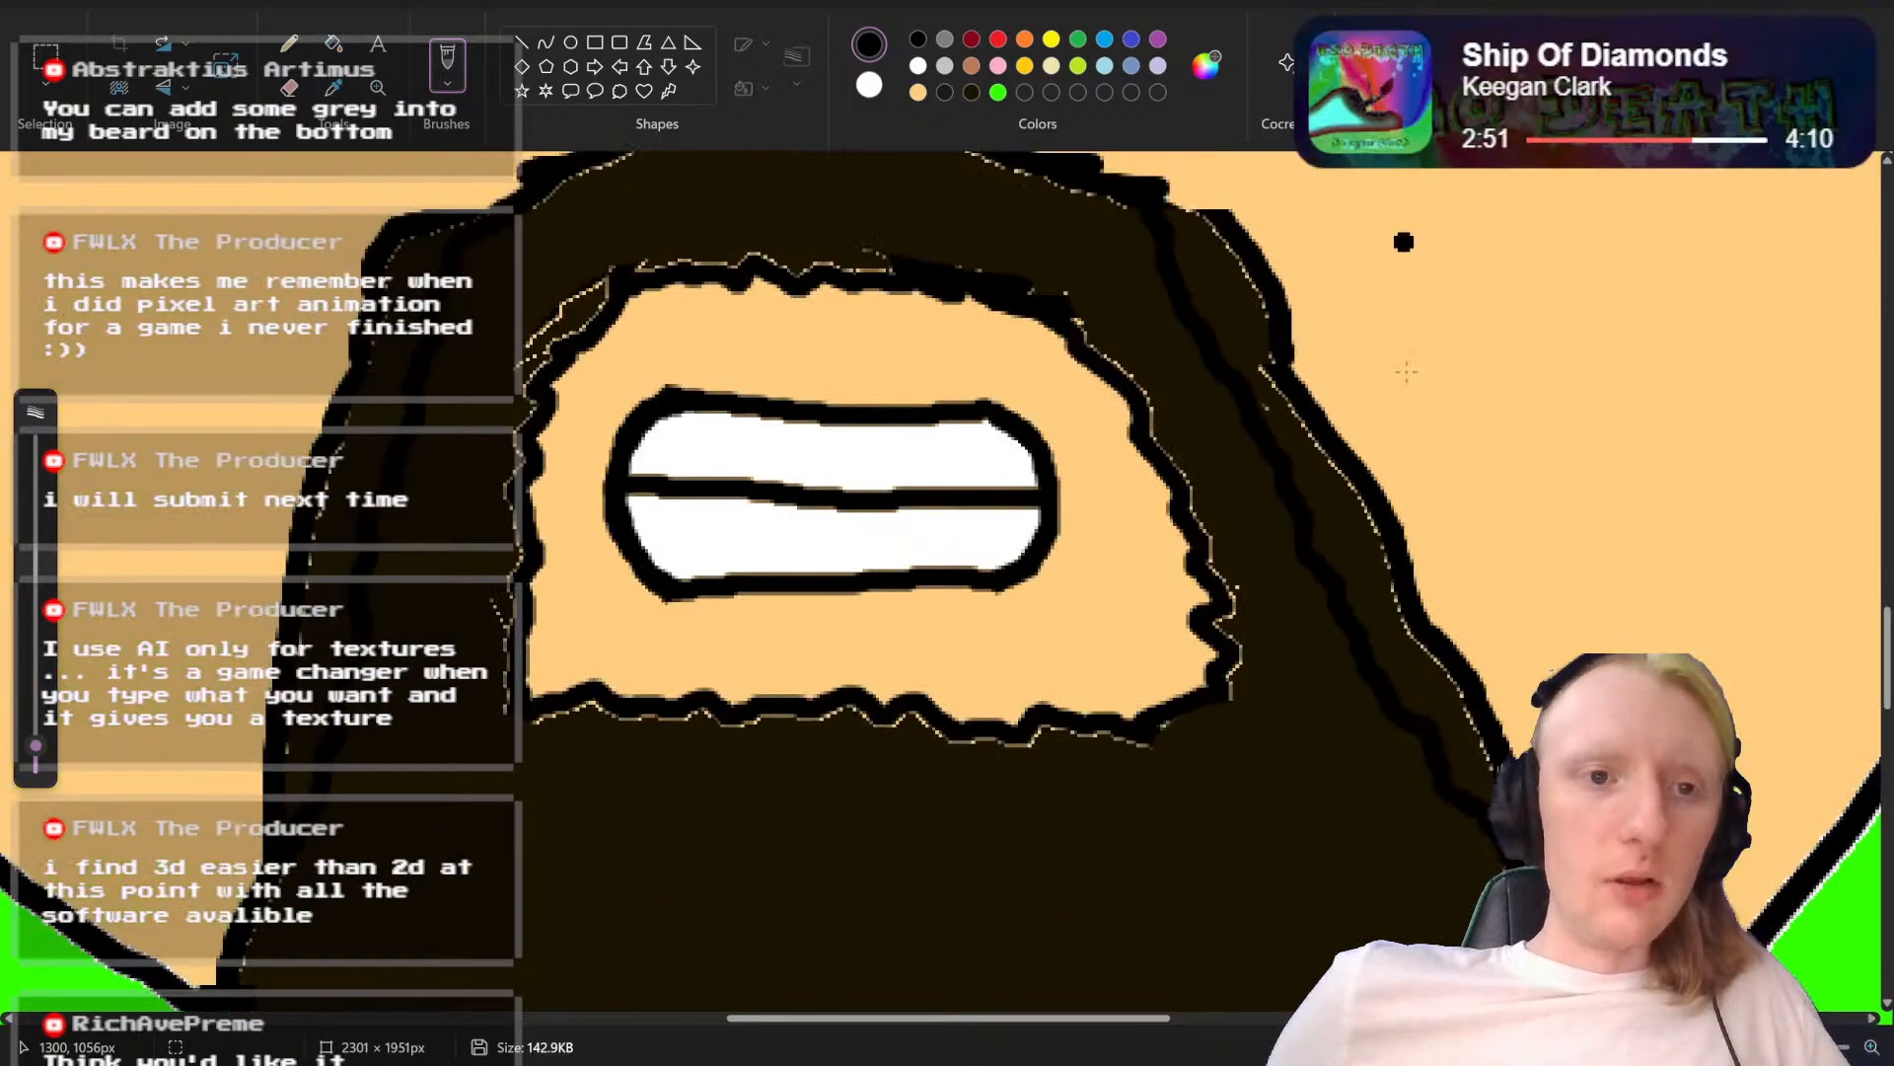
pyautogui.scroll(-10, 1406, 371)
pyautogui.scroll(-8, 1406, 371)
pyautogui.scroll(10, 1406, 371)
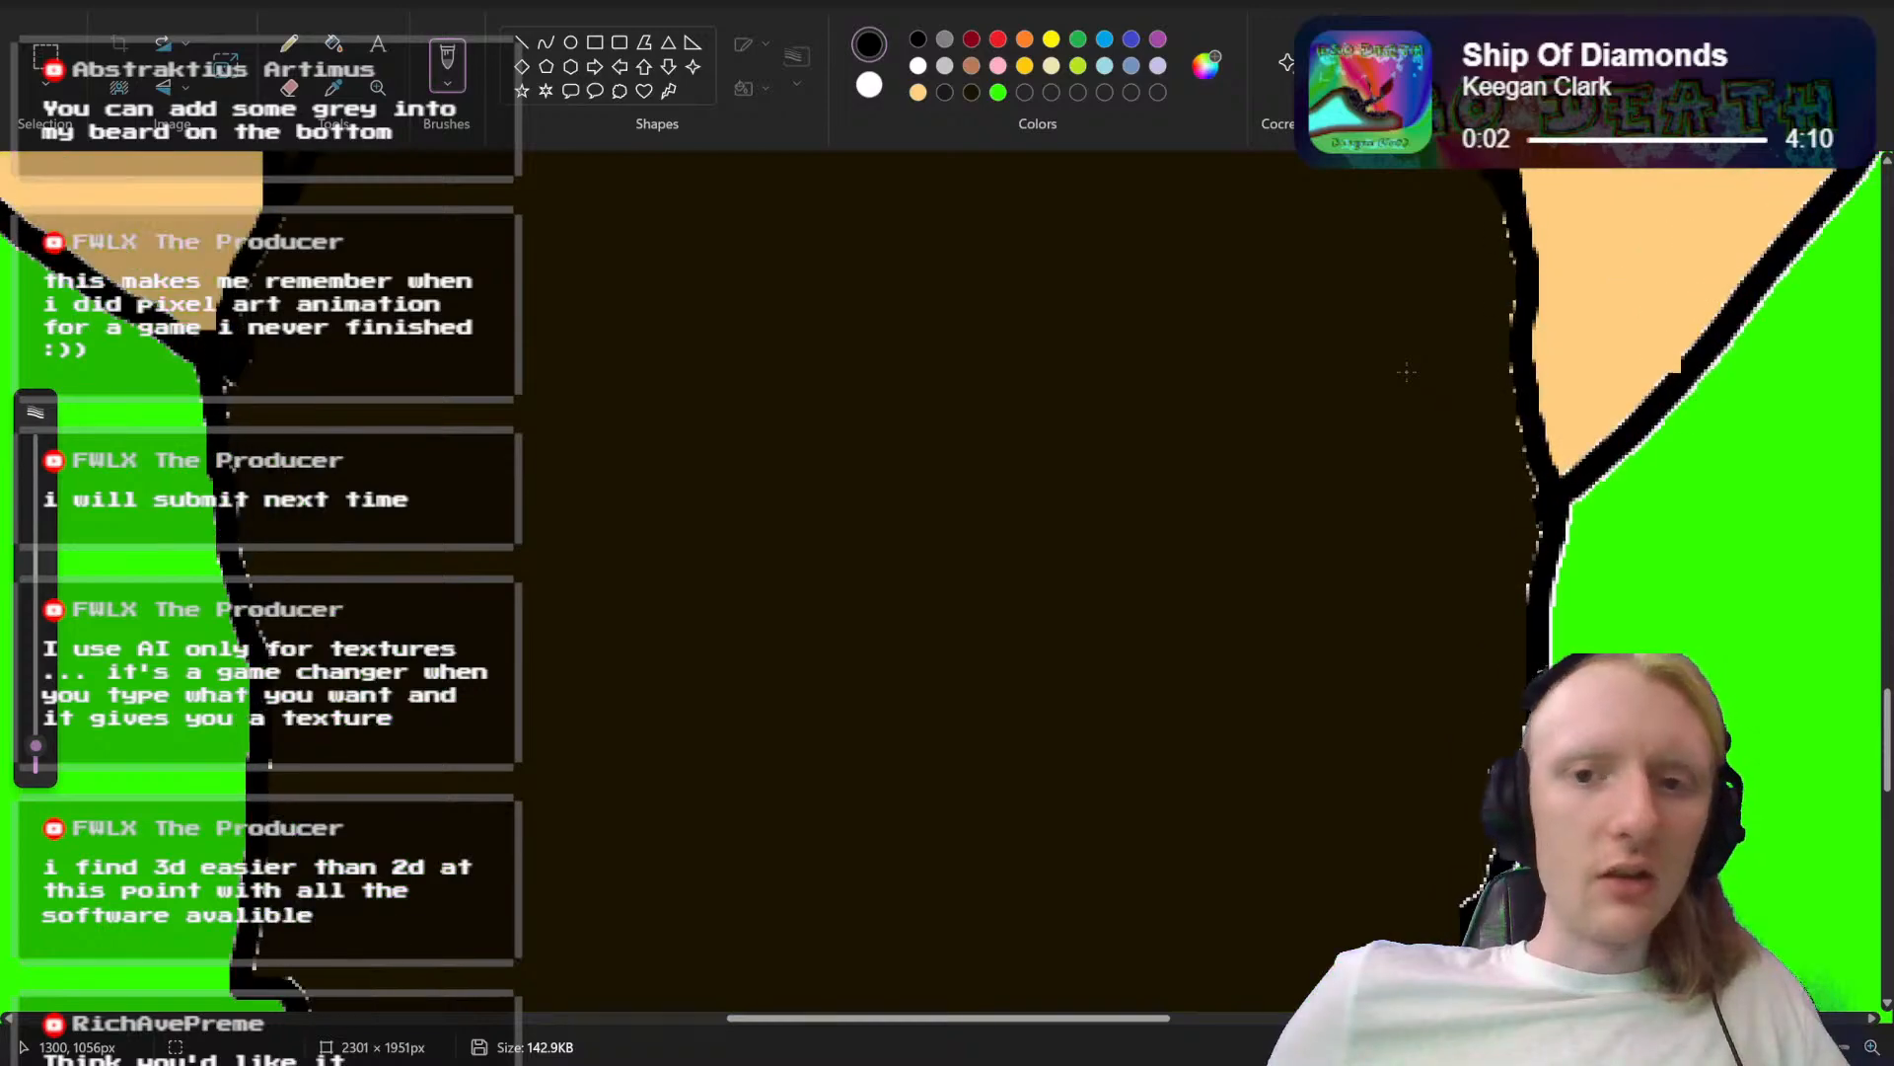
pyautogui.scroll(-6, 1406, 371)
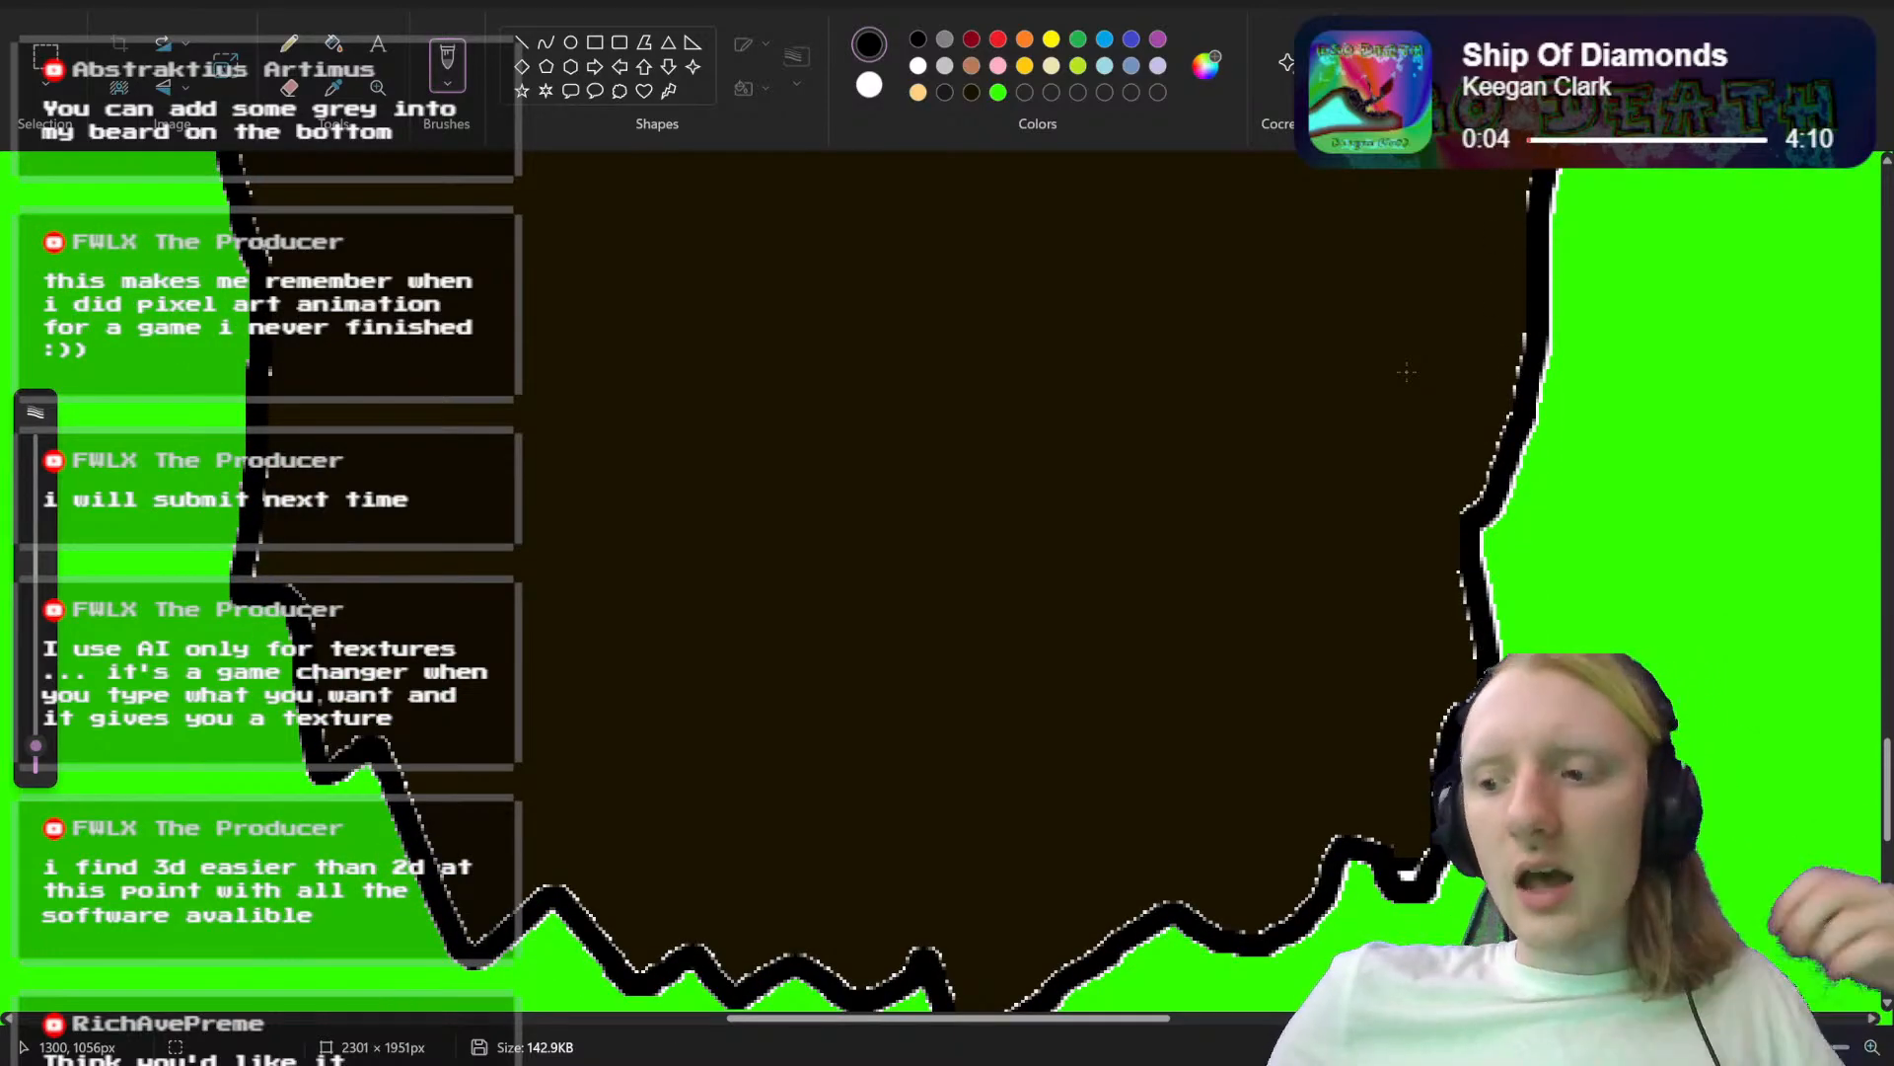
pyautogui.scroll(8, 1406, 371)
pyautogui.scroll(2, 1406, 371)
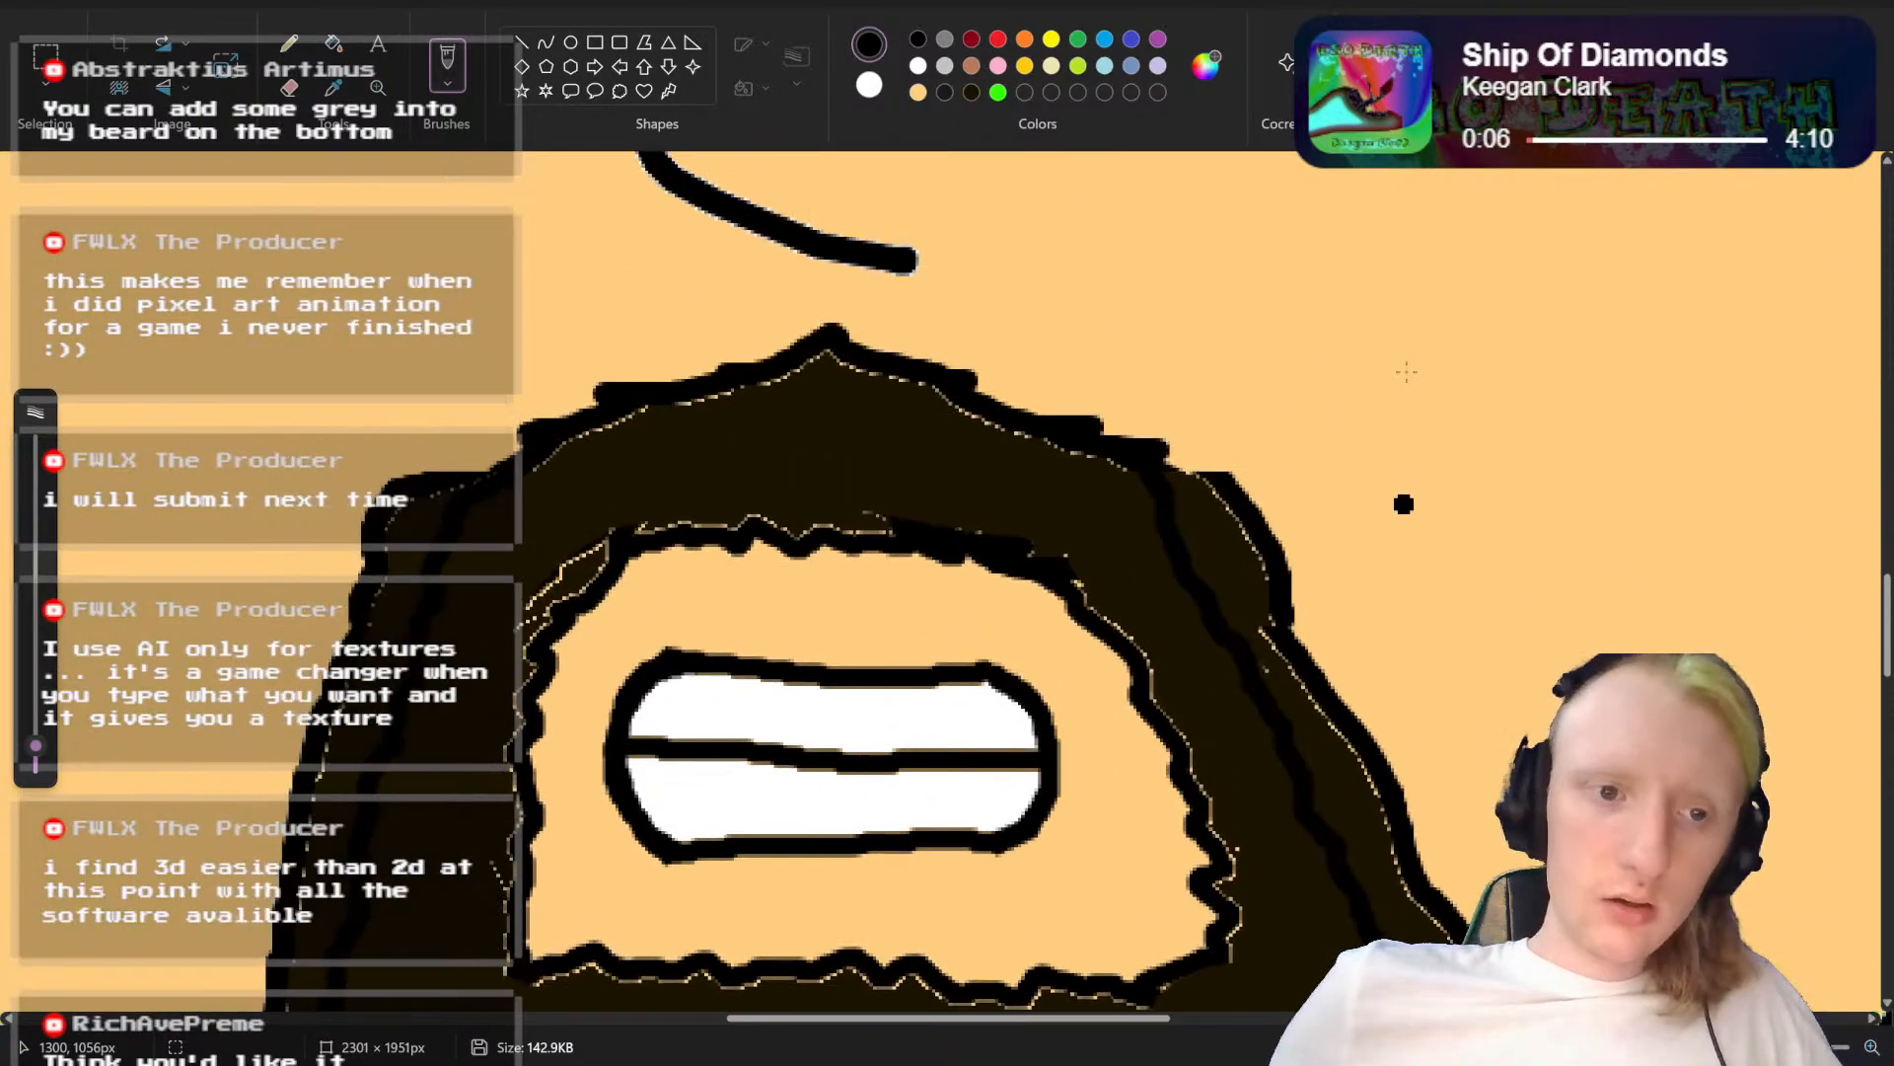
pyautogui.scroll(-4, 1406, 371)
pyautogui.scroll(3, 1404, 241)
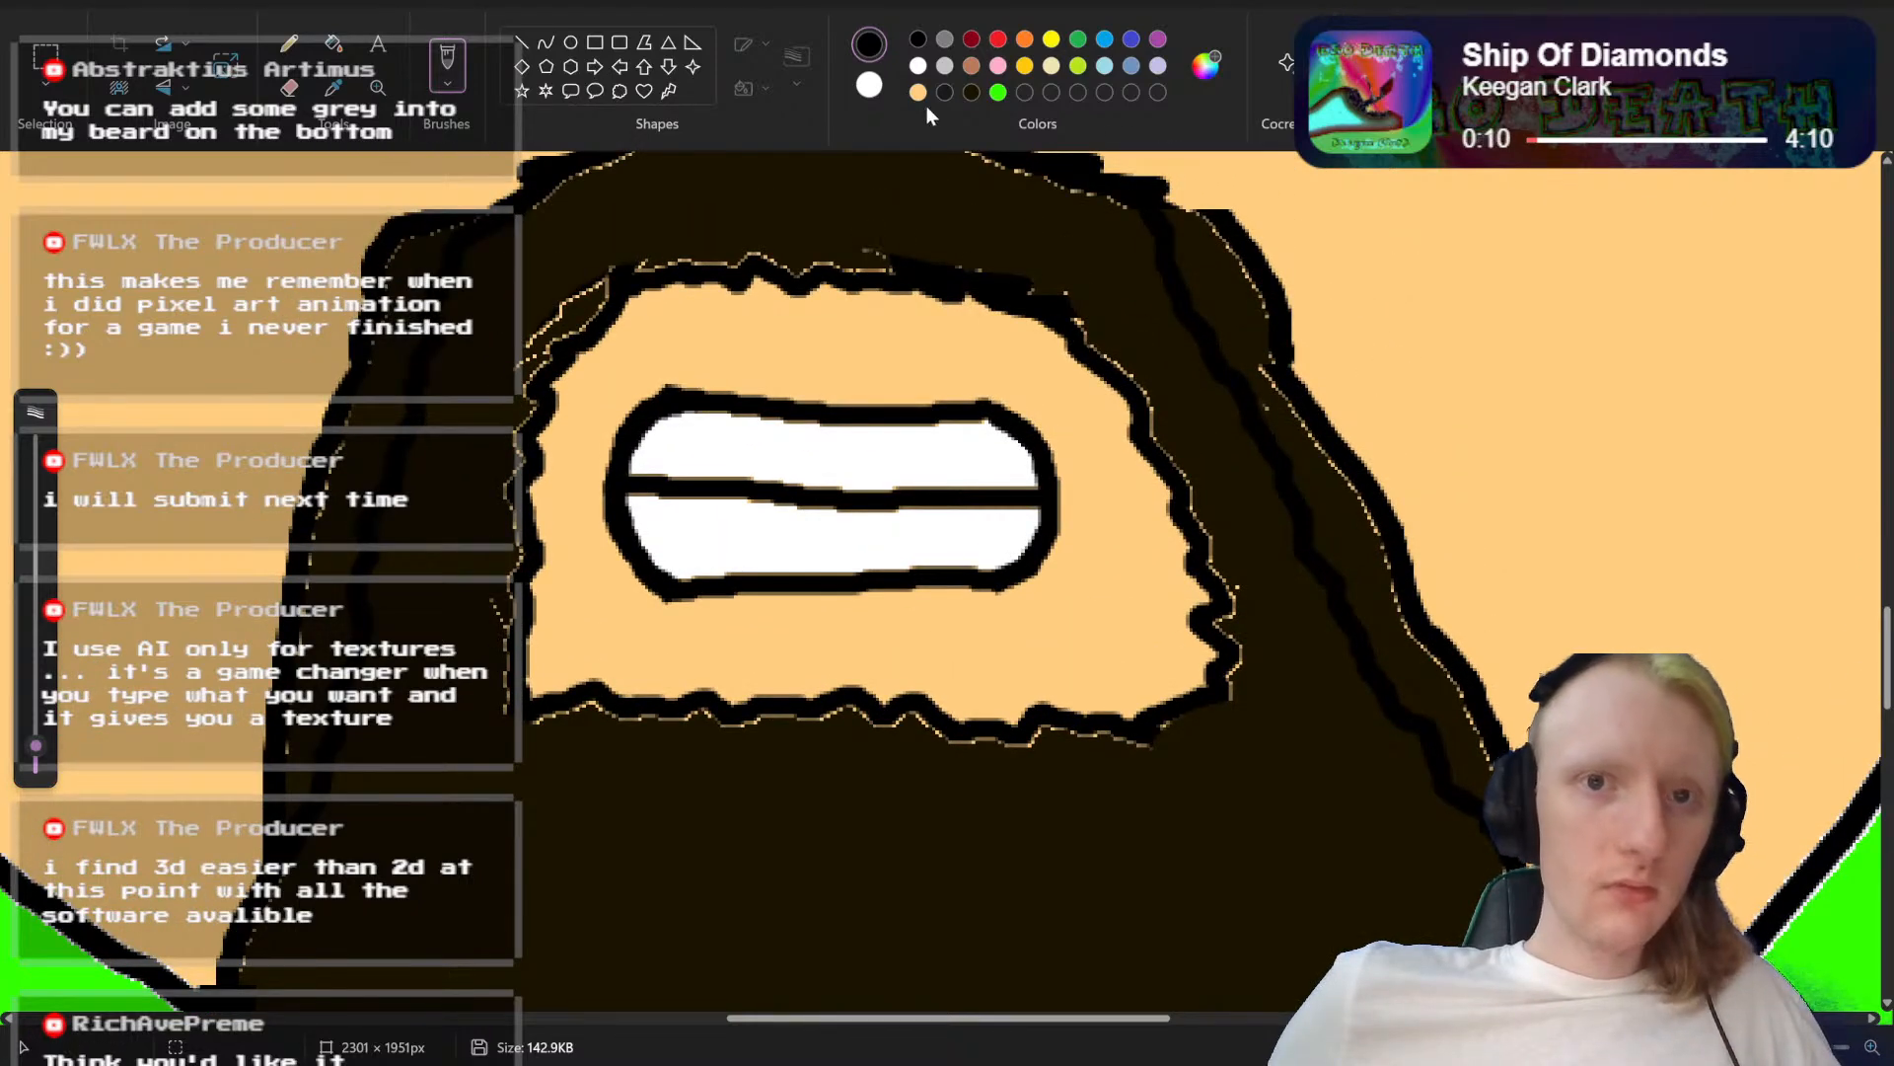
# Step: Fill the strips between the old and new outer beard edges on both sides with the skin colour
pyautogui.click(919, 93)
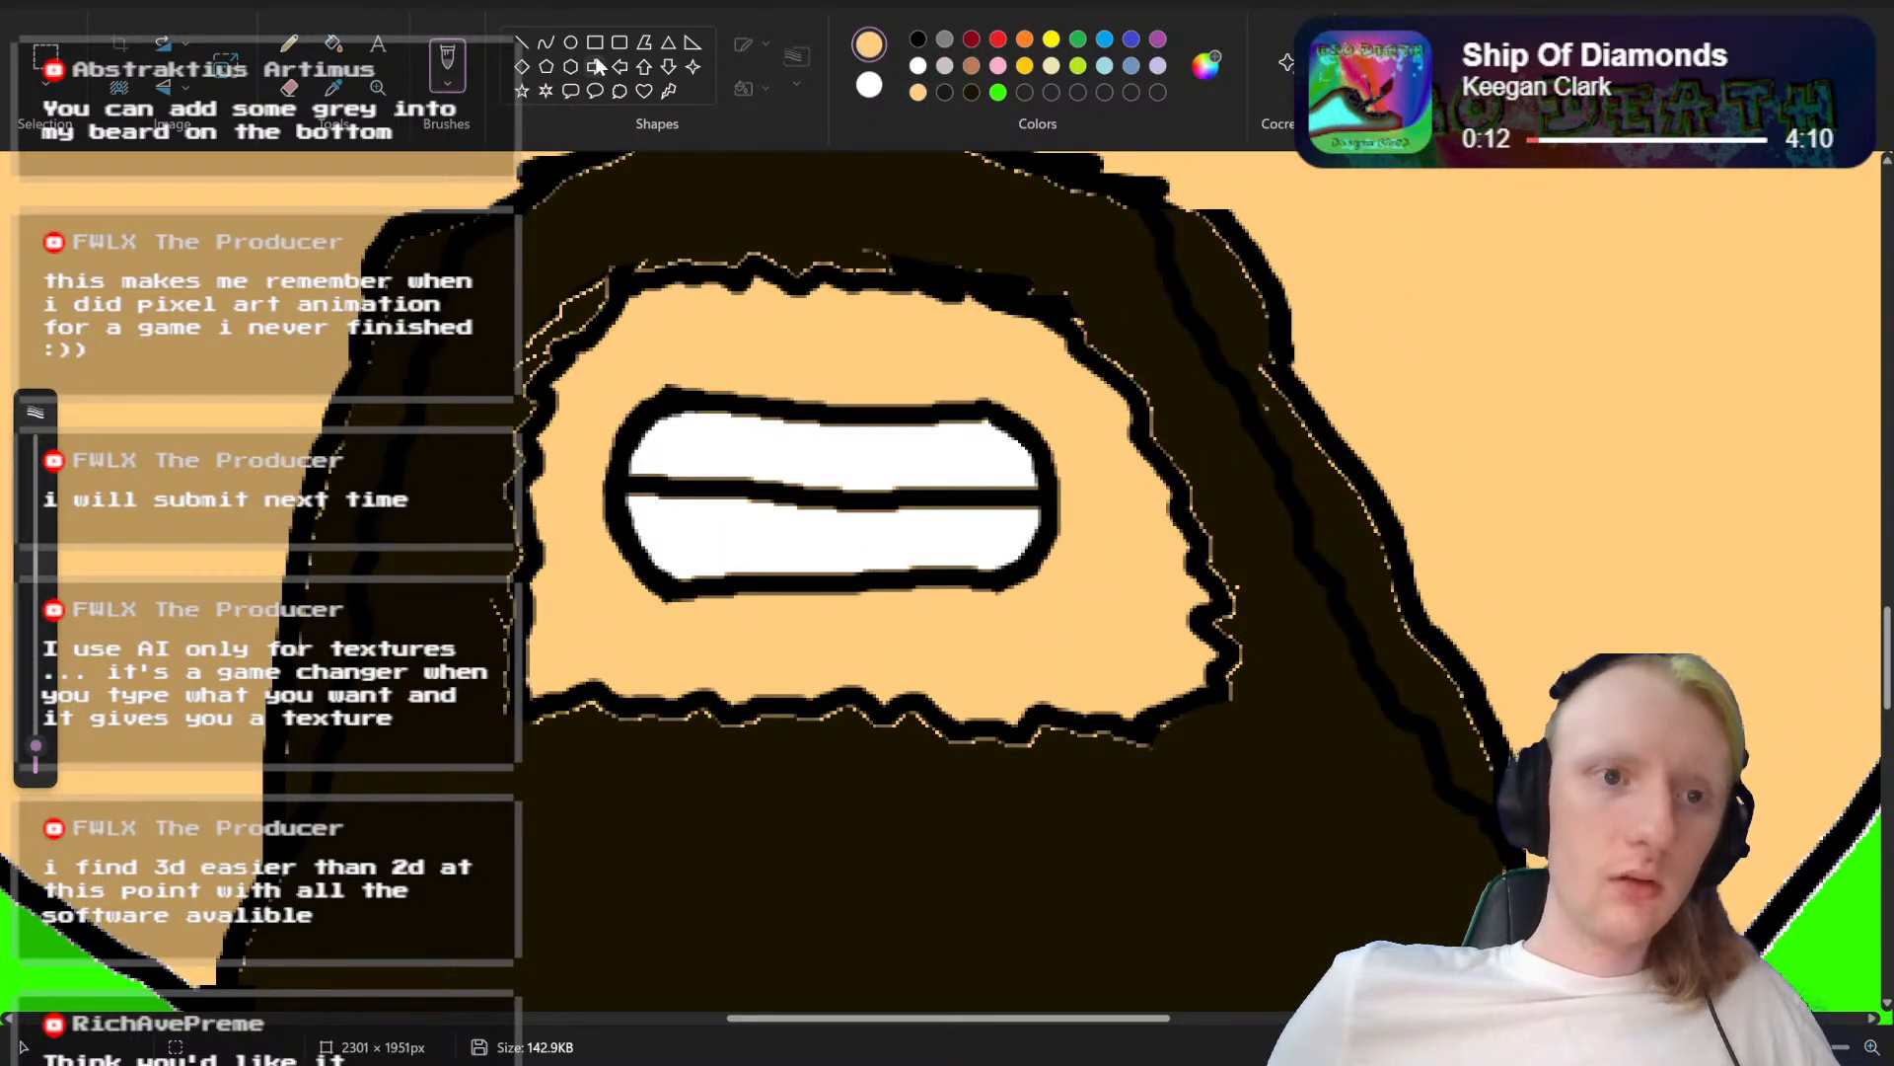
pyautogui.click(333, 43)
pyautogui.click(390, 316)
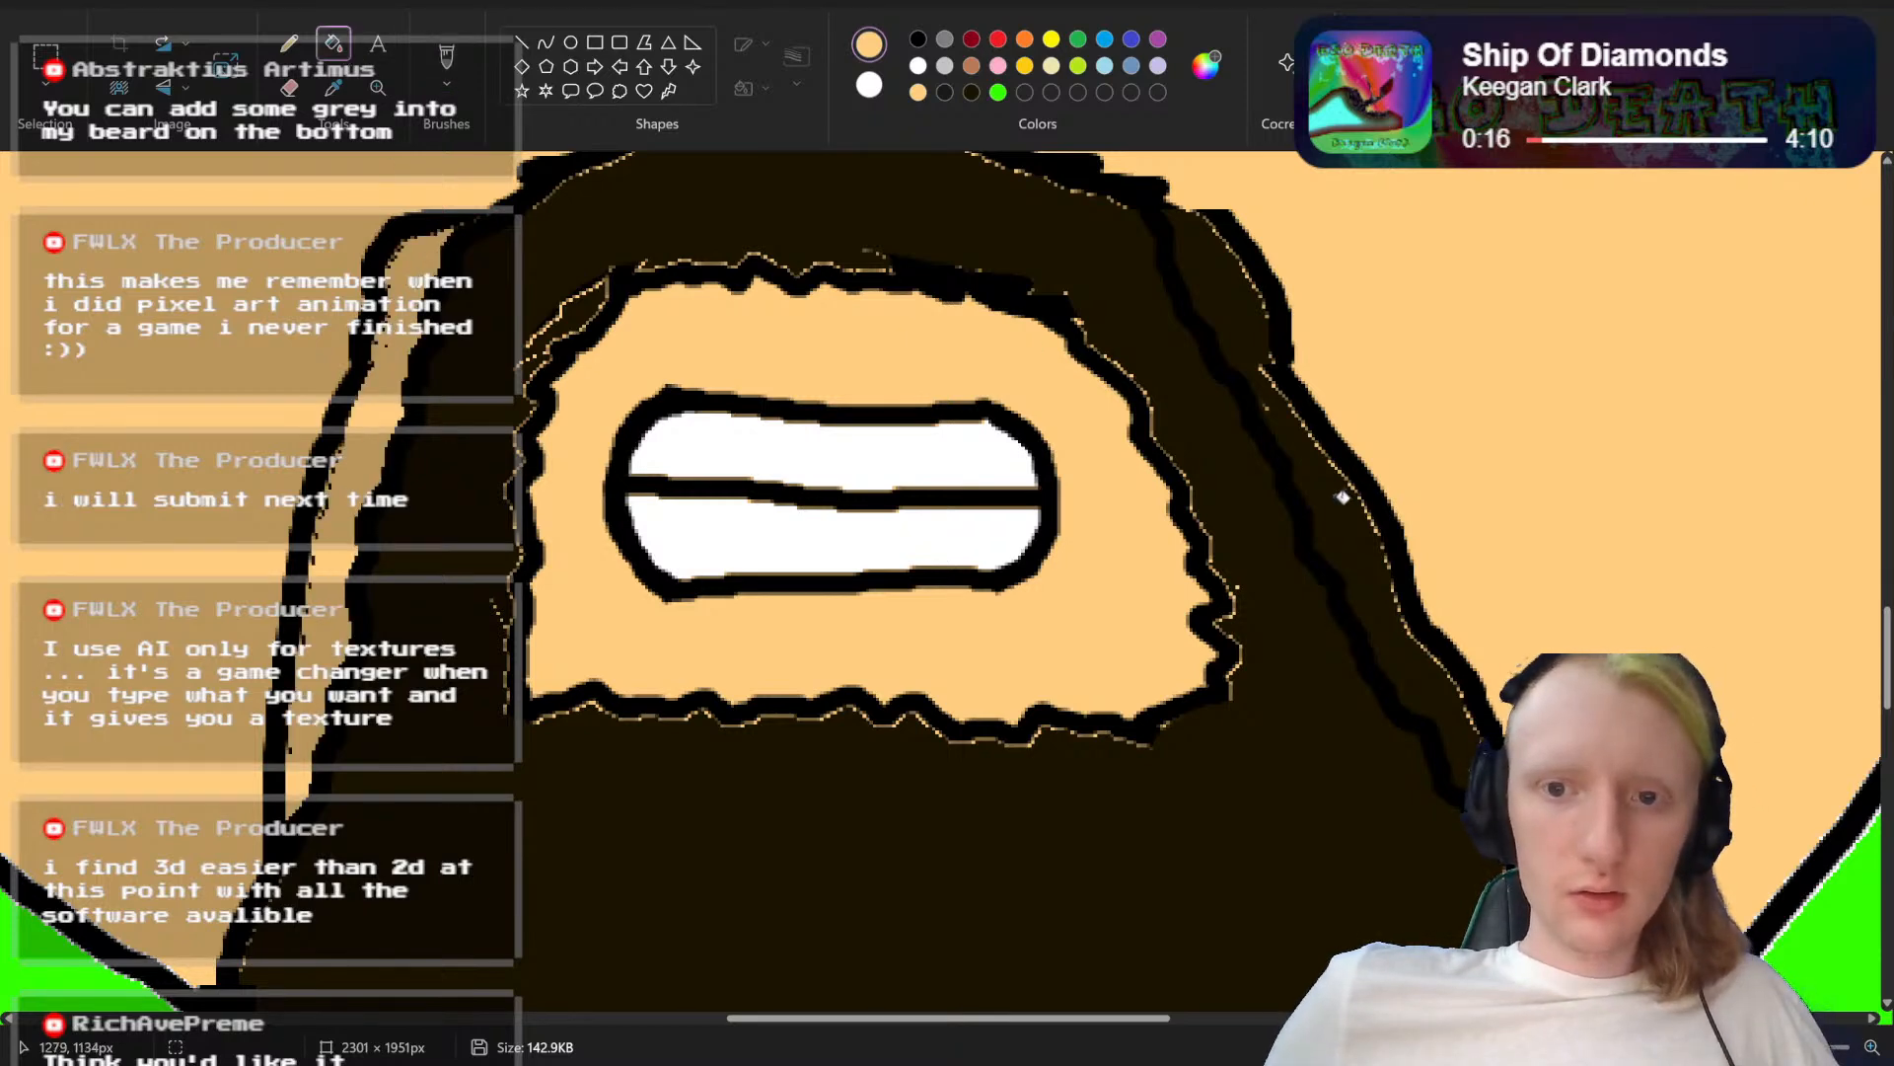
pyautogui.click(1344, 493)
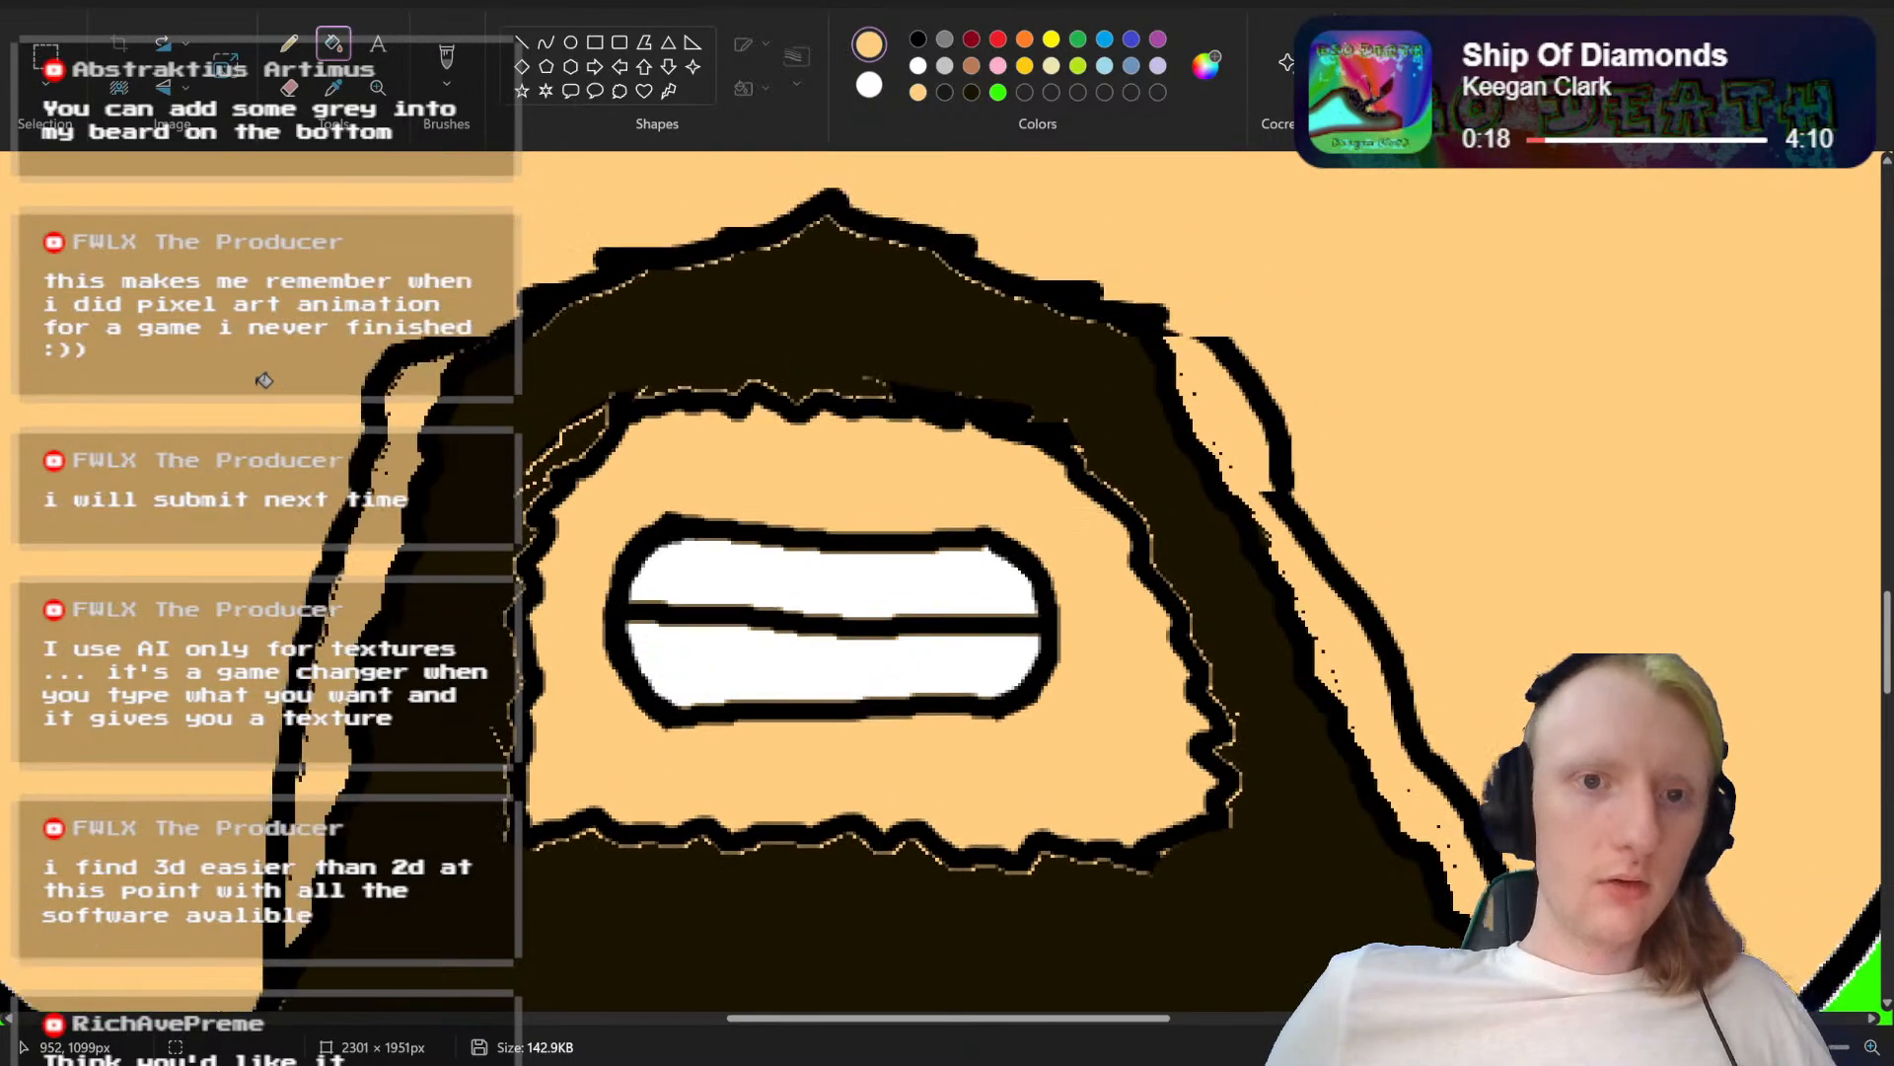
# Step: Paint over the old outer outline along the left side of the beard with a larger skin-coloured brush
pyautogui.scroll(2, 264, 380)
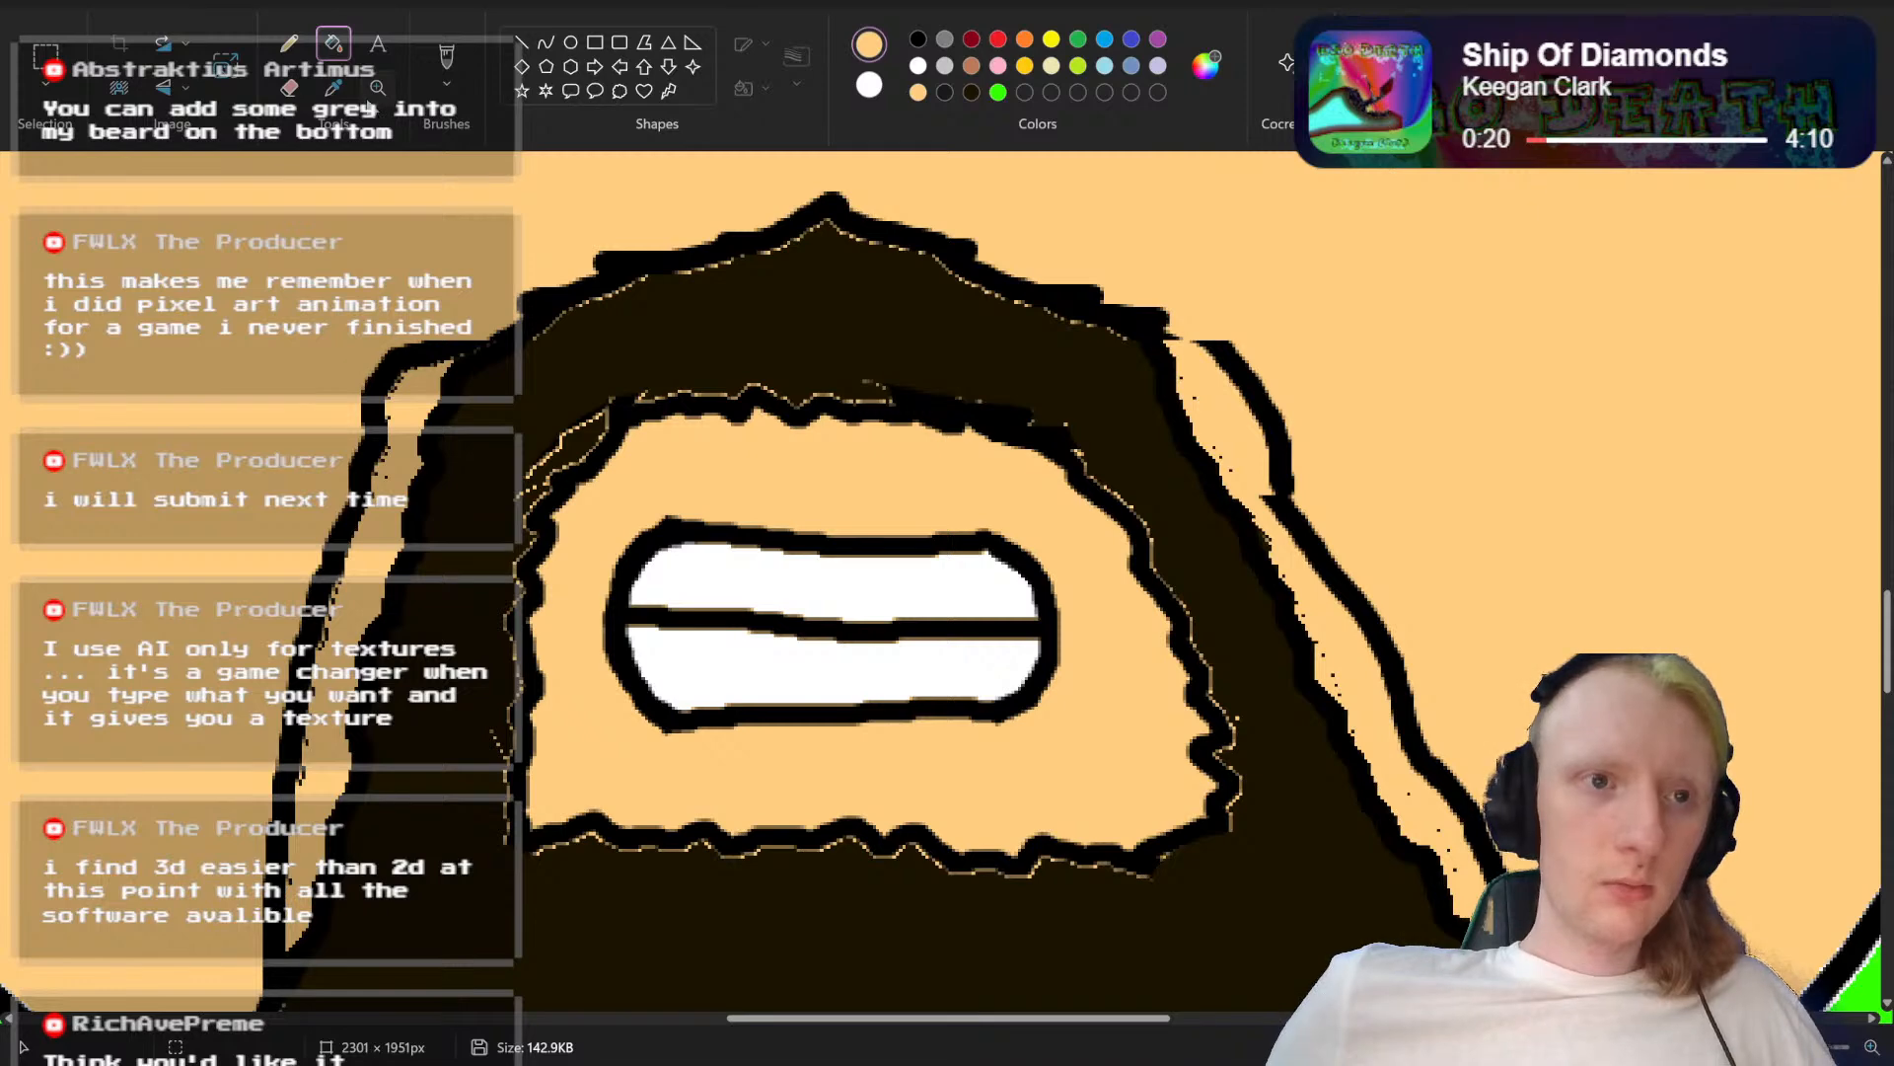
pyautogui.click(447, 61)
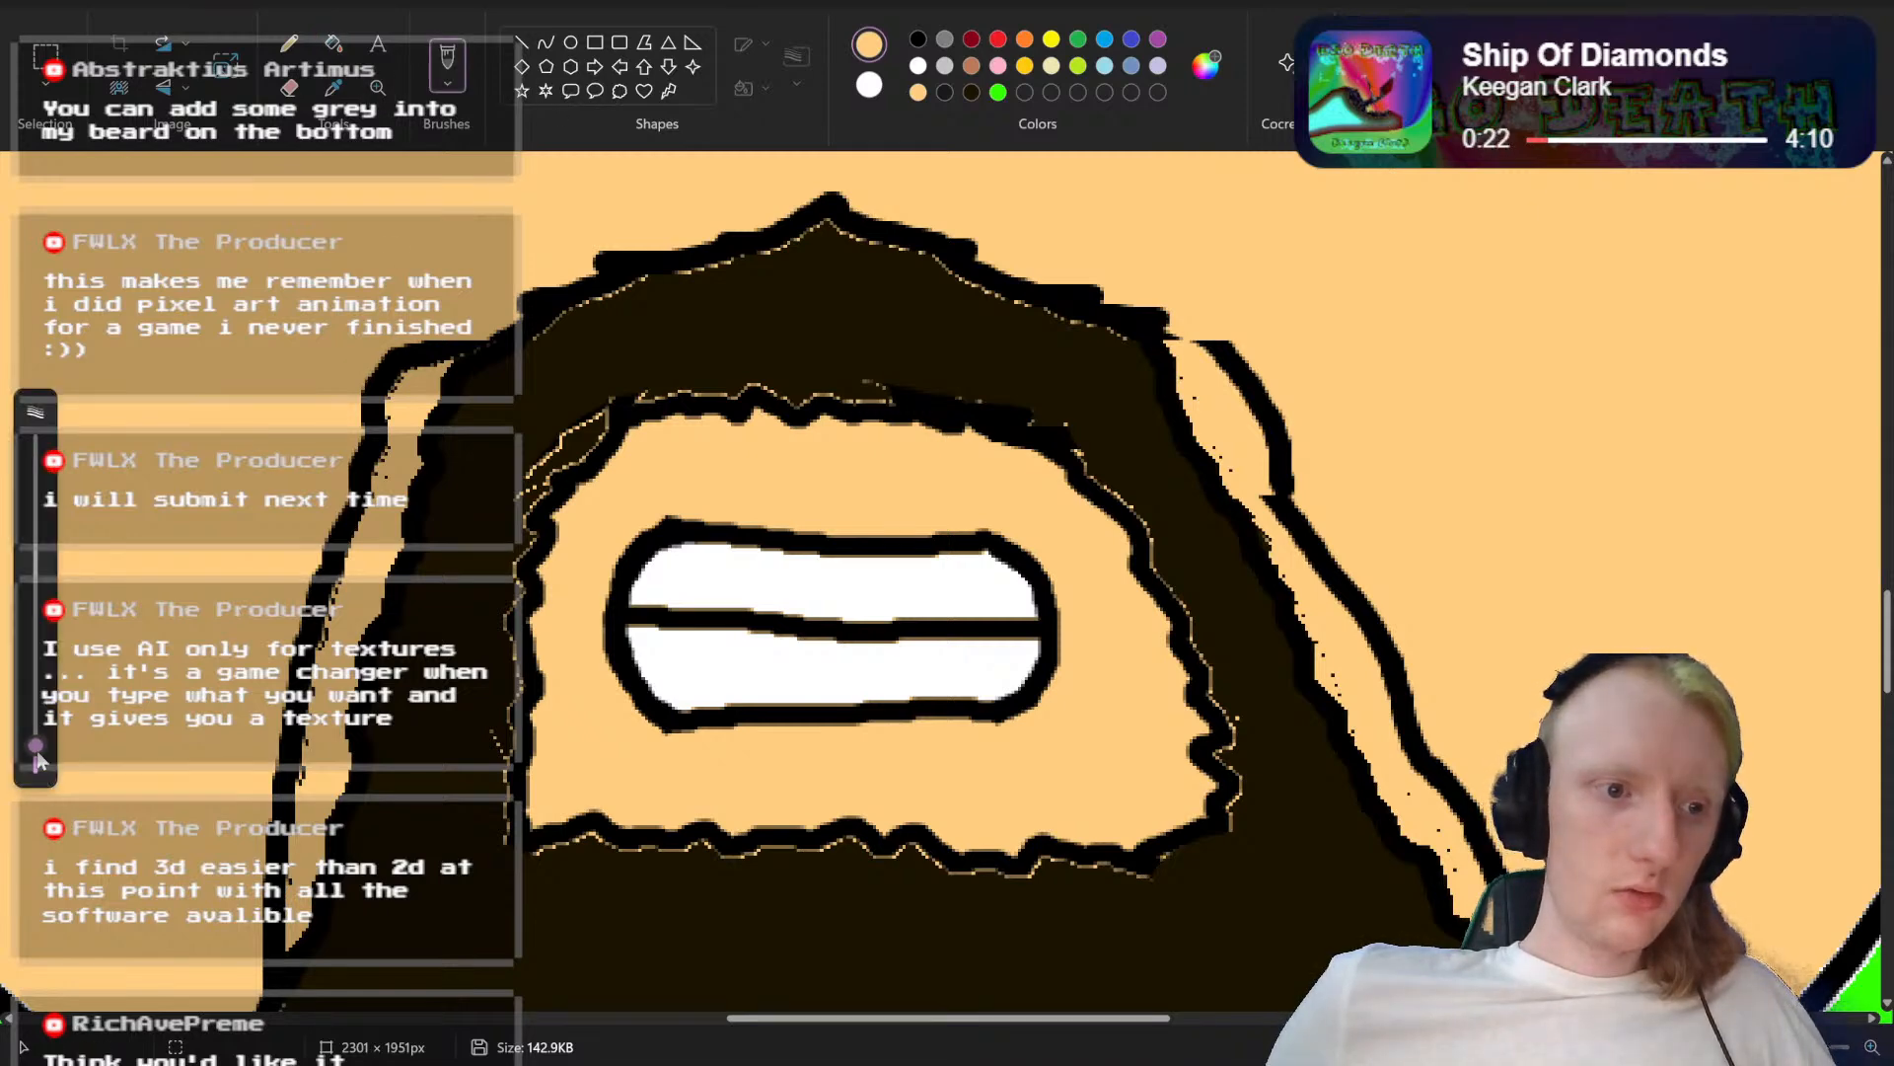
pyautogui.moveTo(35, 747); pyautogui.dragTo(36, 706)
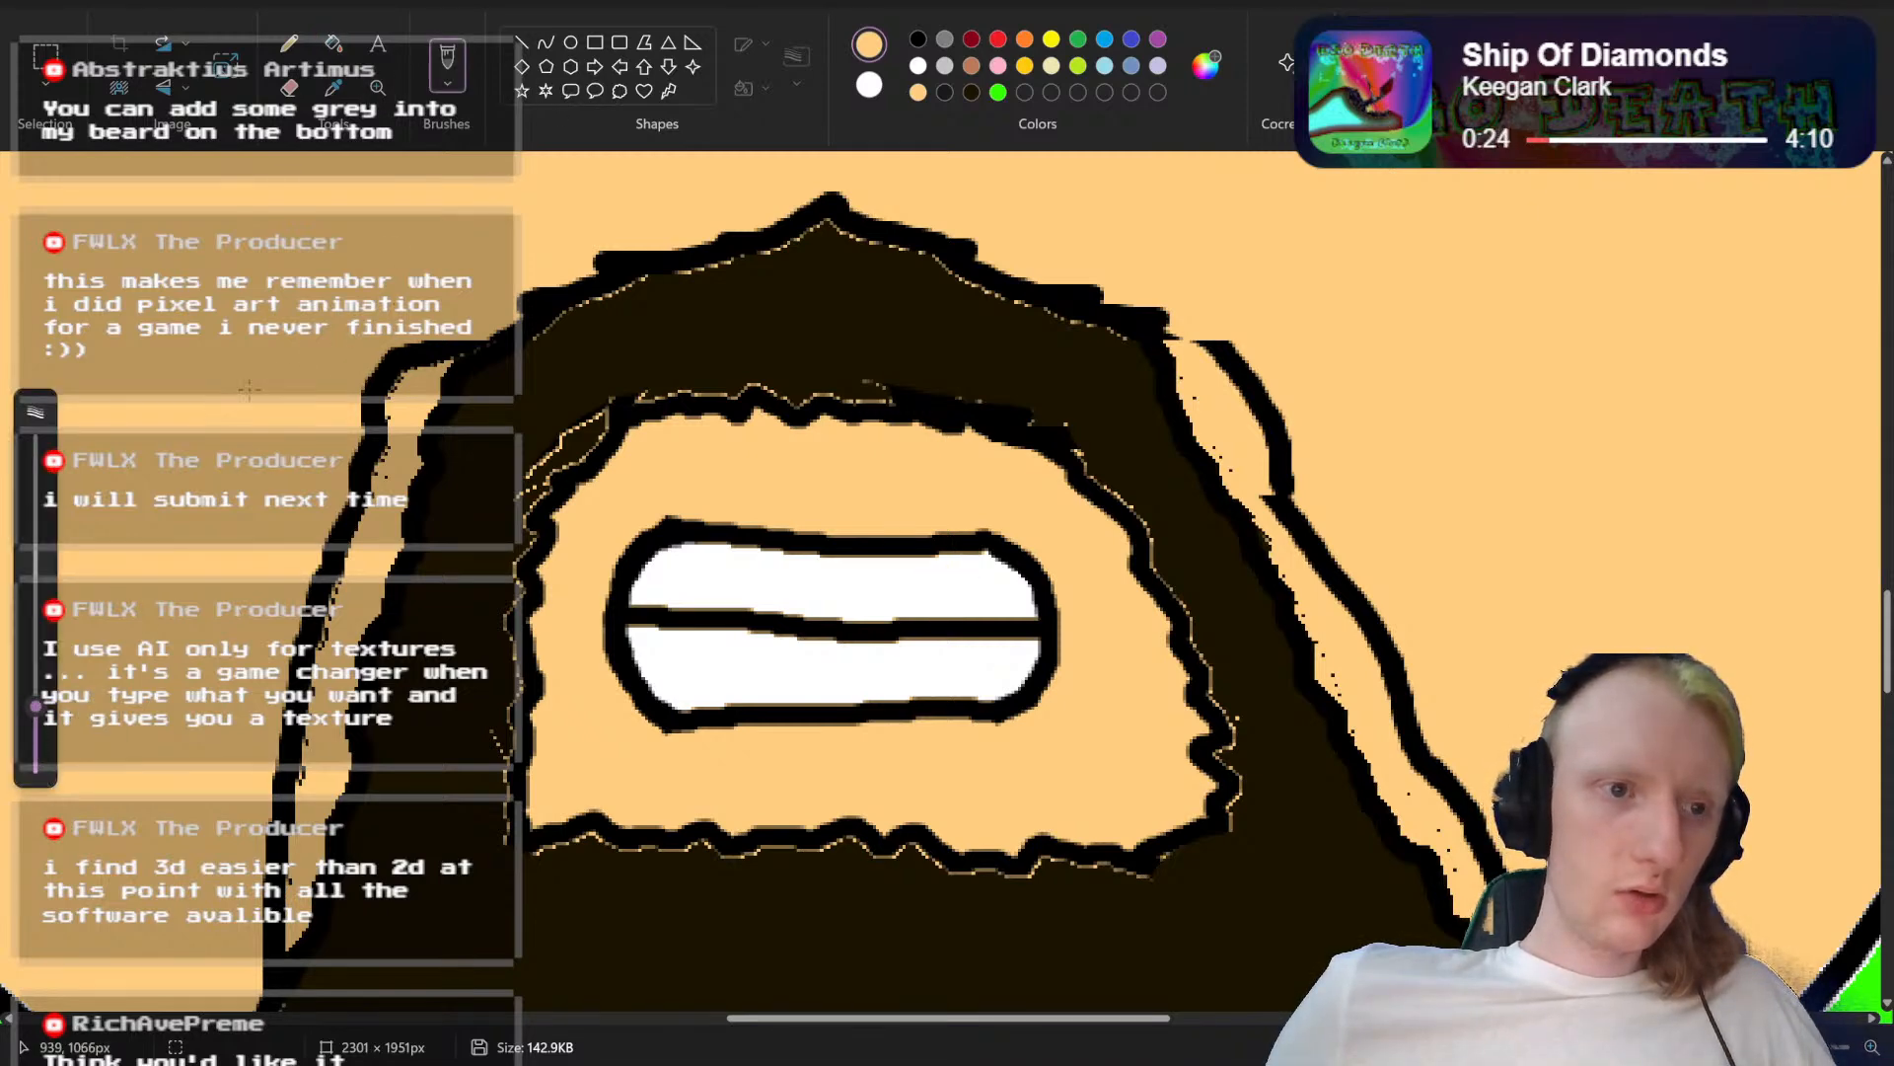
pyautogui.moveTo(340, 388)
pyautogui.mouseDown()
pyautogui.moveTo(446, 333)
pyautogui.moveTo(367, 424)
pyautogui.moveTo(352, 508)
pyautogui.moveTo(377, 442)
pyautogui.moveTo(384, 475)
pyautogui.moveTo(335, 548)
pyautogui.moveTo(249, 965)
pyautogui.mouseUp()
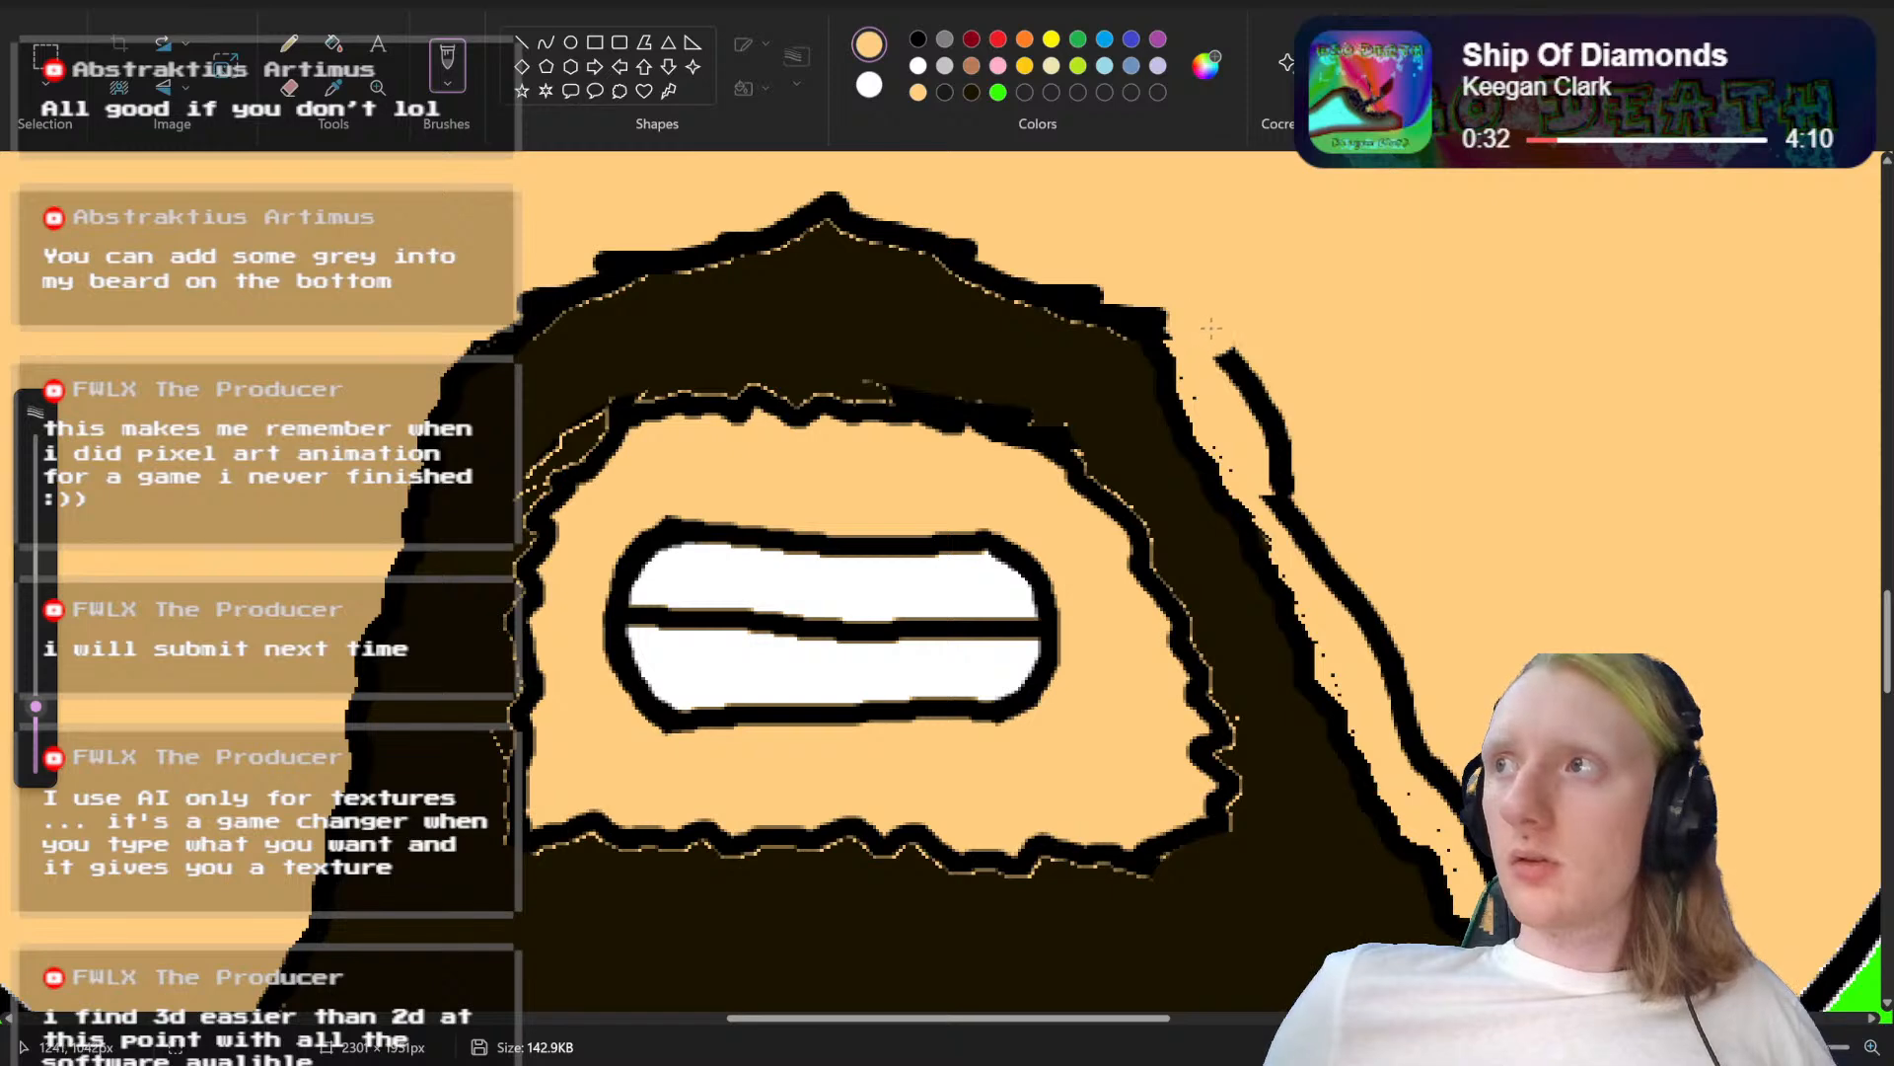
# Step: Paint over the old outer outline and leftover specks along the right side of the beard in the skin colour
pyautogui.moveTo(1240, 345); pyautogui.dragTo(1249, 375)
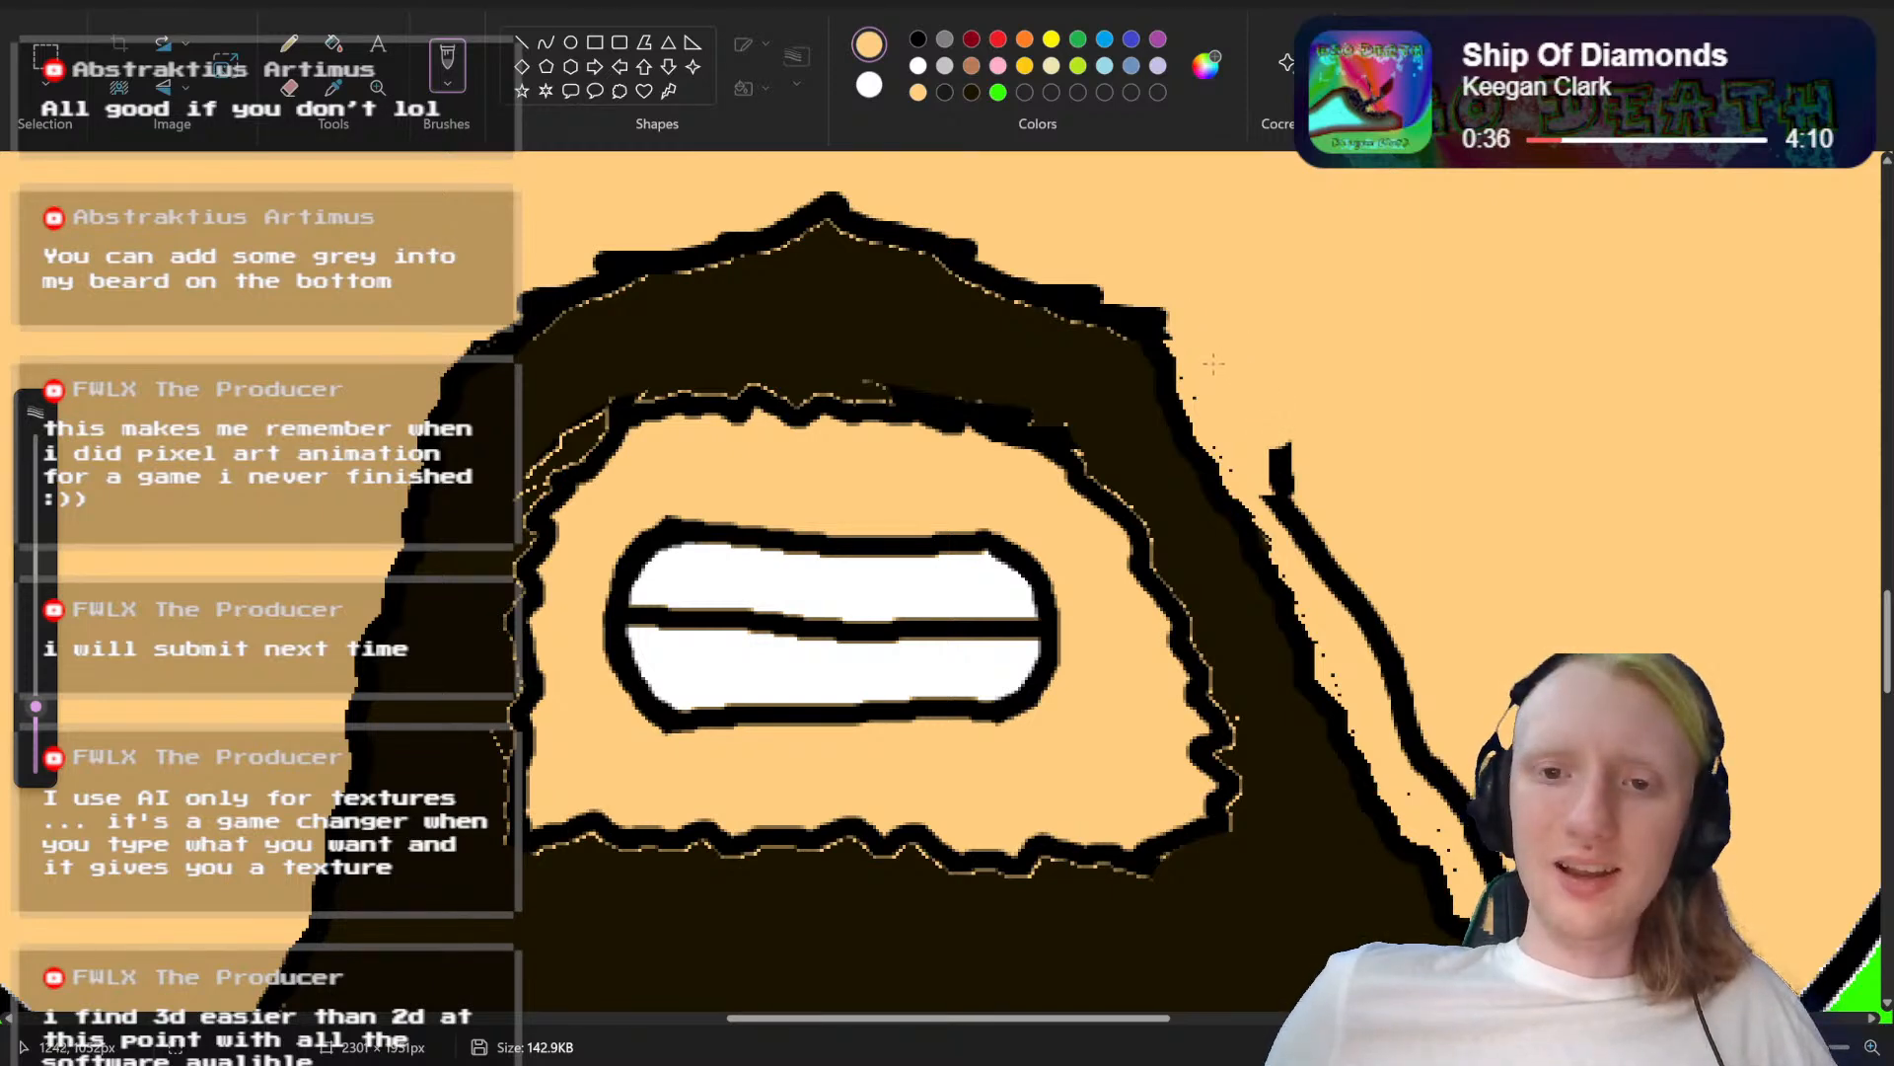
pyautogui.moveTo(1197, 384)
pyautogui.mouseDown()
pyautogui.moveTo(1191, 432)
pyautogui.moveTo(1378, 628)
pyautogui.mouseUp()
pyautogui.moveTo(1289, 538)
pyautogui.mouseDown()
pyautogui.moveTo(1288, 597)
pyautogui.moveTo(1344, 659)
pyautogui.mouseUp()
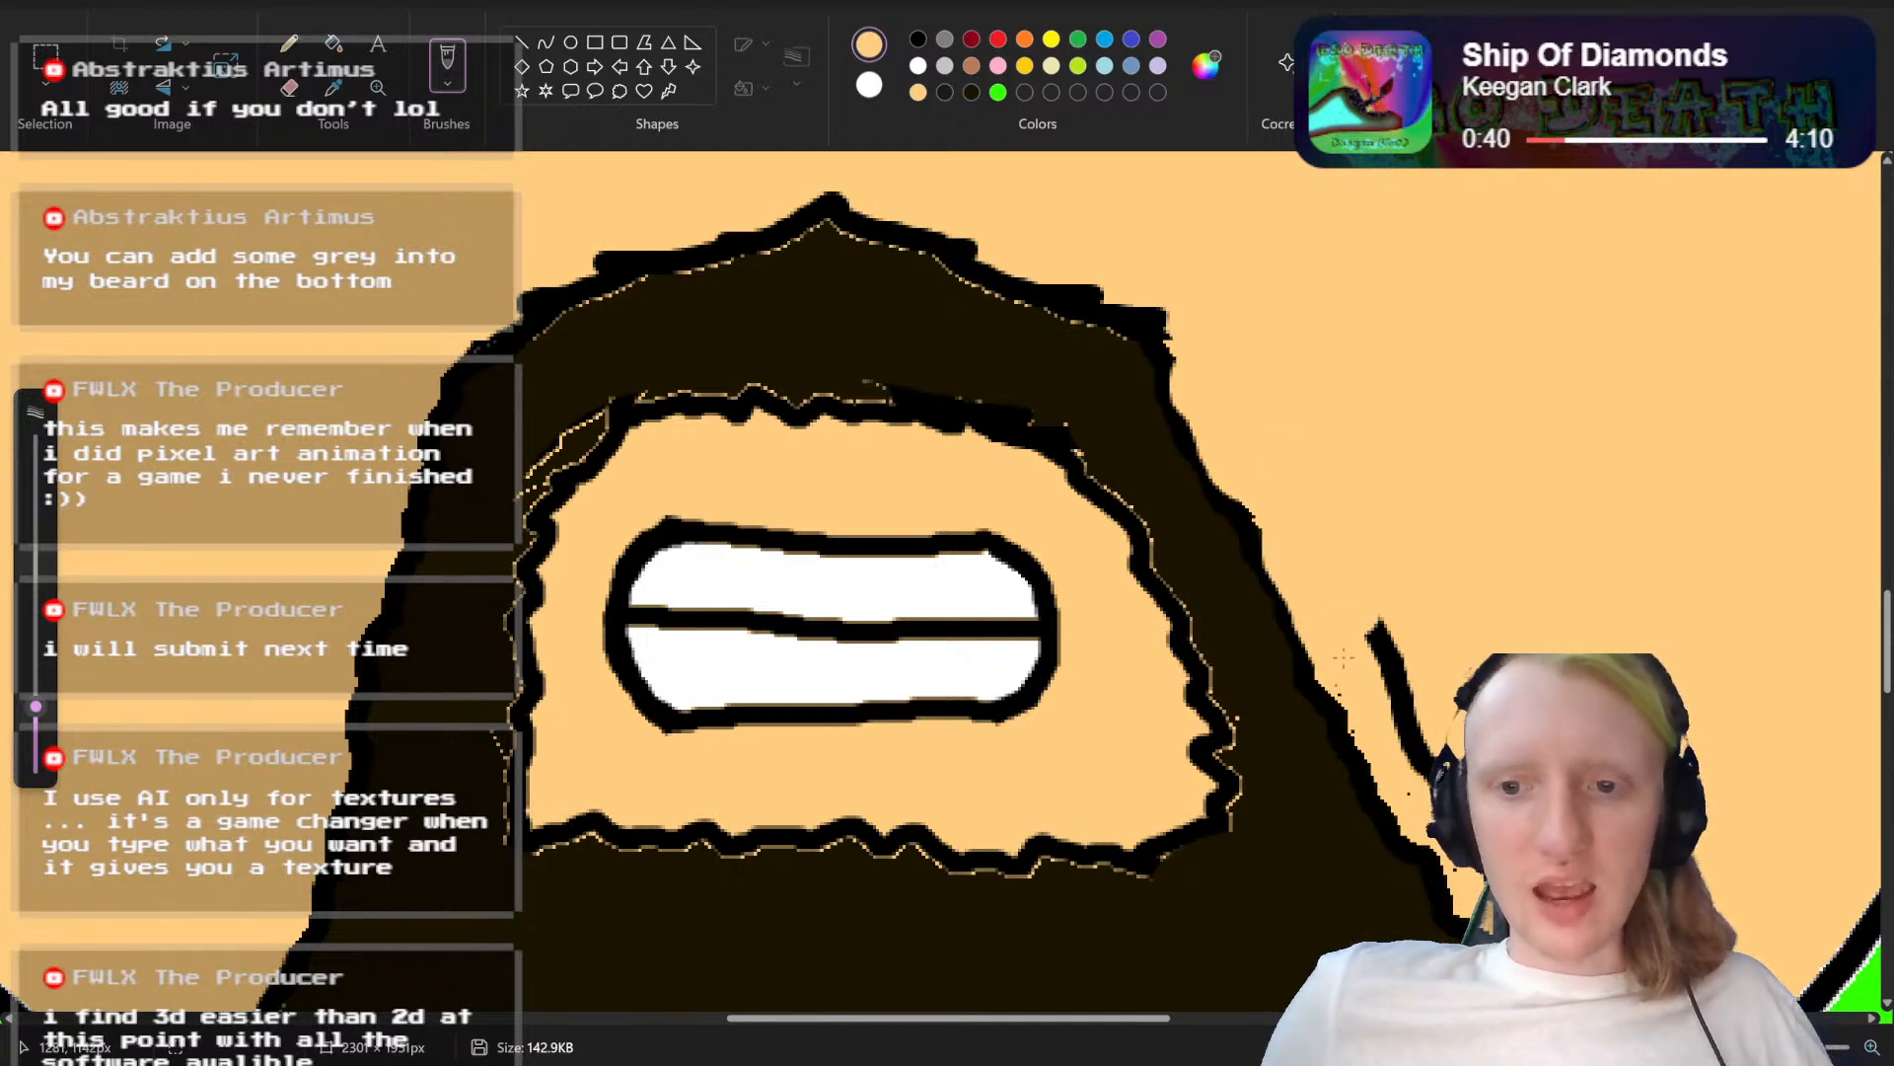
pyautogui.moveTo(1413, 712); pyautogui.dragTo(1379, 637)
pyautogui.scroll(-4, 1433, 571)
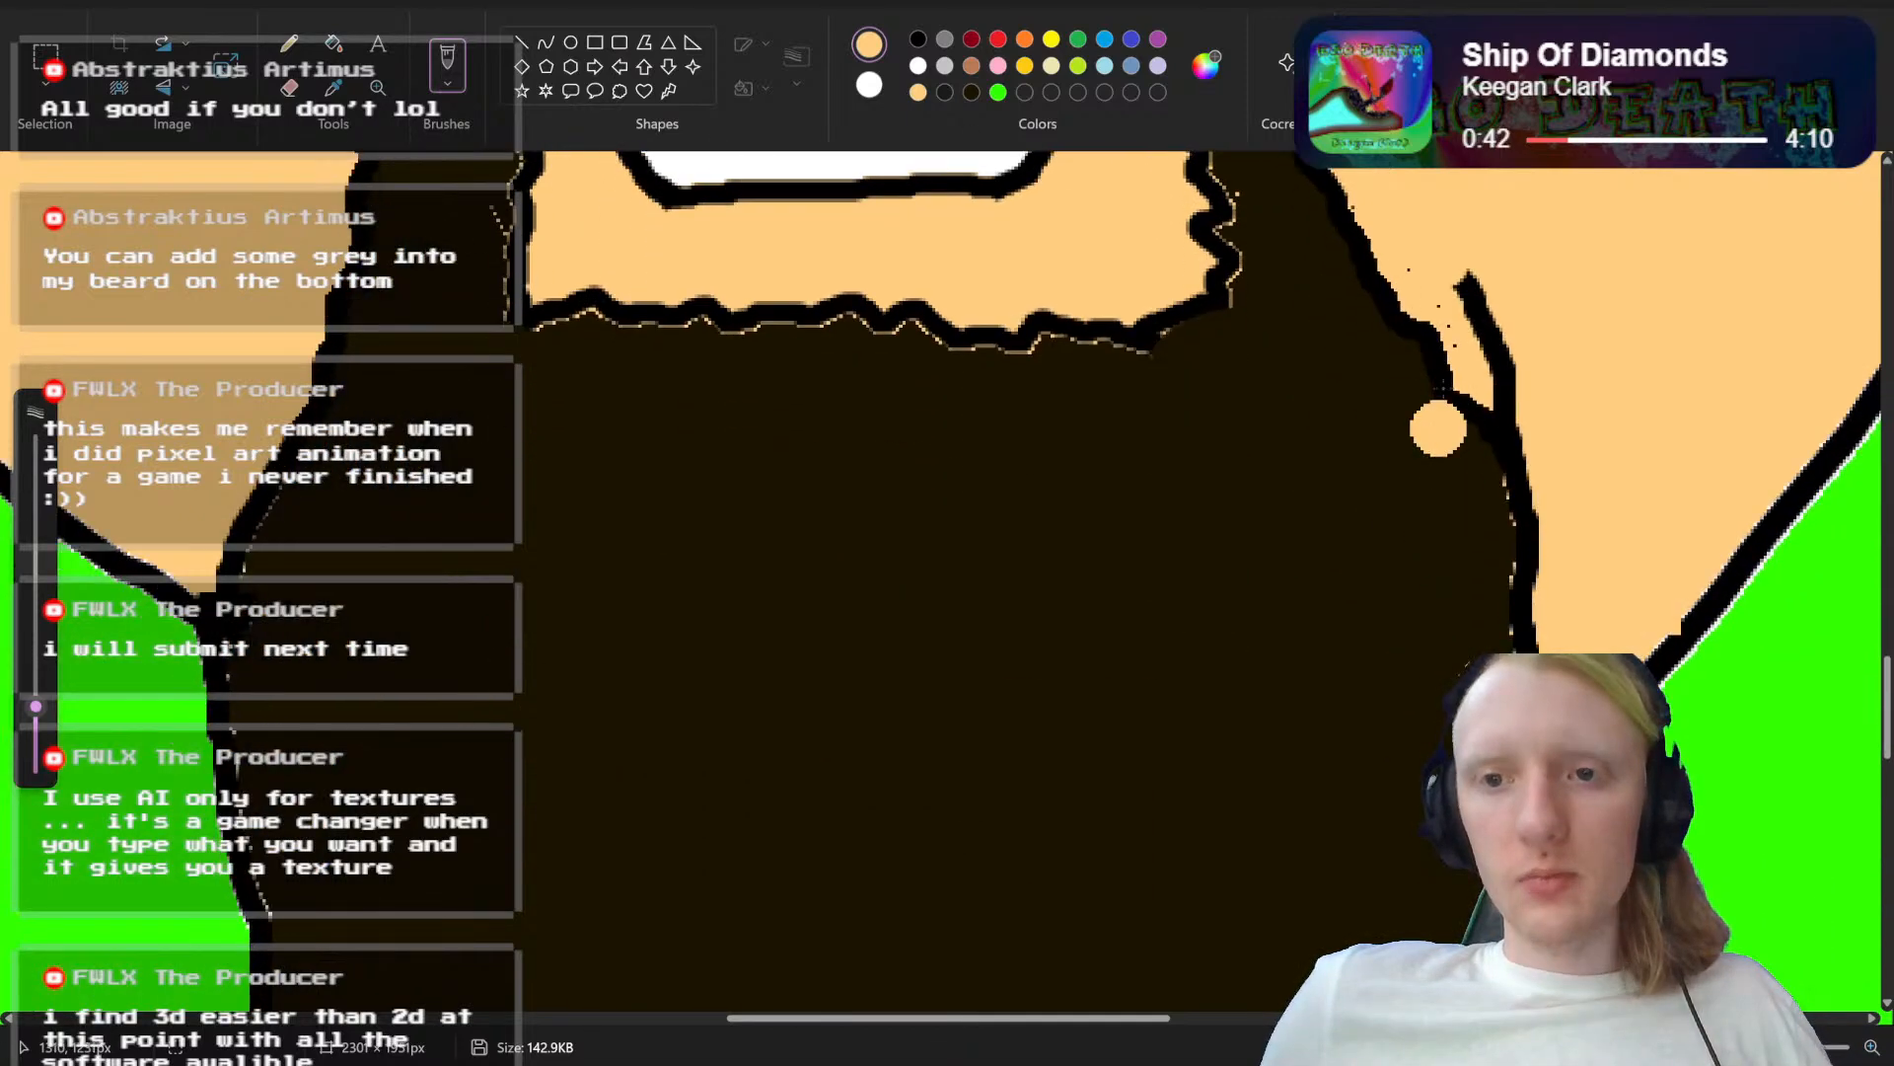
pyautogui.moveTo(1458, 405); pyautogui.dragTo(1510, 520)
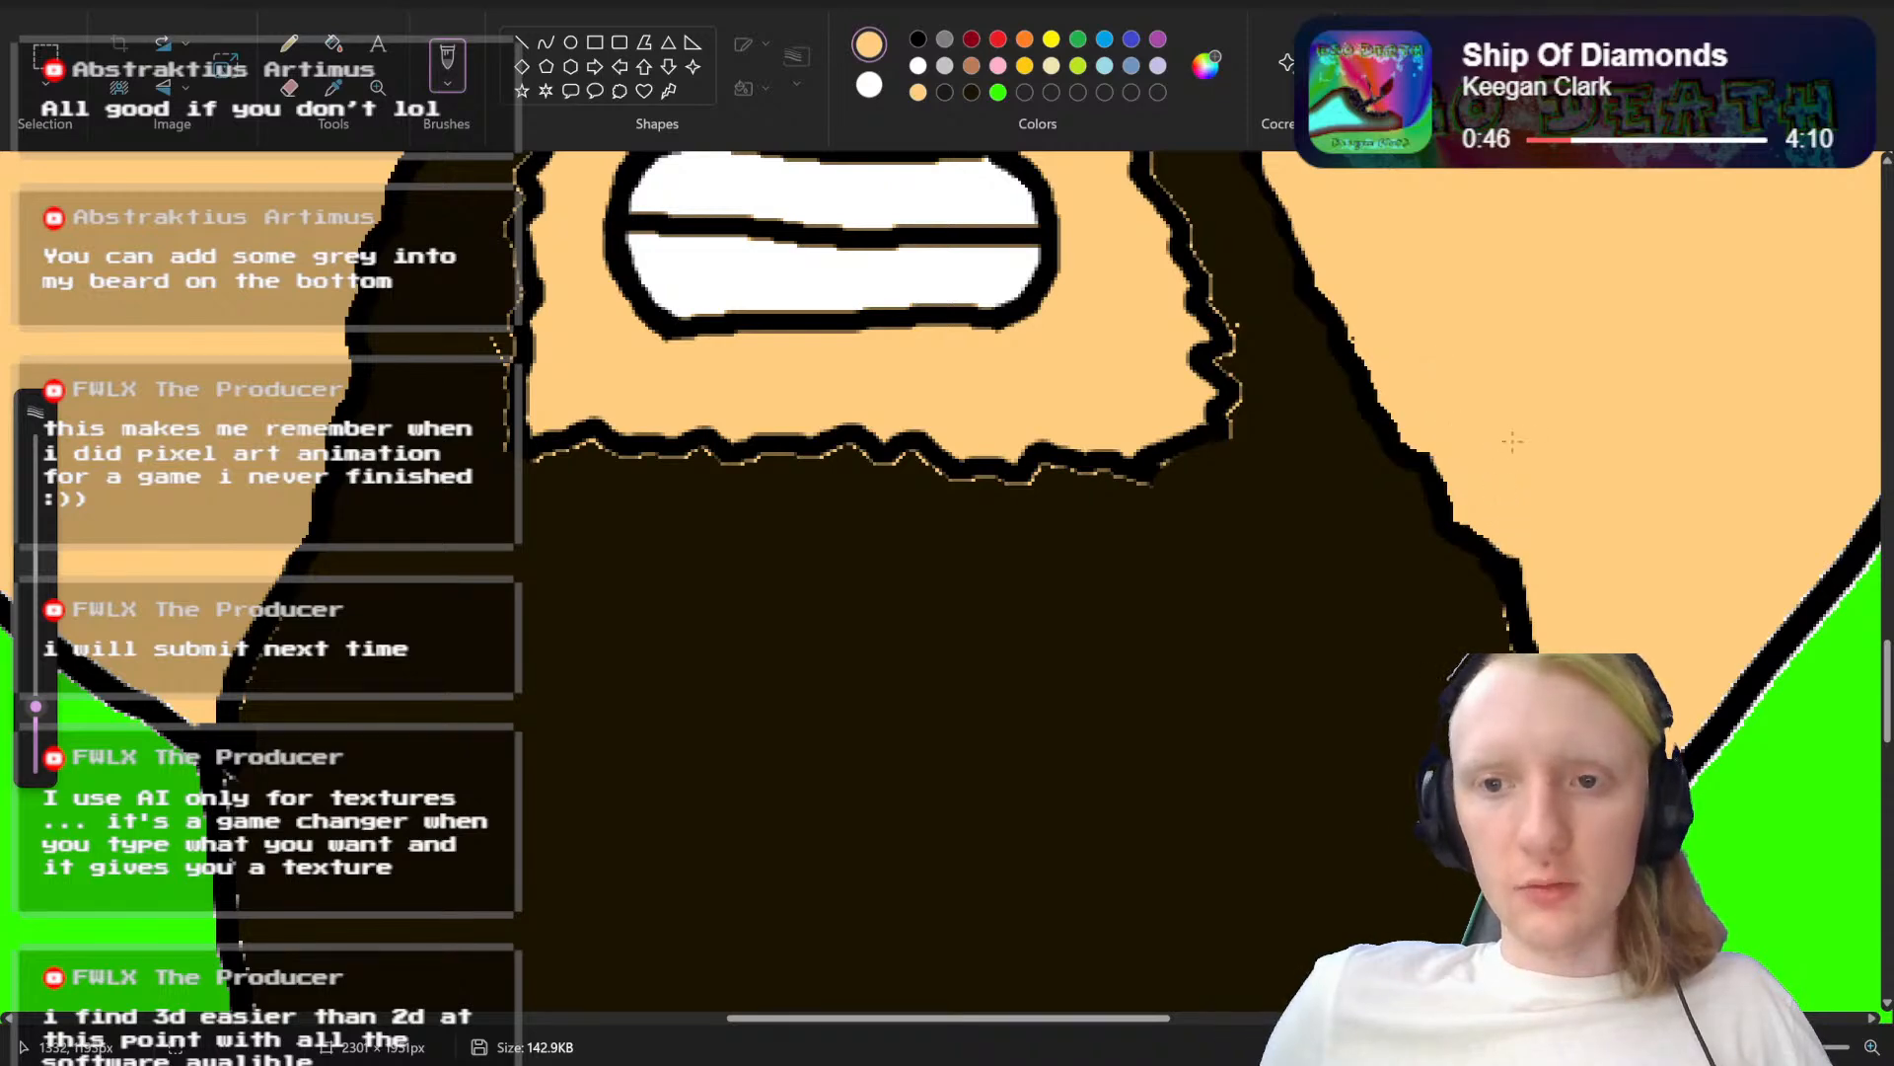
pyautogui.scroll(4, 1513, 442)
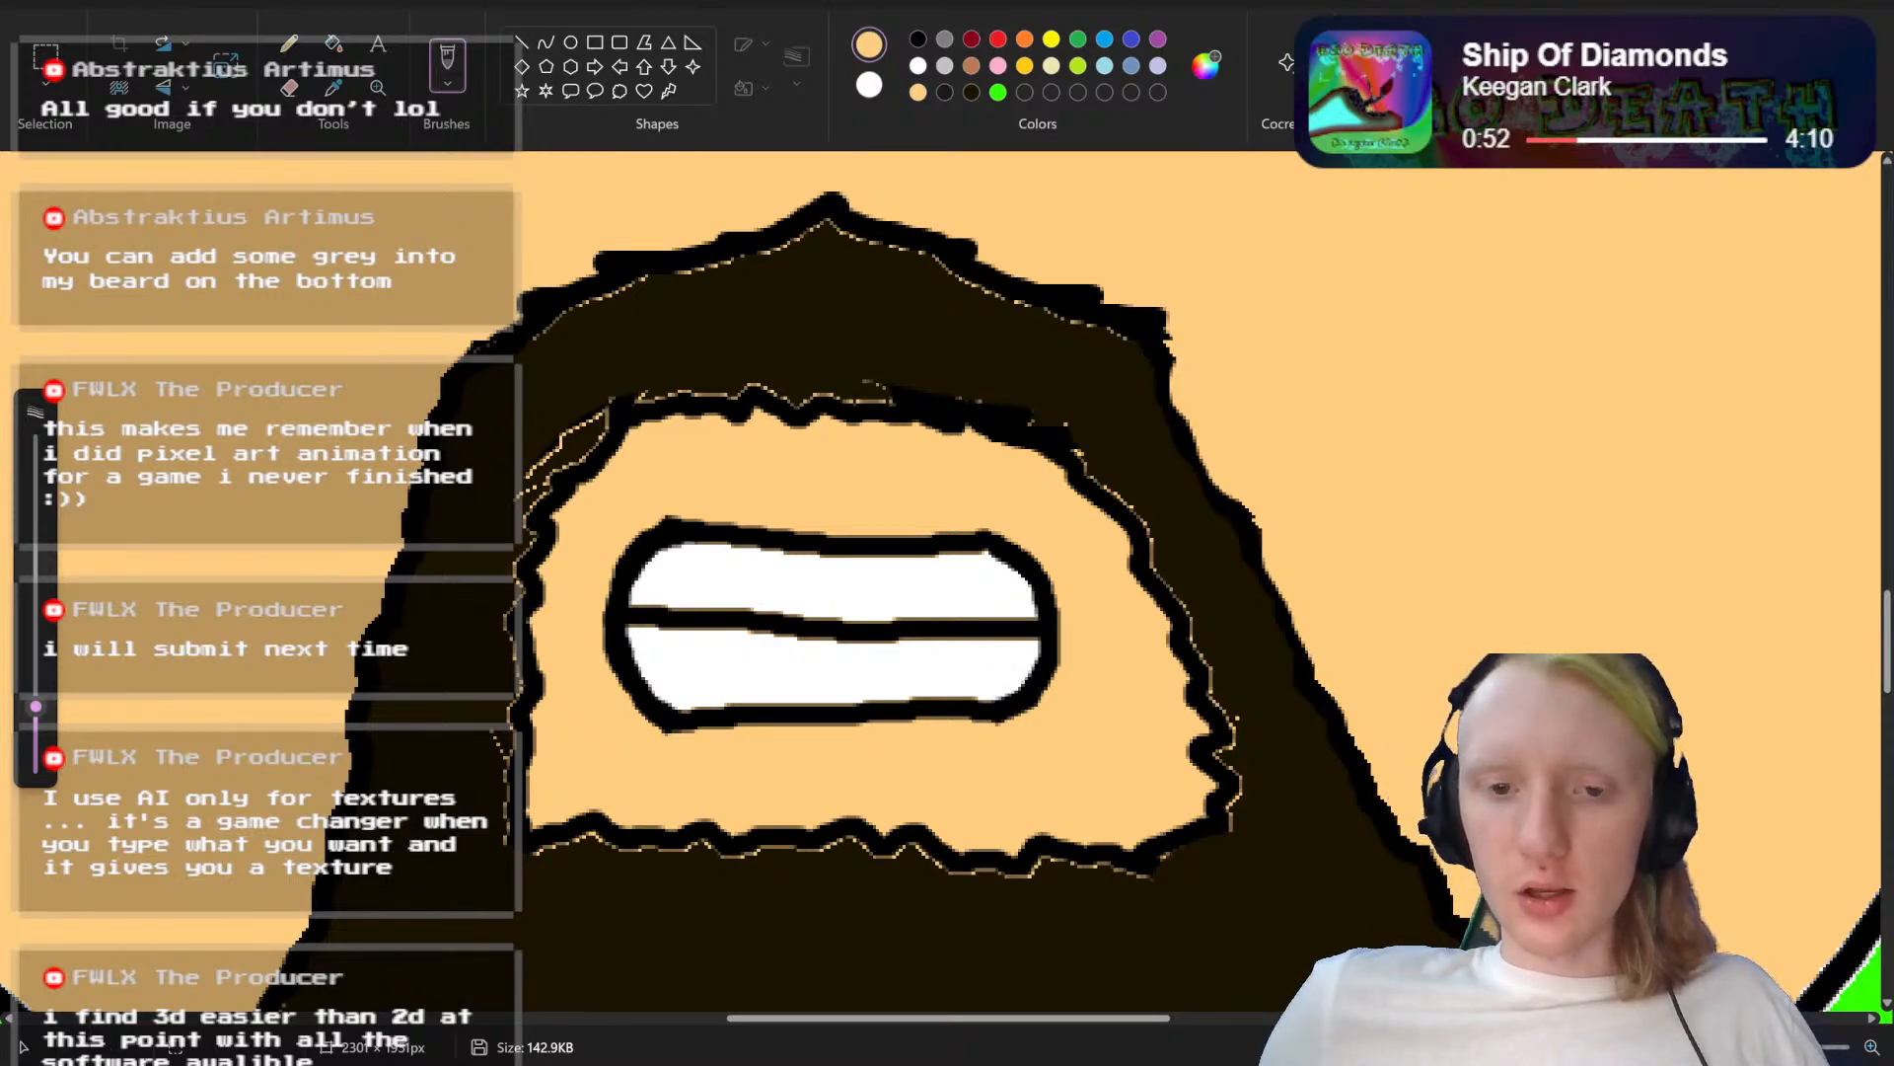
pyautogui.scroll(-5, 951, 592)
pyautogui.scroll(5, 923, 597)
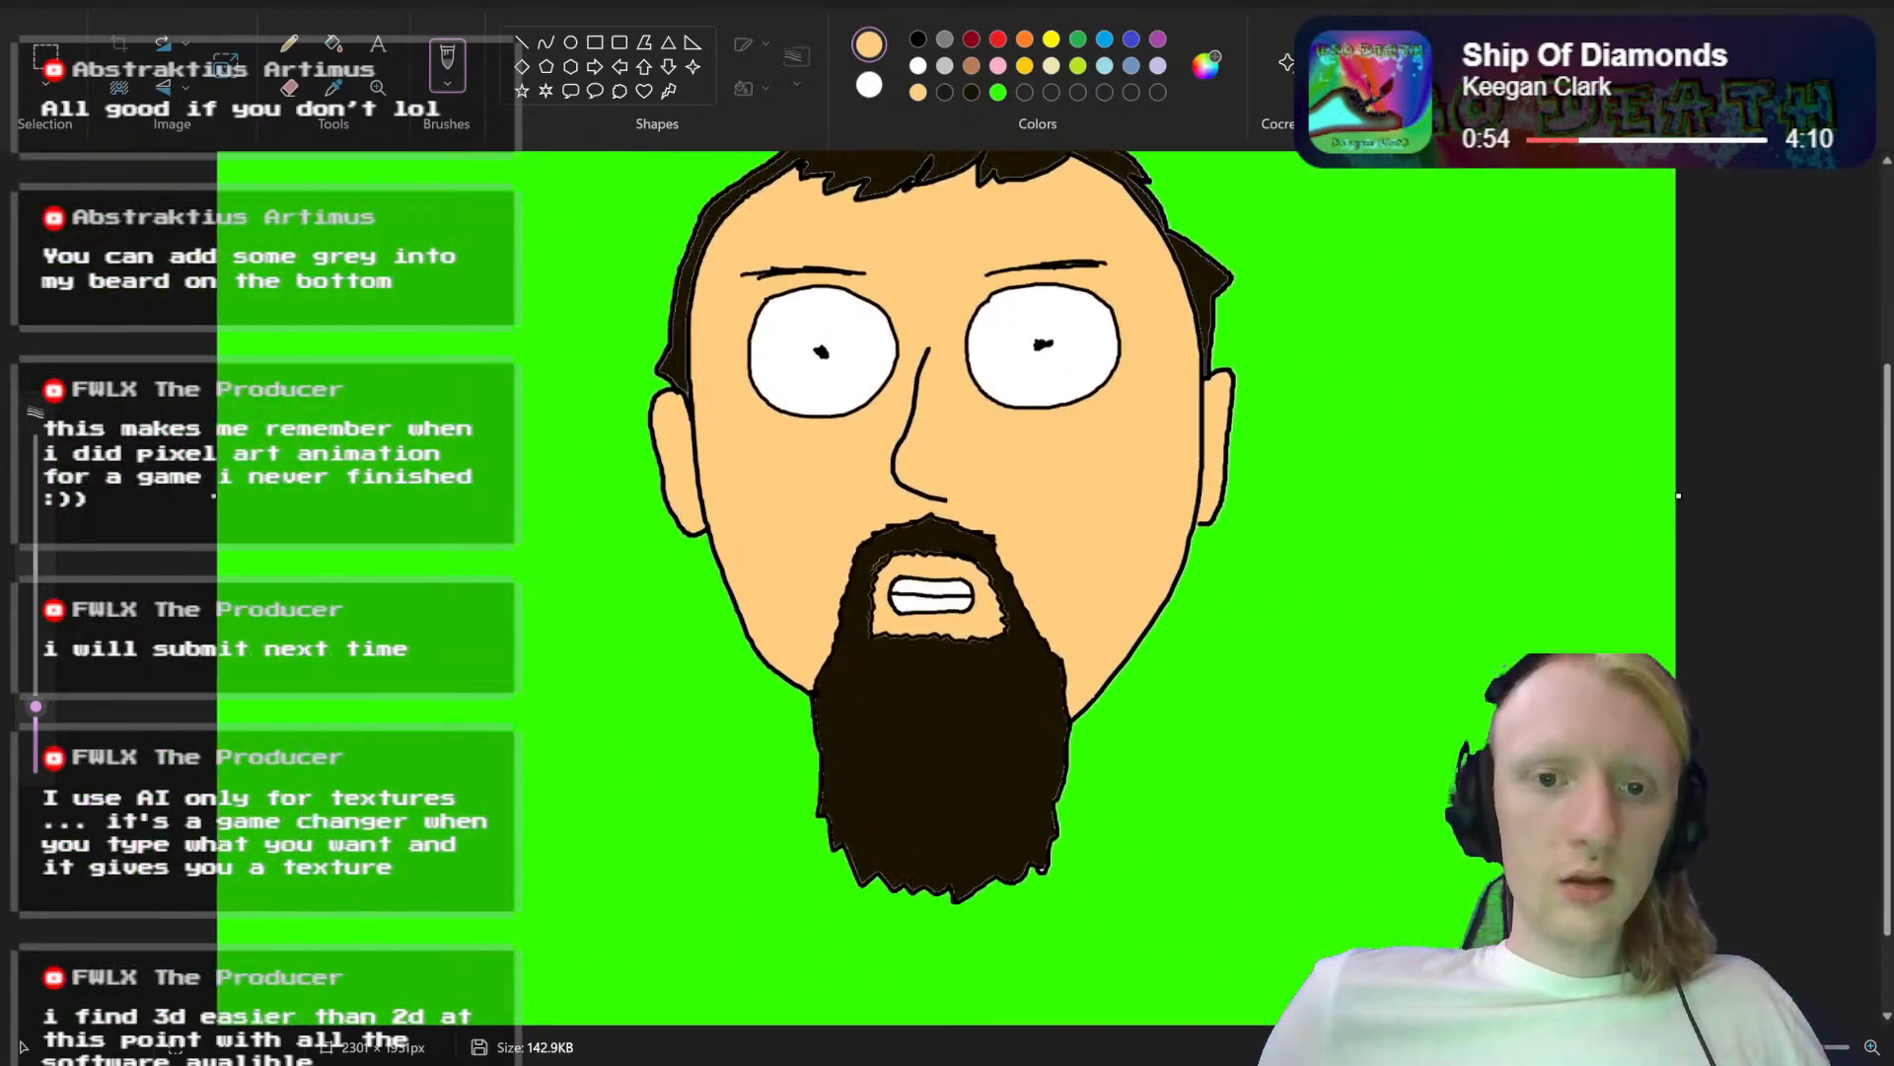
pyautogui.scroll(8, 1274, 745)
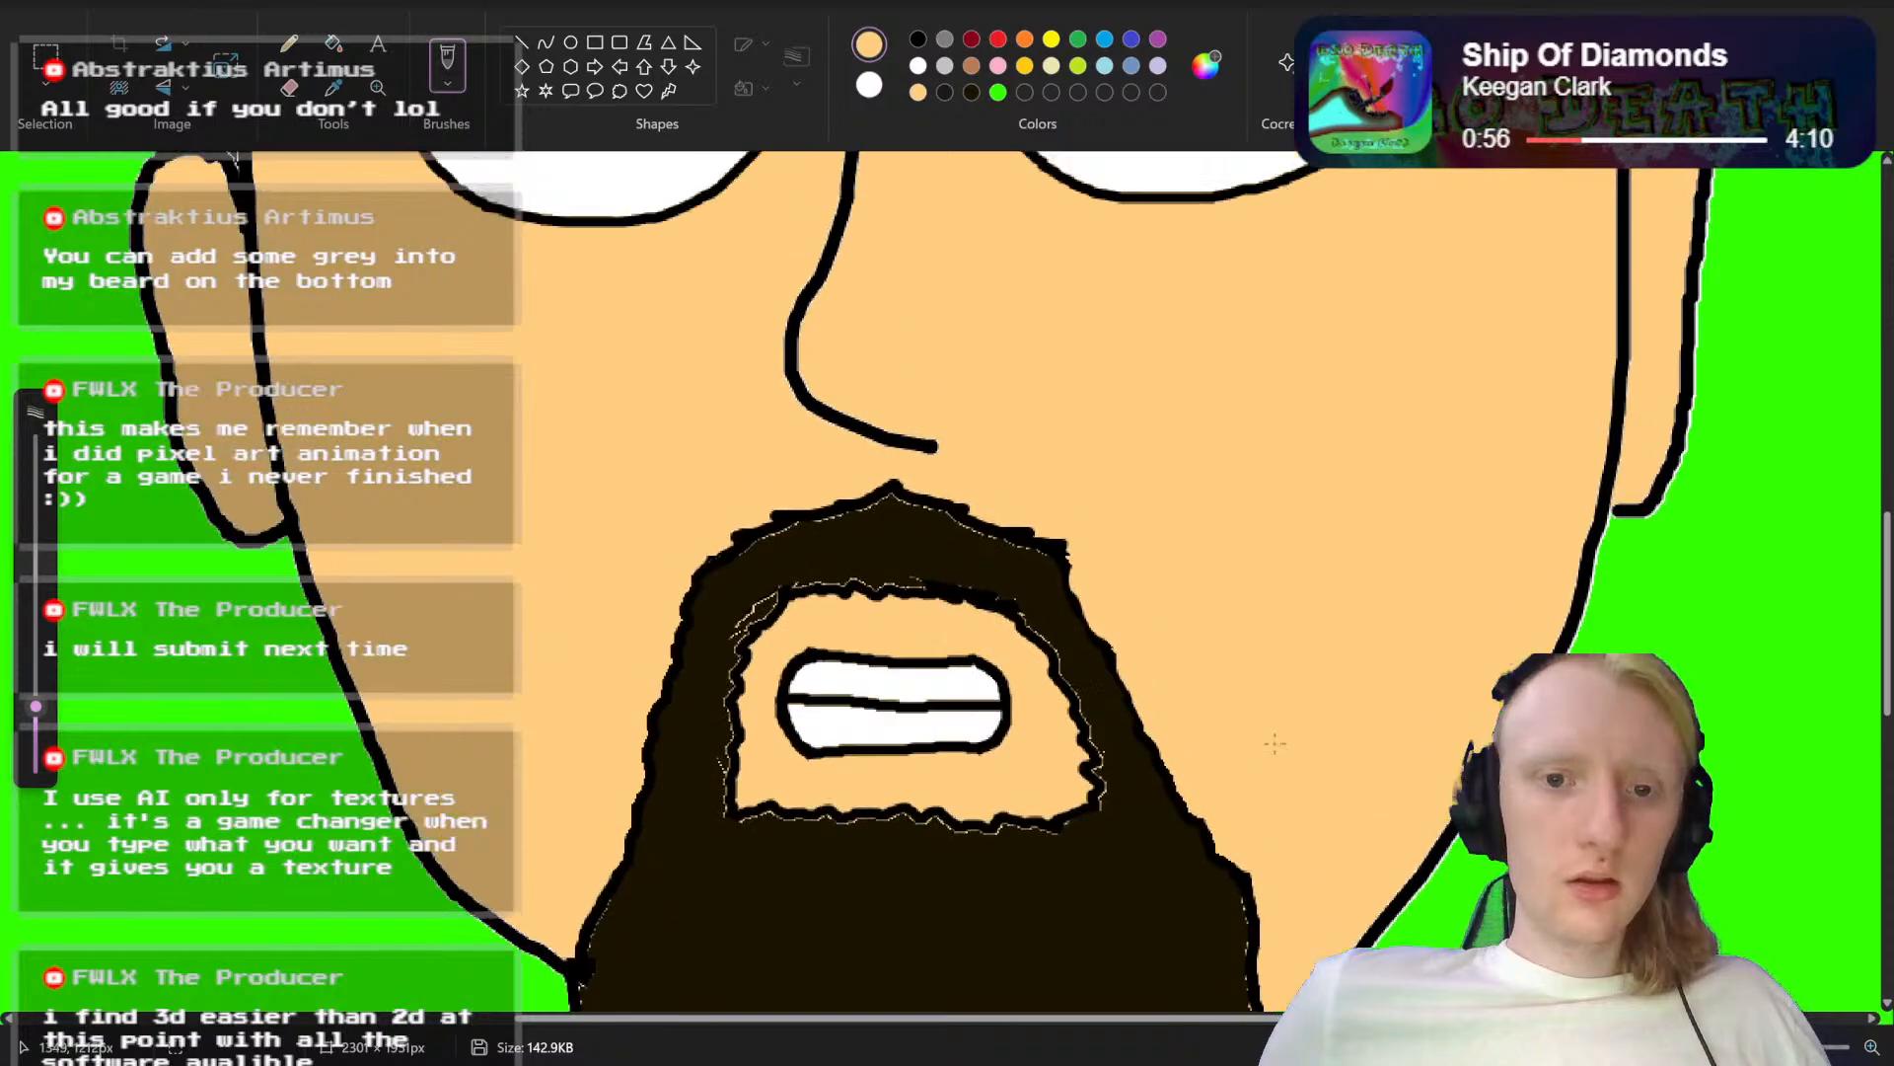
# Step: Save the portrait with the clenched-teeth mouth as a new PNG named Abstrakt Head mouth dd.png in Saved Pictures
pyautogui.scroll(-8, 1275, 745)
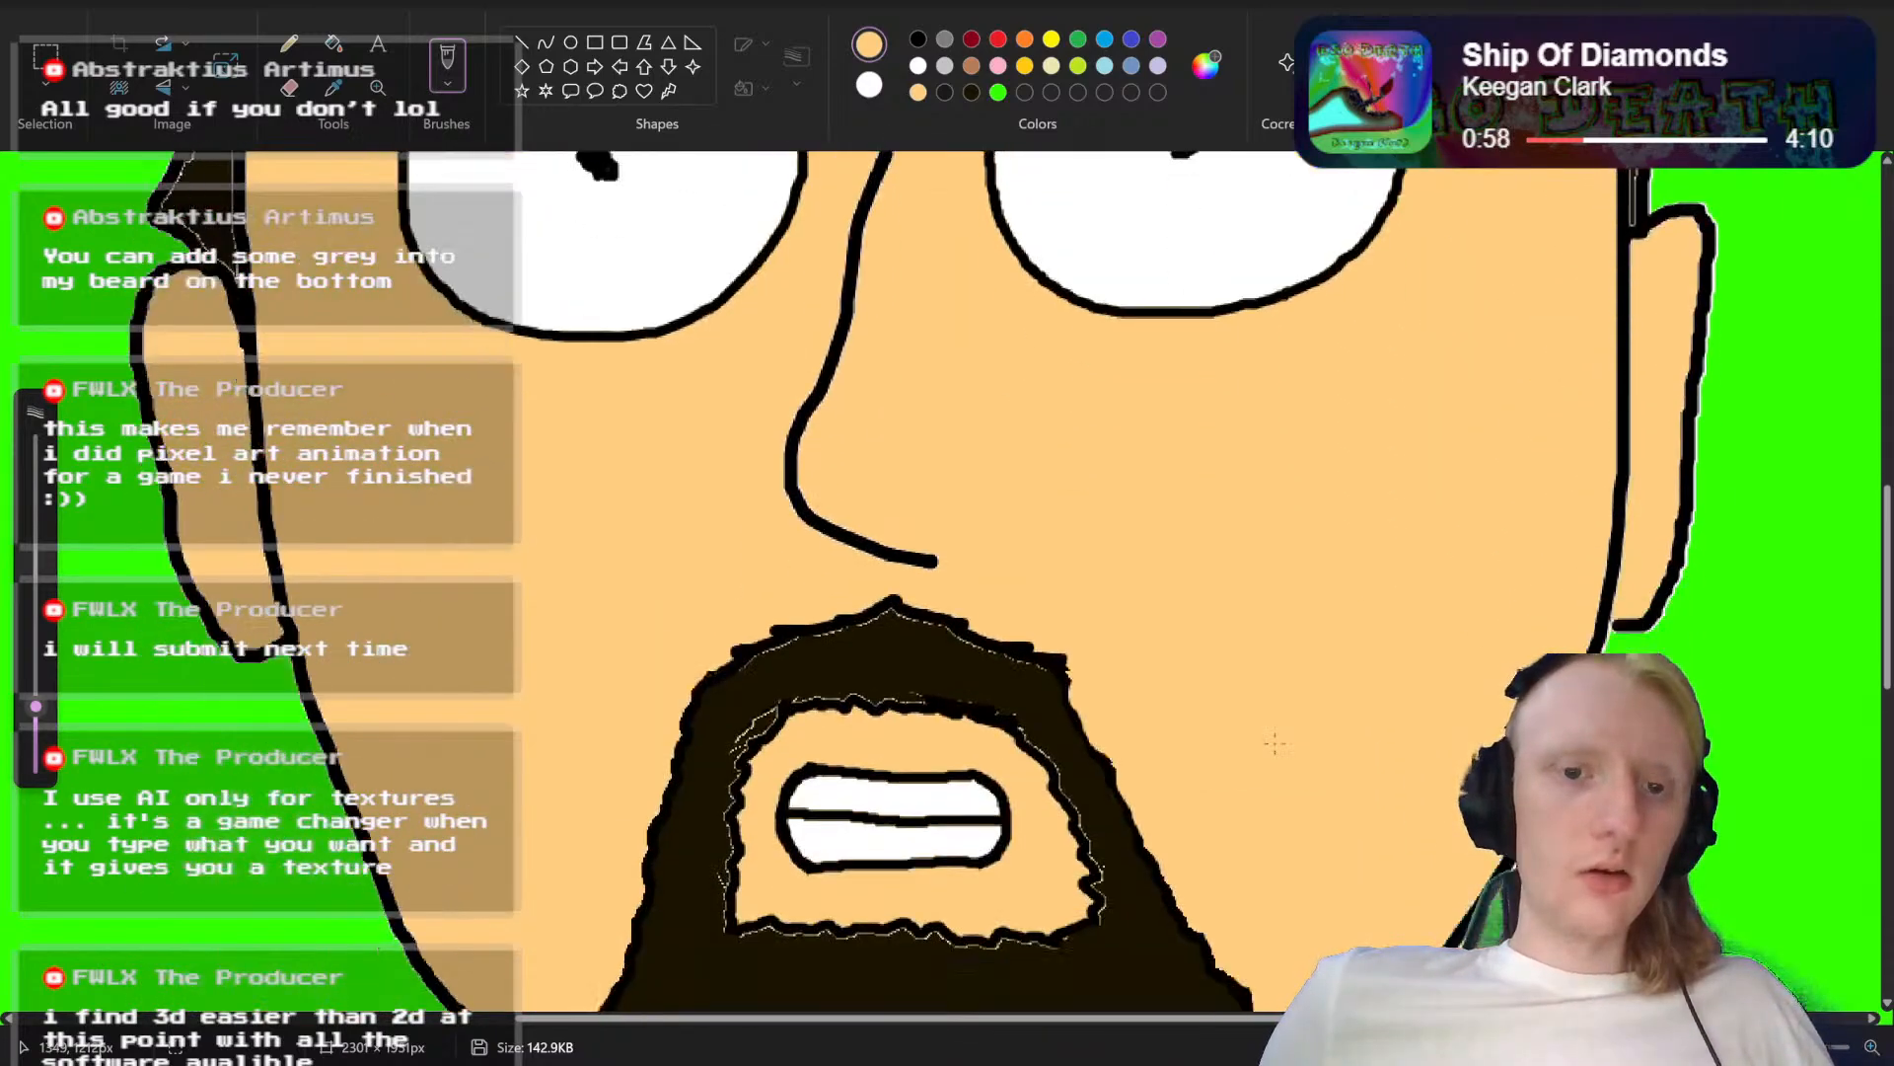
pyautogui.click(55, 12)
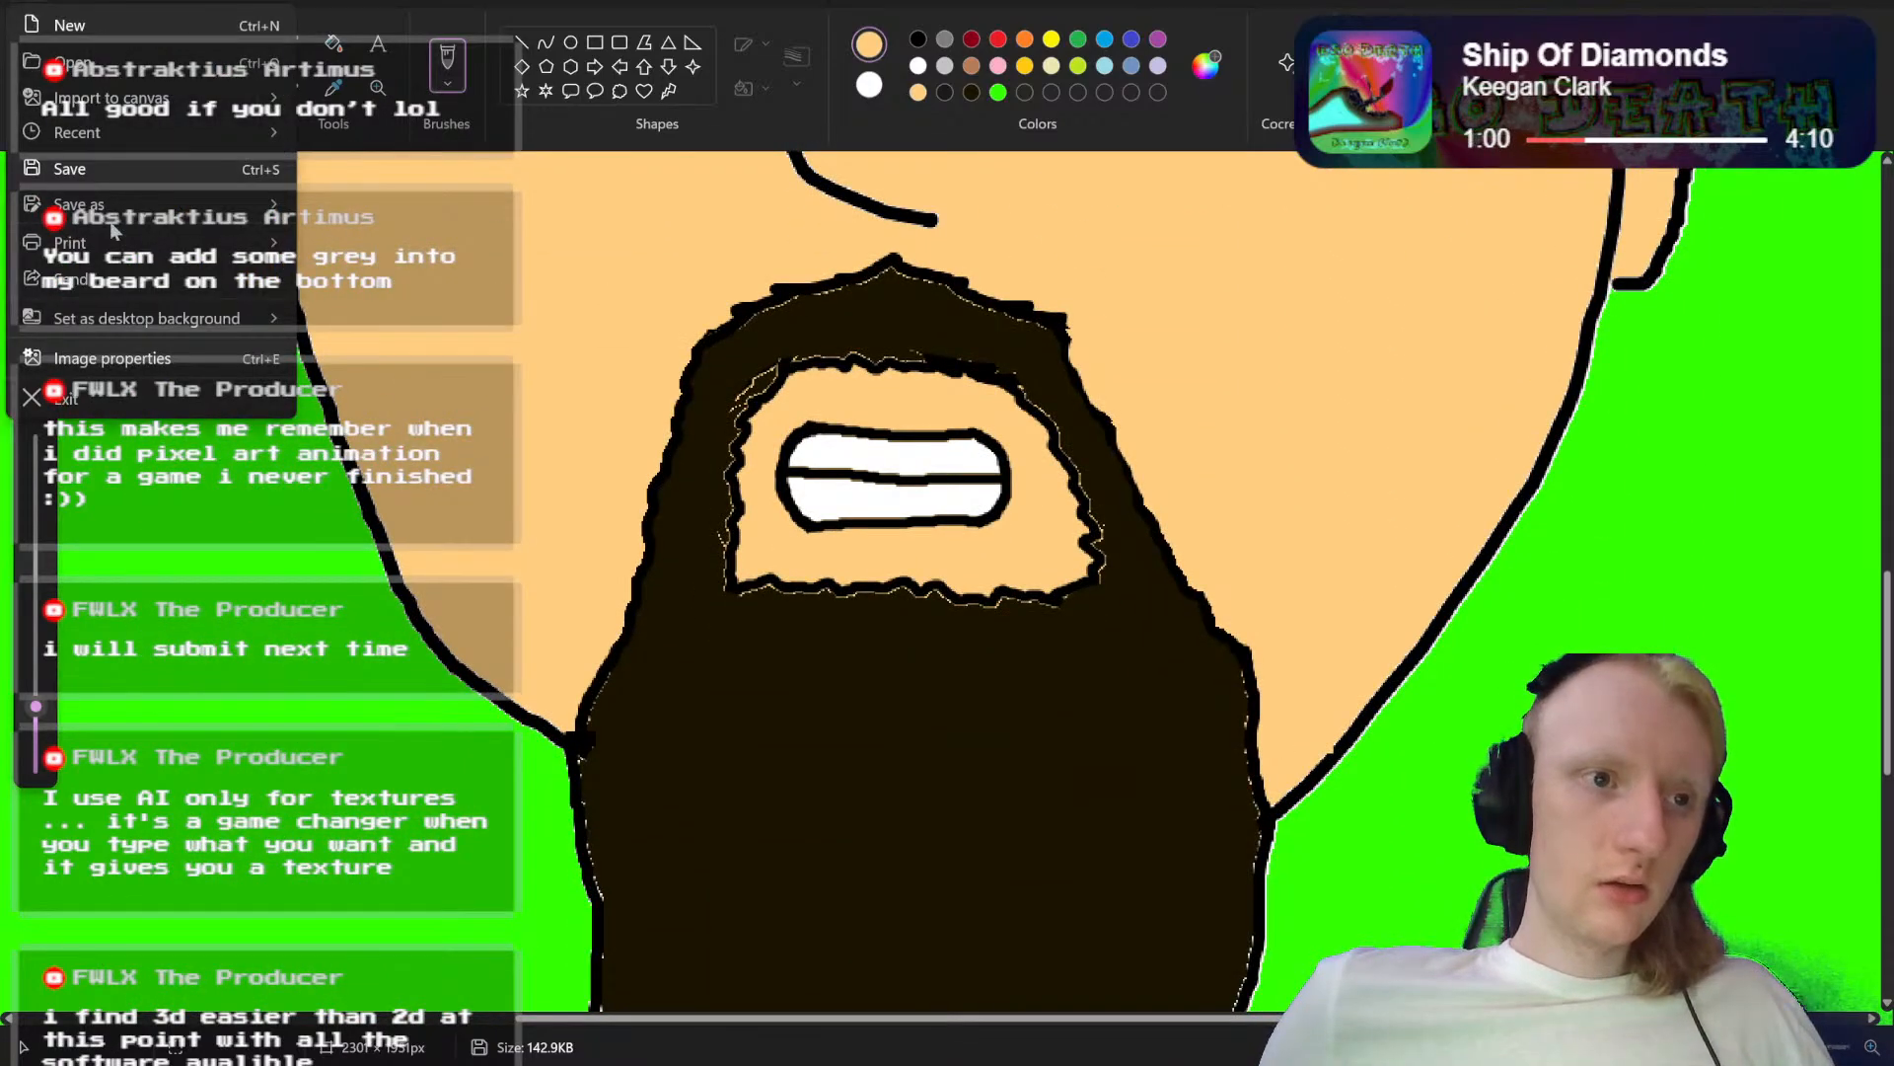
pyautogui.moveTo(237, 205)
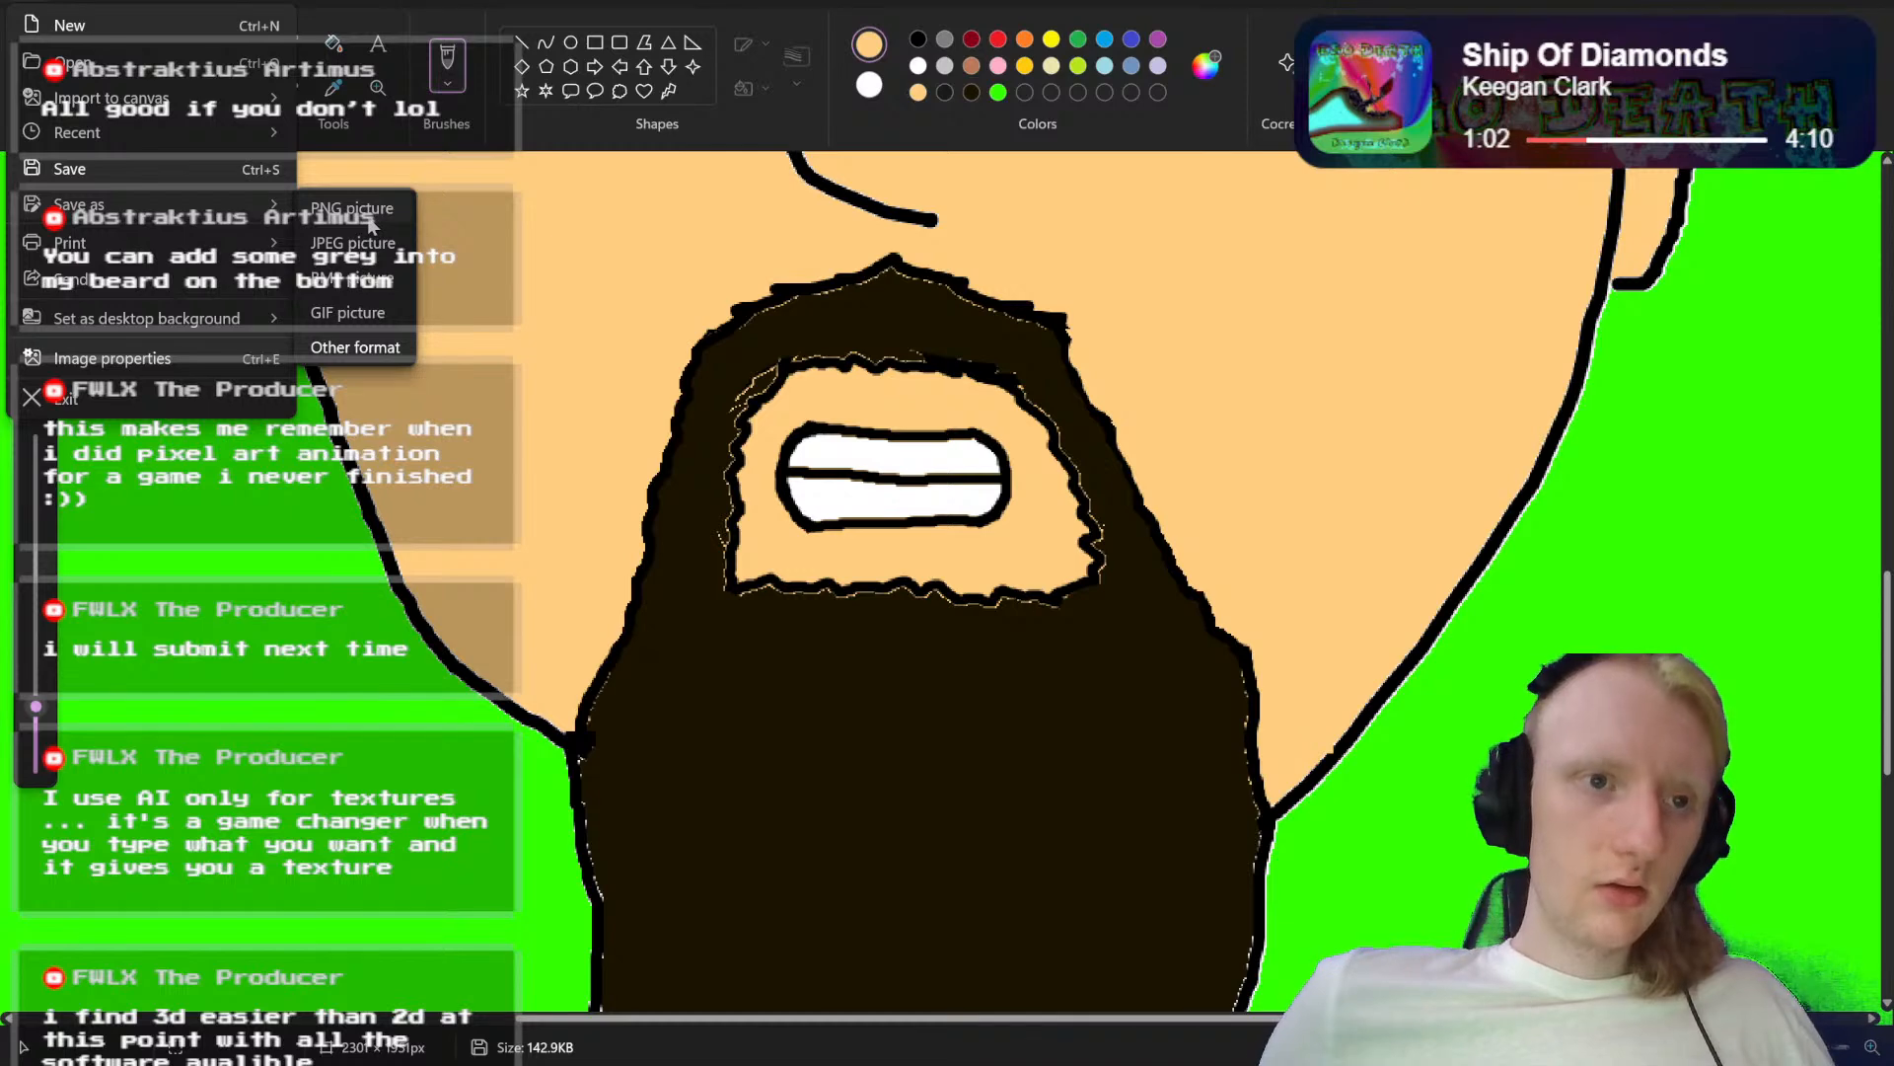
pyautogui.click(372, 225)
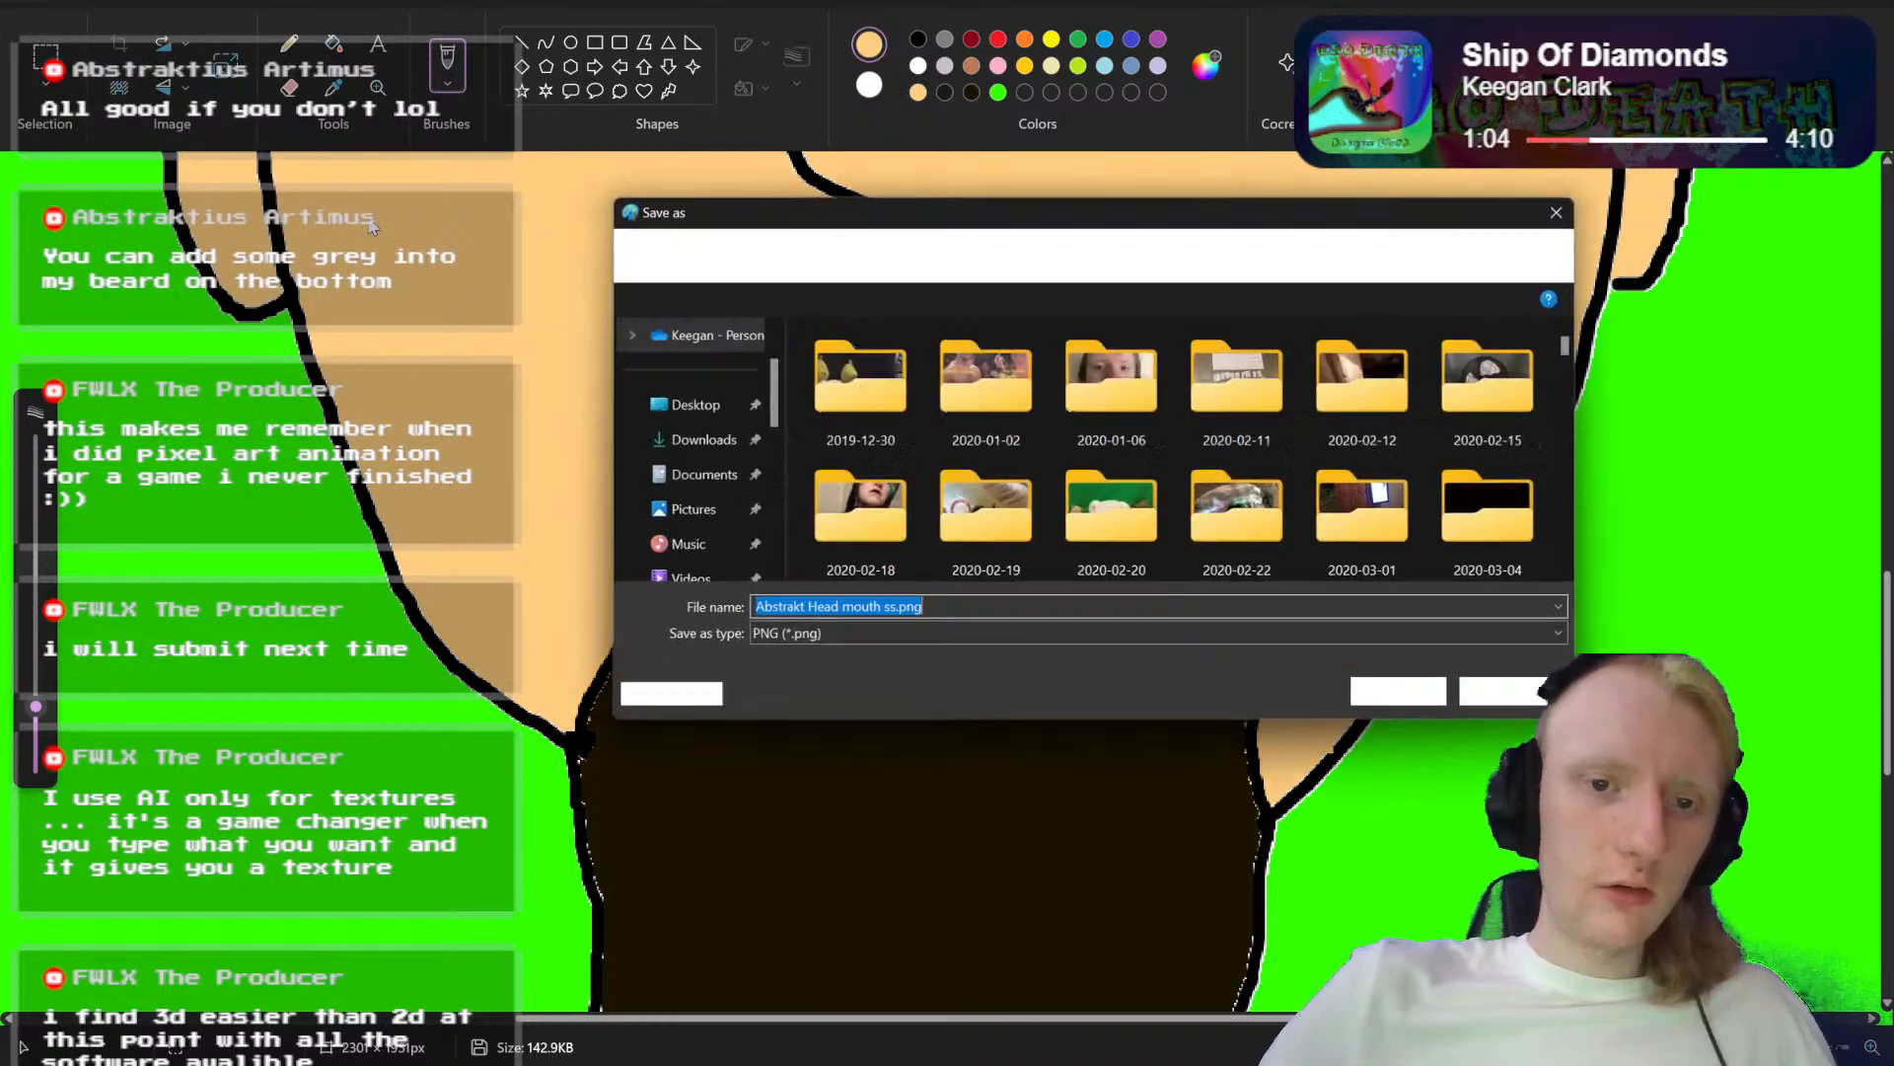
pyautogui.press('Right')
pyautogui.press('BackSpace')
pyautogui.press('BackSpace')
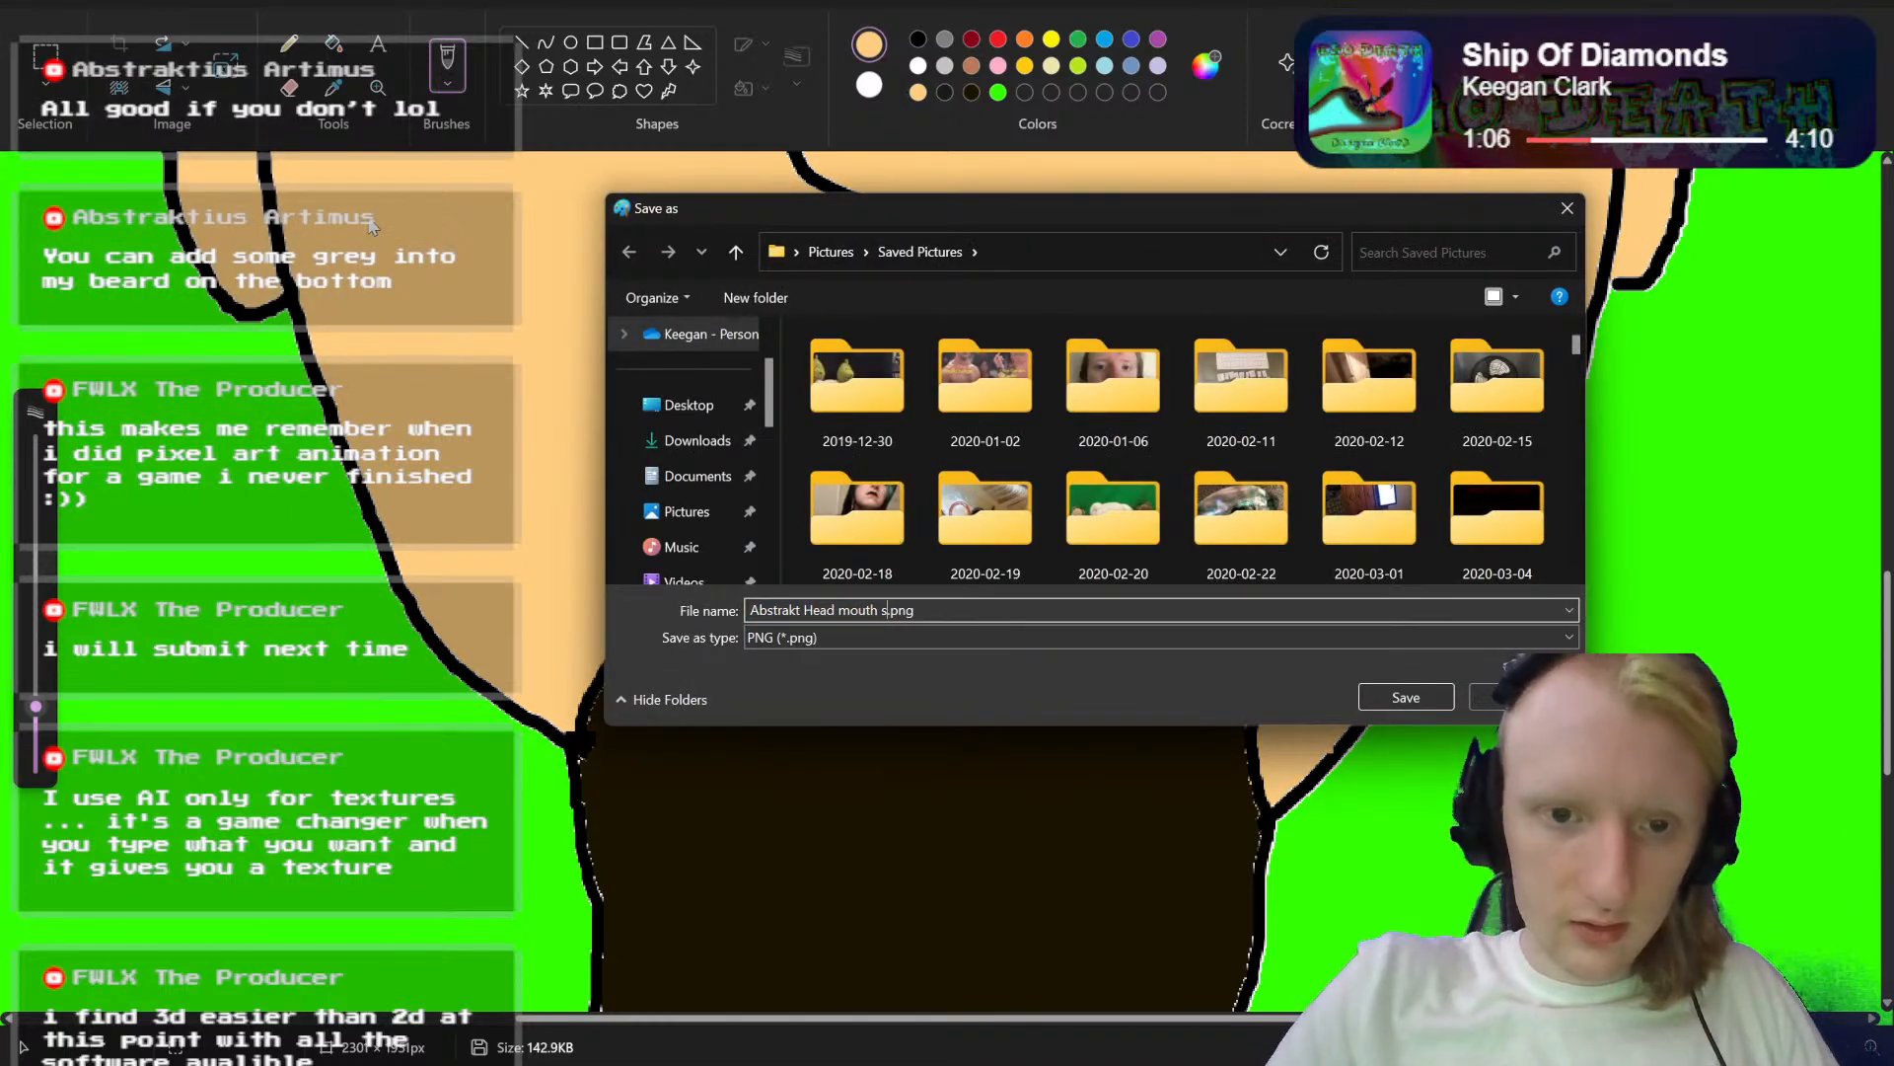
pyautogui.write('dd')
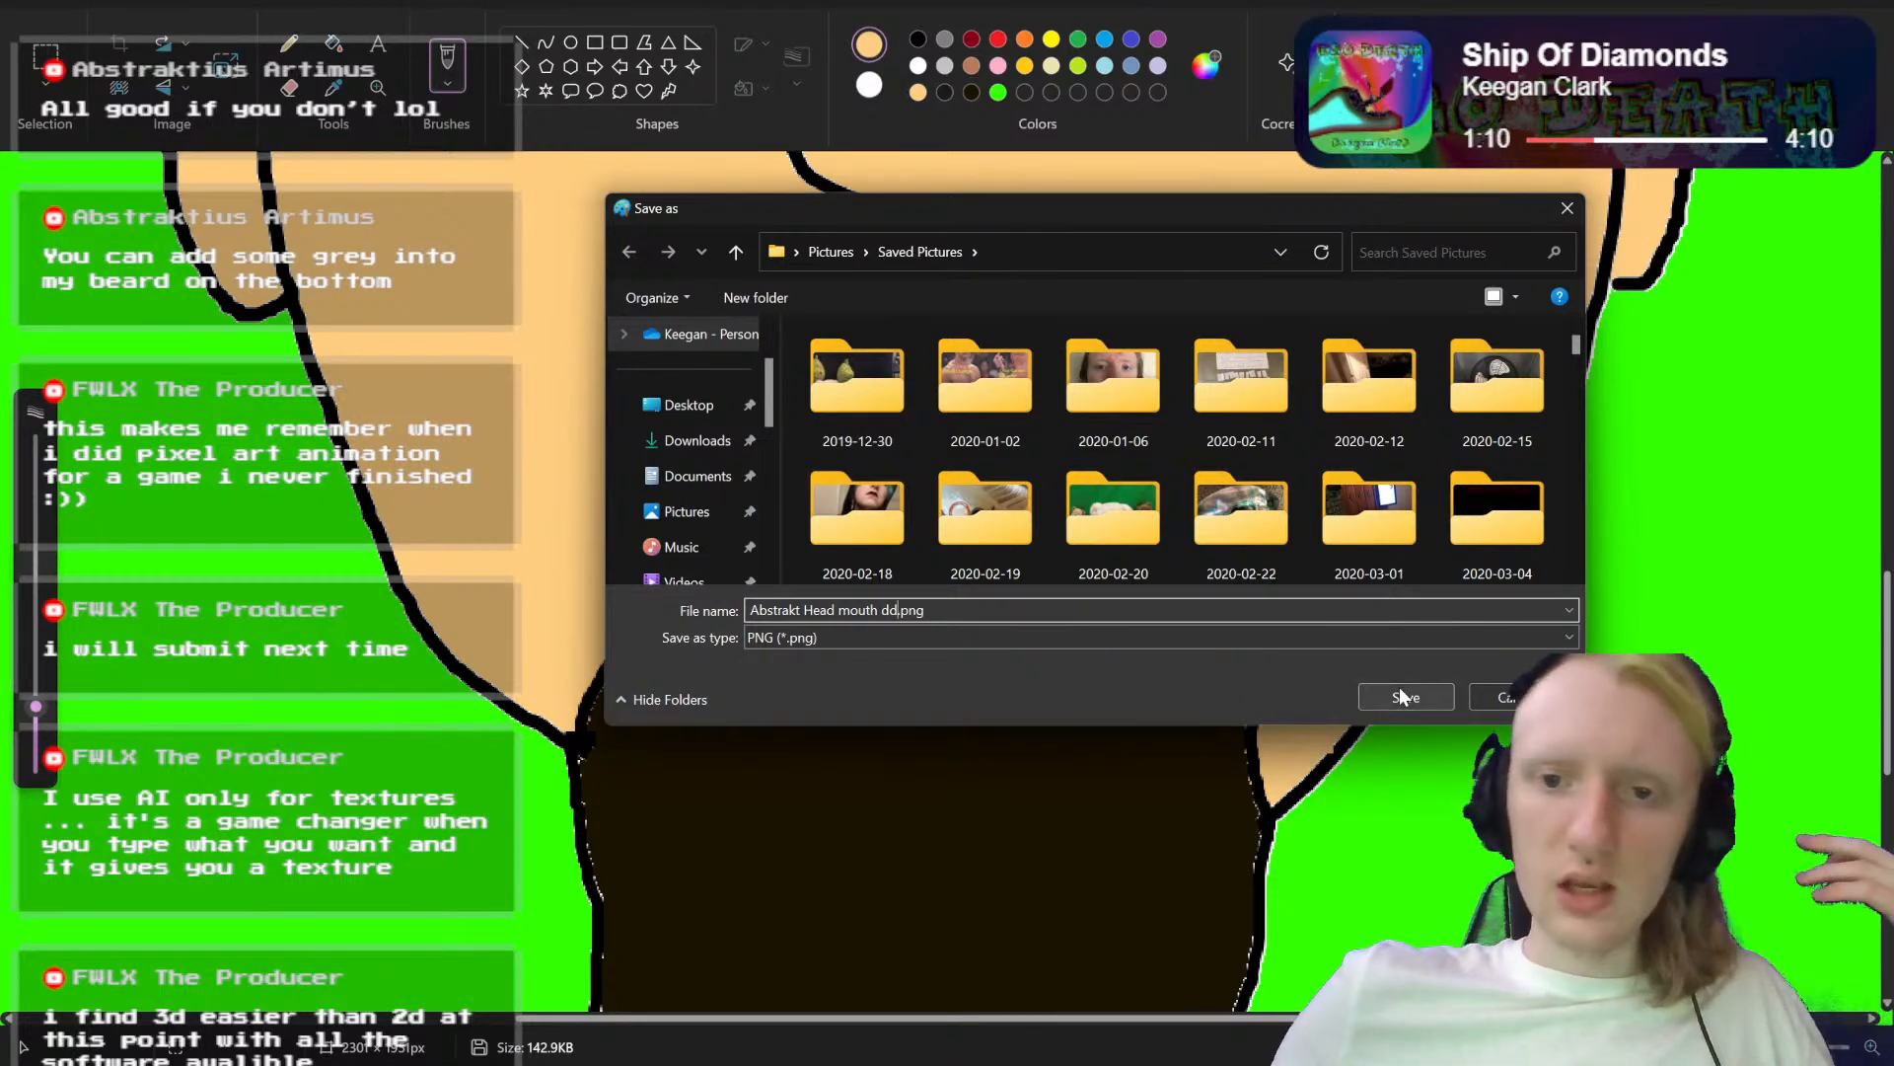
pyautogui.click(1400, 687)
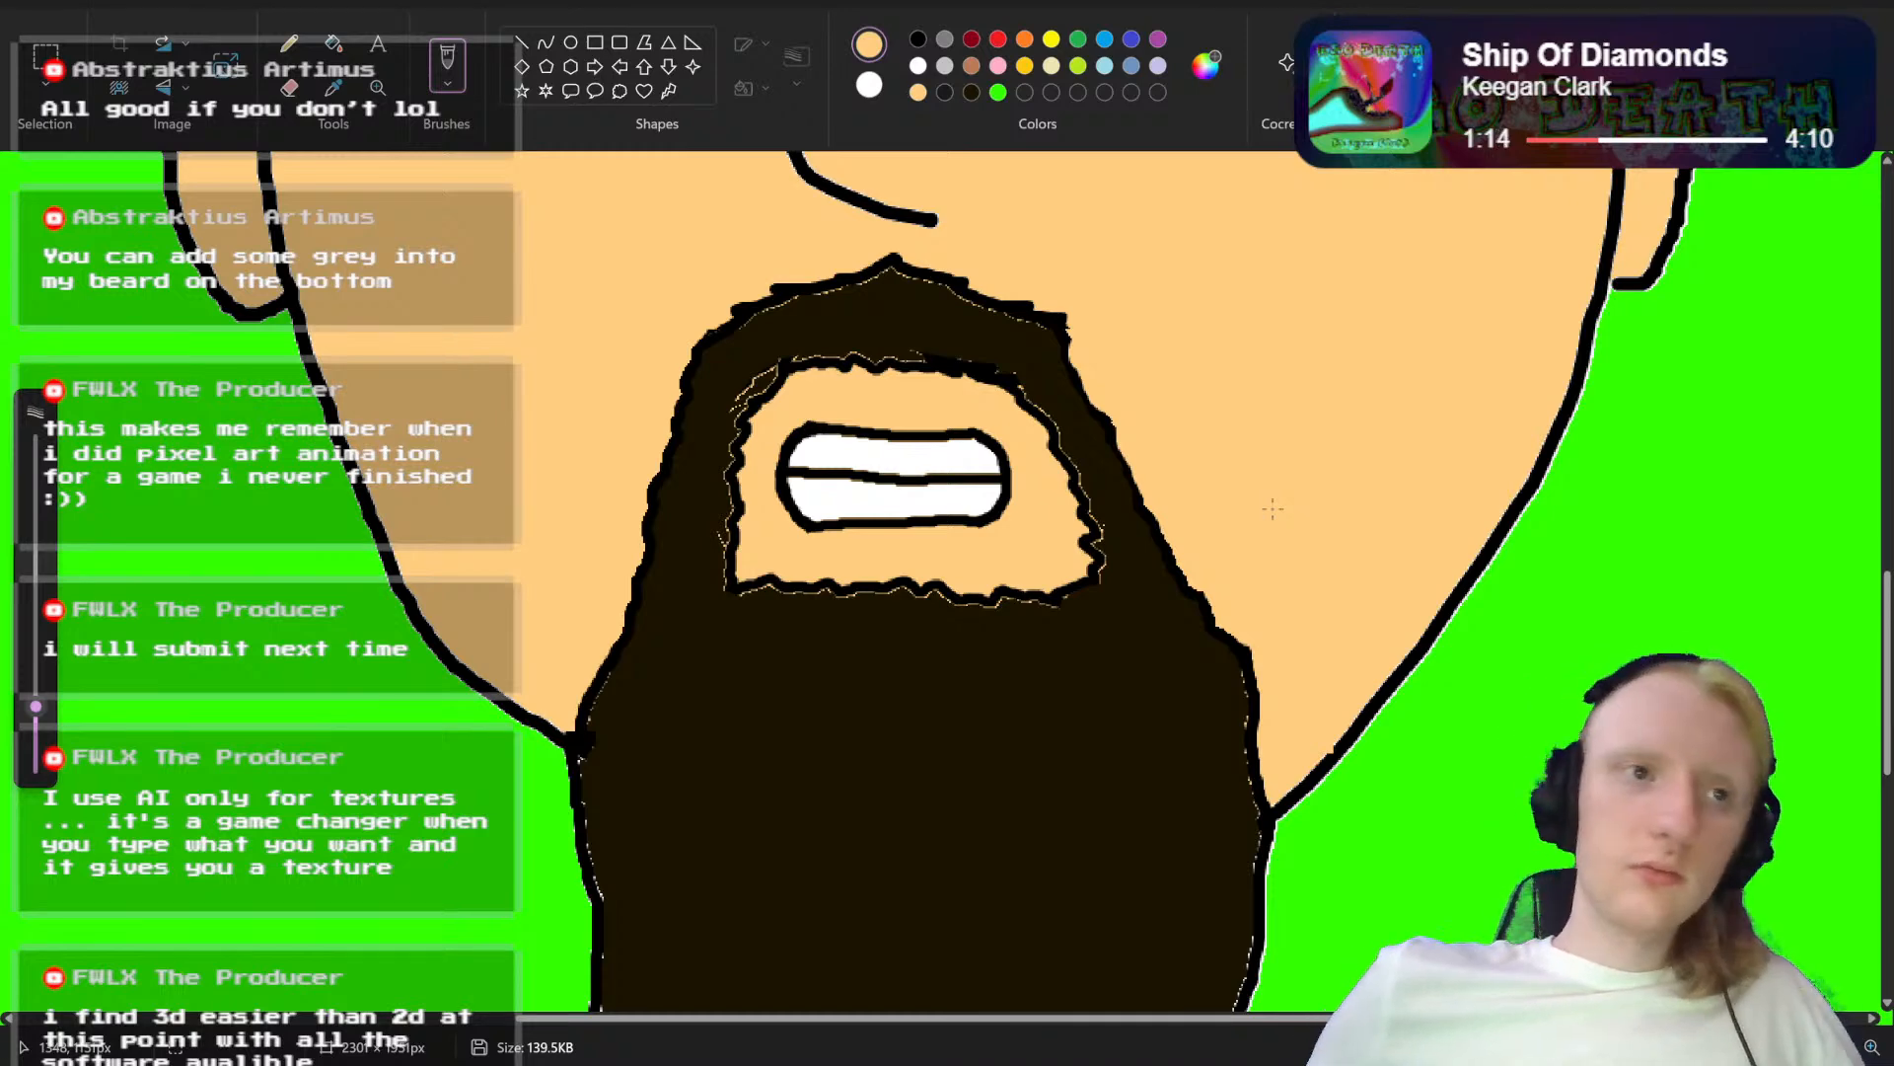
# Step: Open the recently used picture Abstrakt Head mouth ss.png
pyautogui.scroll(1, 1273, 508)
pyautogui.click(48, 3)
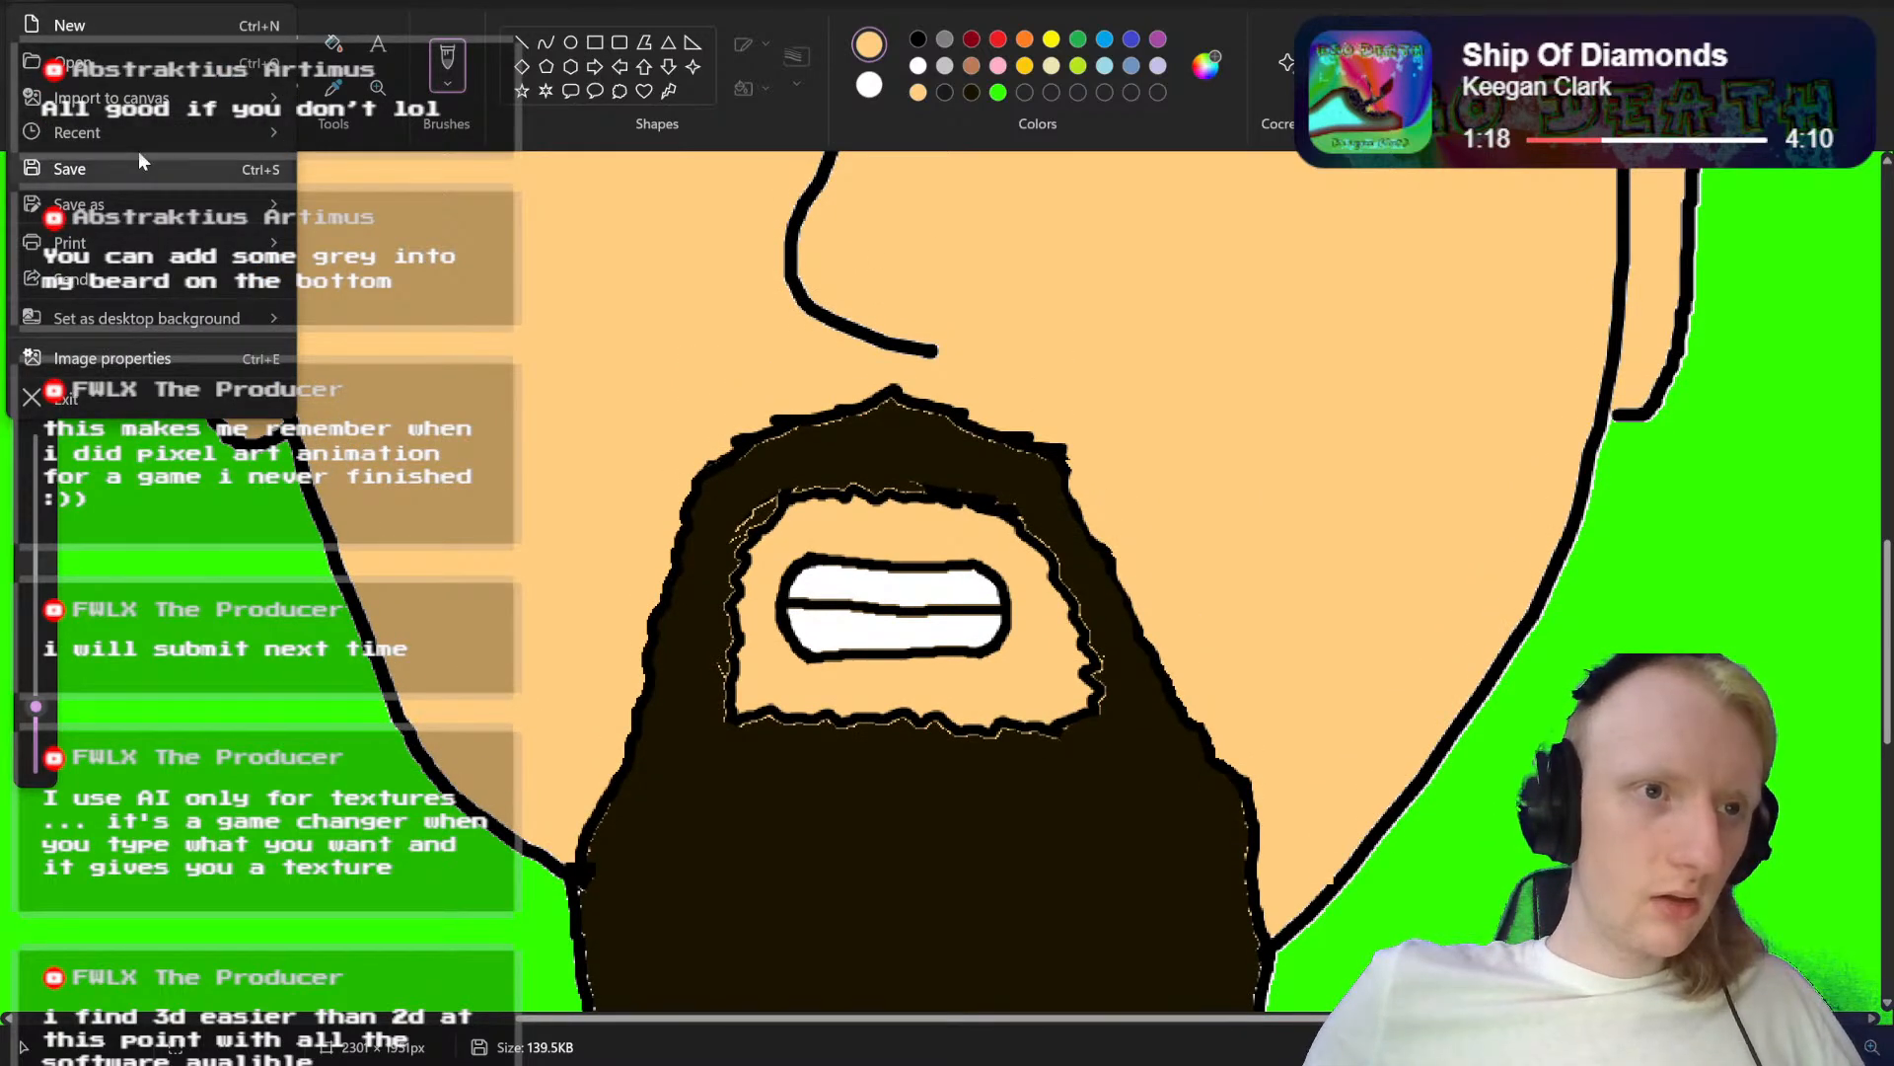
pyautogui.moveTo(136, 128)
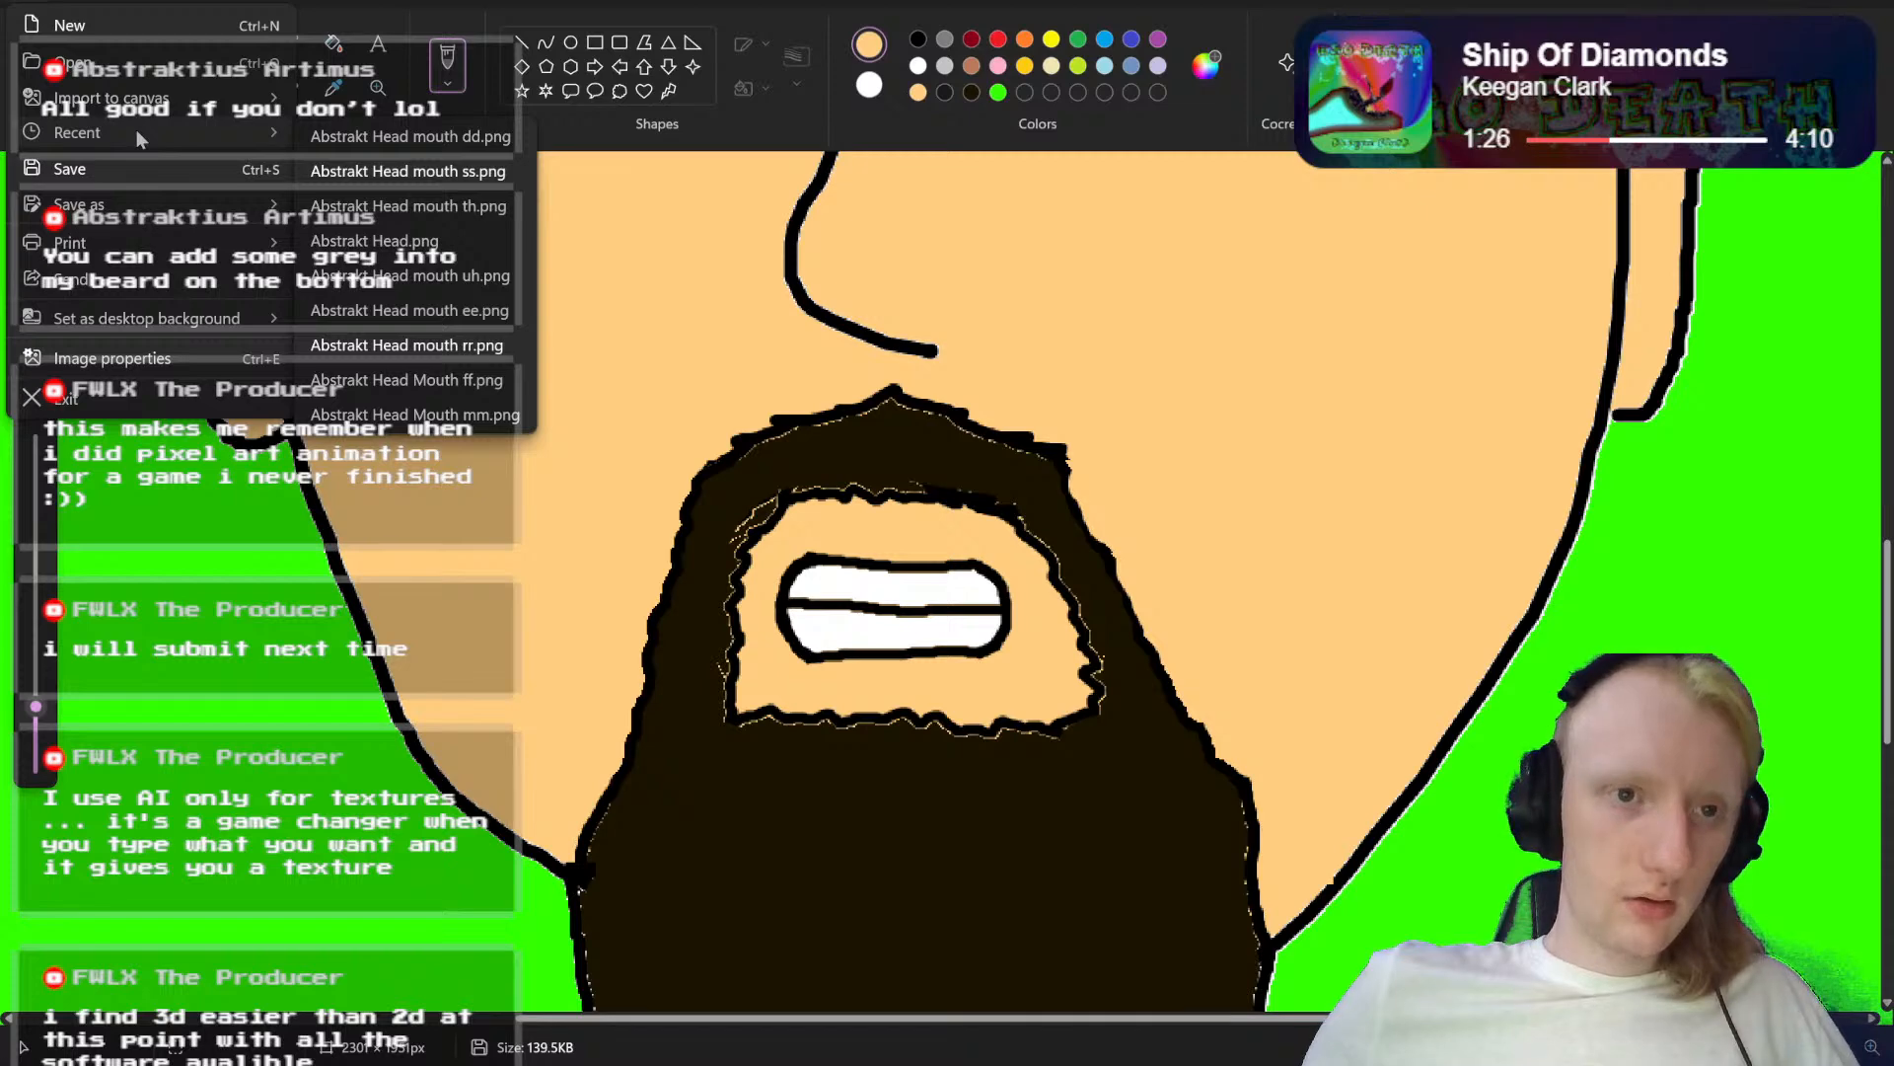
pyautogui.click(377, 173)
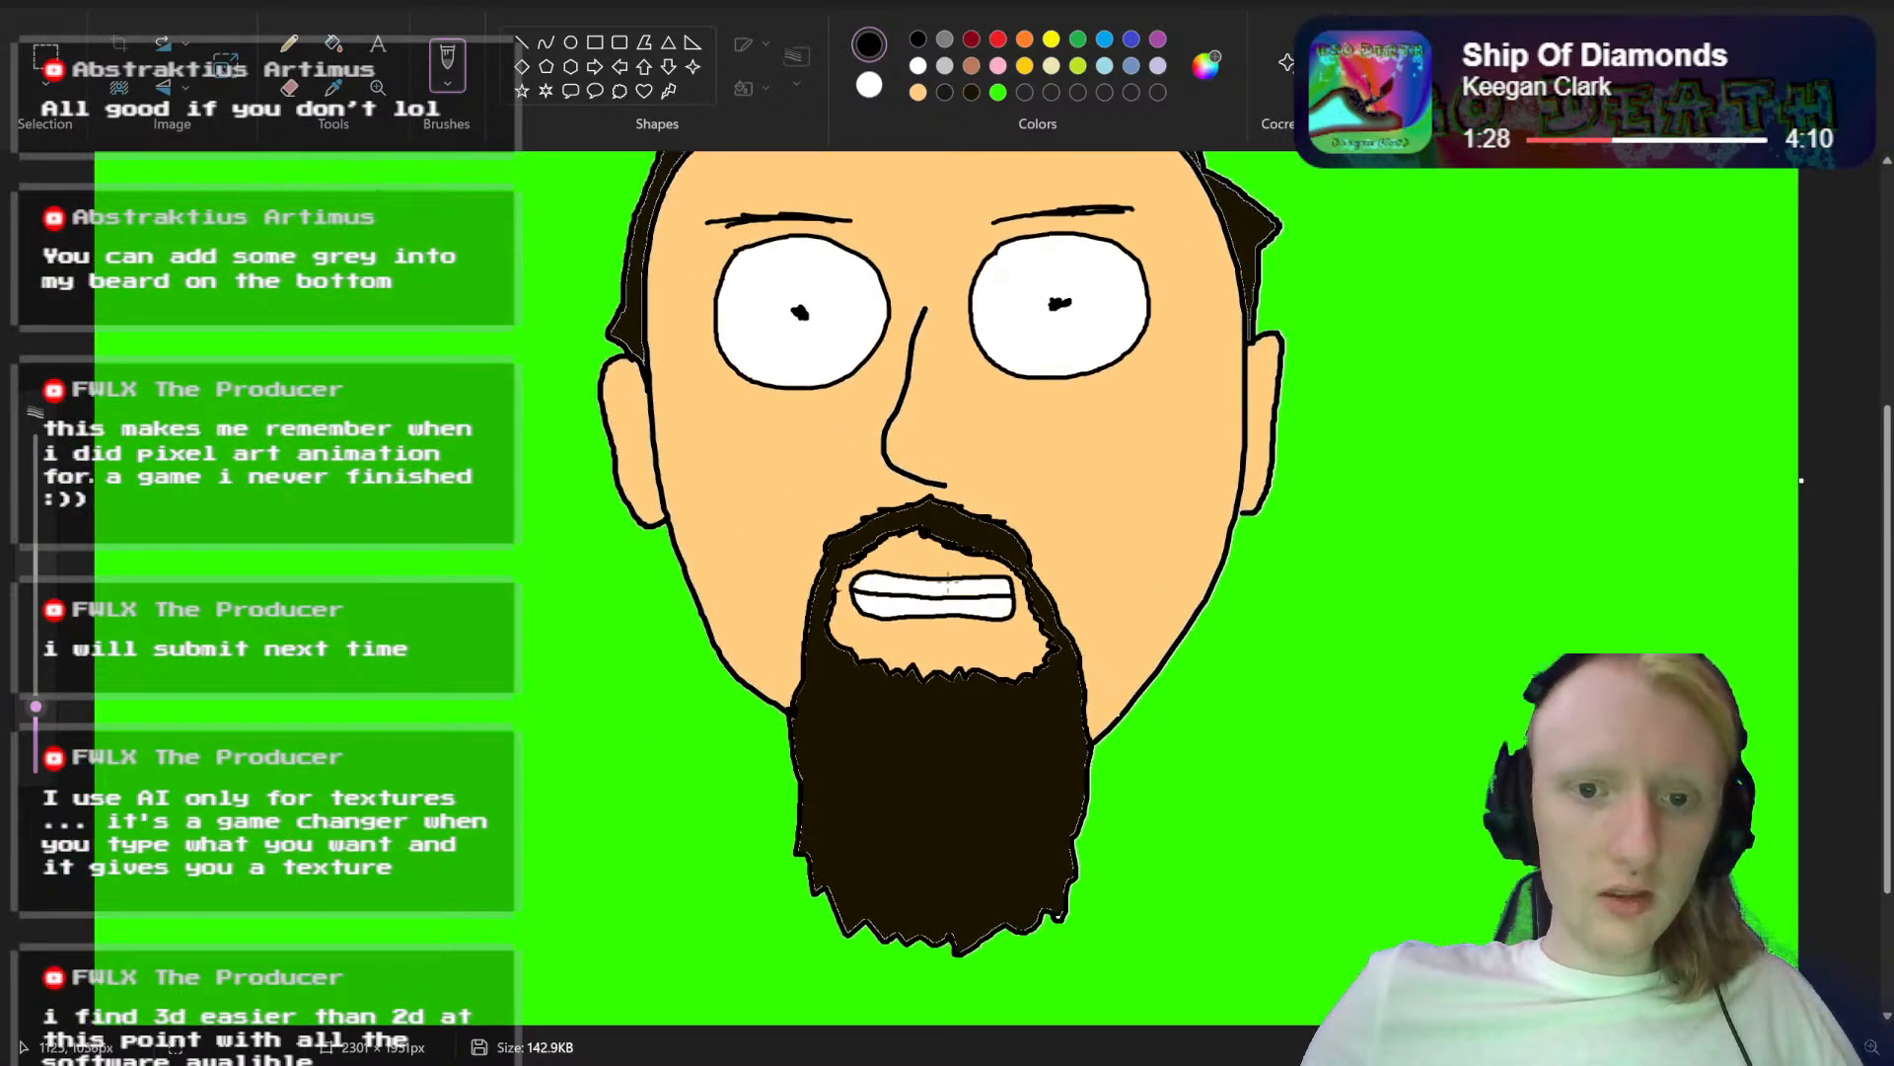
# Step: Open Abstrakt Head eh.png in Paint from the Saved Pictures folder in File Explorer
pyautogui.click(28, 4)
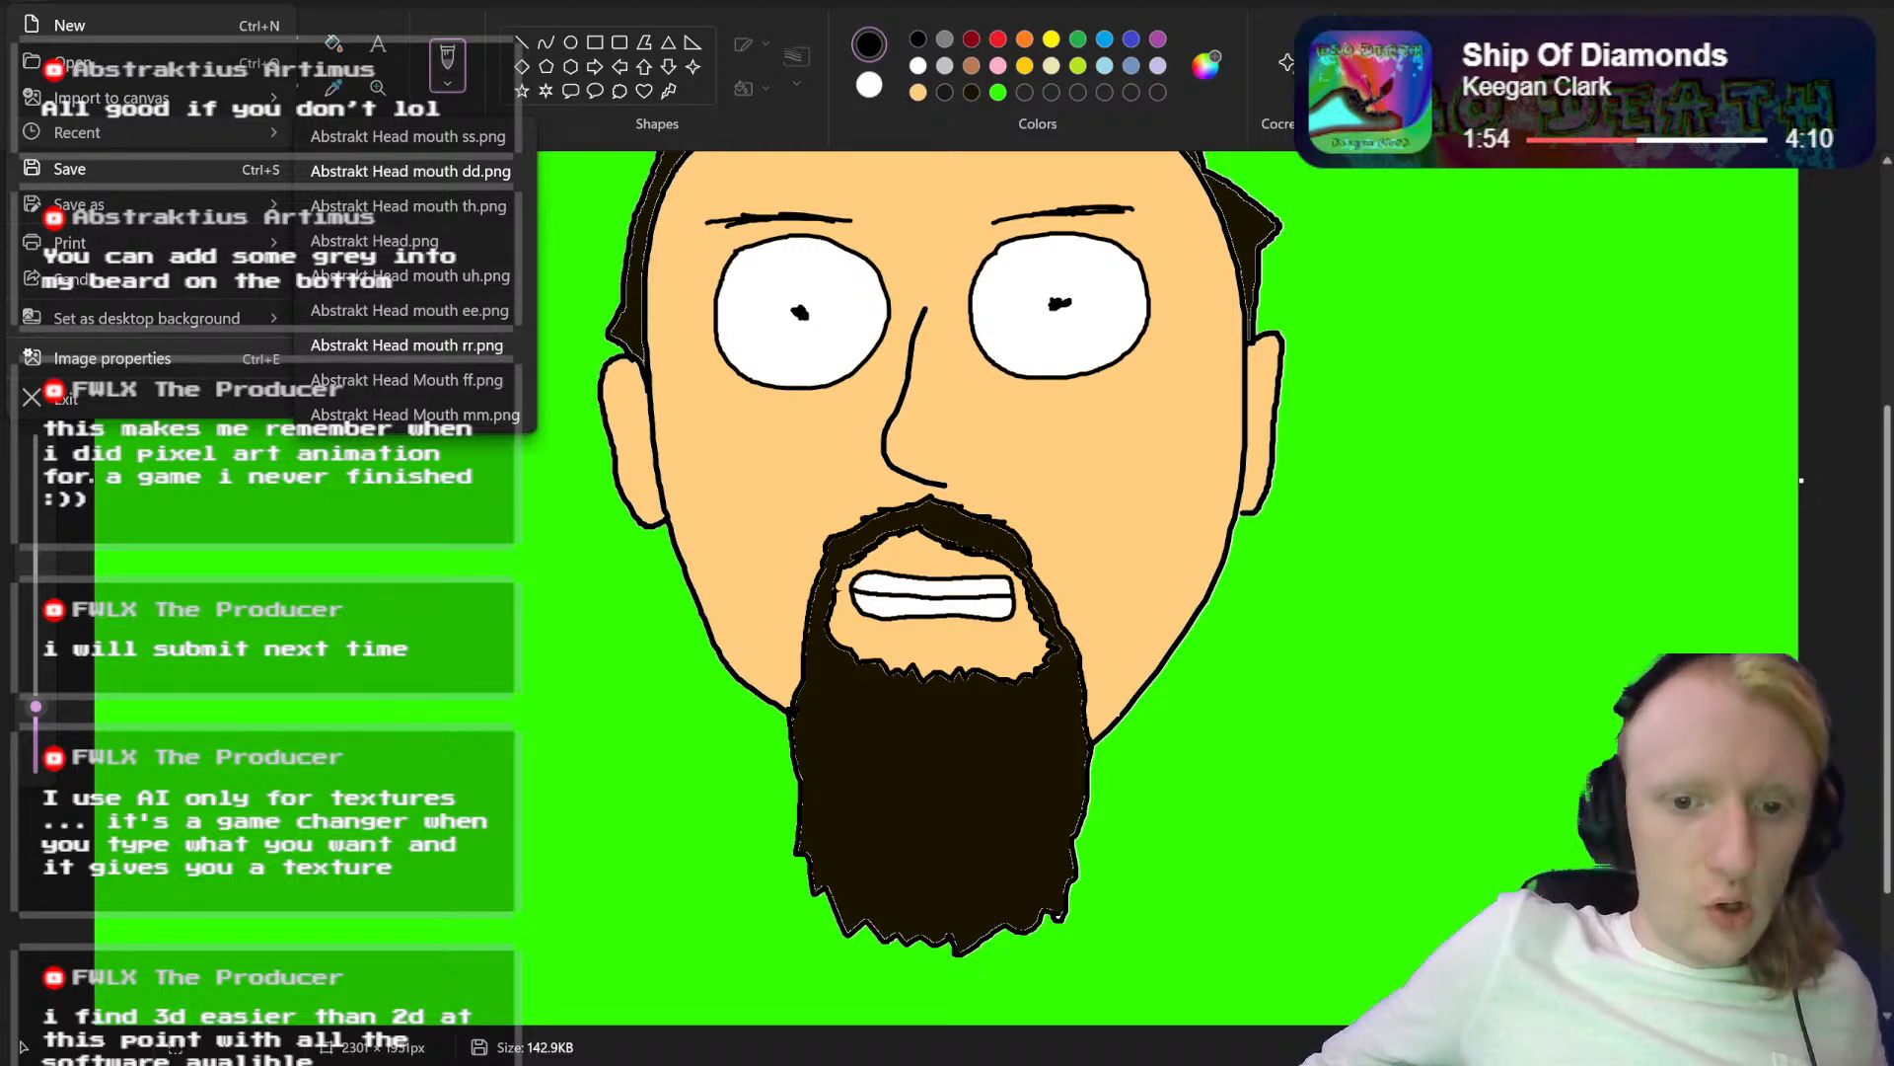
pyautogui.rightClick(877, 1064)
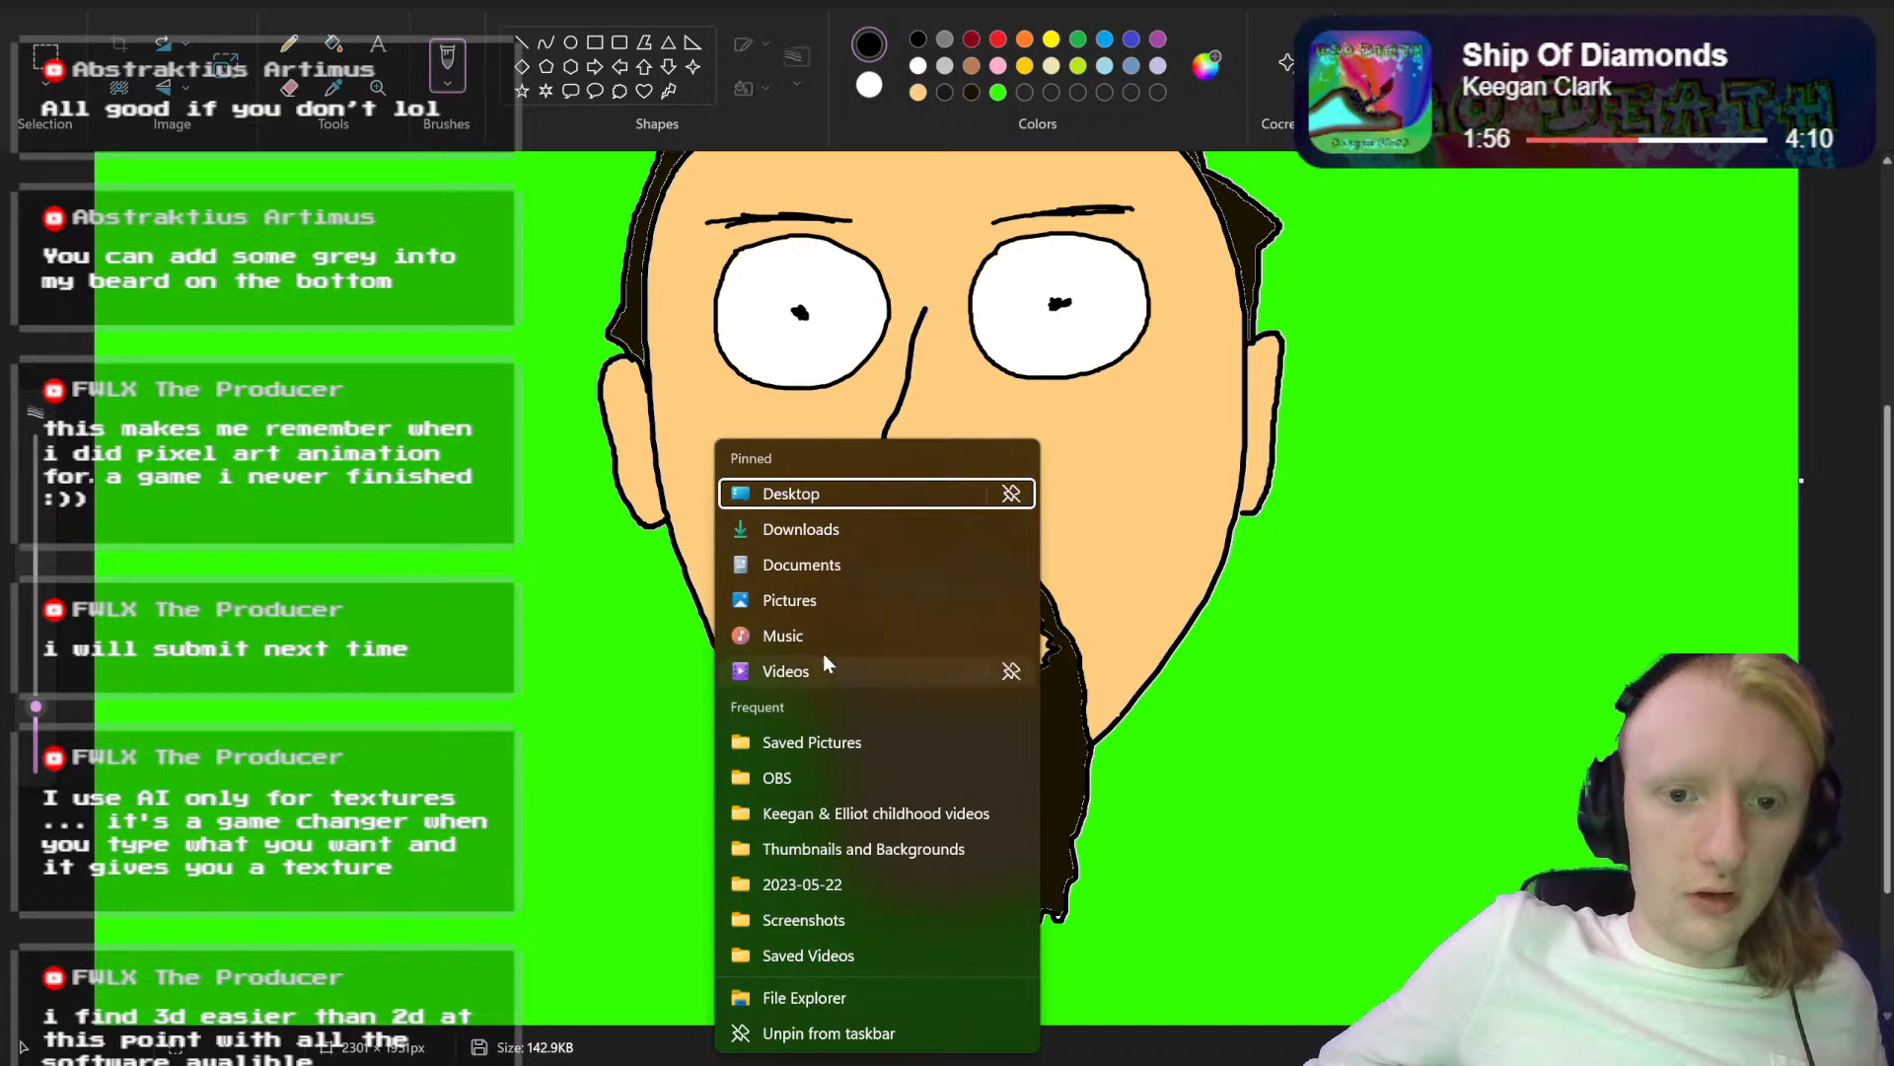
pyautogui.click(831, 604)
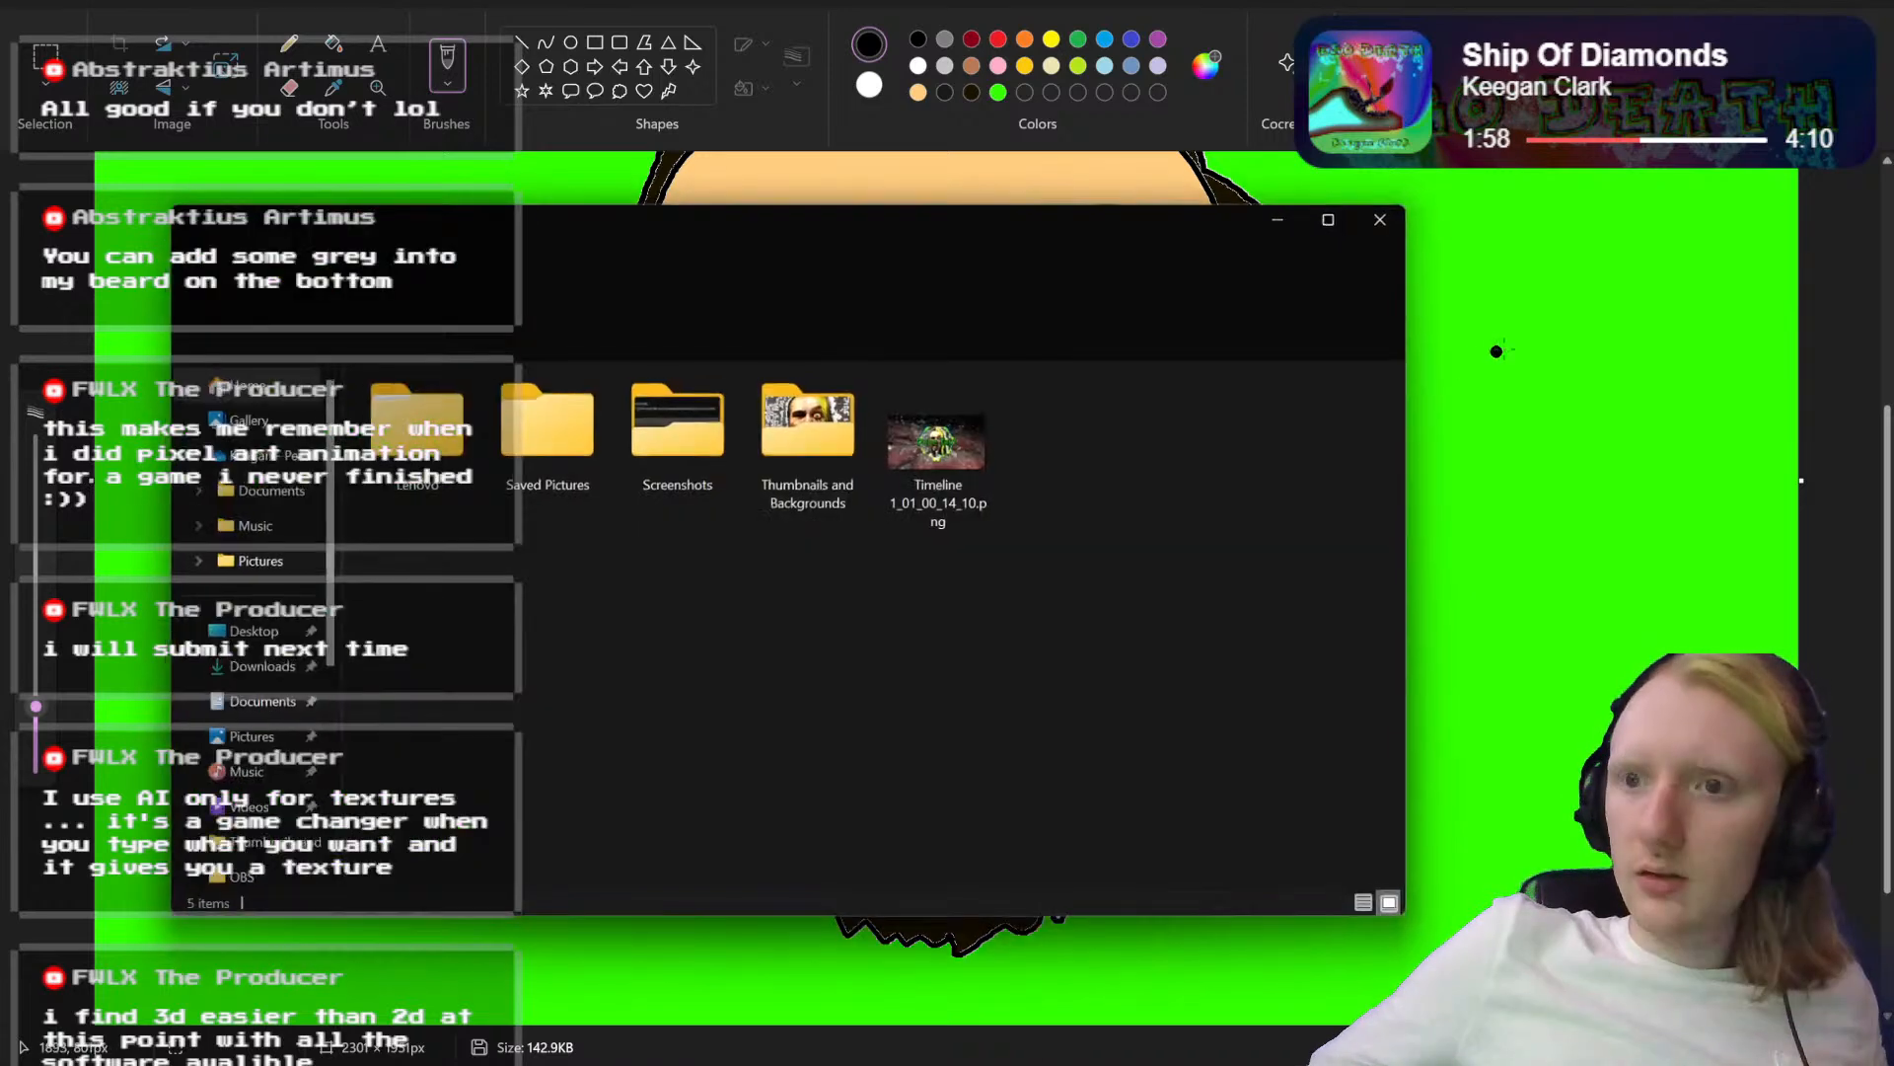
pyautogui.doubleClick(569, 416)
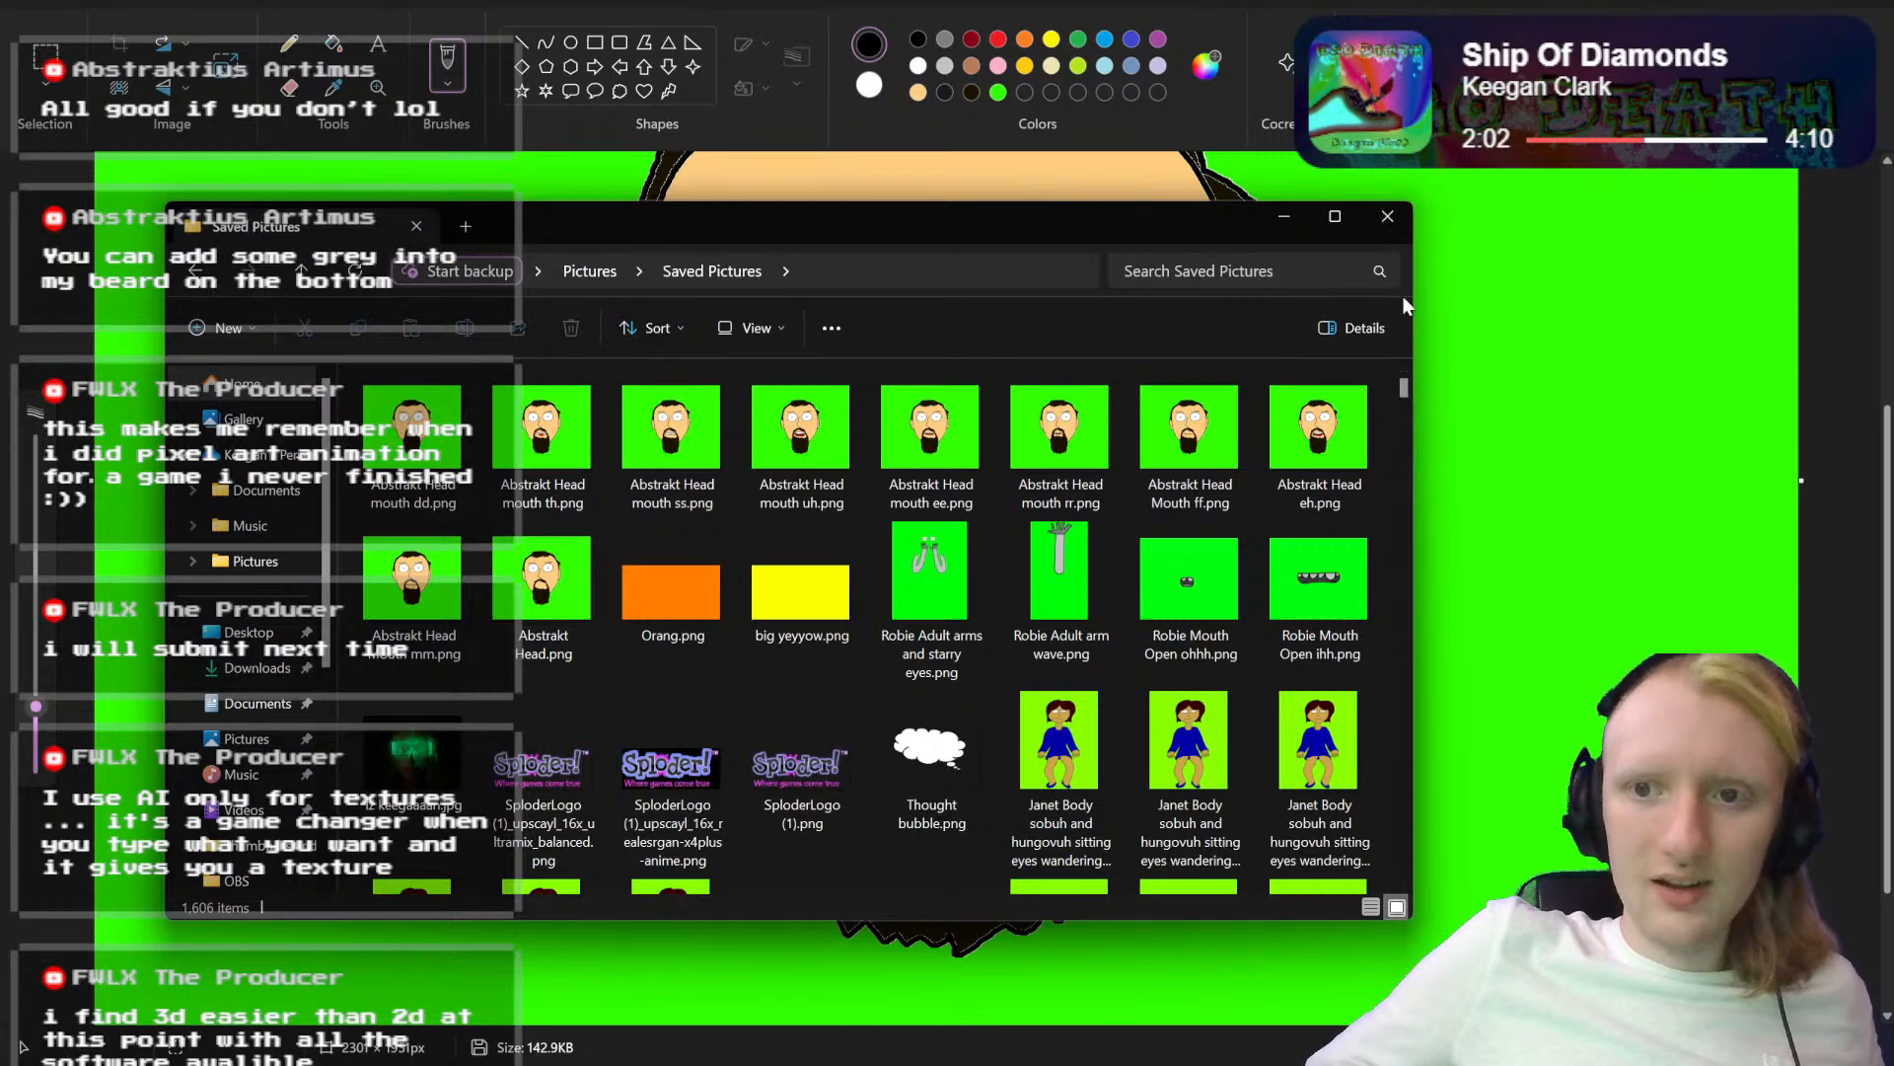
pyautogui.moveTo(1407, 300); pyautogui.dragTo(1074, 315)
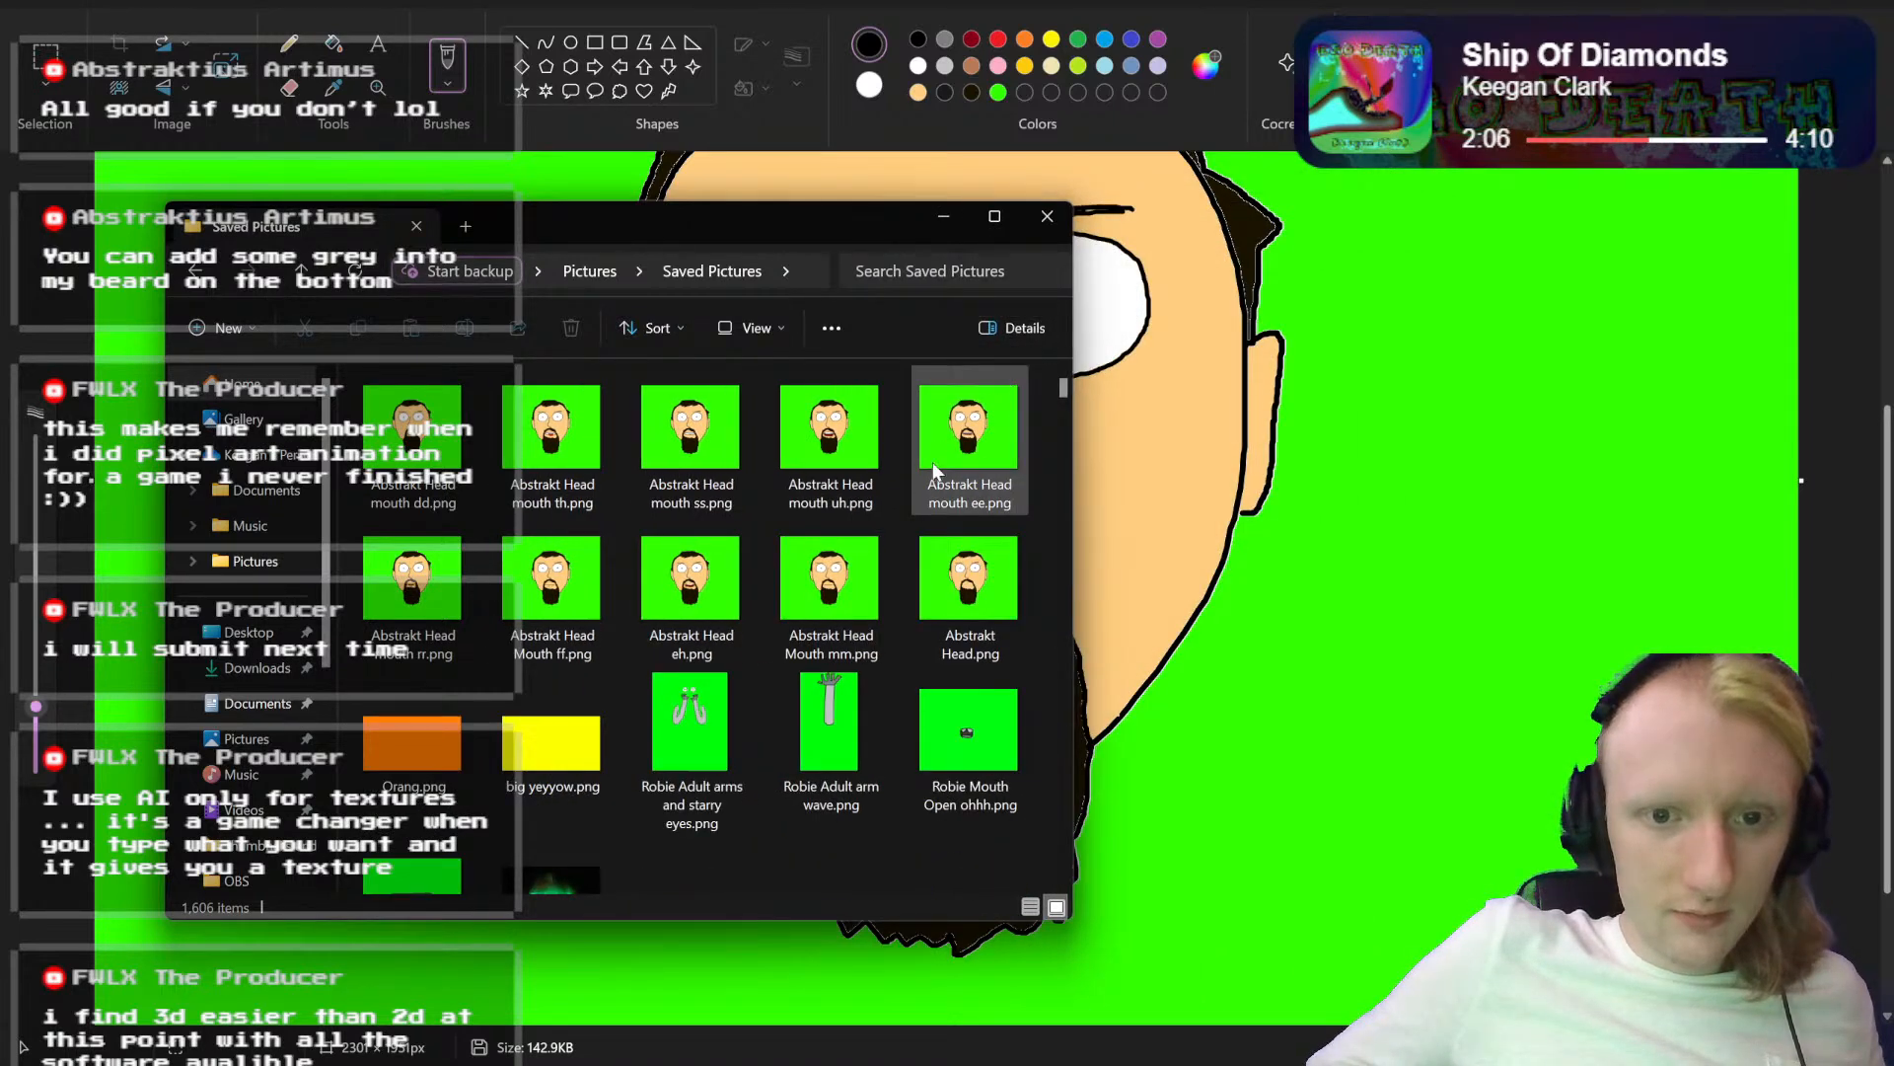
pyautogui.click(691, 582)
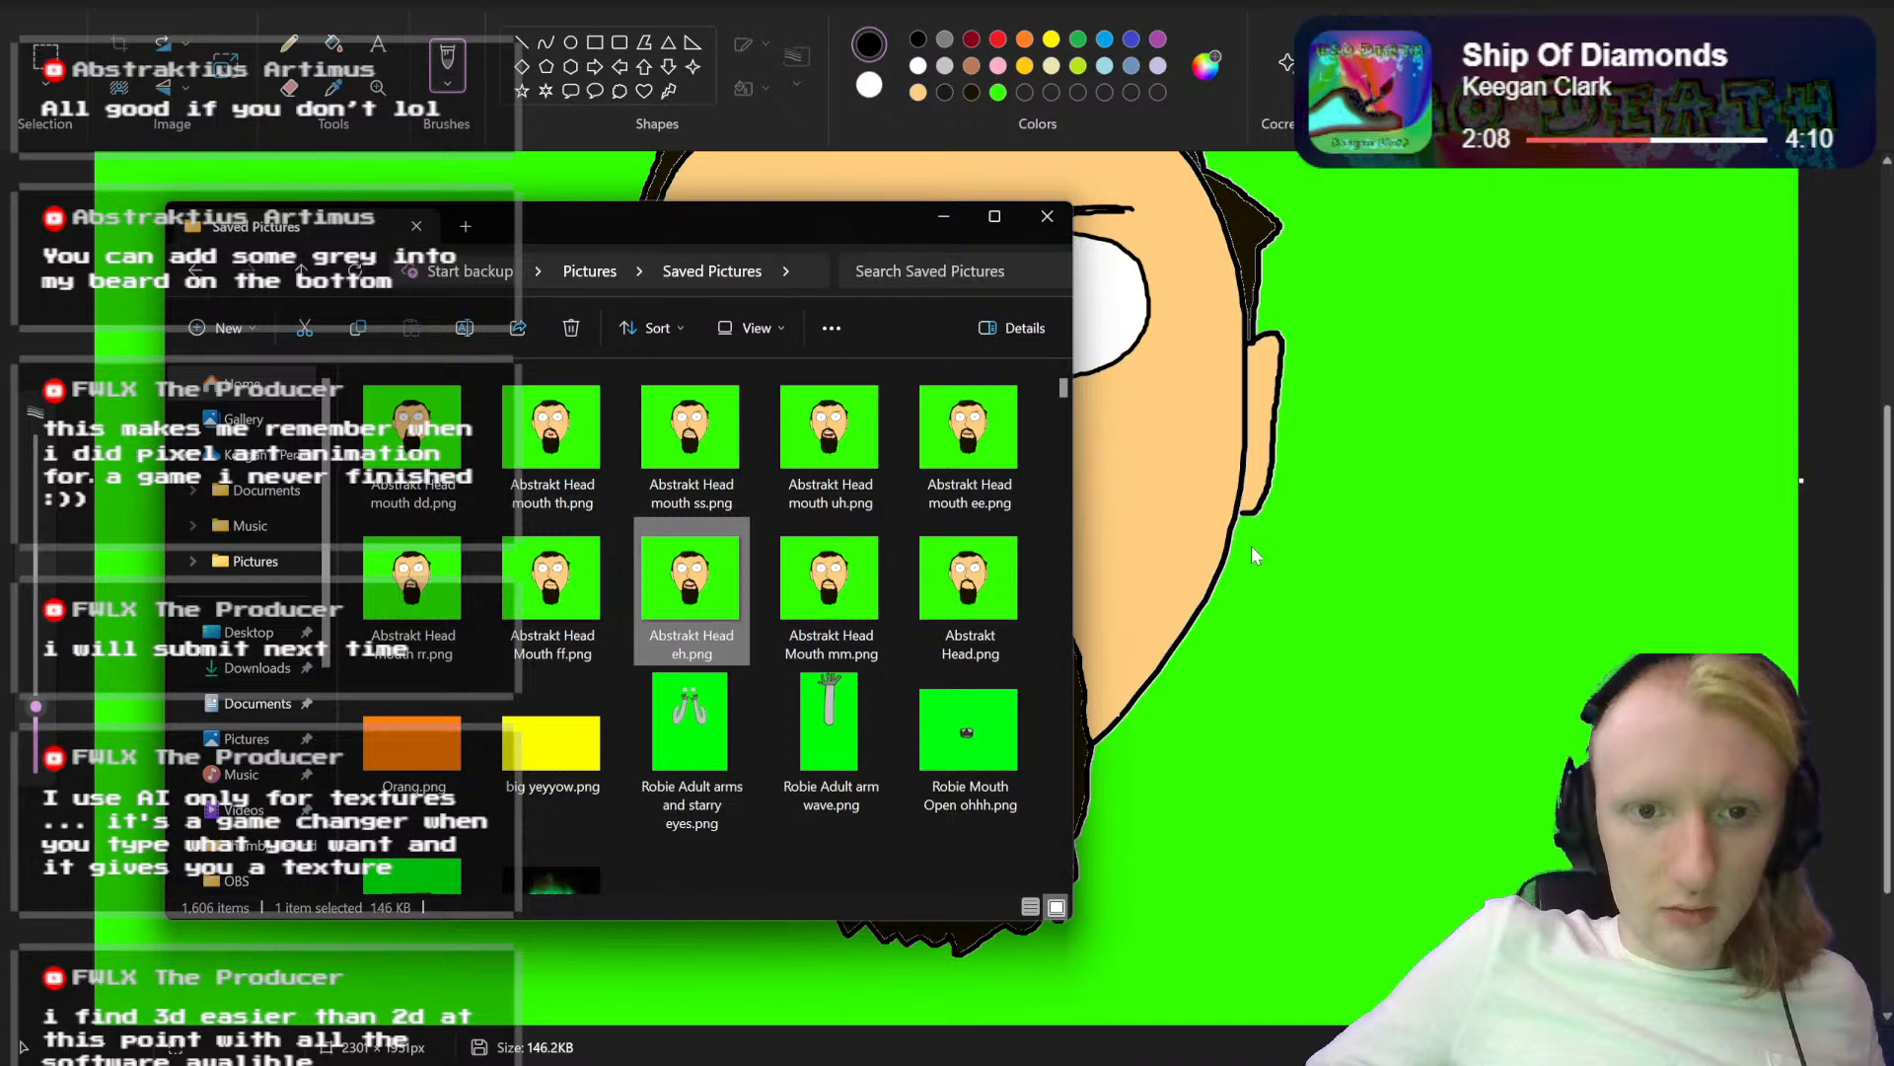
pyautogui.click(943, 216)
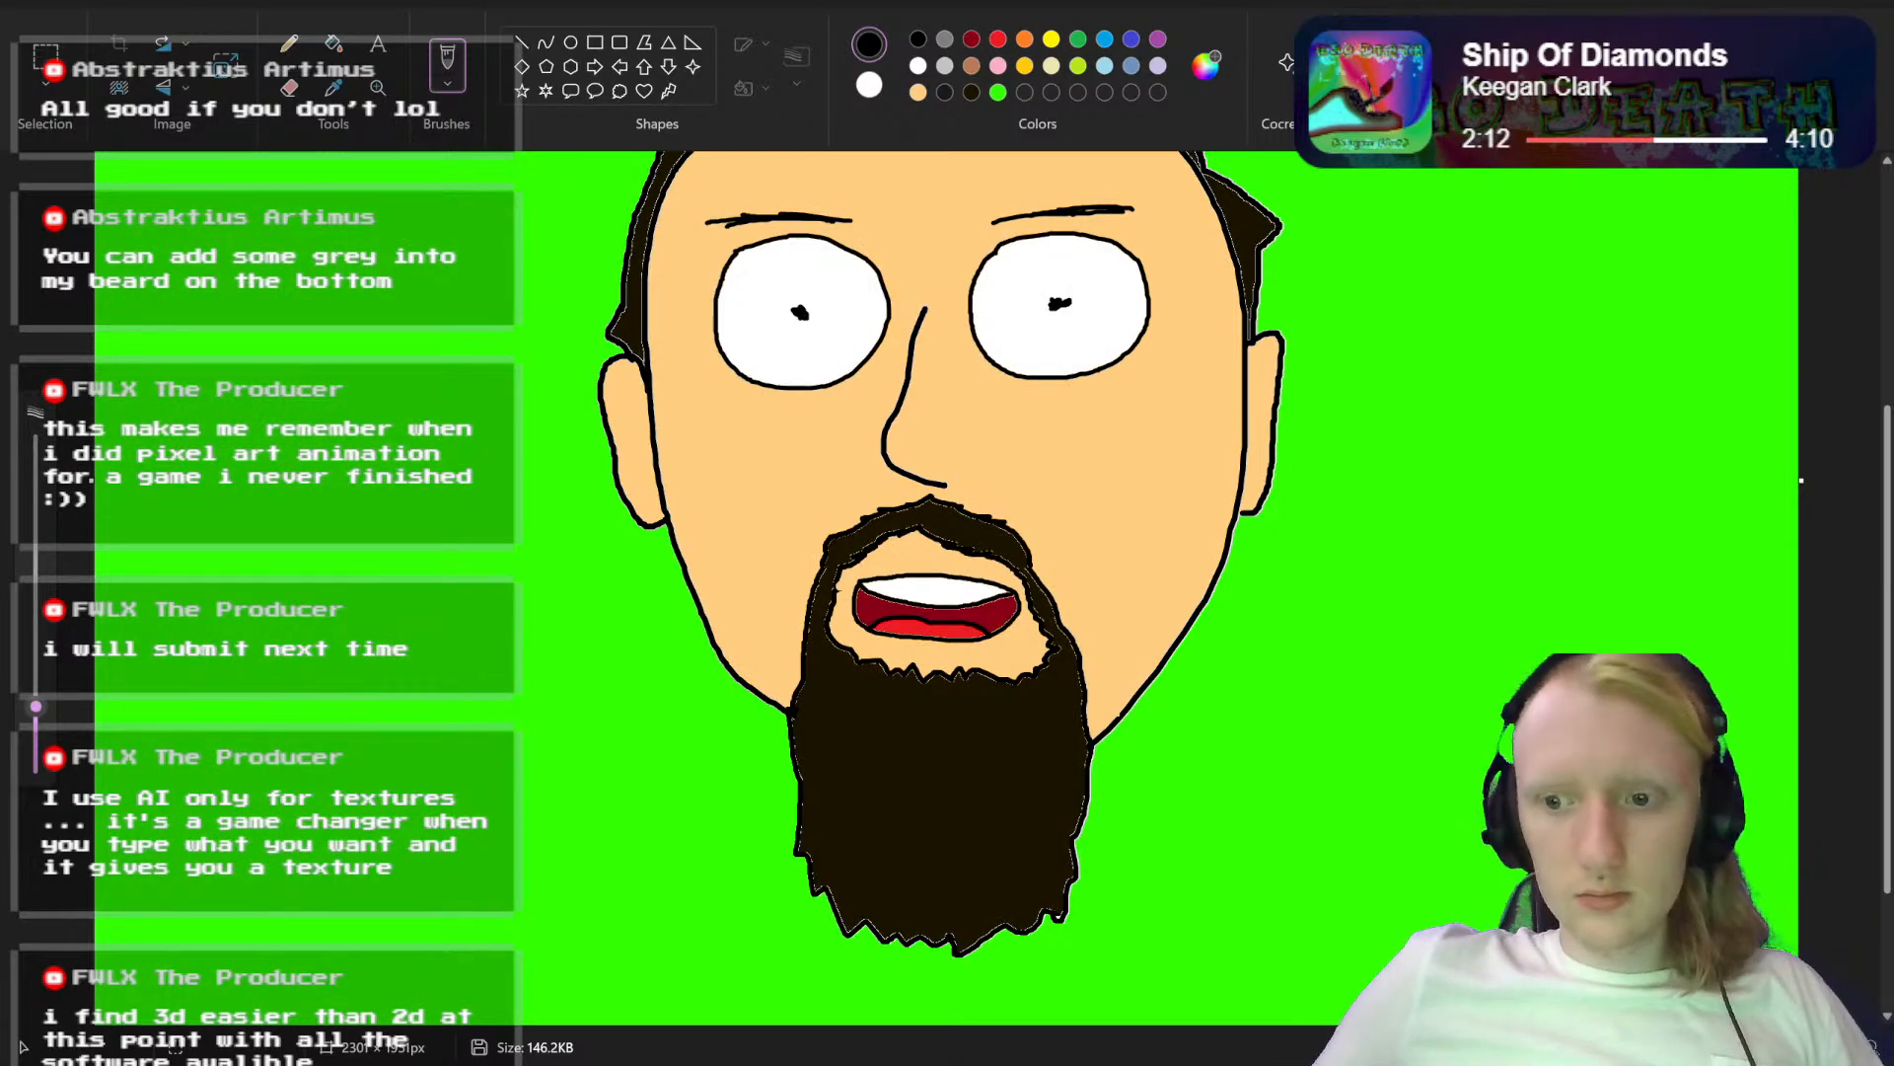
# Step: Draw a raised tongue outline in black with a smaller brush, arching from the lower lip up over the teeth
pyautogui.moveTo(1784, 1047); pyautogui.dragTo(1823, 1047)
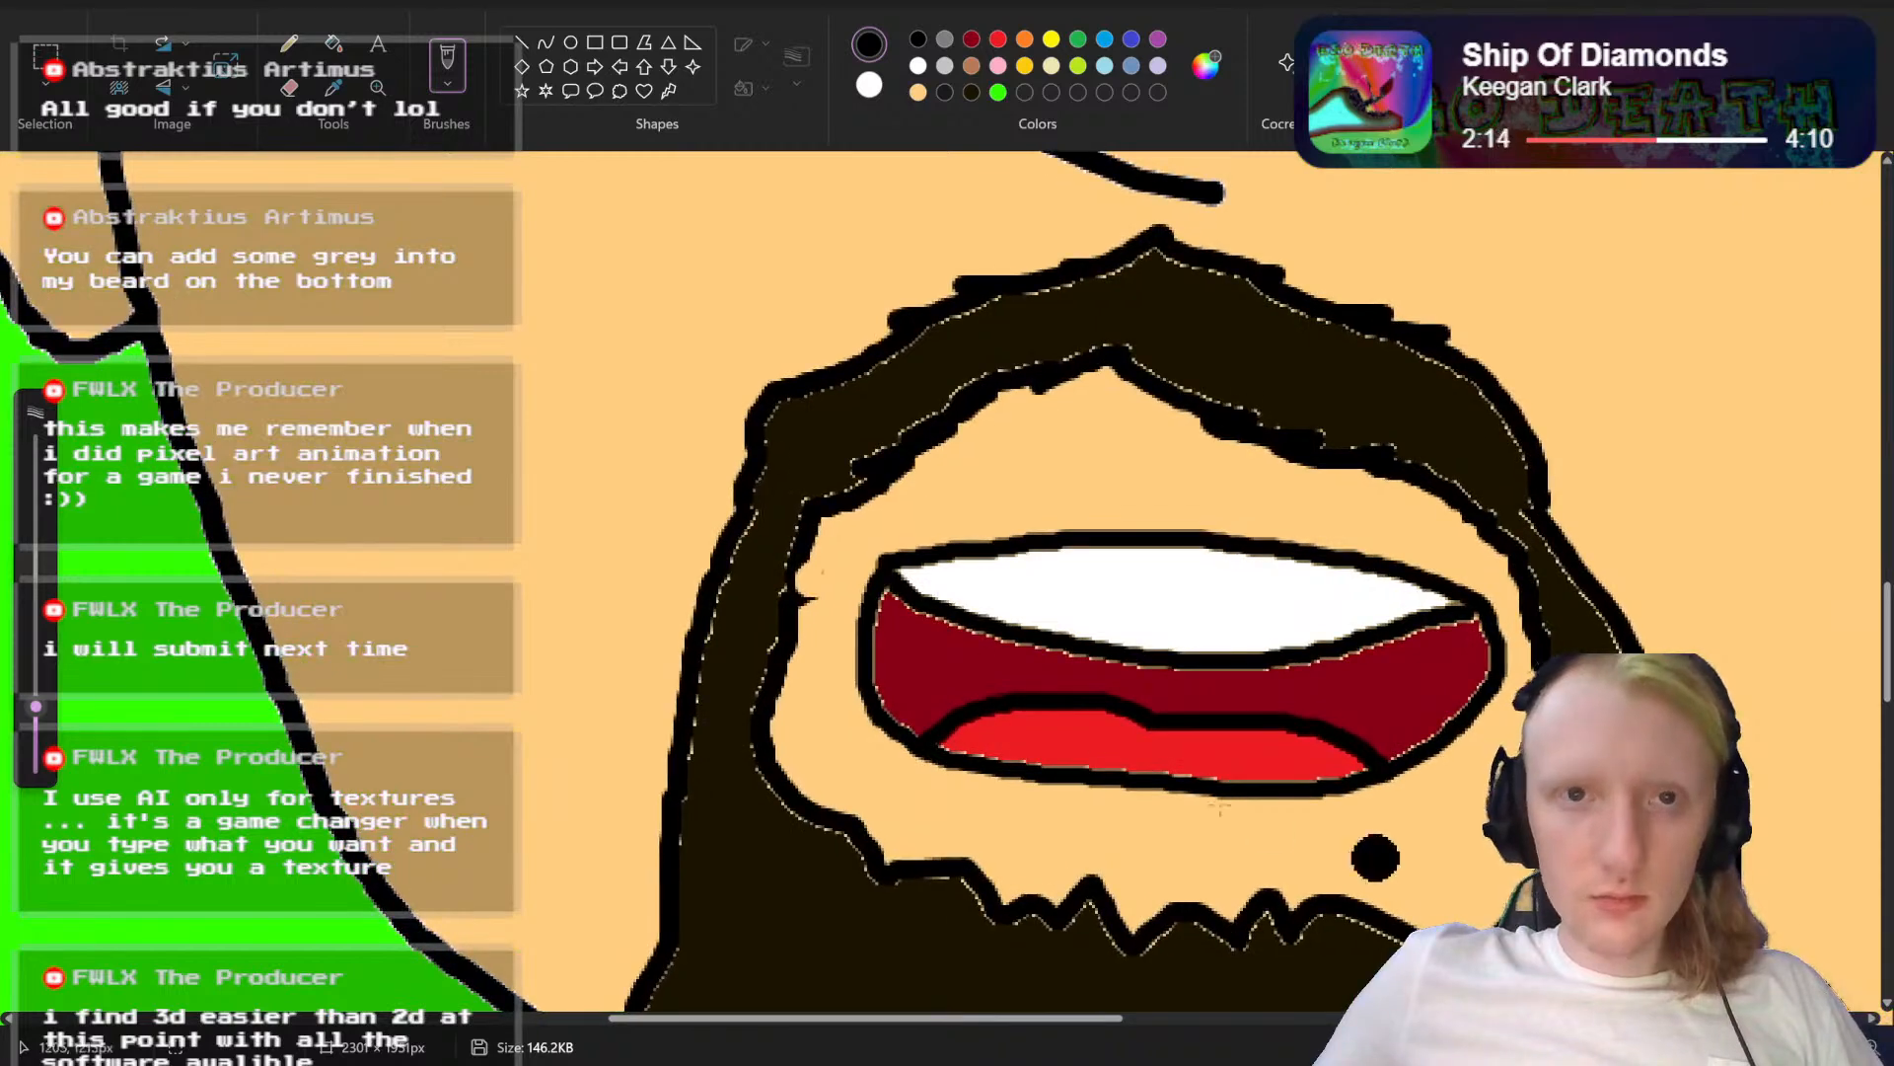
pyautogui.scroll(-3, 1007, 621)
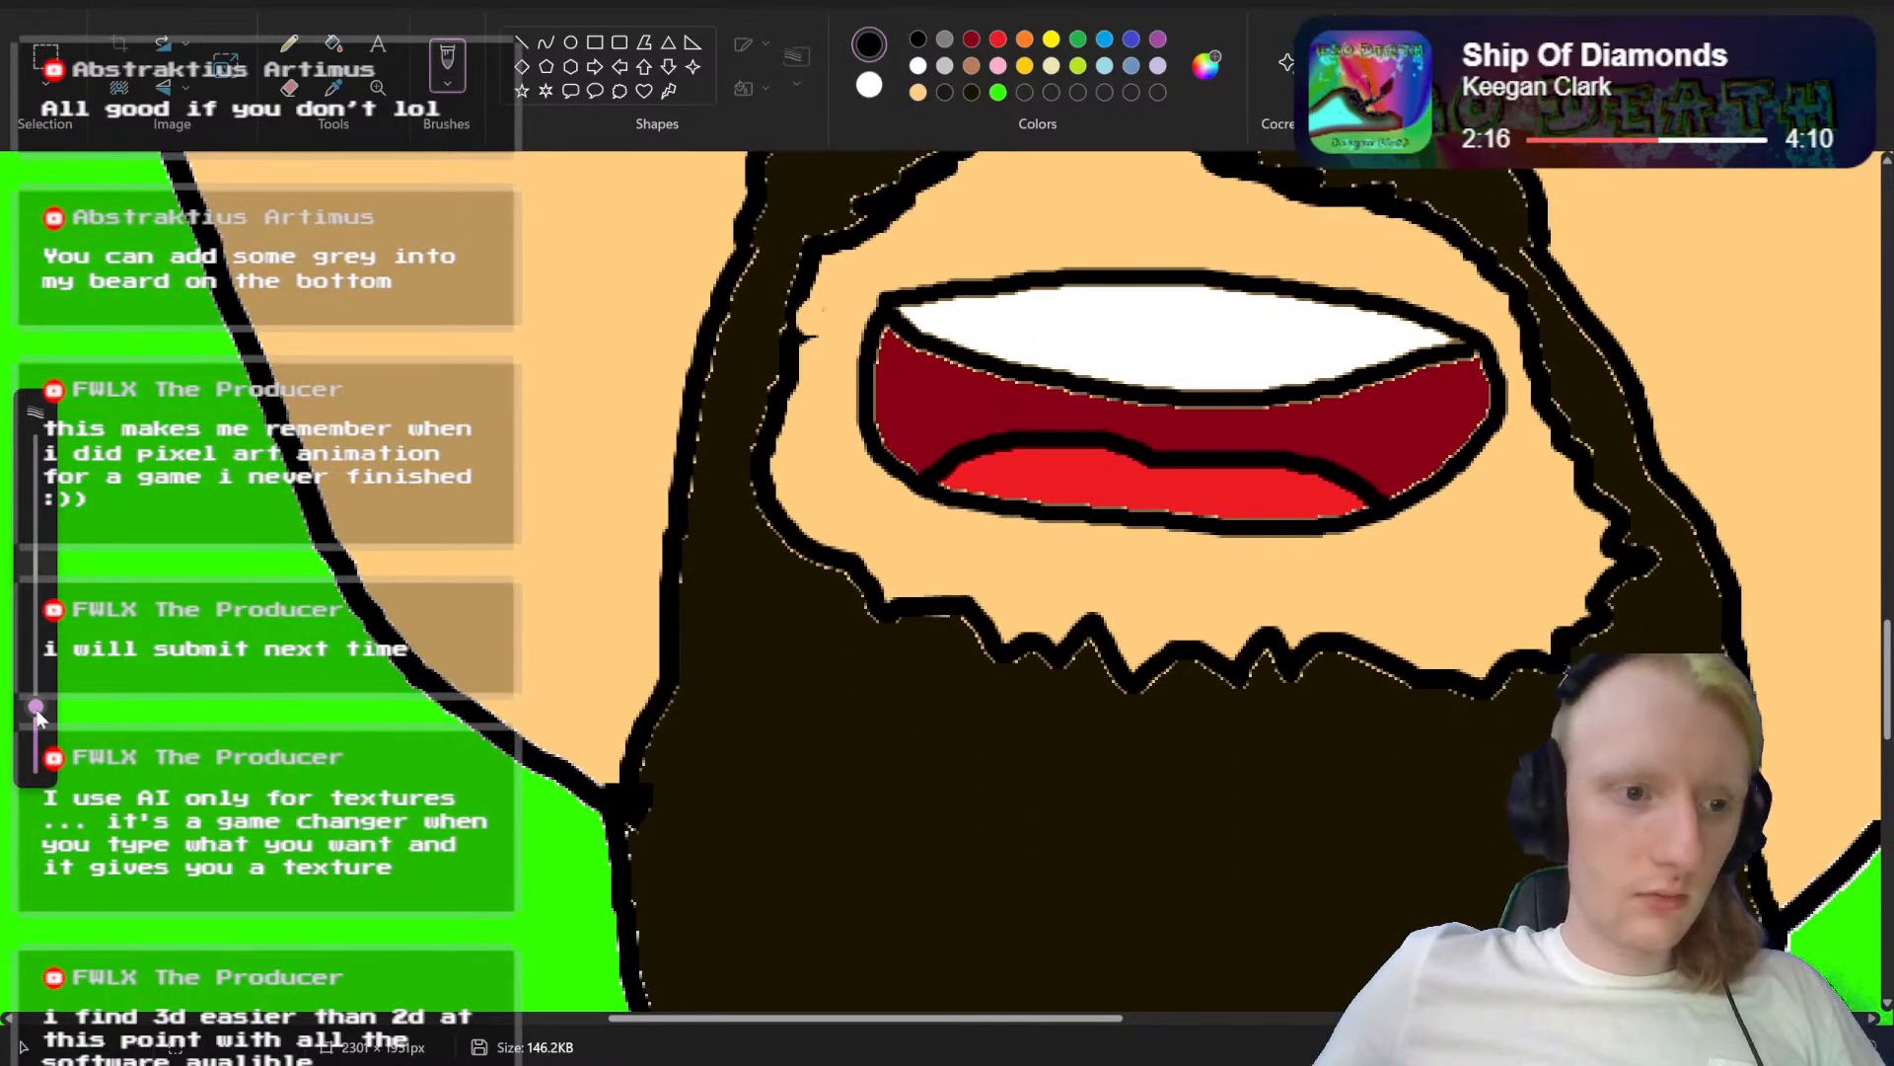
pyautogui.moveTo(36, 706); pyautogui.dragTo(27, 756)
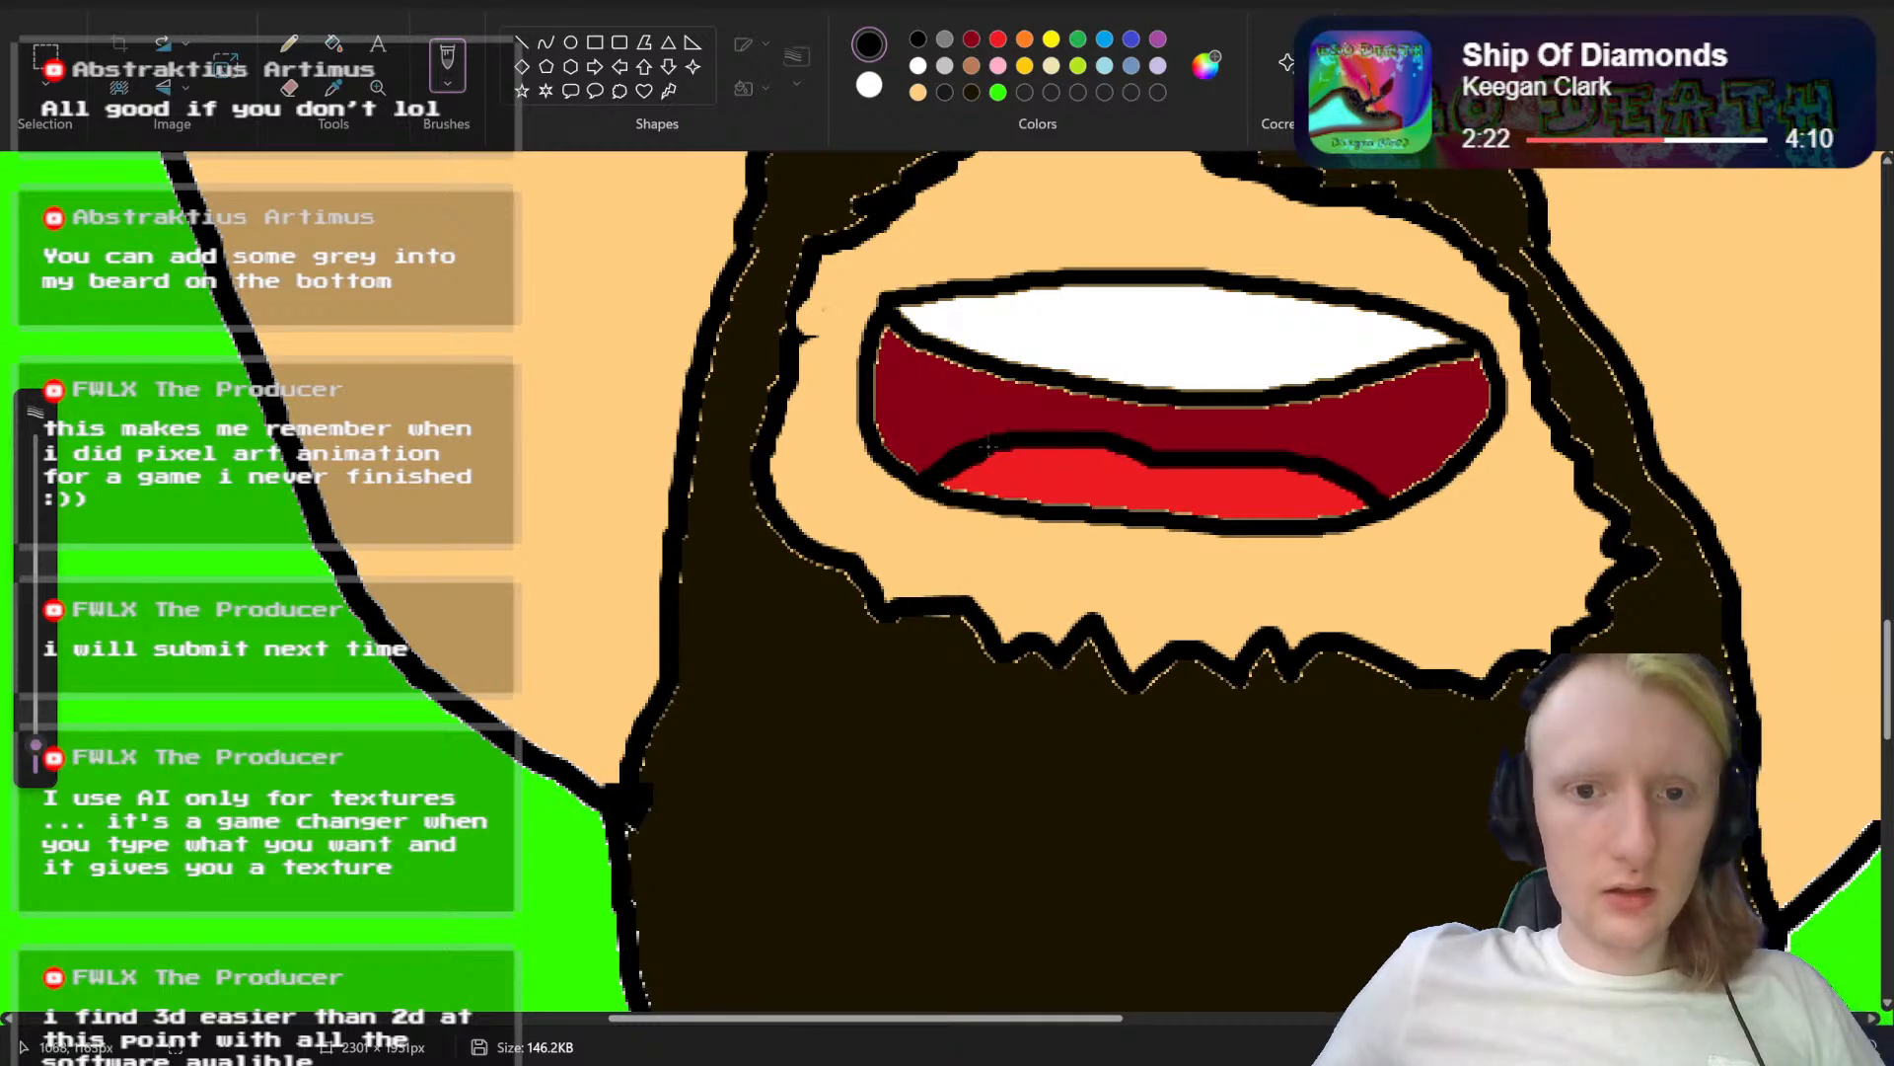
pyautogui.moveTo(986, 449)
pyautogui.mouseDown()
pyautogui.moveTo(1090, 367)
pyautogui.moveTo(1170, 355)
pyautogui.moveTo(1265, 368)
pyautogui.moveTo(1364, 454)
pyautogui.mouseUp()
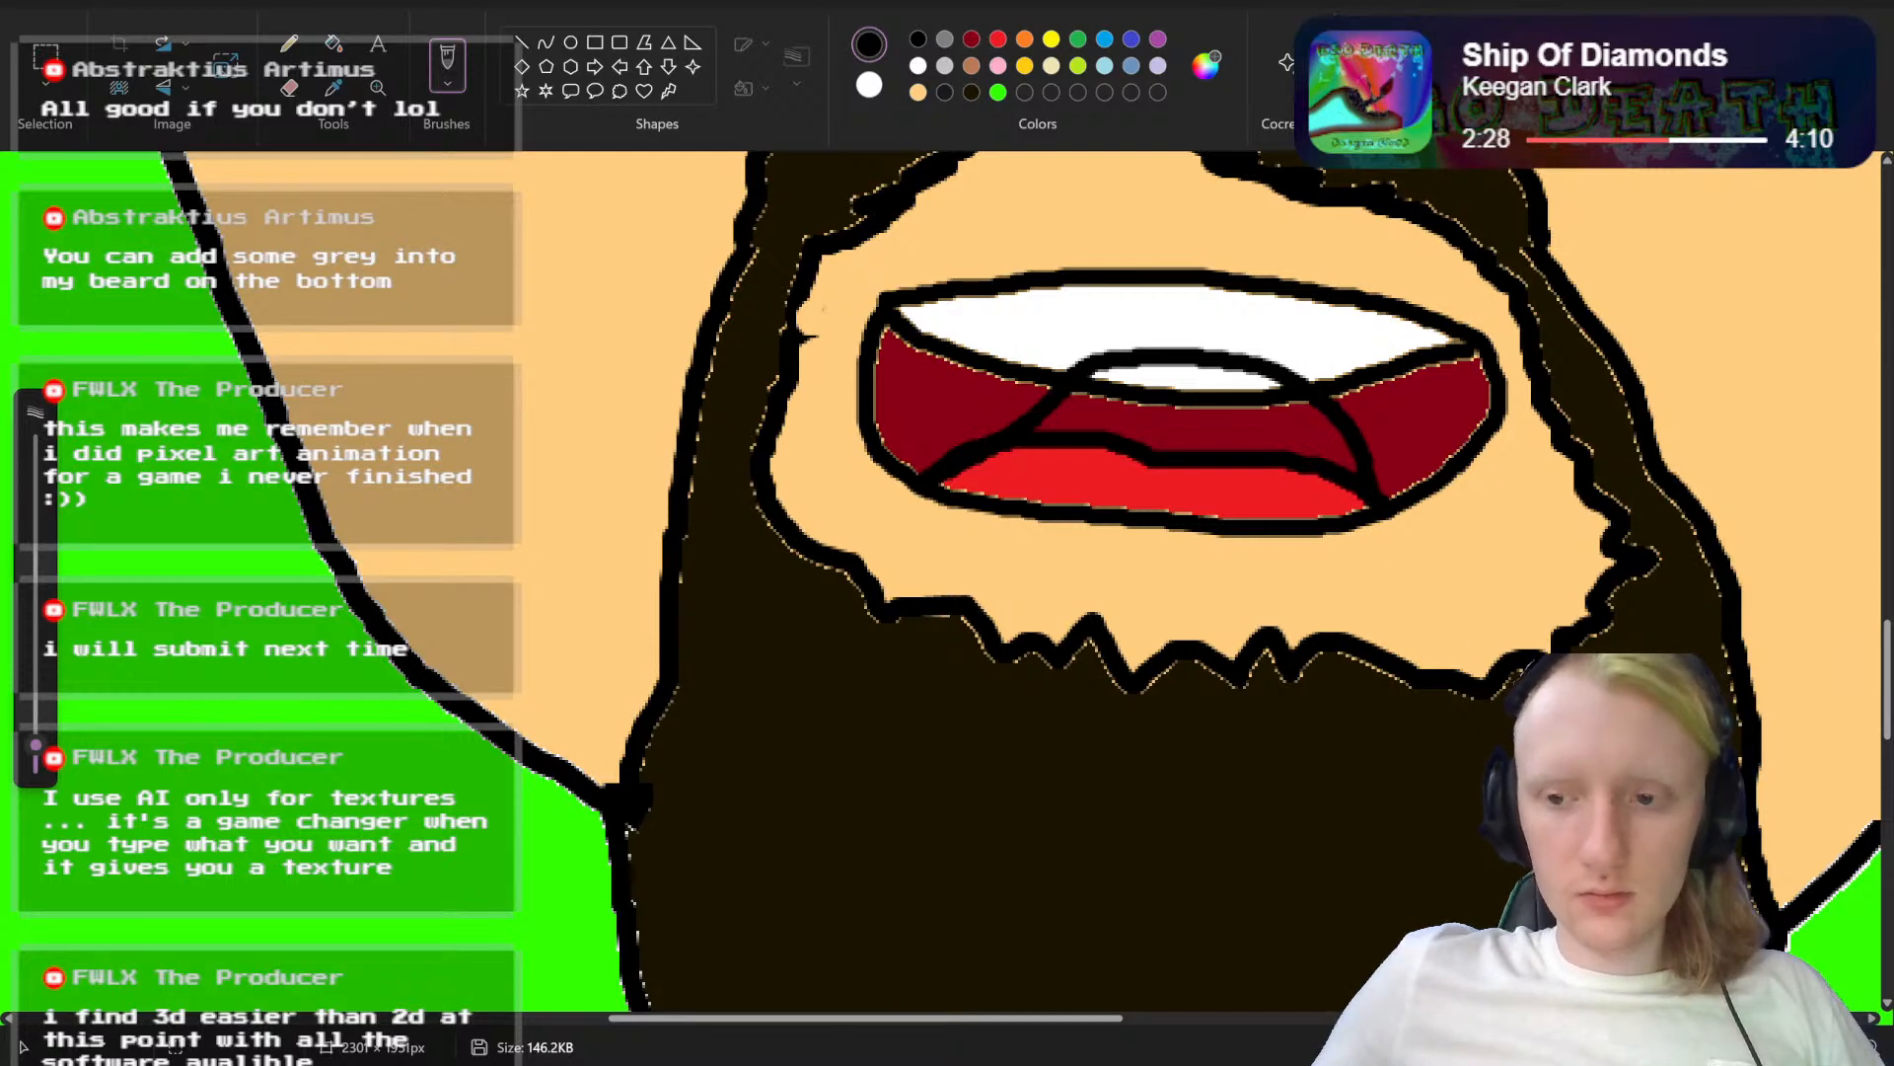
# Step: Fill the dark red and white areas inside the raised tongue outline with red
pyautogui.scroll(3, 1382, 493)
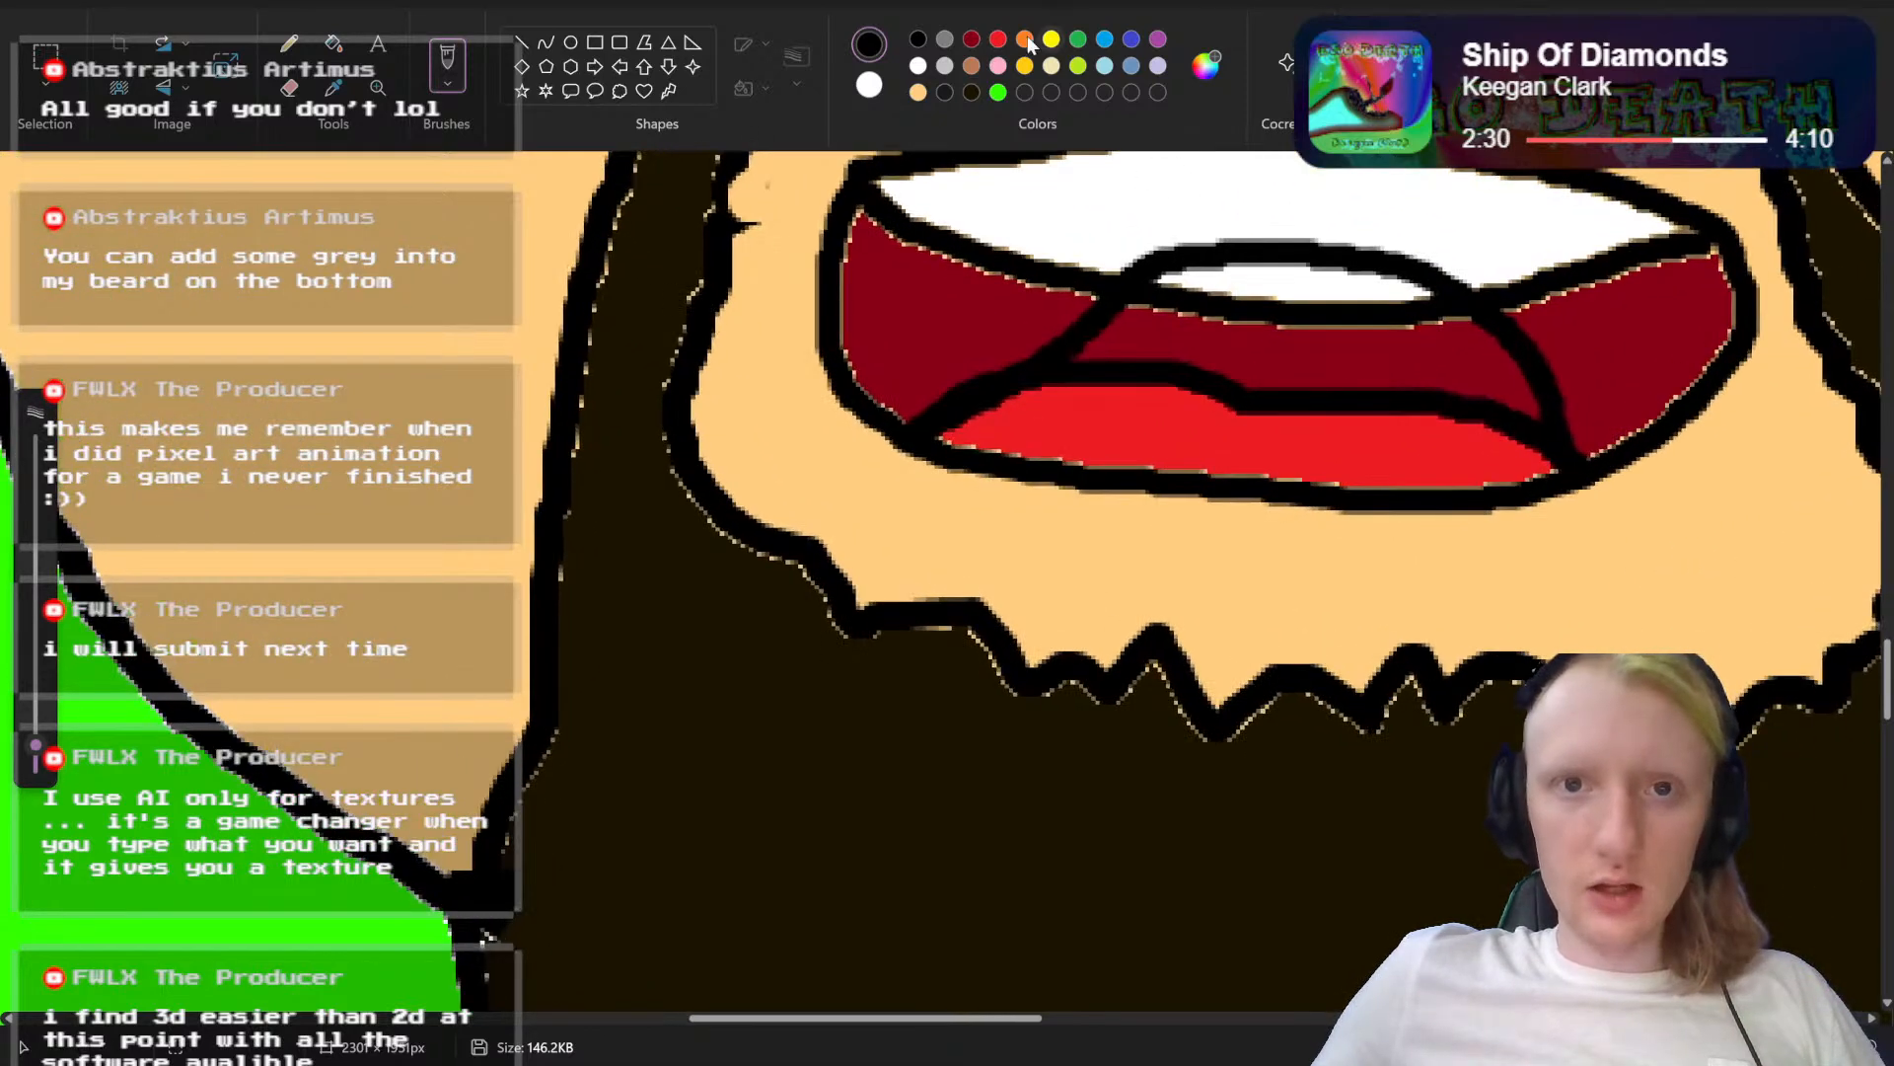
pyautogui.click(999, 39)
pyautogui.click(334, 42)
pyautogui.click(1295, 321)
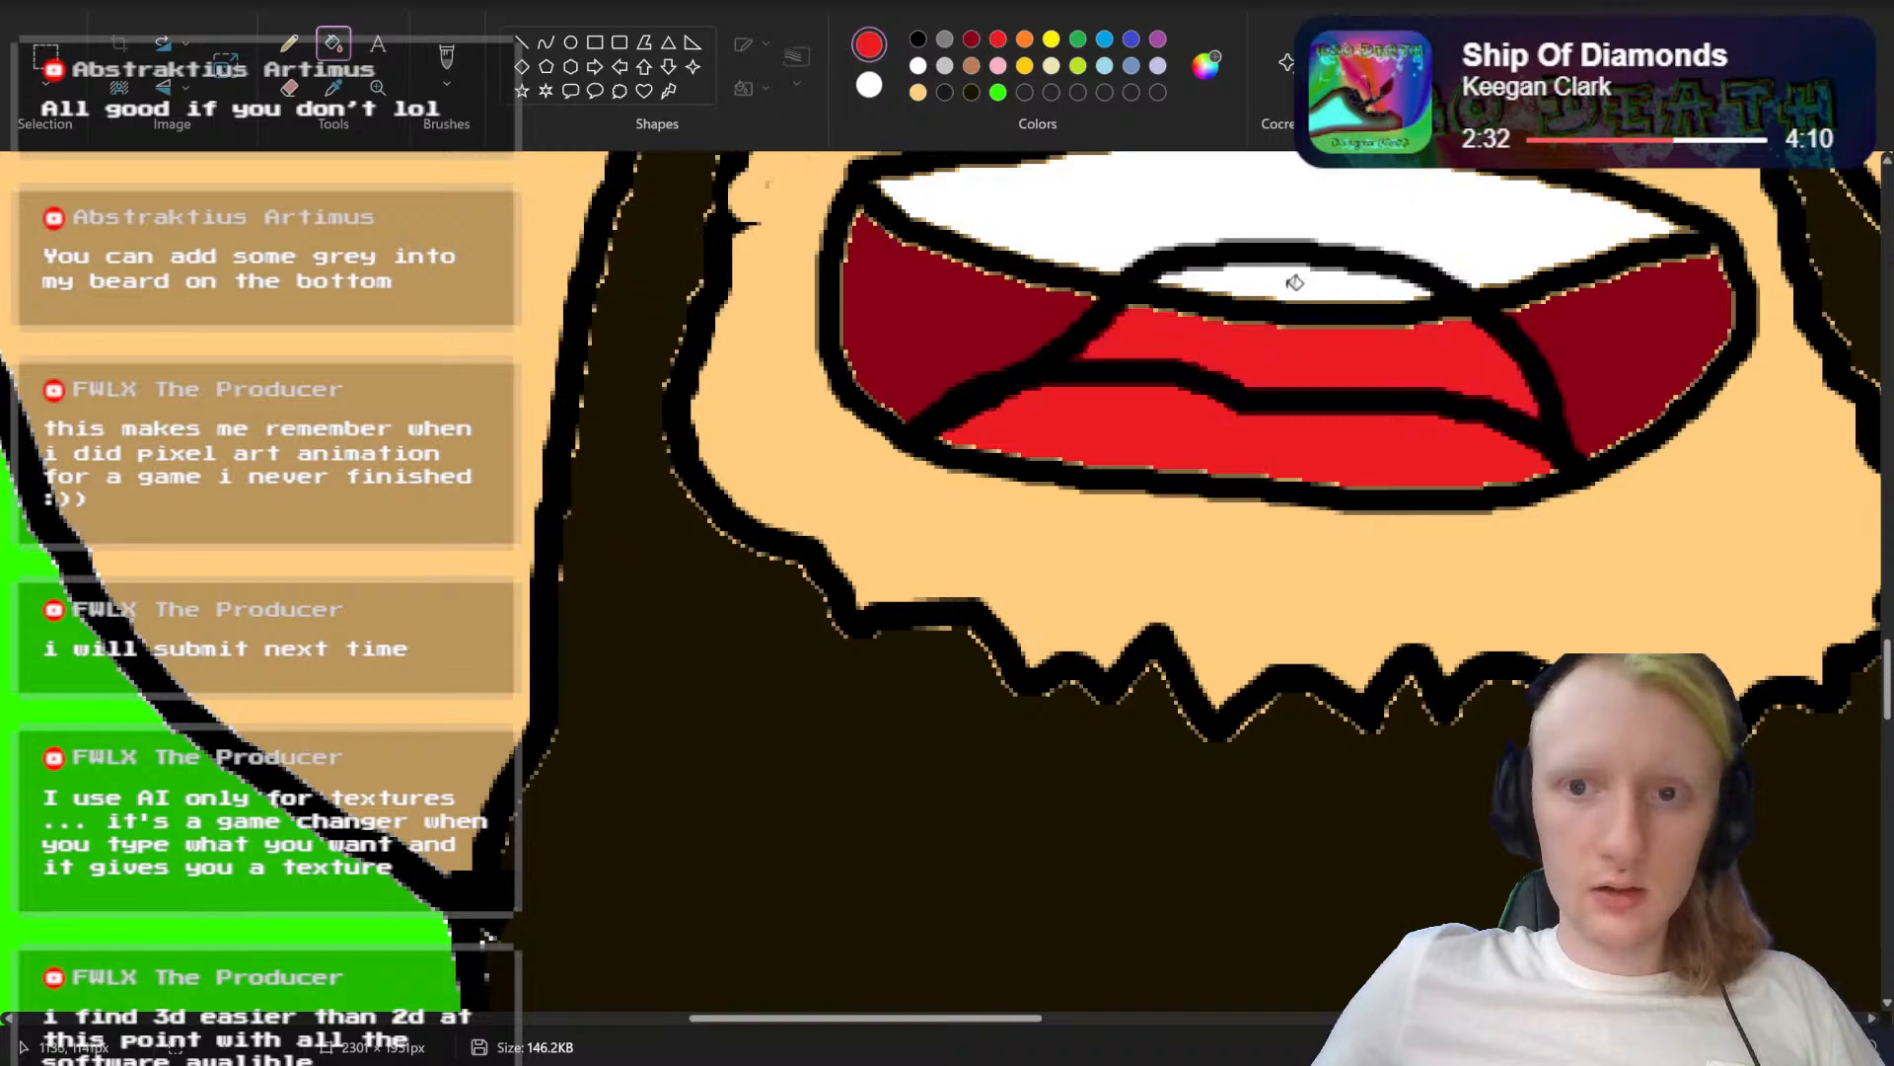
pyautogui.click(1295, 283)
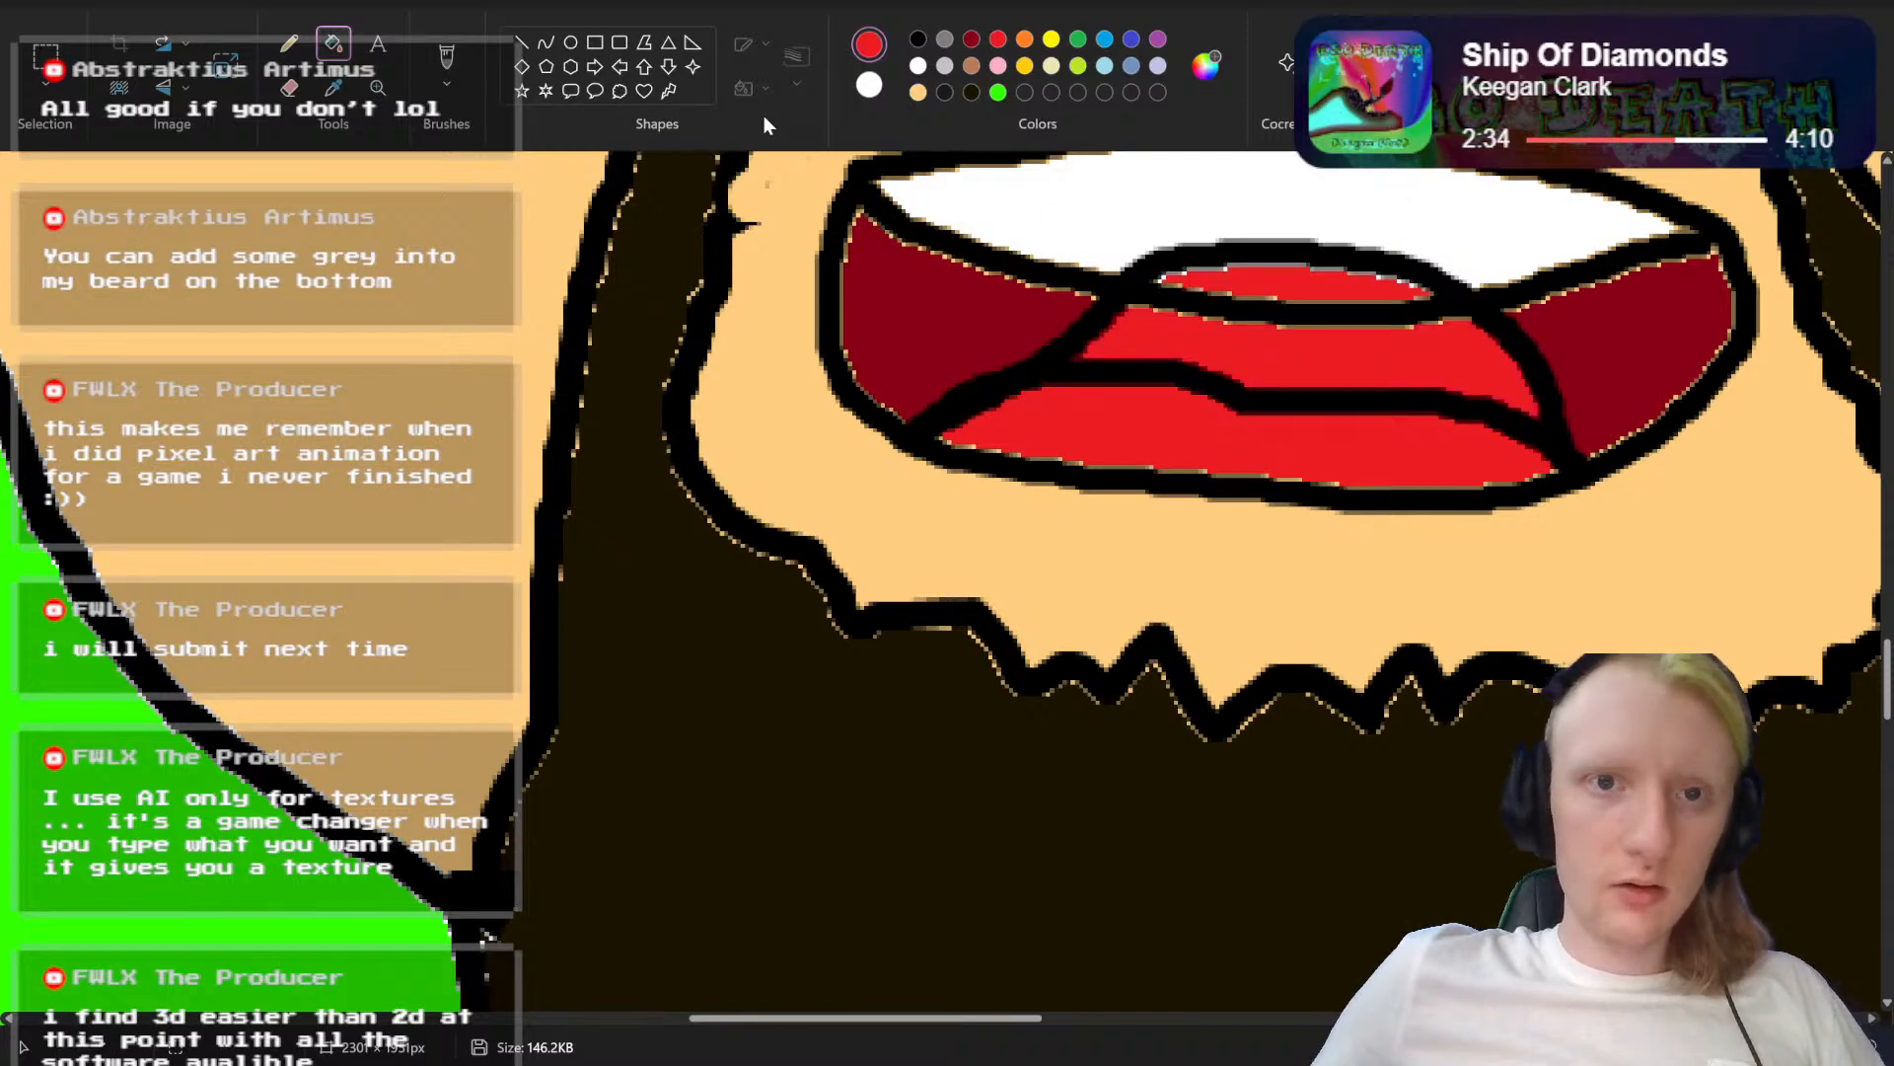
# Step: Paint over the old tongue and teeth lines inside the raised tongue with a larger red brush
pyautogui.click(973, 41)
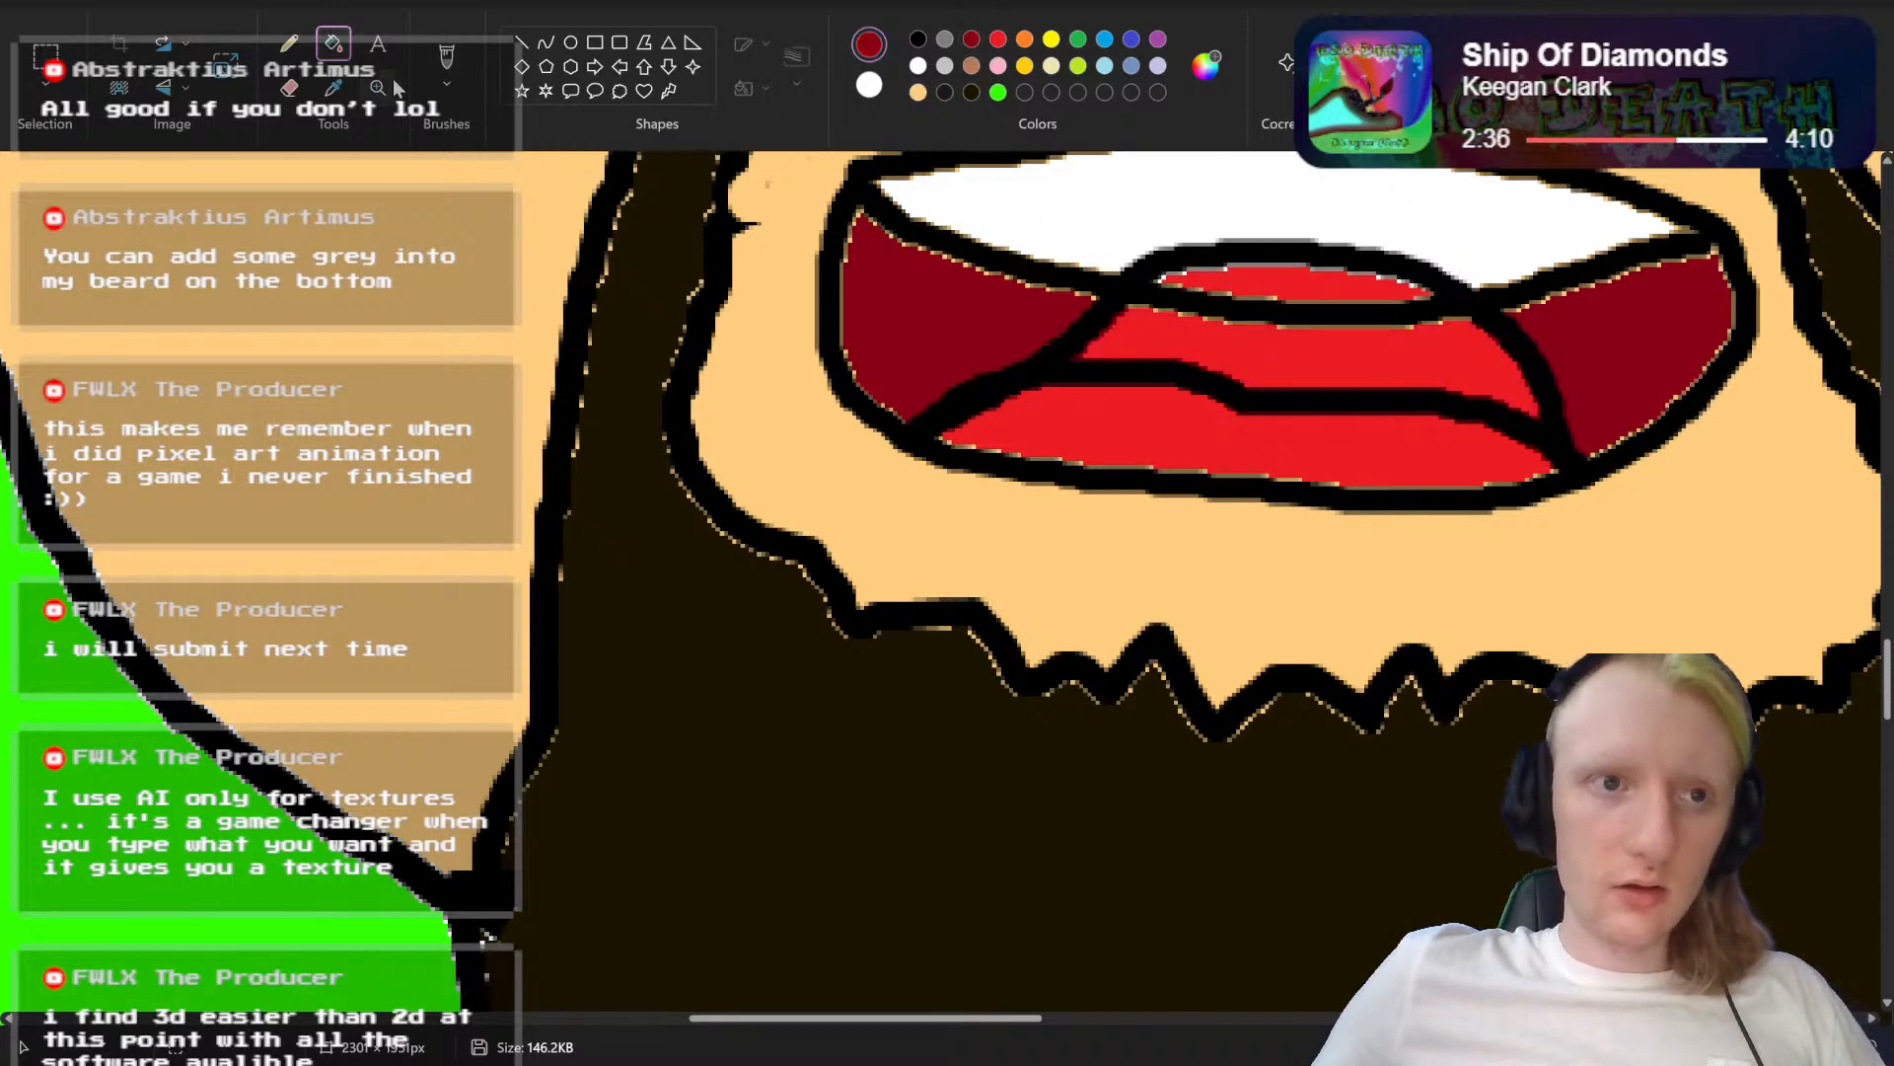
pyautogui.click(447, 59)
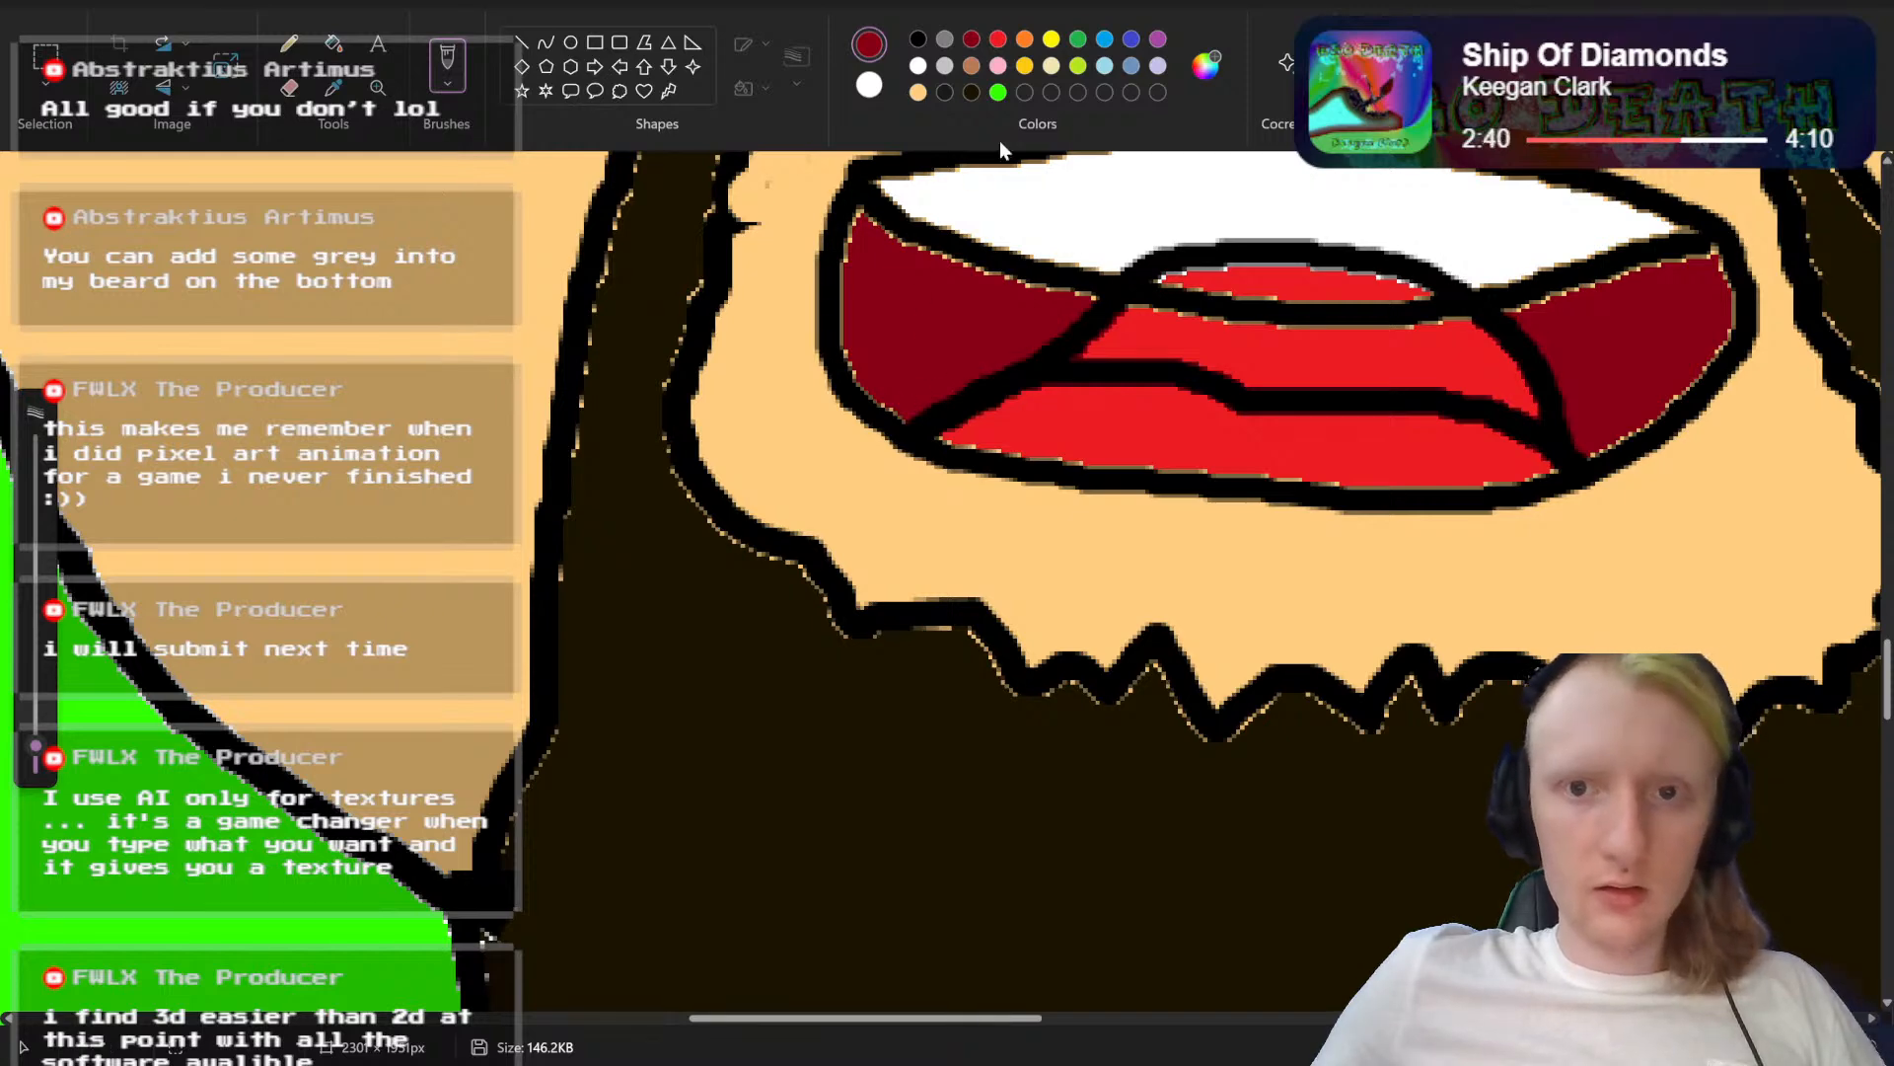
pyautogui.click(998, 39)
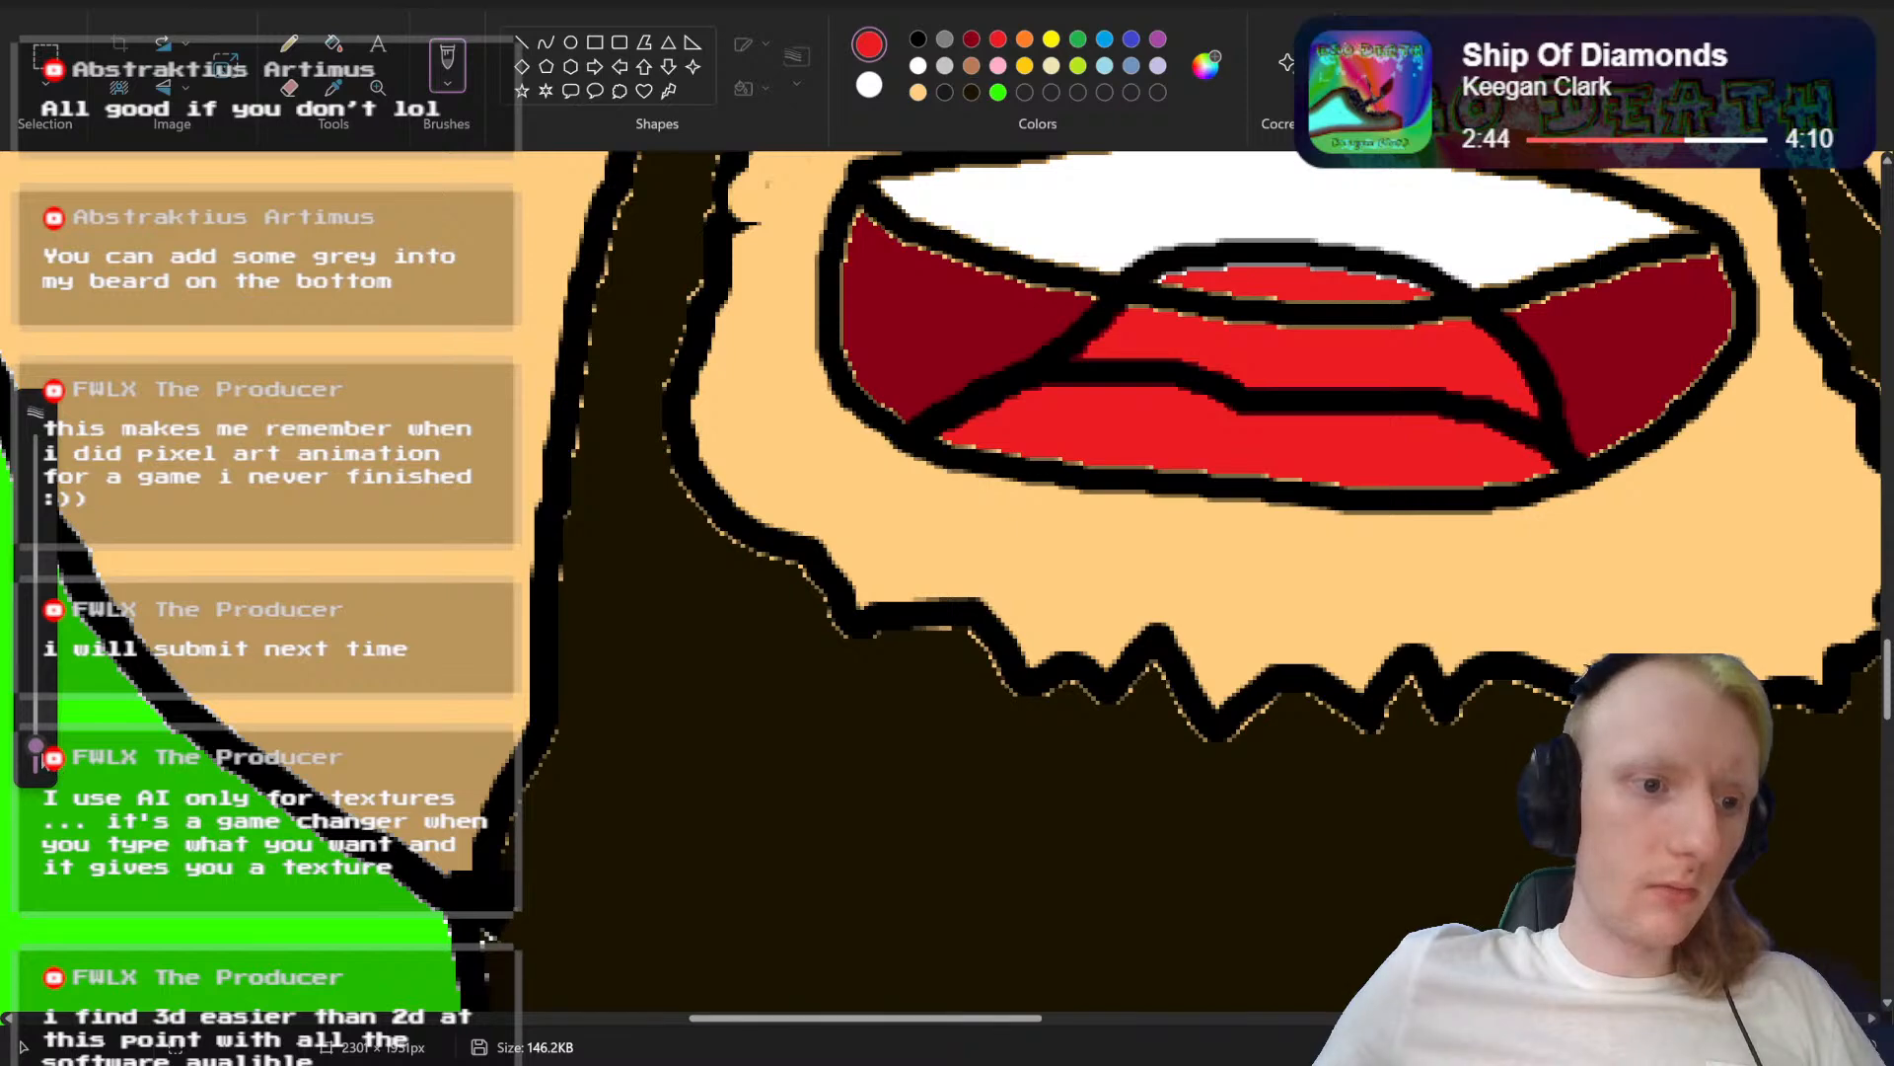
pyautogui.moveTo(35, 747); pyautogui.dragTo(36, 721)
pyautogui.moveTo(1132, 381)
pyautogui.mouseDown()
pyautogui.moveTo(1100, 381)
pyautogui.moveTo(1184, 375)
pyautogui.moveTo(1529, 439)
pyautogui.mouseUp()
pyautogui.moveTo(1431, 316)
pyautogui.mouseDown()
pyautogui.moveTo(1383, 301)
pyautogui.moveTo(1258, 321)
pyautogui.moveTo(1157, 299)
pyautogui.mouseUp()
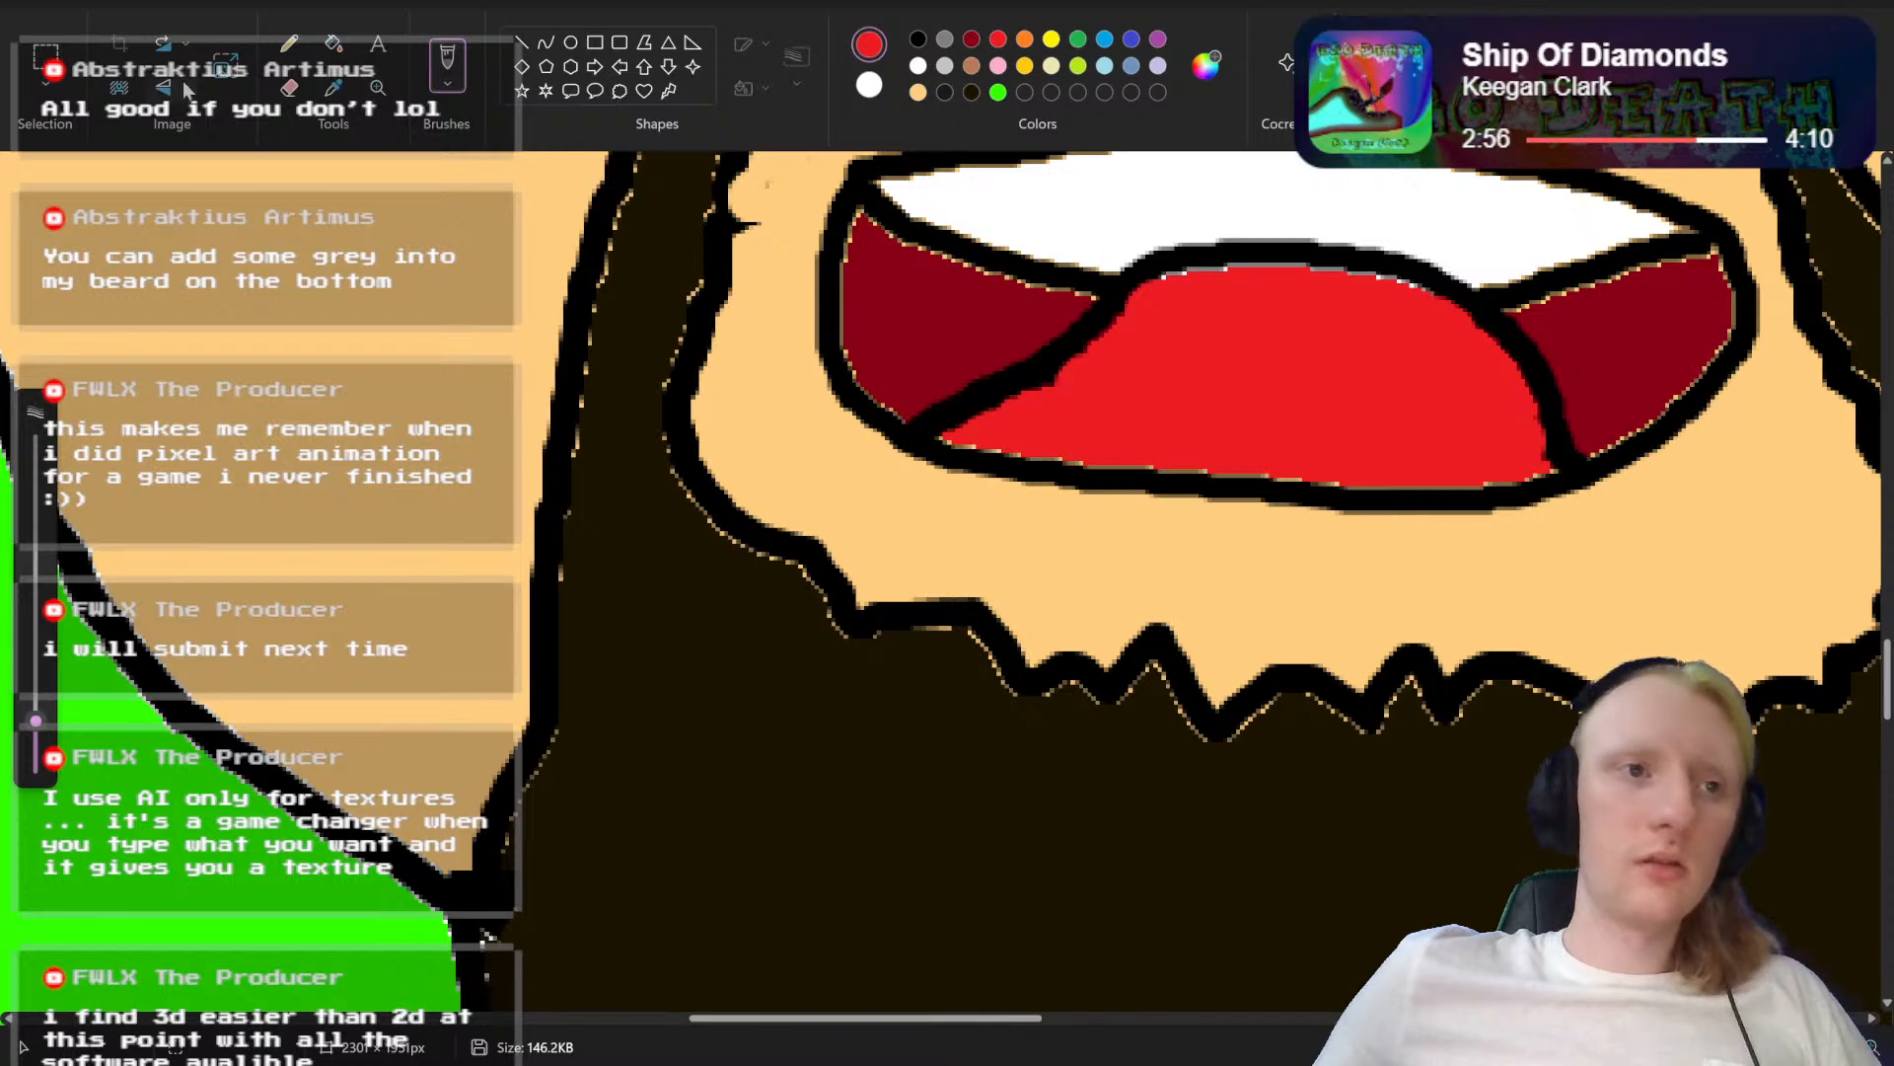
# Step: Save the portrait with the raised tongue as a new PNG named Abstrakt Head mouth ll.png in Saved Pictures
pyautogui.click(33, 5)
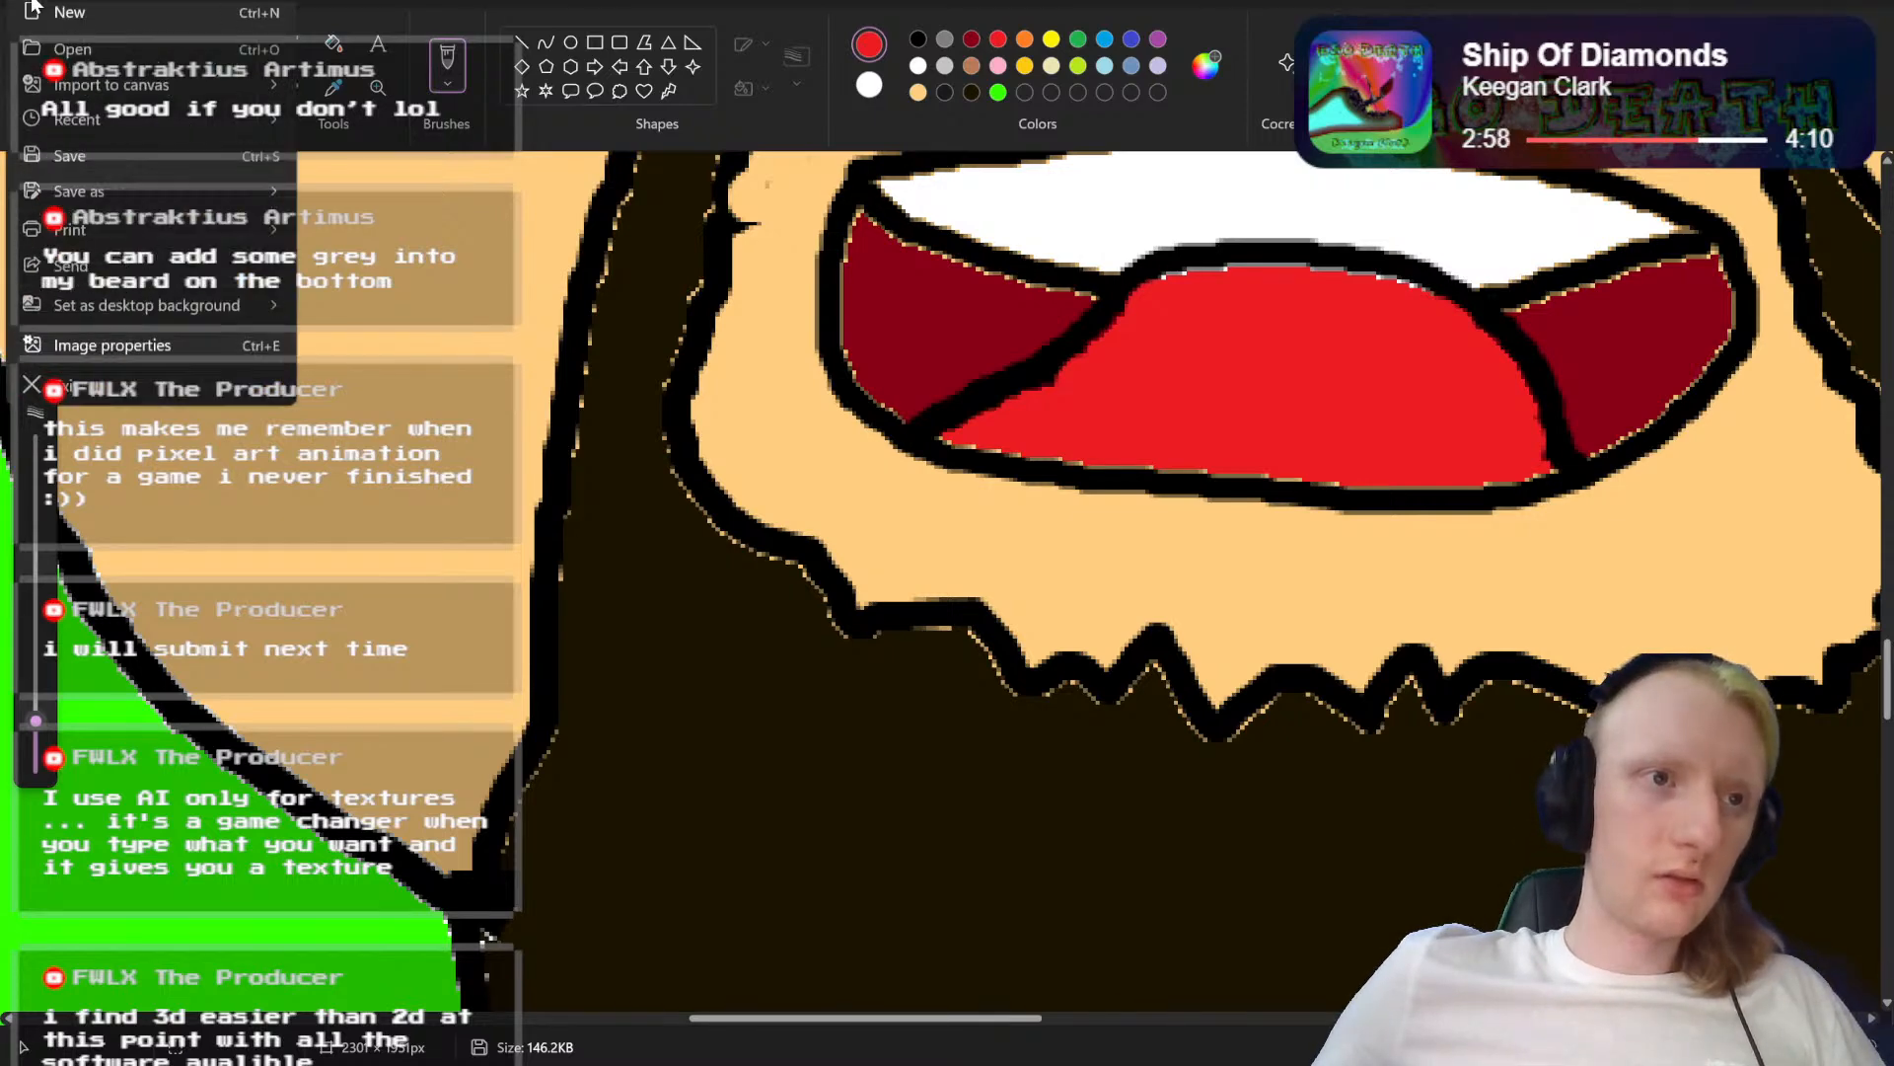
pyautogui.moveTo(97, 205)
pyautogui.click(341, 210)
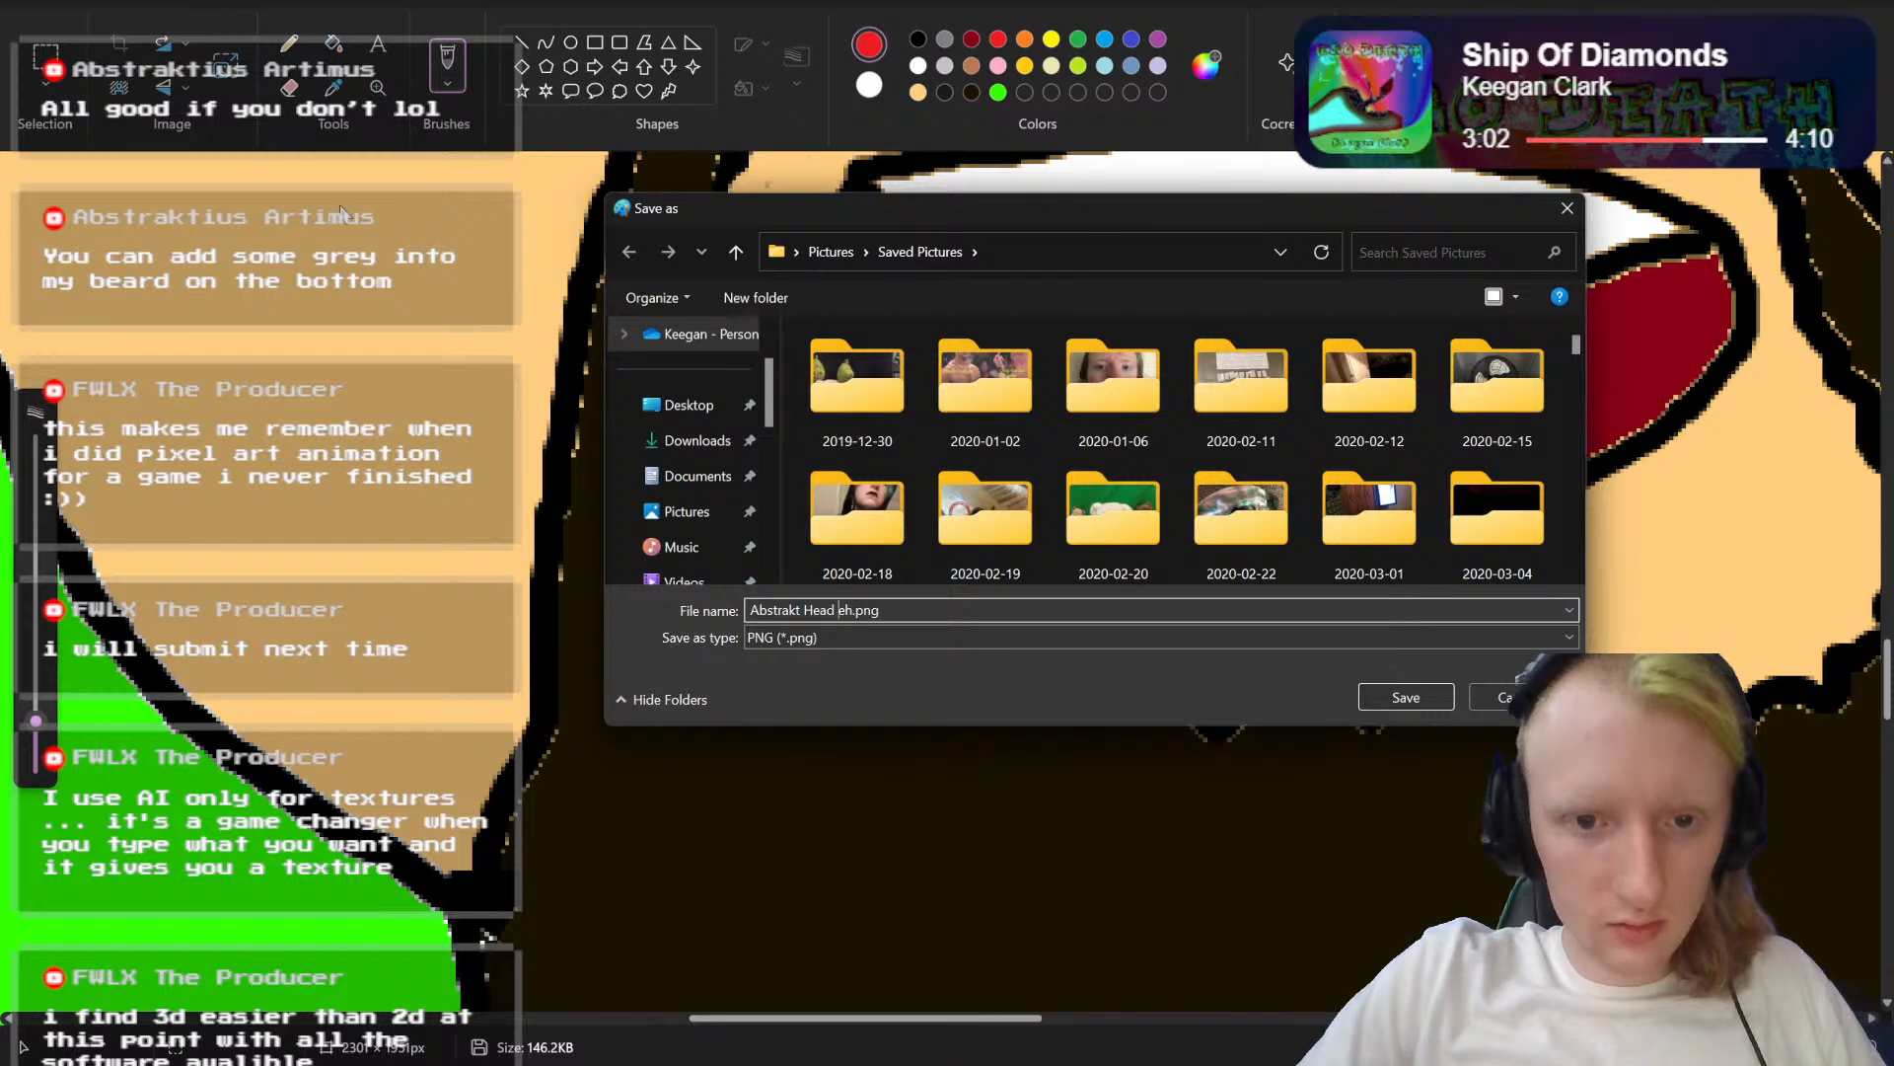
pyautogui.write('mouth')
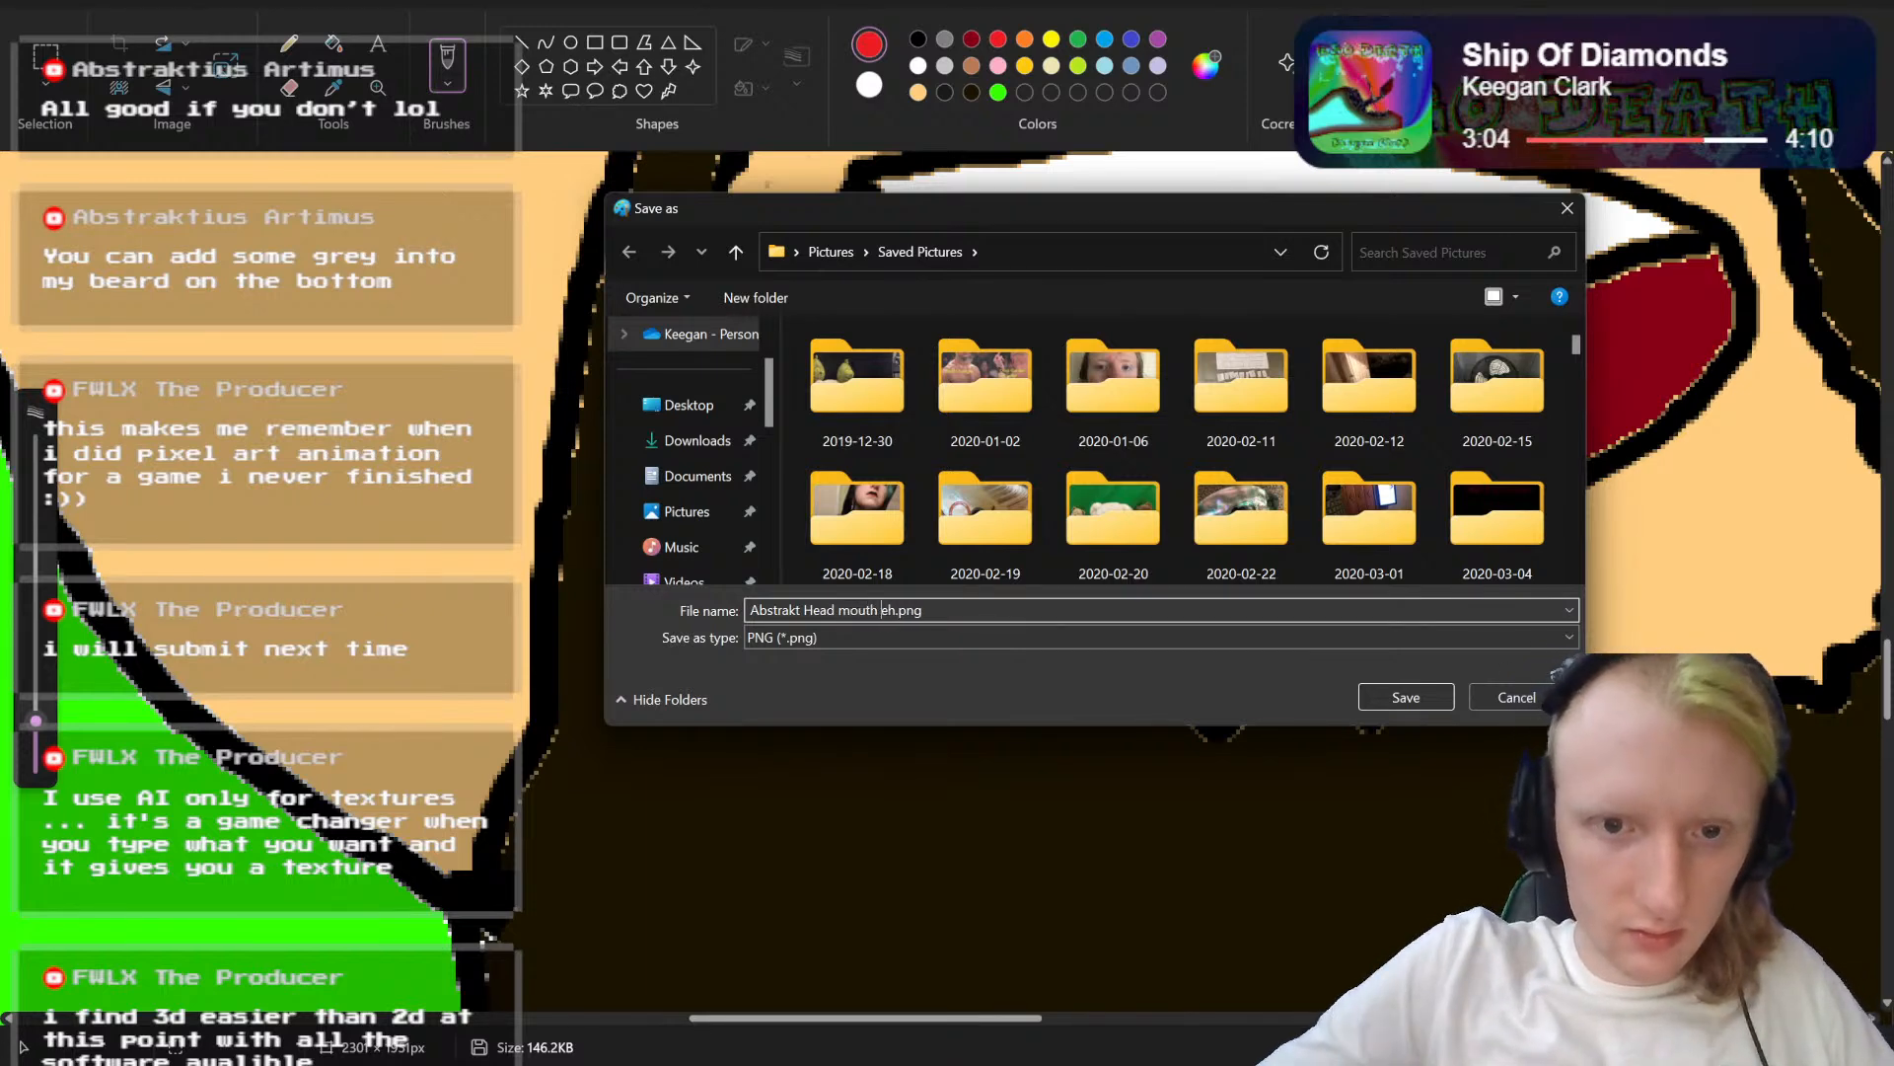
pyautogui.press('Right')
pyautogui.press('Right')
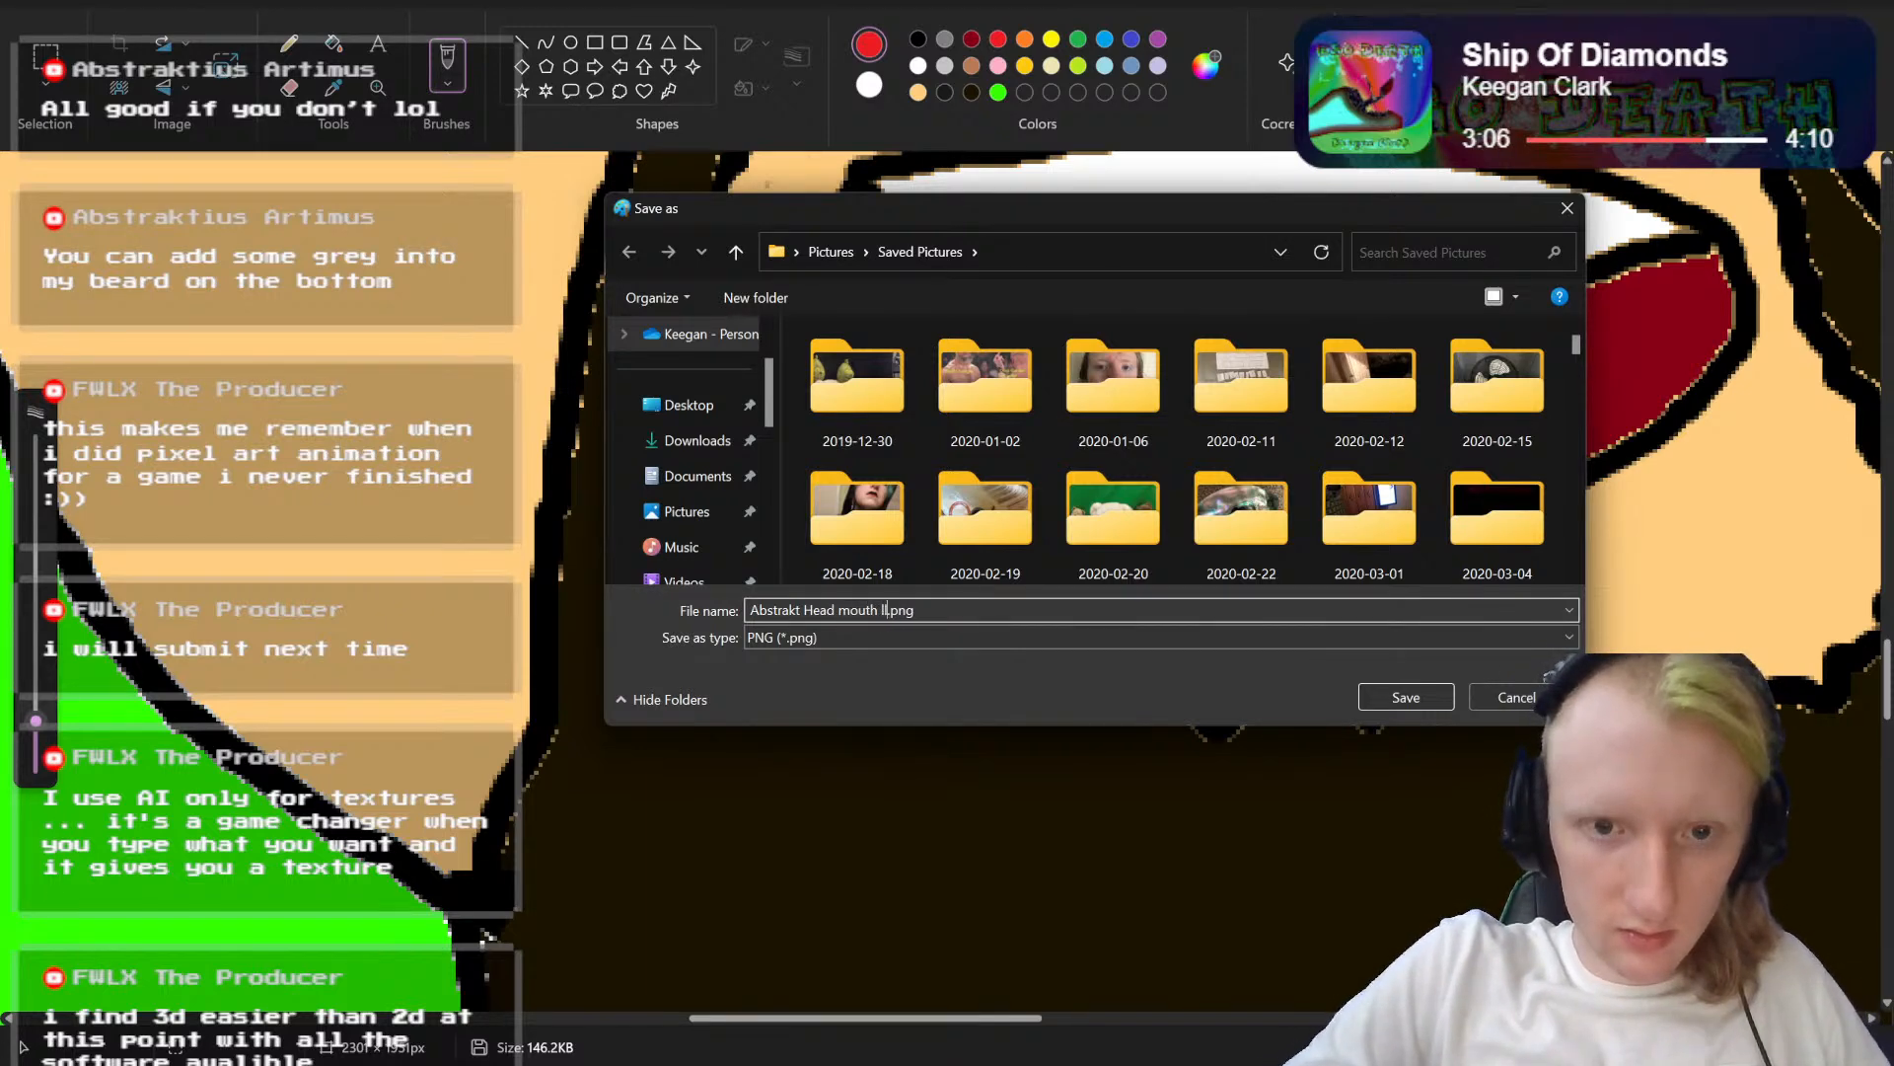
pyautogui.click(1431, 693)
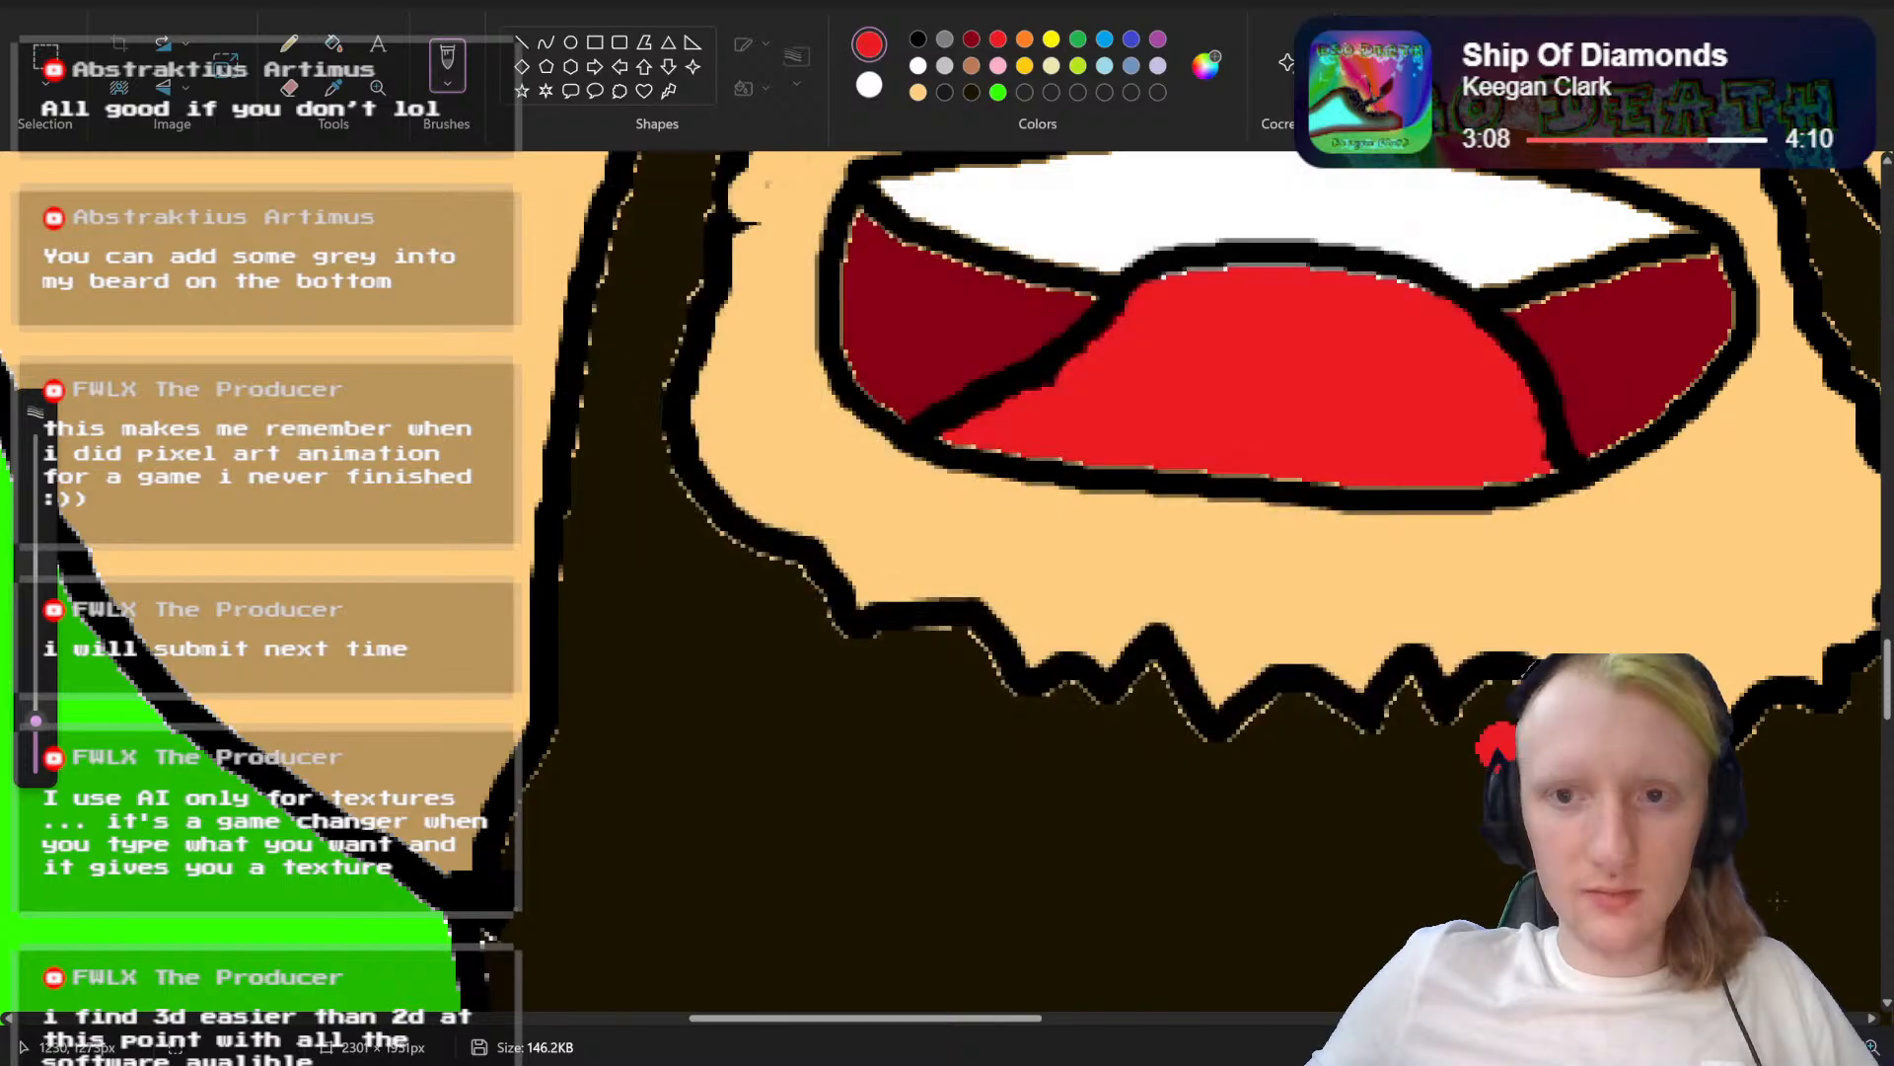
pyautogui.scroll(-5, 1431, 694)
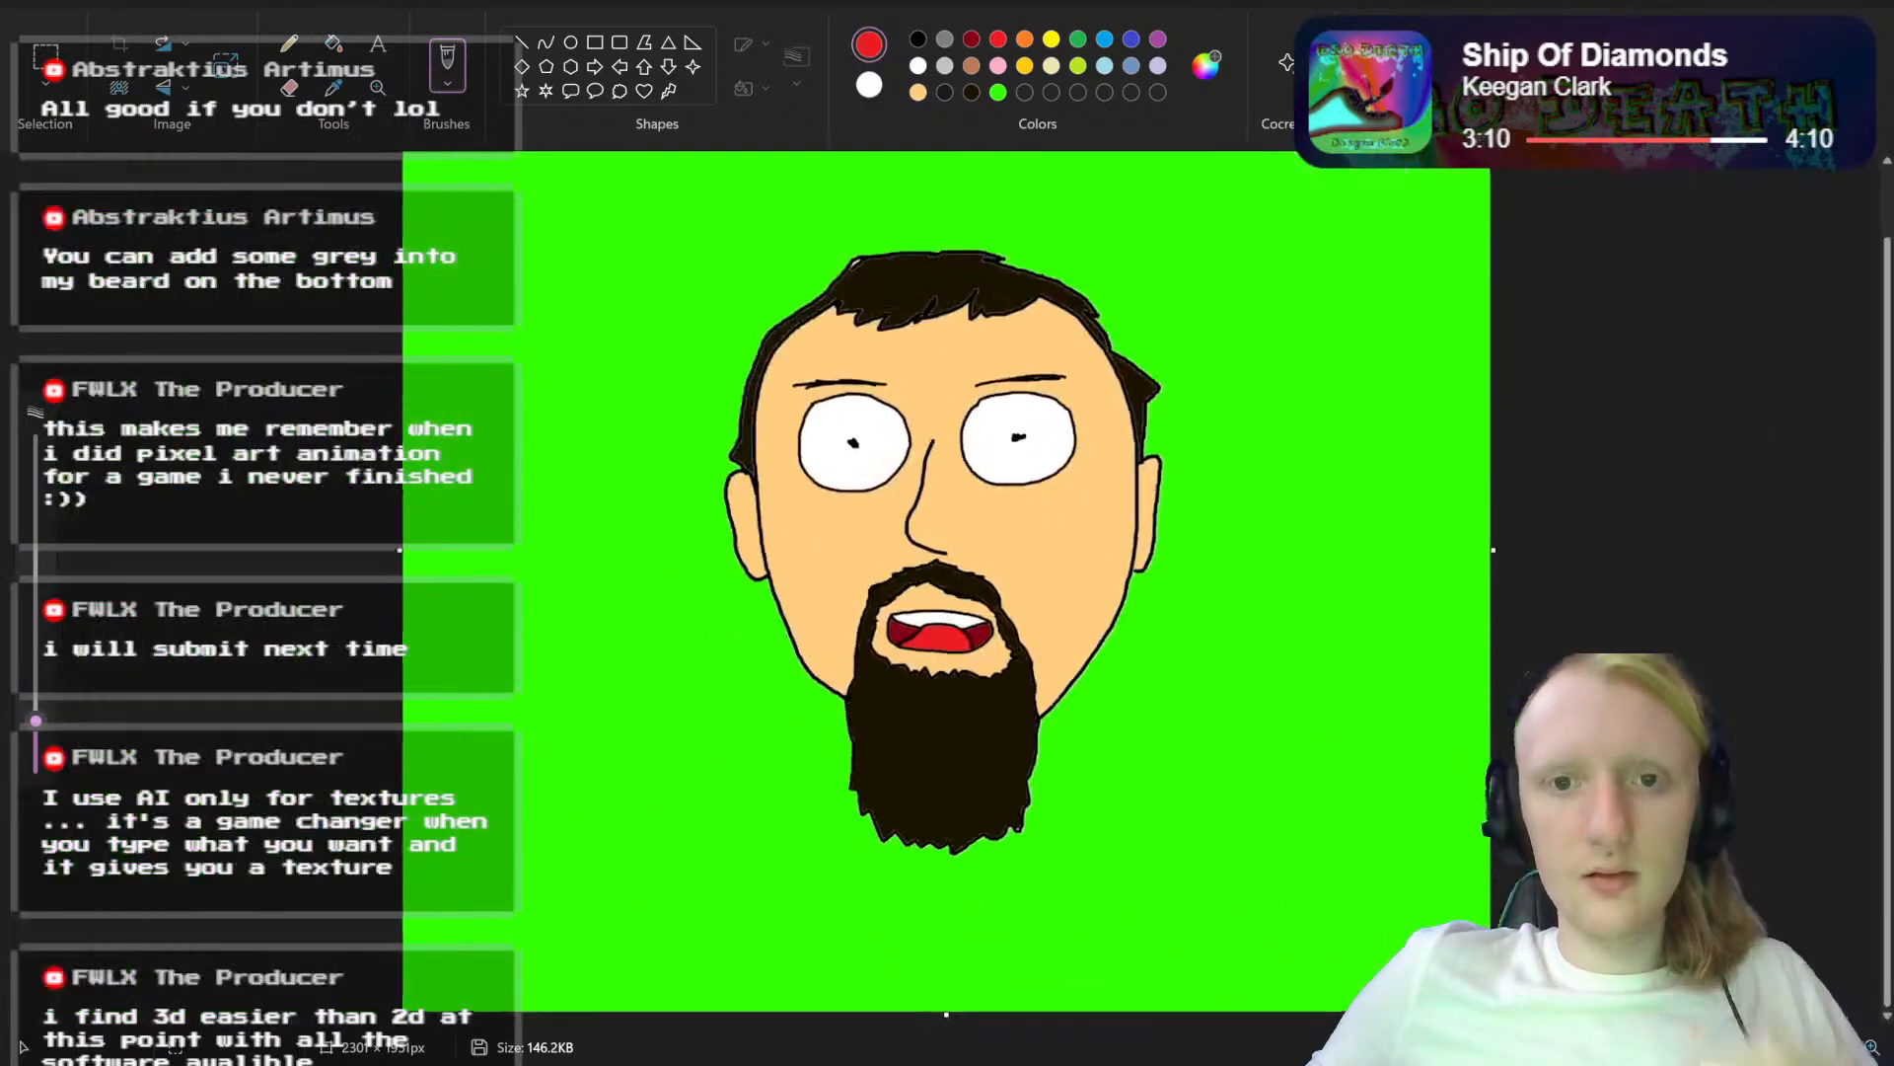
pyautogui.scroll(4, 958, 513)
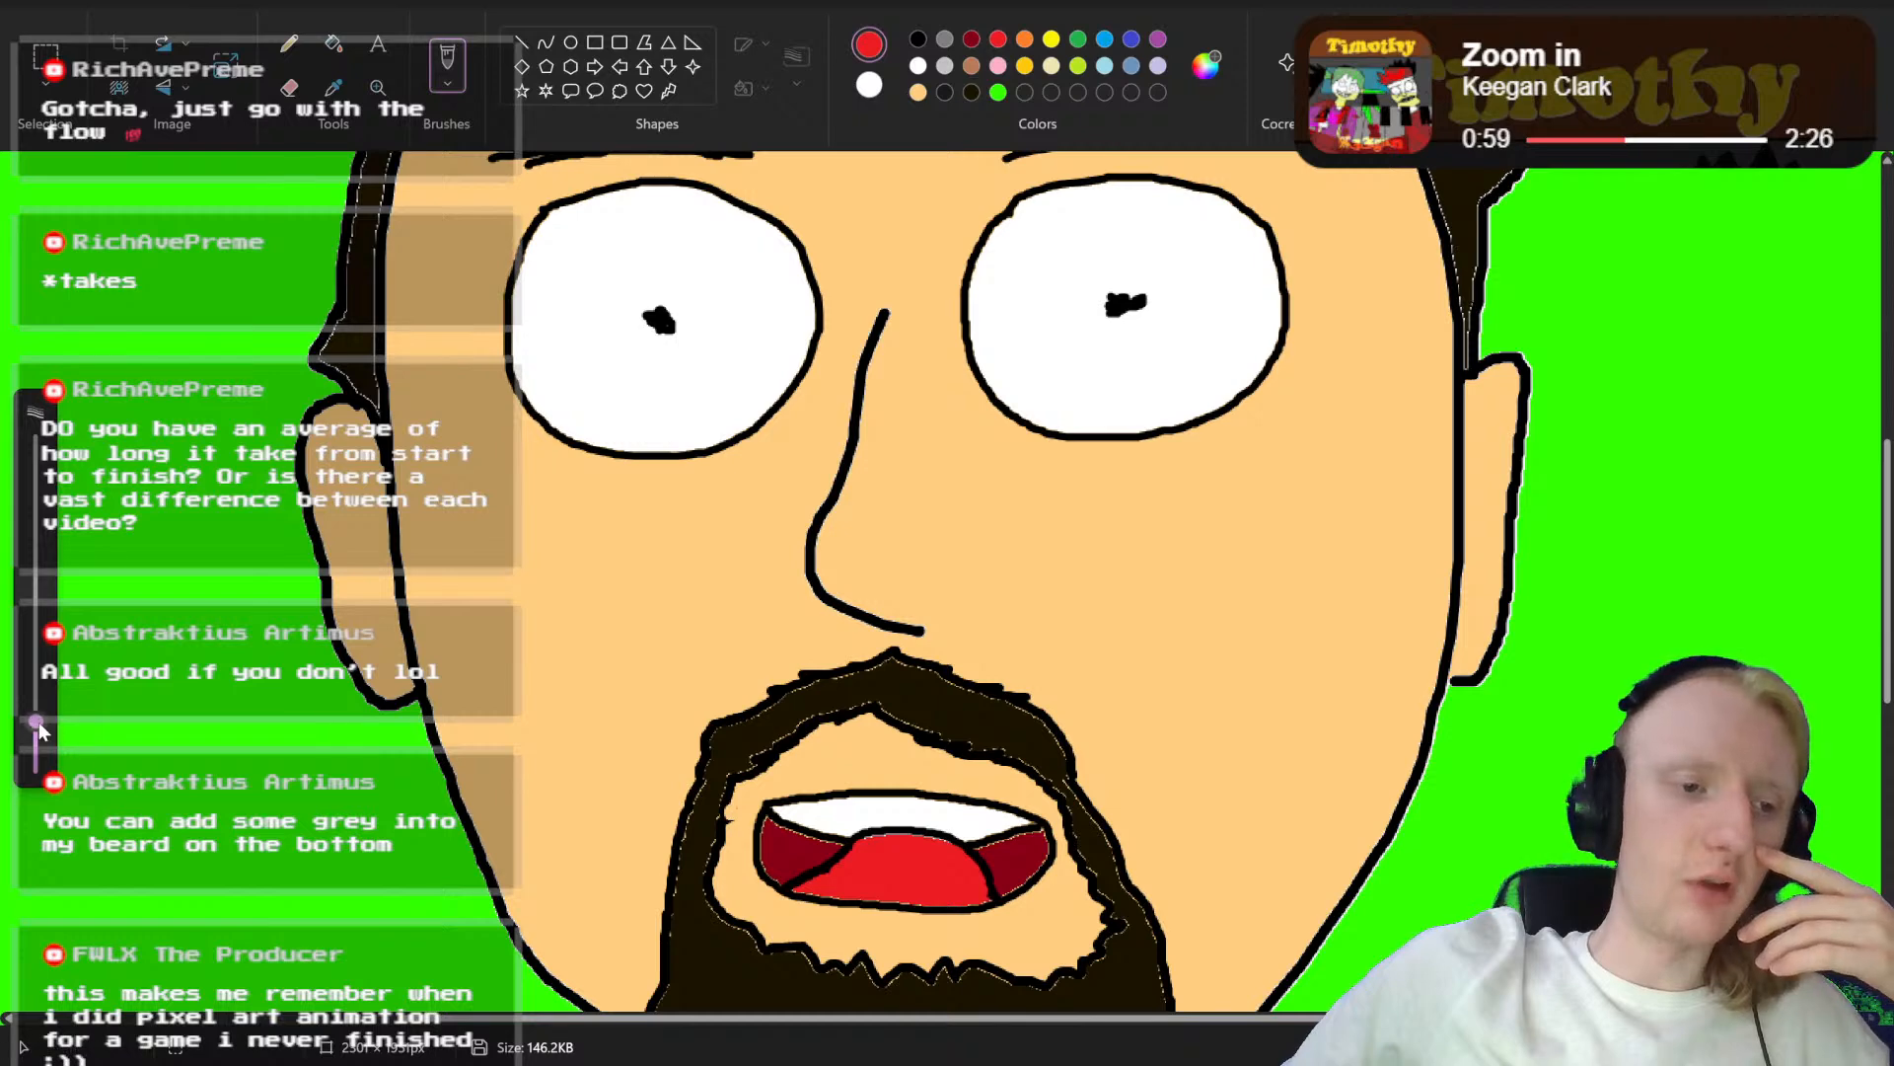
# Step: Make the brush slightly smaller and reopen the mouthless base portrait, Abstrakt Head.png
pyautogui.moveTo(38, 723); pyautogui.dragTo(38, 750)
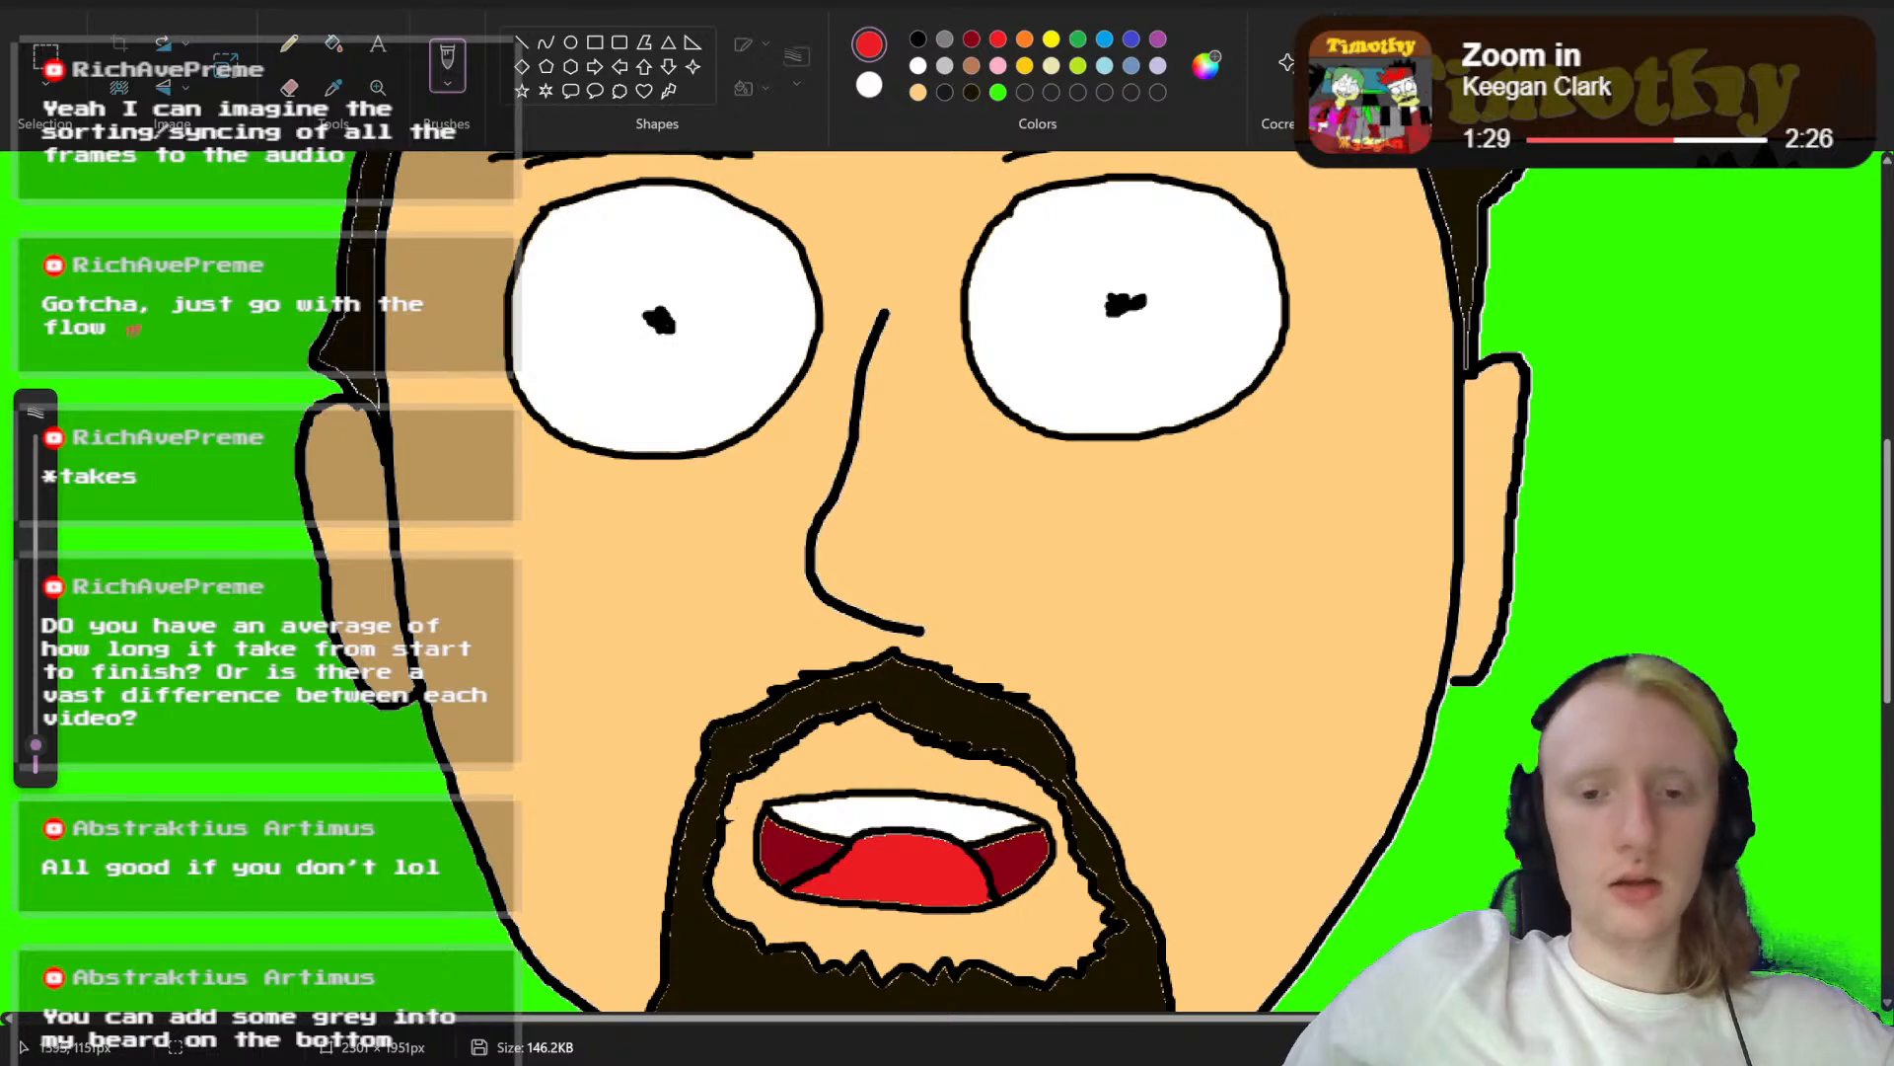
pyautogui.click(27, 3)
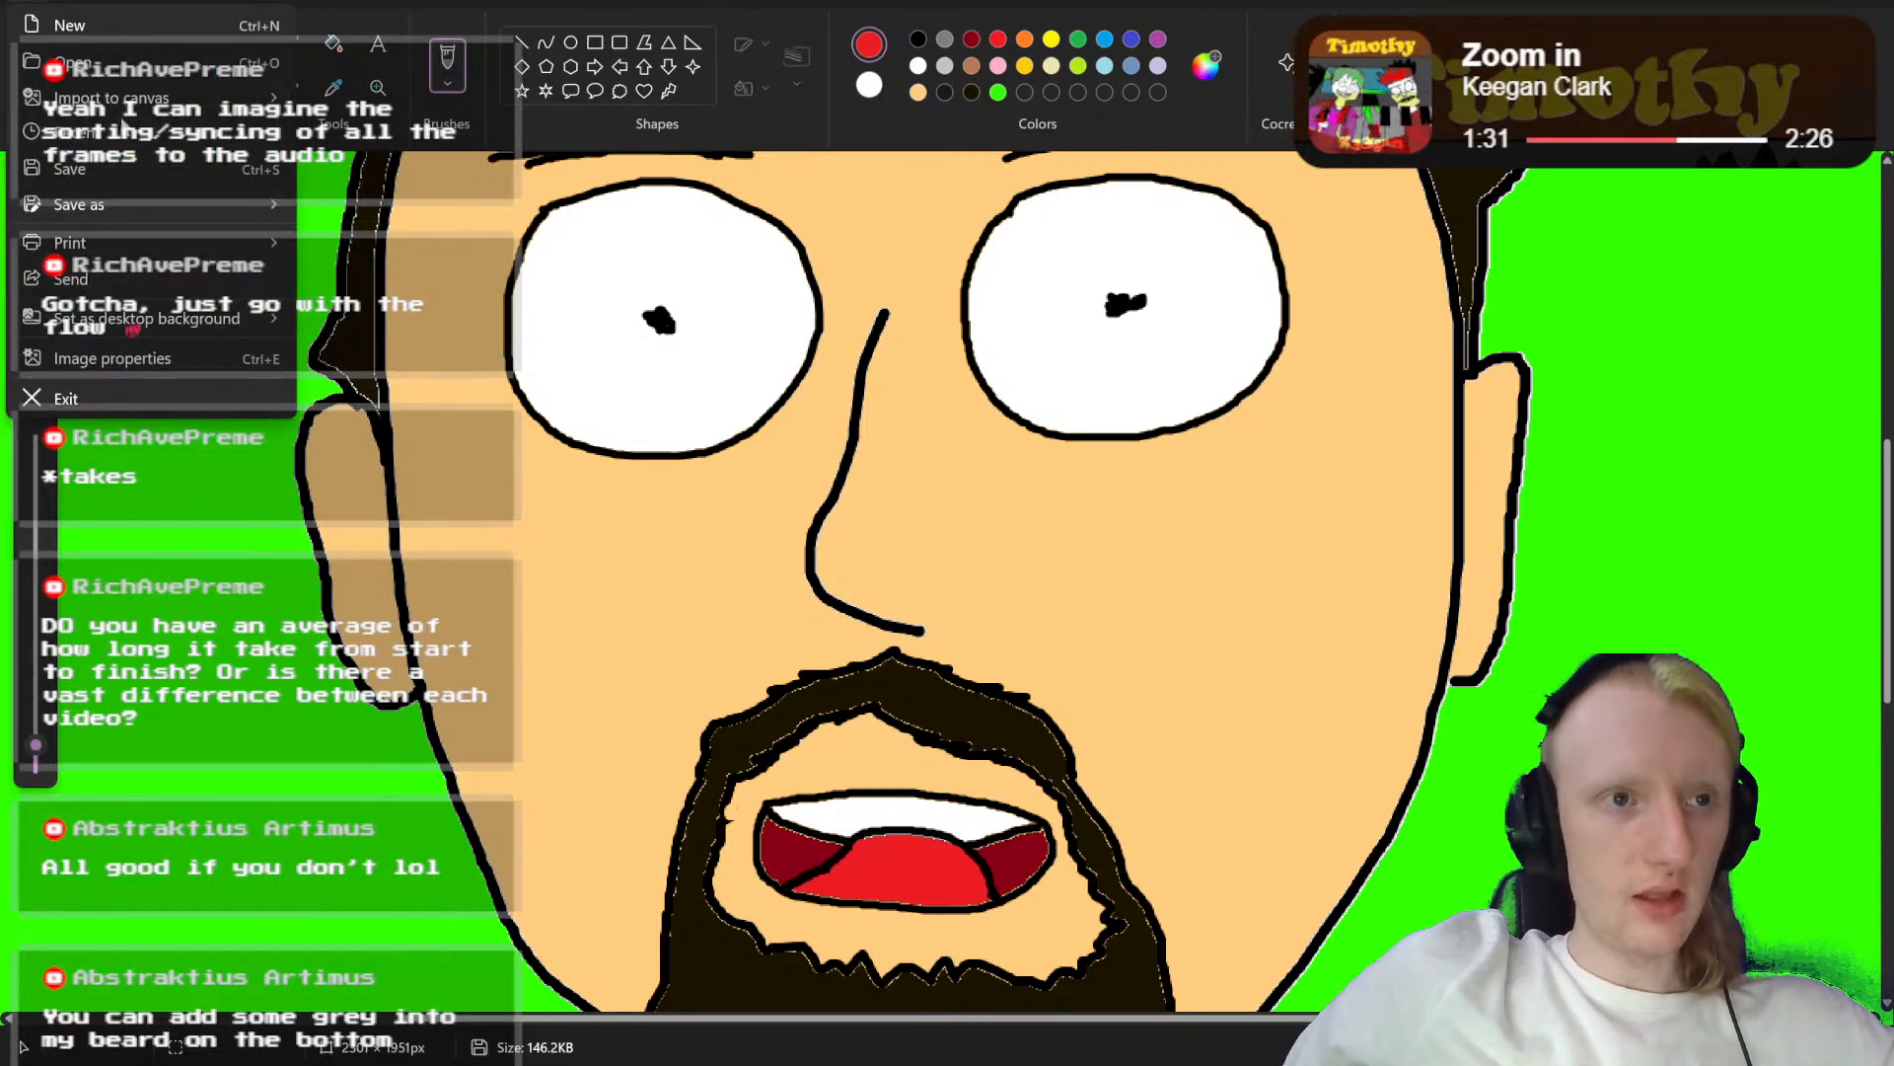
pyautogui.moveTo(126, 138)
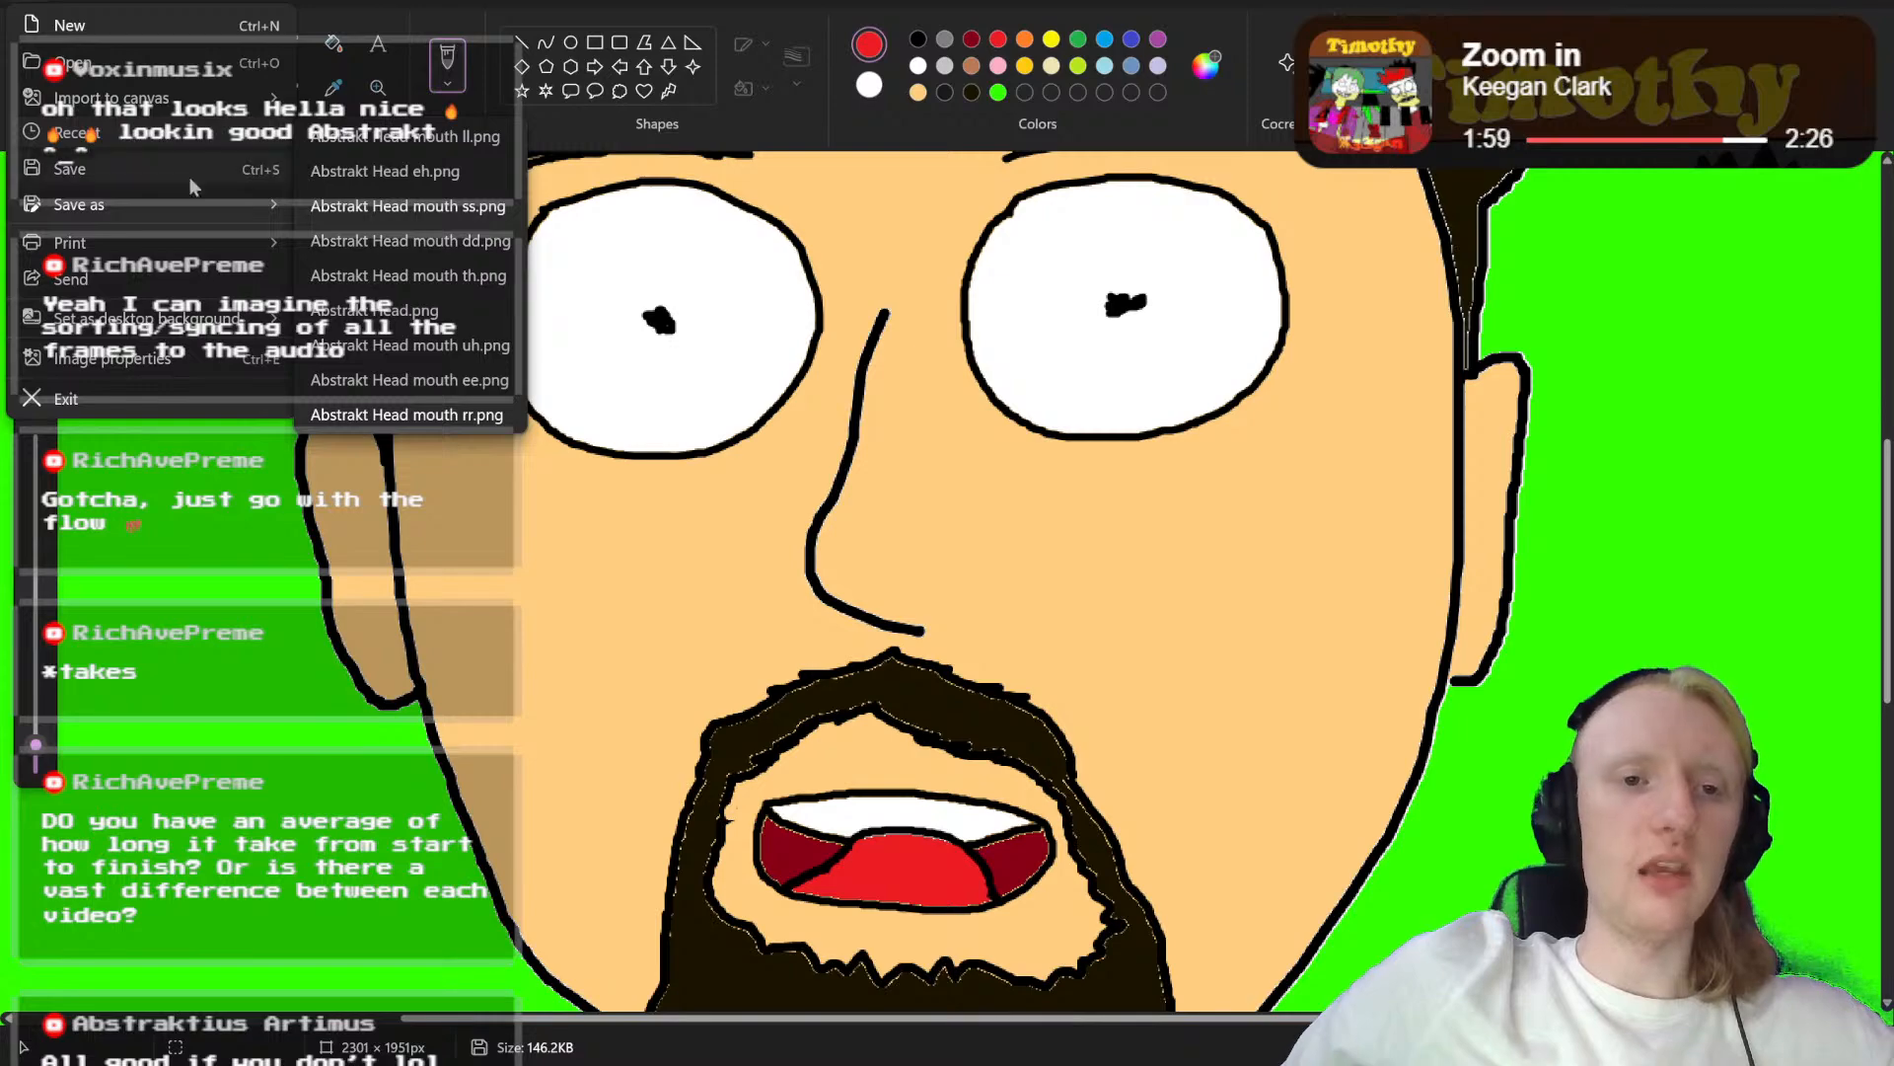
pyautogui.click(376, 340)
pyautogui.scroll(-2, 376, 336)
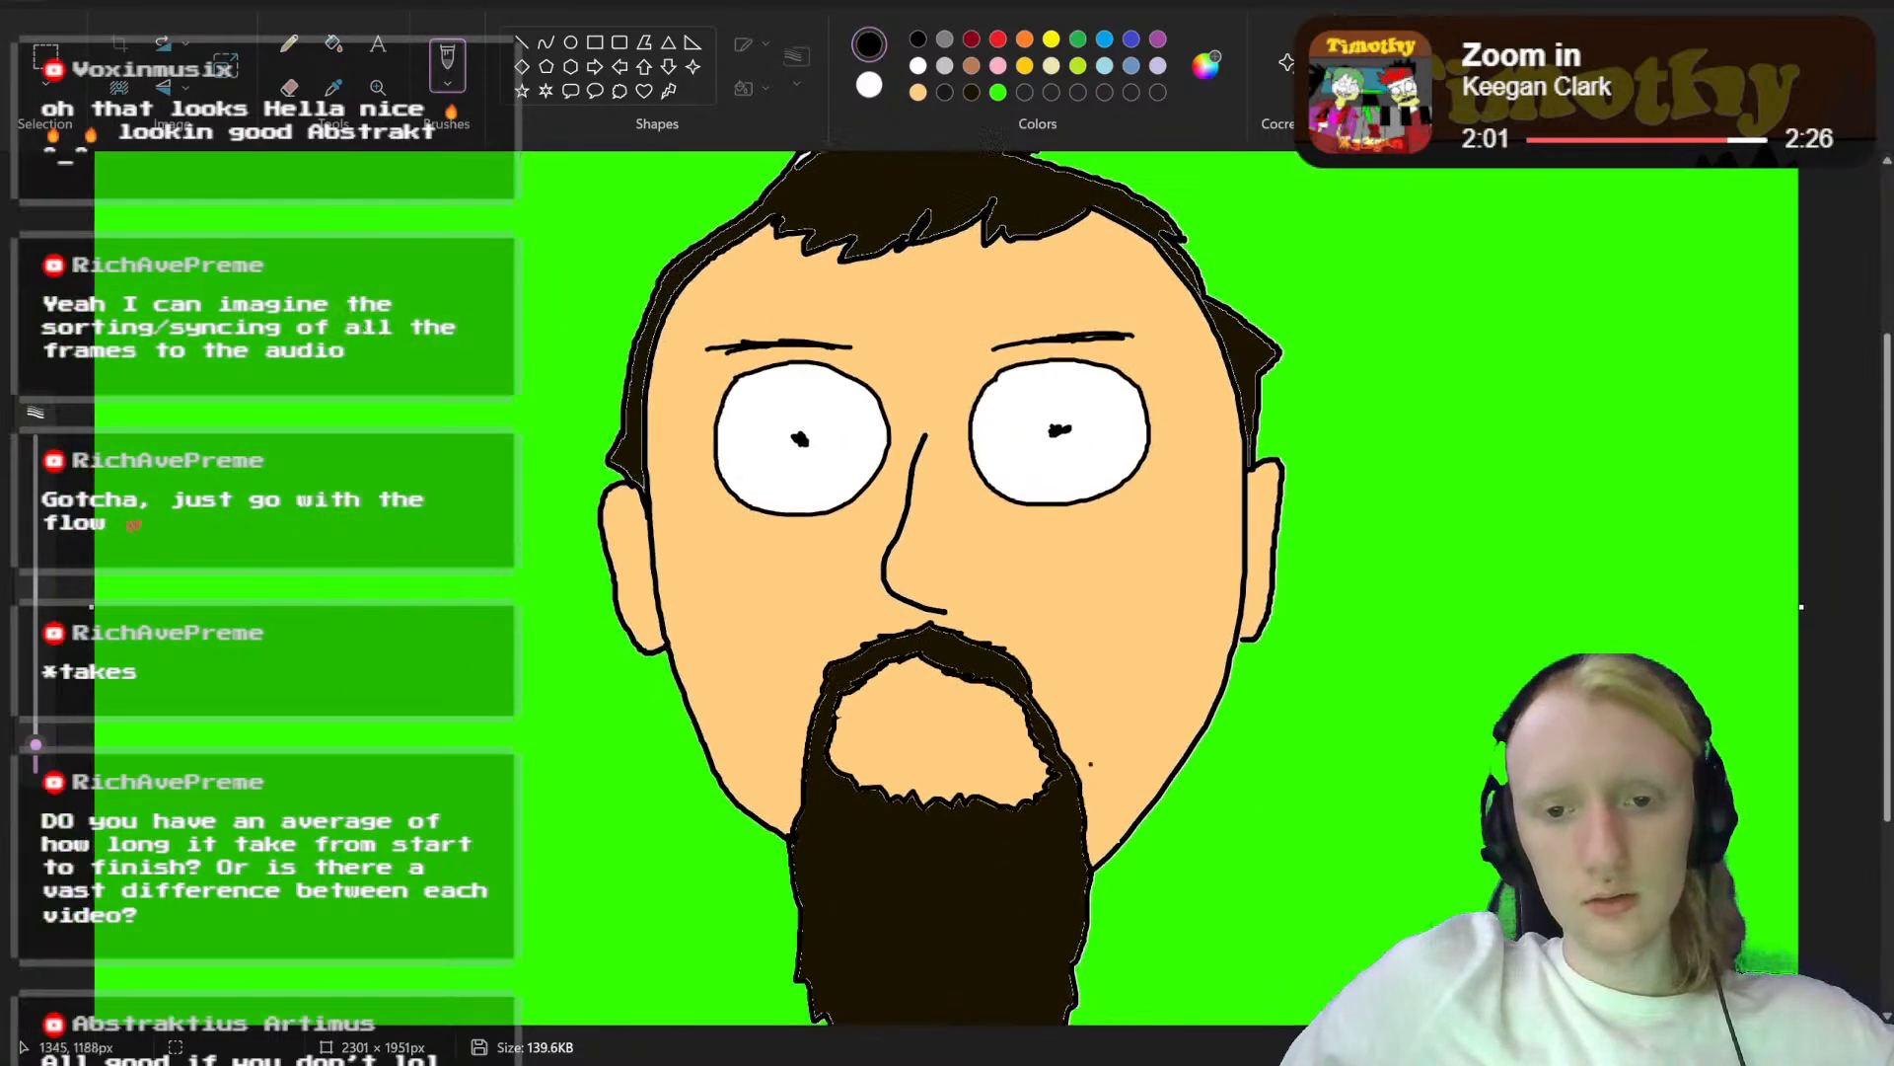
pyautogui.scroll(5, 931, 834)
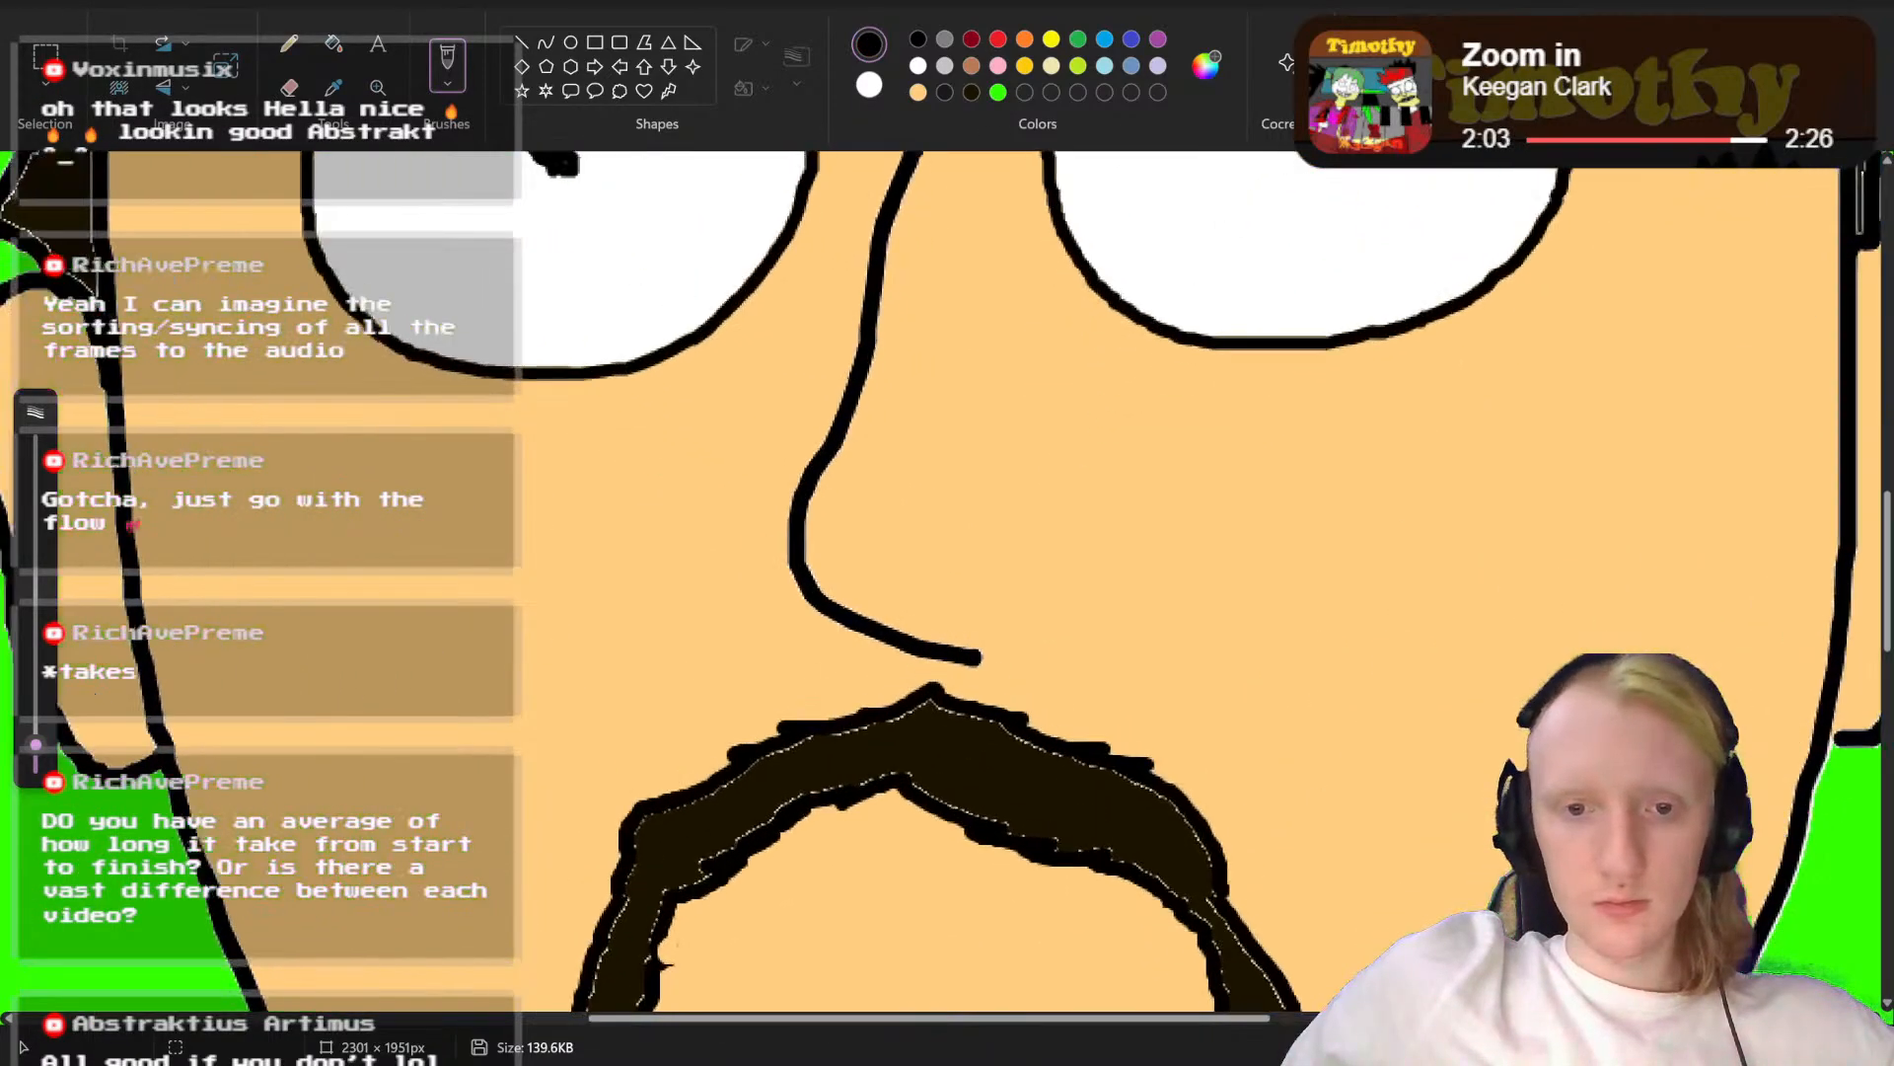
pyautogui.scroll(1, 947, 582)
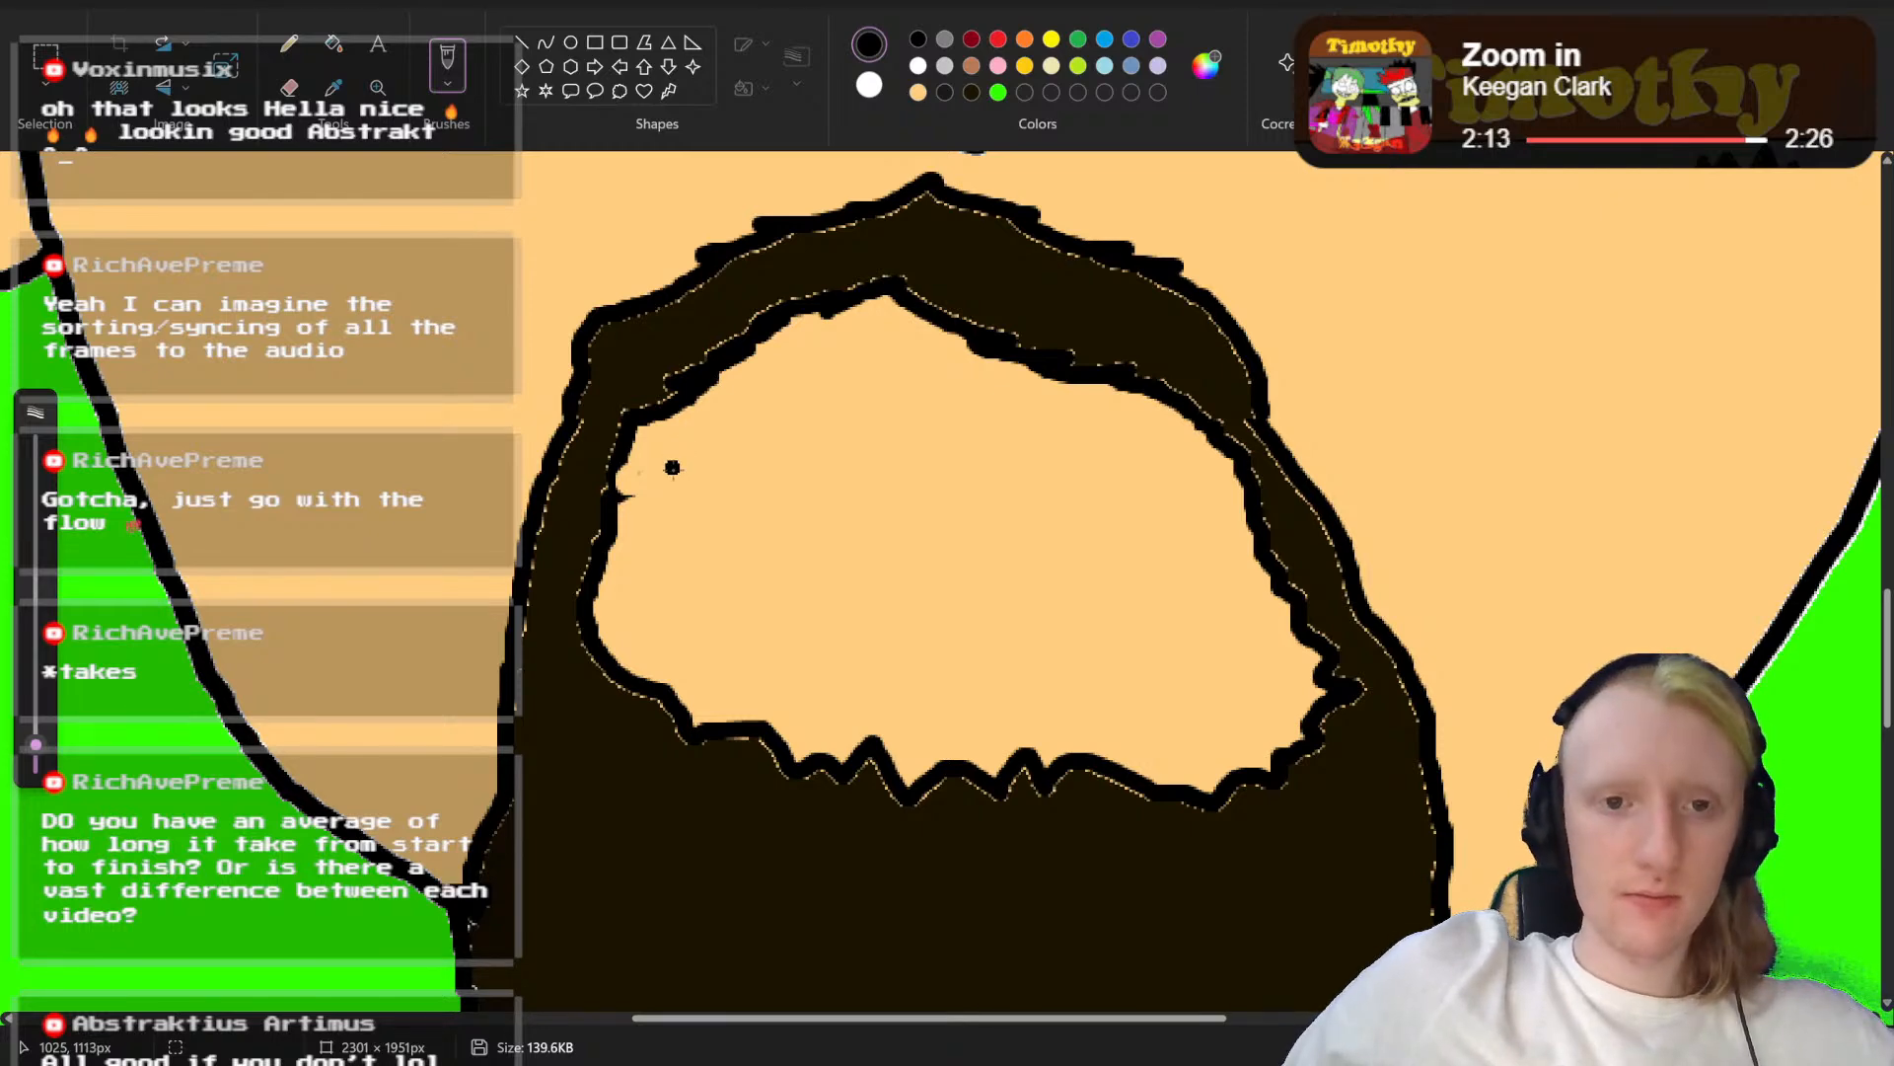
pyautogui.moveTo(668, 472)
pyautogui.mouseDown()
pyautogui.moveTo(752, 426)
pyautogui.moveTo(1070, 434)
pyautogui.moveTo(1203, 498)
pyautogui.moveTo(1238, 538)
pyautogui.moveTo(1197, 627)
pyautogui.moveTo(1152, 656)
pyautogui.moveTo(992, 689)
pyautogui.moveTo(874, 676)
pyautogui.moveTo(780, 643)
pyautogui.moveTo(726, 598)
pyautogui.moveTo(670, 472)
pyautogui.mouseUp()
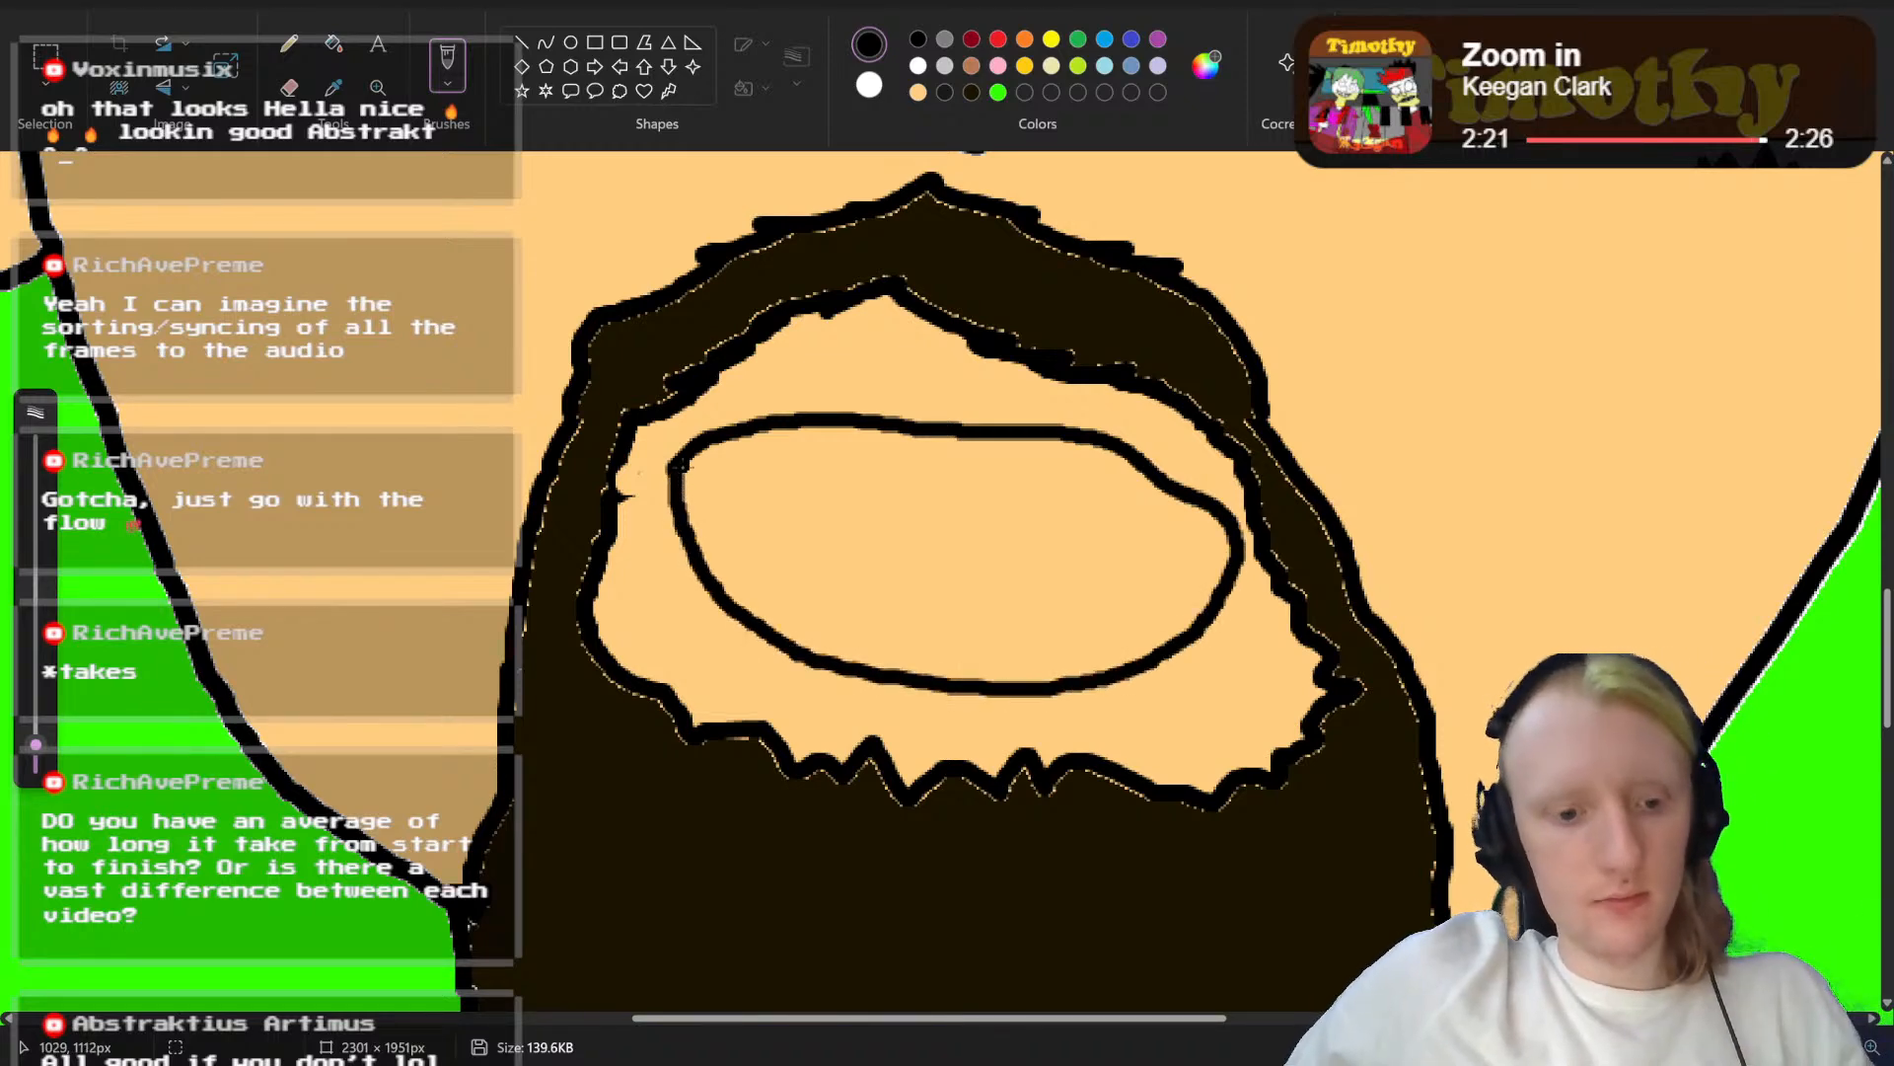
pyautogui.hotkey('ctrl', 'z')
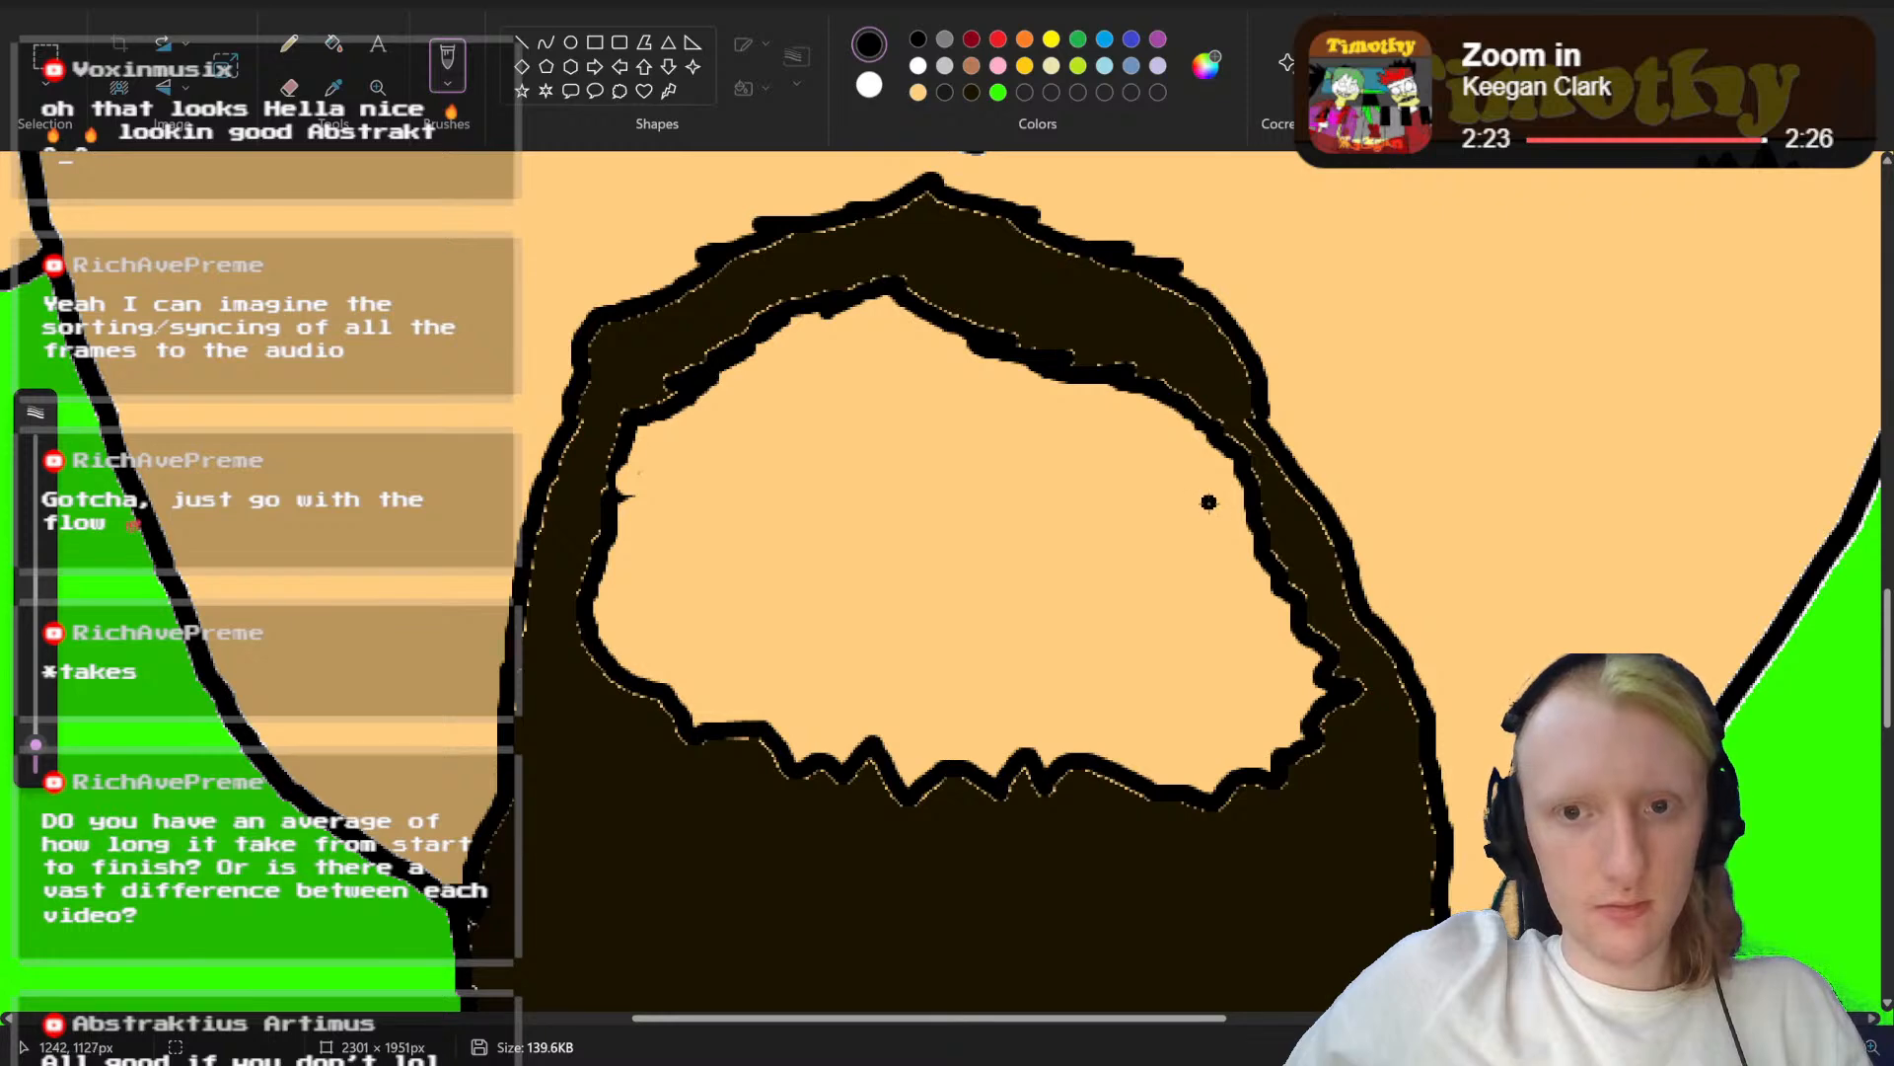
pyautogui.moveTo(1212, 497)
pyautogui.mouseDown()
pyautogui.moveTo(1006, 436)
pyautogui.moveTo(857, 426)
pyautogui.moveTo(671, 439)
pyautogui.moveTo(639, 511)
pyautogui.moveTo(656, 580)
pyautogui.moveTo(728, 669)
pyautogui.moveTo(998, 702)
pyautogui.moveTo(1161, 663)
pyautogui.moveTo(1209, 588)
pyautogui.moveTo(1217, 497)
pyautogui.mouseUp()
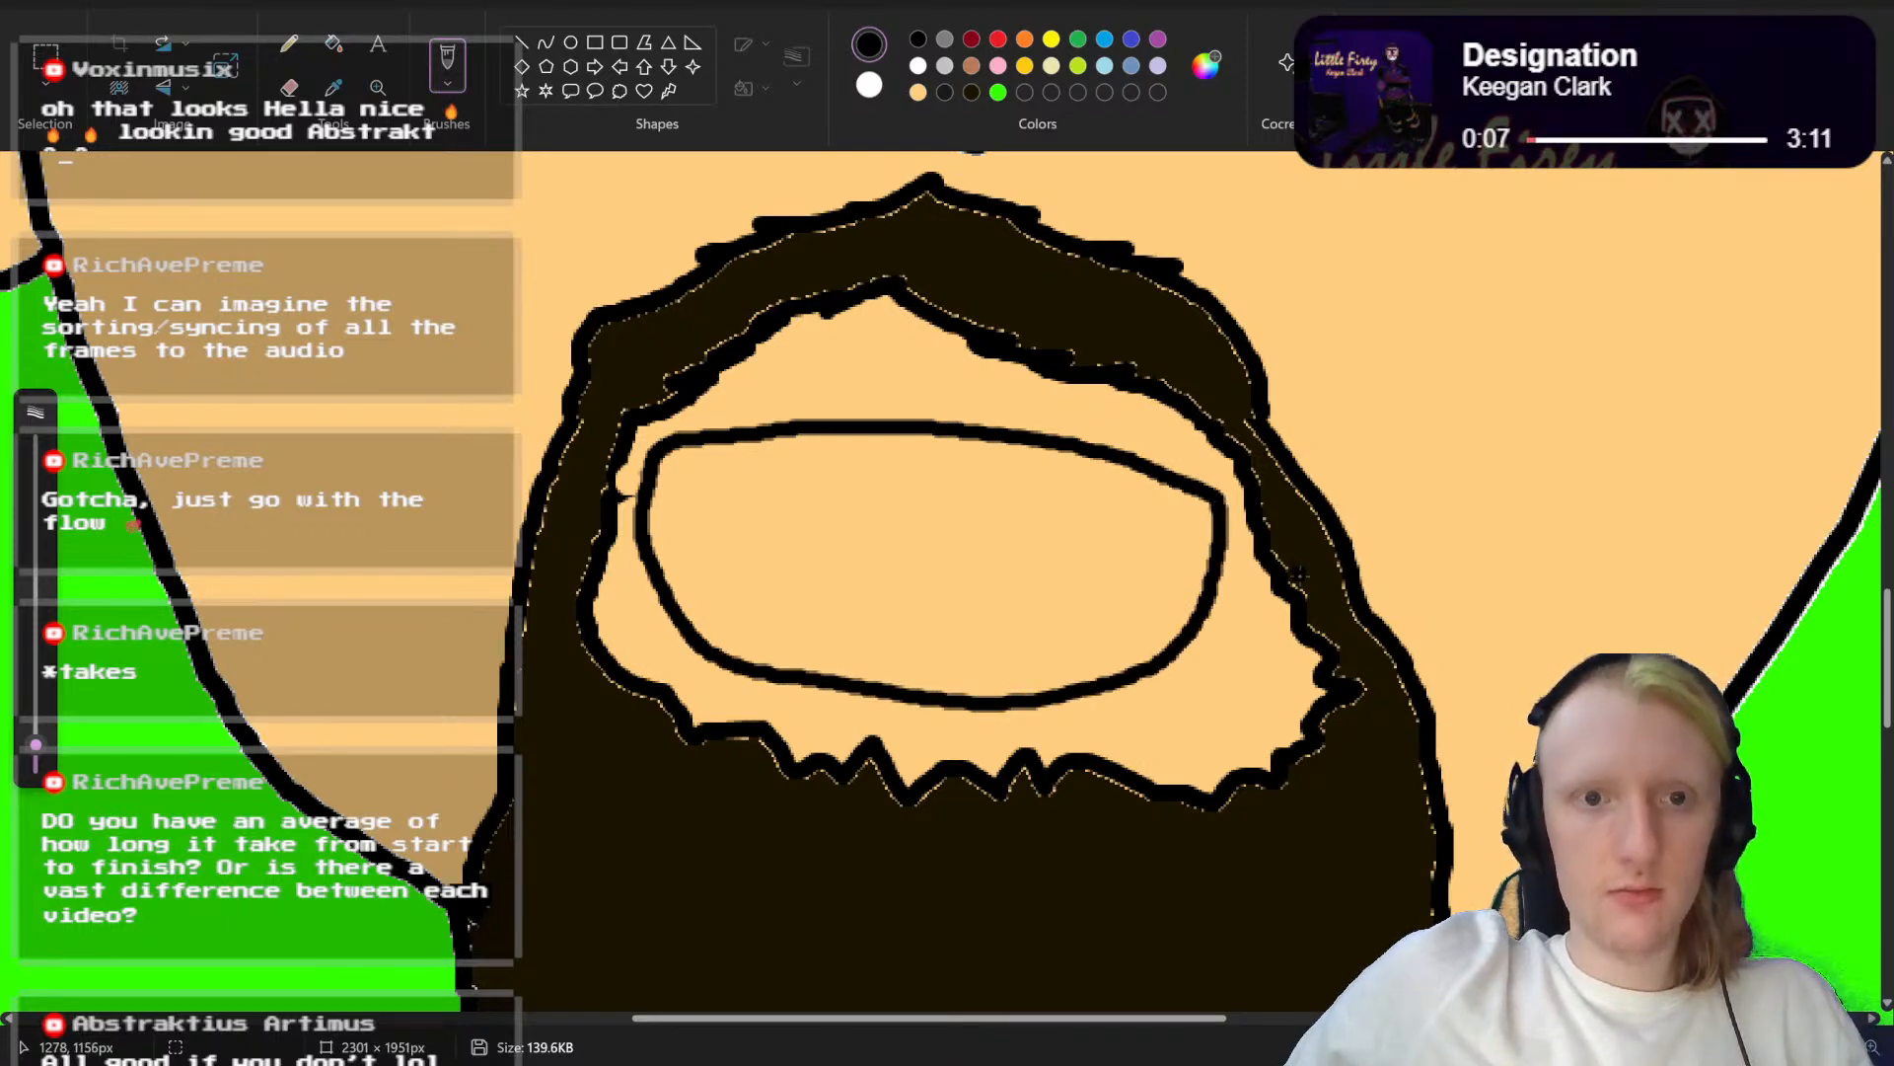
pyautogui.scroll(3, 1300, 569)
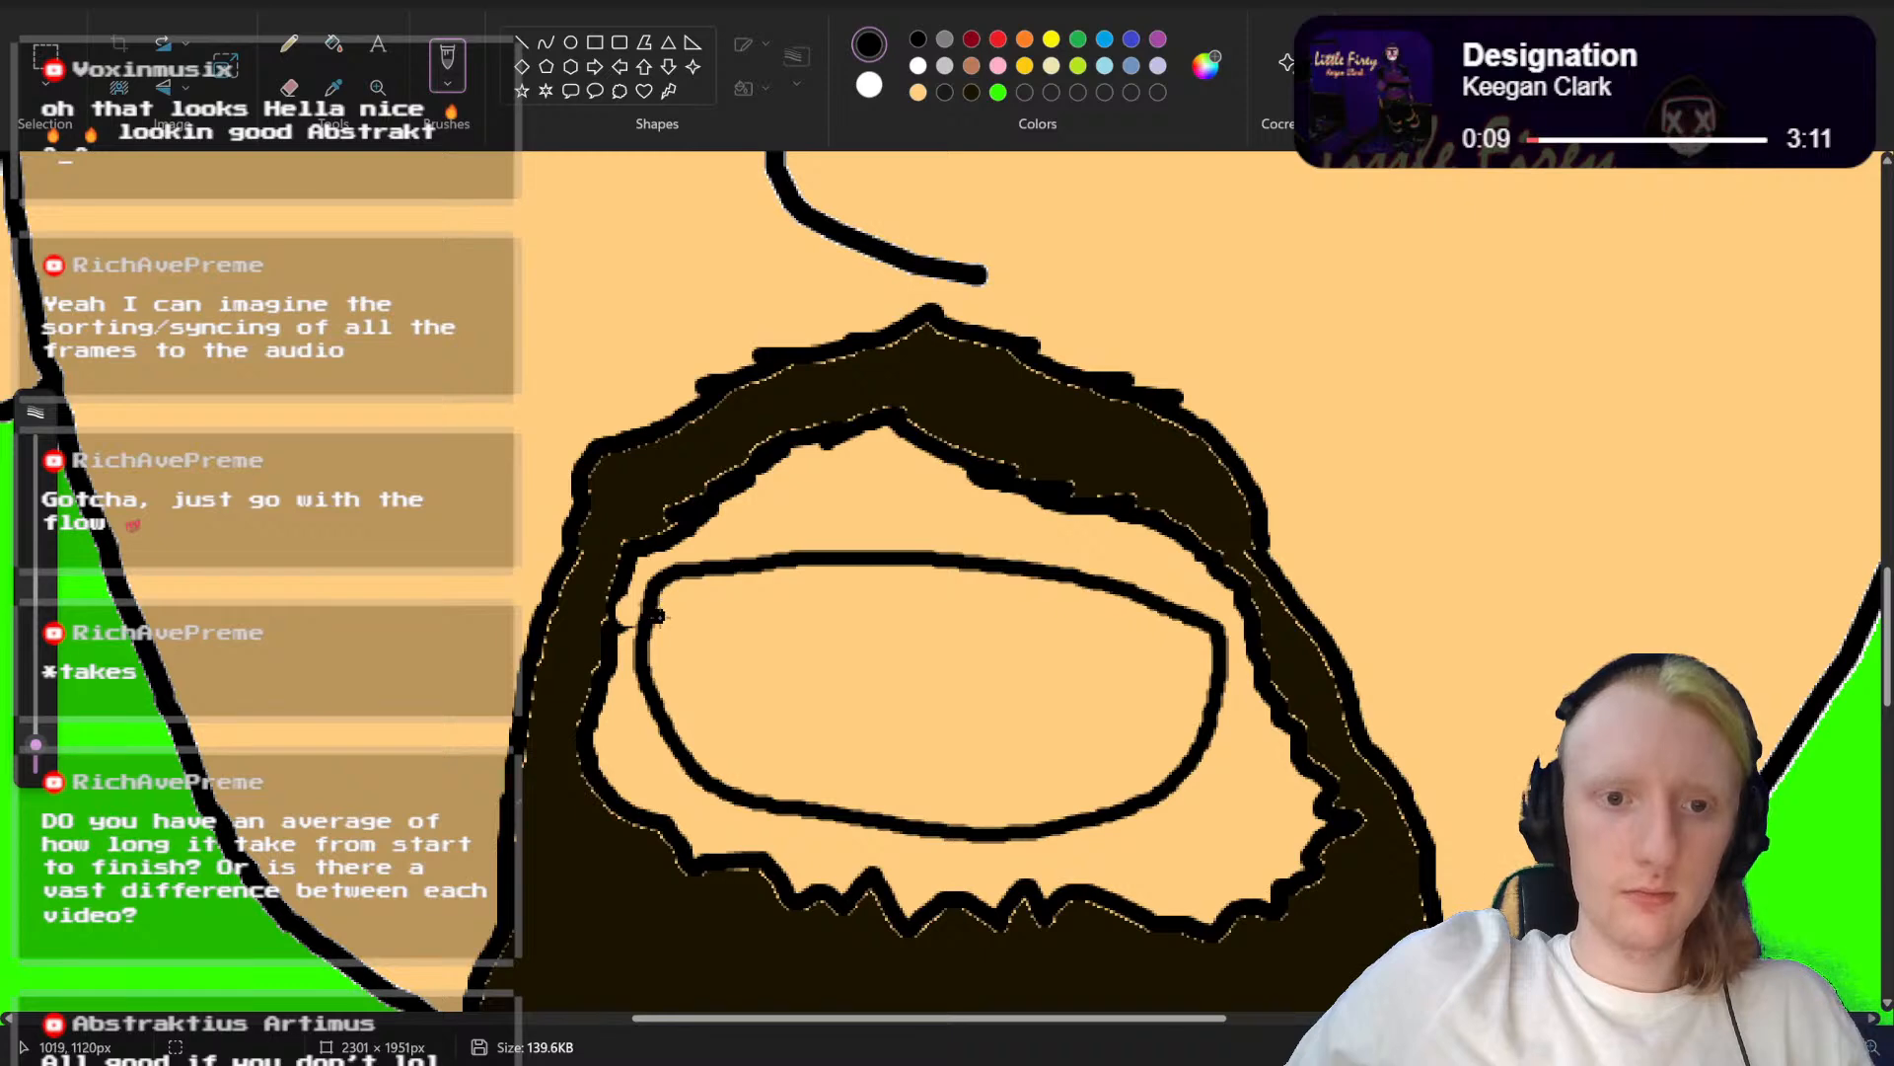
pyautogui.moveTo(653, 614)
pyautogui.mouseDown()
pyautogui.moveTo(898, 676)
pyautogui.moveTo(1209, 636)
pyautogui.moveTo(1135, 659)
pyautogui.moveTo(1001, 653)
pyautogui.moveTo(666, 602)
pyautogui.mouseUp()
pyautogui.hotkey('ctrl', 'z')
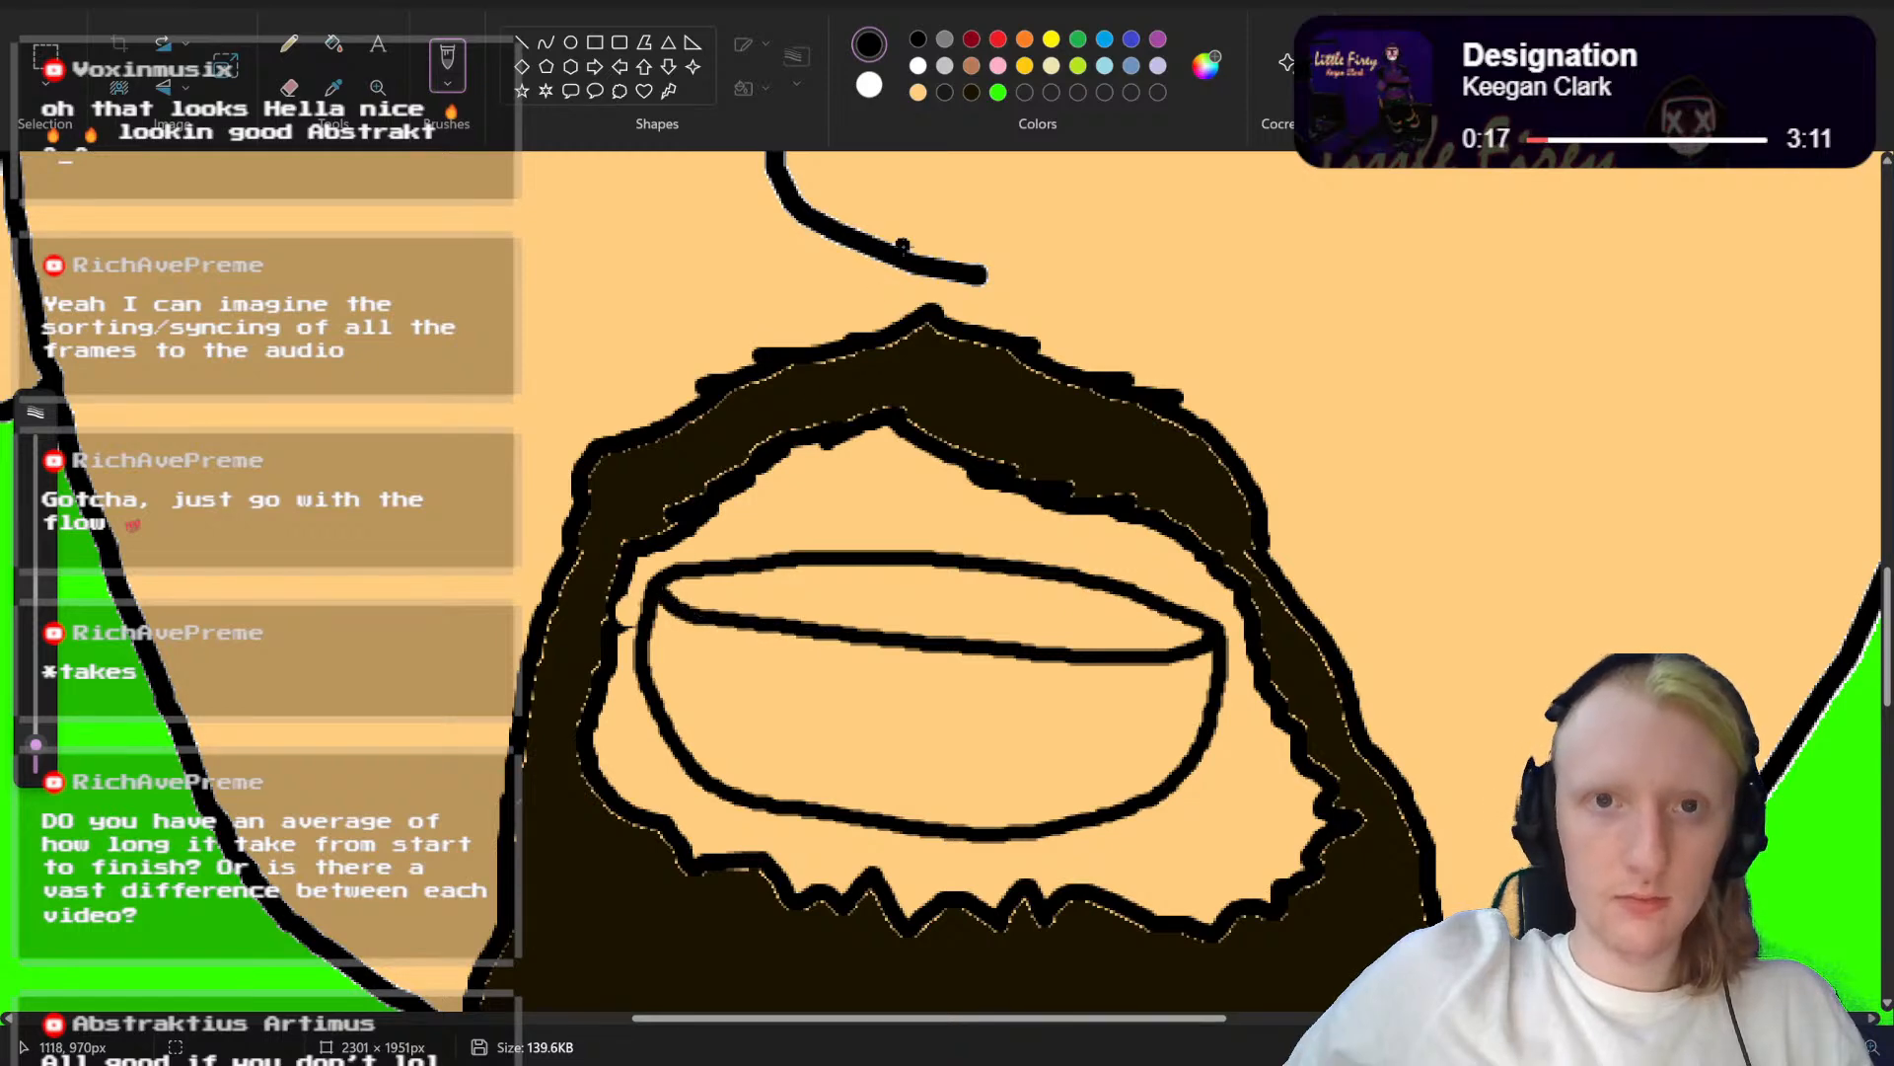
pyautogui.click(918, 65)
pyautogui.click(333, 43)
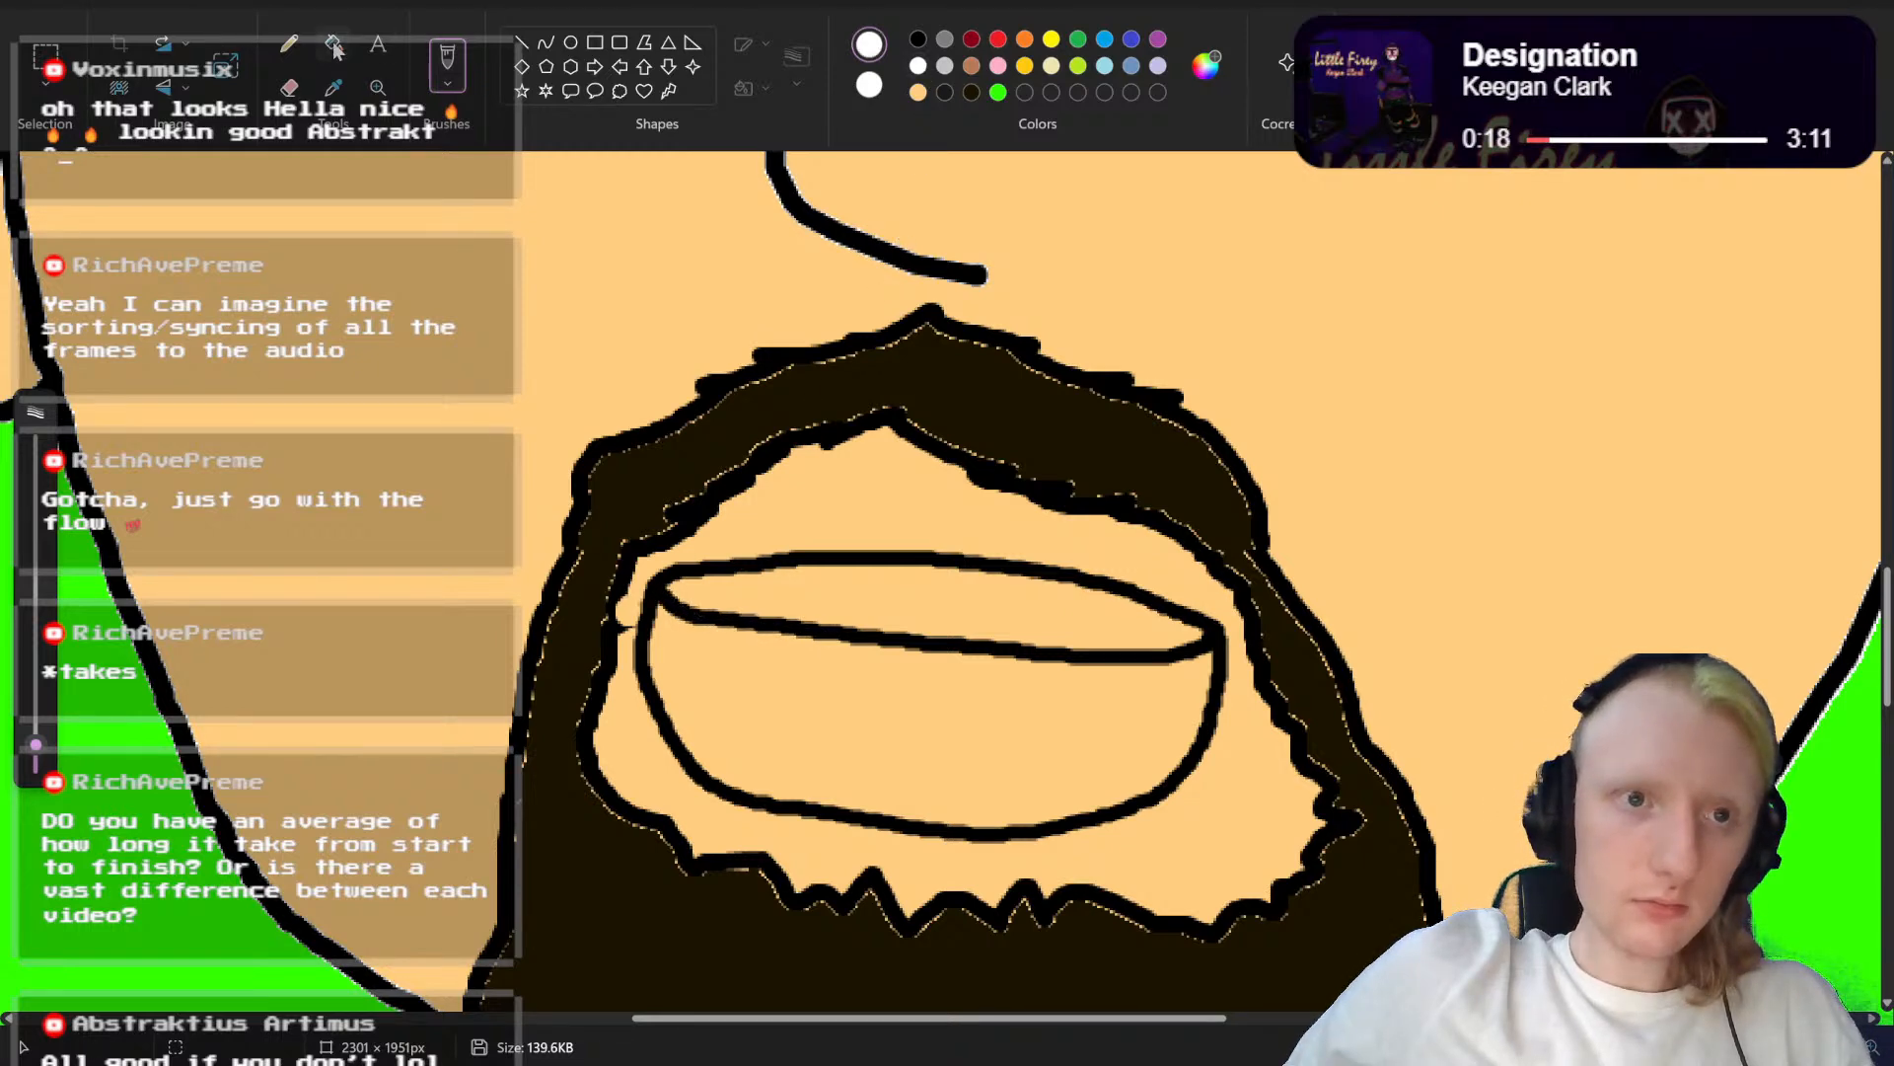
pyautogui.click(846, 570)
pyautogui.scroll(3, 846, 570)
pyautogui.scroll(-3, 944, 586)
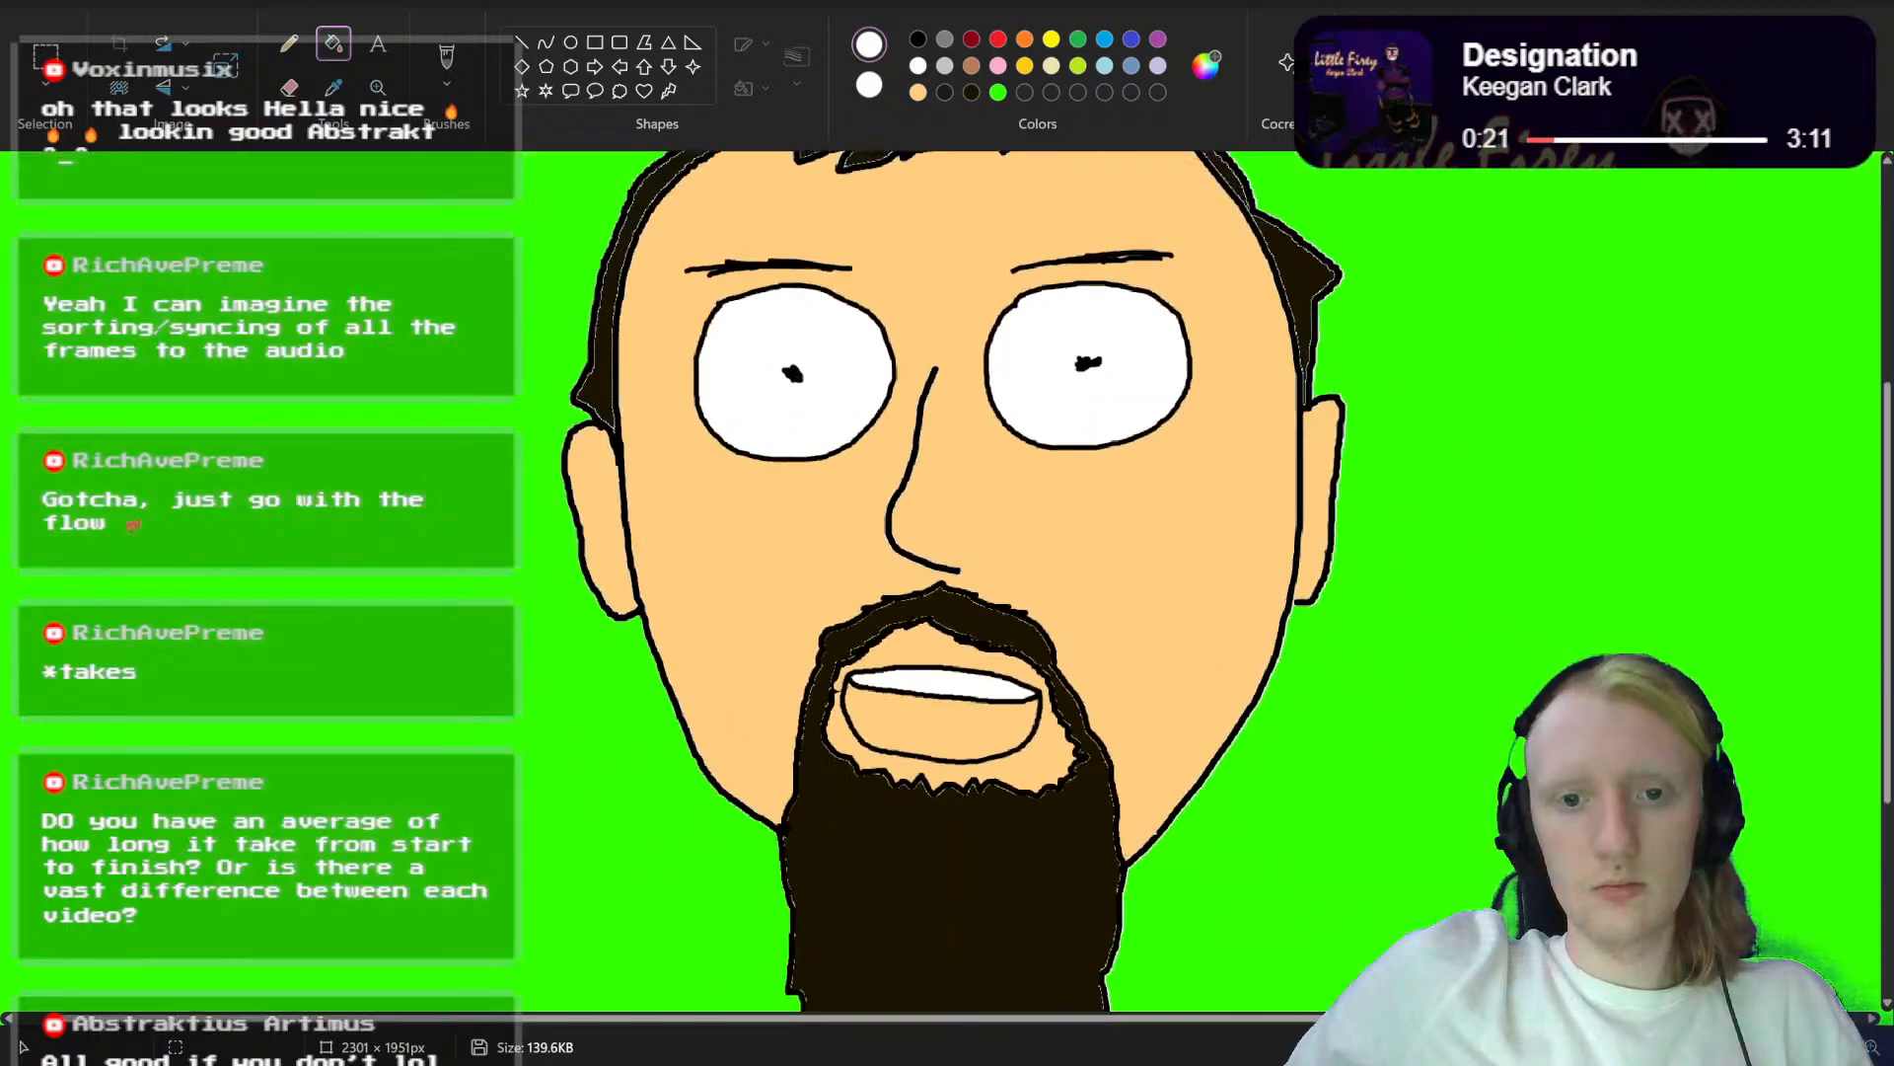
pyautogui.scroll(4, 1327, 706)
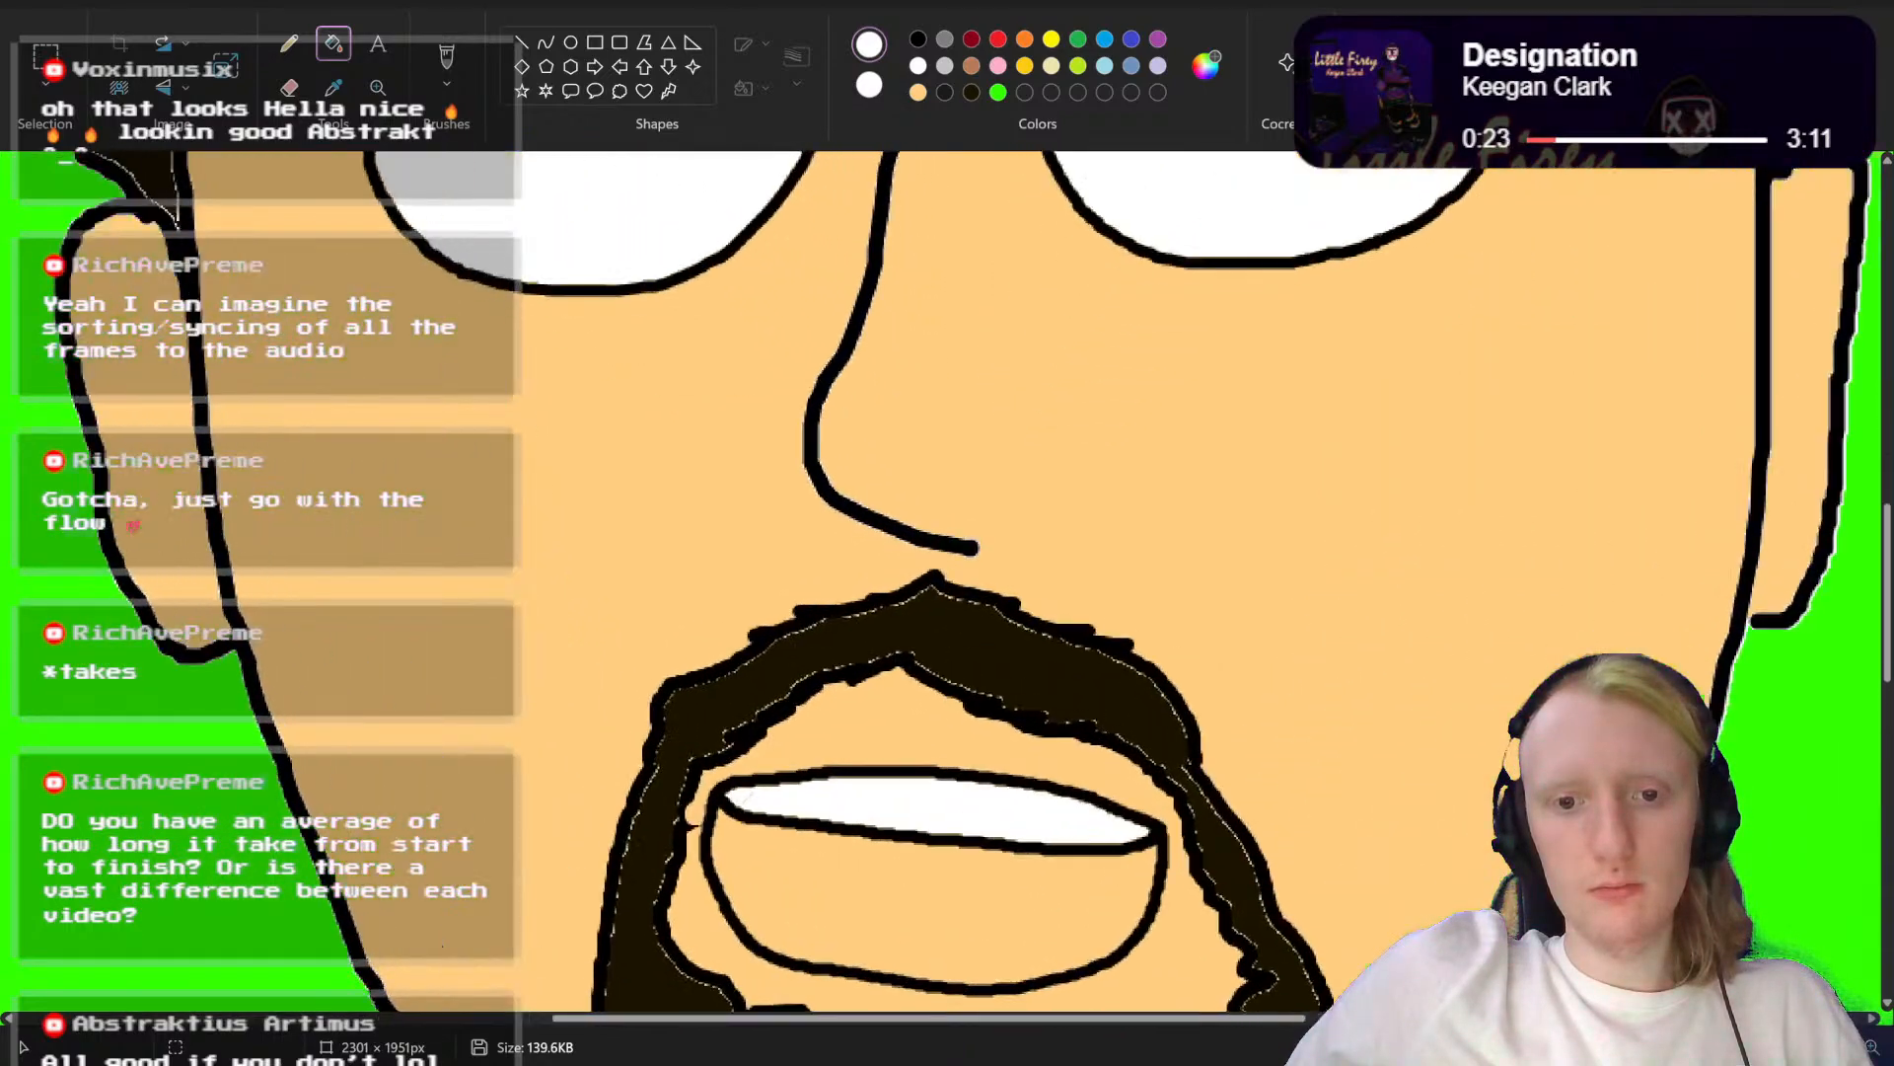
pyautogui.hotkey('ctrl', 'z')
pyautogui.hotkey('ctrl', 'z')
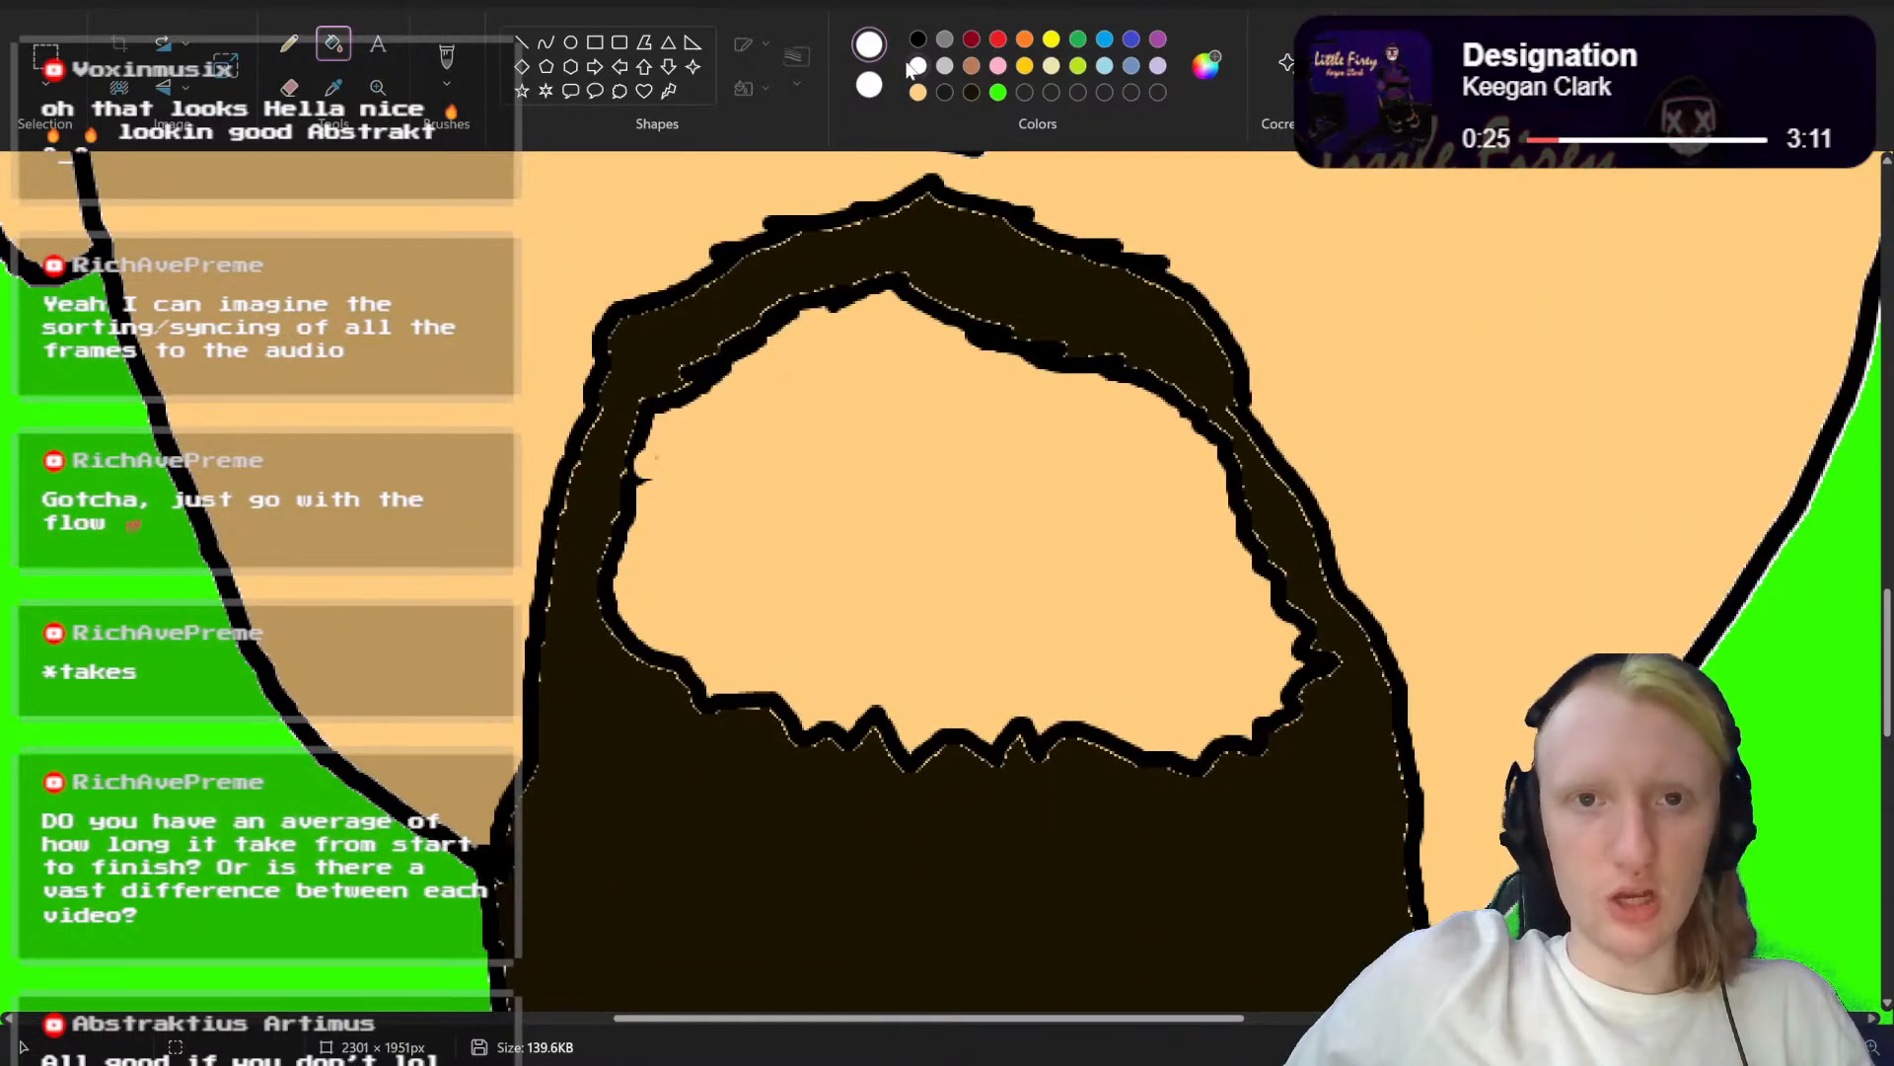
# Step: Draw a wide open mouth outline in black with the brush inside the beard opening, adding a rounder curve at its lower-left corner
pyautogui.click(919, 38)
pyautogui.click(447, 57)
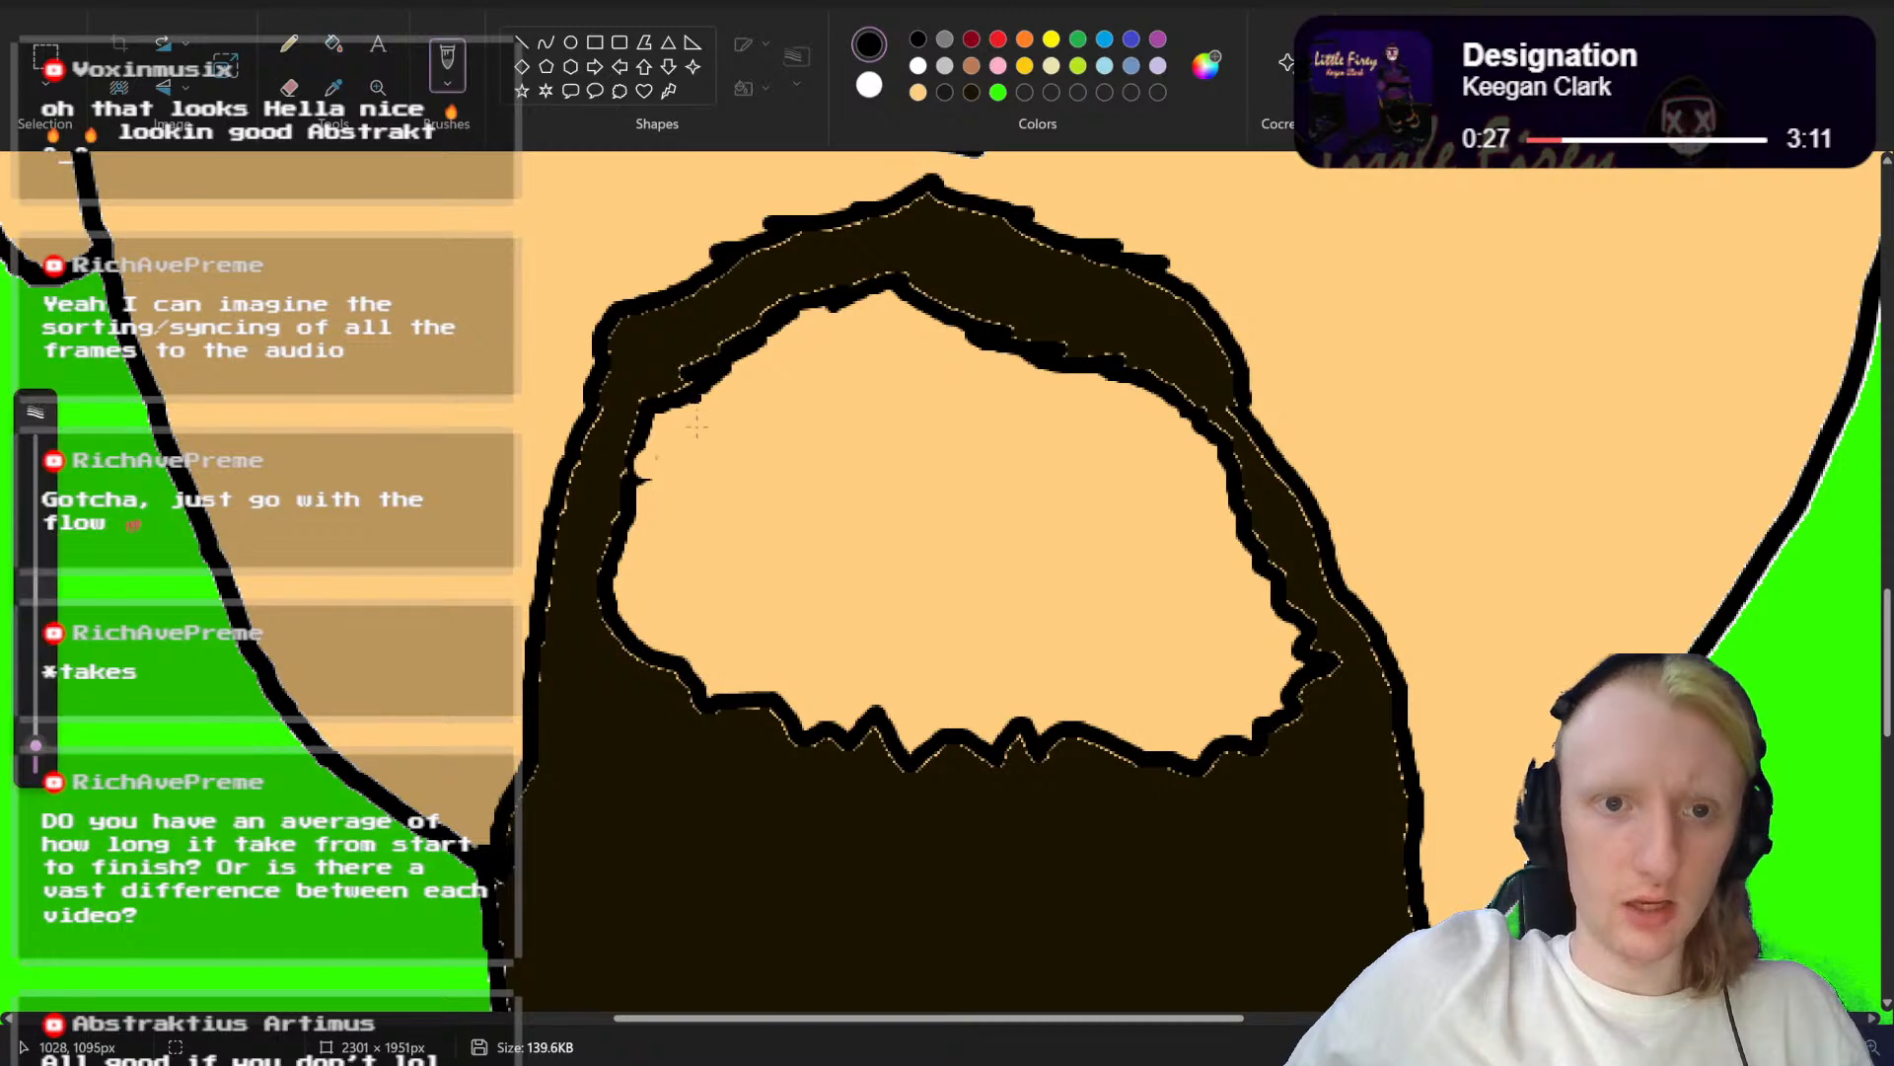
pyautogui.moveTo(674, 445)
pyautogui.mouseDown()
pyautogui.moveTo(838, 411)
pyautogui.moveTo(1155, 428)
pyautogui.moveTo(1196, 449)
pyautogui.moveTo(1212, 520)
pyautogui.moveTo(1171, 632)
pyautogui.moveTo(1140, 652)
pyautogui.moveTo(851, 666)
pyautogui.moveTo(753, 624)
pyautogui.moveTo(693, 545)
pyautogui.moveTo(672, 445)
pyautogui.mouseUp()
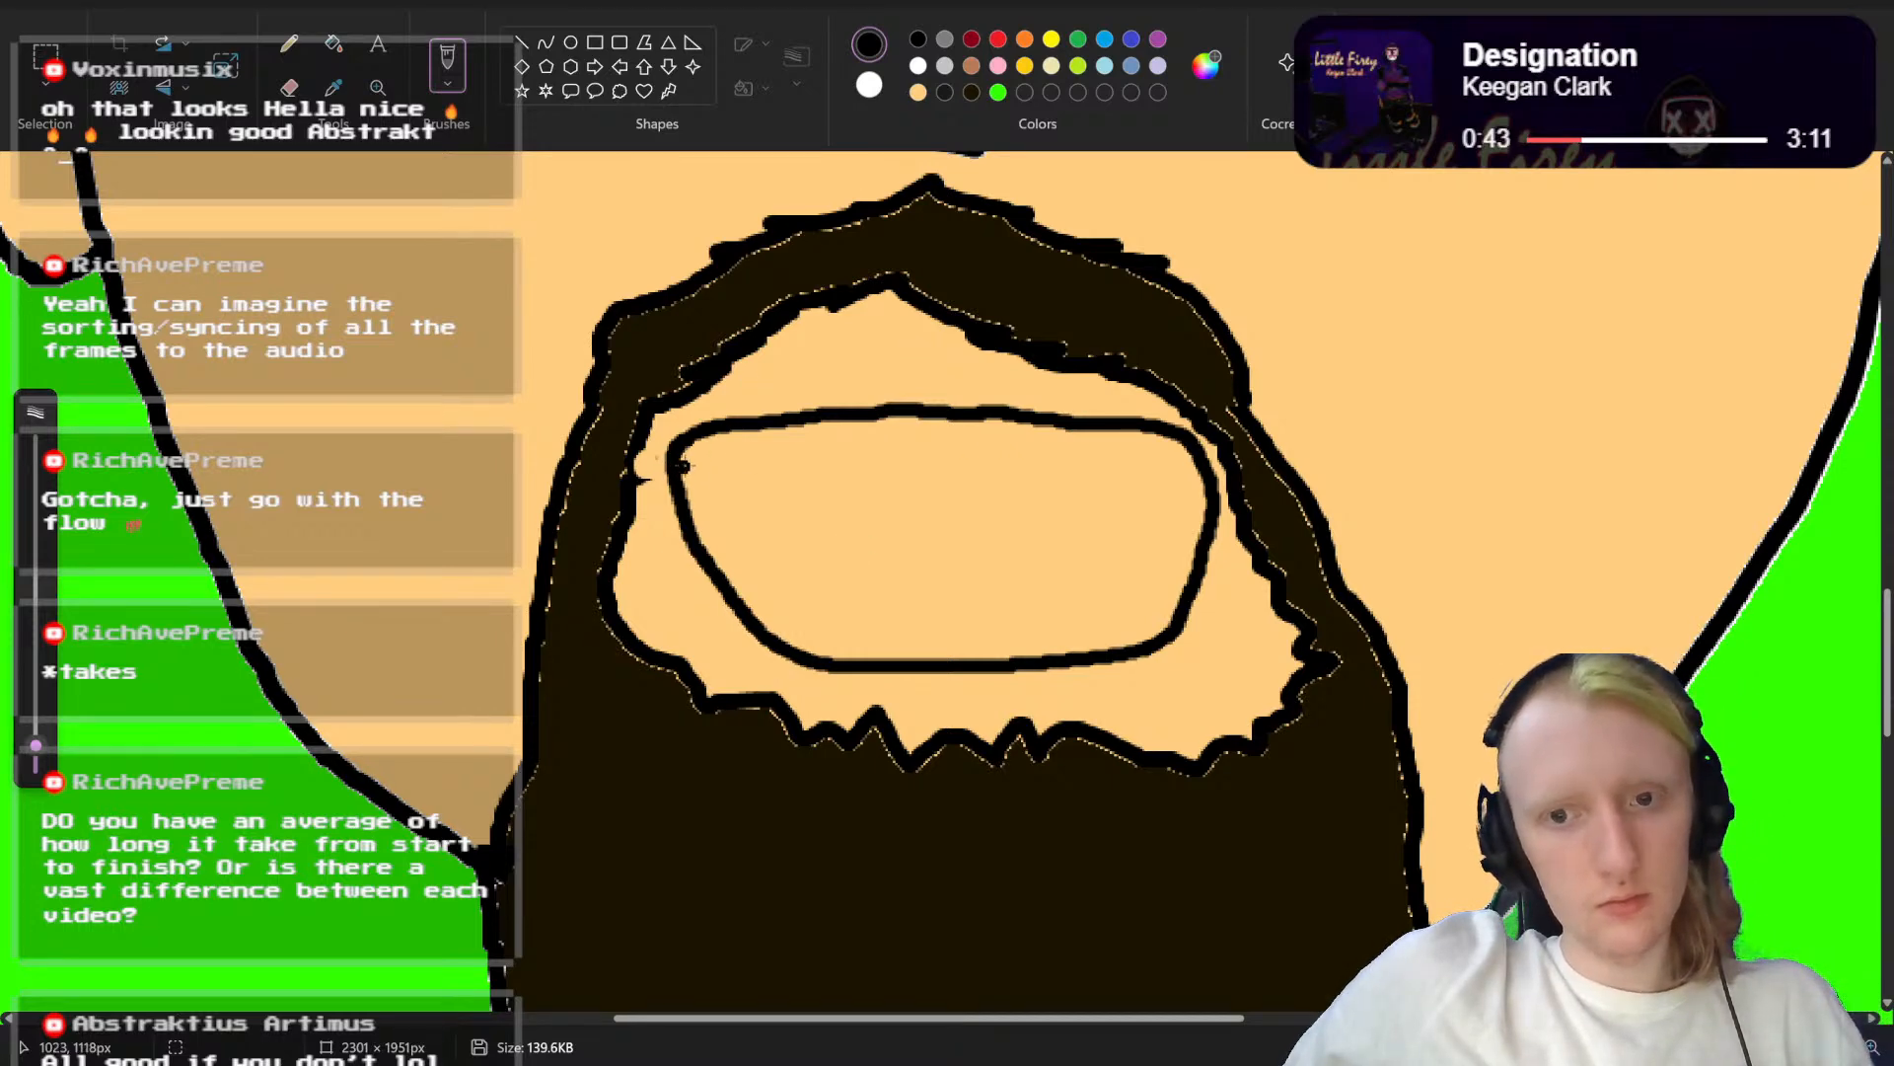
pyautogui.moveTo(680, 462)
pyautogui.mouseDown()
pyautogui.moveTo(693, 582)
pyautogui.moveTo(736, 636)
pyautogui.moveTo(864, 677)
pyautogui.mouseUp()
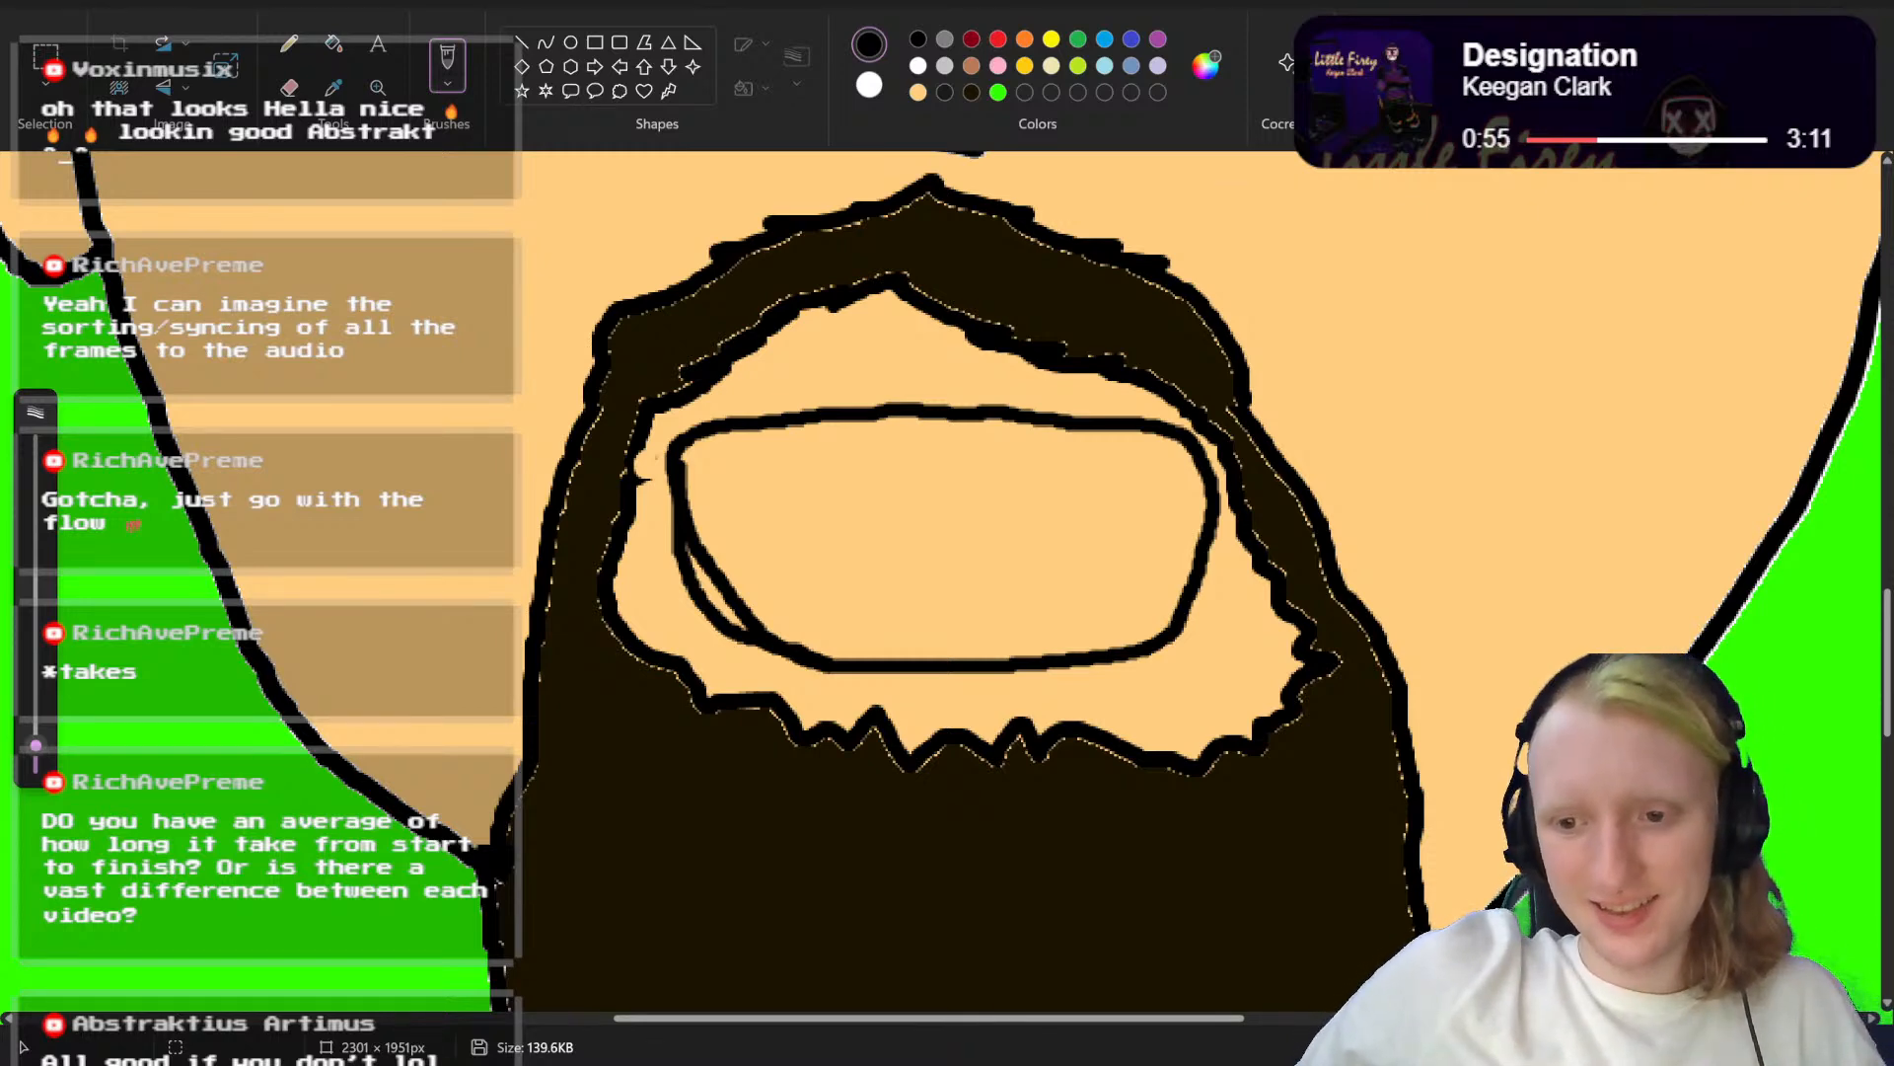
# Step: Paint over the surplus inner line at the mouth's lower-left corner with the skin tone
pyautogui.moveTo(1798, 1047); pyautogui.dragTo(1815, 1047)
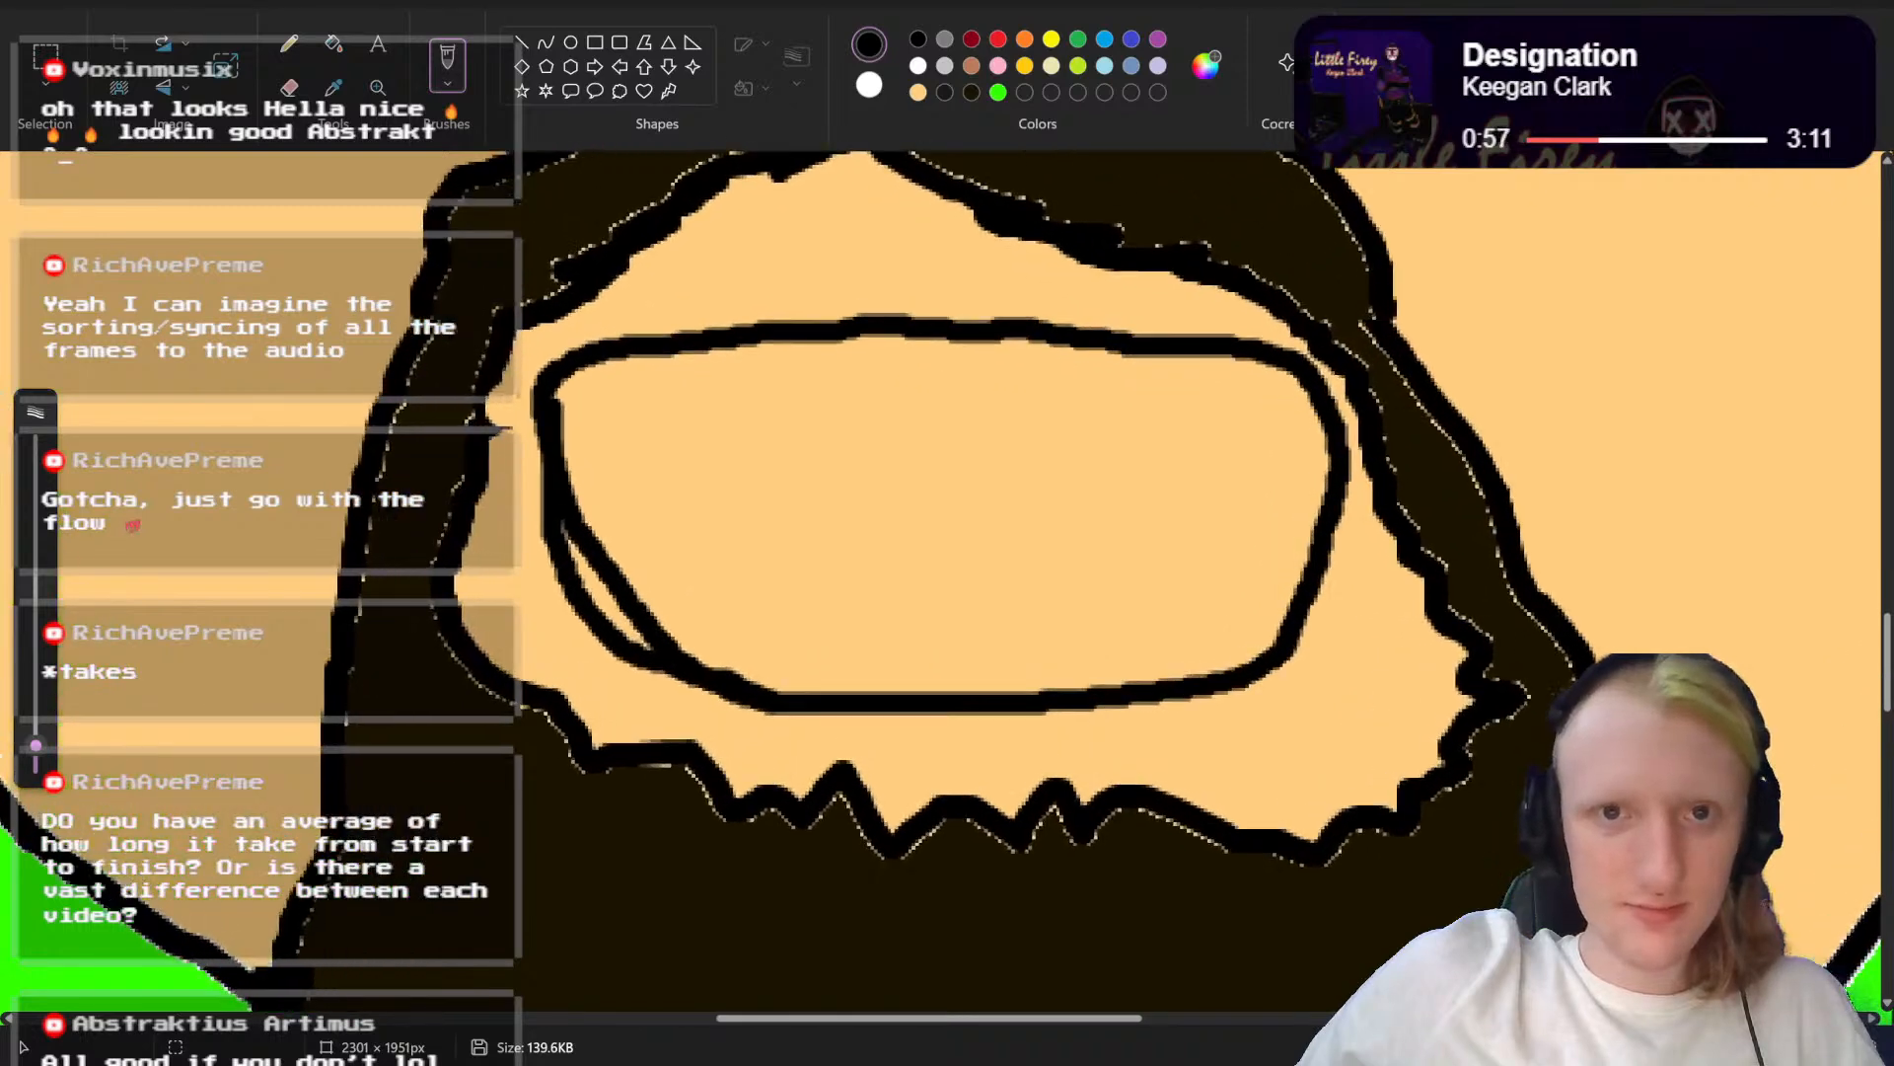
pyautogui.click(919, 91)
pyautogui.moveTo(589, 523); pyautogui.dragTo(637, 604)
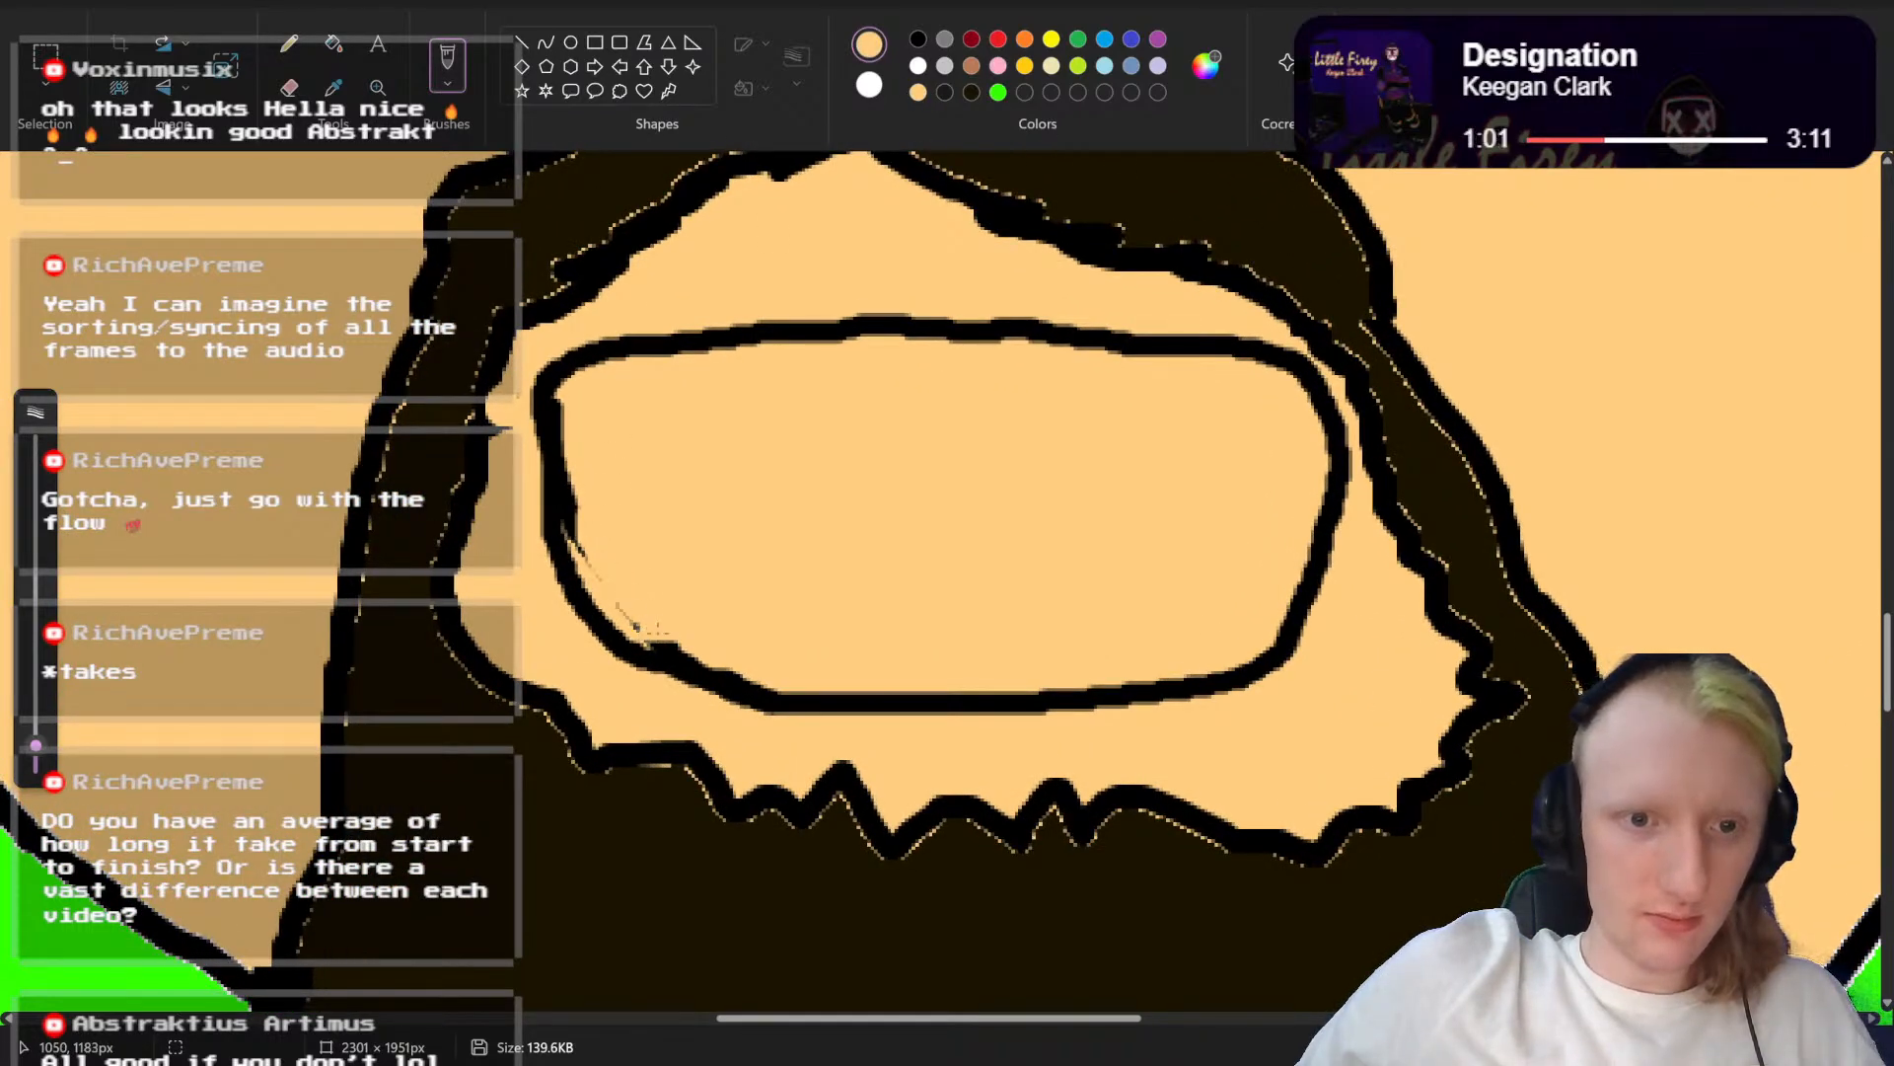
pyautogui.moveTo(572, 493); pyautogui.dragTo(580, 547)
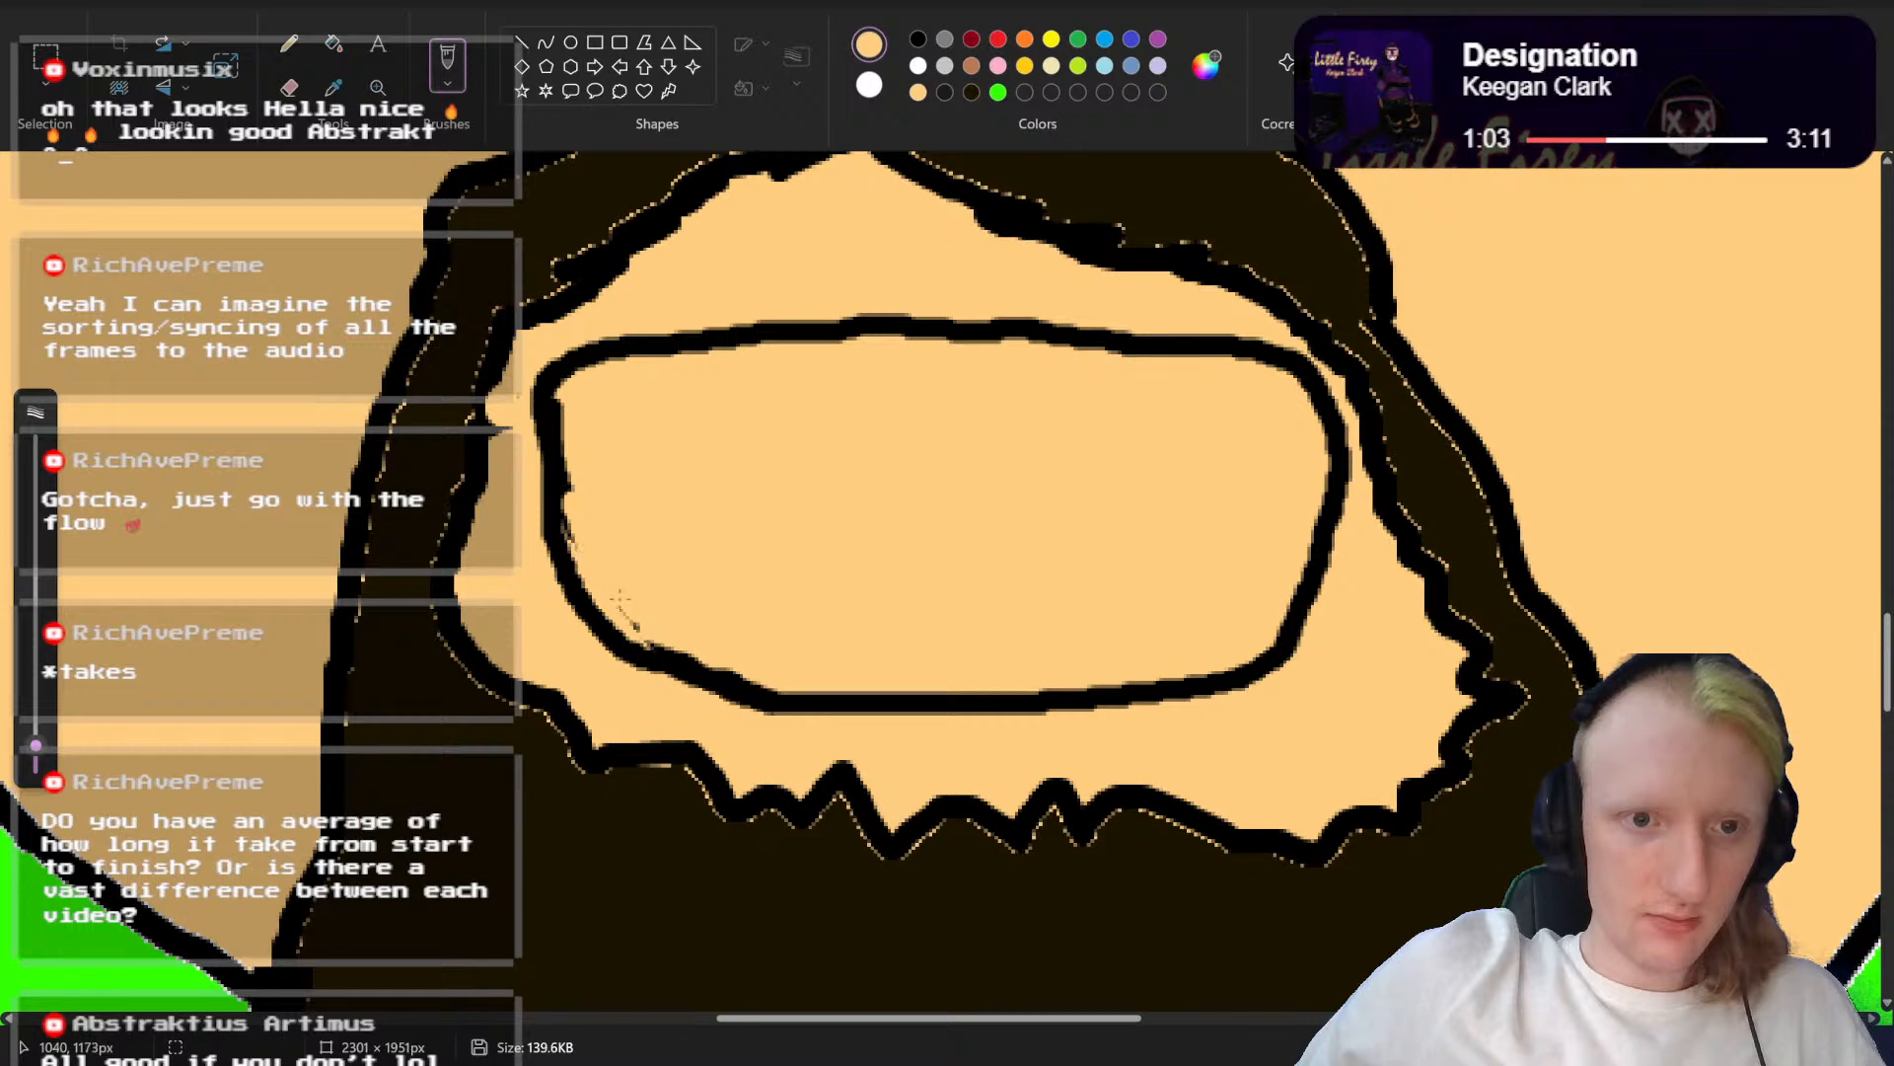
# Step: Draw a nearly straight black line across the upper part of the mouth, from corner to corner, as the teeth's lower edge
pyautogui.click(917, 42)
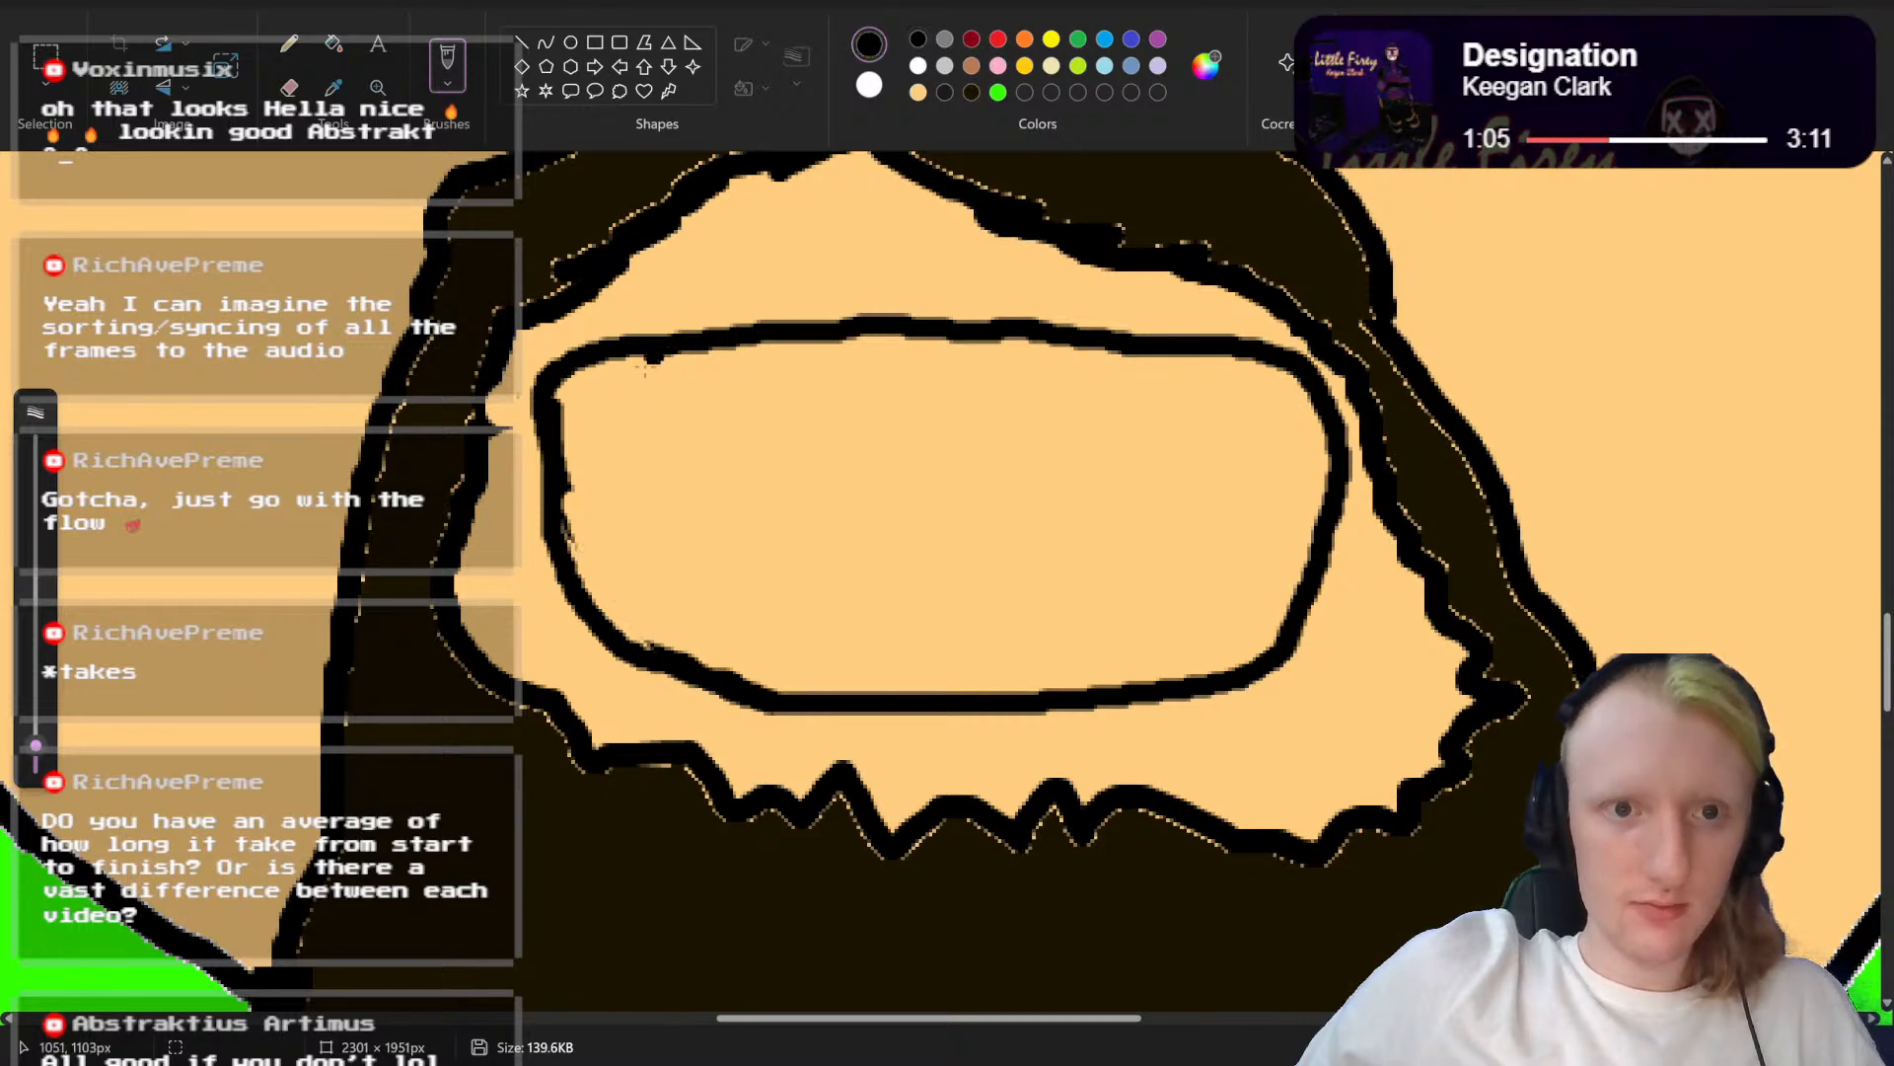
pyautogui.moveTo(565, 454)
pyautogui.mouseDown()
pyautogui.moveTo(631, 481)
pyautogui.moveTo(935, 466)
pyautogui.mouseUp()
pyautogui.click(967, 457)
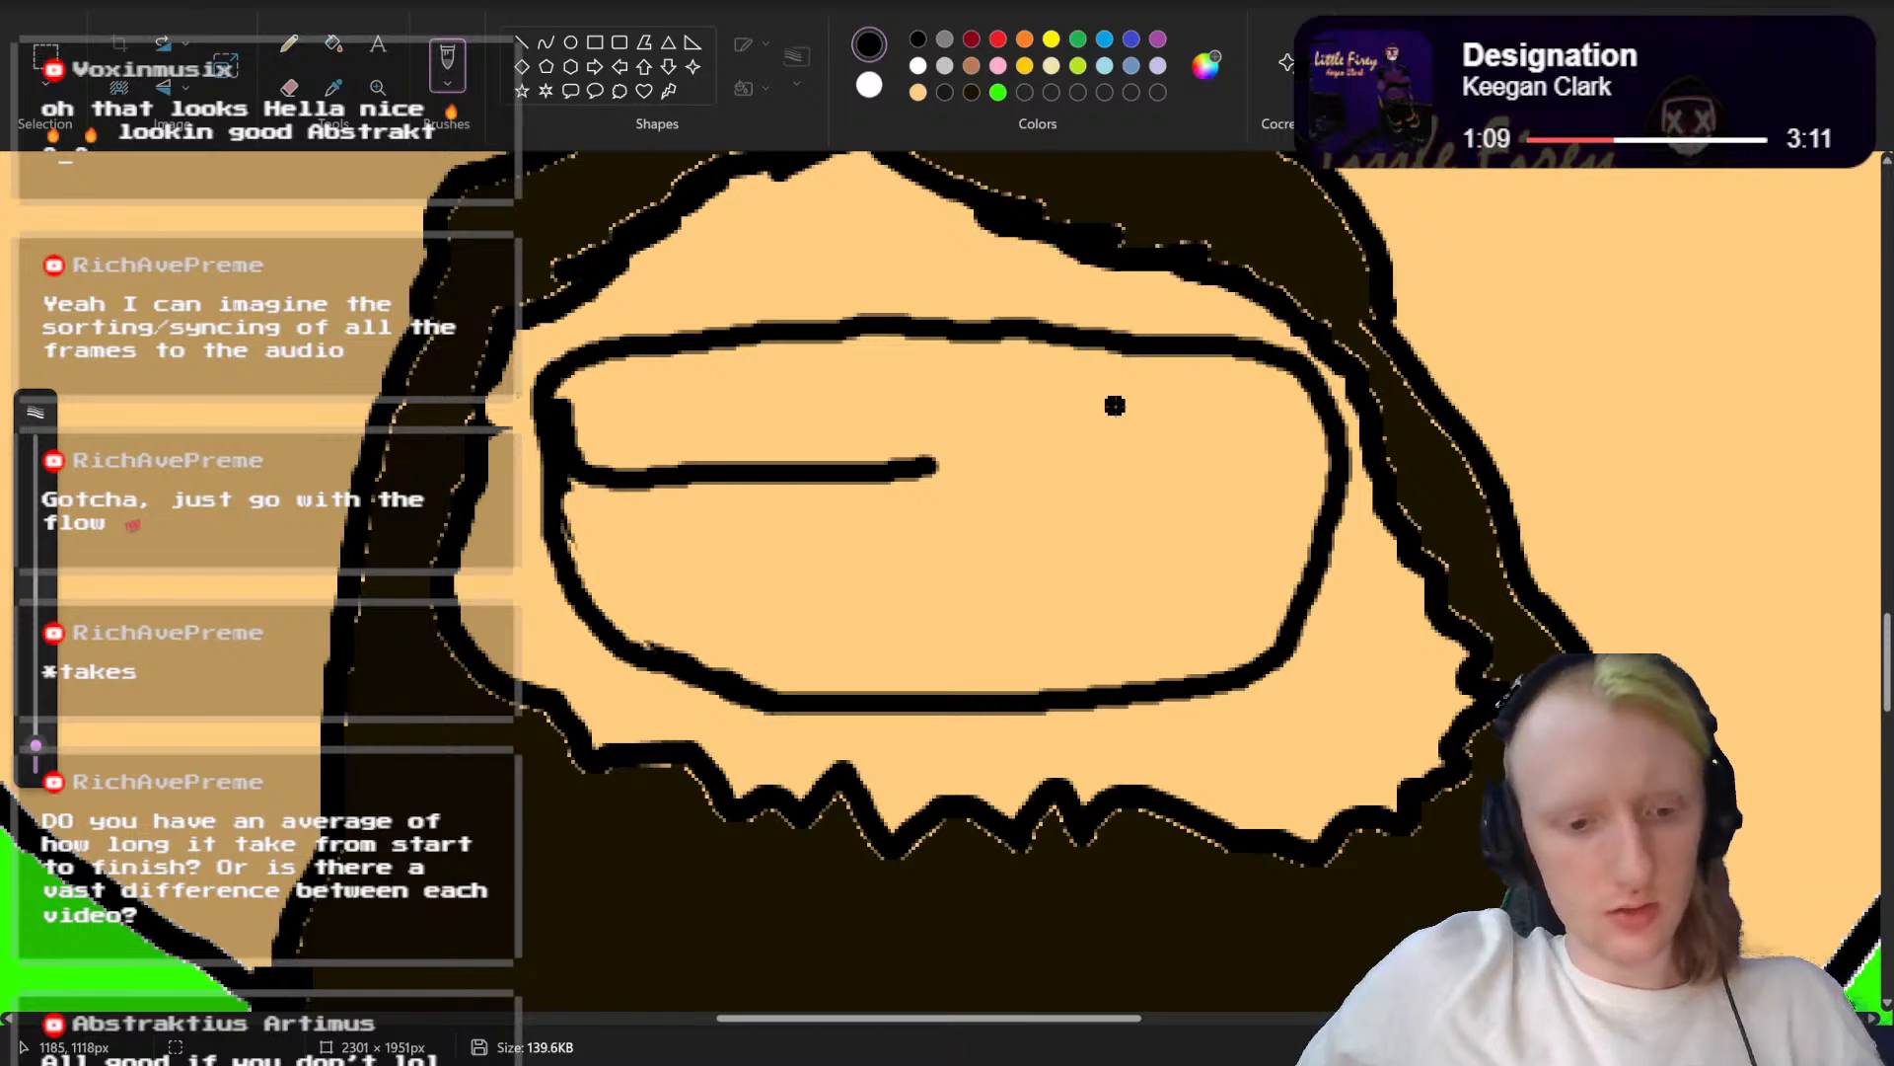
pyautogui.hotkey('ctrl', 'z')
pyautogui.moveTo(1318, 428)
pyautogui.mouseDown()
pyautogui.moveTo(1283, 446)
pyautogui.moveTo(790, 453)
pyautogui.moveTo(622, 452)
pyautogui.moveTo(557, 398)
pyautogui.mouseUp()
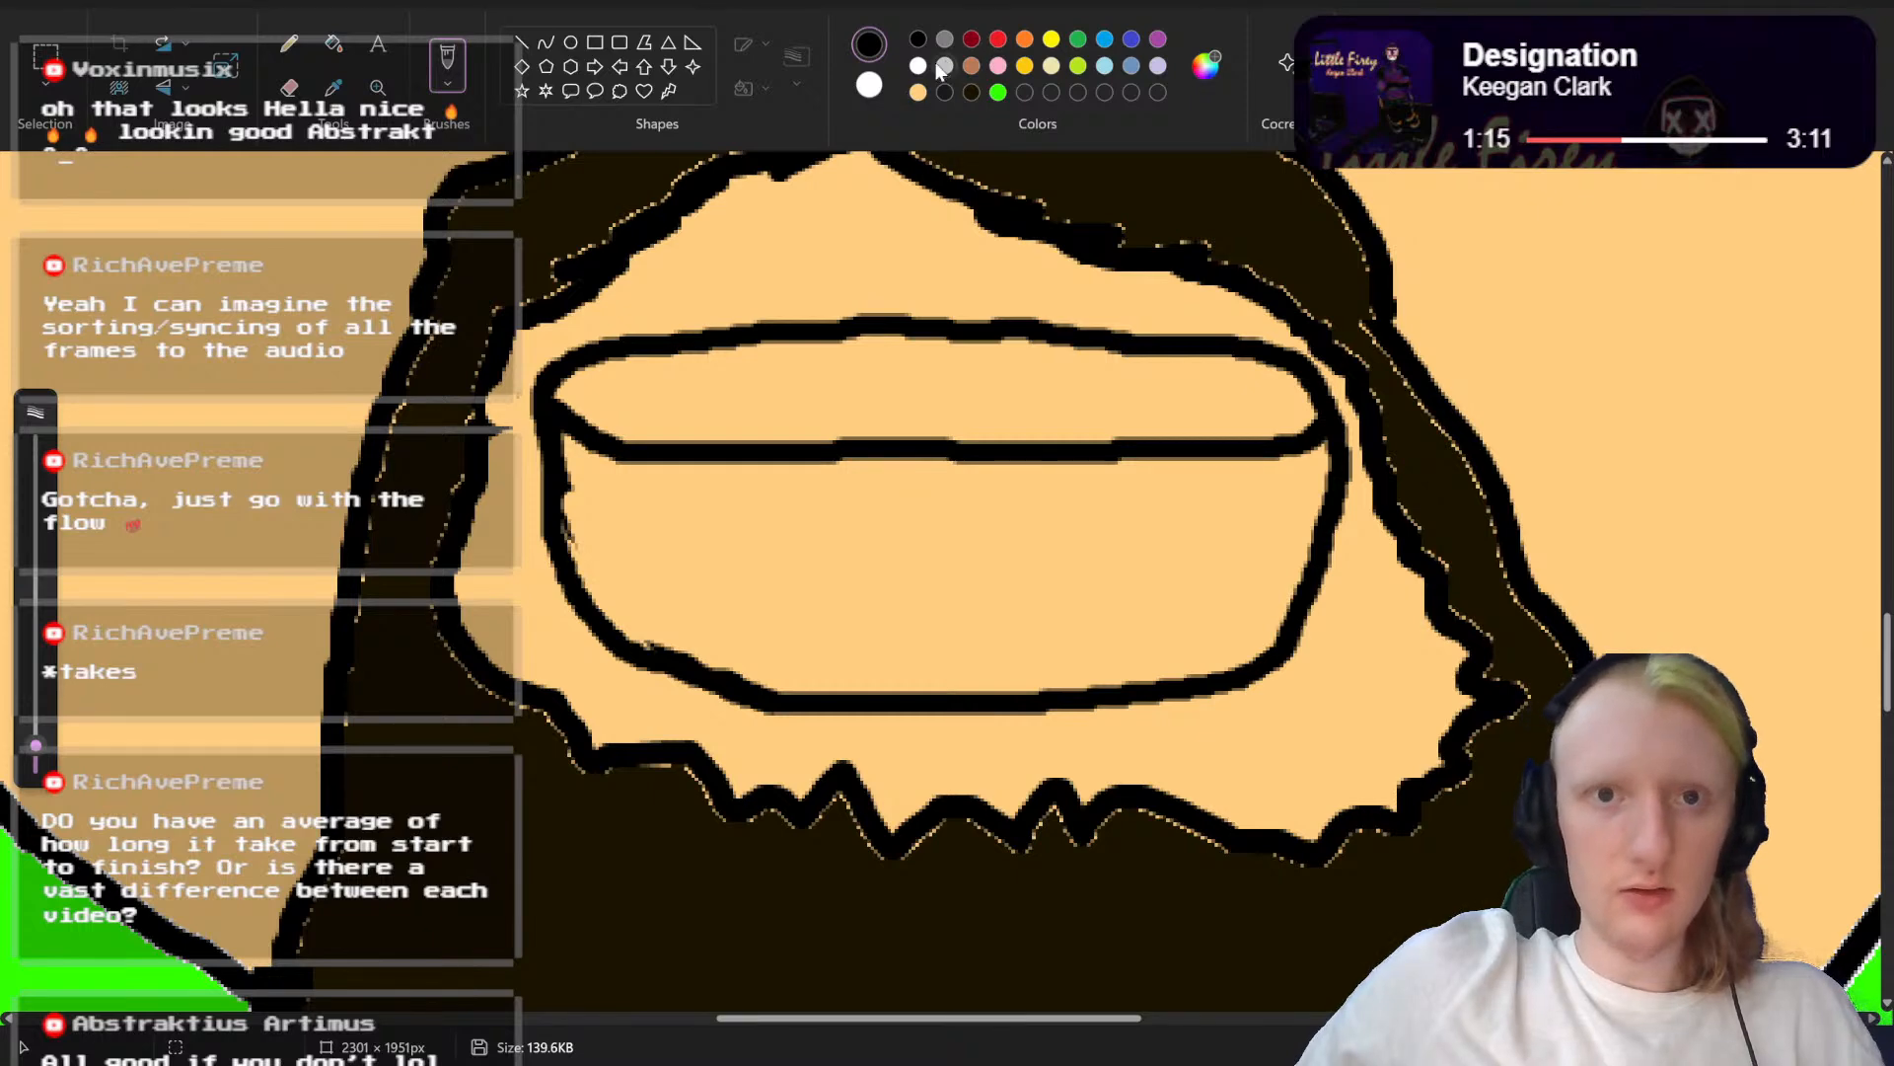
# Step: Fill the teeth with white and the mouth cavity with dark red, then brush dark red over the leftover specks at its lower left
pyautogui.click(918, 66)
pyautogui.click(333, 43)
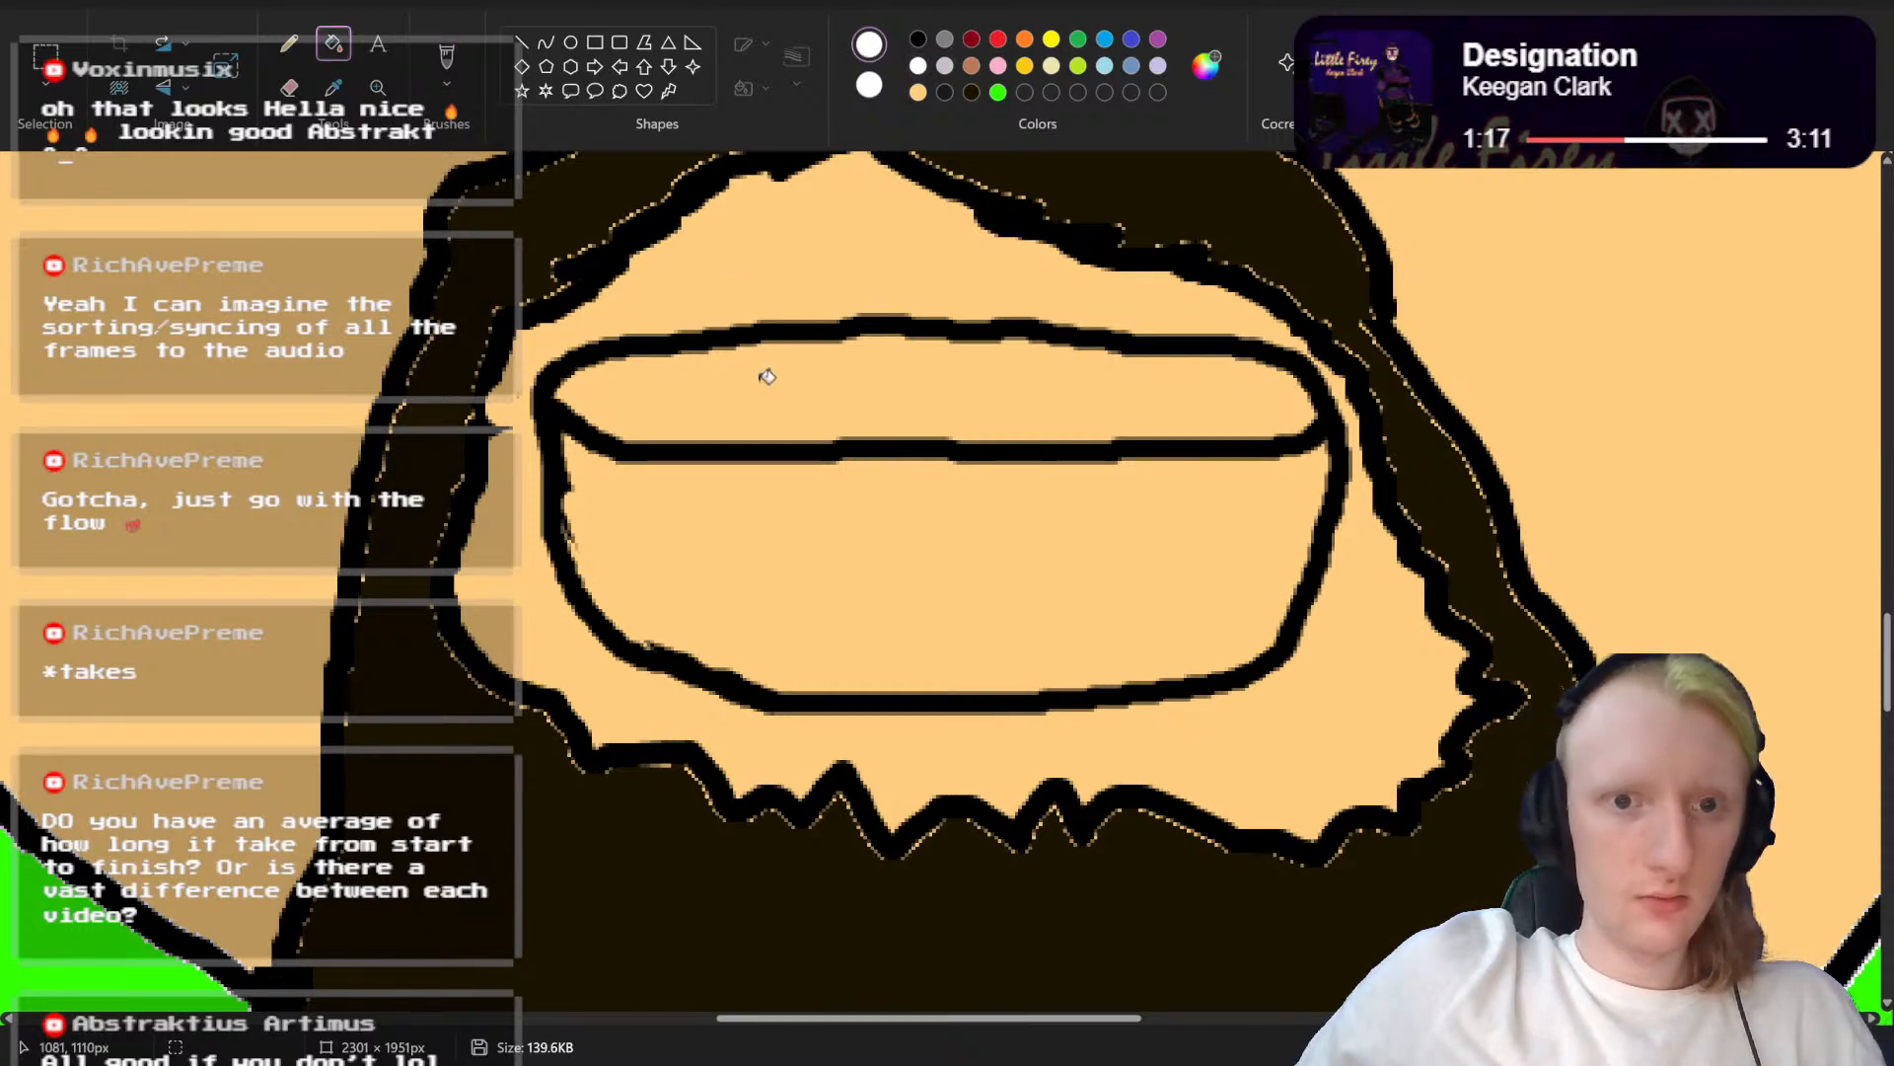
pyautogui.click(768, 373)
pyautogui.click(972, 42)
pyautogui.click(845, 513)
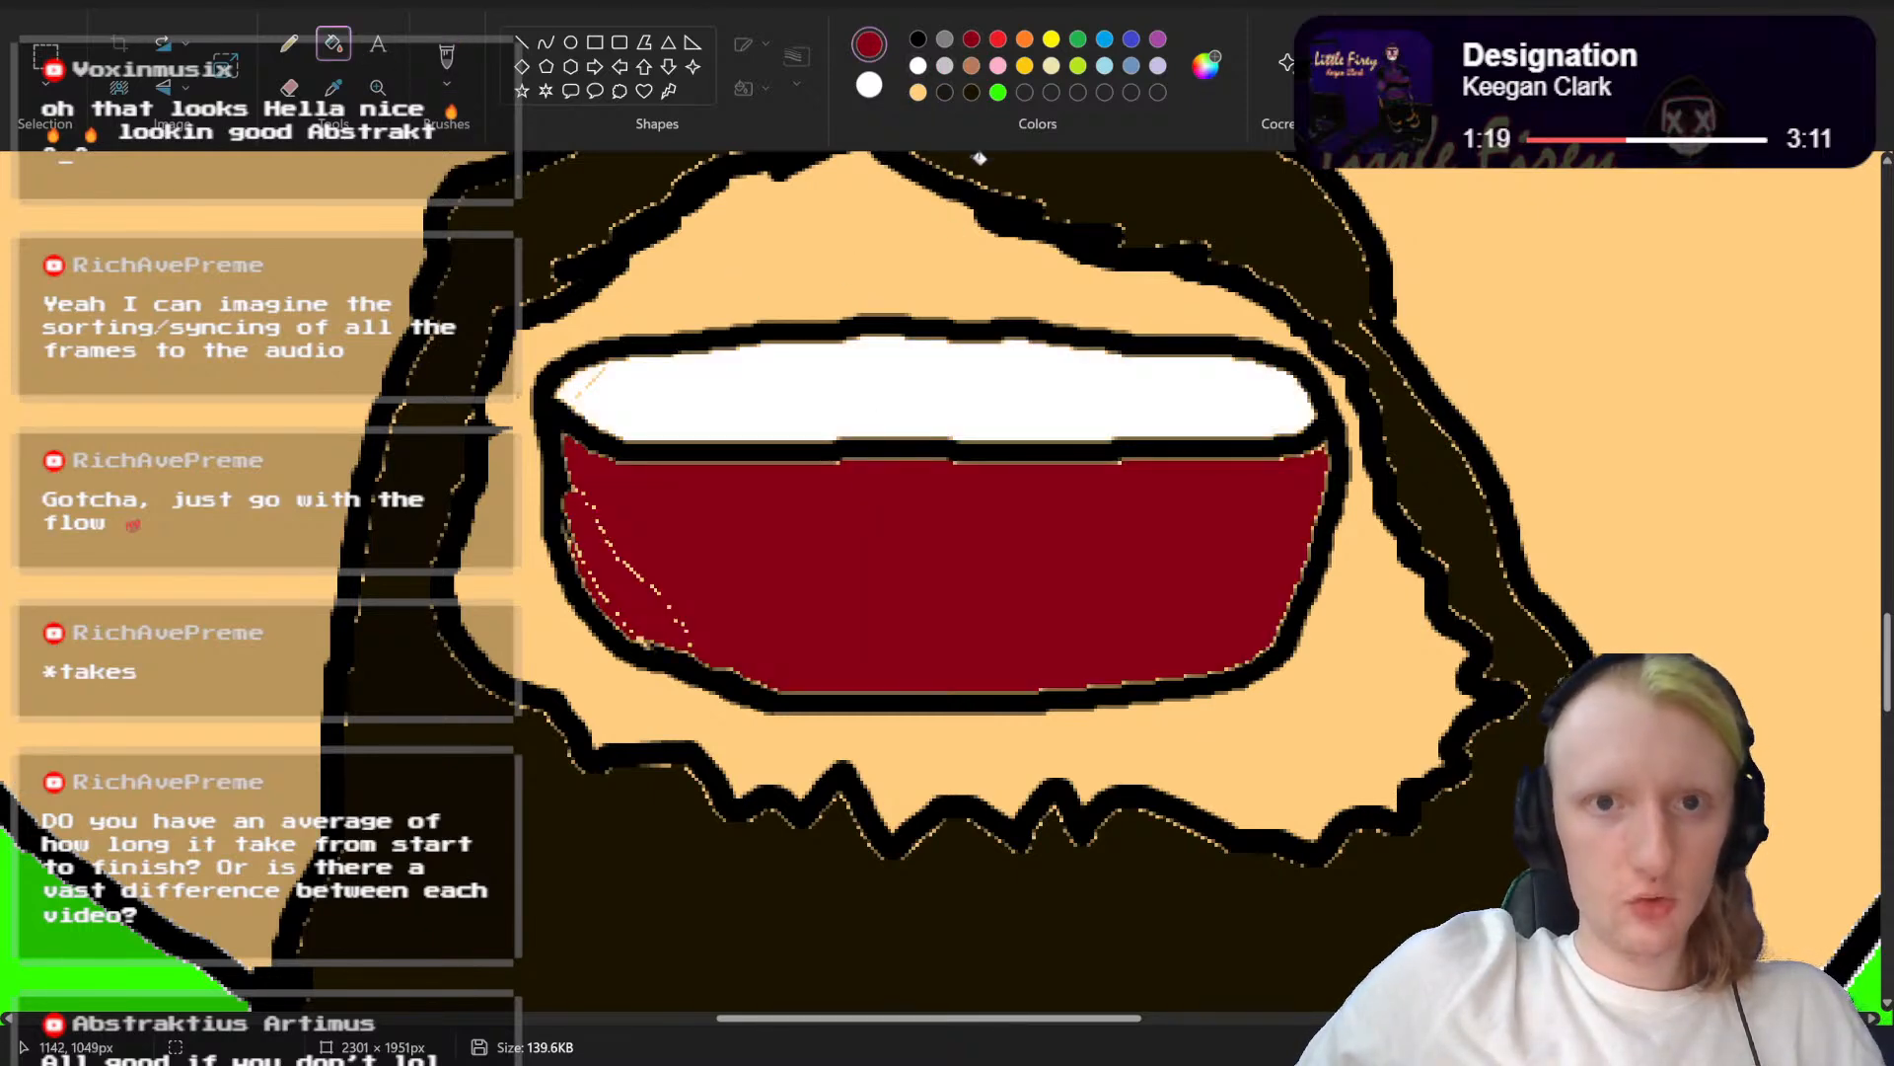
pyautogui.click(447, 56)
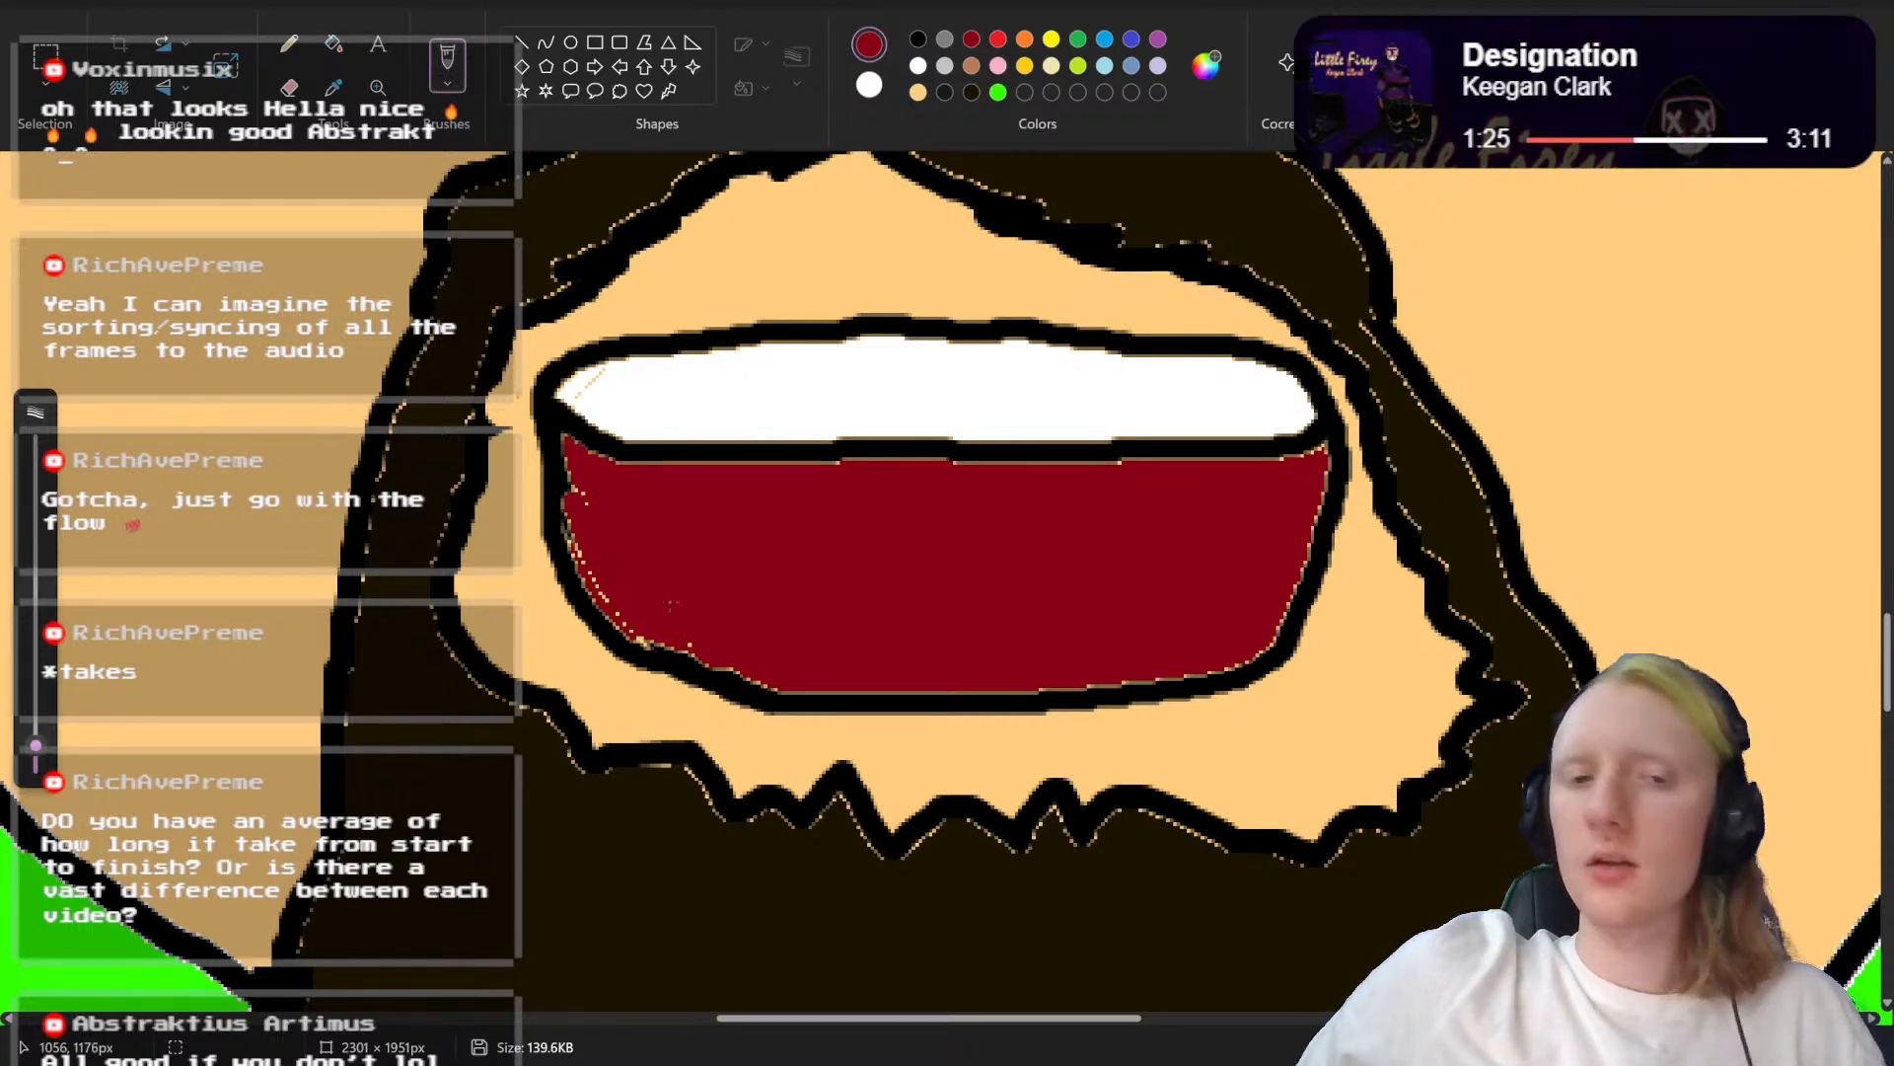
pyautogui.moveTo(580, 533); pyautogui.dragTo(606, 592)
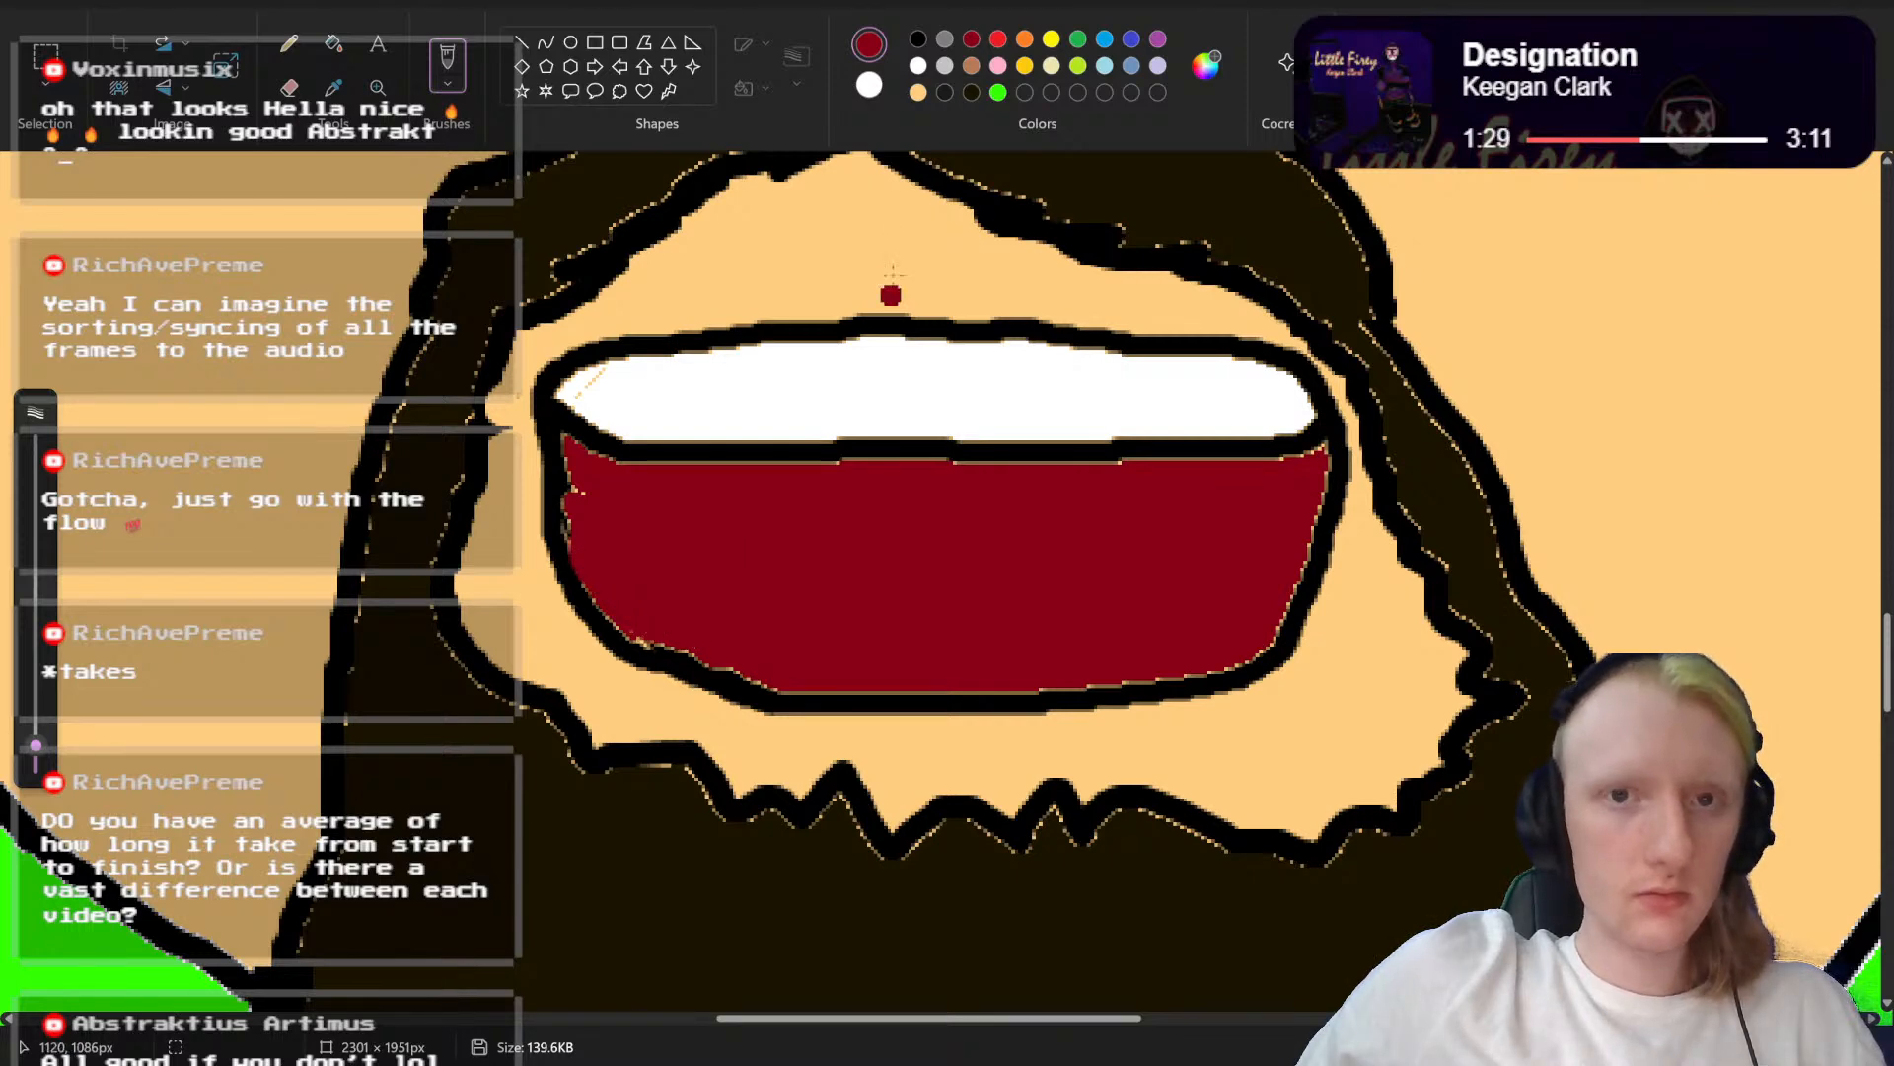
# Step: Draw a low, two-humped tongue outline in black along the lower lip and fill it with red
pyautogui.click(918, 40)
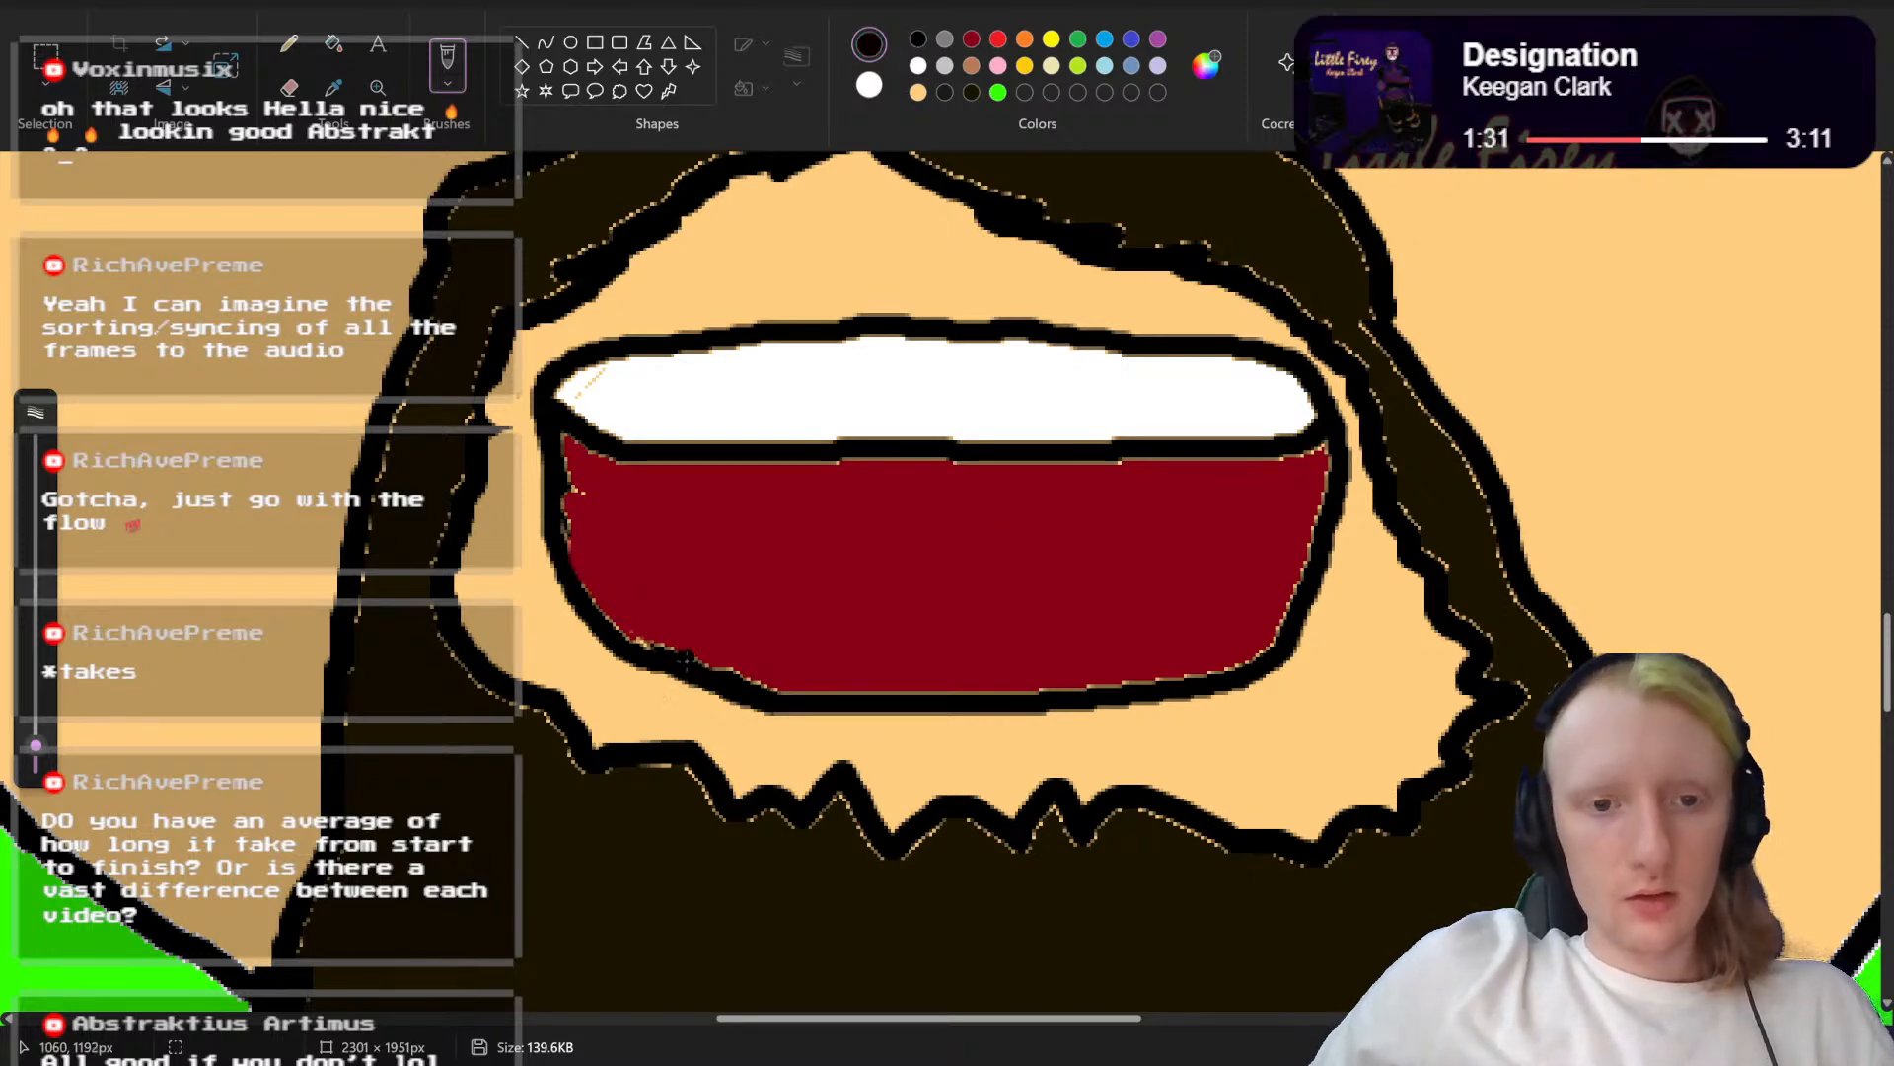
pyautogui.moveTo(663, 646)
pyautogui.mouseDown()
pyautogui.moveTo(761, 618)
pyautogui.moveTo(932, 620)
pyautogui.moveTo(1002, 593)
pyautogui.moveTo(1103, 598)
pyautogui.moveTo(1245, 655)
pyautogui.mouseUp()
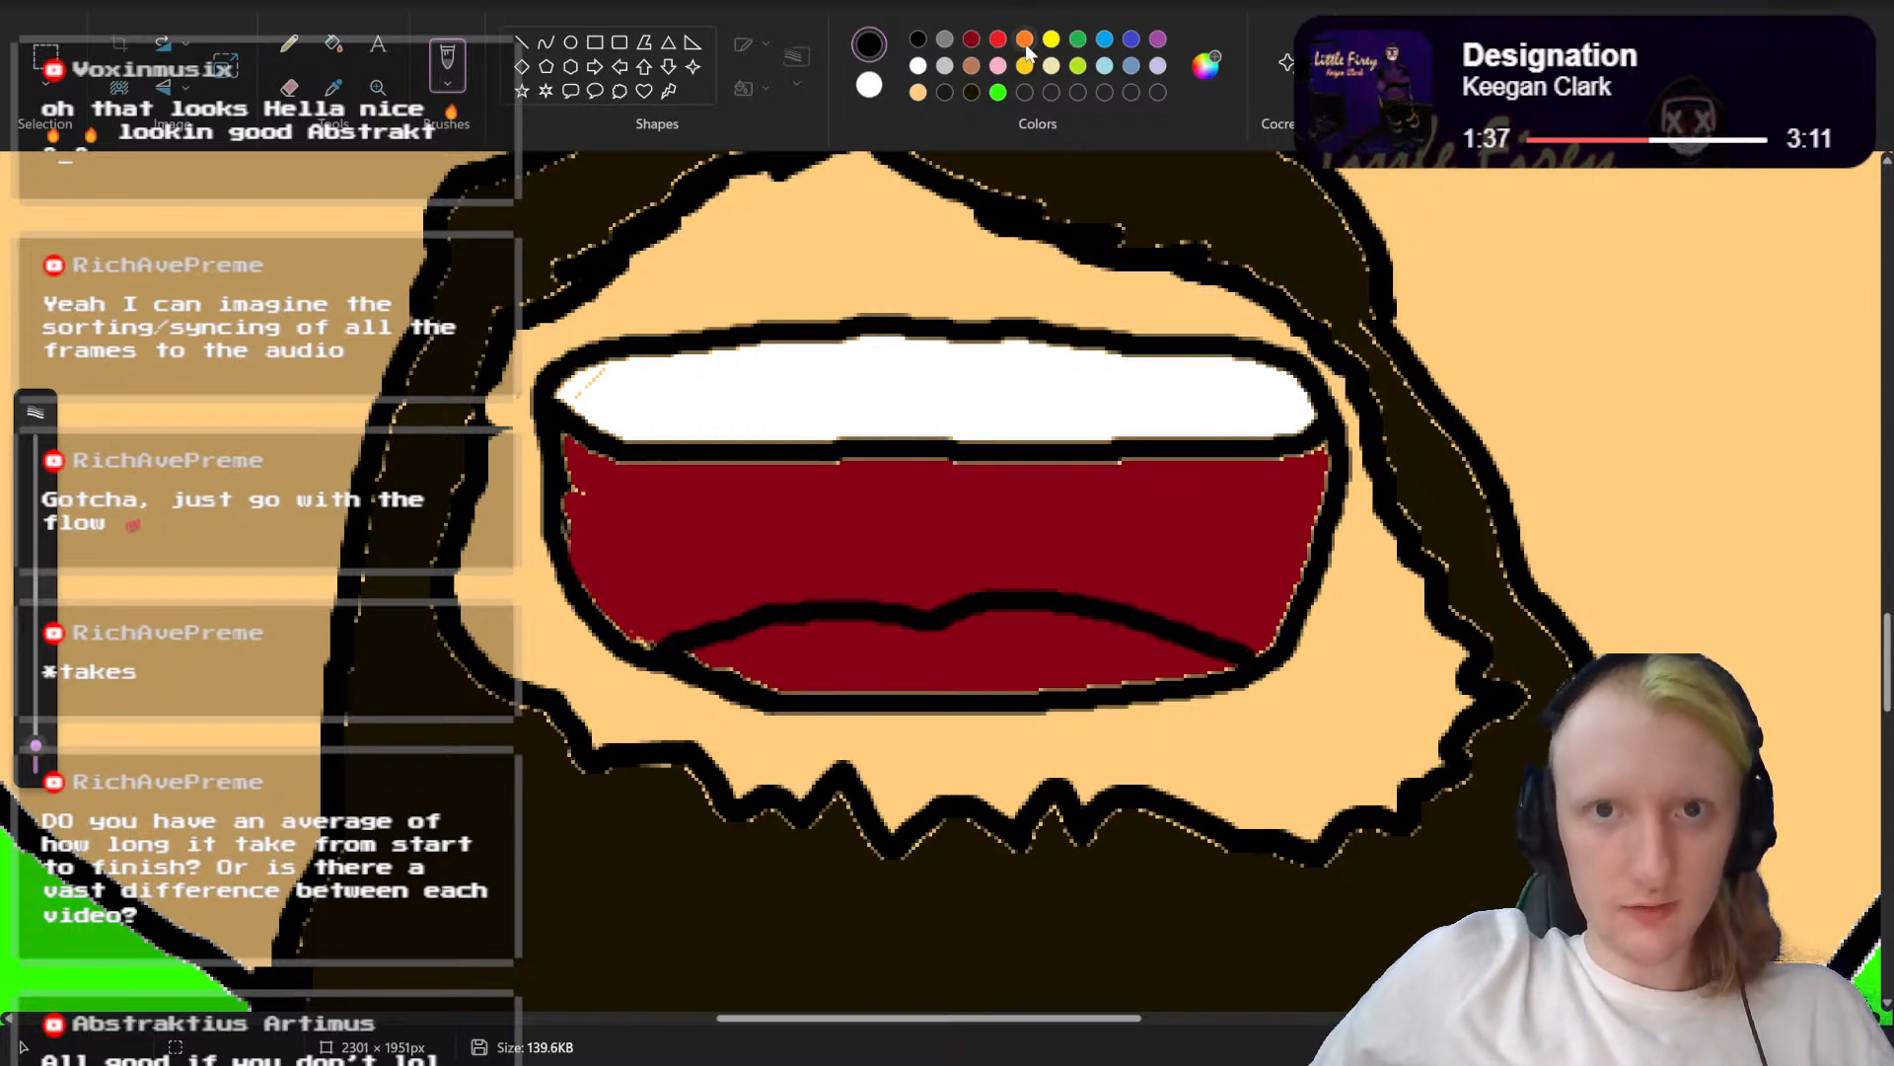
pyautogui.click(333, 44)
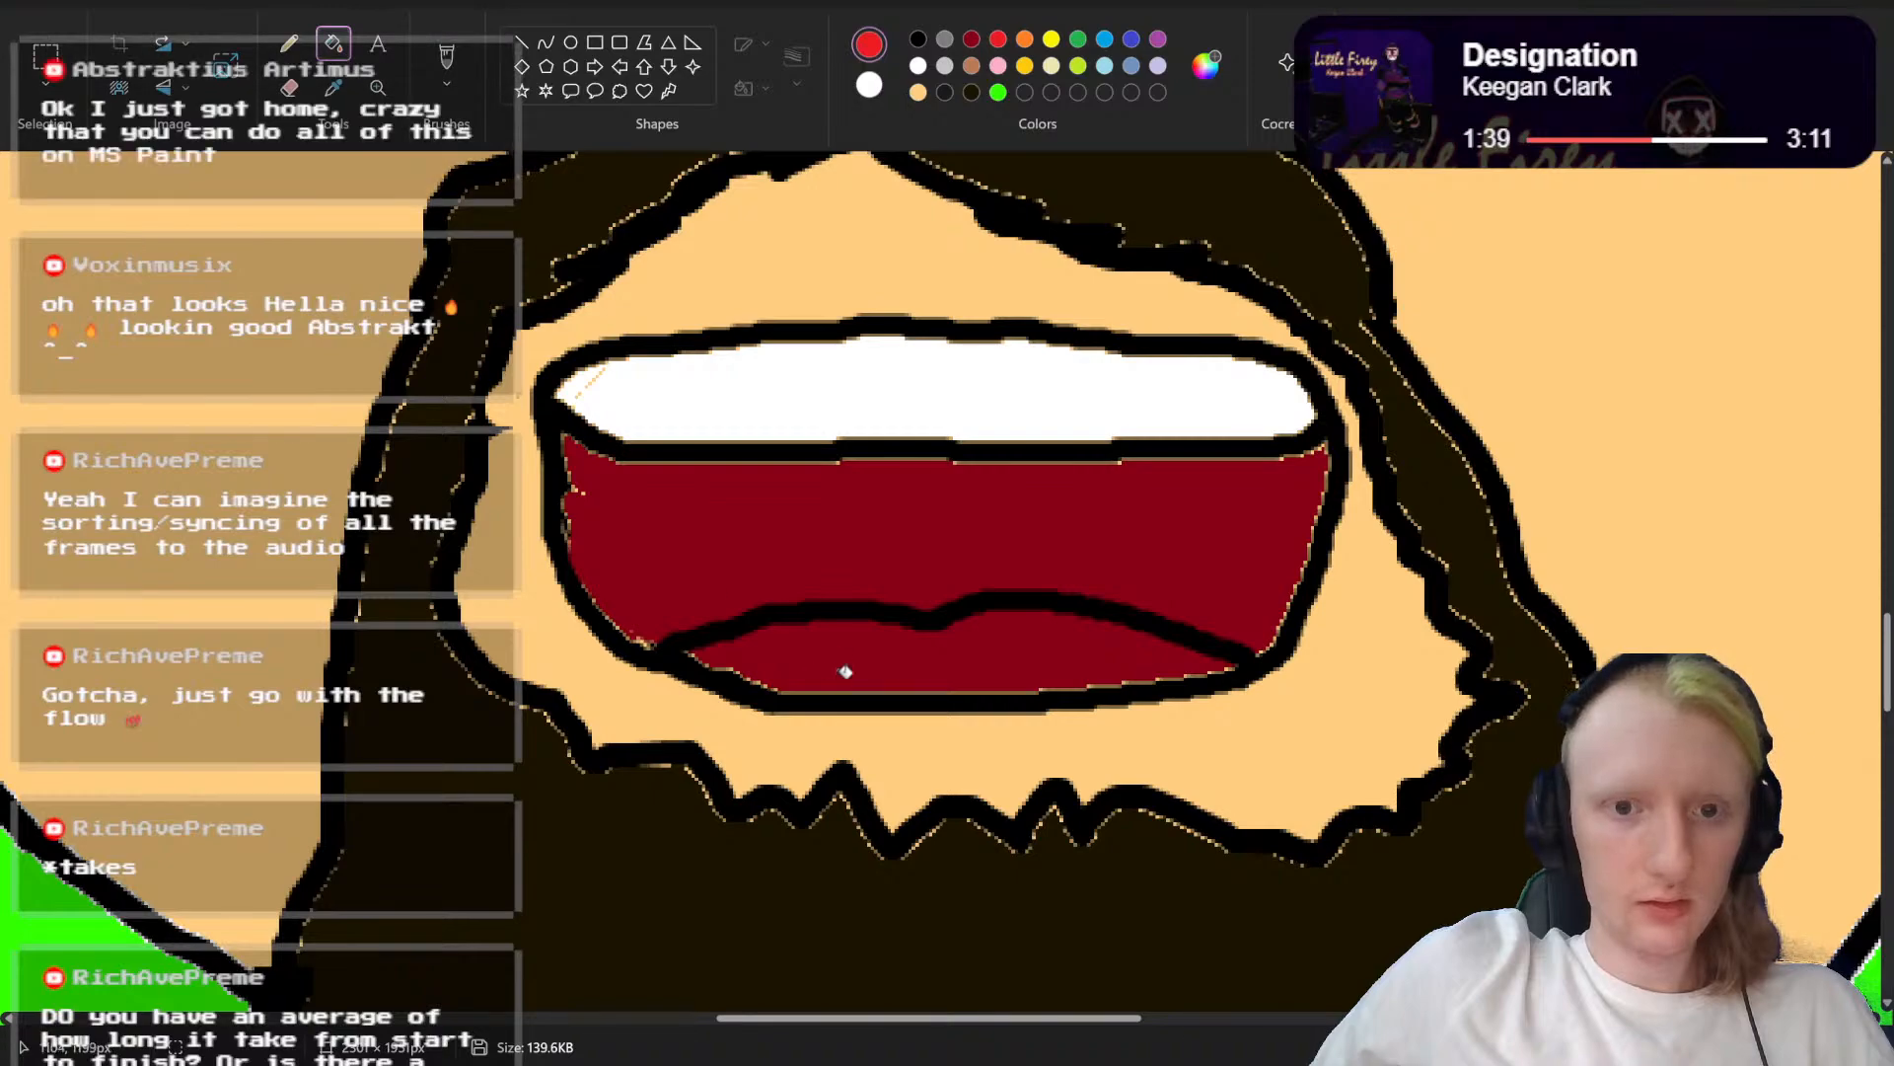
pyautogui.click(844, 663)
pyautogui.scroll(-4, 941, 589)
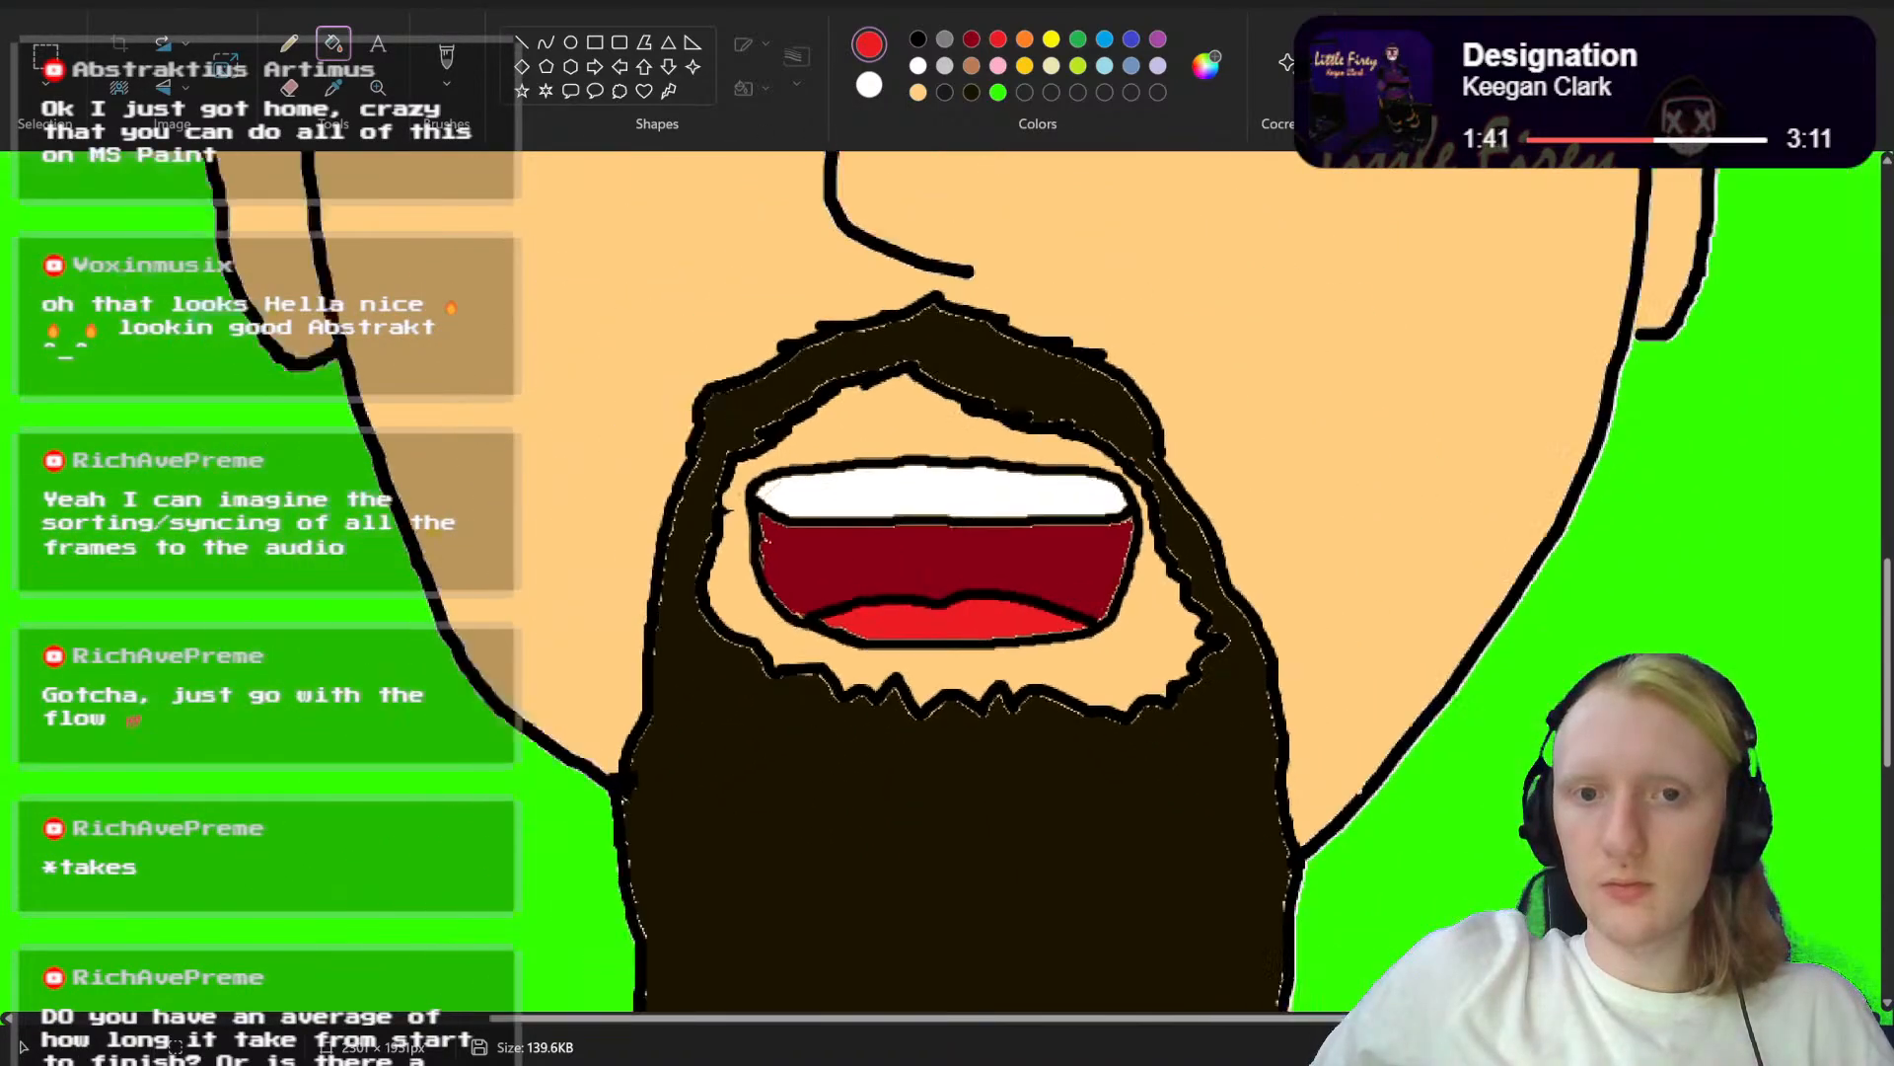
pyautogui.scroll(4, 902, 586)
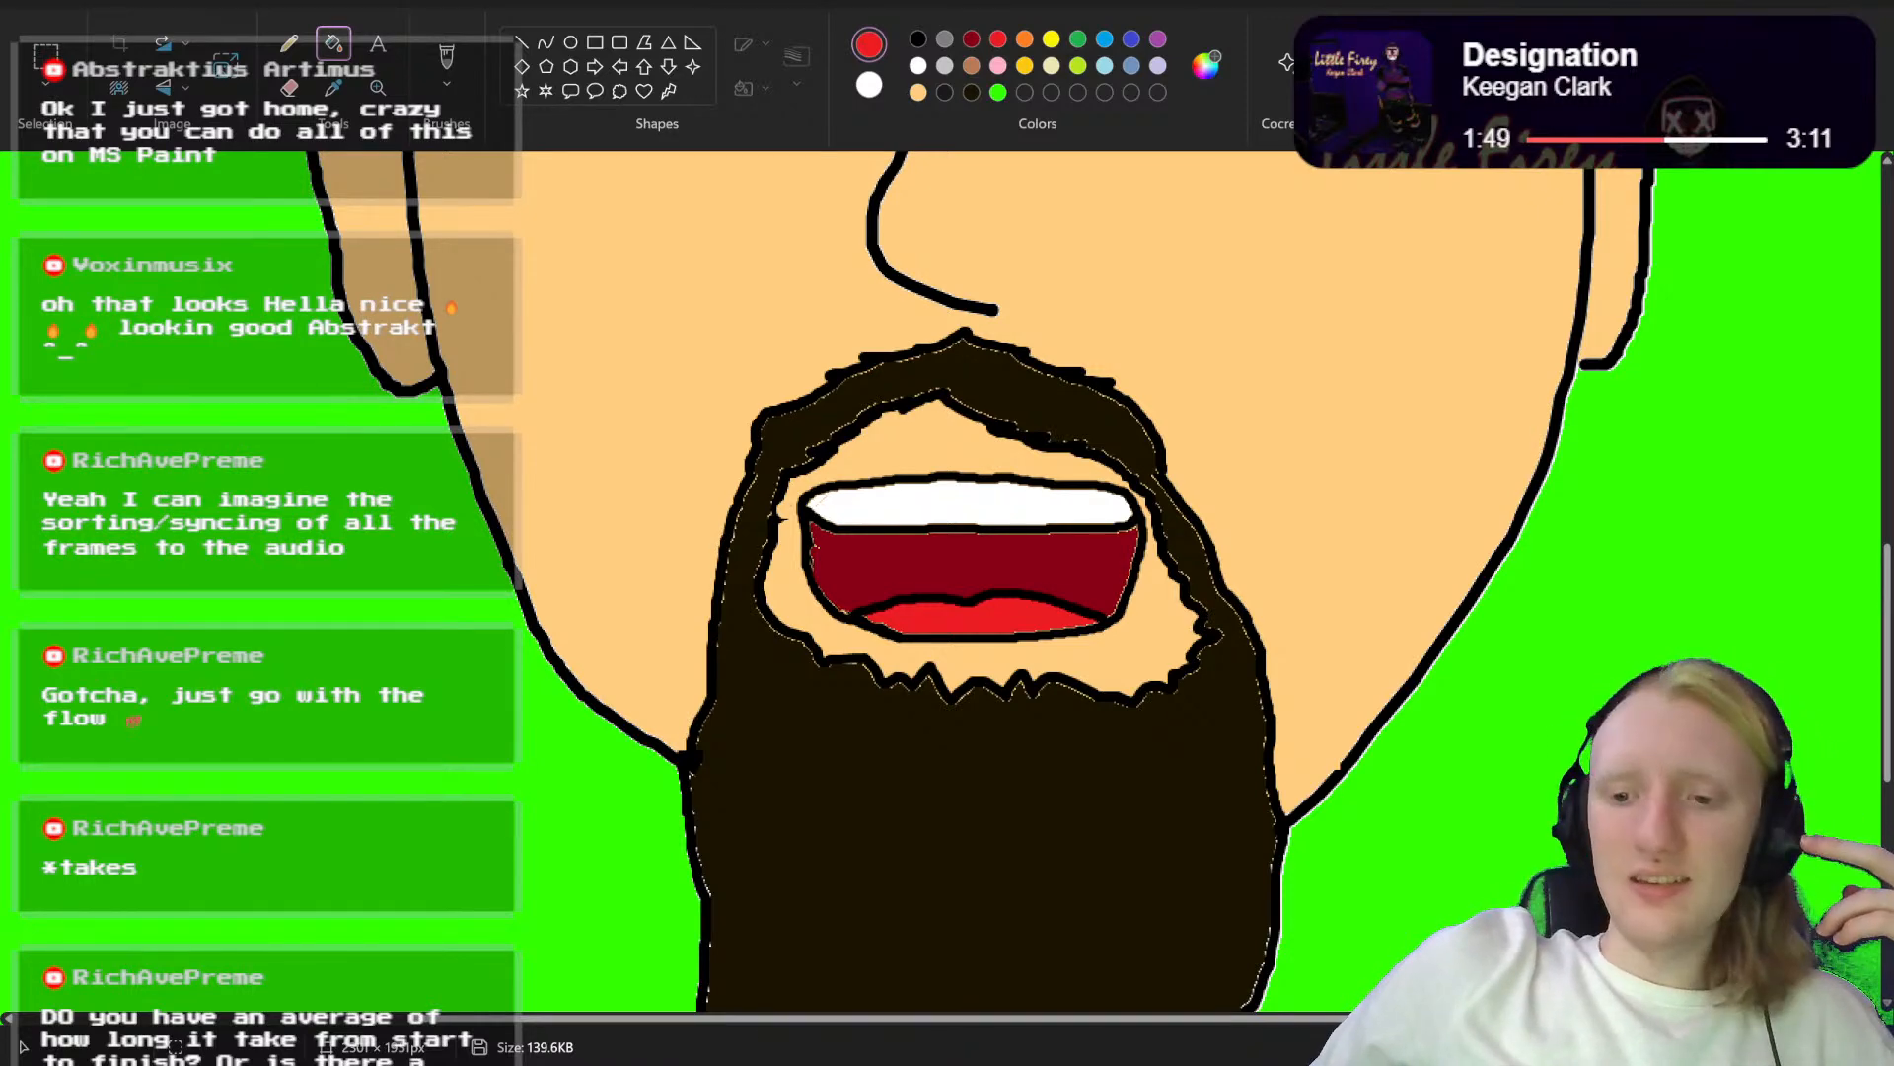
pyautogui.scroll(-3, 945, 592)
pyautogui.scroll(-1, 945, 592)
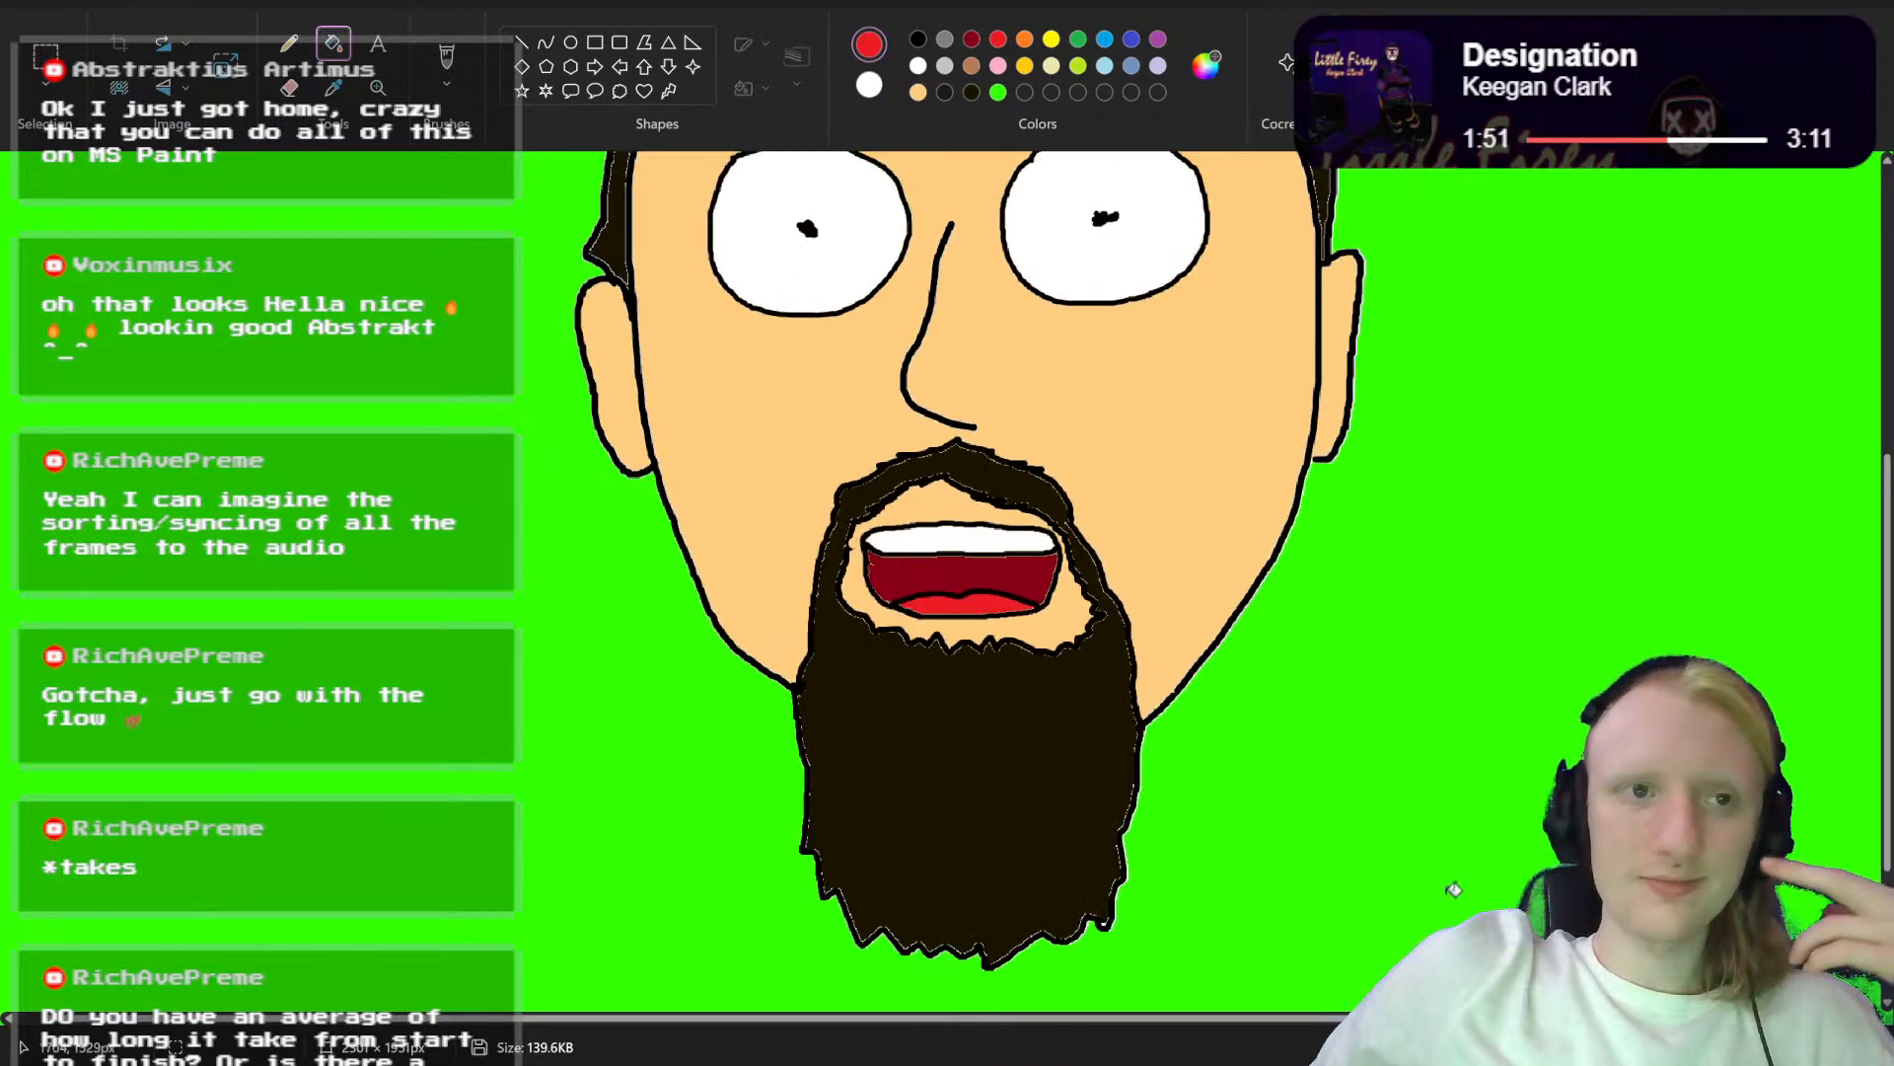
pyautogui.scroll(4, 1454, 889)
pyautogui.scroll(-4, 1454, 888)
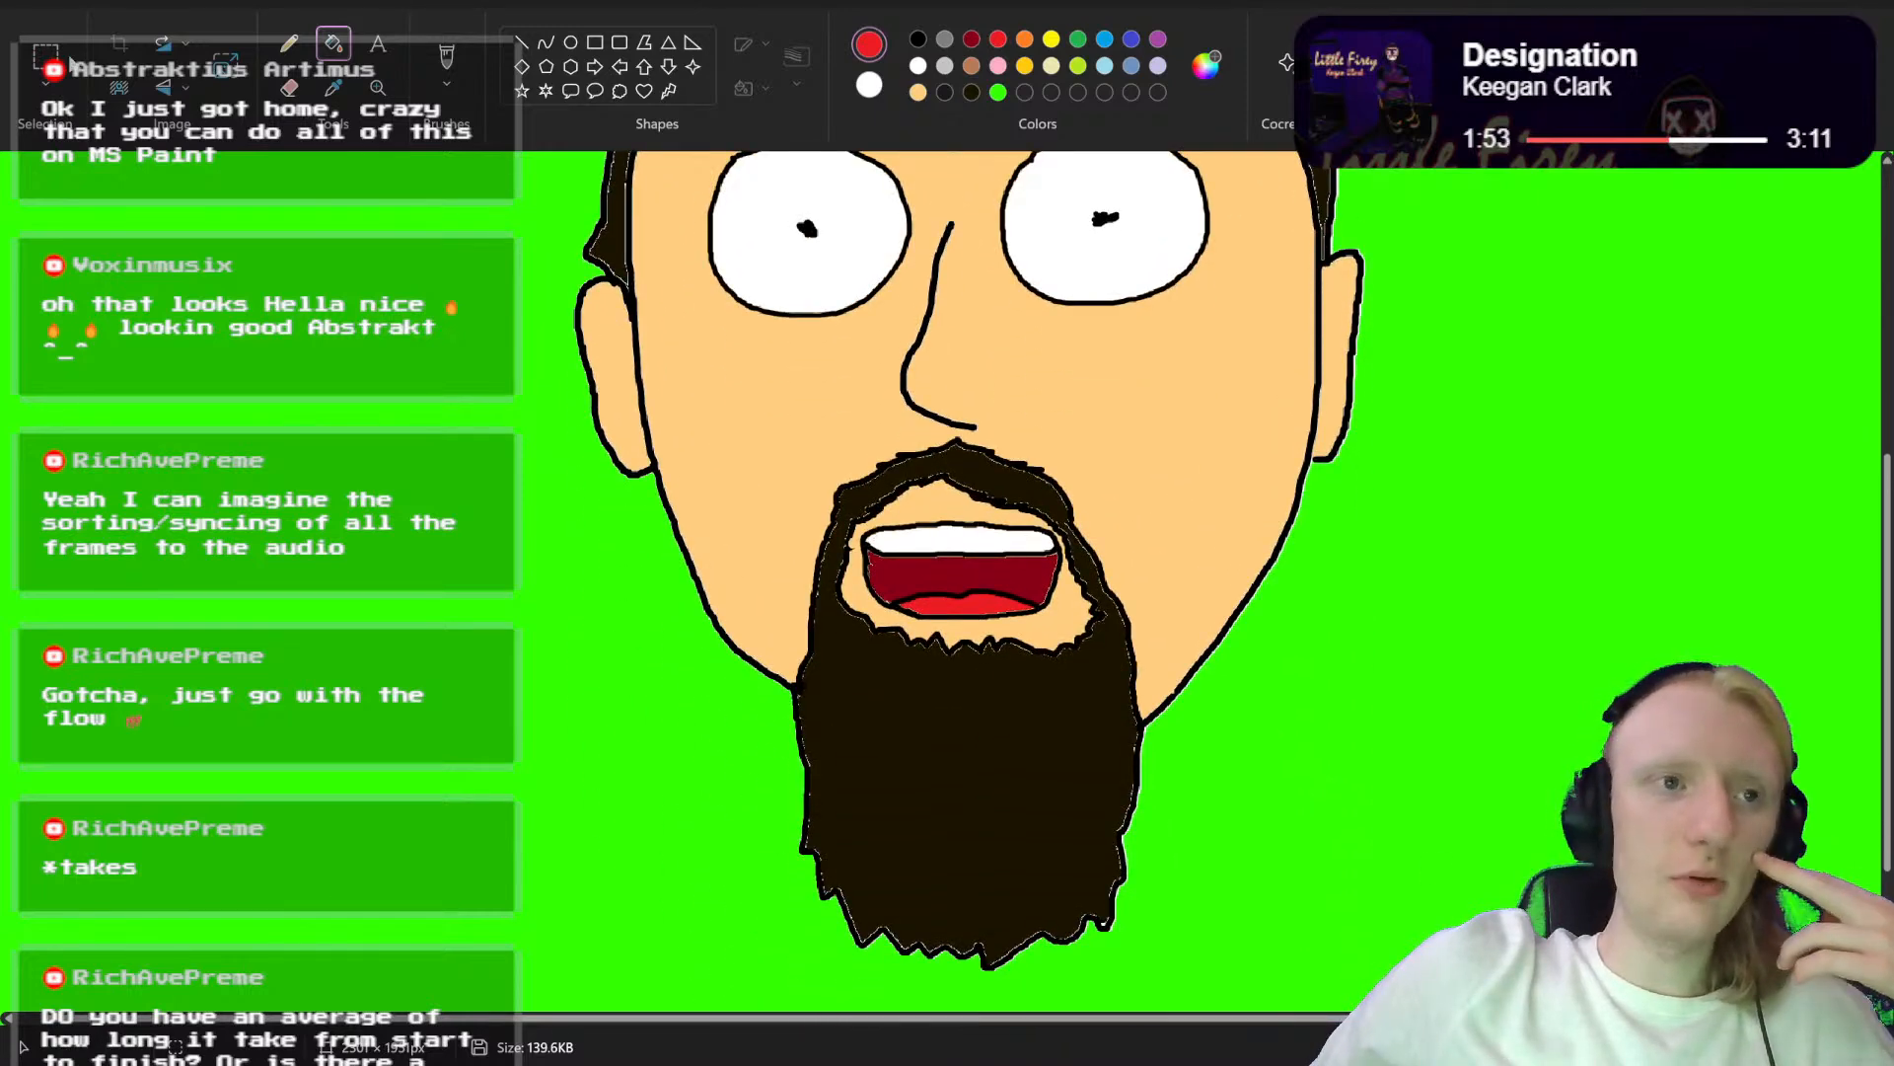
# Step: Save the picture as a new PNG named "Abstrakt Head mouth aa.png" in the Saved Pictures folder
pyautogui.click(37, 2)
pyautogui.moveTo(121, 201)
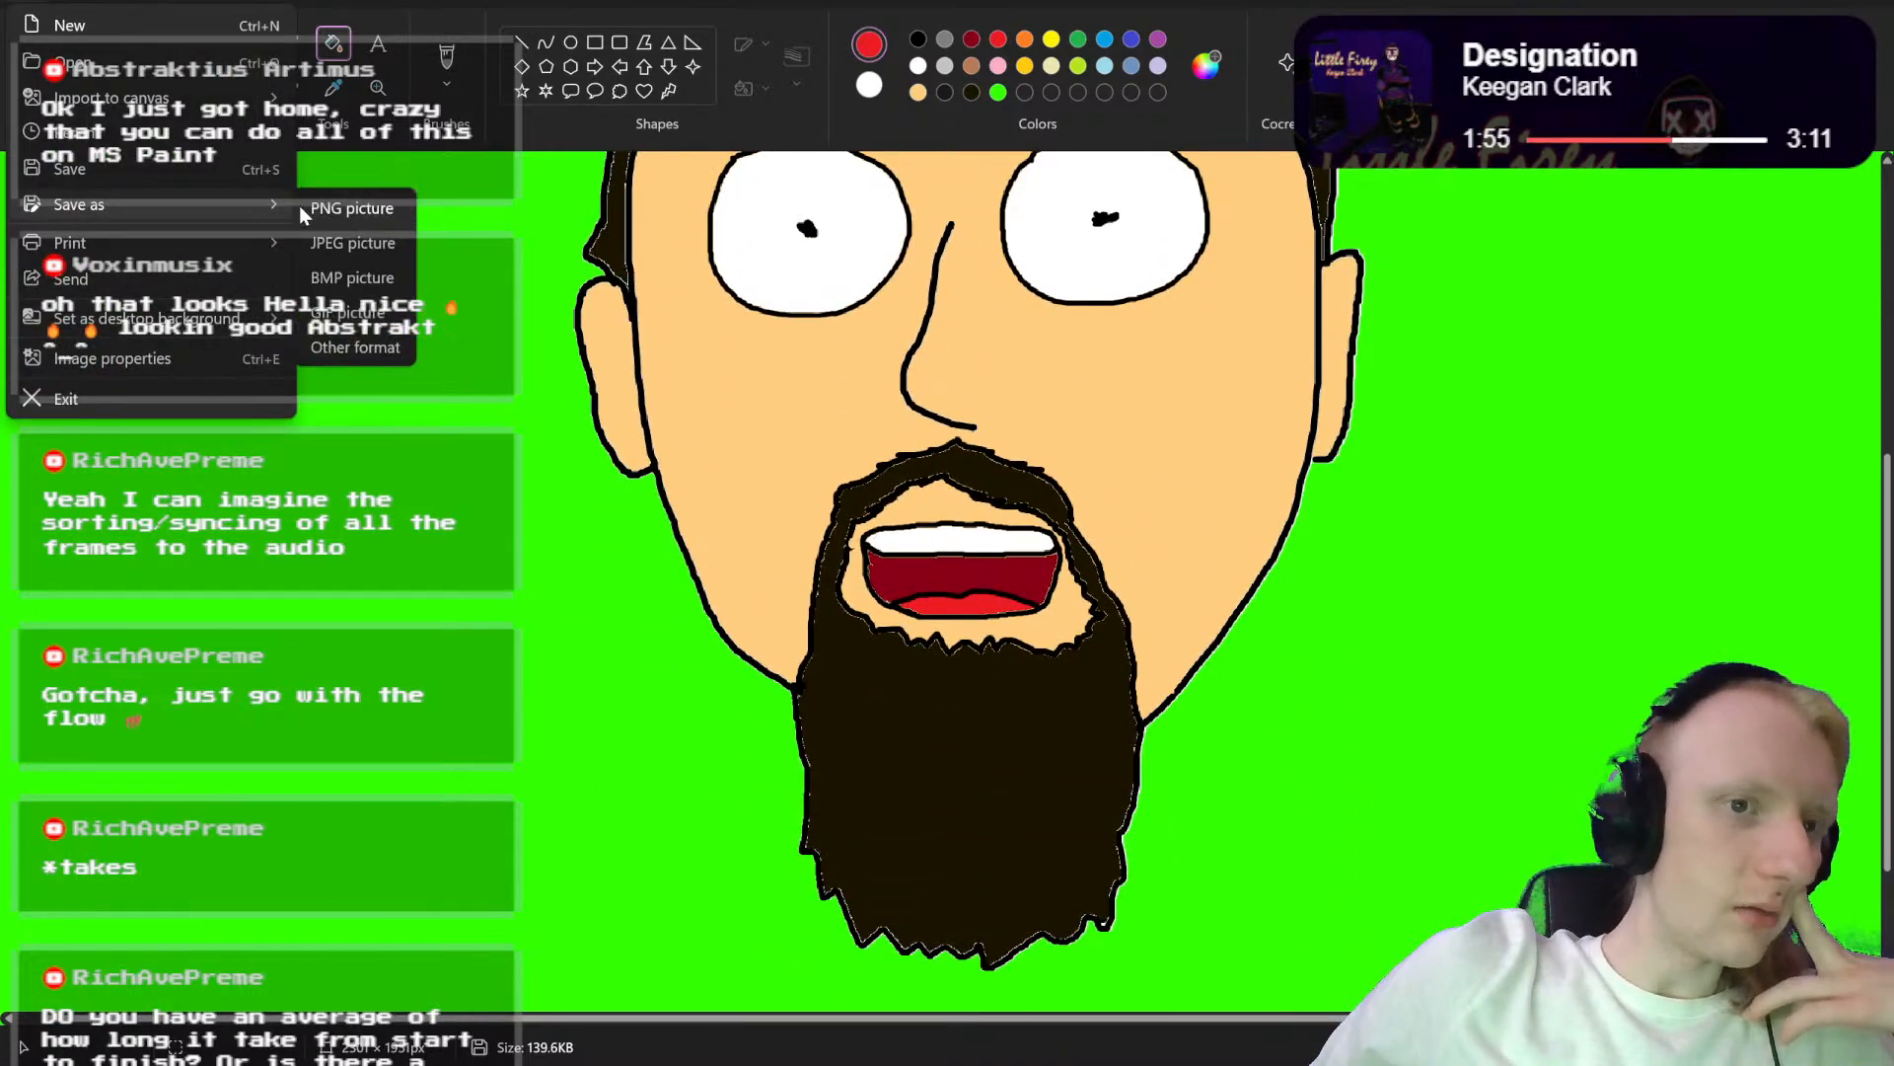
pyautogui.click(350, 212)
pyautogui.press('Right')
pyautogui.press('Left')
pyautogui.press('Left')
pyautogui.press('Left')
pyautogui.press('Left')
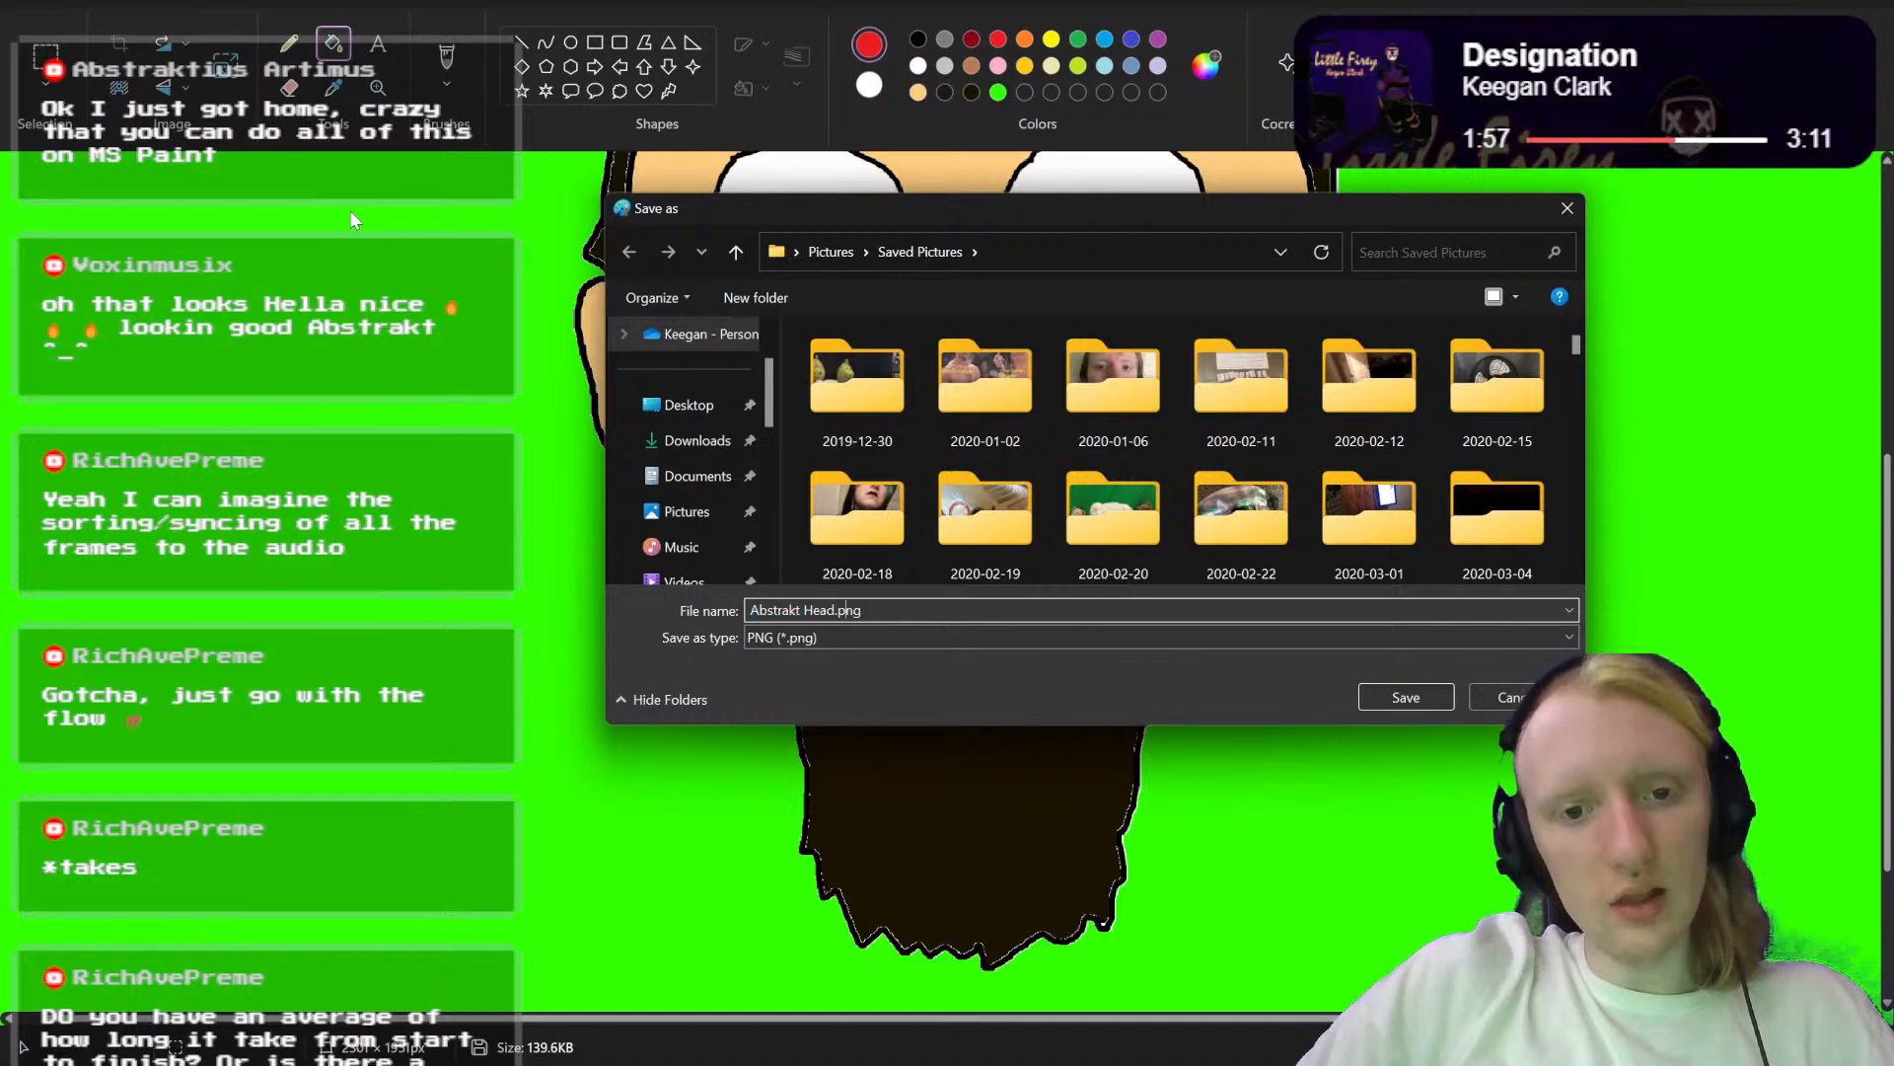
pyautogui.write('mouth')
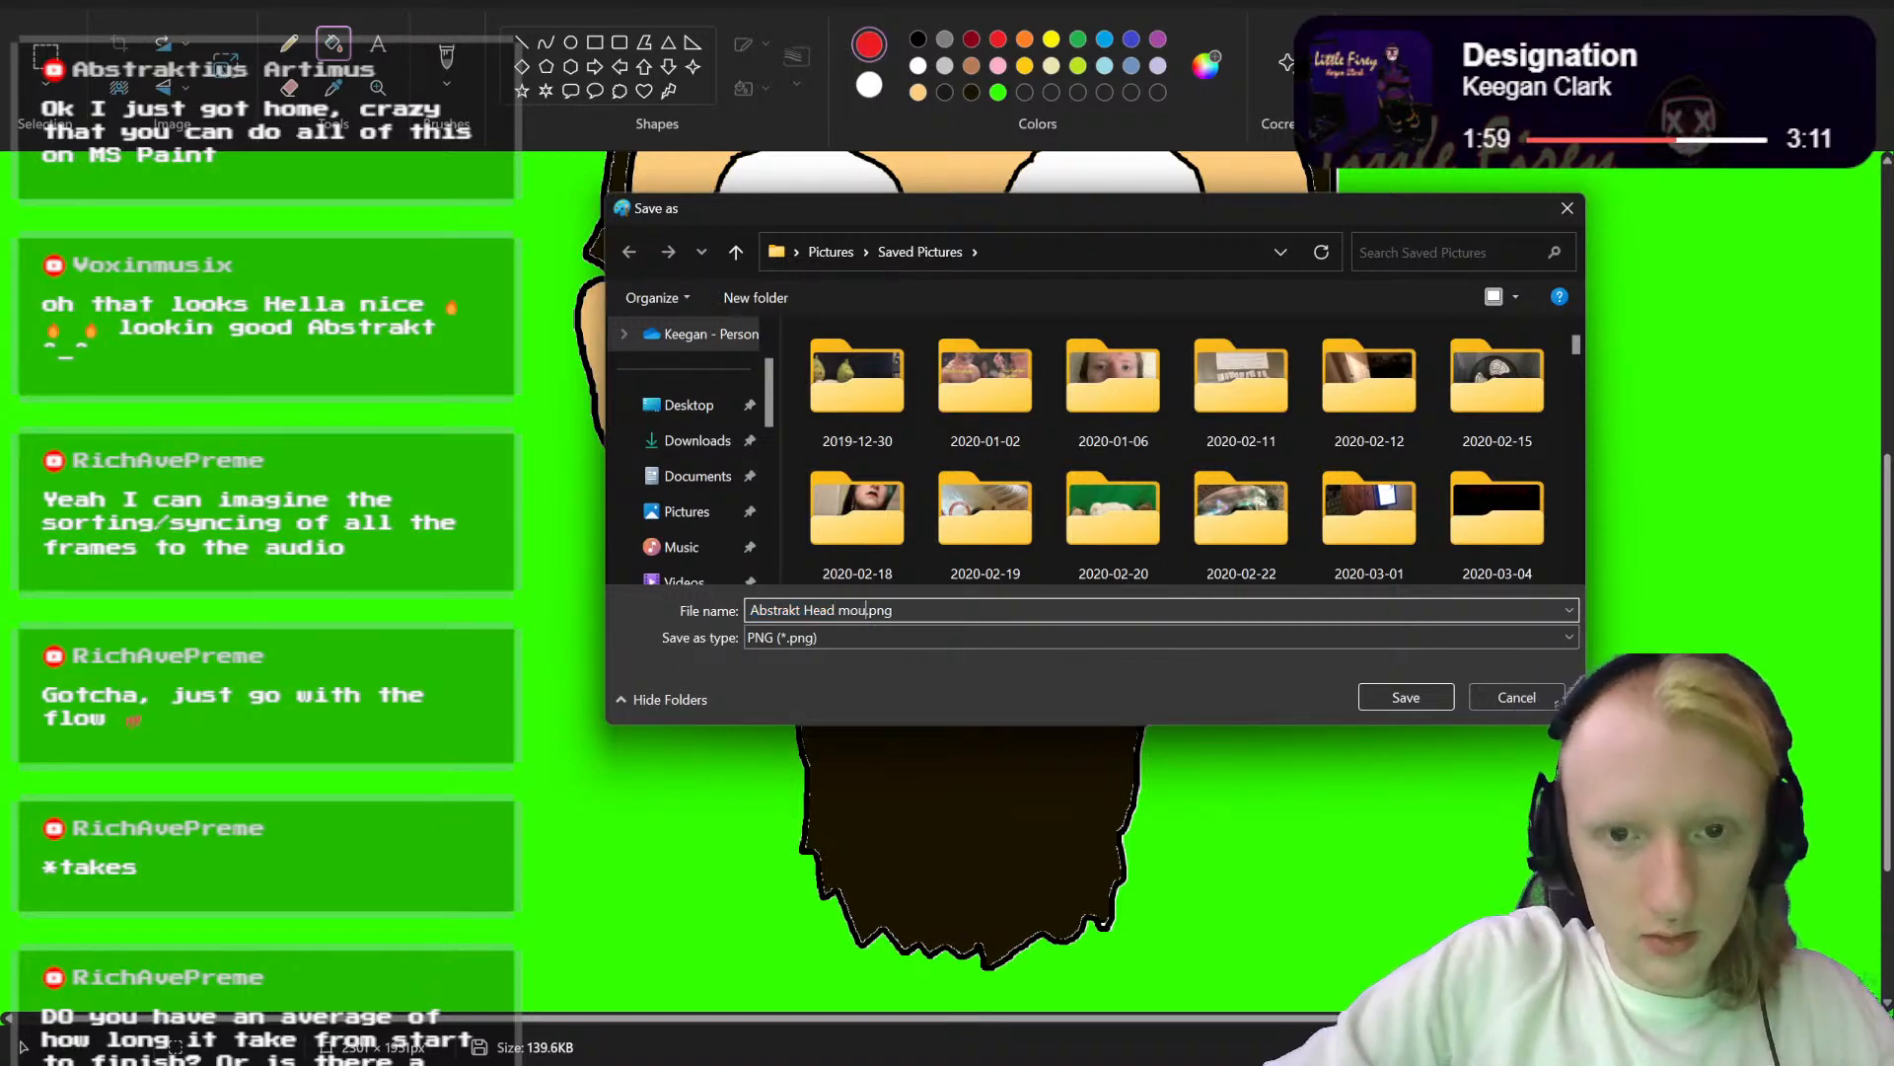
pyautogui.write(' aa')
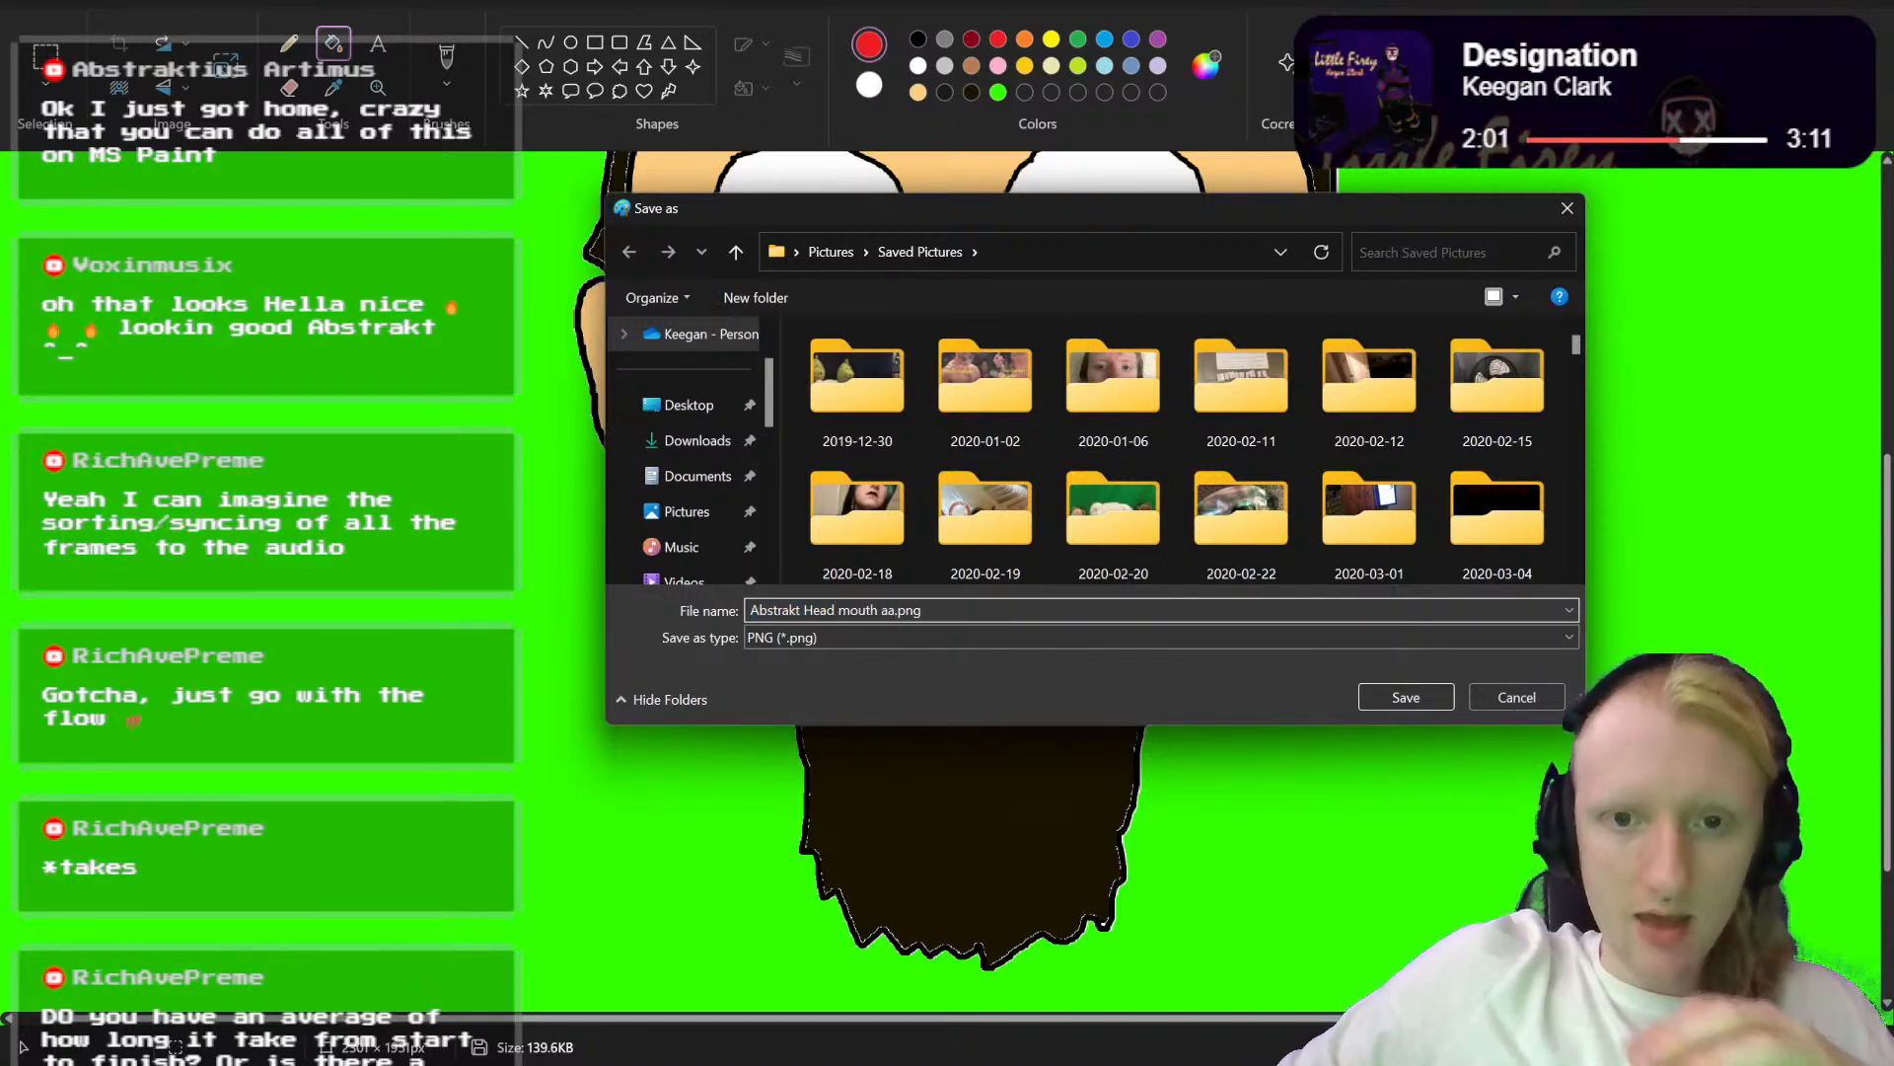
pyautogui.click(1406, 697)
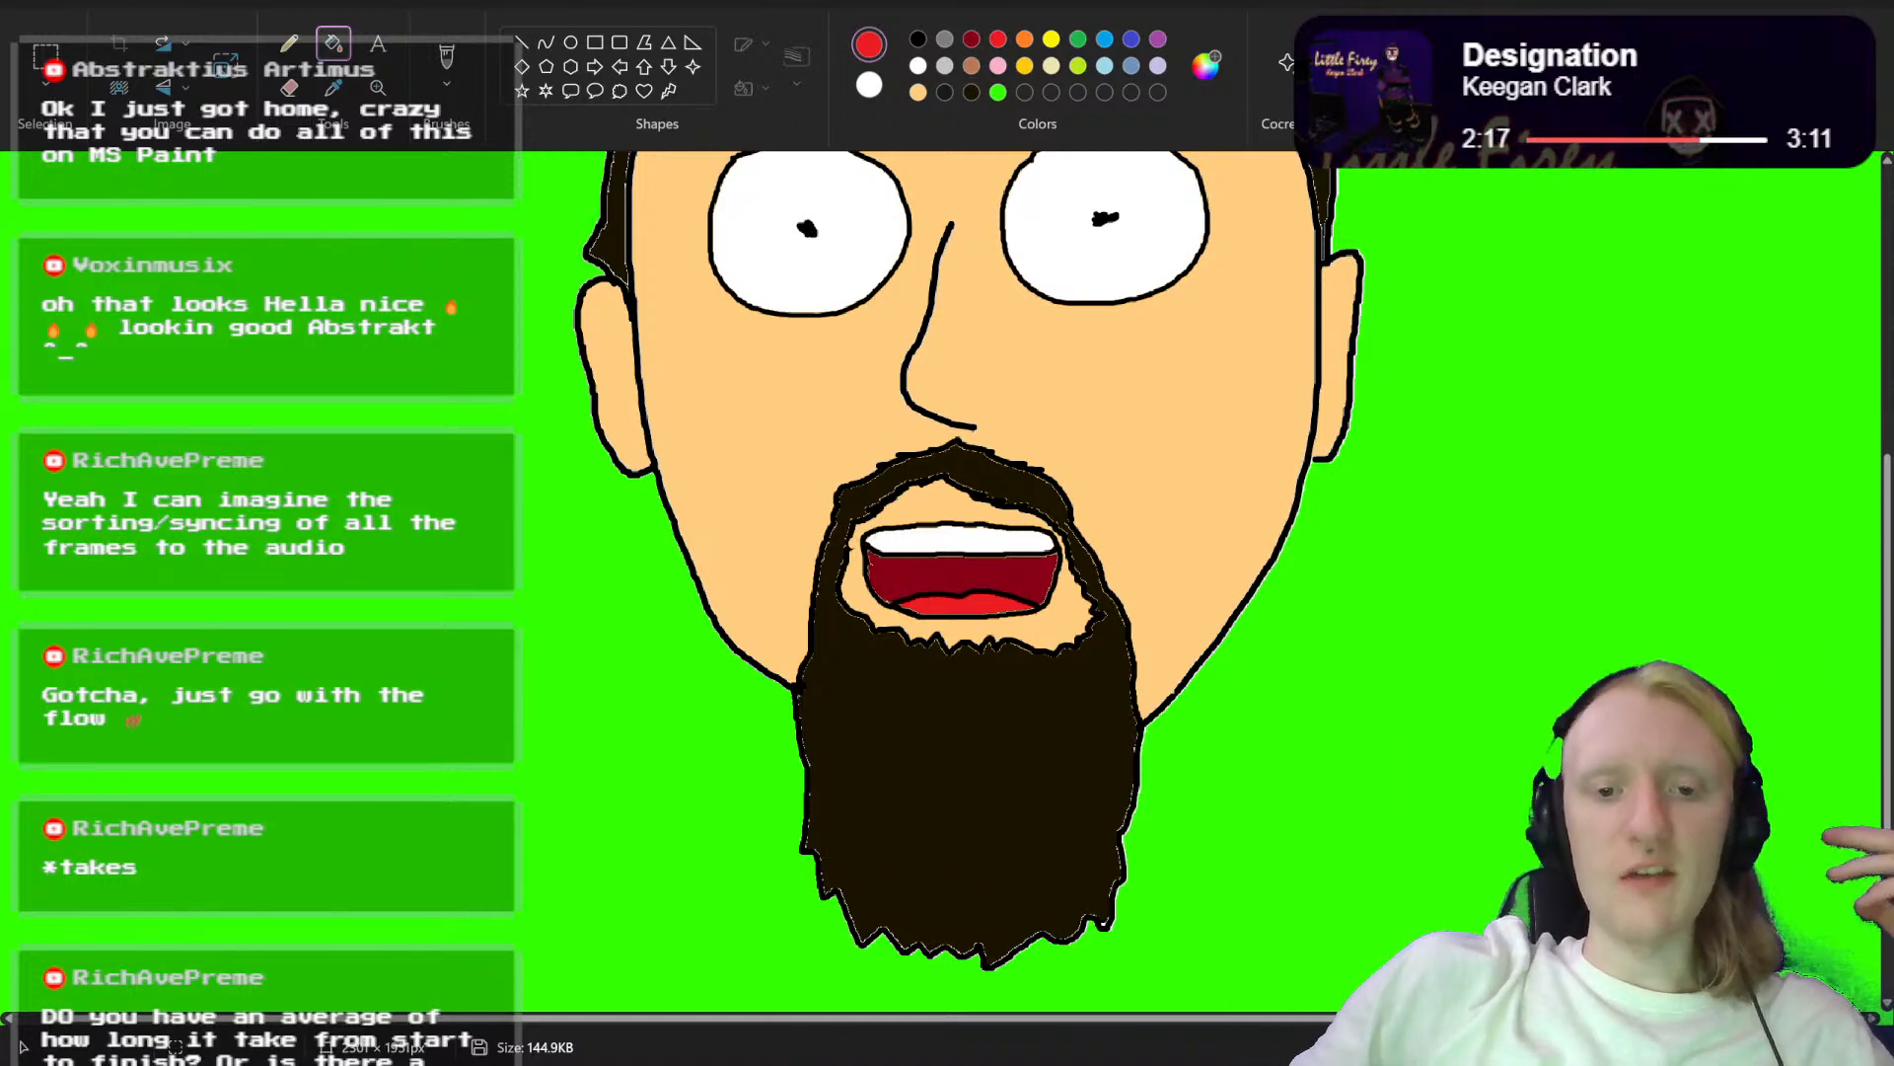
# Step: Switch to File Explorer and open Abstrakt Head Mouth mm.png from Saved Pictures in the full-screen image viewer
pyautogui.click(880, 962)
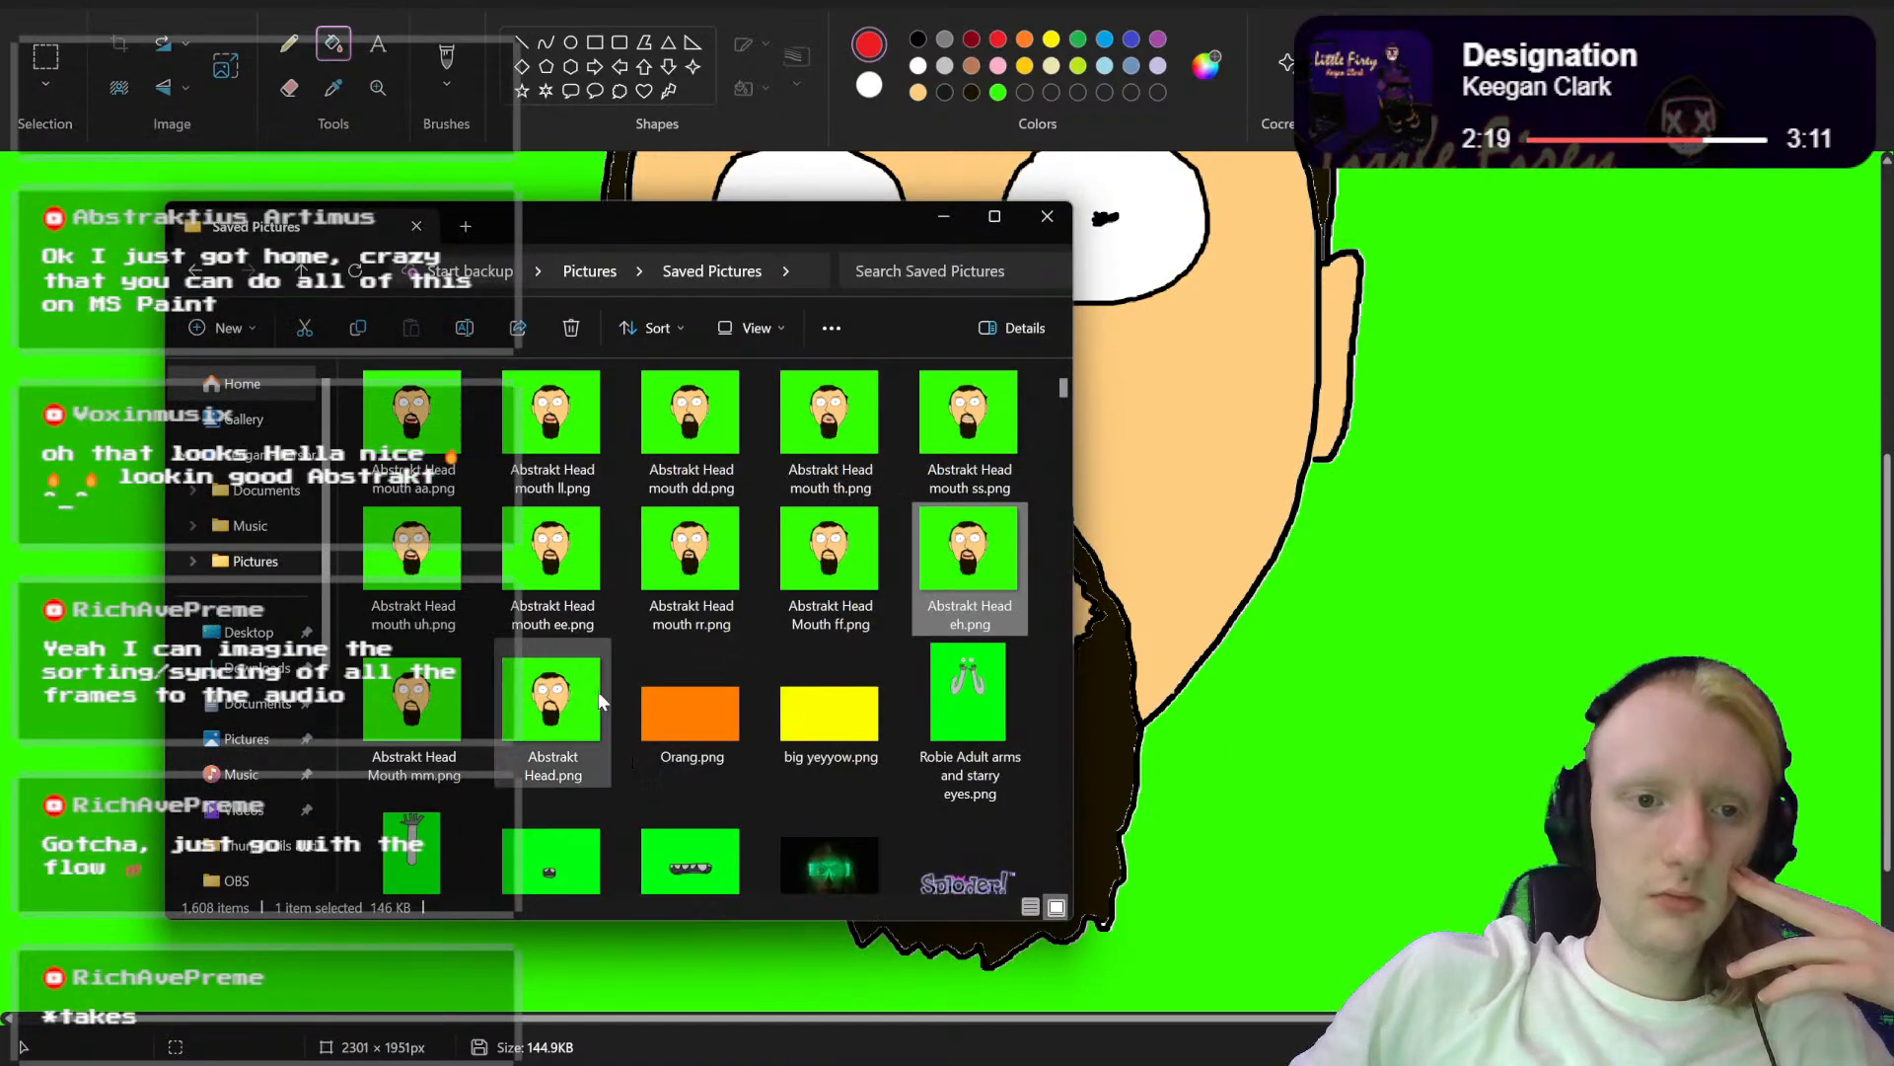
pyautogui.click(428, 701)
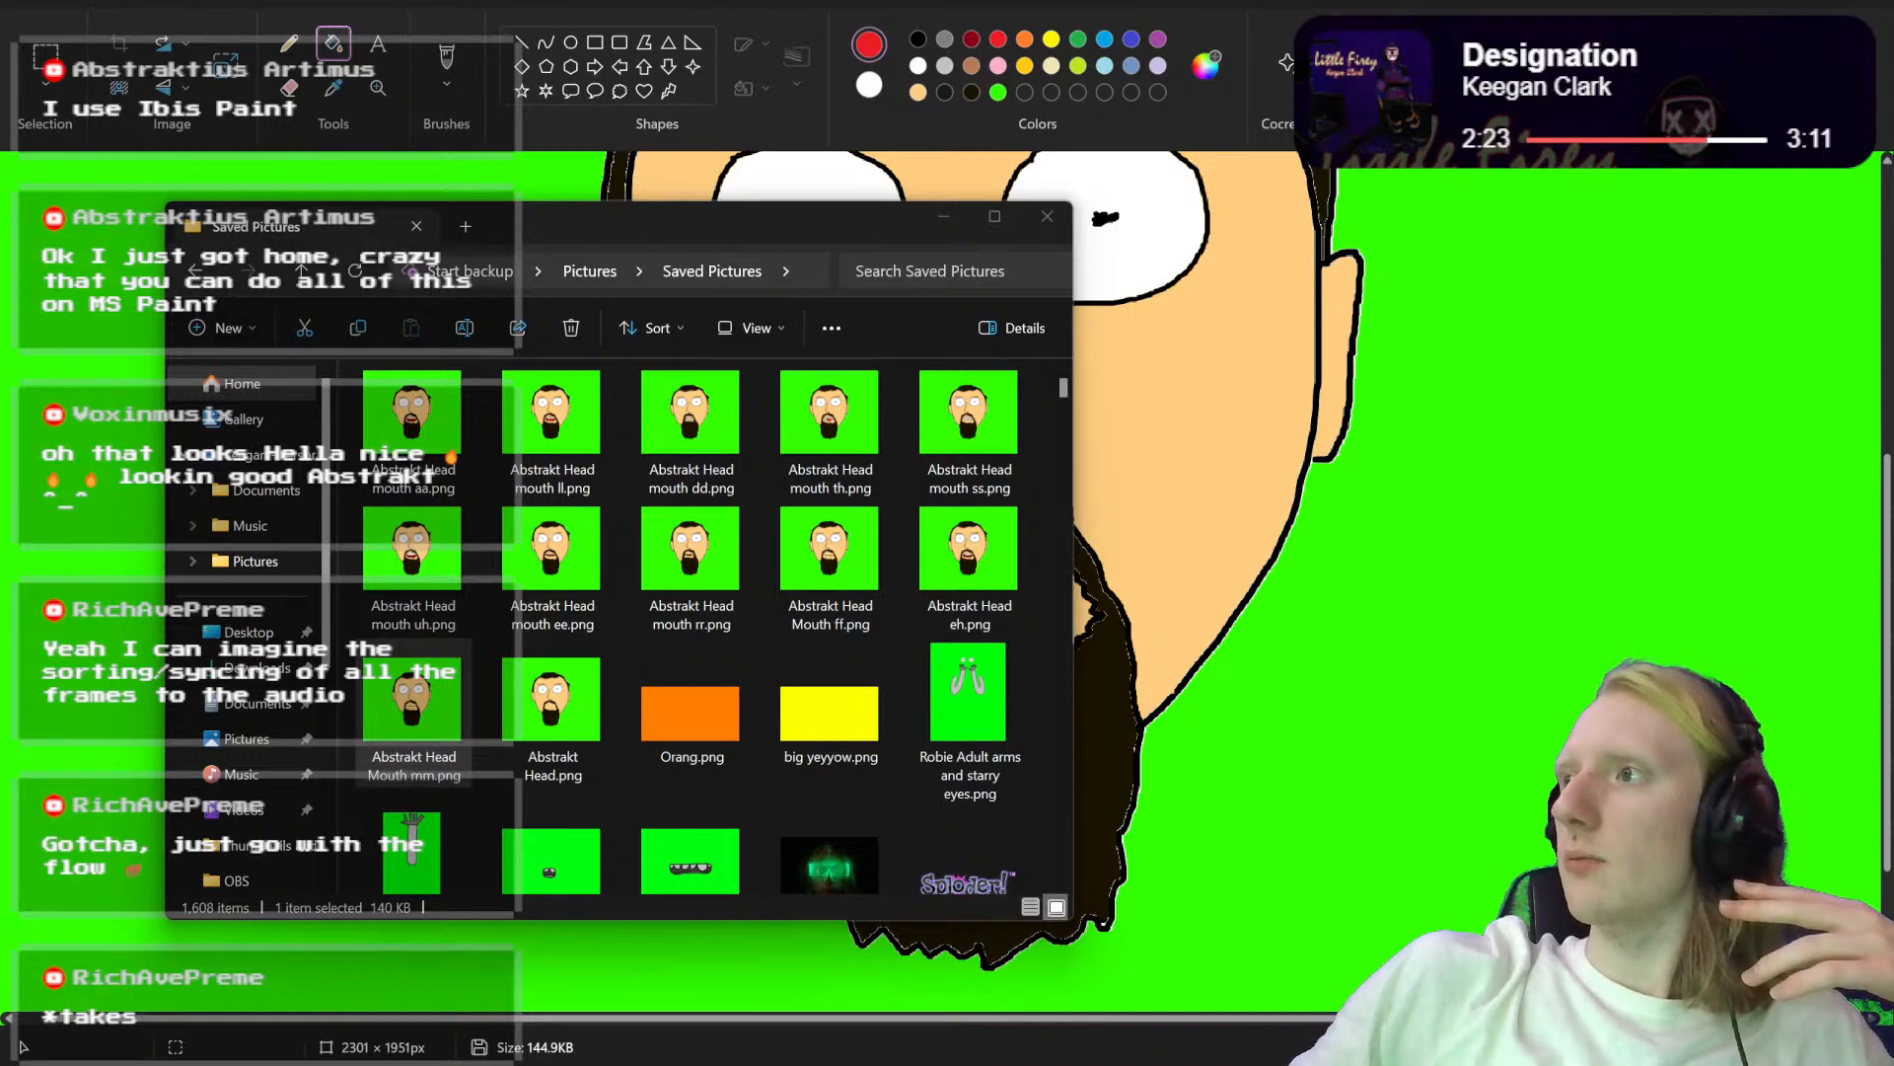
pyautogui.moveTo(1461, 185); pyautogui.dragTo(1036, 44)
pyautogui.click(1211, 60)
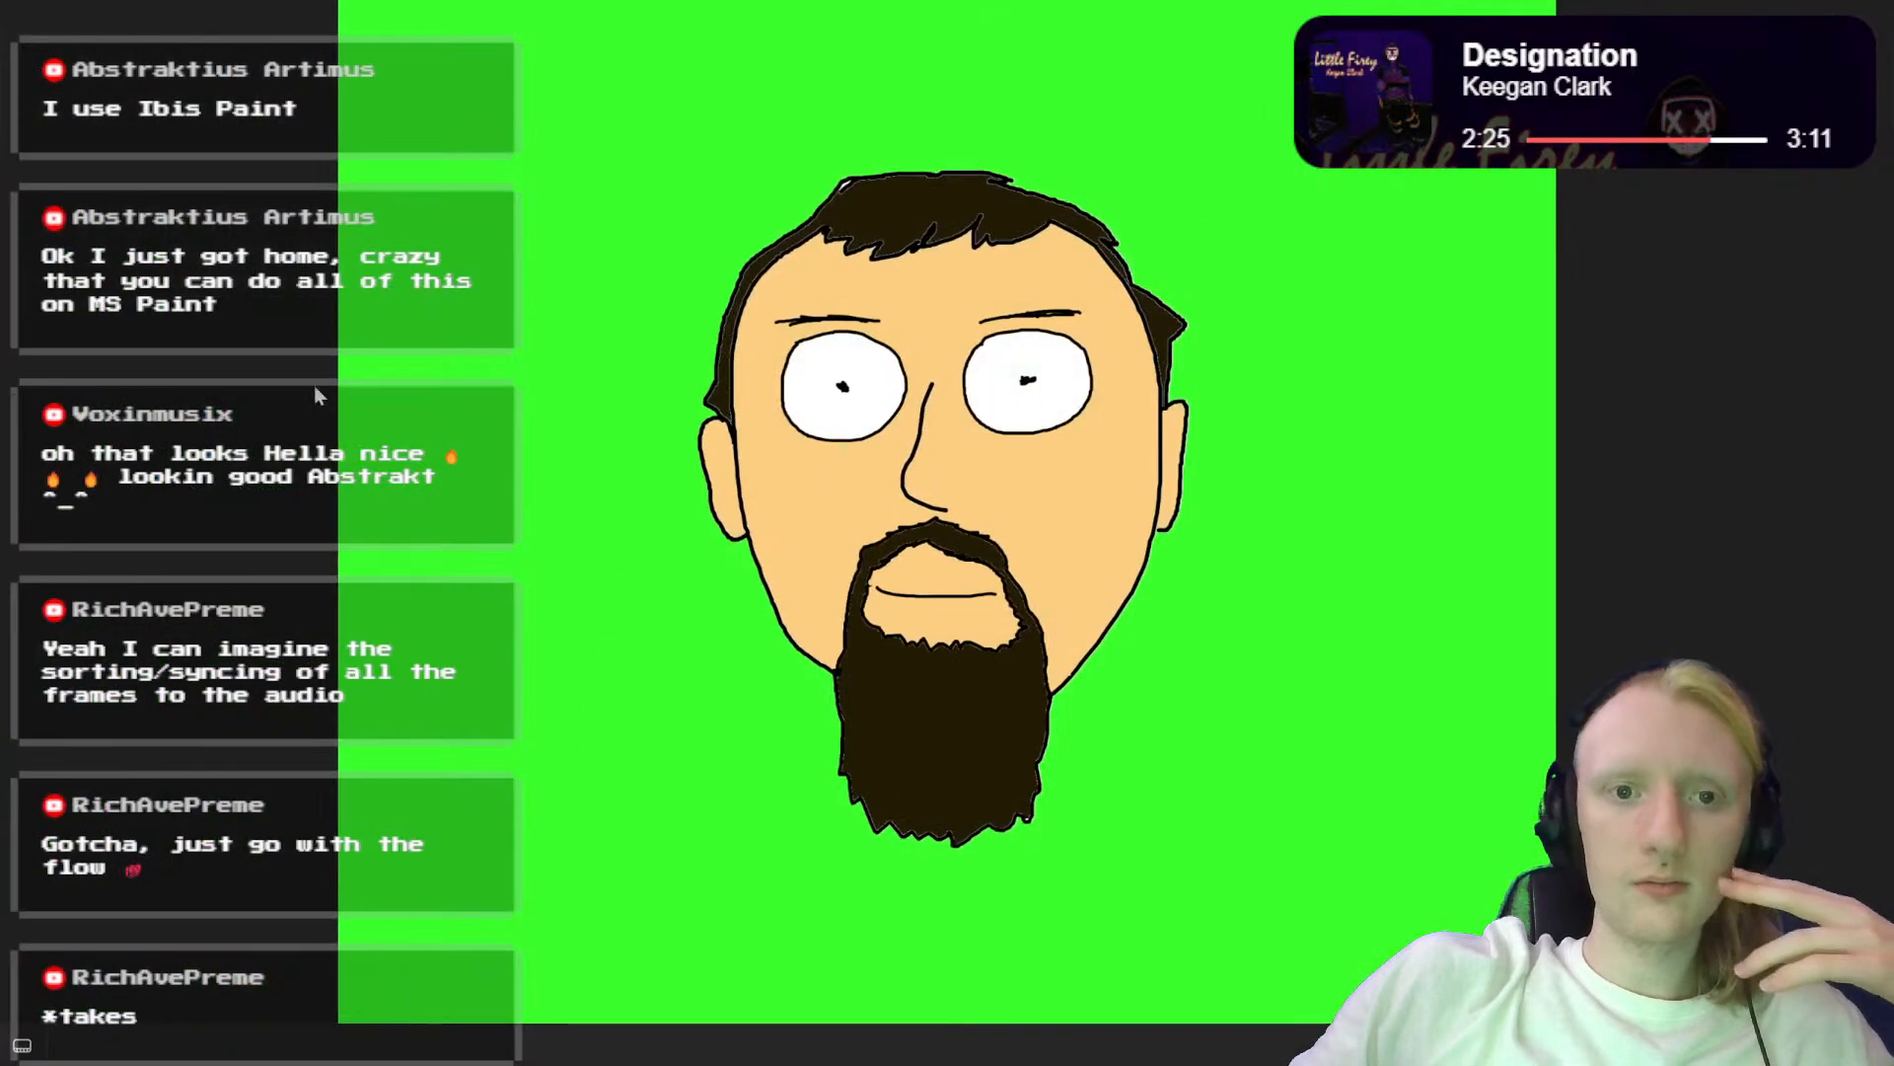
# Step: Flip back and forth through the saved head variants to compare their mouth shapes, and return to the Paint canvas
pyautogui.click(27, 510)
pyautogui.click(27, 509)
pyautogui.click(26, 509)
pyautogui.click(27, 510)
pyautogui.click(27, 509)
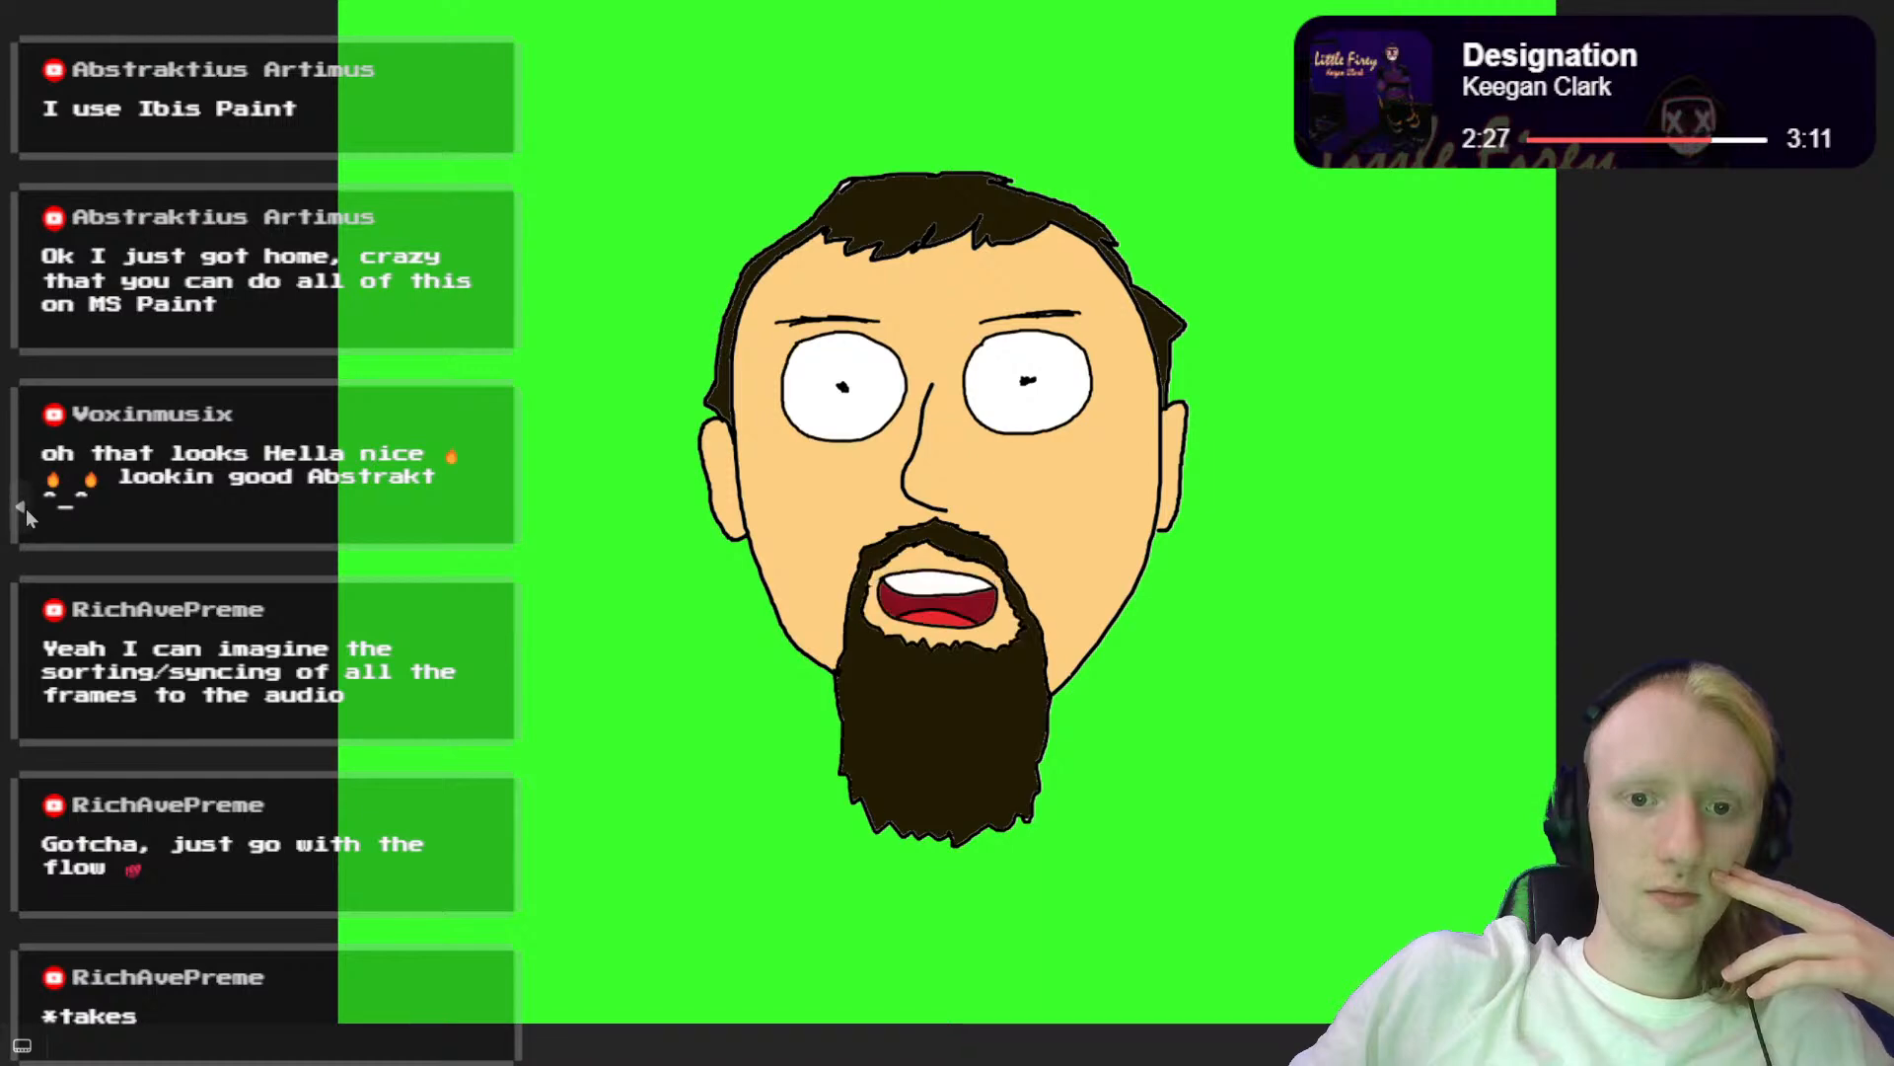
pyautogui.click(26, 507)
pyautogui.click(25, 508)
pyautogui.click(26, 508)
pyautogui.click(26, 507)
pyautogui.click(25, 508)
pyautogui.click(26, 507)
pyautogui.click(25, 508)
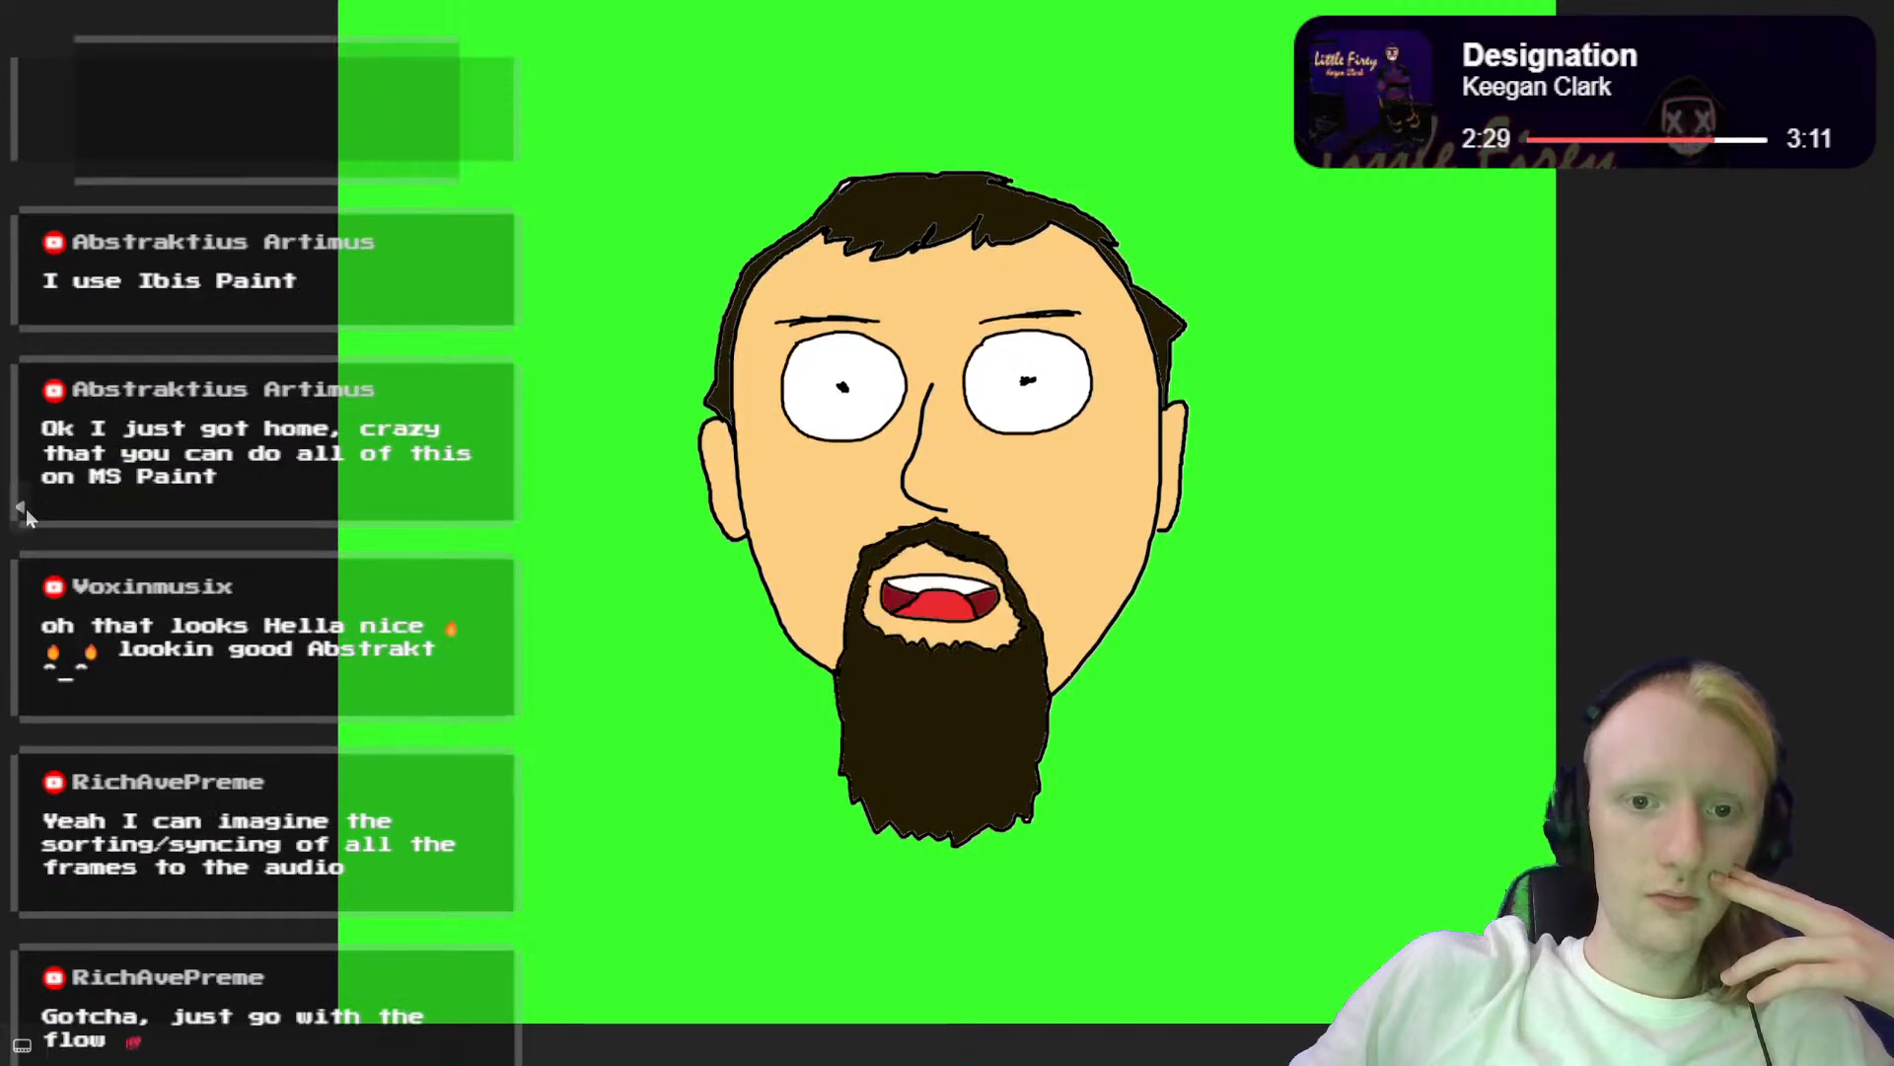
pyautogui.click(25, 508)
pyautogui.click(26, 508)
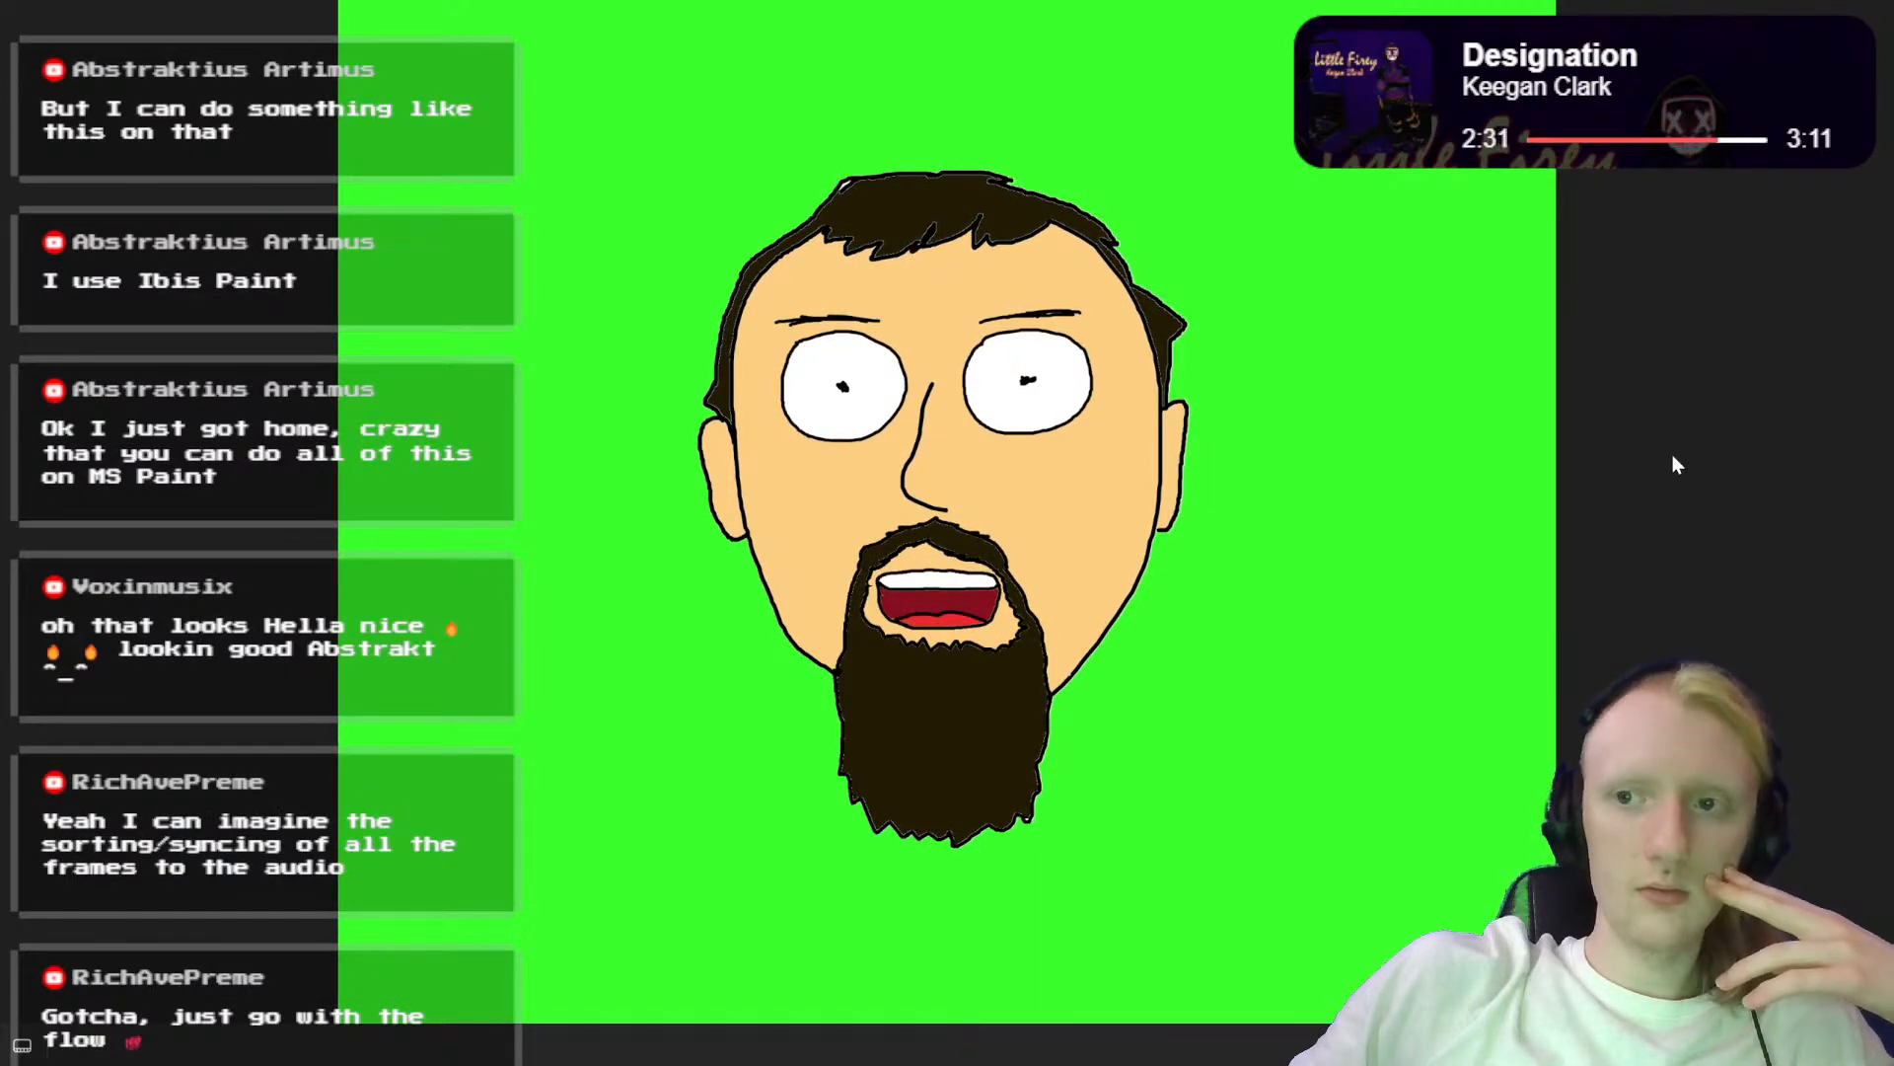
pyautogui.click(1874, 503)
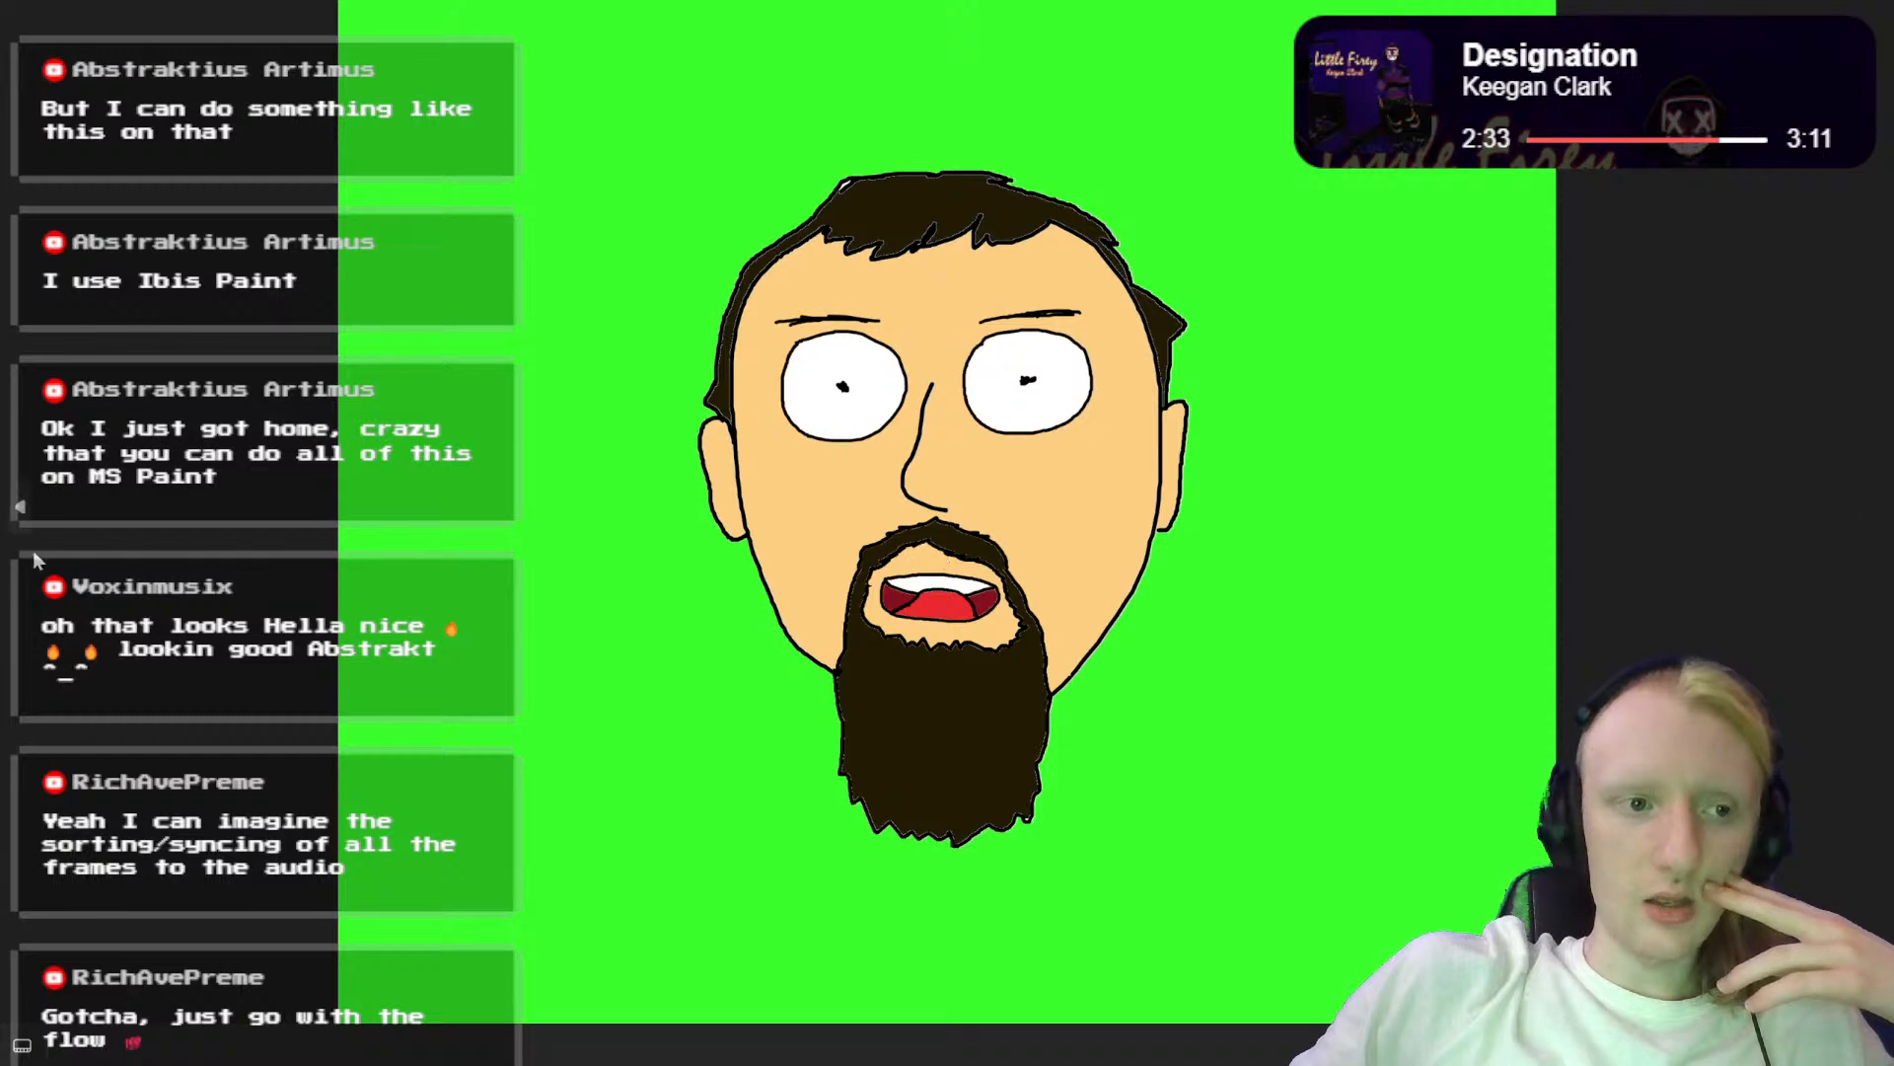
pyautogui.press('Right')
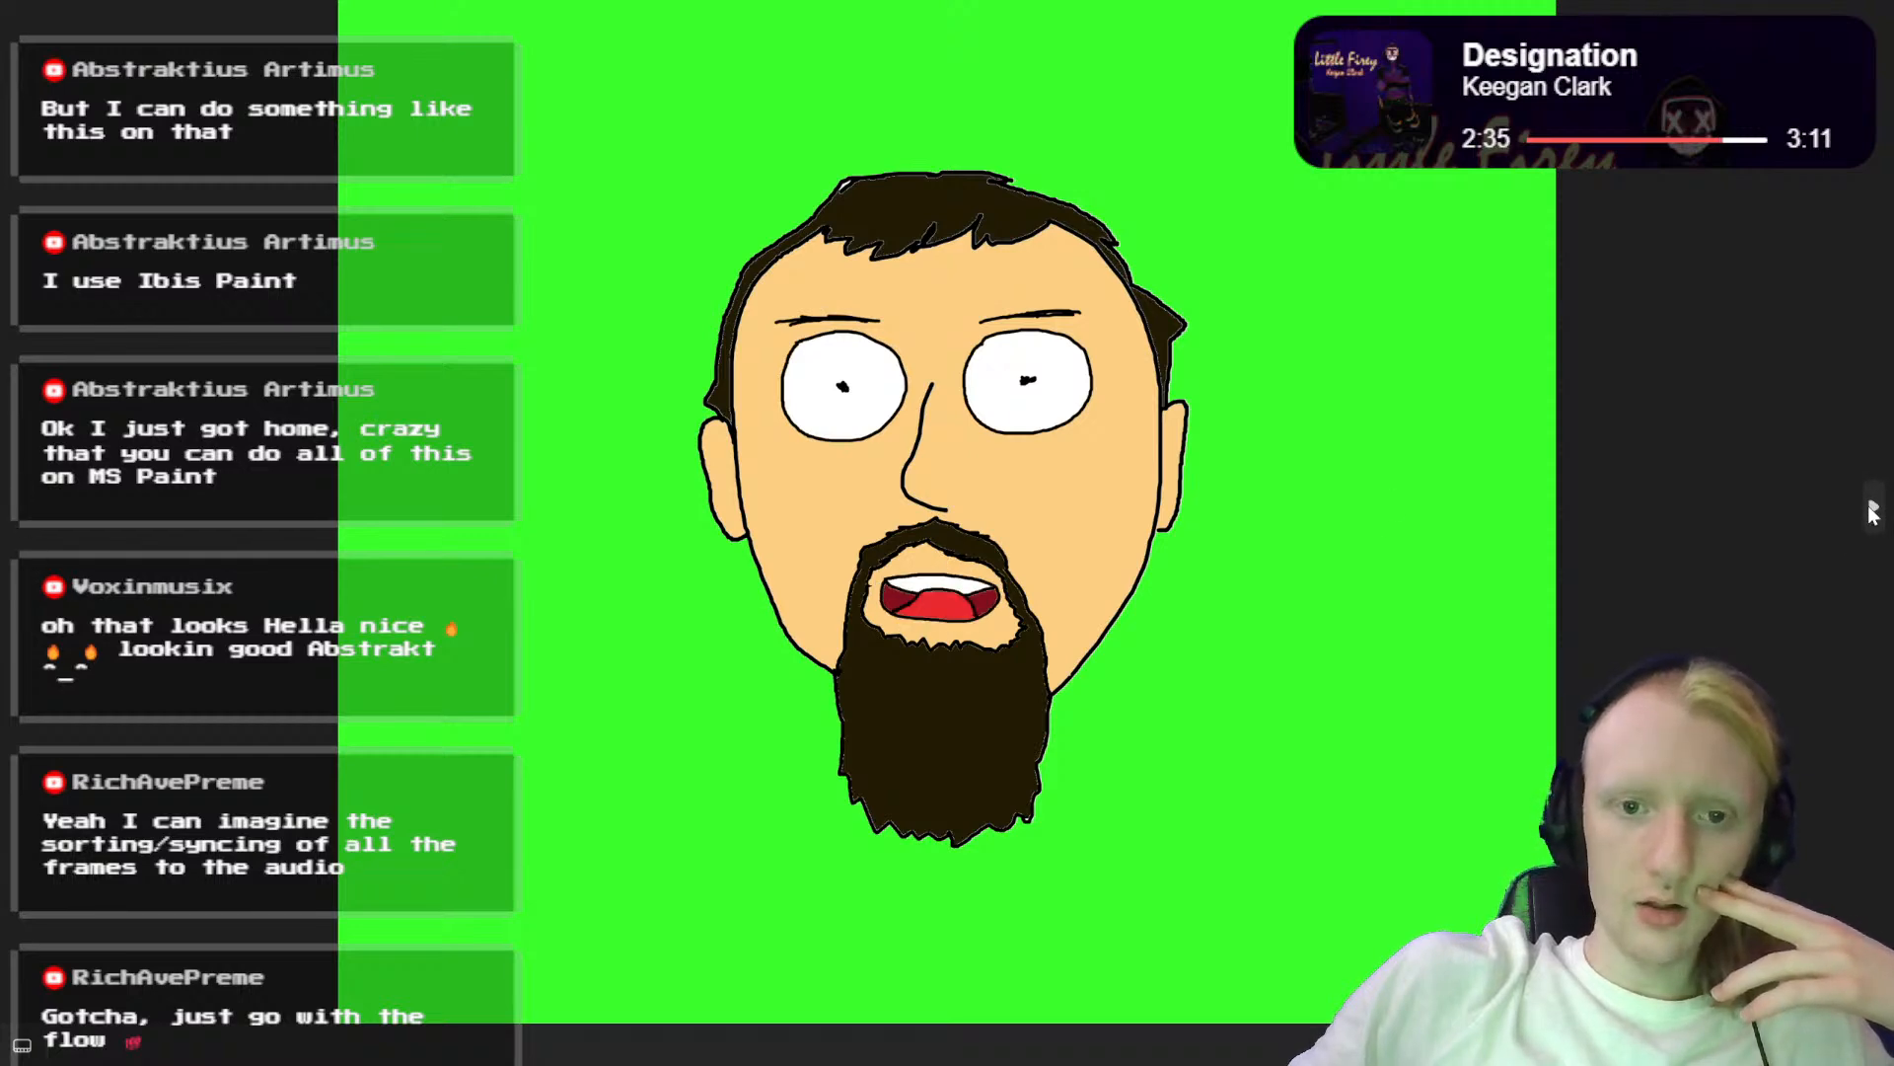
pyautogui.click(1872, 509)
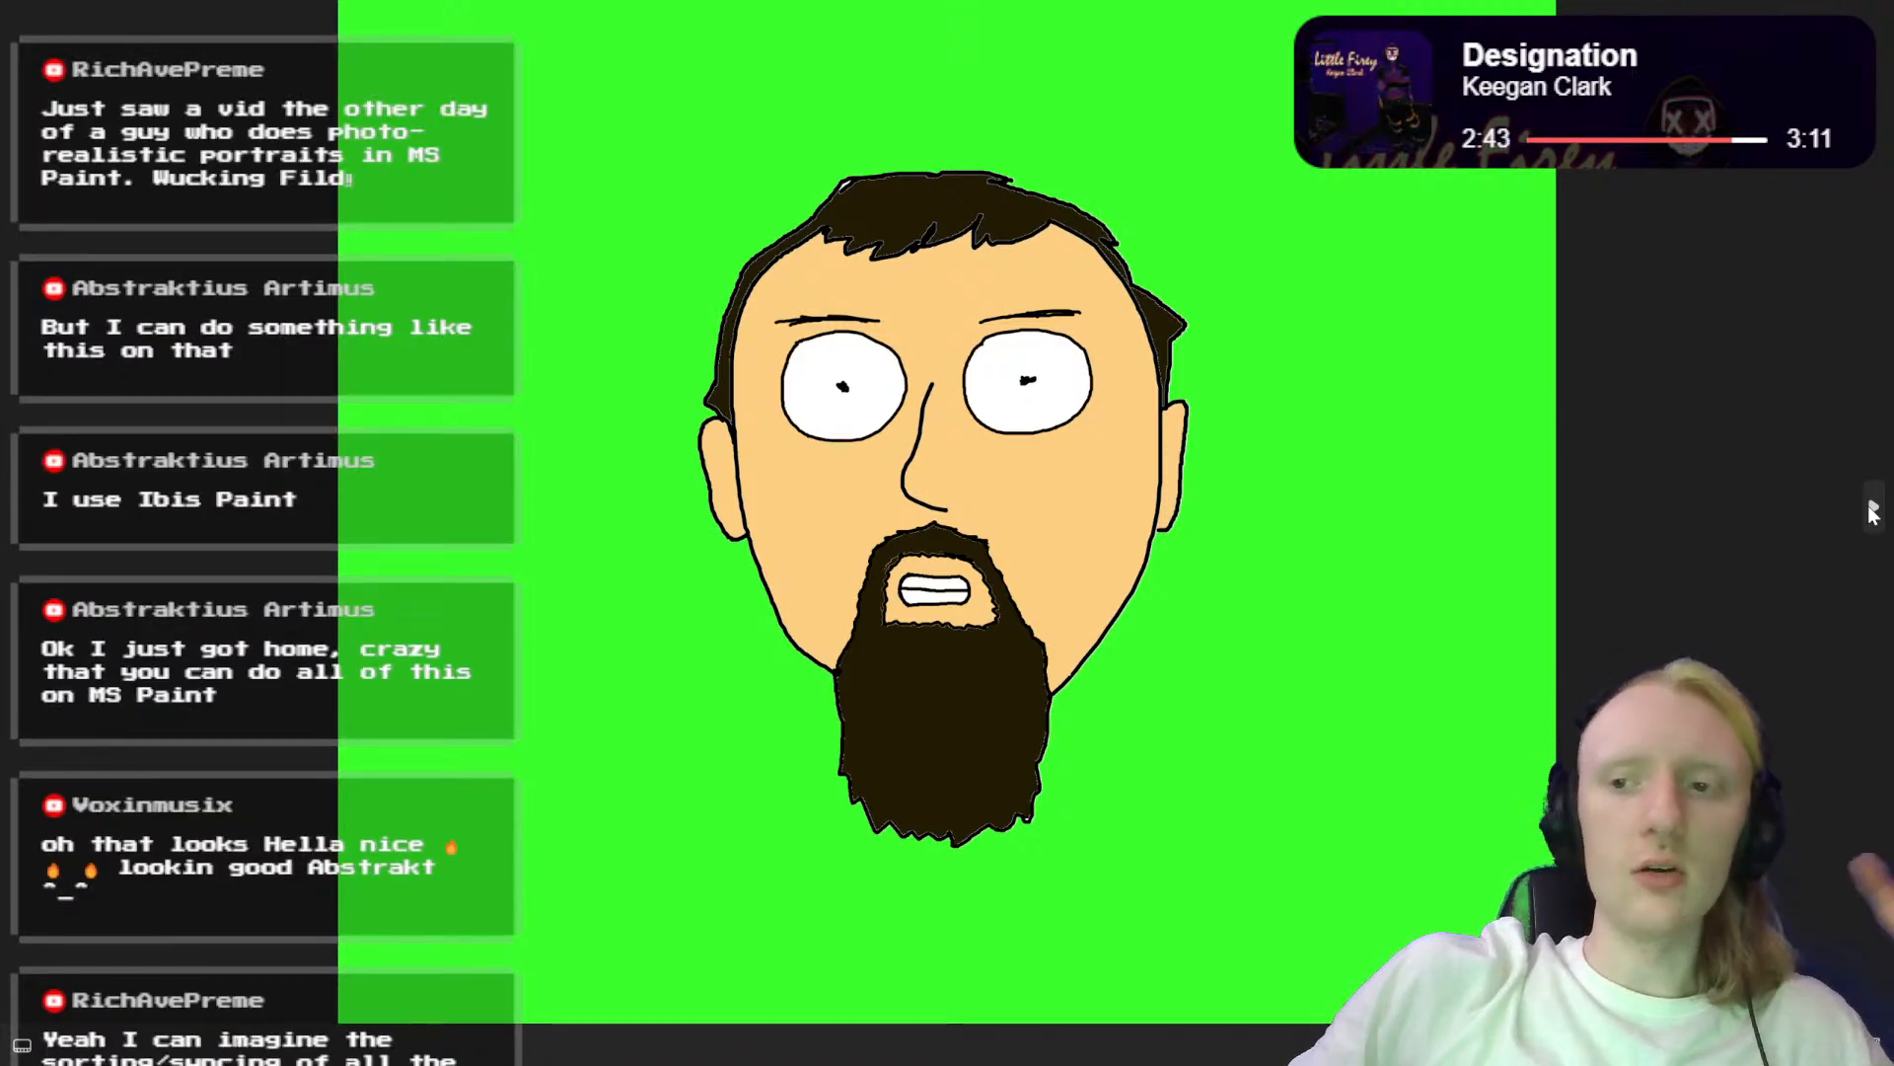
pyautogui.click(1871, 509)
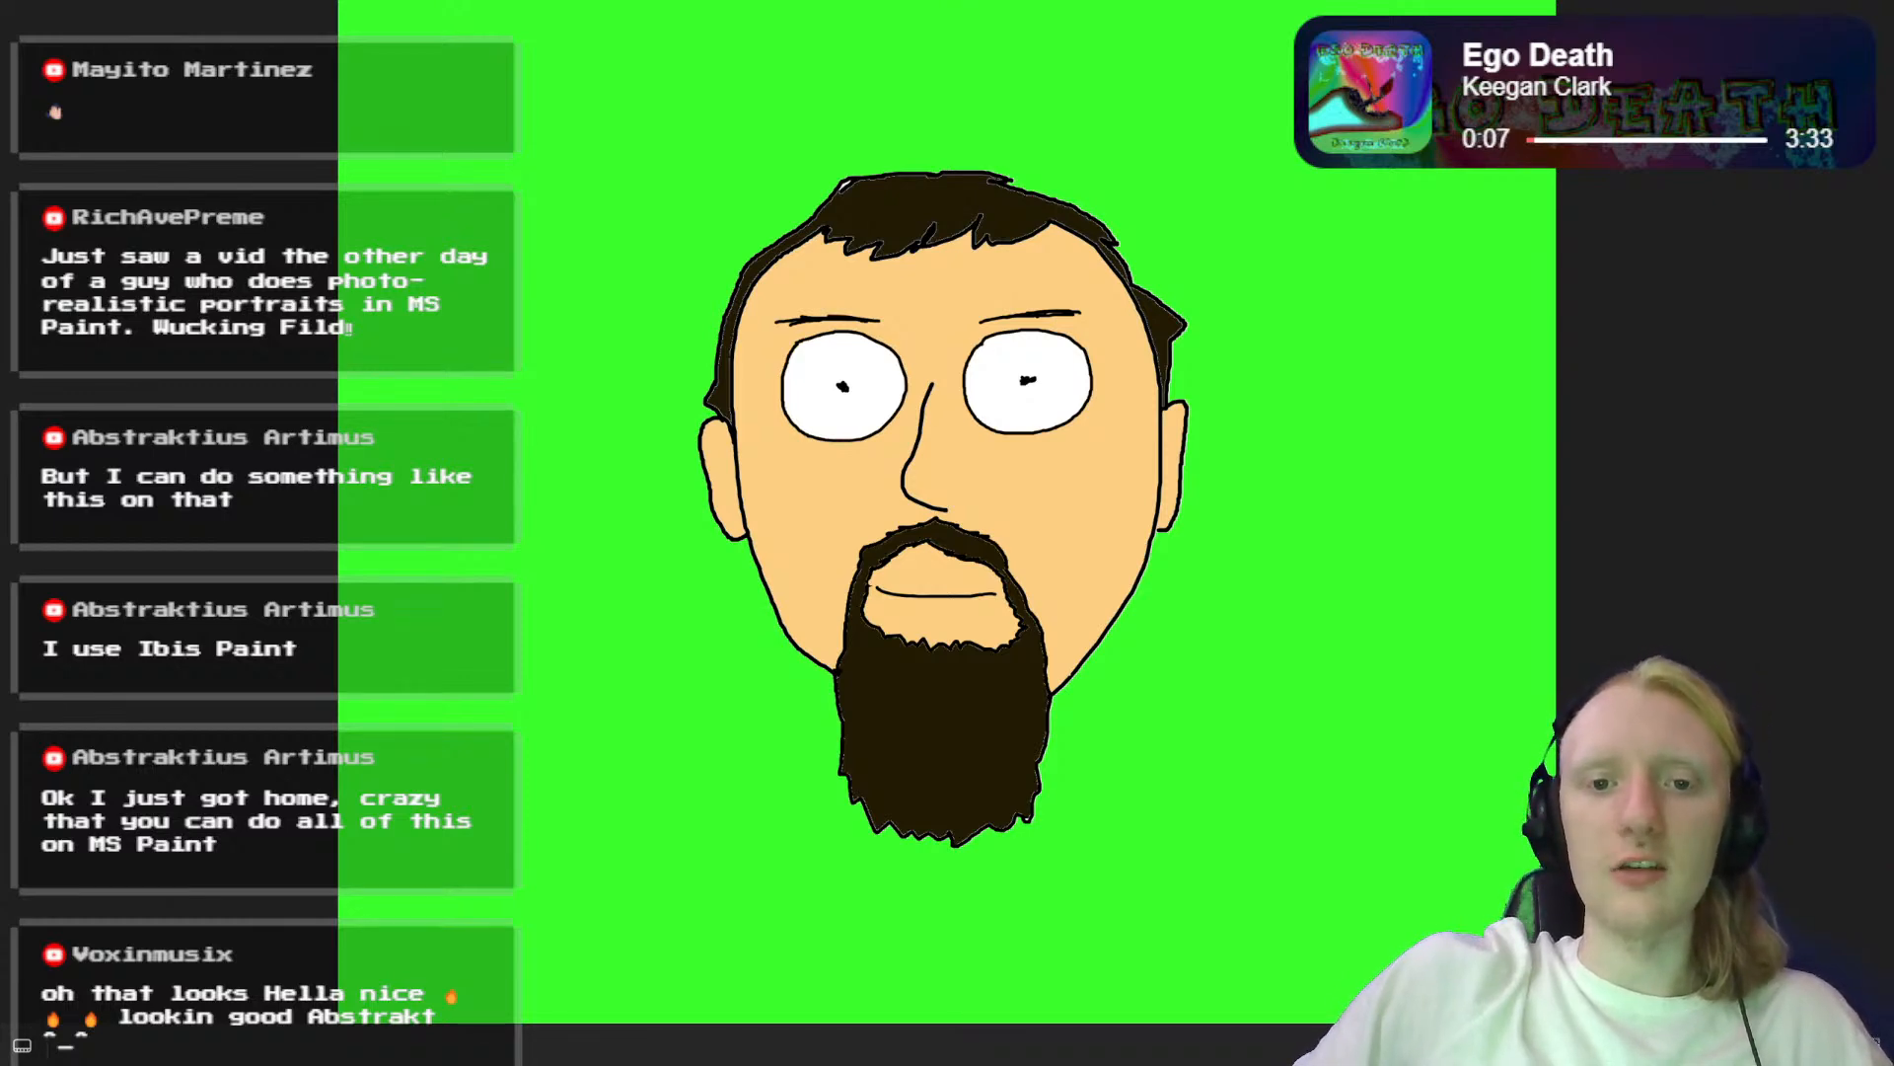
pyautogui.hotkey('alt', 'F4')
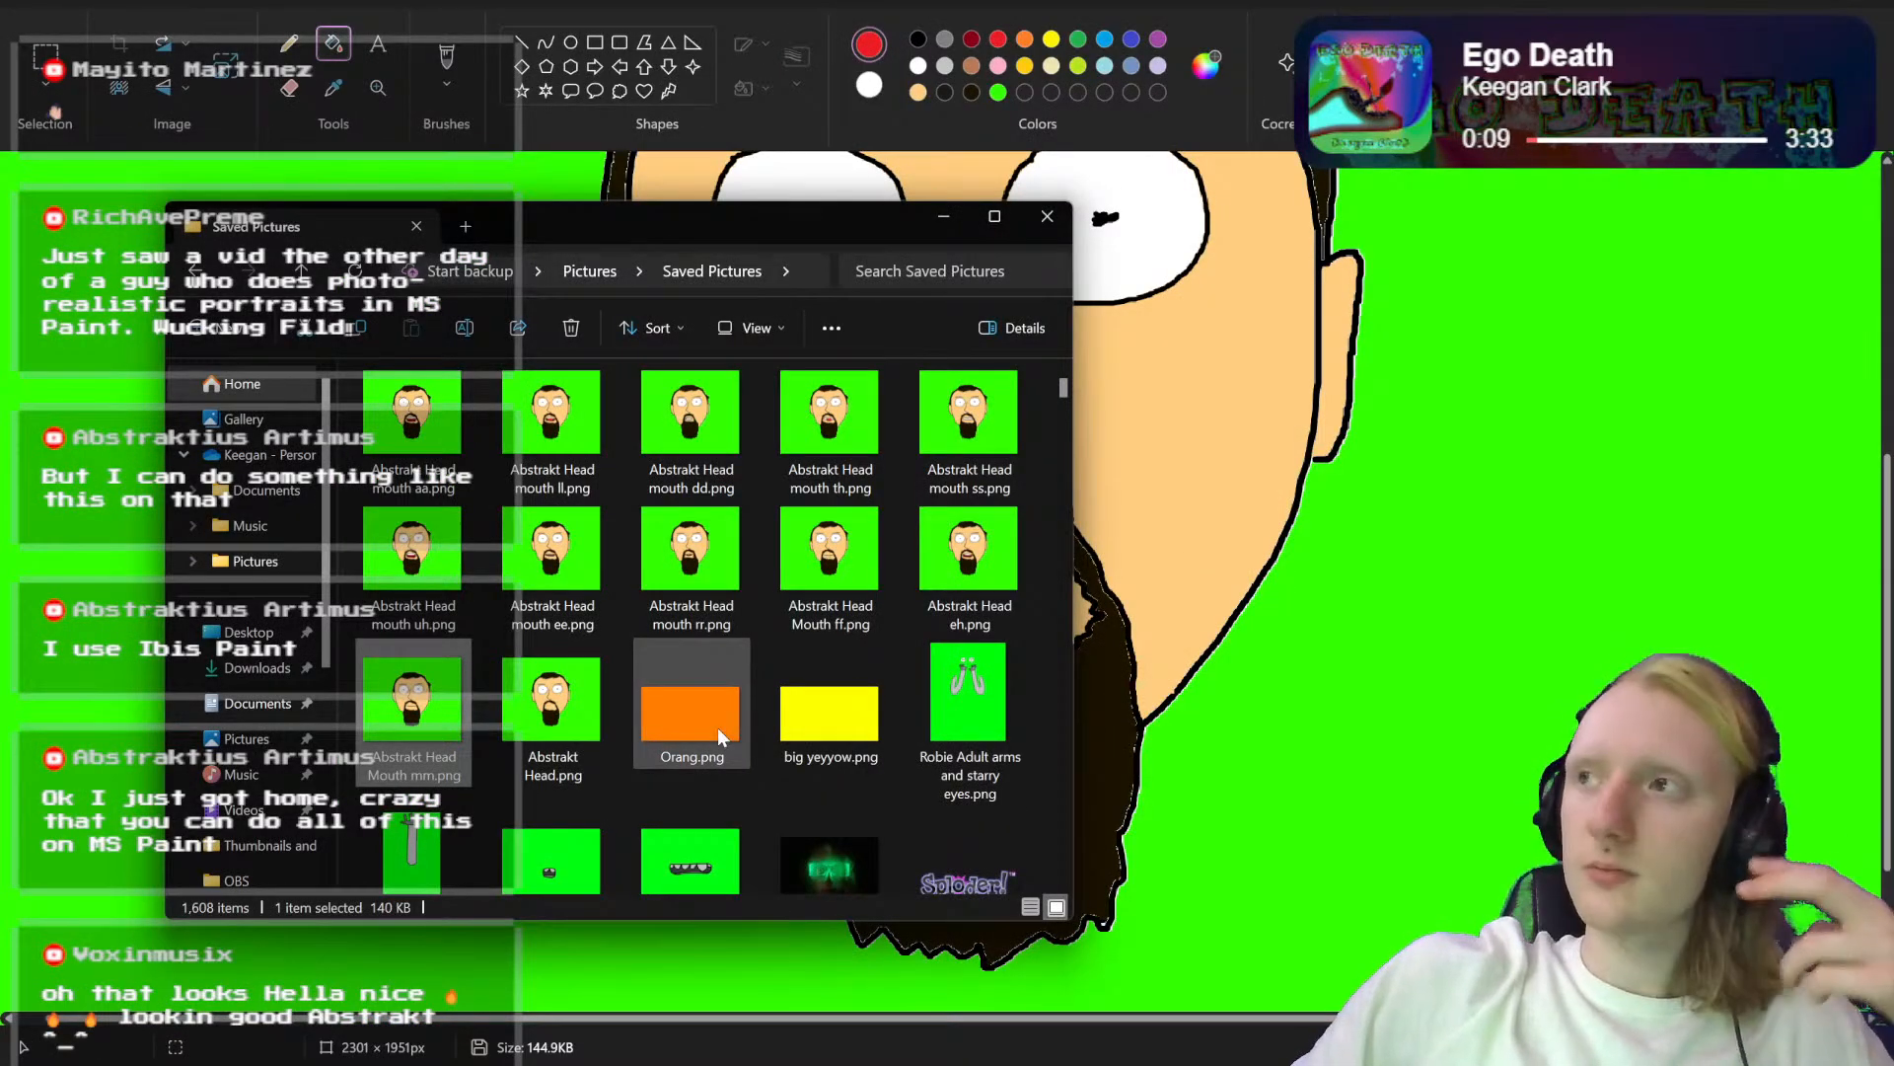
pyautogui.click(944, 217)
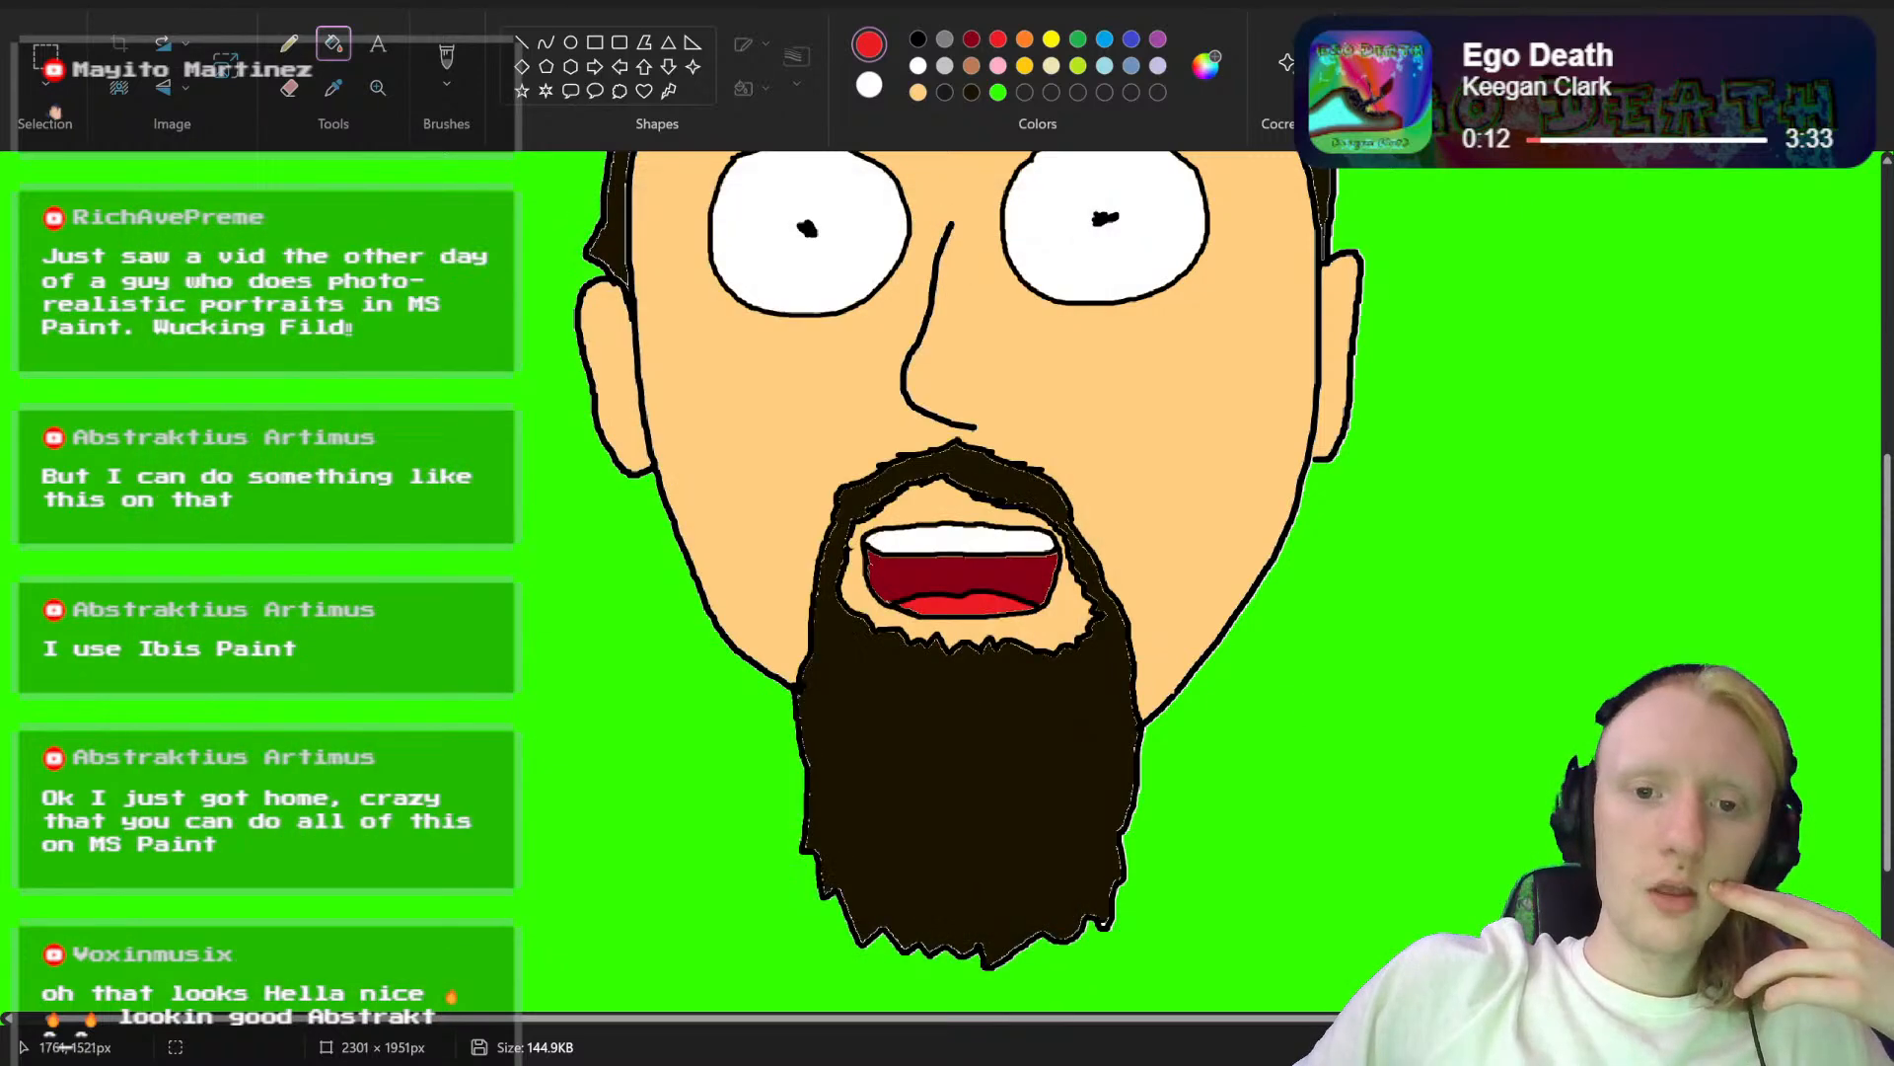
pyautogui.click(16, 14)
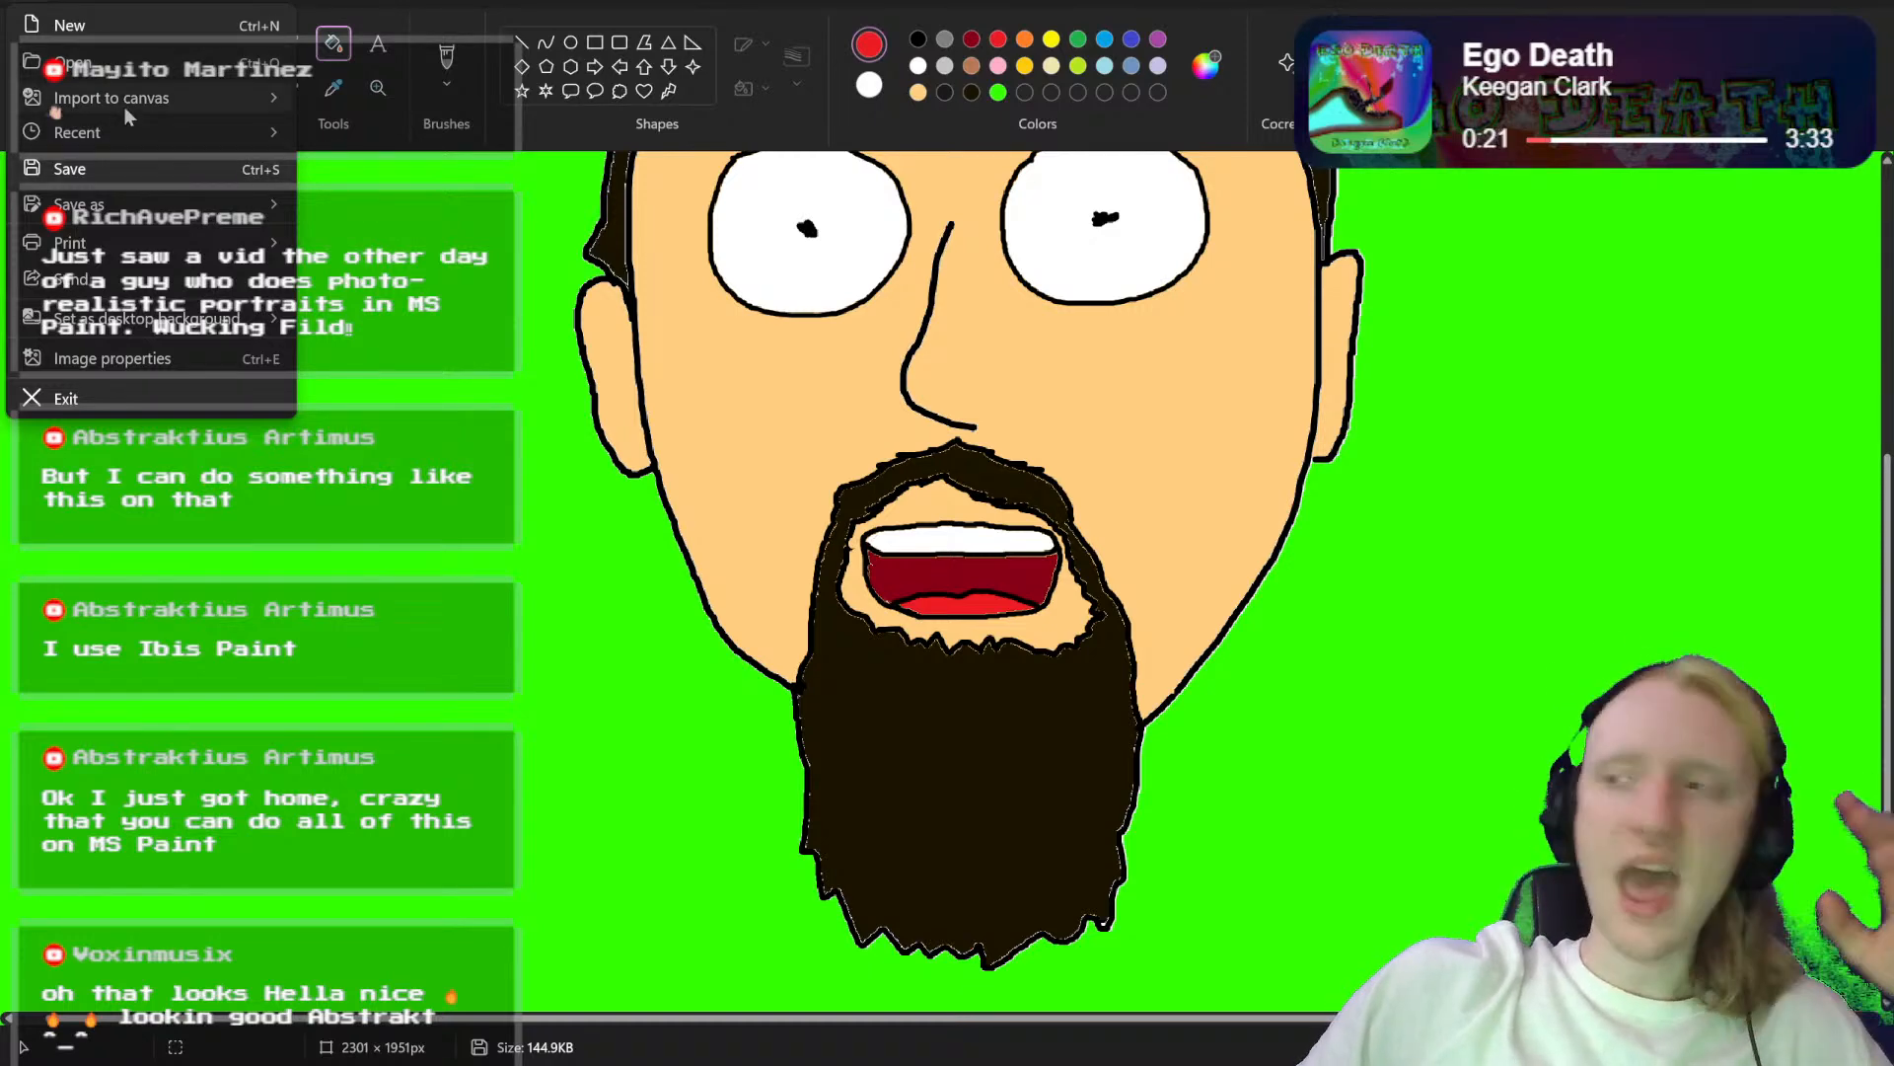
pyautogui.moveTo(125, 106)
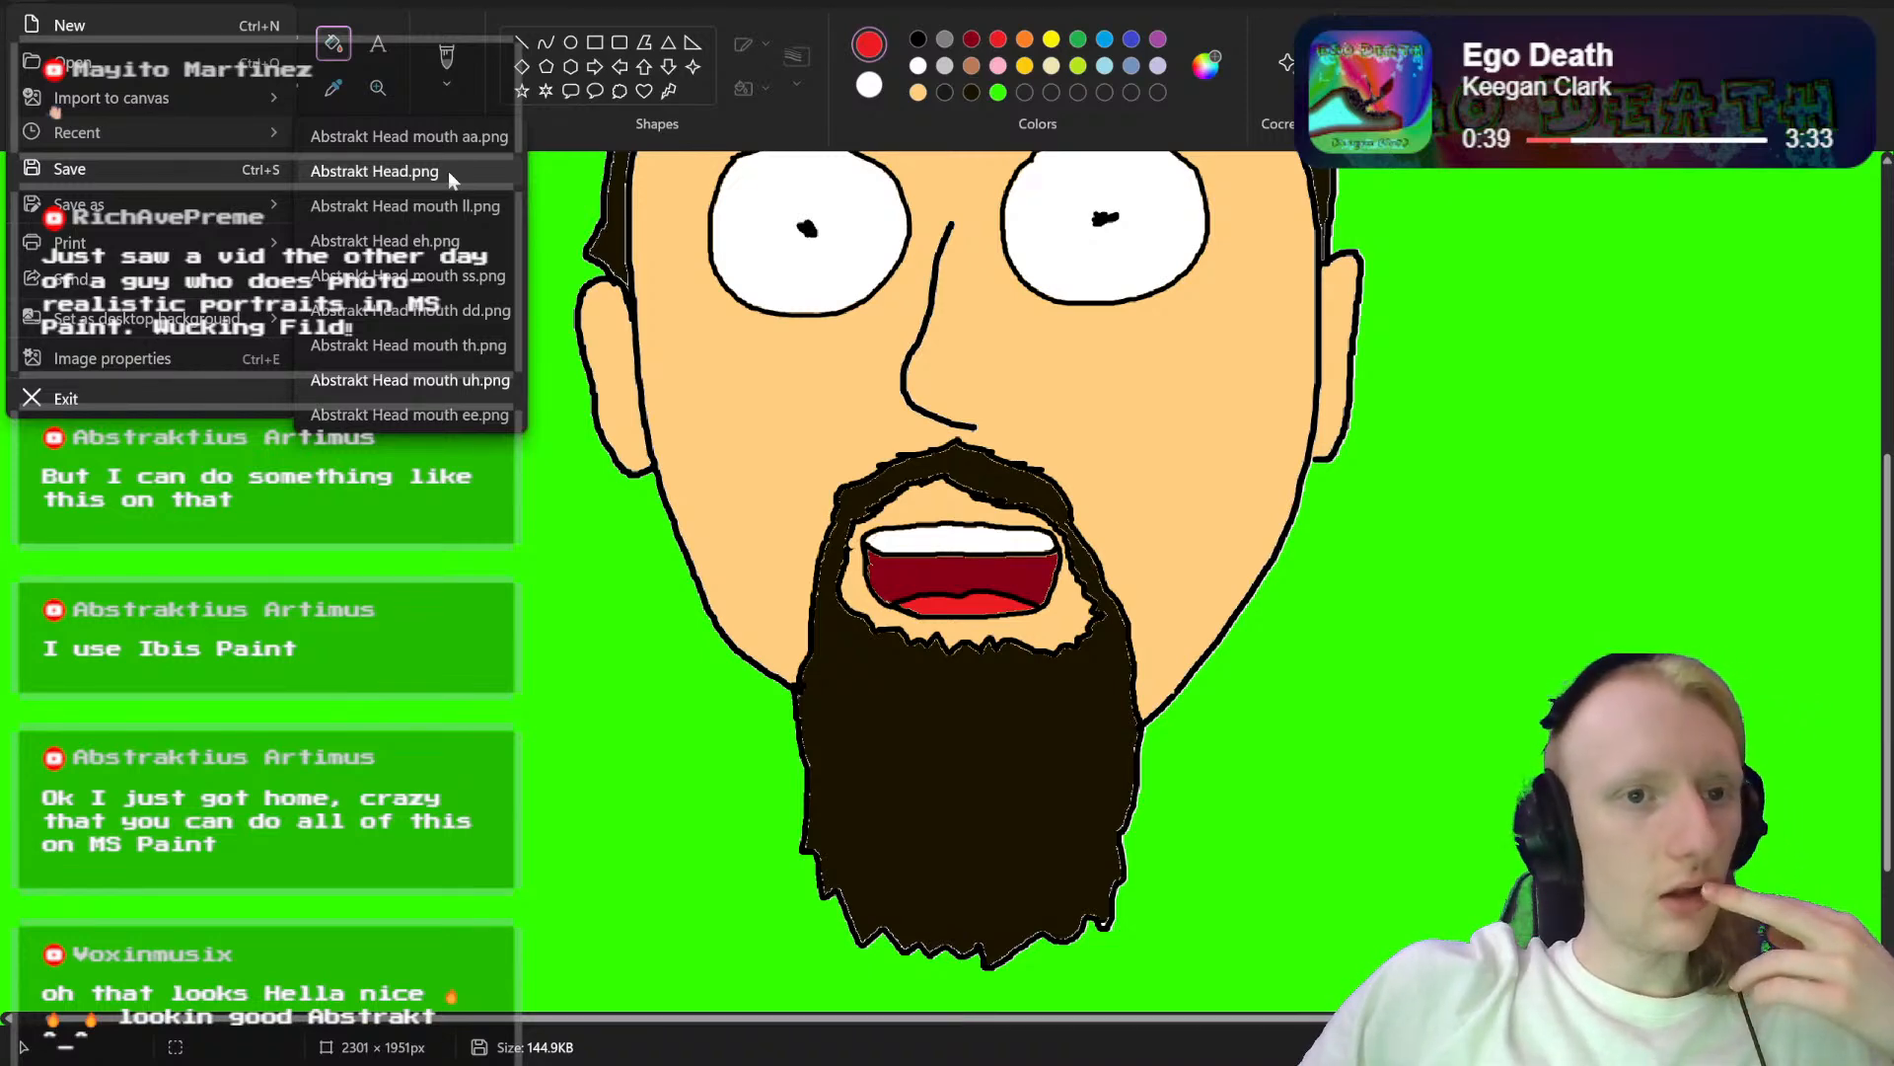
pyautogui.click(448, 170)
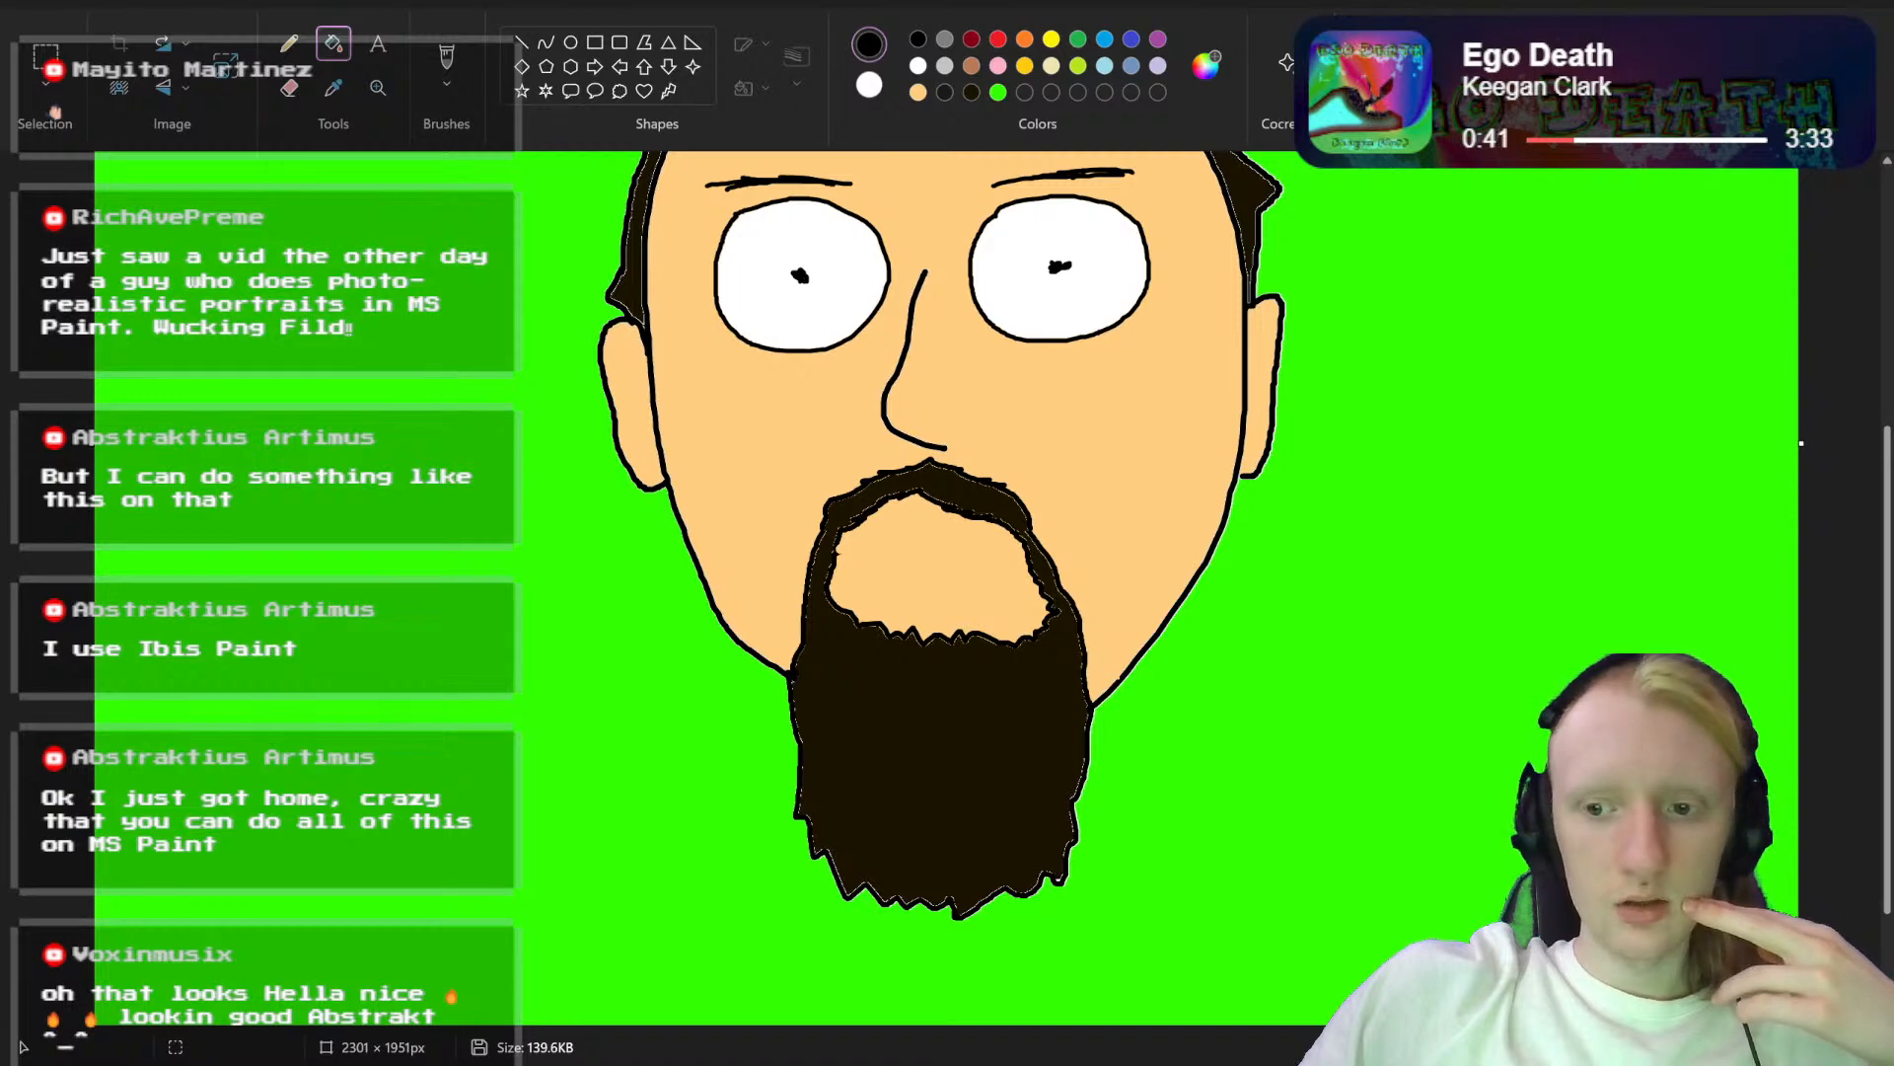
# Step: Open the saved head variant with the clenched teeth and fill the lower row of teeth with dark red
pyautogui.click(30, 2)
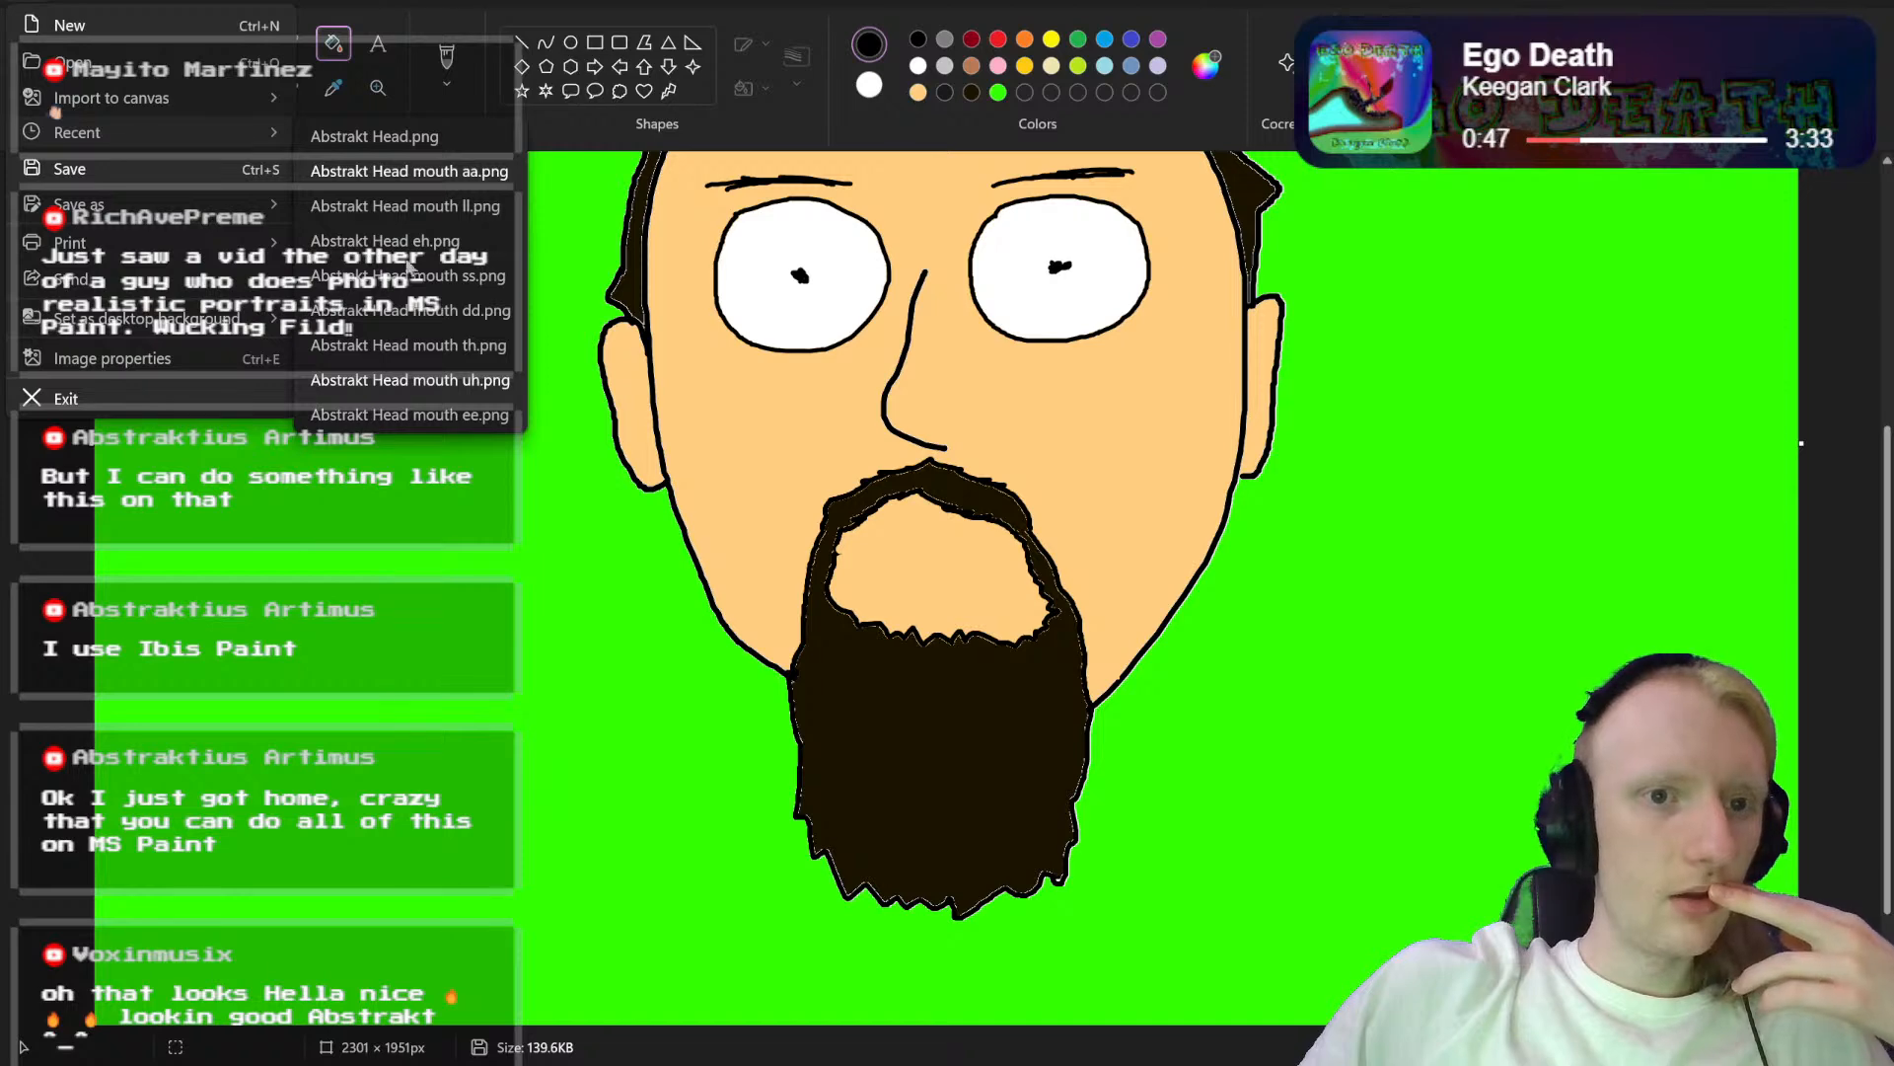
pyautogui.click(409, 310)
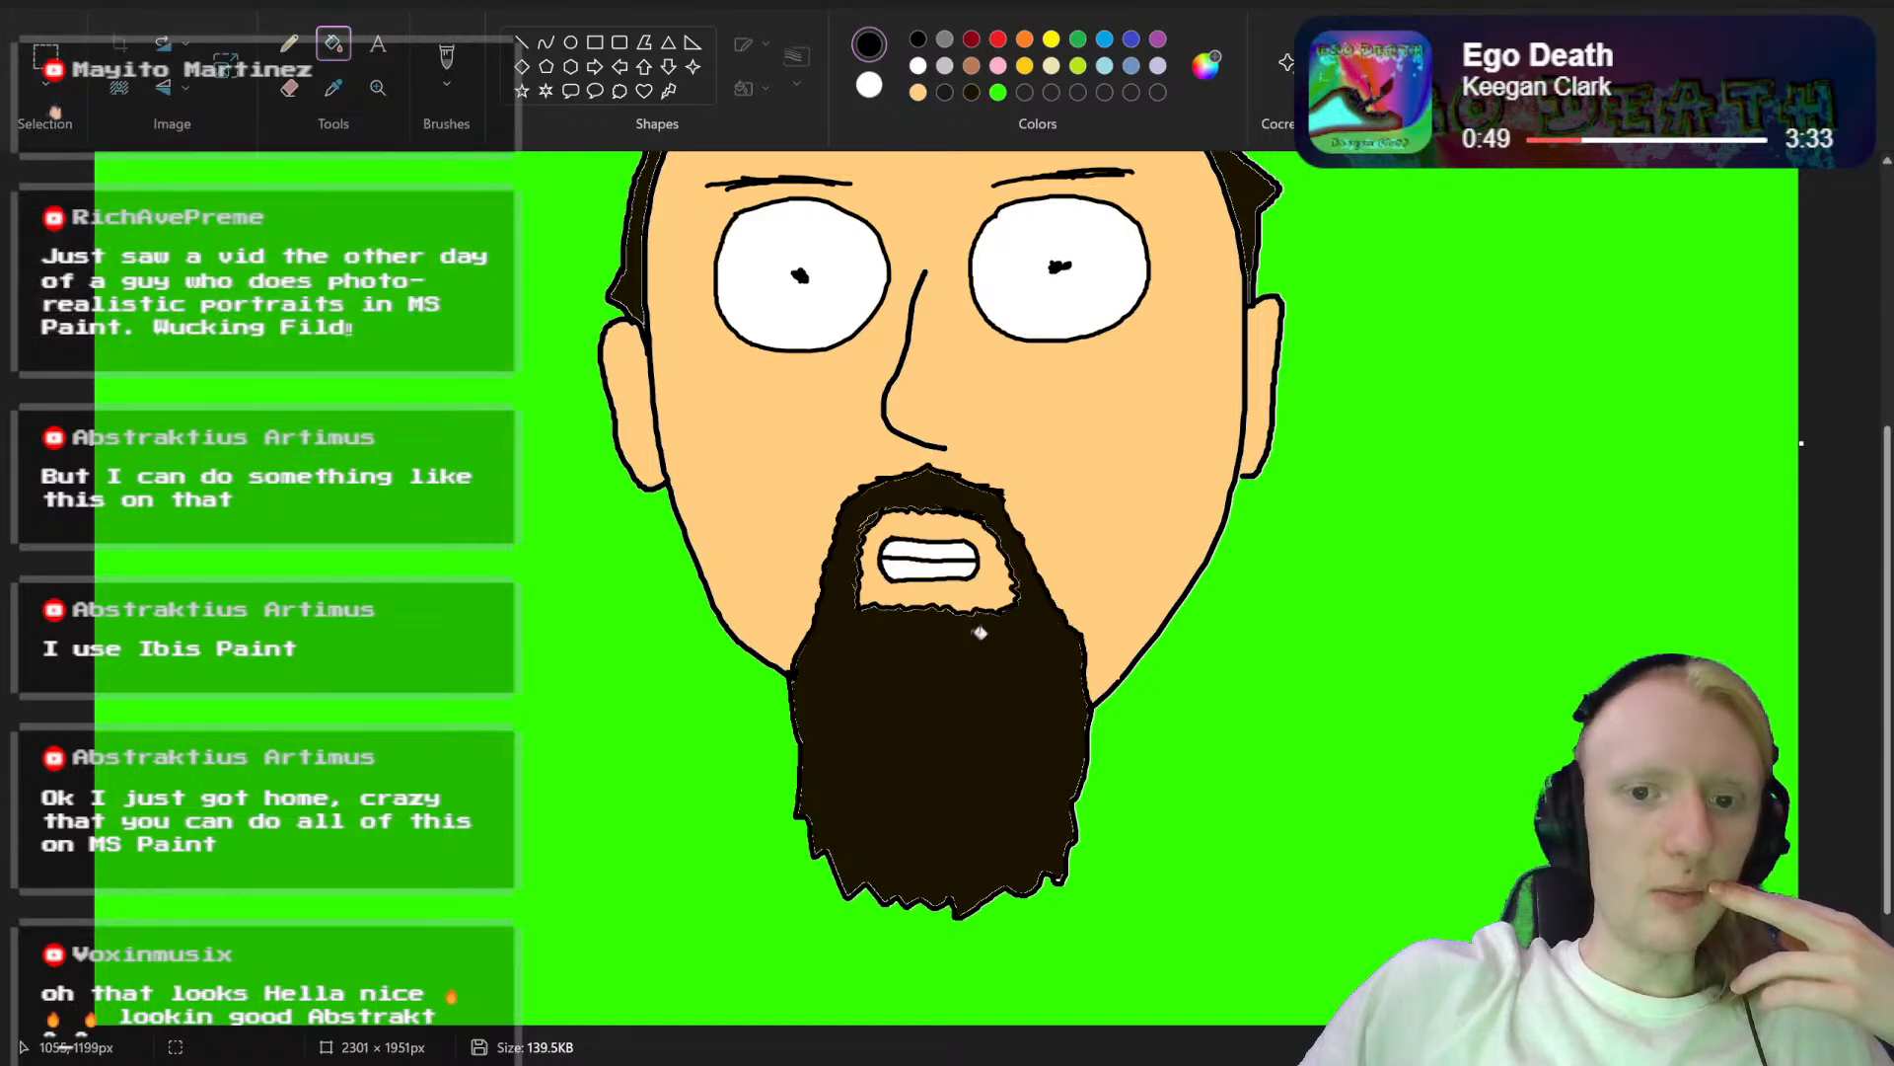
pyautogui.scroll(5, 900, 582)
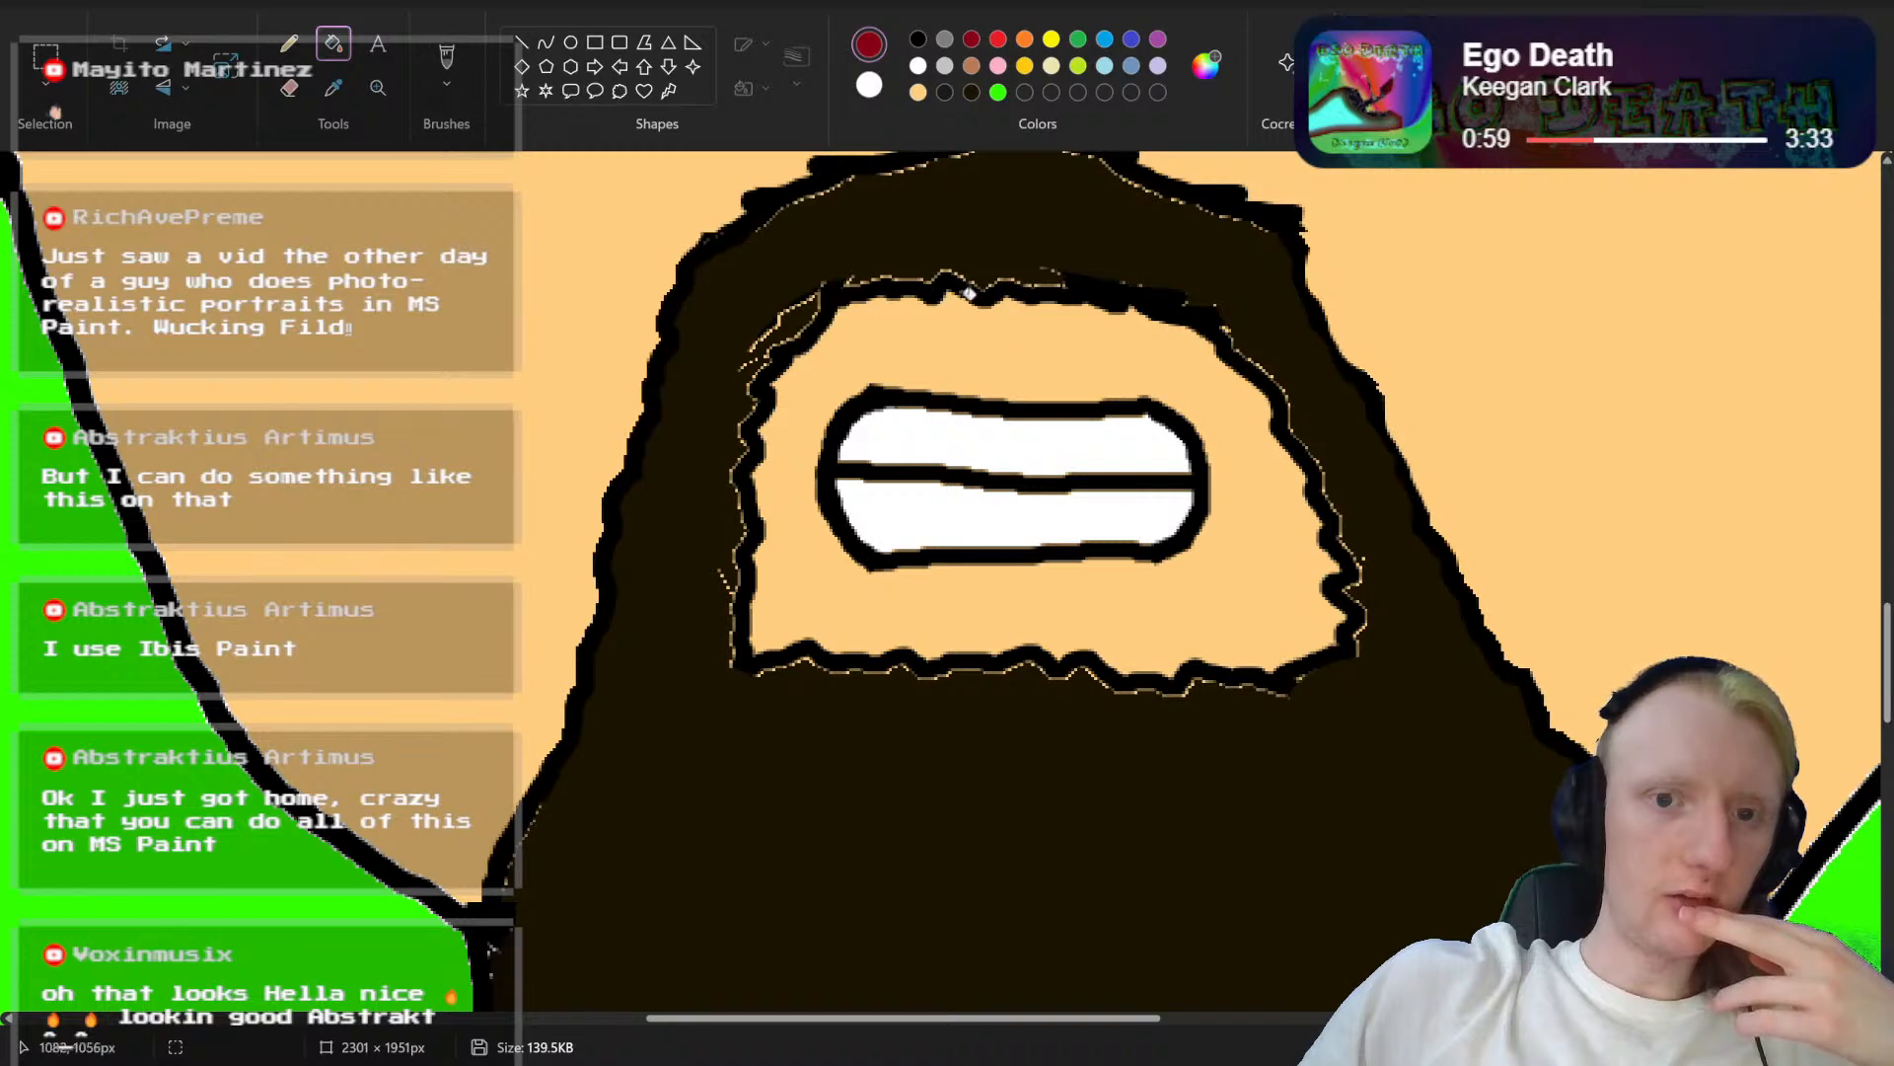
pyautogui.click(927, 494)
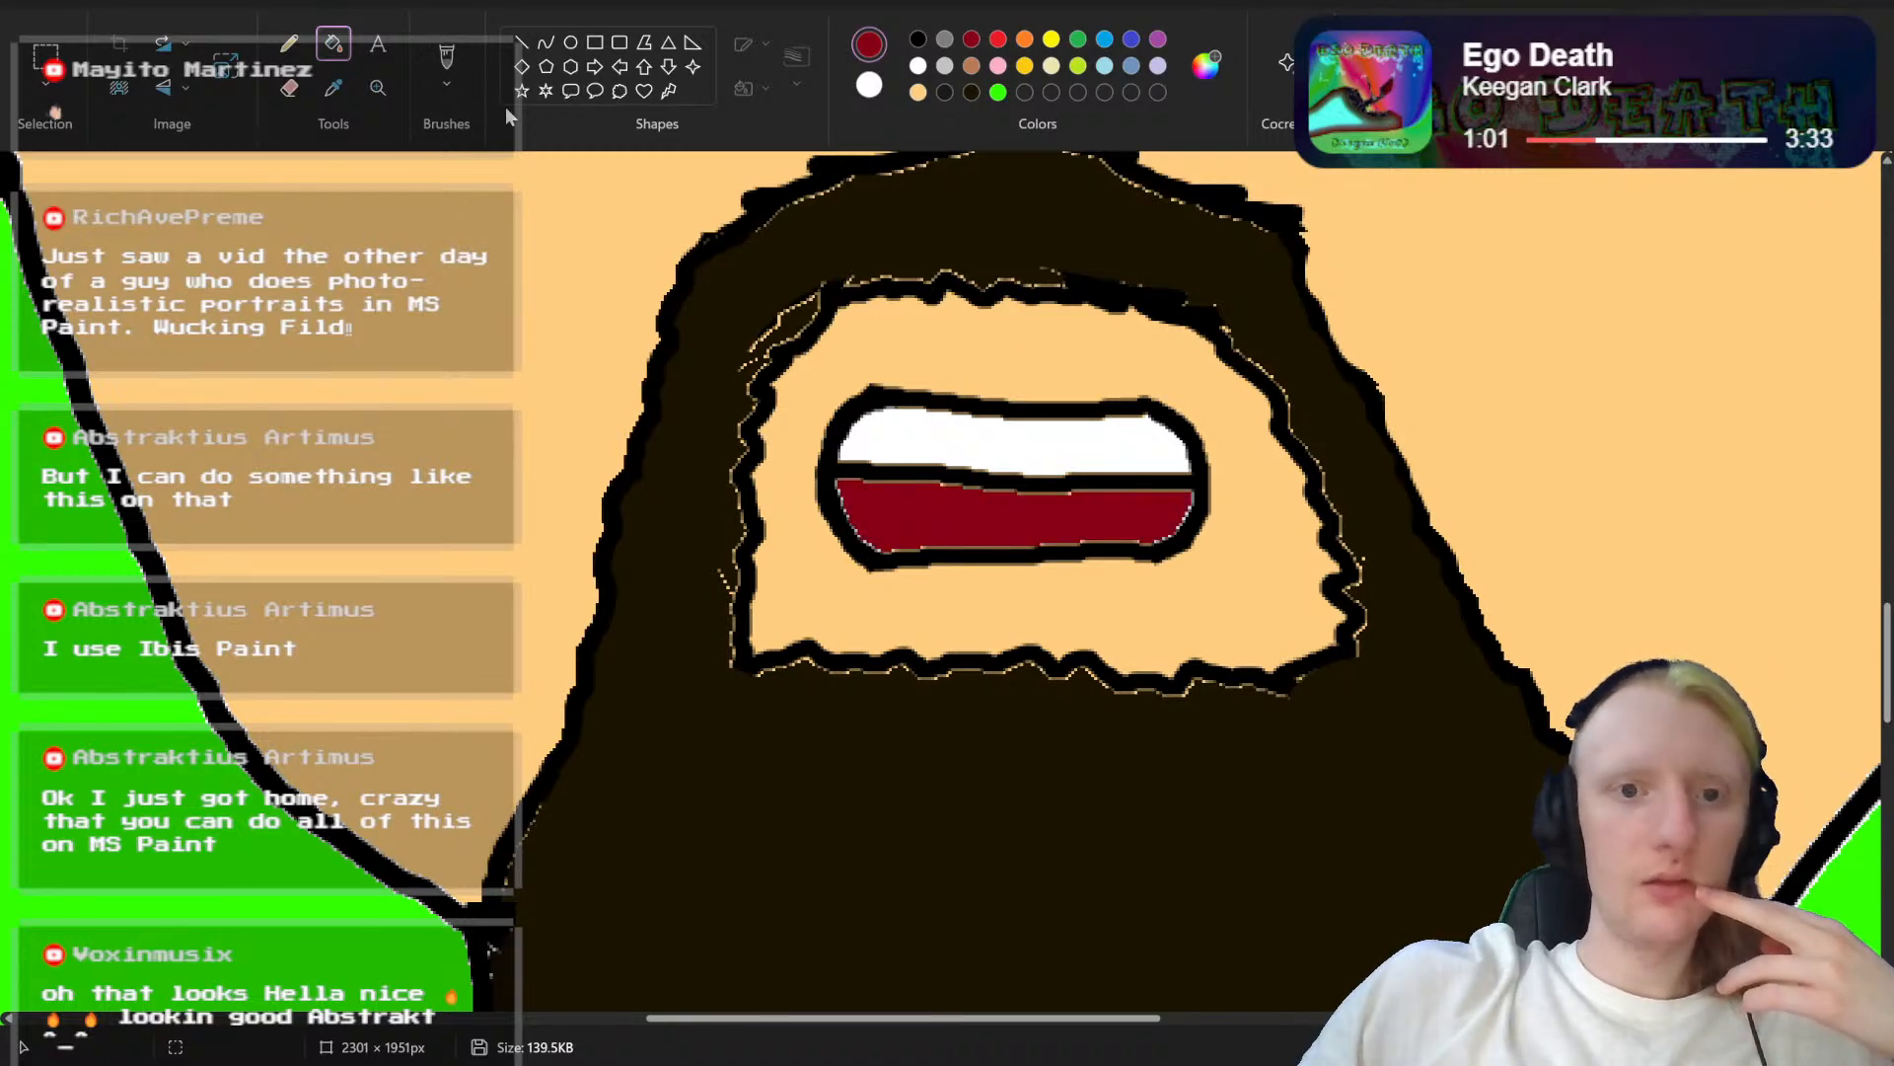
# Step: Brush black curves from the teeth's dividing line up to both mouth corners, giving the upper teeth a rounded lower edge
pyautogui.click(918, 40)
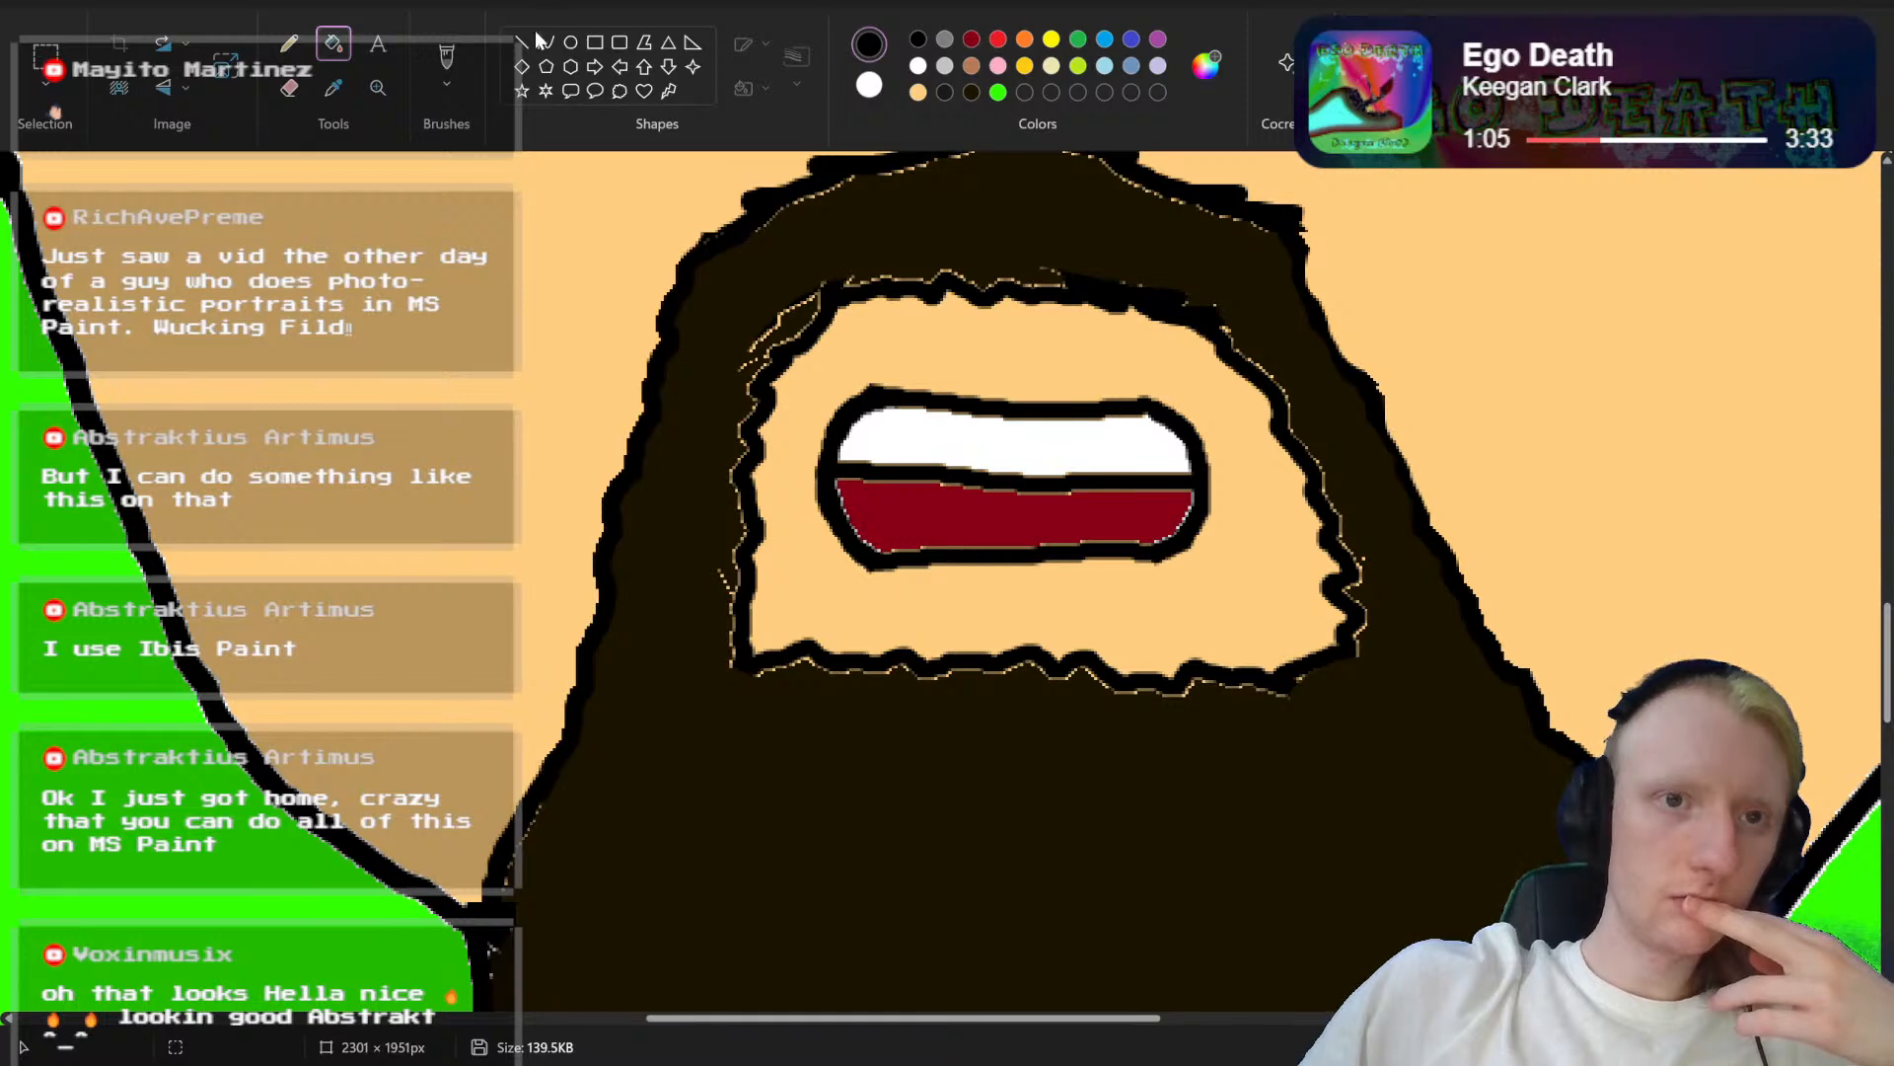
pyautogui.click(460, 61)
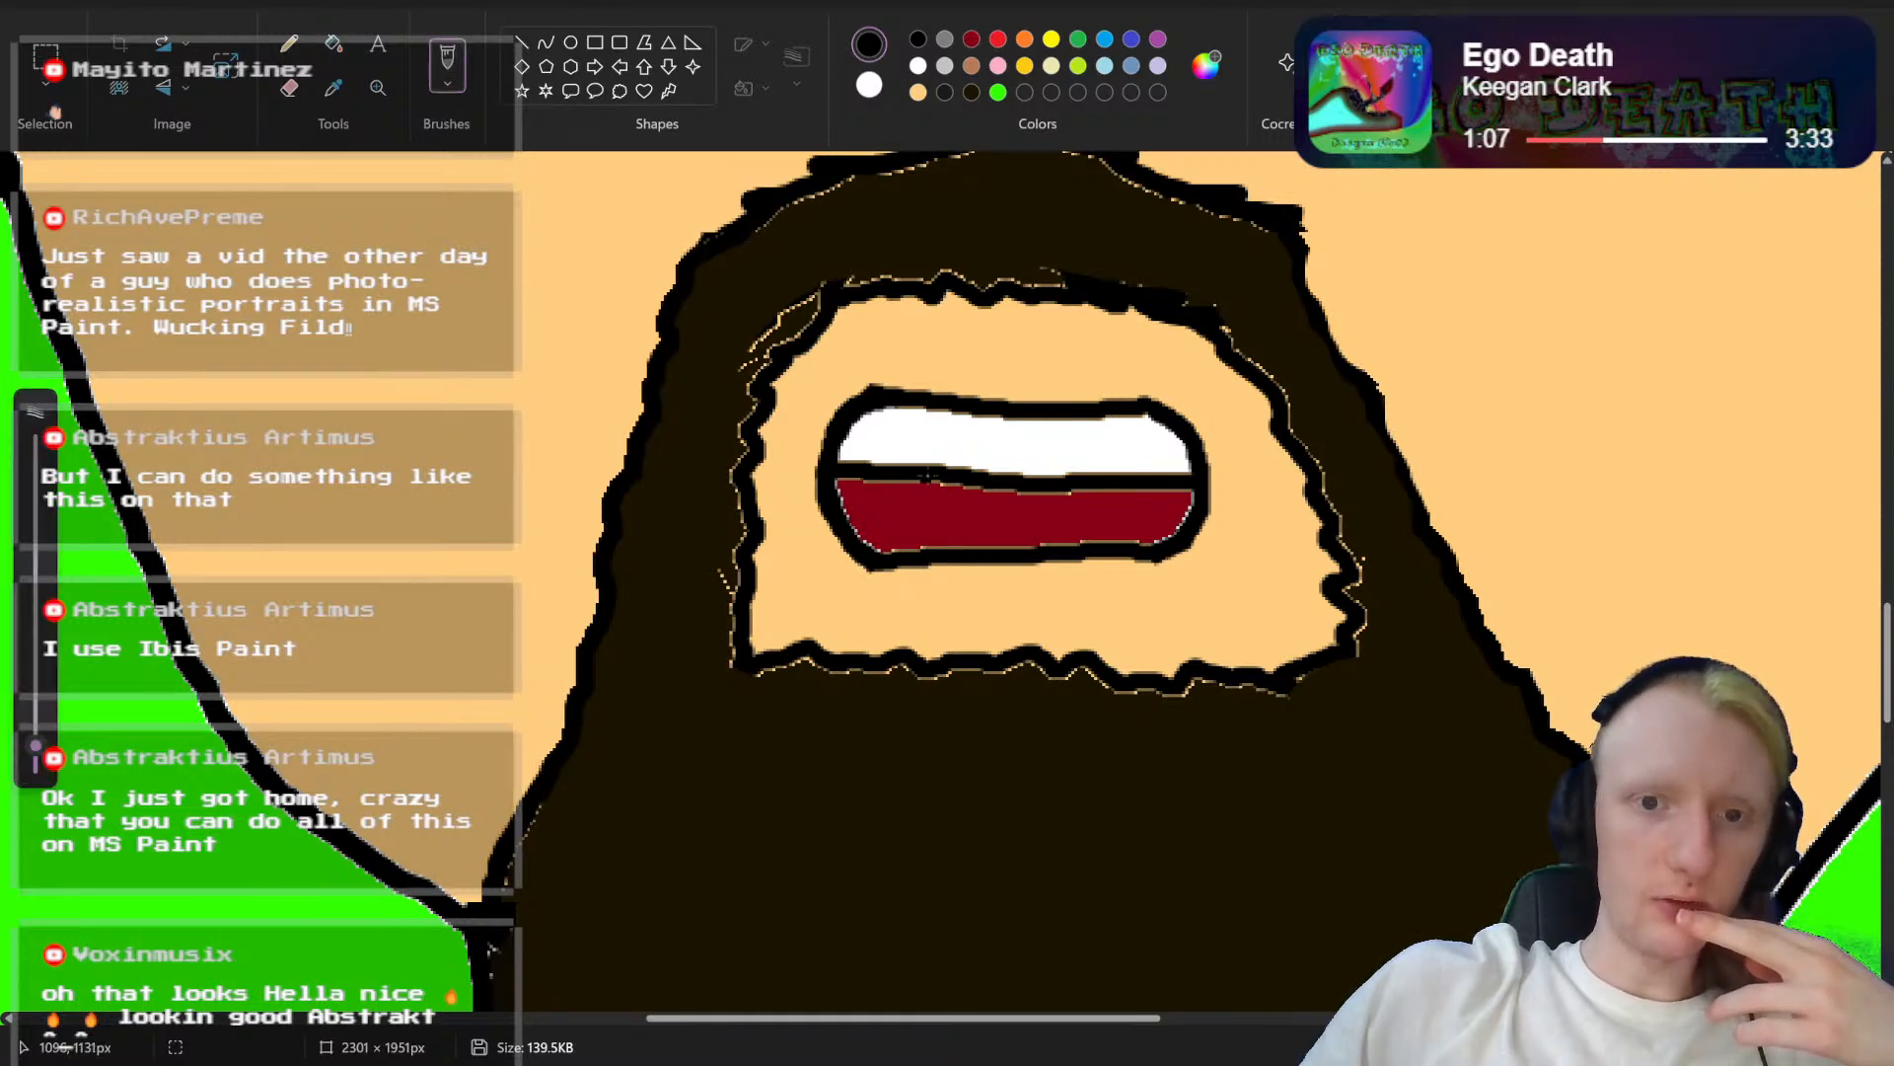
pyautogui.moveTo(932, 475); pyautogui.dragTo(872, 452)
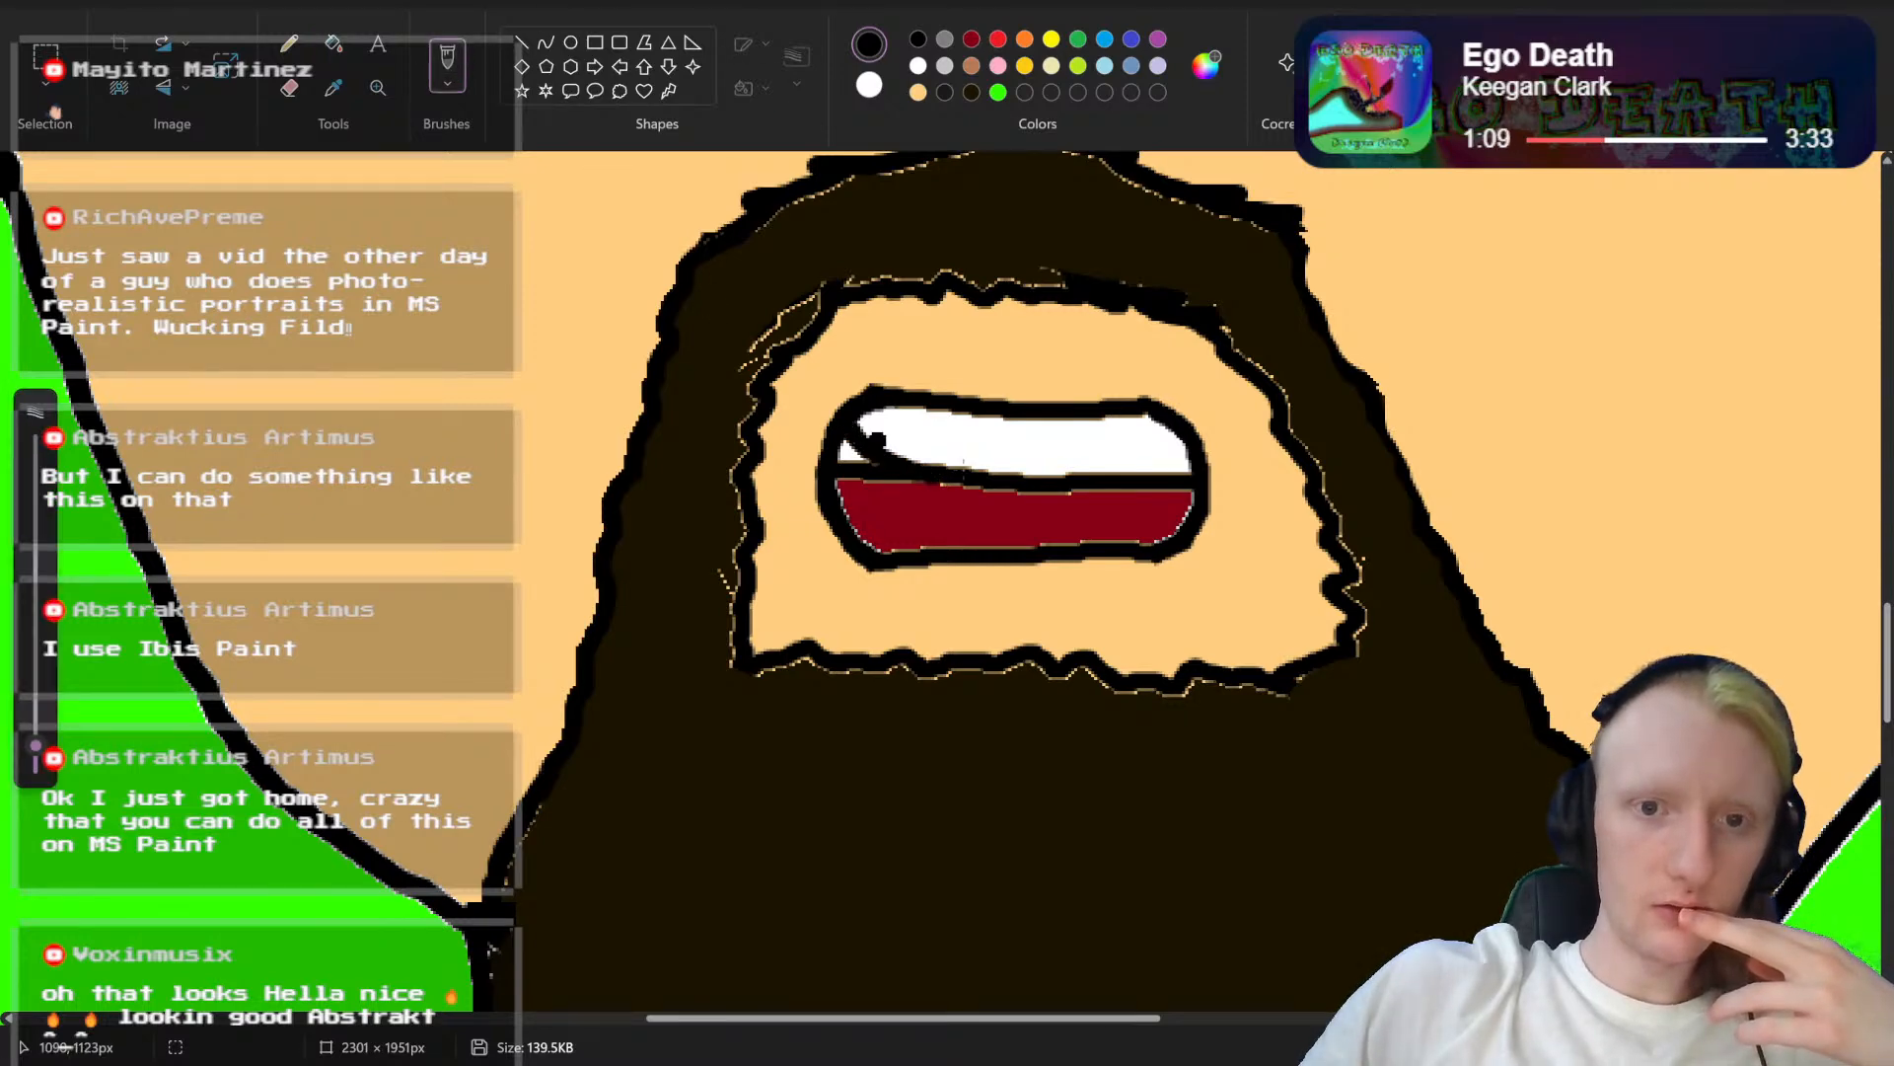
pyautogui.moveTo(1062, 485); pyautogui.dragTo(1185, 445)
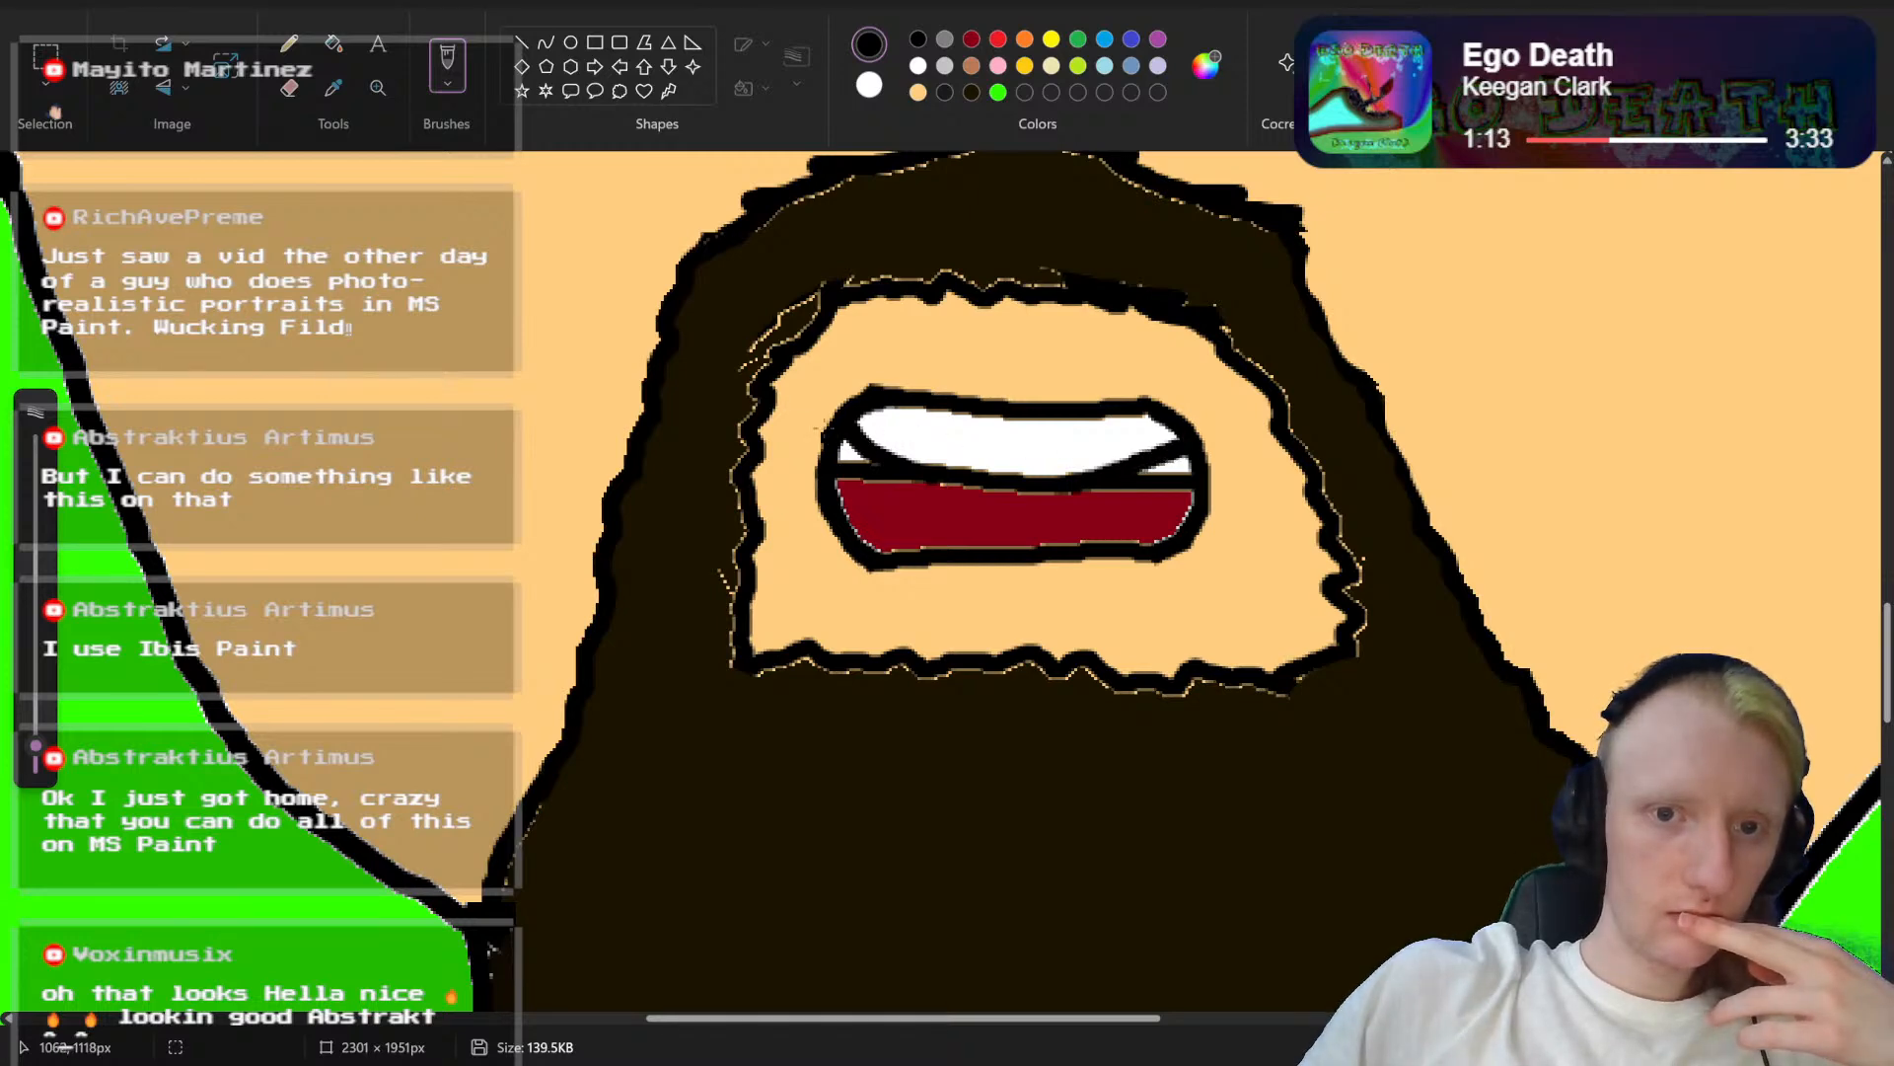
# Step: With a slightly larger brush, paint dark red over the old straight line ends and the white gaps below the curved teeth edge
pyautogui.click(974, 43)
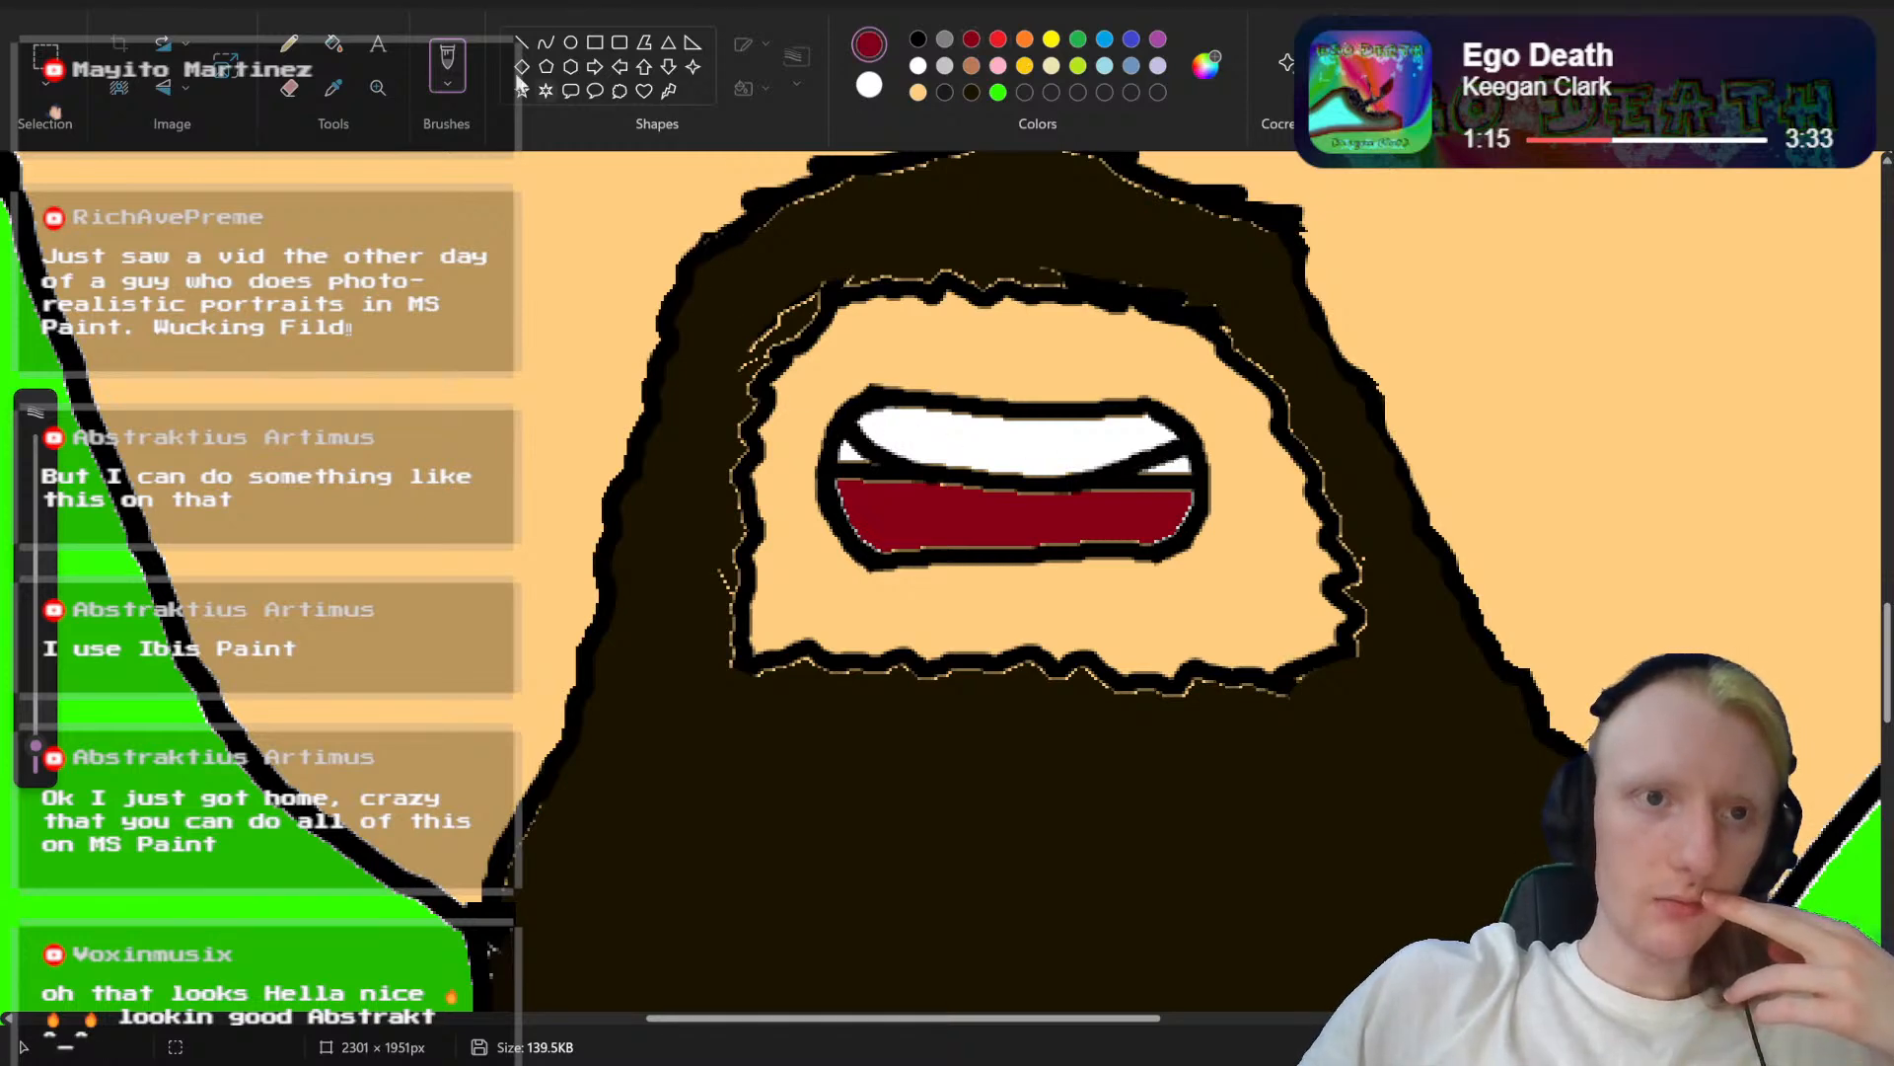
pyautogui.moveTo(36, 748); pyautogui.dragTo(161, 735)
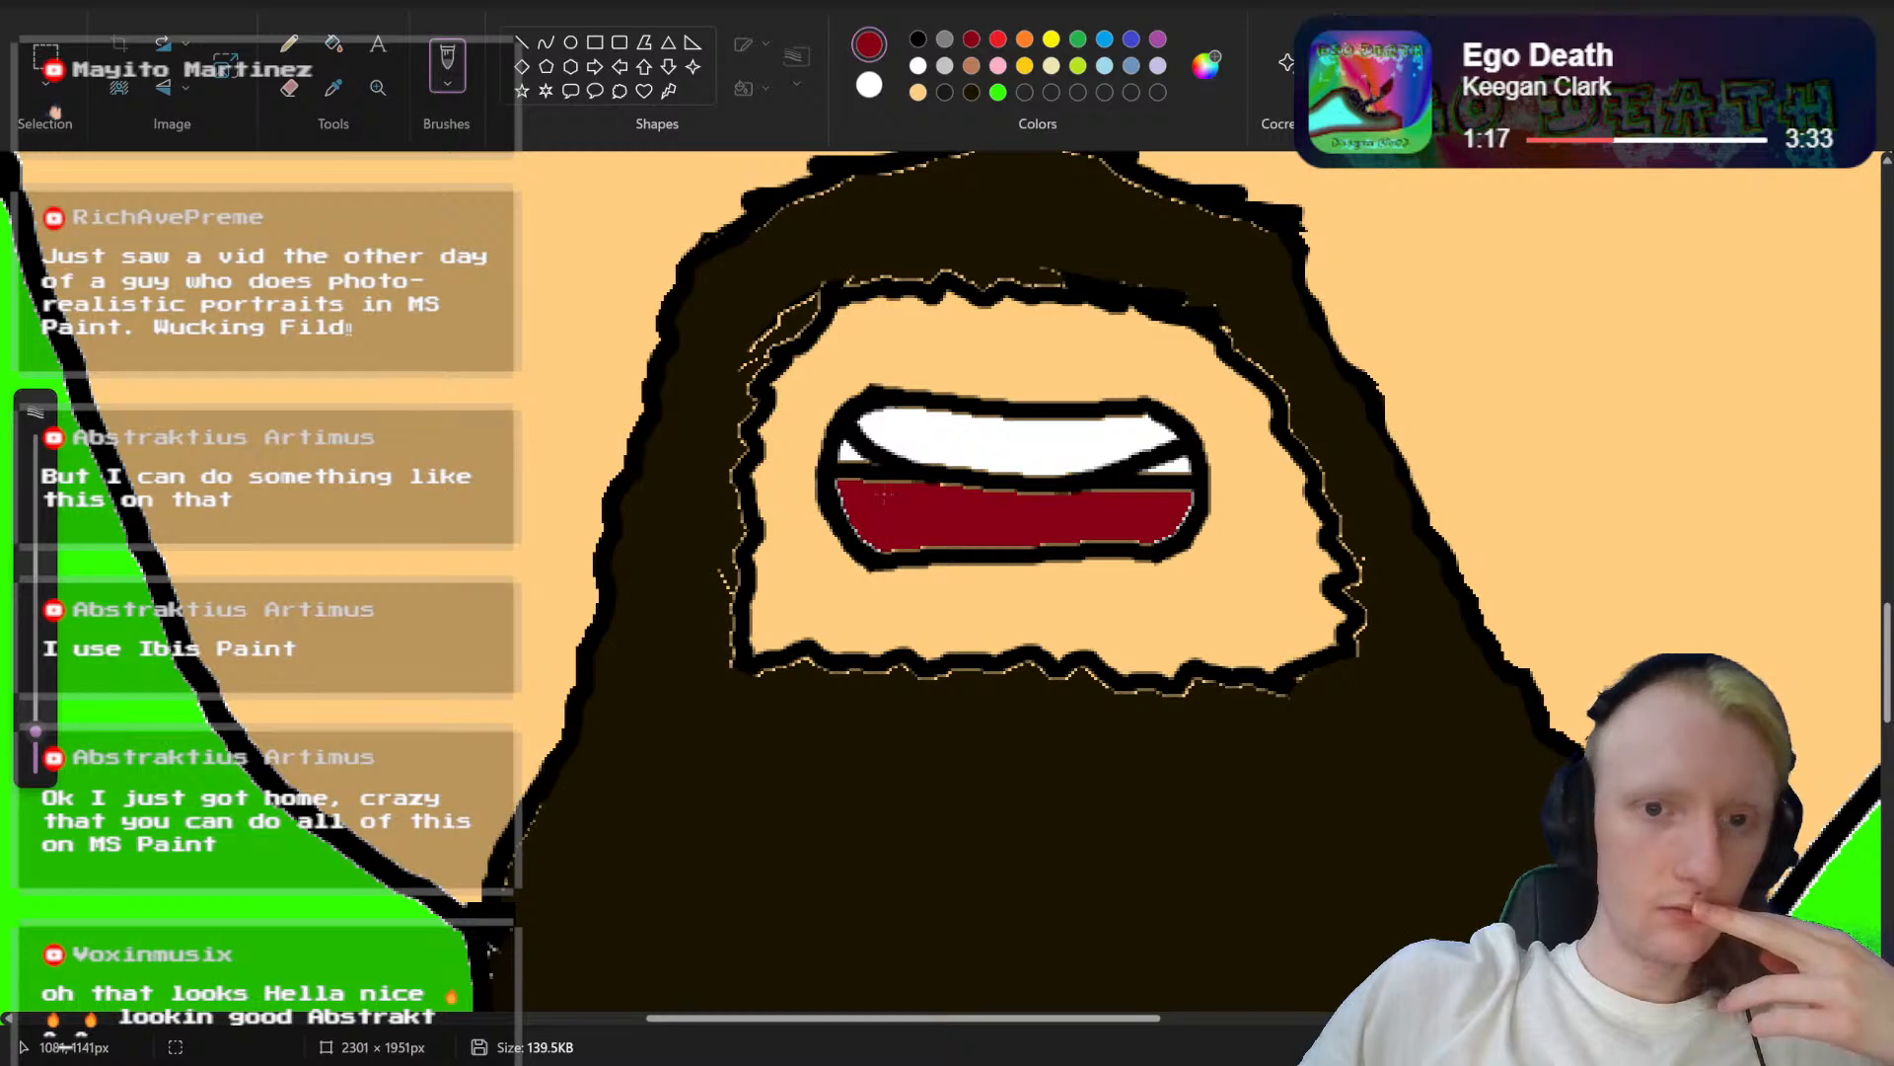
pyautogui.moveTo(873, 476)
pyautogui.mouseDown()
pyautogui.moveTo(1083, 505)
pyautogui.moveTo(1186, 489)
pyautogui.mouseUp()
pyautogui.moveTo(835, 461); pyautogui.dragTo(846, 455)
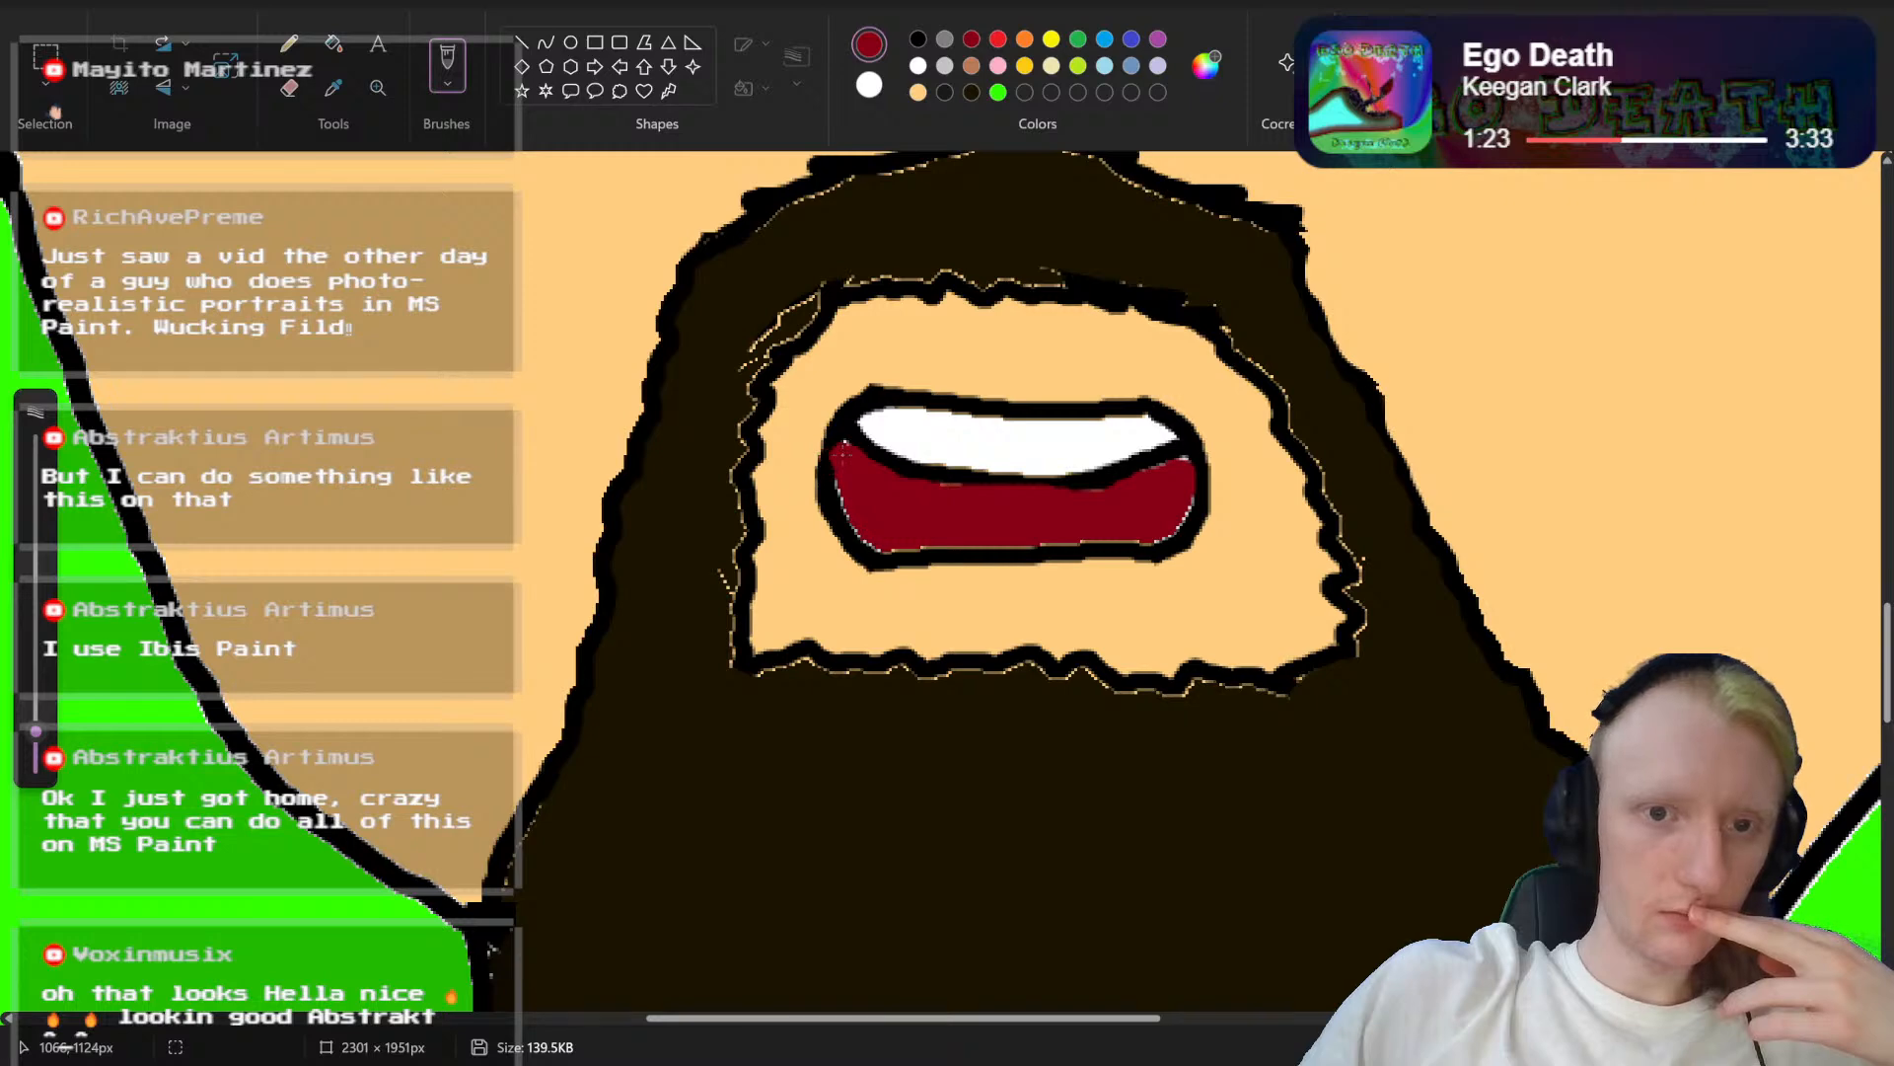
# Step: Try to draw a thin black curve inside the mouth's lower-left corner
pyautogui.click(917, 39)
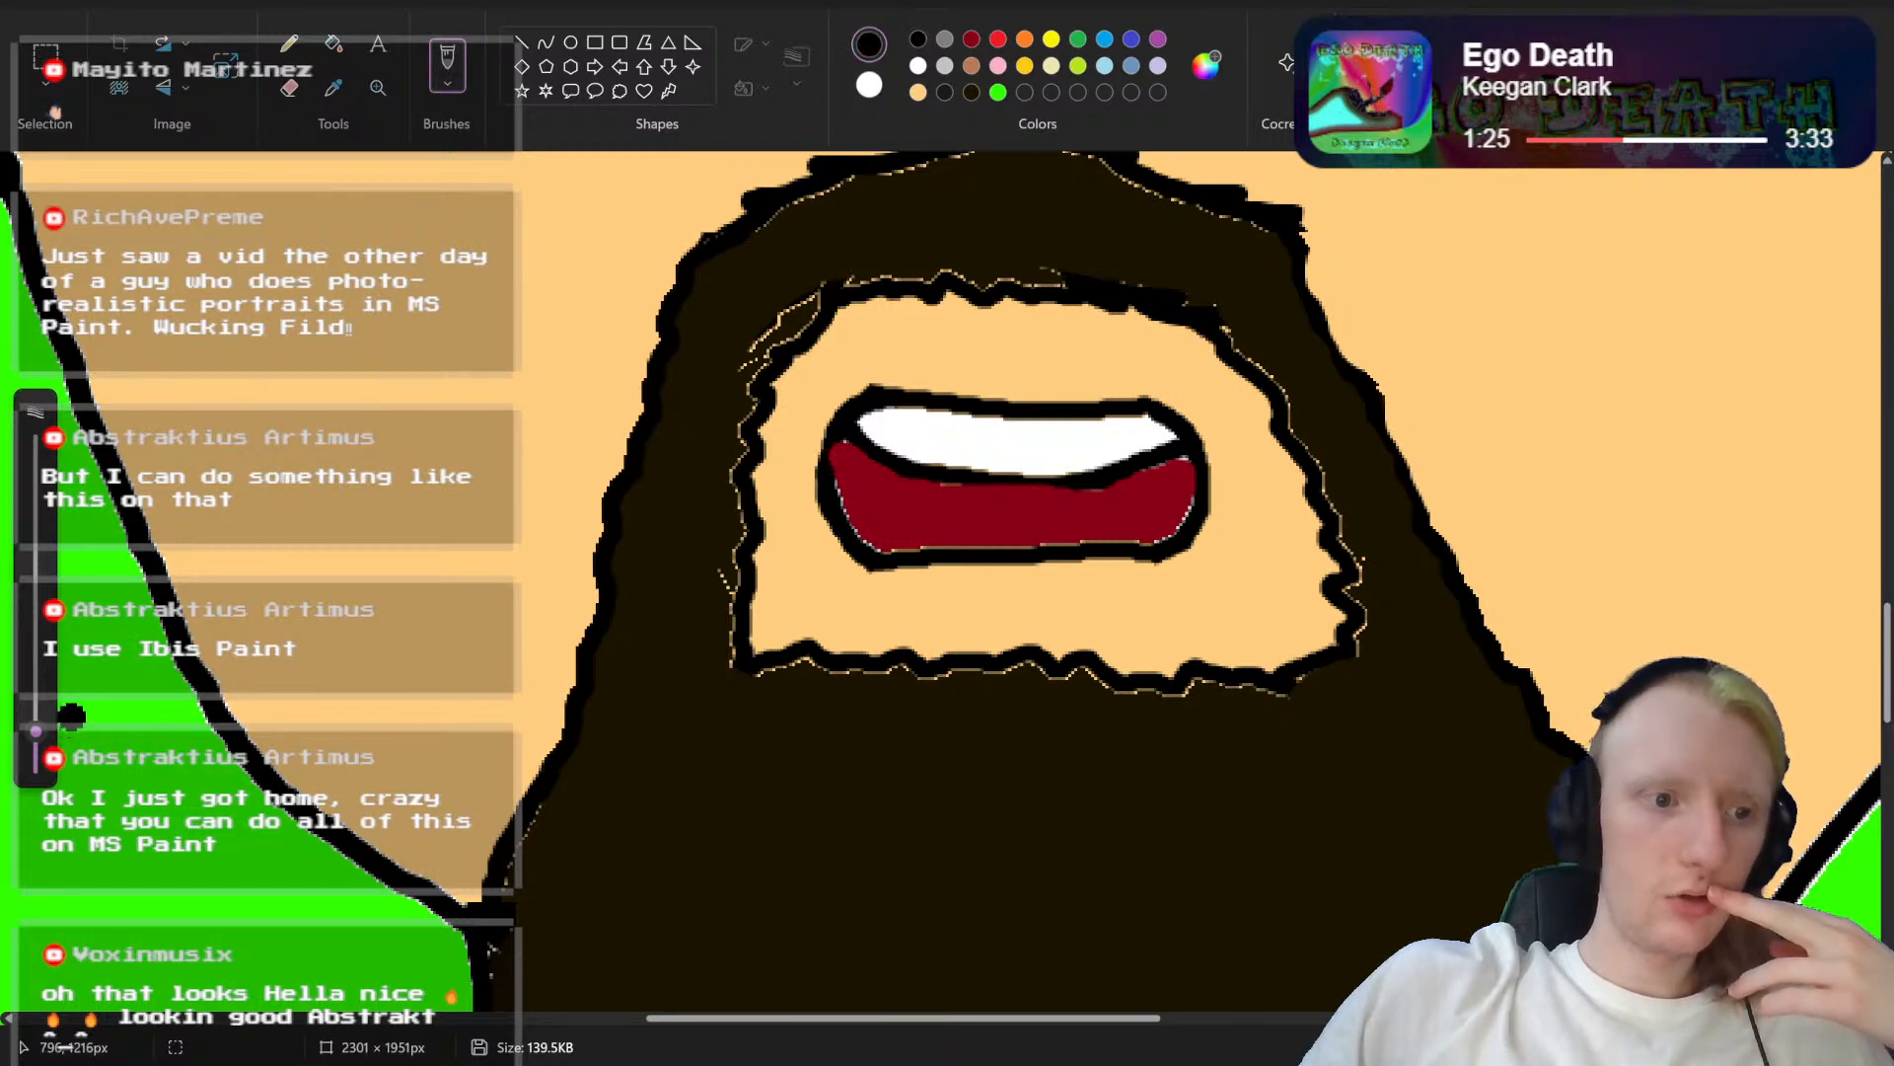
pyautogui.moveTo(36, 738); pyautogui.dragTo(30, 755)
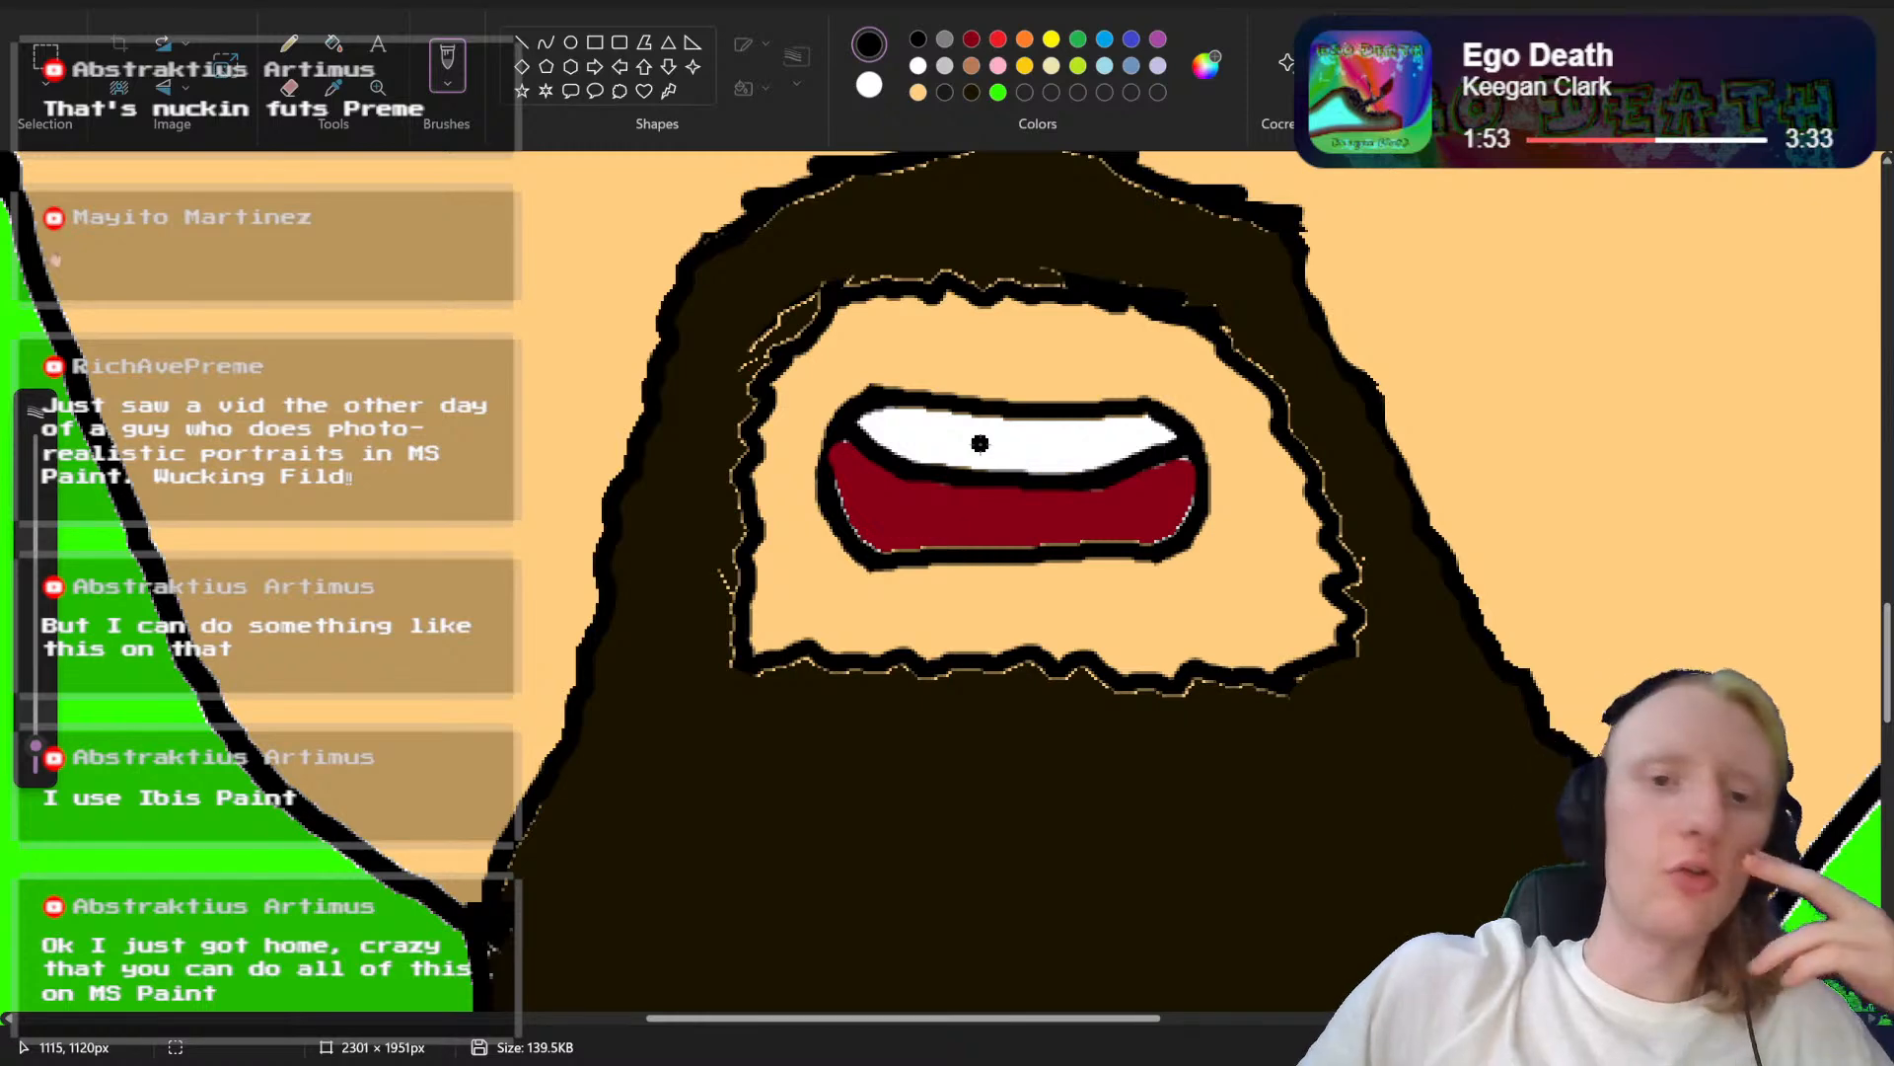
pyautogui.moveTo(838, 434)
pyautogui.mouseDown()
pyautogui.moveTo(846, 505)
pyautogui.moveTo(903, 538)
pyautogui.mouseUp()
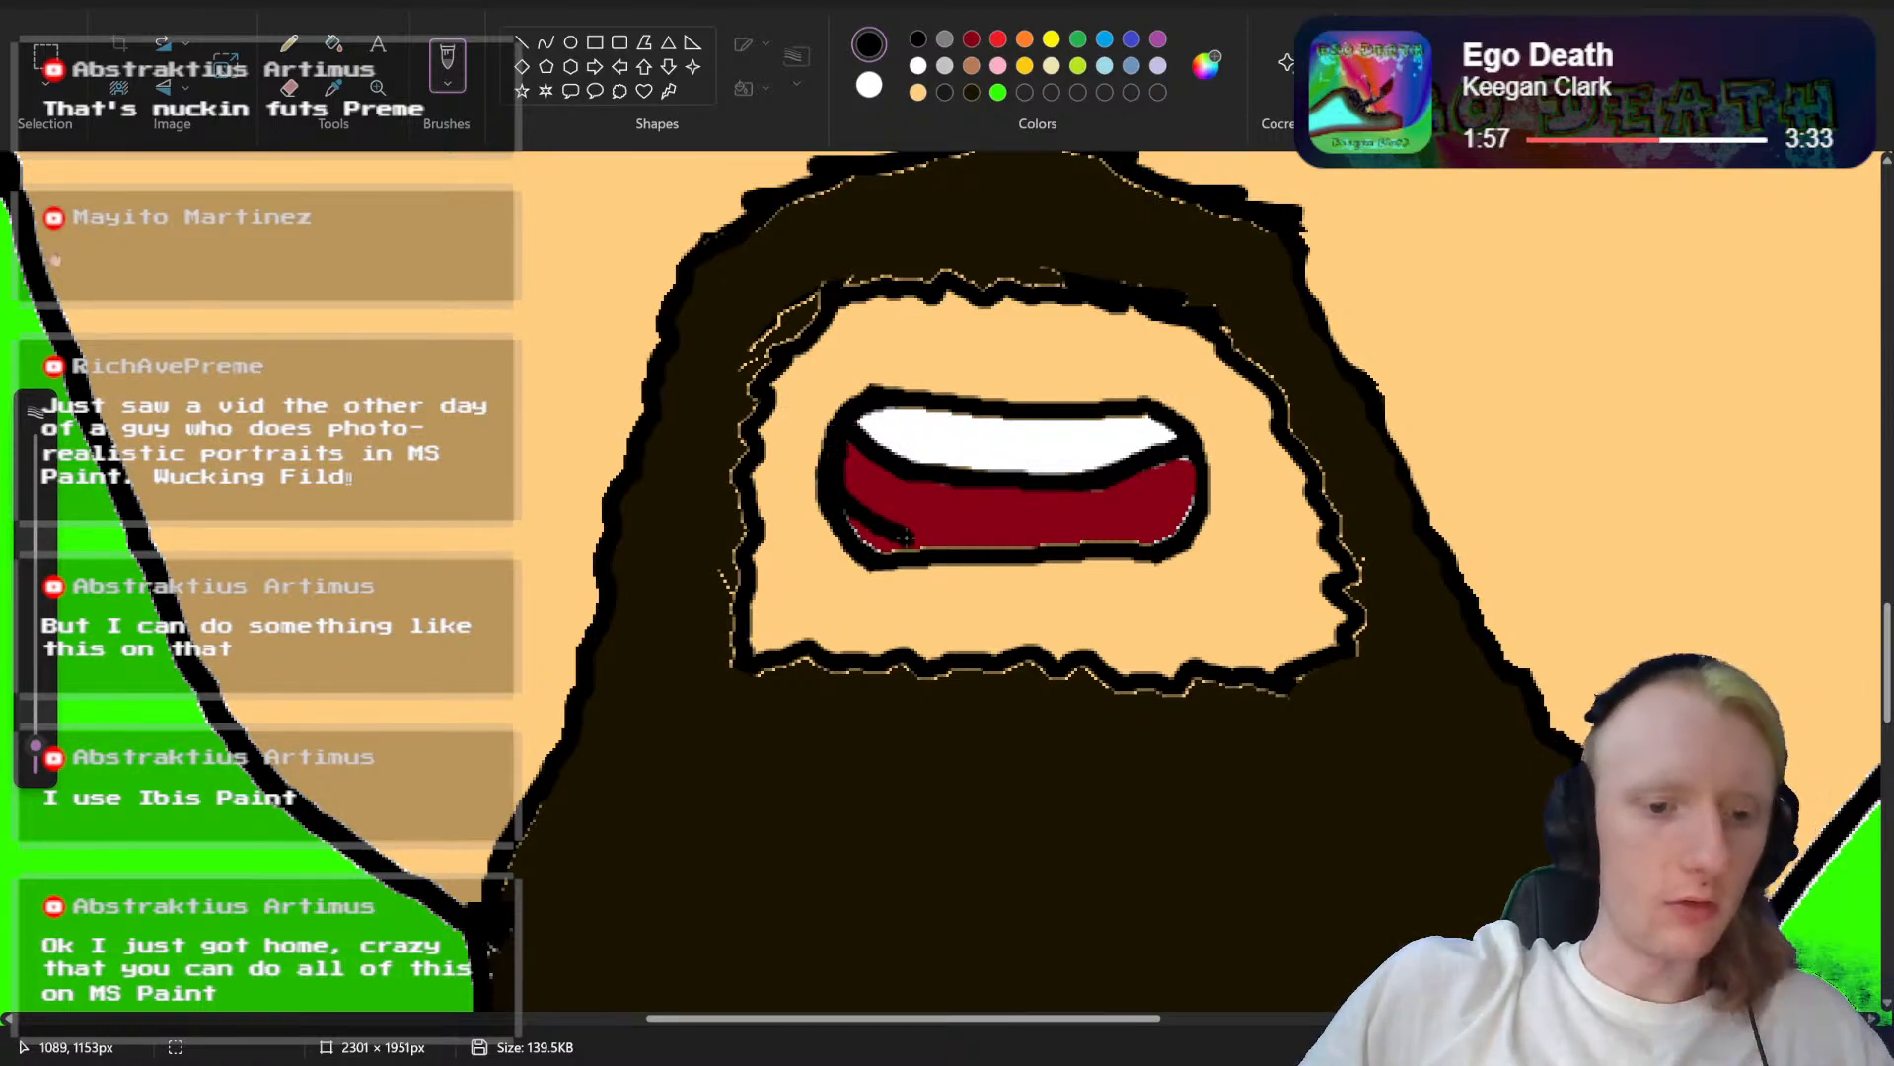
pyautogui.hotkey('ctrl', 'z')
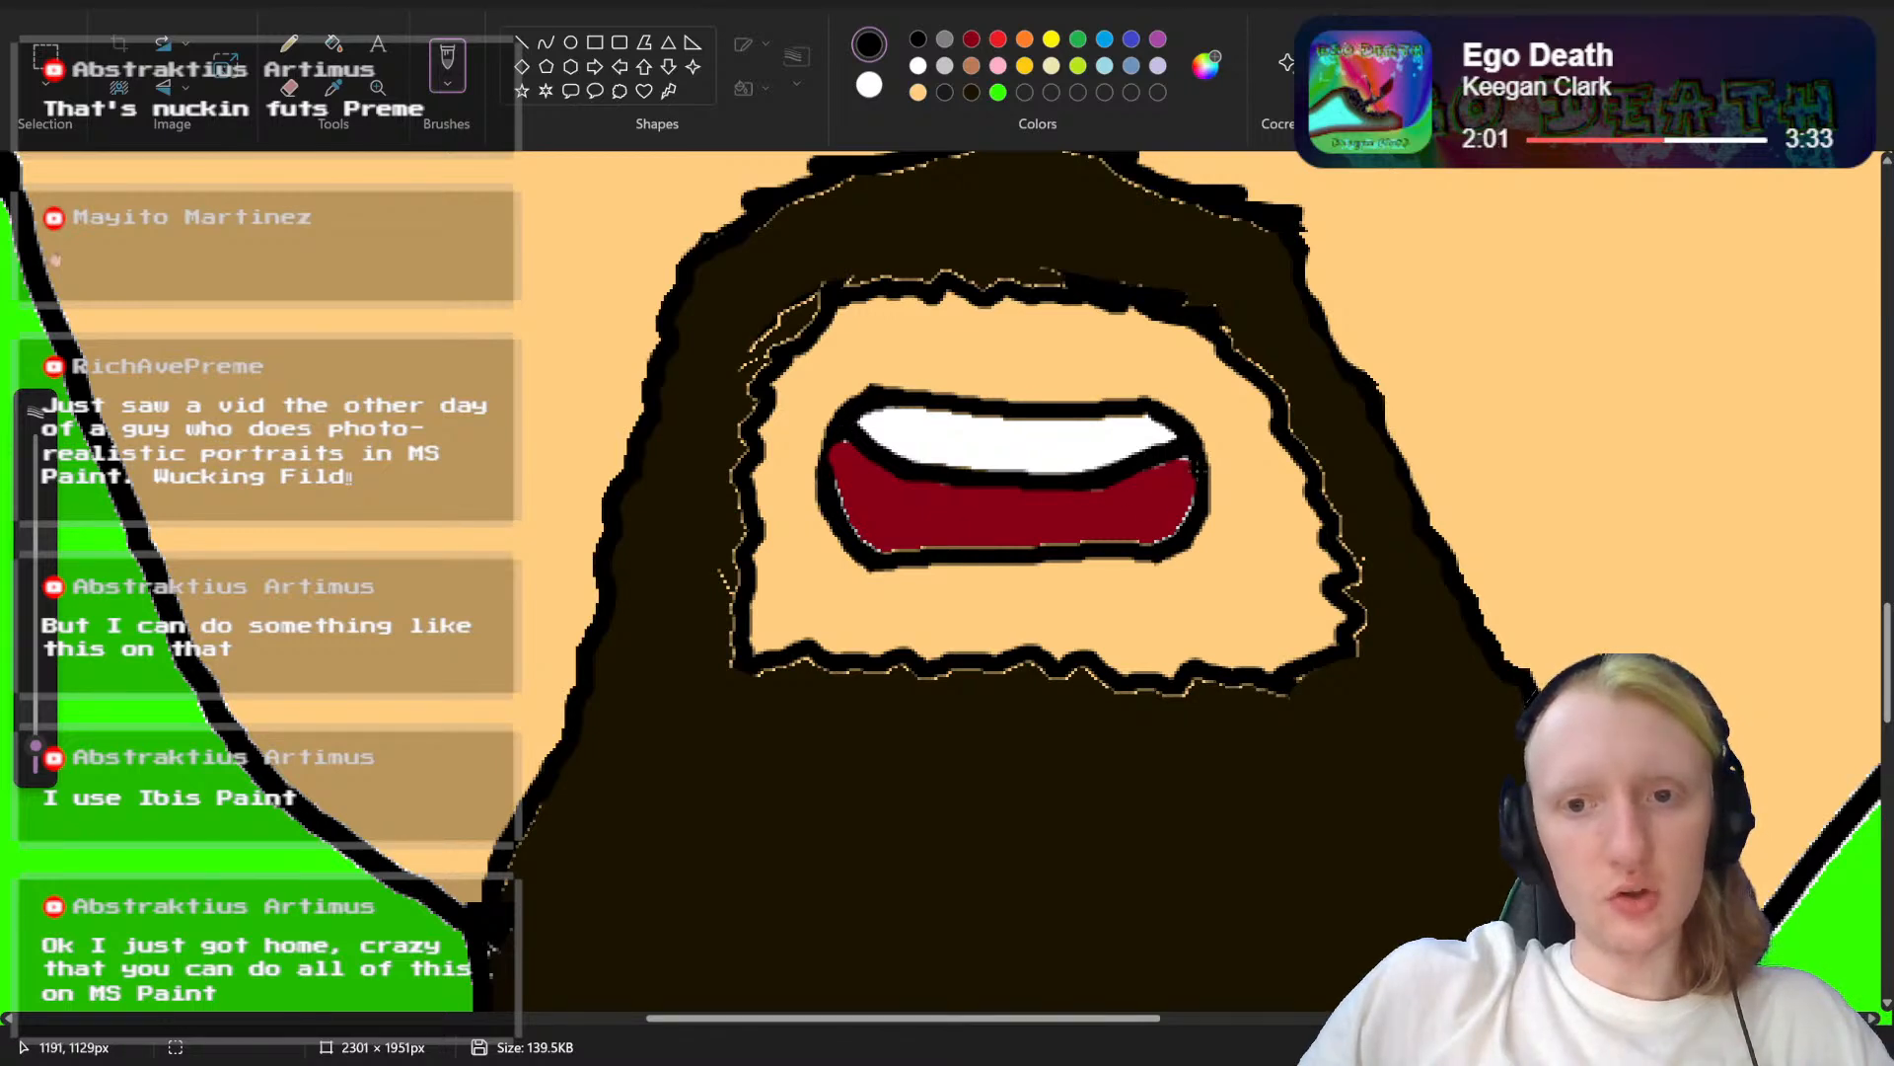
# Step: Round the mouth's lower edge with a black curve and extend the dark red down to it, covering the old straight line
pyautogui.moveTo(1191, 470)
pyautogui.mouseDown()
pyautogui.moveTo(1176, 526)
pyautogui.moveTo(1131, 572)
pyautogui.moveTo(942, 584)
pyautogui.moveTo(866, 548)
pyautogui.moveTo(841, 430)
pyautogui.mouseUp()
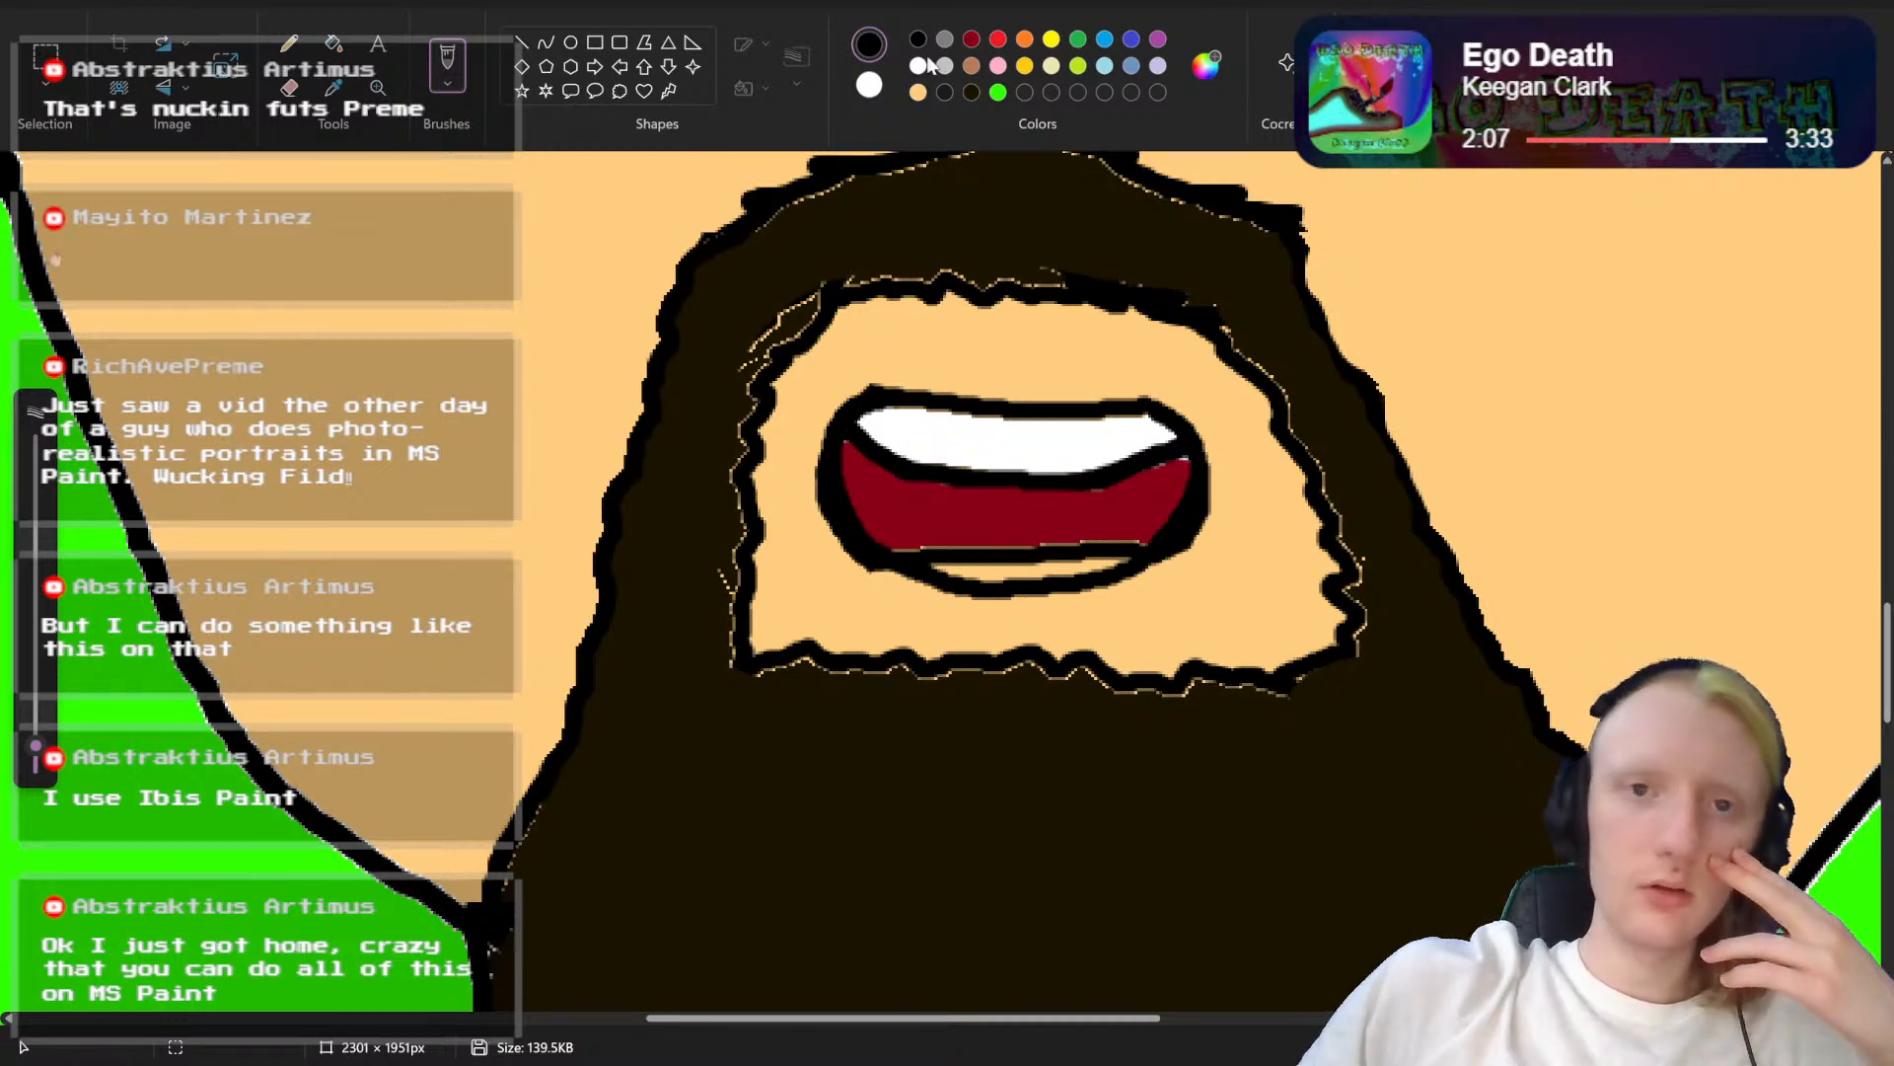
pyautogui.click(973, 39)
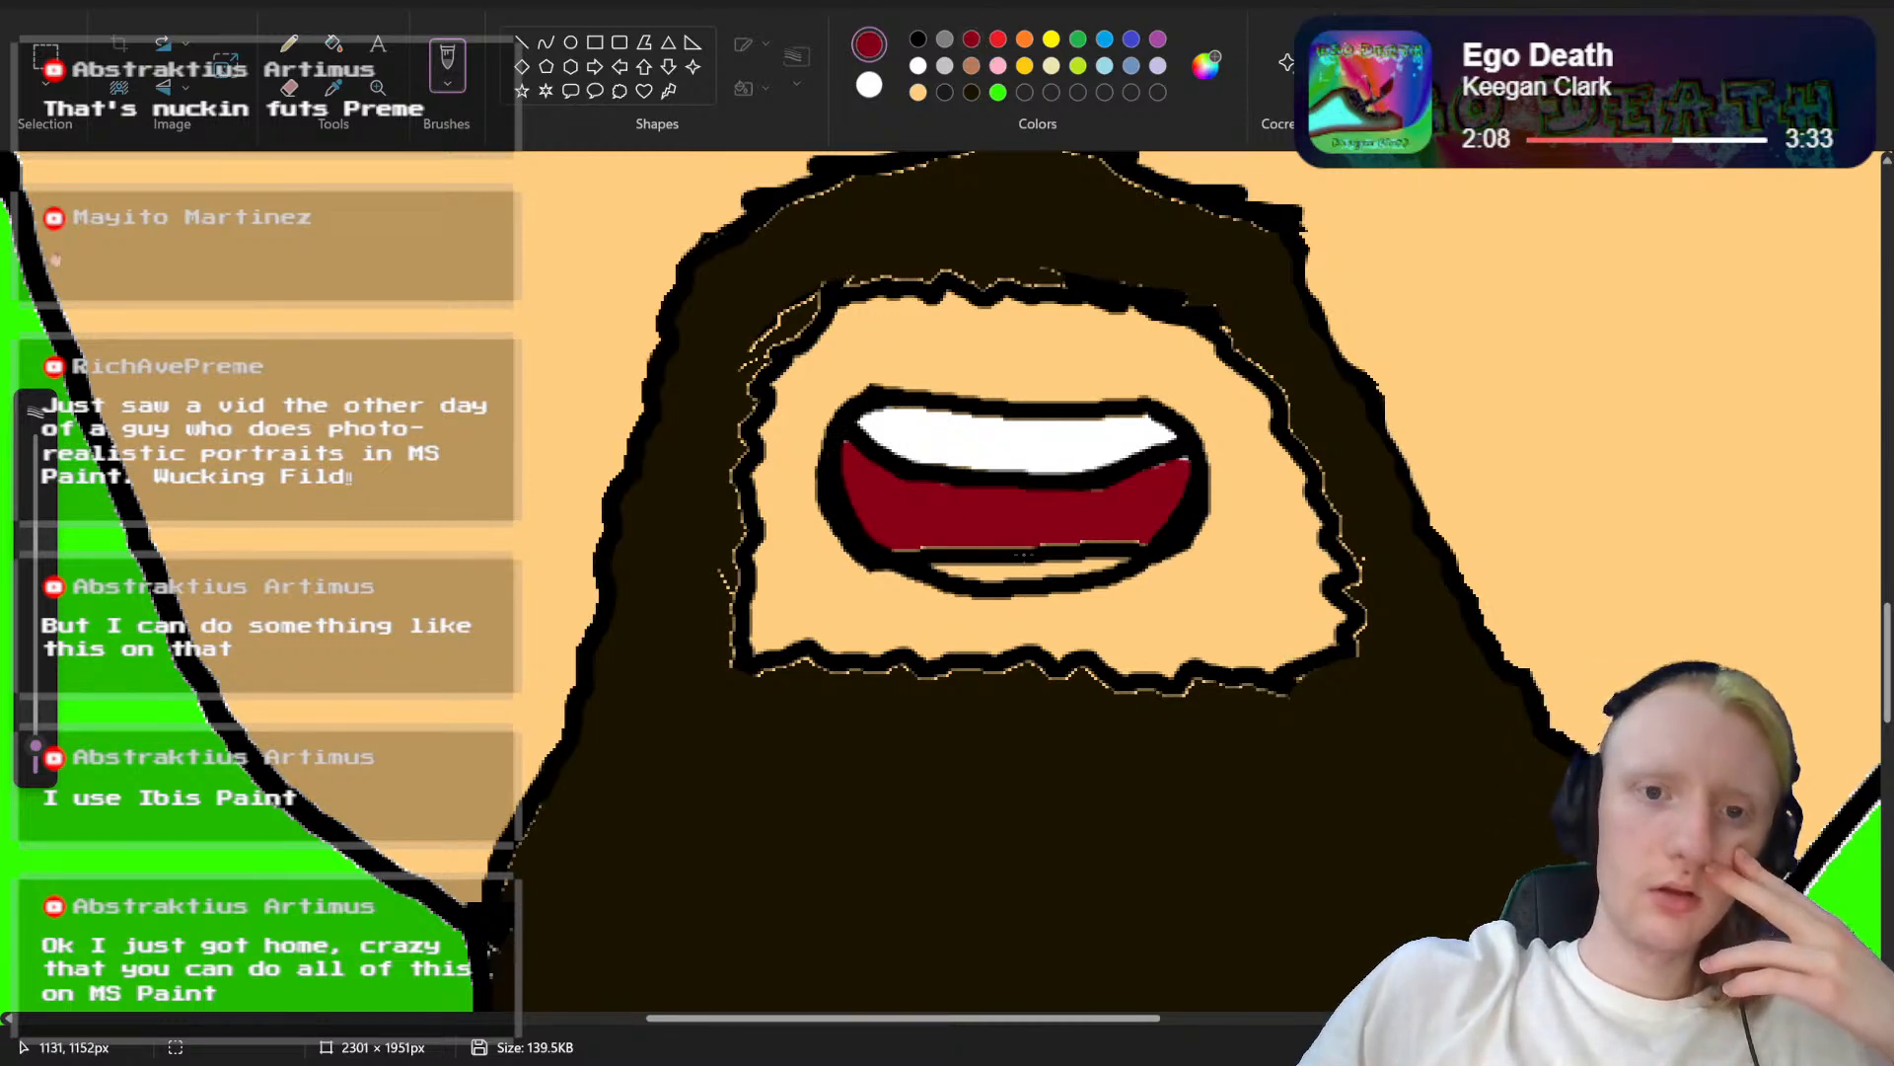
pyautogui.click(338, 43)
pyautogui.click(1002, 565)
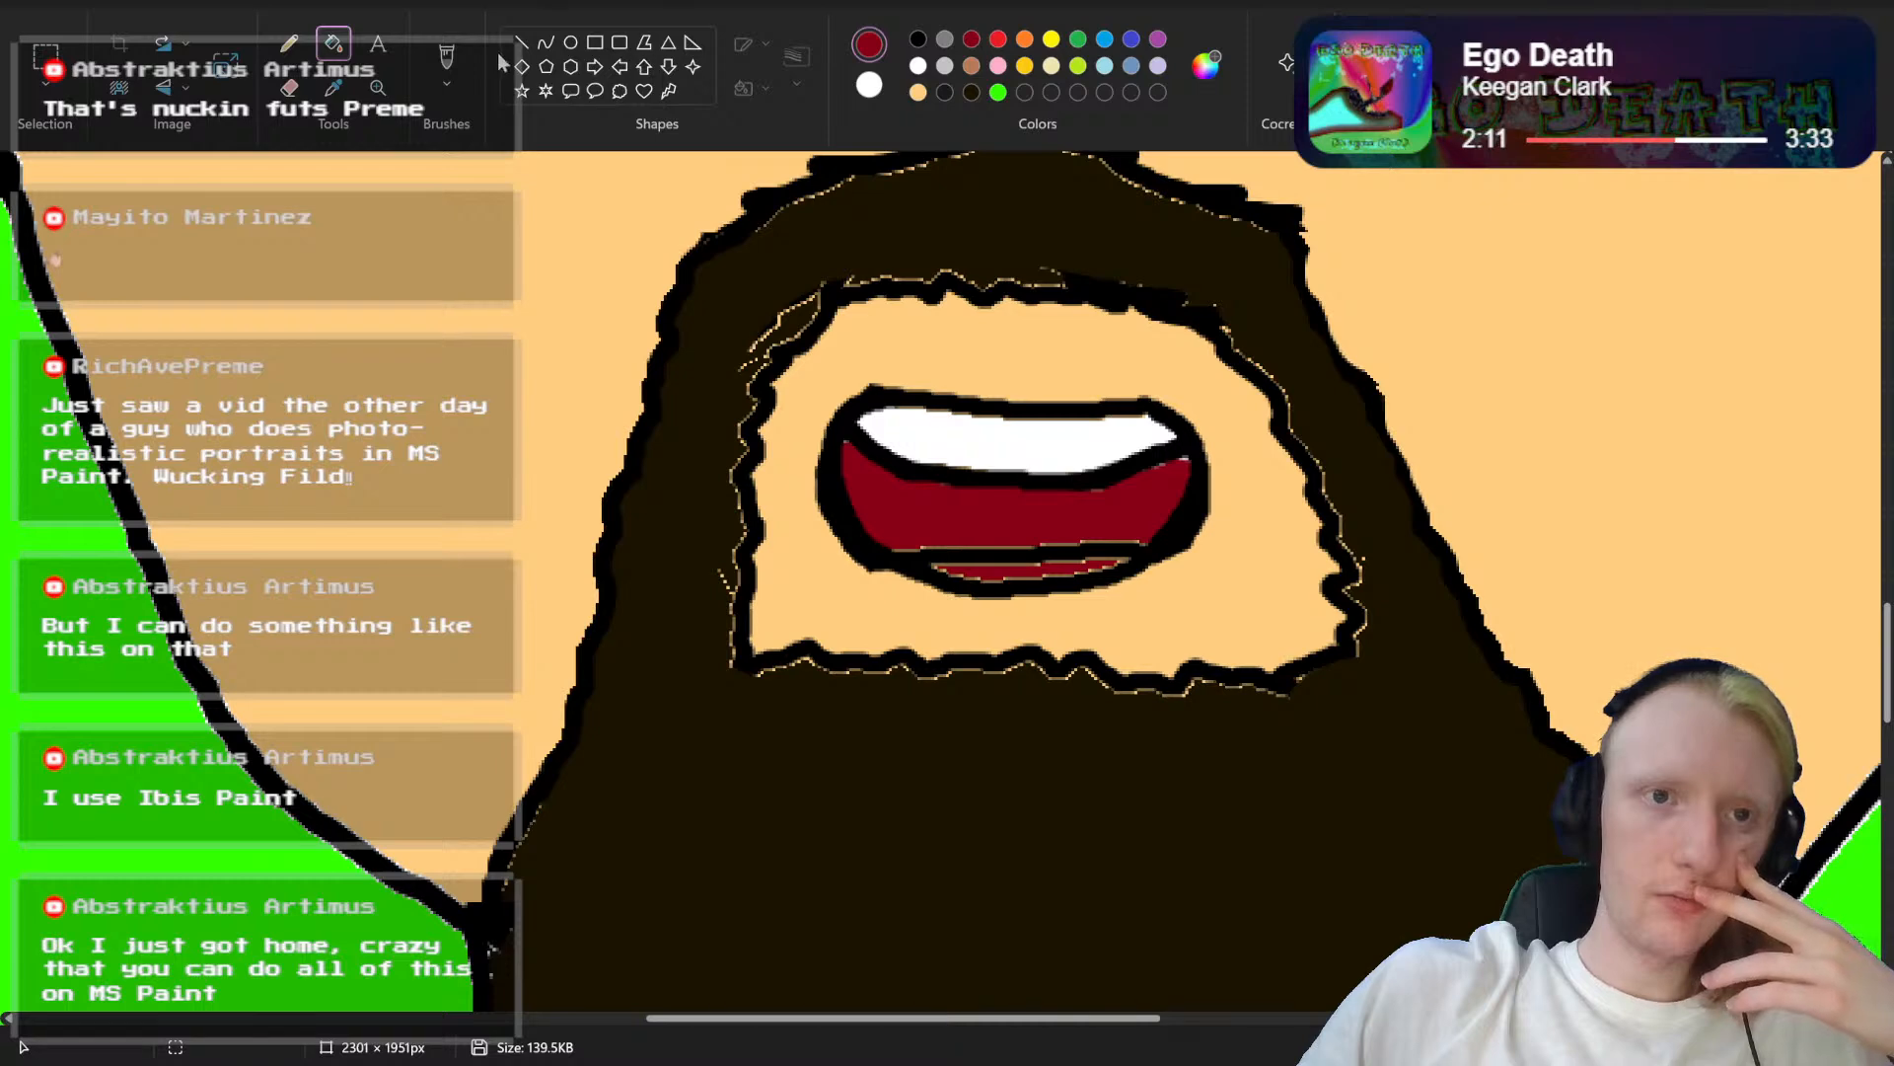
pyautogui.click(447, 59)
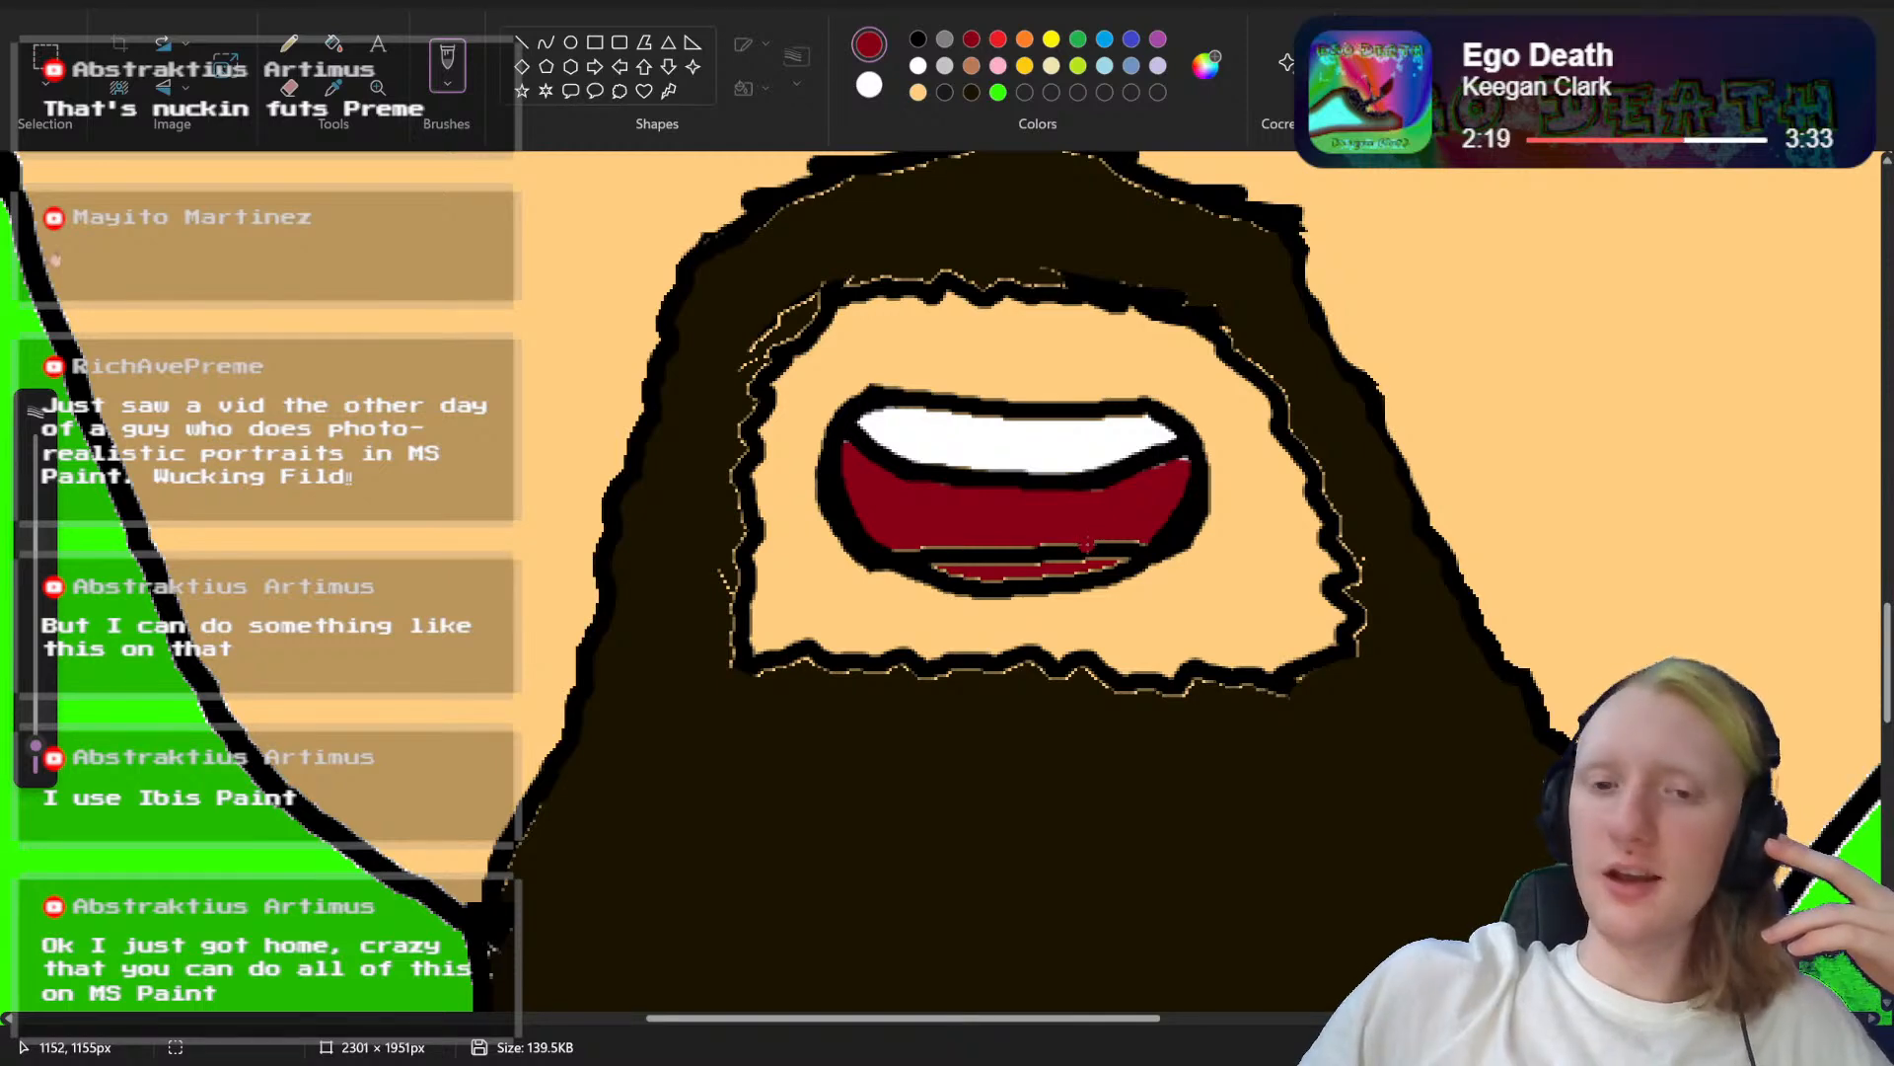
pyautogui.moveTo(1082, 551); pyautogui.dragTo(968, 550)
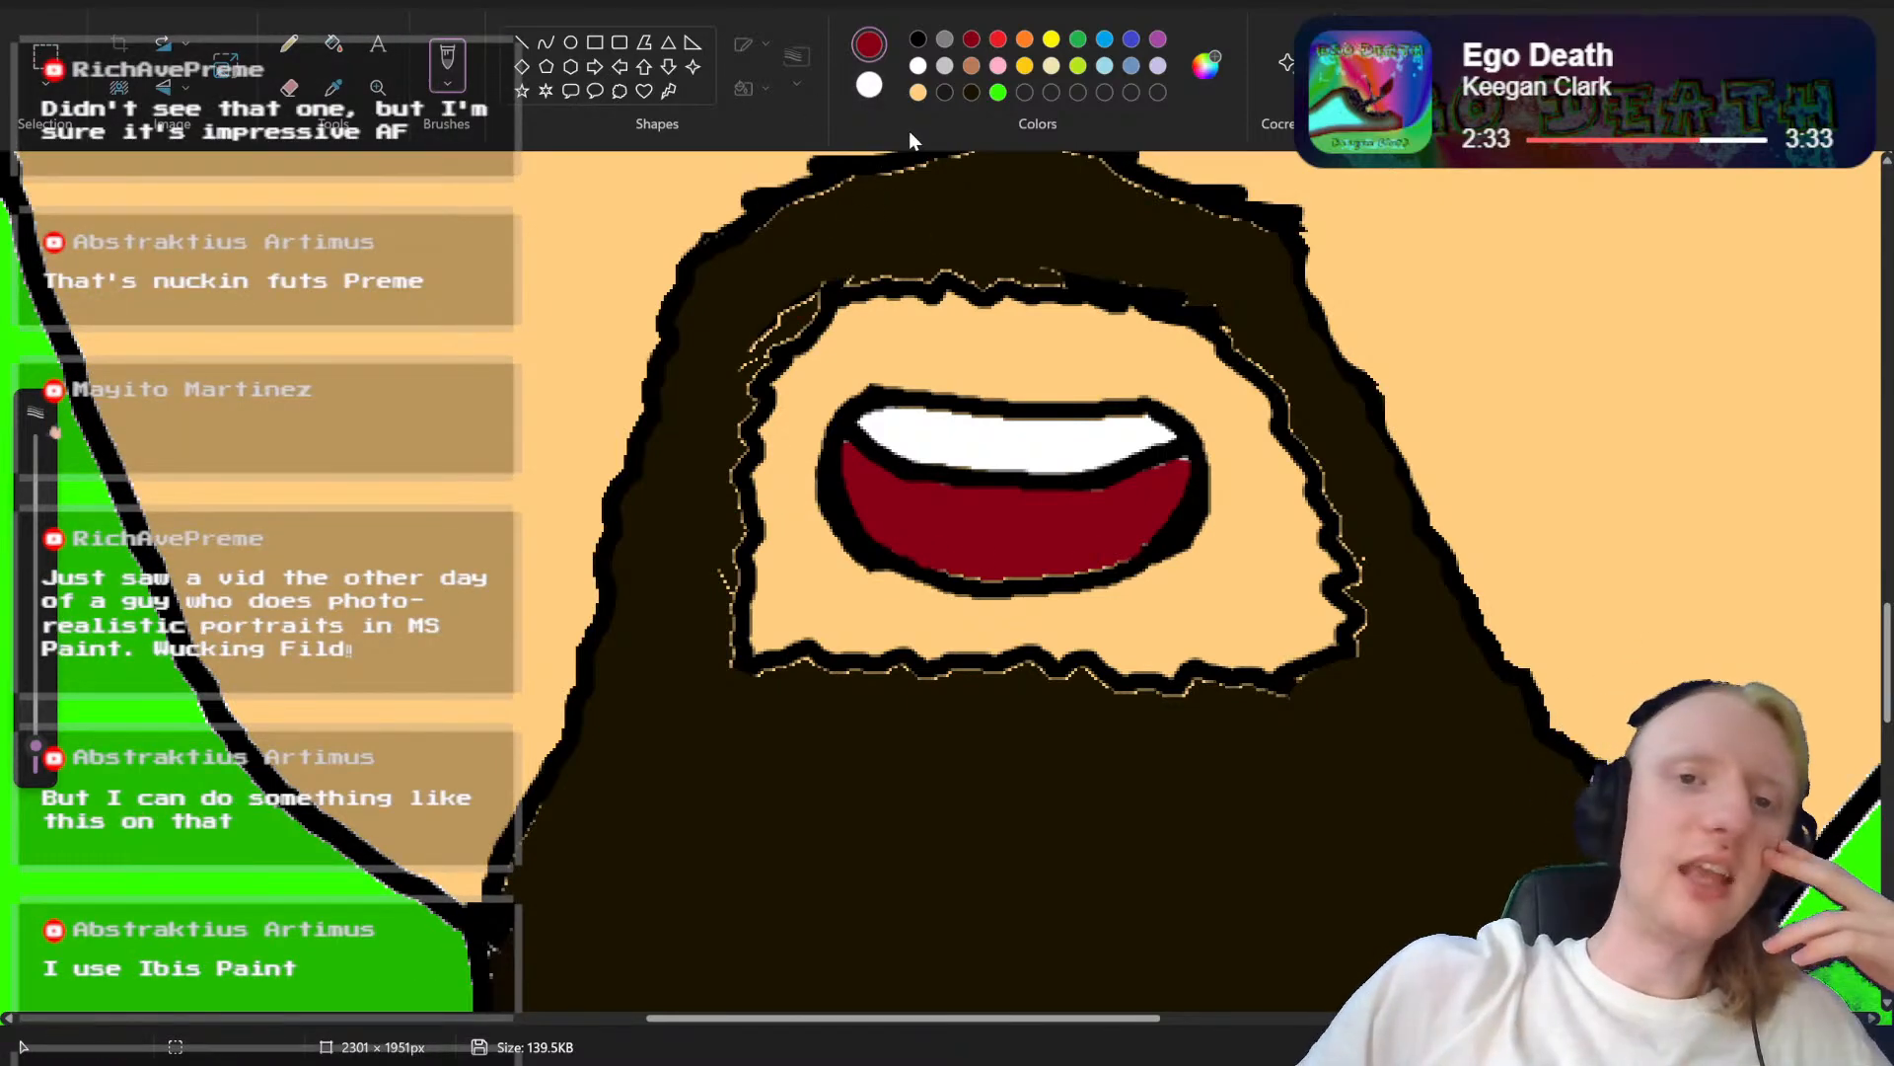
# Step: Trim the outer edges of the mouth outline at both corners with skin-coloured brush strokes
pyautogui.click(919, 93)
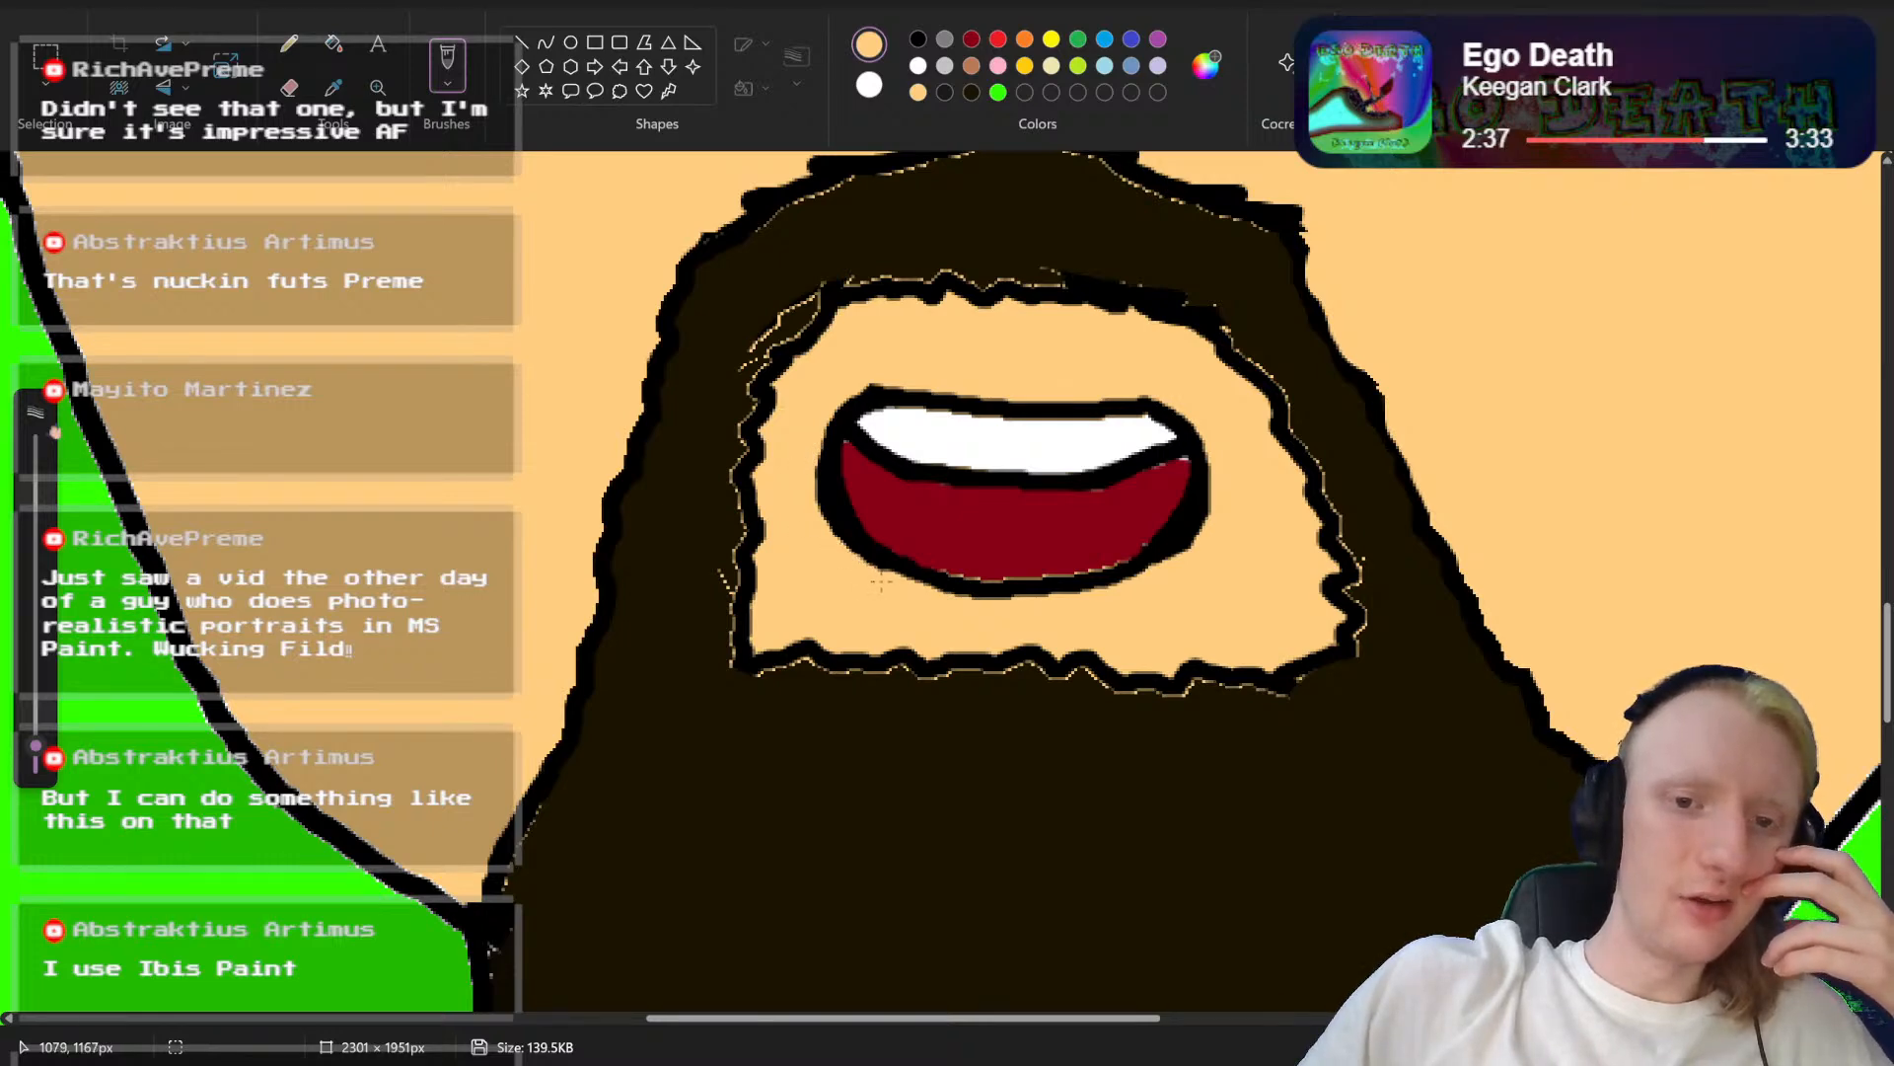
pyautogui.moveTo(827, 528)
pyautogui.mouseDown()
pyautogui.moveTo(821, 452)
pyautogui.moveTo(855, 391)
pyautogui.mouseUp()
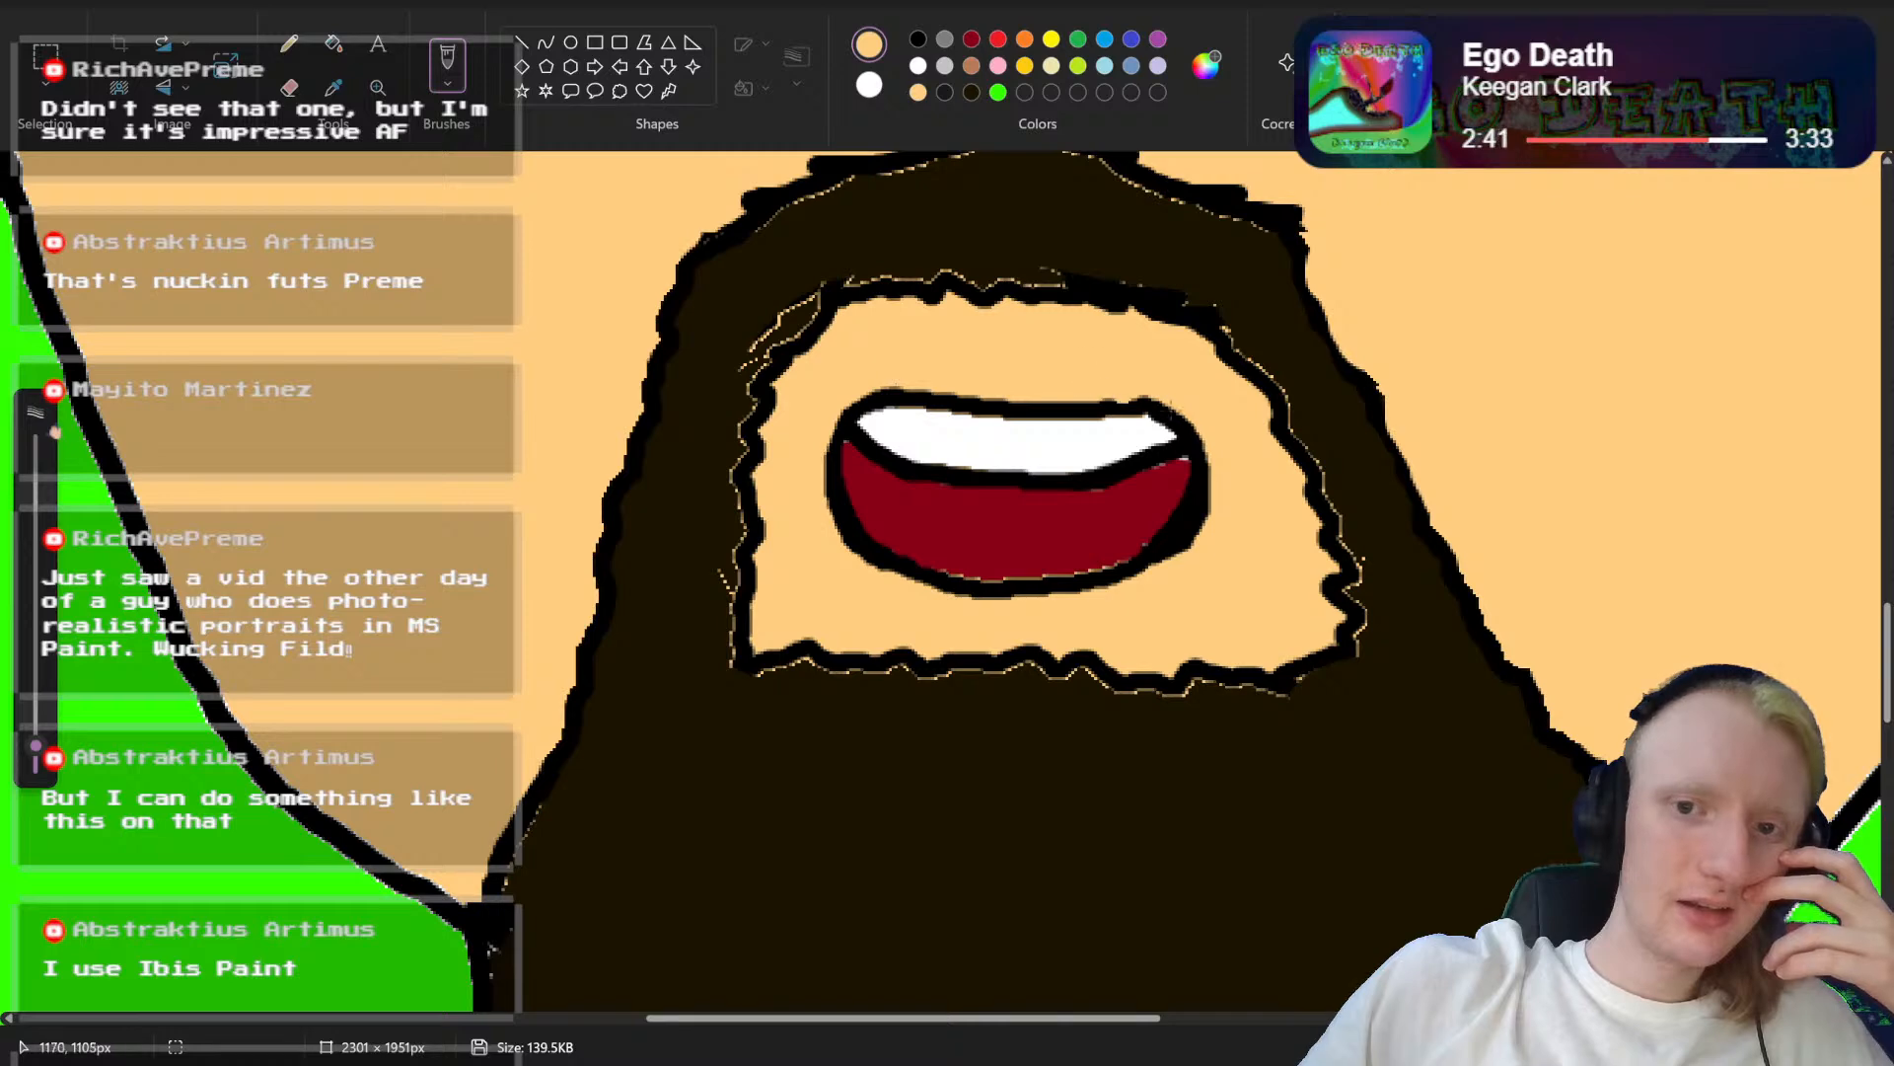
pyautogui.moveTo(1214, 436); pyautogui.dragTo(1173, 568)
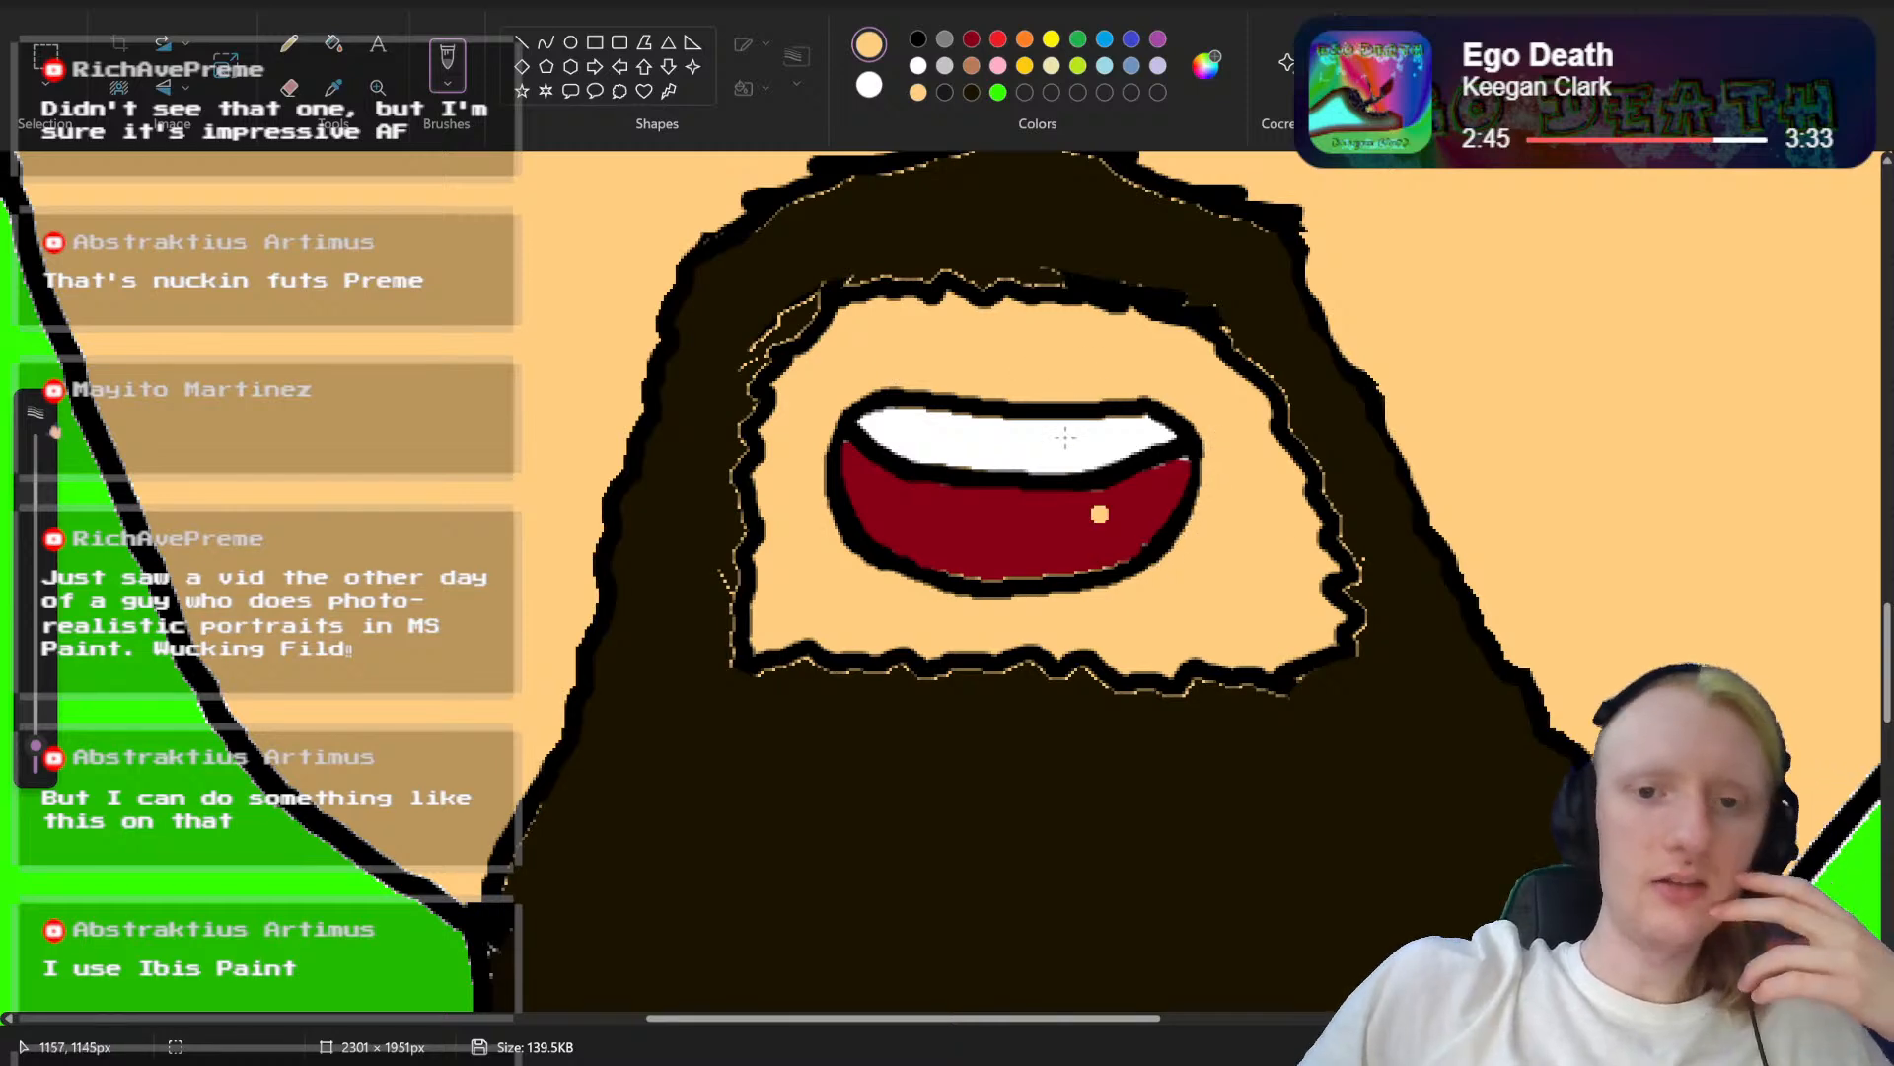
# Step: Draw a black arched upper lip line above the white teeth, from one mouth corner to the other
pyautogui.scroll(4, 1095, 508)
pyautogui.scroll(-3, 1062, 451)
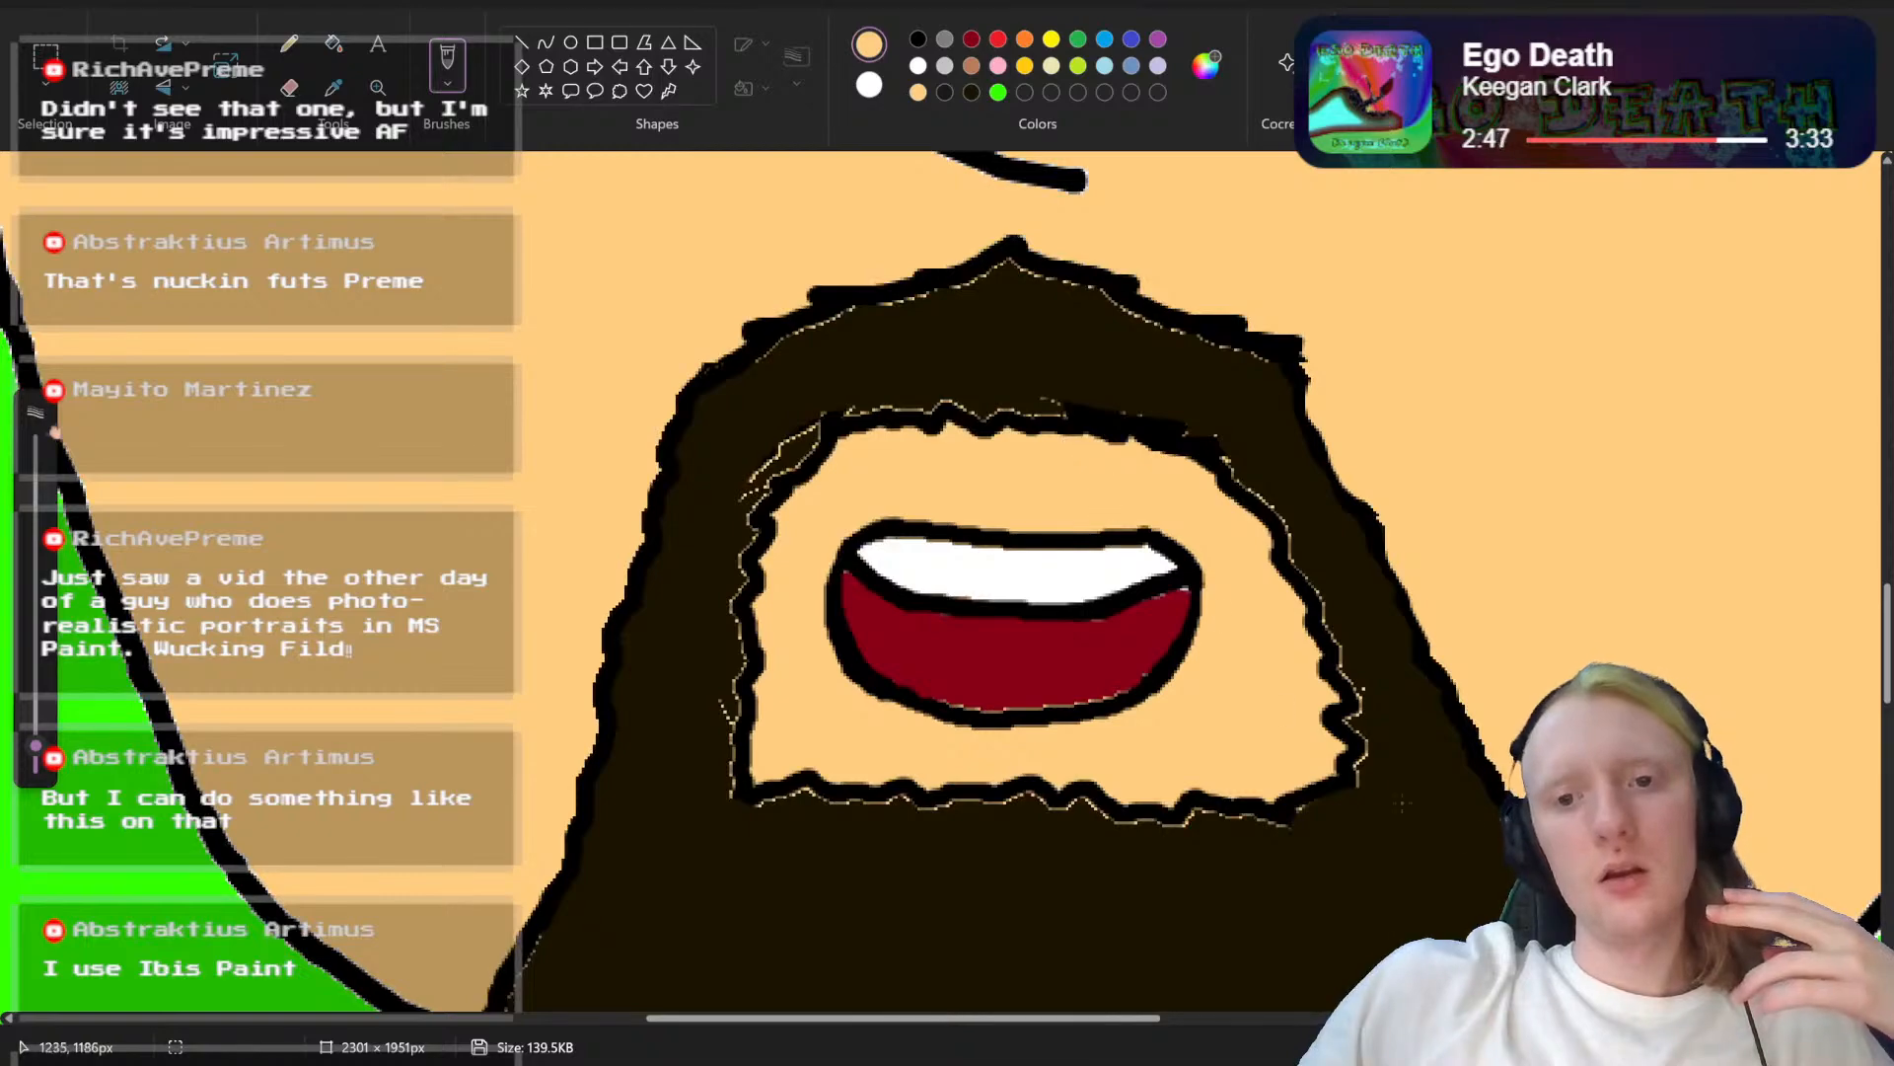
pyautogui.moveTo(1804, 1047)
pyautogui.mouseDown()
pyautogui.moveTo(1728, 1046)
pyautogui.moveTo(1819, 1047)
pyautogui.mouseUp()
pyautogui.scroll(-1, 1148, 693)
pyautogui.scroll(-3, 1148, 693)
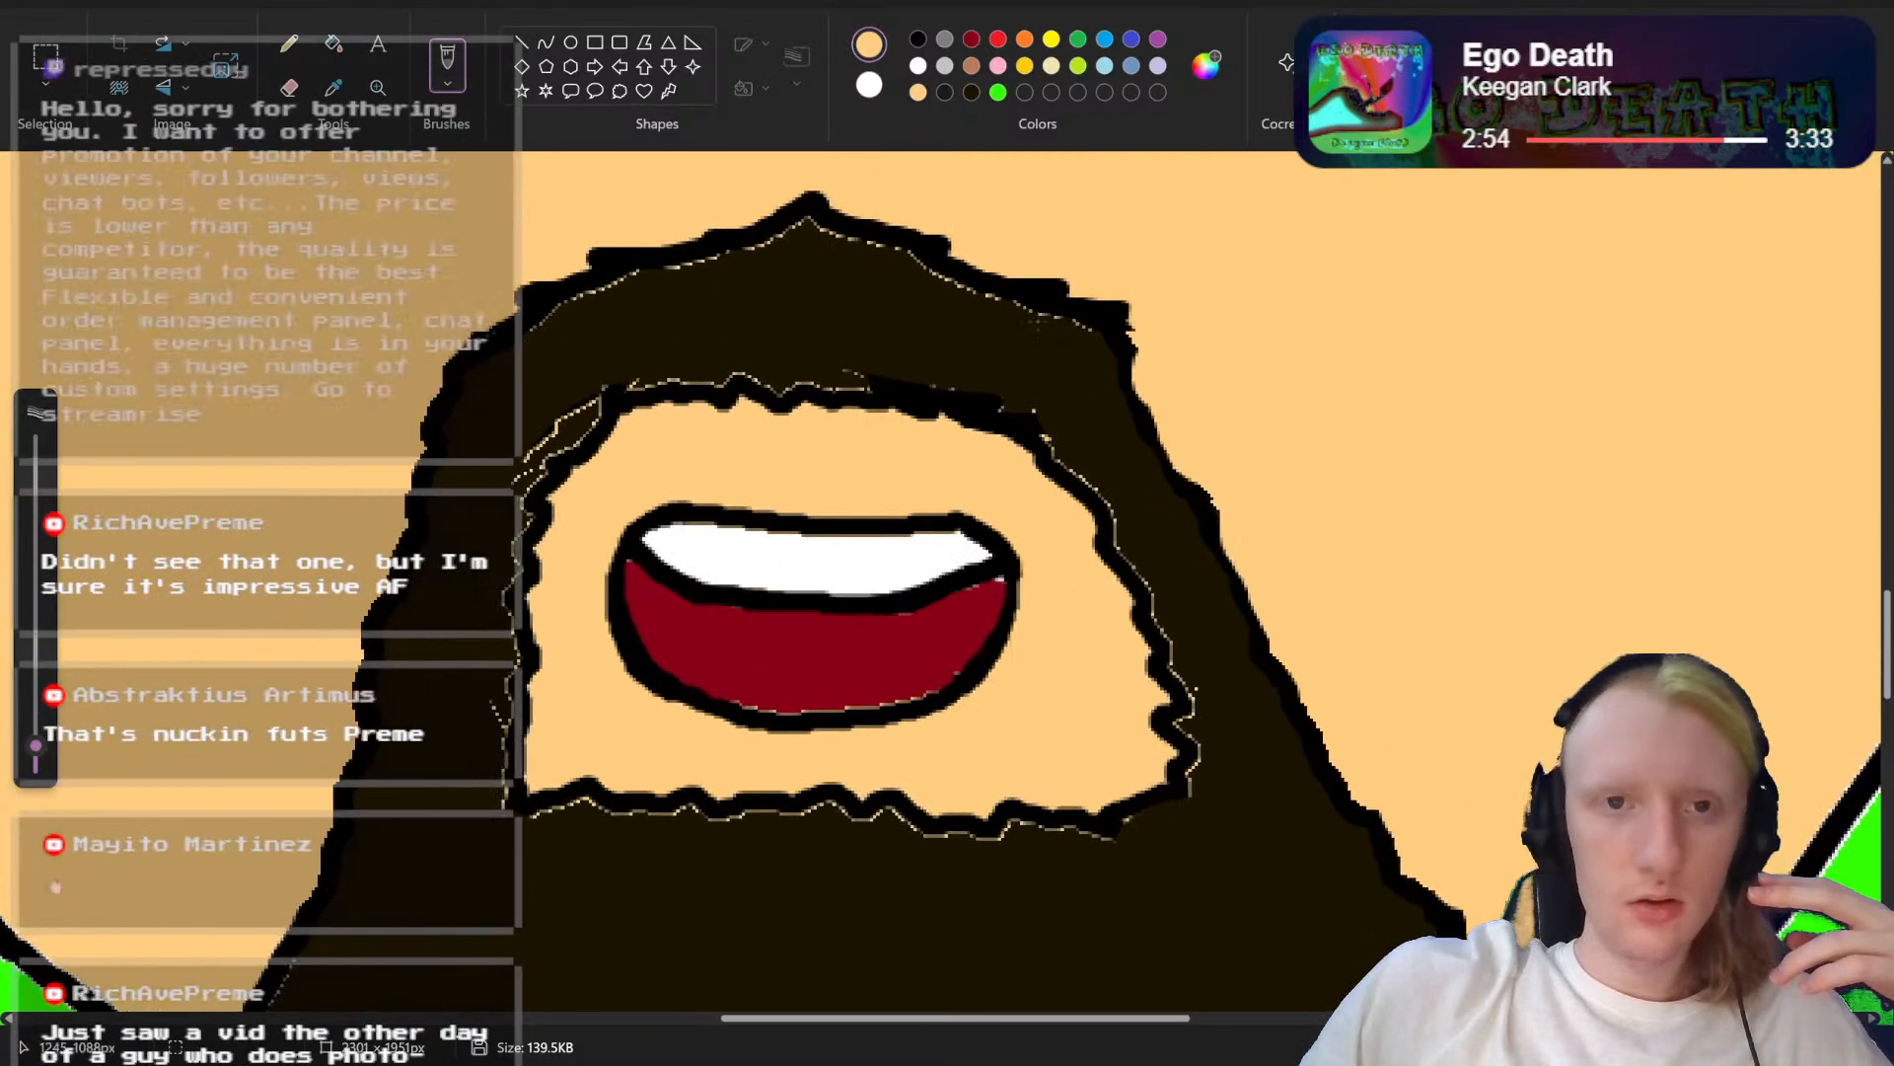
pyautogui.click(917, 38)
pyautogui.moveTo(686, 499)
pyautogui.mouseDown()
pyautogui.moveTo(886, 485)
pyautogui.moveTo(967, 516)
pyautogui.mouseUp()
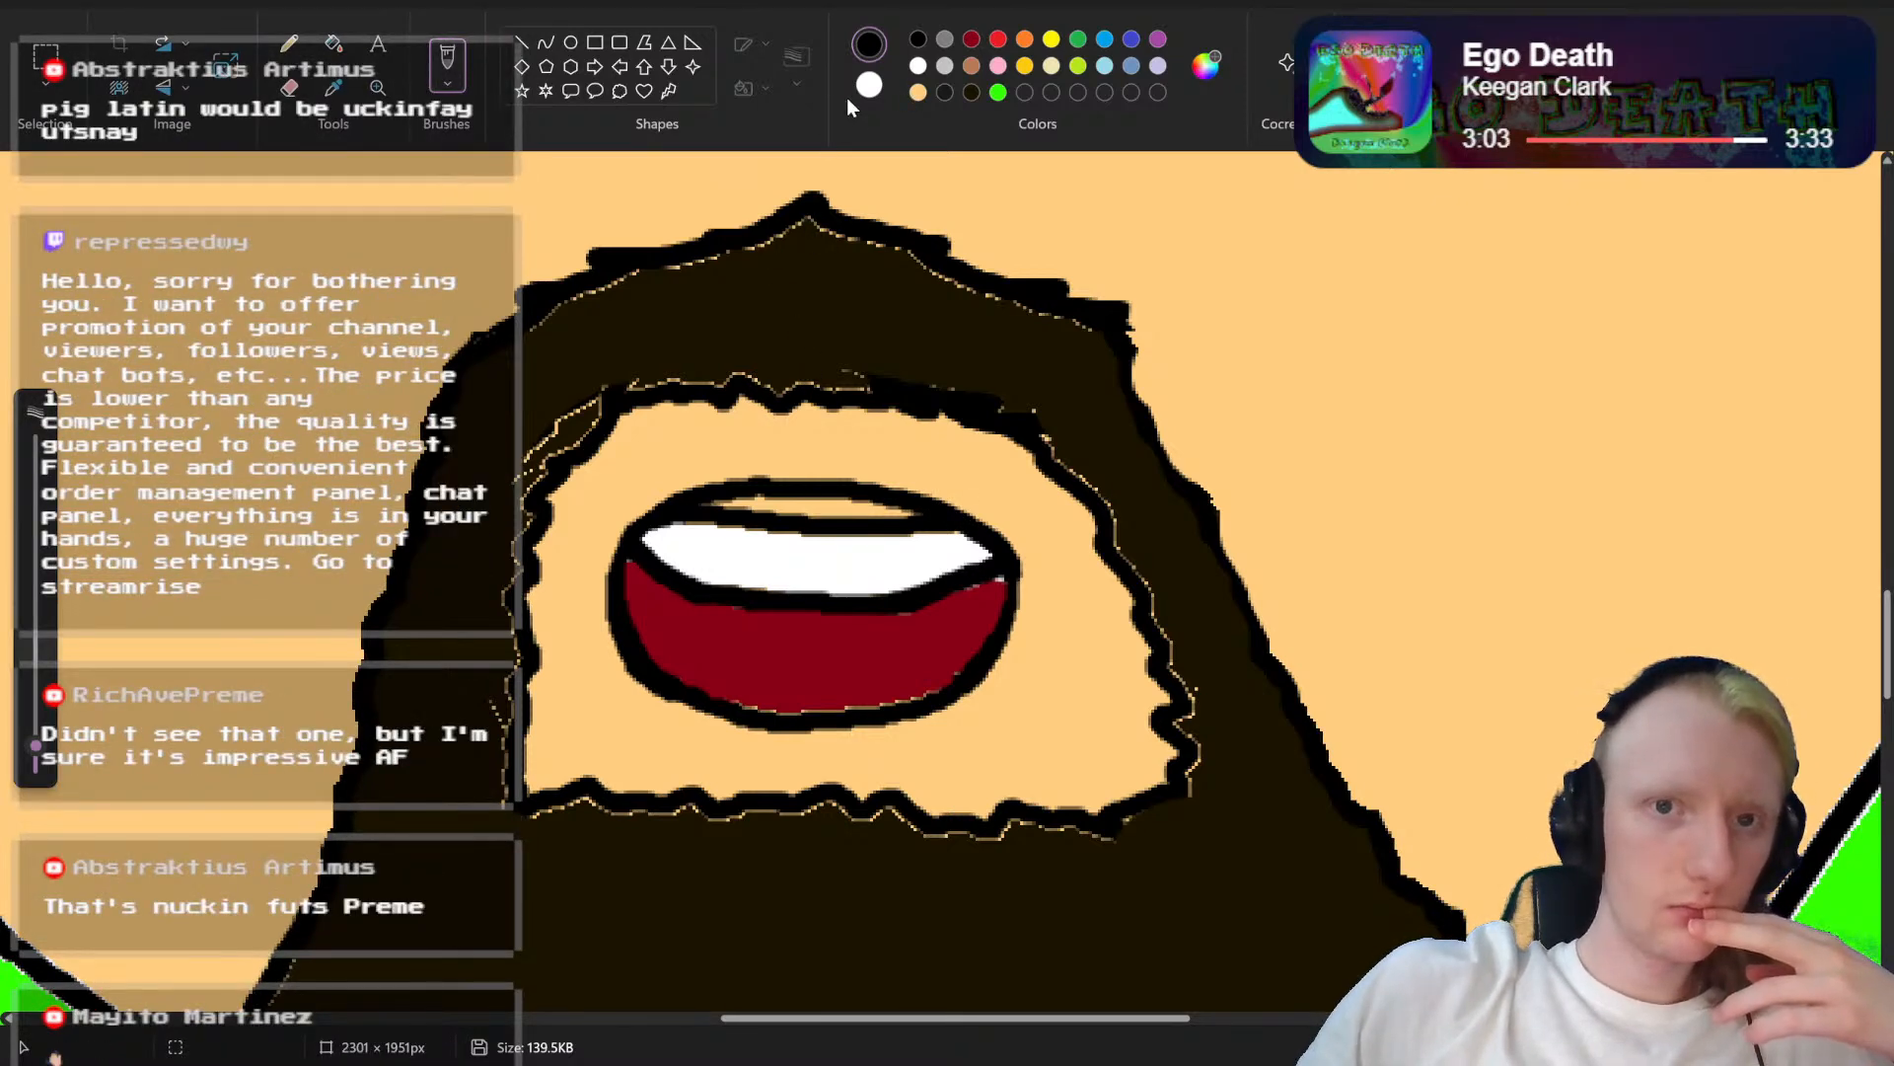
# Step: Extend the upper teeth in white up to the arched lip line, covering the old lip line and the skin-coloured gap
pyautogui.click(869, 83)
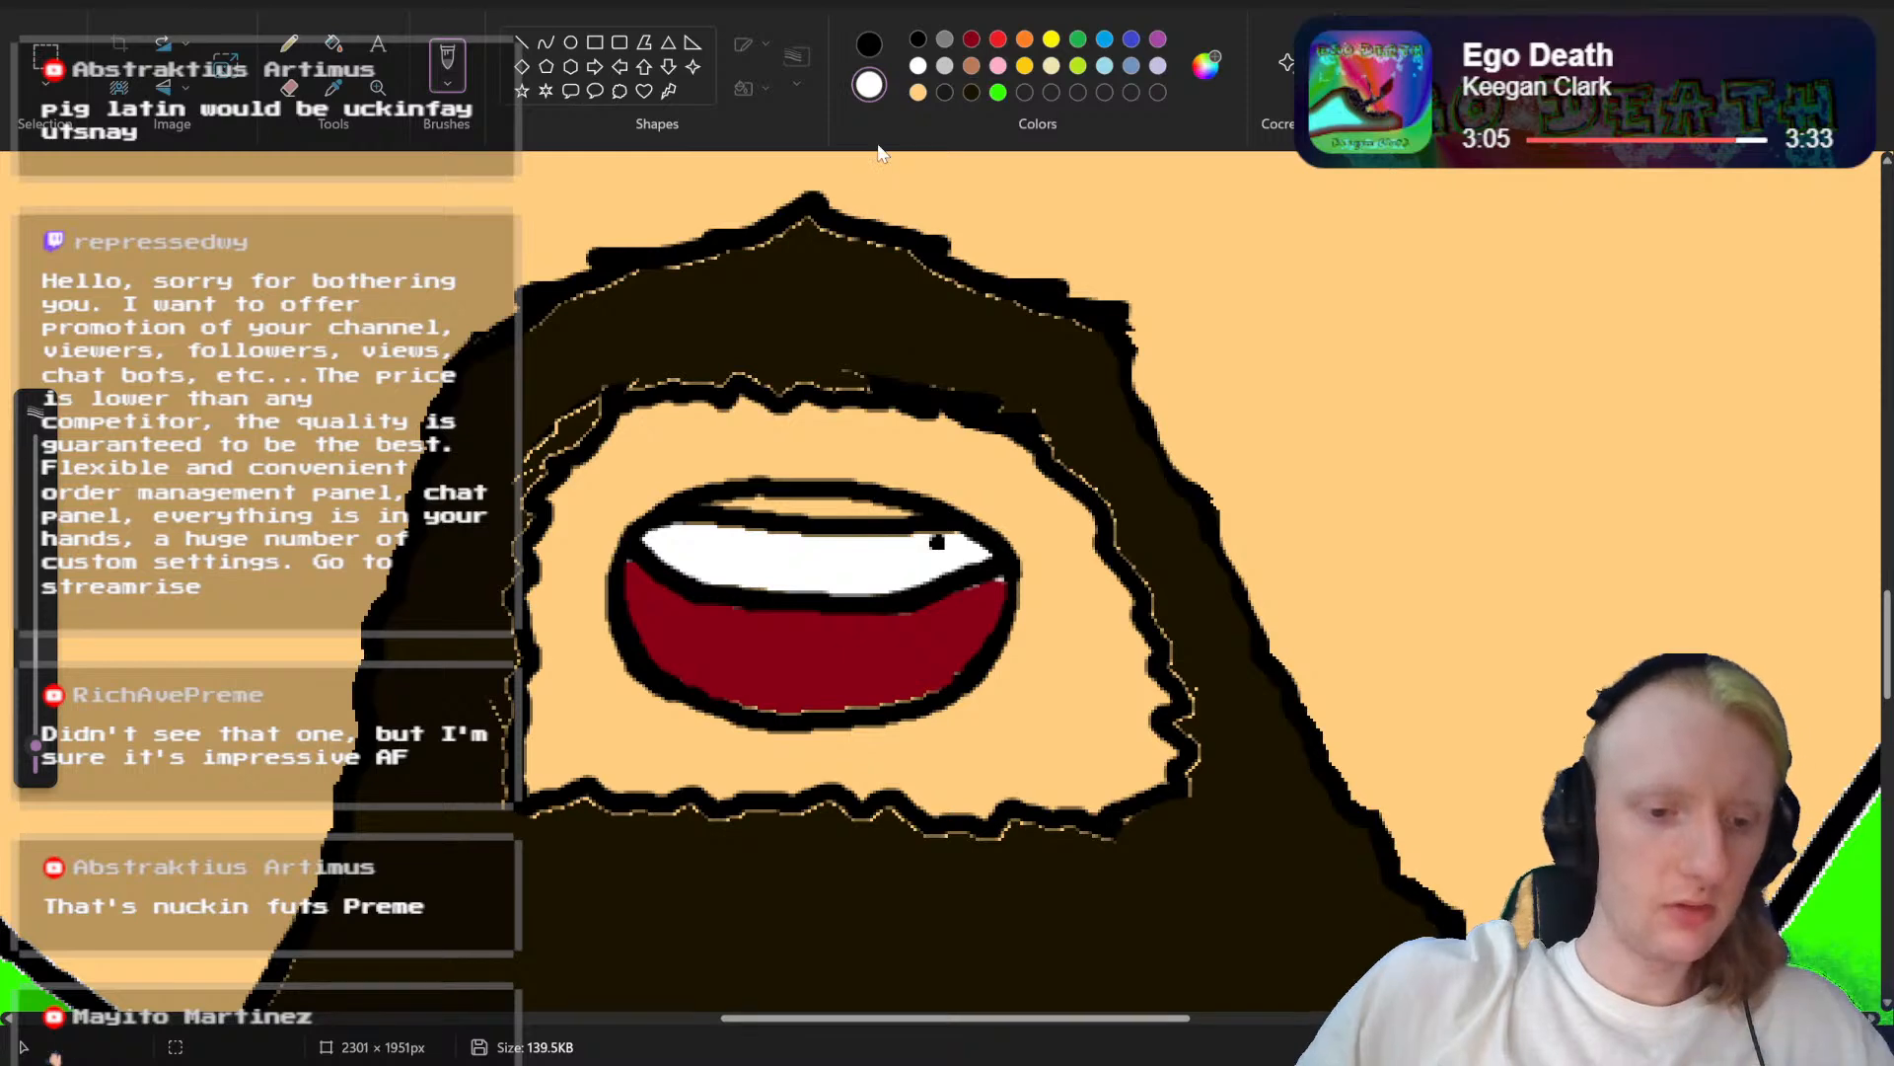
pyautogui.click(917, 66)
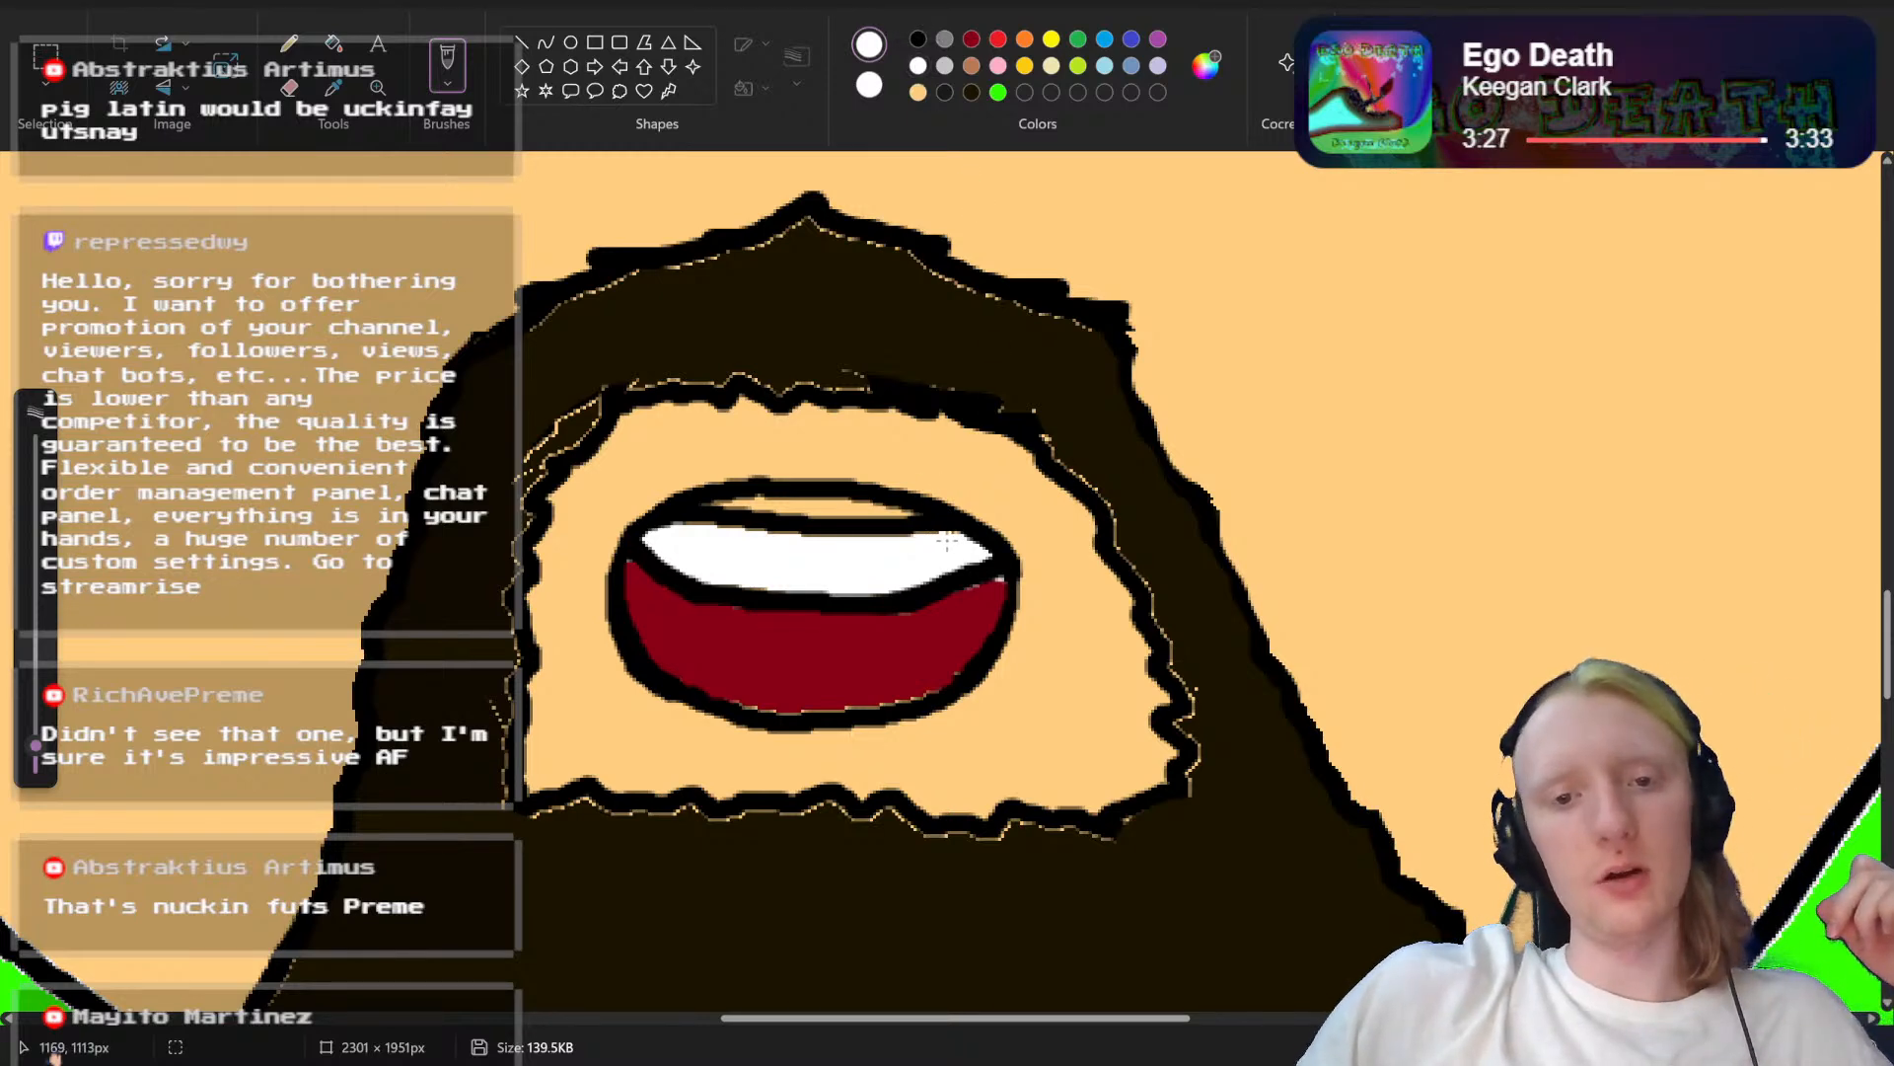
pyautogui.moveTo(947, 541); pyautogui.dragTo(697, 523)
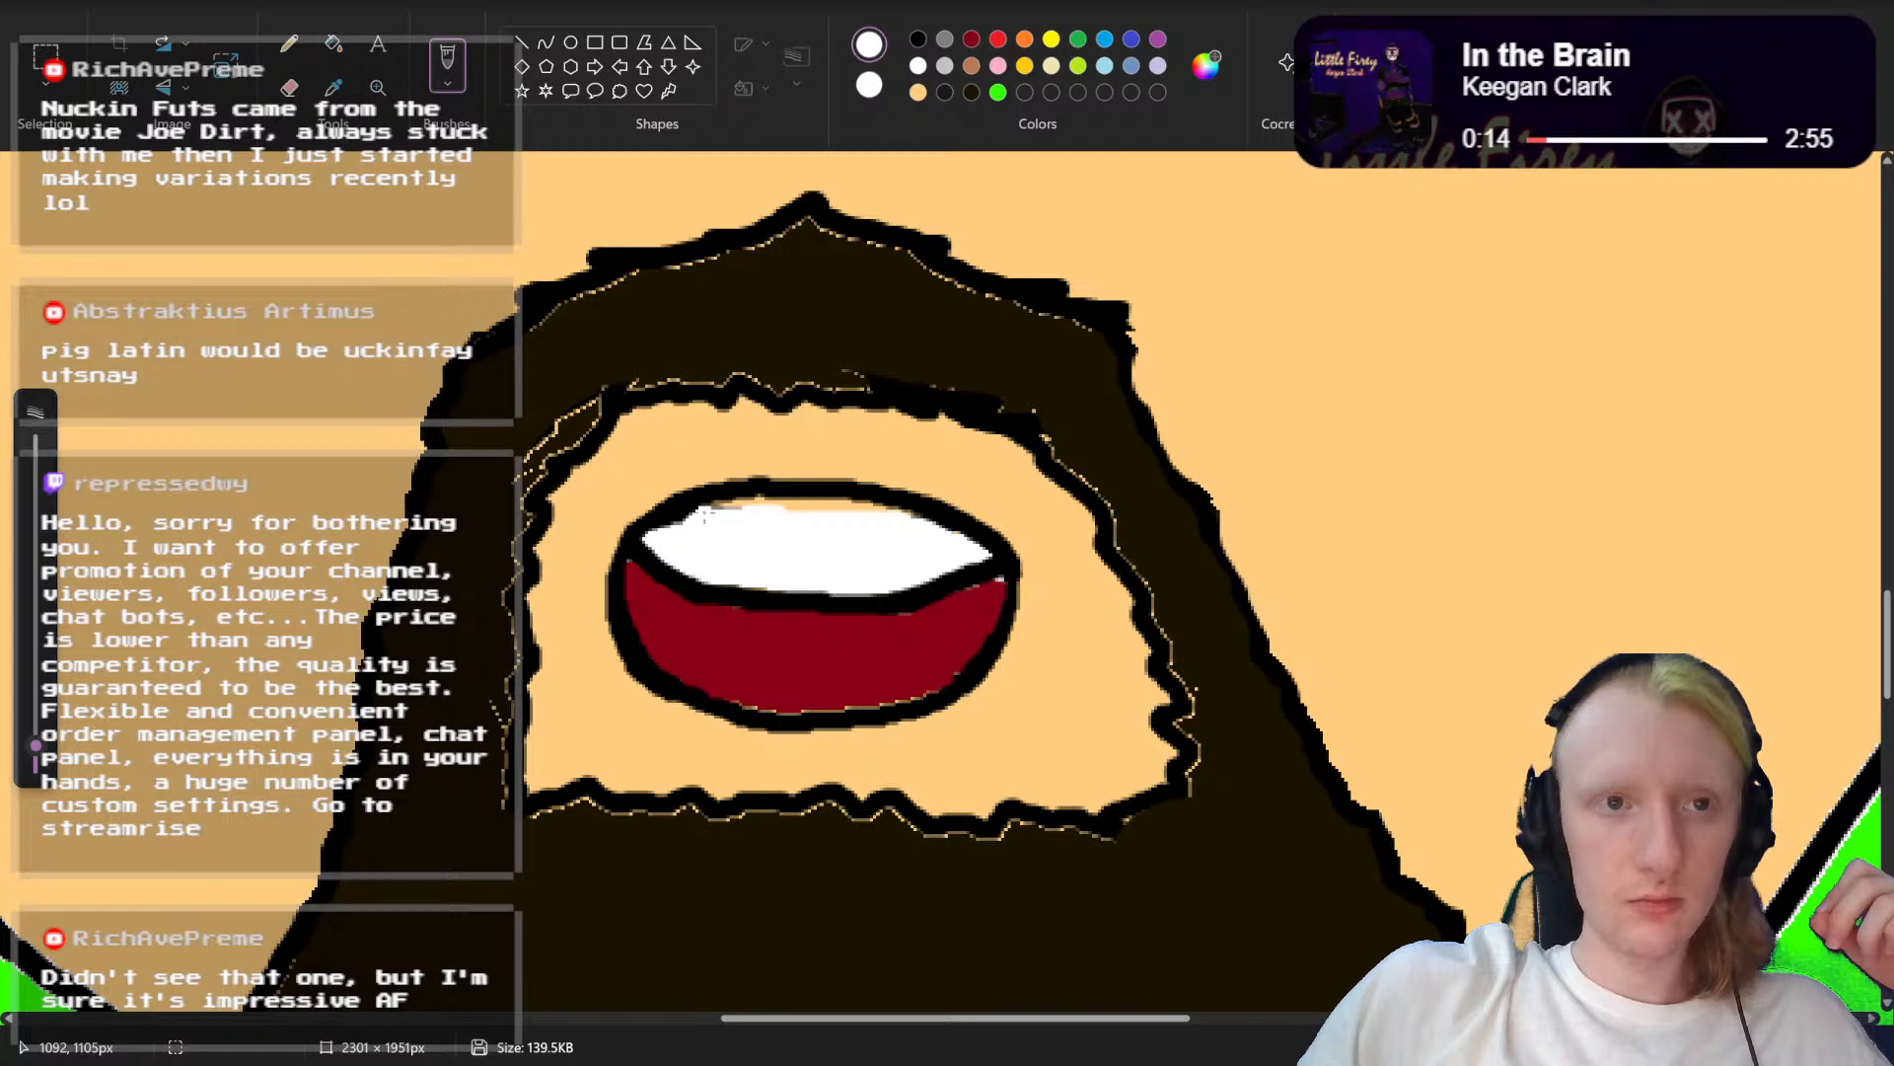
pyautogui.click(334, 43)
pyautogui.click(815, 505)
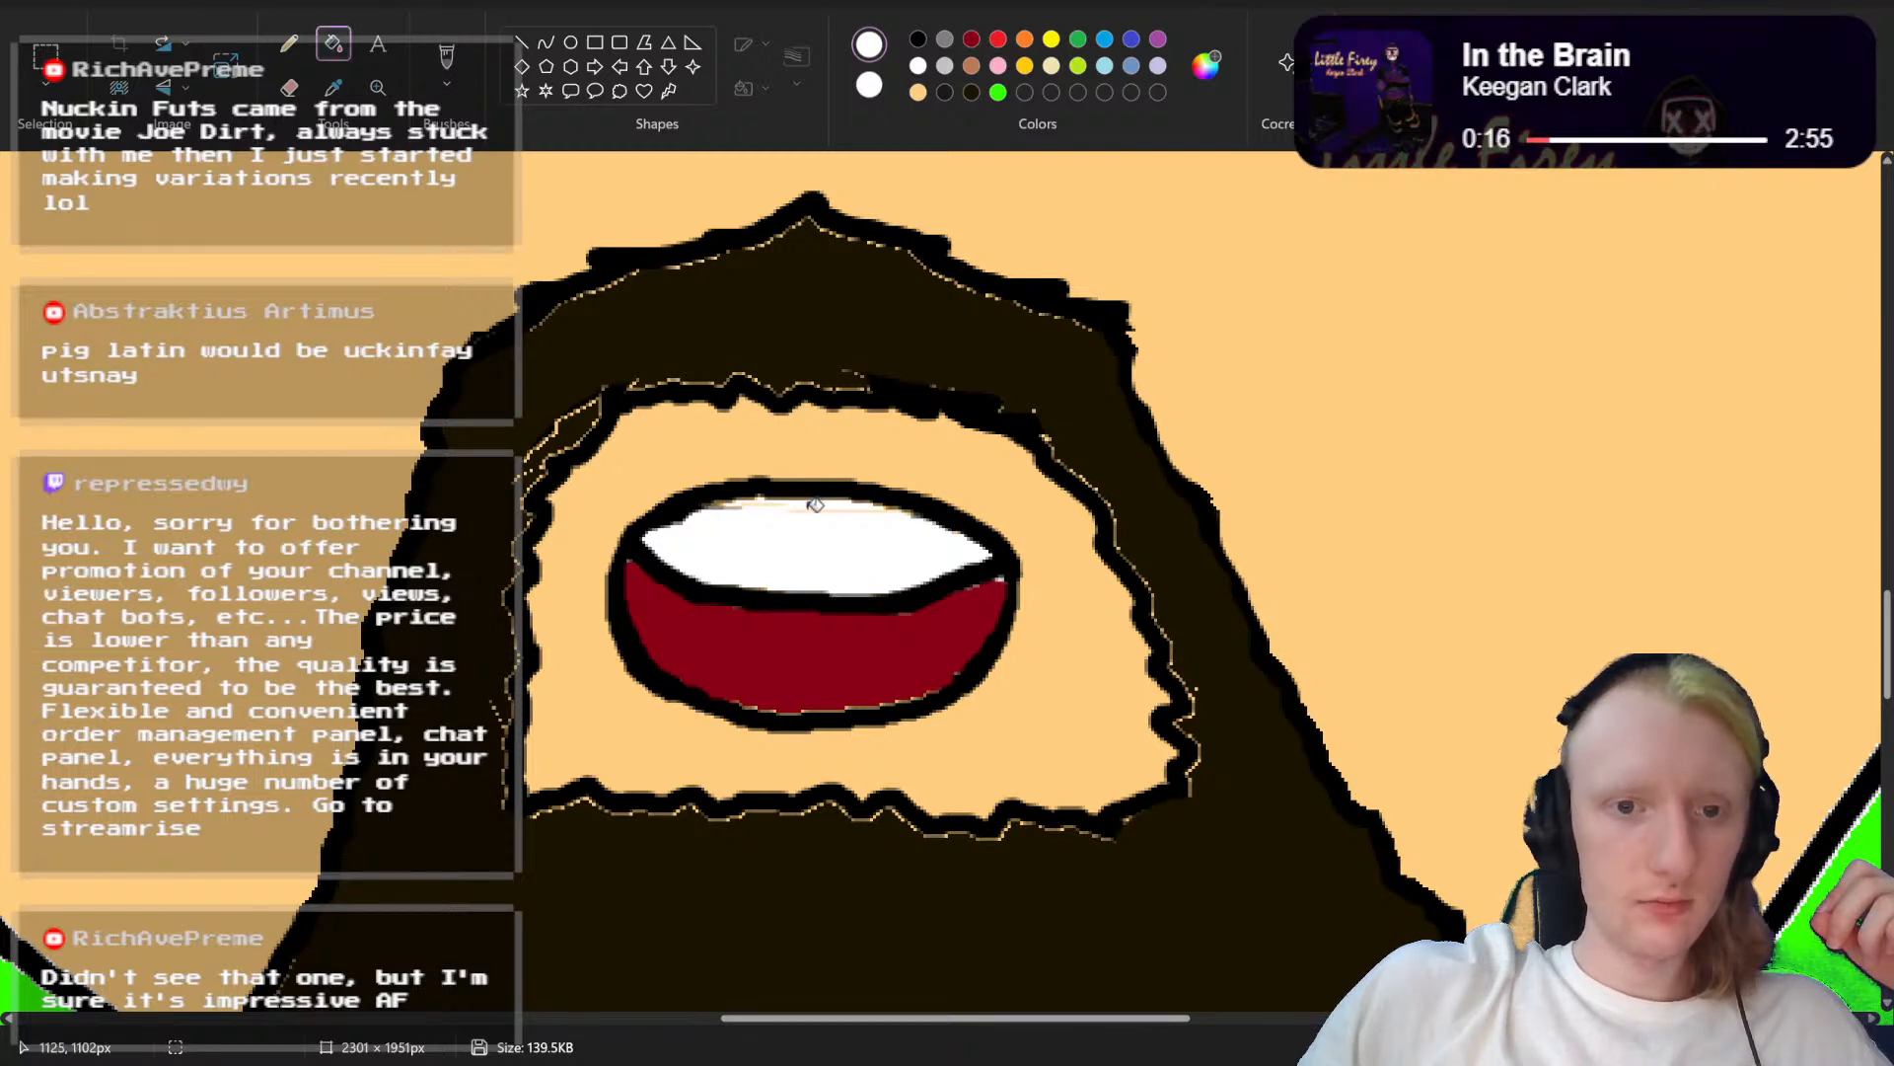
pyautogui.click(446, 61)
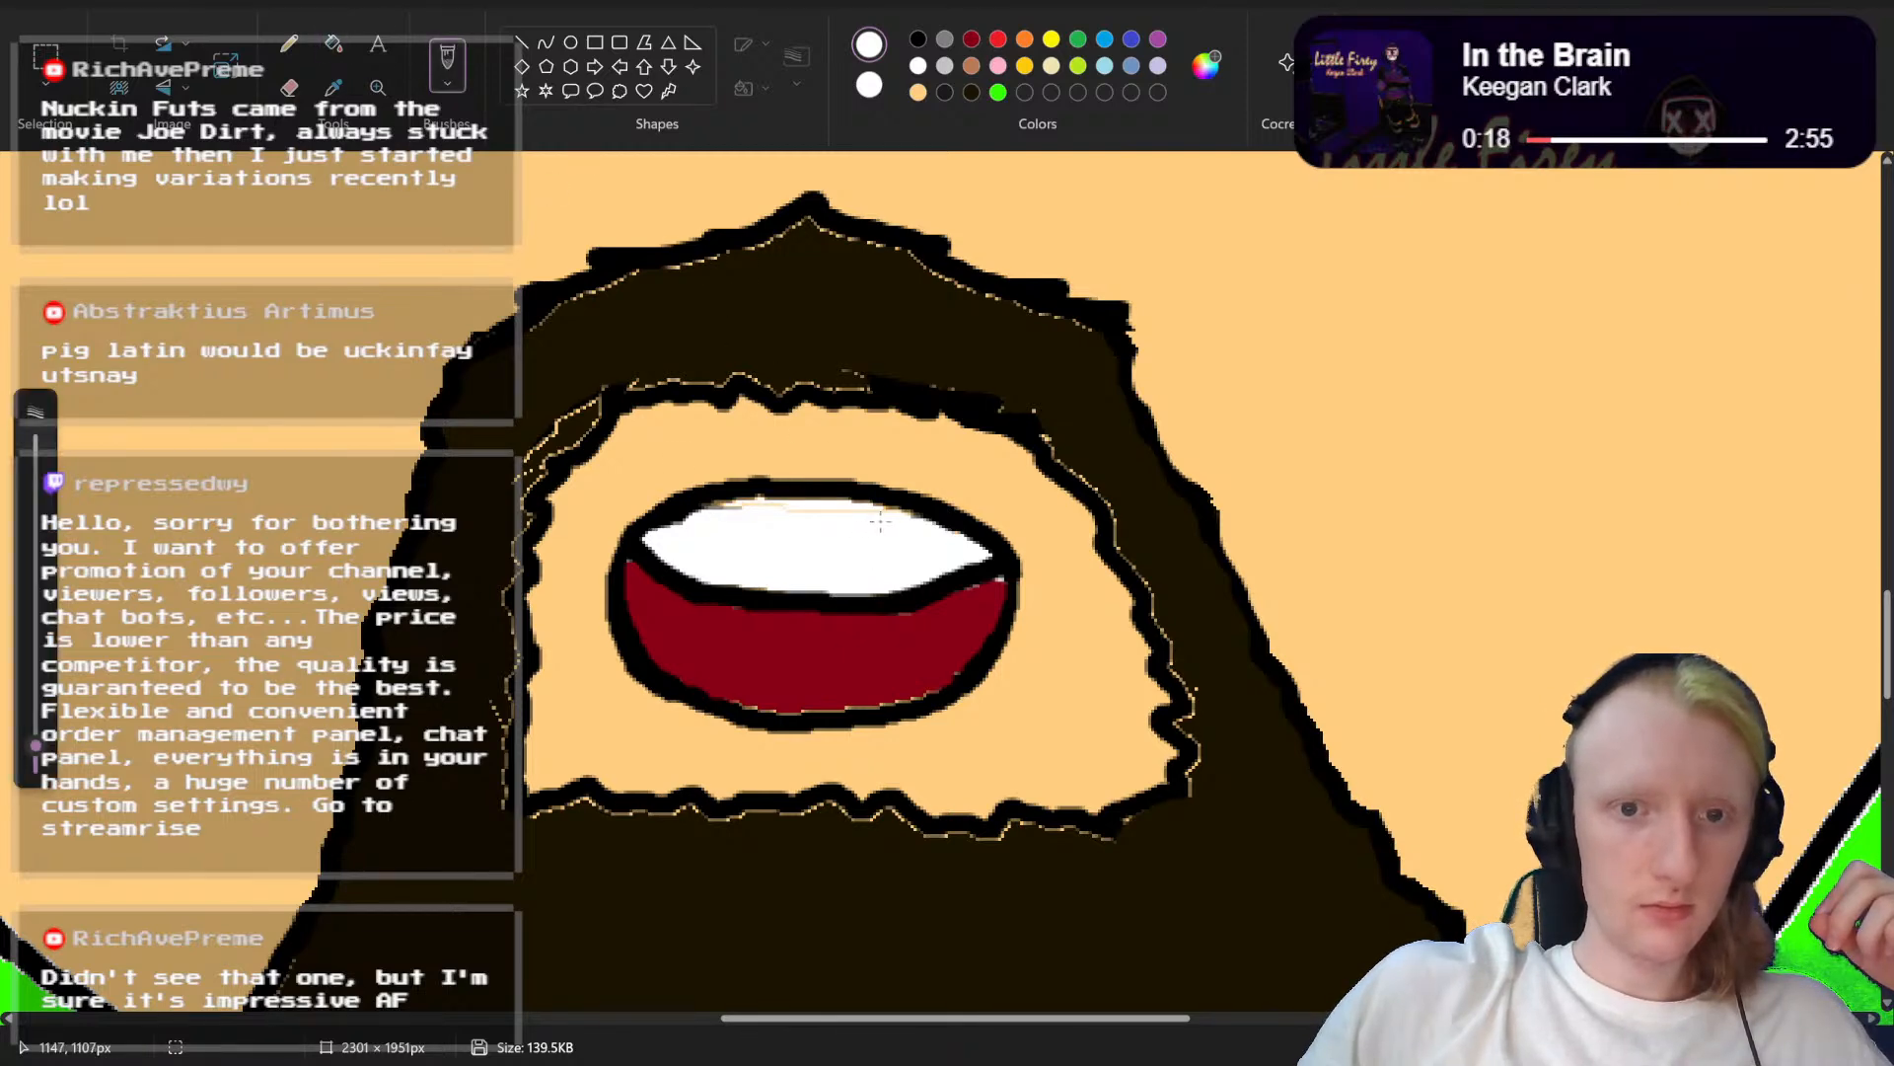
pyautogui.moveTo(887, 520); pyautogui.dragTo(713, 502)
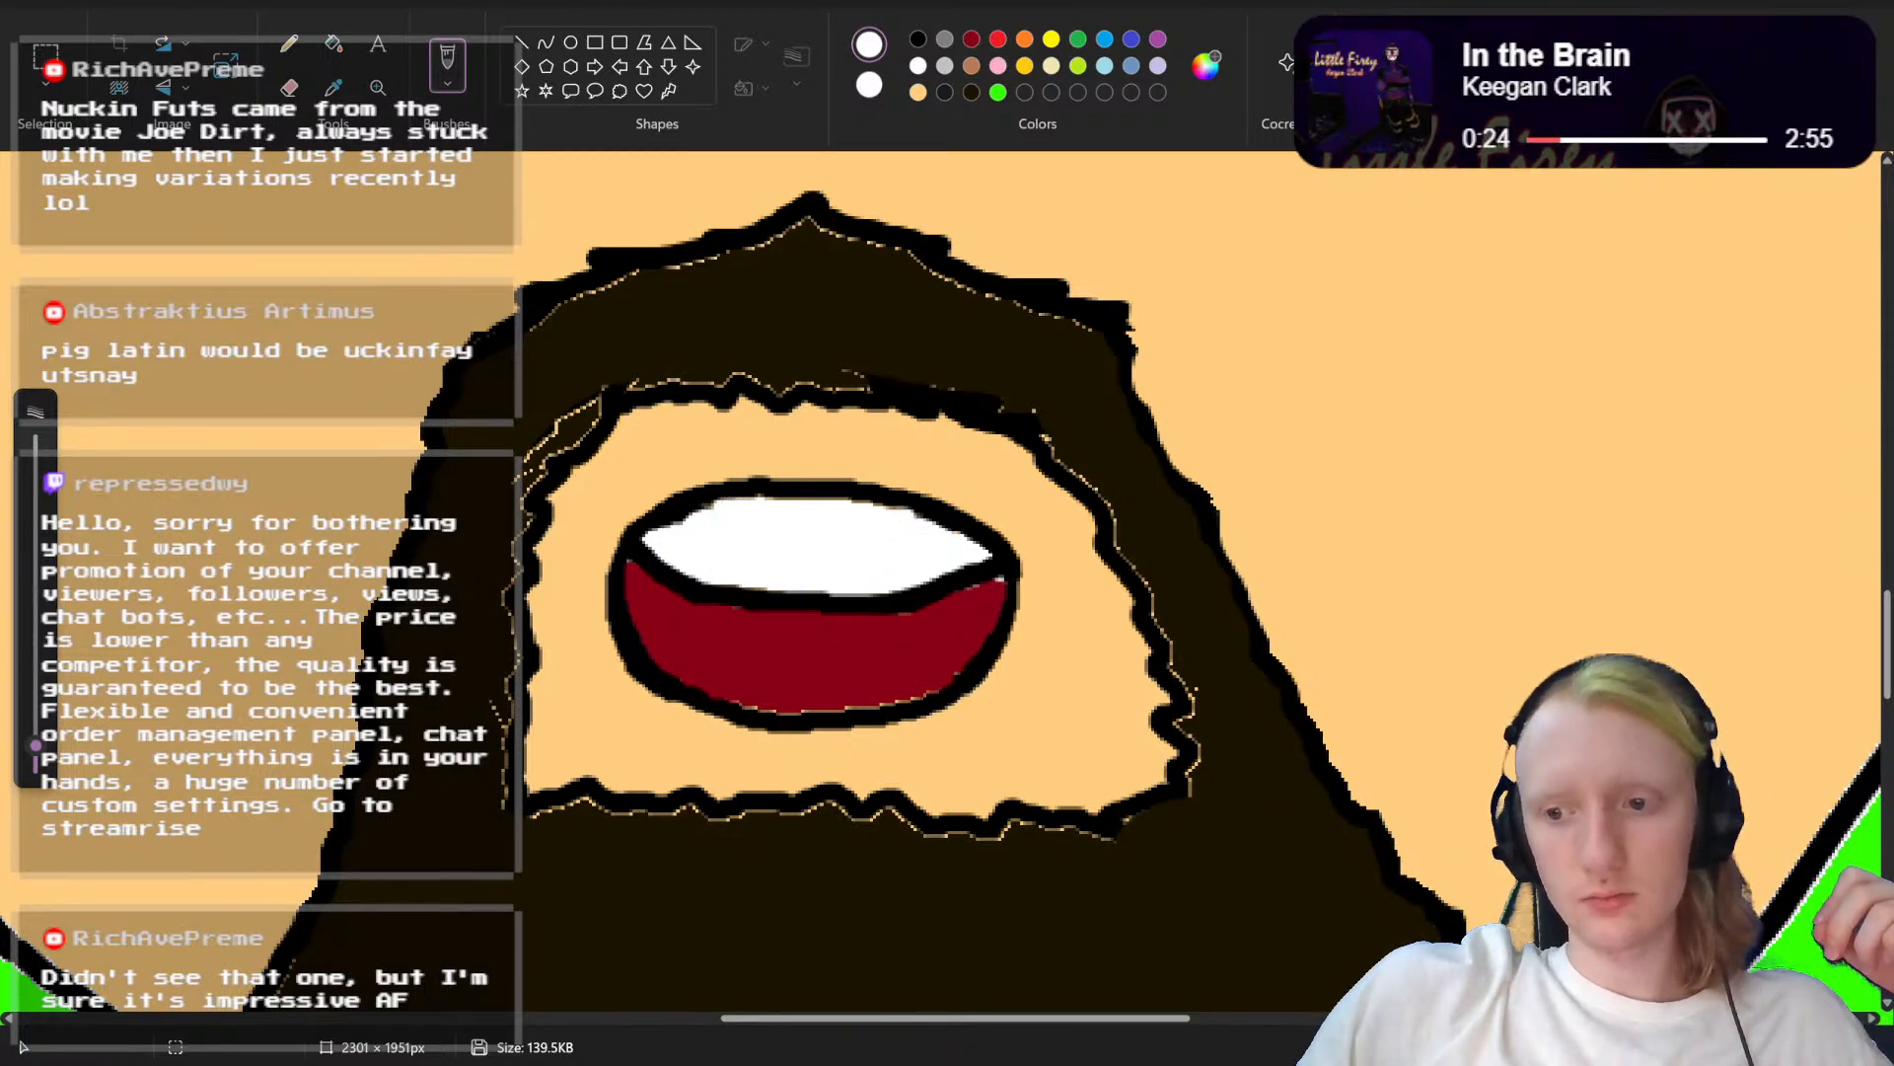
# Step: Save the drawing as a new PNG picture named "Abstrakt Head mouth oo.png" in Saved Pictures
pyautogui.scroll(-5, 947, 583)
pyautogui.scroll(4, 948, 582)
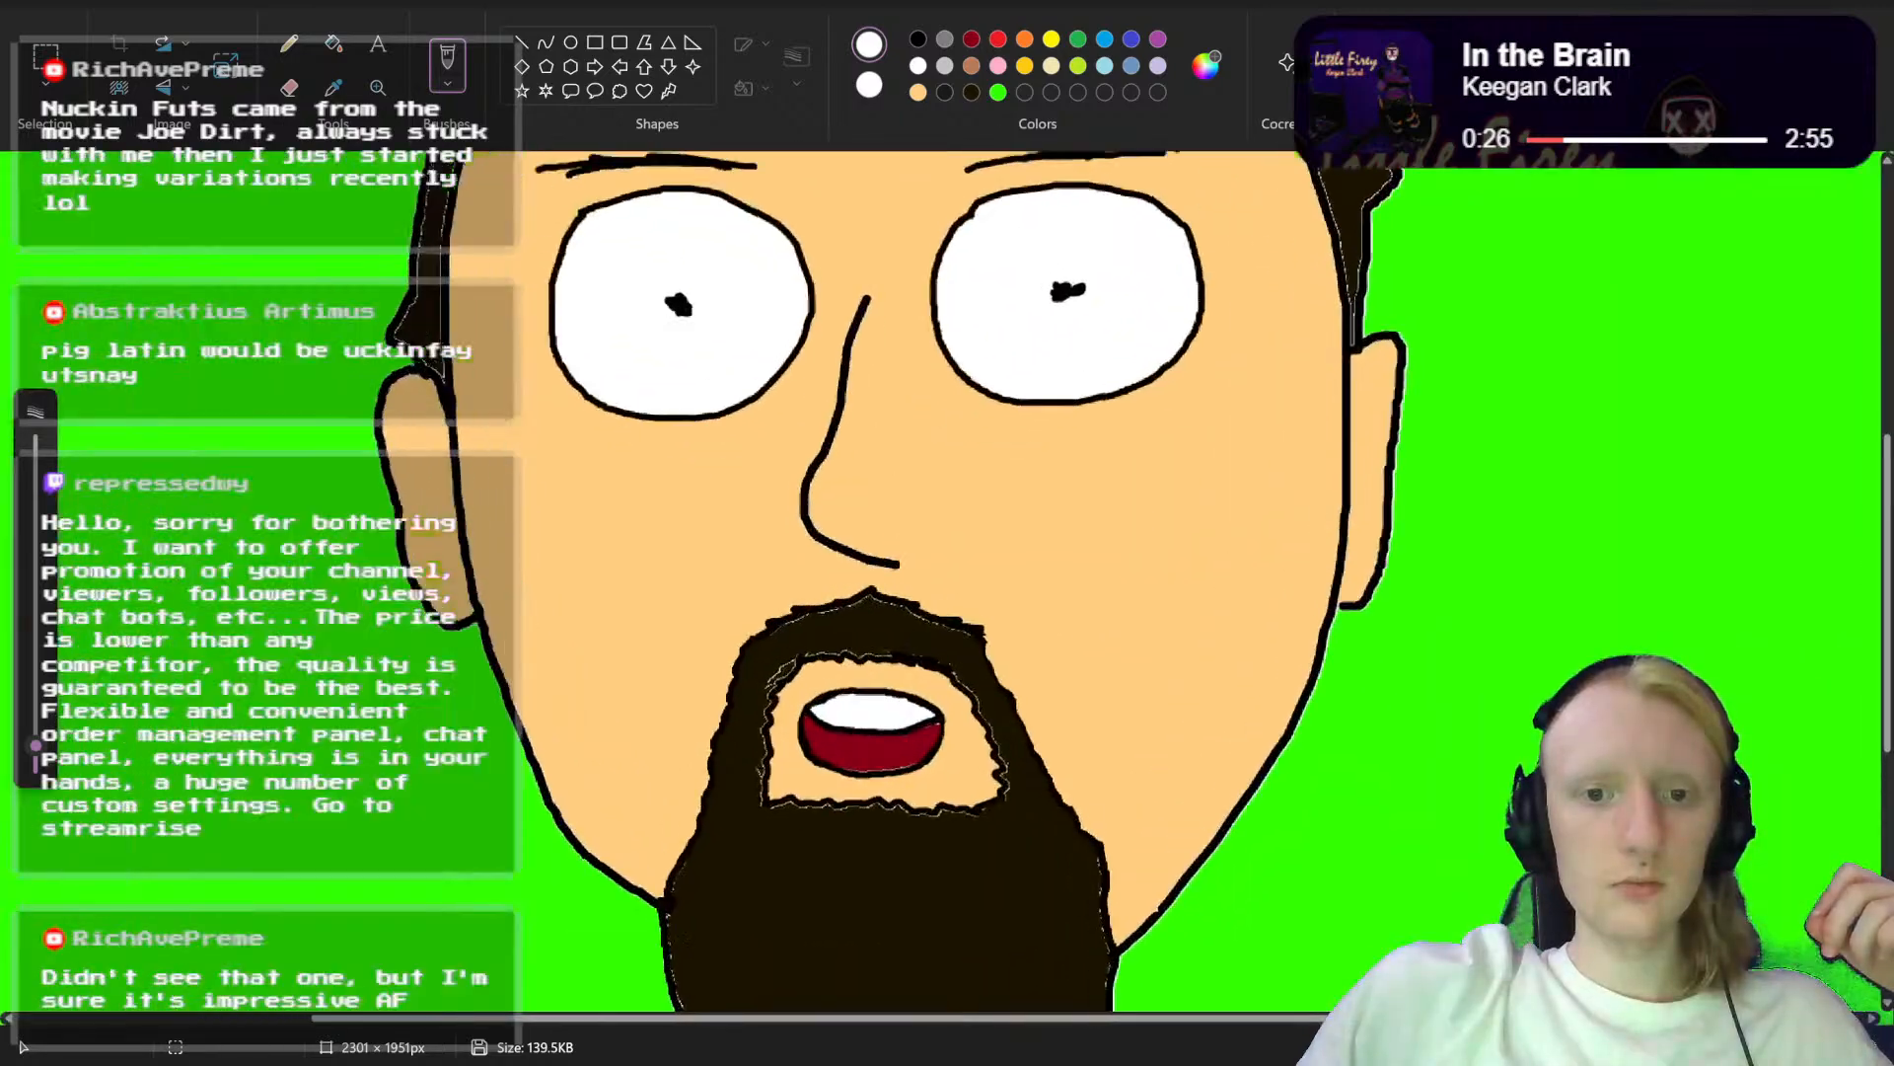
pyautogui.scroll(-4, 1227, 790)
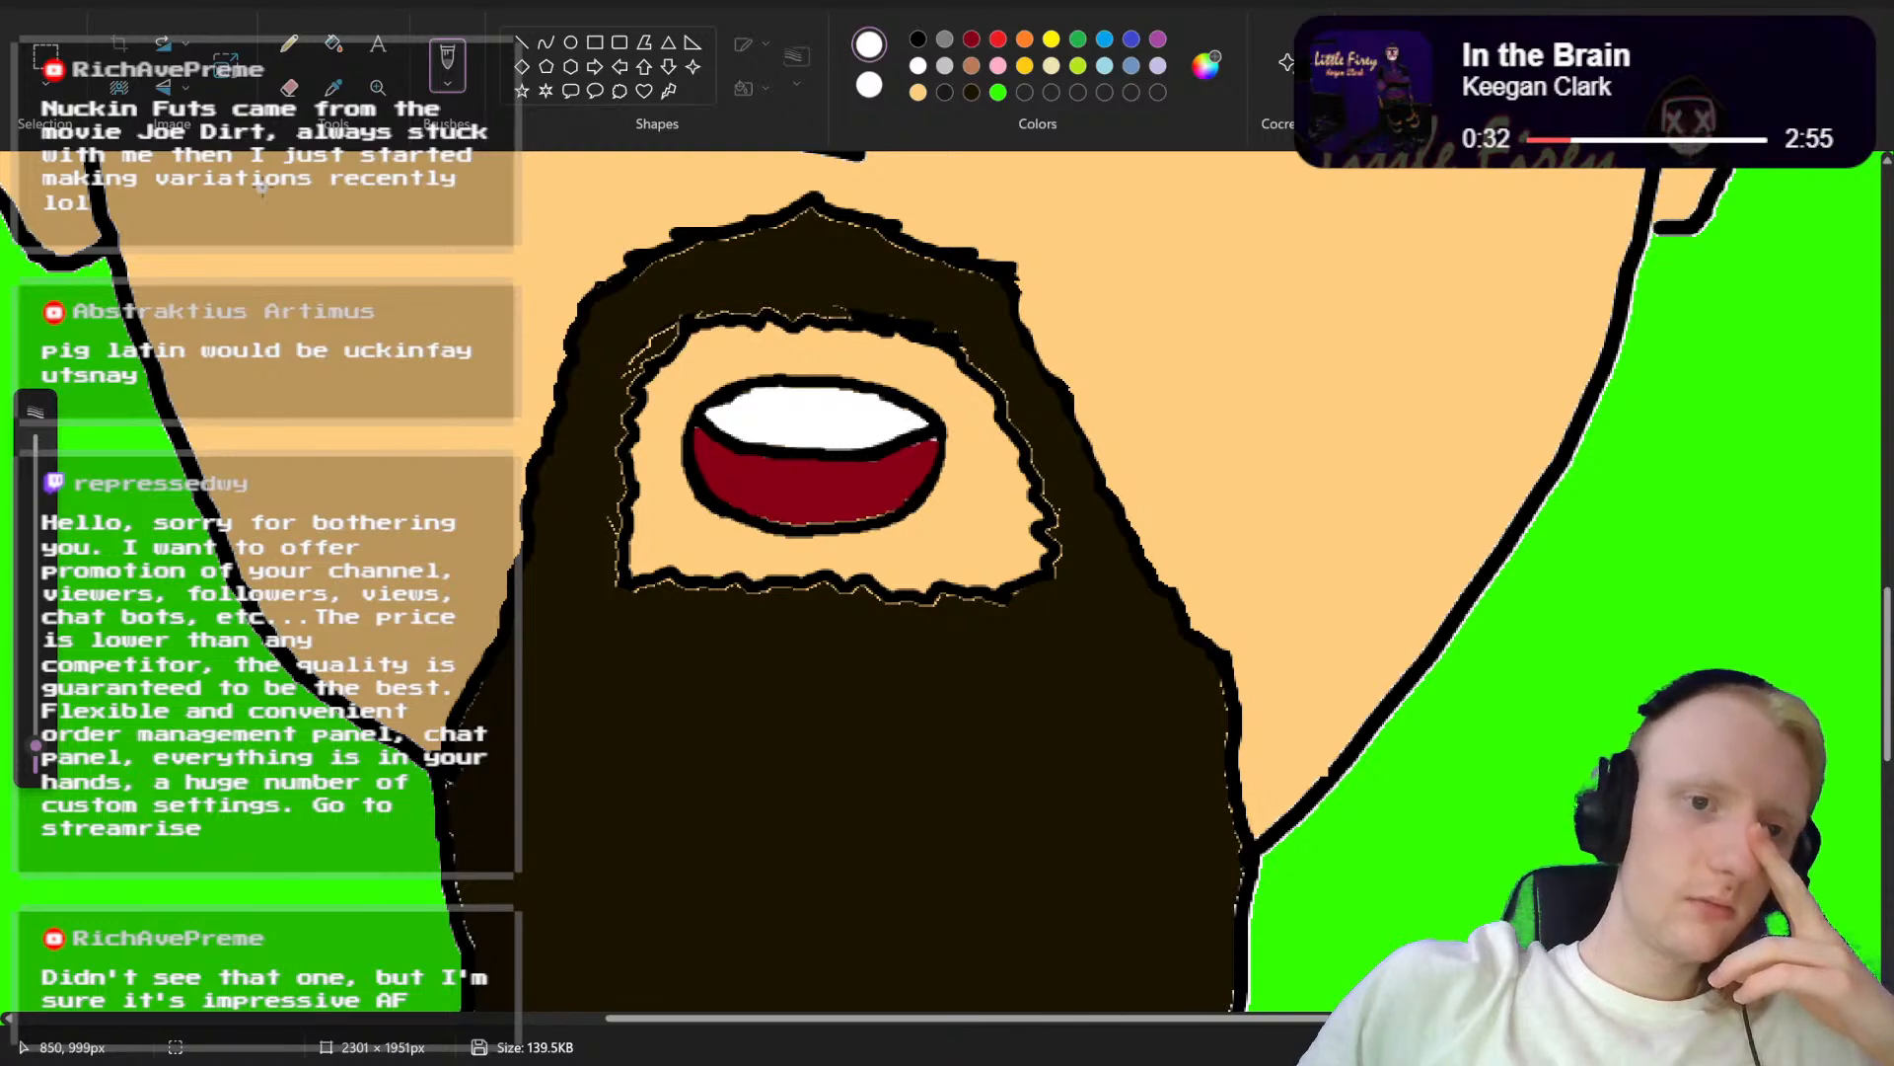
pyautogui.click(24, 10)
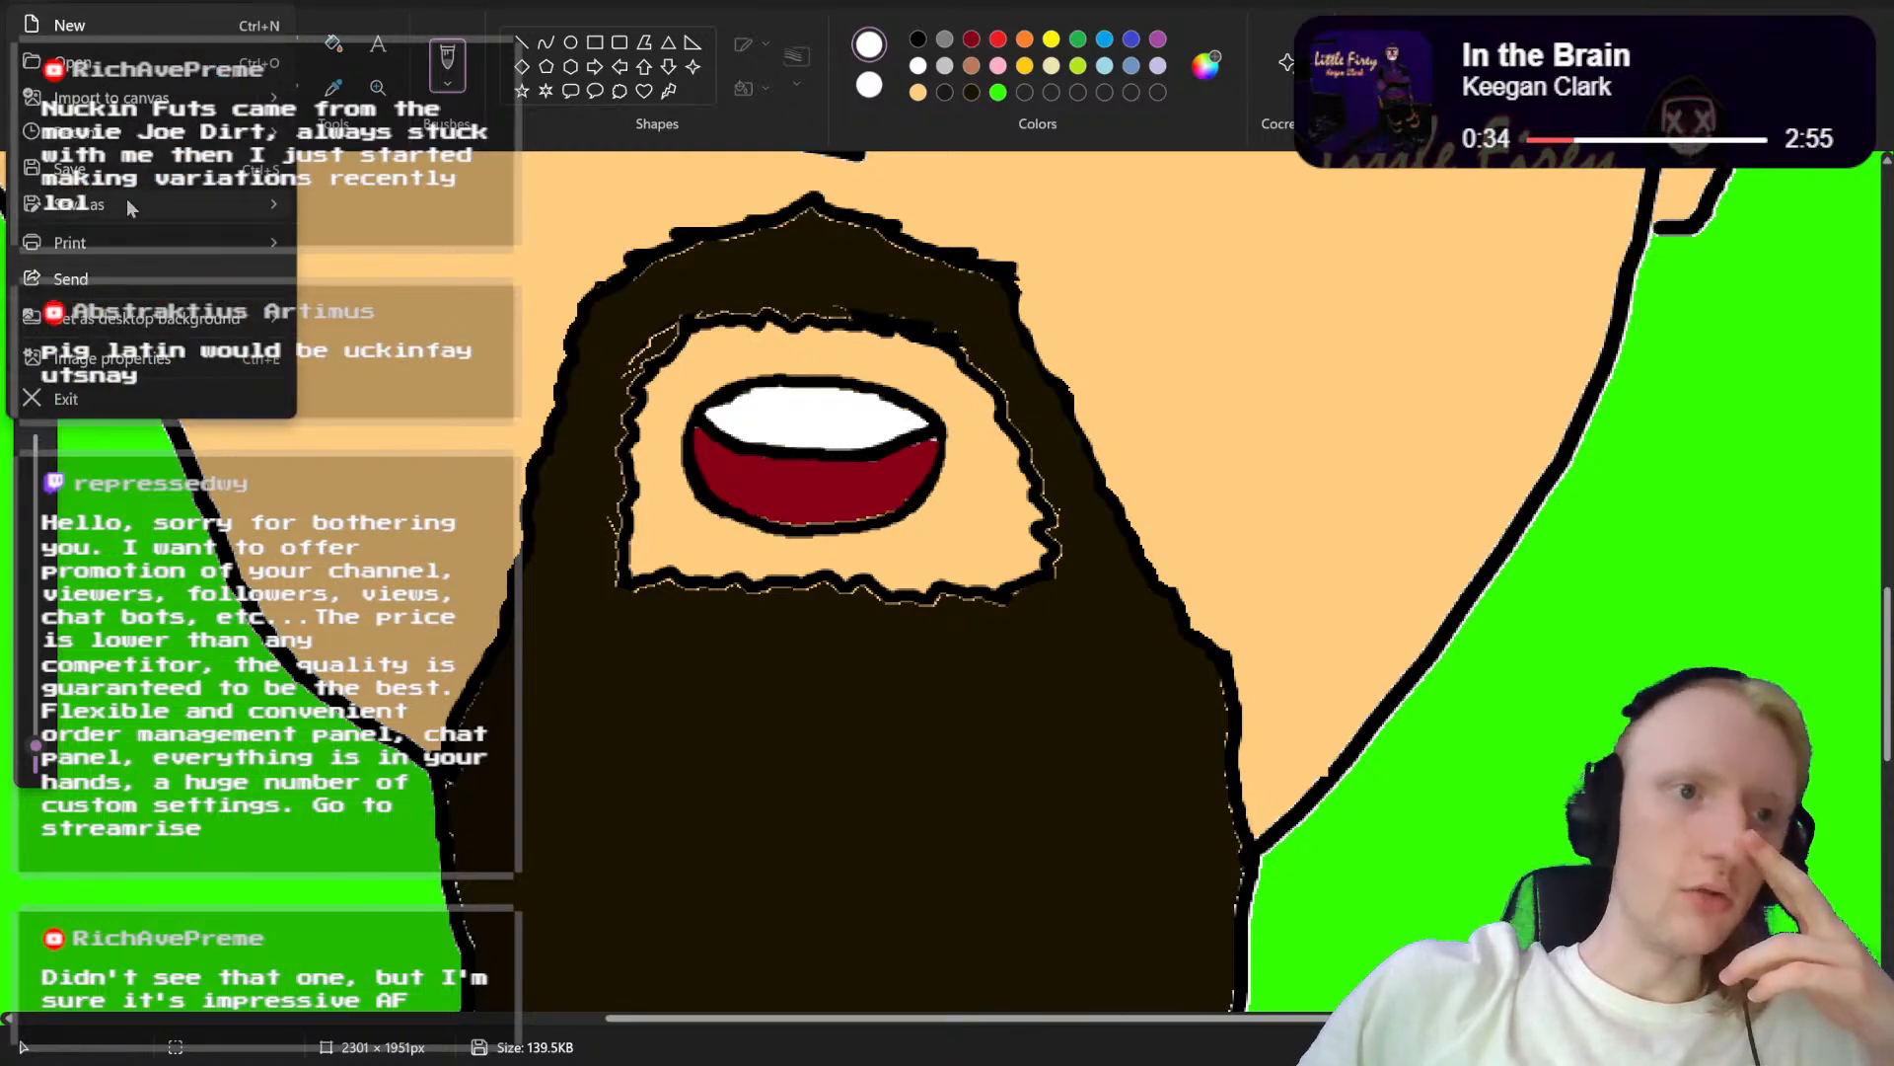
pyautogui.moveTo(127, 198)
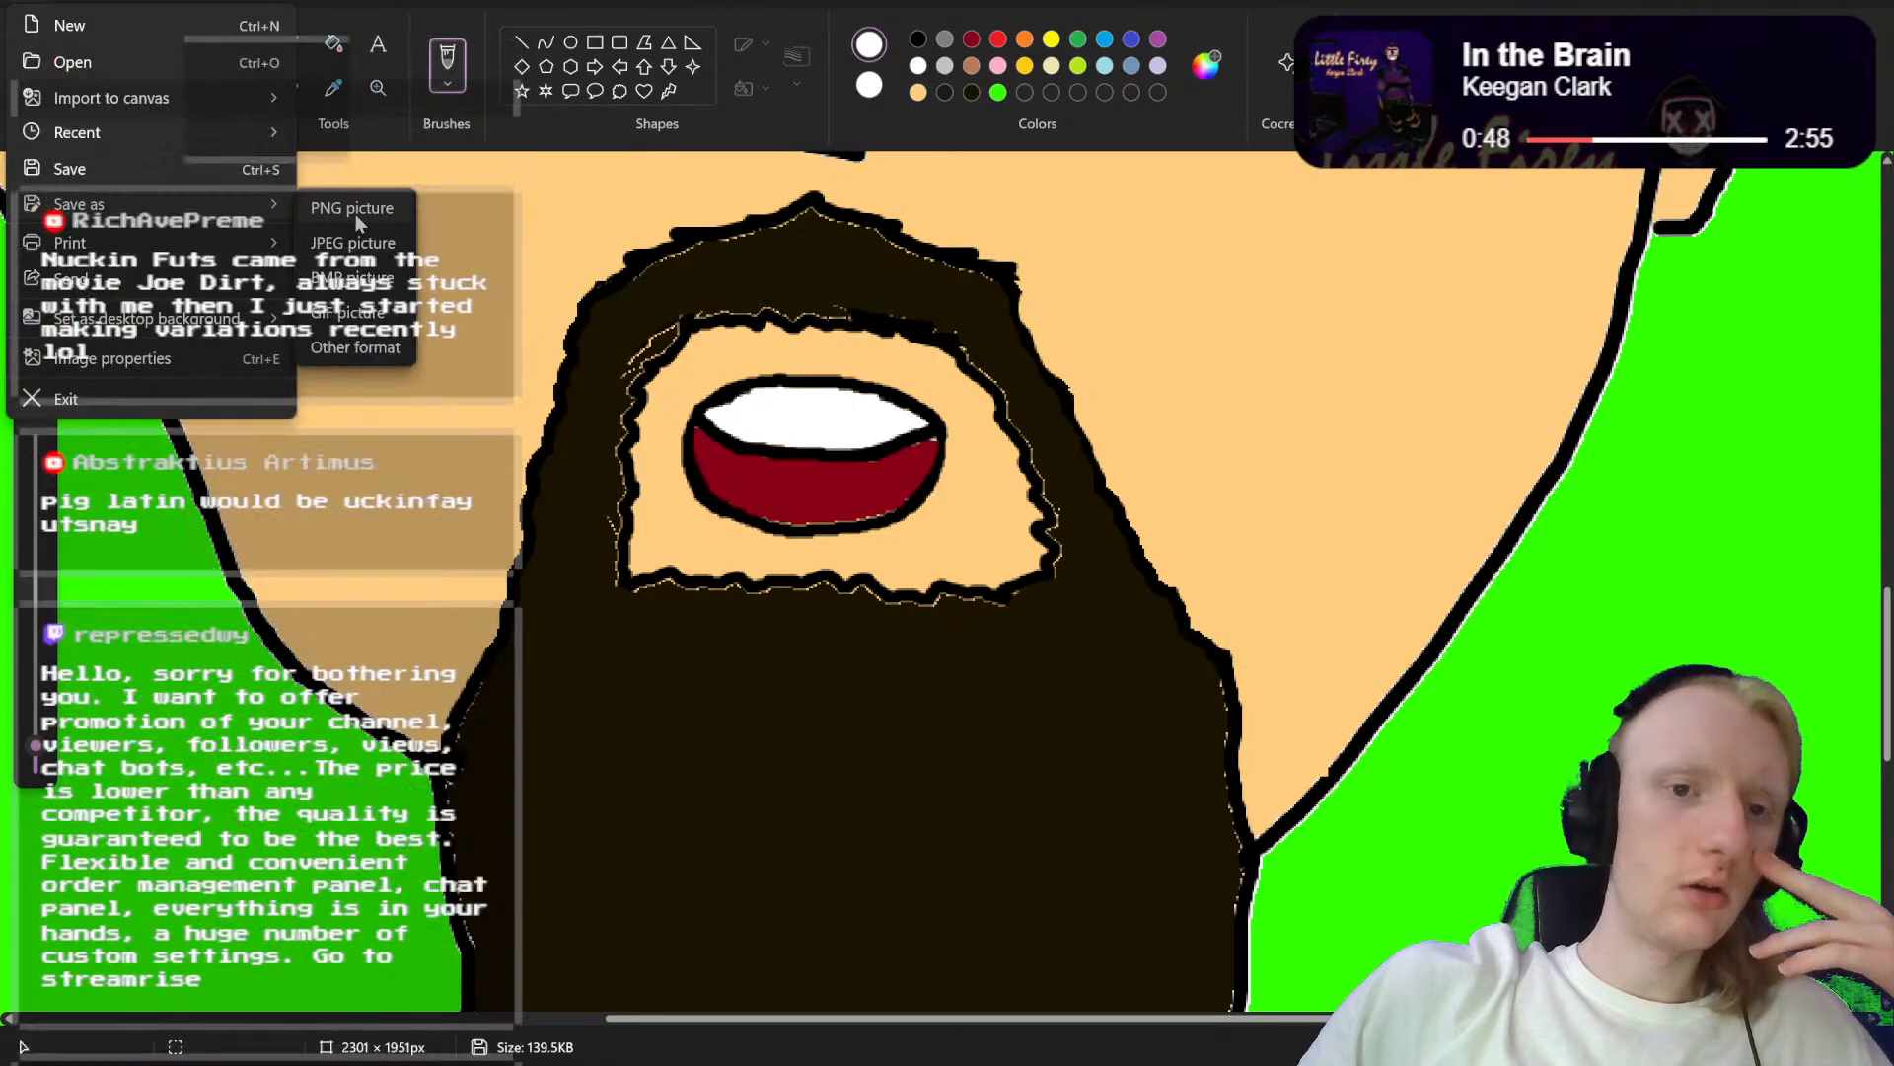
pyautogui.click(353, 208)
pyautogui.press('Right')
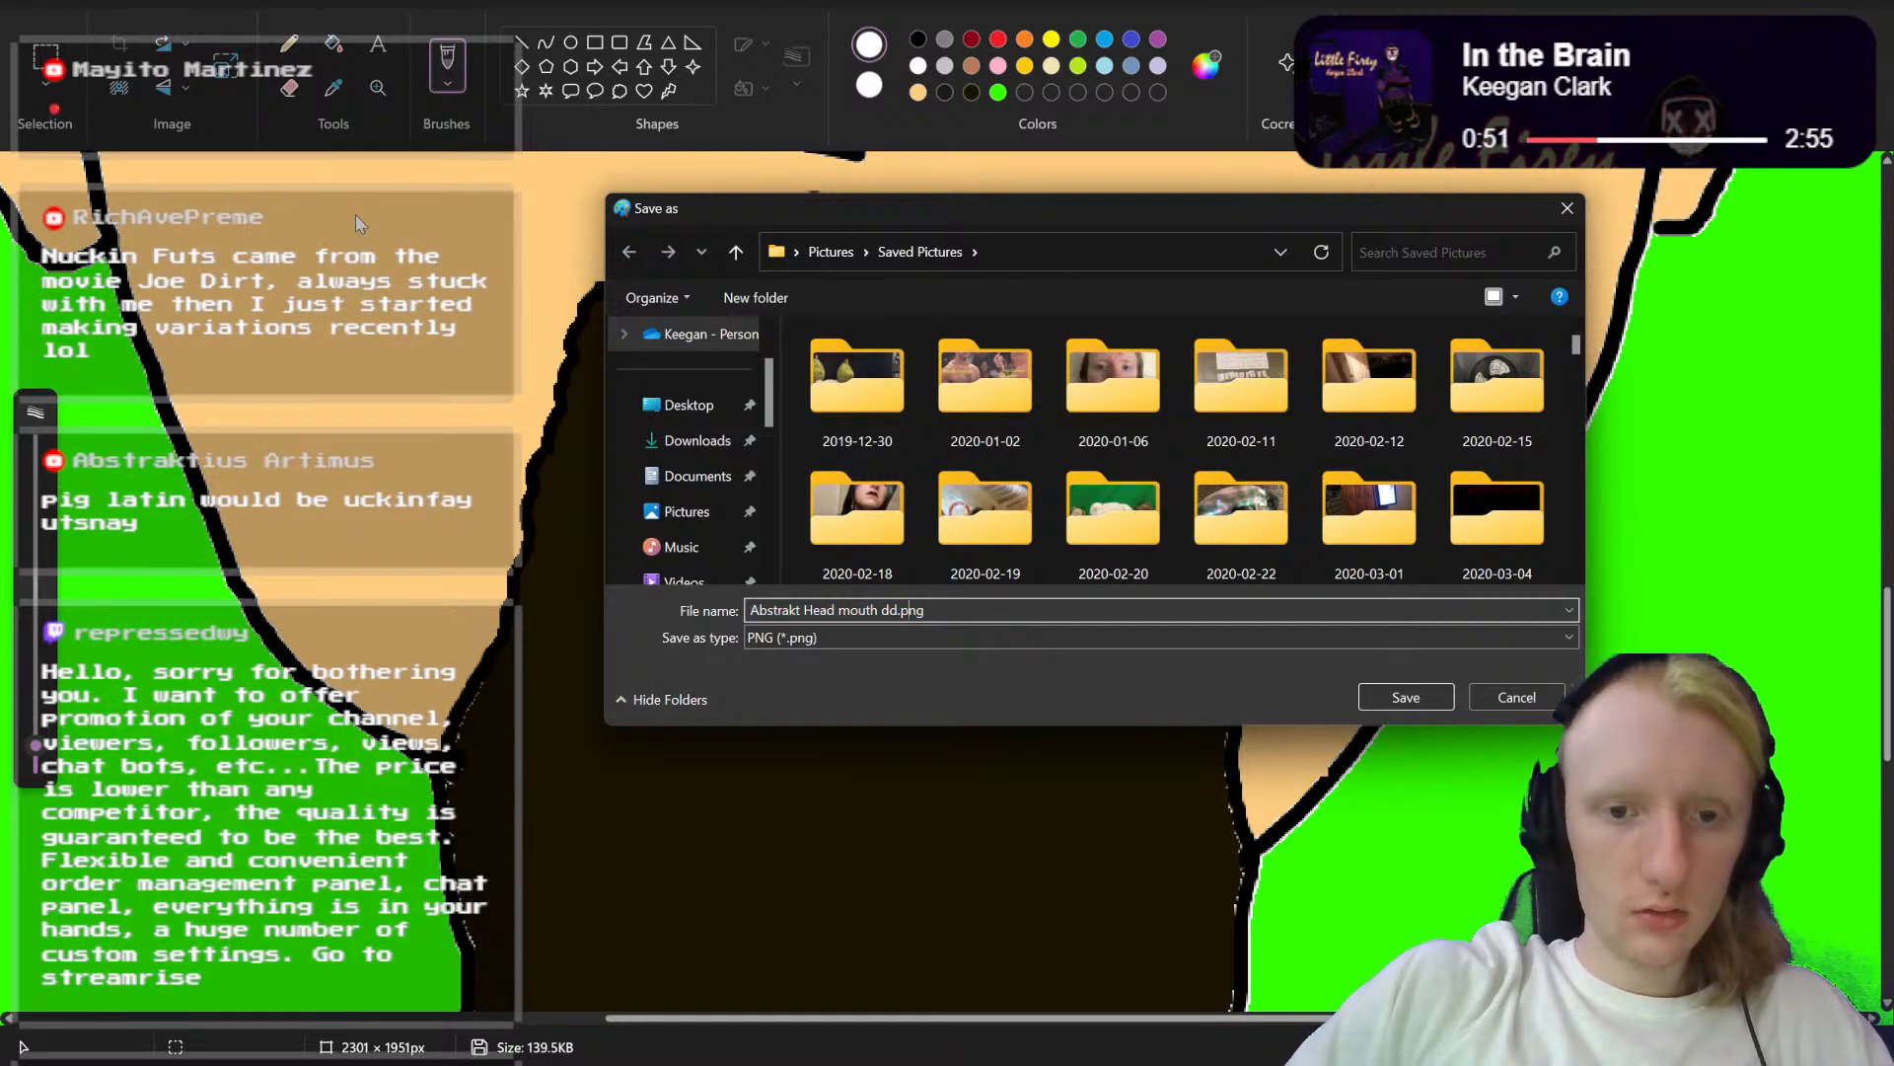
pyautogui.press('Left')
pyautogui.press('Left')
pyautogui.press('Left')
pyautogui.press('Left')
pyautogui.press('BackSpace')
pyautogui.press('BackSpace')
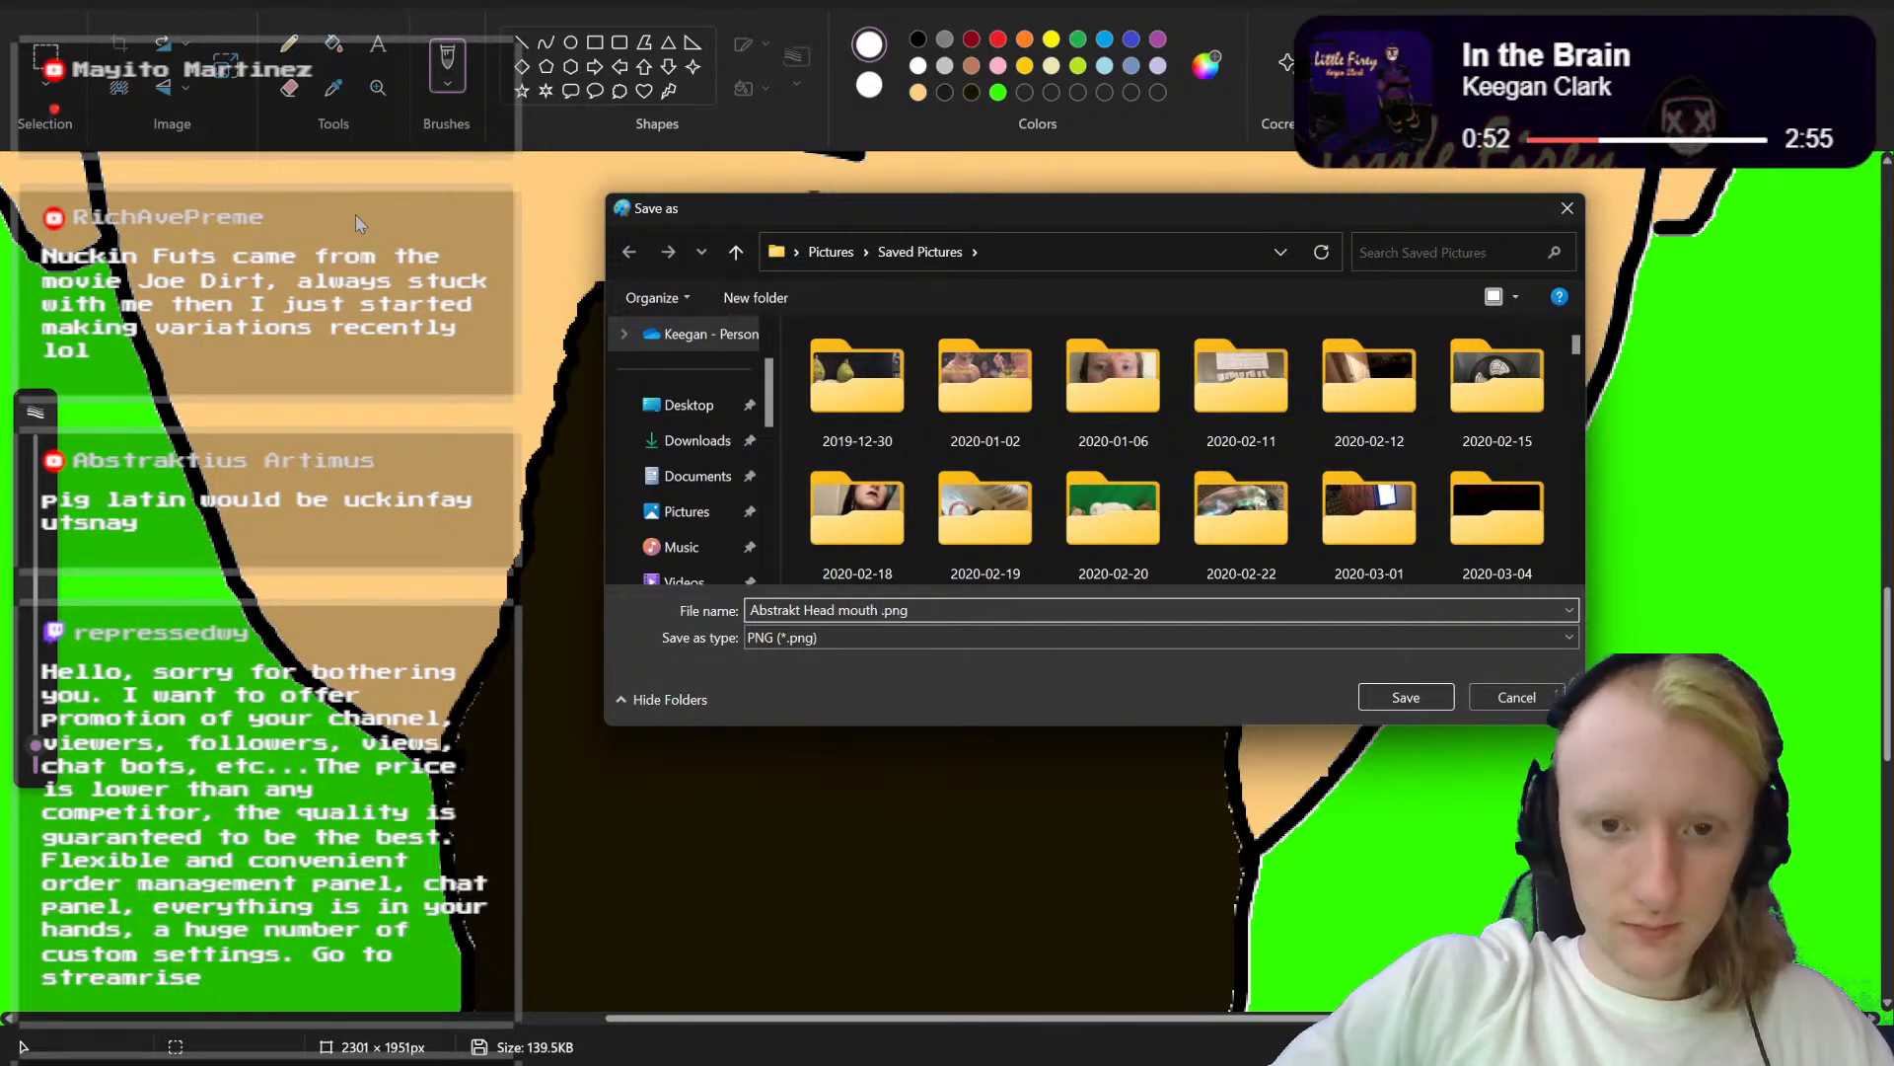
pyautogui.write('oo')
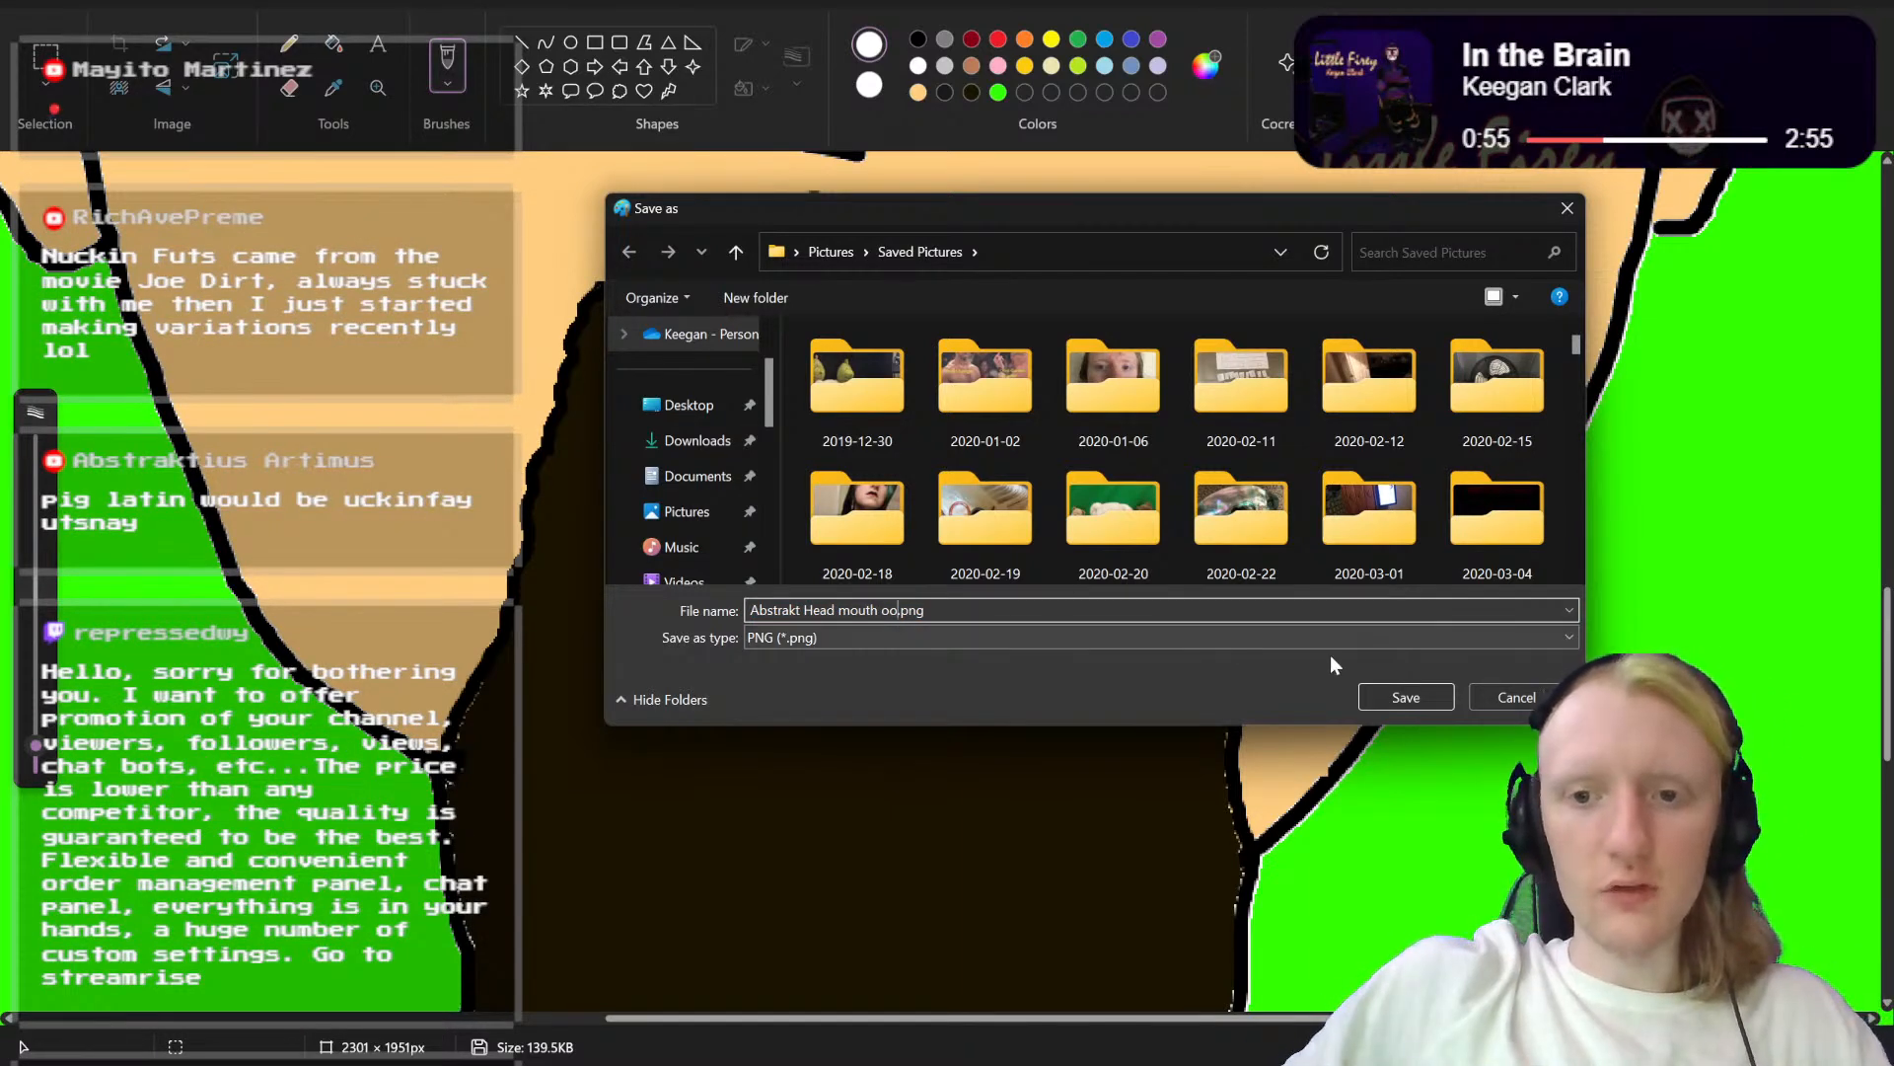
pyautogui.click(1415, 693)
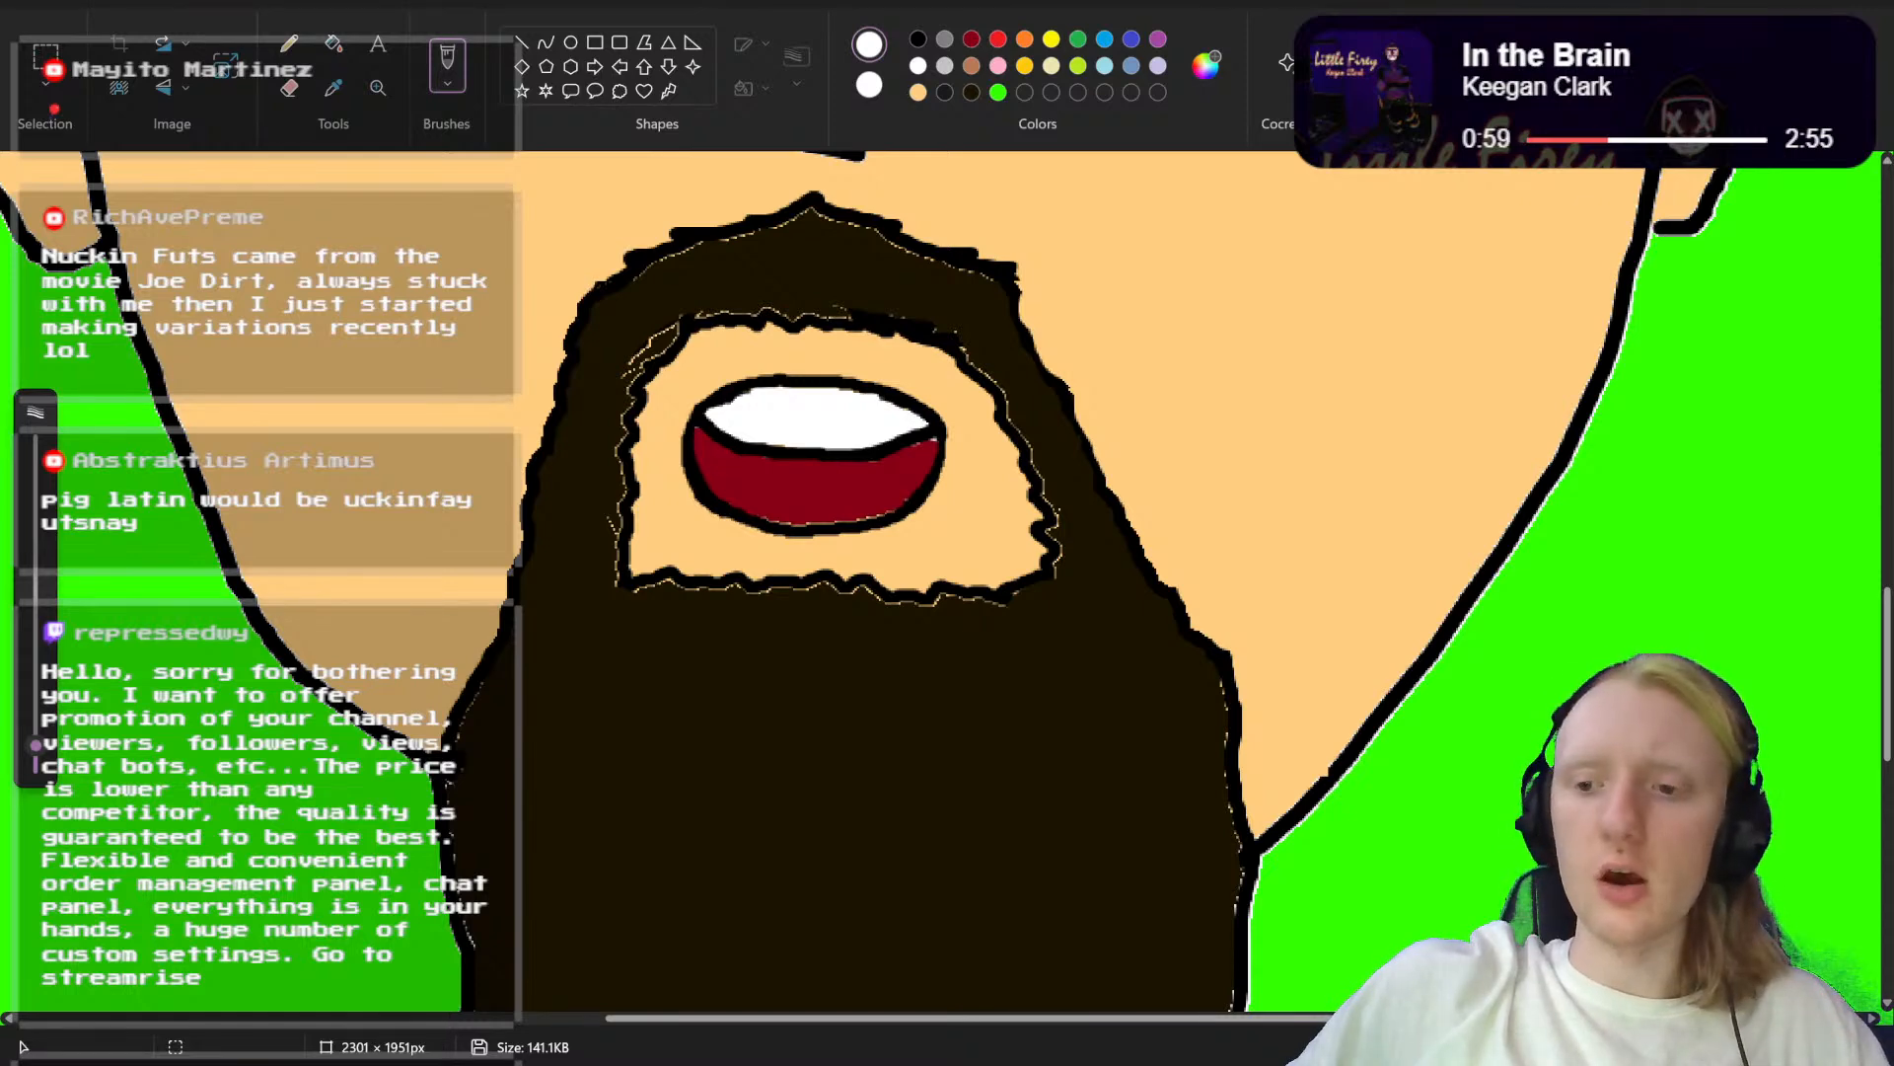
# Step: Delete the whole mouth with rectangular selections and fill the cleared area inside the beard with the skin colour
pyautogui.scroll(2, 1102, 274)
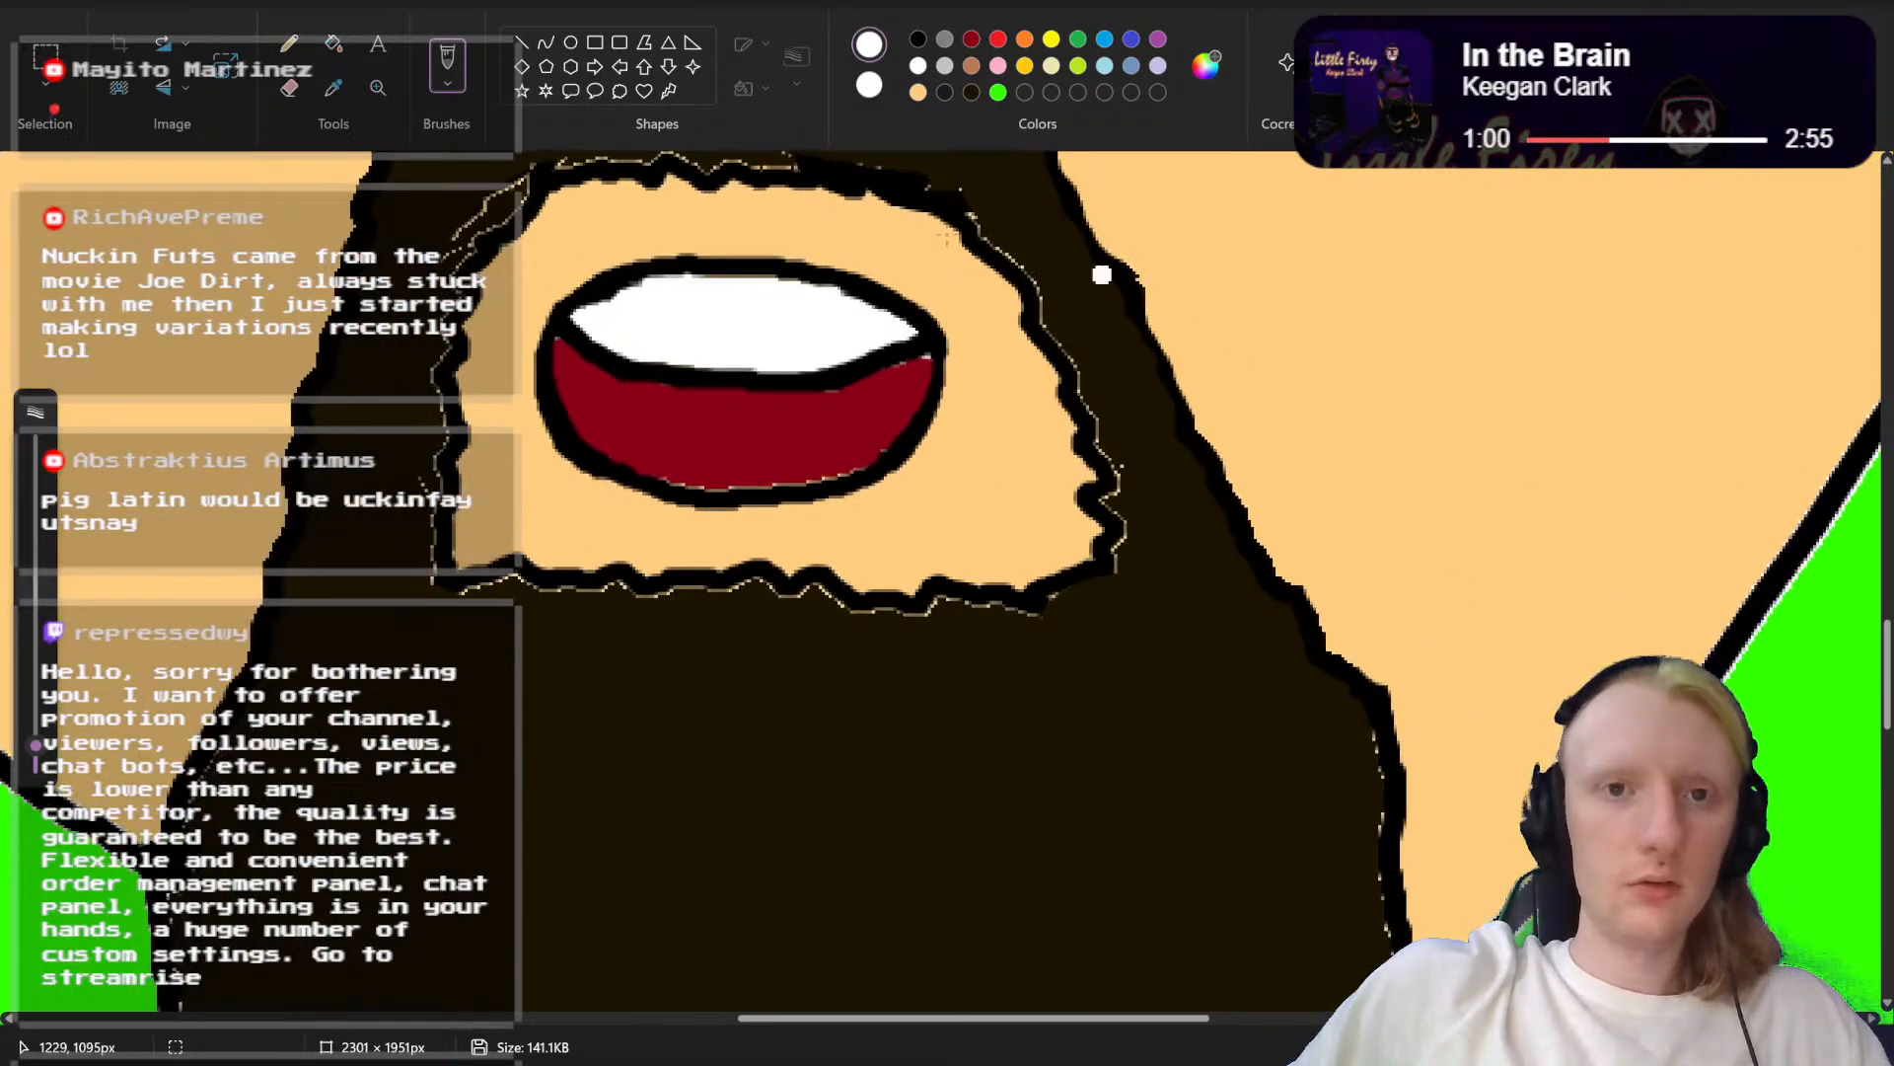
pyautogui.click(45, 54)
pyautogui.scroll(2, 563, 355)
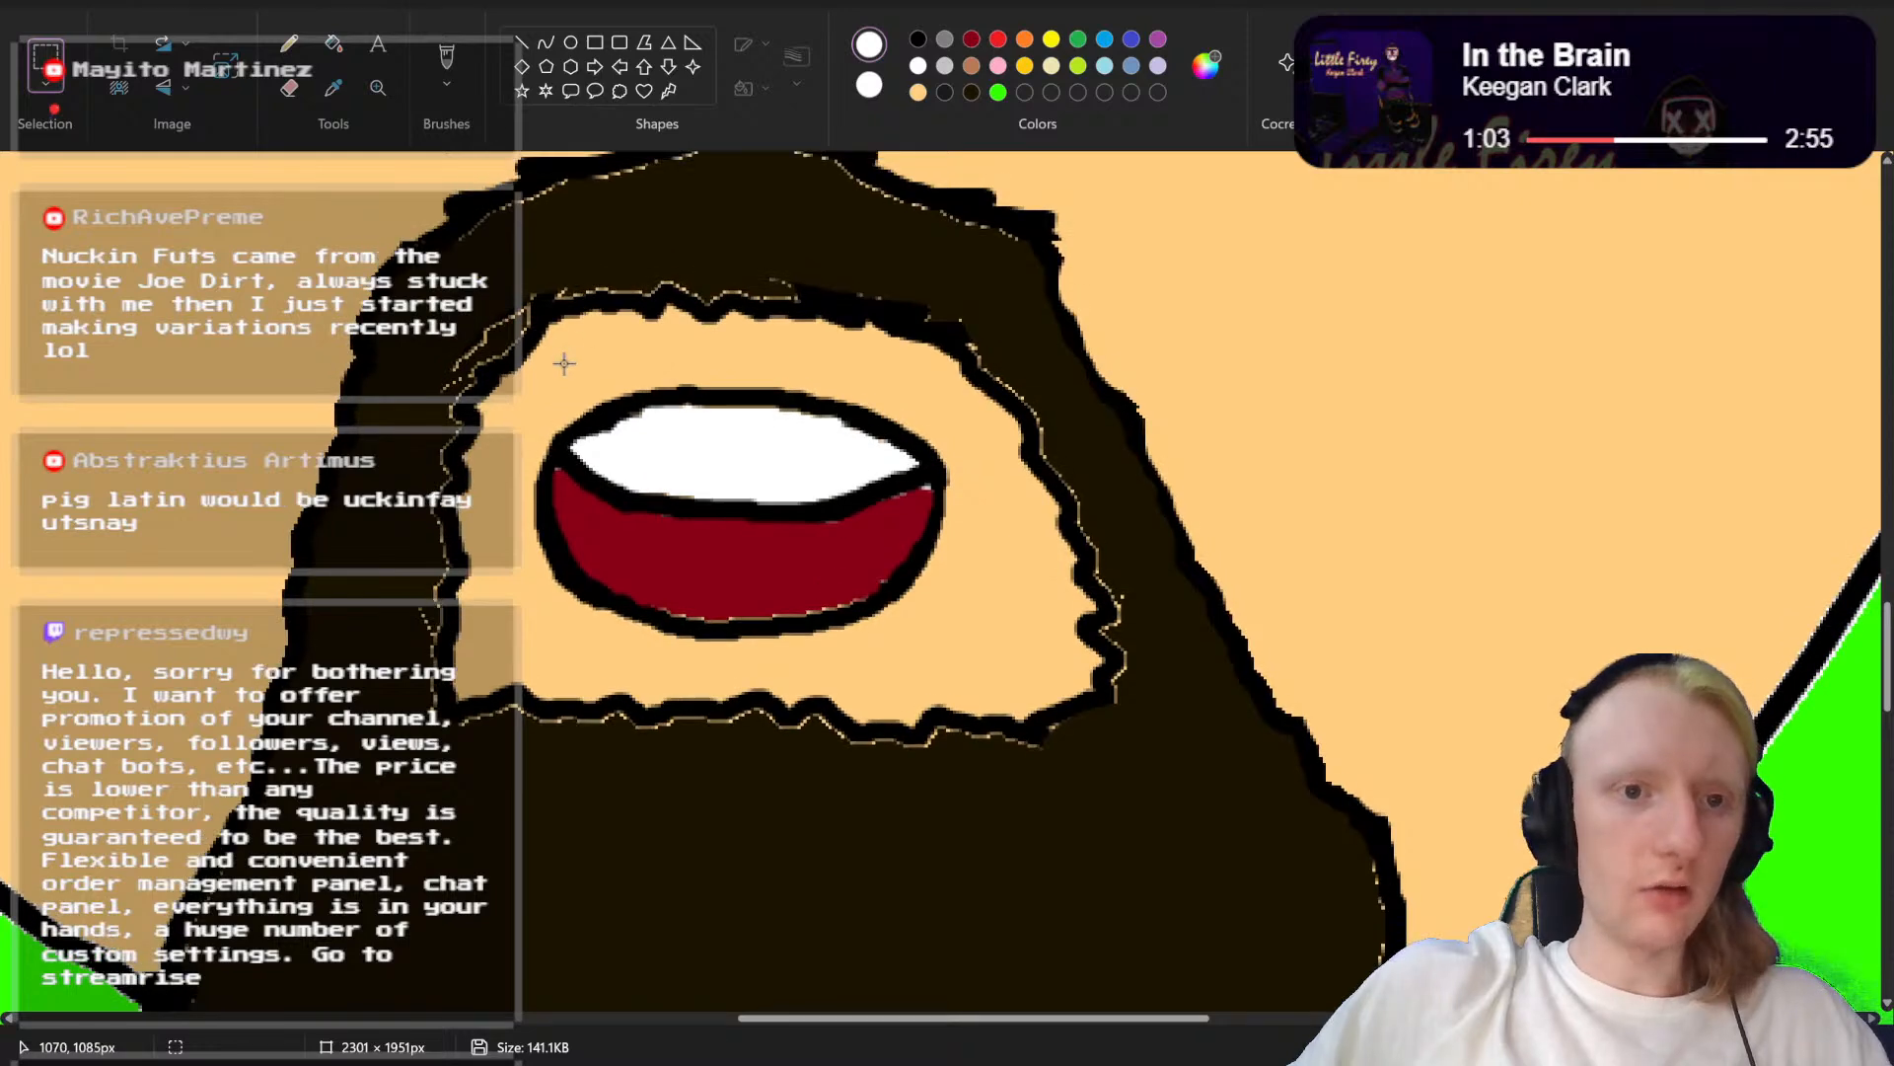
pyautogui.moveTo(545, 365)
pyautogui.mouseDown()
pyautogui.moveTo(955, 623)
pyautogui.moveTo(944, 652)
pyautogui.mouseUp()
pyautogui.press('Delete')
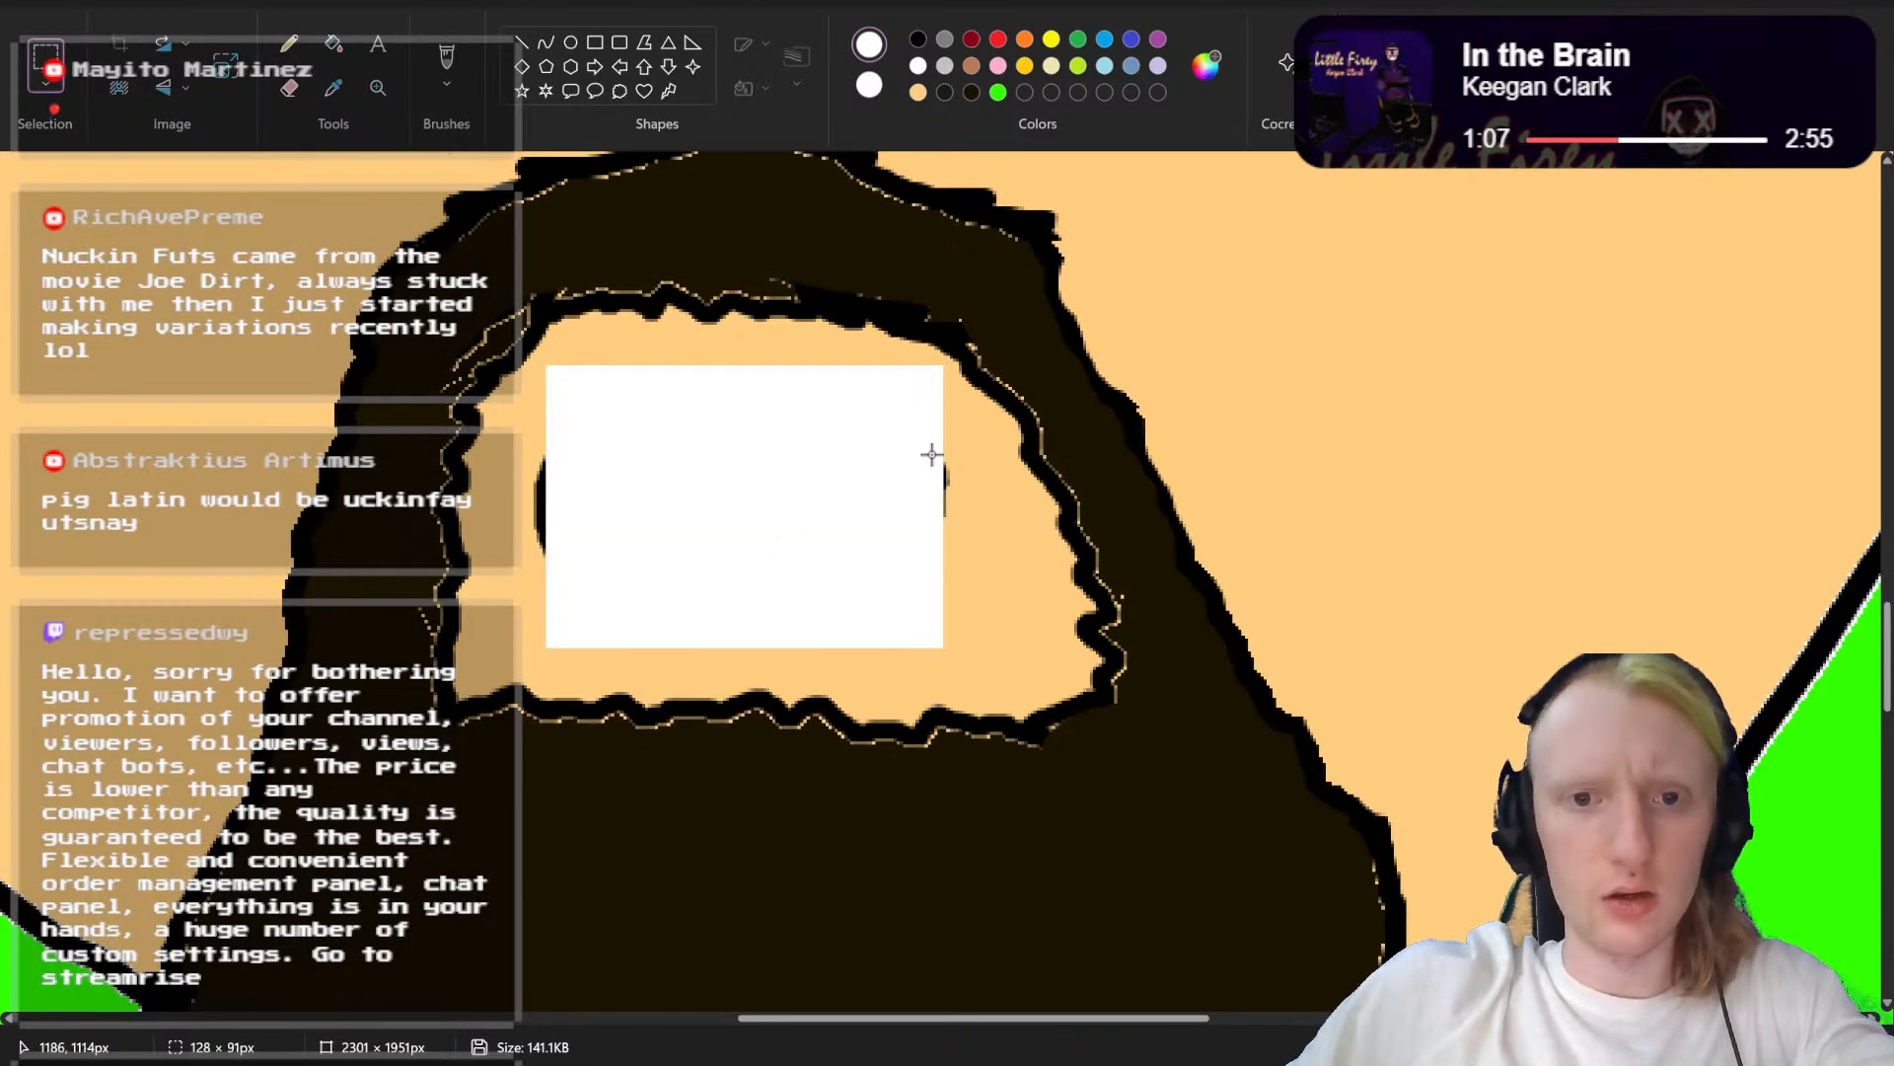
pyautogui.moveTo(931, 455); pyautogui.dragTo(982, 533)
pyautogui.press('Delete')
pyautogui.moveTo(589, 439); pyautogui.dragTo(524, 560)
pyautogui.press('Delete')
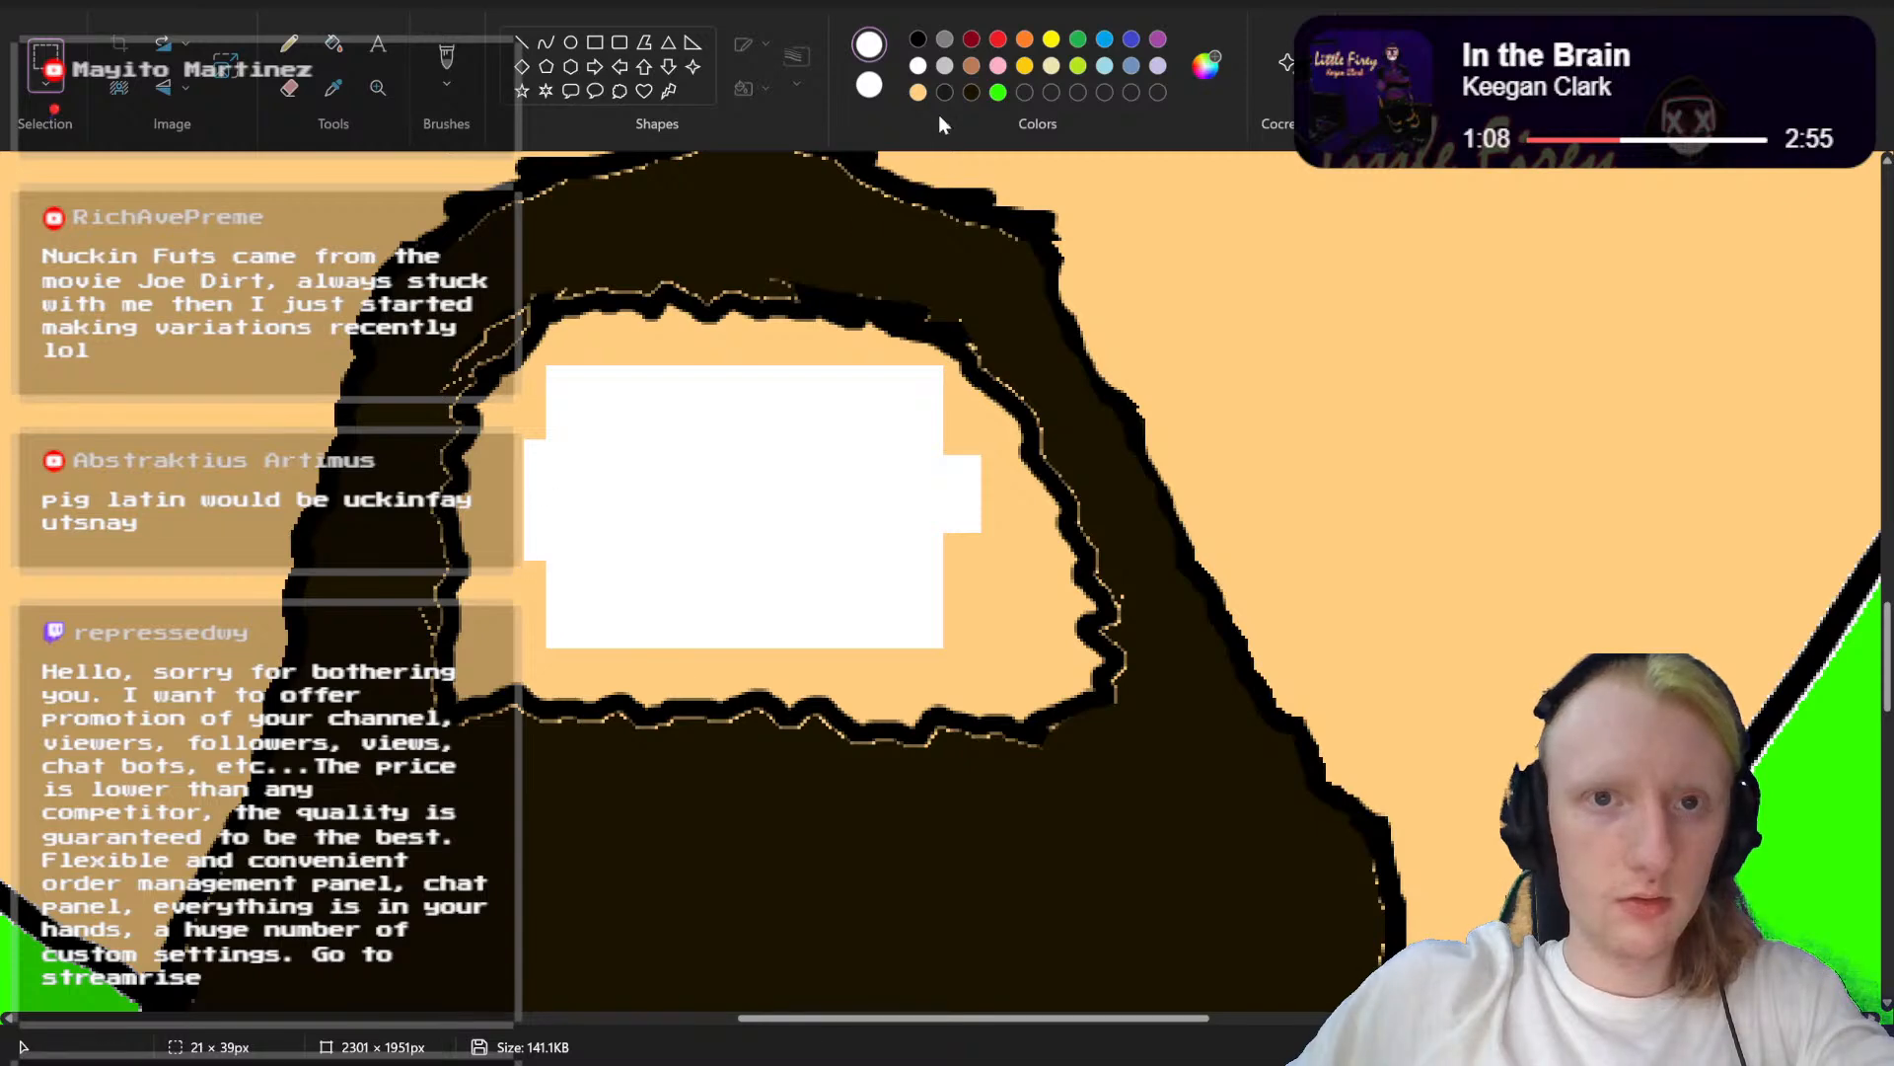
pyautogui.click(333, 49)
pyautogui.click(689, 494)
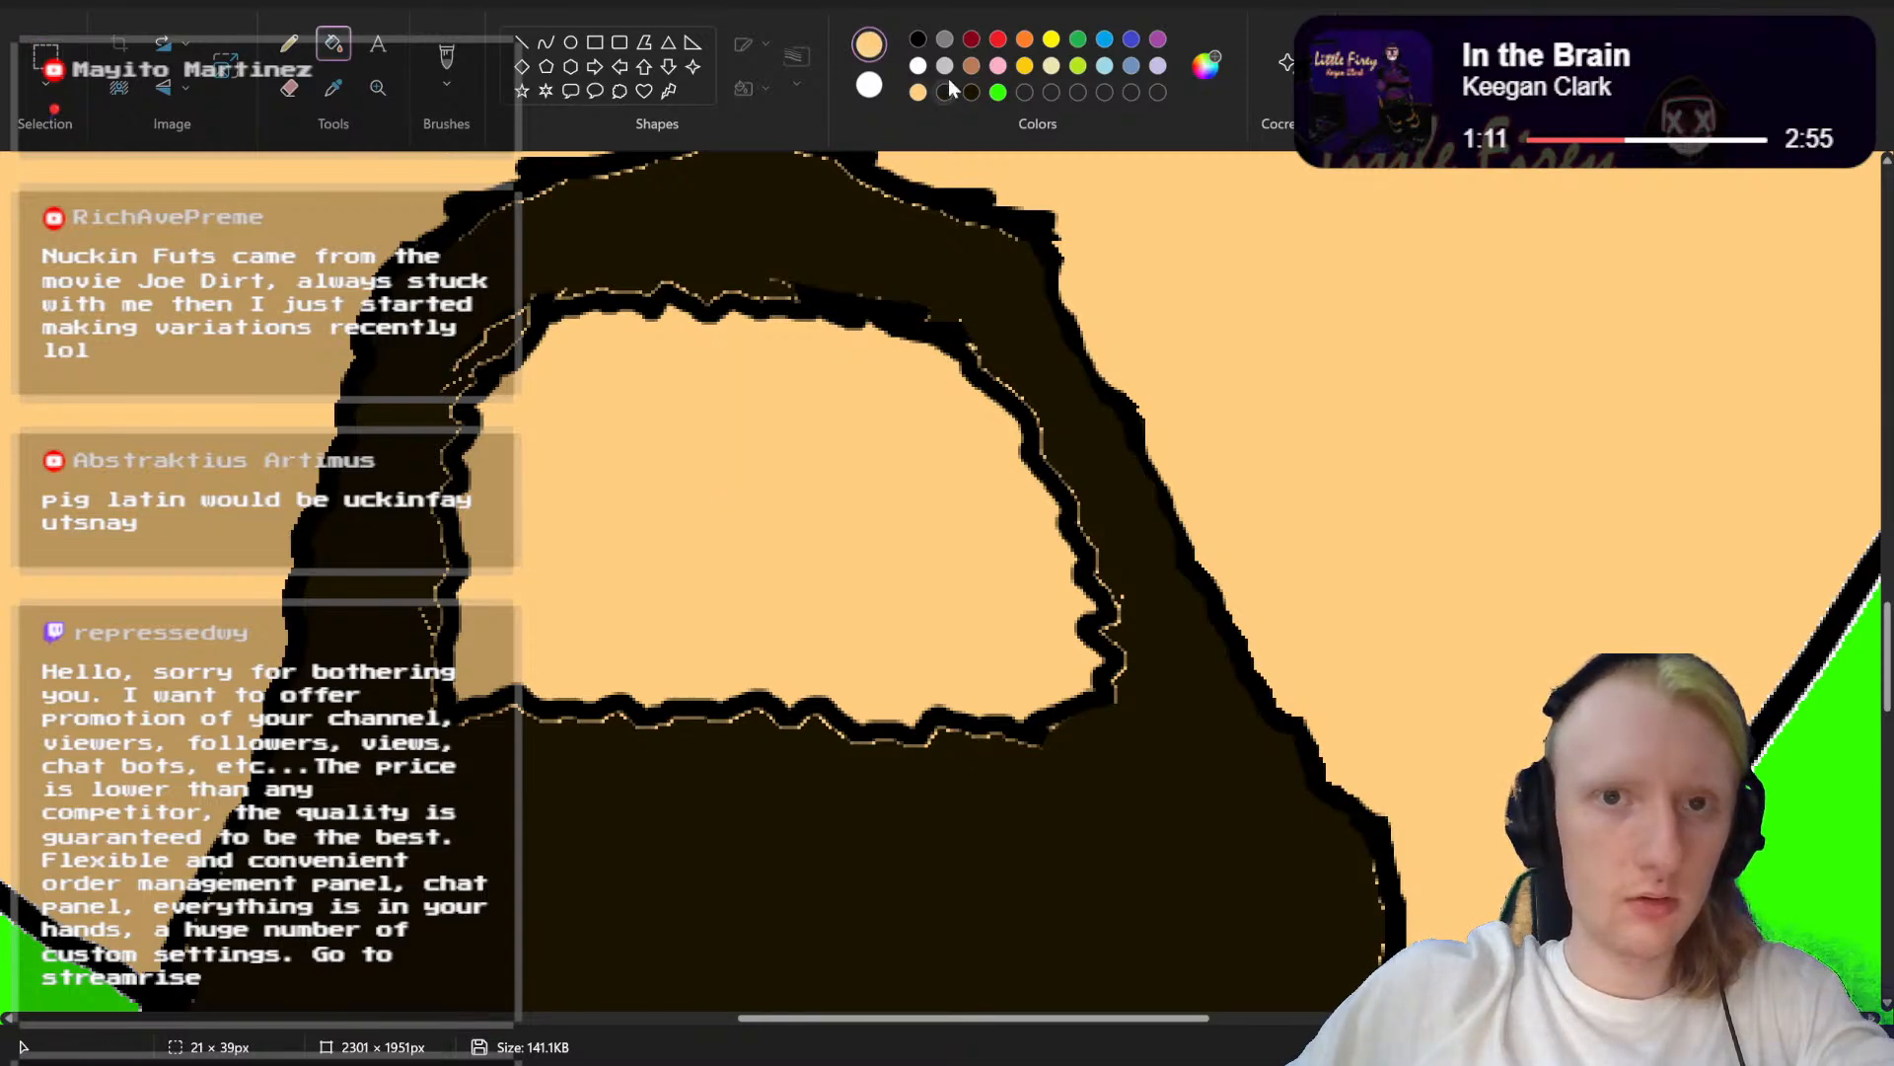
# Step: Try a small oval mouth inside the beard opening, outlined in black with the brush and filled with dark red
pyautogui.click(919, 40)
pyautogui.click(449, 61)
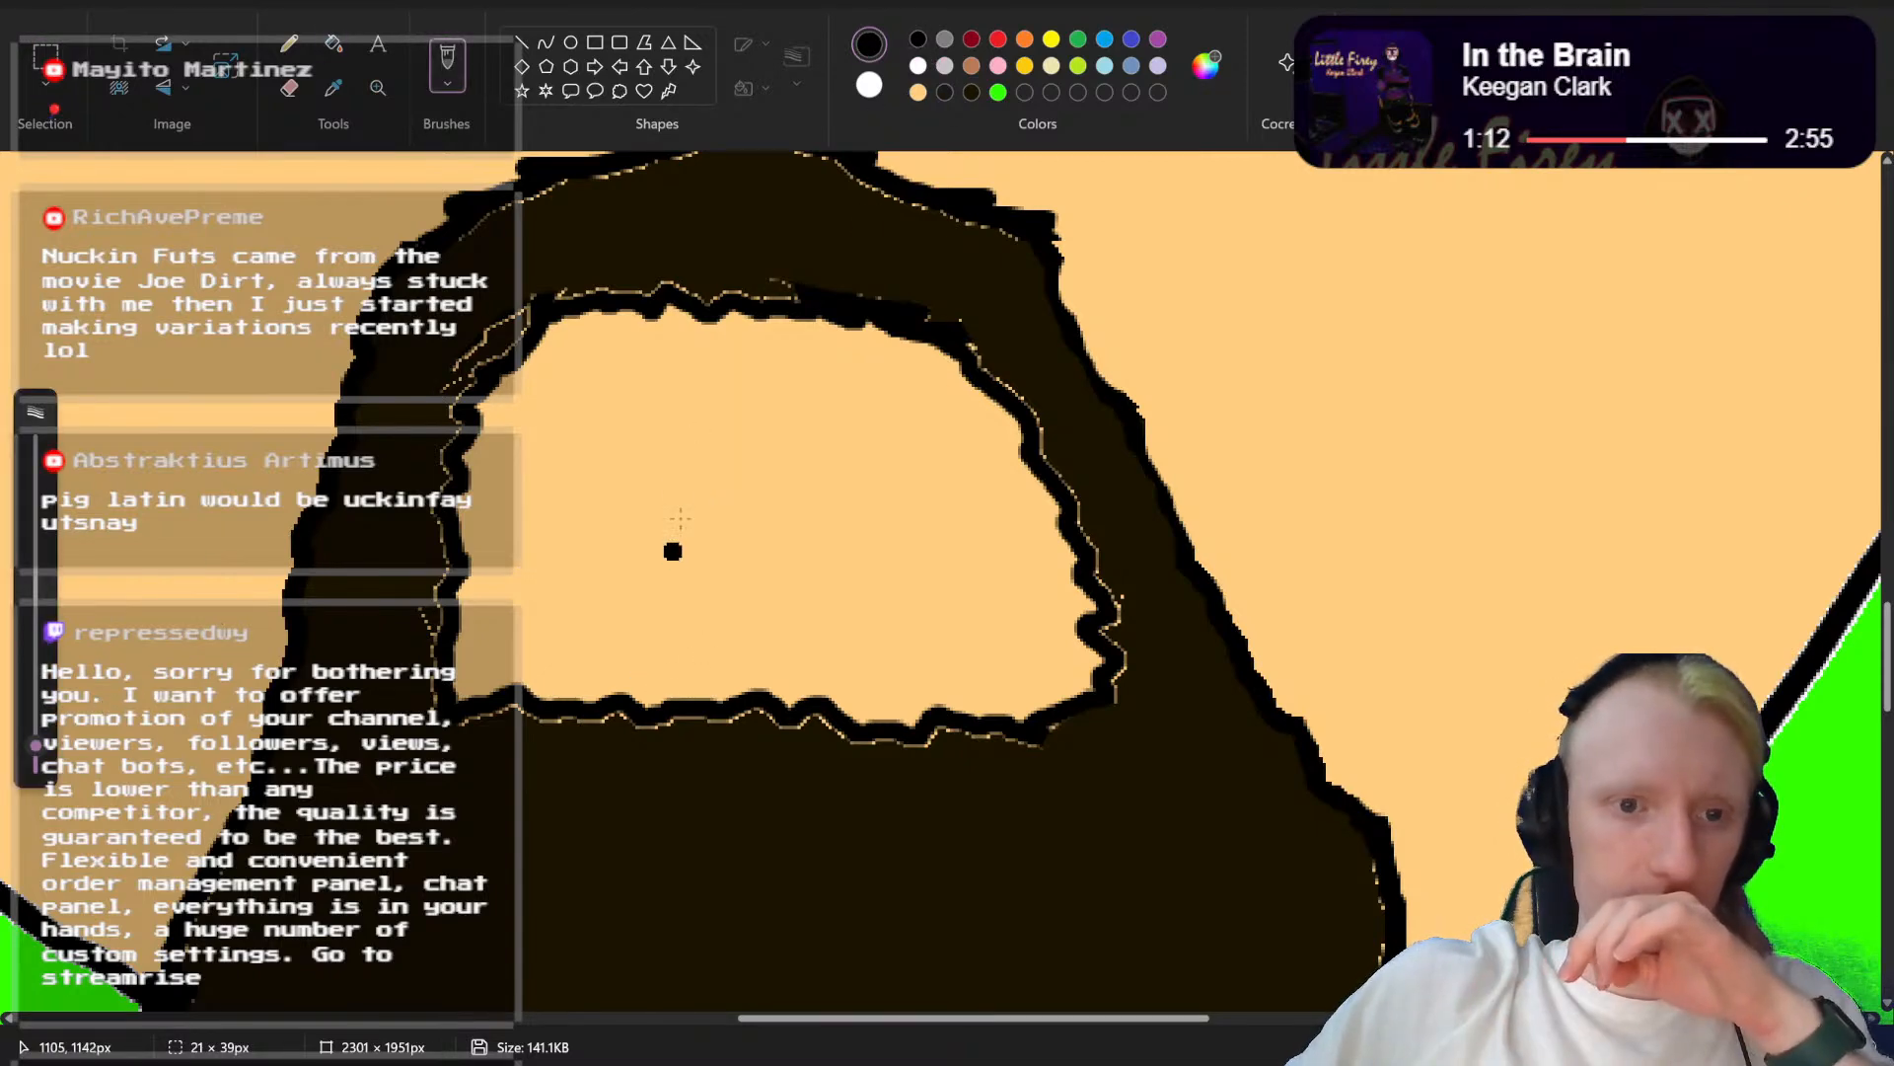
pyautogui.moveTo(607, 464)
pyautogui.mouseDown()
pyautogui.moveTo(719, 399)
pyautogui.moveTo(827, 426)
pyautogui.moveTo(868, 470)
pyautogui.moveTo(881, 528)
pyautogui.moveTo(807, 591)
pyautogui.moveTo(734, 598)
pyautogui.moveTo(651, 572)
pyautogui.moveTo(610, 515)
pyautogui.mouseUp()
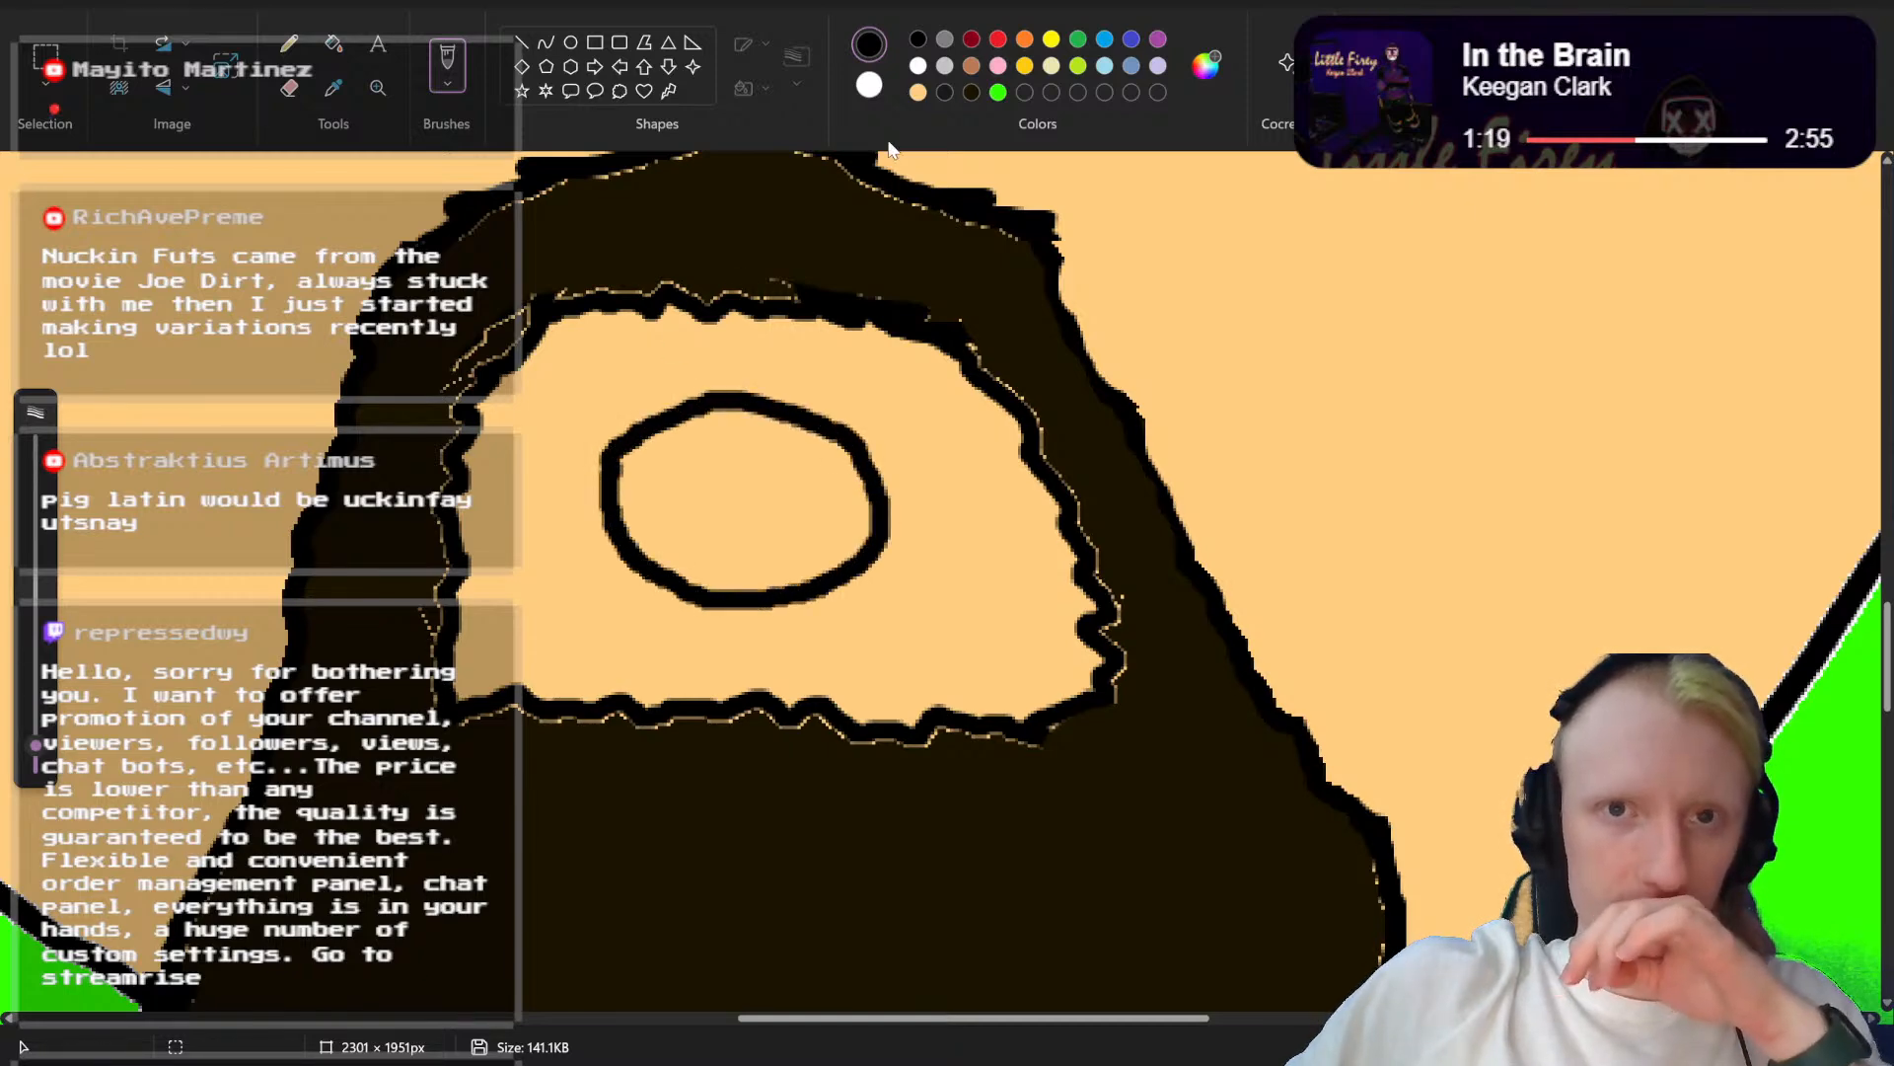
pyautogui.click(972, 39)
pyautogui.click(334, 43)
pyautogui.click(730, 486)
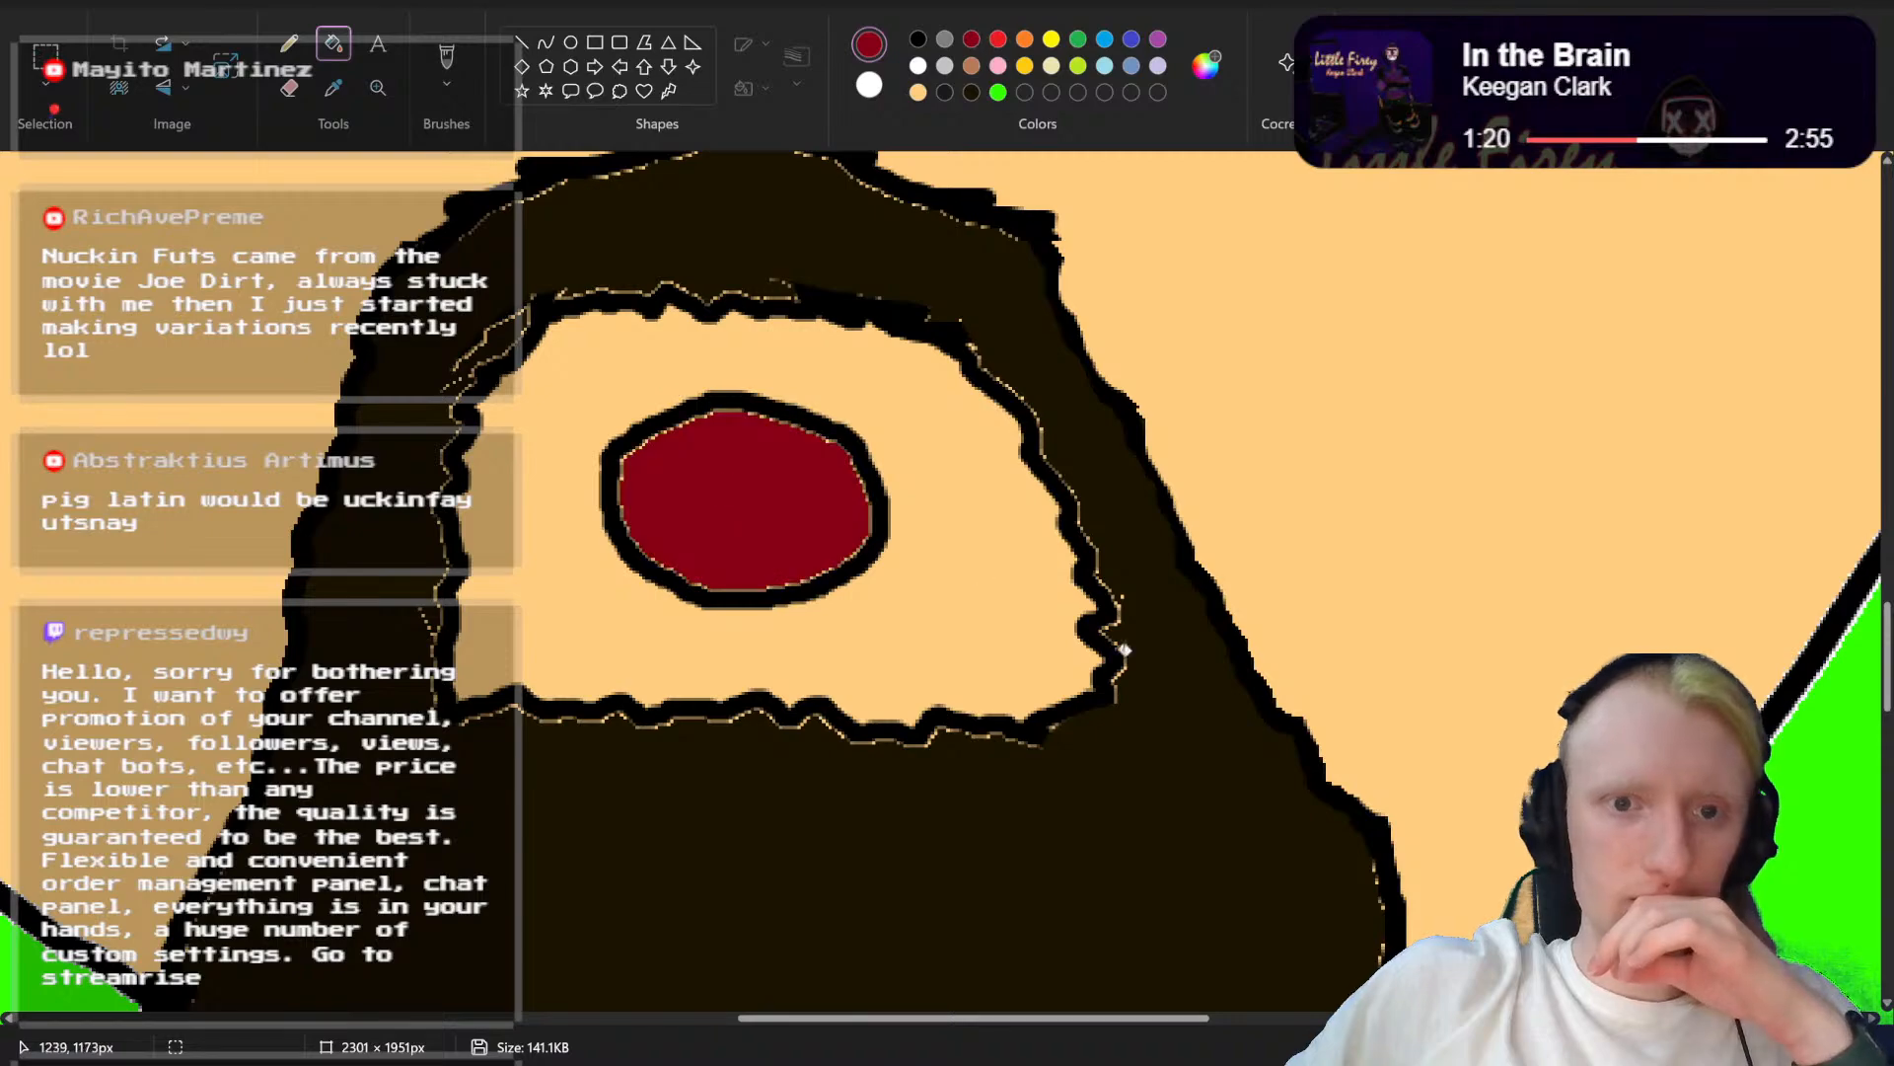
# Step: Undo the dark red fill and the black outline of the small oval mouth
pyautogui.scroll(-5, 940, 580)
pyautogui.scroll(6, 941, 580)
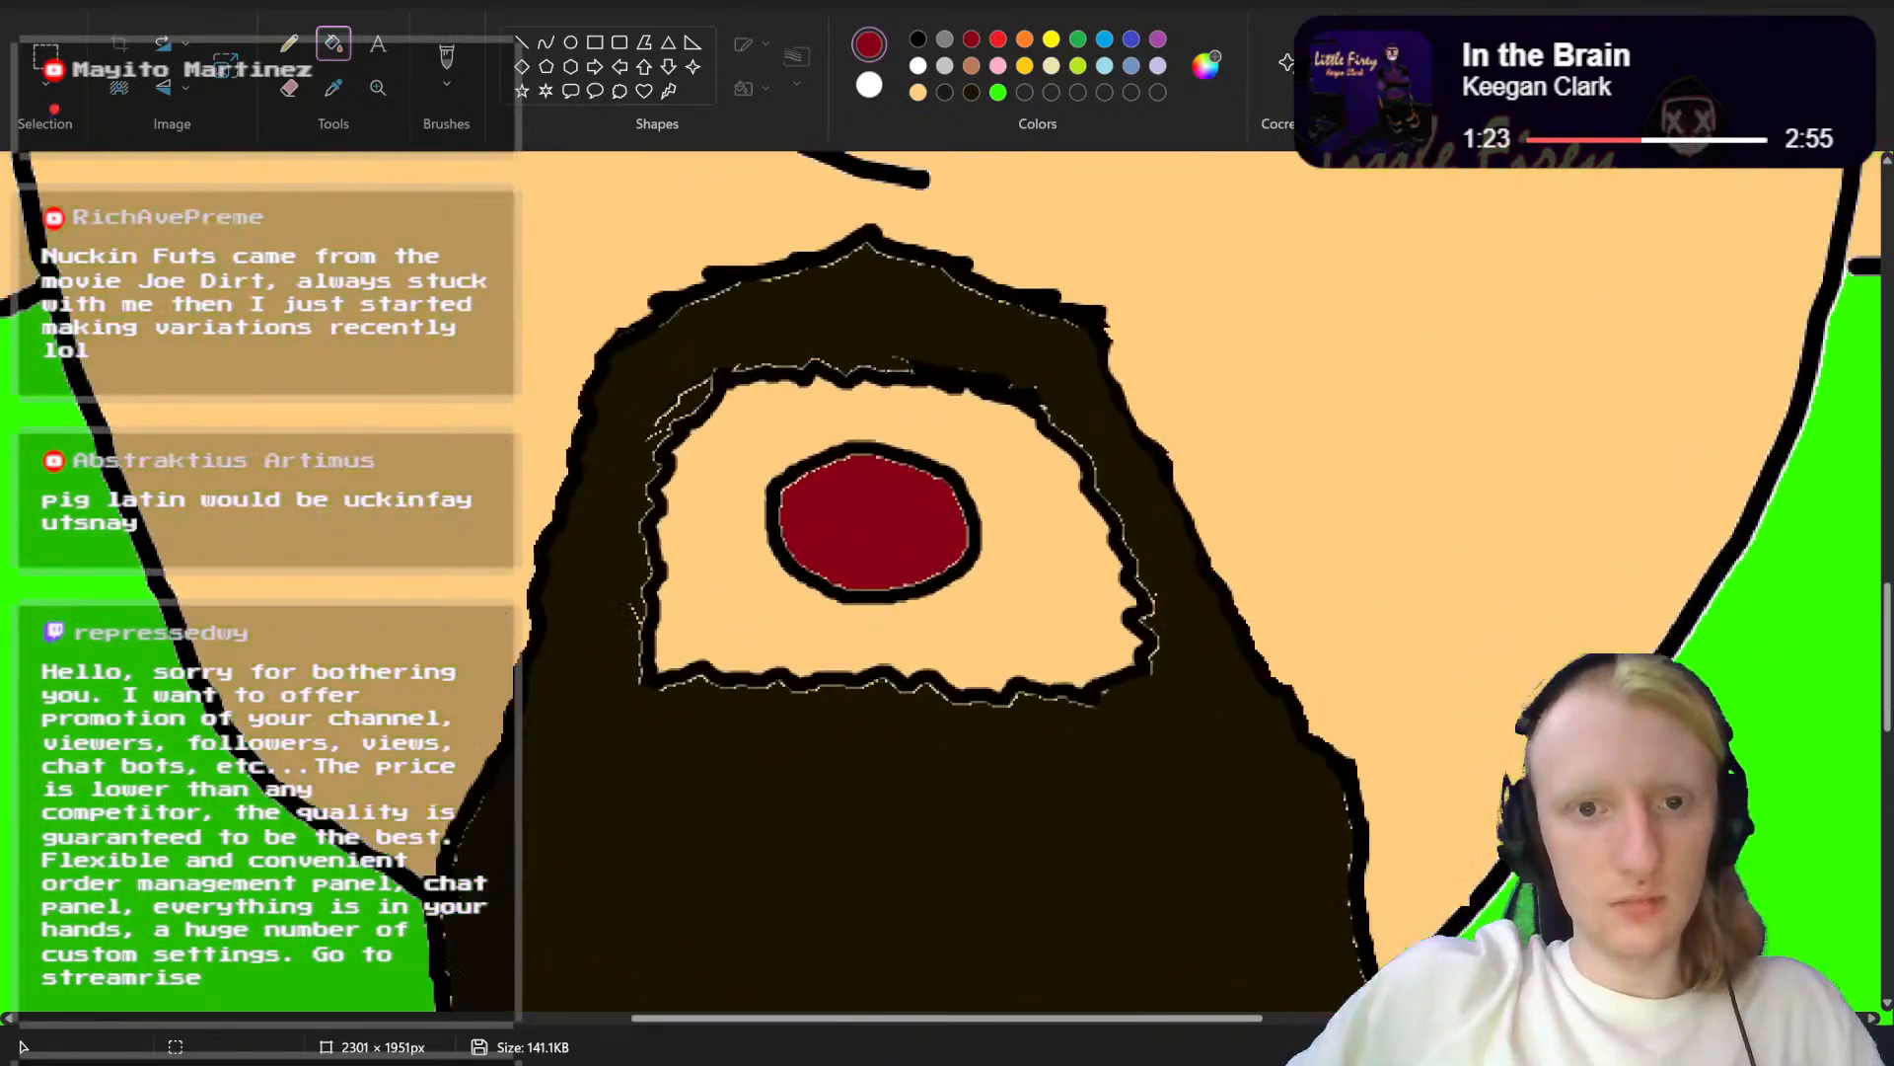
pyautogui.scroll(-3, 944, 584)
pyautogui.scroll(2, 944, 584)
pyautogui.hotkey('ctrl', 'z')
pyautogui.hotkey('ctrl', 'z')
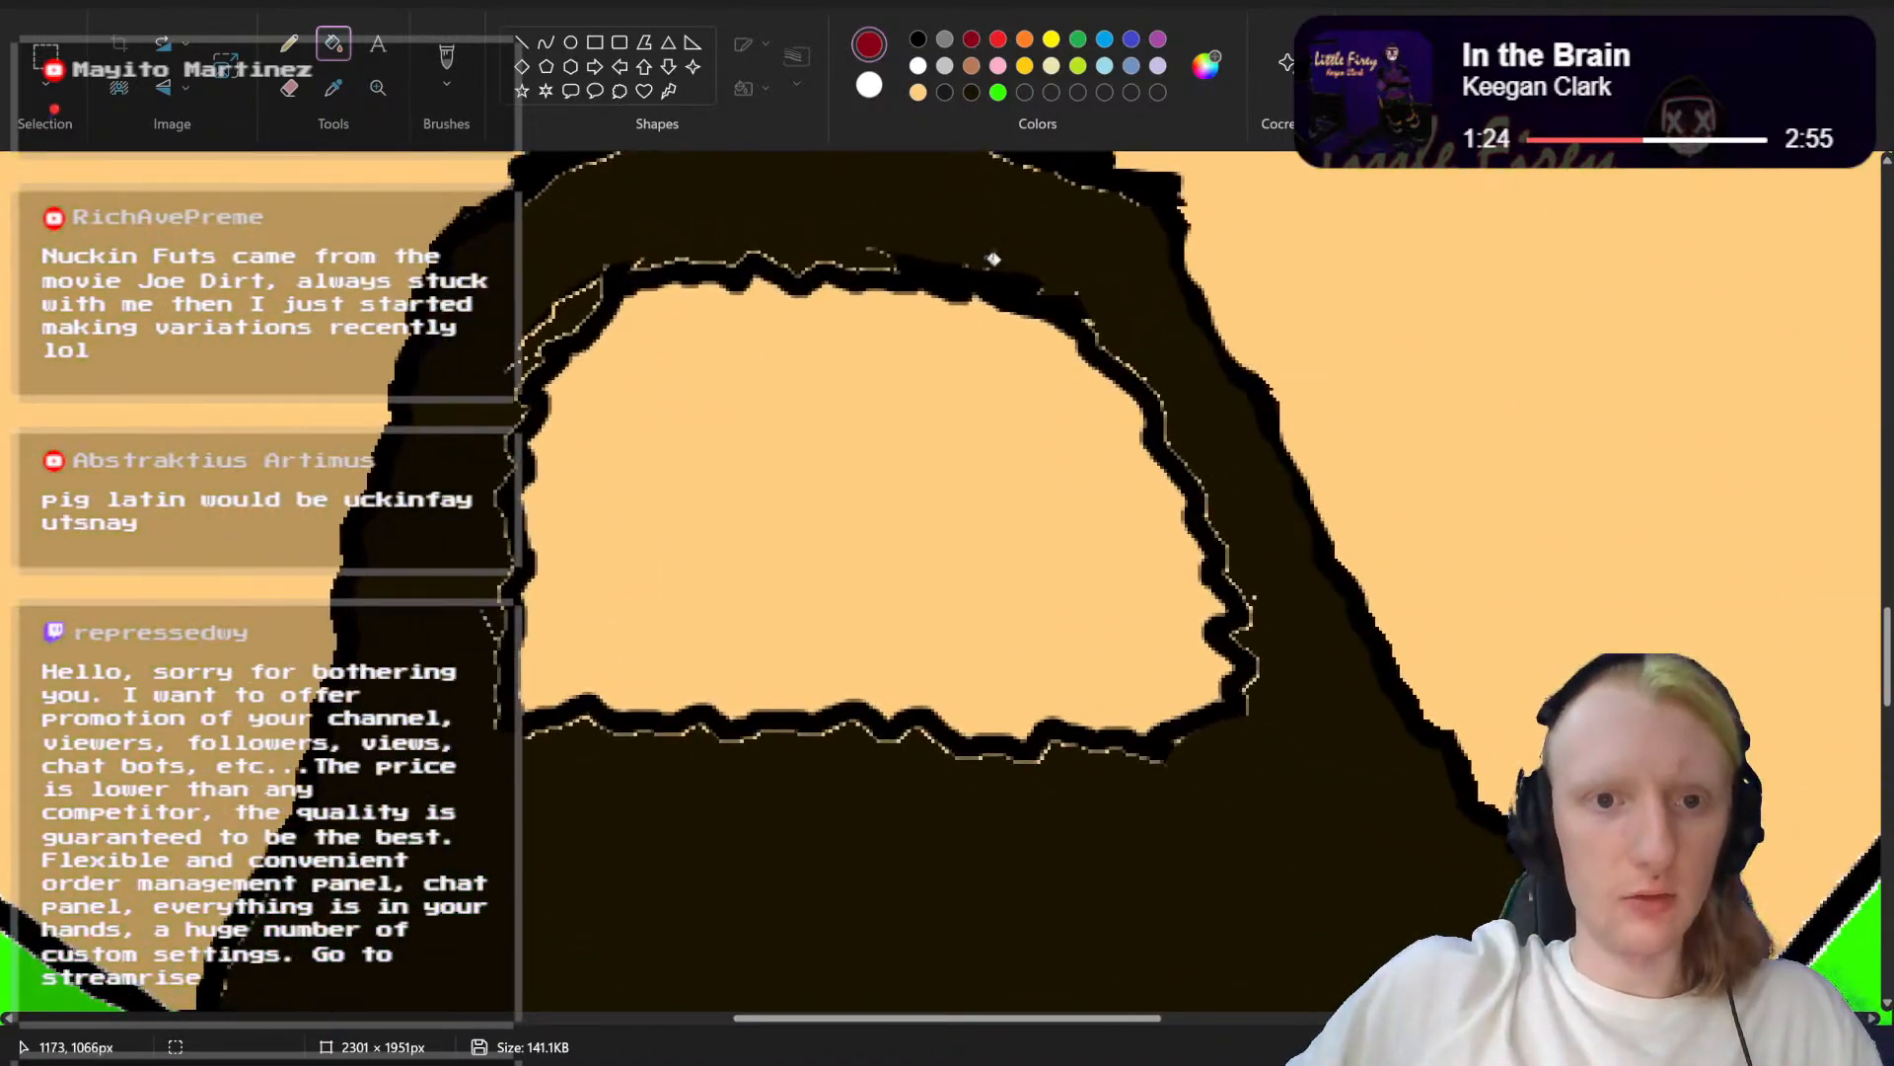
# Step: Outline a small round mouth inside the beard opening with the black brush and fill it with dark red
pyautogui.click(447, 59)
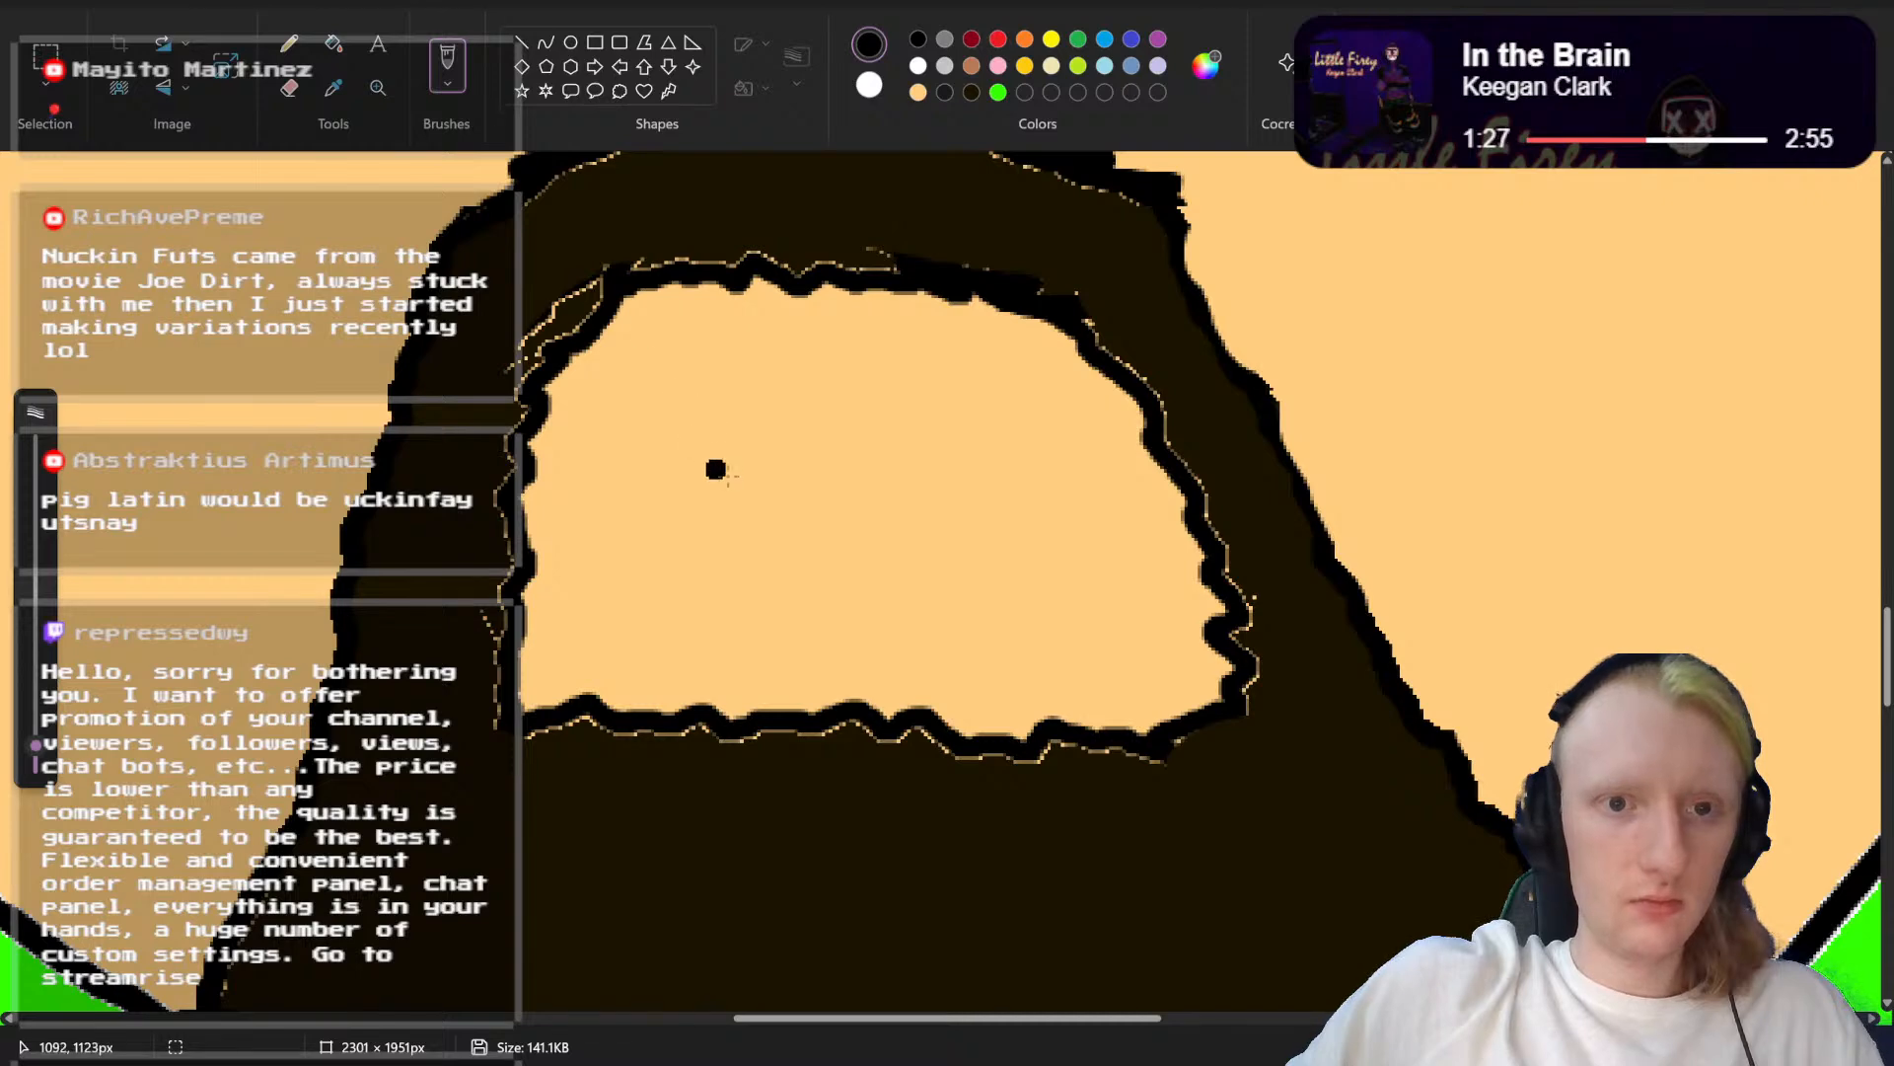
pyautogui.moveTo(727, 466)
pyautogui.mouseDown()
pyautogui.moveTo(884, 416)
pyautogui.moveTo(920, 488)
pyautogui.moveTo(910, 562)
pyautogui.moveTo(842, 583)
pyautogui.moveTo(753, 570)
pyautogui.moveTo(730, 472)
pyautogui.mouseUp()
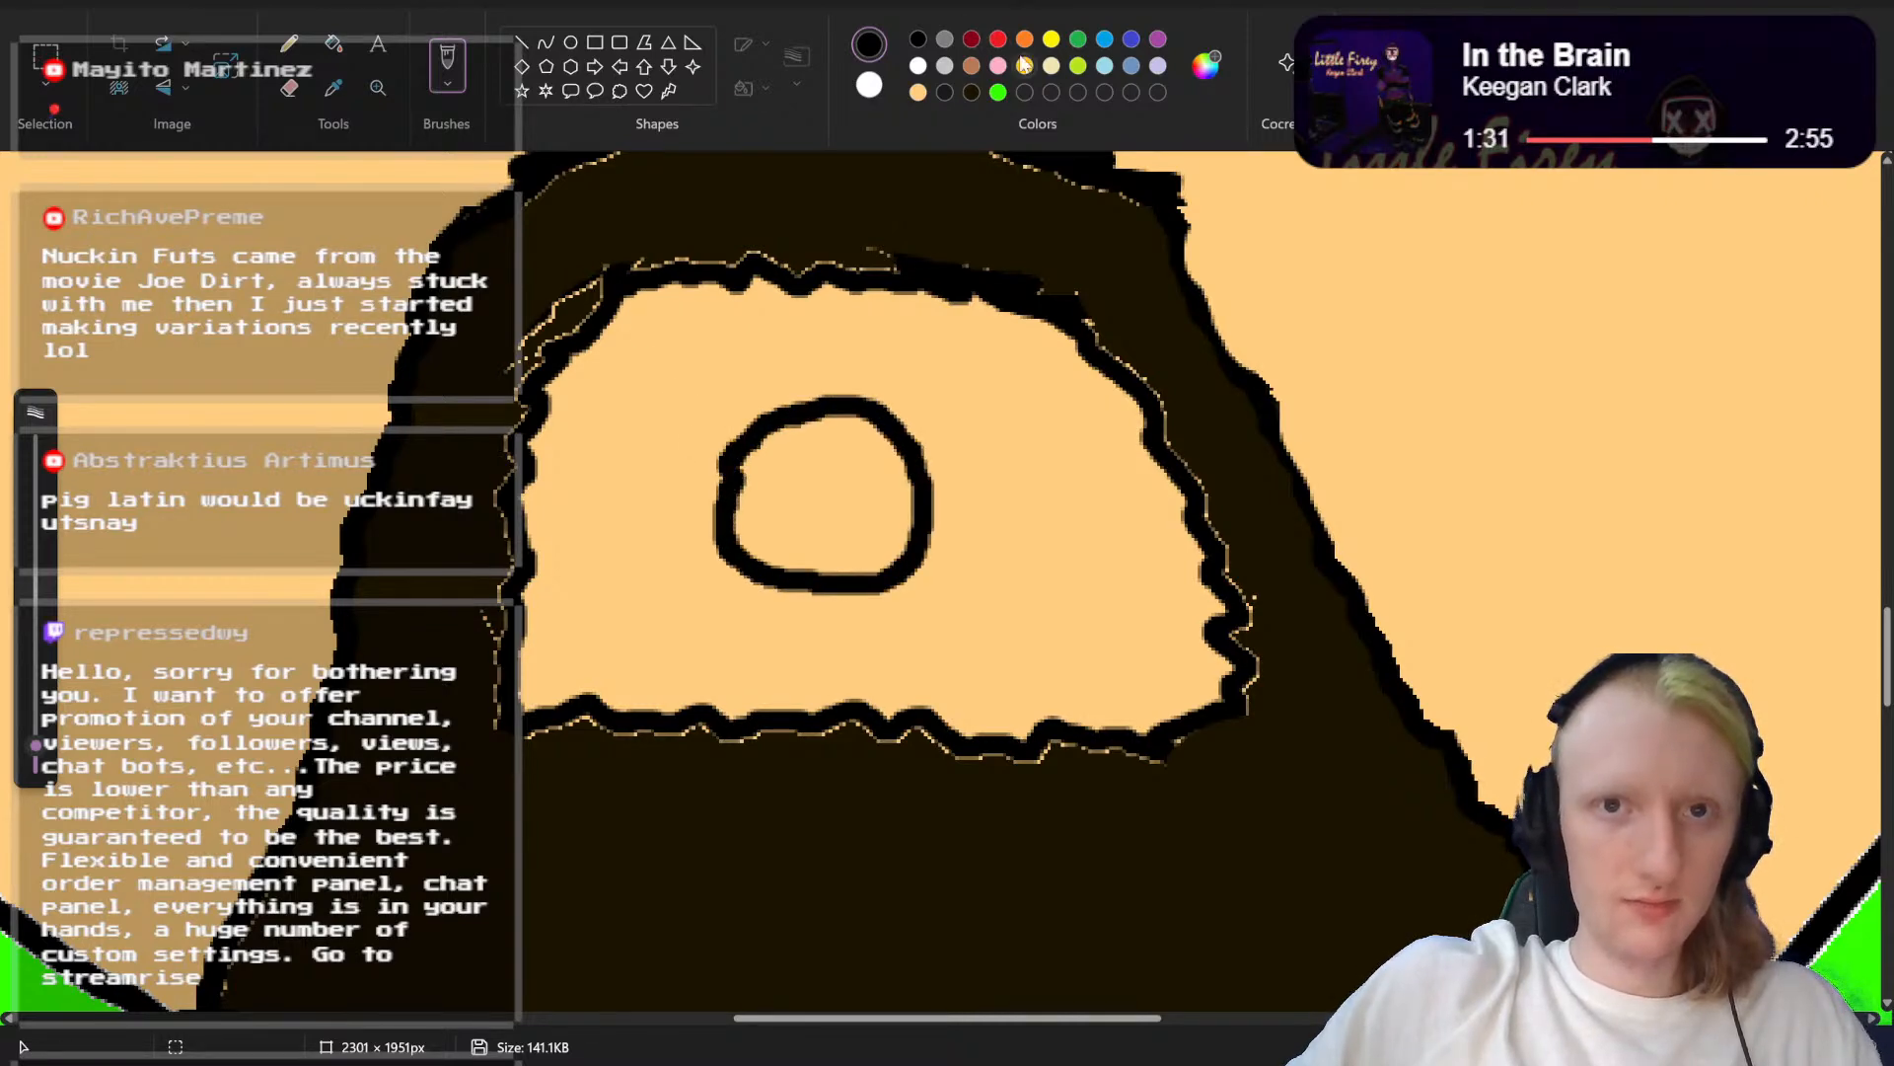
pyautogui.click(972, 39)
pyautogui.click(334, 43)
pyautogui.click(821, 468)
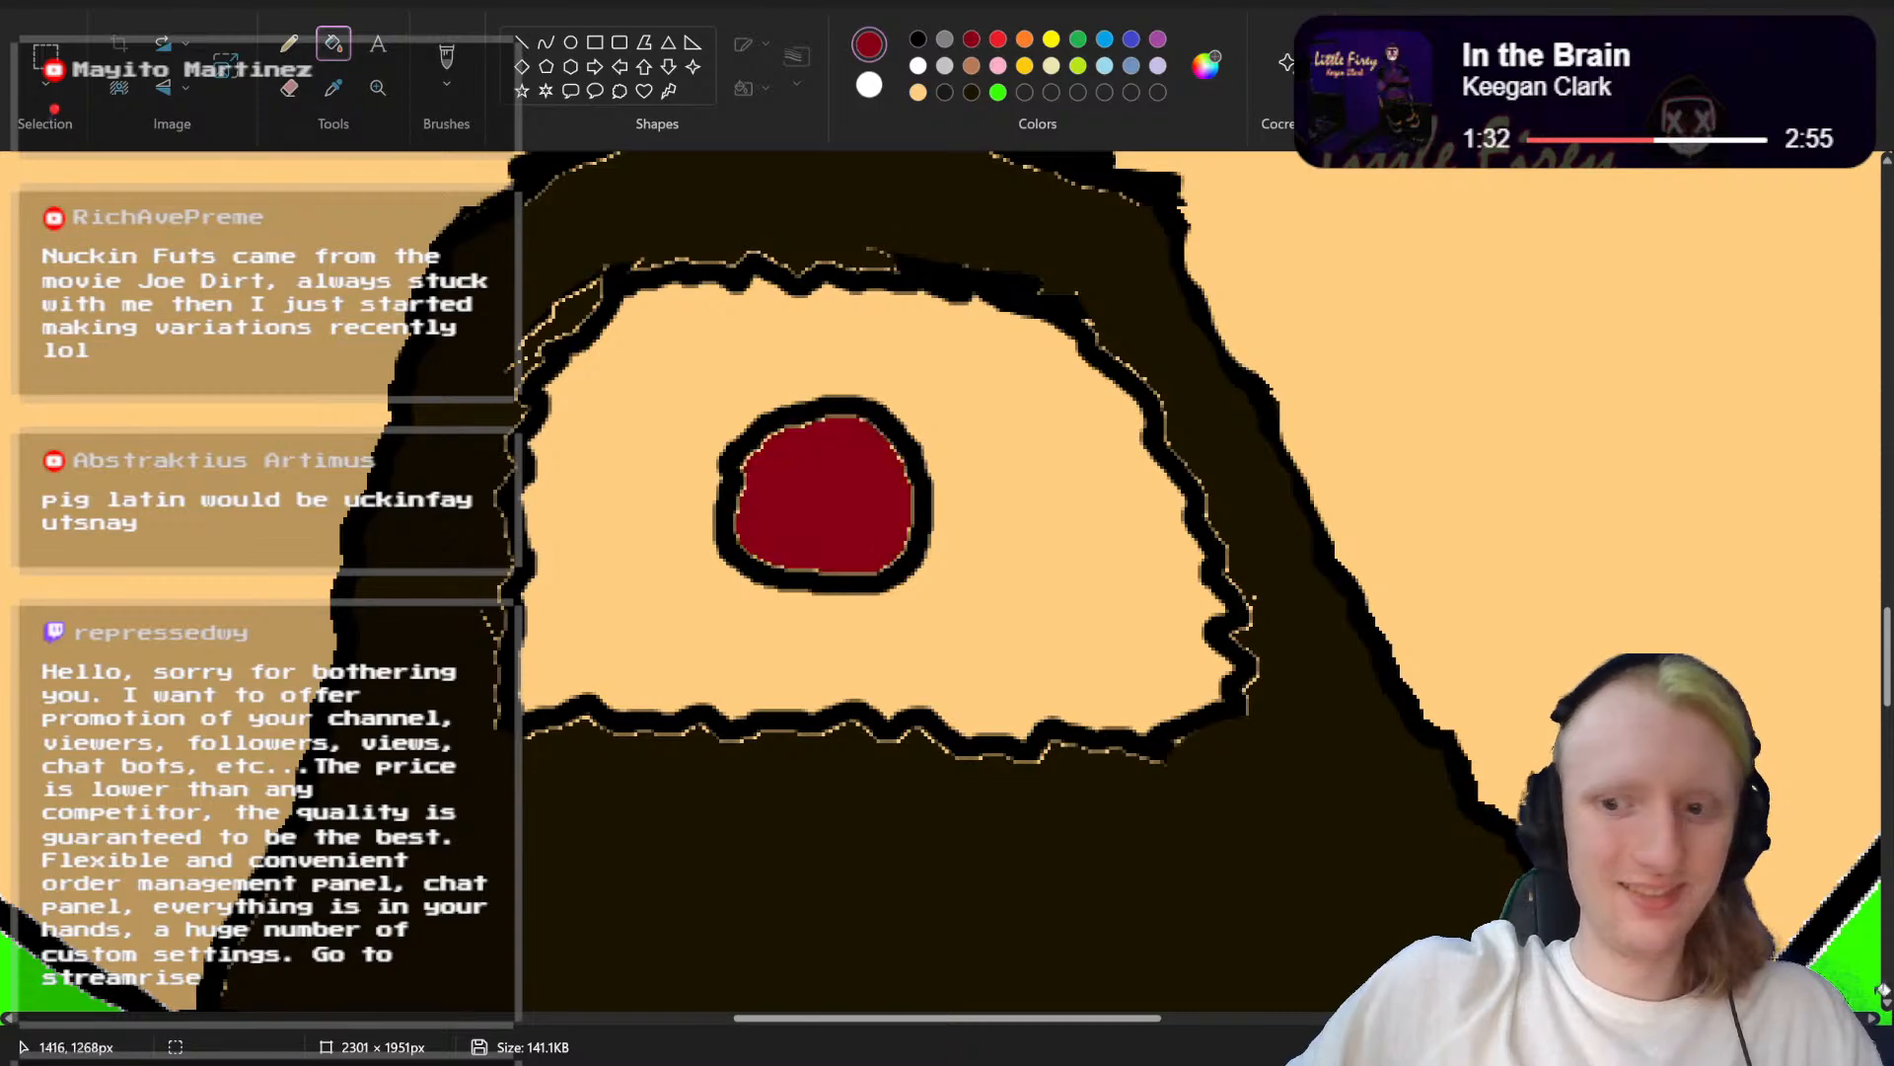
# Step: Draw a closed, jagged black outline around the round mouth, inside the existing beard opening, to mark a smaller opening
pyautogui.moveTo(1814, 1047)
pyautogui.mouseDown()
pyautogui.moveTo(1732, 1047)
pyautogui.moveTo(1796, 1047)
pyautogui.mouseUp()
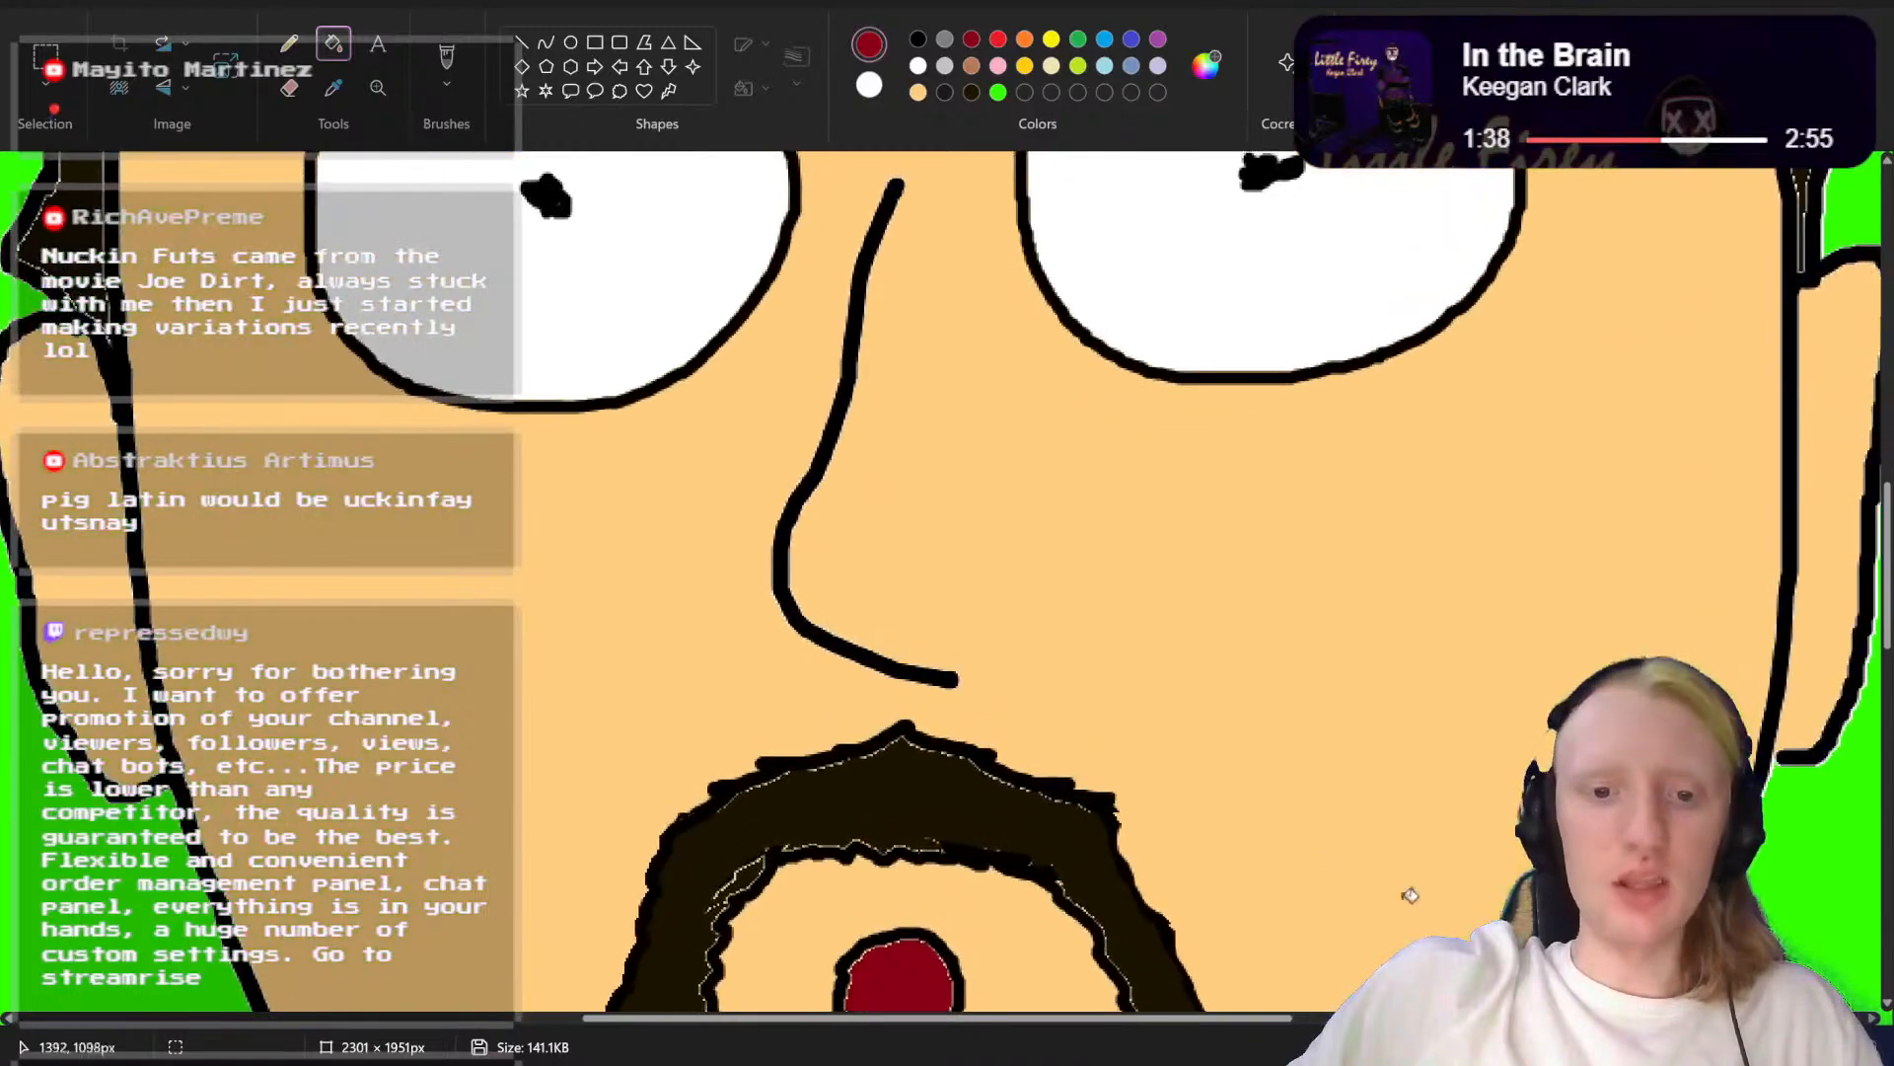
pyautogui.scroll(-3, 1283, 823)
pyautogui.scroll(-1, 1263, 814)
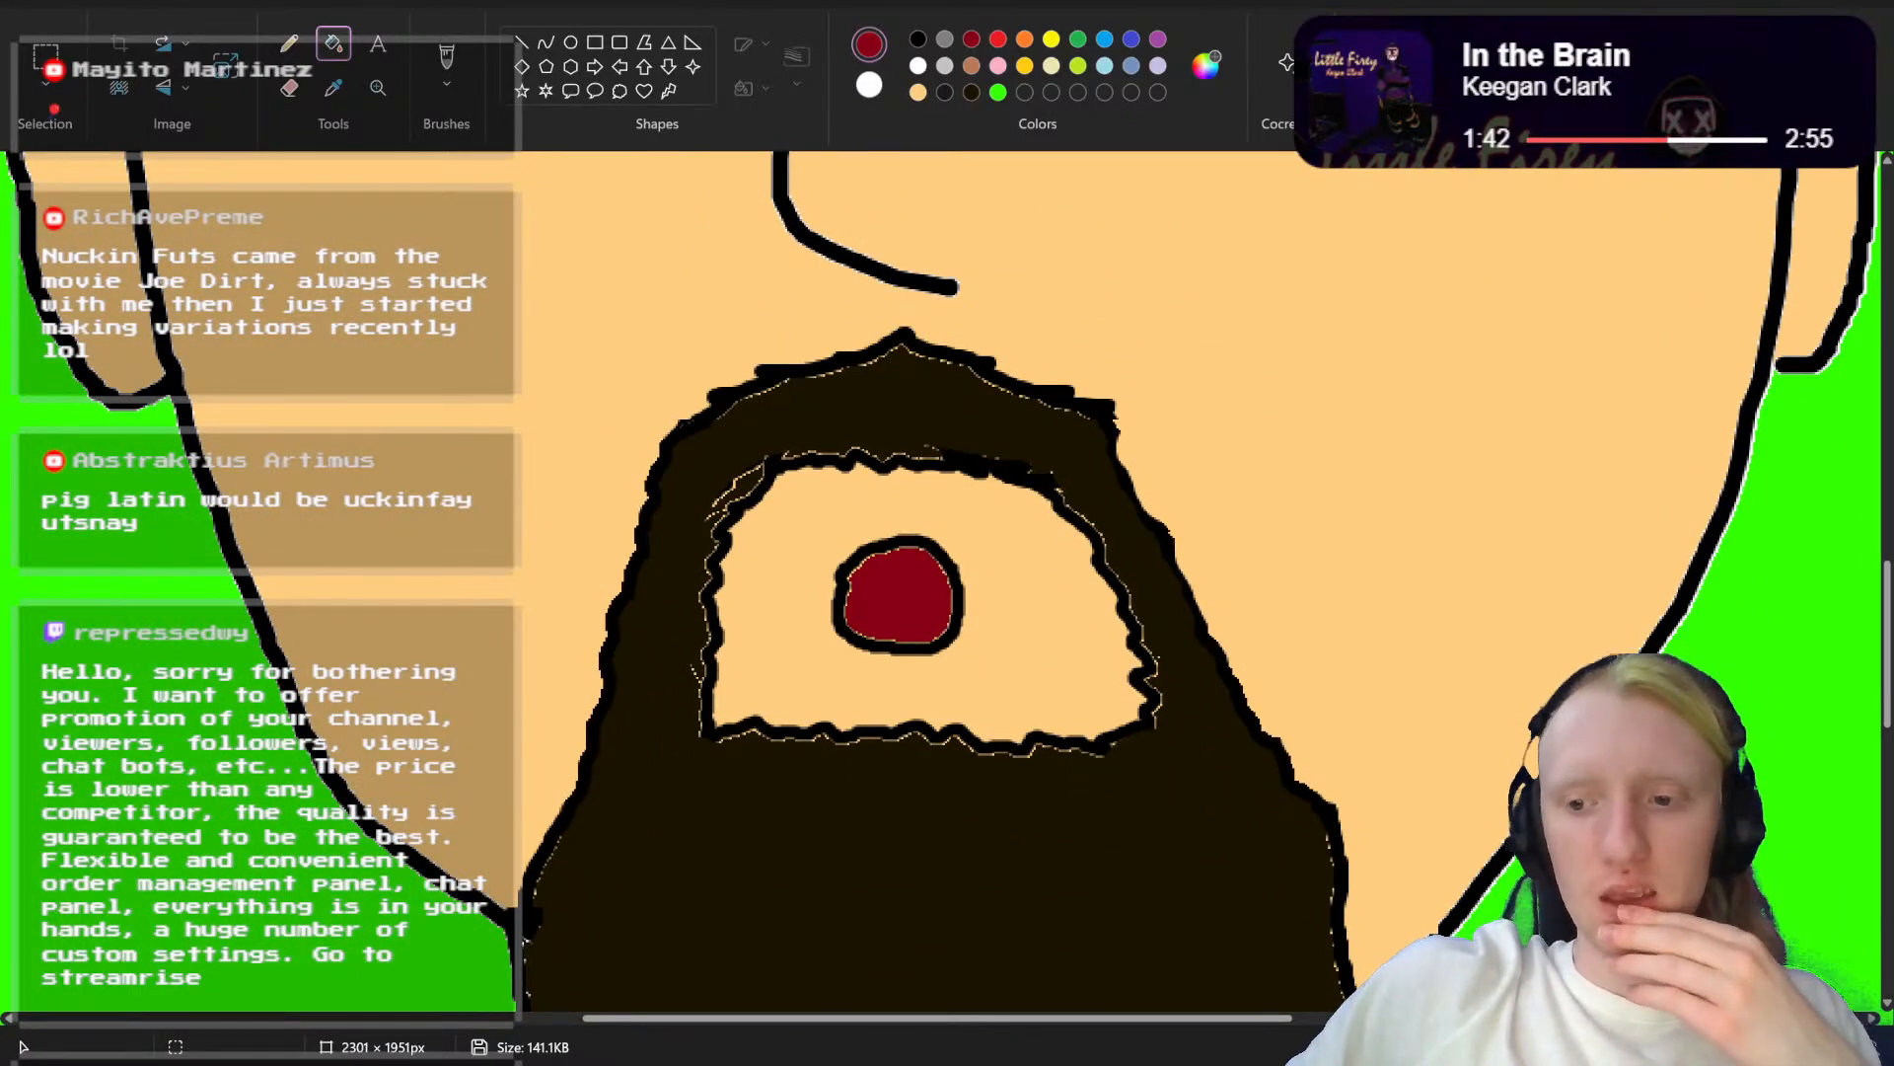
pyautogui.moveTo(1796, 1047); pyautogui.dragTo(1811, 1047)
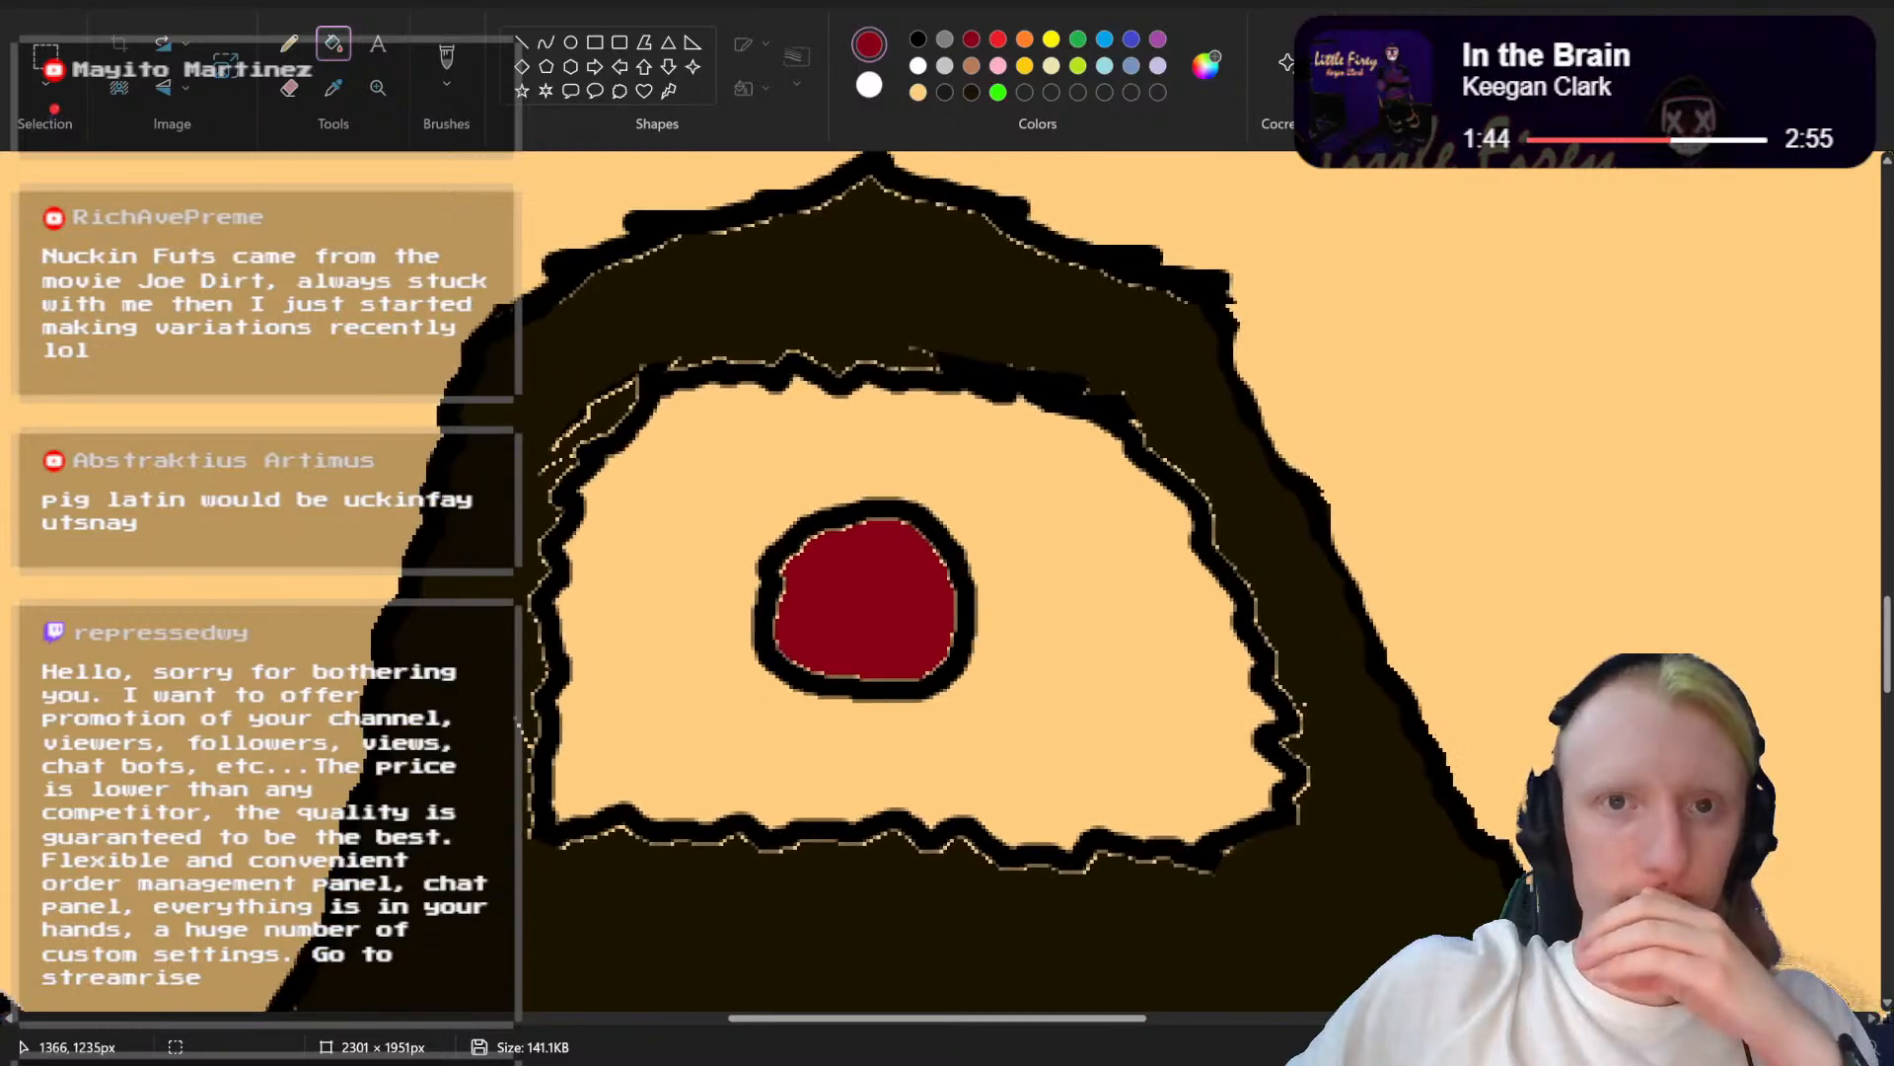
pyautogui.click(918, 42)
pyautogui.scroll(2, 1184, 486)
pyautogui.scroll(-3, 1165, 474)
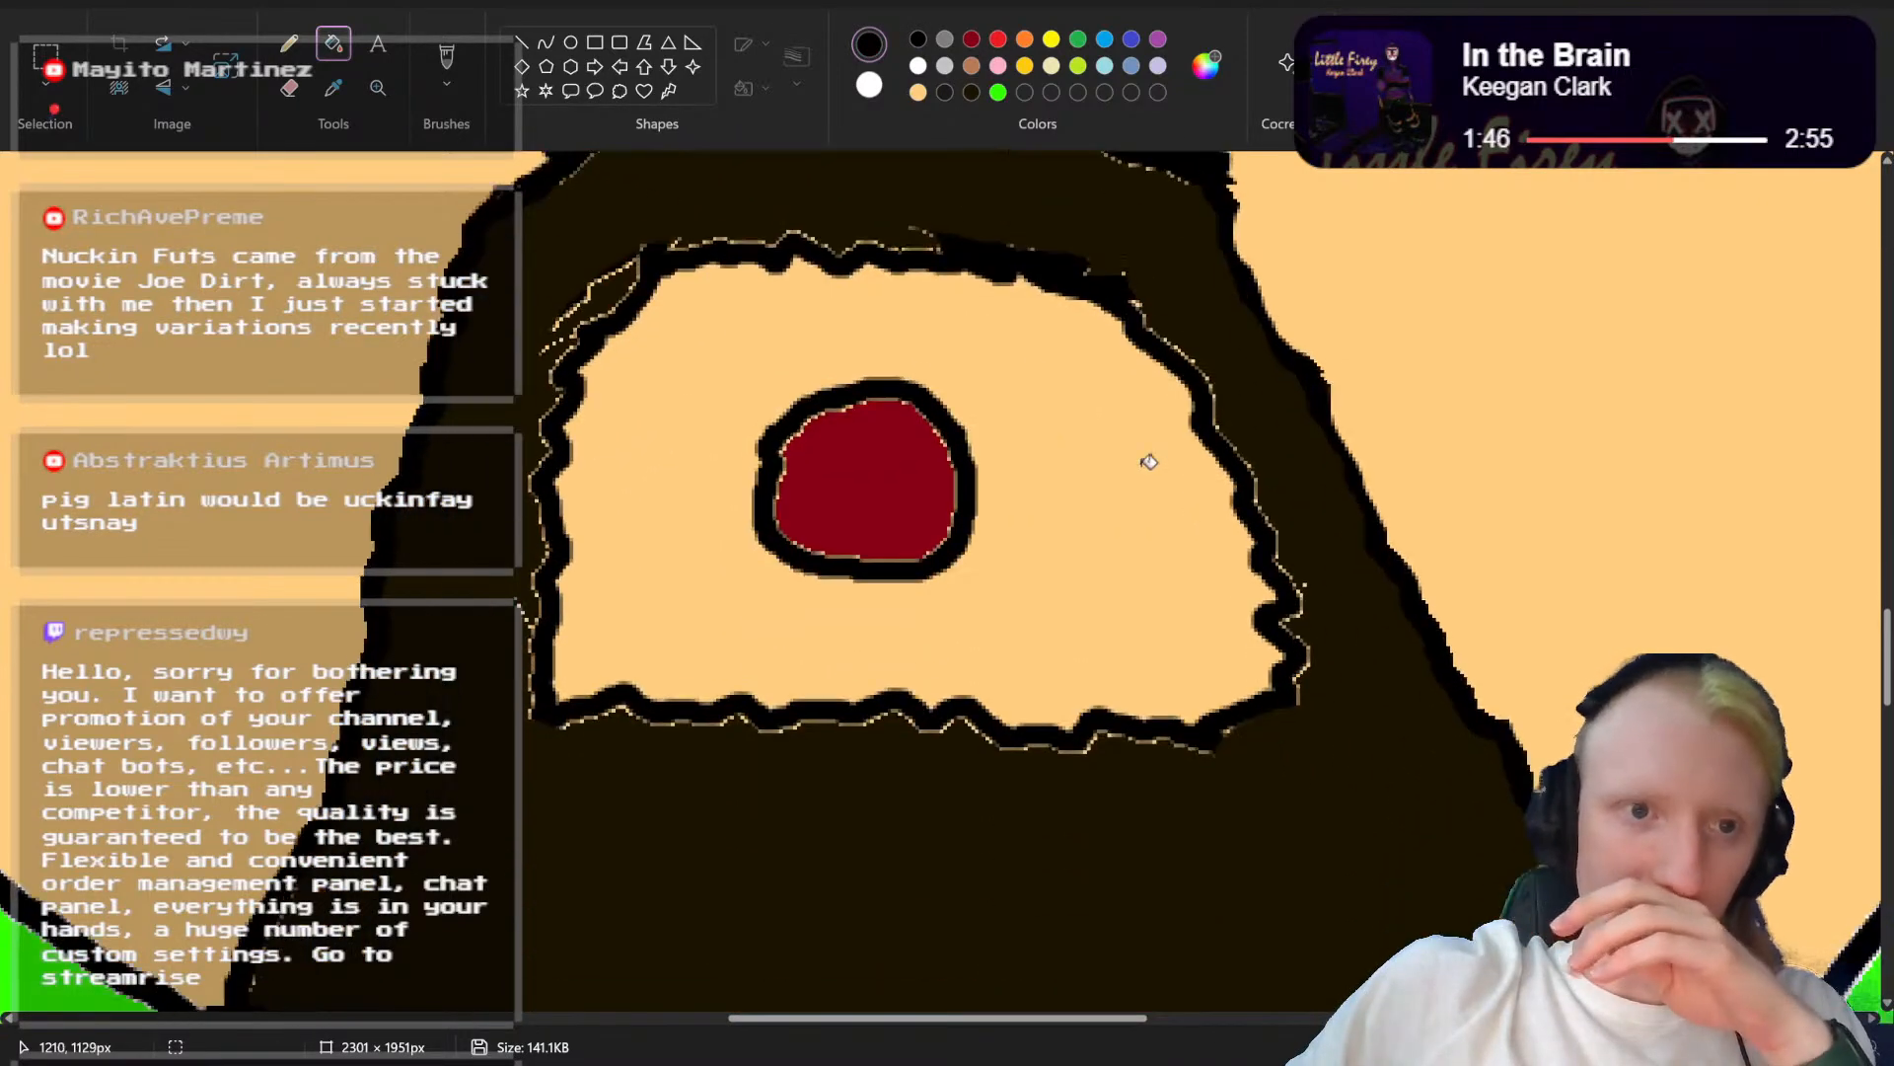
pyautogui.click(447, 58)
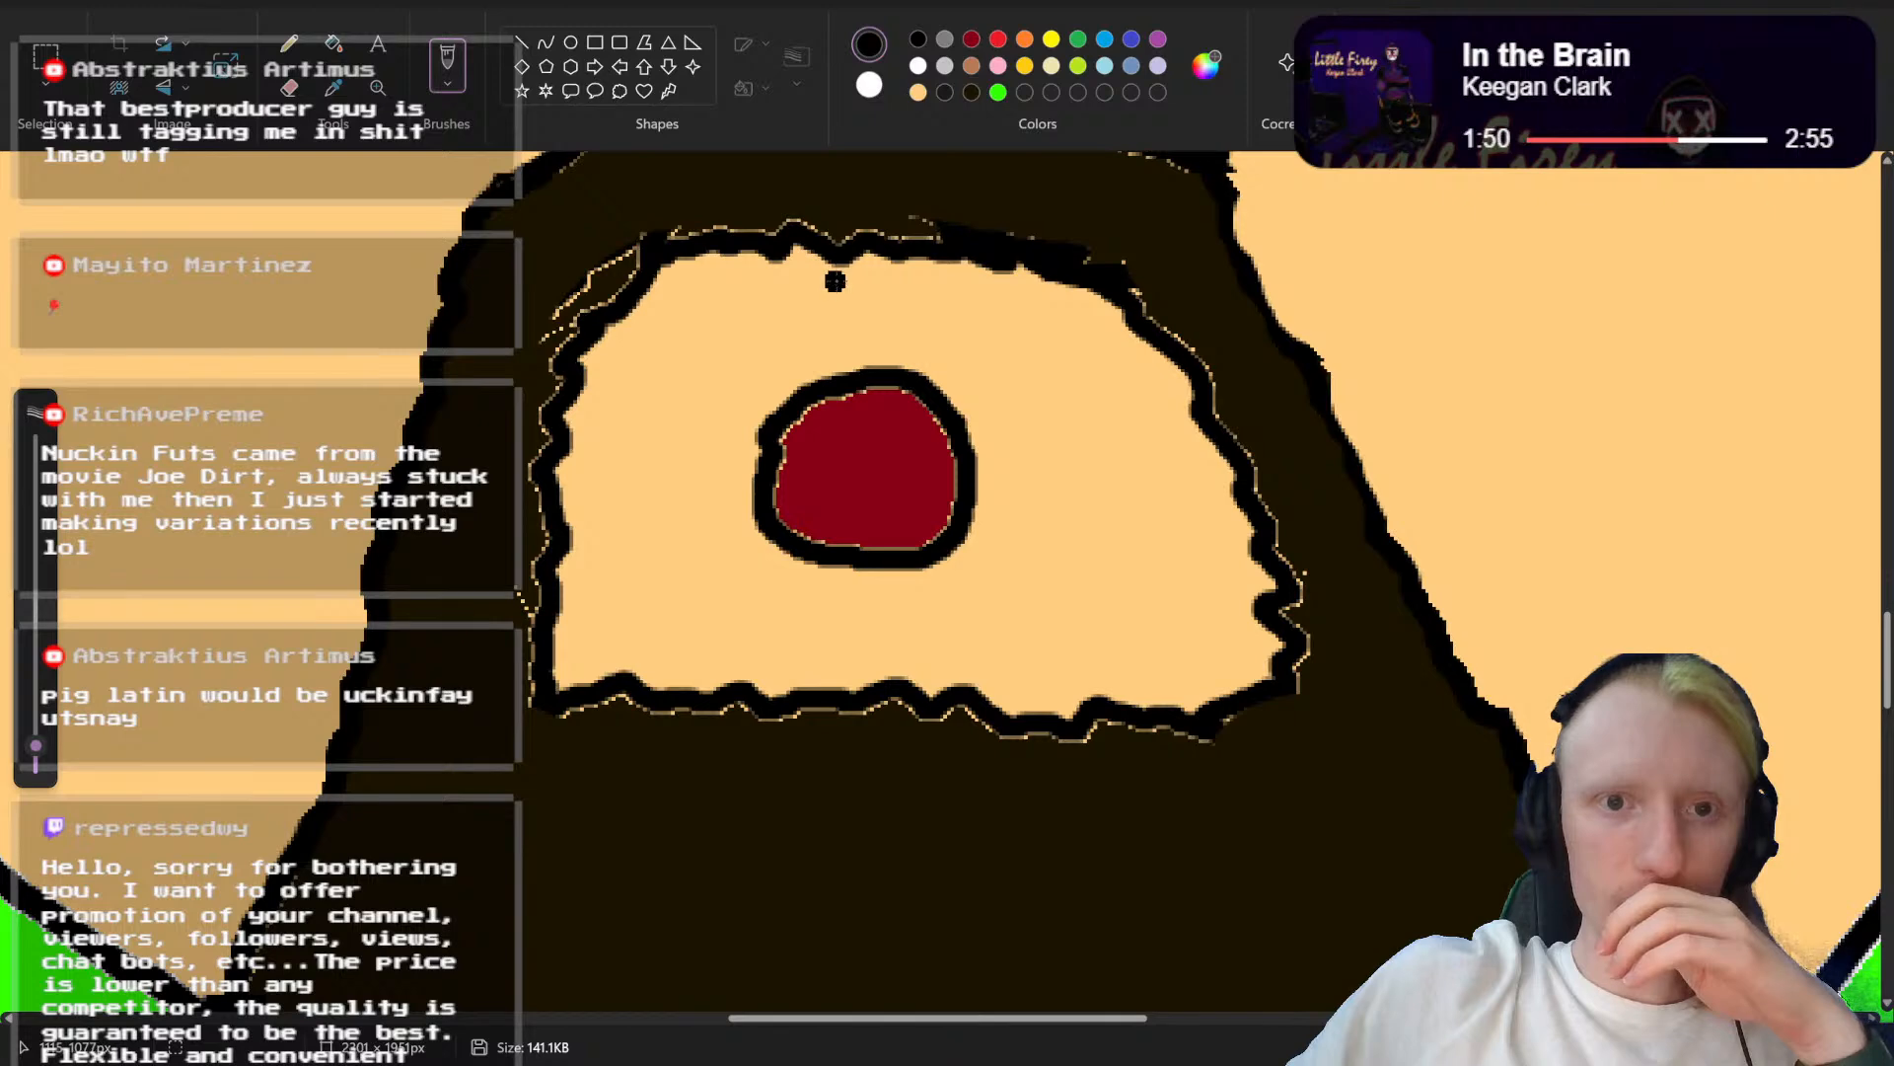
pyautogui.moveTo(841, 279)
pyautogui.mouseDown()
pyautogui.moveTo(702, 327)
pyautogui.moveTo(654, 378)
pyautogui.moveTo(625, 554)
pyautogui.moveTo(661, 625)
pyautogui.moveTo(1098, 635)
pyautogui.moveTo(1109, 538)
pyautogui.moveTo(1083, 407)
pyautogui.moveTo(950, 307)
pyautogui.moveTo(856, 280)
pyautogui.mouseUp()
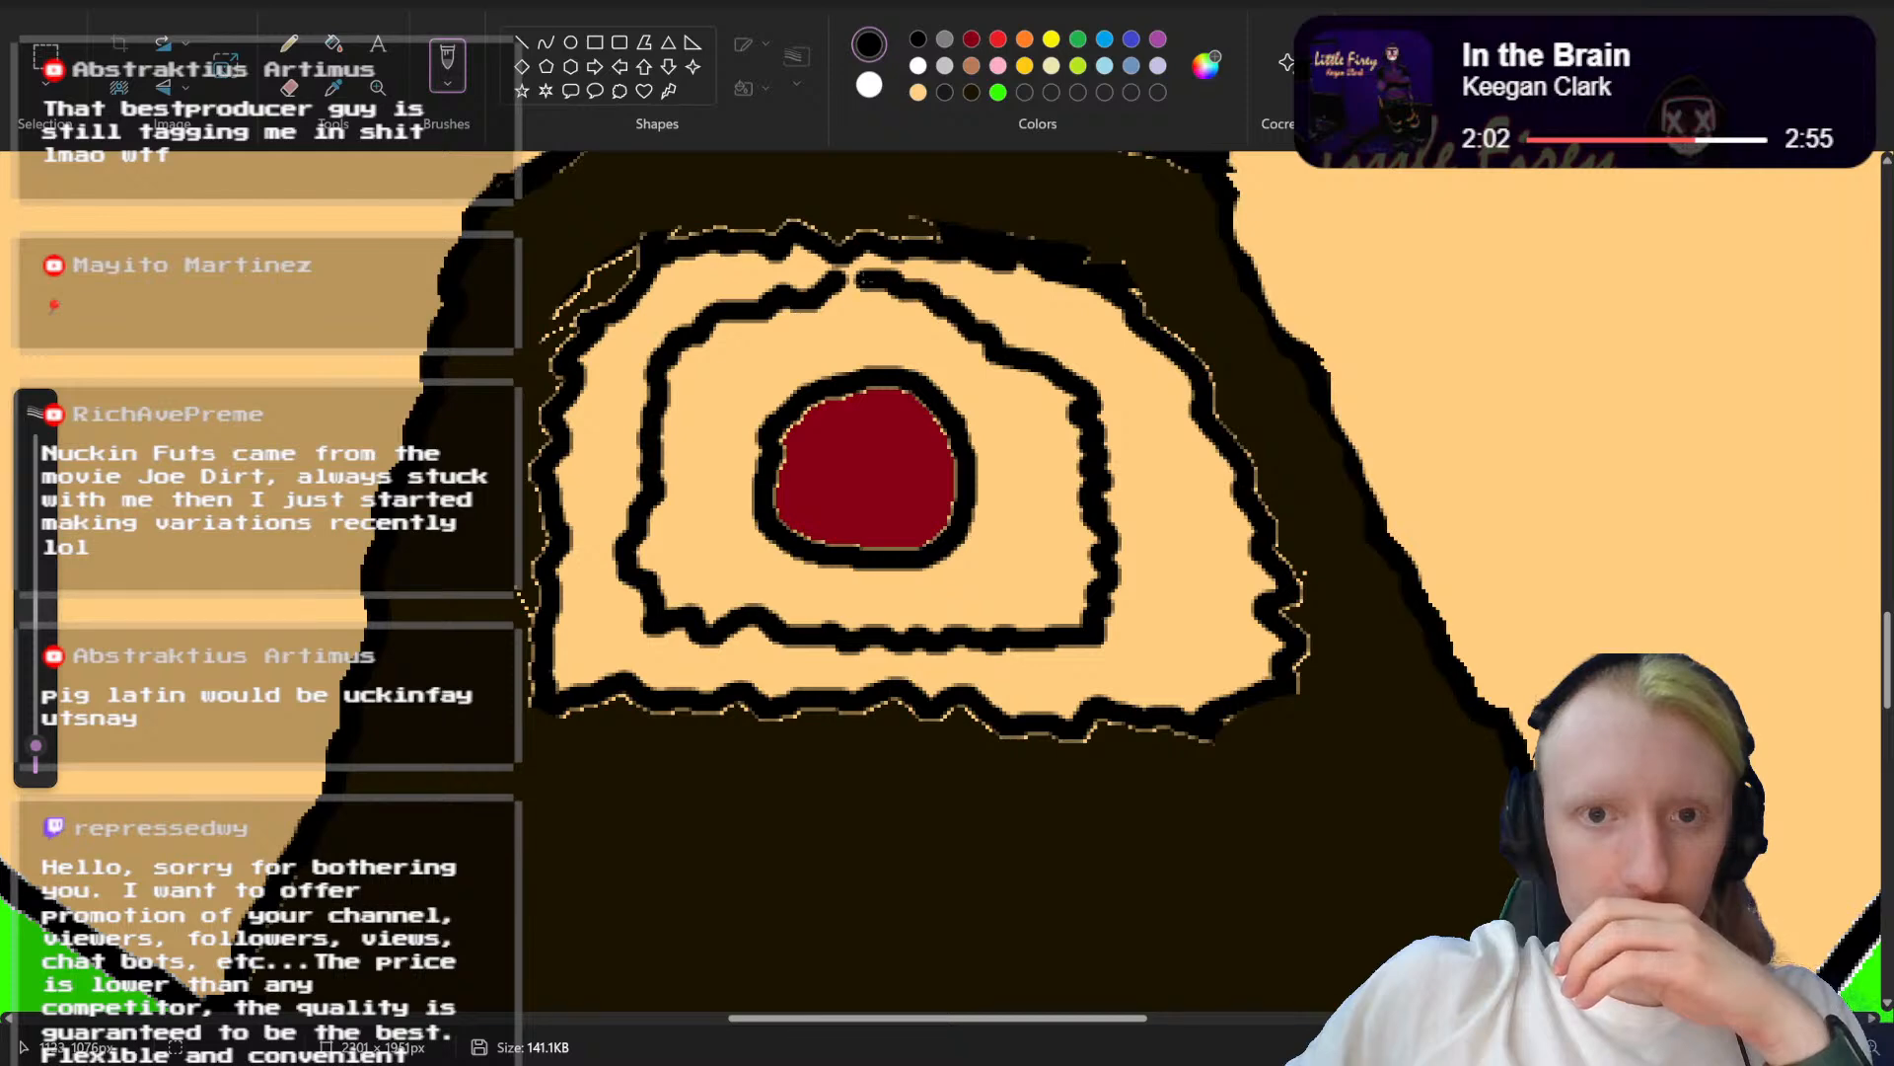
pyautogui.scroll(1, 891, 294)
pyautogui.scroll(-1, 914, 198)
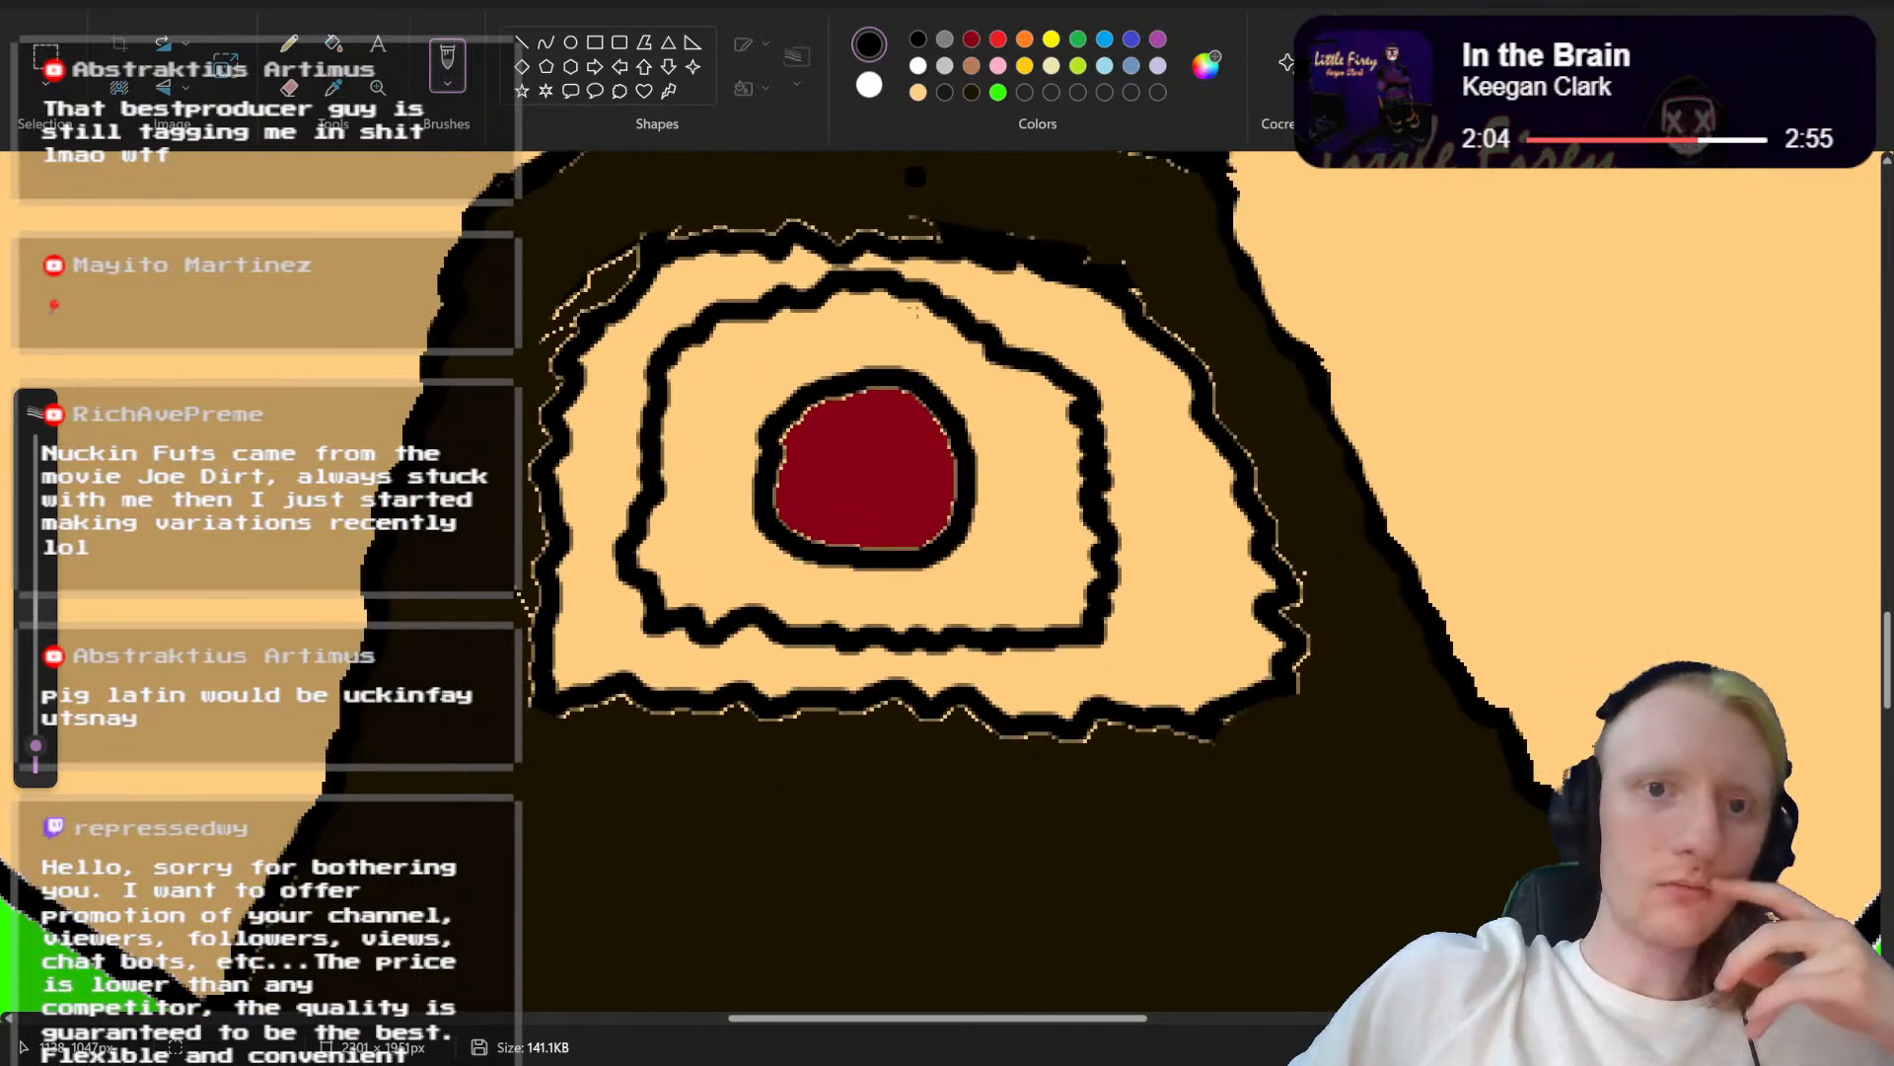
# Step: Fill the skin-coloured ring between the old and new beard opening outlines with the beard's dark brown
pyautogui.click(334, 43)
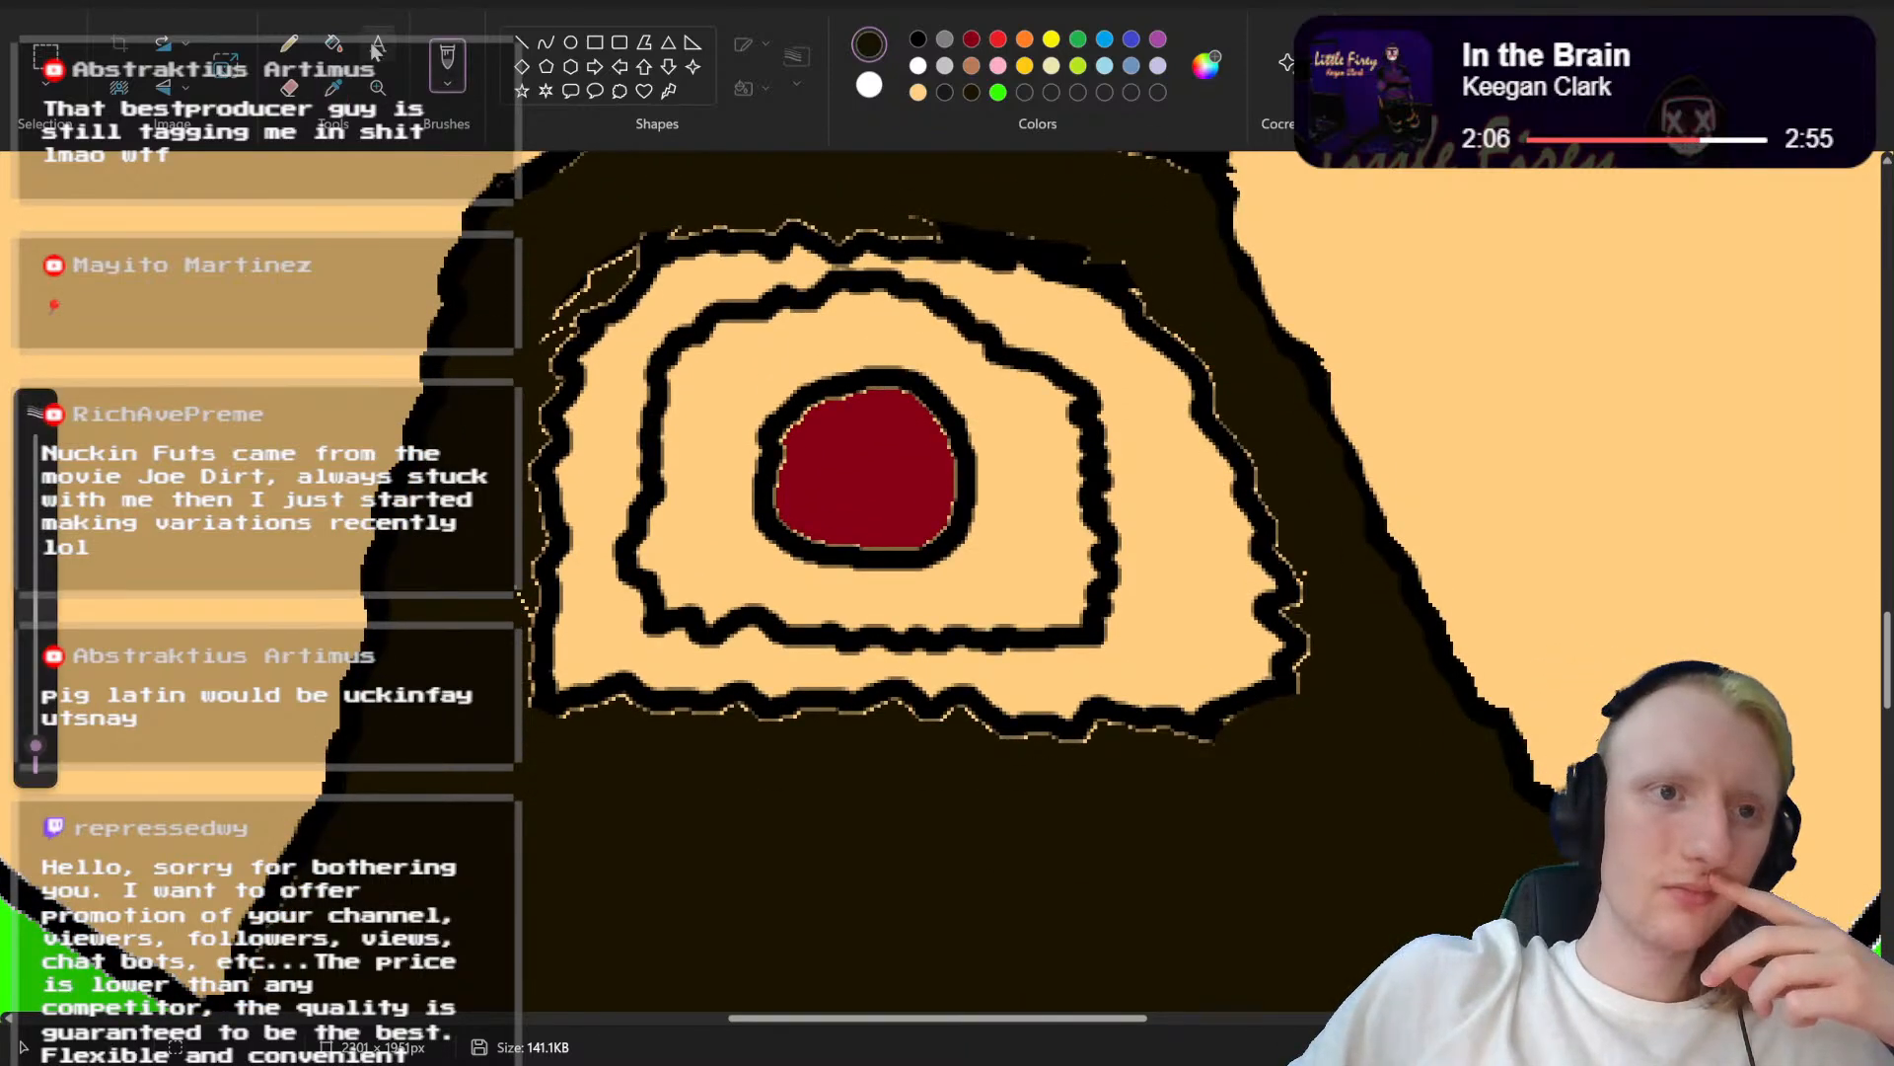
pyautogui.click(612, 358)
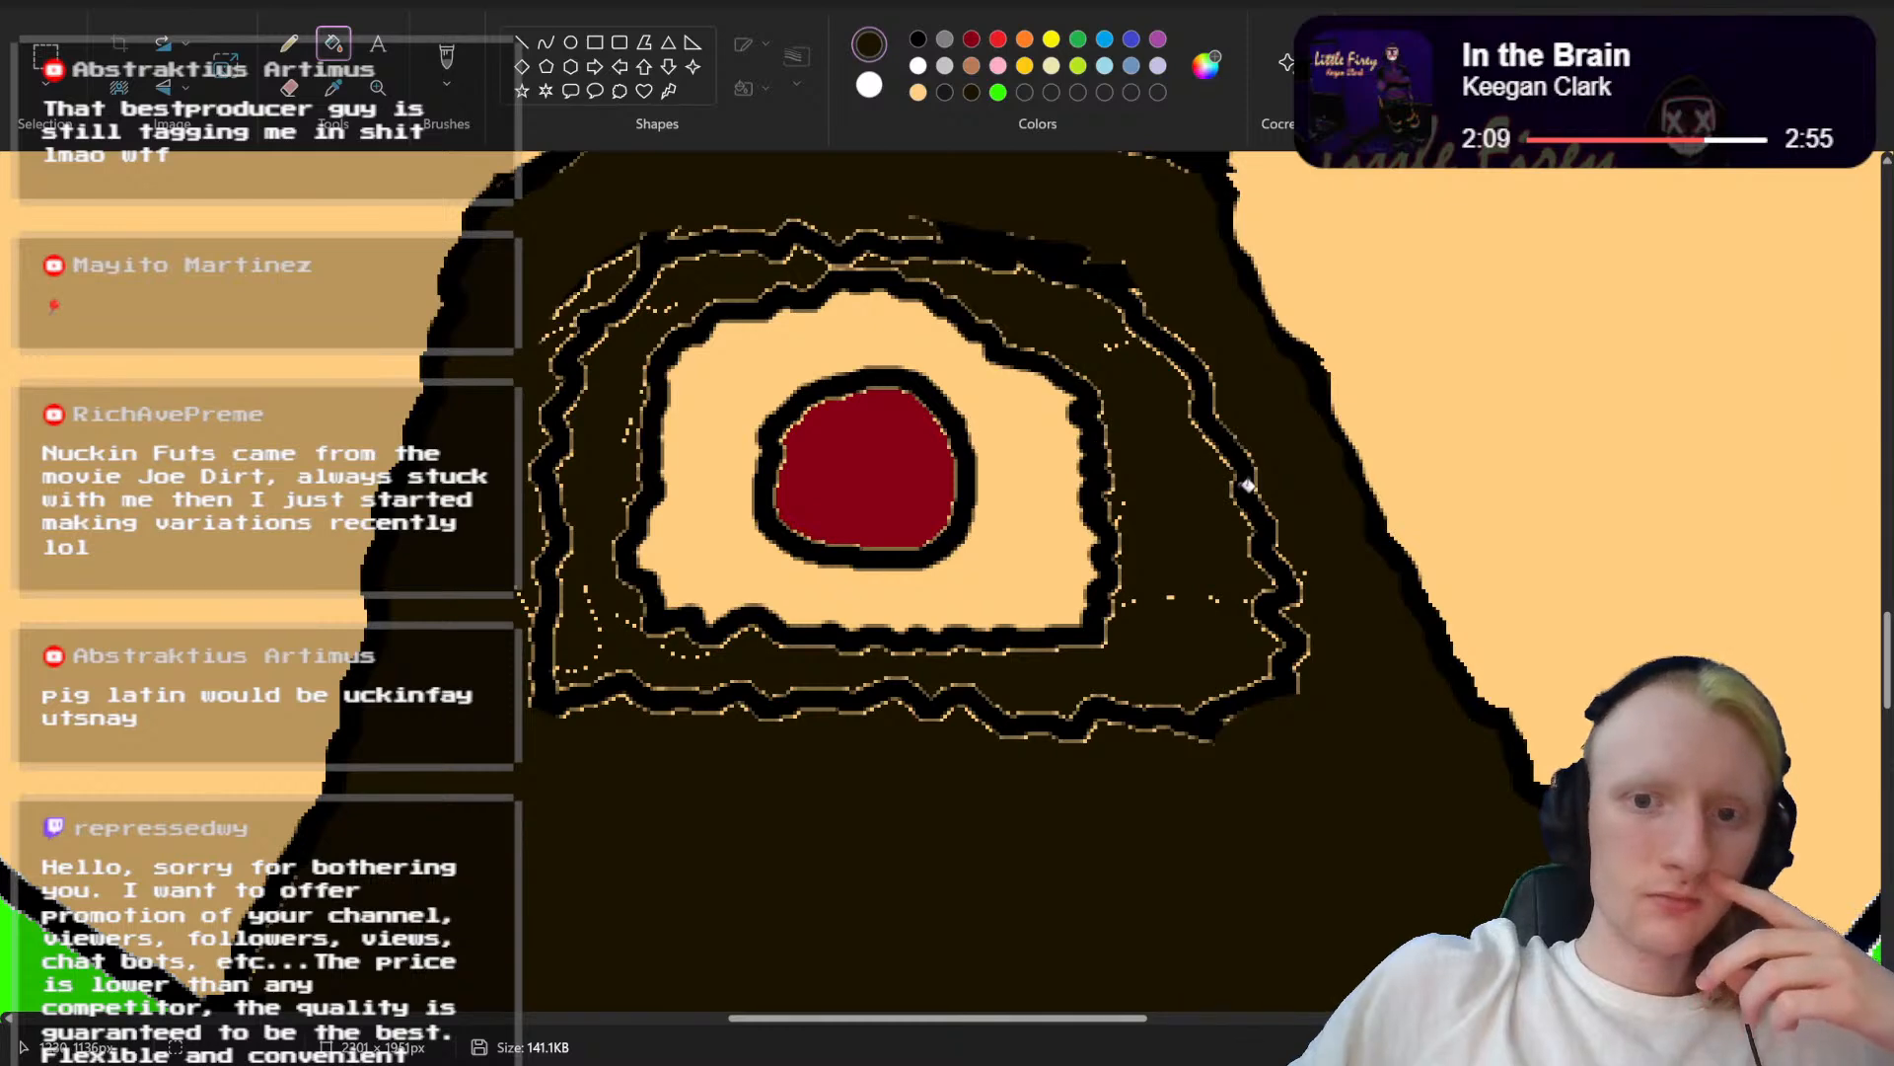
pyautogui.scroll(-1, 1248, 485)
pyautogui.scroll(1, 1248, 486)
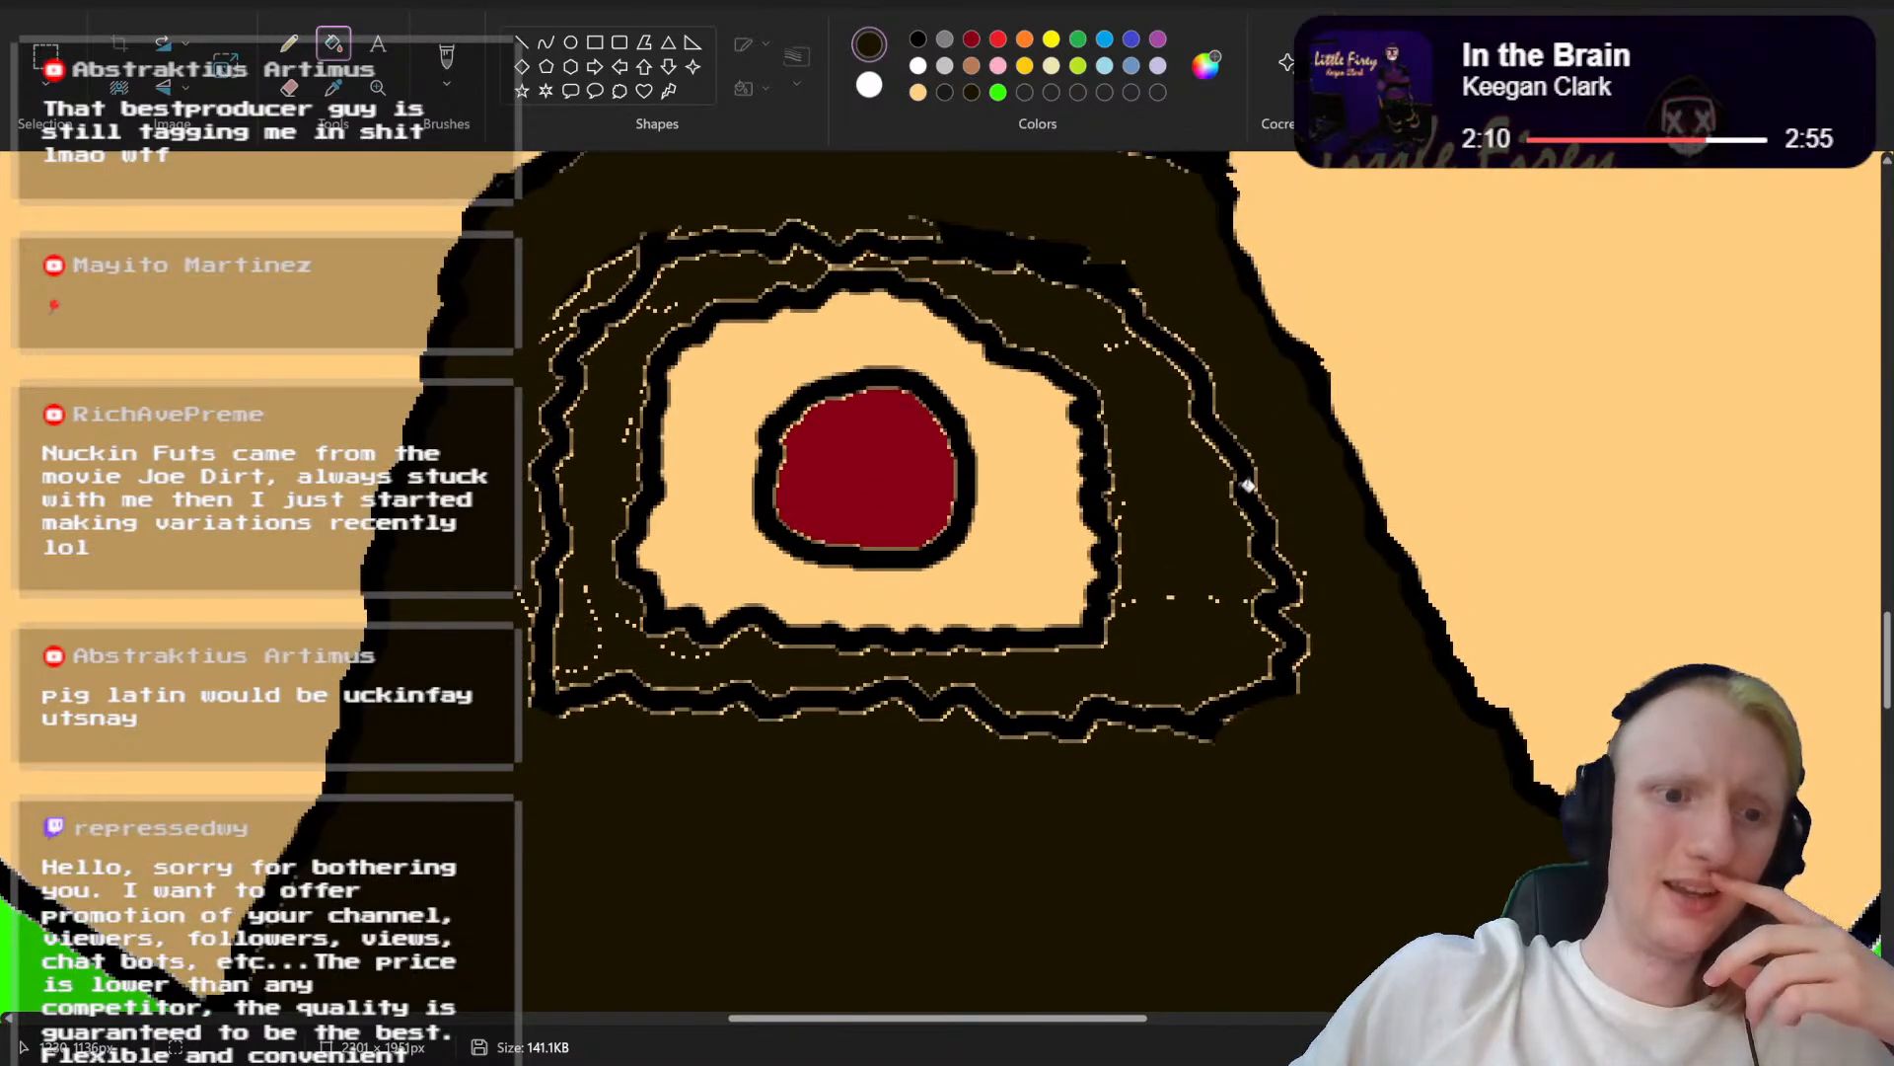
pyautogui.scroll(-1, 1248, 485)
pyautogui.scroll(3, 1249, 485)
pyautogui.scroll(-1, 1248, 486)
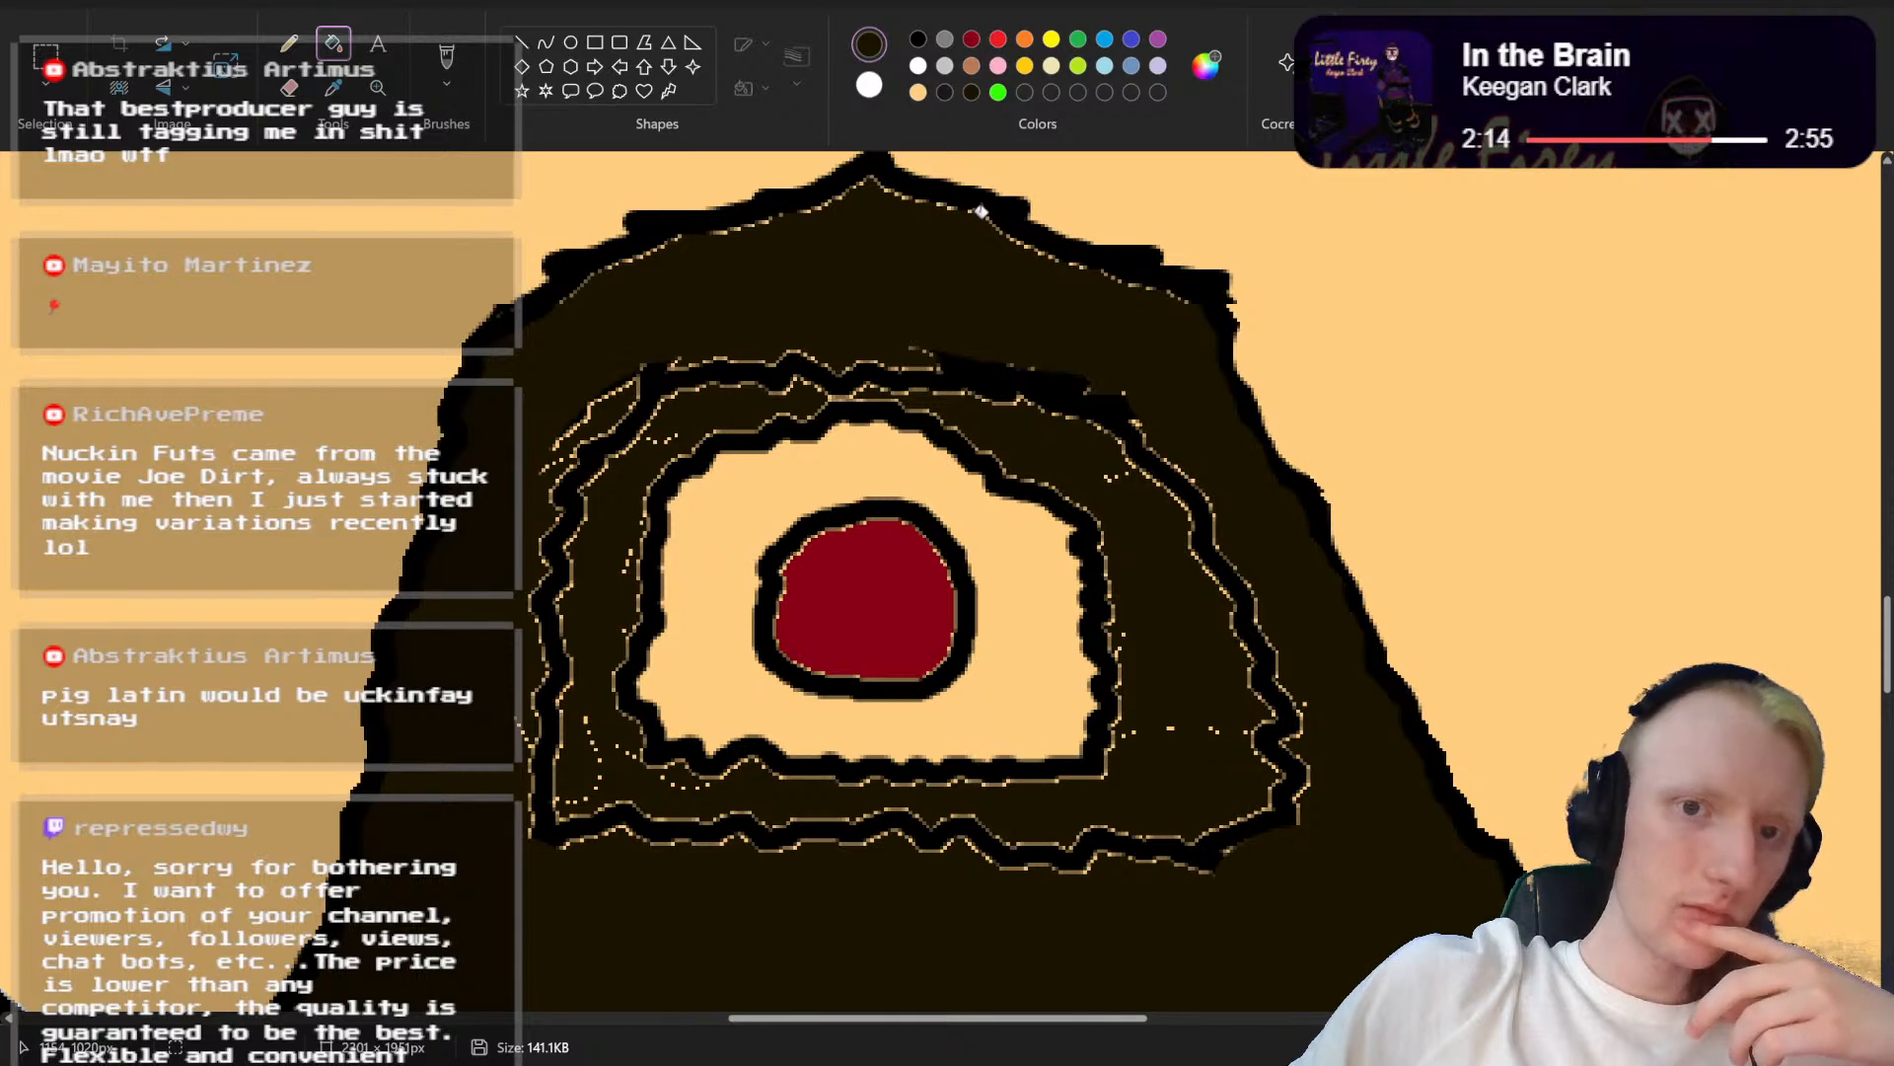
pyautogui.scroll(1, 979, 211)
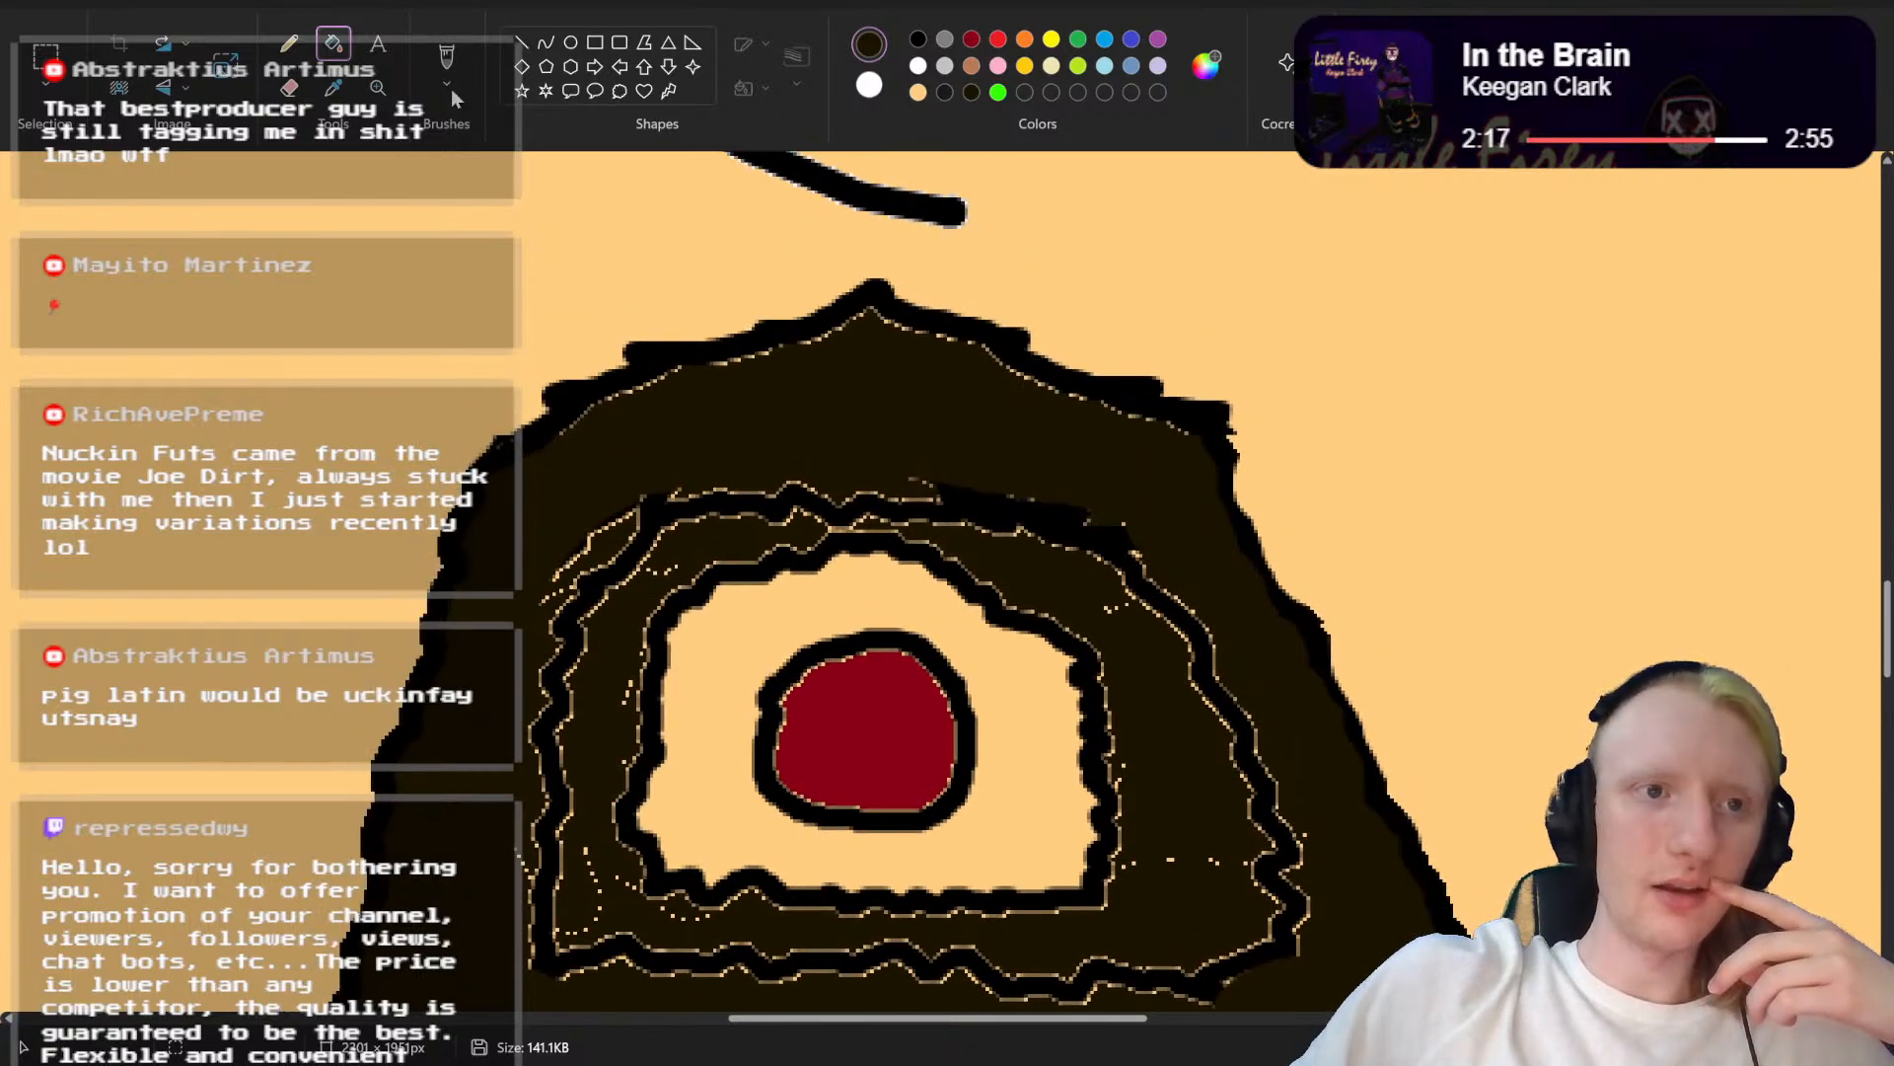
# Step: Move the upper edge of the moustache slightly down with a rectangular selection and fill the white gap with the skin colour
pyautogui.click(45, 54)
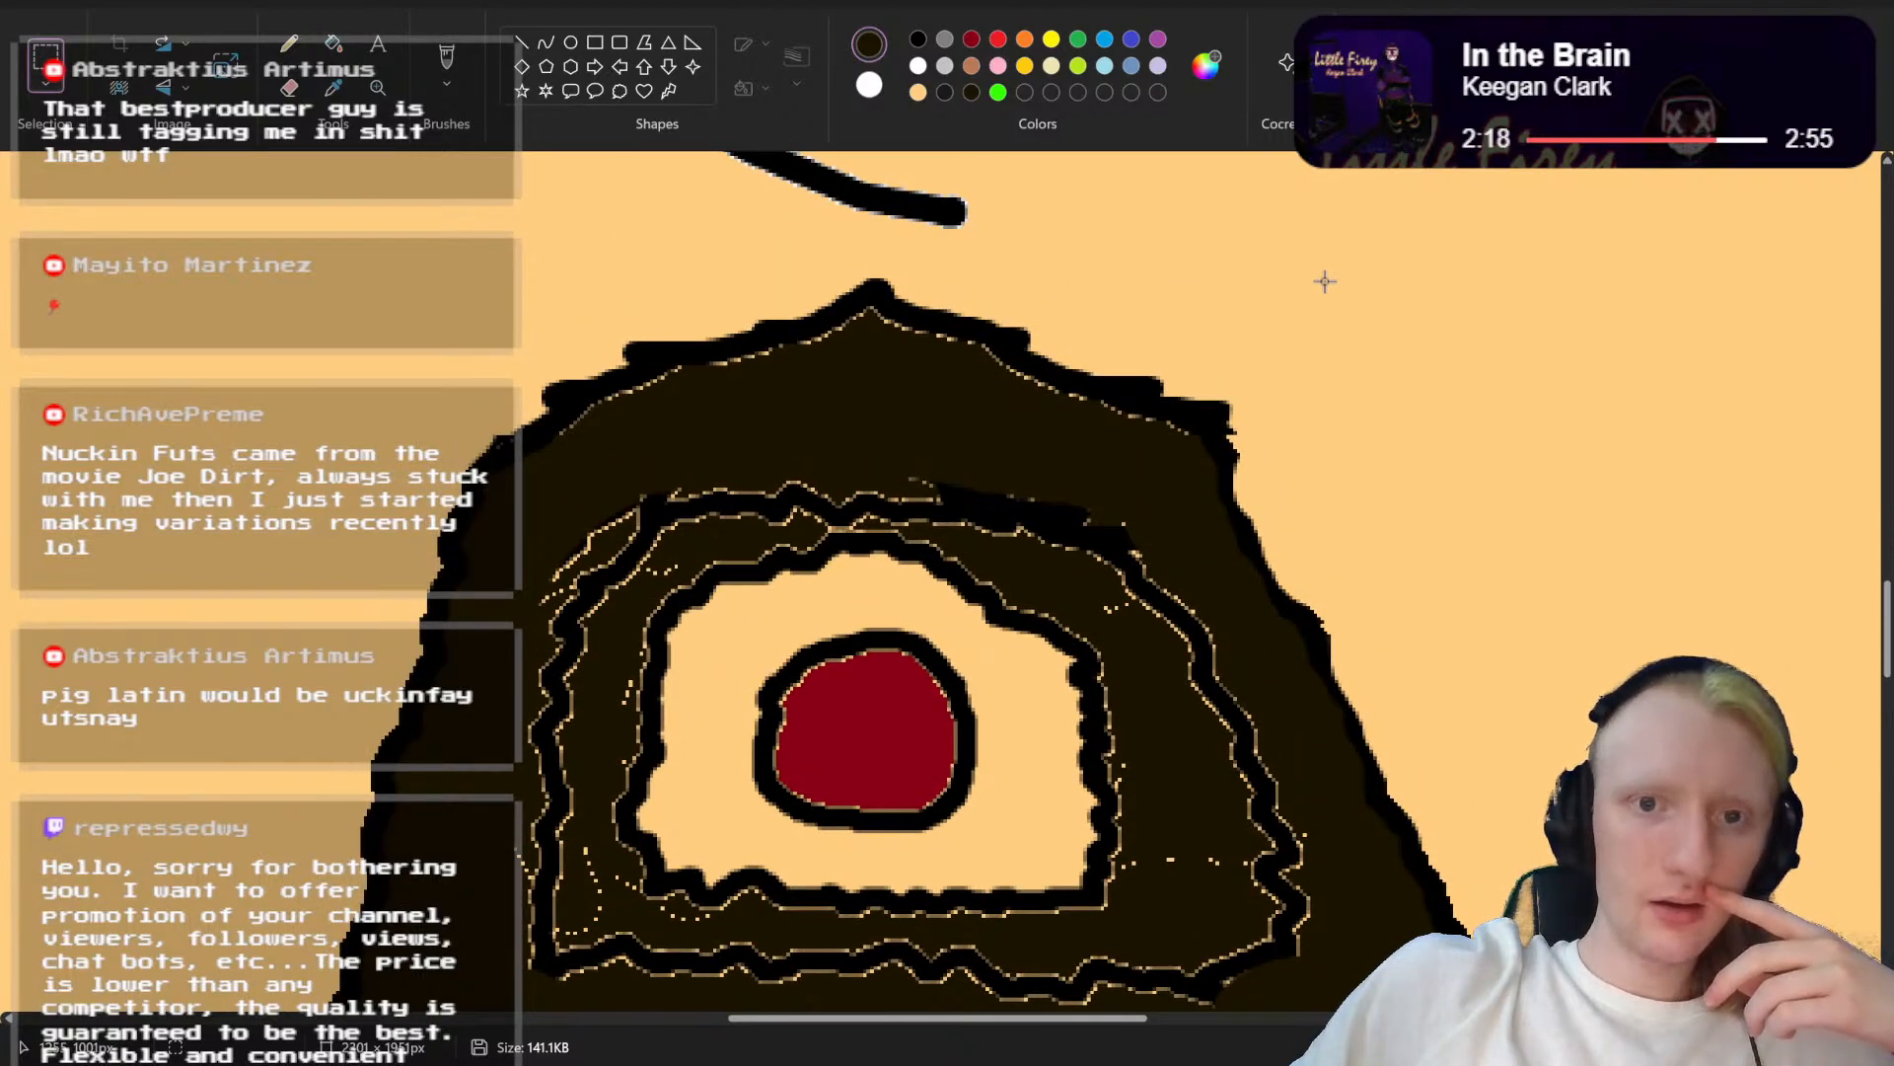
pyautogui.moveTo(1324, 280); pyautogui.dragTo(622, 433)
pyautogui.moveTo(1352, 268); pyautogui.dragTo(436, 449)
pyautogui.moveTo(643, 406); pyautogui.dragTo(644, 429)
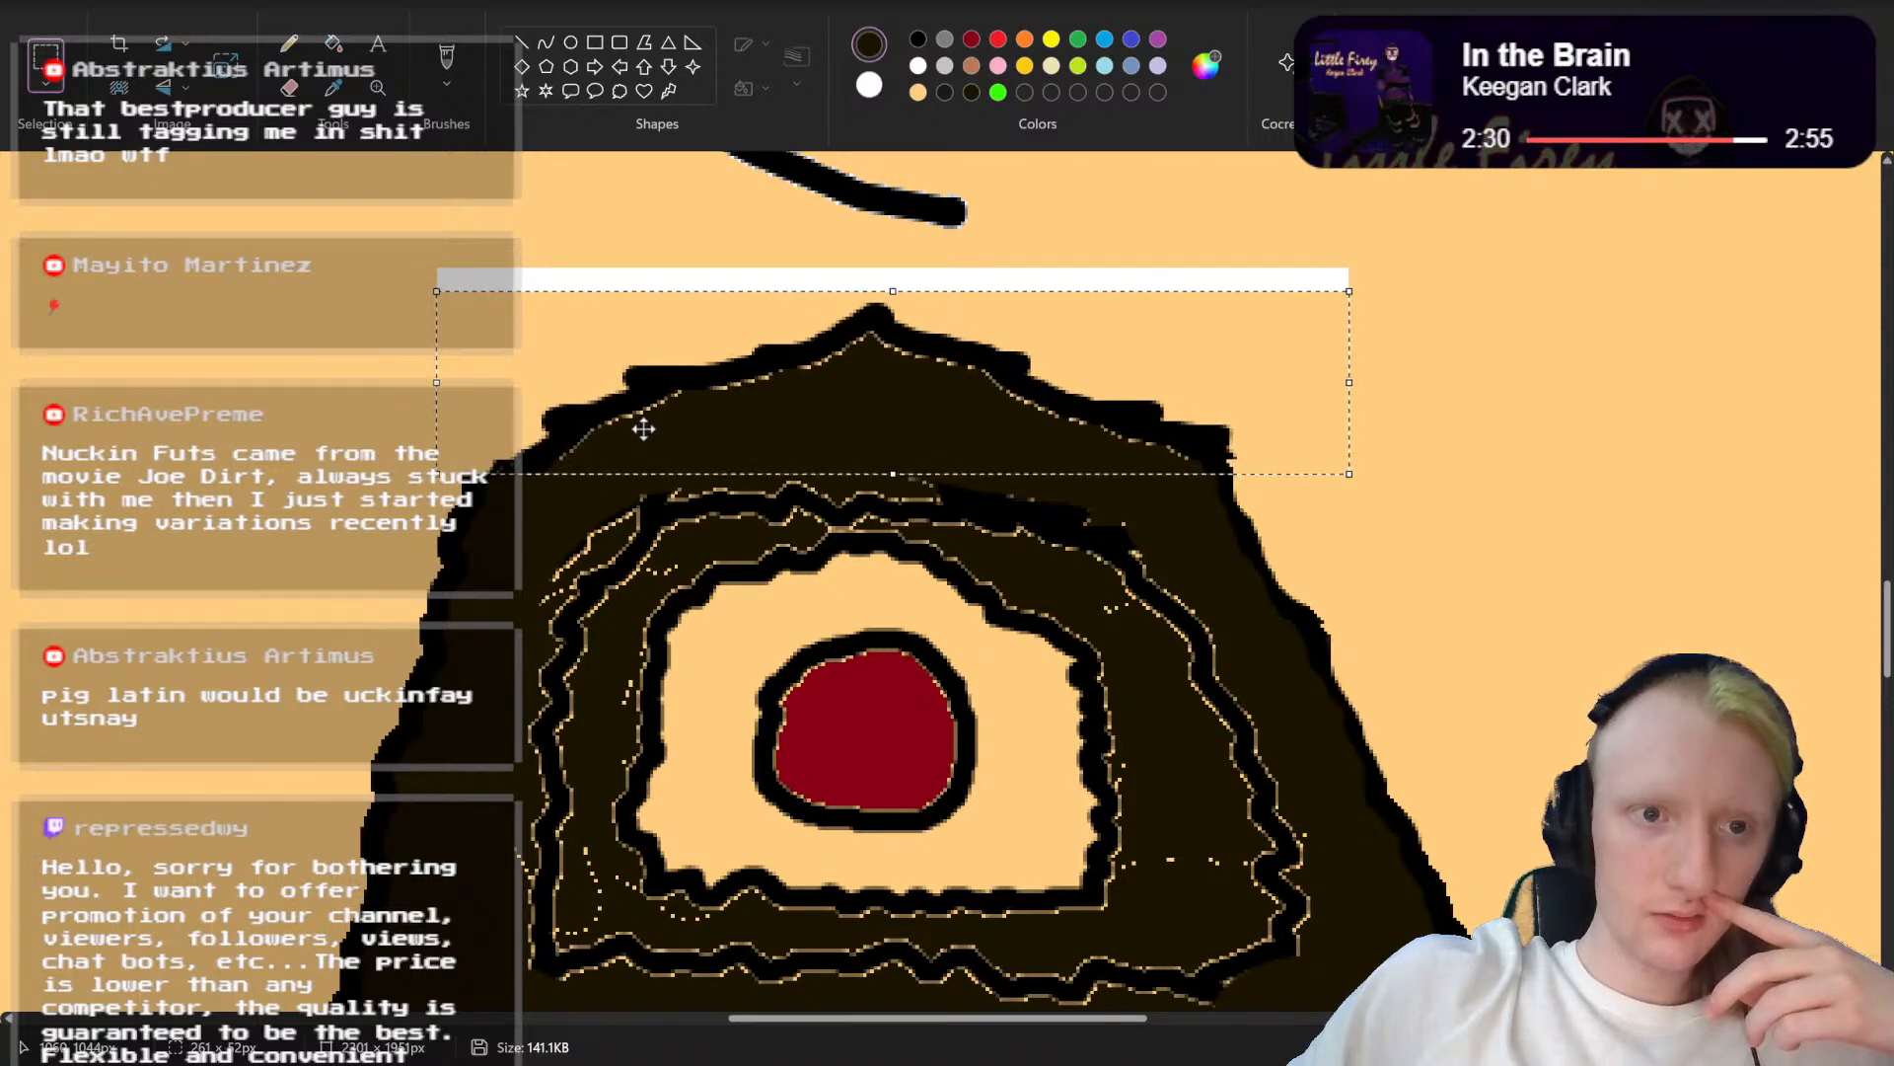
pyautogui.click(1484, 225)
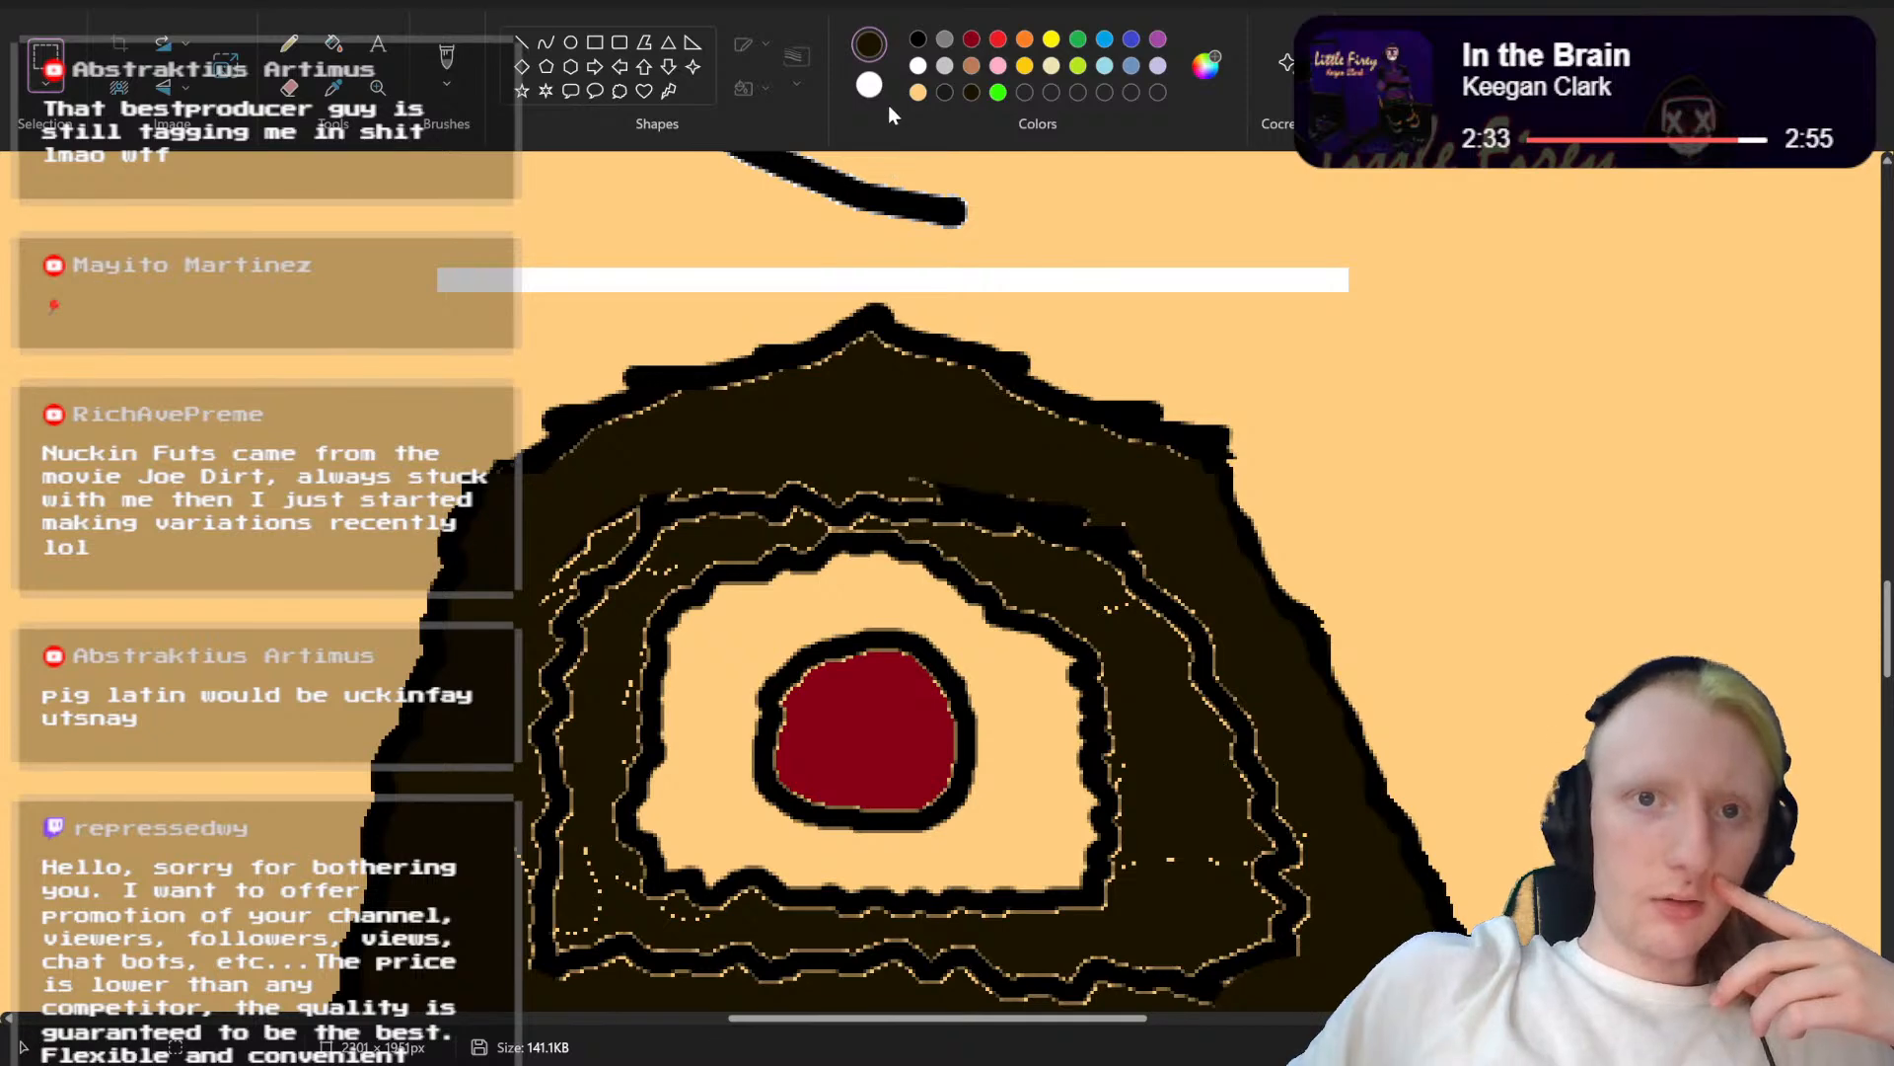
pyautogui.click(918, 92)
pyautogui.click(333, 43)
pyautogui.click(677, 279)
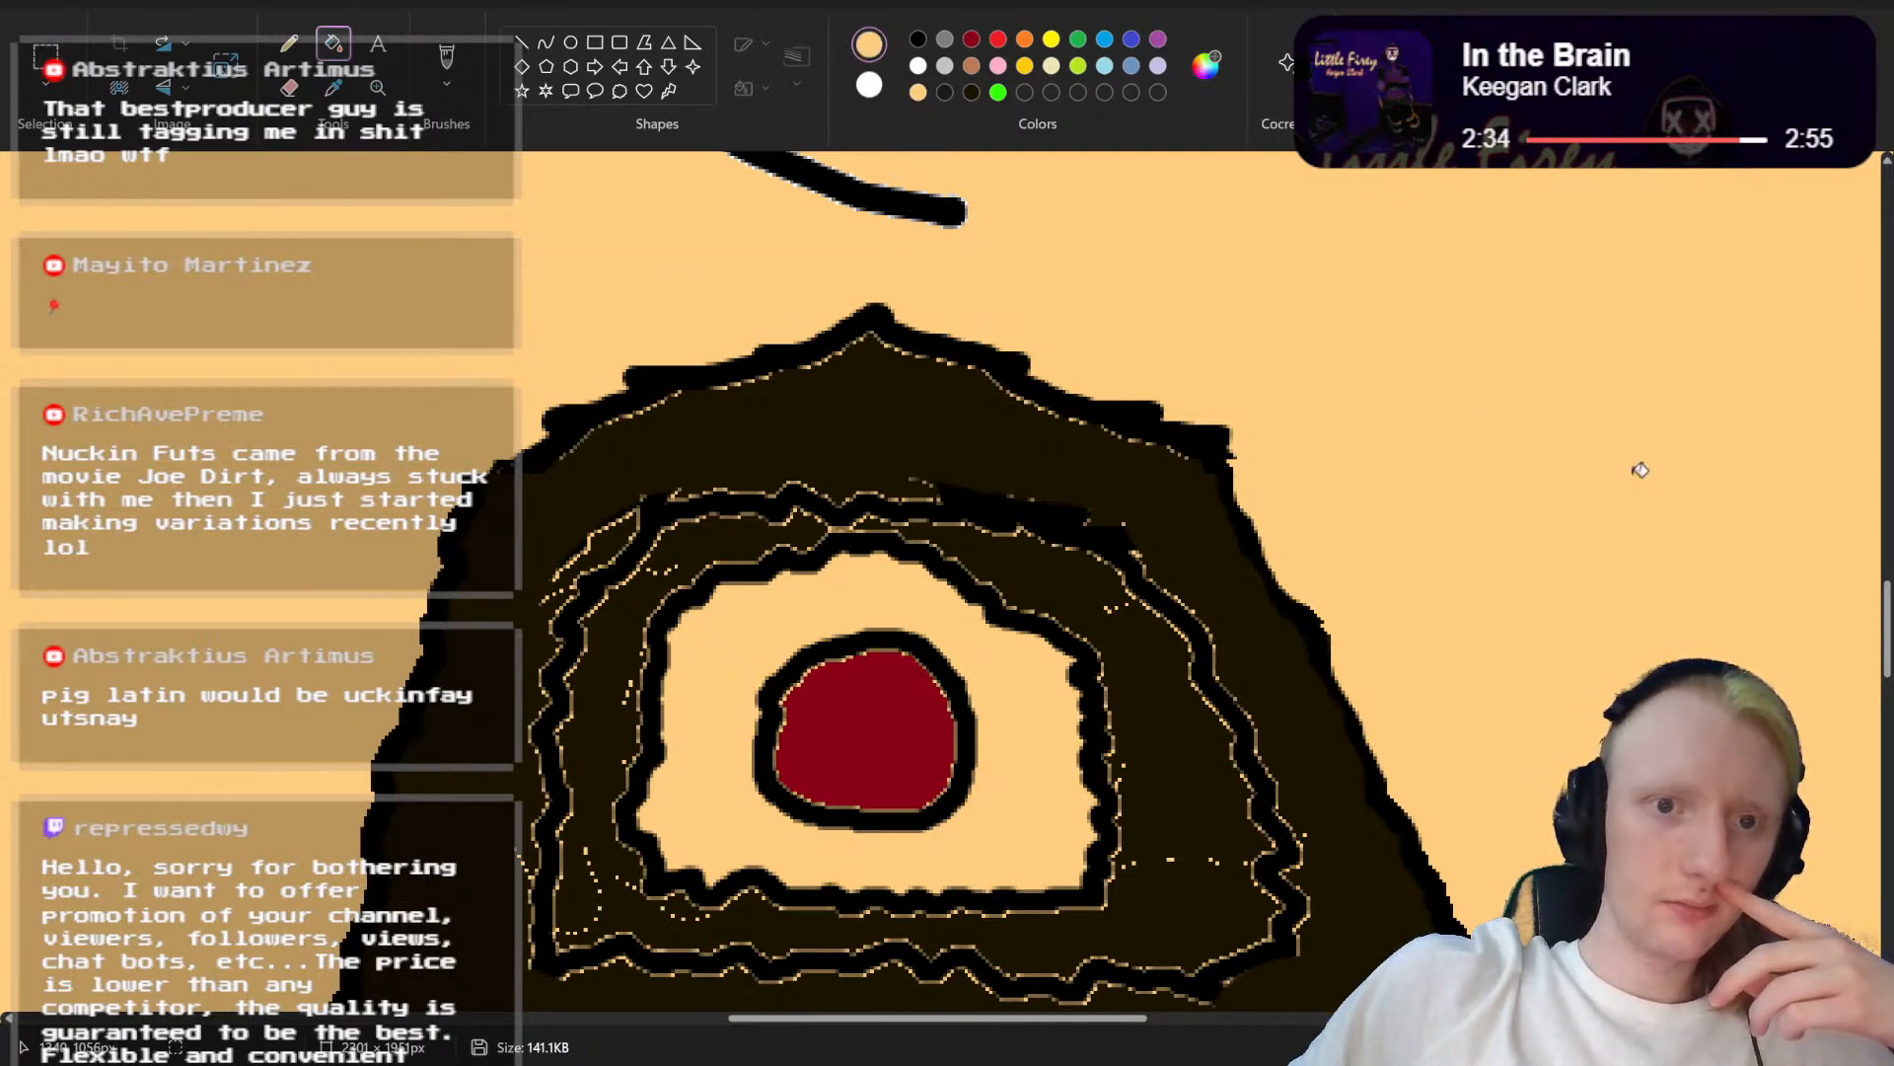
pyautogui.scroll(-3, 1644, 471)
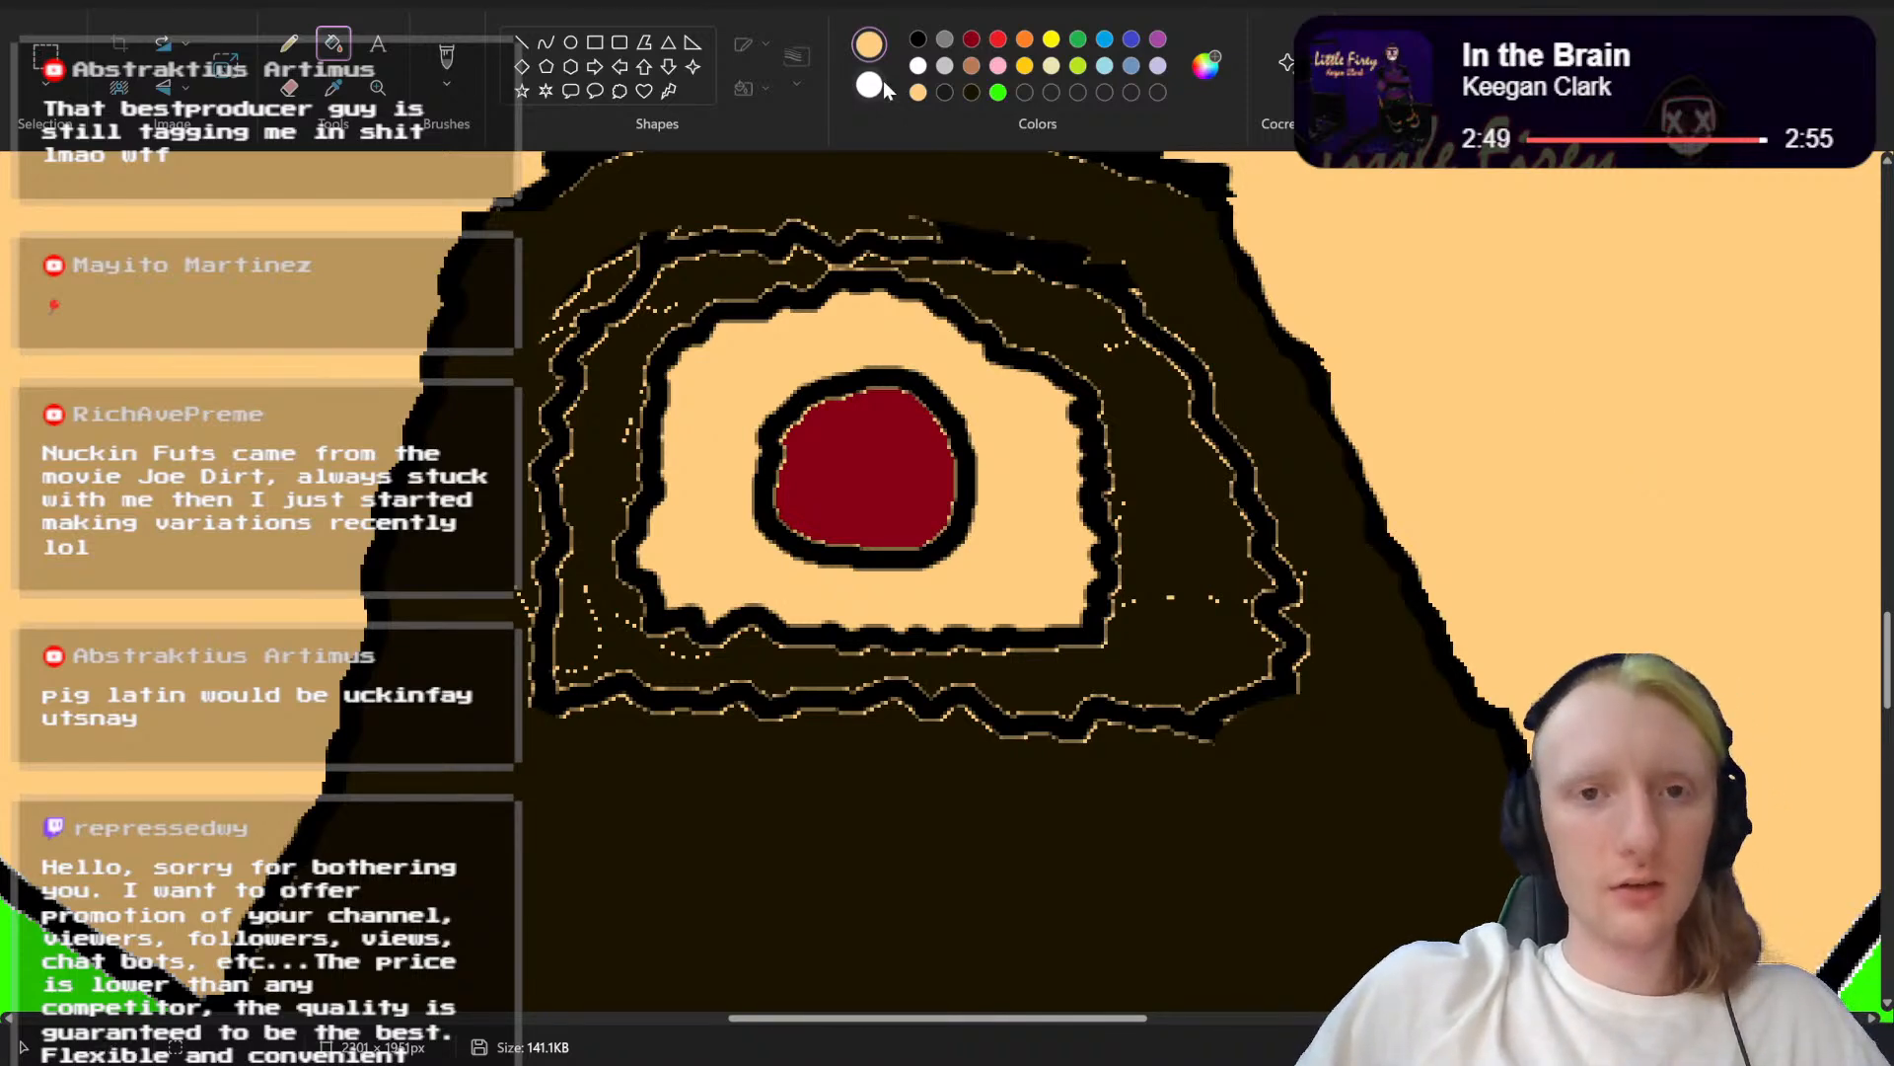
pyautogui.click(447, 59)
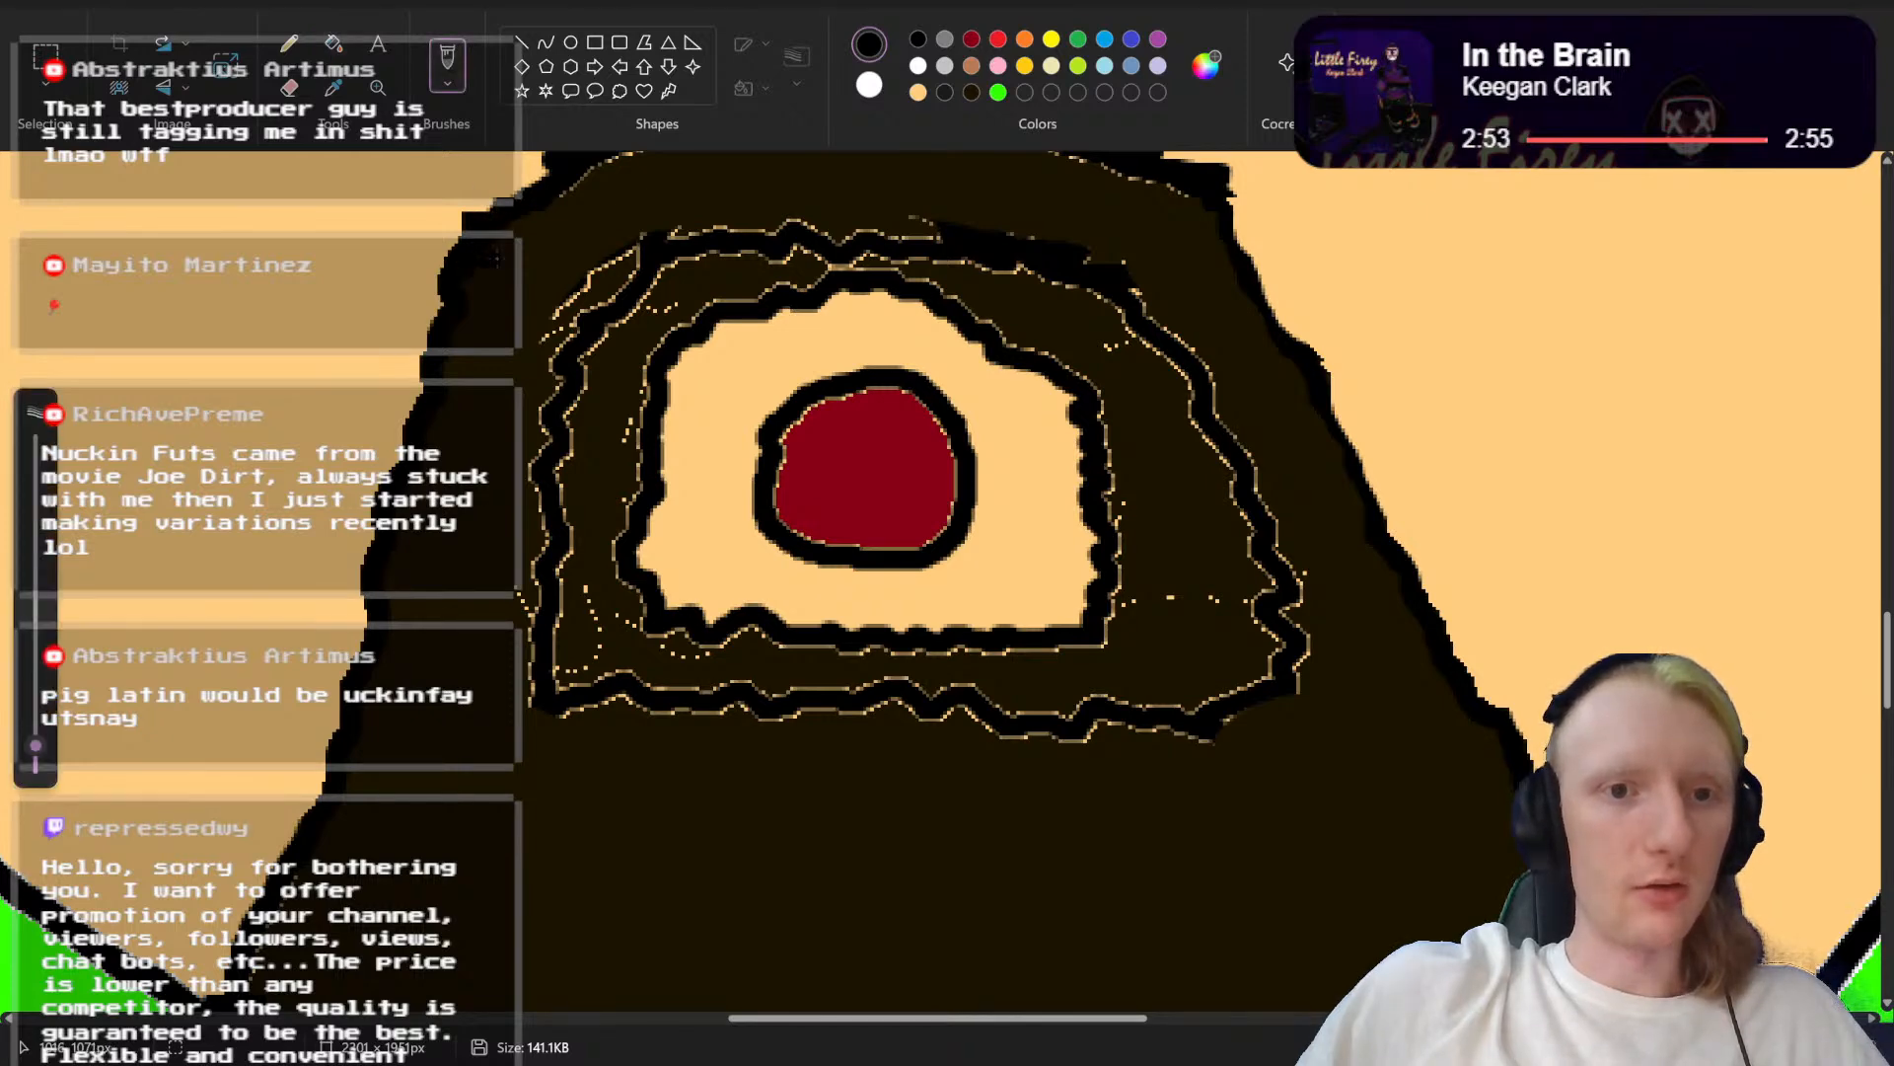
pyautogui.scroll(1, 592, 267)
pyautogui.scroll(-1, 602, 316)
pyautogui.scroll(1, 622, 410)
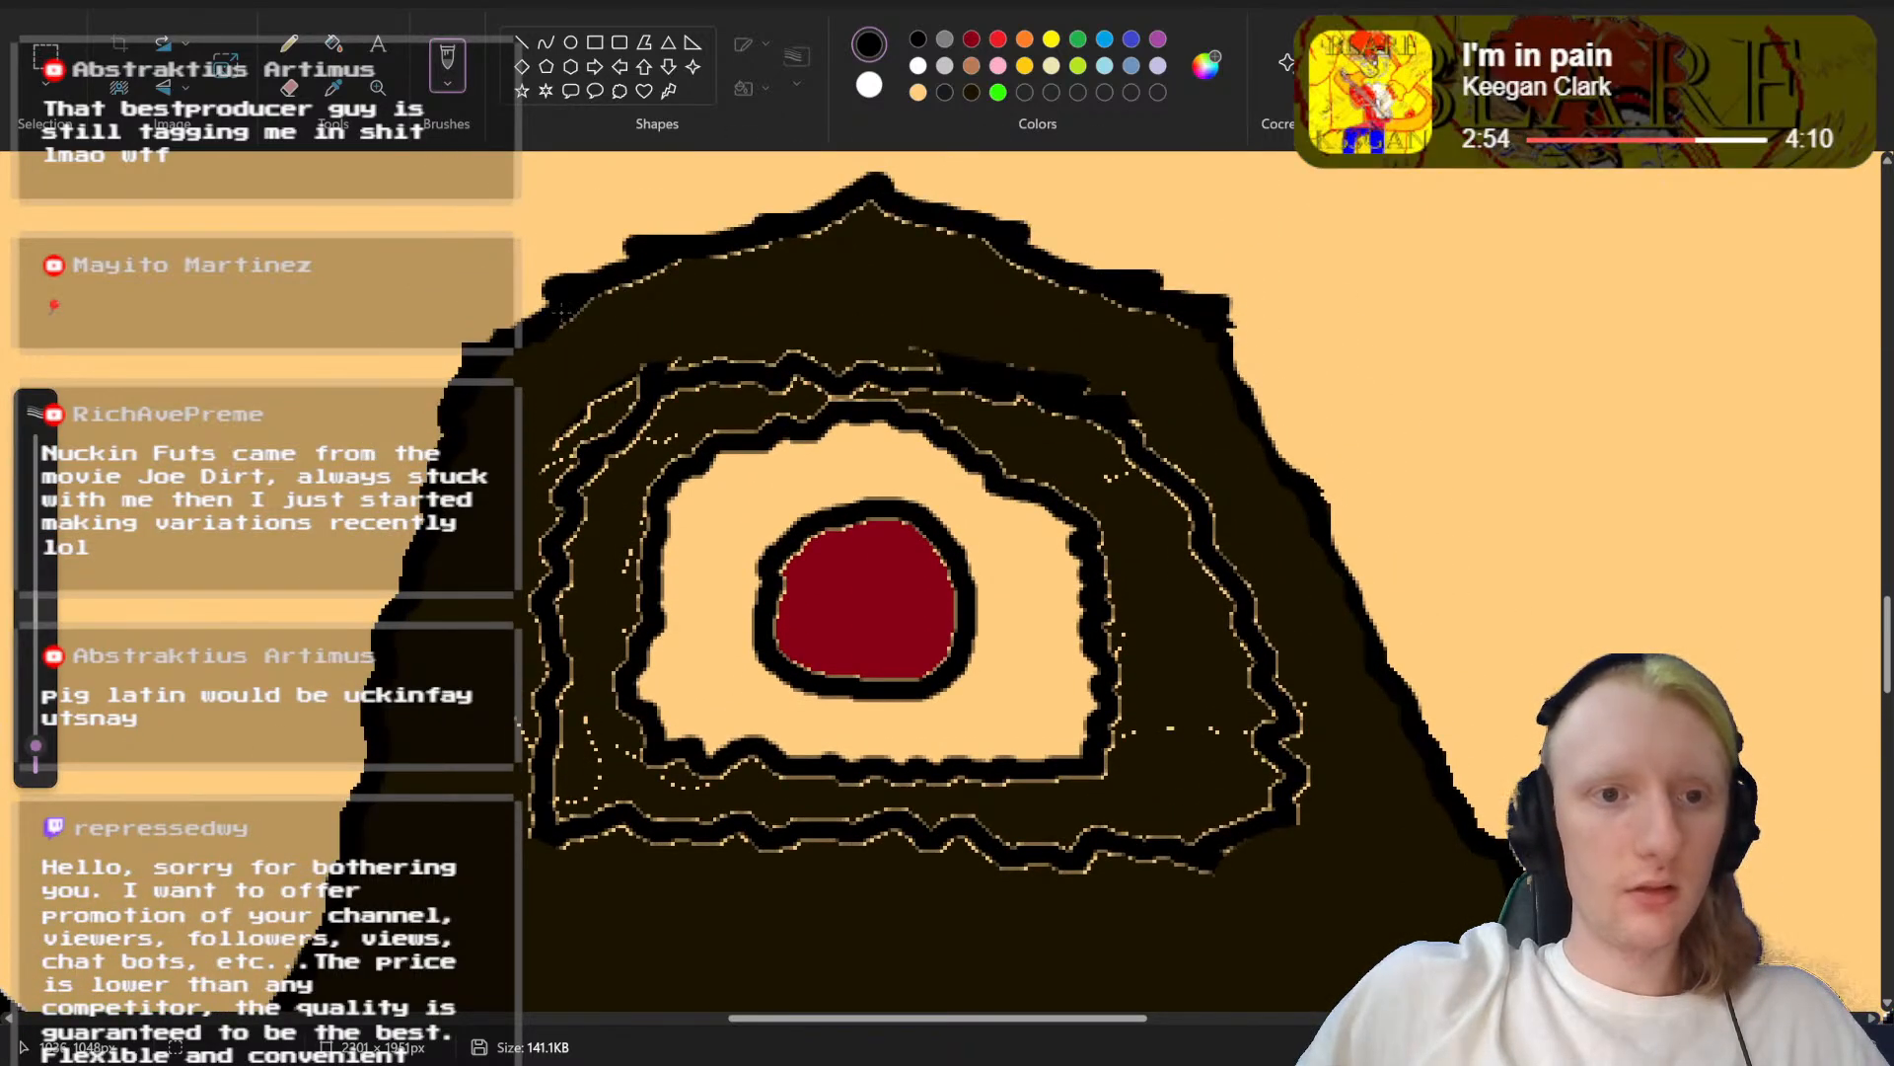
pyautogui.moveTo(563, 312)
pyautogui.mouseDown()
pyautogui.moveTo(485, 452)
pyautogui.moveTo(589, 437)
pyautogui.mouseUp()
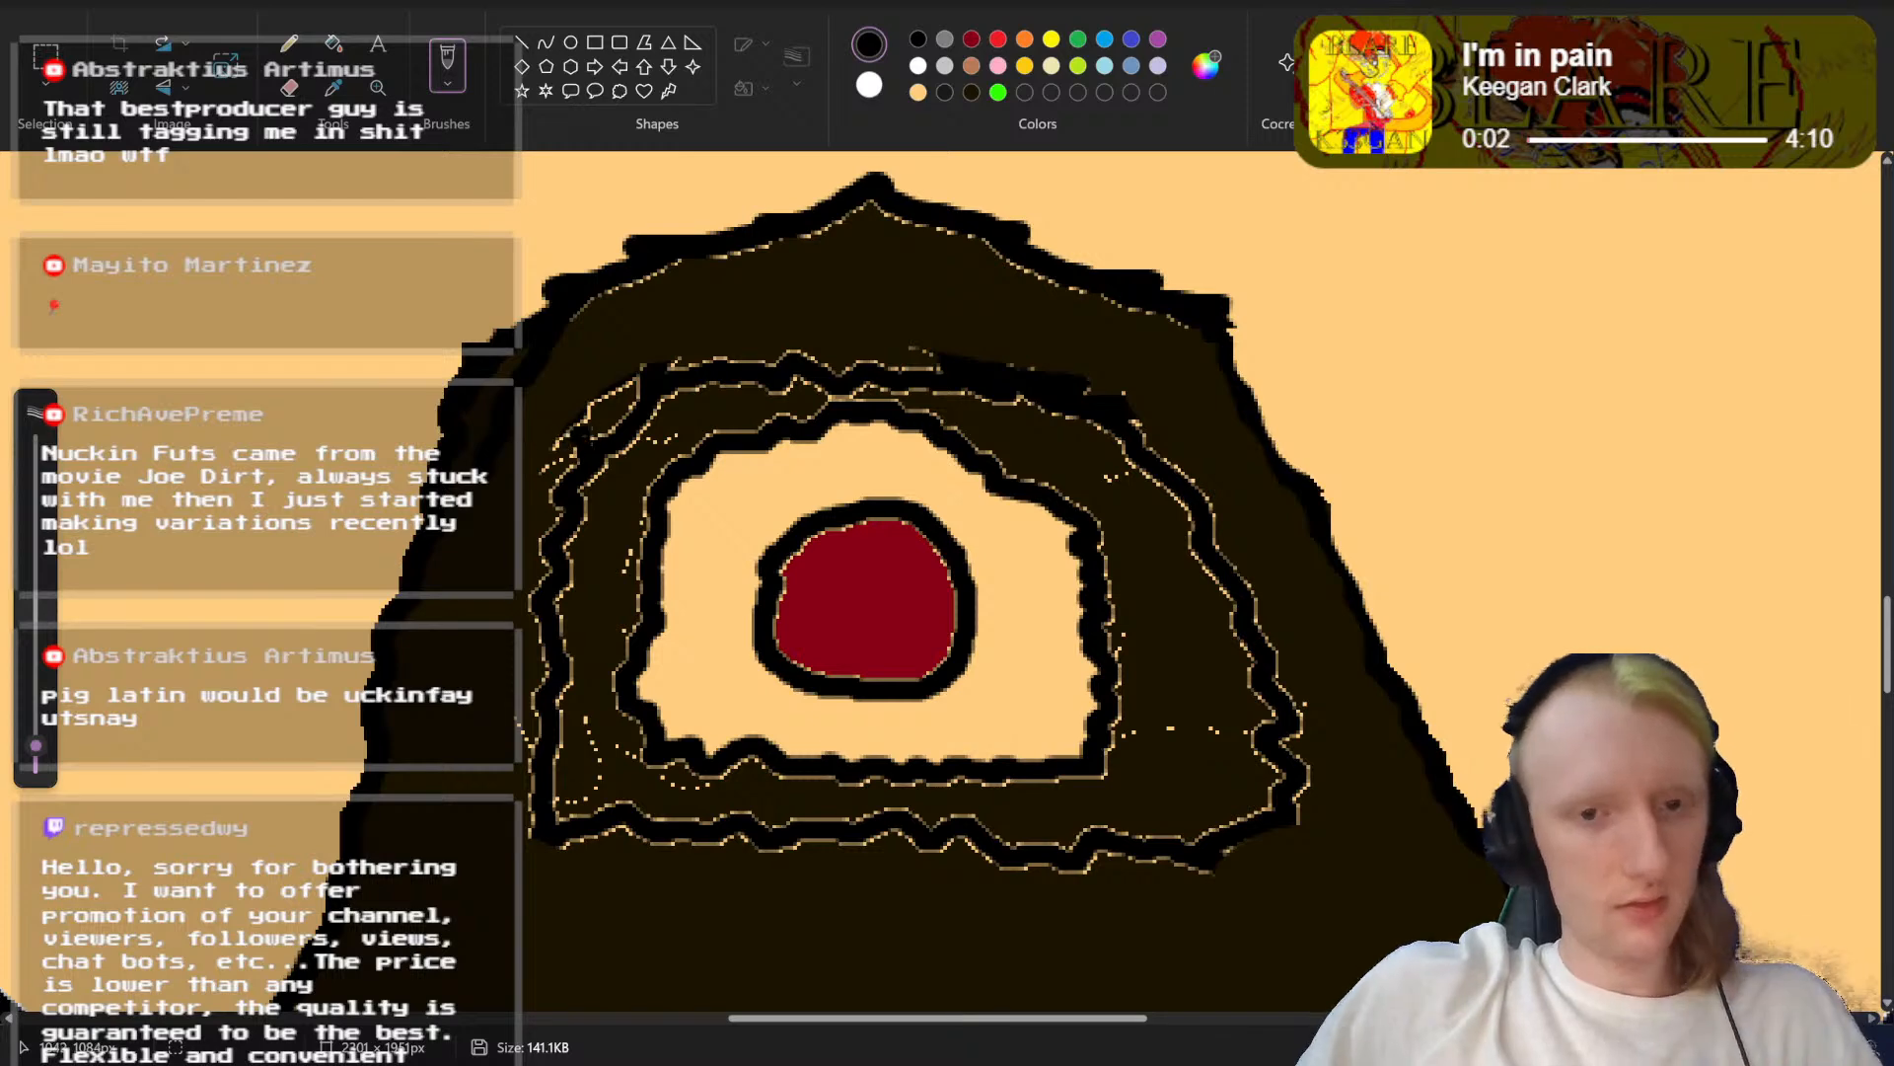
pyautogui.hotkey('ctrl', 'z')
# Step: Narrow the beard on its left side by painting over its outer edge with a thicker skin-coloured brush
pyautogui.scroll(-2, 1306, 311)
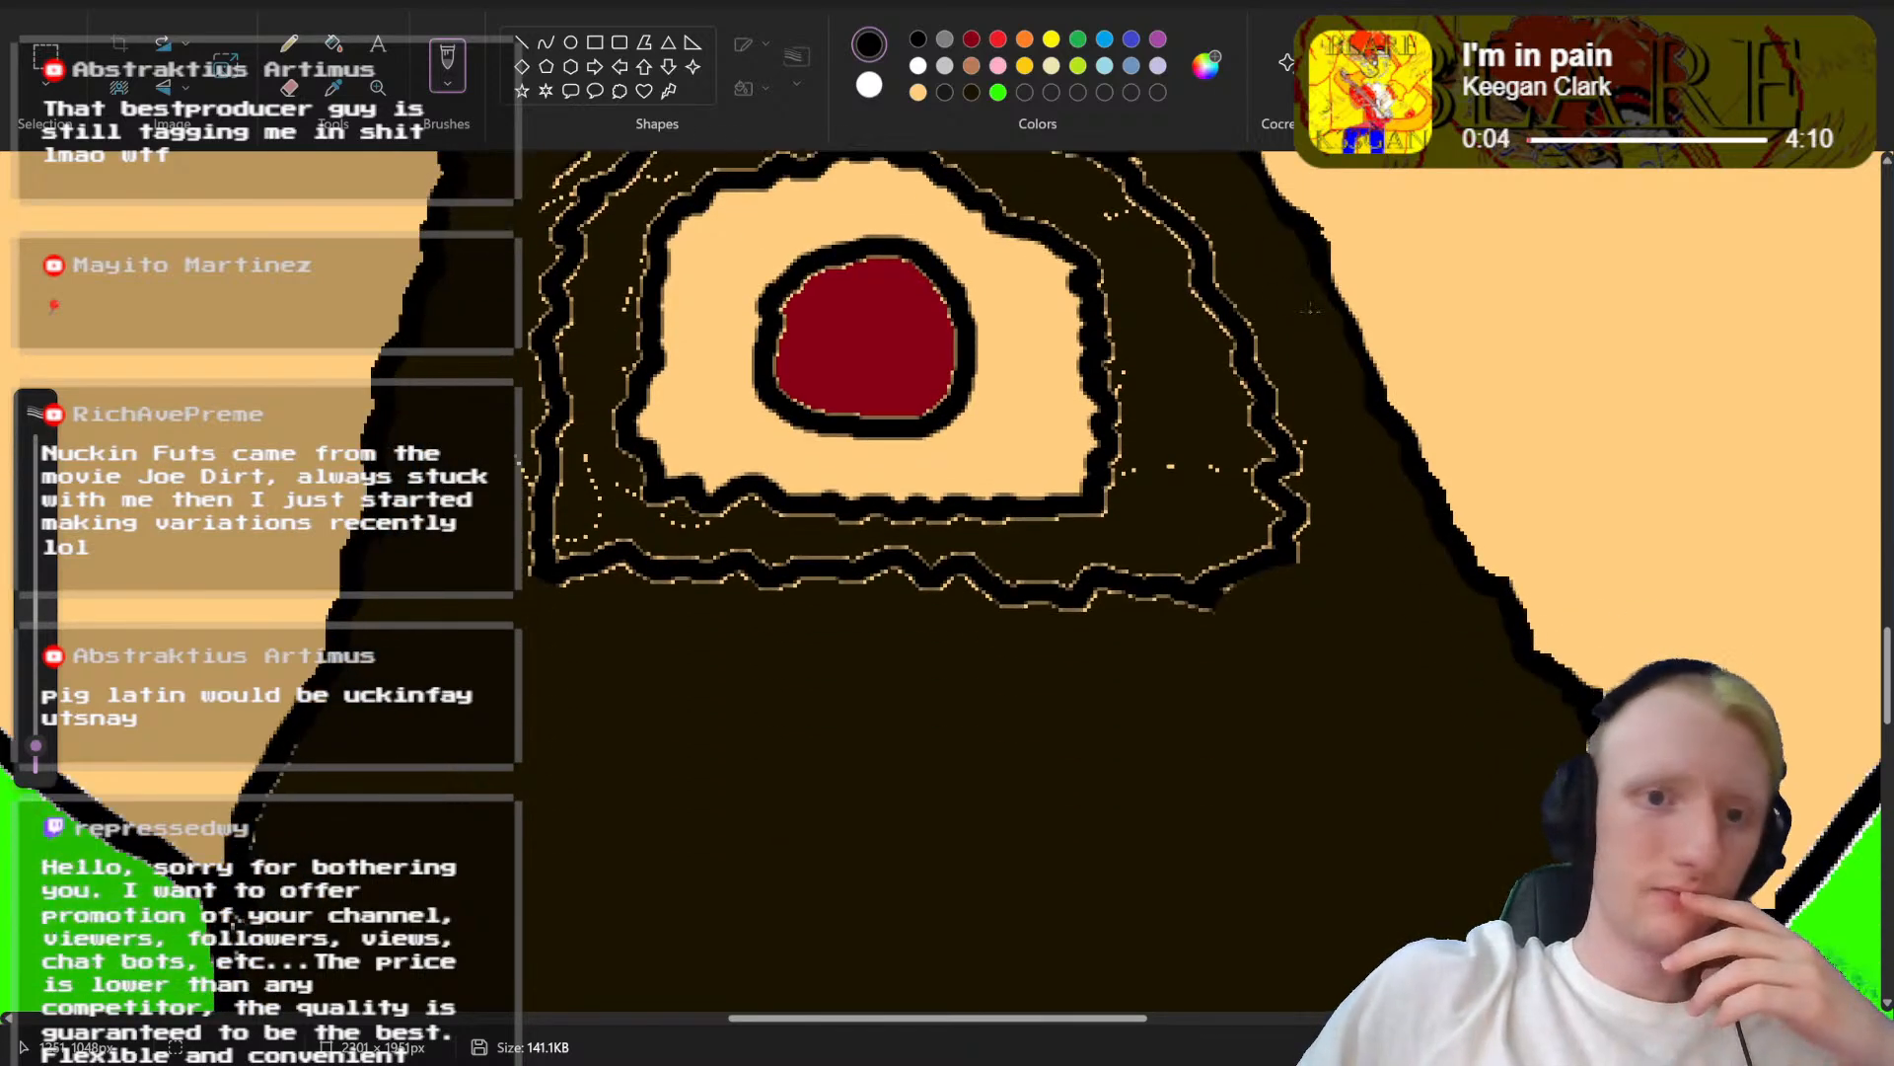
pyautogui.click(916, 99)
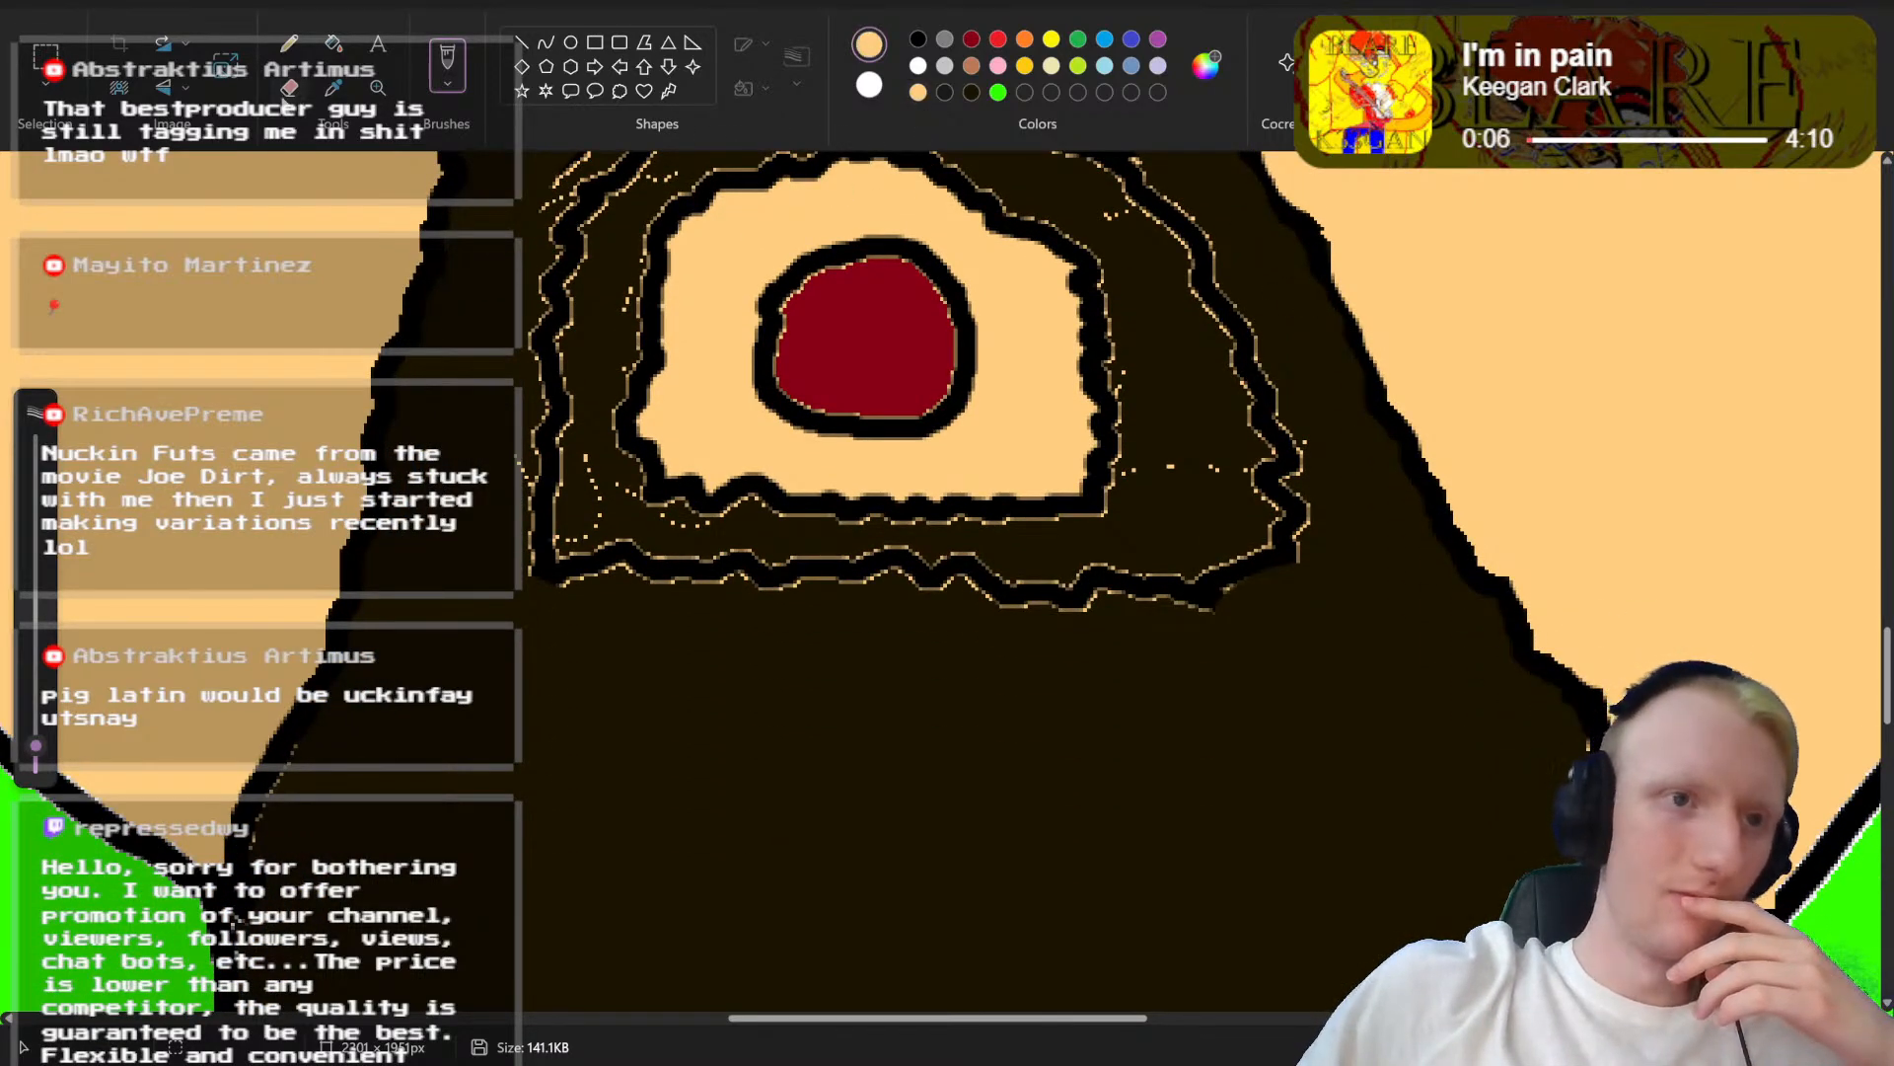
pyautogui.scroll(2, 422, 192)
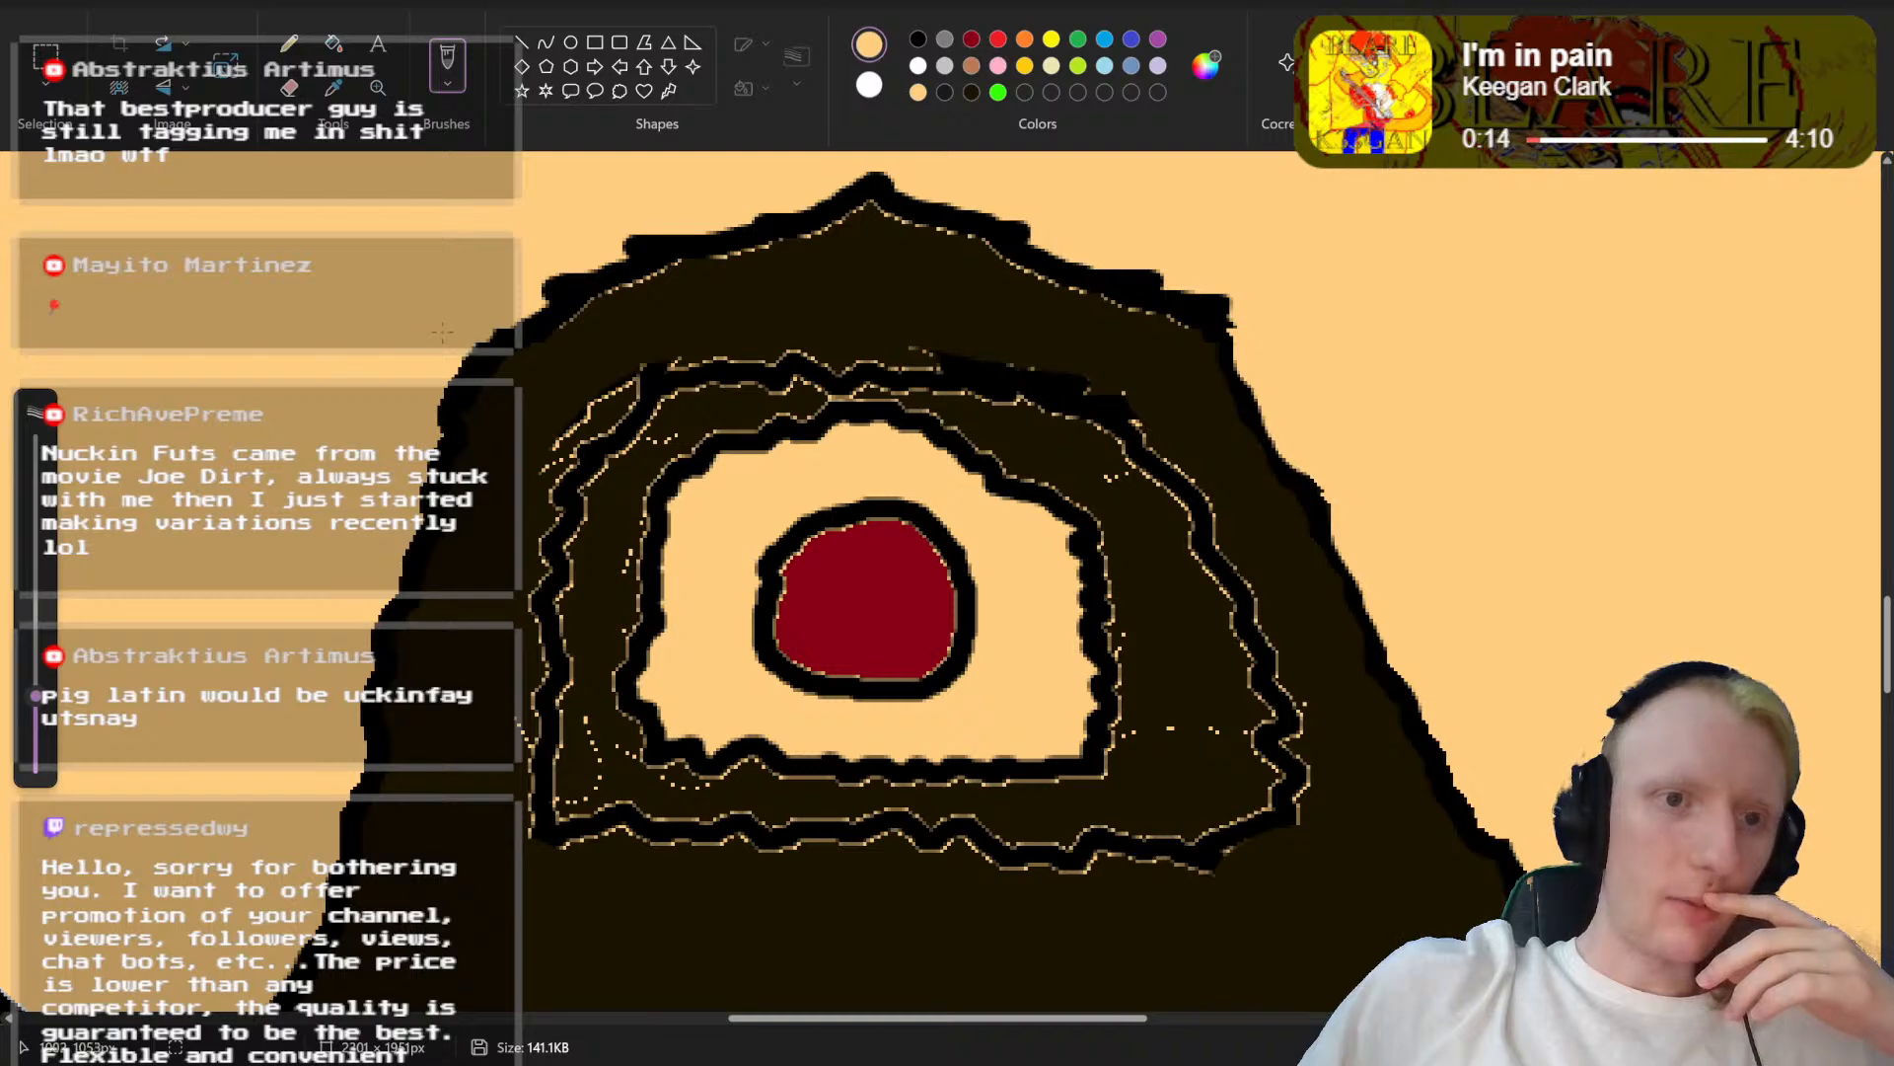
pyautogui.moveTo(446, 340); pyautogui.dragTo(390, 639)
pyautogui.scroll(-4, 385, 691)
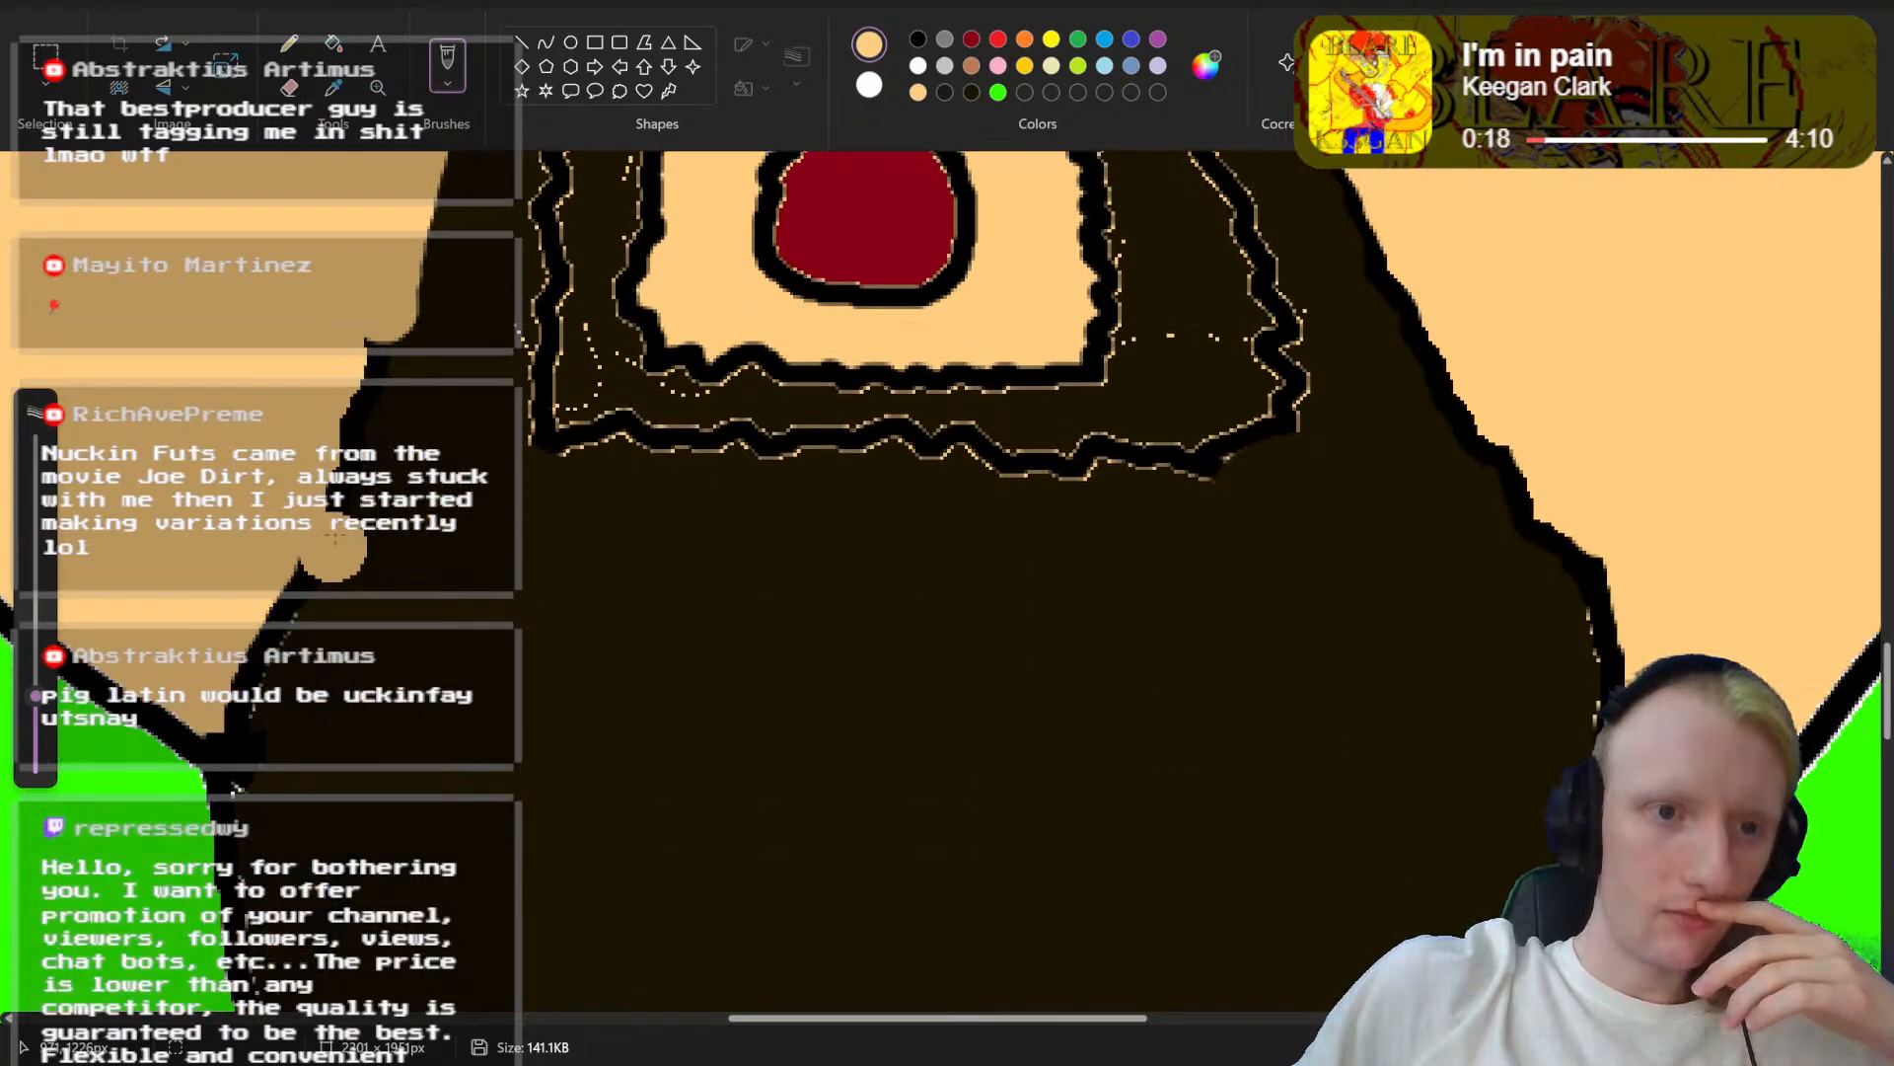
pyautogui.moveTo(370, 316); pyautogui.dragTo(346, 393)
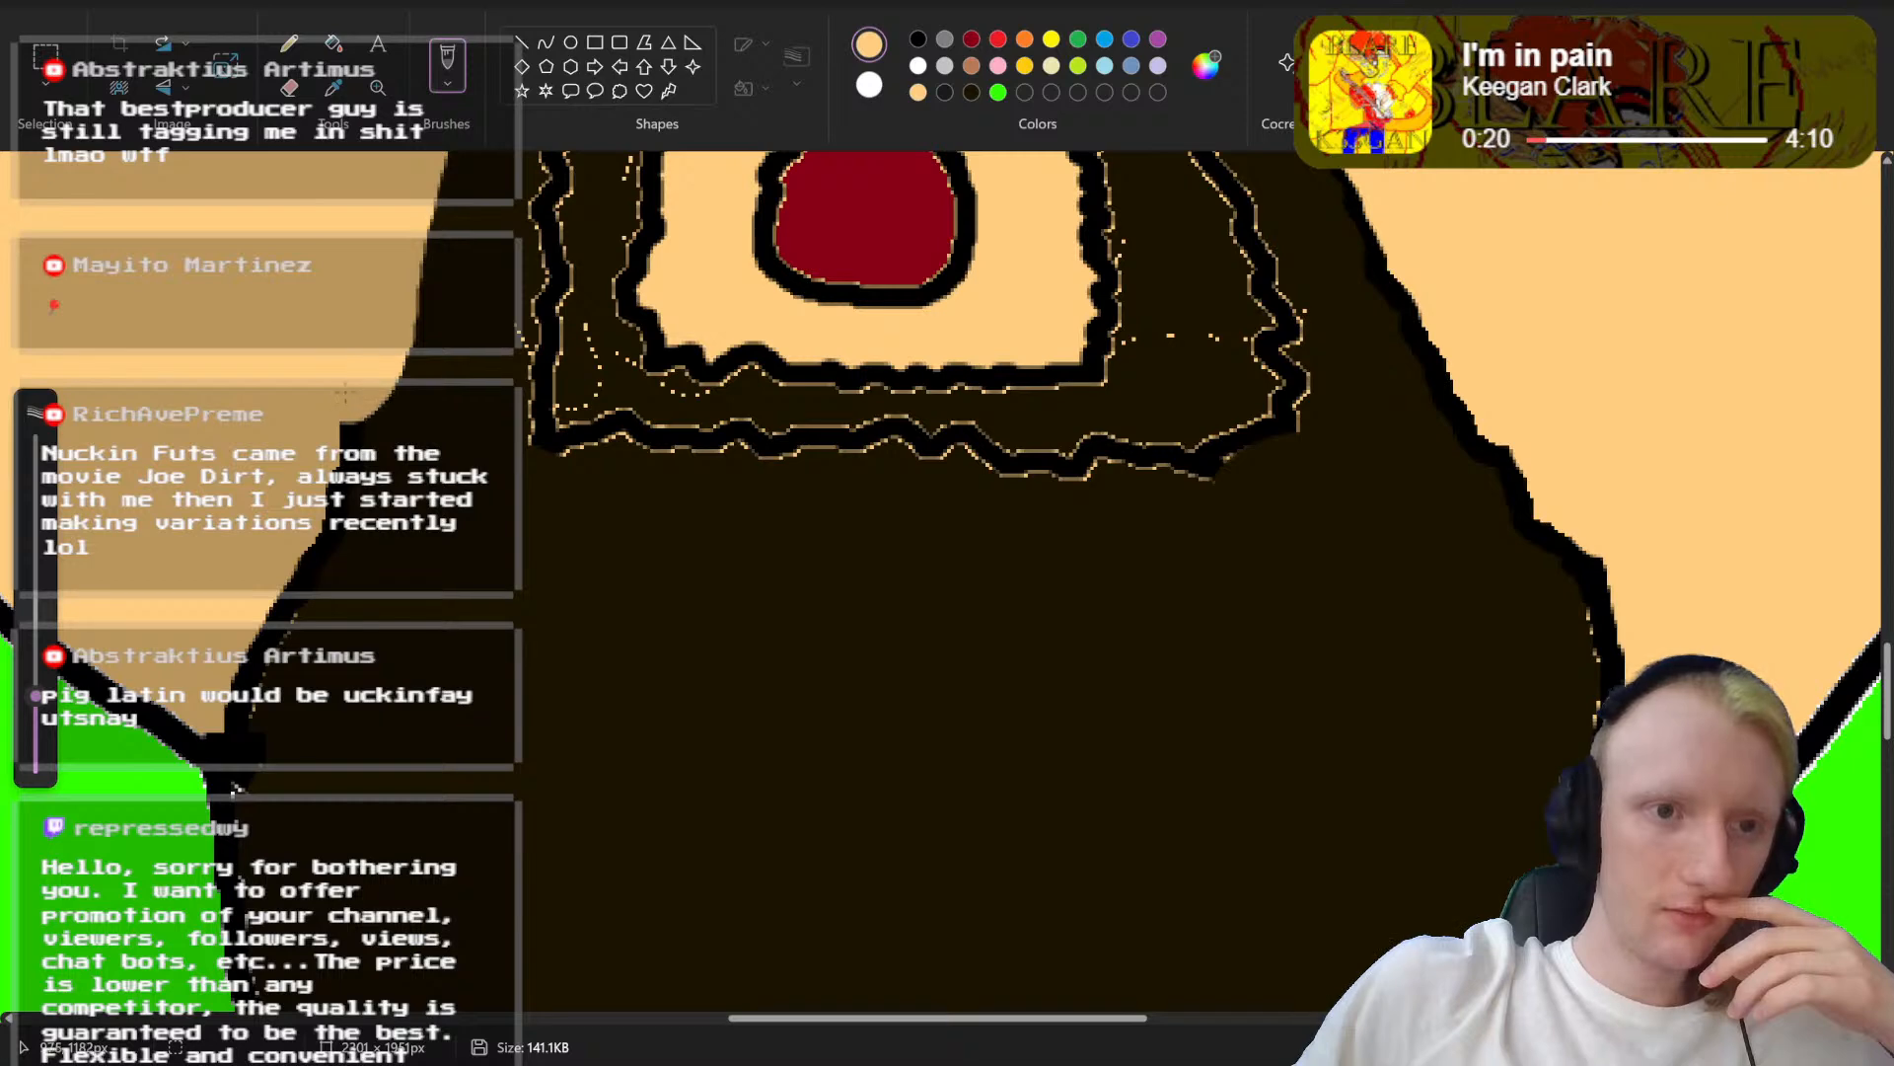
# Step: Trim the beard's right outer edge with skin-coloured brush strokes from the moustache corner down to the jaw
pyautogui.scroll(4, 1470, 489)
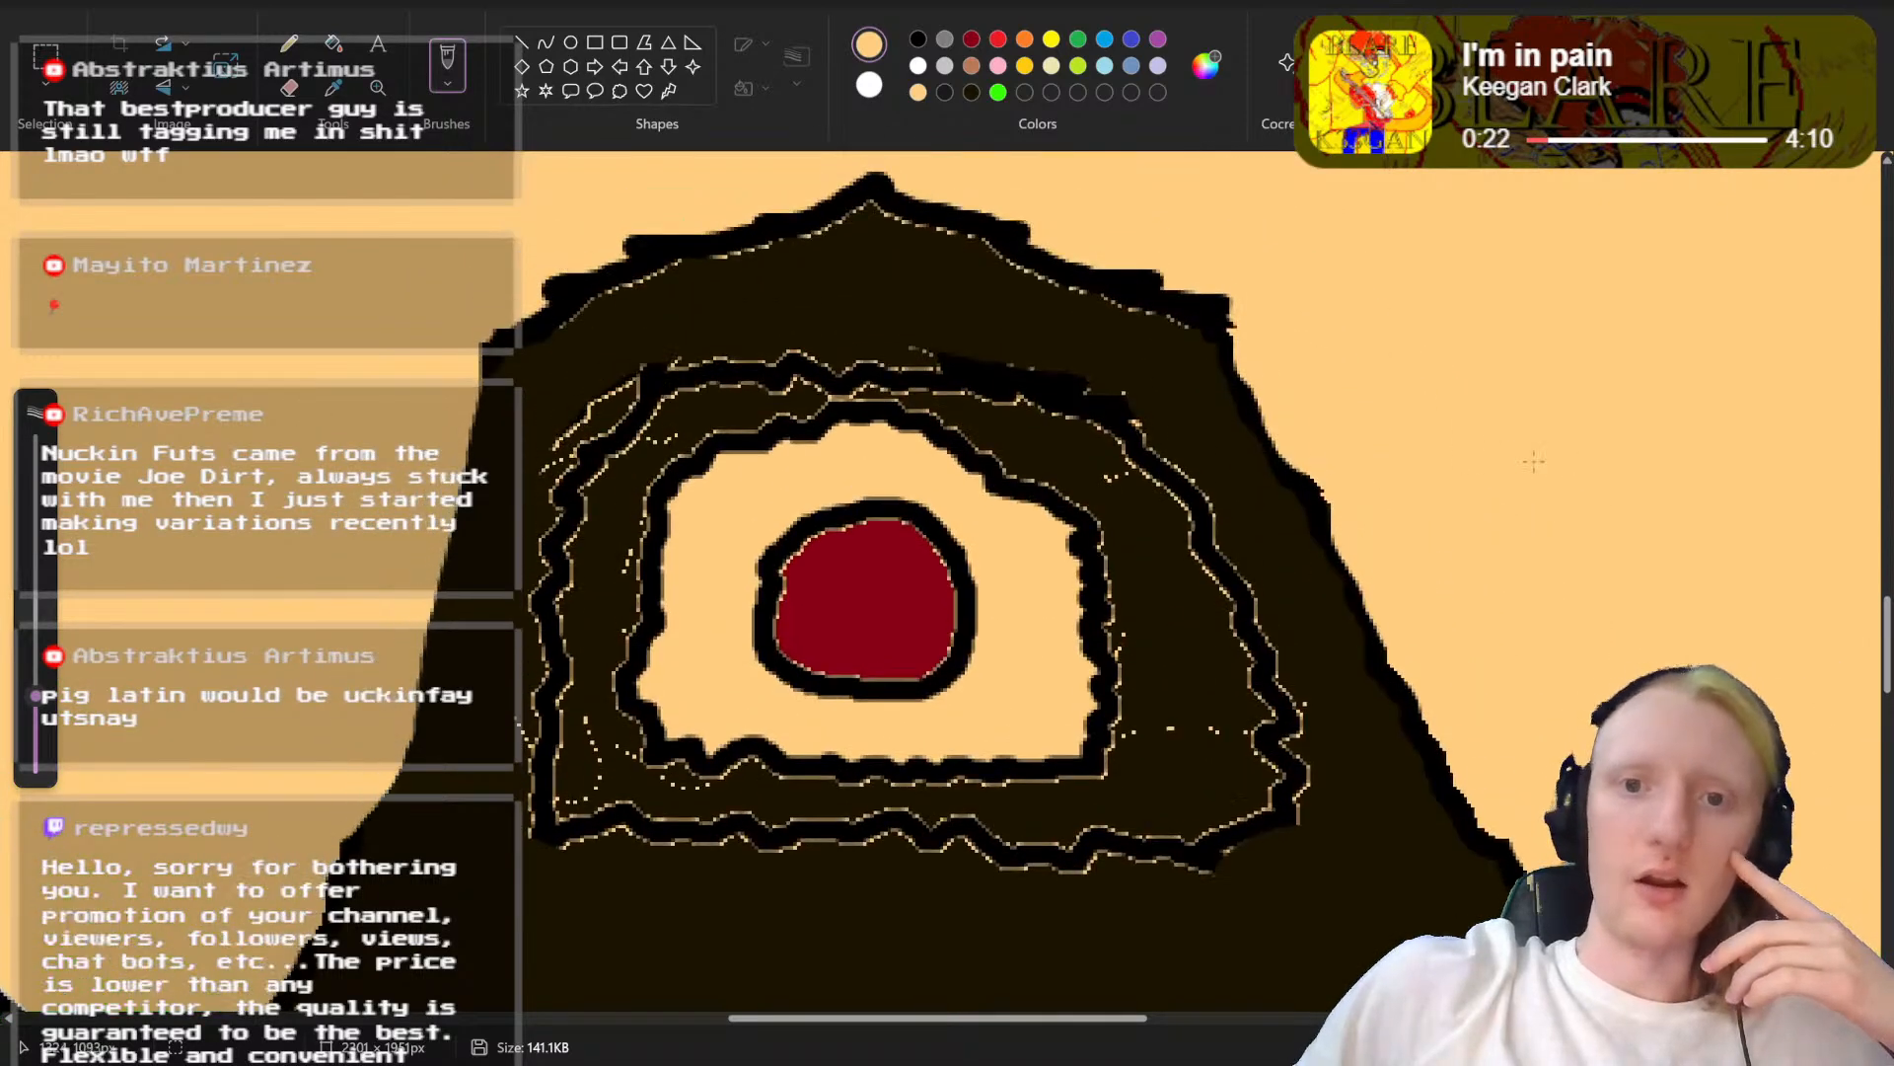
pyautogui.moveTo(1266, 348); pyautogui.dragTo(1307, 493)
pyautogui.moveTo(1252, 344); pyautogui.dragTo(1239, 310)
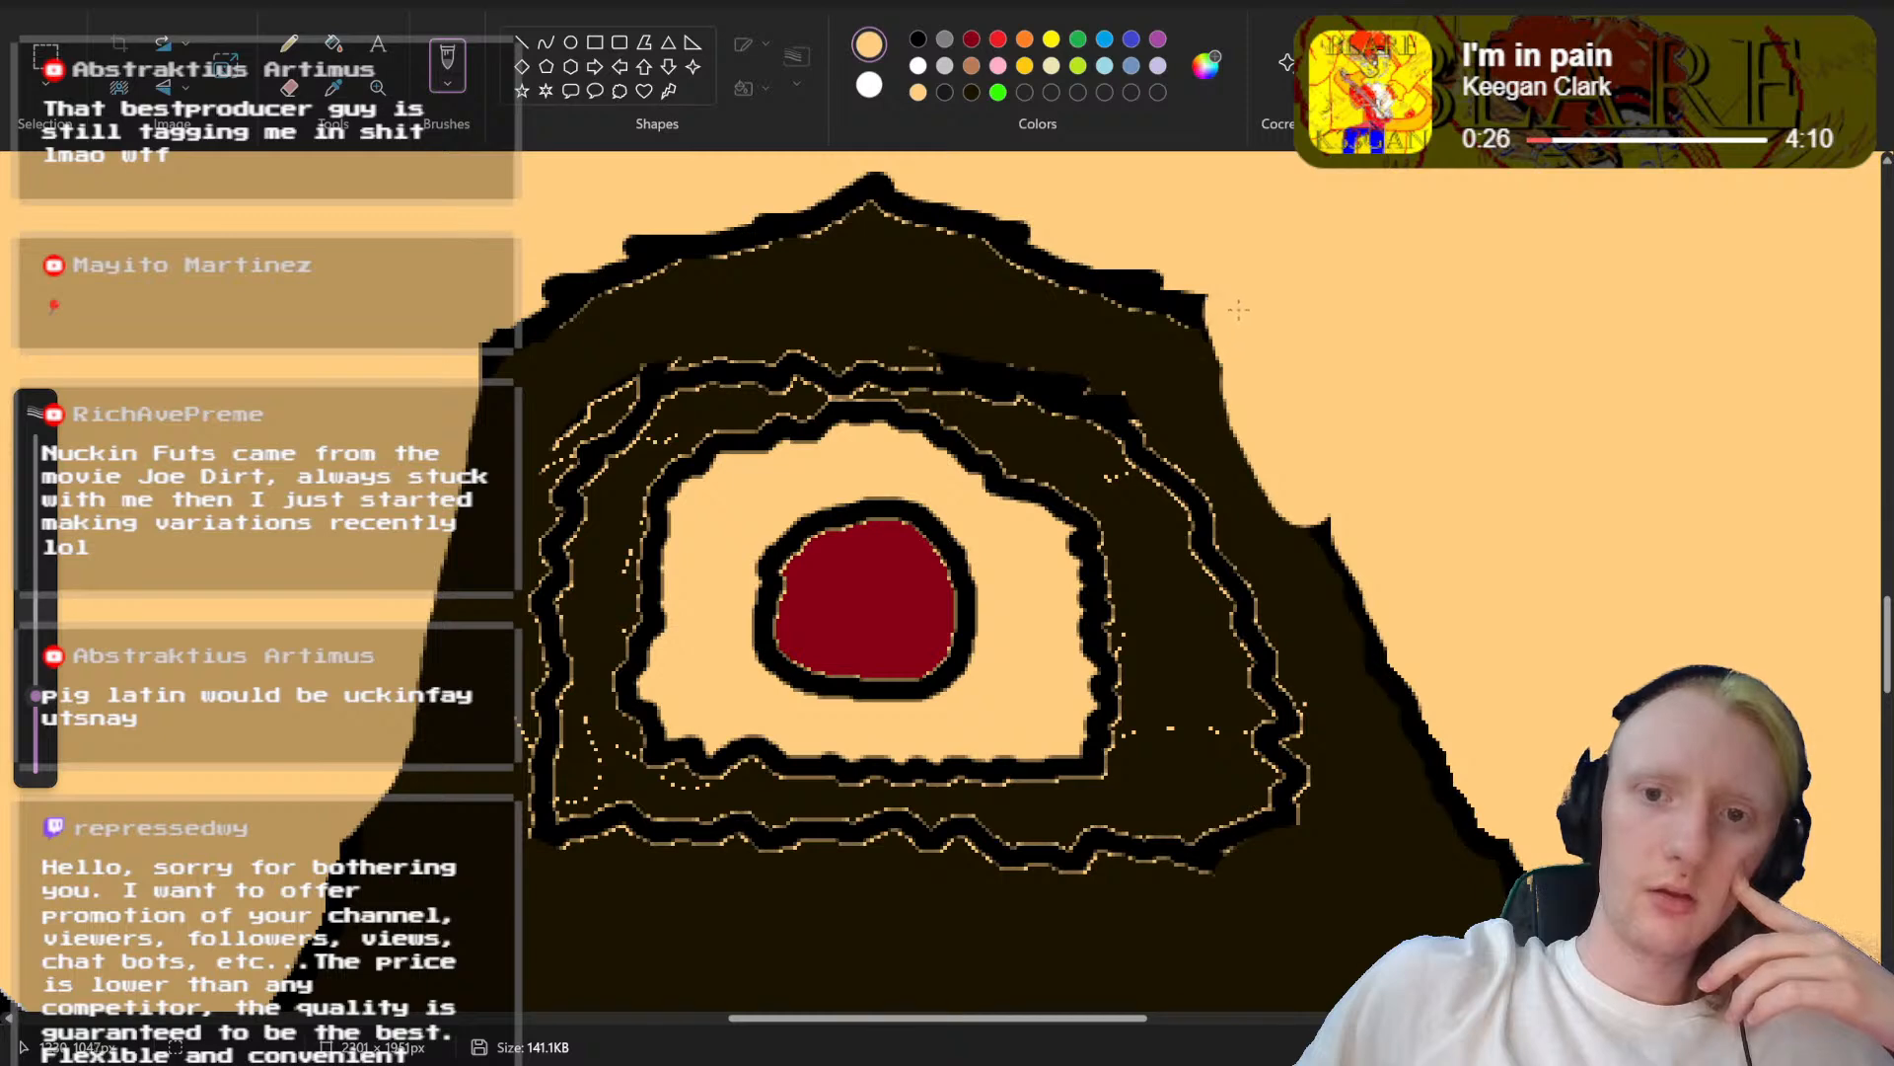
pyautogui.moveTo(1290, 481); pyautogui.dragTo(1477, 814)
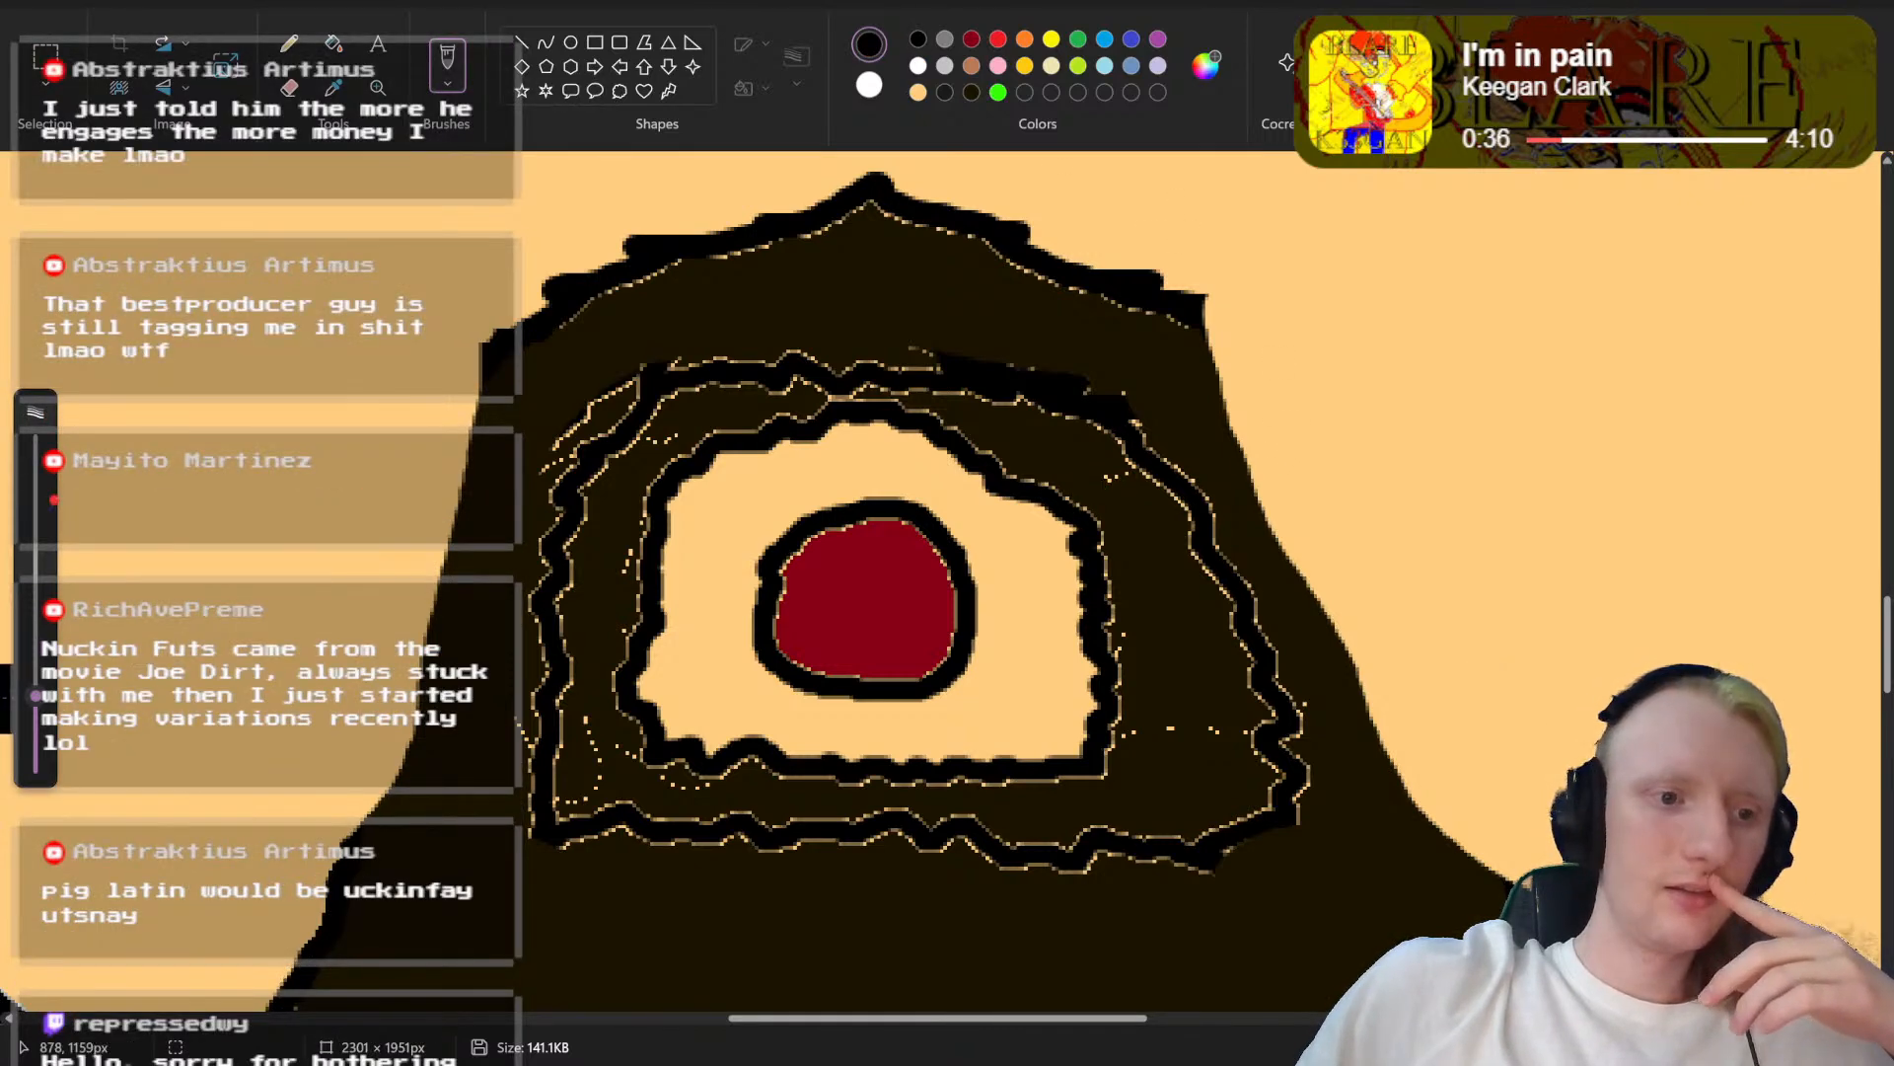
# Step: Reduce the brush size and redraw the black outline along the trimmed left and right edges of the beard
pyautogui.moveTo(36, 707)
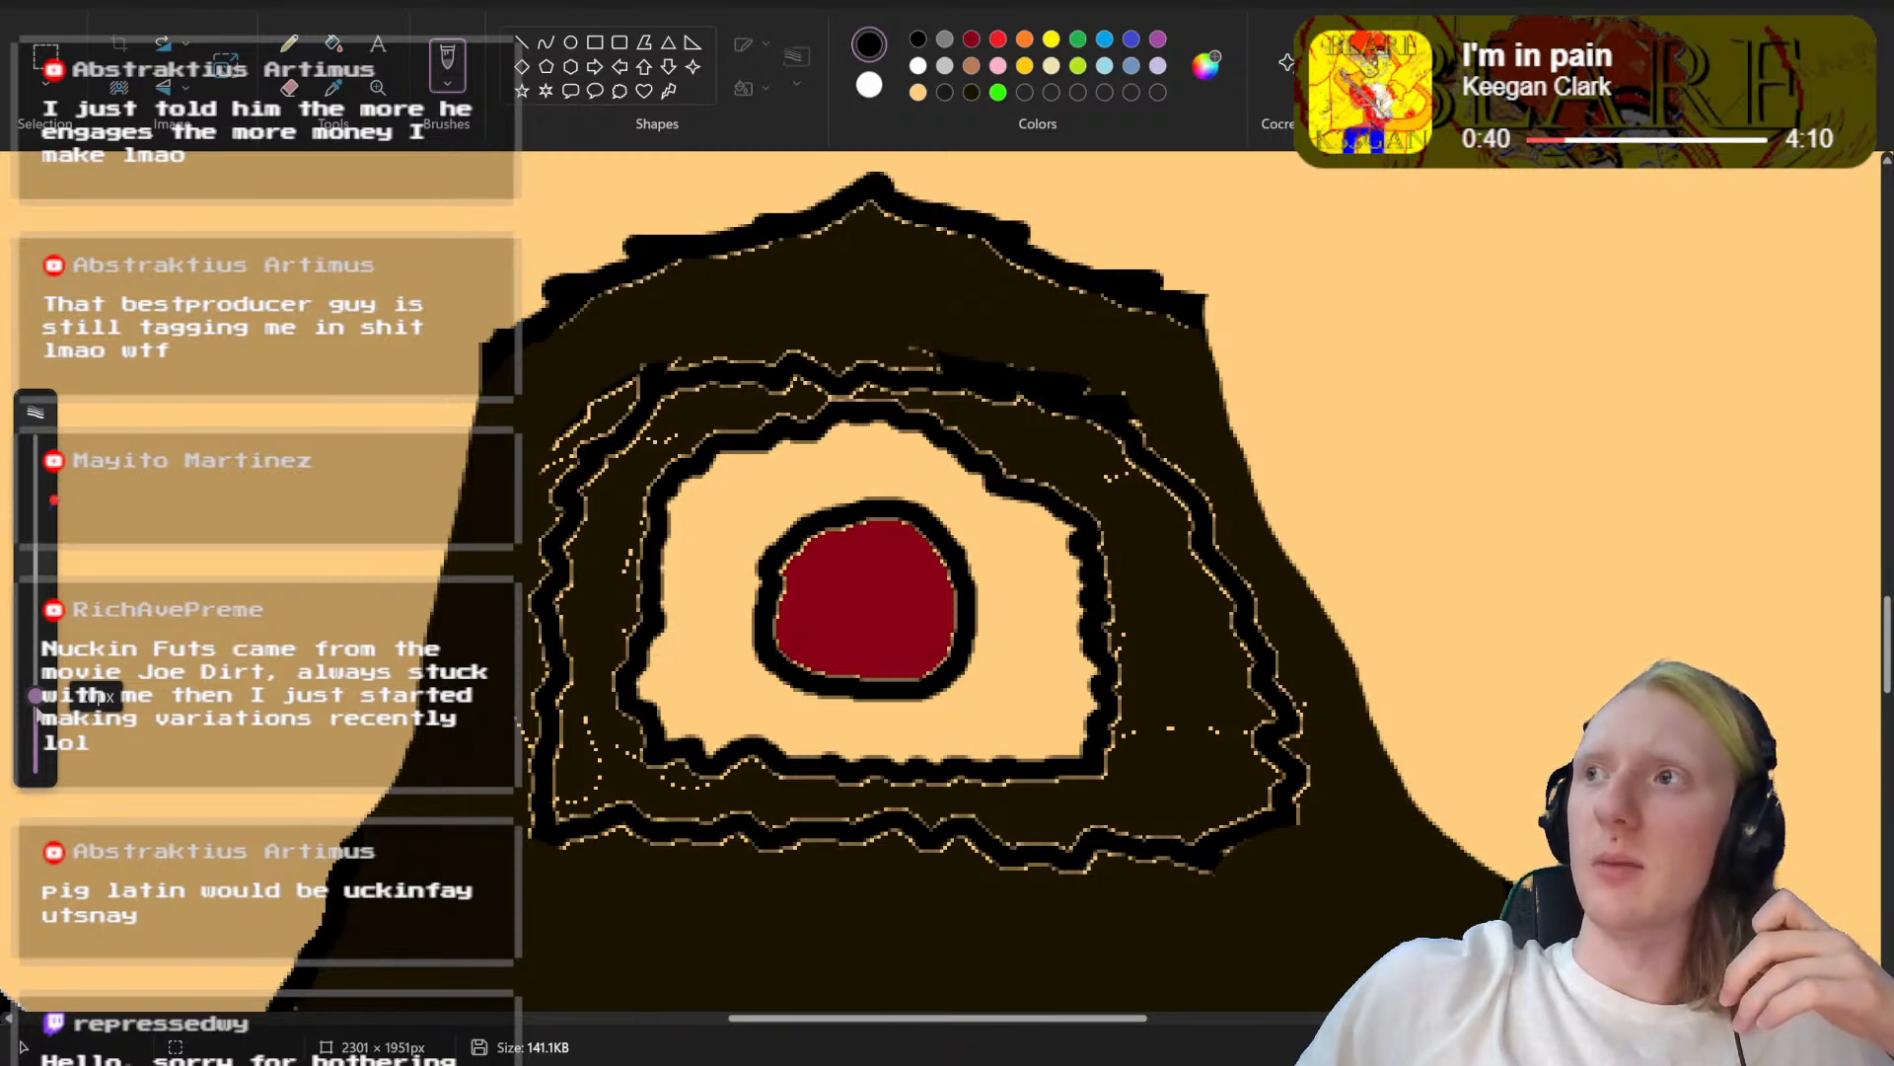
pyautogui.moveTo(36, 696); pyautogui.dragTo(31, 754)
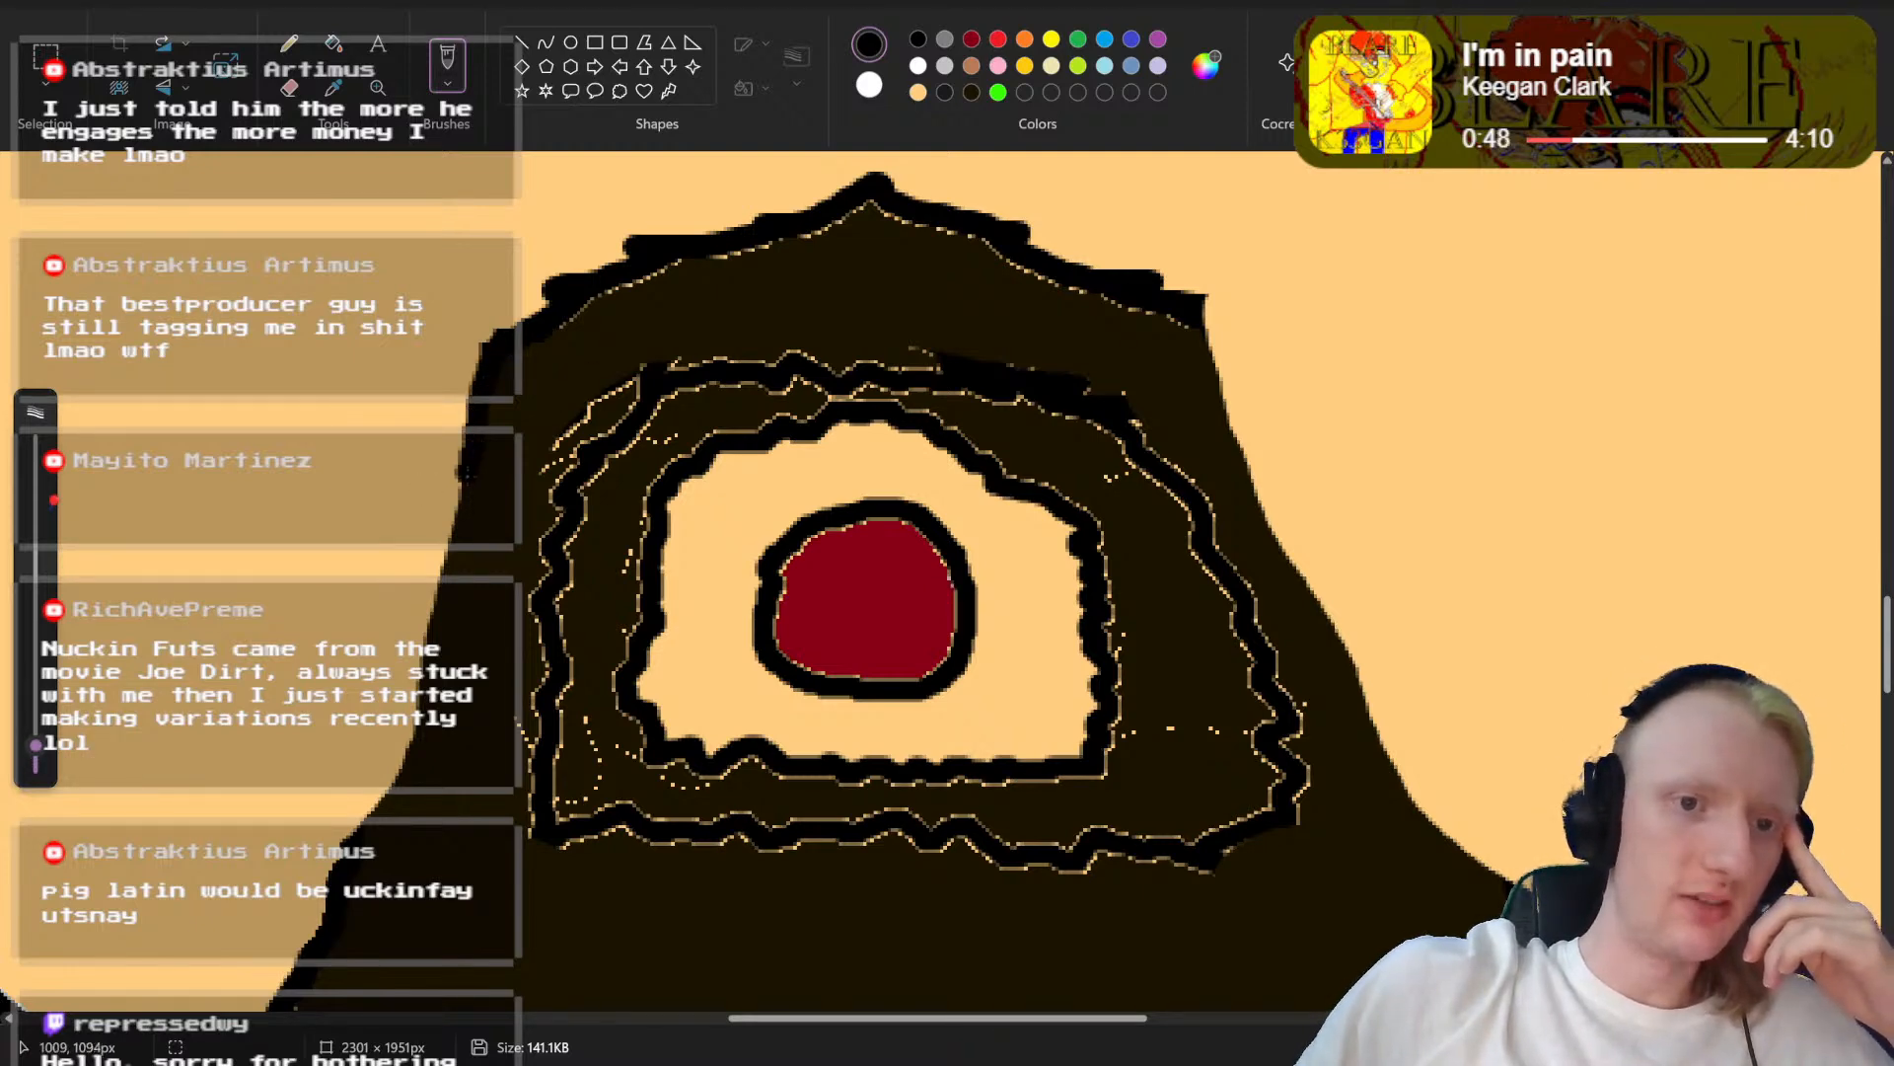
pyautogui.moveTo(455, 515); pyautogui.dragTo(446, 585)
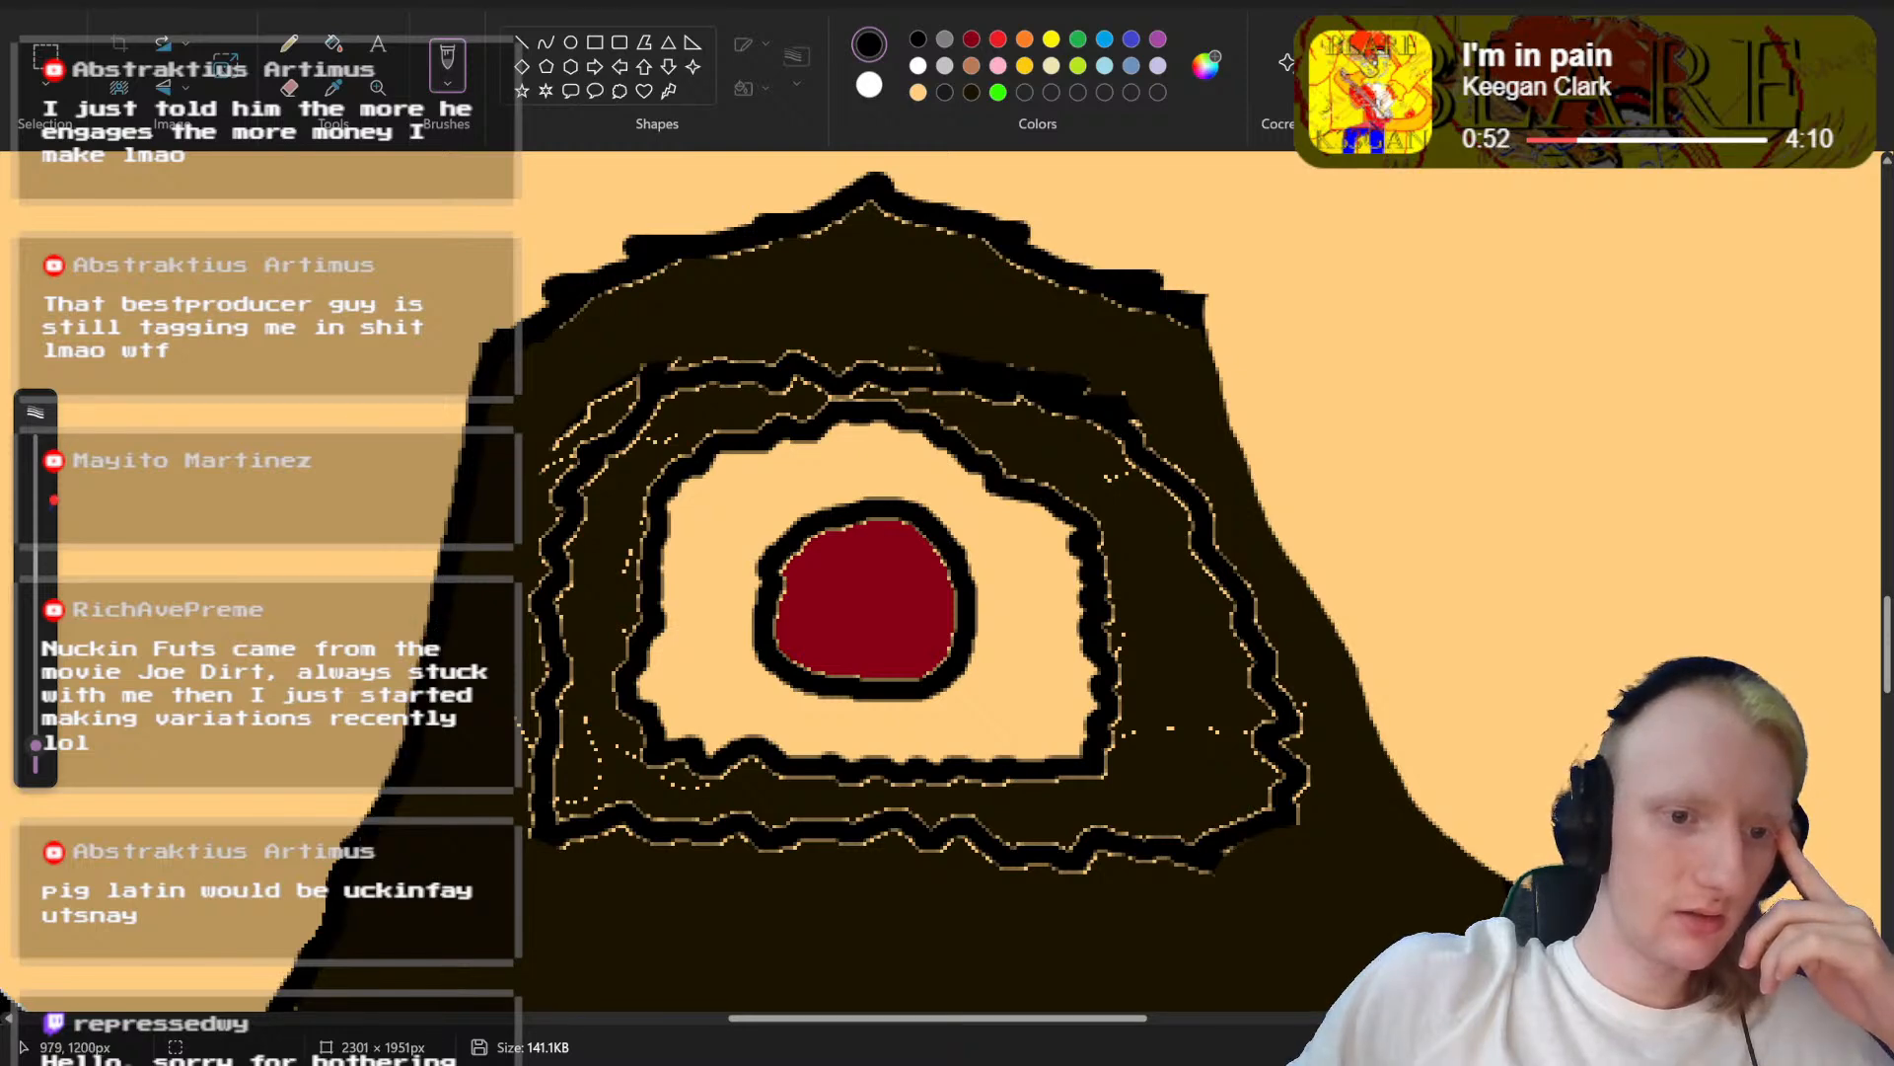
pyautogui.moveTo(1210, 306)
pyautogui.mouseDown()
pyautogui.moveTo(1261, 520)
pyautogui.moveTo(1431, 801)
pyautogui.mouseUp()
pyautogui.moveTo(1482, 858); pyautogui.dragTo(1561, 906)
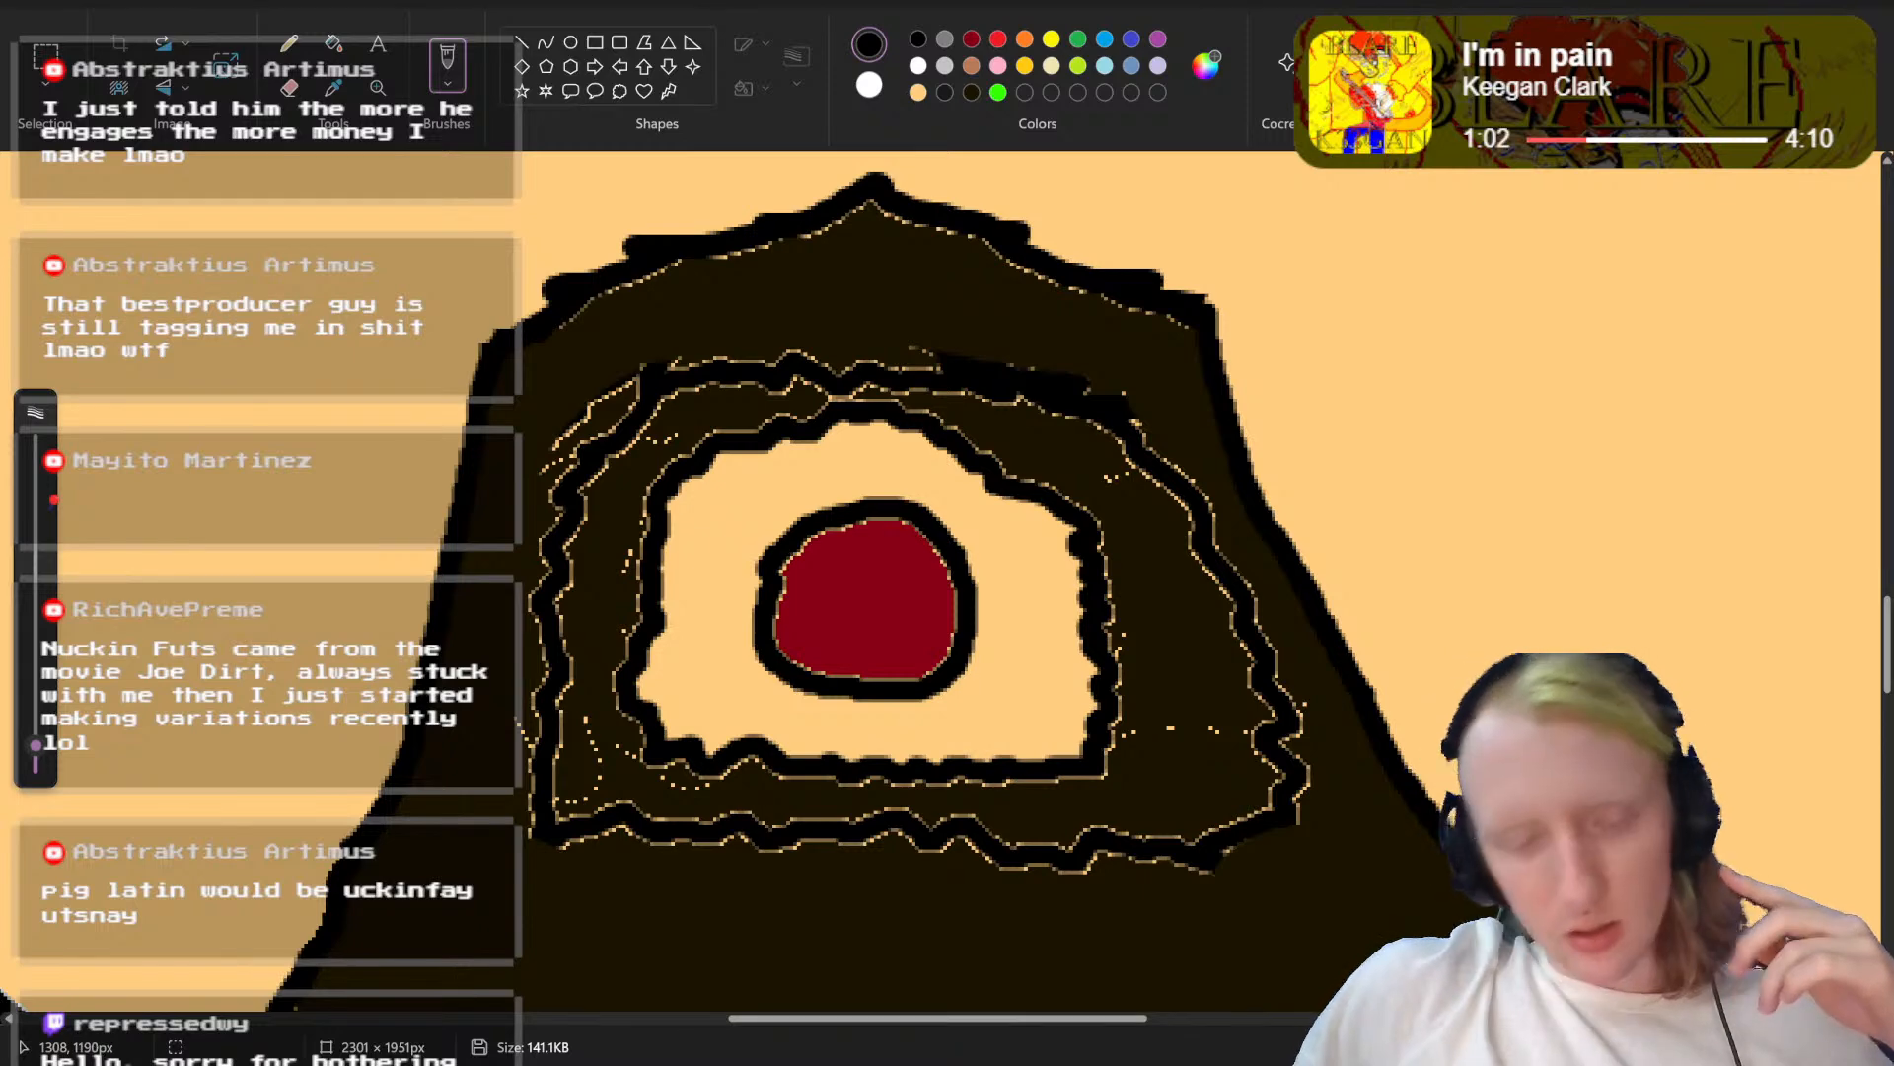
# Step: Paint over the old inner outline around the mouth opening with a thick dark brown brush matching the beard
pyautogui.click(1356, 656)
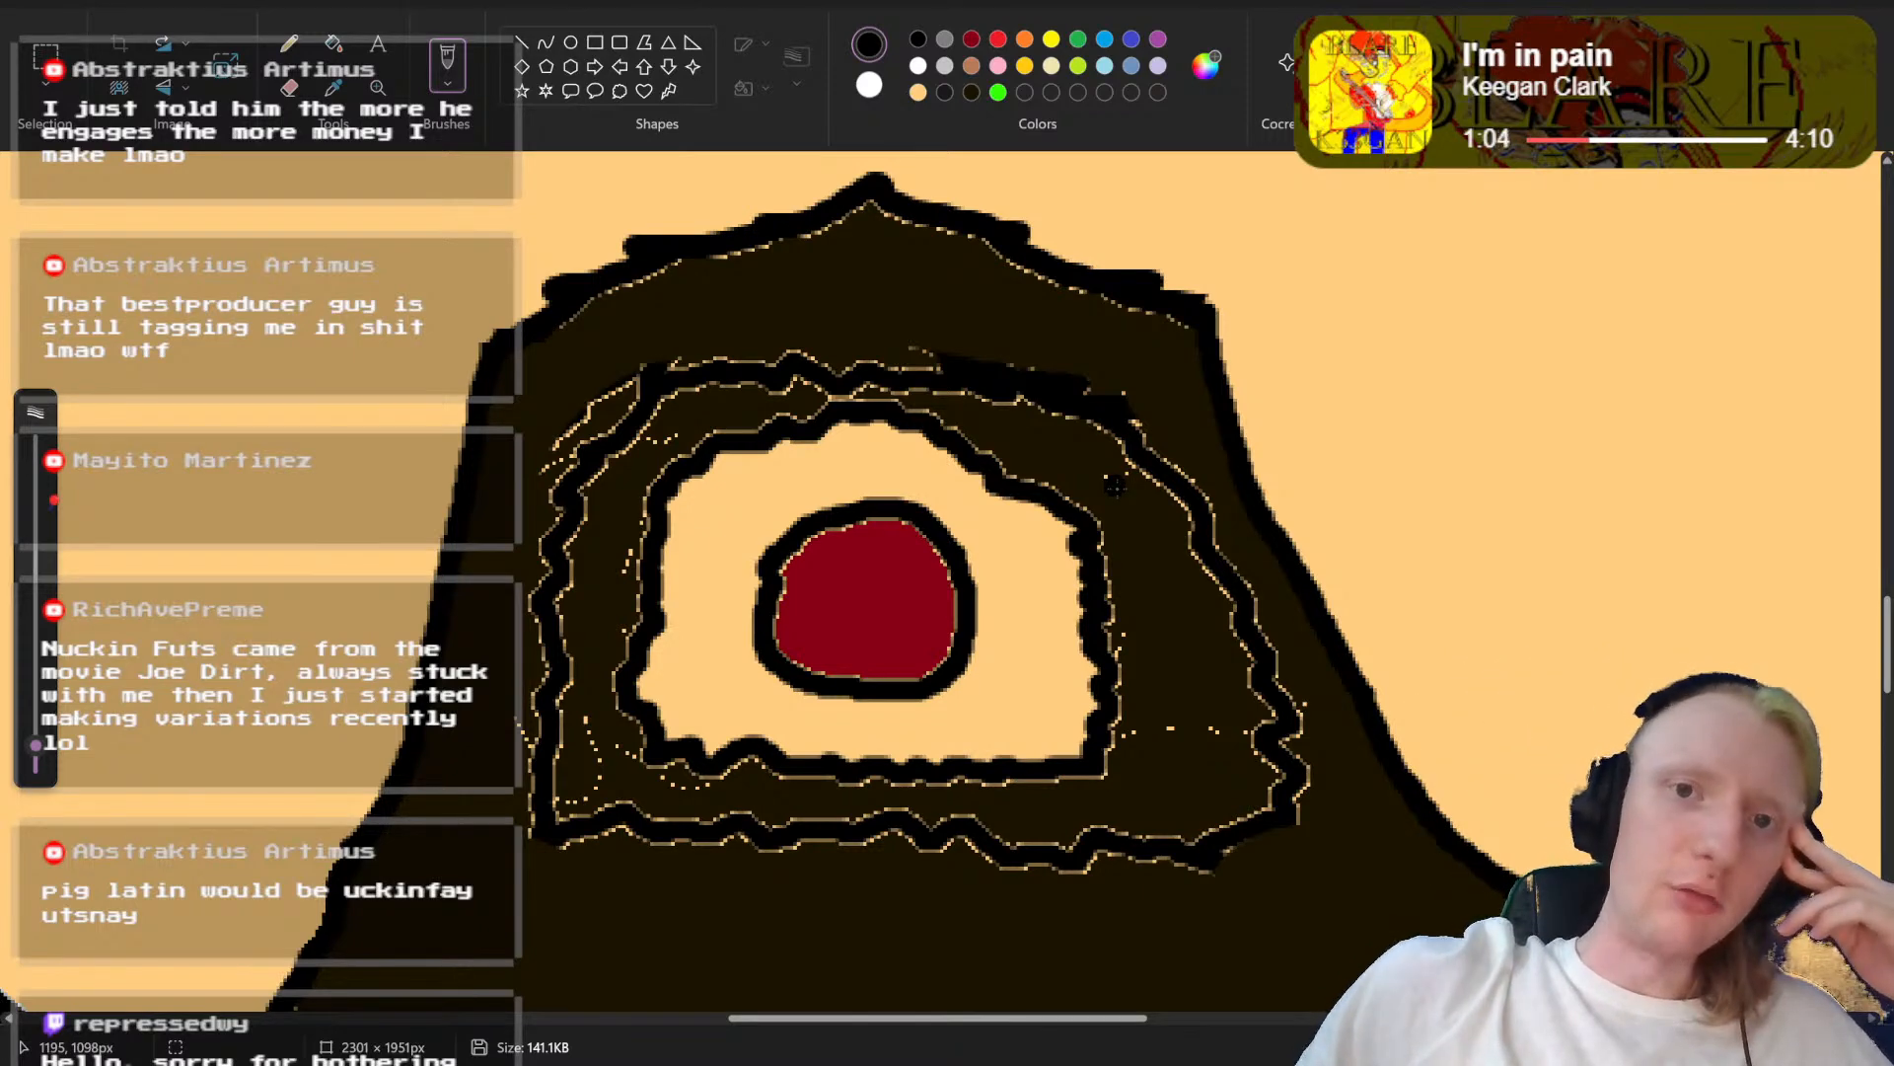
pyautogui.click(971, 92)
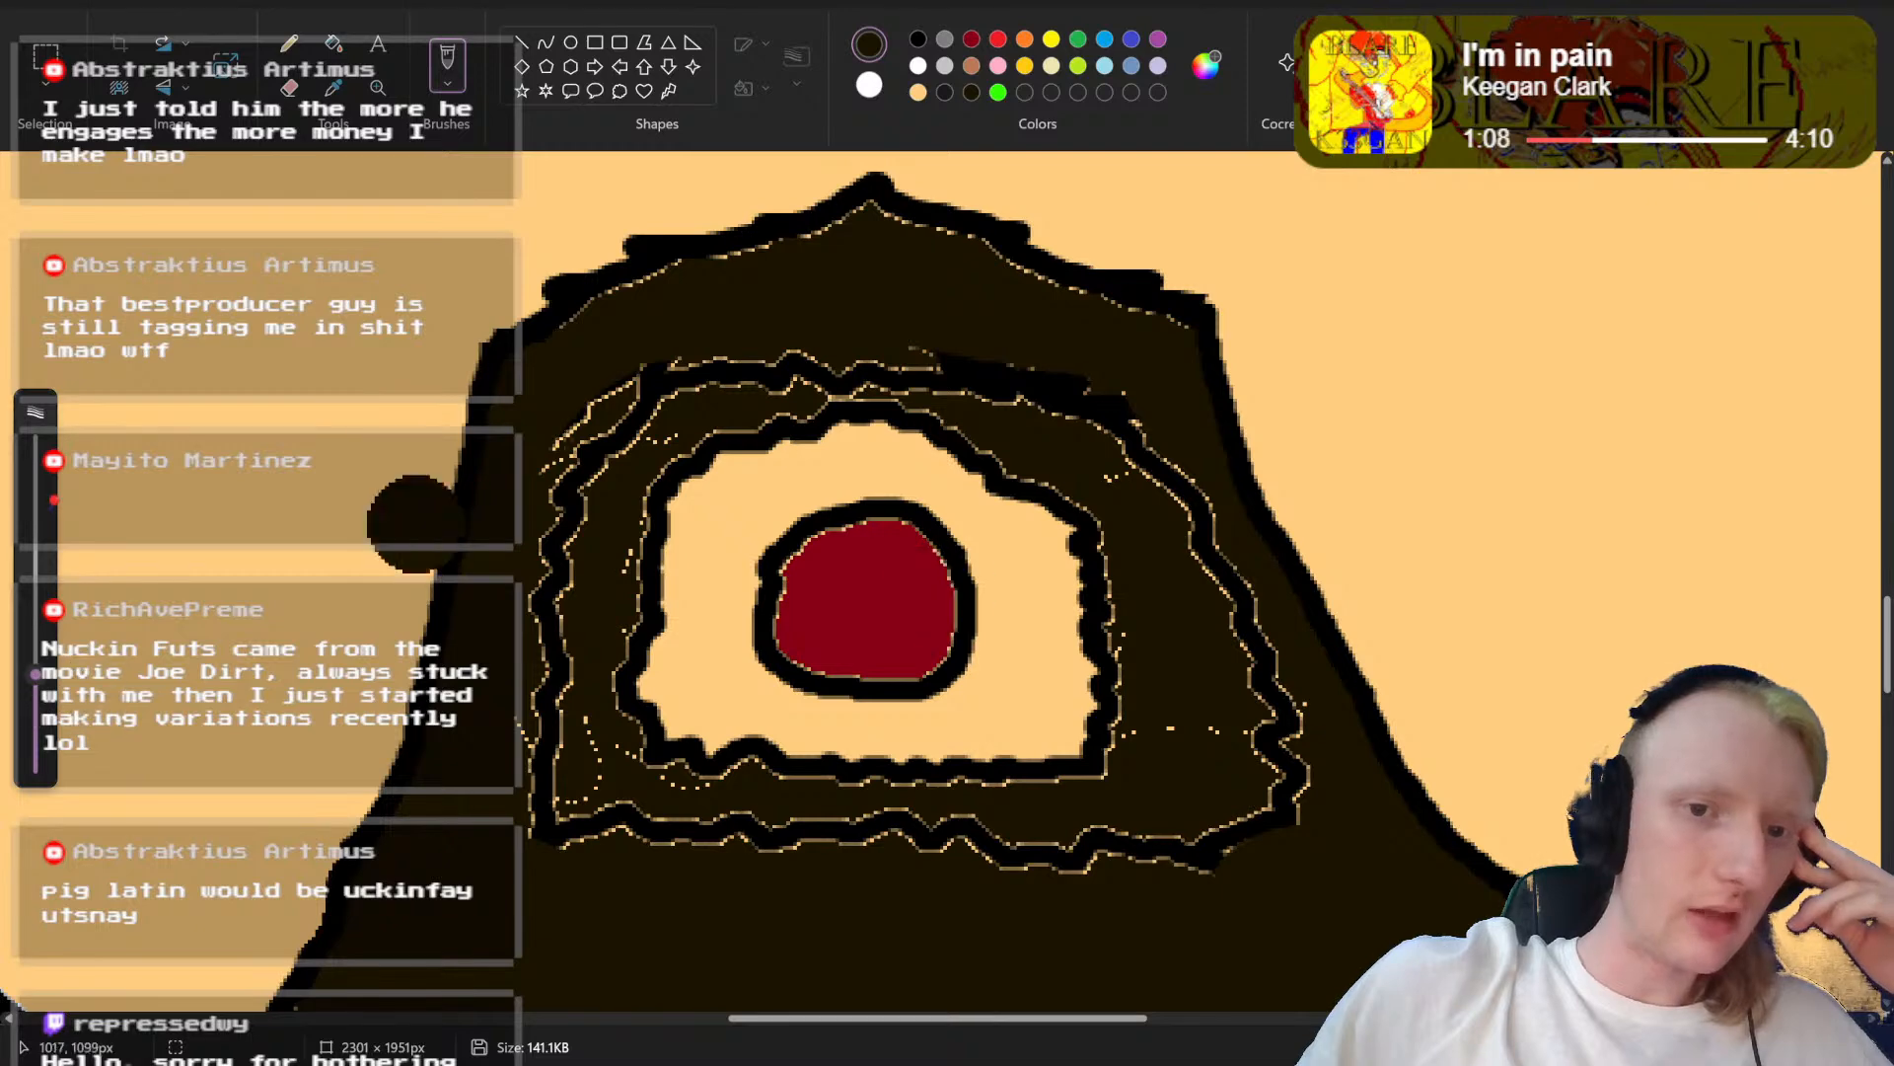
pyautogui.moveTo(691, 373)
pyautogui.mouseDown()
pyautogui.moveTo(620, 405)
pyautogui.moveTo(576, 467)
pyautogui.moveTo(545, 629)
pyautogui.moveTo(557, 785)
pyautogui.moveTo(649, 821)
pyautogui.moveTo(547, 838)
pyautogui.moveTo(668, 809)
pyautogui.moveTo(1031, 862)
pyautogui.moveTo(1113, 850)
pyautogui.moveTo(1220, 812)
pyautogui.moveTo(1268, 731)
pyautogui.mouseUp()
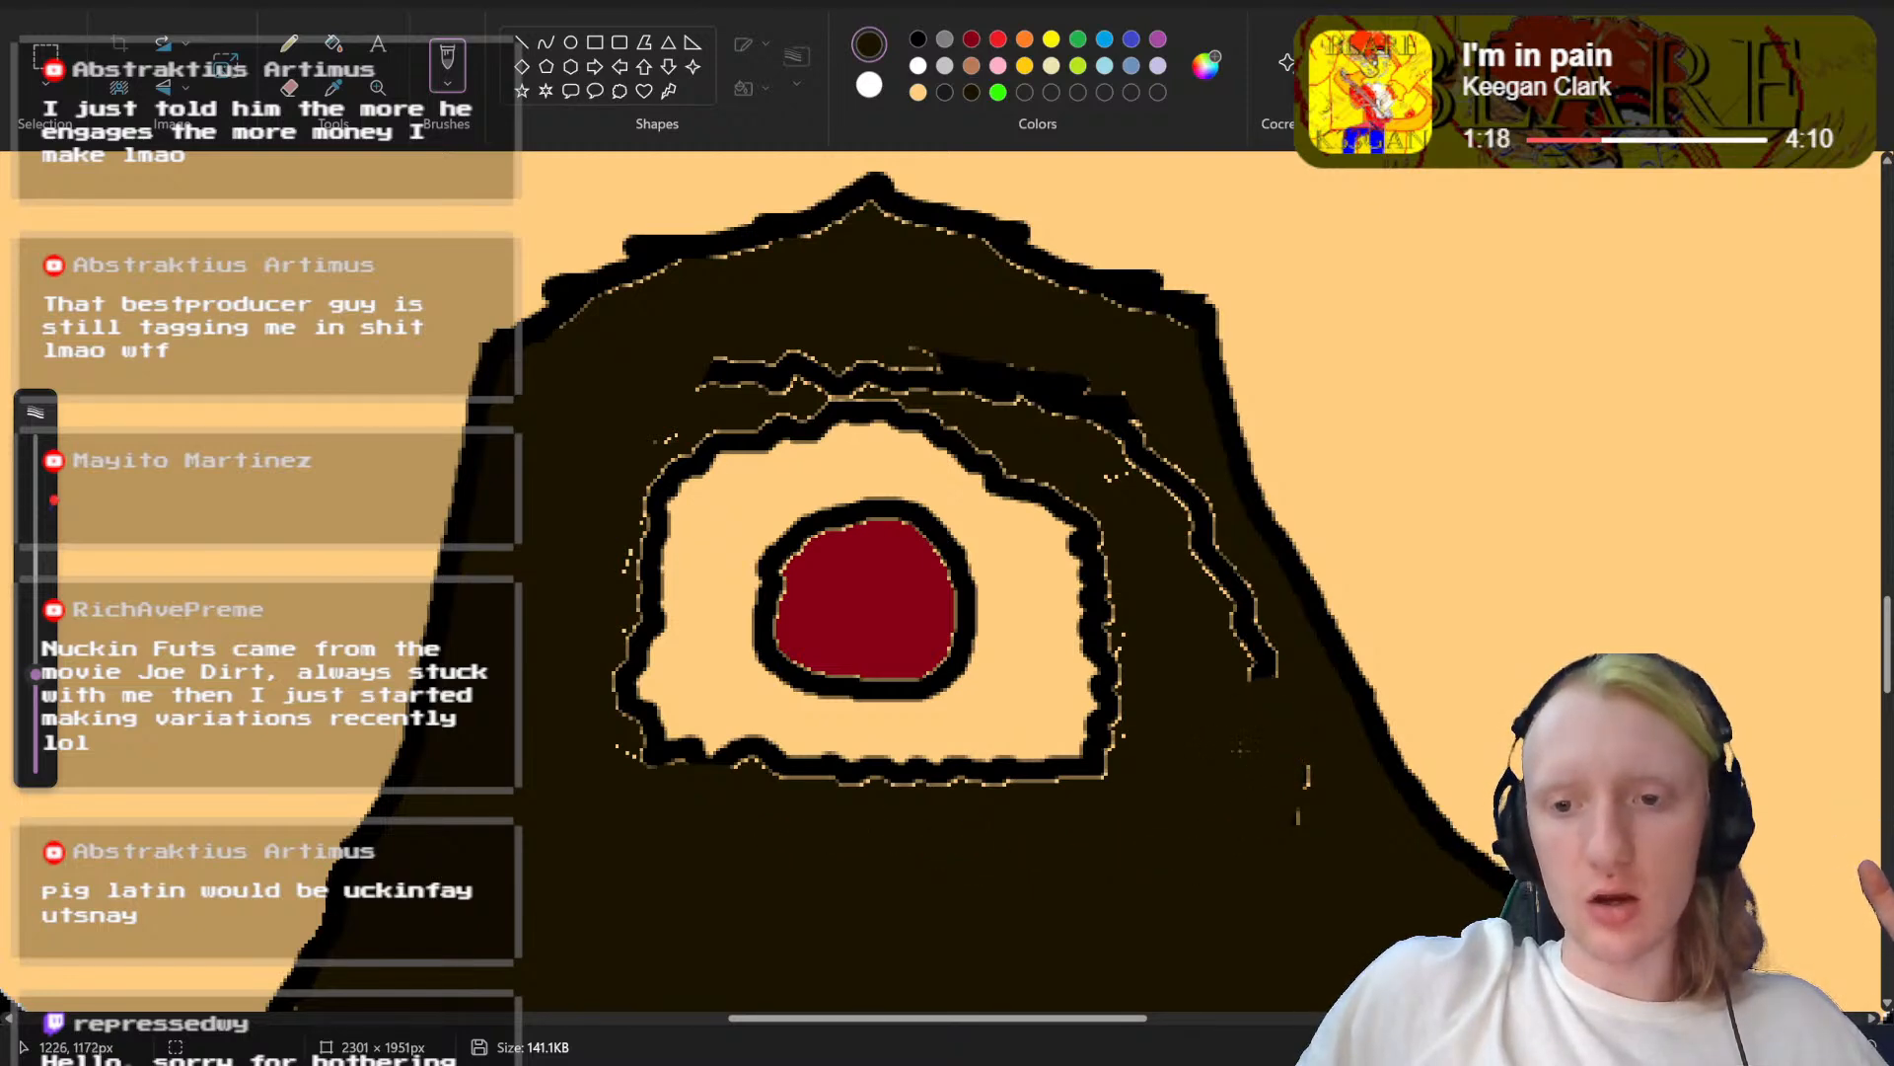
pyautogui.moveTo(1268, 679)
pyautogui.mouseDown()
pyautogui.moveTo(1204, 537)
pyautogui.moveTo(1122, 431)
pyautogui.mouseUp()
pyautogui.moveTo(1030, 381)
pyautogui.mouseDown()
pyautogui.moveTo(891, 337)
pyautogui.moveTo(704, 356)
pyautogui.mouseUp()
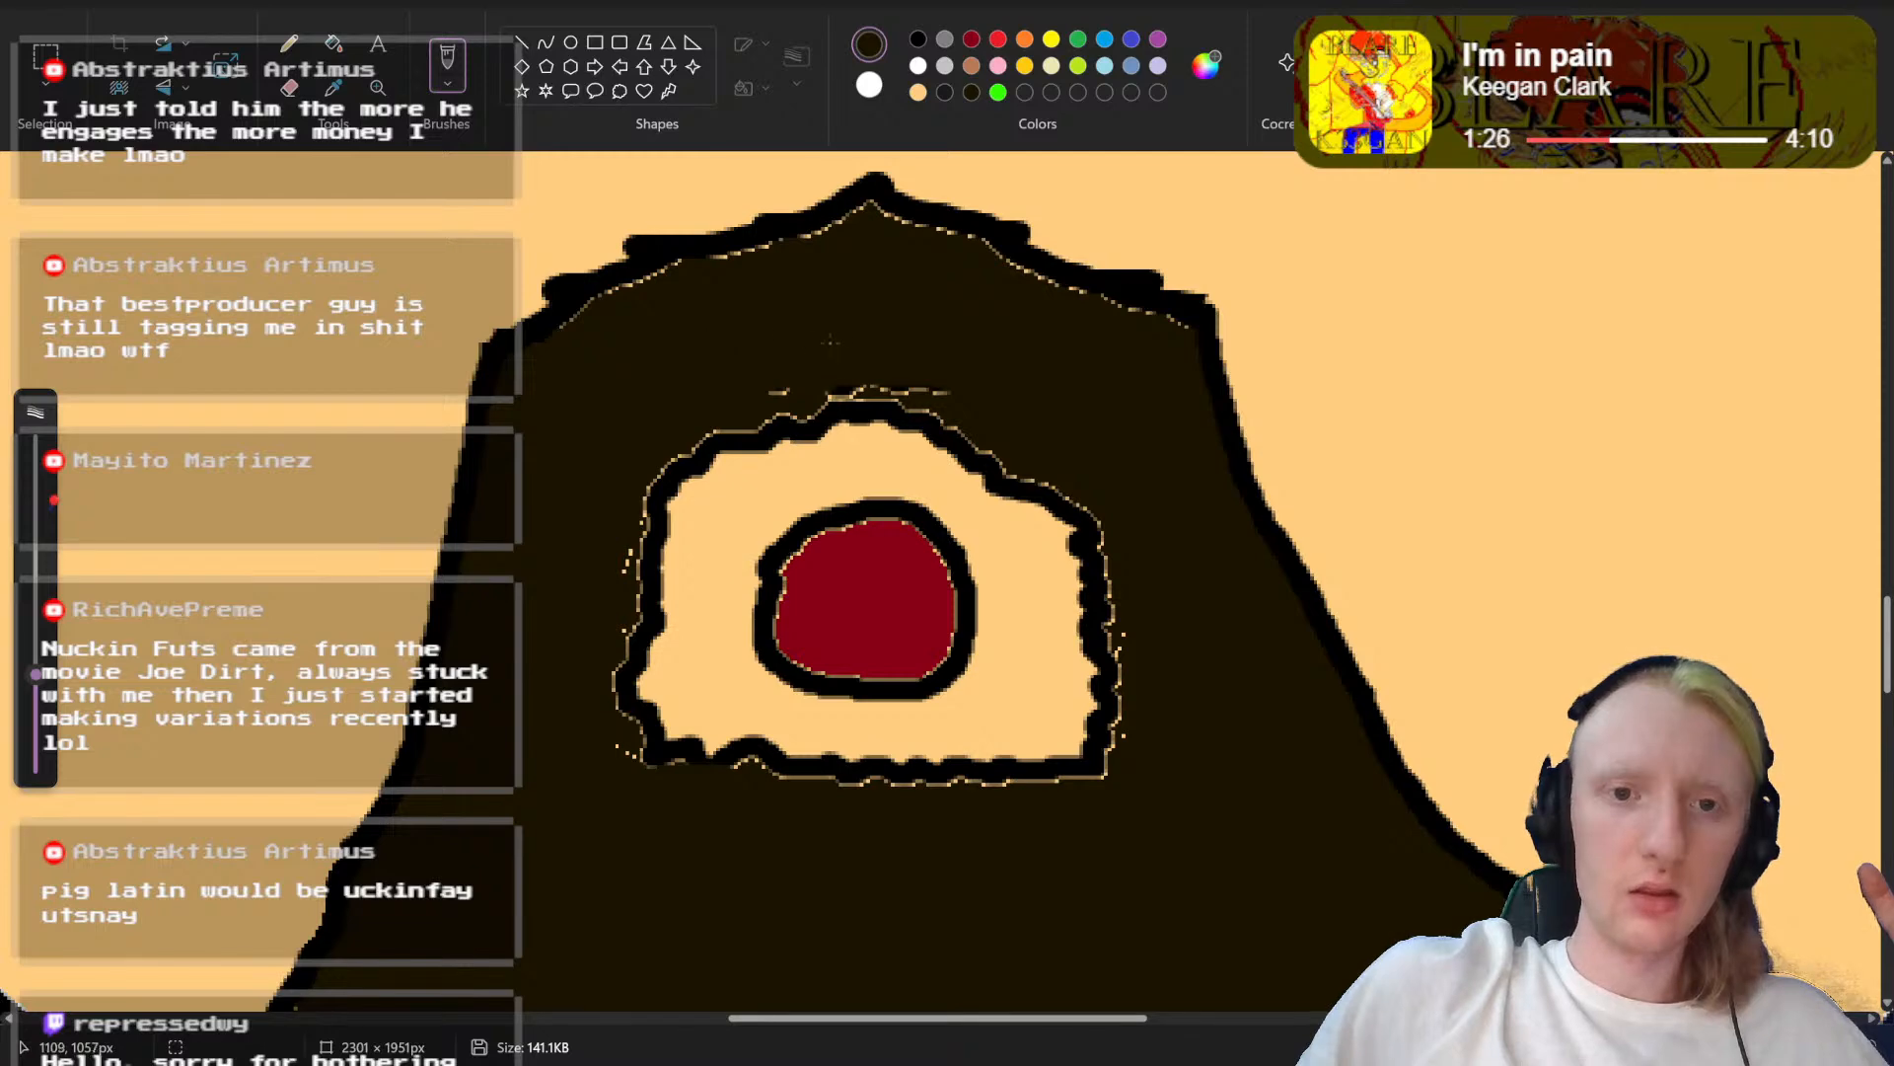
pyautogui.moveTo(859, 416); pyautogui.dragTo(904, 419)
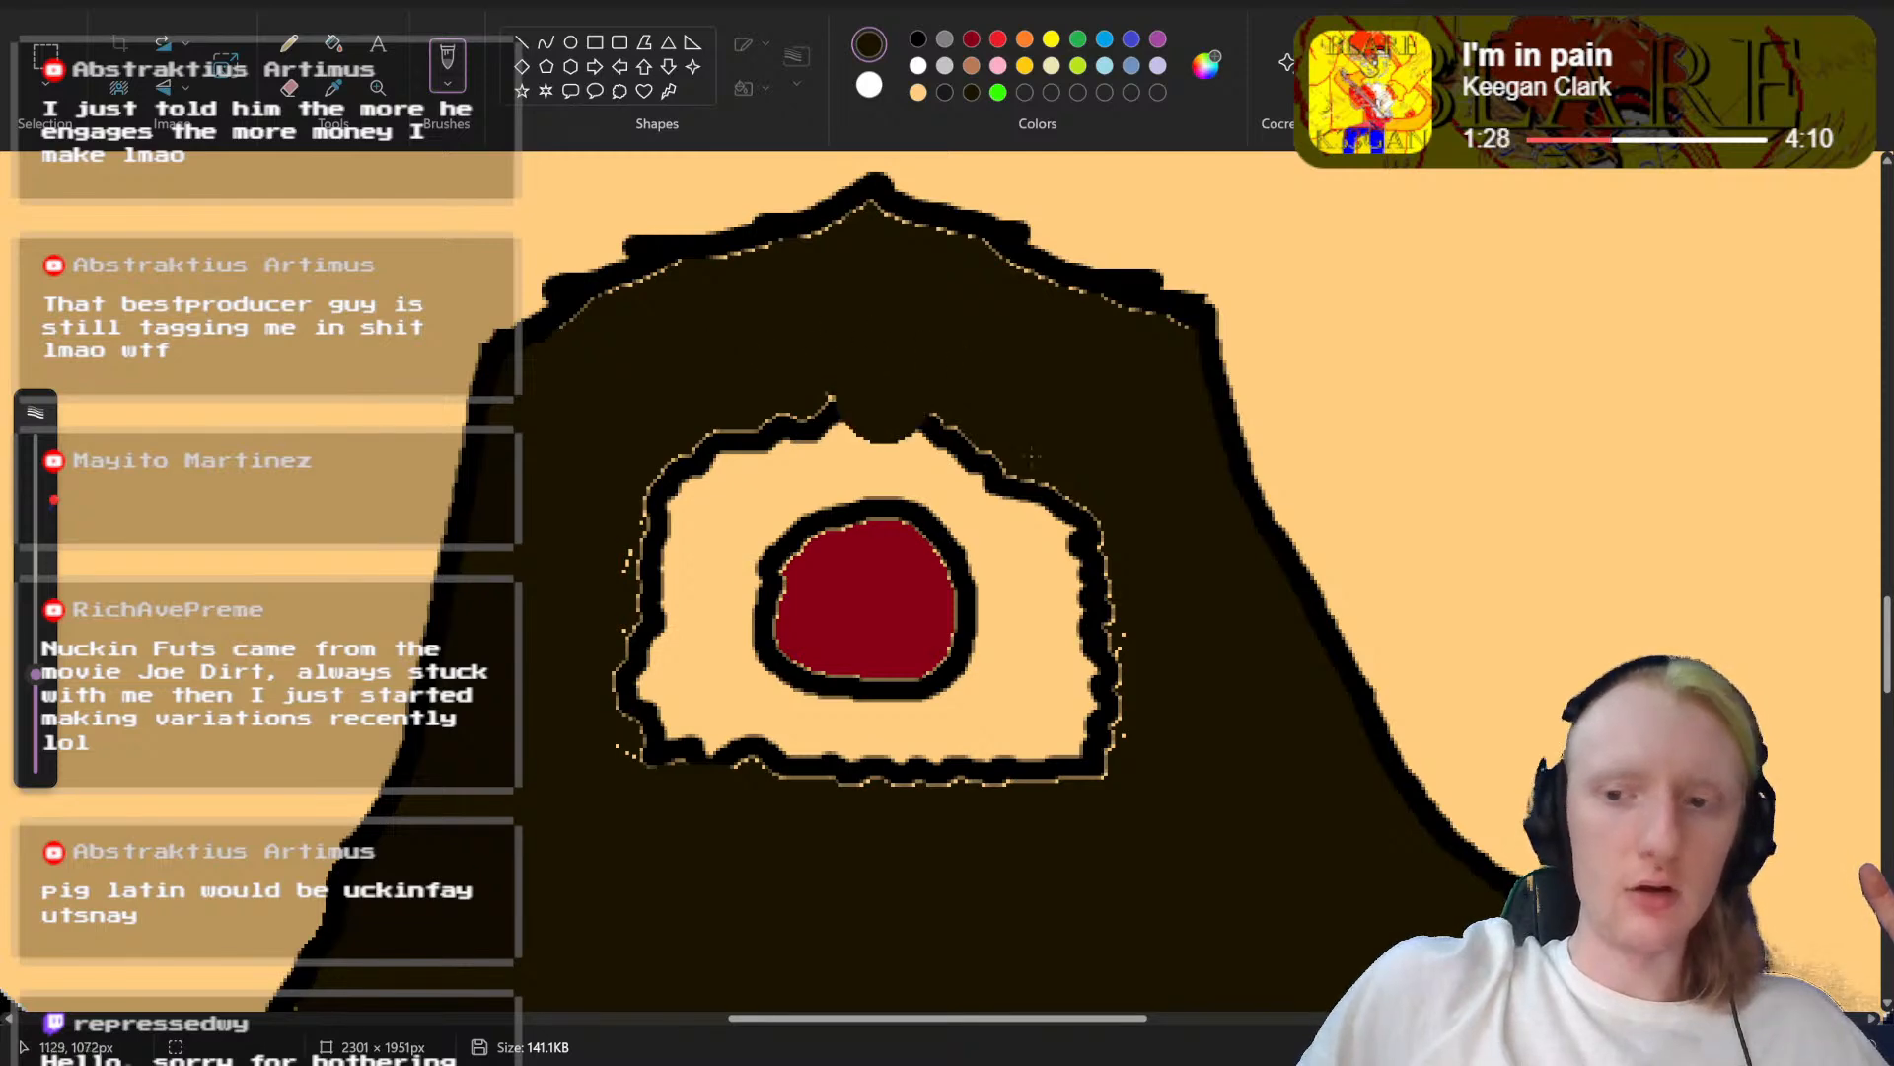
pyautogui.hotkey('ctrl', 'z')
# Step: Move the upper edge of the moustache down closer to the mouth opening with a rectangular selection
pyautogui.scroll(-3, 942, 584)
pyautogui.scroll(-3, 943, 582)
pyautogui.scroll(4, 942, 582)
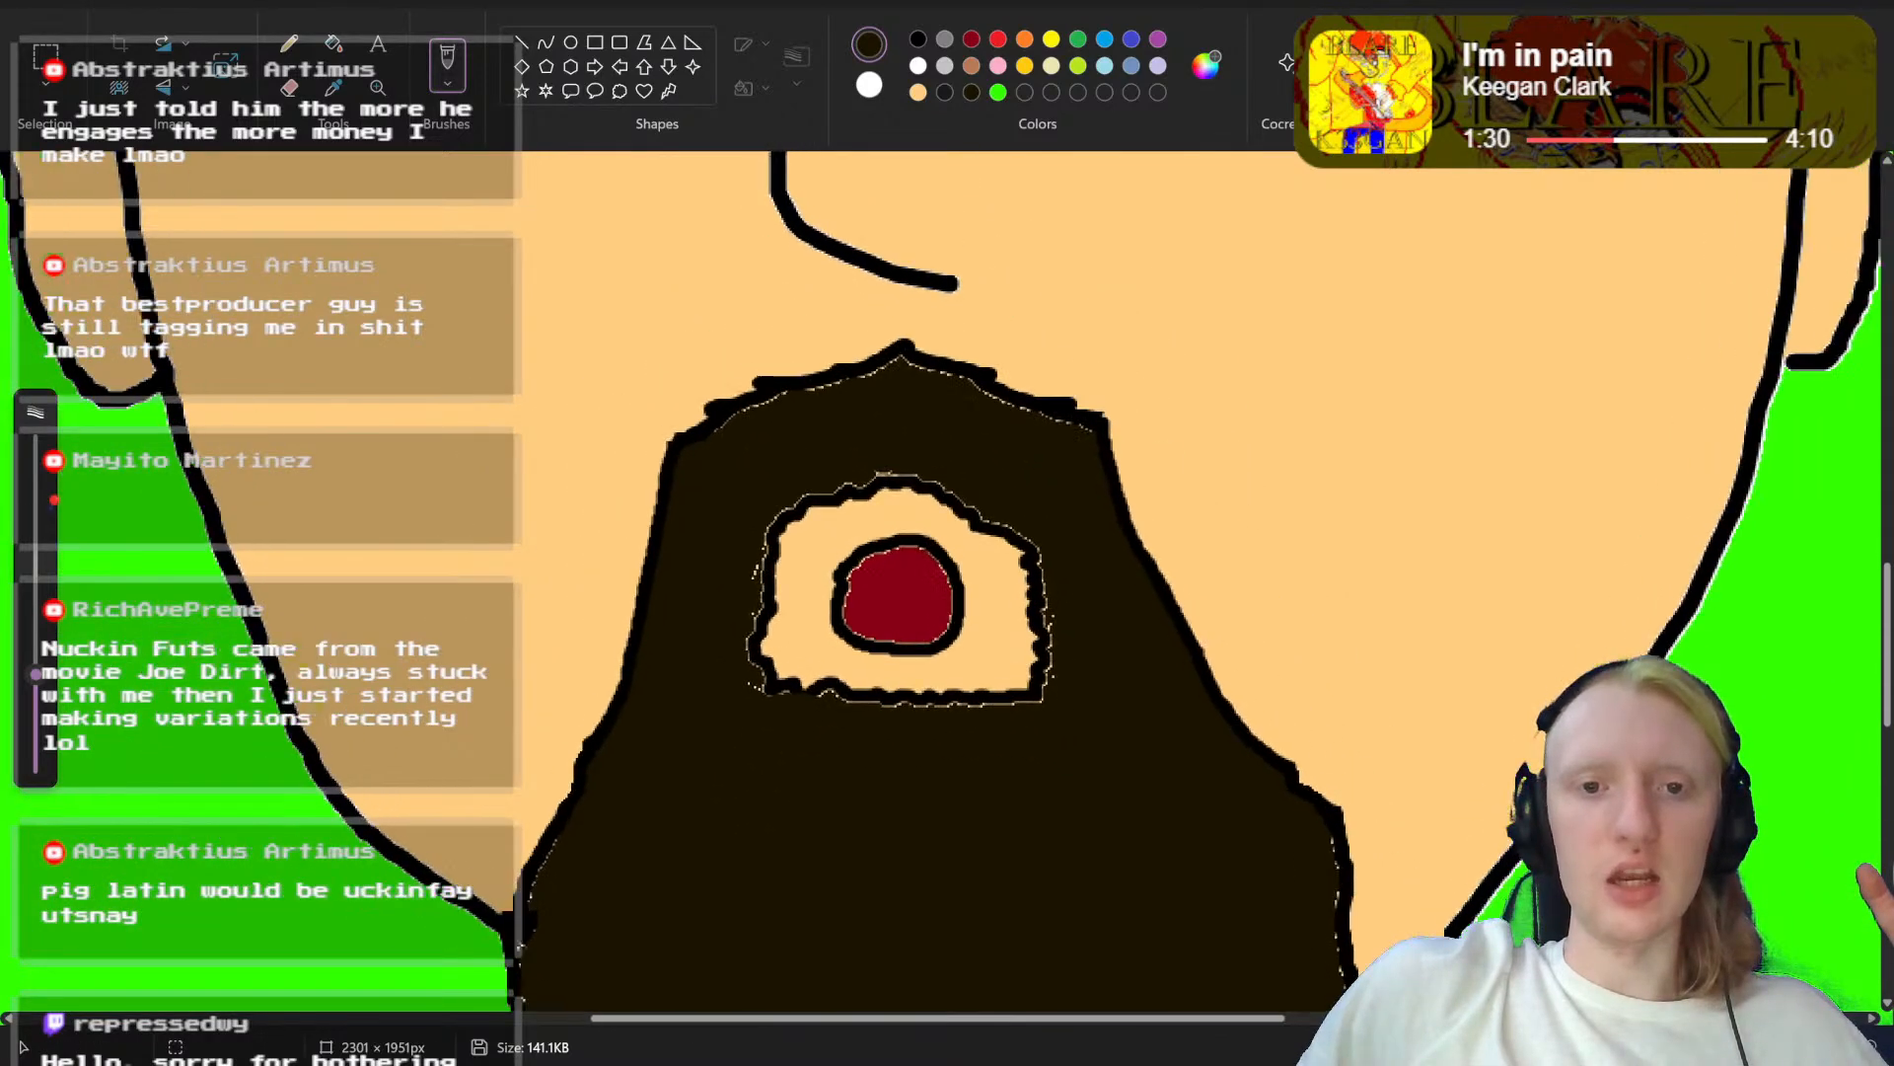
pyautogui.click(39, 57)
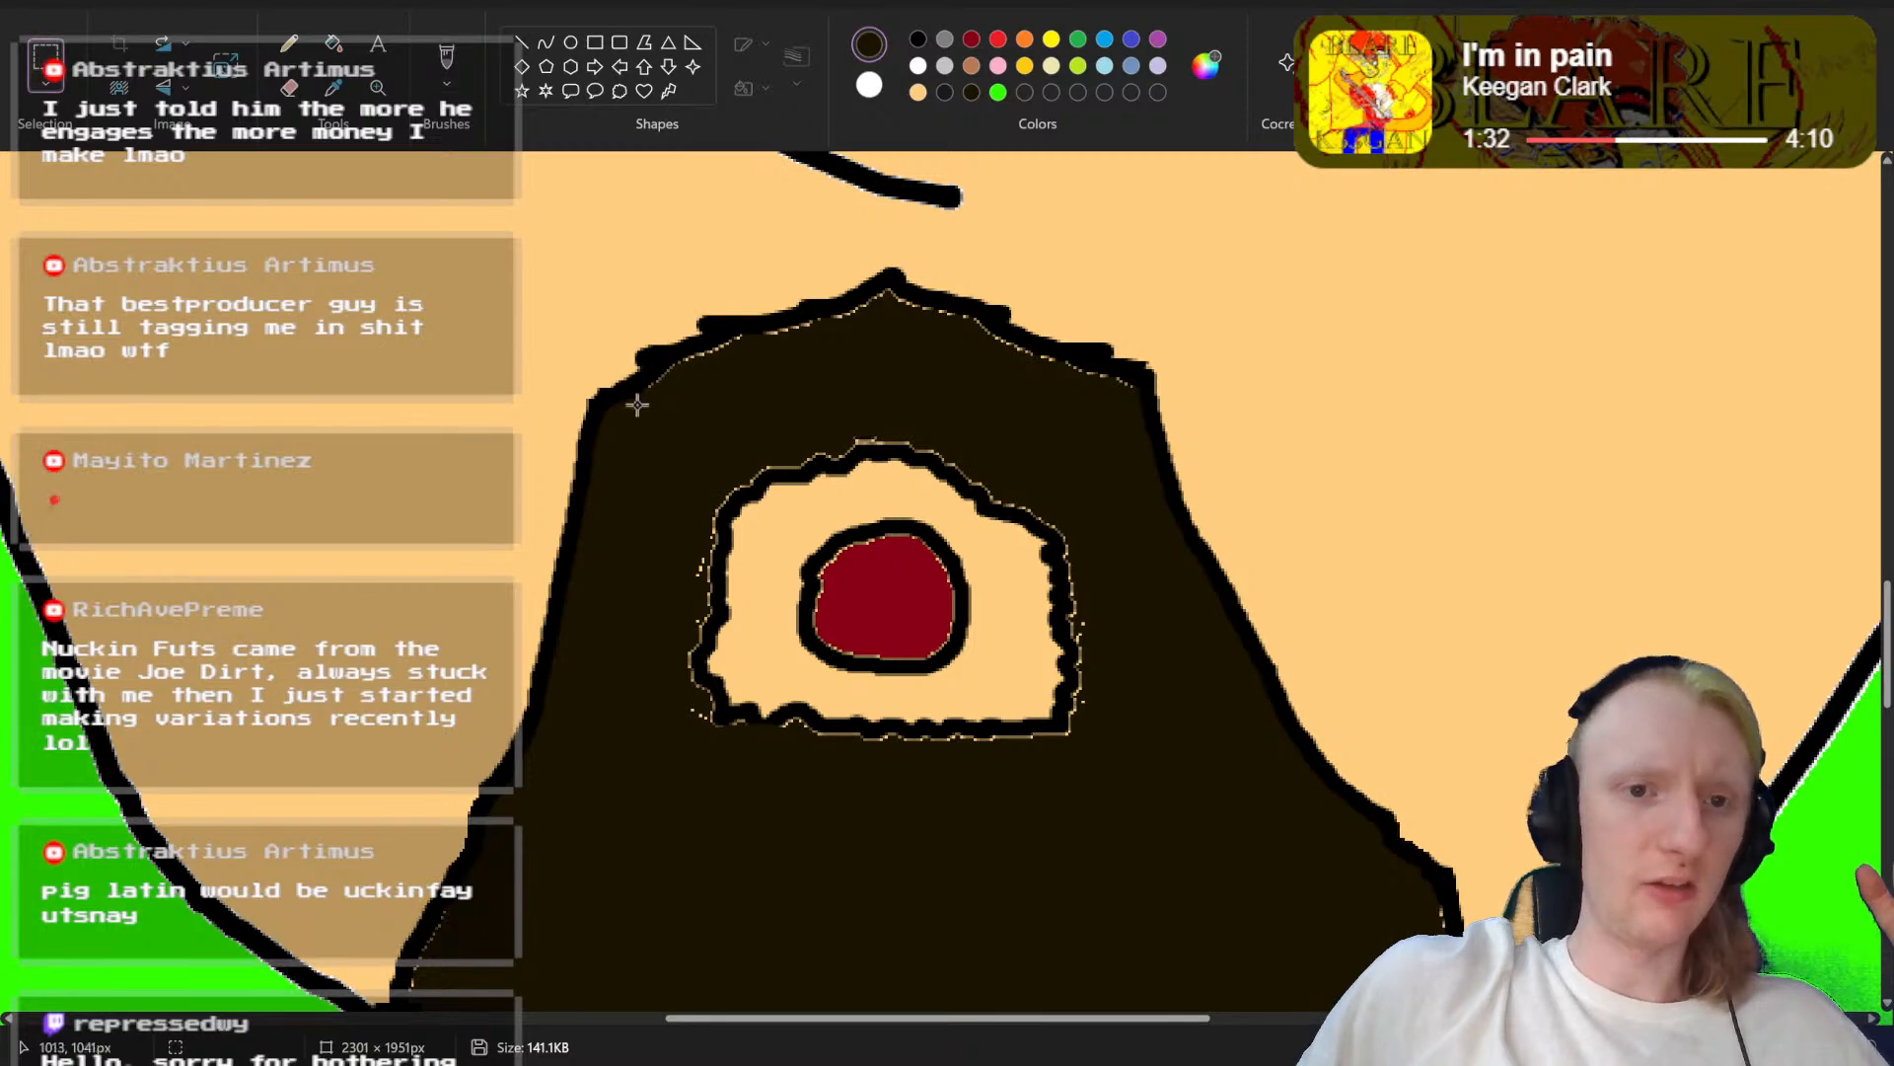
pyautogui.moveTo(550, 298); pyautogui.dragTo(1312, 304)
pyautogui.moveTo(1283, 238); pyautogui.dragTo(530, 397)
pyautogui.moveTo(804, 355); pyautogui.dragTo(798, 403)
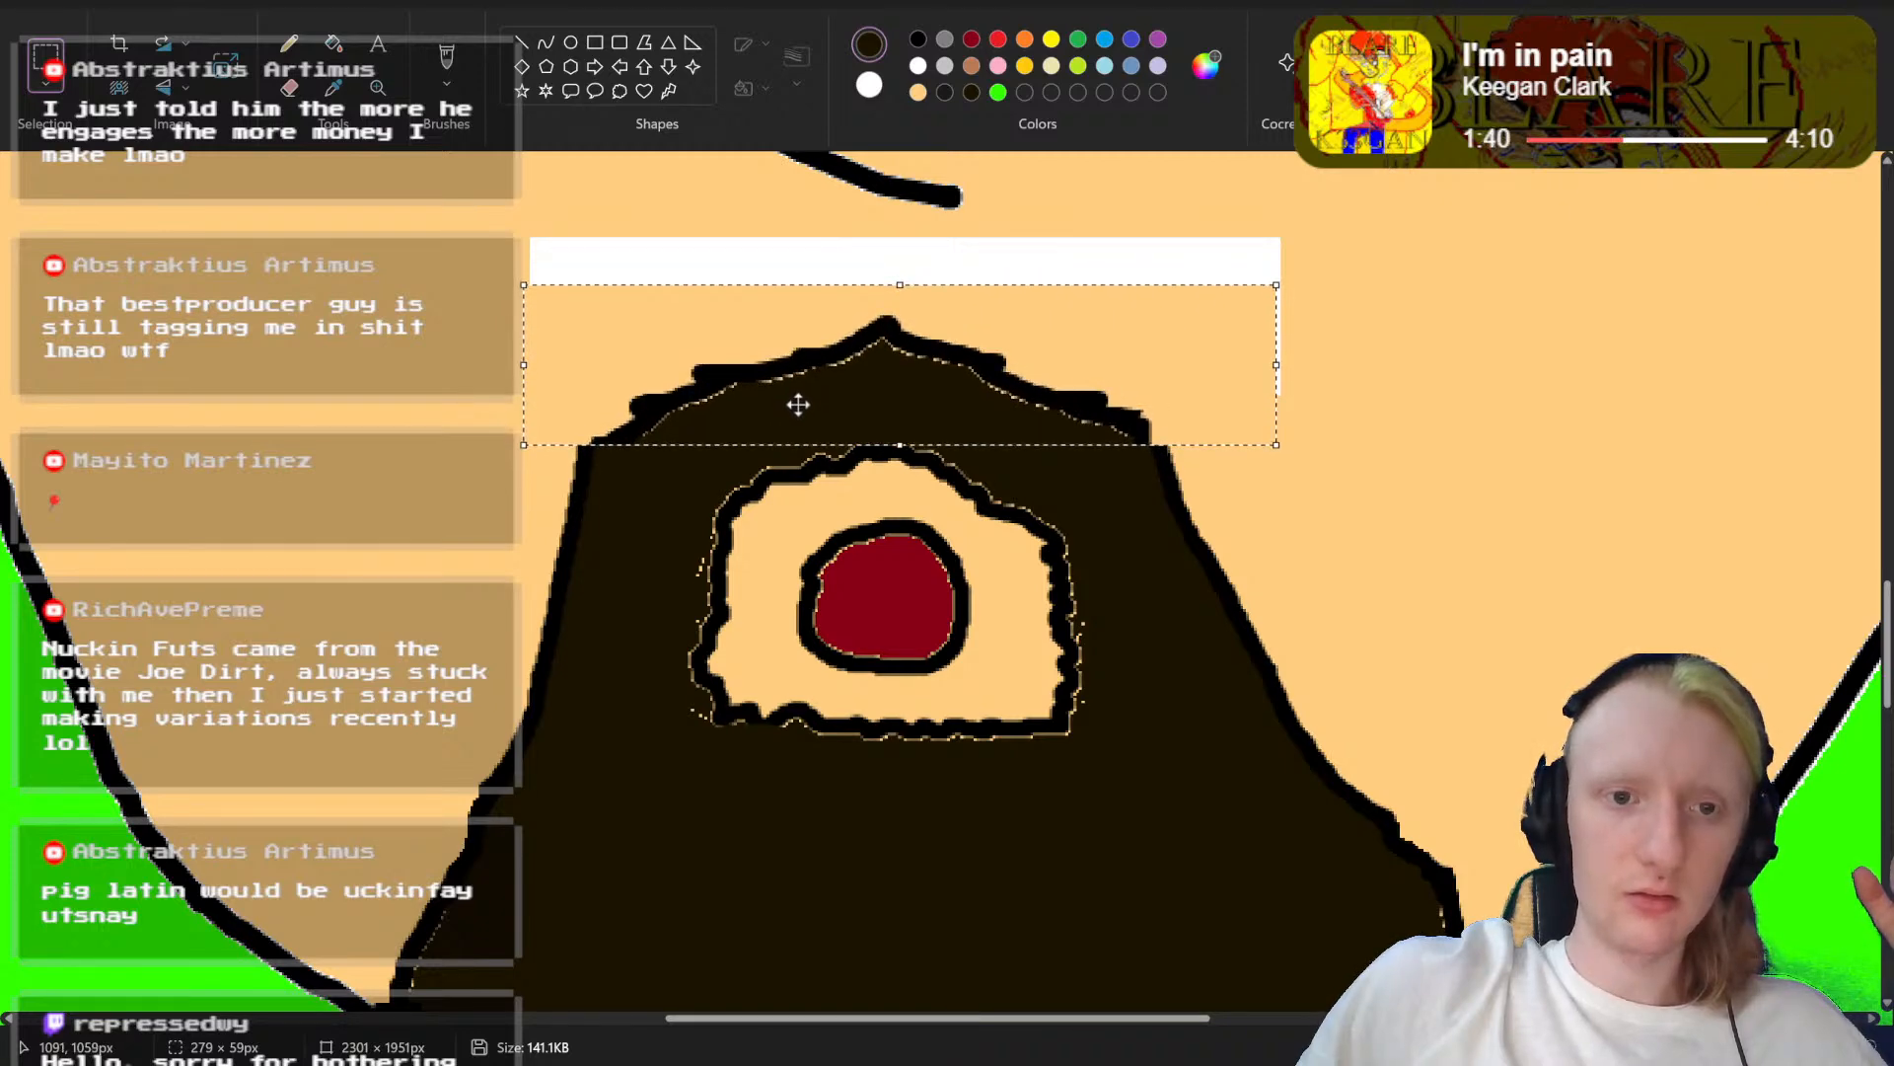
pyautogui.click(503, 427)
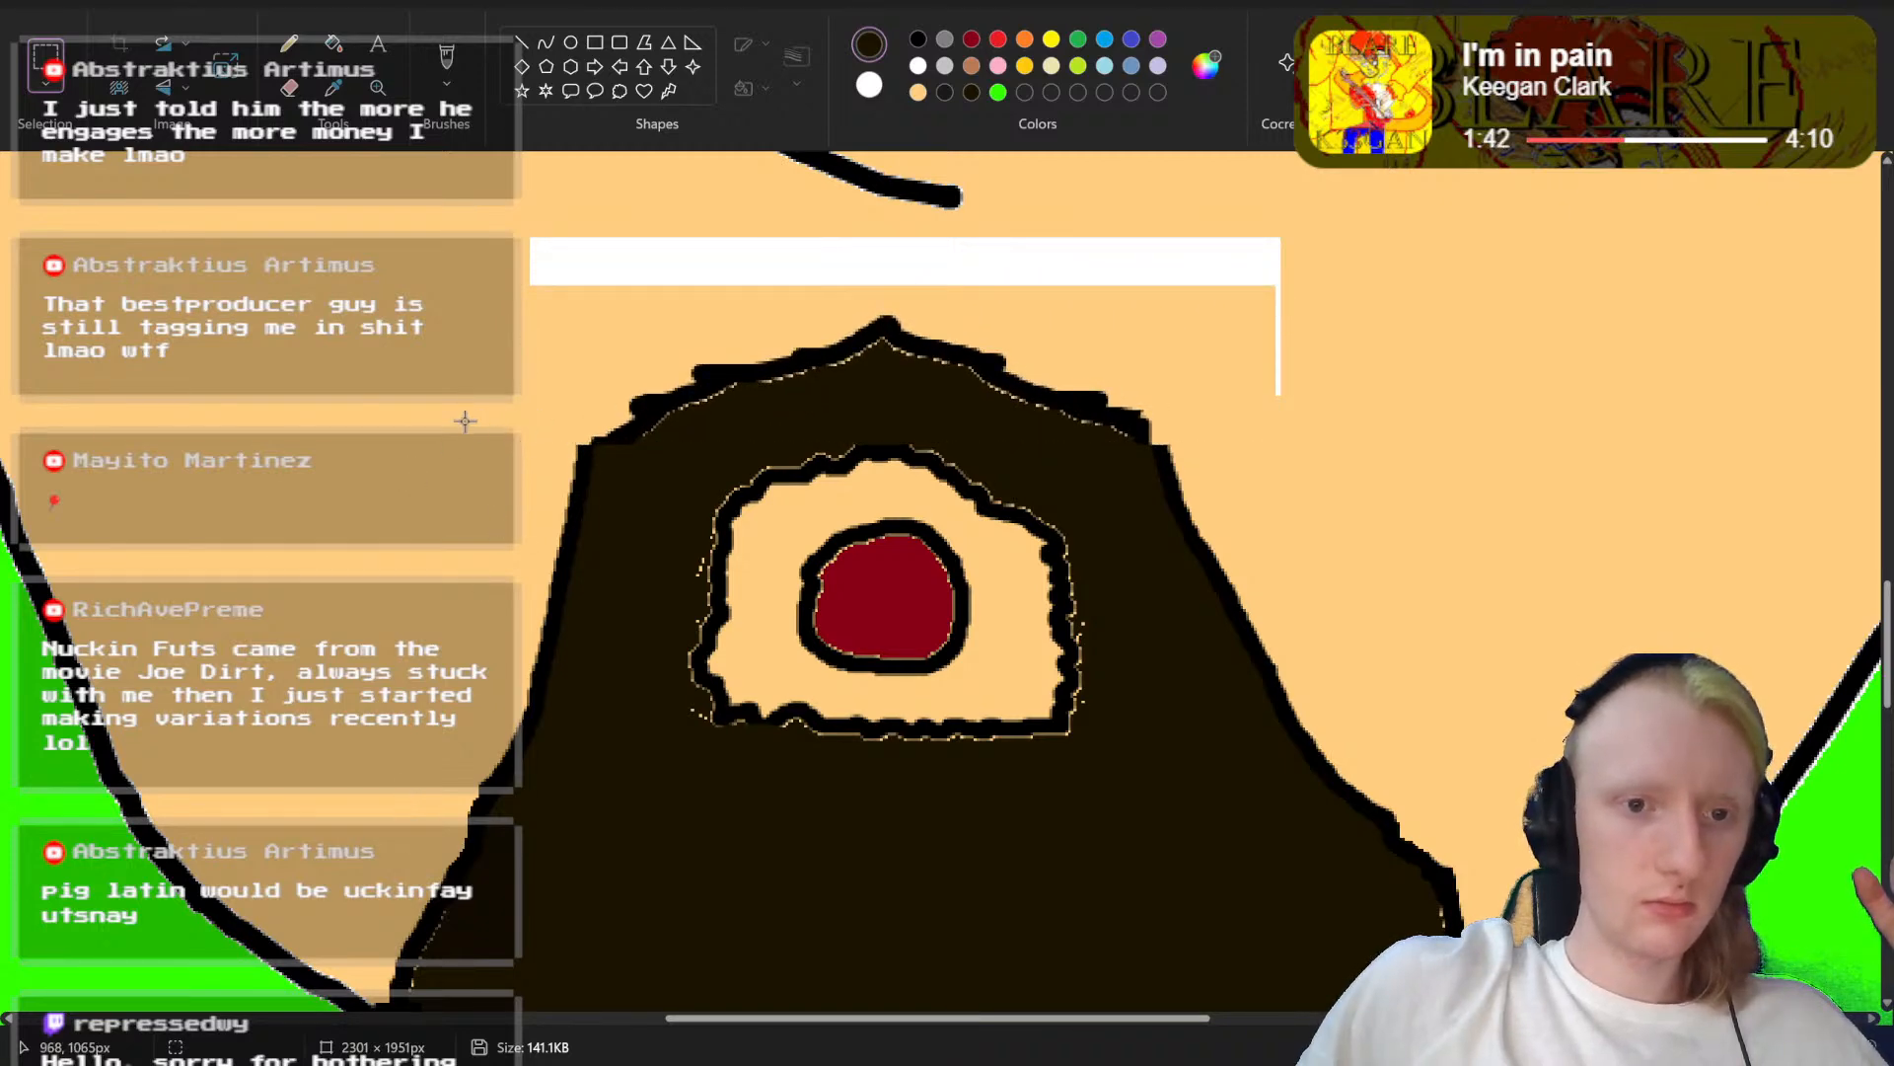
# Step: Shift the upper left and right edges of the beard inward with rectangular selections to narrow it around the mouth
pyautogui.moveTo(458, 423); pyautogui.dragTo(597, 863)
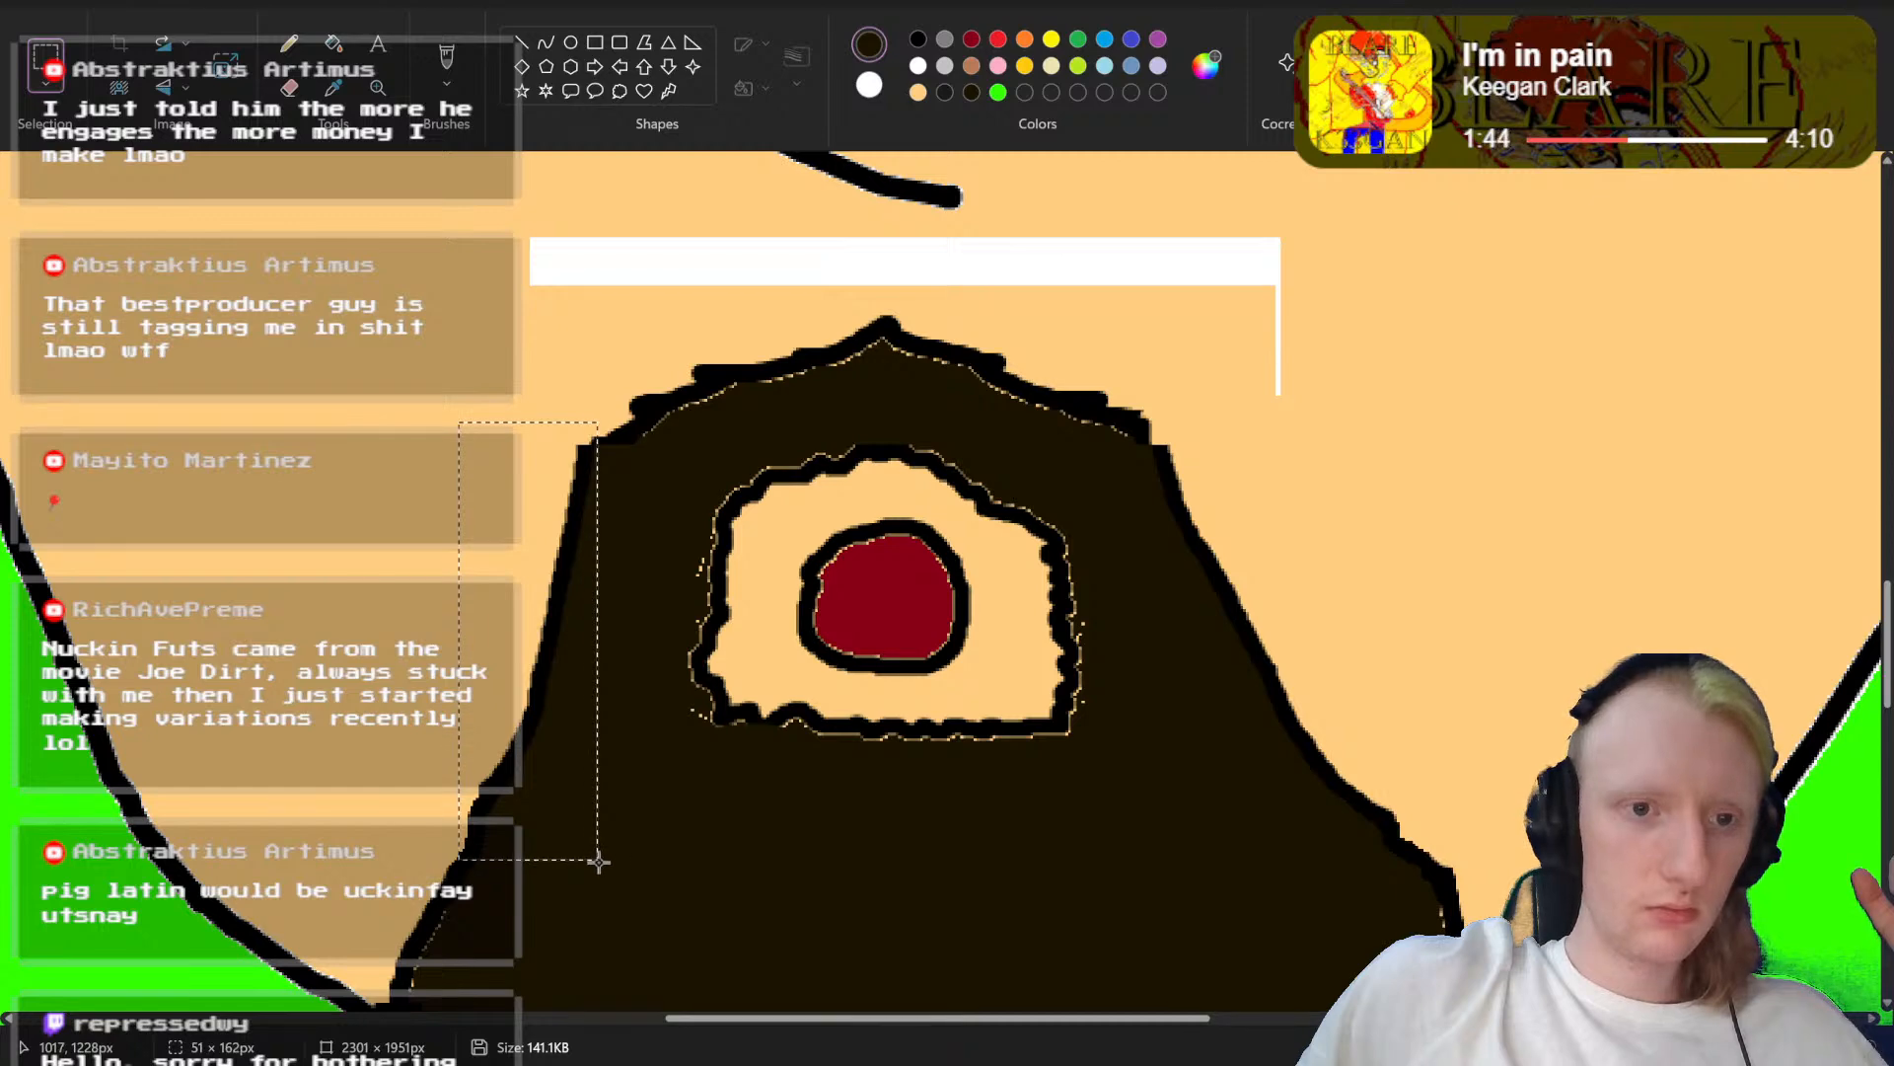
pyautogui.moveTo(535, 726); pyautogui.dragTo(567, 732)
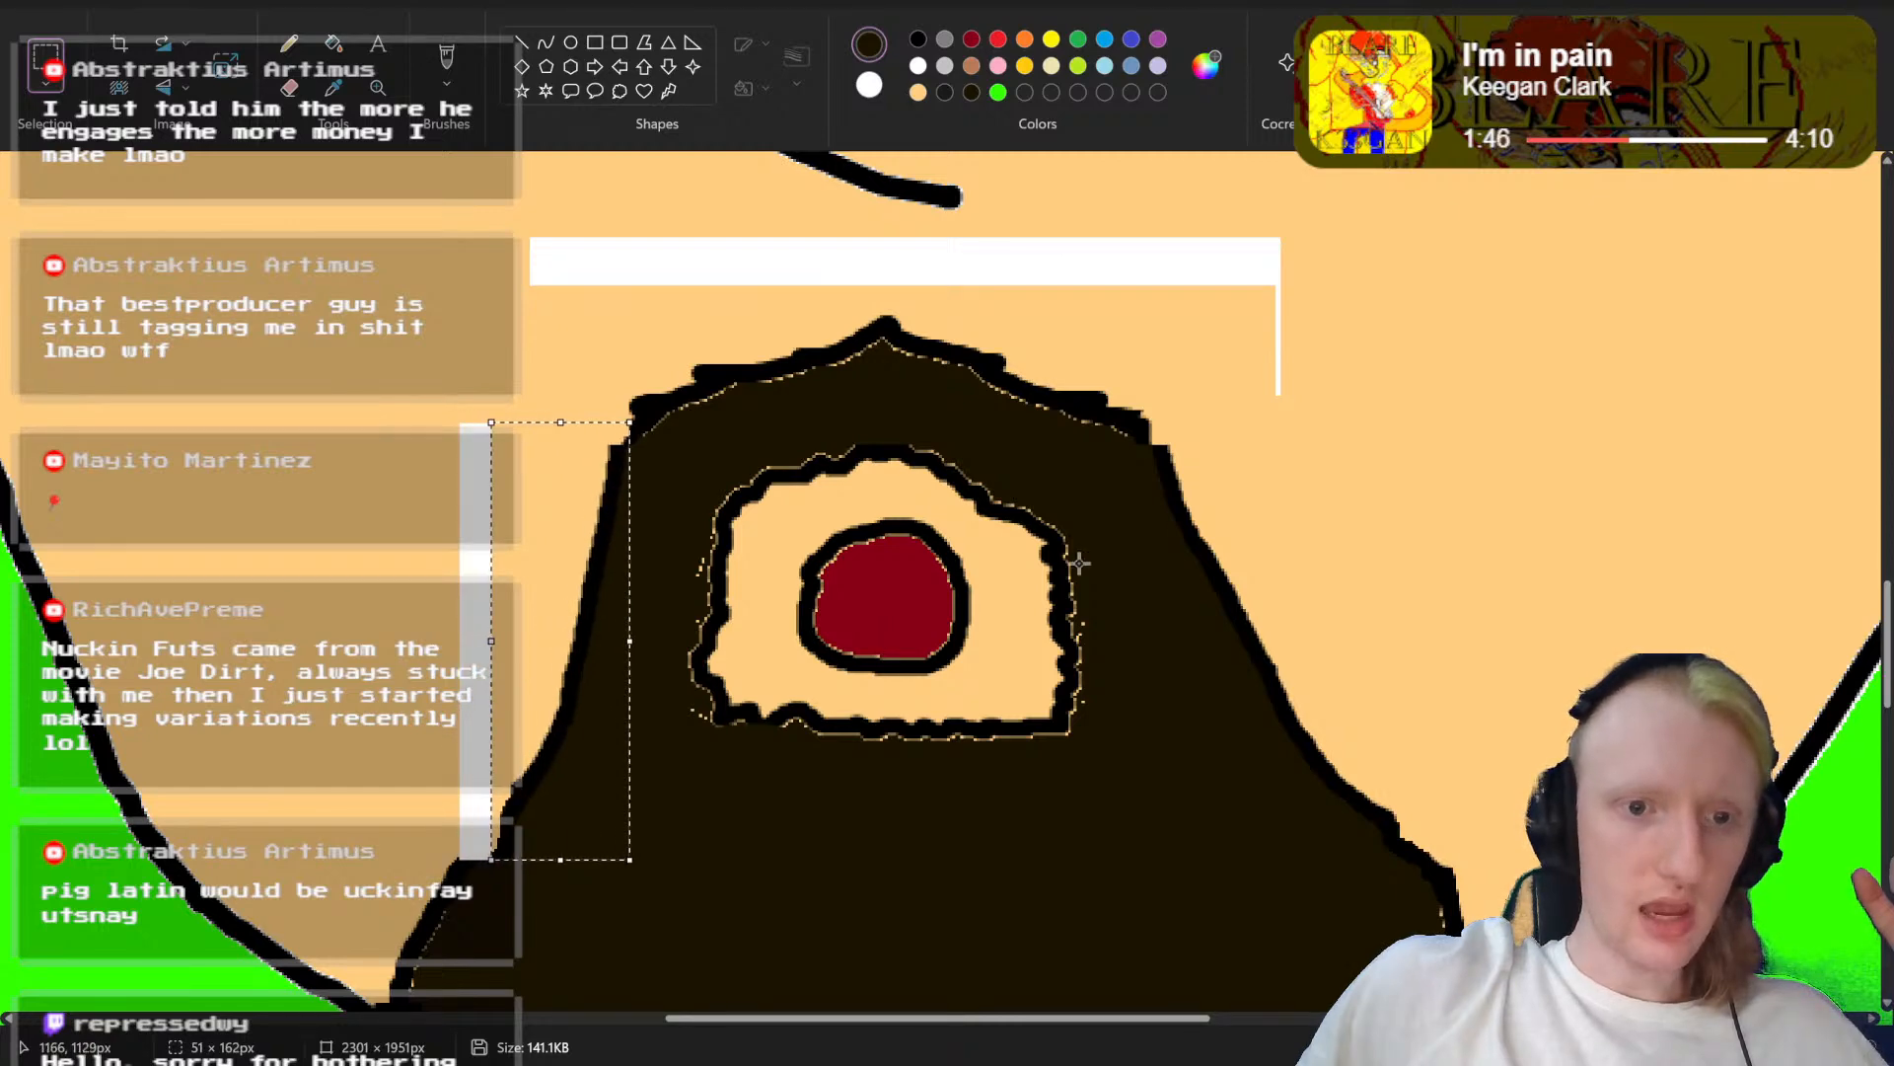
pyautogui.moveTo(1307, 393); pyautogui.dragTo(1233, 512)
pyautogui.moveTo(1184, 596); pyautogui.dragTo(1155, 838)
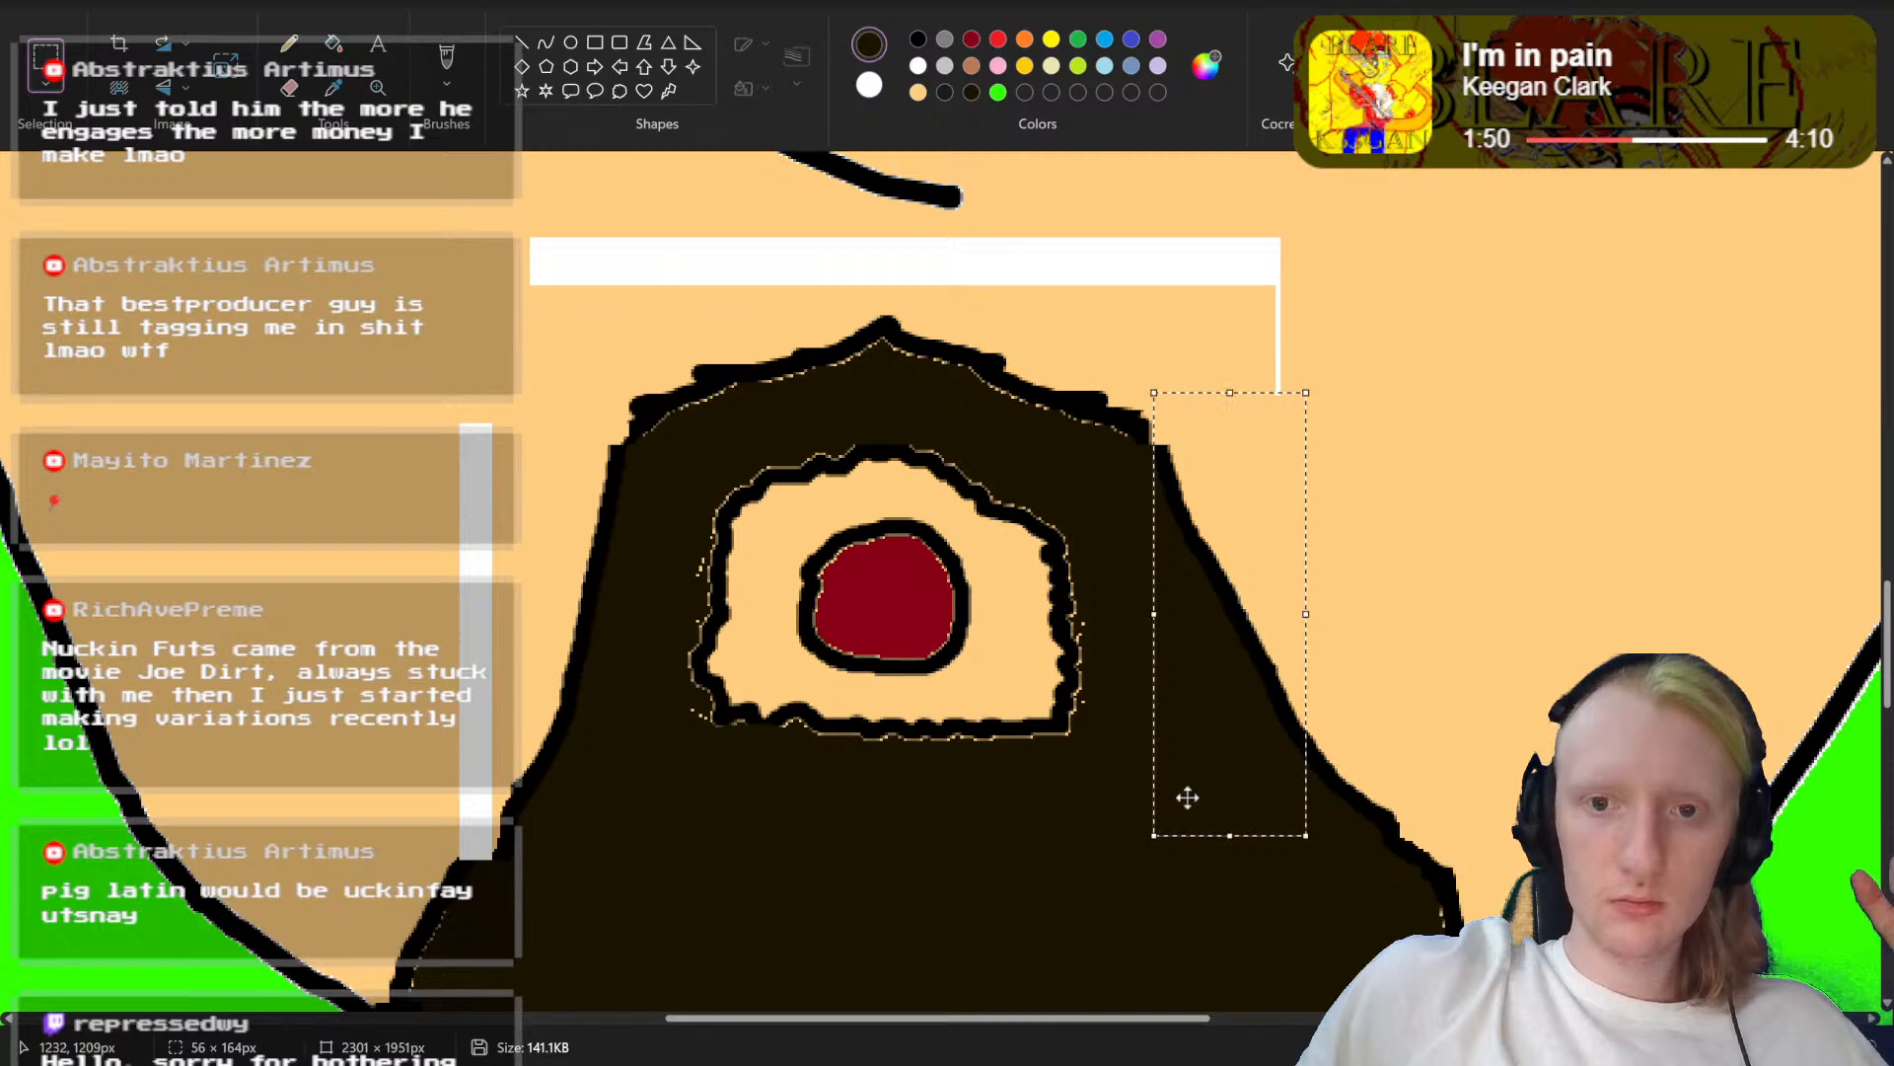
pyautogui.moveTo(1213, 778); pyautogui.dragTo(1178, 779)
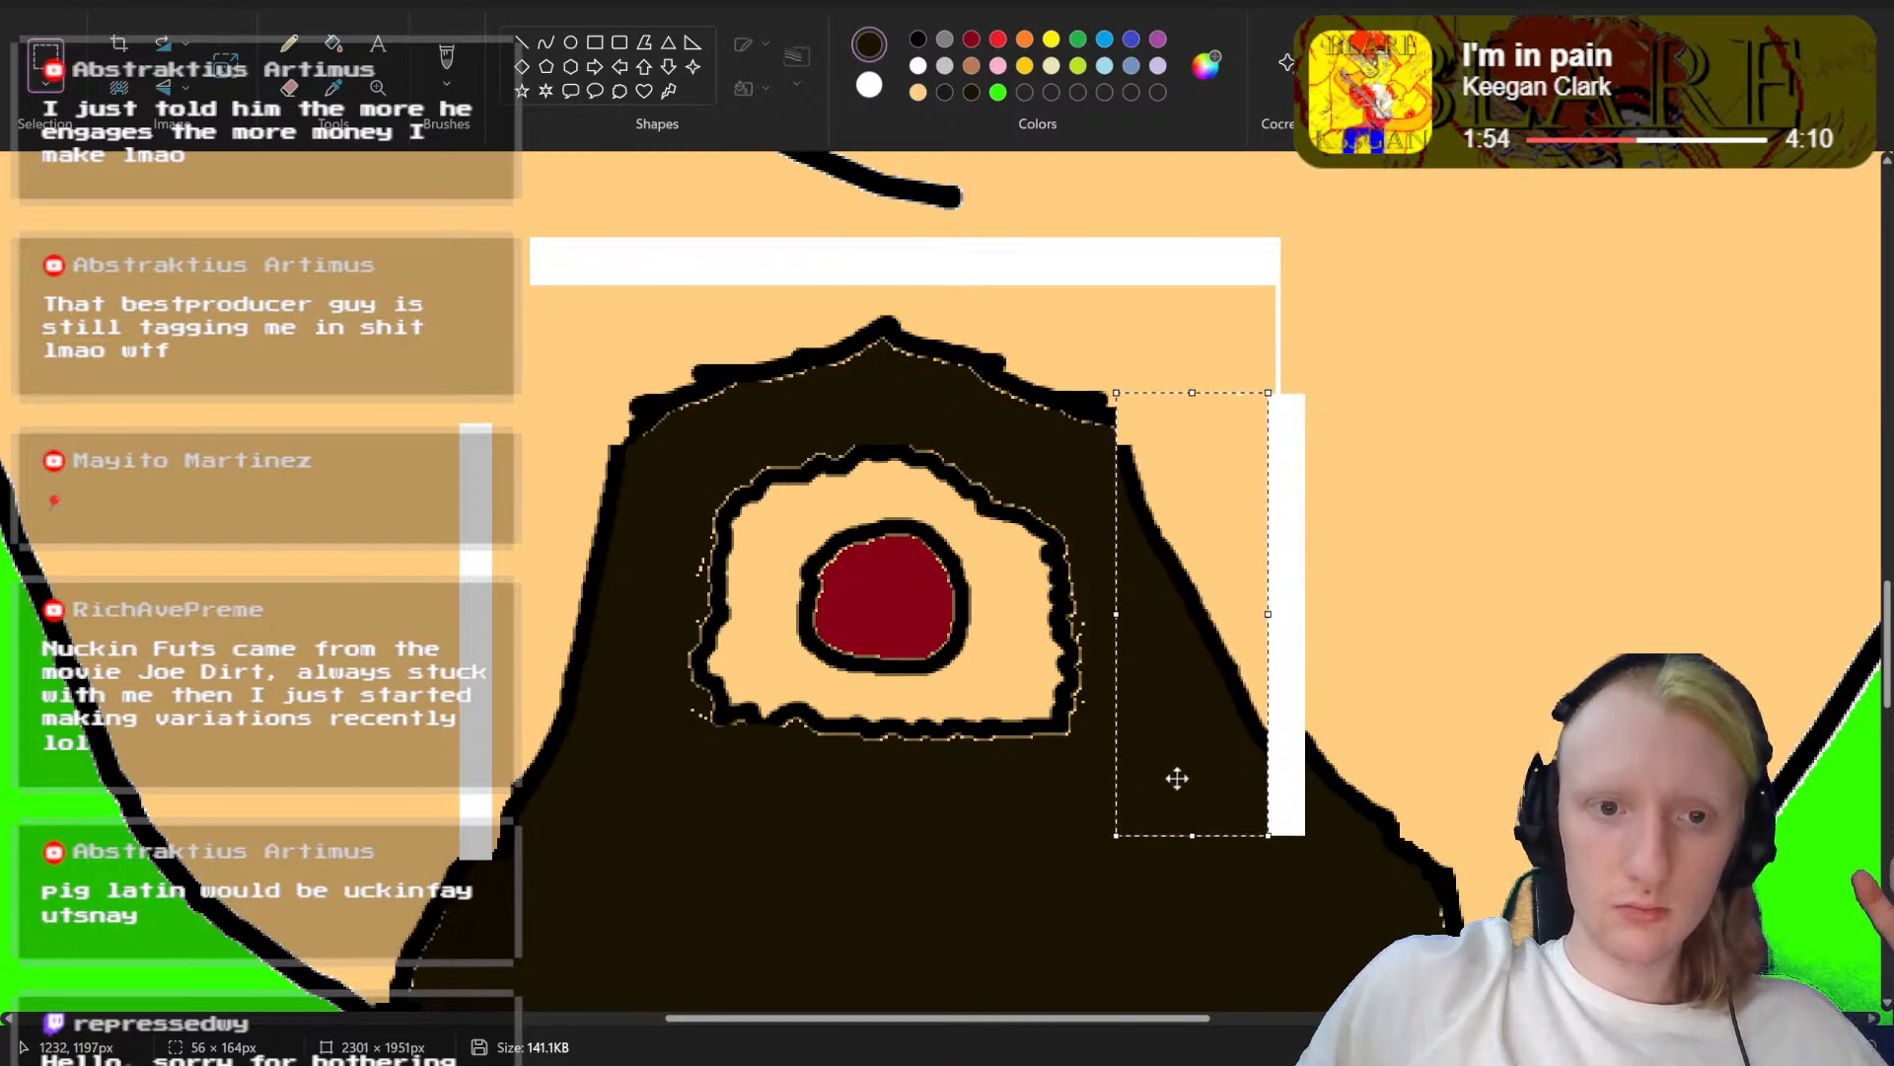
pyautogui.moveTo(1177, 779); pyautogui.dragTo(1176, 778)
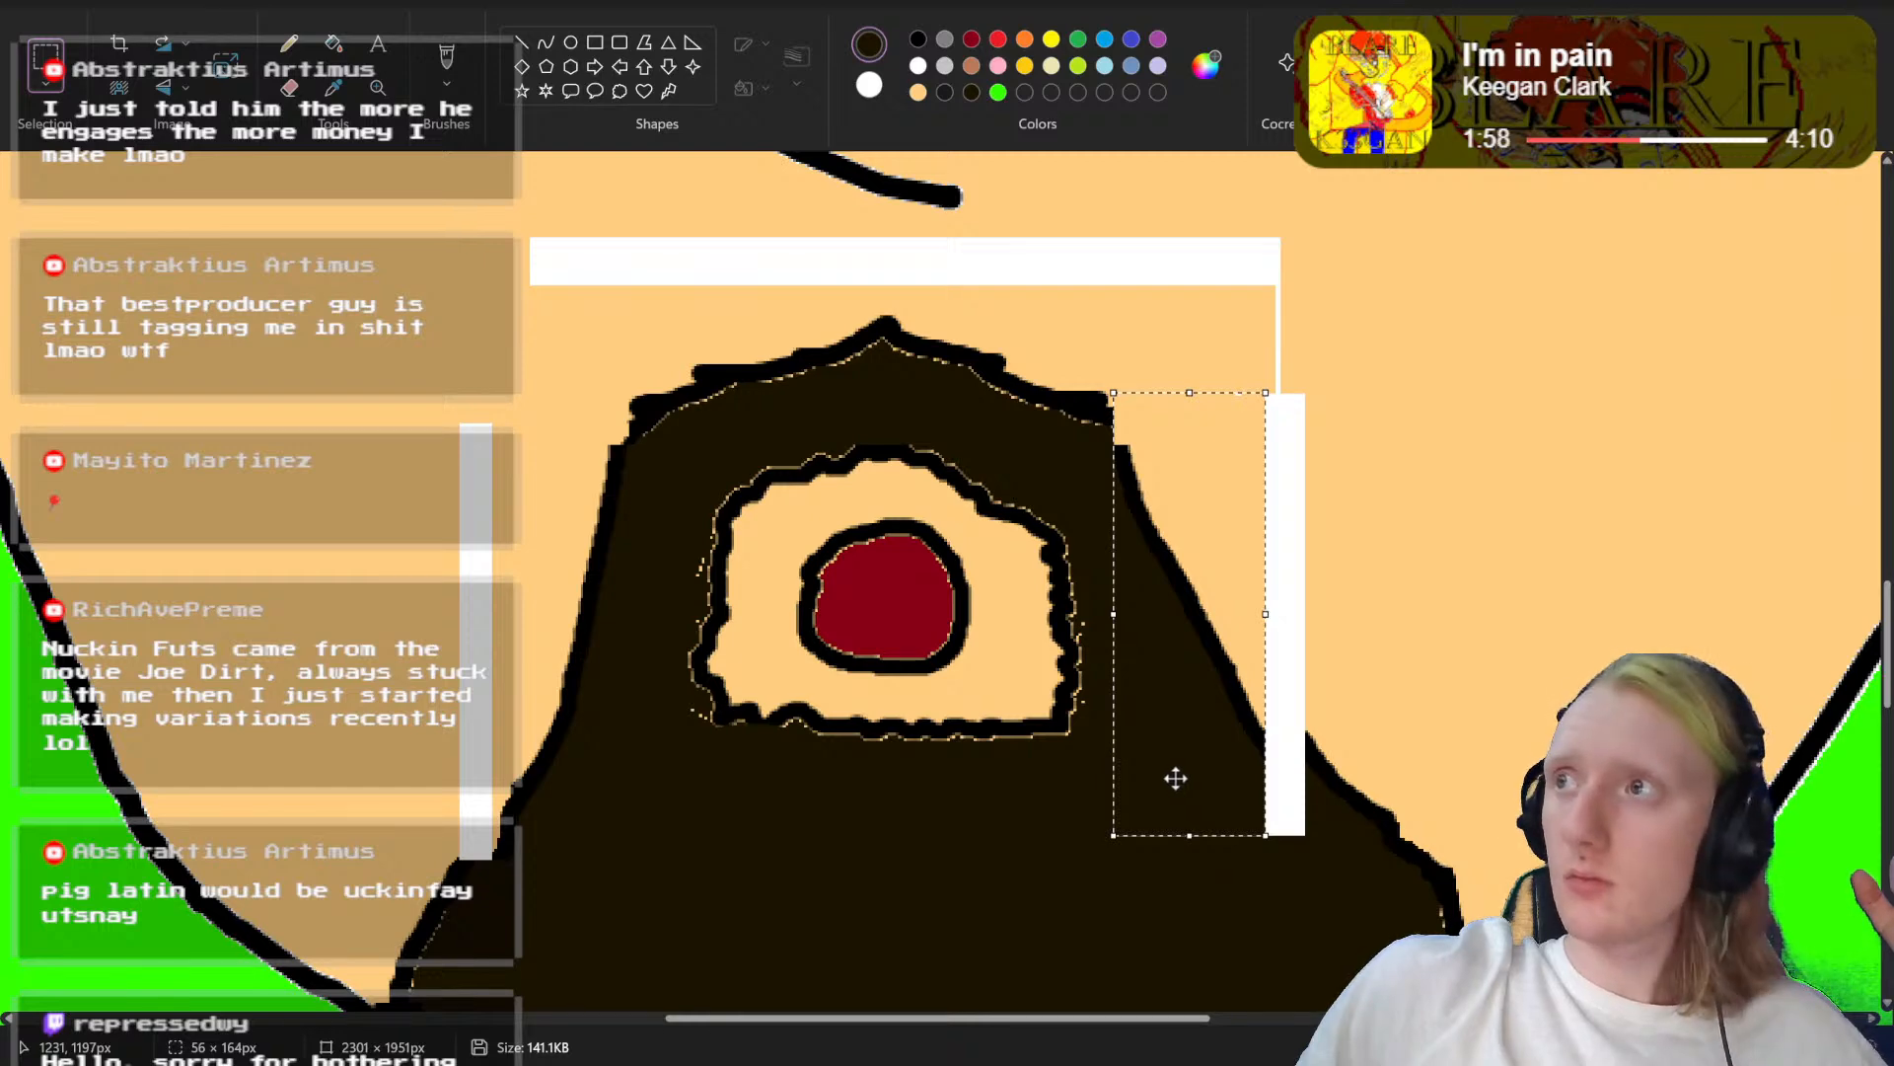
pyautogui.moveTo(1175, 778); pyautogui.dragTo(1179, 778)
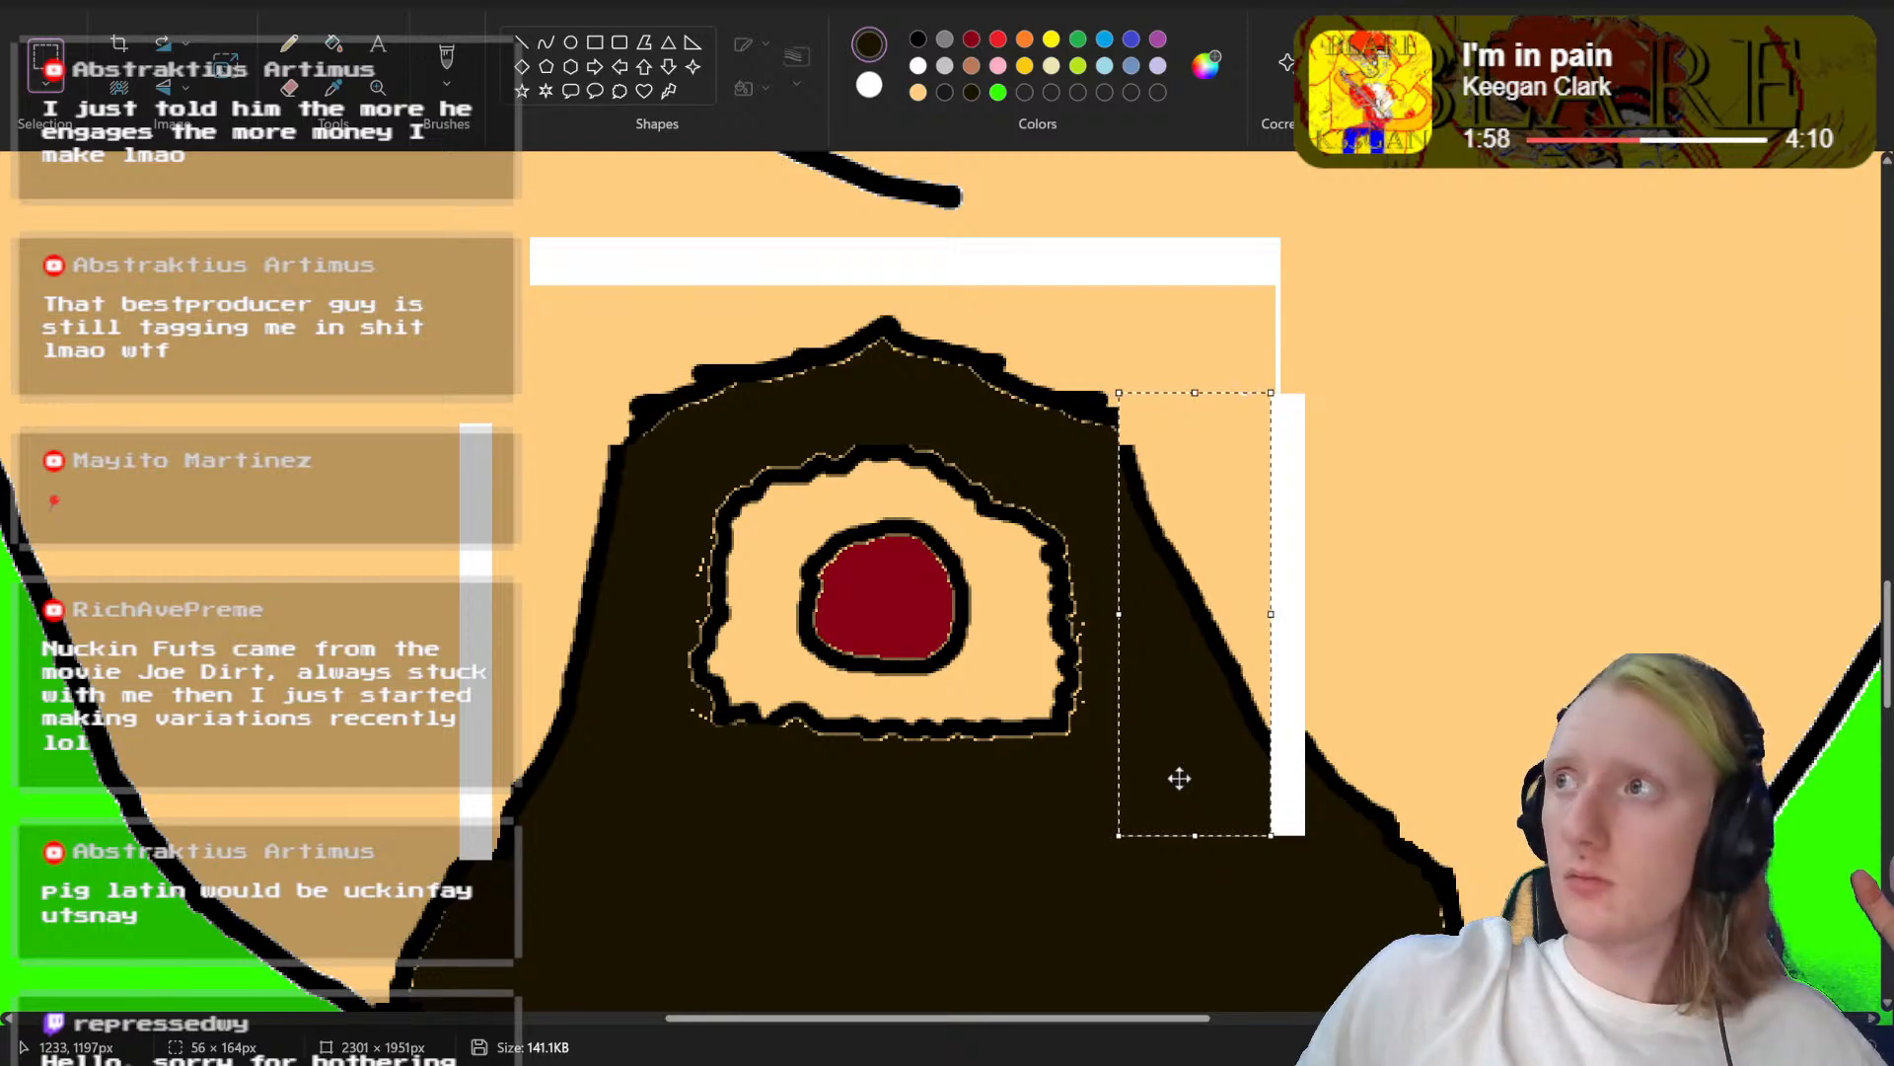
pyautogui.click(1618, 644)
# Step: Fill the white gaps left by the moved beard pieces with the skin colour
pyautogui.scroll(-5, 1618, 643)
pyautogui.scroll(3, 1195, 345)
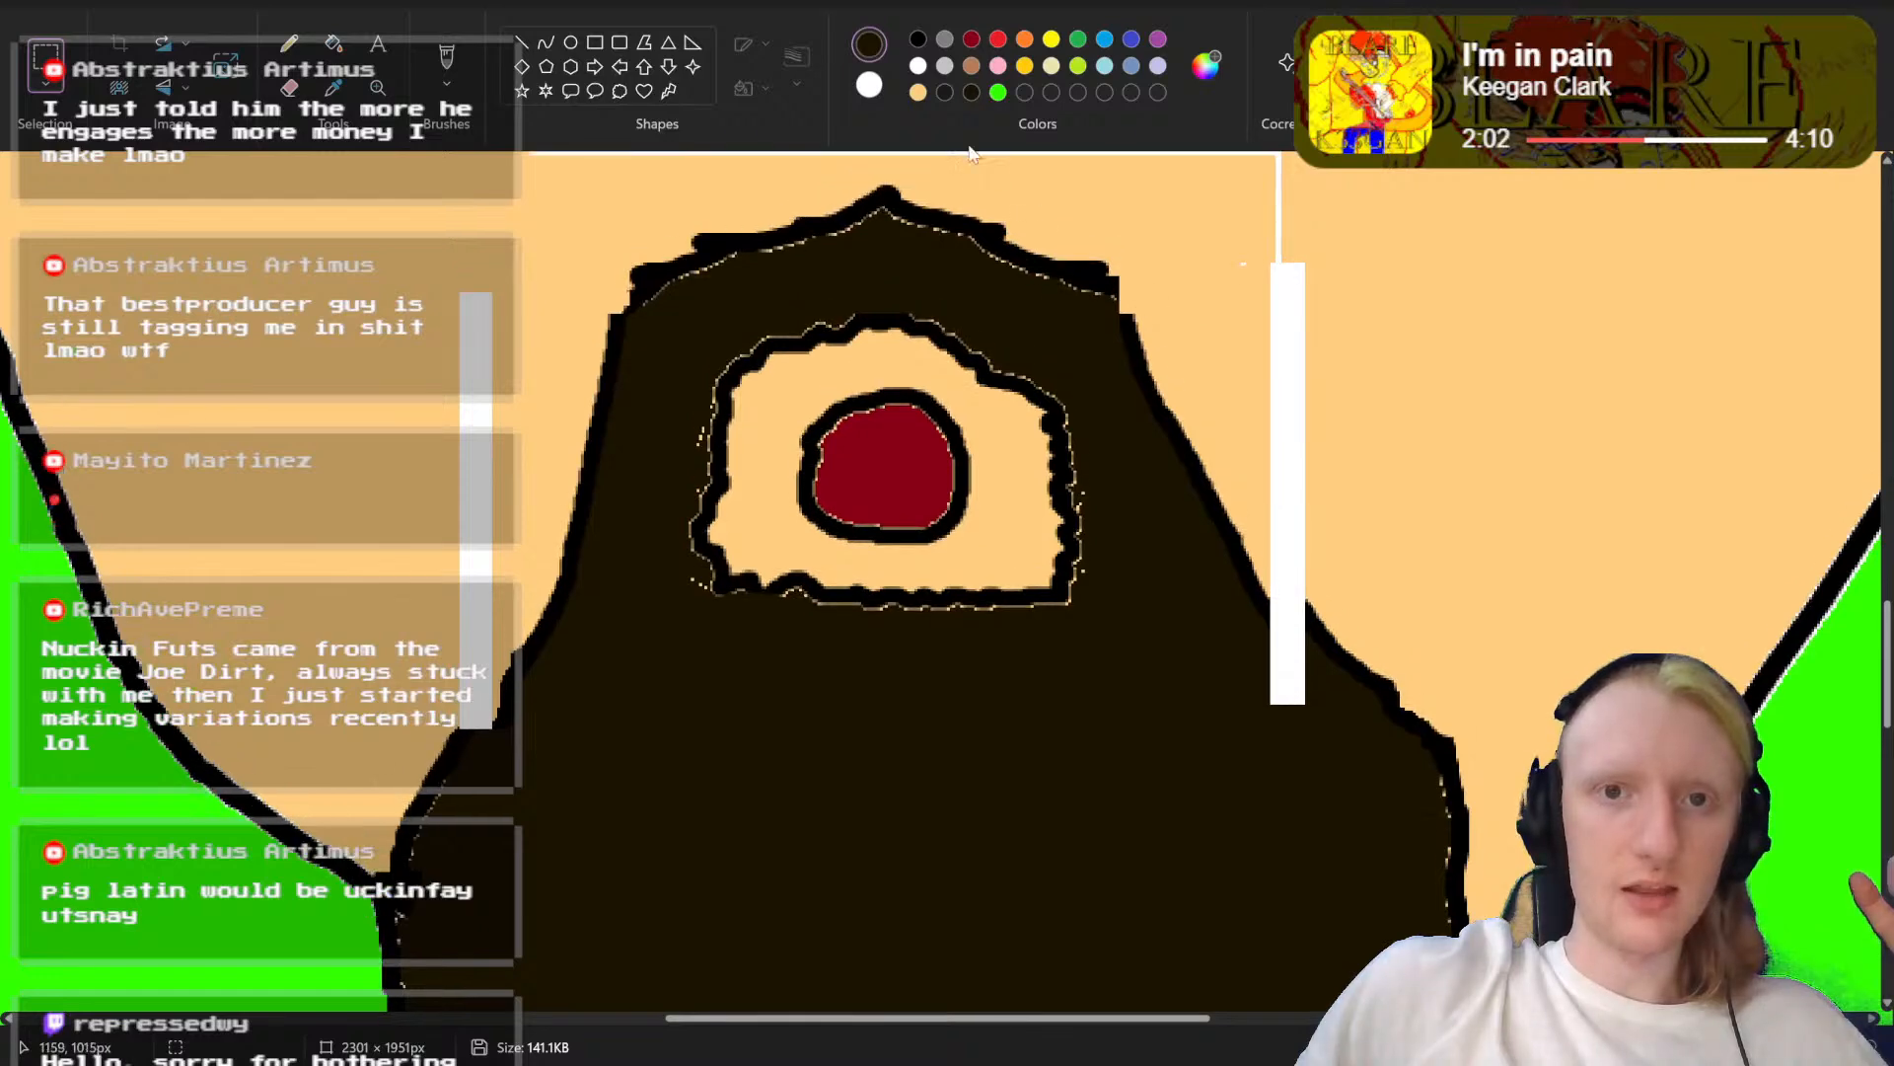
pyautogui.click(917, 91)
pyautogui.click(333, 43)
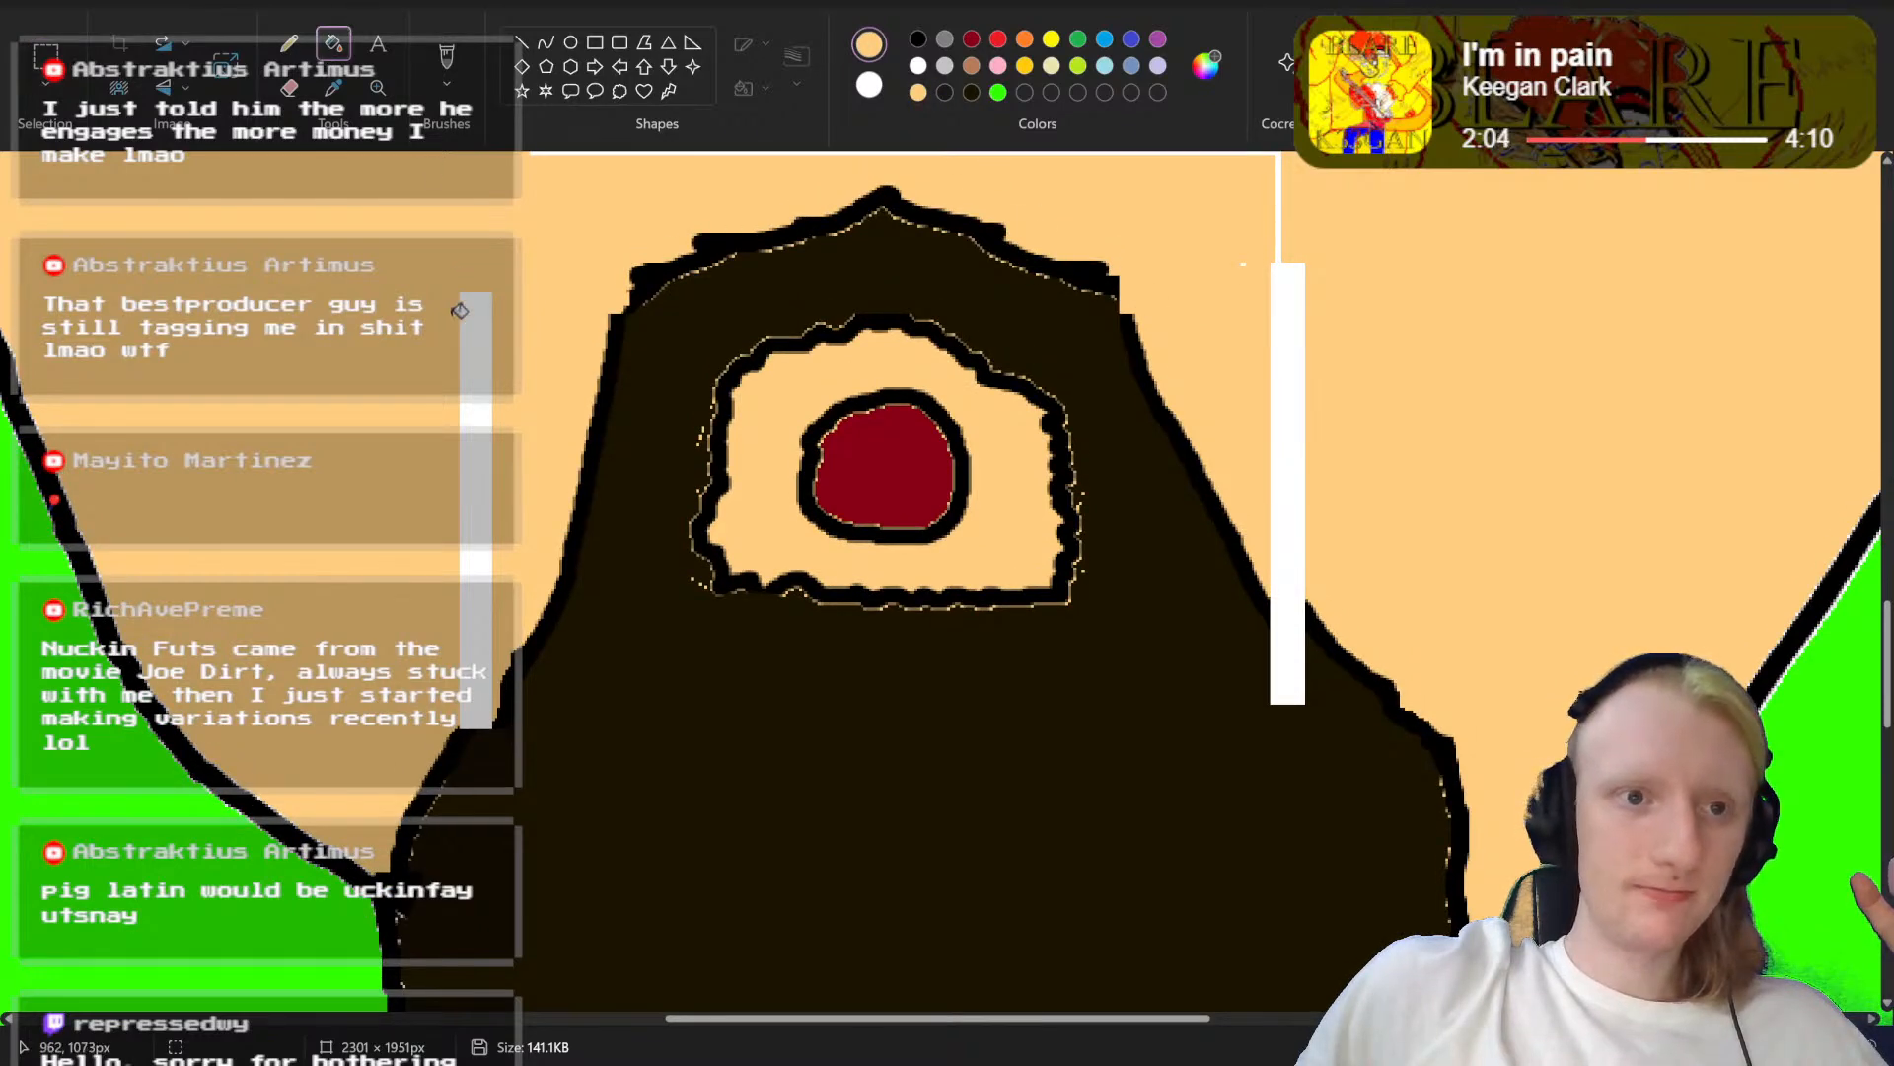
pyautogui.scroll(2, 599, 306)
pyautogui.click(681, 249)
# Step: Reconnect the beard's outline on both sides down to the jaw with a thinner black brush
pyautogui.scroll(-3, 1350, 553)
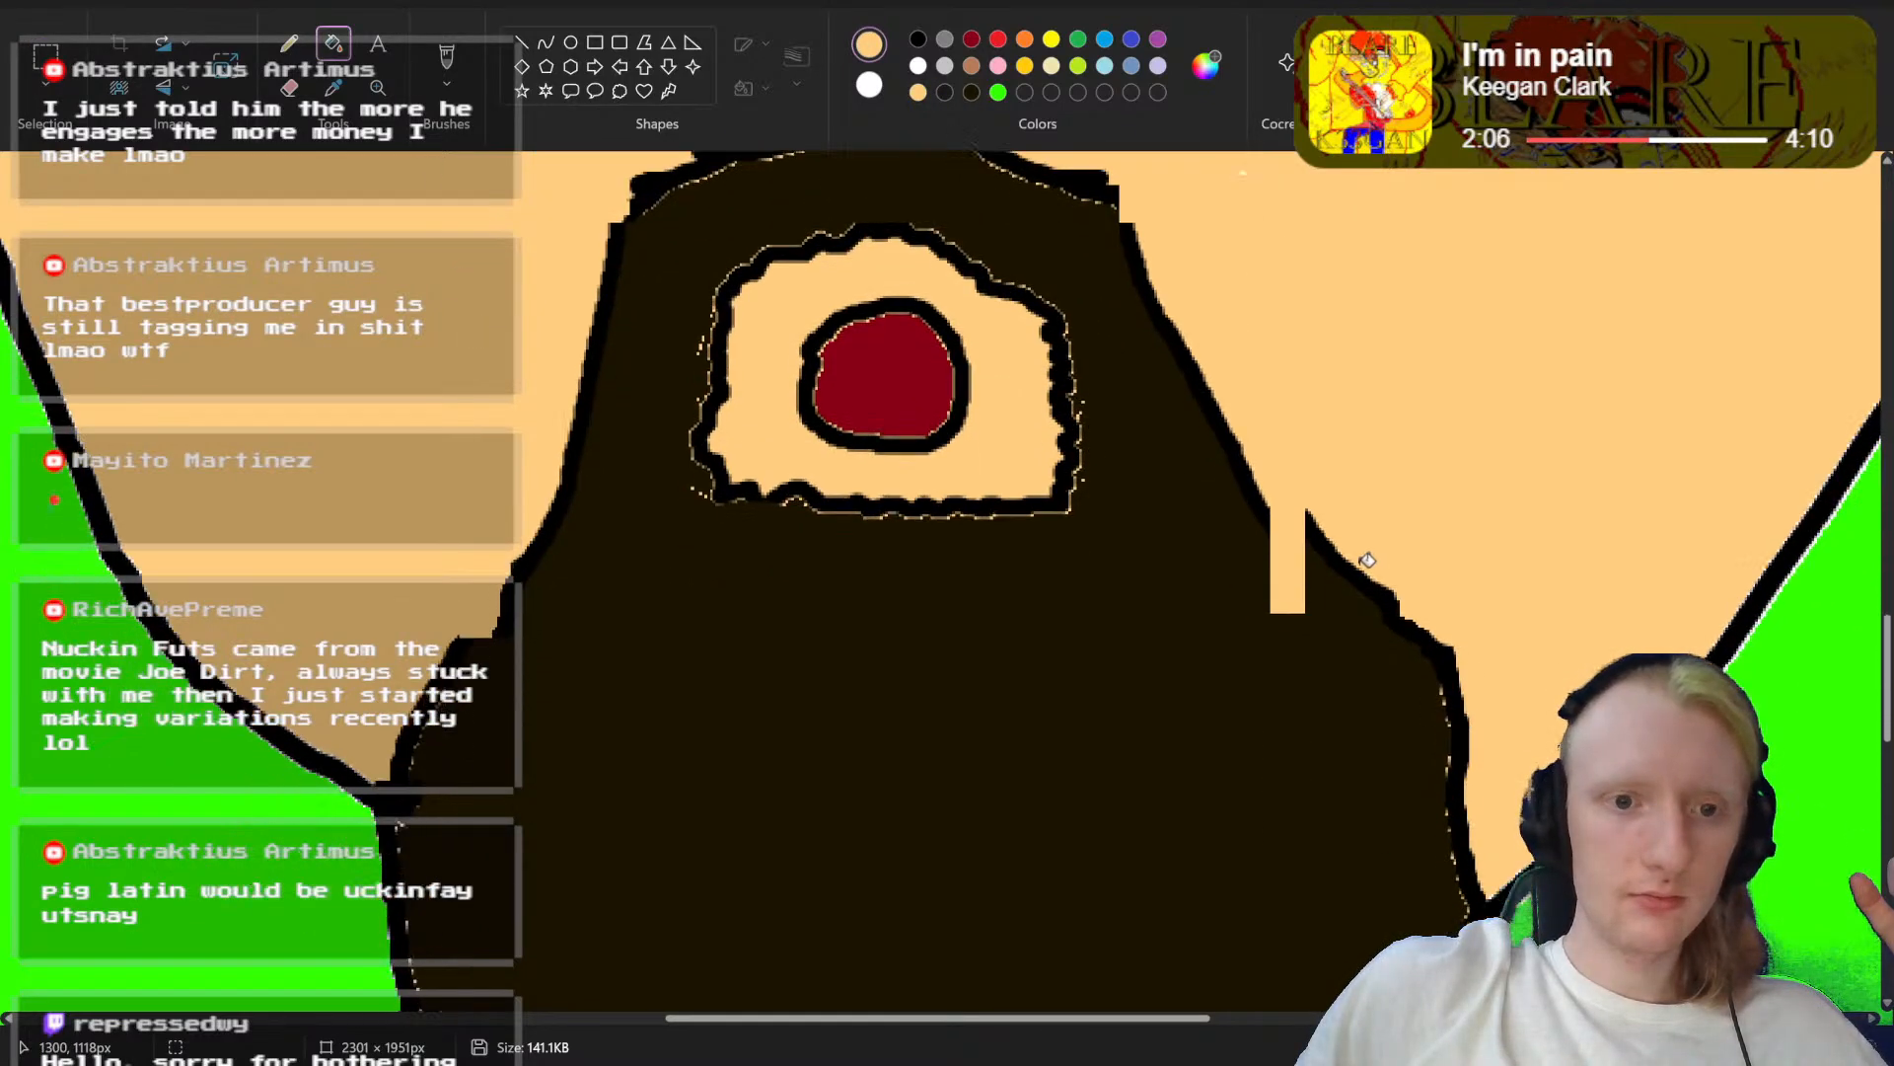
pyautogui.click(918, 38)
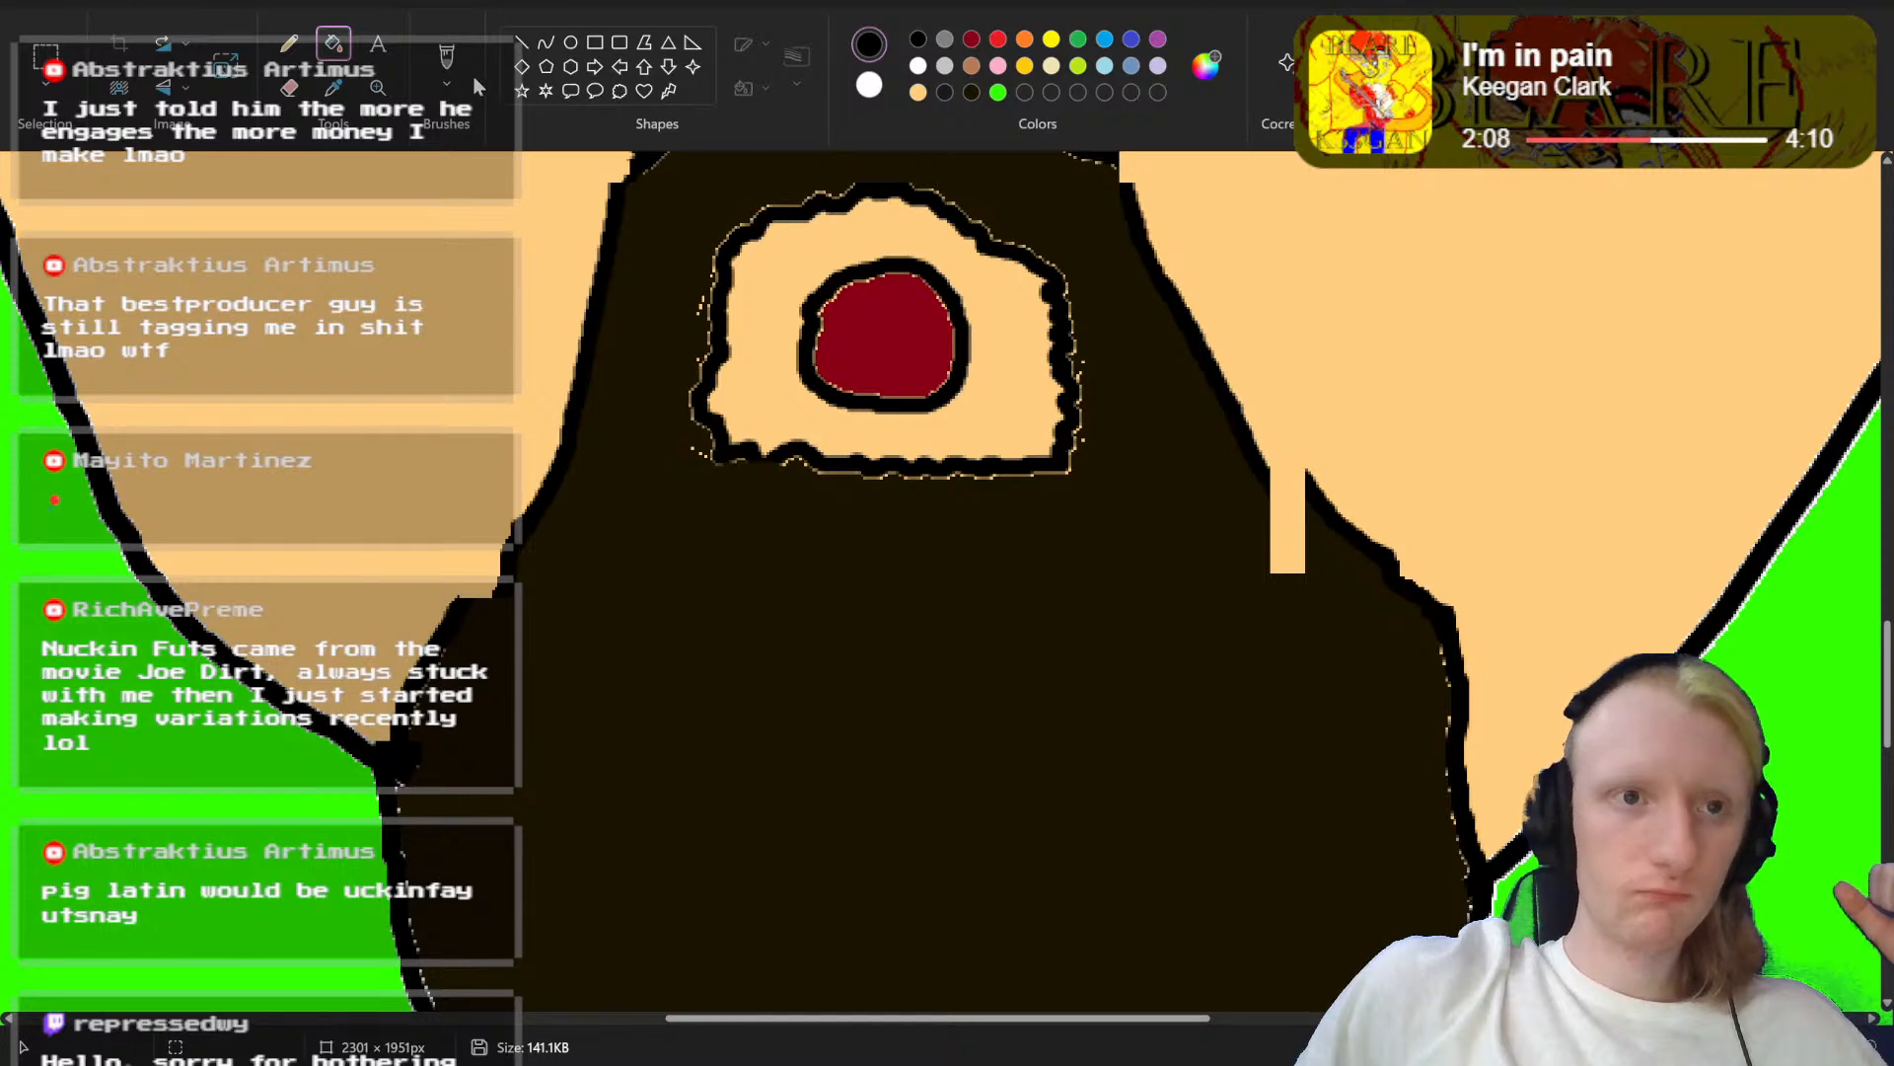
pyautogui.click(443, 67)
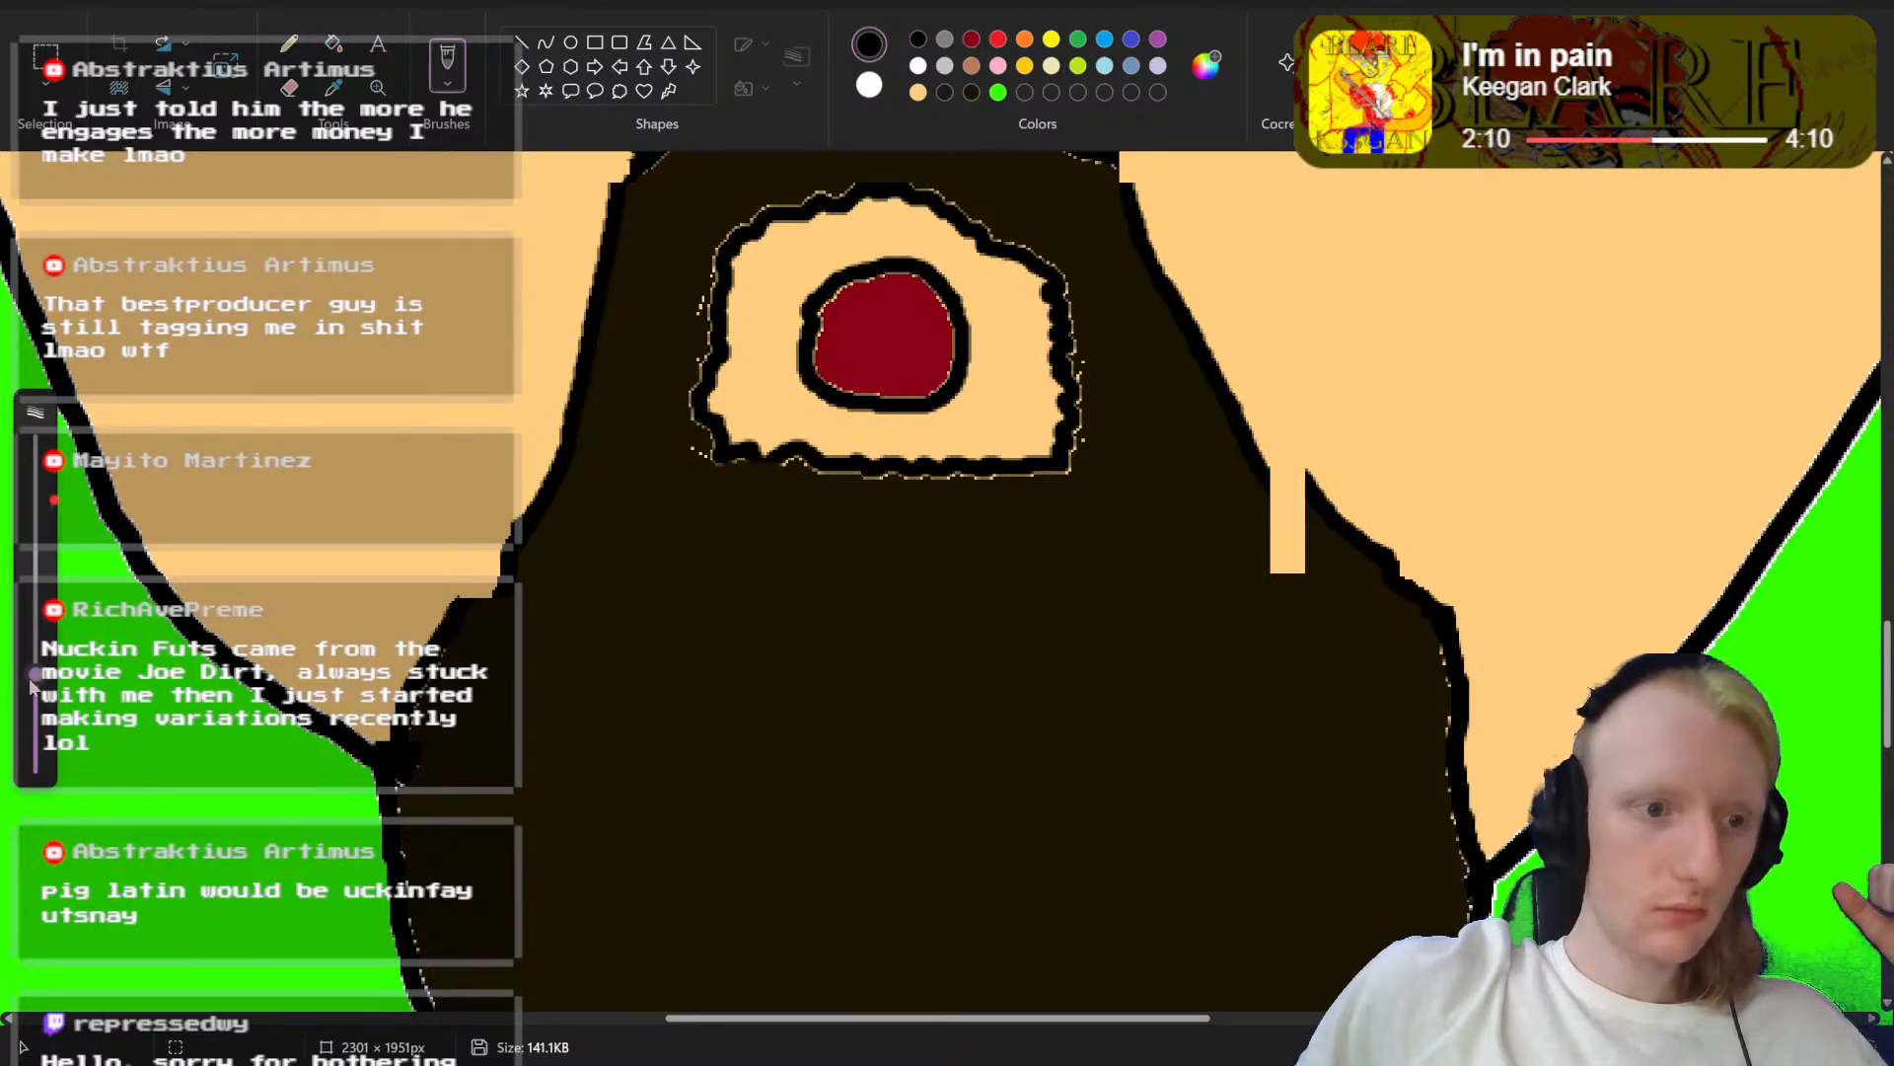
pyautogui.moveTo(32, 680); pyautogui.dragTo(35, 746)
pyautogui.moveTo(523, 534); pyautogui.dragTo(483, 608)
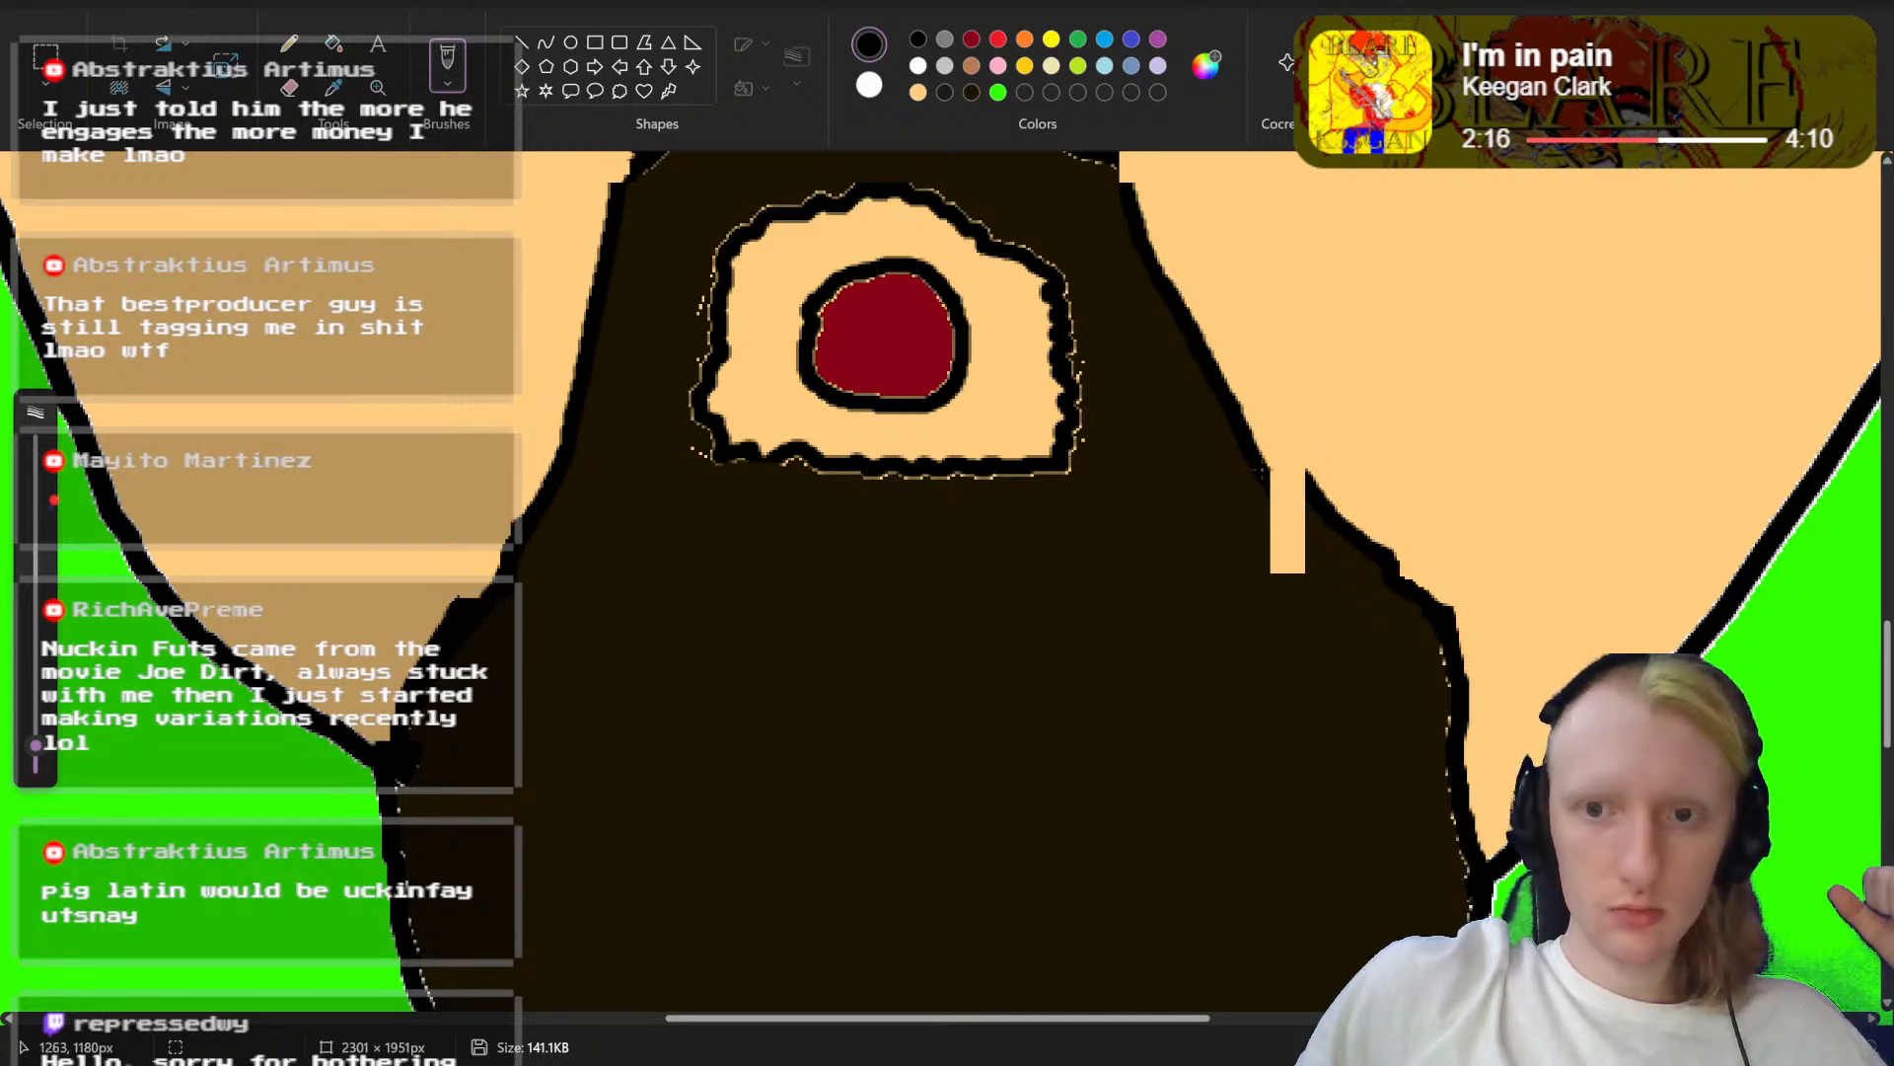
pyautogui.moveTo(1263, 461); pyautogui.dragTo(1446, 811)
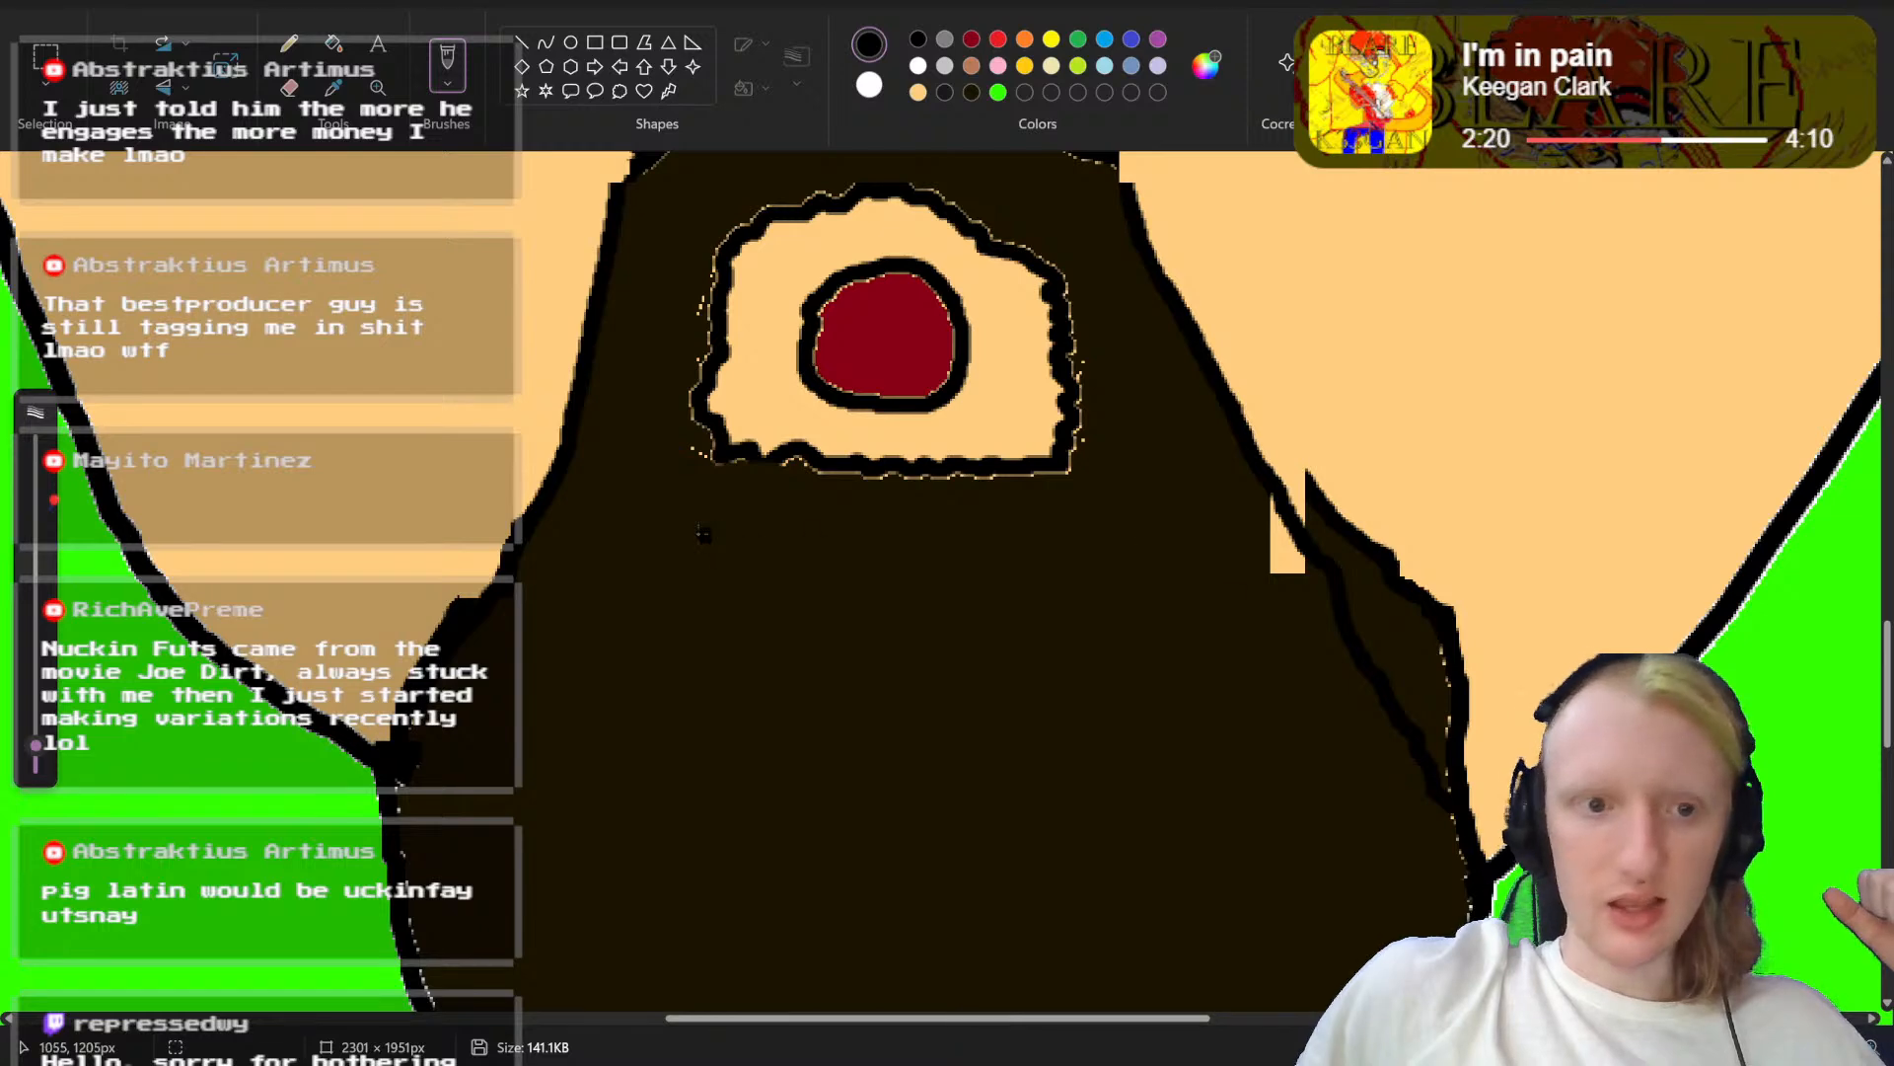
# Step: Fill the dark areas between the new and old beard outlines on both sides with the skin colour
pyautogui.scroll(-3, 703, 533)
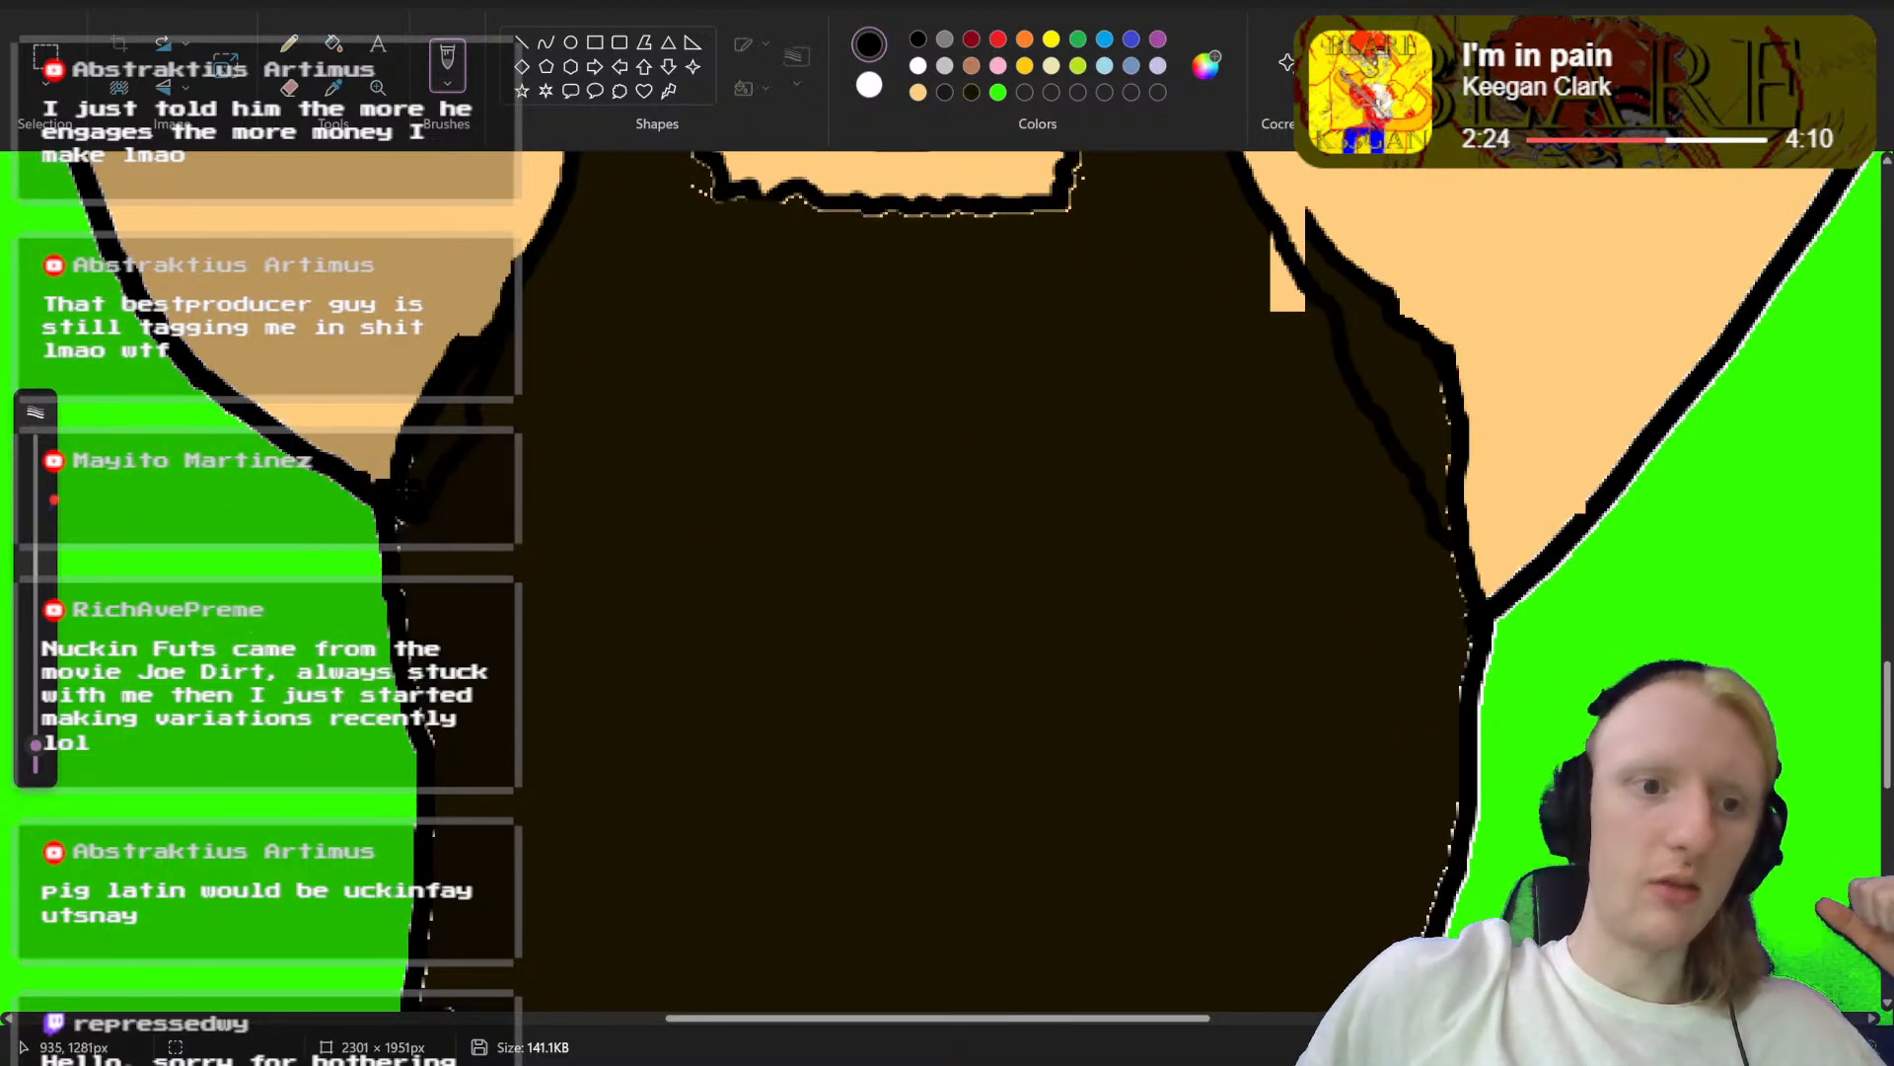
pyautogui.scroll(3, 1188, 530)
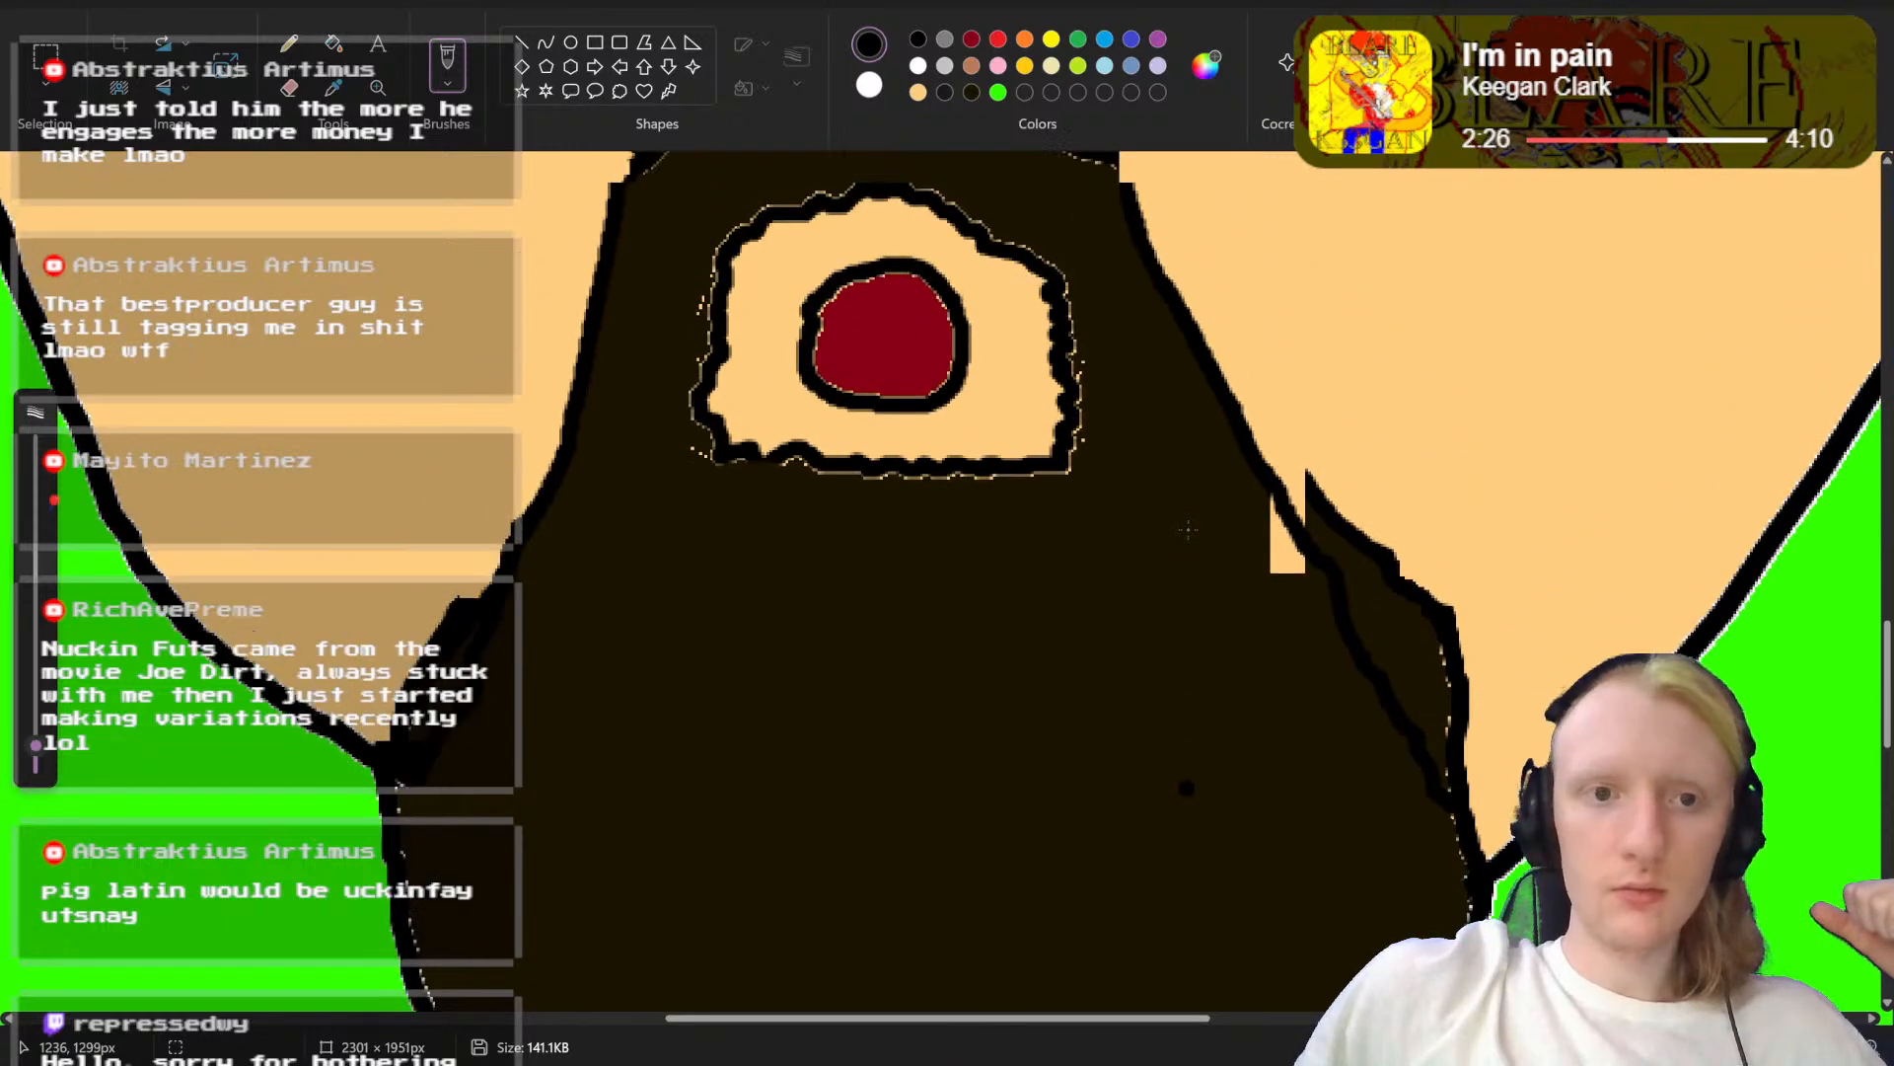
pyautogui.scroll(2, 1188, 530)
pyautogui.click(334, 43)
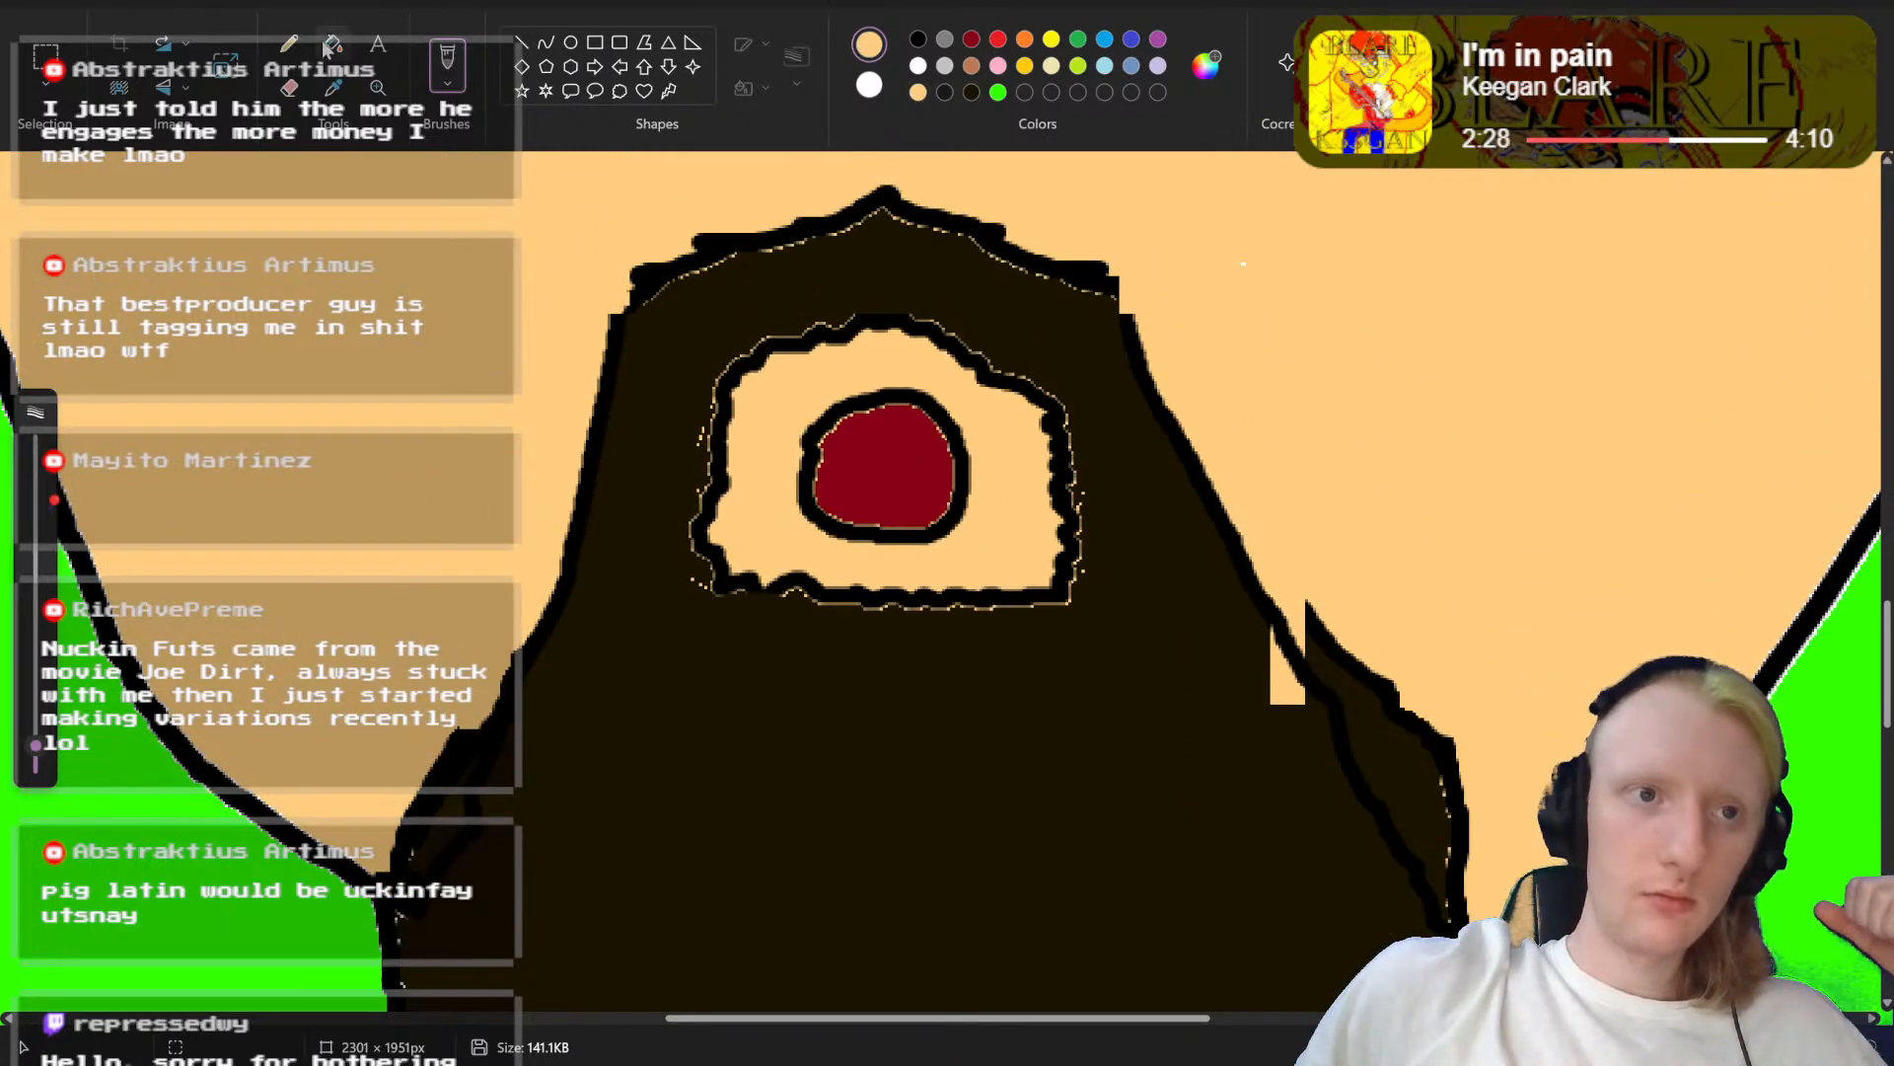
pyautogui.click(1372, 723)
pyautogui.scroll(-3, 1445, 622)
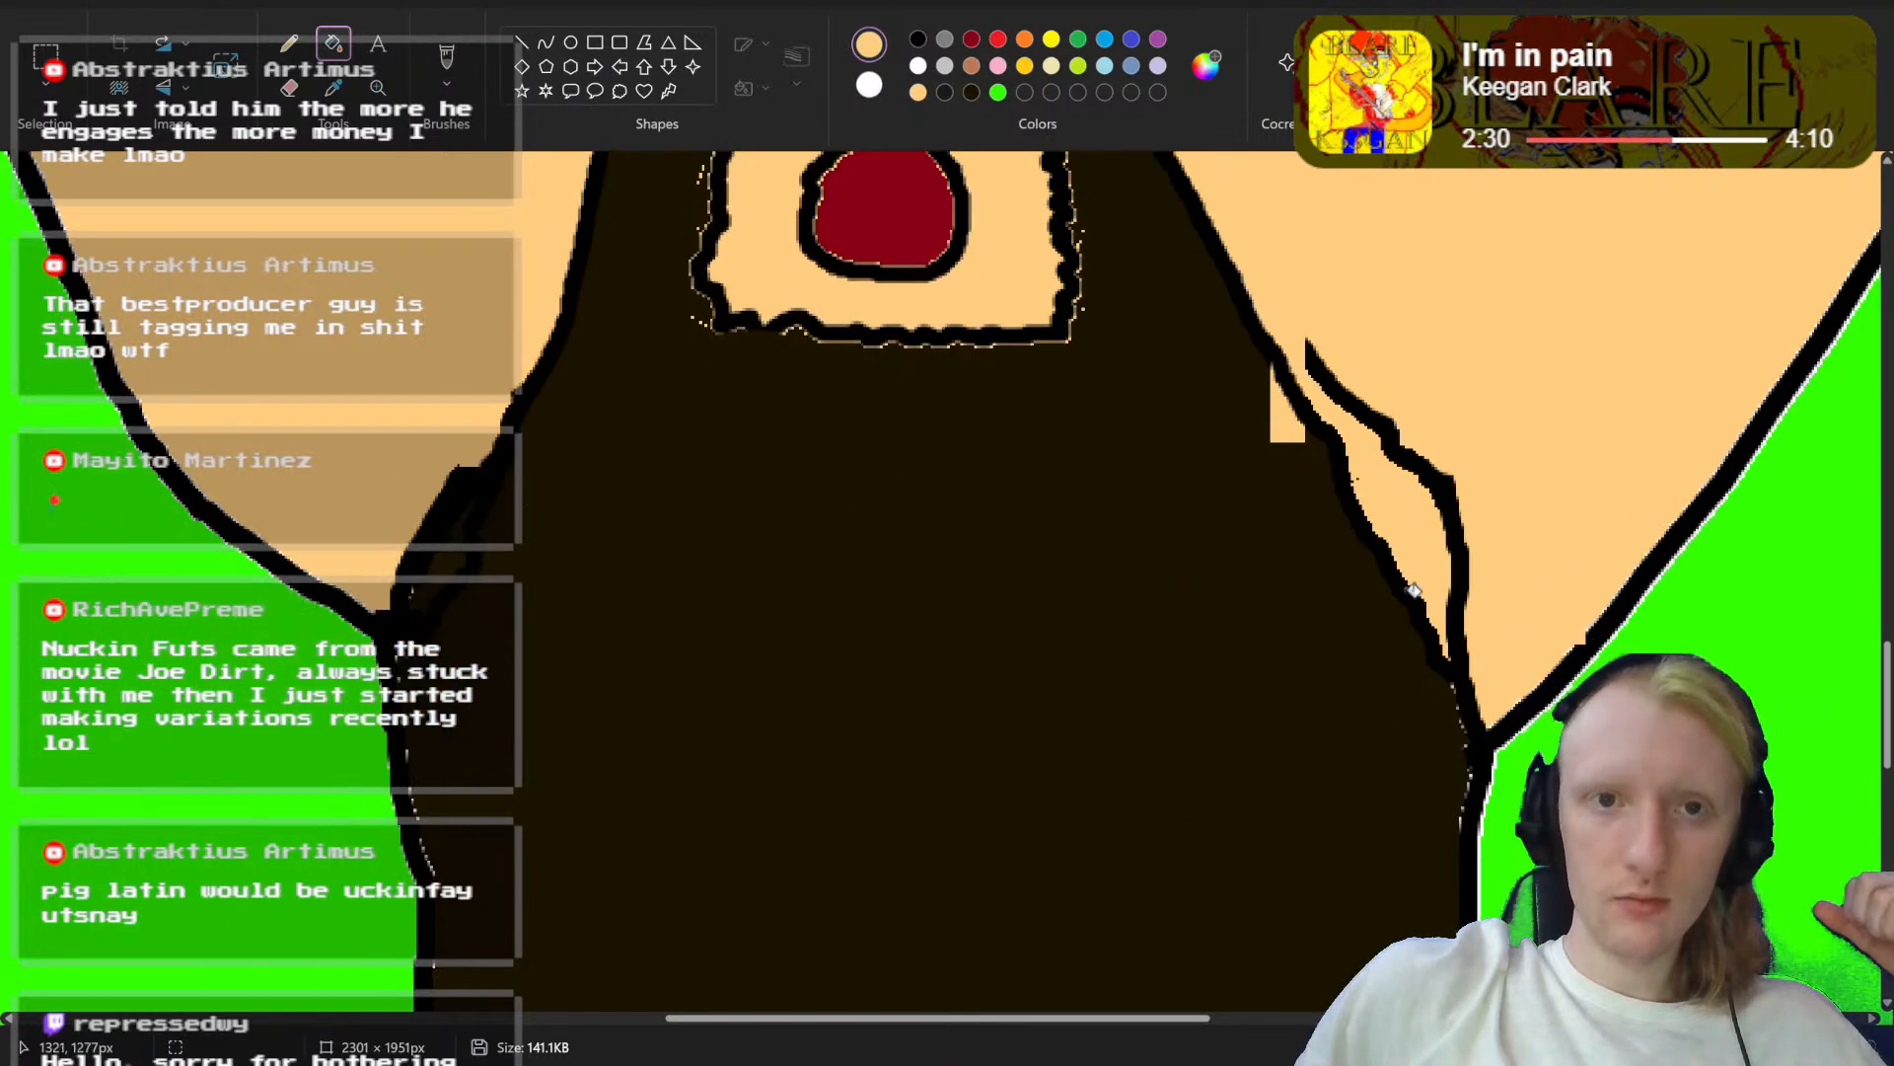
pyautogui.scroll(4, 1437, 514)
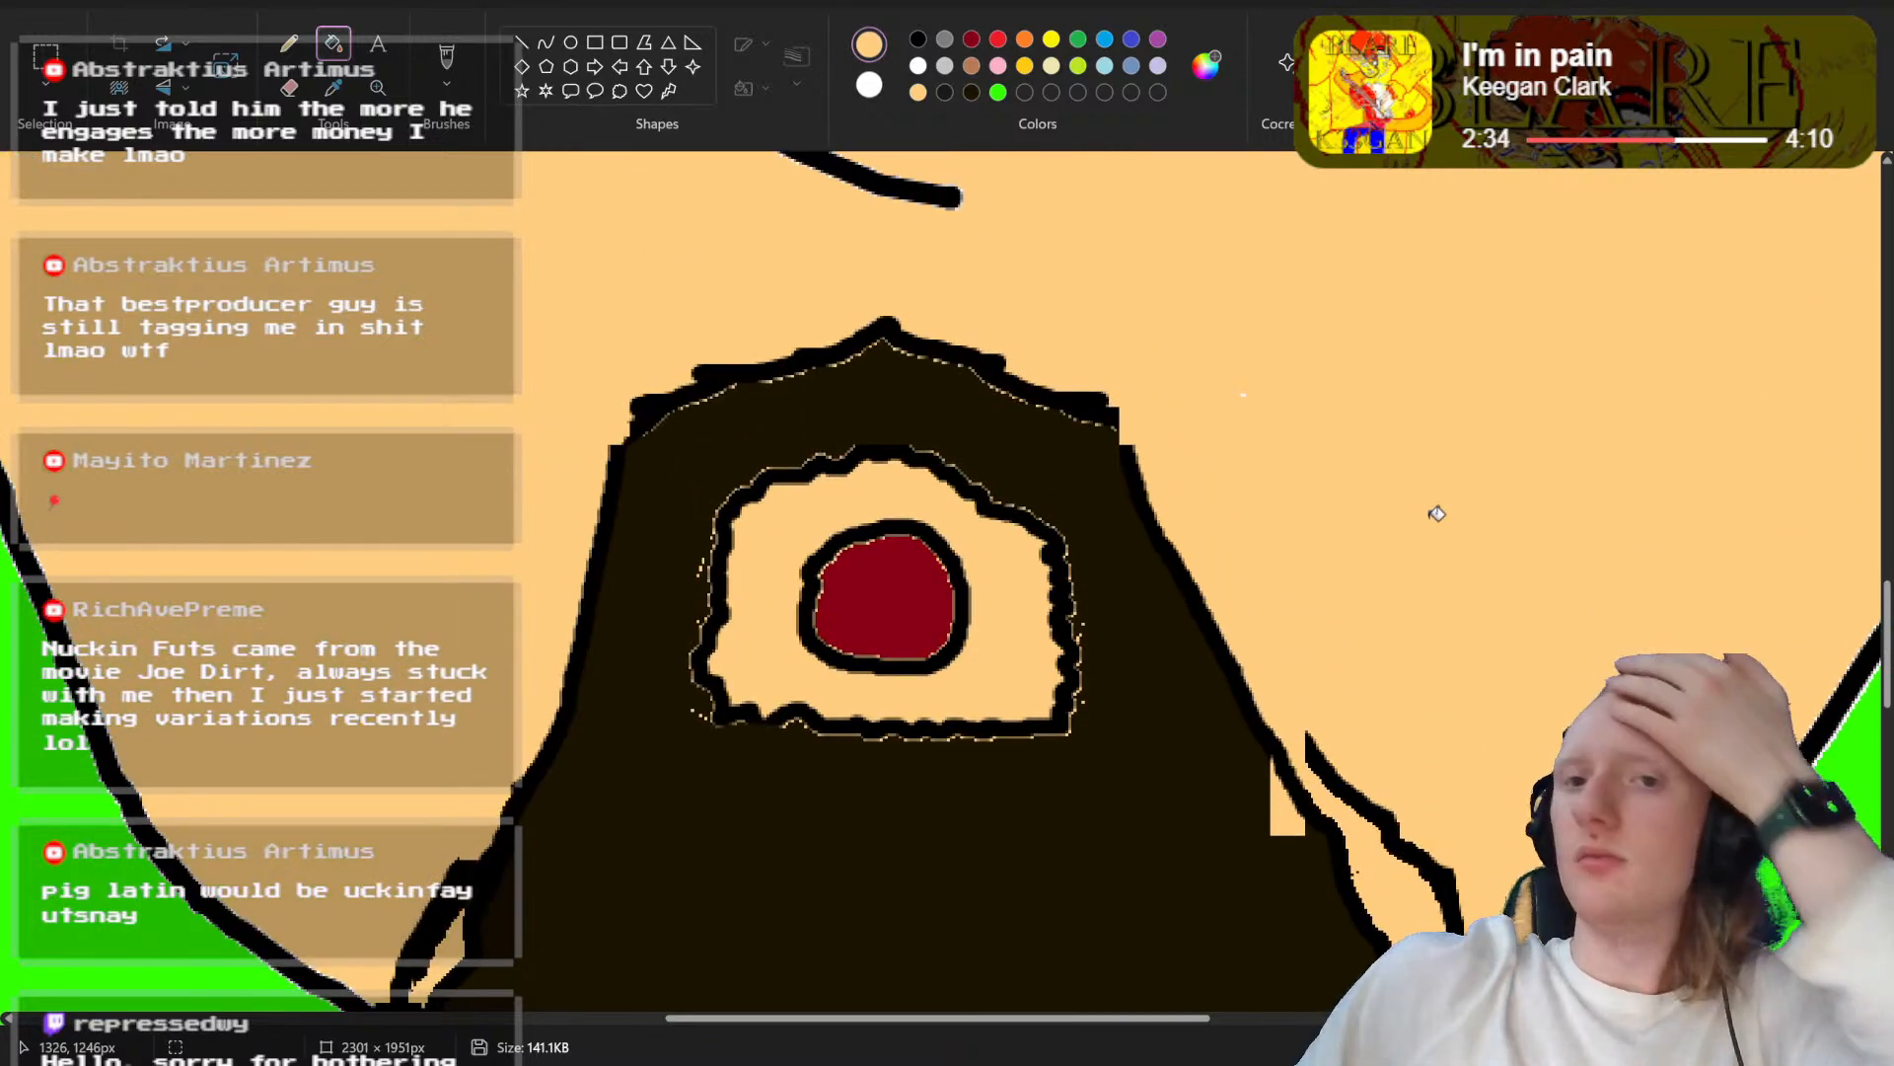
# Step: Paint over the old outer beard outlines on both sides with a thicker skin-coloured brush
pyautogui.scroll(-4, 1437, 514)
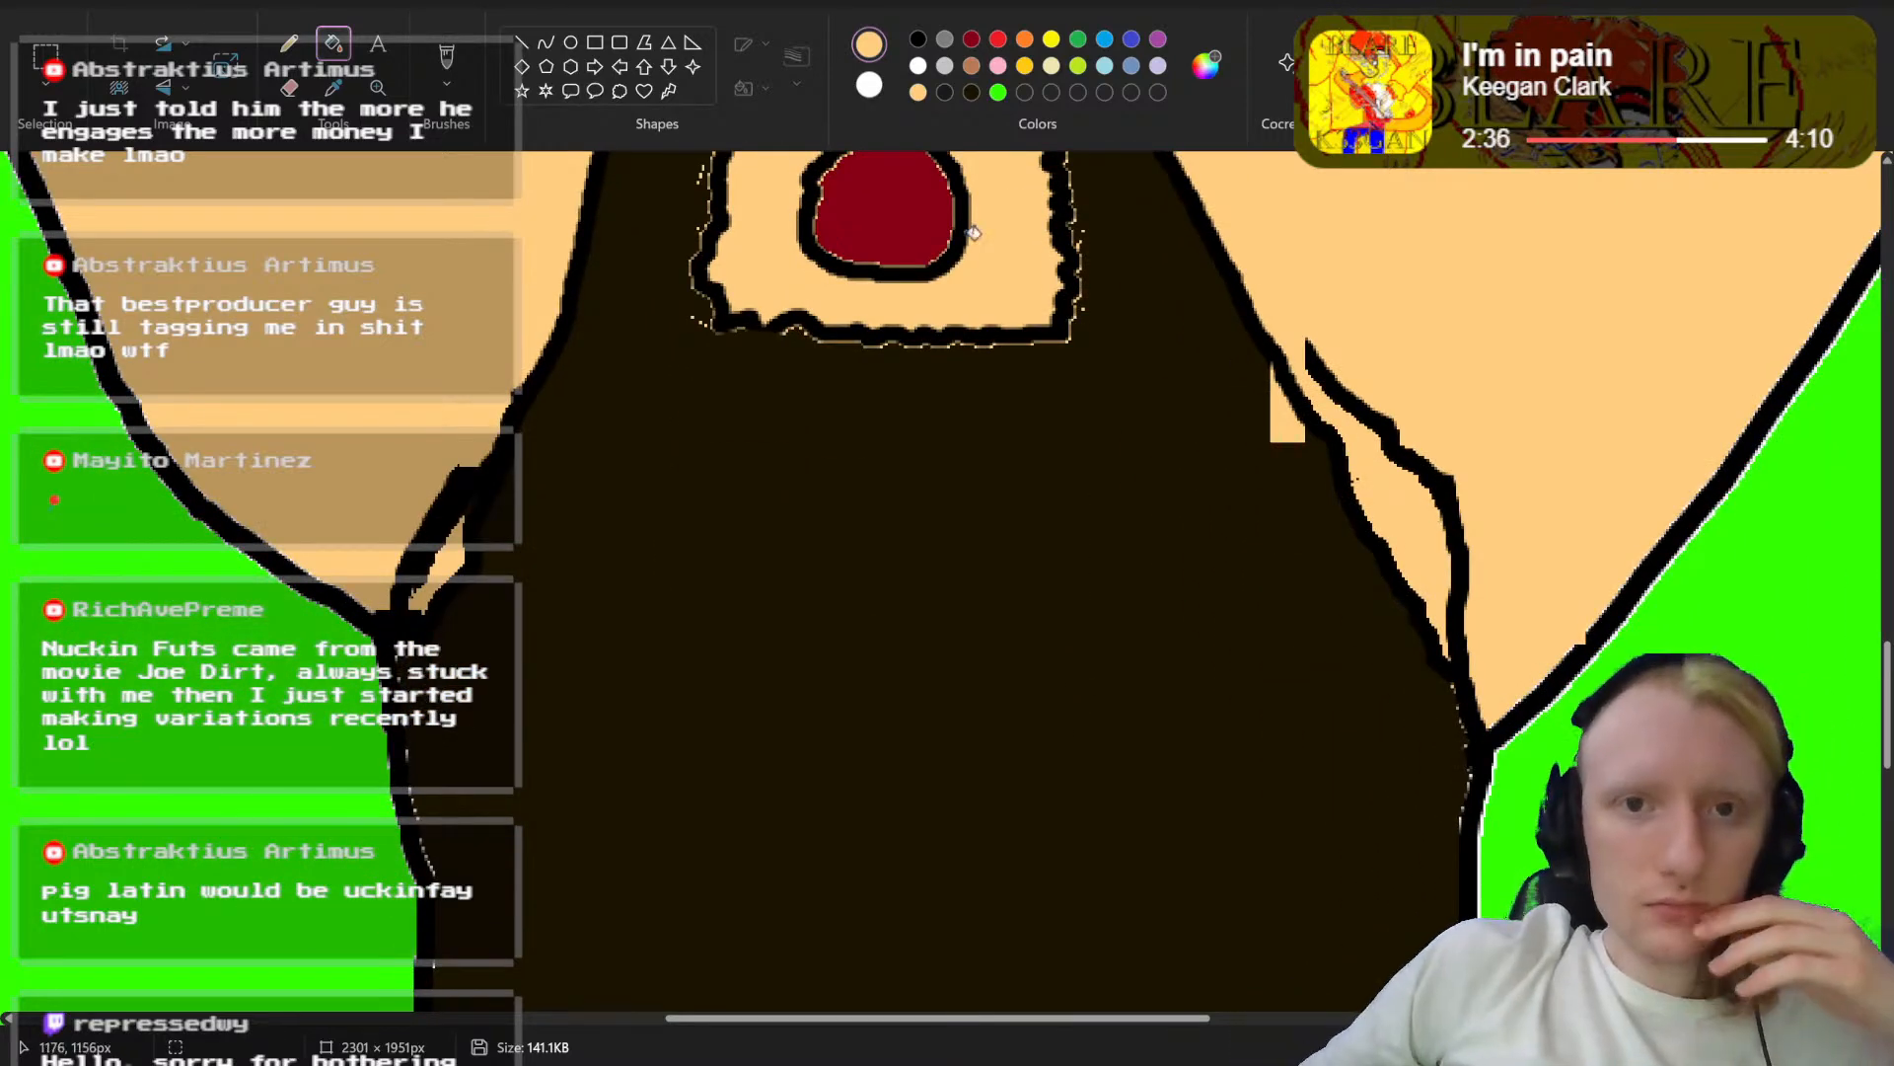
pyautogui.click(456, 54)
pyautogui.moveTo(38, 755); pyautogui.dragTo(36, 705)
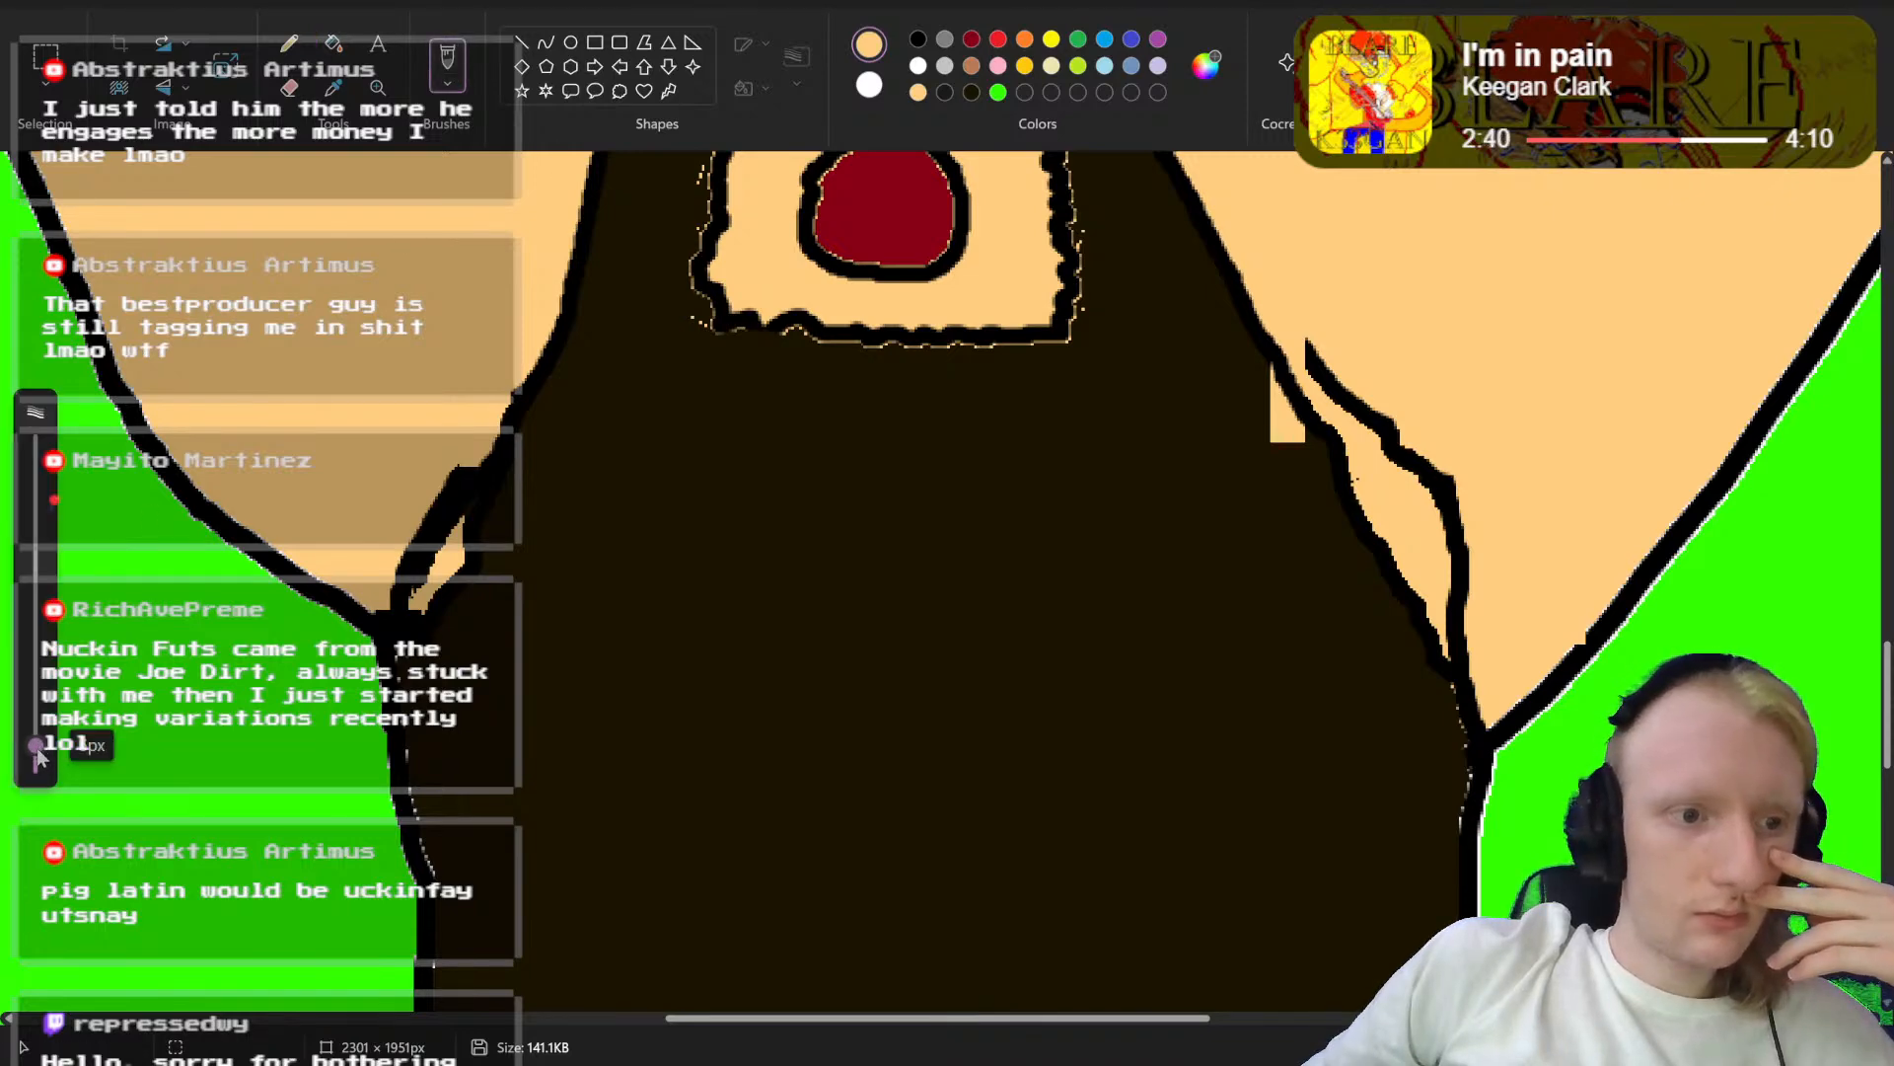
pyautogui.moveTo(421, 462)
pyautogui.mouseDown()
pyautogui.moveTo(401, 589)
pyautogui.moveTo(445, 510)
pyautogui.mouseUp()
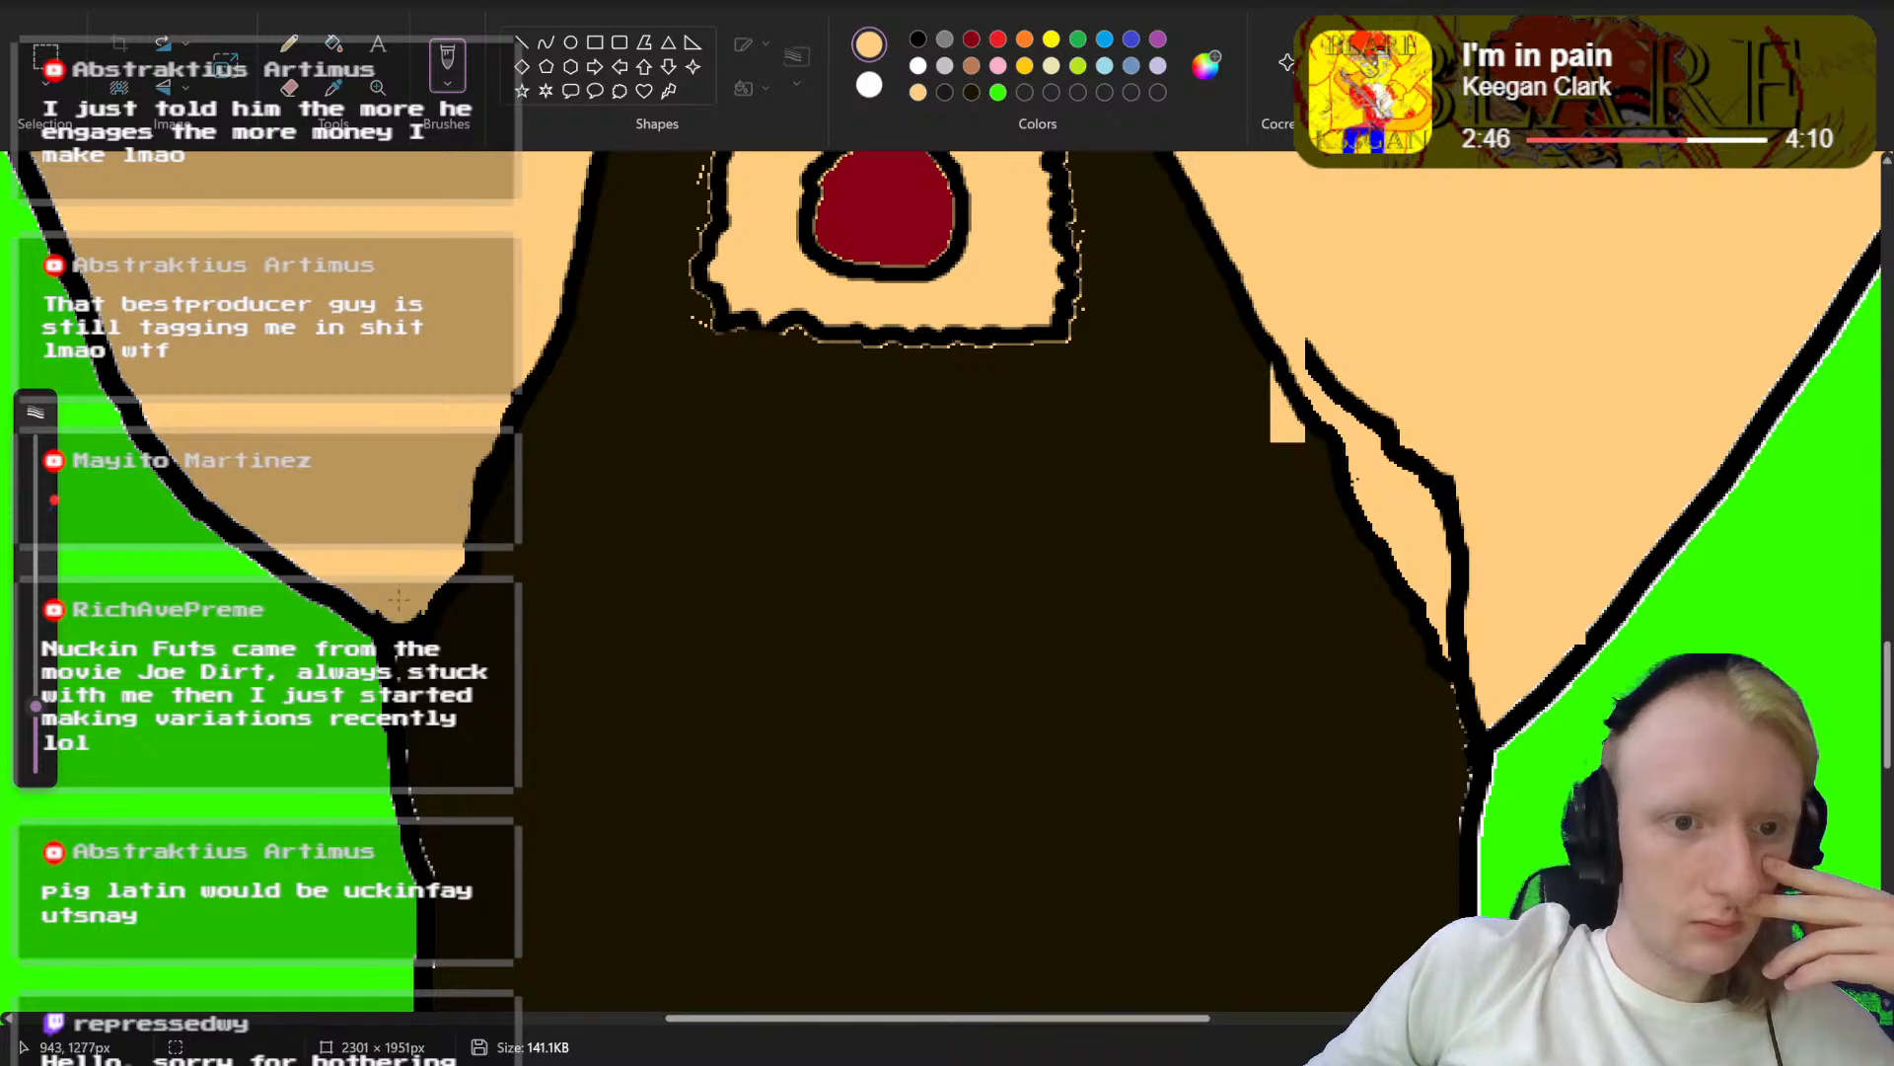
pyautogui.moveTo(1311, 357)
pyautogui.mouseDown()
pyautogui.moveTo(1457, 505)
pyautogui.moveTo(1383, 422)
pyautogui.moveTo(1498, 584)
pyautogui.moveTo(1458, 545)
pyautogui.moveTo(1477, 630)
pyautogui.mouseUp()
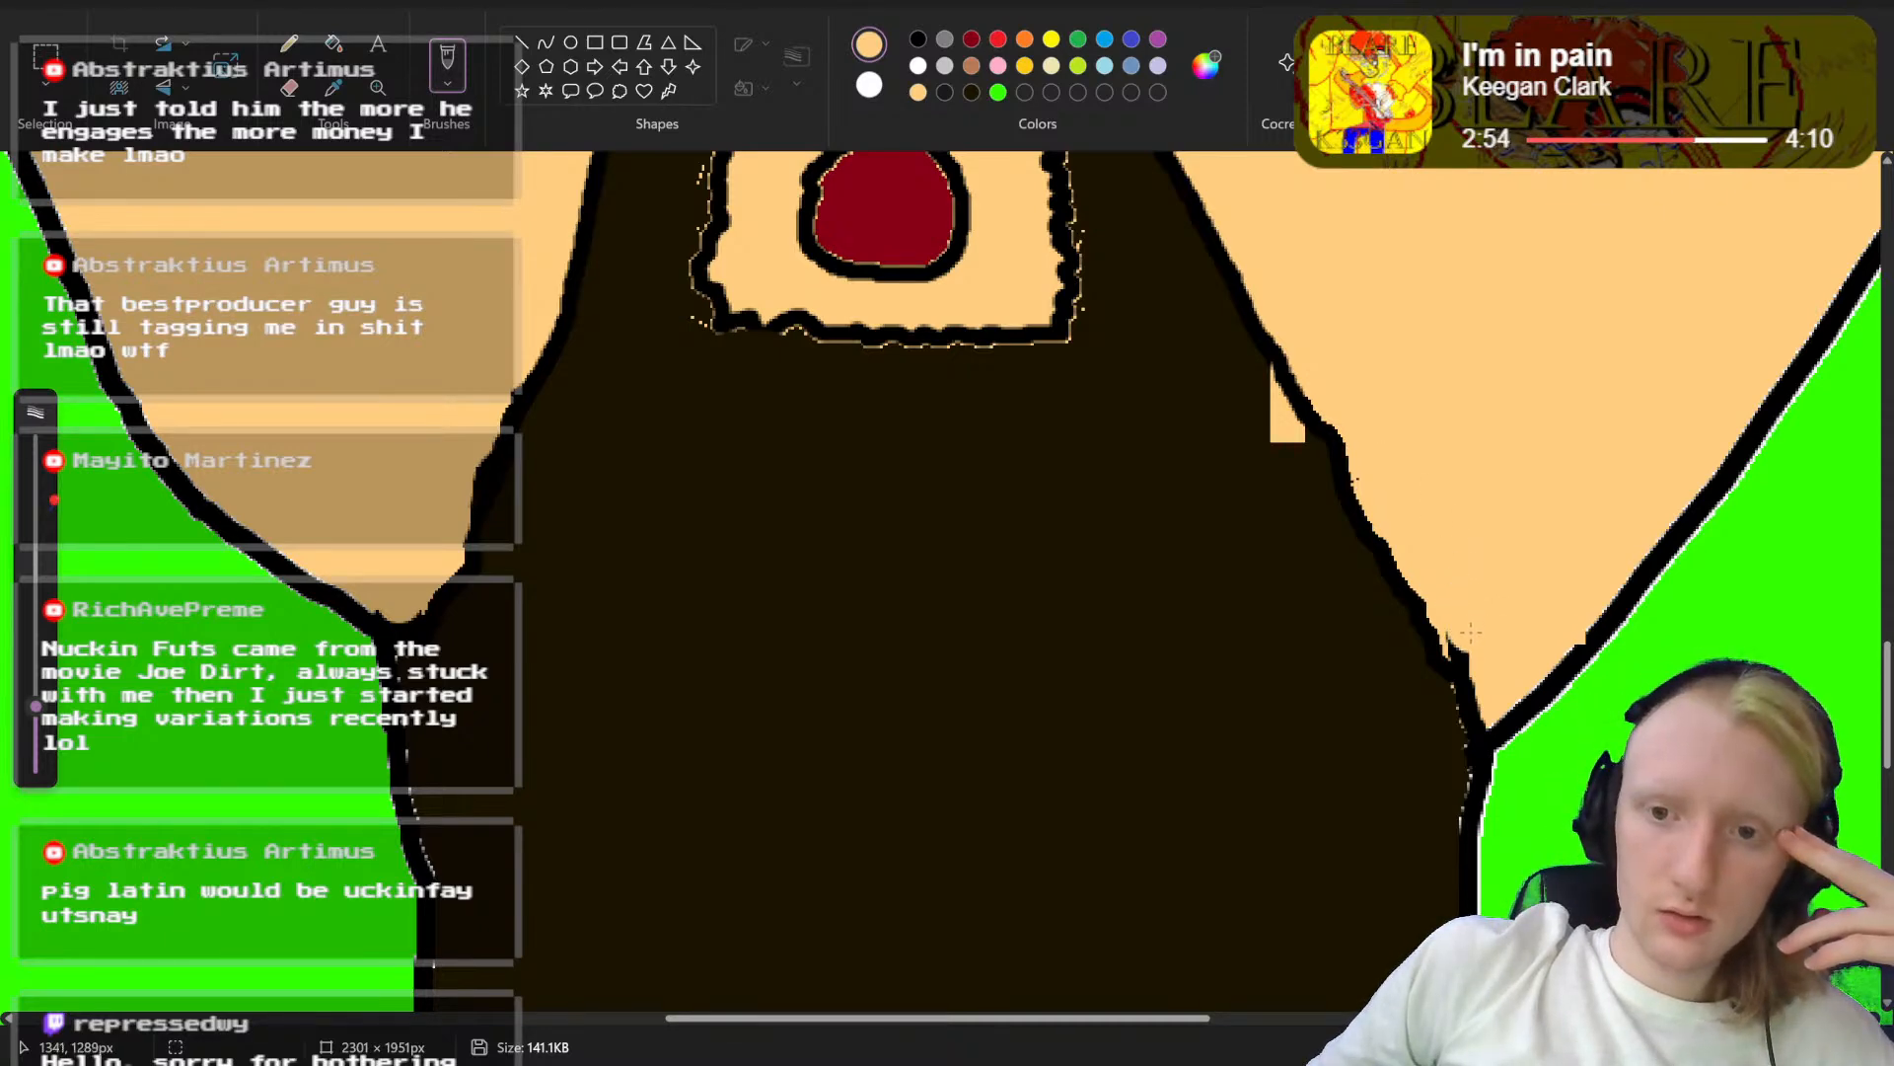
pyautogui.moveTo(1479, 654); pyautogui.dragTo(1484, 680)
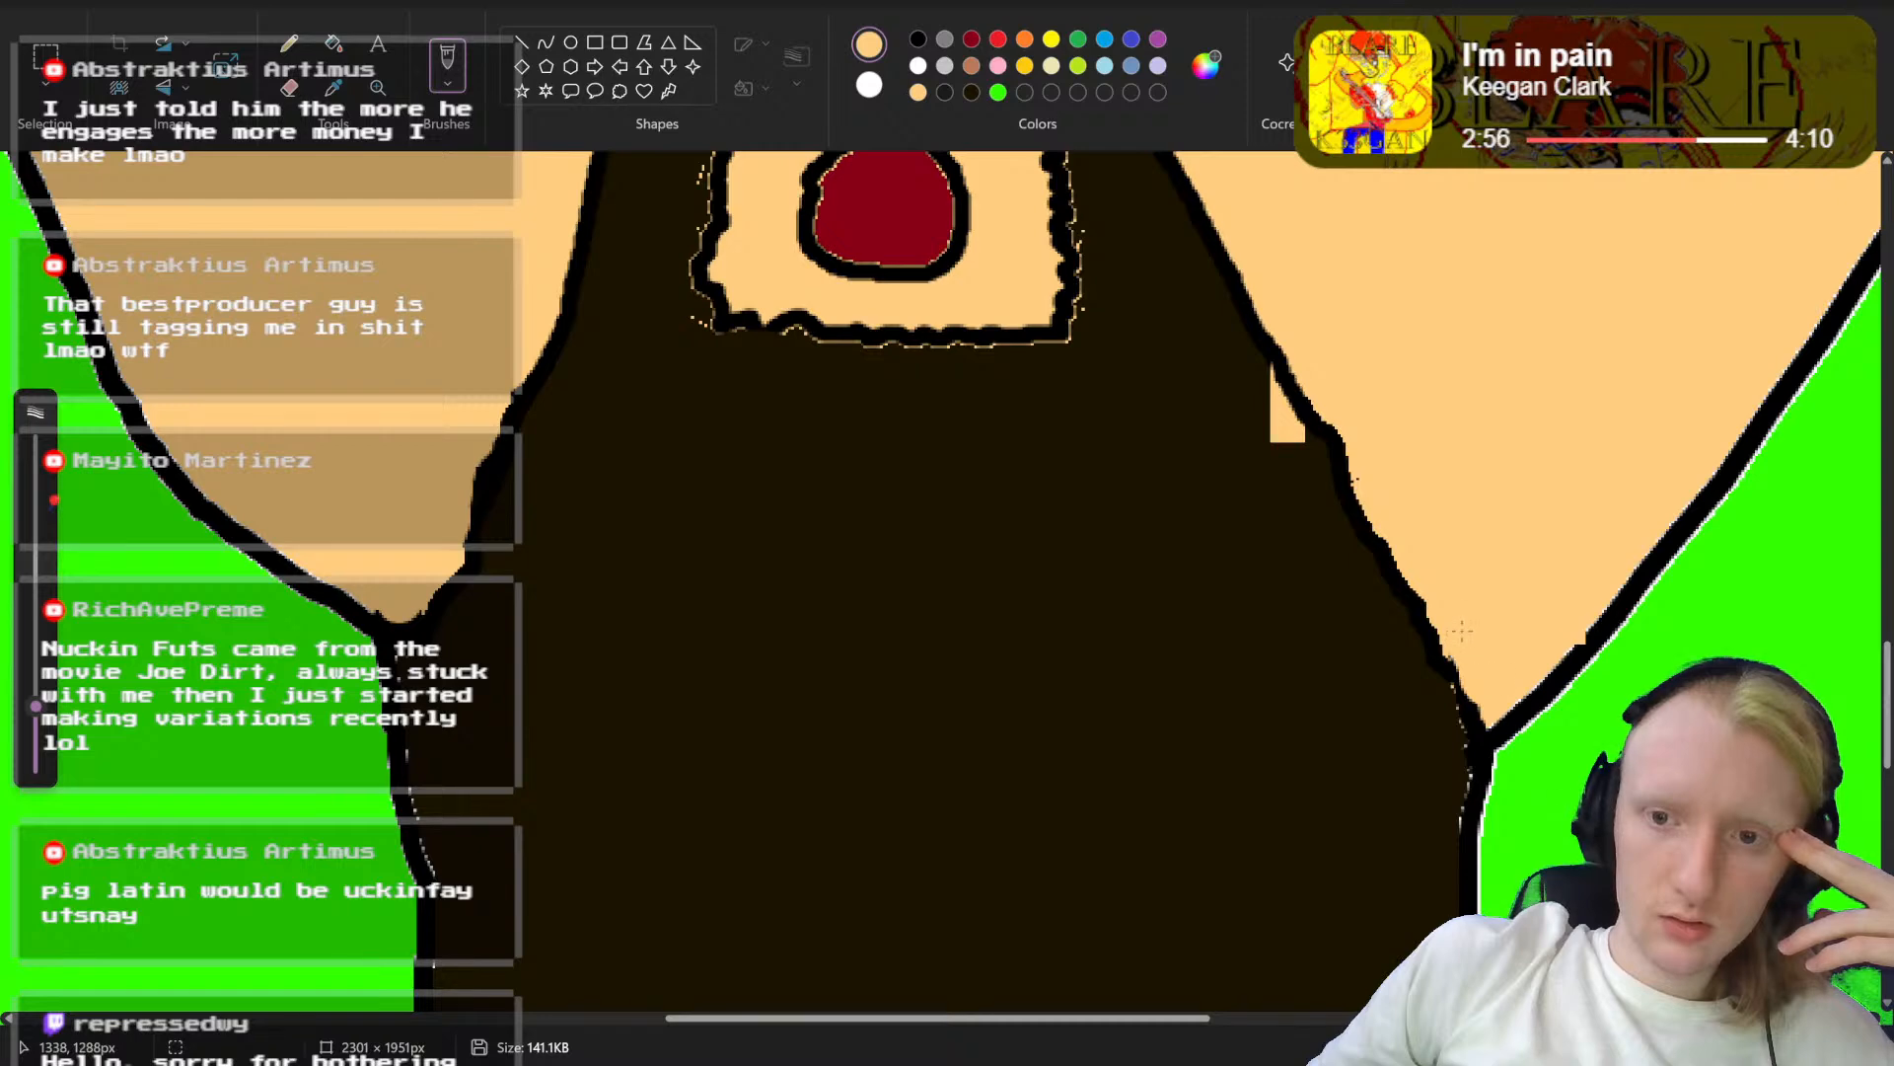
# Step: Fill the leftover skin-coloured patch inside the beard's right edge with the beard's dark brown
pyautogui.scroll(-4, 849, 484)
pyautogui.scroll(6, 414, 414)
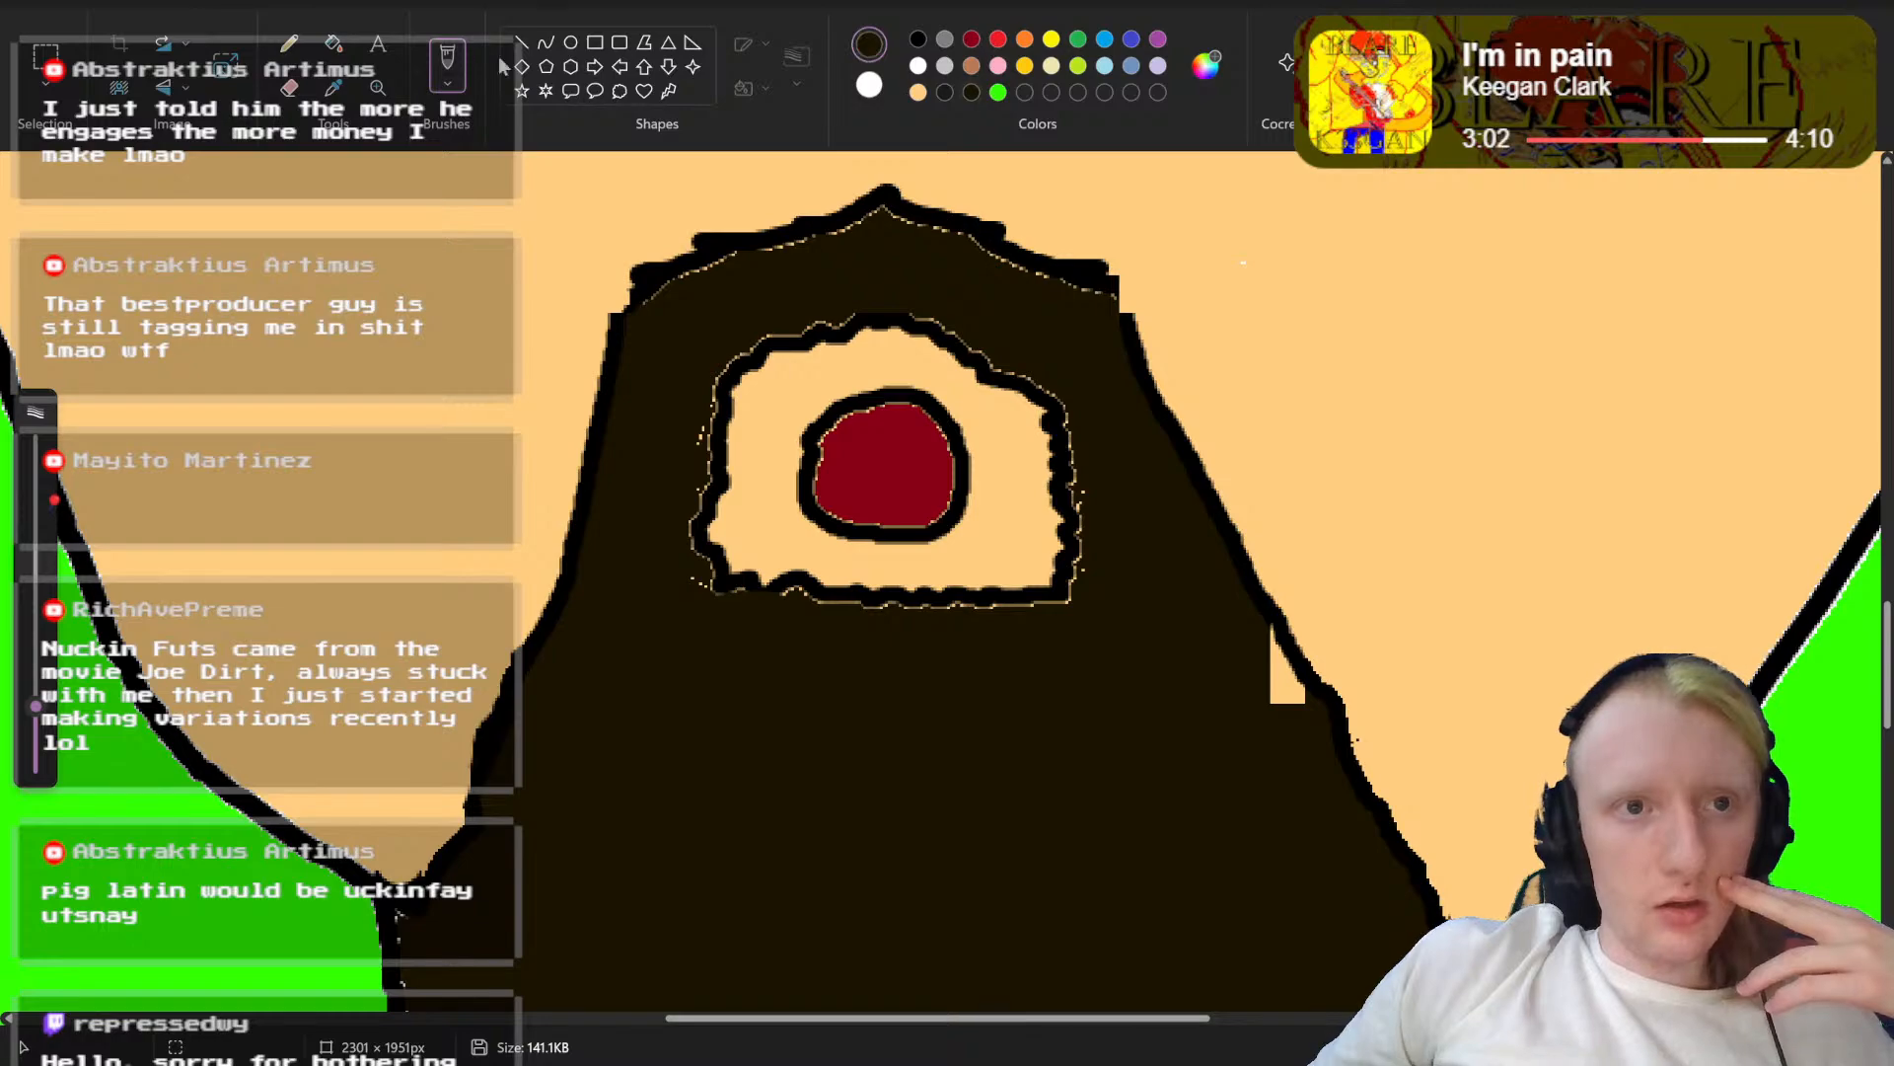
pyautogui.click(333, 43)
pyautogui.click(1286, 675)
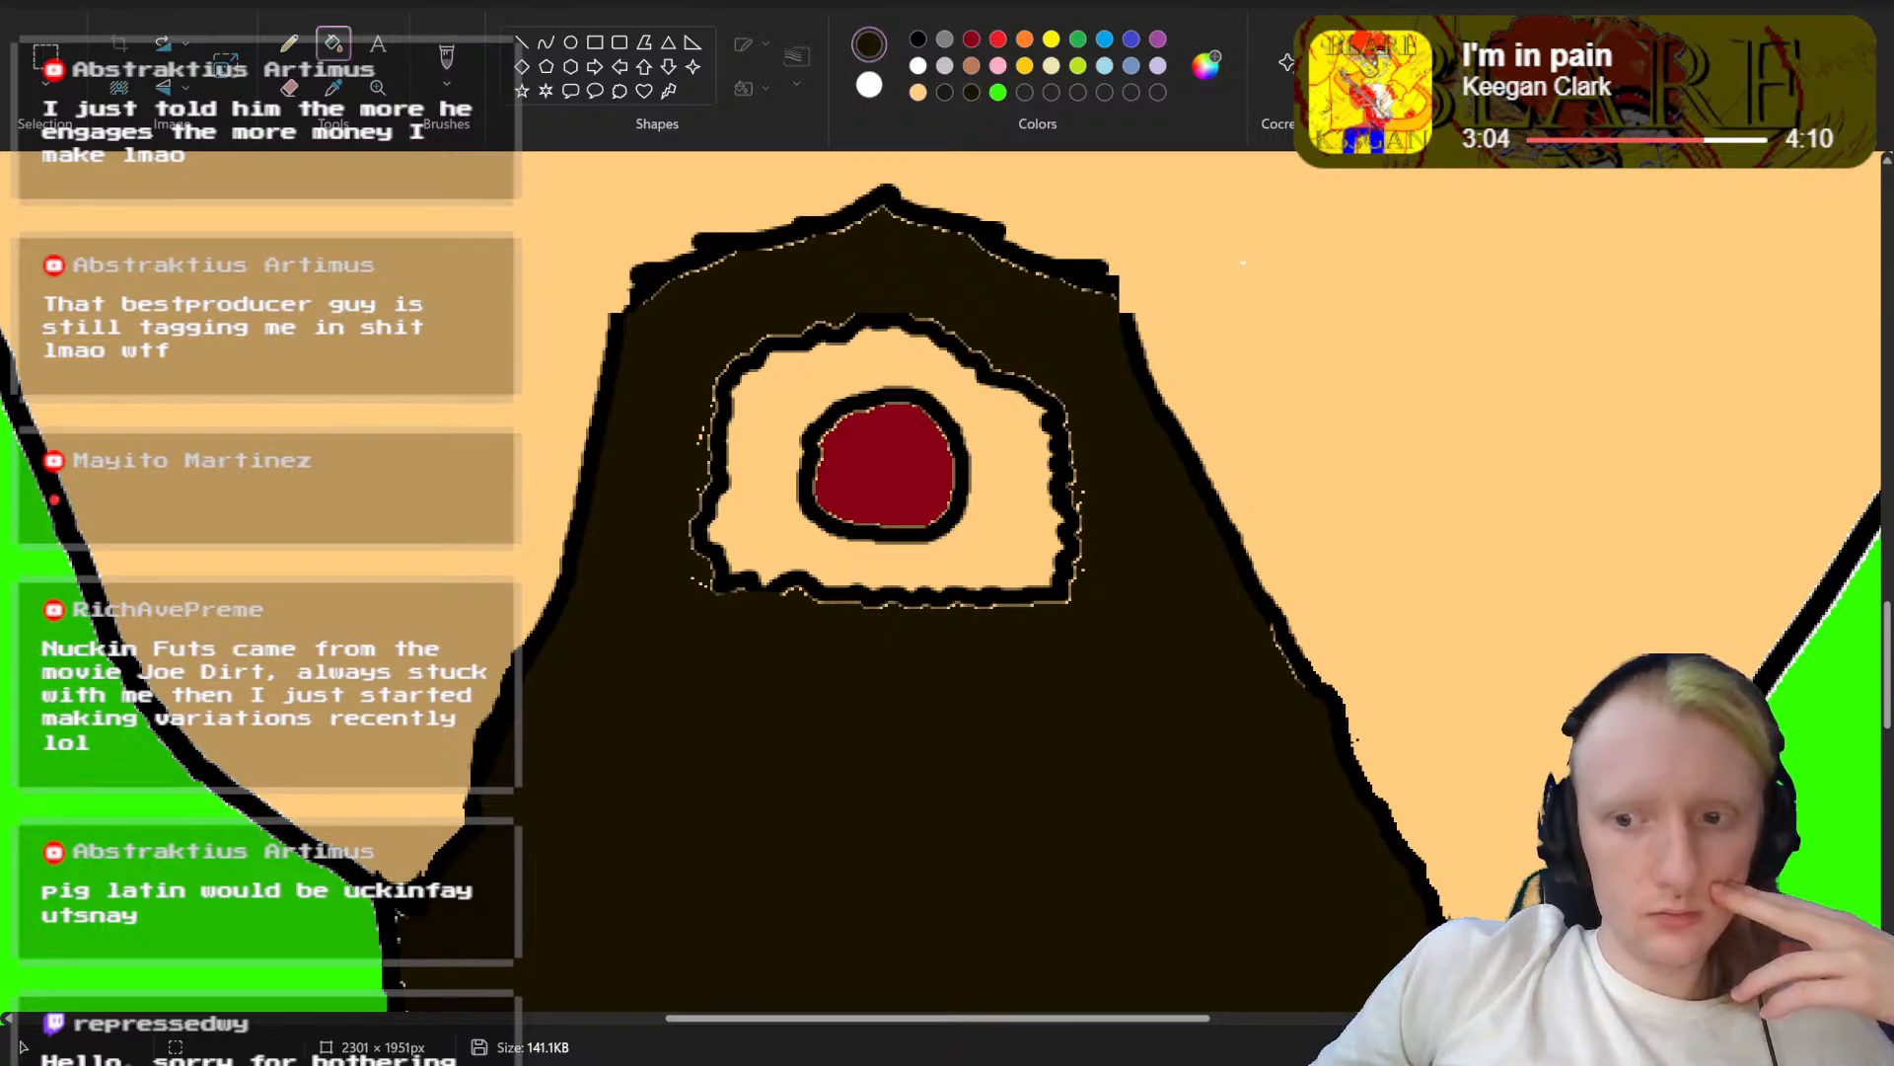
pyautogui.scroll(-5, 997, 572)
pyautogui.scroll(2, 1021, 575)
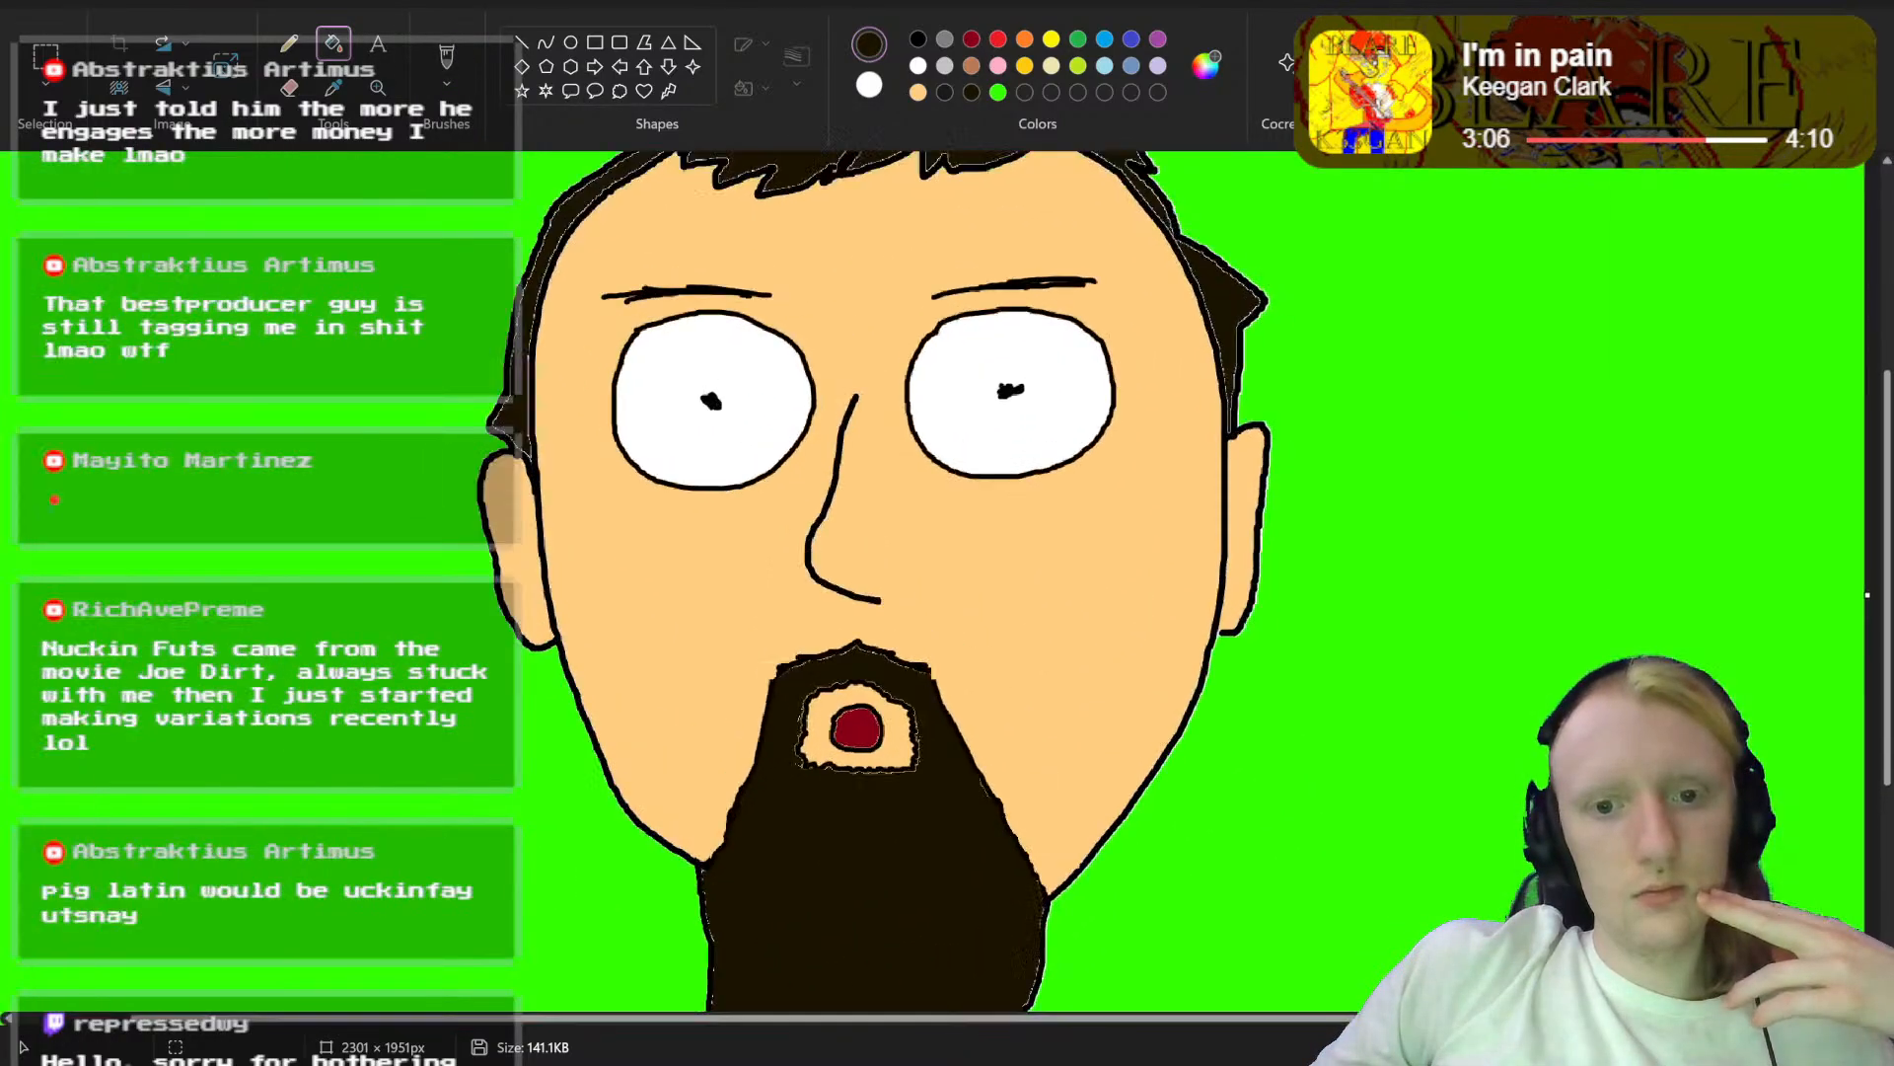
# Step: Draw a short curved black crease line on each side of the round open mouth with a thinner brush
pyautogui.scroll(2, 700, 592)
pyautogui.scroll(-3, 701, 592)
pyautogui.scroll(3, 701, 592)
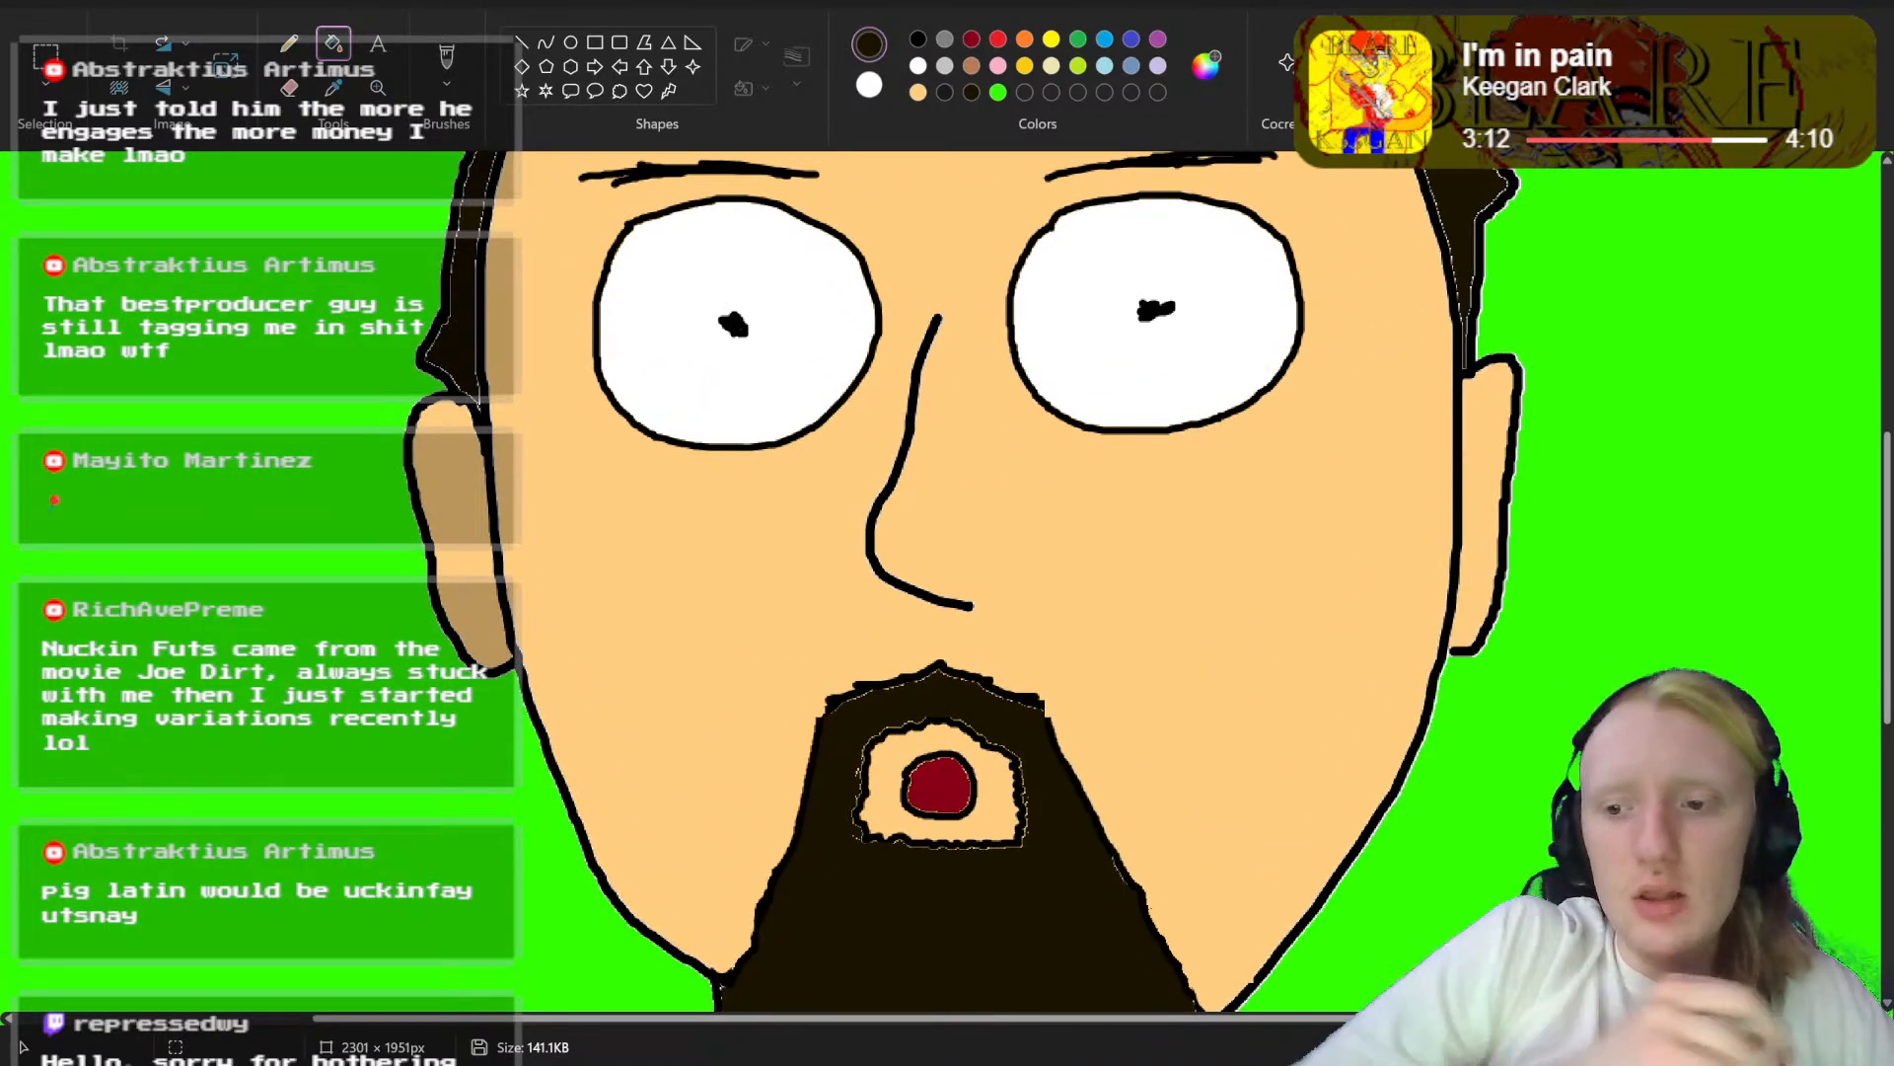
pyautogui.moveTo(1773, 1047); pyautogui.dragTo(1804, 1047)
pyautogui.scroll(-3, 1539, 714)
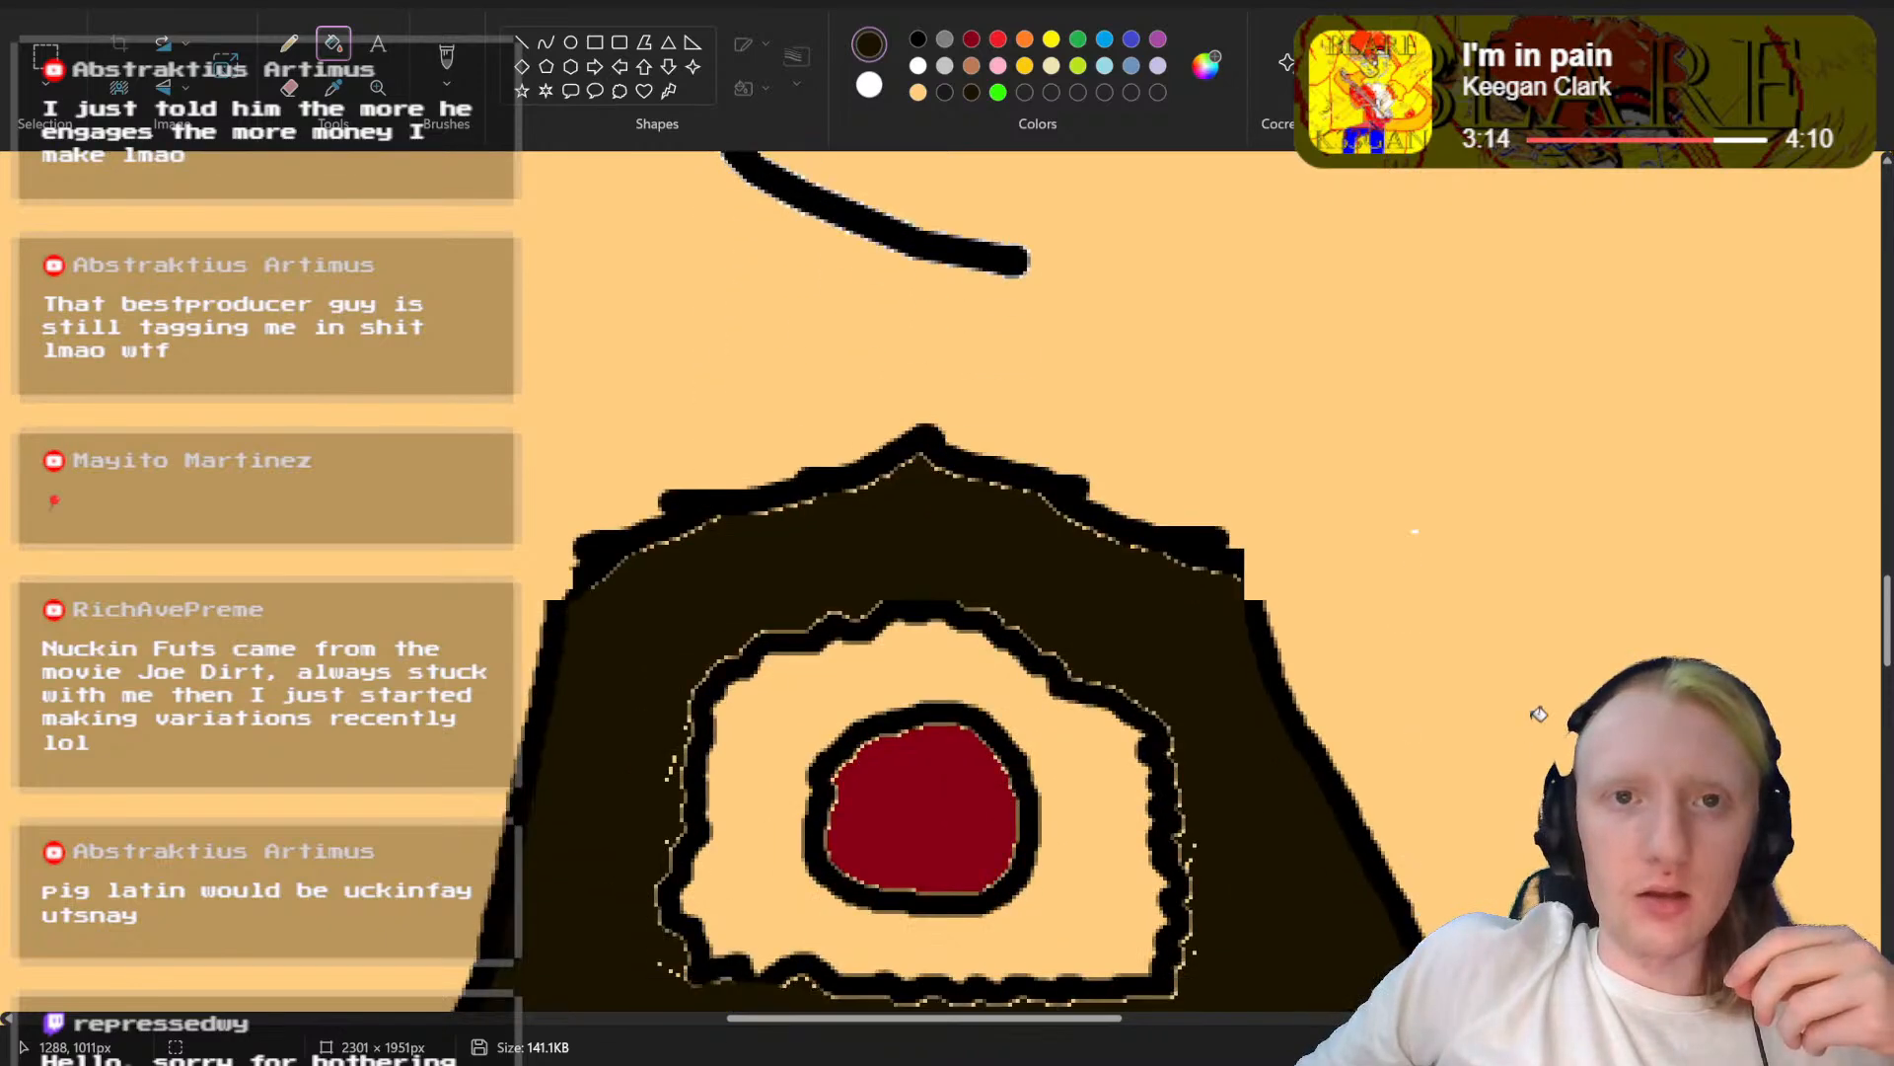
pyautogui.scroll(-1, 1539, 715)
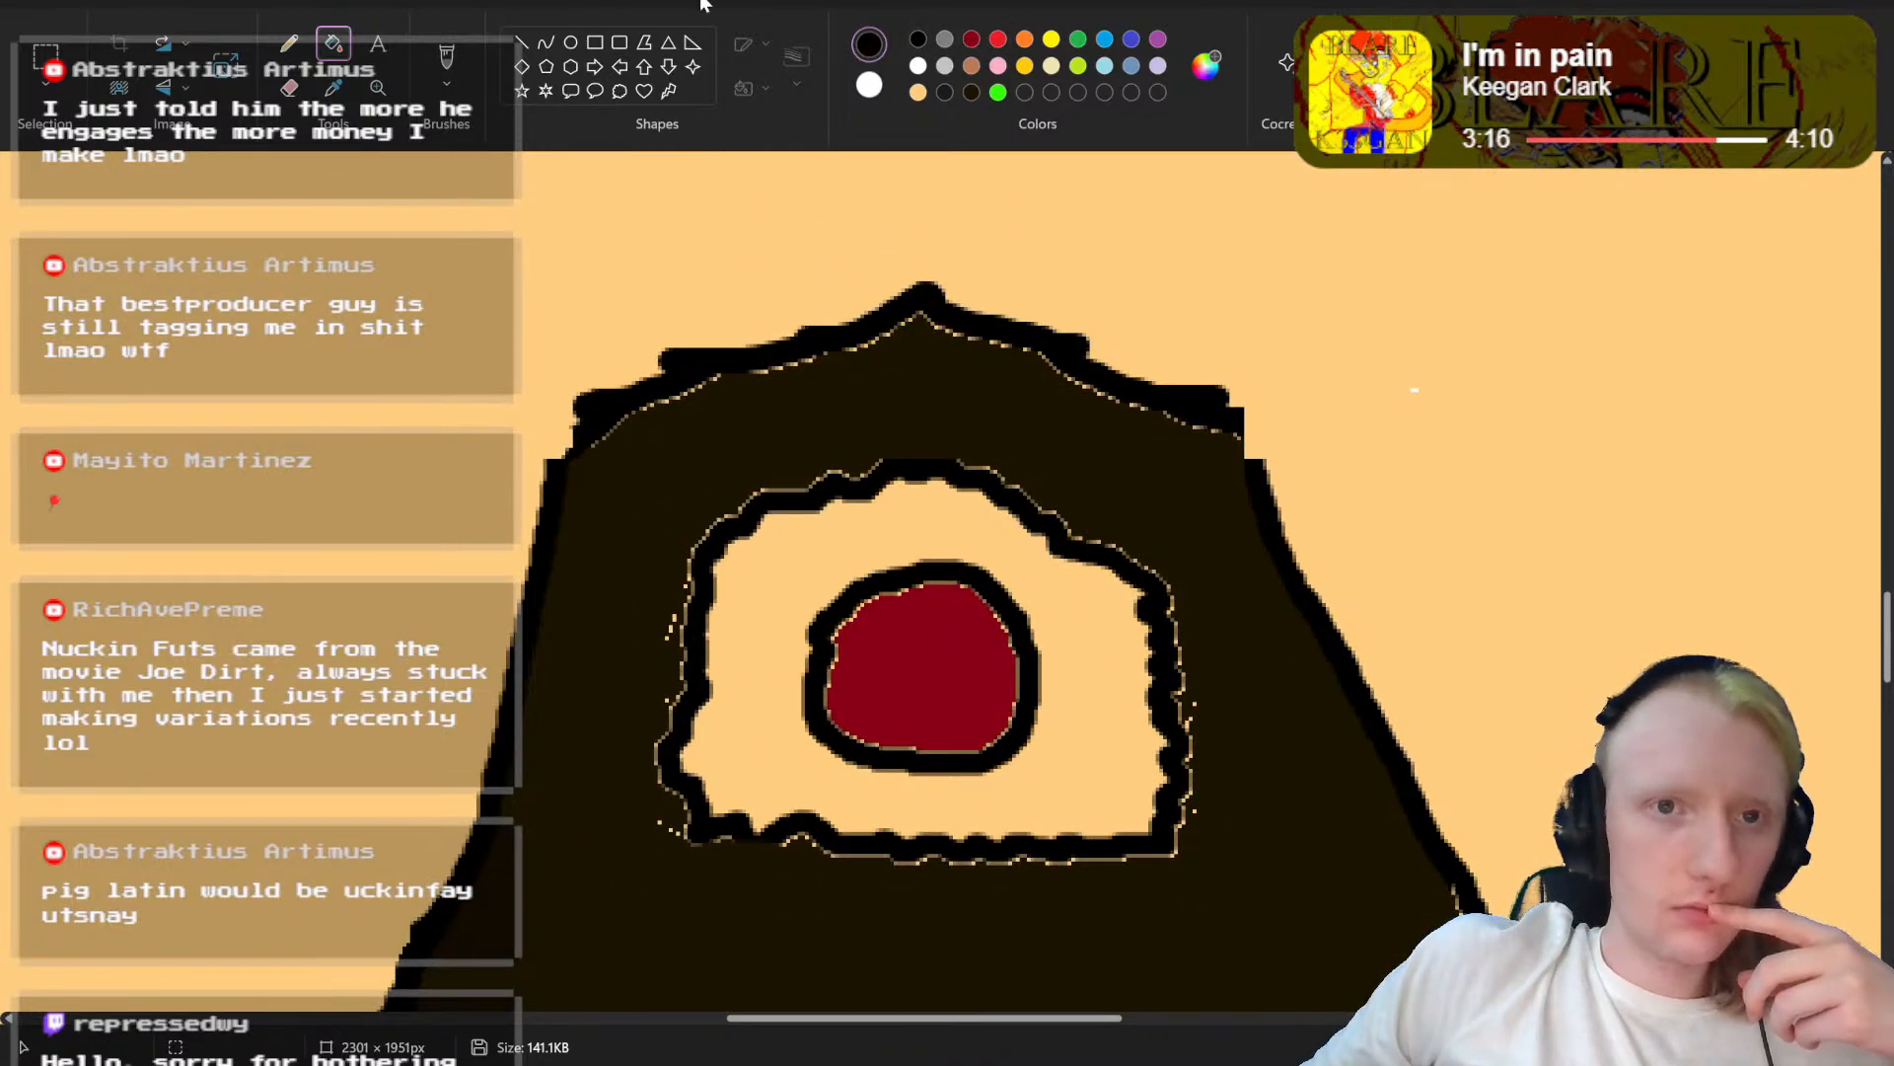
pyautogui.click(447, 59)
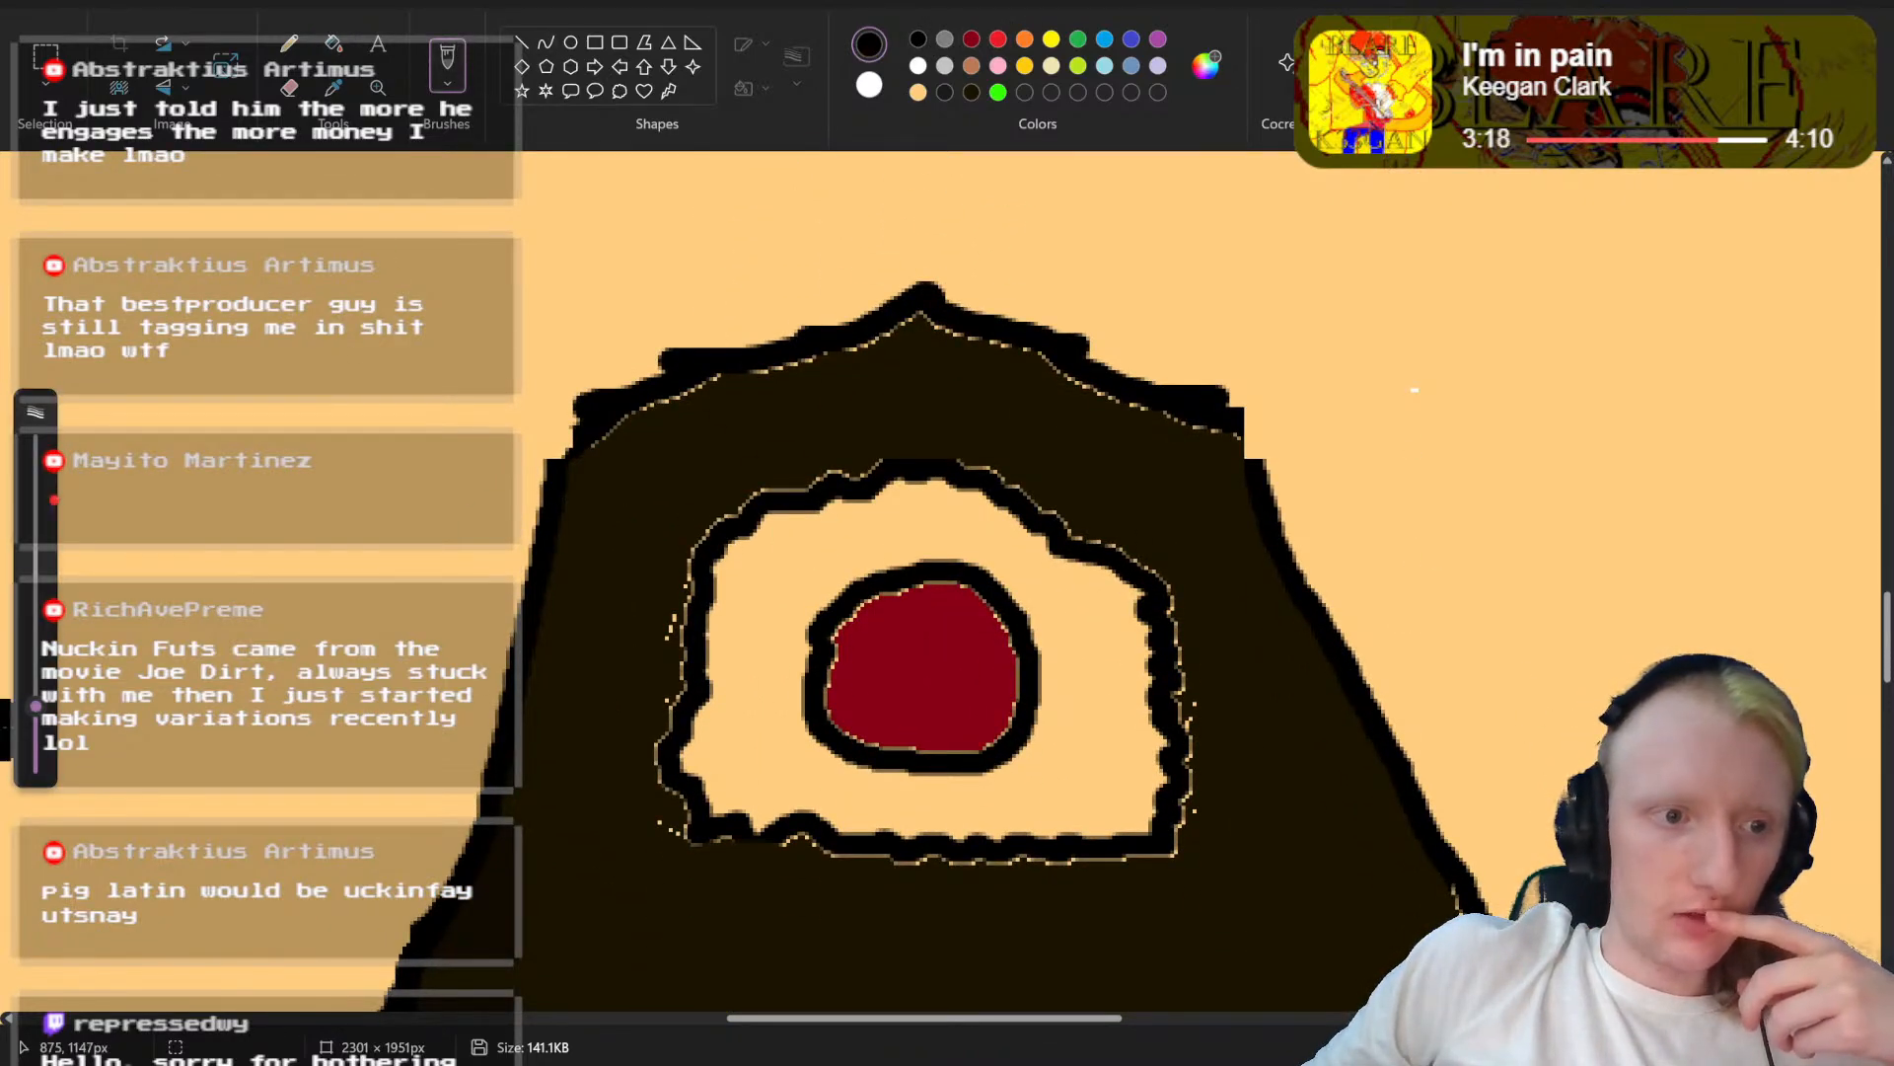
pyautogui.moveTo(35, 710); pyautogui.dragTo(35, 755)
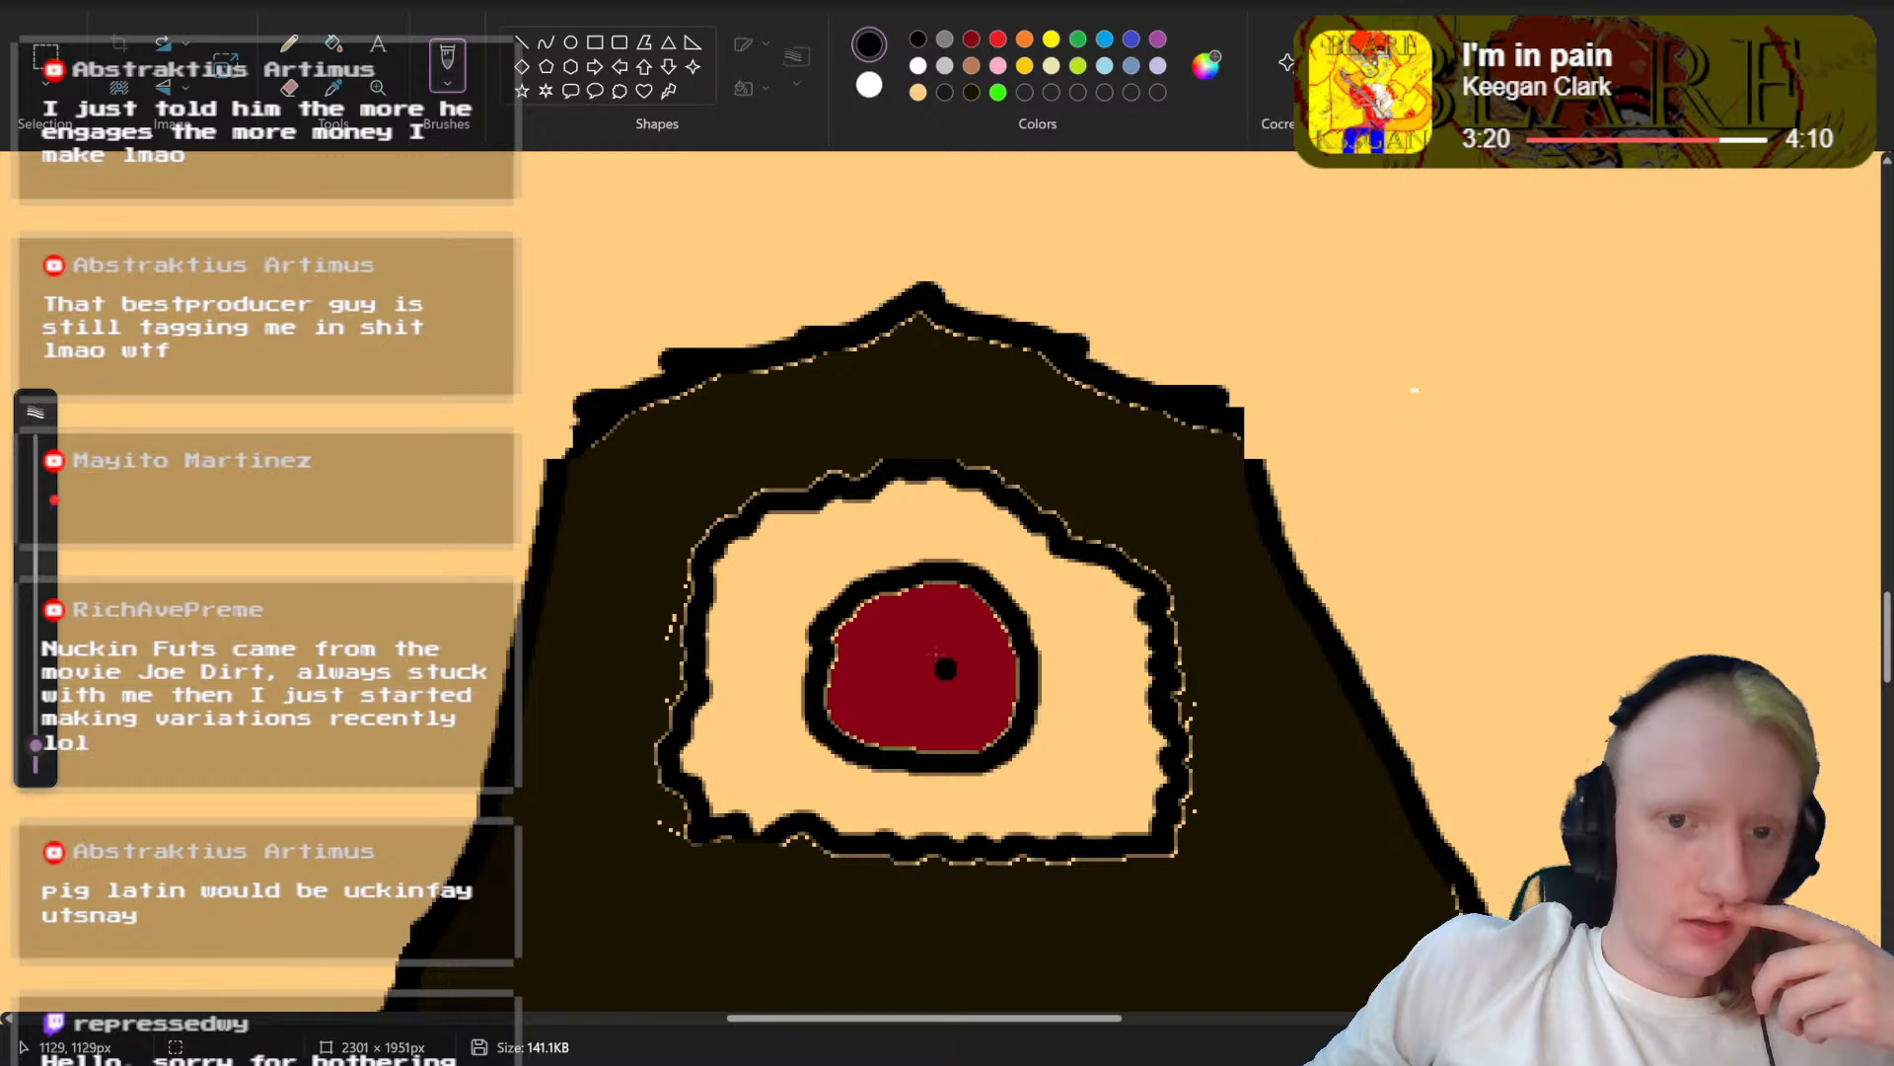
pyautogui.moveTo(771, 584); pyautogui.dragTo(740, 705)
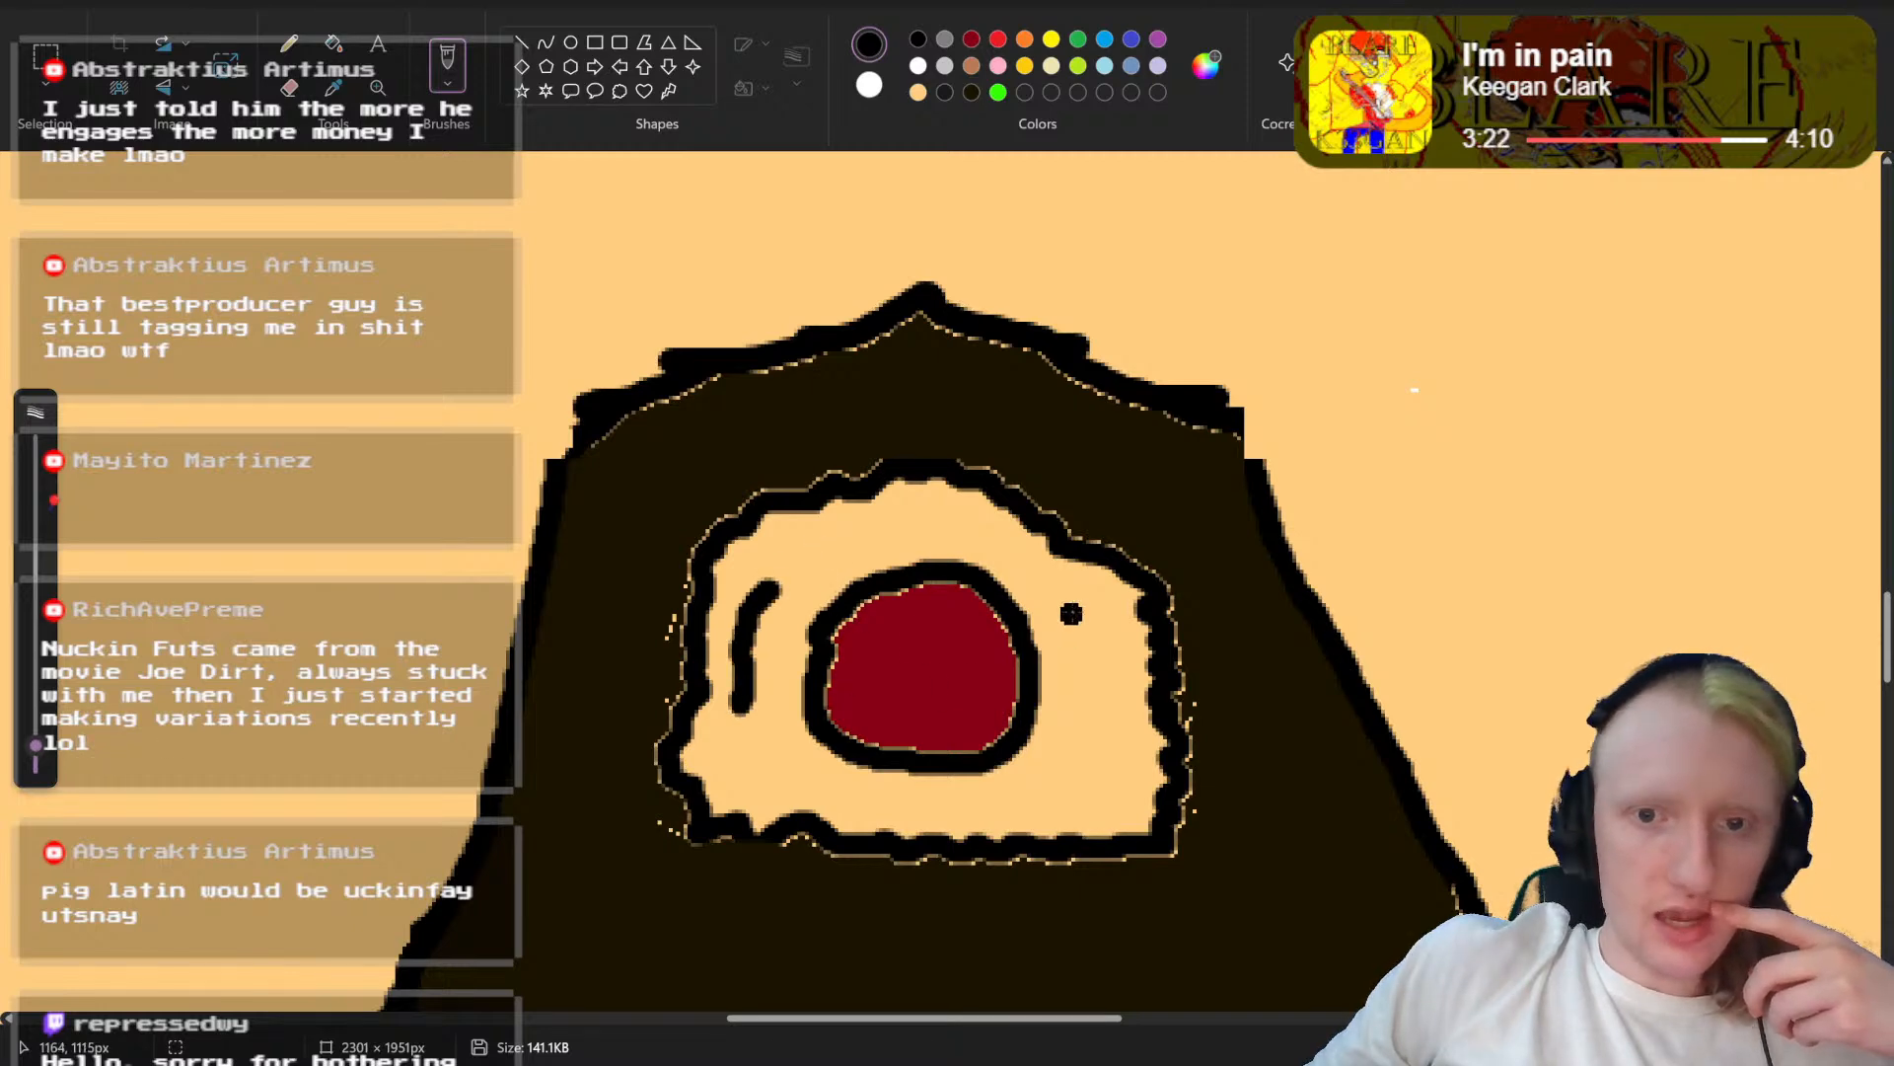
pyautogui.moveTo(1073, 598); pyautogui.dragTo(1098, 728)
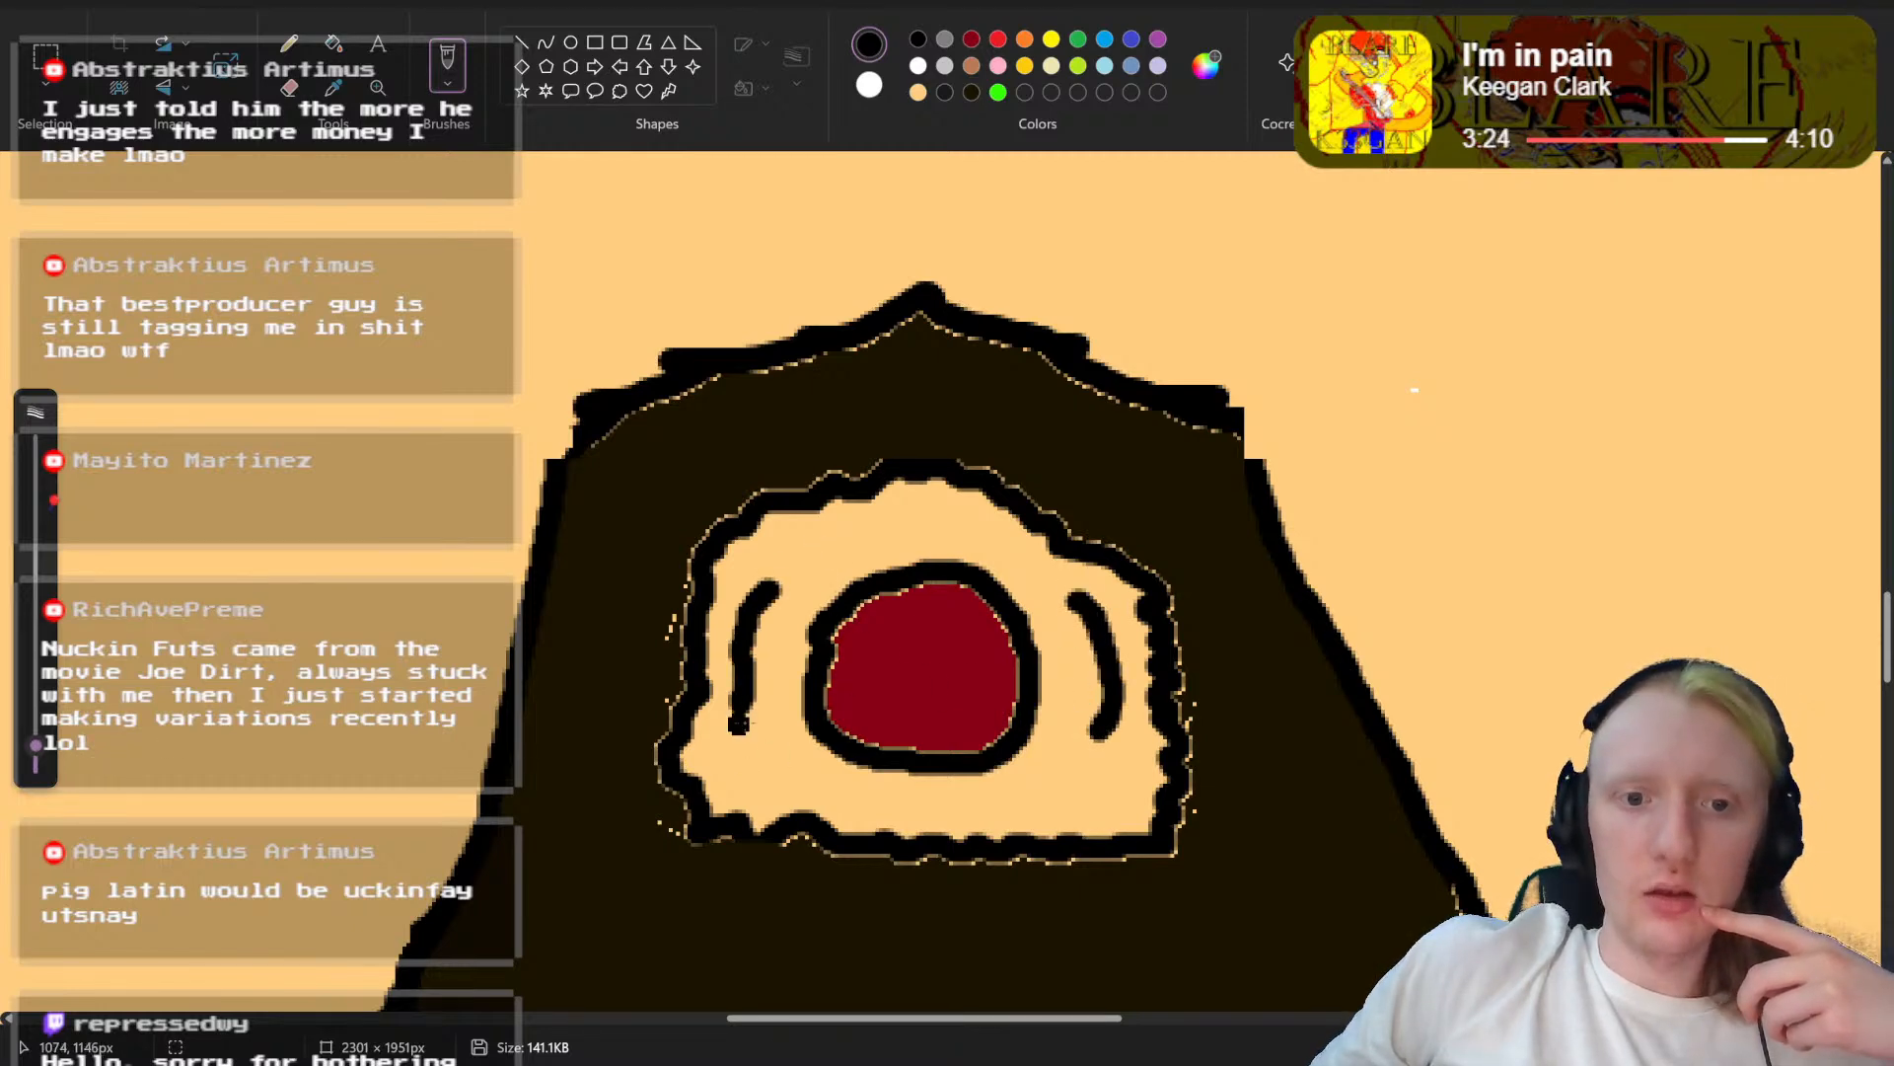
pyautogui.moveTo(744, 708); pyautogui.dragTo(751, 744)
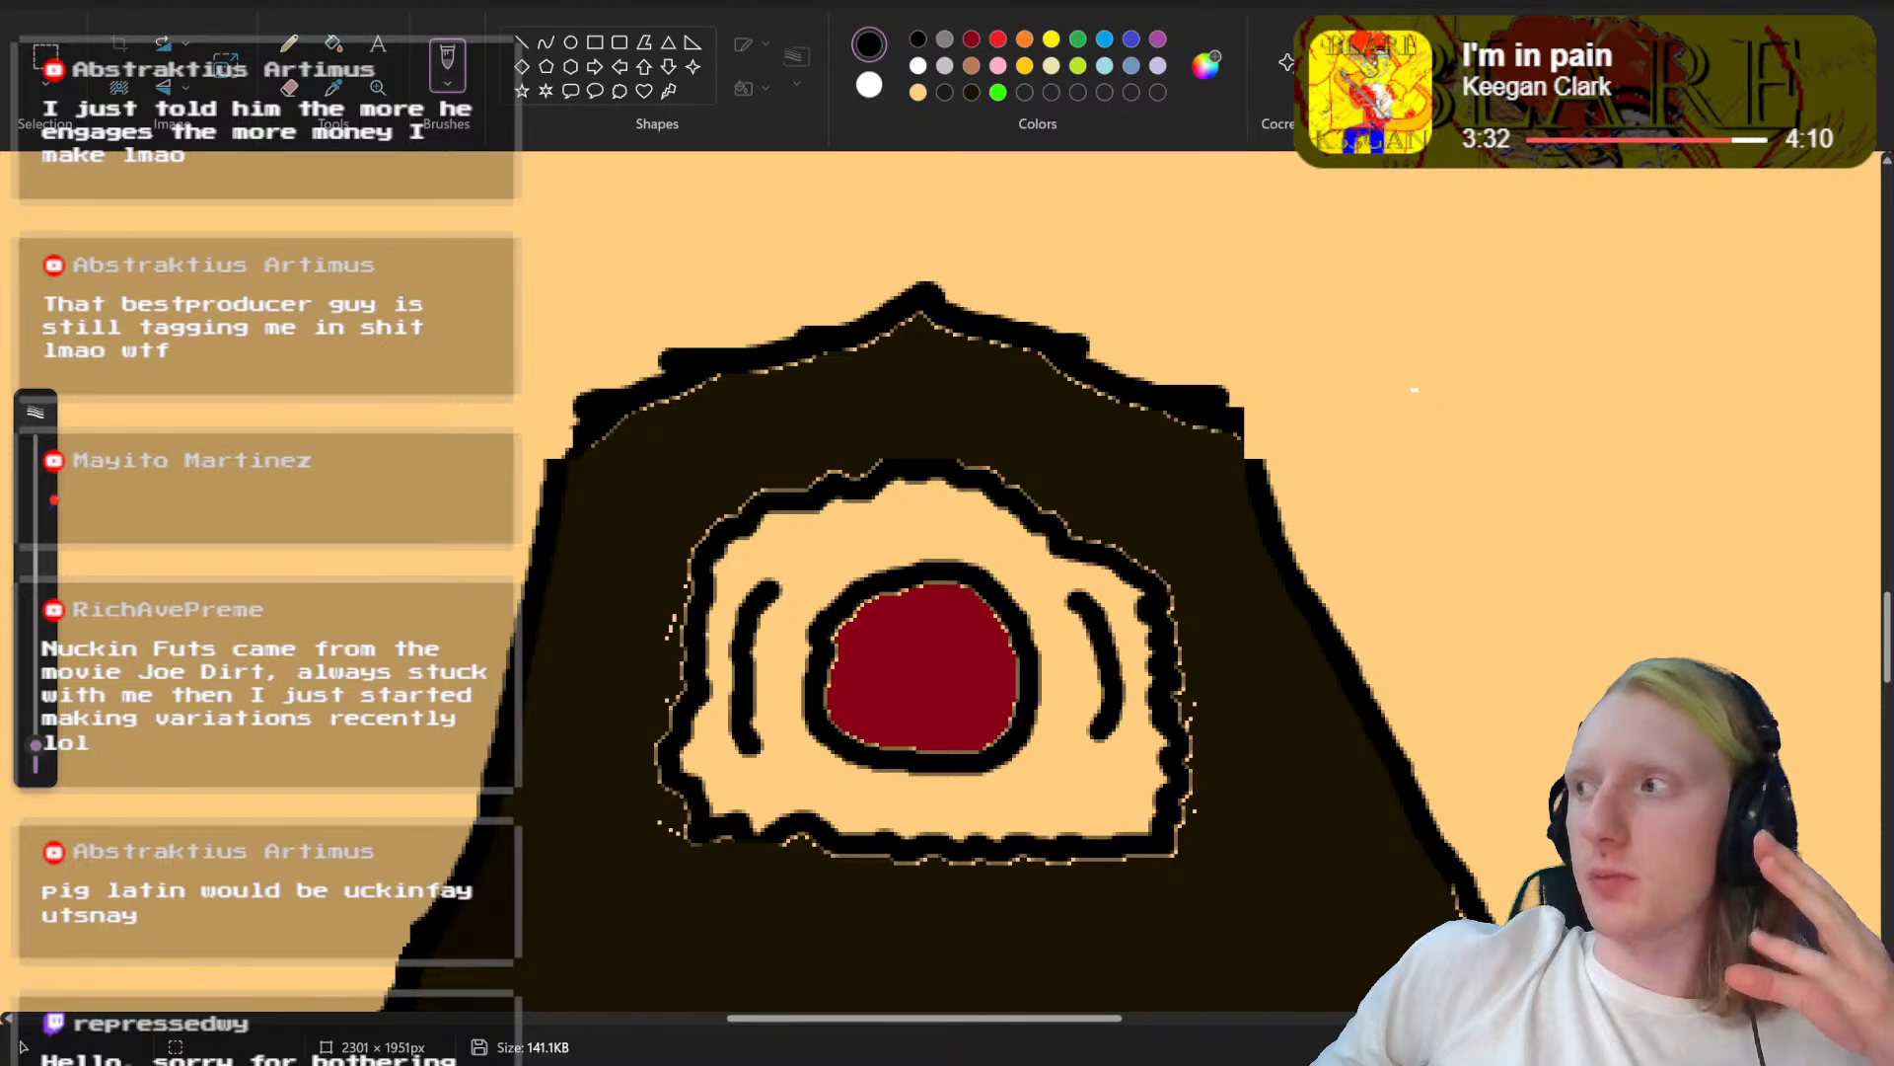
# Step: Save the drawing as a PNG copy named "Abstrakt Head mouth oow.png" in Saved Pictures
pyautogui.scroll(-8, 945, 582)
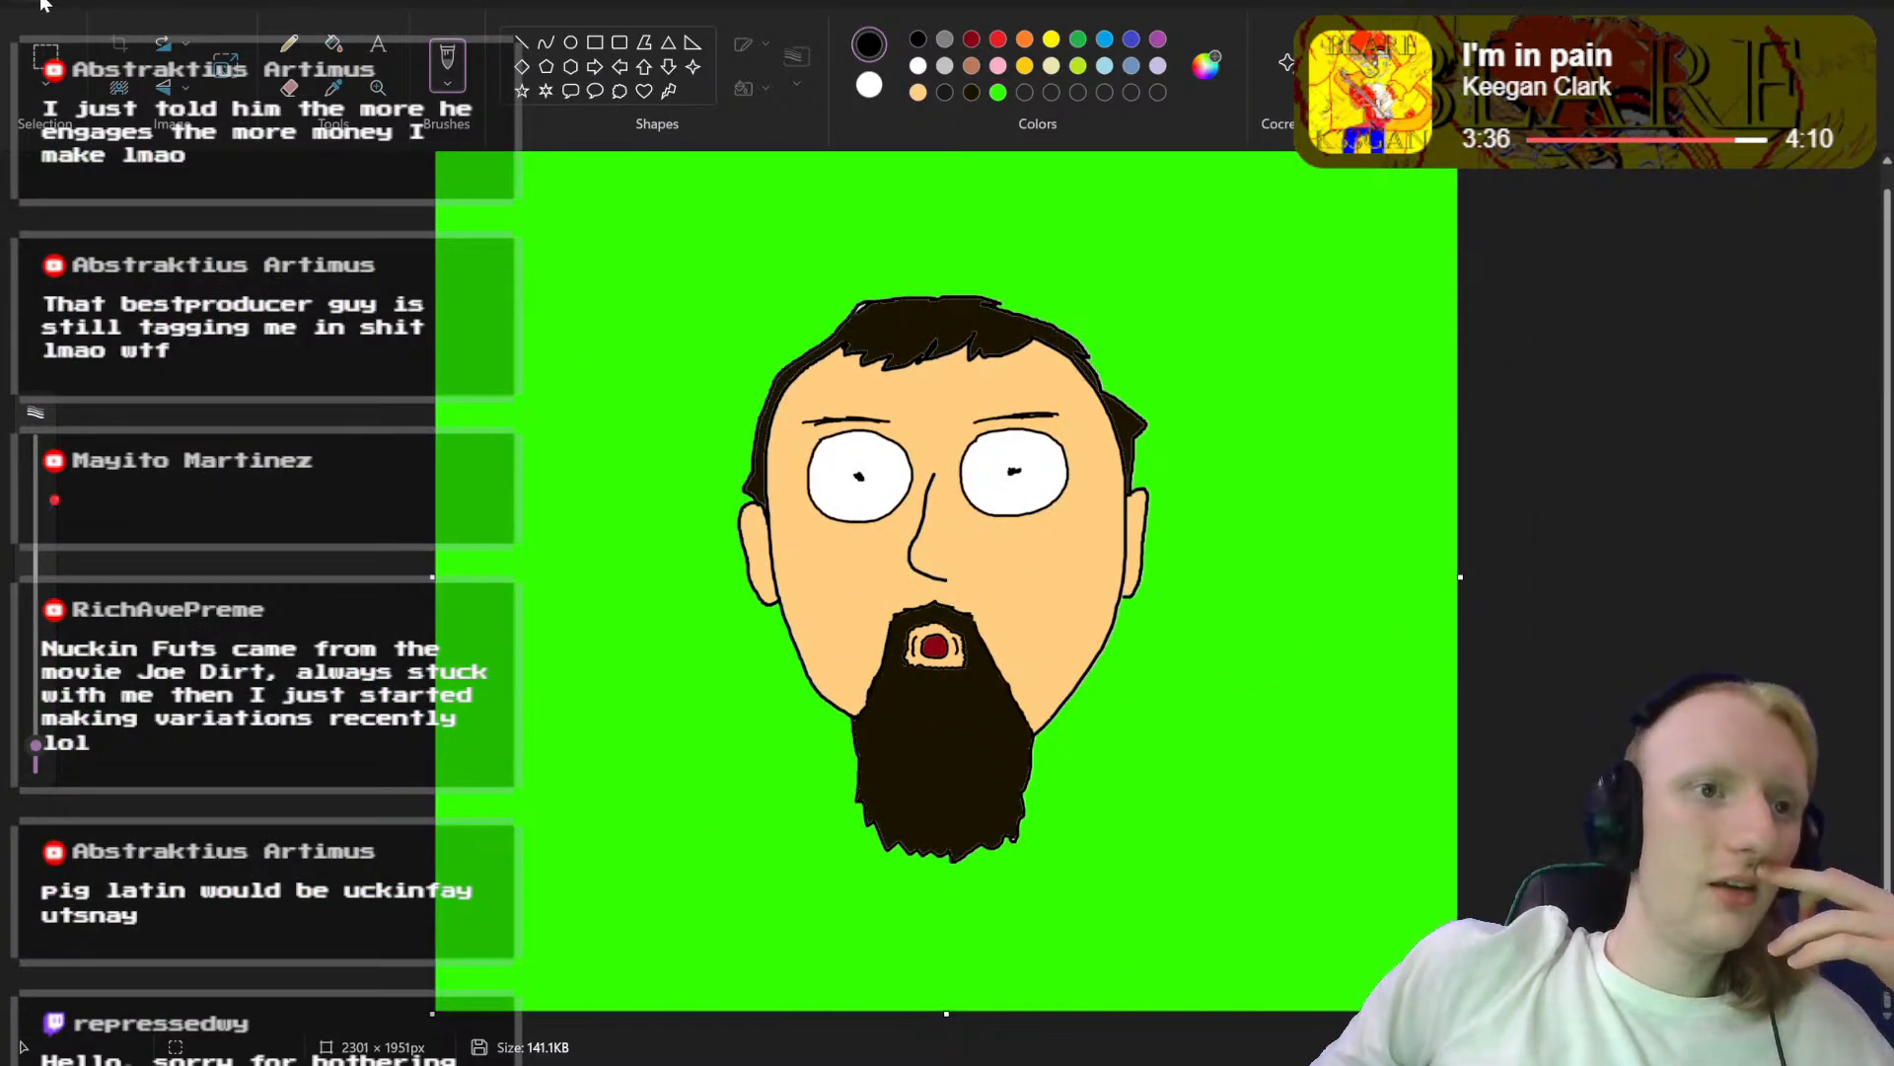
pyautogui.click(377, 203)
pyautogui.press('Right')
pyautogui.press('Left')
pyautogui.press('Left')
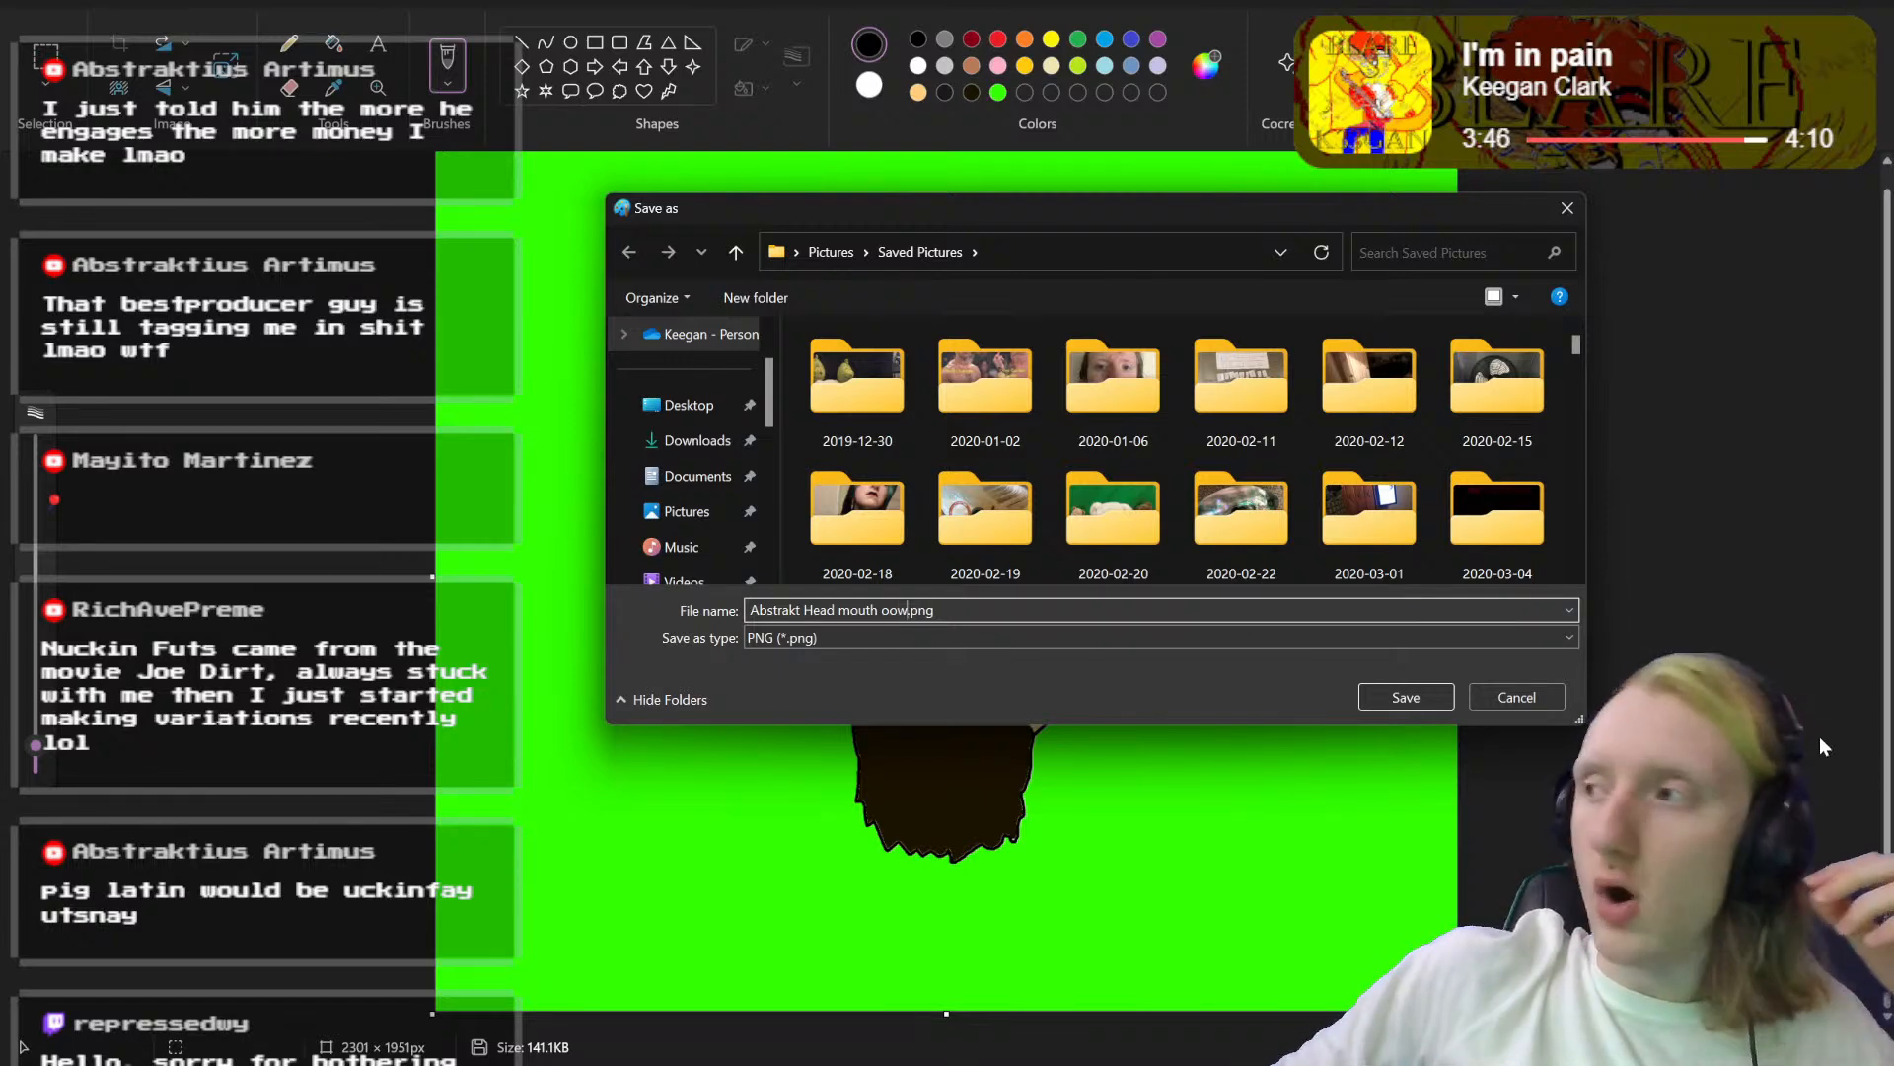
pyautogui.click(1393, 698)
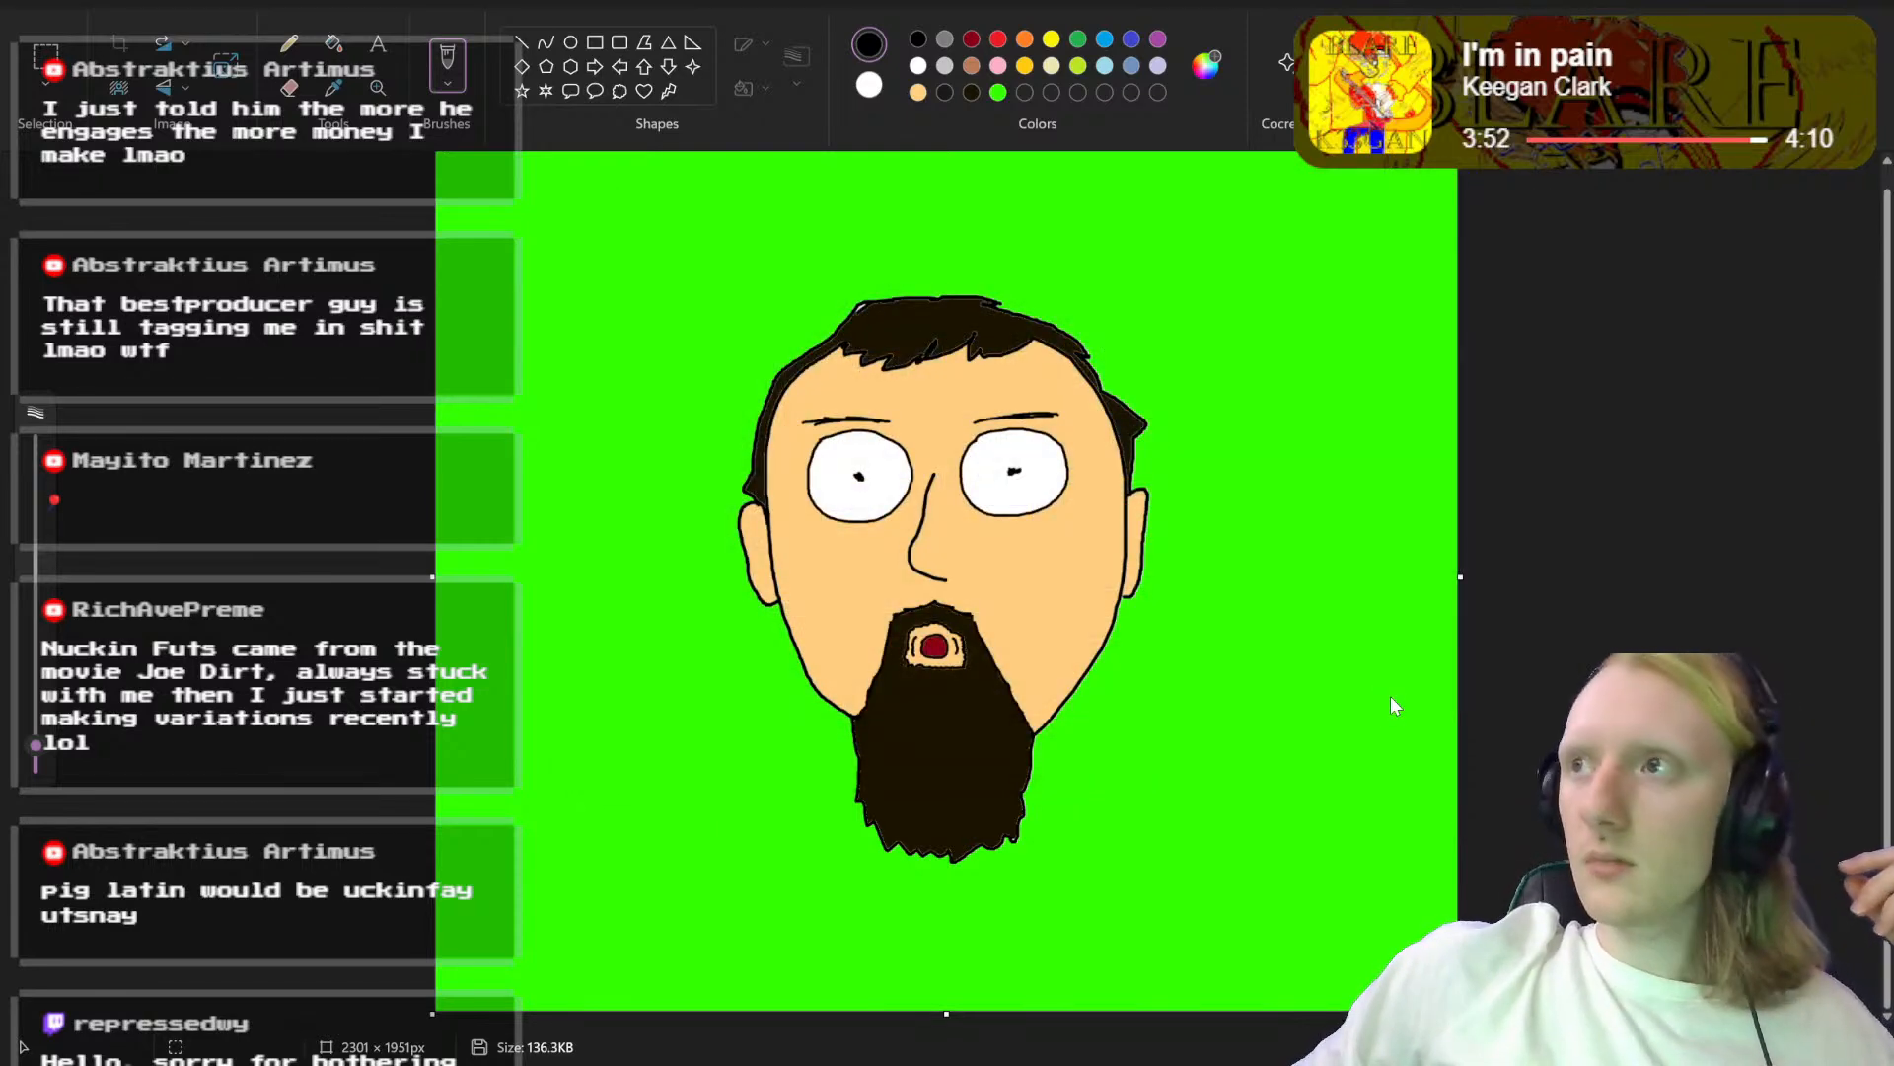
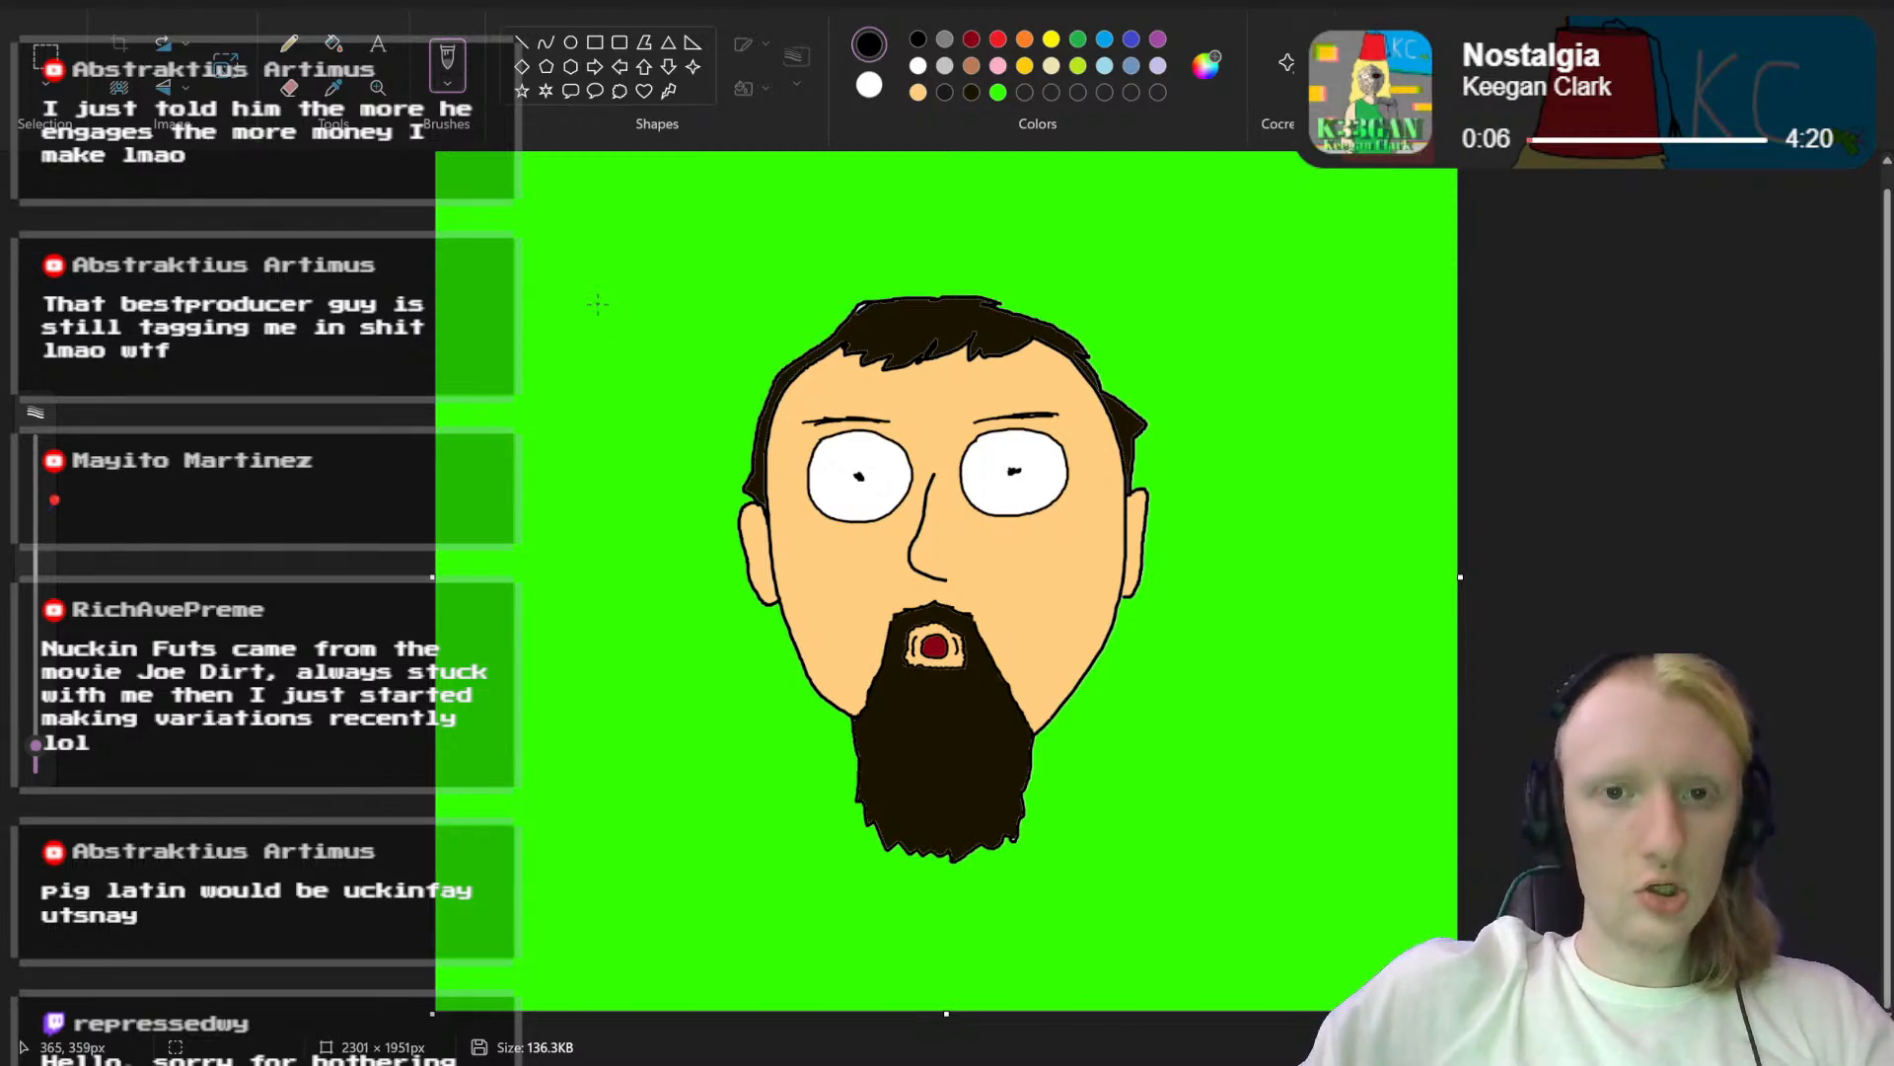
# Step: Open the recent file "Abstrakt Head.png"
pyautogui.scroll(1, 598, 304)
pyautogui.scroll(-1, 611, 326)
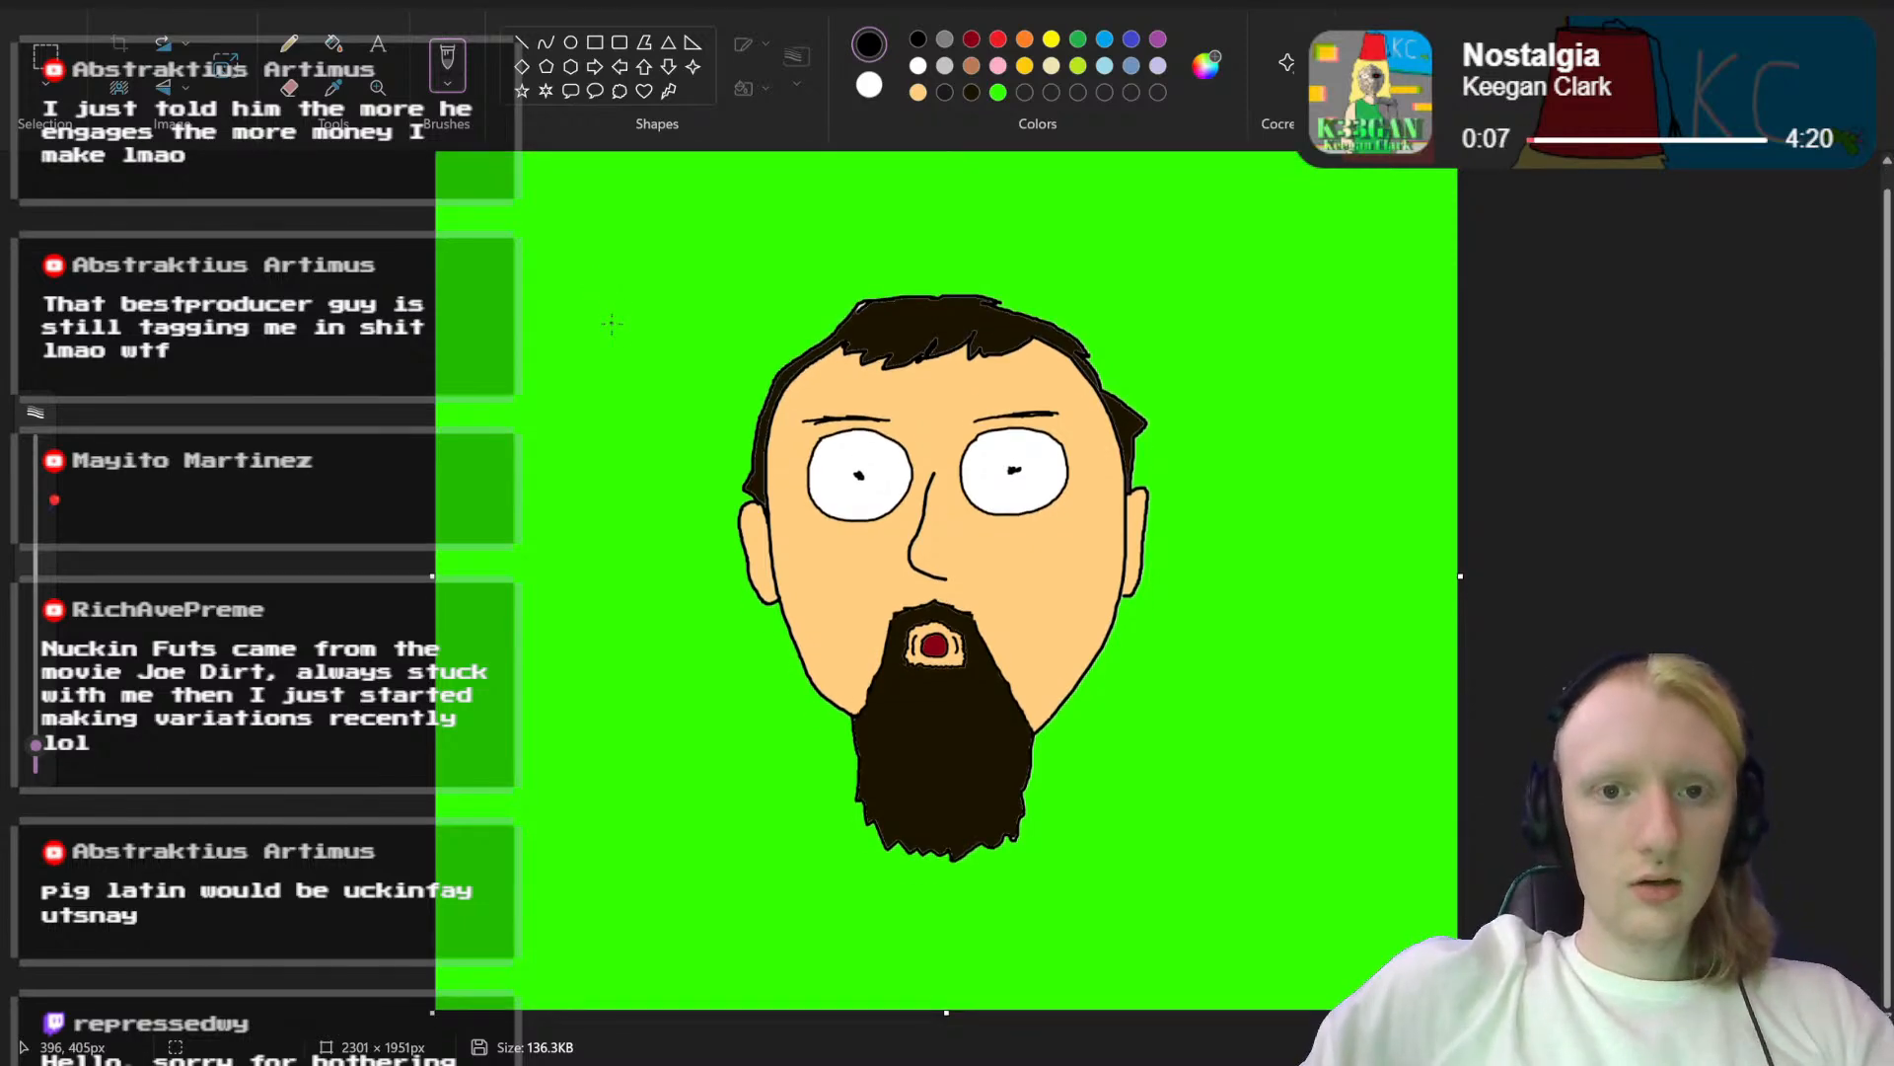
pyautogui.click(18, 3)
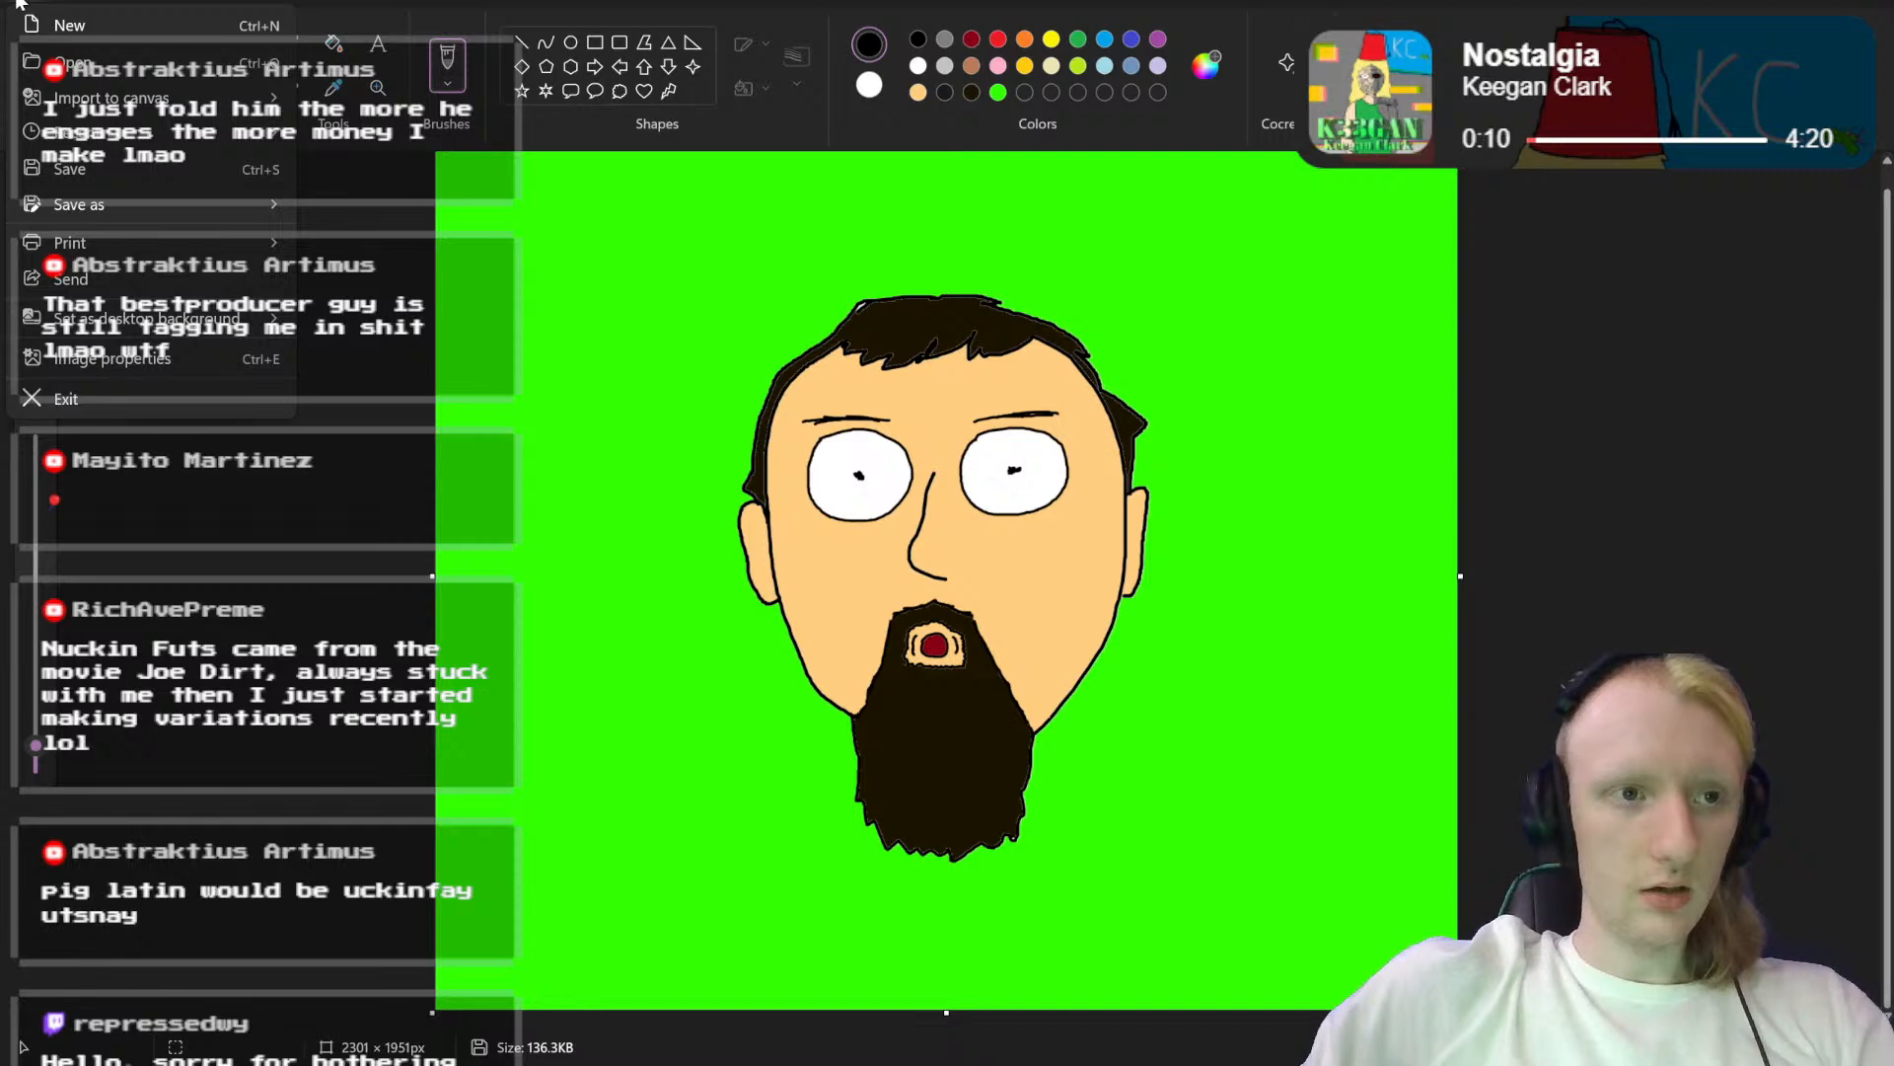
pyautogui.moveTo(37, 138)
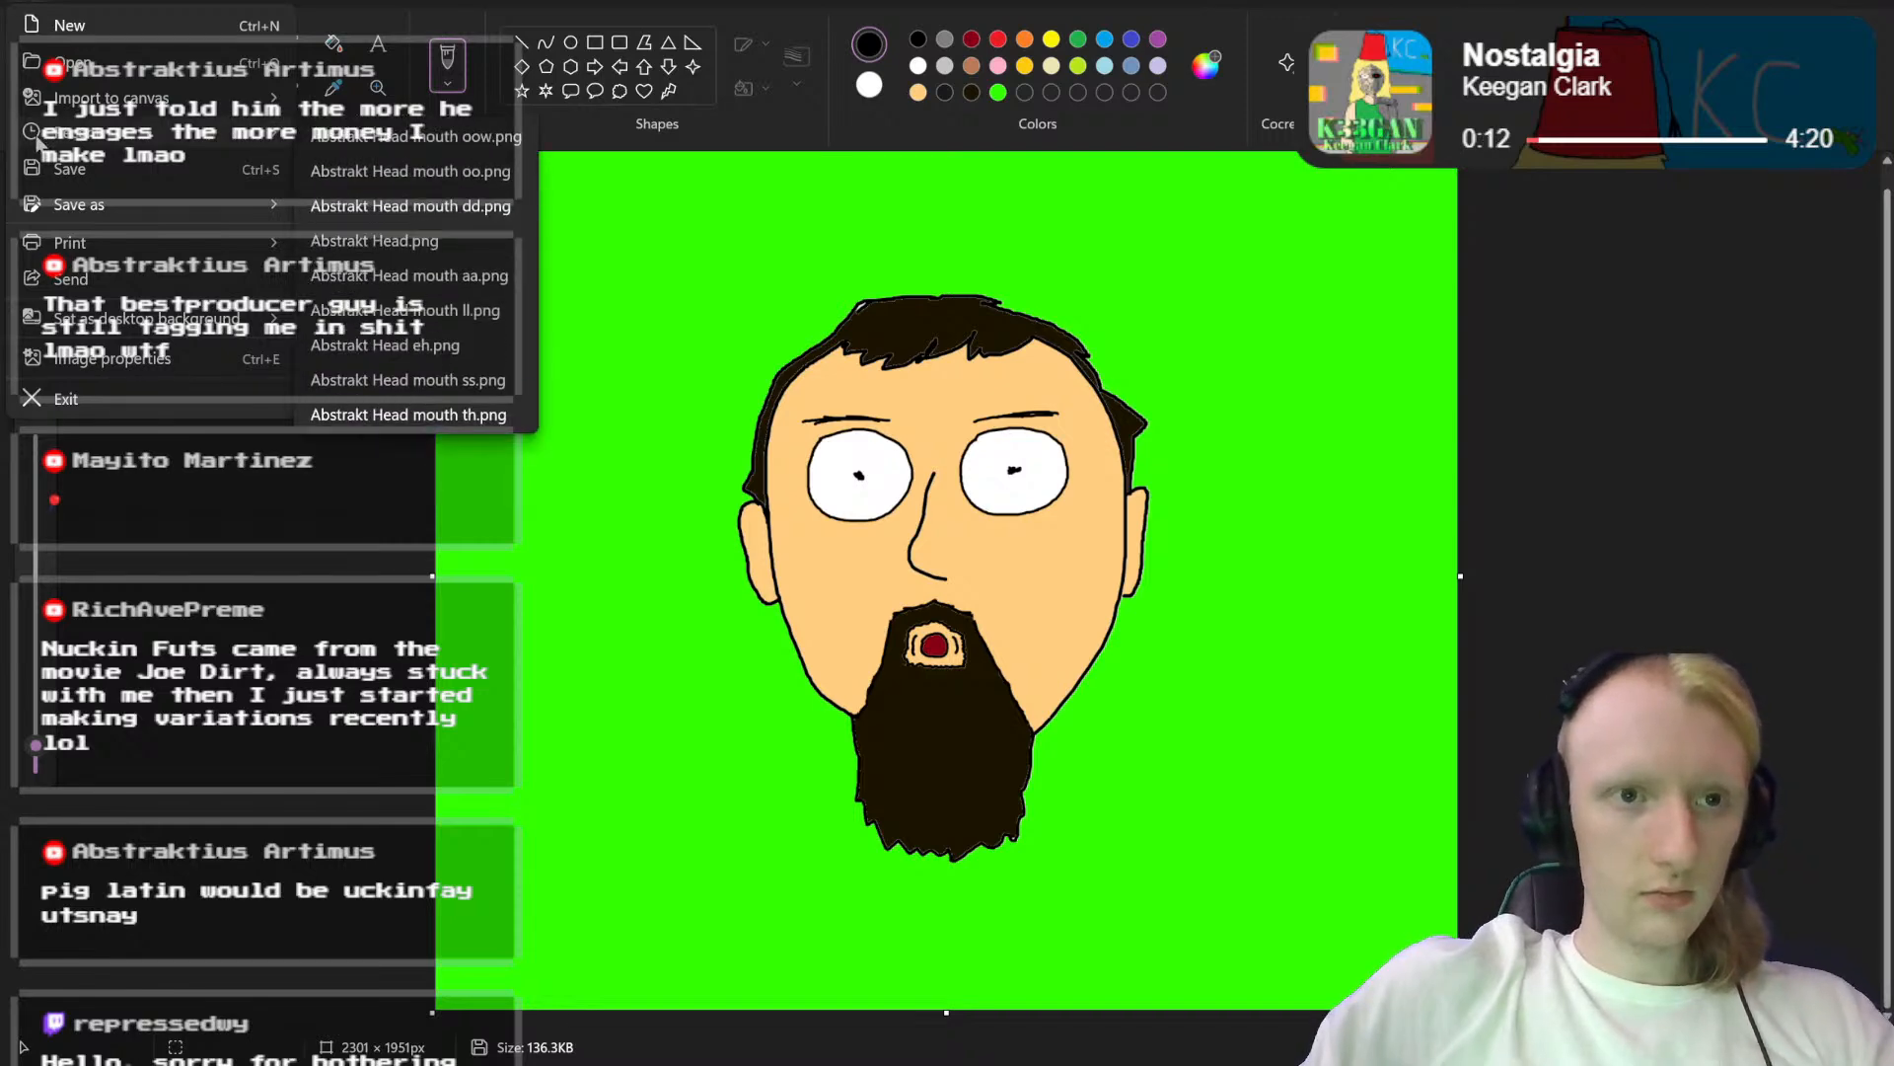
pyautogui.click(367, 240)
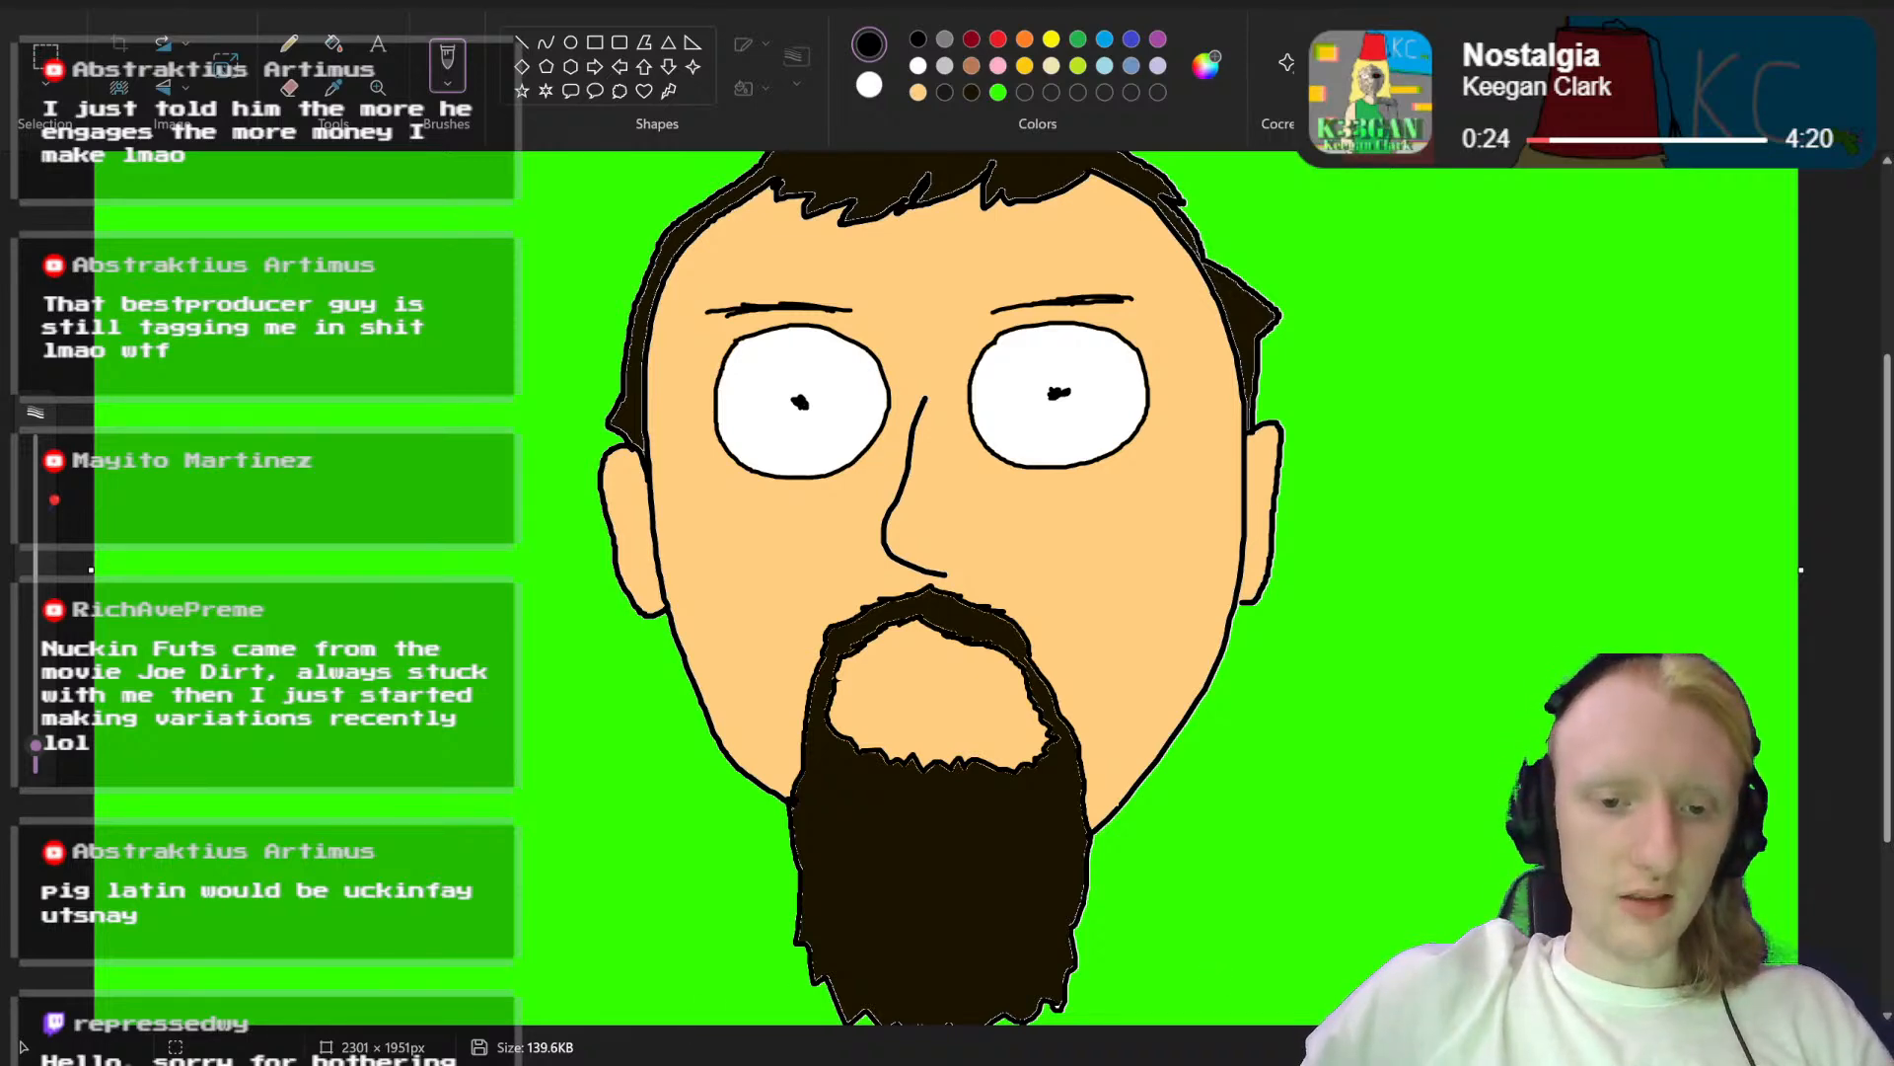
# Step: Look through the saved head variants in Saved Pictures, starting from "Abstrakt Head Mouth mm.png", to compare their mouth shapes
pyautogui.click(879, 989)
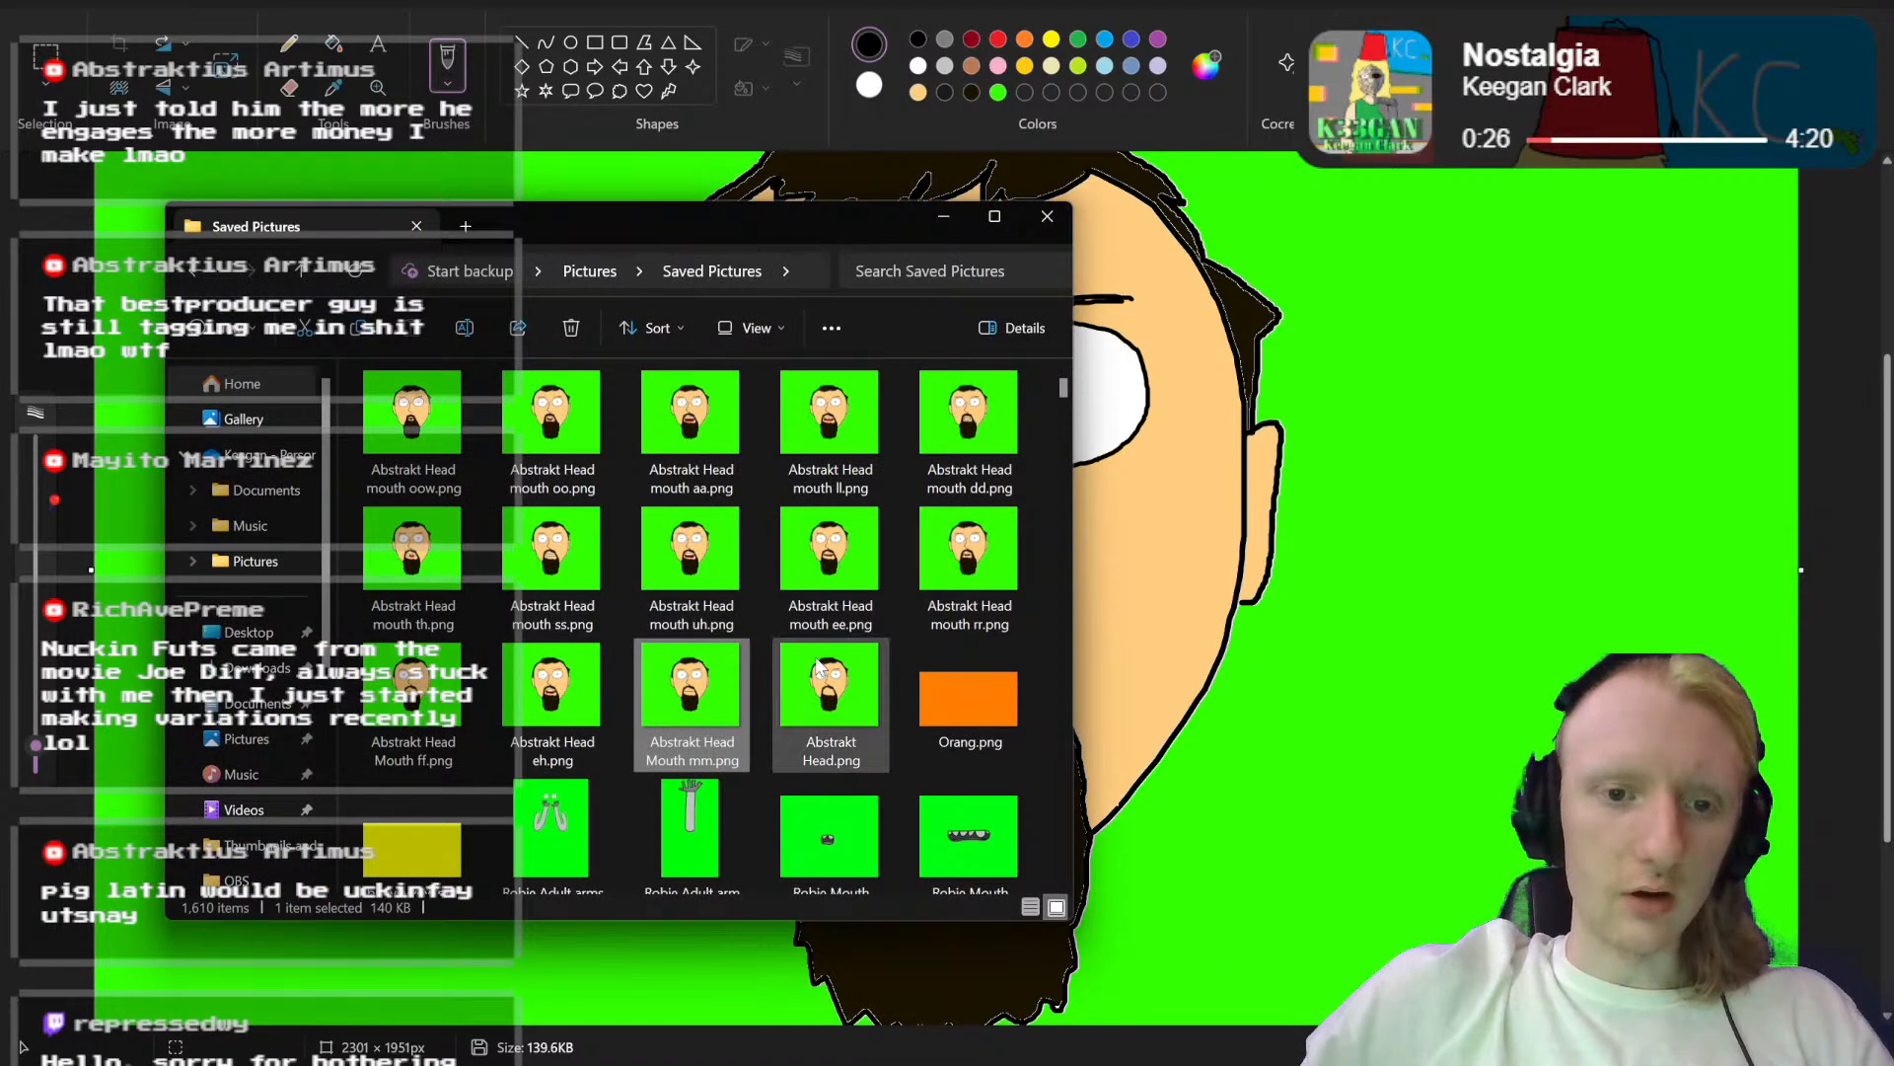
pyautogui.doubleClick(708, 689)
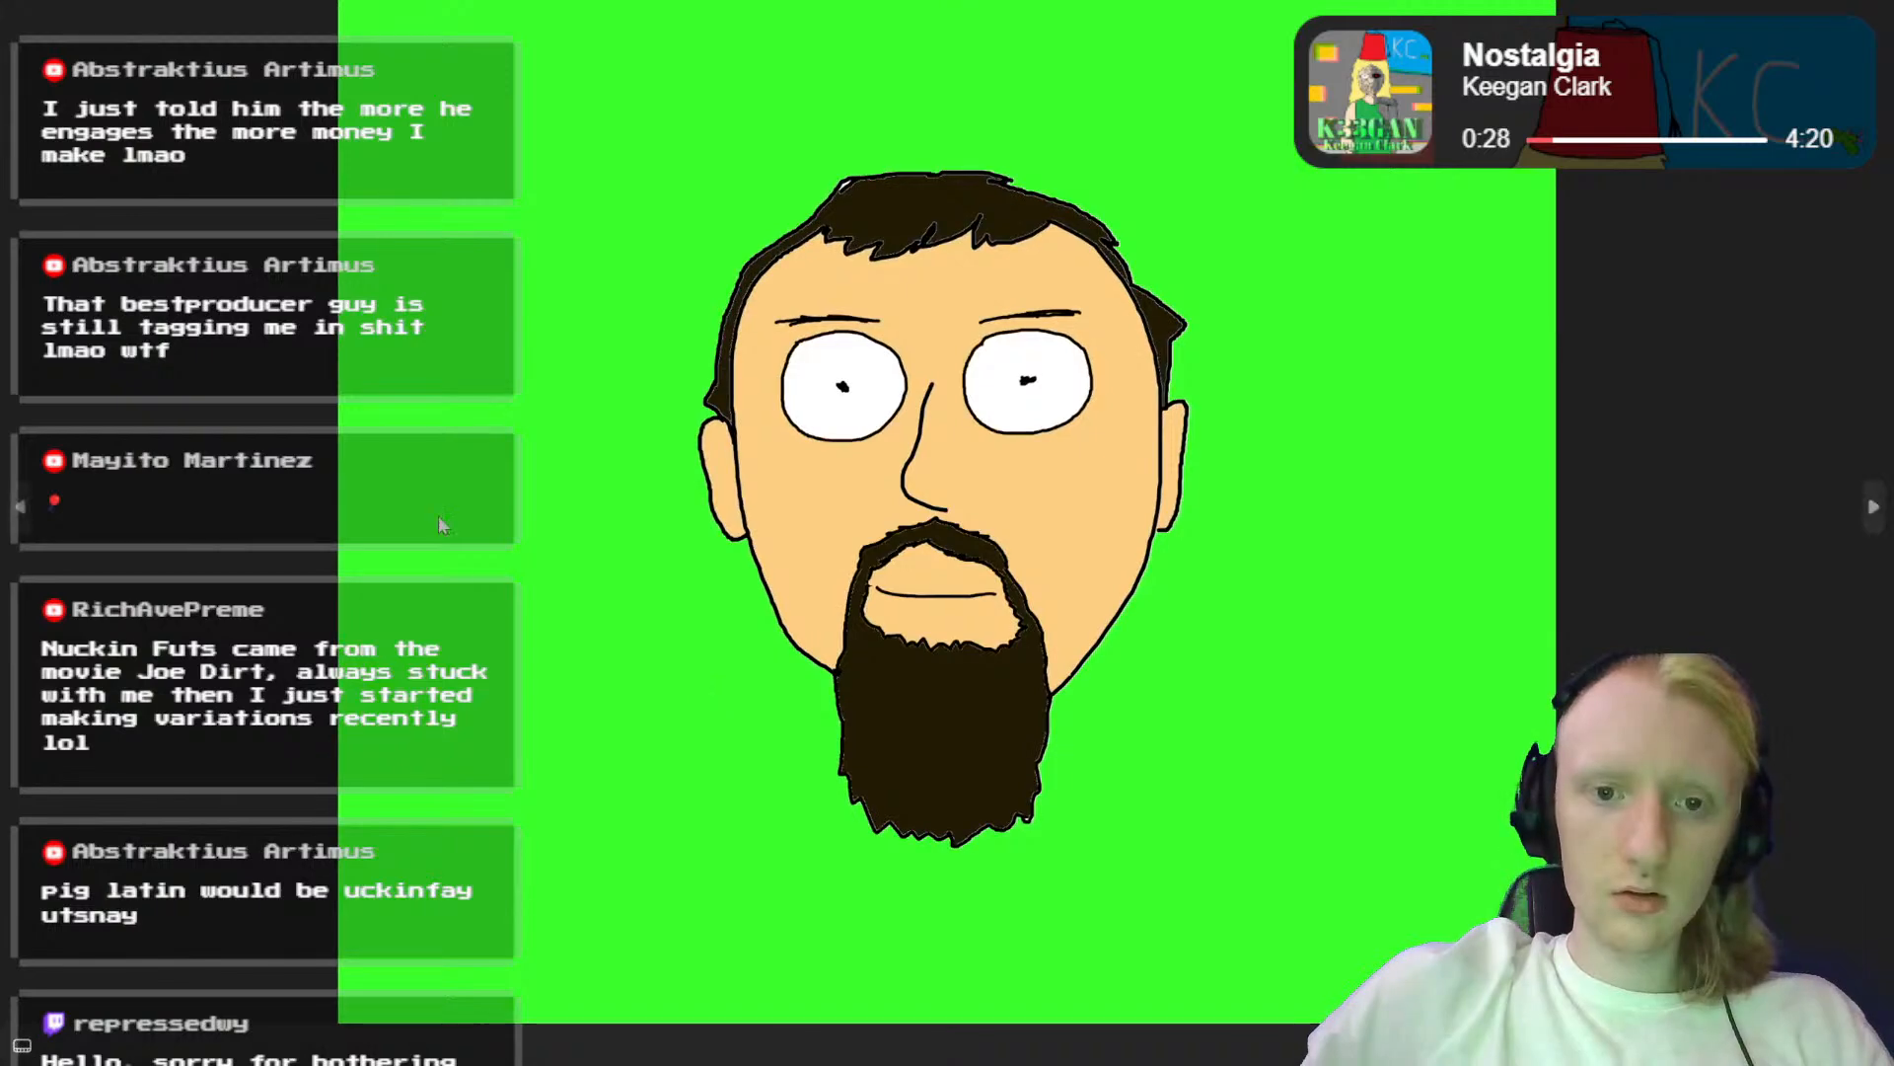
pyautogui.click(25, 520)
pyautogui.click(25, 520)
pyautogui.click(25, 520)
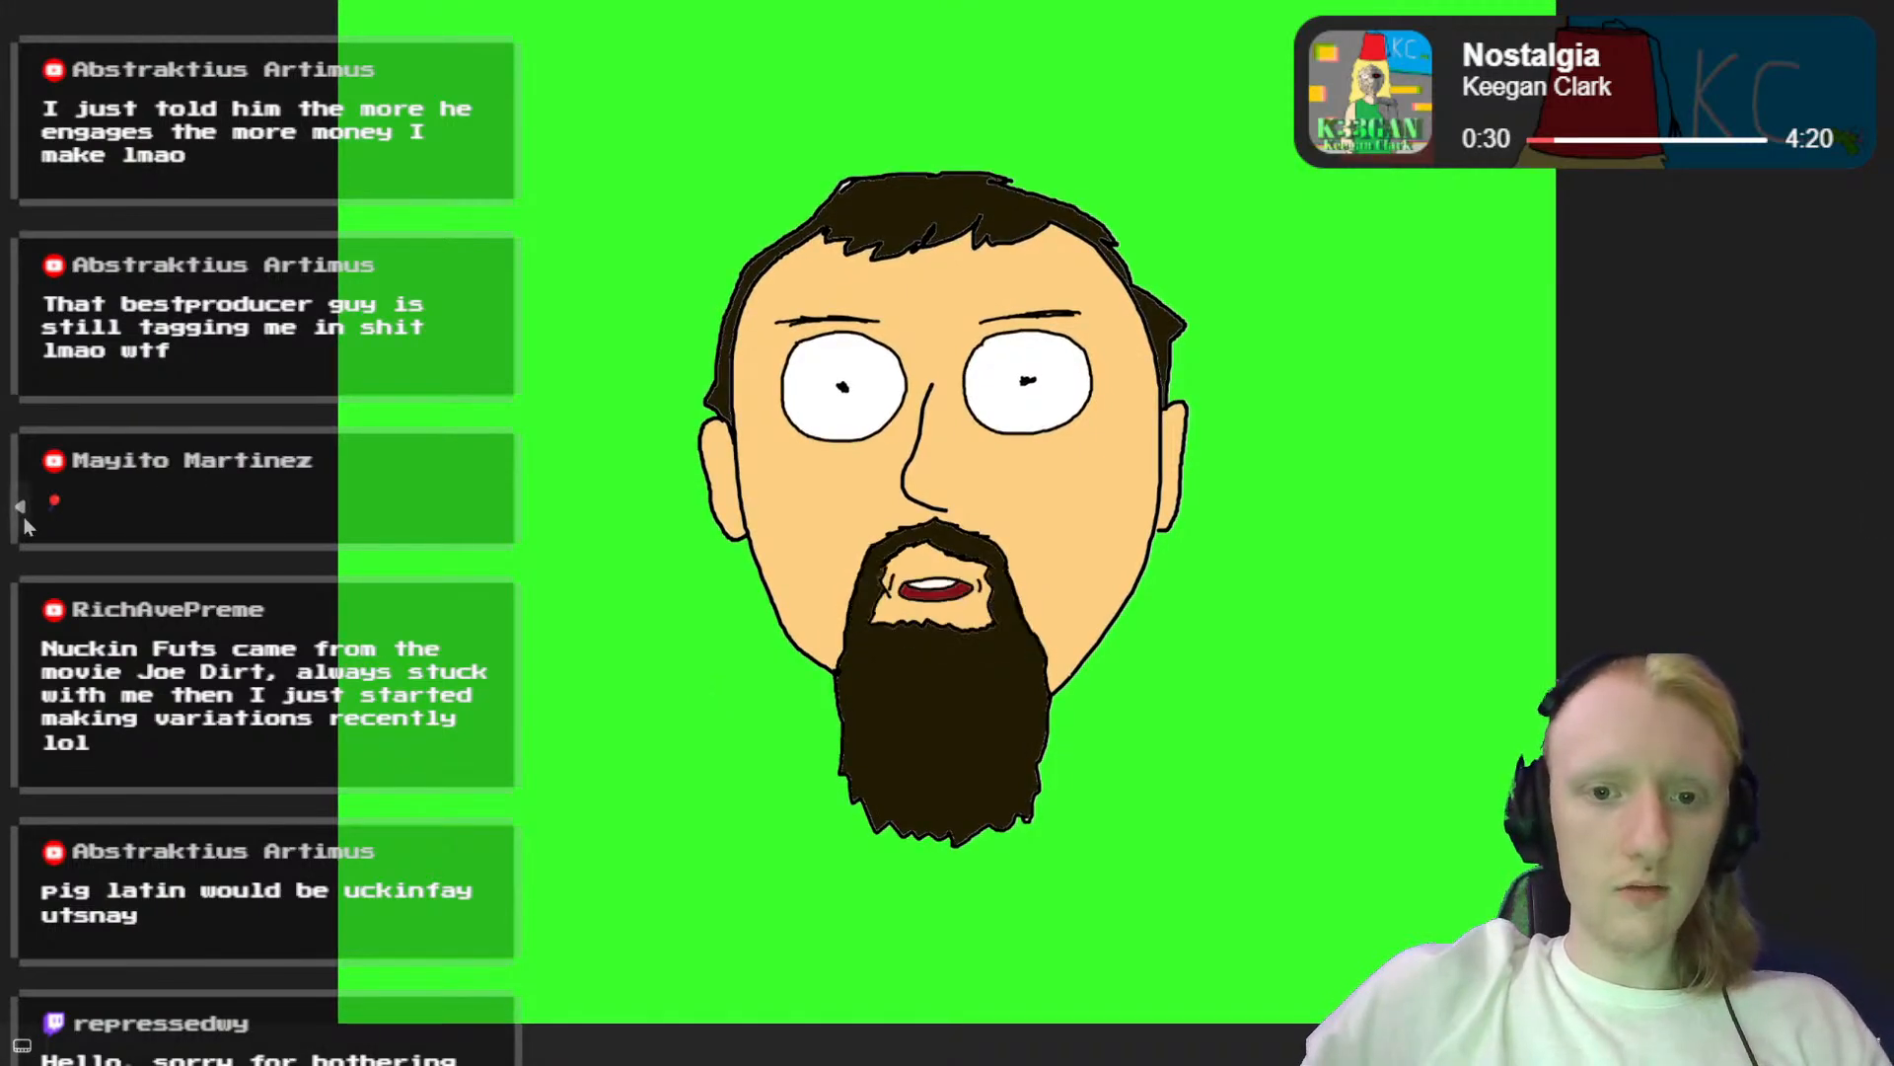
pyautogui.click(24, 520)
pyautogui.click(24, 520)
pyautogui.click(25, 520)
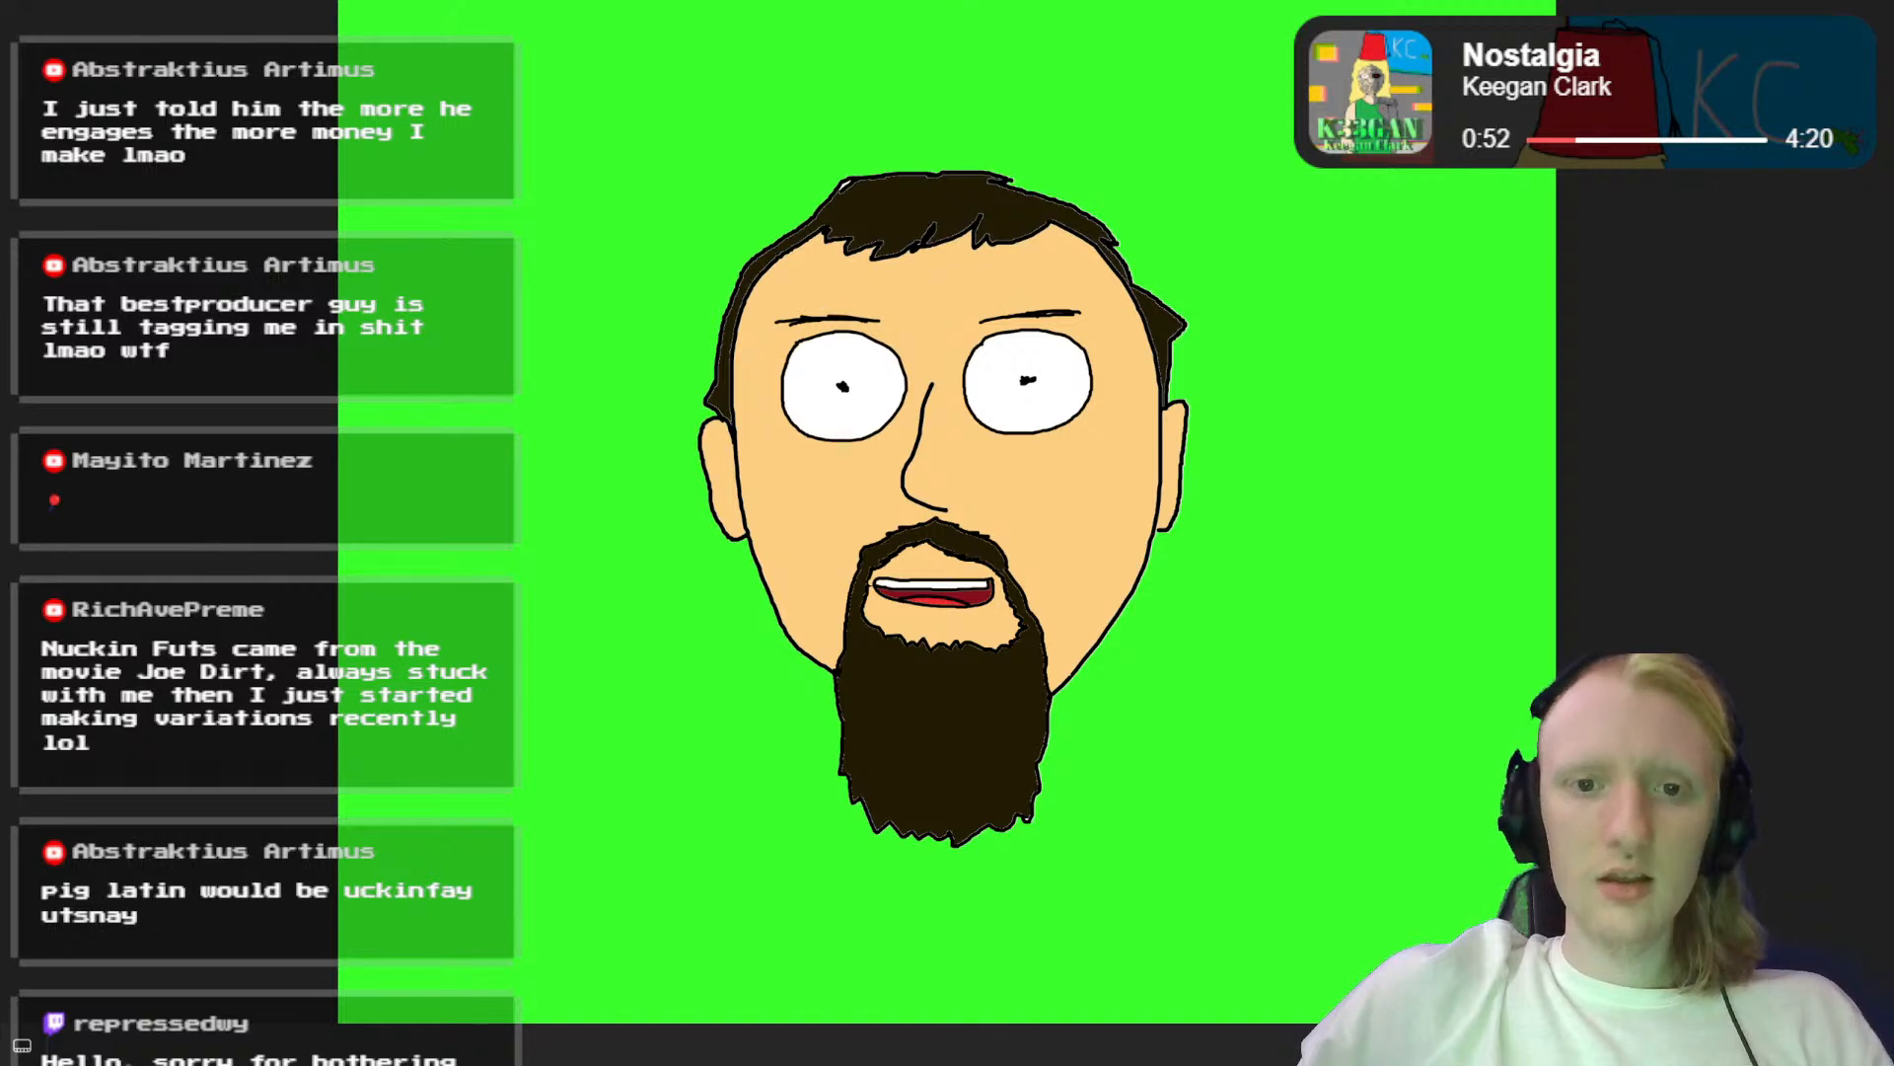
pyautogui.click(1868, 2)
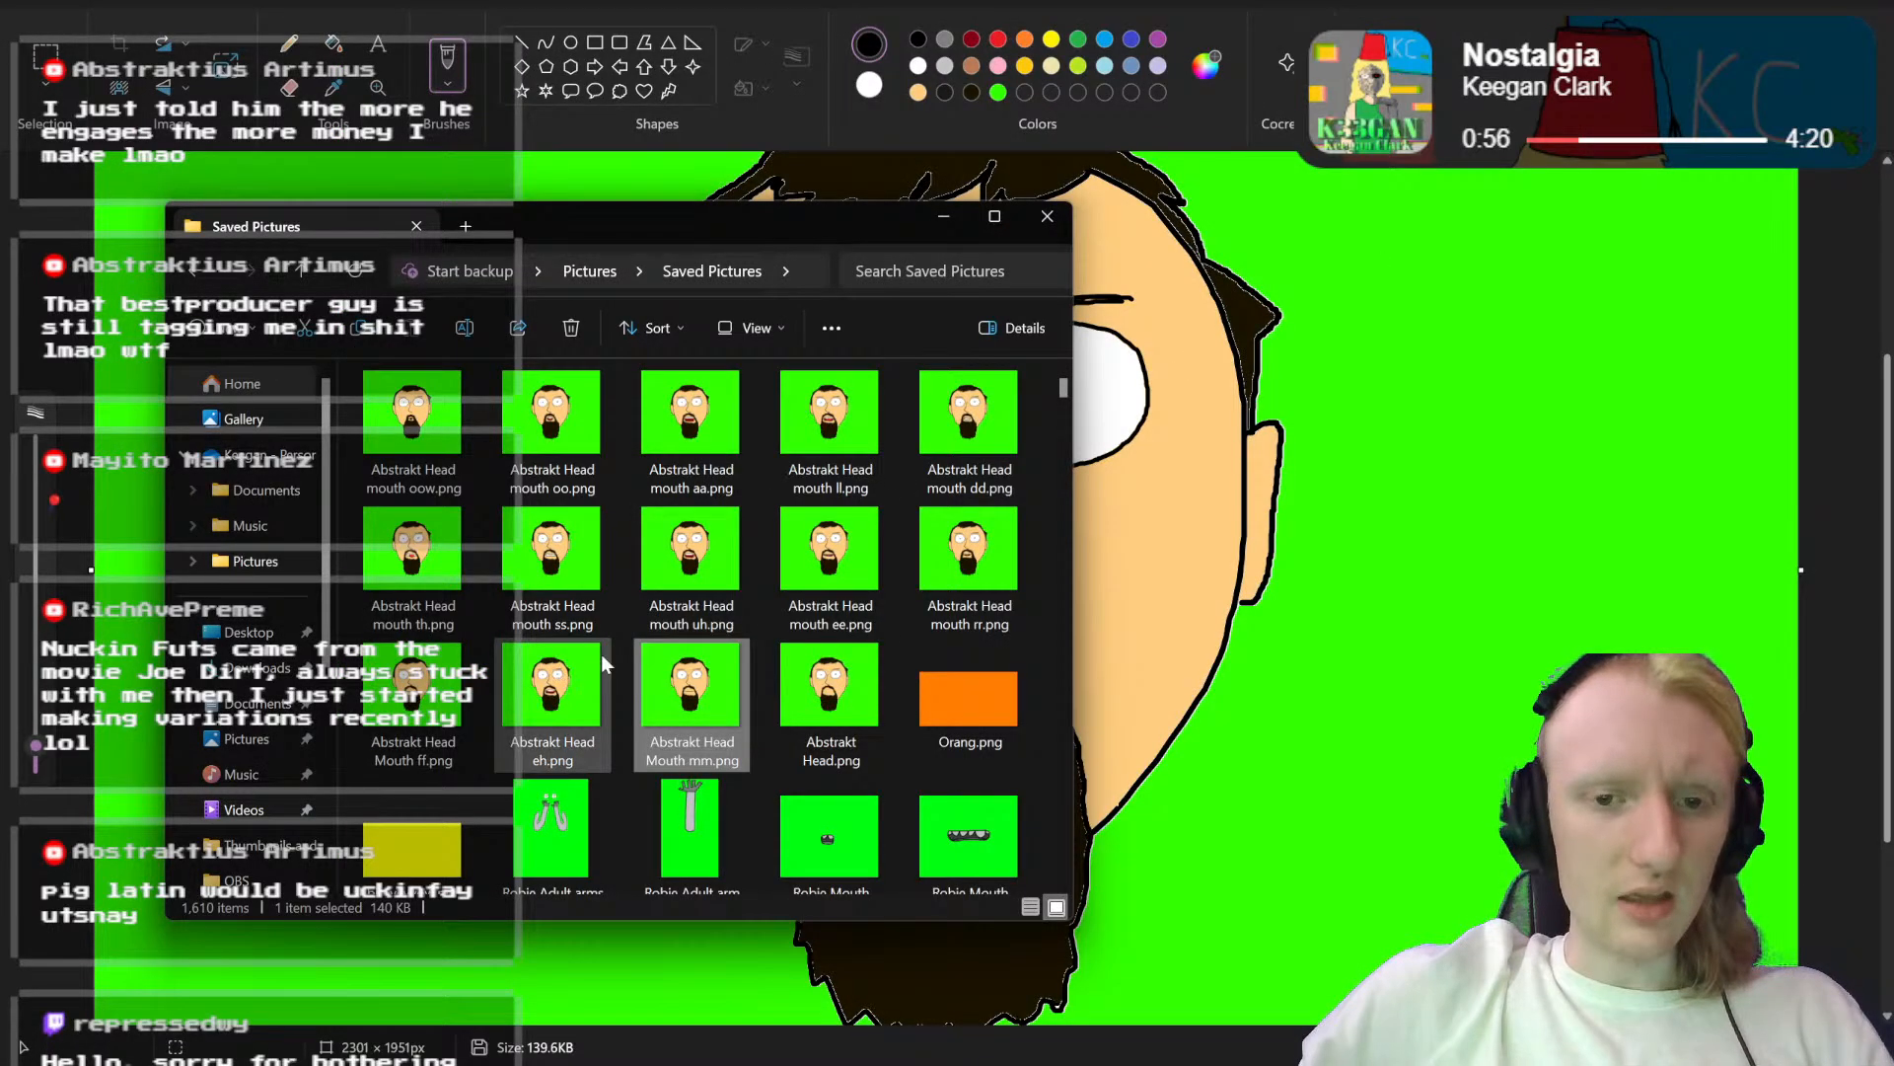
# Step: Open "Abstrakt Head mouth ee.png" from Saved Pictures for editing and get the folder window out of the way
pyautogui.click(833, 571)
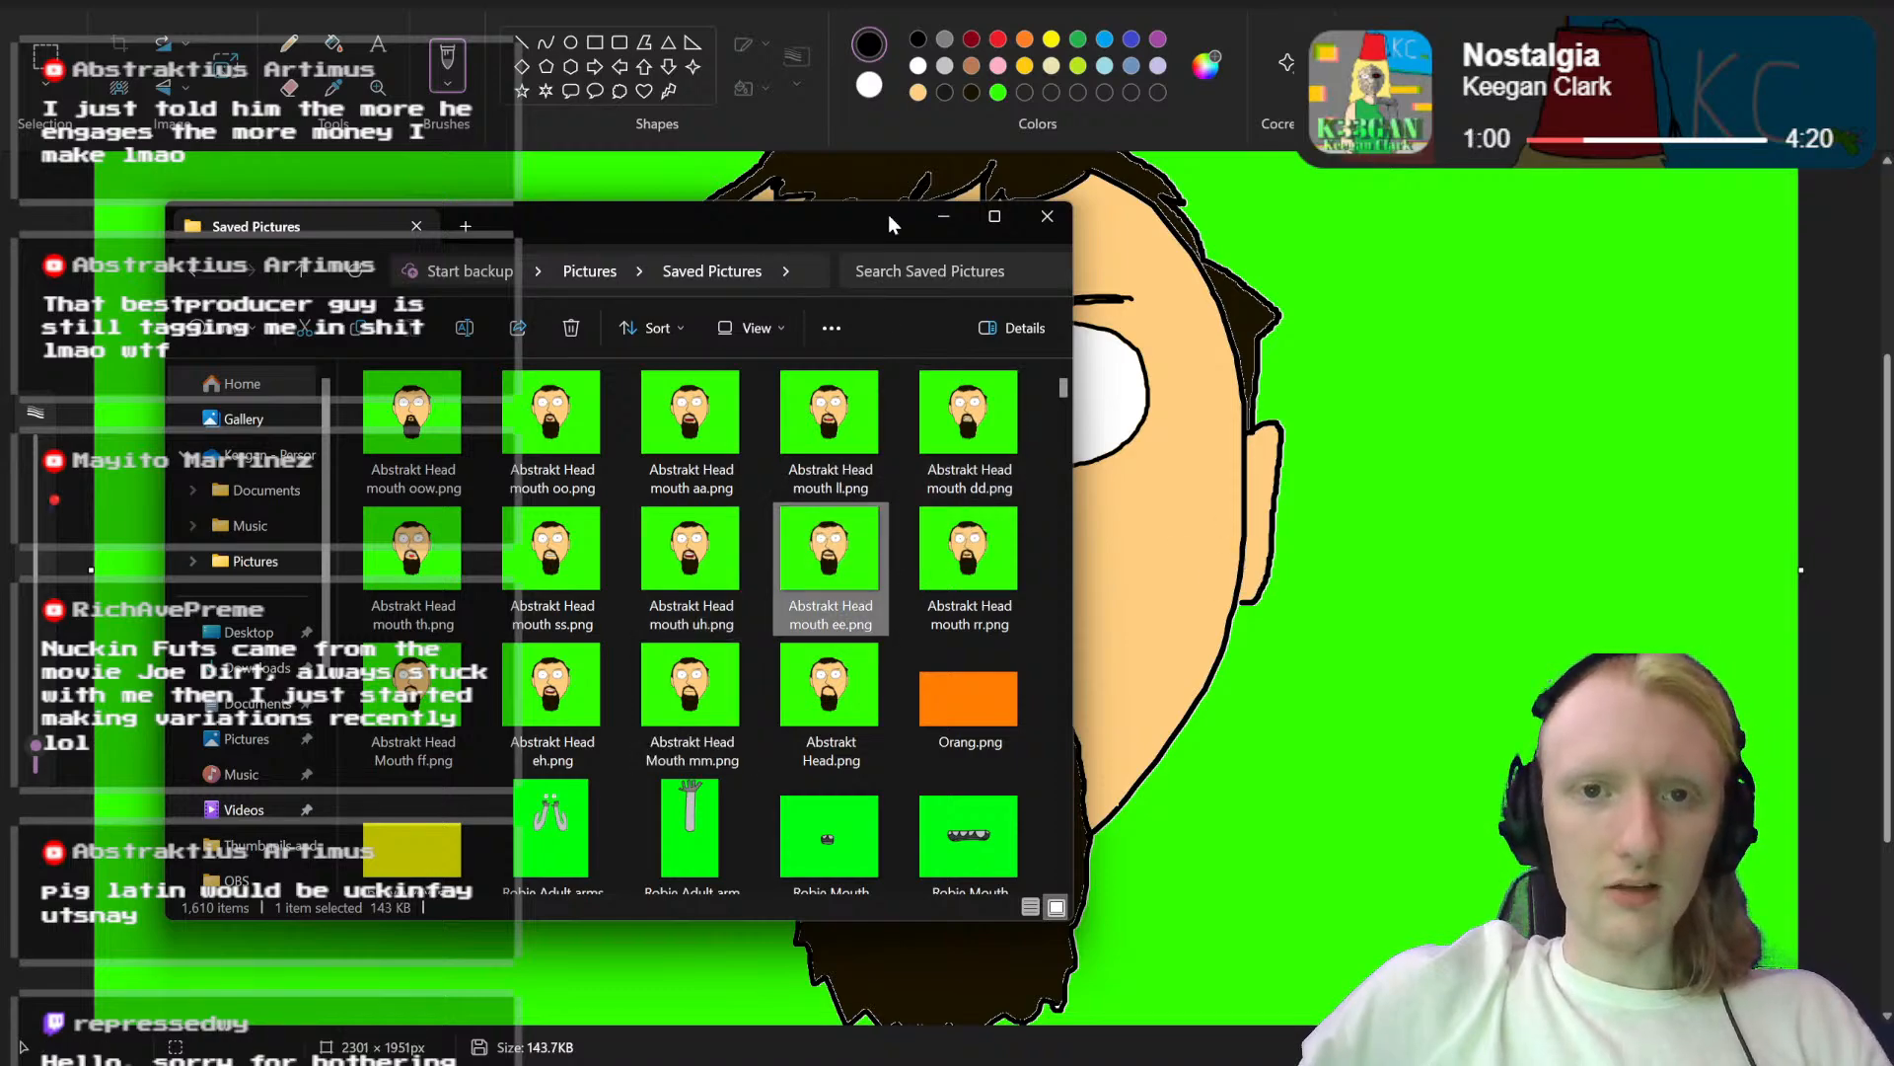
pyautogui.moveTo(888, 216)
pyautogui.mouseDown()
pyautogui.moveTo(1045, 284)
pyautogui.moveTo(614, 298)
pyautogui.moveTo(755, 268)
pyautogui.mouseUp()
pyautogui.click(832, 257)
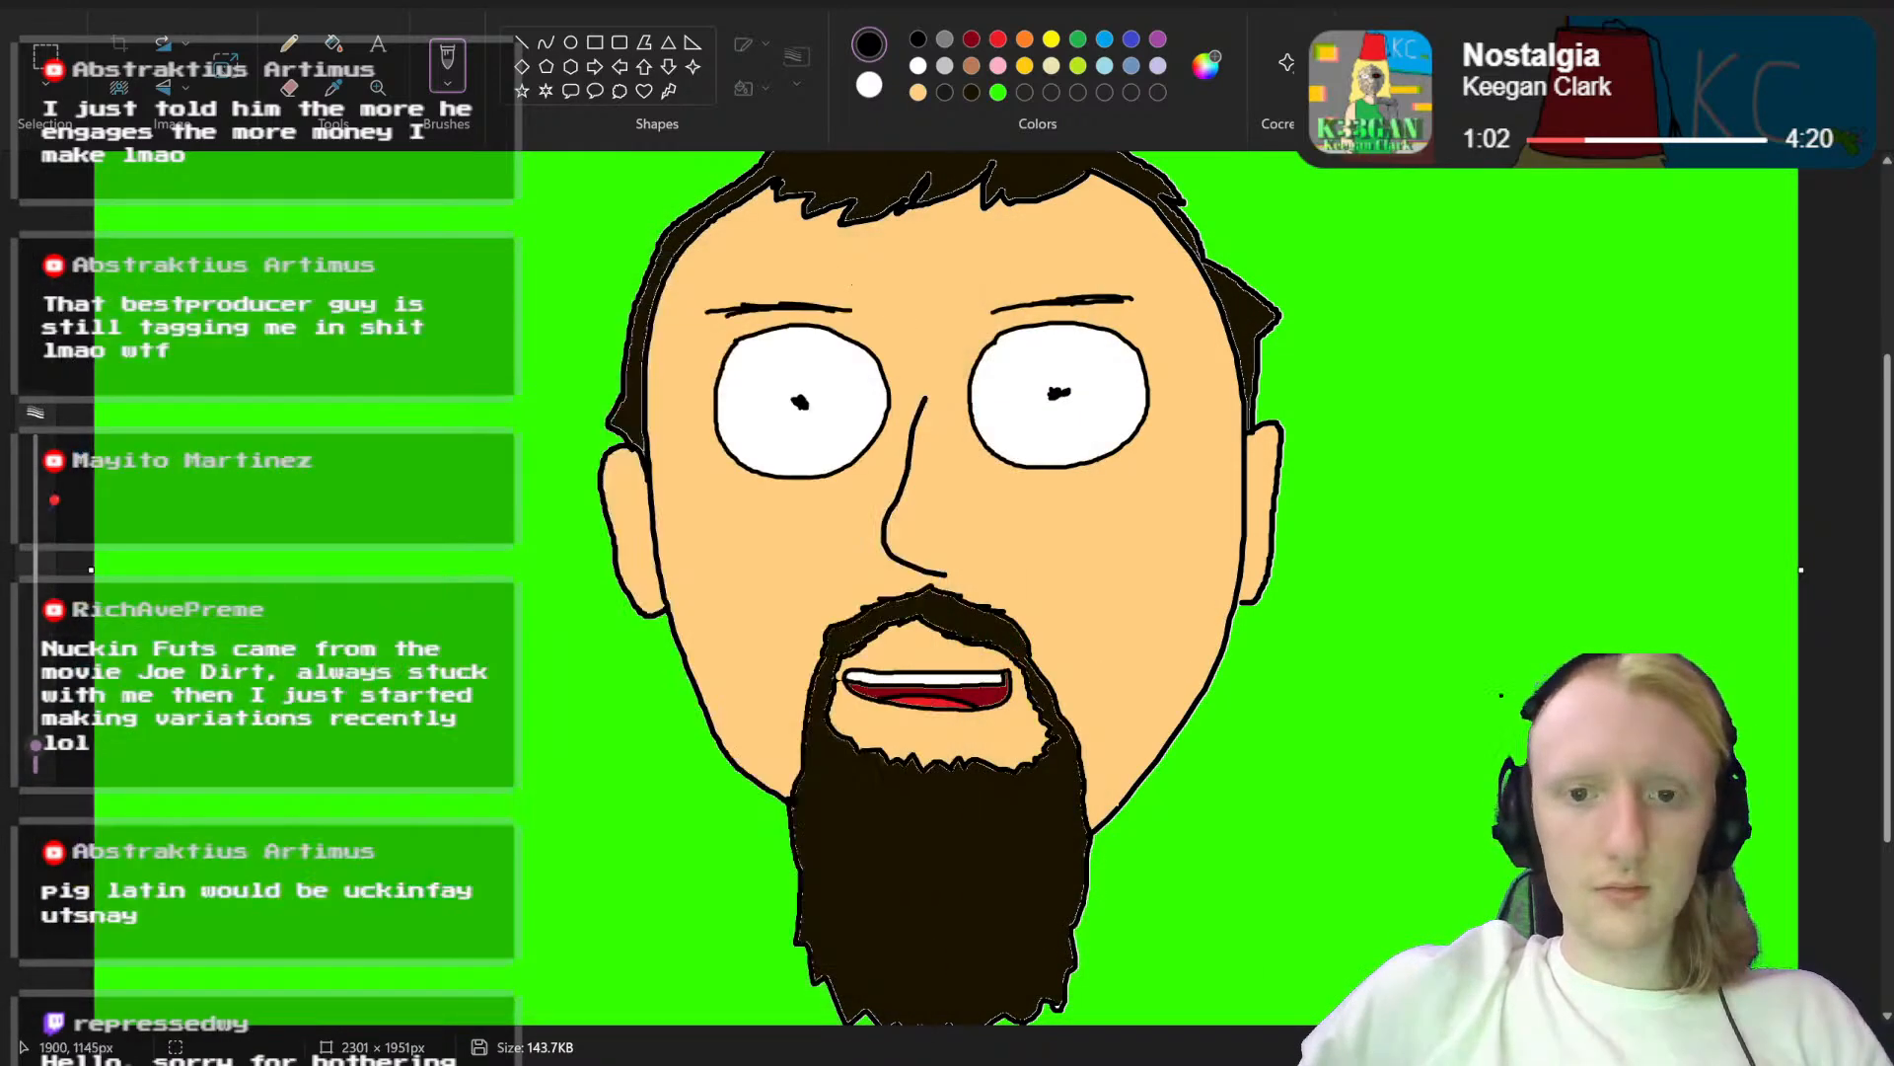
# Step: Draw a black curve across the lower part of the open mouth as a higher bottom lip line
pyautogui.moveTo(1741, 1047); pyautogui.dragTo(1782, 1047)
pyautogui.moveTo(953, 1019); pyautogui.dragTo(1163, 1018)
pyautogui.scroll(-2, 1243, 584)
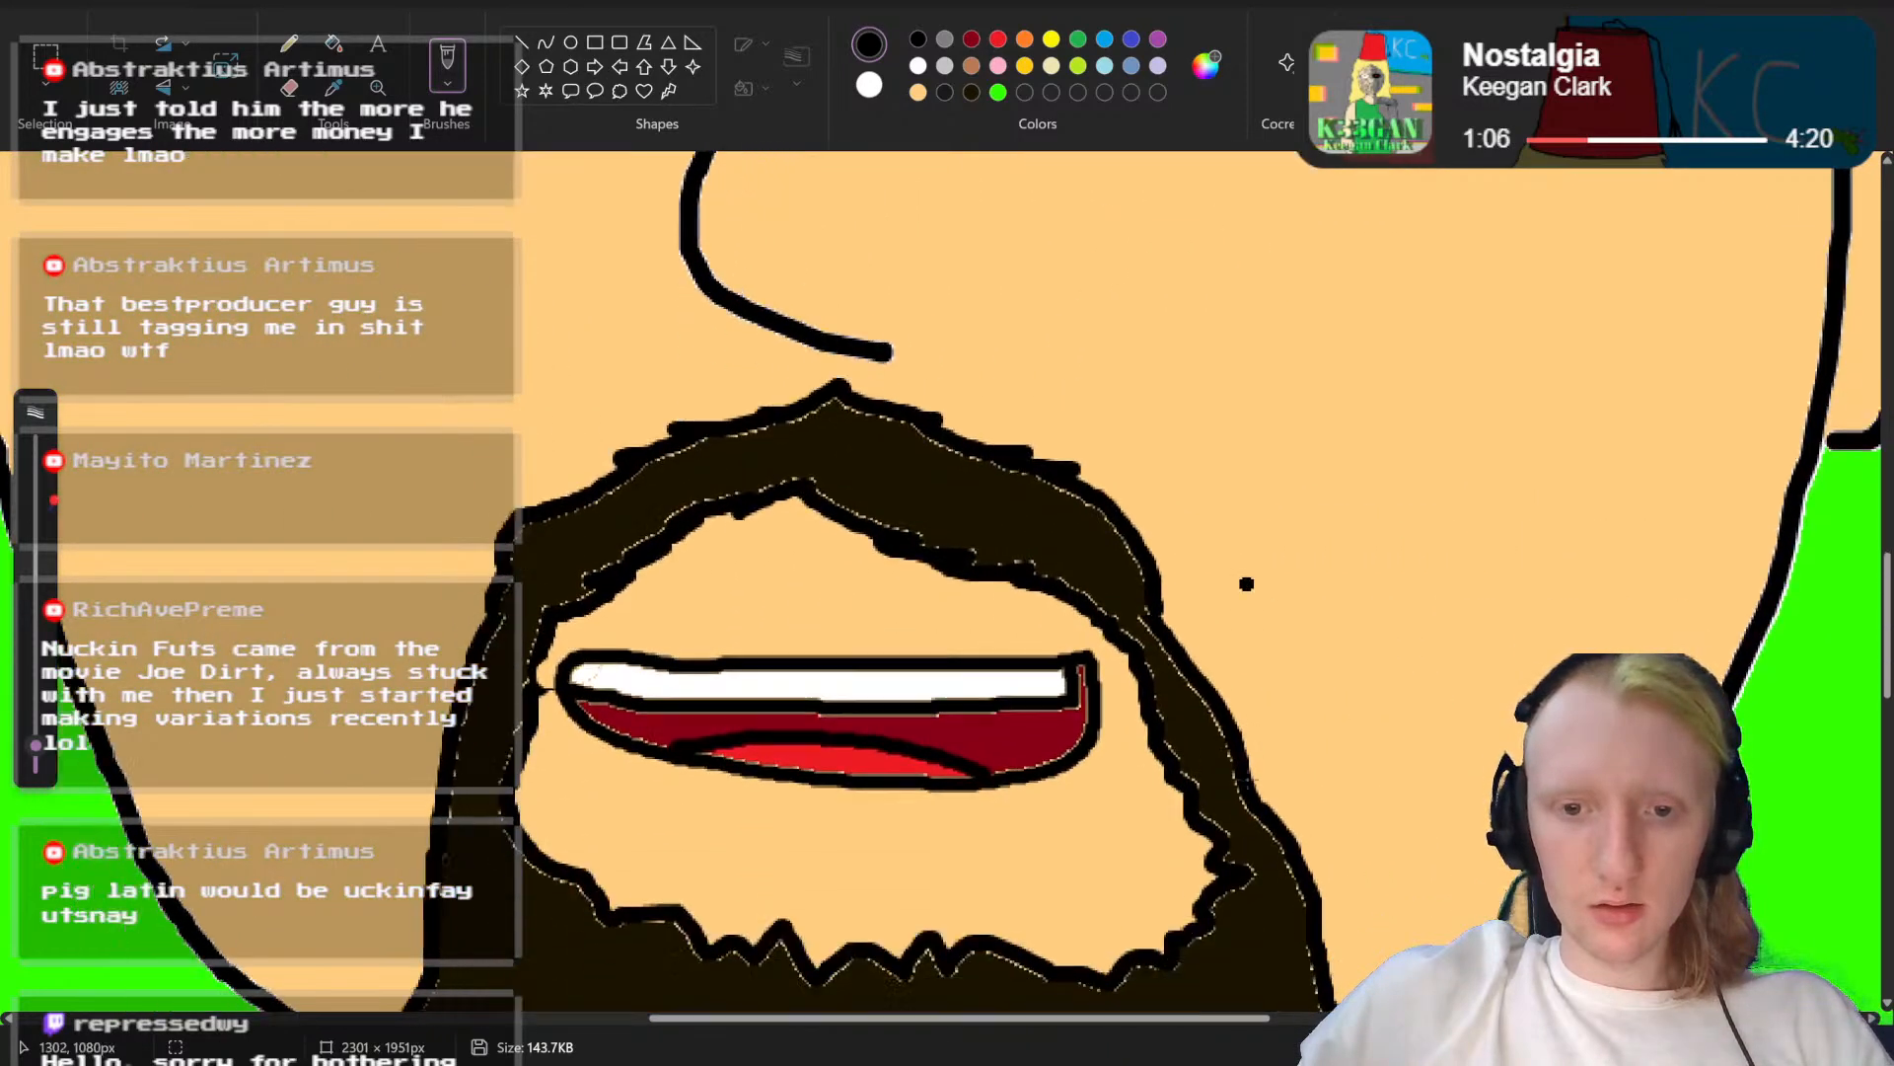
pyautogui.moveTo(1097, 635)
pyautogui.mouseDown()
pyautogui.moveTo(991, 684)
pyautogui.moveTo(760, 696)
pyautogui.mouseUp()
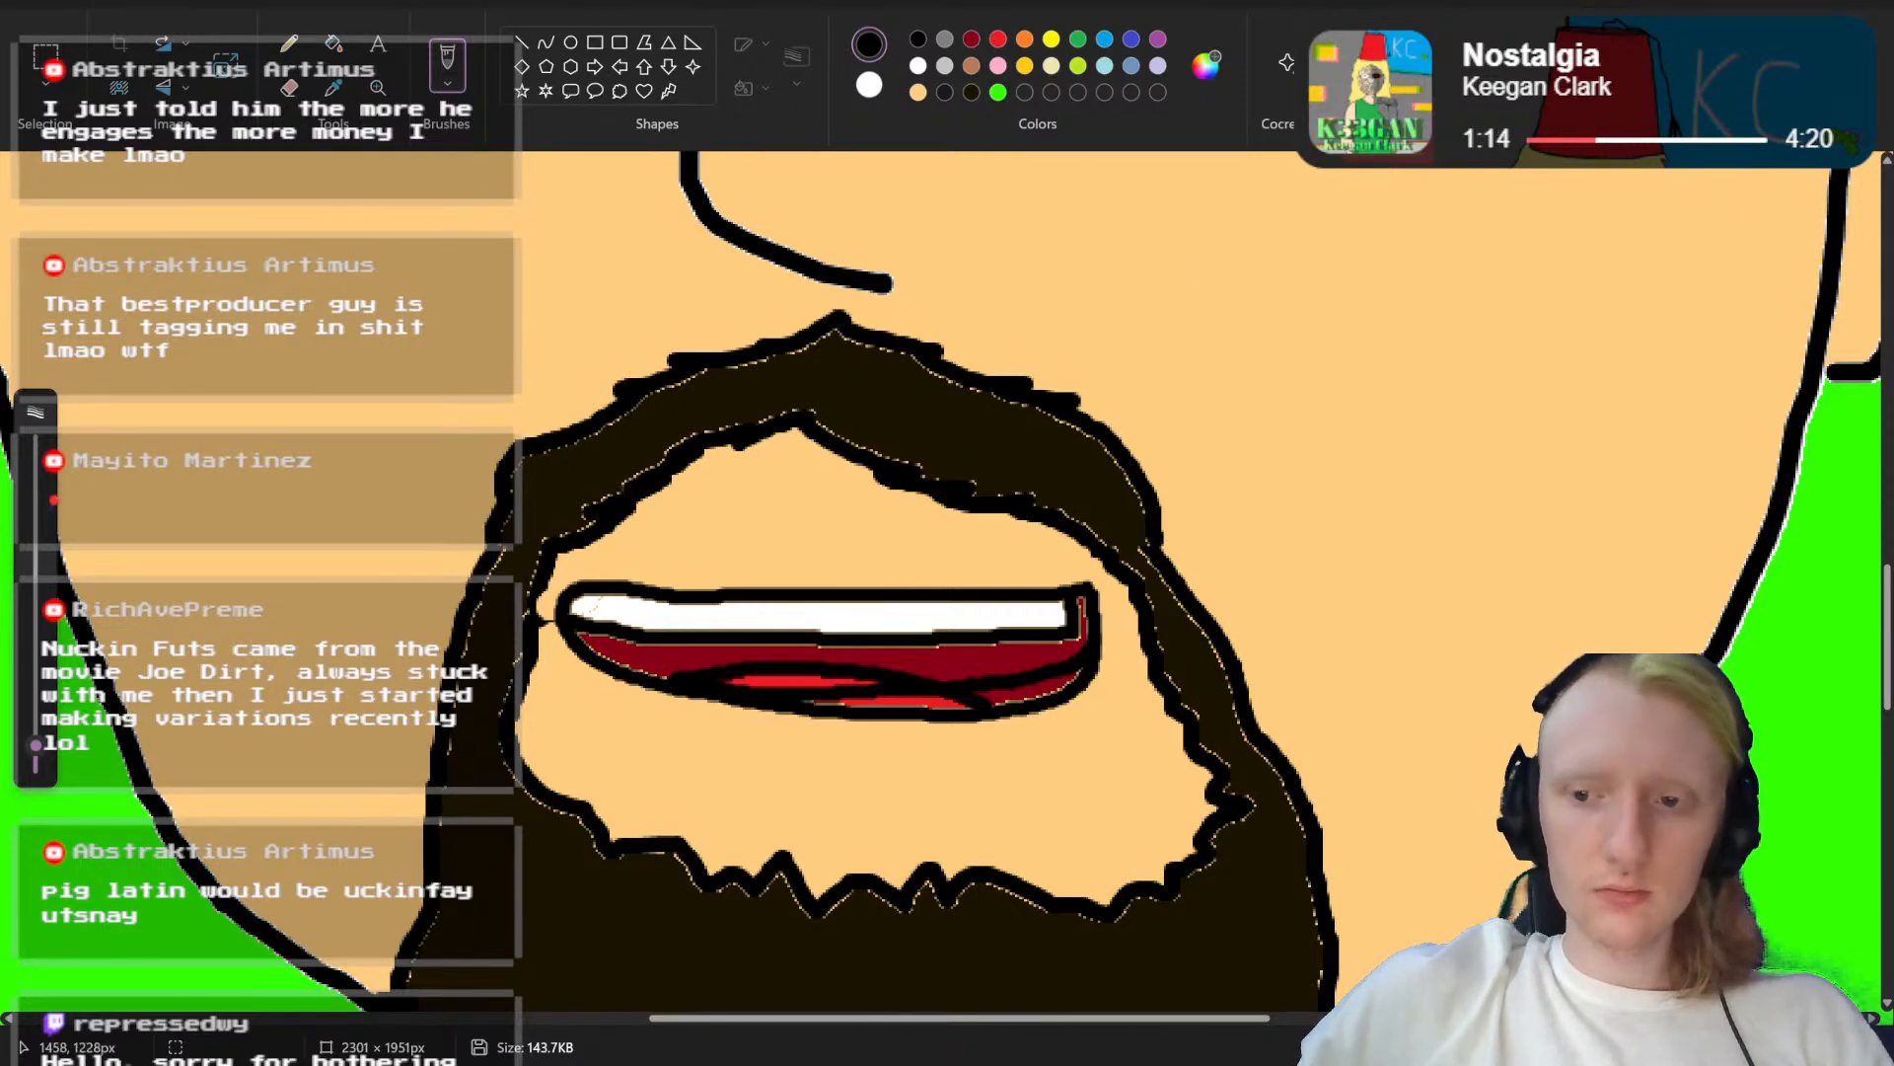
# Step: Paint over the old mouth bottom below the new lip line with a thicker skin-coloured brush
pyautogui.scroll(5, 1268, 822)
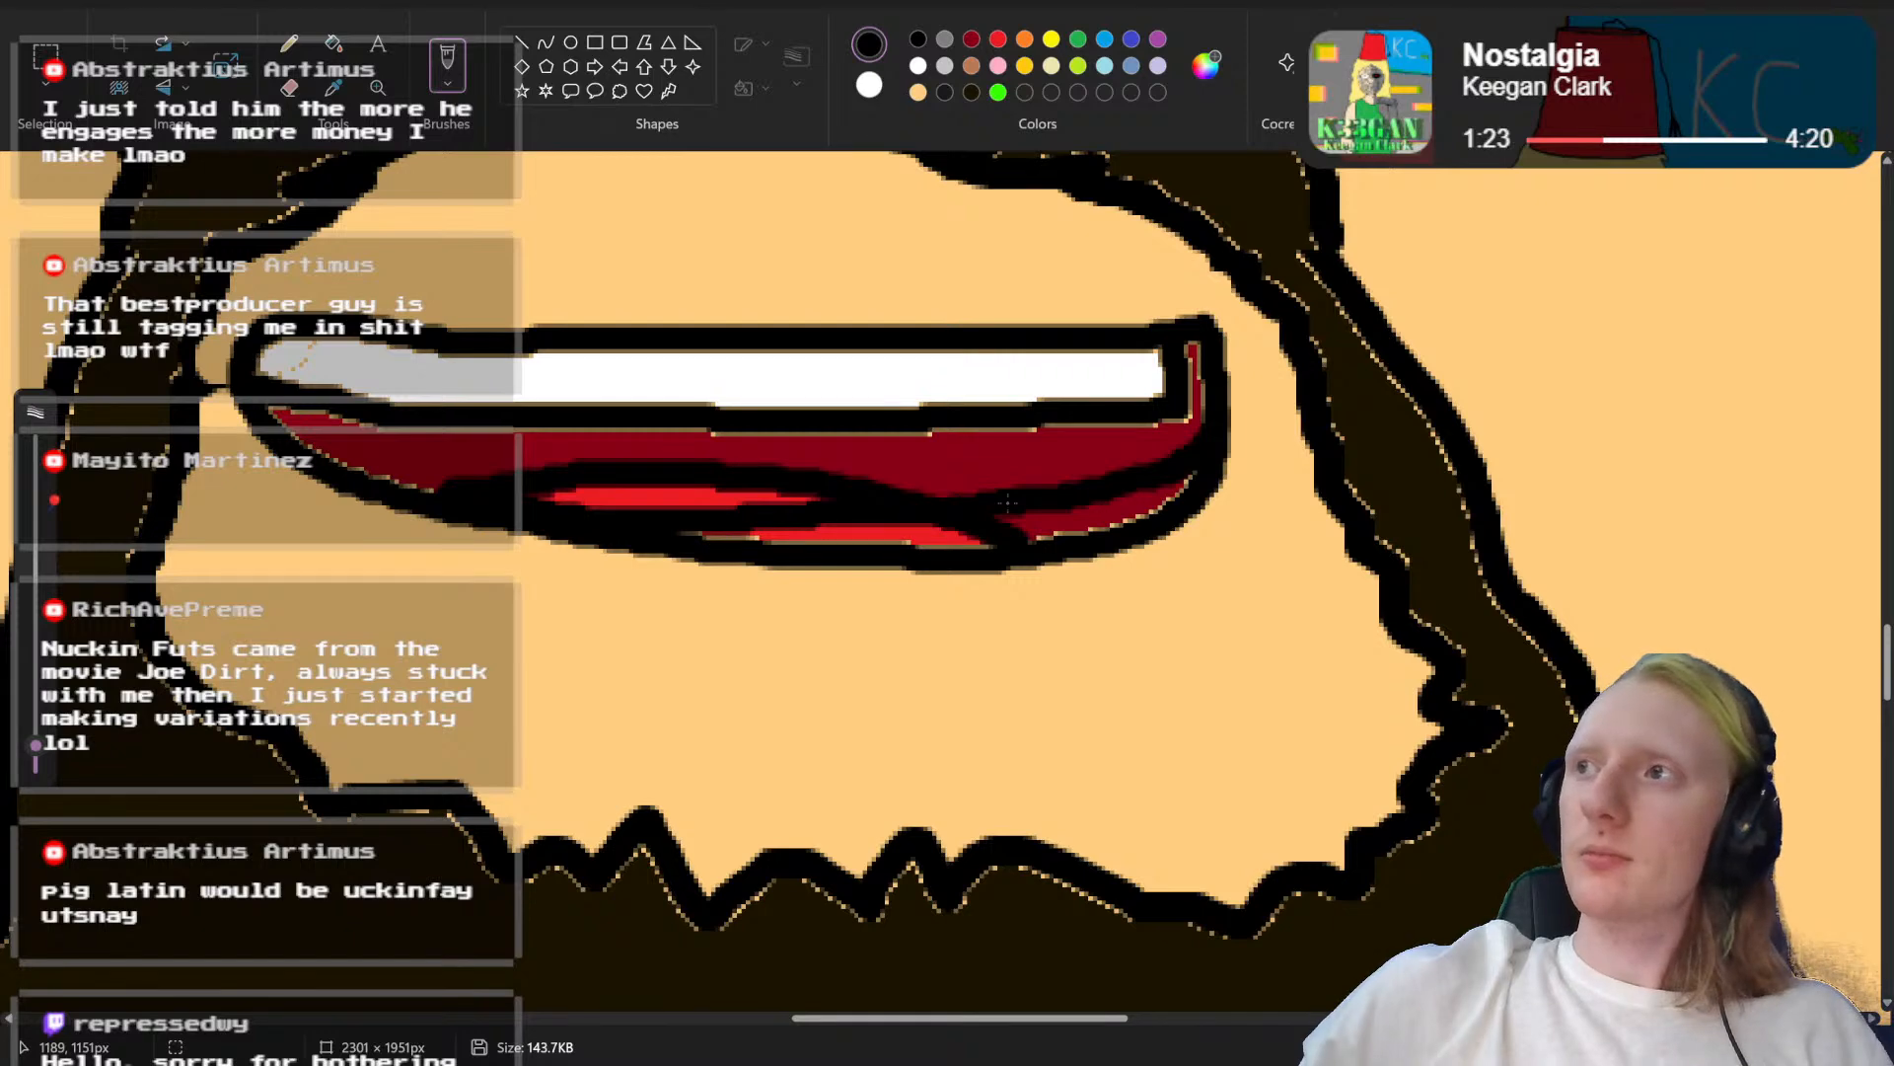
pyautogui.click(918, 92)
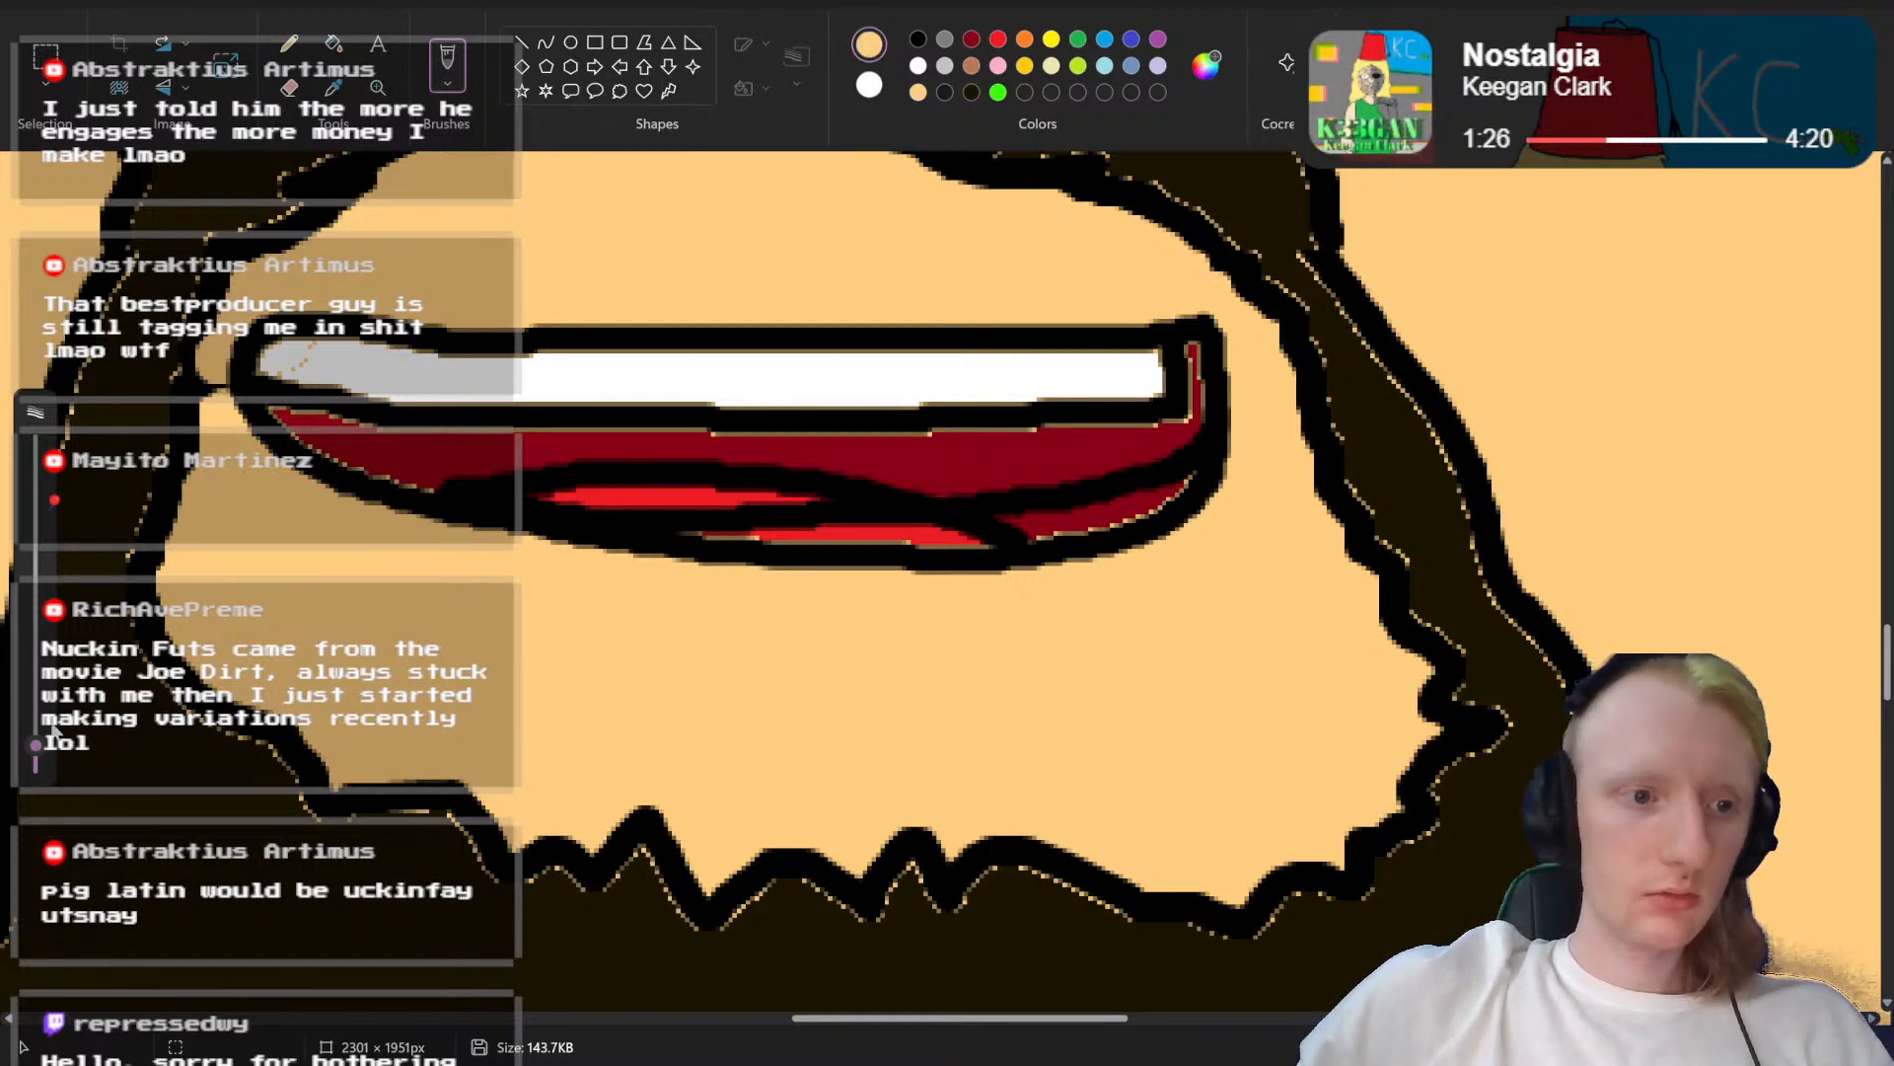
pyautogui.moveTo(38, 746); pyautogui.dragTo(38, 731)
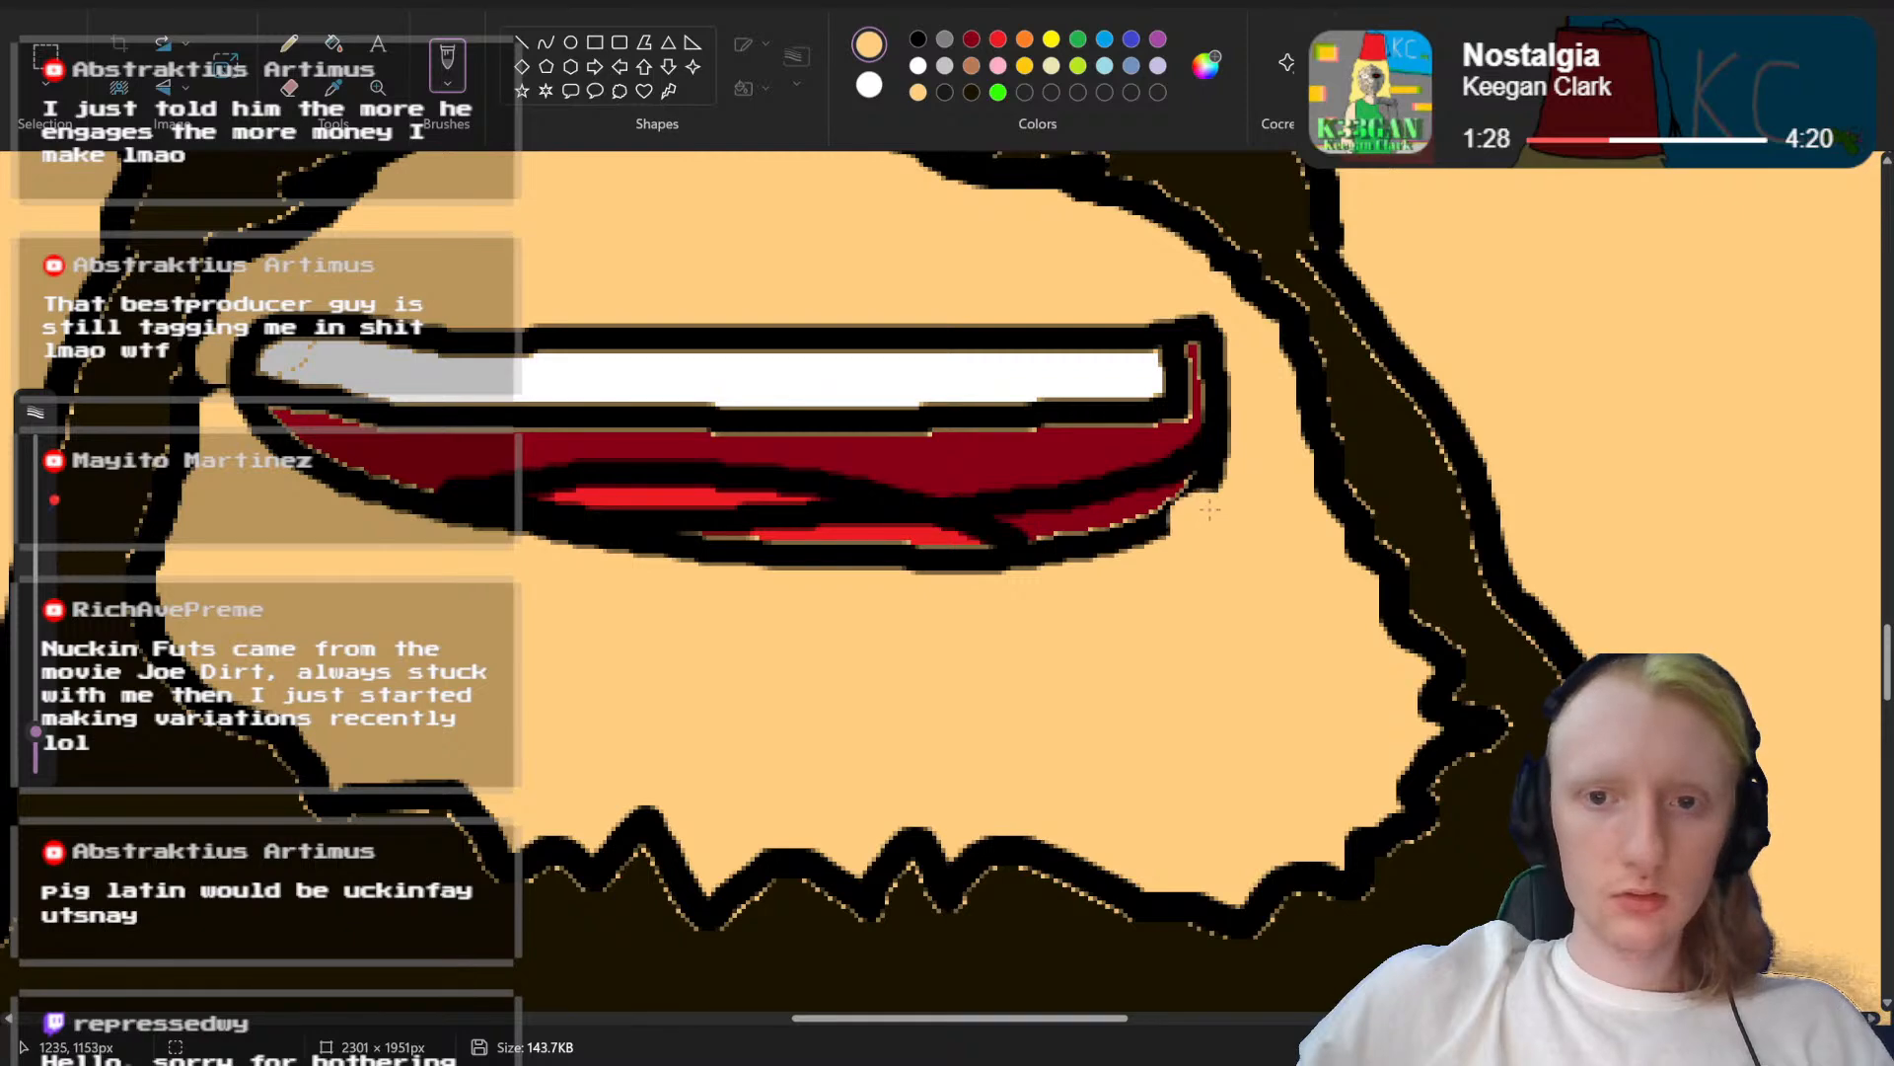
pyautogui.moveTo(1211, 497)
pyautogui.mouseDown()
pyautogui.moveTo(1056, 553)
pyautogui.moveTo(867, 566)
pyautogui.moveTo(984, 565)
pyautogui.moveTo(1228, 482)
pyautogui.moveTo(1011, 541)
pyautogui.moveTo(596, 566)
pyautogui.mouseUp()
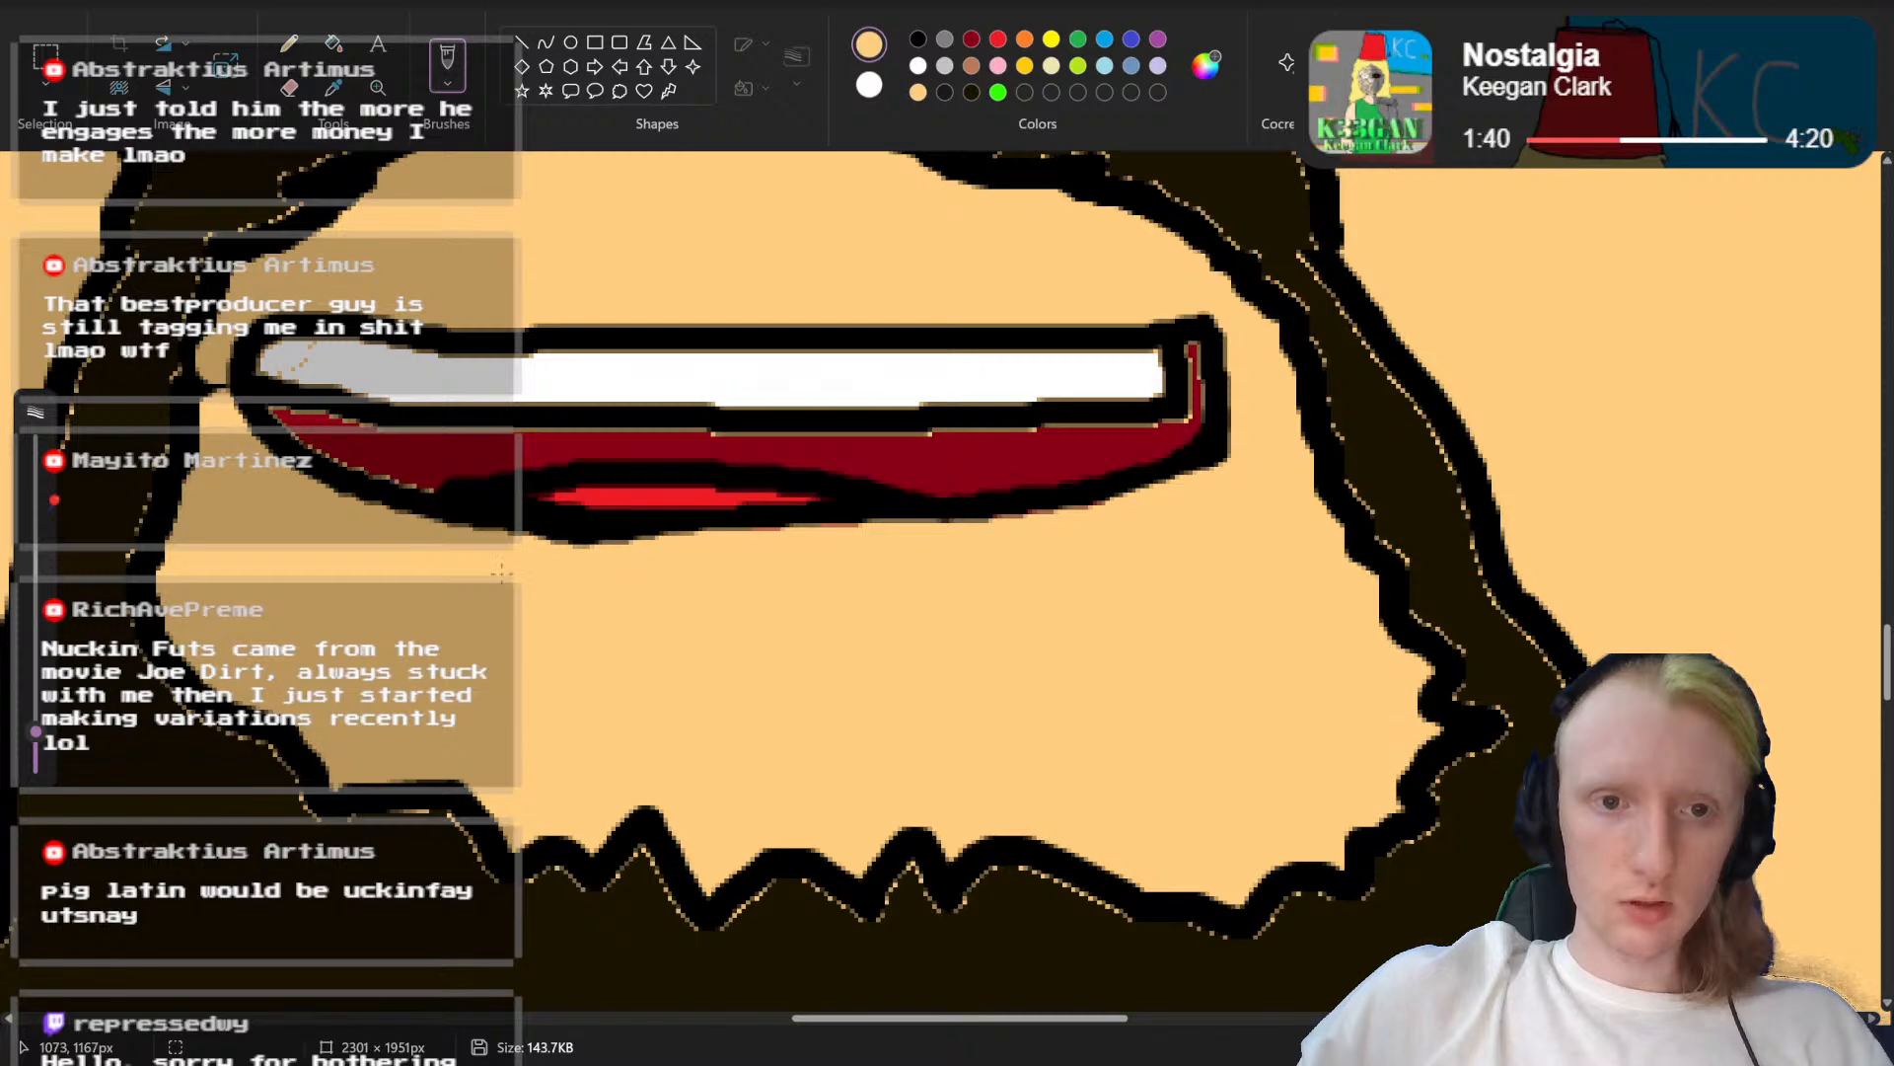
# Step: Thicken the mouth's new lower outline in black with a thinner brush
pyautogui.click(918, 39)
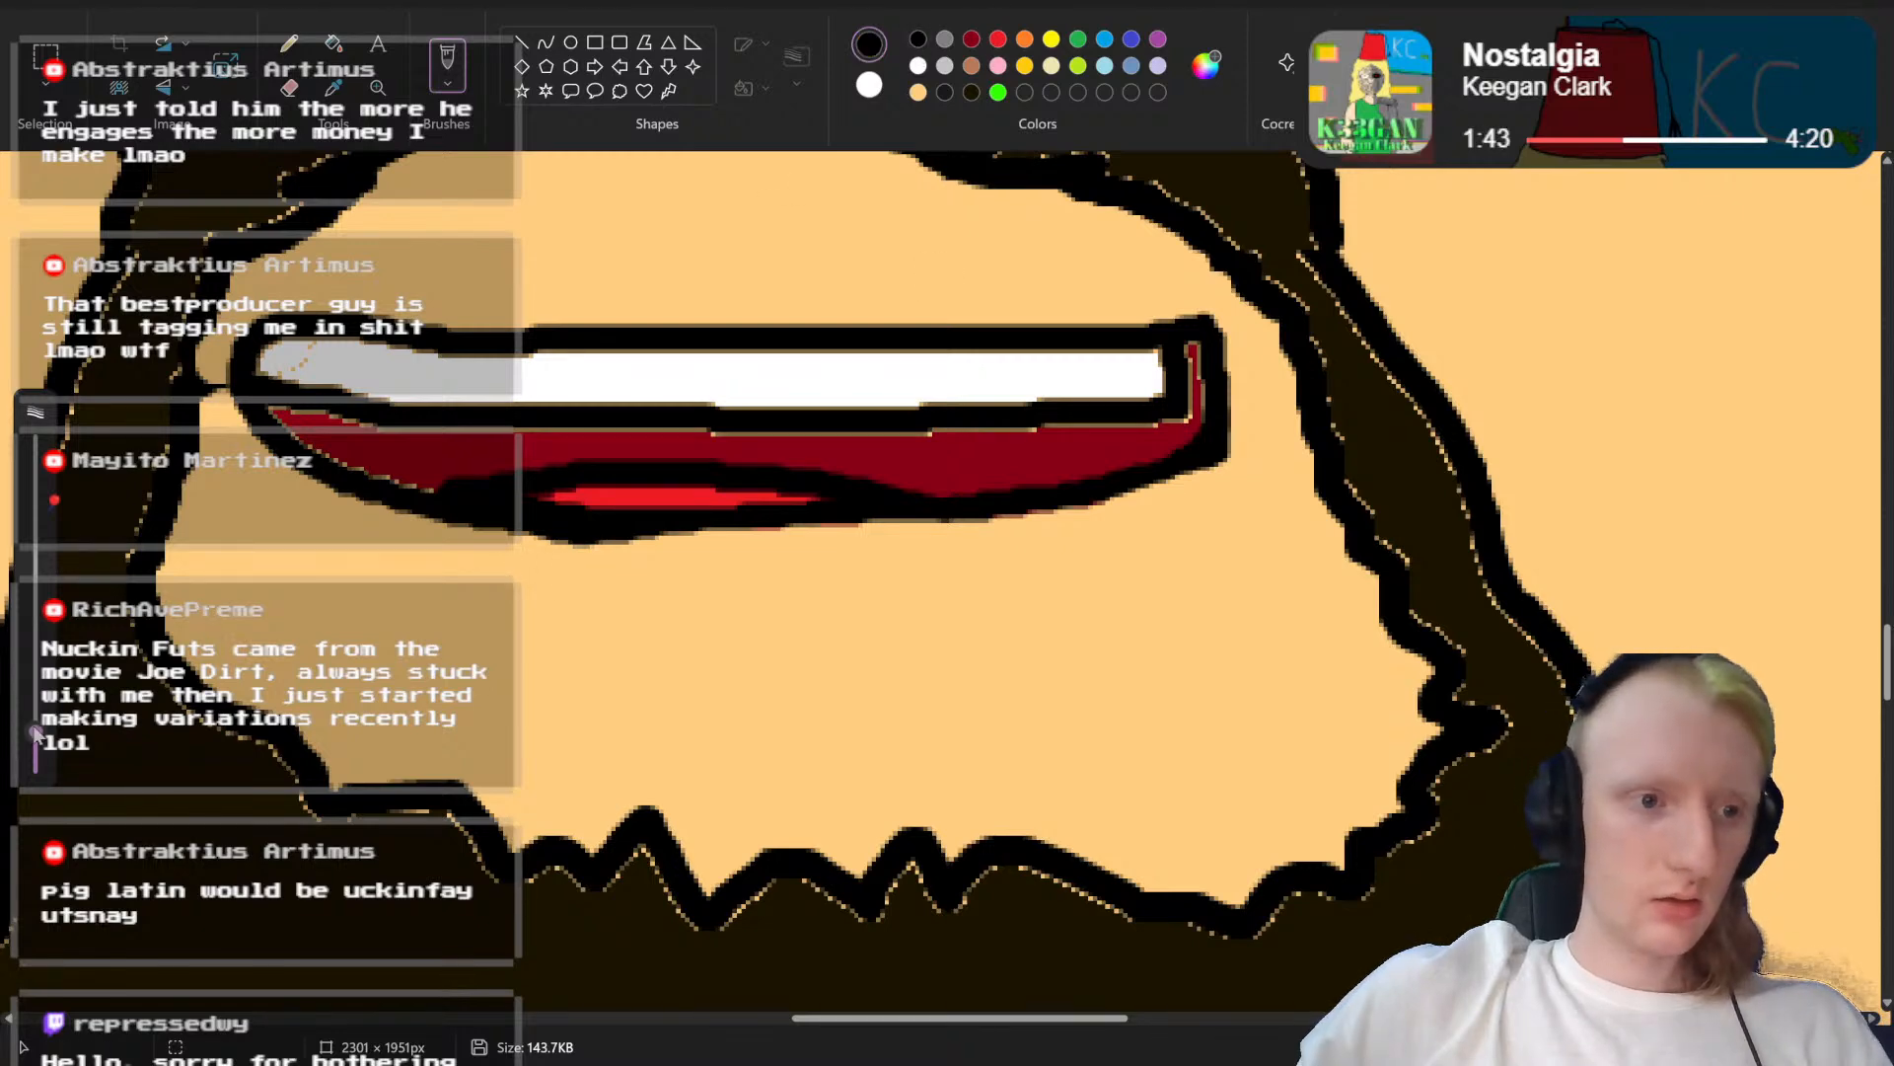
pyautogui.click(36, 735)
pyautogui.moveTo(36, 735); pyautogui.dragTo(35, 746)
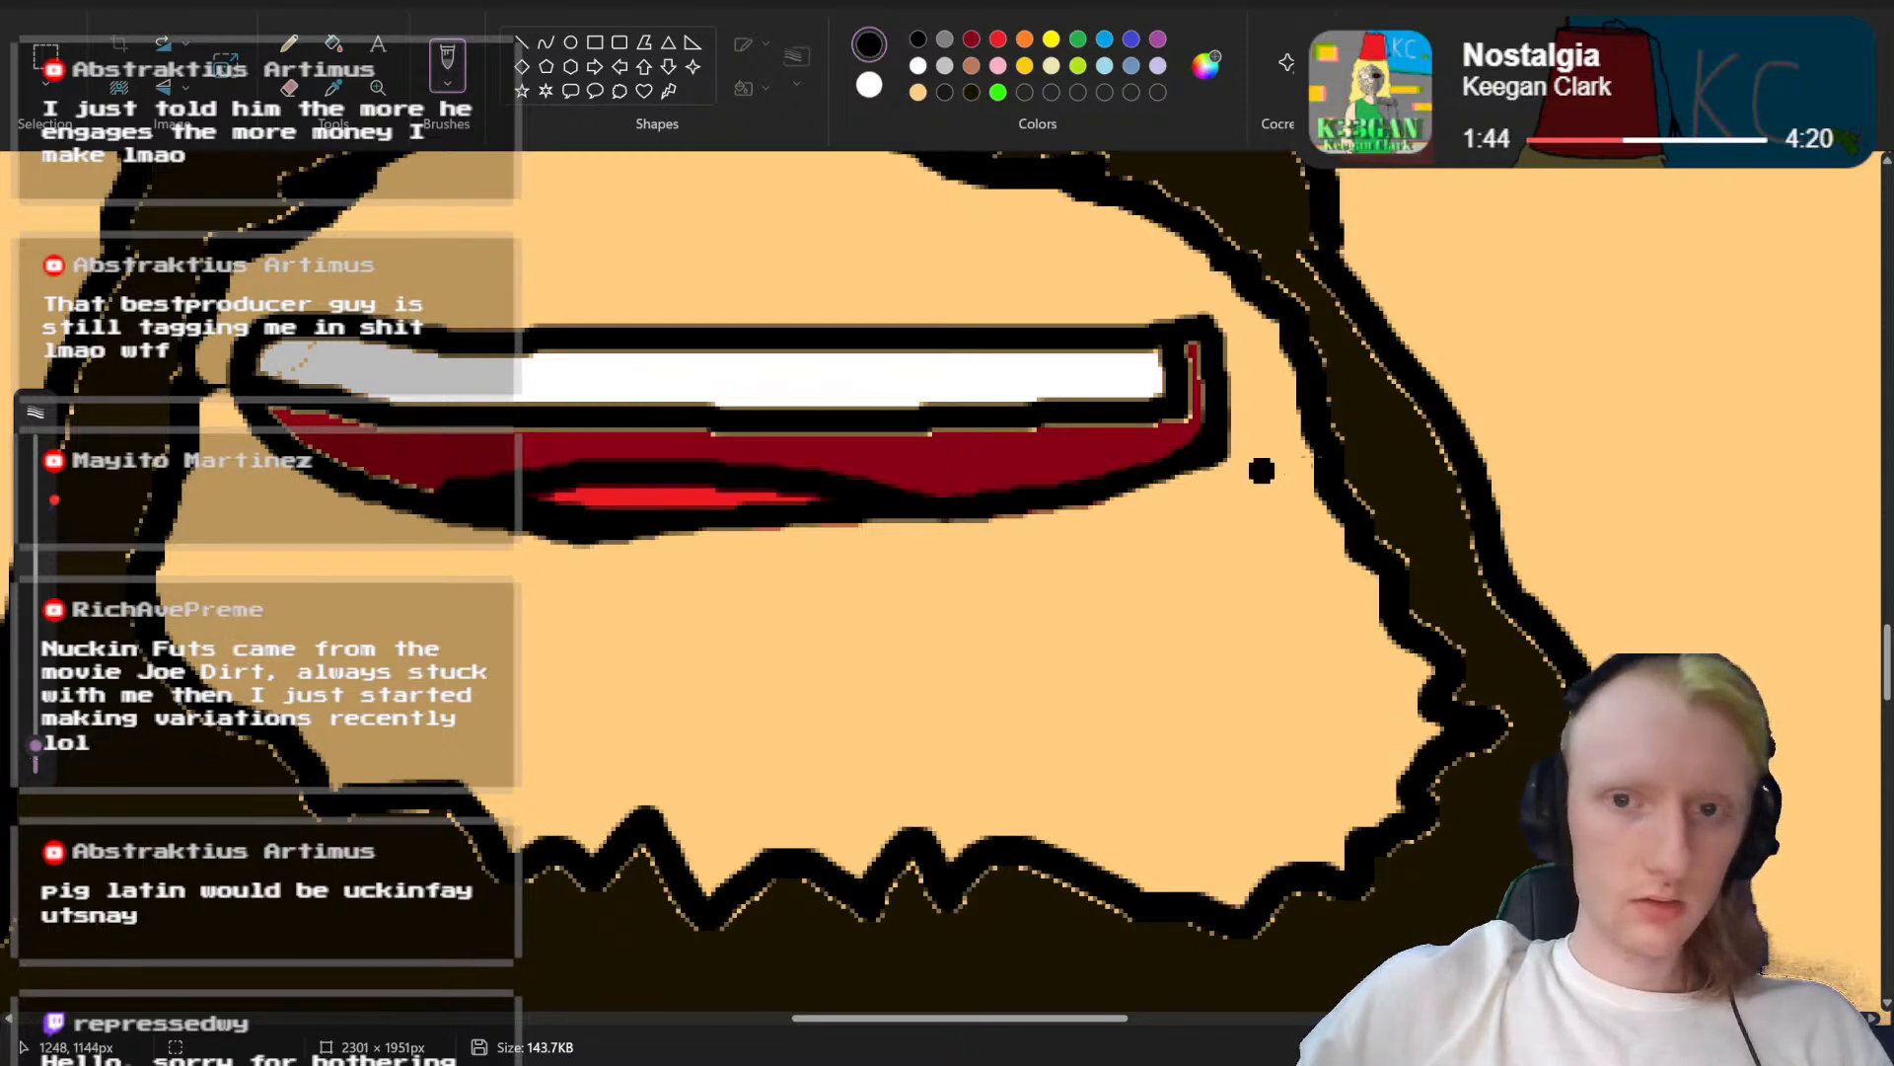
pyautogui.moveTo(1206, 449); pyautogui.dragTo(1145, 478)
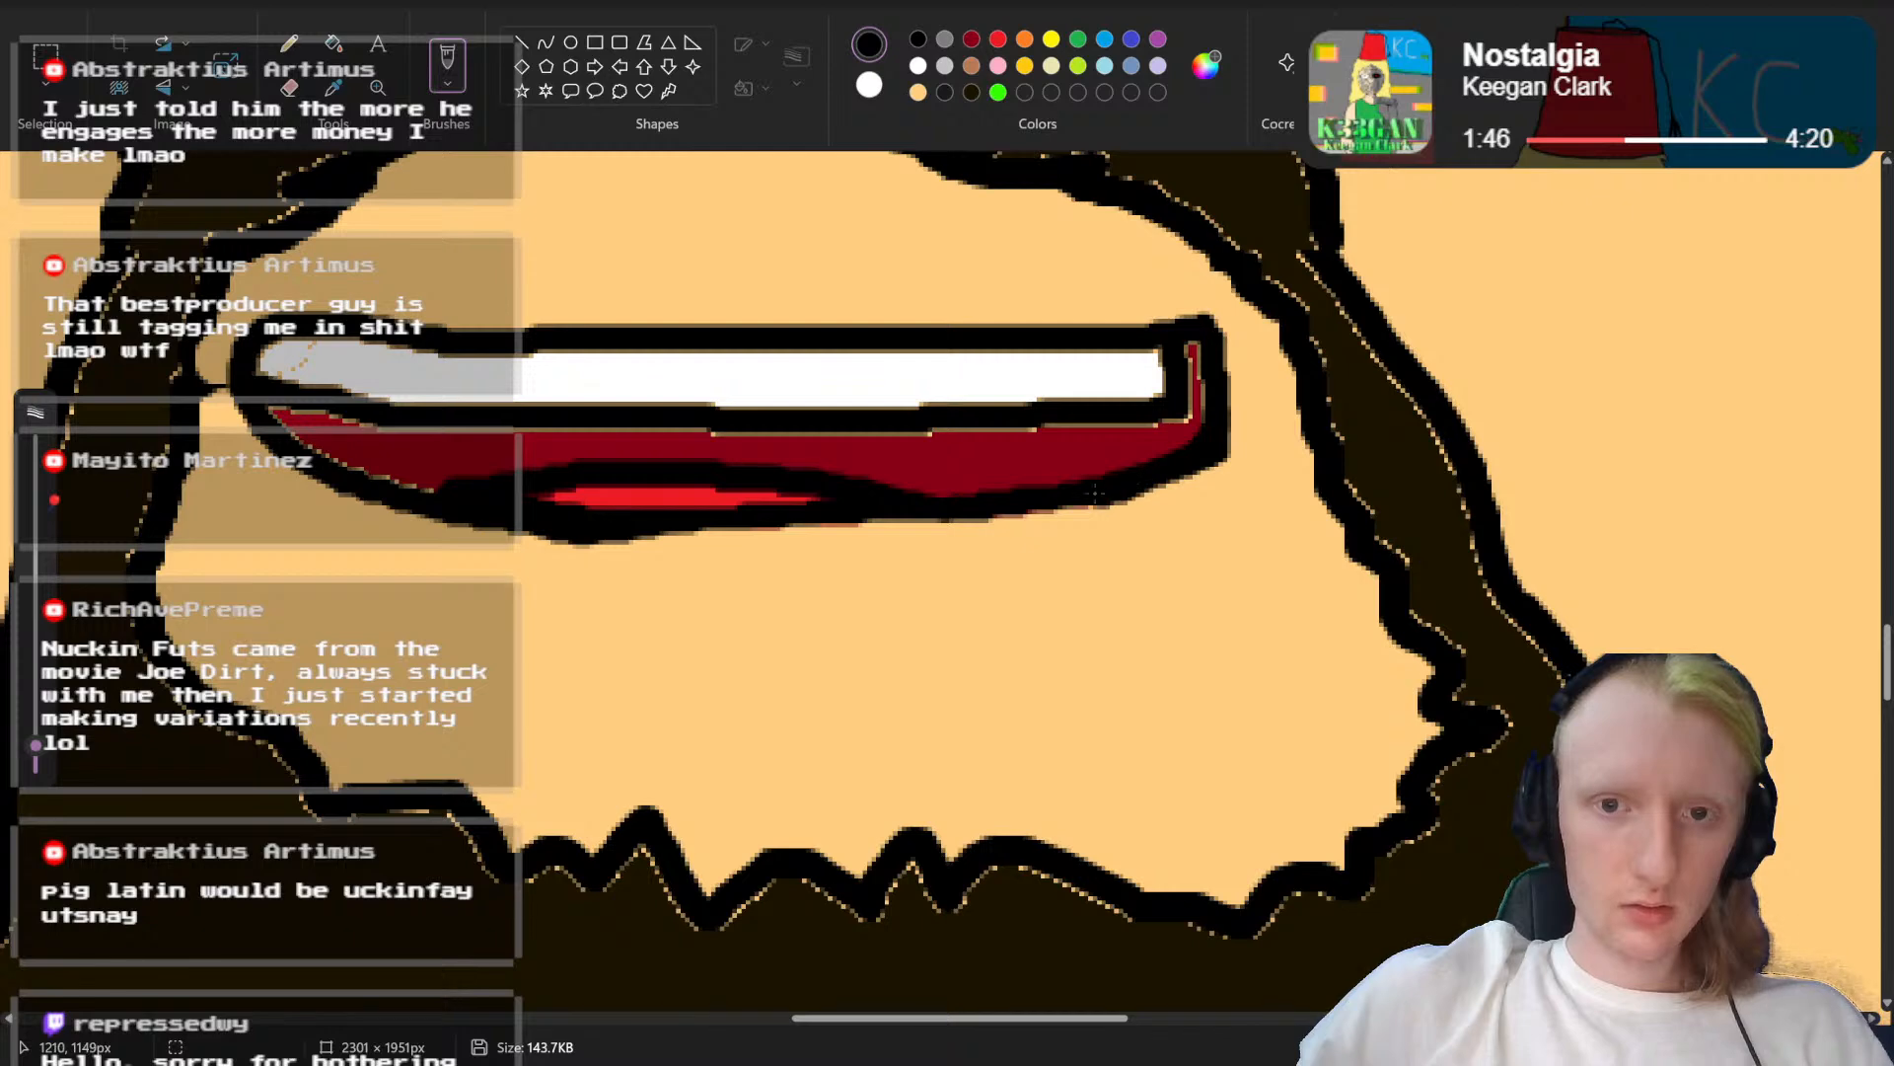
pyautogui.moveTo(1016, 503); pyautogui.dragTo(761, 518)
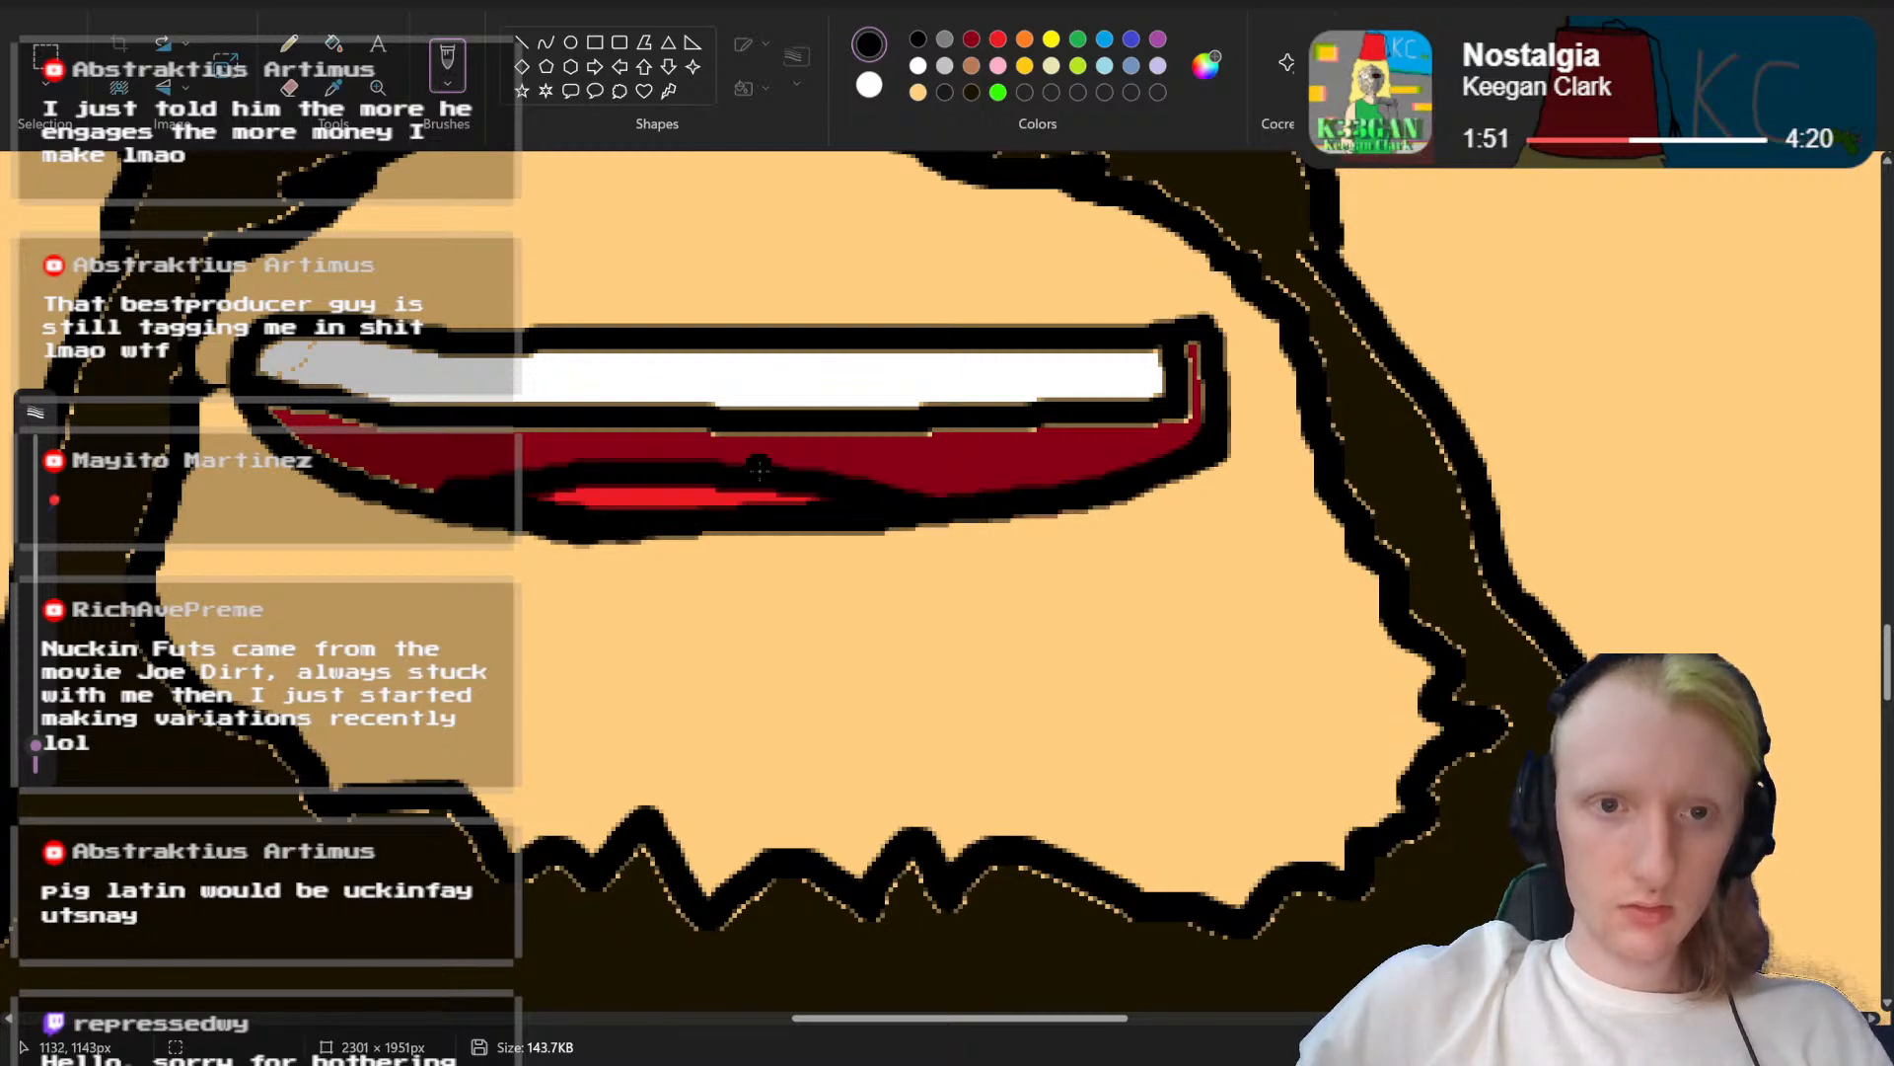
# Step: Extend the tongue's black outline towards the mouth's right side and paint the tongue inside it red
pyautogui.moveTo(829, 474); pyautogui.dragTo(977, 477)
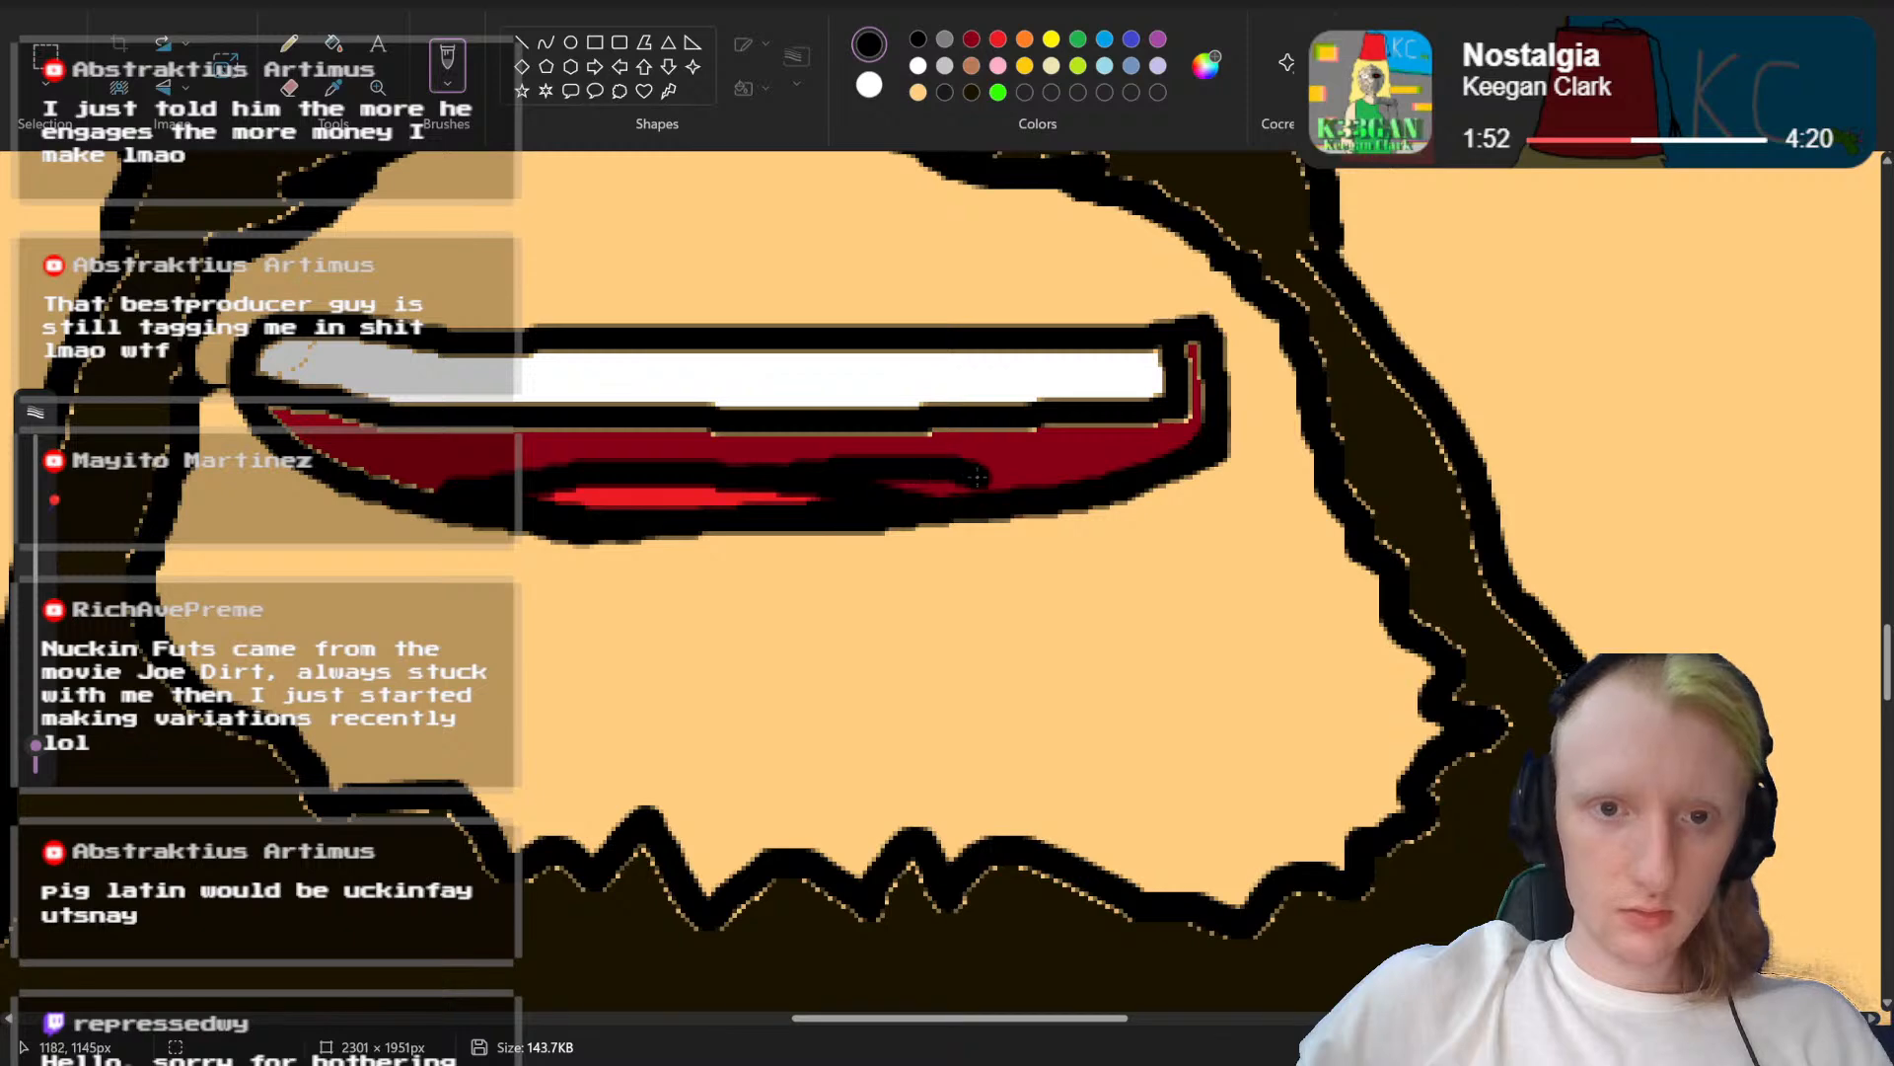
pyautogui.click(998, 39)
pyautogui.click(755, 508)
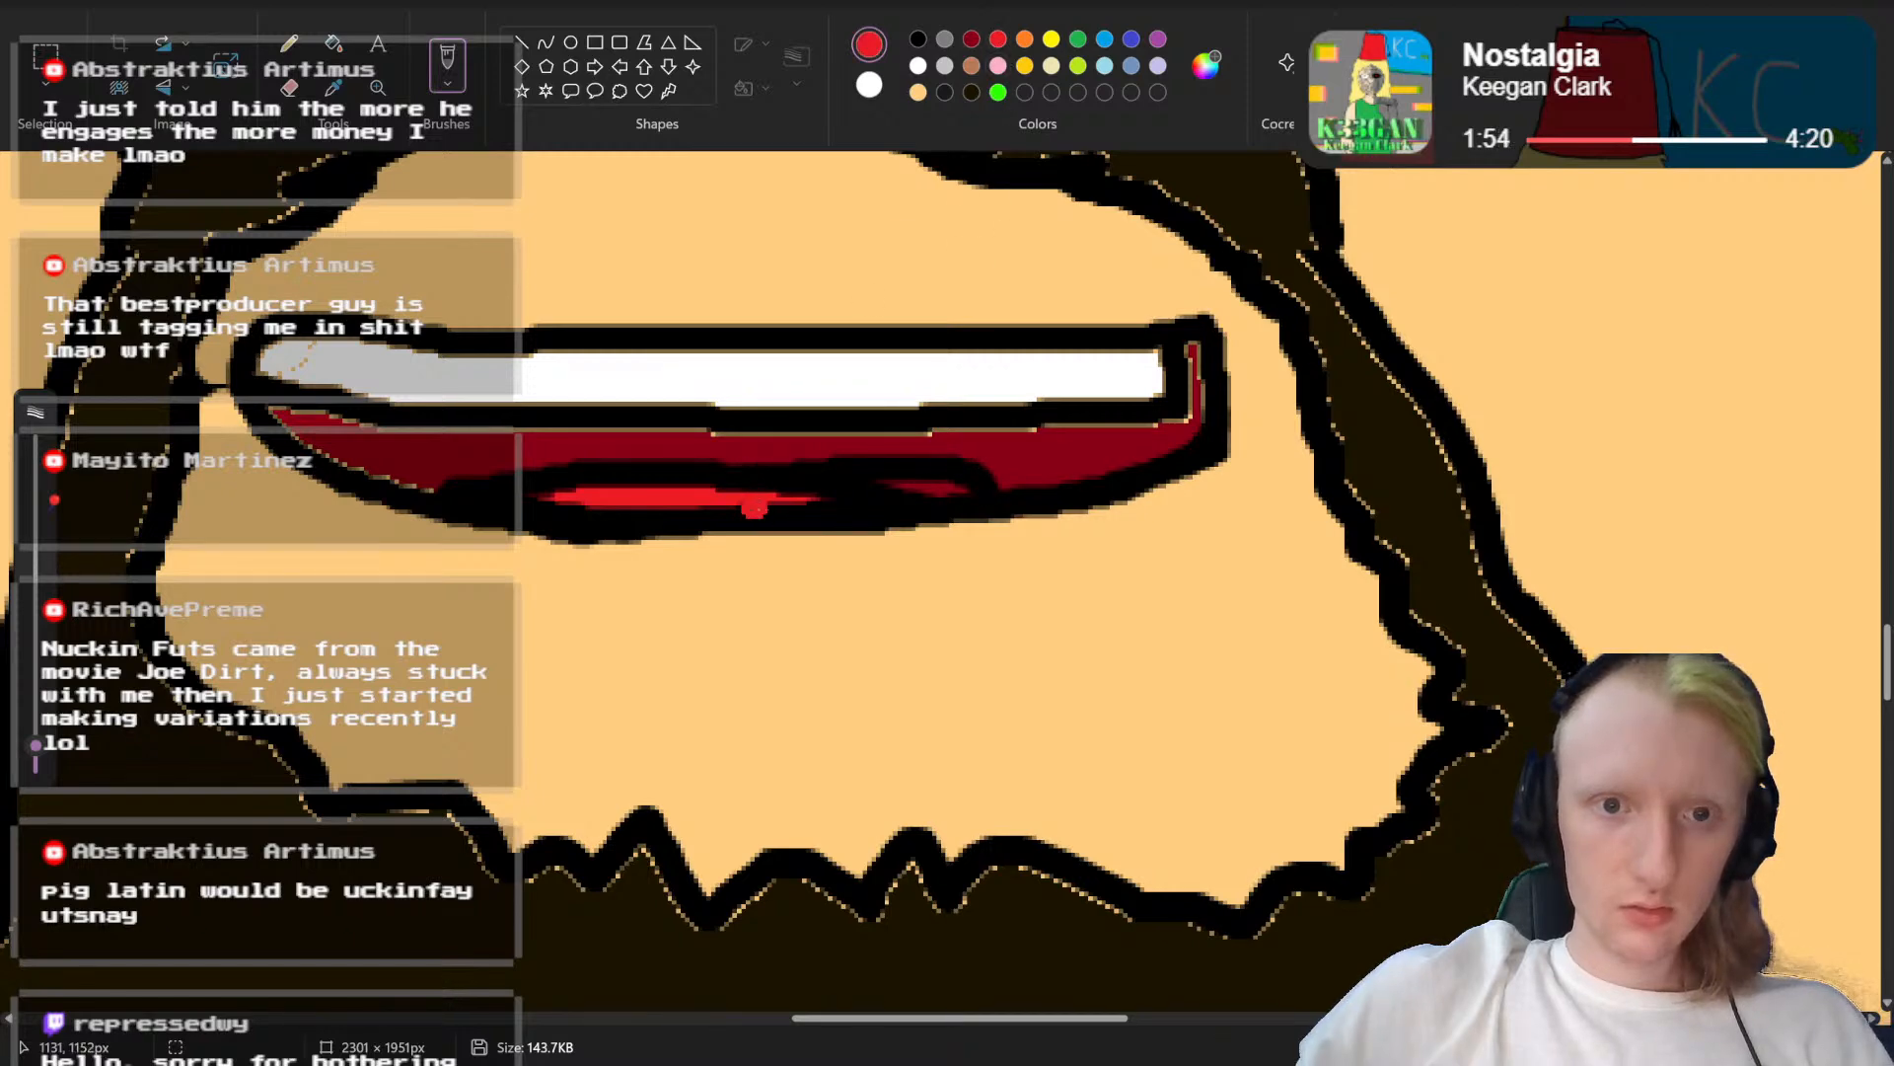
pyautogui.moveTo(758, 502); pyautogui.dragTo(938, 485)
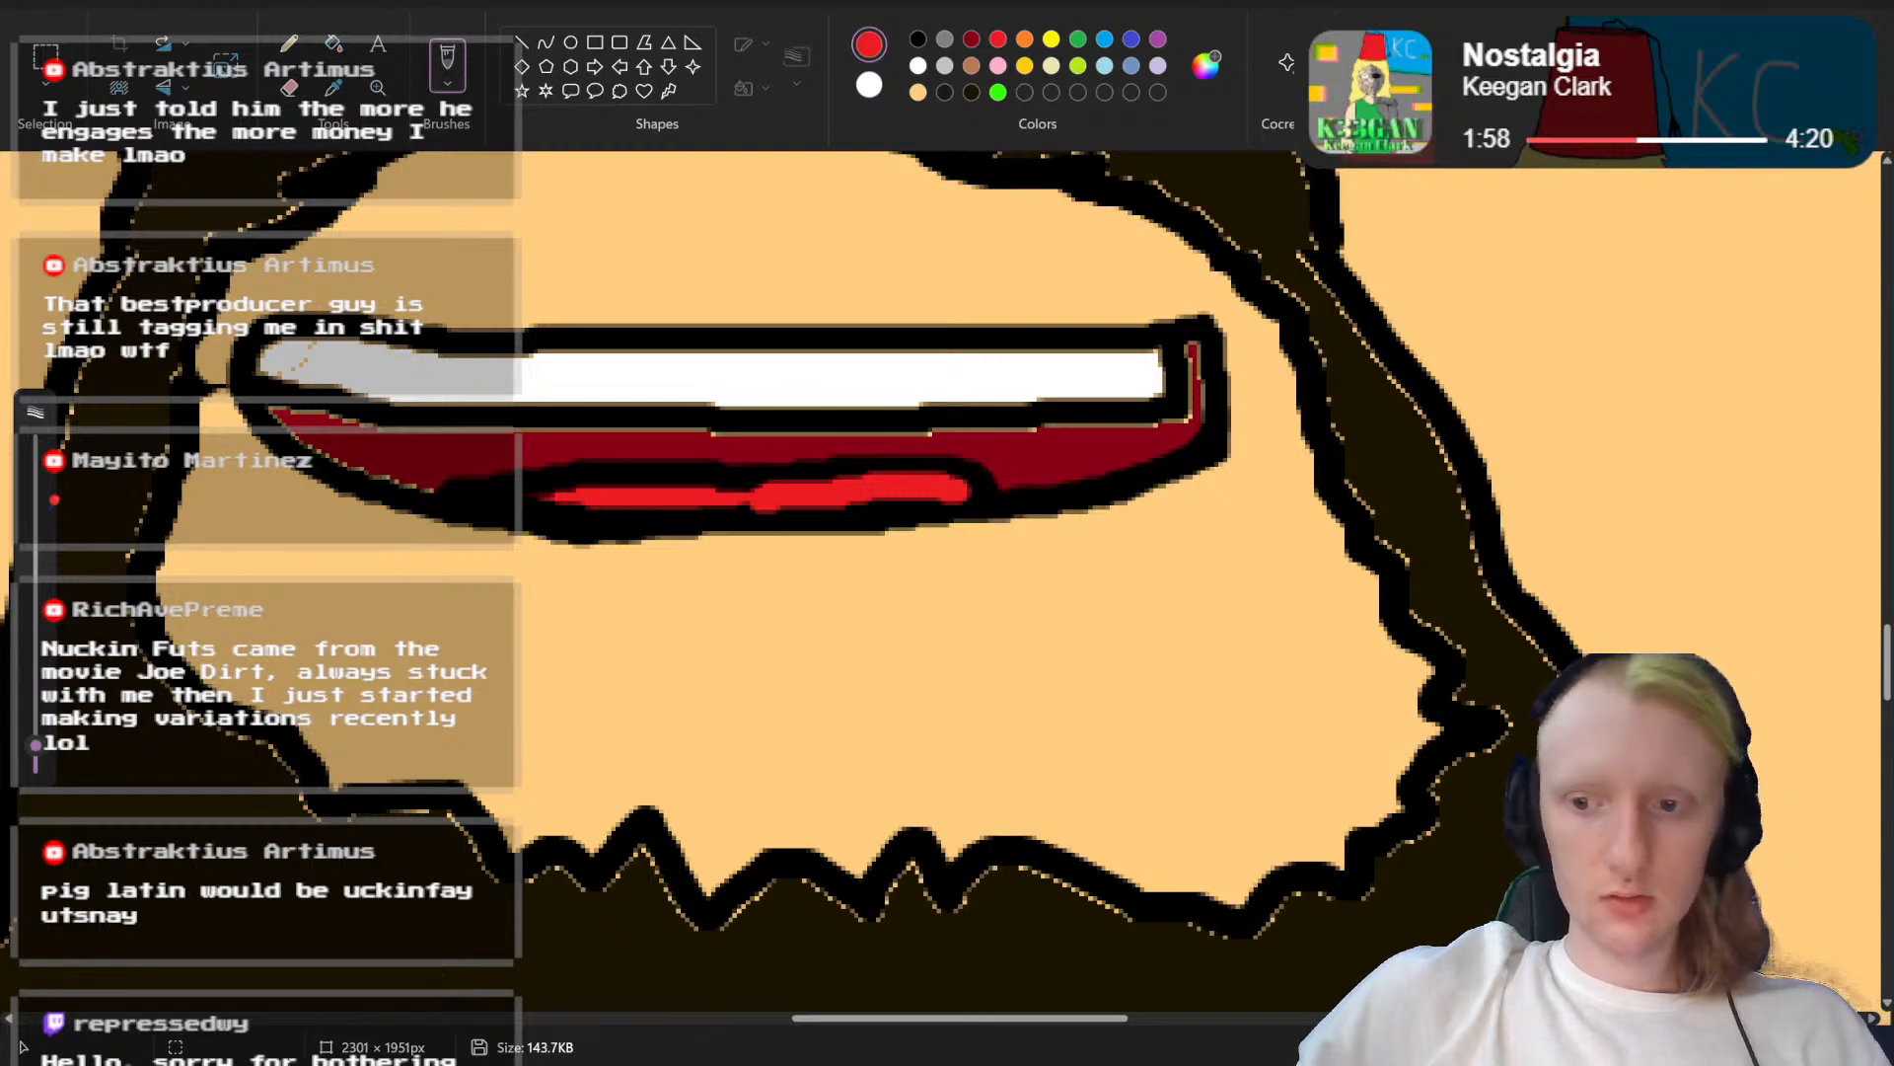
pyautogui.scroll(-3, 807, 642)
pyautogui.scroll(-3, 948, 582)
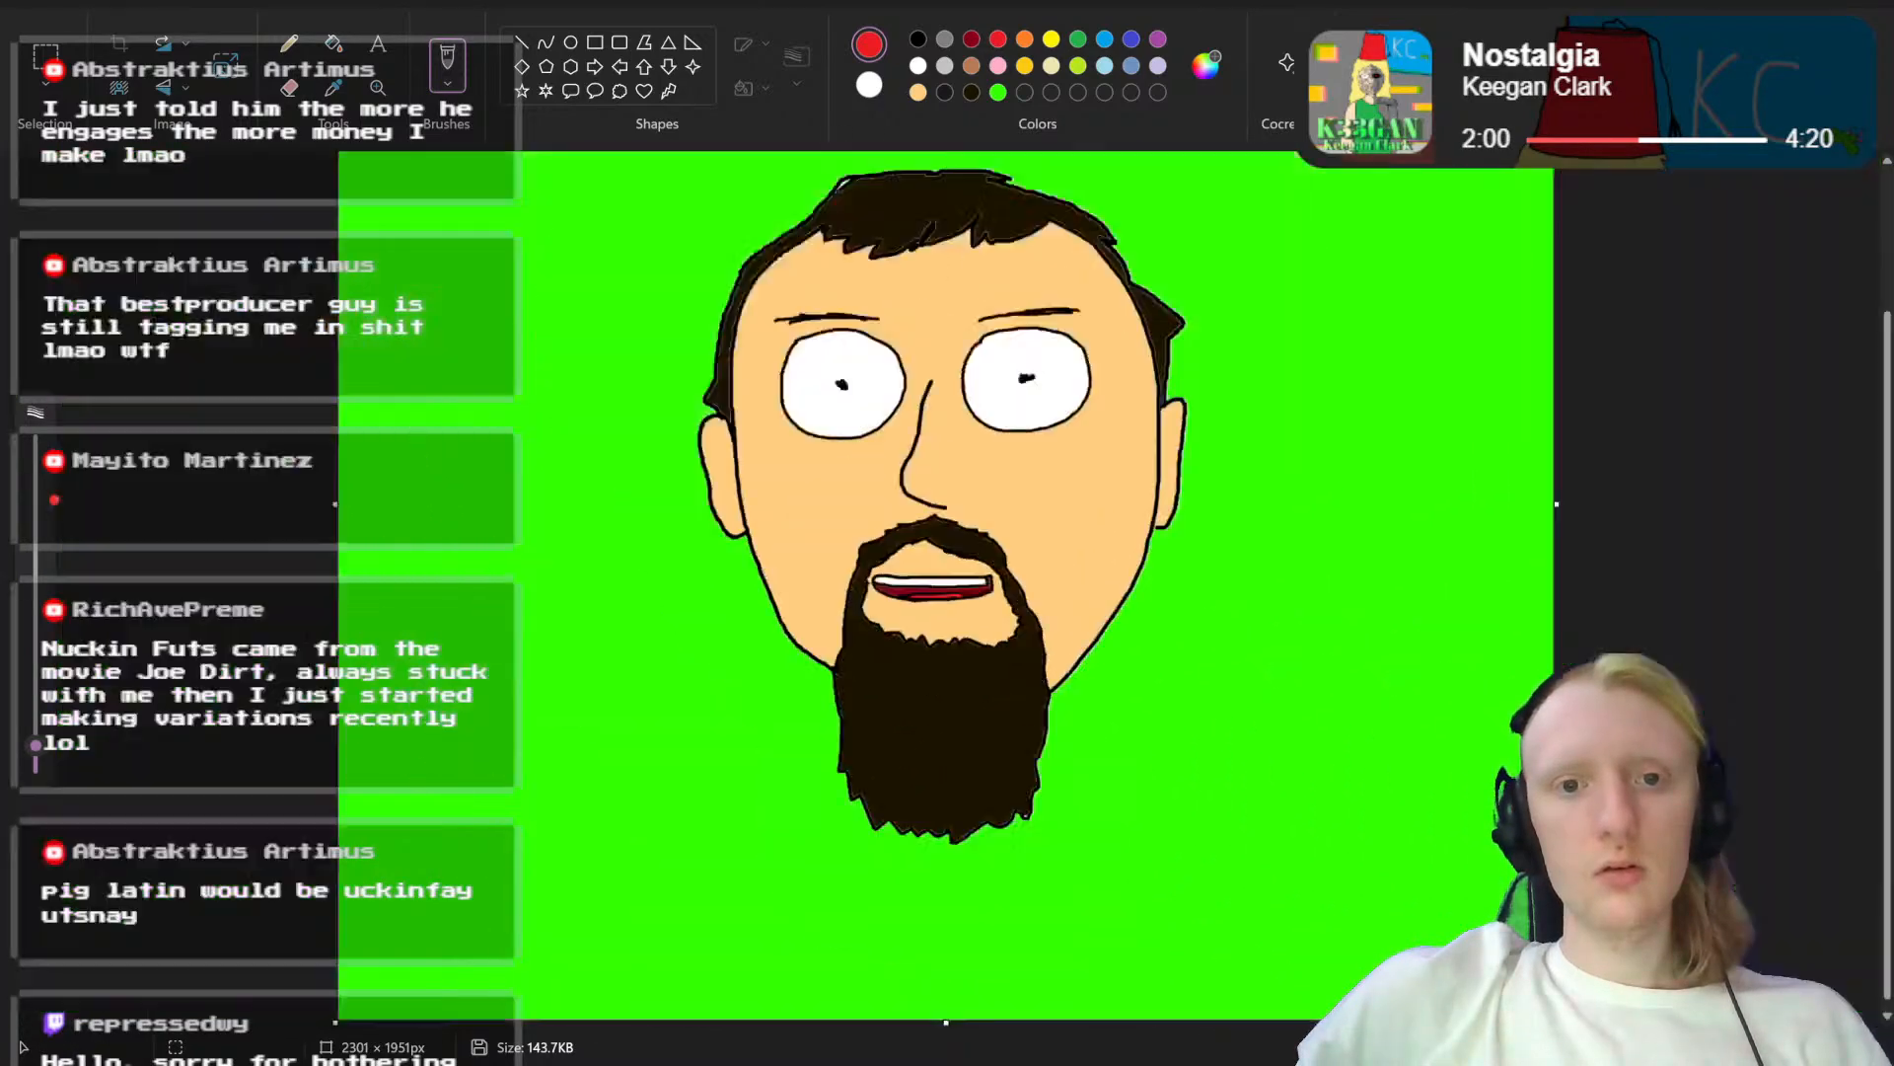
# Step: Select the beard's jagged upper edge below the mouth and move it slightly up towards the lips
pyautogui.scroll(3, 947, 583)
pyautogui.scroll(1, 1391, 723)
pyautogui.scroll(-4, 1381, 592)
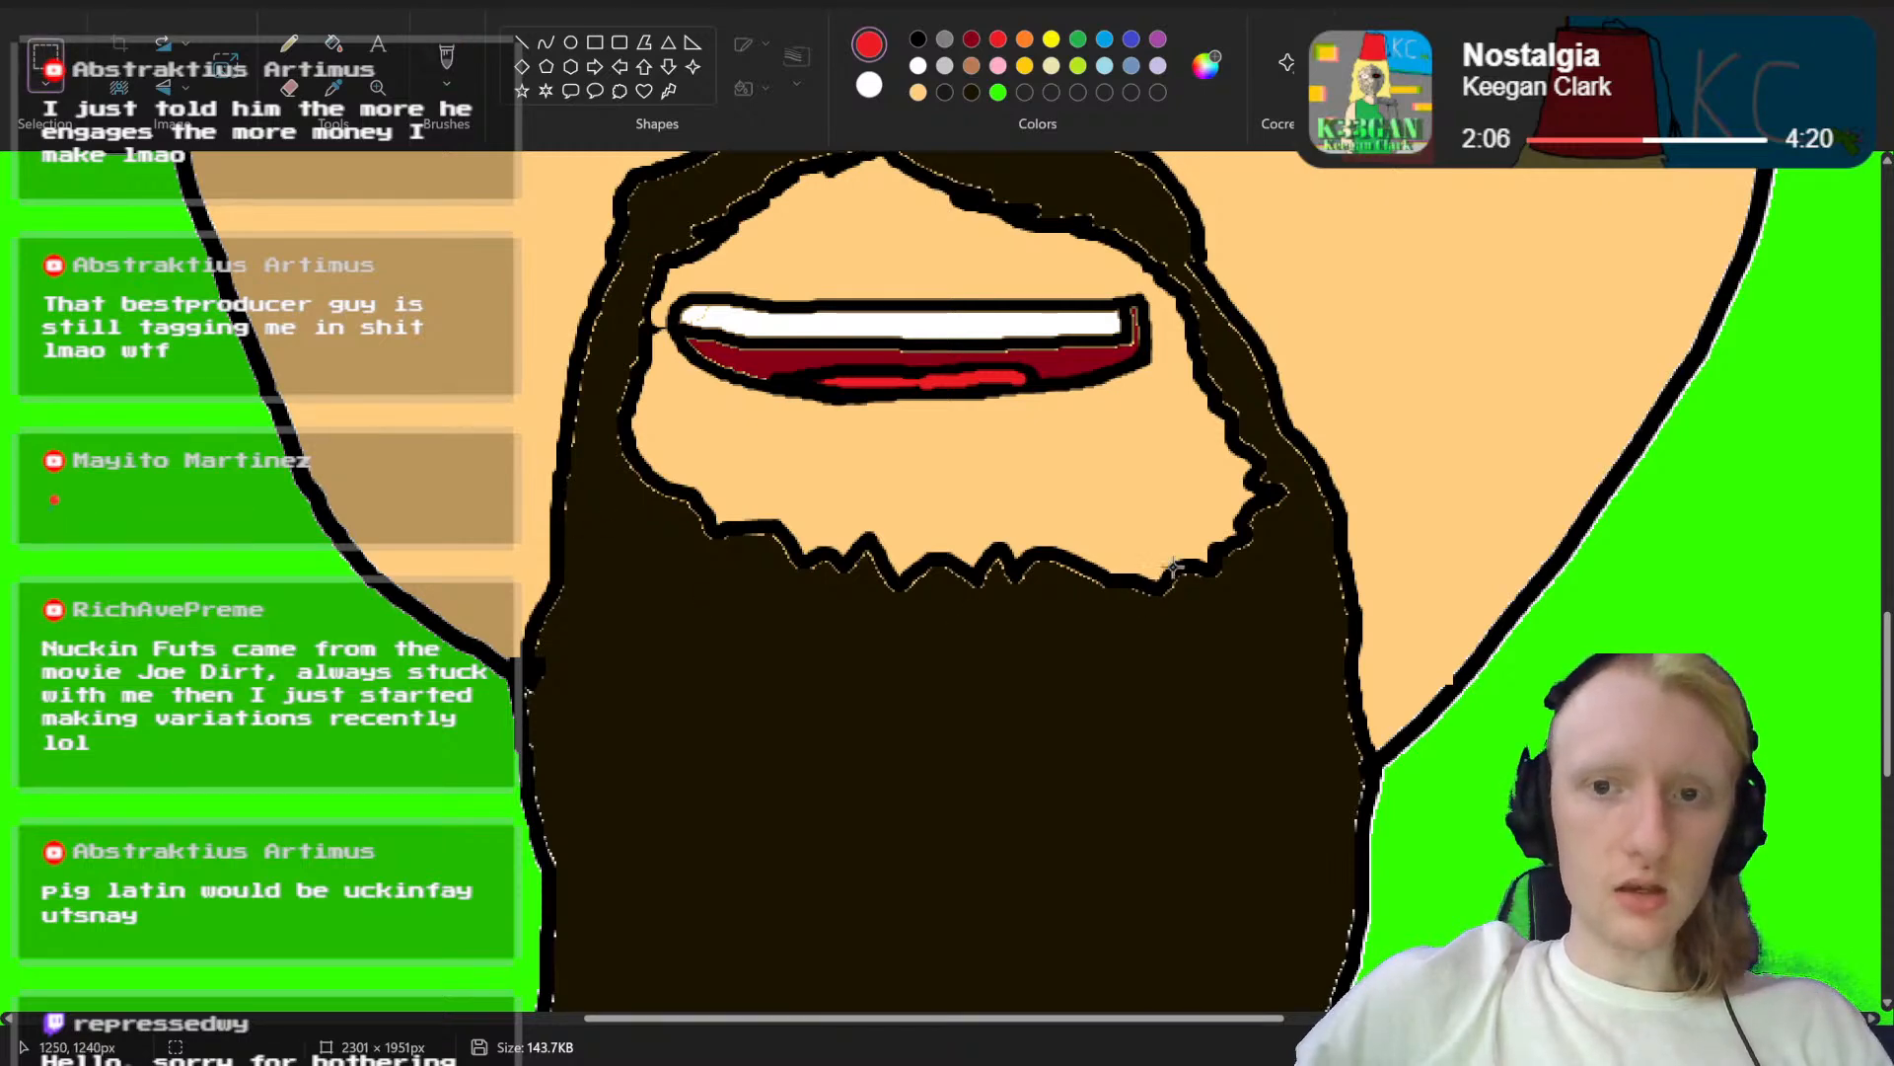
pyautogui.scroll(1, 1170, 681)
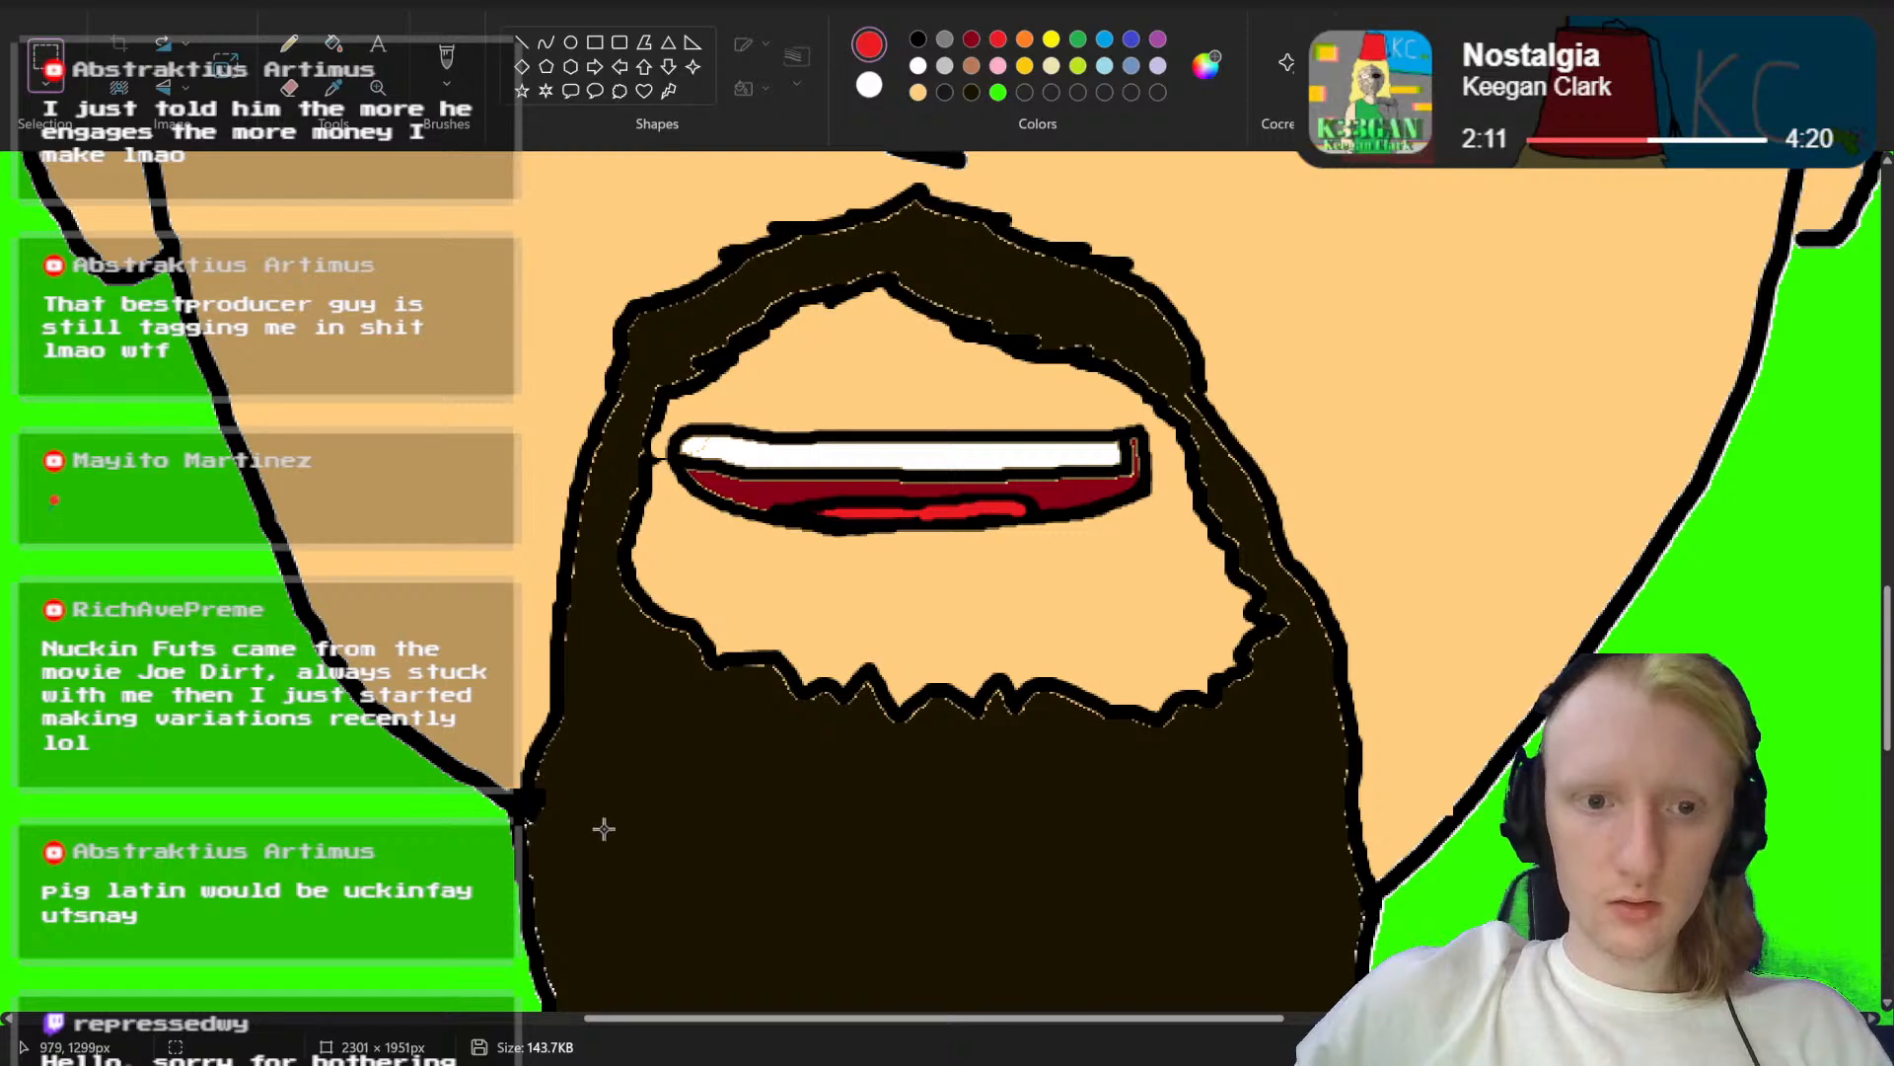
pyautogui.moveTo(606, 832); pyautogui.dragTo(1243, 618)
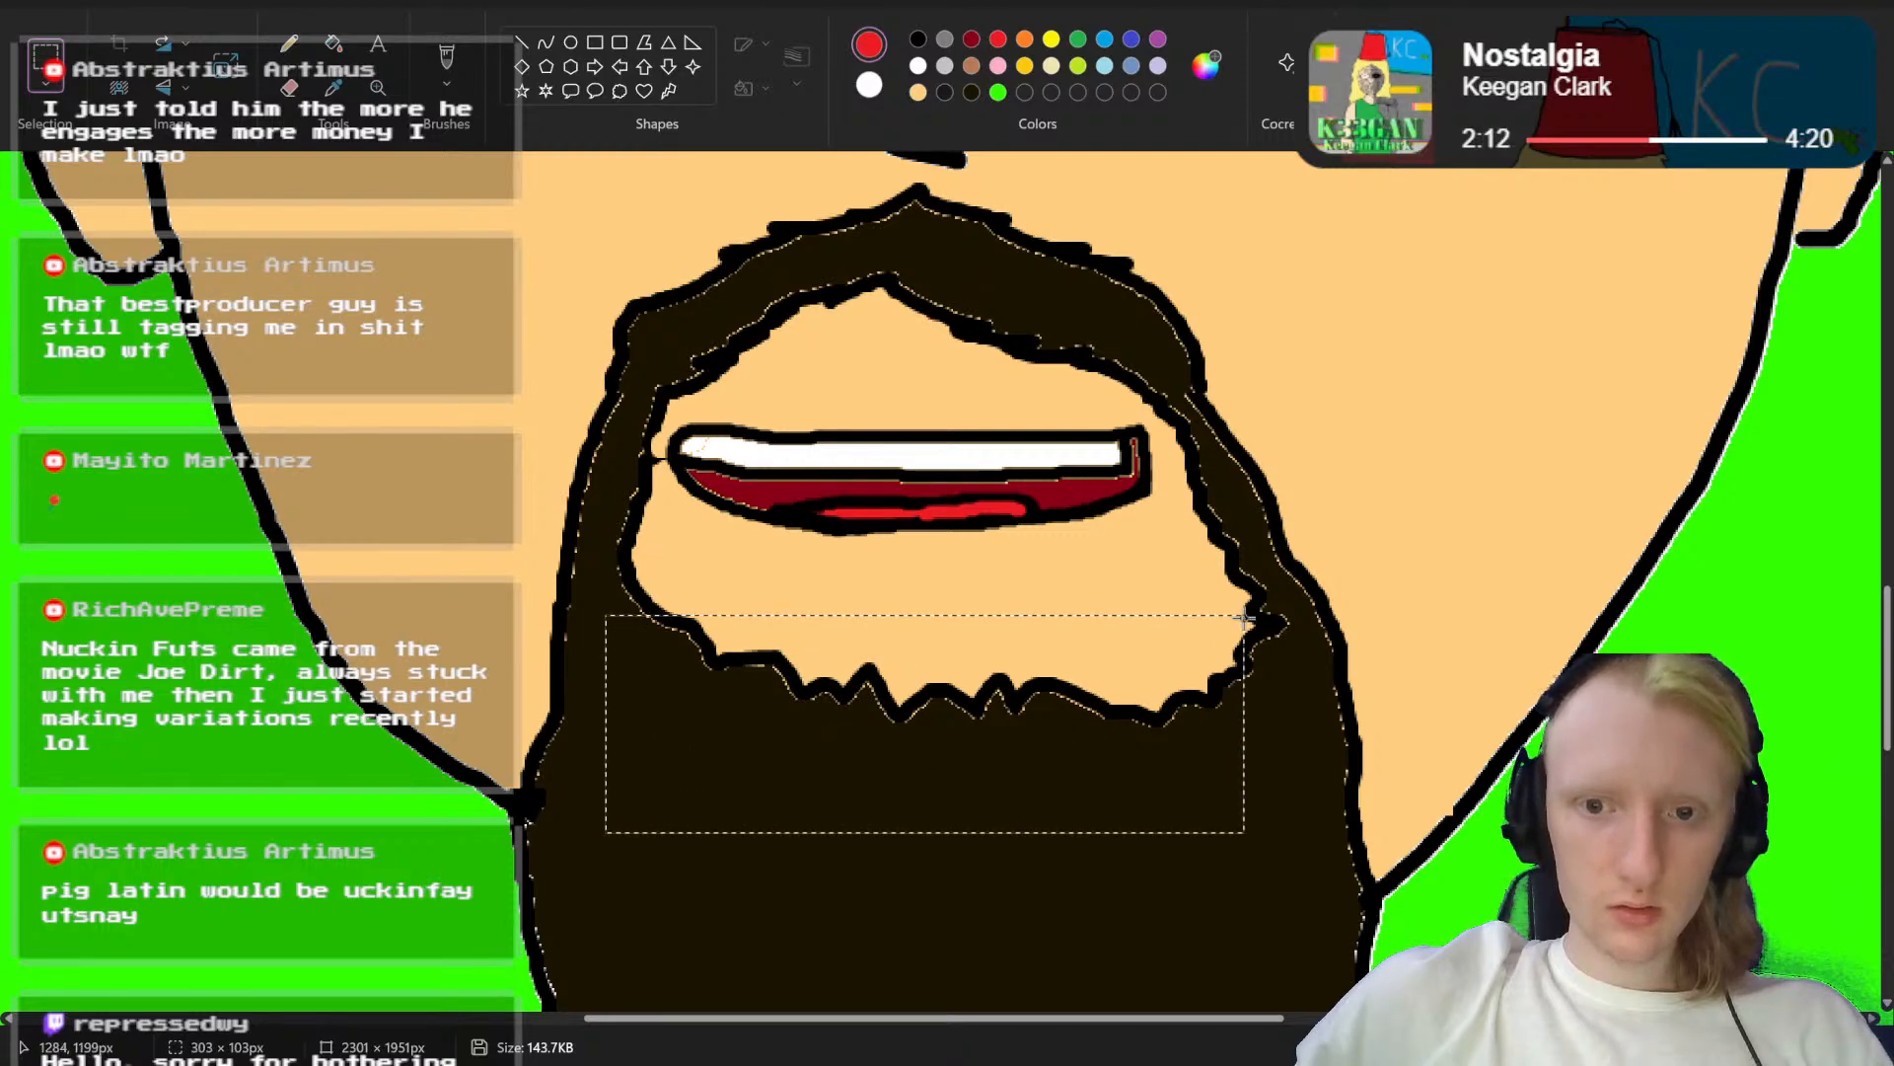
pyautogui.moveTo(1099, 747); pyautogui.dragTo(1097, 704)
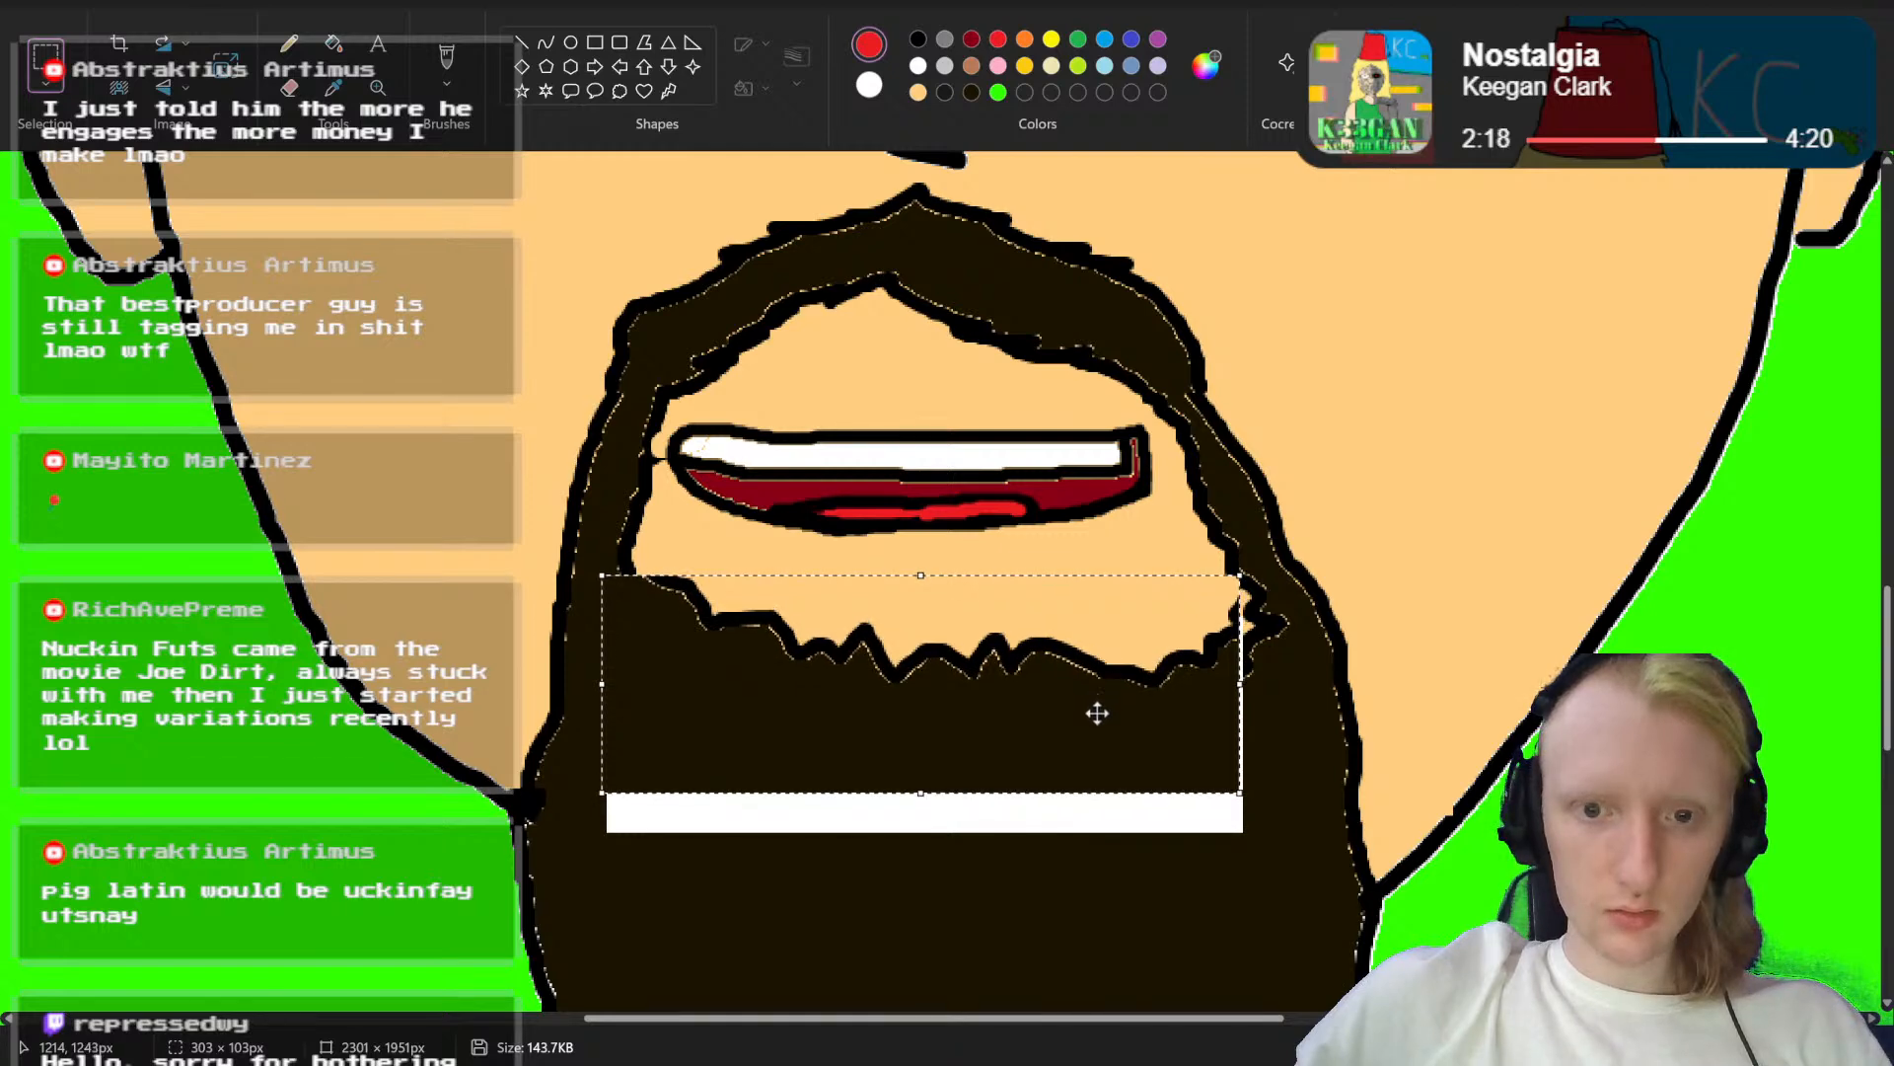
pyautogui.click(1288, 876)
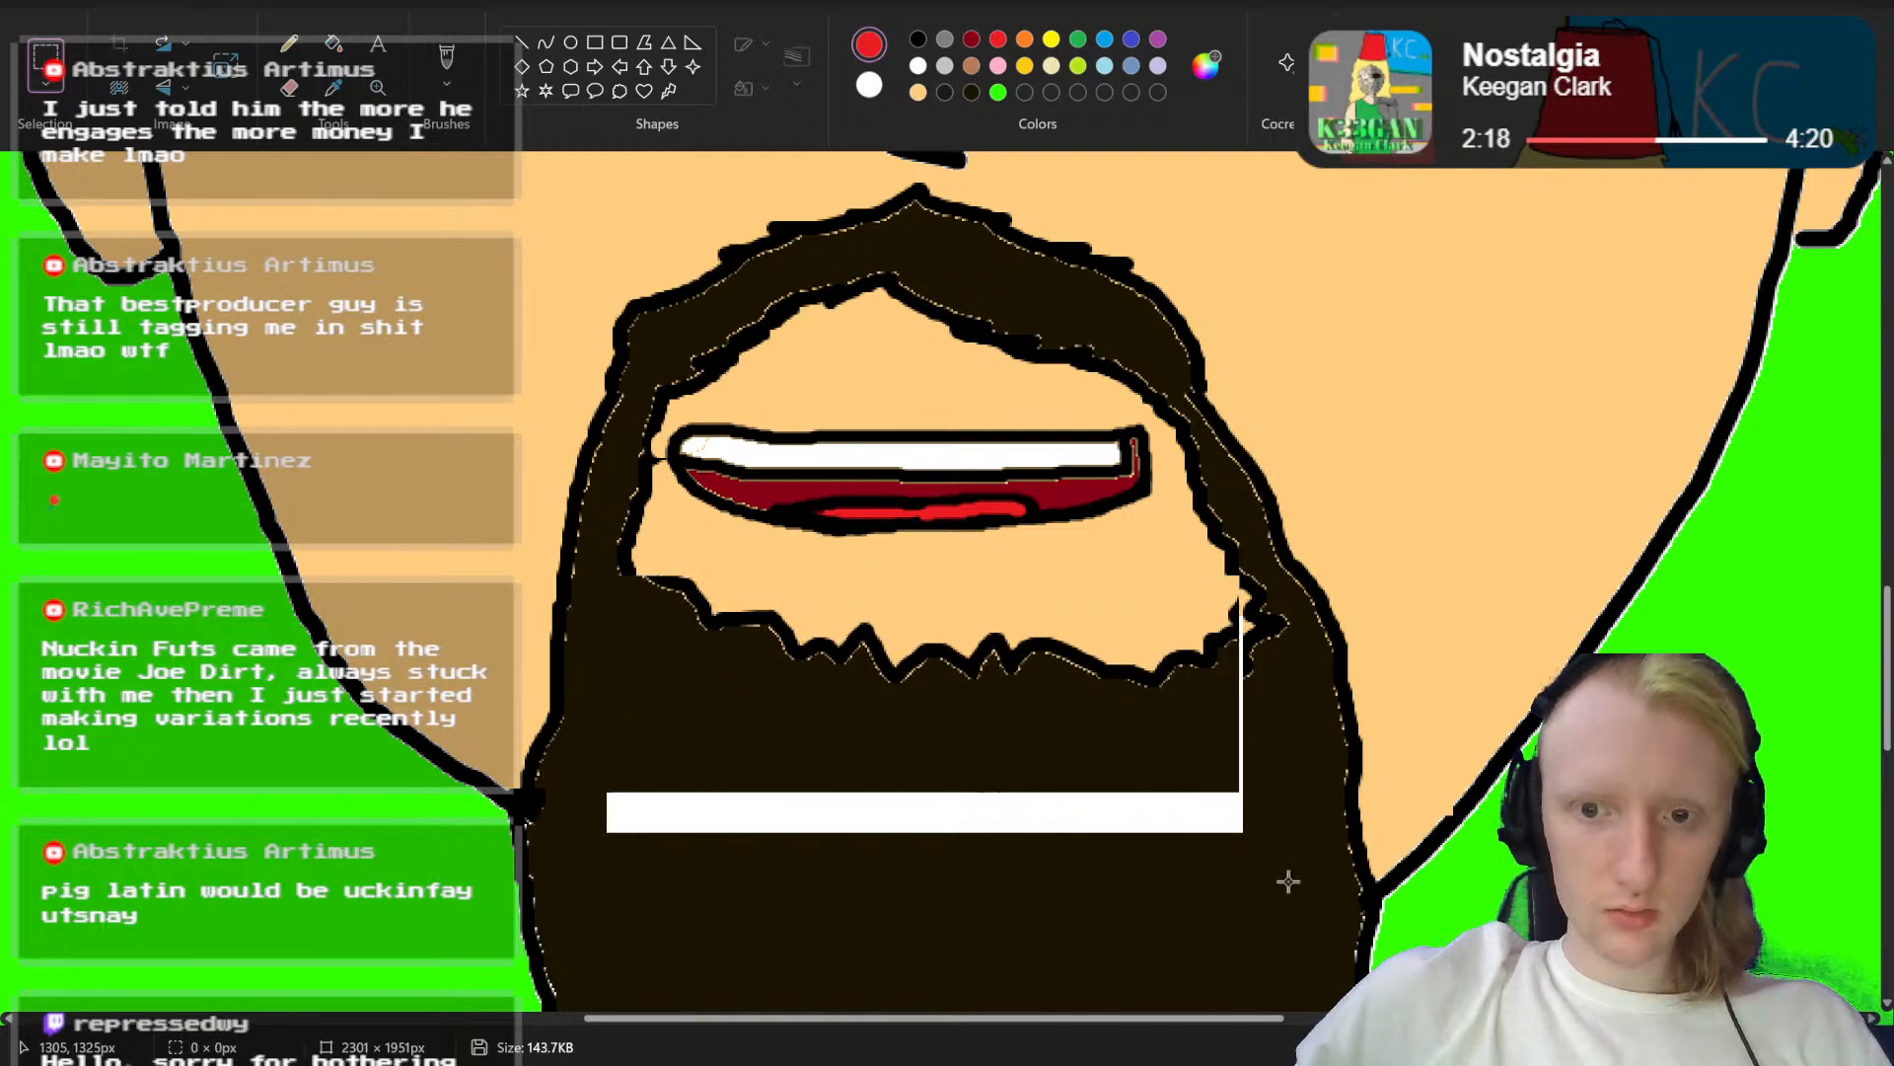
# Step: Fill the white gap left in the beard with the beard's dark brown
pyautogui.click(971, 93)
pyautogui.click(334, 45)
pyautogui.click(813, 796)
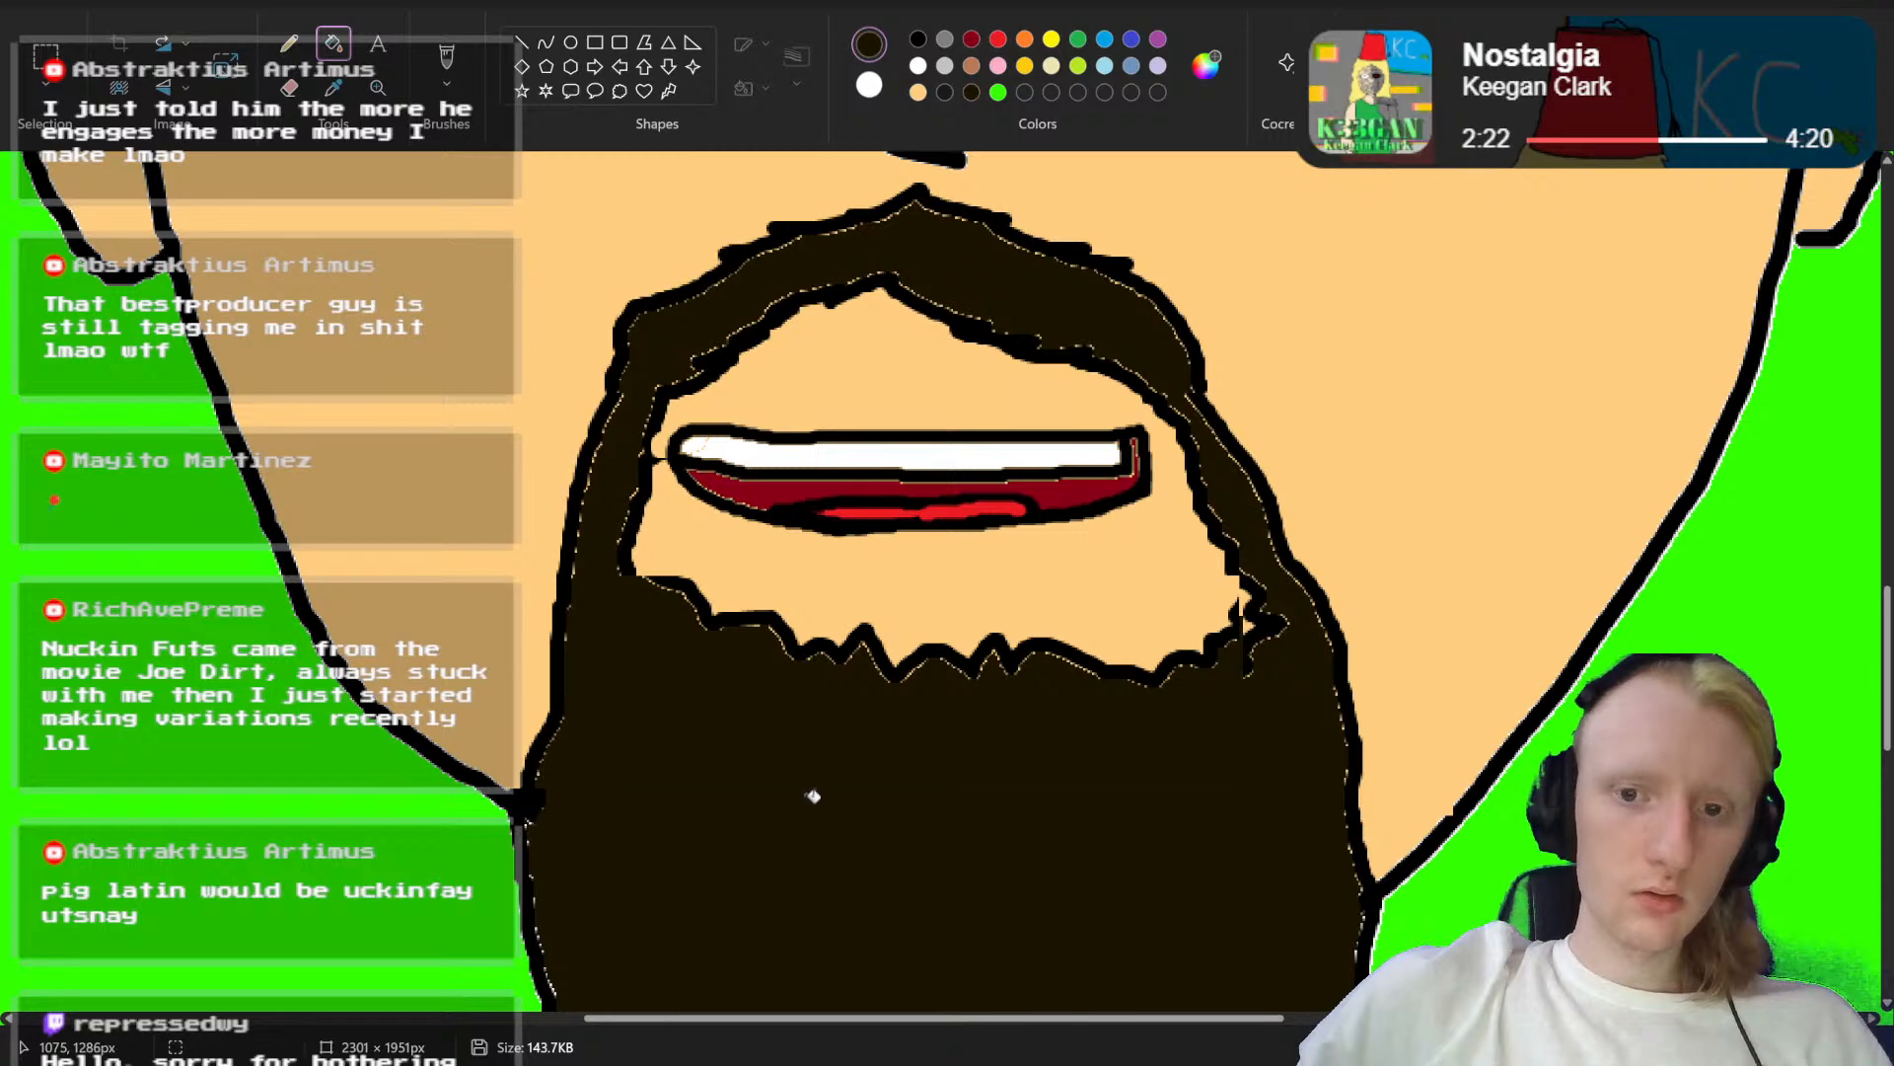
# Step: Draw a jagged black beard edge with the brush along the lower right of the skin area around the mouth
pyautogui.scroll(5, 948, 582)
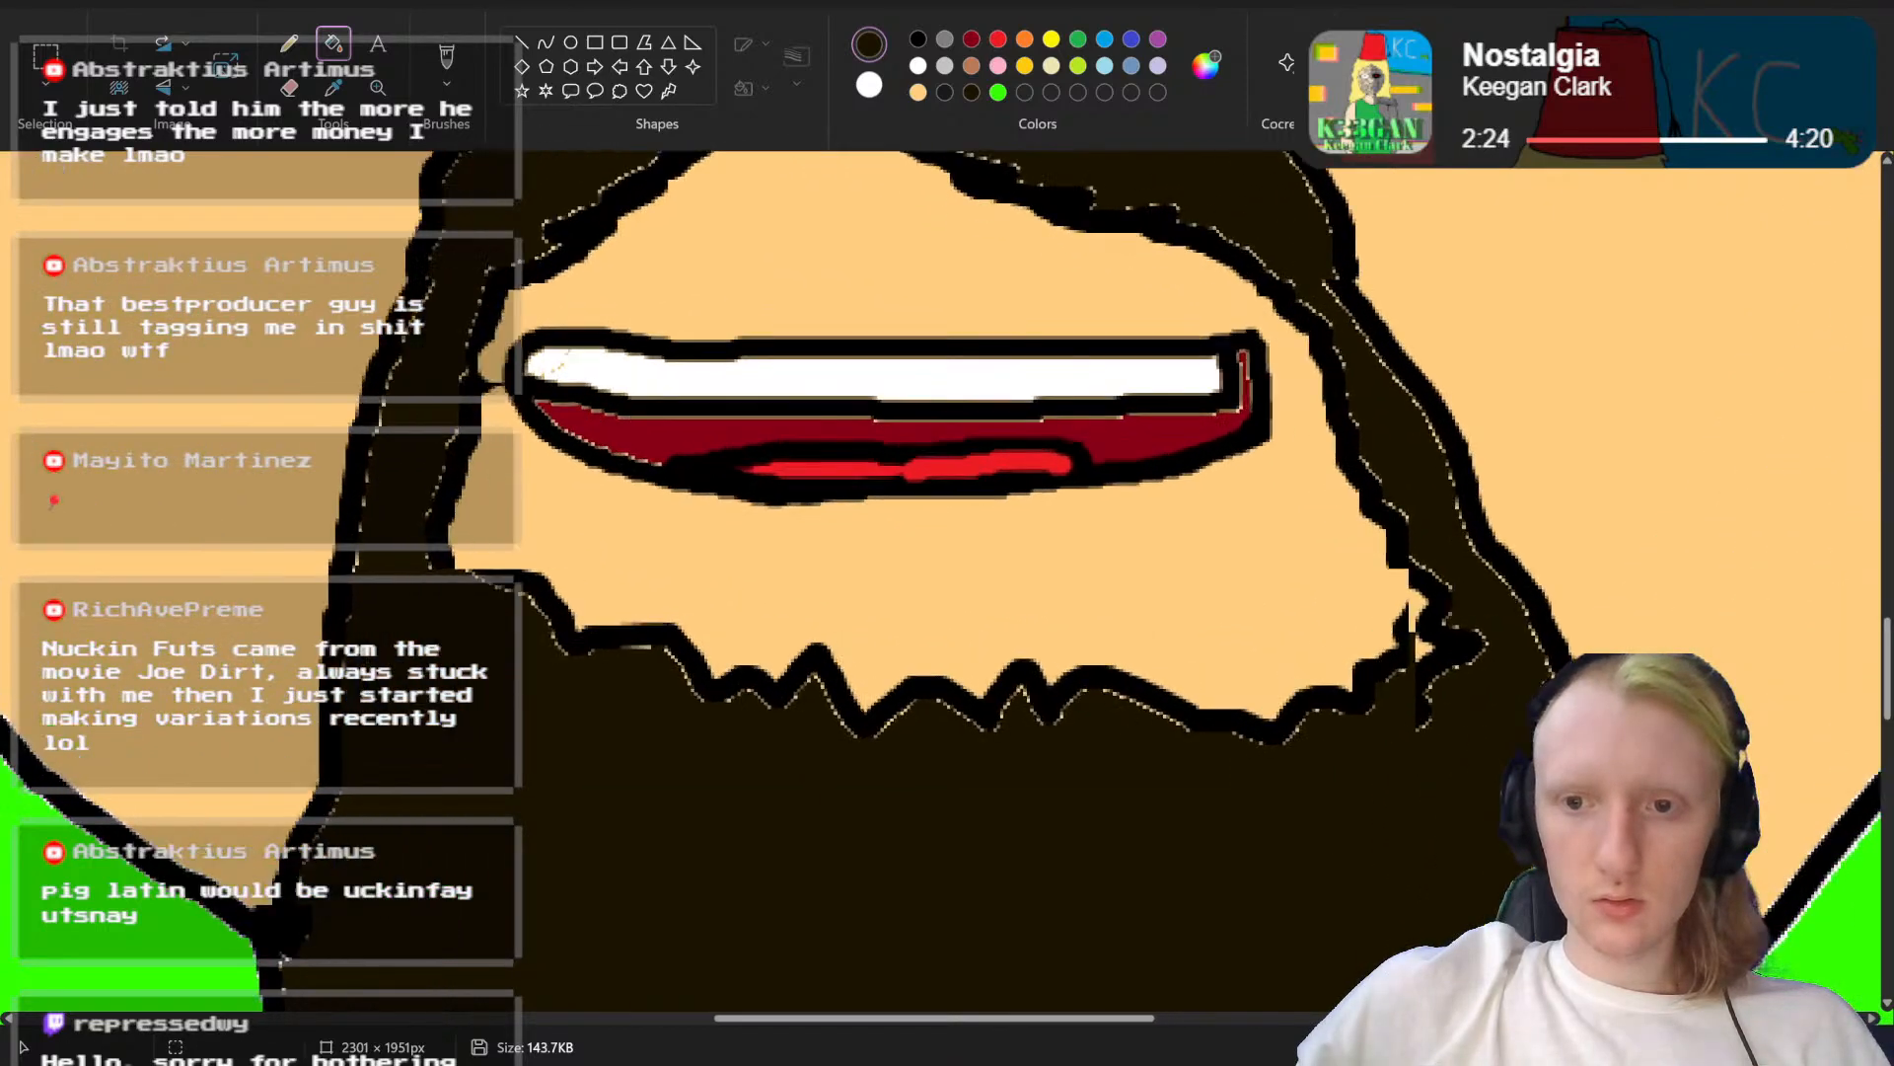
pyautogui.click(918, 38)
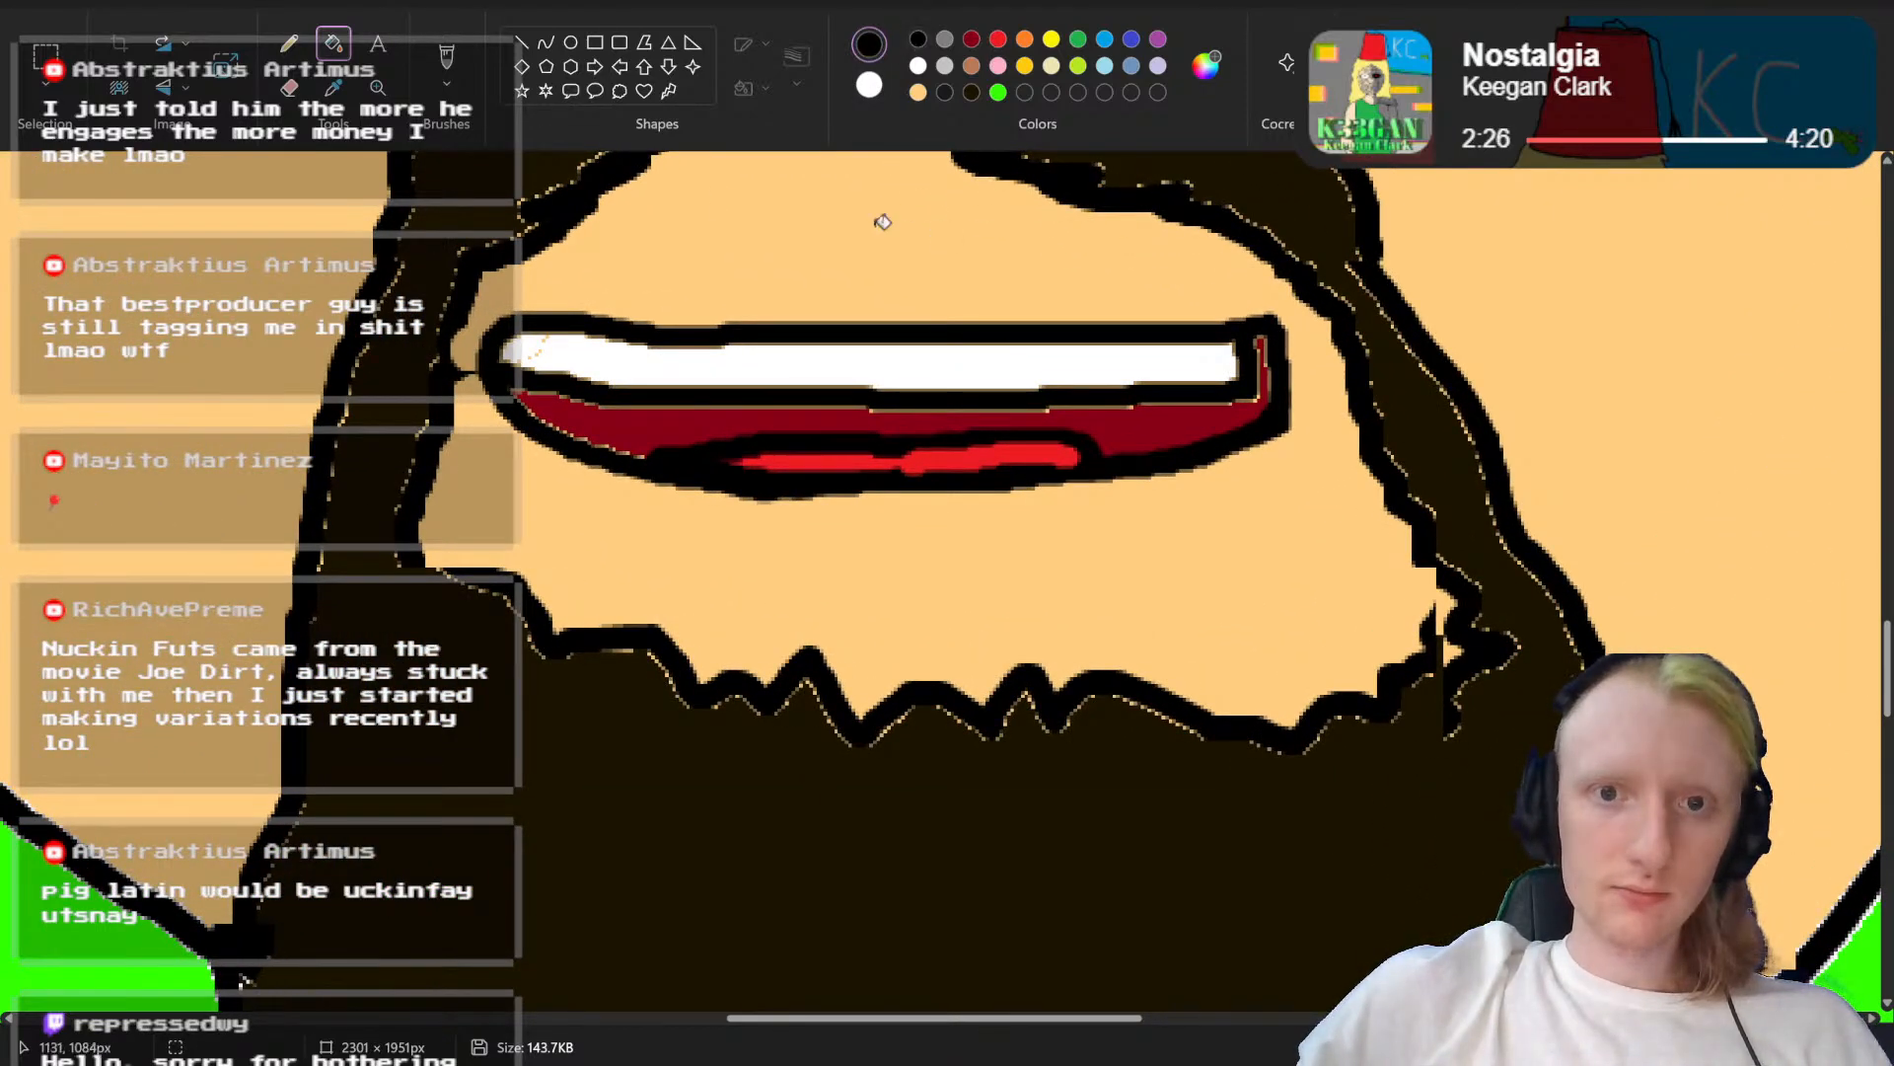
pyautogui.click(447, 57)
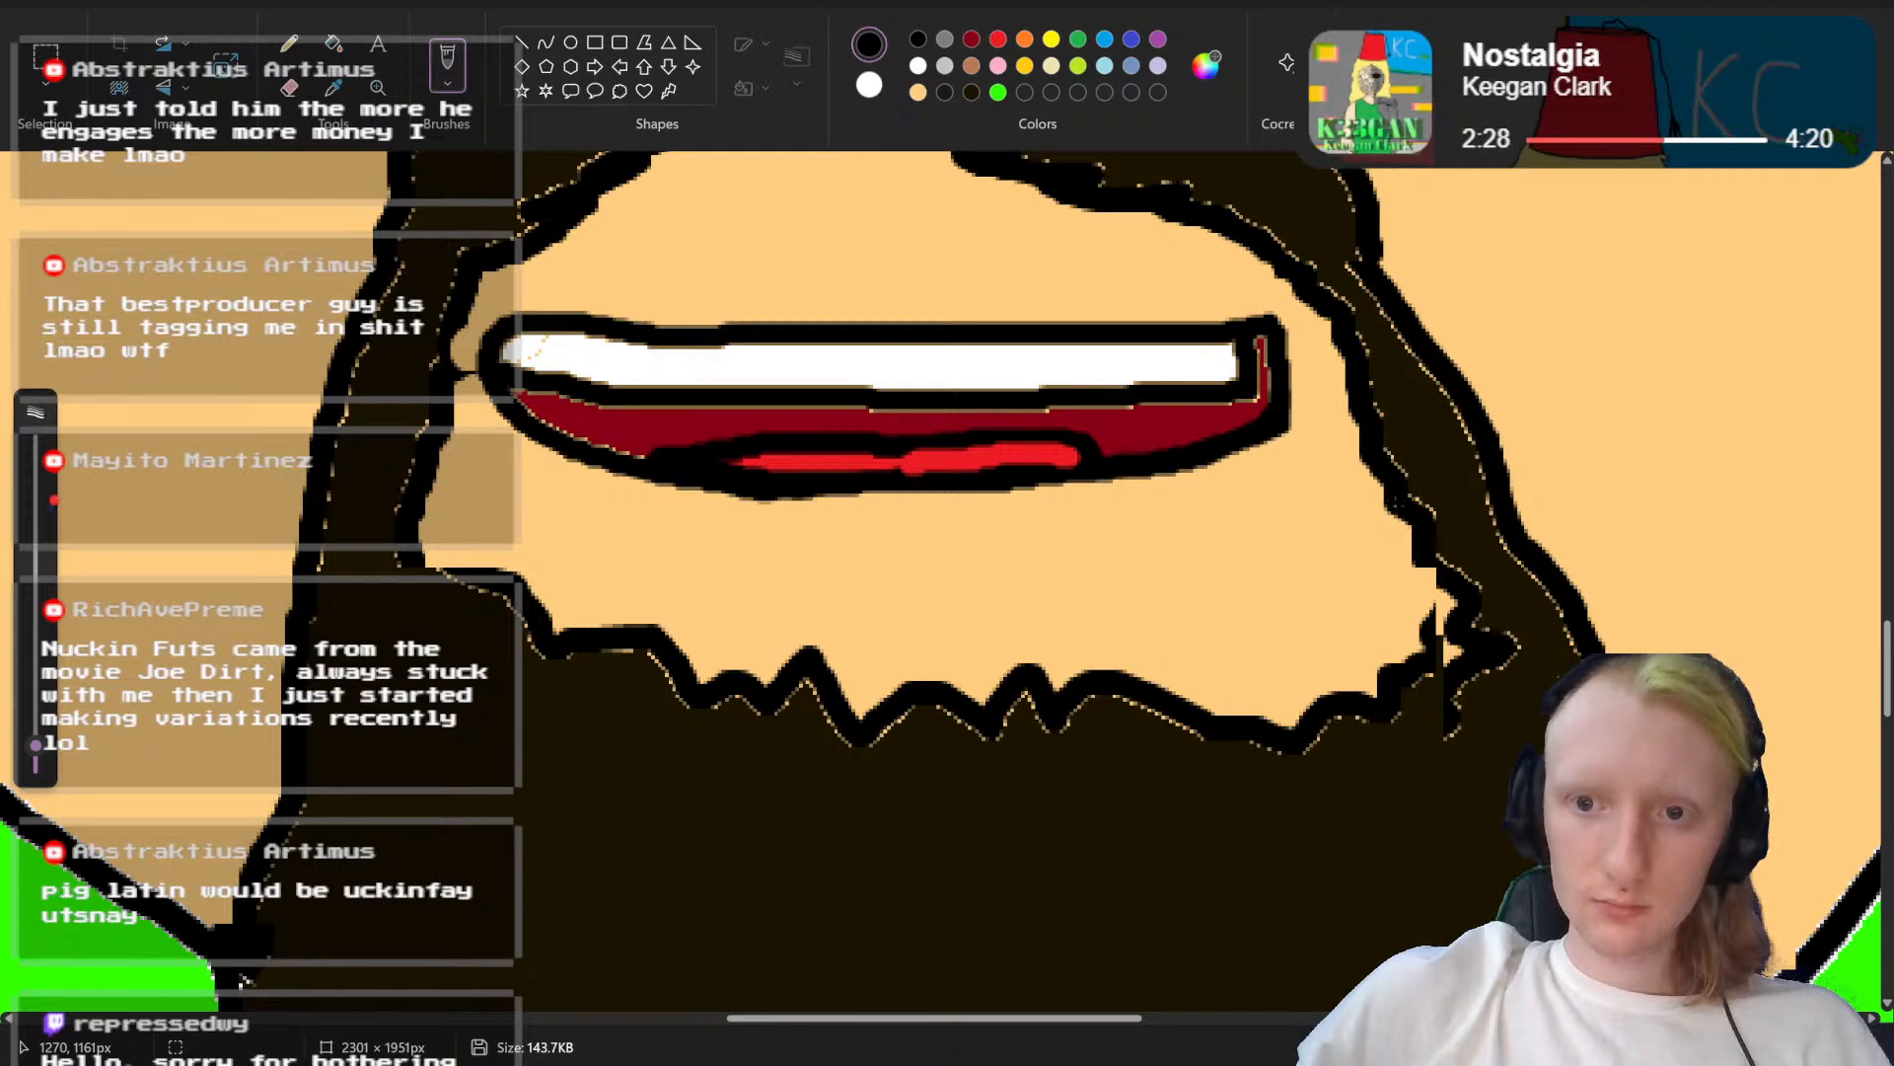
pyautogui.moveTo(1406, 513)
pyautogui.mouseDown()
pyautogui.moveTo(1312, 663)
pyautogui.moveTo(1199, 707)
pyautogui.mouseUp()
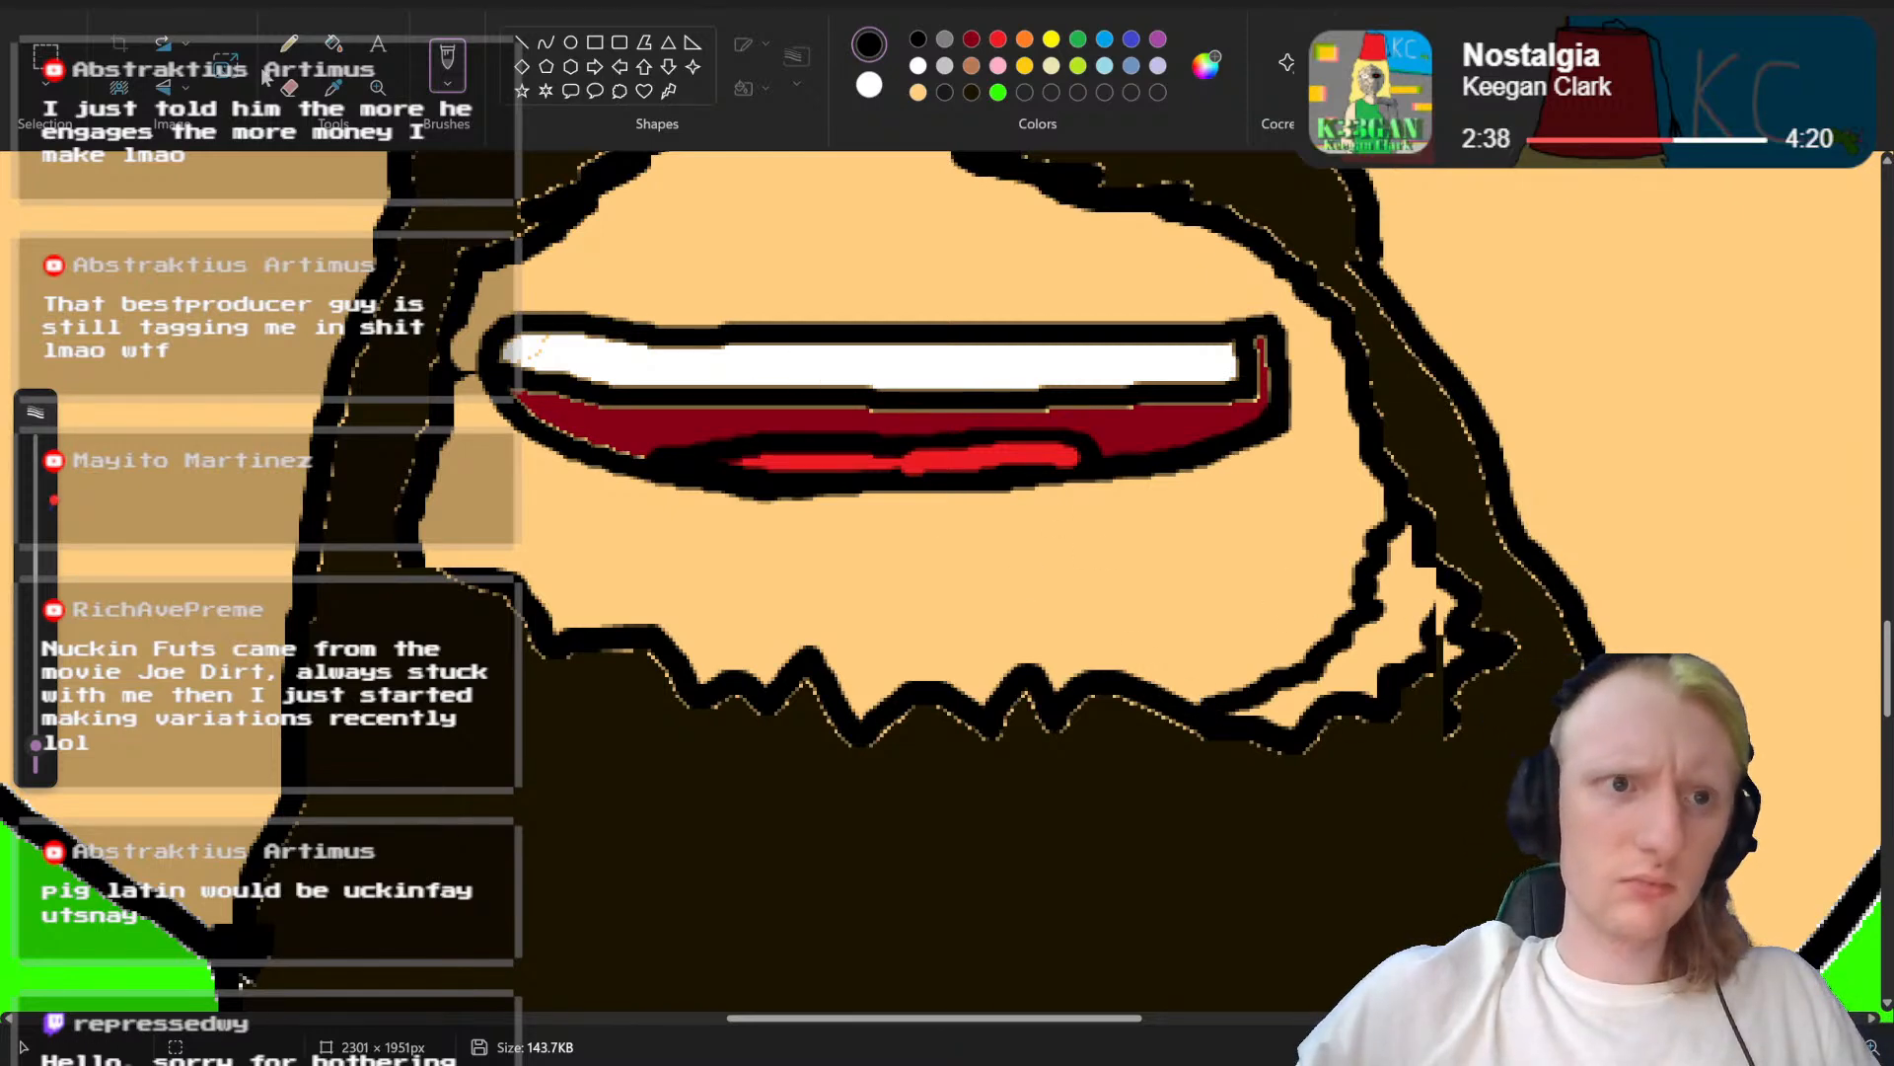
# Step: Fill the skin-coloured gap beside the new beard edge and paint over its leftover black outlines with the beard's dark brown
pyautogui.click(334, 44)
pyautogui.click(1413, 582)
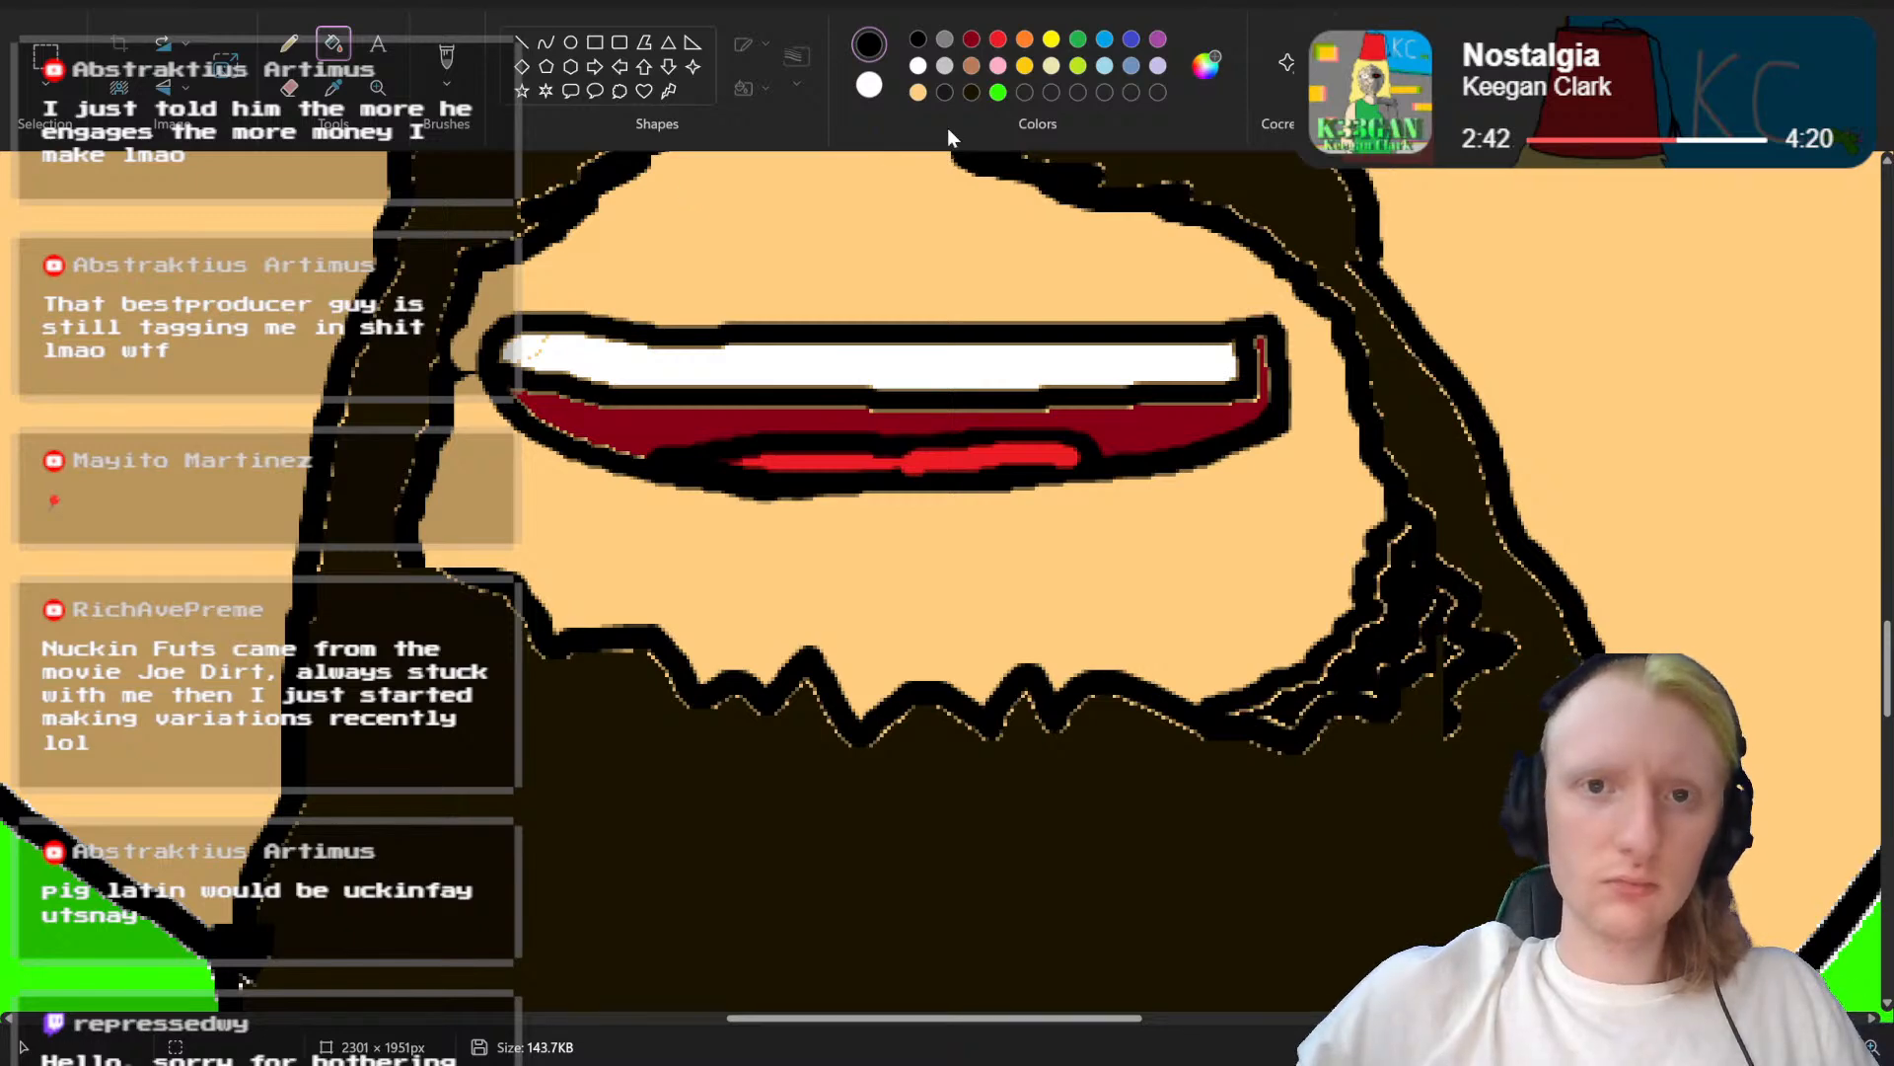
pyautogui.click(971, 92)
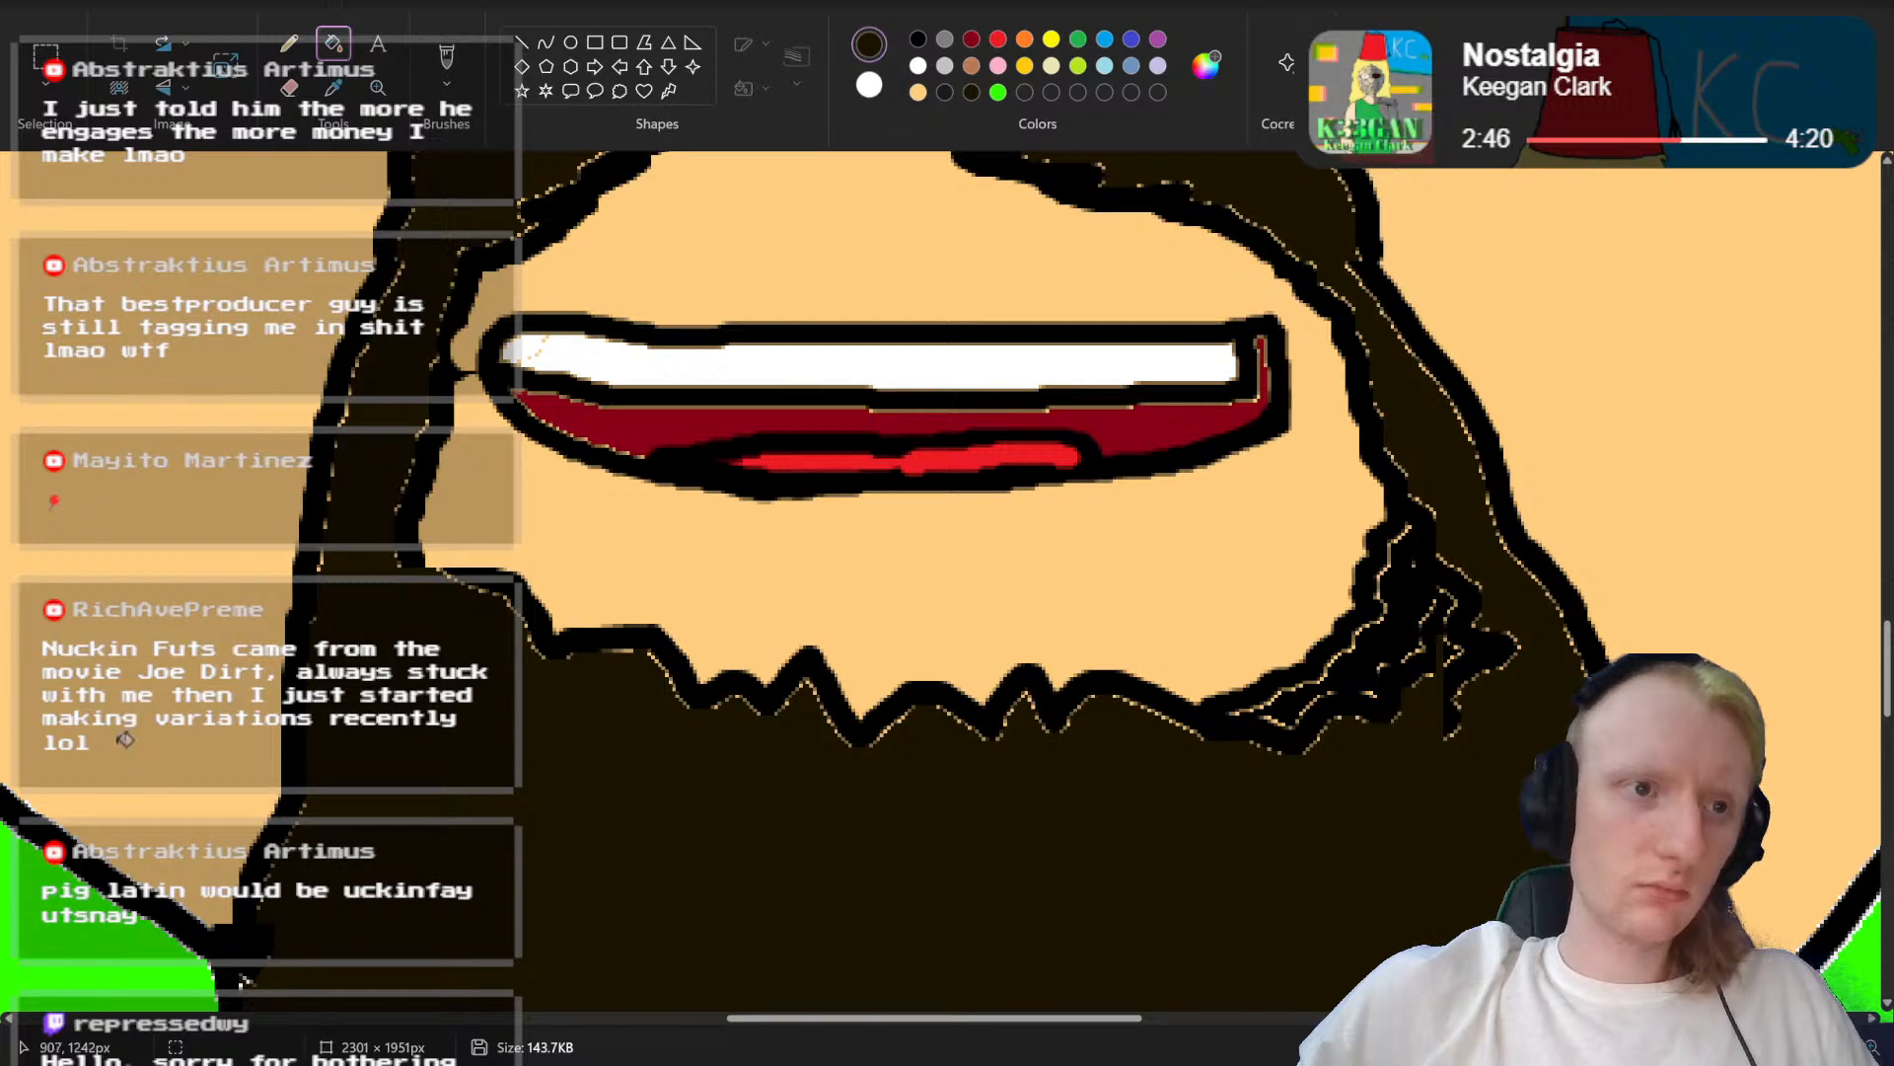
pyautogui.click(448, 65)
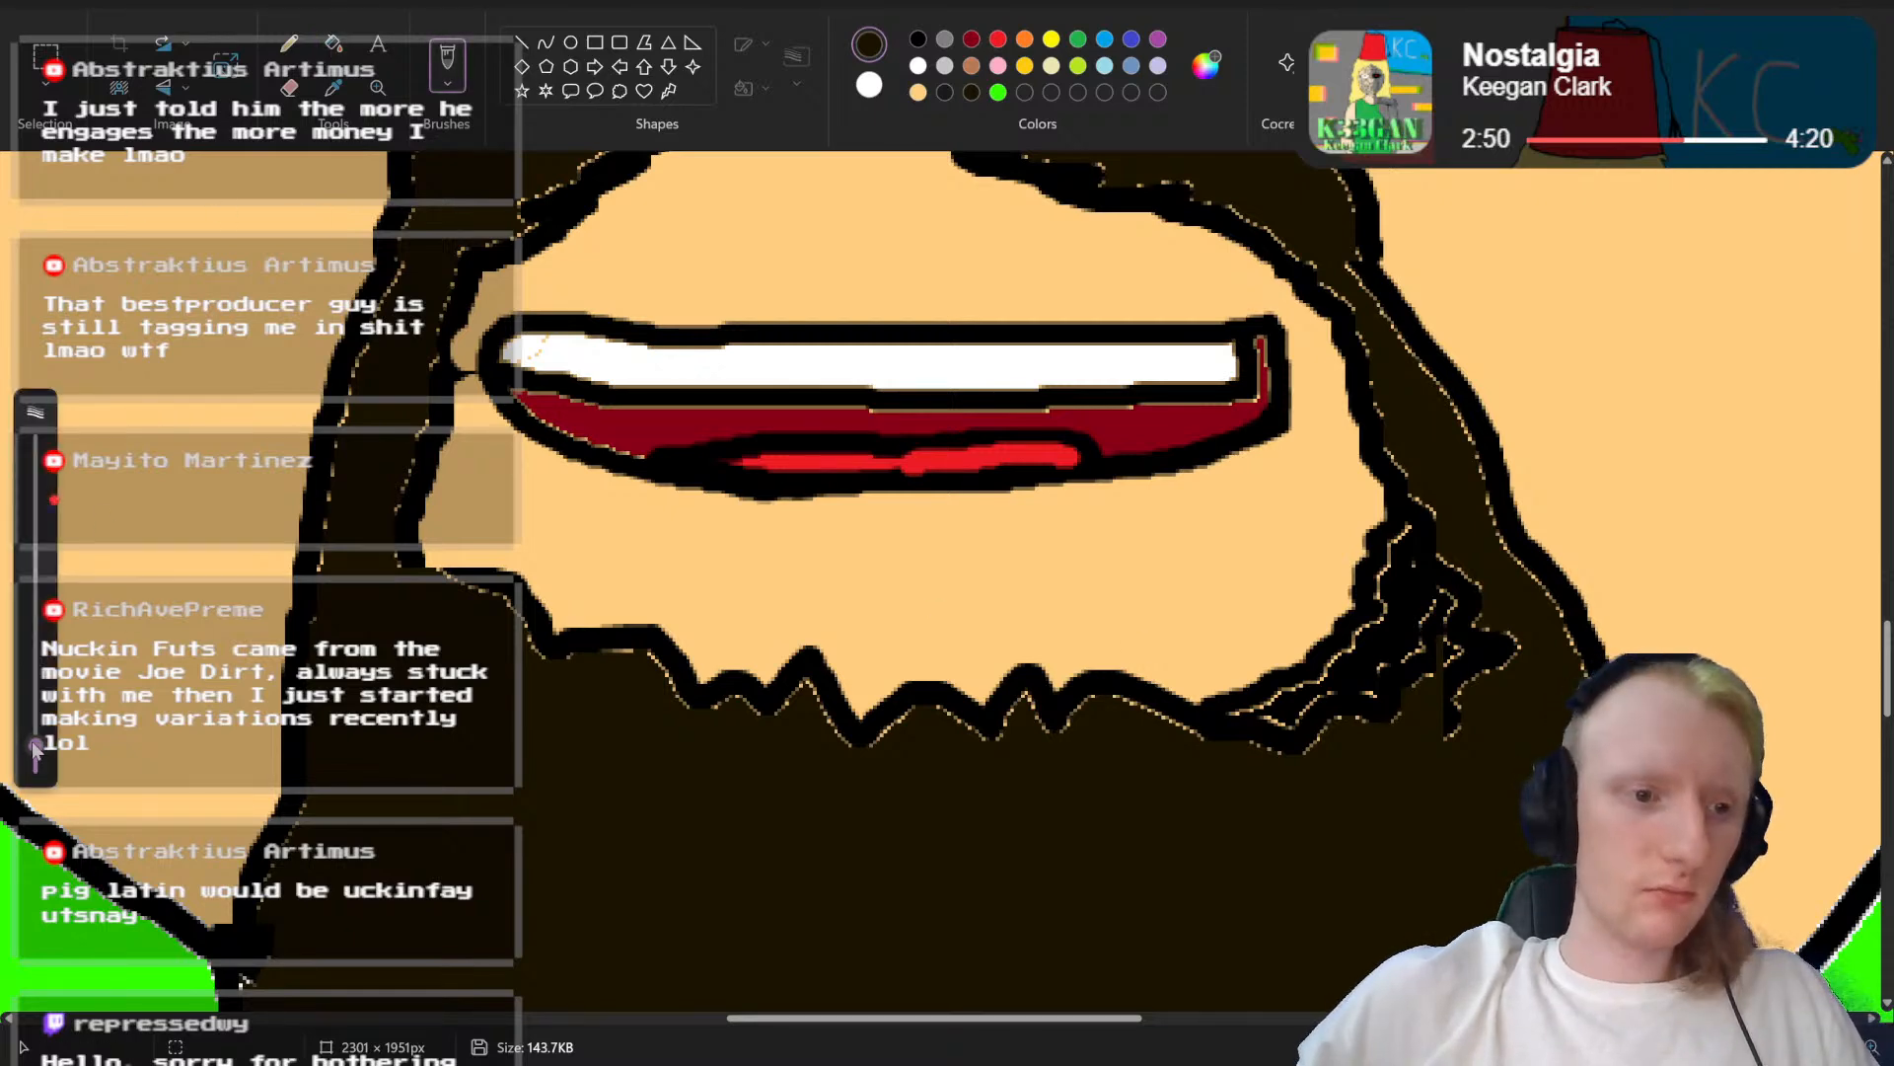
pyautogui.moveTo(36, 750)
pyautogui.mouseDown()
pyautogui.moveTo(36, 681)
pyautogui.moveTo(36, 713)
pyautogui.mouseUp()
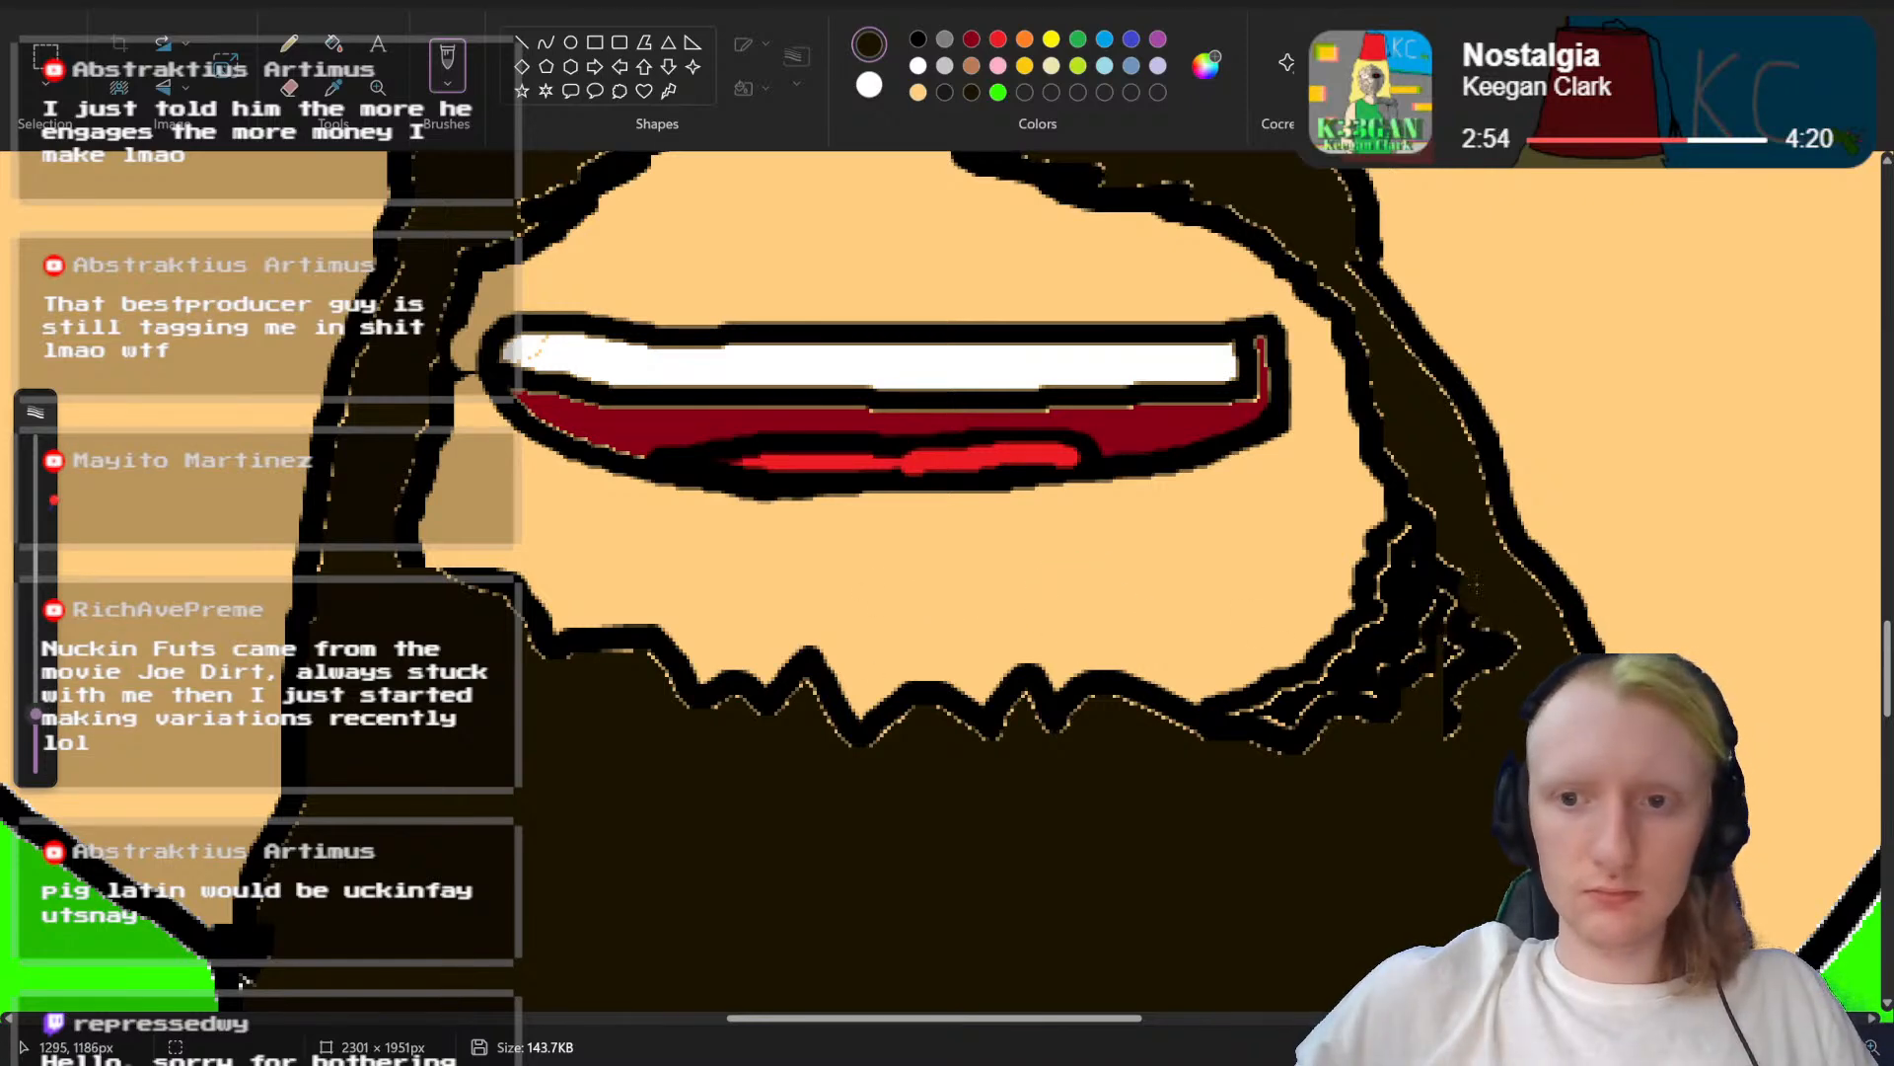
pyautogui.moveTo(1472, 592)
pyautogui.mouseDown()
pyautogui.moveTo(1441, 515)
pyautogui.moveTo(1503, 676)
pyautogui.moveTo(1478, 614)
pyautogui.moveTo(1442, 769)
pyautogui.moveTo(1507, 641)
pyautogui.moveTo(1371, 709)
pyautogui.moveTo(1441, 588)
pyautogui.moveTo(1280, 764)
pyautogui.moveTo(1335, 707)
pyautogui.moveTo(1255, 744)
pyautogui.moveTo(1364, 685)
pyautogui.moveTo(1381, 659)
pyautogui.moveTo(1339, 702)
pyautogui.moveTo(1424, 546)
pyautogui.mouseUp()
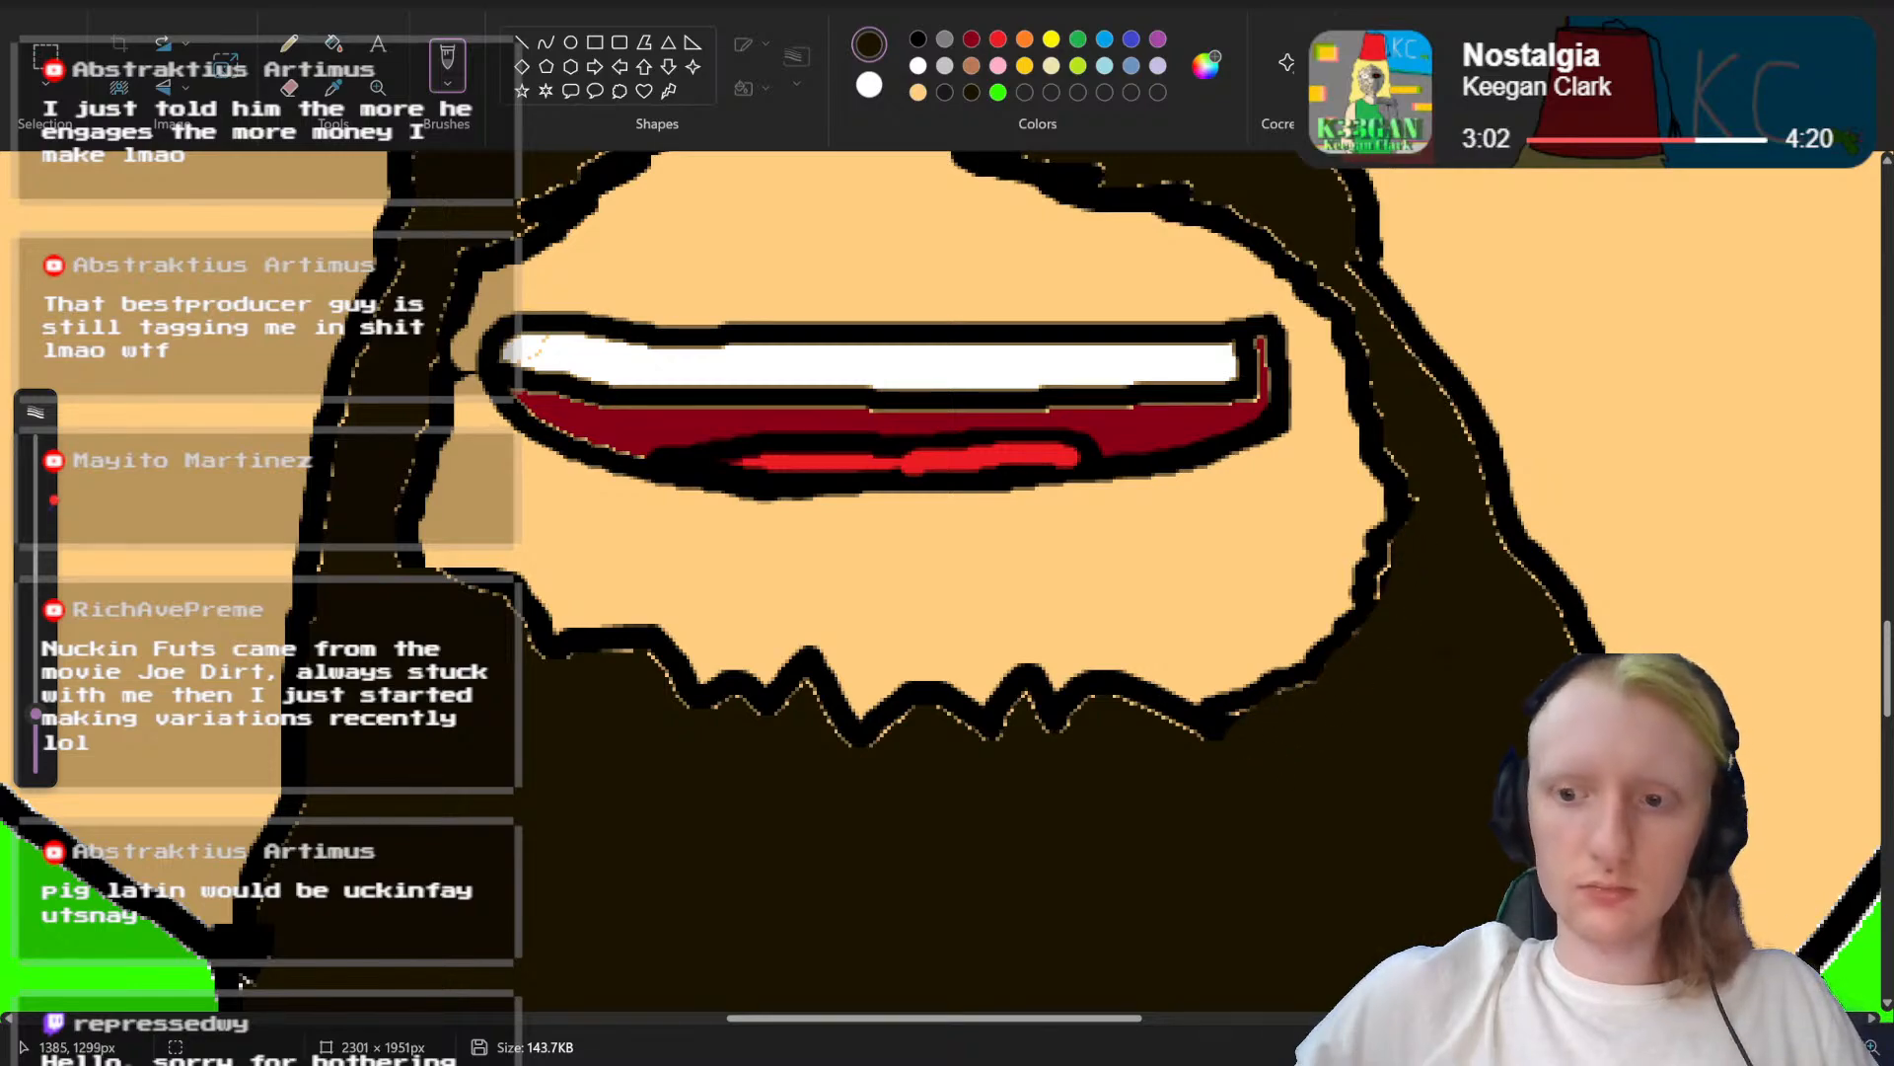
pyautogui.scroll(-4, 945, 582)
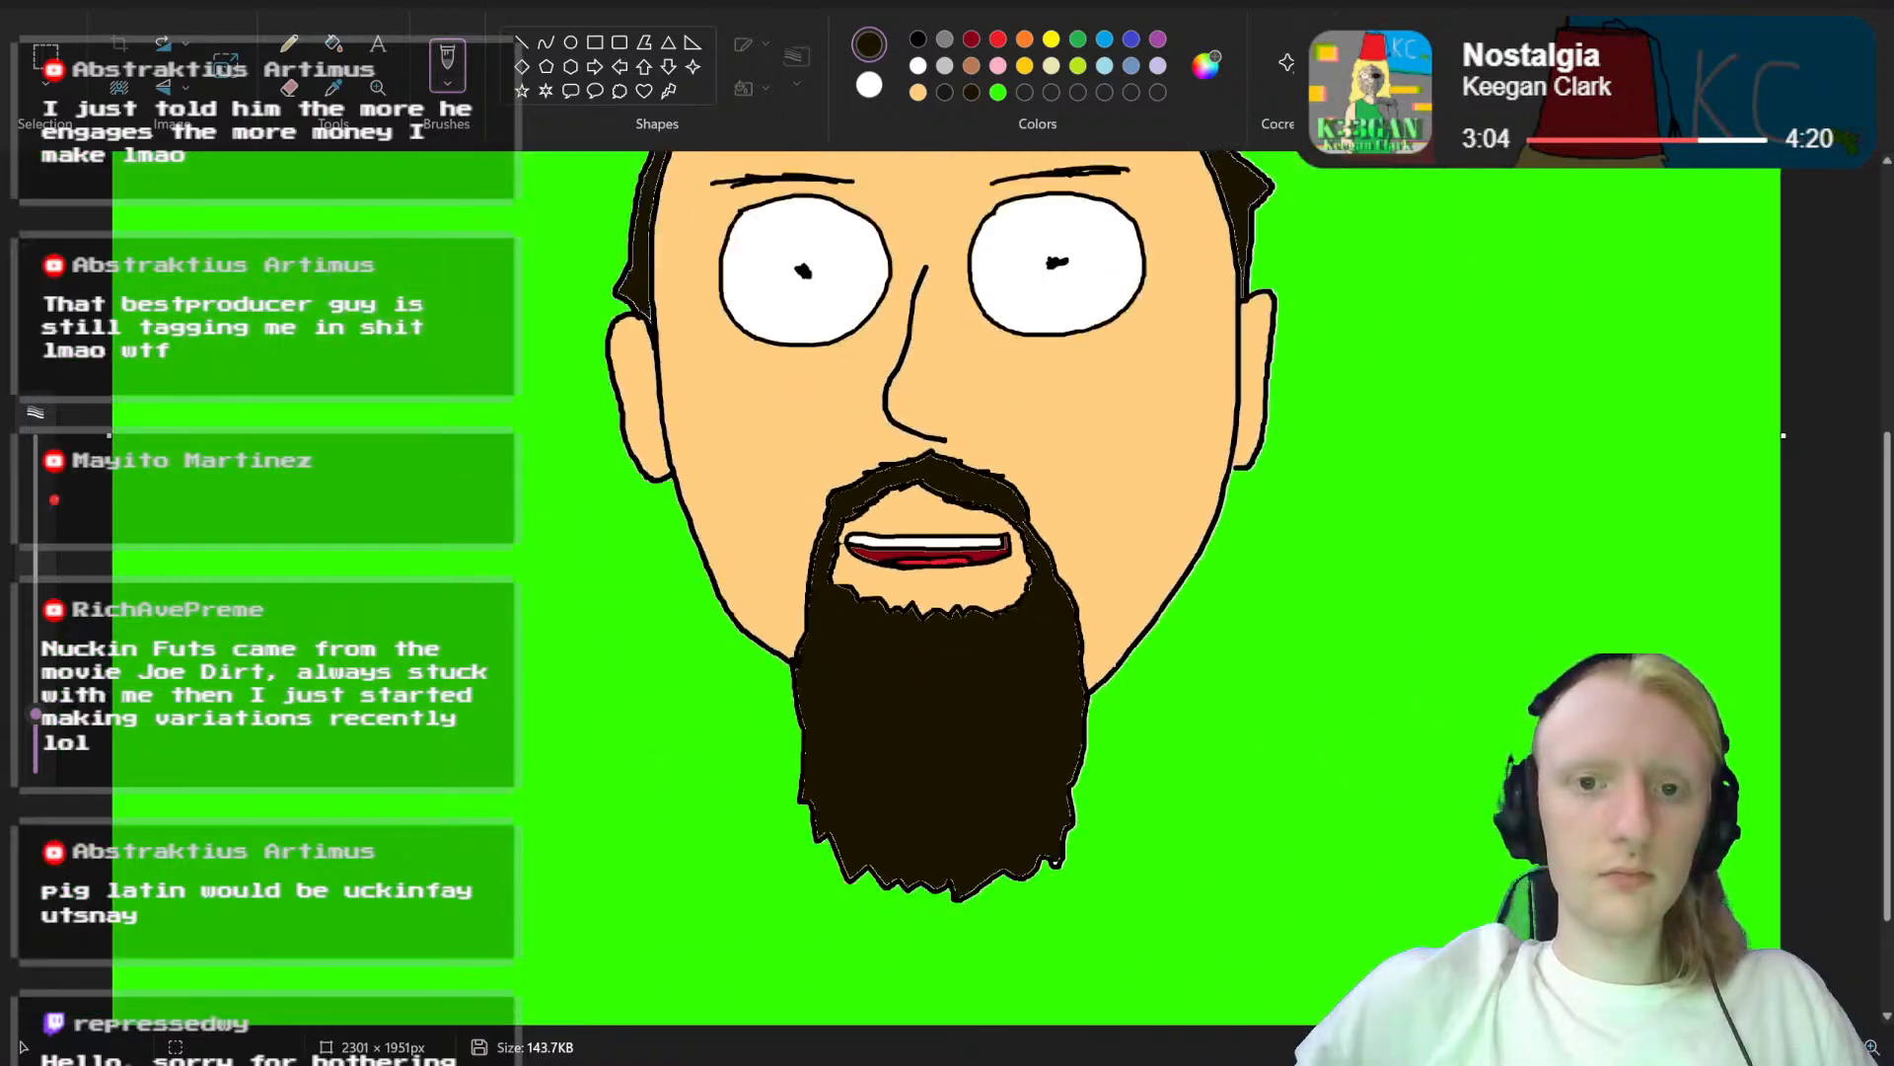
# Step: Thicken the black beard edge along the lower right of the skin area around the mouth with a thinner brush
pyautogui.scroll(2, 945, 582)
pyautogui.scroll(2, 945, 582)
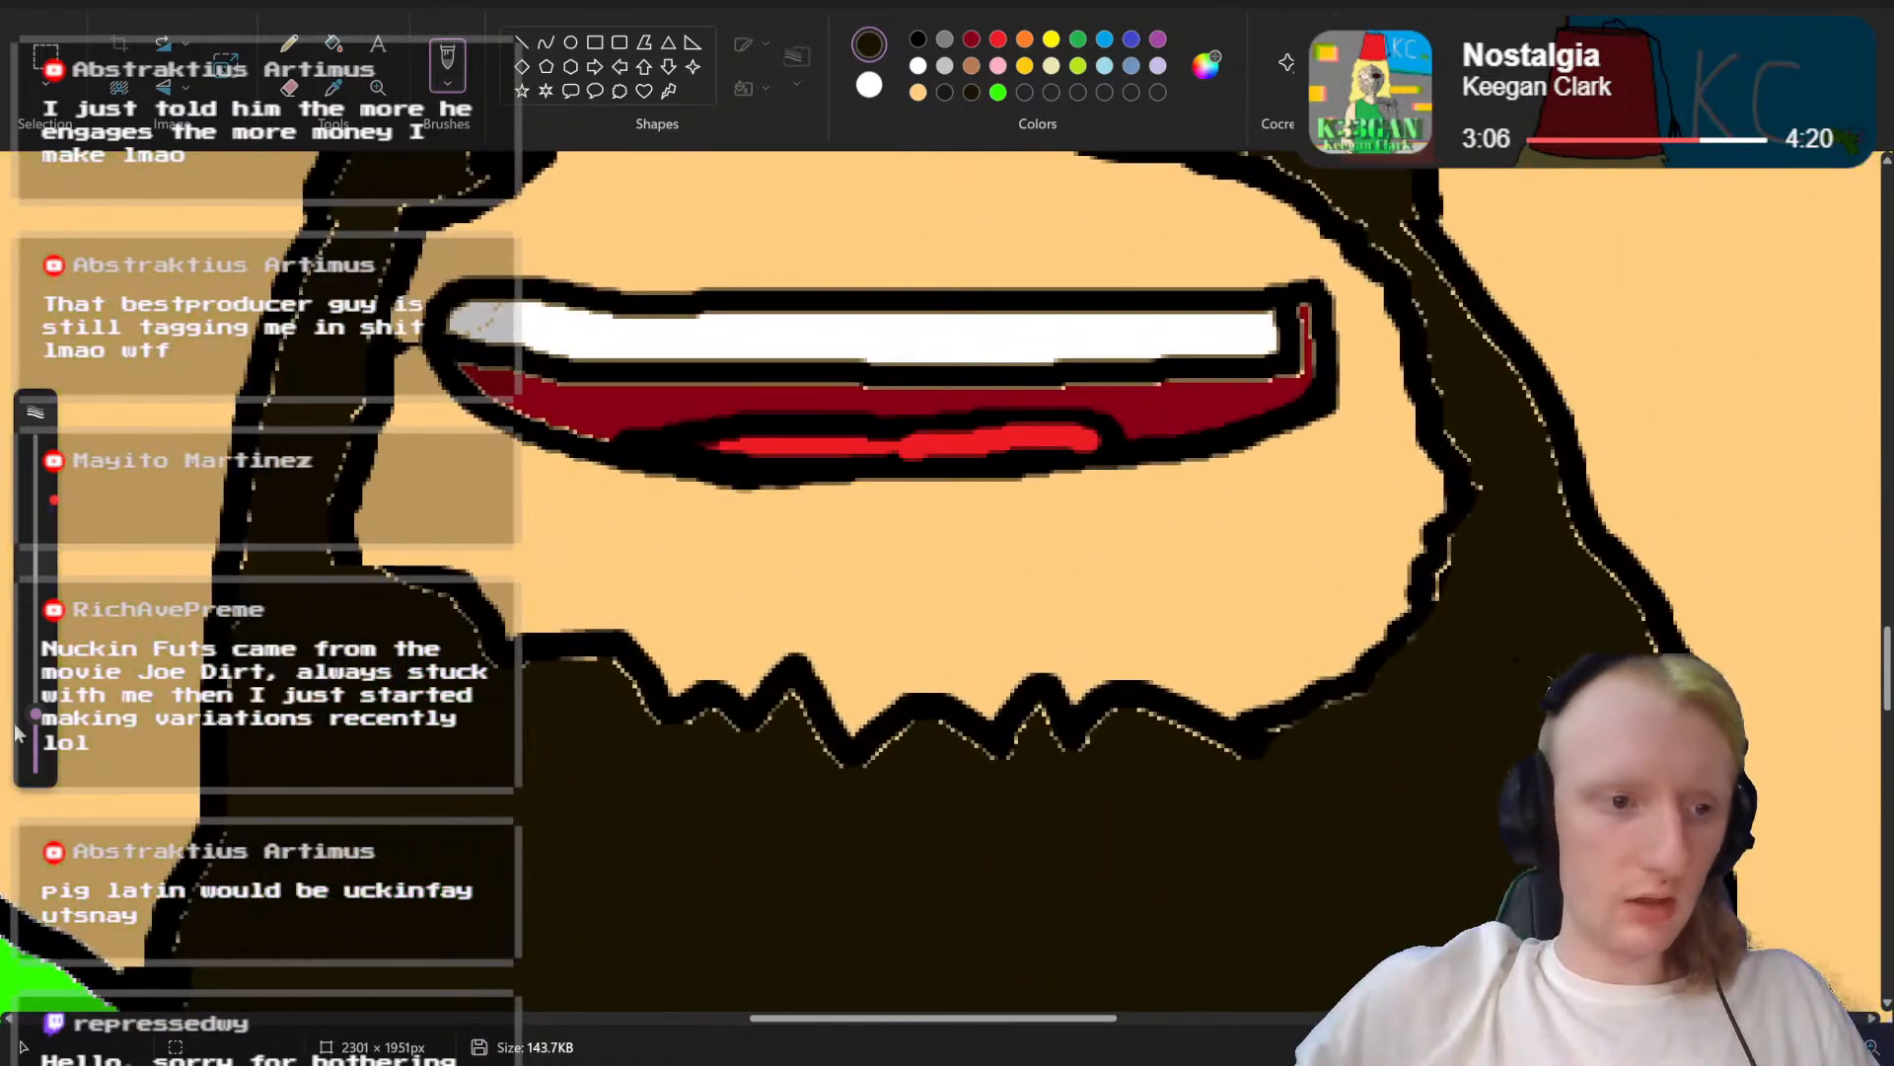
pyautogui.click(943, 584)
pyautogui.moveTo(22, 721); pyautogui.dragTo(22, 742)
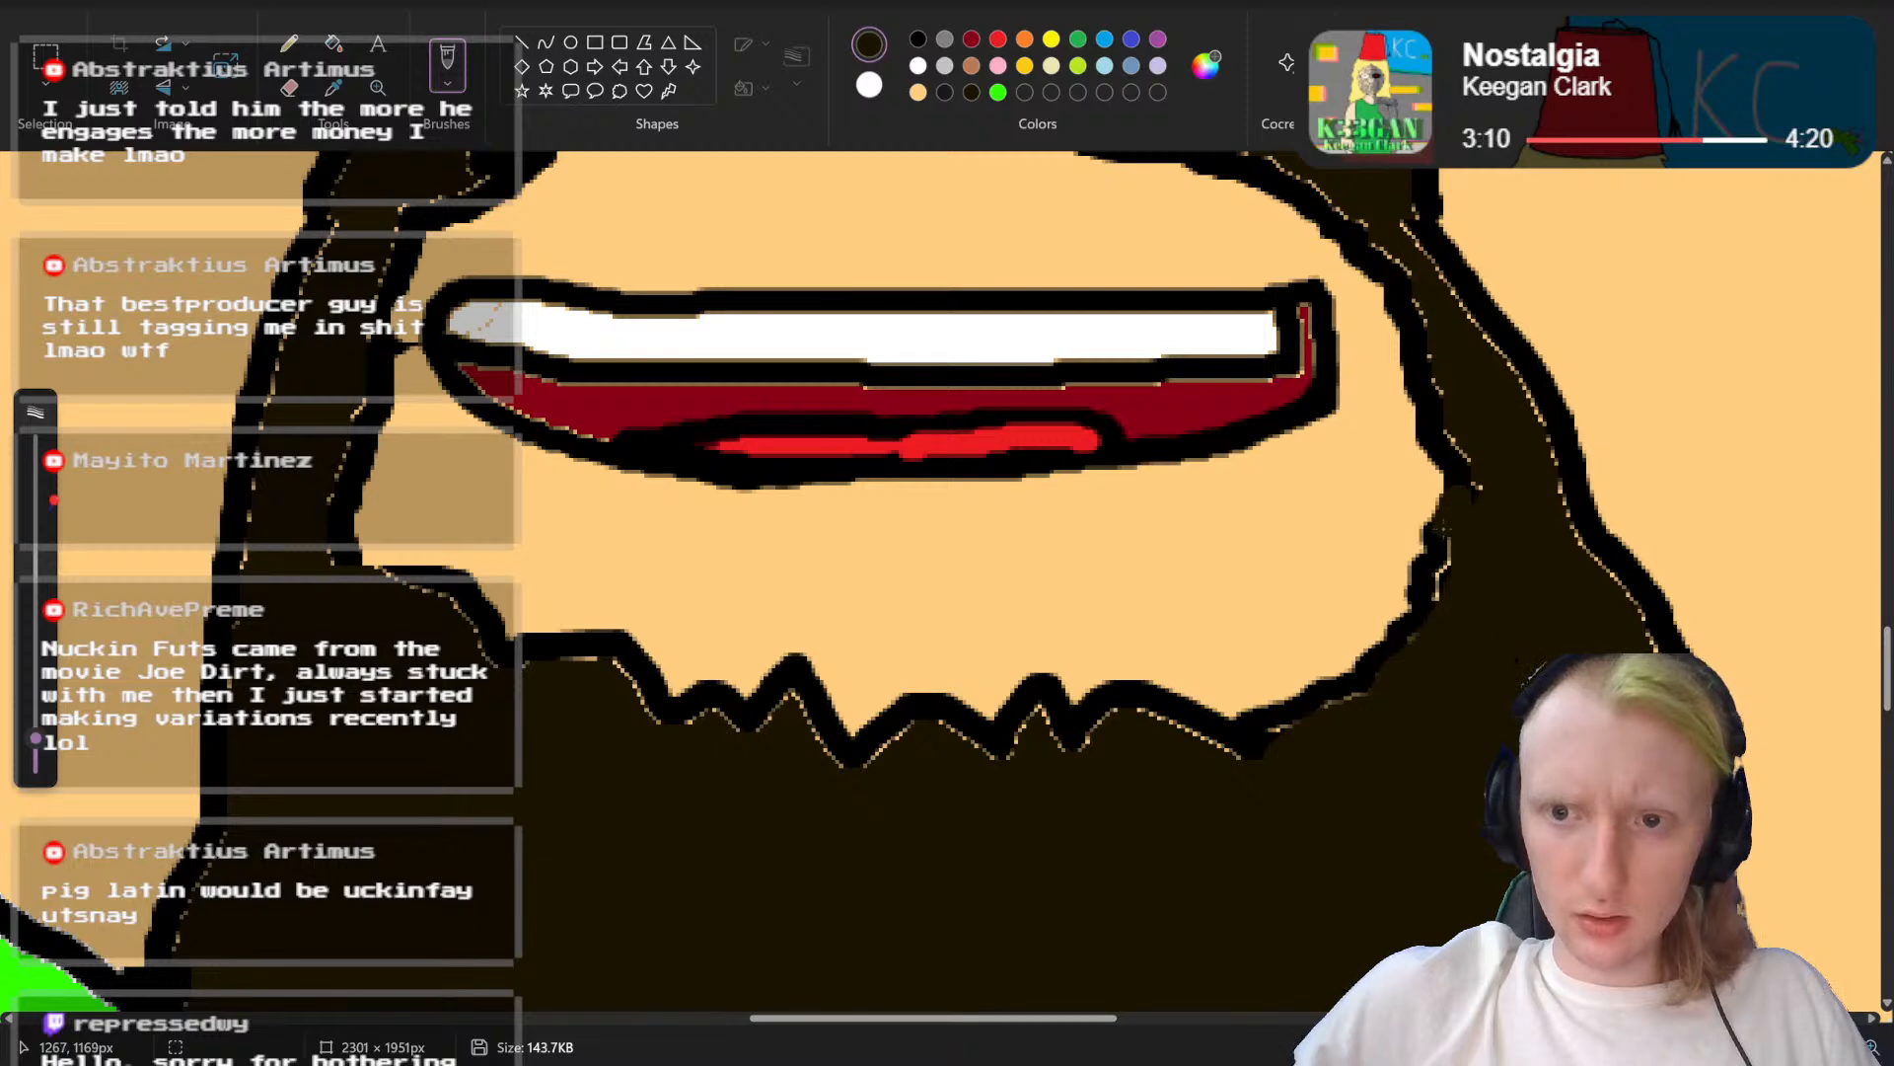
pyautogui.click(917, 39)
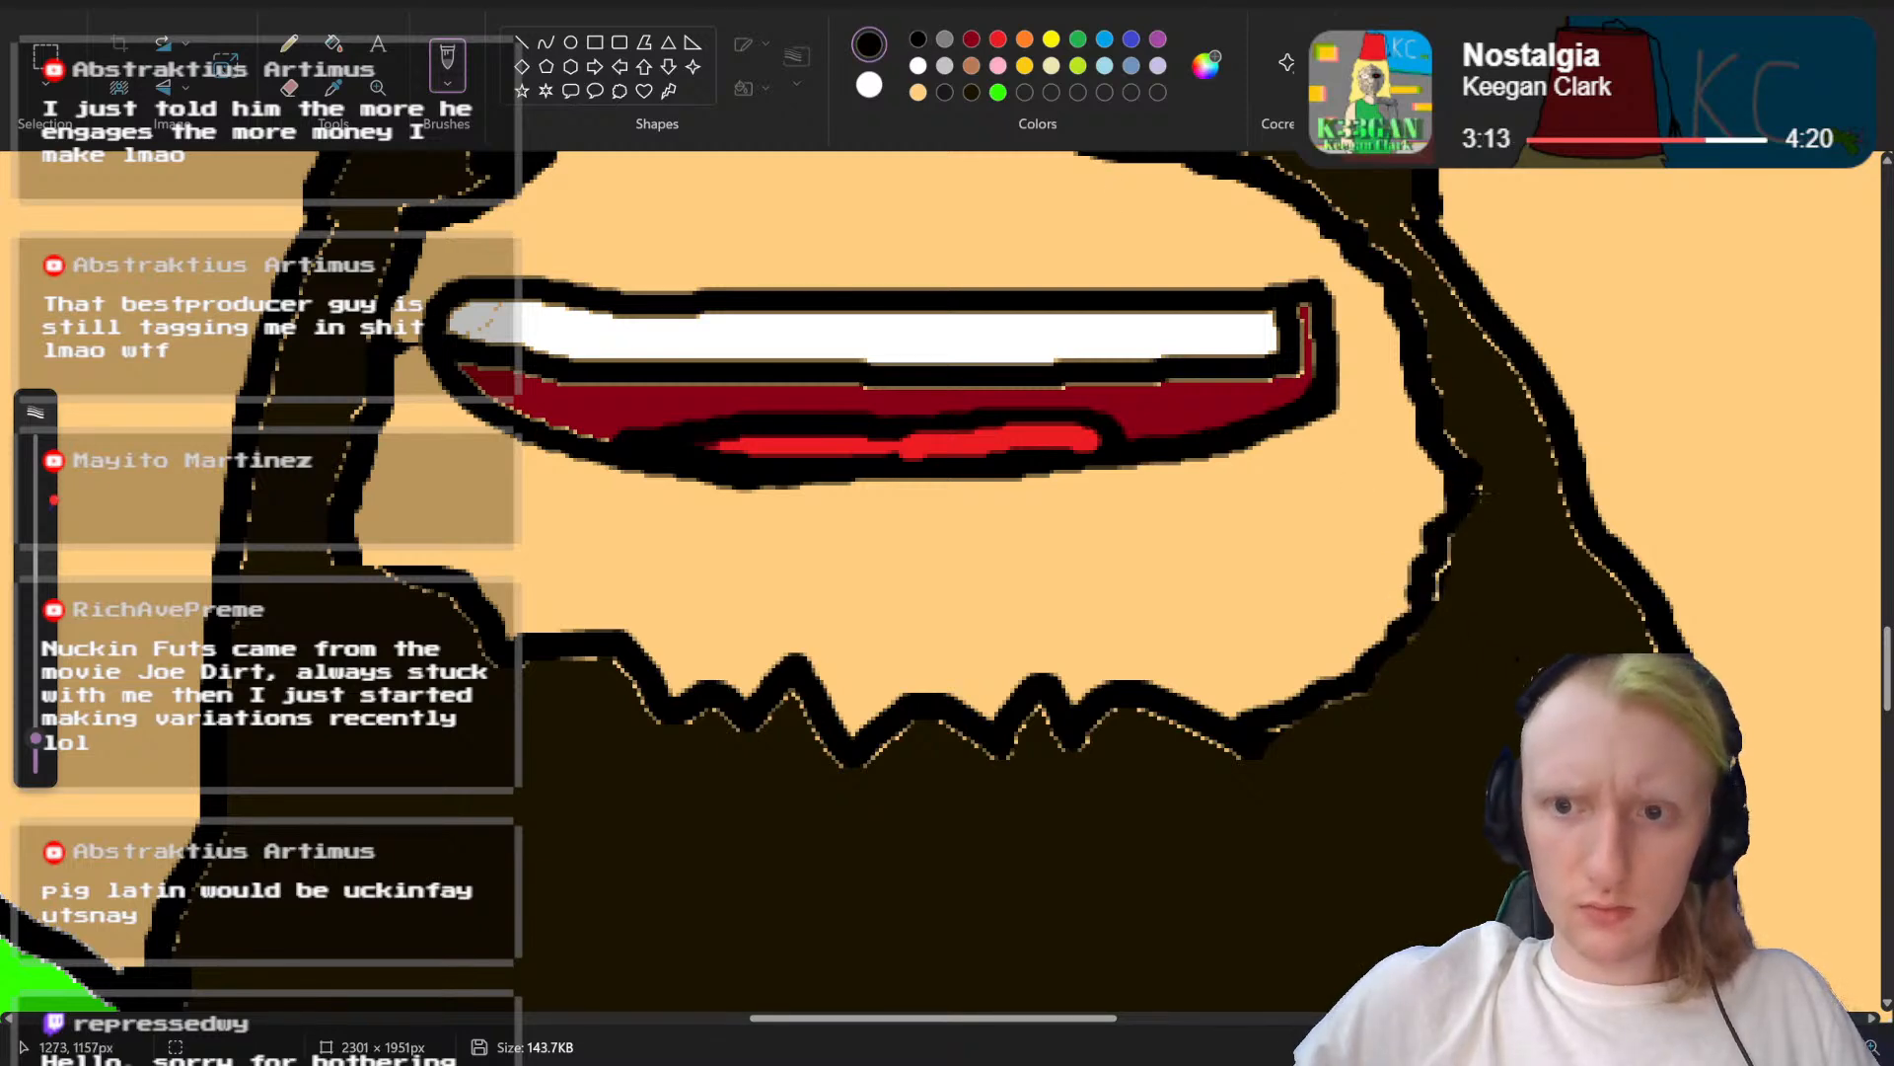
pyautogui.moveTo(1430, 575)
pyautogui.mouseDown()
pyautogui.moveTo(1367, 664)
pyautogui.moveTo(1251, 728)
pyautogui.mouseUp()
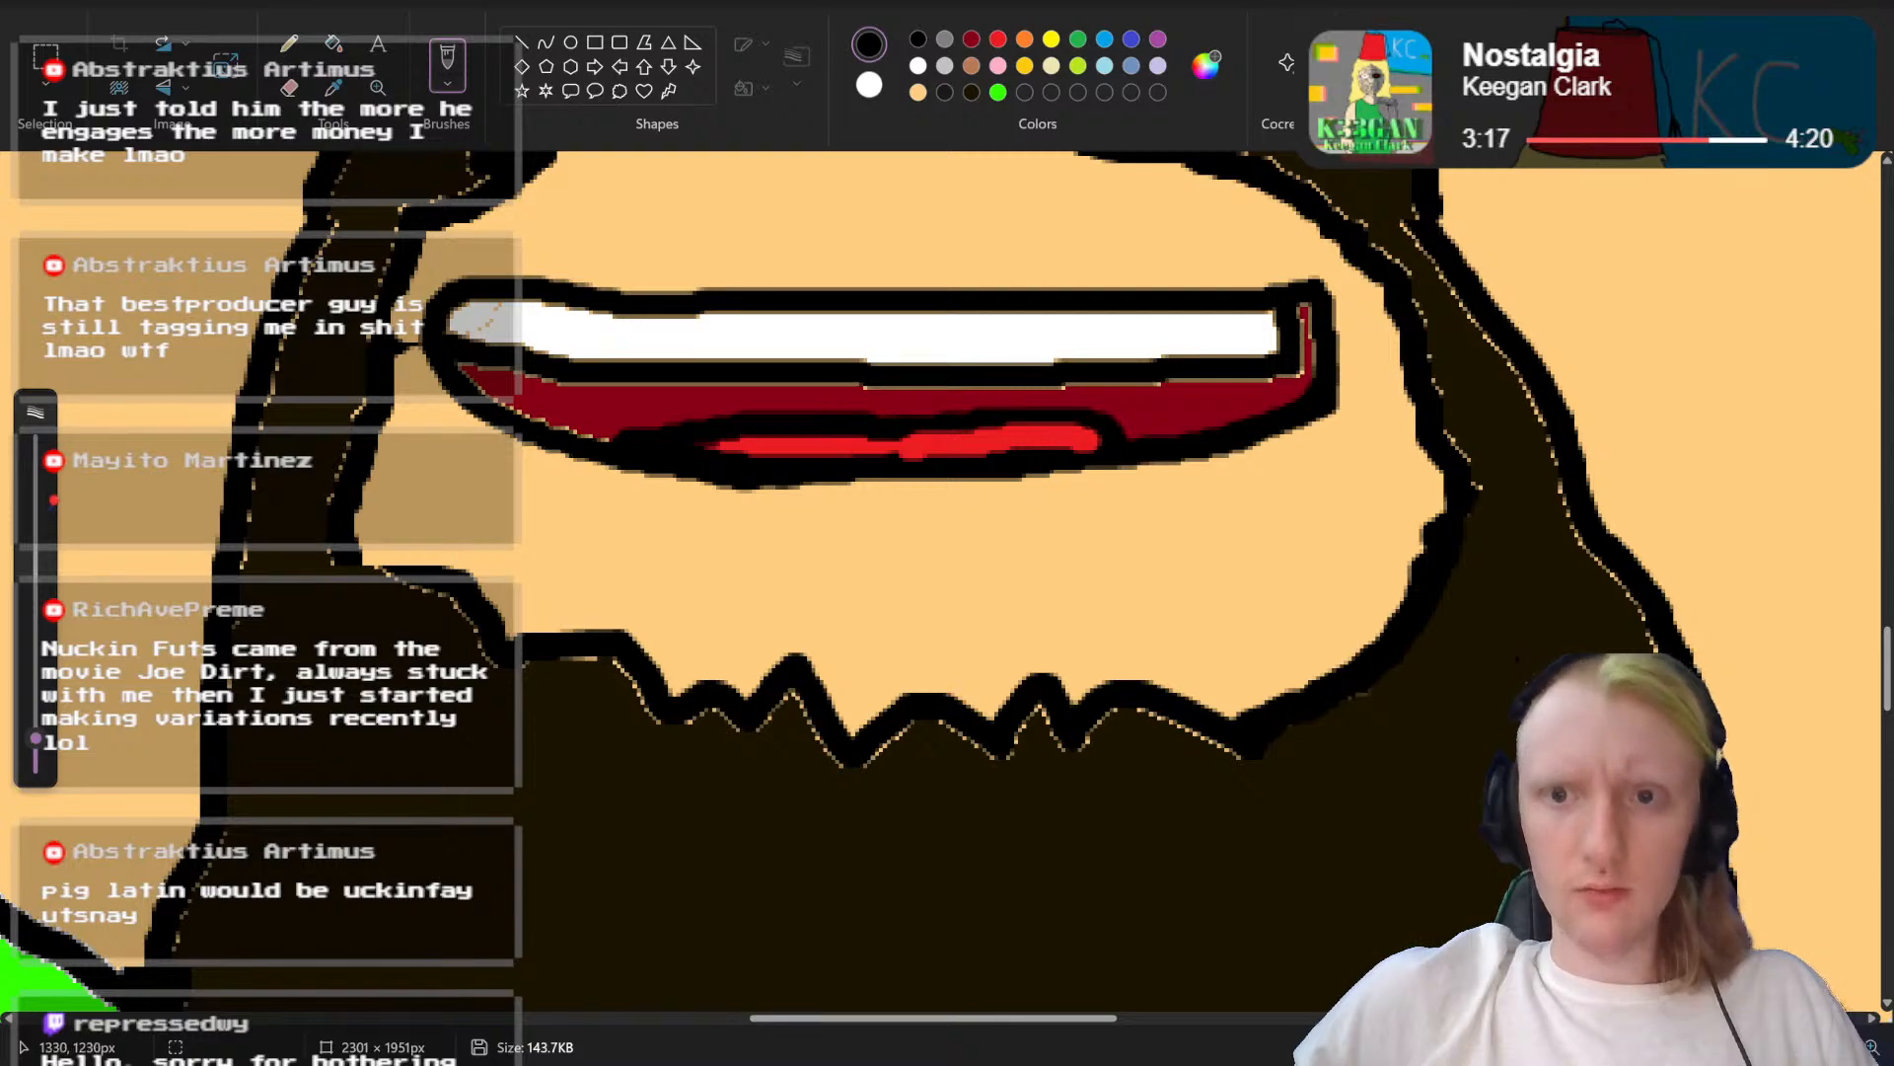
pyautogui.scroll(-6, 947, 750)
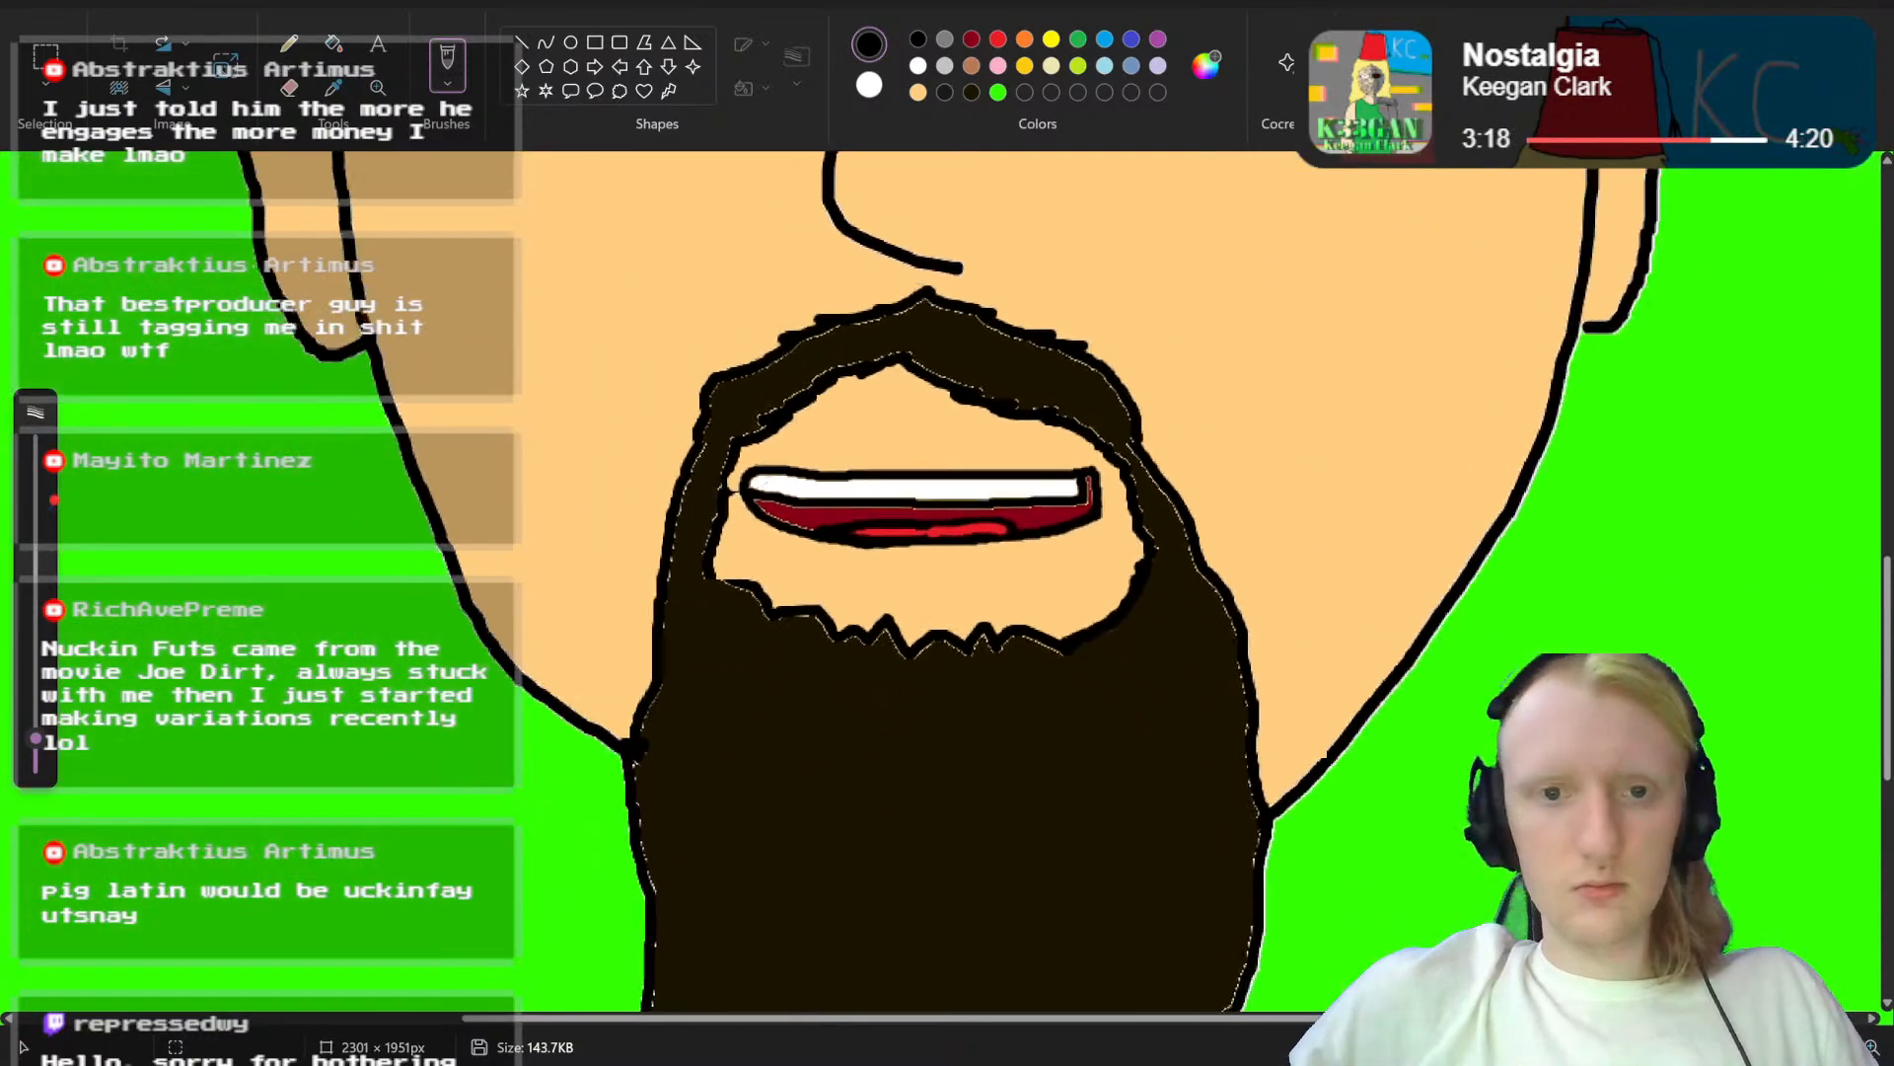
pyautogui.scroll(5, 1335, 711)
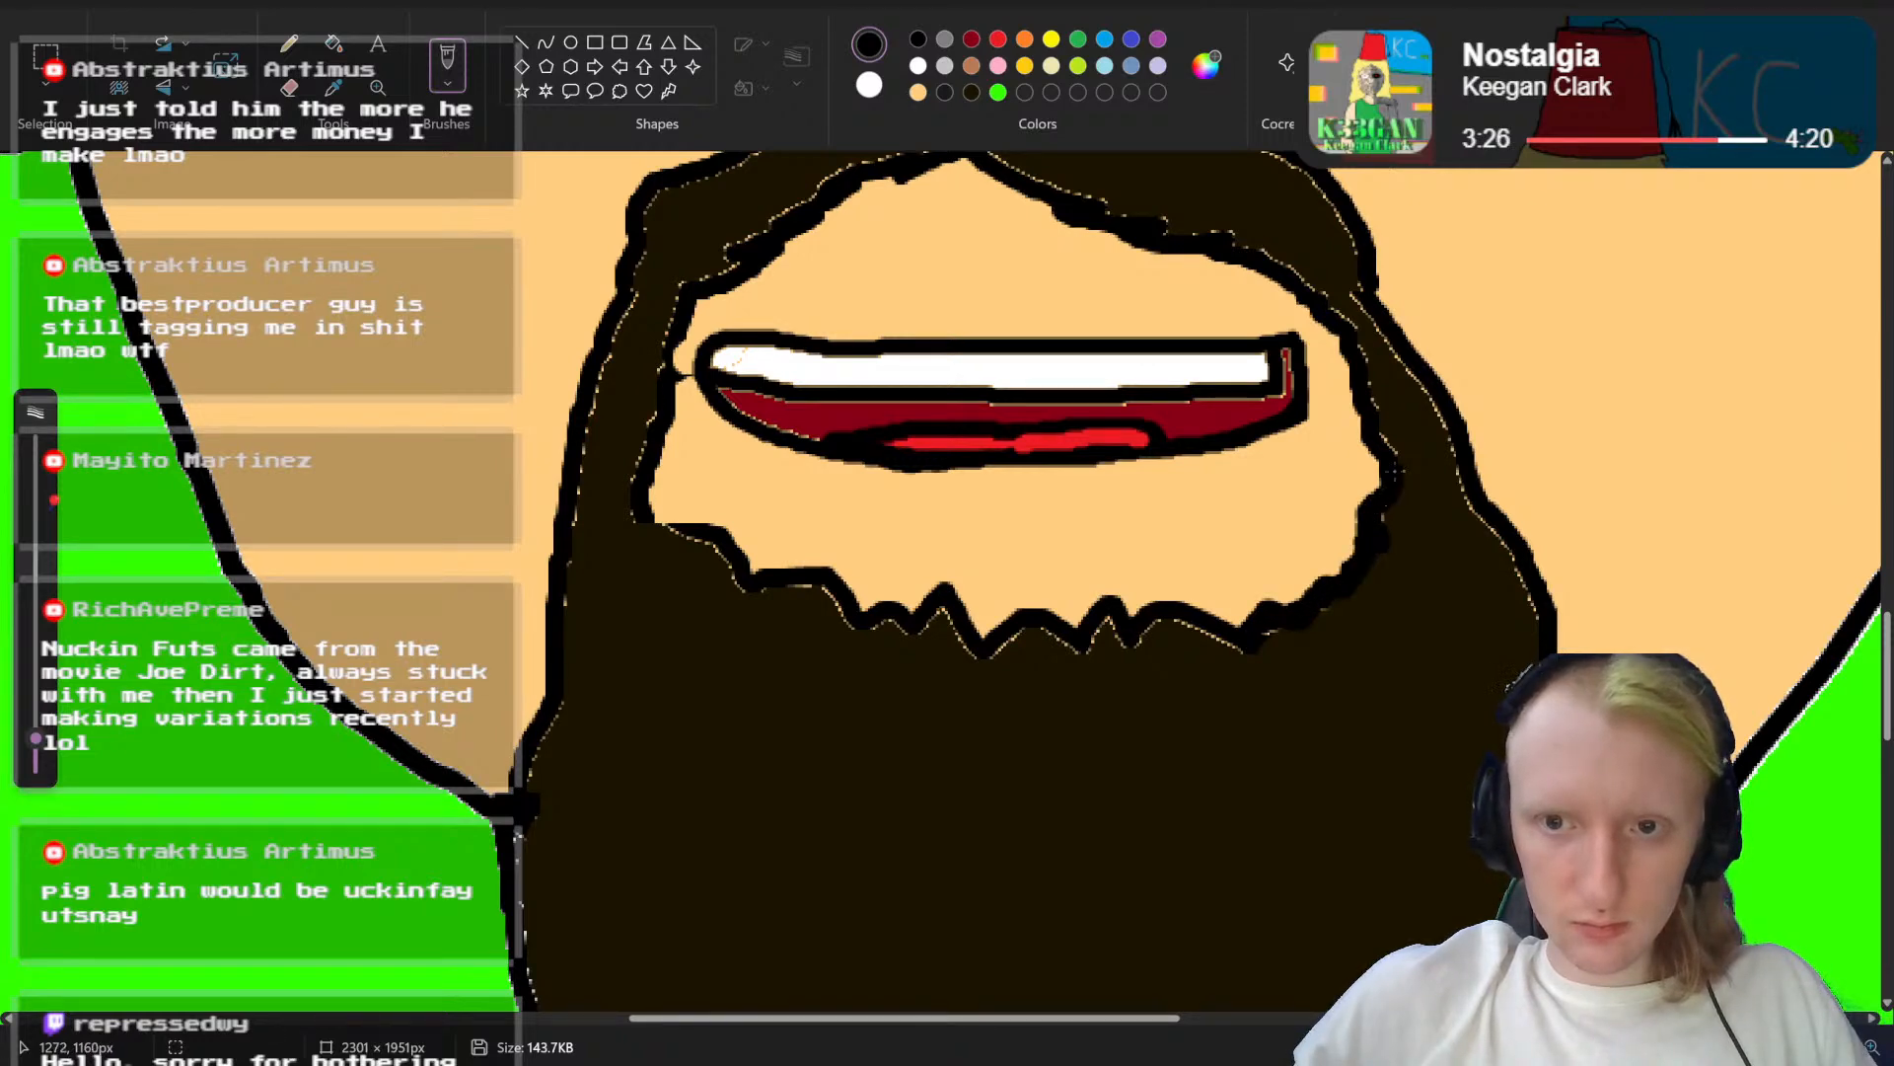
pyautogui.moveTo(1819, 1047); pyautogui.dragTo(1767, 1047)
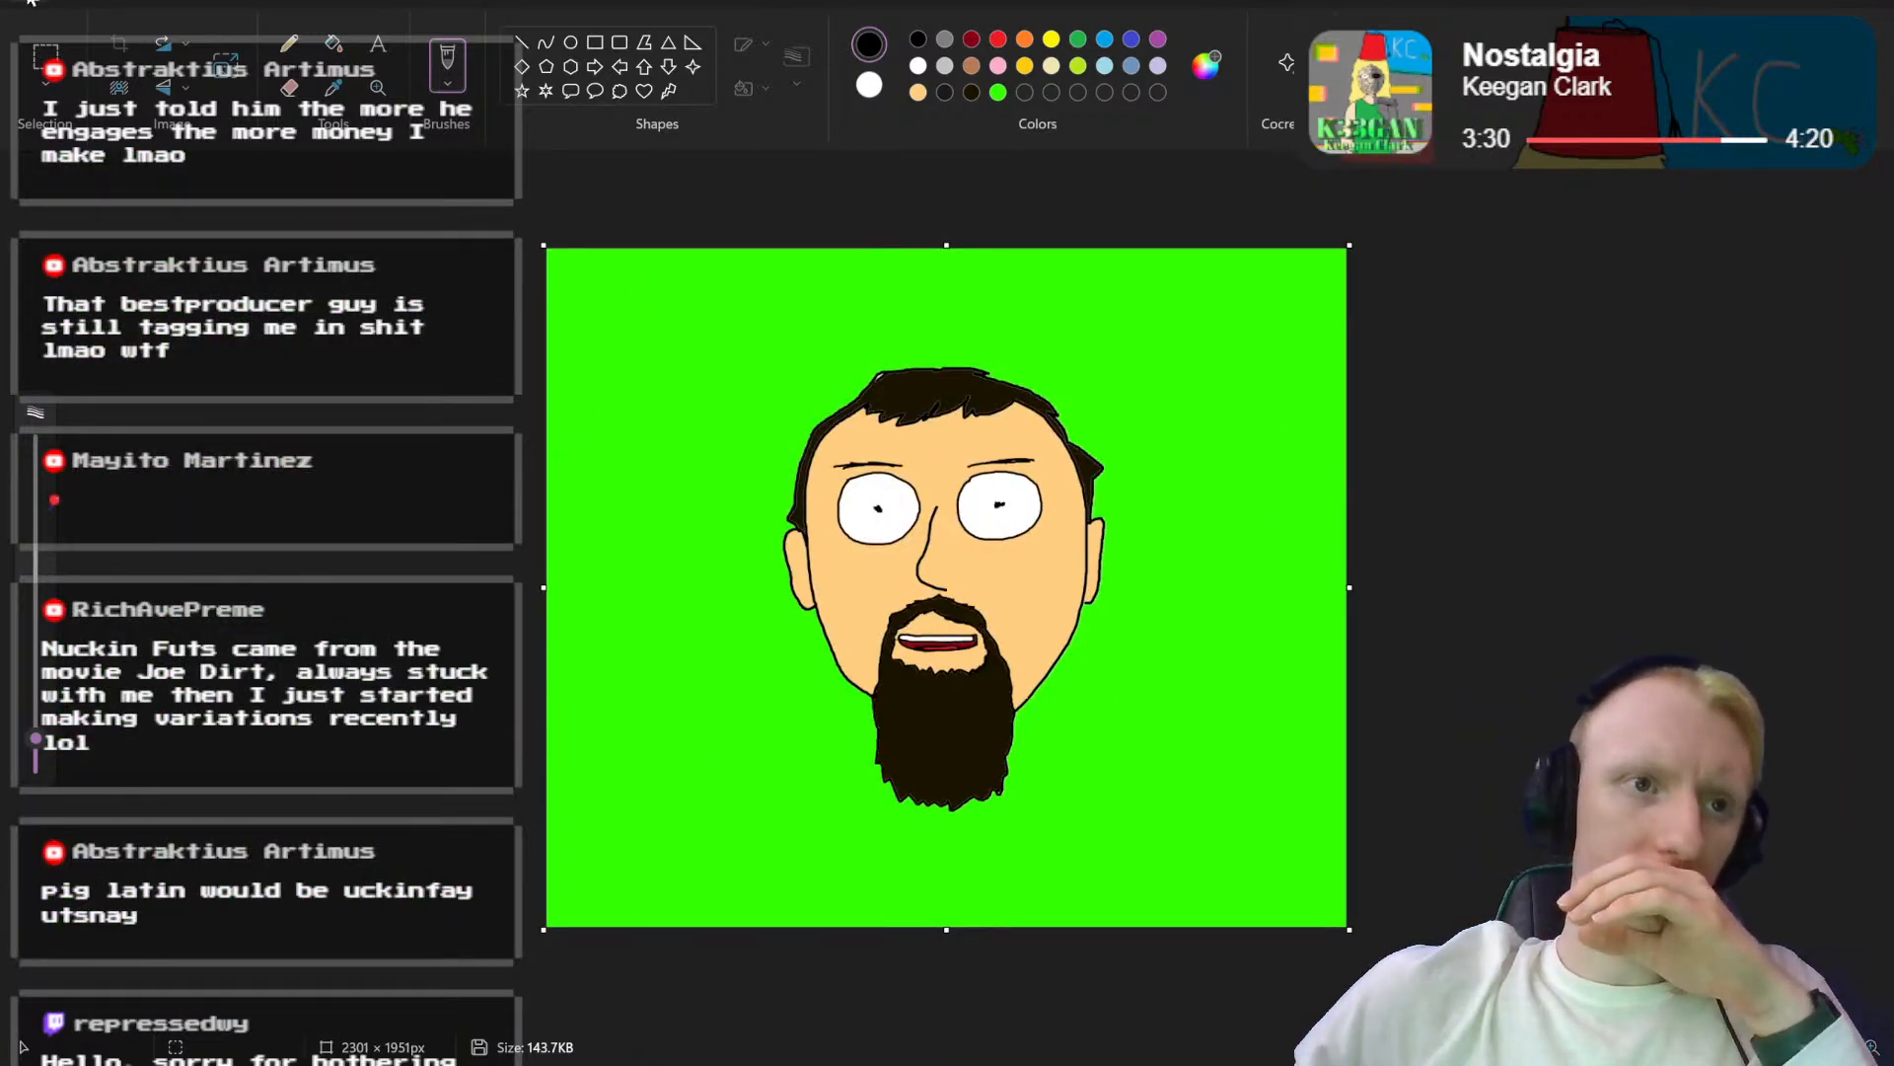
# Step: Save the current mouth variant and reopen the mouthless base picture Abstrakt Head.png
pyautogui.click(32, 2)
pyautogui.click(94, 156)
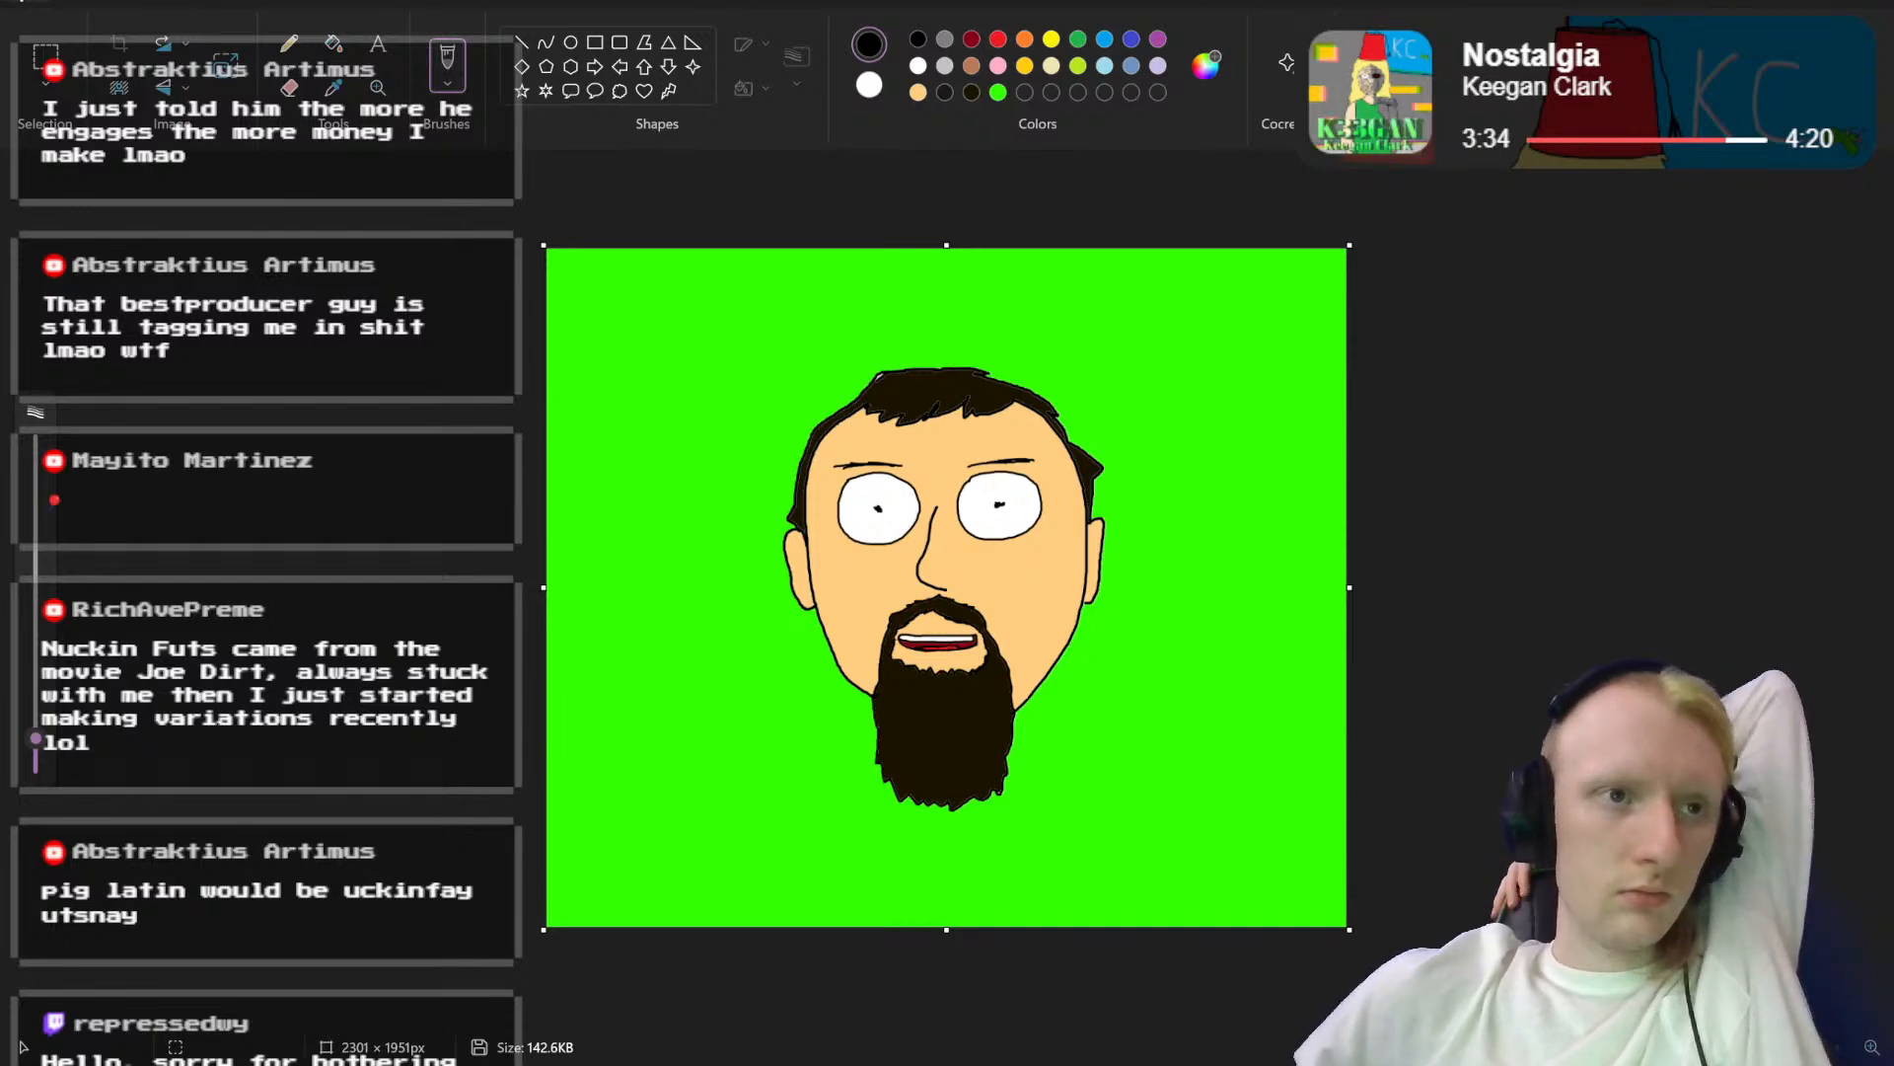
pyautogui.click(30, 2)
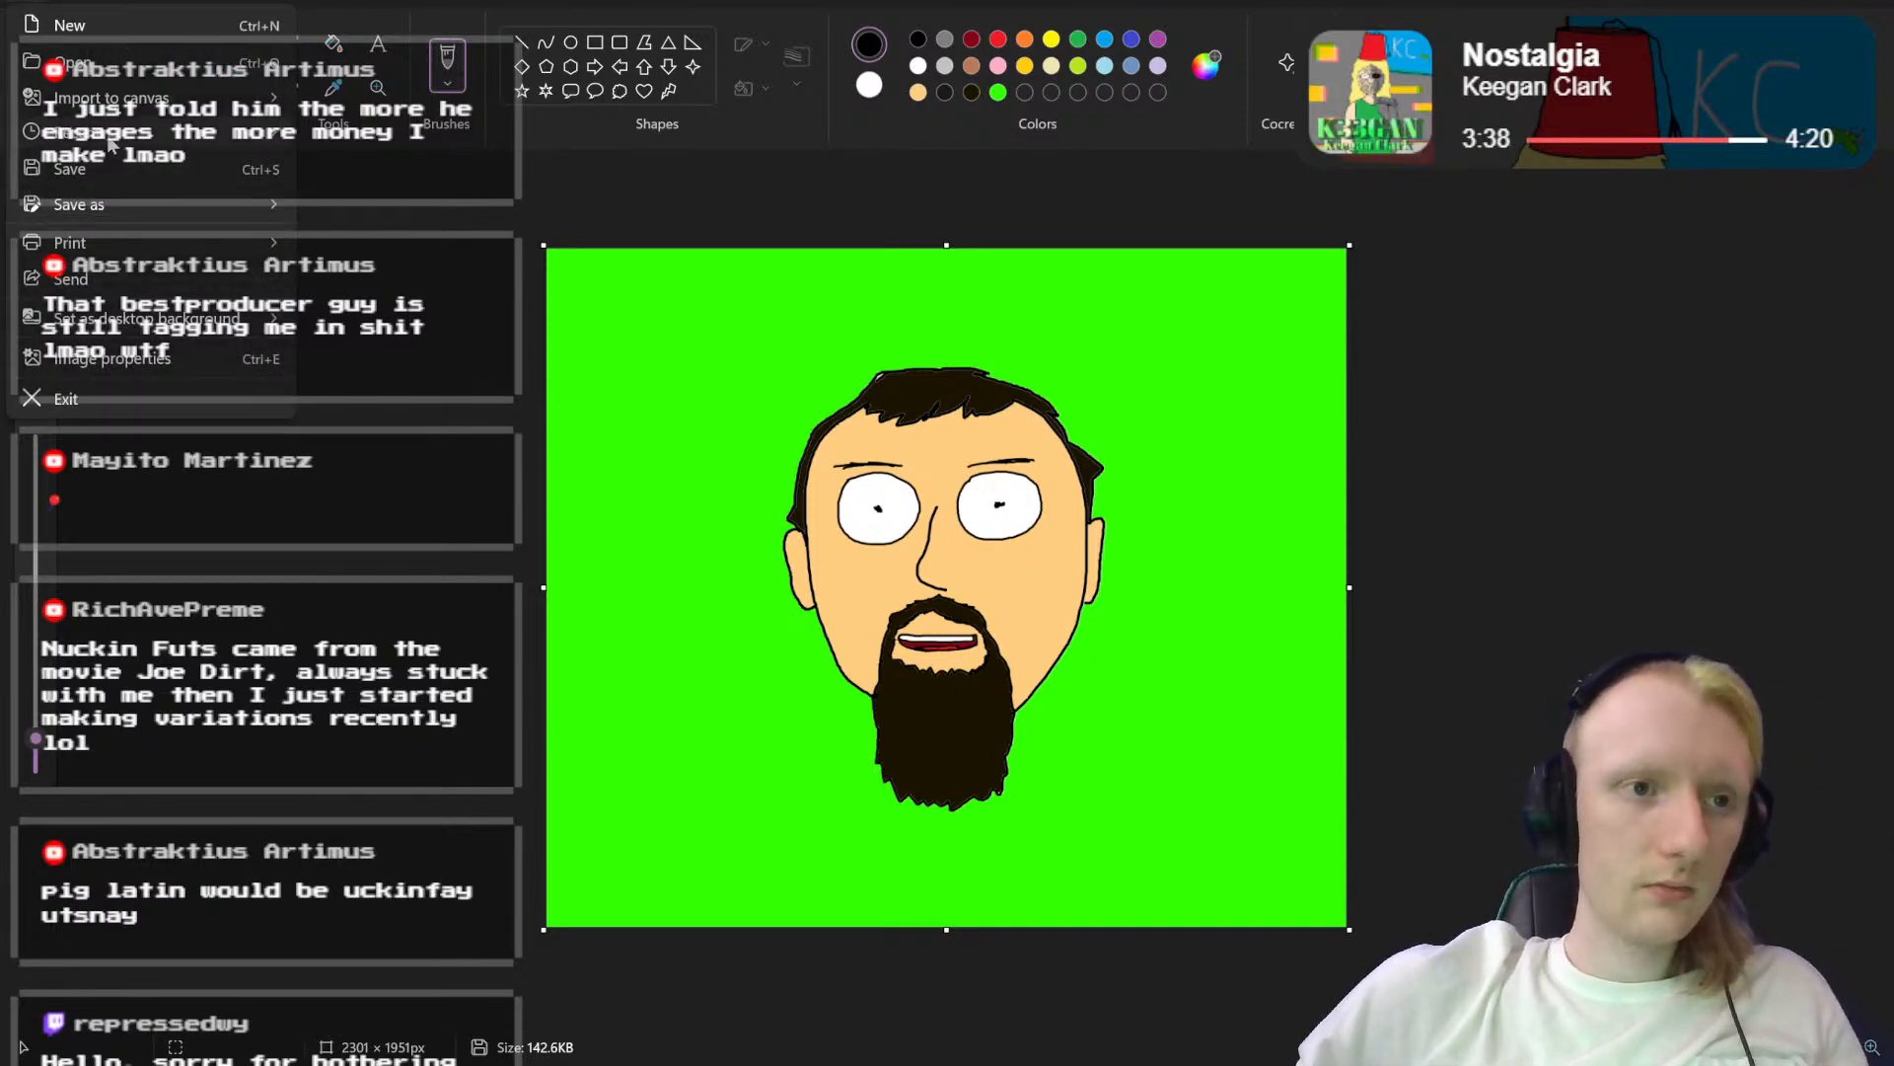
pyautogui.moveTo(138, 144)
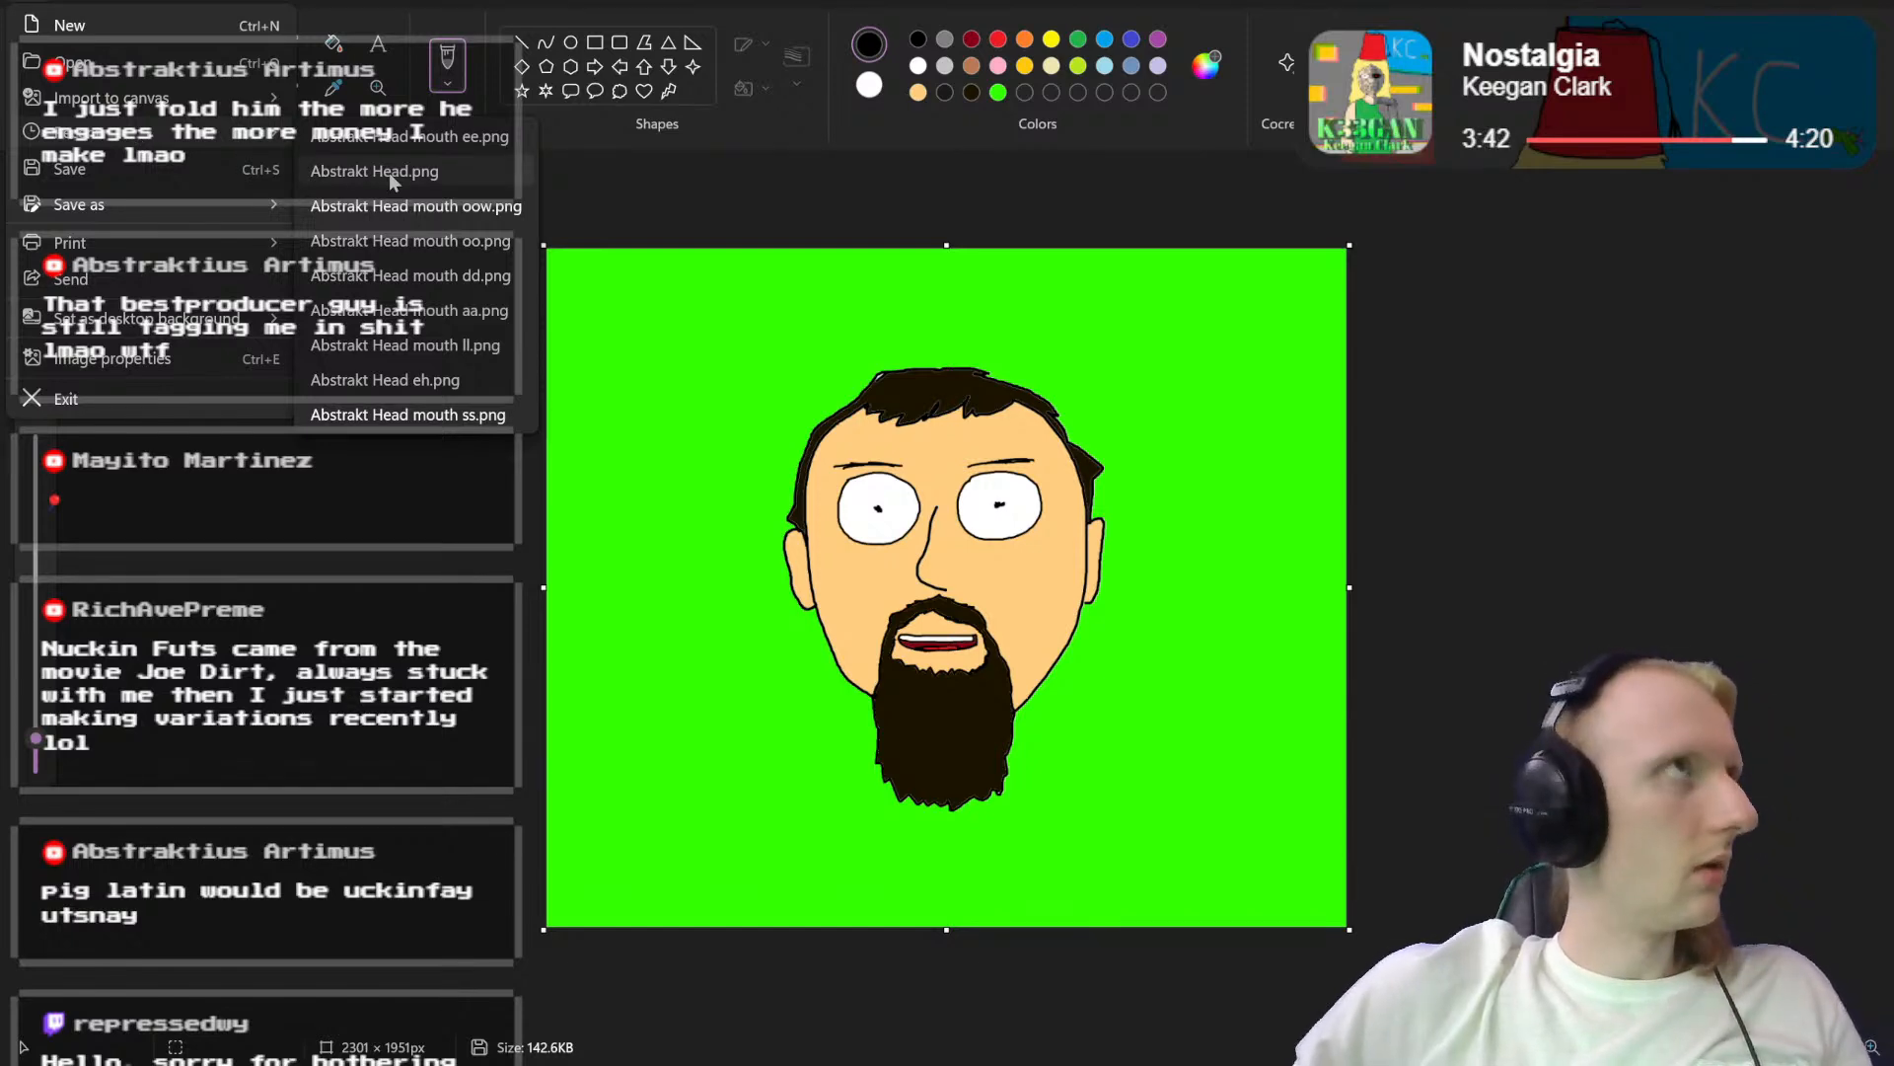
pyautogui.click(391, 176)
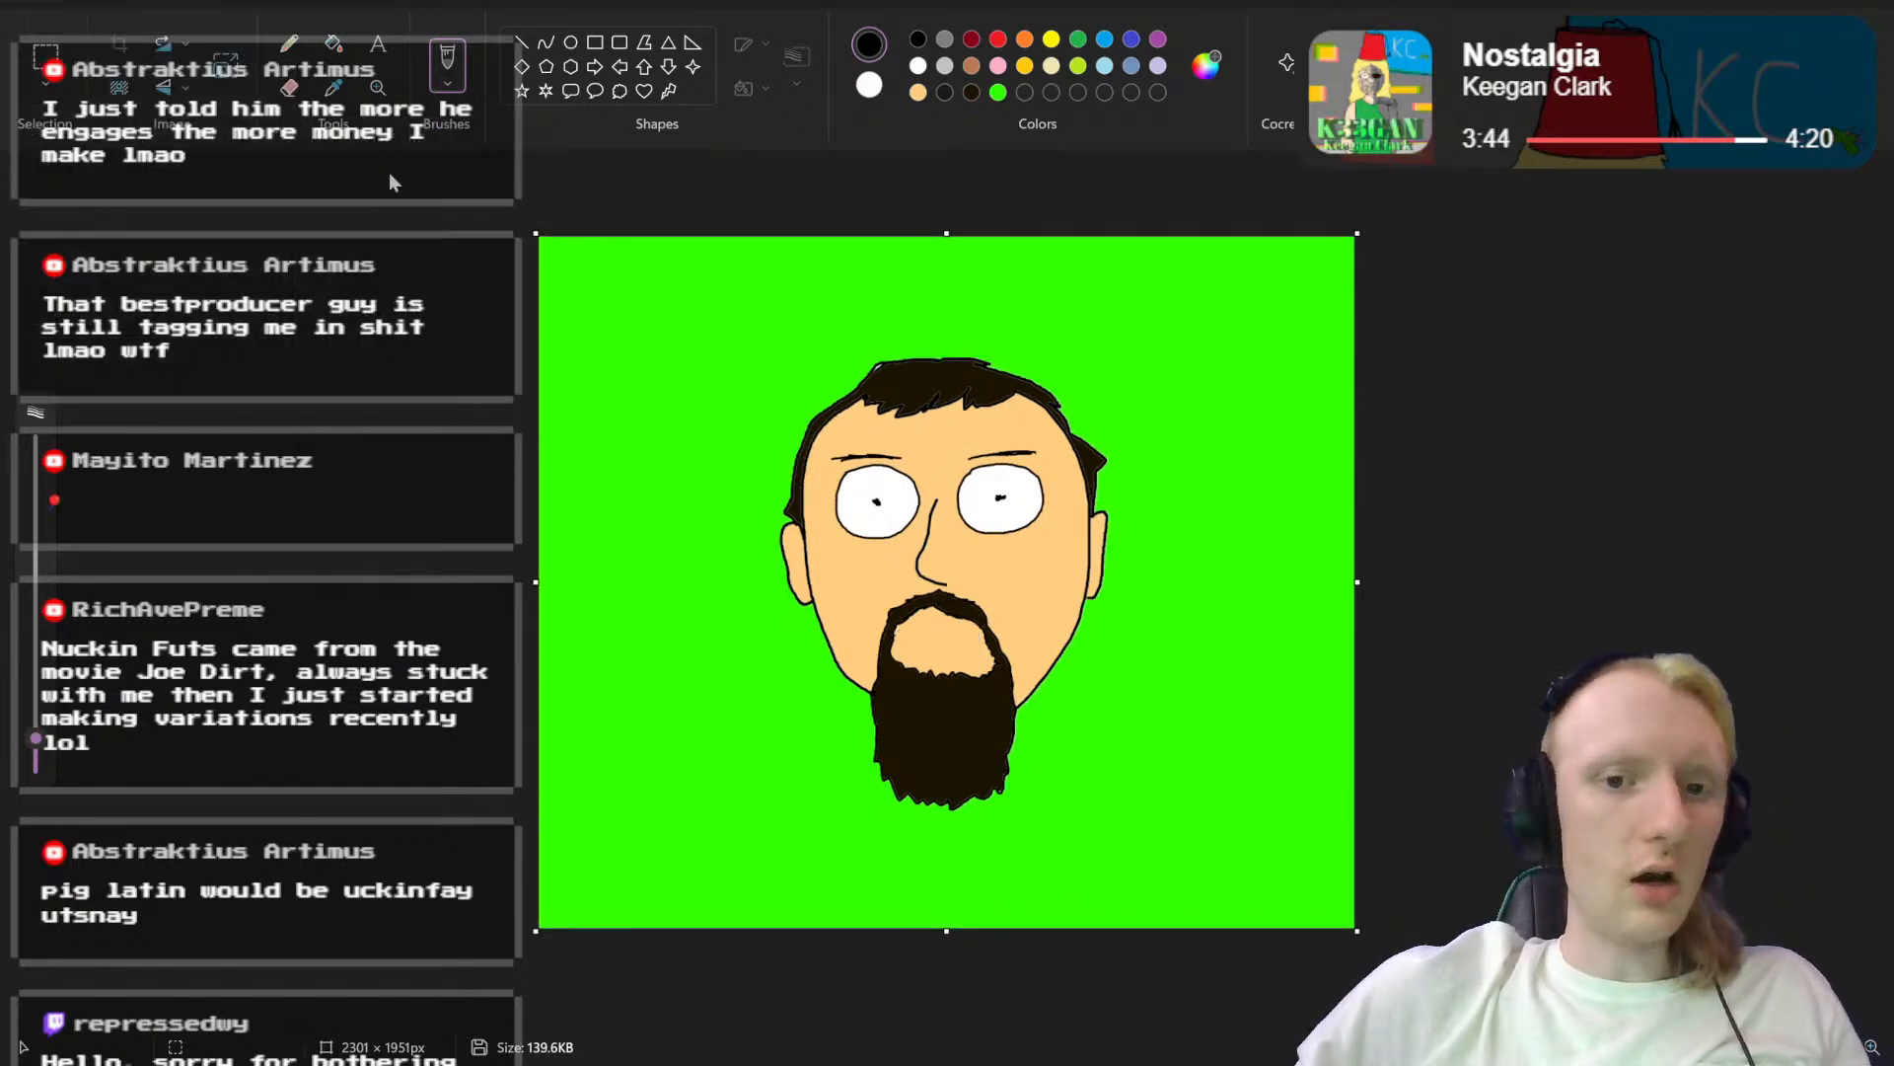
# Step: Draw a large rounded open-mouth outline in black within the skin area inside the beard, using a slightly thinner brush
pyautogui.scroll(2, 1295, 555)
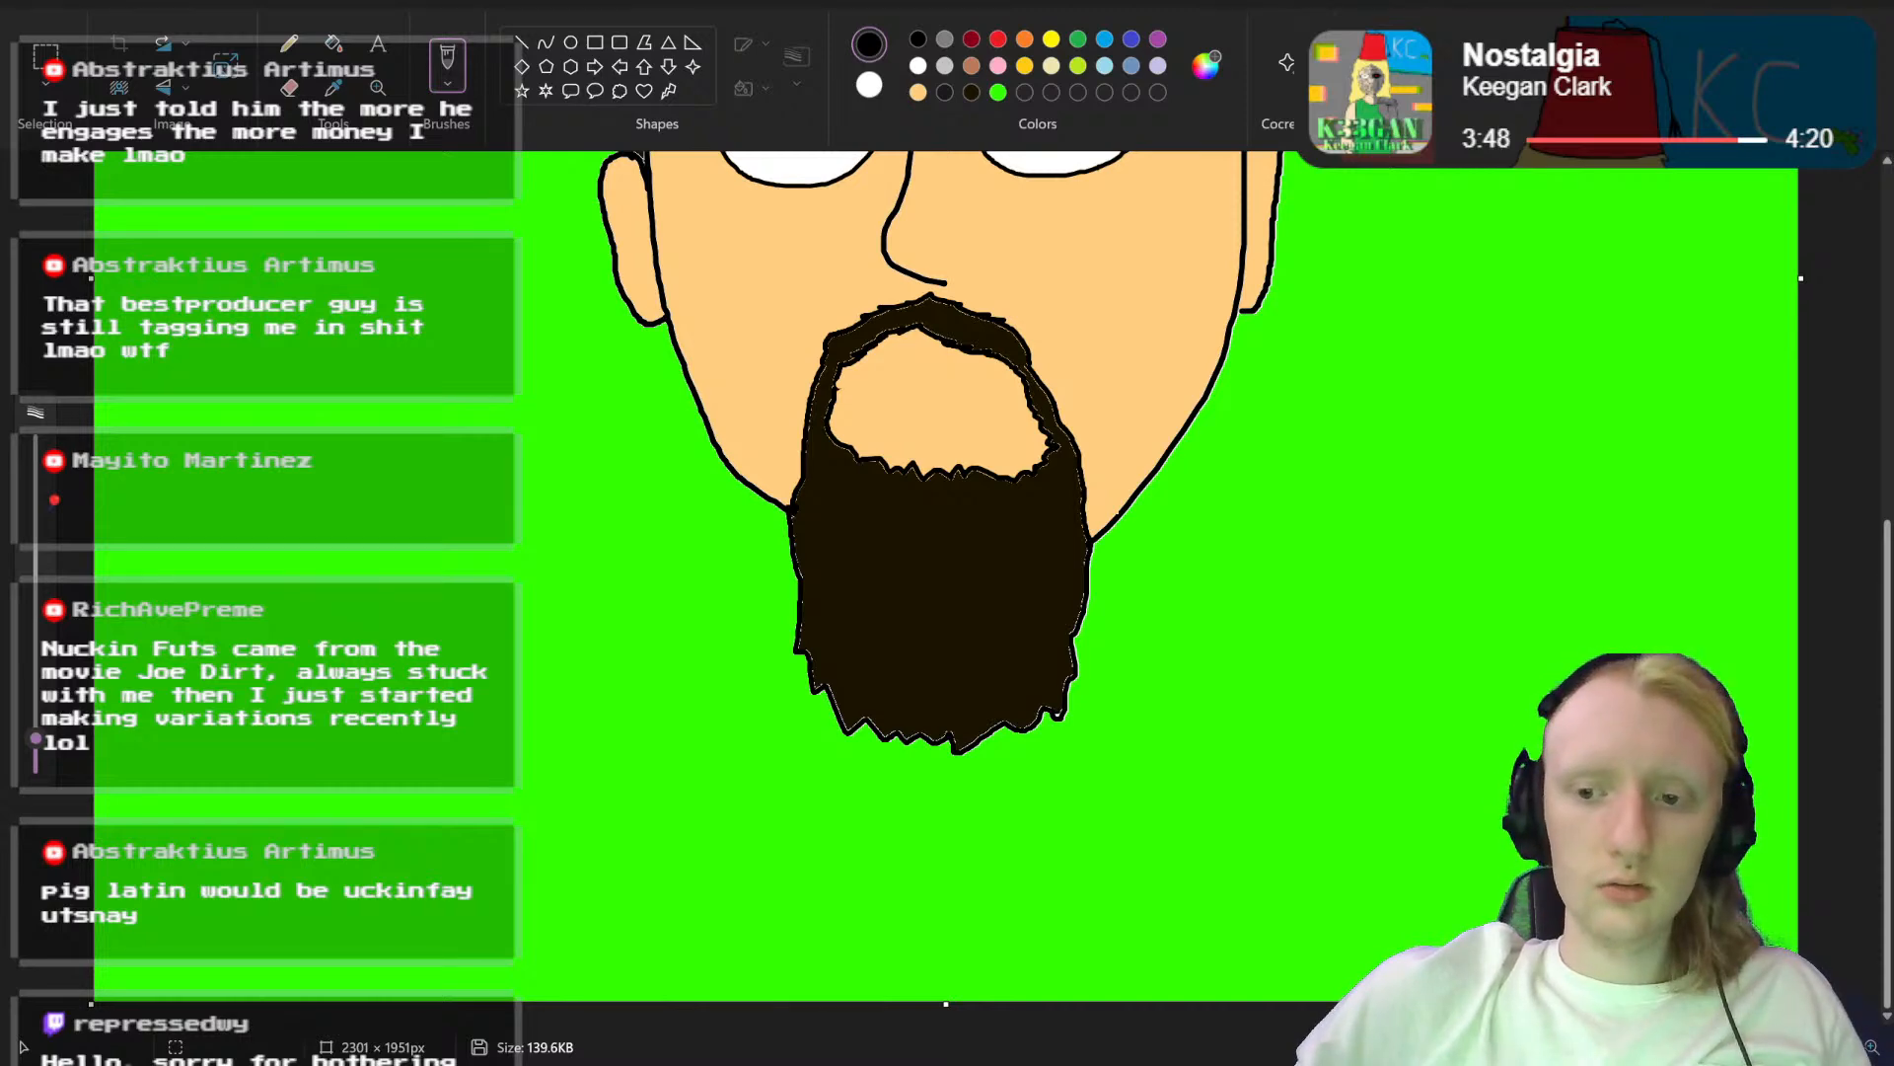
pyautogui.scroll(3, 847, 294)
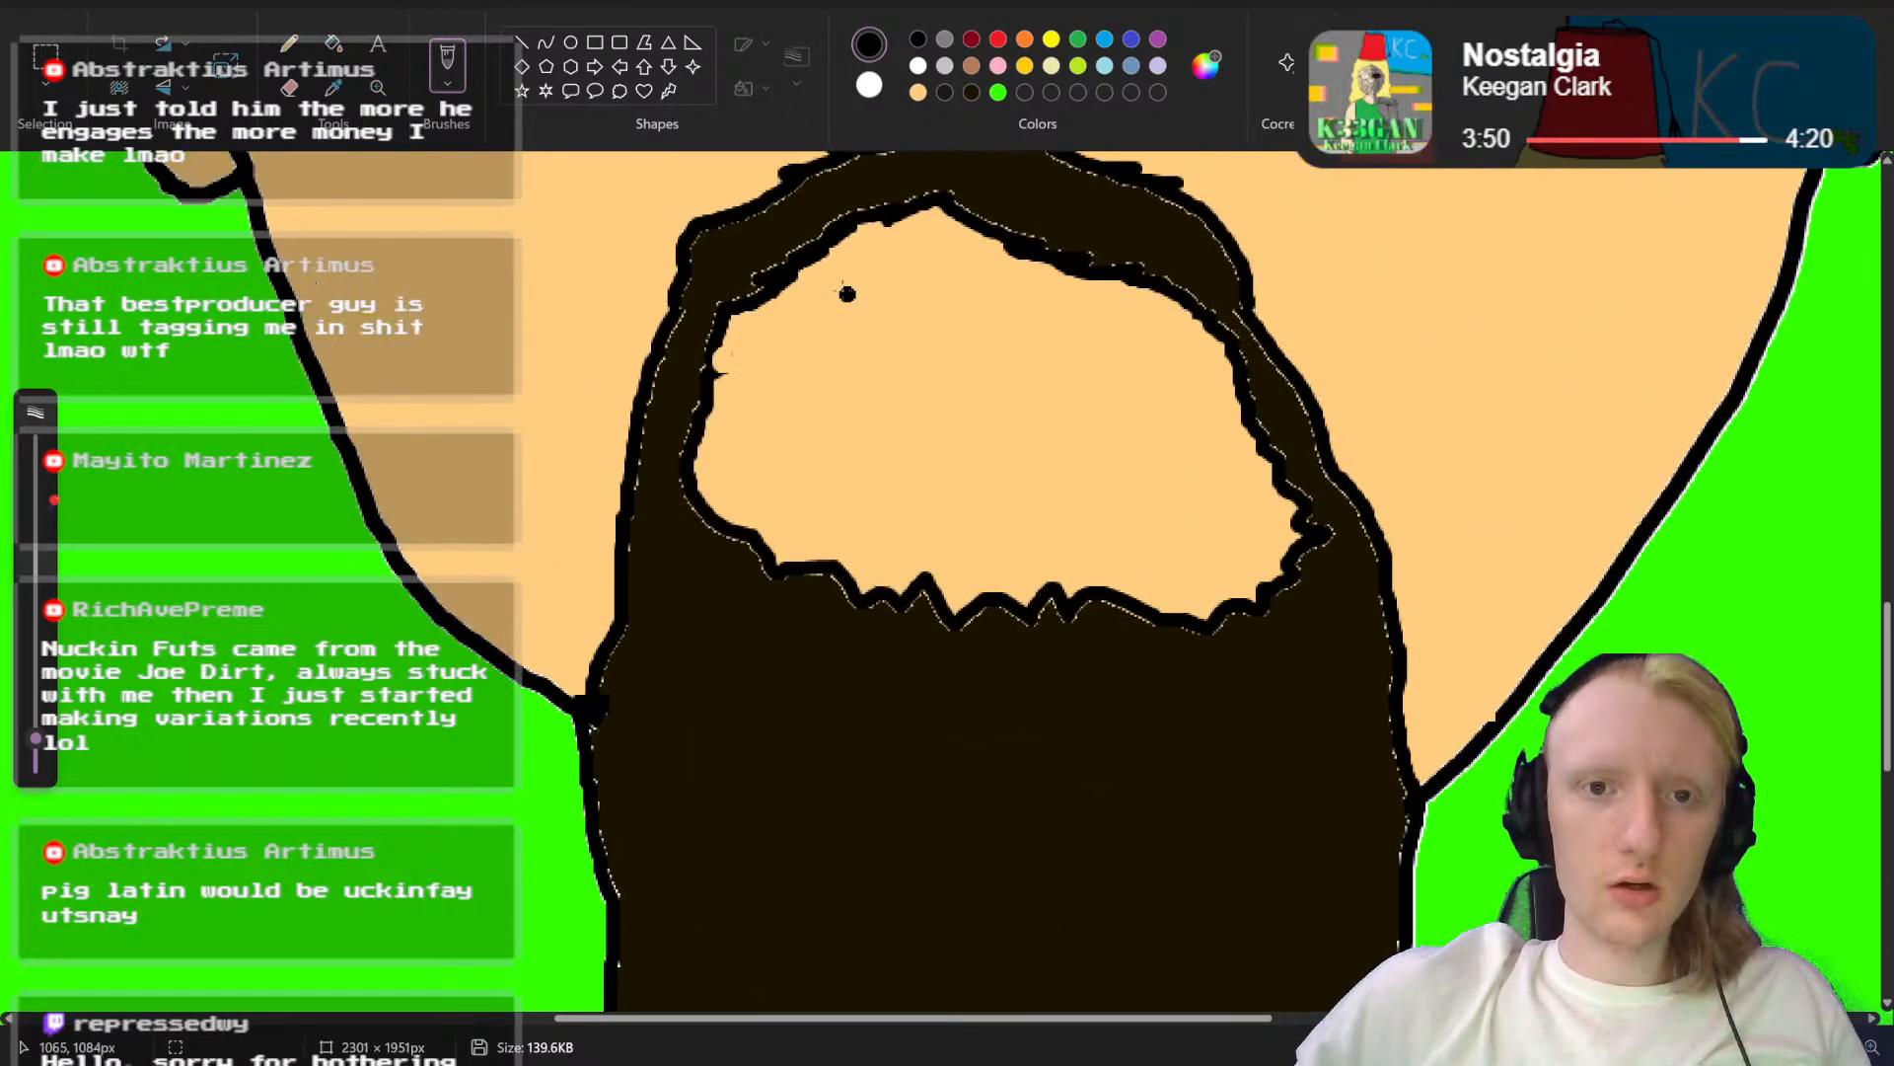
pyautogui.moveTo(801, 355)
pyautogui.mouseDown()
pyautogui.moveTo(862, 289)
pyautogui.moveTo(1041, 293)
pyautogui.mouseUp()
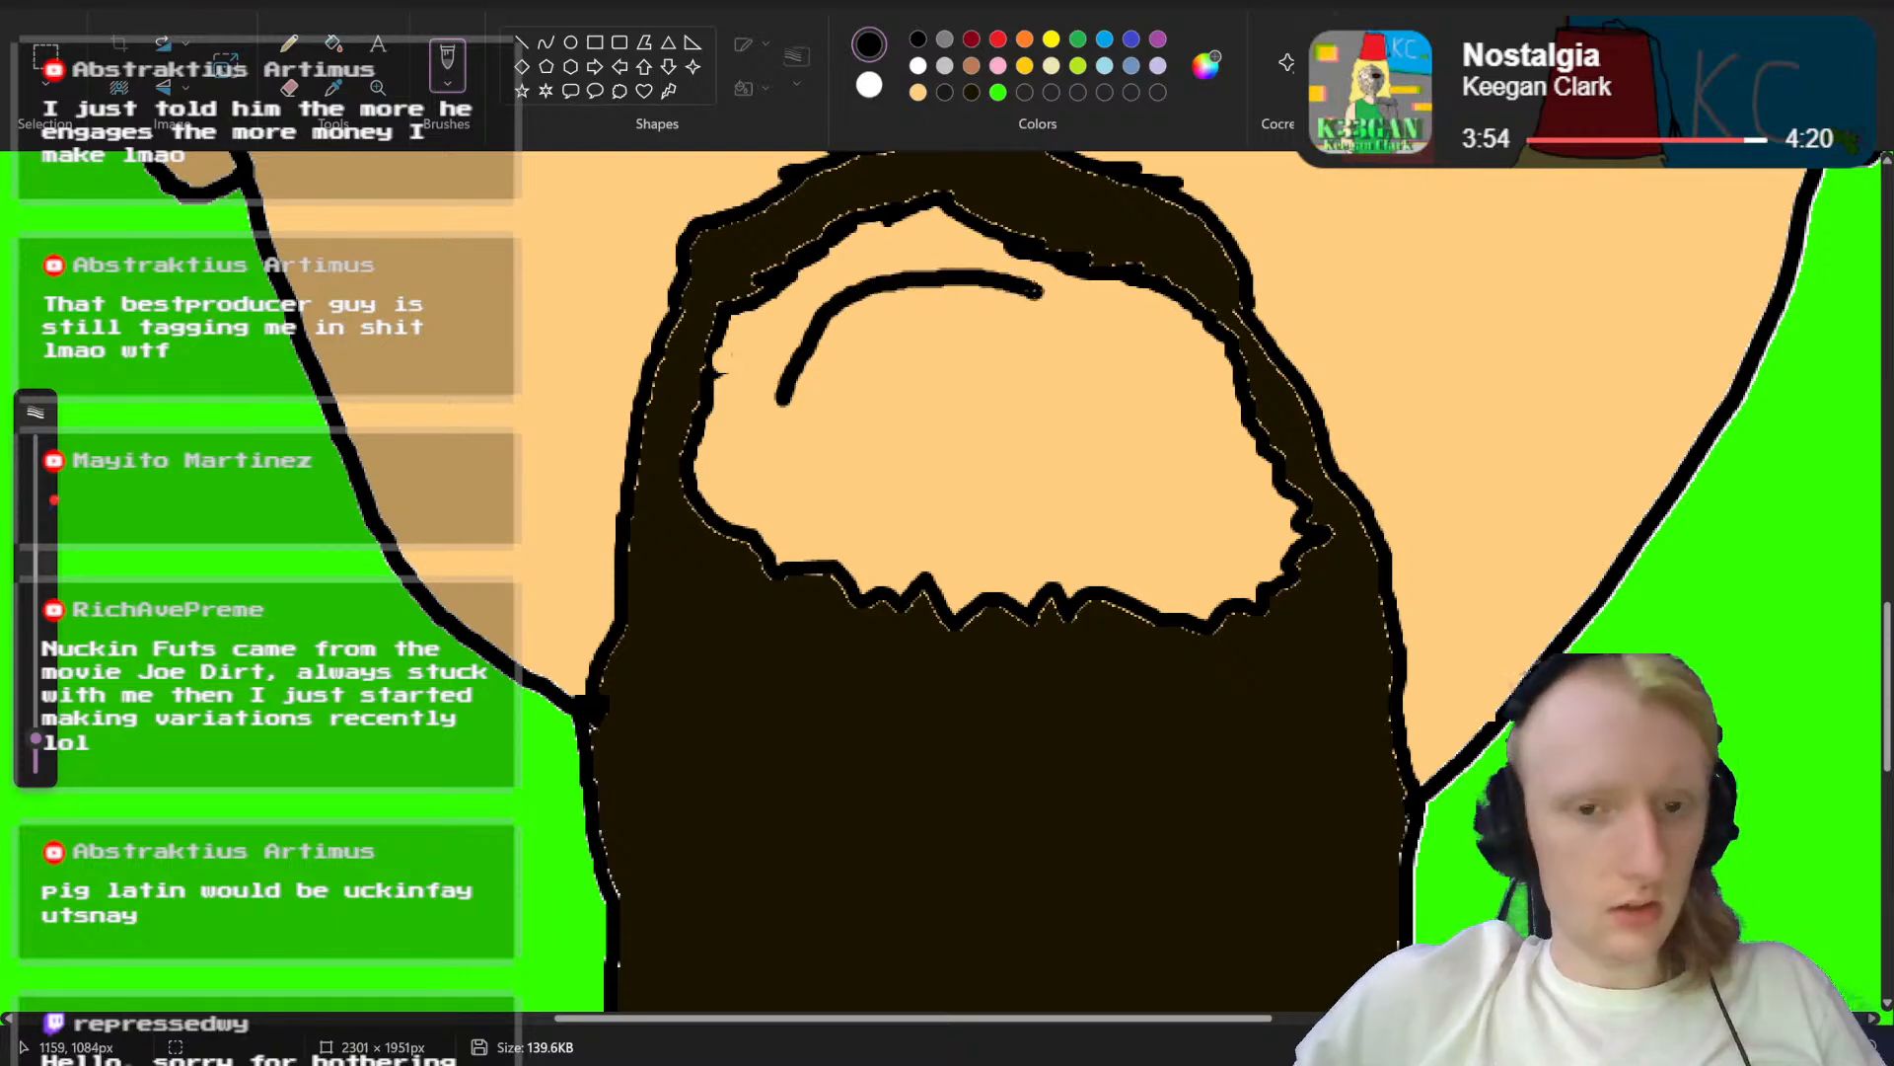
pyautogui.hotkey('ctrl', 'z')
pyautogui.moveTo(35, 740); pyautogui.dragTo(34, 747)
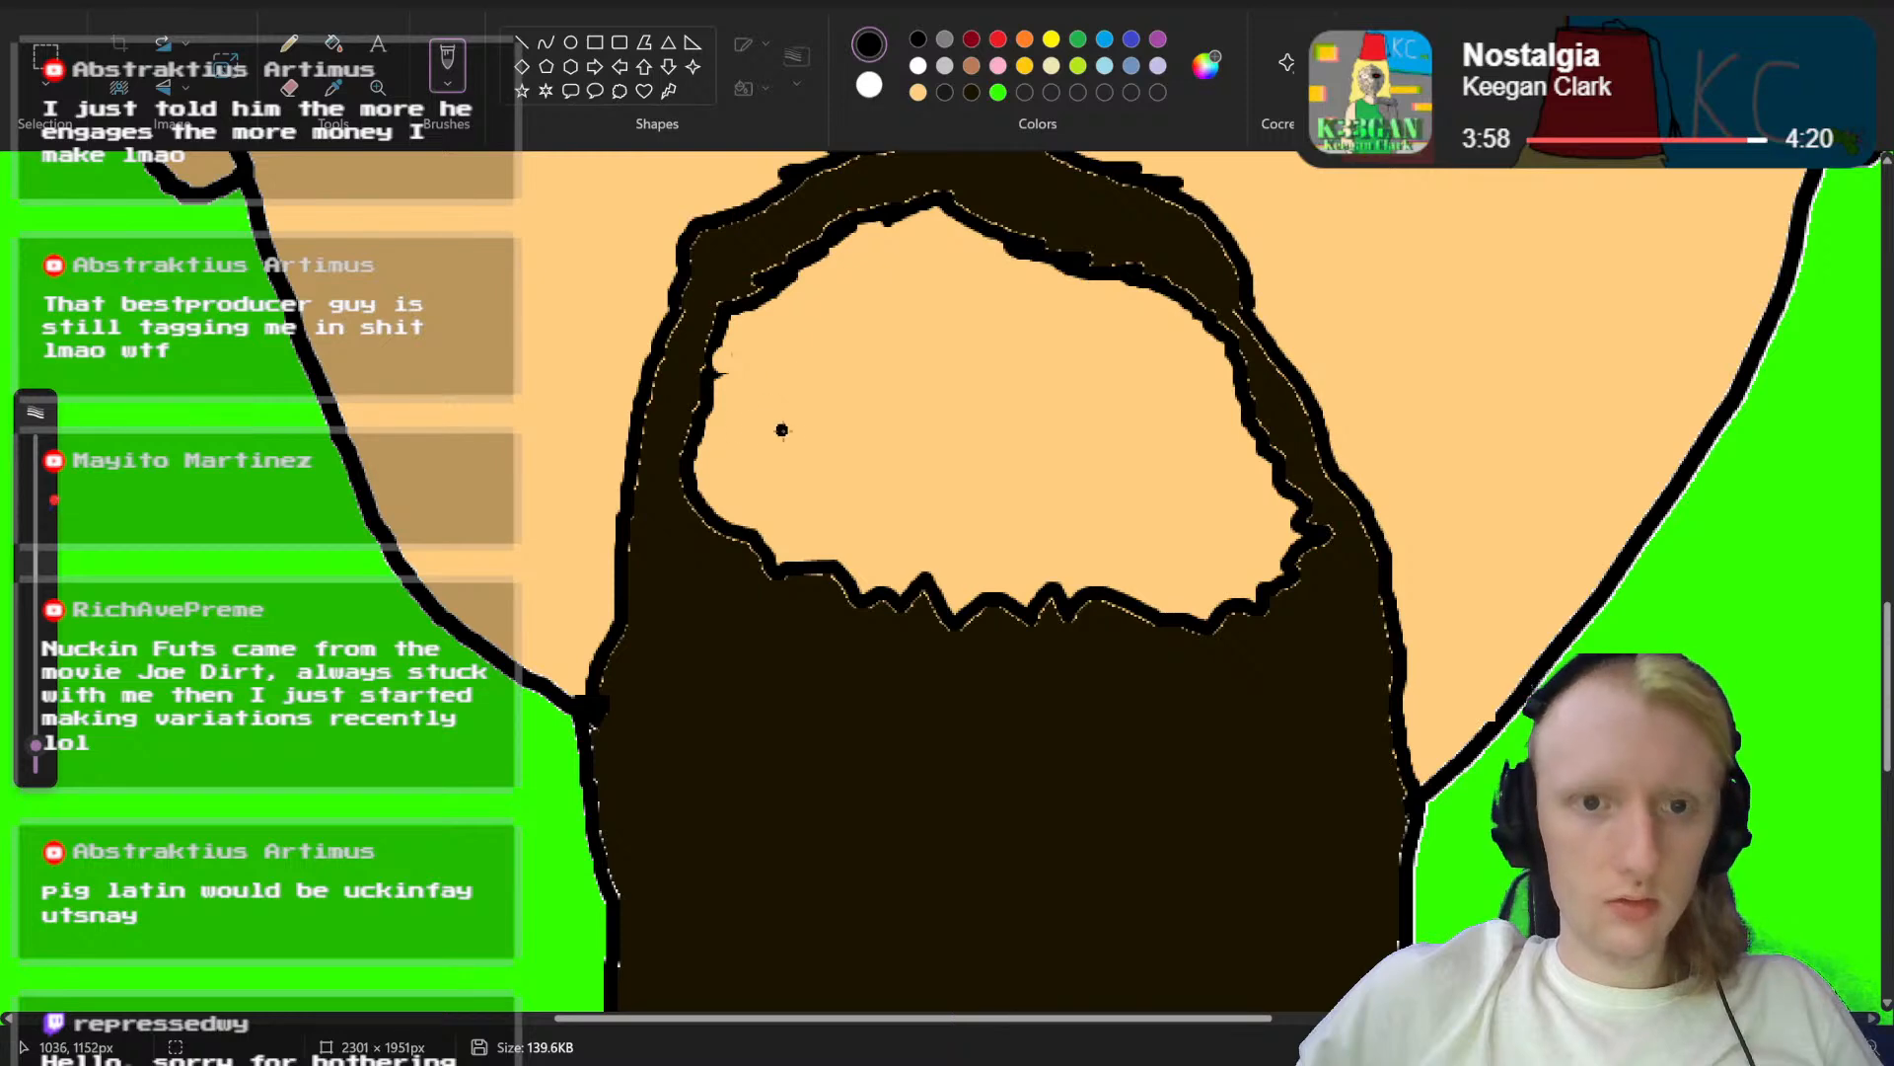
pyautogui.moveTo(789, 444)
pyautogui.mouseDown()
pyautogui.moveTo(856, 325)
pyautogui.moveTo(932, 269)
pyautogui.mouseUp()
pyautogui.hotkey('ctrl', 'z')
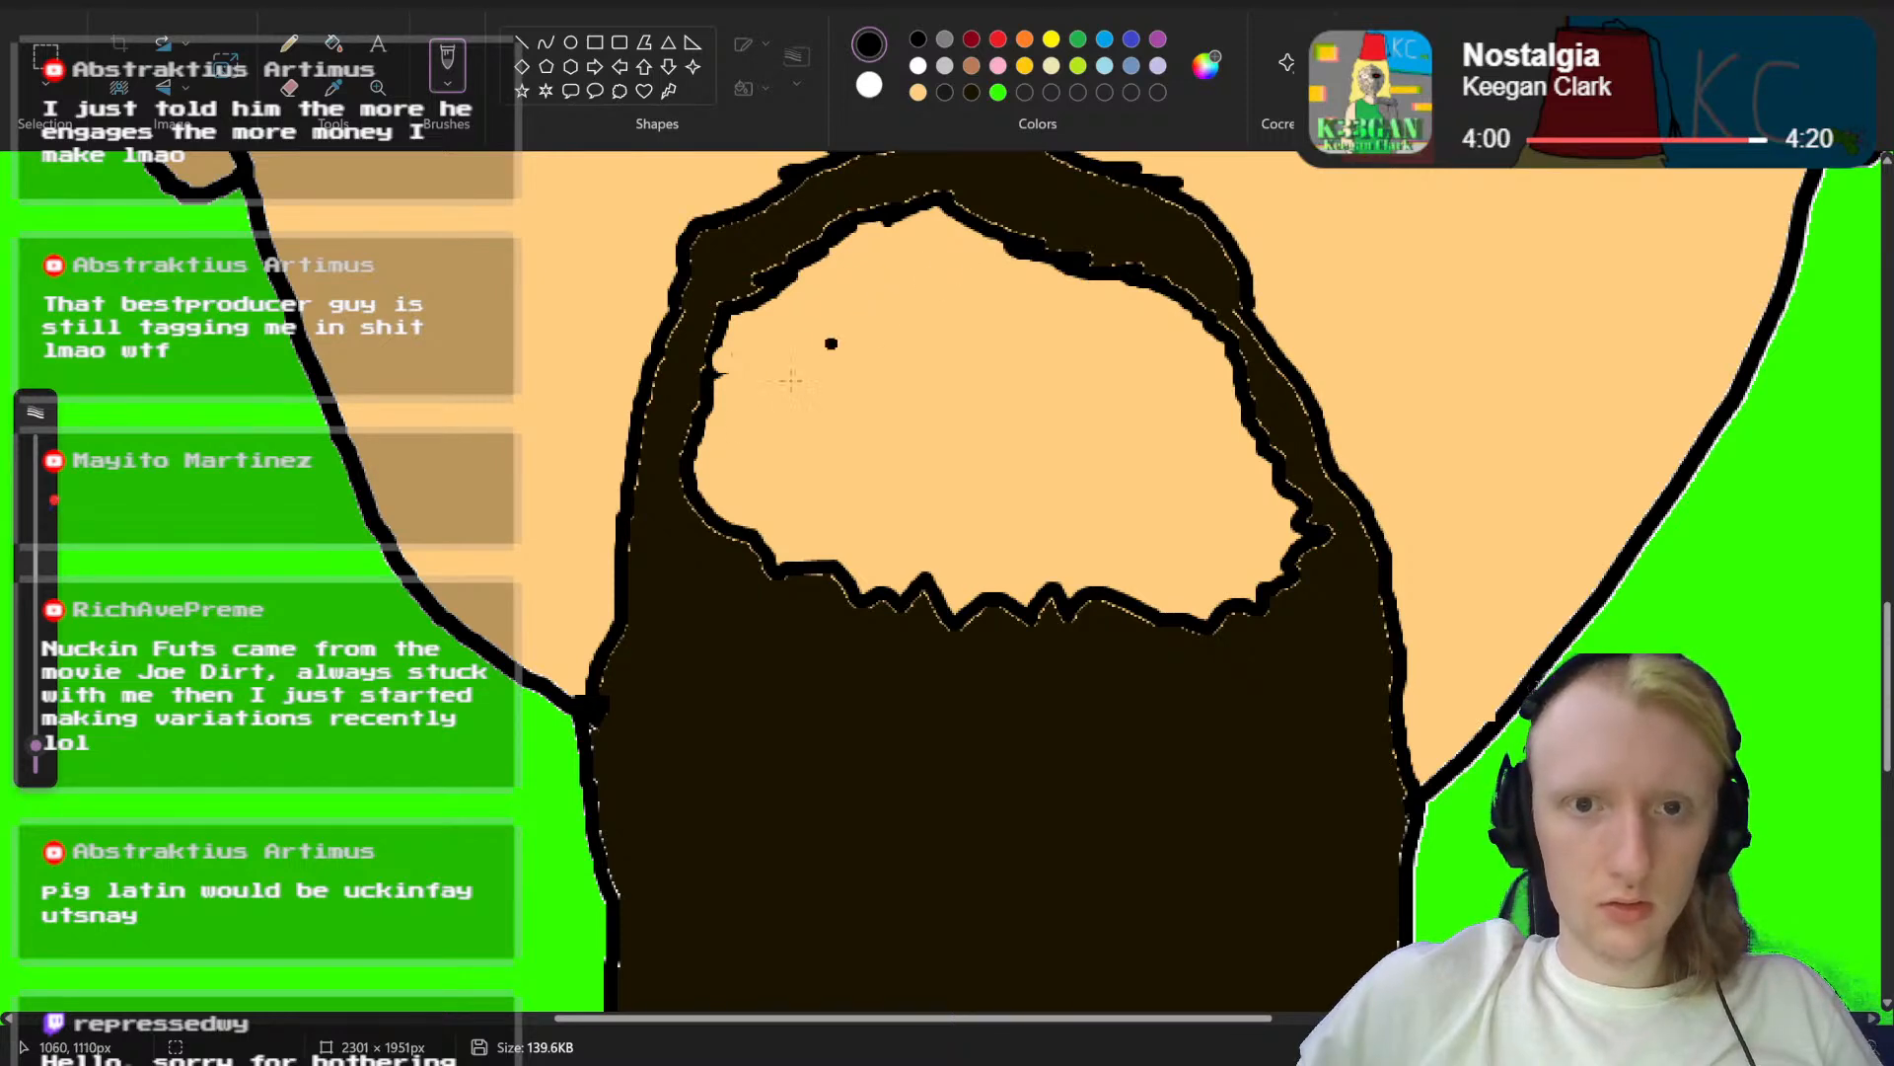
pyautogui.moveTo(765, 415)
pyautogui.mouseDown()
pyautogui.moveTo(833, 320)
pyautogui.moveTo(884, 290)
pyautogui.moveTo(1076, 289)
pyautogui.moveTo(1146, 337)
pyautogui.moveTo(1184, 525)
pyautogui.moveTo(1090, 562)
pyautogui.moveTo(912, 559)
pyautogui.moveTo(798, 528)
pyautogui.moveTo(764, 494)
pyautogui.moveTo(762, 420)
pyautogui.mouseUp()
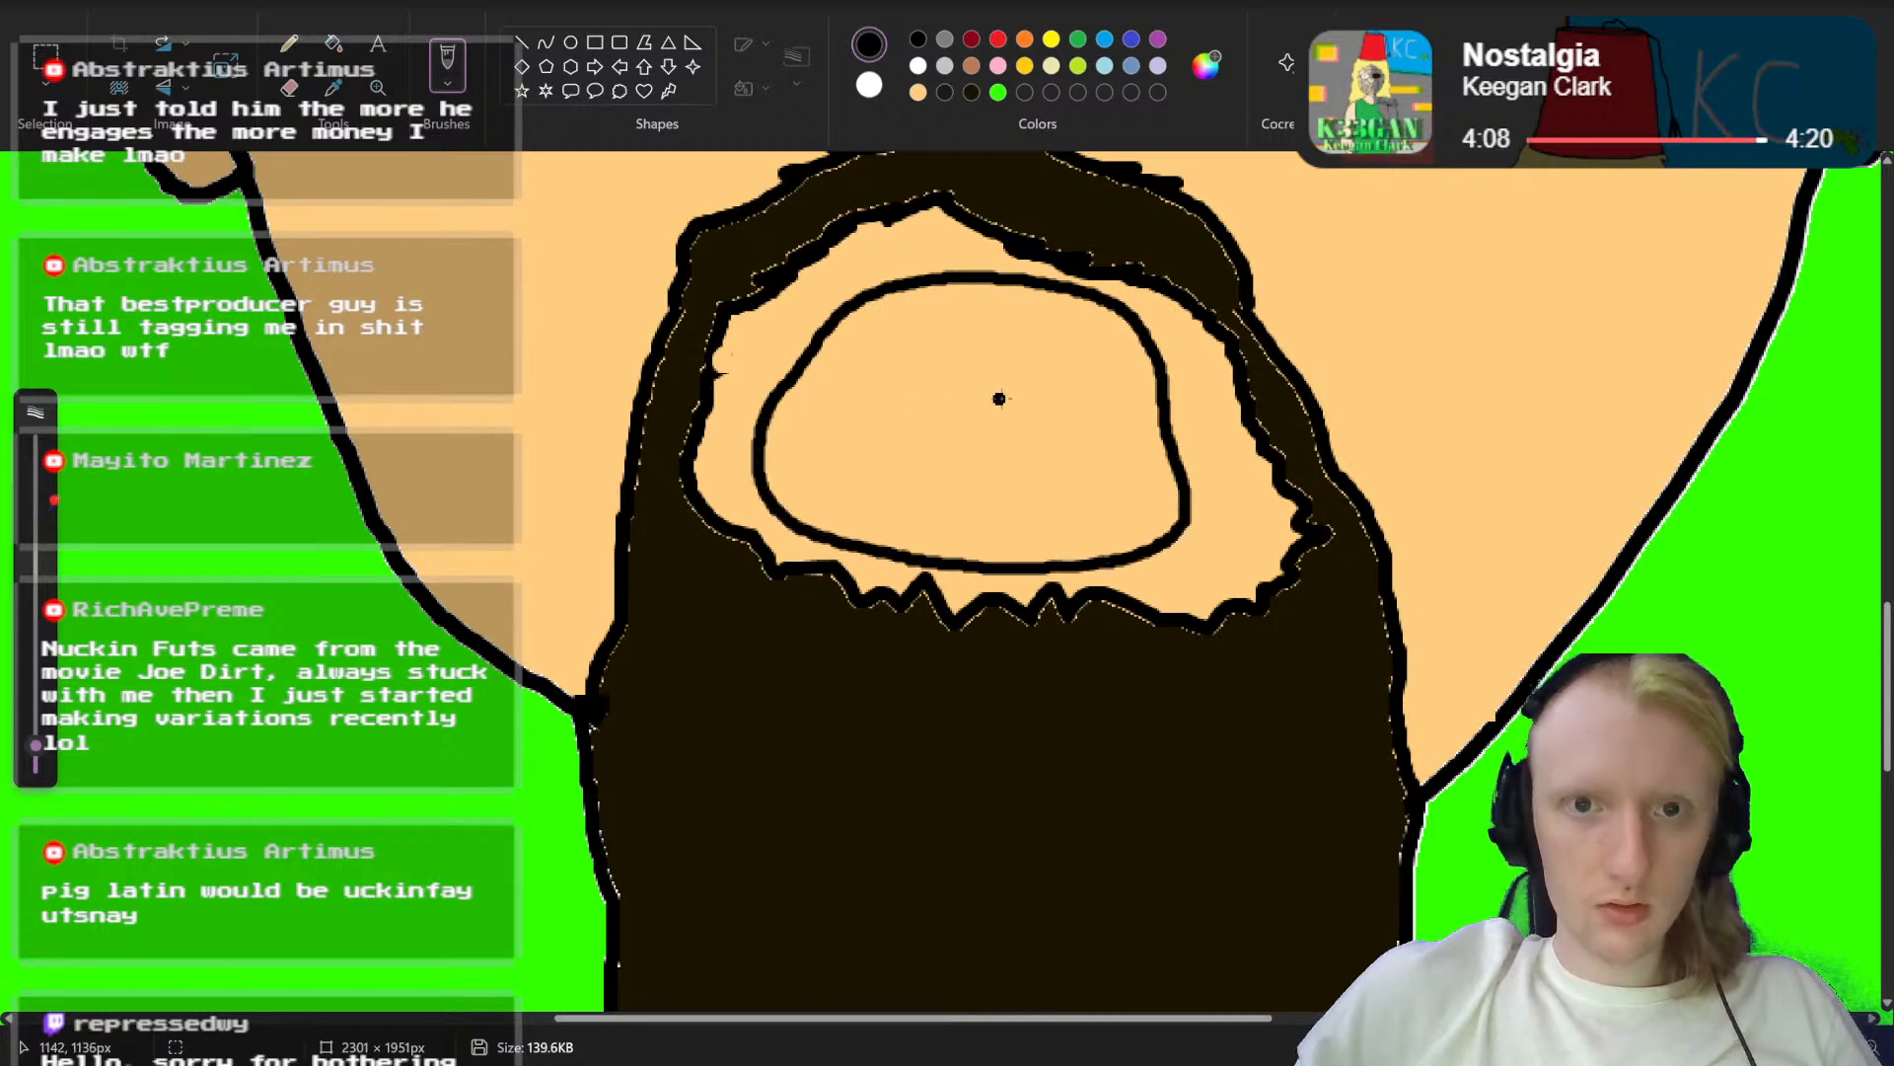
# Step: Draw a slightly curved black line across the upper part of the open mouth to mark off the upper teeth
pyautogui.scroll(1, 997, 393)
pyautogui.moveTo(1149, 481)
pyautogui.mouseDown()
pyautogui.moveTo(988, 502)
pyautogui.moveTo(805, 489)
pyautogui.mouseUp()
pyautogui.scroll(1, 1064, 615)
pyautogui.scroll(1, 986, 592)
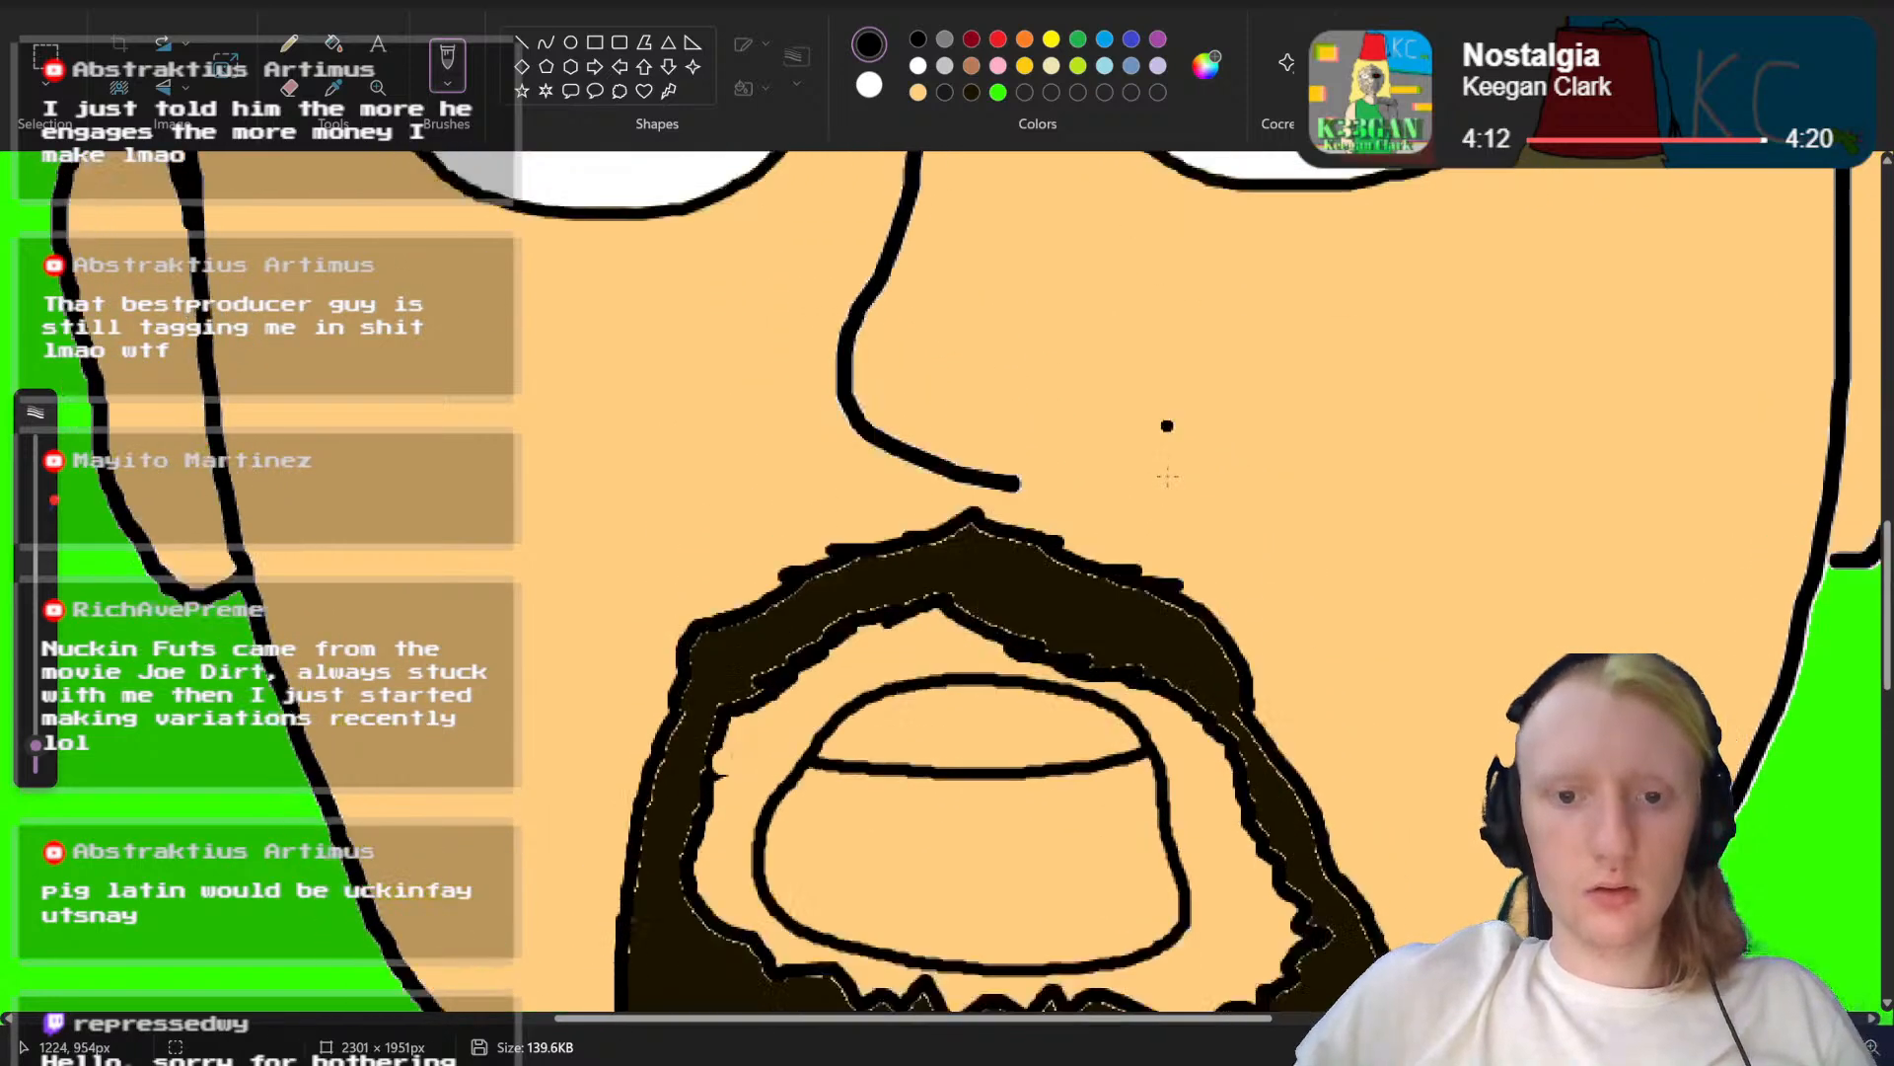
pyautogui.scroll(-3, 987, 592)
# Step: Fill the upper teeth white and the mouth interior below them dark red
pyautogui.click(945, 65)
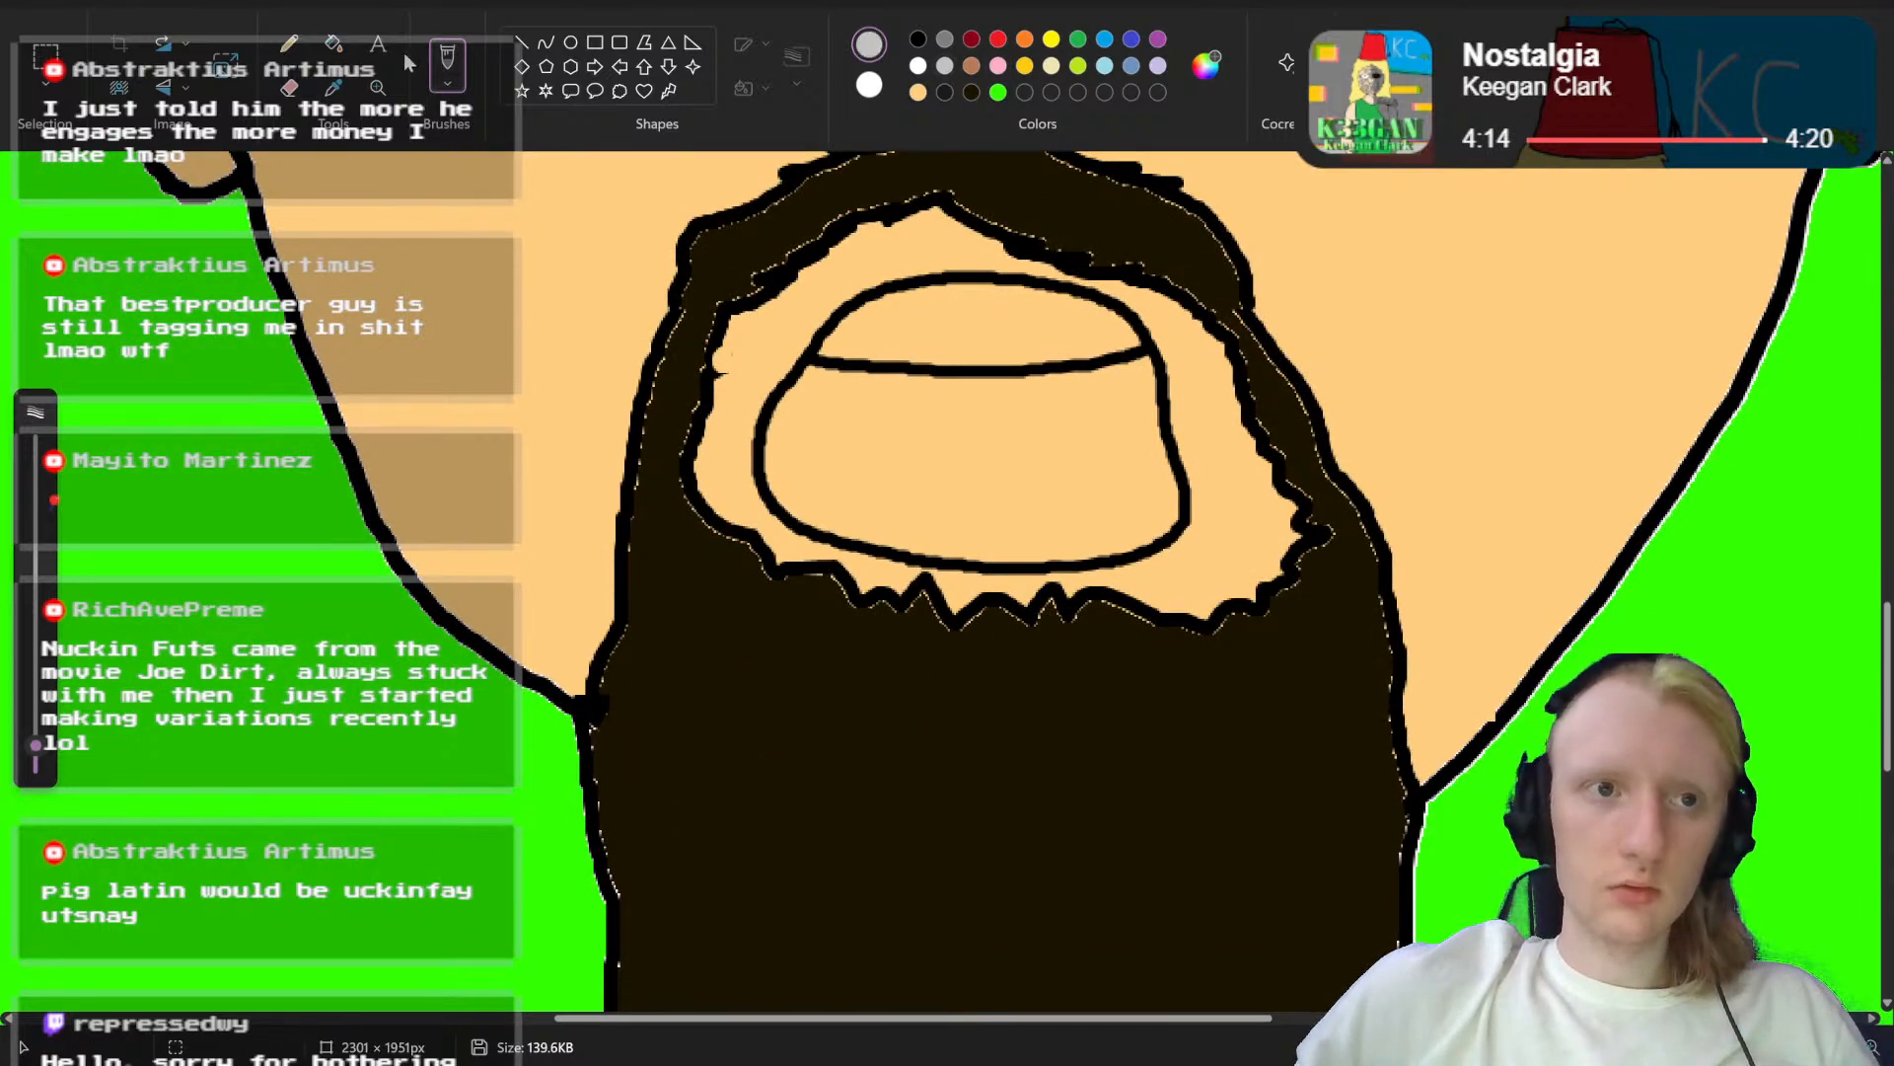
pyautogui.click(334, 44)
pyautogui.click(905, 309)
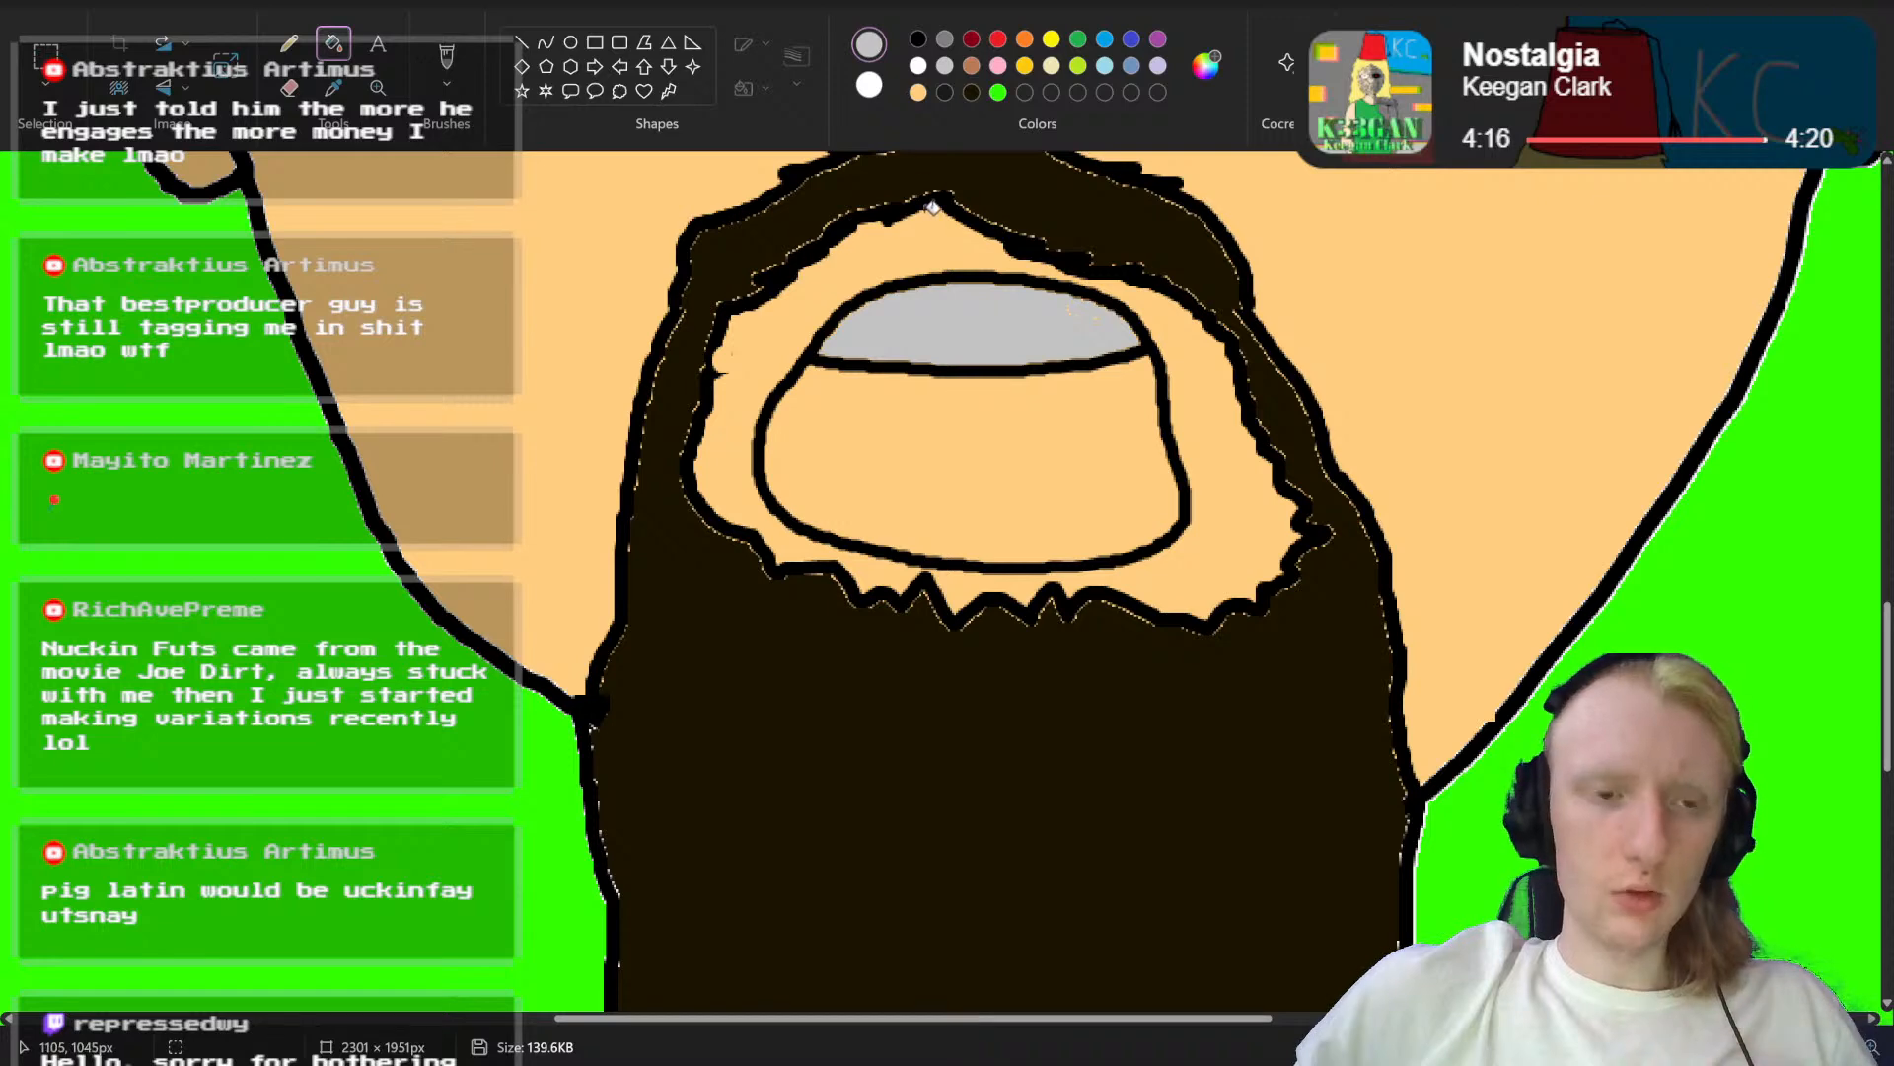
pyautogui.hotkey('ctrl', 'z')
pyautogui.click(917, 65)
pyautogui.click(952, 303)
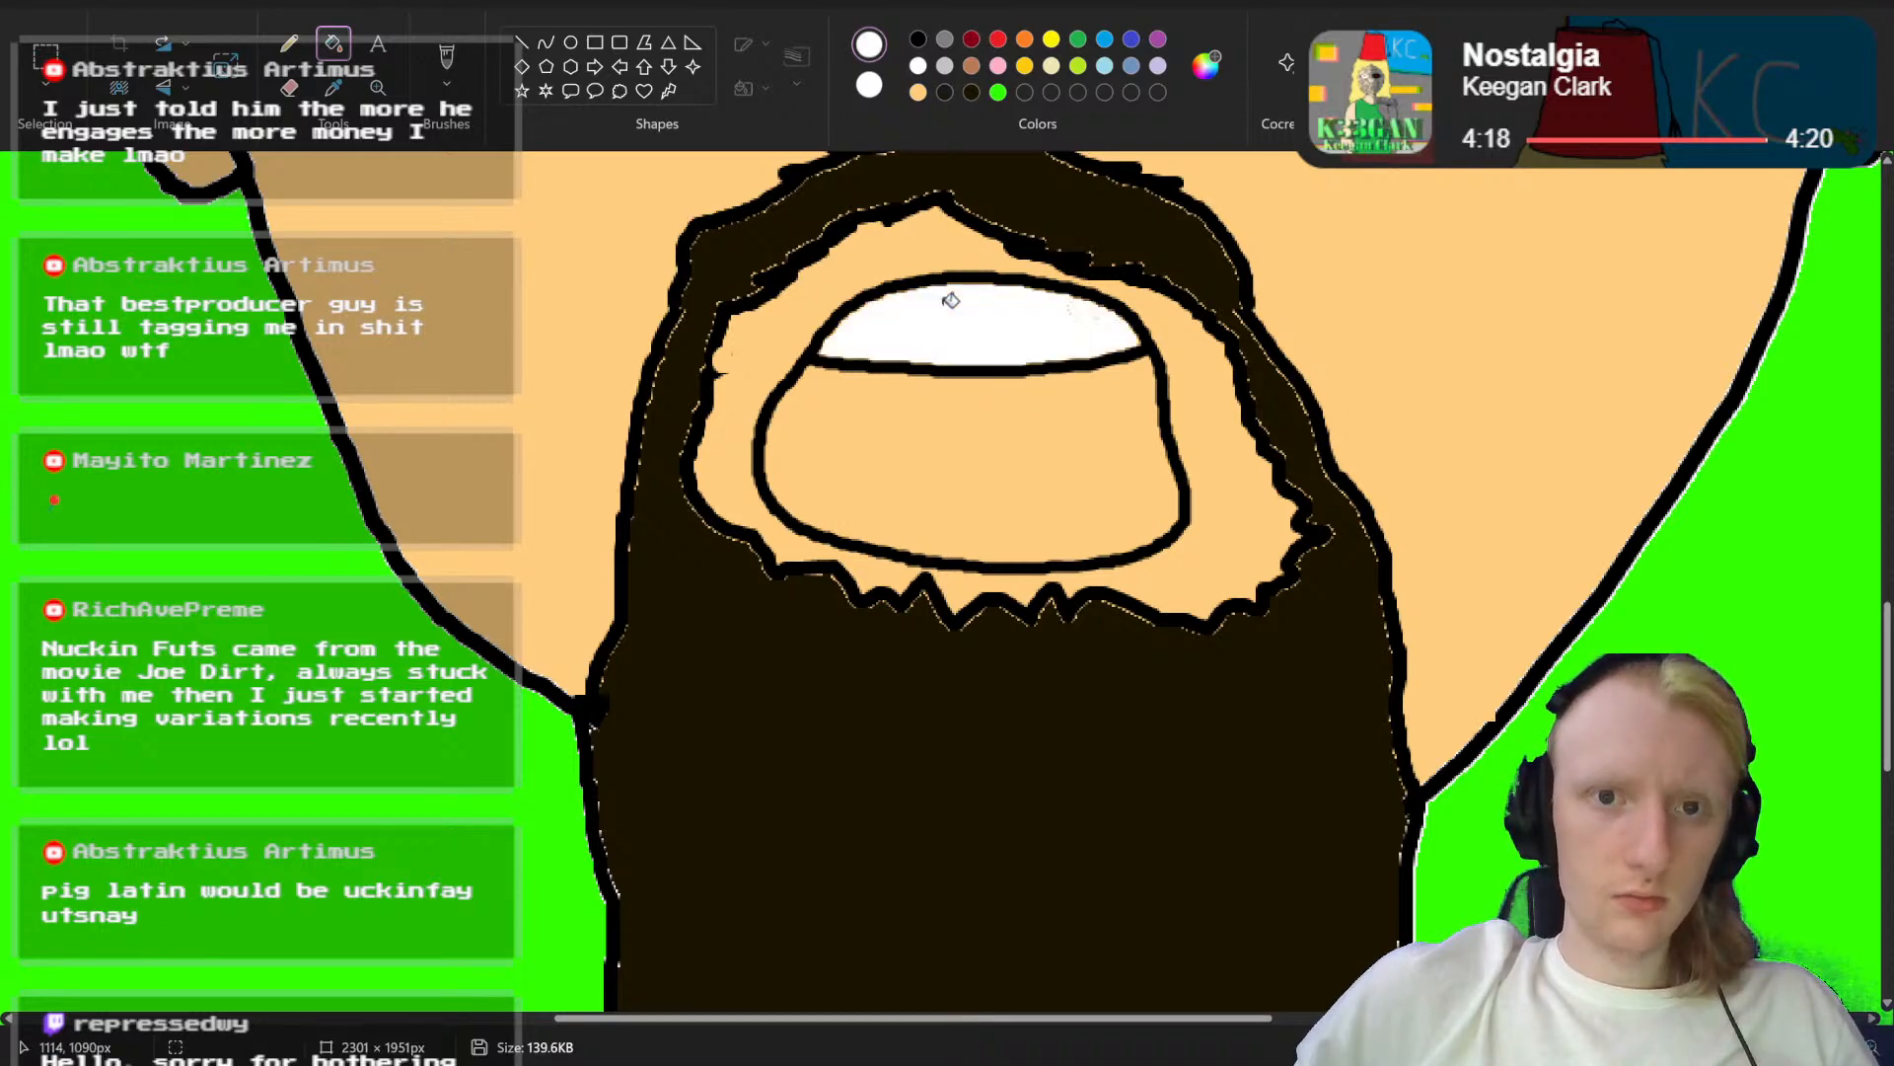
pyautogui.click(975, 41)
pyautogui.click(930, 443)
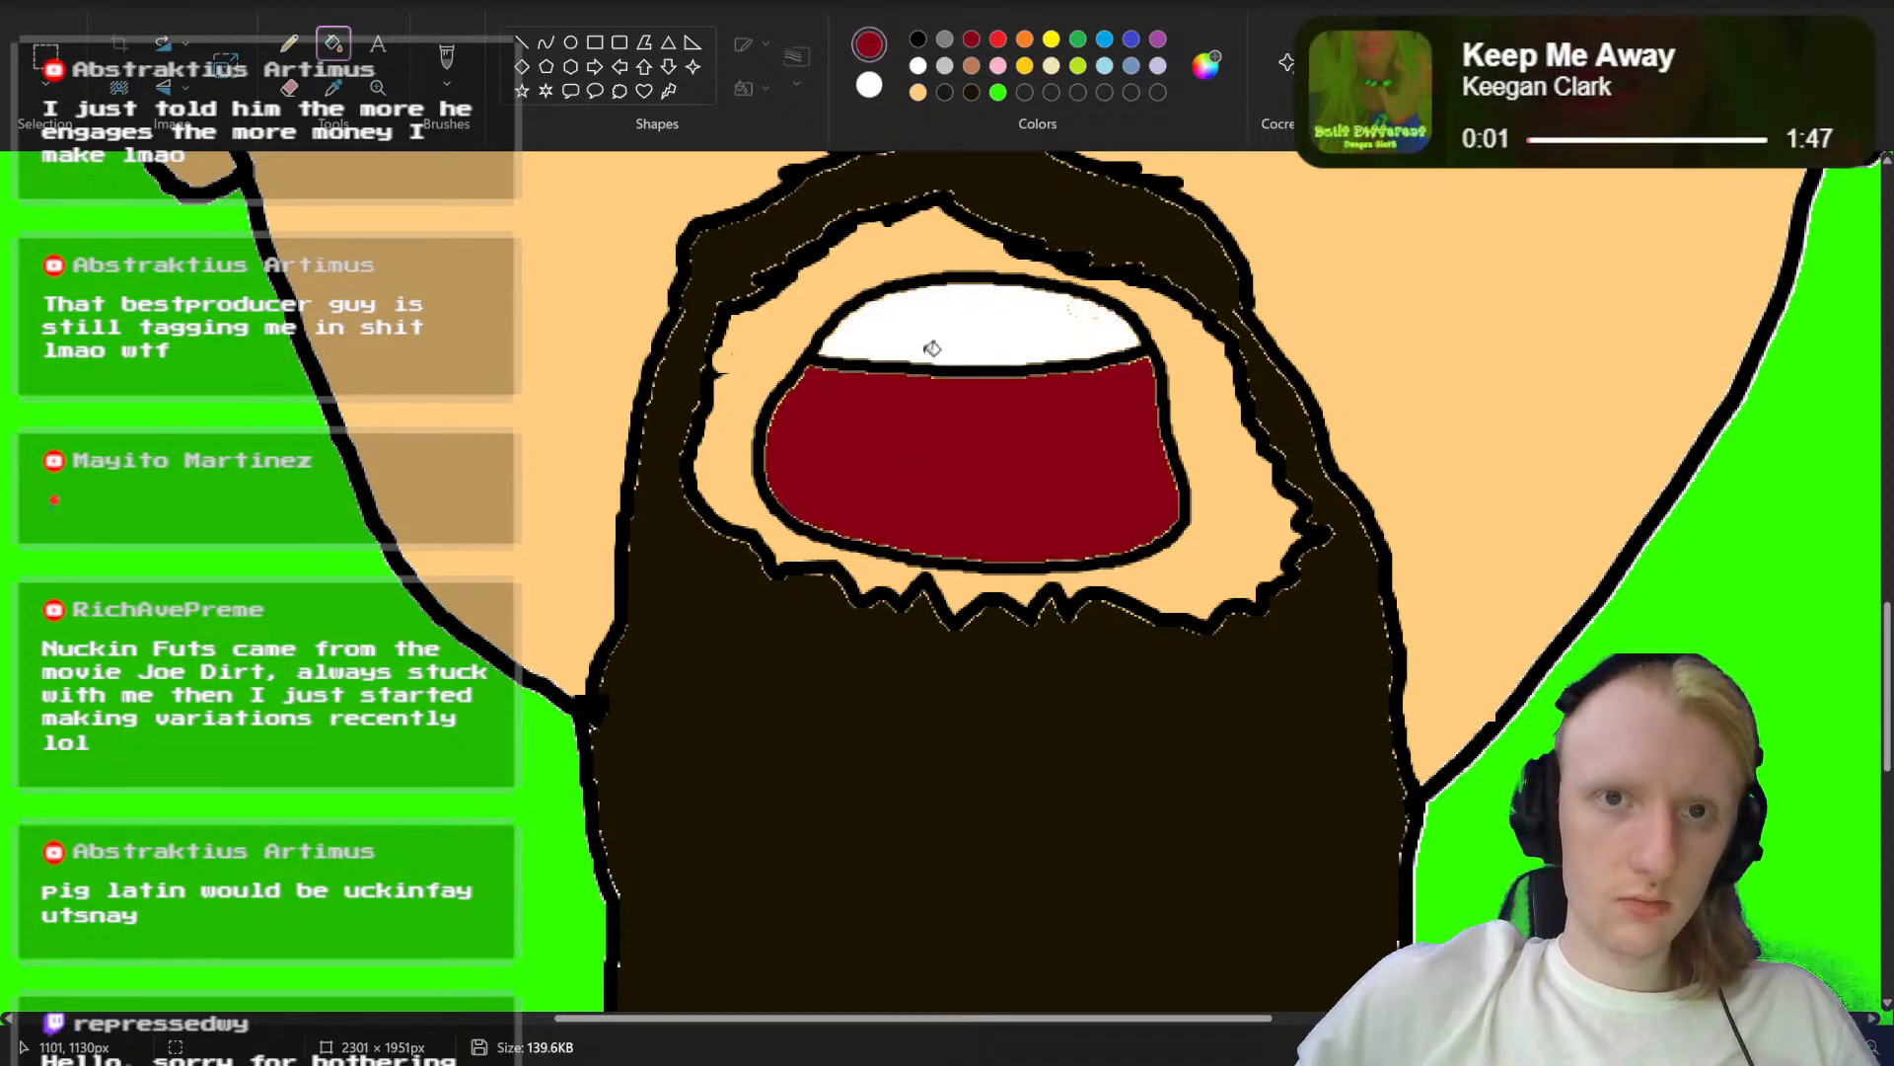
# Step: Draw an arched black tongue outline across the lower part of the mouth and fill the tongue bright red
pyautogui.click(918, 39)
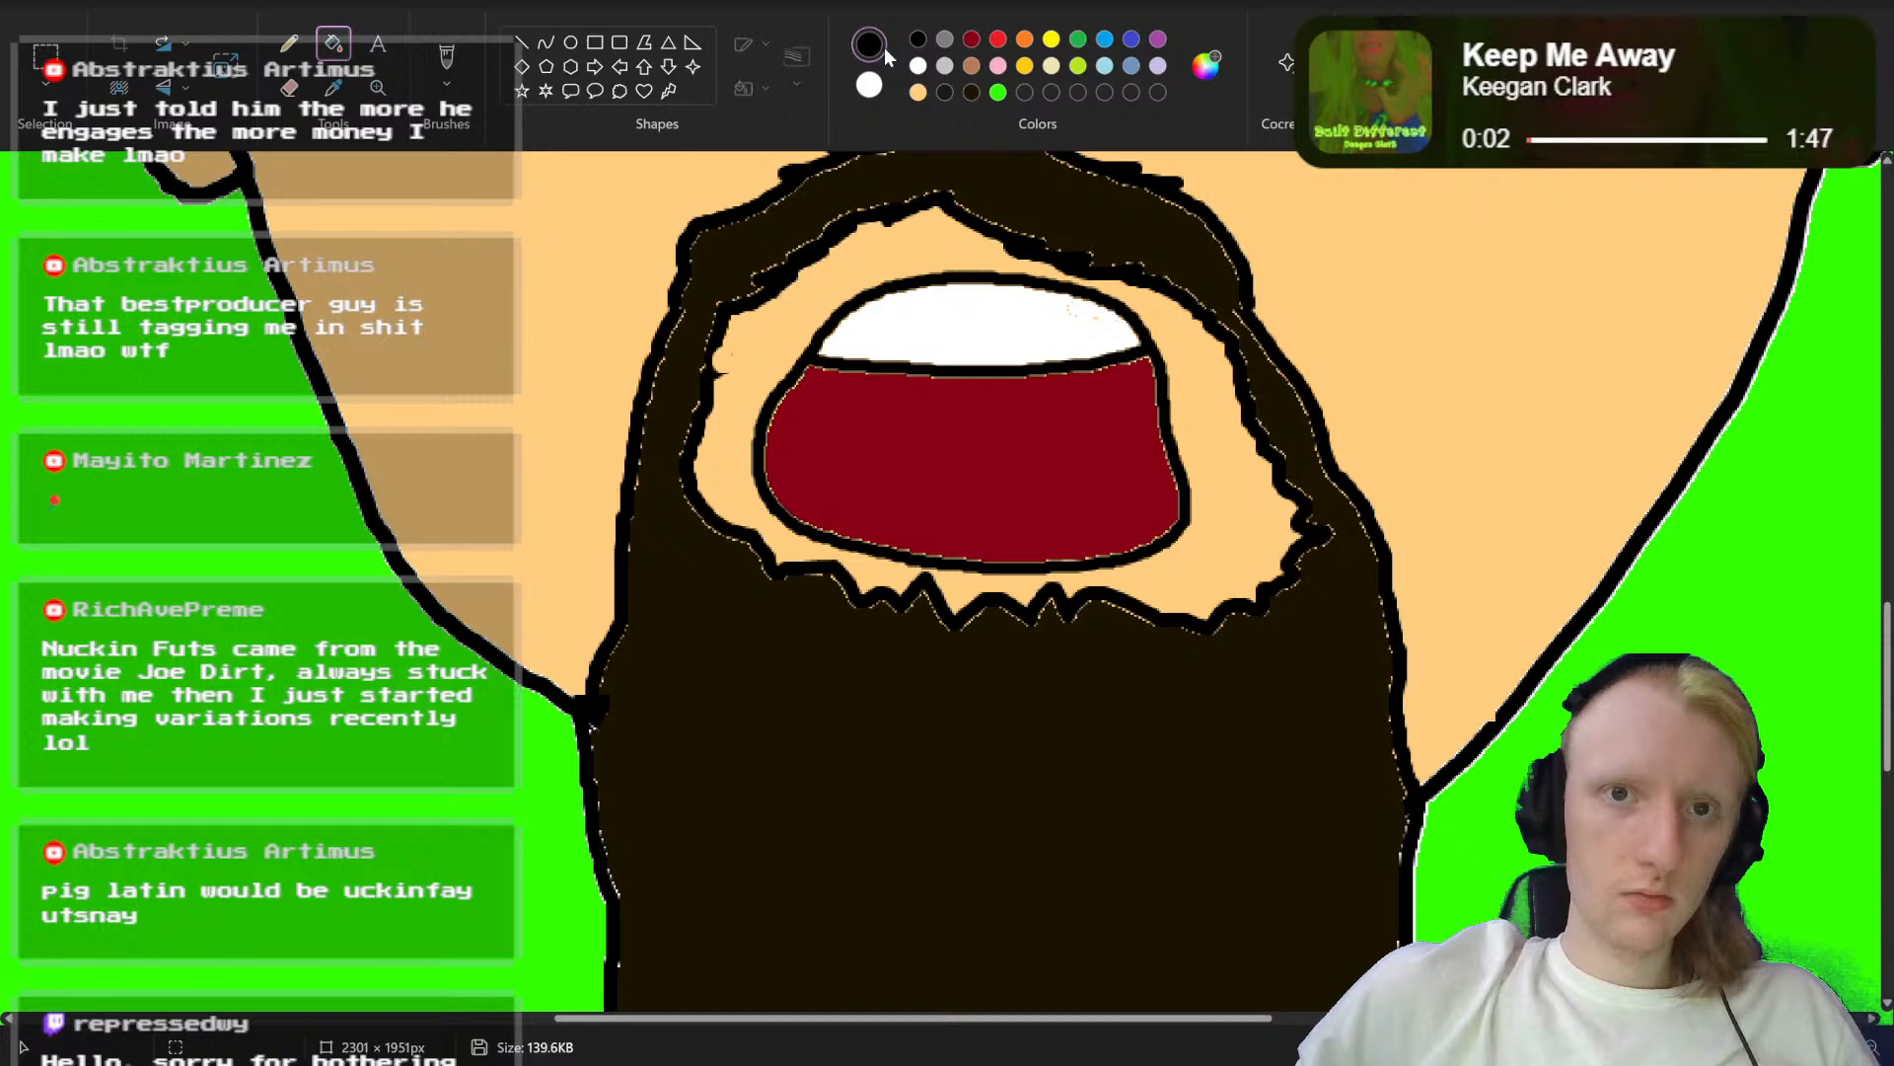
pyautogui.click(447, 57)
pyautogui.moveTo(775, 500)
pyautogui.mouseDown()
pyautogui.moveTo(997, 470)
pyautogui.moveTo(1186, 501)
pyautogui.mouseUp()
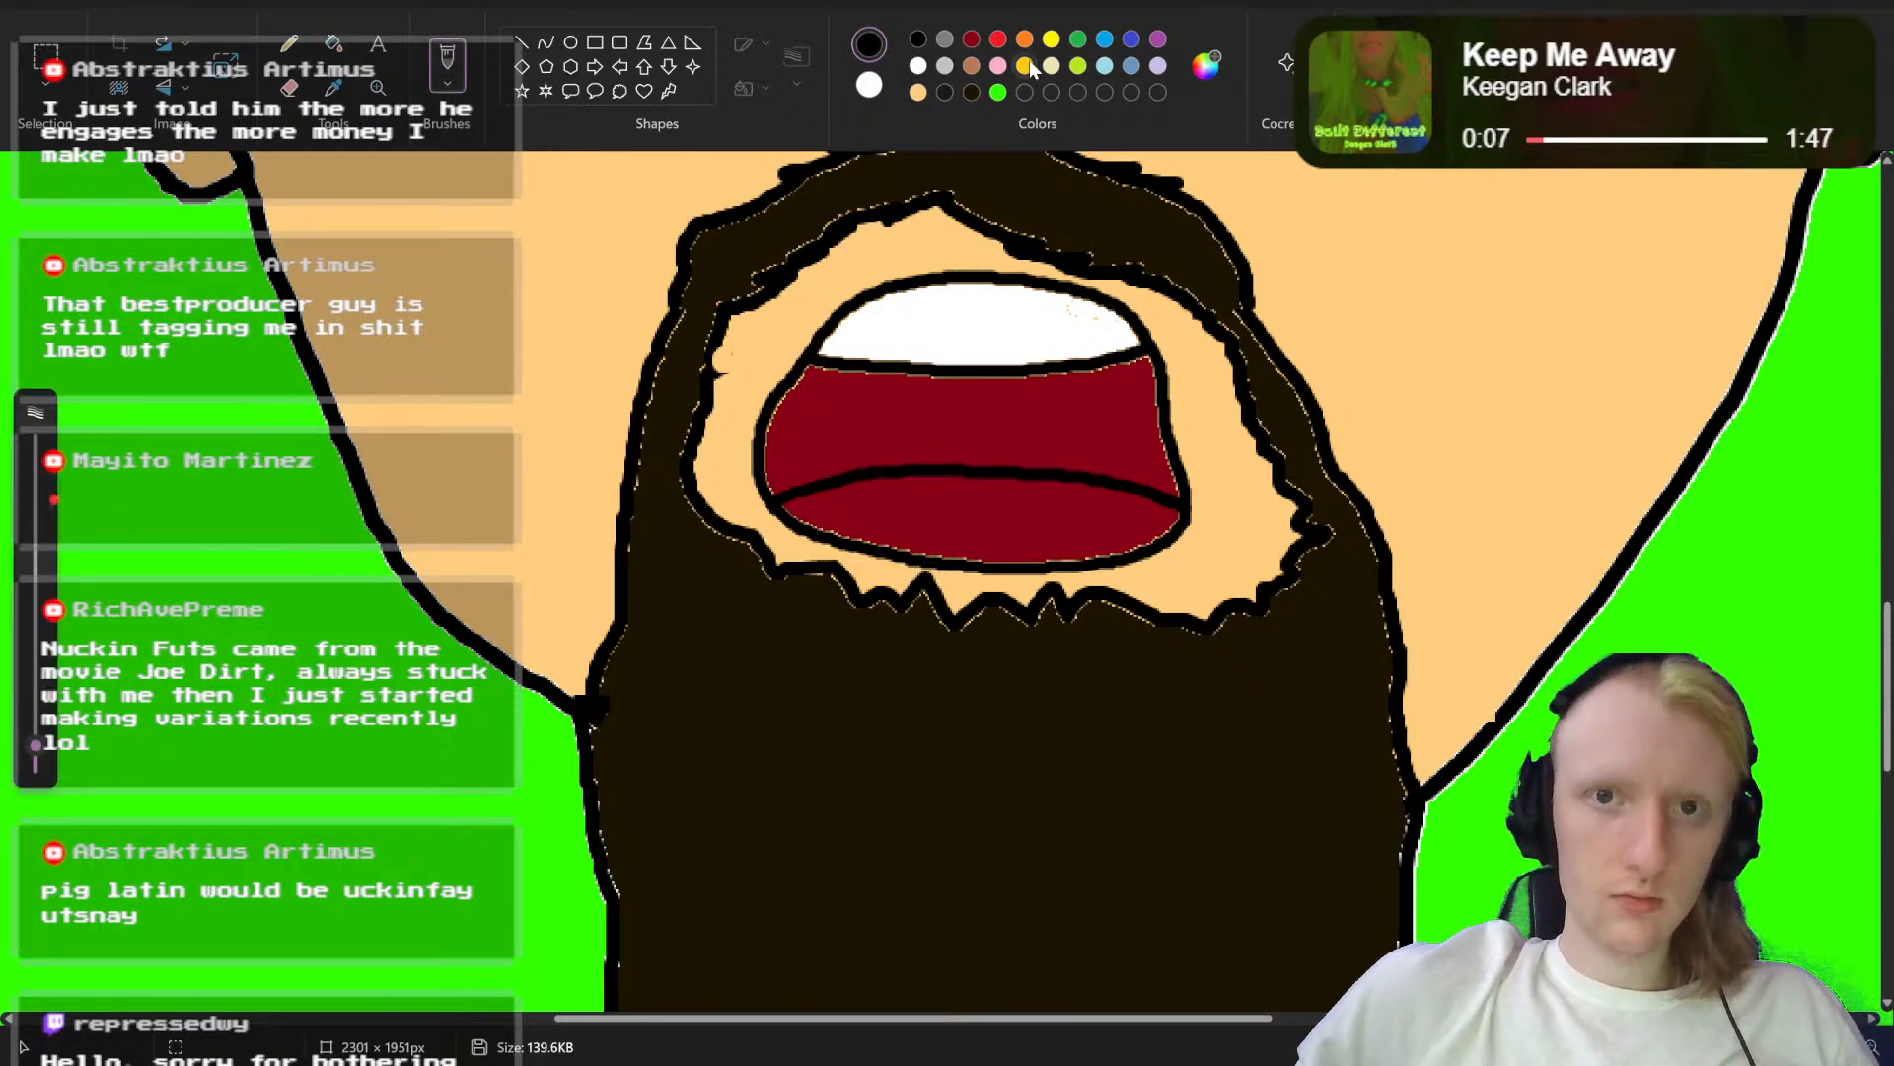
pyautogui.click(998, 40)
pyautogui.click(334, 44)
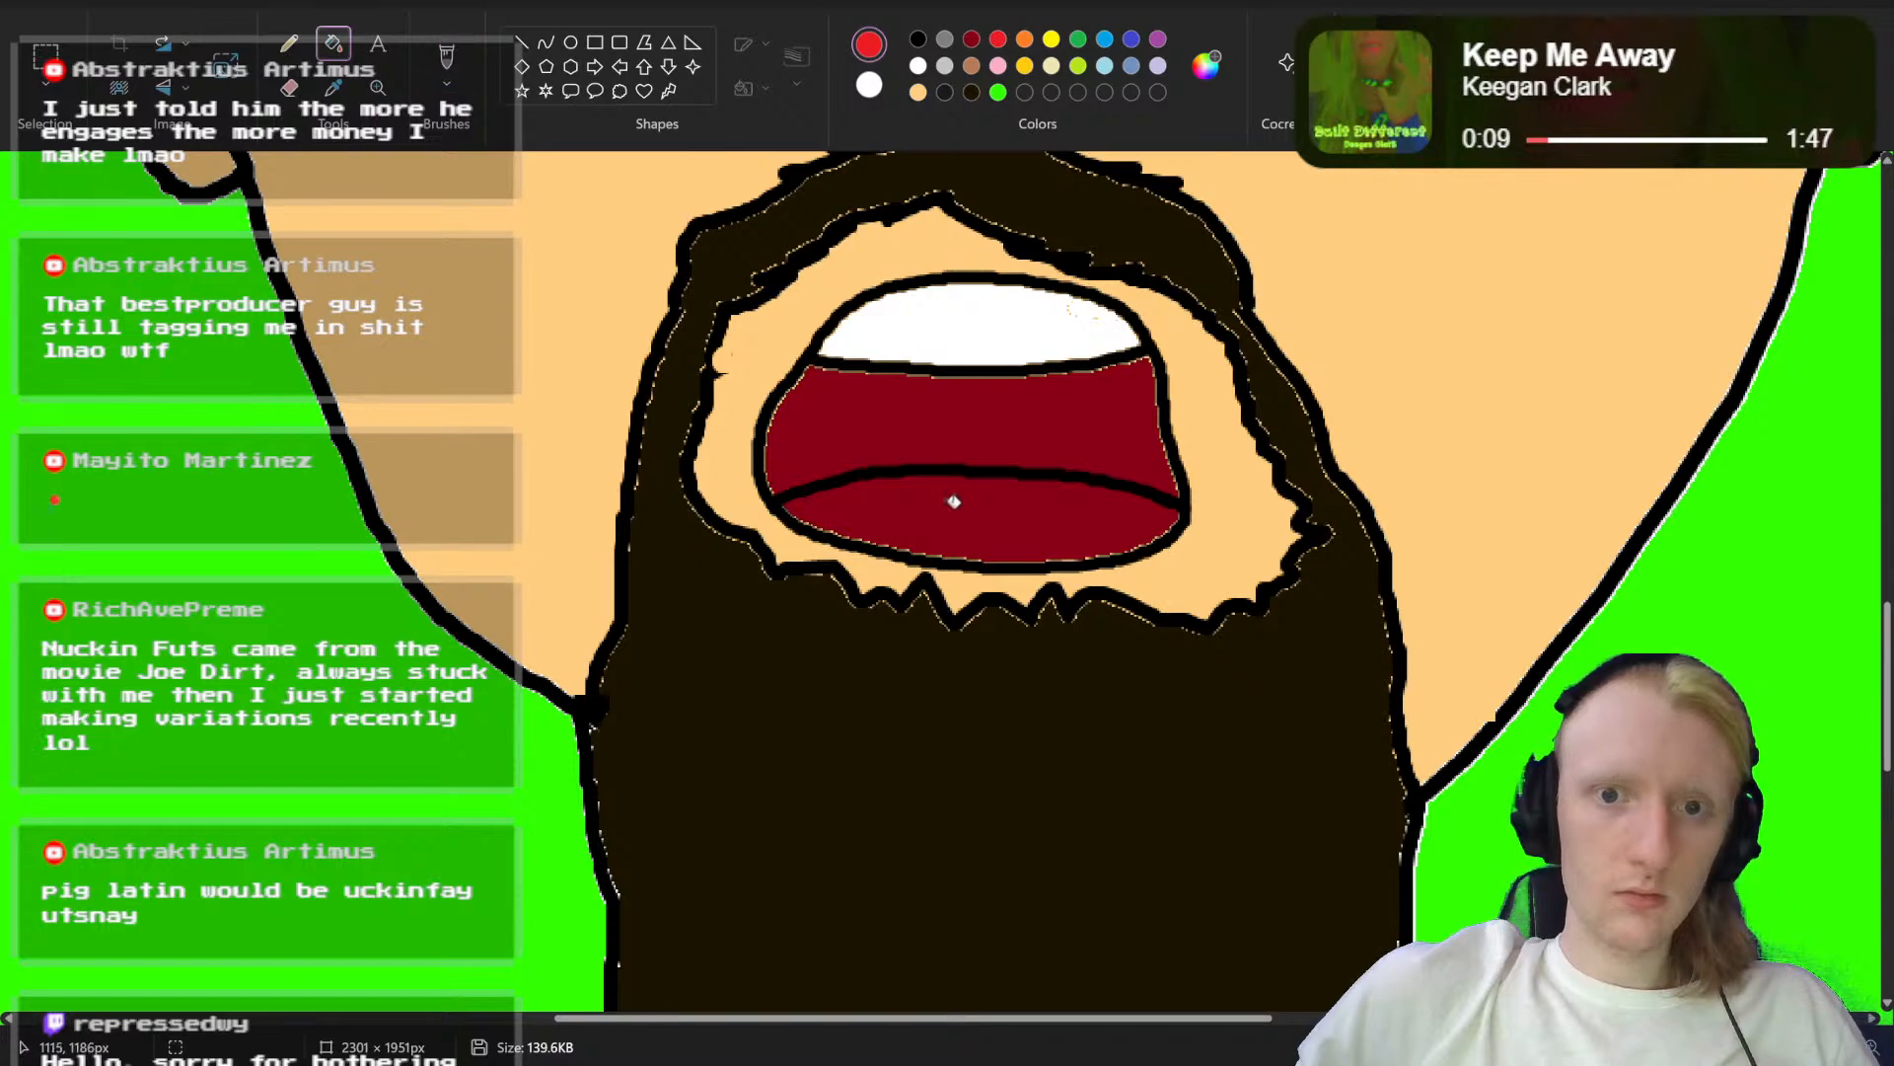
pyautogui.click(951, 499)
pyautogui.scroll(5, 1091, 537)
pyautogui.scroll(-4, 1095, 533)
pyautogui.scroll(-5, 947, 582)
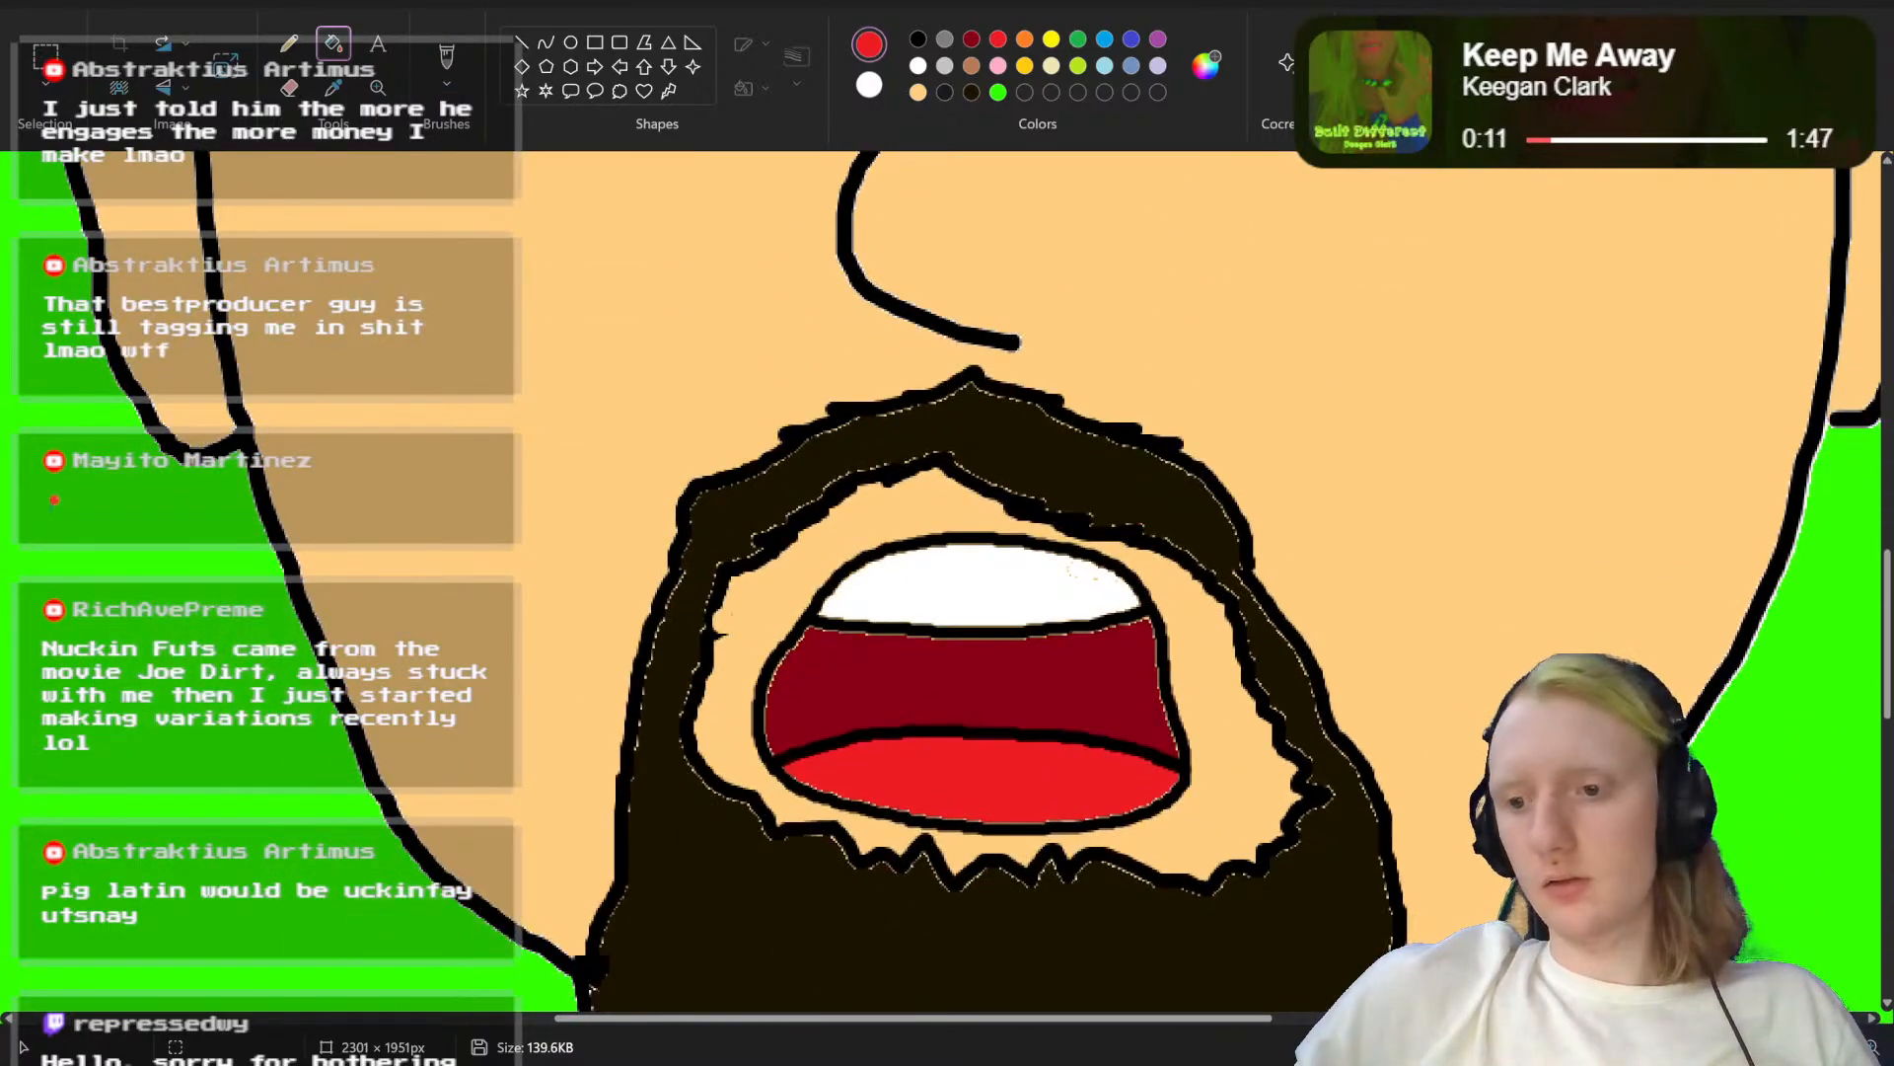
pyautogui.scroll(3, 918, 552)
pyautogui.scroll(2, 1096, 614)
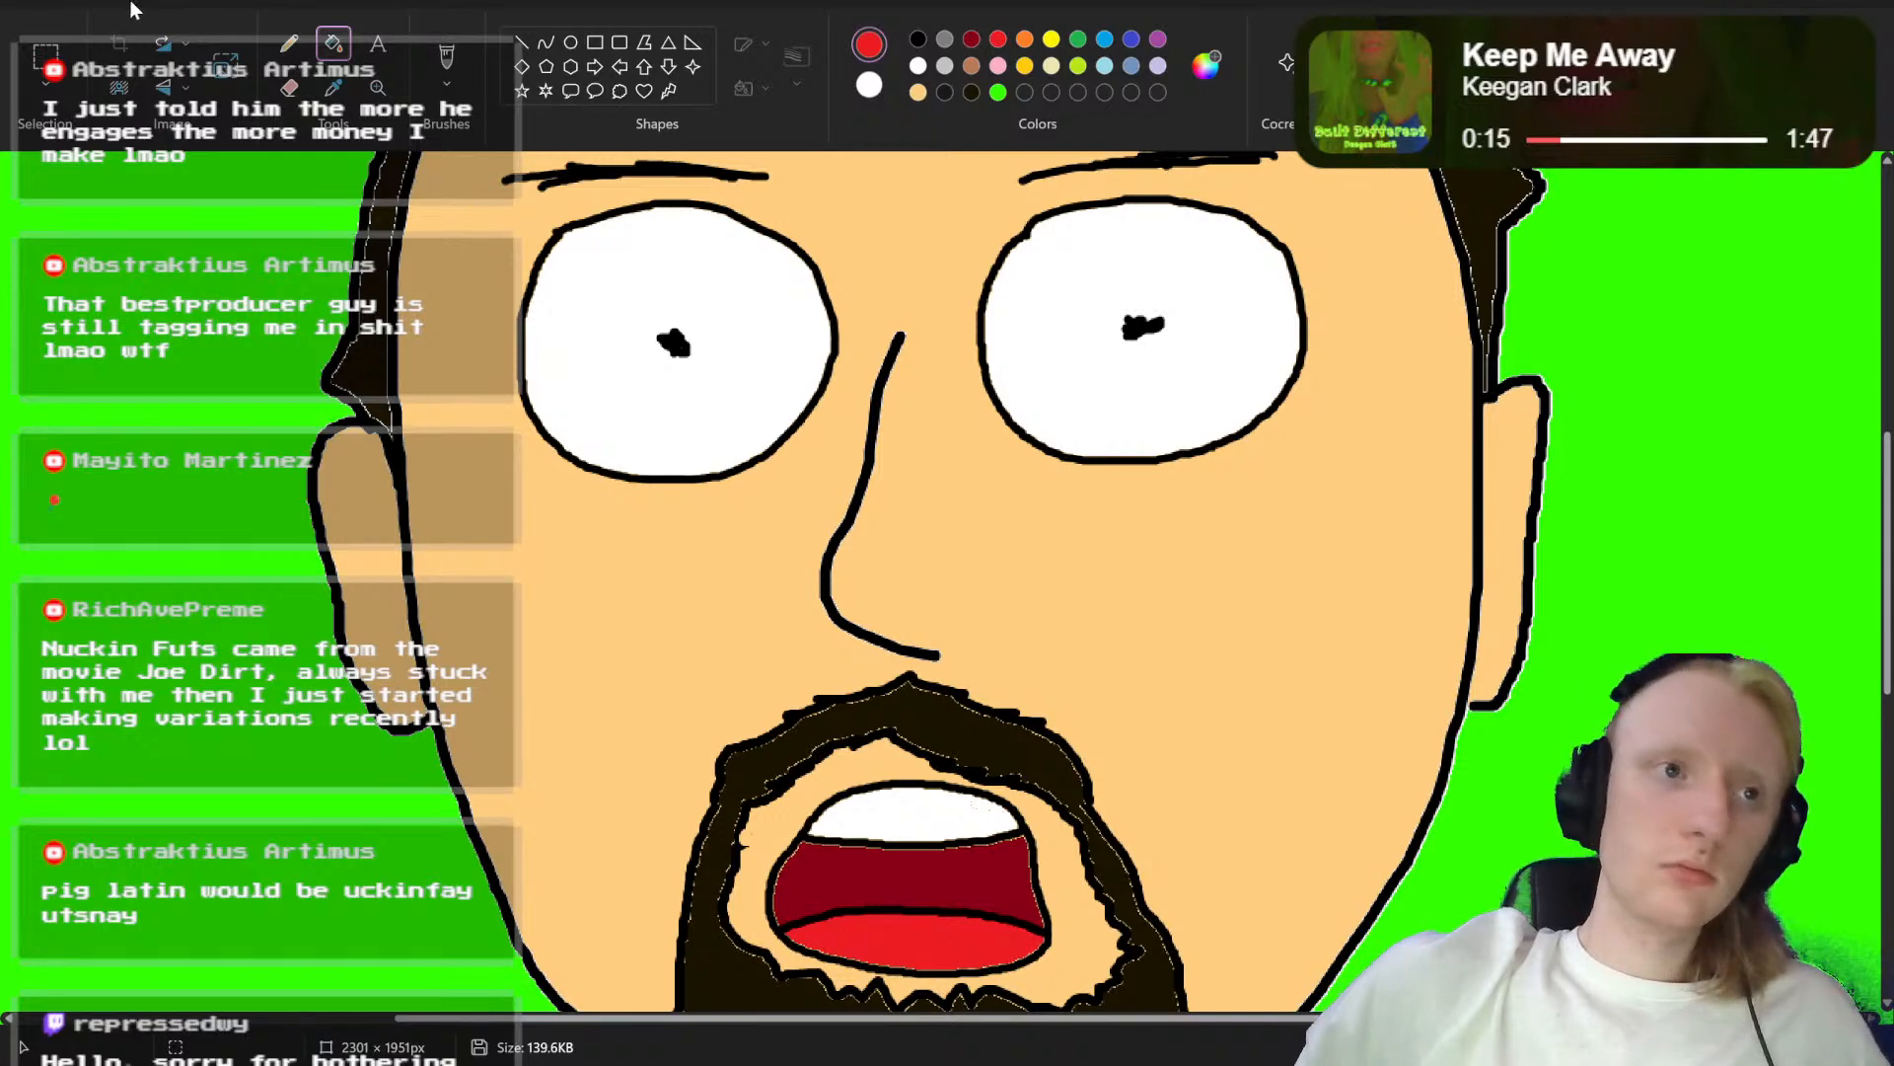
# Step: Save the open-mouth head drawing as a PNG copy named "Abstrakt Head mouth ah.png" in the Saved Pictures folder
pyautogui.click(27, 14)
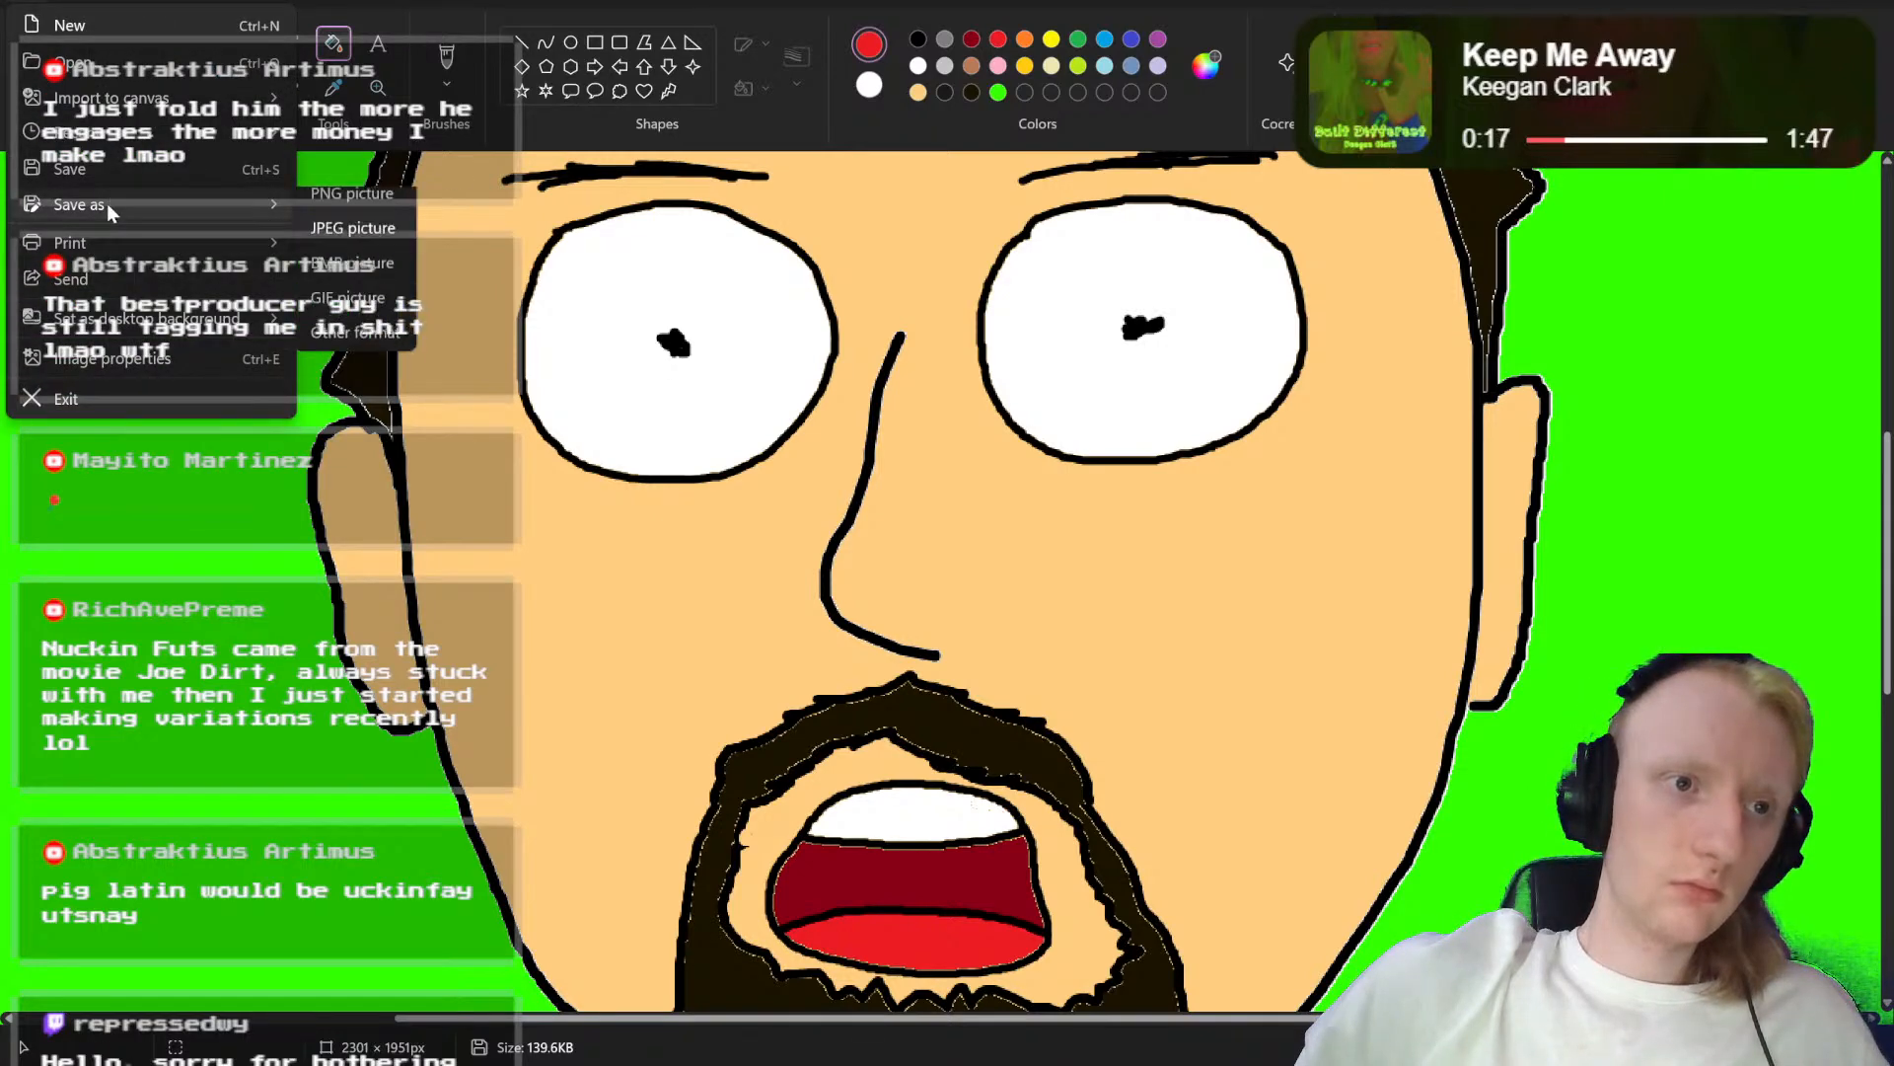
pyautogui.click(337, 210)
pyautogui.press('Right')
pyautogui.press('Left')
pyautogui.press('Left')
pyautogui.press('Left')
pyautogui.press('Left')
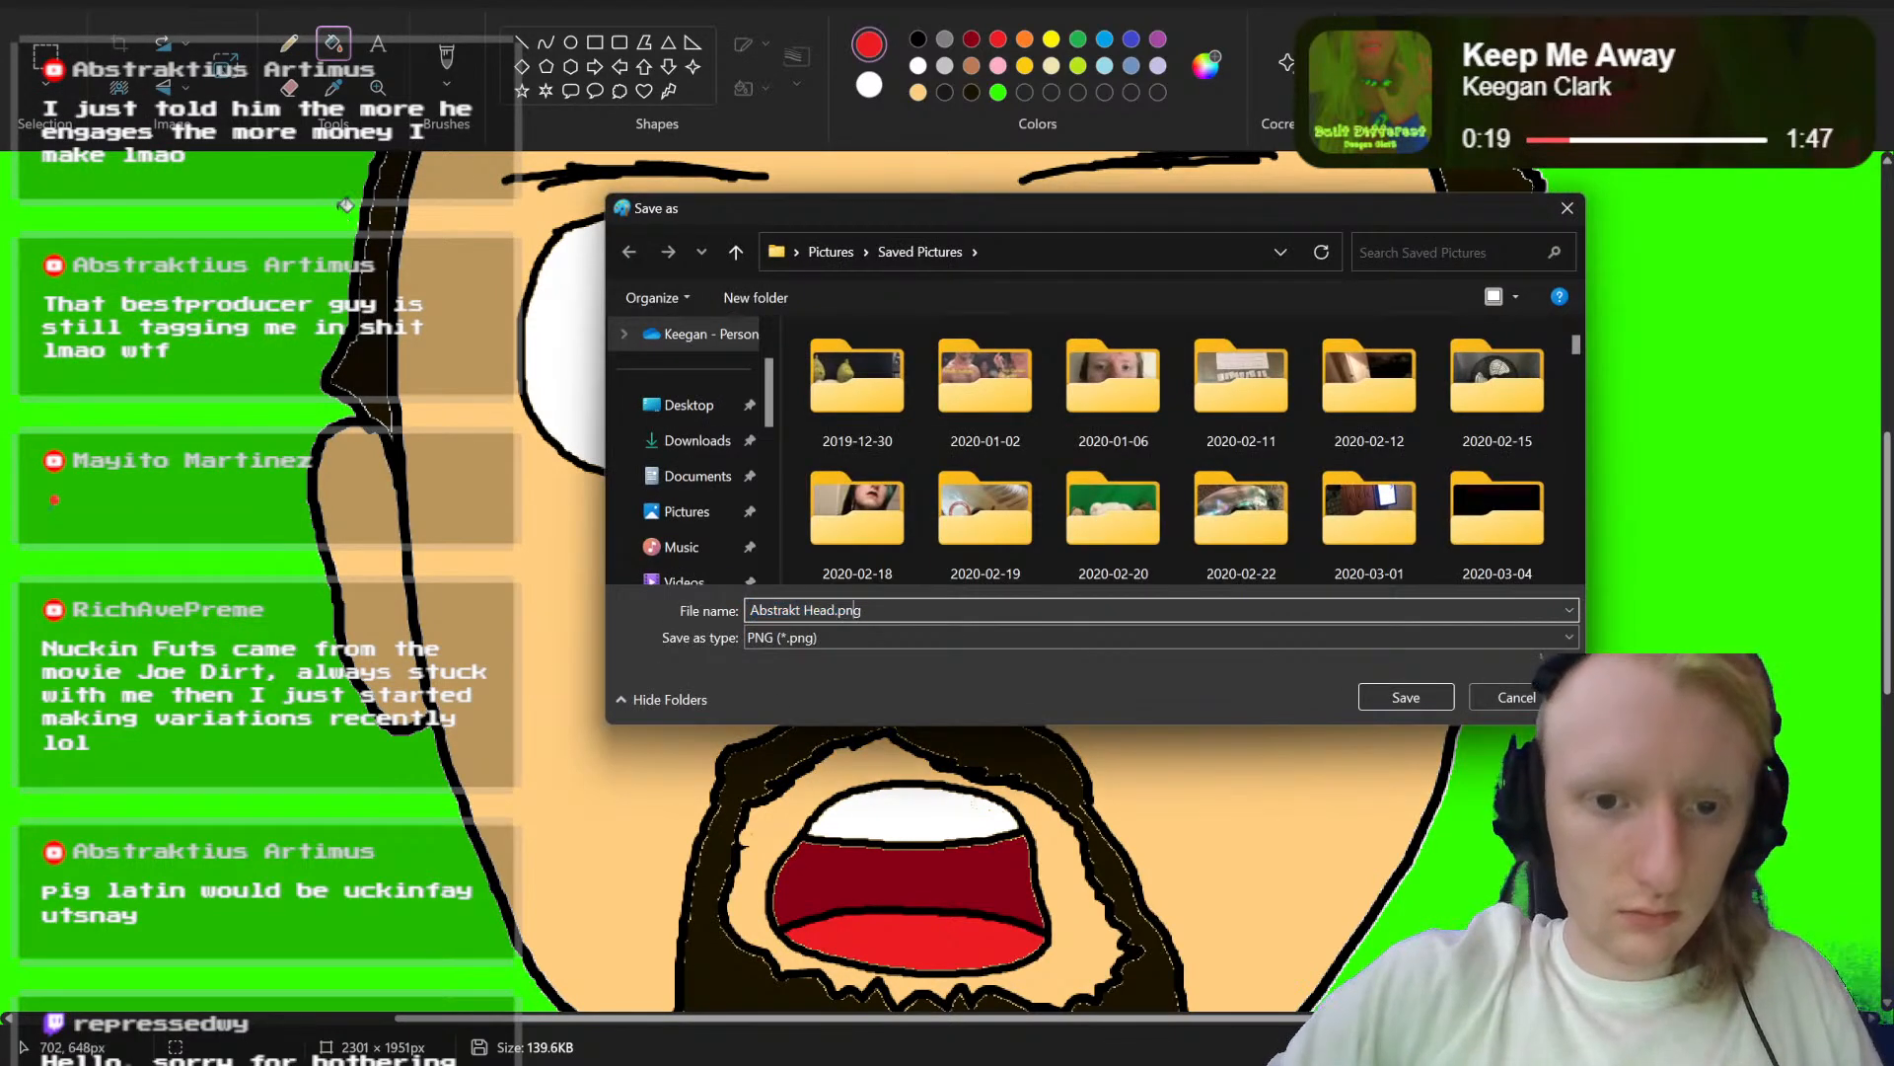
pyautogui.write('ah')
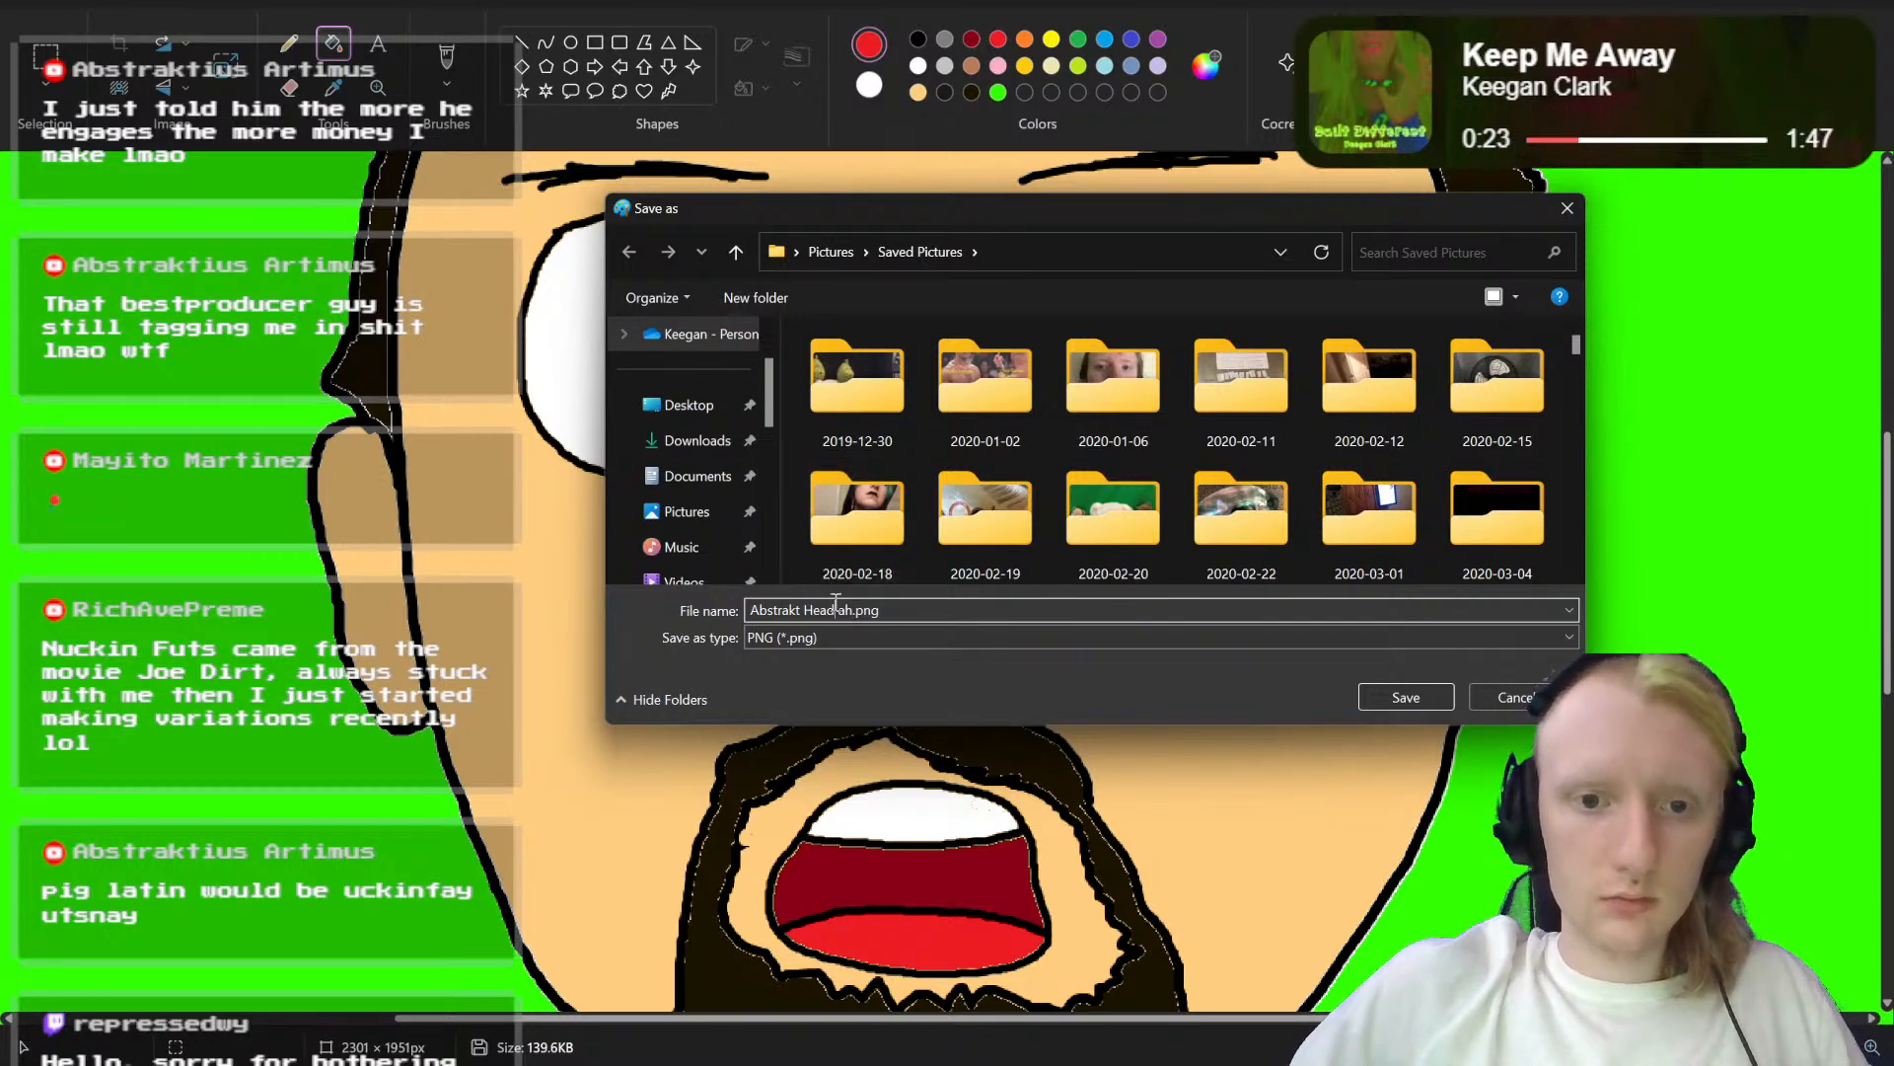
pyautogui.press('Left')
pyautogui.press('Left')
pyautogui.write('mouth')
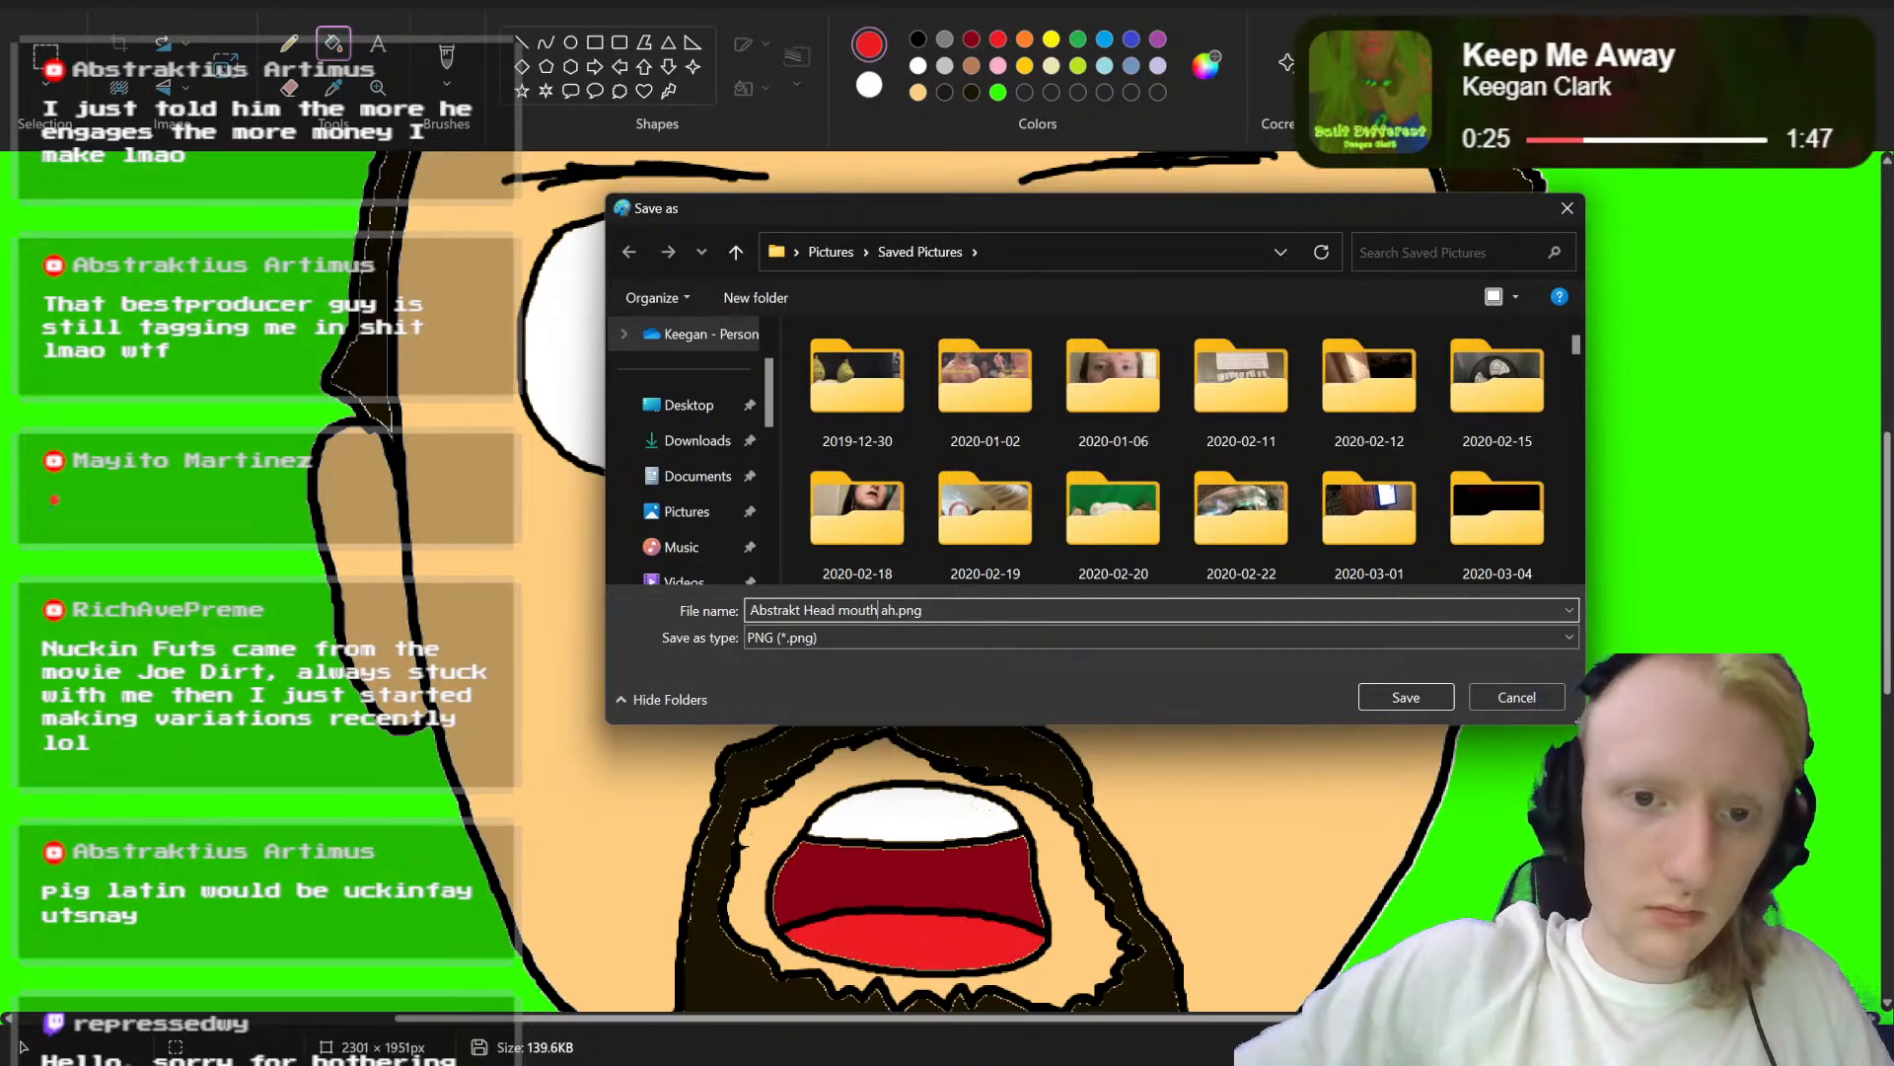
pyautogui.click(1421, 695)
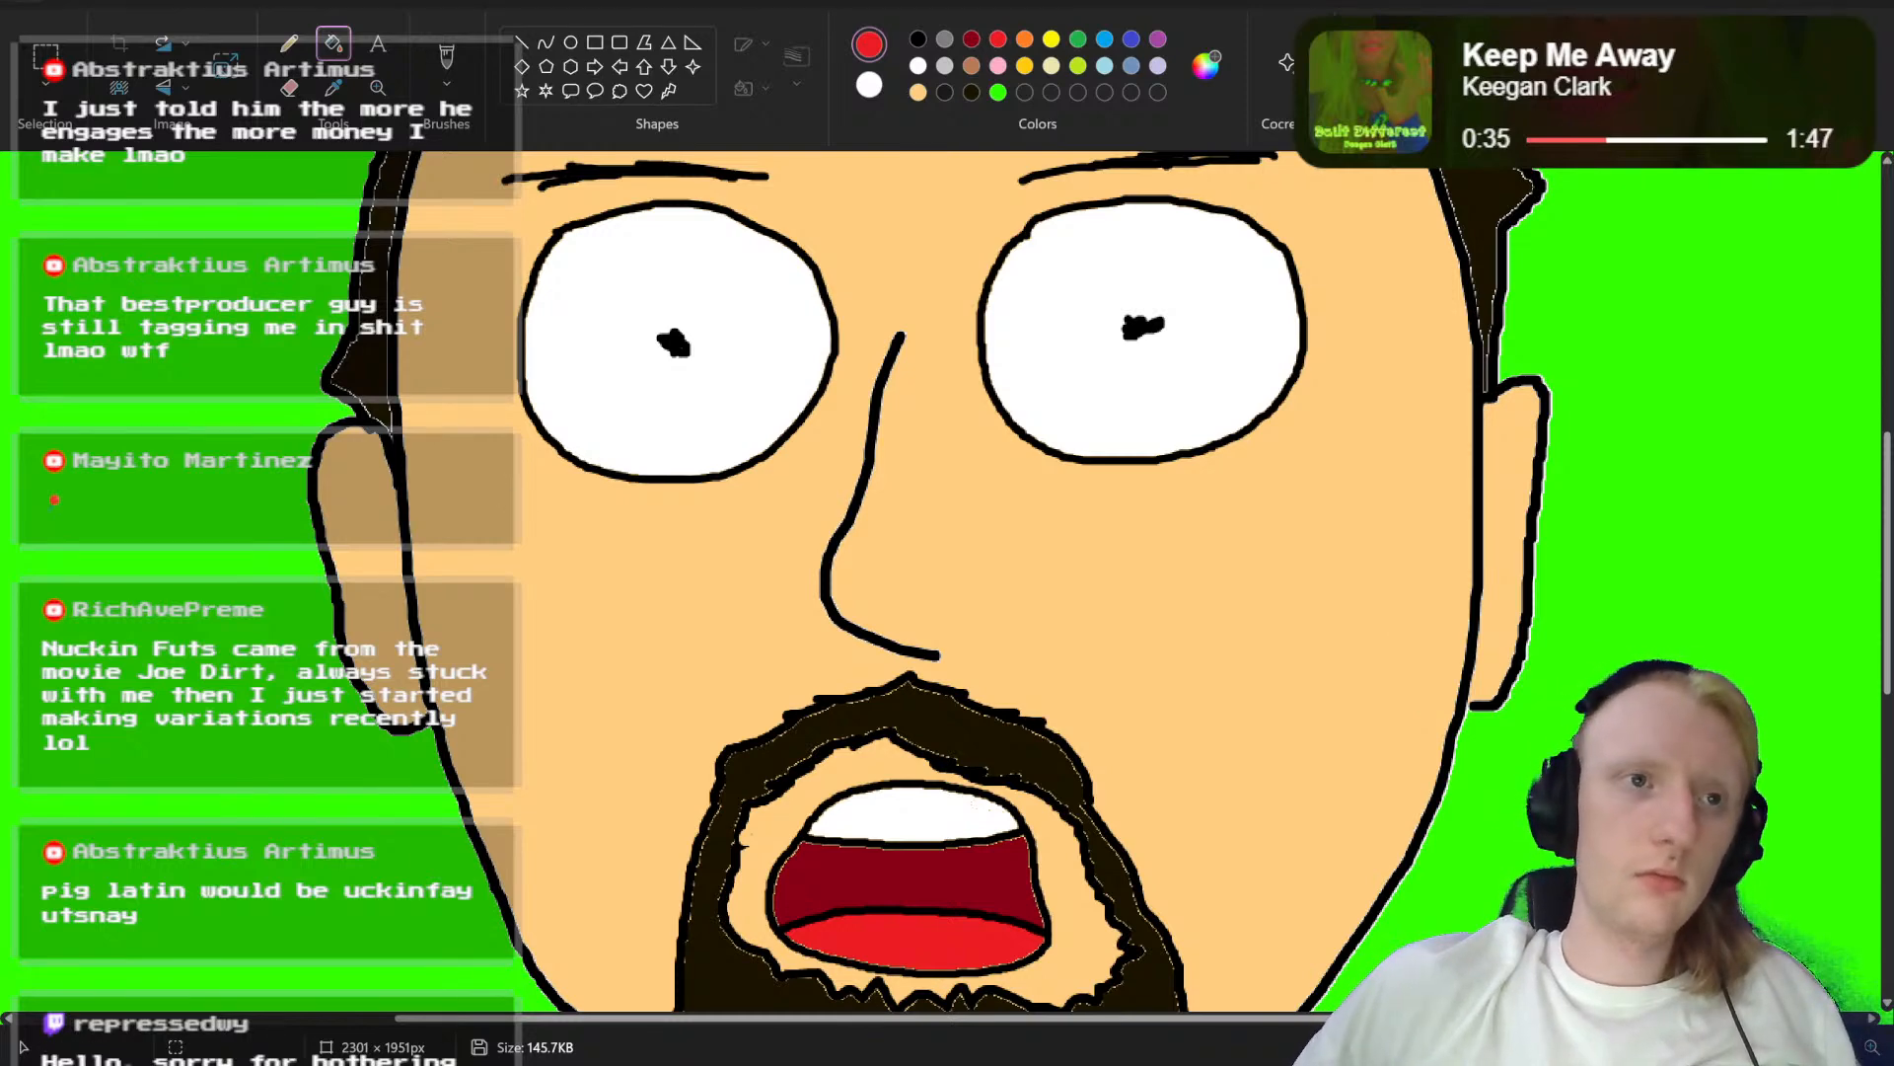
# Step: Save the current head image once more and close Paint
pyautogui.click(28, 3)
pyautogui.click(122, 166)
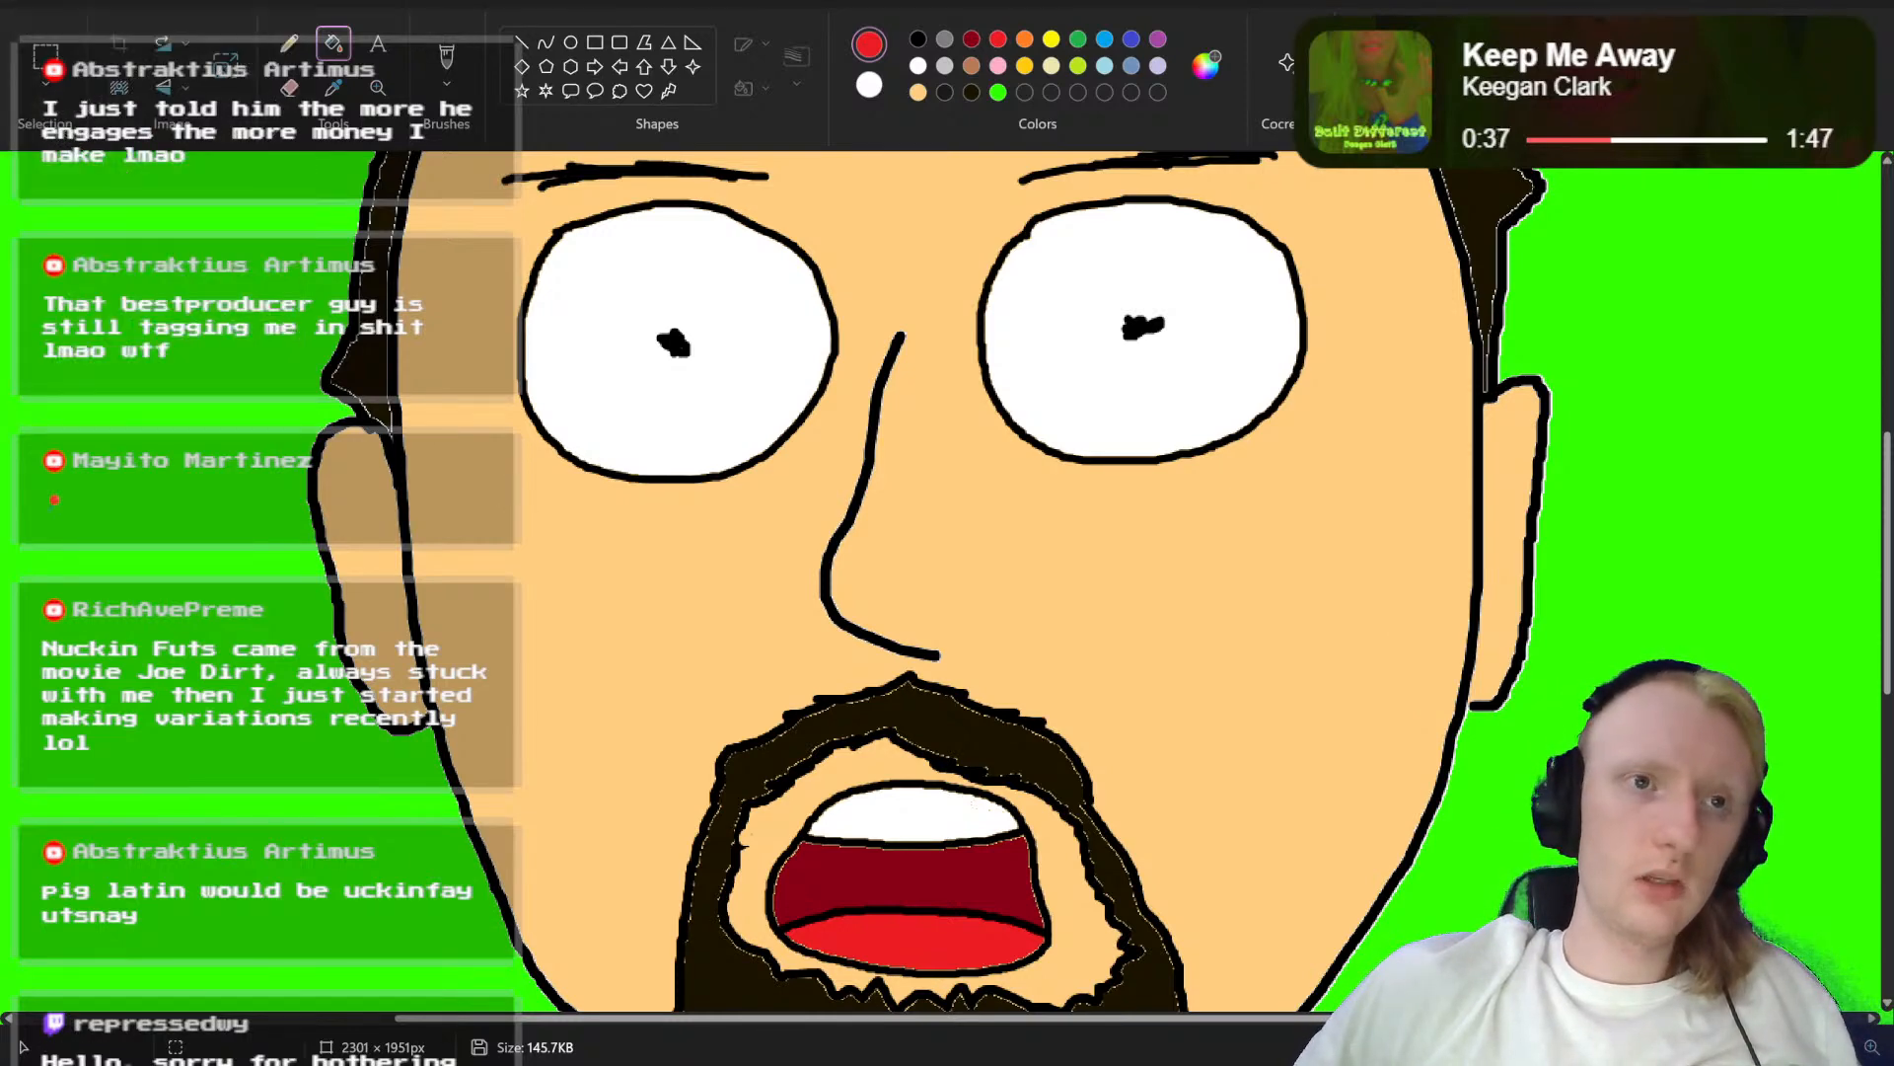
pyautogui.click(1868, 2)
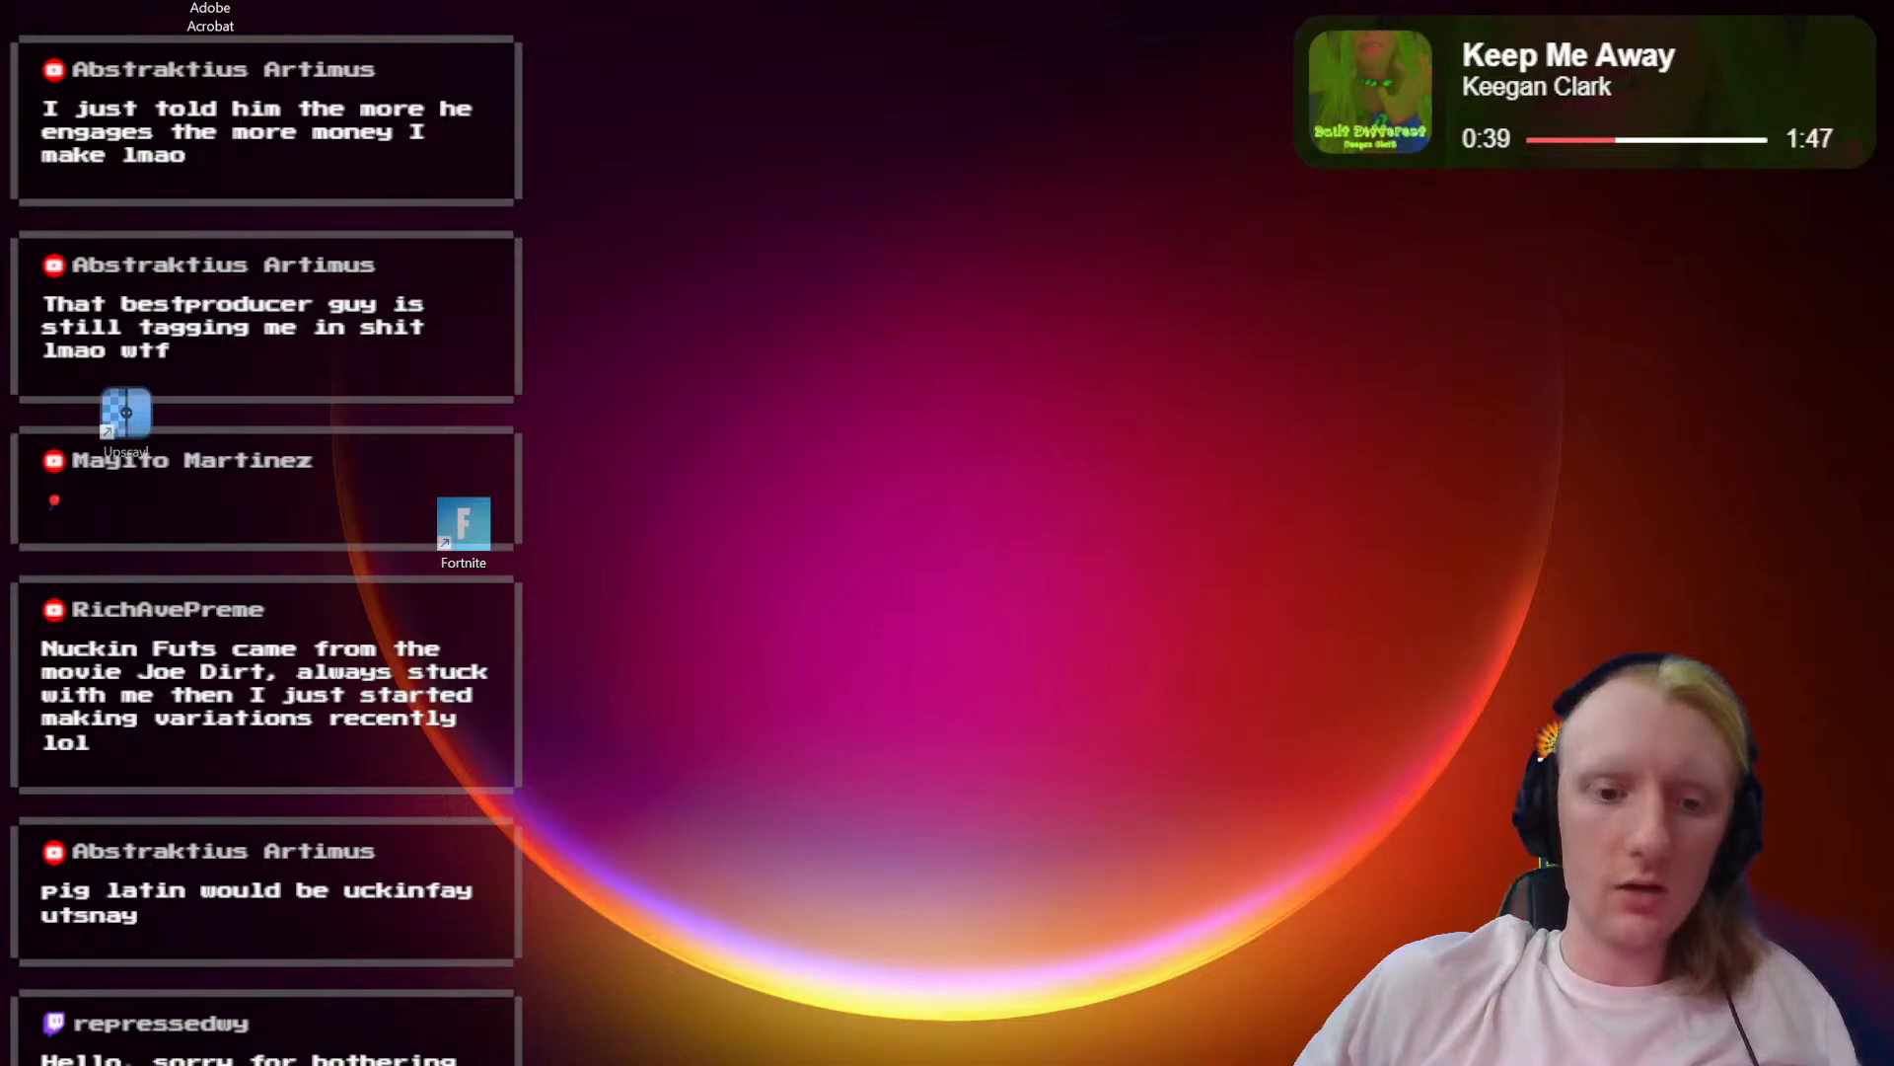
# Step: Switch to the Saved Pictures folder in File Explorer and look over the saved Abstrakt Head mouth variants in an enlarged window
pyautogui.moveTo(849, 1060)
pyautogui.click(849, 997)
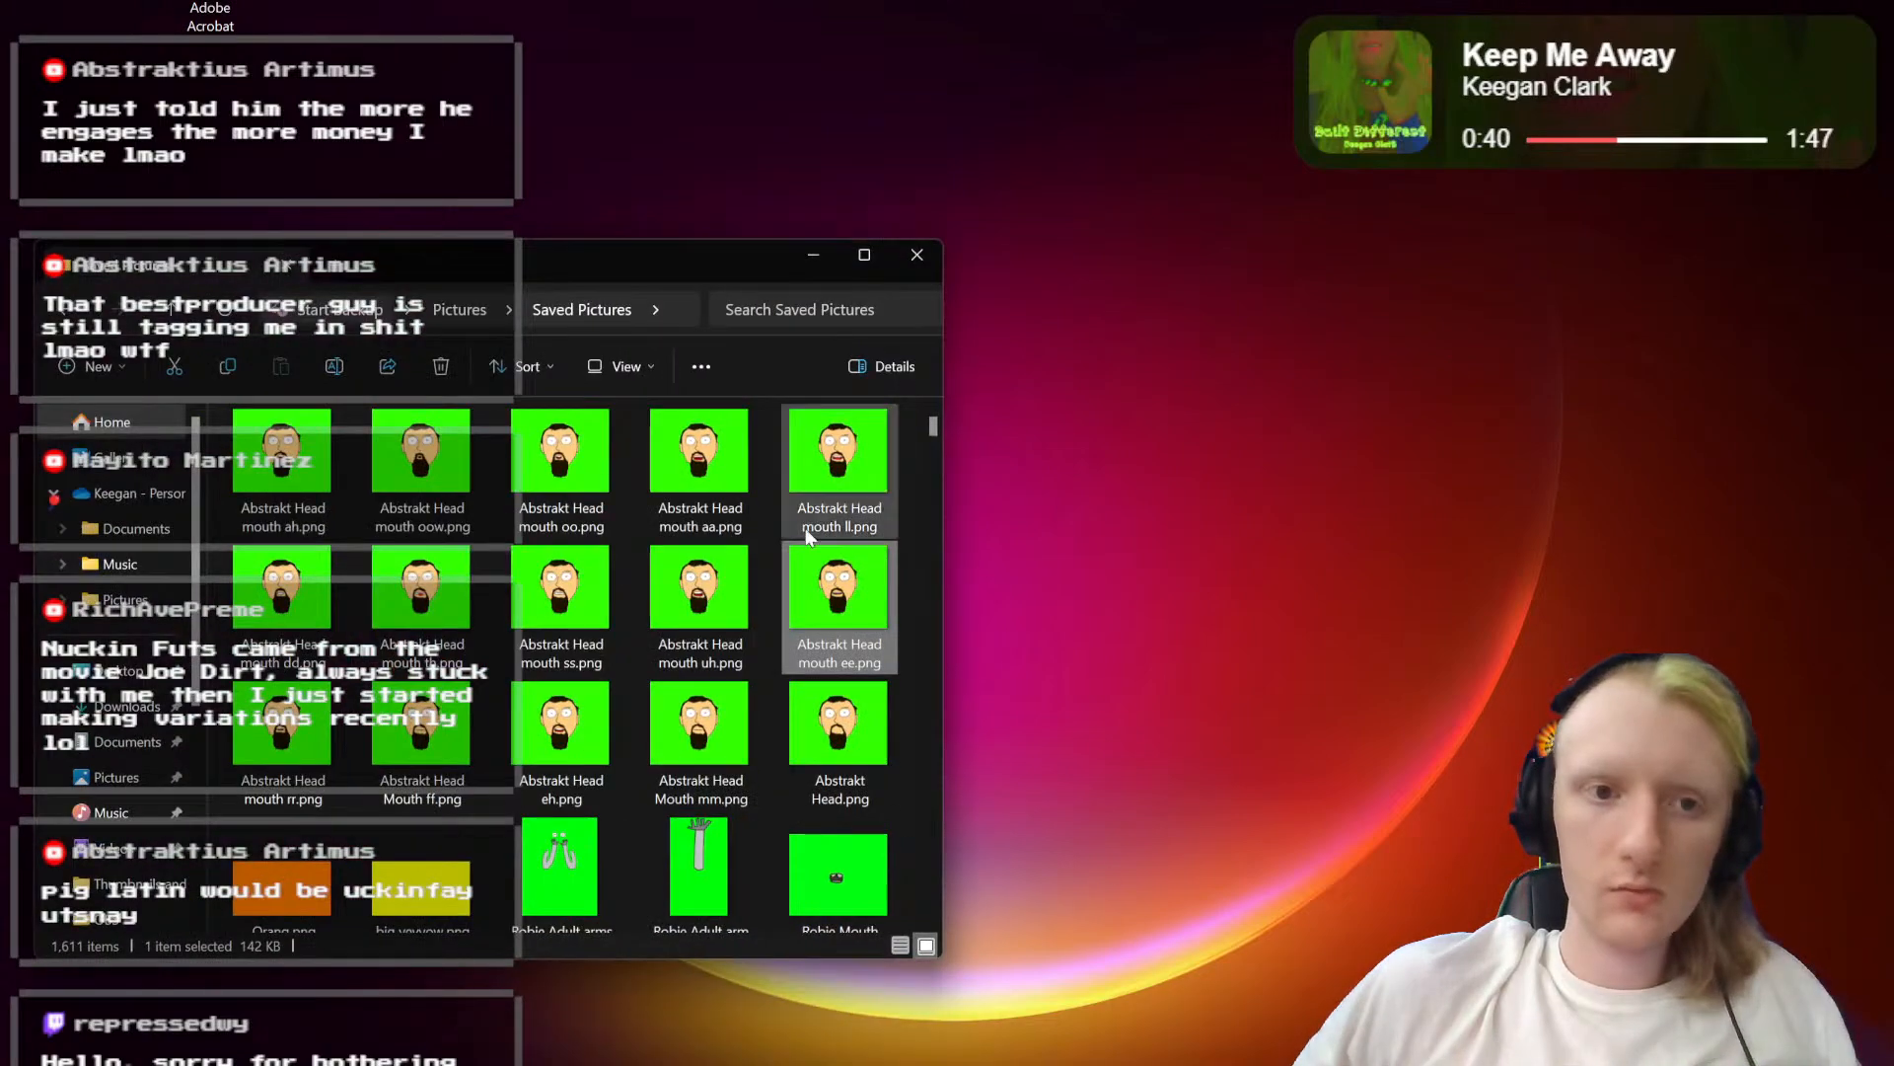
pyautogui.click(854, 251)
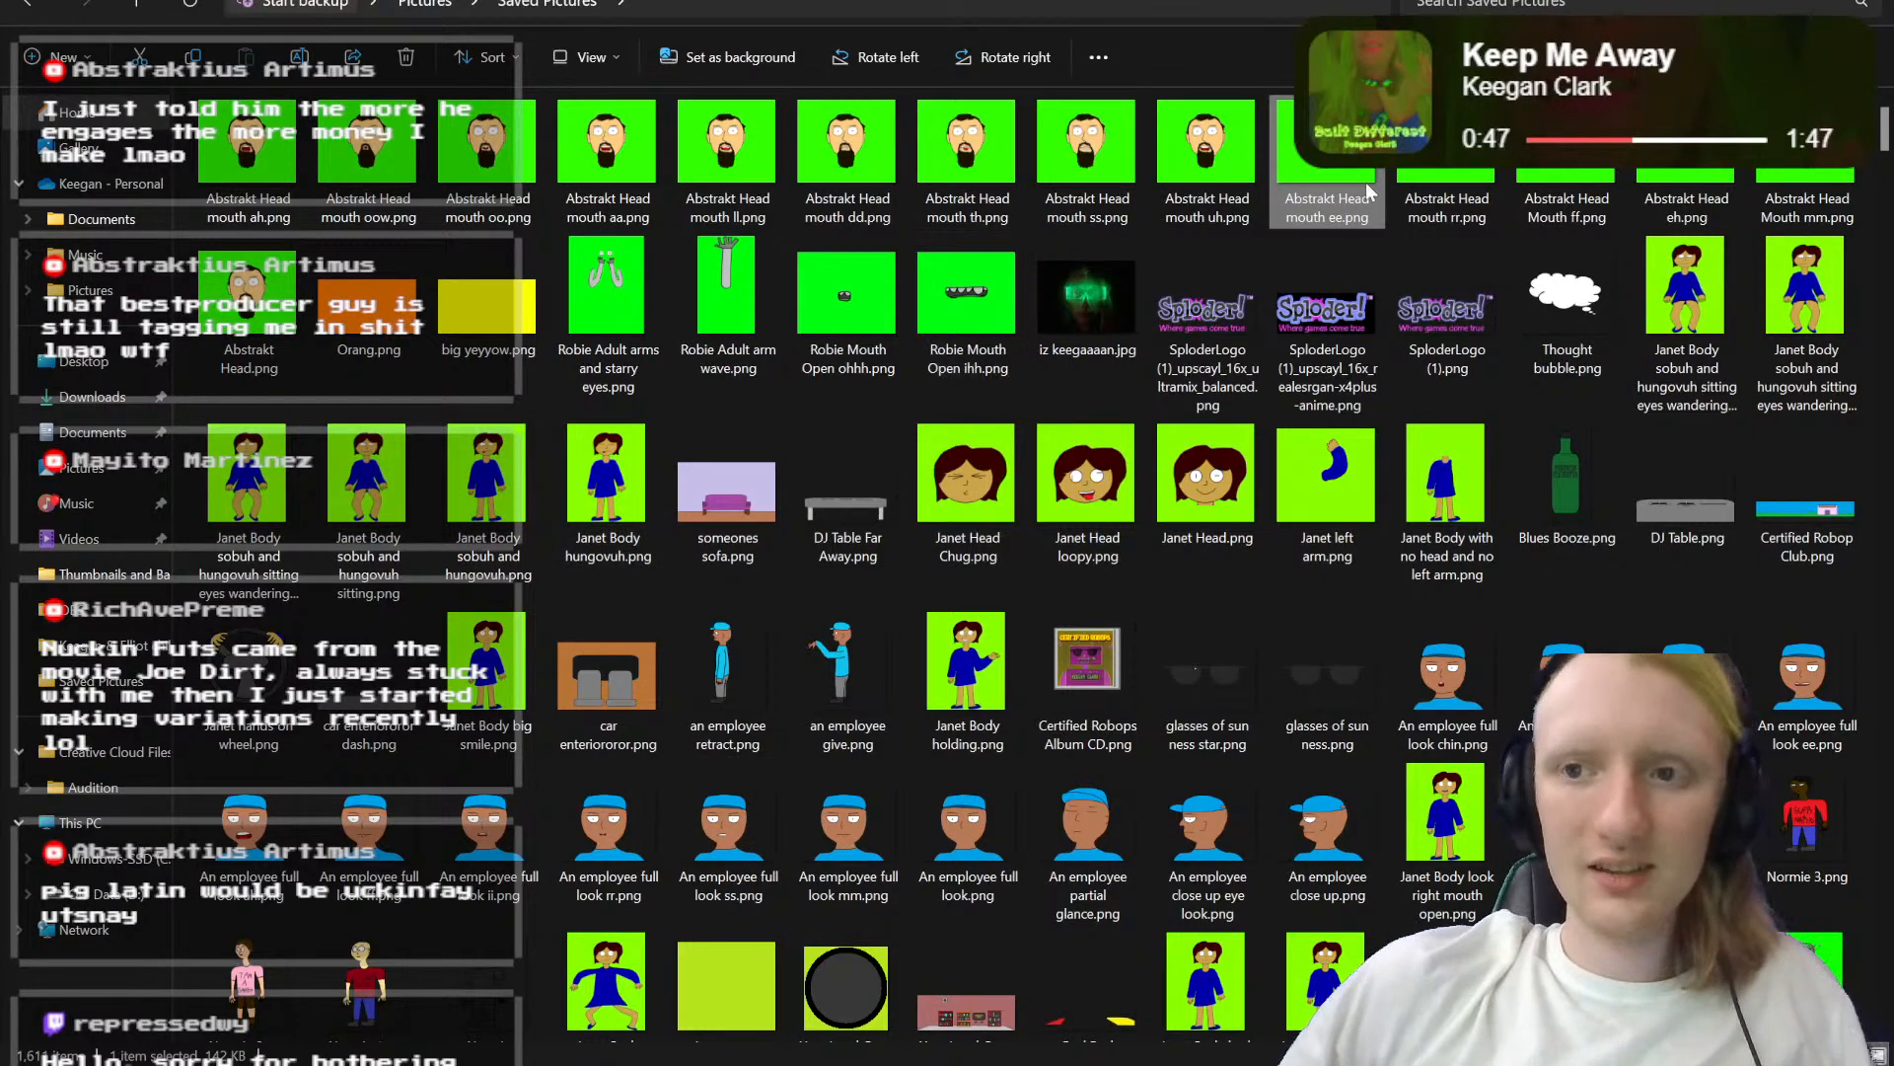
pyautogui.click(1816, 0)
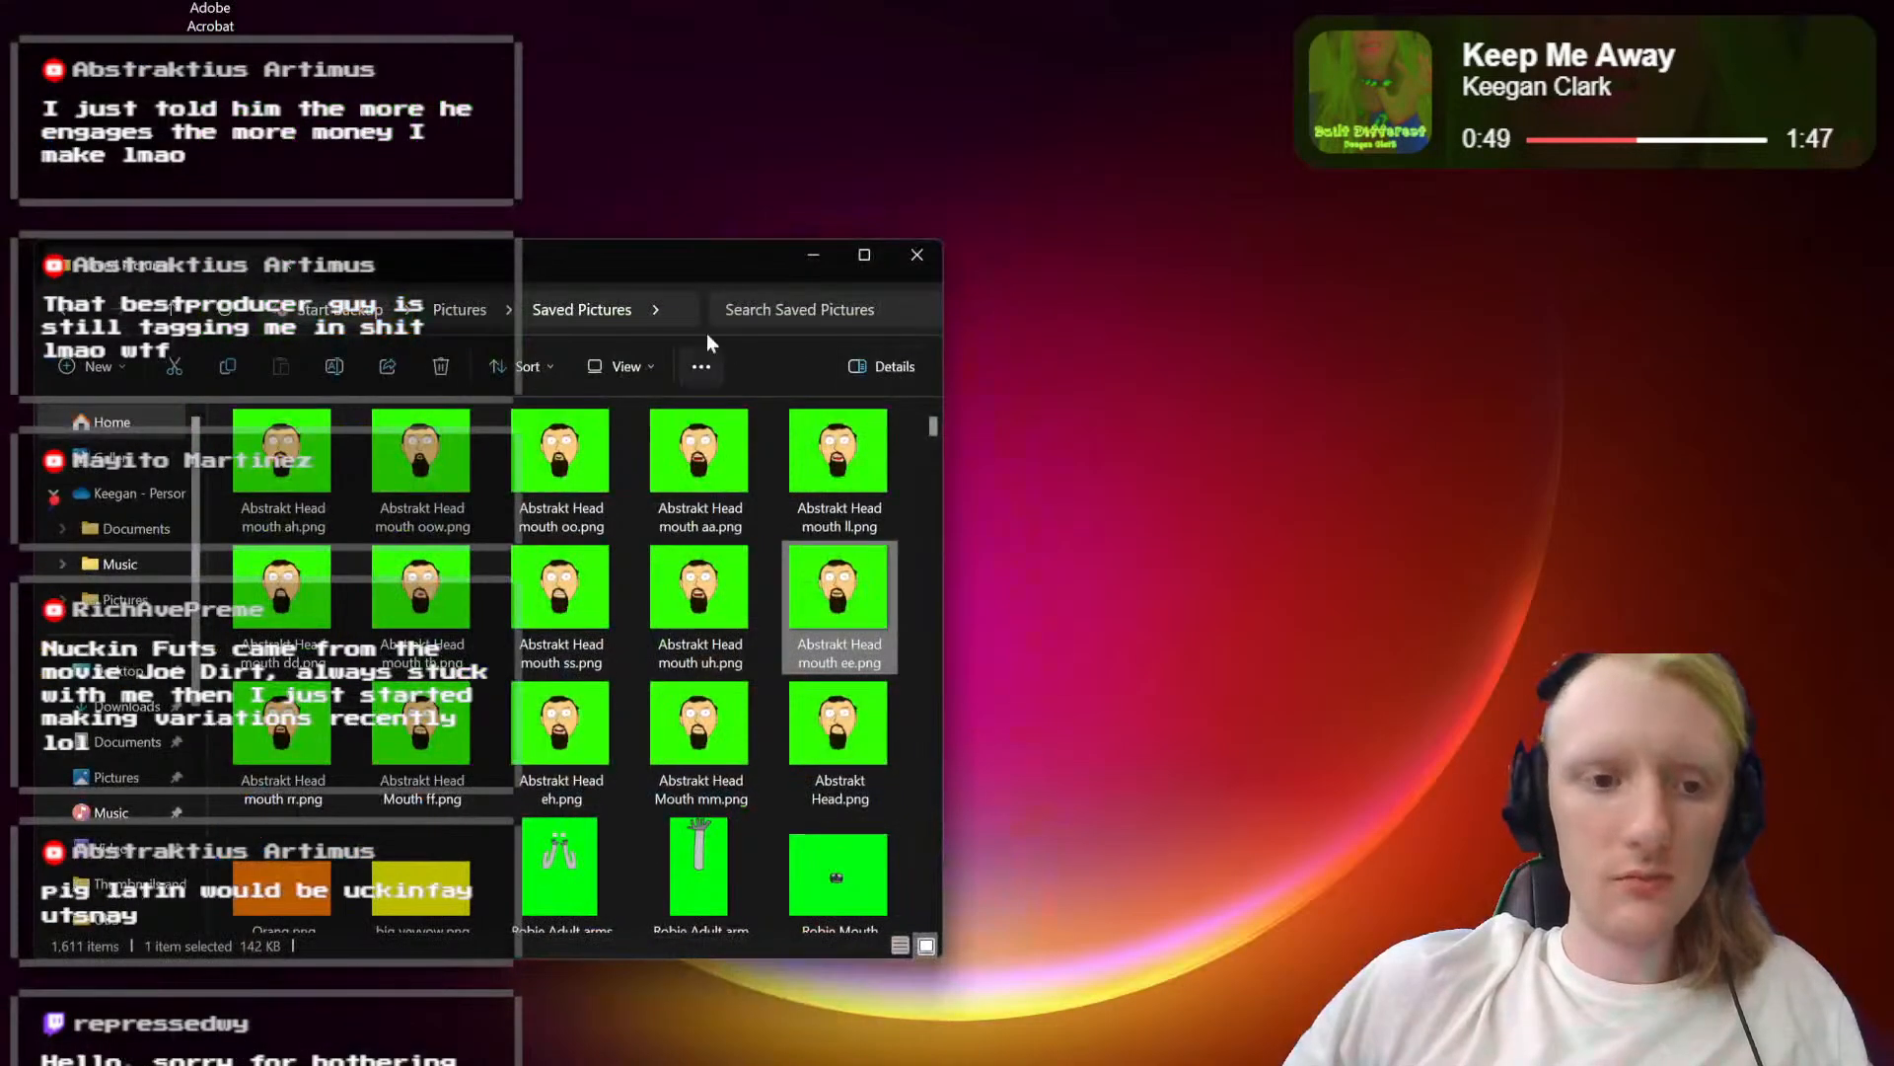
# Step: Move the Saved Pictures window toward the middle of the desktop below the DaVinci Resolve shortcut, and launch DaVinci Resolve
pyautogui.moveTo(671, 266); pyautogui.dragTo(1139, 235)
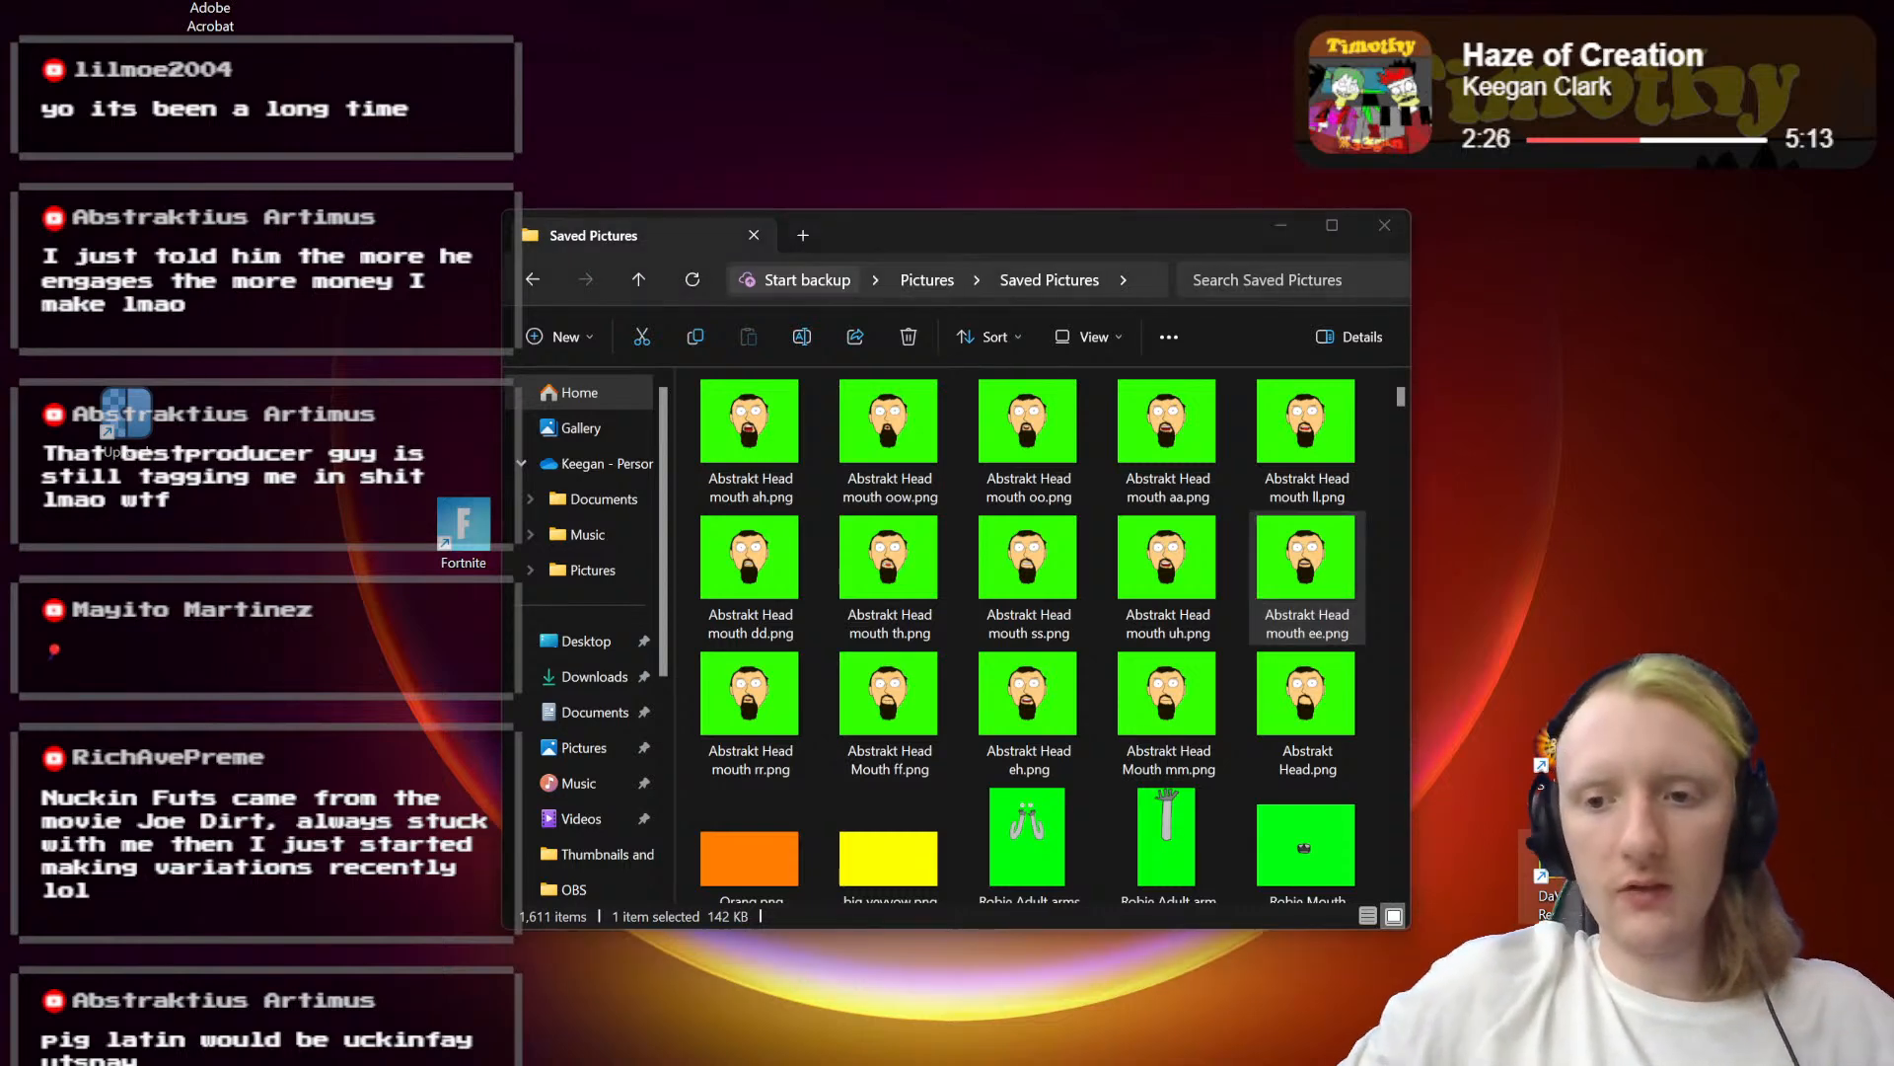
pyautogui.click(897, 126)
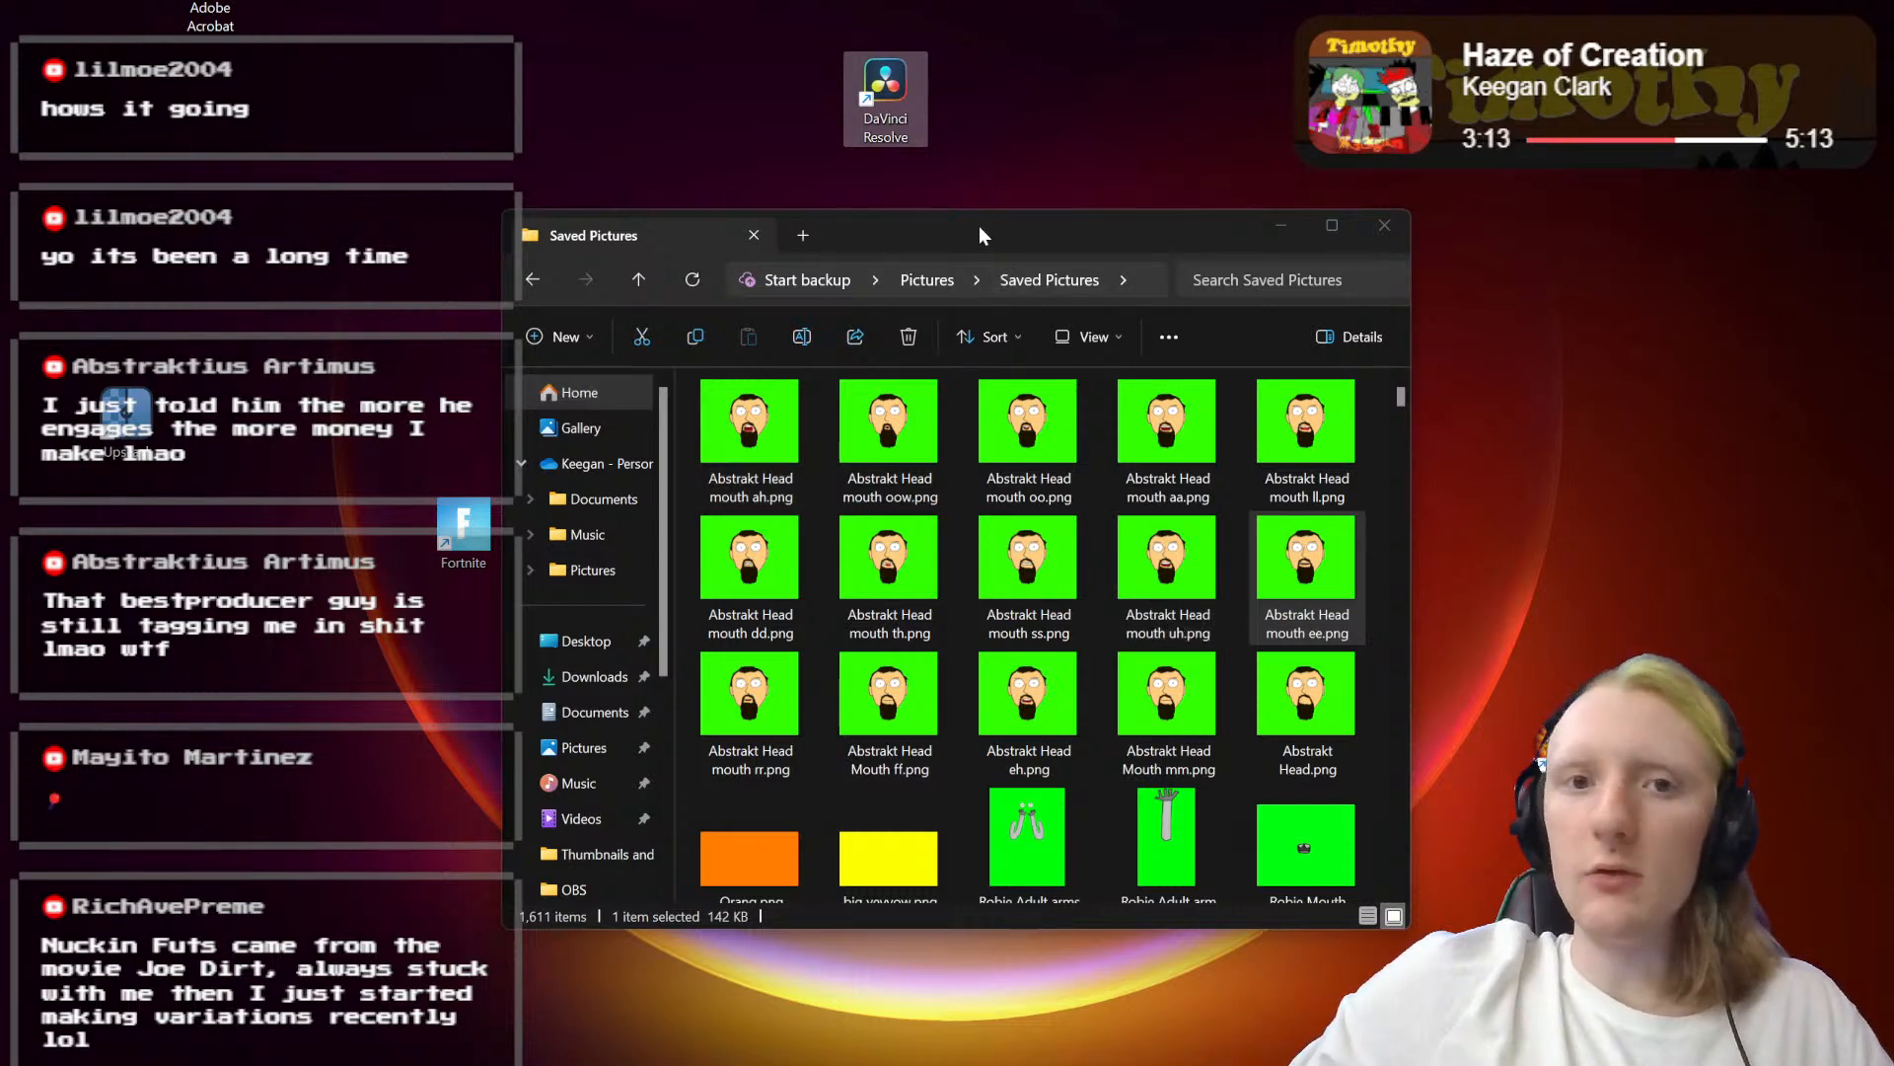
pyautogui.moveTo(979, 227); pyautogui.dragTo(979, 247)
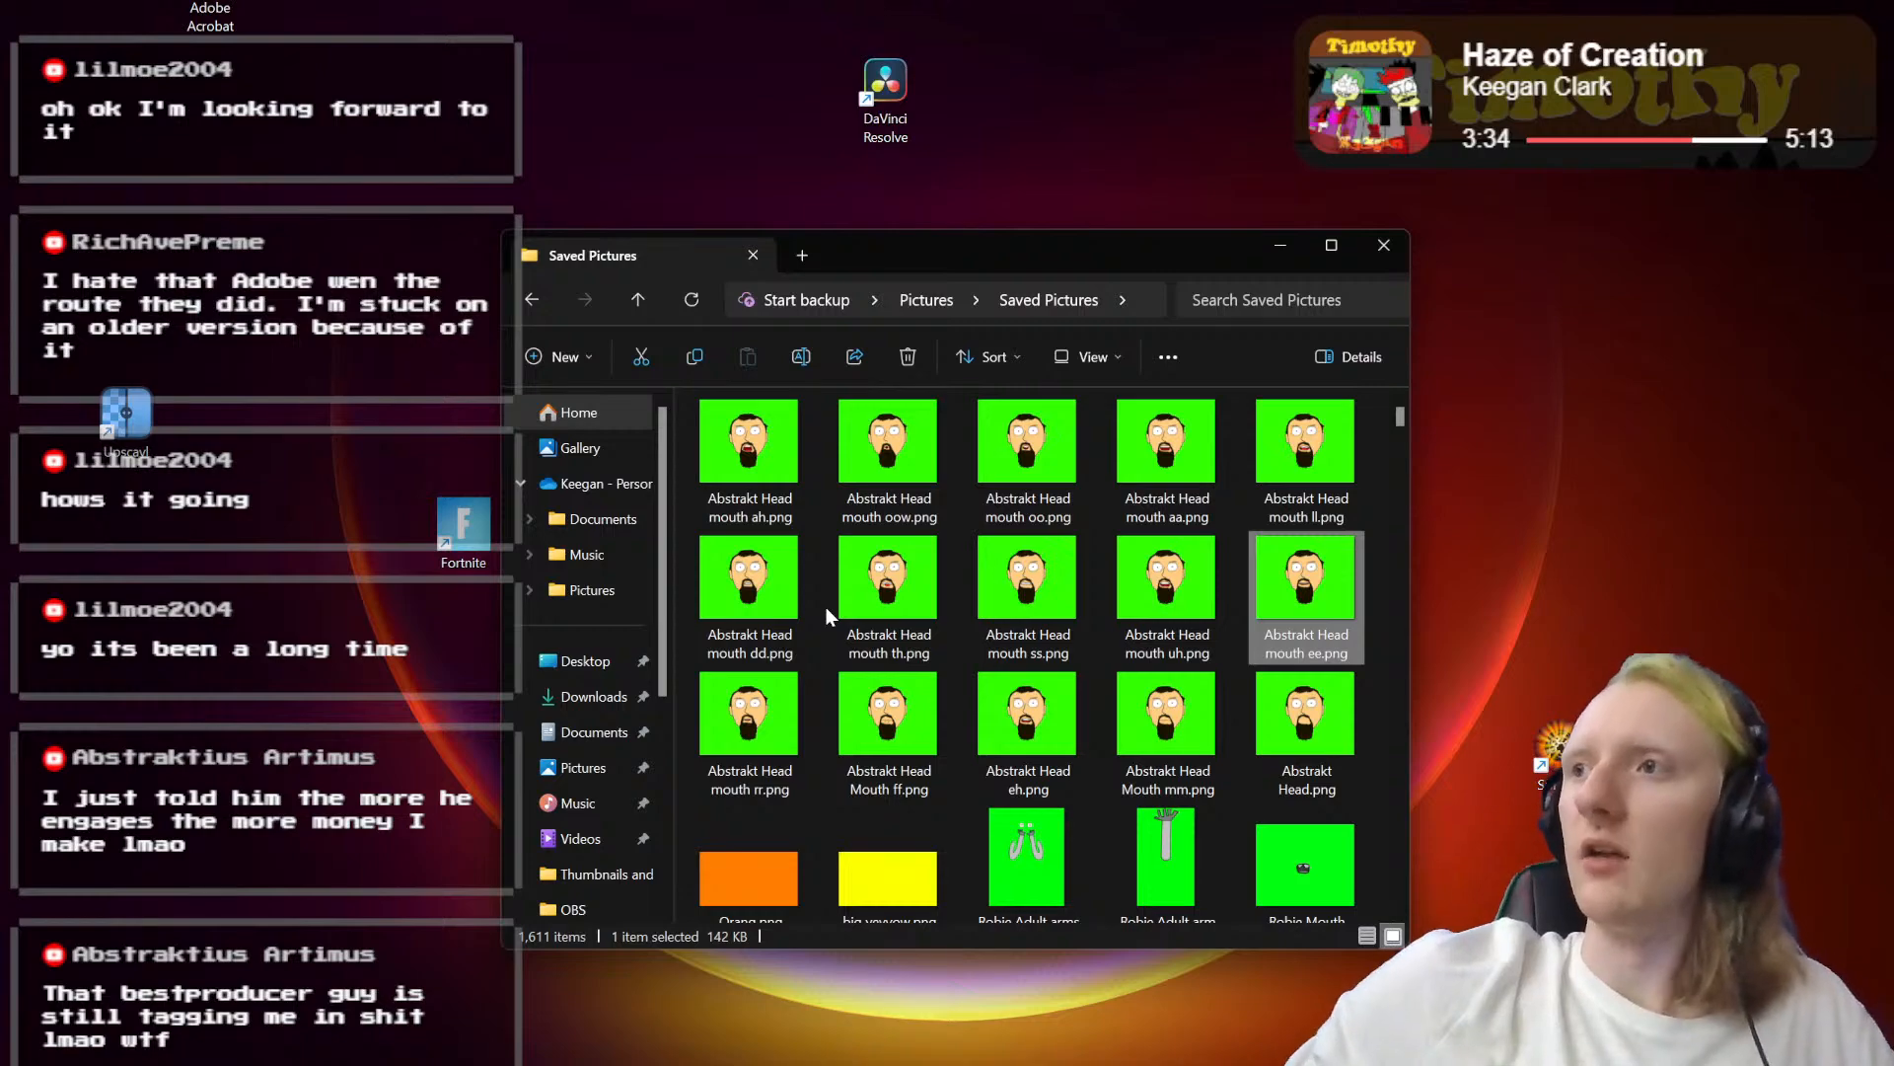
pyautogui.moveTo(945, 252); pyautogui.dragTo(1042, 280)
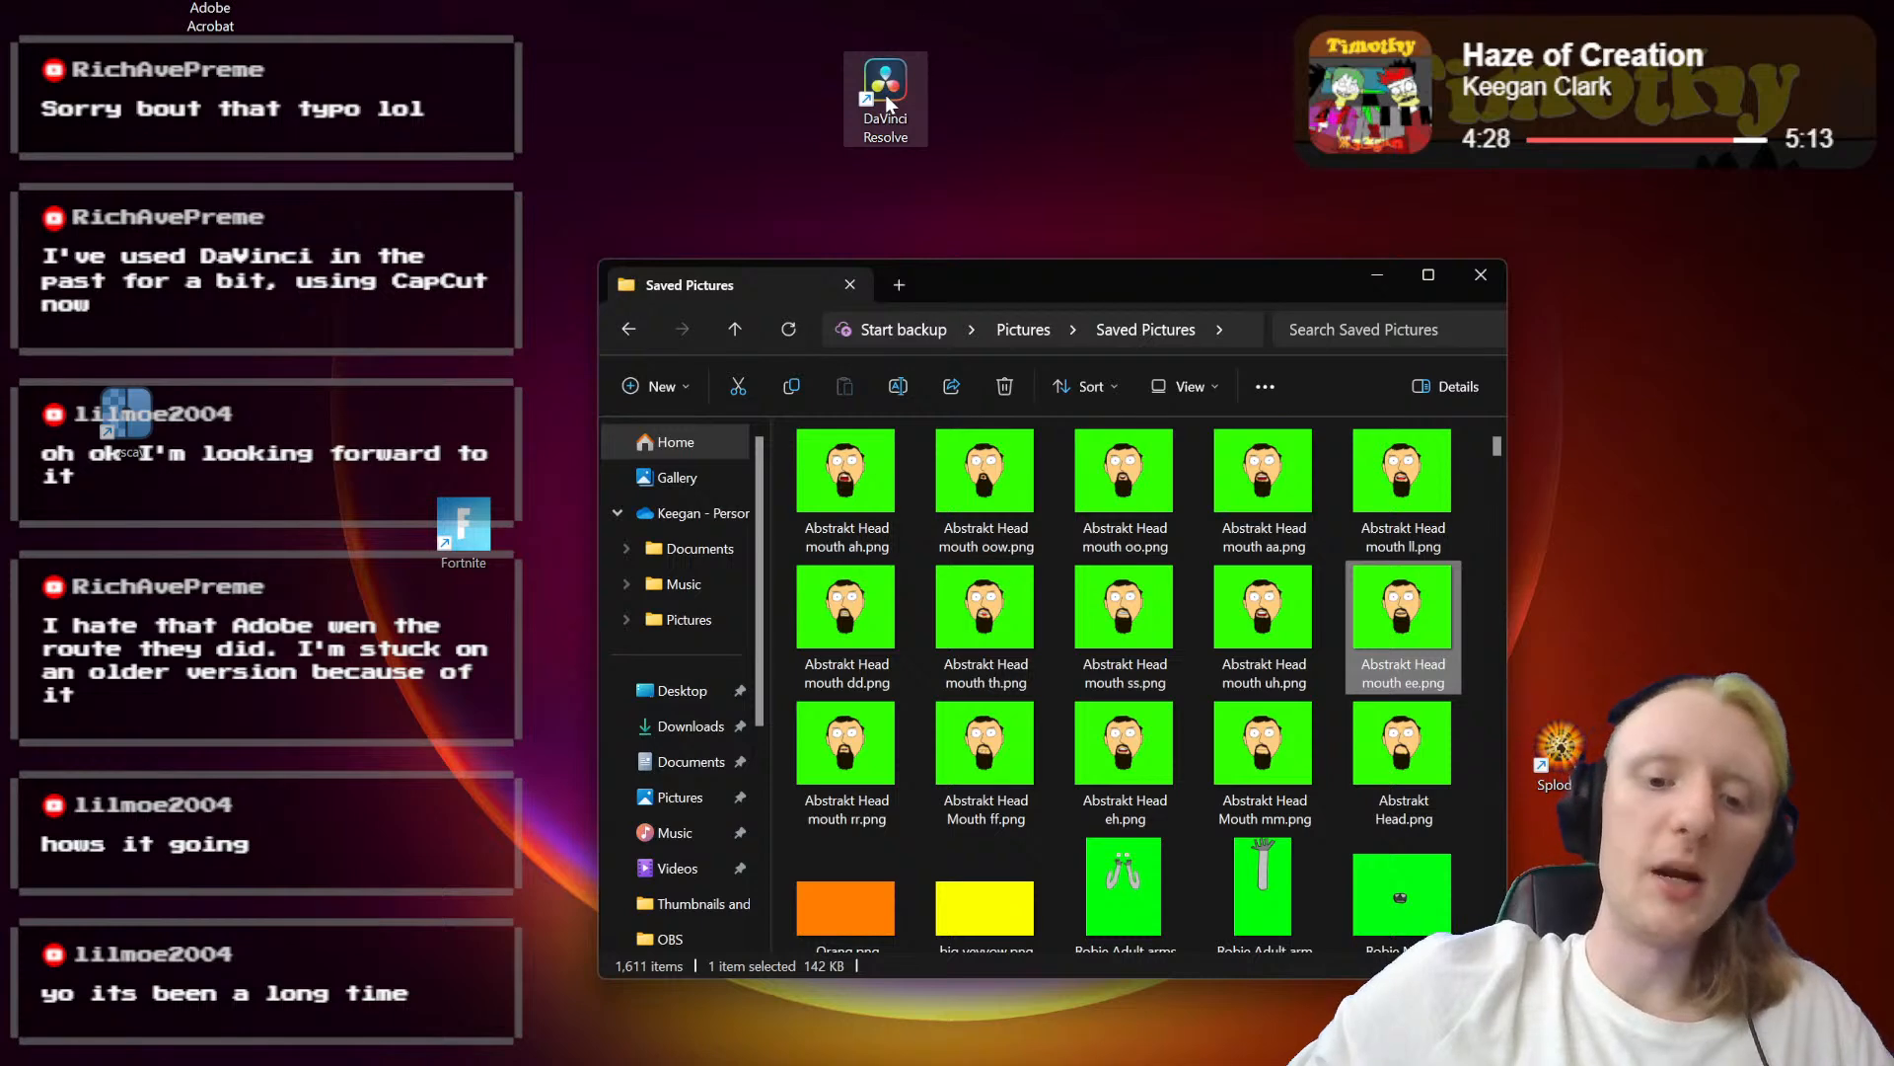
pyautogui.doubleClick(887, 99)
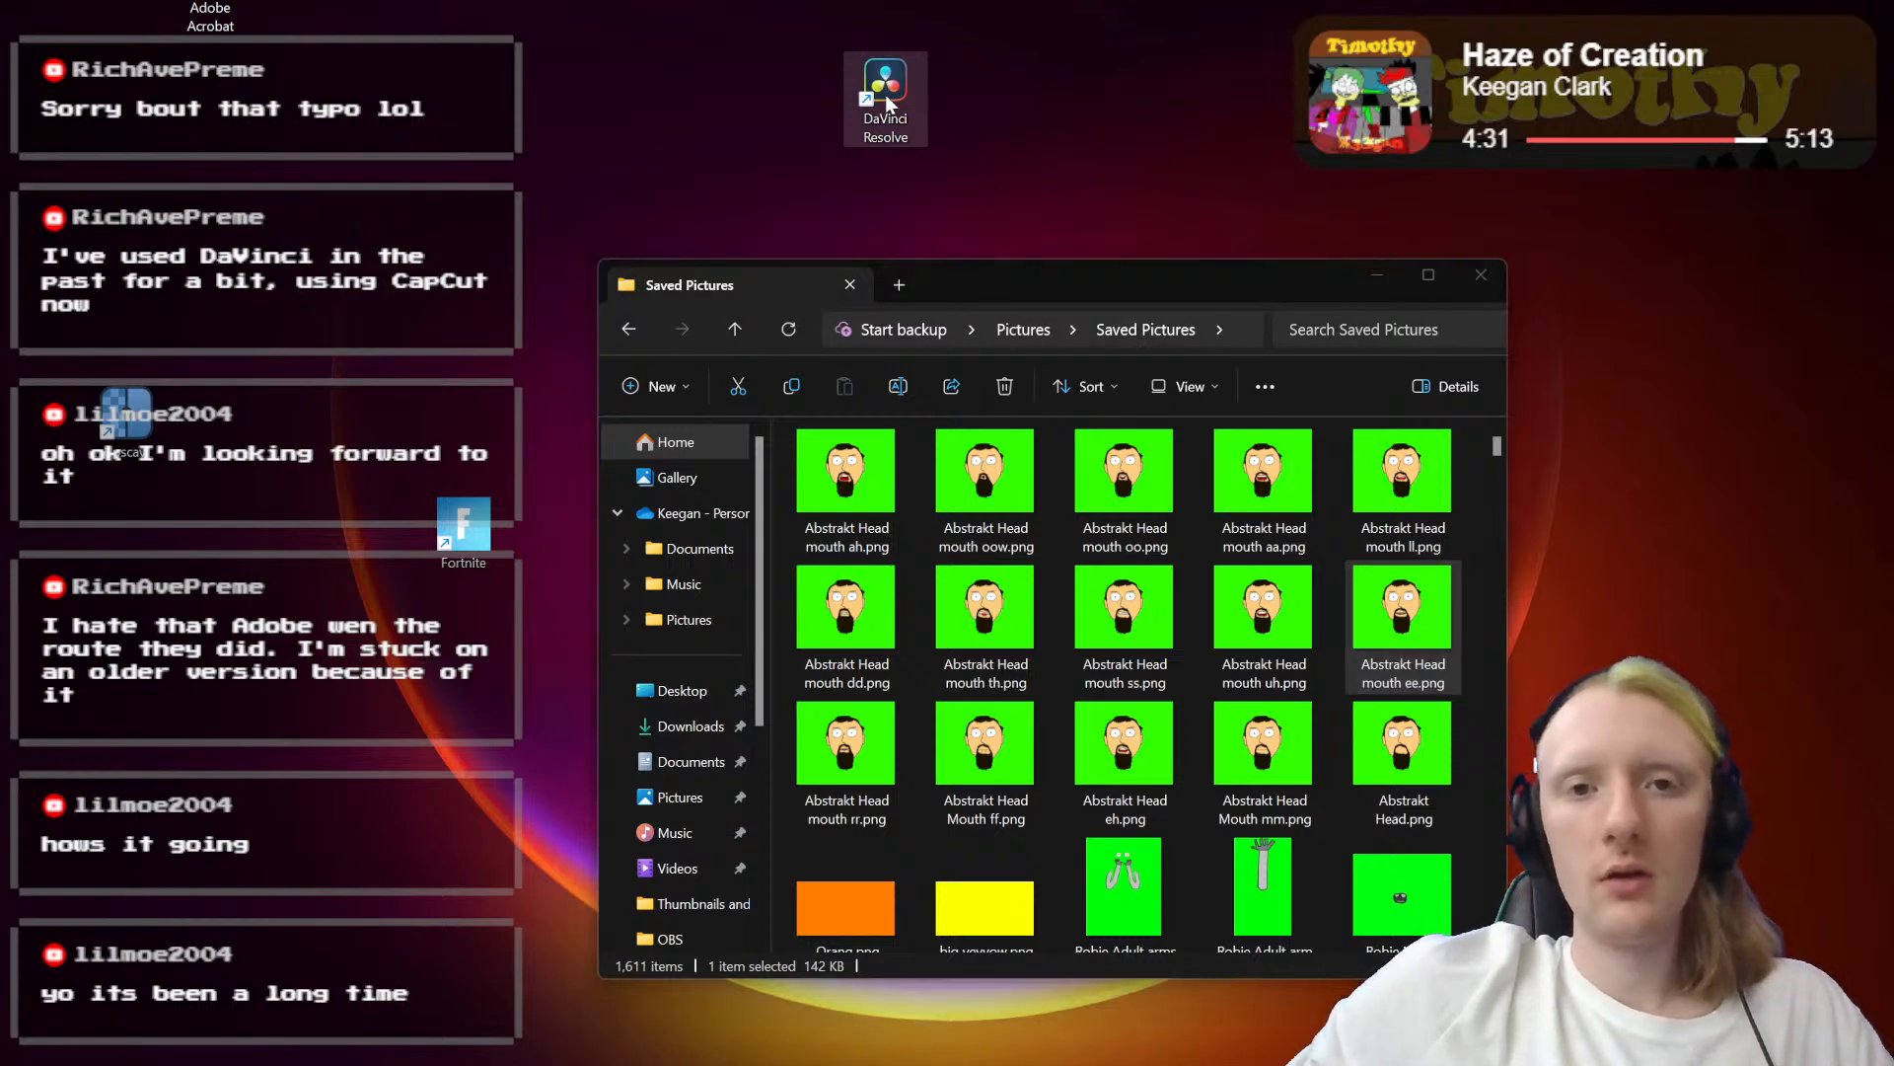